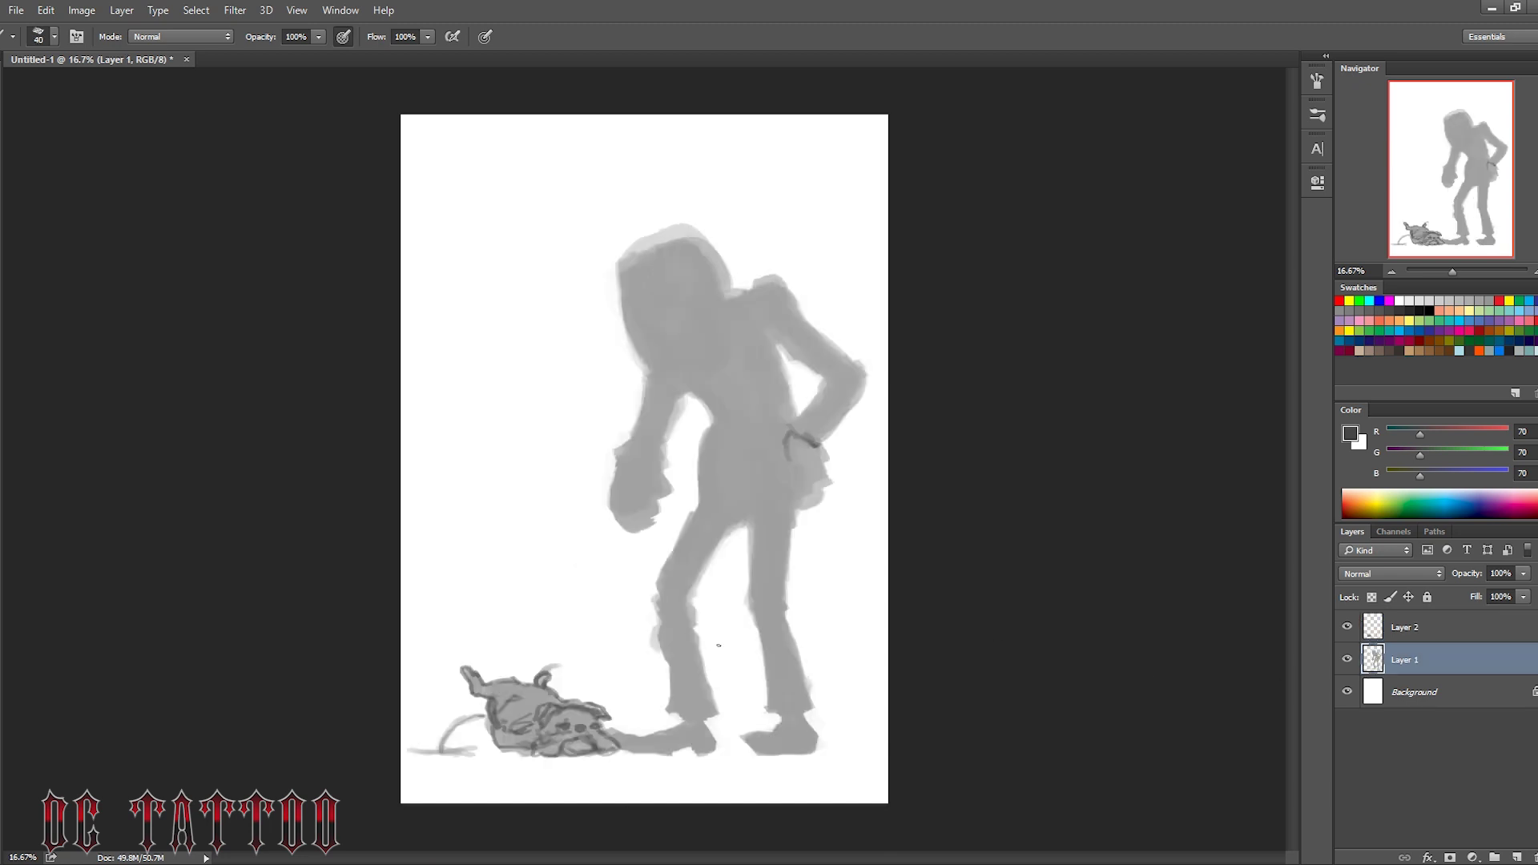
# Outline the arms, elbow, belt line, torso centre, hips, legs and left shoe
pyautogui.moveTo(831, 408)
pyautogui.mouseDown()
pyautogui.moveTo(861, 352)
pyautogui.moveTo(749, 286)
pyautogui.mouseUp()
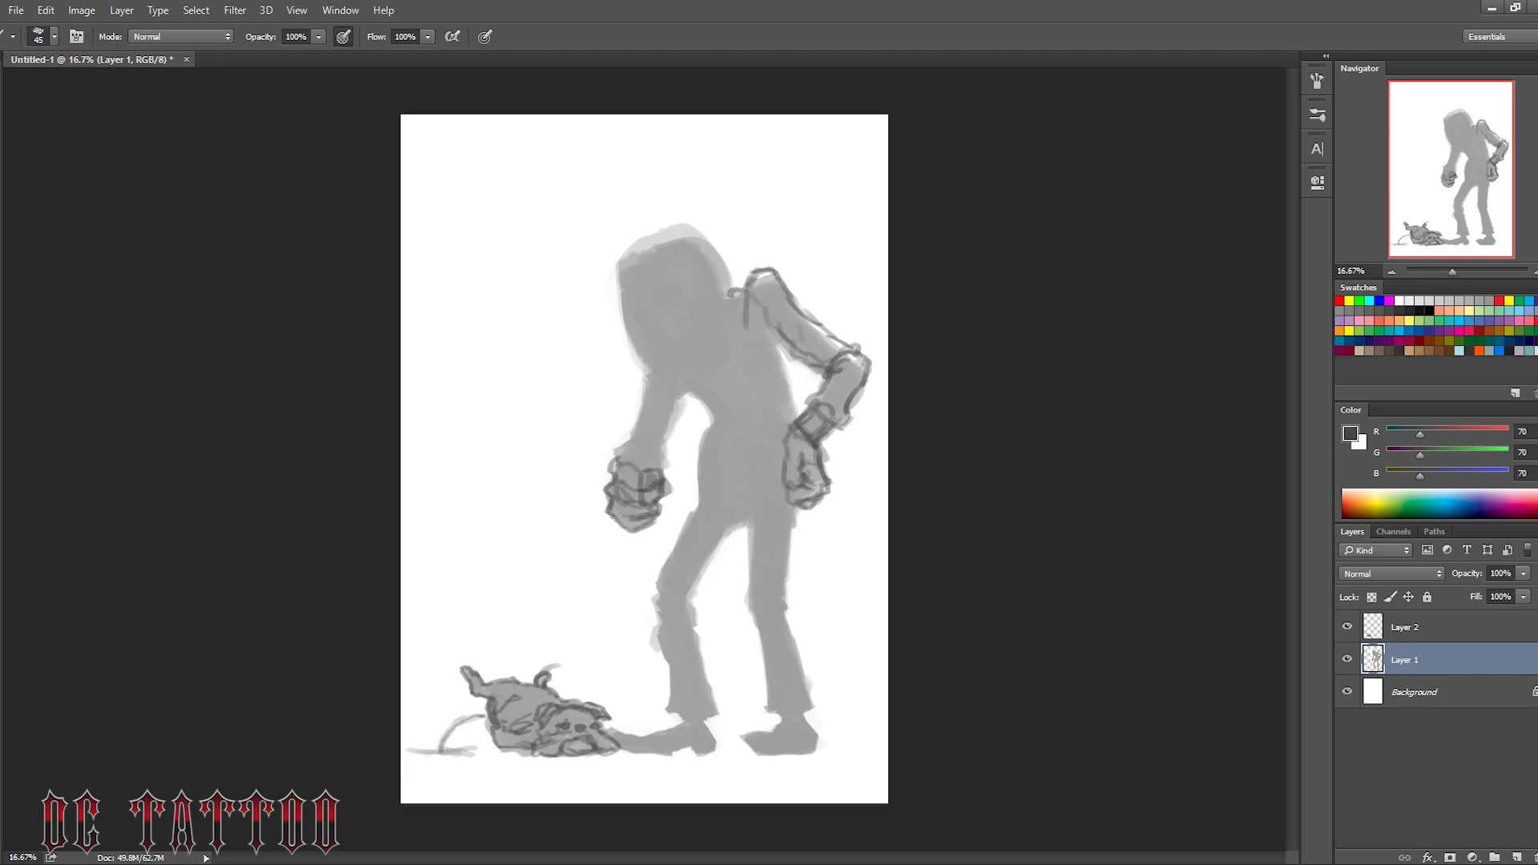
pyautogui.moveTo(627, 451); pyautogui.dragTo(656, 434)
pyautogui.moveTo(721, 383)
pyautogui.mouseDown()
pyautogui.moveTo(641, 240)
pyautogui.moveTo(642, 324)
pyautogui.mouseUp()
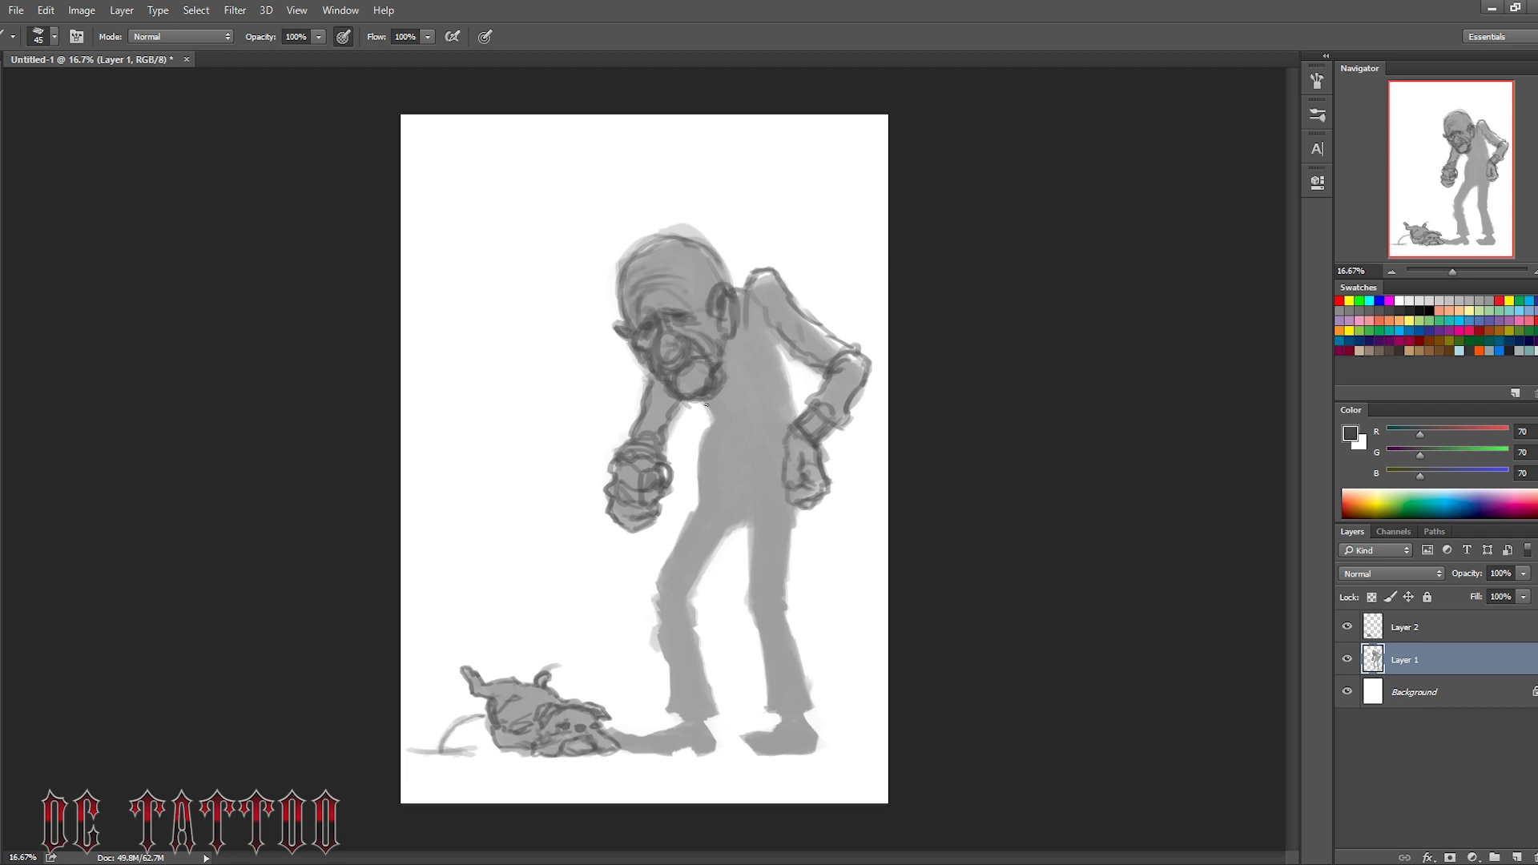
pyautogui.moveTo(706, 415); pyautogui.dragTo(793, 412)
pyautogui.moveTo(743, 291)
pyautogui.mouseDown()
pyautogui.moveTo(749, 431)
pyautogui.moveTo(725, 521)
pyautogui.moveTo(657, 633)
pyautogui.moveTo(717, 713)
pyautogui.mouseUp()
pyautogui.moveTo(753, 496); pyautogui.dragTo(813, 712)
pyautogui.moveTo(687, 722); pyautogui.dragTo(610, 733)
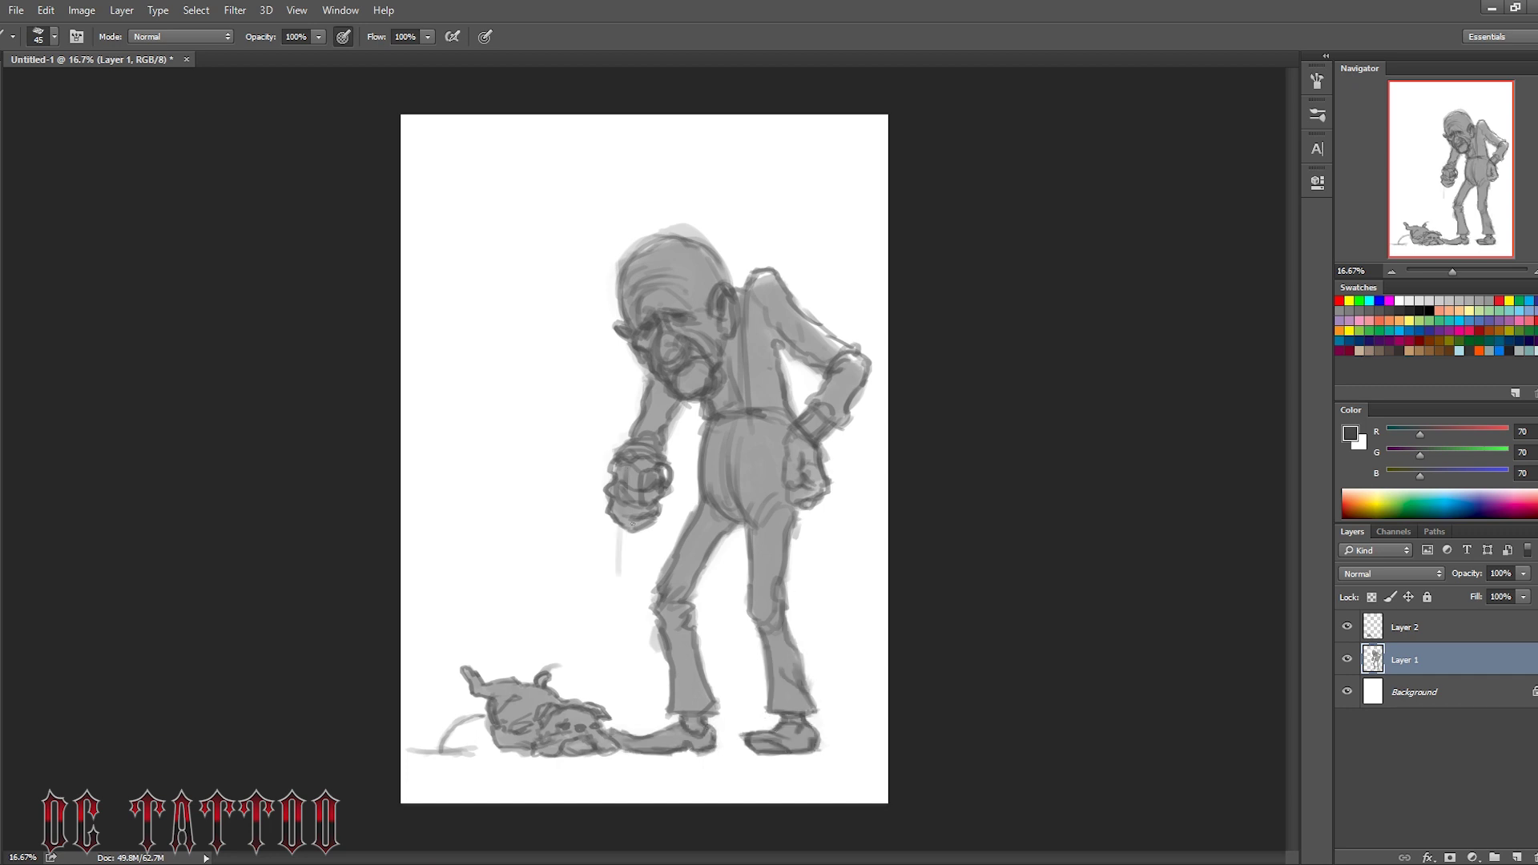
# Undo a stray stroke and draw a thin leash from the hand to the dog
pyautogui.hotkey('ctrl', 'z')
pyautogui.press('[')
pyautogui.moveTo(625, 489); pyautogui.dragTo(607, 708)
pyautogui.press('x')
pyautogui.press(']')
pyautogui.press(']')
pyautogui.press(']')
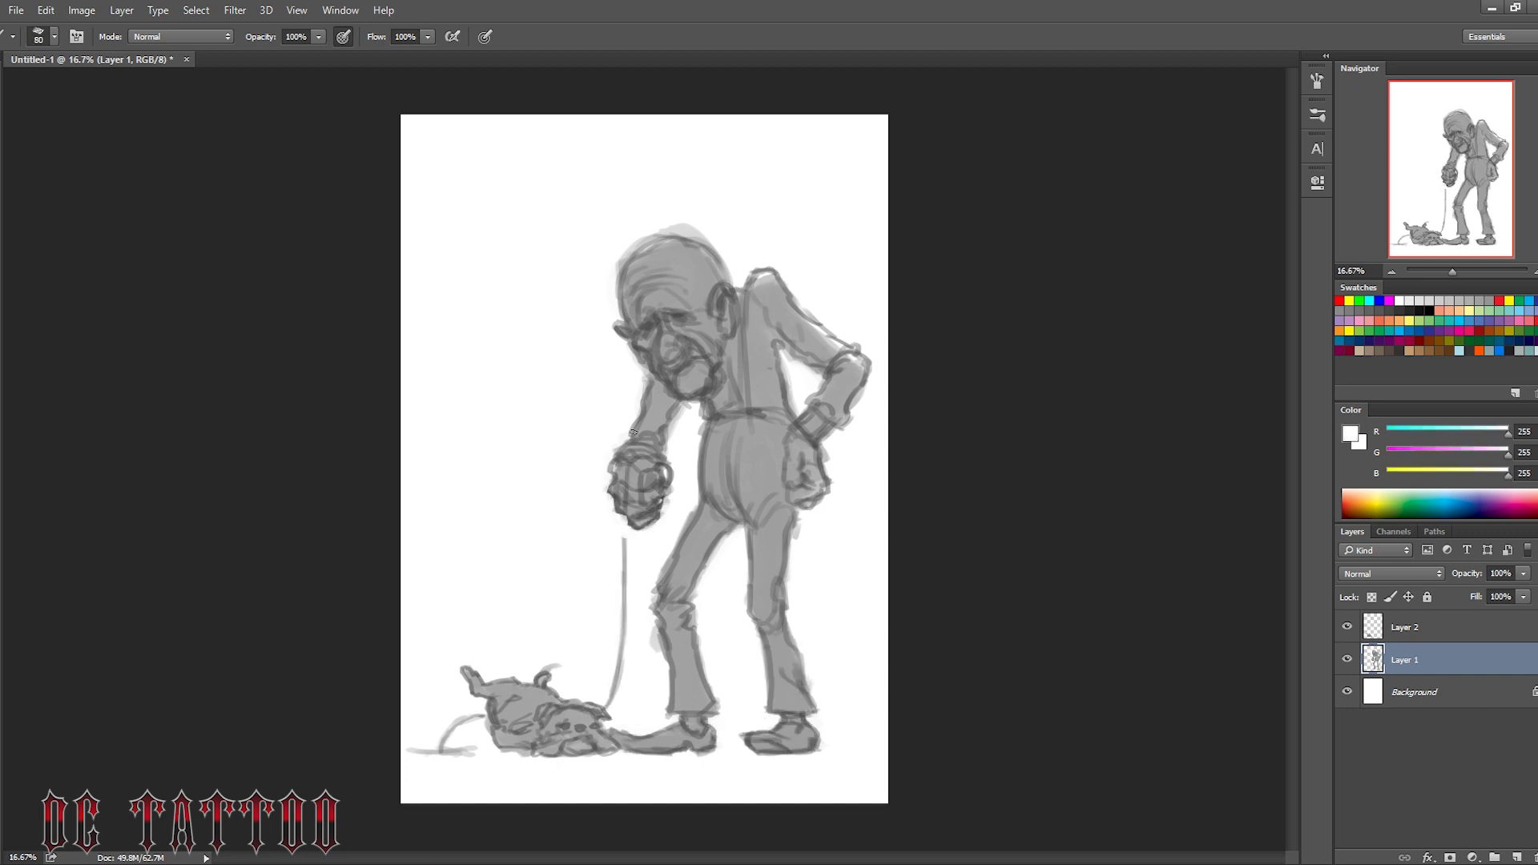
# On Layer 2, paint a stroke near the dog's tail with sampled tones
pyautogui.keyDown('alt'); pyautogui.click(641, 525); pyautogui.keyUp('alt')
pyautogui.keyDown('alt'); pyautogui.click(454, 735); pyautogui.keyUp('alt')
pyautogui.hotkey('alt', ']')
pyautogui.press('[')
pyautogui.press('[')
pyautogui.press('[')
pyautogui.keyDown('alt'); pyautogui.click(449, 733); pyautogui.keyUp('alt')
pyautogui.moveTo(411, 745); pyautogui.dragTo(486, 746)
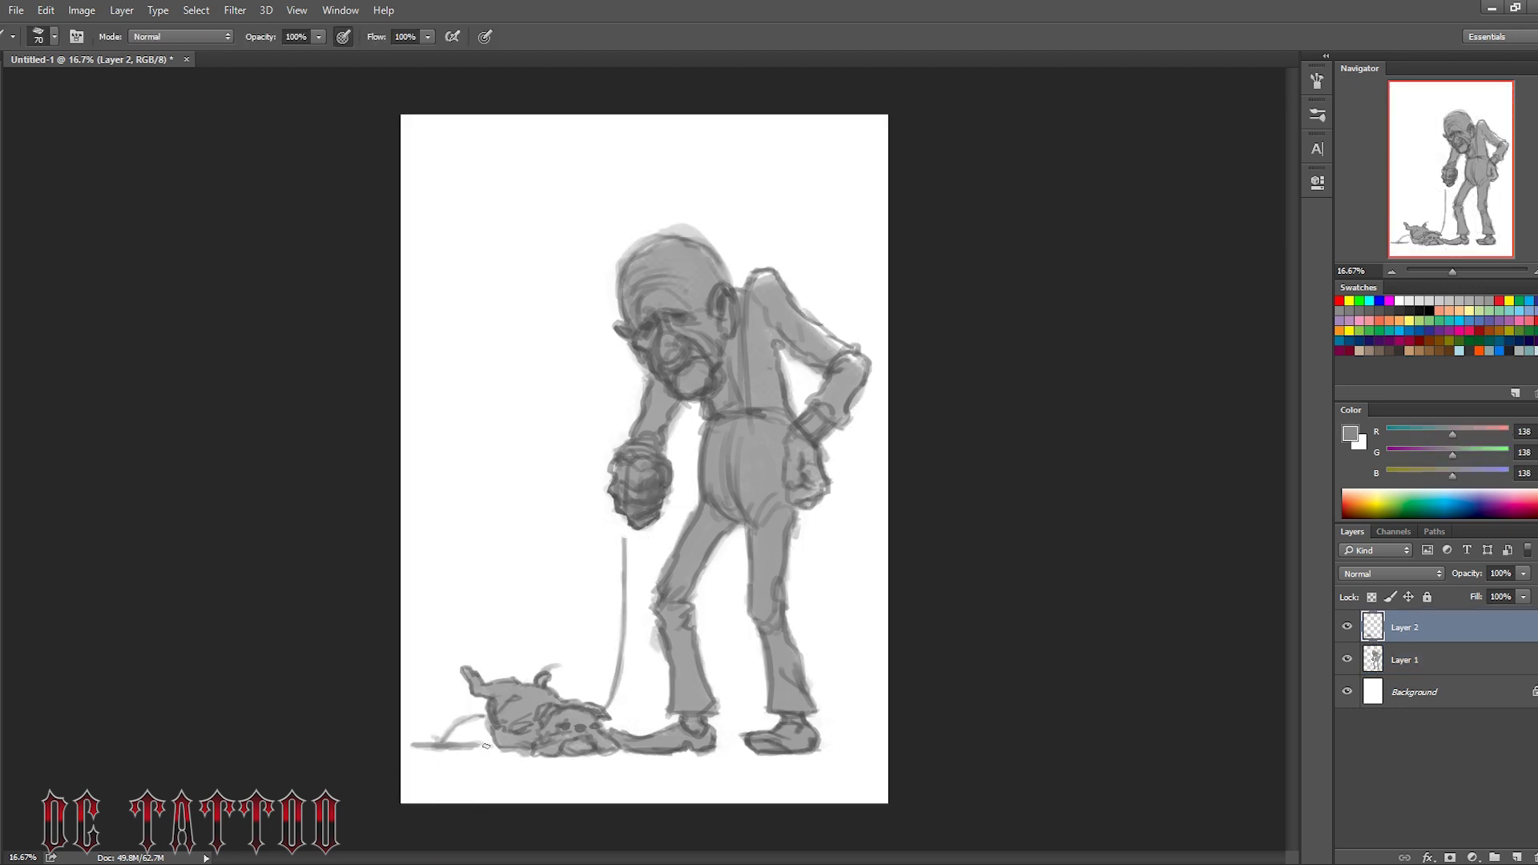
# Sample progressively darker greys from the face with a smaller brush for face shading
pyautogui.keyDown('alt'); pyautogui.click(507, 713); pyautogui.keyUp('alt')
pyautogui.press('[')
pyautogui.press('[')
pyautogui.keyDown('alt'); pyautogui.click(688, 354); pyautogui.keyUp('alt')
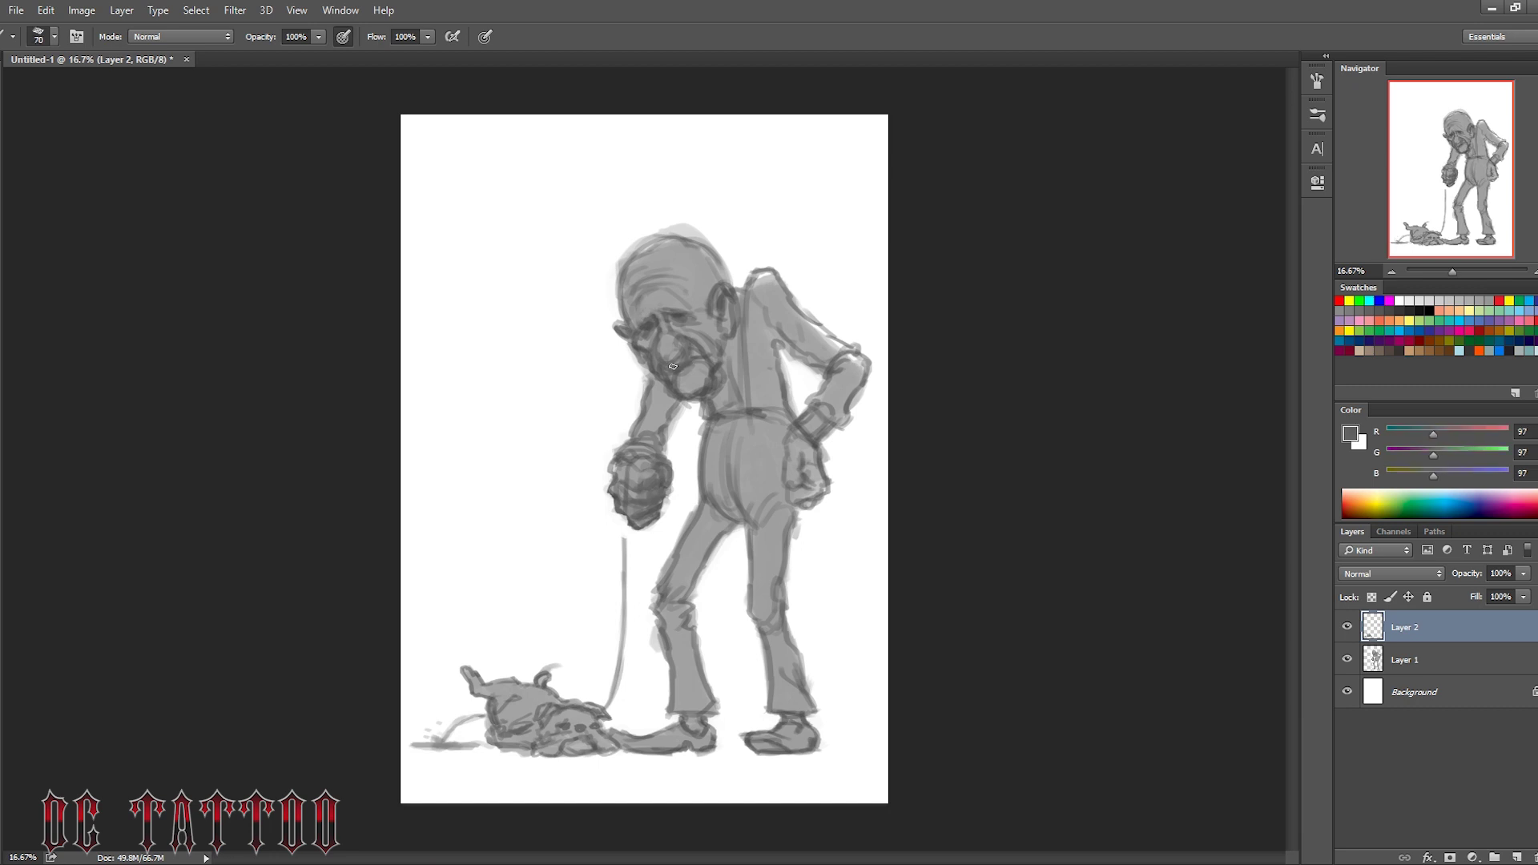
pyautogui.press('[')
pyautogui.keyDown('alt'); pyautogui.click(673, 343); pyautogui.keyUp('alt')
pyautogui.press(']')
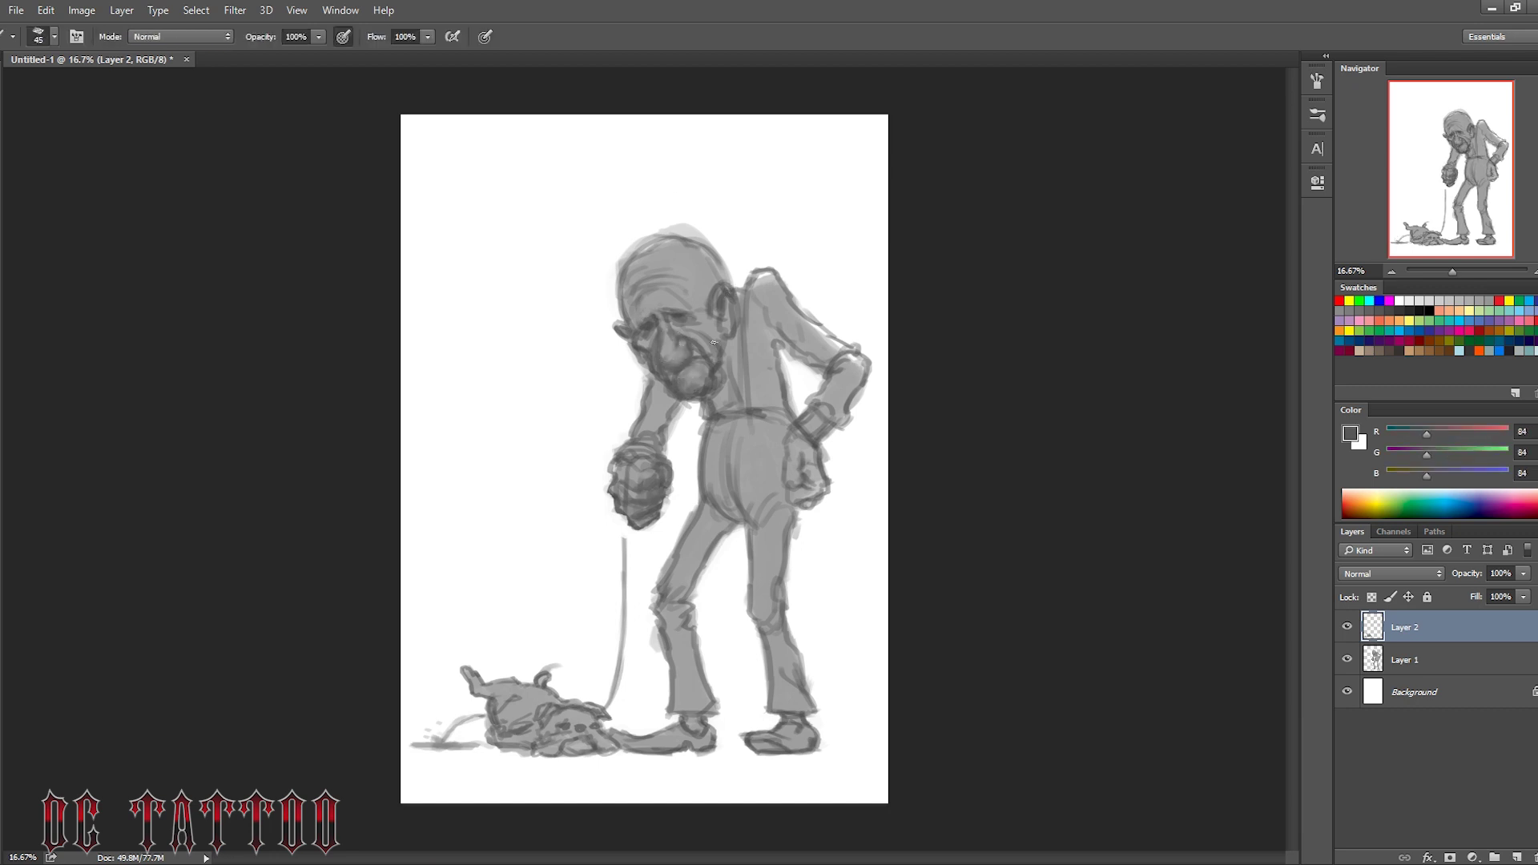
pyautogui.keyDown('alt'); pyautogui.click(729, 433); pyautogui.keyUp('alt')
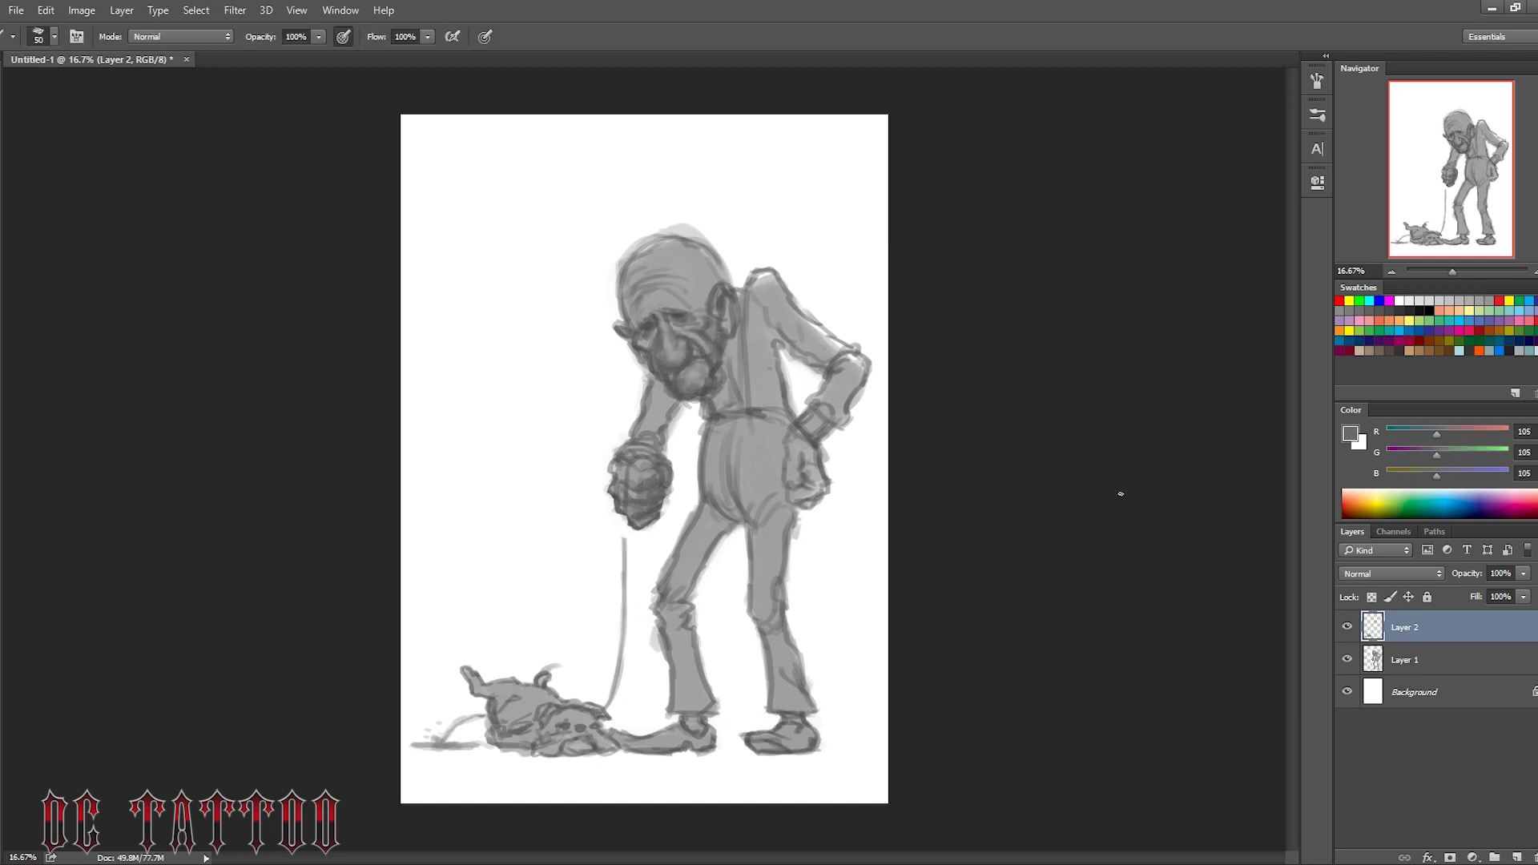
# Add Layer 3 and shade the belly with a dark stroke
pyautogui.hotkey('ctrl', 'shift', 'alt', 'n')
pyautogui.press(']')
pyautogui.press(']')
pyautogui.press(']')
pyautogui.moveTo(737, 496); pyautogui.dragTo(729, 428)
pyautogui.press('[')
pyautogui.press('[')
pyautogui.press('[')
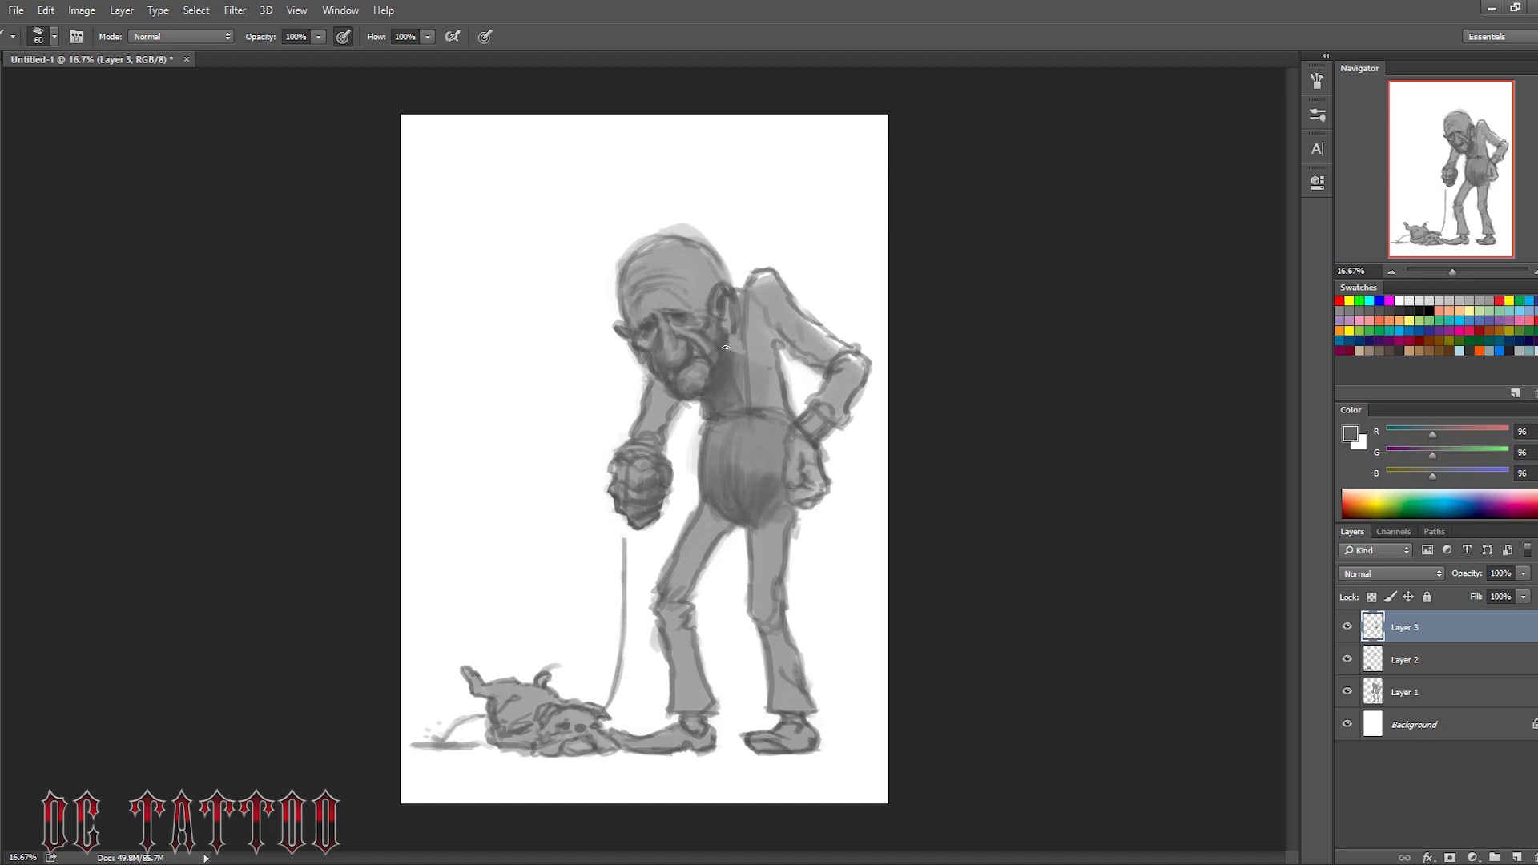
# Paint white wisps of hair on the old man's head
pyautogui.keyDown('alt'); pyautogui.click(734, 299); pyautogui.keyUp('alt')
pyautogui.press(']')
pyautogui.press(']')
pyautogui.press(']')
pyautogui.press('x')
pyautogui.moveTo(697, 240); pyautogui.dragTo(727, 331)
# Shade down both trouser legs with sampled mid and lighter greys
pyautogui.keyDown('alt'); pyautogui.click(747, 319); pyautogui.keyUp('alt')
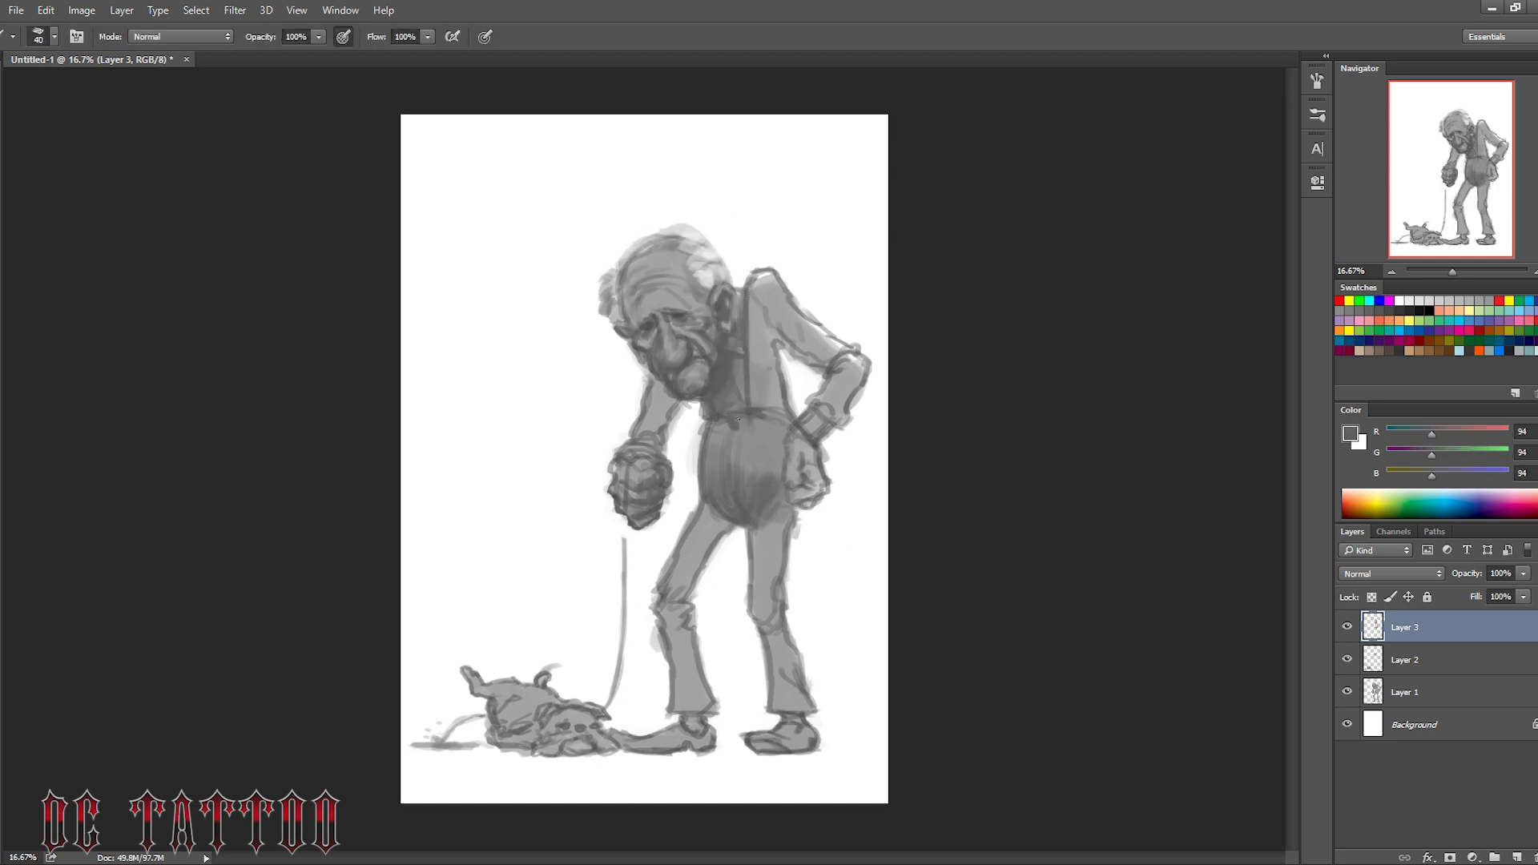
pyautogui.press(']')
pyautogui.press(']')
pyautogui.press(']')
pyautogui.moveTo(710, 523); pyautogui.dragTo(672, 712)
pyautogui.moveTo(760, 505); pyautogui.dragTo(797, 713)
pyautogui.keyDown('alt'); pyautogui.click(765, 527); pyautogui.keyUp('alt')
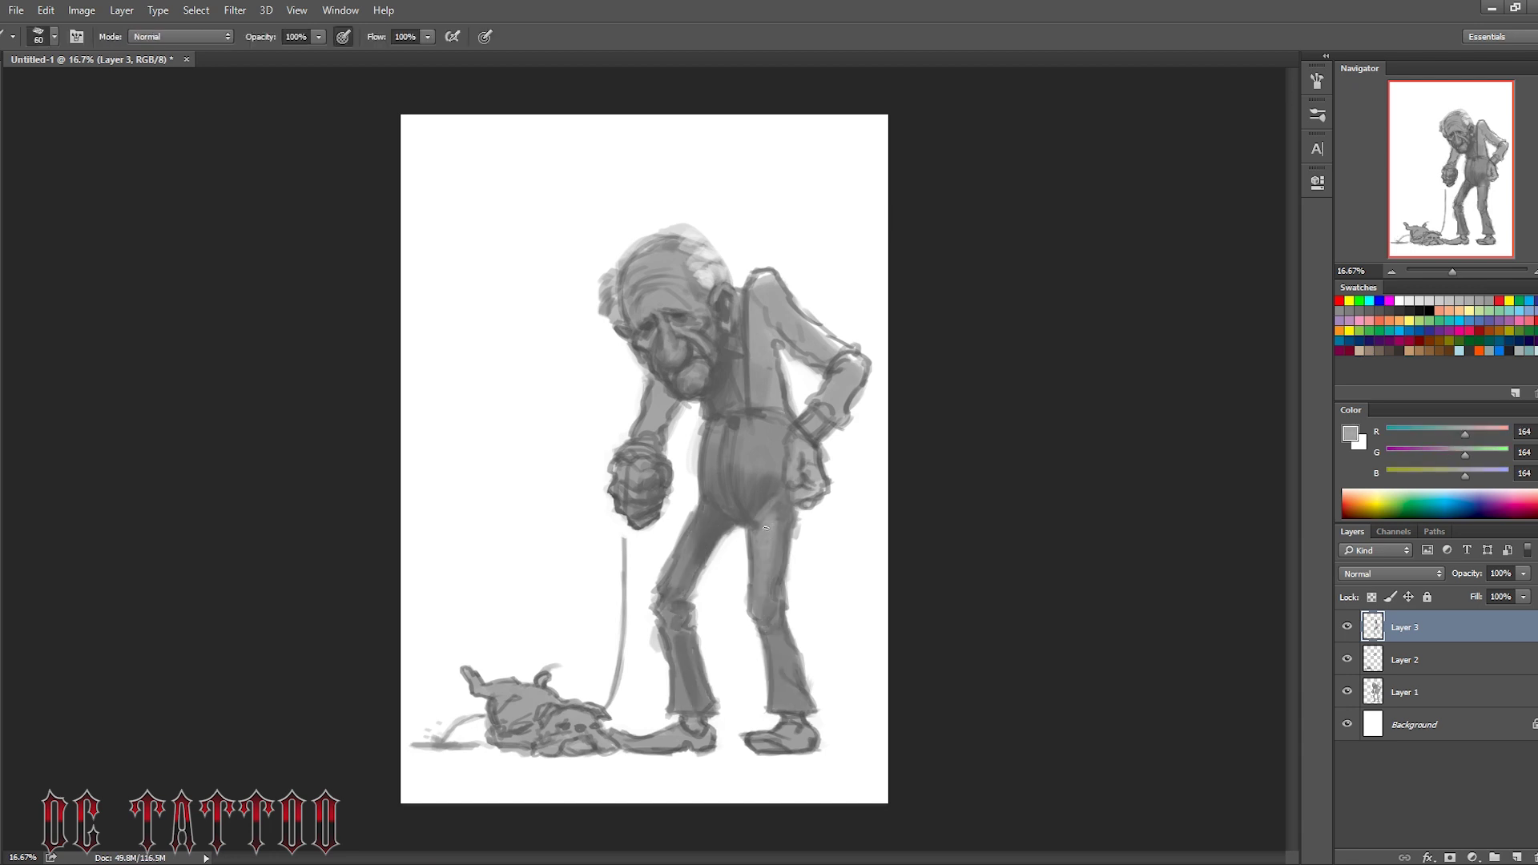
pyautogui.moveTo(669, 625); pyautogui.dragTo(688, 711)
pyautogui.moveTo(753, 603); pyautogui.dragTo(797, 713)
pyautogui.keyDown('alt'); pyautogui.click(762, 513); pyautogui.keyUp('alt')
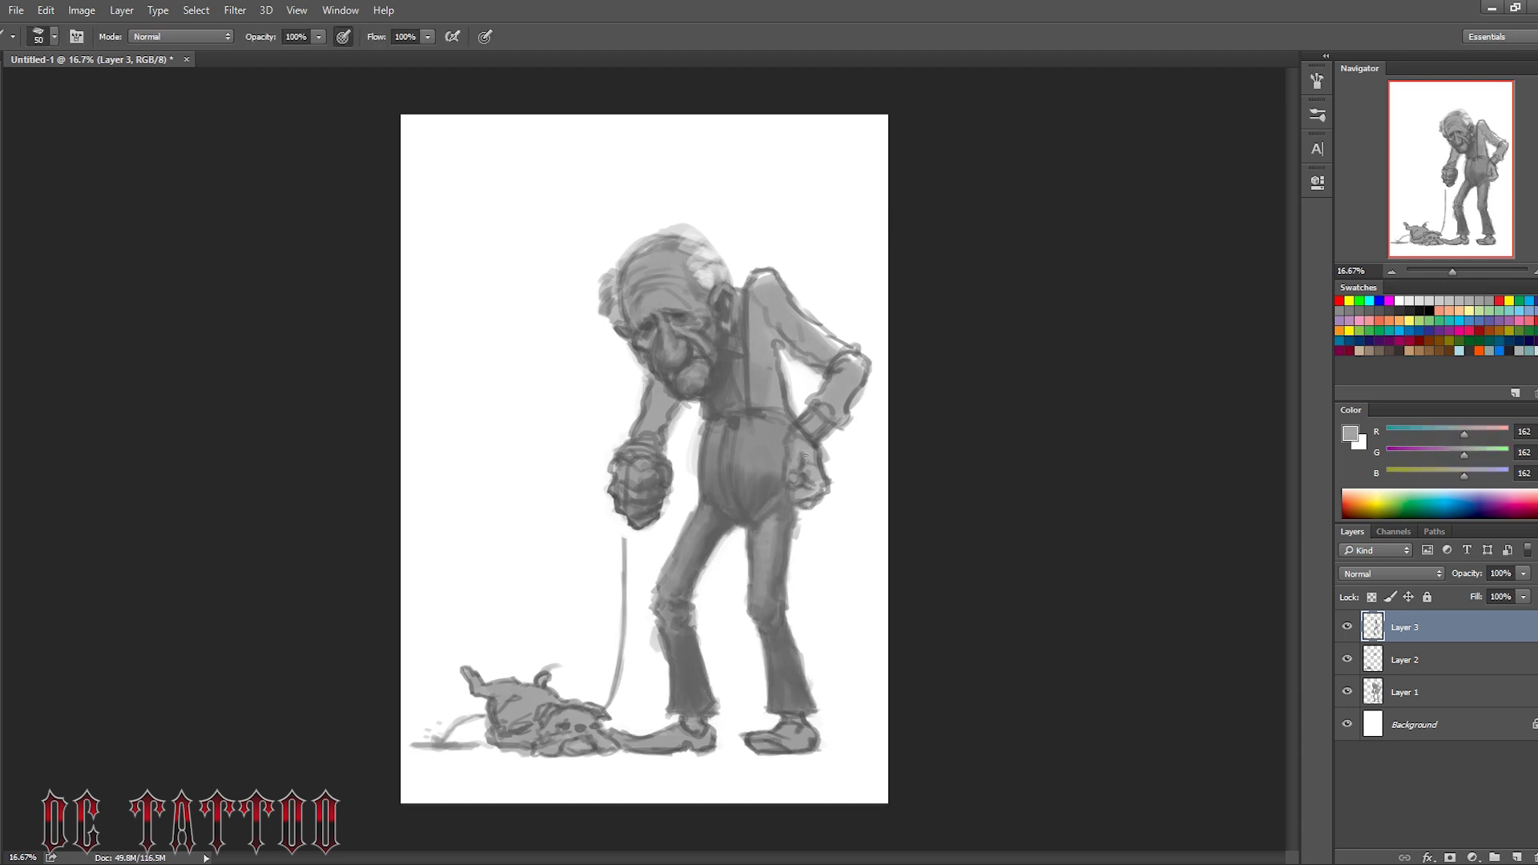
# Darken the shoulder and arm, then add light strokes on the upper arm
pyautogui.keyDown('alt'); pyautogui.click(743, 337); pyautogui.keyUp('alt')
pyautogui.moveTo(765, 289); pyautogui.dragTo(802, 353)
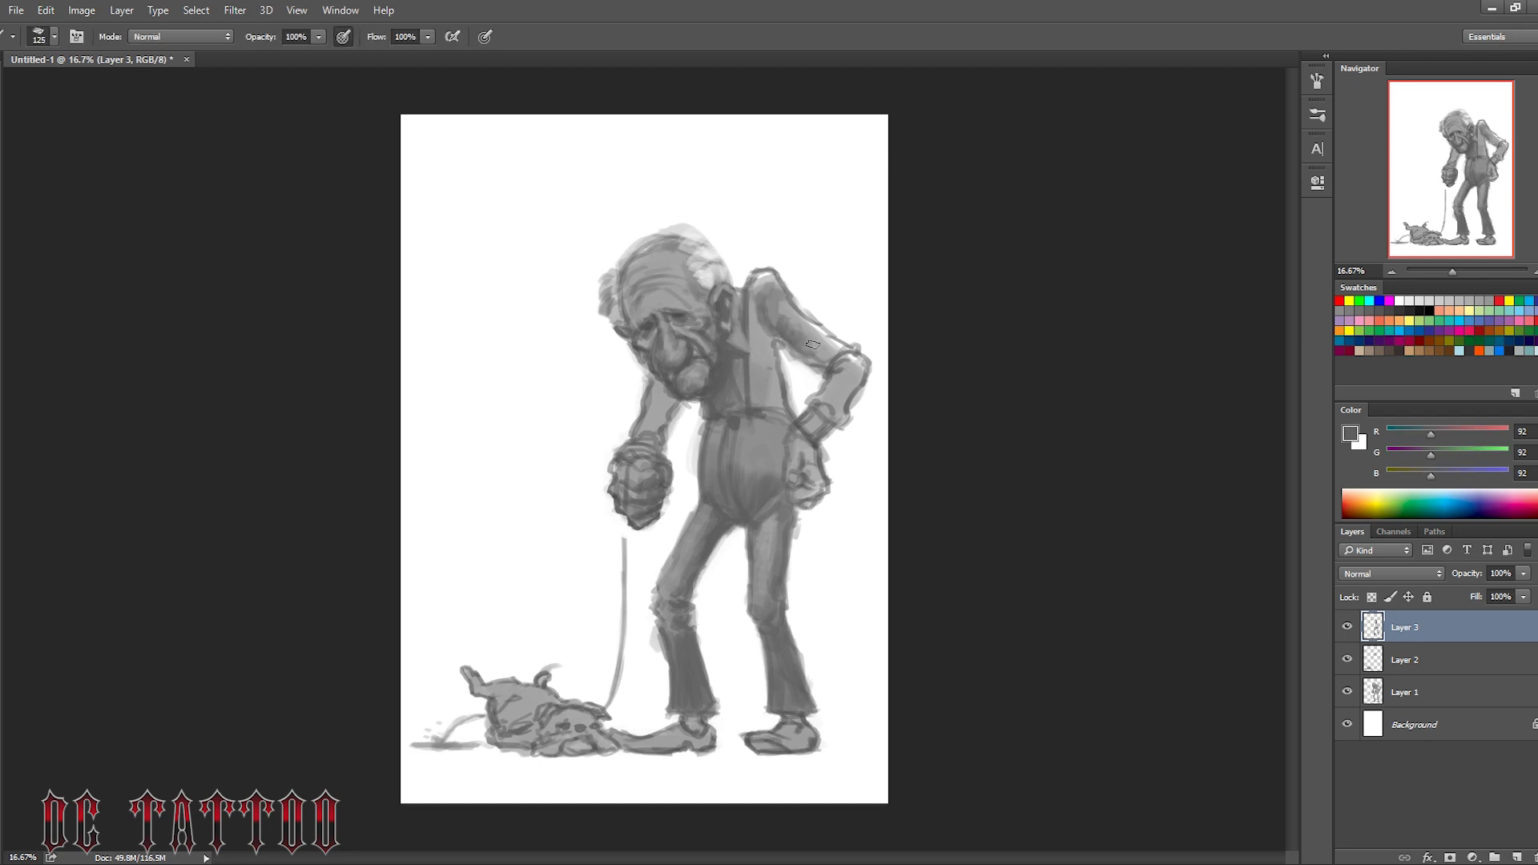
pyautogui.press('x')
pyautogui.moveTo(769, 288)
pyautogui.mouseDown()
pyautogui.moveTo(859, 360)
pyautogui.moveTo(821, 428)
pyautogui.mouseUp()
# Pick dark greys for the forearm and waist while adjusting brush size
pyautogui.keyDown('alt'); pyautogui.click(809, 432); pyautogui.keyUp('alt')
pyautogui.press('[')
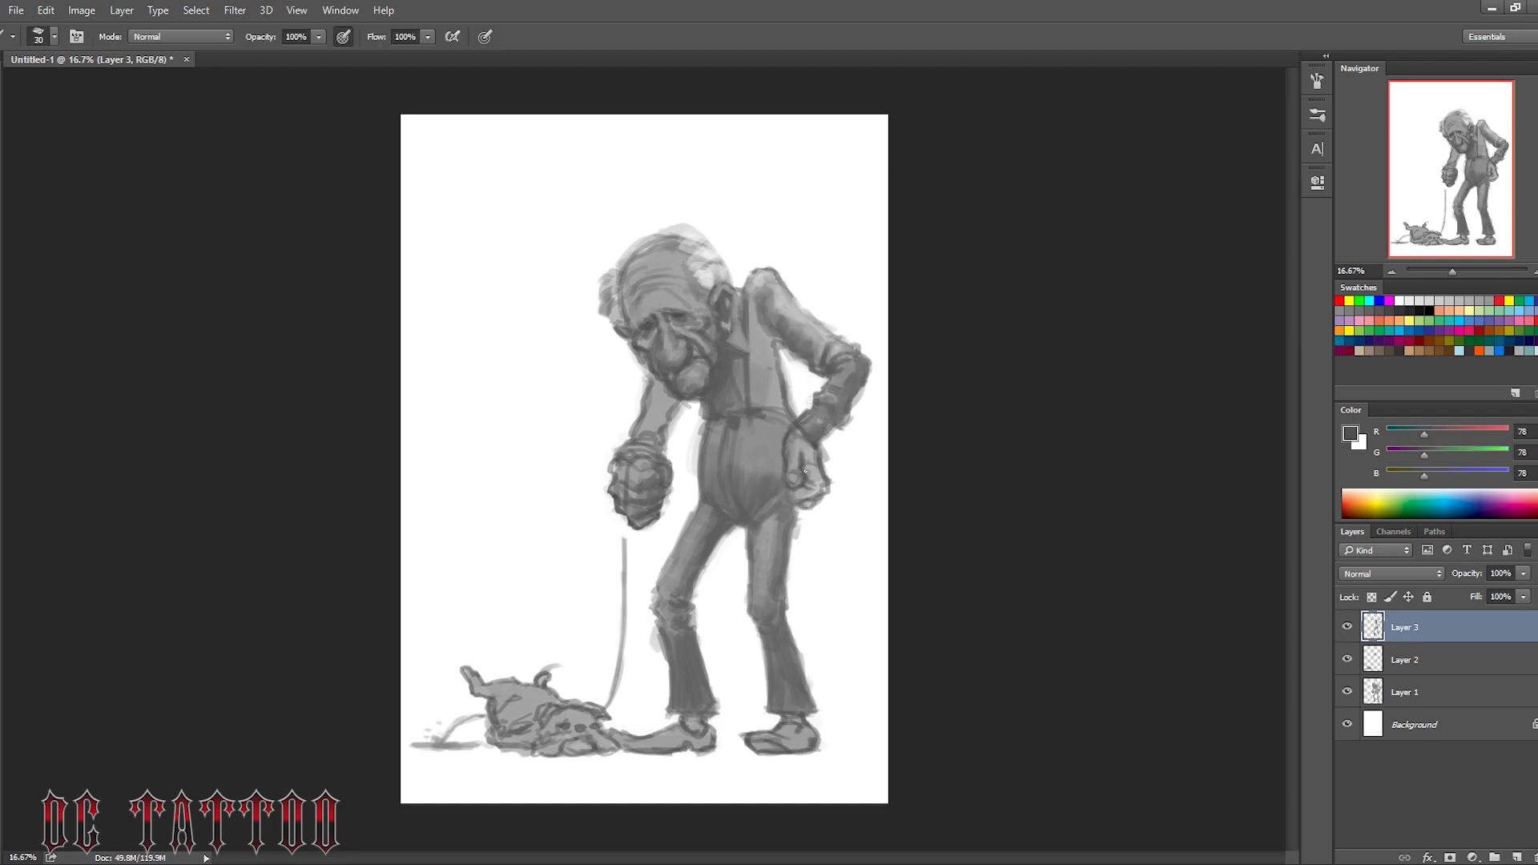
pyautogui.press(']')
pyautogui.press(']')
pyautogui.keyDown('alt'); pyautogui.click(795, 490); pyautogui.keyUp('alt')
pyautogui.press(']')
pyautogui.press(']')
pyautogui.press(']')
pyautogui.press('x')
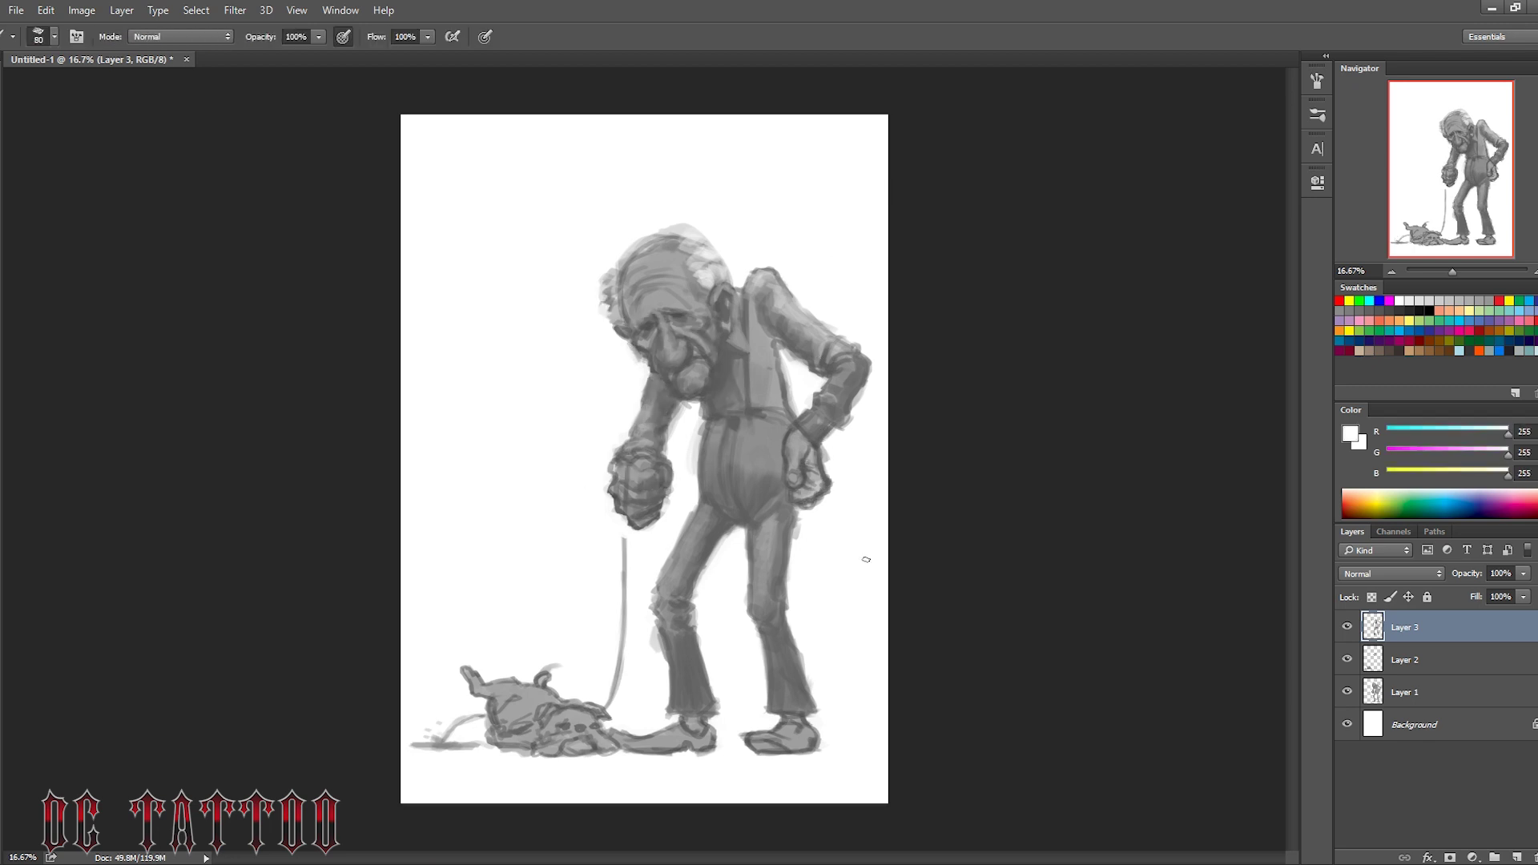
pyautogui.press(']')
pyautogui.press(']')
pyautogui.press(']')
pyautogui.keyDown('alt'); pyautogui.click(733, 385); pyautogui.keyUp('alt')
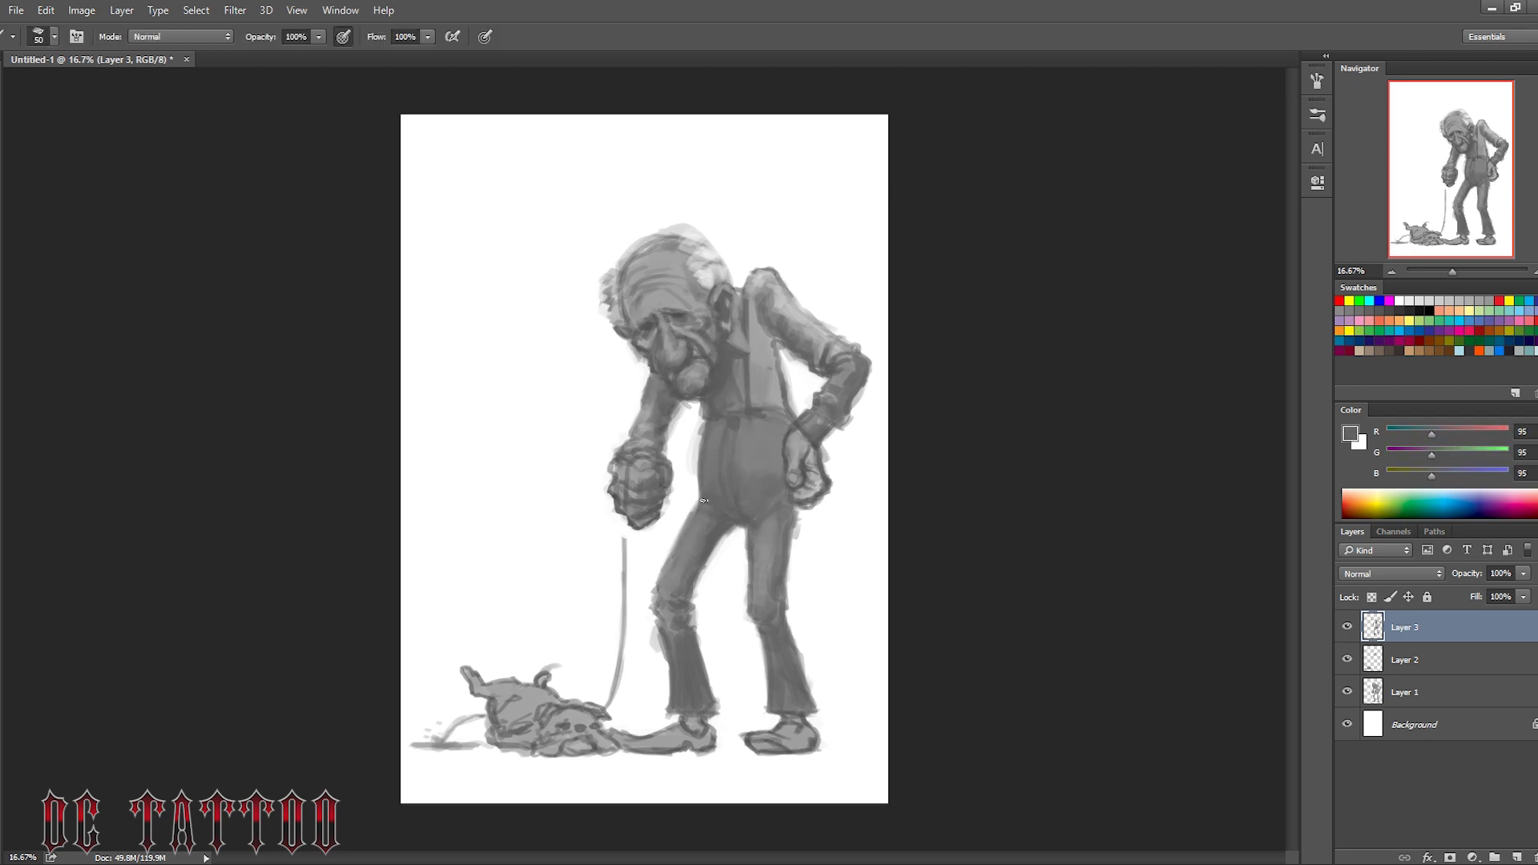
pyautogui.press('[')
pyautogui.press('[')
pyautogui.press('[')
# Repaint the right shoe using greys sampled near both shoes
pyautogui.keyDown('alt'); pyautogui.click(798, 721); pyautogui.keyUp('alt')
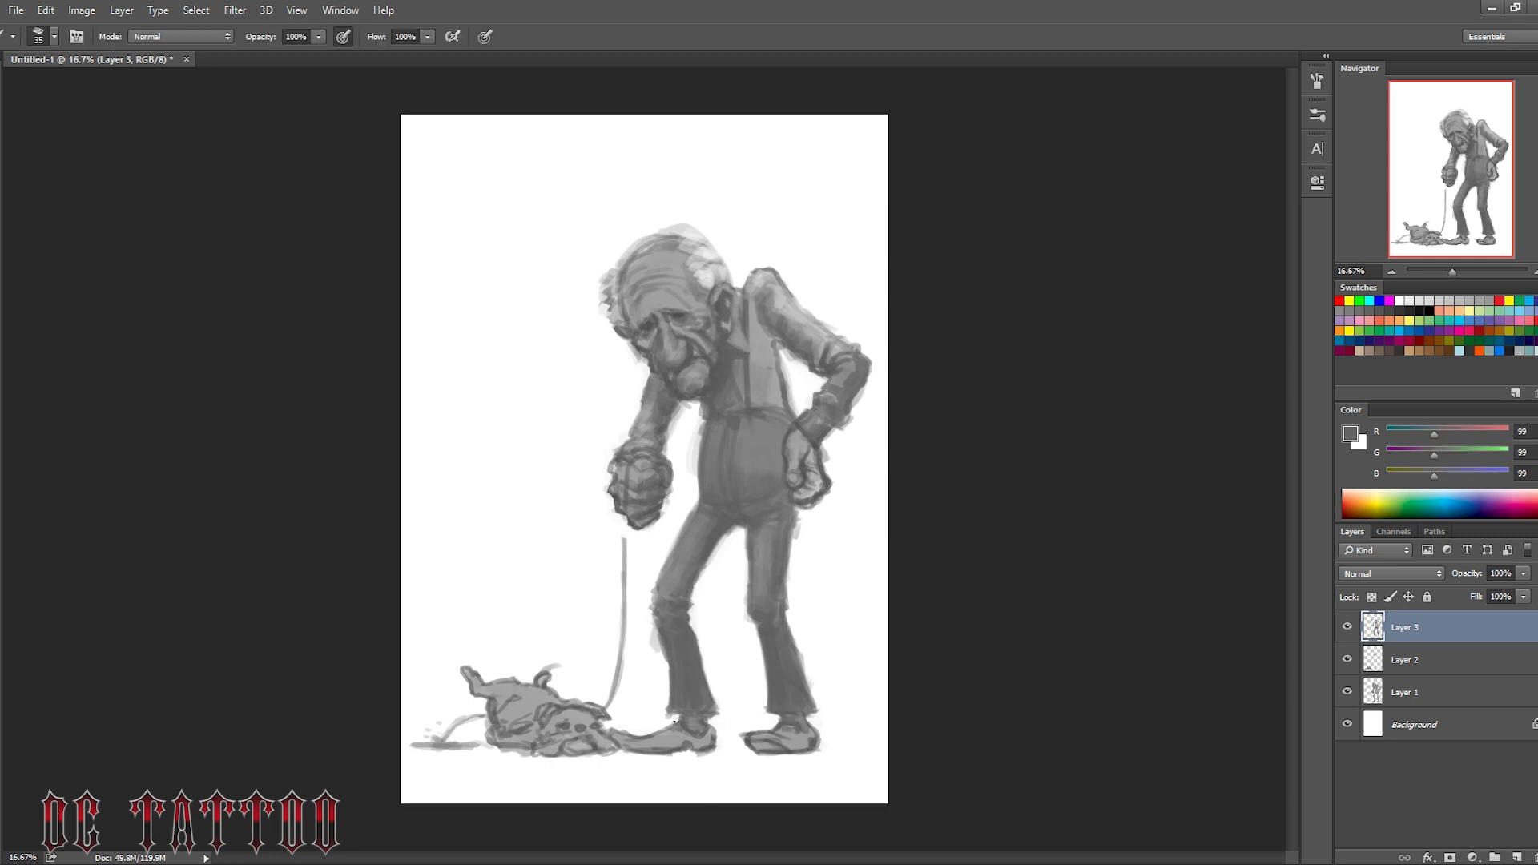
pyautogui.keyDown('alt'); pyautogui.click(680, 709); pyautogui.keyUp('alt')
pyautogui.press(']')
pyautogui.press(']')
pyautogui.press(']')
pyautogui.moveTo(751, 739)
pyautogui.mouseDown()
pyautogui.moveTo(789, 748)
pyautogui.moveTo(699, 759)
pyautogui.mouseUp()
pyautogui.press('x')
pyautogui.press('[')
pyautogui.press('[')
pyautogui.press('[')
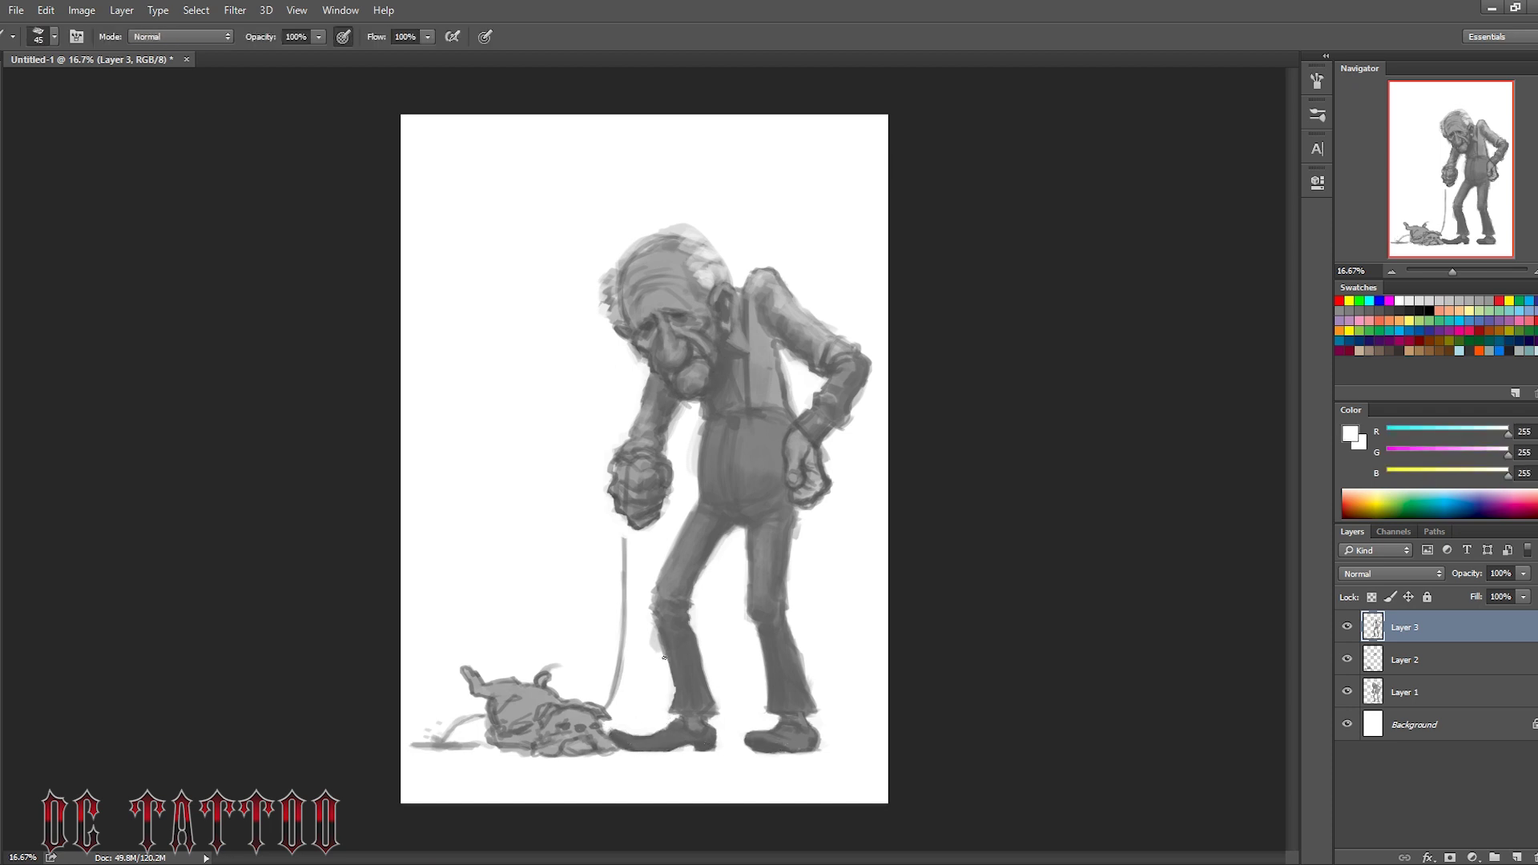
pyautogui.press('x')
pyautogui.press('x')
pyautogui.press(']')
pyautogui.press(']')
pyautogui.press(']')
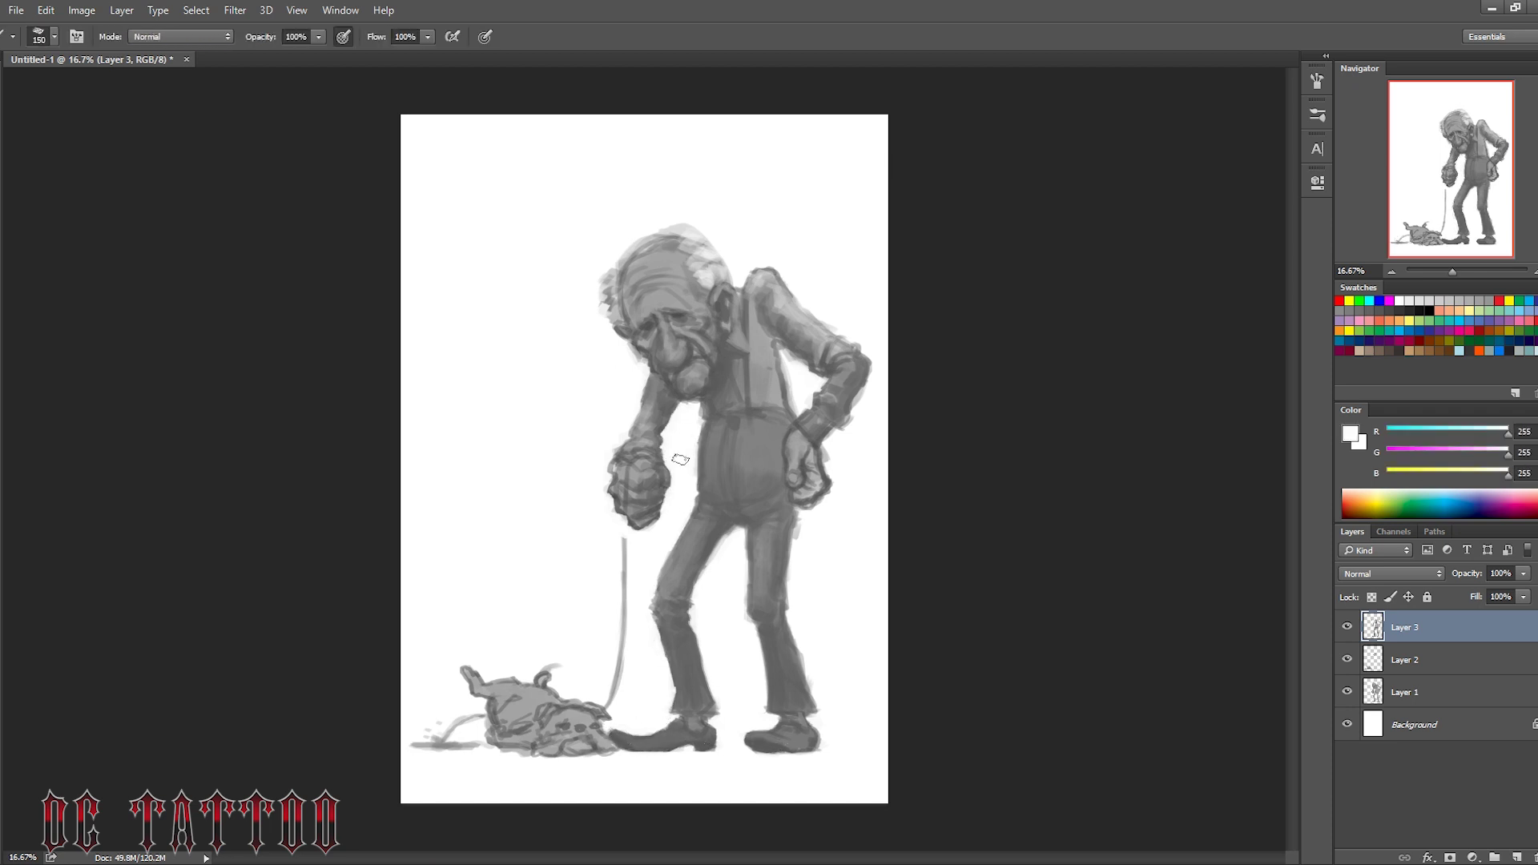
# Sample lighter greys from the figure and hand for the first hand highlights
pyautogui.keyDown('alt'); pyautogui.click(724, 418); pyautogui.keyUp('alt')
pyautogui.press('[')
pyautogui.press('[')
pyautogui.press('[')
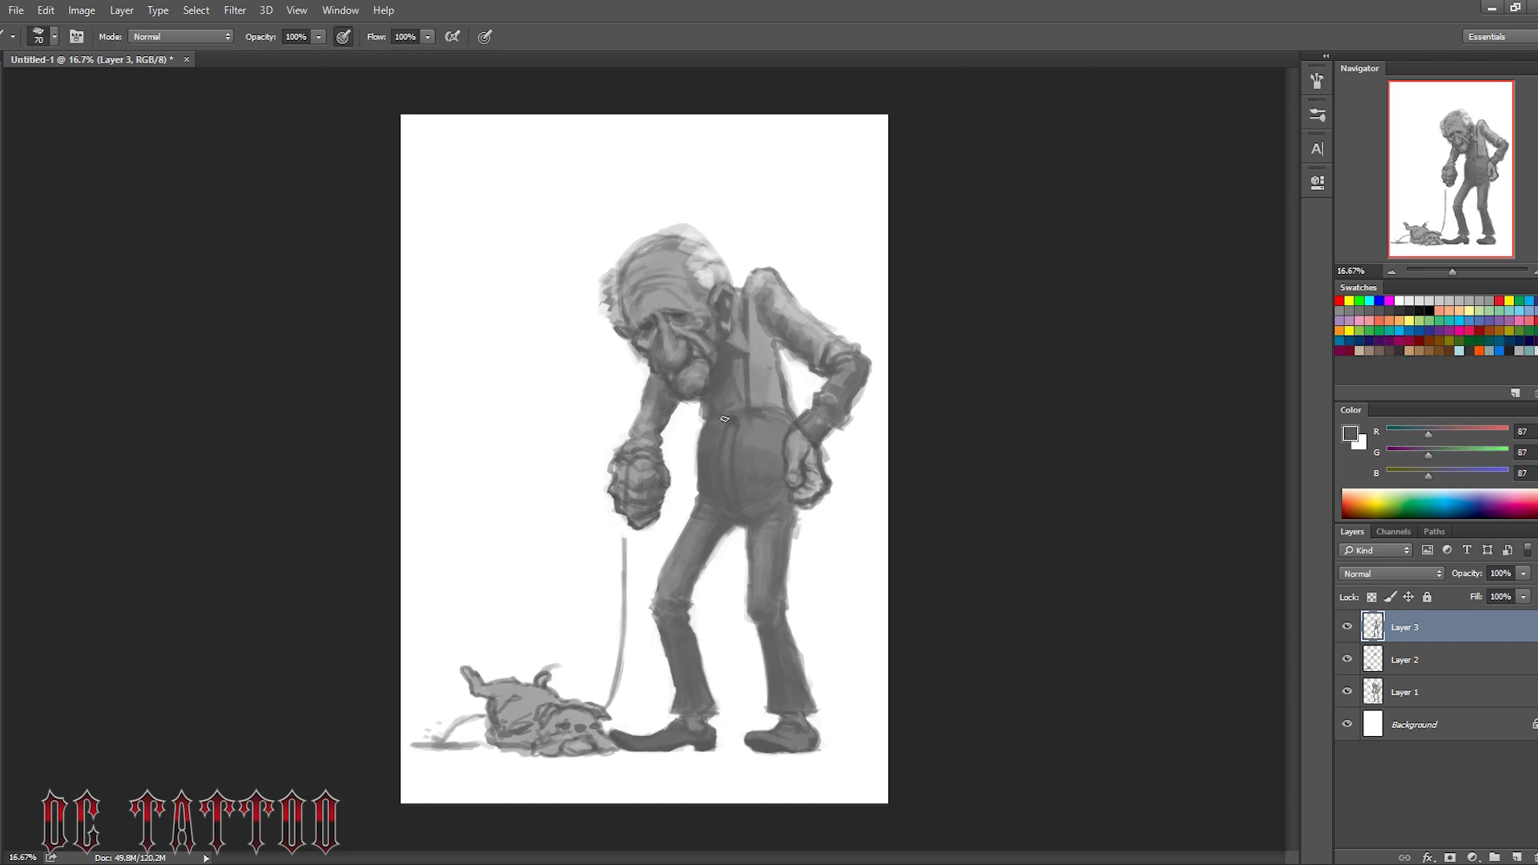
pyautogui.keyDown('alt'); pyautogui.click(807, 471); pyautogui.keyUp('alt')
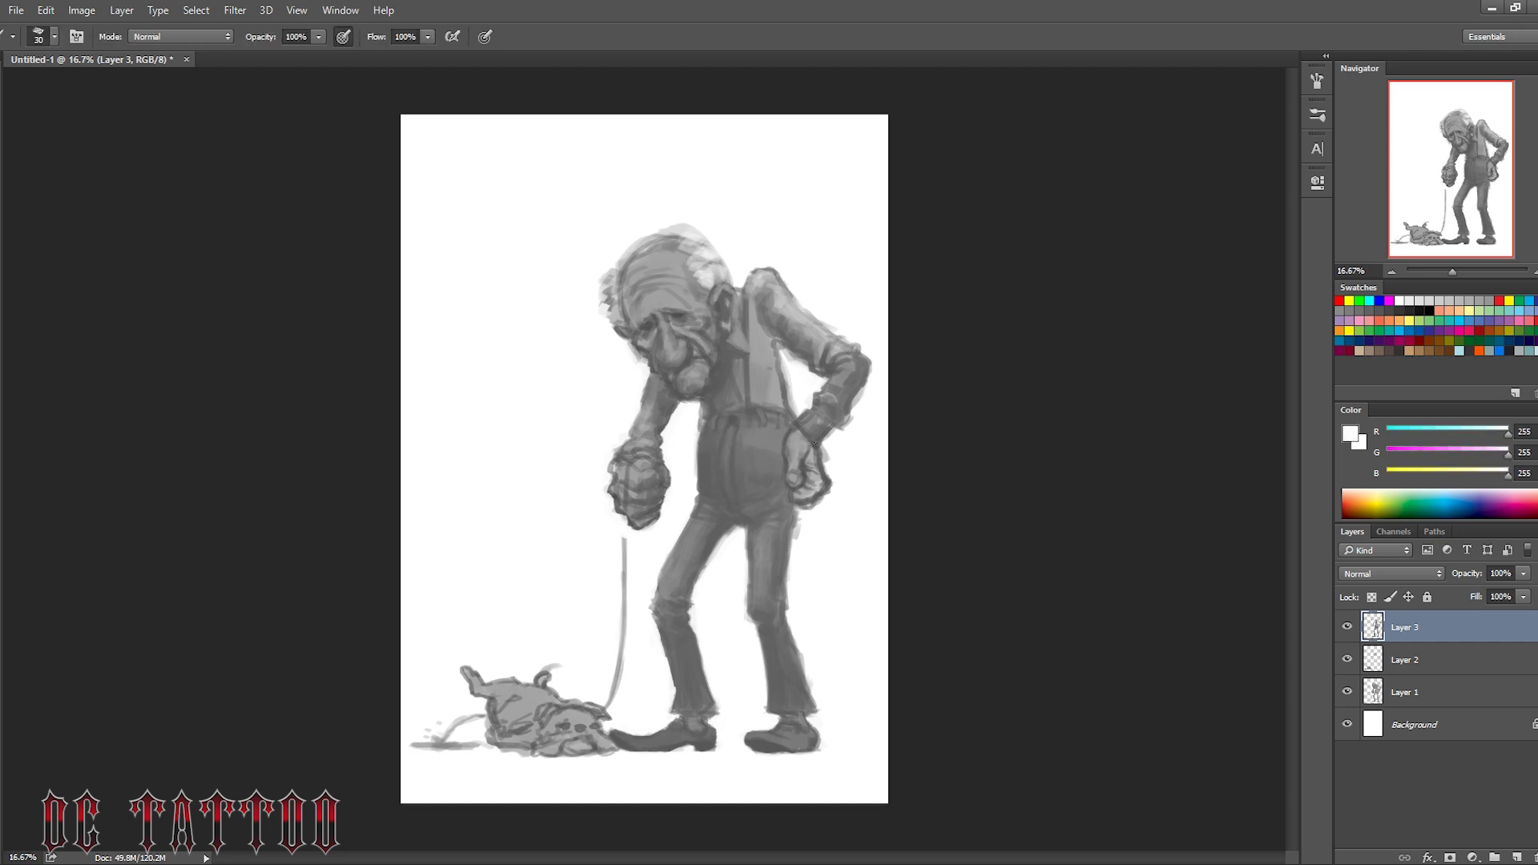
pyautogui.press('[')
pyautogui.press('x')
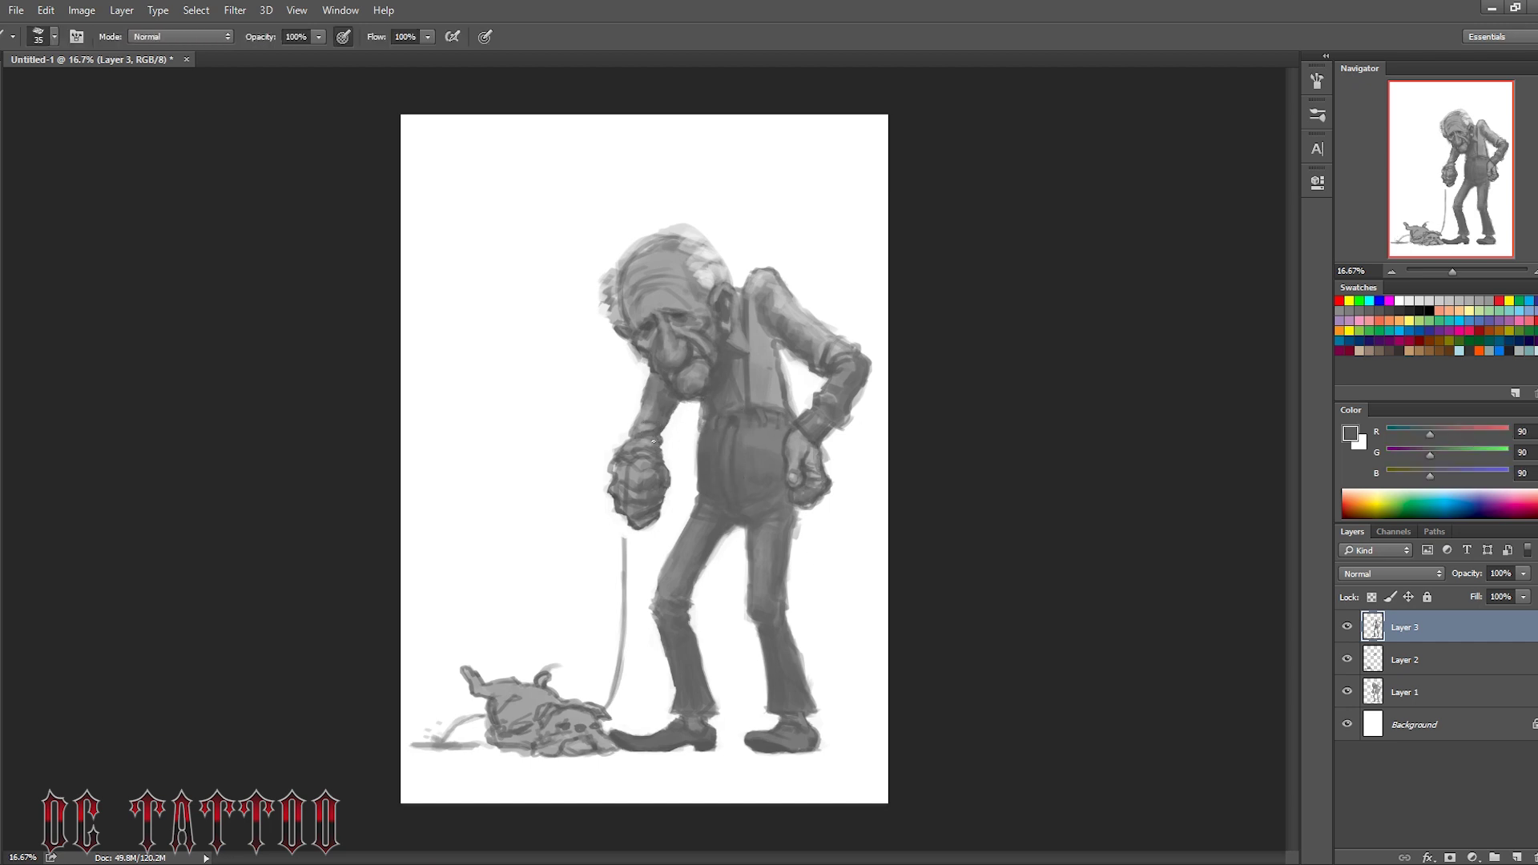
pyautogui.press(']')
pyautogui.press(']')
pyautogui.press(']')
pyautogui.keyDown('alt'); pyautogui.click(649, 457); pyautogui.keyUp('alt')
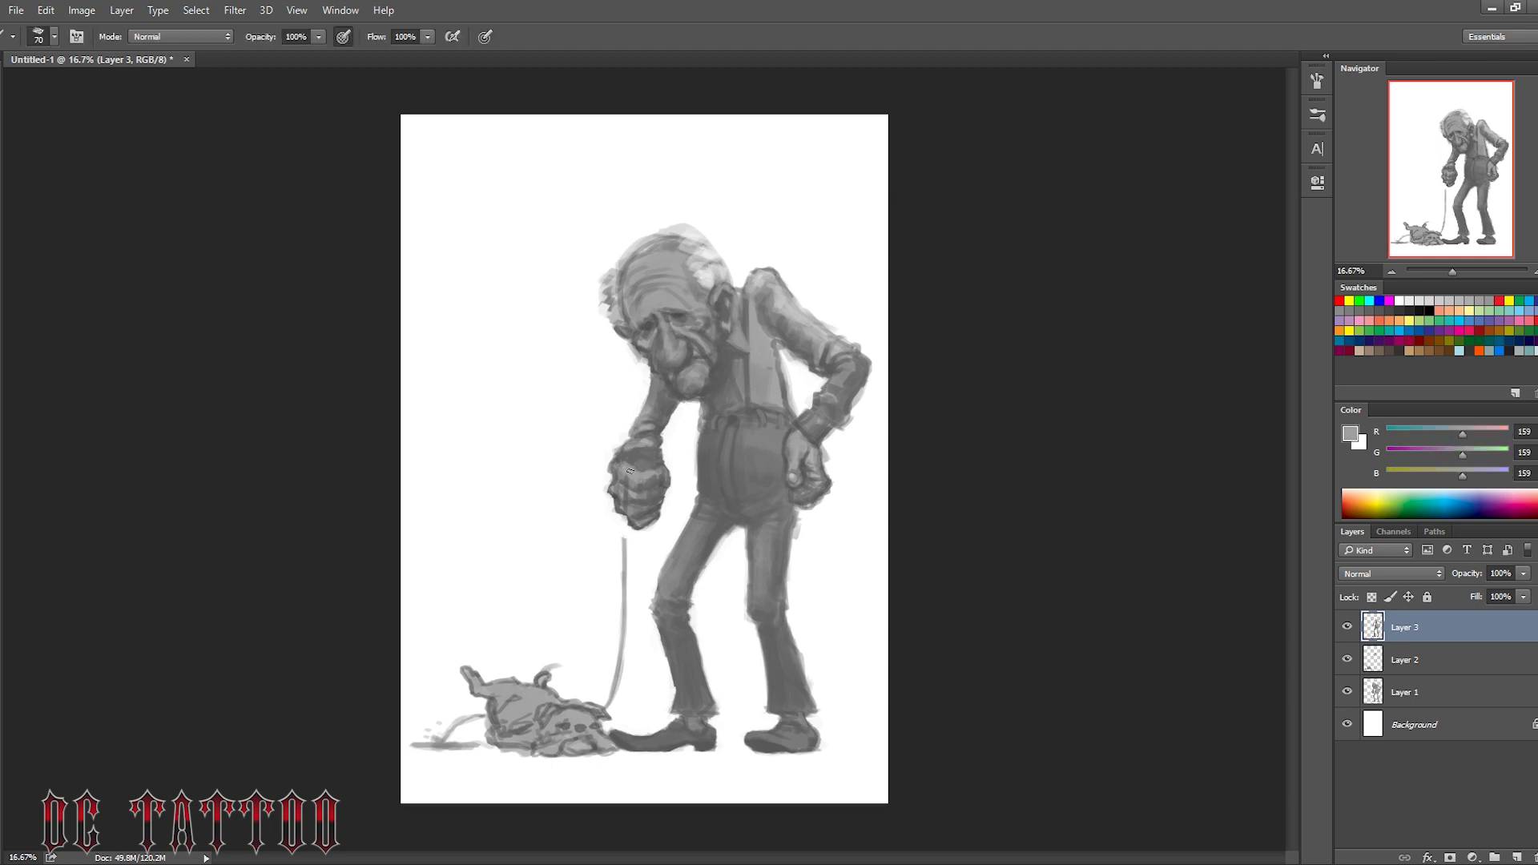
# Sample darker greys from the hand and upper leg with a smaller brush
pyautogui.press('[')
pyautogui.press('[')
pyautogui.keyDown('alt'); pyautogui.click(649, 461); pyautogui.keyUp('alt')
pyautogui.keyDown('alt'); pyautogui.click(645, 470); pyautogui.keyUp('alt')
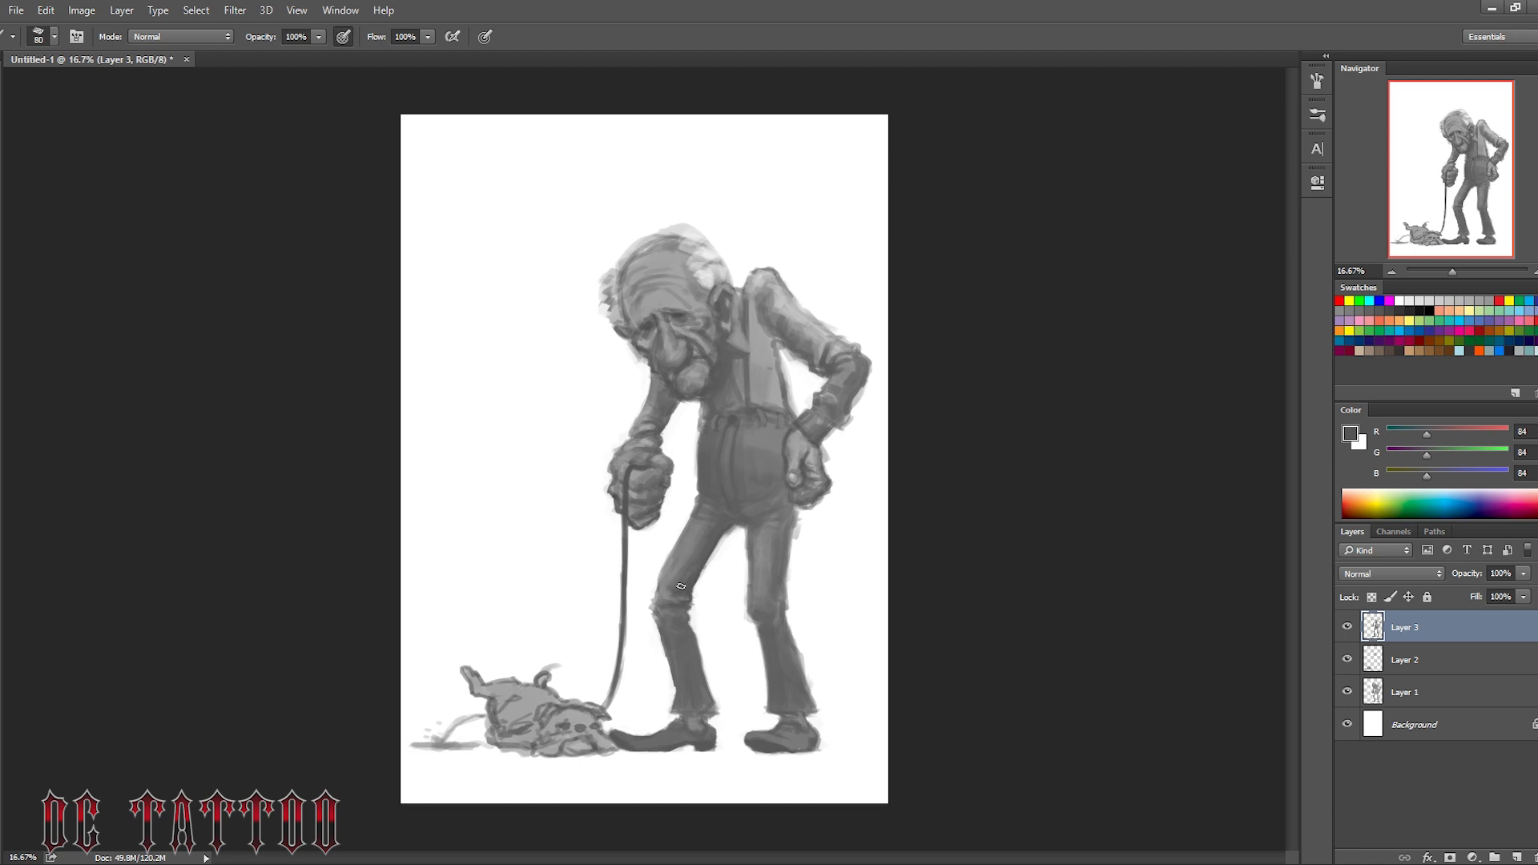
pyautogui.keyDown('alt'); pyautogui.click(696, 525); pyautogui.keyUp('alt')
pyautogui.keyDown('alt'); pyautogui.click(702, 527); pyautogui.keyUp('alt')
pyautogui.keyDown('alt'); pyautogui.click(693, 541); pyautogui.keyUp('alt')
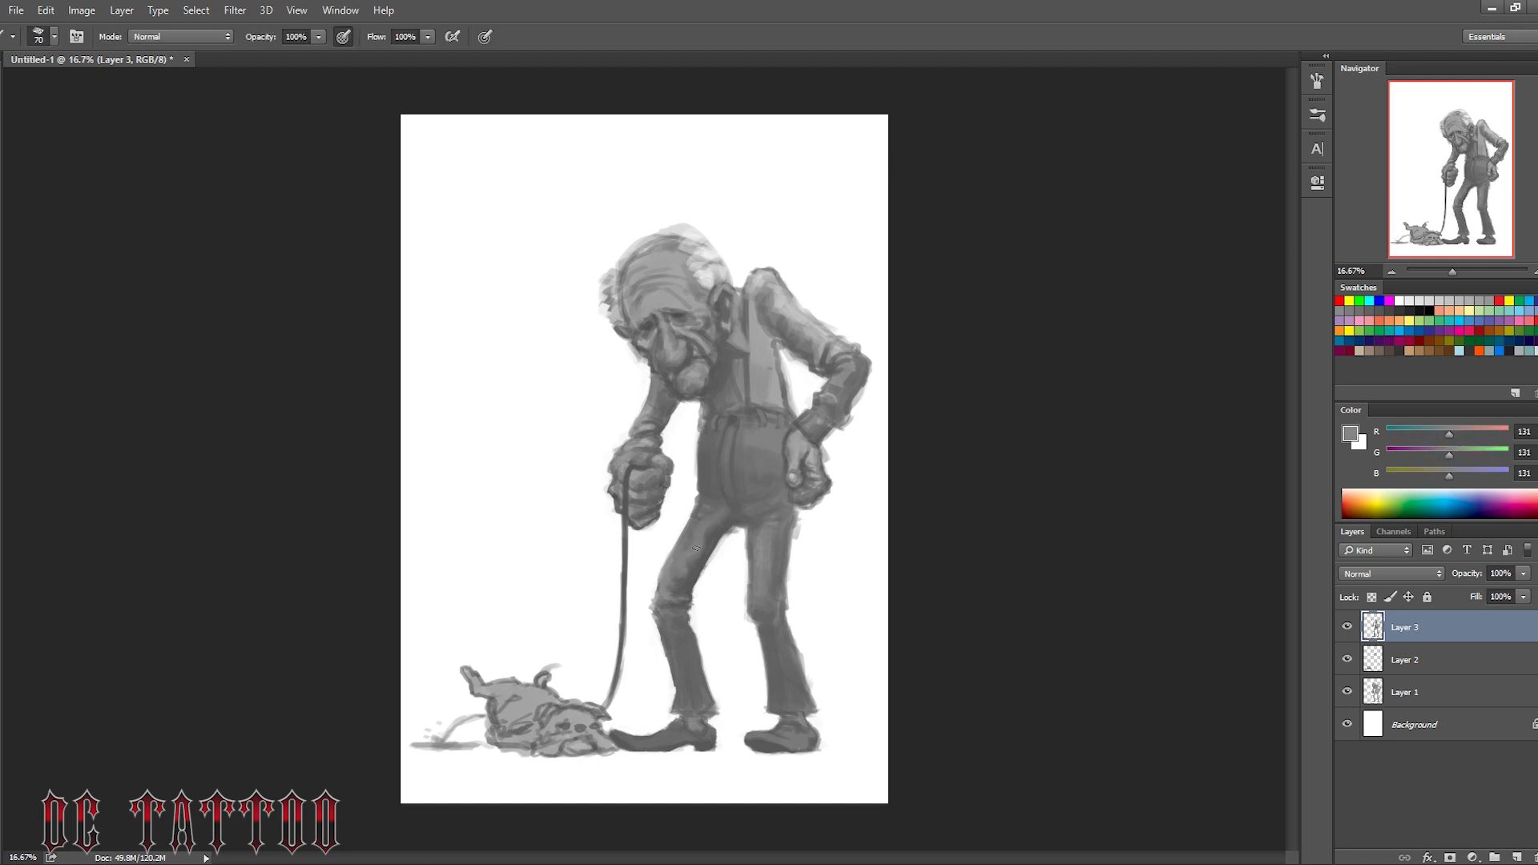
pyautogui.keyDown('alt'); pyautogui.click(705, 530); pyautogui.keyUp('alt')
# Pick lower-leg, trouser and white tones for extra trouser shading
pyautogui.press(']')
pyautogui.keyDown('alt'); pyautogui.click(679, 560); pyautogui.keyUp('alt')
pyautogui.press(']')
pyautogui.press(']')
pyautogui.press(']')
pyautogui.keyDown('alt'); pyautogui.click(670, 593); pyautogui.keyUp('alt')
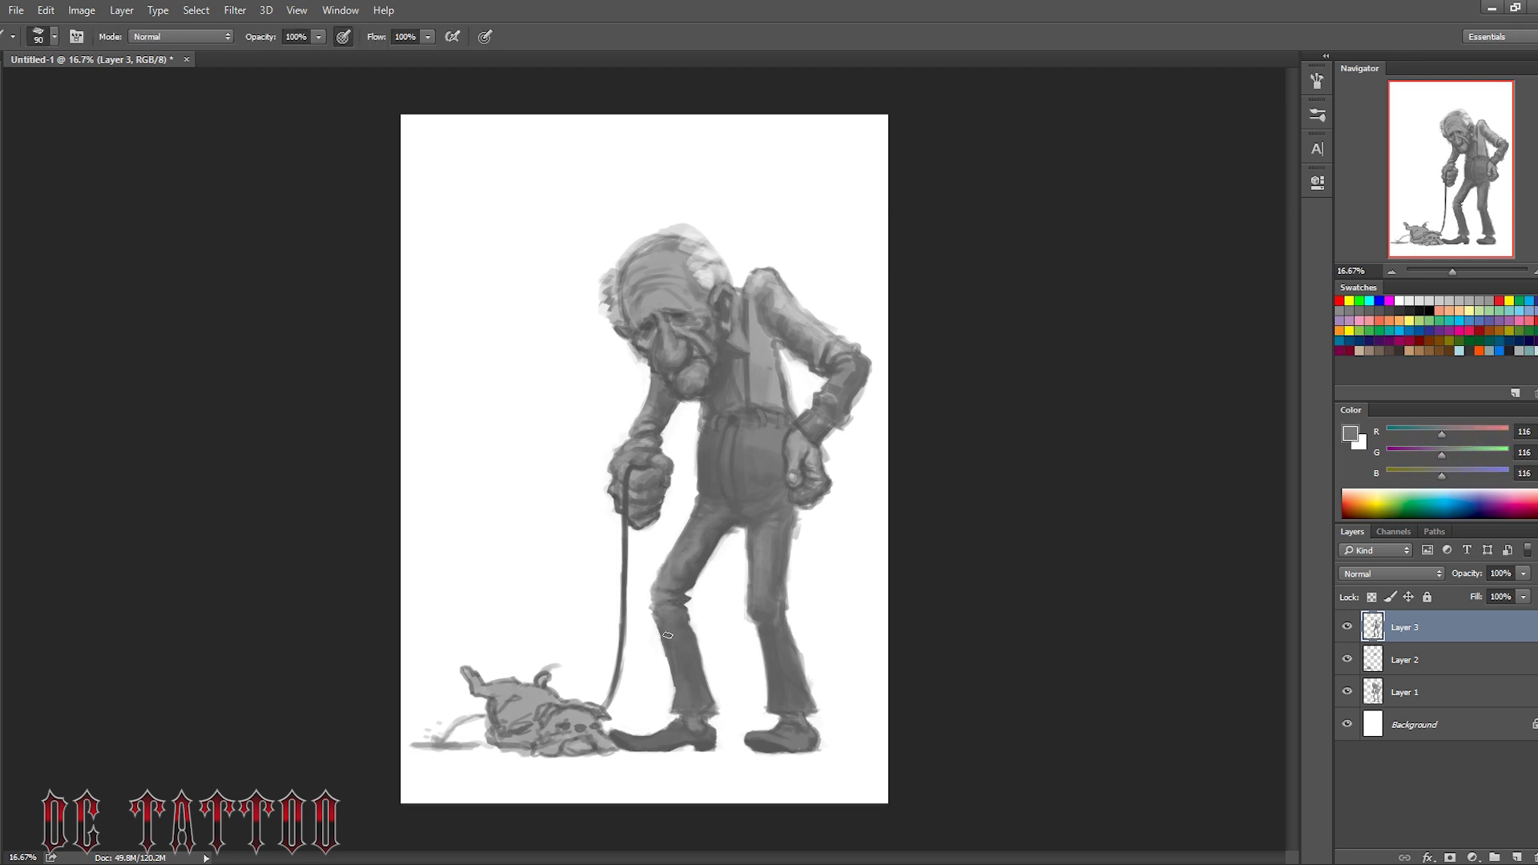
pyautogui.keyDown('alt'); pyautogui.click(723, 732); pyautogui.keyUp('alt')
pyautogui.press('[')
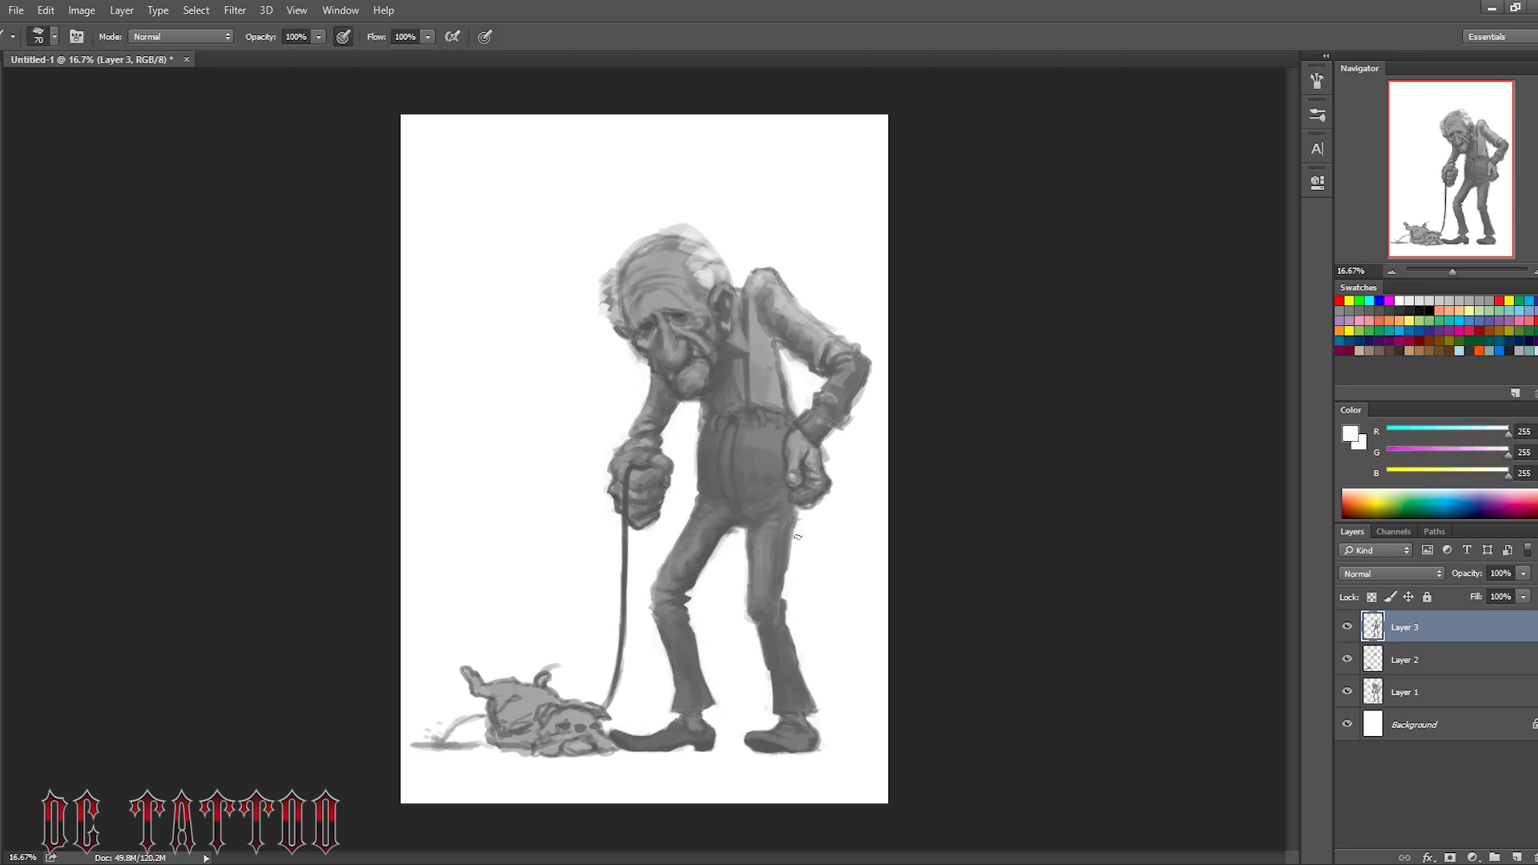
pyautogui.keyDown('alt'); pyautogui.click(745, 521); pyautogui.keyUp('alt')
pyautogui.keyDown('alt'); pyautogui.click(761, 505); pyautogui.keyUp('alt')
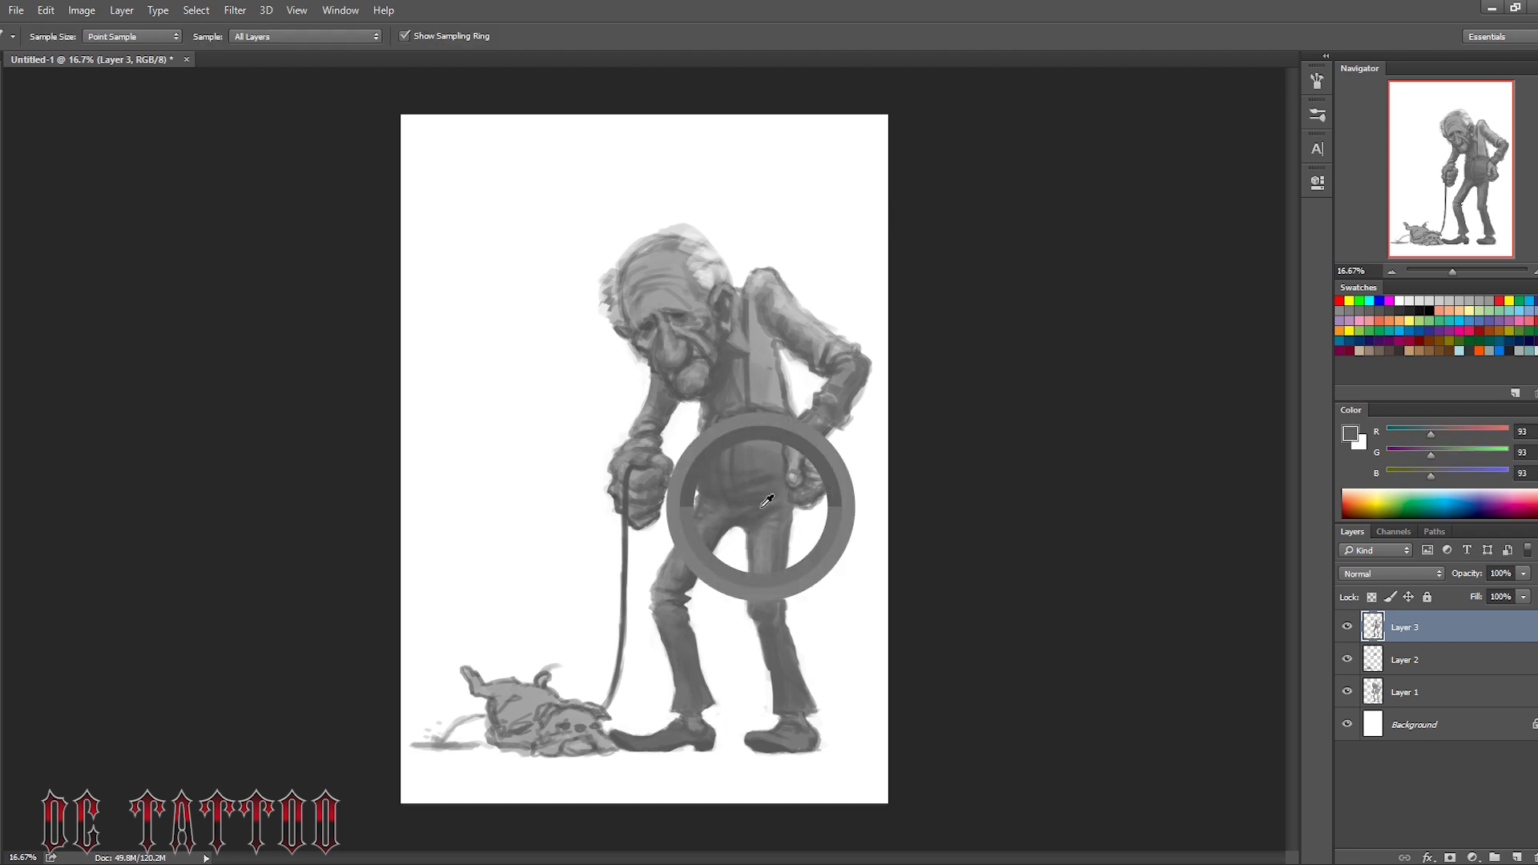
pyautogui.press(']')
pyautogui.press('[')
# Paint grey and lighter strokes over the head and hair
pyautogui.keyDown('alt'); pyautogui.click(653, 323); pyautogui.keyUp('alt')
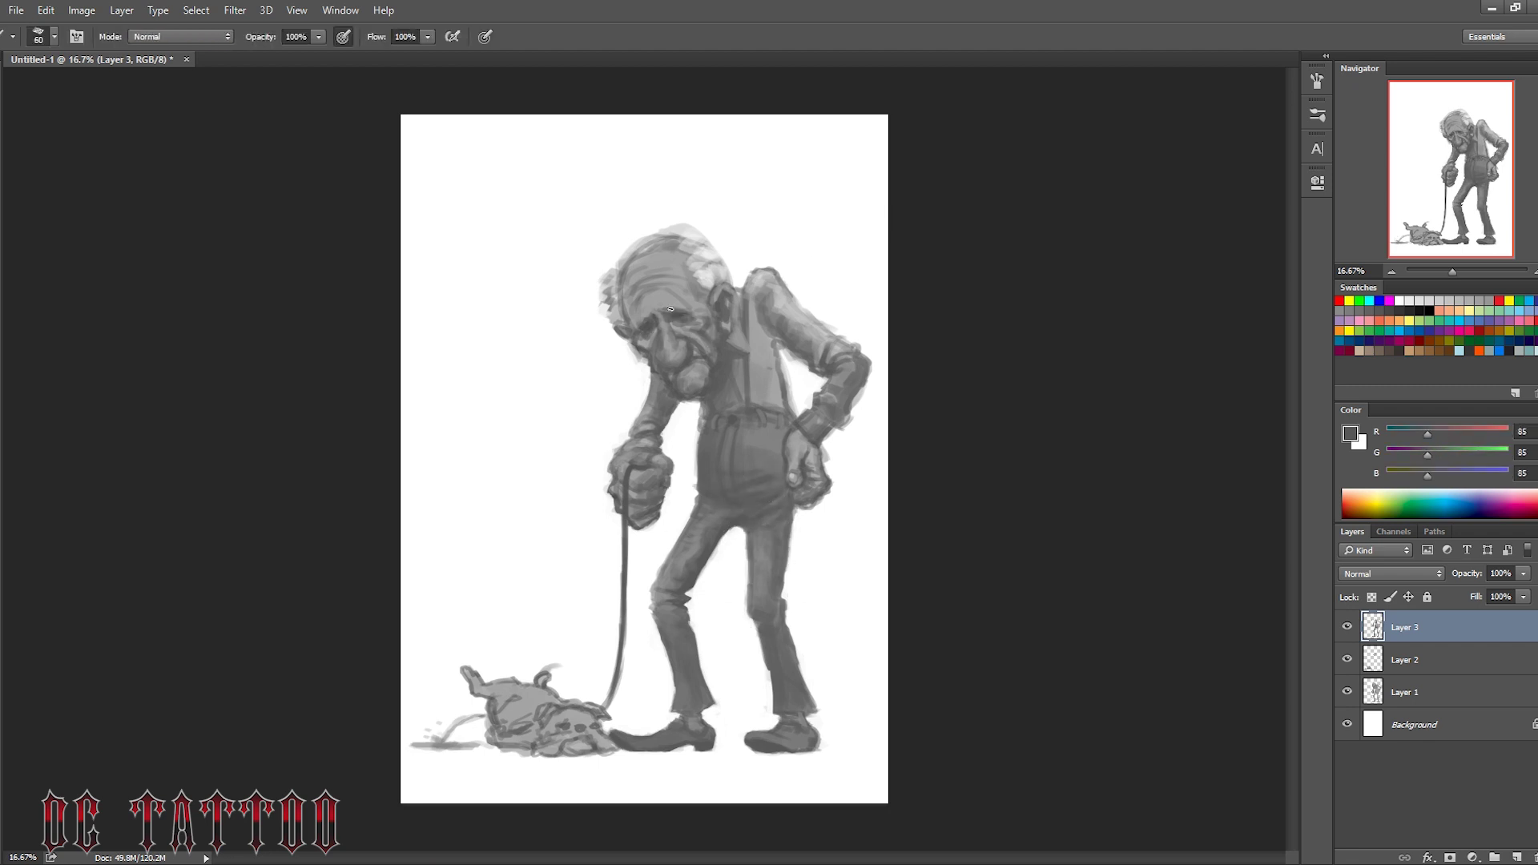
pyautogui.moveTo(671, 309); pyautogui.dragTo(633, 240)
pyautogui.keyDown('alt'); pyautogui.click(641, 272); pyautogui.keyUp('alt')
pyautogui.keyDown('alt'); pyautogui.click(662, 298); pyautogui.keyUp('alt')
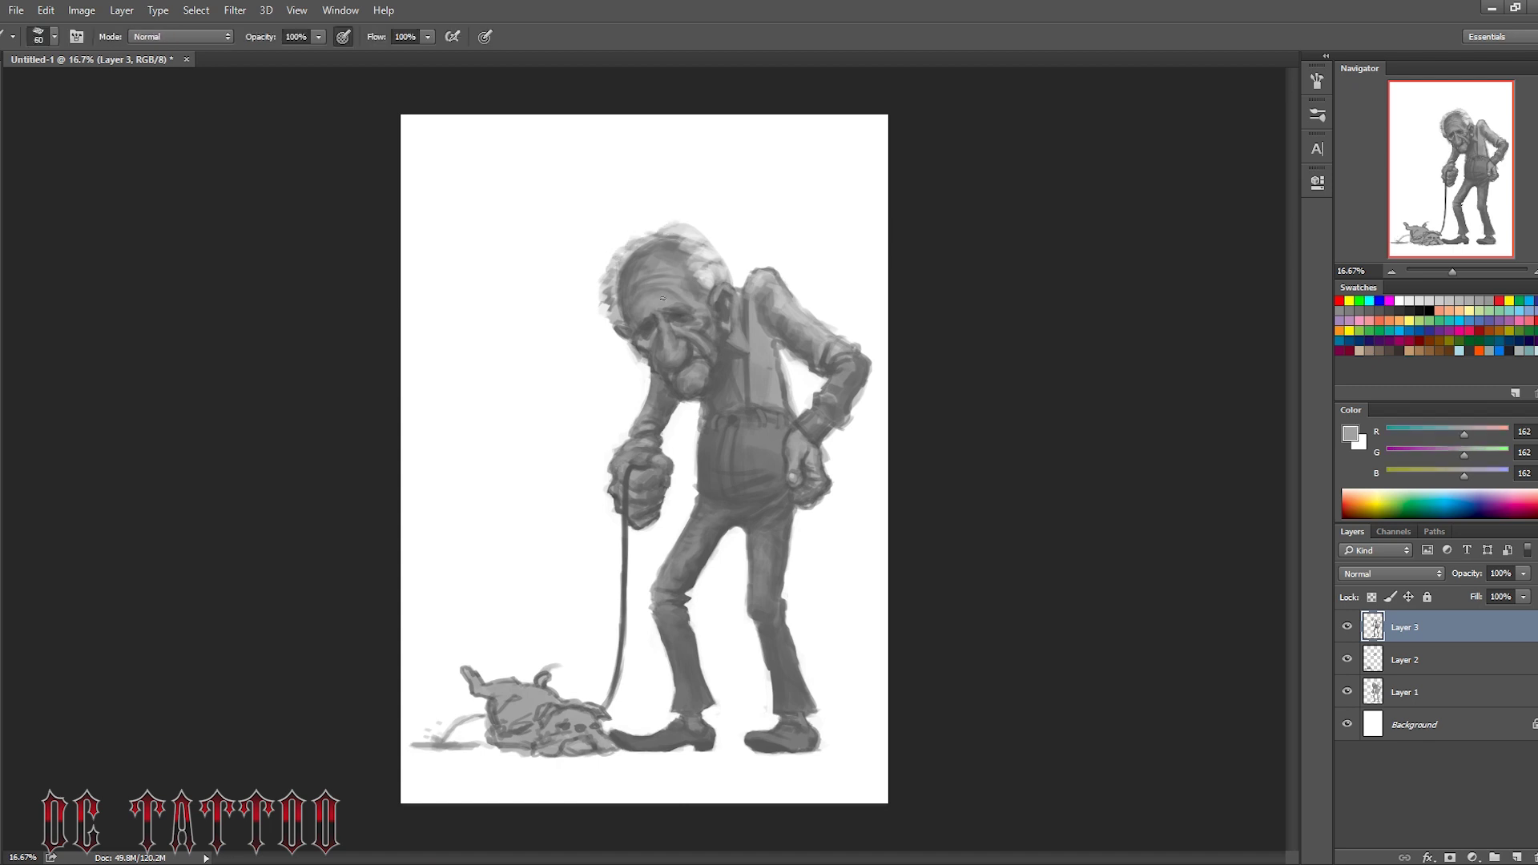
pyautogui.press('[')
pyautogui.press('[')
pyautogui.press('[')
# Add a darker grey stroke to the shirt
pyautogui.keyDown('alt'); pyautogui.click(683, 327); pyautogui.keyUp('alt')
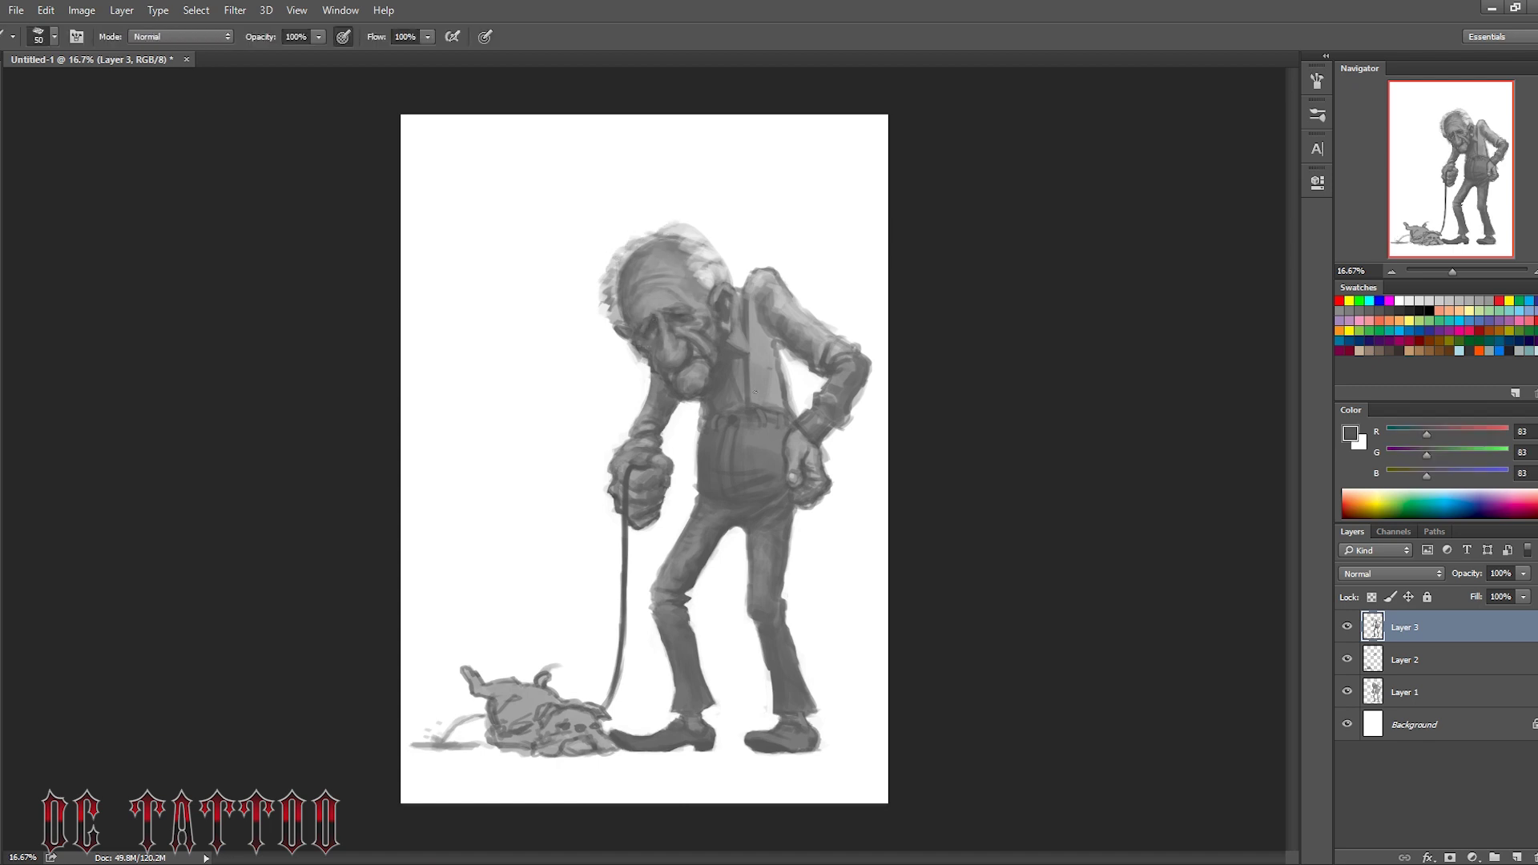
pyautogui.keyDown('alt'); pyautogui.click(729, 401); pyautogui.keyUp('alt')
pyautogui.press(']')
pyautogui.press(']')
pyautogui.press(']')
pyautogui.moveTo(773, 401); pyautogui.dragTo(781, 360)
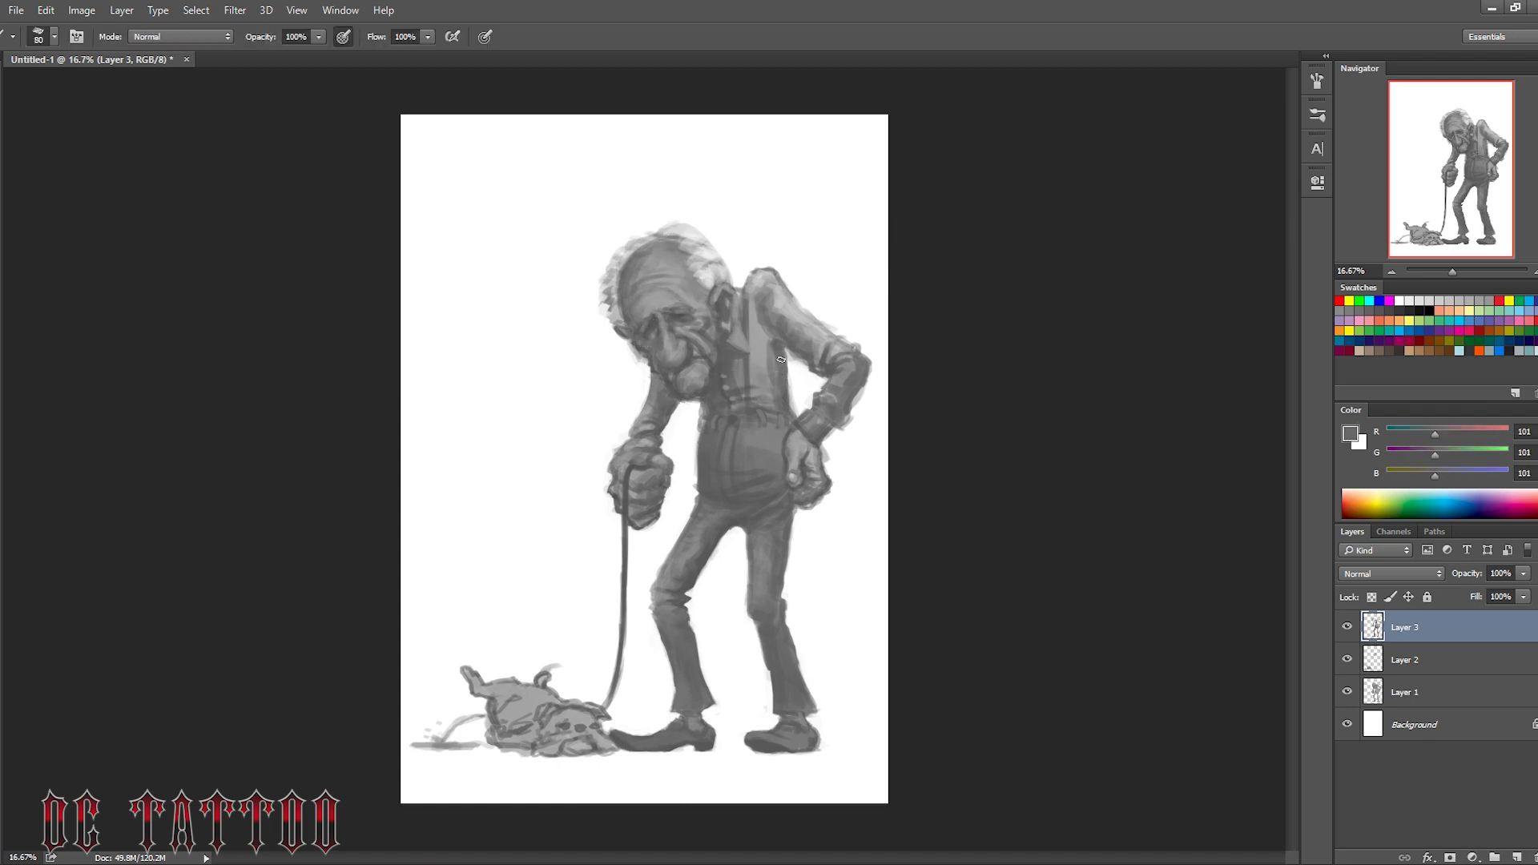
pyautogui.keyDown('alt'); pyautogui.click(781, 394); pyautogui.keyUp('alt')
pyautogui.press('[')
pyautogui.press('[')
pyautogui.press('[')
# Sample greys and background white for the knee highlights on the trousers
pyautogui.press('[')
pyautogui.press('[')
pyautogui.keyDown('alt'); pyautogui.click(734, 339); pyautogui.keyUp('alt')
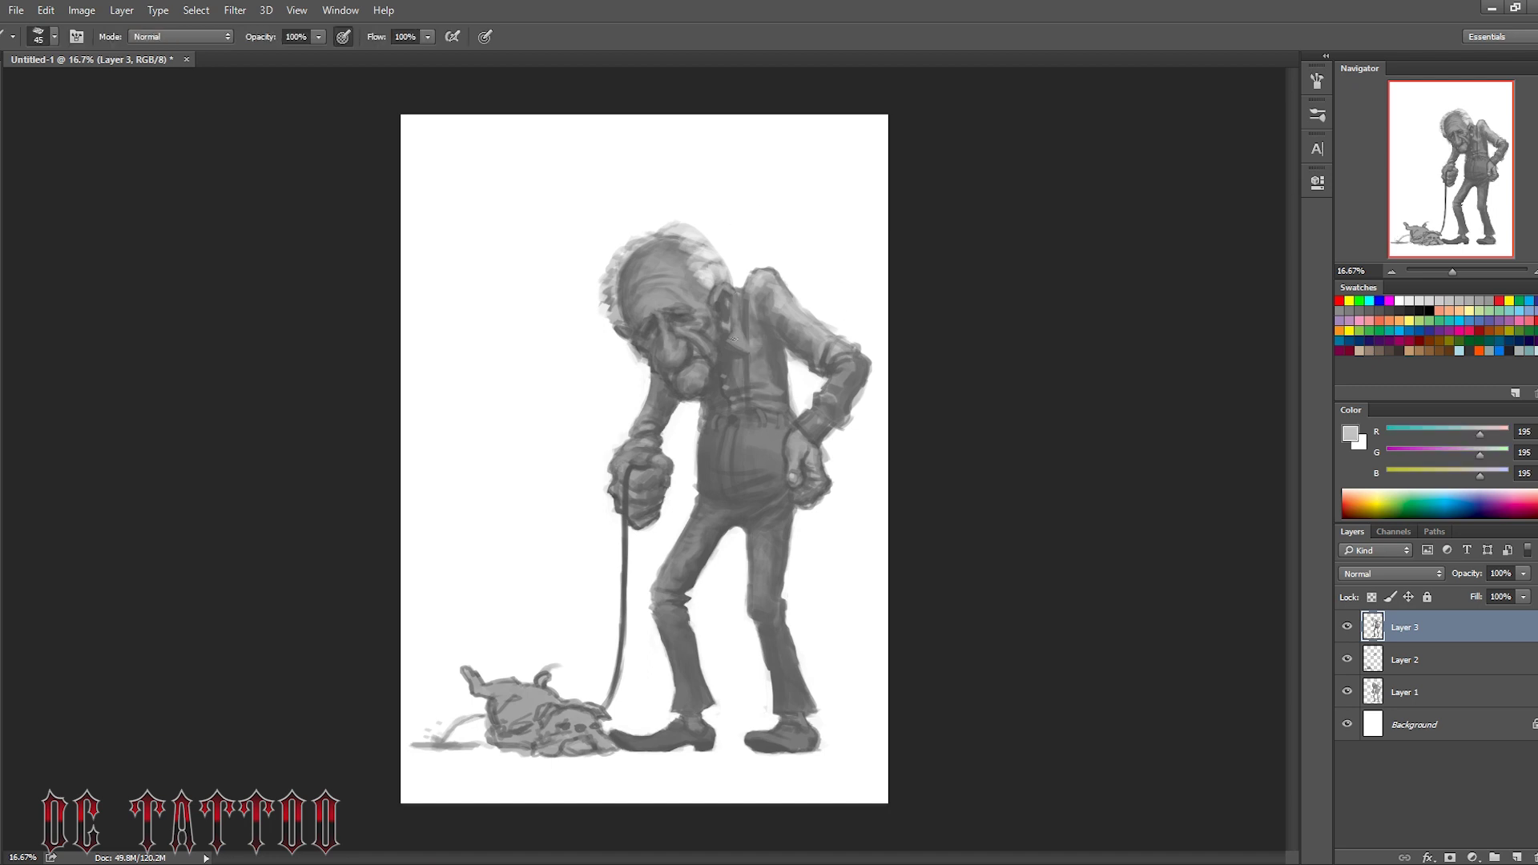
pyautogui.keyDown('alt'); pyautogui.click(748, 300); pyautogui.keyUp('alt')
pyautogui.press('[')
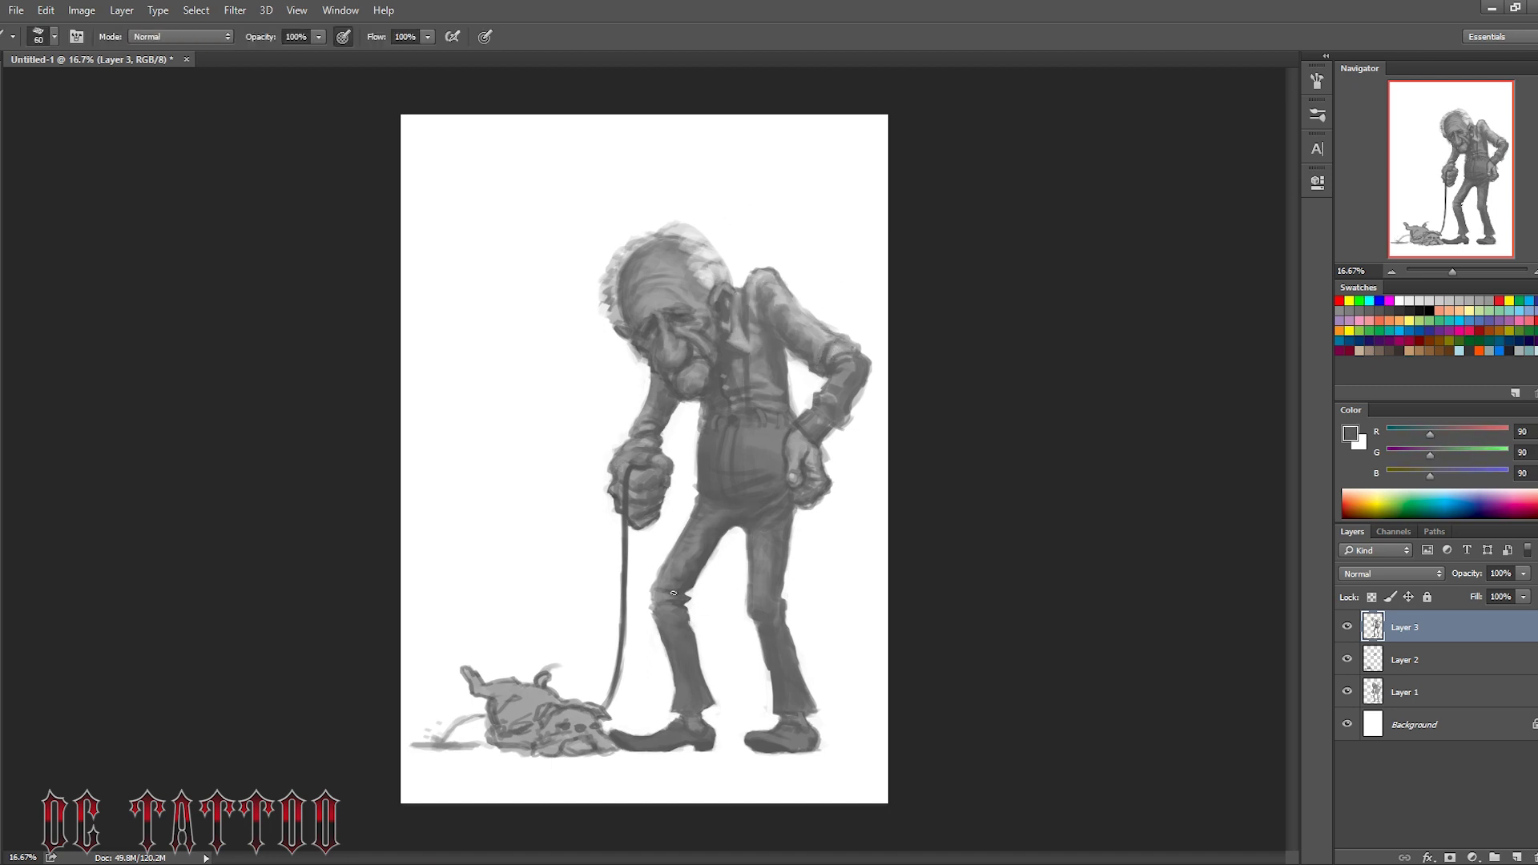
pyautogui.press(']')
pyautogui.press(']')
pyautogui.keyDown('alt'); pyautogui.click(781, 587); pyautogui.keyUp('alt')
pyautogui.keyDown('alt'); pyautogui.click(821, 747); pyautogui.keyUp('alt')
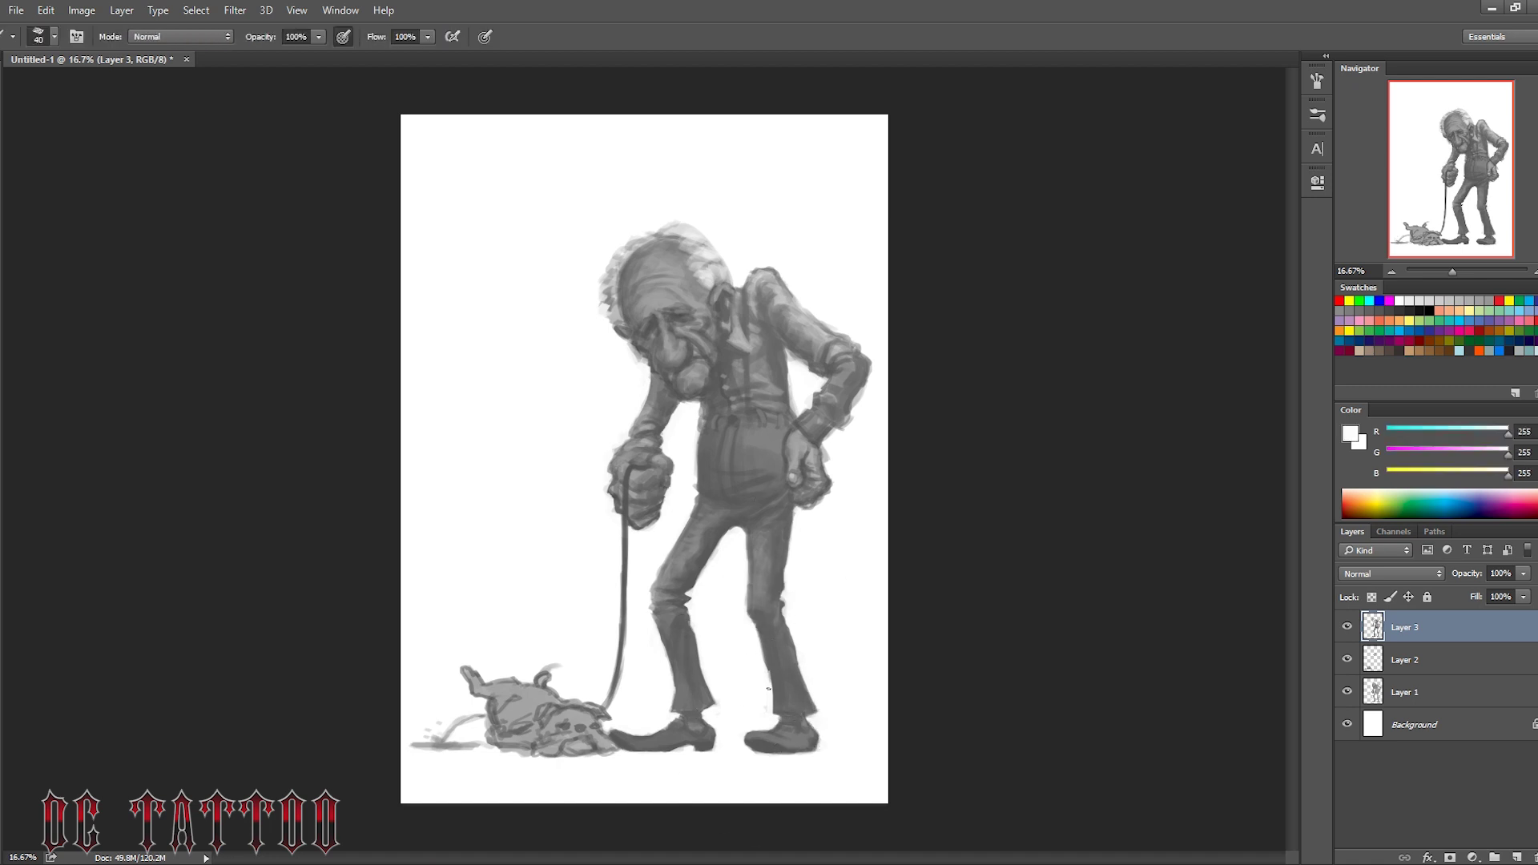
pyautogui.press(']')
pyautogui.press(']')
pyautogui.press(']')
pyautogui.keyDown('alt'); pyautogui.click(772, 614); pyautogui.keyUp('alt')
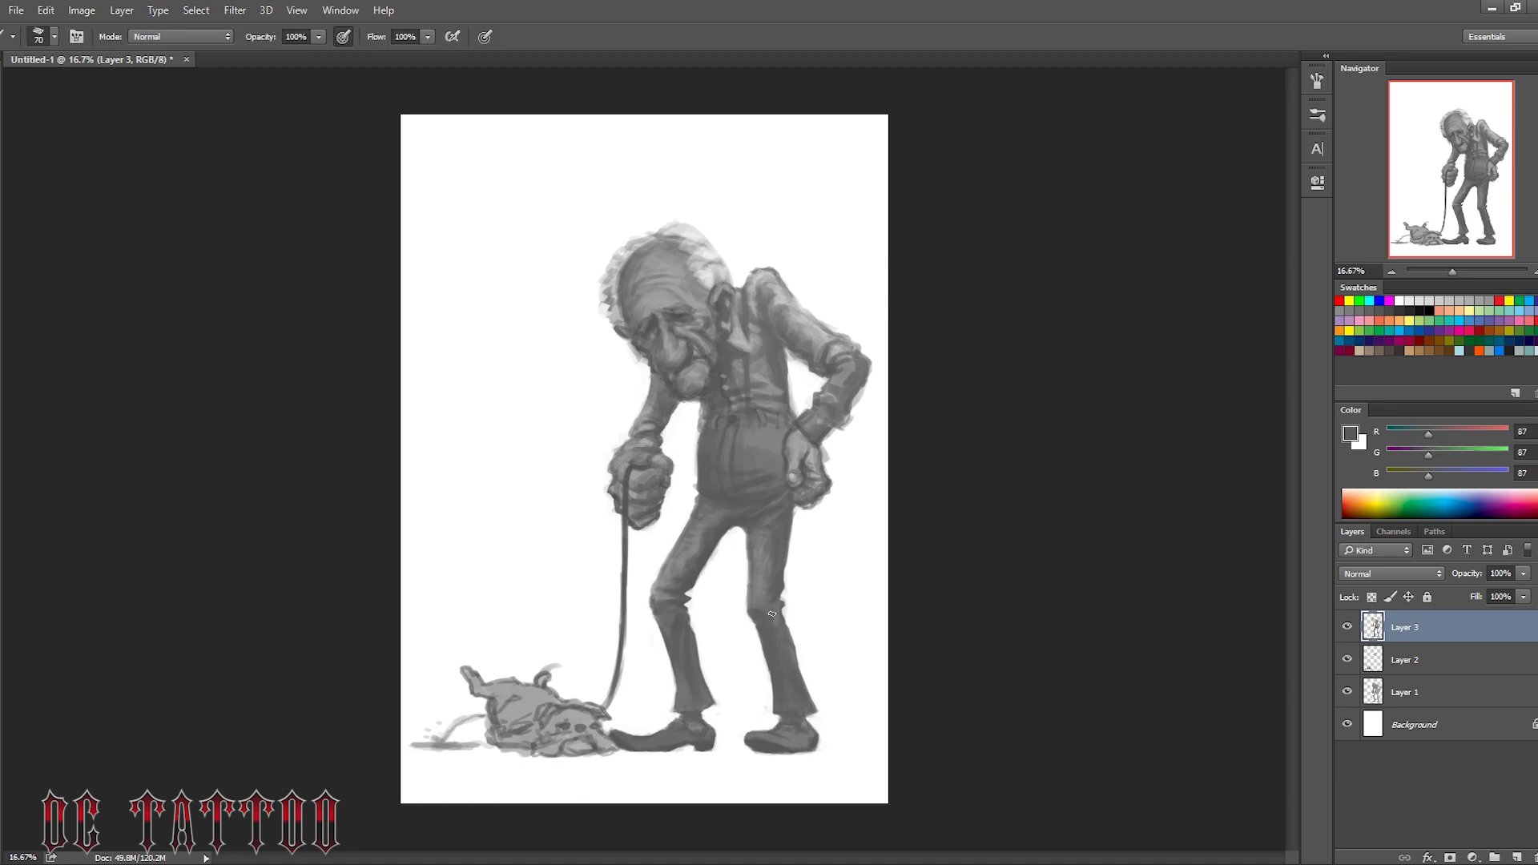
# Add an empty Layer 4 above Layer 3 and sample a mid grey
pyautogui.hotkey('ctrl', 'shift', 'alt', 'n')
pyautogui.press('[')
pyautogui.press('[')
pyautogui.keyDown('alt'); pyautogui.click(609, 735); pyautogui.keyUp('alt')
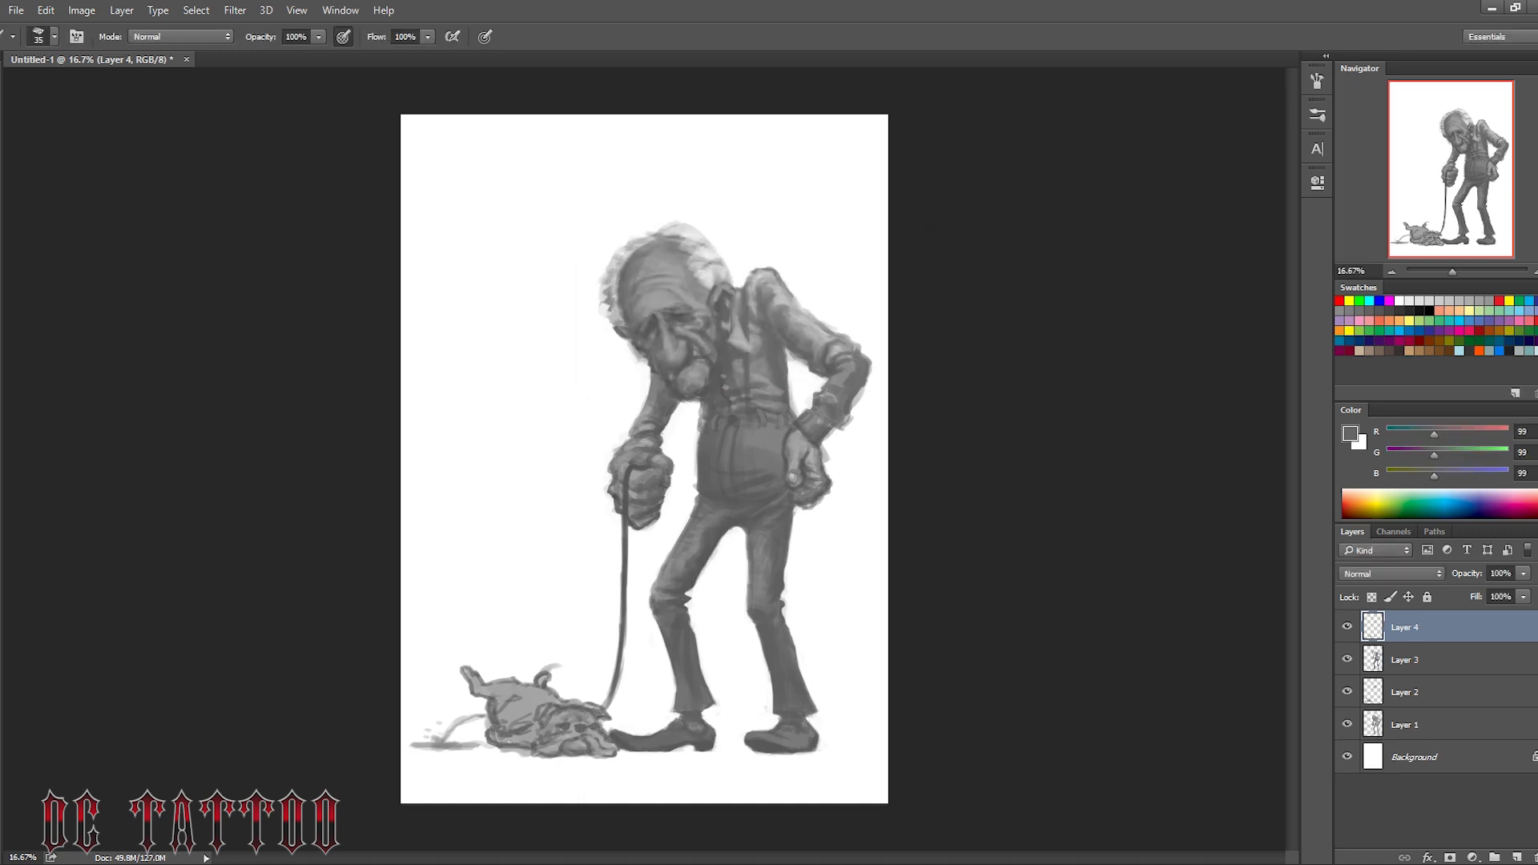
# Shade the bulldog on Layer 4 with Alt-sampled light and dark greys, resizing the brush
pyautogui.keyDown('alt'); pyautogui.click(526, 703); pyautogui.keyUp('alt')
pyautogui.press('[')
pyautogui.press('[')
pyautogui.press('[')
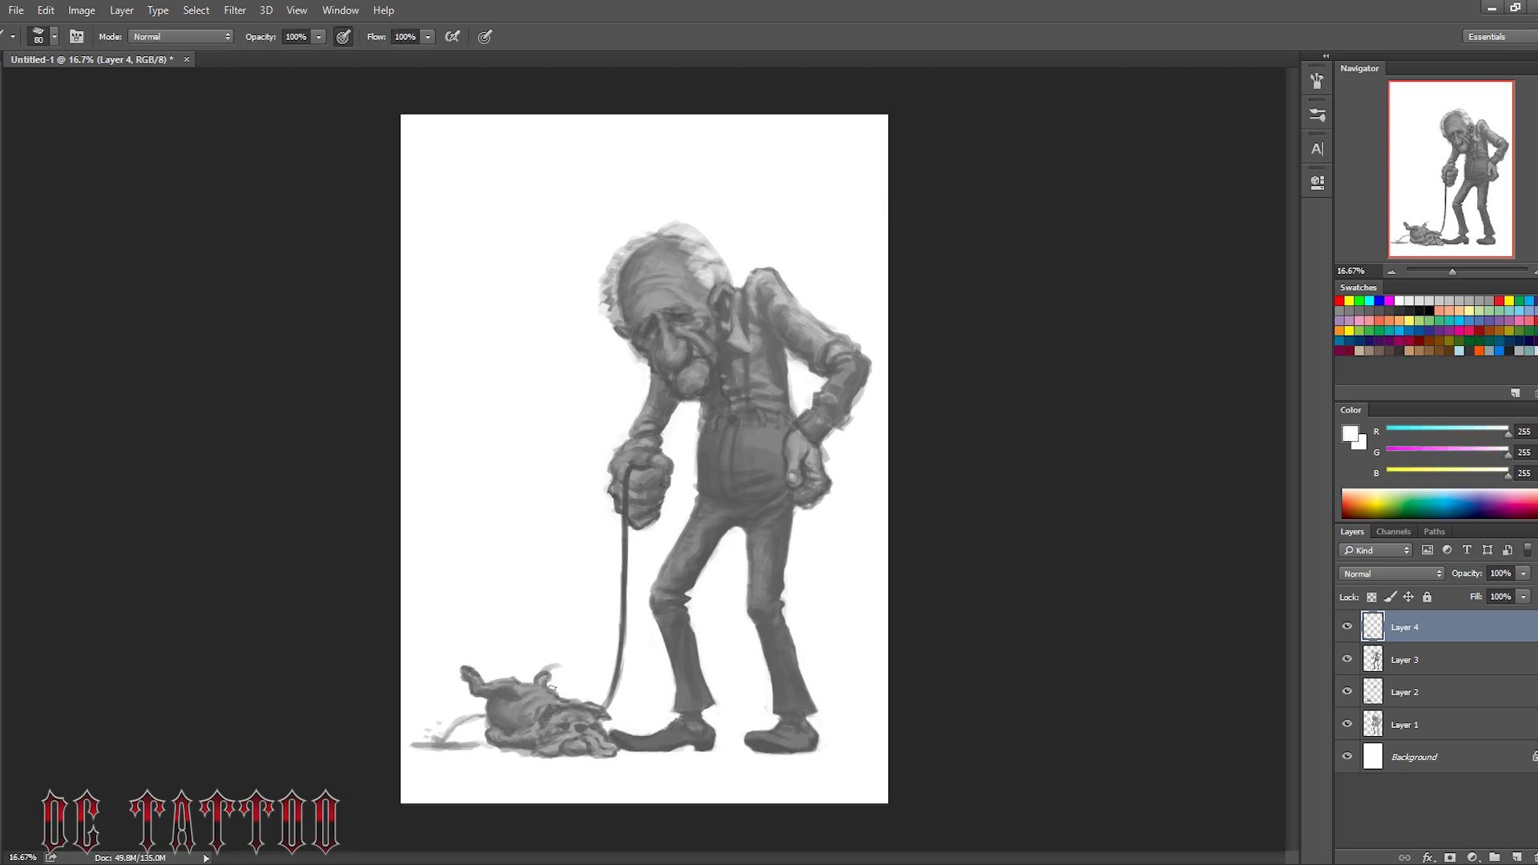
pyautogui.keyDown('alt'); pyautogui.click(506, 694); pyautogui.keyUp('alt')
pyautogui.press(']')
pyautogui.keyDown('alt'); pyautogui.click(514, 689); pyautogui.keyUp('alt')
pyautogui.keyDown('alt'); pyautogui.click(516, 686); pyautogui.keyUp('alt')
pyautogui.press(']')
pyautogui.press('[')
pyautogui.press('[')
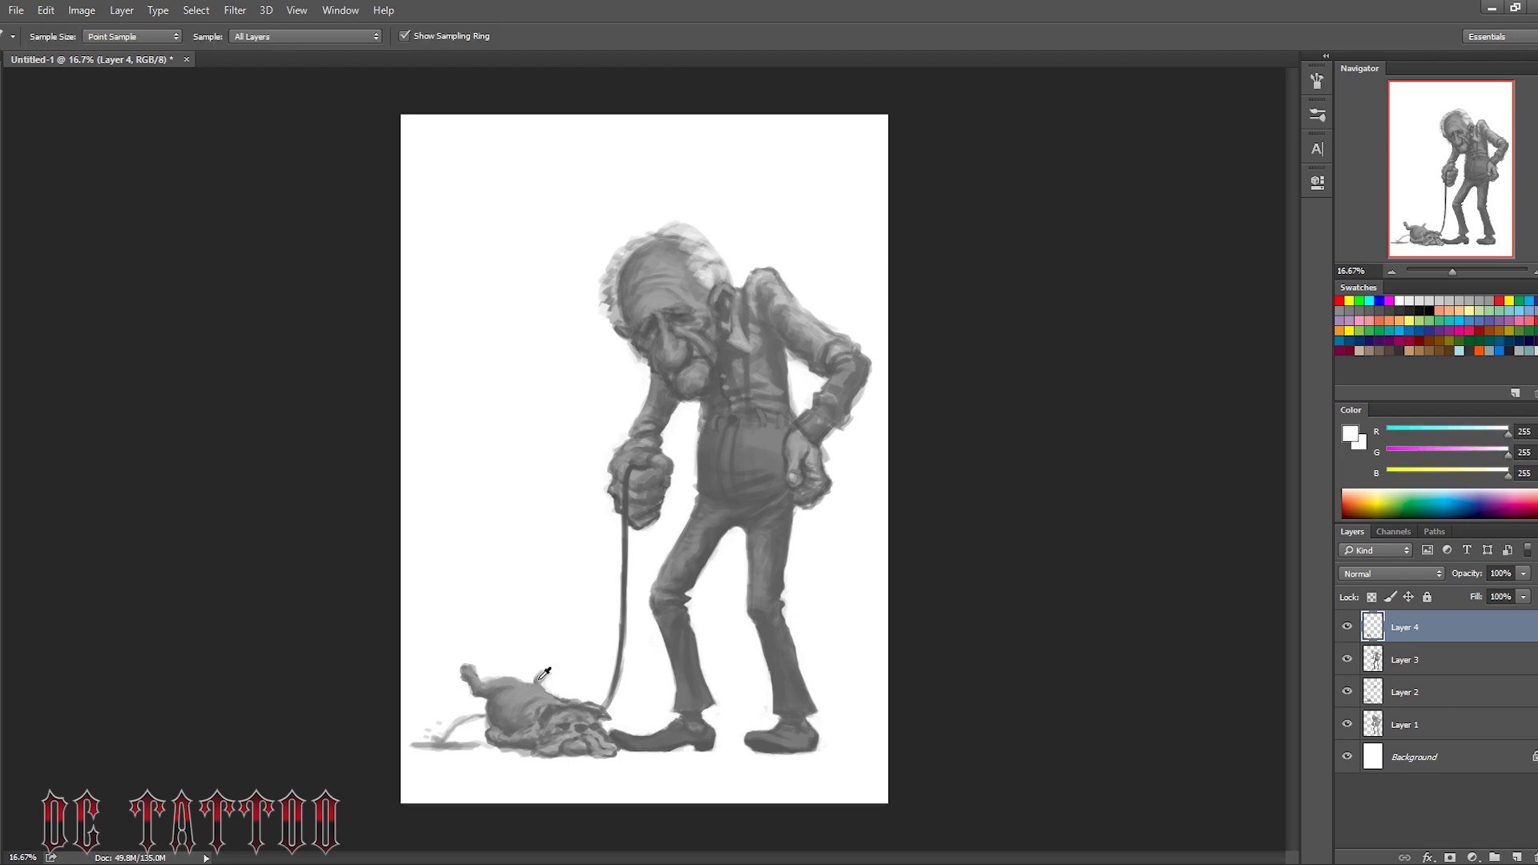
pyautogui.keyDown('alt'); pyautogui.click(521, 699); pyautogui.keyUp('alt')
pyautogui.press('[')
pyautogui.press('[')
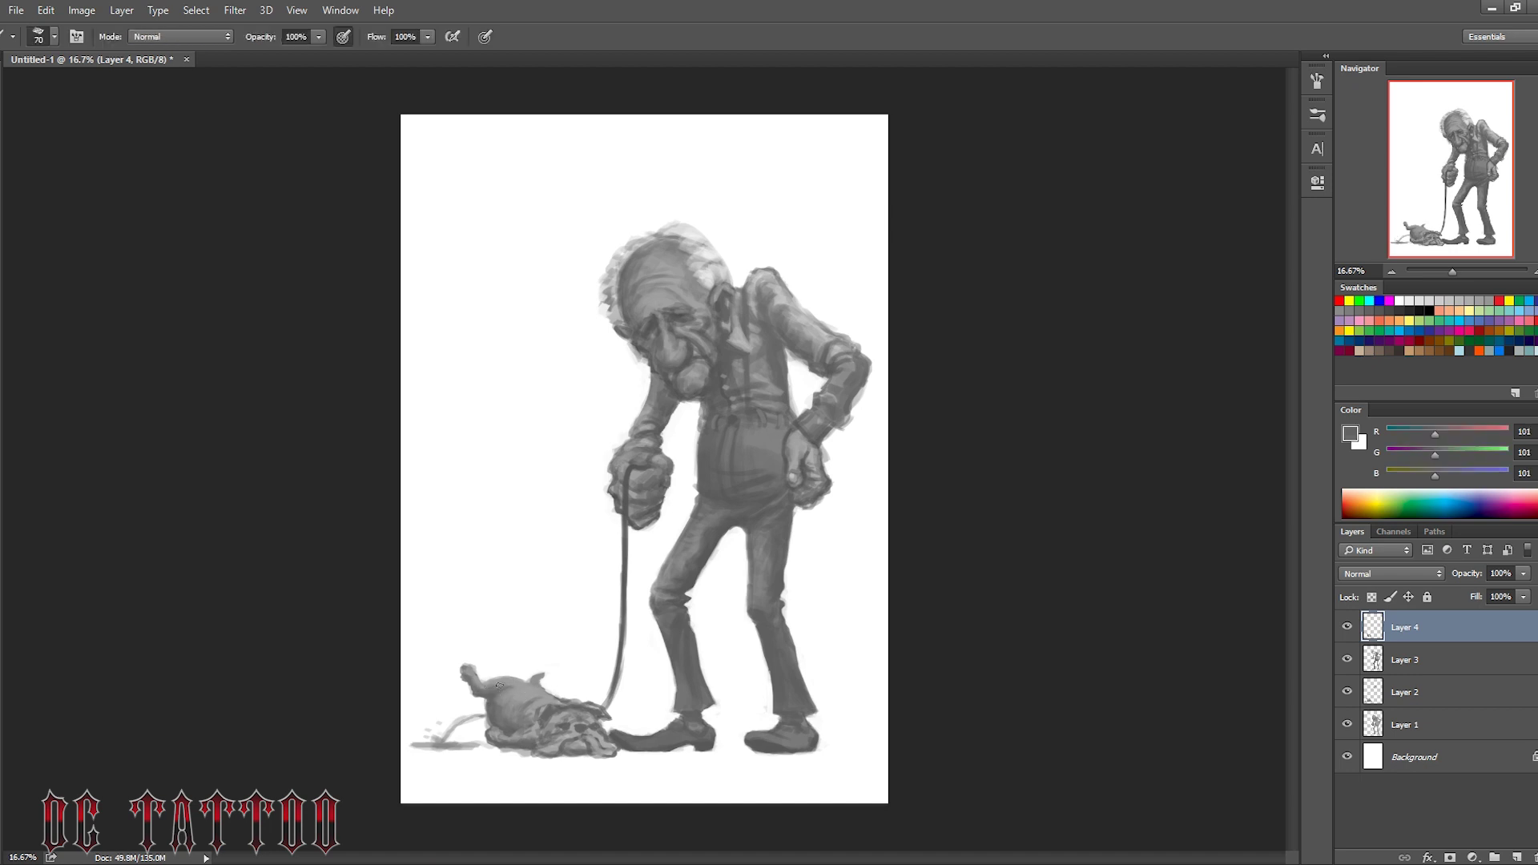
pyautogui.keyDown('alt'); pyautogui.click(705, 503); pyautogui.keyUp('alt')
# Add Layer 5 and paint the dog's shadow with white and sampled greys
pyautogui.hotkey('ctrl', 'shift', 'n')
pyautogui.press('Return')
pyautogui.keyDown('alt'); pyautogui.click(696, 411); pyautogui.keyUp('alt')
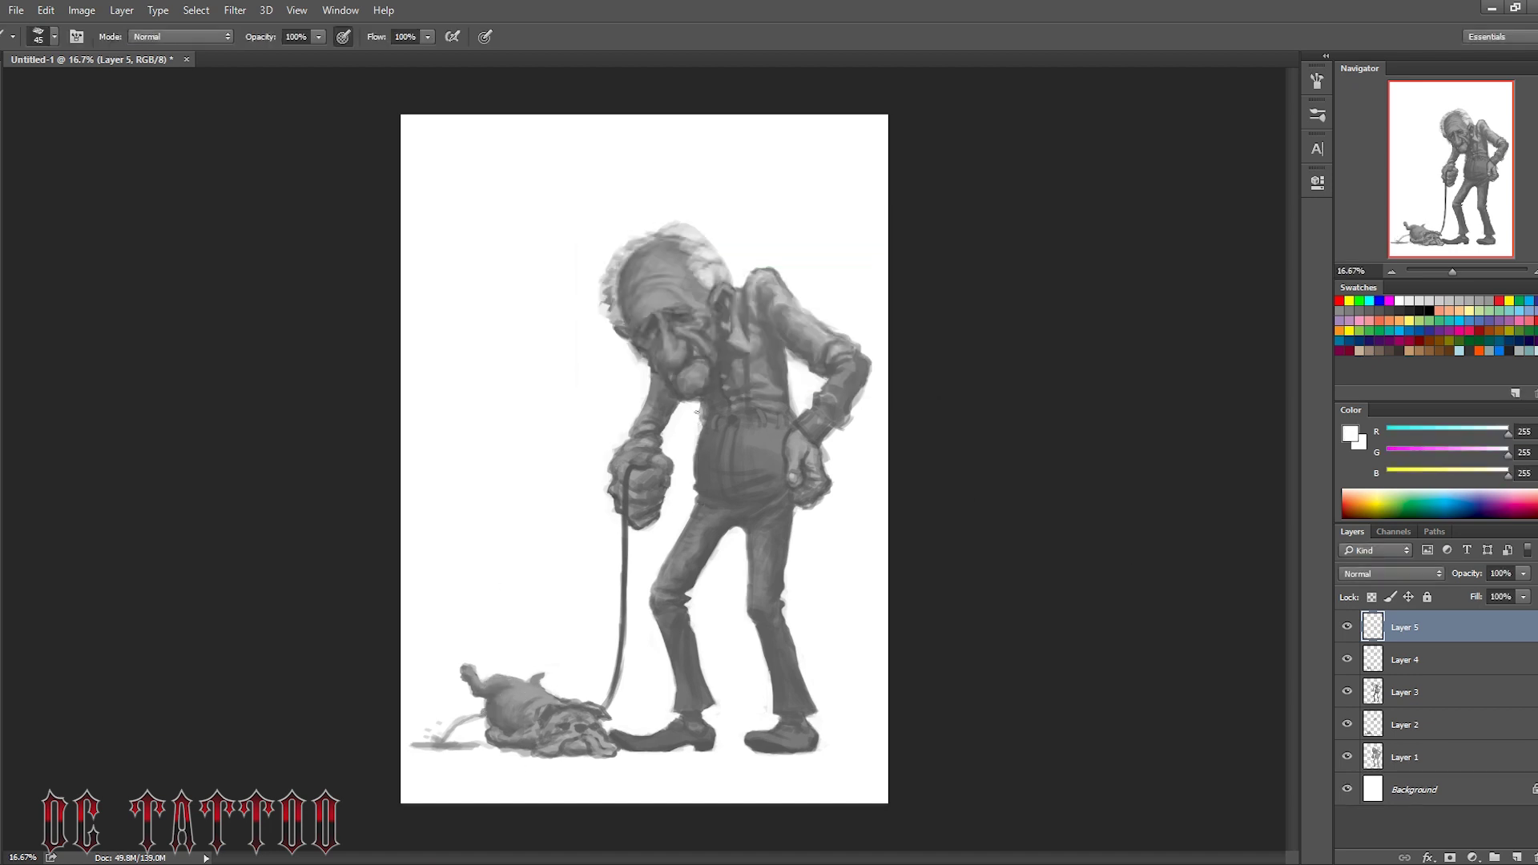
pyautogui.press(']')
pyautogui.press(']')
pyautogui.keyDown('alt'); pyautogui.click(530, 741); pyautogui.keyUp('alt')
pyautogui.press('[')
pyautogui.press('[')
pyautogui.keyDown('alt'); pyautogui.click(490, 716); pyautogui.keyUp('alt')
pyautogui.press('[')
pyautogui.press('[')
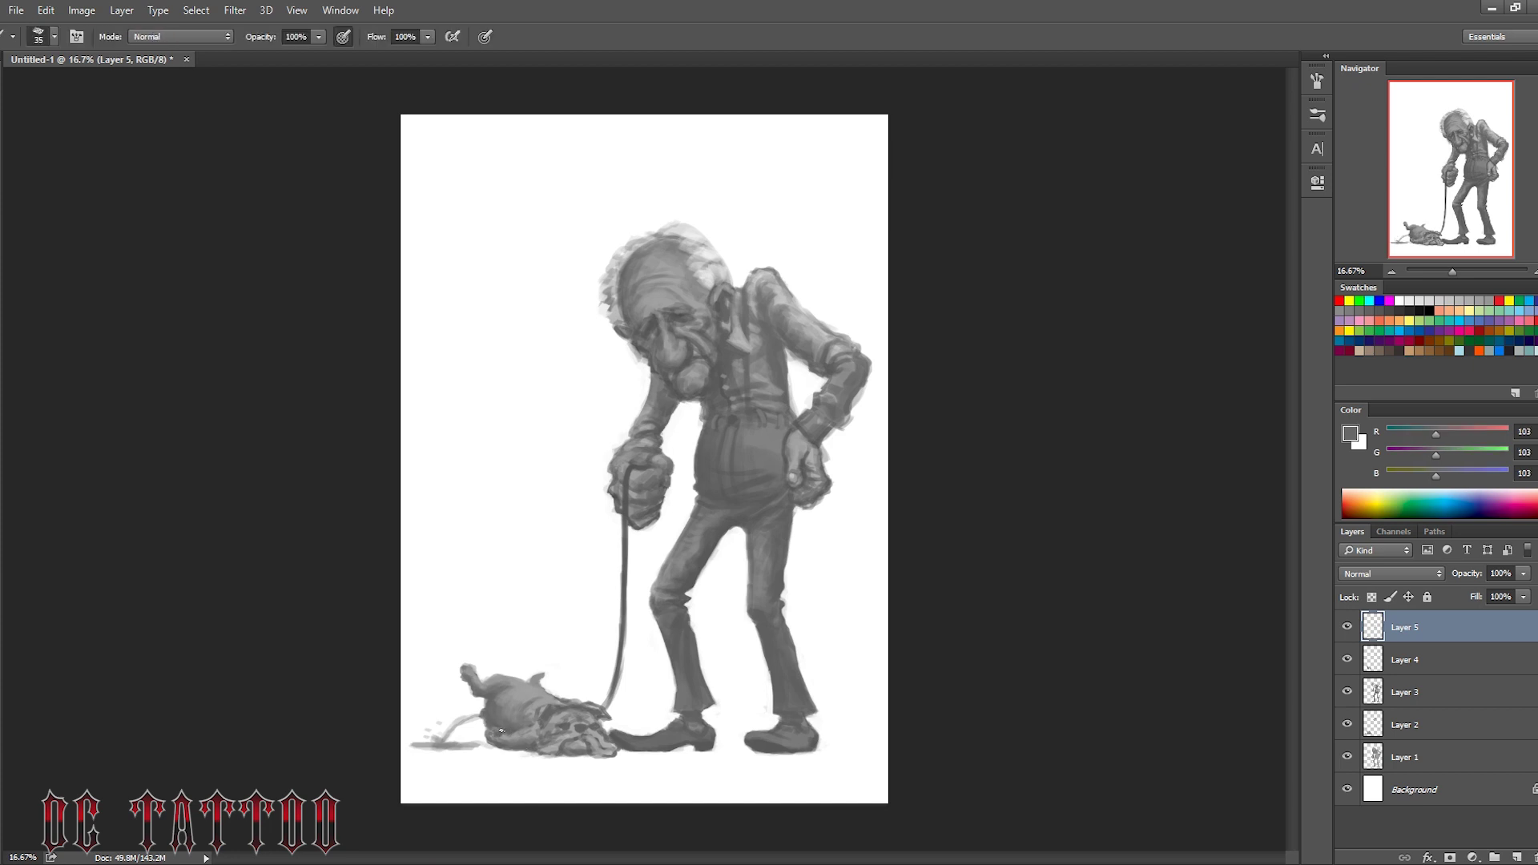
pyautogui.keyDown('alt'); pyautogui.click(560, 690); pyautogui.keyUp('alt')
# Flip the canvas horizontally and keep shading the figure with sampled greys and white
pyautogui.press(']')
pyautogui.keyDown('alt'); pyautogui.click(658, 542); pyautogui.keyUp('alt')
pyautogui.press('h')
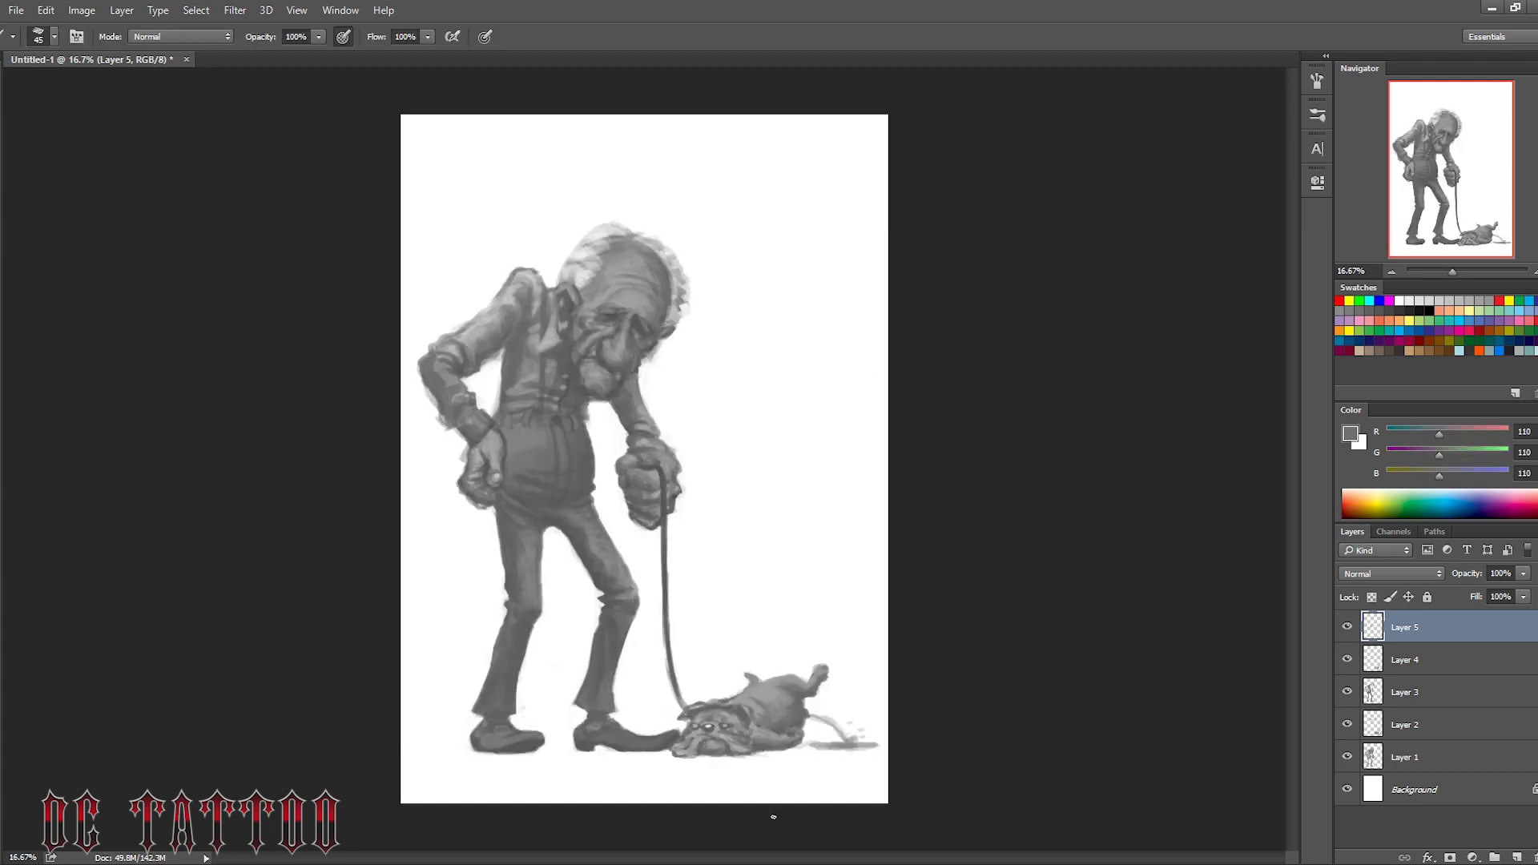
pyautogui.press(']')
pyautogui.keyDown('alt'); pyautogui.click(845, 726); pyautogui.keyUp('alt')
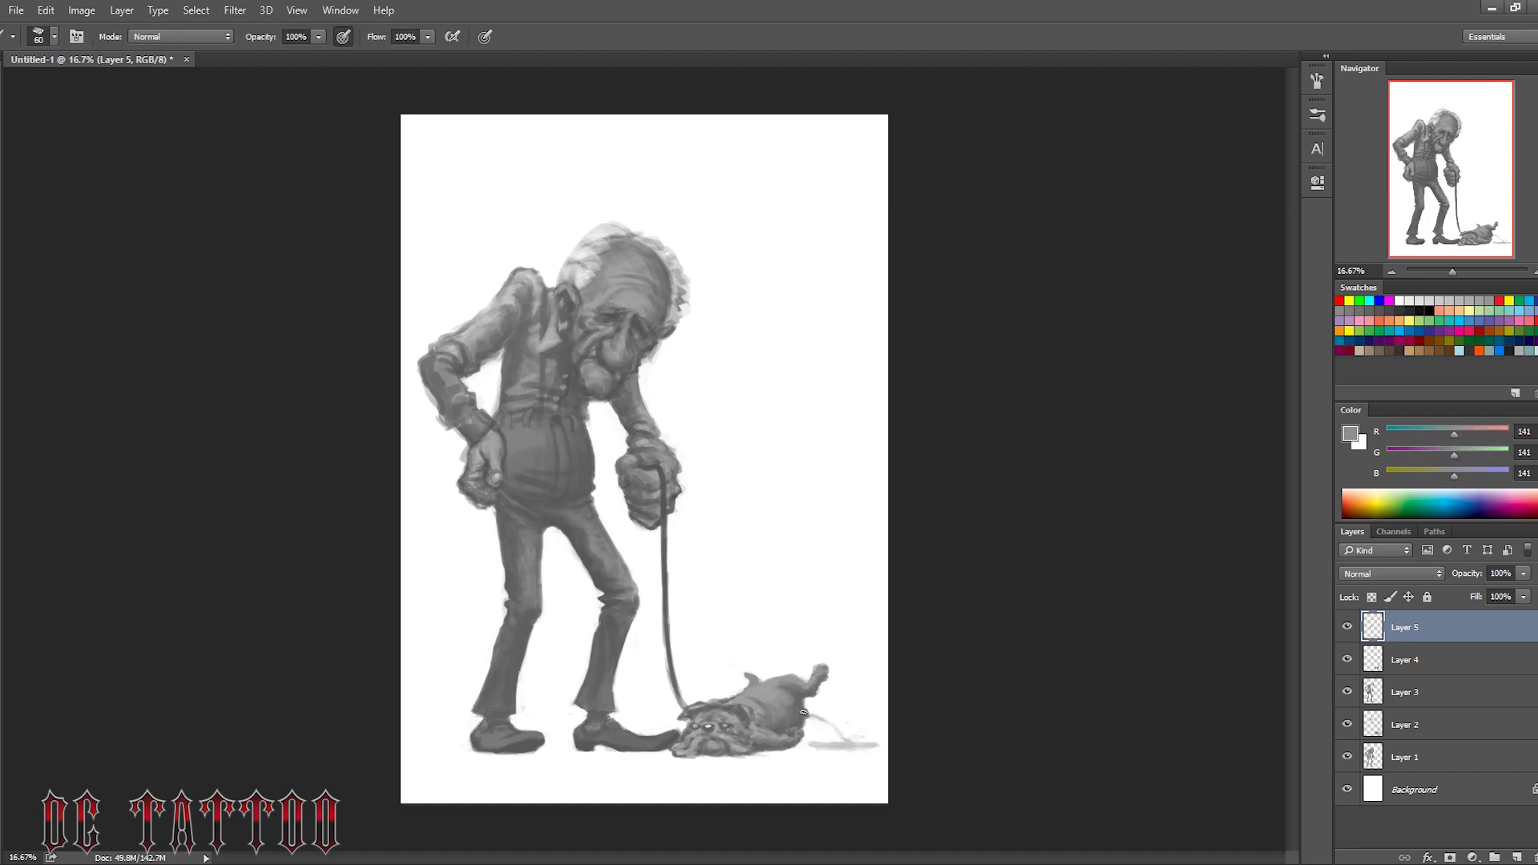
pyautogui.keyDown('alt'); pyautogui.click(737, 715); pyautogui.keyUp('alt')
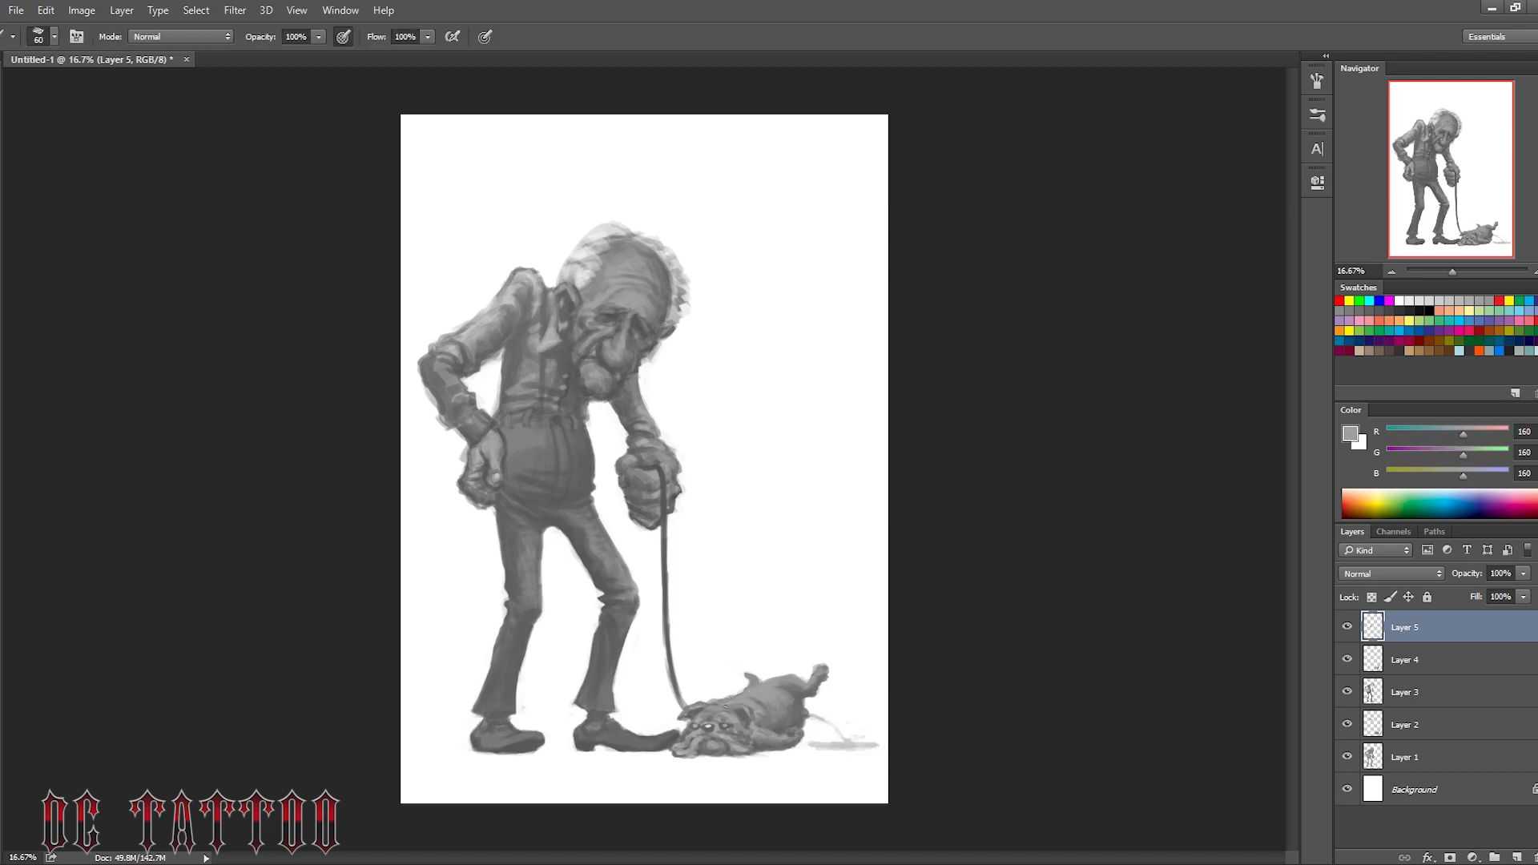
pyautogui.keyDown('alt'); pyautogui.click(638, 457); pyautogui.keyUp('alt')
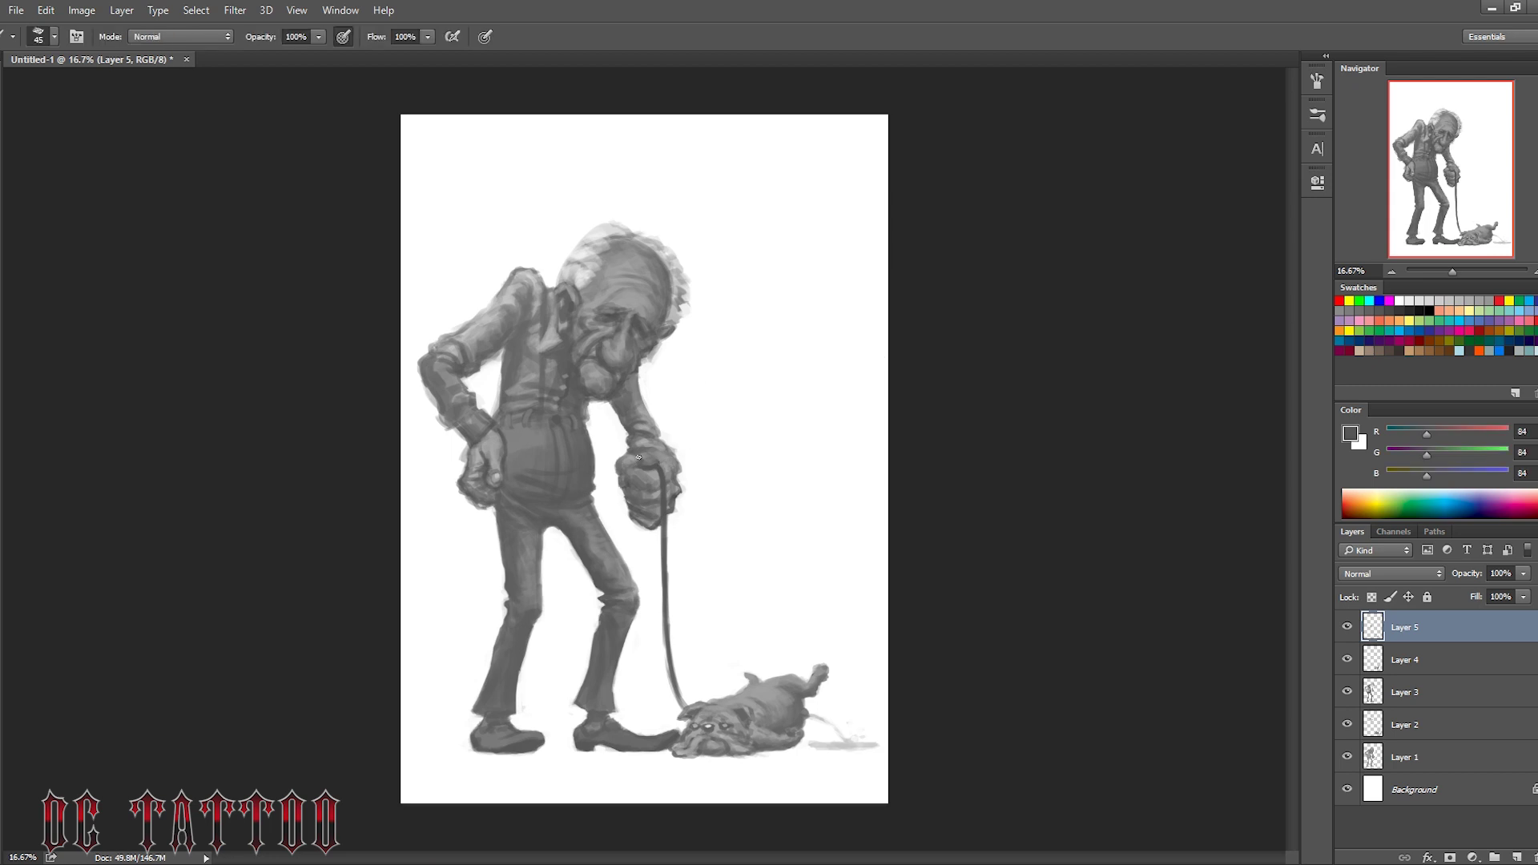
pyautogui.keyDown('alt'); pyautogui.click(632, 459); pyautogui.keyUp('alt')
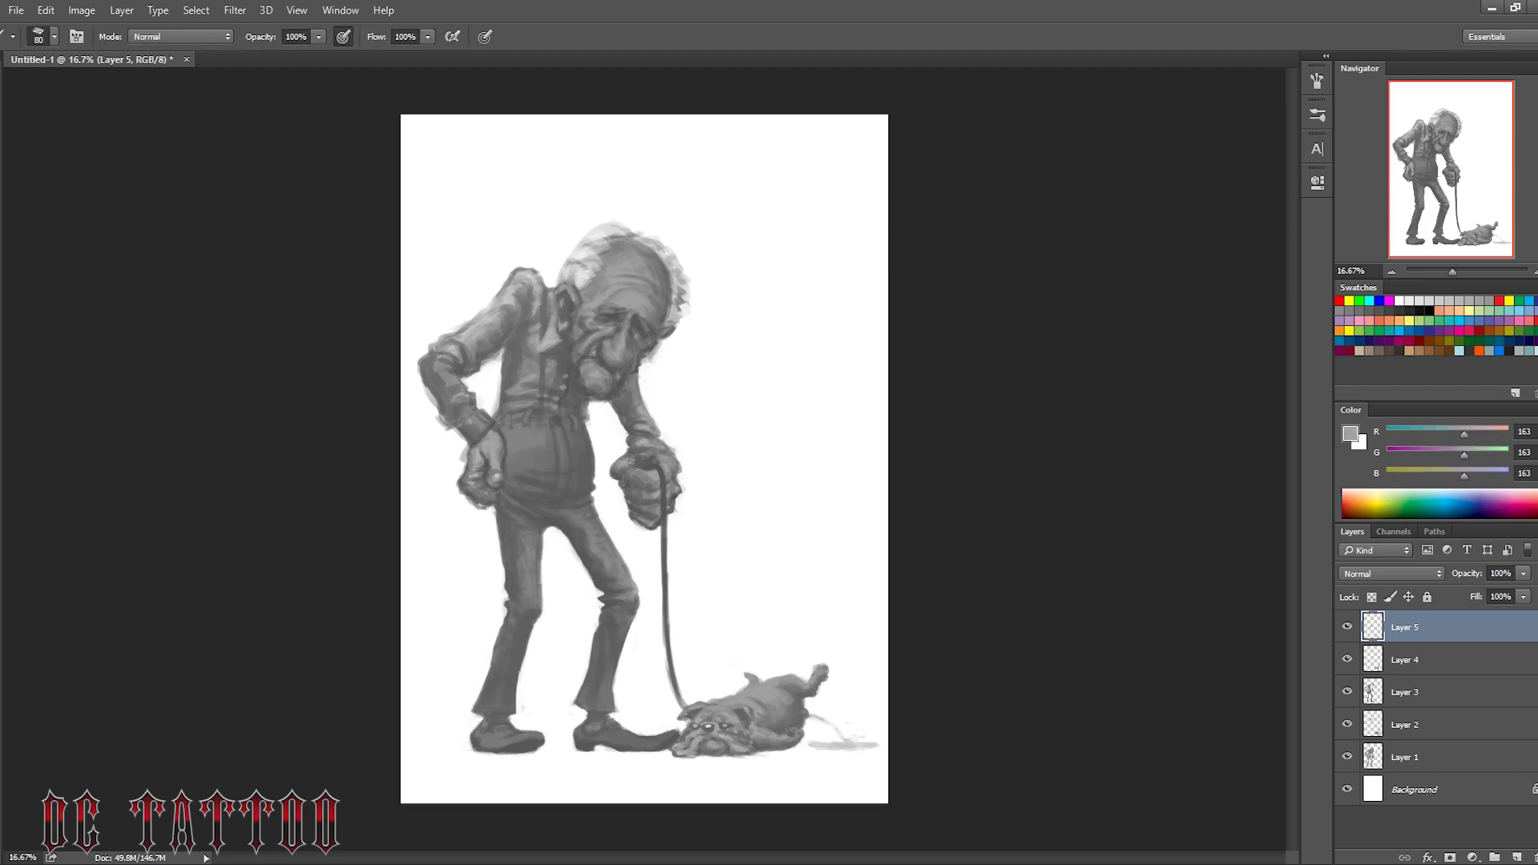
# Sample lighter greys and white around the hand, then add new Layer 6
pyautogui.keyDown('alt'); pyautogui.click(626, 471); pyautogui.keyUp('alt')
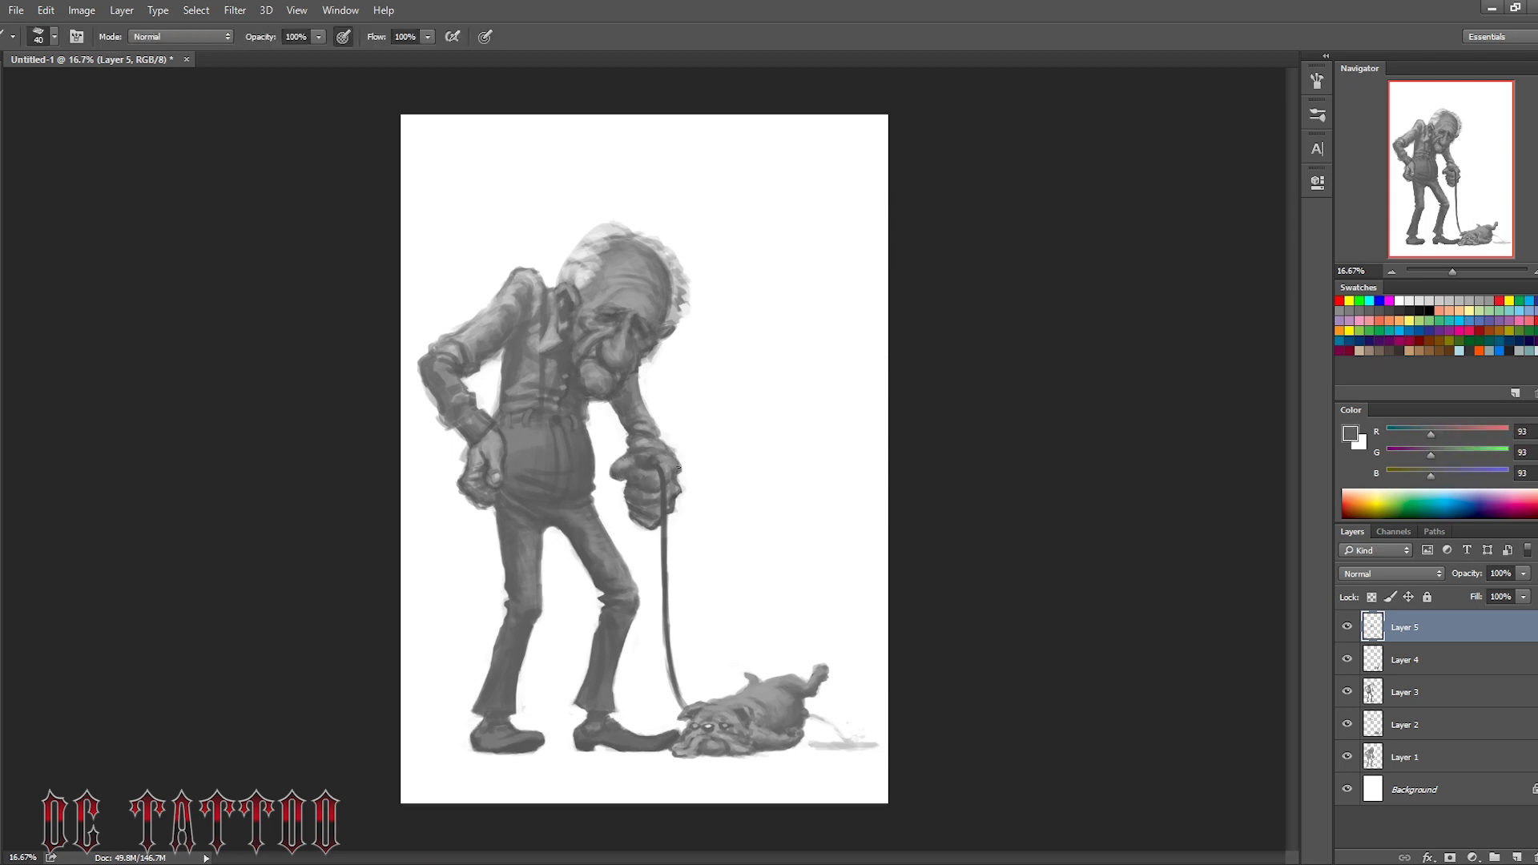
pyautogui.keyDown('alt'); pyautogui.click(678, 469); pyautogui.keyUp('alt')
pyautogui.press(']')
pyautogui.keyDown('alt'); pyautogui.click(665, 507); pyautogui.keyUp('alt')
pyautogui.press('[')
pyautogui.press('[')
pyautogui.press('[')
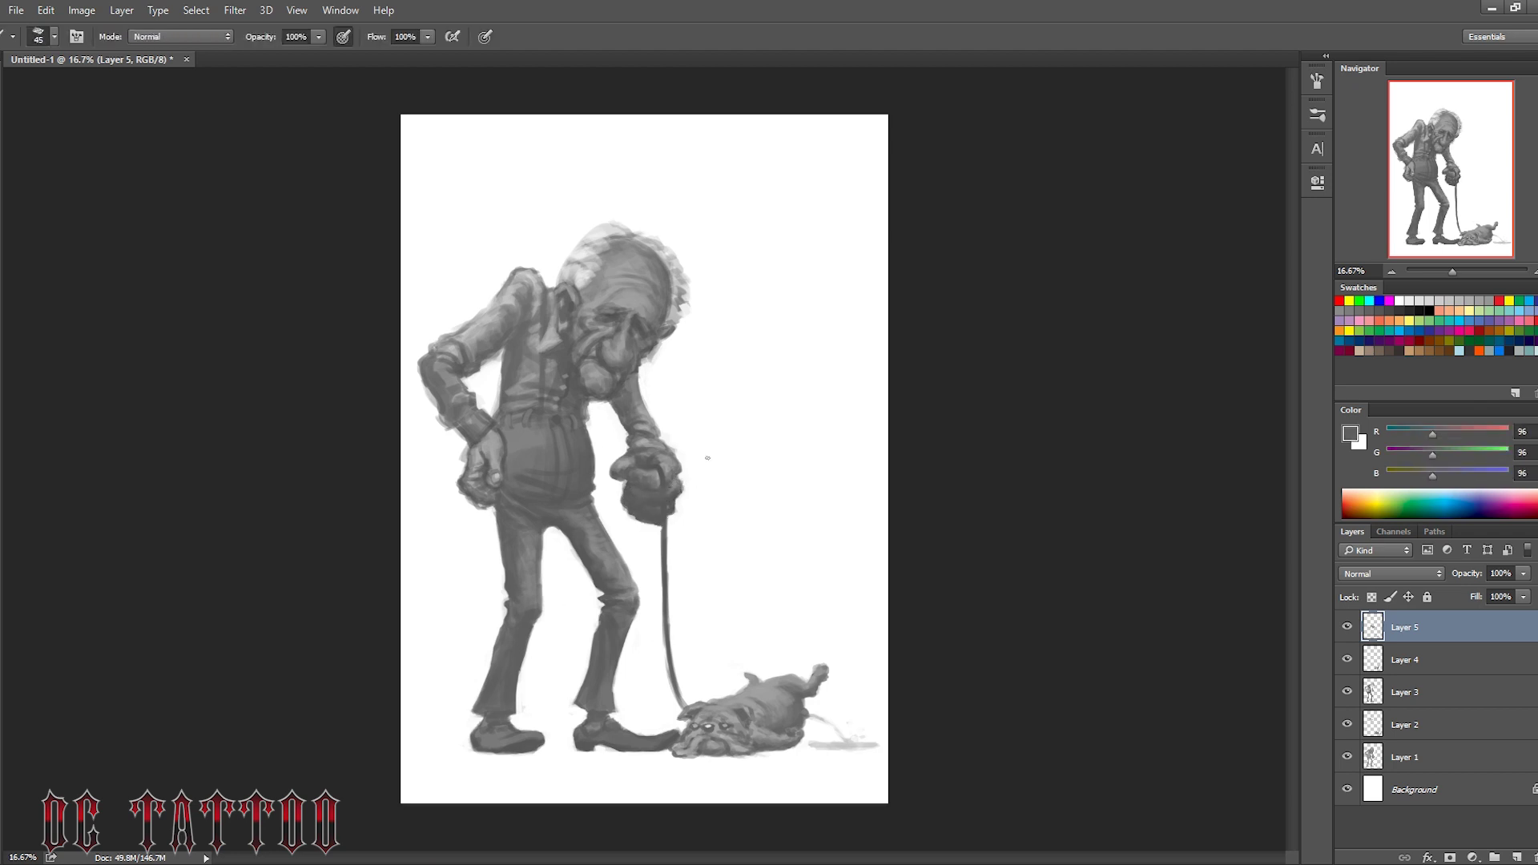
pyautogui.keyDown('alt'); pyautogui.click(650, 439); pyautogui.keyUp('alt')
pyautogui.keyDown('alt'); pyautogui.click(761, 449); pyautogui.keyUp('alt')
pyautogui.hotkey('ctrl', 'shift', 'alt', 'n')
# Paint white over the hand and leash, add Layer 7, and darken the arm near the face
pyautogui.moveTo(616, 441); pyautogui.dragTo(673, 489)
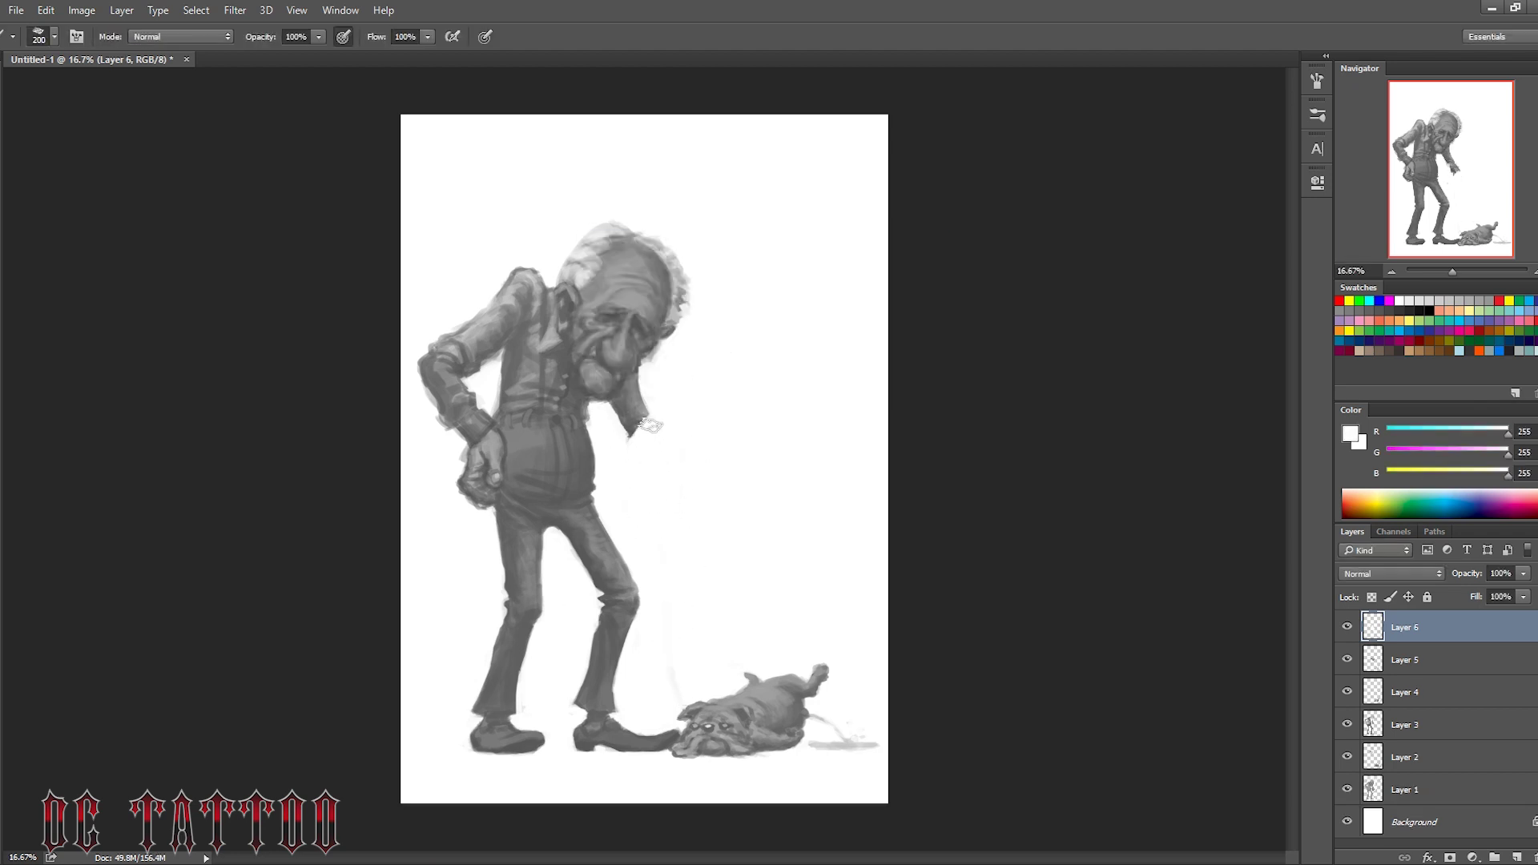
pyautogui.hotkey('ctrl', 'shift', 'n')
pyautogui.press('Return')
pyautogui.moveTo(629, 432)
pyautogui.mouseDown()
pyautogui.moveTo(640, 398)
pyautogui.moveTo(675, 535)
pyautogui.moveTo(657, 537)
pyautogui.moveTo(639, 590)
pyautogui.mouseUp()
pyautogui.press(']')
pyautogui.press(']')
pyautogui.press(']')
pyautogui.press('[')
pyautogui.press('[')
pyautogui.press('[')
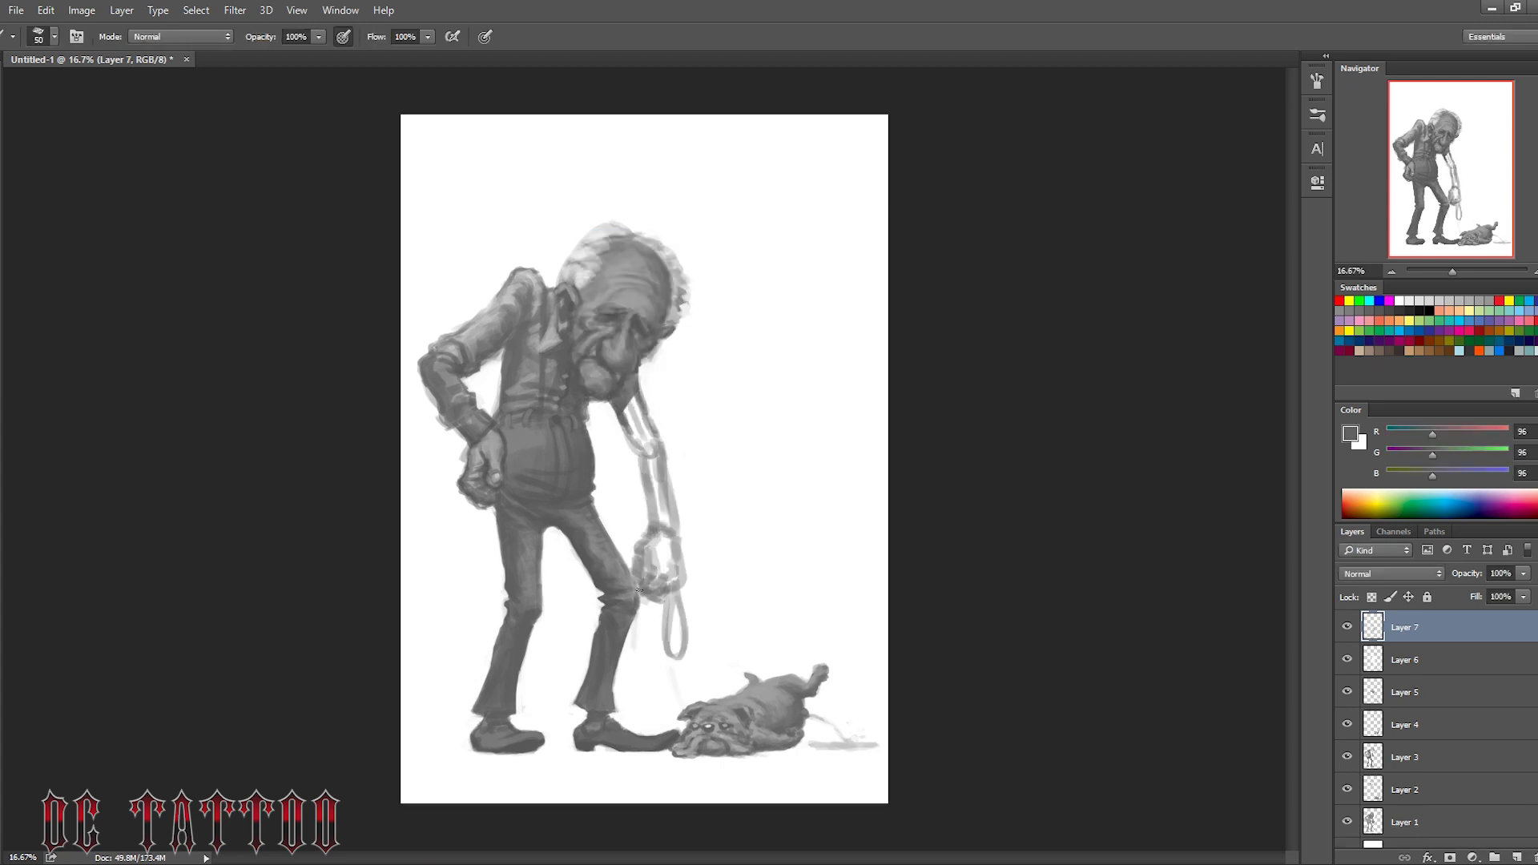
pyautogui.moveTo(653, 510)
pyautogui.mouseDown()
pyautogui.moveTo(638, 445)
pyautogui.moveTo(669, 561)
pyautogui.mouseUp()
# Darken the sleeve and arm edge with sampled greys and lighten its right edge with white
pyautogui.keyDown('alt'); pyautogui.click(655, 425); pyautogui.keyUp('alt')
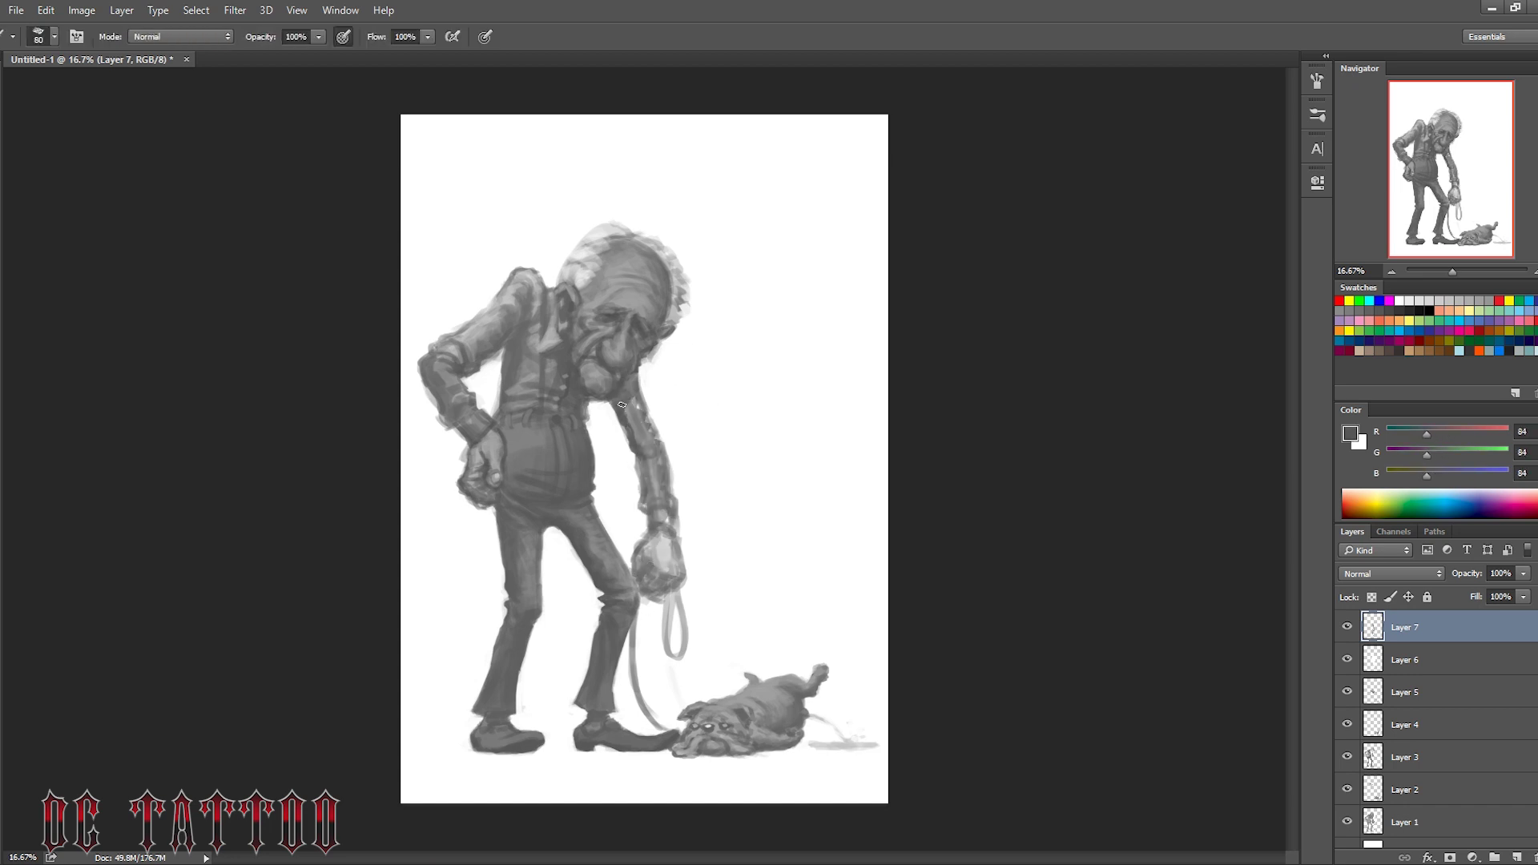
pyautogui.moveTo(633, 396); pyautogui.dragTo(645, 452)
pyautogui.keyDown('alt'); pyautogui.click(641, 461); pyautogui.keyUp('alt')
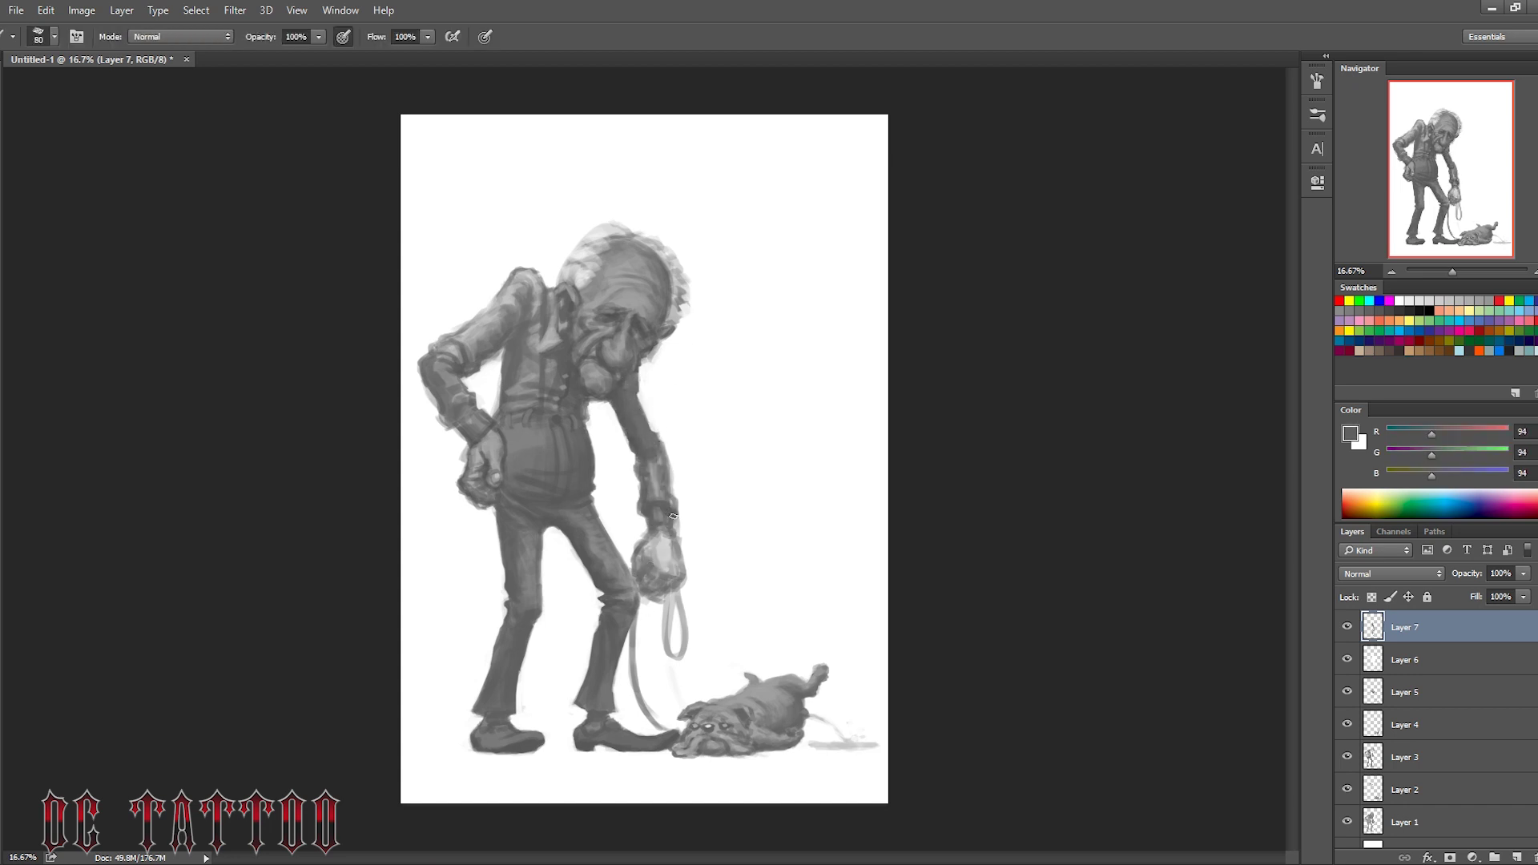
pyautogui.keyDown('alt'); pyautogui.click(685, 525); pyautogui.keyUp('alt')
pyautogui.moveTo(679, 532); pyautogui.dragTo(672, 466)
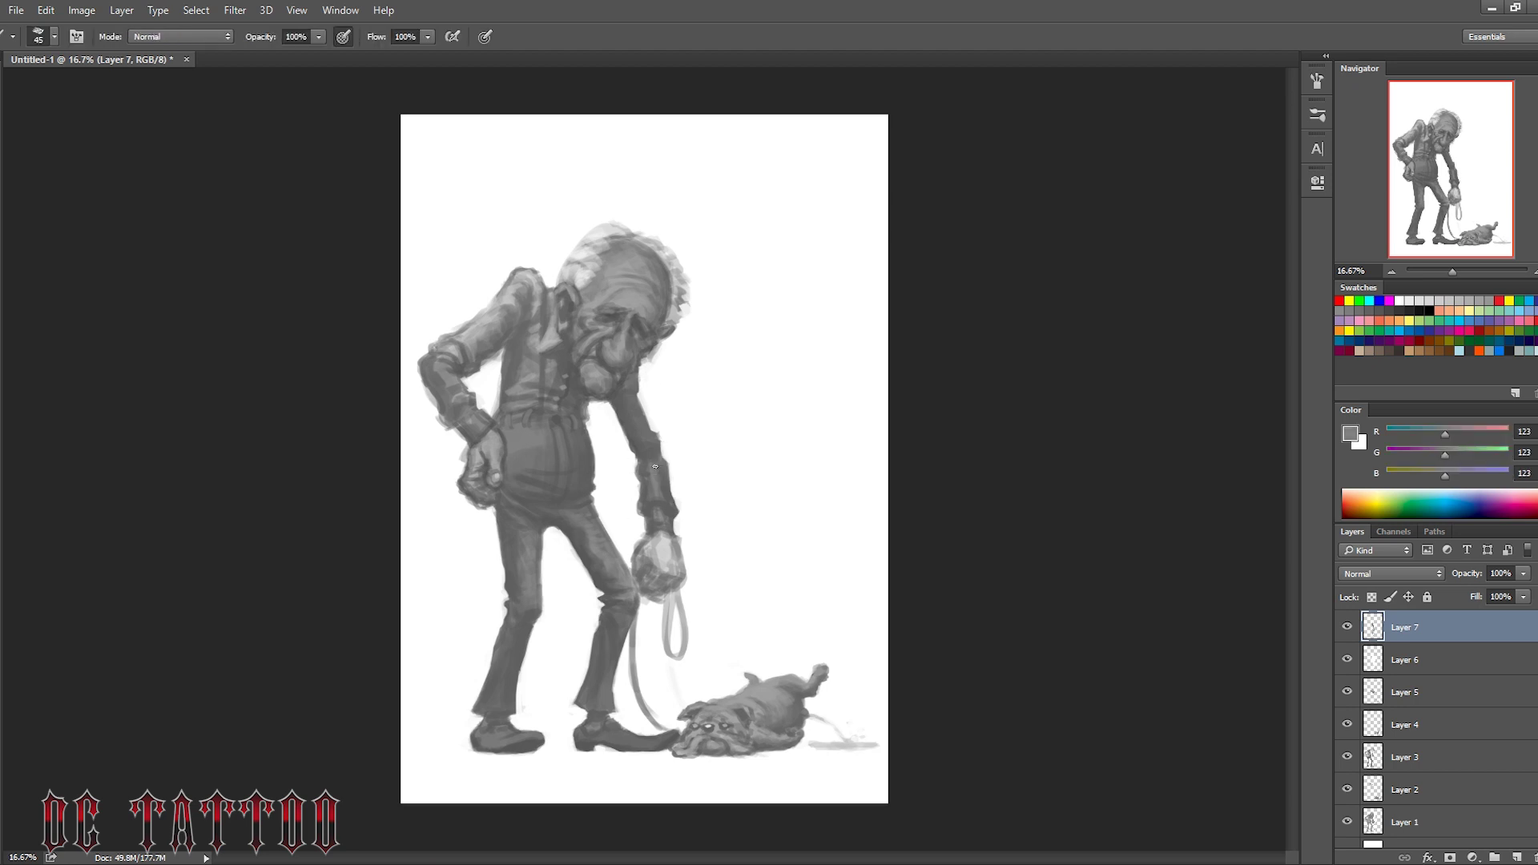
pyautogui.press(']')
pyautogui.keyDown('alt'); pyautogui.click(622, 360); pyautogui.keyUp('alt')
pyautogui.keyDown('alt'); pyautogui.click(658, 503); pyautogui.keyUp('alt')
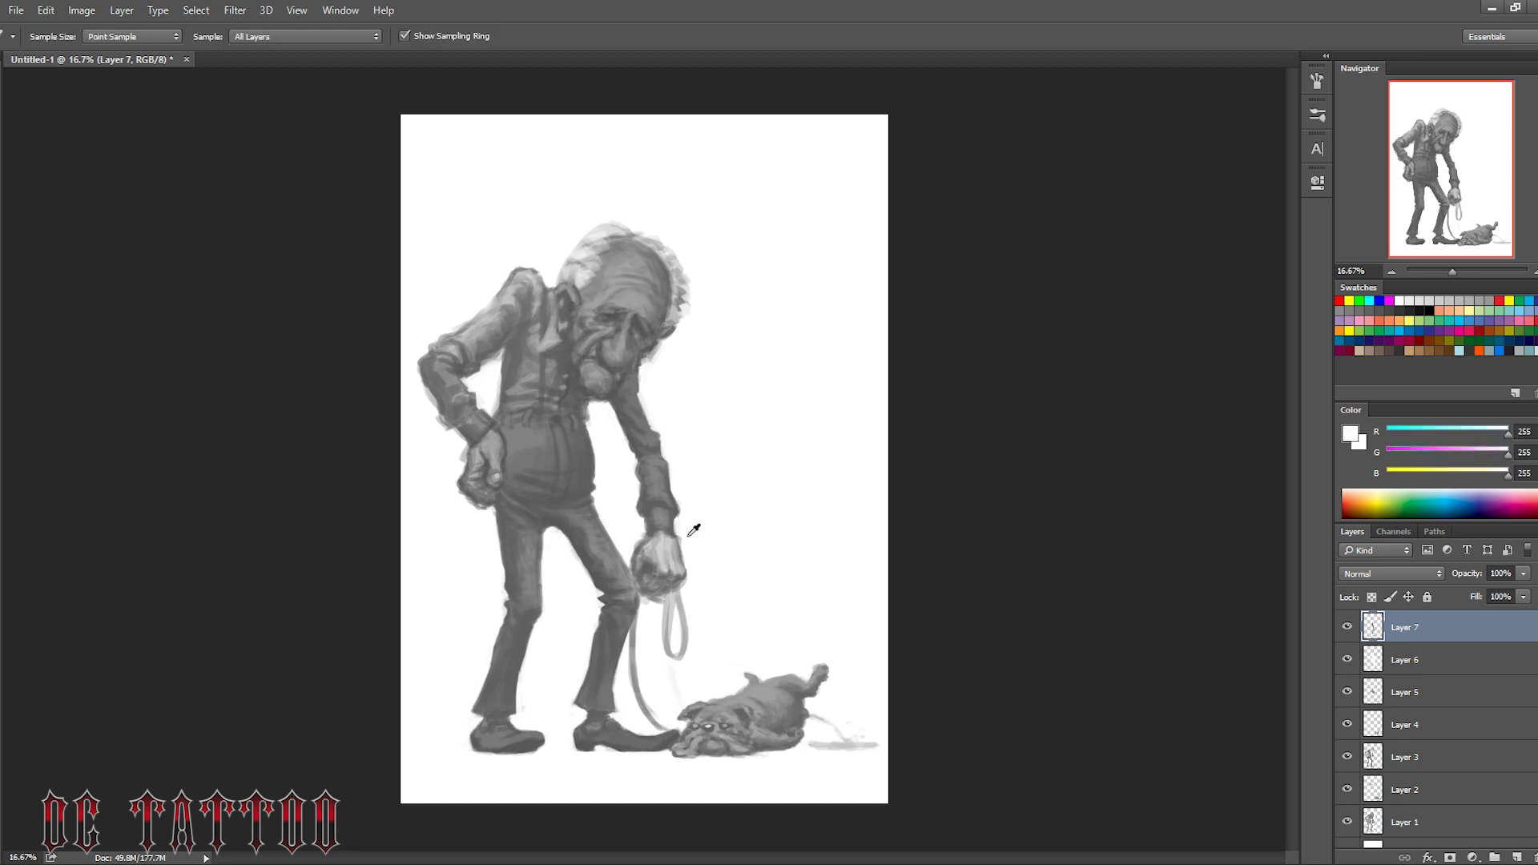
# Redraw the holding hand using mid and light greys sampled from the arm
pyautogui.press(']')
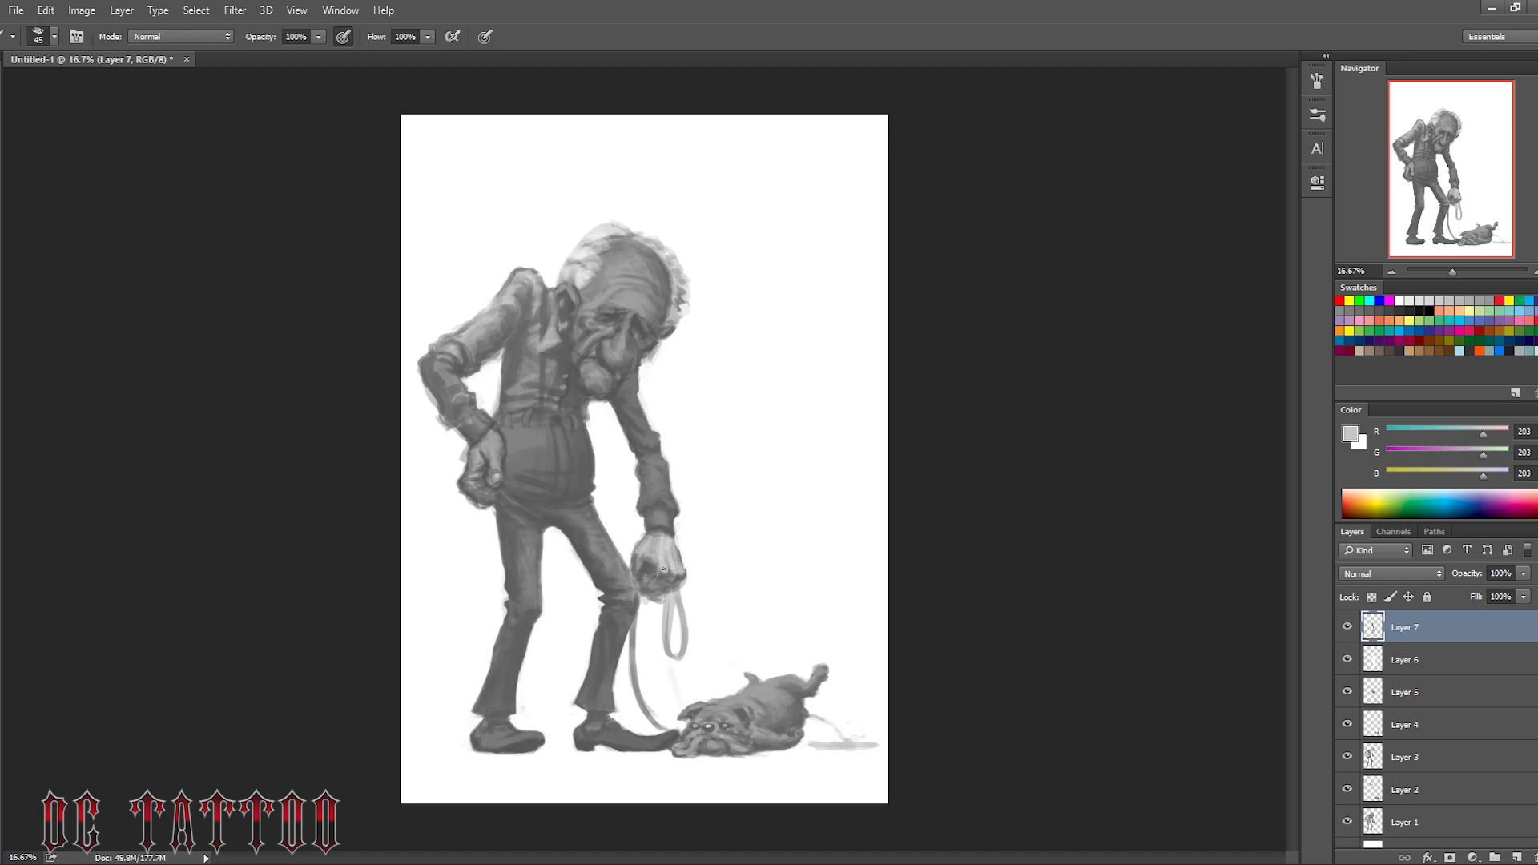
pyautogui.keyDown('alt'); pyautogui.click(649, 591); pyautogui.keyUp('alt')
pyautogui.press(']')
pyautogui.press(']')
pyautogui.press(']')
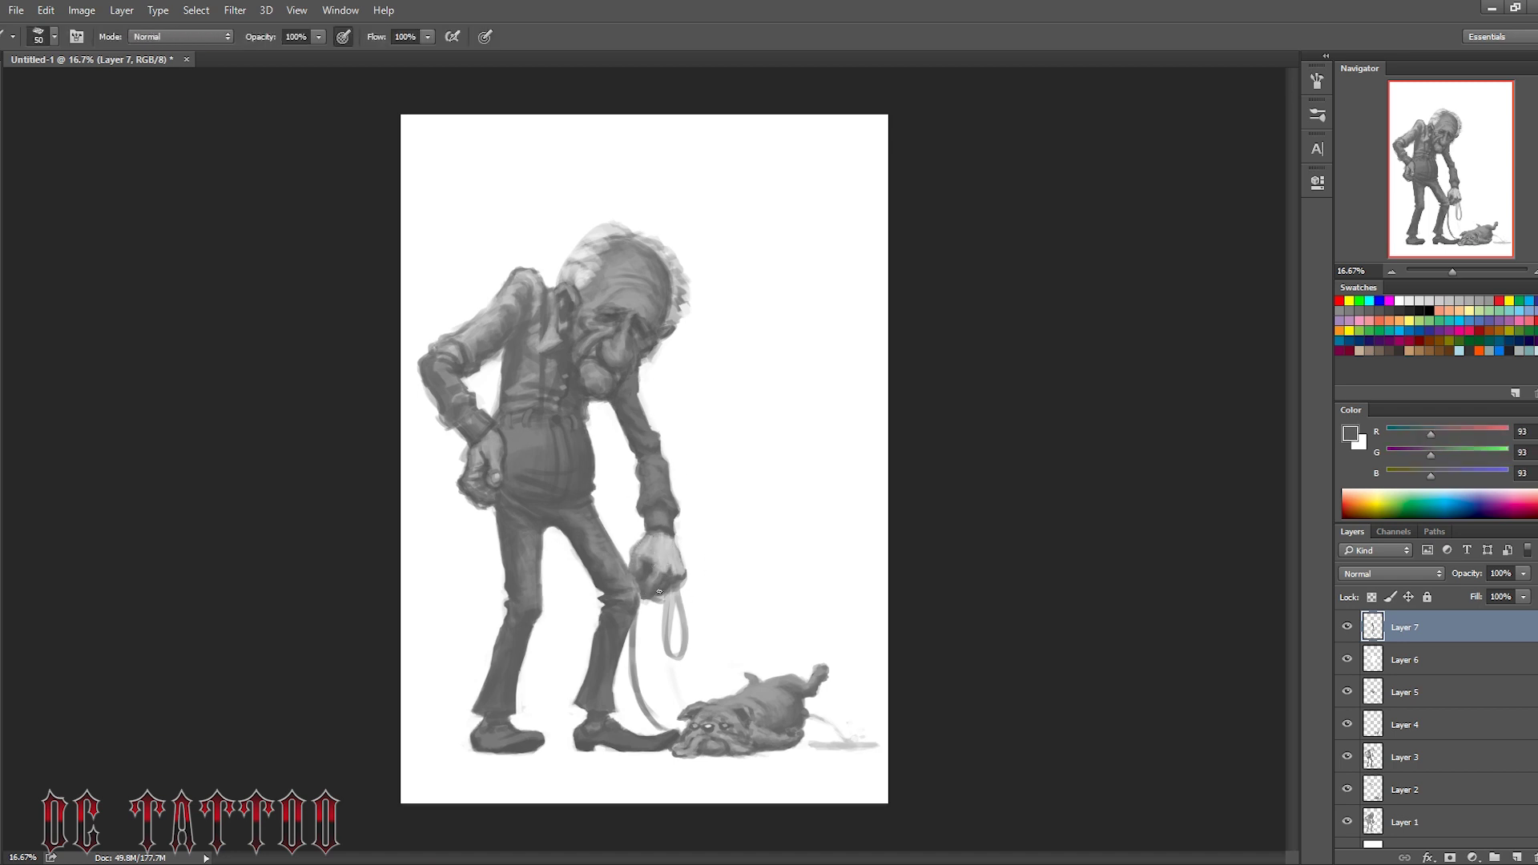
pyautogui.keyDown('alt'); pyautogui.click(652, 586); pyautogui.keyUp('alt')
pyautogui.press(']')
pyautogui.press(']')
pyautogui.press(']')
pyautogui.keyDown('alt'); pyautogui.click(663, 576); pyautogui.keyUp('alt')
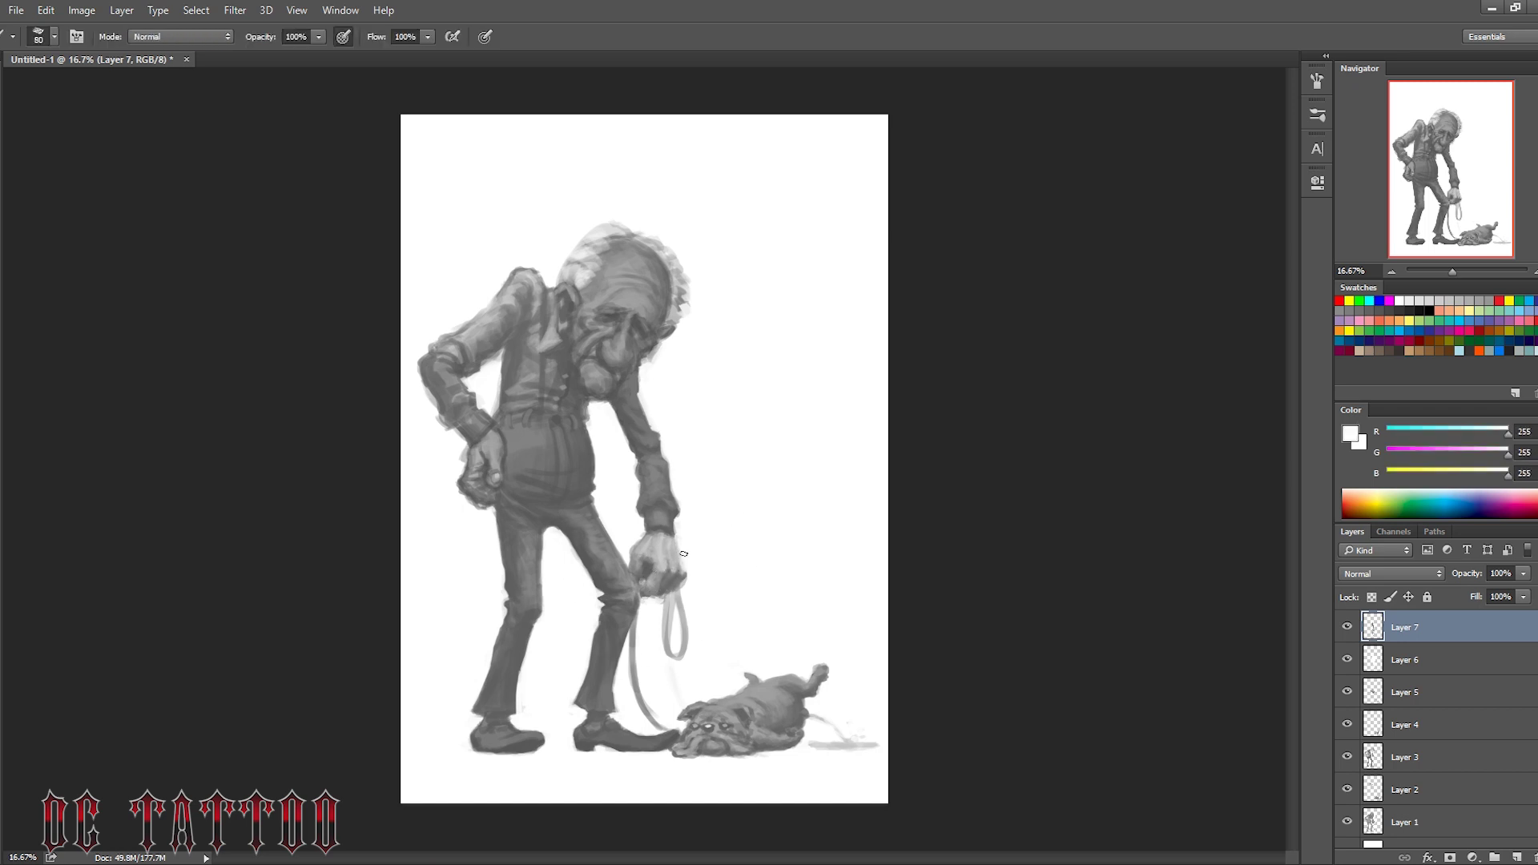
pyautogui.keyDown('alt'); pyautogui.click(637, 519); pyautogui.keyUp('alt')
# Draw the looped leash as dark lines with a small brush, including the left strand
pyautogui.press('[')
pyautogui.press('[')
pyautogui.press('[')
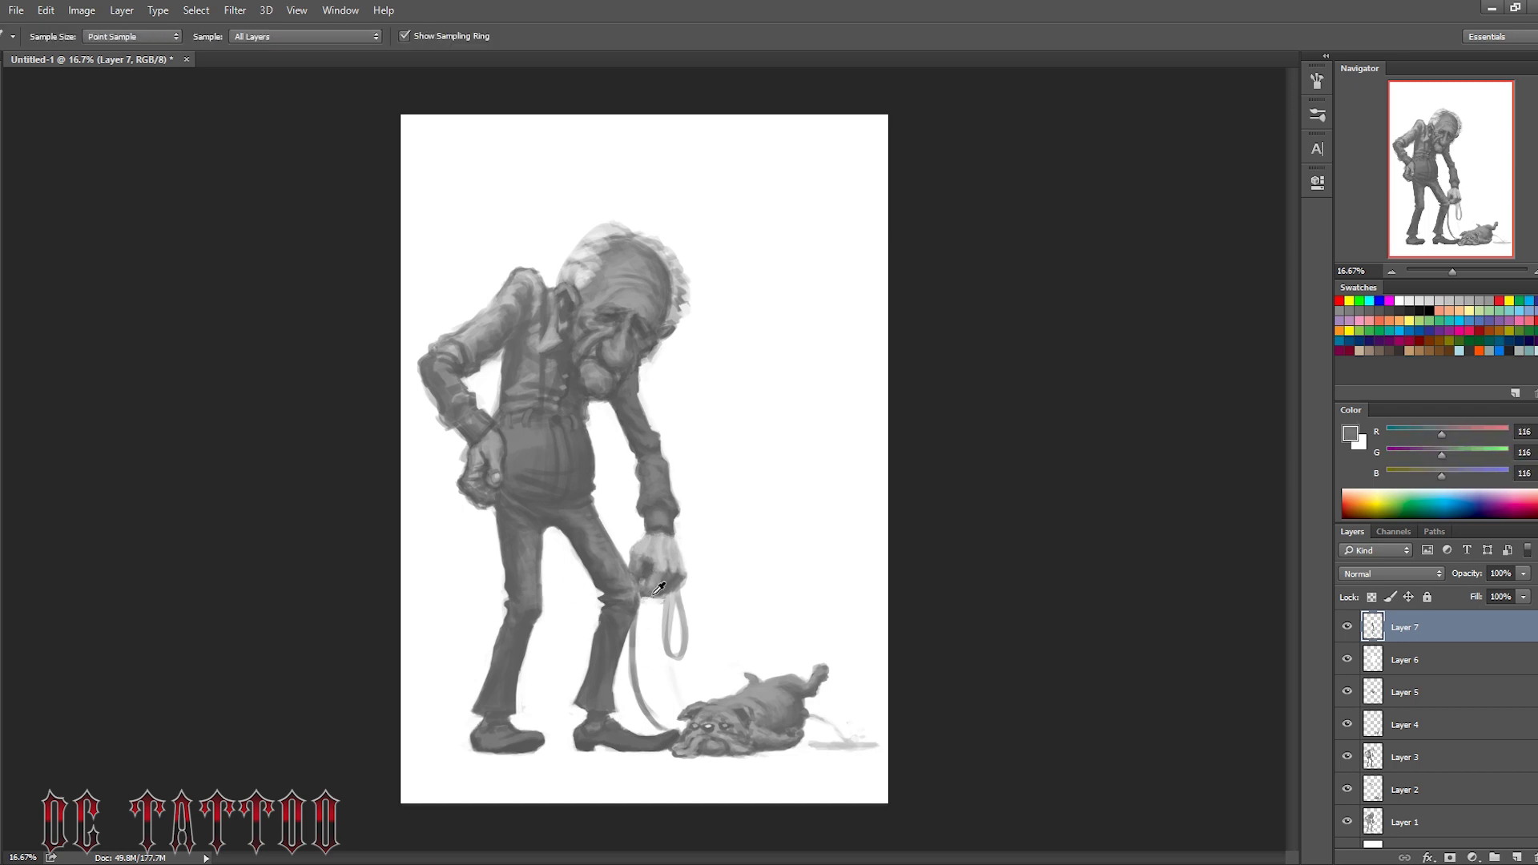
pyautogui.keyDown('alt'); pyautogui.click(674, 572); pyautogui.keyUp('alt')
pyautogui.keyDown('alt'); pyautogui.click(505, 450); pyautogui.keyUp('alt')
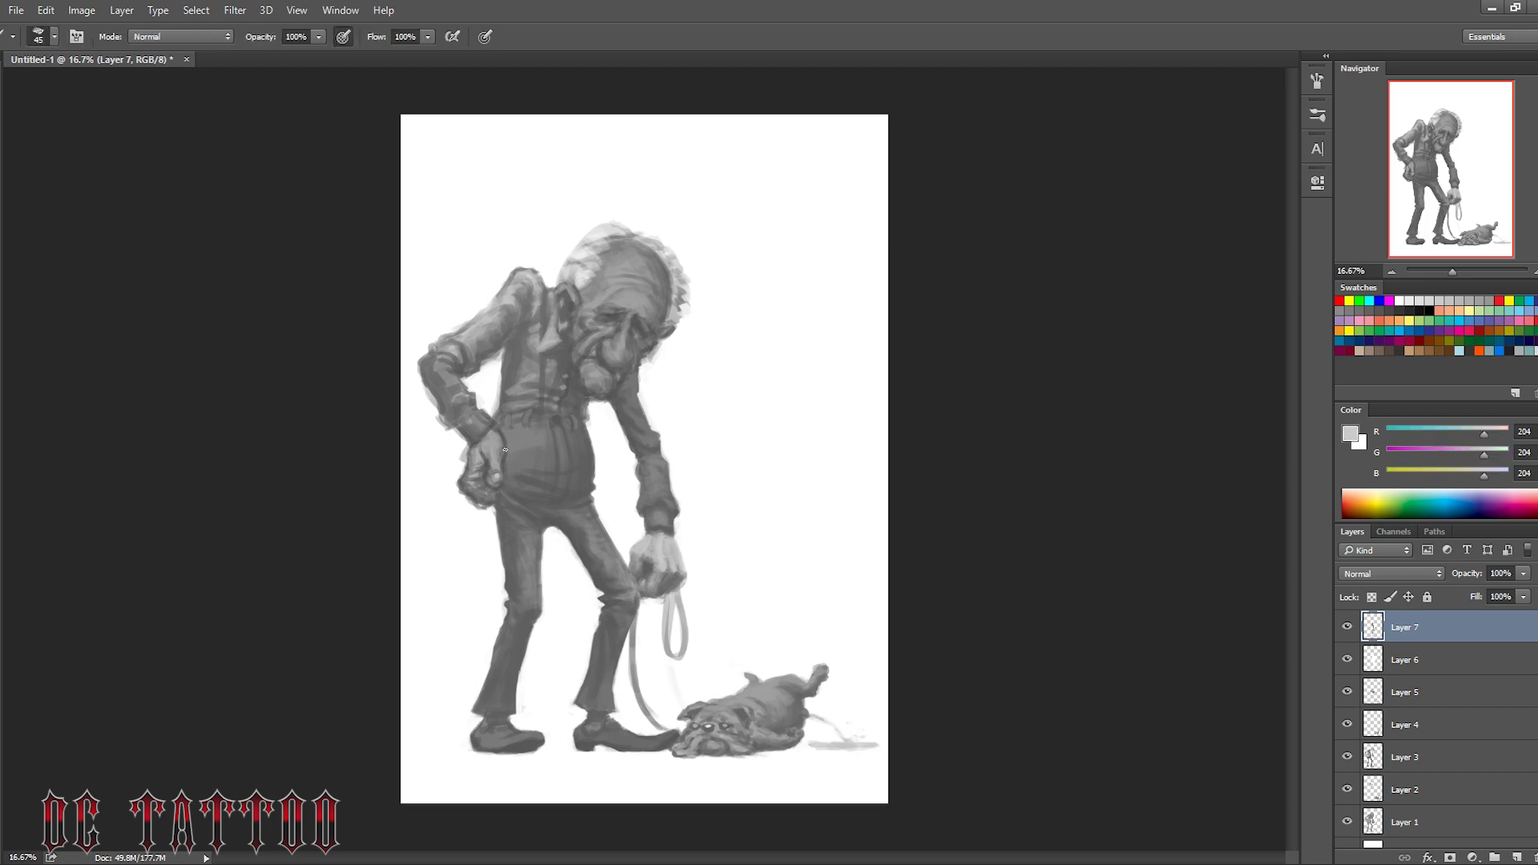
pyautogui.press('[')
pyautogui.press('[')
pyautogui.press('[')
pyautogui.keyDown('alt'); pyautogui.click(445, 431); pyautogui.keyUp('alt')
pyautogui.press('[')
pyautogui.press('[')
pyautogui.keyDown('alt'); pyautogui.click(675, 633); pyautogui.keyUp('alt')
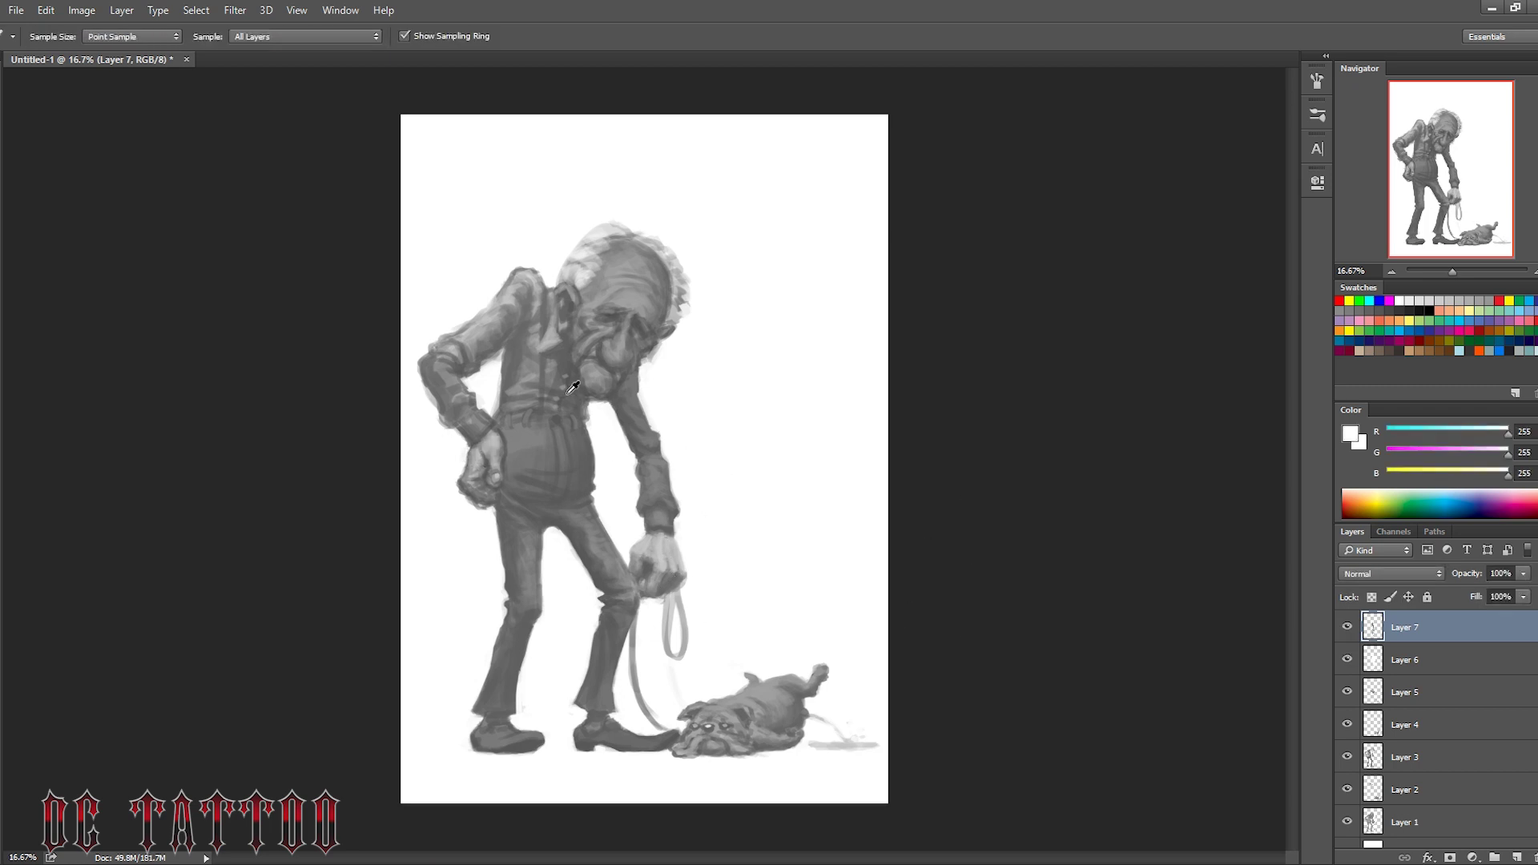
pyautogui.moveTo(681, 585); pyautogui.dragTo(676, 652)
pyautogui.keyDown('alt'); pyautogui.click(685, 591); pyautogui.keyUp('alt')
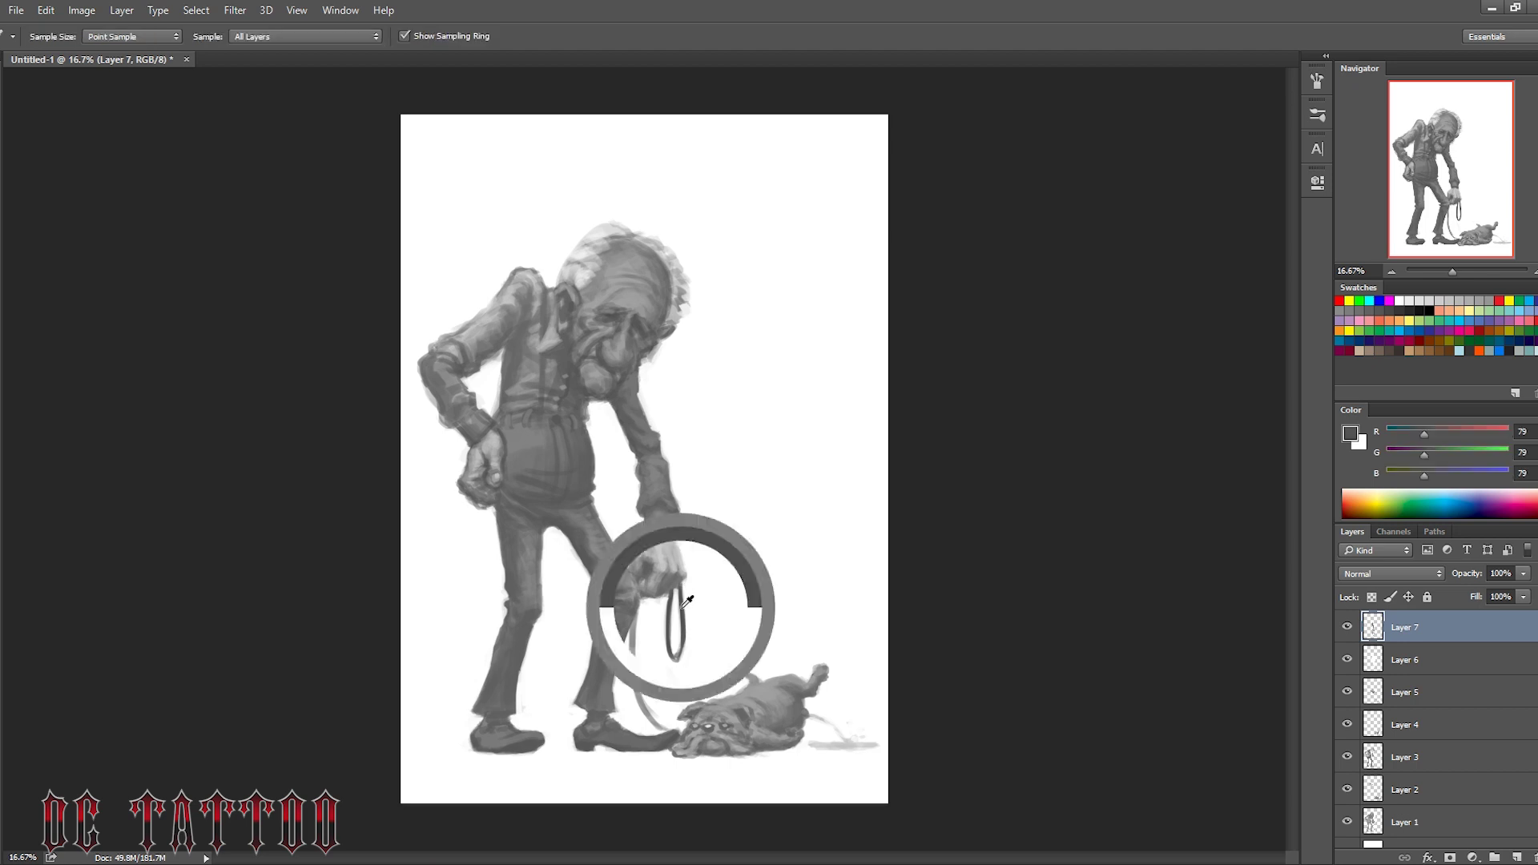
pyautogui.moveTo(667, 728); pyautogui.dragTo(638, 631)
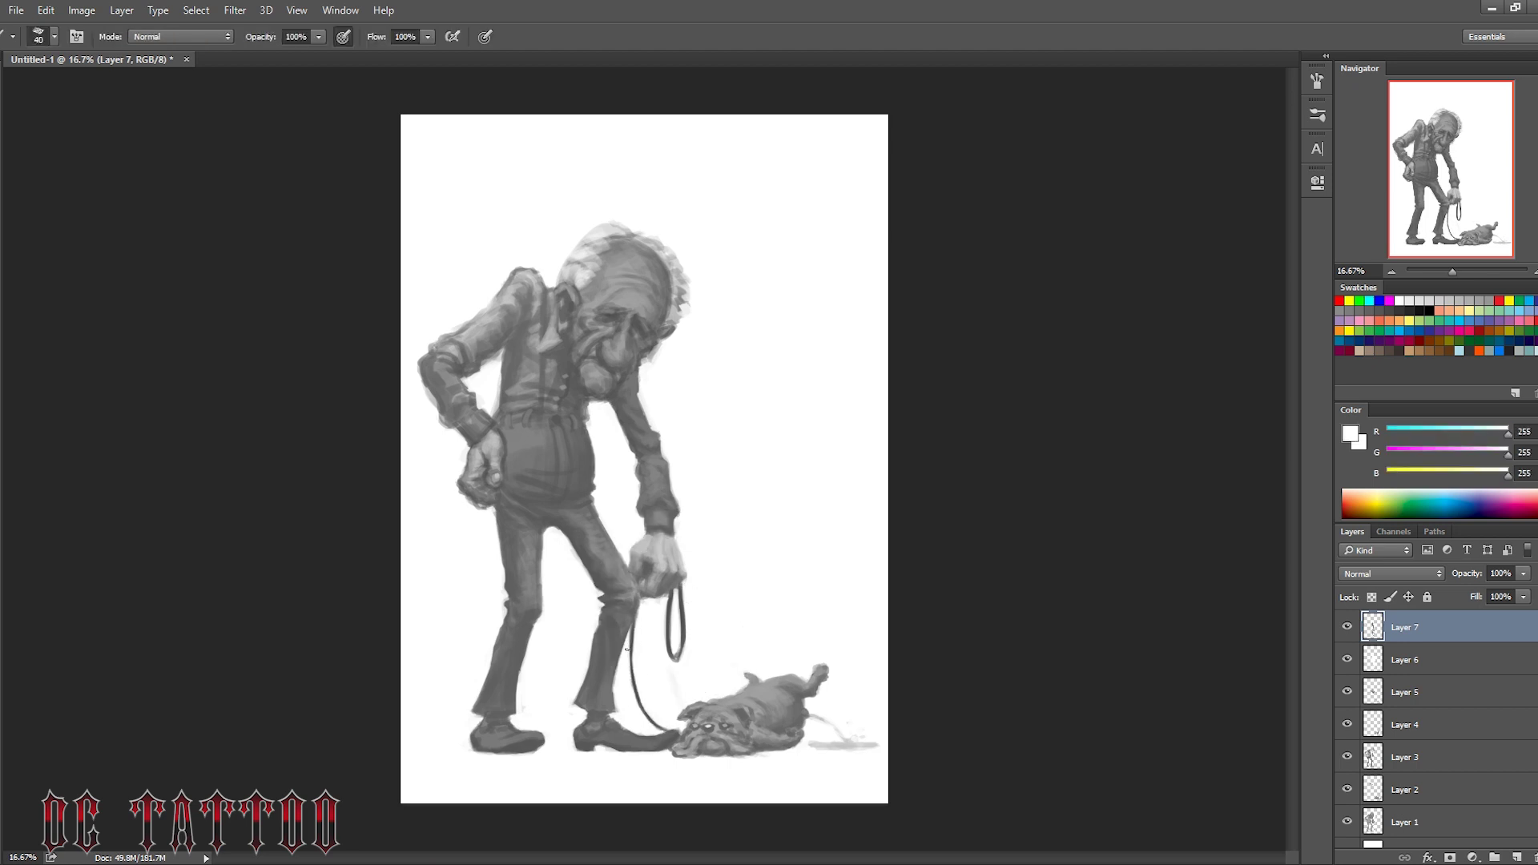
# Add light grey strokes to the hair and touch up the head with sampled face greys
pyautogui.keyDown('alt'); pyautogui.click(611, 296); pyautogui.keyUp('alt')
pyautogui.moveTo(620, 284); pyautogui.dragTo(641, 244)
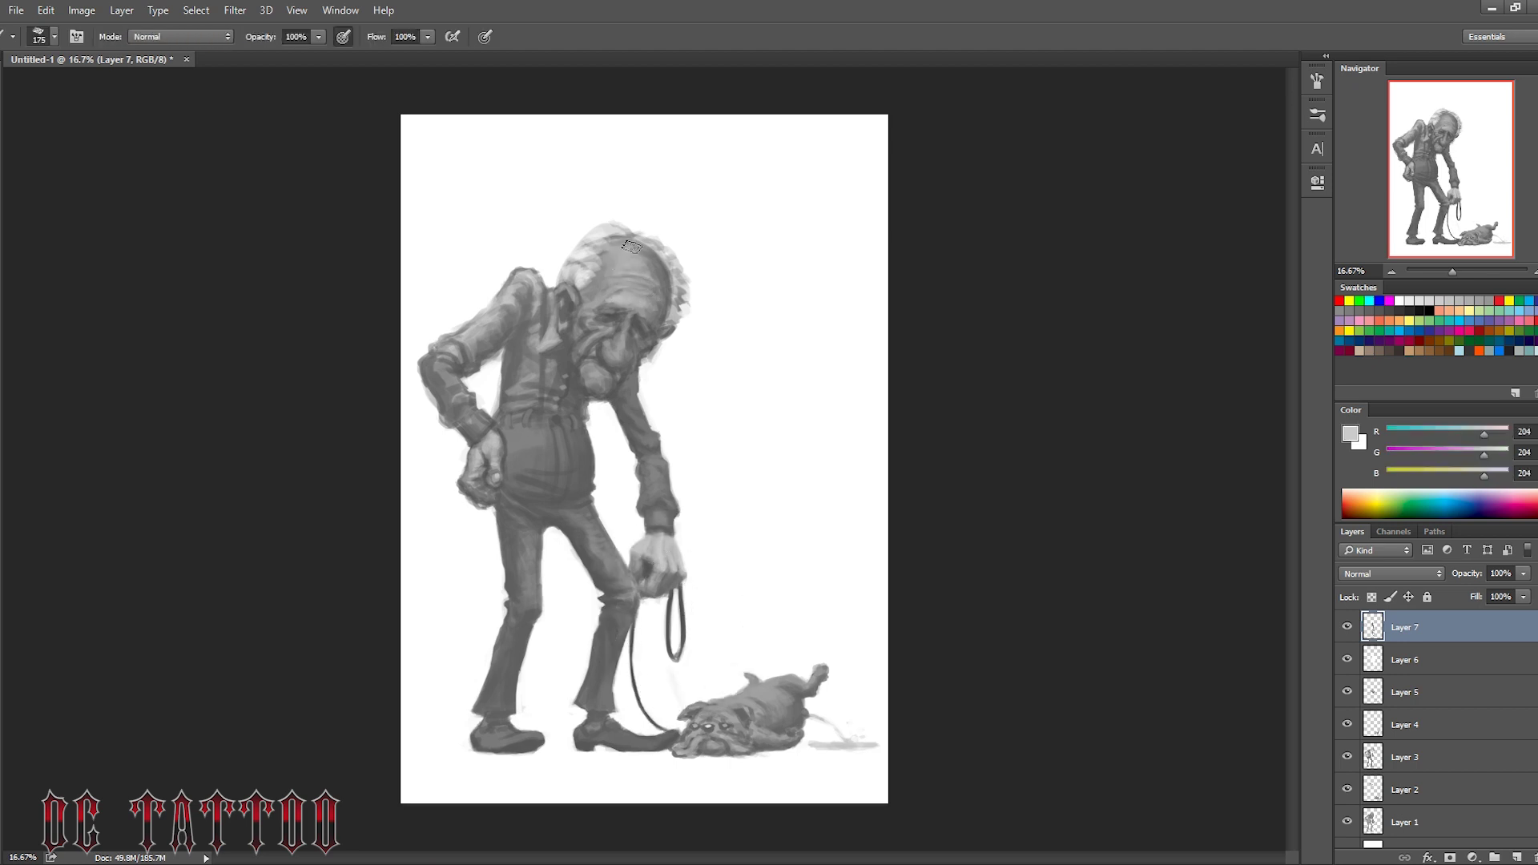
pyautogui.keyDown('alt'); pyautogui.click(569, 296); pyautogui.keyUp('alt')
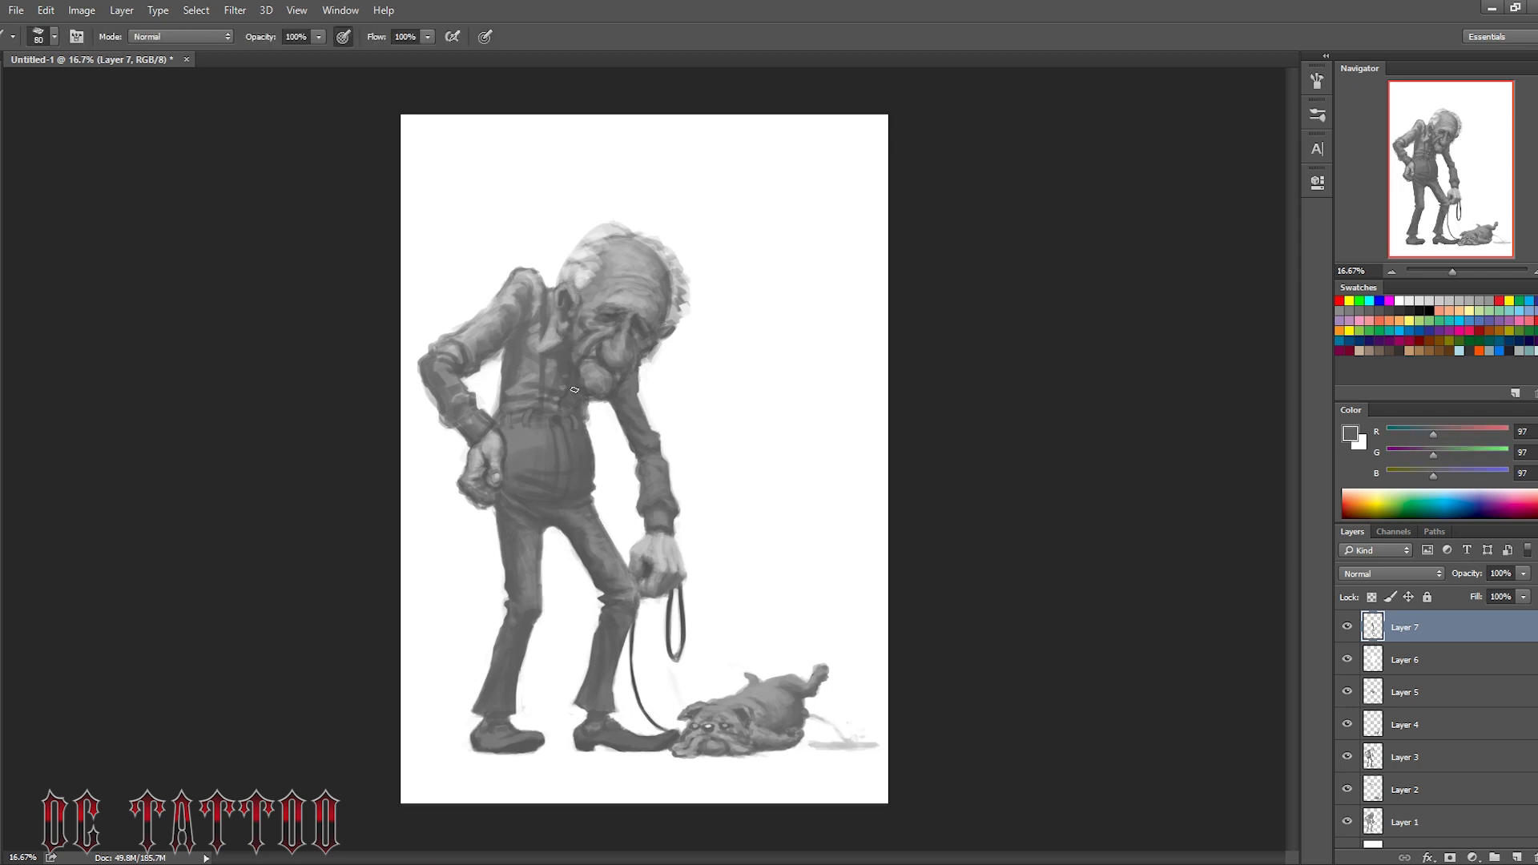
pyautogui.keyDown('alt'); pyautogui.click(564, 330); pyautogui.keyUp('alt')
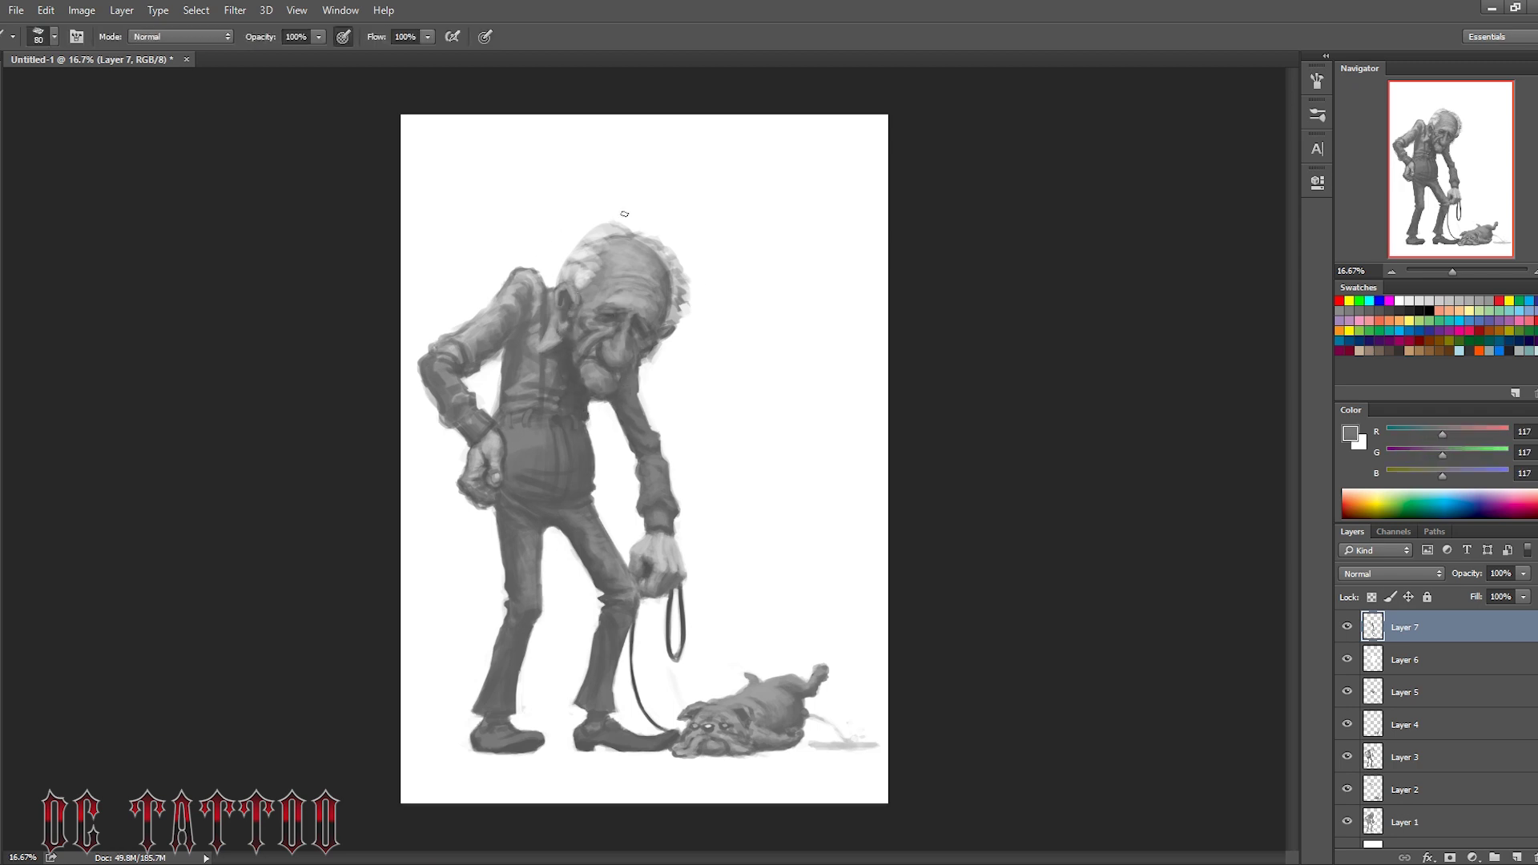
pyautogui.keyDown('alt'); pyautogui.click(590, 333); pyautogui.keyUp('alt')
pyautogui.keyDown('alt'); pyautogui.click(593, 329); pyautogui.keyUp('alt')
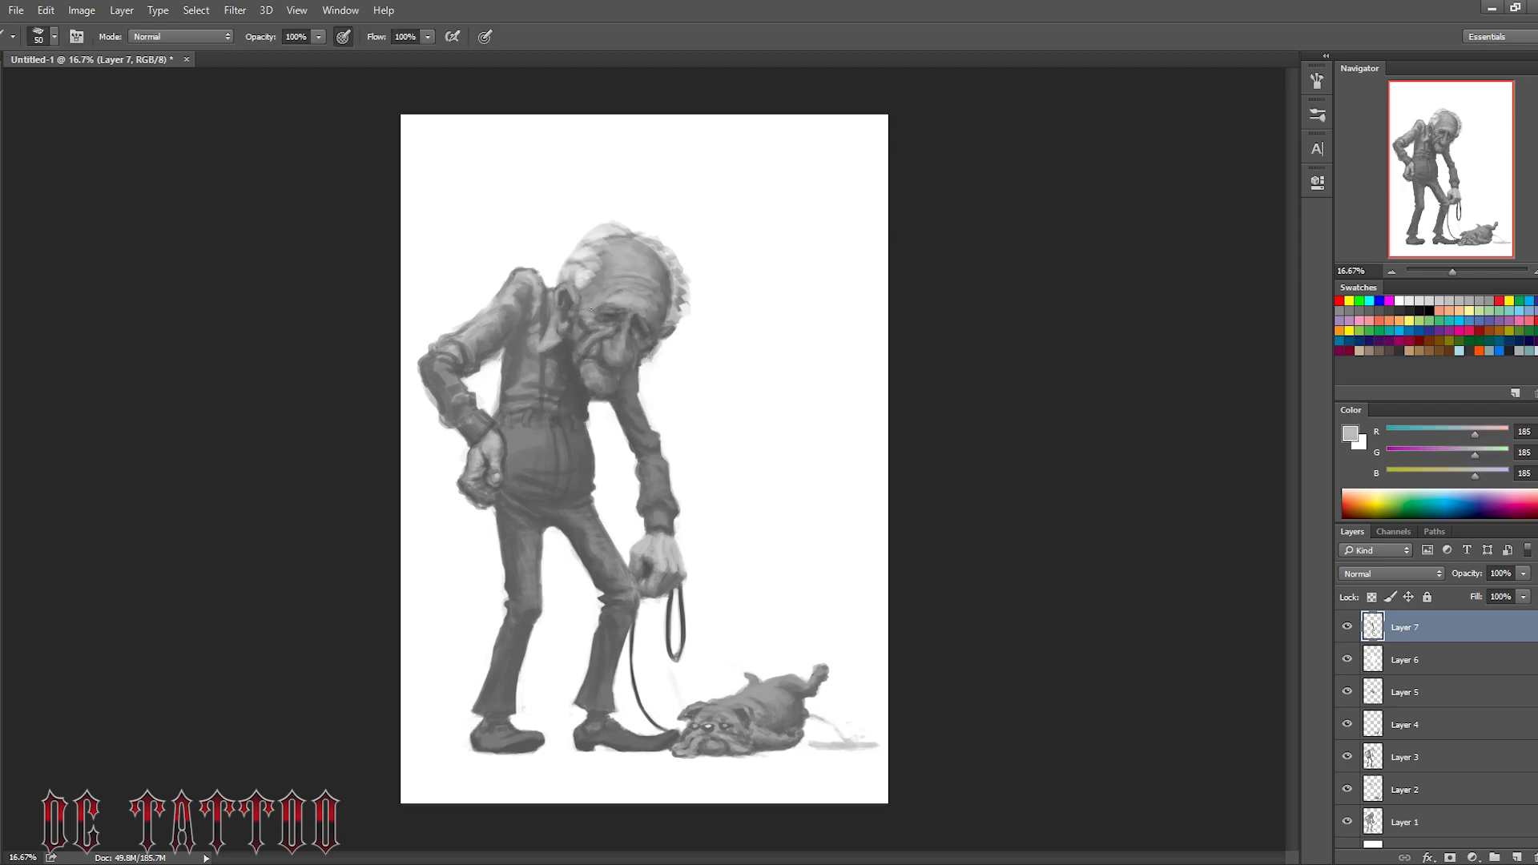
pyautogui.keyDown('alt'); pyautogui.click(638, 322); pyautogui.keyUp('alt')
pyautogui.keyDown('alt'); pyautogui.click(629, 295); pyautogui.keyUp('alt')
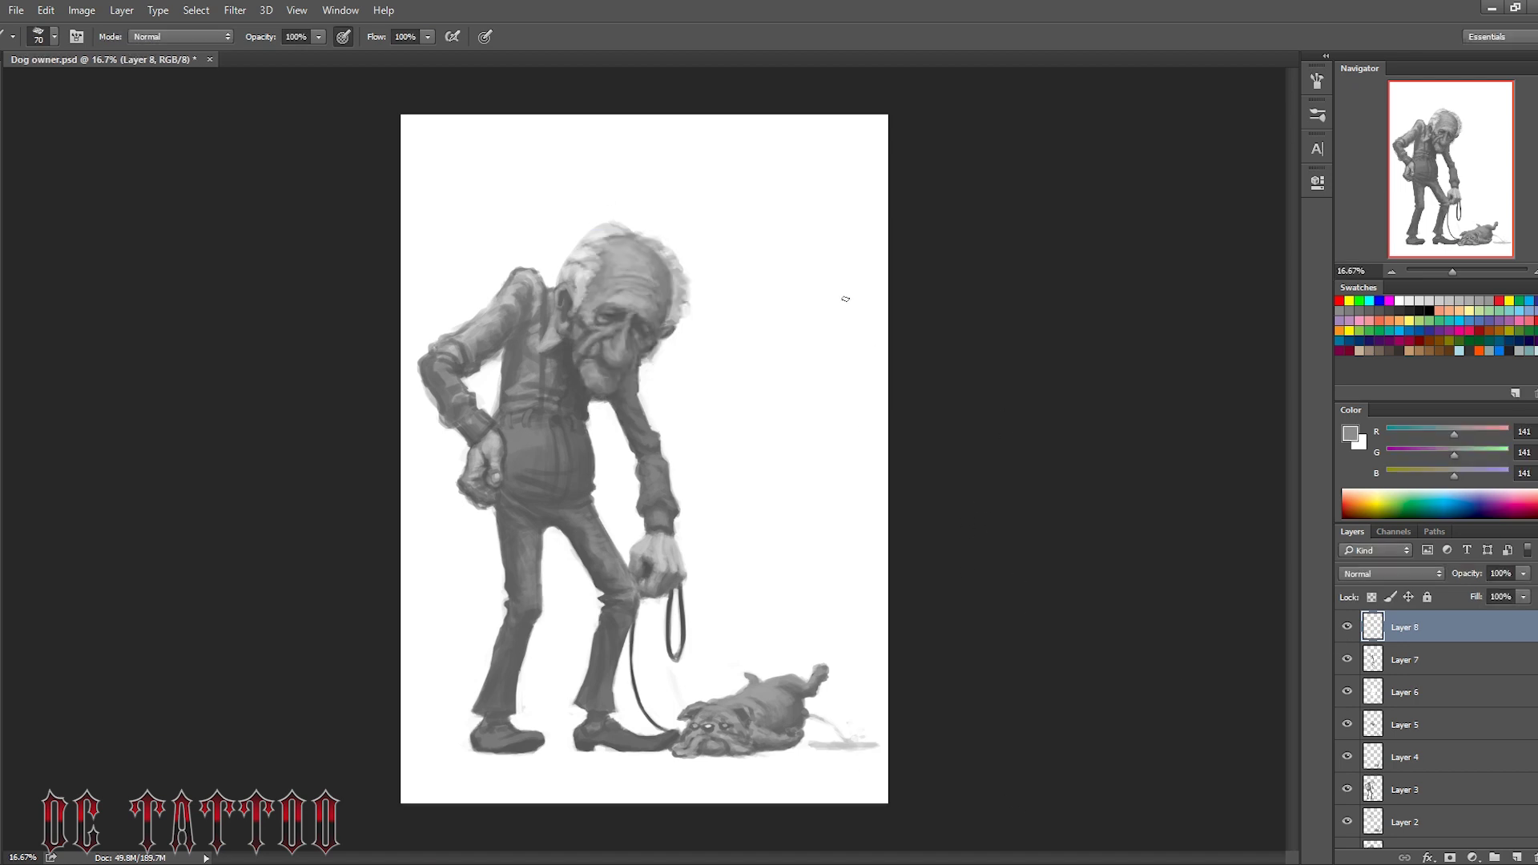
# Tint the torso and arm brown, the skin light peach, and the nose pink
pyautogui.moveTo(560, 369)
pyautogui.mouseDown()
pyautogui.moveTo(481, 328)
pyautogui.moveTo(669, 505)
pyautogui.mouseUp()
pyautogui.press('[')
pyautogui.keyDown('alt'); pyautogui.click(611, 352); pyautogui.keyUp('alt')
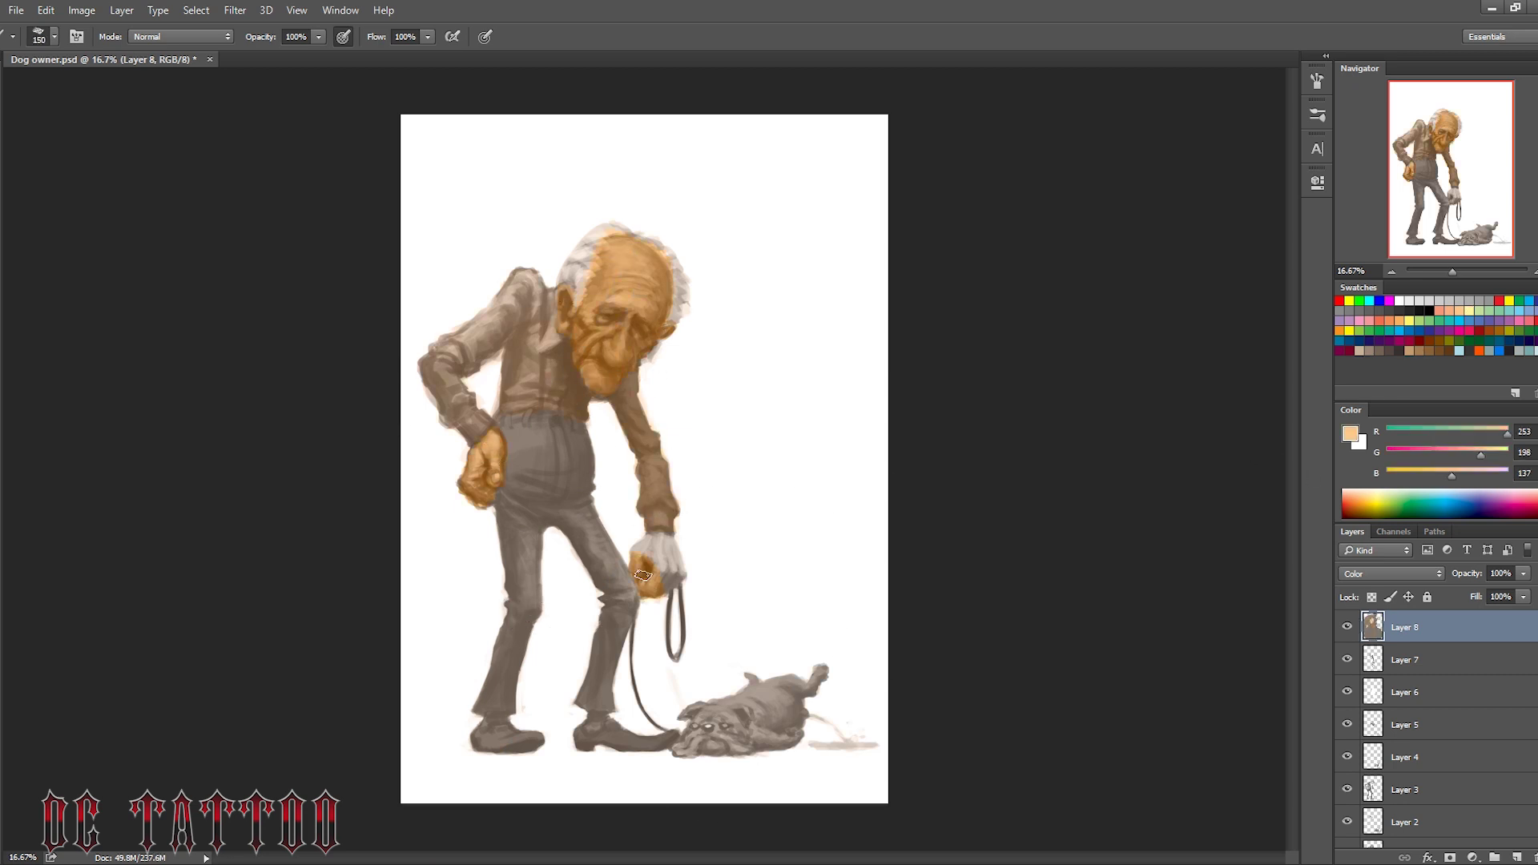
pyautogui.press('[')
pyautogui.press('[')
pyautogui.press('[')
pyautogui.moveTo(616, 372); pyautogui.dragTo(626, 353)
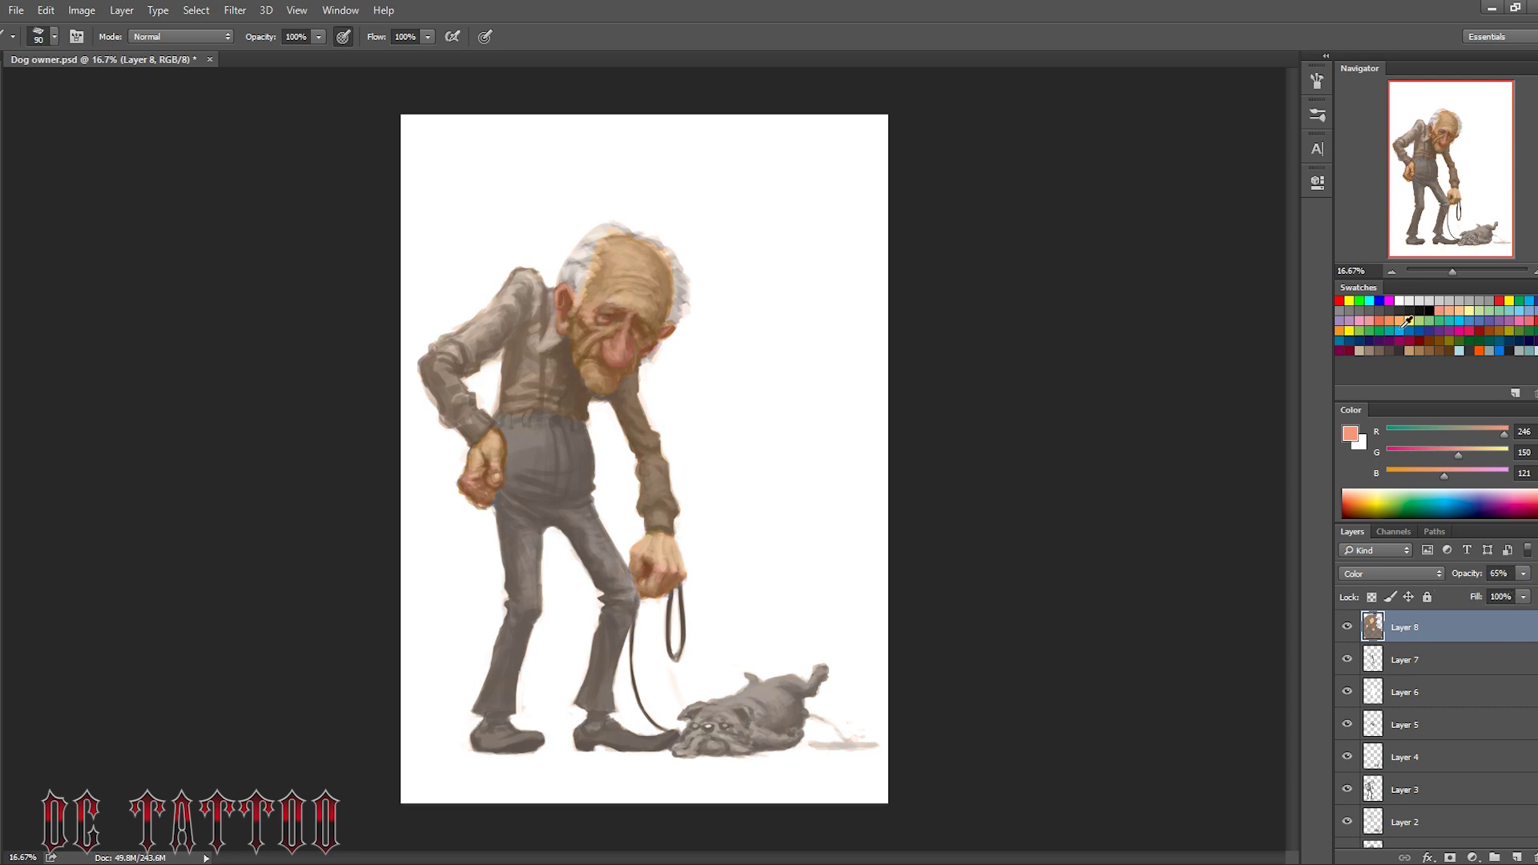
# Colour the dog brown and the socks dark red using swatches and sampled tones
pyautogui.keyDown('alt'); pyautogui.click(522, 749); pyautogui.keyUp('alt')
pyautogui.click(1467, 344)
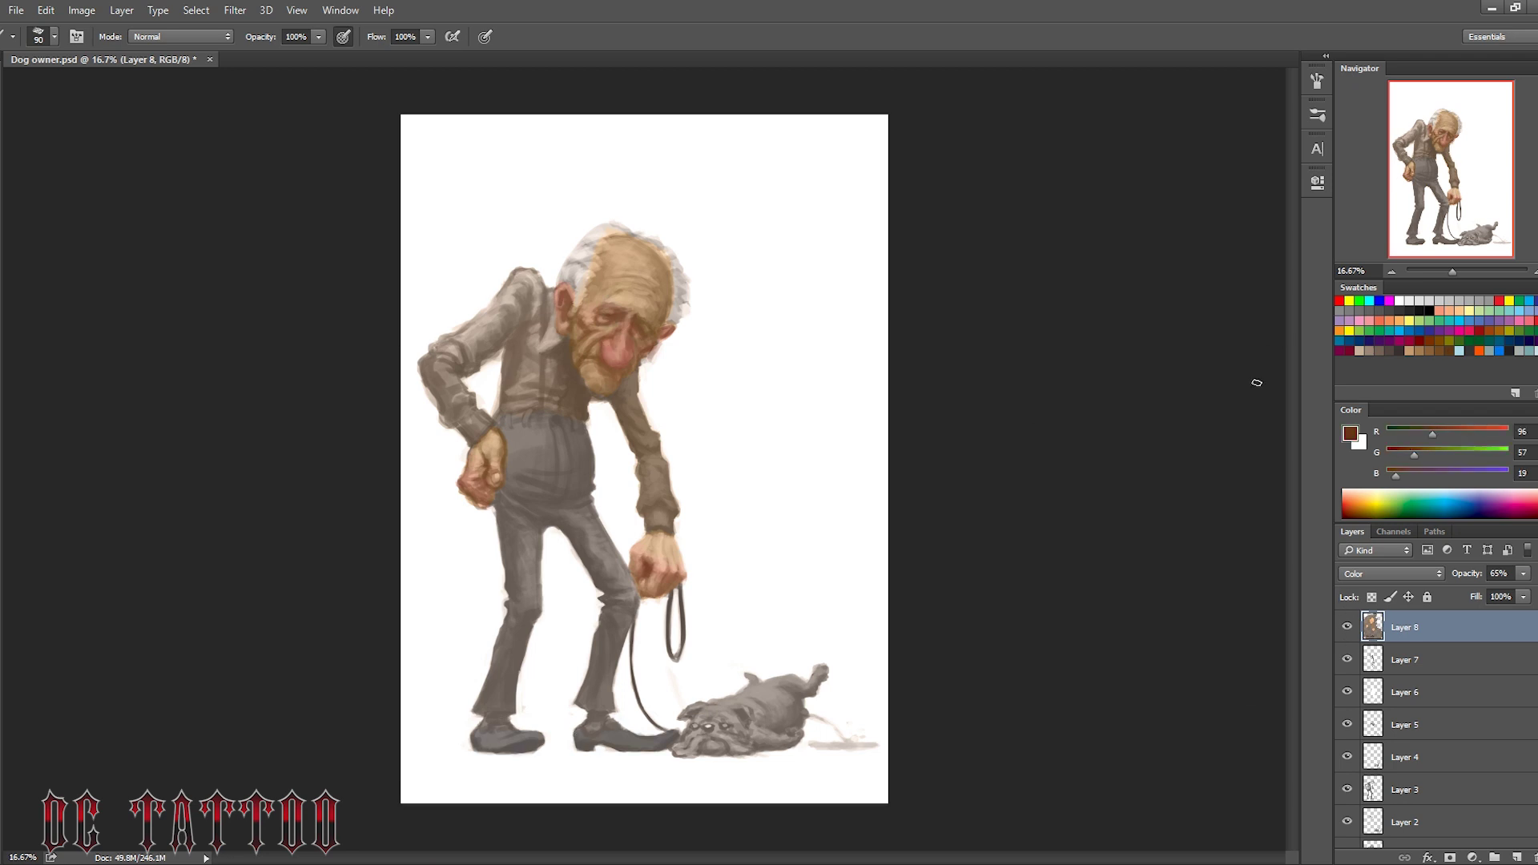
pyautogui.click(1448, 332)
pyautogui.press(']')
pyautogui.press(']')
pyautogui.keyDown('alt'); pyautogui.click(633, 637); pyautogui.keyUp('alt')
pyautogui.click(1397, 340)
pyautogui.press('[')
pyautogui.press('[')
pyautogui.press('[')
pyautogui.keyDown('alt'); pyautogui.click(763, 740); pyautogui.keyUp('alt')
pyautogui.press(']')
pyautogui.press(']')
# Paint the dog's nose salmon pink and resample the dog's brown
pyautogui.click(1439, 310)
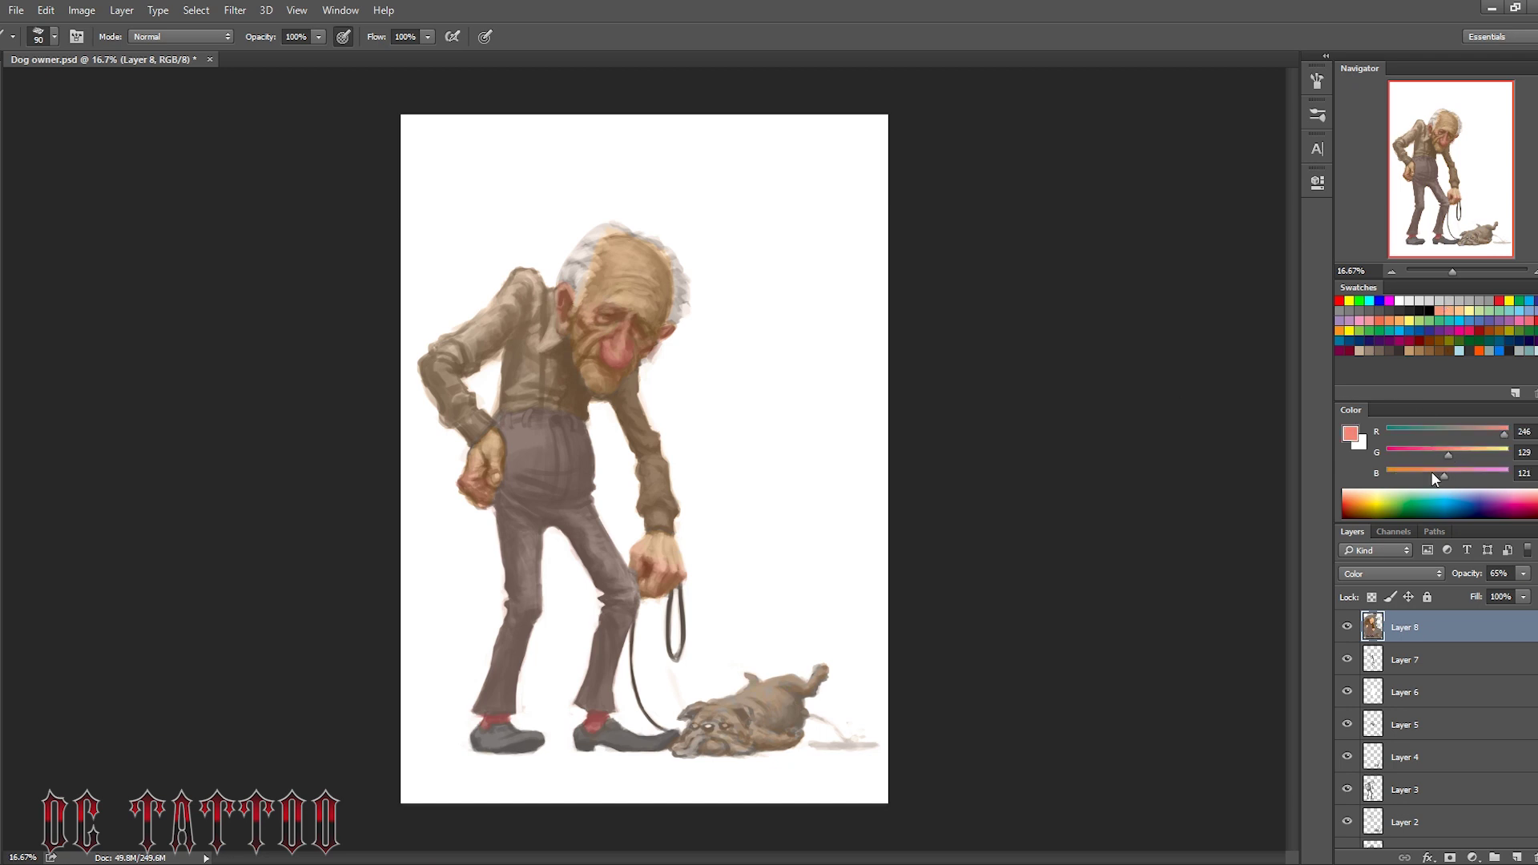
pyautogui.press('[')
pyautogui.press('[')
pyautogui.click(693, 749)
pyautogui.press('[')
pyautogui.keyDown('alt'); pyautogui.click(699, 735); pyautogui.keyUp('alt')
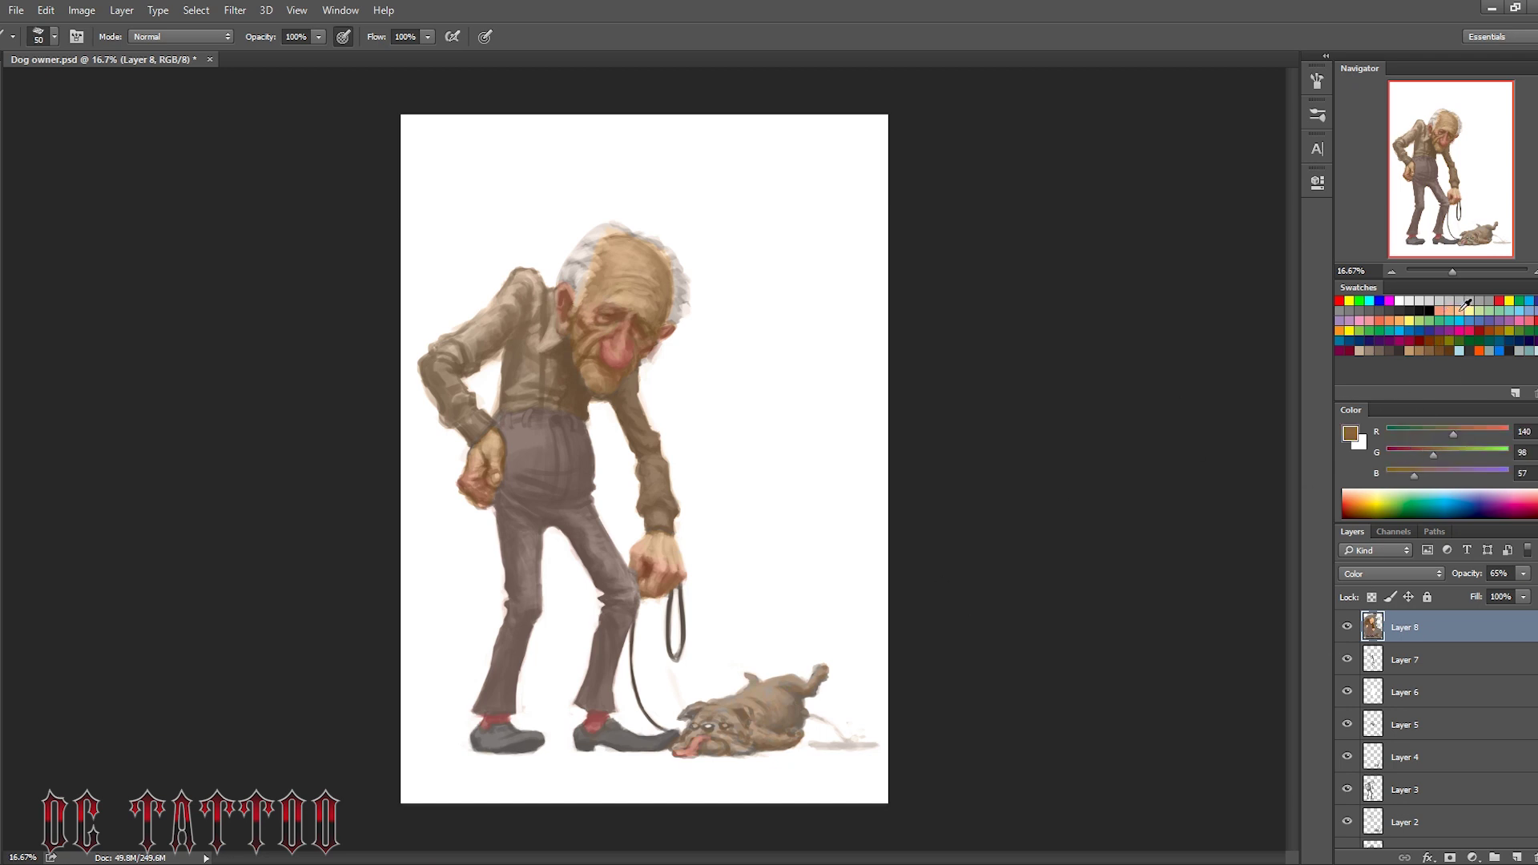
pyautogui.click(1465, 305)
pyautogui.press(']')
pyautogui.press(']')
pyautogui.press(']')
# Pick salmon and beige tones, then paint a yellow puddle by the dog's tail
pyautogui.press(']')
pyautogui.press(']')
pyautogui.keyDown('alt'); pyautogui.click(607, 327); pyautogui.keyUp('alt')
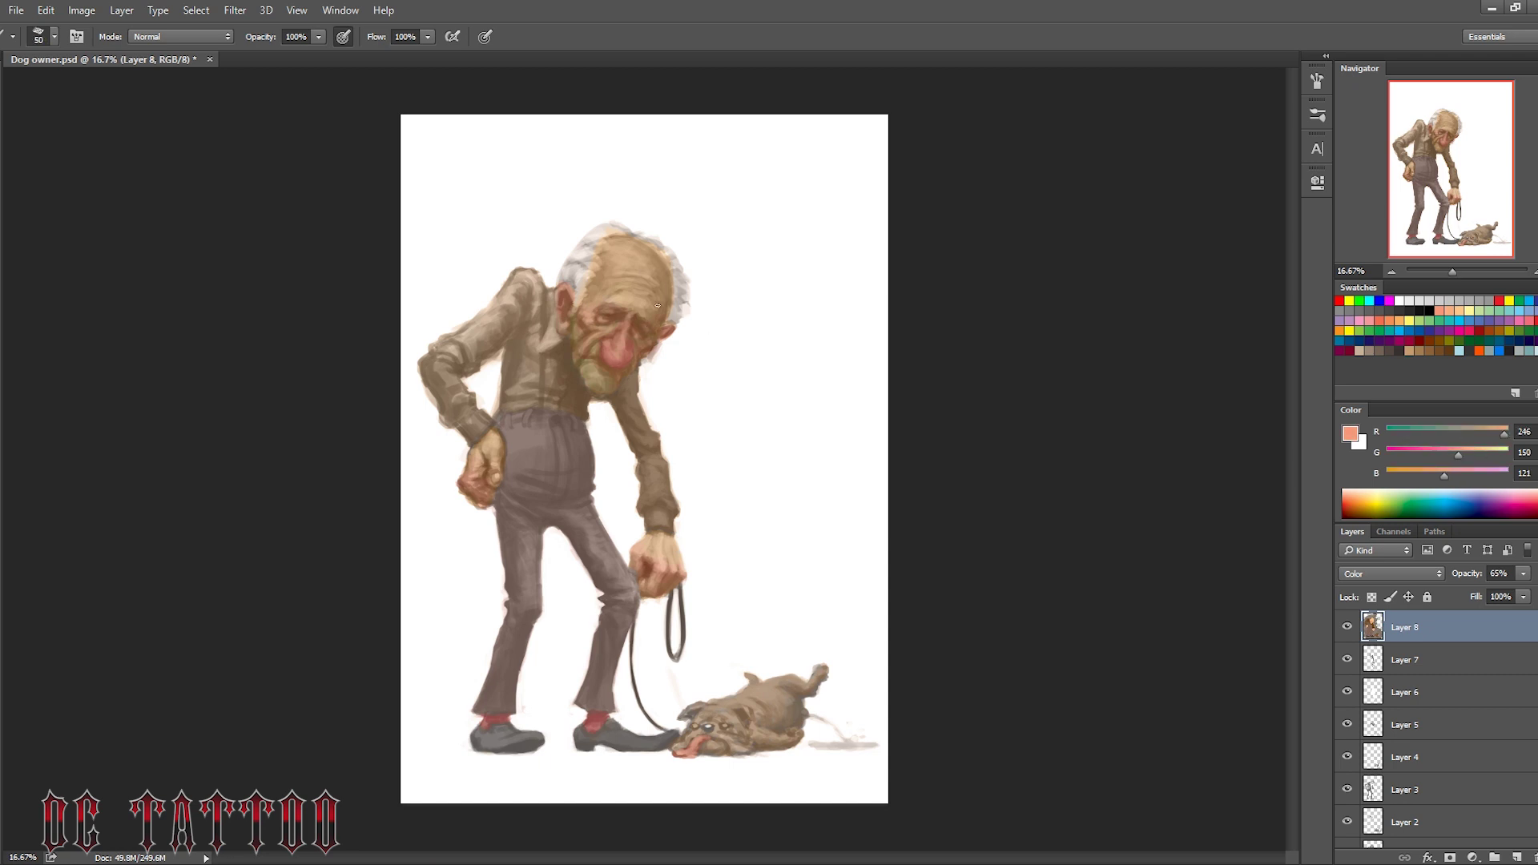
pyautogui.press(']')
pyautogui.press(']')
pyautogui.keyDown('alt'); pyautogui.click(579, 299); pyautogui.keyUp('alt')
pyautogui.click(1350, 434)
pyautogui.click(467, 430)
pyautogui.press(']')
pyautogui.moveTo(813, 725); pyautogui.dragTo(869, 745)
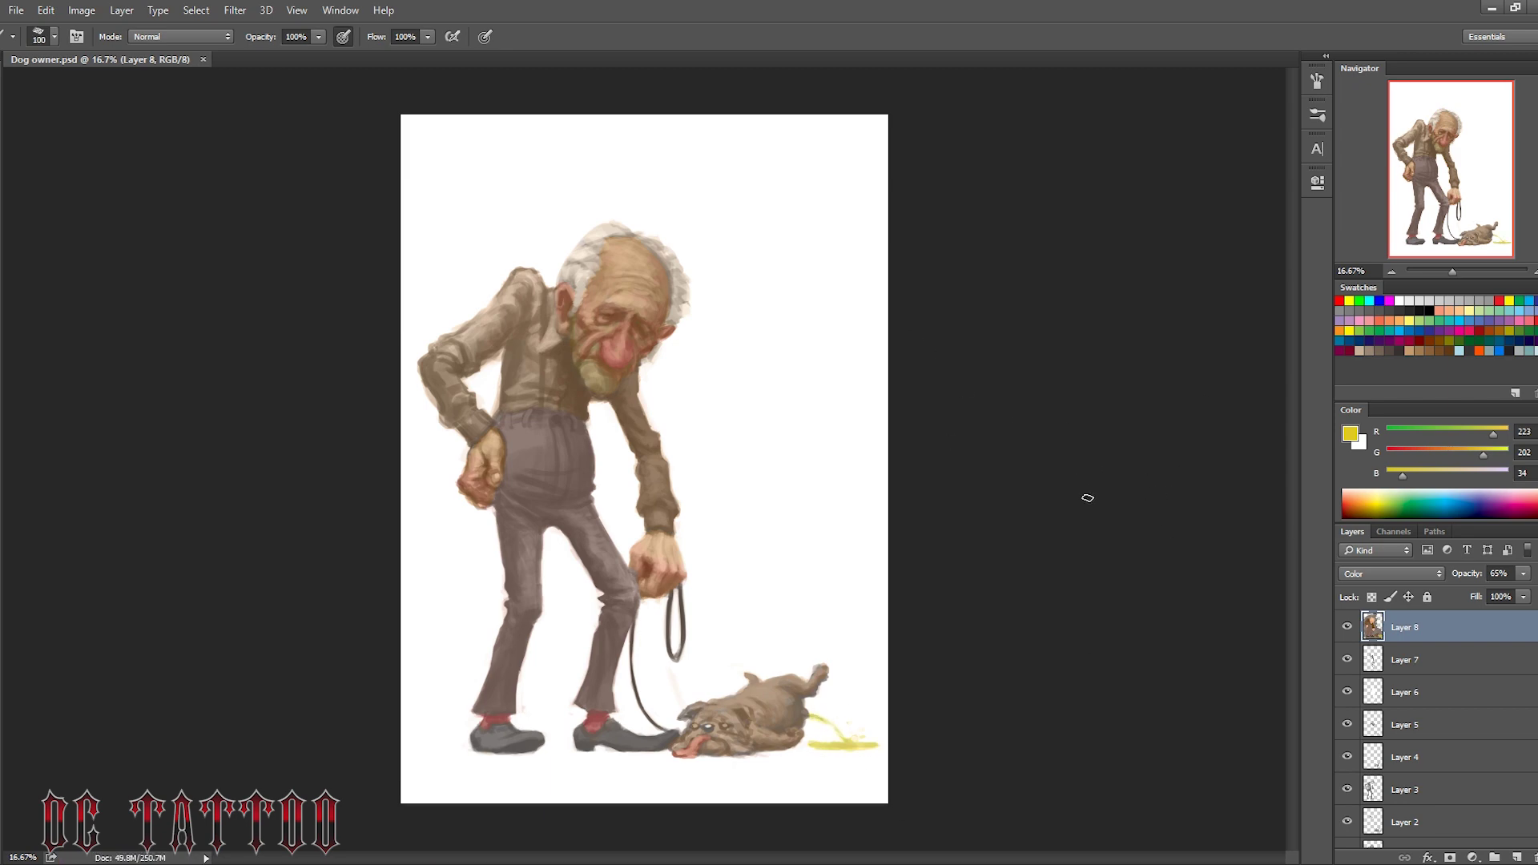
pyautogui.hotkey('ctrl', 'alt', '0')
# Choose a brush preset and create new Layer 9 for face detail
pyautogui.rightClick(1066, 761)
pyautogui.write('8')
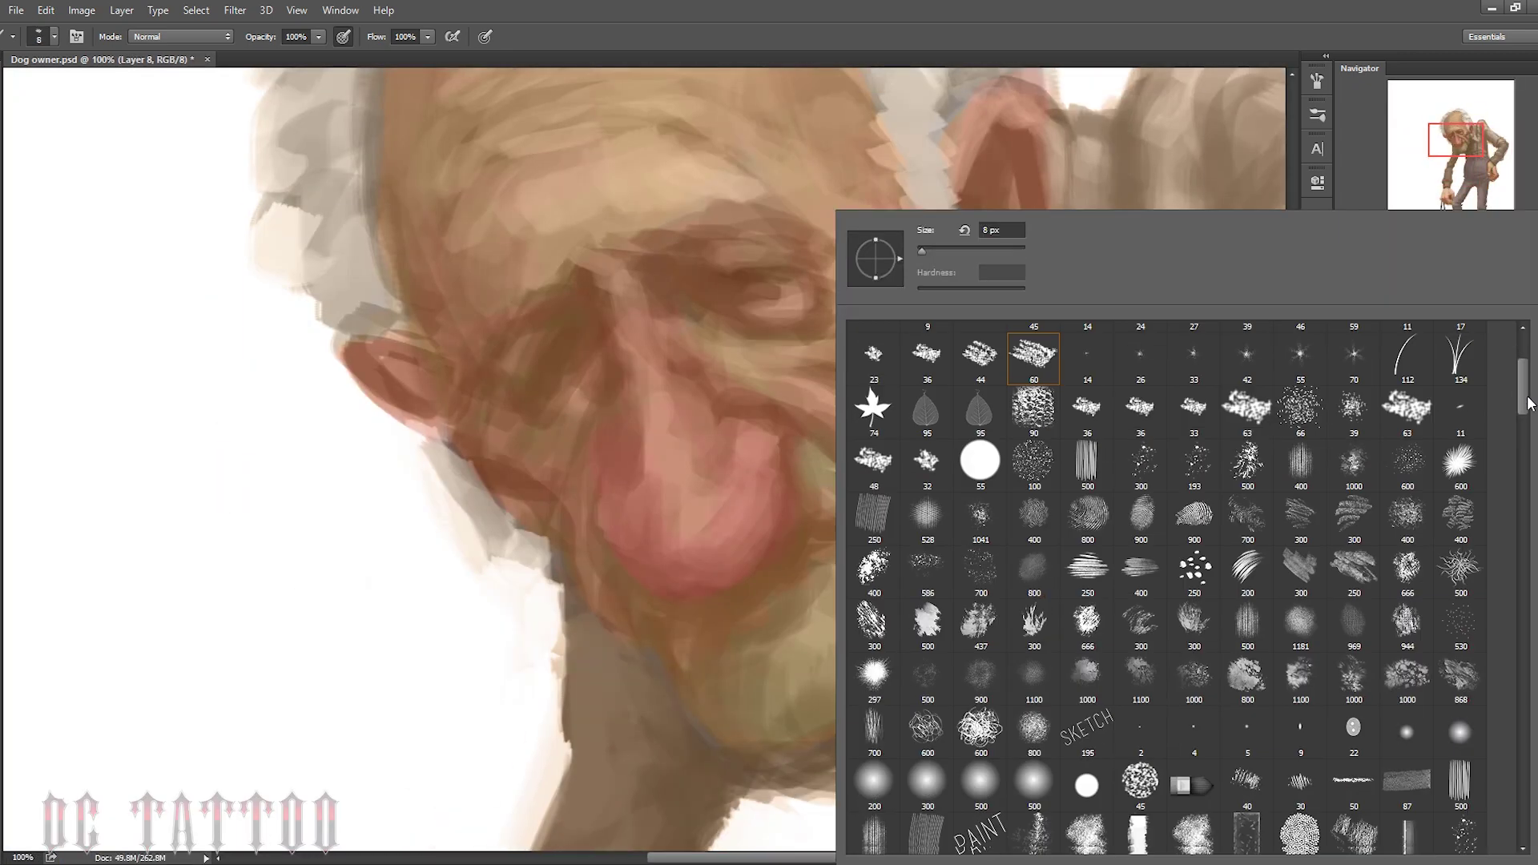
pyautogui.press('Return')
pyautogui.press(']')
pyautogui.hotkey('ctrl', 'shift', 'alt', 'n')
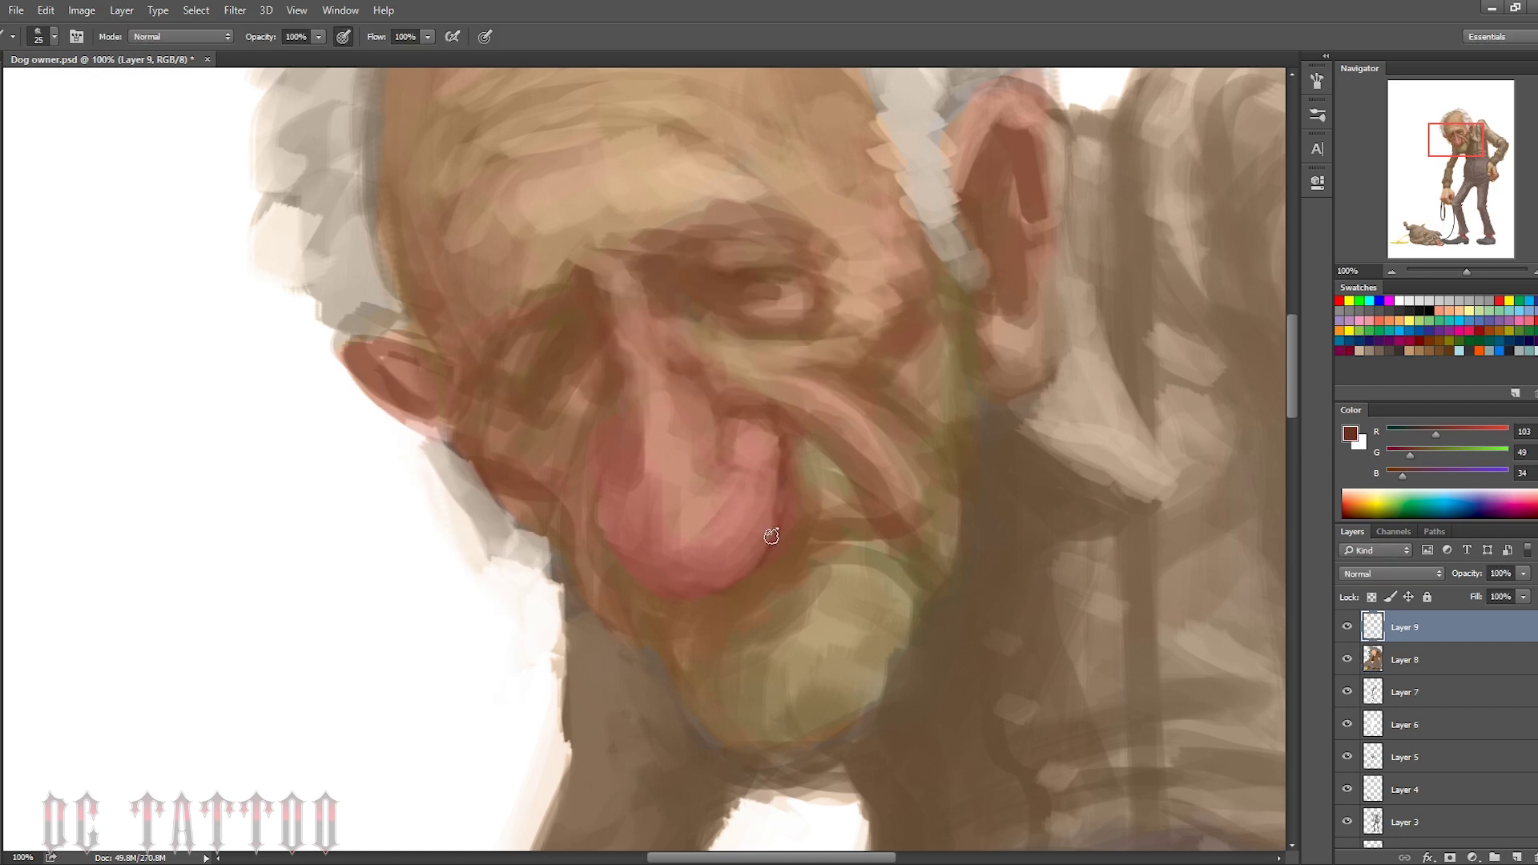
pyautogui.press(']')
pyautogui.press(']')
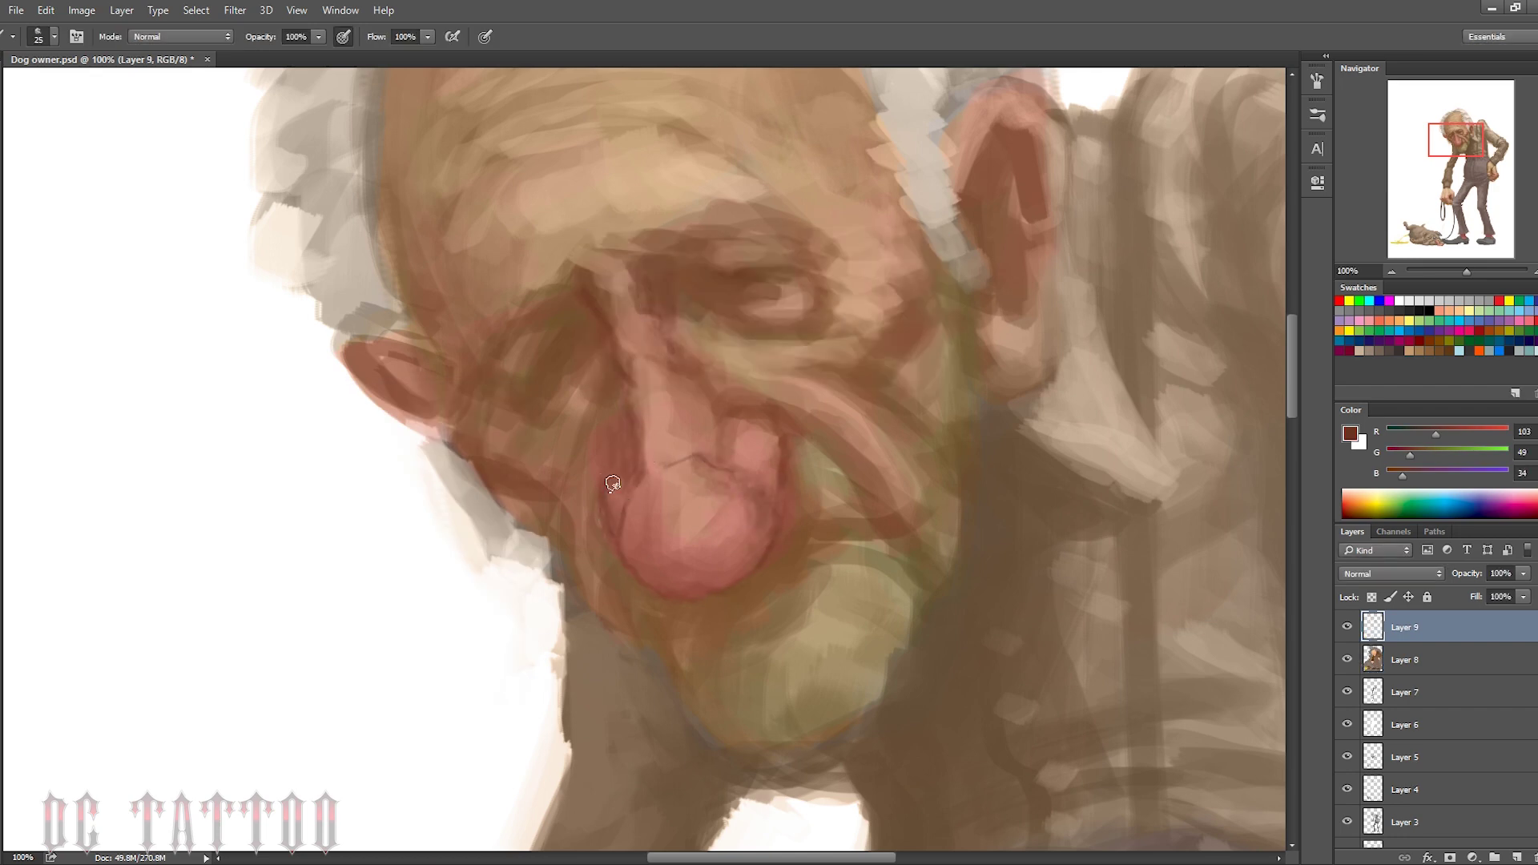
pyautogui.keyDown('alt'); pyautogui.click(618, 369); pyautogui.keyUp('alt')
# Paint dark wrinkle lines on the nose bridge and forehead, lightening the bridge with tan
pyautogui.moveTo(677, 356); pyautogui.dragTo(705, 461)
pyautogui.keyDown('alt'); pyautogui.click(640, 257); pyautogui.keyUp('alt')
pyautogui.press(']')
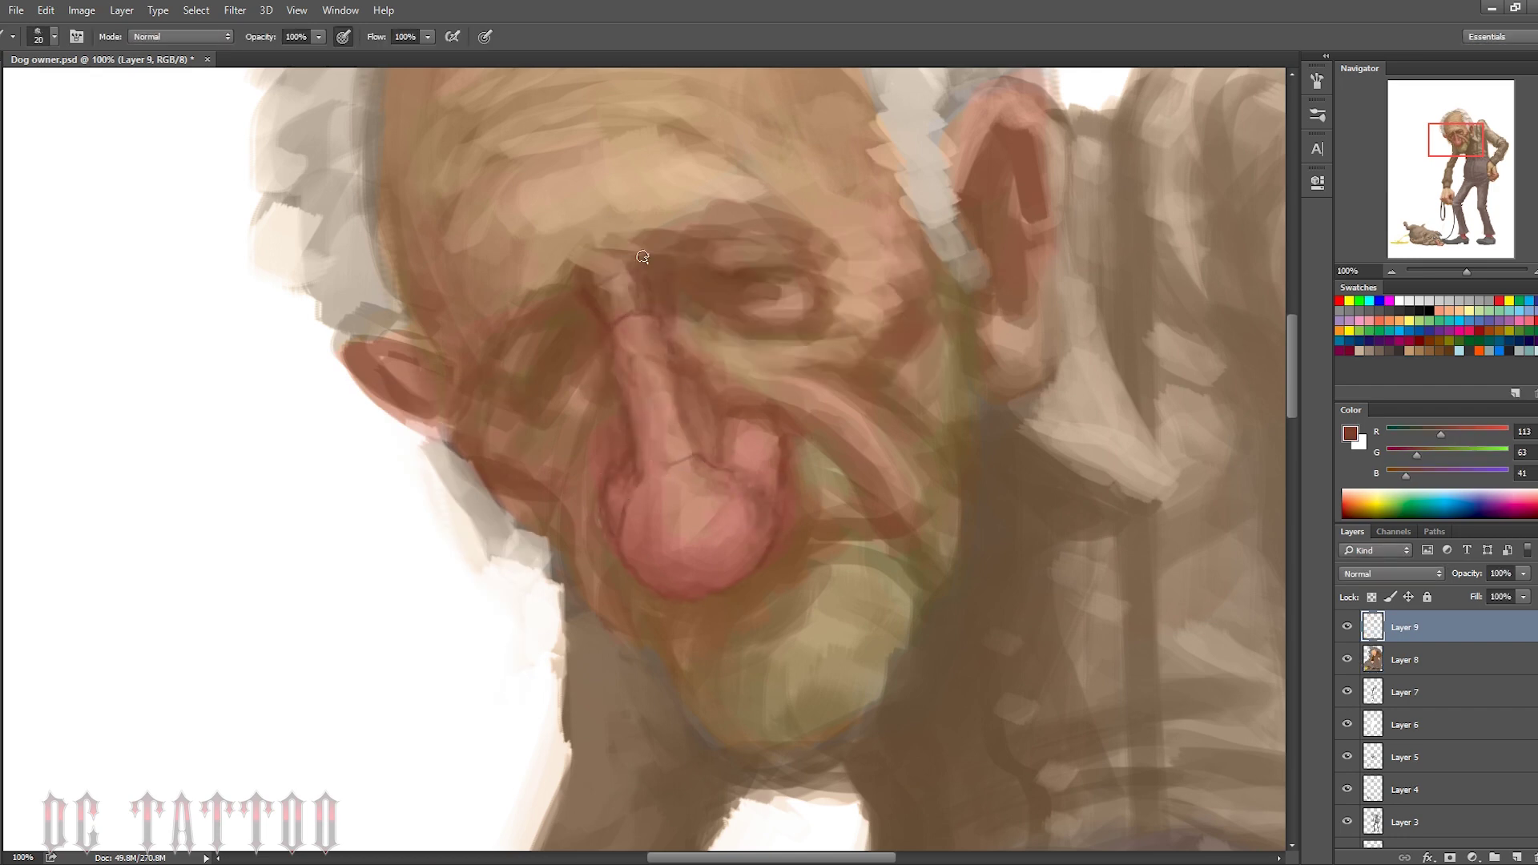
pyautogui.moveTo(581, 156); pyautogui.dragTo(633, 280)
pyautogui.press('[')
pyautogui.press('[')
pyautogui.press('[')
pyautogui.keyDown('alt'); pyautogui.click(580, 246); pyautogui.keyUp('alt')
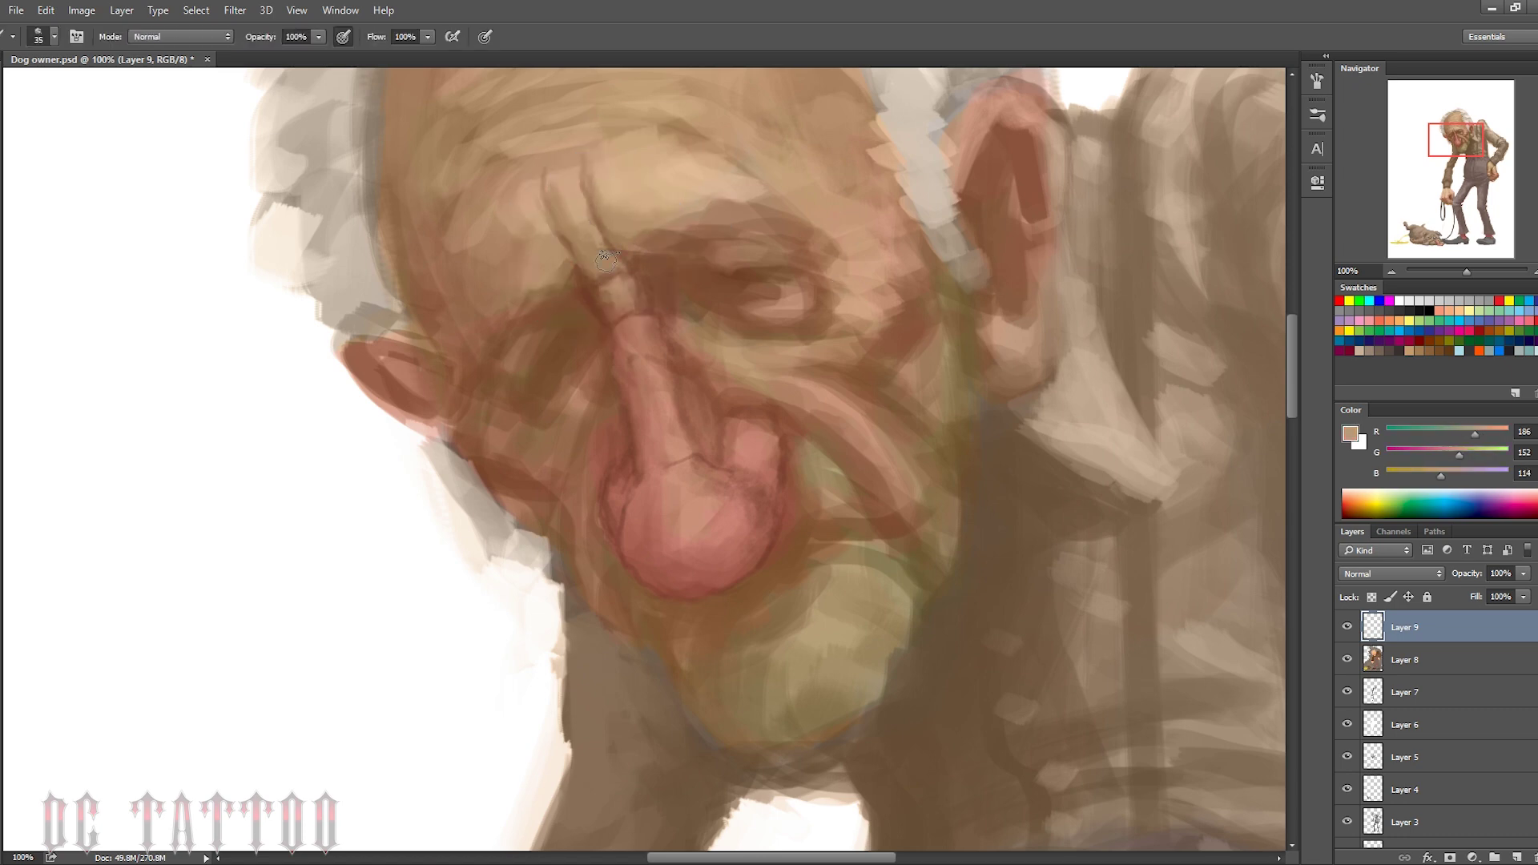
pyautogui.moveTo(557, 192); pyautogui.dragTo(601, 264)
pyautogui.keyDown('alt'); pyautogui.click(647, 355); pyautogui.keyUp('alt')
pyautogui.moveTo(648, 355); pyautogui.dragTo(704, 384)
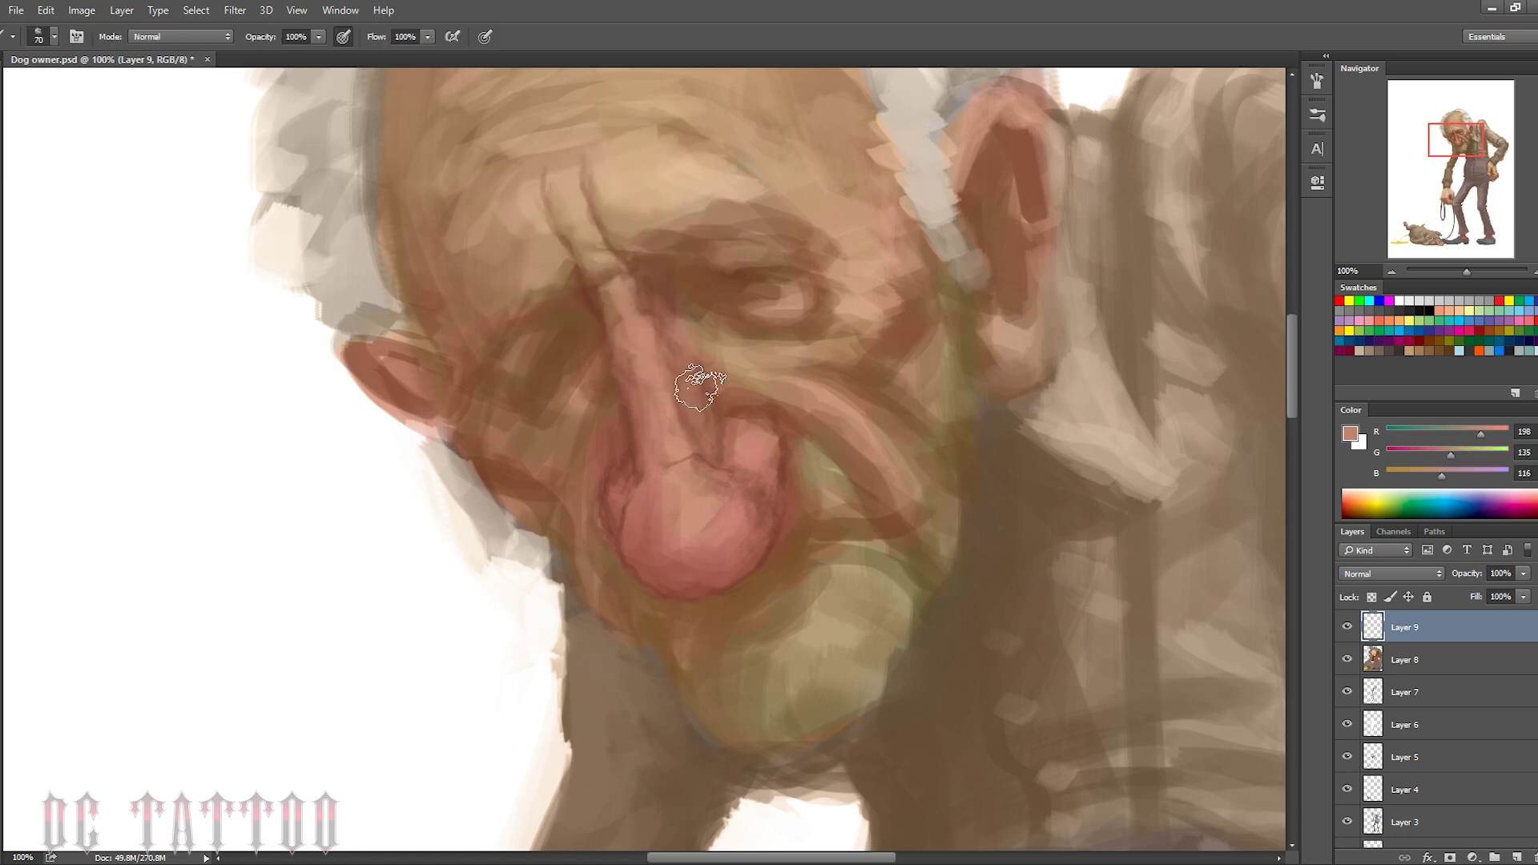
# Add a dark line beside the nostril and repaint the lower nose smoothly
pyautogui.keyDown('alt'); pyautogui.click(600, 280); pyautogui.keyUp('alt')
pyautogui.moveTo(873, 529); pyautogui.dragTo(785, 489)
pyautogui.keyDown('alt'); pyautogui.click(866, 502); pyautogui.keyUp('alt')
pyautogui.press('[')
pyautogui.press('[')
pyautogui.press('[')
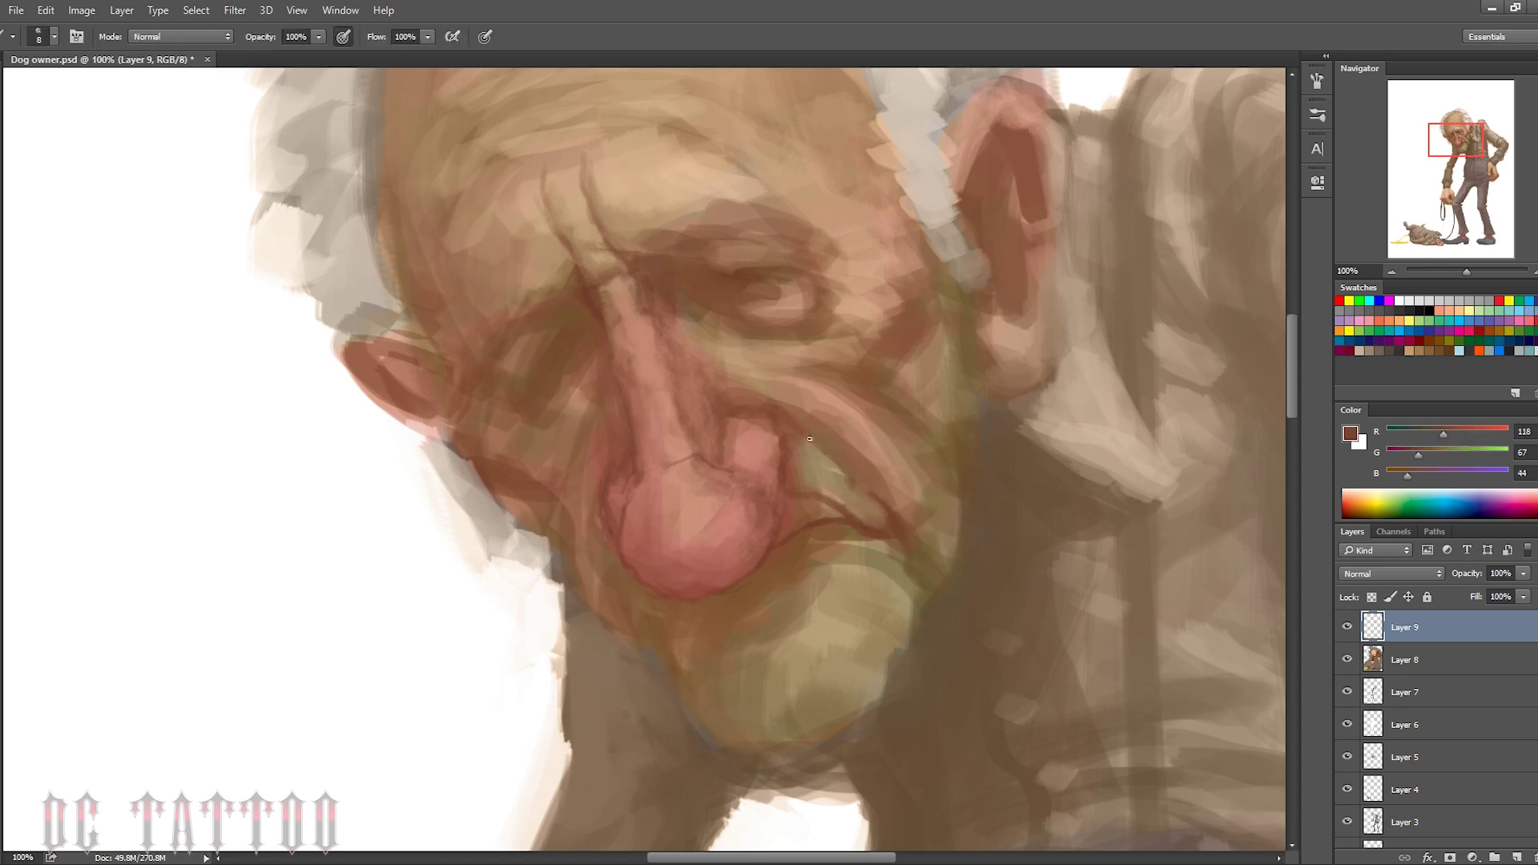
pyautogui.keyDown('alt'); pyautogui.click(732, 512); pyautogui.keyUp('alt')
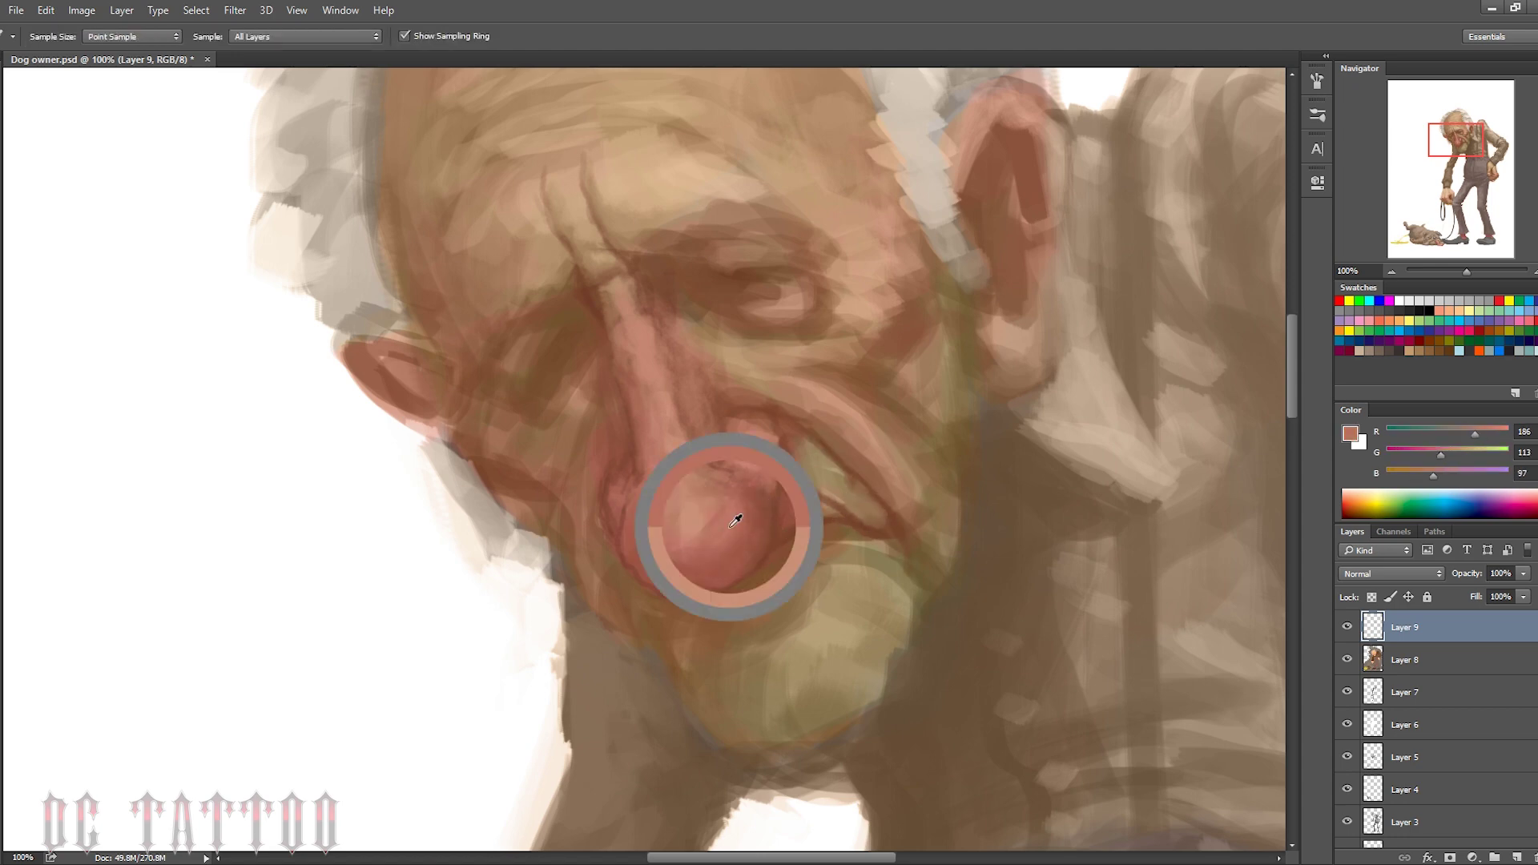
pyautogui.press(']')
pyautogui.press(']')
pyautogui.moveTo(714, 574); pyautogui.dragTo(703, 480)
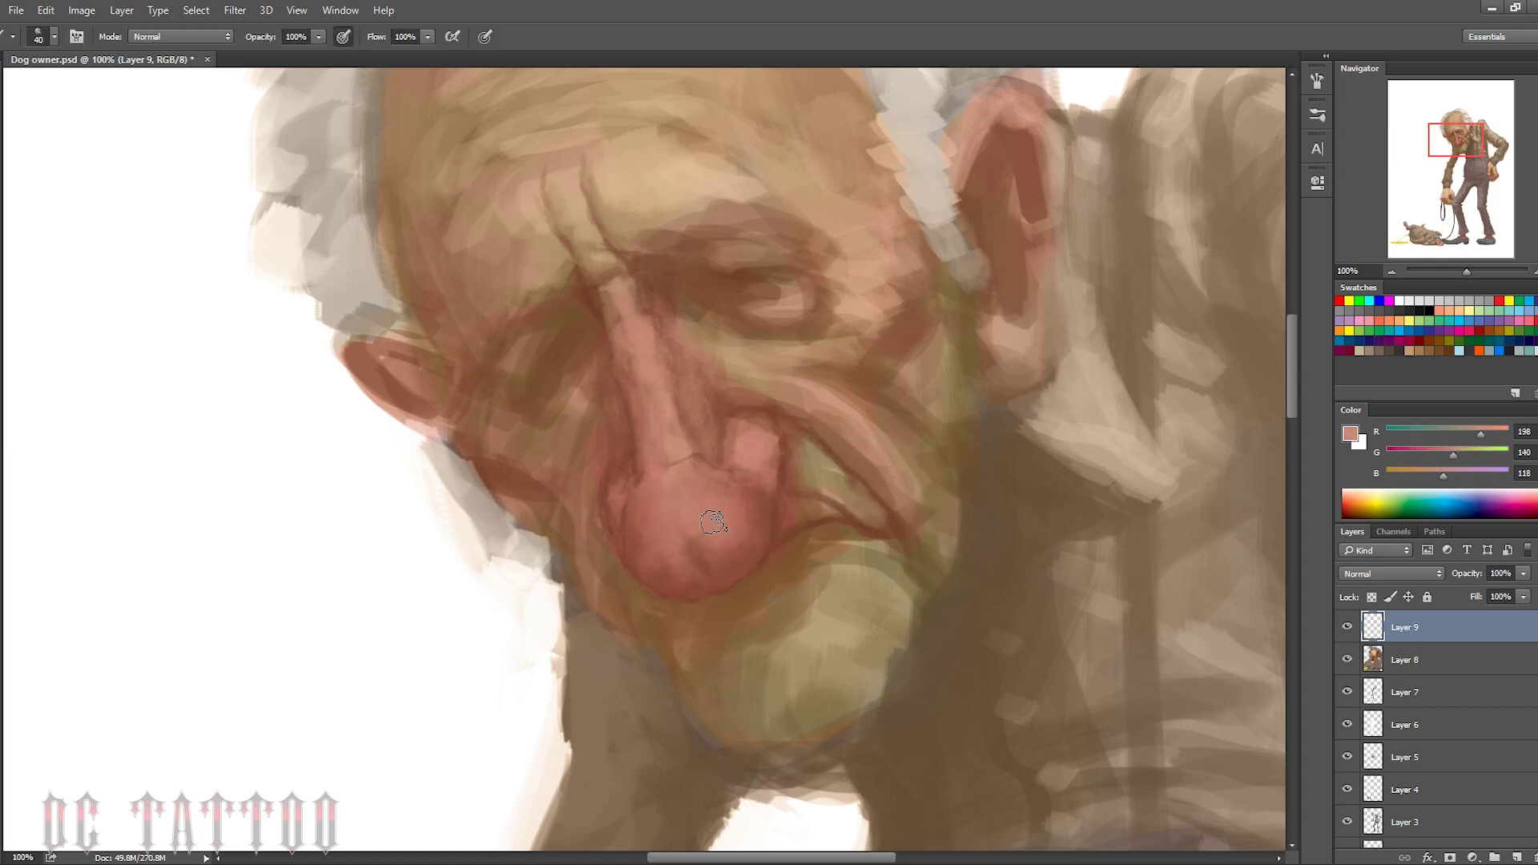
# Outline the chin and jaw in dark reddish brown, then view the whole painting
pyautogui.keyDown('alt'); pyautogui.click(689, 472); pyautogui.keyUp('alt')
pyautogui.press(']')
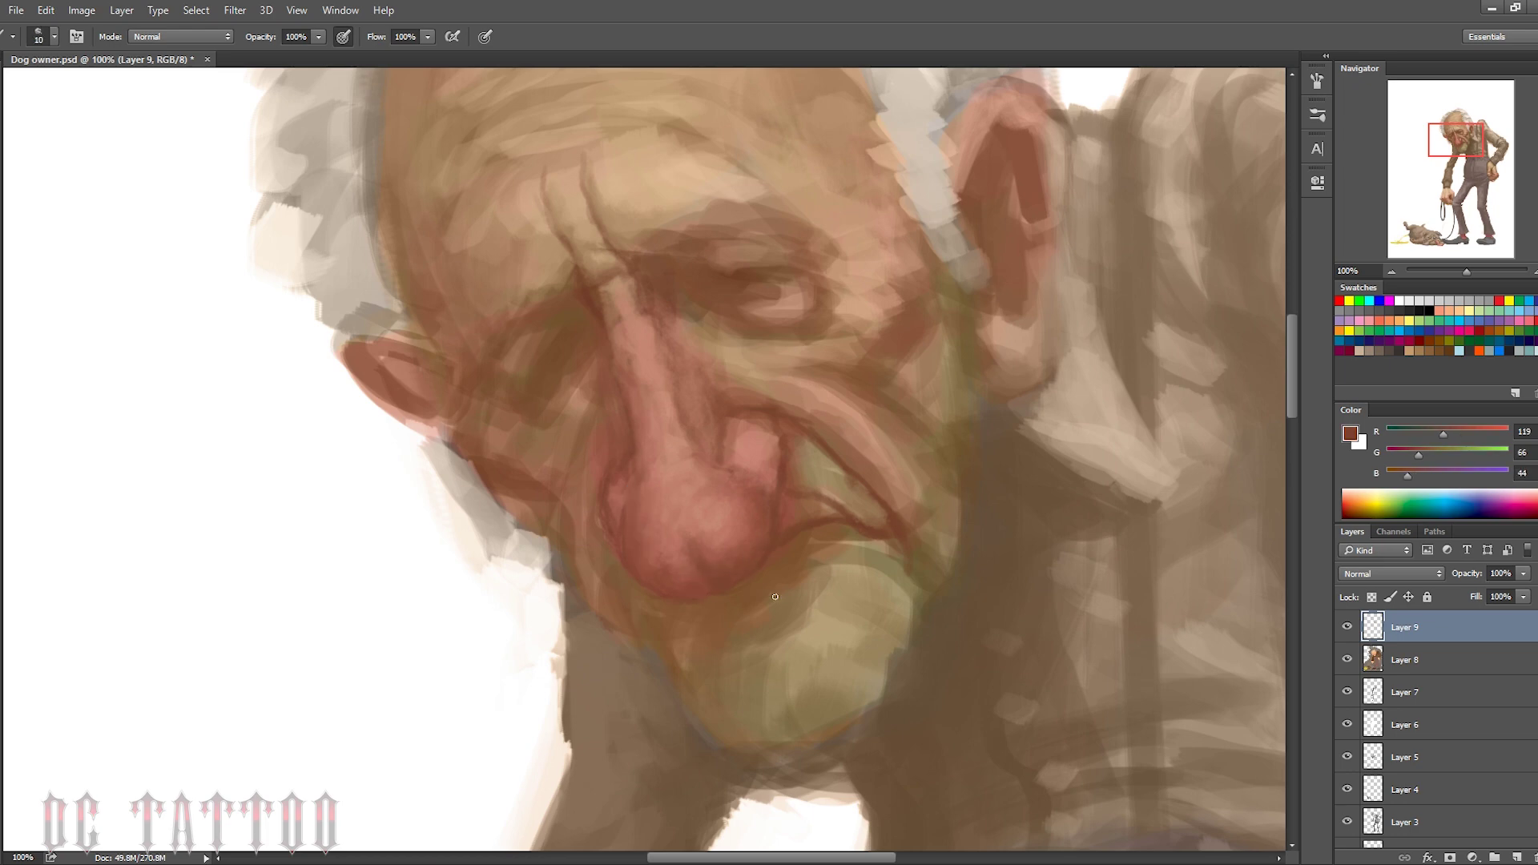
pyautogui.press(']')
pyautogui.moveTo(775, 597); pyautogui.dragTo(665, 681)
pyautogui.moveTo(957, 491); pyautogui.dragTo(769, 761)
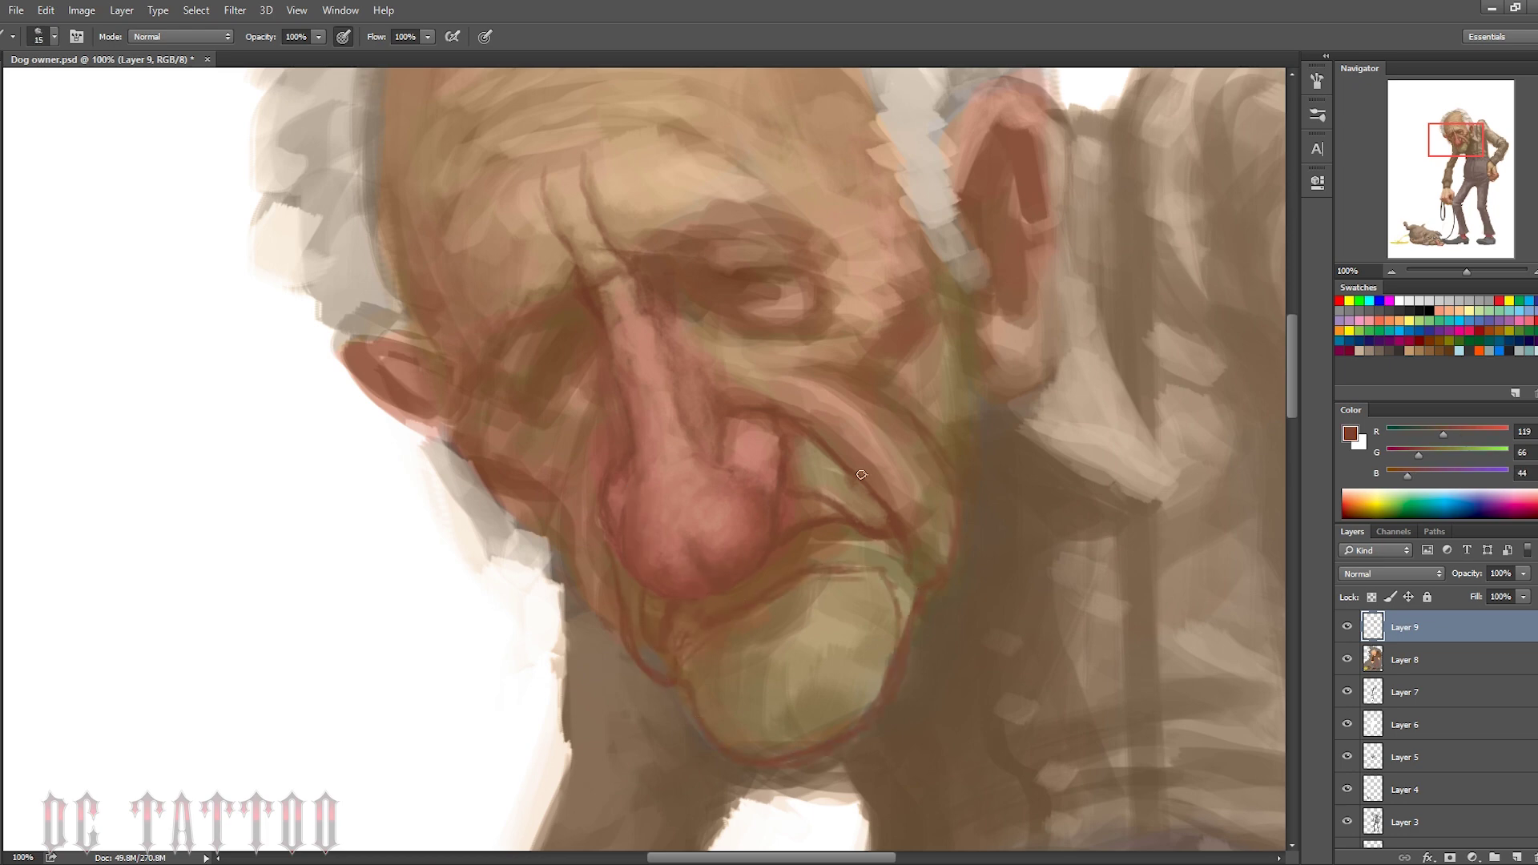
pyautogui.press('[')
pyautogui.press('[')
pyautogui.keyDown('alt'); pyautogui.click(806, 525); pyautogui.keyUp('alt')
pyautogui.hotkey('ctrl', '0')
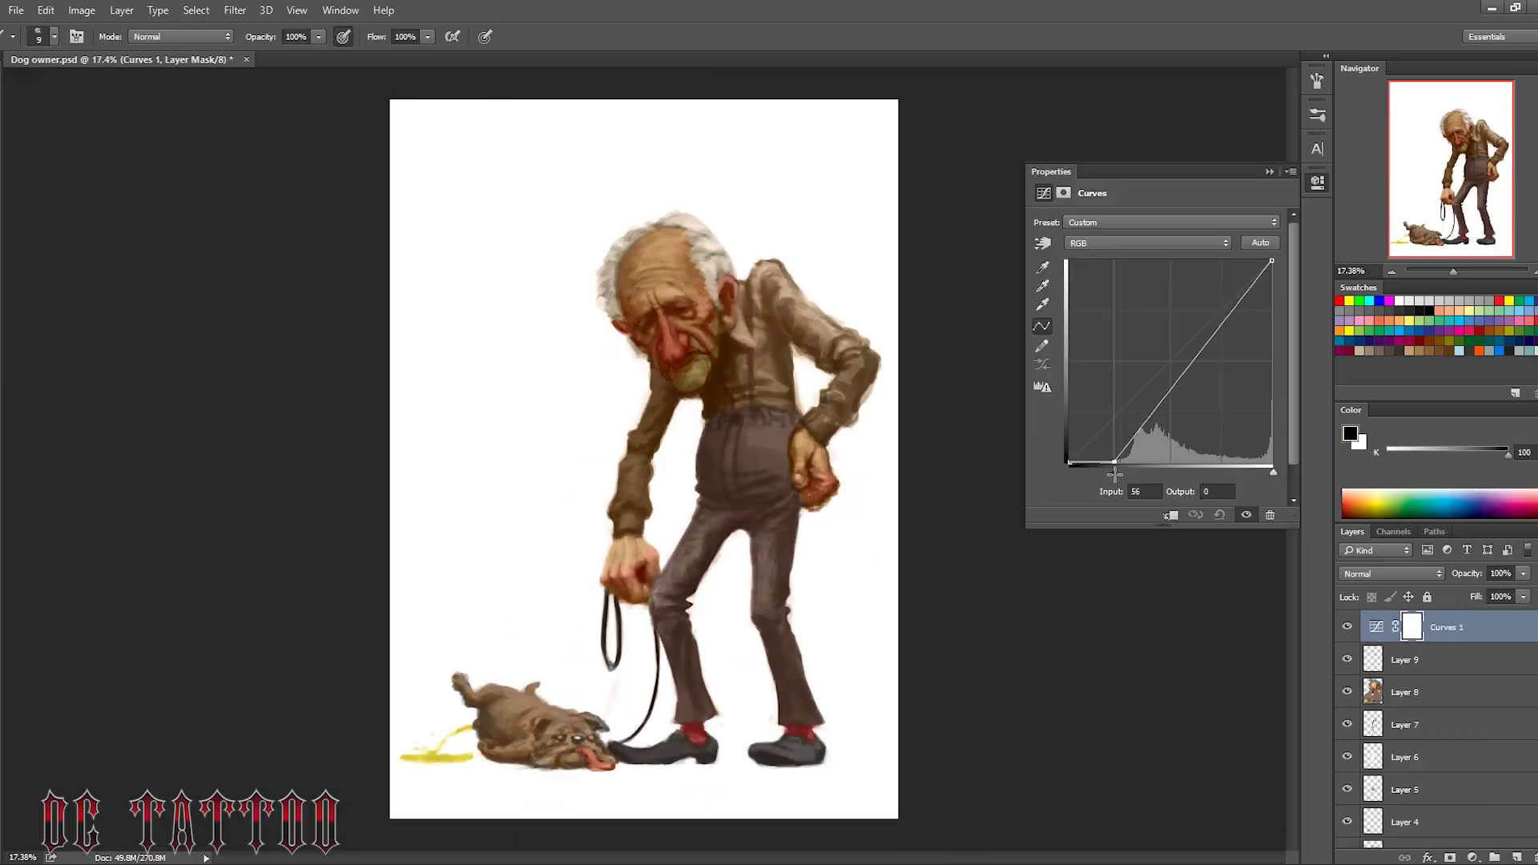
# Deepen the darks in Curves 1, then add a Black & White adjustment at about 29% opacity
pyautogui.moveTo(1137, 400); pyautogui.dragTo(1127, 422)
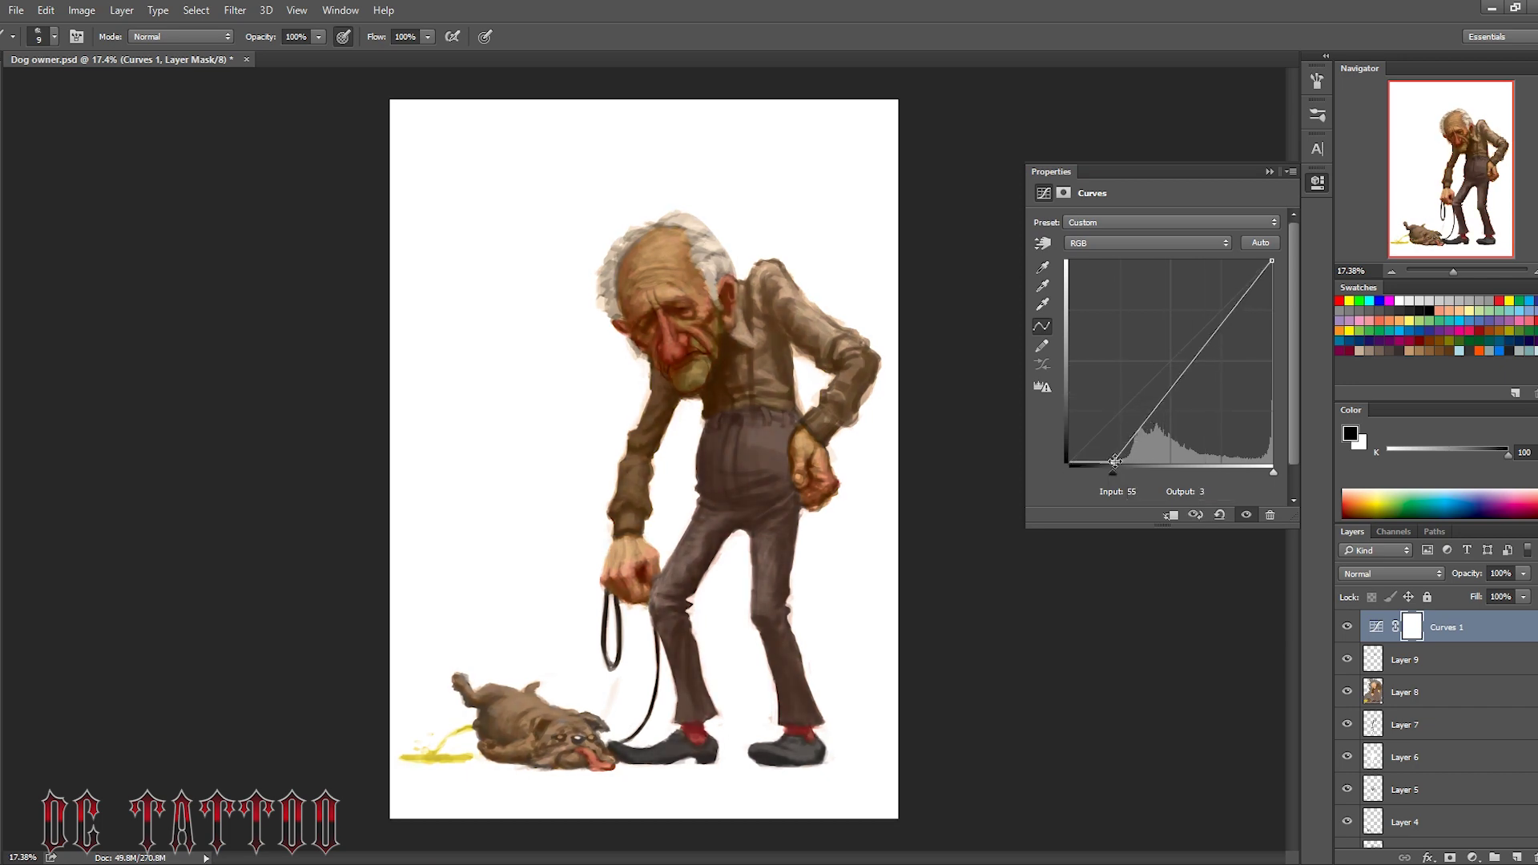
pyautogui.click(1317, 183)
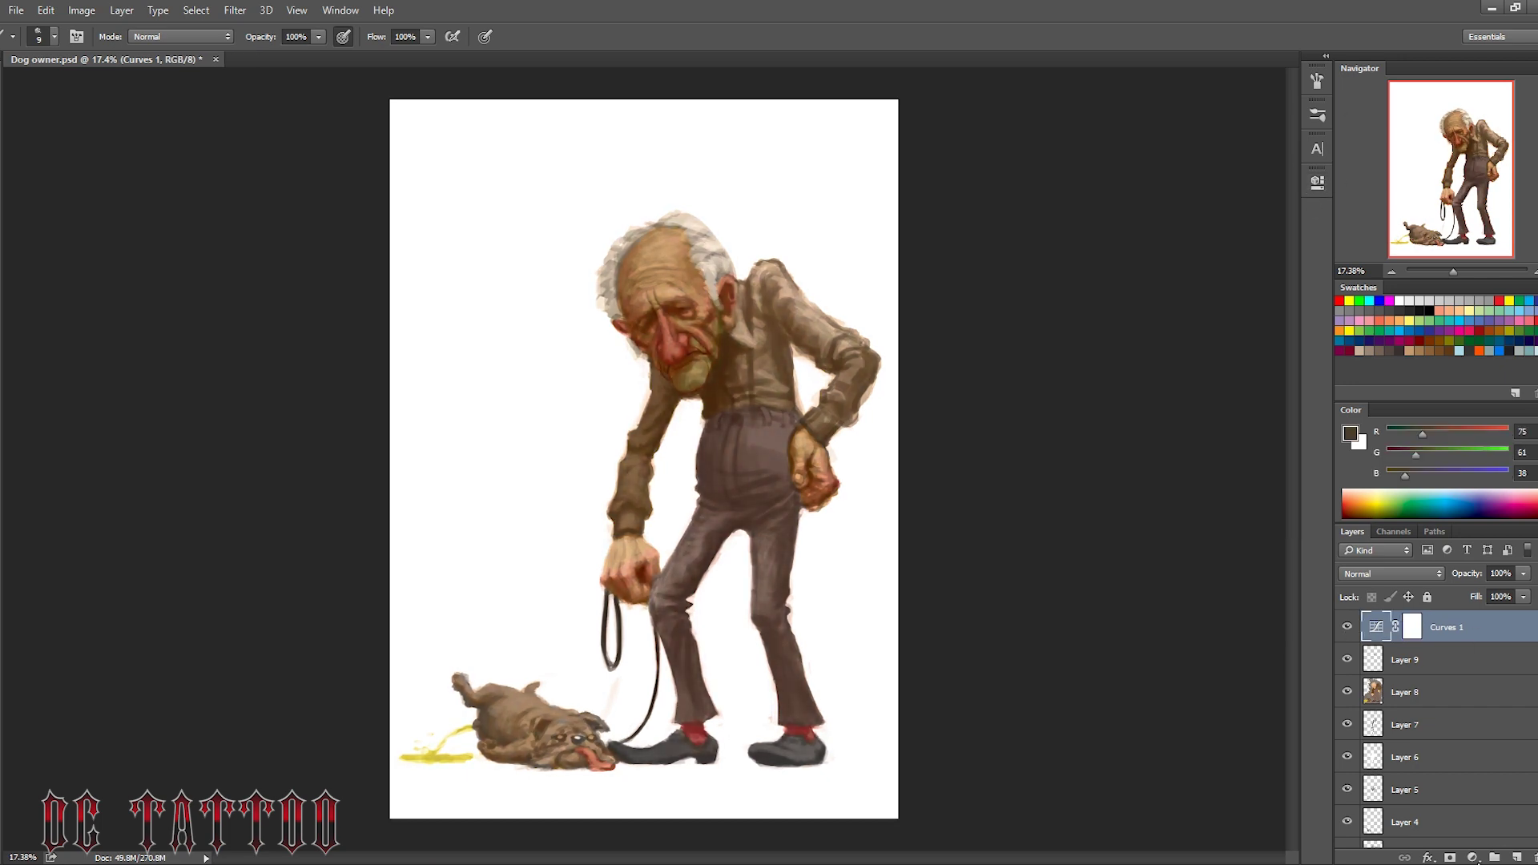
pyautogui.click(1472, 857)
pyautogui.click(1373, 686)
pyautogui.moveTo(1466, 573); pyautogui.dragTo(1274, 591)
# Add a new empty Layer 10 on top and zoom to 100% on the old man's face
pyautogui.hotkey('ctrl', 'shift', 'alt', 'n')
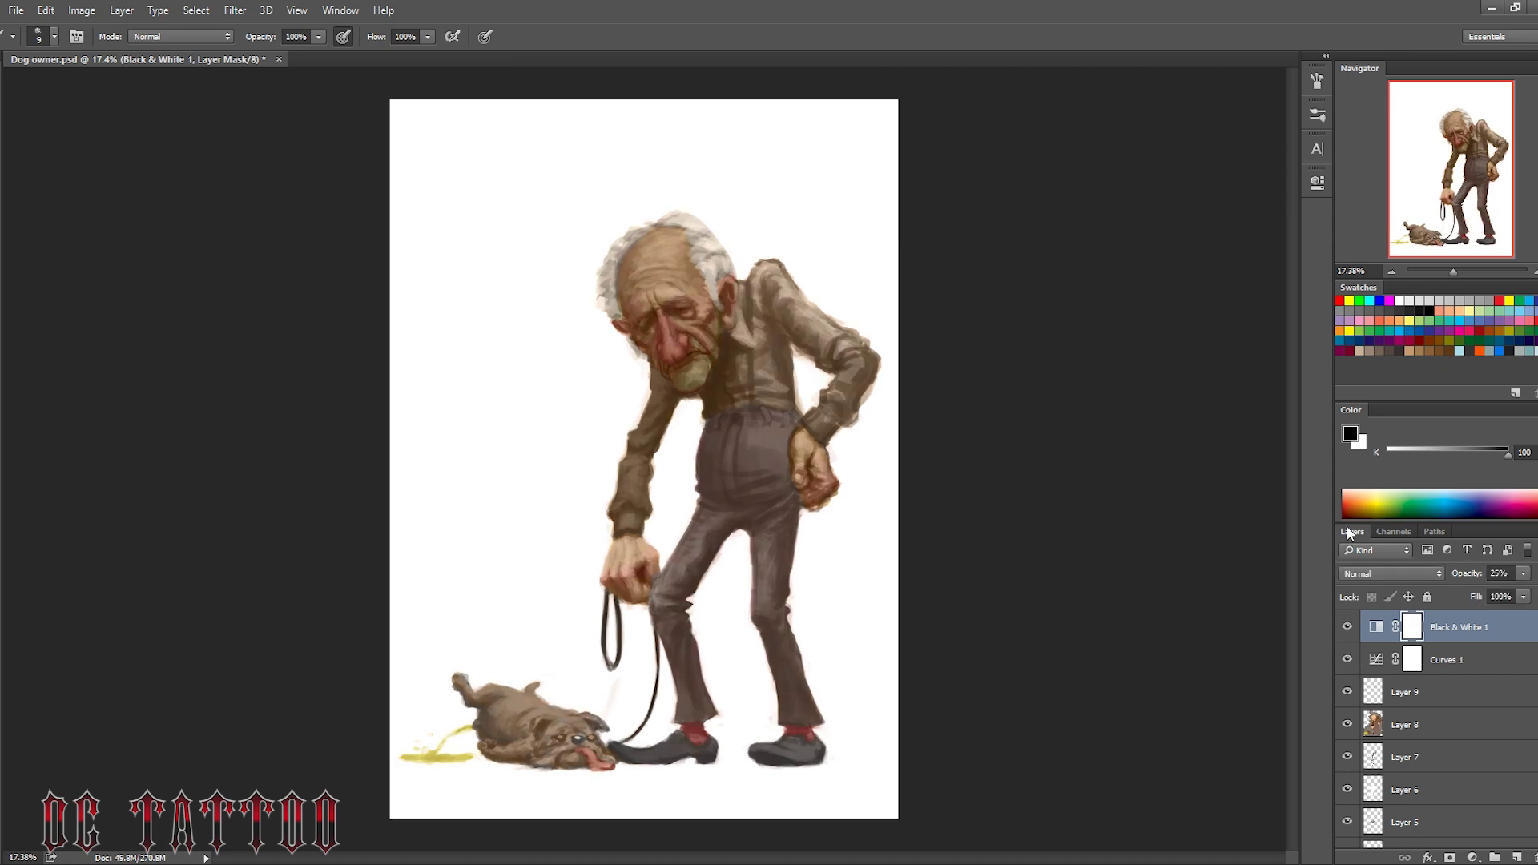
pyautogui.moveTo(1453, 271); pyautogui.dragTo(1468, 271)
pyautogui.moveTo(1454, 152); pyautogui.dragTo(1458, 141)
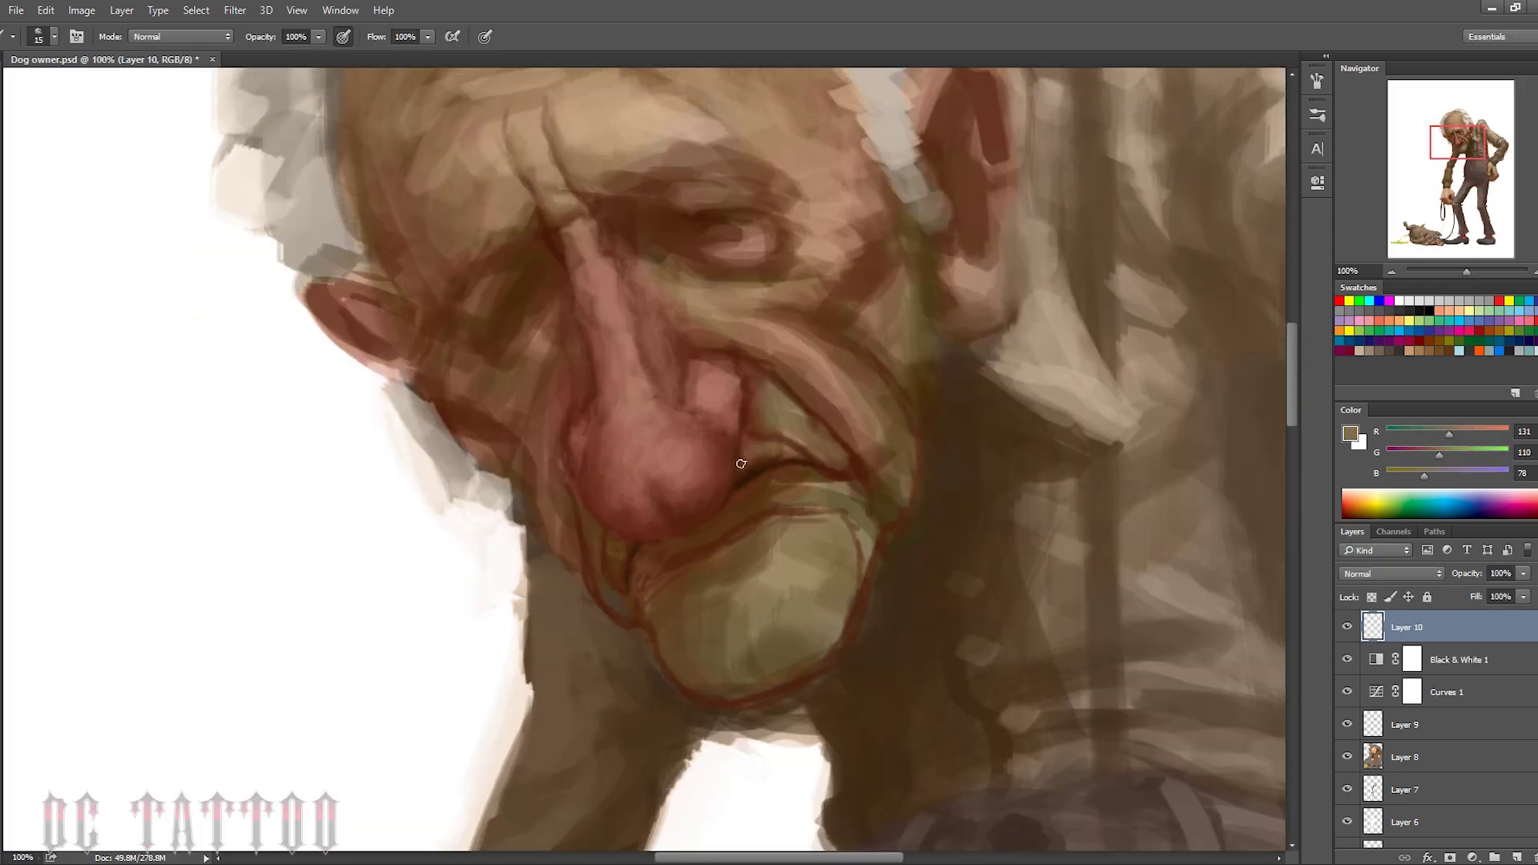
# Sample nose pinks and a dark brown, then paint dark contour strokes around the nose
pyautogui.press('i')
pyautogui.moveTo(729, 406); pyautogui.dragTo(708, 367)
pyautogui.press('b')
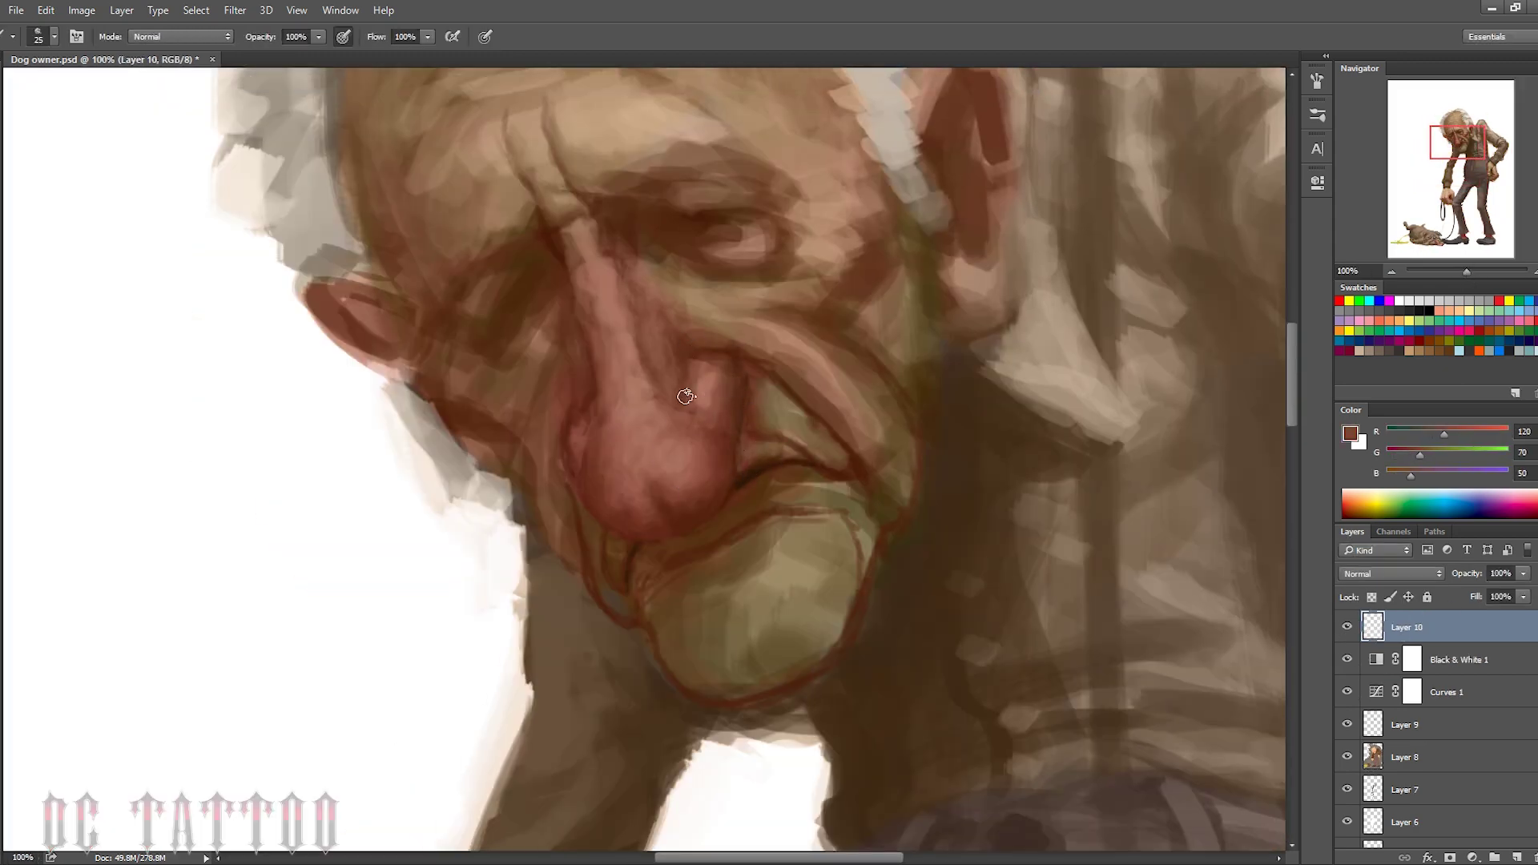
pyautogui.keyDown('alt'); pyautogui.click(702, 365); pyautogui.keyUp('alt')
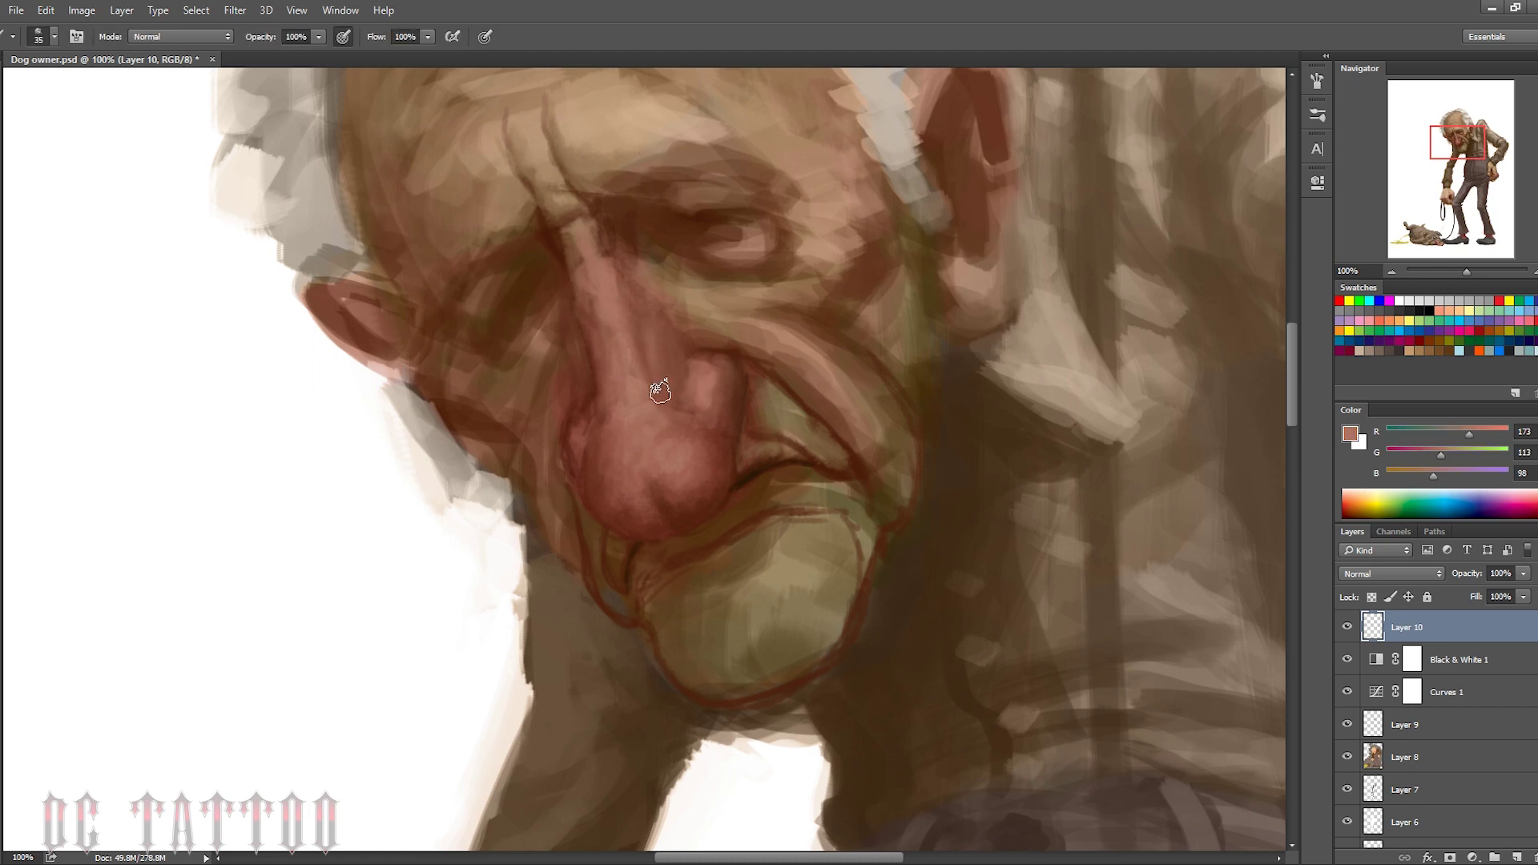
pyautogui.keyDown('alt'); pyautogui.click(549, 227); pyautogui.keyUp('alt')
pyautogui.press('[')
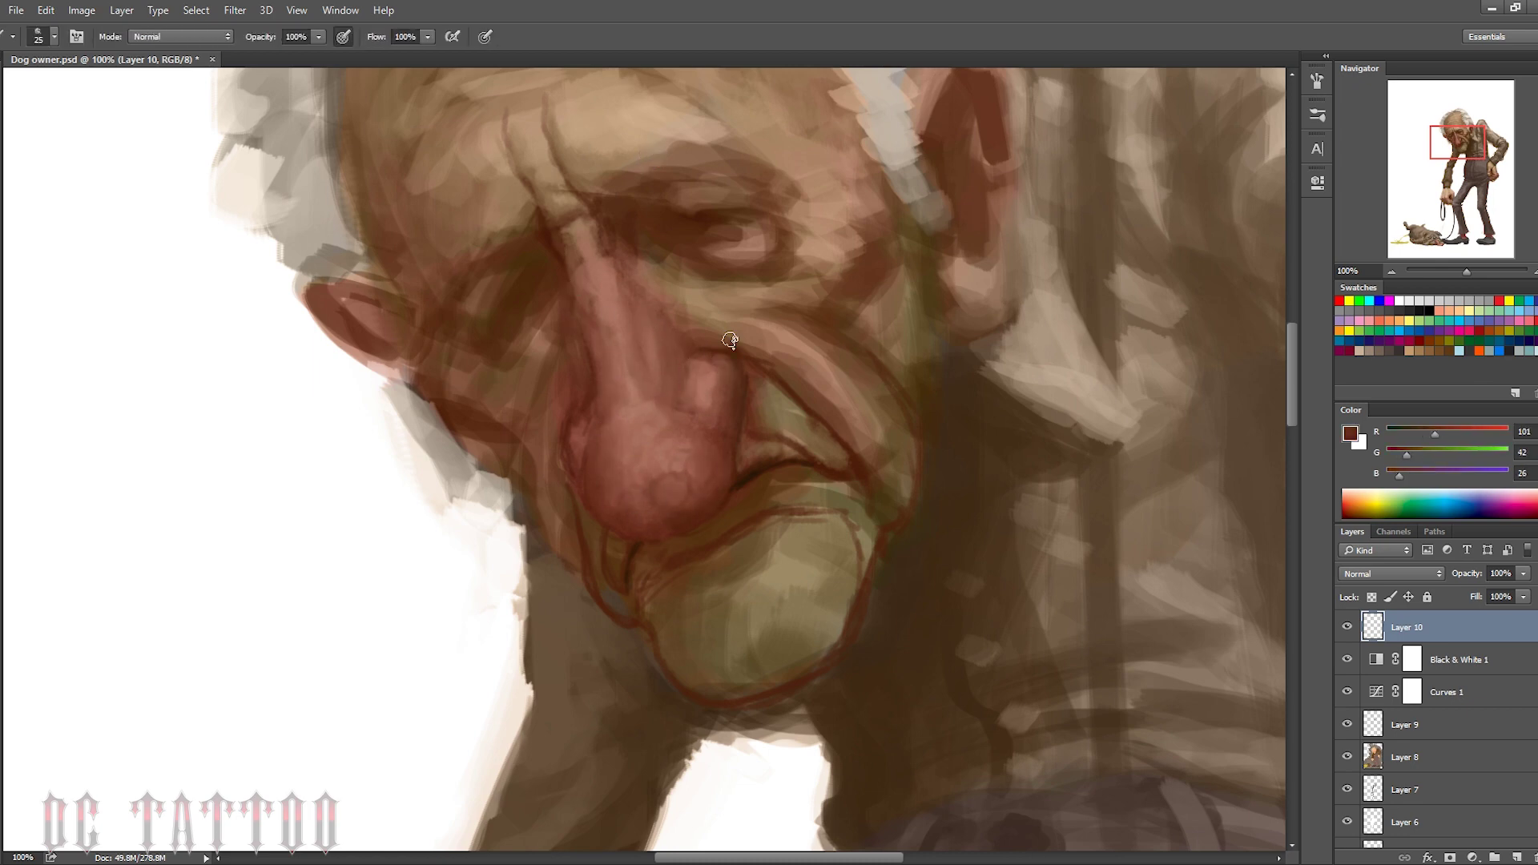
pyautogui.moveTo(613, 418)
pyautogui.mouseDown()
pyautogui.moveTo(633, 440)
pyautogui.moveTo(665, 400)
pyautogui.moveTo(589, 240)
pyautogui.moveTo(577, 302)
pyautogui.mouseUp()
# Dab reddish-brown shading around the nose and paint a dark line up the nose bridge
pyautogui.keyDown('alt'); pyautogui.click(632, 437); pyautogui.keyUp('alt')
pyautogui.press(']')
pyautogui.keyDown('alt'); pyautogui.click(632, 431); pyautogui.keyUp('alt')
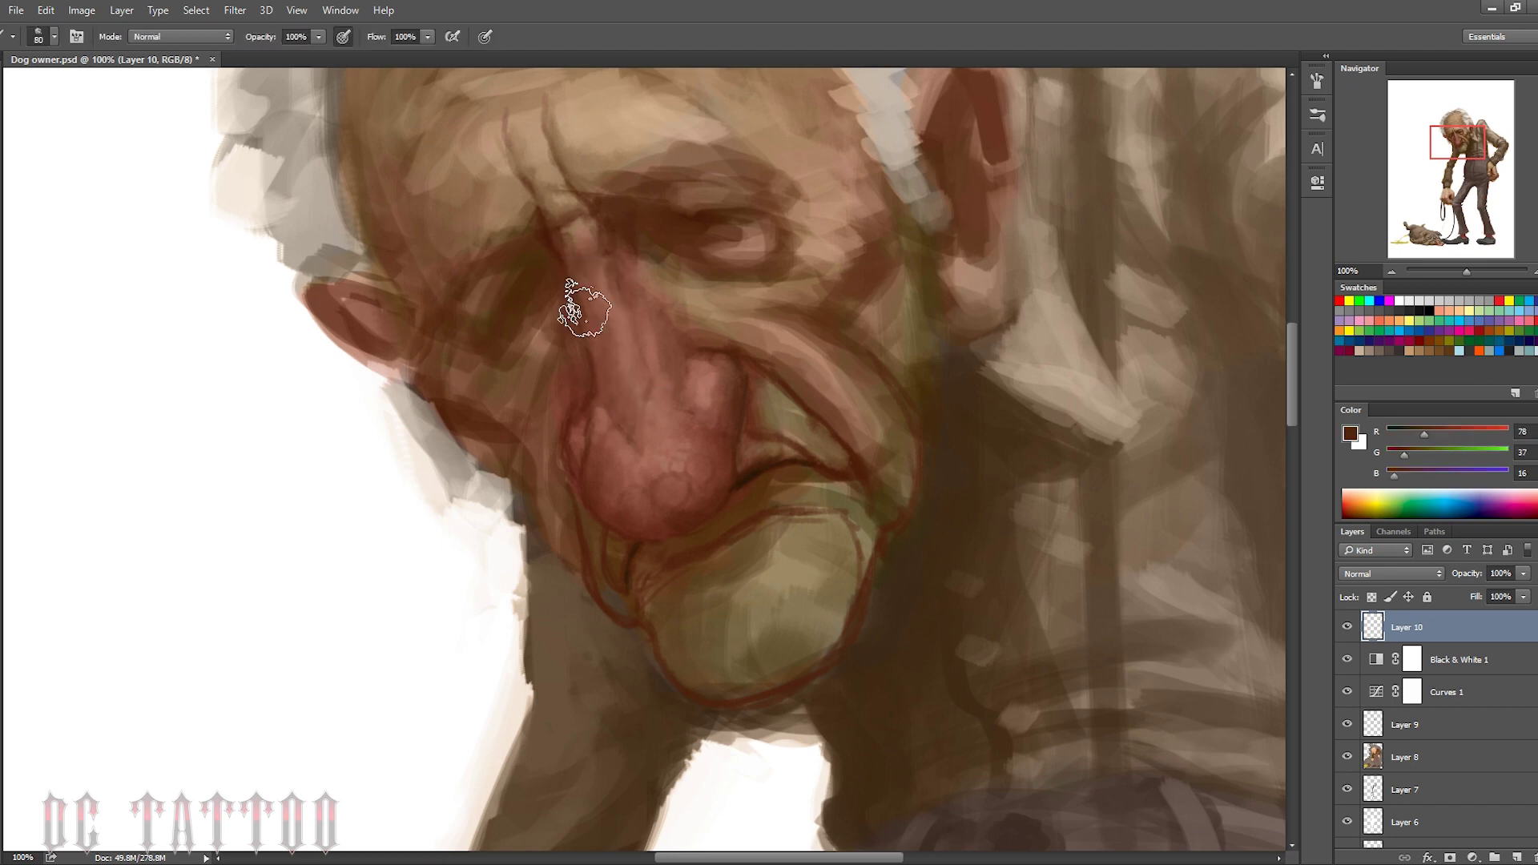
pyautogui.press('[')
pyautogui.press('[')
pyautogui.press('[')
pyautogui.keyDown('alt'); pyautogui.click(584, 329); pyautogui.keyUp('alt')
pyautogui.press(']')
pyautogui.keyDown('alt'); pyautogui.click(576, 391); pyautogui.keyUp('alt')
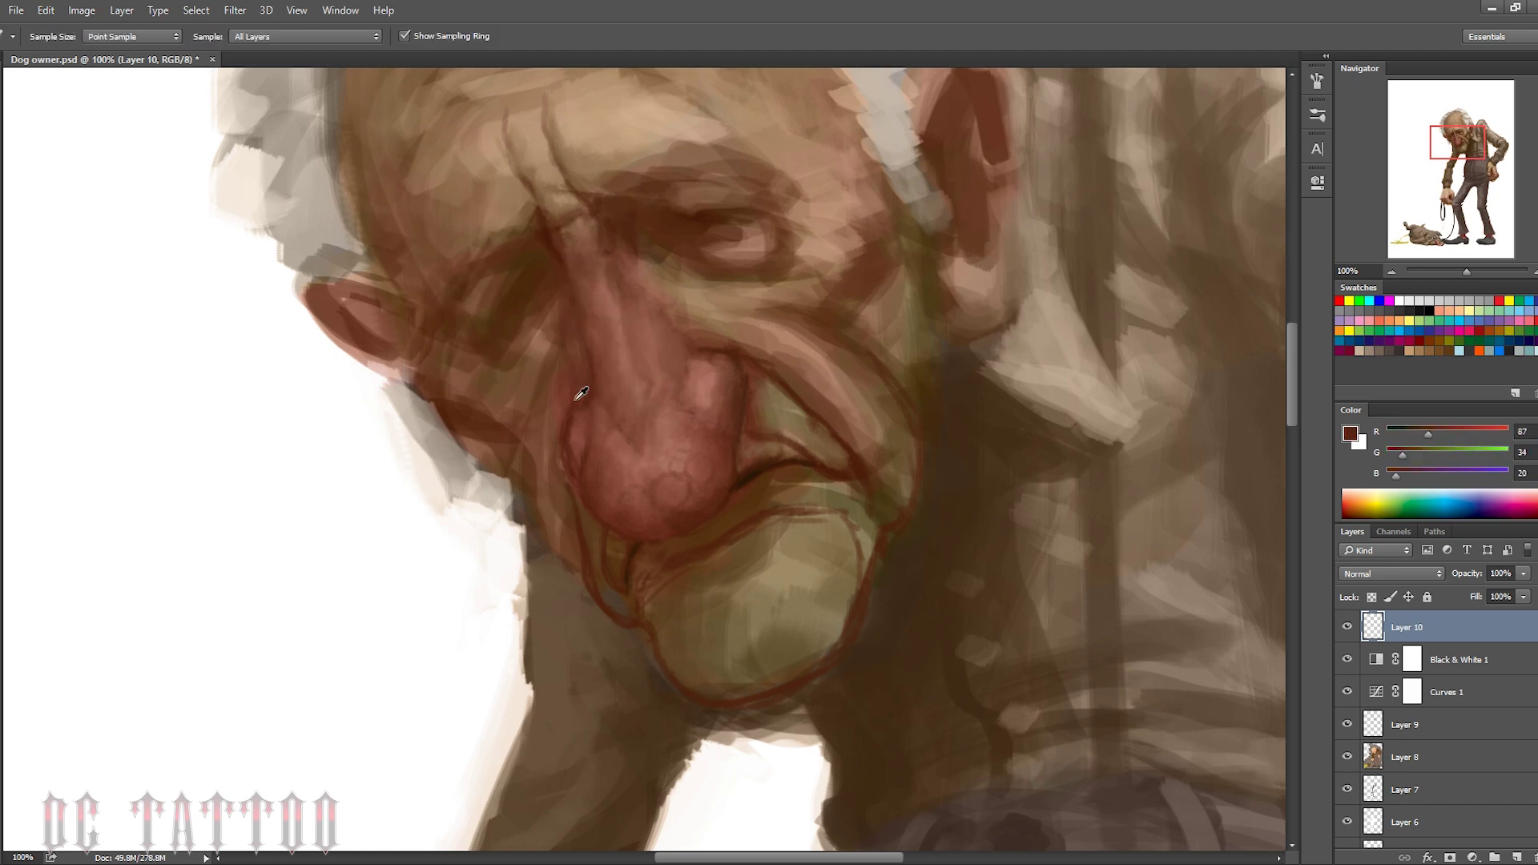
# Shade the nose and jaw with deep browns, tans and olive skin tones at varying brush sizes
pyautogui.press('[')
pyautogui.press('[')
pyautogui.press('[')
pyautogui.keyDown('alt'); pyautogui.click(561, 441); pyautogui.keyUp('alt')
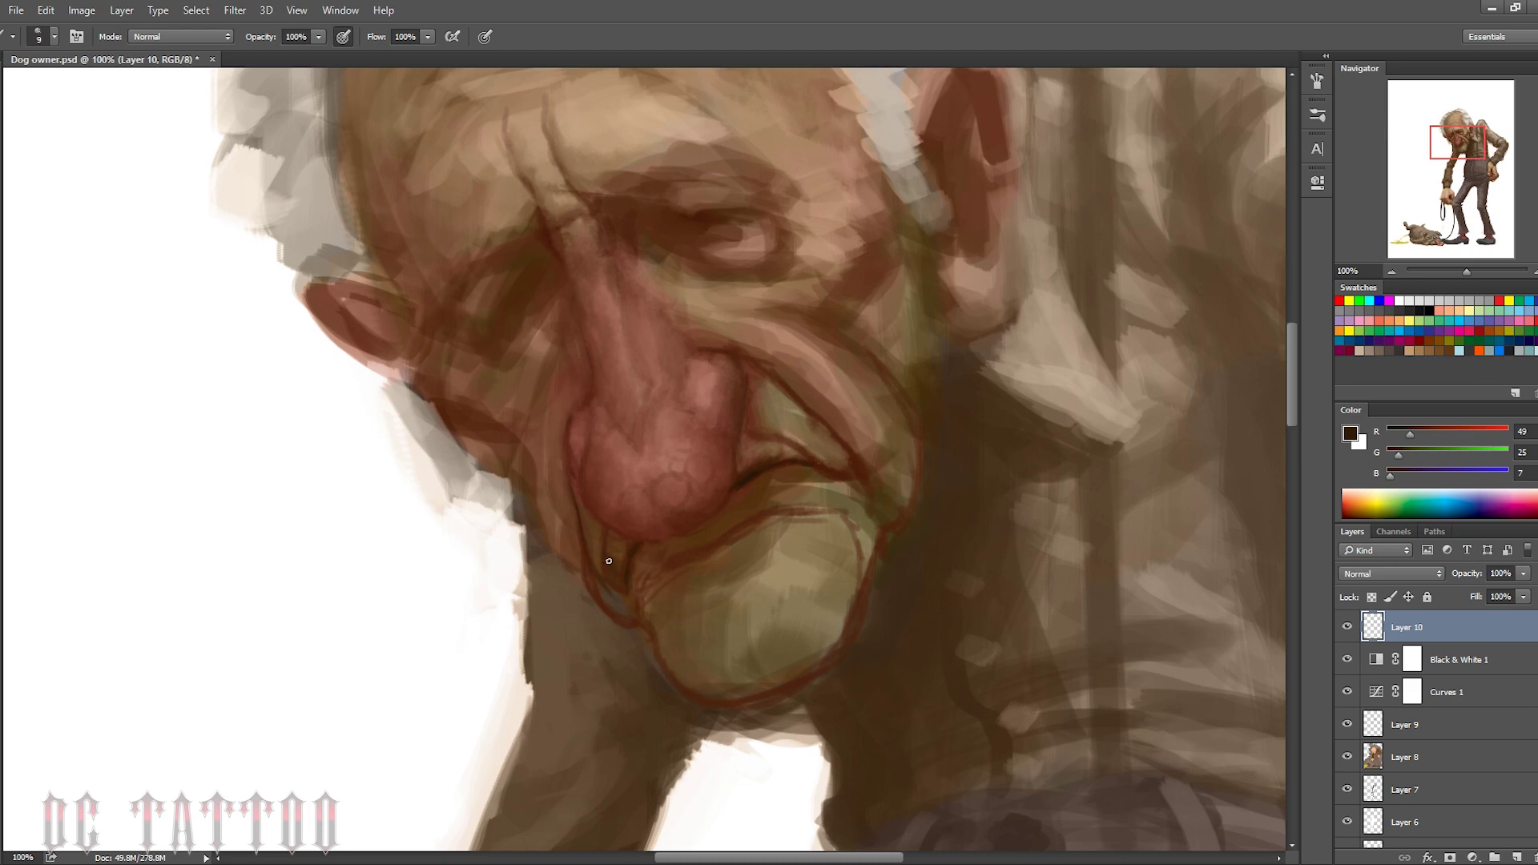
pyautogui.press(']')
pyautogui.keyDown('alt'); pyautogui.click(617, 607); pyautogui.keyUp('alt')
pyautogui.press(']')
pyautogui.press(']')
pyautogui.press(']')
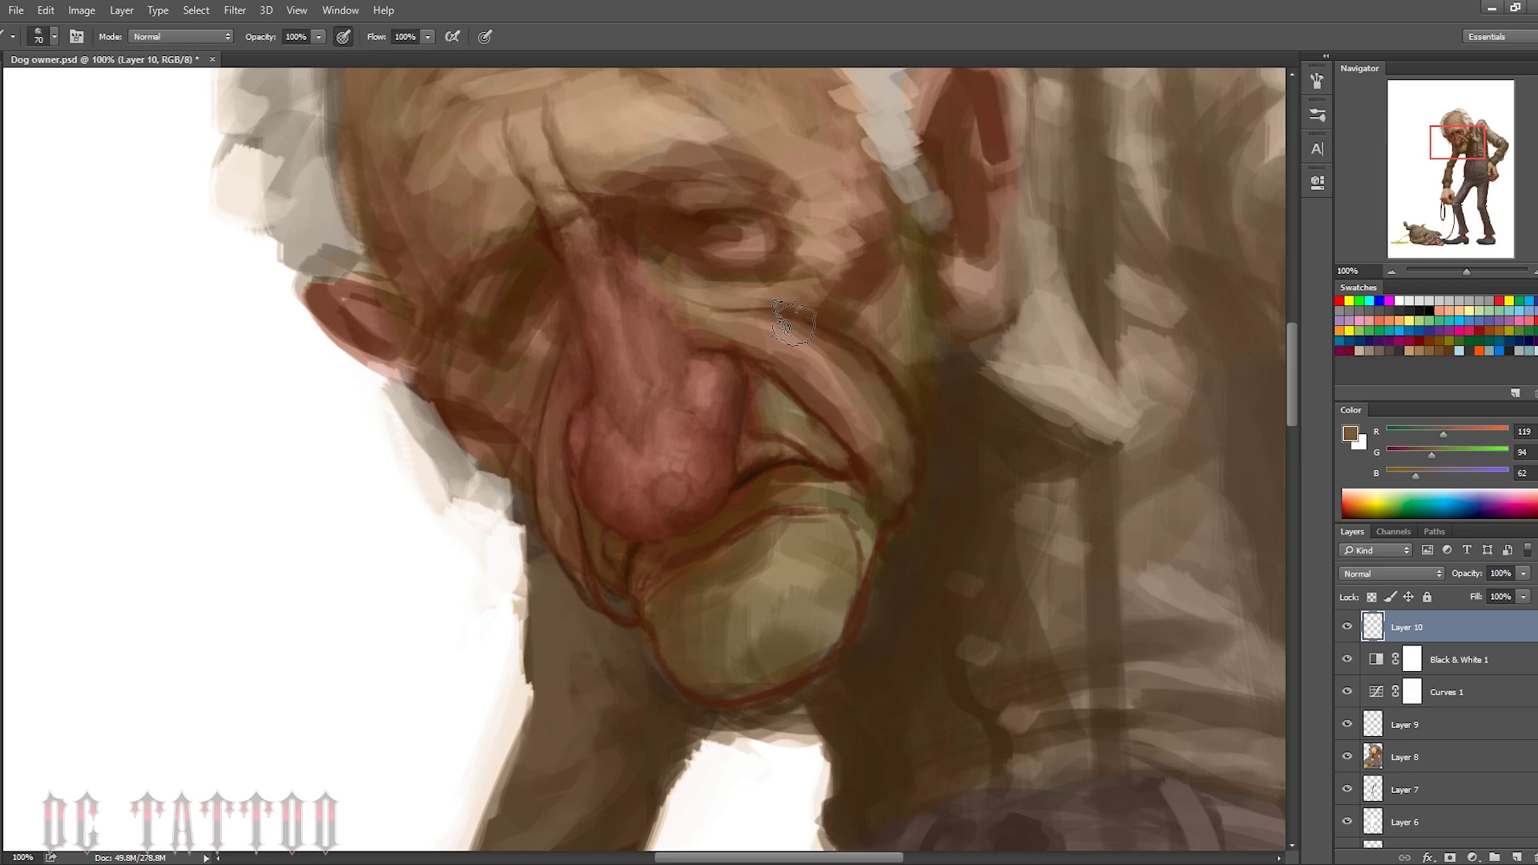
pyautogui.keyDown('alt'); pyautogui.click(781, 442); pyautogui.keyUp('alt')
pyautogui.press('[')
pyautogui.keyDown('alt'); pyautogui.click(767, 402); pyautogui.keyUp('alt')
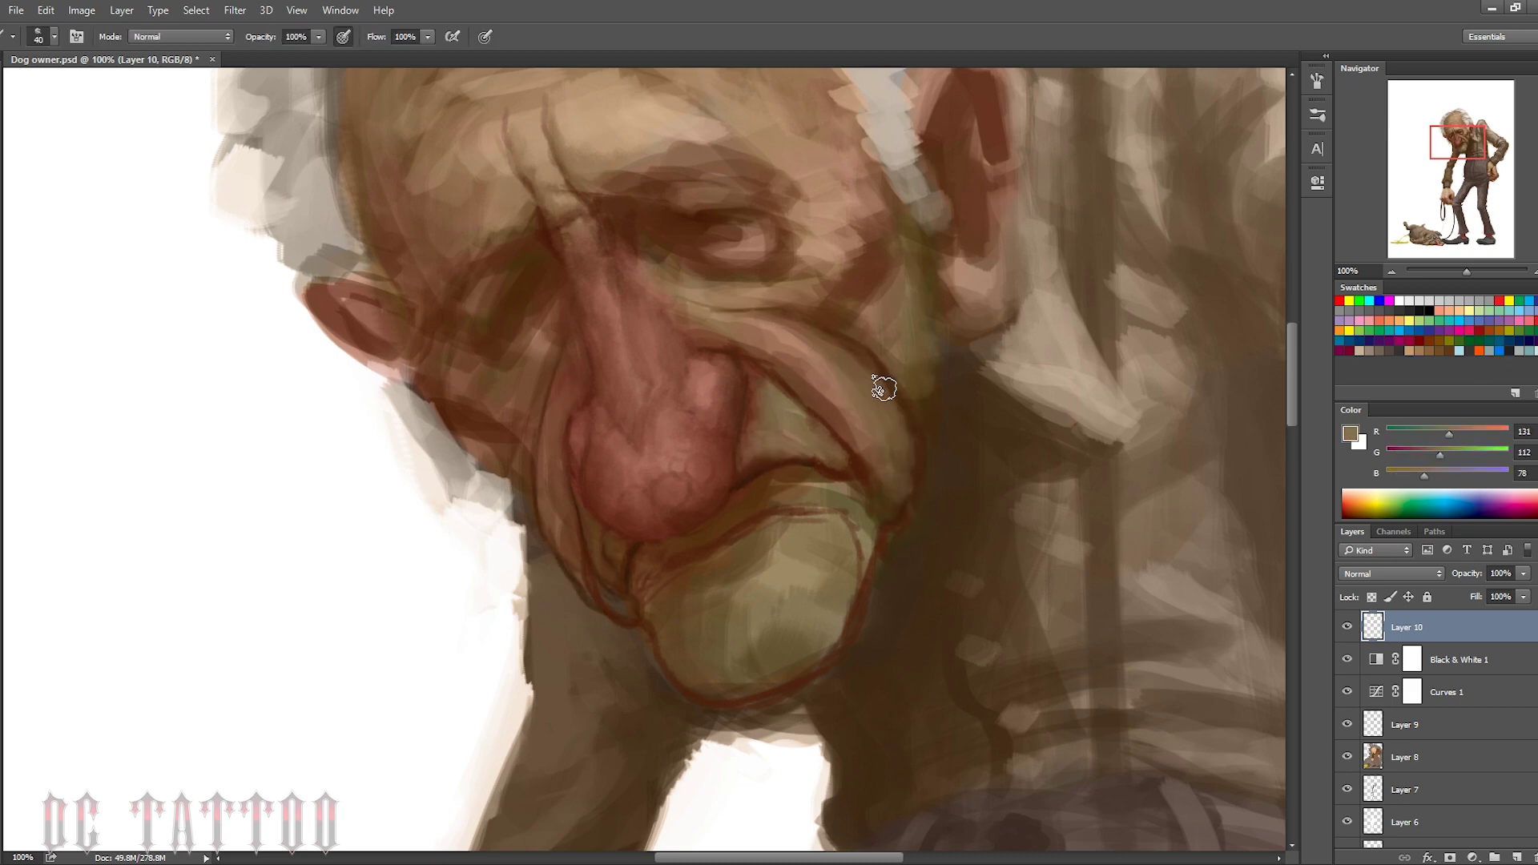
pyautogui.press(']')
pyautogui.press(']')
pyautogui.press(']')
pyautogui.keyDown('alt'); pyautogui.click(748, 471); pyautogui.keyUp('alt')
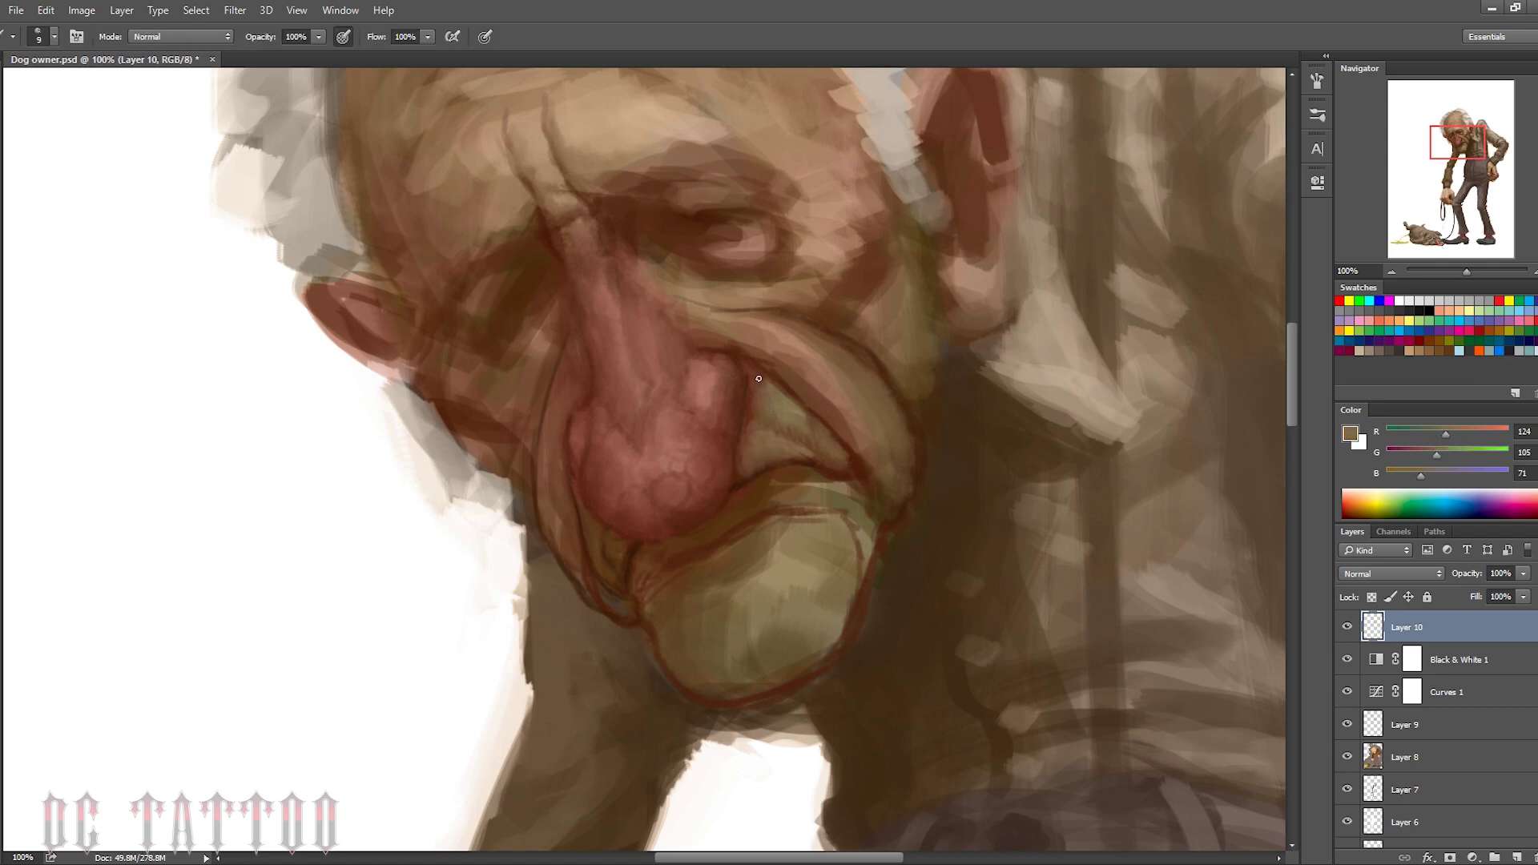
pyautogui.press('[')
pyautogui.keyDown('alt'); pyautogui.click(710, 397); pyautogui.keyUp('alt')
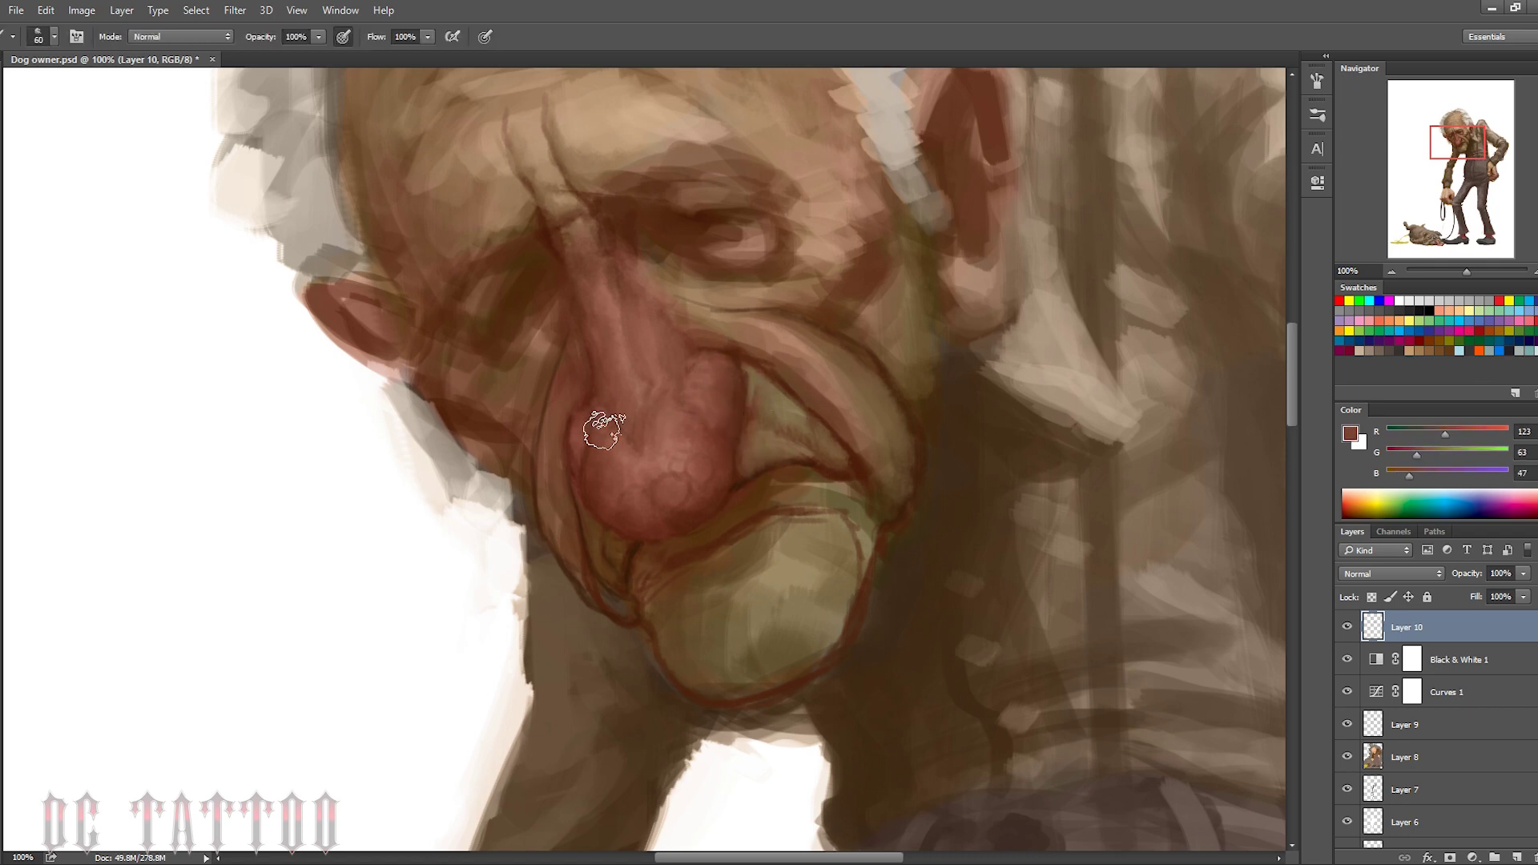
# Texture the bulbous nose tip with mottled reddish browns and pinks using a fine brush
pyautogui.keyDown('alt'); pyautogui.click(600, 428); pyautogui.keyUp('alt')
pyautogui.keyDown('alt'); pyautogui.click(676, 478); pyautogui.keyUp('alt')
pyautogui.press('[')
pyautogui.press('[')
pyautogui.press('[')
pyautogui.keyDown('alt'); pyautogui.click(732, 471); pyautogui.keyUp('alt')
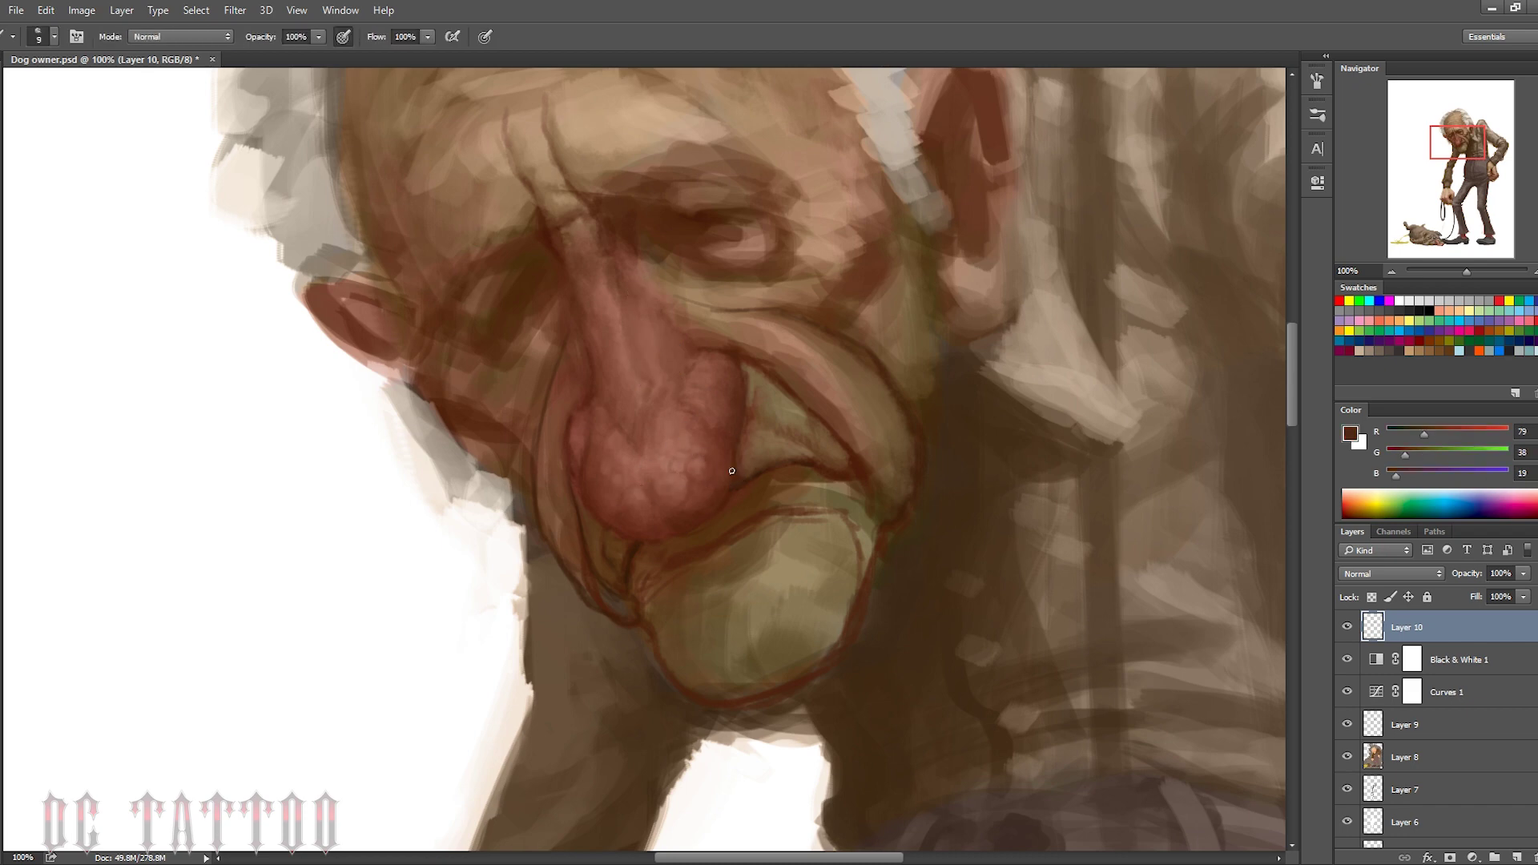
pyautogui.keyDown('alt'); pyautogui.click(656, 534); pyautogui.keyUp('alt')
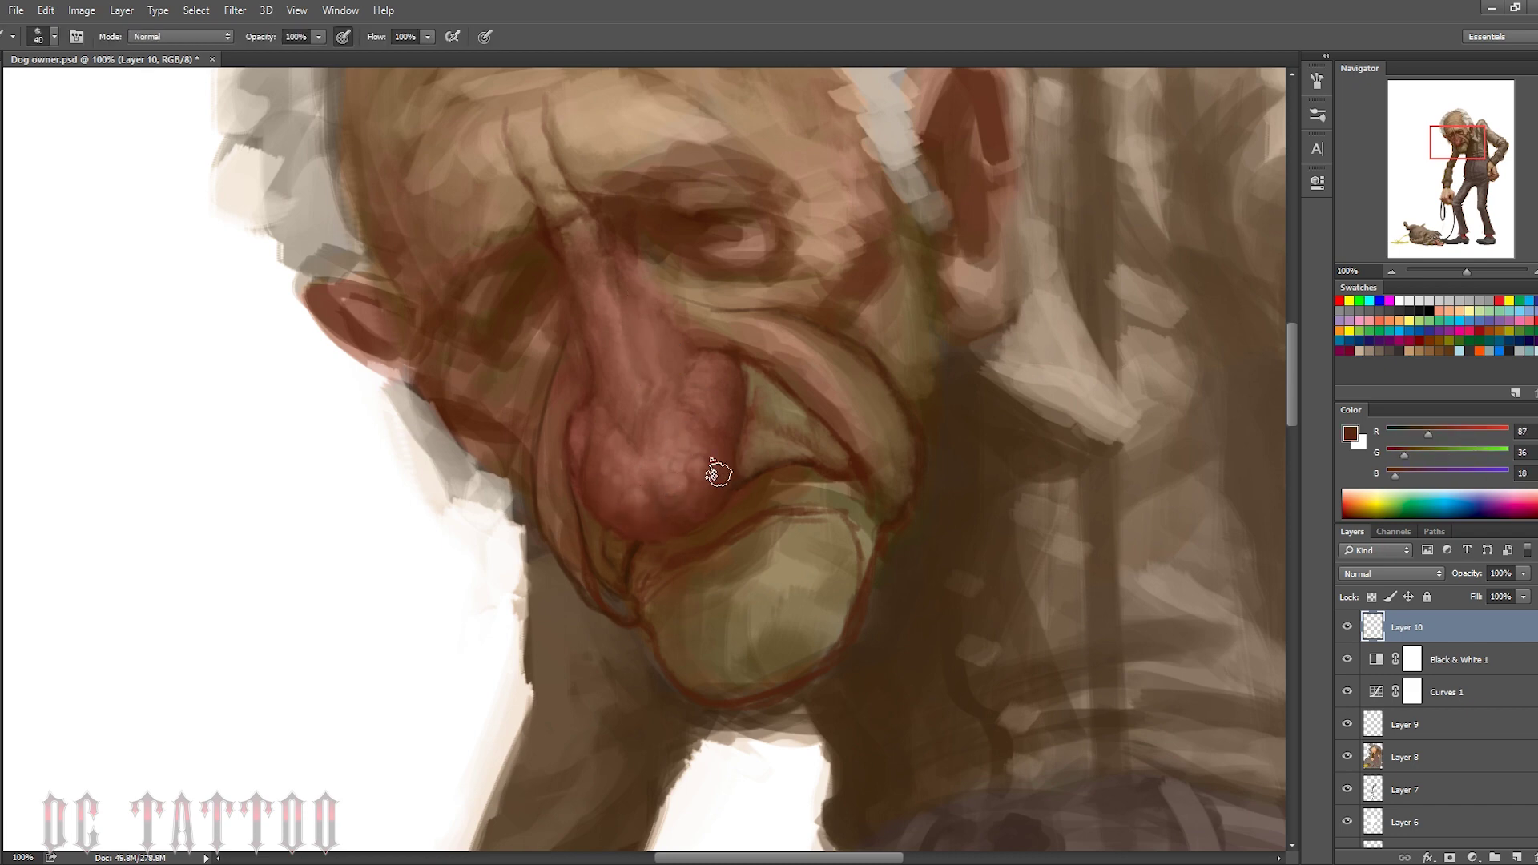
pyautogui.keyDown('alt'); pyautogui.click(634, 387); pyautogui.keyUp('alt')
pyautogui.press('[')
pyautogui.press('[')
pyautogui.press('[')
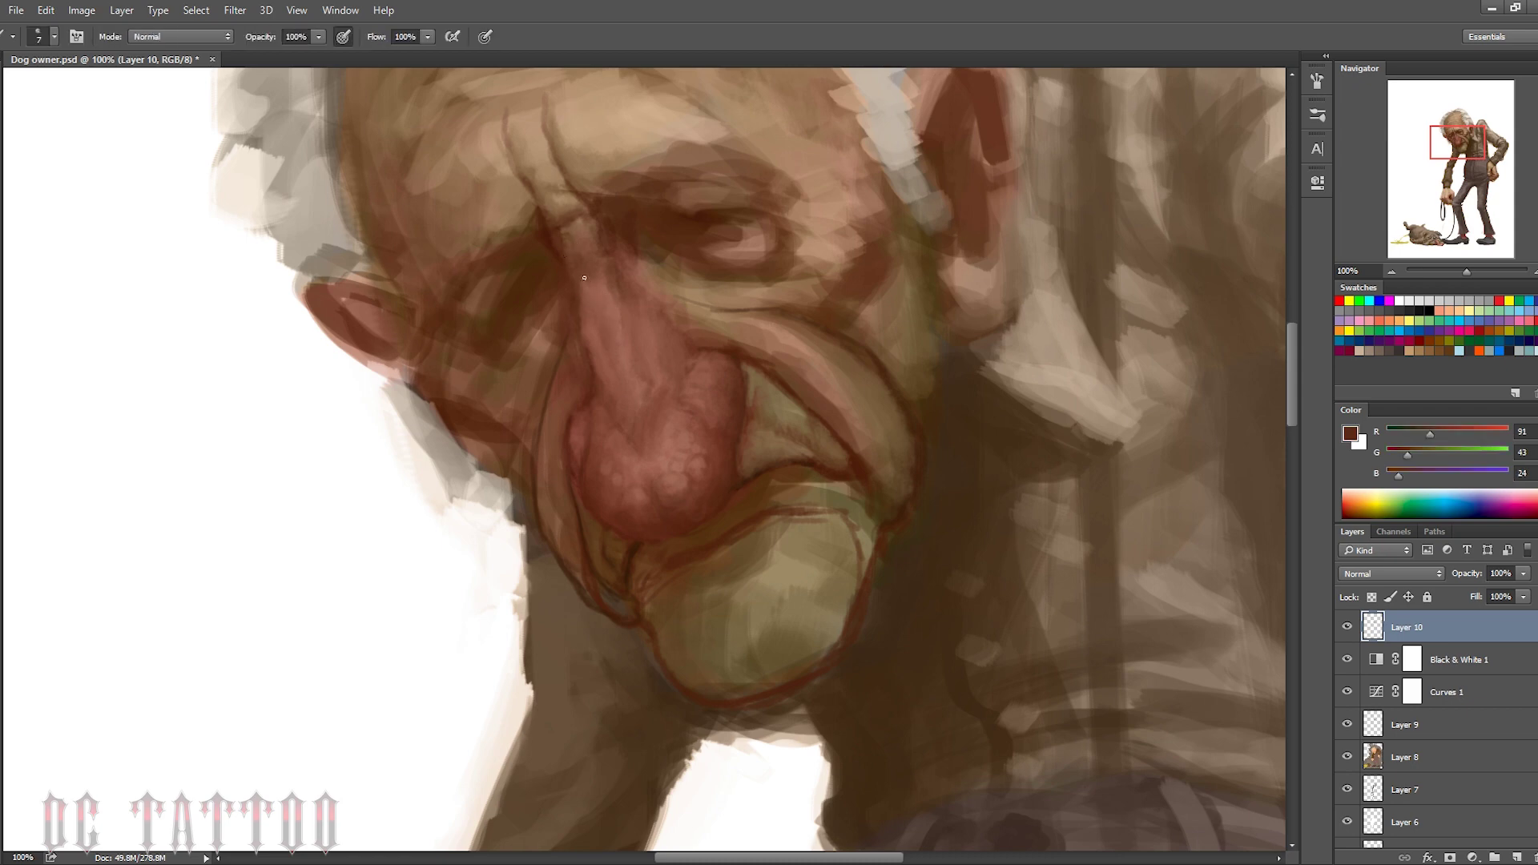
pyautogui.press(']')
pyautogui.press(']')
pyautogui.press(']')
pyautogui.keyDown('alt'); pyautogui.click(603, 276); pyautogui.keyUp('alt')
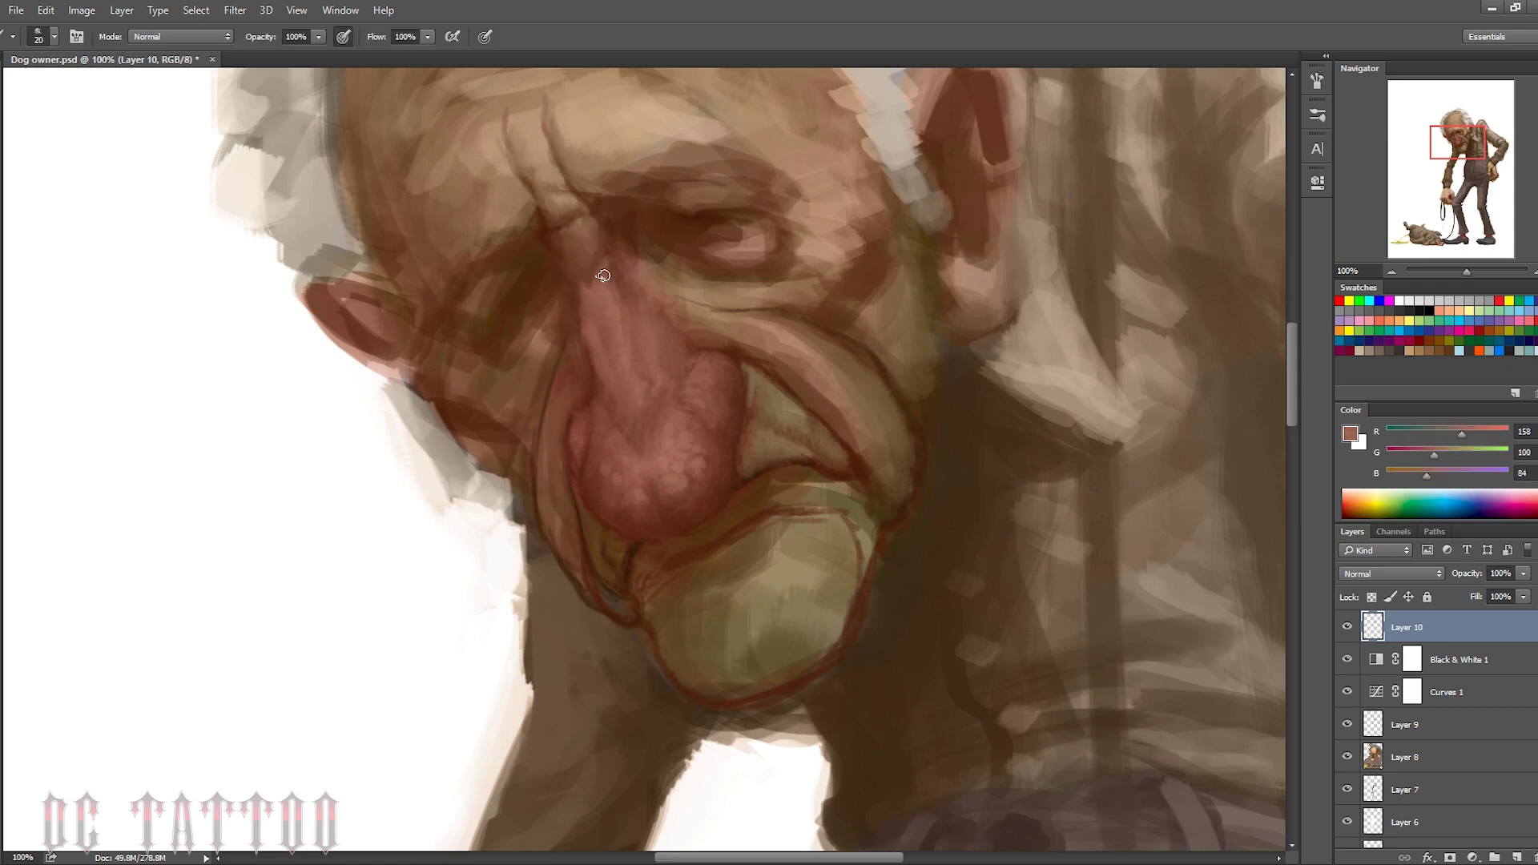
pyautogui.press('[')
pyautogui.keyDown('alt'); pyautogui.click(574, 342); pyautogui.keyUp('alt')
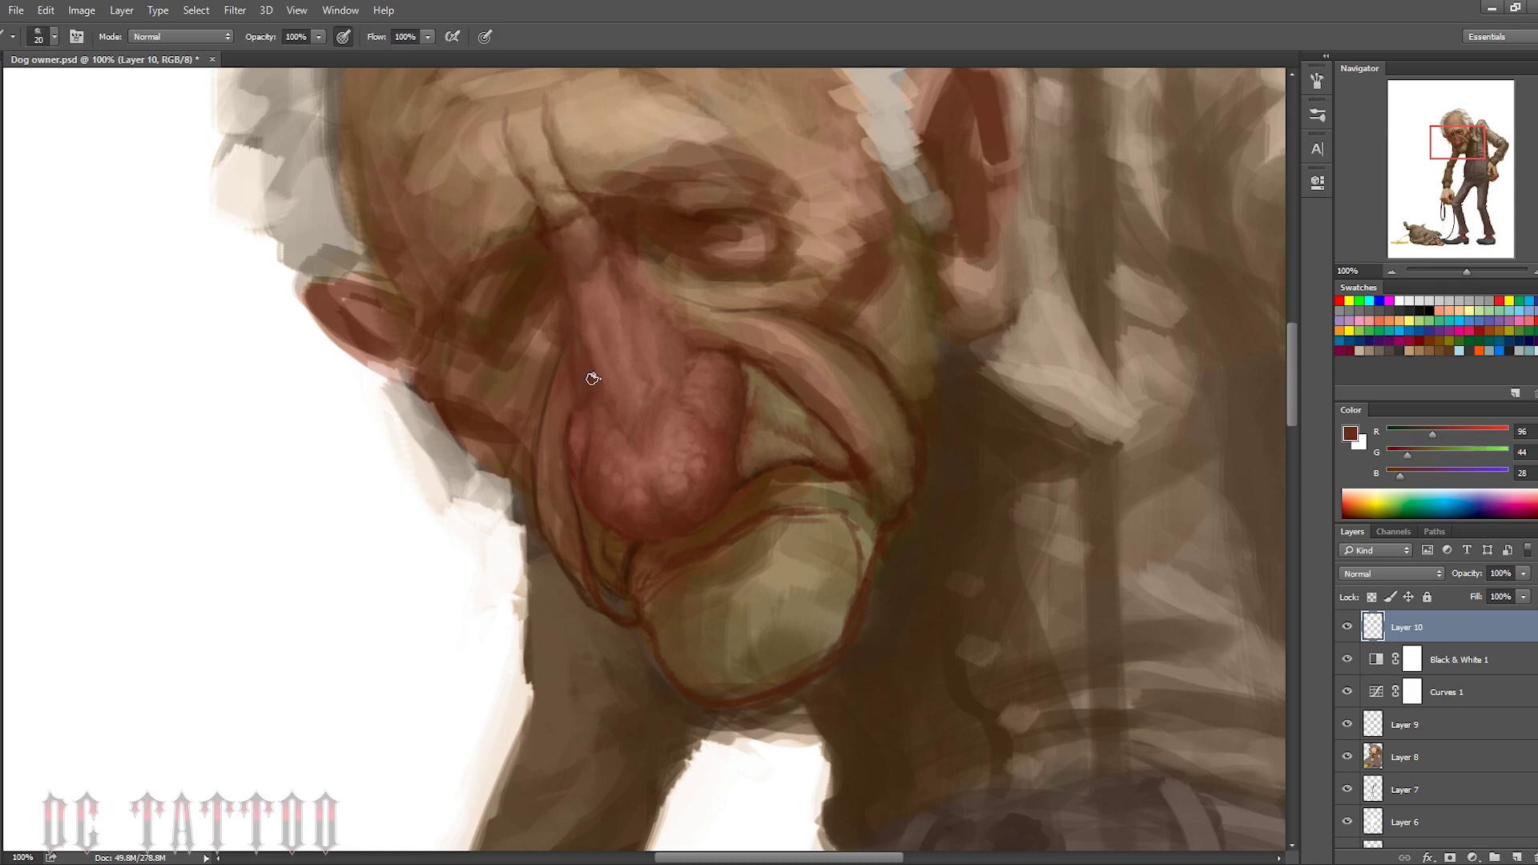
# Paint a dark stroke along the nose's left side and pick up warm cheek browns
pyautogui.moveTo(549, 402); pyautogui.dragTo(550, 480)
pyautogui.press(']')
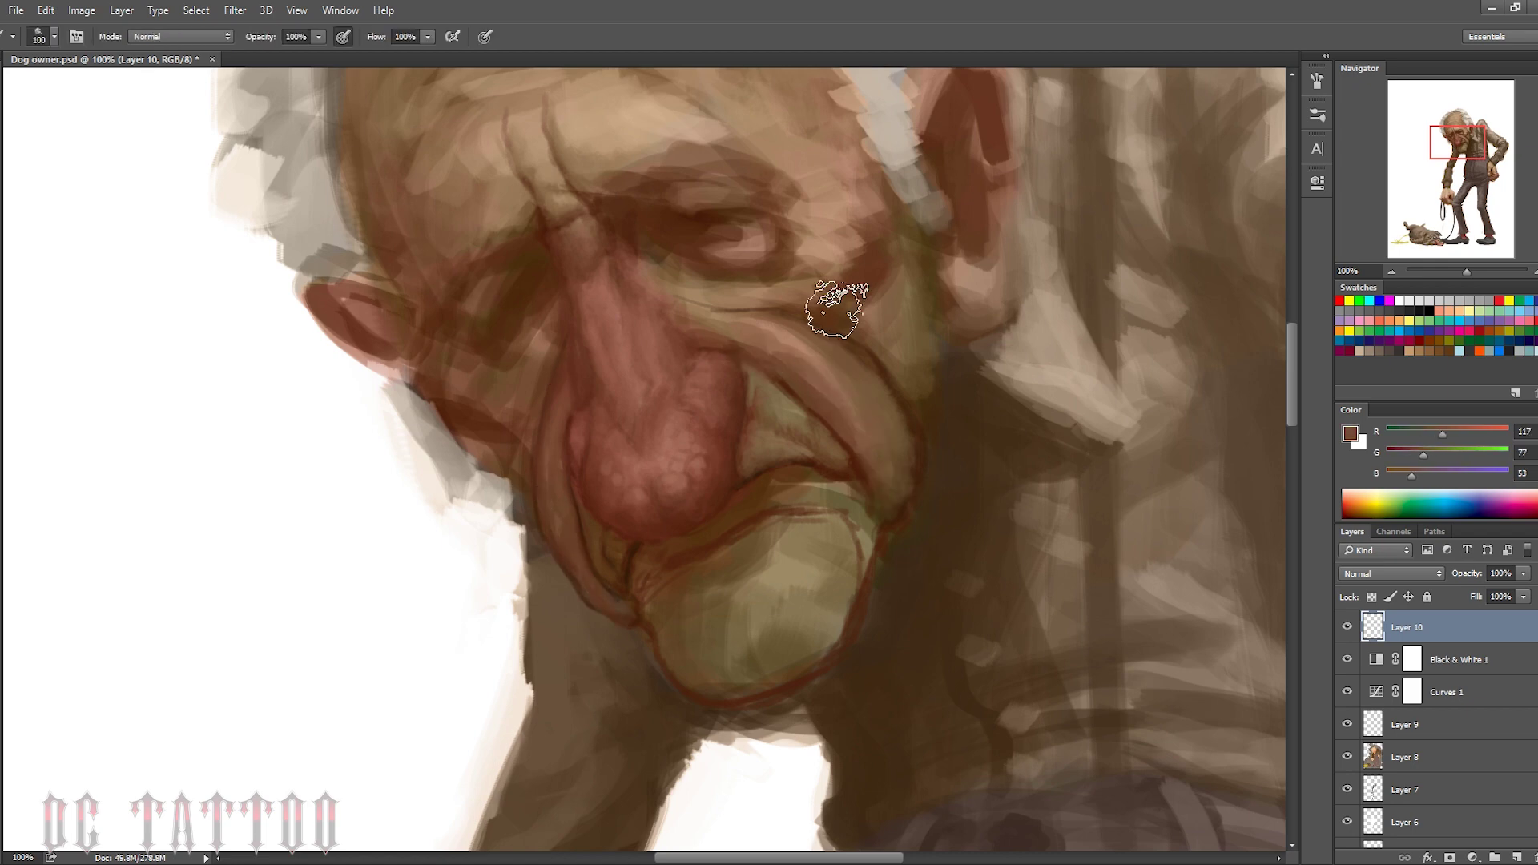
pyautogui.keyDown('alt'); pyautogui.click(906, 389); pyautogui.keyUp('alt')
pyautogui.keyDown('alt'); pyautogui.click(860, 393); pyautogui.keyUp('alt')
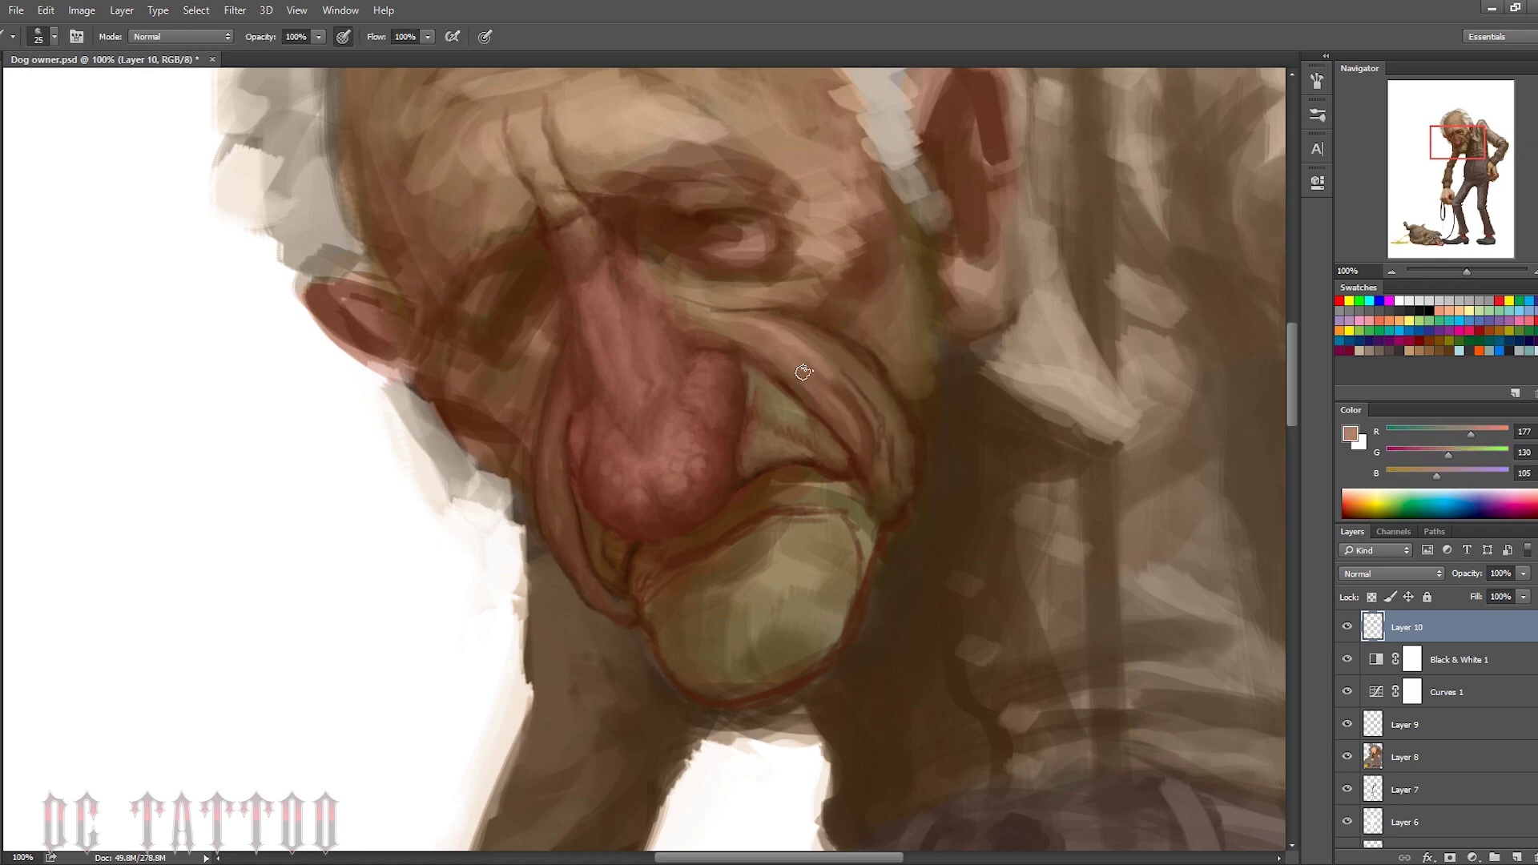
pyautogui.press(']')
pyautogui.press(']')
pyautogui.press('[')
pyautogui.press('[')
pyautogui.keyDown('alt'); pyautogui.click(776, 396); pyautogui.keyUp('alt')
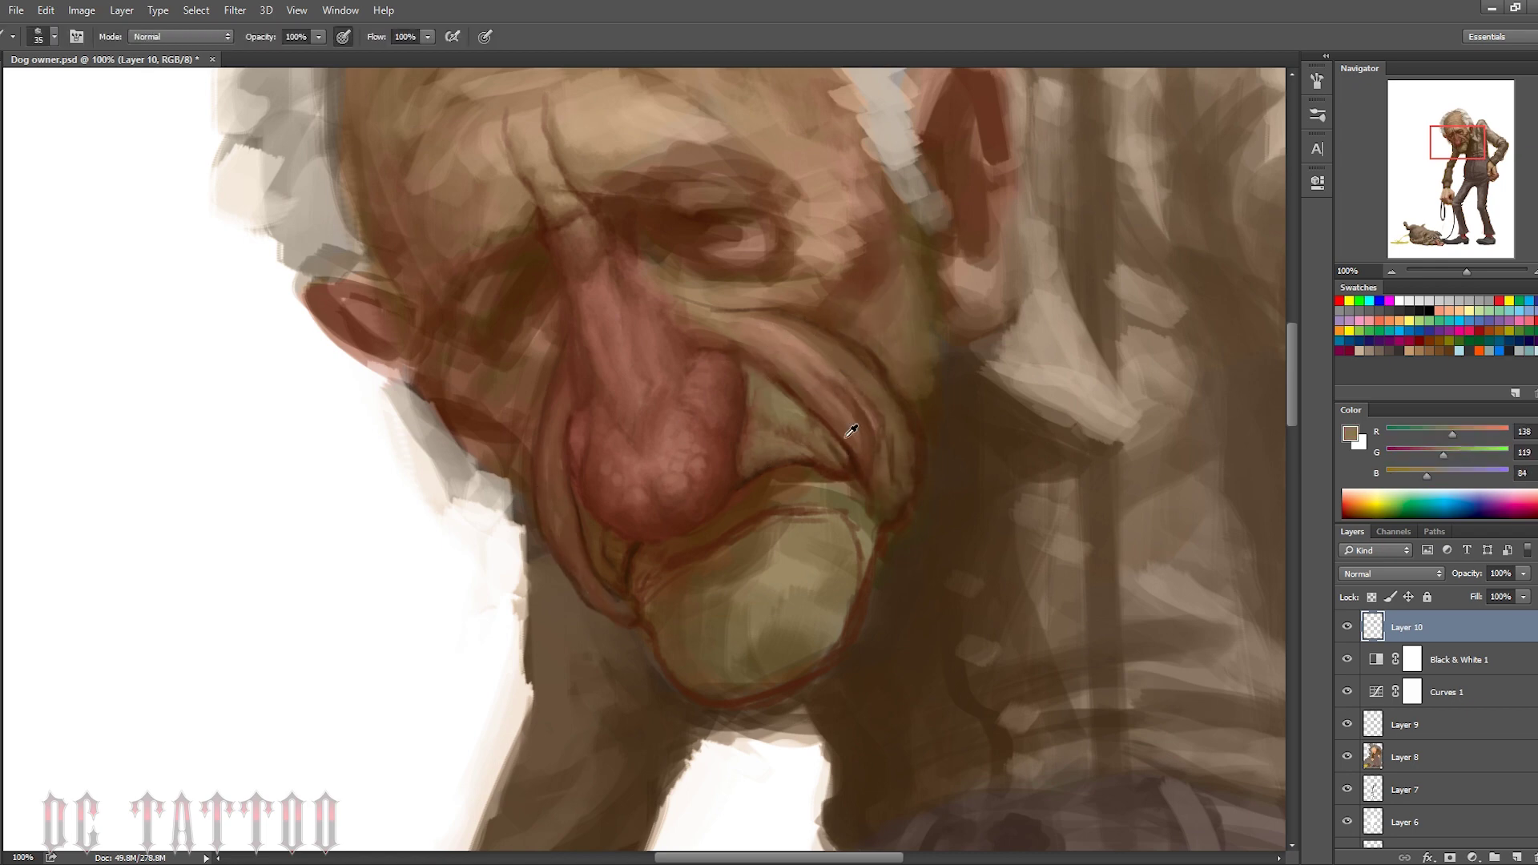
pyautogui.keyDown('alt'); pyautogui.click(809, 460); pyautogui.keyUp('alt')
# Paint fine dark brown wrinkle lines on the upper lip with a small brush
pyautogui.press('[')
pyautogui.press('[')
pyautogui.press('[')
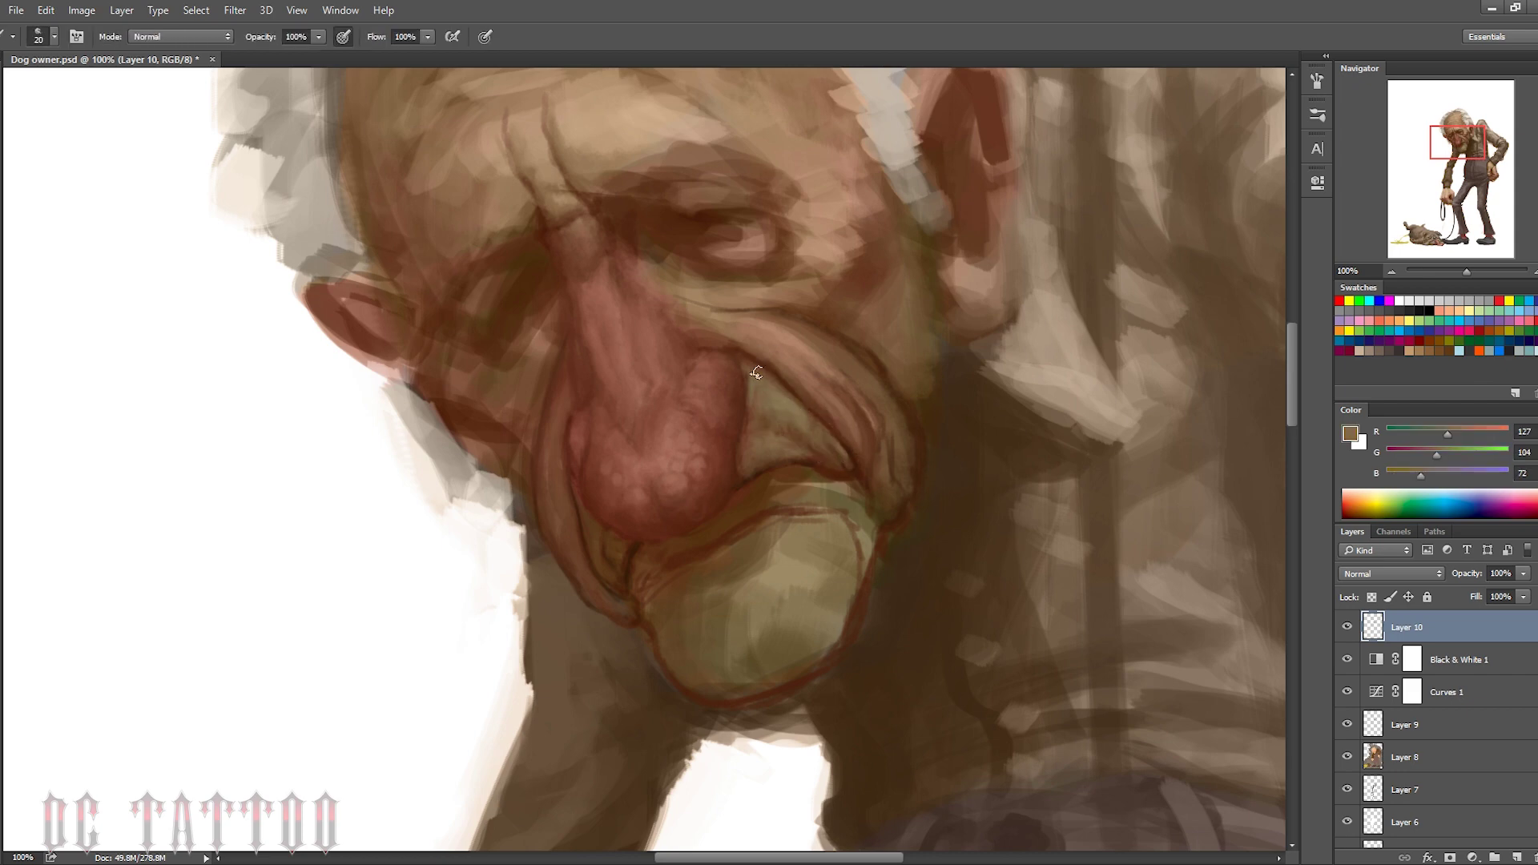
pyautogui.press('[')
pyautogui.press('[')
pyautogui.press('[')
pyautogui.press('[')
pyautogui.keyDown('alt'); pyautogui.click(741, 431); pyautogui.keyUp('alt')
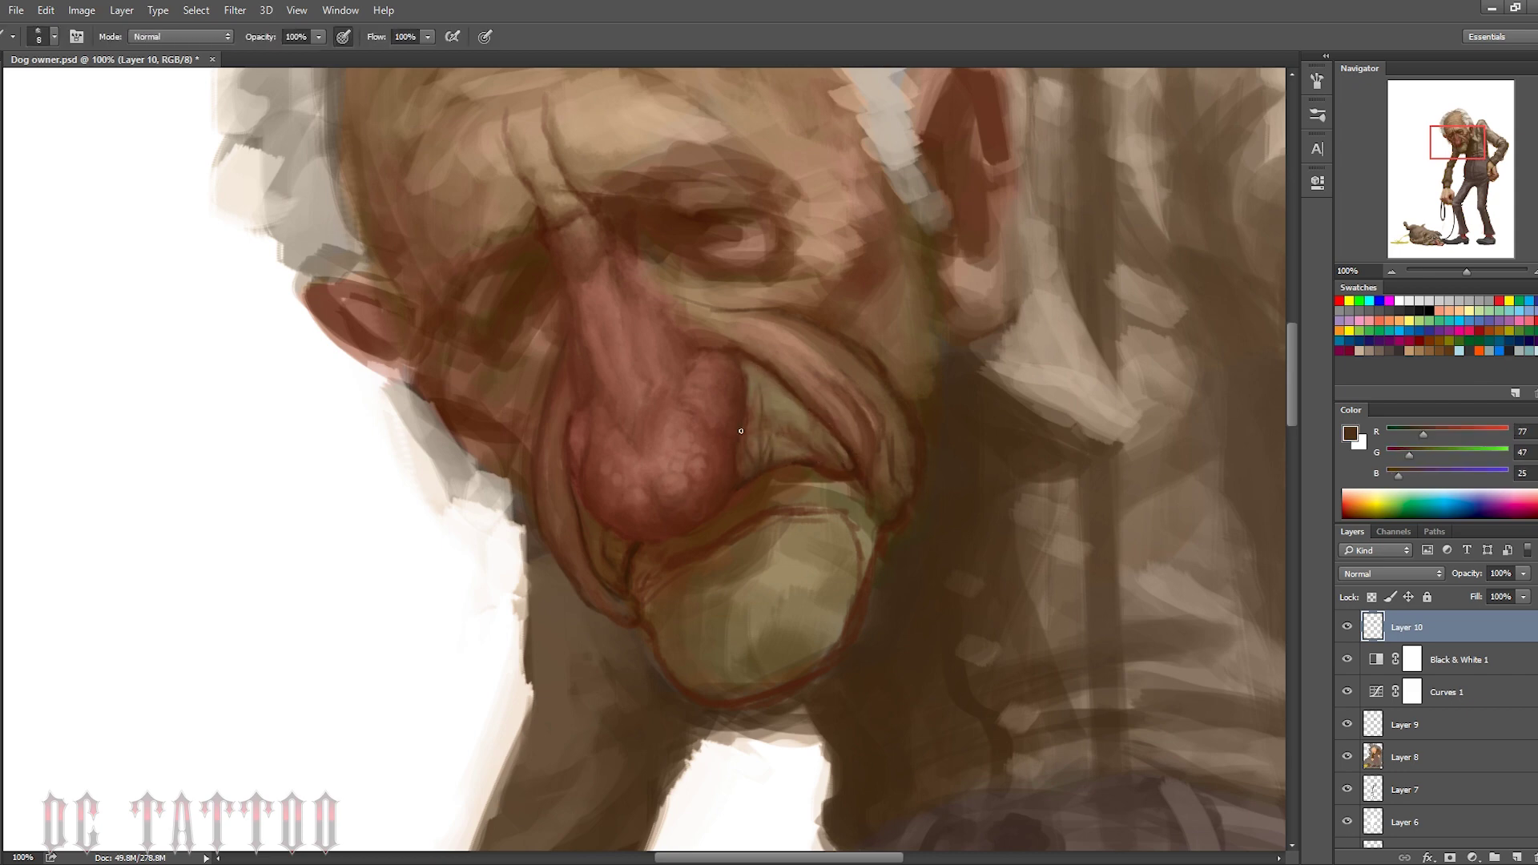
pyautogui.keyDown('alt'); pyautogui.click(748, 455); pyautogui.keyUp('alt')
pyautogui.press(']')
pyautogui.press(']')
pyautogui.moveTo(782, 453)
pyautogui.mouseDown()
pyautogui.moveTo(785, 397)
pyautogui.moveTo(760, 370)
pyautogui.mouseUp()
# Smooth the chin with broad light olive strokes from a greatly enlarged brush
pyautogui.press(']')
pyautogui.keyDown('alt'); pyautogui.click(755, 440); pyautogui.keyUp('alt')
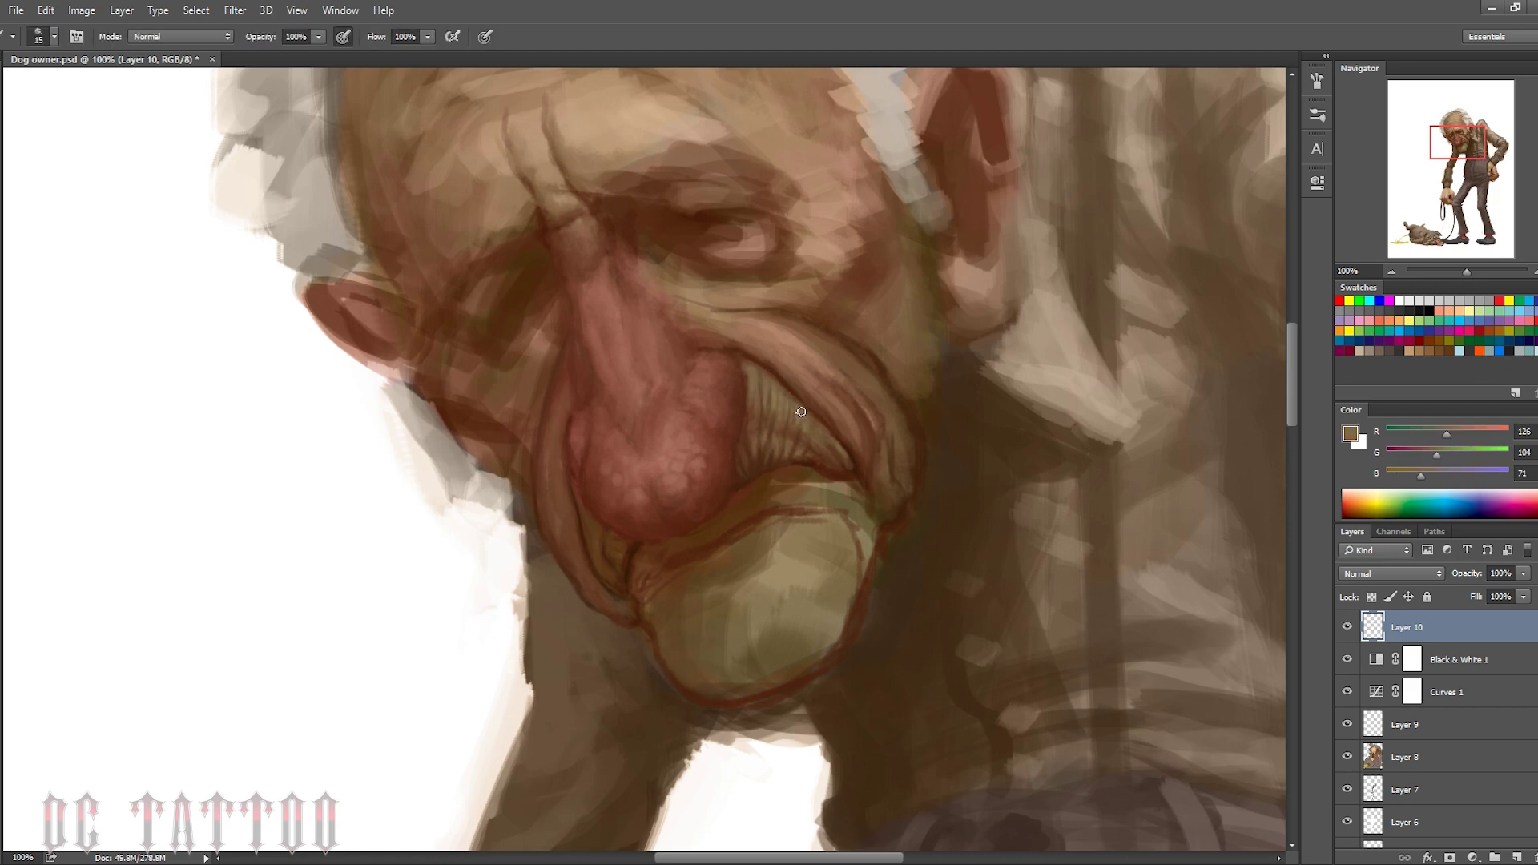
pyautogui.keyDown('alt'); pyautogui.click(773, 482); pyautogui.keyUp('alt')
pyautogui.press(']')
pyautogui.press(']')
pyautogui.press(']')
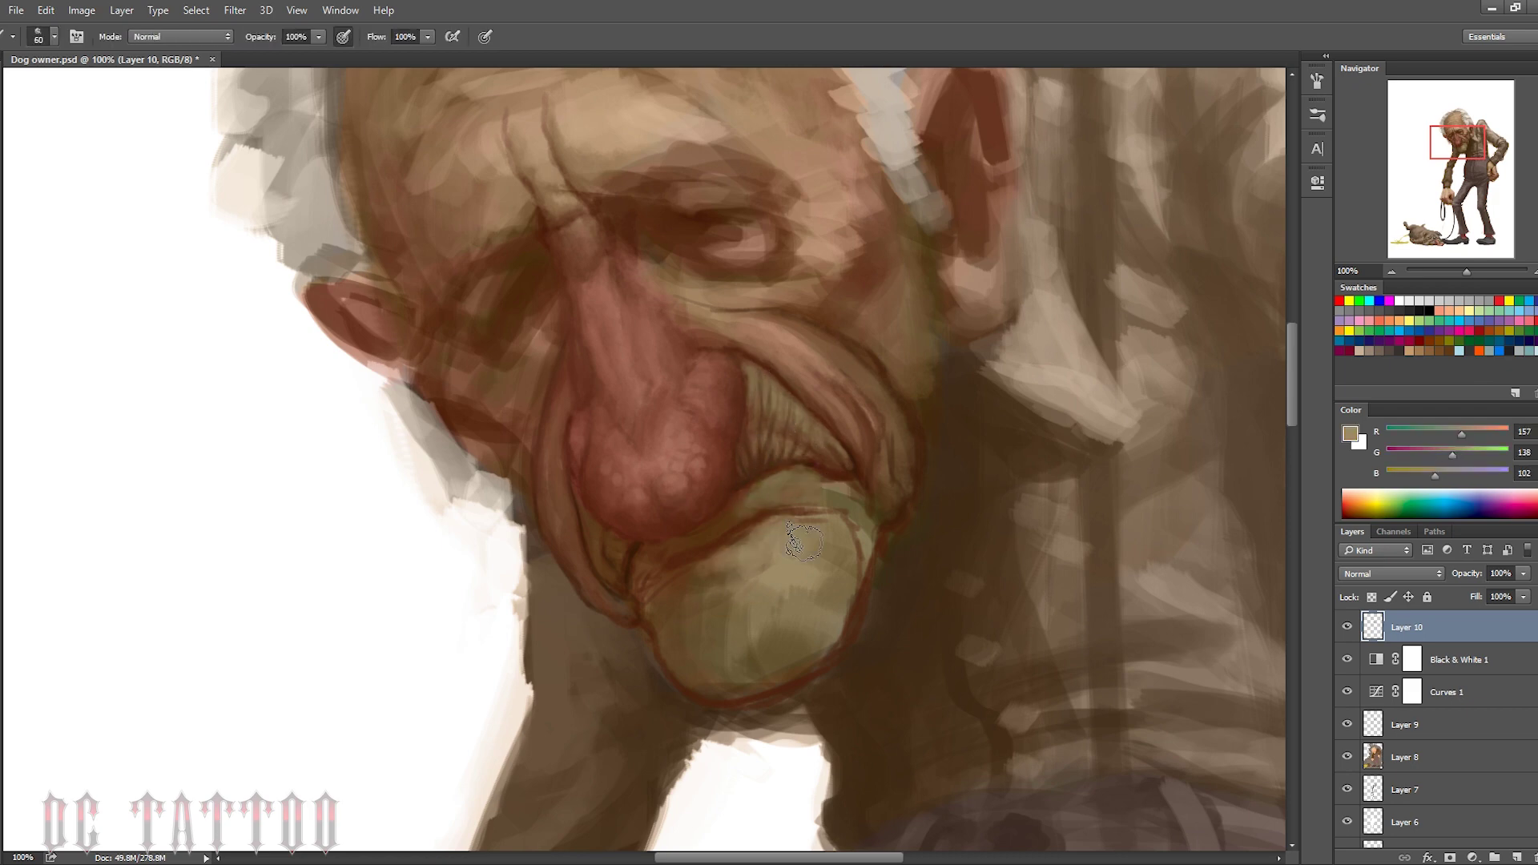
pyautogui.moveTo(804, 542)
pyautogui.mouseDown()
pyautogui.moveTo(783, 559)
pyautogui.moveTo(799, 559)
pyautogui.mouseUp()
pyautogui.keyDown('alt'); pyautogui.click(748, 508); pyautogui.keyUp('alt')
pyautogui.press('[')
pyautogui.press('[')
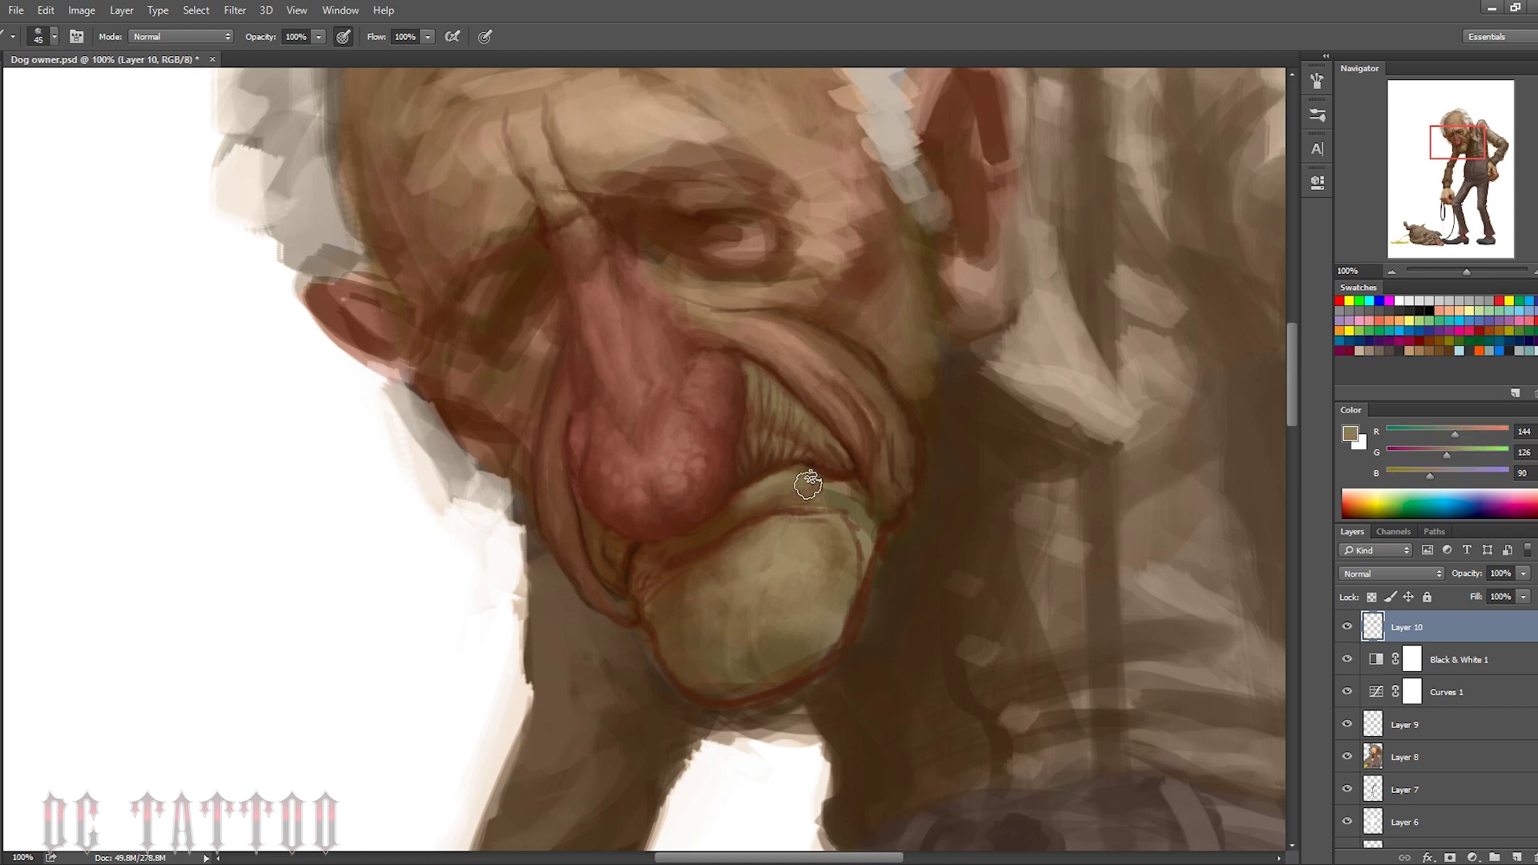
pyautogui.press('[')
# Refine the mouth corner with fine deep brown and tan strokes
pyautogui.keyDown('alt'); pyautogui.click(906, 390); pyautogui.keyUp('alt')
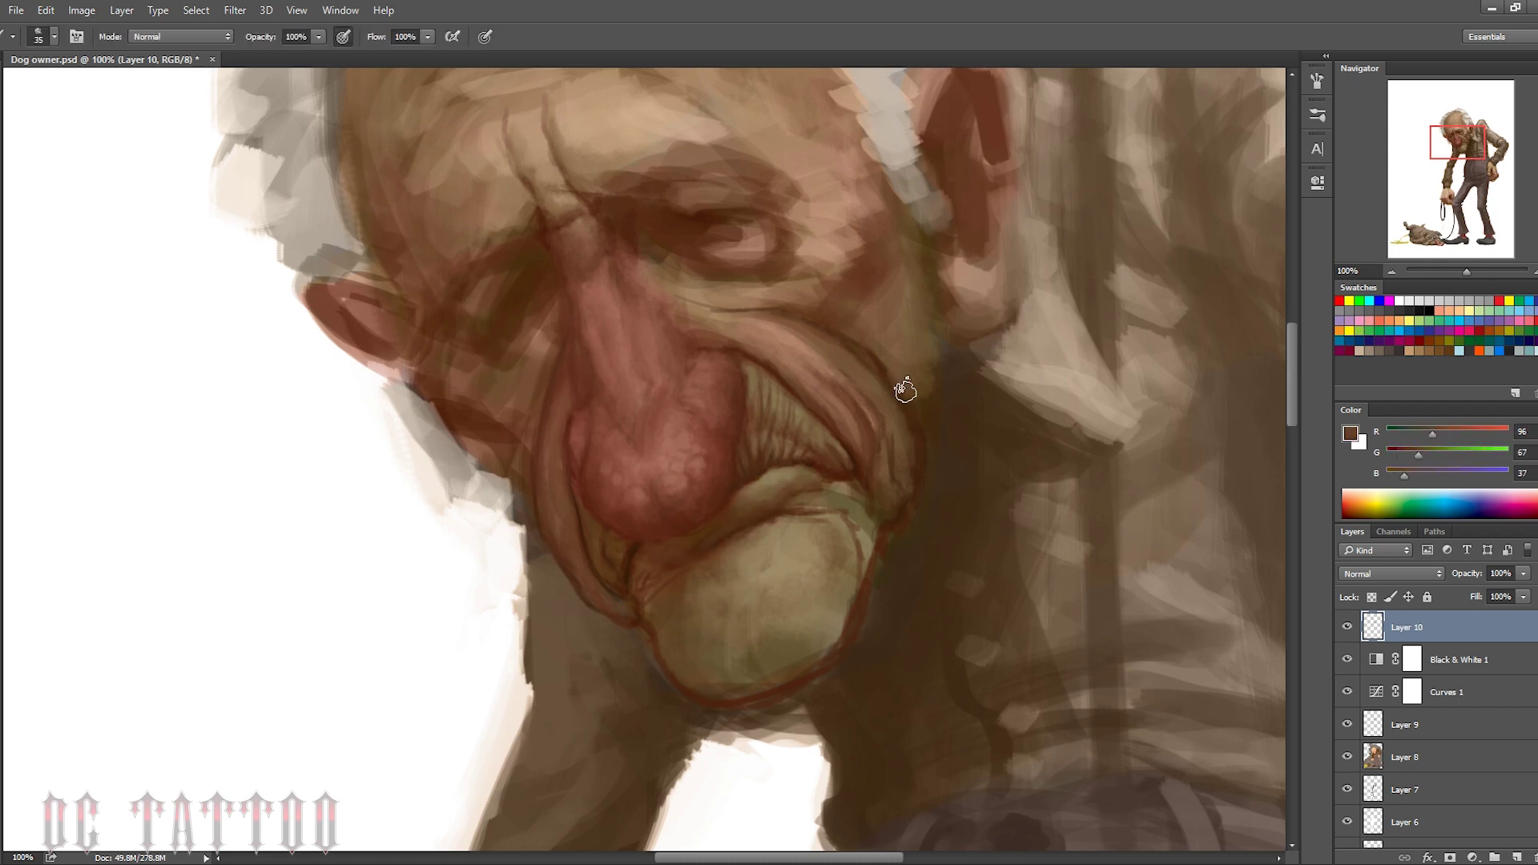
pyautogui.press('[')
pyautogui.press('[')
pyautogui.press('[')
pyautogui.keyDown('alt'); pyautogui.click(845, 478); pyautogui.keyUp('alt')
pyautogui.keyDown('alt'); pyautogui.click(817, 449); pyautogui.keyUp('alt')
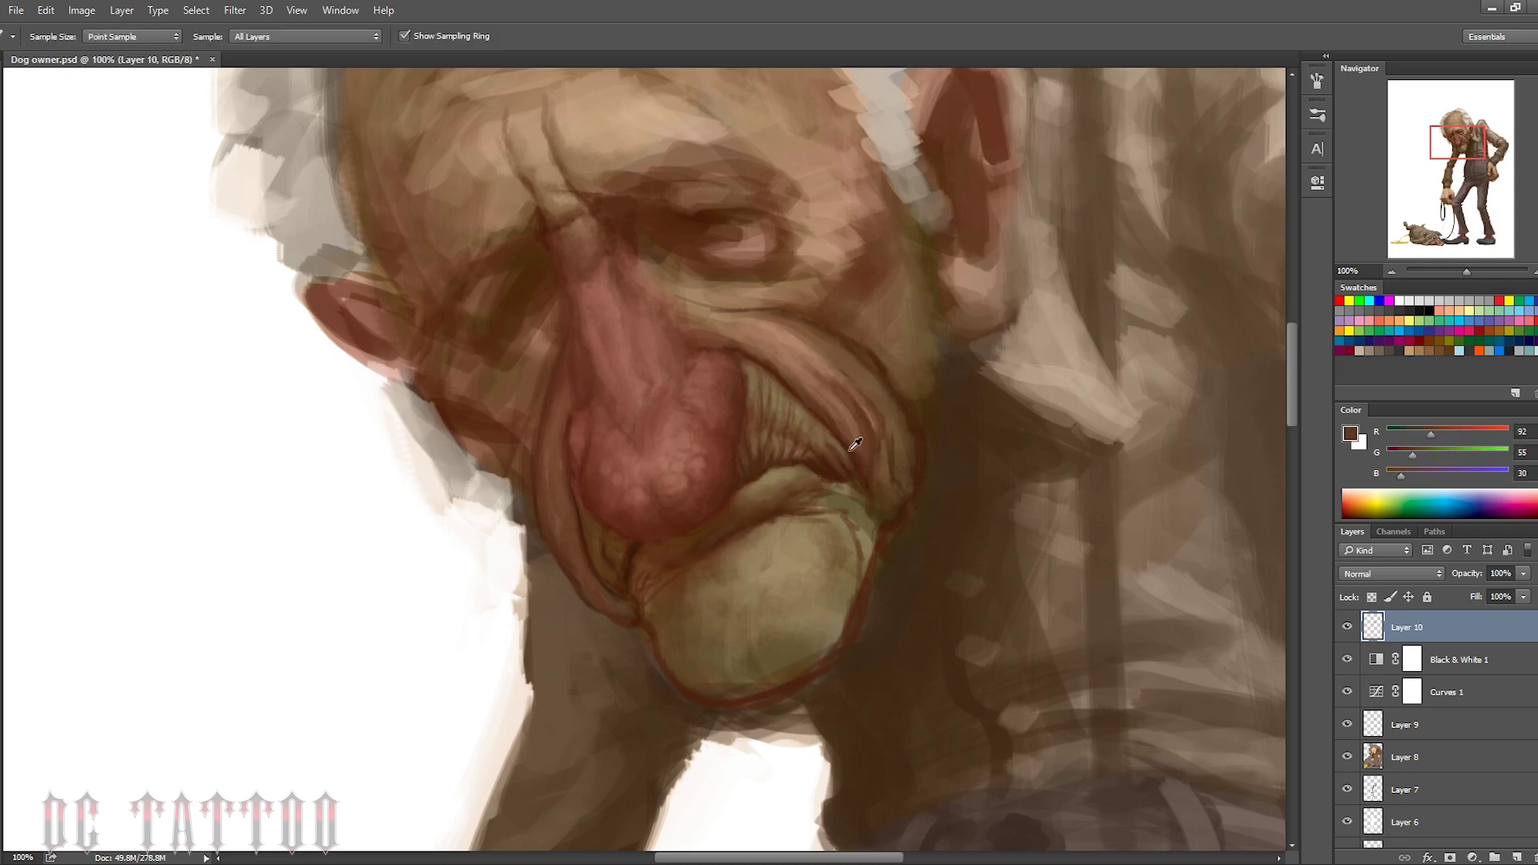
pyautogui.press(']')
pyautogui.press(']')
pyautogui.keyDown('alt'); pyautogui.click(813, 415); pyautogui.keyUp('alt')
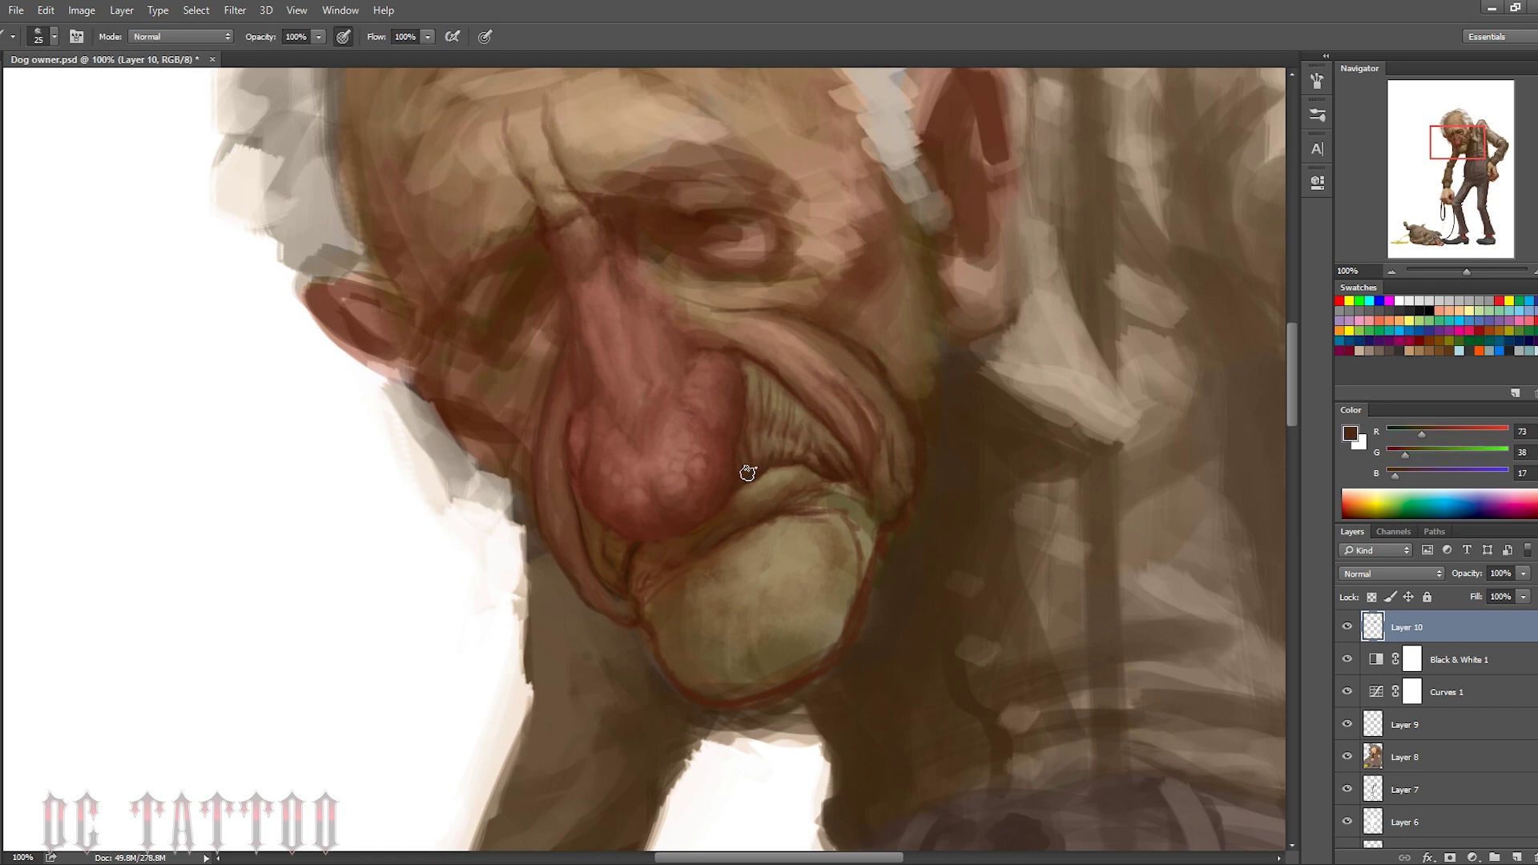
# Flip the canvas horizontally and darken the outline along the mouth and chin
pyautogui.press('h')
pyautogui.keyDown('alt'); pyautogui.click(679, 547); pyautogui.keyUp('alt')
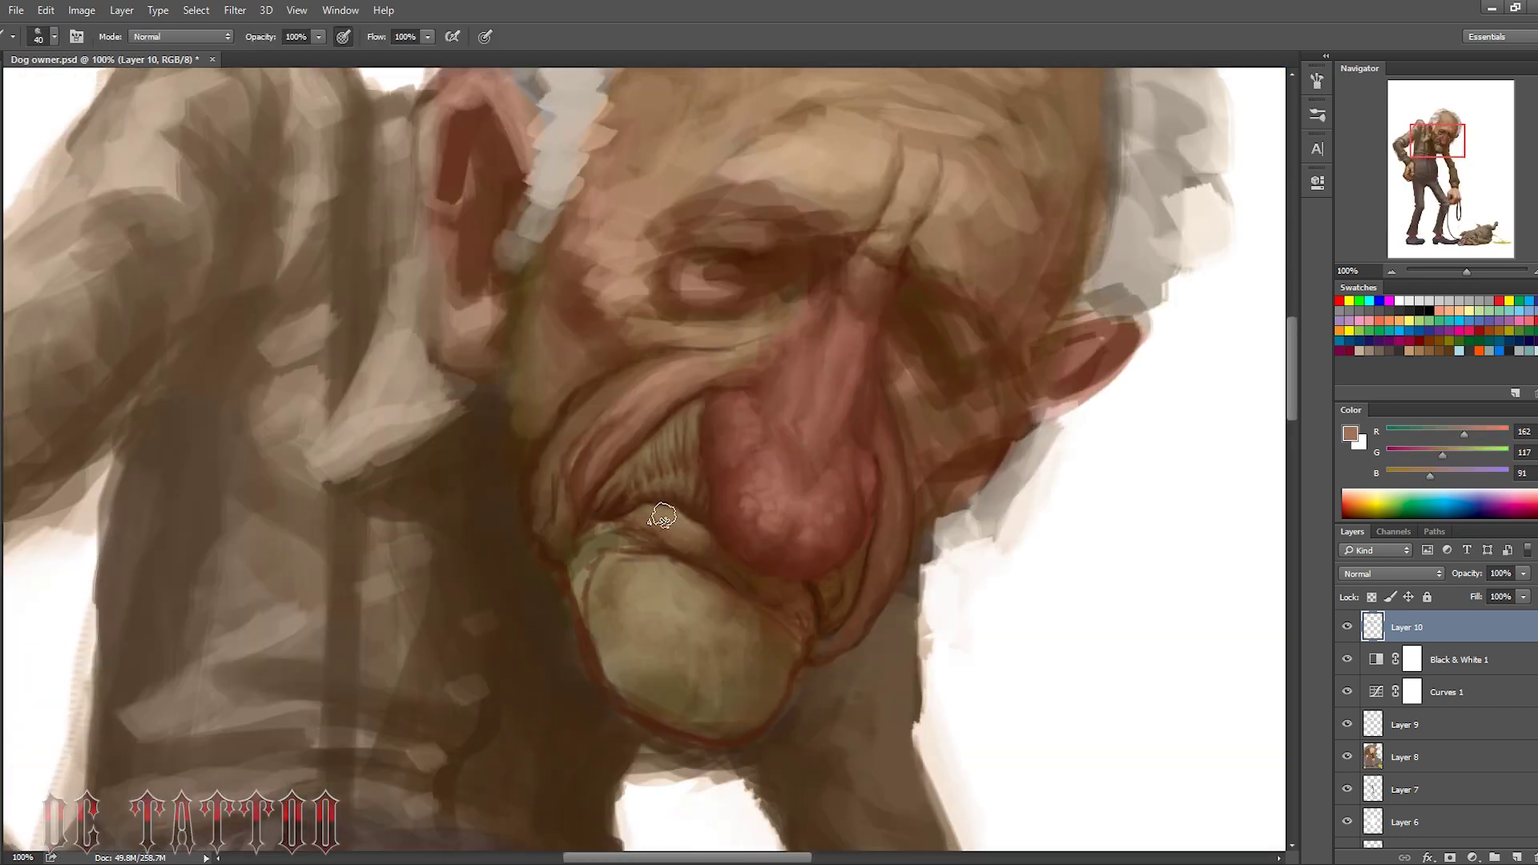
pyautogui.keyDown('alt'); pyautogui.click(652, 412); pyautogui.keyUp('alt')
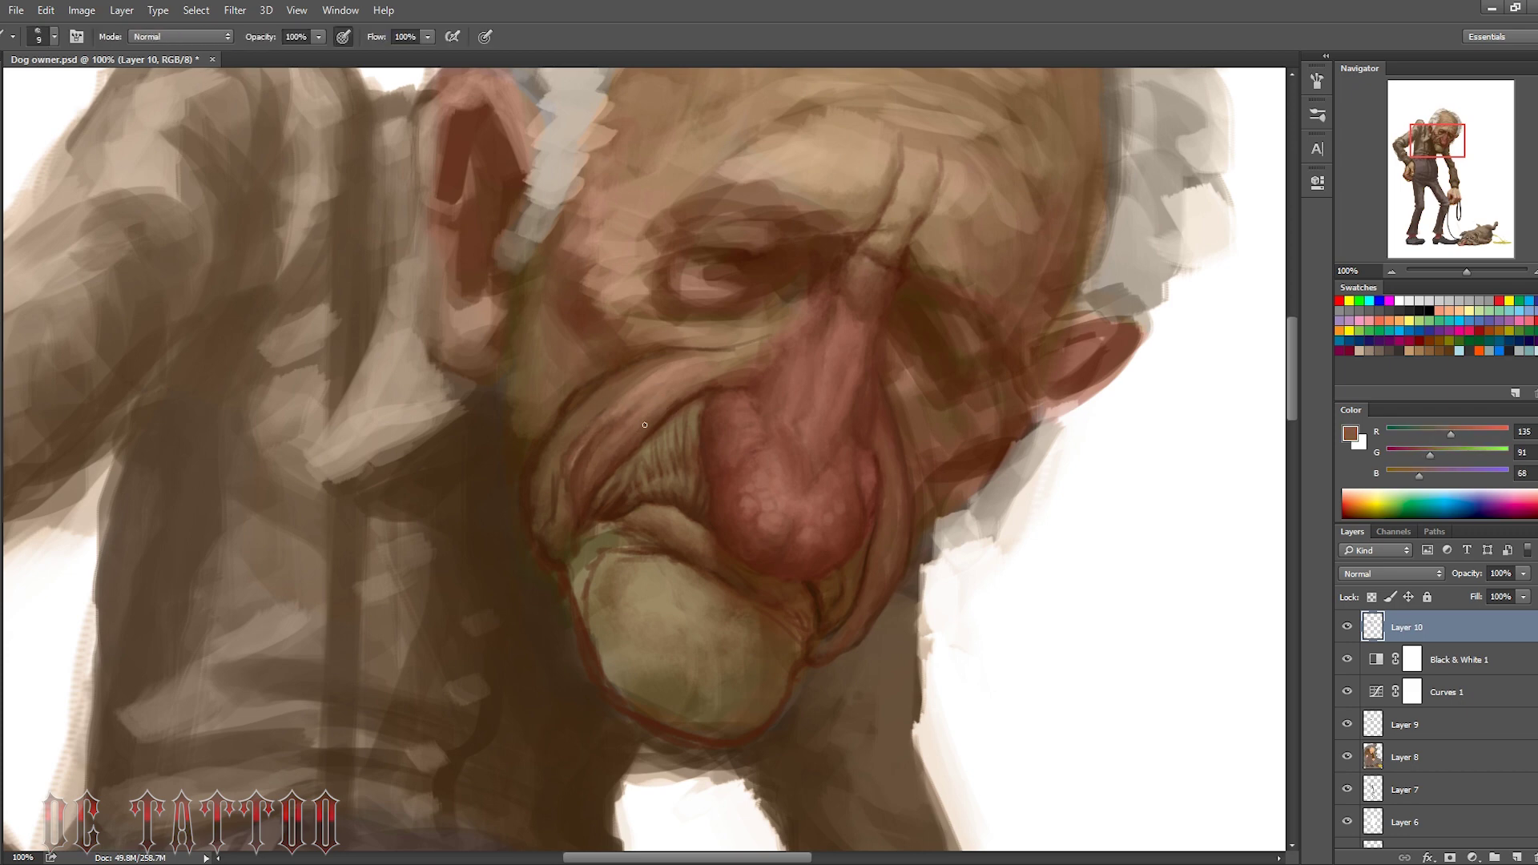
pyautogui.press('[')
pyautogui.keyDown('alt'); pyautogui.click(621, 425); pyautogui.keyUp('alt')
pyautogui.press('[')
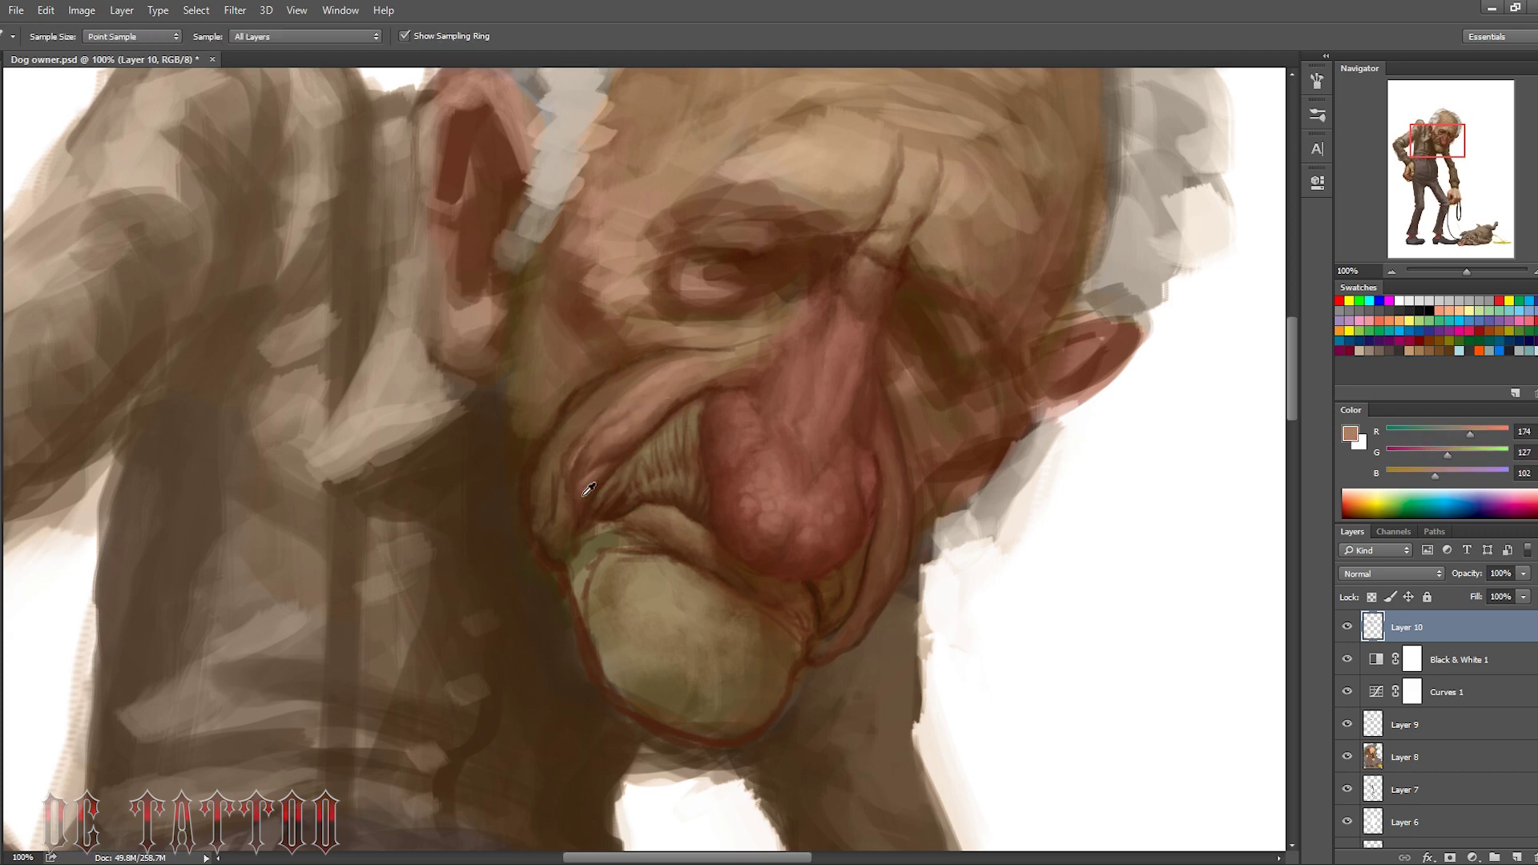
pyautogui.keyDown('alt'); pyautogui.click(573, 521); pyautogui.keyUp('alt')
pyautogui.moveTo(609, 569)
pyautogui.mouseDown()
pyautogui.moveTo(544, 491)
pyautogui.moveTo(561, 417)
pyautogui.mouseUp()
# Add small mid-brown strokes along the cheek and hair-like strokes above the moustache
pyautogui.keyDown('alt'); pyautogui.click(560, 417); pyautogui.keyUp('alt')
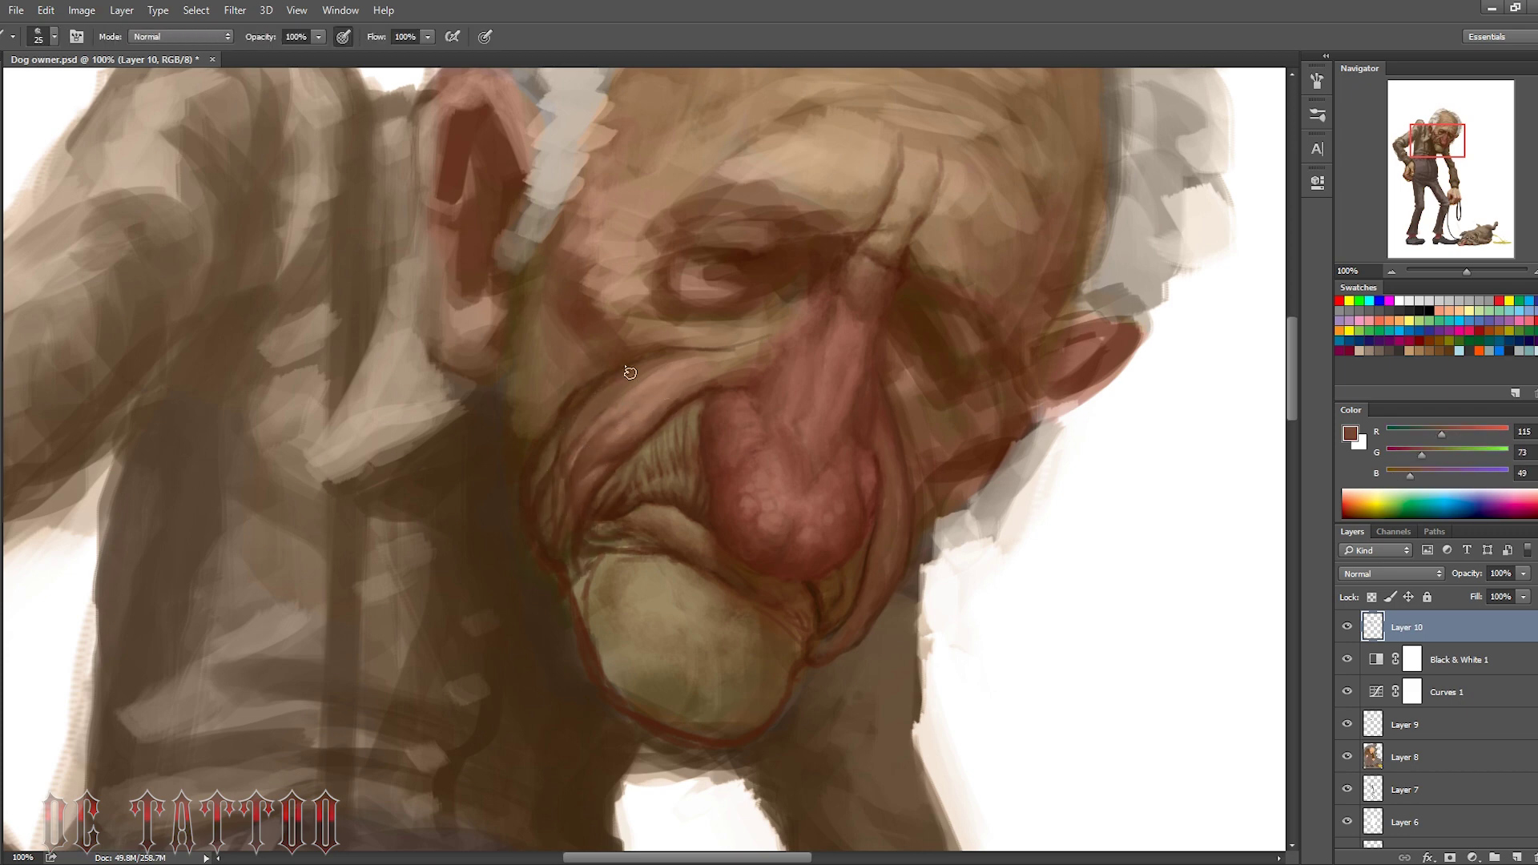
pyautogui.moveTo(544, 505)
pyautogui.mouseDown()
pyautogui.moveTo(532, 440)
pyautogui.moveTo(619, 402)
pyautogui.moveTo(616, 357)
pyautogui.mouseUp()
pyautogui.keyDown('alt'); pyautogui.click(577, 452); pyautogui.keyUp('alt')
pyautogui.keyDown('alt'); pyautogui.click(556, 474); pyautogui.keyUp('alt')
pyautogui.keyDown('alt'); pyautogui.click(543, 427); pyautogui.keyUp('alt')
pyautogui.keyDown('alt'); pyautogui.click(588, 558); pyautogui.keyUp('alt')
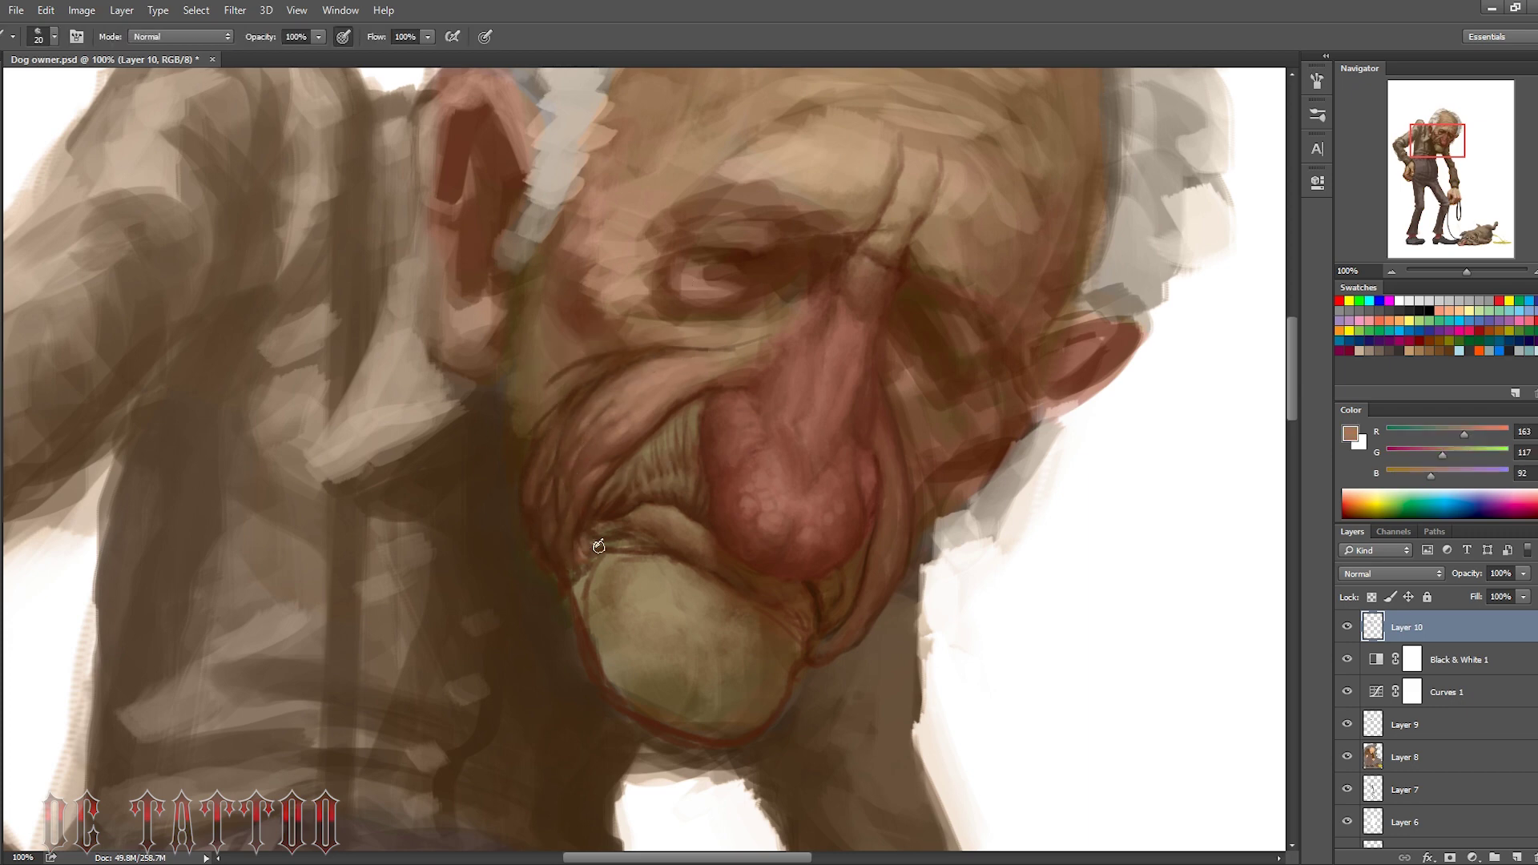
# Paint fine wrinkle lines in the mouth crease with a brush around size 10
pyautogui.keyDown('alt'); pyautogui.click(588, 558); pyautogui.keyUp('alt')
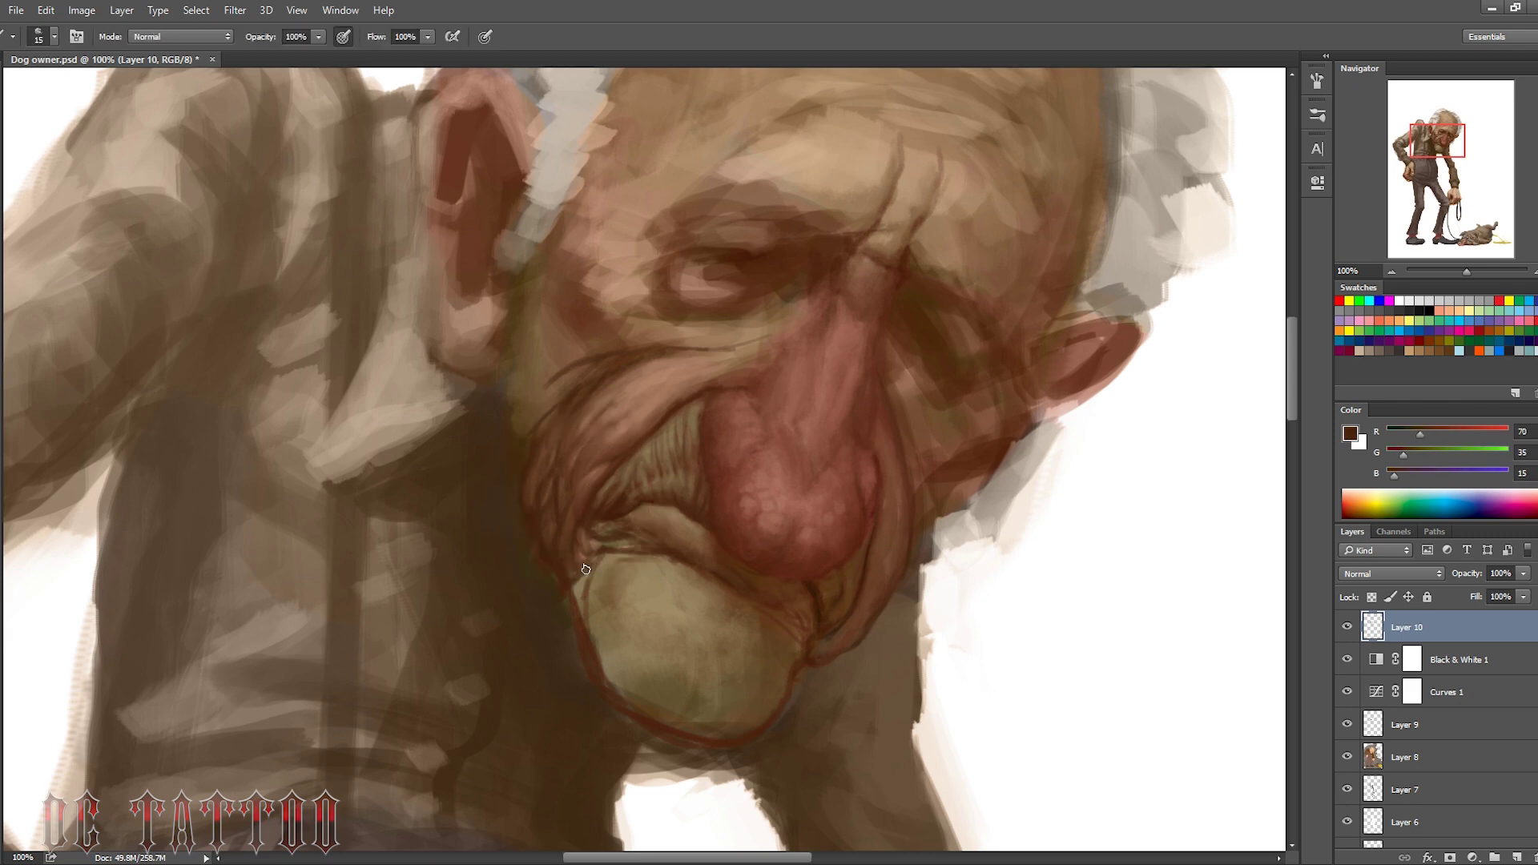
pyautogui.keyDown('alt'); pyautogui.click(614, 526); pyautogui.keyUp('alt')
pyautogui.keyDown('alt'); pyautogui.click(639, 510); pyautogui.keyUp('alt')
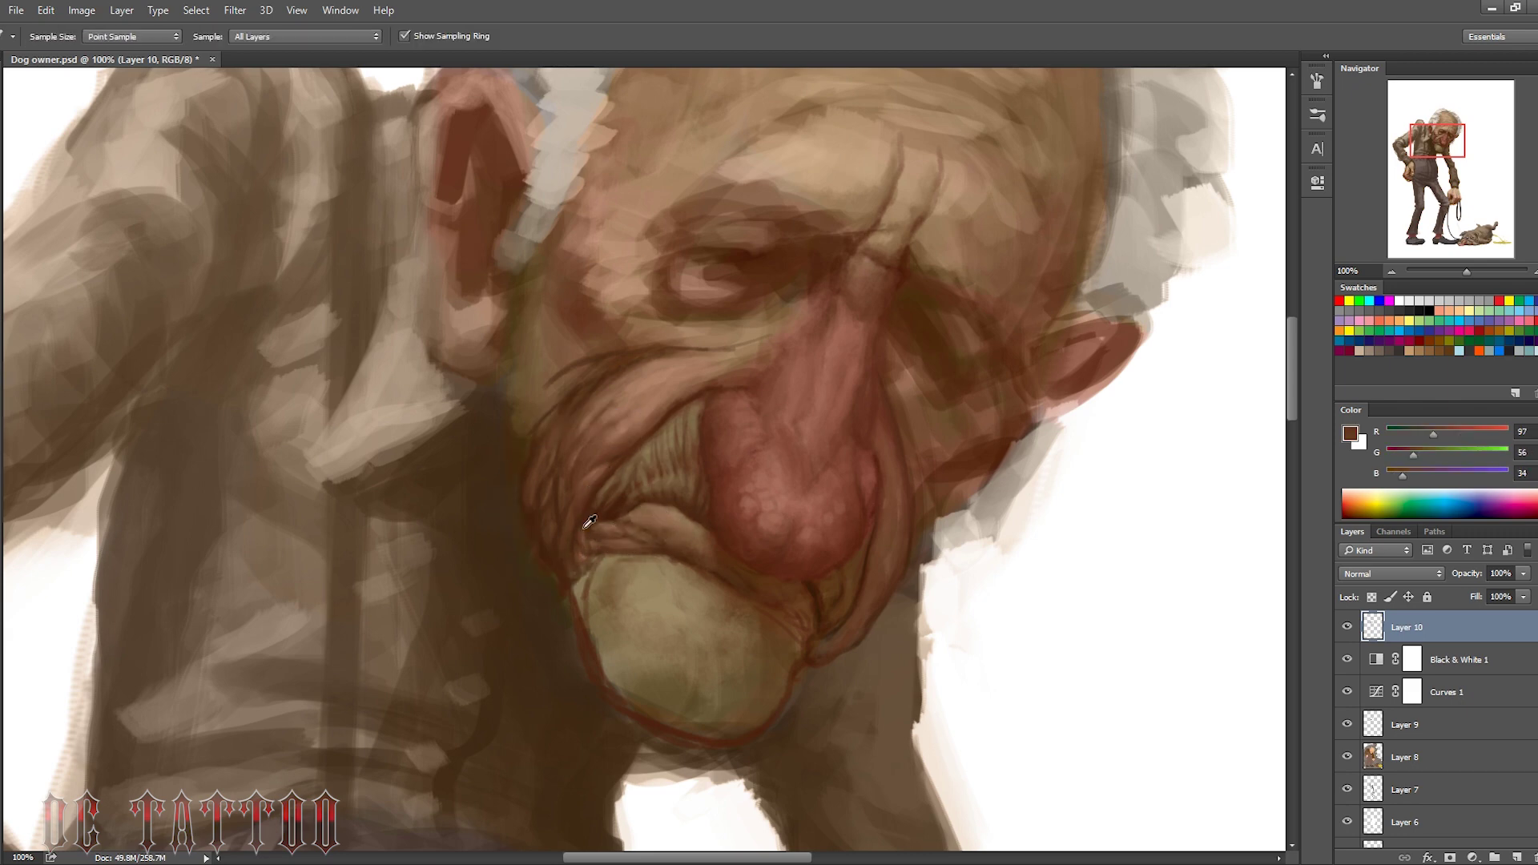
pyautogui.keyDown('alt'); pyautogui.click(613, 547); pyautogui.keyUp('alt')
pyautogui.press('[')
pyautogui.press('[')
pyautogui.keyDown('alt'); pyautogui.click(639, 552); pyautogui.keyUp('alt')
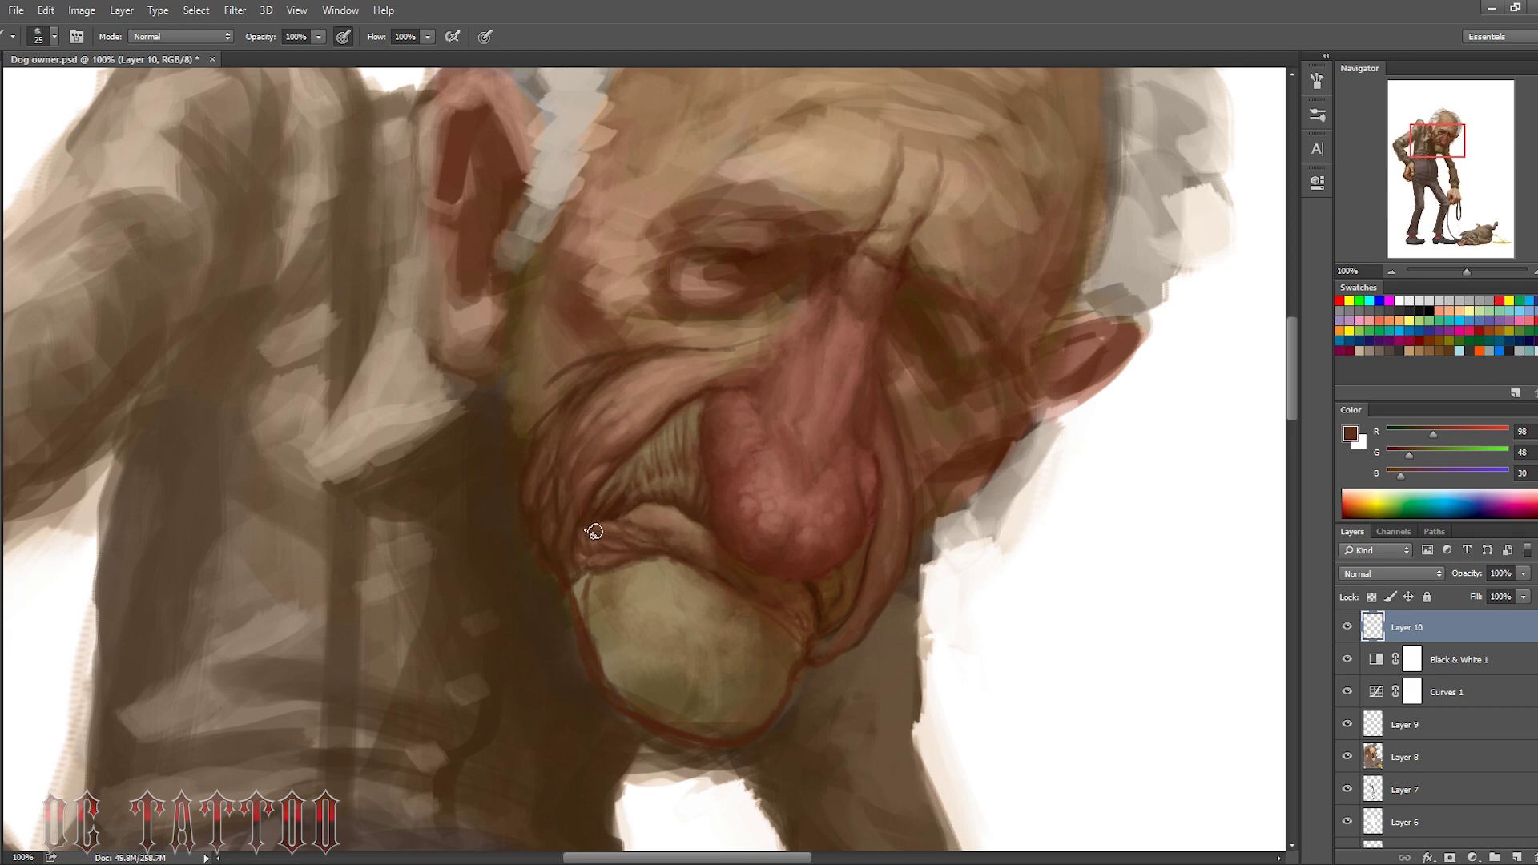
pyautogui.keyDown('alt'); pyautogui.click(629, 509); pyautogui.keyUp('alt')
pyautogui.press('[')
pyautogui.press('[')
pyautogui.press('[')
pyautogui.press(']')
pyautogui.press(']')
pyautogui.press(']')
# Lighten the face with reddish skin tones and refine shading beside the nose
pyautogui.keyDown('alt'); pyautogui.click(796, 440); pyautogui.keyUp('alt')
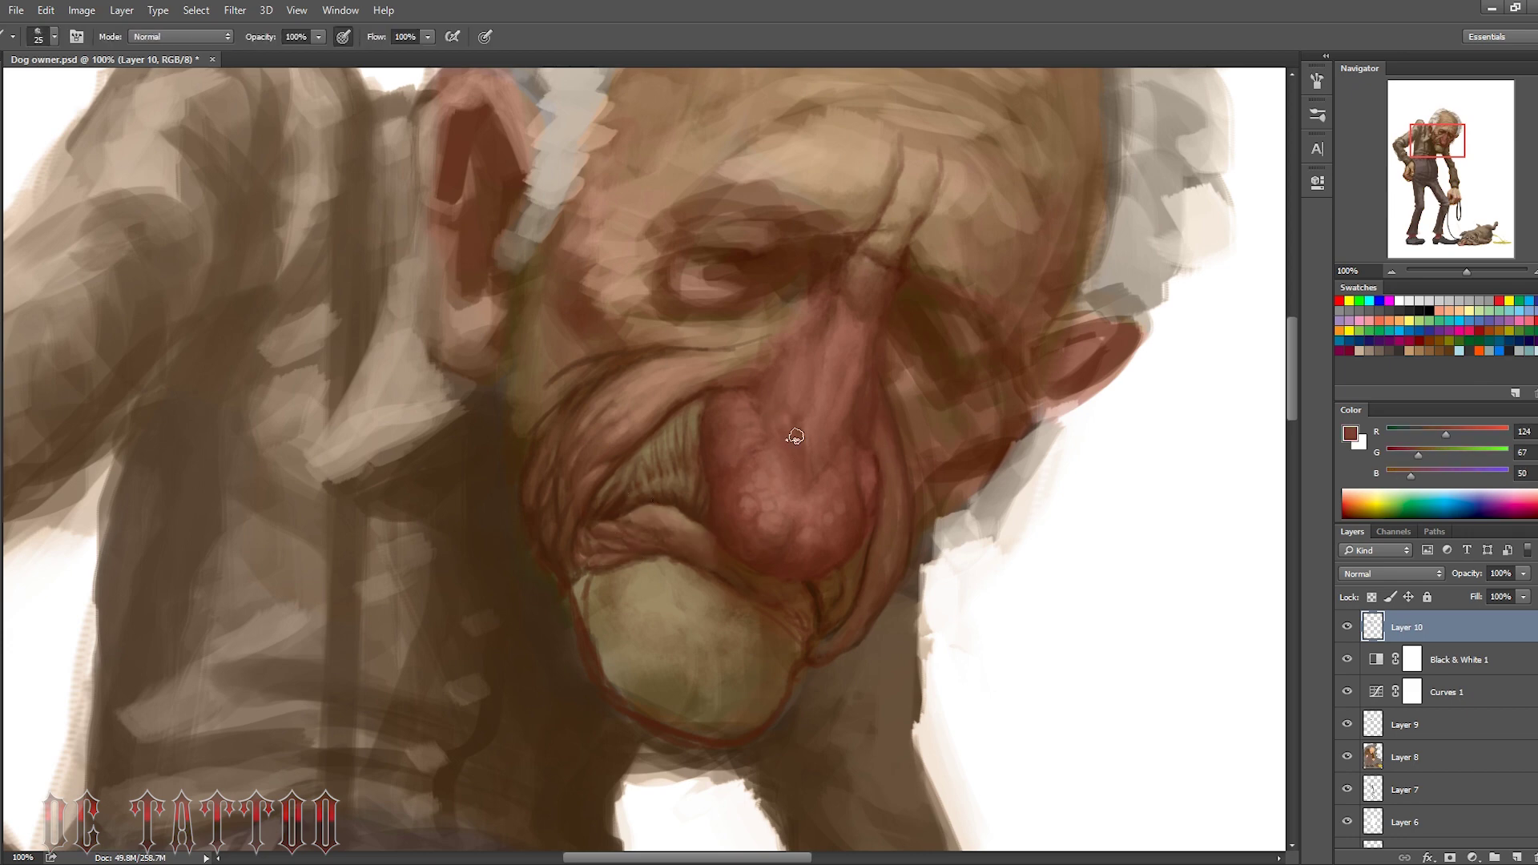
pyautogui.keyDown('alt'); pyautogui.click(782, 368); pyautogui.keyUp('alt')
pyautogui.keyDown('alt'); pyautogui.click(857, 473); pyautogui.keyUp('alt')
pyautogui.press('[')
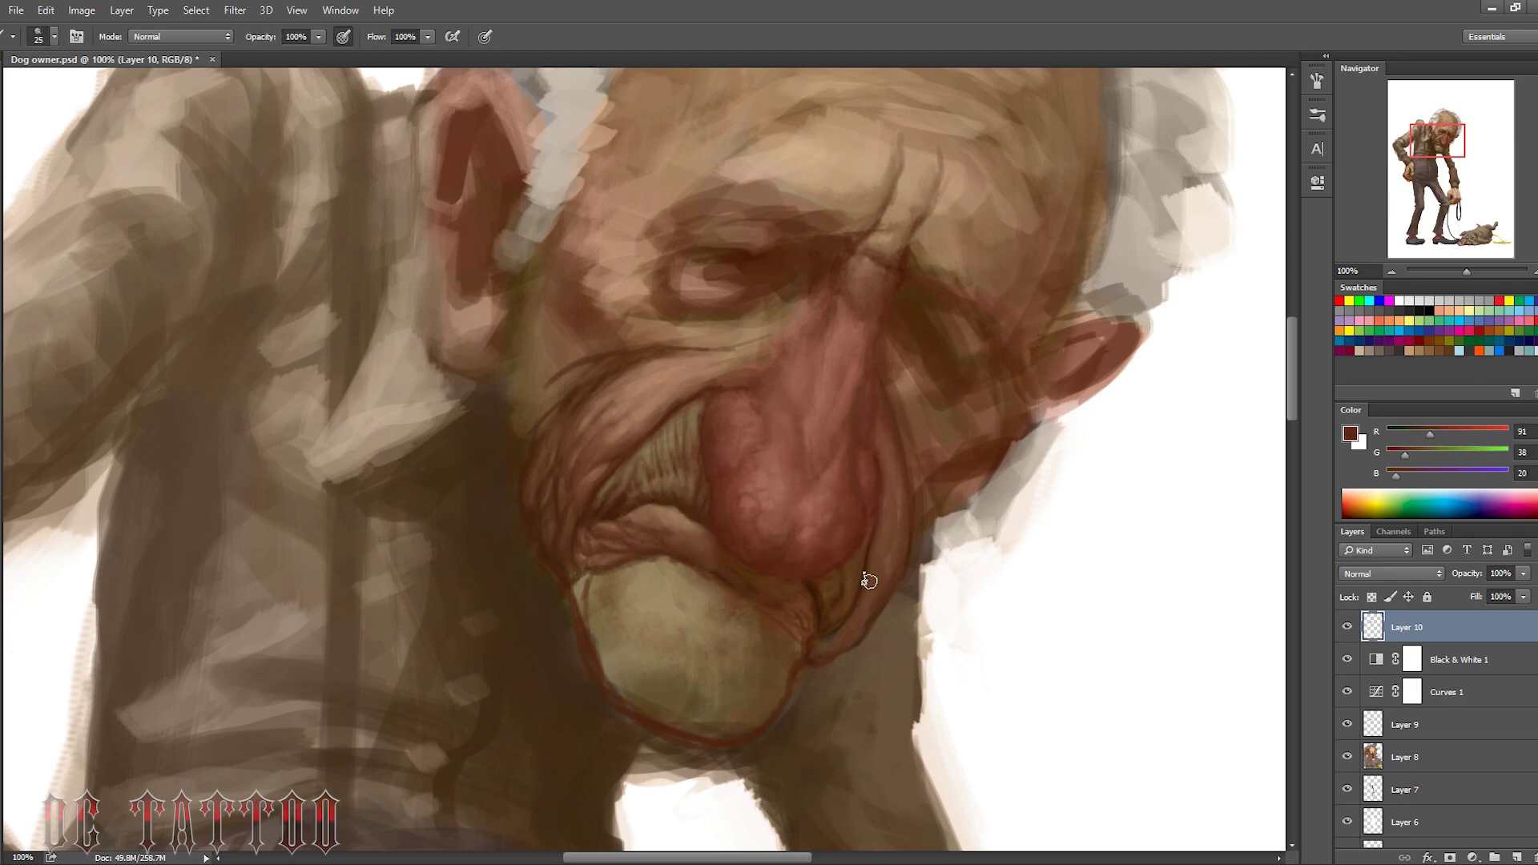
pyautogui.press('[')
pyautogui.press('[')
pyautogui.keyDown('alt'); pyautogui.click(681, 412); pyautogui.keyUp('alt')
pyautogui.press('[')
pyautogui.press('[')
pyautogui.press('[')
pyautogui.keyDown('alt'); pyautogui.click(695, 416); pyautogui.keyUp('alt')
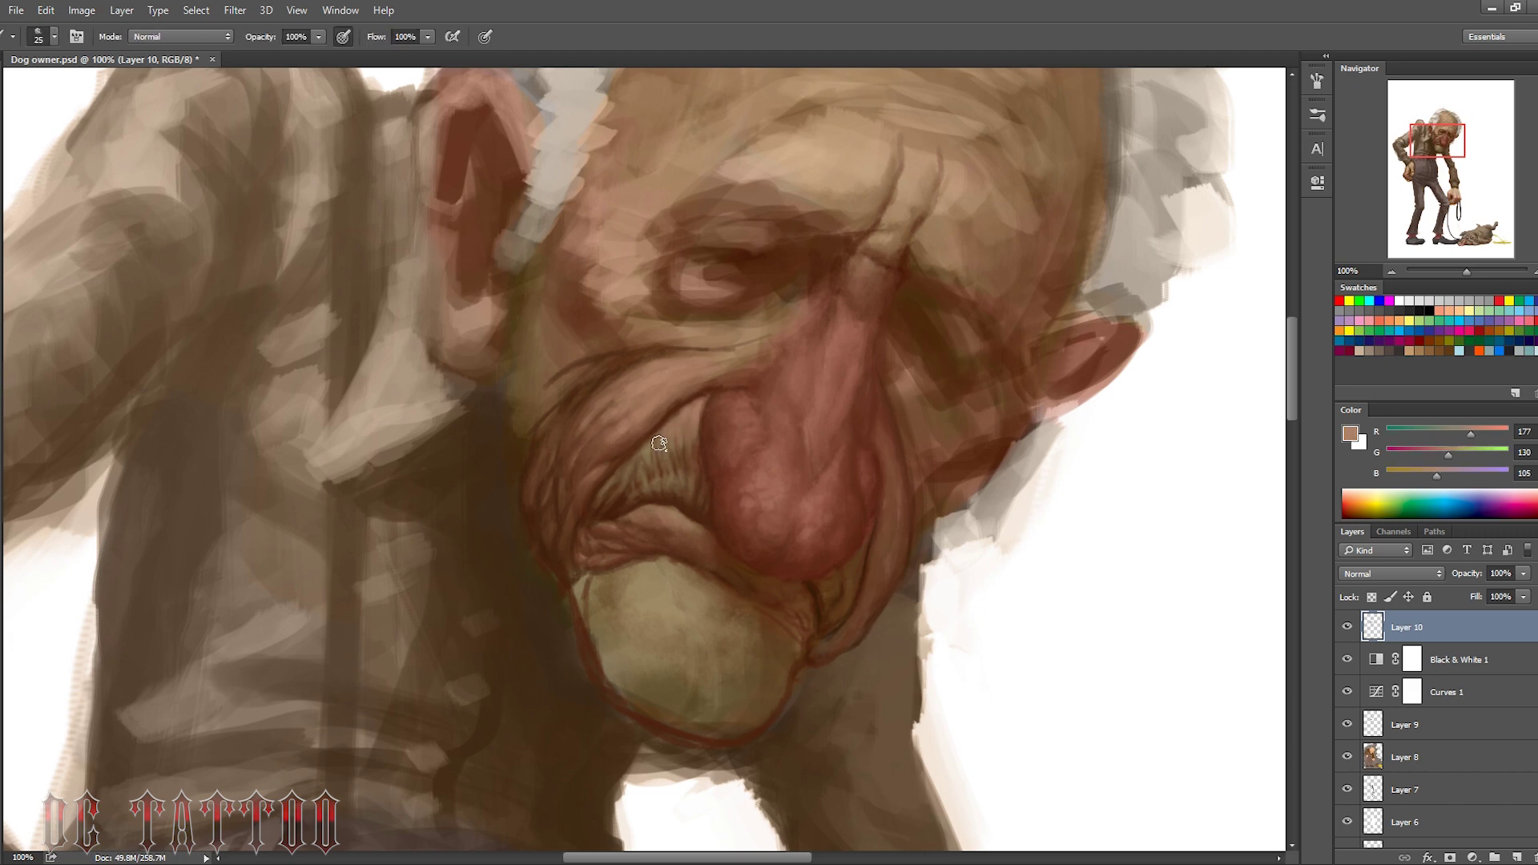
pyautogui.press('[')
pyautogui.press('[')
pyautogui.keyDown('alt'); pyautogui.click(606, 447); pyautogui.keyUp('alt')
pyautogui.press(']')
pyautogui.keyDown('alt'); pyautogui.click(559, 483); pyautogui.keyUp('alt')
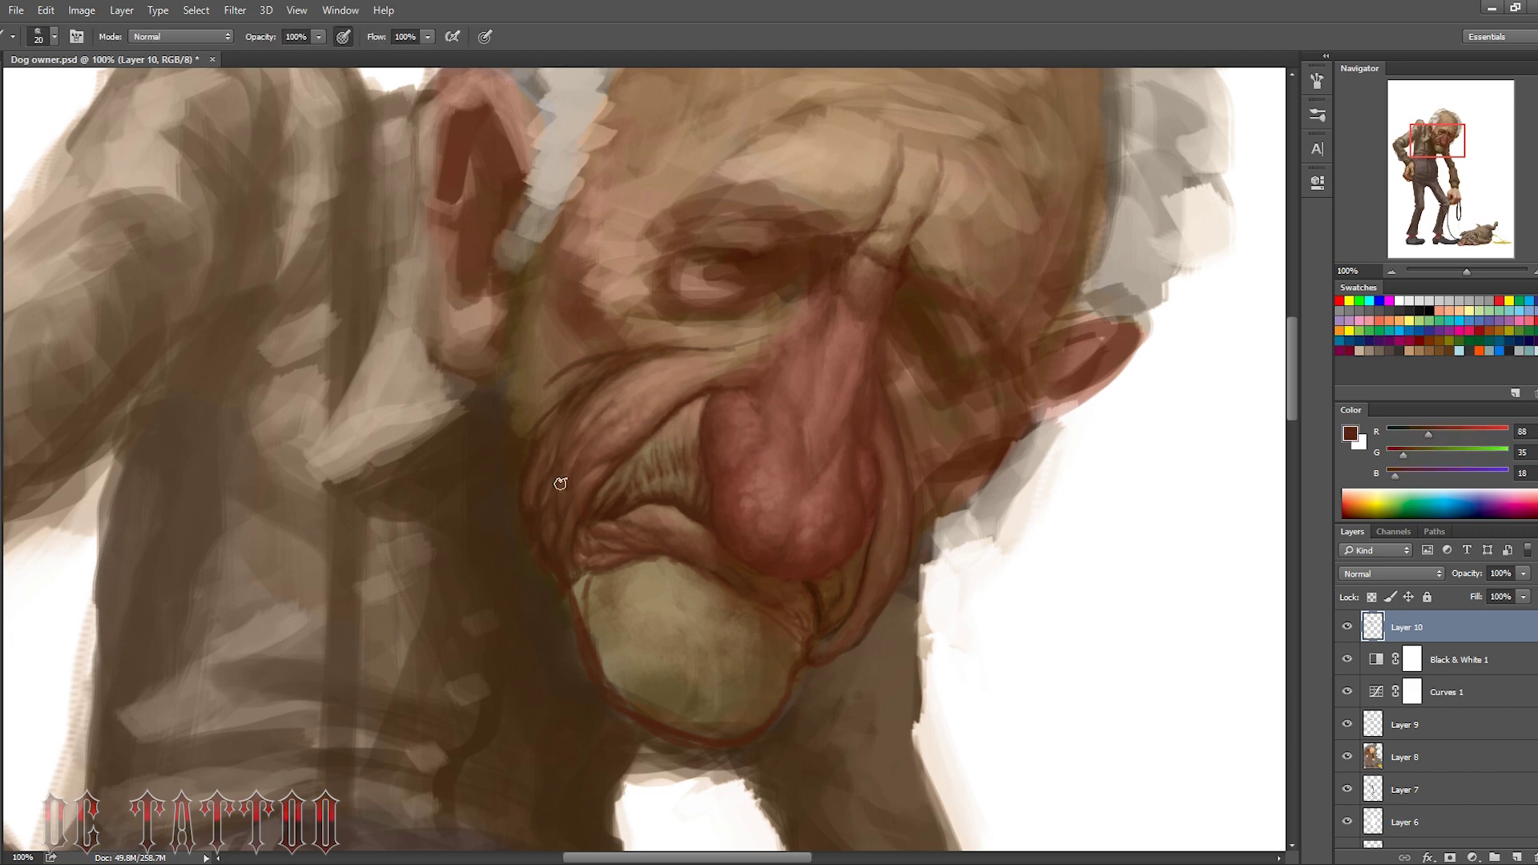
# Cover the red chin outline in dark brown and repaint the green chin in warm skin tones
pyautogui.moveTo(626, 598)
pyautogui.mouseDown()
pyautogui.moveTo(732, 711)
pyautogui.moveTo(731, 608)
pyautogui.moveTo(640, 575)
pyautogui.mouseUp()
pyautogui.press(']')
pyautogui.keyDown('alt'); pyautogui.click(675, 523); pyautogui.keyUp('alt')
pyautogui.keyDown('alt'); pyautogui.click(752, 611); pyautogui.keyUp('alt')
pyautogui.press('[')
pyautogui.keyDown('alt'); pyautogui.click(640, 575); pyautogui.keyUp('alt')
pyautogui.keyDown('alt'); pyautogui.click(633, 561); pyautogui.keyUp('alt')
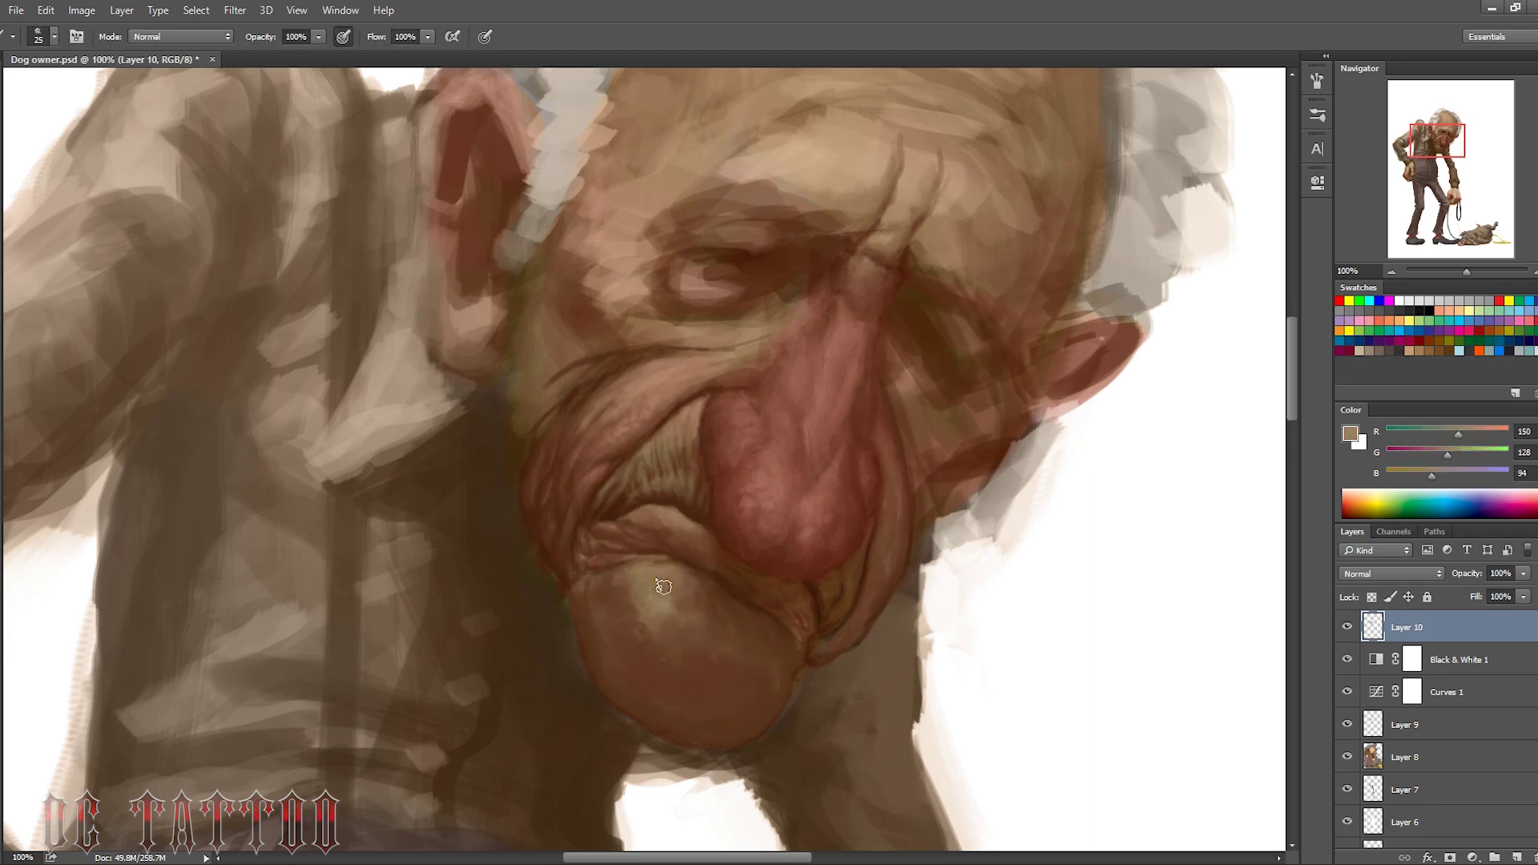
pyautogui.press(']')
pyautogui.press(']')
pyautogui.press(']')
pyautogui.moveTo(651, 635); pyautogui.dragTo(633, 609)
pyautogui.keyDown('alt'); pyautogui.click(590, 572); pyautogui.keyUp('alt')
pyautogui.press('[')
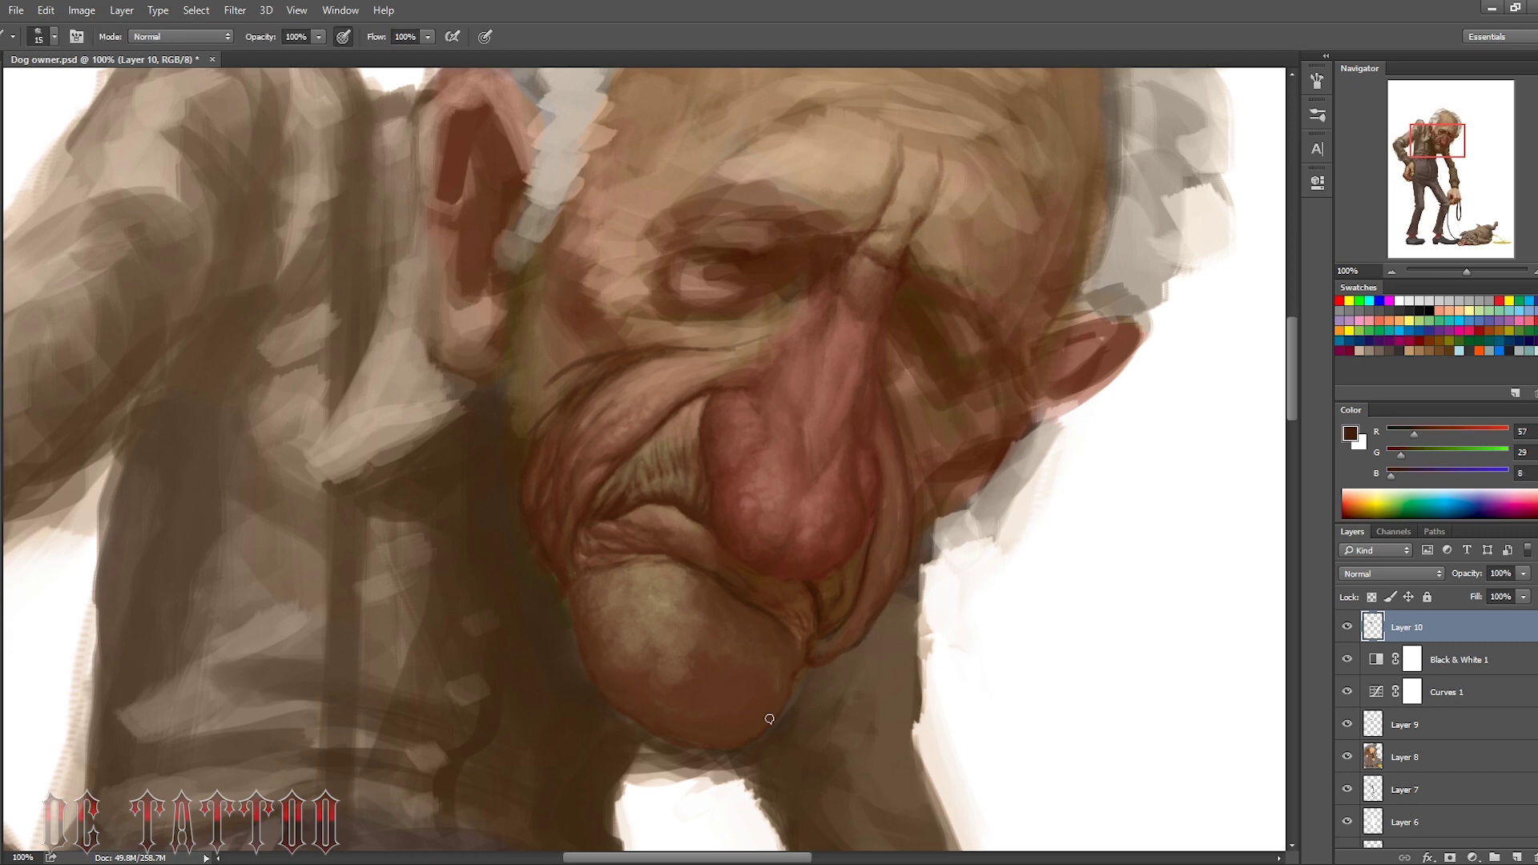
# Blend chin browns and tans, adding darker creases near the mouth corner
pyautogui.keyDown('alt'); pyautogui.click(801, 657); pyautogui.keyUp('alt')
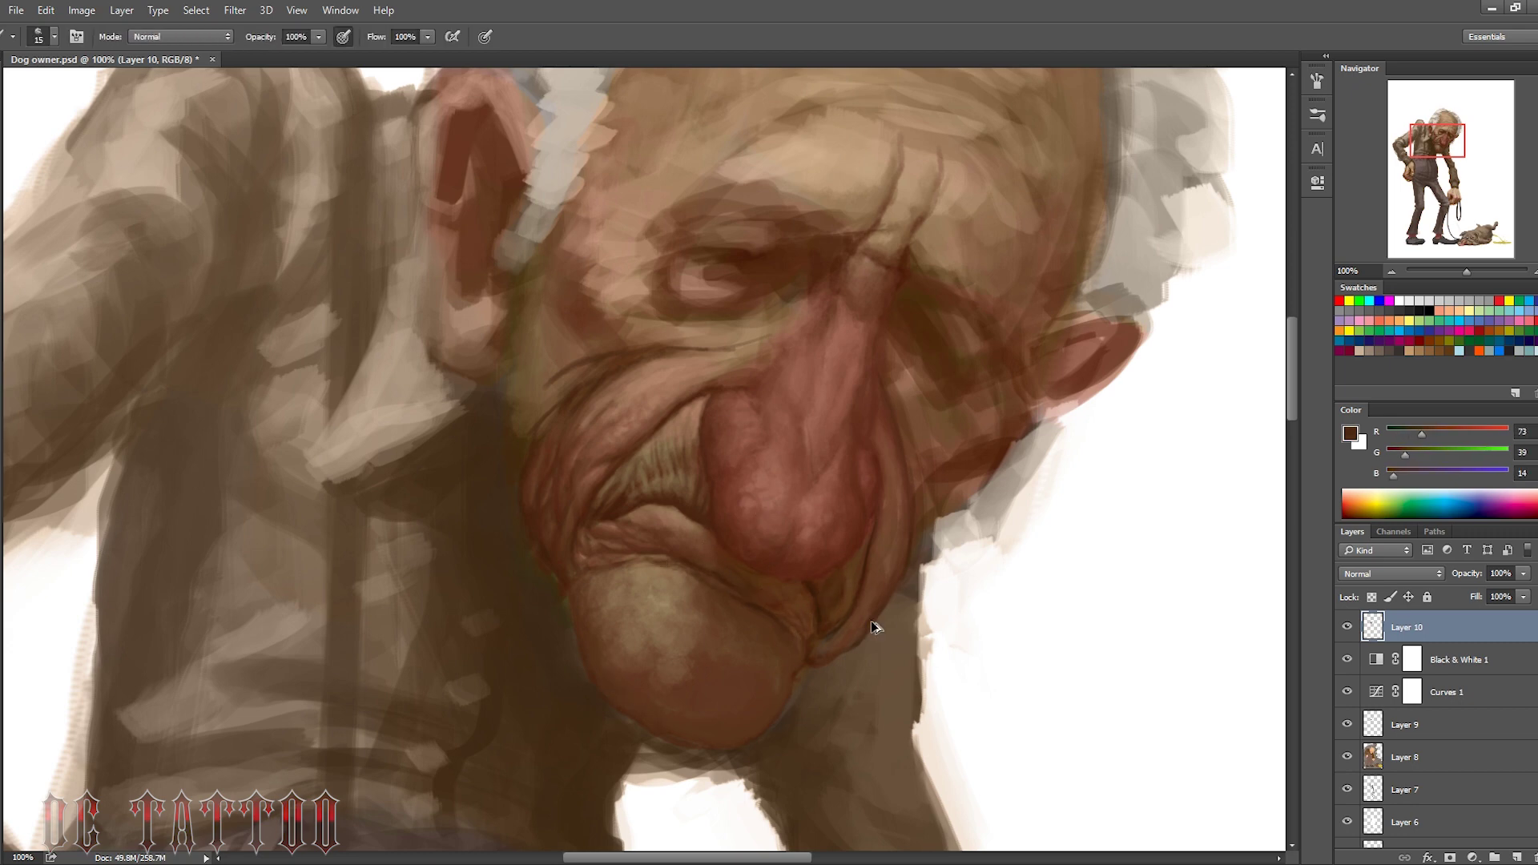
pyautogui.moveTo(801, 583)
pyautogui.mouseDown()
pyautogui.moveTo(844, 577)
pyautogui.moveTo(829, 600)
pyautogui.mouseUp()
pyautogui.keyDown('alt'); pyautogui.click(652, 538); pyautogui.keyUp('alt')
pyautogui.keyDown('alt'); pyautogui.click(664, 532); pyautogui.keyUp('alt')
pyautogui.keyDown('alt'); pyautogui.click(641, 530); pyautogui.keyUp('alt')
pyautogui.press(']')
pyautogui.press(']')
pyautogui.keyDown('alt'); pyautogui.click(816, 617); pyautogui.keyUp('alt')
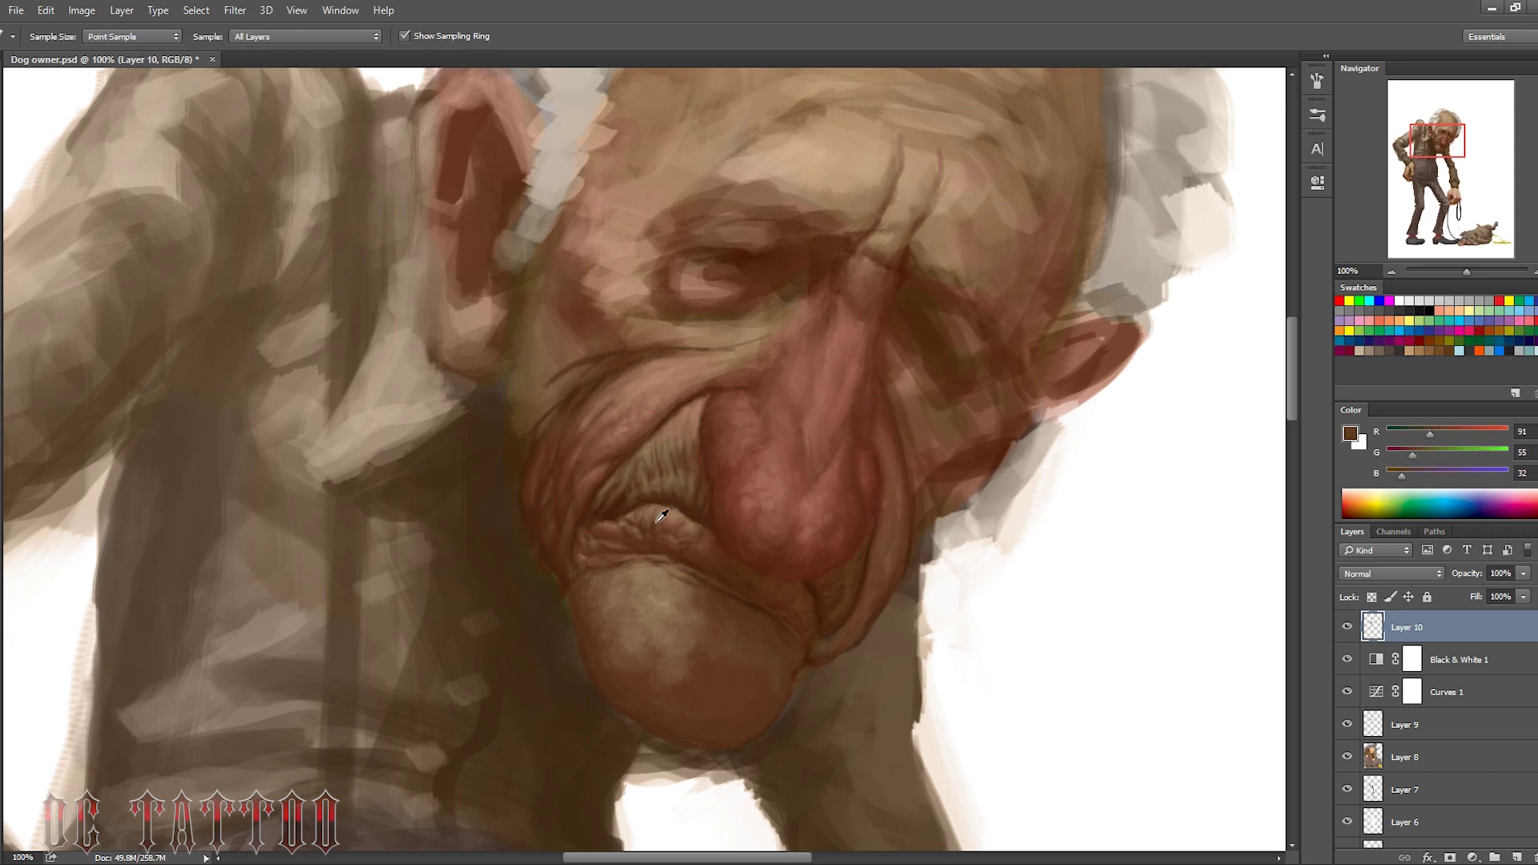
# Block in darker and mid browns around the mouth, chin and lip with a large brush
pyautogui.keyDown('alt'); pyautogui.click(785, 654); pyautogui.keyUp('alt')
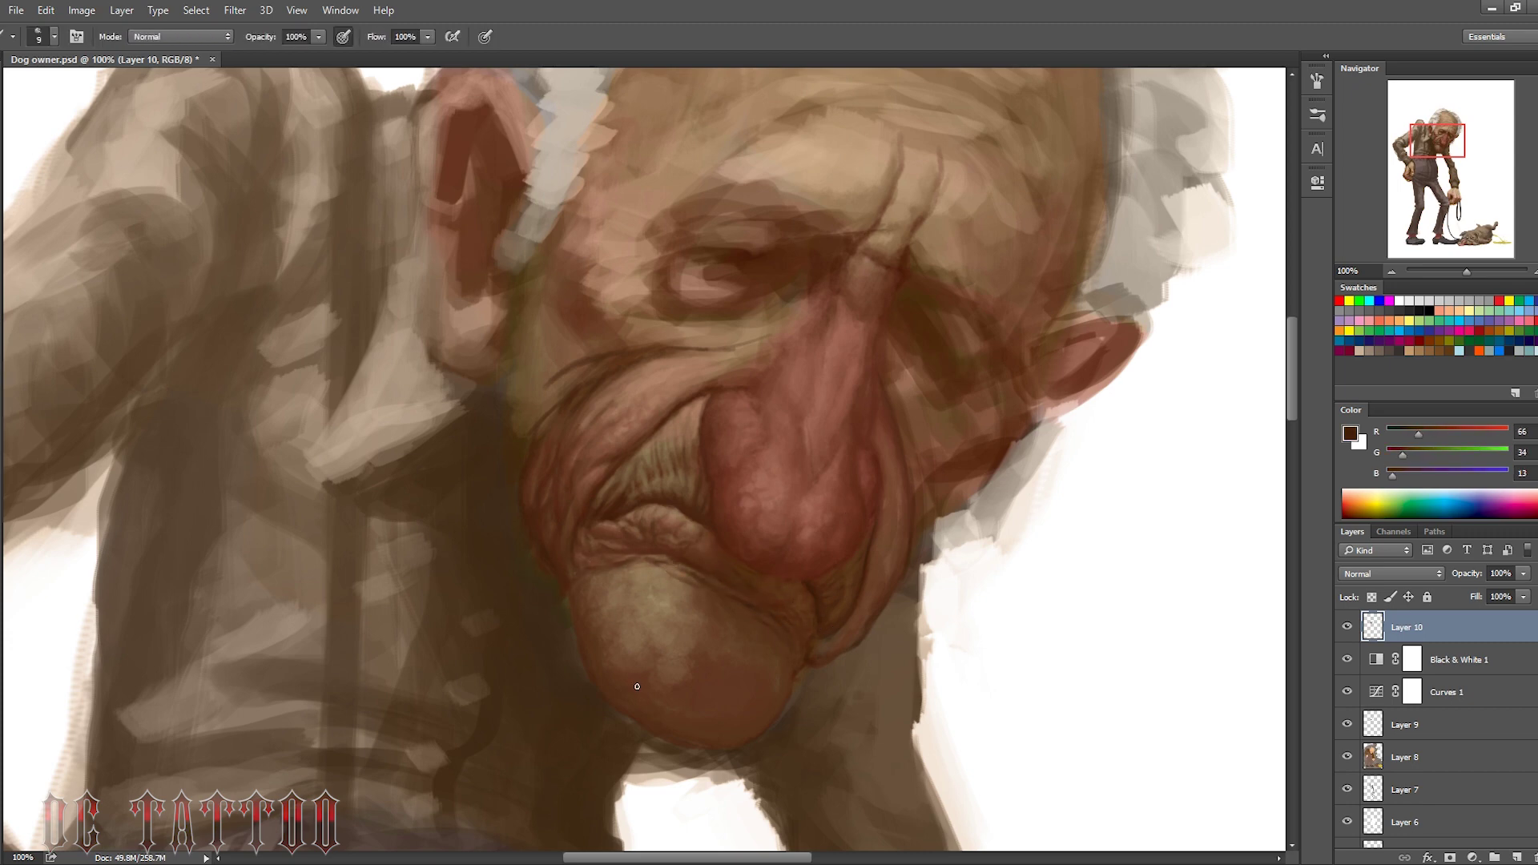
pyautogui.press(']')
pyautogui.press(']')
pyautogui.press(']')
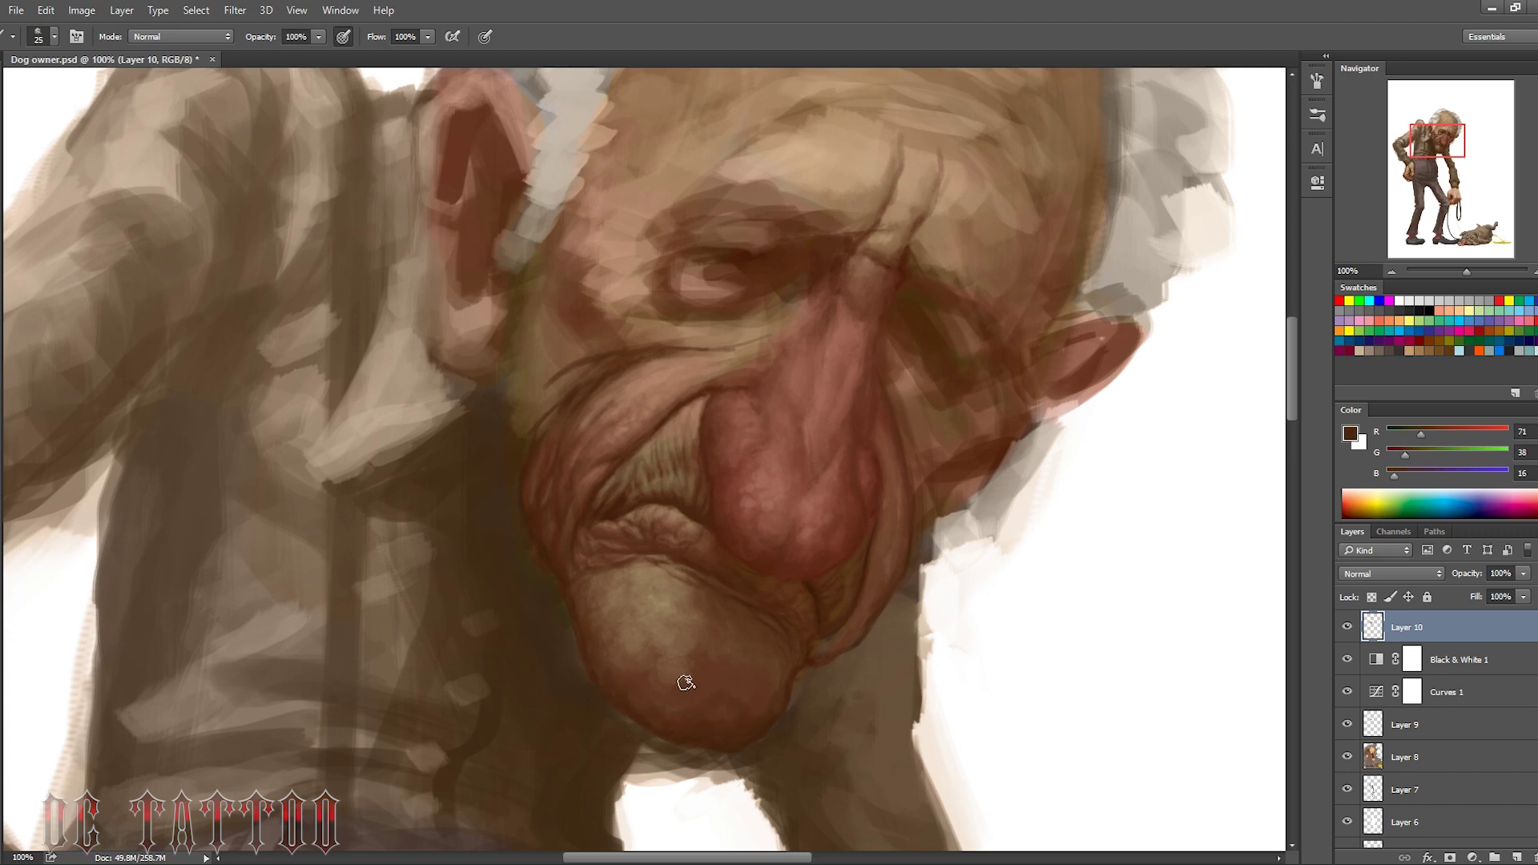
pyautogui.keyDown('alt'); pyautogui.click(697, 677); pyautogui.keyUp('alt')
pyautogui.press('[')
pyautogui.press('[')
pyautogui.press('[')
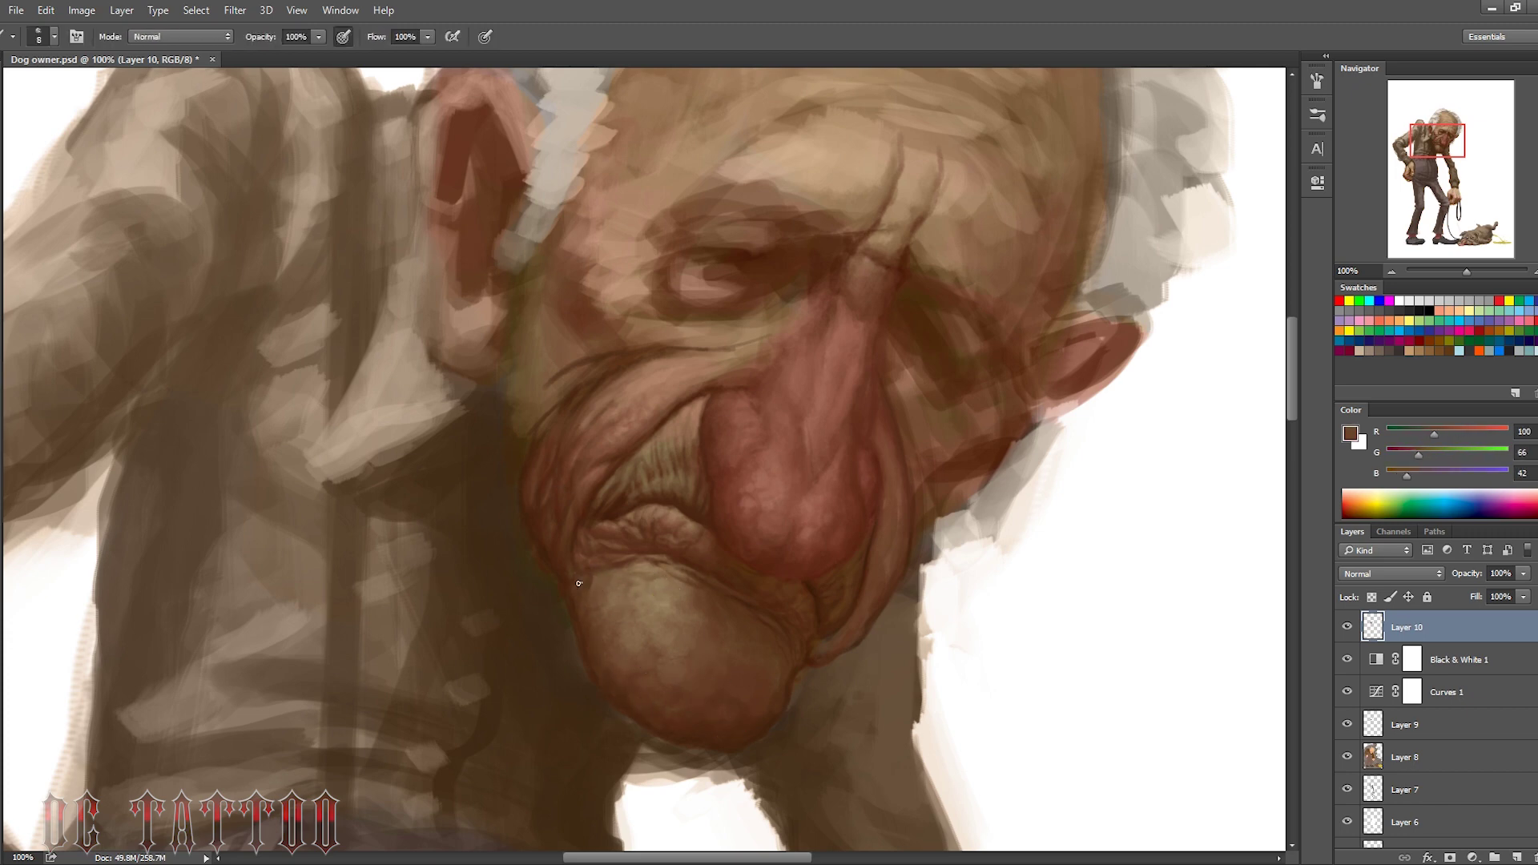
pyautogui.keyDown('alt'); pyautogui.click(559, 561); pyautogui.keyUp('alt')
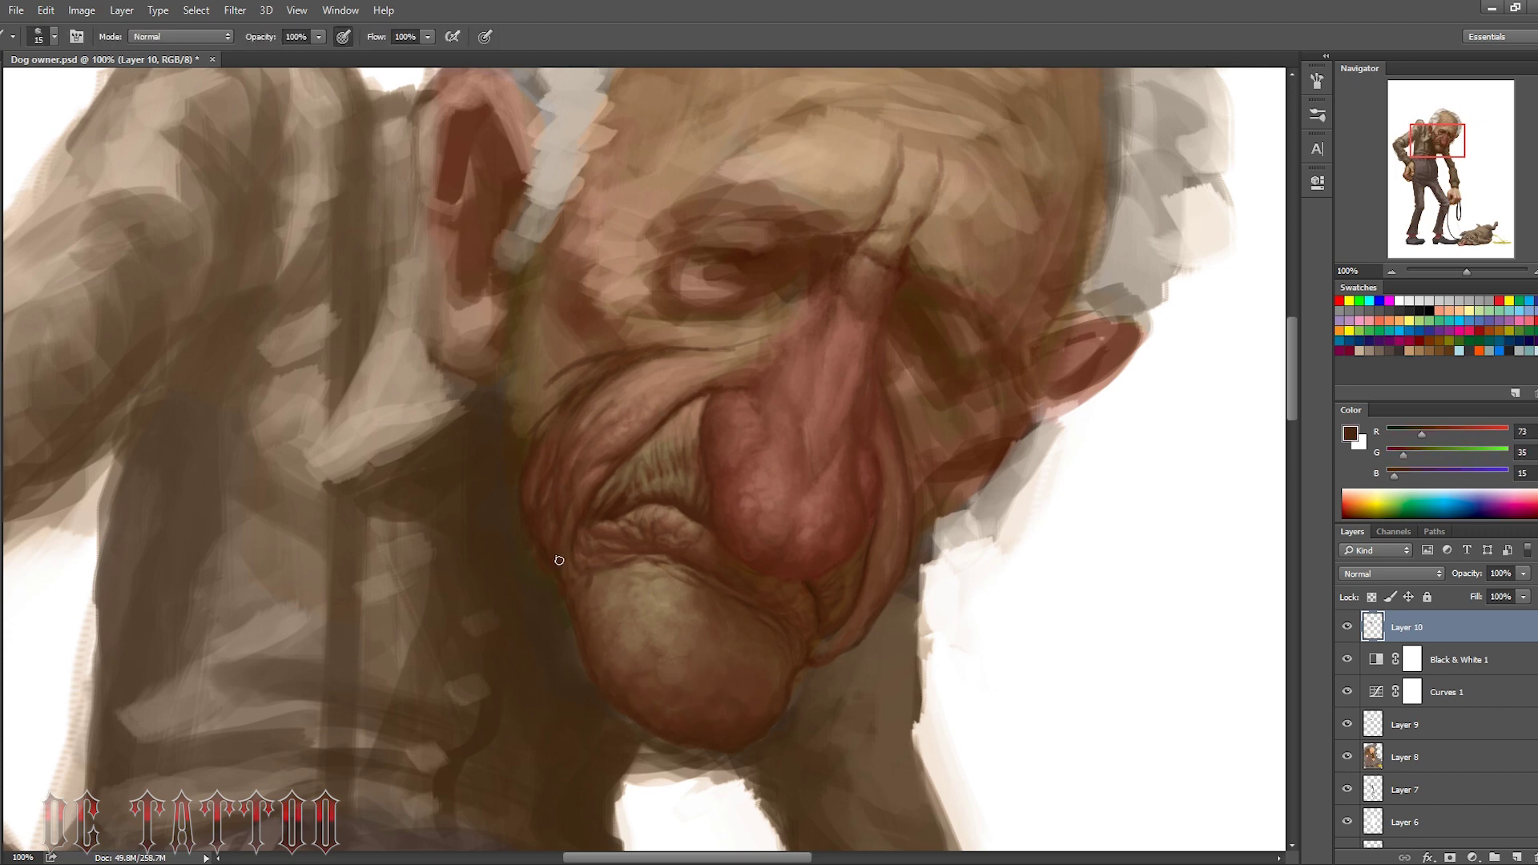
pyautogui.keyDown('alt'); pyautogui.click(837, 632); pyautogui.keyUp('alt')
pyautogui.press('[')
# Paint very dark brown creases beside the mouth and nose, using brush sizes 15-25
pyautogui.keyDown('alt'); pyautogui.click(817, 620); pyautogui.keyUp('alt')
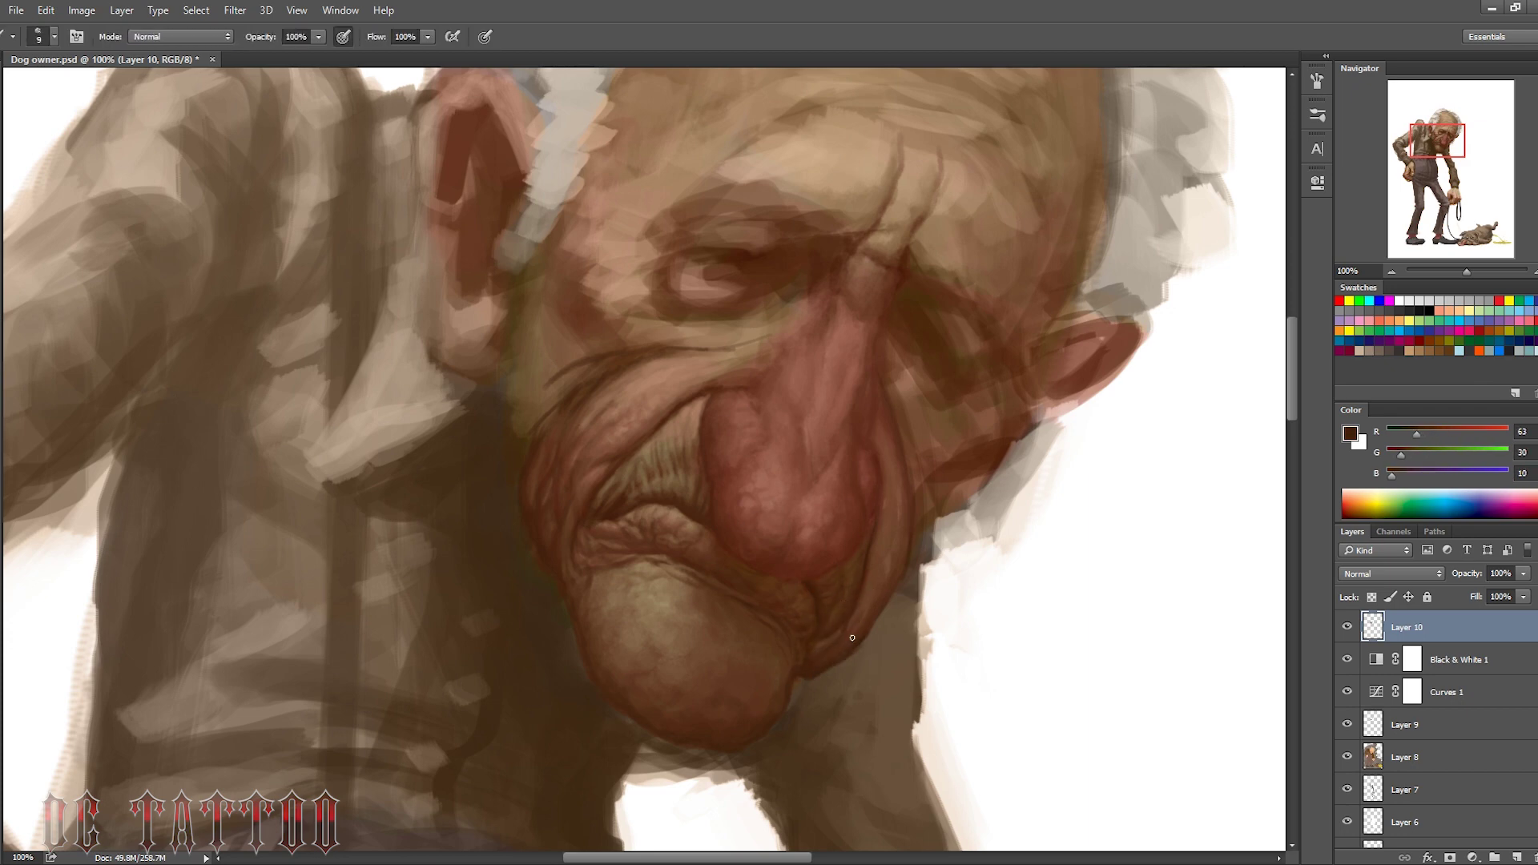
pyautogui.press(']')
pyautogui.press(']')
pyautogui.press(']')
pyautogui.keyDown('alt'); pyautogui.click(887, 548); pyautogui.keyUp('alt')
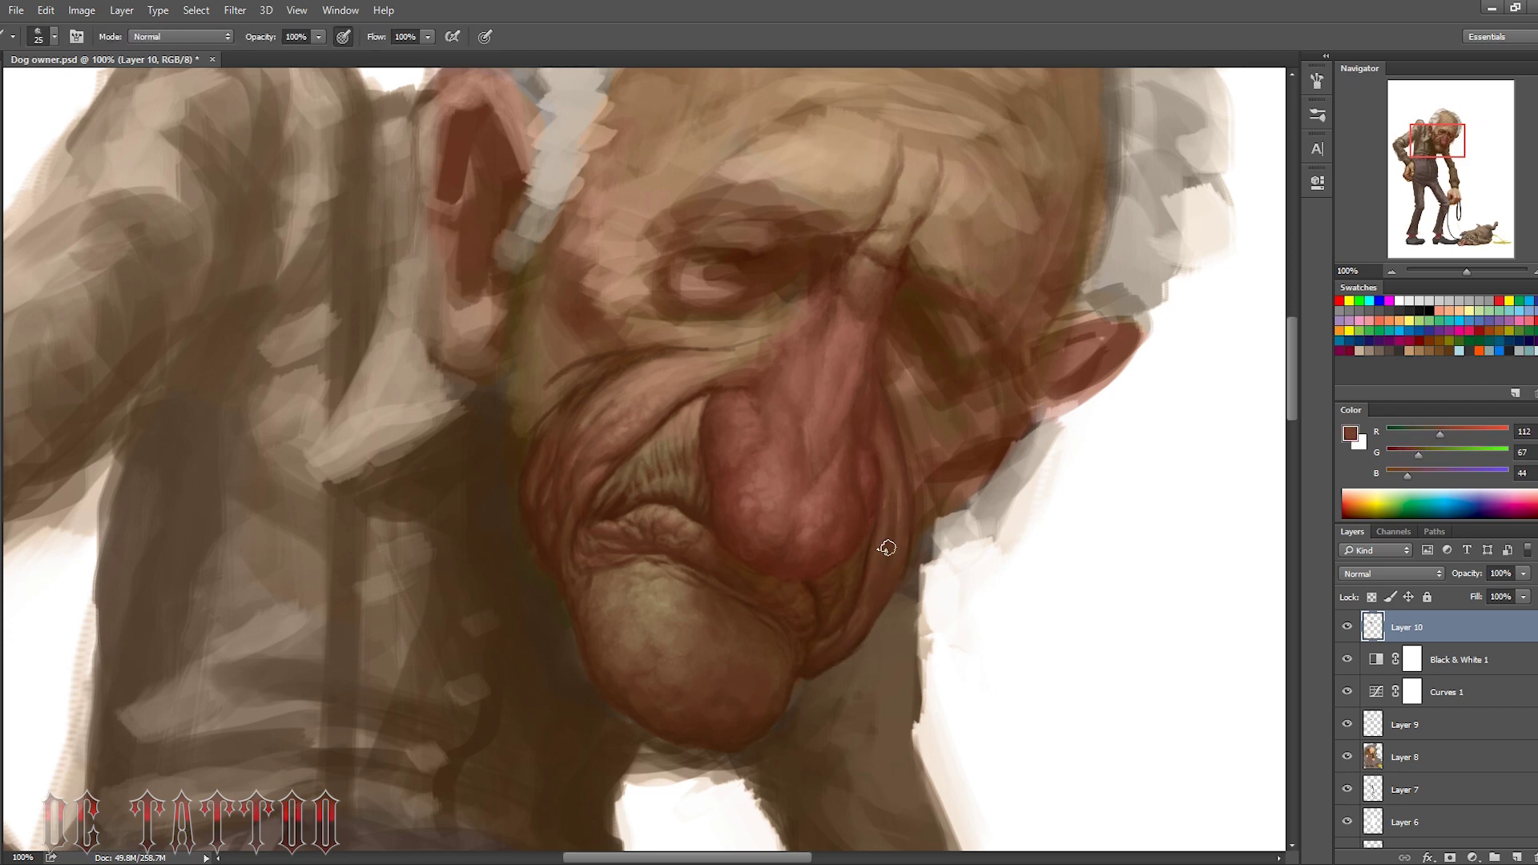
pyautogui.press('[')
pyautogui.keyDown('alt'); pyautogui.click(902, 519); pyautogui.keyUp('alt')
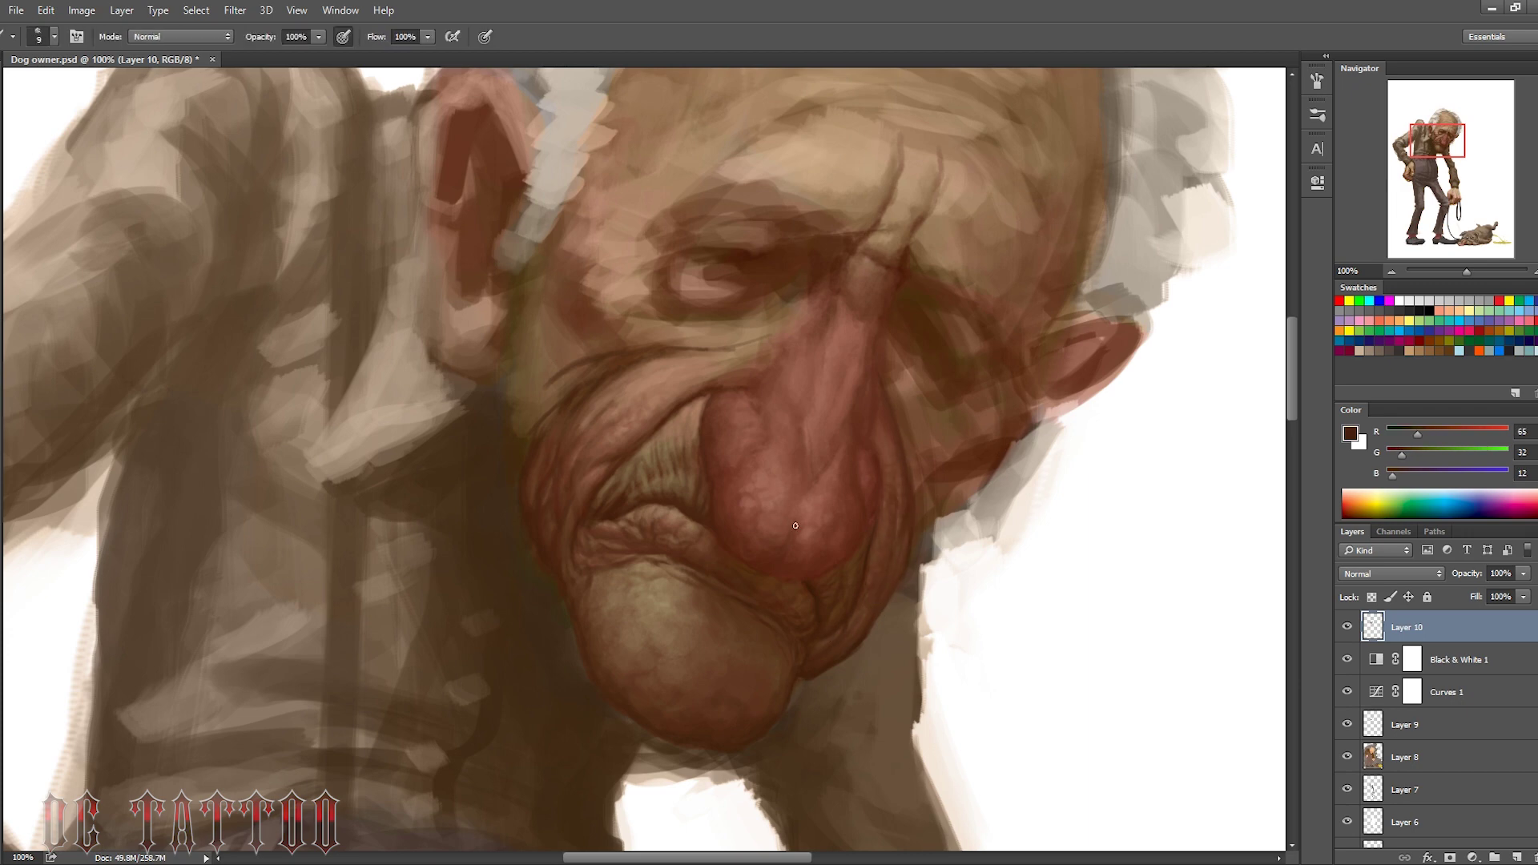
pyautogui.keyDown('alt'); pyautogui.click(721, 701); pyautogui.keyUp('alt')
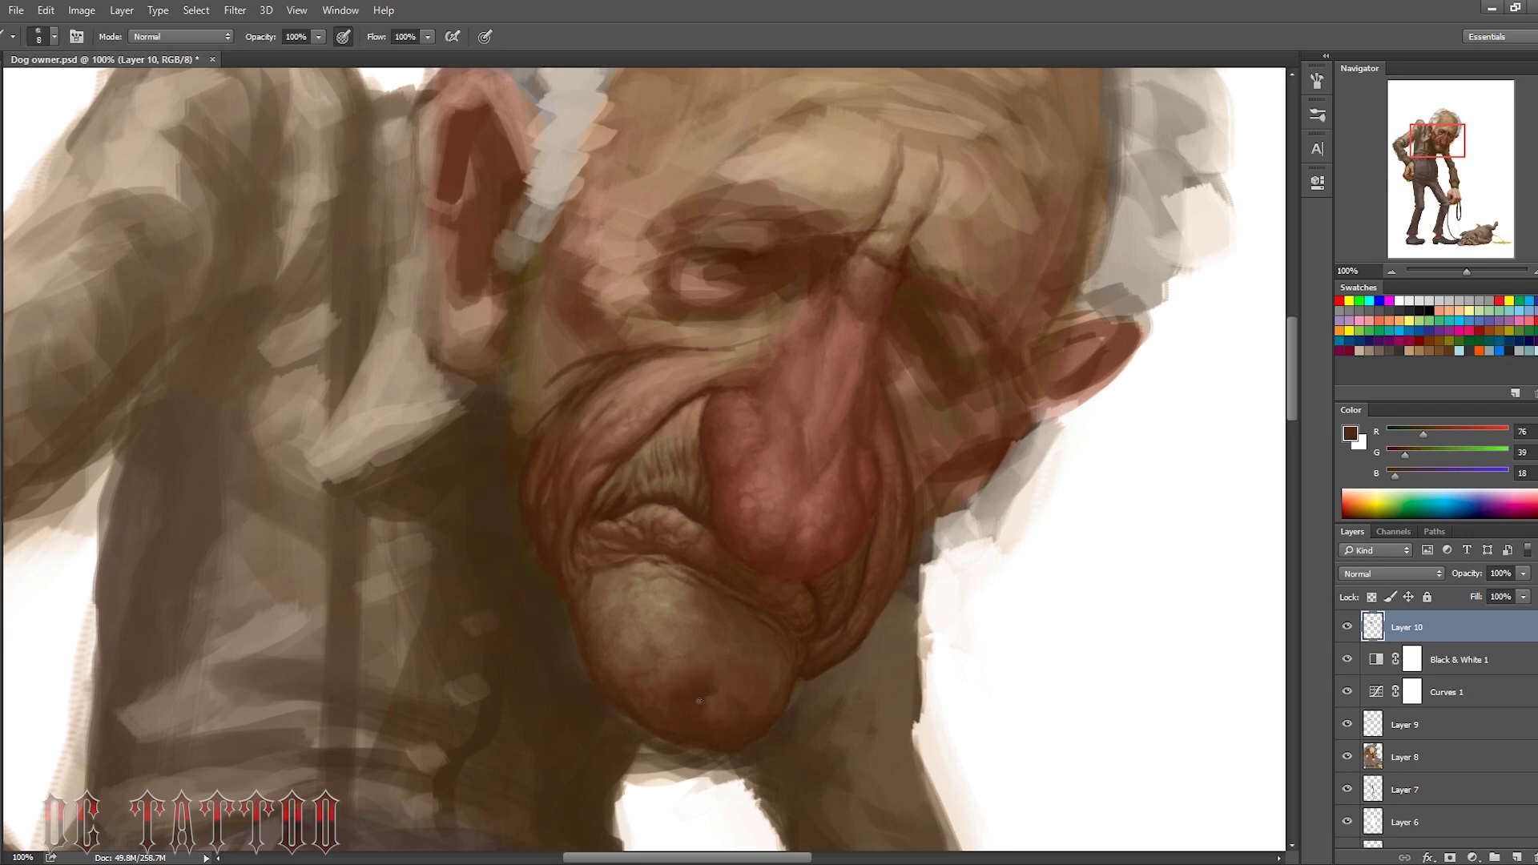
pyautogui.keyDown('alt'); pyautogui.click(670, 599); pyautogui.keyUp('alt')
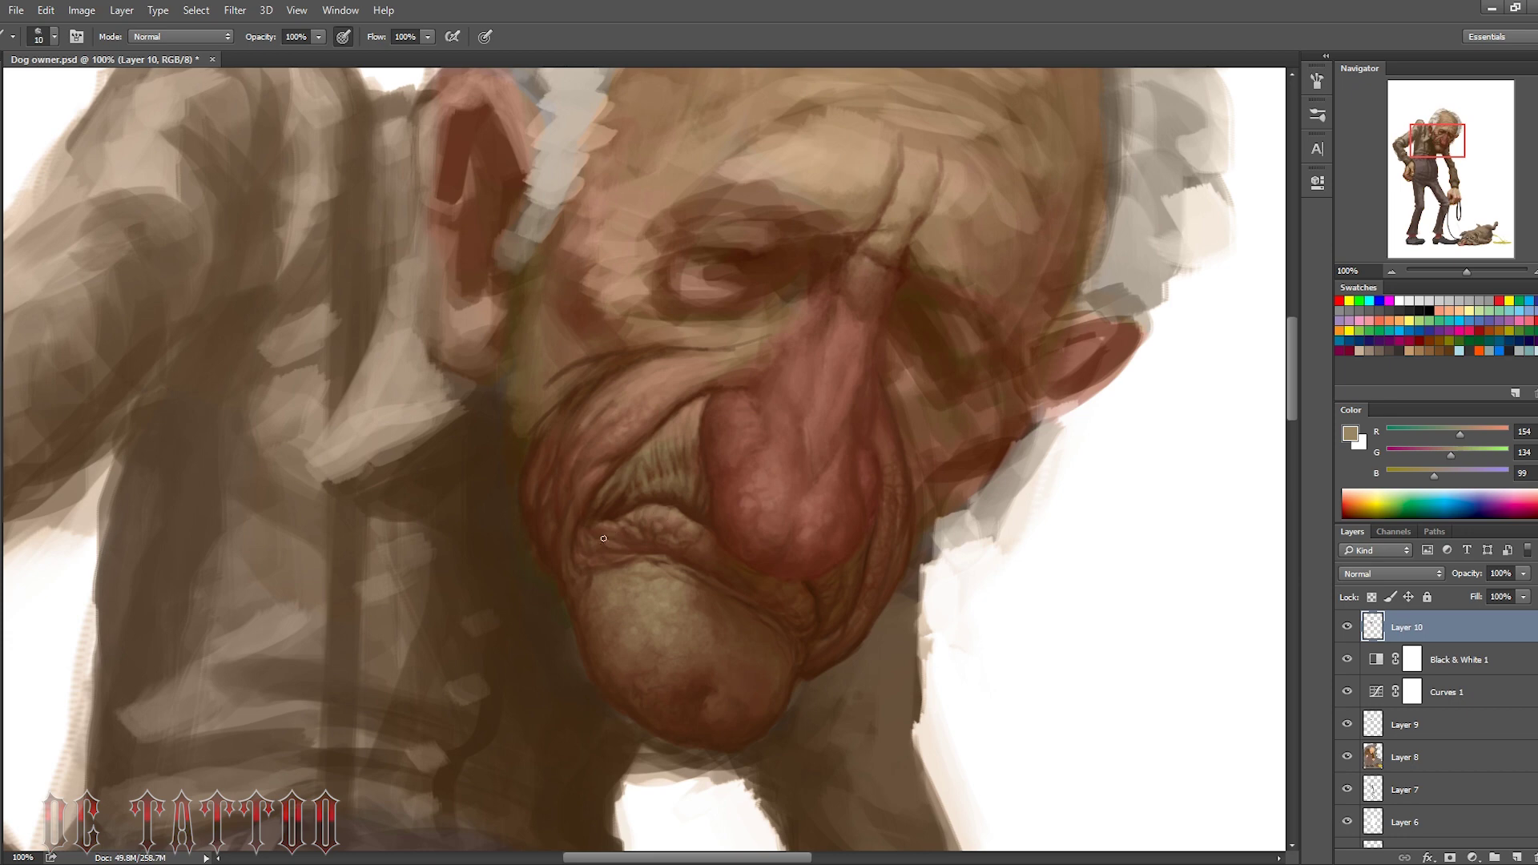
# Refine the lips with tan and mid-brown tones, using a 10 to 8 px brush
pyautogui.press('[')
pyautogui.keyDown('alt'); pyautogui.click(595, 570); pyautogui.keyUp('alt')
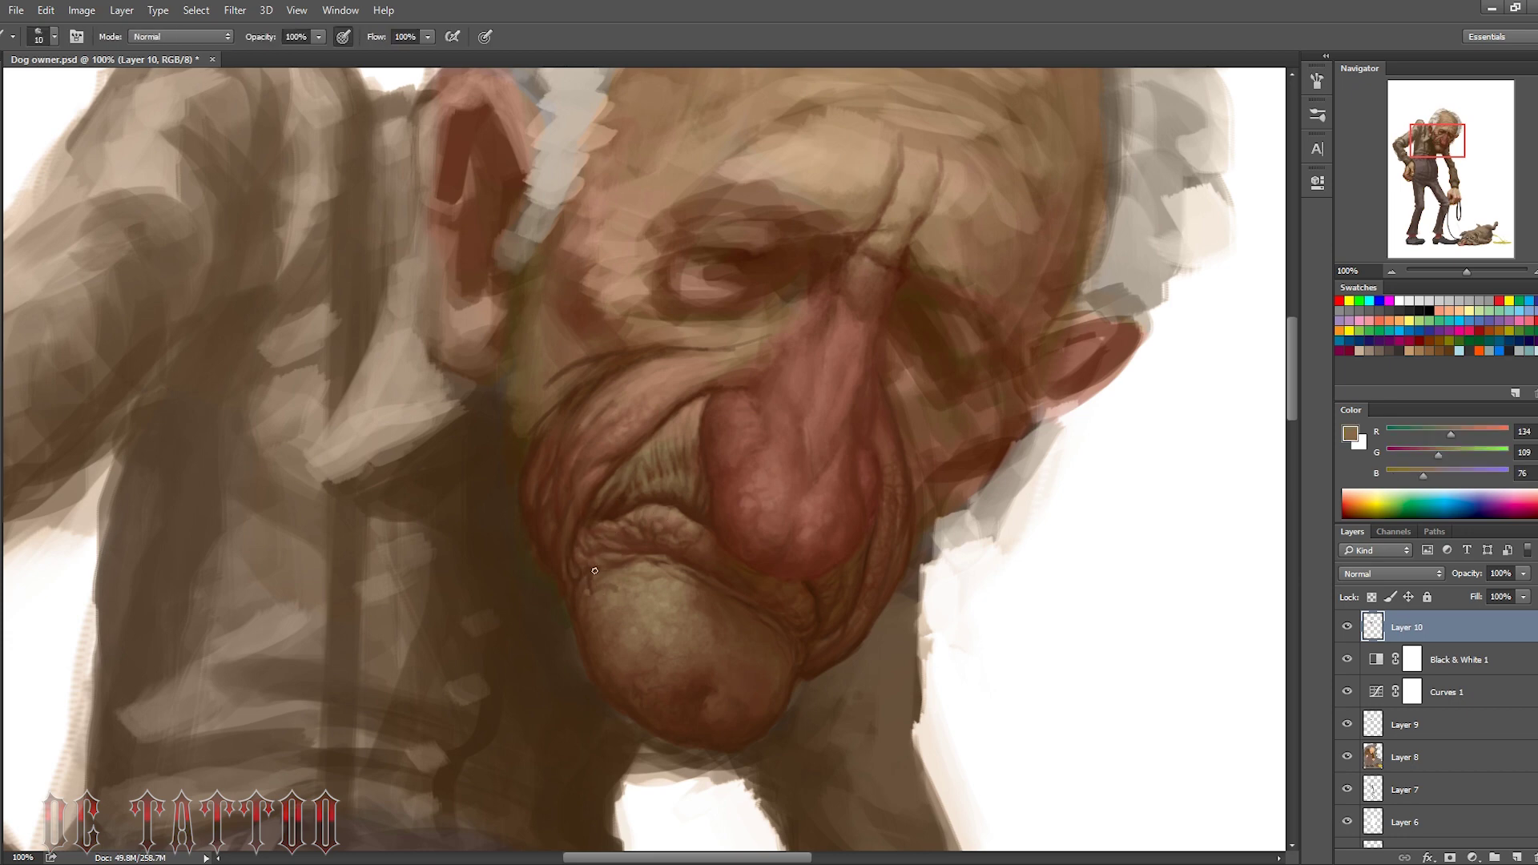
pyautogui.press('[')
pyautogui.press('[')
pyautogui.press('[')
pyautogui.keyDown('alt'); pyautogui.click(617, 477); pyautogui.keyUp('alt')
pyautogui.press(']')
pyautogui.keyDown('alt'); pyautogui.click(616, 475); pyautogui.keyUp('alt')
pyautogui.press('[')
pyautogui.press('[')
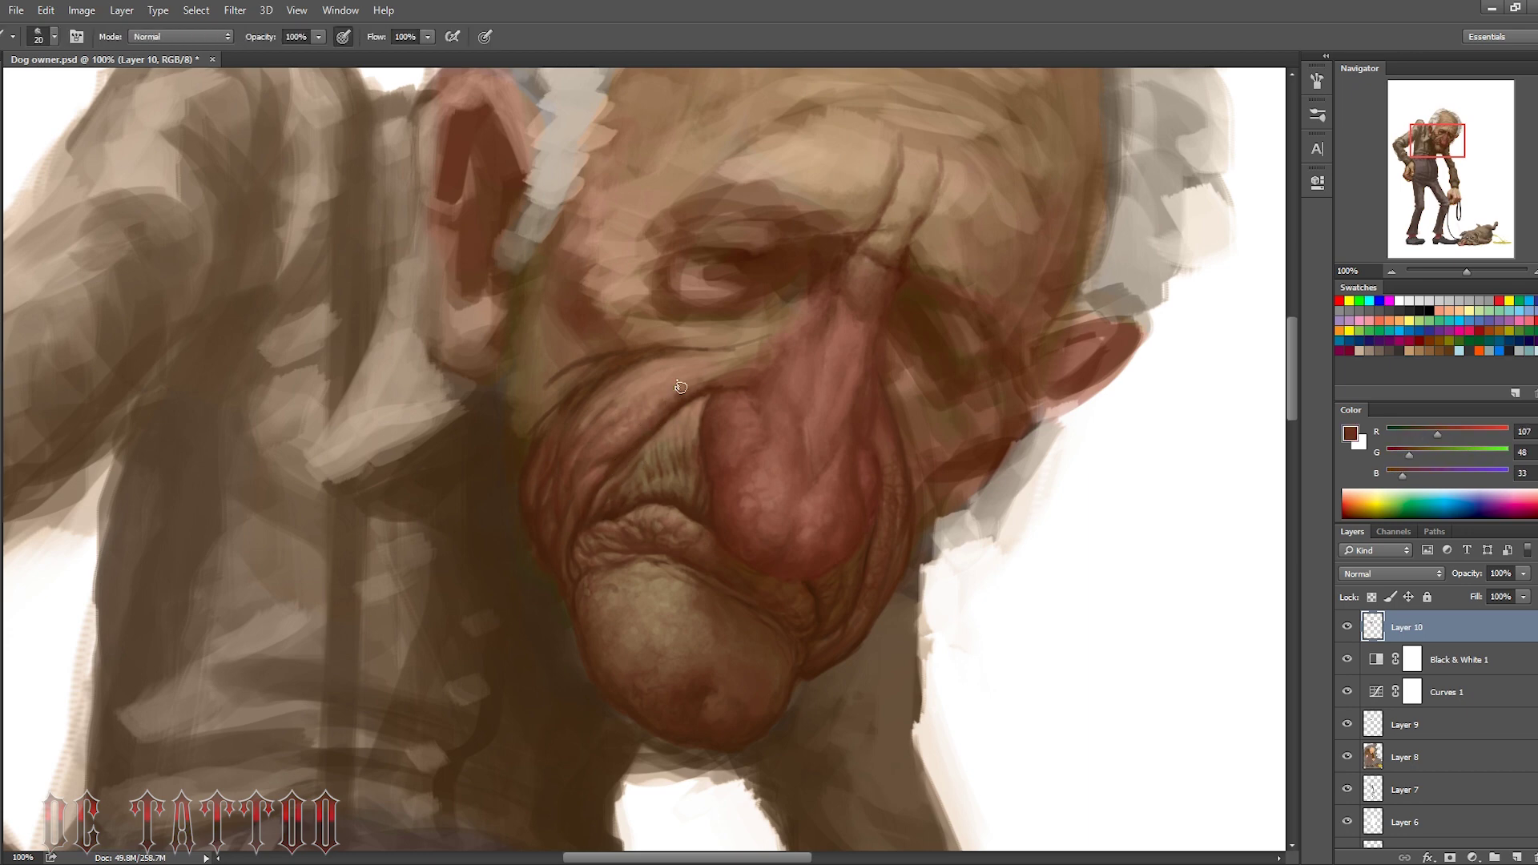
# Add dark wrinkle lines around the mouth and lighter brown highlights beside the nose
pyautogui.keyDown('alt'); pyautogui.click(656, 450); pyautogui.keyUp('alt')
pyautogui.keyDown('alt'); pyautogui.click(655, 482); pyautogui.keyUp('alt')
pyautogui.keyDown('alt'); pyautogui.click(657, 478); pyautogui.keyUp('alt')
pyautogui.press('[')
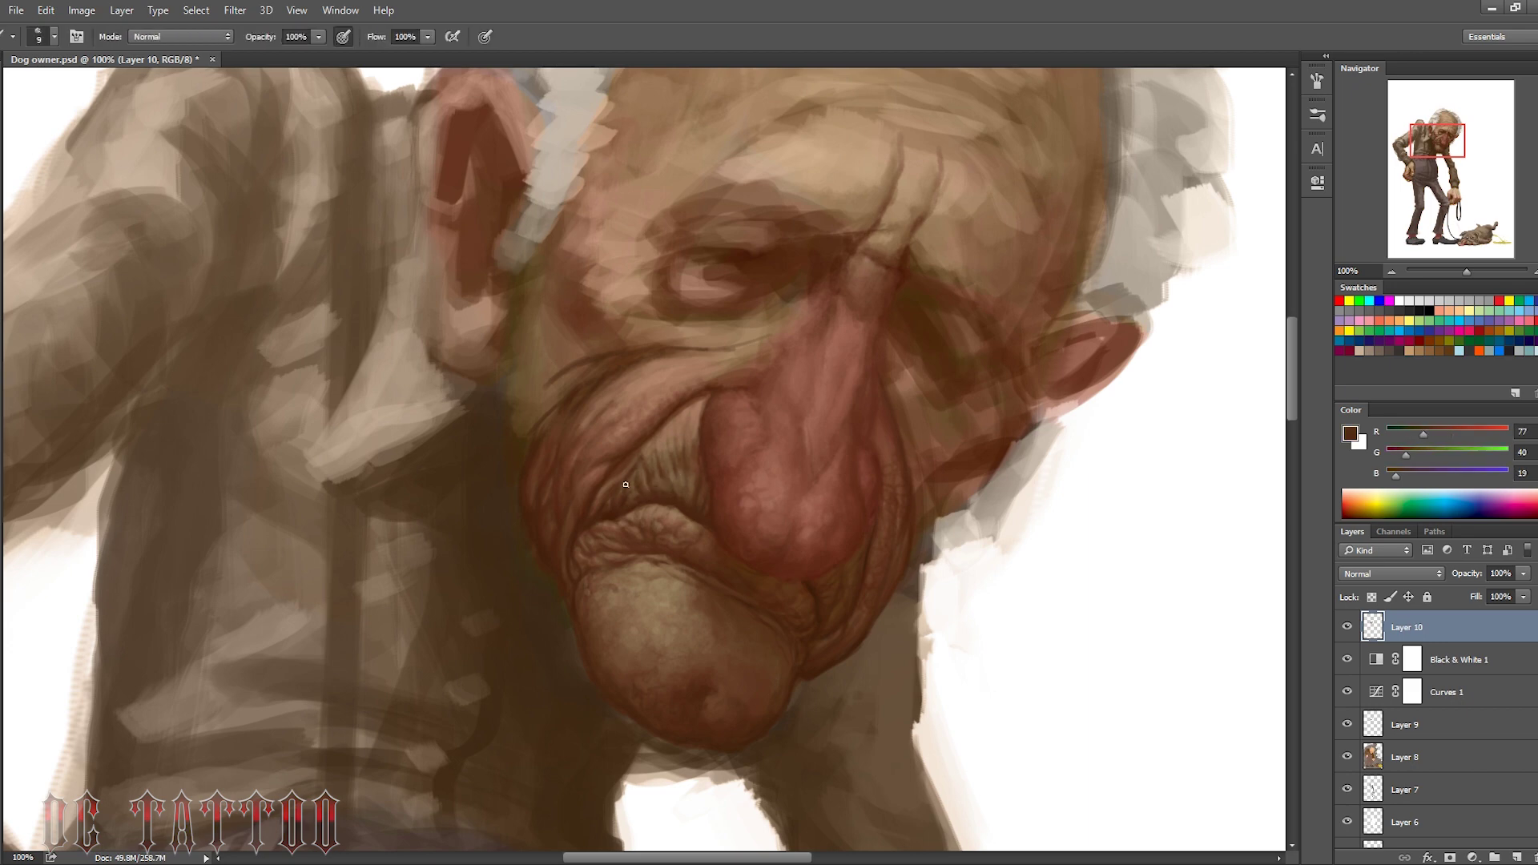
pyautogui.keyDown('alt'); pyautogui.click(621, 487); pyautogui.keyUp('alt')
pyautogui.keyDown('alt'); pyautogui.click(606, 499); pyautogui.keyUp('alt')
pyautogui.keyDown('alt'); pyautogui.click(652, 446); pyautogui.keyUp('alt')
pyautogui.press('[')
pyautogui.keyDown('alt'); pyautogui.click(698, 439); pyautogui.keyUp('alt')
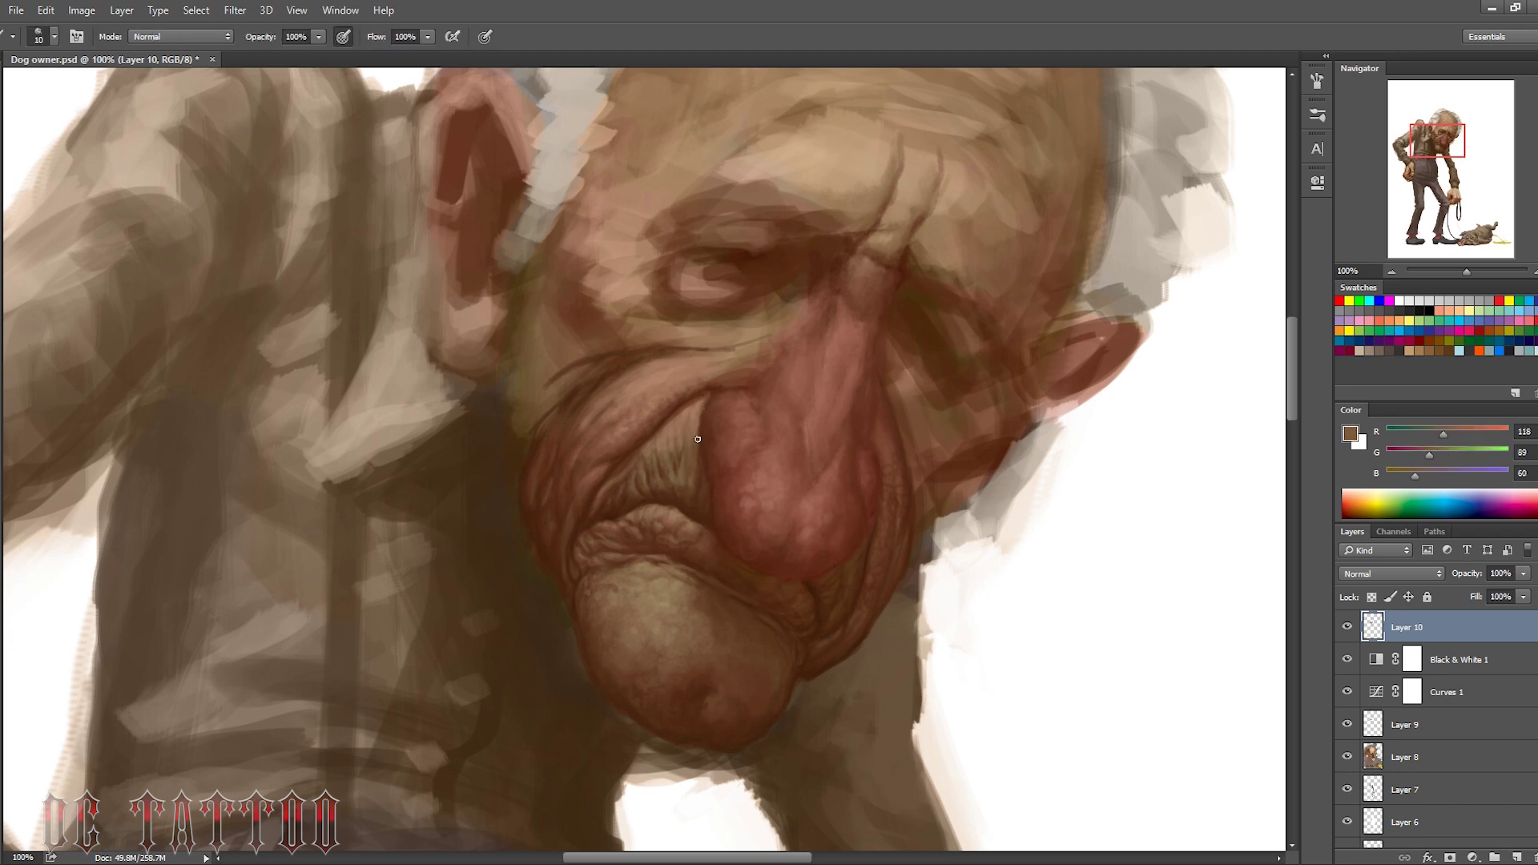
pyautogui.keyDown('alt'); pyautogui.click(656, 485); pyautogui.keyUp('alt')
# Deepen the nose's side with deep reddish brown at brush size 9, and retouch the lip
pyautogui.press('[')
pyautogui.press('[')
pyautogui.press('[')
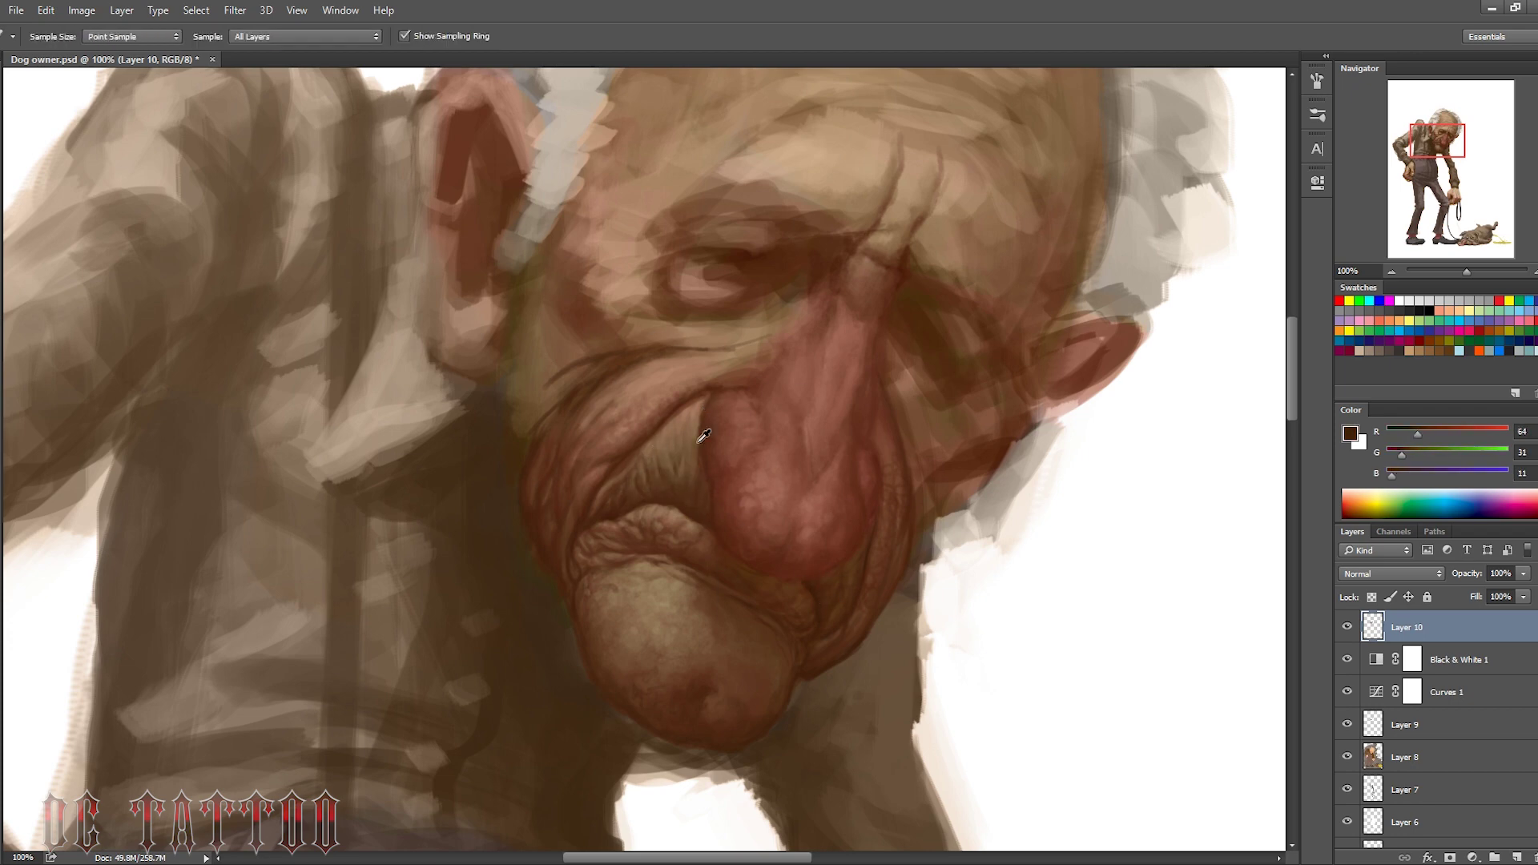
pyautogui.keyDown('alt'); pyautogui.click(710, 490); pyautogui.keyUp('alt')
pyautogui.keyDown('alt'); pyautogui.click(695, 461); pyautogui.keyUp('alt')
pyautogui.press(']')
pyautogui.press(']')
pyautogui.press(']')
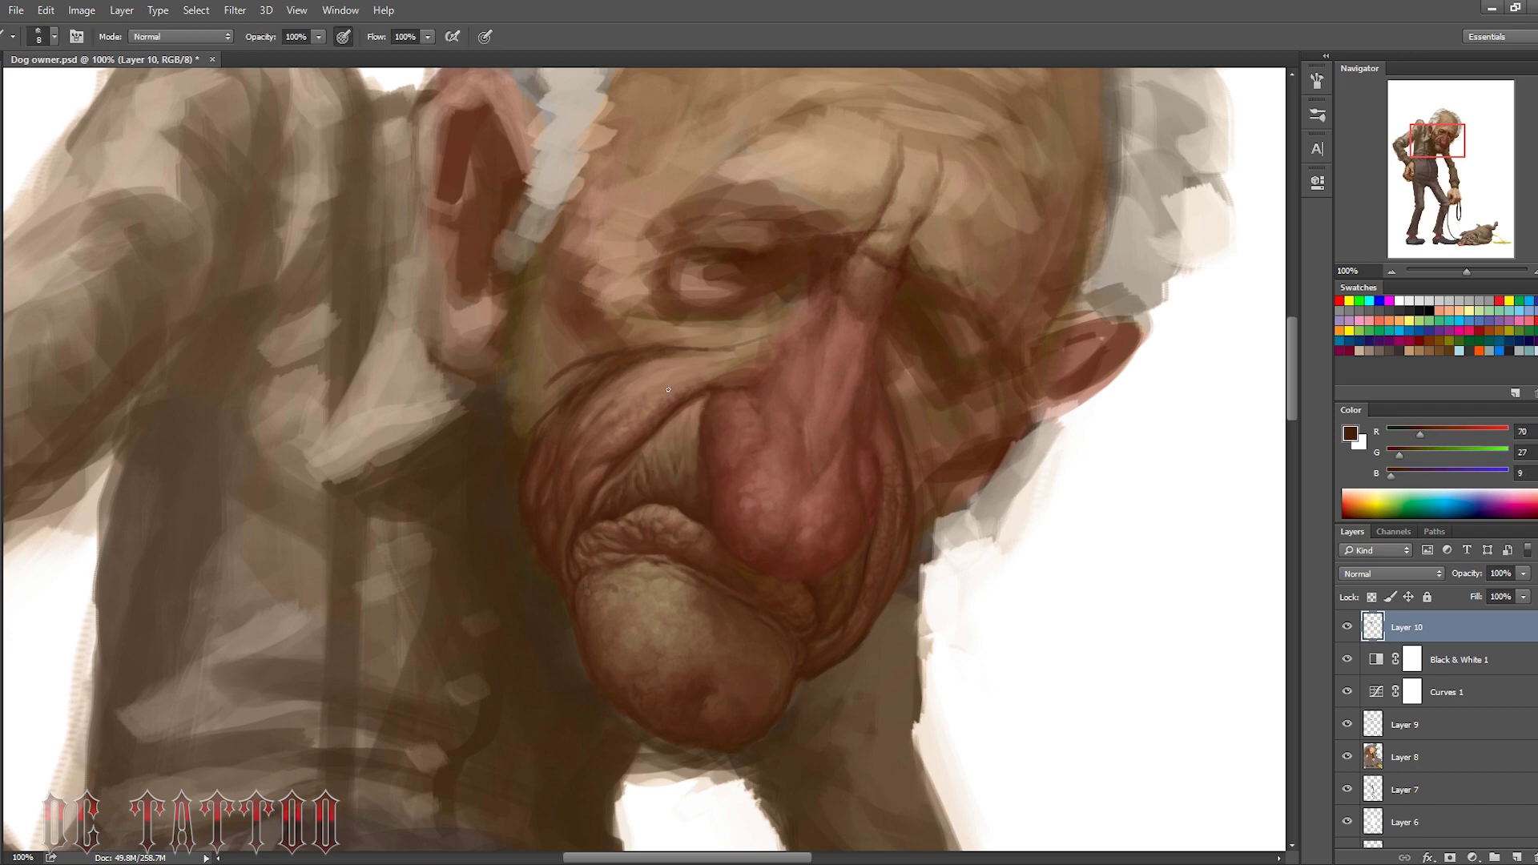
pyautogui.keyDown('alt'); pyautogui.click(633, 545); pyautogui.keyUp('alt')
pyautogui.keyDown('alt'); pyautogui.click(637, 579); pyautogui.keyUp('alt')
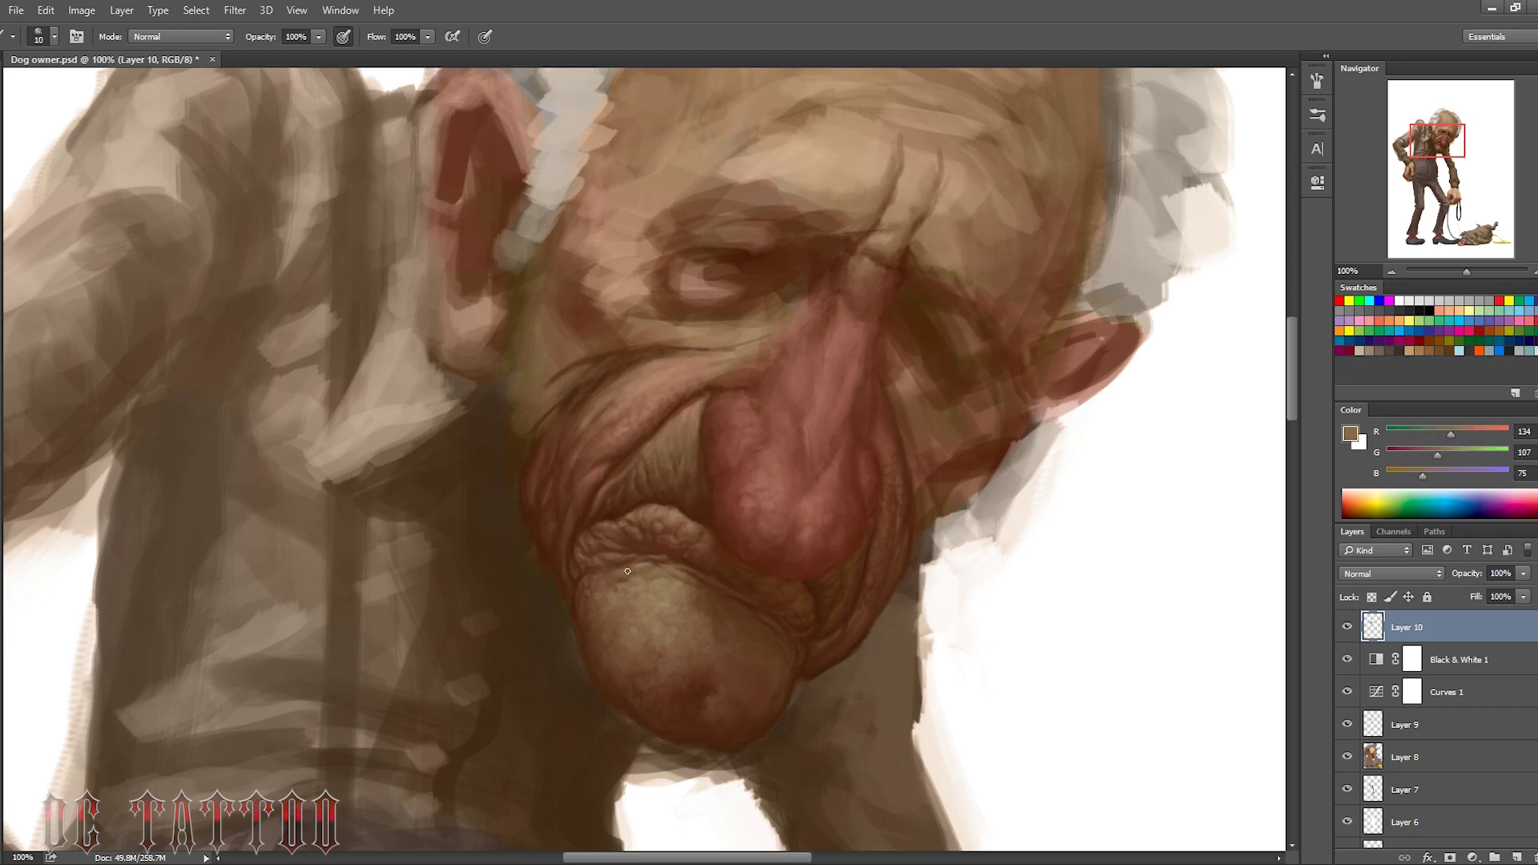
# Add fine mid-brown detail above the lip at brush size 7, then lighter warm tones on the nose
pyautogui.press('[')
pyautogui.press('[')
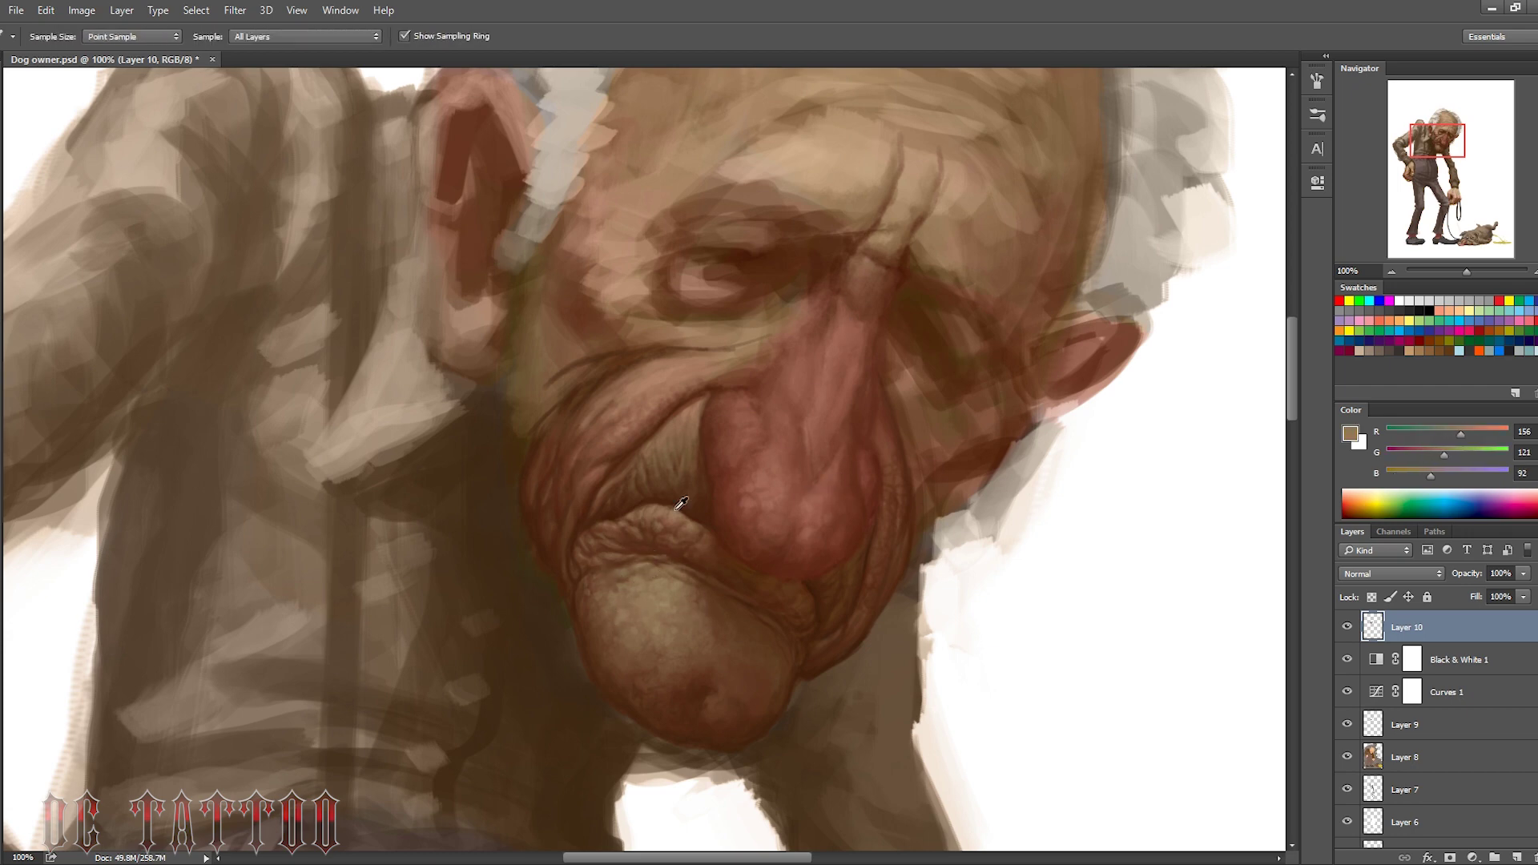
pyautogui.press('[')
pyautogui.press('[')
pyautogui.press('[')
pyautogui.keyDown('alt'); pyautogui.click(640, 506); pyautogui.keyUp('alt')
pyautogui.press(']')
pyautogui.press(']')
pyautogui.press(']')
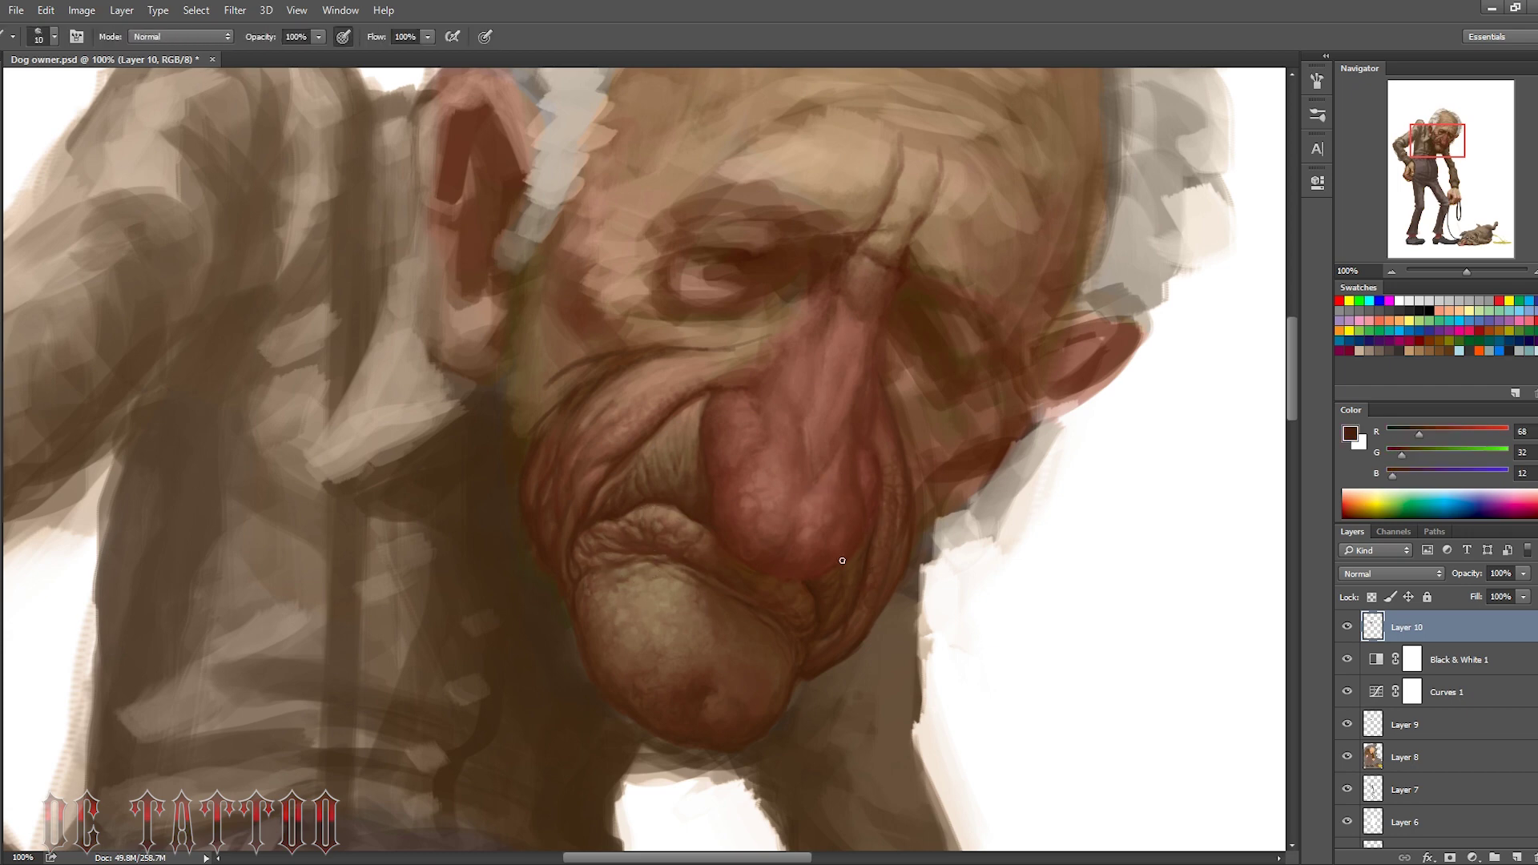
pyautogui.keyDown('alt'); pyautogui.click(771, 563); pyautogui.keyUp('alt')
pyautogui.keyDown('alt'); pyautogui.click(780, 512); pyautogui.keyUp('alt')
# Paint dark brown strokes along the nose bridge crease
pyautogui.press('i')
pyautogui.keyDown('alt'); pyautogui.click(897, 457); pyautogui.keyUp('alt')
pyautogui.moveTo(750, 372); pyautogui.dragTo(769, 308)
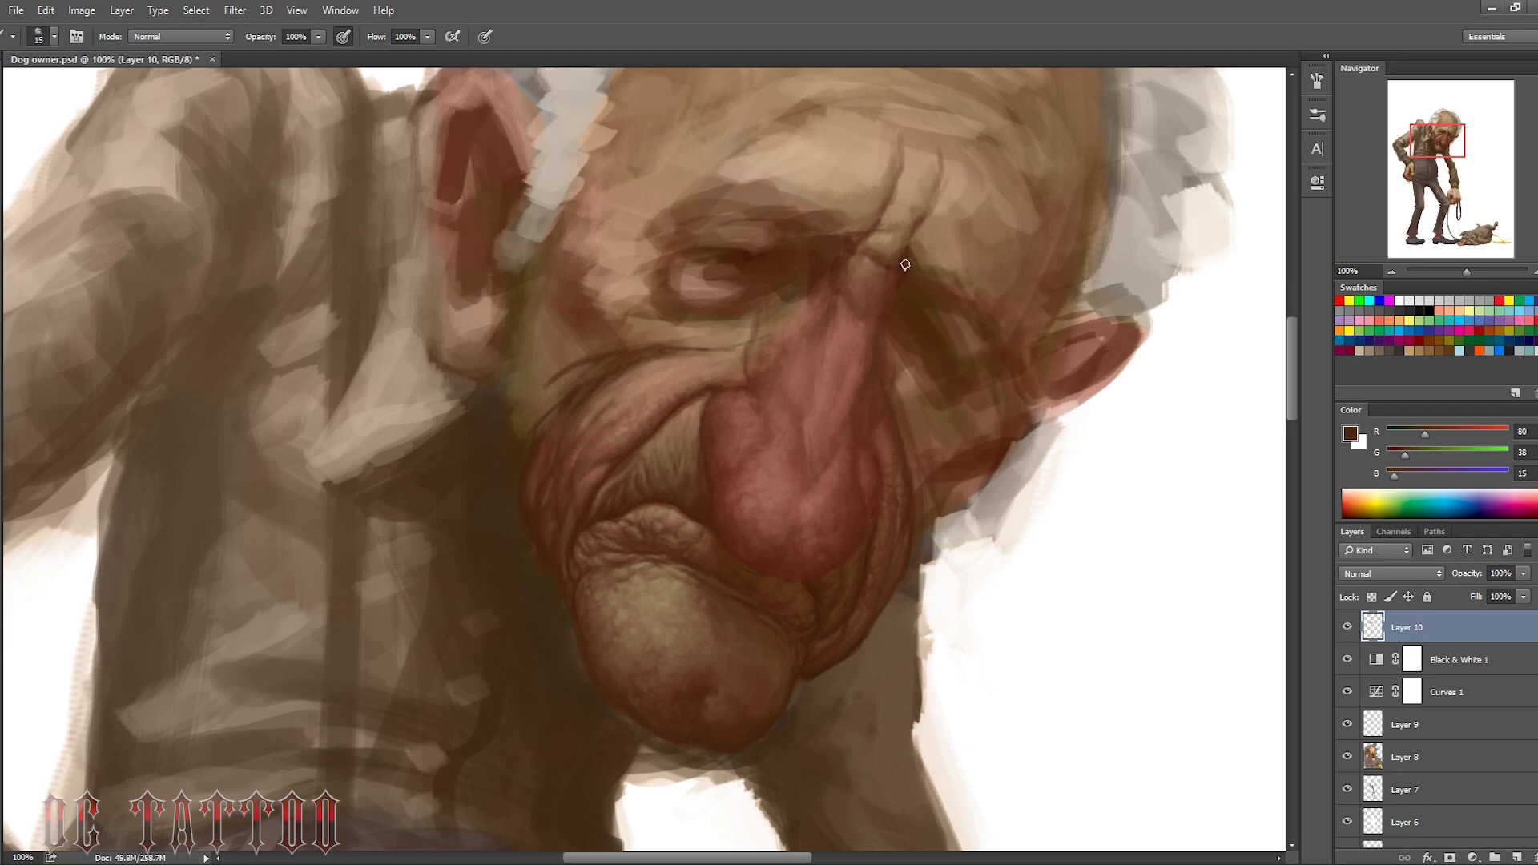
pyautogui.press(']')
pyautogui.press(']')
pyautogui.press(']')
pyautogui.keyDown('alt'); pyautogui.click(783, 290); pyautogui.keyUp('alt')
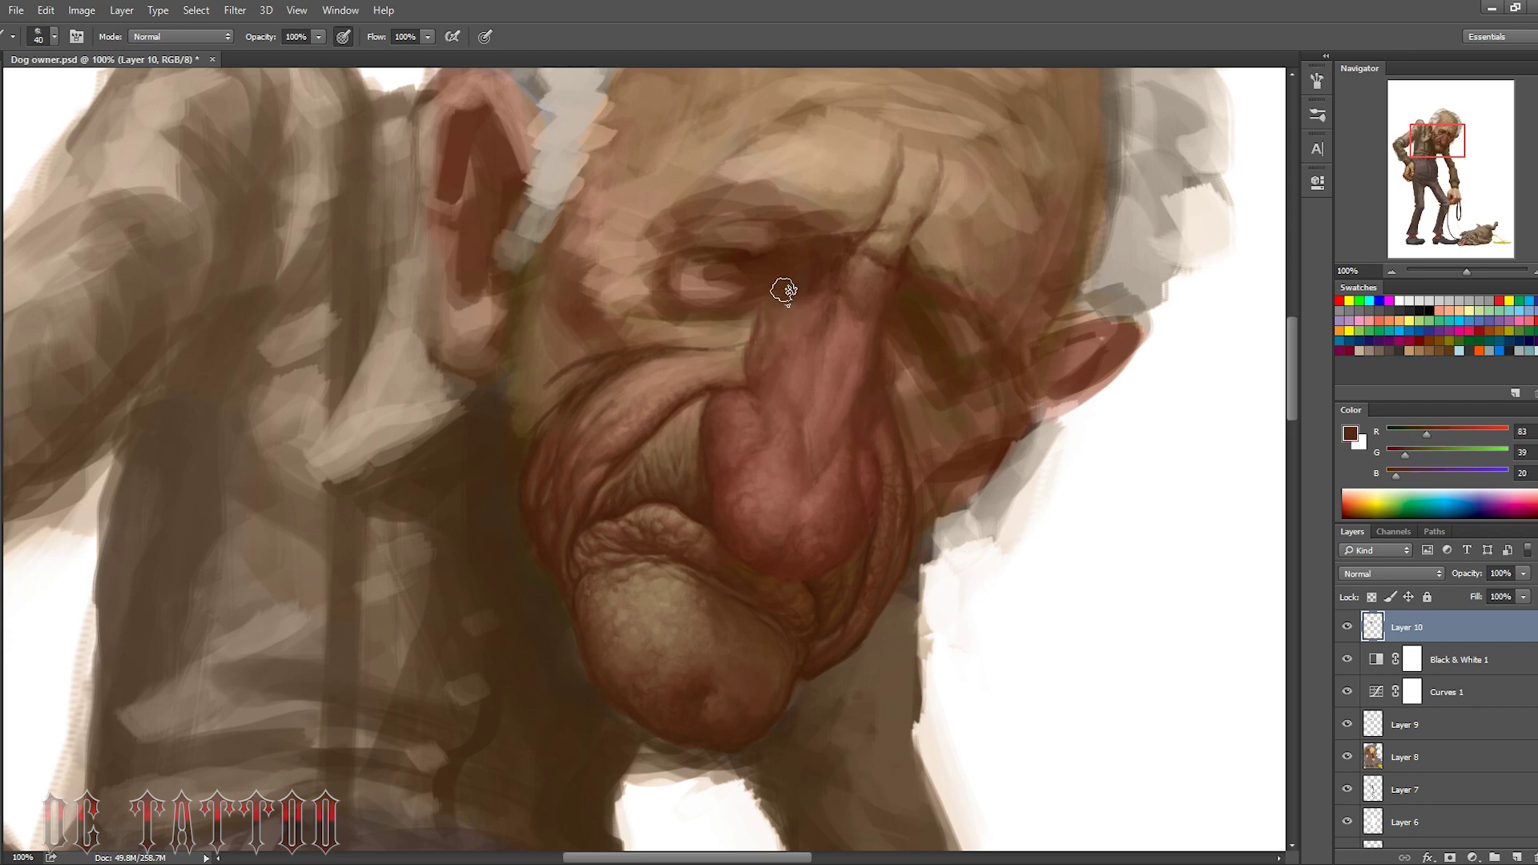
pyautogui.keyDown('alt'); pyautogui.click(875, 378); pyautogui.keyUp('alt')
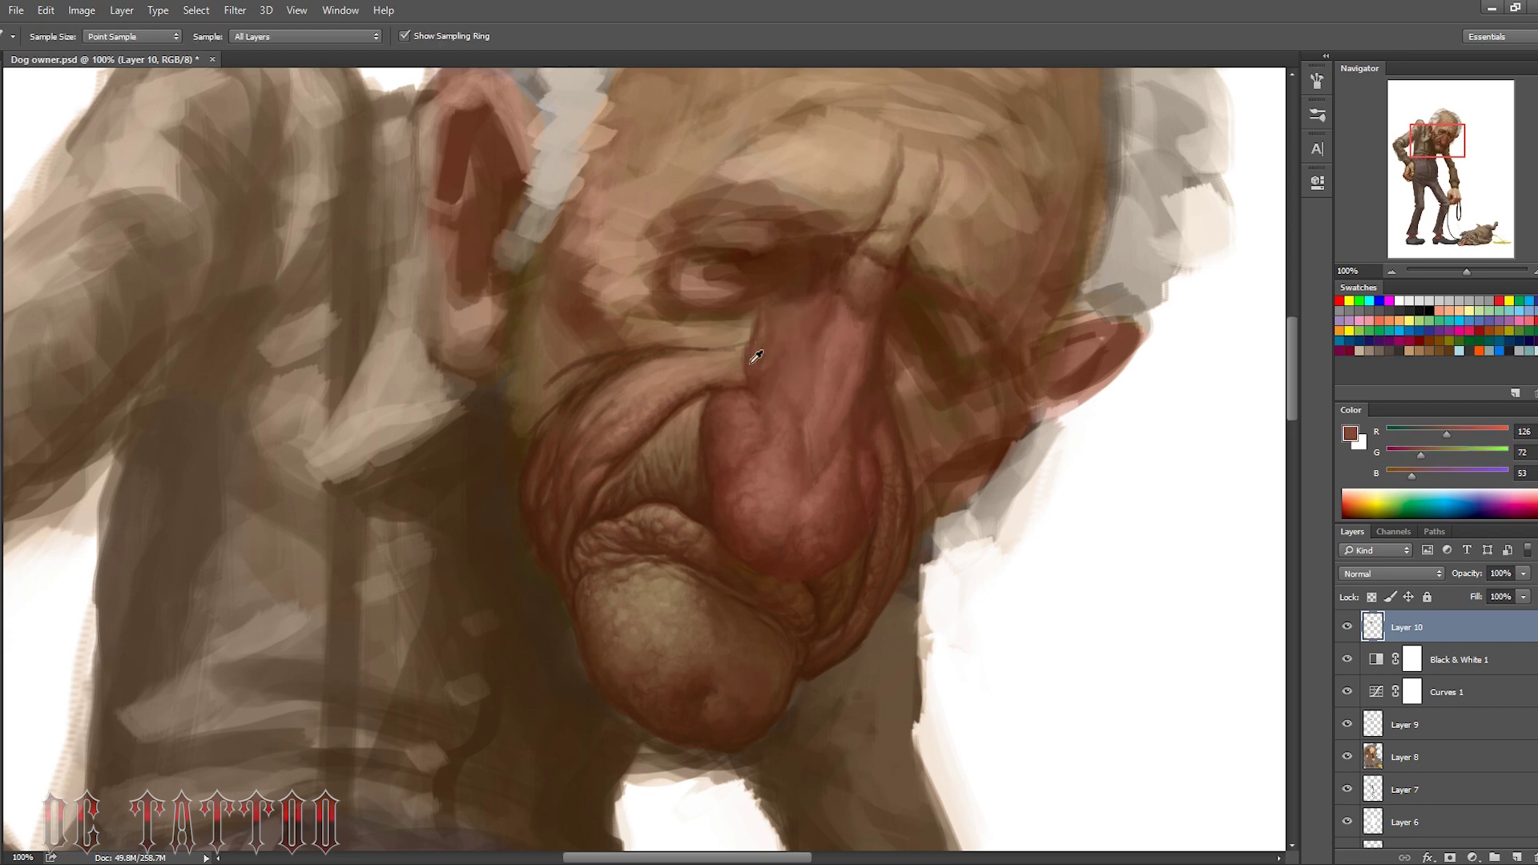
pyautogui.moveTo(751, 364); pyautogui.dragTo(743, 317)
pyautogui.keyDown('alt'); pyautogui.click(863, 427); pyautogui.keyUp('alt')
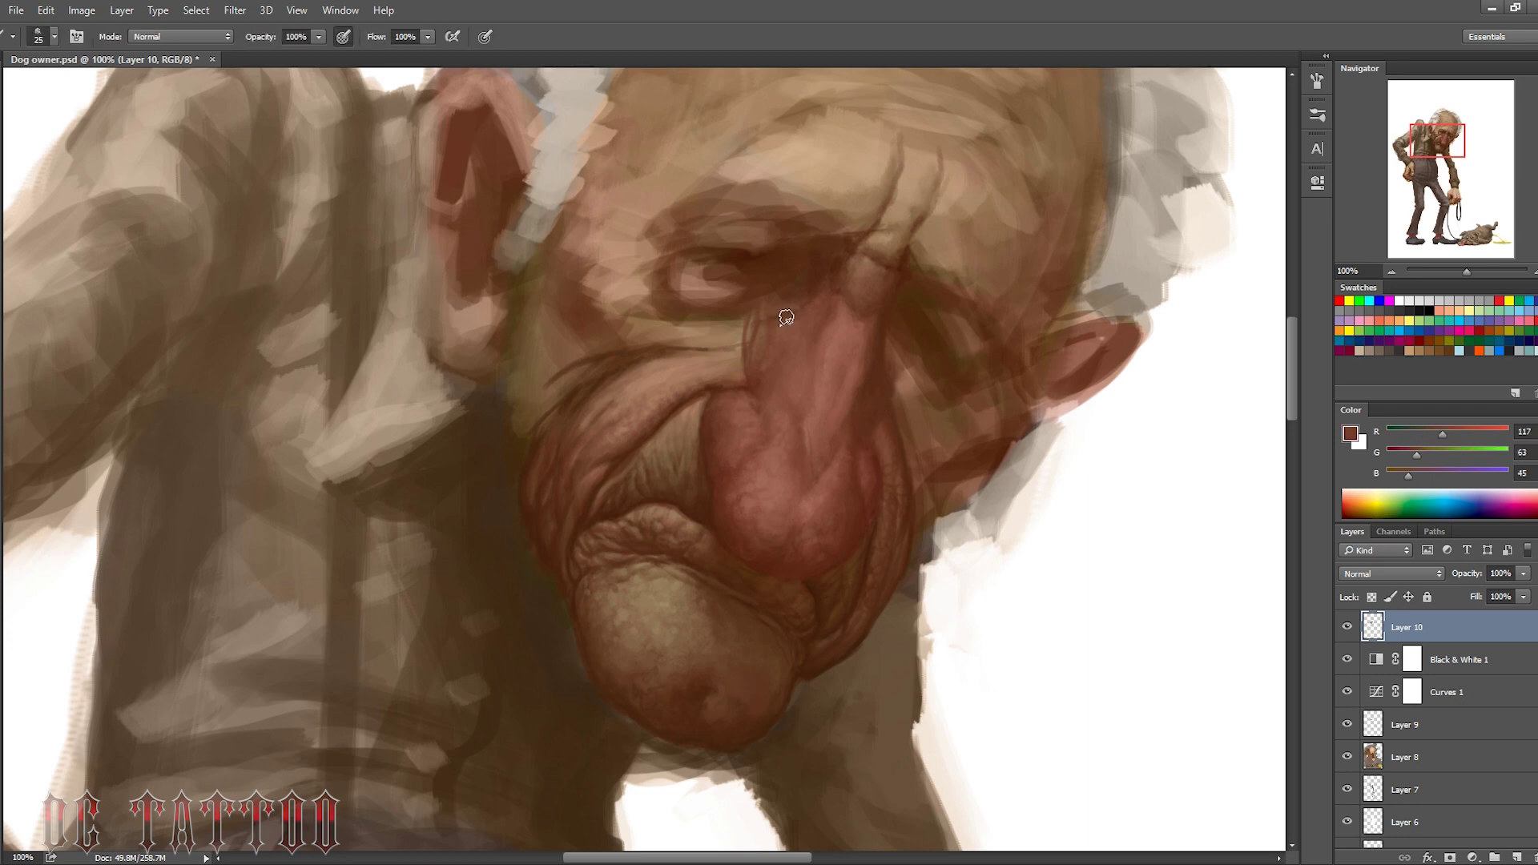
# Shade around the nose with lighter tones and deep shadow browns
pyautogui.press('[')
pyautogui.press('[')
pyautogui.keyDown('alt'); pyautogui.click(873, 368); pyautogui.keyUp('alt')
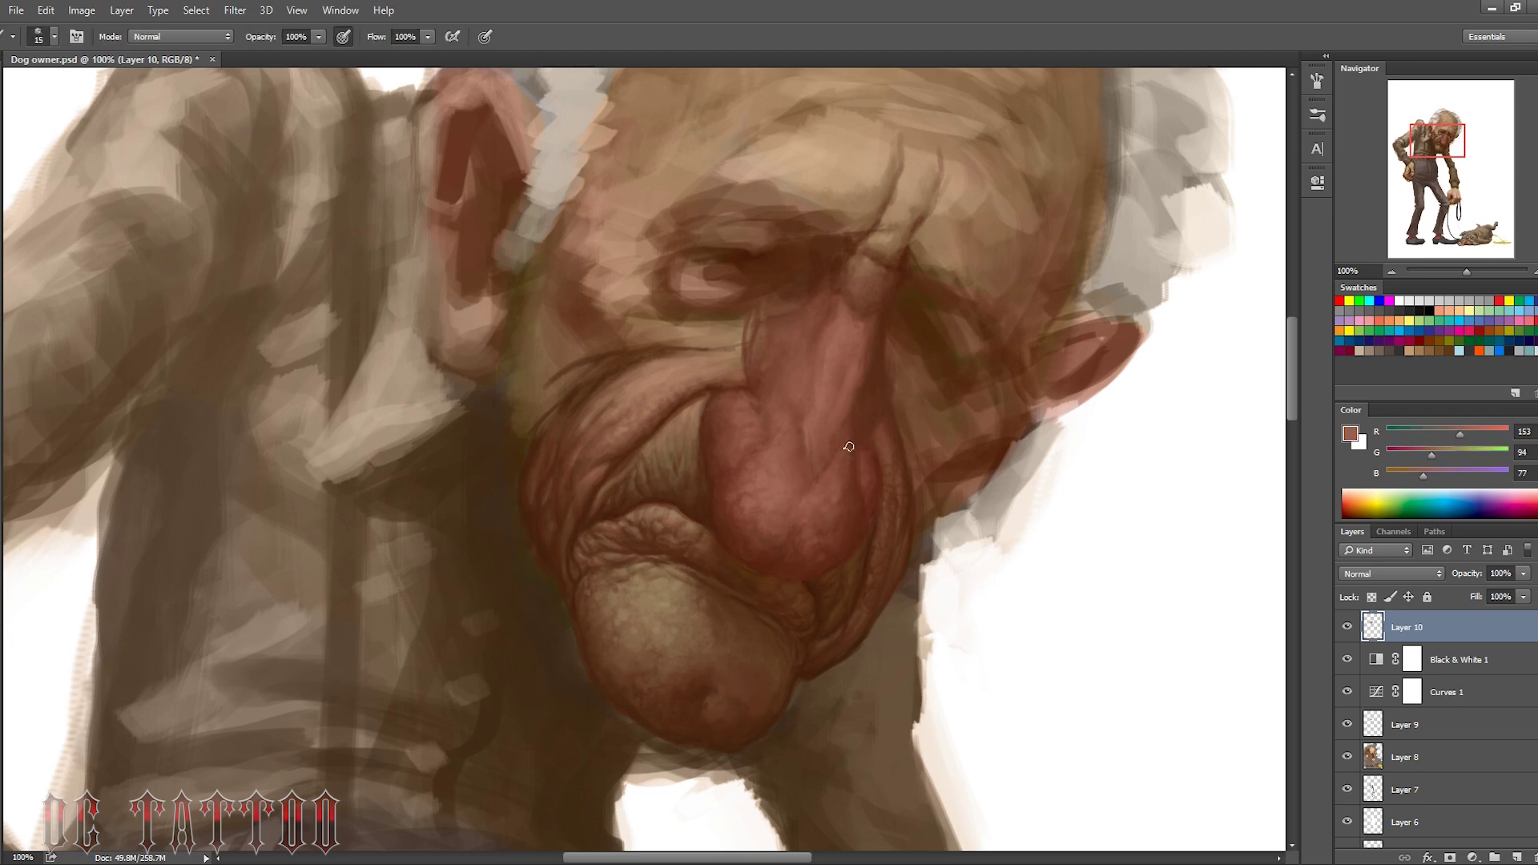
pyautogui.keyDown('alt'); pyautogui.click(857, 385); pyautogui.keyUp('alt')
pyautogui.press(']')
pyautogui.press(']')
pyautogui.press(']')
pyautogui.press(']')
pyautogui.press(']')
pyautogui.press(']')
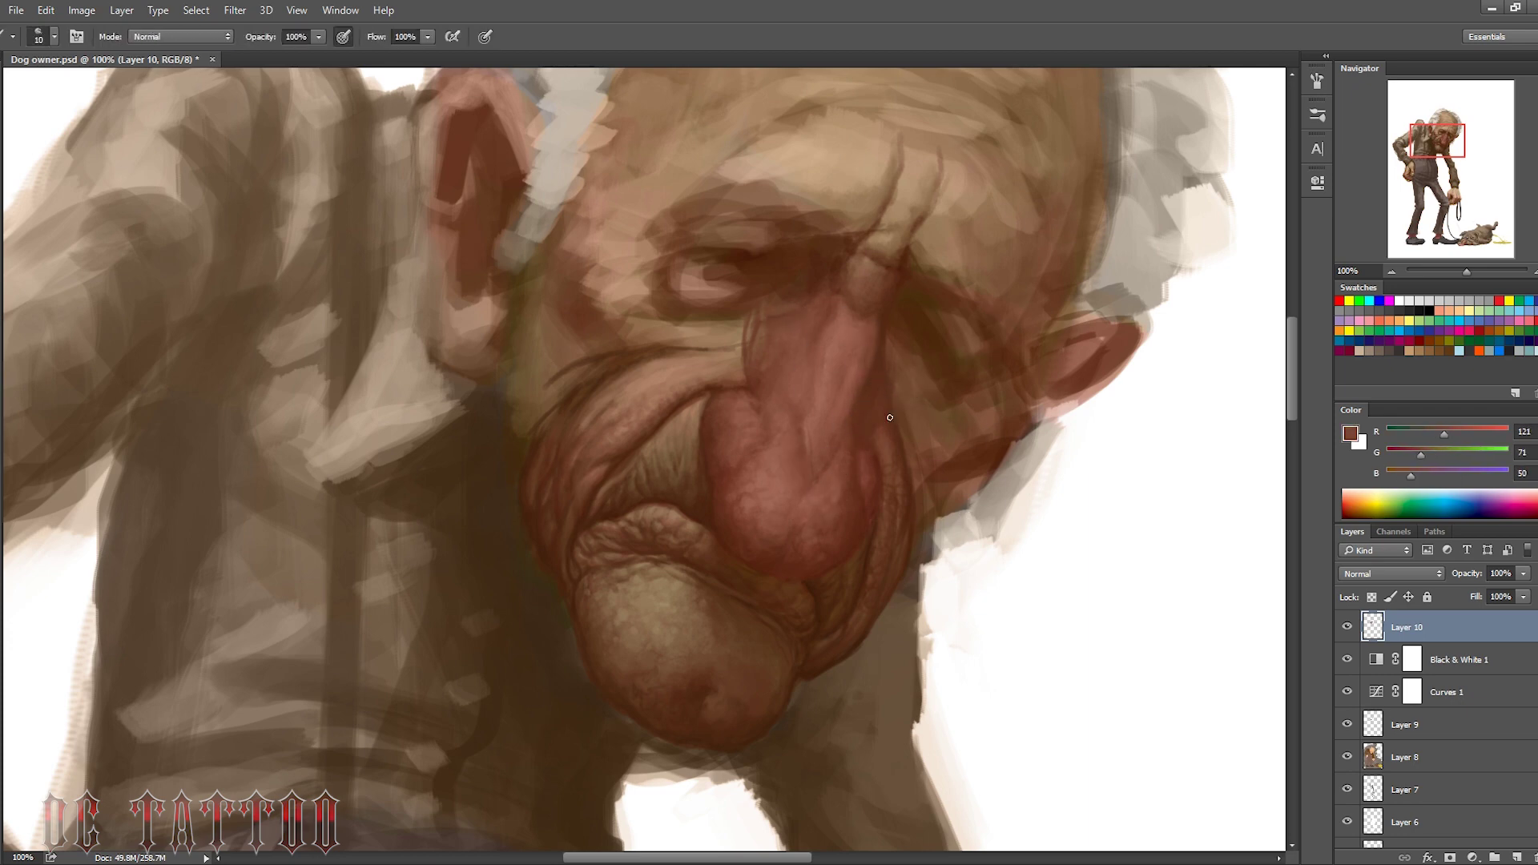
pyautogui.keyDown('alt'); pyautogui.click(901, 516); pyautogui.keyUp('alt')
pyautogui.press(']')
pyautogui.keyDown('alt'); pyautogui.click(833, 509); pyautogui.keyUp('alt')
pyautogui.press(']')
# Stipple speckled pore texture onto the nose in red-brown tones
pyautogui.keyDown('alt'); pyautogui.click(866, 473); pyautogui.keyUp('alt')
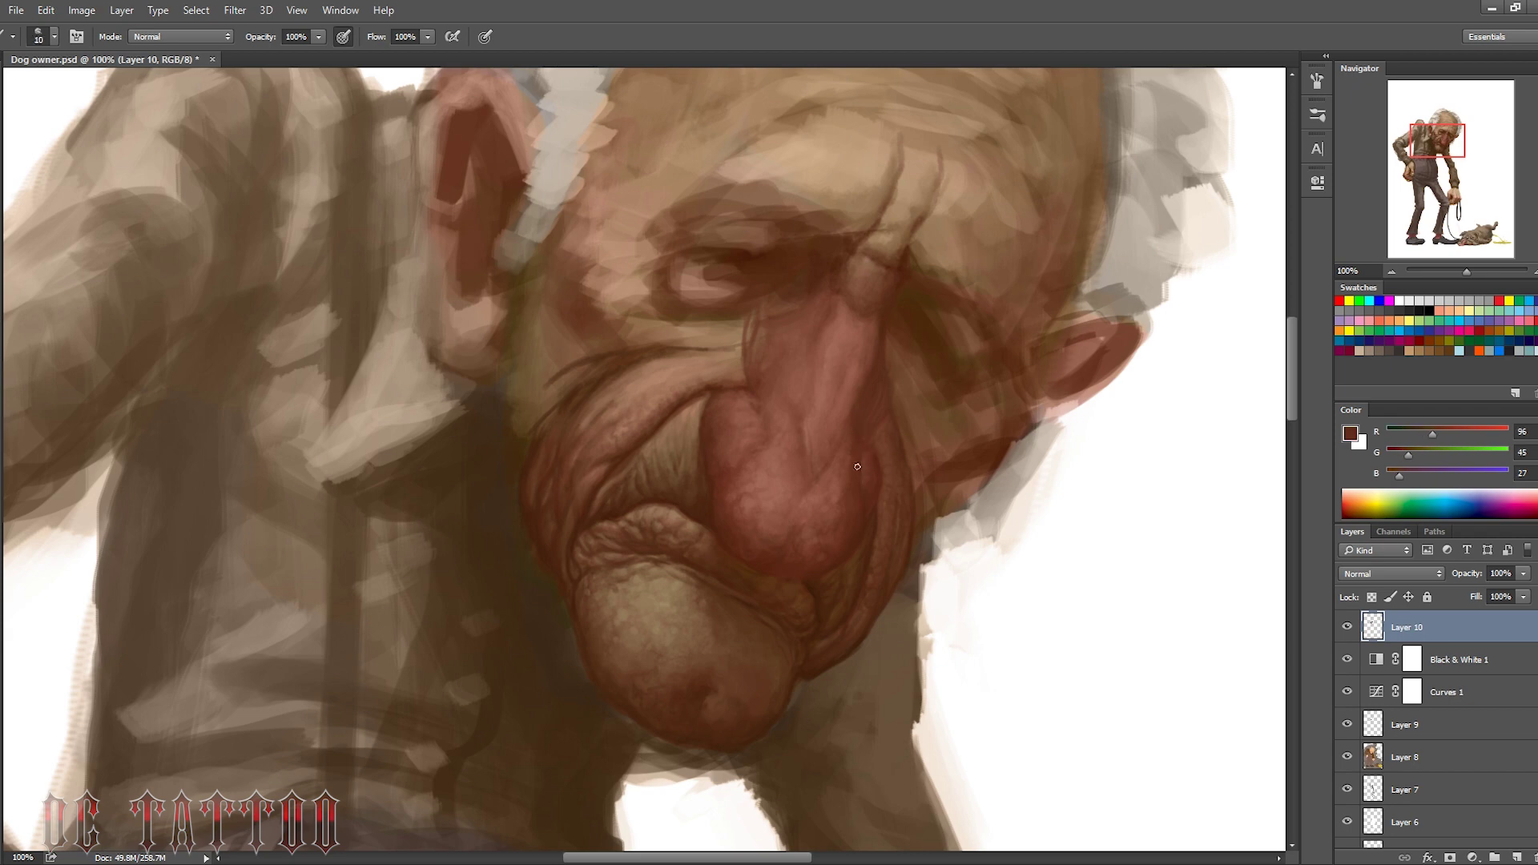
pyautogui.press(']')
pyautogui.press(']')
pyautogui.press(']')
pyautogui.keyDown('alt'); pyautogui.click(870, 458); pyautogui.keyUp('alt')
pyautogui.press('[')
pyautogui.press('[')
pyautogui.press(']')
pyautogui.press(']')
pyautogui.press(']')
pyautogui.keyDown('alt'); pyautogui.click(743, 479); pyautogui.keyUp('alt')
pyautogui.keyDown('alt'); pyautogui.click(723, 446); pyautogui.keyUp('alt')
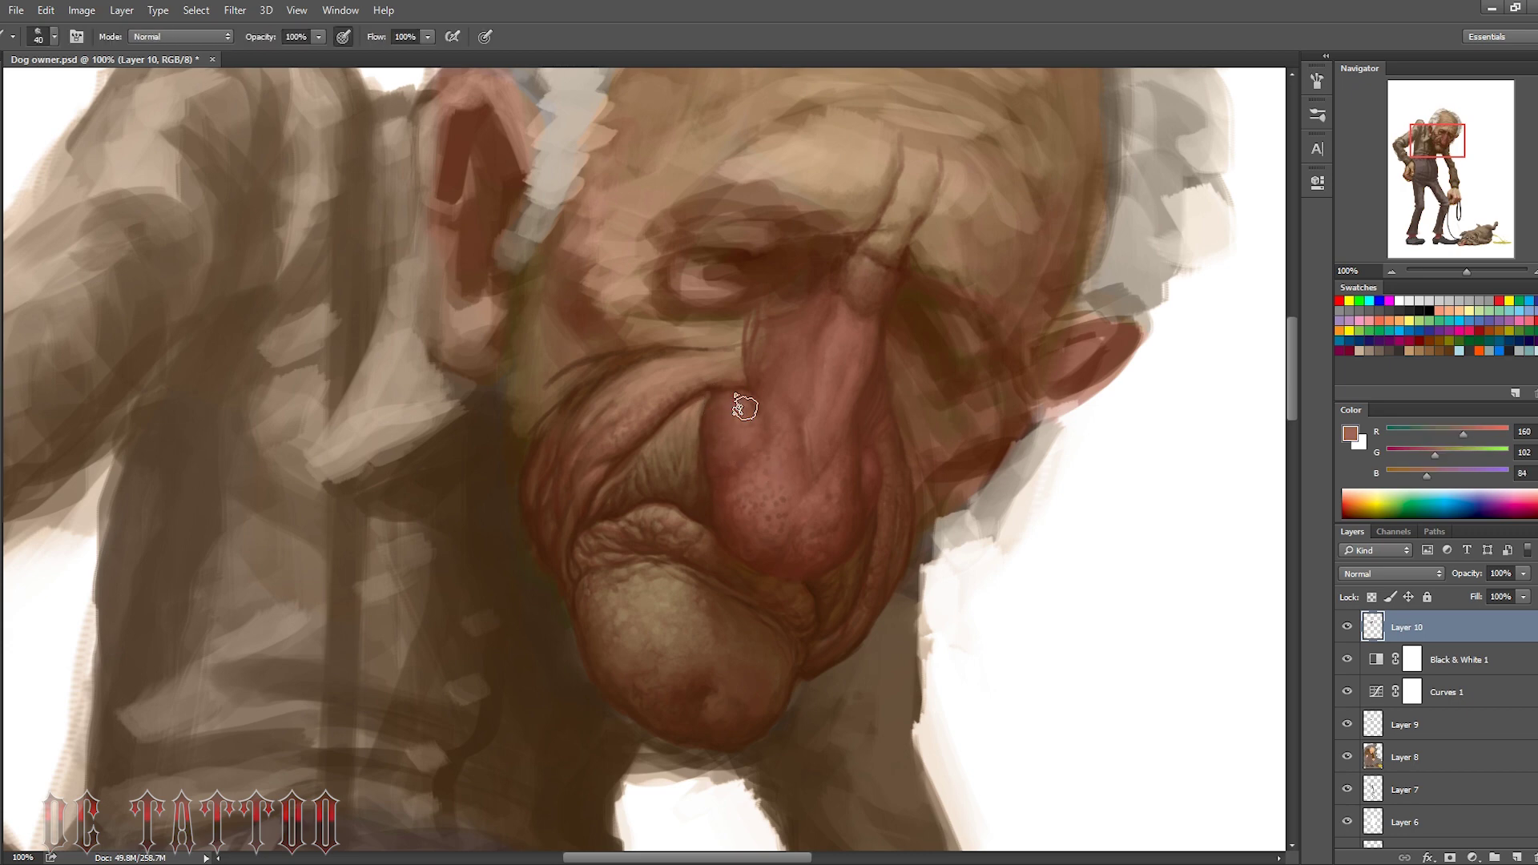
pyautogui.press('[')
pyautogui.press('[')
pyautogui.press('[')
# Shade the face further with mid-brown, darker red-brown and deep shadow tones
pyautogui.keyDown('alt'); pyautogui.click(882, 473); pyautogui.keyUp('alt')
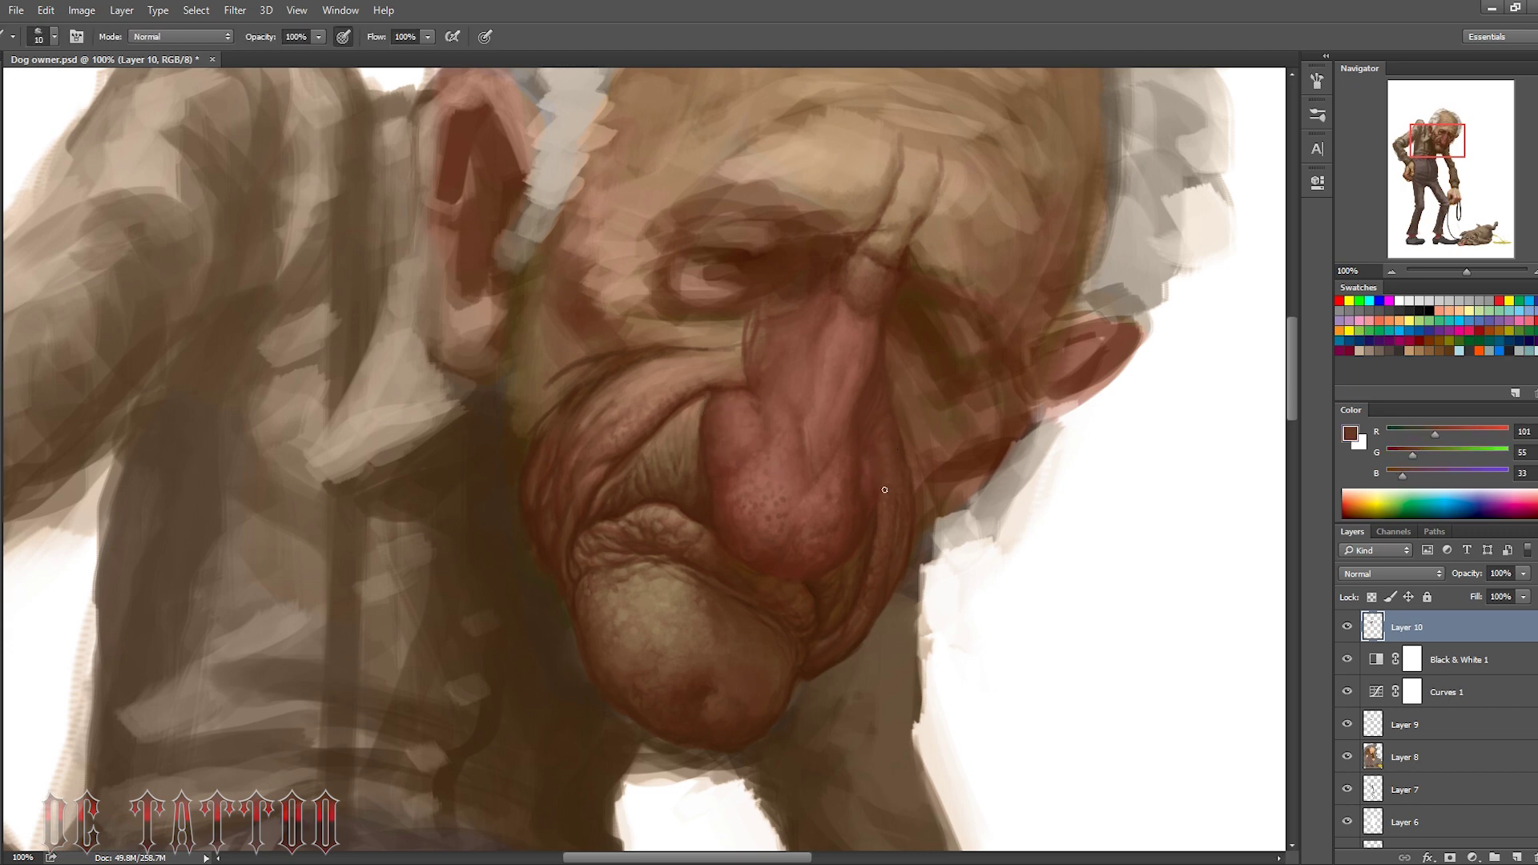
pyautogui.keyDown('alt'); pyautogui.click(885, 489); pyautogui.keyUp('alt')
pyautogui.press(']')
pyautogui.keyDown('alt'); pyautogui.click(731, 661); pyautogui.keyUp('alt')
pyautogui.press(']')
pyautogui.keyDown('alt'); pyautogui.click(863, 592); pyautogui.keyUp('alt')
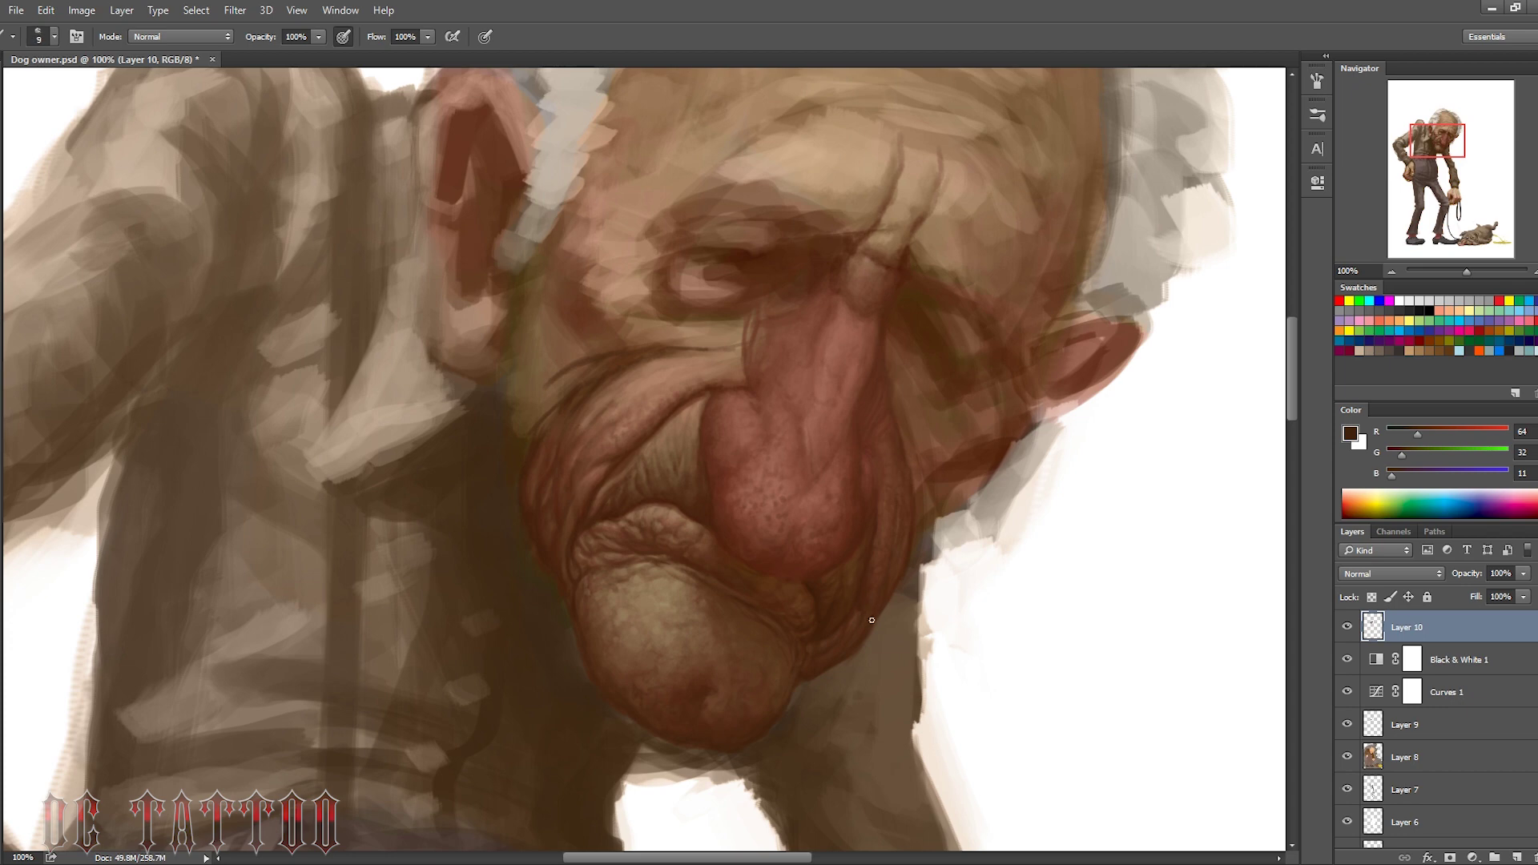
pyautogui.keyDown('alt'); pyautogui.click(568, 522); pyautogui.keyUp('alt')
pyautogui.keyDown('alt'); pyautogui.click(563, 418); pyautogui.keyUp('alt')
# Work warm mid-tones and deep shadow browns into the areas near the nose and mouth
pyautogui.press(']')
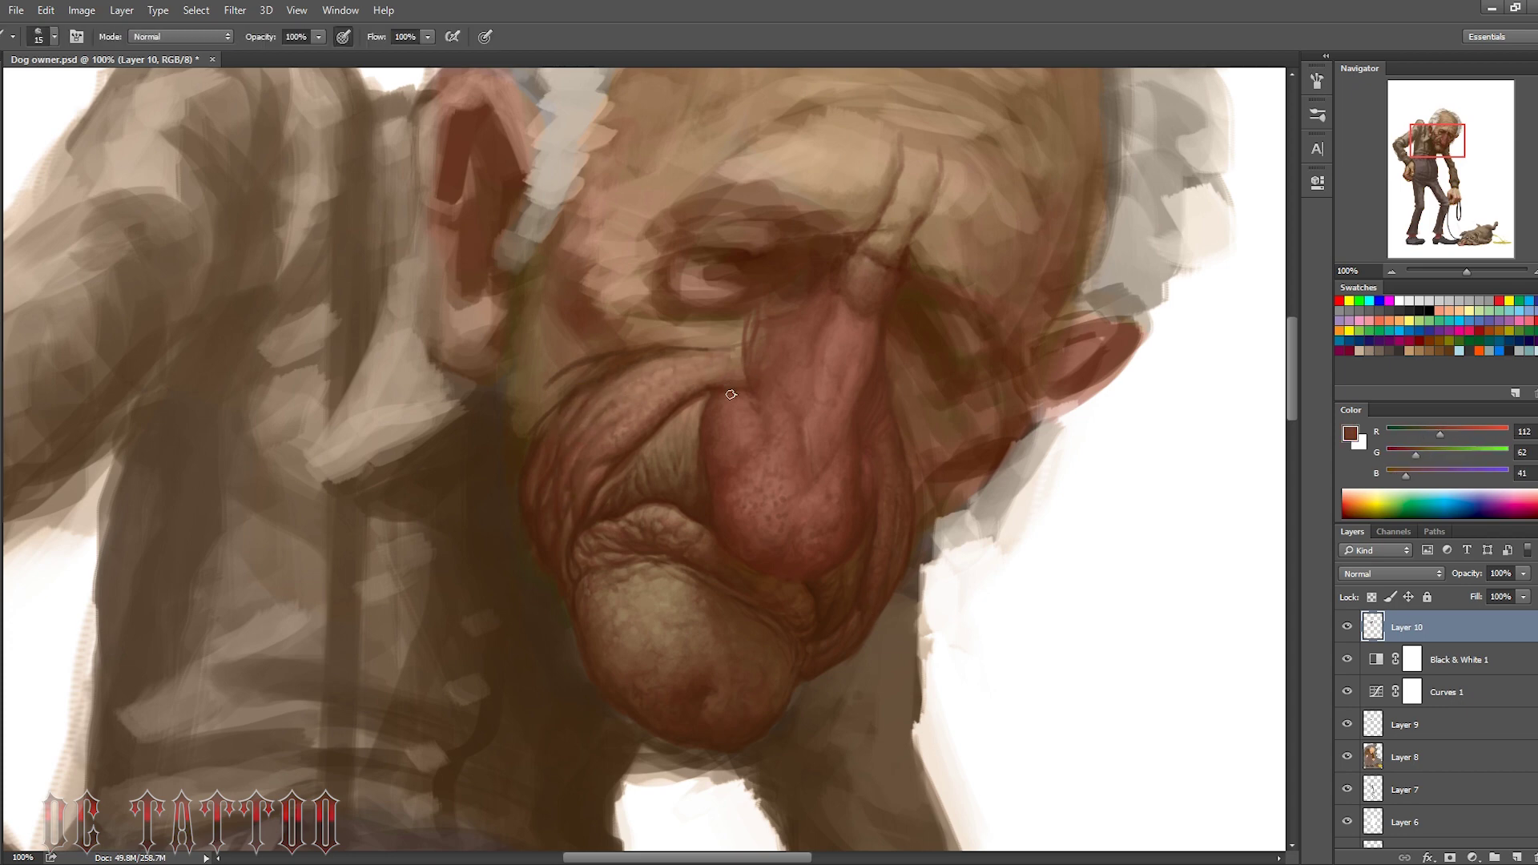
pyautogui.keyDown('alt'); pyautogui.click(729, 353); pyautogui.keyUp('alt')
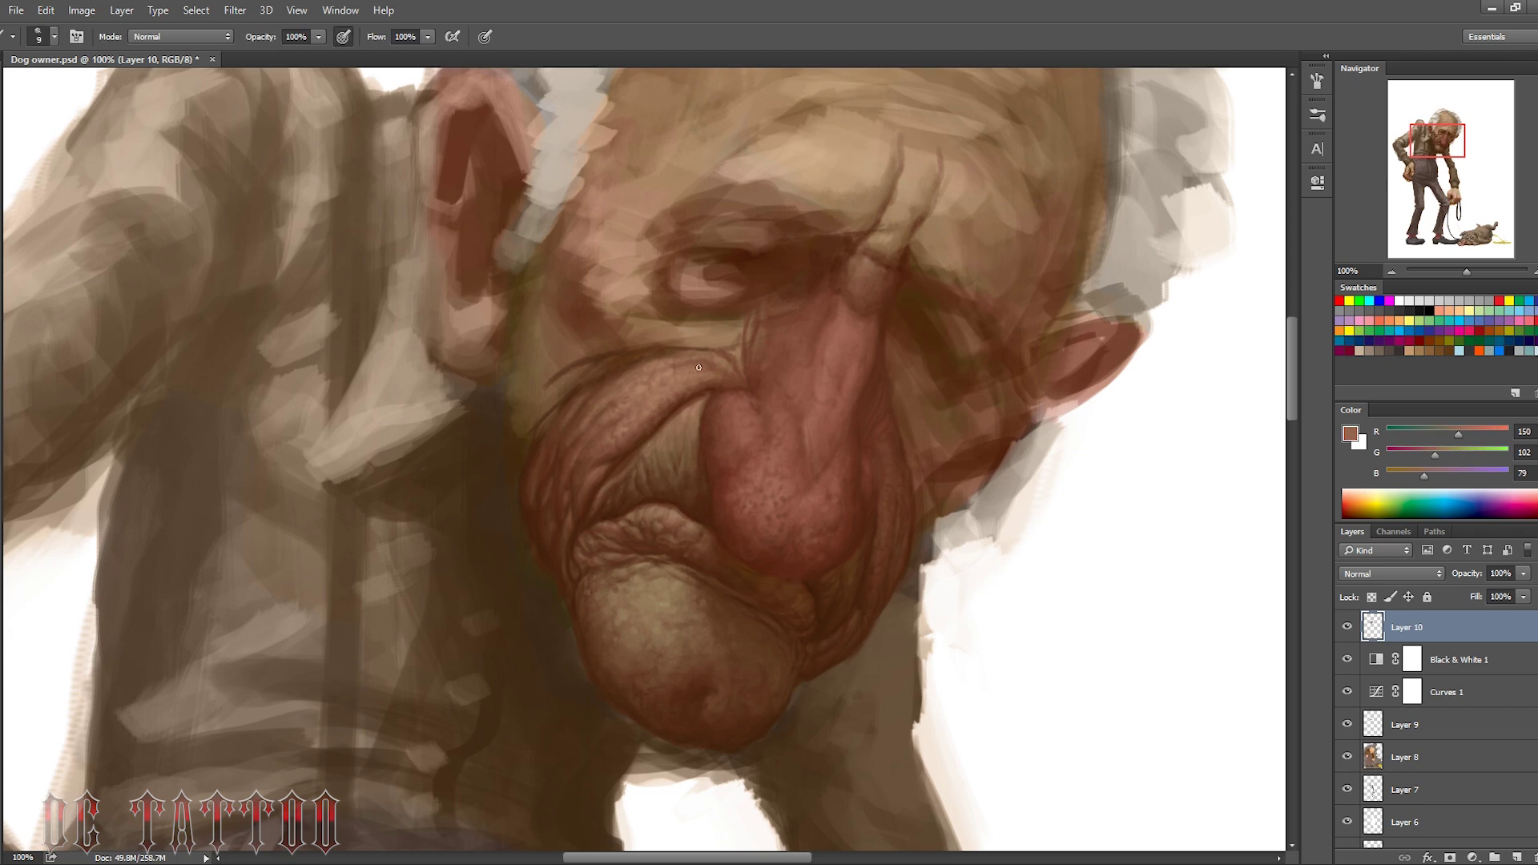
pyautogui.keyDown('alt'); pyautogui.click(749, 355); pyautogui.keyUp('alt')
pyautogui.keyDown('alt'); pyautogui.click(743, 350); pyautogui.keyUp('alt')
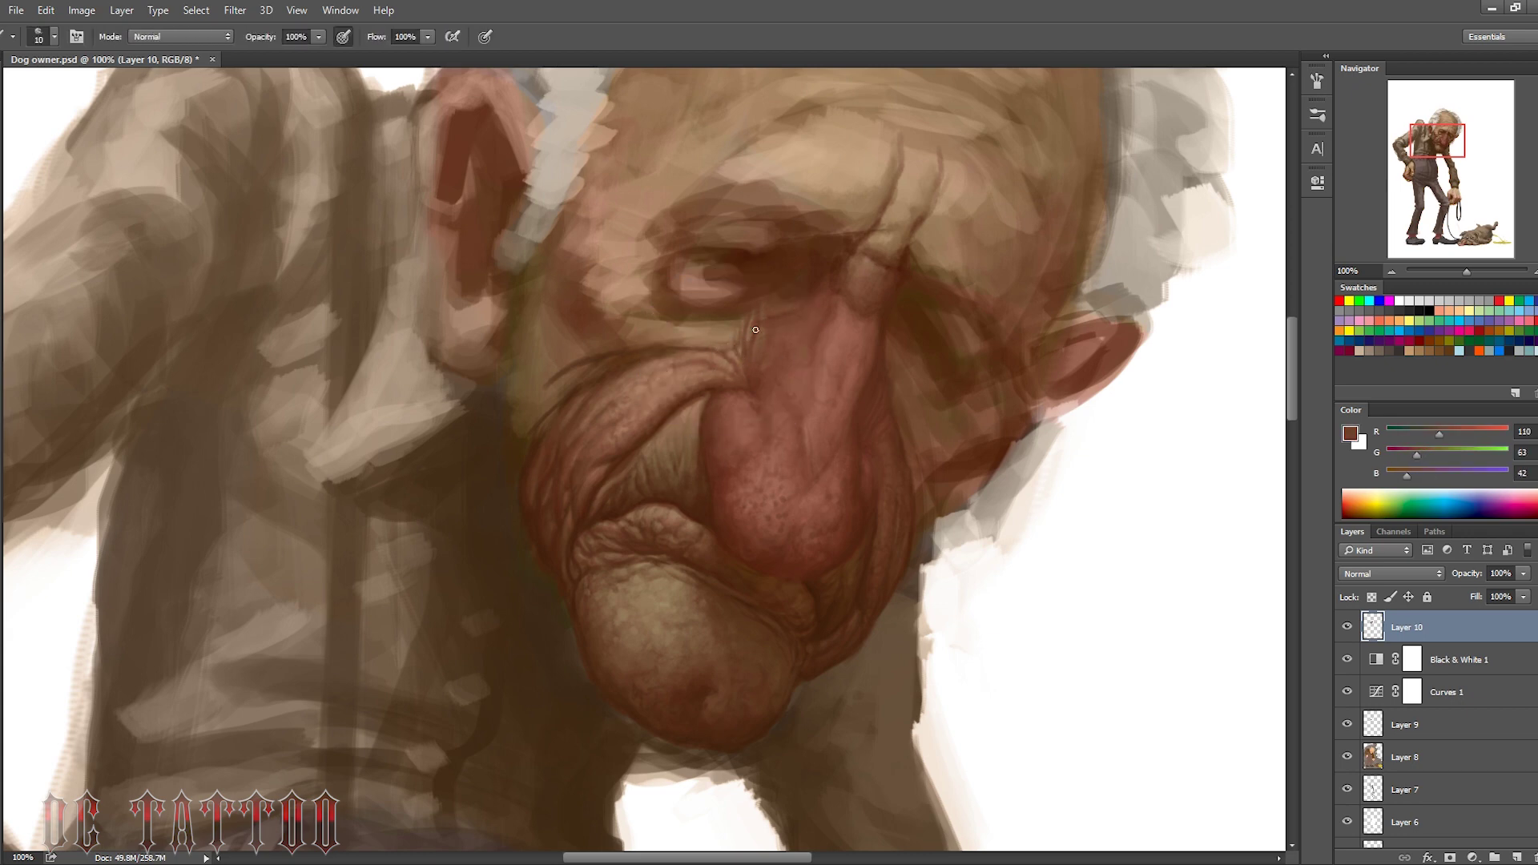
pyautogui.keyDown('alt'); pyautogui.click(857, 553); pyautogui.keyUp('alt')
pyautogui.moveTo(862, 547); pyautogui.dragTo(855, 561)
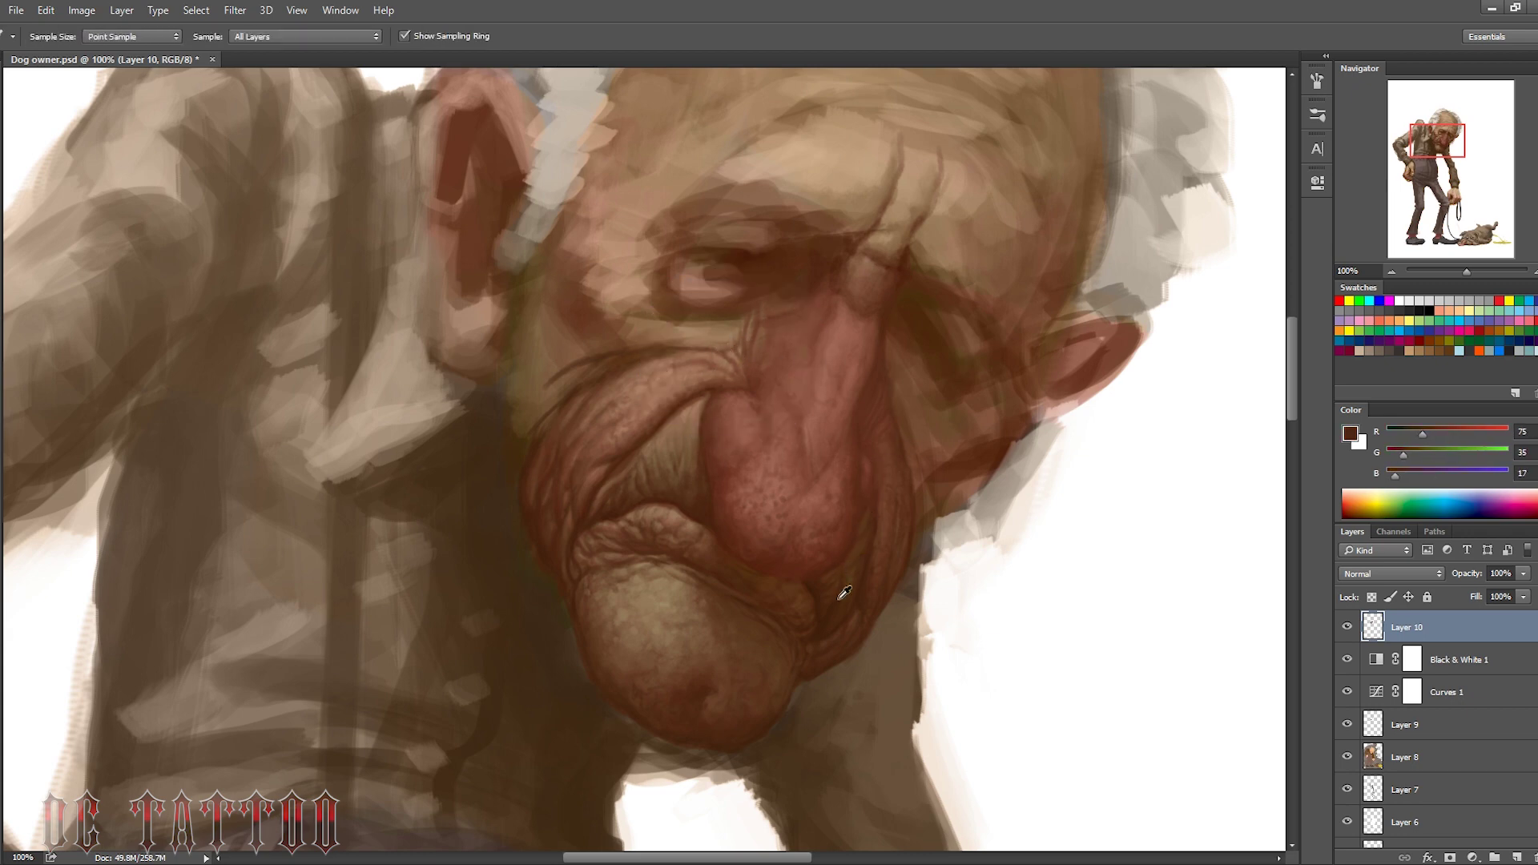
pyautogui.keyDown('alt'); pyautogui.click(857, 564); pyautogui.keyUp('alt')
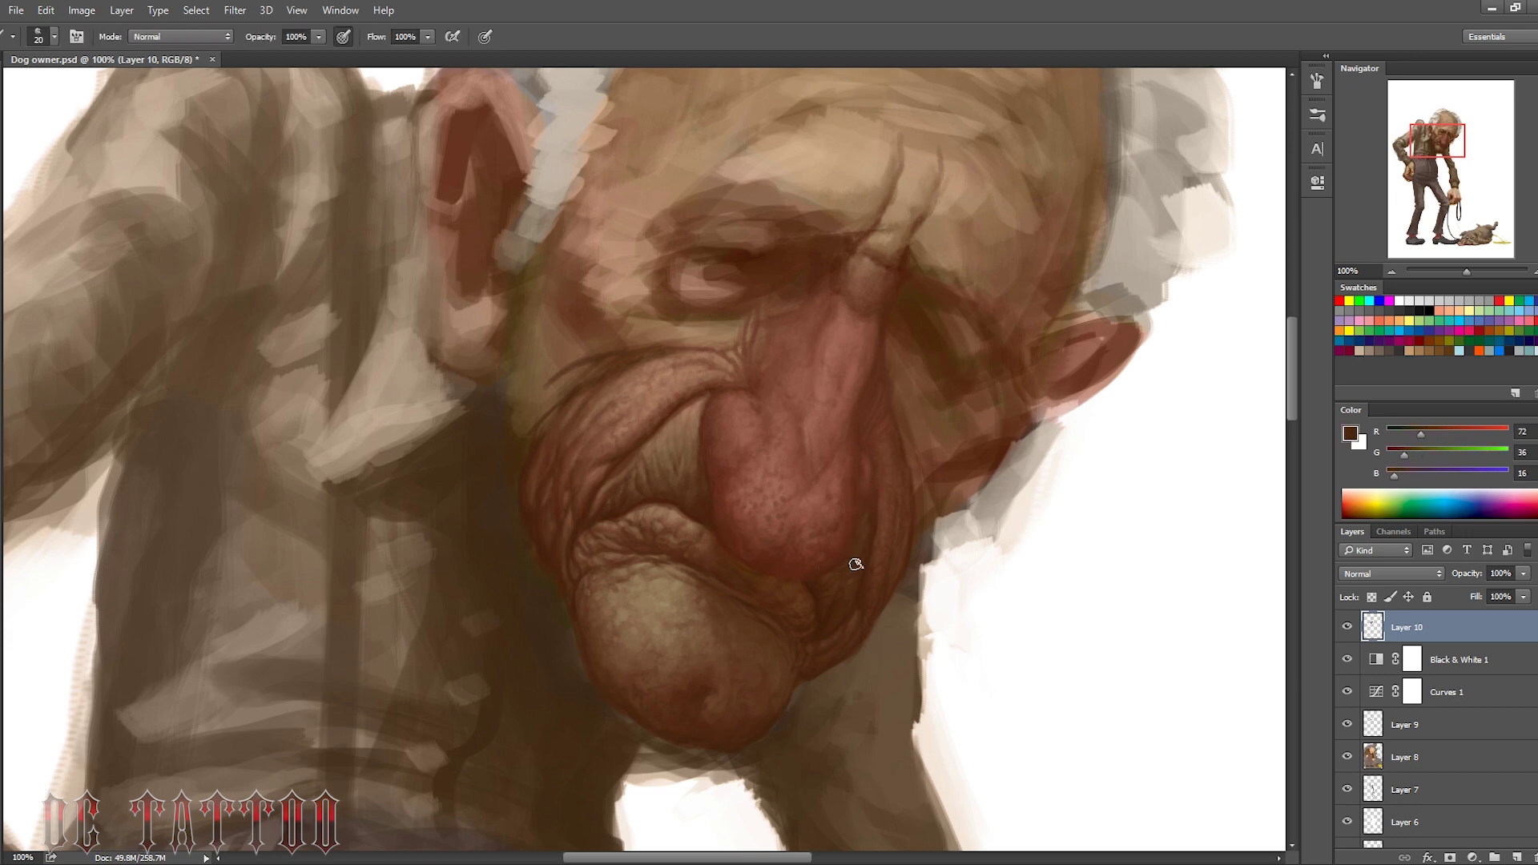
pyautogui.keyDown('alt'); pyautogui.click(882, 446); pyautogui.keyUp('alt')
pyautogui.keyDown('alt'); pyautogui.click(884, 355); pyautogui.keyUp('alt')
pyautogui.keyDown('alt'); pyautogui.click(818, 509); pyautogui.keyUp('alt')
# Draw dark creases on the lower eyelid, beside the nose, along the cheek, brow and forehead
pyautogui.moveTo(900, 311); pyautogui.dragTo(966, 437)
pyautogui.moveTo(713, 257); pyautogui.dragTo(533, 377)
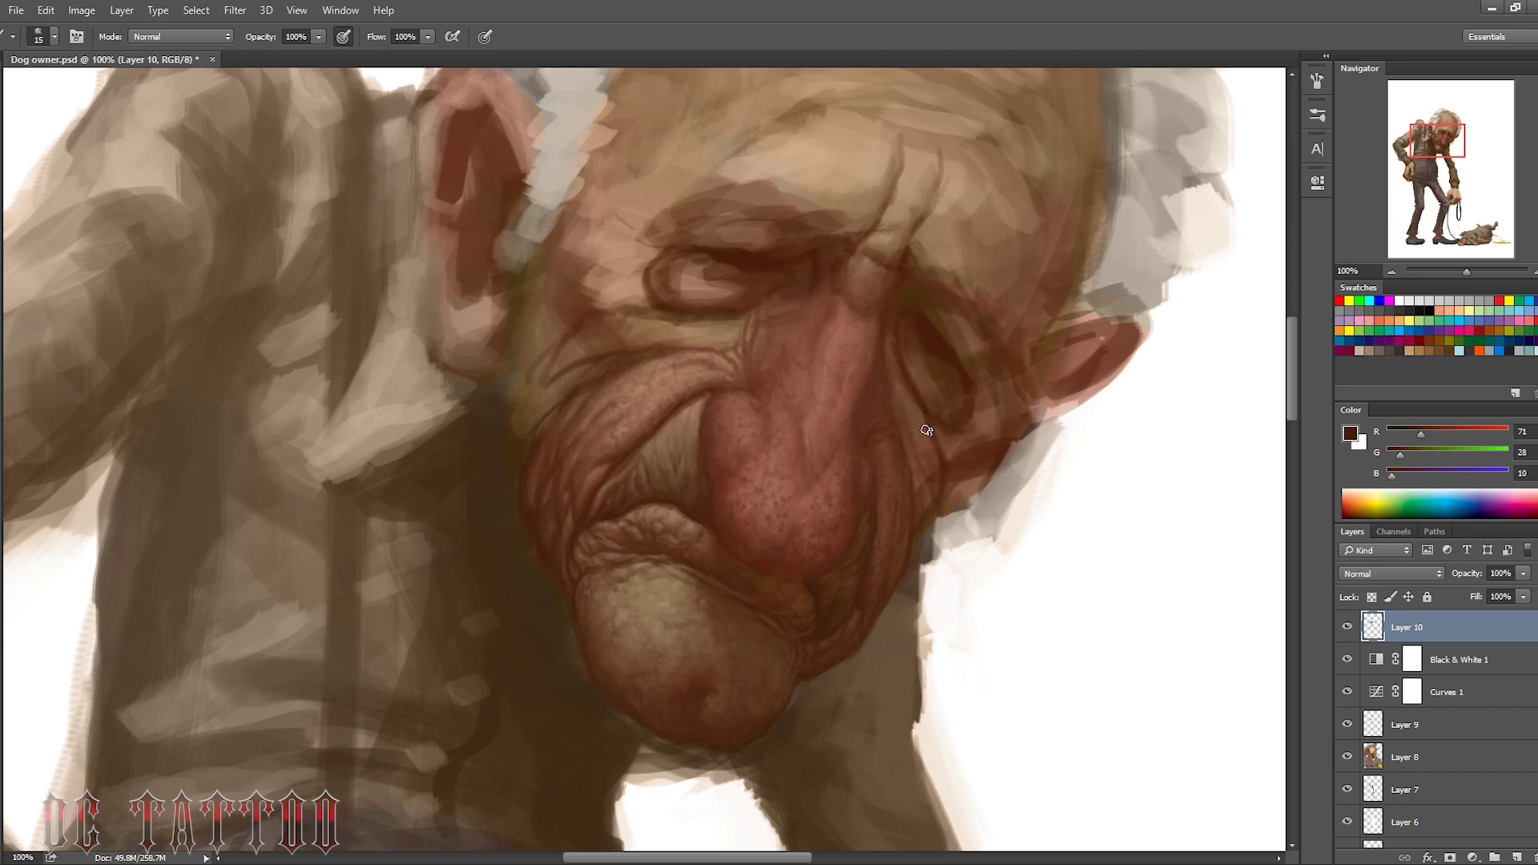
pyautogui.moveTo(889, 328)
pyautogui.mouseDown()
pyautogui.moveTo(937, 459)
pyautogui.moveTo(1033, 345)
pyautogui.mouseUp()
pyautogui.press(']')
pyautogui.moveTo(705, 144); pyautogui.dragTo(561, 289)
pyautogui.moveTo(593, 228); pyautogui.dragTo(752, 144)
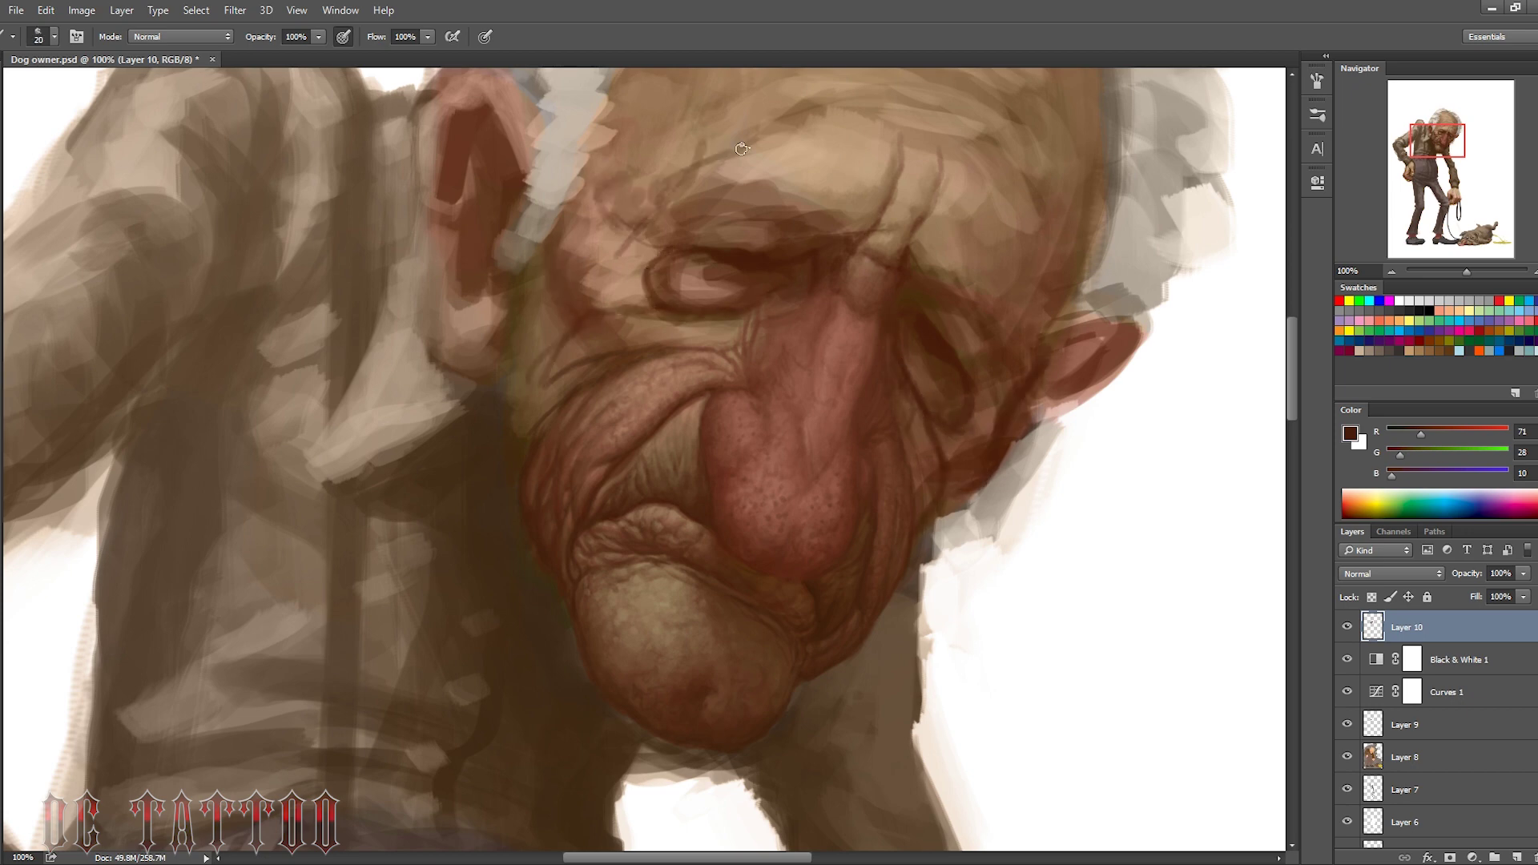
pyautogui.moveTo(881, 257); pyautogui.dragTo(1007, 197)
# Mirror the canvas and add small dark wrinkle strokes around the eye and temple
pyautogui.hotkey('ctrl', 'shift', 'h')
pyautogui.press('[')
pyautogui.moveTo(846, 289); pyautogui.dragTo(738, 318)
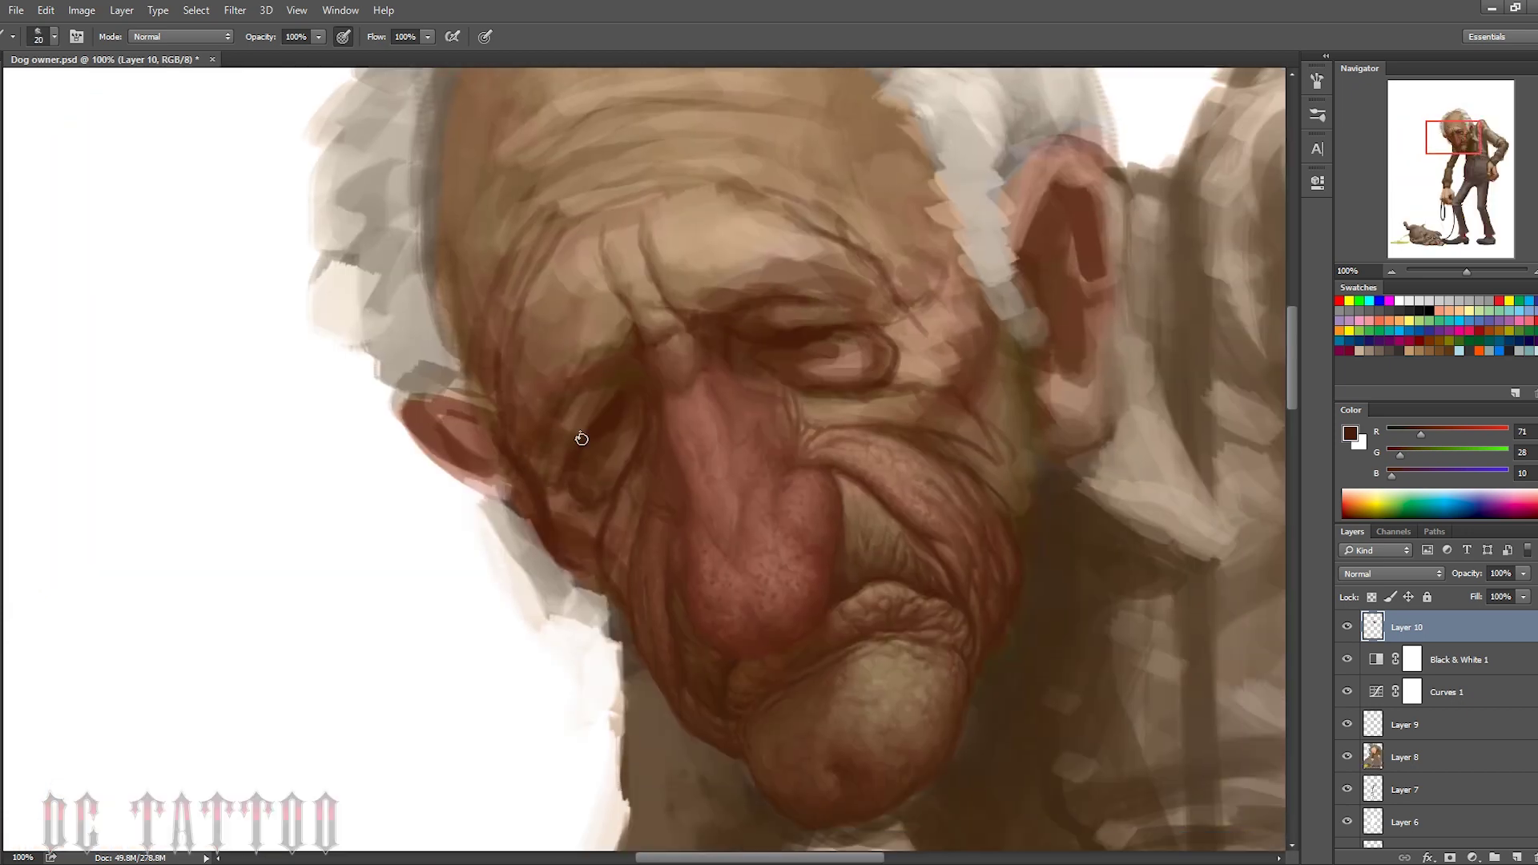
pyautogui.moveTo(570, 416); pyautogui.dragTo(512, 493)
pyautogui.moveTo(856, 334)
pyautogui.mouseDown()
pyautogui.moveTo(932, 291)
pyautogui.moveTo(873, 224)
pyautogui.mouseUp()
pyautogui.press(']')
pyautogui.moveTo(953, 332); pyautogui.dragTo(869, 229)
# Deepen the cheek contour and lighten the skin under the eye with light tan
pyautogui.moveTo(805, 361)
pyautogui.mouseDown()
pyautogui.moveTo(961, 396)
pyautogui.moveTo(993, 505)
pyautogui.mouseUp()
pyautogui.press('[')
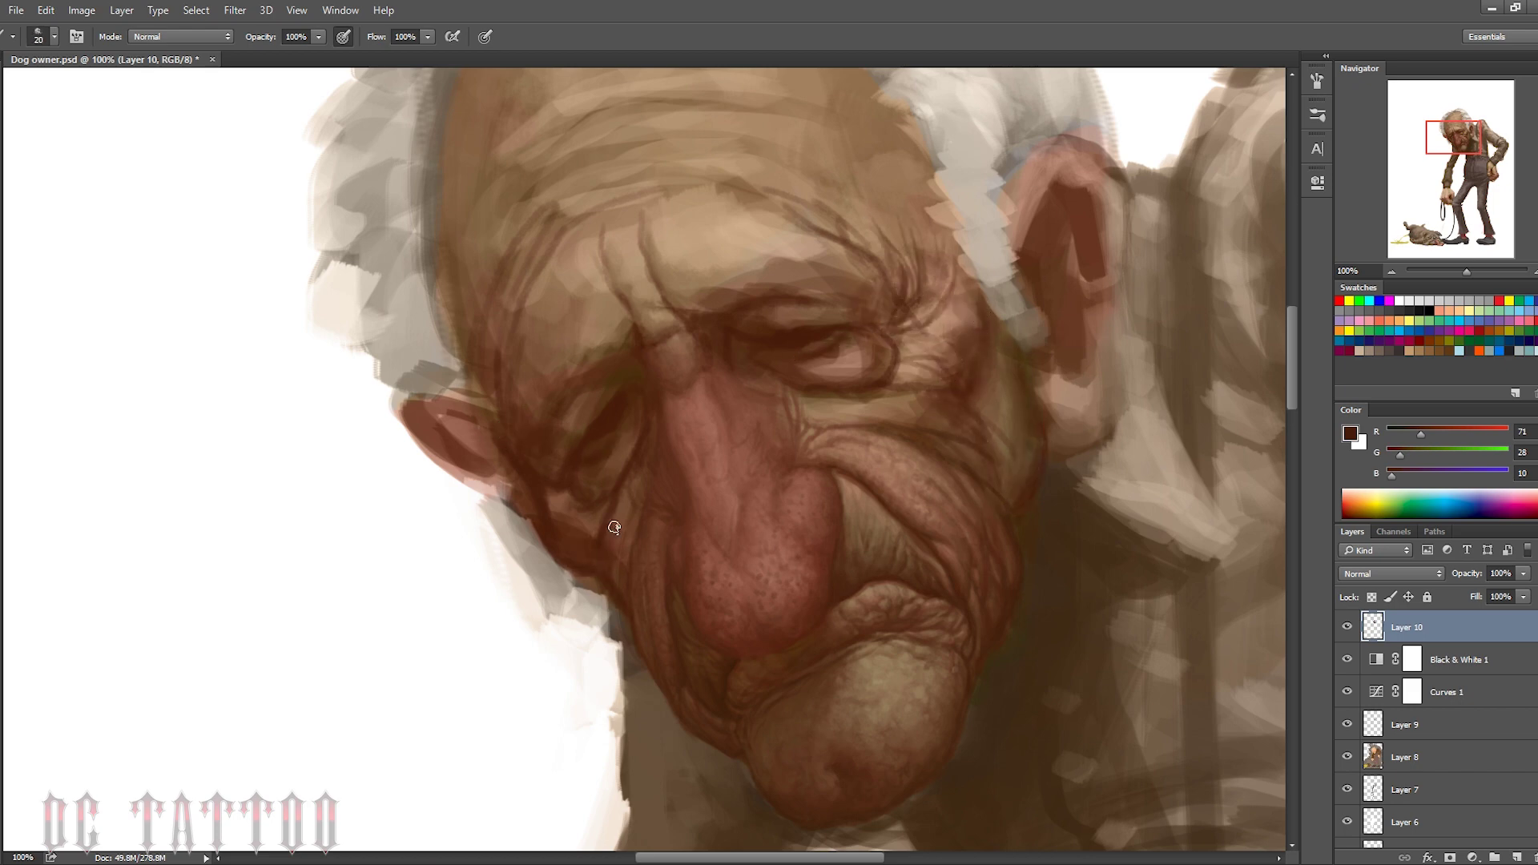
pyautogui.keyDown('alt'); pyautogui.click(921, 407); pyautogui.keyUp('alt')
pyautogui.moveTo(921, 406)
pyautogui.mouseDown()
pyautogui.moveTo(823, 393)
pyautogui.moveTo(957, 425)
pyautogui.mouseUp()
pyautogui.keyDown('alt'); pyautogui.click(637, 465); pyautogui.keyUp('alt')
# Resample light, darker and reddish tan skin tones from the forehead for wrinkle work
pyautogui.press(']')
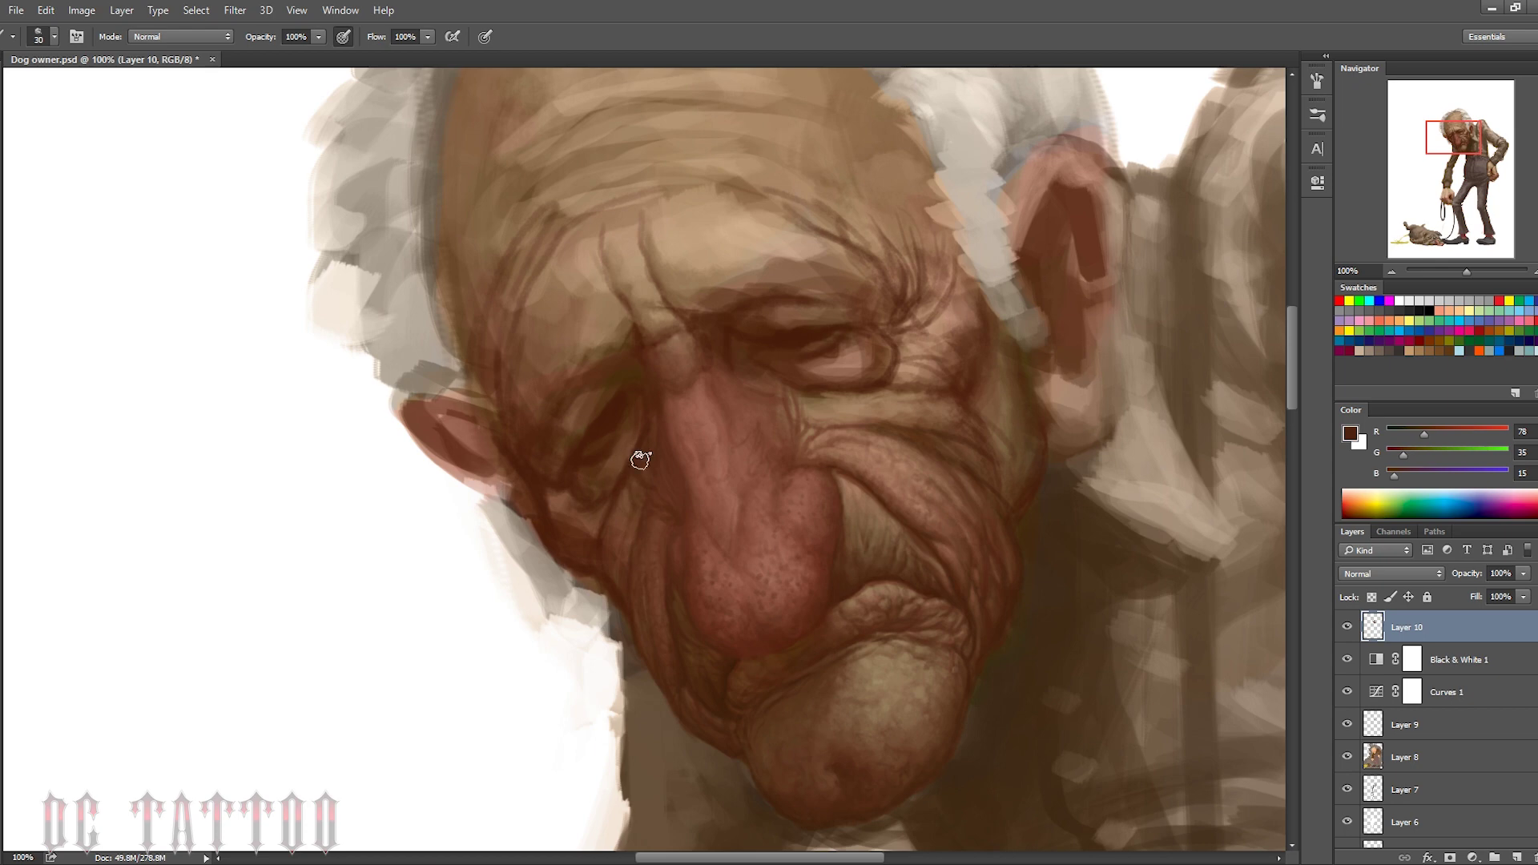
pyautogui.press(']')
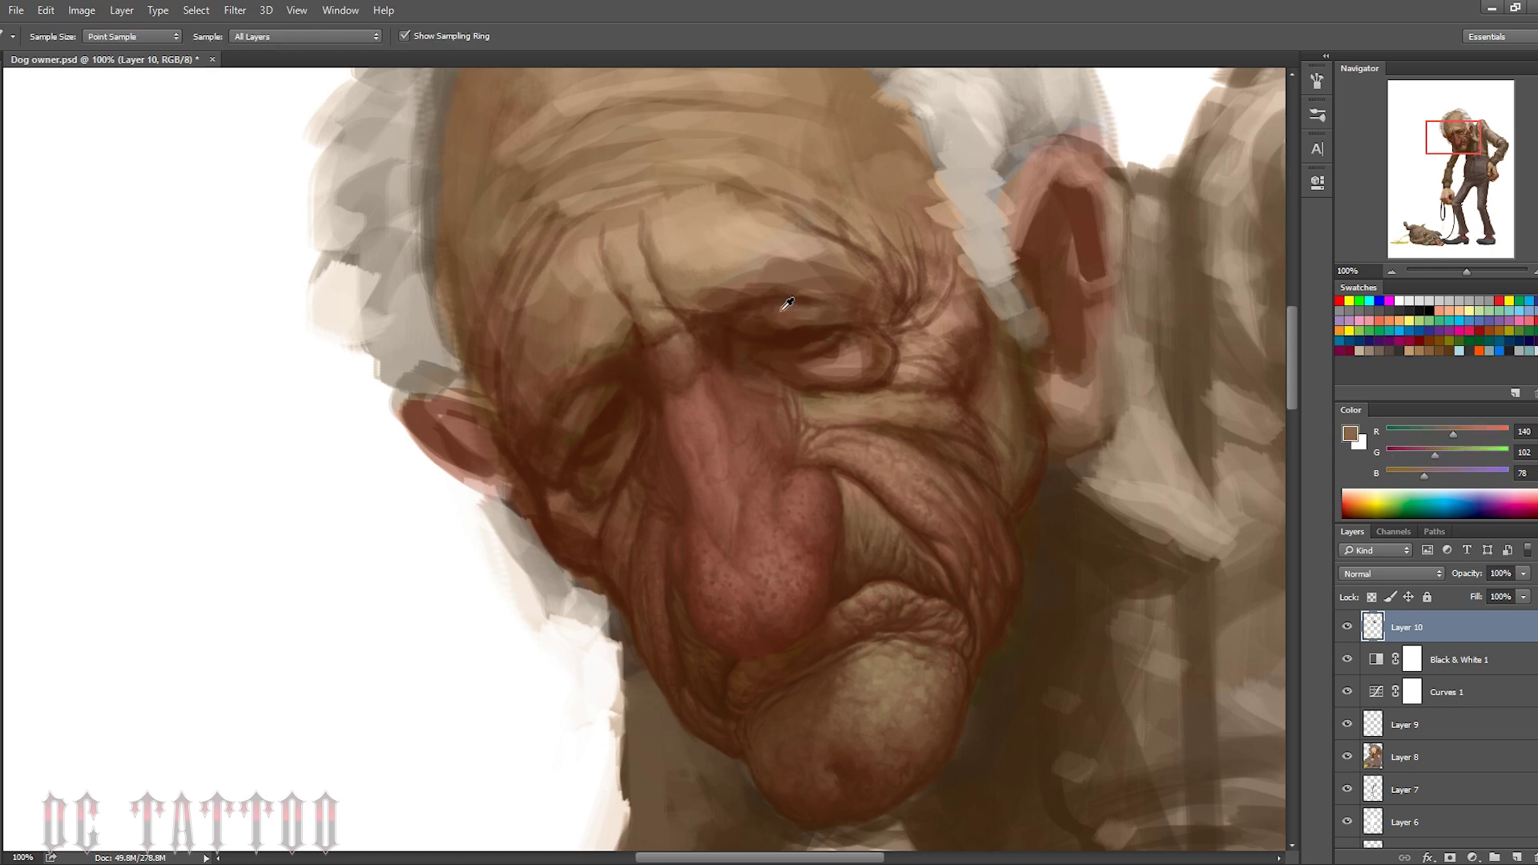
pyautogui.keyDown('alt'); pyautogui.click(708, 219); pyautogui.keyUp('alt')
pyautogui.press('[')
pyautogui.press('[')
pyautogui.press('[')
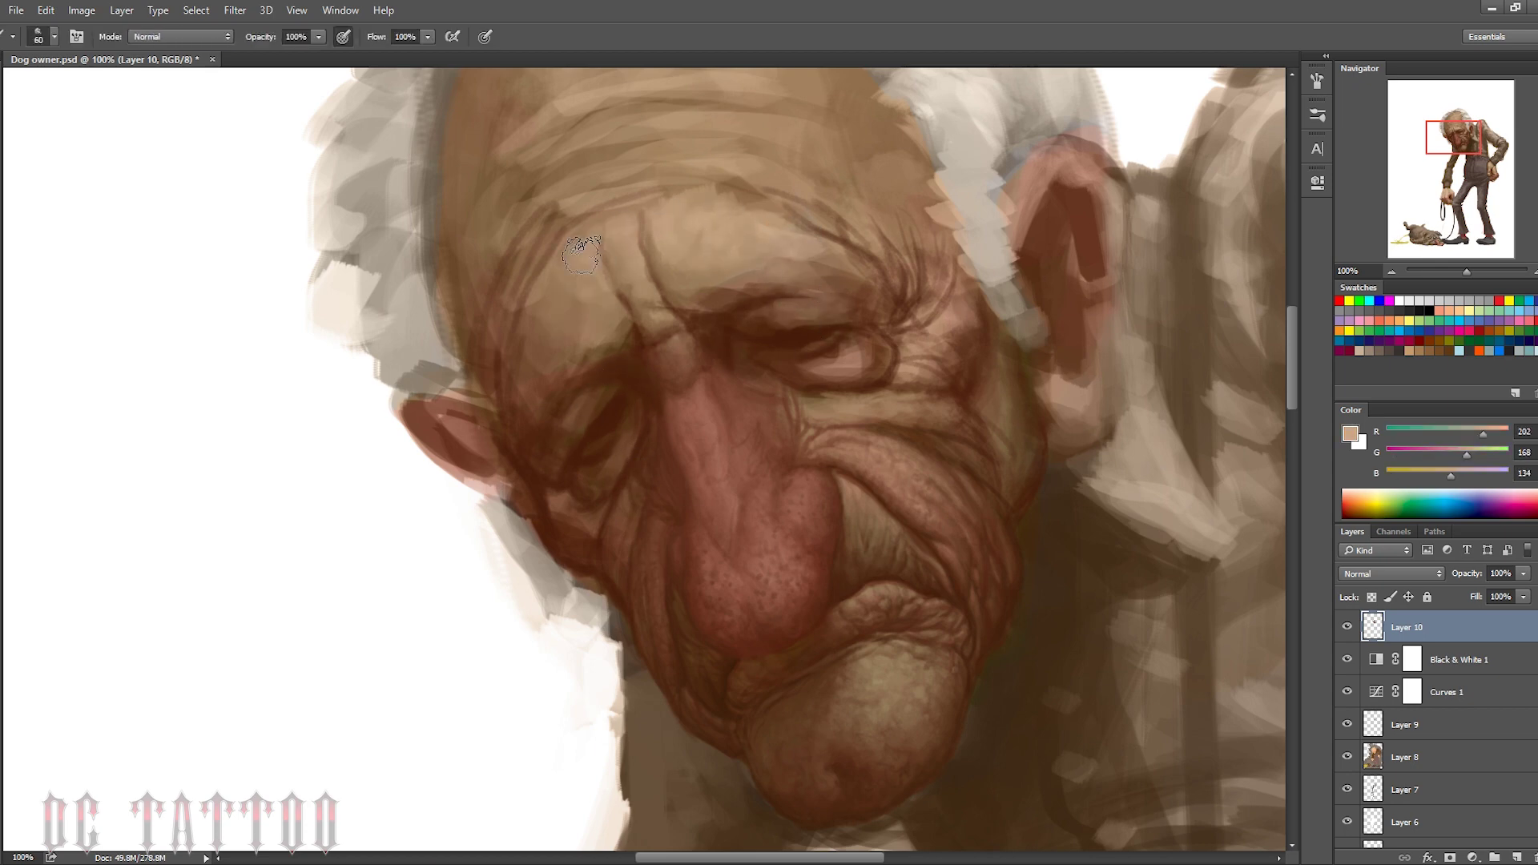
pyautogui.keyDown('alt'); pyautogui.click(762, 230); pyautogui.keyUp('alt')
pyautogui.press('[')
pyautogui.press('[')
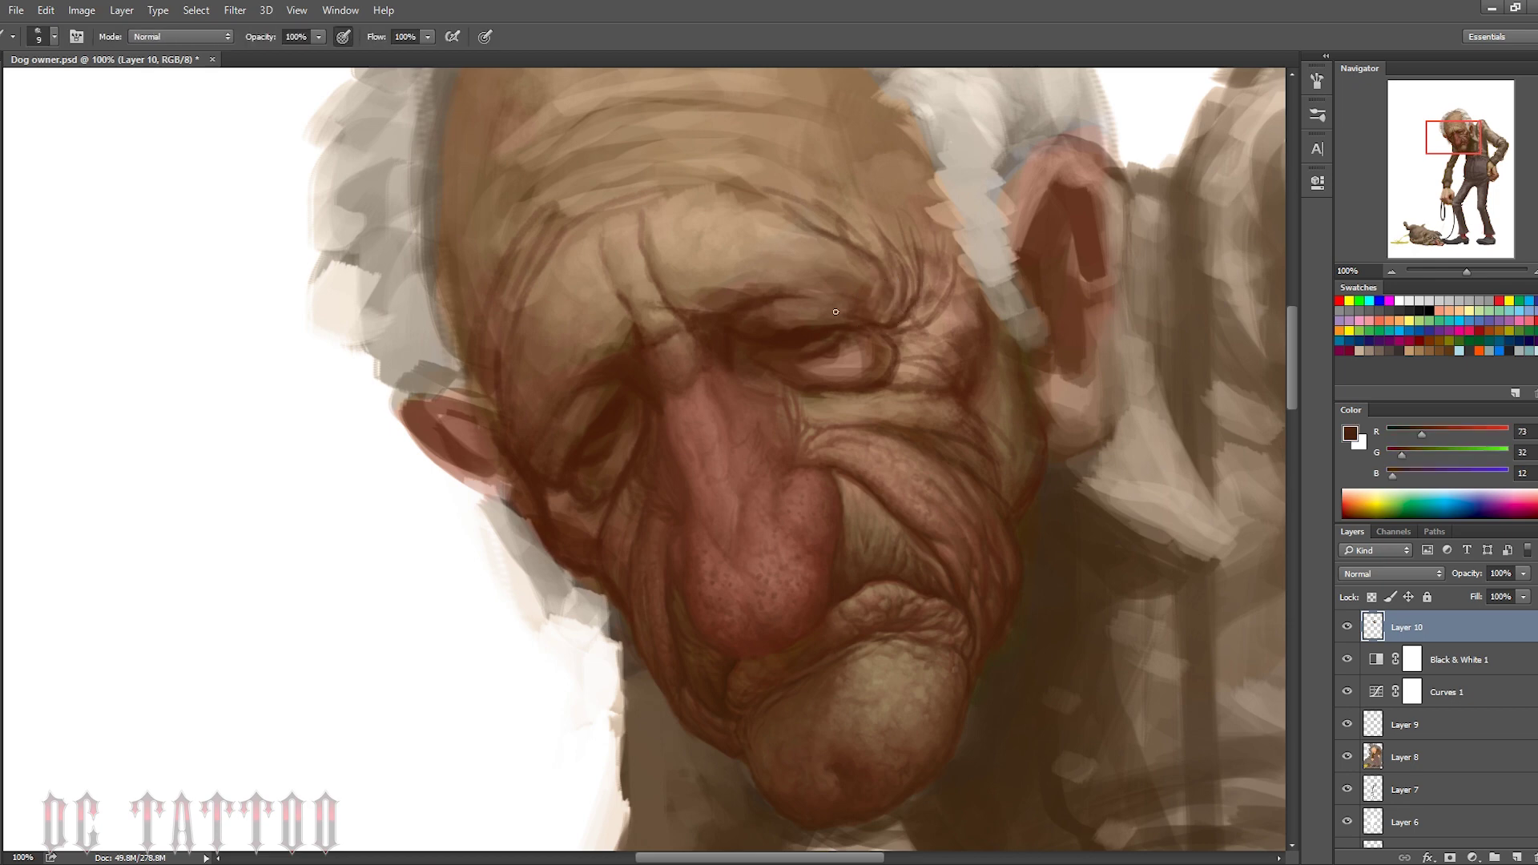
pyautogui.keyDown('alt'); pyautogui.click(783, 402); pyautogui.keyUp('alt')
# Work the brow with alternating dark brown and light tan, adjusting brush size
pyautogui.keyDown('alt'); pyautogui.click(903, 325); pyautogui.keyUp('alt')
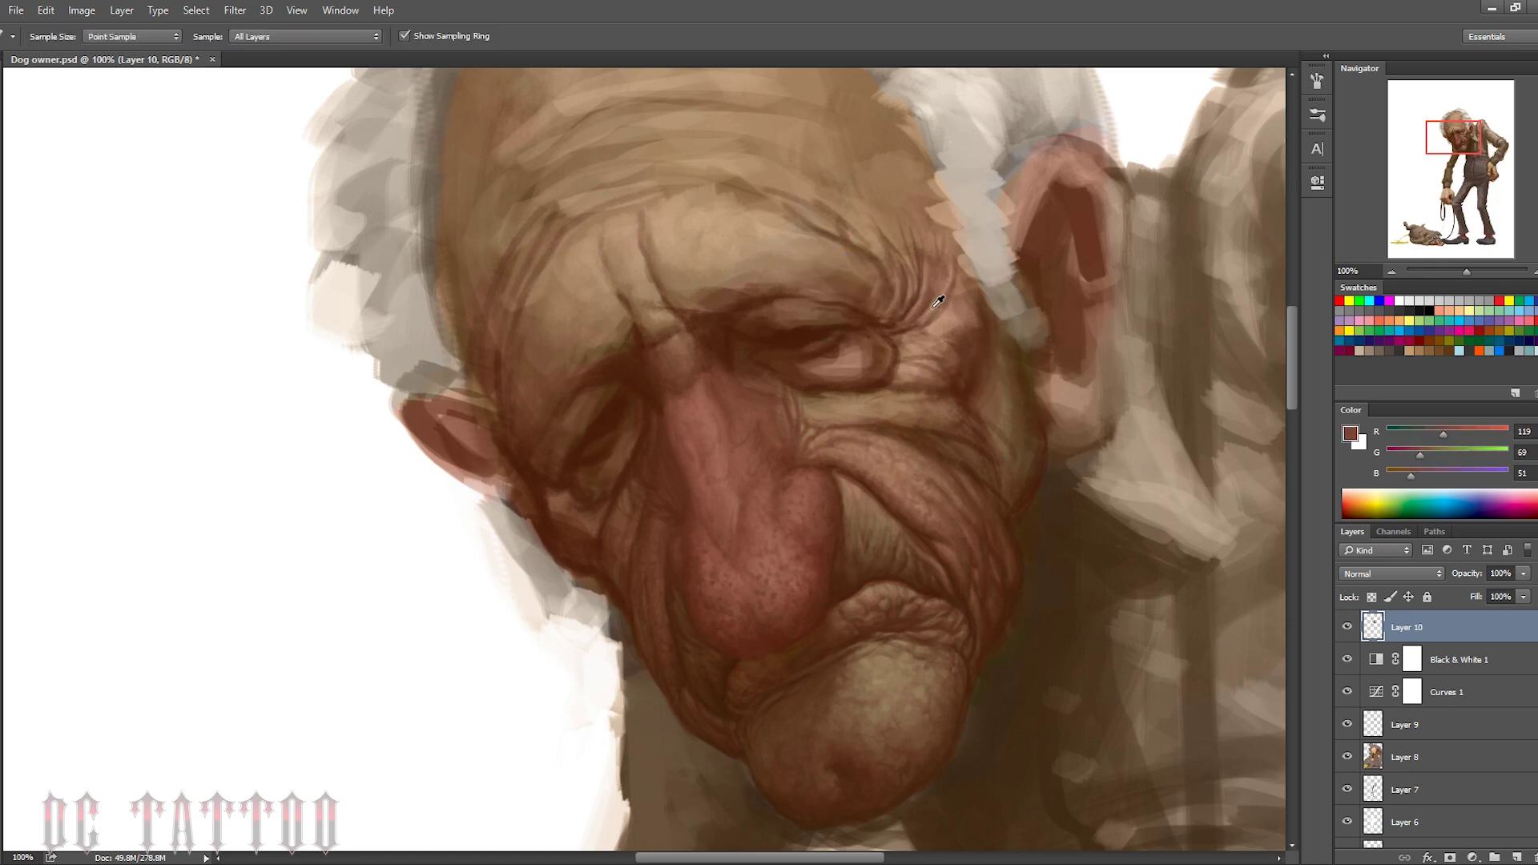
pyautogui.press(']')
pyautogui.press(']')
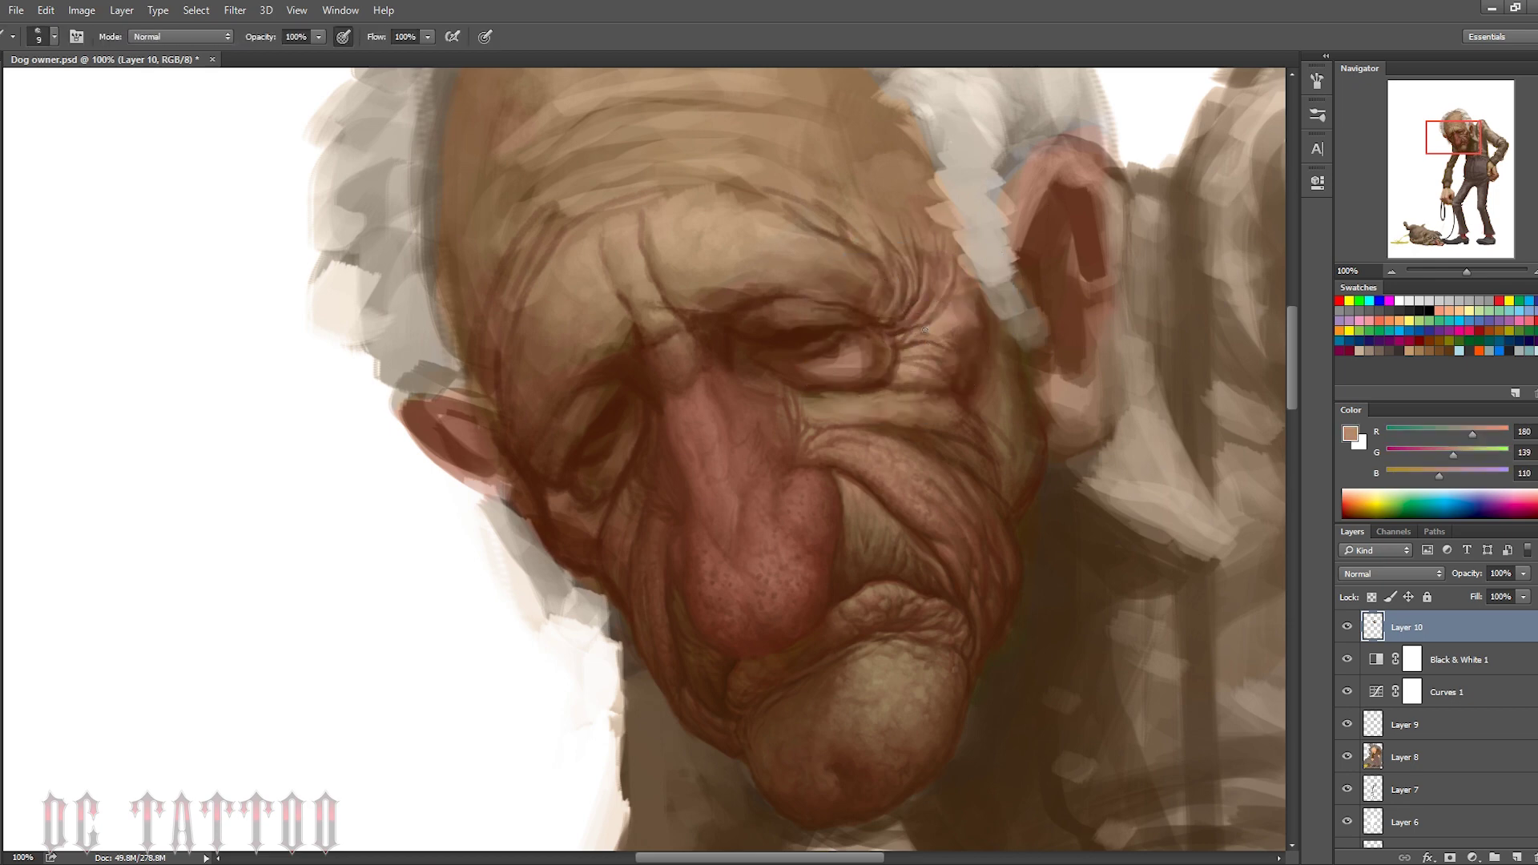
pyautogui.keyDown('alt'); pyautogui.click(929, 311); pyautogui.keyUp('alt')
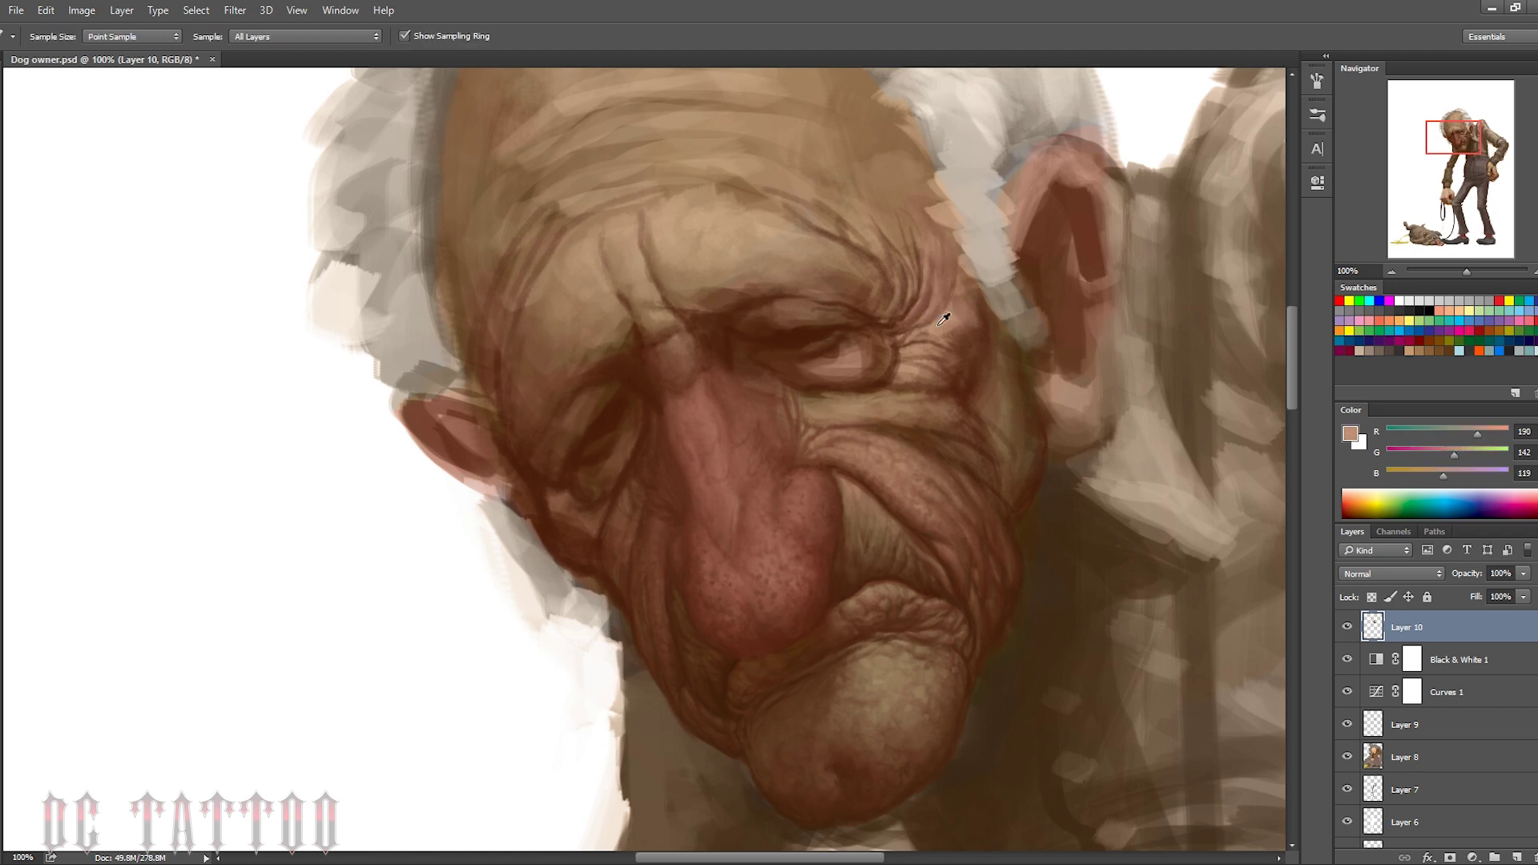
pyautogui.keyDown('alt'); pyautogui.click(925, 330); pyautogui.keyUp('alt')
pyautogui.press(']')
pyautogui.press(']')
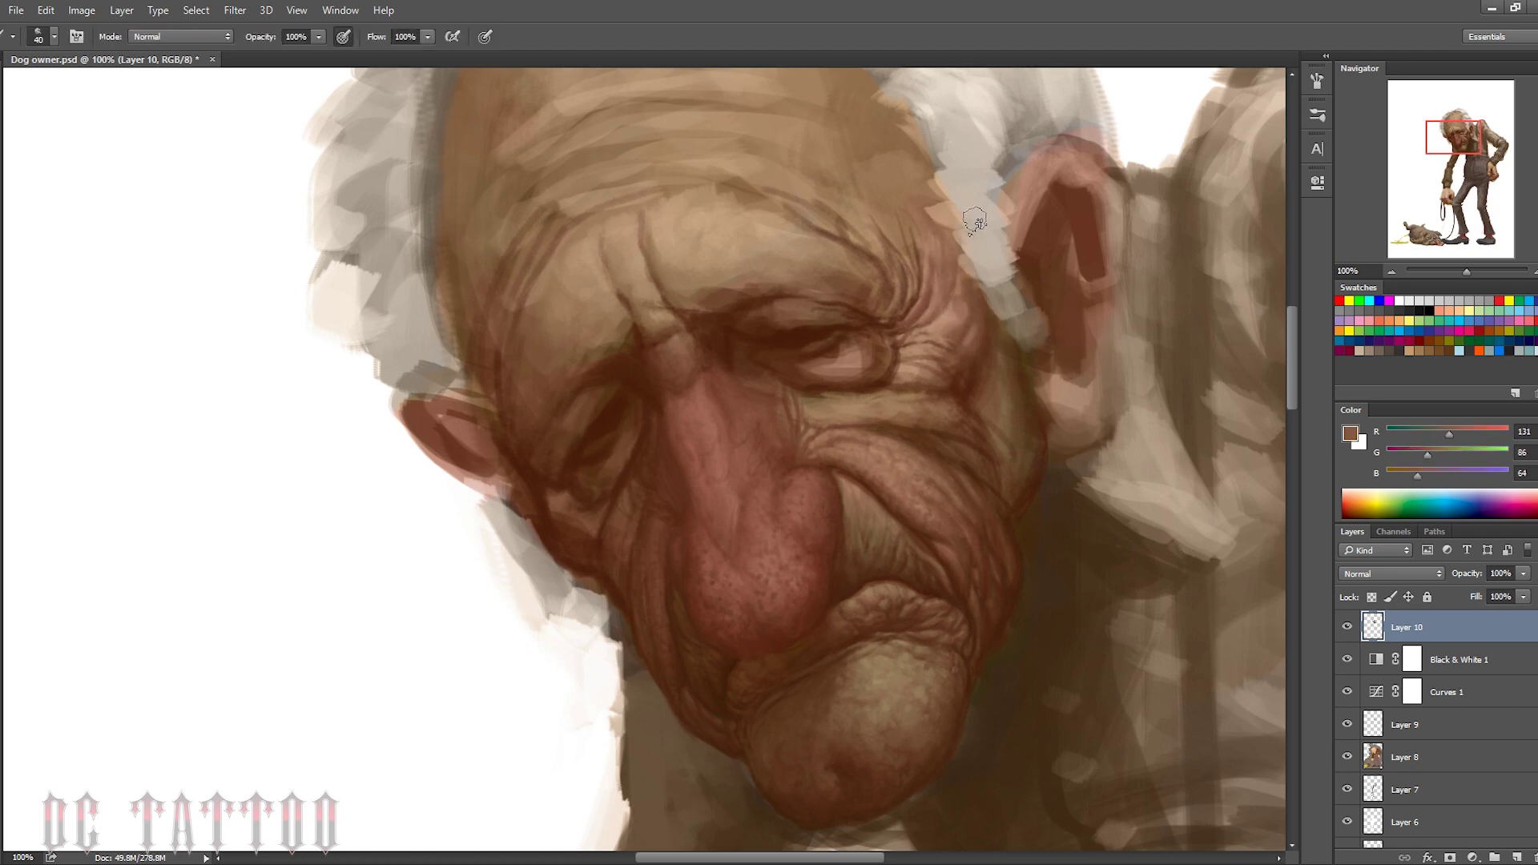
pyautogui.press('[')
# Shade below the eye with warm mid-browns and deep brown sampled nearby
pyautogui.keyDown('alt'); pyautogui.click(901, 379); pyautogui.keyUp('alt')
pyautogui.keyDown('alt'); pyautogui.click(950, 402); pyautogui.keyUp('alt')
pyautogui.keyDown('alt'); pyautogui.click(844, 394); pyautogui.keyUp('alt')
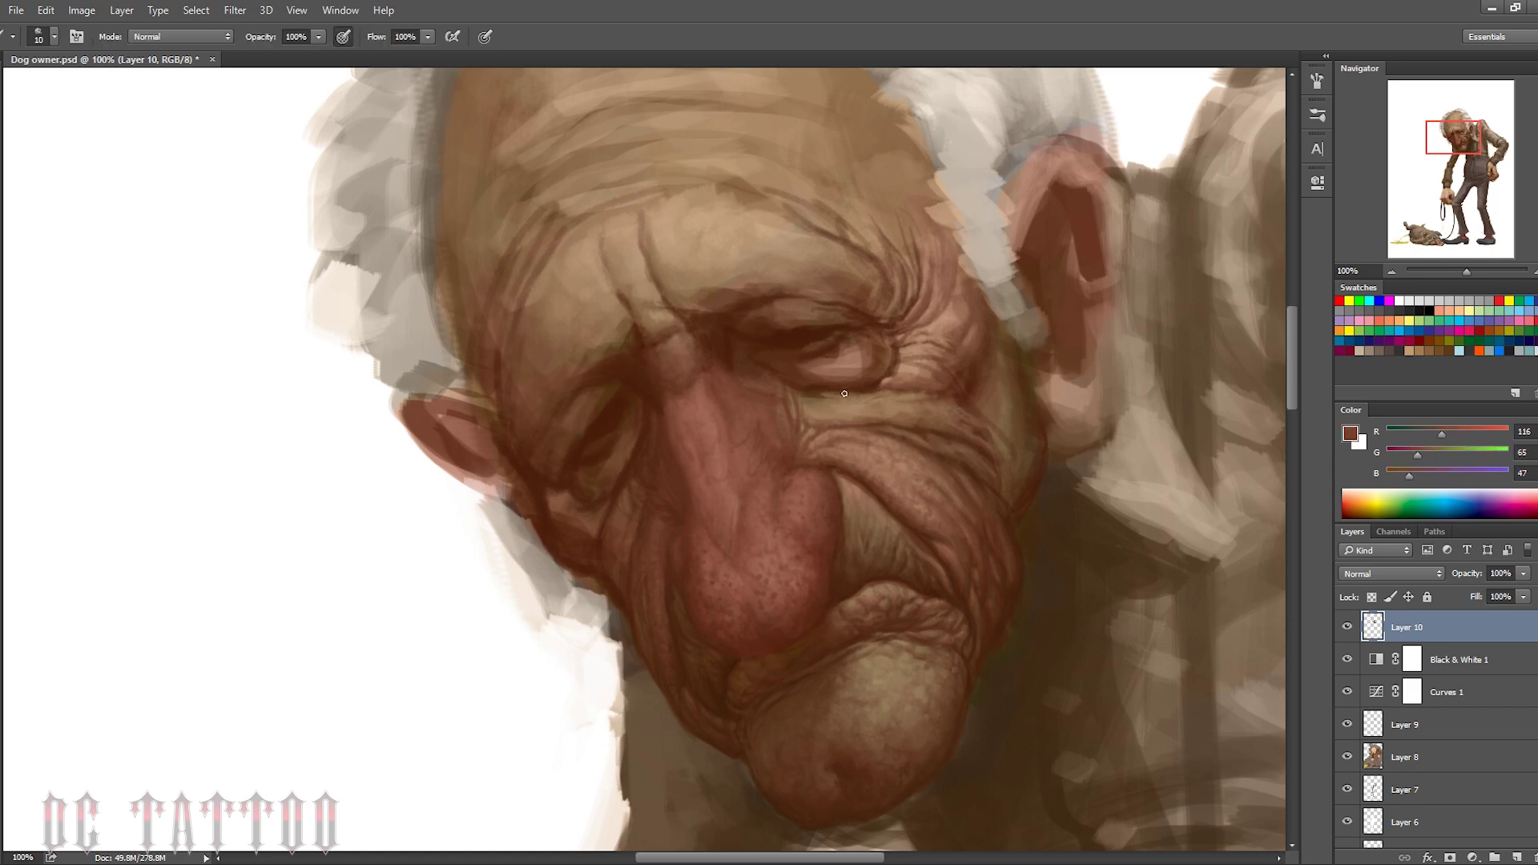
pyautogui.keyDown('alt'); pyautogui.click(787, 375); pyautogui.keyUp('alt')
pyautogui.press('[')
pyautogui.keyDown('alt'); pyautogui.click(820, 342); pyautogui.keyUp('alt')
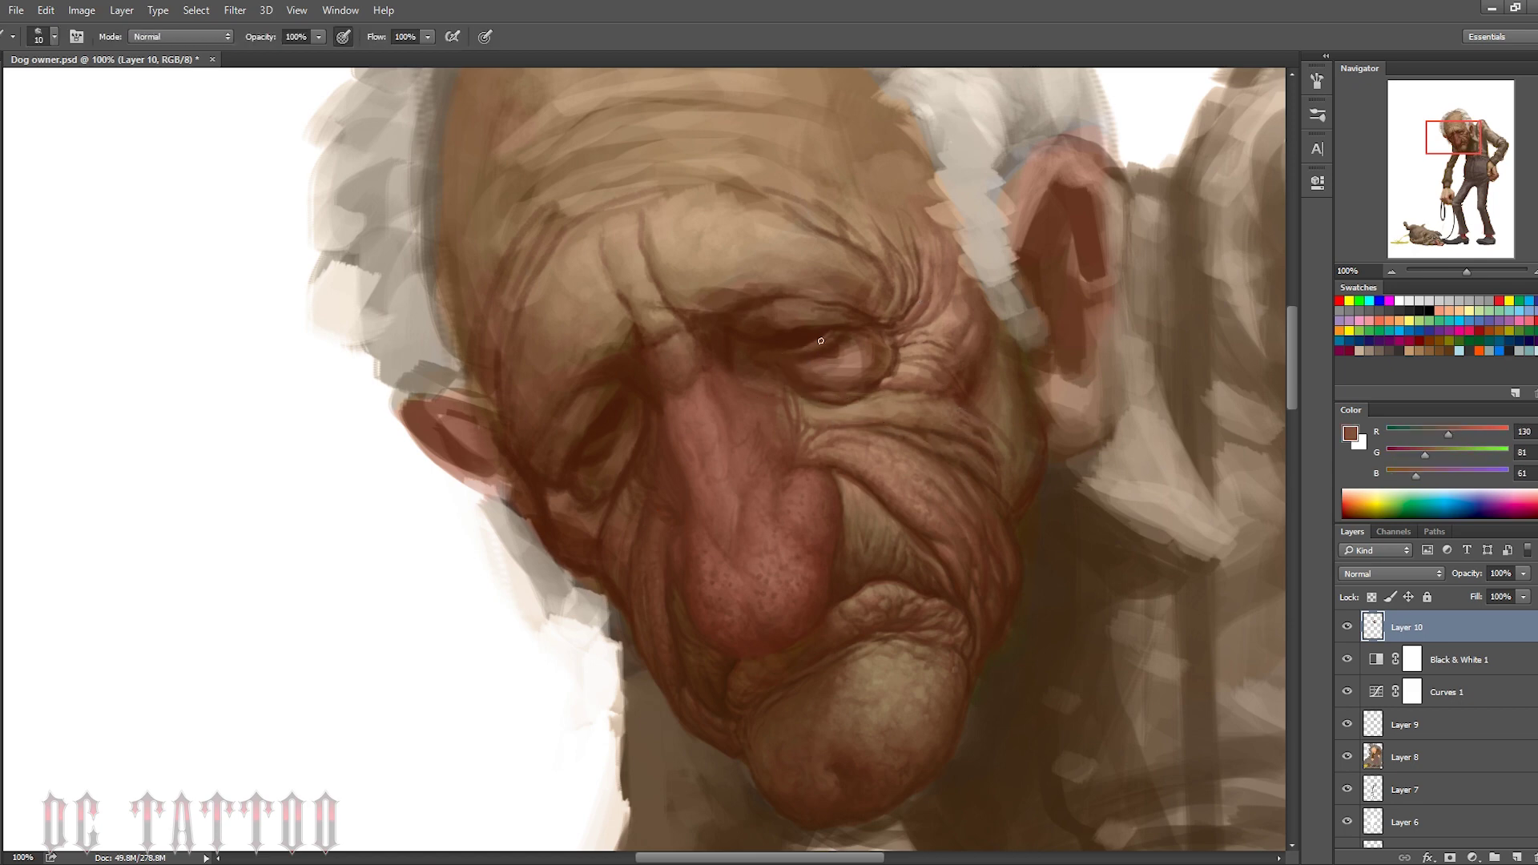
# Paint fine forehead wrinkle lines alternating lighter tan and darker brown tones
pyautogui.keyDown('alt'); pyautogui.click(751, 327); pyautogui.keyUp('alt')
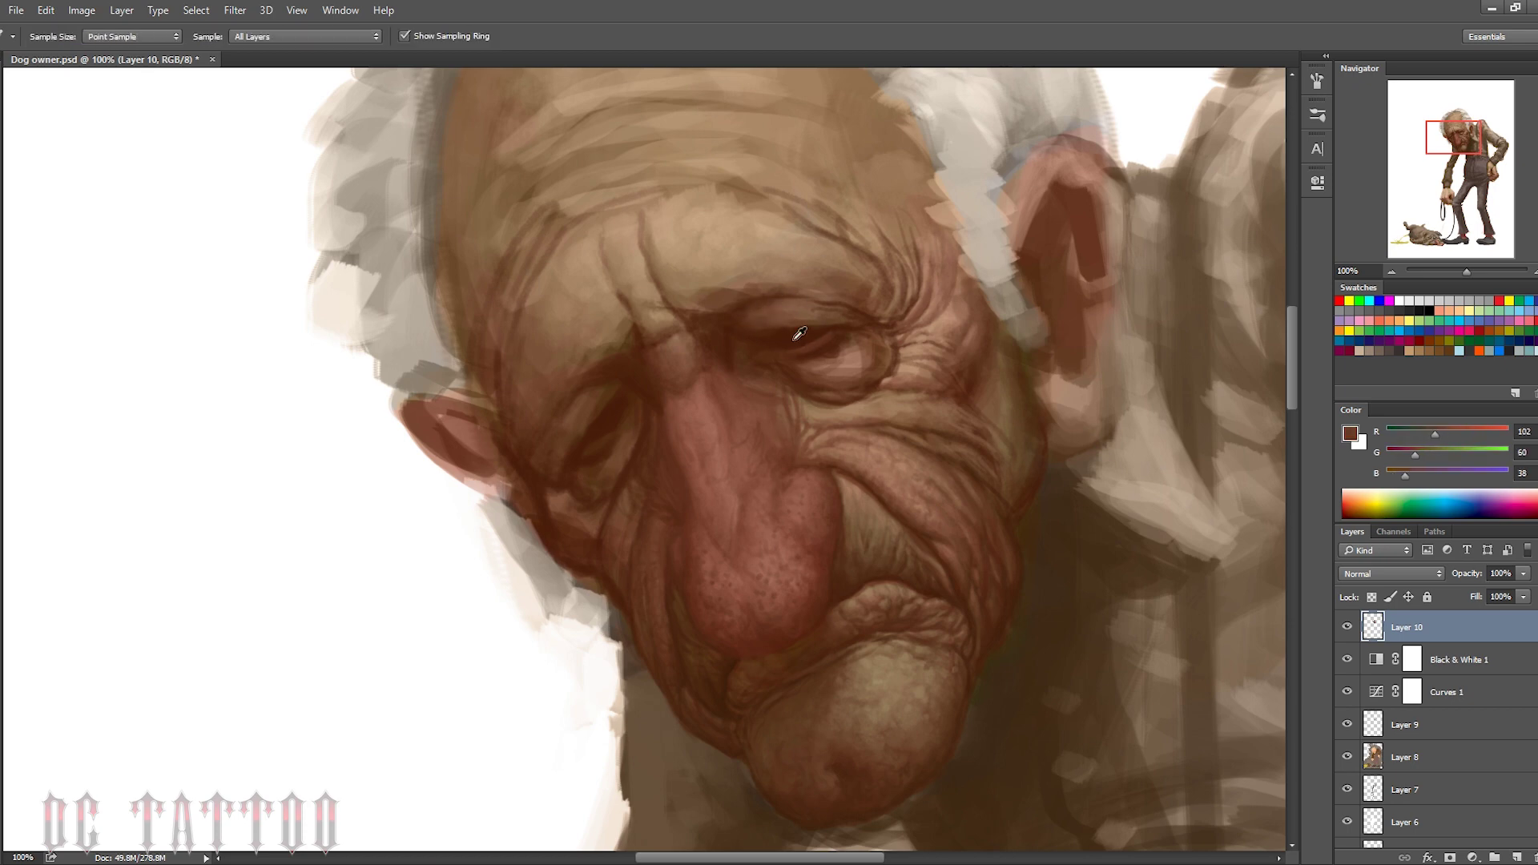
pyautogui.keyDown('alt'); pyautogui.click(792, 255); pyautogui.keyUp('alt')
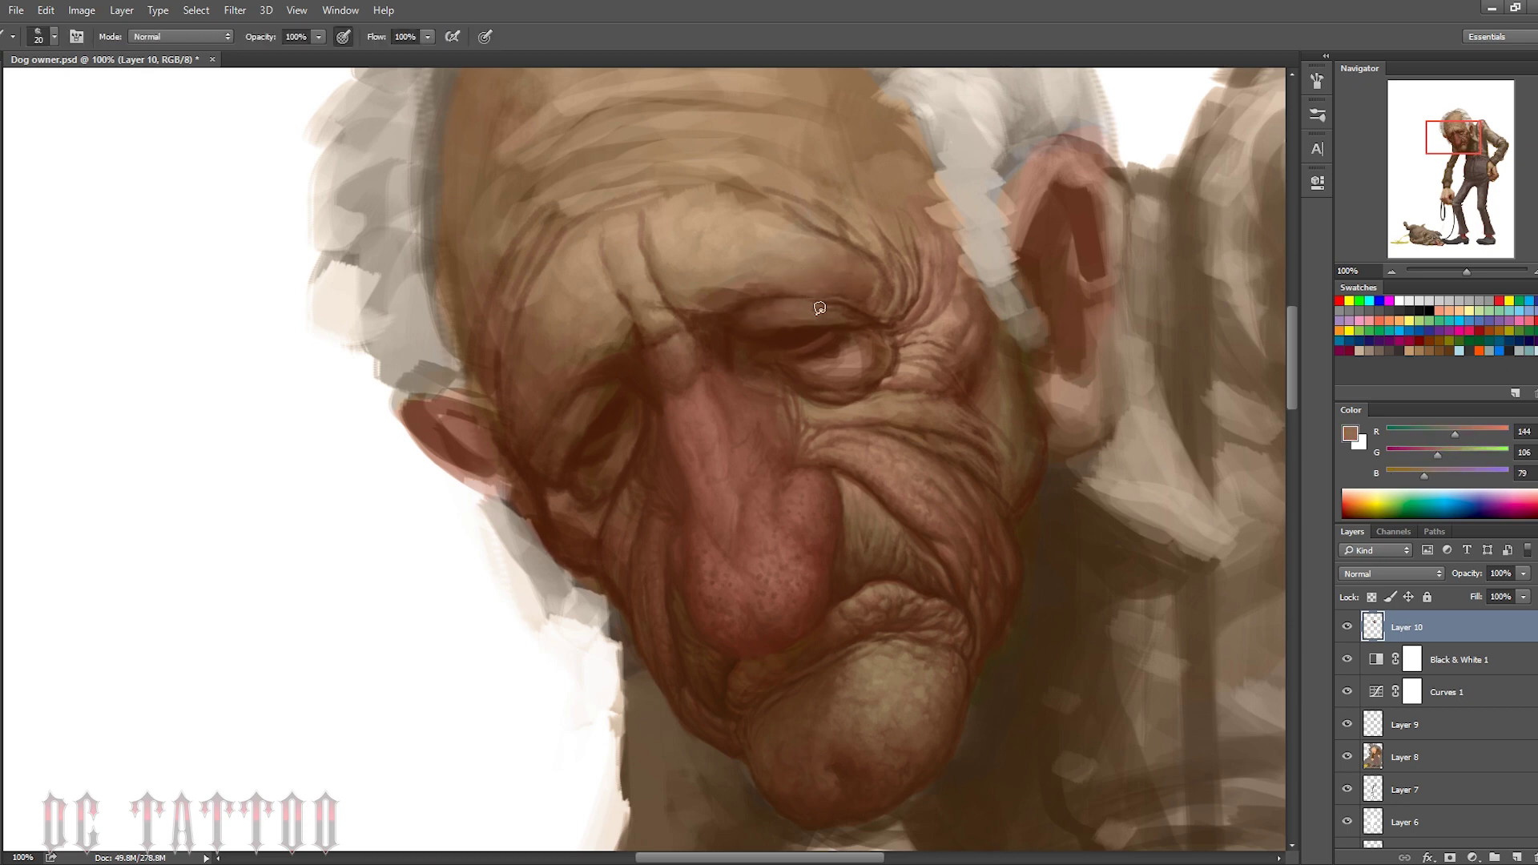
pyautogui.keyDown('alt'); pyautogui.click(858, 272); pyautogui.keyUp('alt')
pyautogui.press('[')
pyautogui.press('[')
pyautogui.press('[')
pyautogui.keyDown('alt'); pyautogui.click(797, 306); pyautogui.keyUp('alt')
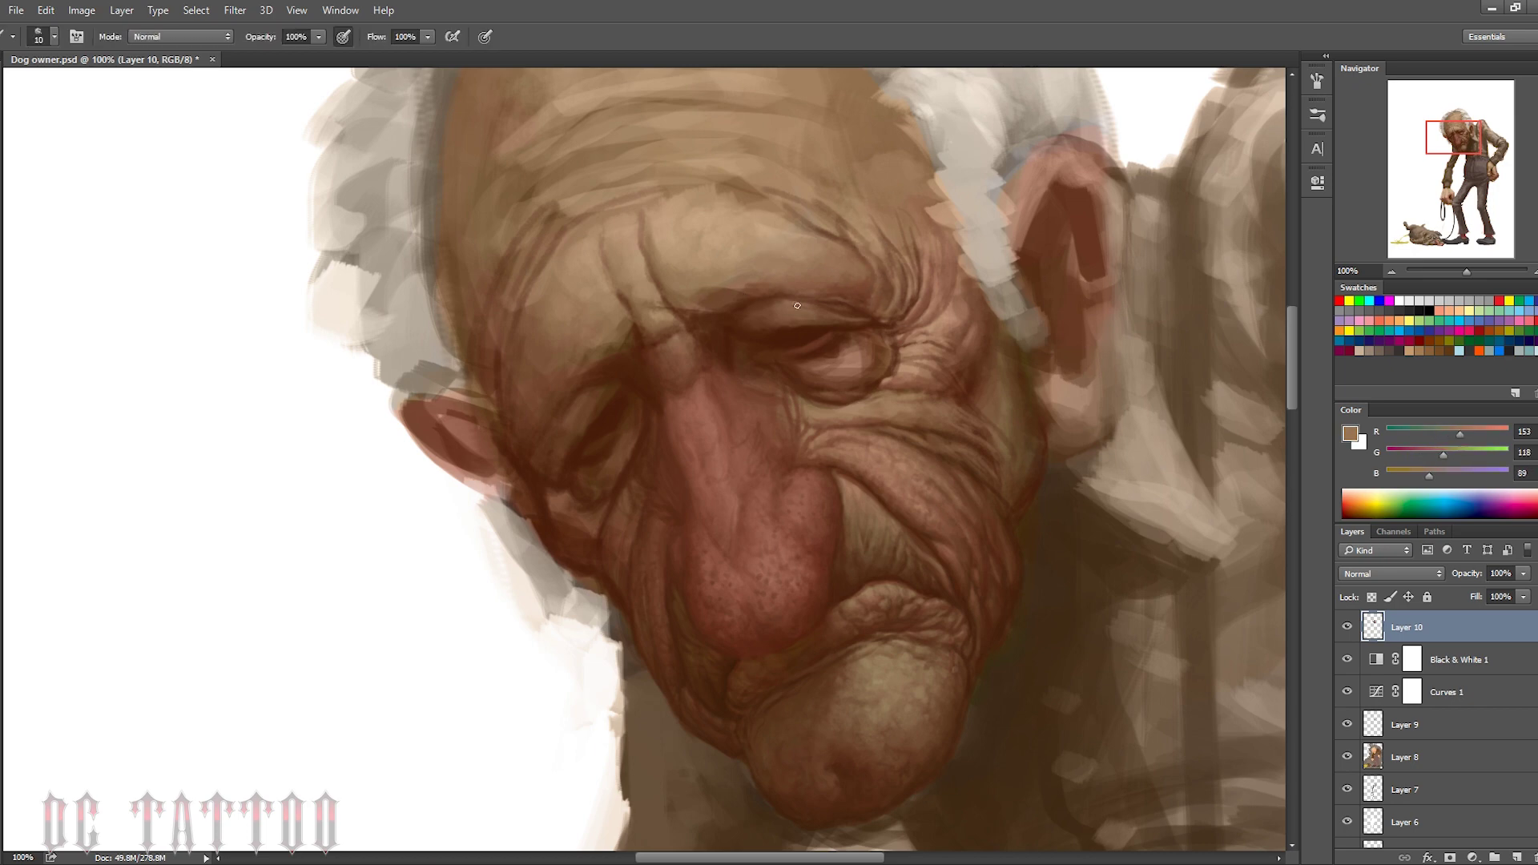
pyautogui.keyDown('alt'); pyautogui.click(891, 296); pyautogui.keyUp('alt')
pyautogui.press('[')
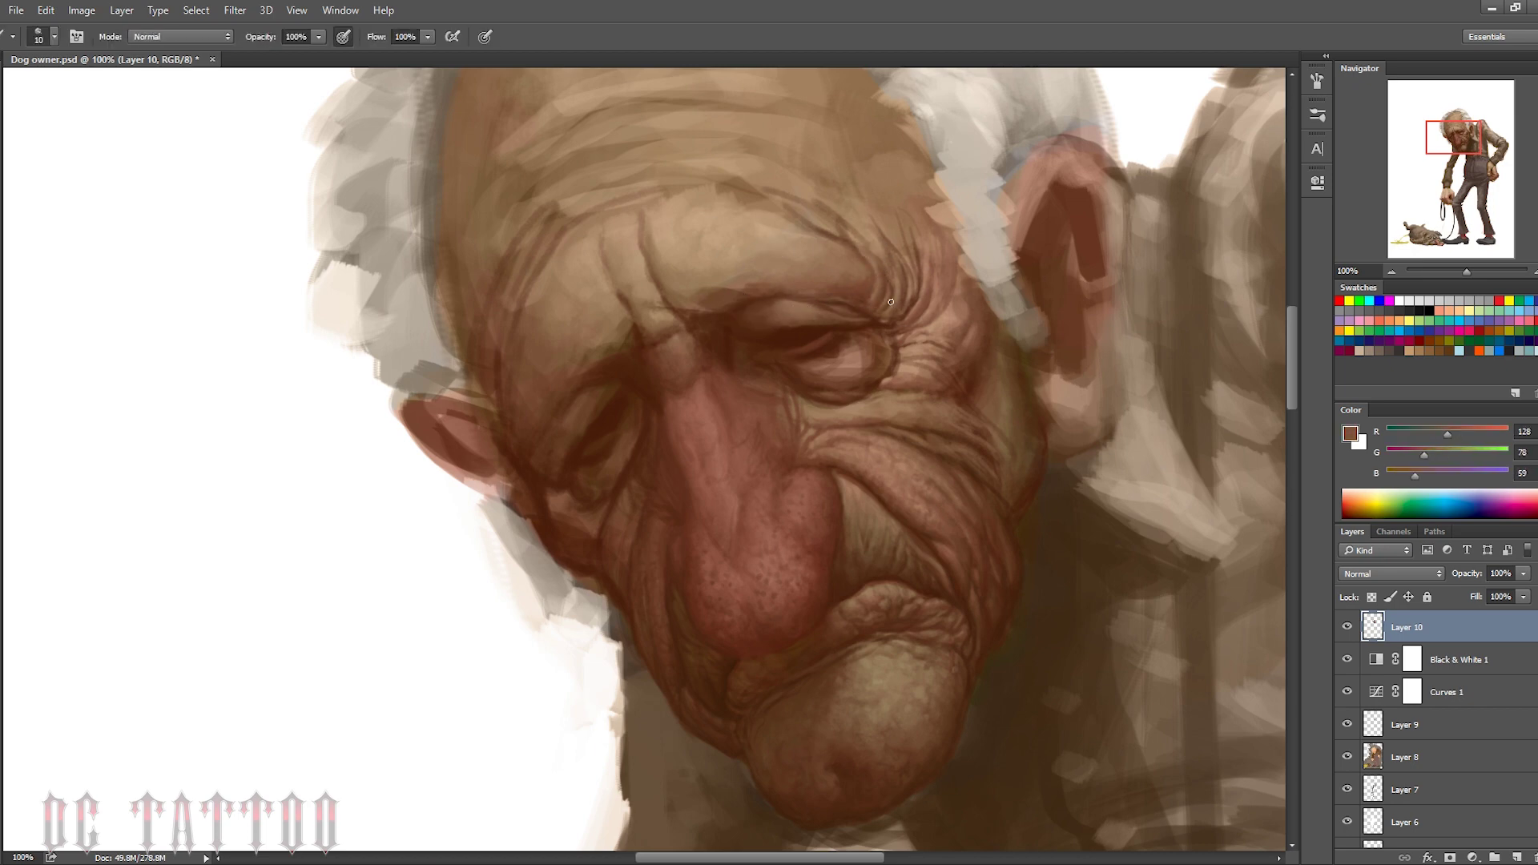
pyautogui.keyDown('alt'); pyautogui.click(892, 289); pyautogui.keyUp('alt')
# Darken the deep creases near the brow with dark brown and warmer mid-tones
pyautogui.press('[')
pyautogui.press('[')
pyautogui.press('[')
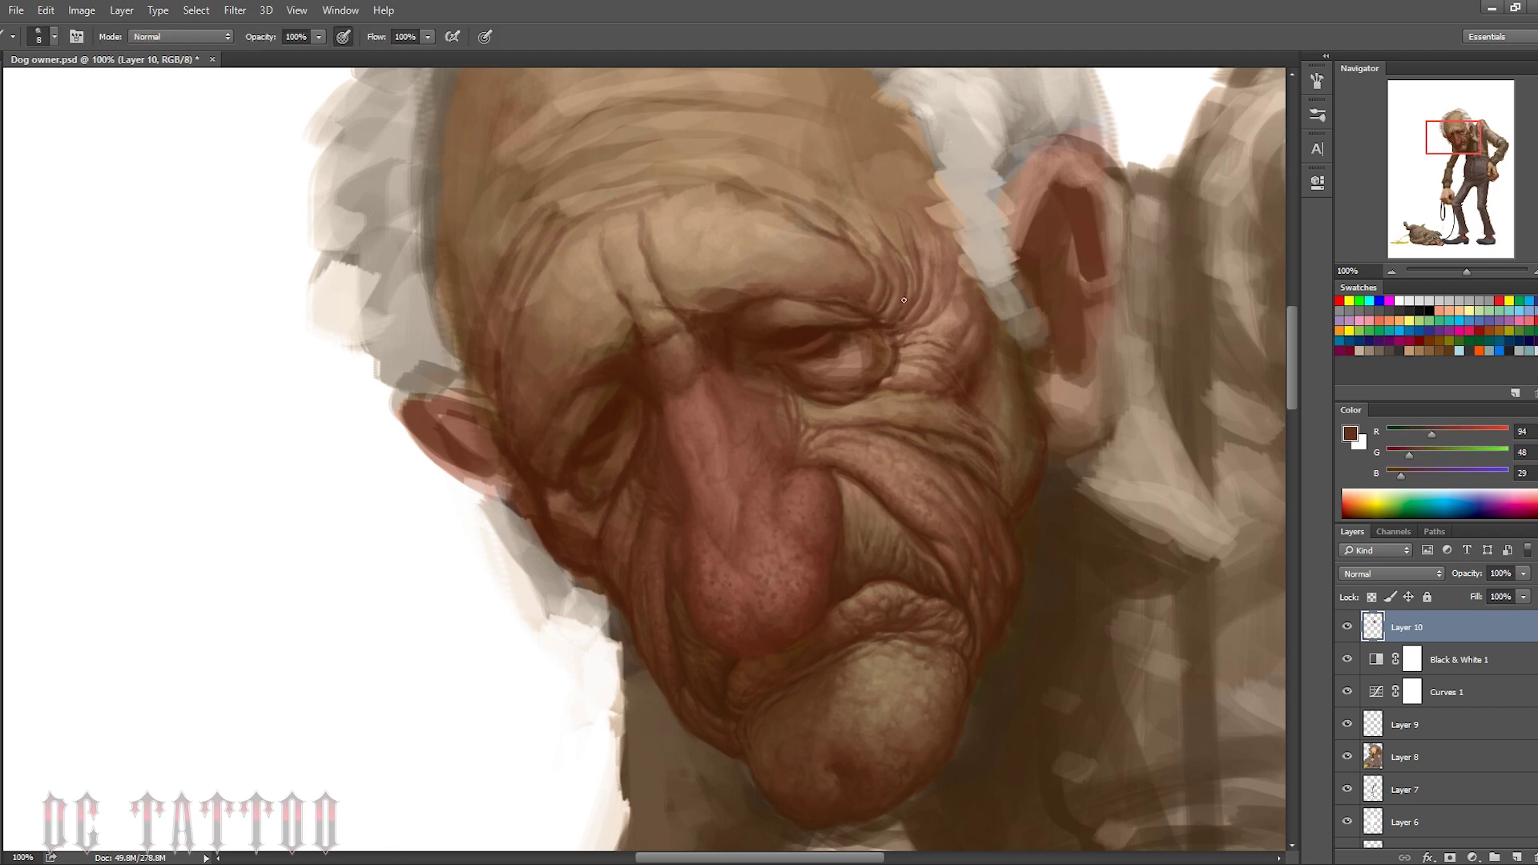
pyautogui.keyDown('alt'); pyautogui.click(904, 302); pyautogui.keyUp('alt')
pyautogui.press(']')
pyautogui.press(']')
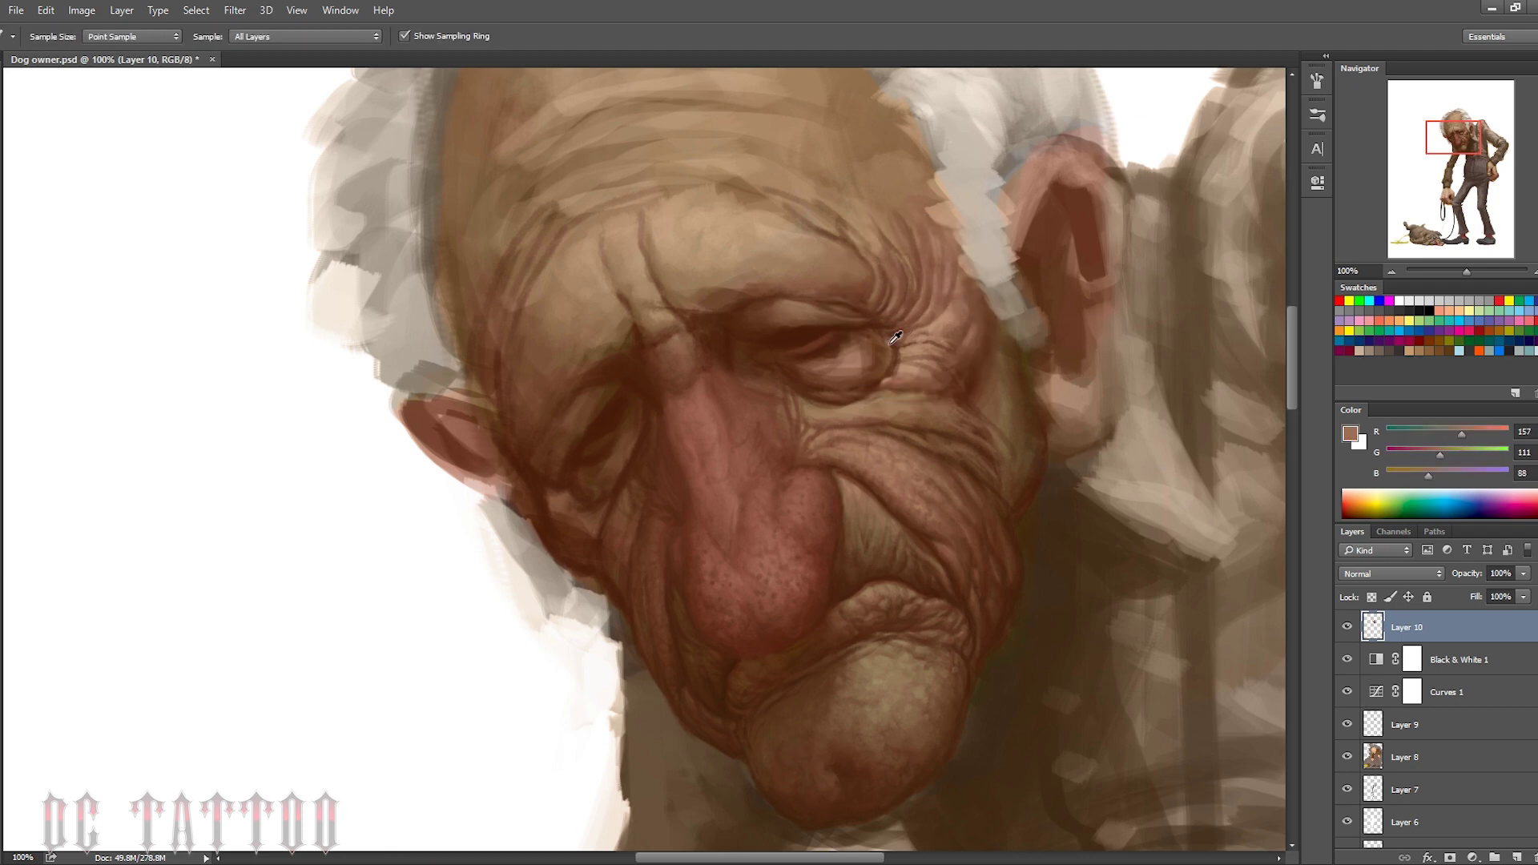
pyautogui.keyDown('alt'); pyautogui.click(923, 350); pyautogui.keyUp('alt')
pyautogui.press('[')
pyautogui.press('[')
pyautogui.keyDown('alt'); pyautogui.click(966, 325); pyautogui.keyUp('alt')
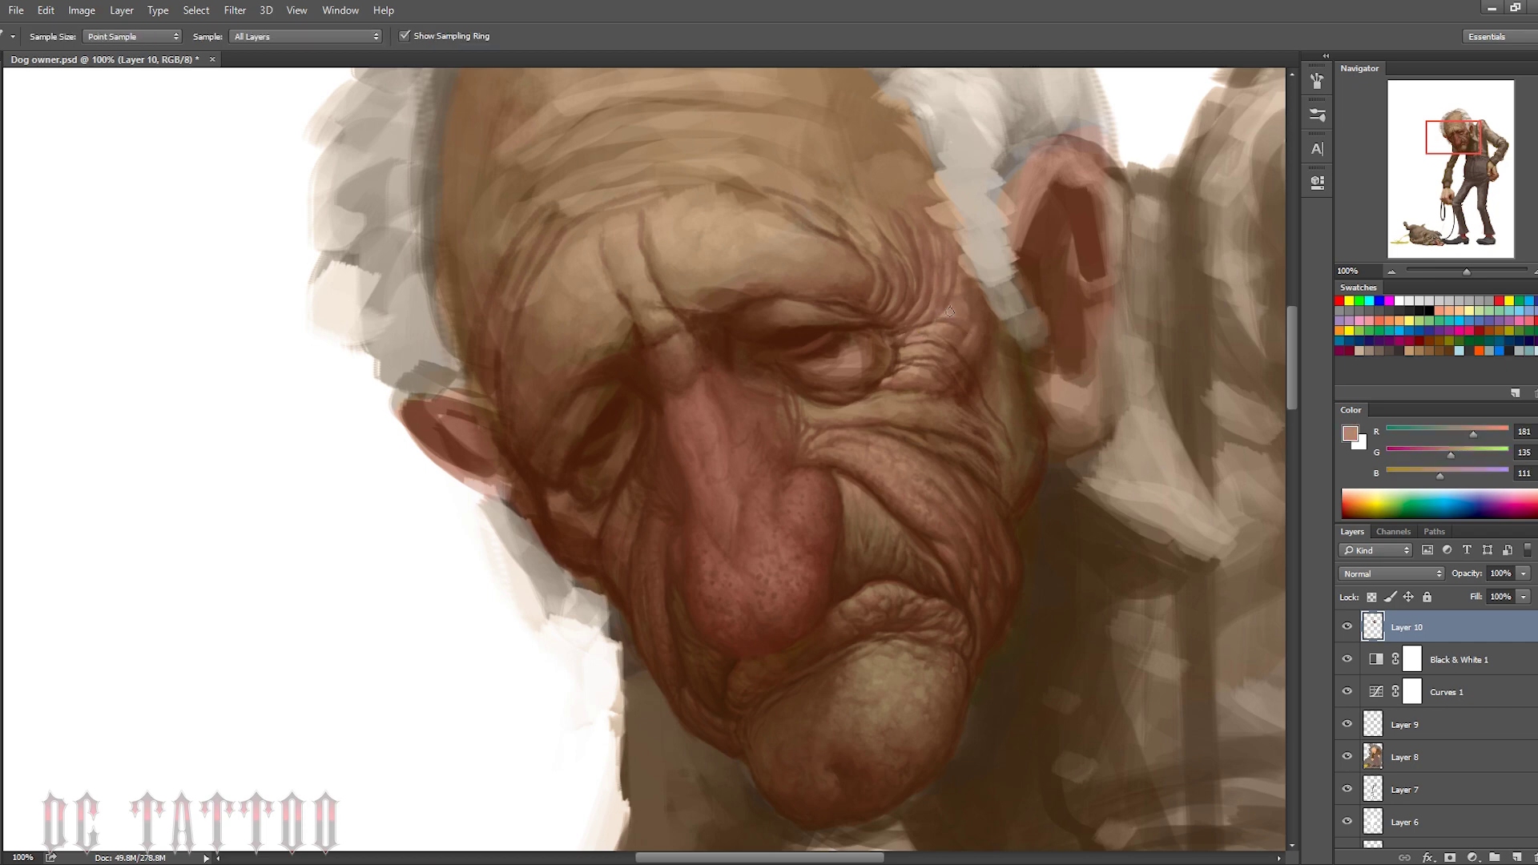
# Add thin dark wrinkle lines with deep brown shadow tones using a fine brush
pyautogui.press(']')
pyautogui.press(']')
pyautogui.press(']')
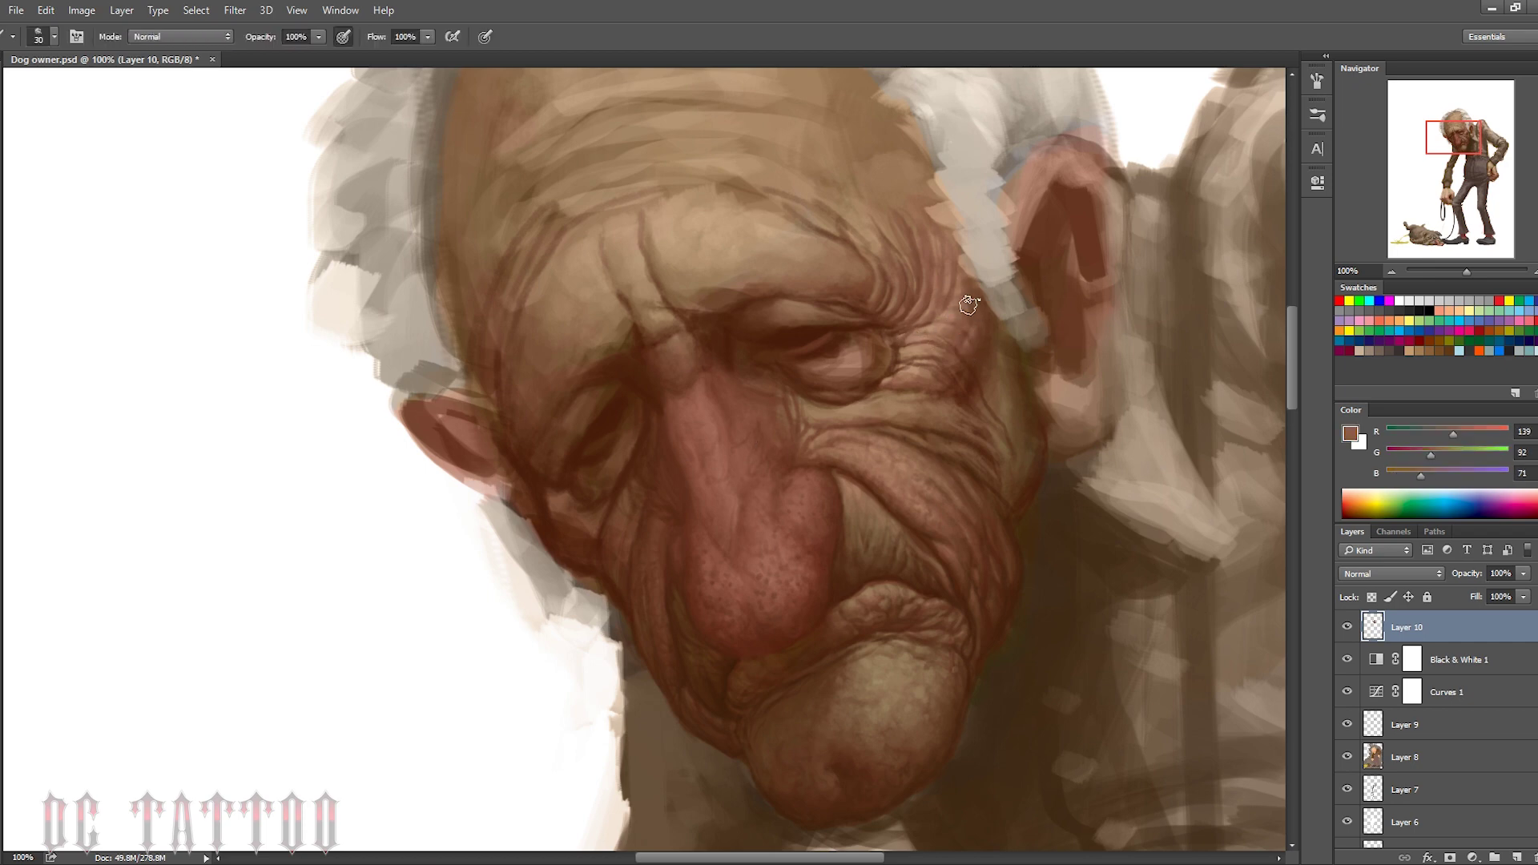
pyautogui.keyDown('alt'); pyautogui.click(901, 352); pyautogui.keyUp('alt')
pyautogui.press('[')
pyautogui.press('[')
pyautogui.press('[')
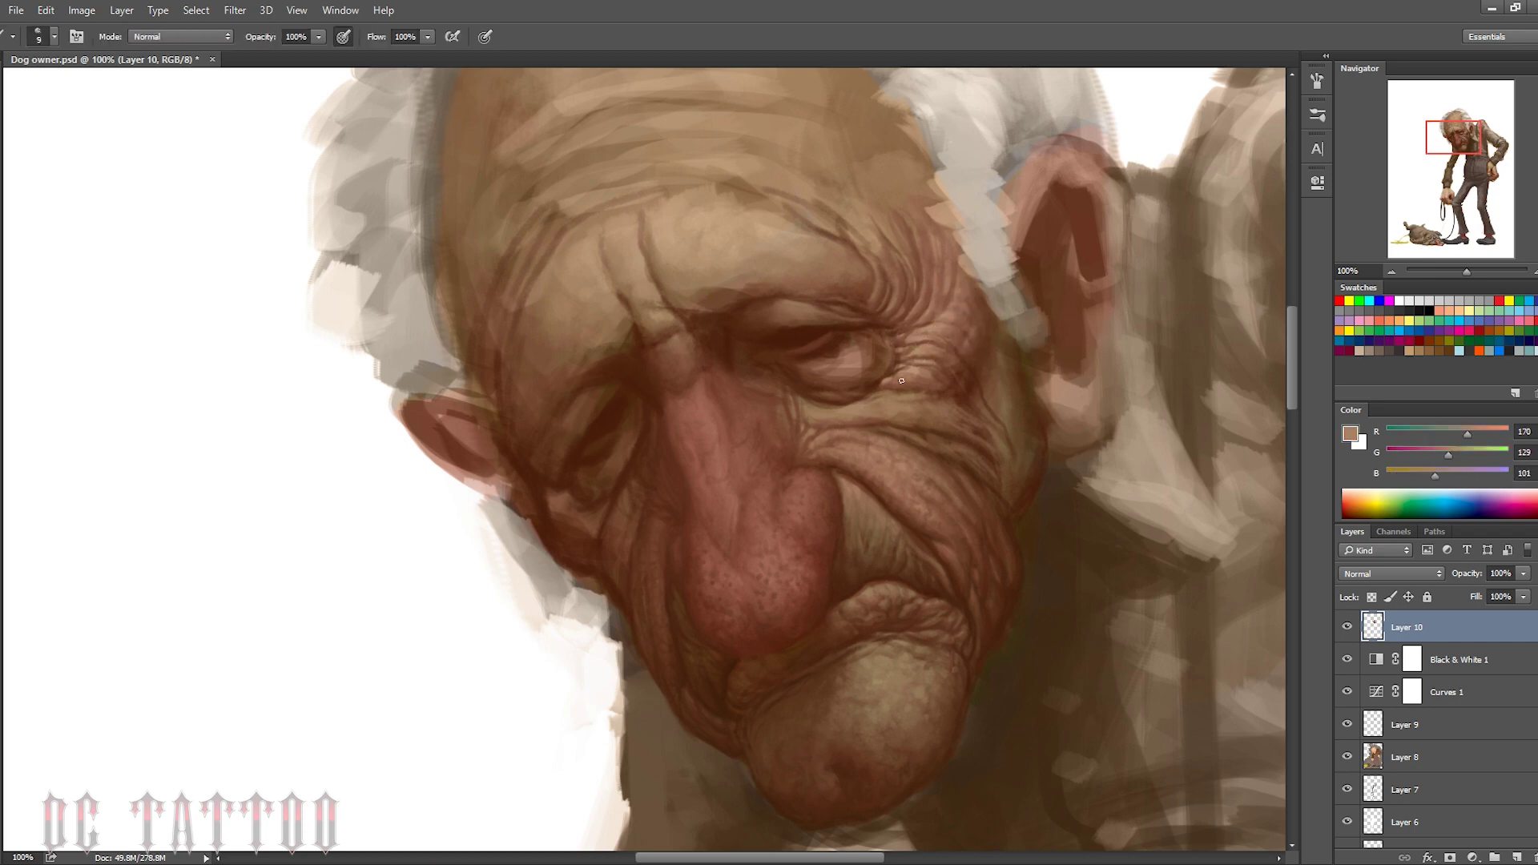
pyautogui.keyDown('alt'); pyautogui.click(937, 356); pyautogui.keyUp('alt')
pyautogui.press(']')
pyautogui.press(']')
pyautogui.press(']')
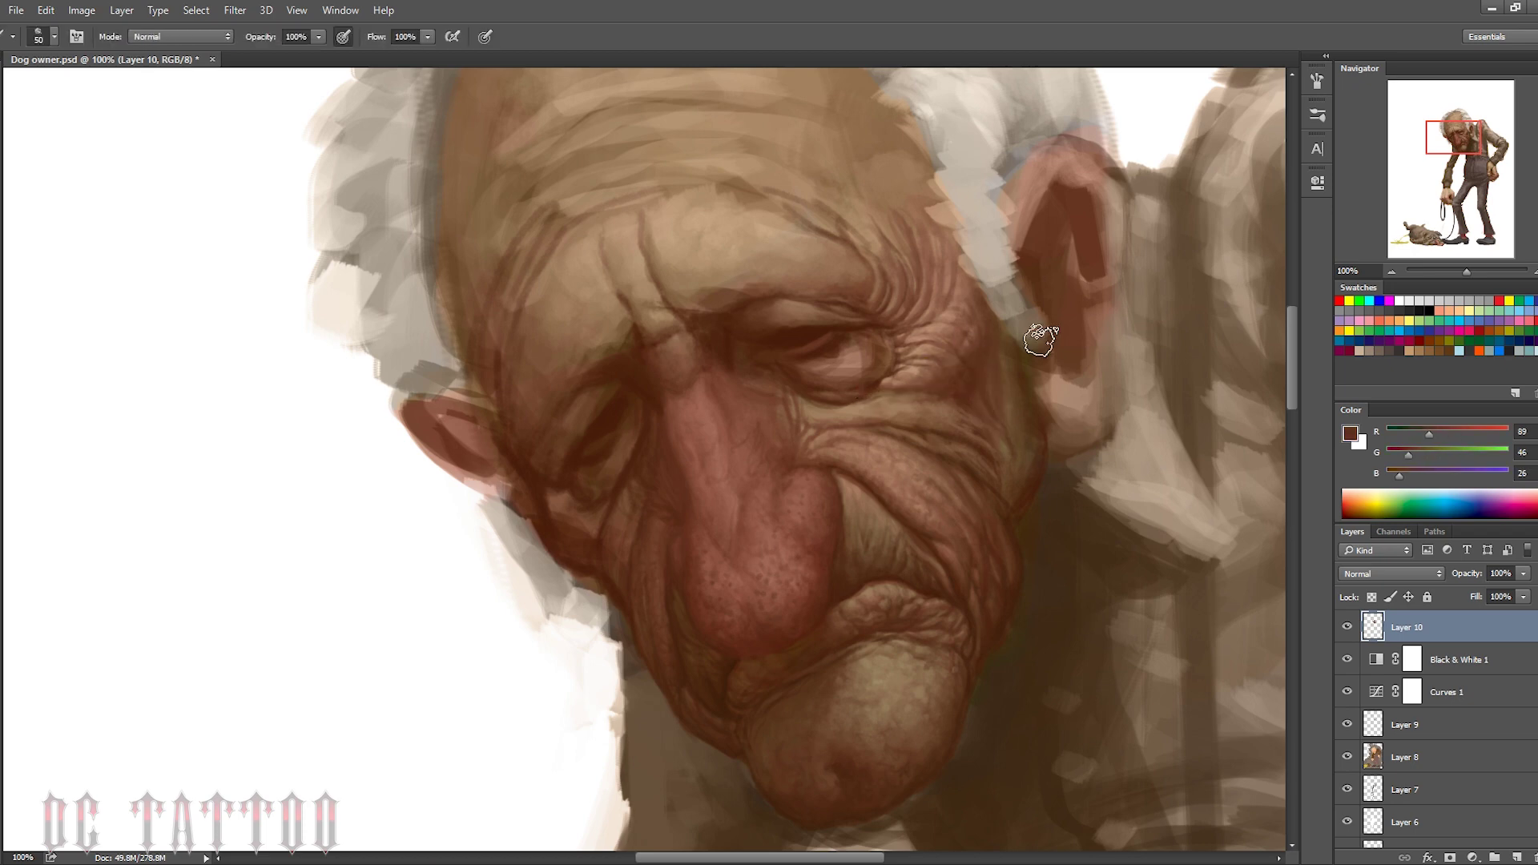
pyautogui.press('[')
pyautogui.press('[')
pyautogui.press('[')
# Paint dark wrinkle strokes around the eye with sampled browns
pyautogui.keyDown('alt'); pyautogui.click(894, 390); pyautogui.keyUp('alt')
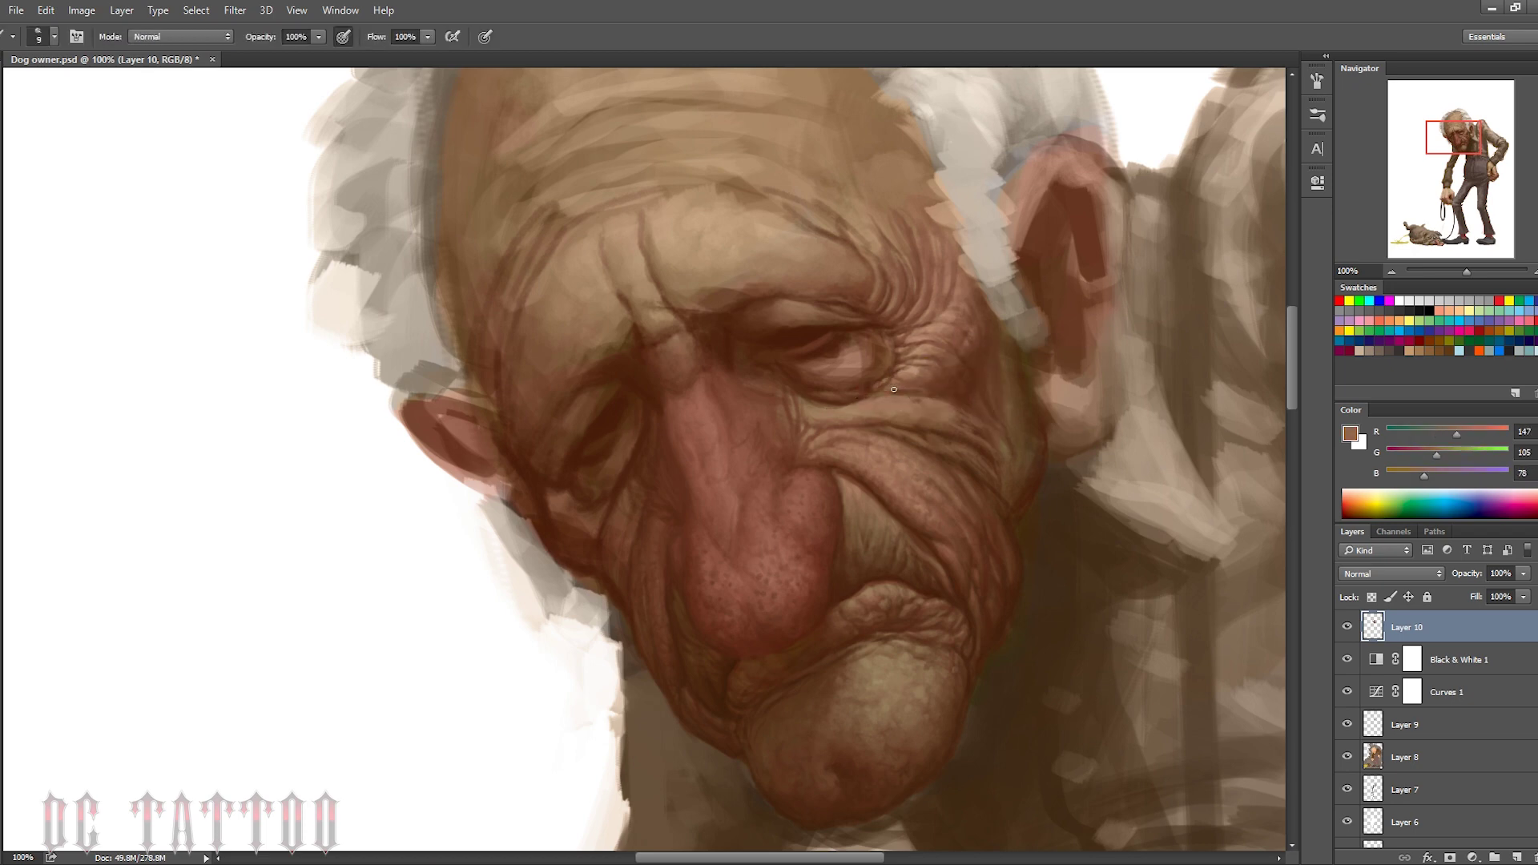
pyautogui.keyDown('alt'); pyautogui.click(894, 391); pyautogui.keyUp('alt')
pyautogui.press(']')
pyautogui.press(']')
pyautogui.press(']')
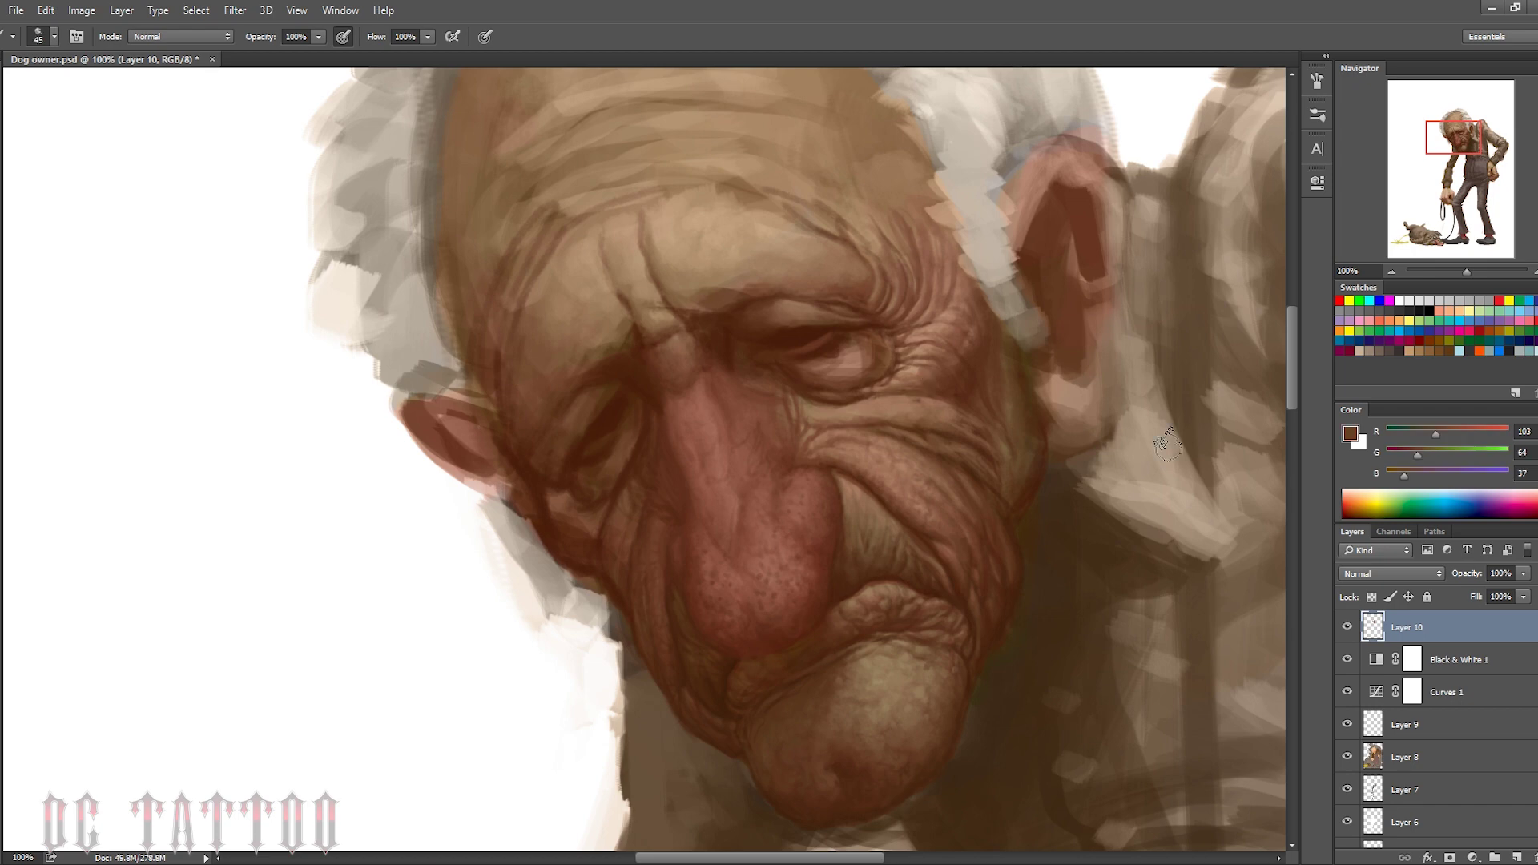
pyautogui.keyDown('alt'); pyautogui.click(927, 332); pyautogui.keyUp('alt')
pyautogui.press('[')
pyautogui.press('[')
pyautogui.press('[')
pyautogui.press('[')
pyautogui.press('[')
pyautogui.press('[')
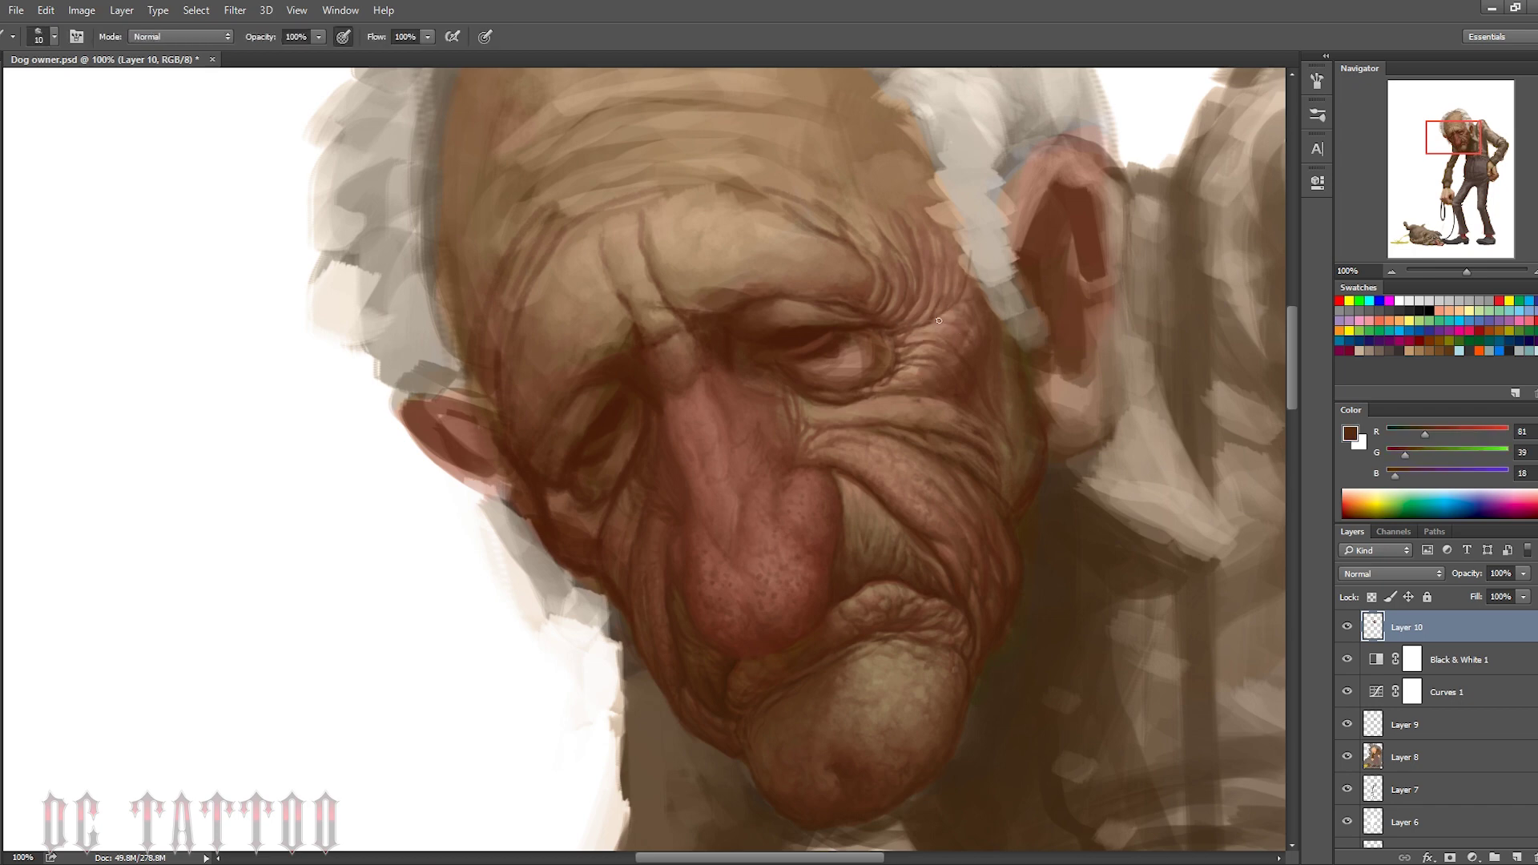
pyautogui.keyDown('alt'); pyautogui.click(837, 327); pyautogui.keyUp('alt')
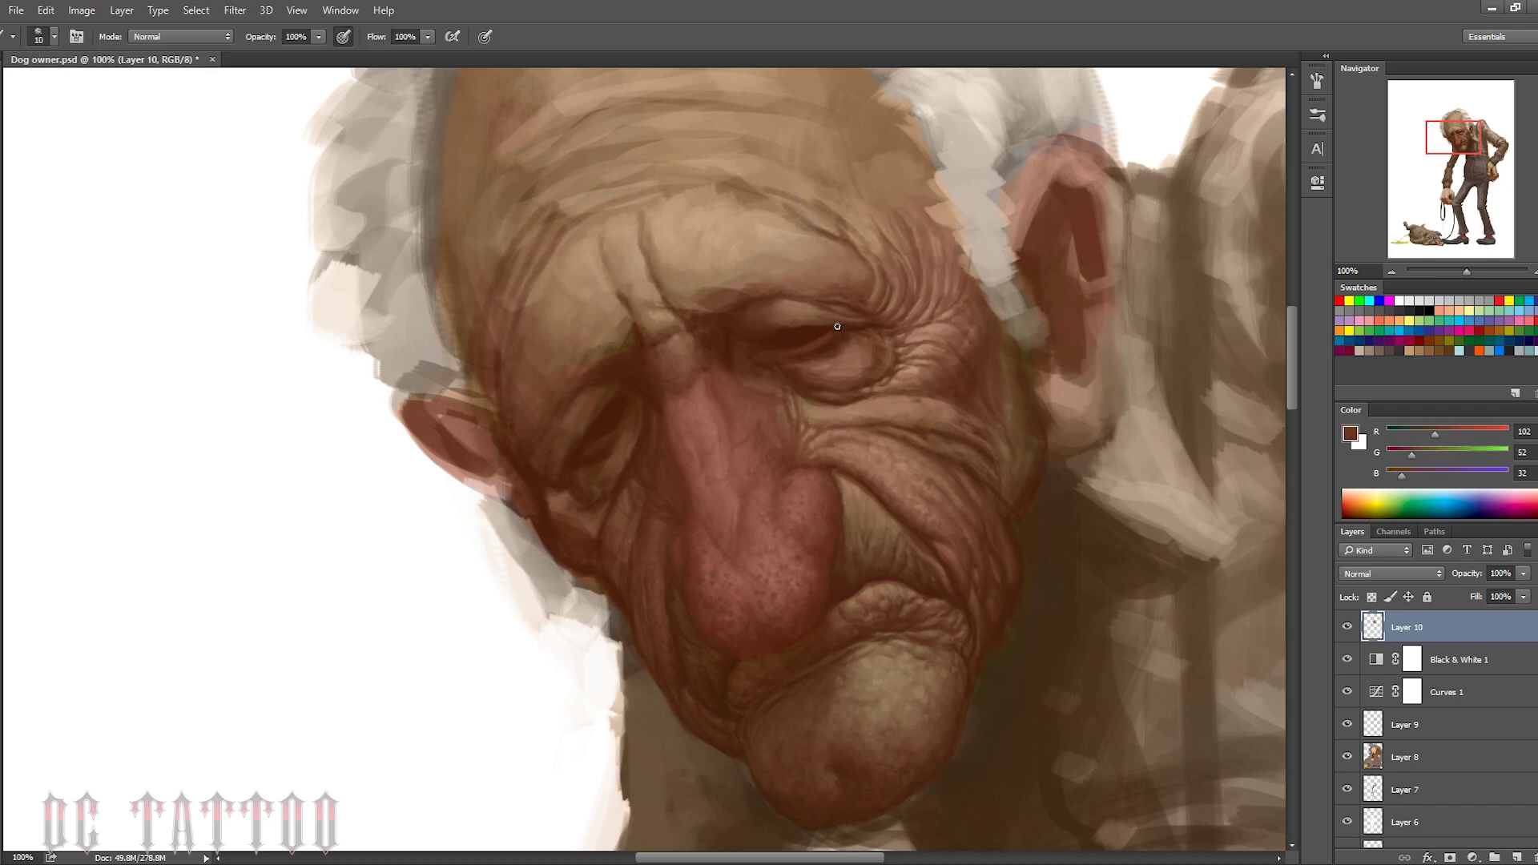
pyautogui.moveTo(837, 353); pyautogui.dragTo(861, 344)
# Refine fine creases near the eye with mid skin tones and very dark brown
pyautogui.keyDown('alt'); pyautogui.click(859, 275); pyautogui.keyUp('alt')
pyautogui.press(']')
pyautogui.press(']')
pyautogui.press(']')
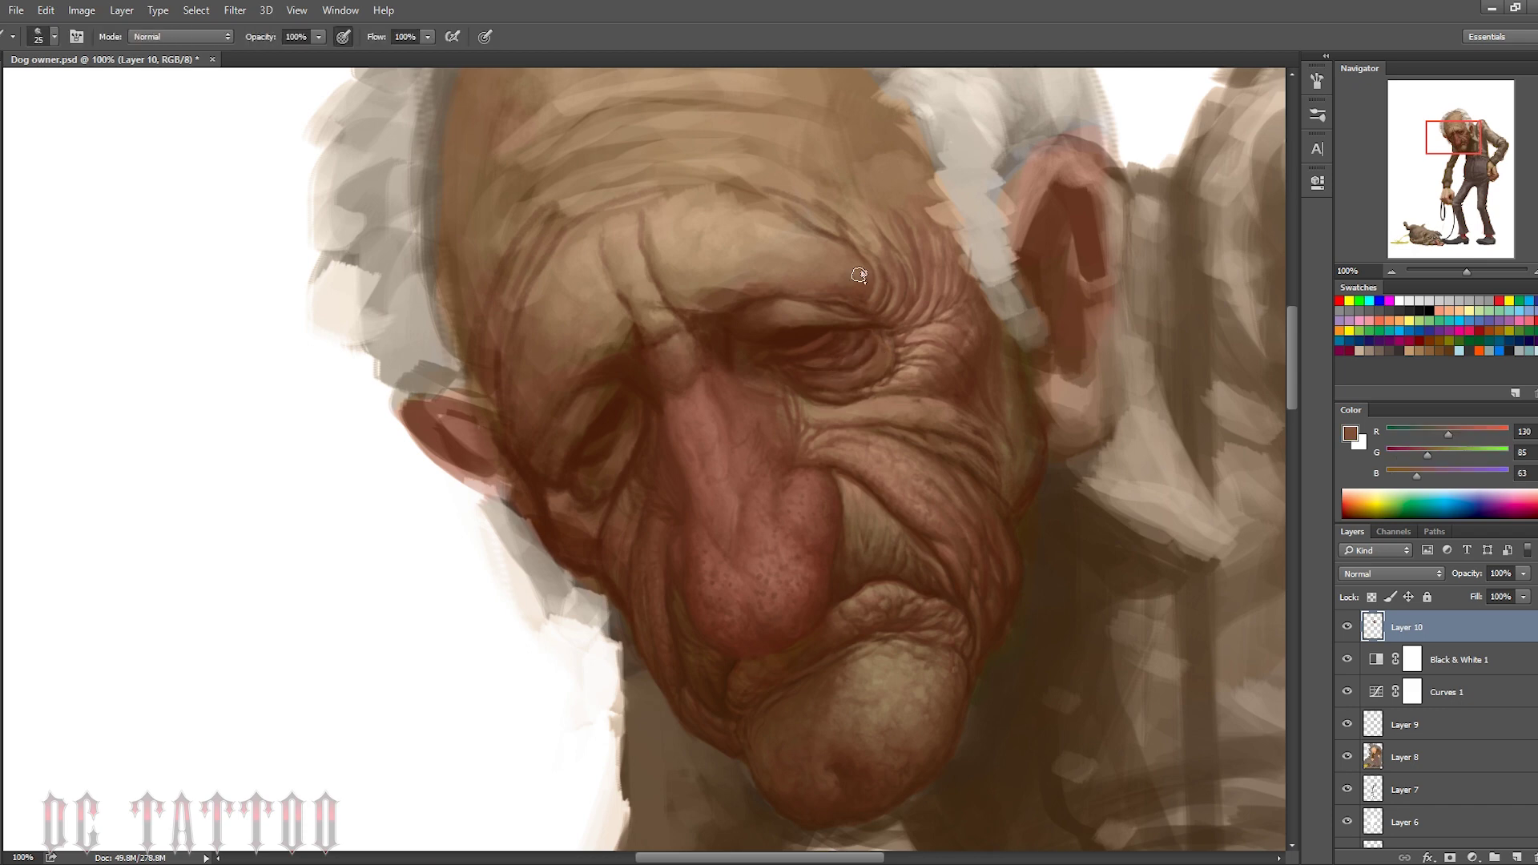
pyautogui.press('[')
pyautogui.press('[')
pyautogui.keyDown('alt'); pyautogui.click(882, 350); pyautogui.keyUp('alt')
pyautogui.press('[')
pyautogui.press('[')
pyautogui.press('[')
pyautogui.keyDown('alt'); pyautogui.click(879, 353); pyautogui.keyUp('alt')
pyautogui.press('[')
pyautogui.press('[')
pyautogui.press('[')
pyautogui.keyDown('alt'); pyautogui.click(829, 362); pyautogui.keyUp('alt')
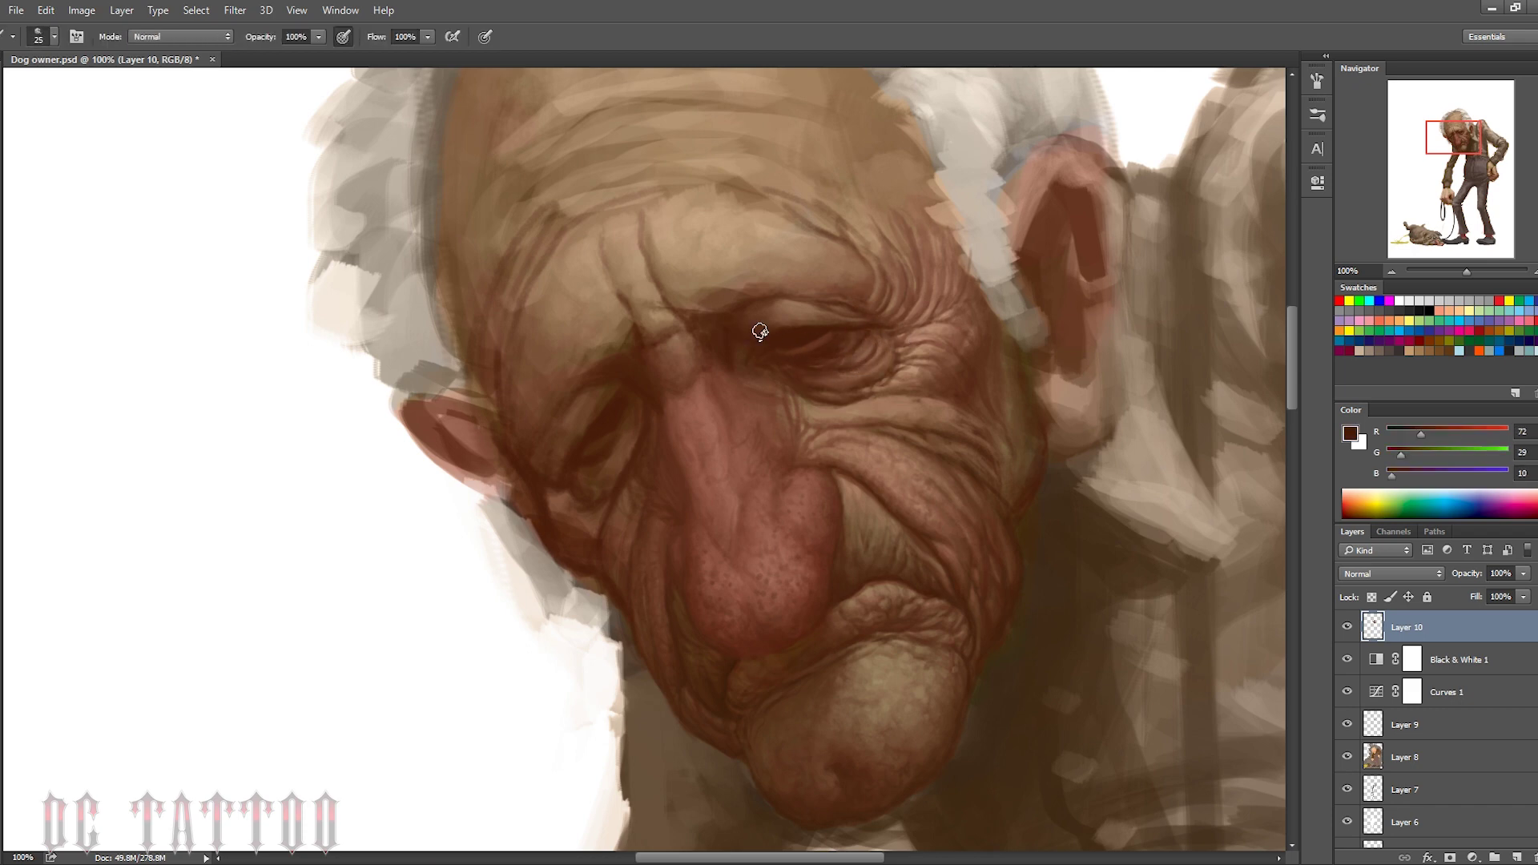
# Add light highlights to the wrinkles beside and below the eye
pyautogui.keyDown('alt'); pyautogui.click(801, 355); pyautogui.keyUp('alt')
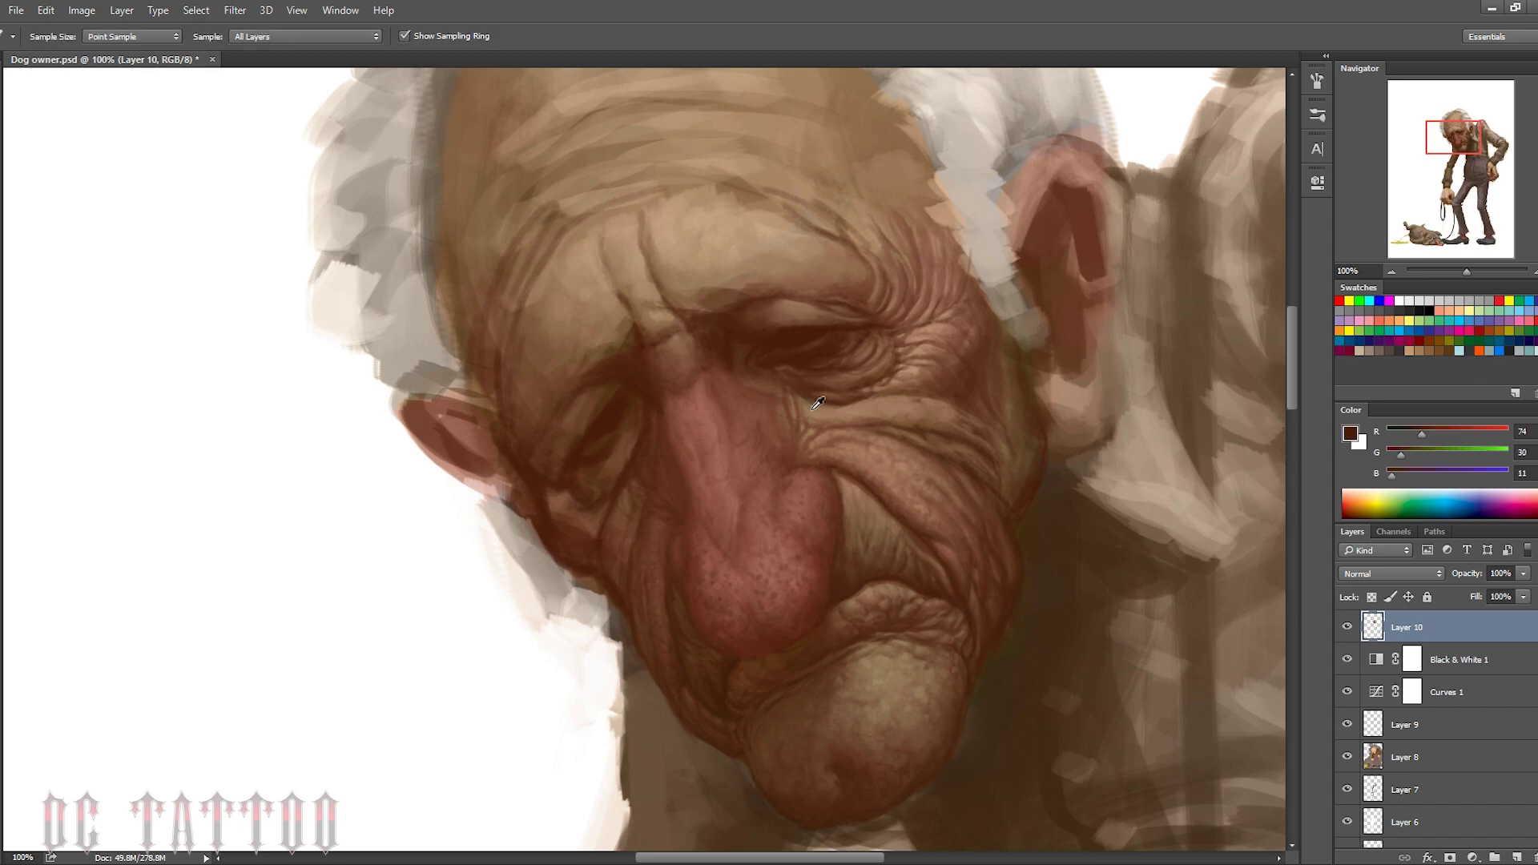
pyautogui.press(']')
pyautogui.press(']')
pyautogui.keyDown('alt'); pyautogui.click(824, 332); pyautogui.keyUp('alt')
pyautogui.keyDown('alt'); pyautogui.click(762, 346); pyautogui.keyUp('alt')
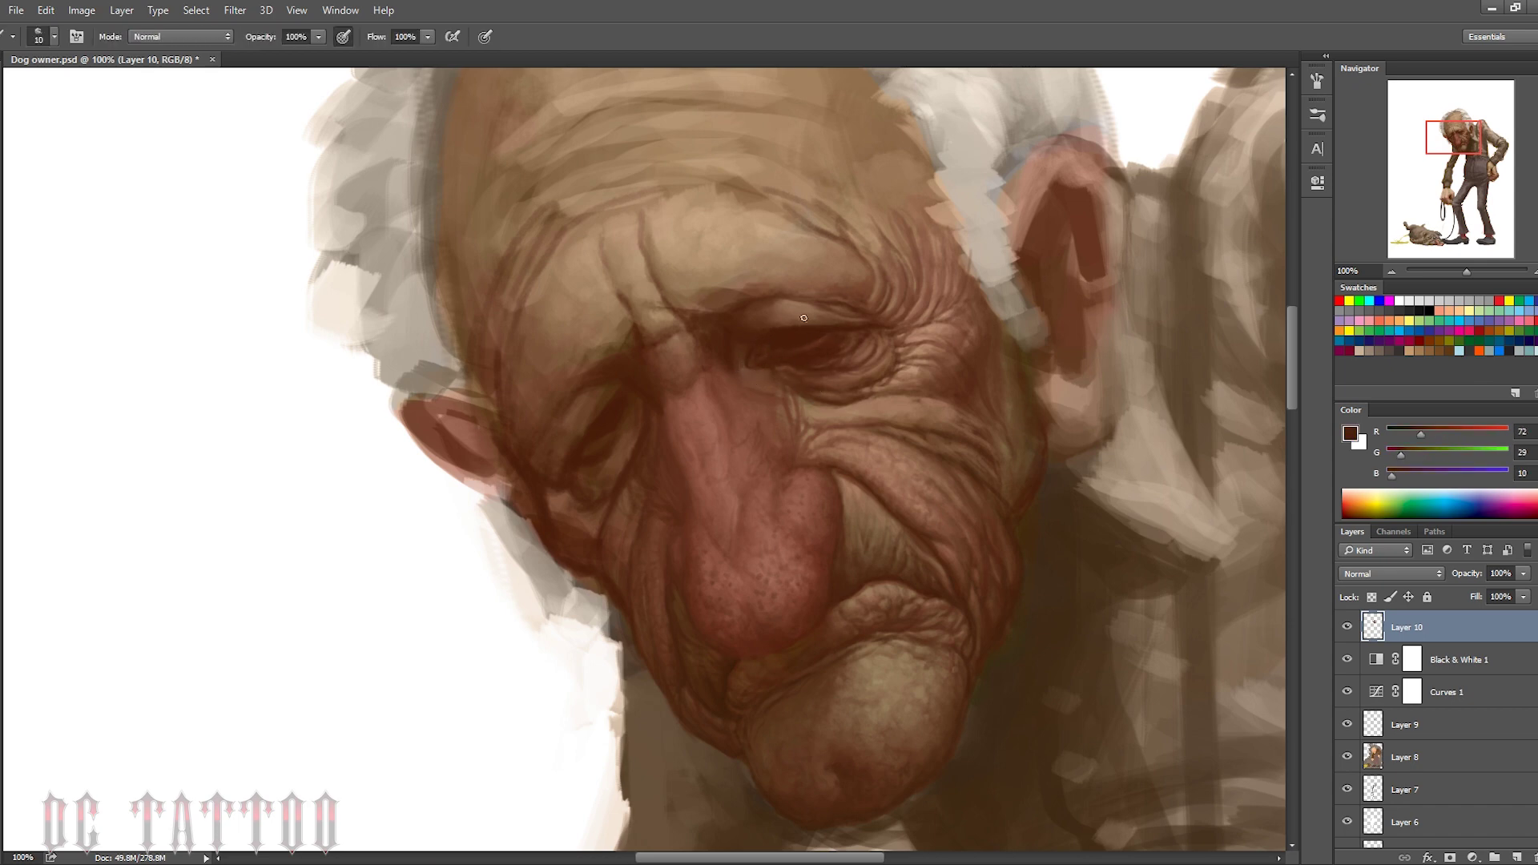
pyautogui.keyDown('alt'); pyautogui.click(753, 352); pyautogui.keyUp('alt')
pyautogui.keyDown('alt'); pyautogui.click(817, 370); pyautogui.keyUp('alt')
pyautogui.keyDown('alt'); pyautogui.click(841, 396); pyautogui.keyUp('alt')
# Deepen the wrinkles under the eye with mid and darker browns using a smaller brush
pyautogui.press('[')
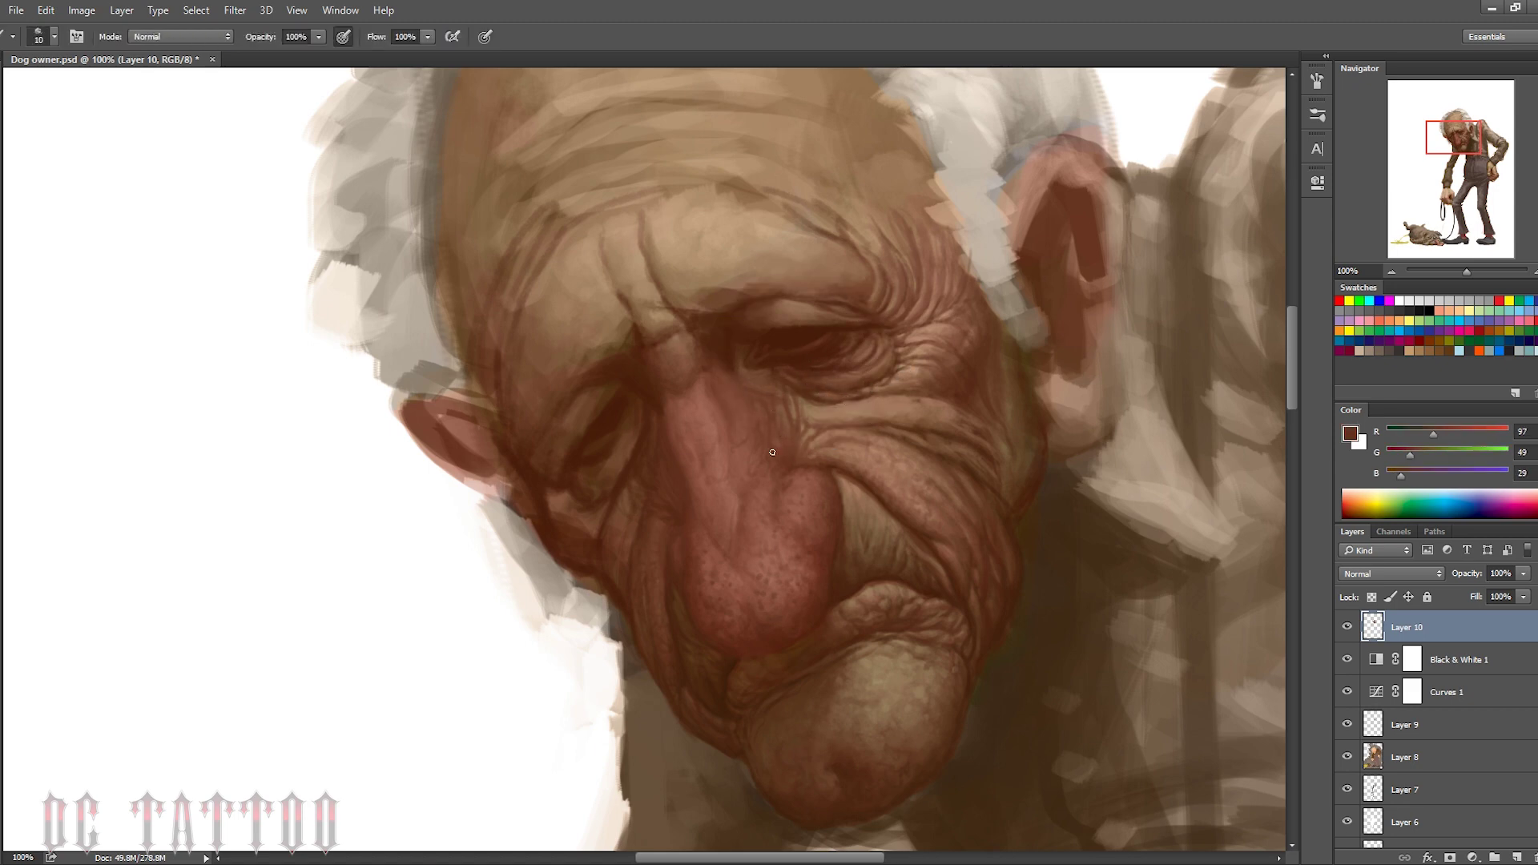
pyautogui.press('[')
pyautogui.keyDown('alt'); pyautogui.click(849, 402); pyautogui.keyUp('alt')
pyautogui.keyDown('alt'); pyautogui.click(813, 420); pyautogui.keyUp('alt')
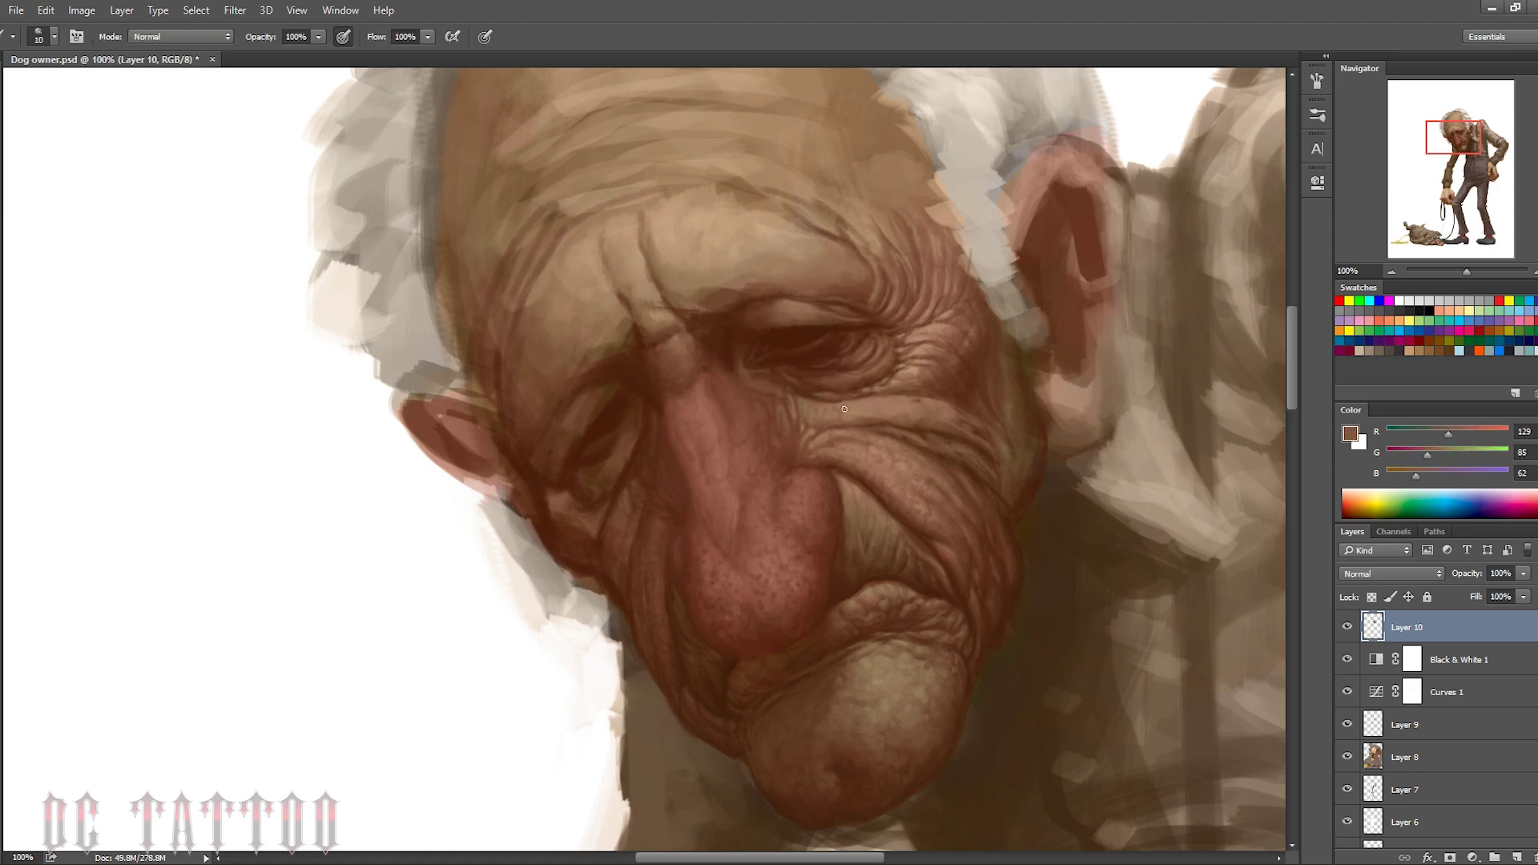
pyautogui.keyDown('alt'); pyautogui.click(851, 411); pyautogui.keyUp('alt')
pyautogui.keyDown('alt'); pyautogui.click(901, 420); pyautogui.keyUp('alt')
pyautogui.press('[')
pyautogui.press('[')
pyautogui.press('[')
# Paint darker creases on the upper forehead near the hairline
pyautogui.keyDown('alt'); pyautogui.click(934, 324); pyautogui.keyUp('alt')
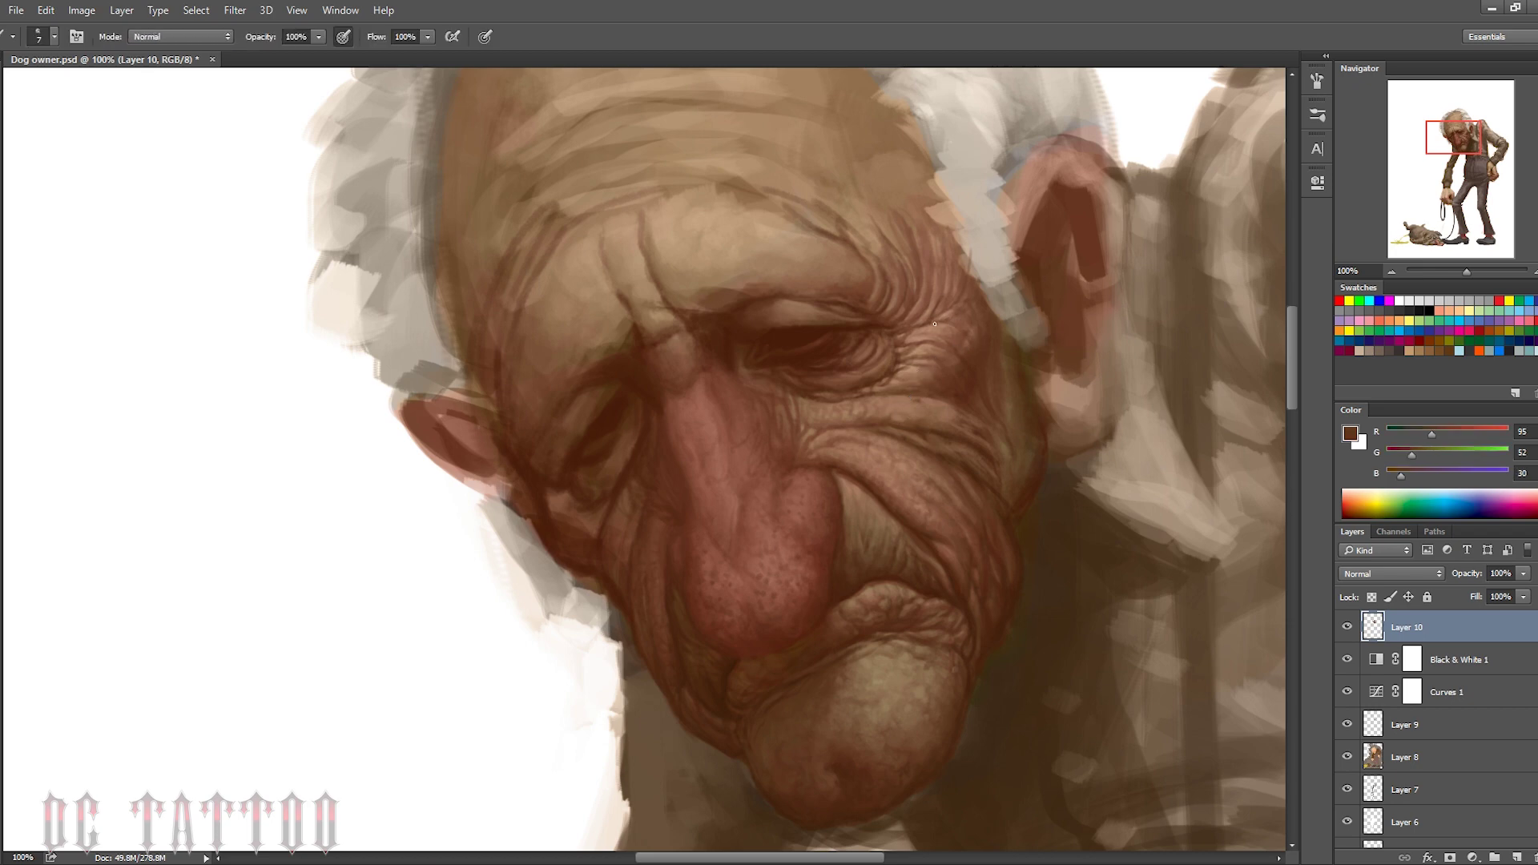
pyautogui.press(']')
pyautogui.press(']')
pyautogui.press(']')
pyautogui.keyDown('alt'); pyautogui.click(965, 301); pyautogui.keyUp('alt')
pyautogui.keyDown('alt'); pyautogui.click(949, 232); pyautogui.keyUp('alt')
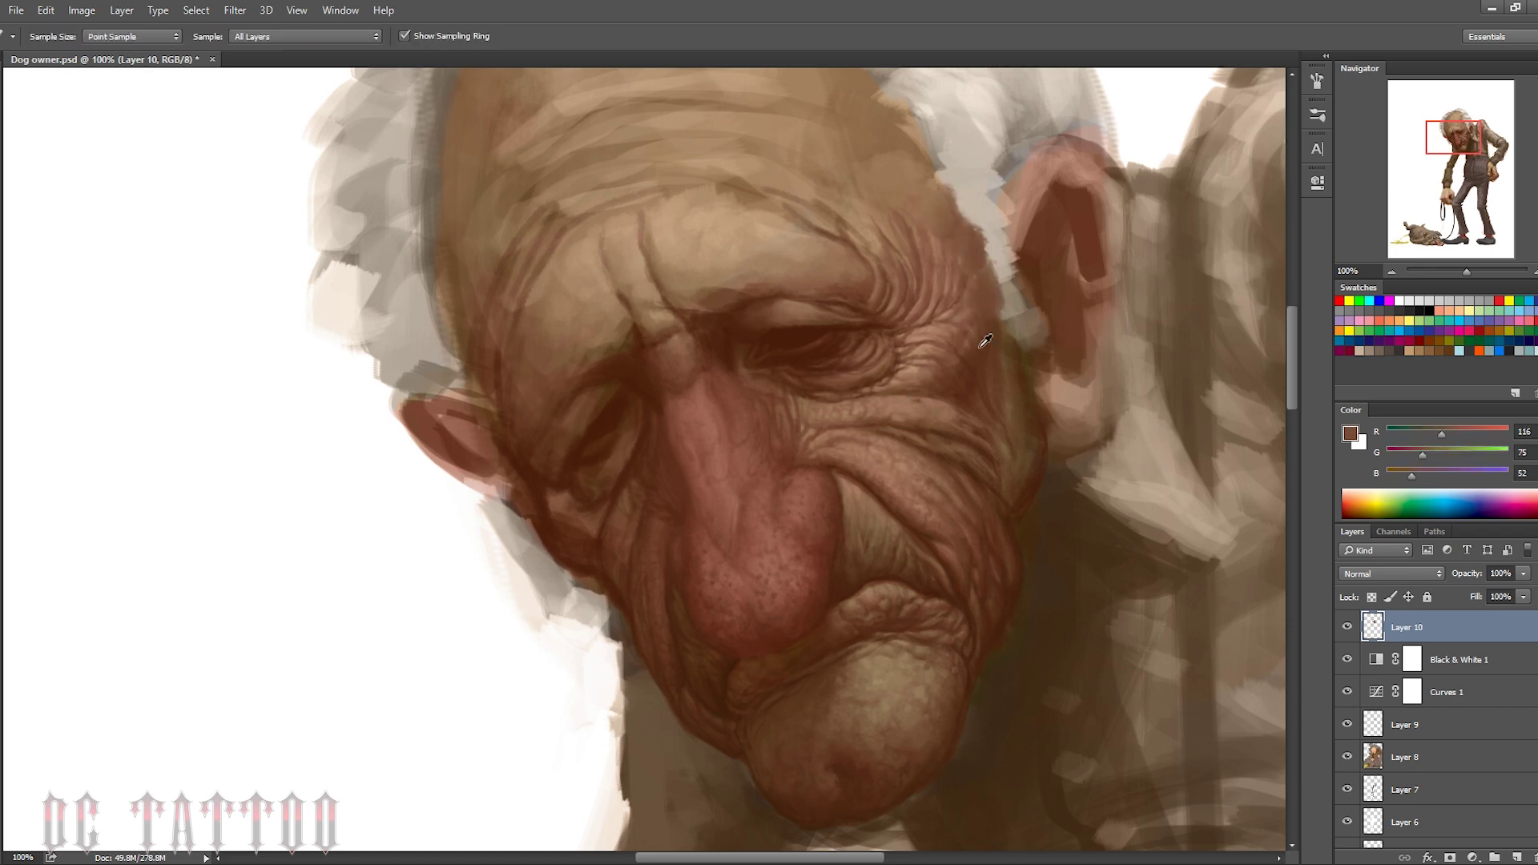
pyautogui.moveTo(937, 169)
pyautogui.mouseDown()
pyautogui.moveTo(969, 240)
pyautogui.moveTo(957, 201)
pyautogui.mouseUp()
pyautogui.press('[')
pyautogui.press('[')
pyautogui.press('[')
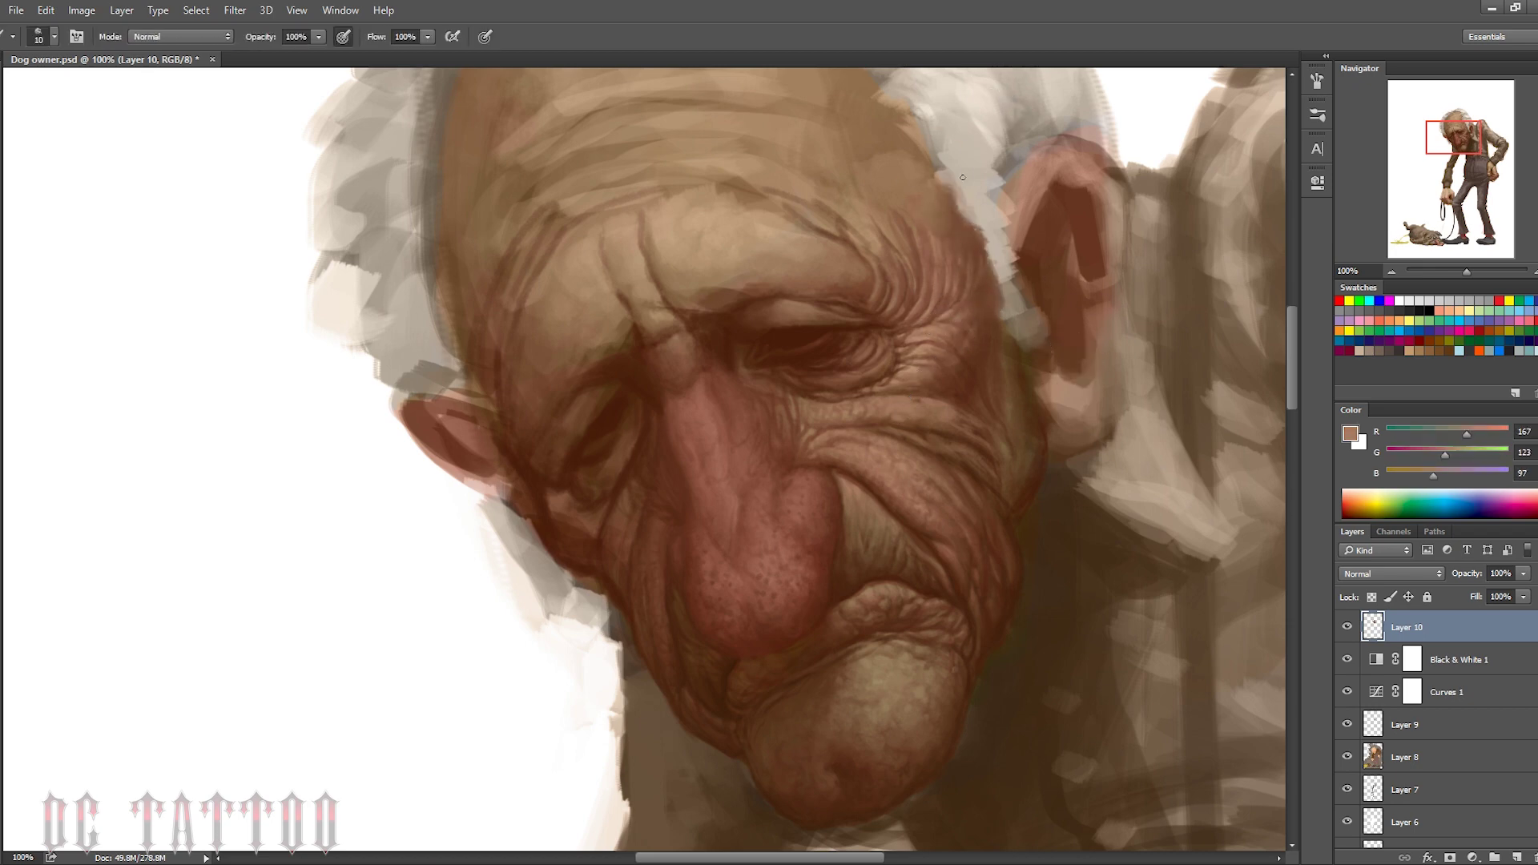
# Layer forehead wrinkles with darker brown, mid brown and light skin tones
pyautogui.keyDown('alt'); pyautogui.click(901, 318); pyautogui.keyUp('alt')
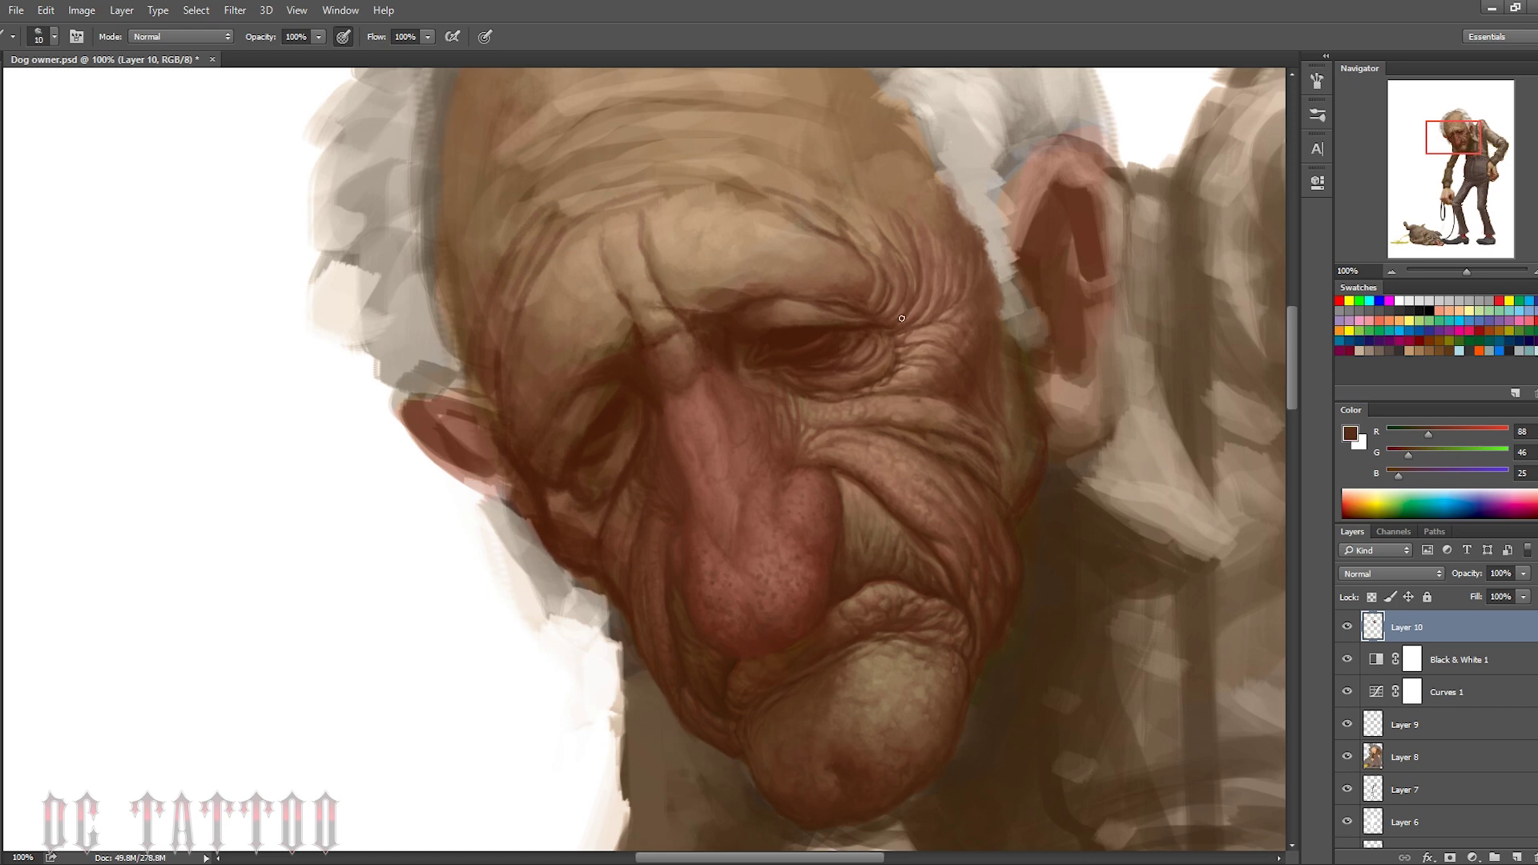
pyautogui.keyDown('alt'); pyautogui.click(953, 284); pyautogui.keyUp('alt')
pyautogui.press(']')
pyautogui.press(']')
pyautogui.press(']')
pyautogui.keyDown('alt'); pyautogui.click(877, 215); pyautogui.keyUp('alt')
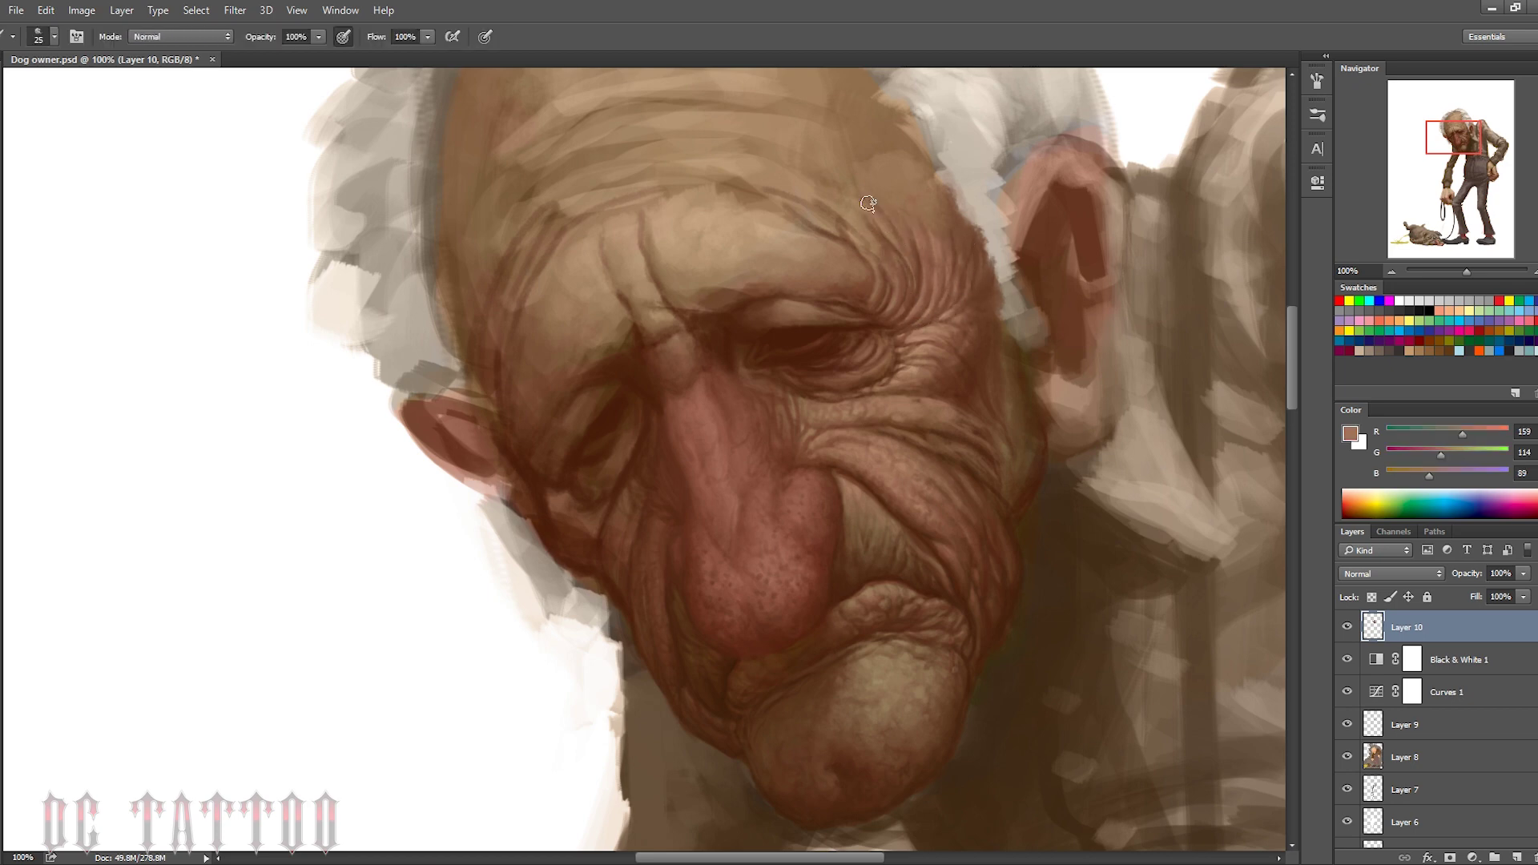
pyautogui.press('[')
# Draw very fine deep-brown creases across the temple and cheek
pyautogui.press('[')
pyautogui.keyDown('alt'); pyautogui.click(907, 343); pyautogui.keyUp('alt')
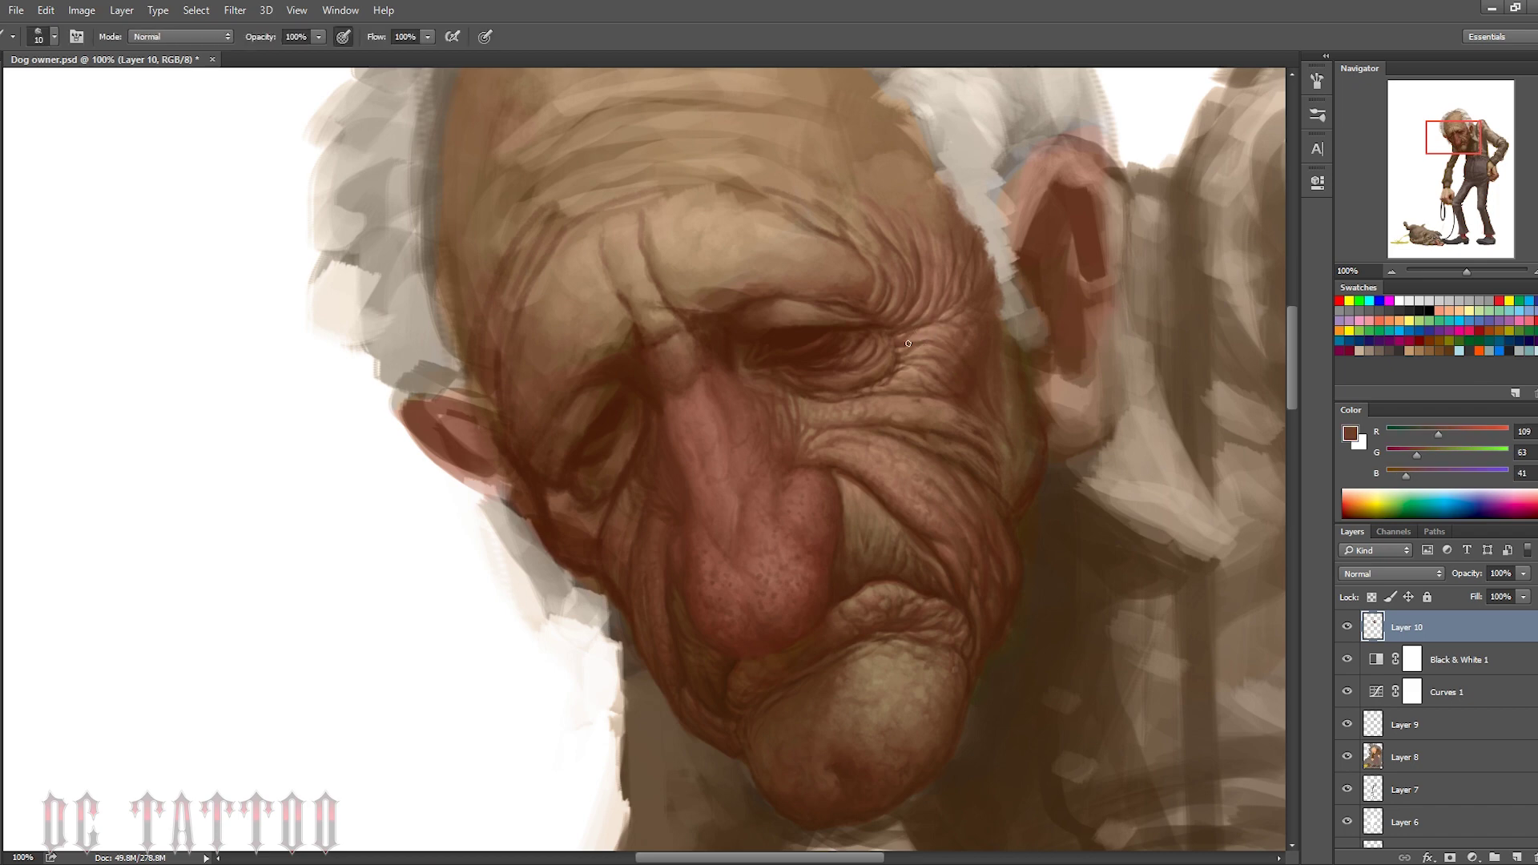
pyautogui.keyDown('alt'); pyautogui.click(960, 328); pyautogui.keyUp('alt')
pyautogui.keyDown('alt'); pyautogui.click(1000, 411); pyautogui.keyUp('alt')
pyautogui.press('[')
pyautogui.press('[')
pyautogui.keyDown('alt'); pyautogui.click(933, 399); pyautogui.keyUp('alt')
pyautogui.press('[')
pyautogui.press('[')
pyautogui.press('[')
pyautogui.press('[')
pyautogui.keyDown('alt'); pyautogui.click(934, 445); pyautogui.keyUp('alt')
# Shade the cheek below the eye broadly with dark and medium browns
pyautogui.press(']')
pyautogui.press(']')
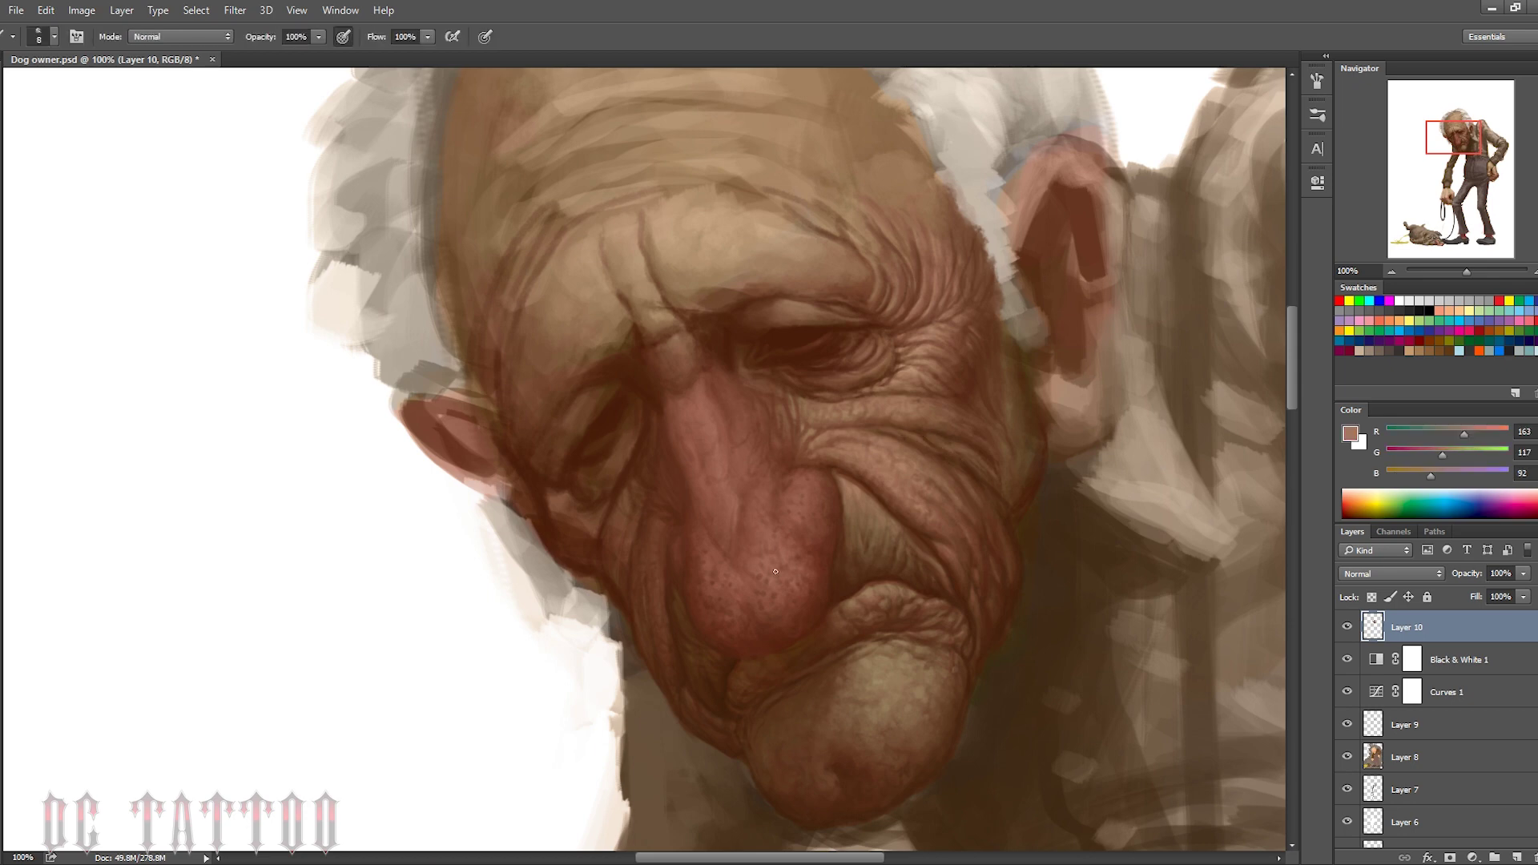
pyautogui.press(']')
pyautogui.press(']')
pyautogui.keyDown('alt'); pyautogui.click(830, 512); pyautogui.keyUp('alt')
pyautogui.keyDown('alt'); pyautogui.click(1010, 440); pyautogui.keyUp('alt')
pyautogui.keyDown('alt'); pyautogui.click(937, 419); pyautogui.keyUp('alt')
pyautogui.press(']')
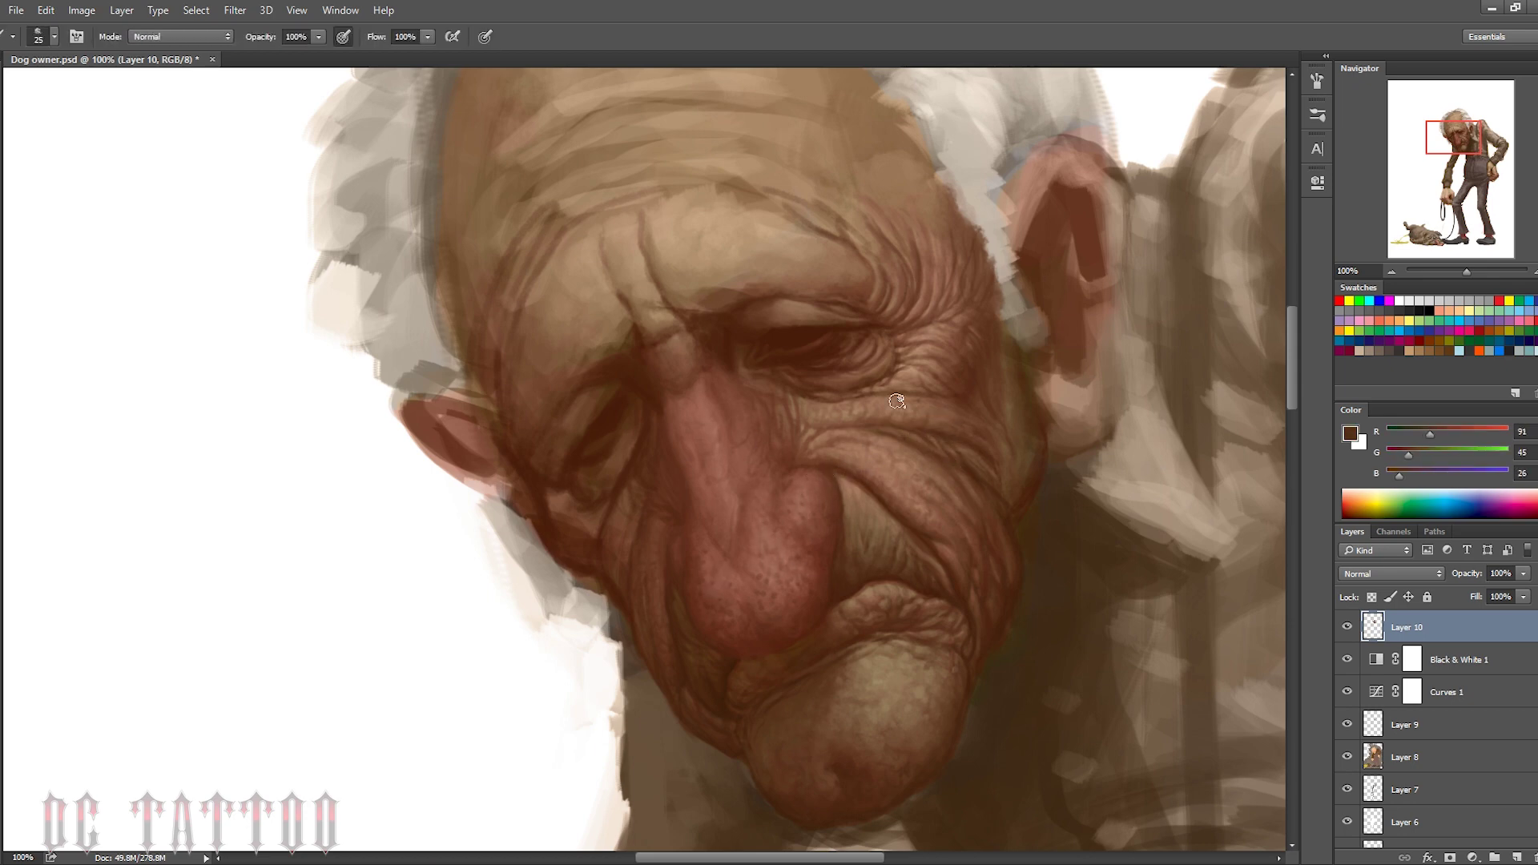
pyautogui.keyDown('alt'); pyautogui.click(961, 409); pyautogui.keyUp('alt')
pyautogui.press(']')
pyautogui.press(']')
pyautogui.press(']')
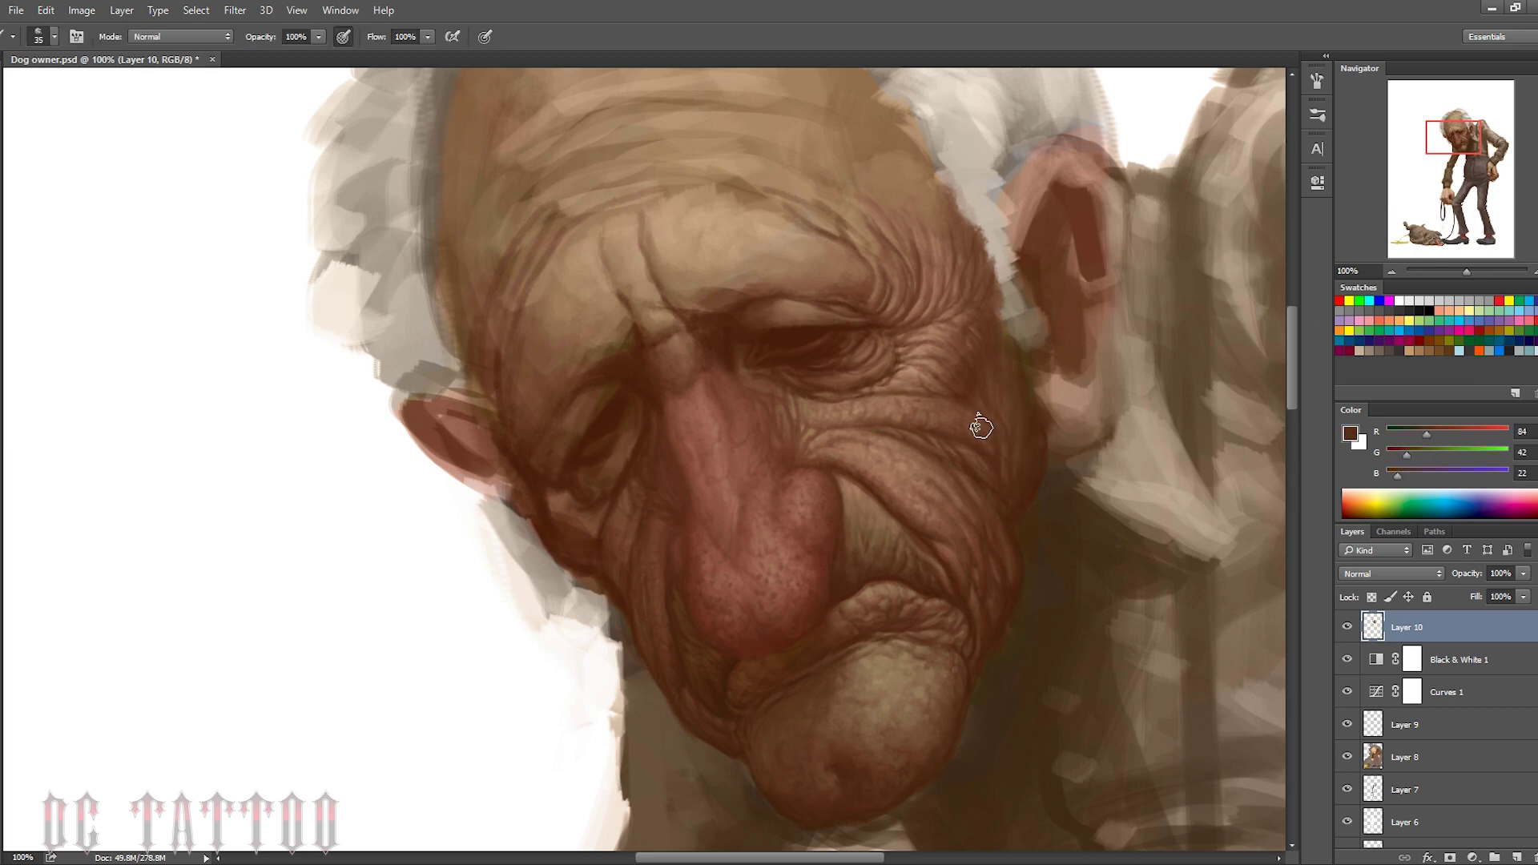
# Sample dark, mid and reddish skin browns and shade darker along the cheek
pyautogui.keyDown('alt'); pyautogui.click(978, 423); pyautogui.keyUp('alt')
pyautogui.keyDown('alt'); pyautogui.click(1012, 471); pyautogui.keyUp('alt')
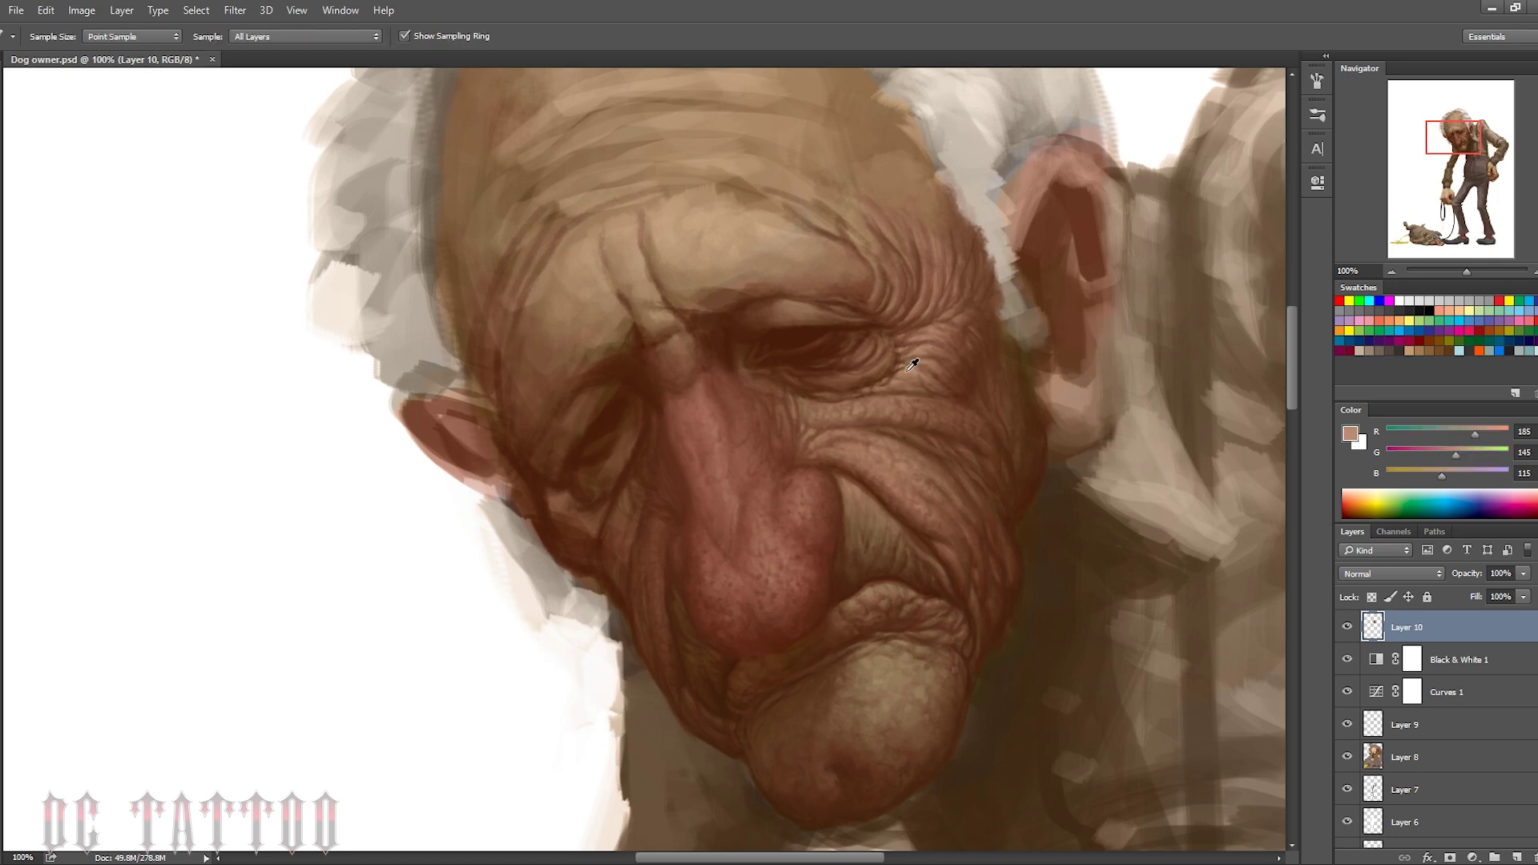
pyautogui.keyDown('alt'); pyautogui.click(831, 454); pyautogui.keyUp('alt')
pyautogui.keyDown('alt'); pyautogui.click(726, 495); pyautogui.keyUp('alt')
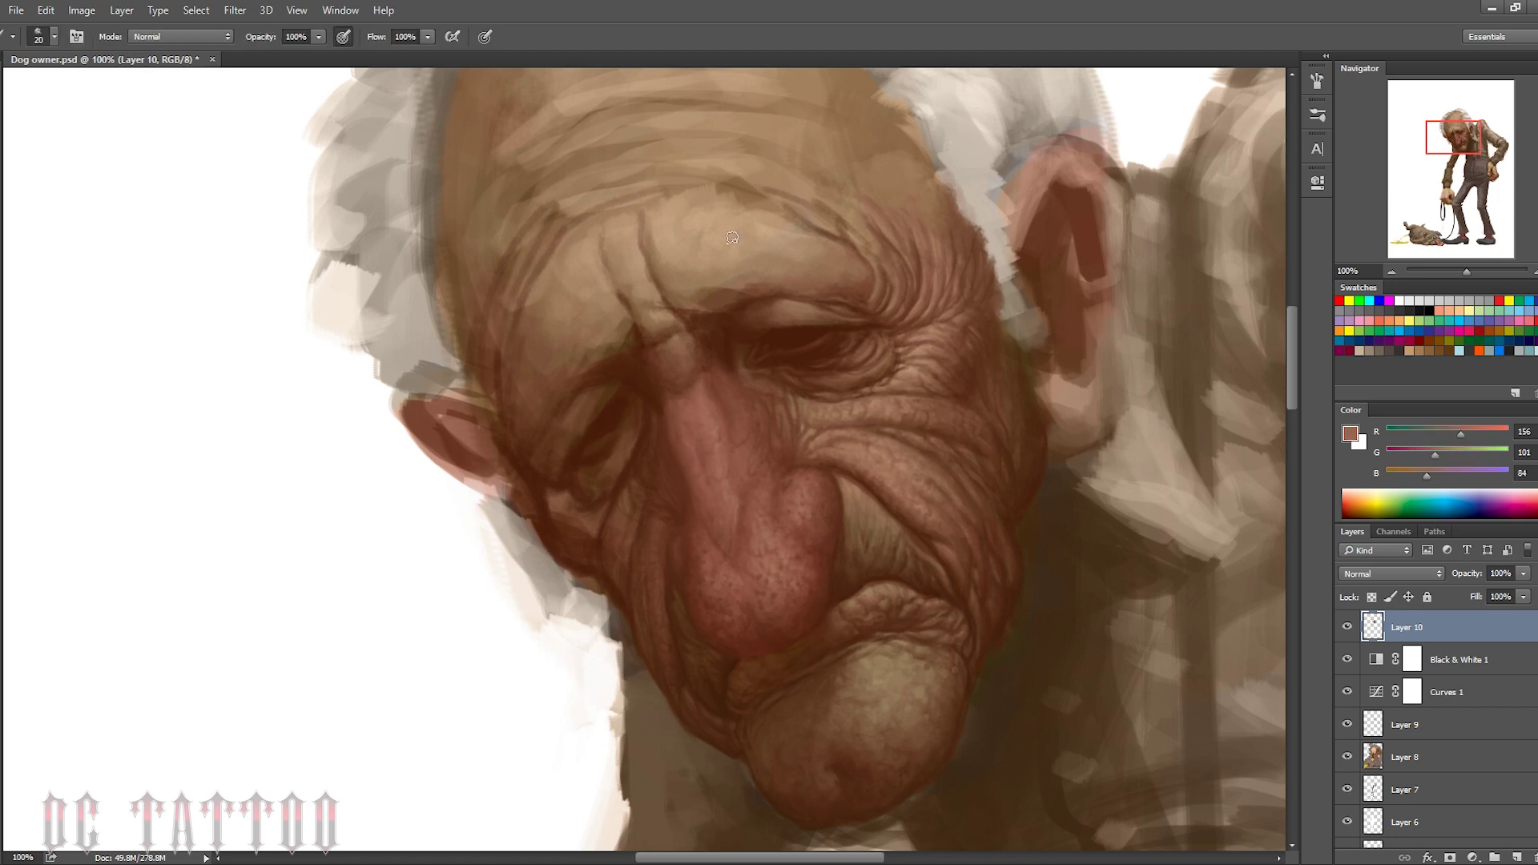
pyautogui.keyDown('alt'); pyautogui.click(1004, 400); pyautogui.keyUp('alt')
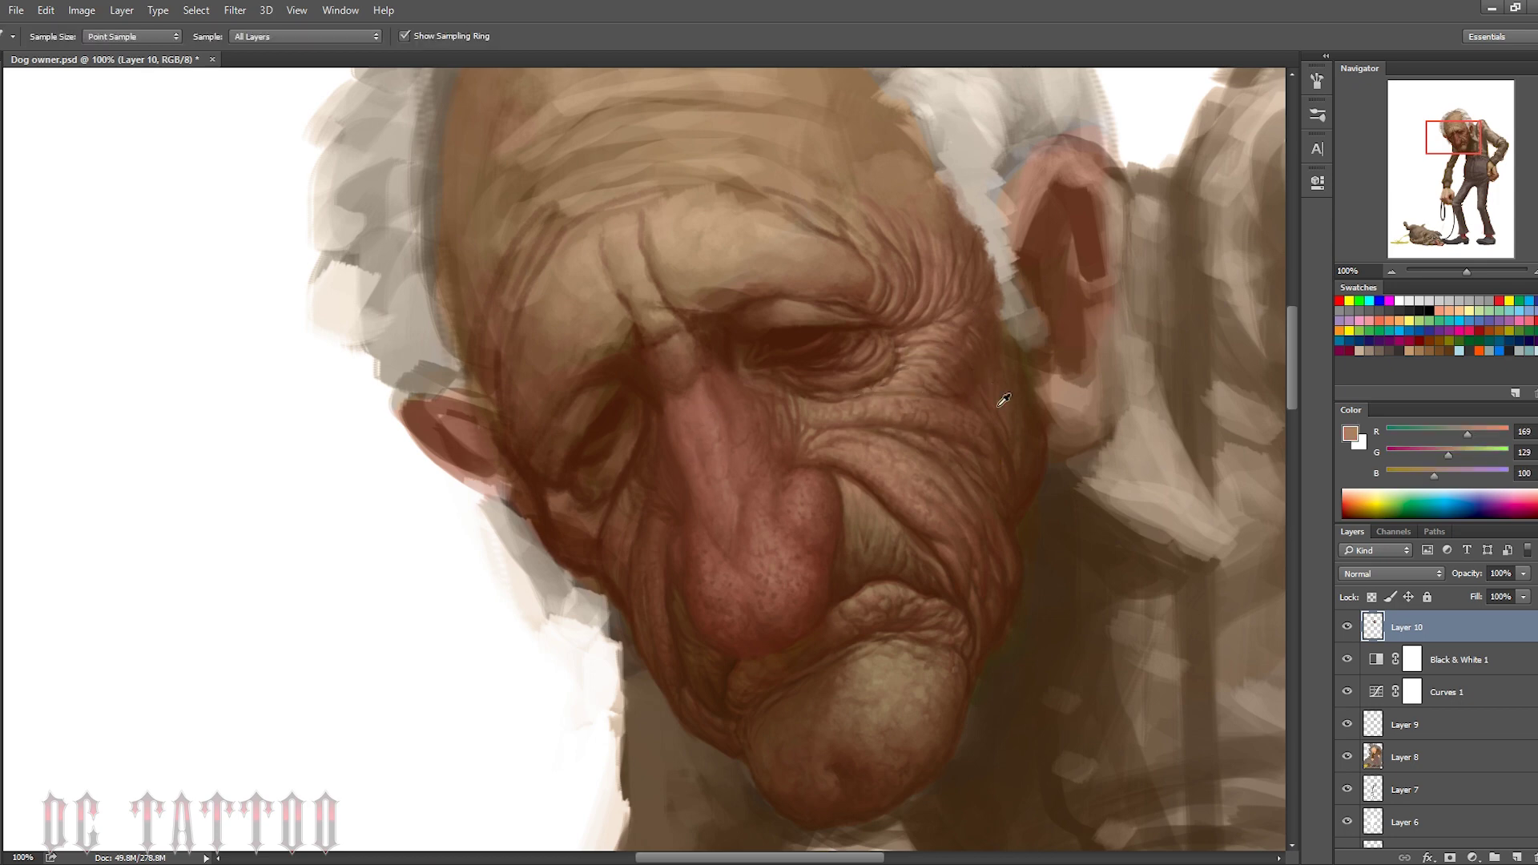
pyautogui.keyDown('alt'); pyautogui.click(1029, 439); pyautogui.keyUp('alt')
pyautogui.keyDown('alt'); pyautogui.click(1029, 452); pyautogui.keyUp('alt')
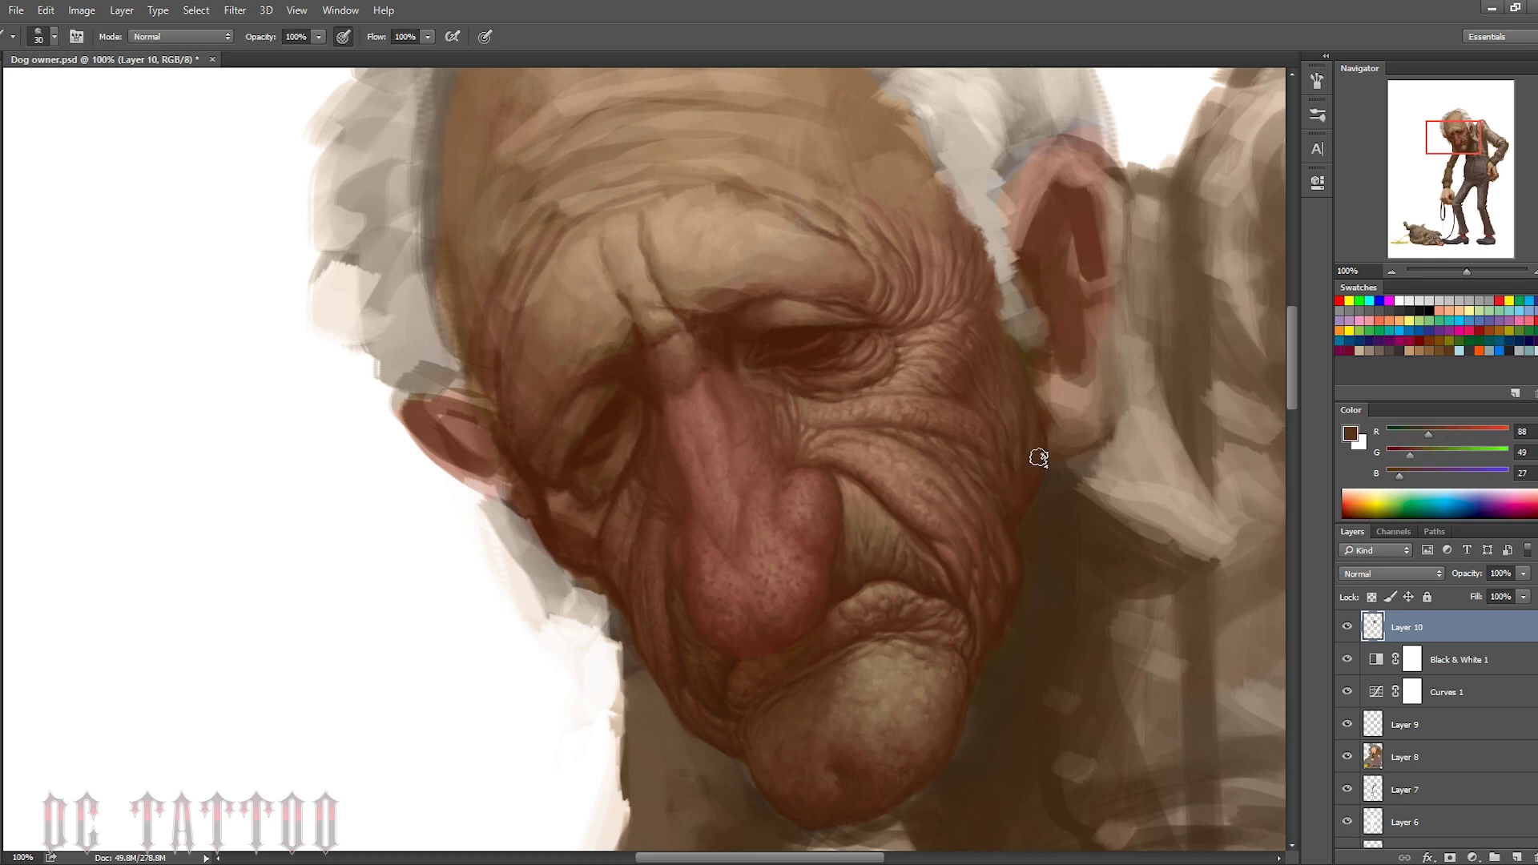
pyautogui.press(']')
pyautogui.press('[')
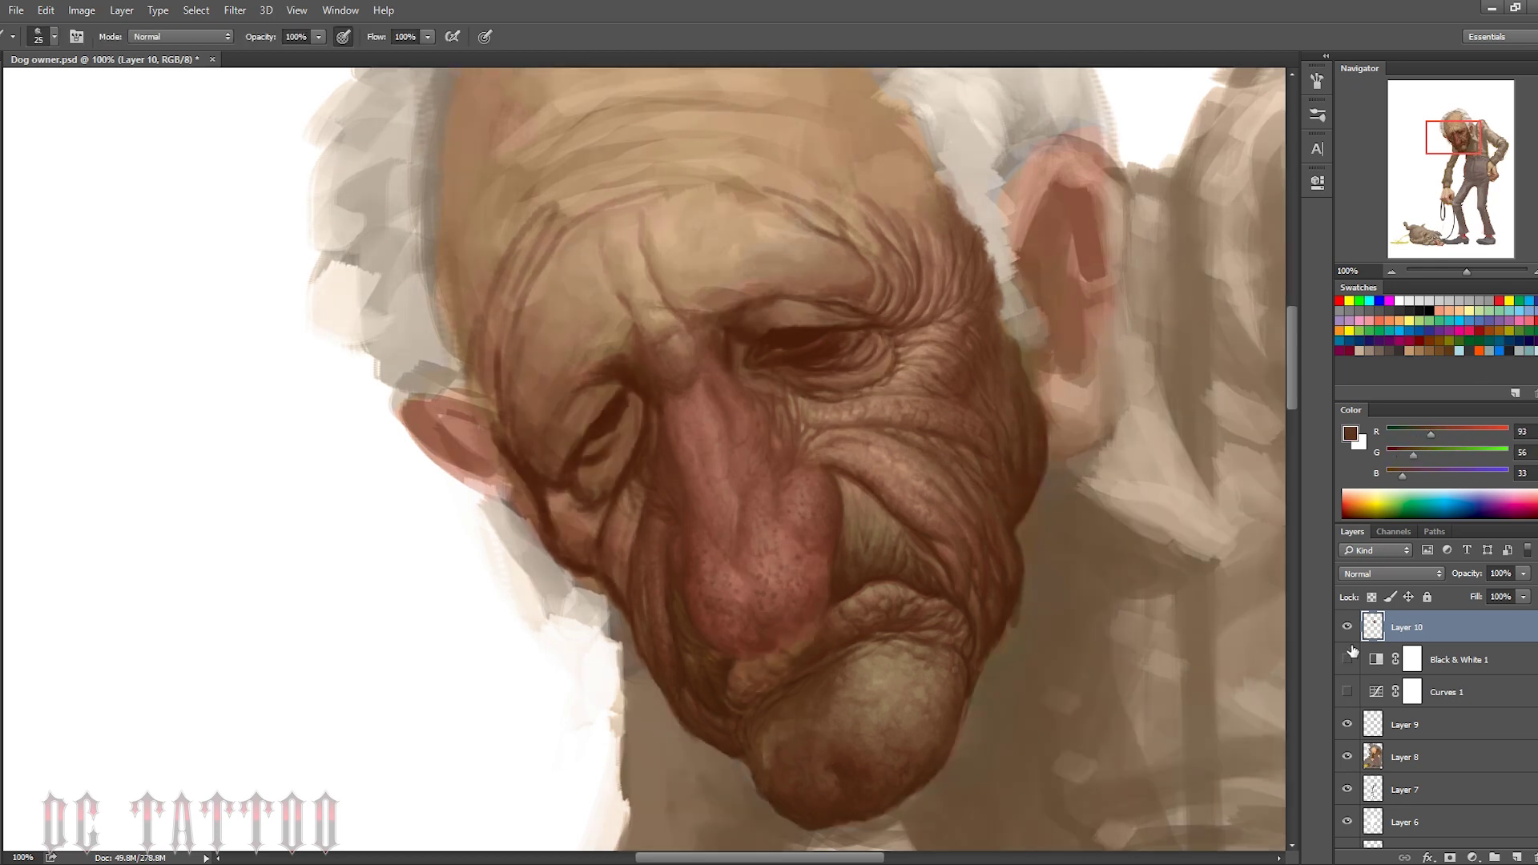
# Paint fine dark wrinkle lines on the cheek near the nose with a small brush
pyautogui.keyDown('alt'); pyautogui.click(849, 497); pyautogui.keyUp('alt')
pyautogui.press(']')
pyautogui.press(']')
pyautogui.press(']')
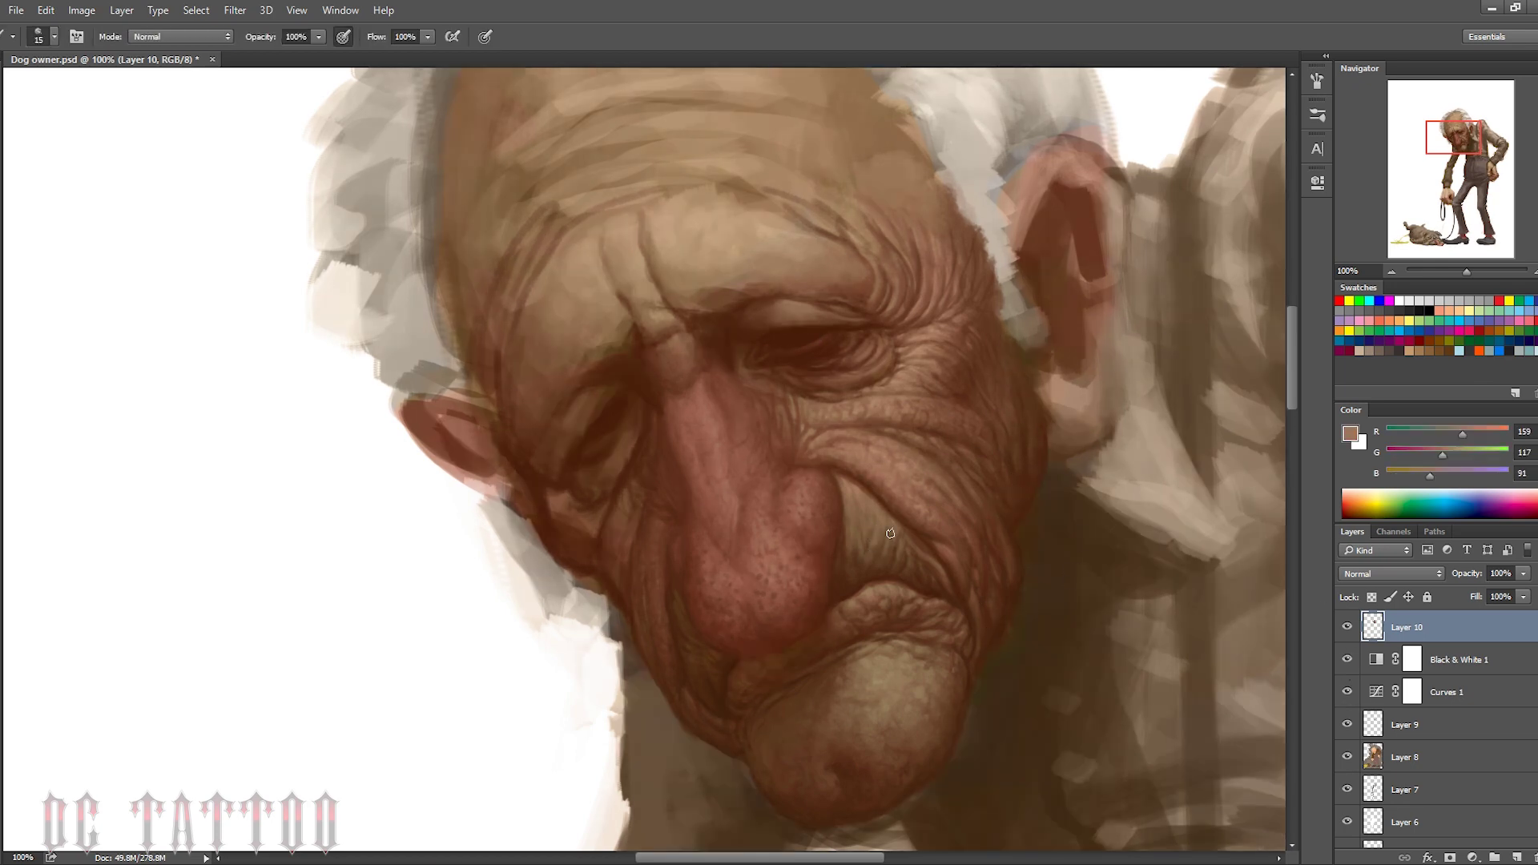
pyautogui.keyDown('alt'); pyautogui.click(922, 553); pyautogui.keyUp('alt')
pyautogui.press('[')
pyautogui.press('[')
pyautogui.keyDown('alt'); pyautogui.click(933, 565); pyautogui.keyUp('alt')
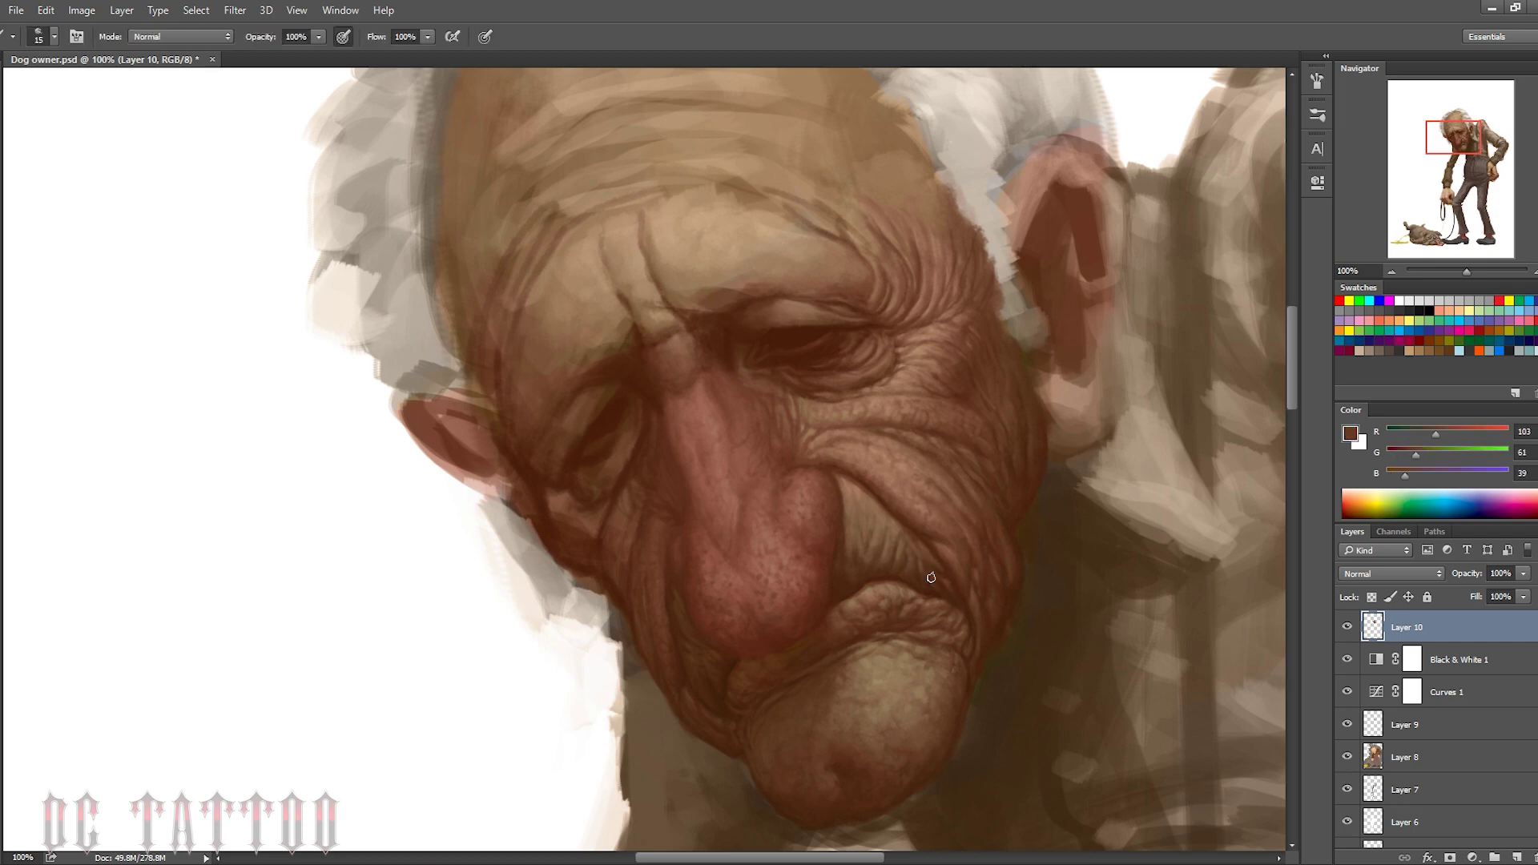
pyautogui.keyDown('alt'); pyautogui.click(857, 517); pyautogui.keyUp('alt')
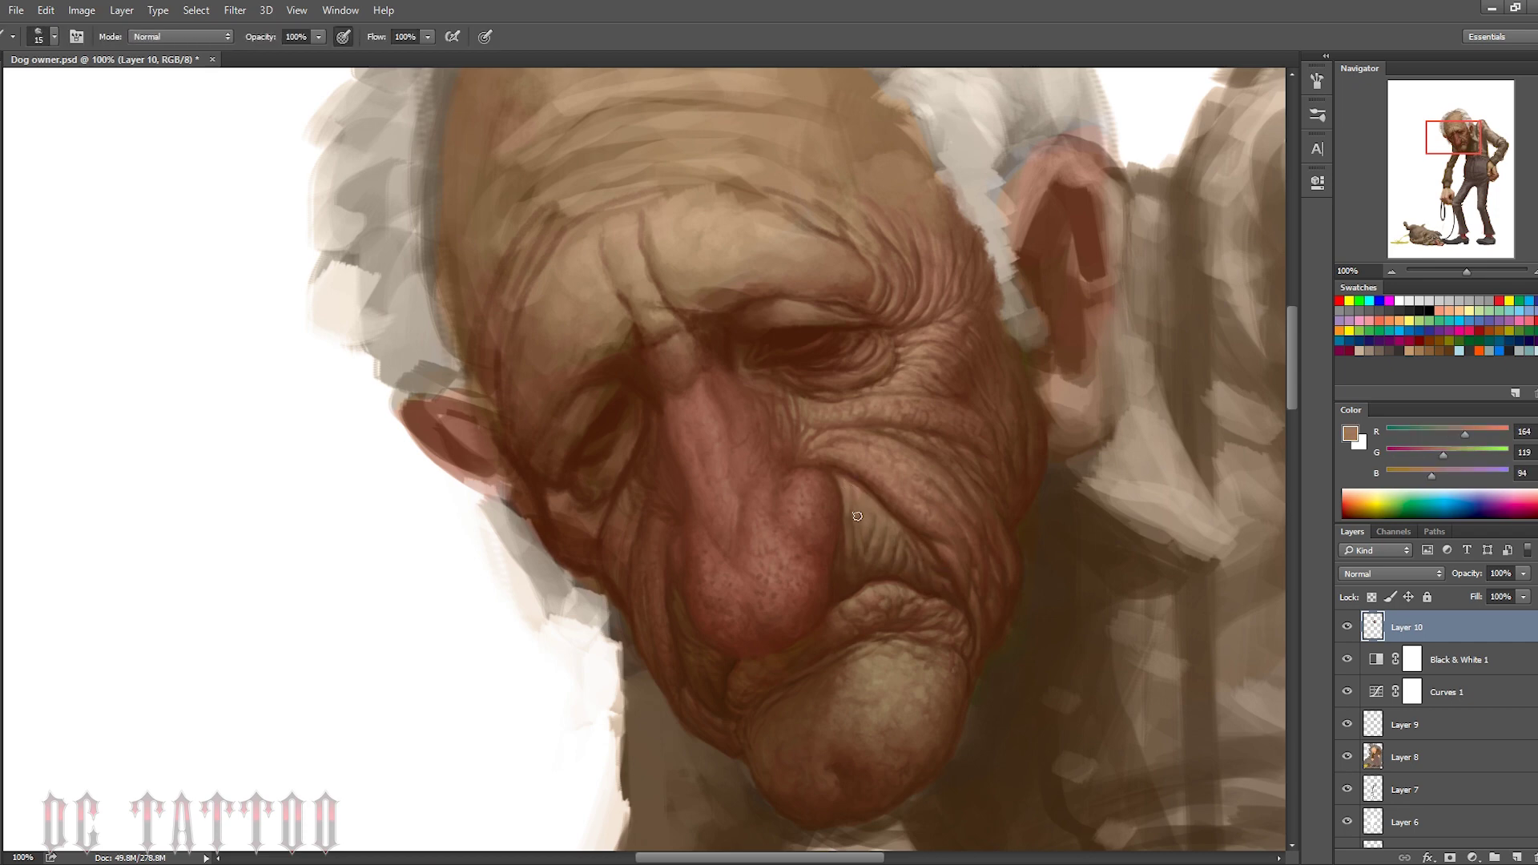
pyautogui.keyDown('alt'); pyautogui.click(844, 440); pyautogui.keyUp('alt')
pyautogui.press(']')
pyautogui.press(']')
pyautogui.press(']')
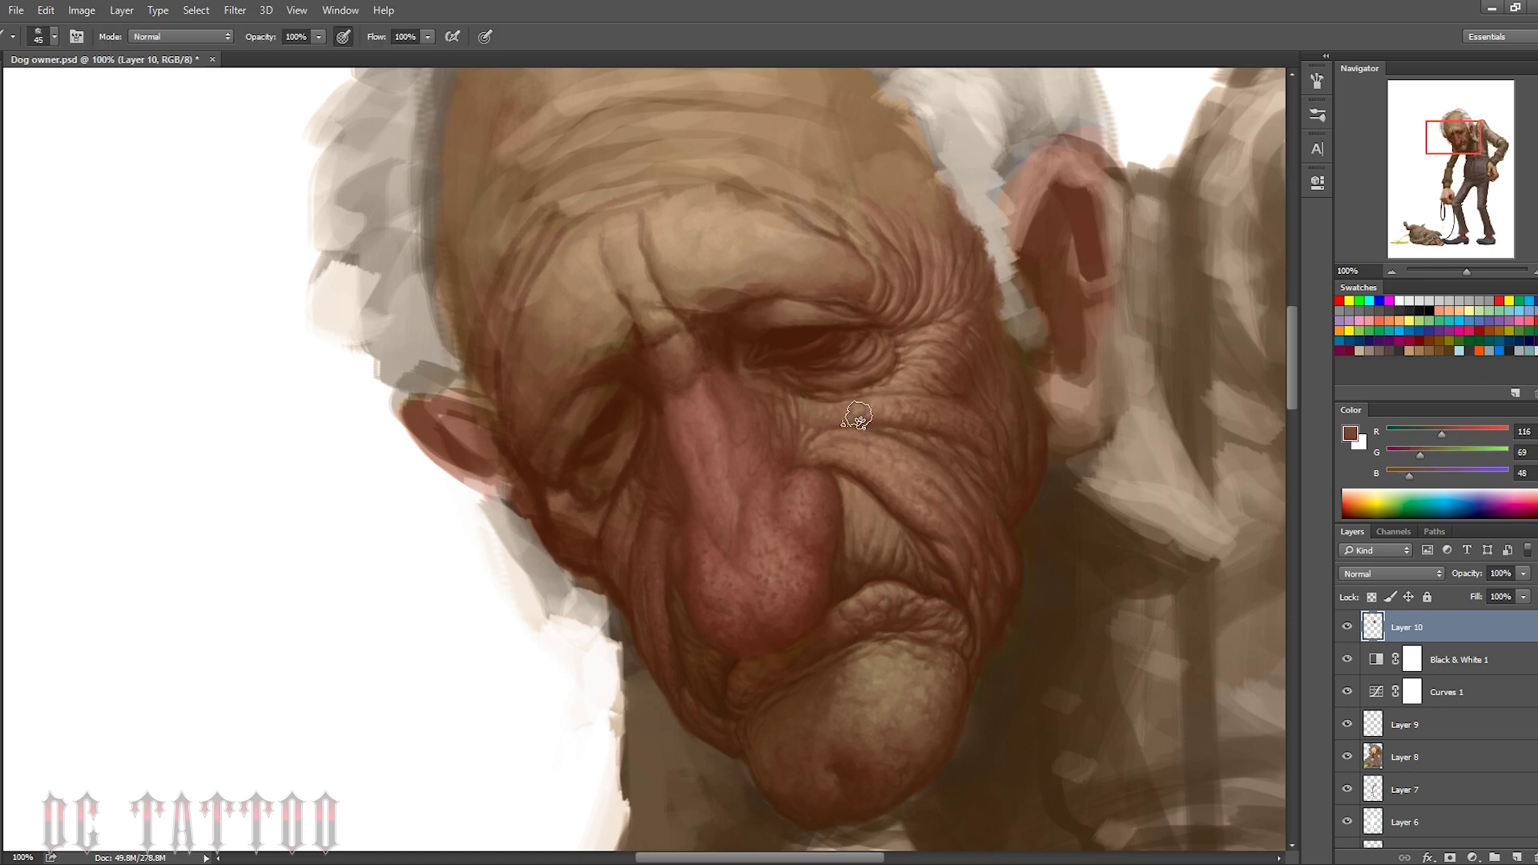
pyautogui.press('[')
pyautogui.press('[')
pyautogui.press('[')
# Darken the shadow up the cheek and paint dark wrinkle lines under the eye
pyautogui.keyDown('alt'); pyautogui.click(549, 492); pyautogui.keyUp('alt')
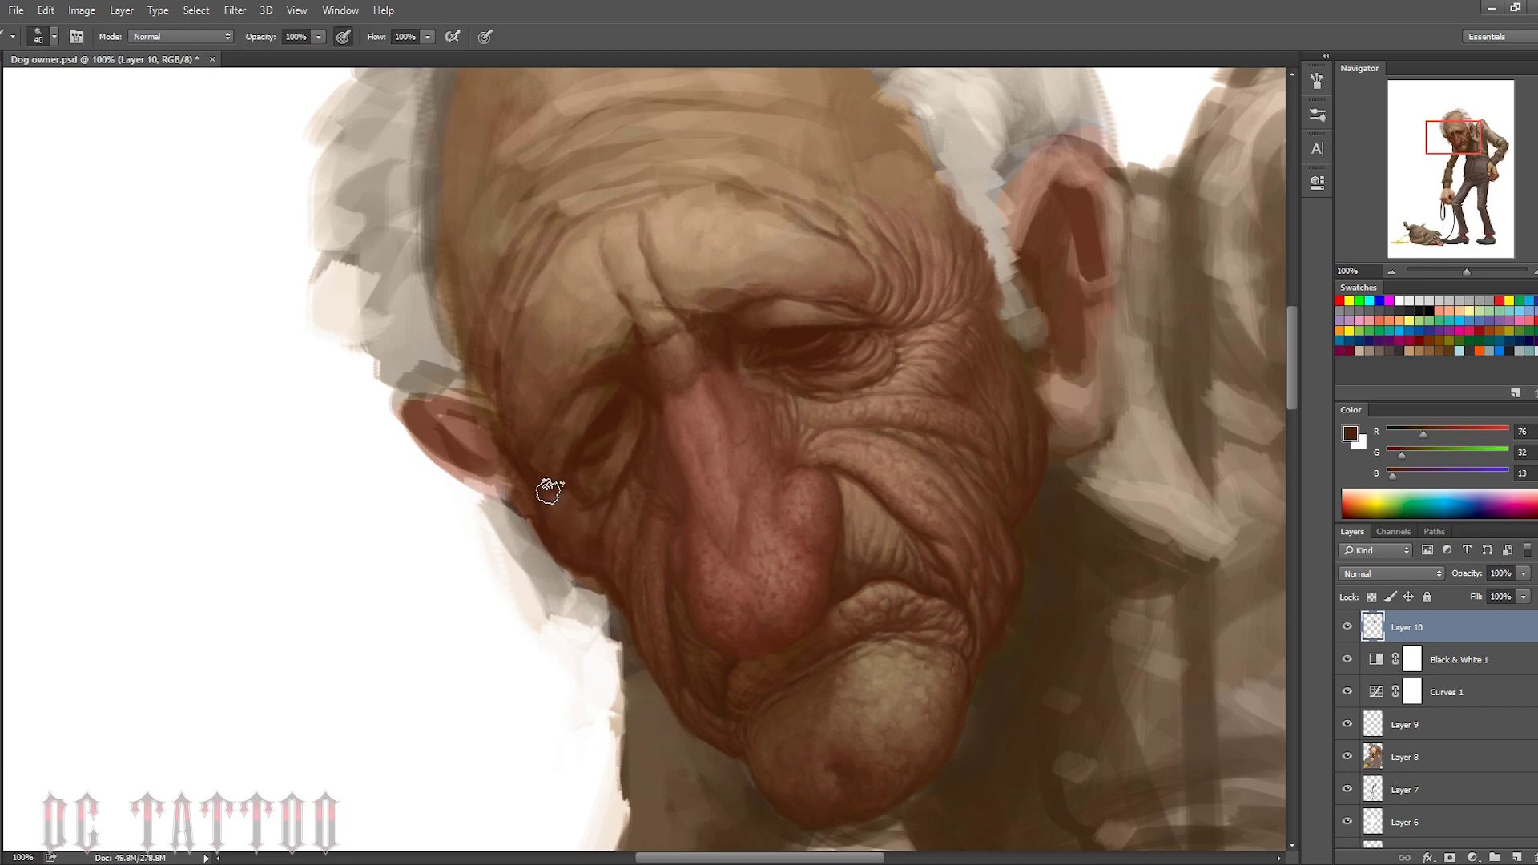
pyautogui.press(']')
pyautogui.press(']')
pyautogui.keyDown('alt'); pyautogui.click(531, 466); pyautogui.keyUp('alt')
pyautogui.press(']')
pyautogui.keyDown('alt'); pyautogui.click(597, 437); pyautogui.keyUp('alt')
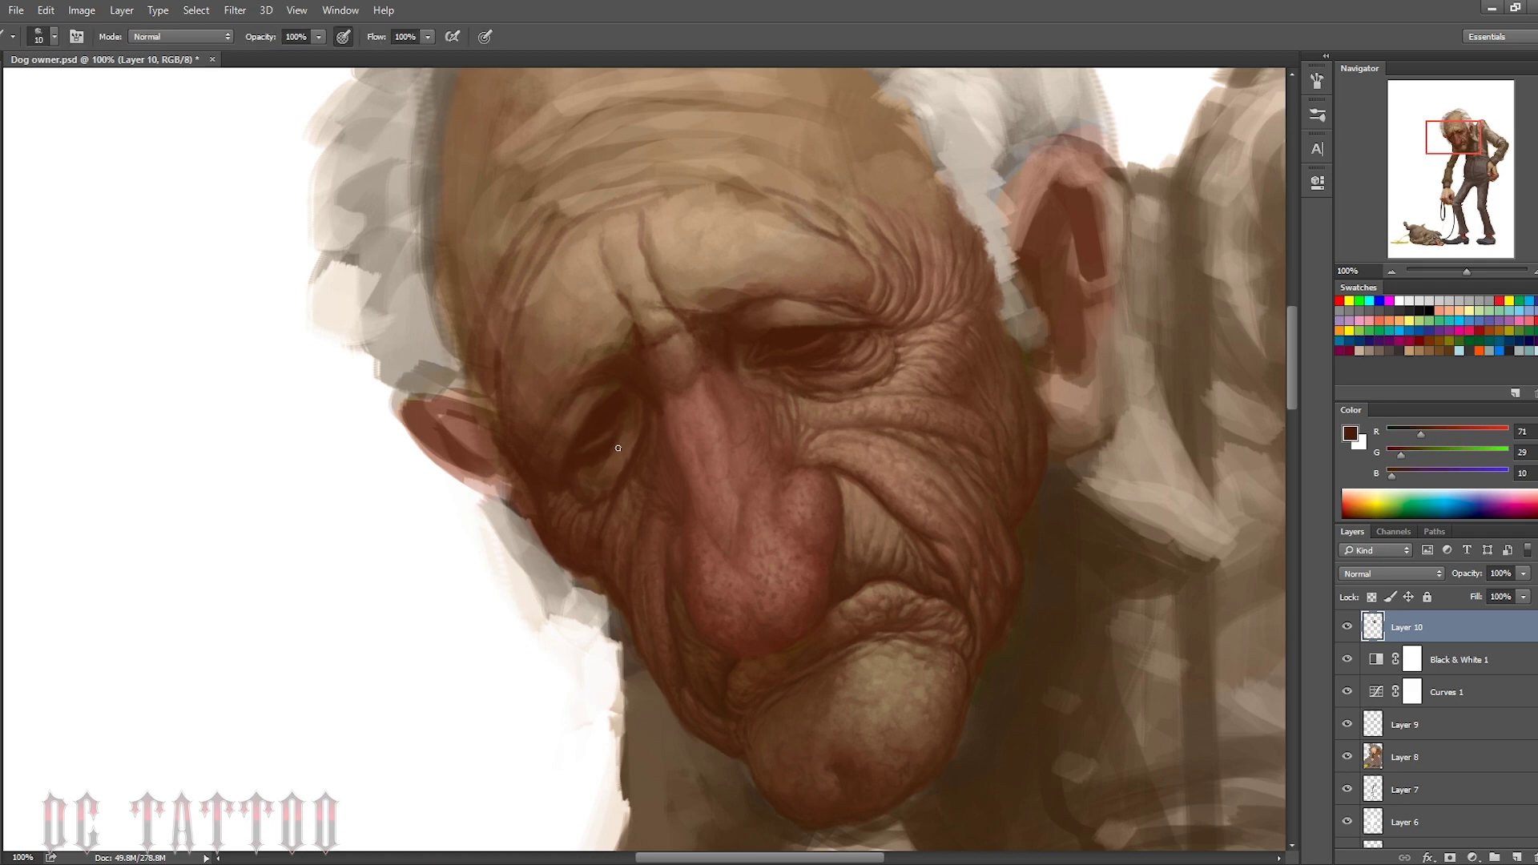
pyautogui.press('[')
pyautogui.keyDown('alt'); pyautogui.click(616, 457); pyautogui.keyUp('alt')
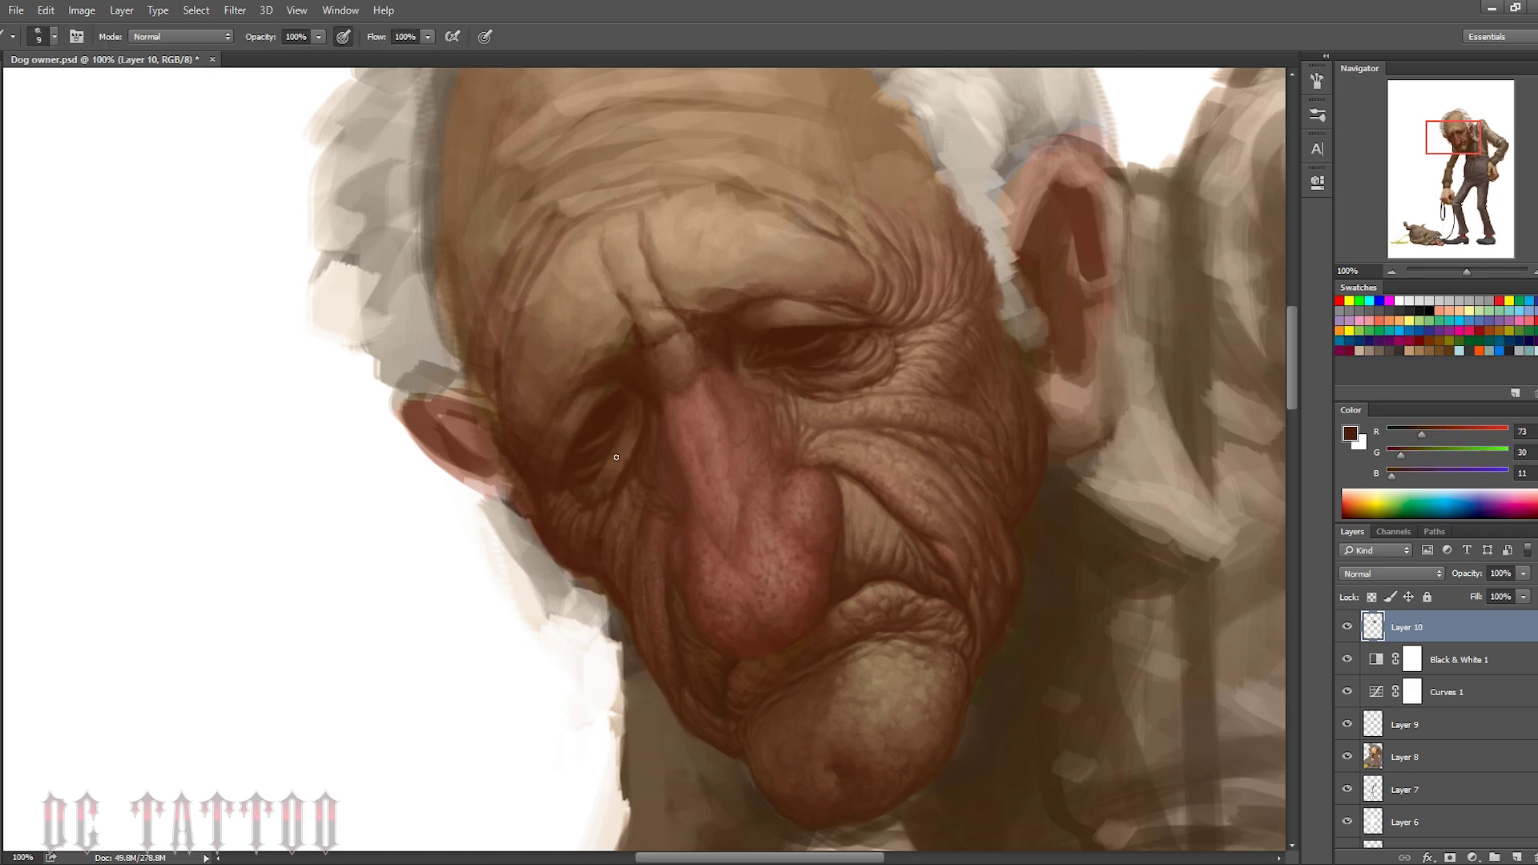
# Paint fine creases under the left eye using resampled dark browns
pyautogui.keyDown('alt'); pyautogui.click(625, 412); pyautogui.keyUp('alt')
pyautogui.press(']')
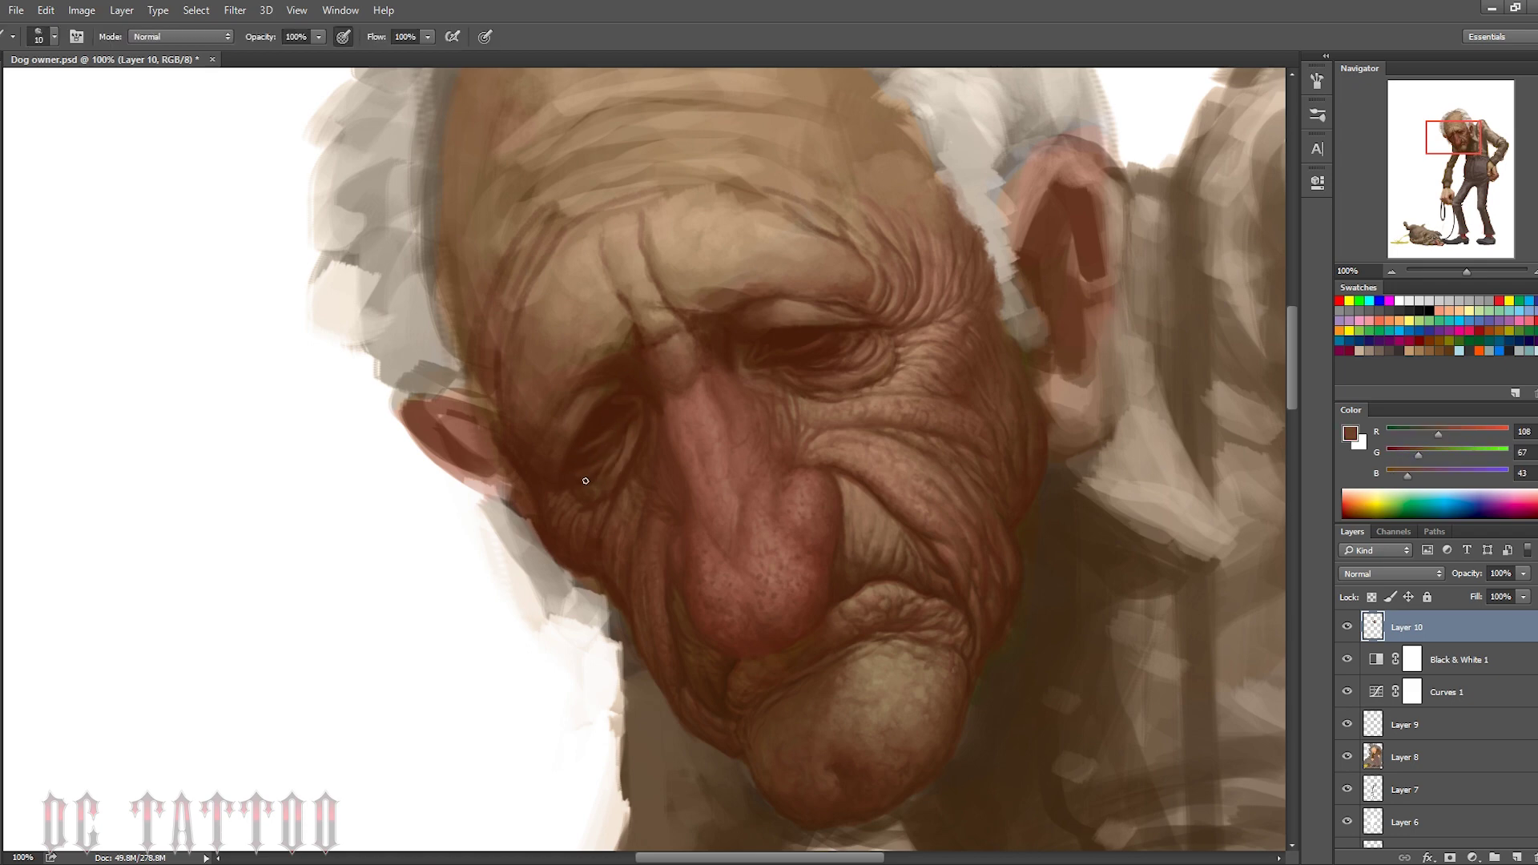
pyautogui.keyDown('alt'); pyautogui.click(602, 495); pyautogui.keyUp('alt')
pyautogui.press(']')
pyautogui.keyDown('alt'); pyautogui.click(789, 328); pyautogui.keyUp('alt')
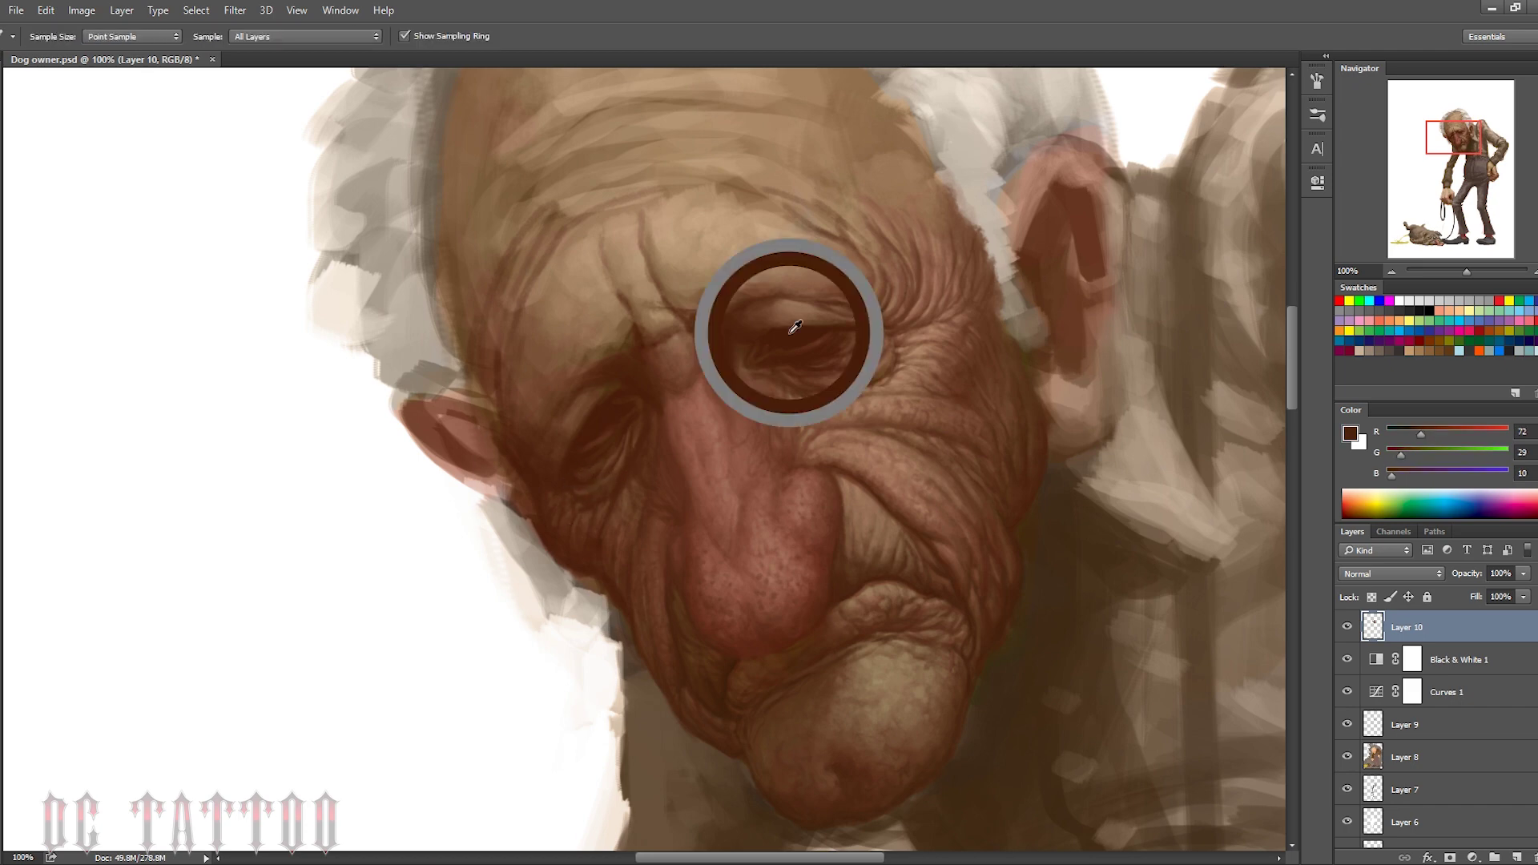
pyautogui.press('[')
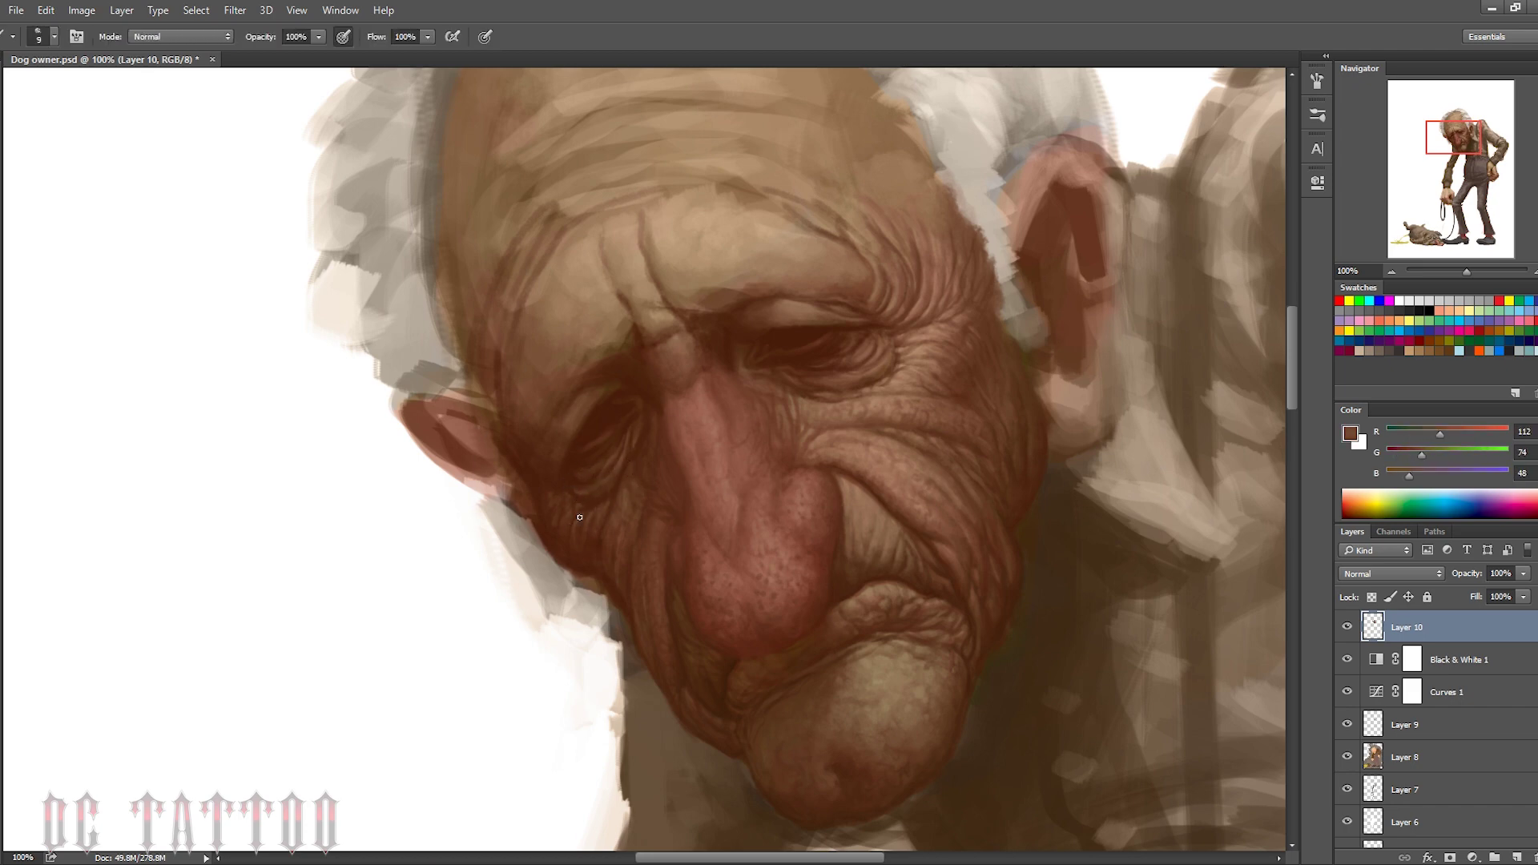
pyautogui.keyDown('alt'); pyautogui.click(576, 517); pyautogui.keyUp('alt')
# Resize the brush and sample warm, light beige and dark browns for more crease lines
pyautogui.press('[')
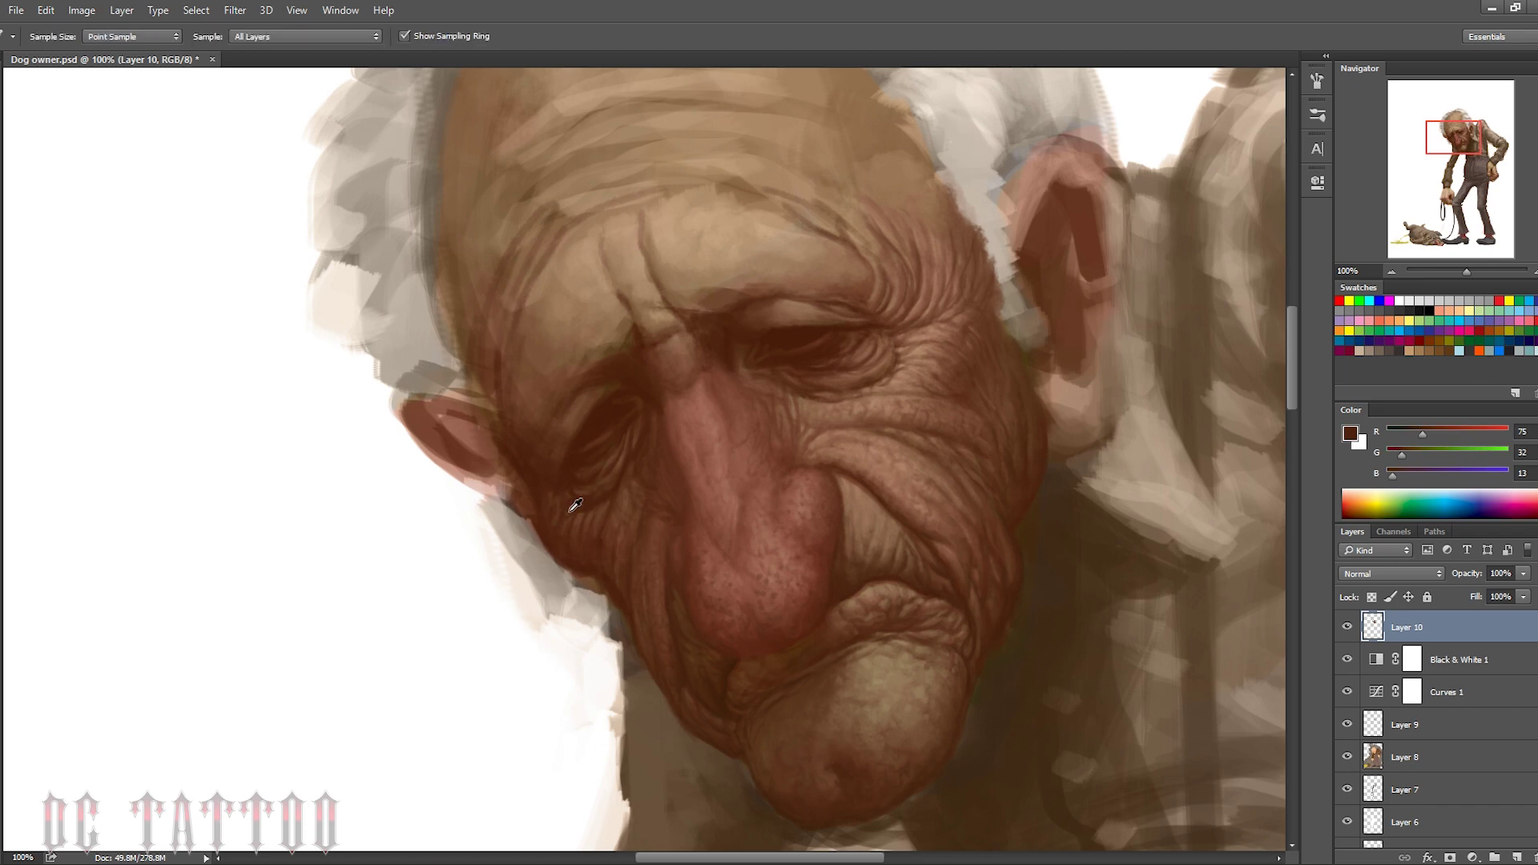
pyautogui.press(']')
pyautogui.press(']')
pyautogui.press(']')
pyautogui.keyDown('alt'); pyautogui.click(561, 424); pyautogui.keyUp('alt')
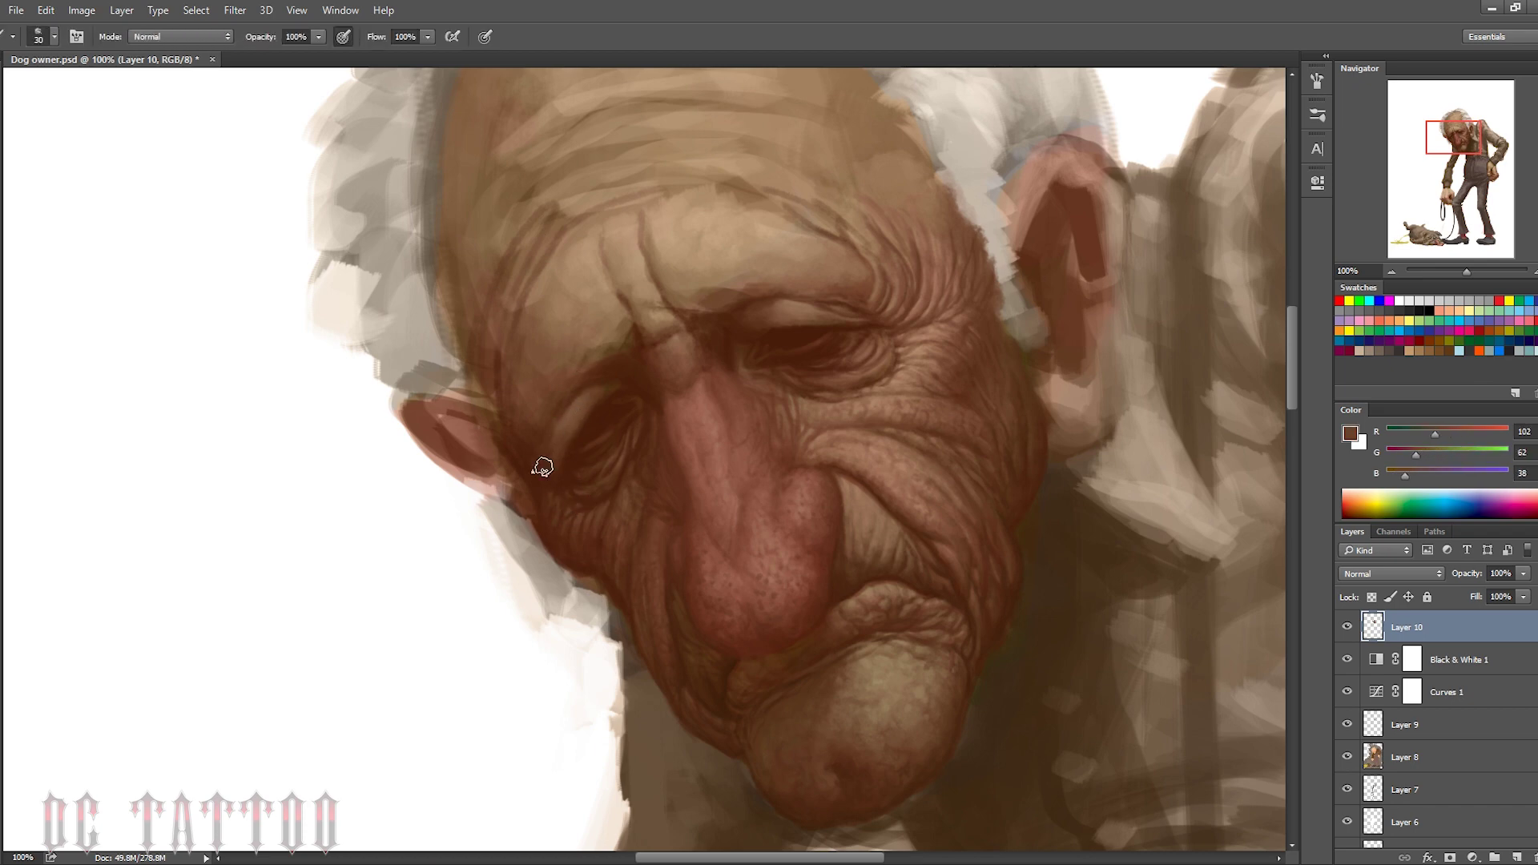
pyautogui.press(']')
pyautogui.press(']')
pyautogui.press(']')
pyautogui.keyDown('alt'); pyautogui.click(1264, 453); pyautogui.keyUp('alt')
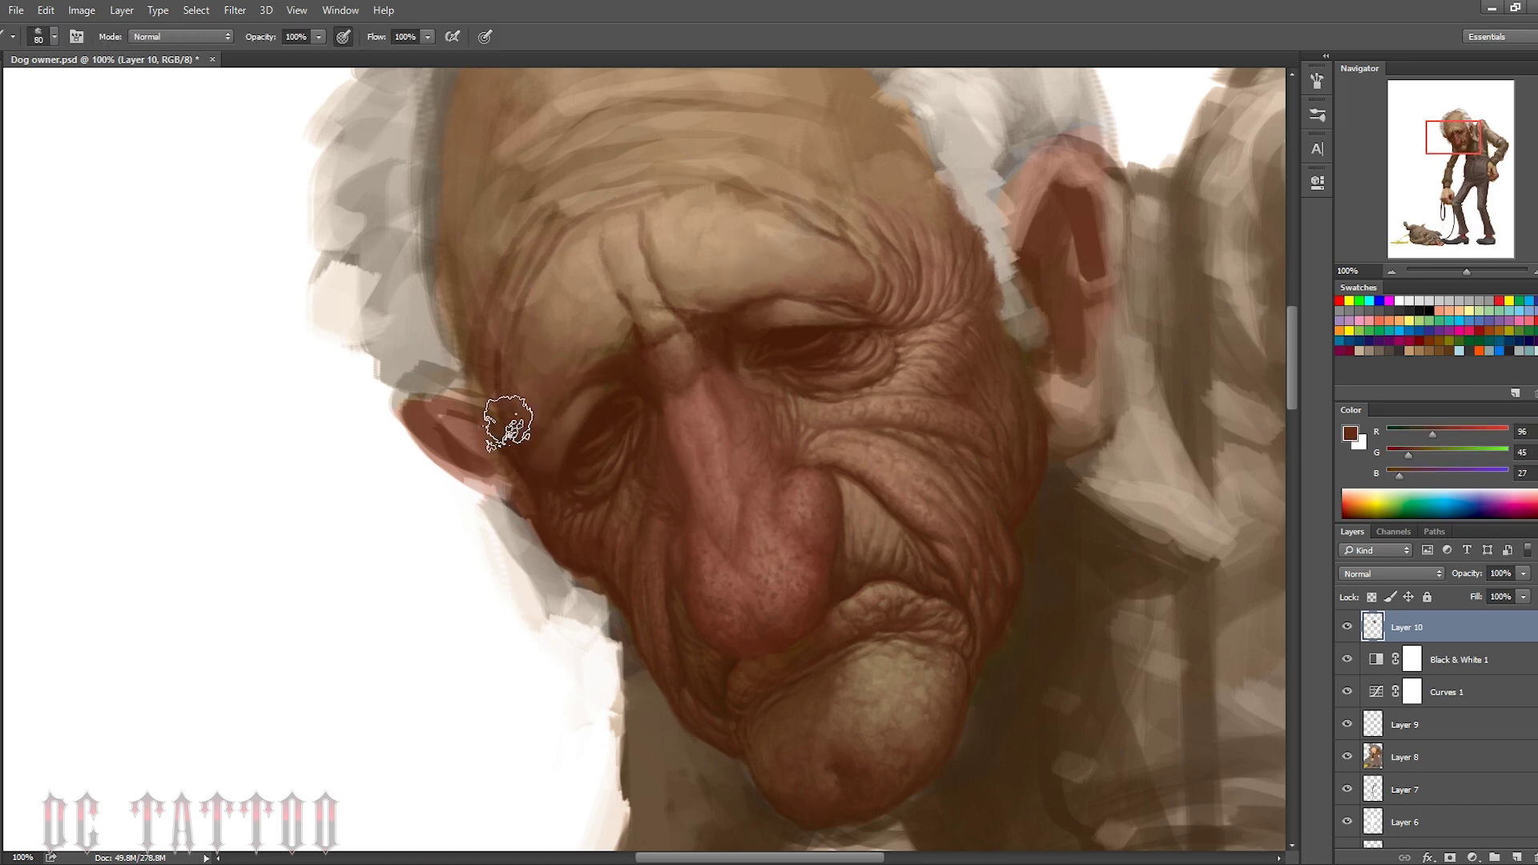
pyautogui.press('[')
pyautogui.press('[')
pyautogui.press('[')
pyautogui.keyDown('alt'); pyautogui.click(897, 419); pyautogui.keyUp('alt')
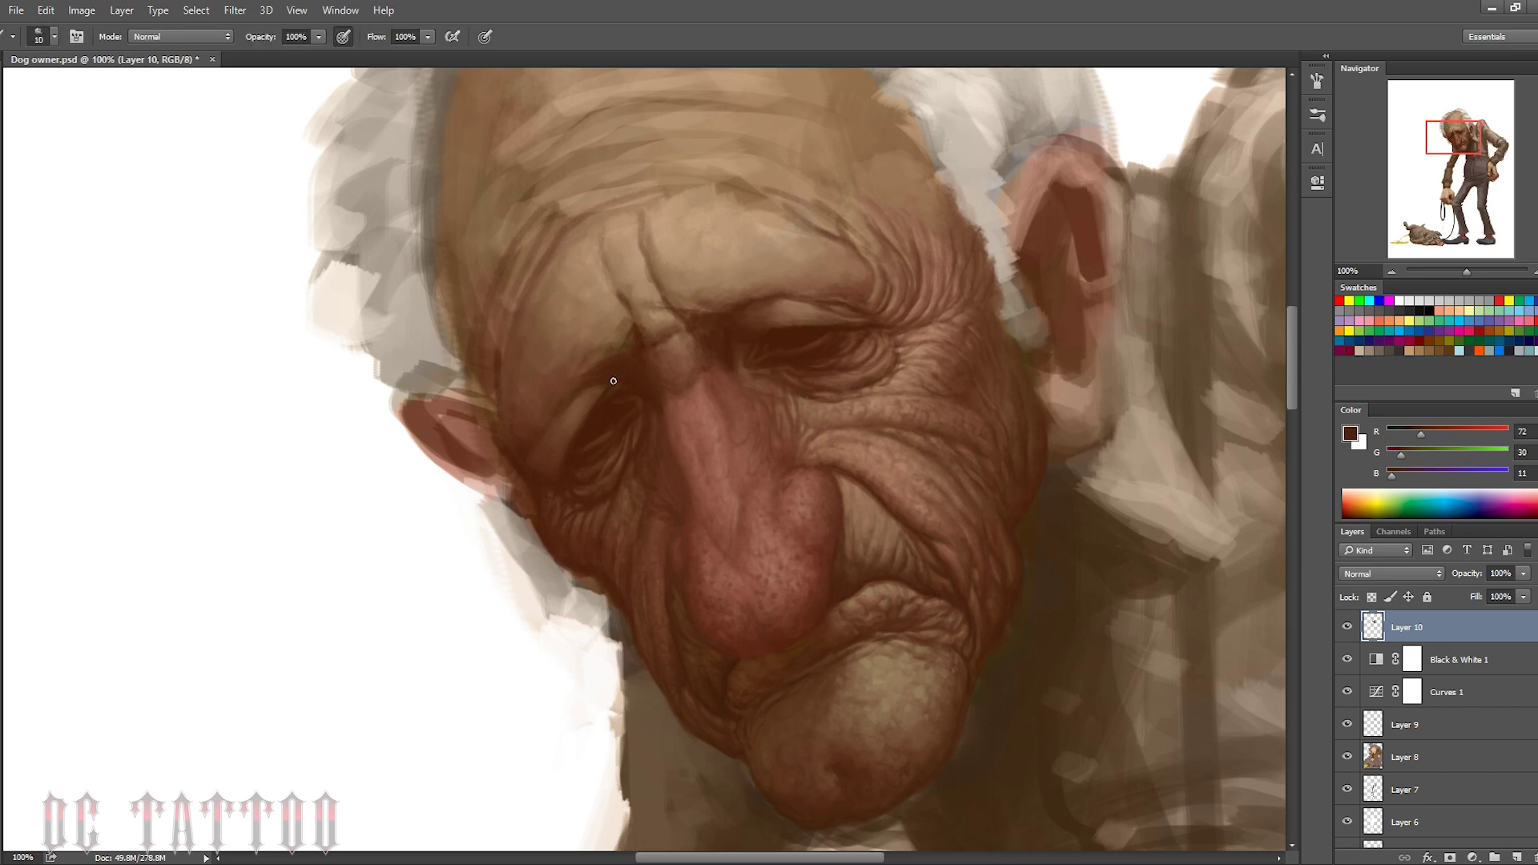
# Deepen the crease around the eye and paint wrinkle detail at the inner brow
pyautogui.press('[')
pyautogui.keyDown('alt'); pyautogui.click(544, 476); pyautogui.keyUp('alt')
pyautogui.press(']')
pyautogui.keyDown('alt'); pyautogui.click(660, 370); pyautogui.keyUp('alt')
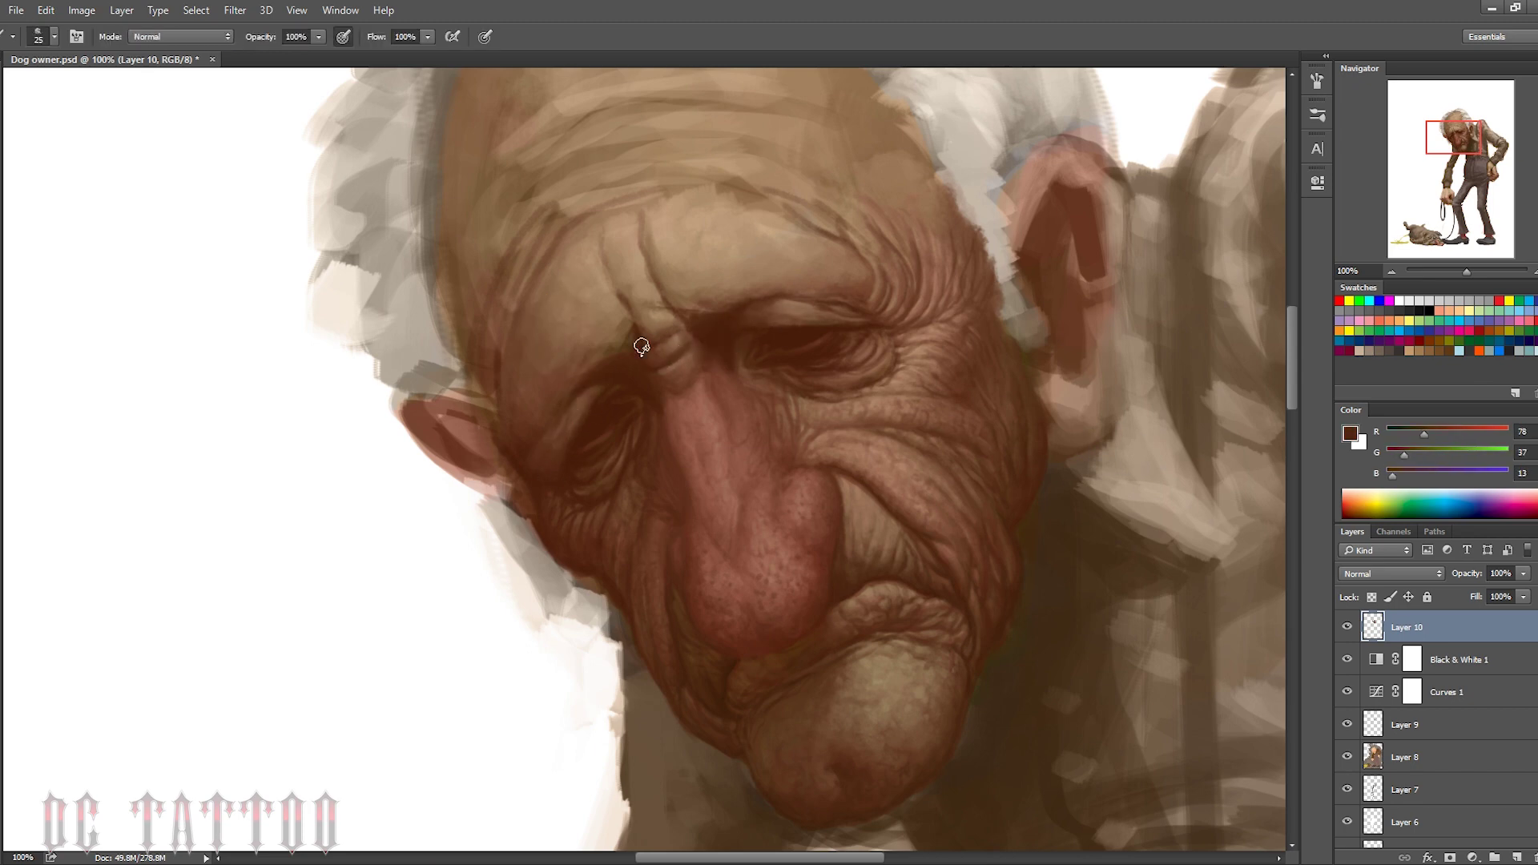
pyautogui.keyDown('alt'); pyautogui.click(669, 317); pyautogui.keyUp('alt')
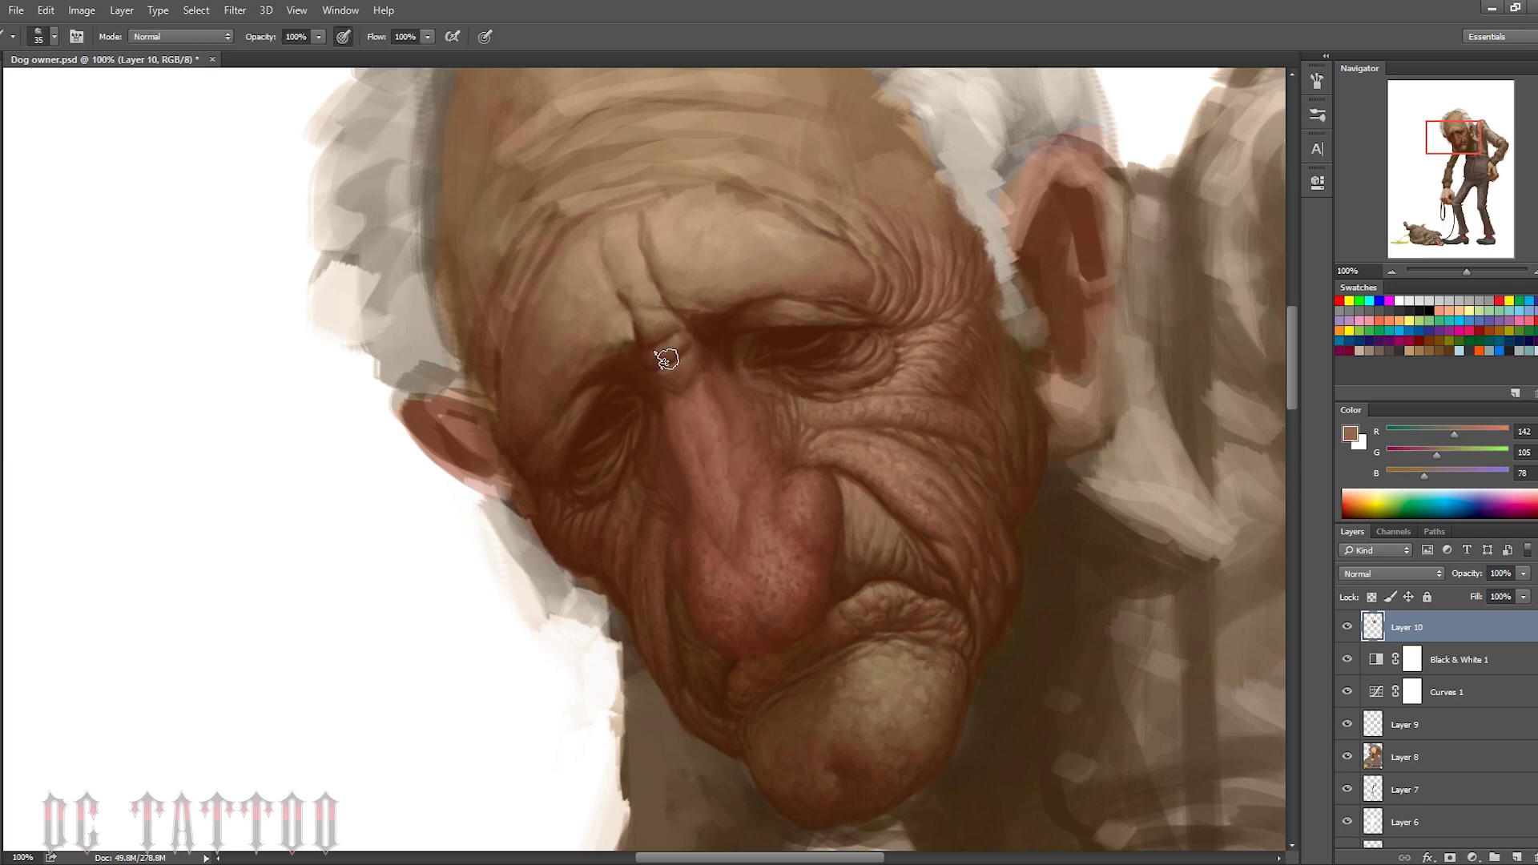
pyautogui.keyDown('alt'); pyautogui.click(700, 296); pyautogui.keyUp('alt')
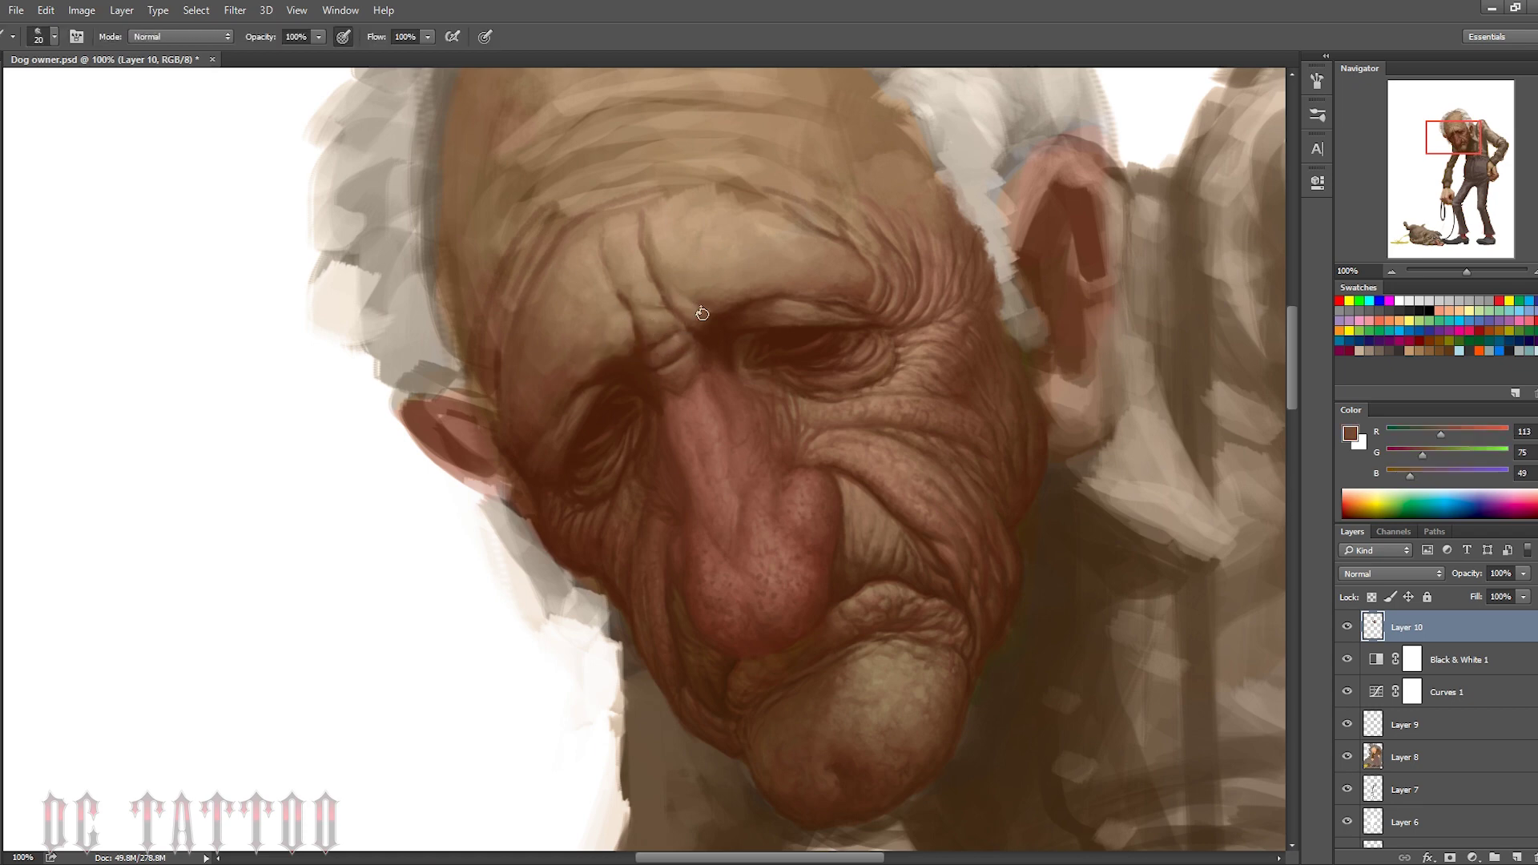
pyautogui.keyDown('alt'); pyautogui.click(705, 312); pyautogui.keyUp('alt')
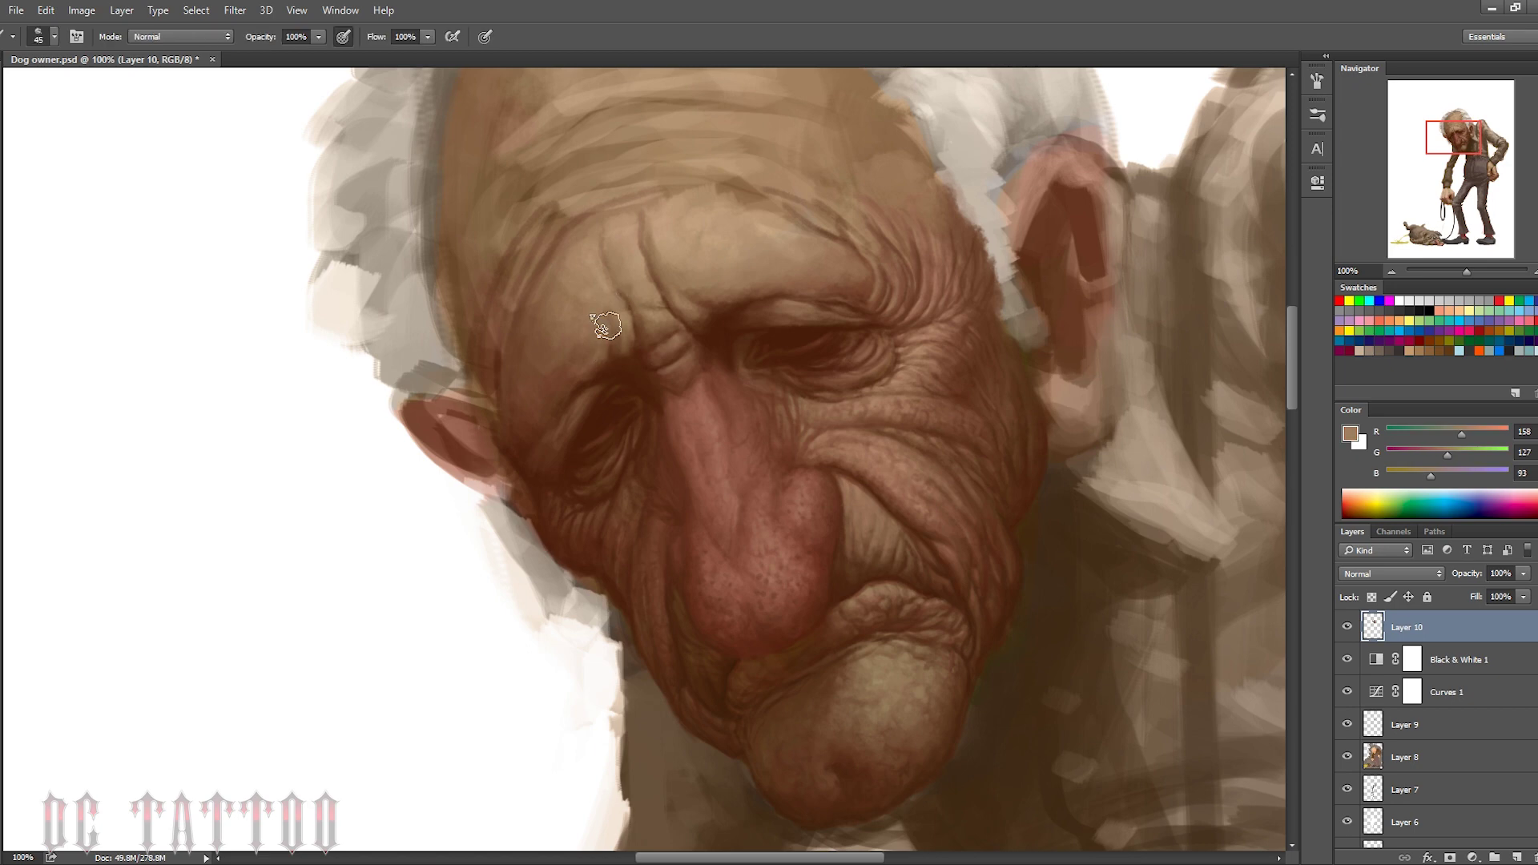
# Paint light ridges and dark shading across the forehead wrinkles
pyautogui.keyDown('alt'); pyautogui.click(593, 381); pyautogui.keyUp('alt')
pyautogui.keyDown('alt'); pyautogui.click(628, 344); pyautogui.keyUp('alt')
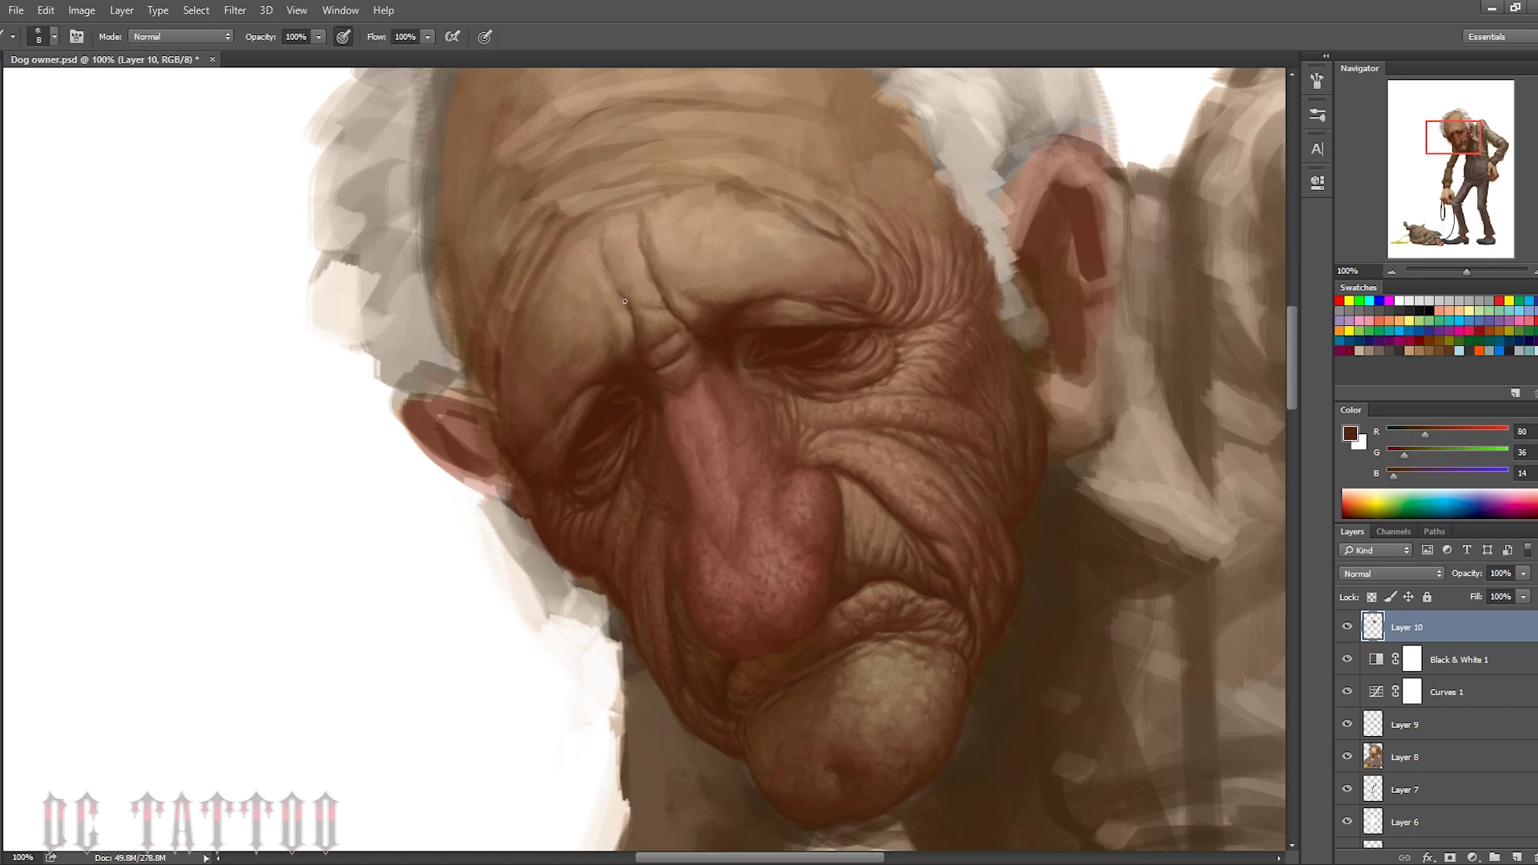
pyautogui.keyDown('alt'); pyautogui.click(606, 249); pyautogui.keyUp('alt')
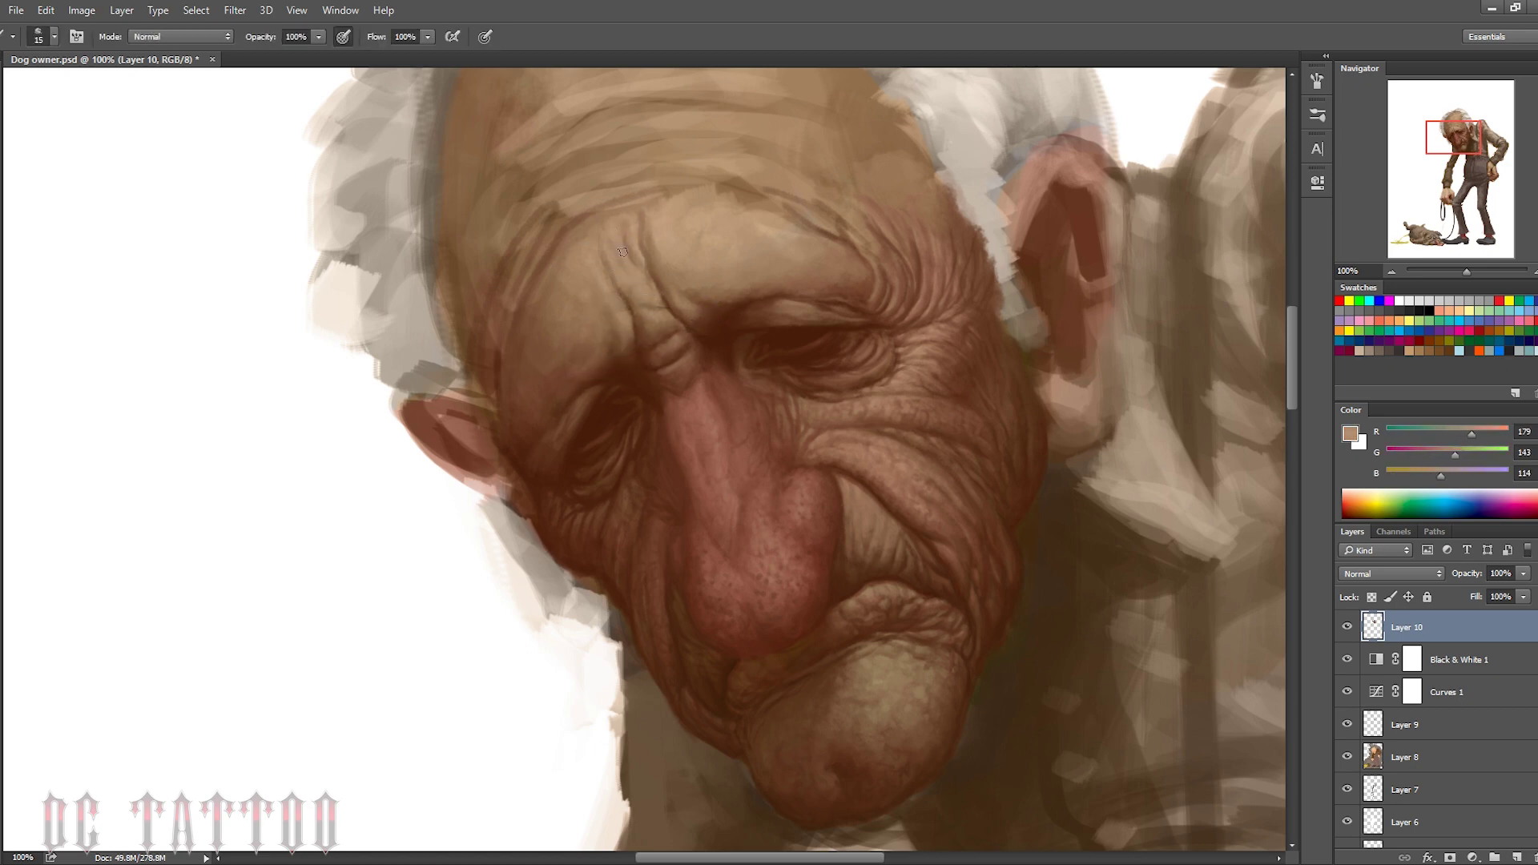
pyautogui.keyDown('alt'); pyautogui.click(631, 265); pyautogui.keyUp('alt')
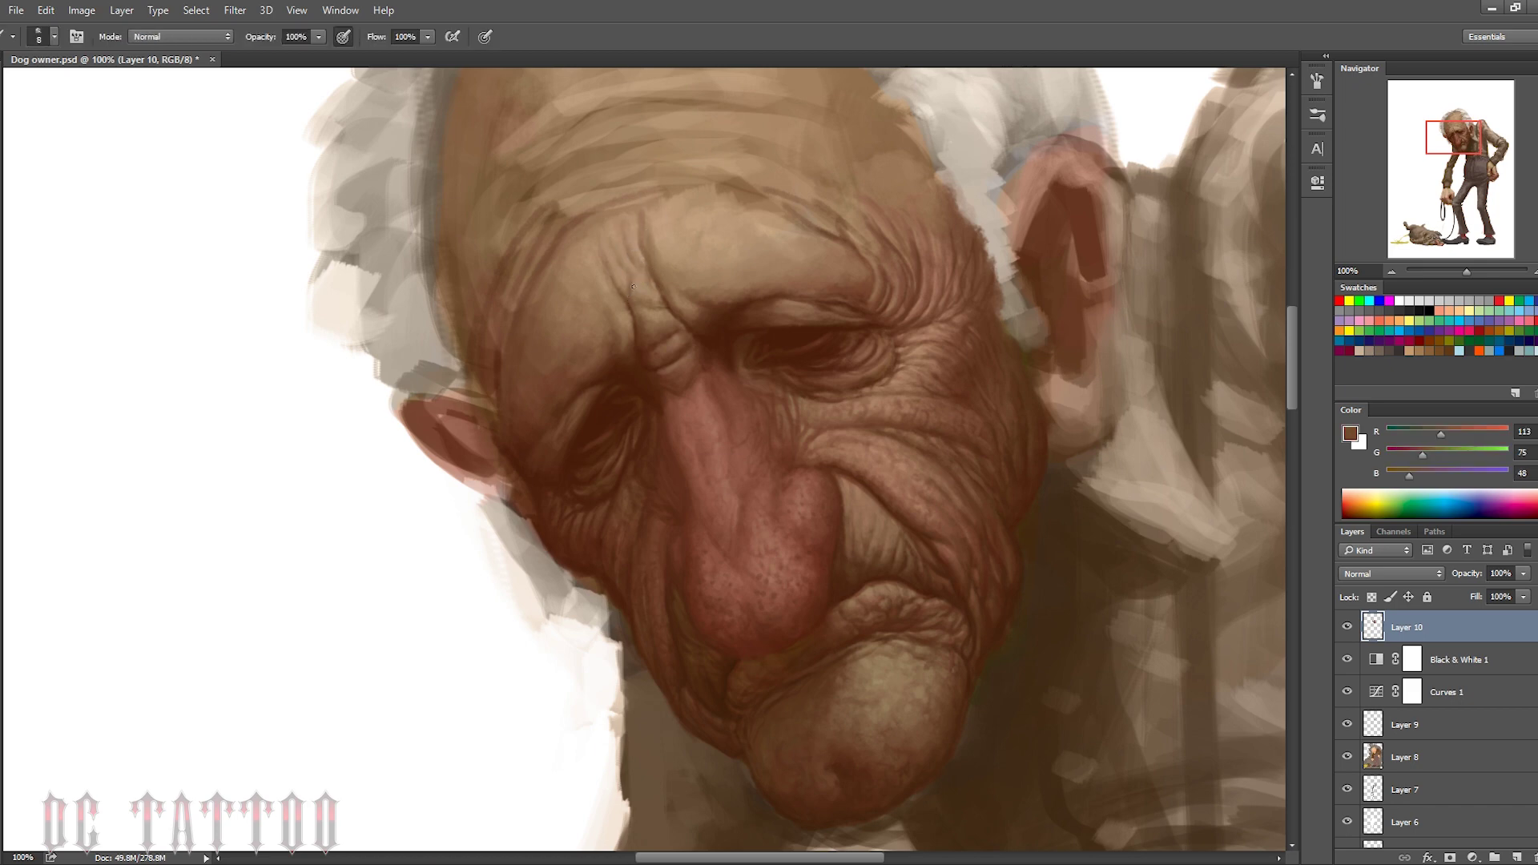
pyautogui.keyDown('alt'); pyautogui.click(653, 290); pyautogui.keyUp('alt')
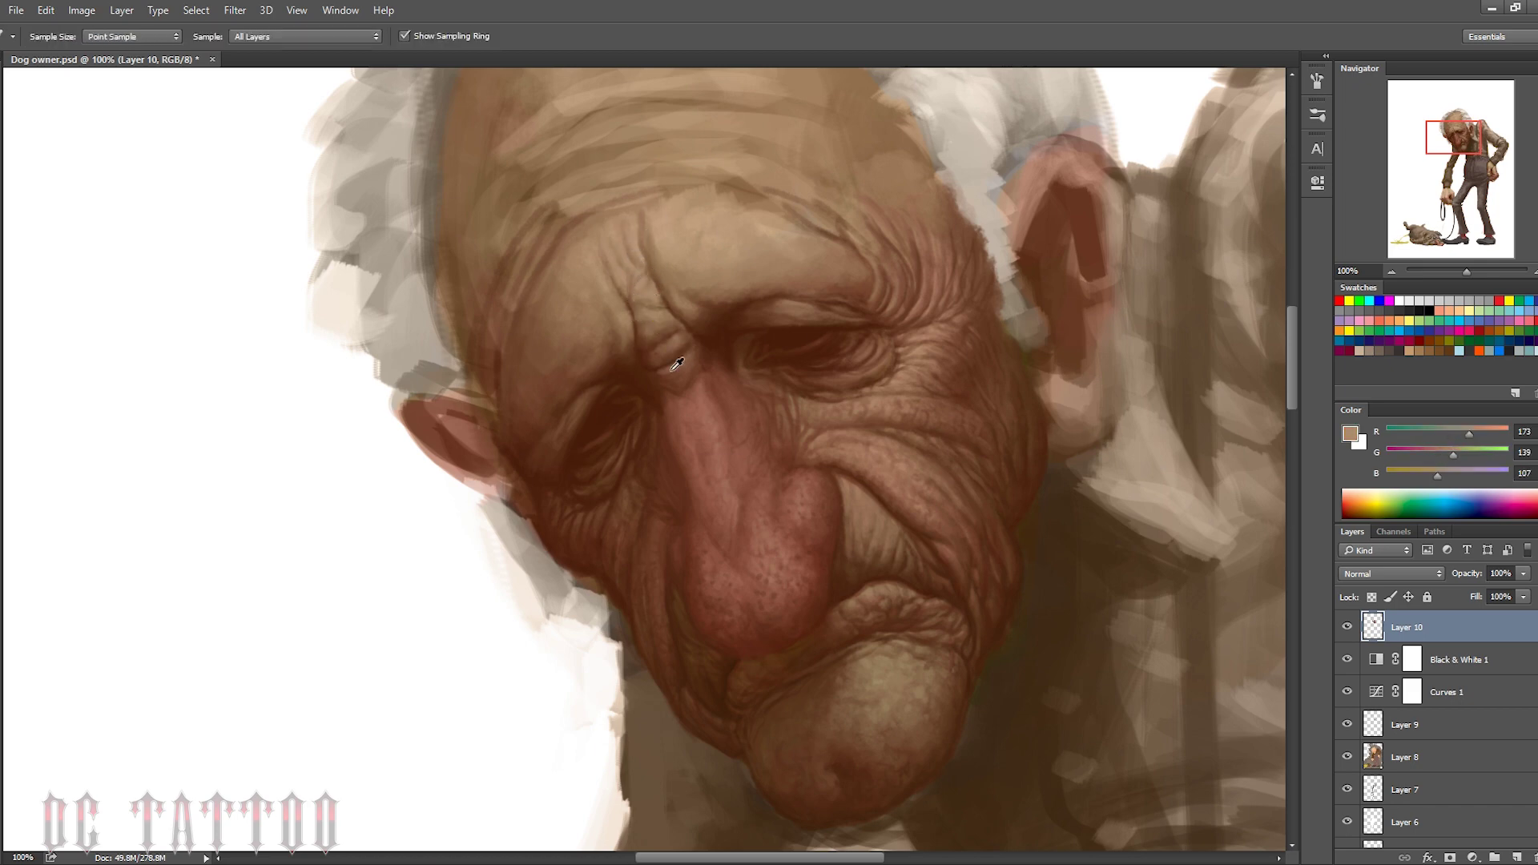
pyautogui.keyDown('alt'); pyautogui.click(665, 324); pyautogui.keyUp('alt')
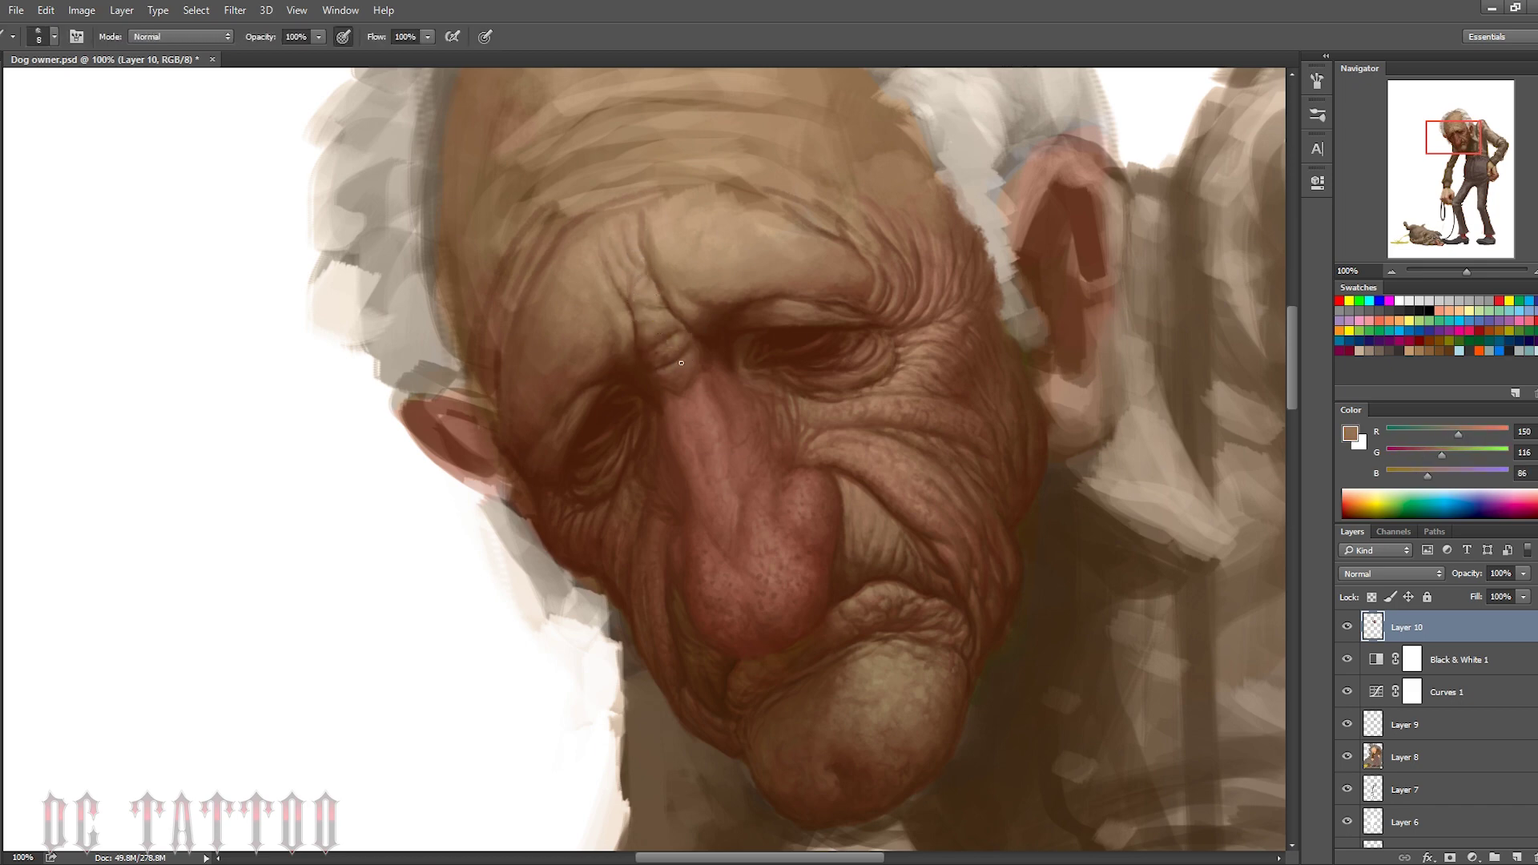
pyautogui.keyDown('alt'); pyautogui.click(680, 363); pyautogui.keyUp('alt')
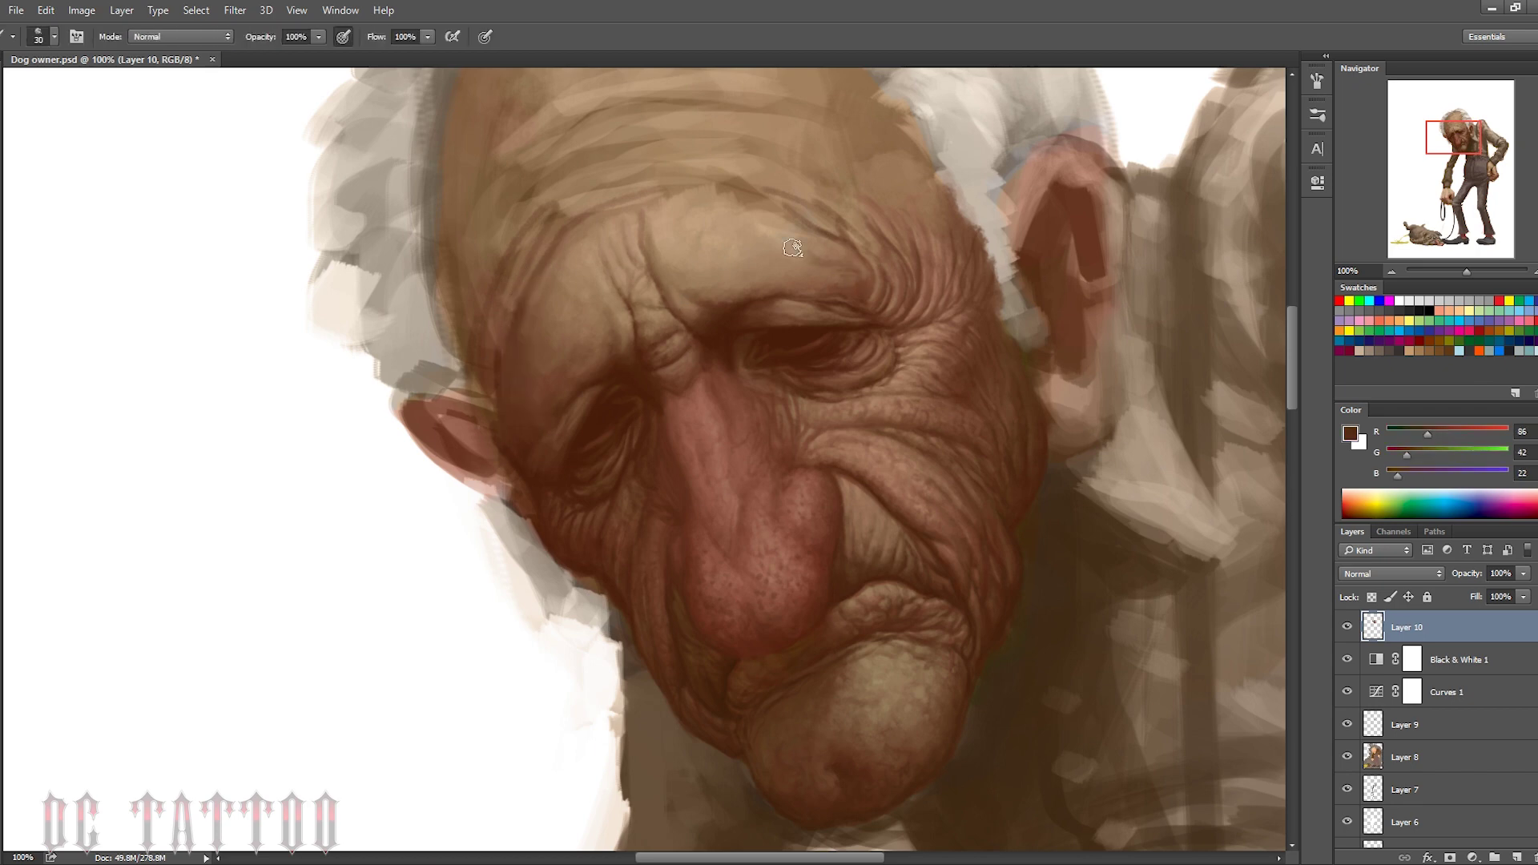
pyautogui.keyDown('alt'); pyautogui.click(825, 228); pyautogui.keyUp('alt')
# Add pale highlights and broad tone across the upper forehead with a large brush
pyautogui.keyDown('alt'); pyautogui.click(590, 196); pyautogui.keyUp('alt')
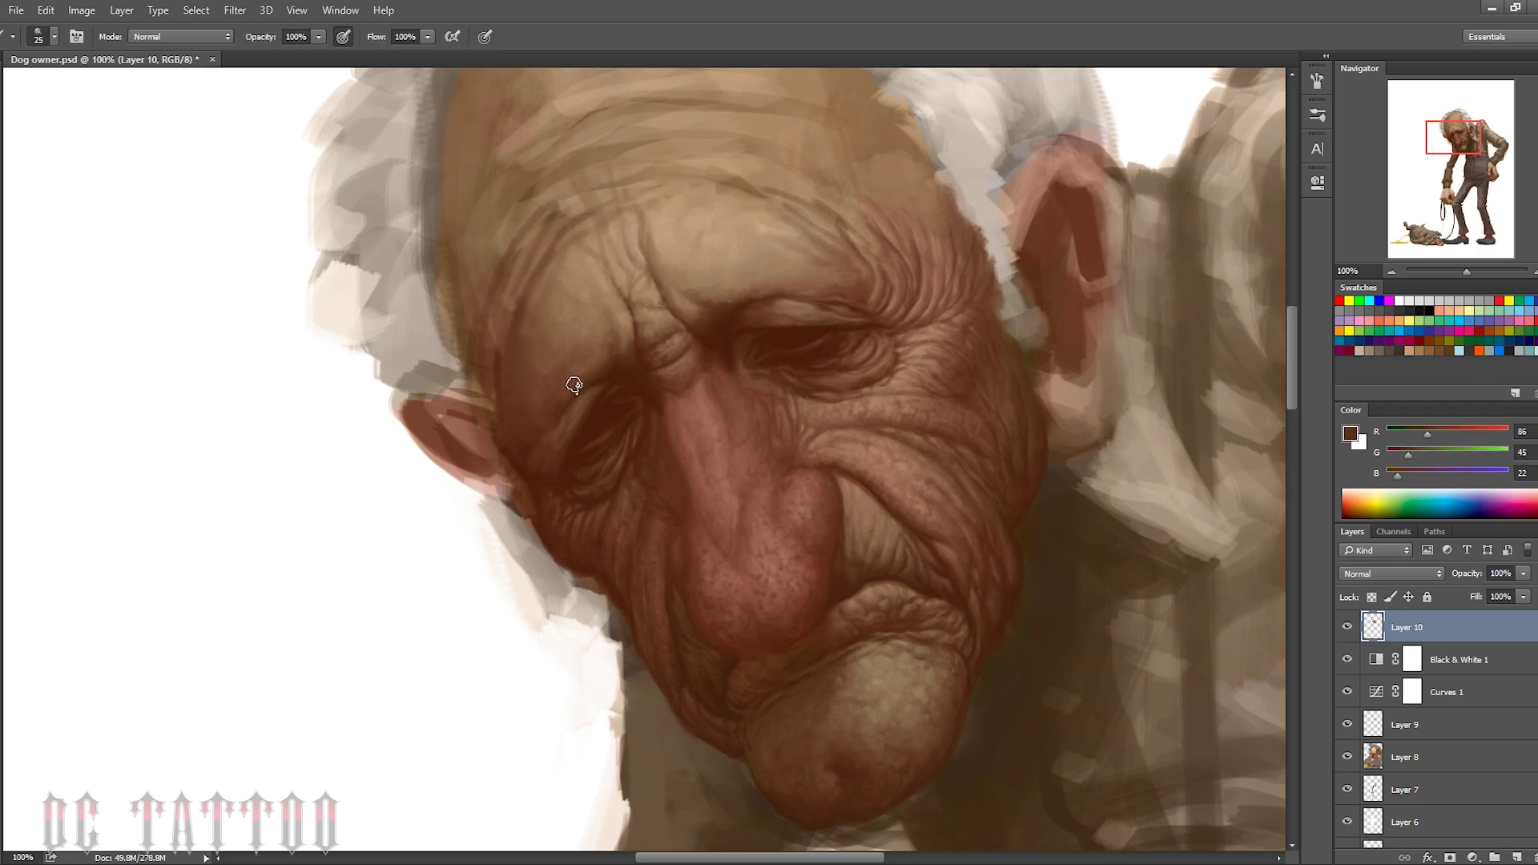
pyautogui.keyDown('alt'); pyautogui.click(720, 288); pyautogui.keyUp('alt')
pyautogui.press(']')
pyautogui.press(']')
pyautogui.press(']')
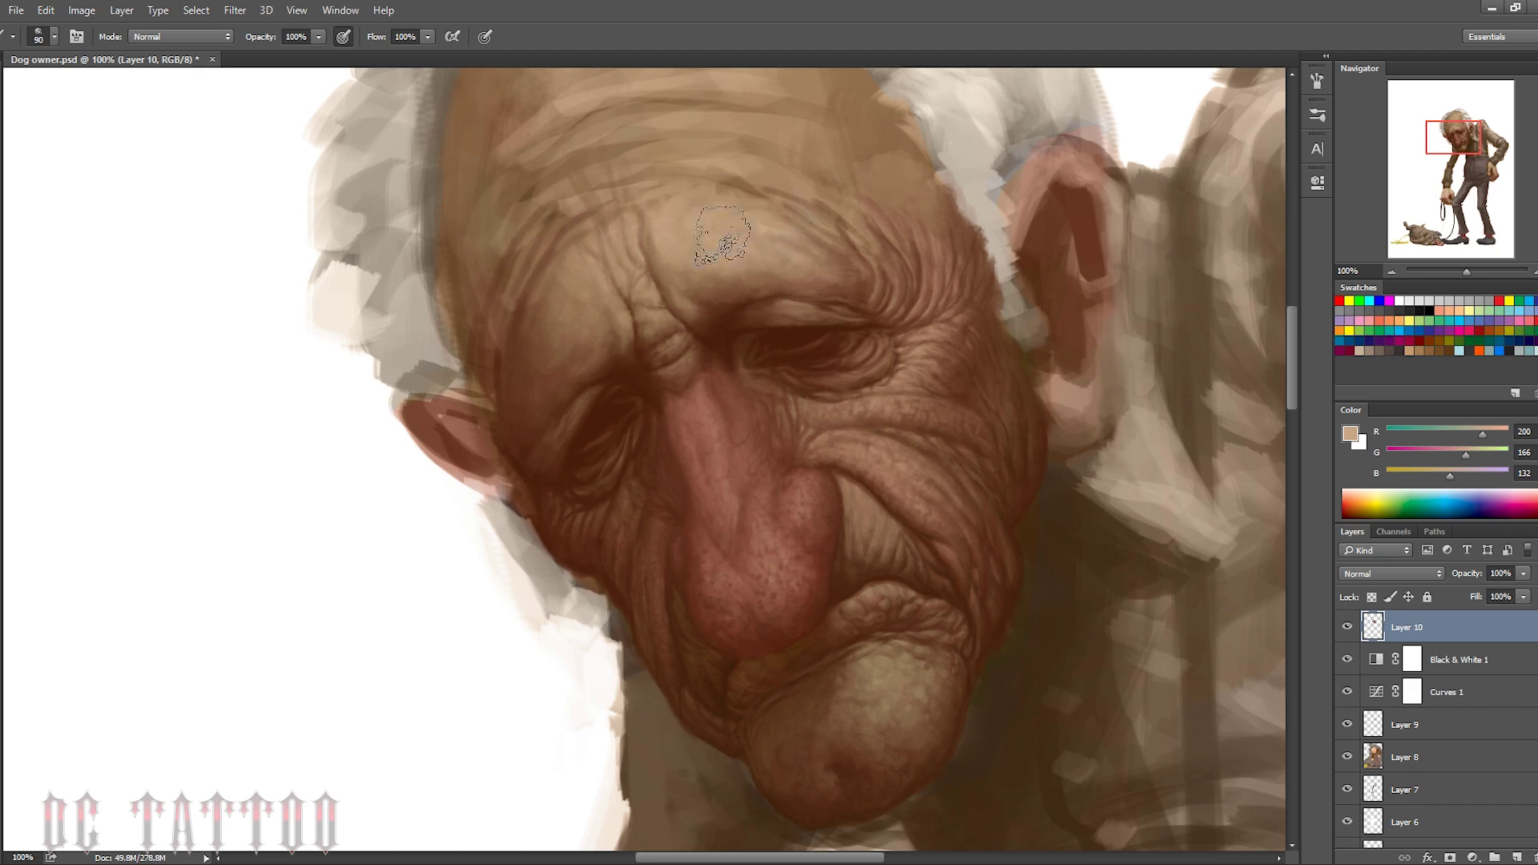
pyautogui.keyDown('alt'); pyautogui.click(544, 302); pyautogui.keyUp('alt')
pyautogui.keyDown('alt'); pyautogui.click(505, 412); pyautogui.keyUp('alt')
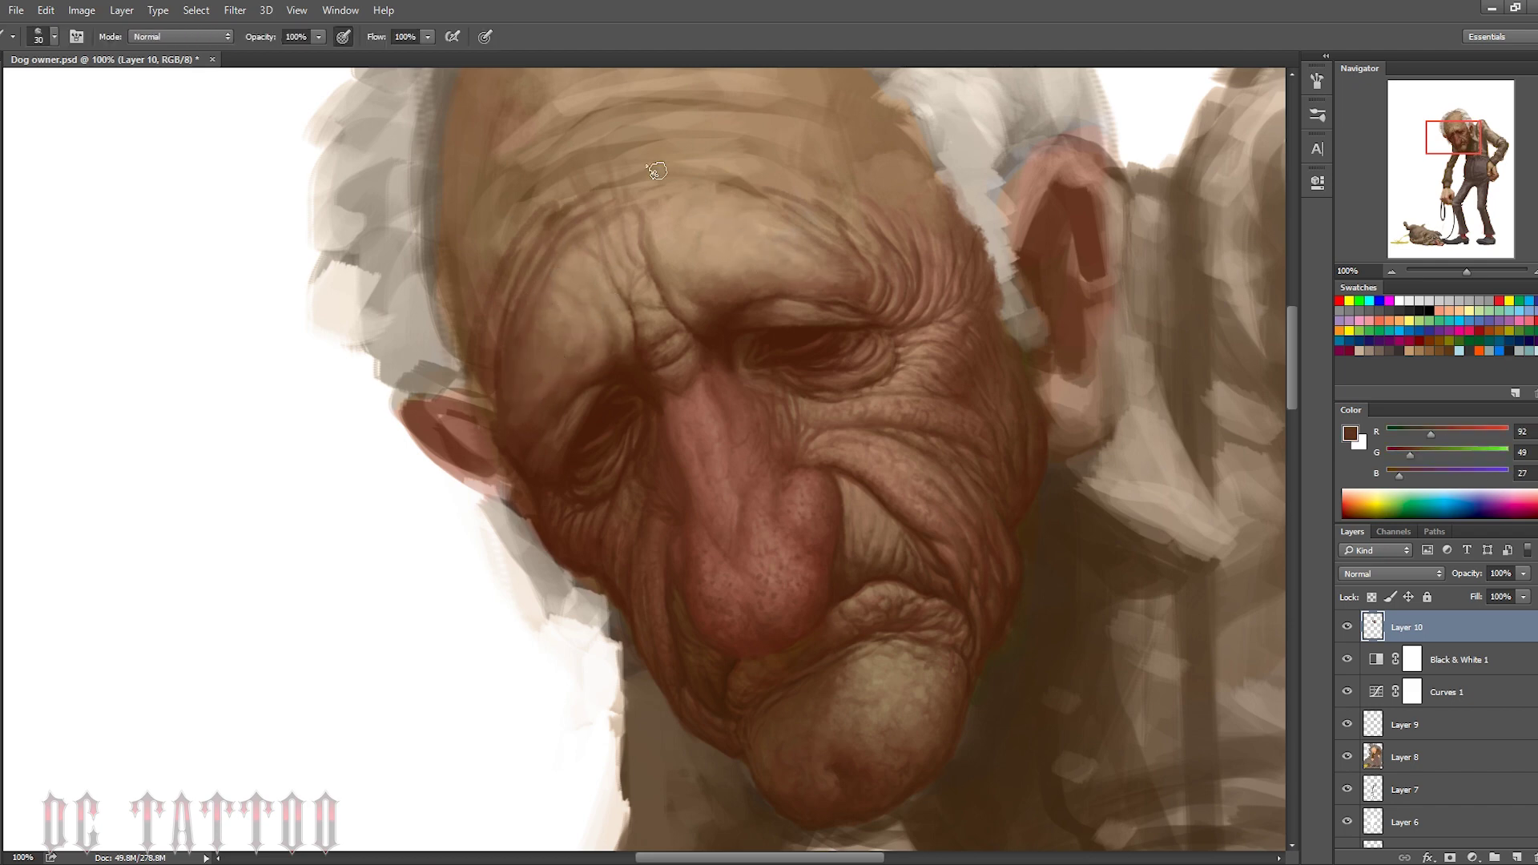
pyautogui.keyDown('alt'); pyautogui.click(591, 237); pyautogui.keyUp('alt')
# Resample light tan, mid and dark forehead skin tones while adjusting brush size
pyautogui.keyDown('alt'); pyautogui.click(748, 194); pyautogui.keyUp('alt')
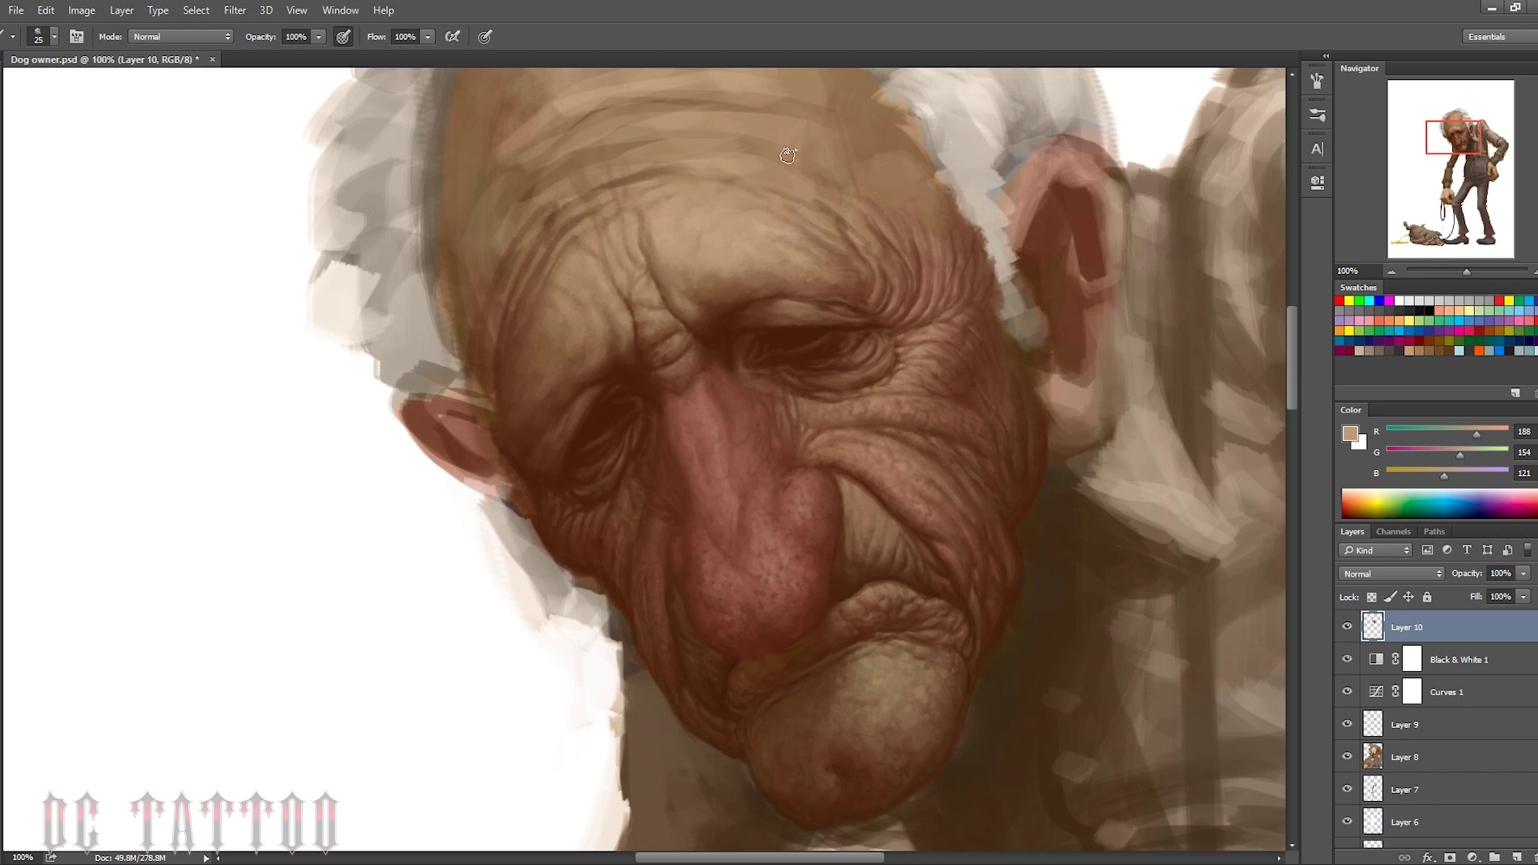
pyautogui.keyDown('alt'); pyautogui.click(503, 305); pyautogui.keyUp('alt')
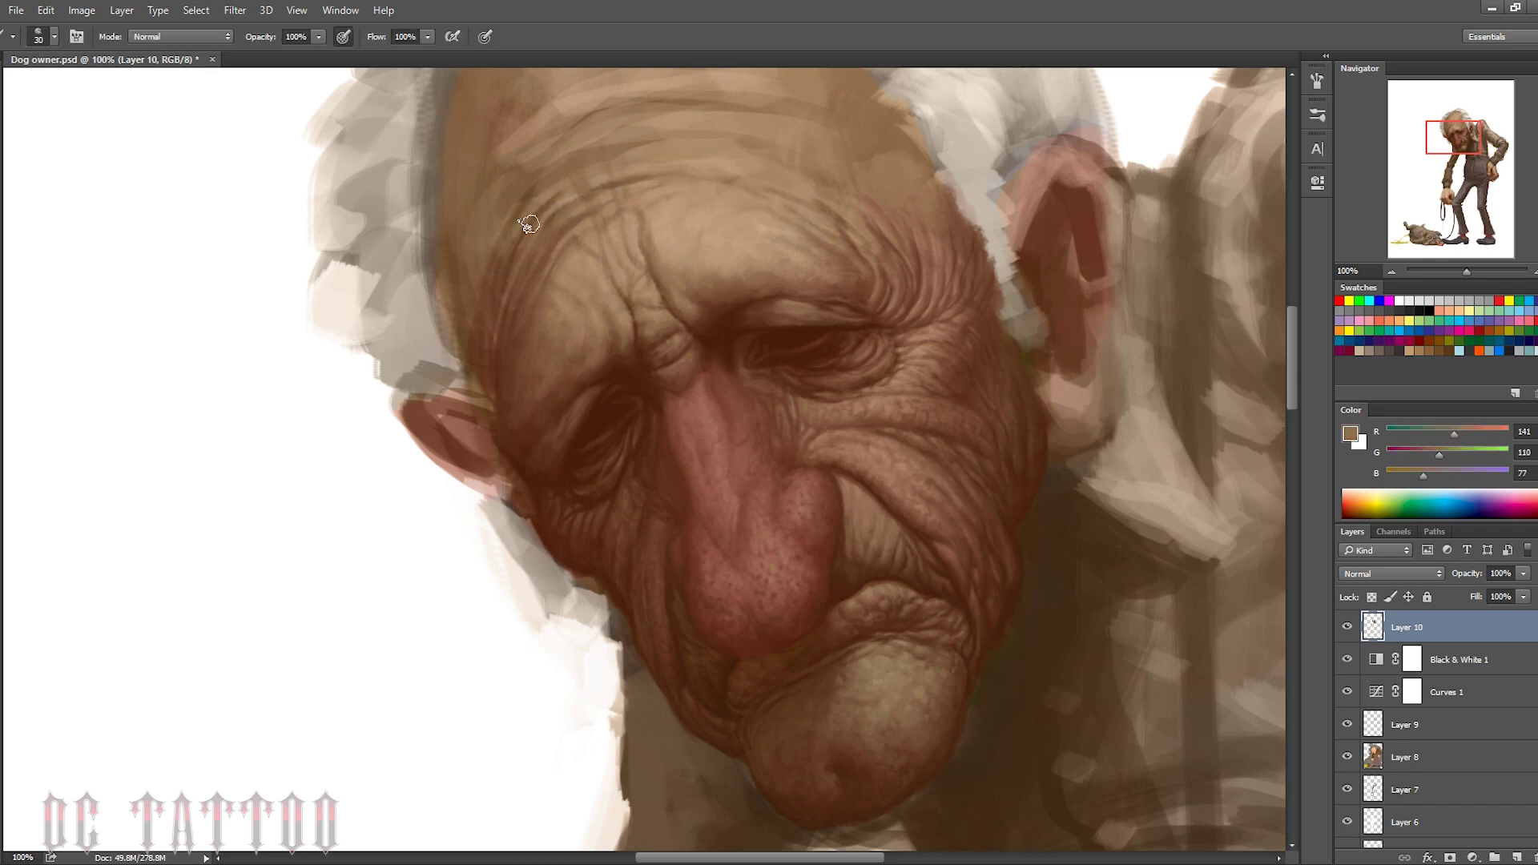
pyautogui.keyDown('alt'); pyautogui.click(496, 366); pyautogui.keyUp('alt')
pyautogui.keyDown('alt'); pyautogui.click(578, 266); pyautogui.keyUp('alt')
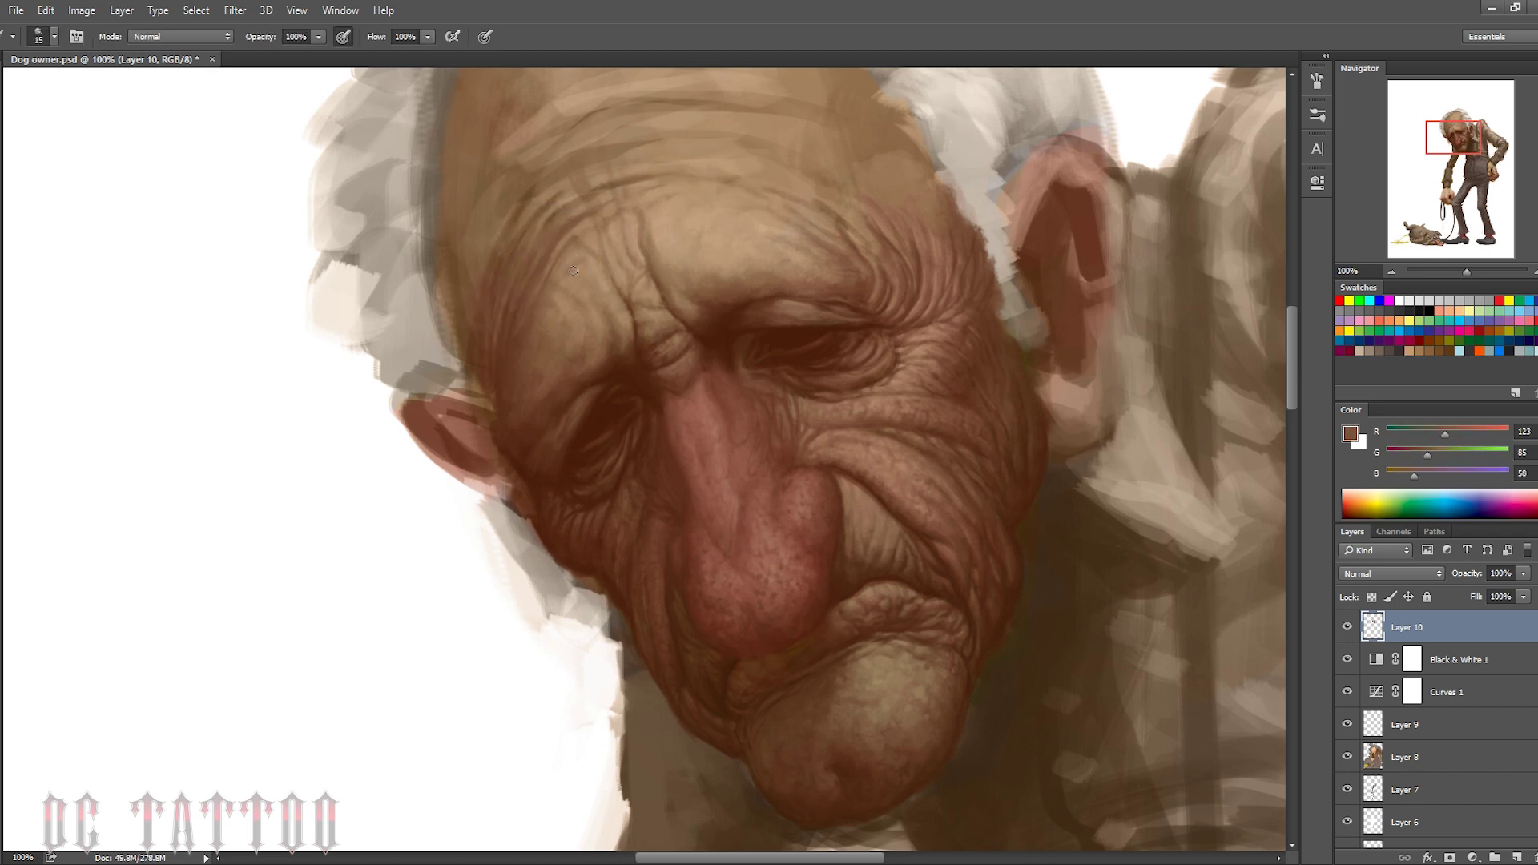
pyautogui.keyDown('alt'); pyautogui.click(579, 215); pyautogui.keyUp('alt')
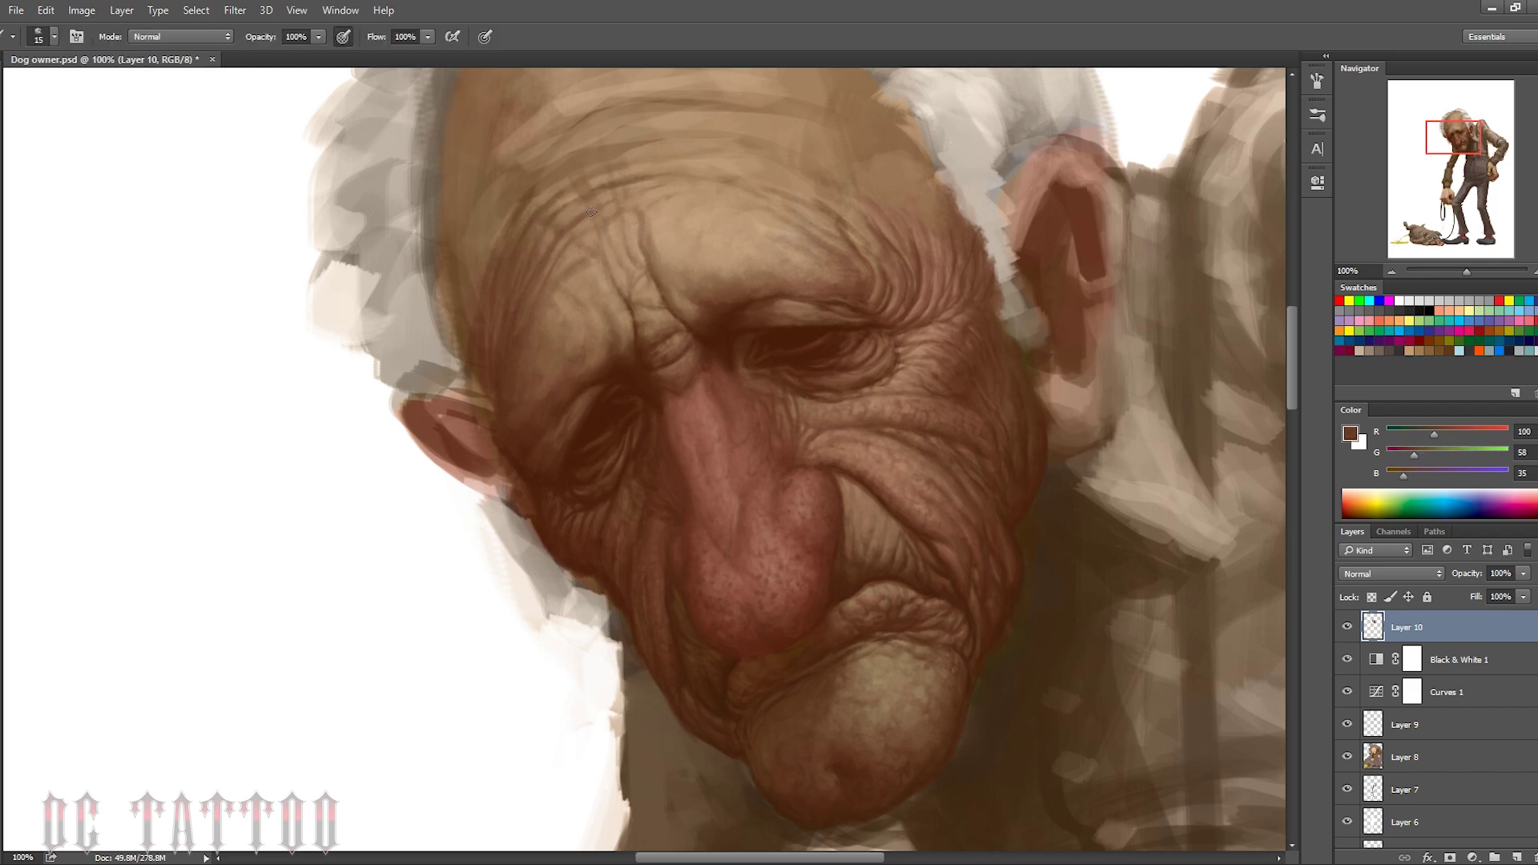
pyautogui.press('[')
pyautogui.keyDown('alt'); pyautogui.click(572, 197); pyautogui.keyUp('alt')
pyautogui.press(']')
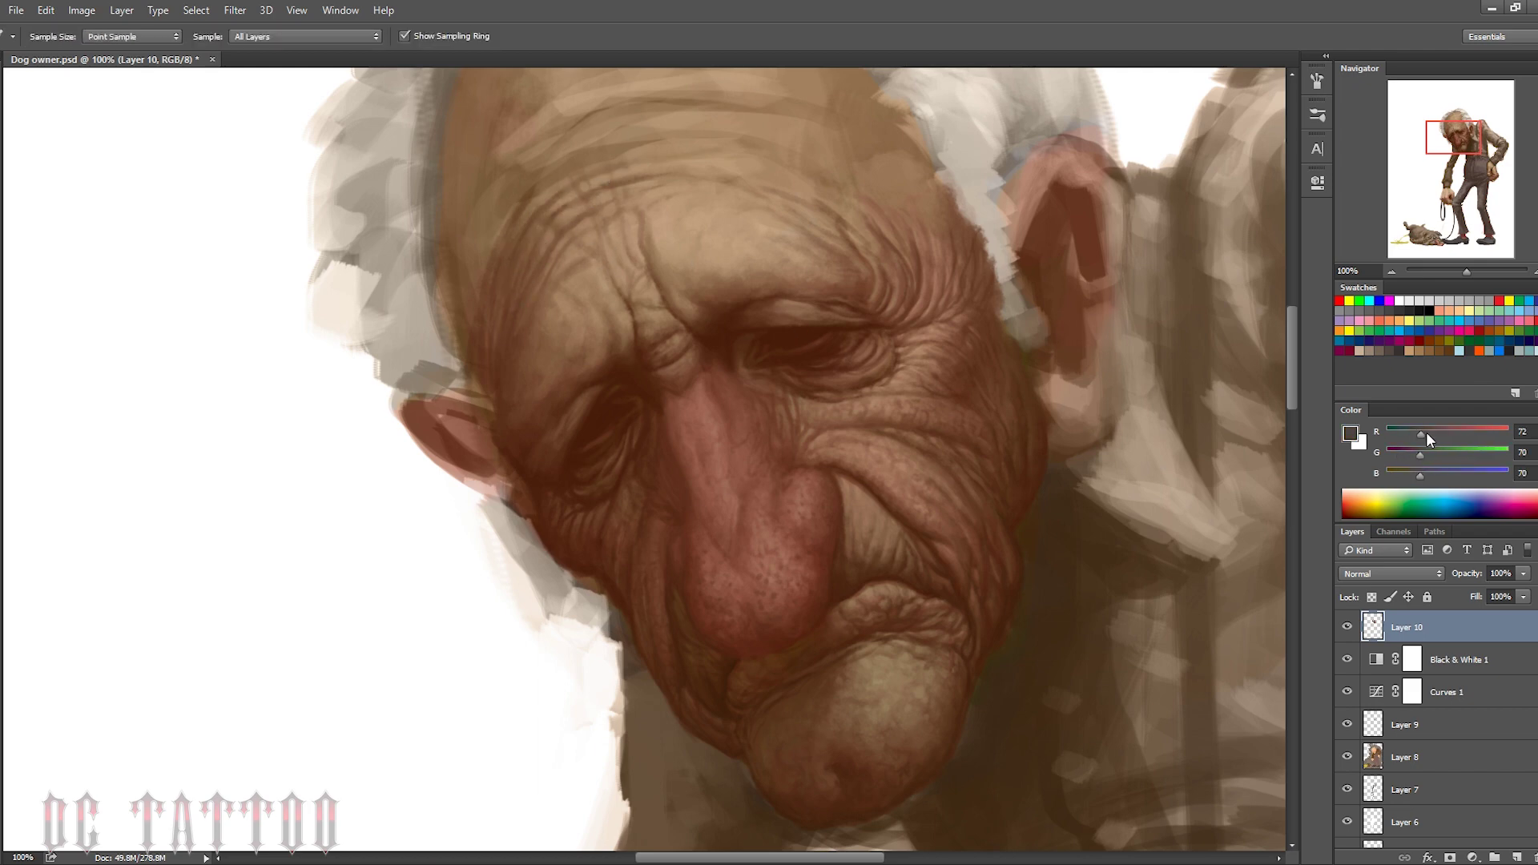
# Paint a grey-blue iris on the eye and sample browns around both eyes
pyautogui.click(1351, 433)
pyautogui.click(467, 429)
pyautogui.moveTo(783, 335); pyautogui.dragTo(802, 343)
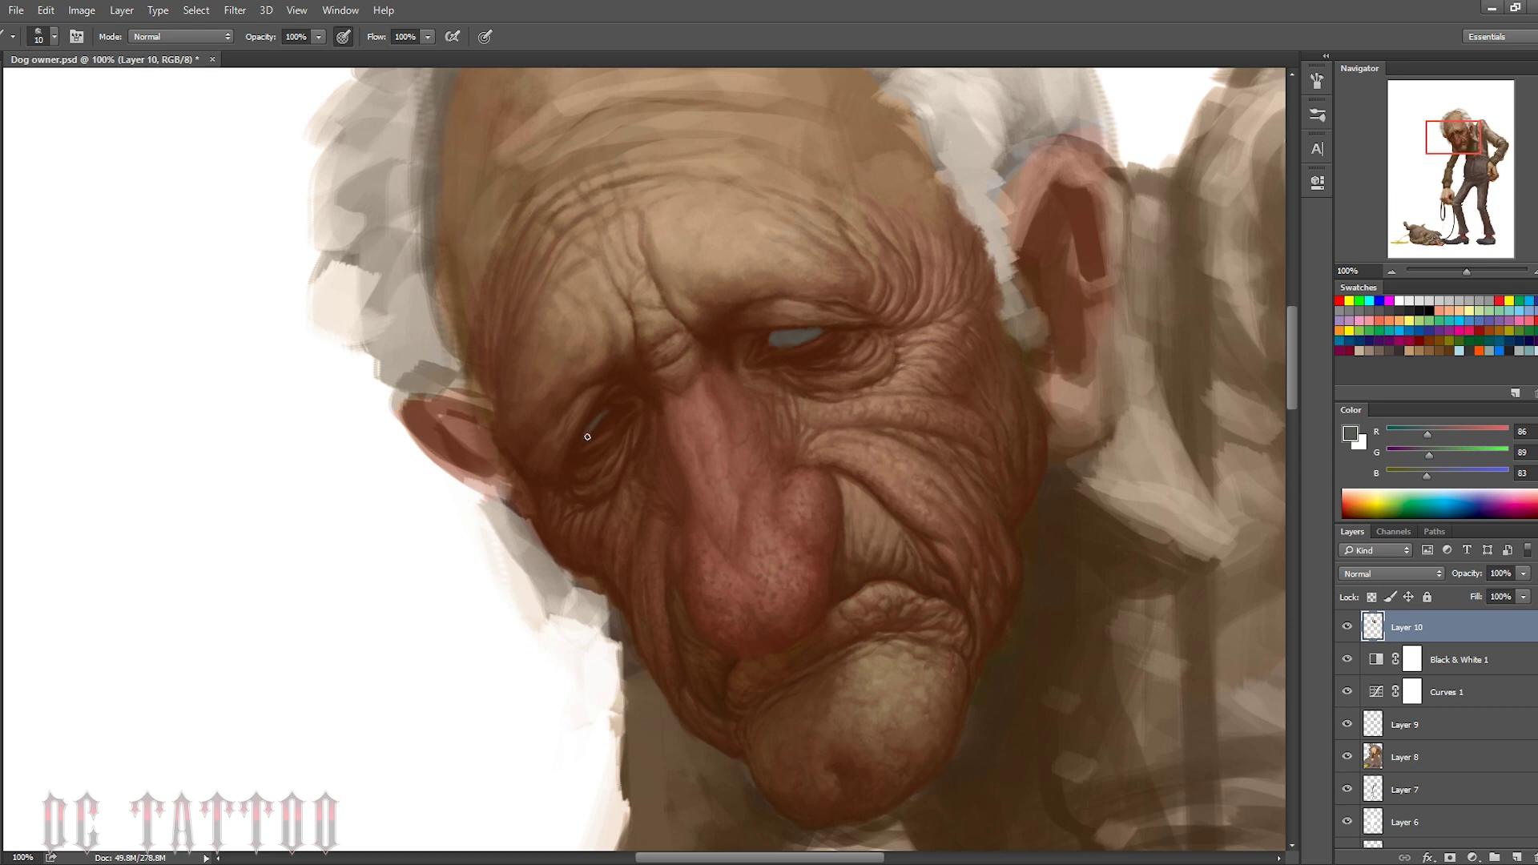
pyautogui.keyDown('alt'); pyautogui.click(793, 335); pyautogui.keyUp('alt')
pyautogui.press('[')
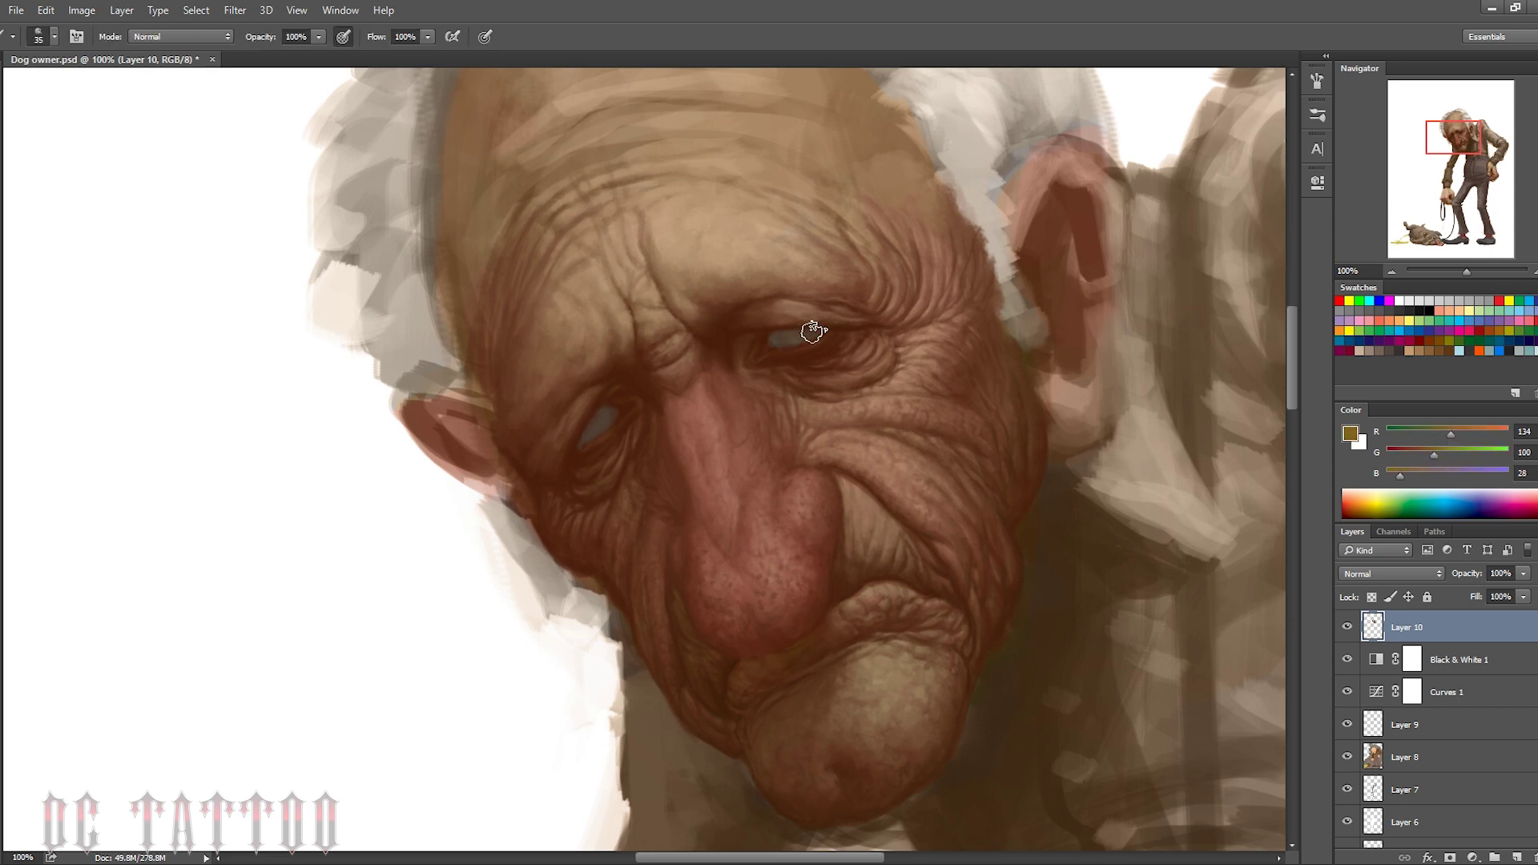
pyautogui.keyDown('alt'); pyautogui.click(765, 332); pyautogui.keyUp('alt')
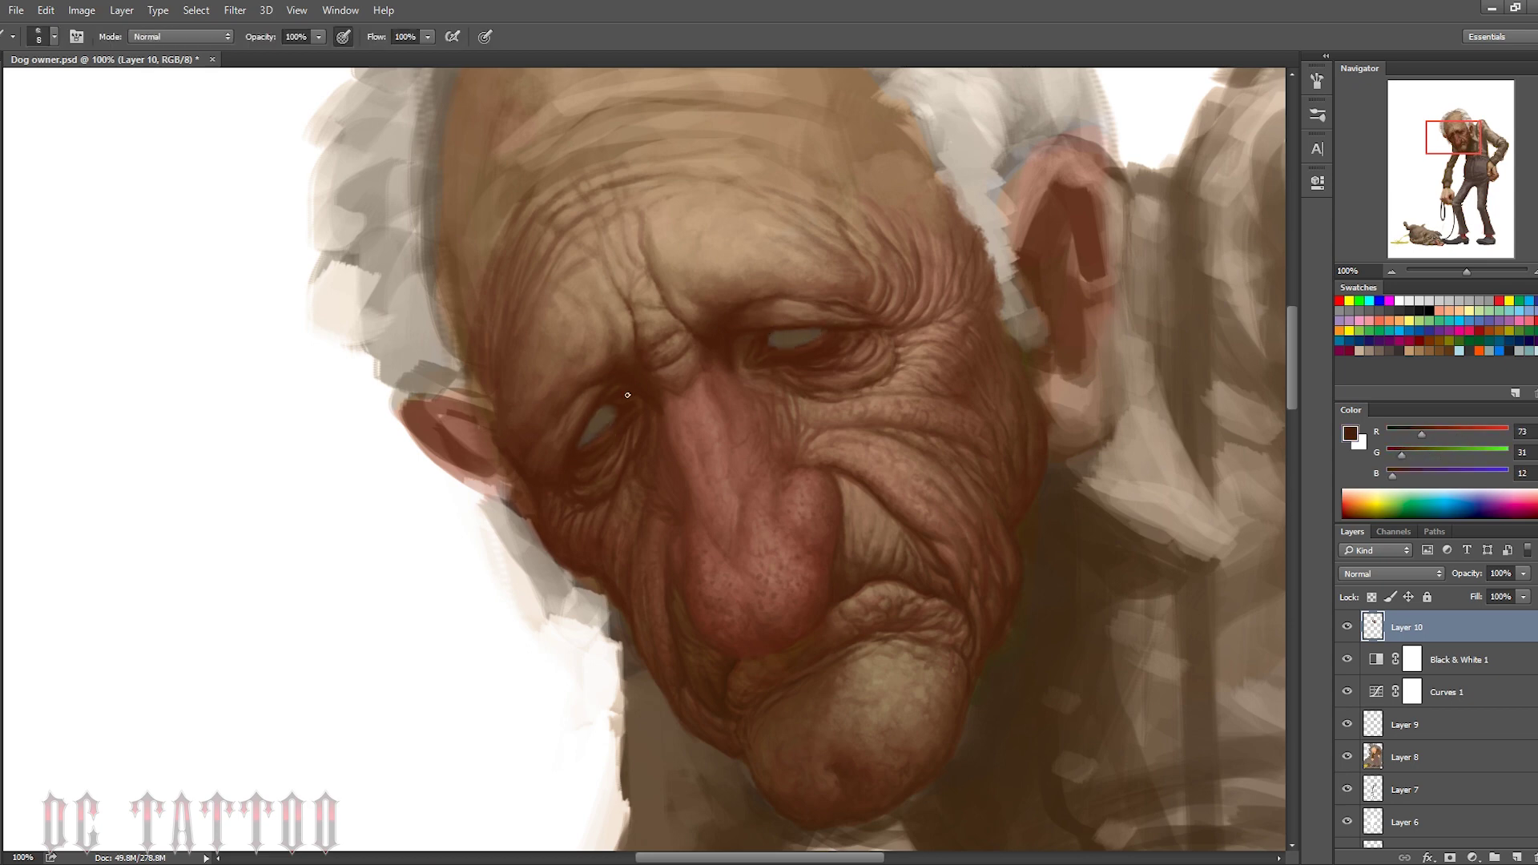
pyautogui.keyDown('alt'); pyautogui.click(577, 456); pyautogui.keyUp('alt')
pyautogui.keyDown('alt'); pyautogui.click(604, 421); pyautogui.keyUp('alt')
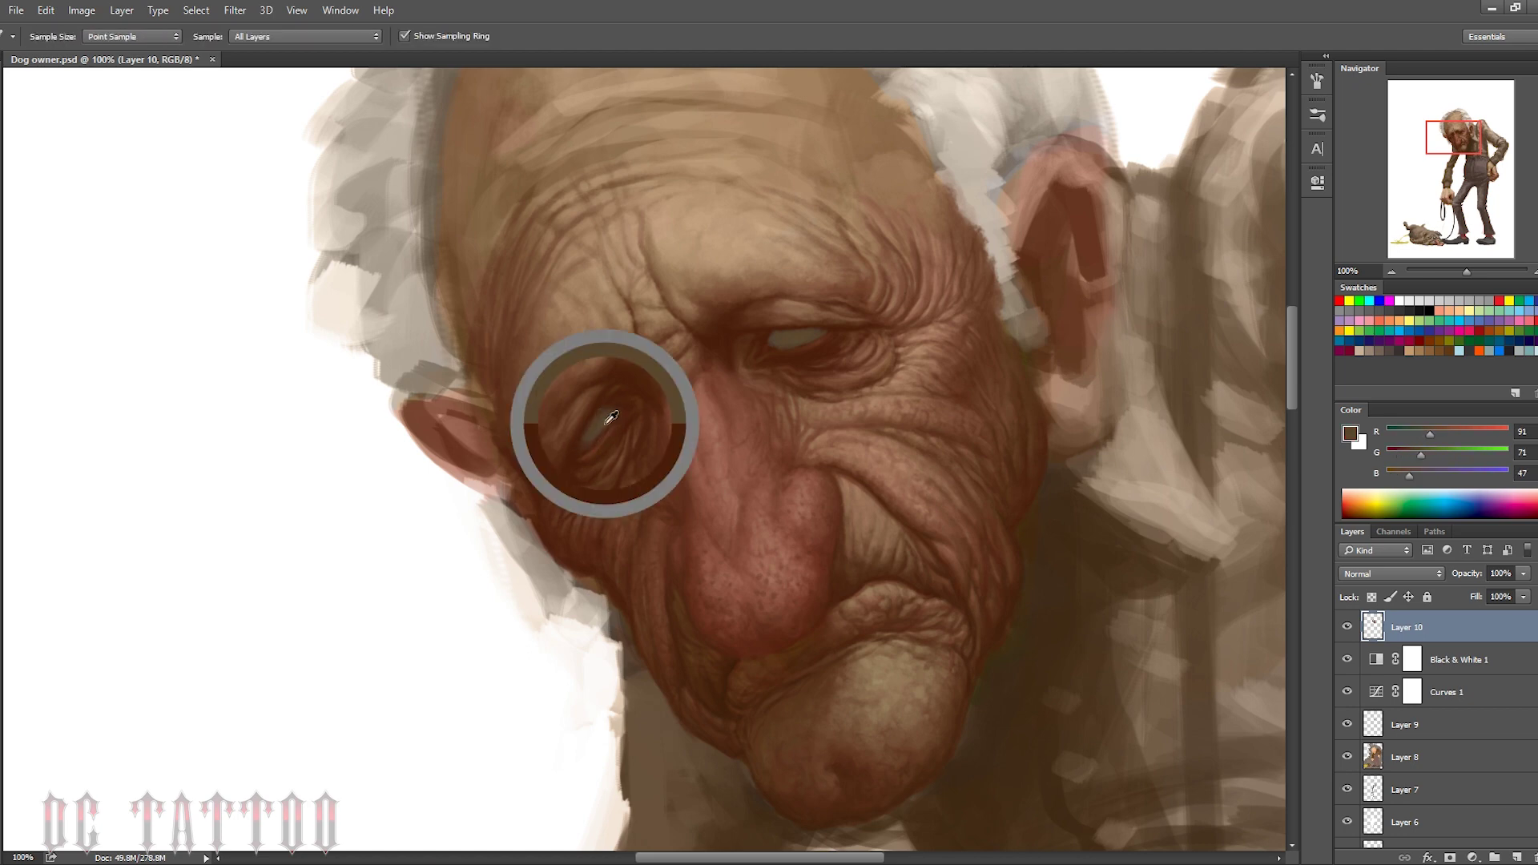
pyautogui.keyDown('alt'); pyautogui.click(809, 332); pyautogui.keyUp('alt')
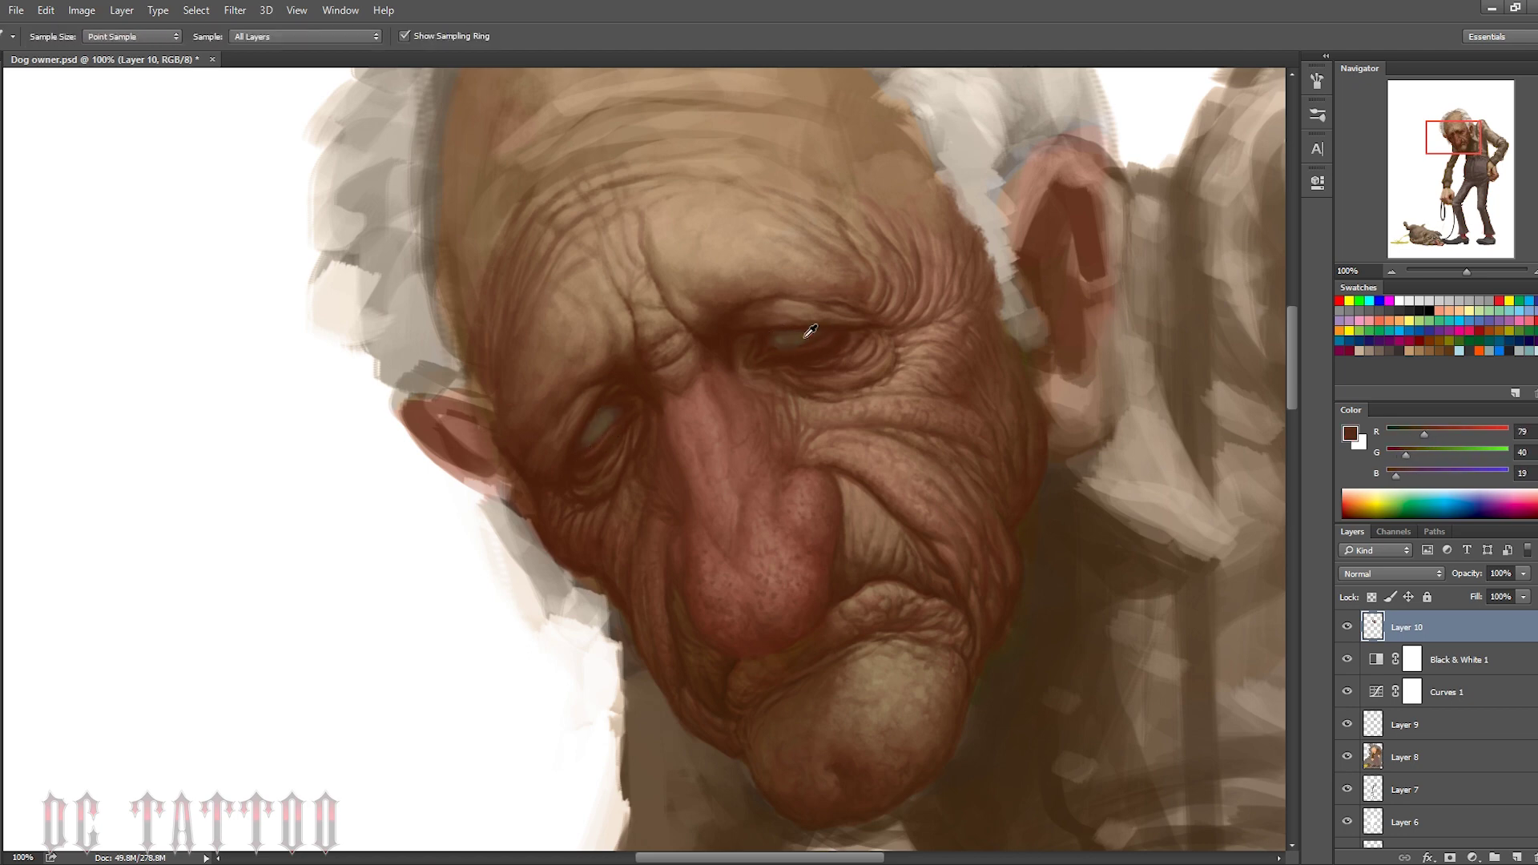
pyautogui.keyDown('alt'); pyautogui.click(813, 354); pyautogui.keyUp('alt')
pyautogui.keyDown('alt'); pyautogui.click(924, 290); pyautogui.keyUp('alt')
# Add Layer 11 with orange warmth over the left eye, Soft Light at 38% opacity
pyautogui.hotkey('ctrl', 'shift', 'alt', 'n')
pyautogui.keyDown('alt'); pyautogui.keyDown('shift'); pyautogui.rightClick(834, 334); pyautogui.keyUp('shift'); pyautogui.keyUp('alt')
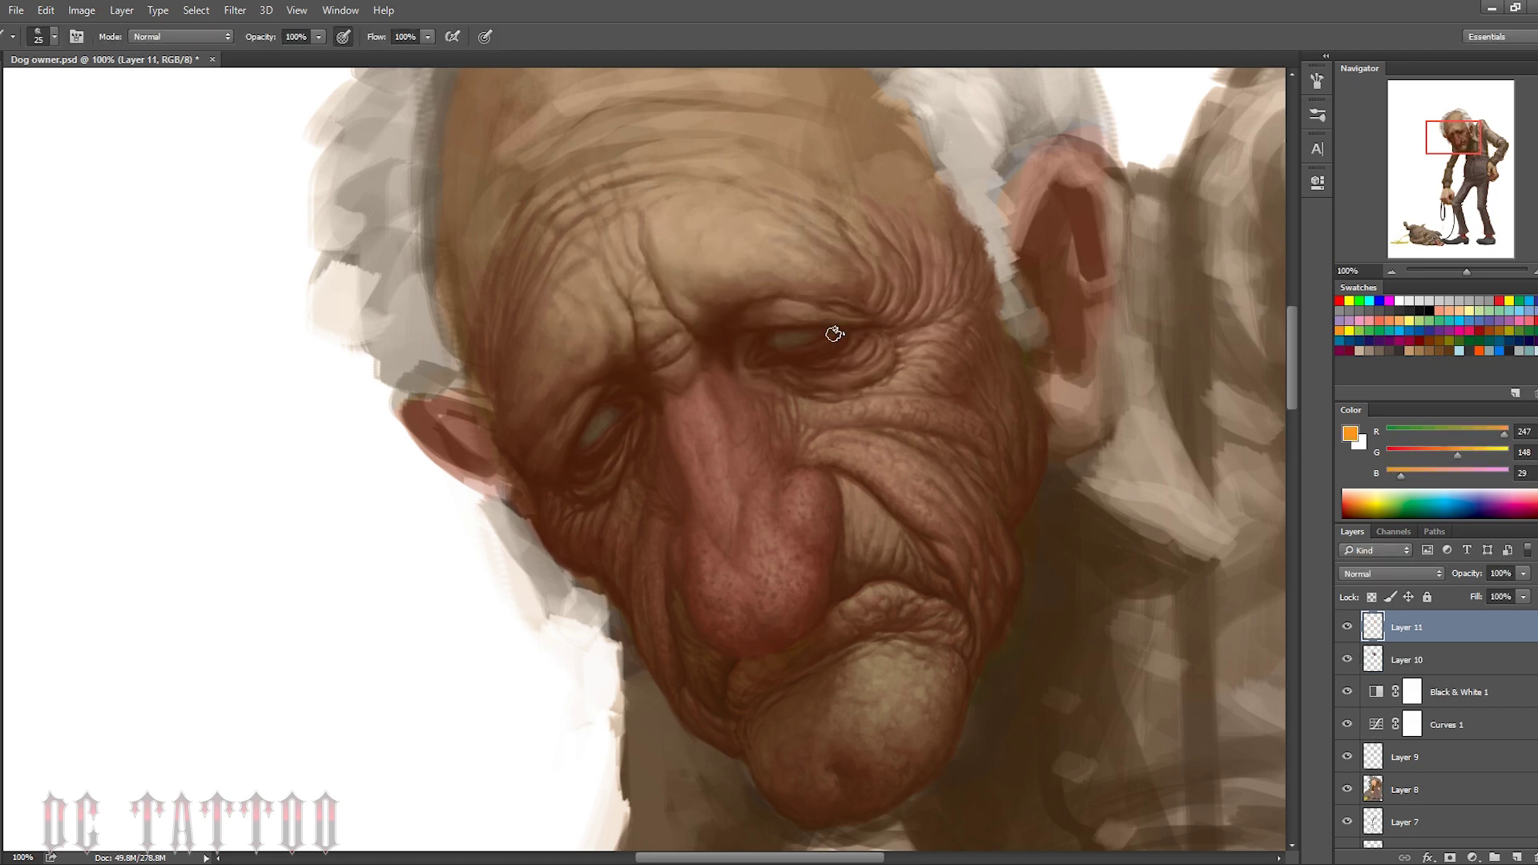
pyautogui.moveTo(589, 412); pyautogui.dragTo(608, 445)
pyautogui.click(1392, 574)
pyautogui.click(1362, 424)
pyautogui.moveTo(1467, 573); pyautogui.dragTo(1442, 573)
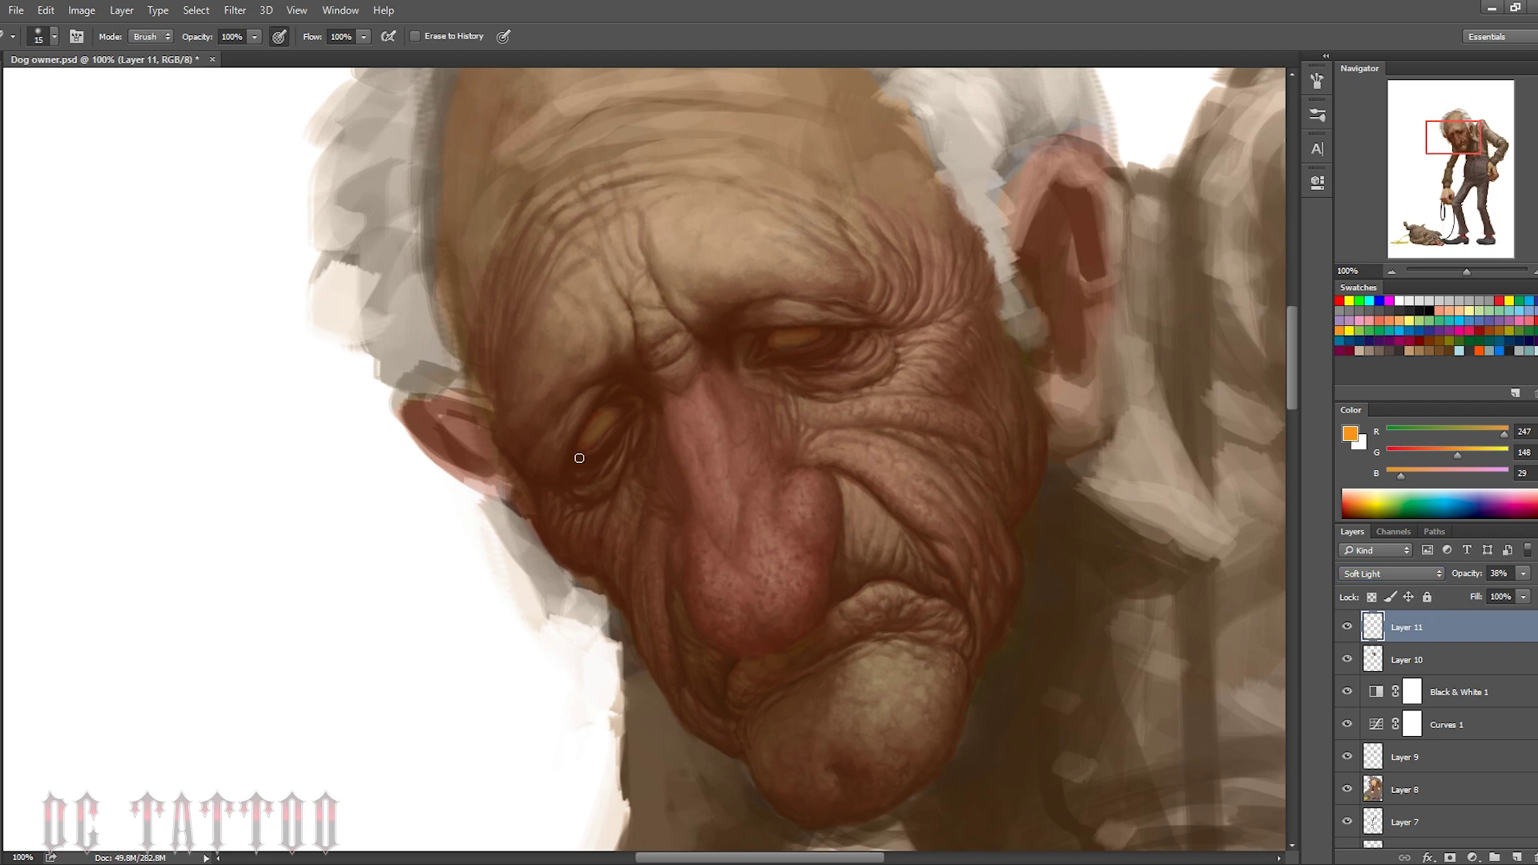
# Add Layers 12 and 13 above the glow layer while sampling eye browns
pyautogui.keyDown('alt'); pyautogui.click(620, 413); pyautogui.keyUp('alt')
pyautogui.hotkey('ctrl', 'shift', 'alt', 'n')
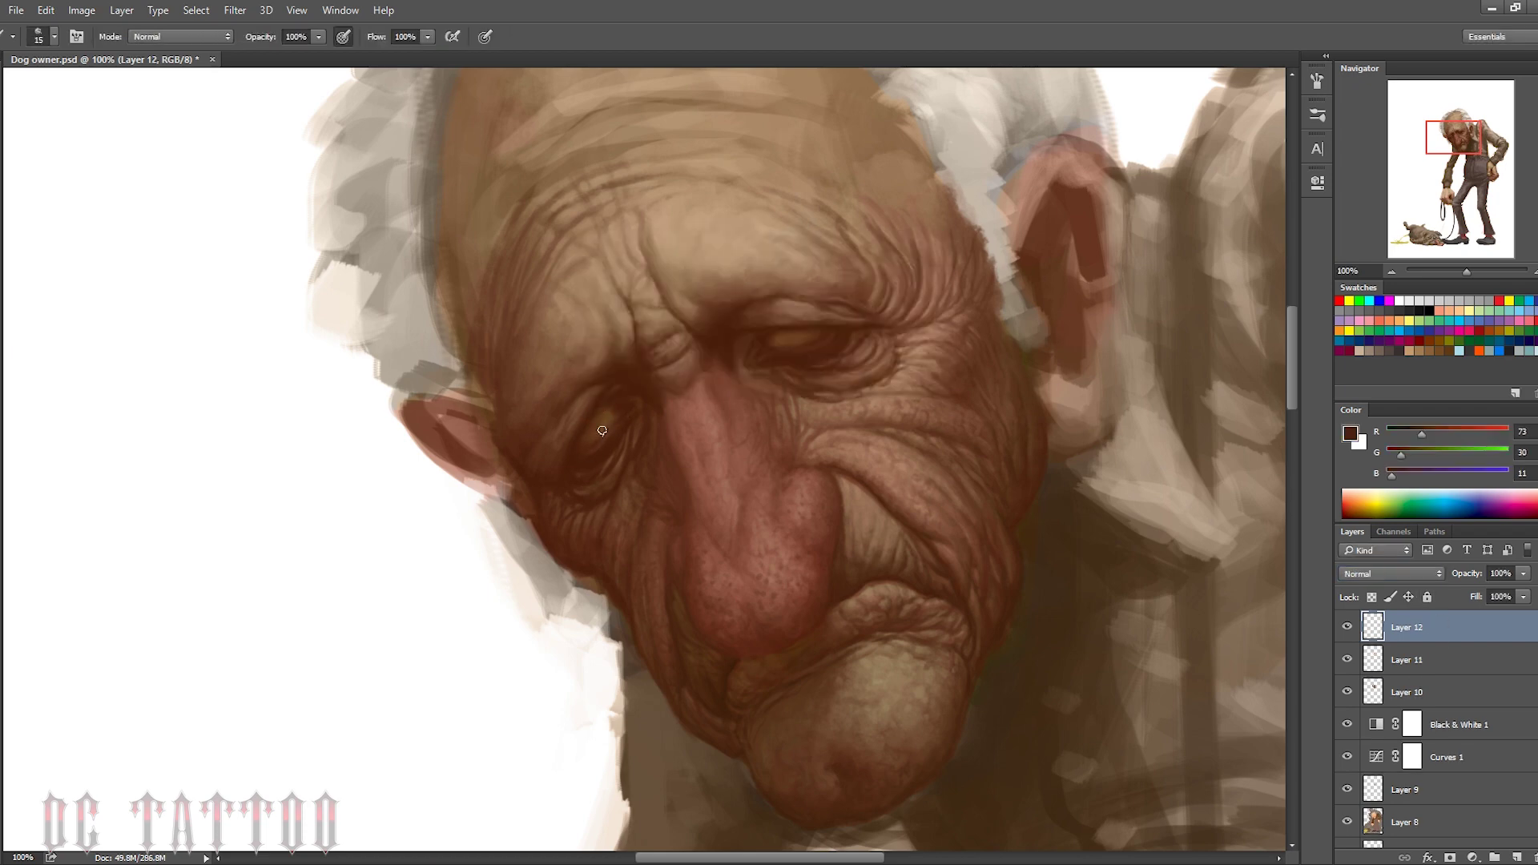
pyautogui.keyDown('alt'); pyautogui.click(583, 454); pyautogui.keyUp('alt')
pyautogui.press(']')
pyautogui.press(']')
pyautogui.keyDown('alt'); pyautogui.click(785, 331); pyautogui.keyUp('alt')
pyautogui.hotkey('ctrl', 'shift', 'n')
pyautogui.press('Return')
# Resample darker and warm browns around both eyes while resizing the brush
pyautogui.press('[')
pyautogui.press('[')
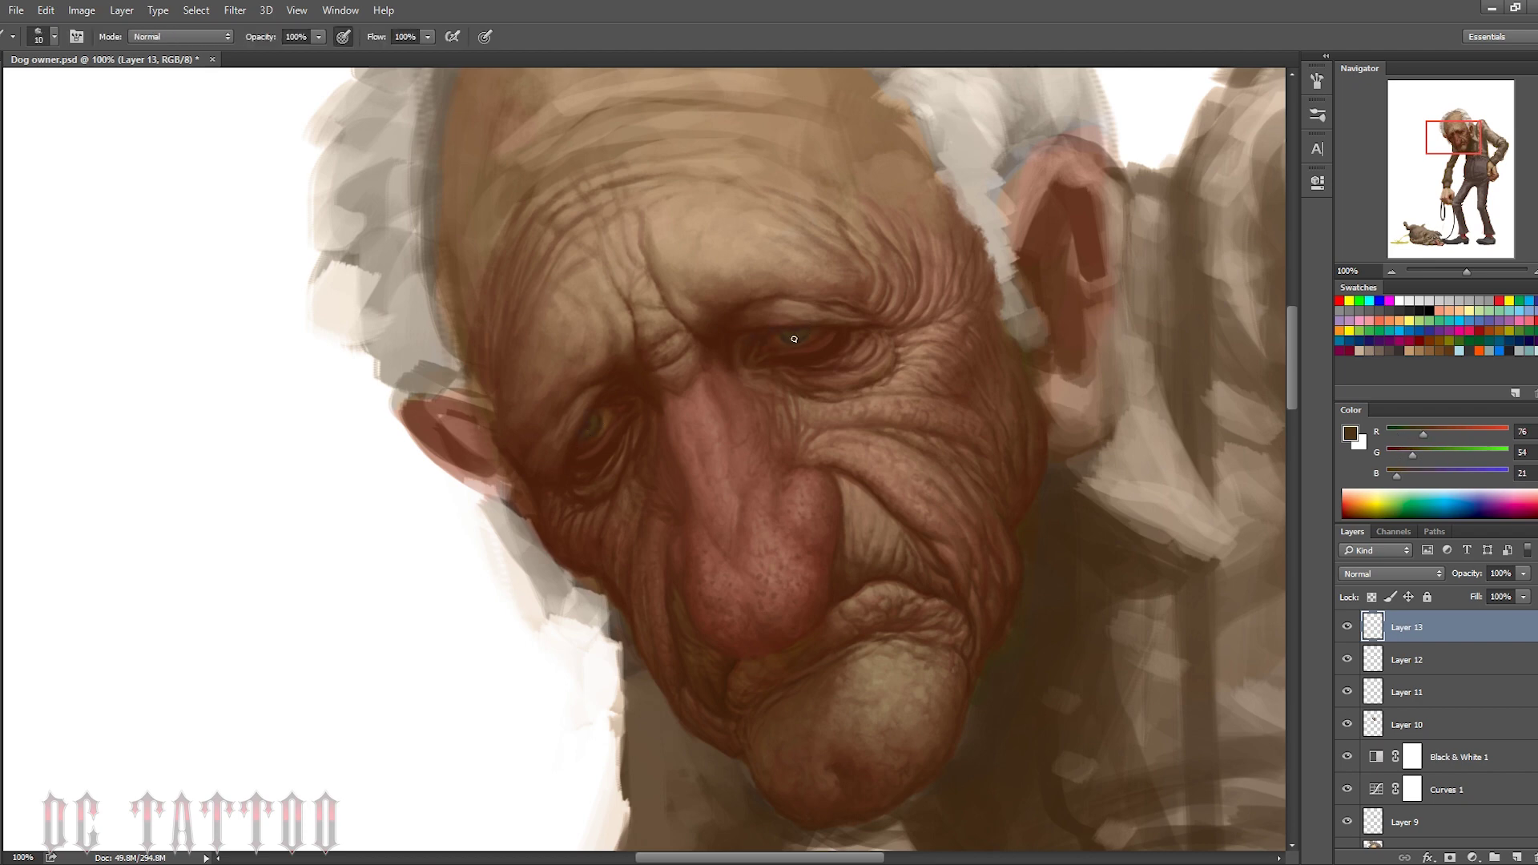
pyautogui.press('[')
pyautogui.keyDown('alt'); pyautogui.click(849, 337); pyautogui.keyUp('alt')
pyautogui.keyDown('alt'); pyautogui.click(603, 425); pyautogui.keyUp('alt')
pyautogui.press(']')
pyautogui.press(']')
pyautogui.press(']')
pyautogui.keyDown('alt'); pyautogui.click(825, 327); pyautogui.keyUp('alt')
# Choose a blue-grey foreground colour and lower Layer 13 opacity to 78%
pyautogui.click(1350, 434)
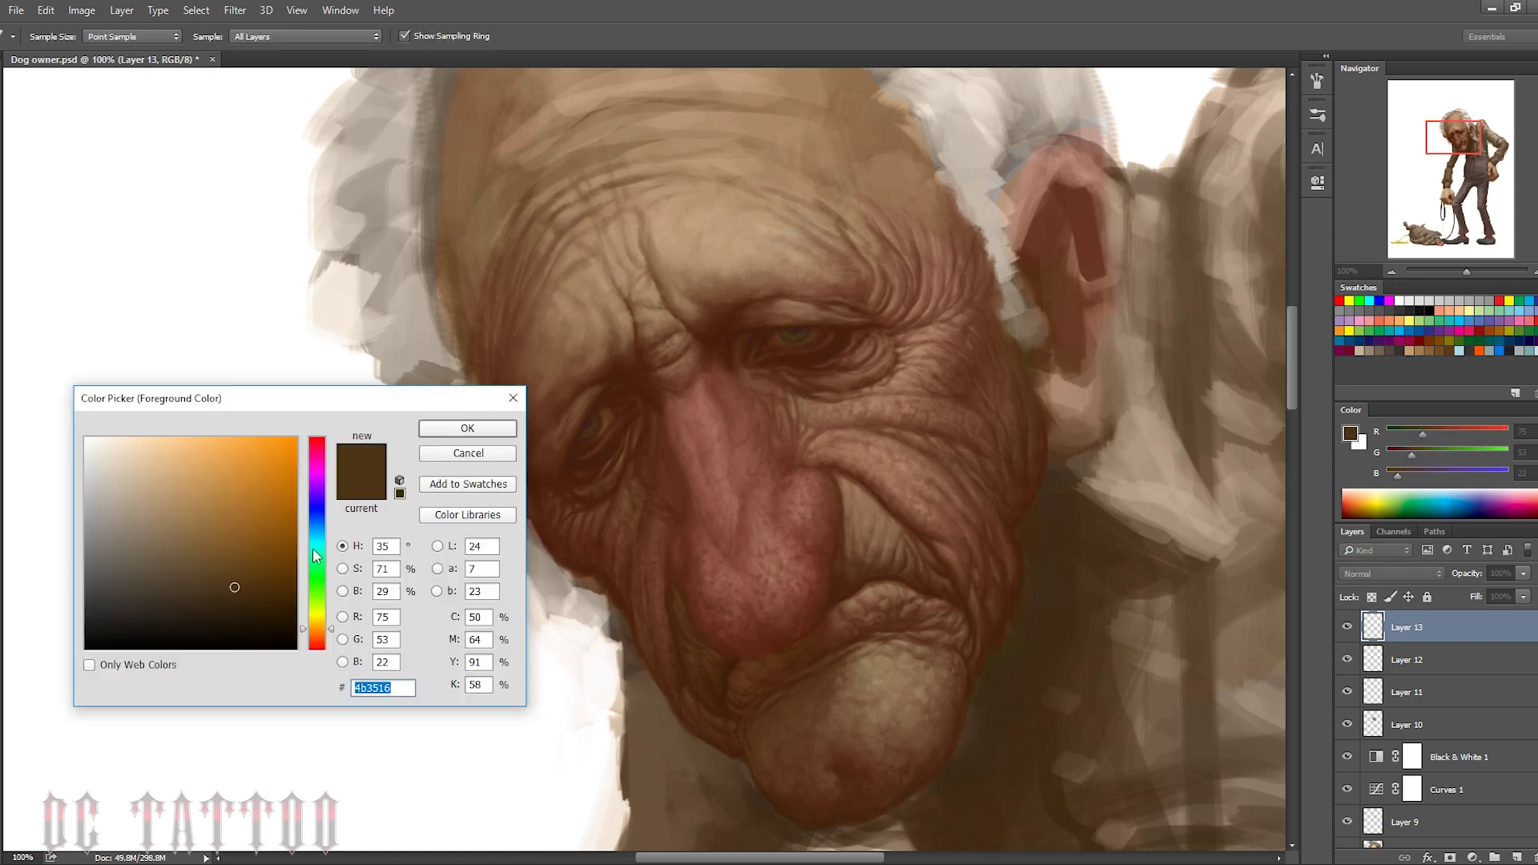
pyautogui.moveTo(316, 632); pyautogui.dragTo(317, 531)
pyautogui.click(126, 594)
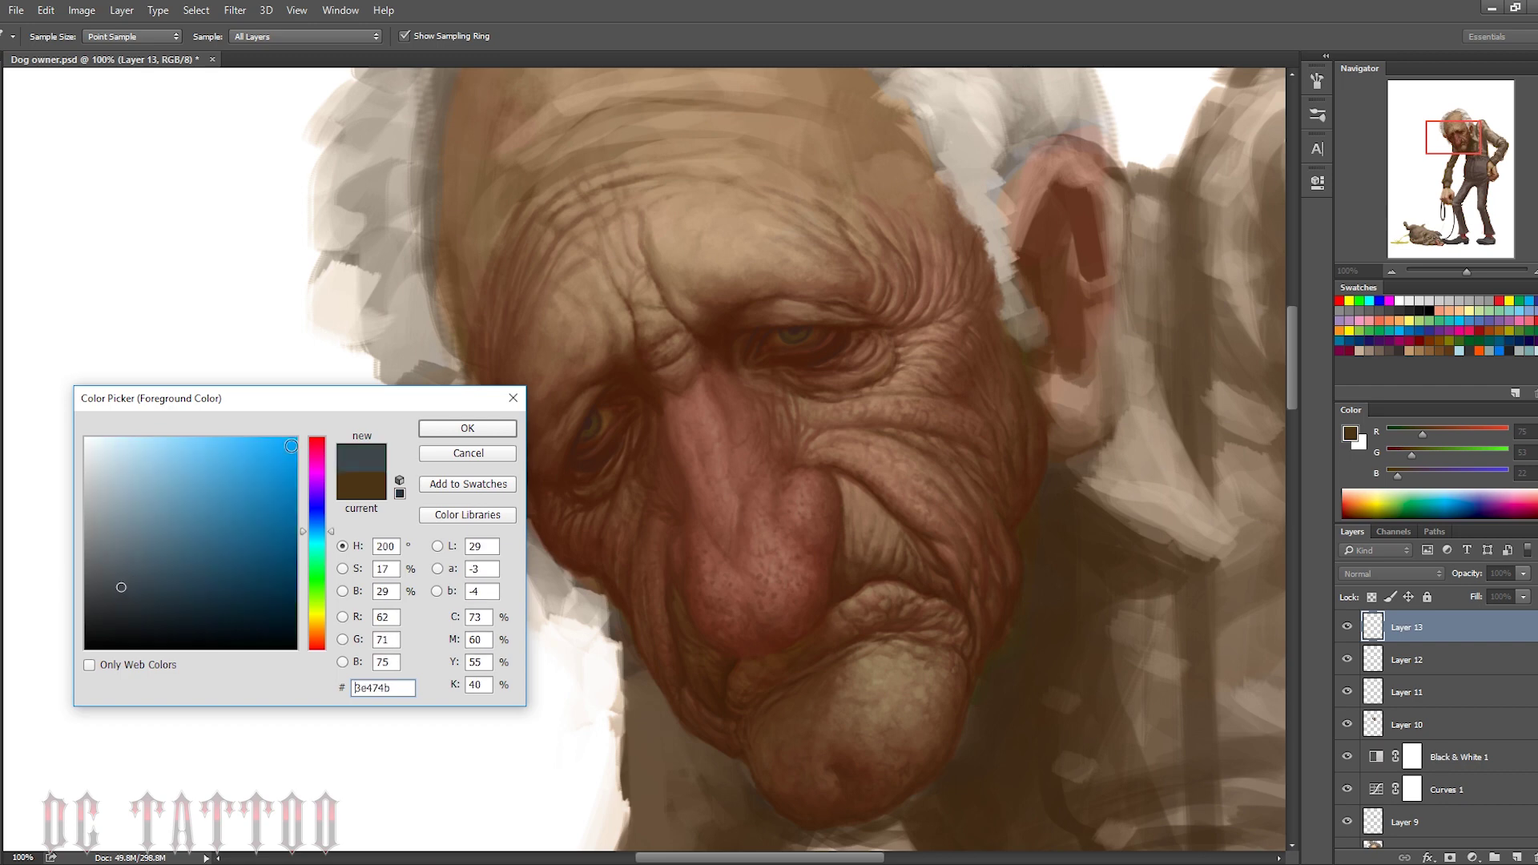
pyautogui.click(467, 428)
pyautogui.keyDown('alt'); pyautogui.click(812, 329); pyautogui.keyUp('alt')
pyautogui.moveTo(1469, 574); pyautogui.dragTo(1452, 582)
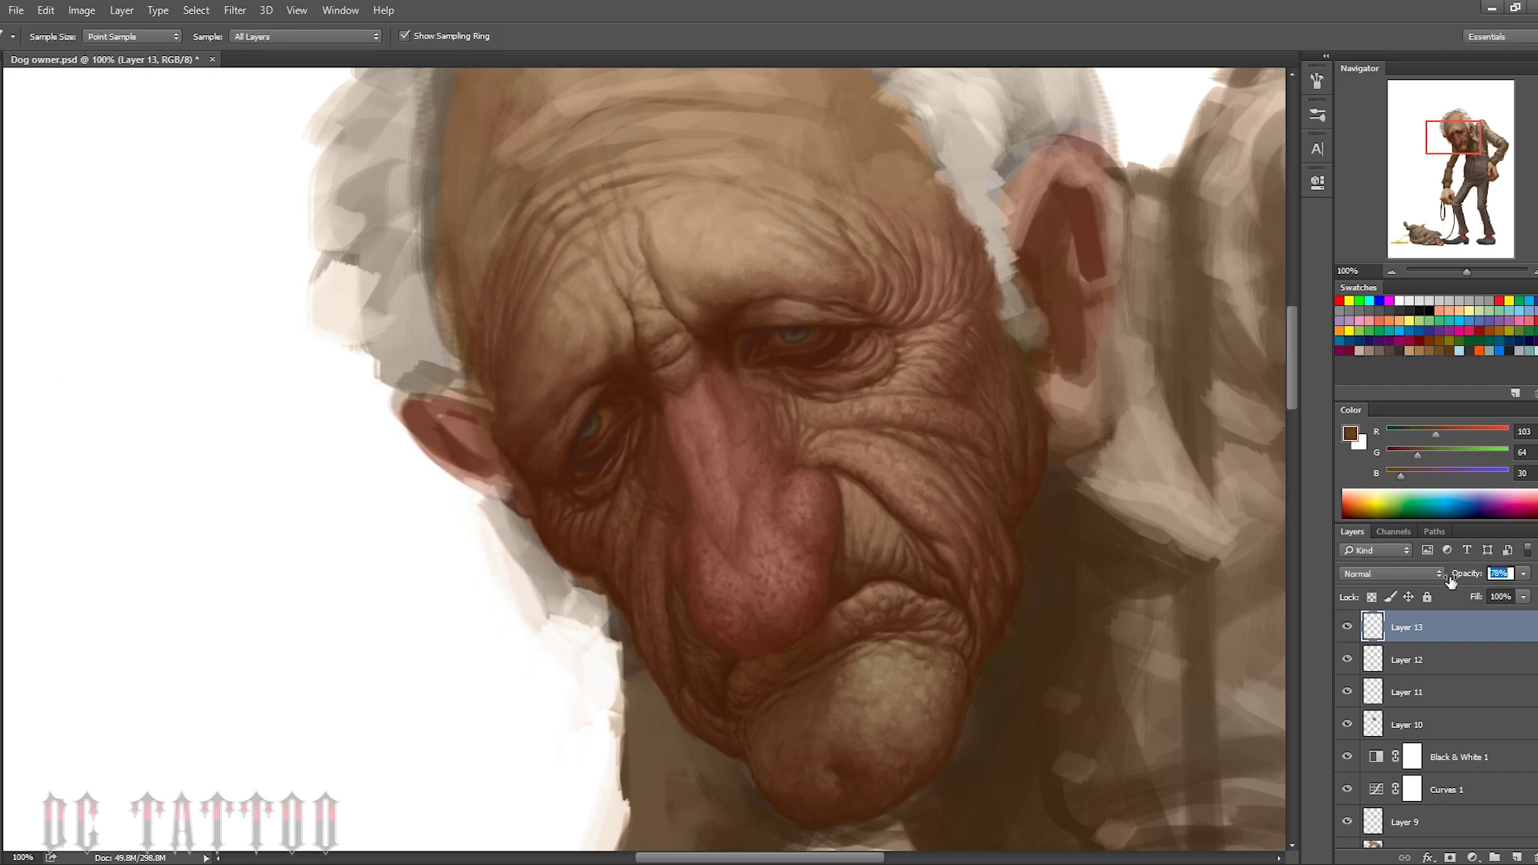
# On Layer 12, paint darker brown wrinkles across the forehead with a smaller brush
pyautogui.click(1407, 659)
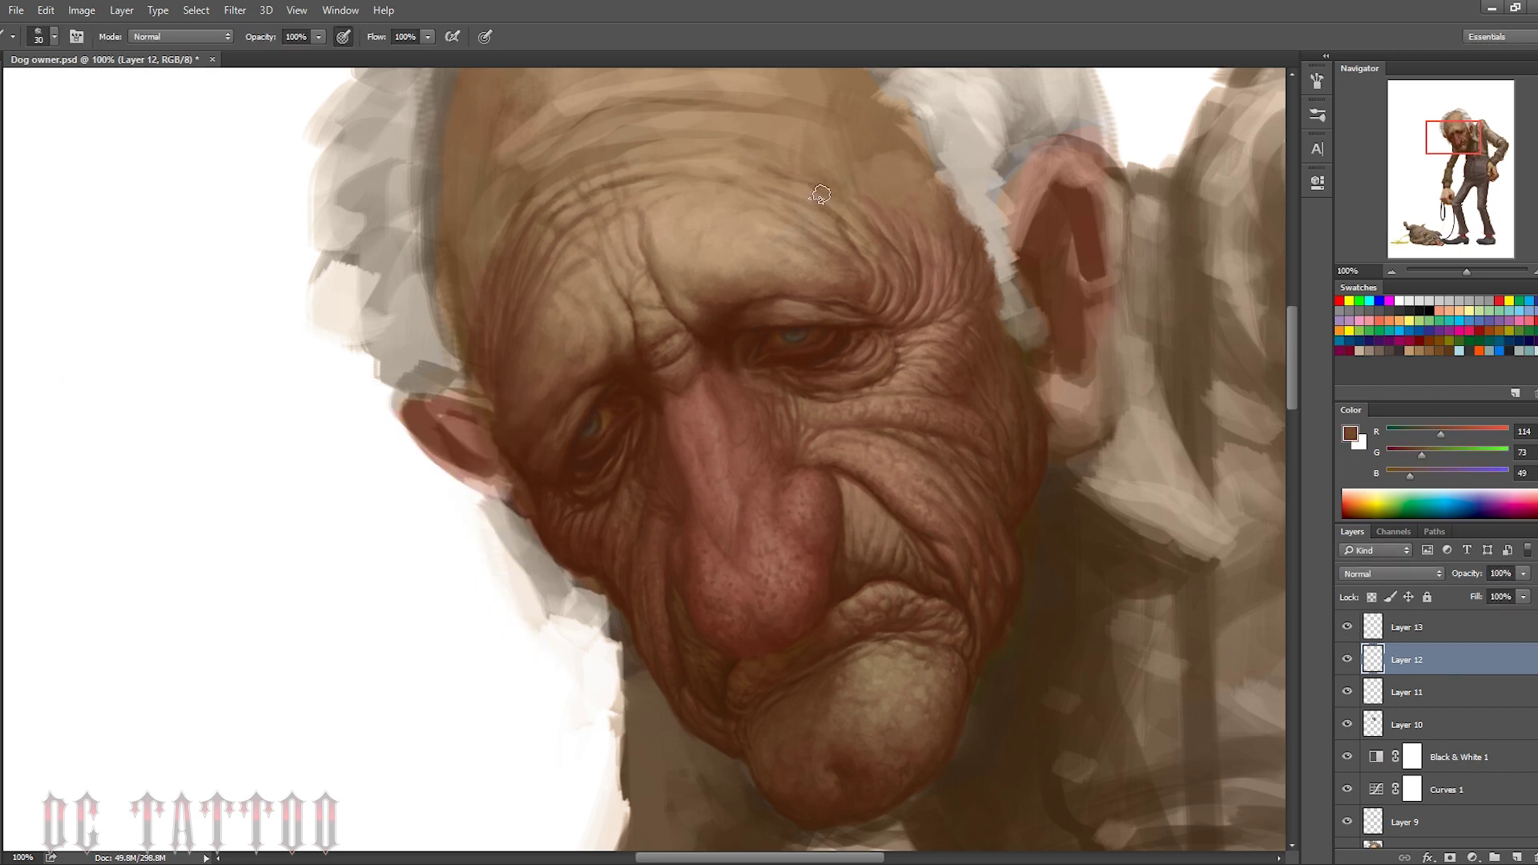
pyautogui.moveTo(965, 213); pyautogui.dragTo(965, 425)
pyautogui.press('[')
pyautogui.keyDown('alt'); pyautogui.click(558, 445); pyautogui.keyUp('alt')
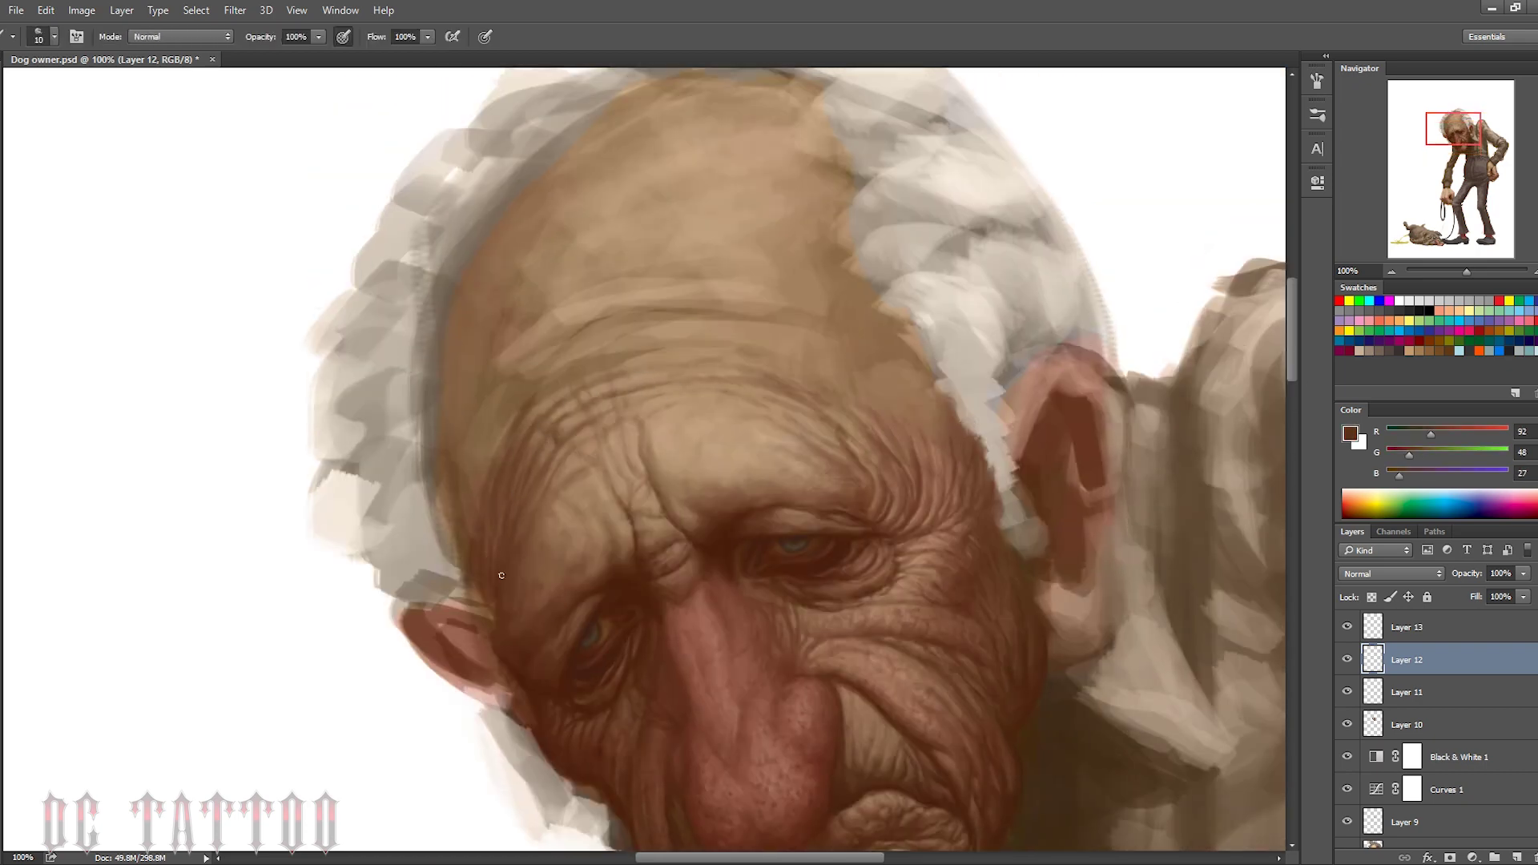
pyautogui.moveTo(544, 373); pyautogui.dragTo(741, 356)
# Outline and darken the left edge and top of the skull in dark brown
pyautogui.keyDown('alt'); pyautogui.click(582, 394); pyautogui.keyUp('alt')
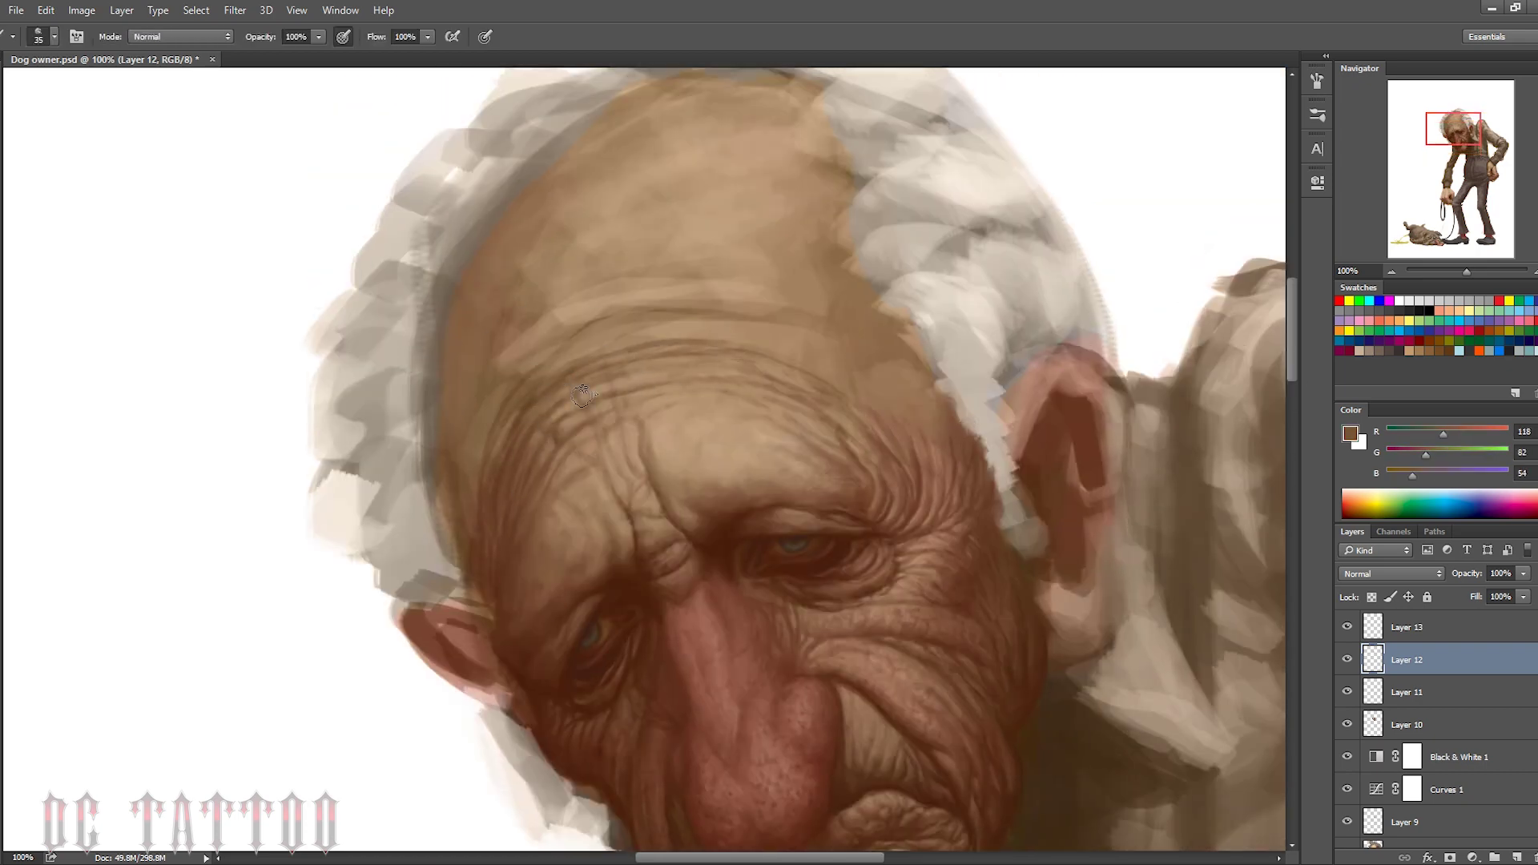
pyautogui.keyDown('alt'); pyautogui.click(446, 457); pyautogui.keyUp('alt')
pyautogui.moveTo(446, 456); pyautogui.dragTo(538, 171)
pyautogui.moveTo(433, 384); pyautogui.dragTo(756, 137)
pyautogui.moveTo(441, 484); pyautogui.dragTo(466, 561)
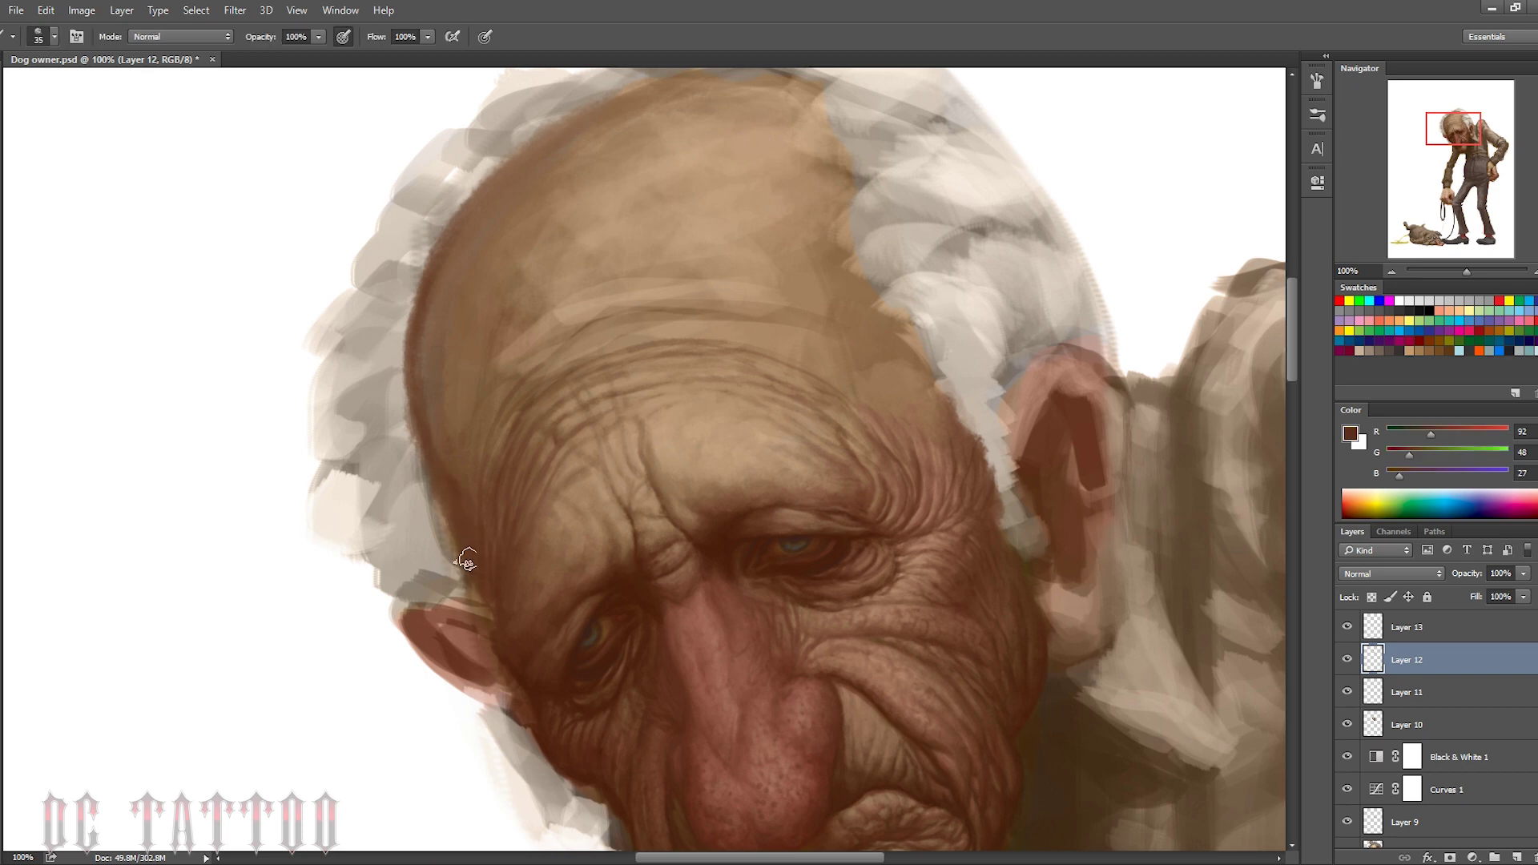
# Shade along the right hairline and smooth the skull top with a lighter skin tone
pyautogui.keyDown('alt'); pyautogui.click(422, 395); pyautogui.keyUp('alt')
pyautogui.press('[')
pyautogui.moveTo(927, 419); pyautogui.dragTo(869, 406)
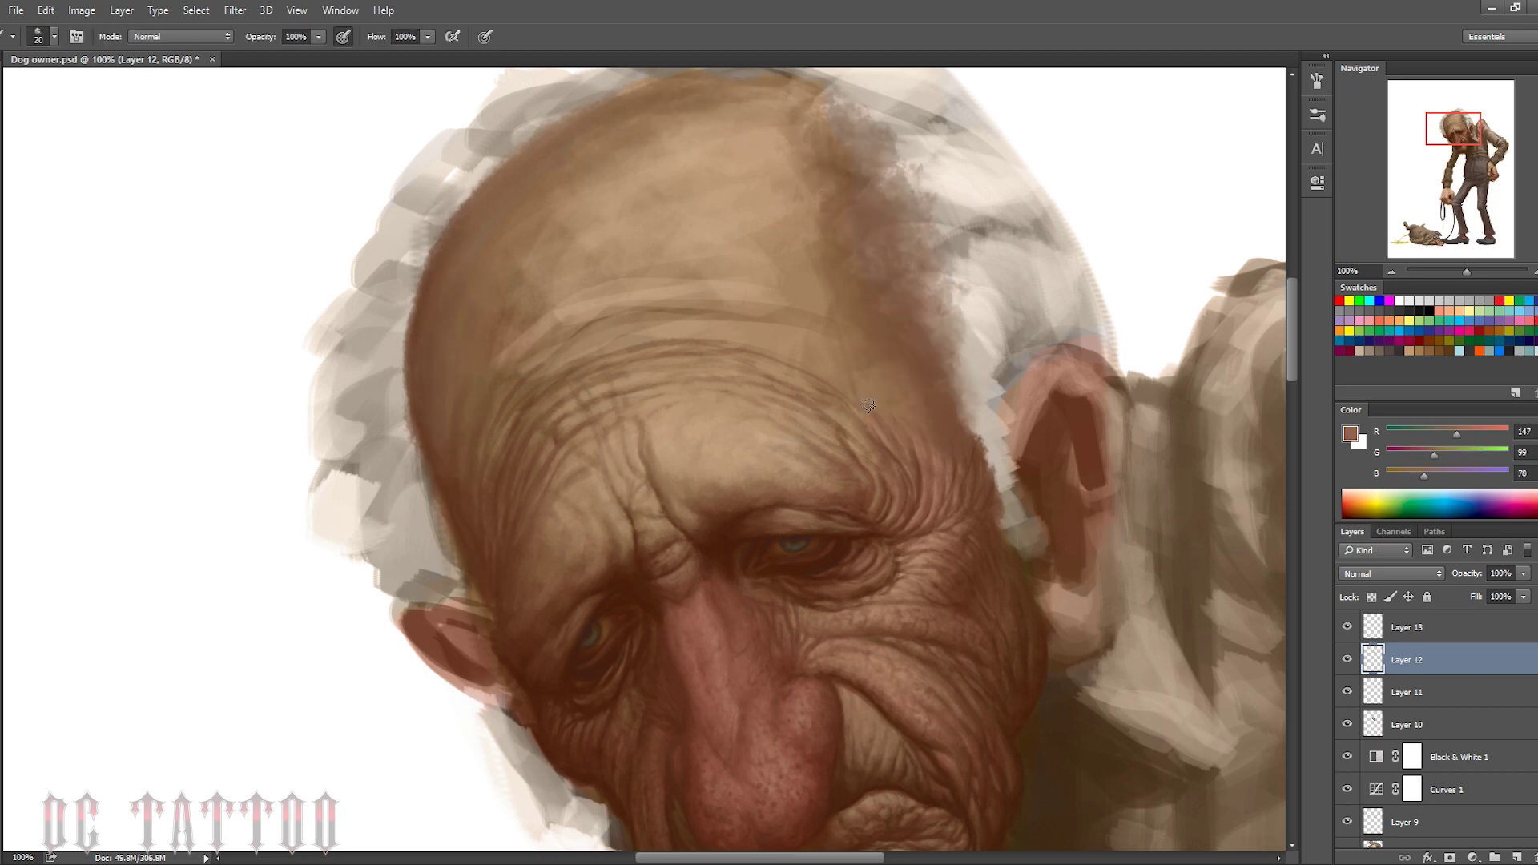
pyautogui.moveTo(849, 280)
pyautogui.mouseDown()
pyautogui.moveTo(772, 223)
pyautogui.moveTo(561, 200)
pyautogui.mouseUp()
pyautogui.moveTo(520, 264); pyautogui.dragTo(720, 130)
# Blend the forehead and skull top smoother using browns sampled from the skull
pyautogui.keyDown('alt'); pyautogui.click(869, 401); pyautogui.keyUp('alt')
pyautogui.press('[')
pyautogui.press('[')
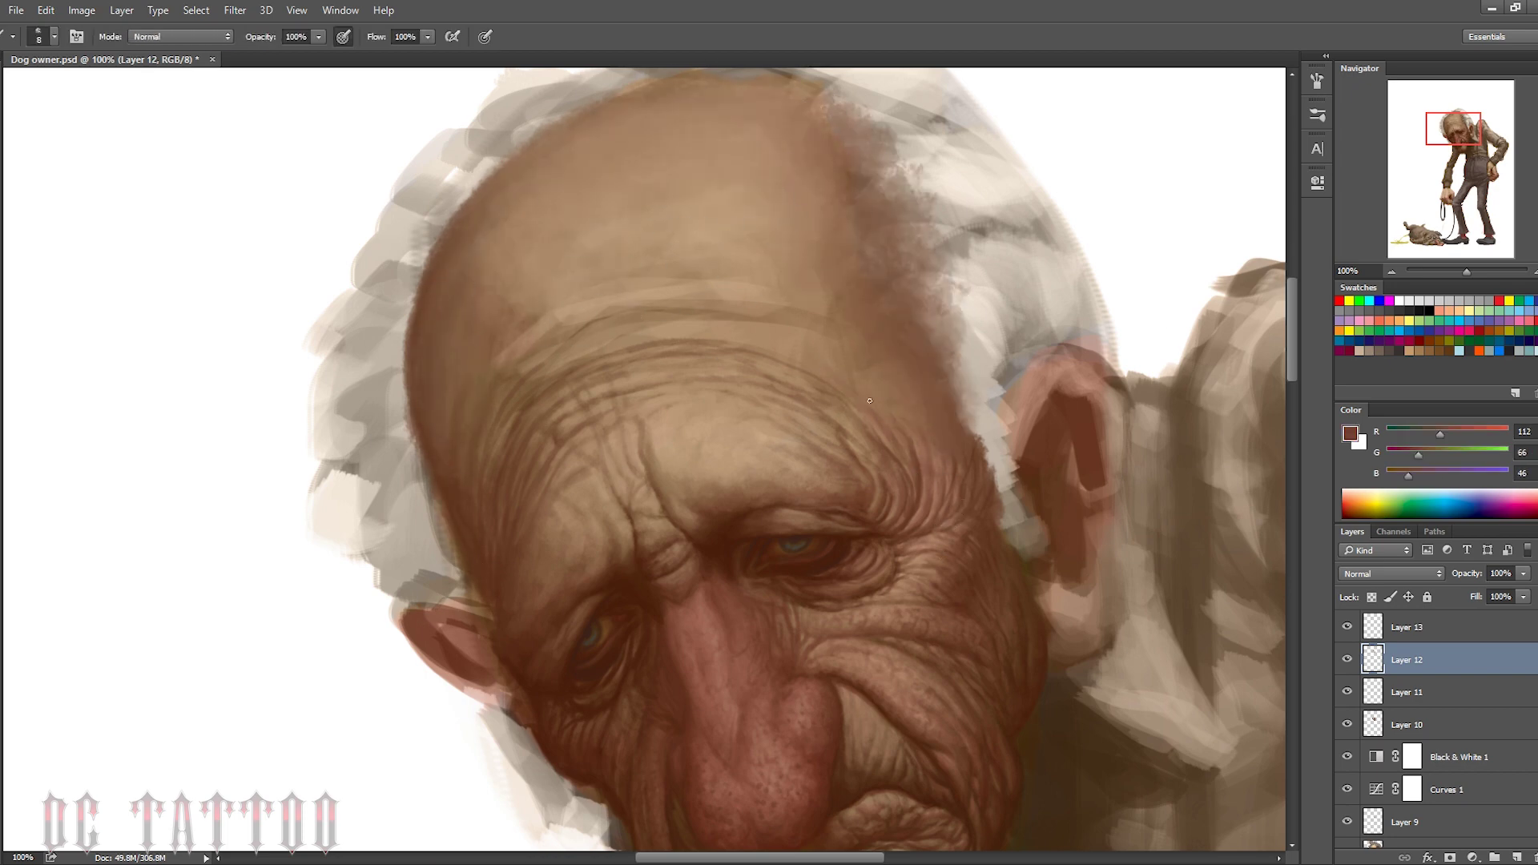
pyautogui.press(']')
pyautogui.press(']')
pyautogui.press(']')
pyautogui.moveTo(833, 369)
pyautogui.mouseDown()
pyautogui.moveTo(792, 284)
pyautogui.moveTo(785, 188)
pyautogui.mouseUp()
pyautogui.keyDown('alt'); pyautogui.click(809, 217); pyautogui.keyUp('alt')
pyautogui.moveTo(921, 520); pyautogui.dragTo(894, 387)
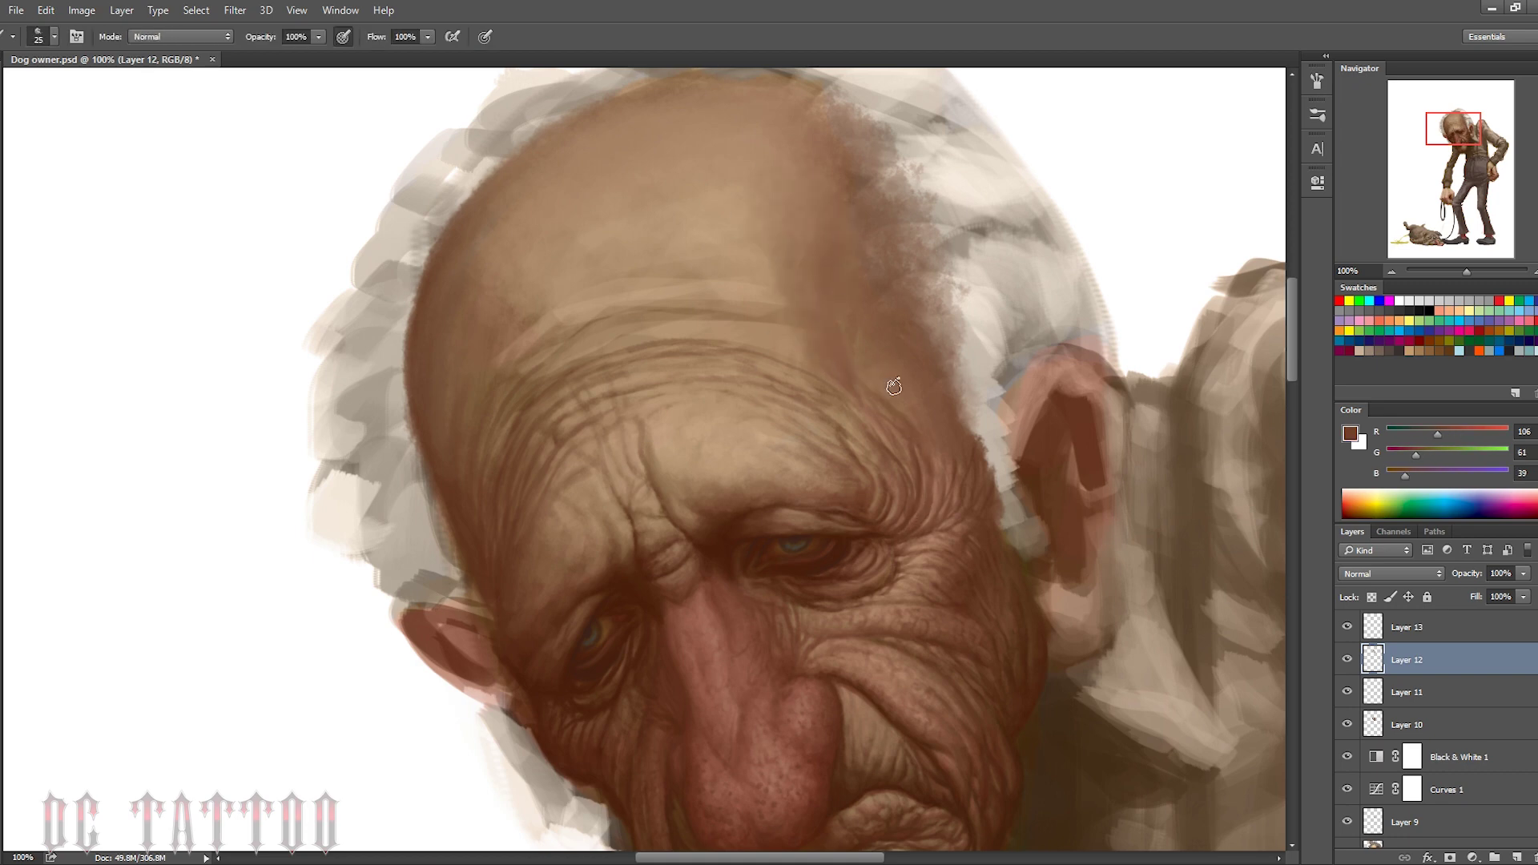
pyautogui.press('[')
pyautogui.press('[')
pyautogui.press('[')
pyautogui.keyDown('alt'); pyautogui.click(858, 531); pyautogui.keyUp('alt')
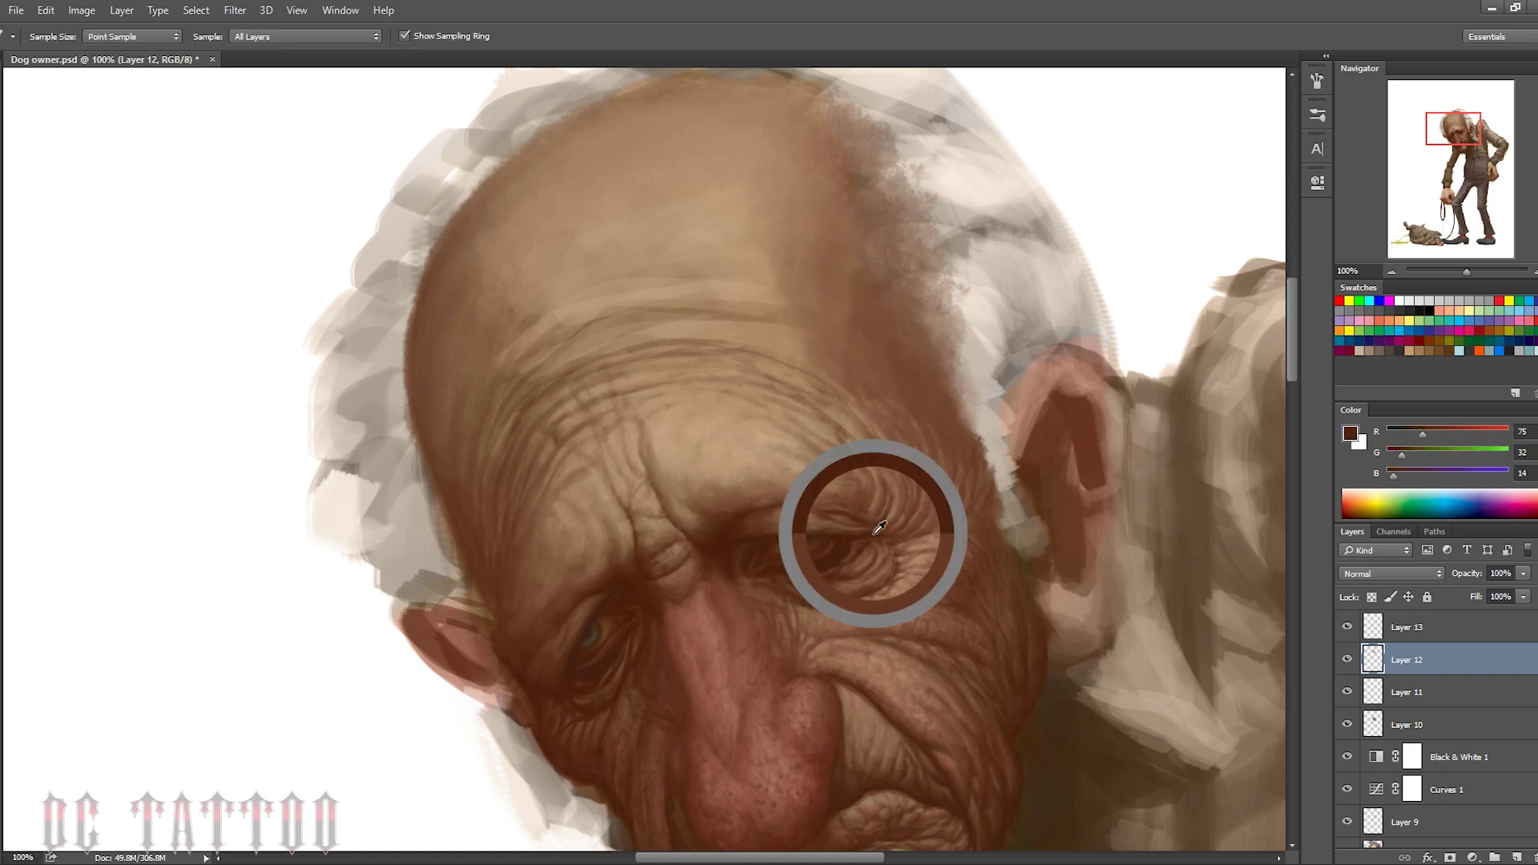
pyautogui.press(']')
pyautogui.press(']')
pyautogui.keyDown('alt'); pyautogui.click(933, 468); pyautogui.keyUp('alt')
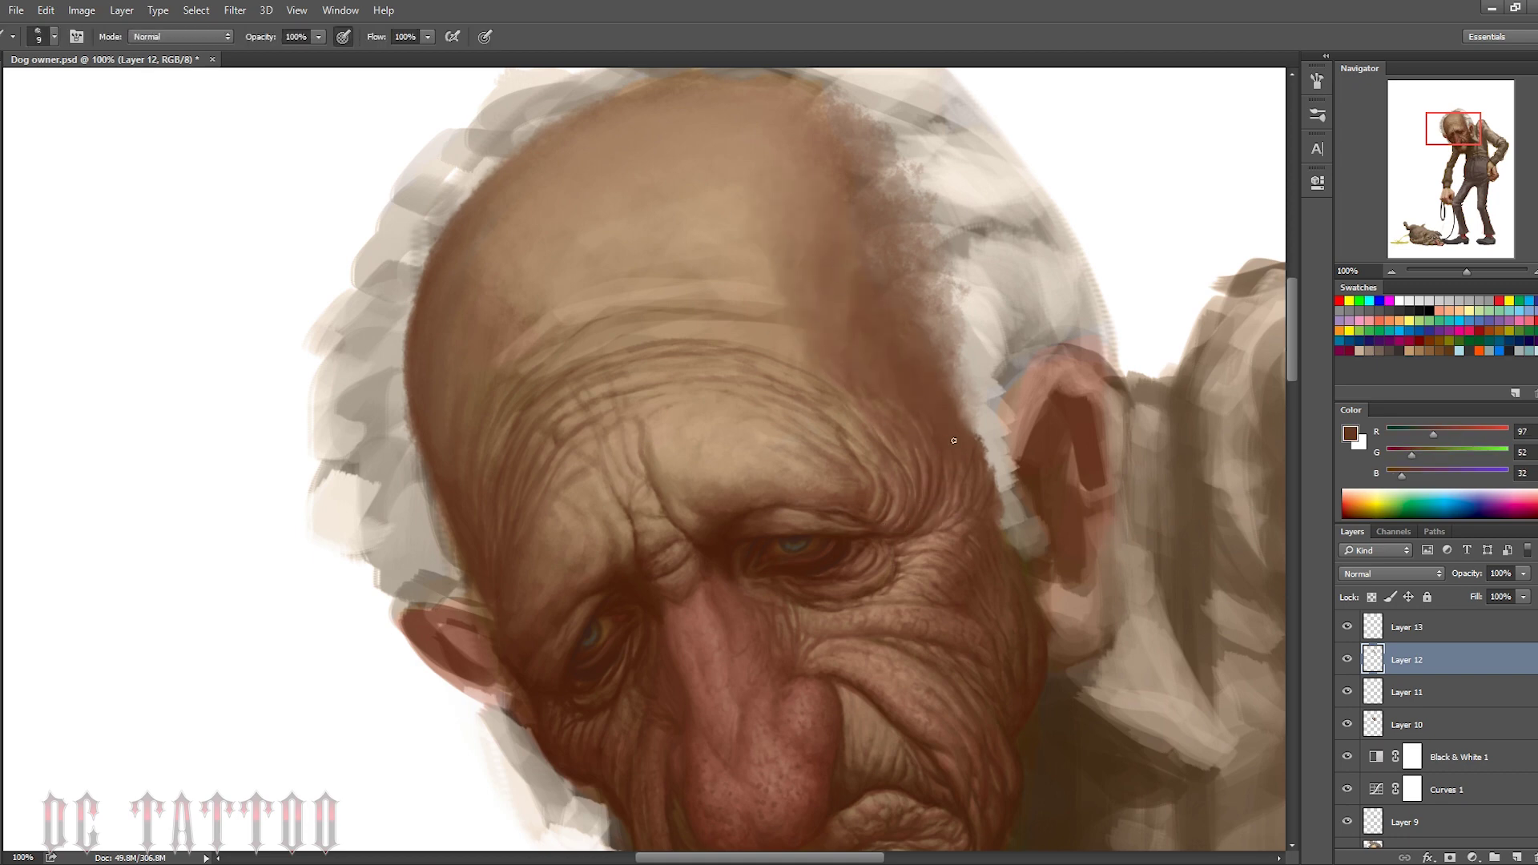
# Sample pale forehead skin tones and smooth the forehead above the wrinkles
pyautogui.keyDown('alt'); pyautogui.click(499, 490); pyautogui.keyUp('alt')
pyautogui.keyDown('alt'); pyautogui.click(882, 426); pyautogui.keyUp('alt')
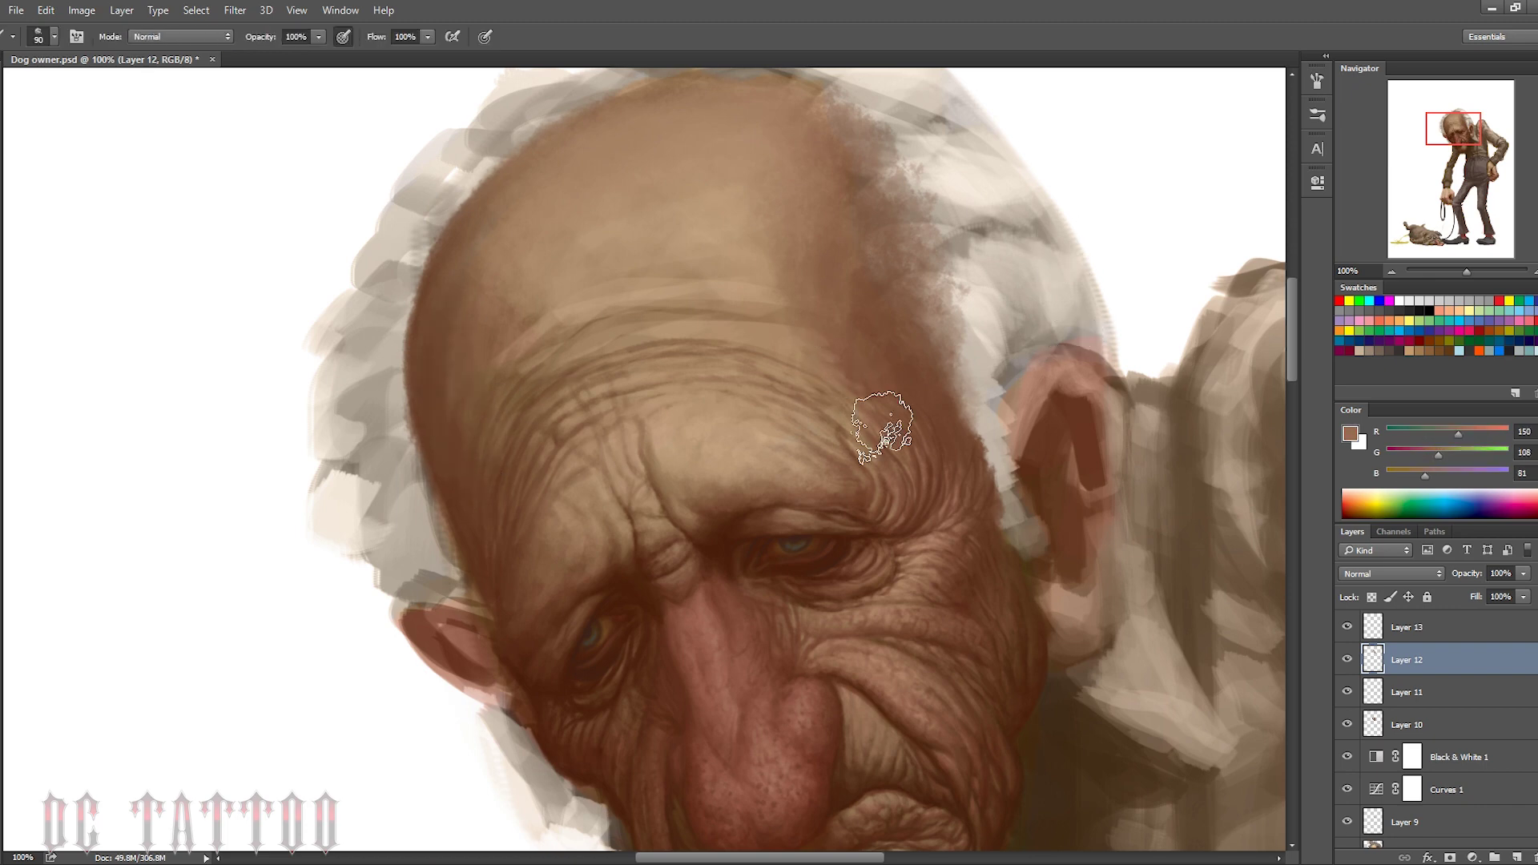
pyautogui.keyDown('alt'); pyautogui.click(721, 388); pyautogui.keyUp('alt')
pyautogui.press(']')
pyautogui.keyDown('alt'); pyautogui.click(778, 429); pyautogui.keyUp('alt')
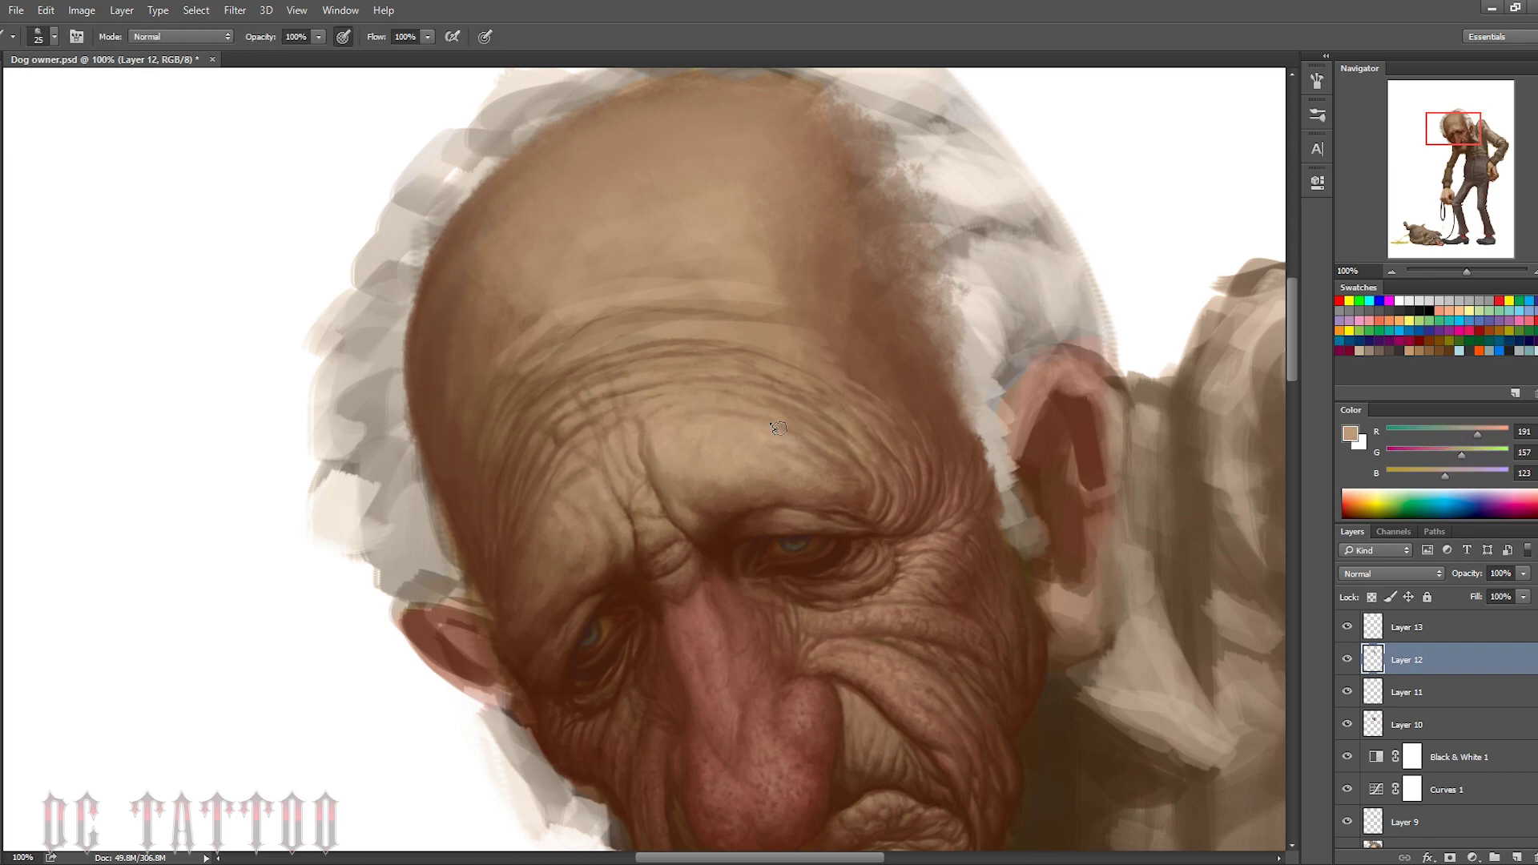
pyautogui.press(']')
pyautogui.press(']')
pyautogui.press(']')
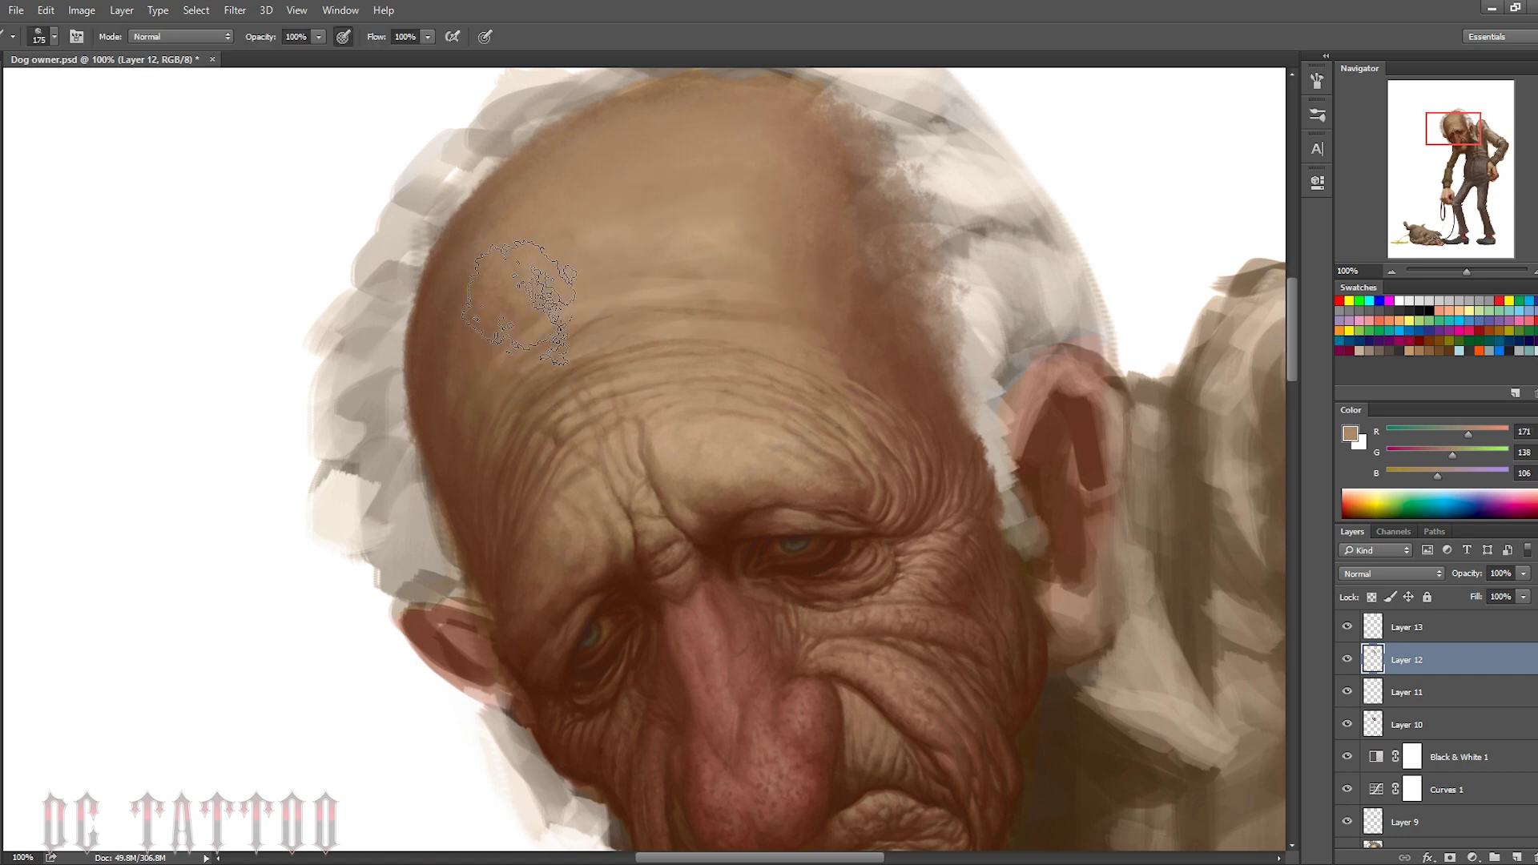
pyautogui.keyDown('alt'); pyautogui.click(495, 443); pyautogui.keyUp('alt')
pyautogui.press('[')
pyautogui.press('[')
pyautogui.press('[')
pyautogui.keyDown('alt'); pyautogui.click(891, 289); pyautogui.keyUp('alt')
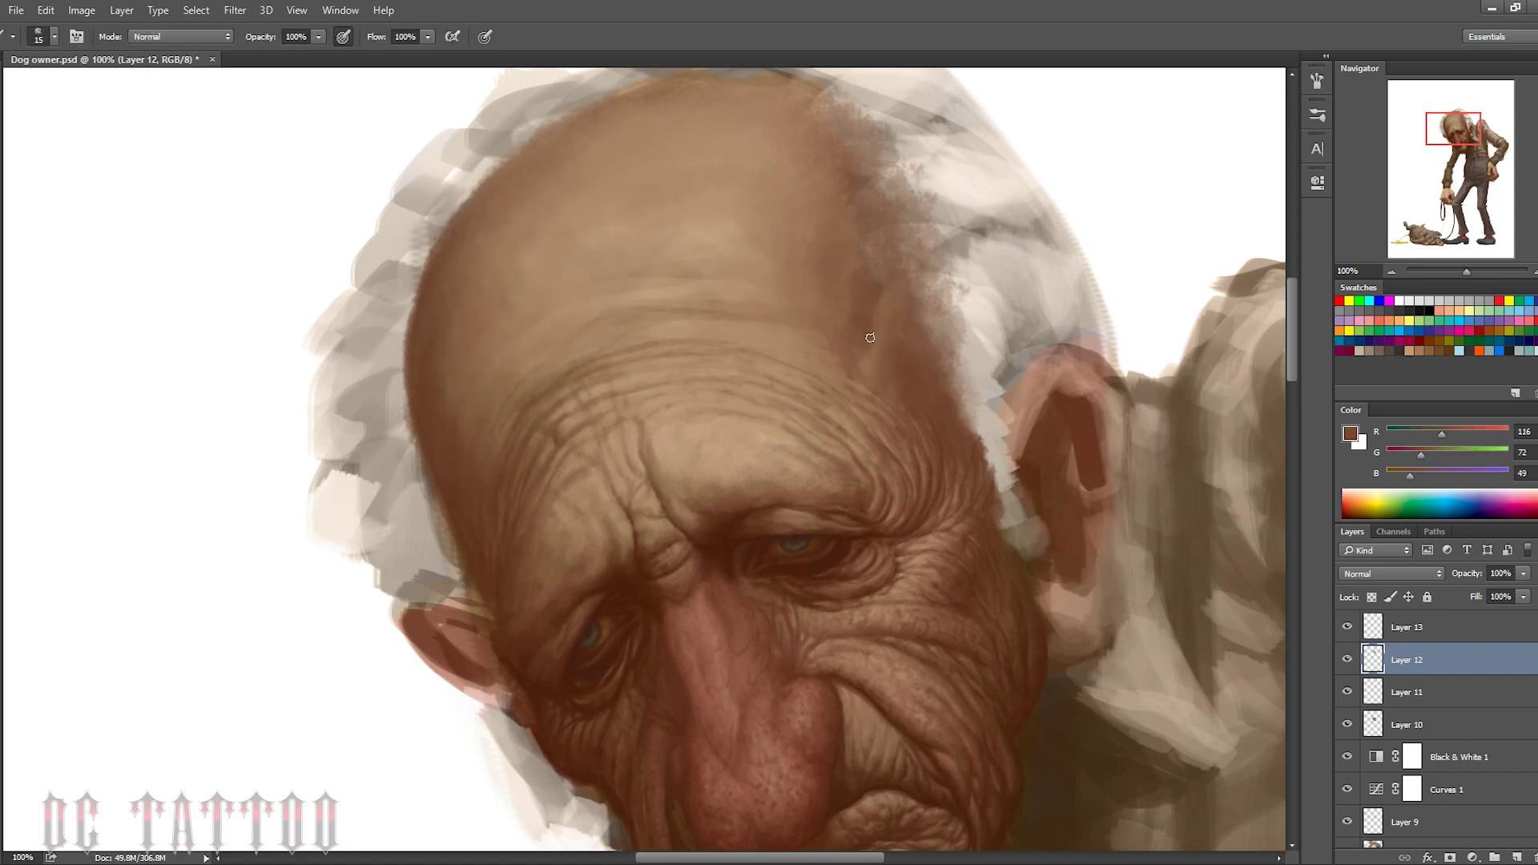
pyautogui.keyDown('alt'); pyautogui.click(707, 233); pyautogui.keyUp('alt')
pyautogui.moveTo(632, 337); pyautogui.dragTo(793, 280)
# With a much larger brush and pale skull tones, darken the hair edge on the head's right
pyautogui.keyDown('alt'); pyautogui.click(608, 151); pyautogui.keyUp('alt')
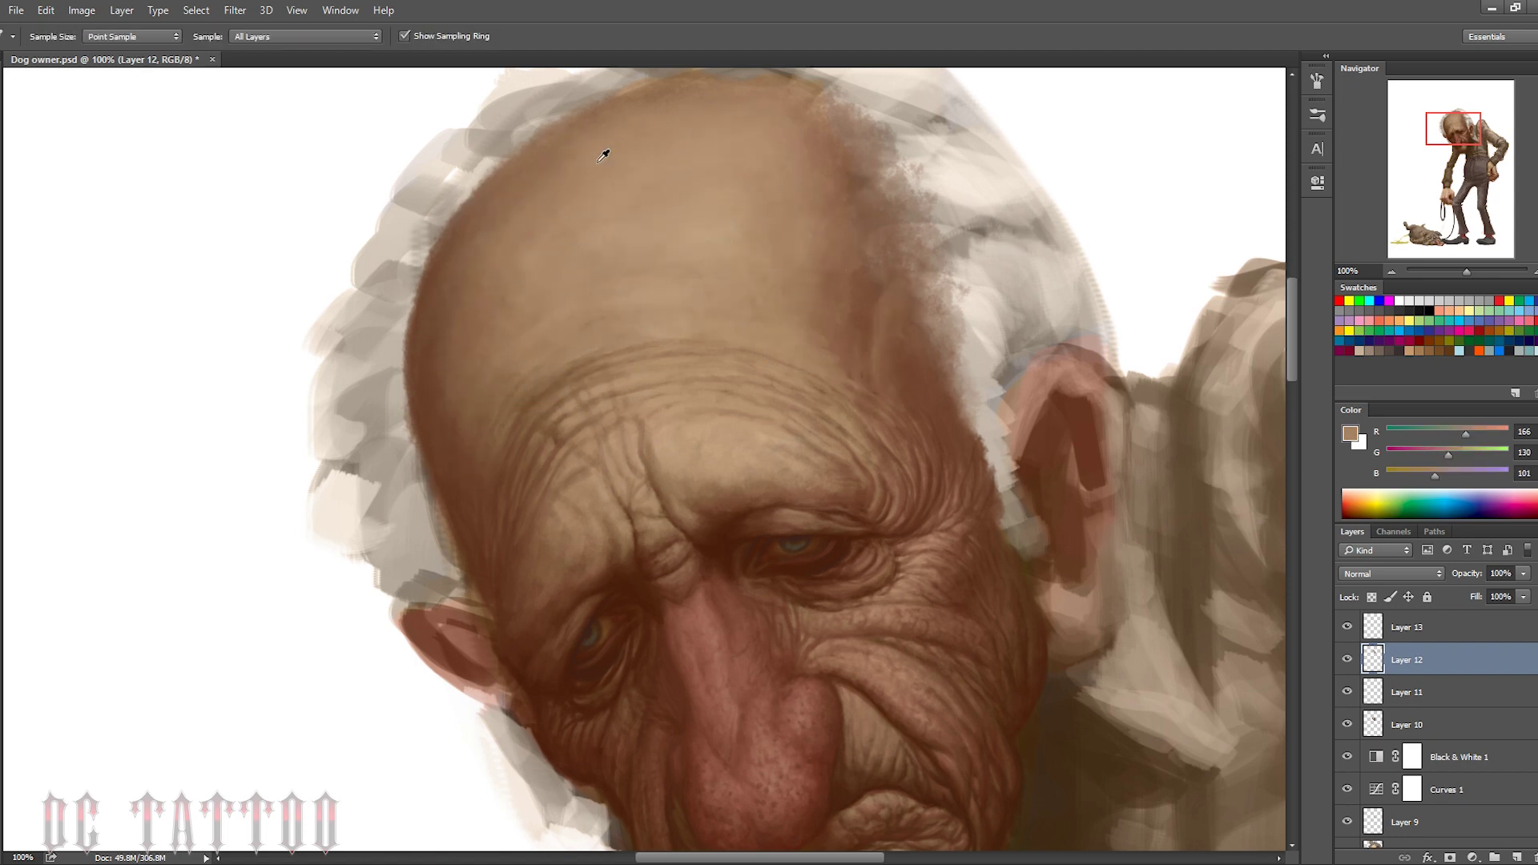
pyautogui.press(']')
pyautogui.keyDown('alt'); pyautogui.click(676, 323); pyautogui.keyUp('alt')
pyautogui.keyDown('alt'); pyautogui.click(491, 406); pyautogui.keyUp('alt')
pyautogui.press(']')
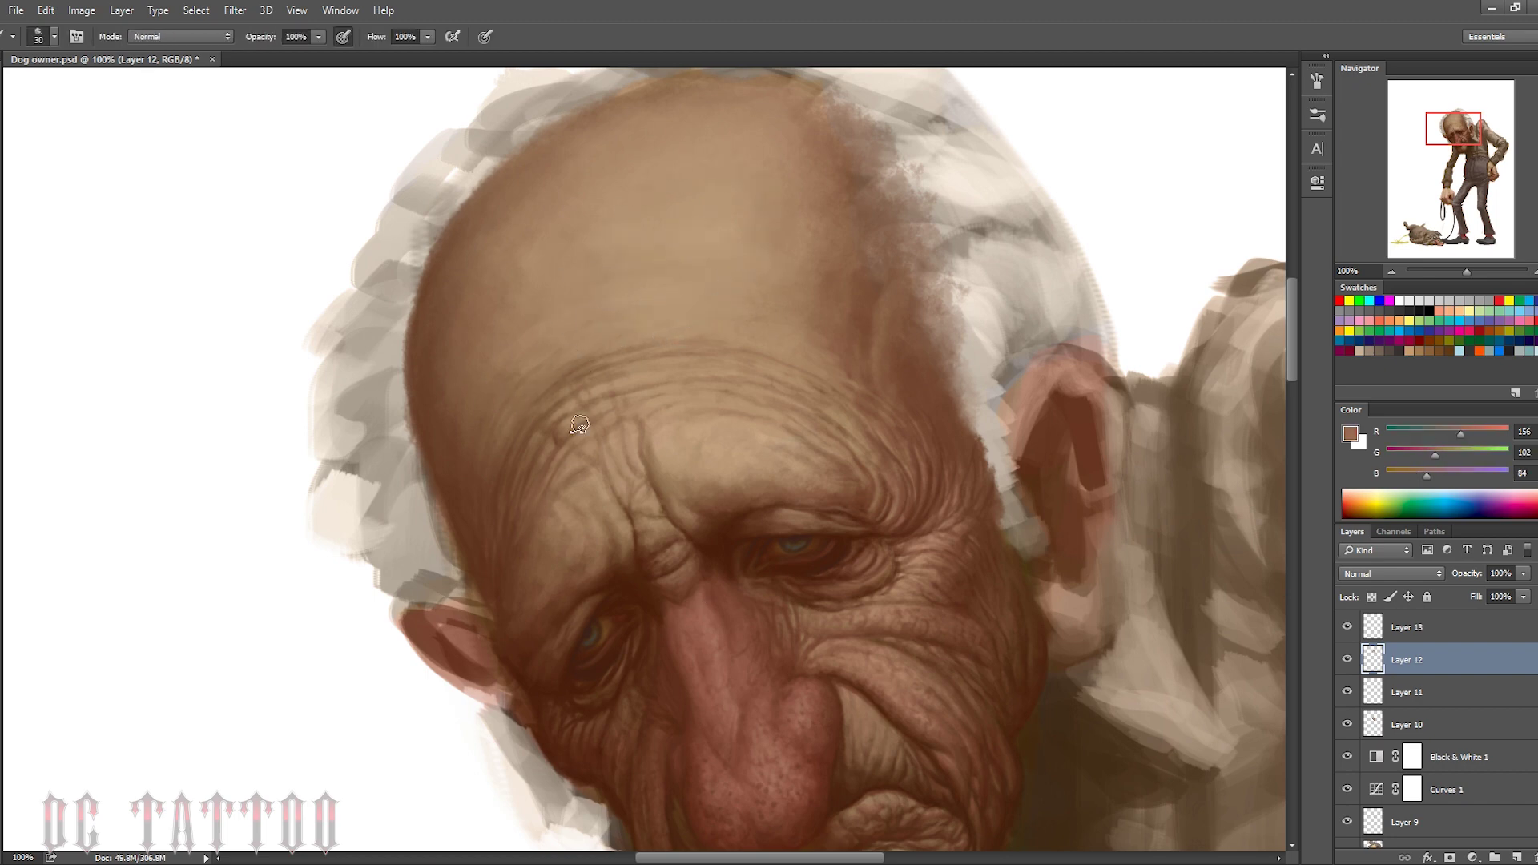
pyautogui.keyDown('alt'); pyautogui.click(633, 355); pyautogui.keyUp('alt')
pyautogui.press(']')
pyautogui.press(']')
pyautogui.press(']')
pyautogui.keyDown('alt'); pyautogui.click(521, 230); pyautogui.keyUp('alt')
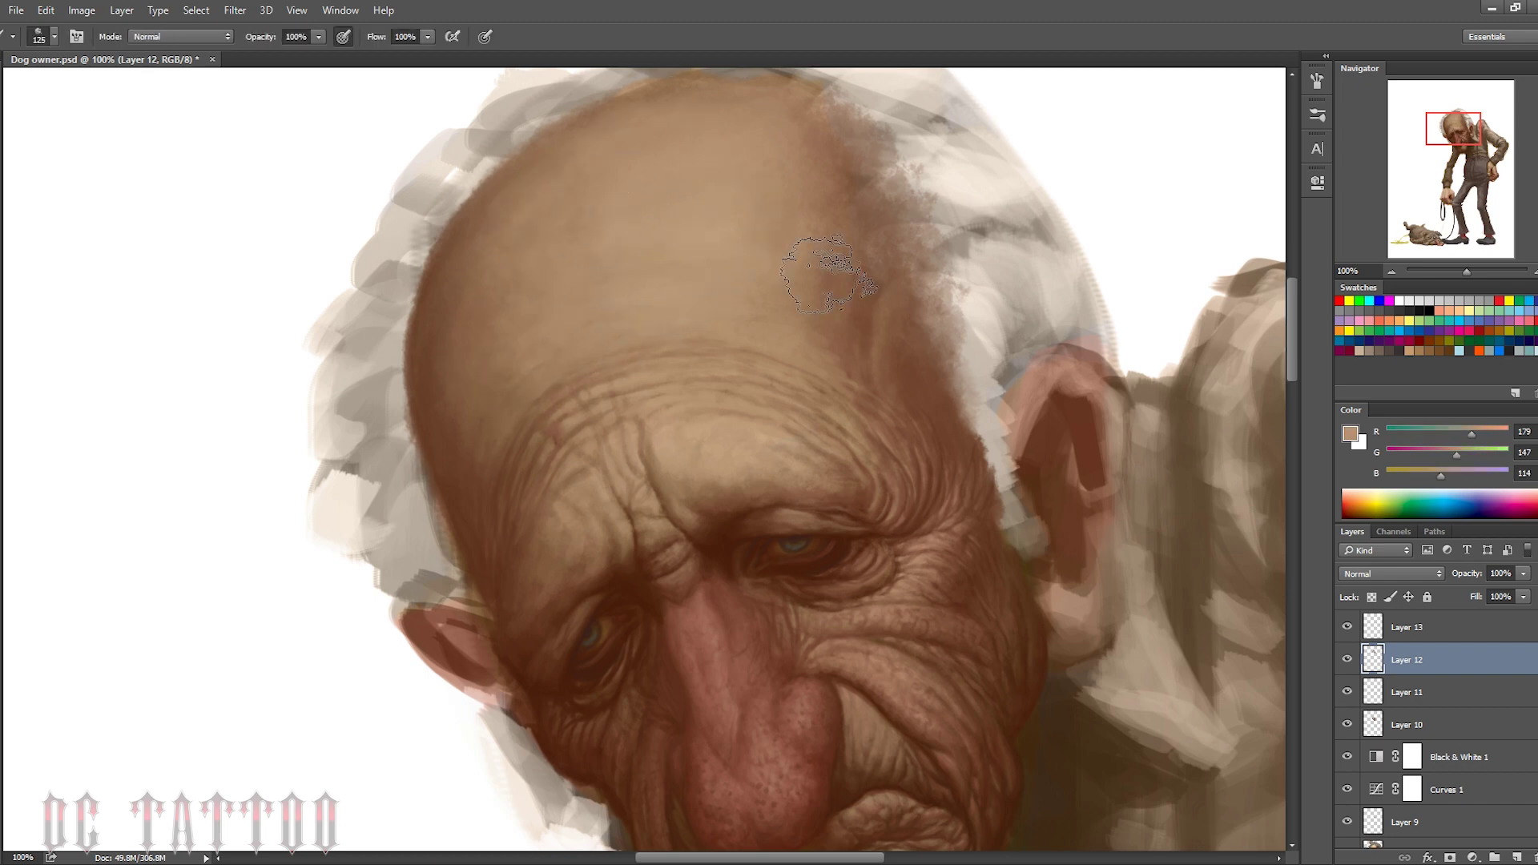
pyautogui.keyDown('alt'); pyautogui.click(793, 169); pyautogui.keyUp('alt')
pyautogui.moveTo(813, 120); pyautogui.dragTo(990, 408)
# Sample dark browns, tans and the ear shadow tone around the temple with a finer brush
pyautogui.press('[')
pyautogui.press('[')
pyautogui.press('[')
pyautogui.keyDown('alt'); pyautogui.click(995, 531); pyautogui.keyUp('alt')
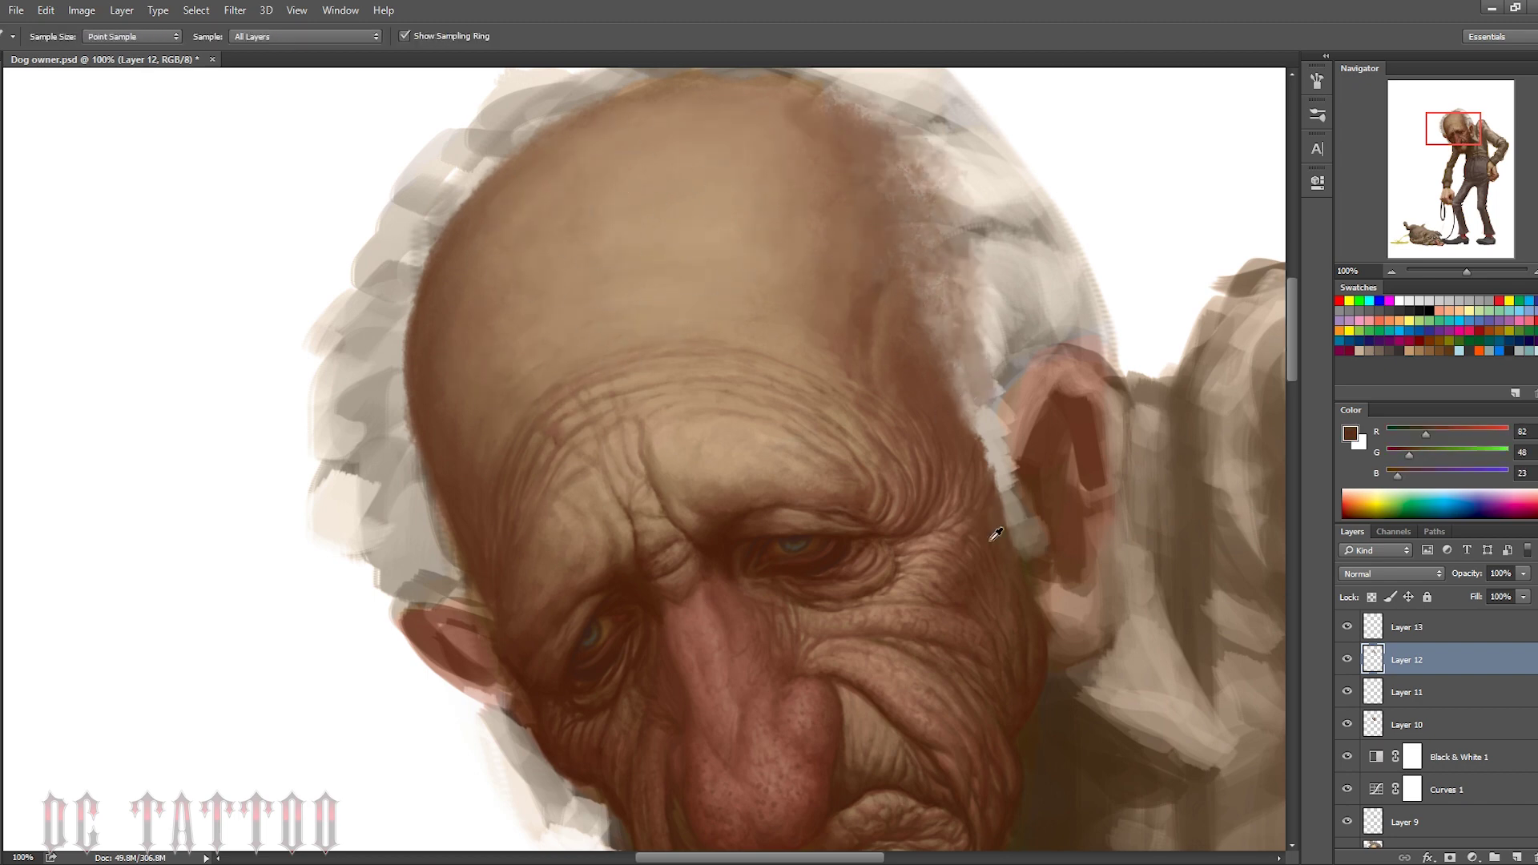
pyautogui.keyDown('alt'); pyautogui.click(921, 425); pyautogui.keyUp('alt')
pyautogui.keyDown('alt'); pyautogui.click(889, 329); pyautogui.keyUp('alt')
pyautogui.press('[')
pyautogui.press('[')
pyautogui.press('[')
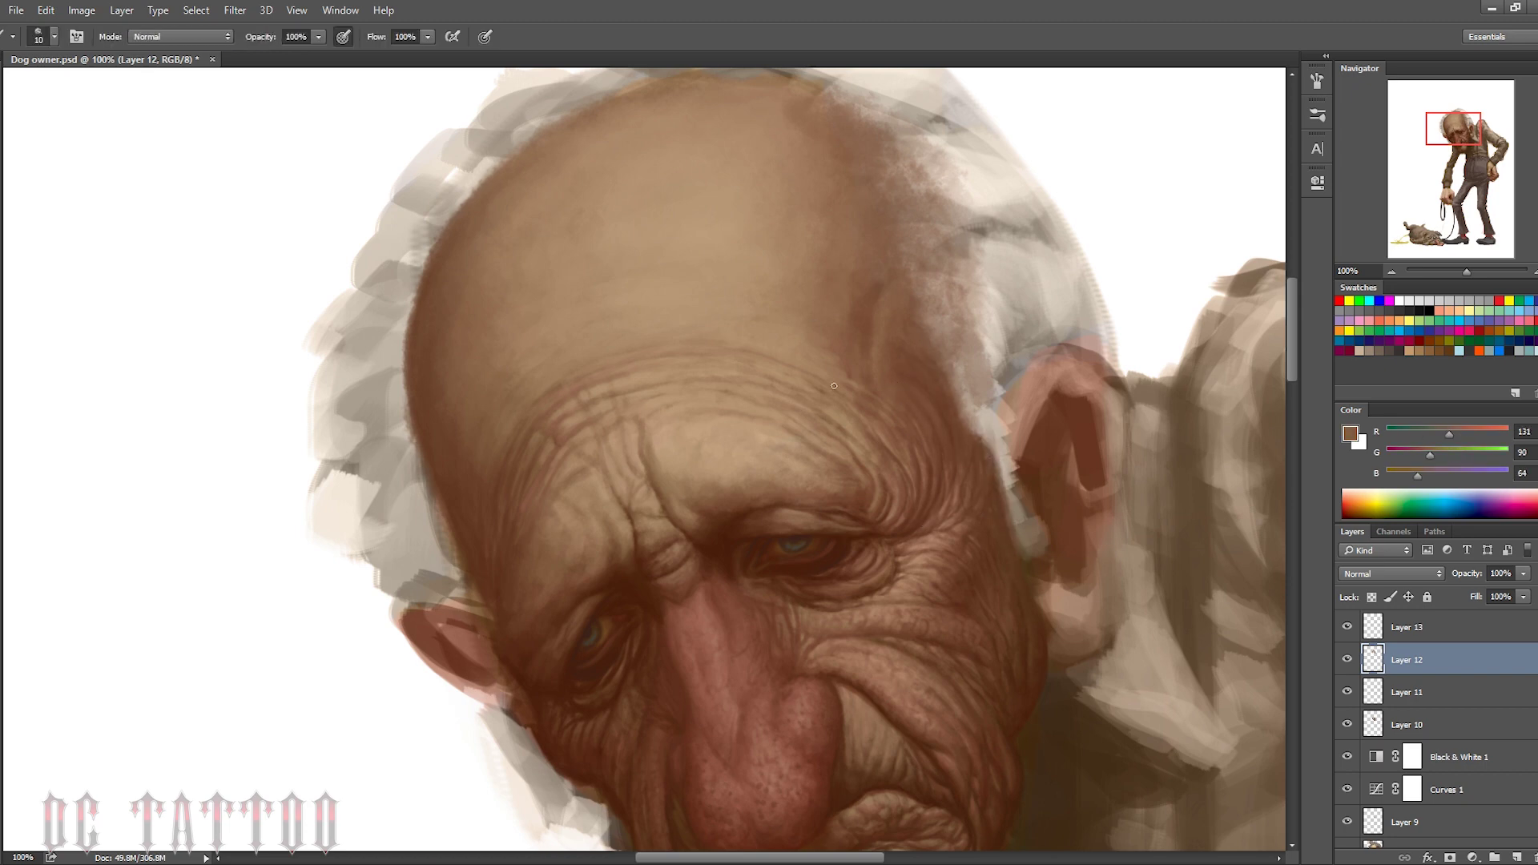
pyautogui.keyDown('alt'); pyautogui.click(808, 383); pyautogui.keyUp('alt')
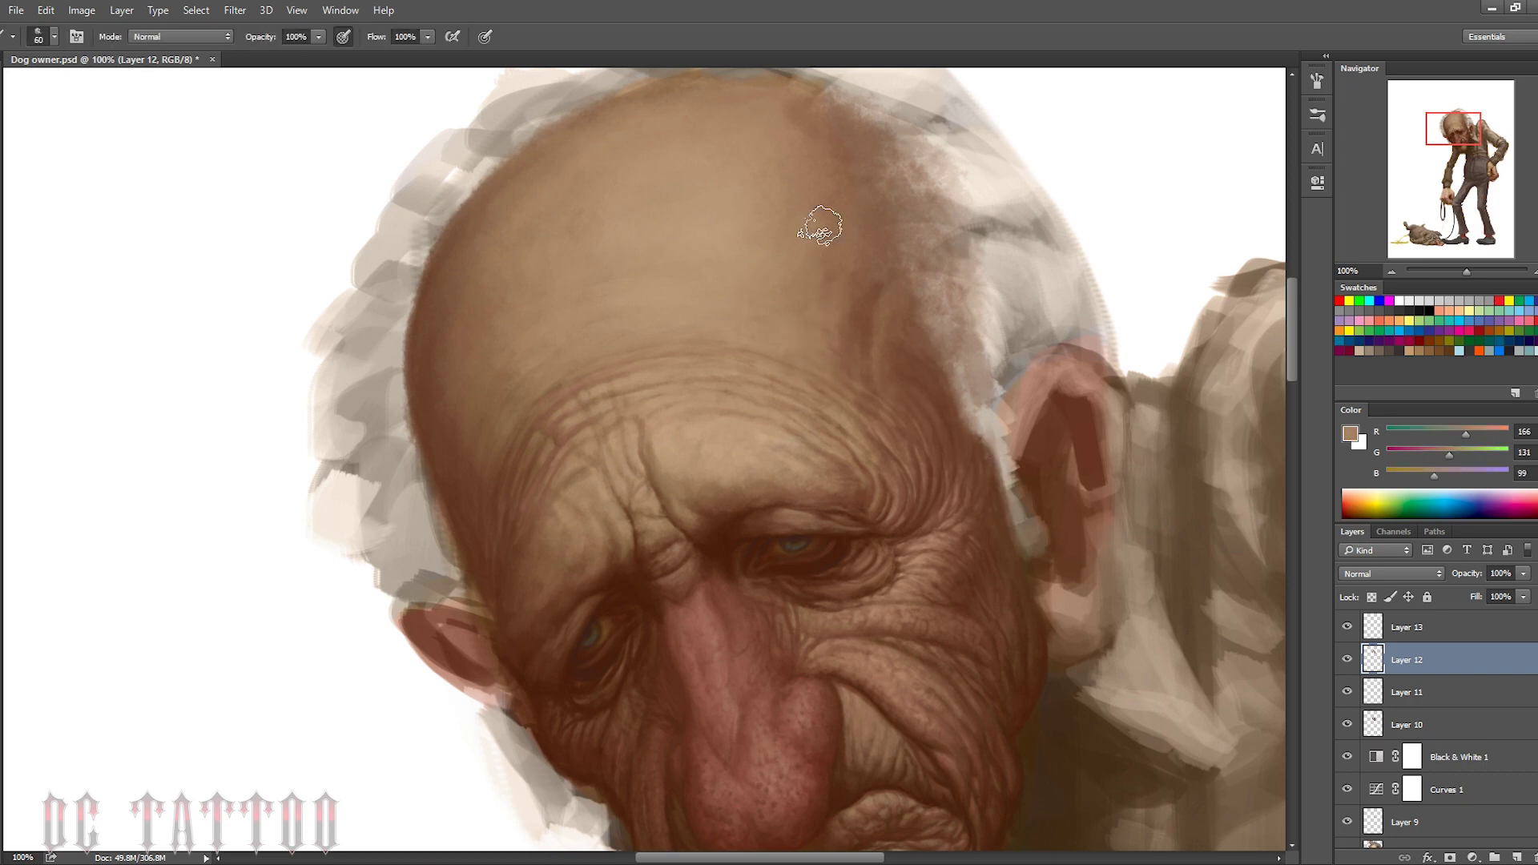
pyautogui.keyDown('alt'); pyautogui.click(841, 280); pyautogui.keyUp('alt')
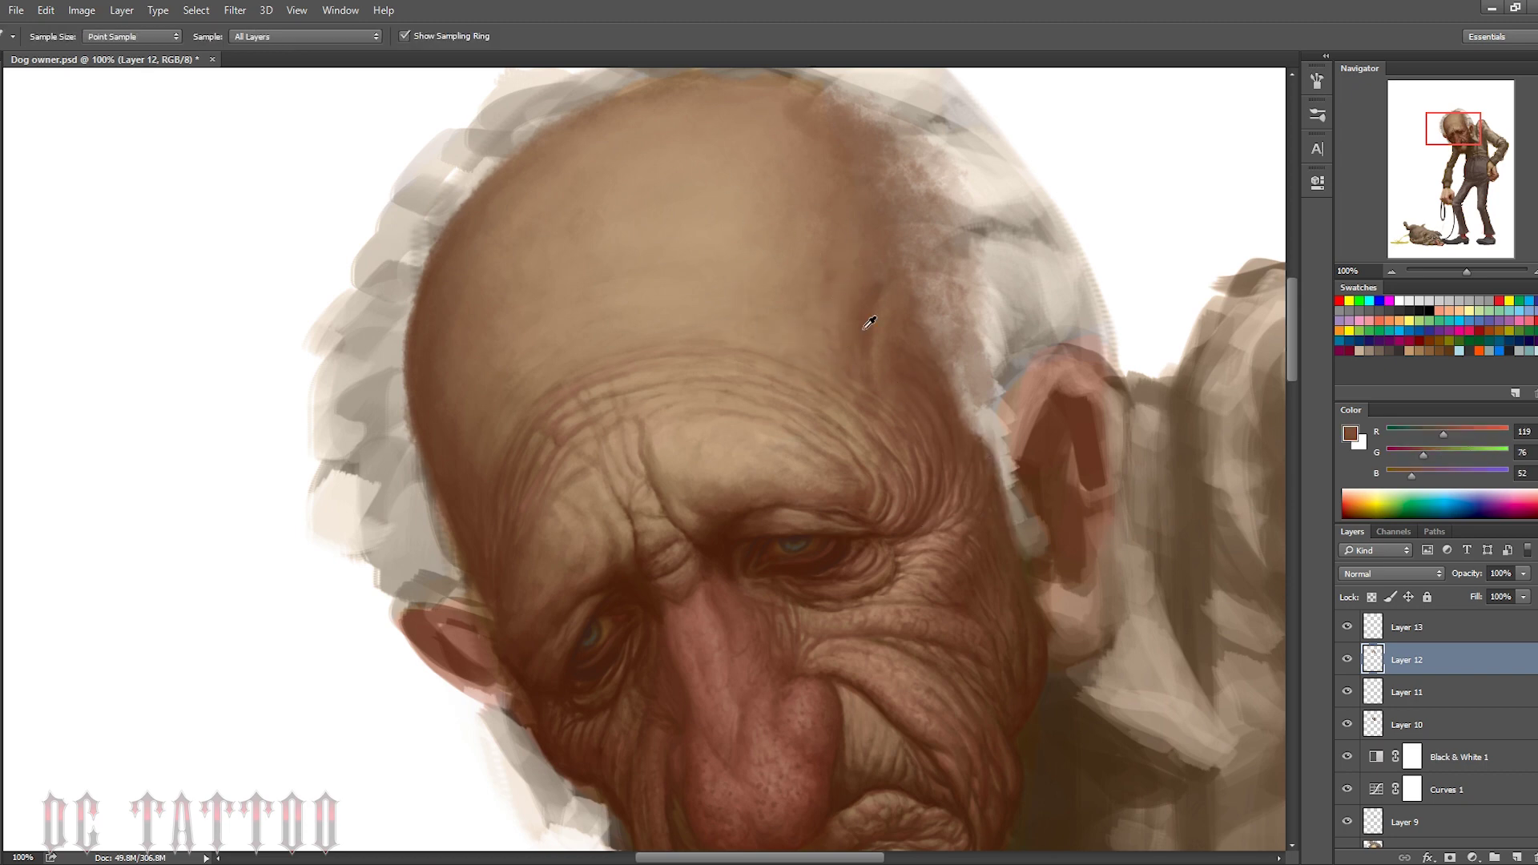
pyautogui.keyDown('alt'); pyautogui.click(1018, 471); pyautogui.keyUp('alt')
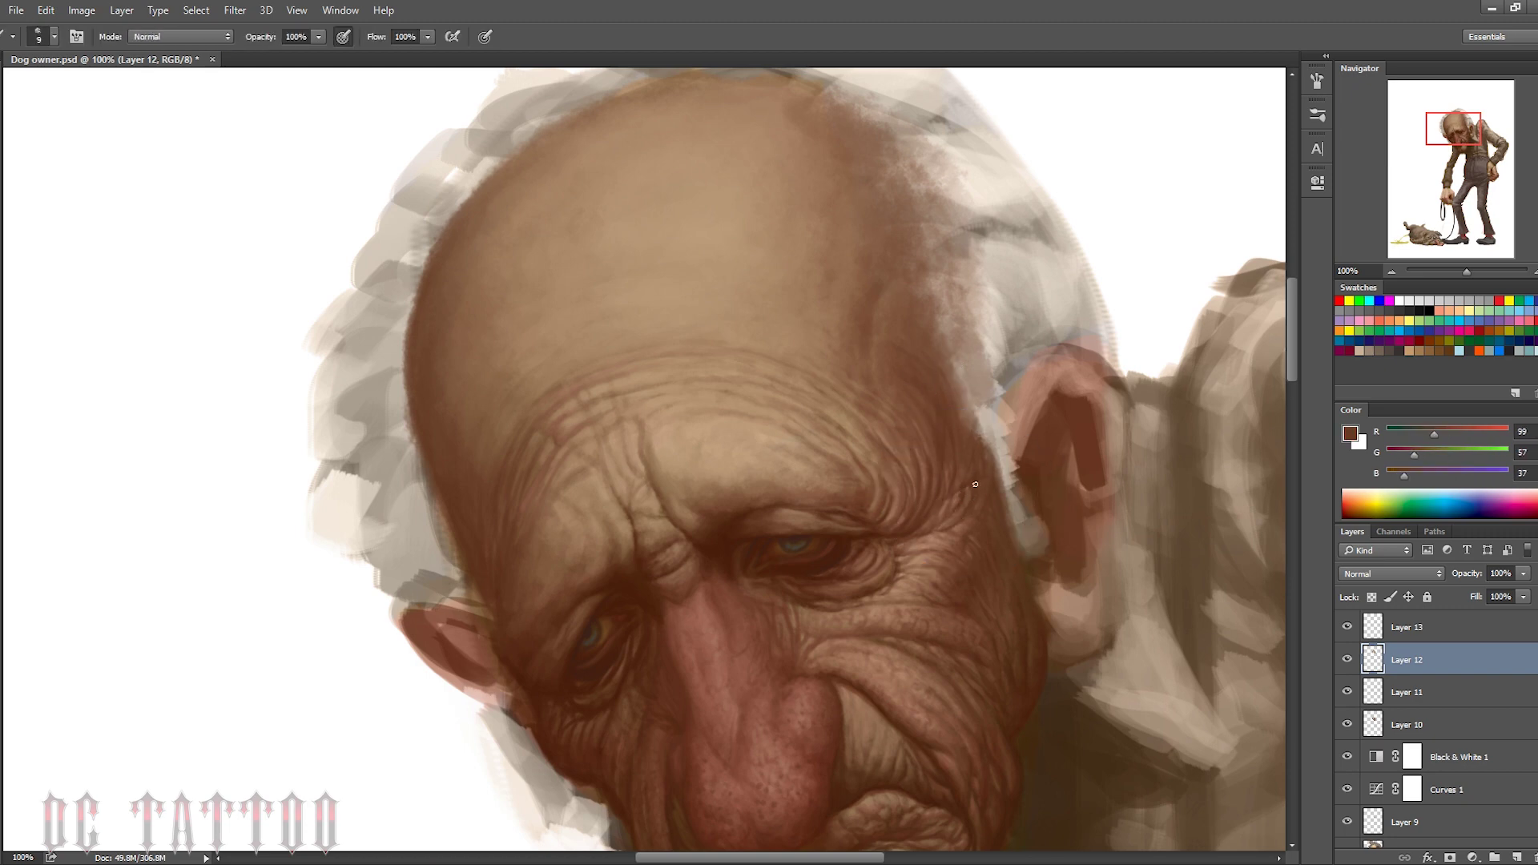
pyautogui.keyDown('alt'); pyautogui.click(909, 454); pyautogui.keyUp('alt')
# Pick mid, warm and dark browns from the temple, forehead and cheek edge
pyautogui.press('[')
pyautogui.keyDown('alt'); pyautogui.click(919, 340); pyautogui.keyUp('alt')
pyautogui.press(']')
pyautogui.press(']')
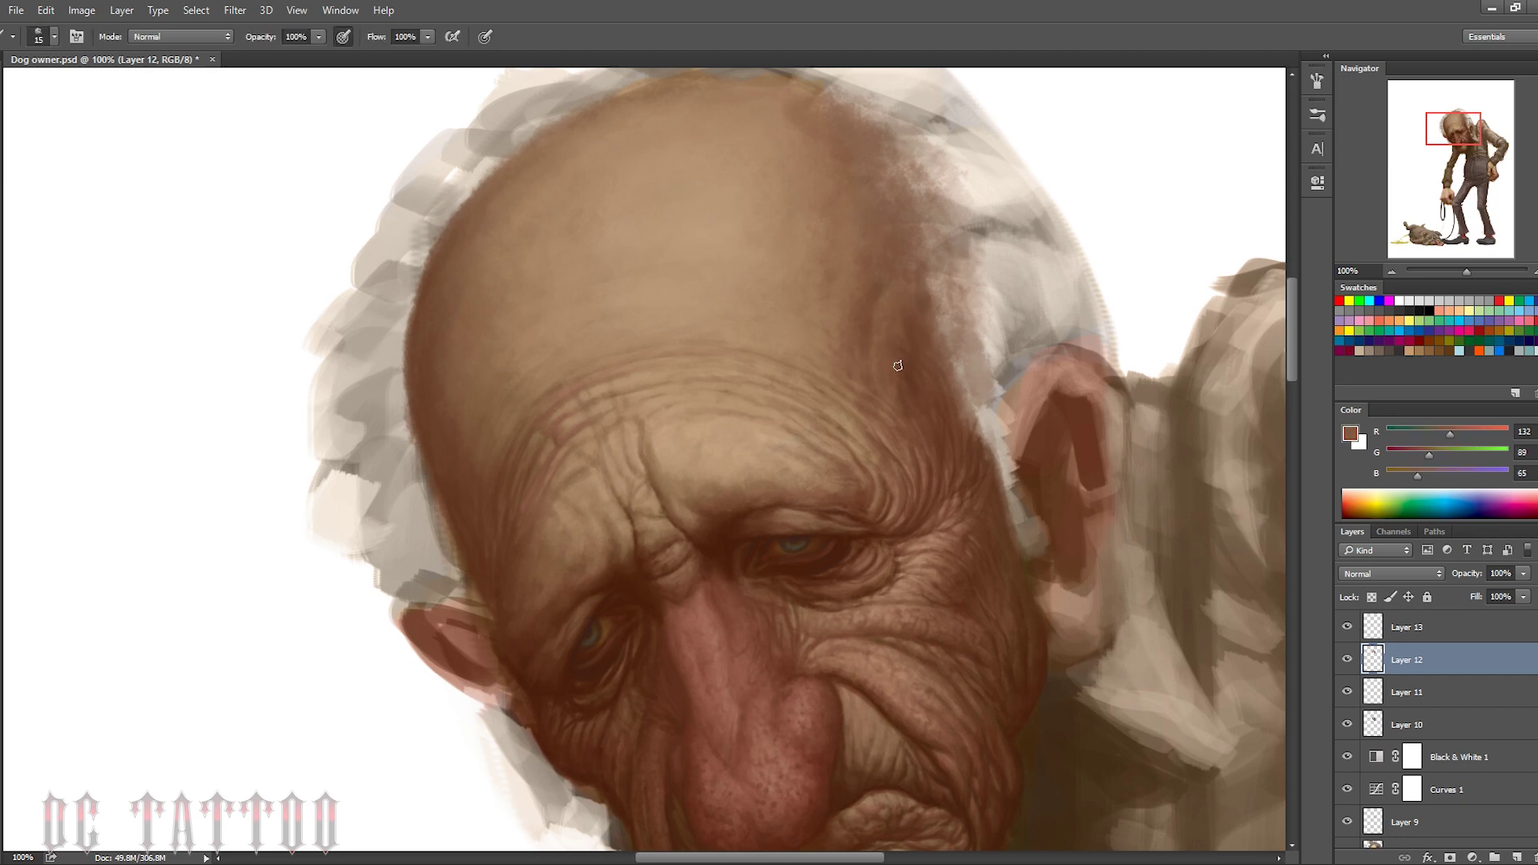
pyautogui.keyDown('alt'); pyautogui.click(913, 309); pyautogui.keyUp('alt')
pyautogui.keyDown('alt'); pyautogui.click(734, 327); pyautogui.keyUp('alt')
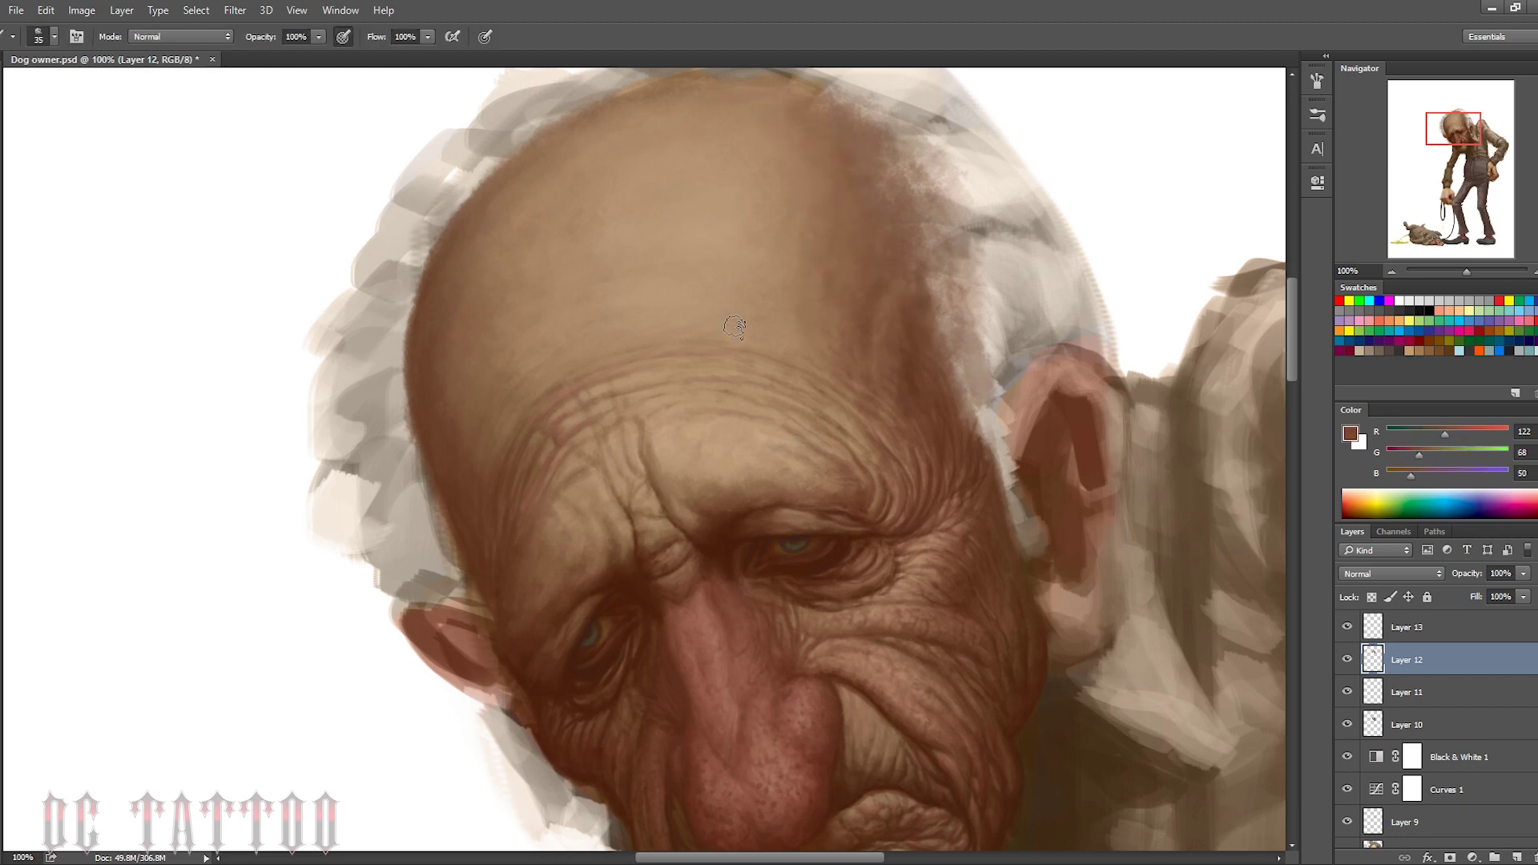
pyautogui.press('[')
pyautogui.keyDown('alt'); pyautogui.click(703, 318); pyautogui.keyUp('alt')
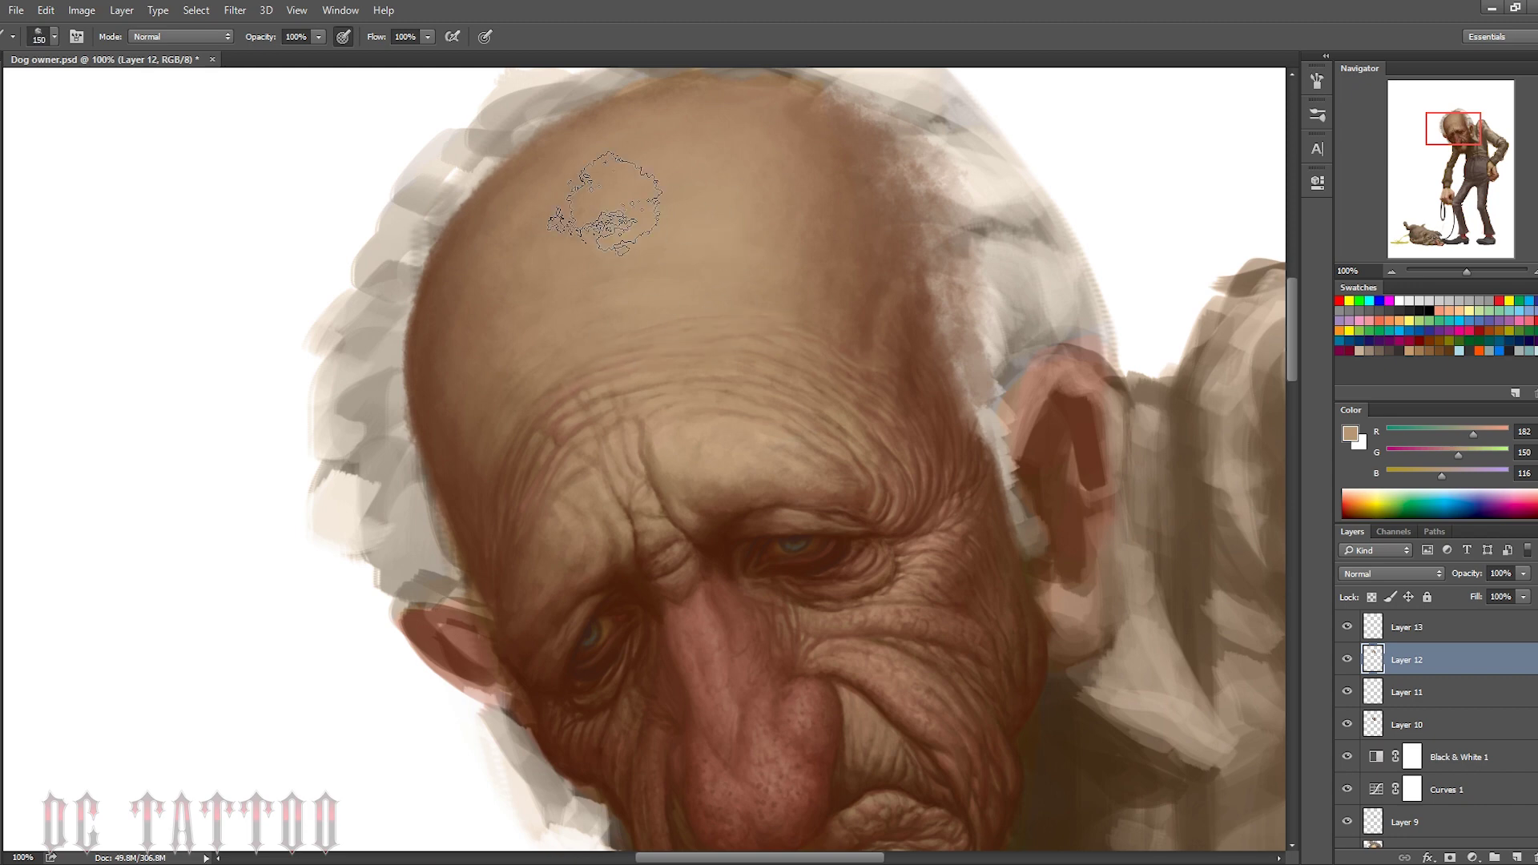
pyautogui.keyDown('alt'); pyautogui.click(519, 531); pyautogui.keyUp('alt')
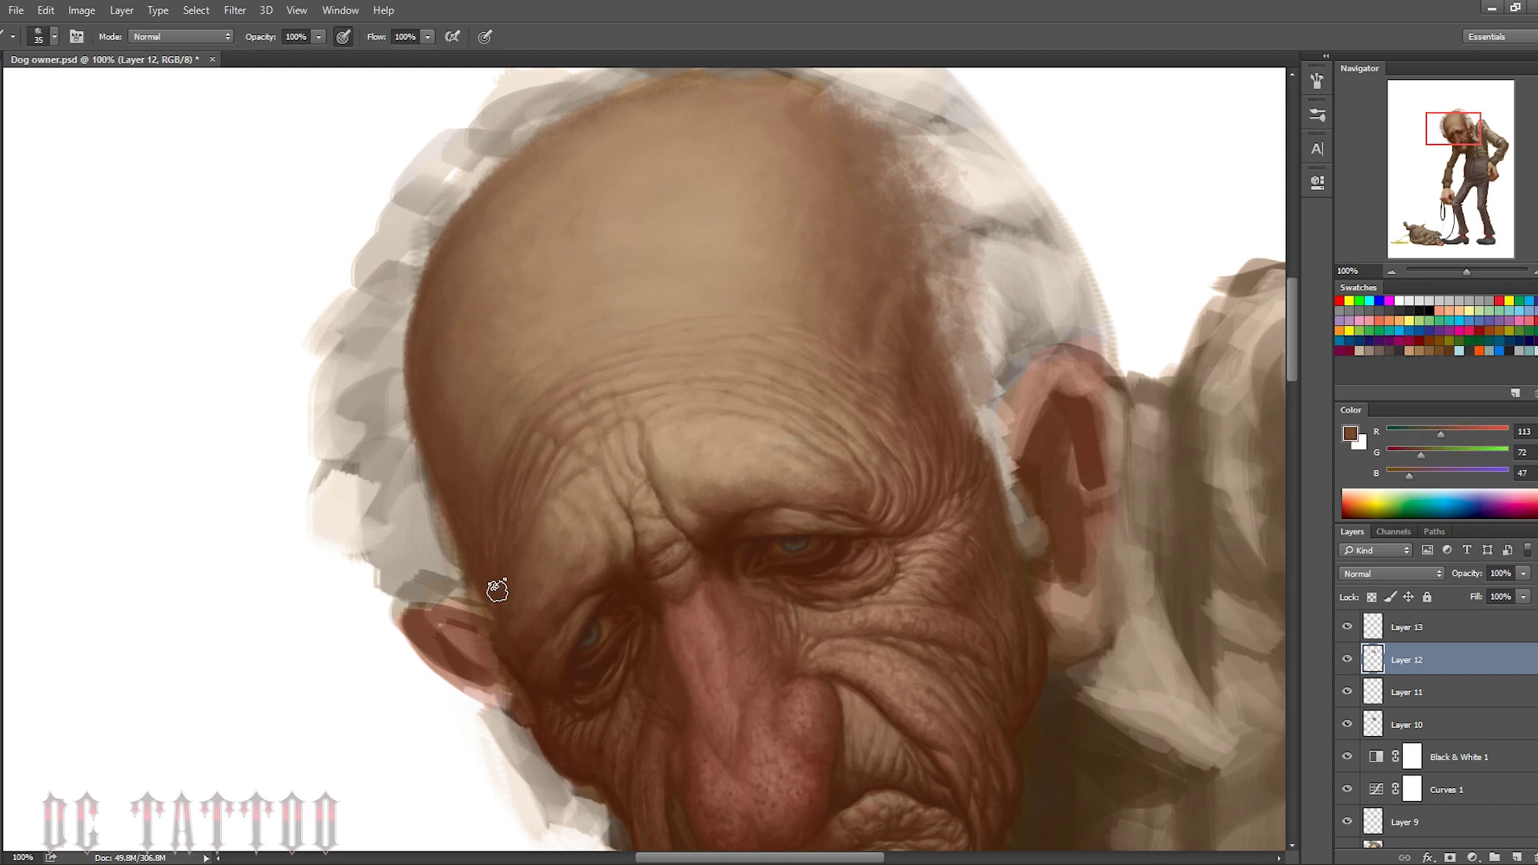
pyautogui.keyDown('alt'); pyautogui.click(479, 482); pyautogui.keyUp('alt')
# Paint background white over the grey hair on the left side of the head
pyautogui.keyDown('alt'); pyautogui.click(1098, 324); pyautogui.keyUp('alt')
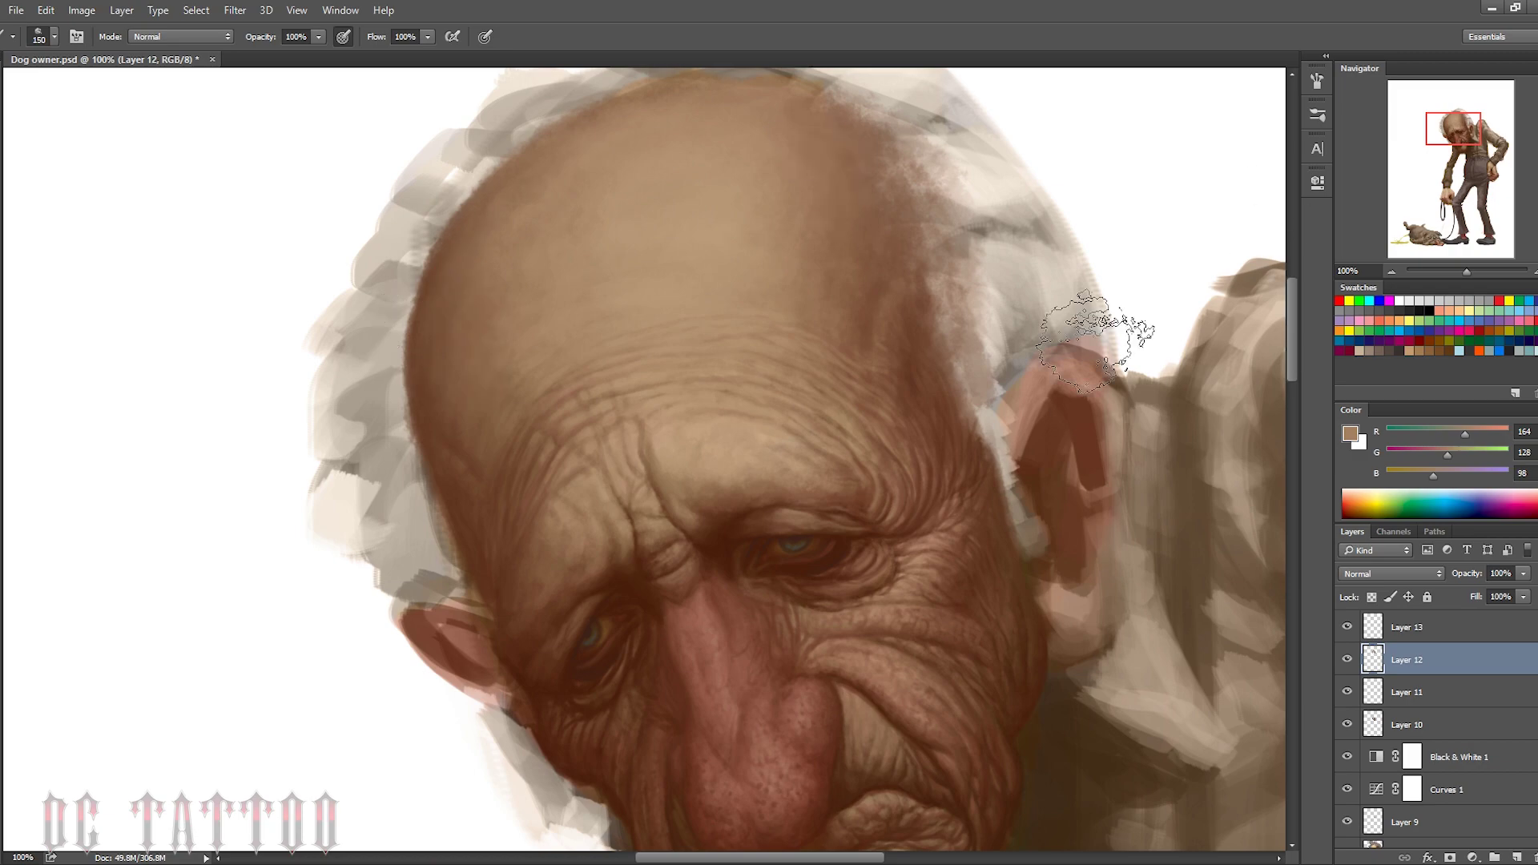
pyautogui.moveTo(1097, 325); pyautogui.dragTo(1013, 275)
pyautogui.press('[')
pyautogui.press('[')
pyautogui.press('[')
pyautogui.moveTo(336, 633)
pyautogui.mouseDown()
pyautogui.moveTo(321, 561)
pyautogui.moveTo(240, 522)
pyautogui.moveTo(302, 470)
pyautogui.moveTo(449, 89)
pyautogui.mouseUp()
pyautogui.press(']')
# Paint white over the remaining grey hair on the top and left edge of the head
pyautogui.moveTo(1465, 124); pyautogui.dragTo(1468, 117)
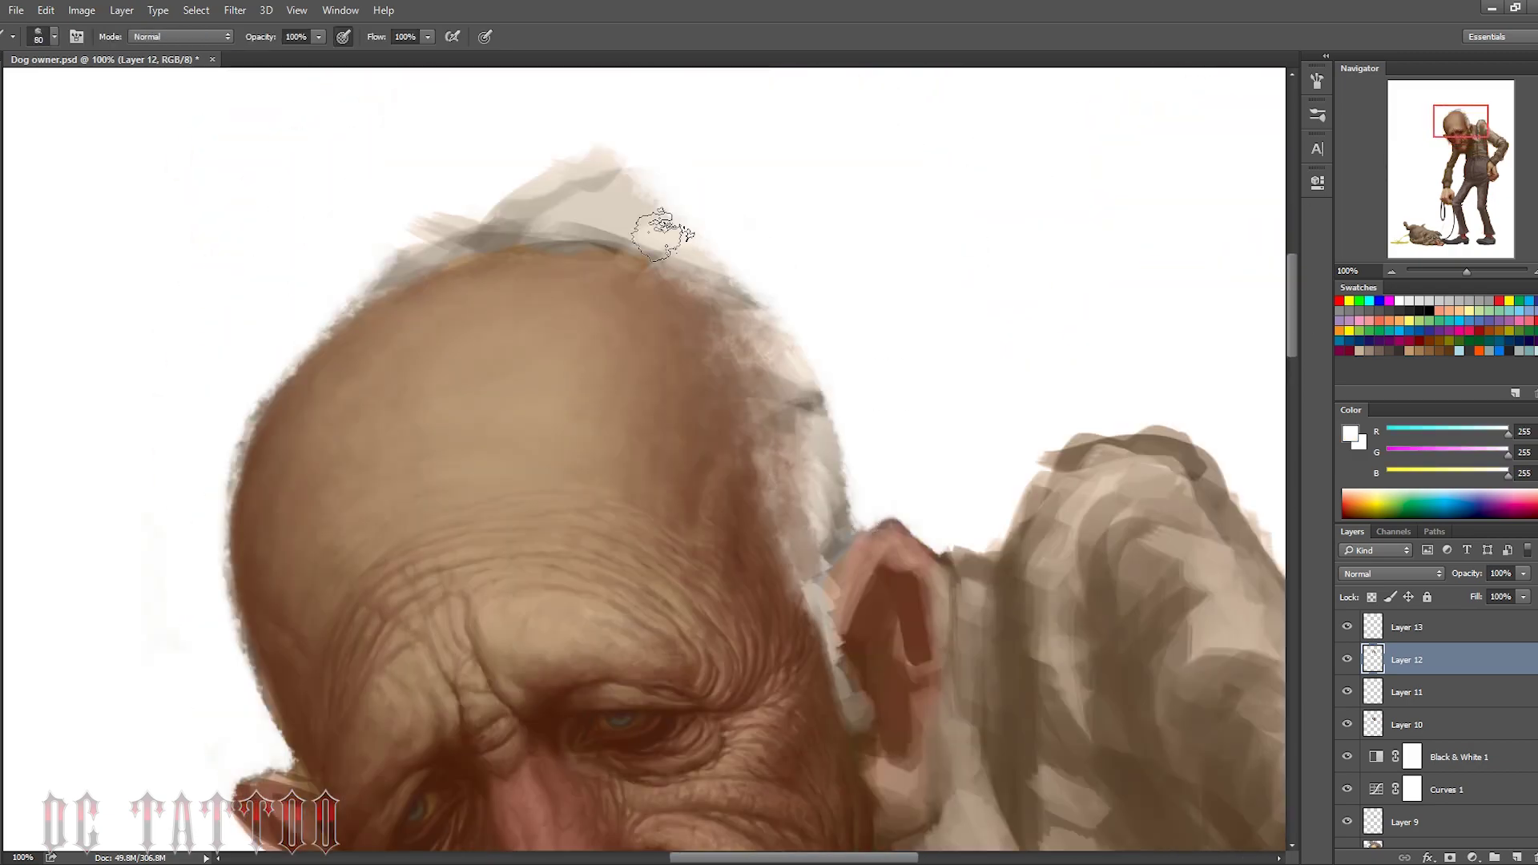
pyautogui.moveTo(449, 256); pyautogui.dragTo(635, 233)
pyautogui.press('[')
pyautogui.press('[')
pyautogui.press('[')
pyautogui.moveTo(280, 753)
pyautogui.mouseDown()
pyautogui.moveTo(216, 513)
pyautogui.moveTo(430, 248)
pyautogui.moveTo(622, 175)
pyautogui.mouseUp()
# Cover the grey temple patch with brown and sample tan and dark scalp tones
pyautogui.keyDown('alt'); pyautogui.click(906, 537); pyautogui.keyUp('alt')
pyautogui.press(']')
pyautogui.press(']')
pyautogui.press(']')
pyautogui.moveTo(769, 481)
pyautogui.mouseDown()
pyautogui.moveTo(751, 424)
pyautogui.moveTo(777, 454)
pyautogui.moveTo(791, 419)
pyautogui.moveTo(813, 539)
pyautogui.moveTo(793, 622)
pyautogui.mouseUp()
pyautogui.keyDown('alt'); pyautogui.click(791, 419); pyautogui.keyUp('alt')
pyautogui.press(']')
pyautogui.press(']')
pyautogui.press(']')
pyautogui.keyDown('alt'); pyautogui.click(756, 492); pyautogui.keyUp('alt')
pyautogui.press('[')
pyautogui.press('[')
pyautogui.press('[')
pyautogui.press(']')
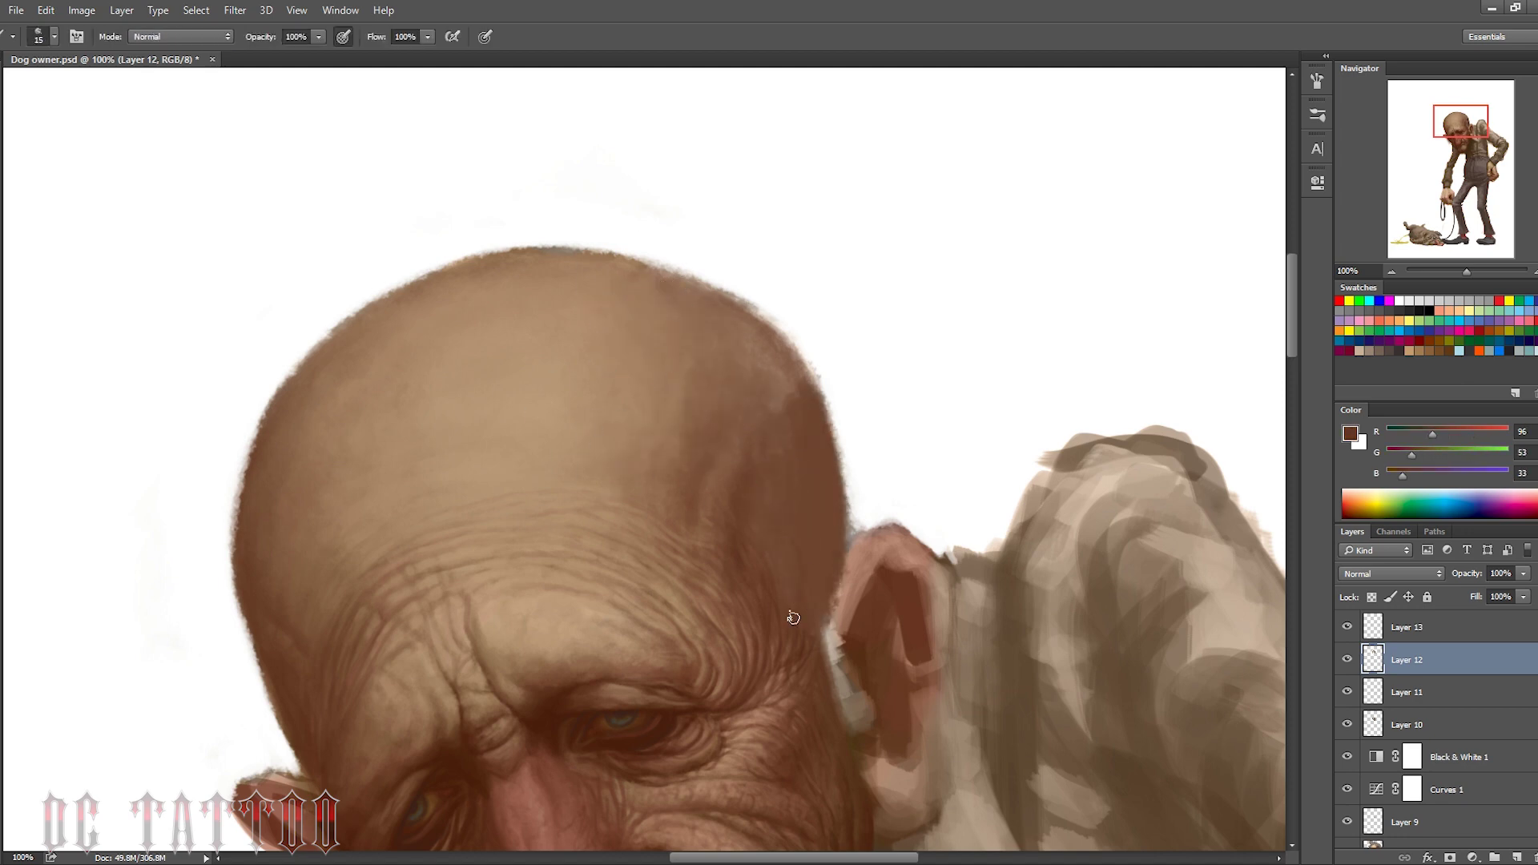
pyautogui.keyDown('alt'); pyautogui.click(715, 320); pyautogui.keyUp('alt')
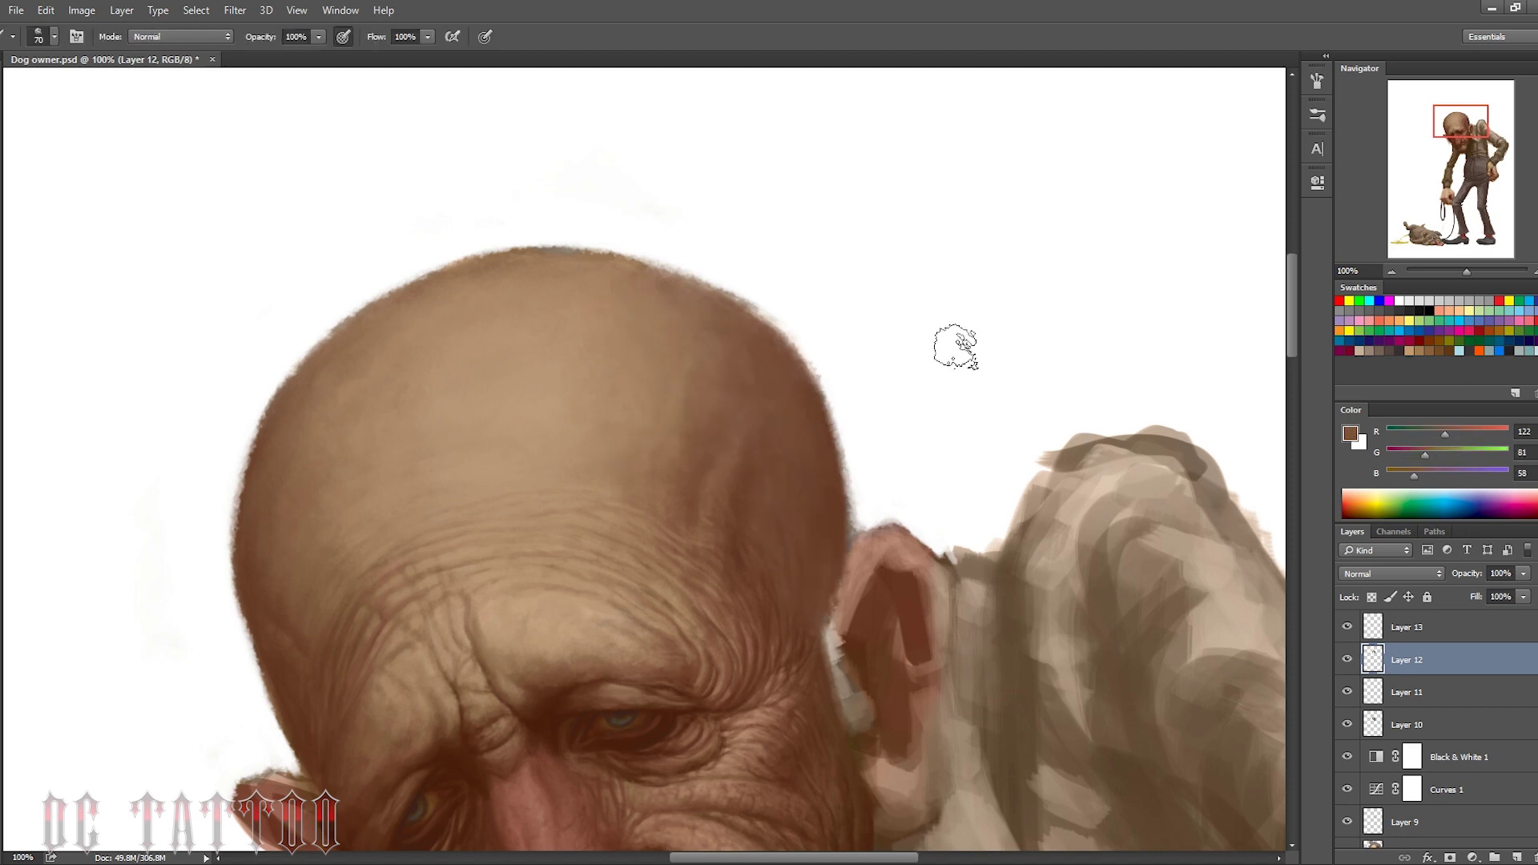
# Sample scalp tans and background white, then flip the canvas horizontally
pyautogui.moveTo(954, 343); pyautogui.dragTo(1207, 206)
pyautogui.keyDown('alt'); pyautogui.click(621, 196); pyautogui.keyUp('alt')
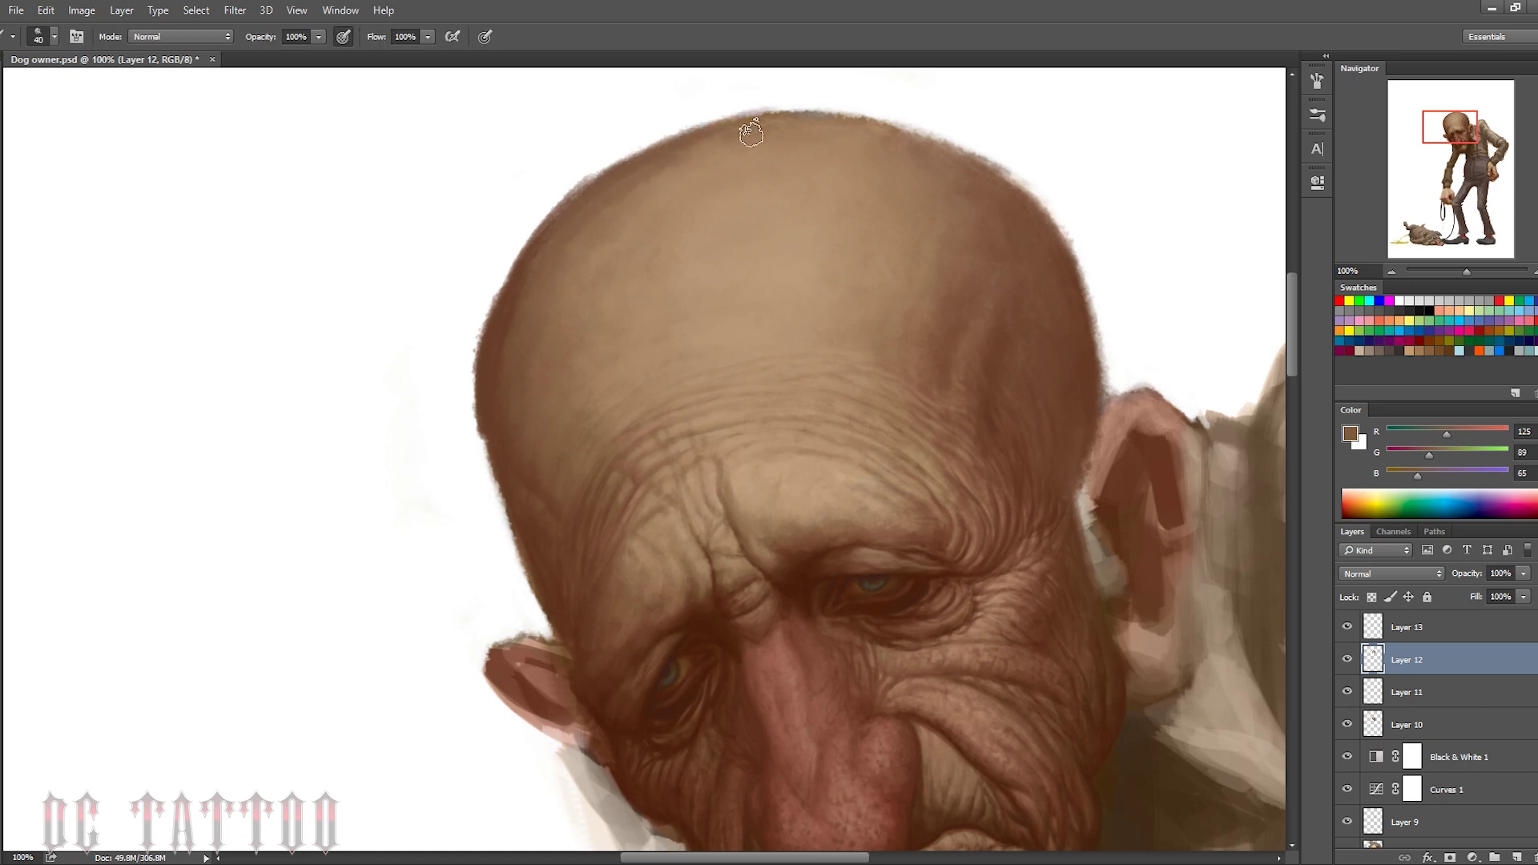
pyautogui.keyDown('alt'); pyautogui.click(715, 159); pyautogui.keyUp('alt')
pyautogui.press(']')
pyautogui.press(']')
pyautogui.press(']')
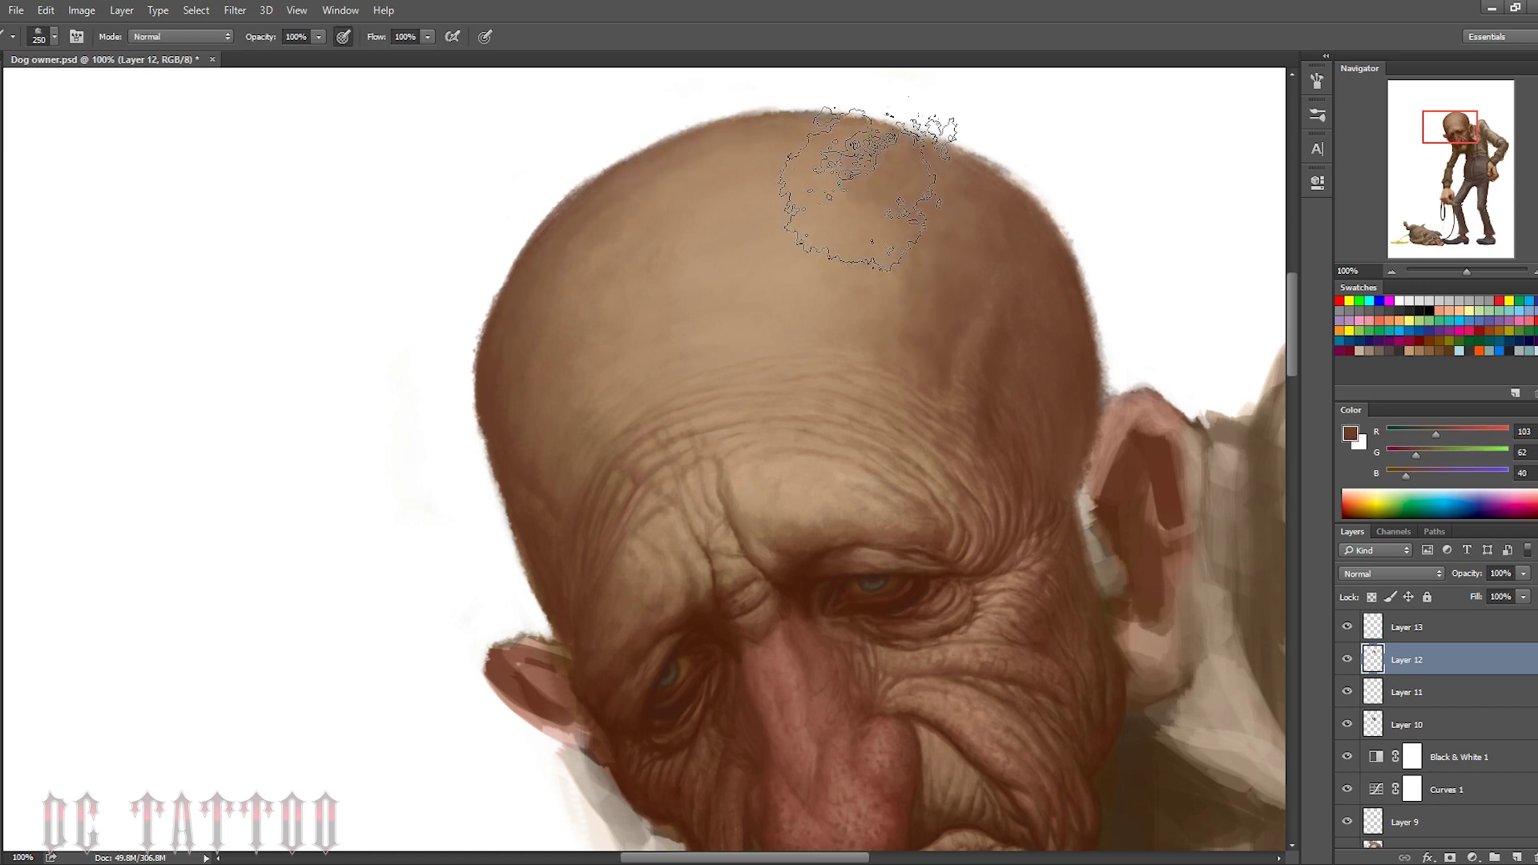
pyautogui.keyDown('alt'); pyautogui.click(834, 216); pyautogui.keyUp('alt')
pyautogui.press('[')
pyautogui.press('[')
pyautogui.press('[')
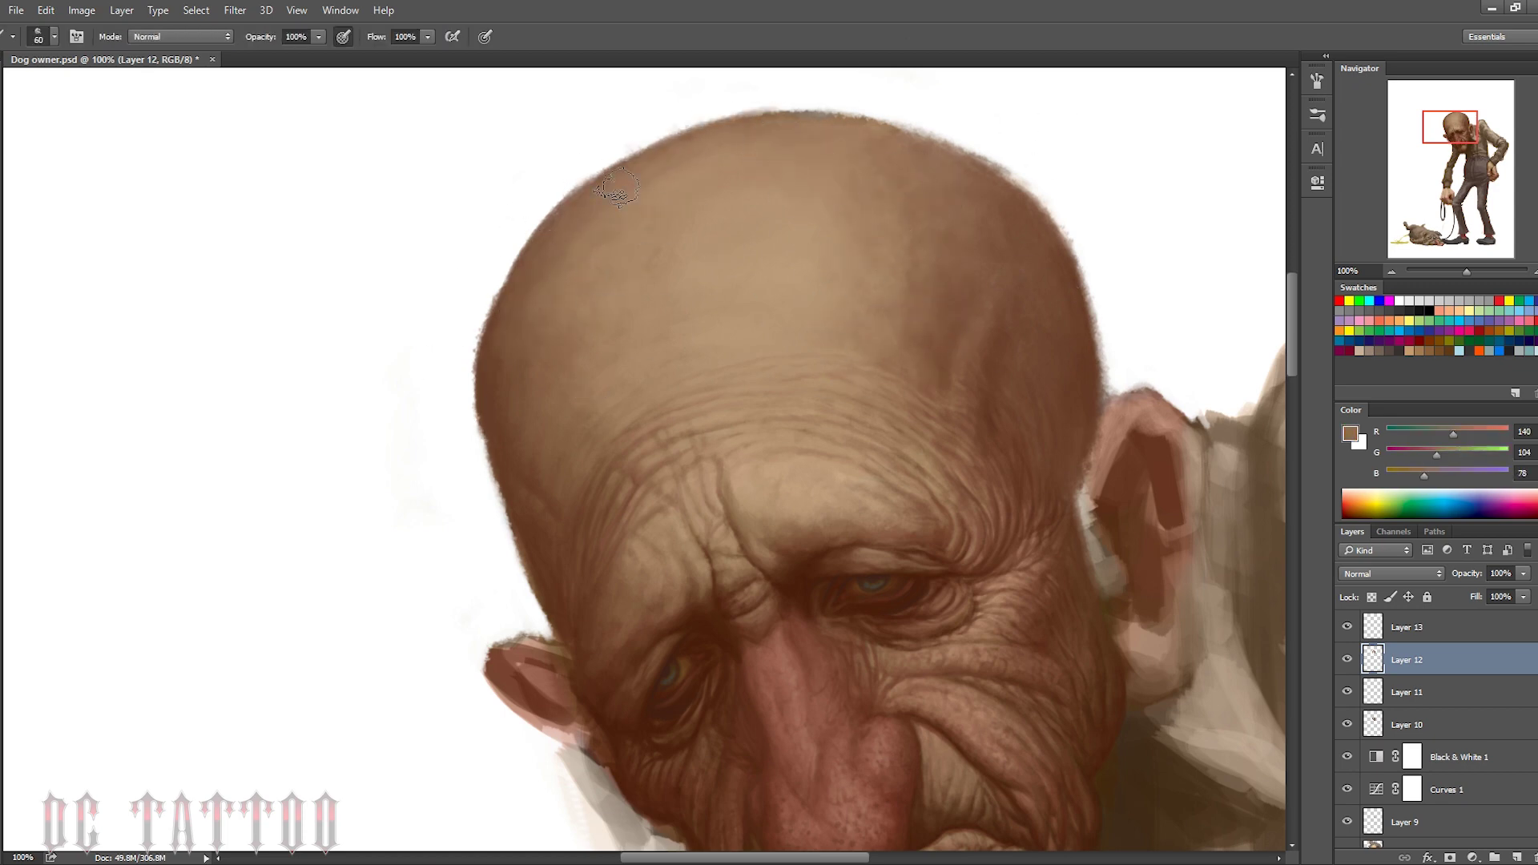
pyautogui.keyDown('alt'); pyautogui.click(468, 416); pyautogui.keyUp('alt')
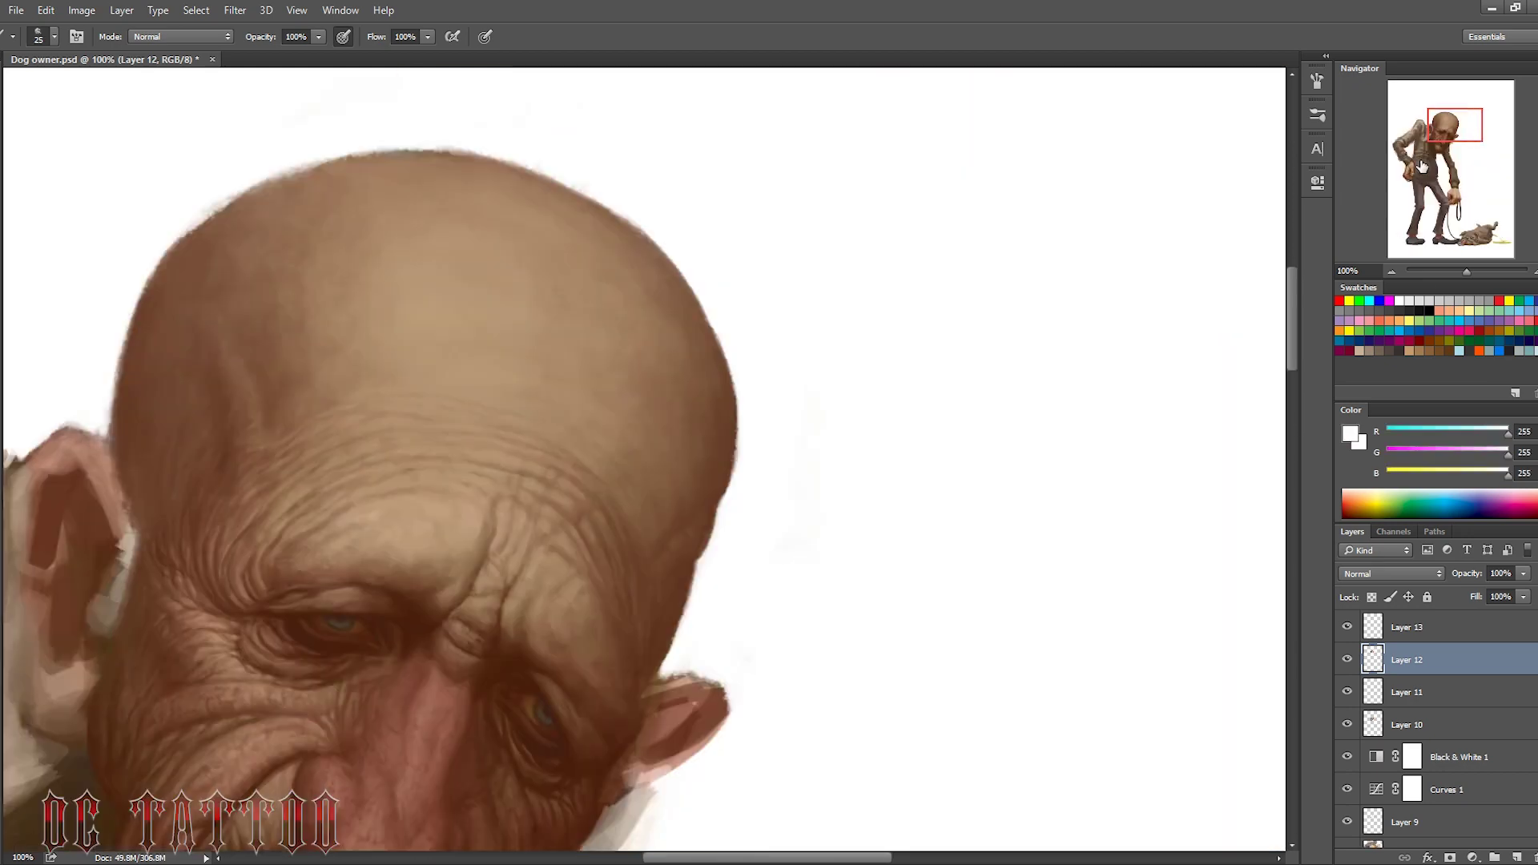
pyautogui.hotkey('ctrl', 'shift', 'h')
# On a new layer, paint dark brown strokes along the ear, its inner bowl and left edge
pyautogui.keyDown('alt'); pyautogui.click(561, 350); pyautogui.keyUp('alt')
pyautogui.hotkey('ctrl', 'shift', 'alt', 'n')
pyautogui.press(']')
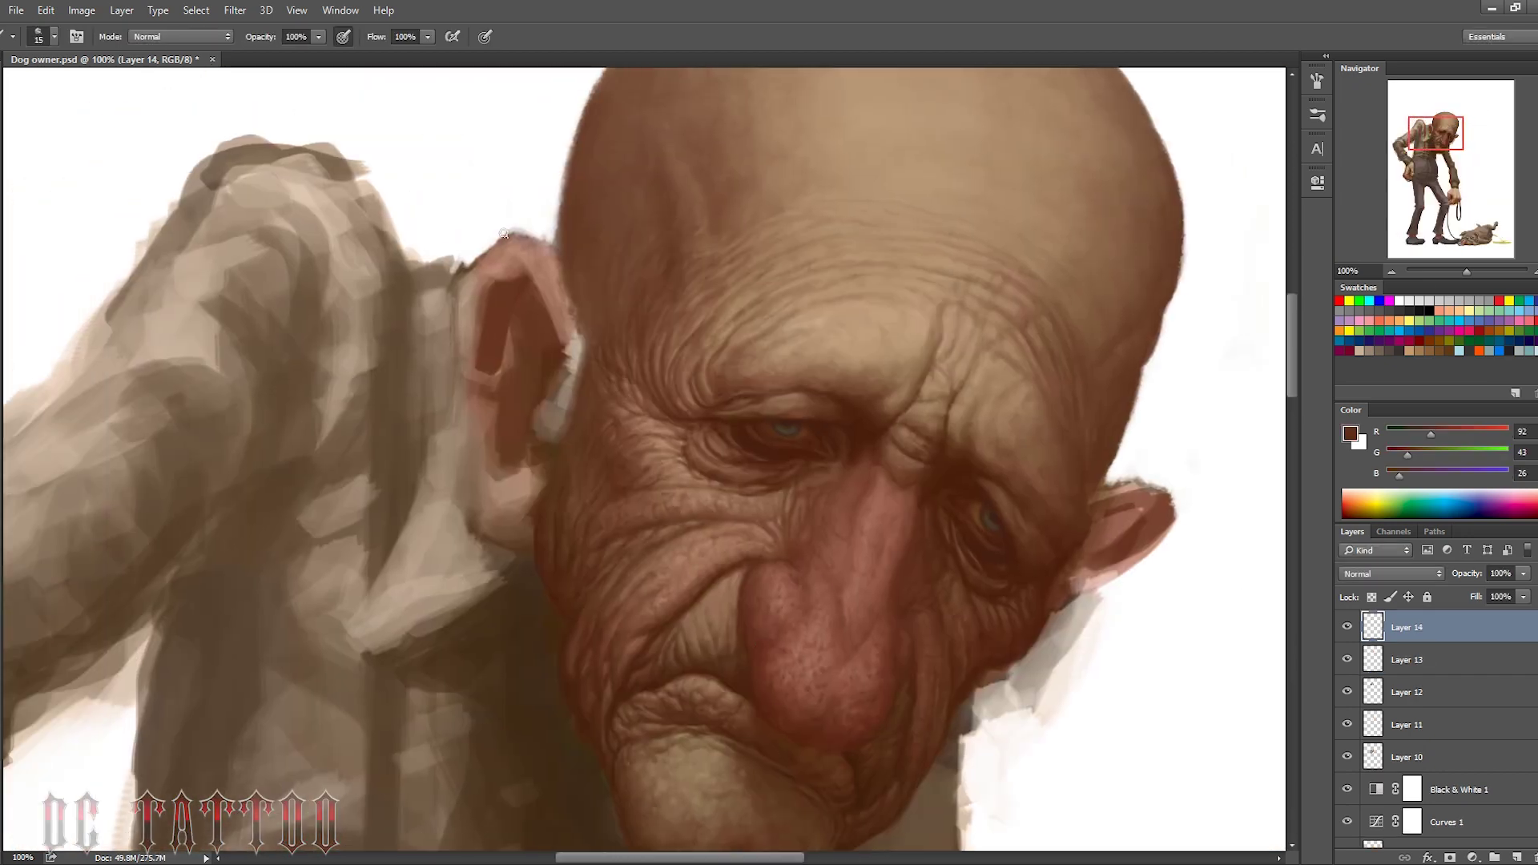
pyautogui.moveTo(468, 264)
pyautogui.mouseDown()
pyautogui.moveTo(560, 350)
pyautogui.moveTo(461, 433)
pyautogui.moveTo(471, 405)
pyautogui.moveTo(553, 419)
pyautogui.moveTo(561, 352)
pyautogui.mouseUp()
pyautogui.press('[')
pyautogui.press('[')
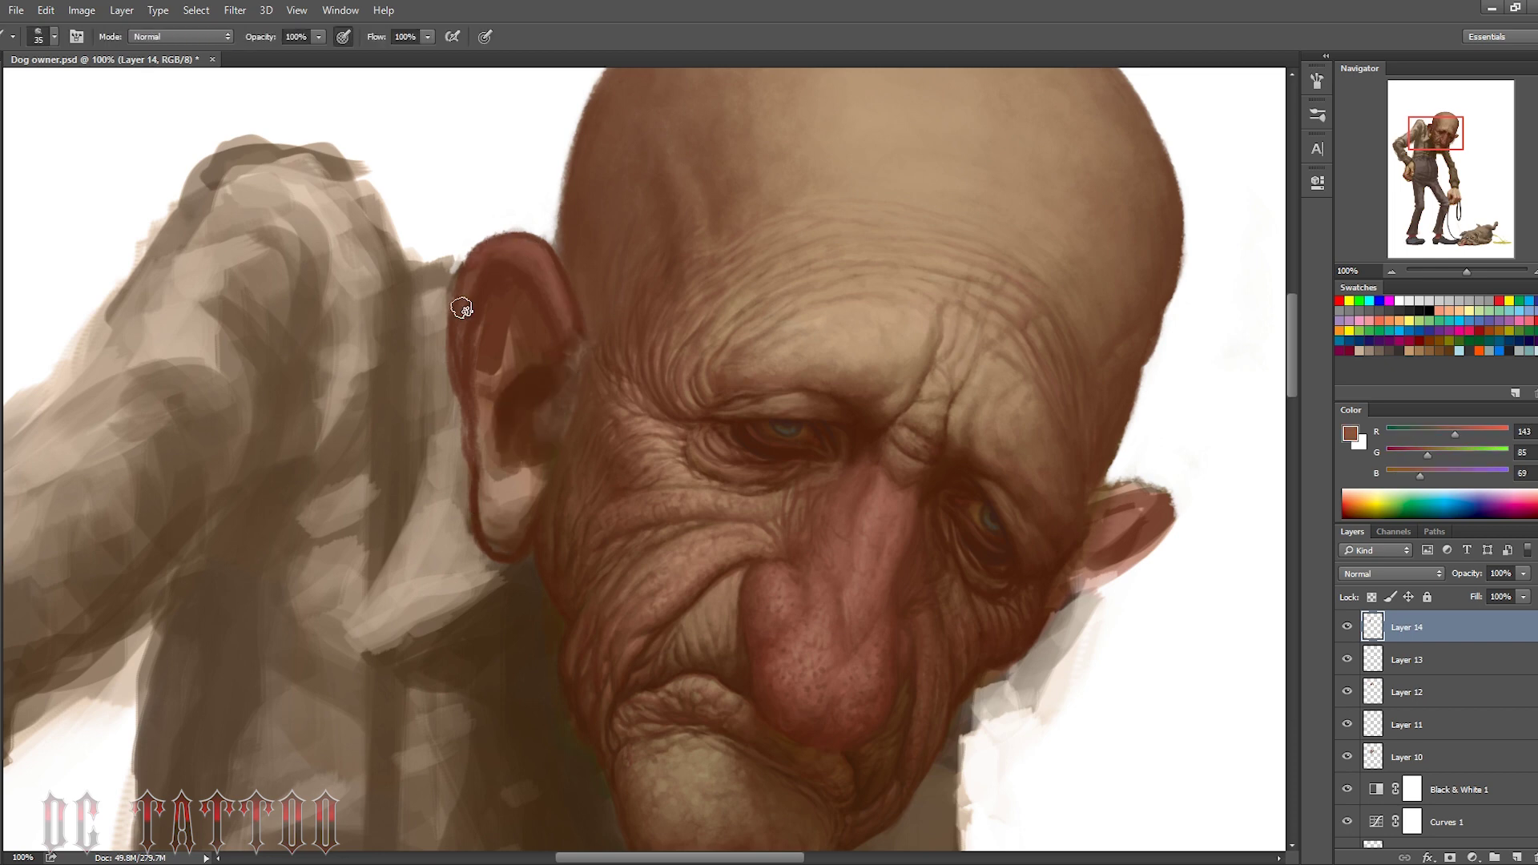
pyautogui.keyDown('alt'); pyautogui.click(470, 390); pyautogui.keyUp('alt')
pyautogui.press('[')
pyautogui.moveTo(470, 390); pyautogui.dragTo(480, 273)
# Paint lighter brown over the lower bowl and lobe, and extend the dark inner bowl upward
pyautogui.keyDown('alt'); pyautogui.click(503, 266); pyautogui.keyUp('alt')
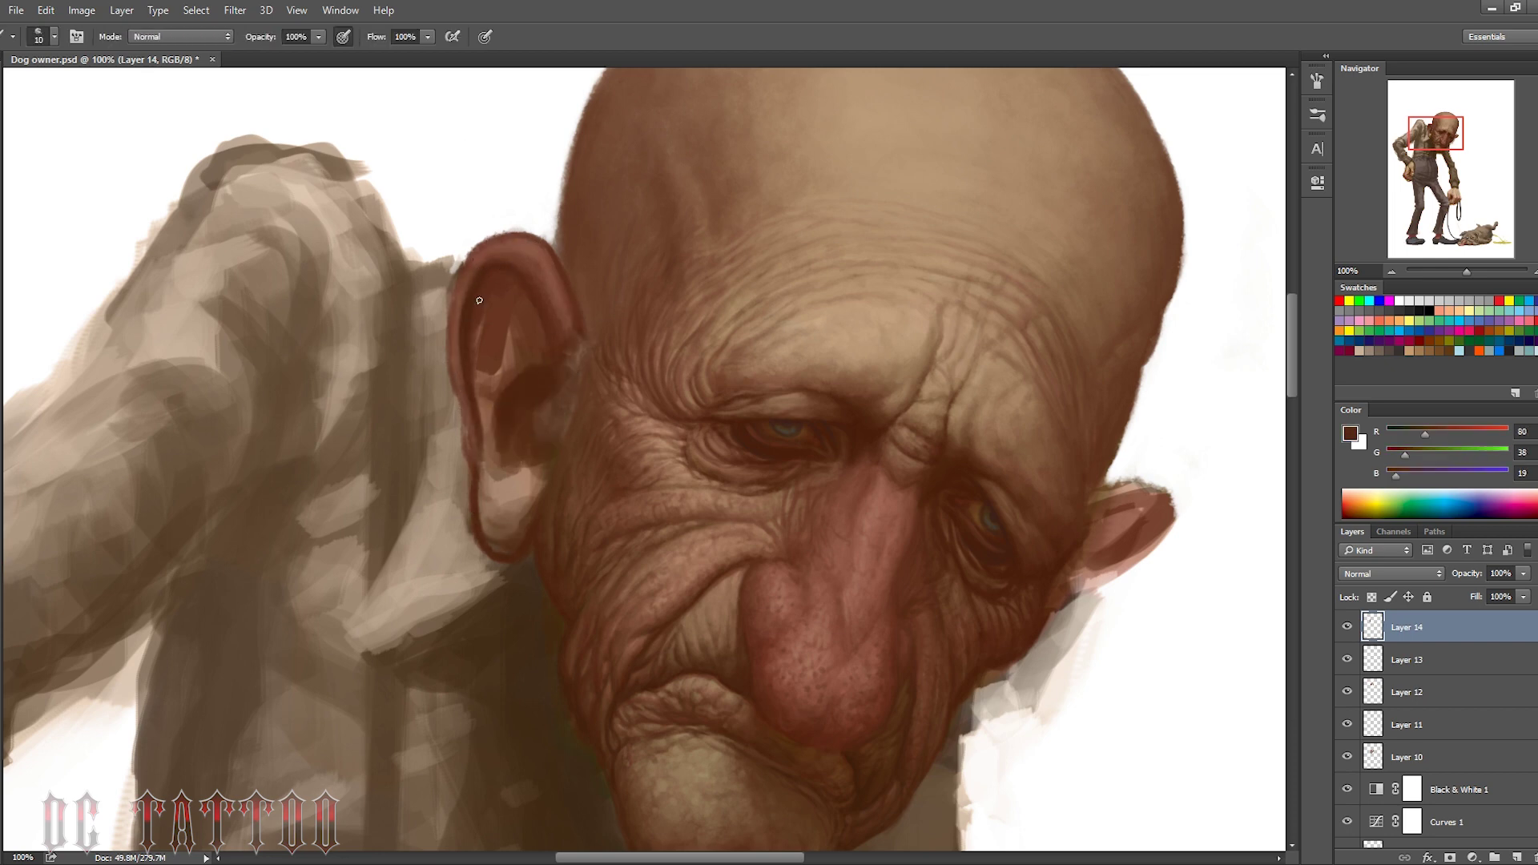
pyautogui.press(']')
pyautogui.press(']')
pyautogui.press(']')
pyautogui.keyDown('alt'); pyautogui.click(480, 433); pyautogui.keyUp('alt')
pyautogui.moveTo(496, 521); pyautogui.dragTo(488, 409)
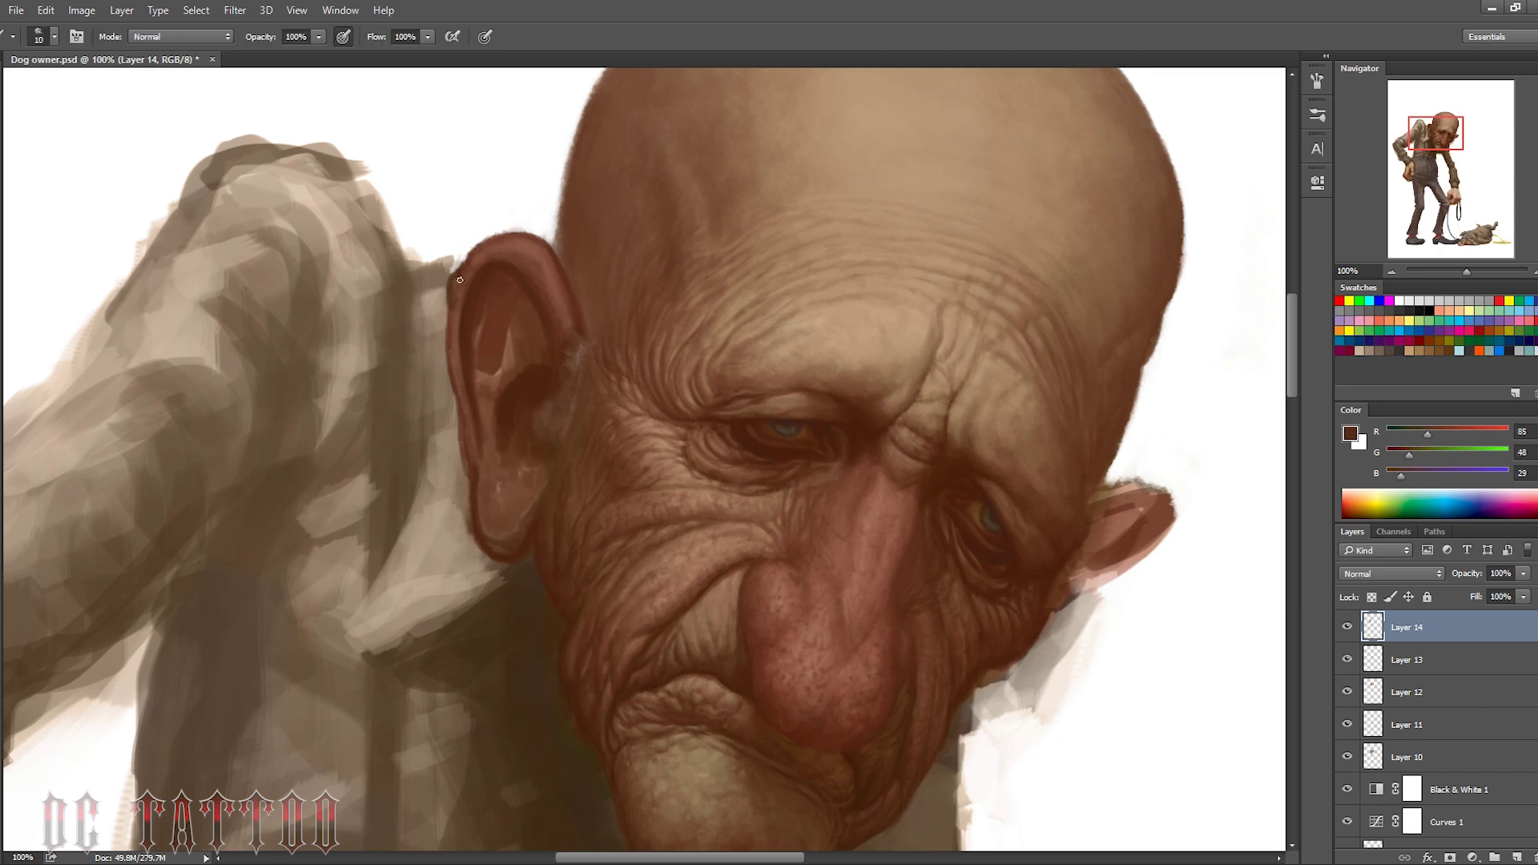
pyautogui.keyDown('alt'); pyautogui.click(528, 250); pyautogui.keyUp('alt')
pyautogui.keyDown('alt'); pyautogui.click(468, 315); pyautogui.keyUp('alt')
pyautogui.keyDown('alt'); pyautogui.click(535, 440); pyautogui.keyUp('alt')
pyautogui.moveTo(534, 430); pyautogui.dragTo(490, 337)
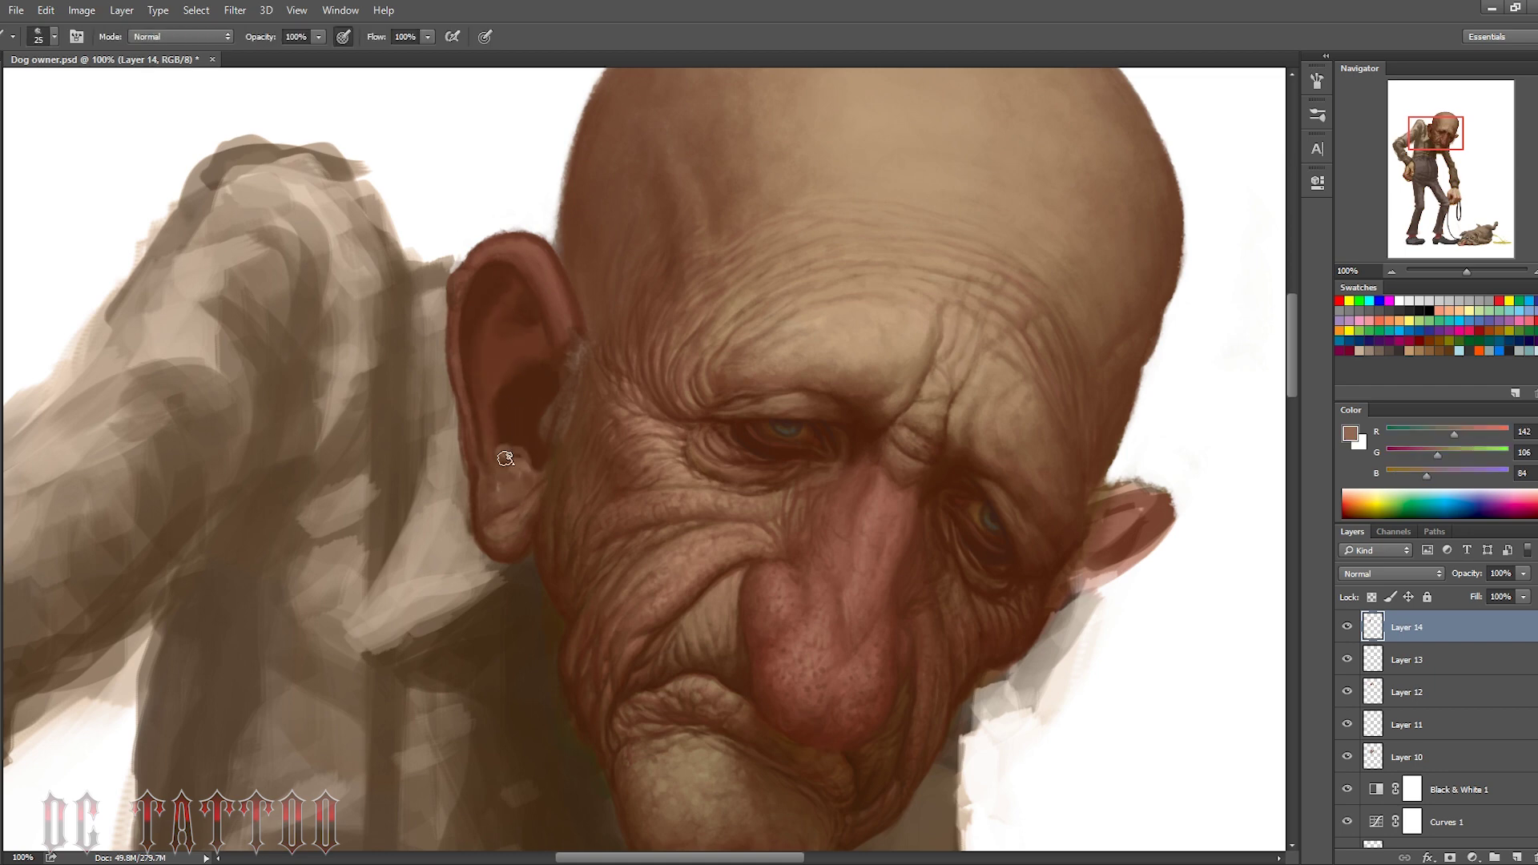
# Refine the ear with repeatedly sampled dark, mid and lighter browns up to the rim
pyautogui.keyDown('alt'); pyautogui.click(489, 441); pyautogui.keyUp('alt')
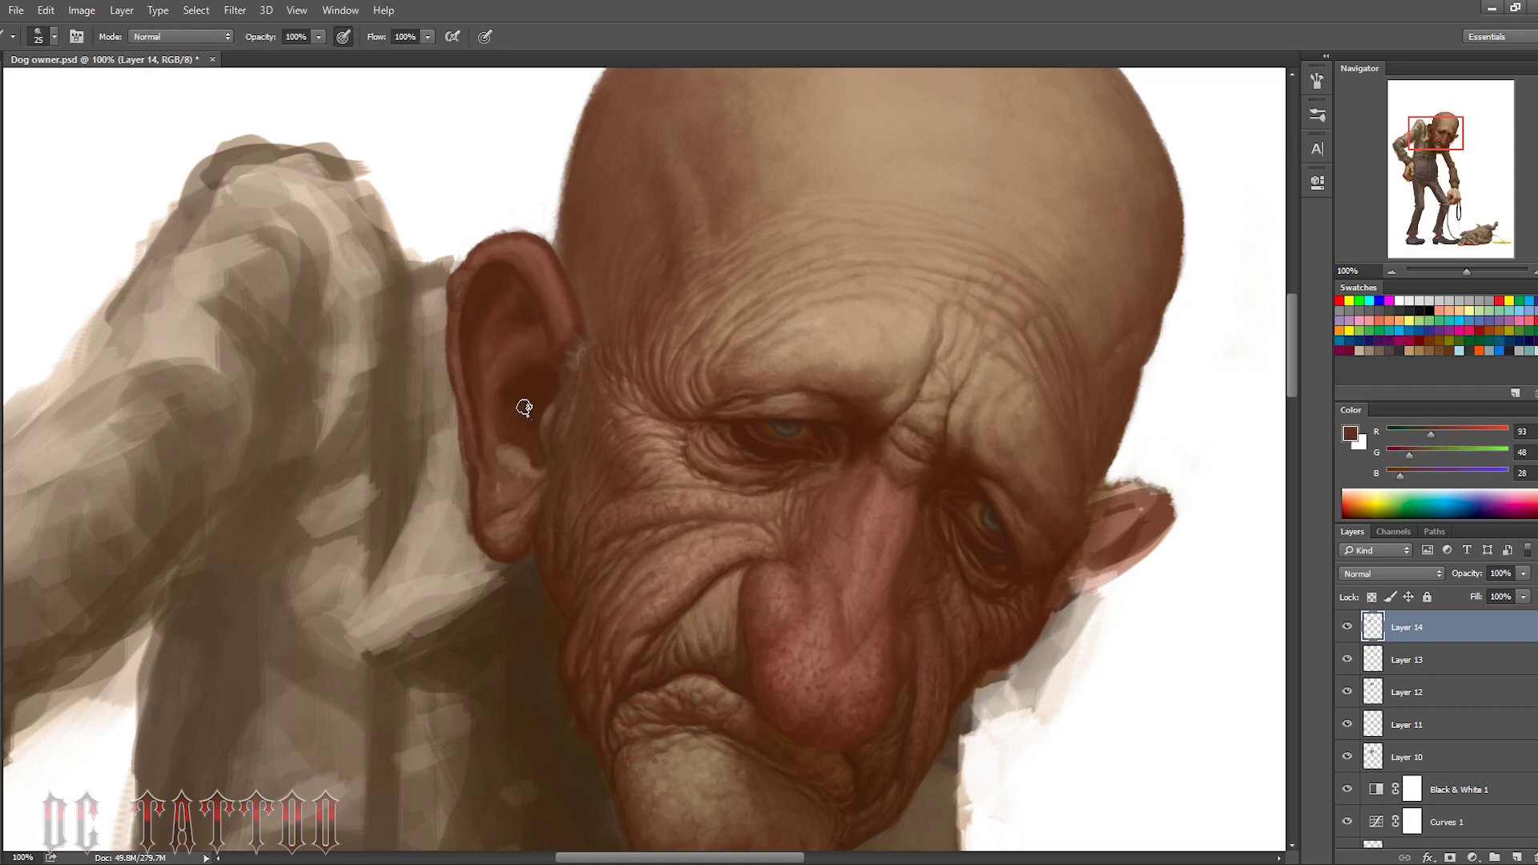
pyautogui.keyDown('alt'); pyautogui.click(545, 383); pyautogui.keyUp('alt')
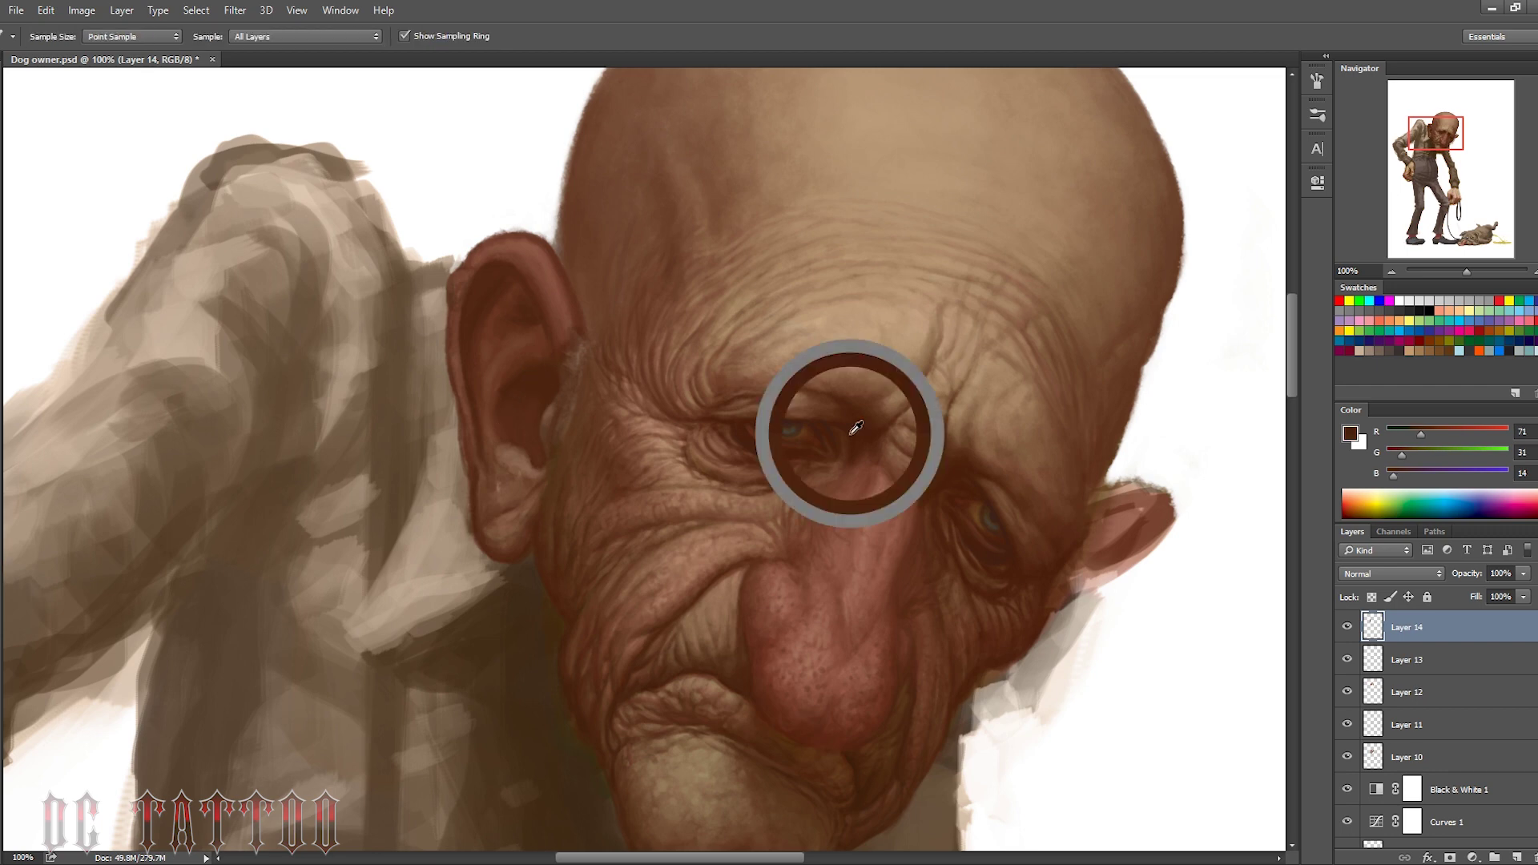
pyautogui.keyDown('alt'); pyautogui.click(556, 401); pyautogui.keyUp('alt')
pyautogui.keyDown('alt'); pyautogui.click(526, 349); pyautogui.keyUp('alt')
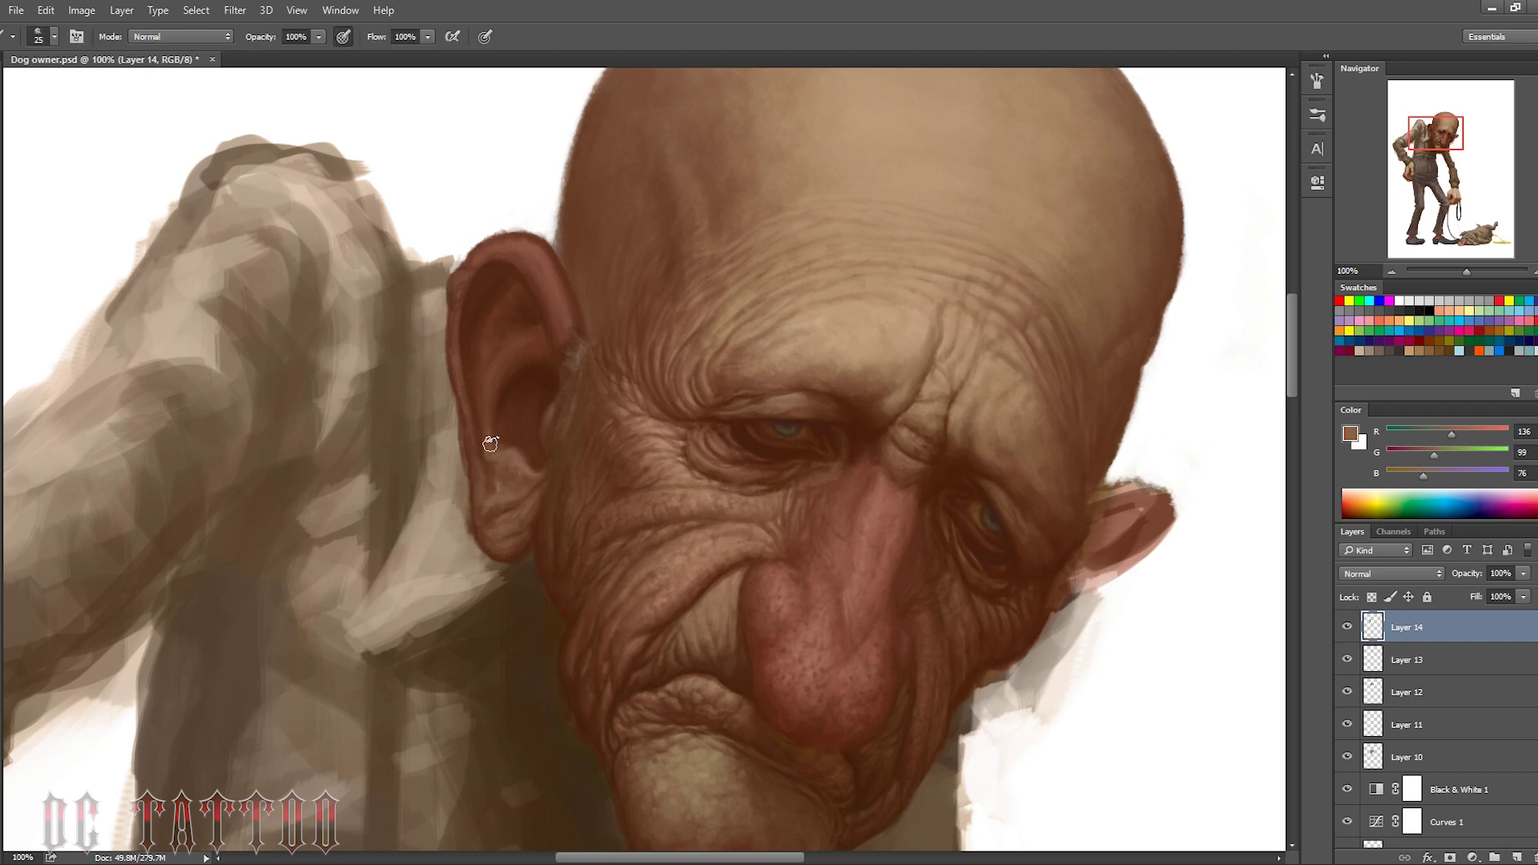
pyautogui.keyDown('alt'); pyautogui.click(505, 489); pyautogui.keyUp('alt')
pyautogui.keyDown('alt'); pyautogui.click(483, 424); pyautogui.keyUp('alt')
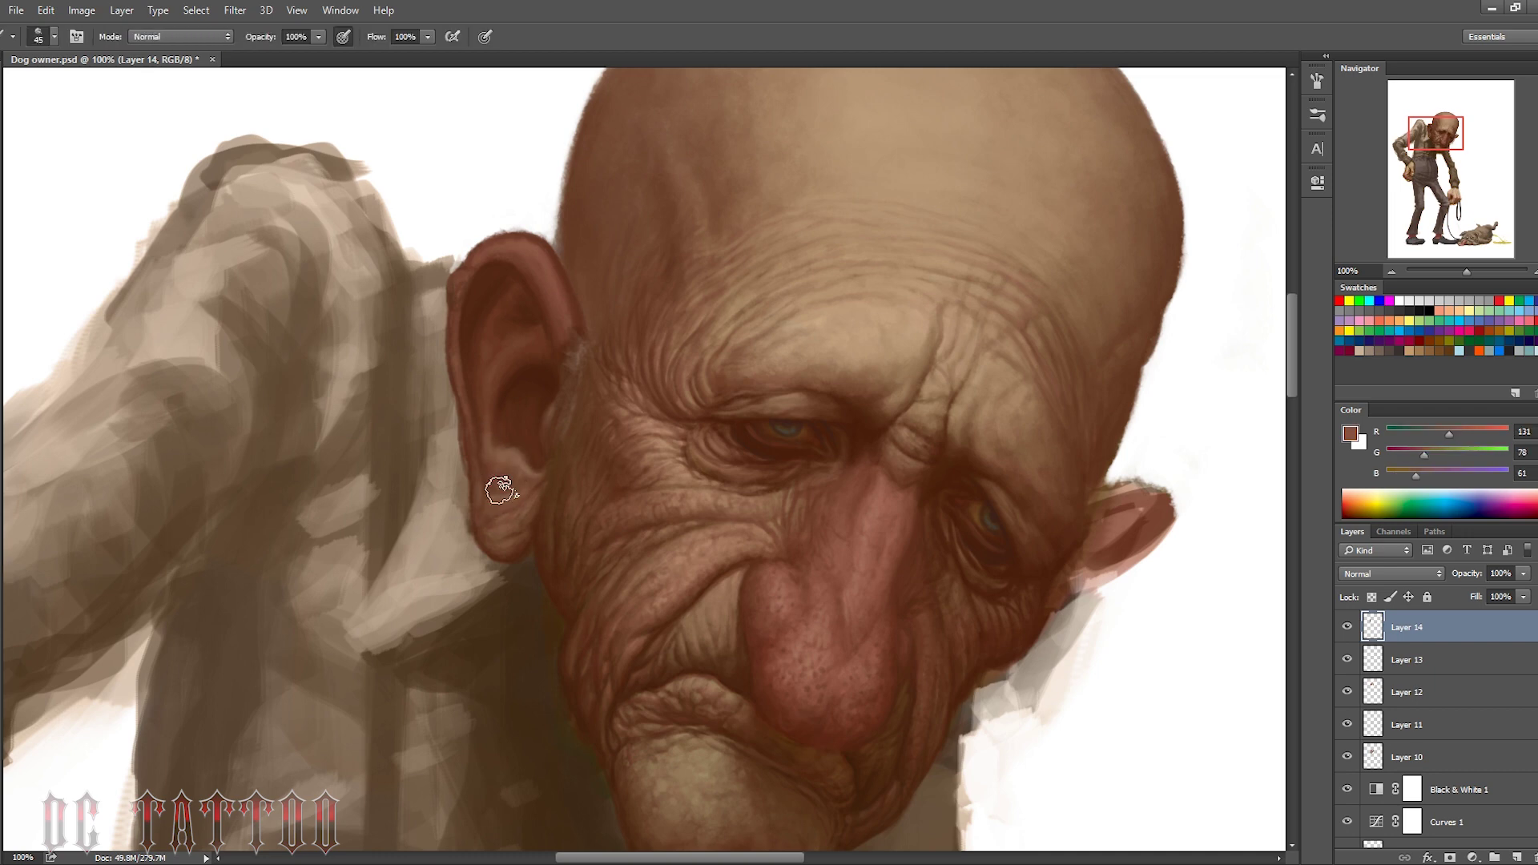
pyautogui.keyDown('alt'); pyautogui.click(486, 479); pyautogui.keyUp('alt')
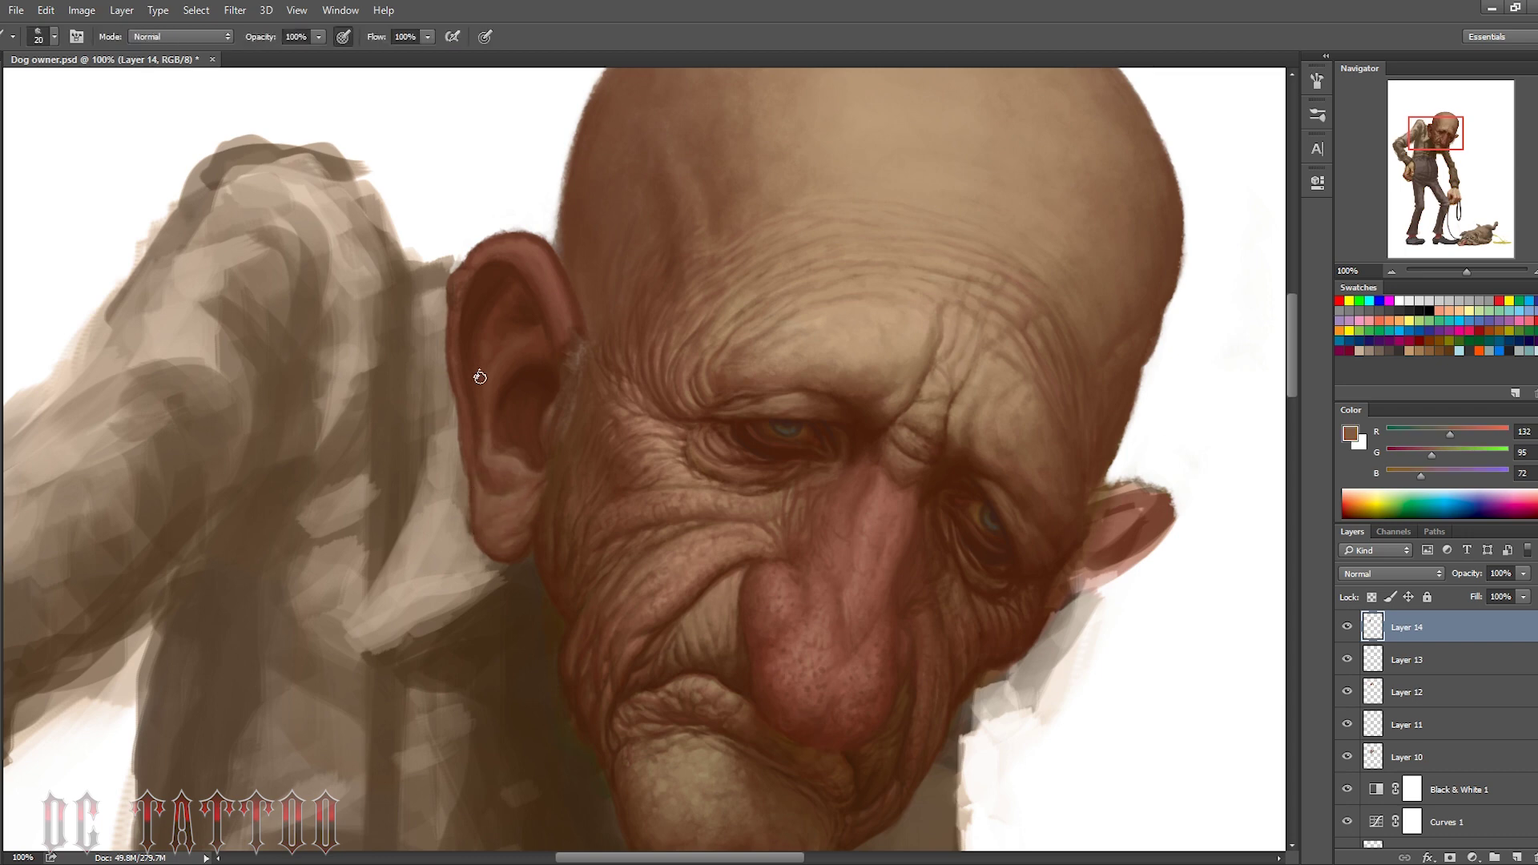
pyautogui.keyDown('alt'); pyautogui.click(519, 500); pyautogui.keyUp('alt')
pyautogui.keyDown('alt'); pyautogui.click(549, 377); pyautogui.keyUp('alt')
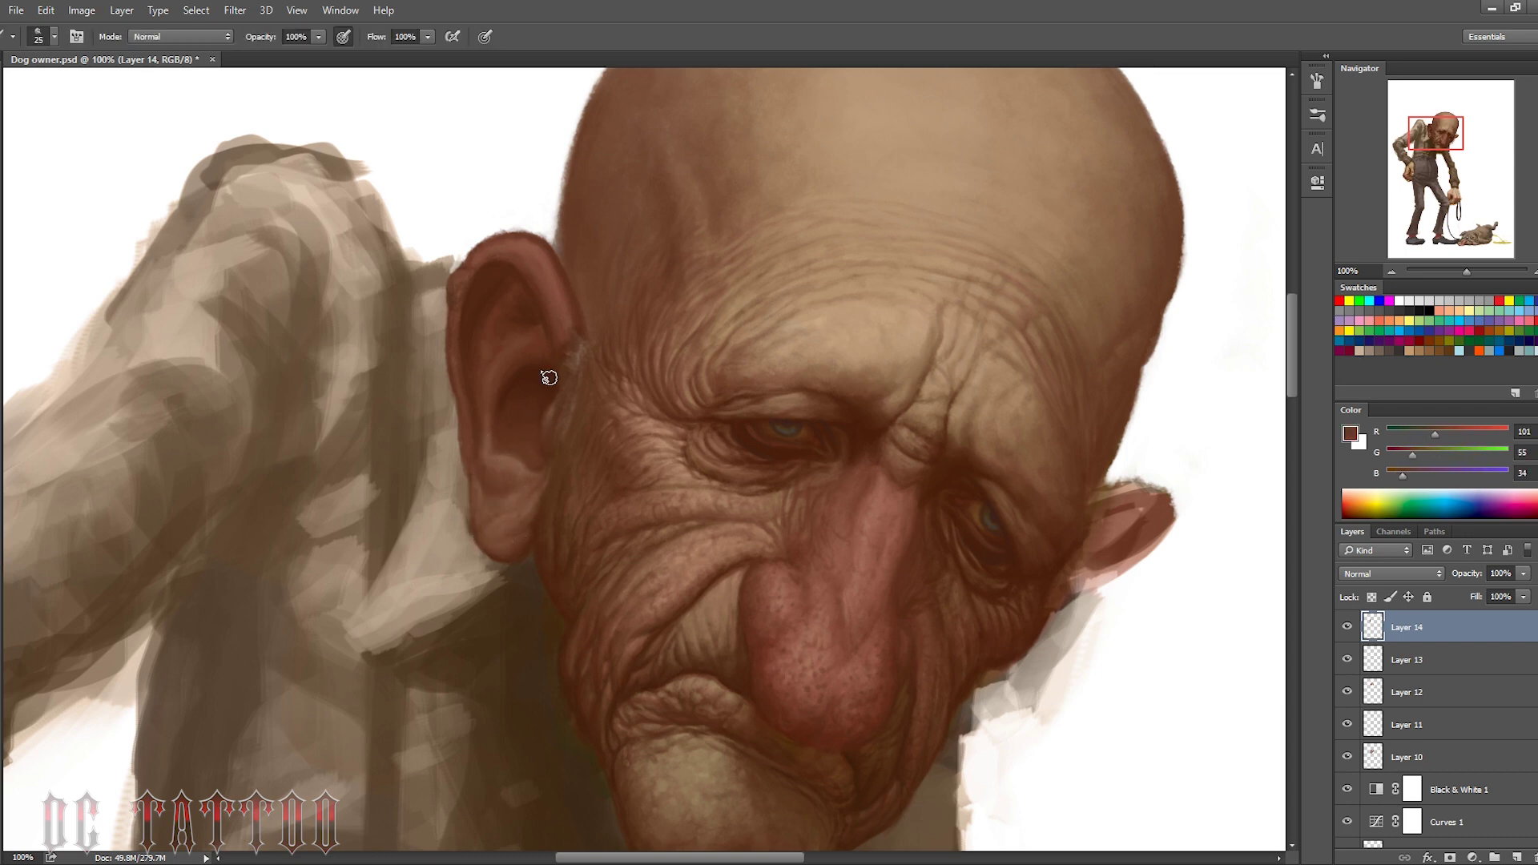
pyautogui.keyDown('alt'); pyautogui.click(499, 360); pyautogui.keyUp('alt')
pyautogui.keyDown('alt'); pyautogui.click(553, 332); pyautogui.keyUp('alt')
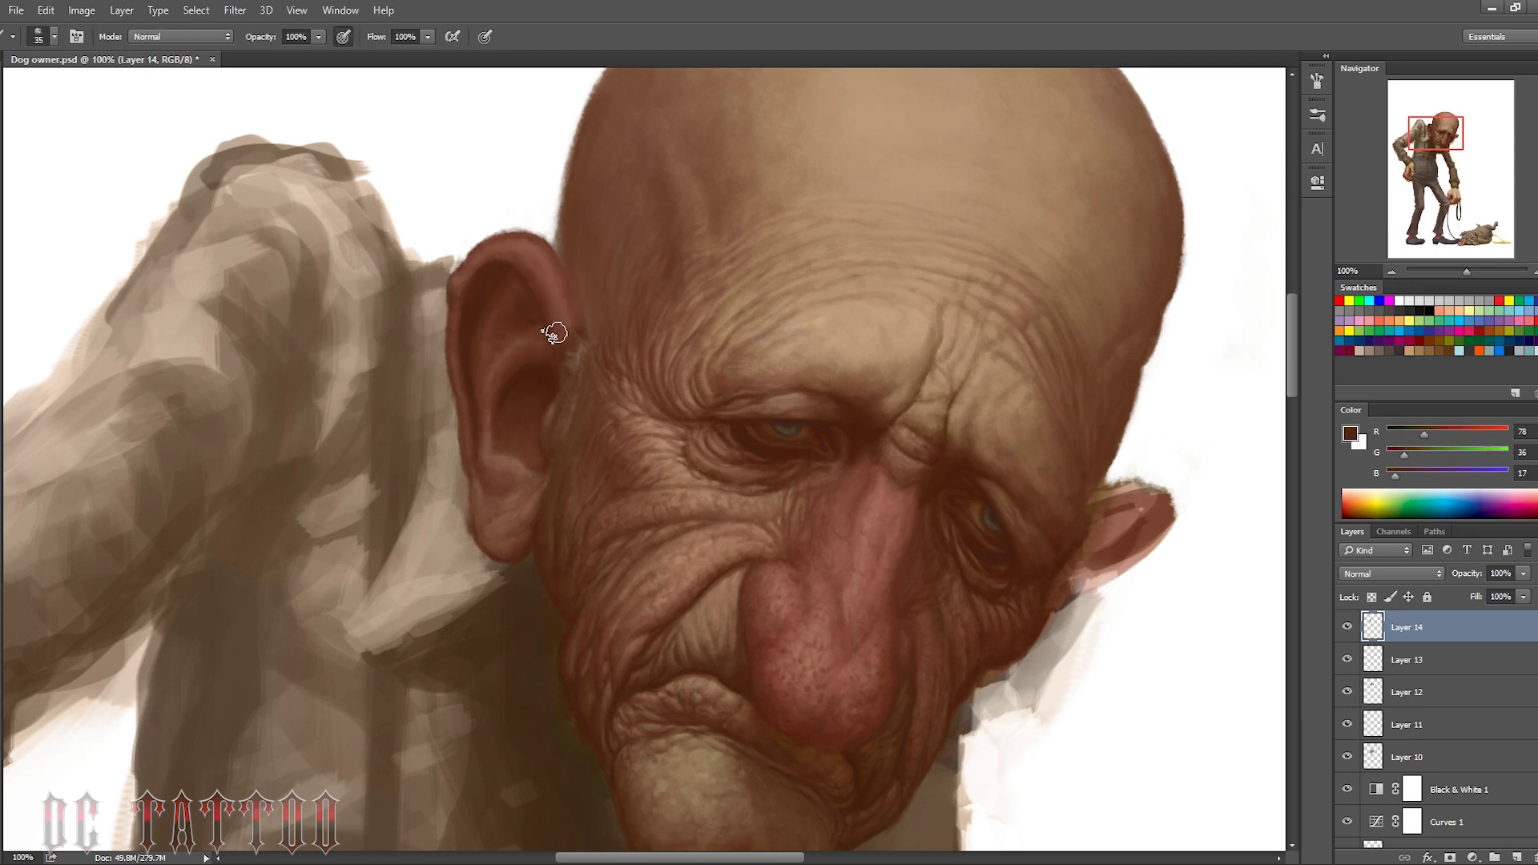
pyautogui.keyDown('alt'); pyautogui.click(510, 254); pyautogui.keyUp('alt')
# Sample the dark jaw edge, then trim the ear's top edge with background white
pyautogui.press('[')
pyautogui.press('[')
pyautogui.press('[')
pyautogui.keyDown('alt'); pyautogui.click(1037, 618); pyautogui.keyUp('alt')
pyautogui.press('[')
pyautogui.press('[')
pyautogui.press('[')
pyautogui.keyDown('alt'); pyautogui.click(1097, 455); pyautogui.keyUp('alt')
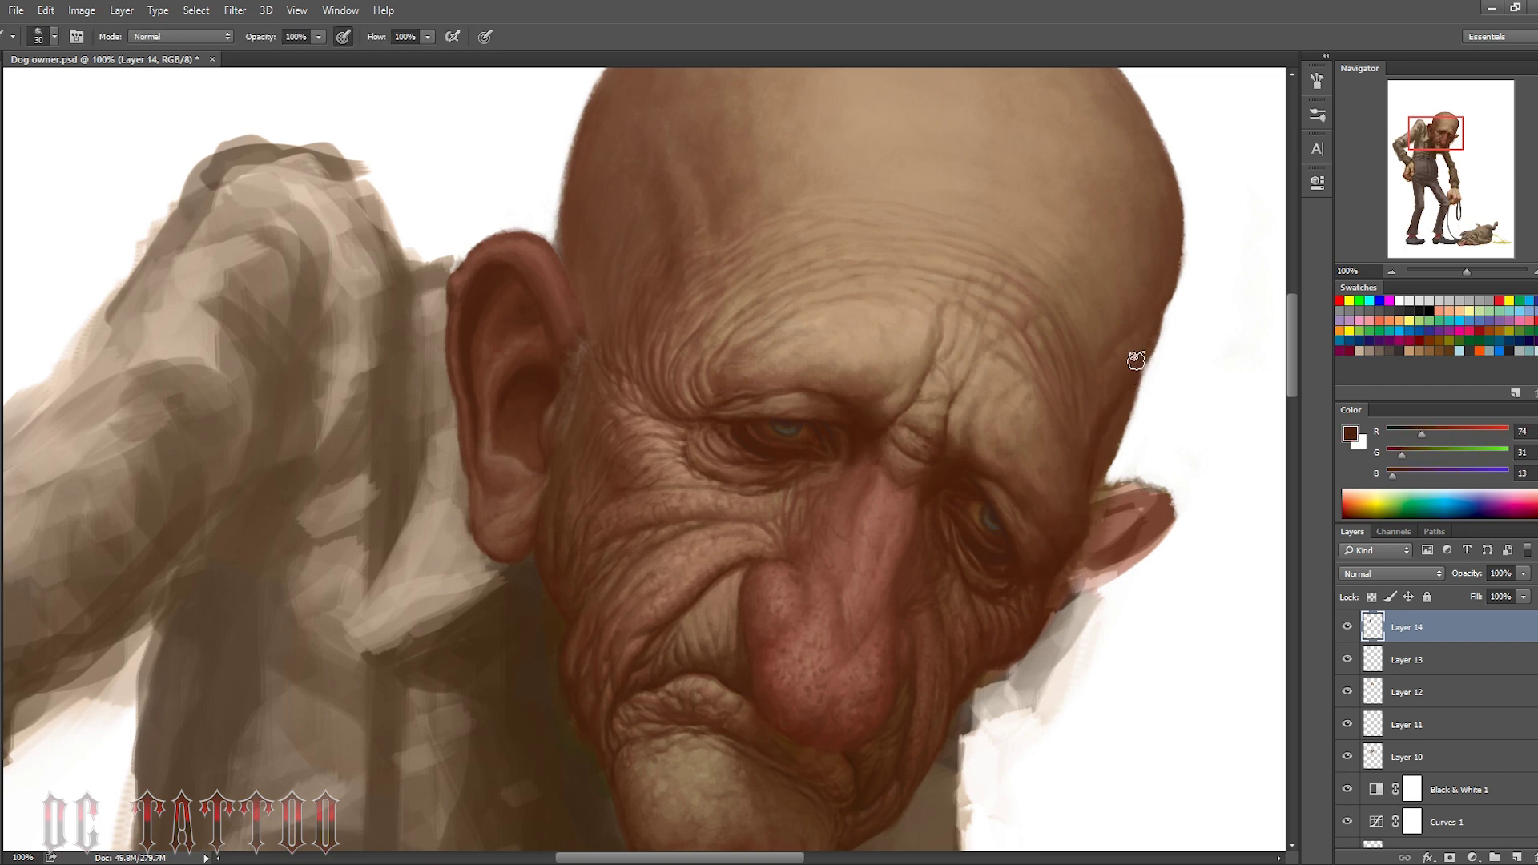
pyautogui.press('[')
pyautogui.press('[')
pyautogui.press('[')
pyautogui.keyDown('alt'); pyautogui.click(1111, 472); pyautogui.keyUp('alt')
pyautogui.press('[')
pyautogui.moveTo(1136, 474)
pyautogui.mouseDown()
pyautogui.moveTo(1181, 522)
pyautogui.moveTo(1093, 520)
pyautogui.moveTo(1099, 597)
pyautogui.mouseUp()
# Darken the ear rim, repaint the edge under the ear lighter, and pick white
pyautogui.keyDown('alt'); pyautogui.click(1109, 498); pyautogui.keyUp('alt')
pyautogui.keyDown('alt'); pyautogui.click(1091, 515); pyautogui.keyUp('alt')
pyautogui.keyDown('alt'); pyautogui.click(1118, 517); pyautogui.keyUp('alt')
pyautogui.keyDown('alt'); pyautogui.click(1092, 550); pyautogui.keyUp('alt')
pyautogui.keyDown('alt'); pyautogui.click(1099, 504); pyautogui.keyUp('alt')
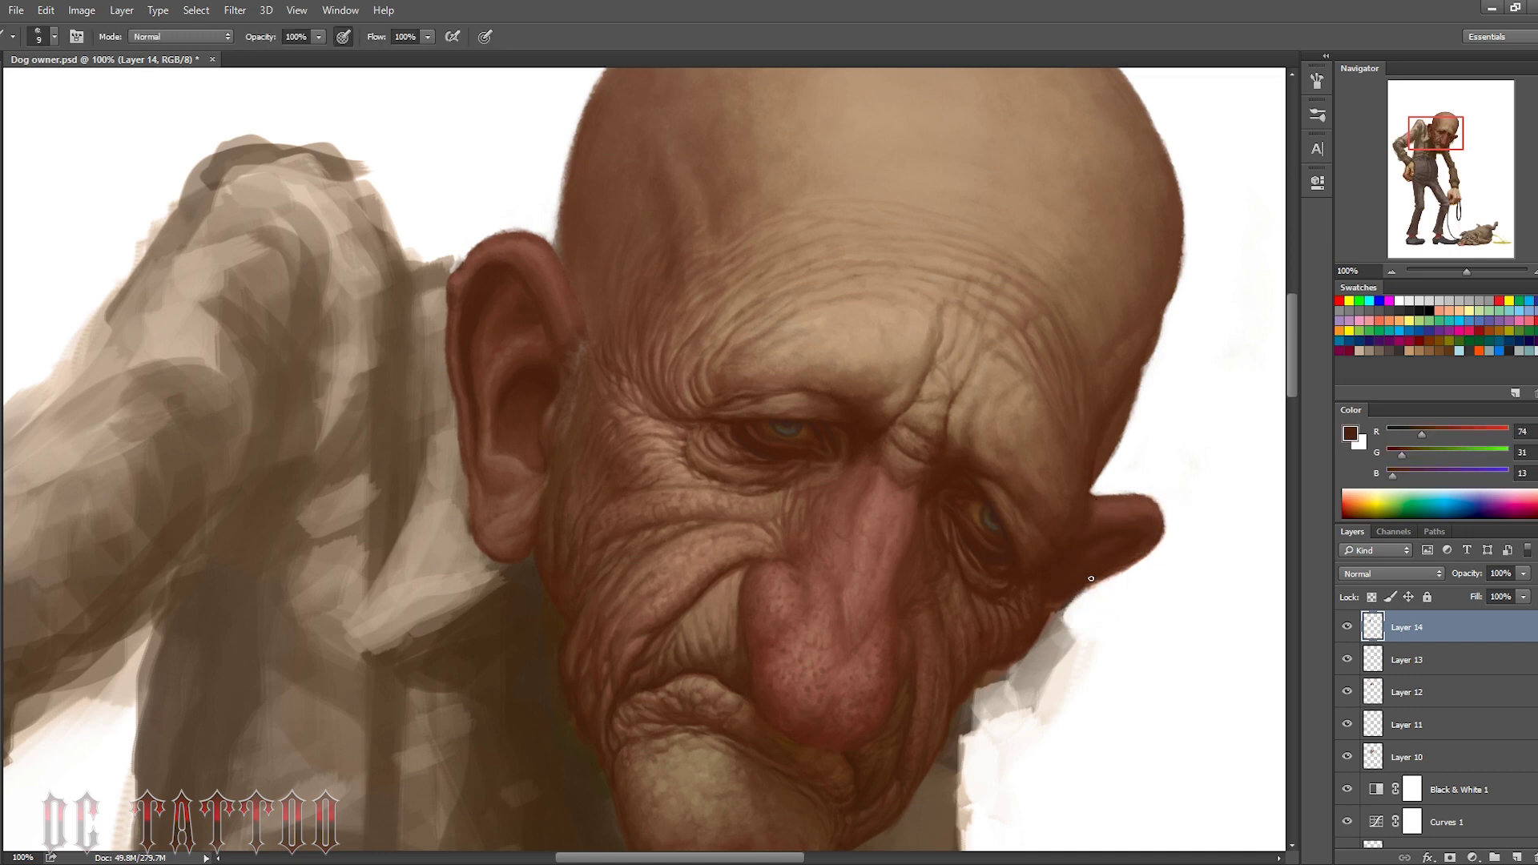
pyautogui.keyDown('alt'); pyautogui.click(1094, 576); pyautogui.keyUp('alt')
pyautogui.press('[')
pyautogui.keyDown('alt'); pyautogui.click(1057, 628); pyautogui.keyUp('alt')
# Paint white along the neck edge under the ear and sample neck browns
pyautogui.press(']')
pyautogui.moveTo(1057, 628)
pyautogui.mouseDown()
pyautogui.moveTo(1075, 681)
pyautogui.moveTo(780, 604)
pyautogui.moveTo(749, 769)
pyautogui.mouseUp()
pyautogui.press('[')
pyautogui.press('[')
pyautogui.press('[')
pyautogui.keyDown('alt'); pyautogui.click(766, 619); pyautogui.keyUp('alt')
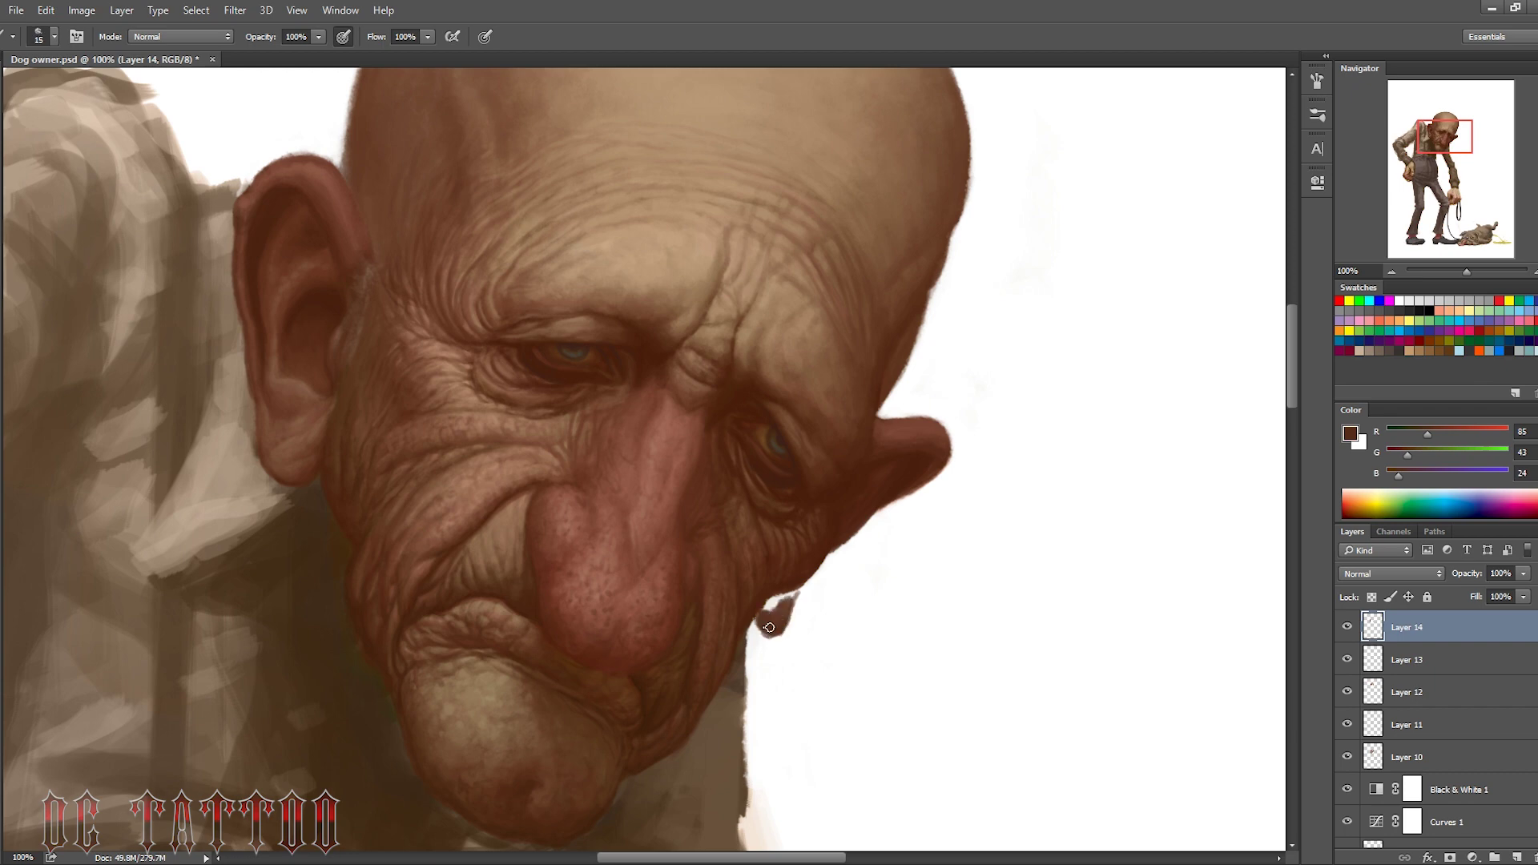
pyautogui.keyDown('alt'); pyautogui.click(815, 479); pyautogui.keyUp('alt')
pyautogui.press('[')
pyautogui.press('[')
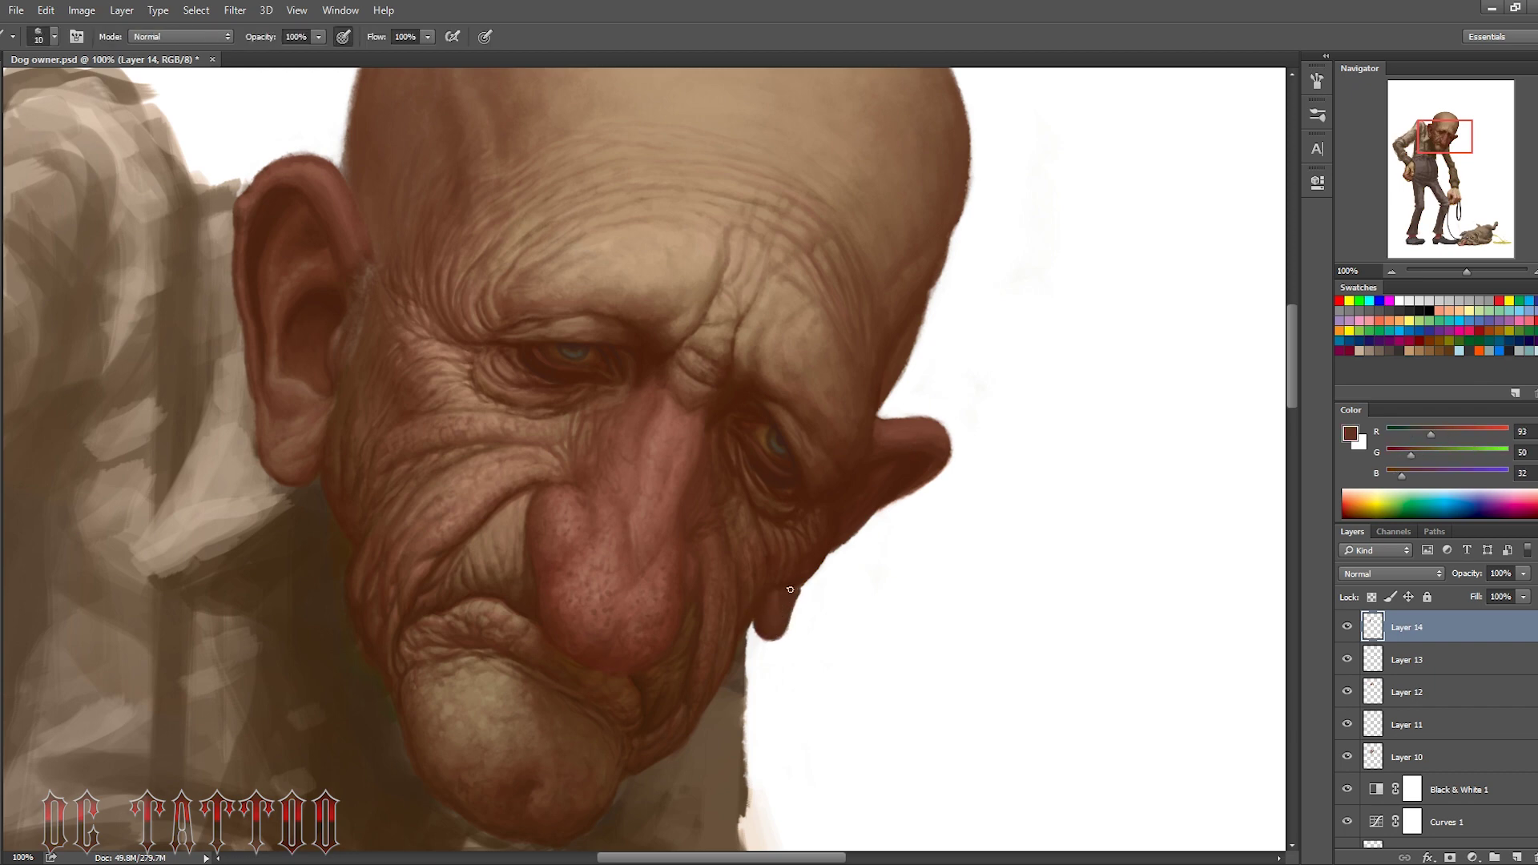
pyautogui.press(']')
# Refine the ear edge with sampled mid, warm and dark lobe skin tones
pyautogui.keyDown('alt'); pyautogui.click(898, 367); pyautogui.keyUp('alt')
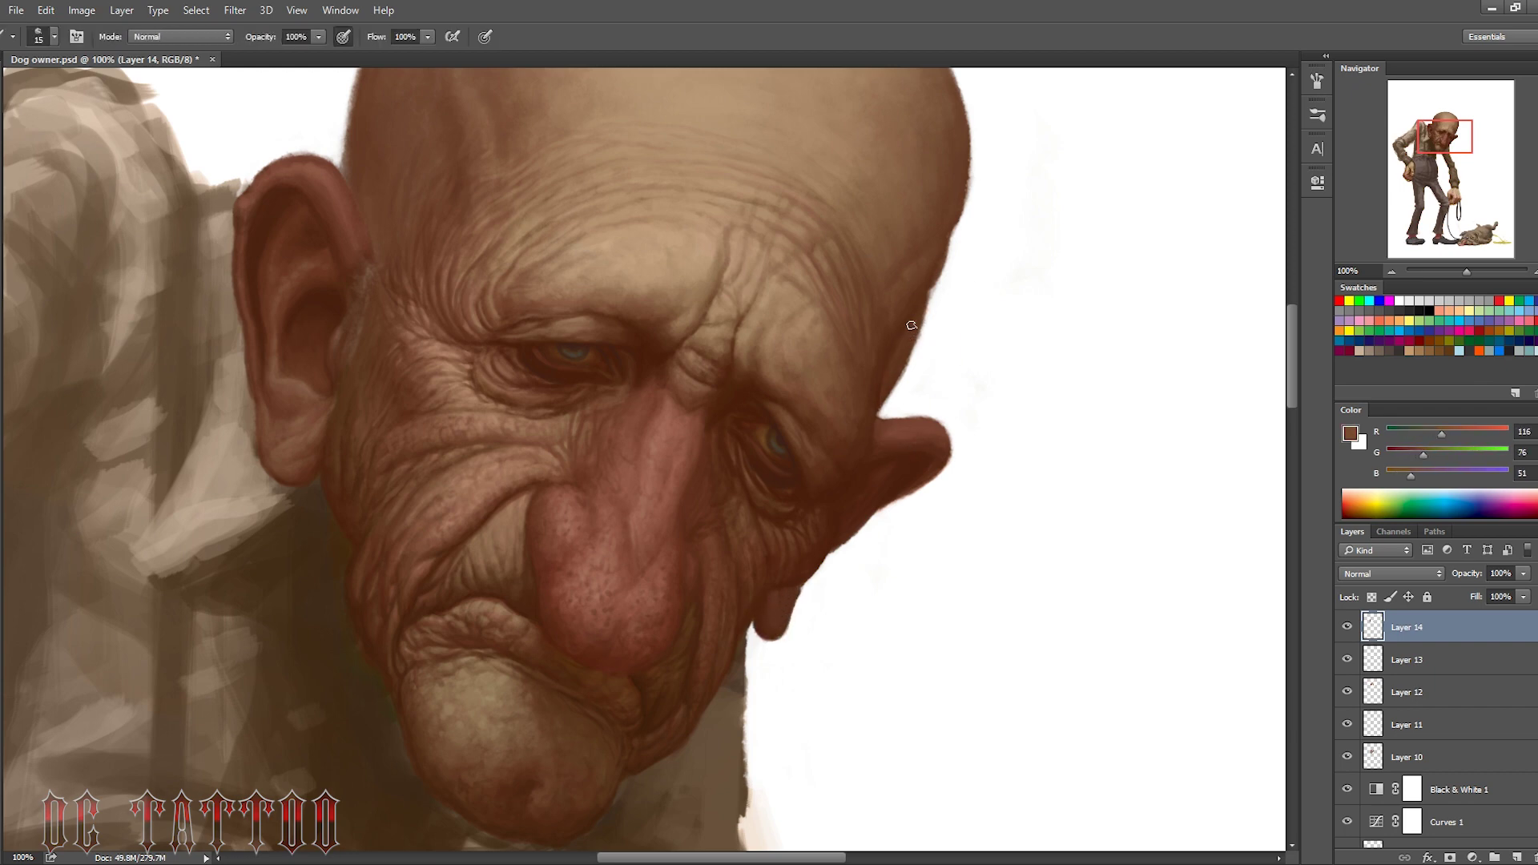
pyautogui.press(']')
pyautogui.press(']')
pyautogui.keyDown('alt'); pyautogui.click(884, 416); pyautogui.keyUp('alt')
pyautogui.press('[')
pyautogui.press('[')
pyautogui.press('[')
pyautogui.keyDown('alt'); pyautogui.click(913, 427); pyautogui.keyUp('alt')
pyautogui.keyDown('alt'); pyautogui.click(265, 163); pyautogui.keyUp('alt')
pyautogui.press('[')
pyautogui.press('[')
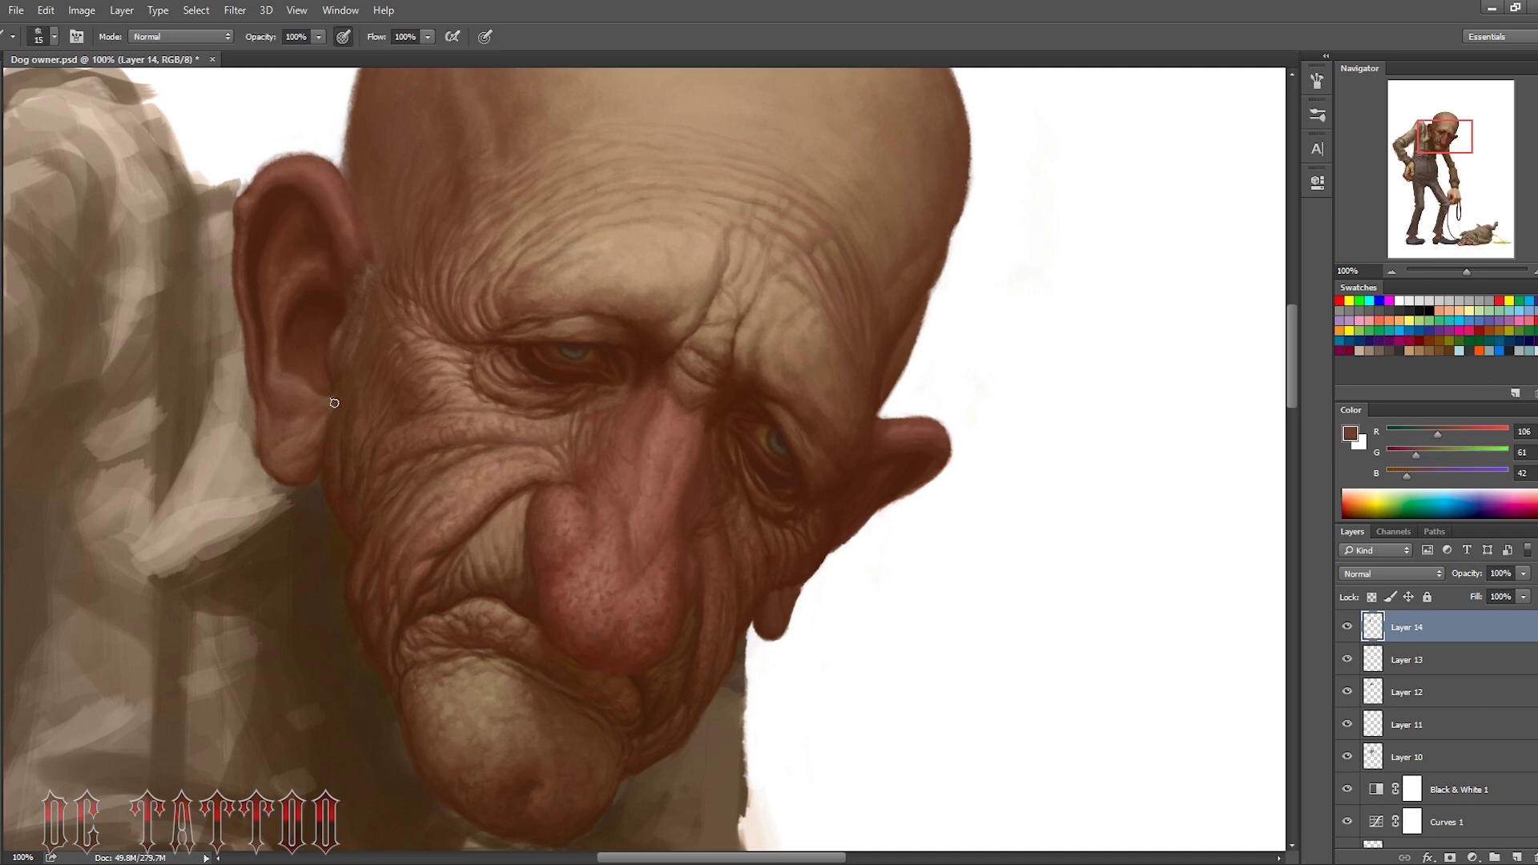
pyautogui.keyDown('alt'); pyautogui.click(314, 409); pyautogui.keyUp('alt')
pyautogui.press(']')
pyautogui.press(']')
pyautogui.keyDown('alt'); pyautogui.click(330, 149); pyautogui.keyUp('alt')
# Dab light skin highlights across the brow and forehead
pyautogui.moveTo(1447, 121); pyautogui.dragTo(1450, 119)
pyautogui.press(']')
pyautogui.press(']')
pyautogui.press(']')
pyautogui.keyDown('alt'); pyautogui.click(703, 354); pyautogui.keyUp('alt')
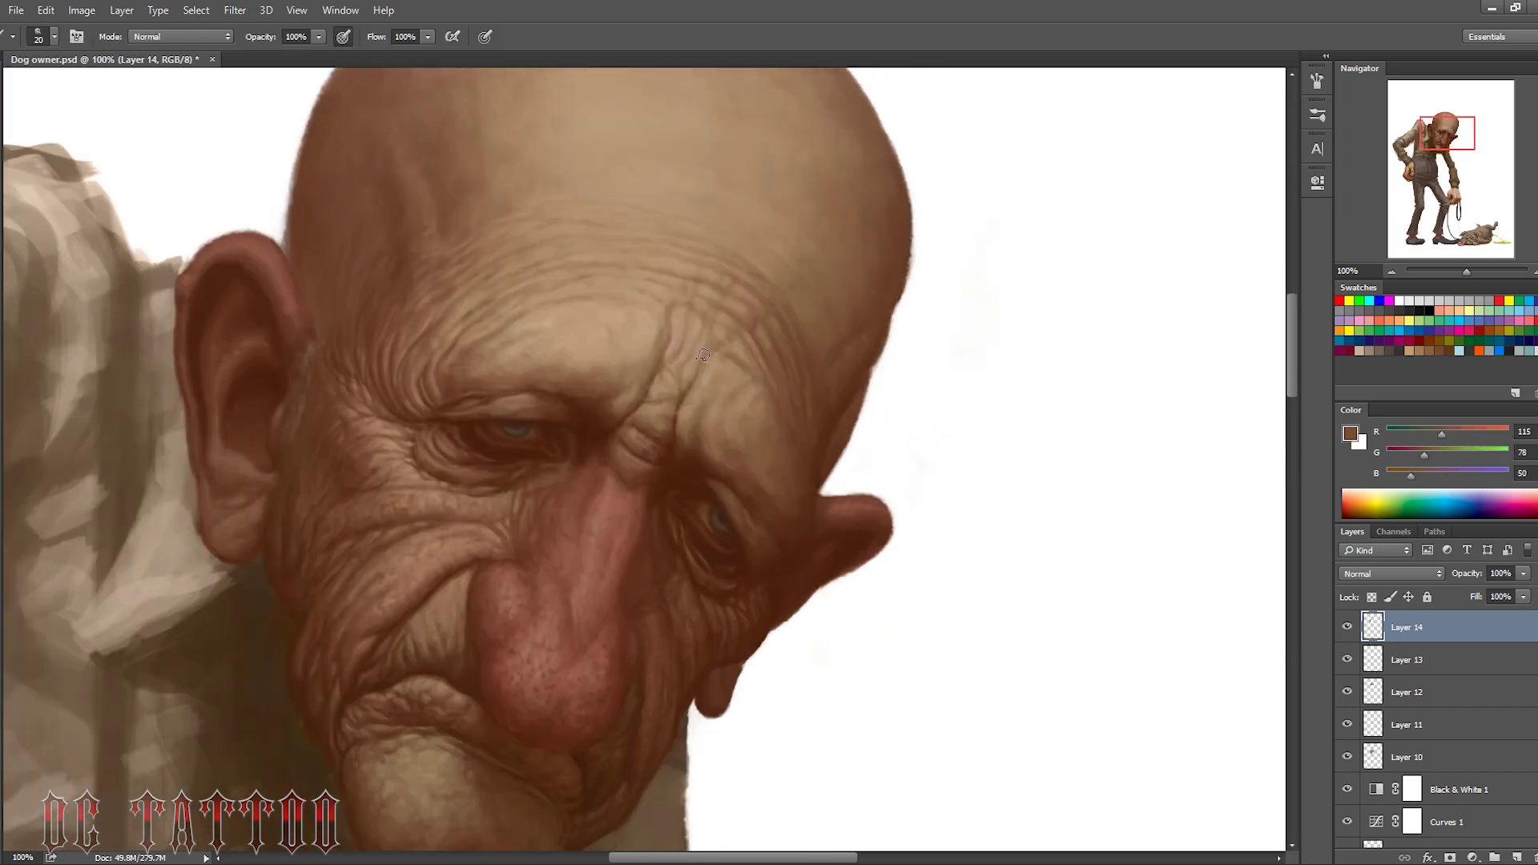
pyautogui.keyDown('alt'); pyautogui.click(670, 431); pyautogui.keyUp('alt')
pyautogui.keyDown('alt'); pyautogui.click(600, 378); pyautogui.keyUp('alt')
pyautogui.press(']')
pyautogui.moveTo(600, 378); pyautogui.dragTo(663, 330)
pyautogui.keyDown('alt'); pyautogui.click(635, 375); pyautogui.keyUp('alt')
# Add fine dark-brown brow creases and forehead wrinkles with a small brush
pyautogui.keyDown('alt'); pyautogui.click(710, 453); pyautogui.keyUp('alt')
pyautogui.press('[')
pyautogui.press('[')
pyautogui.press('[')
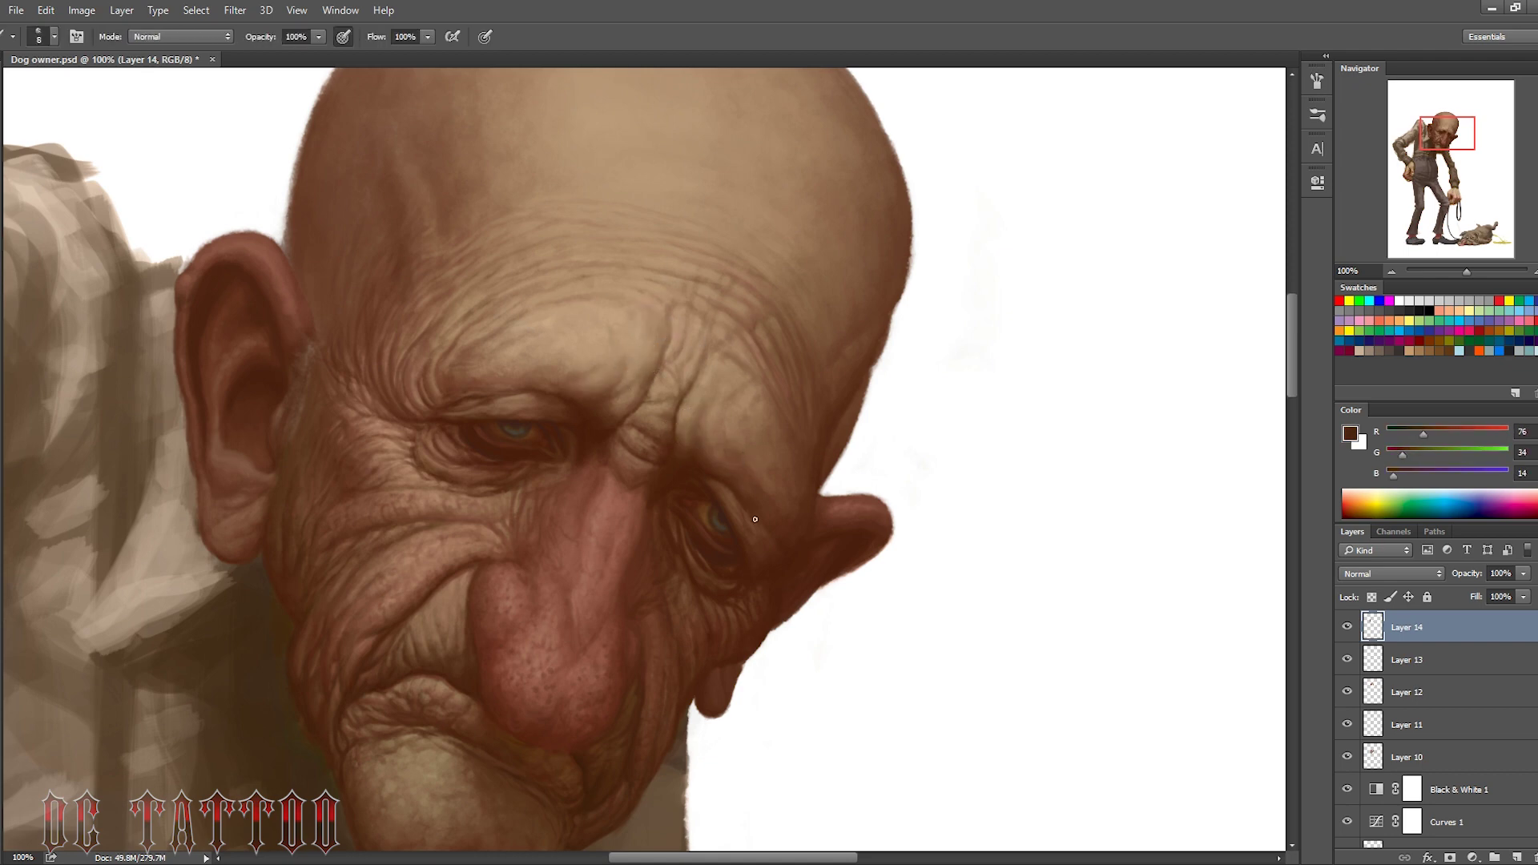
pyautogui.keyDown('alt'); pyautogui.click(793, 535); pyautogui.keyUp('alt')
pyautogui.press('[')
pyautogui.press('[')
pyautogui.press('[')
pyautogui.keyDown('alt'); pyautogui.click(631, 324); pyautogui.keyUp('alt')
pyautogui.press(']')
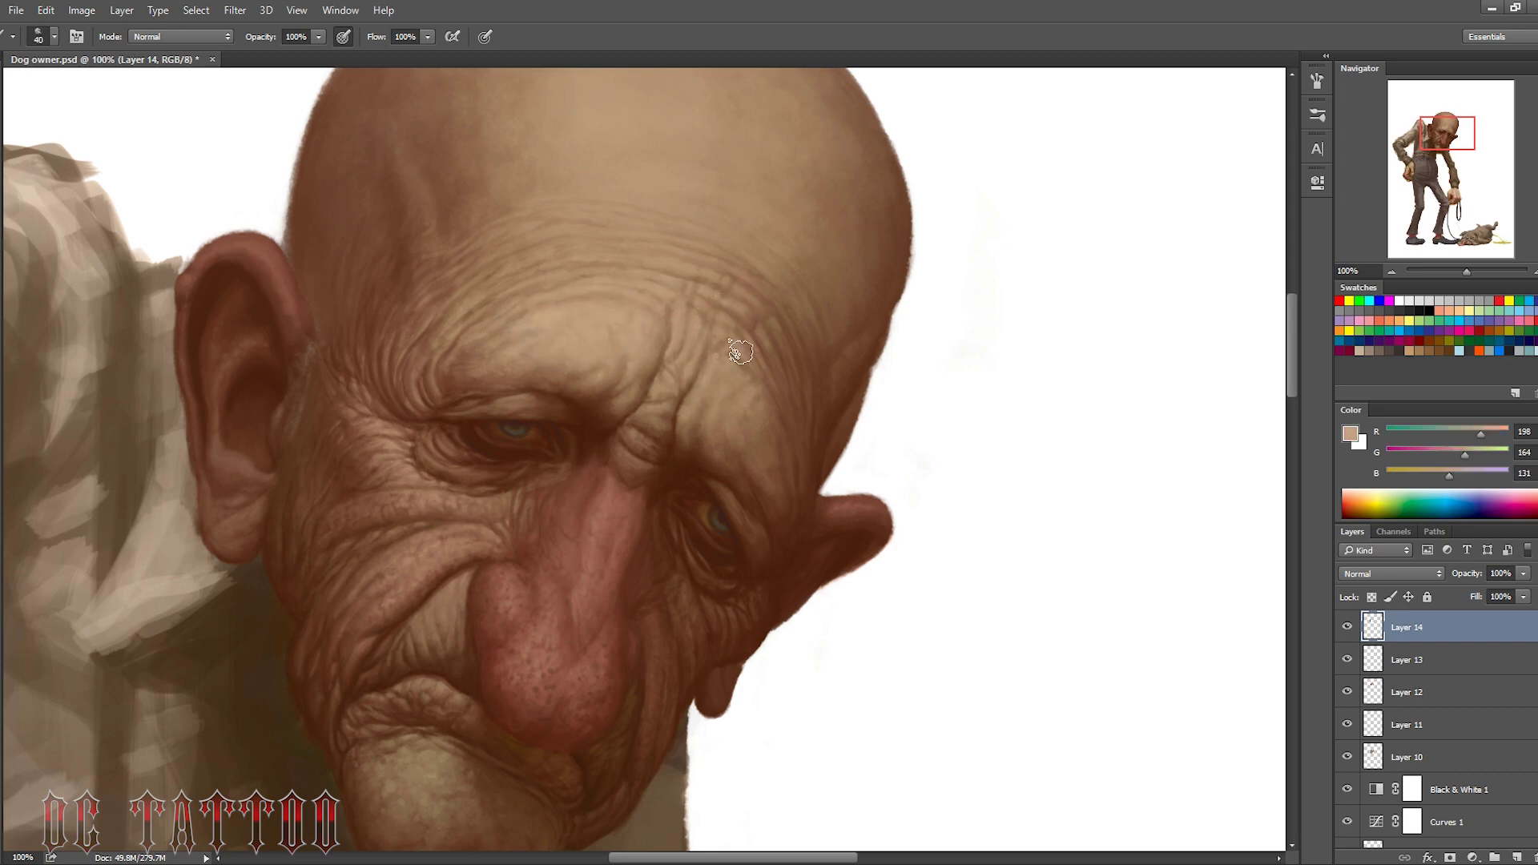
pyautogui.press('[')
pyautogui.press('[')
pyautogui.press('[')
pyautogui.keyDown('alt'); pyautogui.click(770, 350); pyautogui.keyUp('alt')
pyautogui.keyDown('alt'); pyautogui.click(620, 665); pyautogui.keyUp('alt')
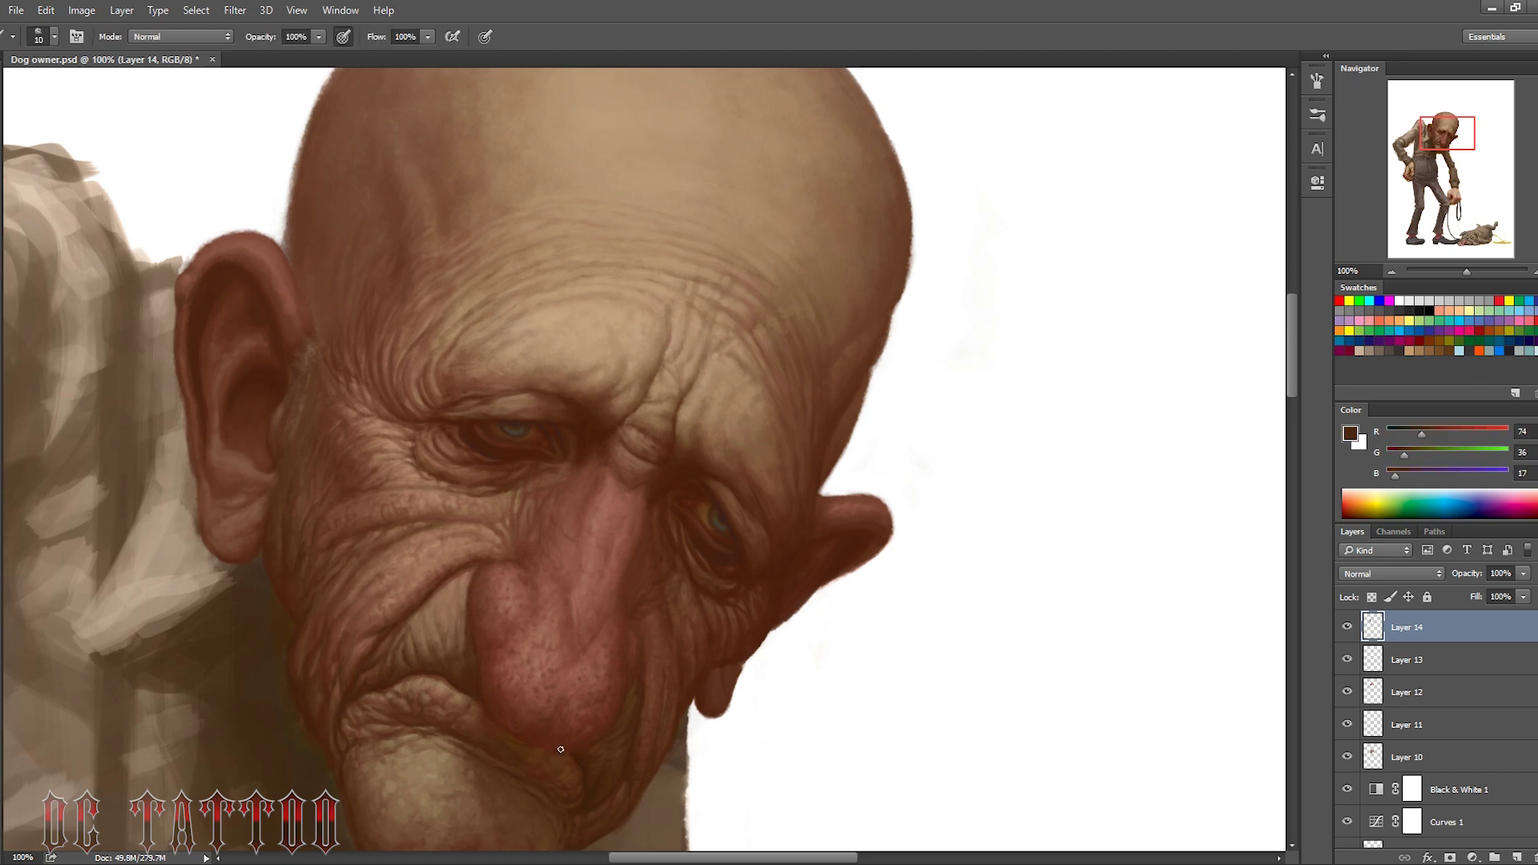
pyautogui.moveTo(732, 572); pyautogui.dragTo(848, 475)
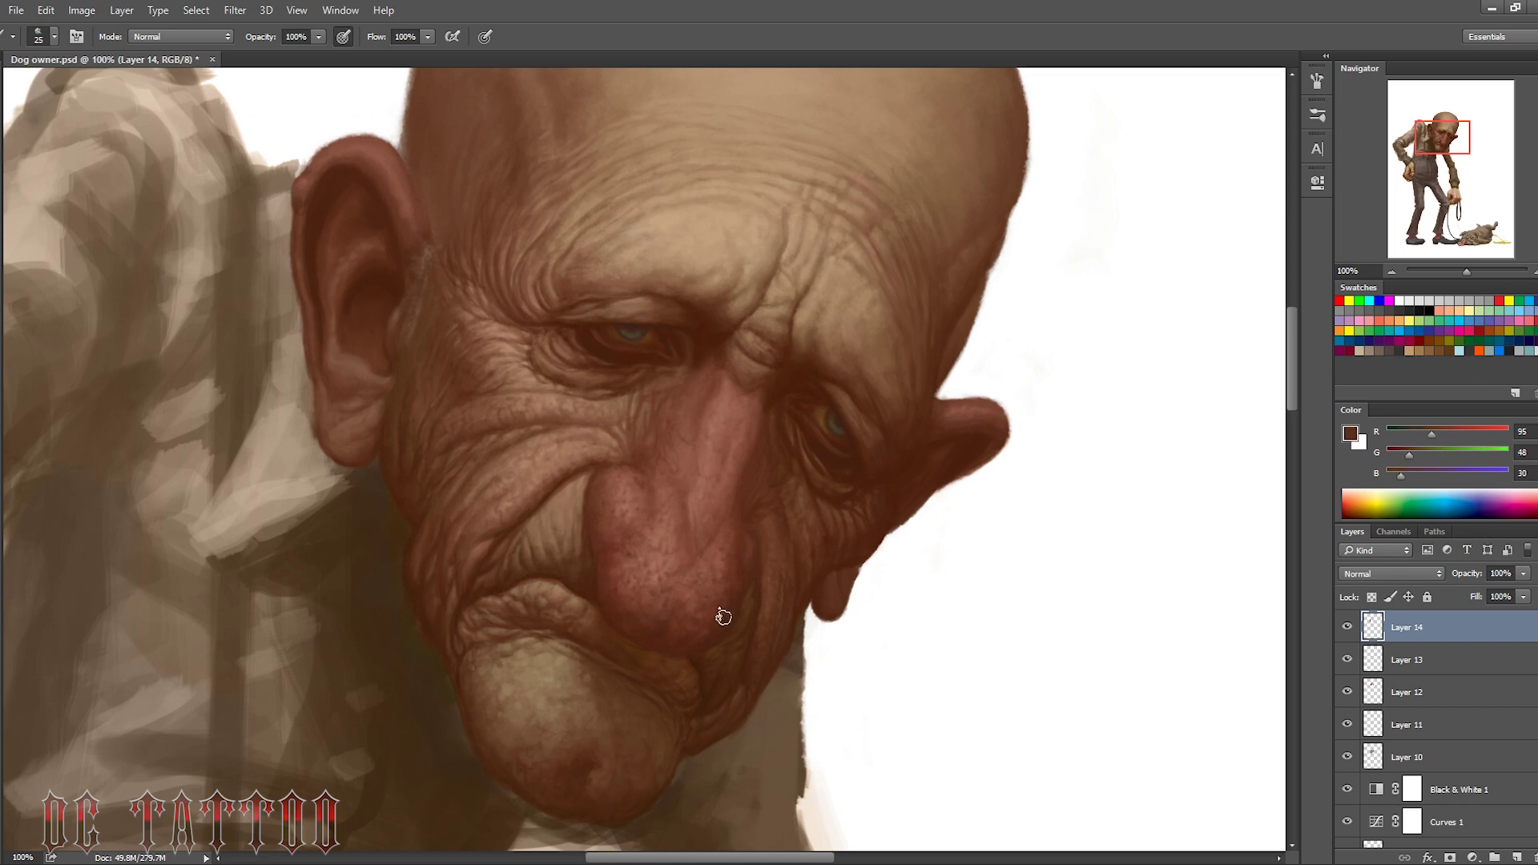
pyautogui.keyDown('alt'); pyautogui.click(515, 594); pyautogui.keyUp('alt')
# Add Layer 15 in Color blend mode with a greenish tint colour
pyautogui.hotkey('ctrl', 'shift', 'alt', 'n')
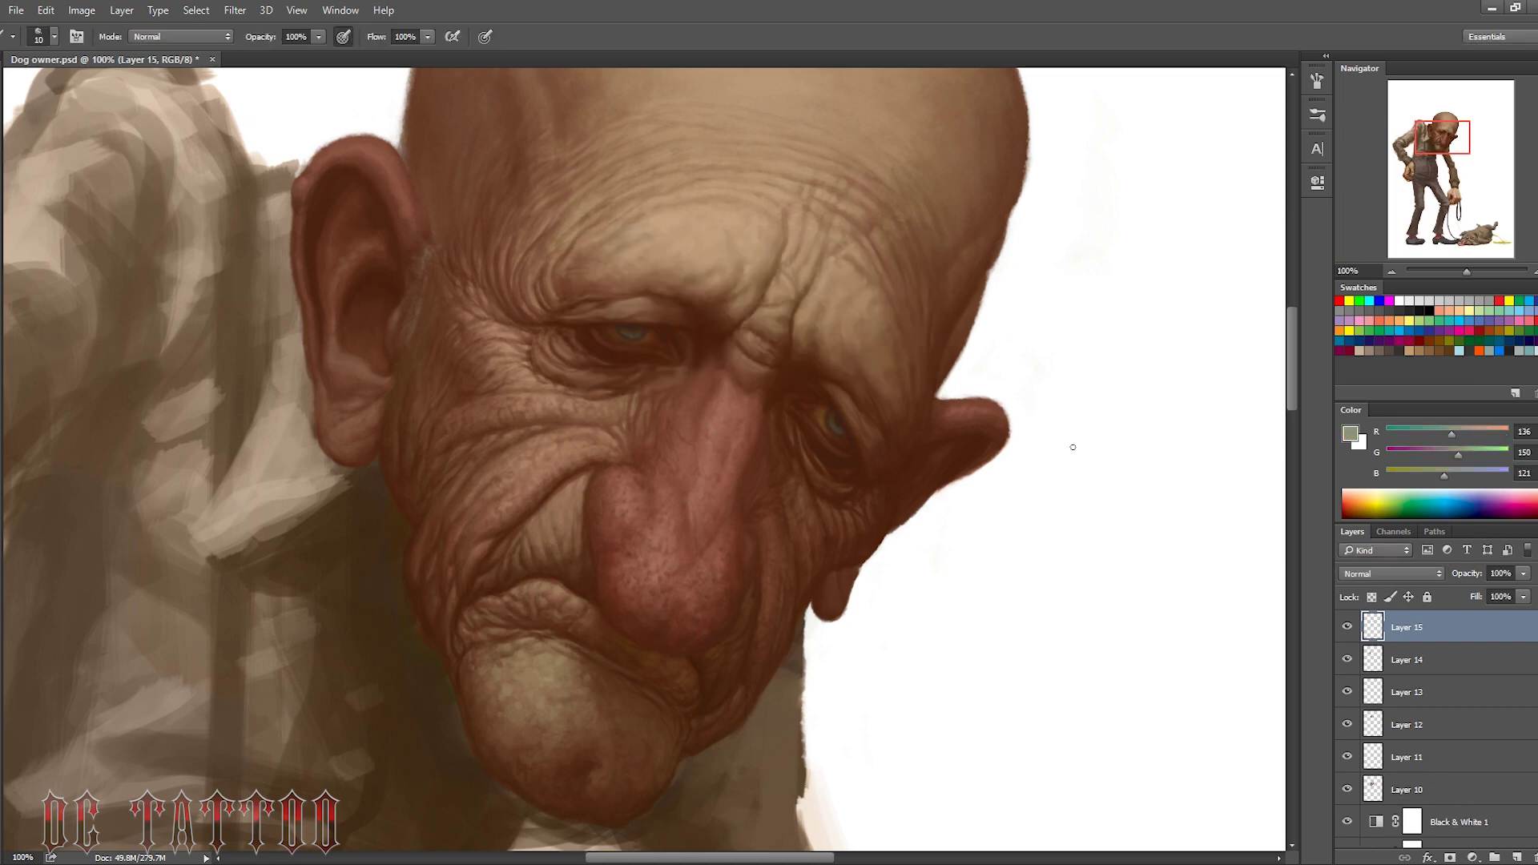
pyautogui.click(1392, 573)
pyautogui.click(1362, 535)
# Erase excess tint around the chin, make the tint greener, and lower opacity to 29%
pyautogui.press('e')
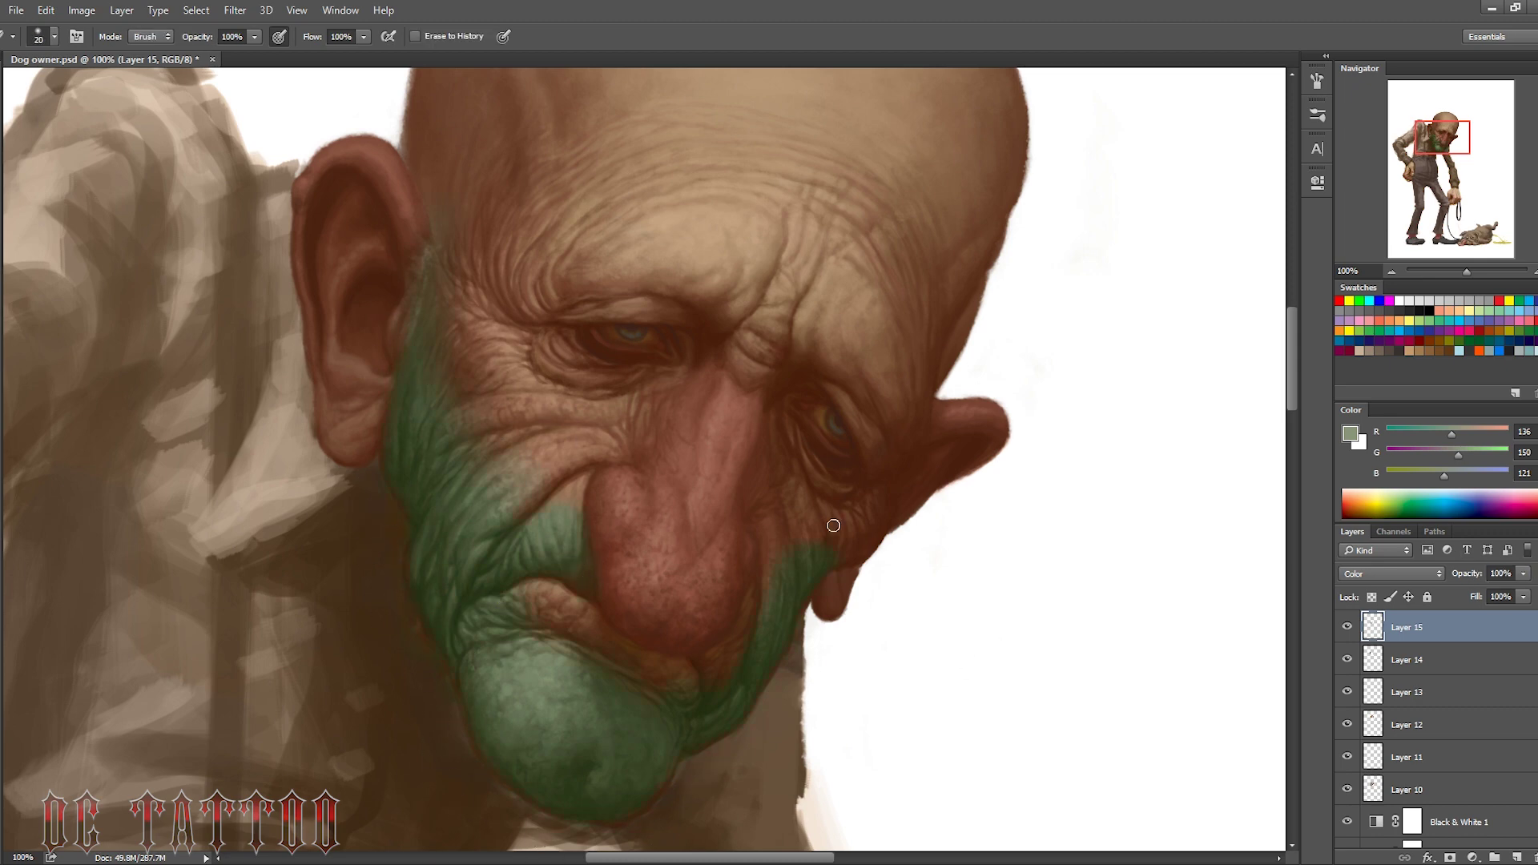
pyautogui.press(']')
pyautogui.press(']')
pyautogui.press(']')
pyautogui.click(1467, 304)
pyautogui.moveTo(841, 576); pyautogui.dragTo(686, 653)
pyautogui.press('b')
pyautogui.click(1349, 434)
pyautogui.press('Return')
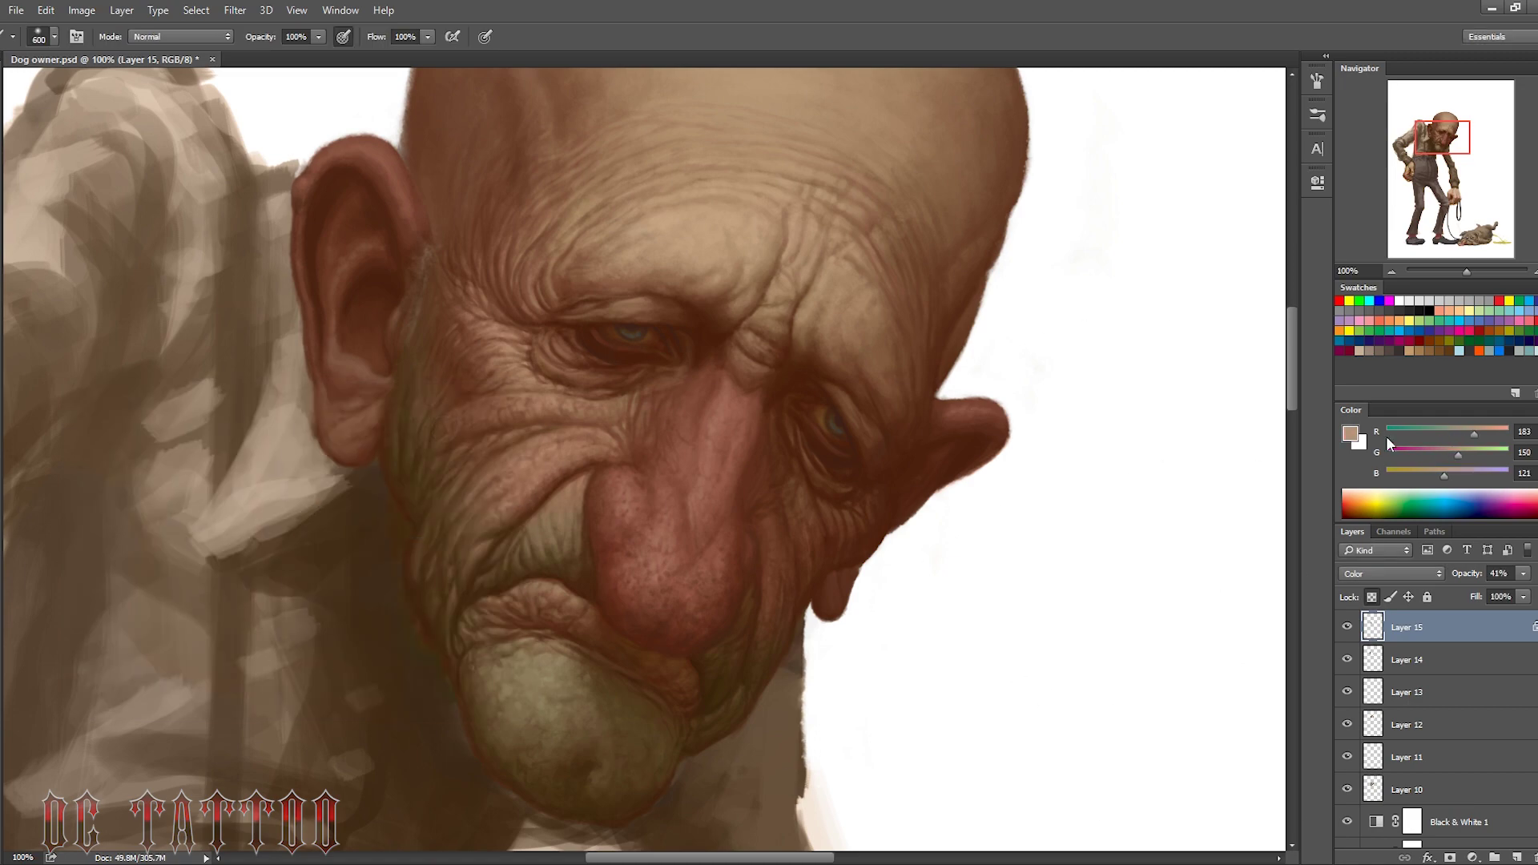
pyautogui.moveTo(1473, 433); pyautogui.dragTo(1451, 434)
pyautogui.moveTo(1470, 573); pyautogui.dragTo(1462, 578)
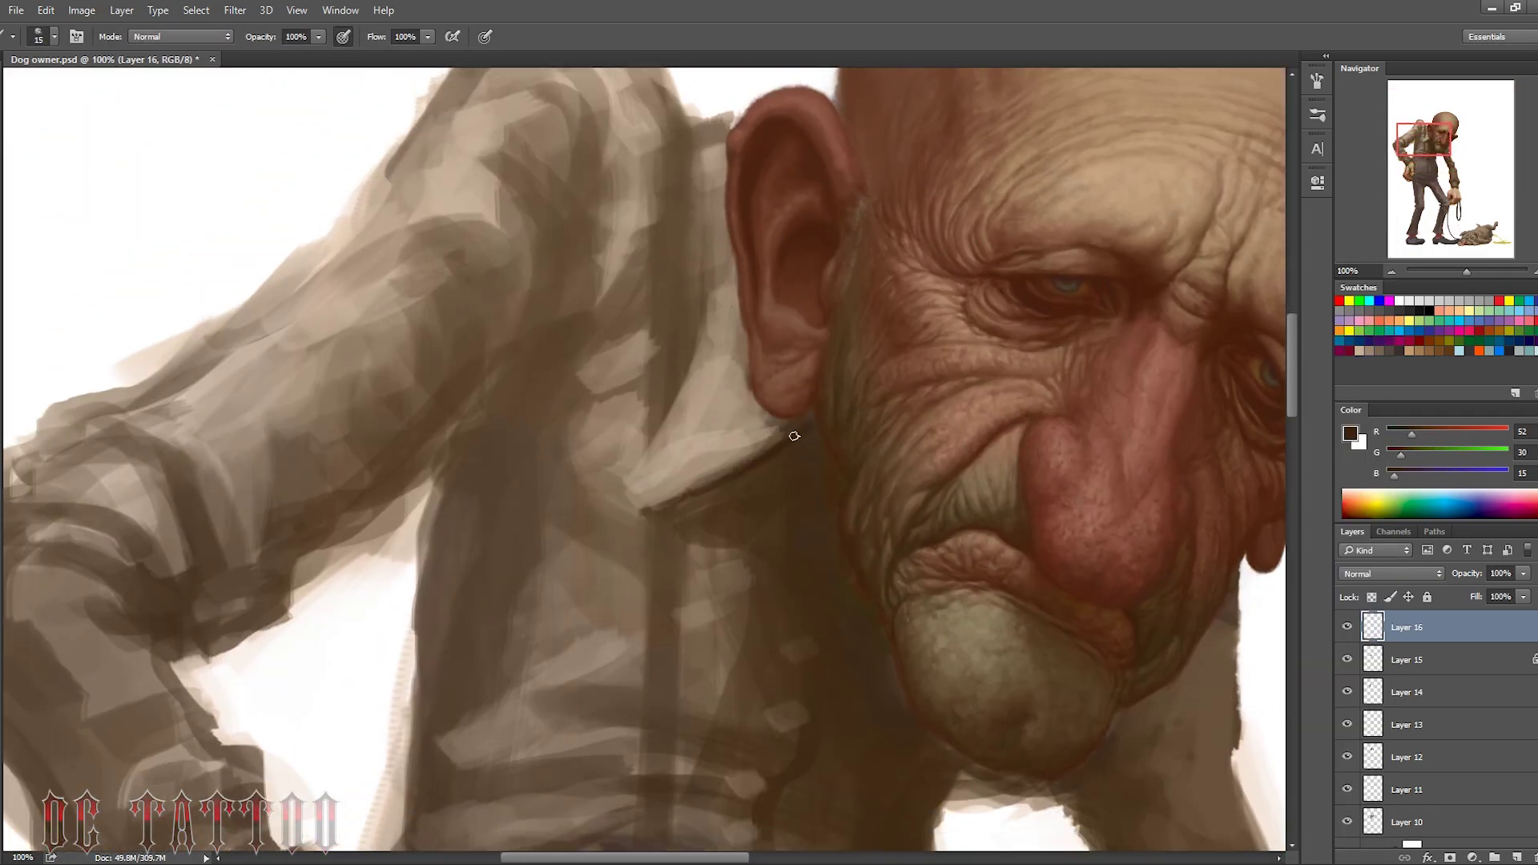
# Draw the collar's pointed edge and darken the shirt, shoulder and sleeve
pyautogui.moveTo(794, 435)
pyautogui.mouseDown()
pyautogui.moveTo(716, 299)
pyautogui.moveTo(817, 459)
pyautogui.moveTo(763, 515)
pyautogui.mouseUp()
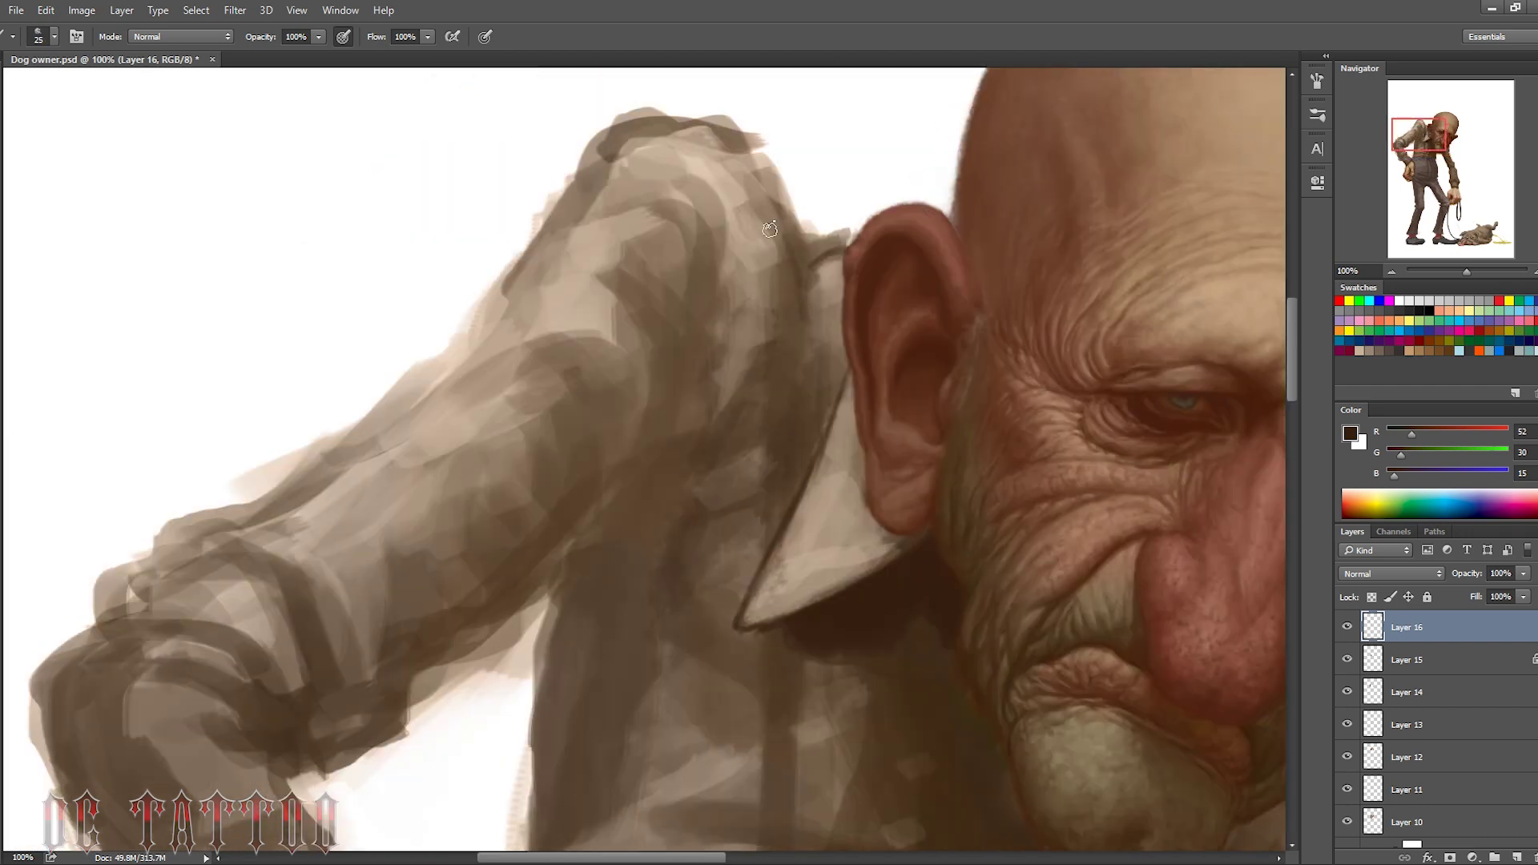
pyautogui.moveTo(806, 450)
pyautogui.mouseDown()
pyautogui.moveTo(719, 337)
pyautogui.moveTo(790, 247)
pyautogui.mouseUp()
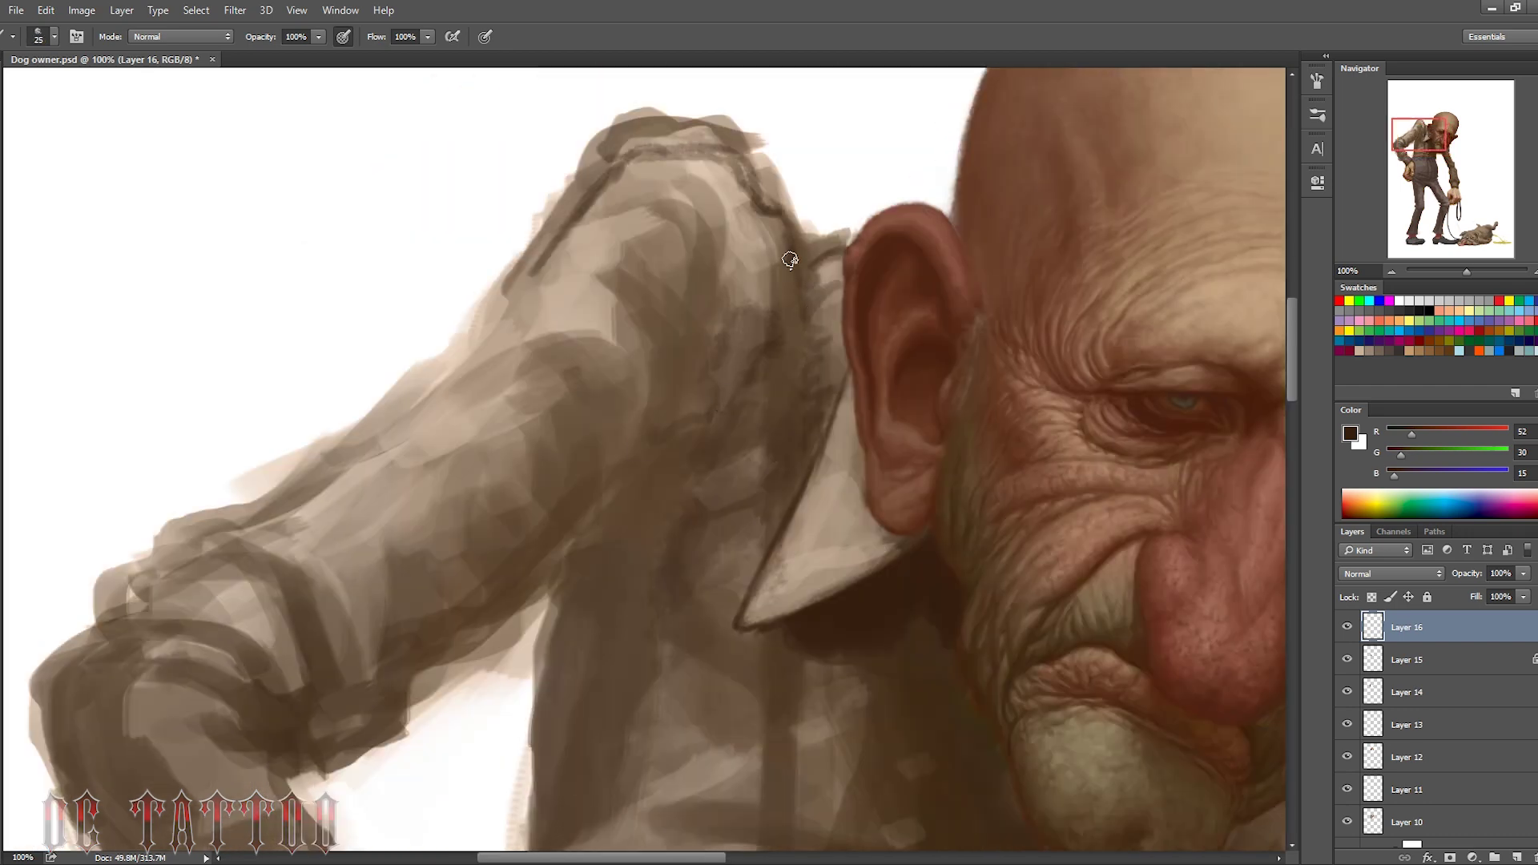
pyautogui.moveTo(769, 352)
pyautogui.mouseDown()
pyautogui.moveTo(645, 474)
pyautogui.moveTo(561, 400)
pyautogui.mouseUp()
pyautogui.click(1380, 166)
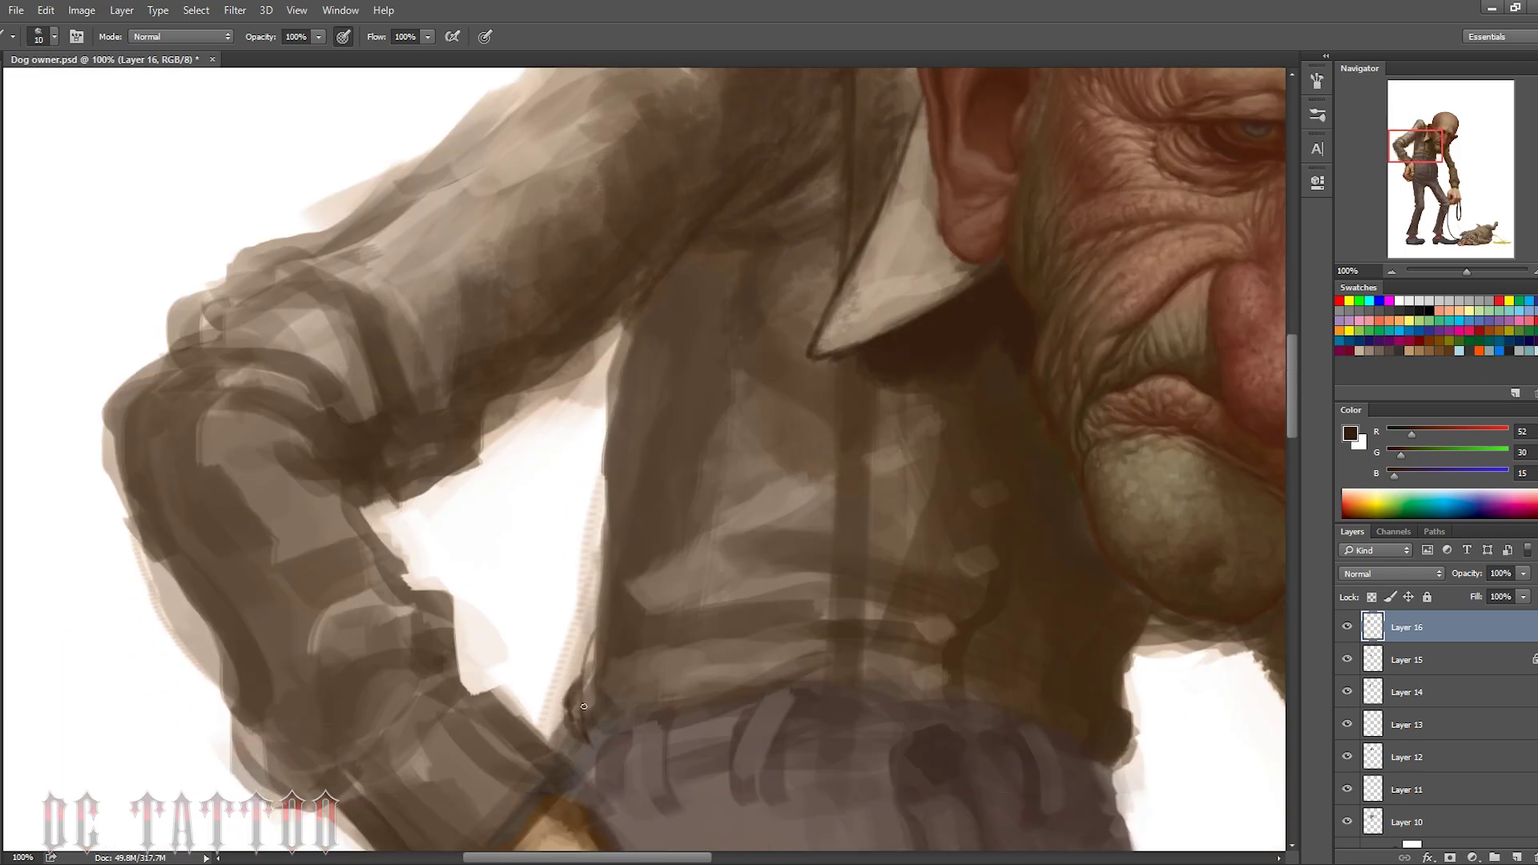
pyautogui.moveTo(585, 721)
pyautogui.mouseDown()
pyautogui.moveTo(504, 387)
pyautogui.moveTo(378, 344)
pyautogui.moveTo(476, 294)
pyautogui.mouseUp()
# Line the collar, shoulder and placket edges, then darken the shirt's left edge
pyautogui.press('[')
pyautogui.press('[')
pyautogui.press('[')
pyautogui.moveTo(577, 358); pyautogui.dragTo(704, 237)
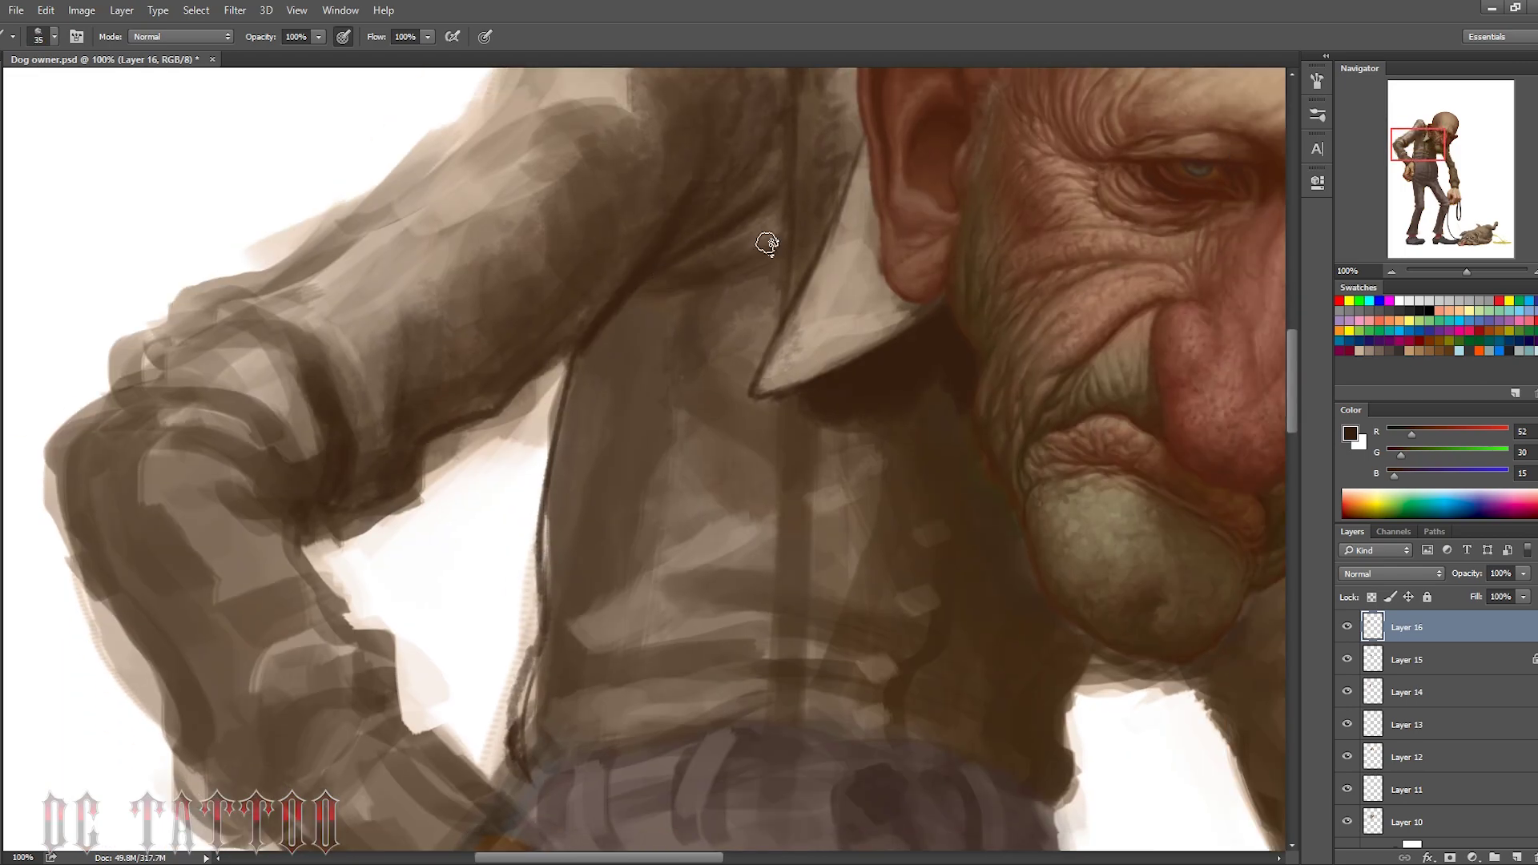
pyautogui.moveTo(713, 295); pyautogui.dragTo(769, 319)
pyautogui.moveTo(783, 401)
pyautogui.mouseDown()
pyautogui.moveTo(771, 721)
pyautogui.moveTo(799, 583)
pyautogui.mouseUp()
pyautogui.scroll(3, 798, 584)
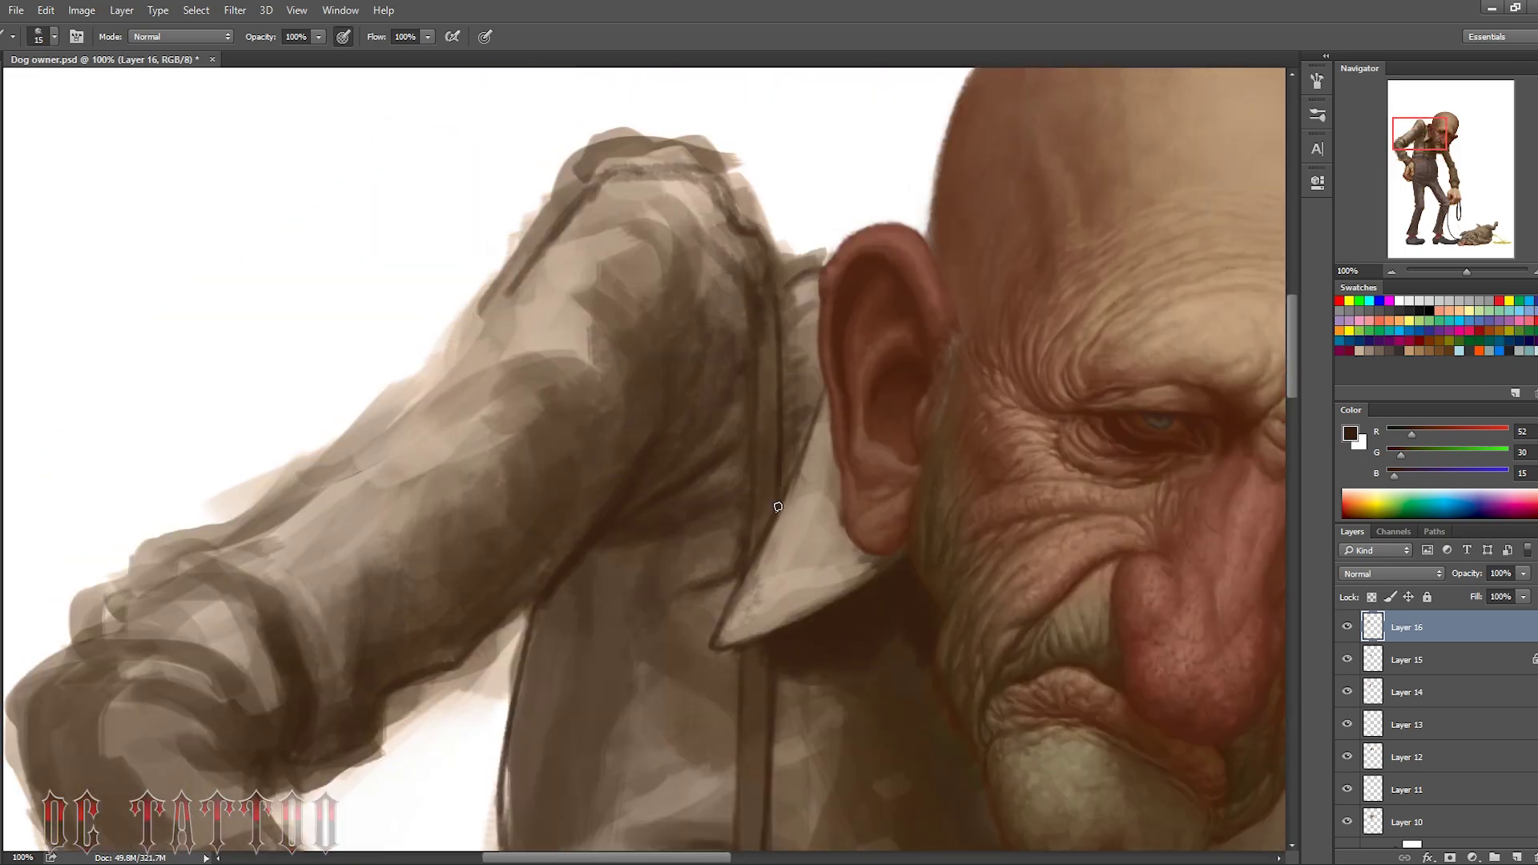
pyautogui.moveTo(1441, 124); pyautogui.dragTo(1437, 138)
pyautogui.press(']')
pyautogui.press(']')
pyautogui.press(']')
pyautogui.moveTo(628, 384); pyautogui.dragTo(577, 680)
pyautogui.moveTo(653, 254); pyautogui.dragTo(629, 345)
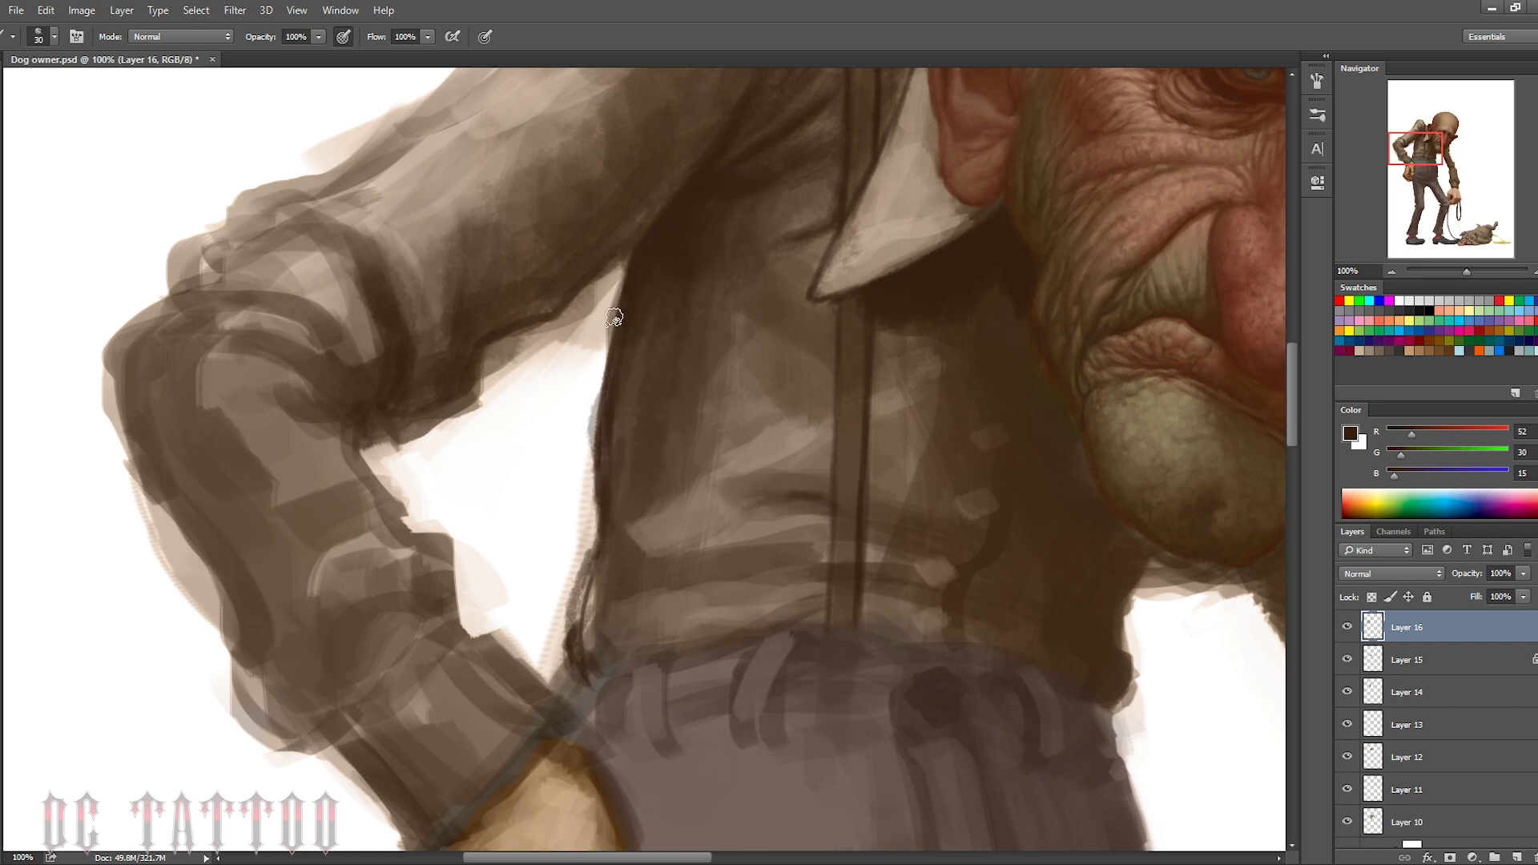
# Darken the shirt folds and the waistline with broad dark strokes
pyautogui.moveTo(1425, 149); pyautogui.dragTo(1433, 147)
pyautogui.press('[')
pyautogui.press('[')
pyautogui.press('[')
pyautogui.press(']')
pyautogui.press(']')
pyautogui.moveTo(682, 666); pyautogui.dragTo(905, 737)
pyautogui.press(']')
pyautogui.press(']')
pyautogui.press(']')
pyautogui.press(']')
pyautogui.press(']')
pyautogui.moveTo(801, 564)
pyautogui.mouseDown()
pyautogui.moveTo(652, 550)
pyautogui.moveTo(584, 457)
pyautogui.moveTo(425, 593)
pyautogui.mouseUp()
pyautogui.moveTo(673, 448); pyautogui.dragTo(461, 585)
pyautogui.moveTo(404, 588)
pyautogui.mouseDown()
pyautogui.moveTo(395, 670)
pyautogui.moveTo(555, 670)
pyautogui.mouseUp()
pyautogui.moveTo(448, 625); pyautogui.dragTo(753, 401)
# Outline the arm's upper edge and sleeve fold, and paint a diagonal vest fold
pyautogui.press('[')
pyautogui.moveTo(324, 545); pyautogui.dragTo(833, 170)
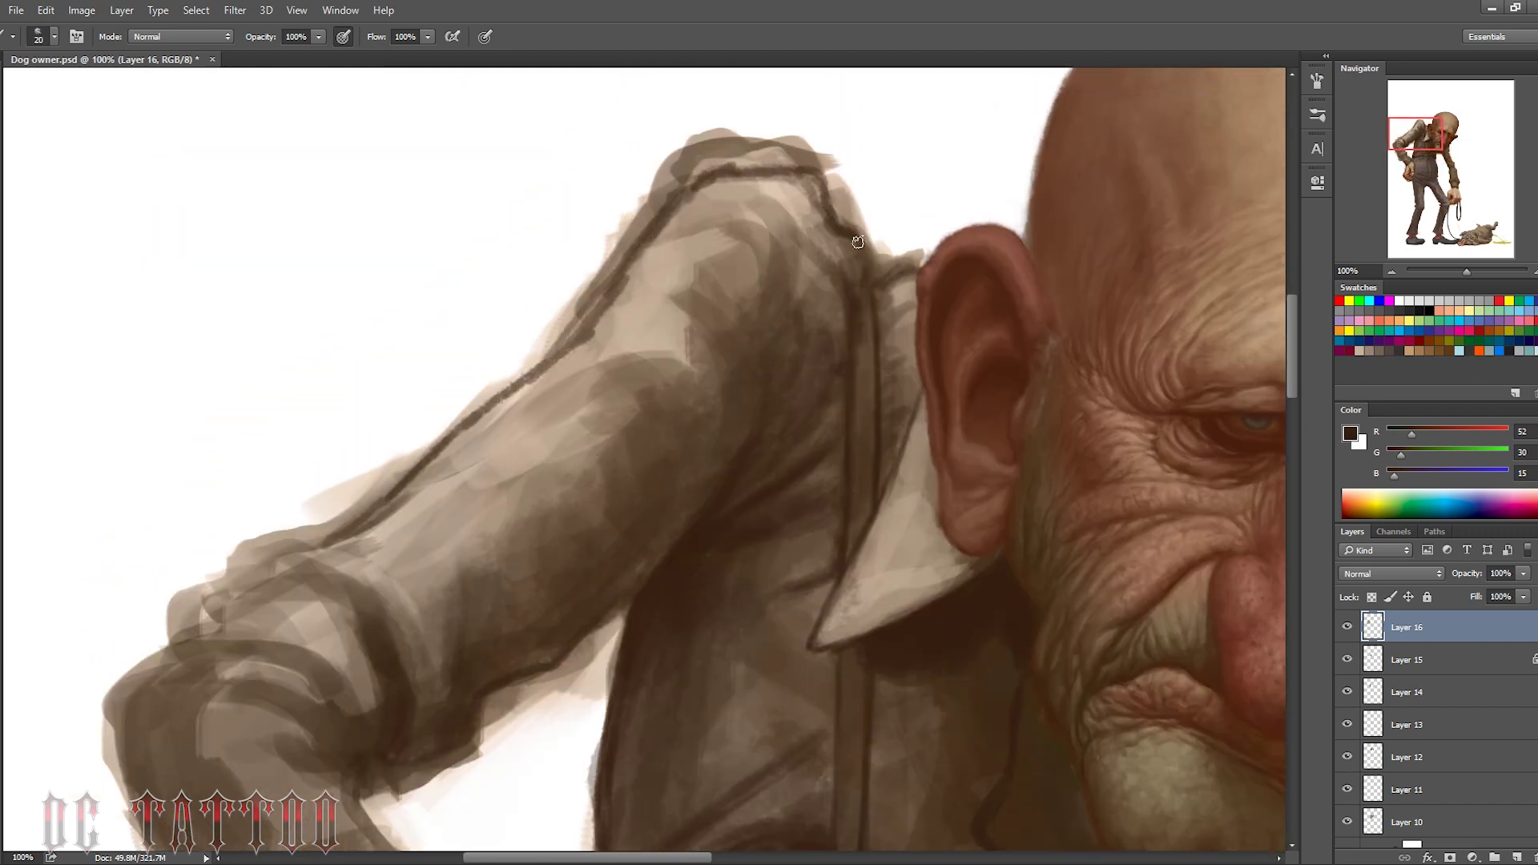
pyautogui.moveTo(826, 236)
pyautogui.mouseDown()
pyautogui.moveTo(841, 352)
pyautogui.moveTo(771, 186)
pyautogui.moveTo(624, 377)
pyautogui.mouseUp()
pyautogui.press(']')
pyautogui.press(']')
pyautogui.press(']')
pyautogui.scroll(-5, 769, 525)
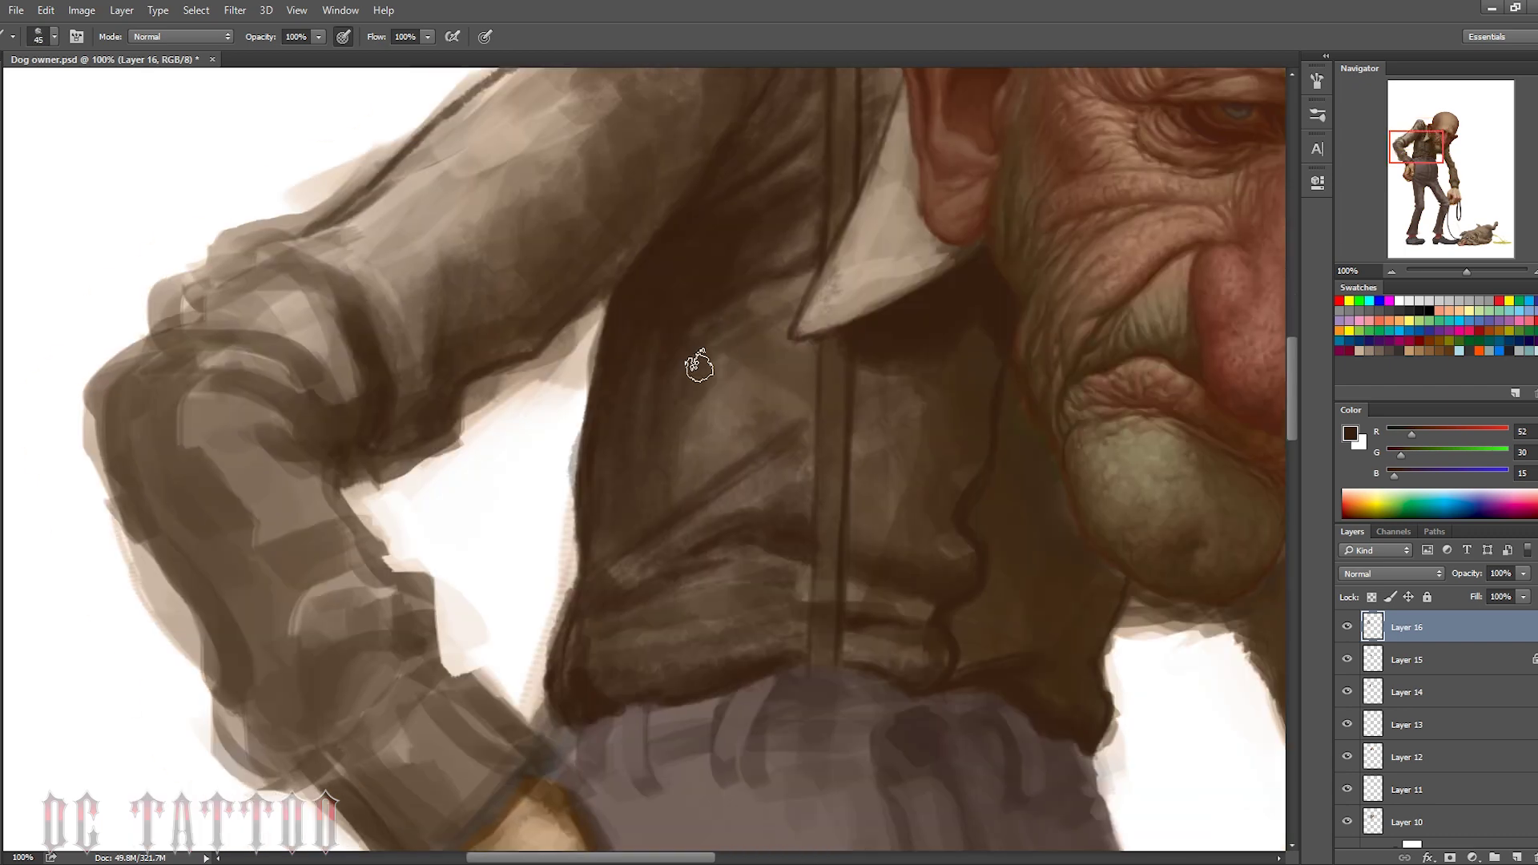
pyautogui.moveTo(577, 560); pyautogui.dragTo(906, 384)
# Soften the diagonal vest fold and darken the vest near the belt and right fold
pyautogui.press('[')
pyautogui.press('[')
pyautogui.press('[')
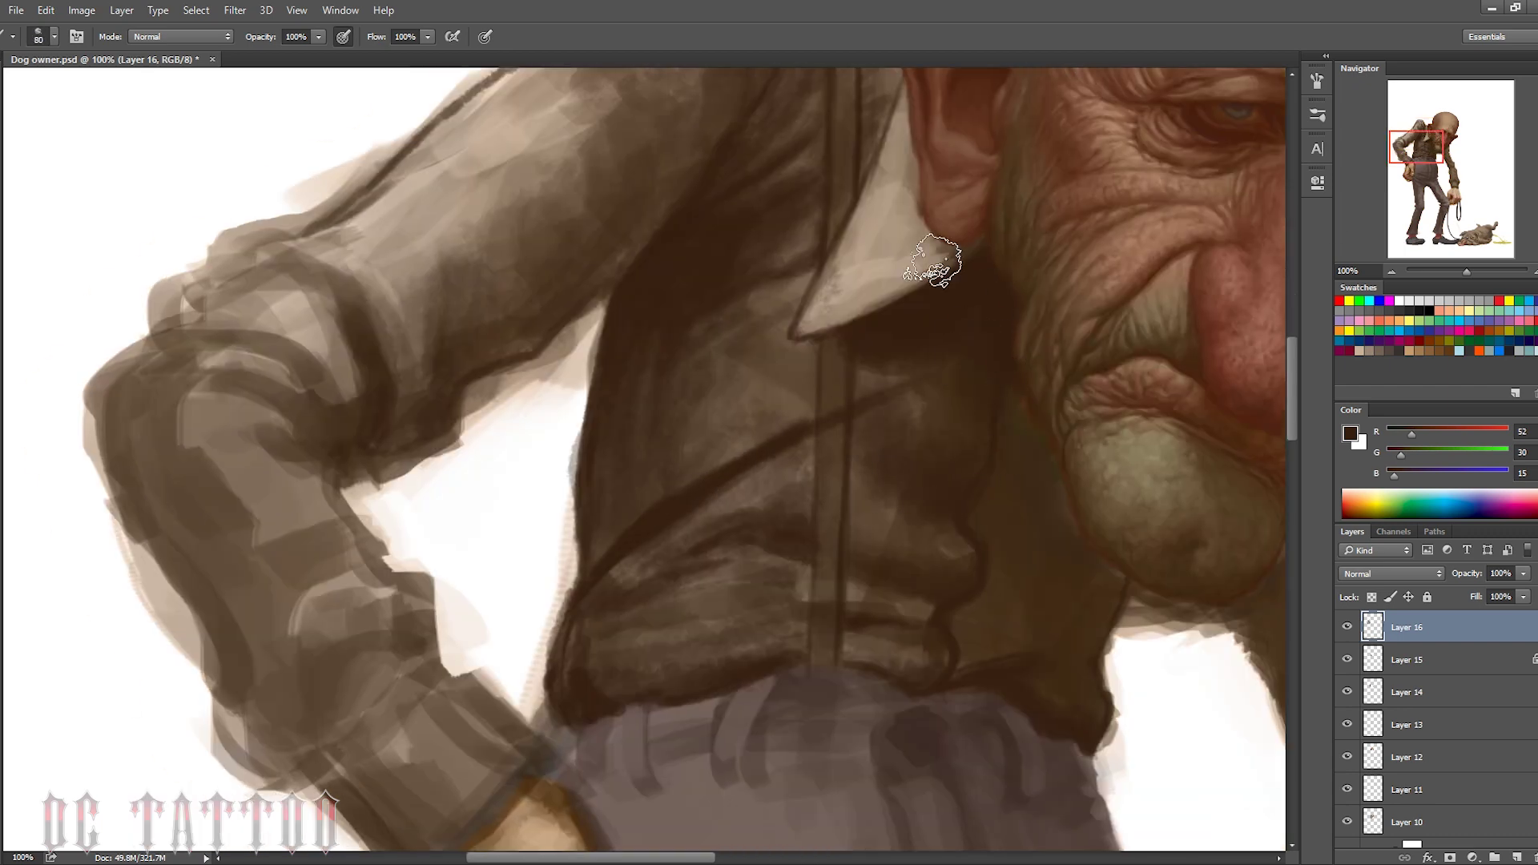
pyautogui.scroll(4, 933, 260)
pyautogui.scroll(-6, 721, 361)
pyautogui.press('[')
pyautogui.press('[')
pyautogui.press('[')
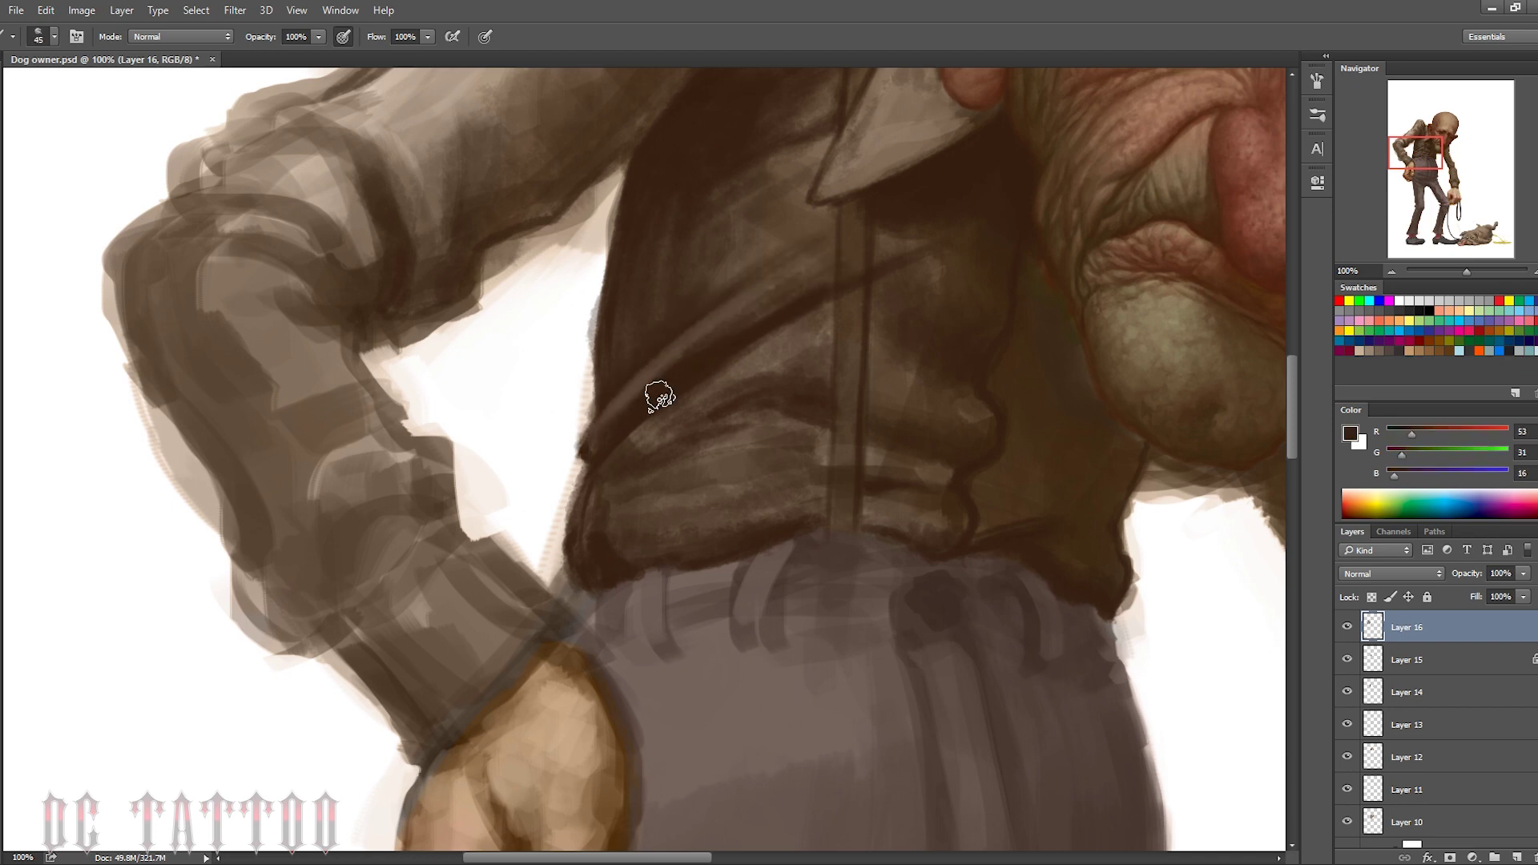
pyautogui.moveTo(658, 396)
pyautogui.mouseDown()
pyautogui.moveTo(645, 371)
pyautogui.moveTo(776, 353)
pyautogui.moveTo(725, 391)
pyautogui.moveTo(831, 381)
pyautogui.moveTo(700, 401)
pyautogui.moveTo(951, 457)
pyautogui.moveTo(1011, 517)
pyautogui.moveTo(859, 491)
pyautogui.mouseUp()
pyautogui.press('[')
pyautogui.press('[')
pyautogui.press('[')
pyautogui.press('[')
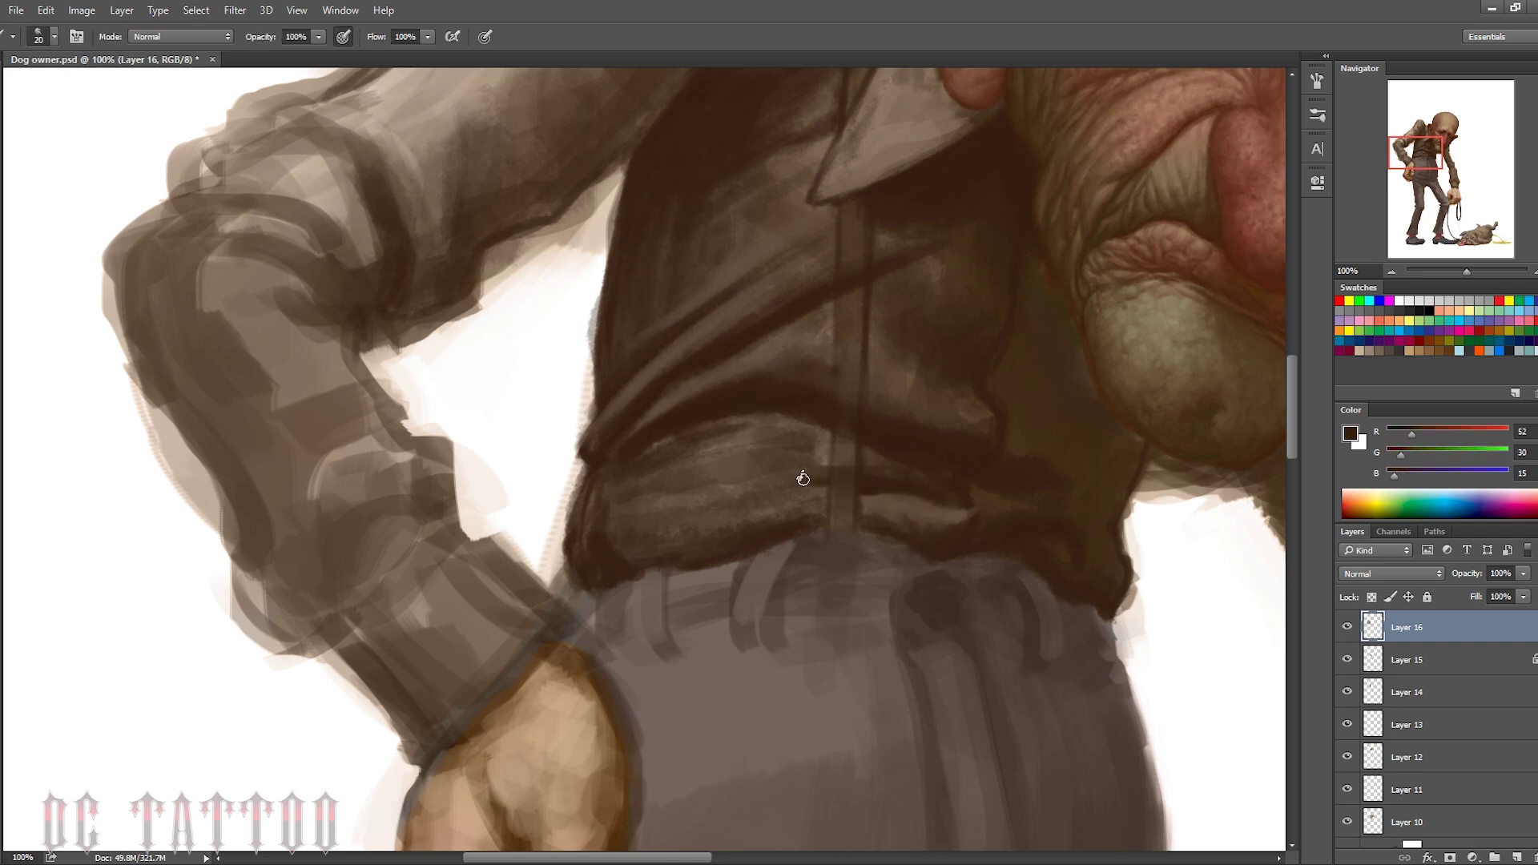
pyautogui.moveTo(630, 559)
pyautogui.mouseDown()
pyautogui.moveTo(663, 550)
pyautogui.moveTo(604, 406)
pyautogui.mouseUp()
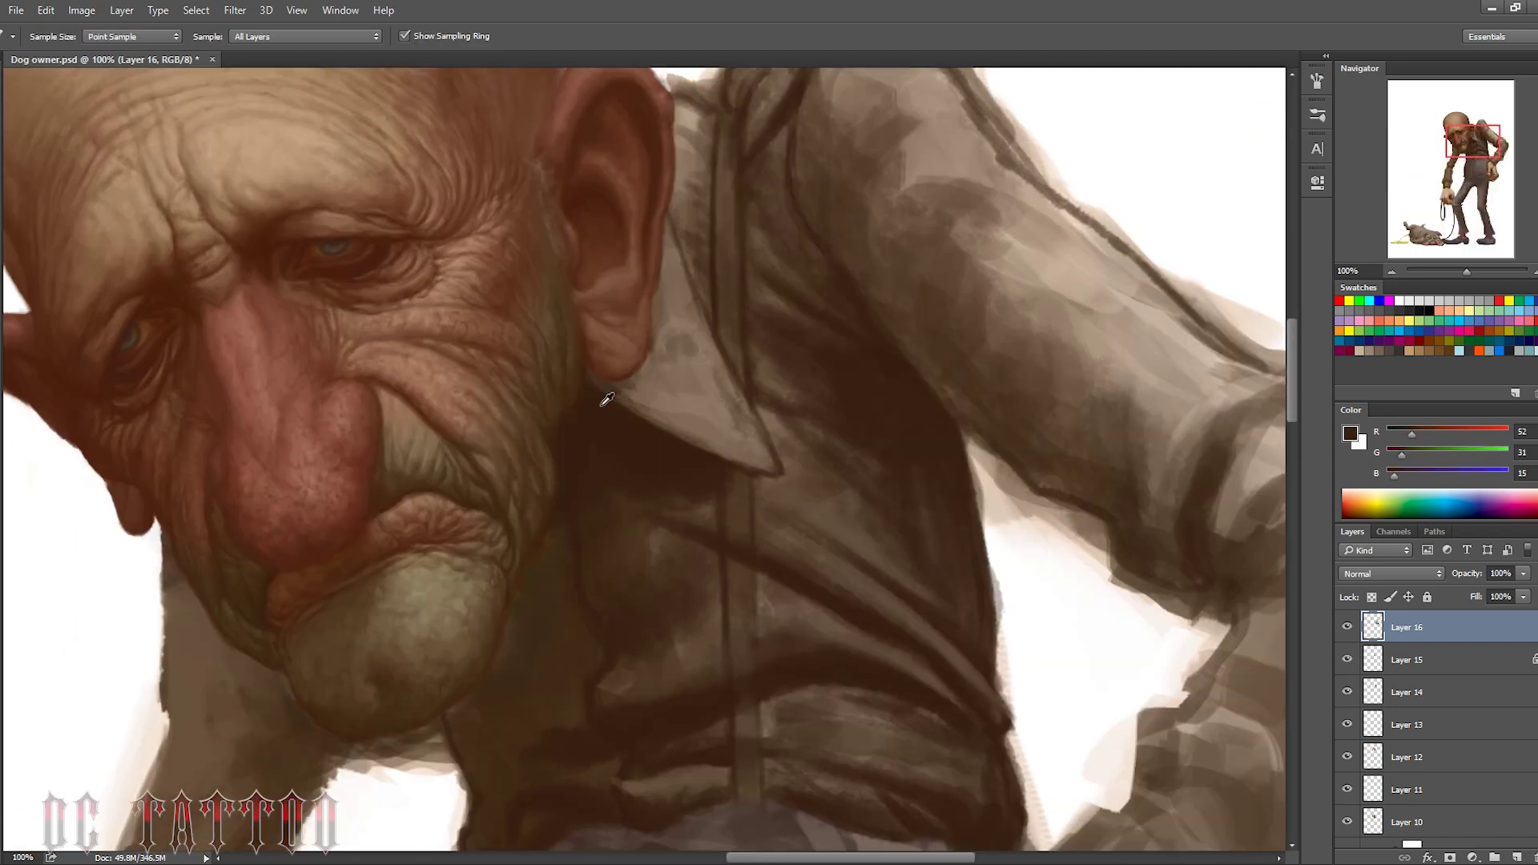
pyautogui.press(']')
pyautogui.press(']')
pyautogui.moveTo(921, 577); pyautogui.dragTo(978, 660)
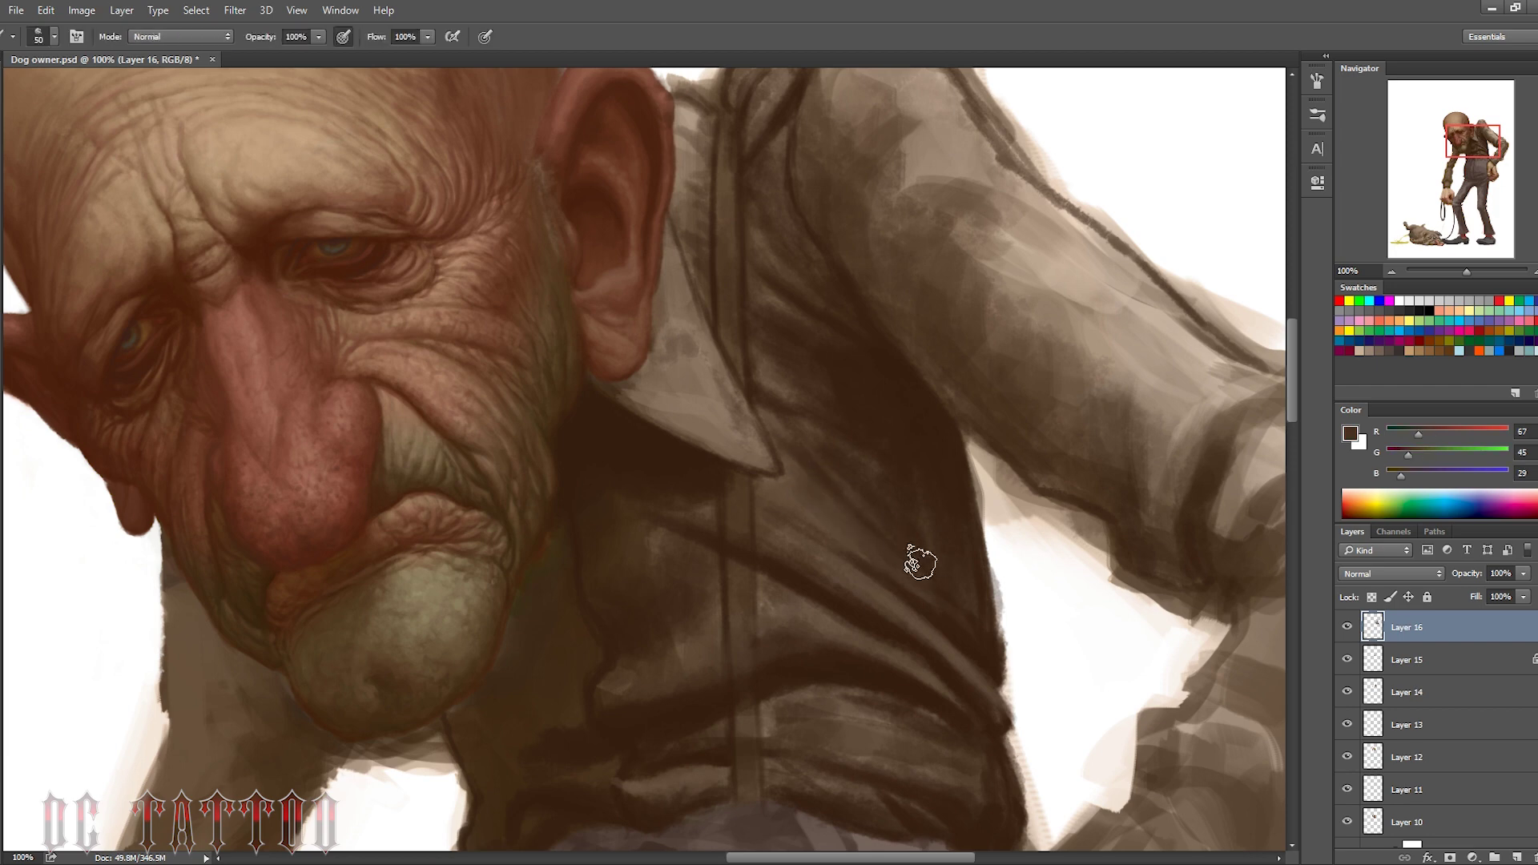
pyautogui.press('[')
pyautogui.press('[')
pyautogui.press('[')
# Smooth the collar's light patches with grey-brown and lighten the dark lapel lines
pyautogui.press(']')
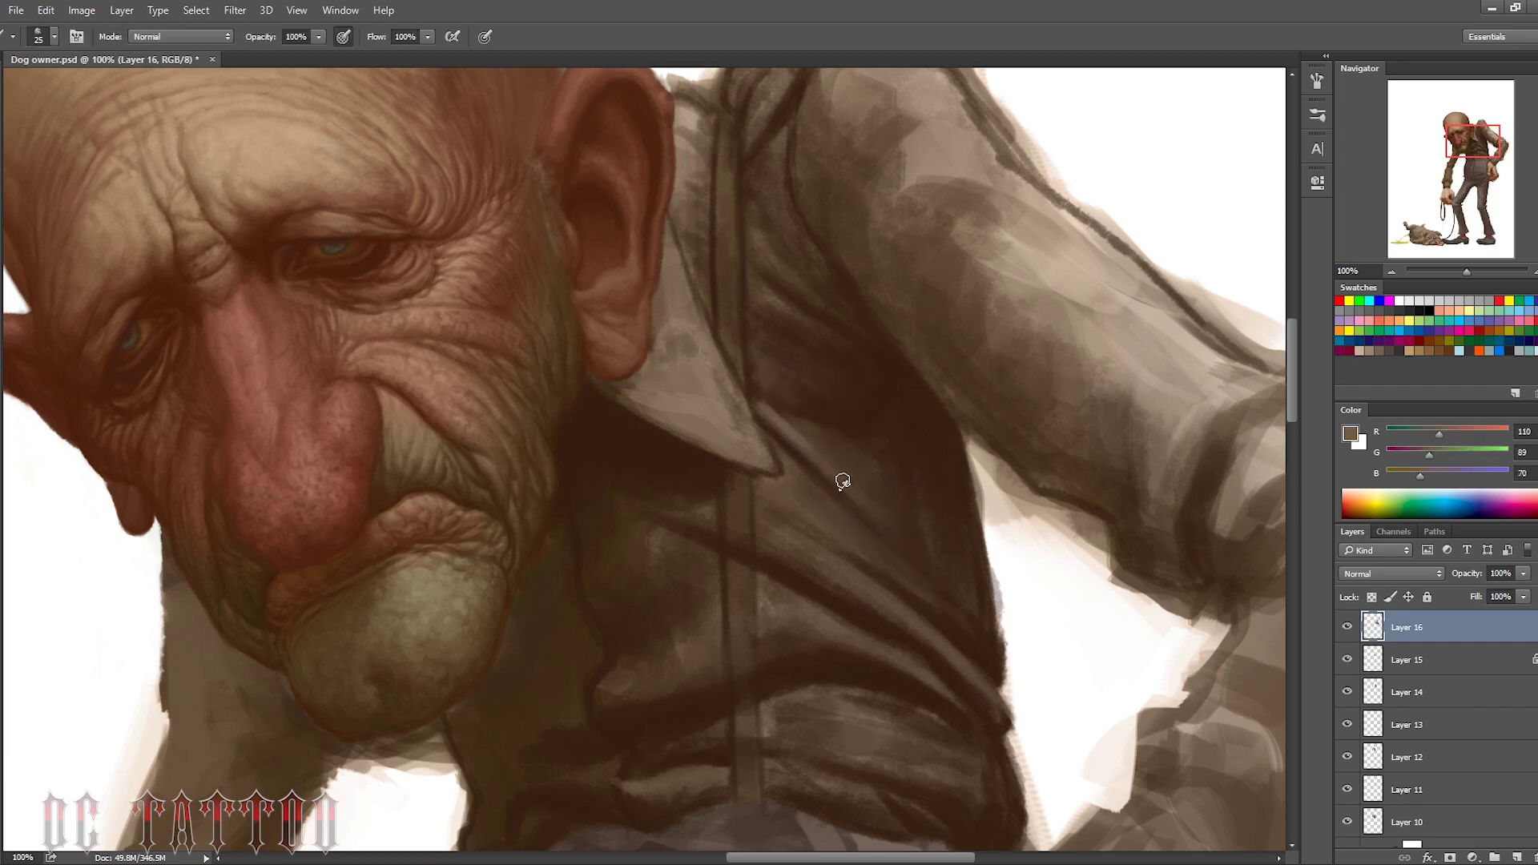
pyautogui.keyDown('alt'); pyautogui.click(676, 346); pyautogui.keyUp('alt')
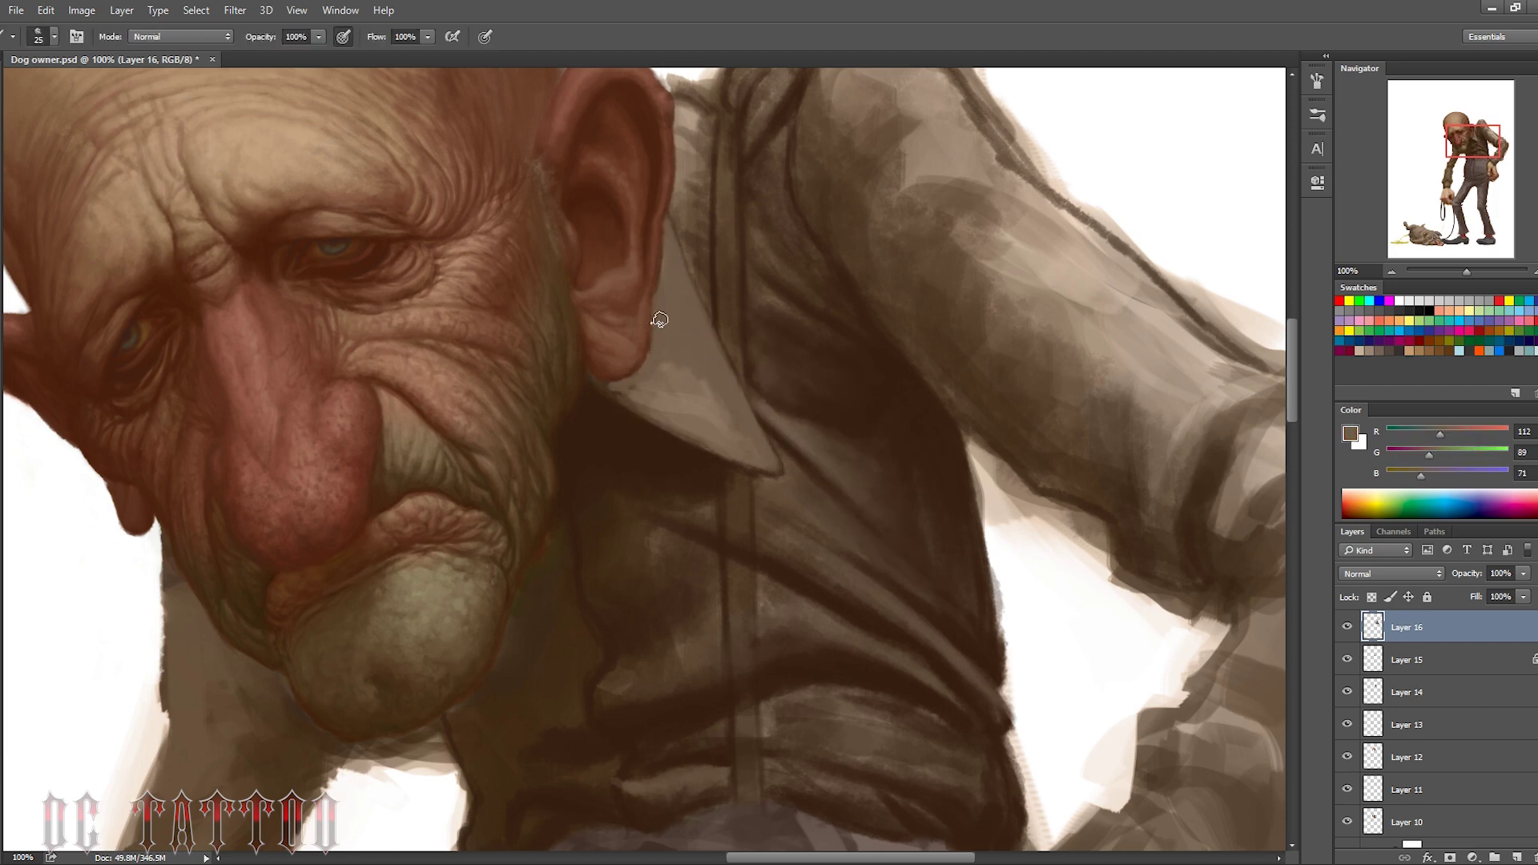
pyautogui.press(']')
pyautogui.press(']')
pyautogui.press(']')
pyautogui.moveTo(635, 373); pyautogui.dragTo(711, 426)
pyautogui.keyDown('alt'); pyautogui.click(761, 144); pyautogui.keyUp('alt')
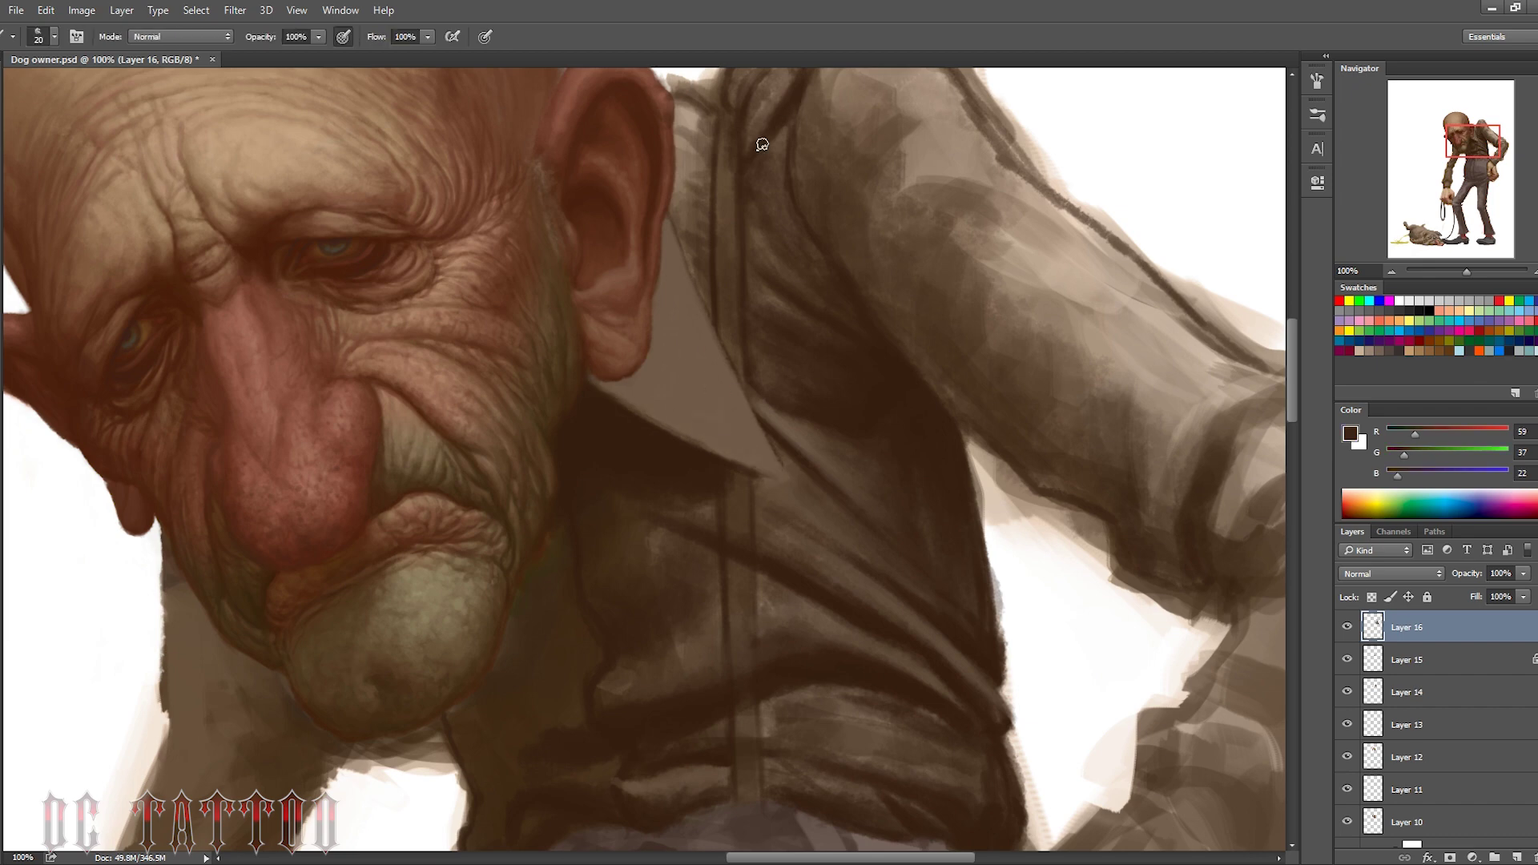
pyautogui.scroll(3, 773, 105)
pyautogui.keyDown('alt'); pyautogui.click(782, 310); pyautogui.keyUp('alt')
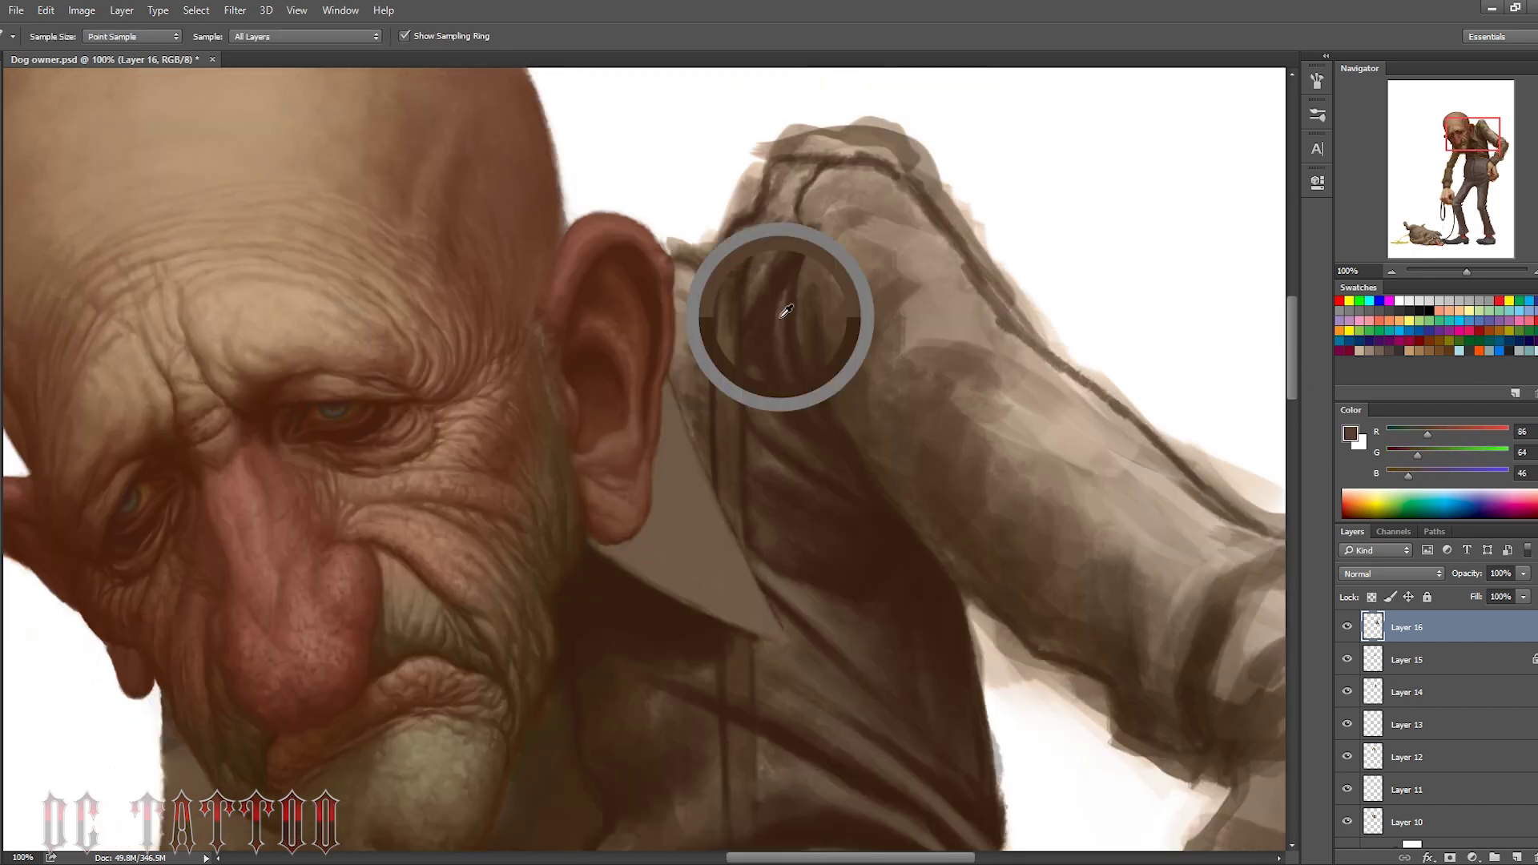
pyautogui.press(']')
pyautogui.press(']')
pyautogui.moveTo(783, 169); pyautogui.dragTo(745, 240)
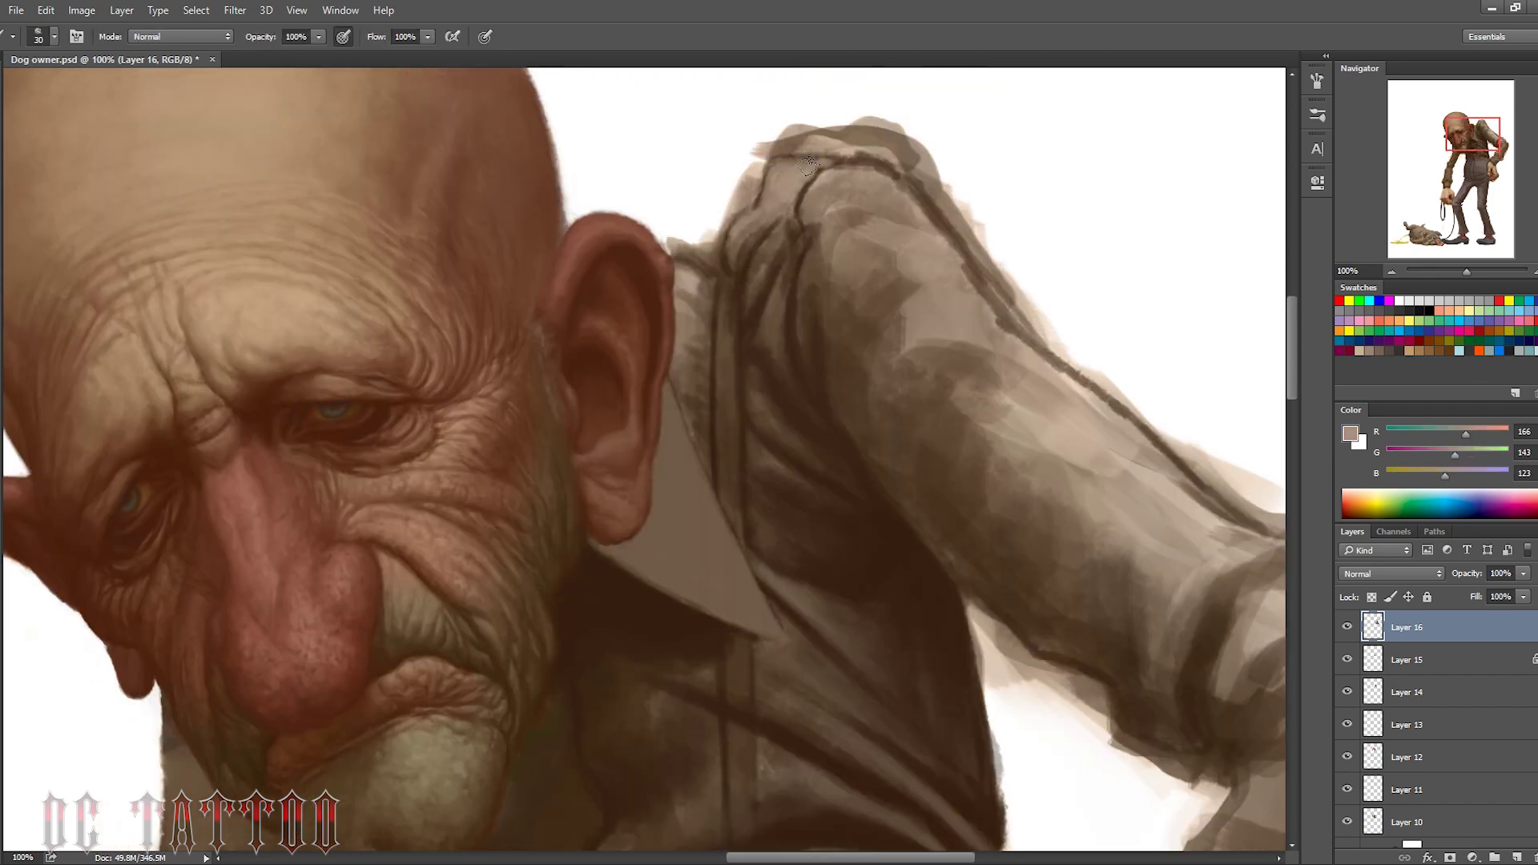
# Add dark-brown shading and a fold line along the shoulder
pyautogui.keyDown('alt'); pyautogui.click(934, 230); pyautogui.keyUp('alt')
pyautogui.press('[')
pyautogui.press('[')
pyautogui.keyDown('alt'); pyautogui.click(682, 283); pyautogui.keyUp('alt')
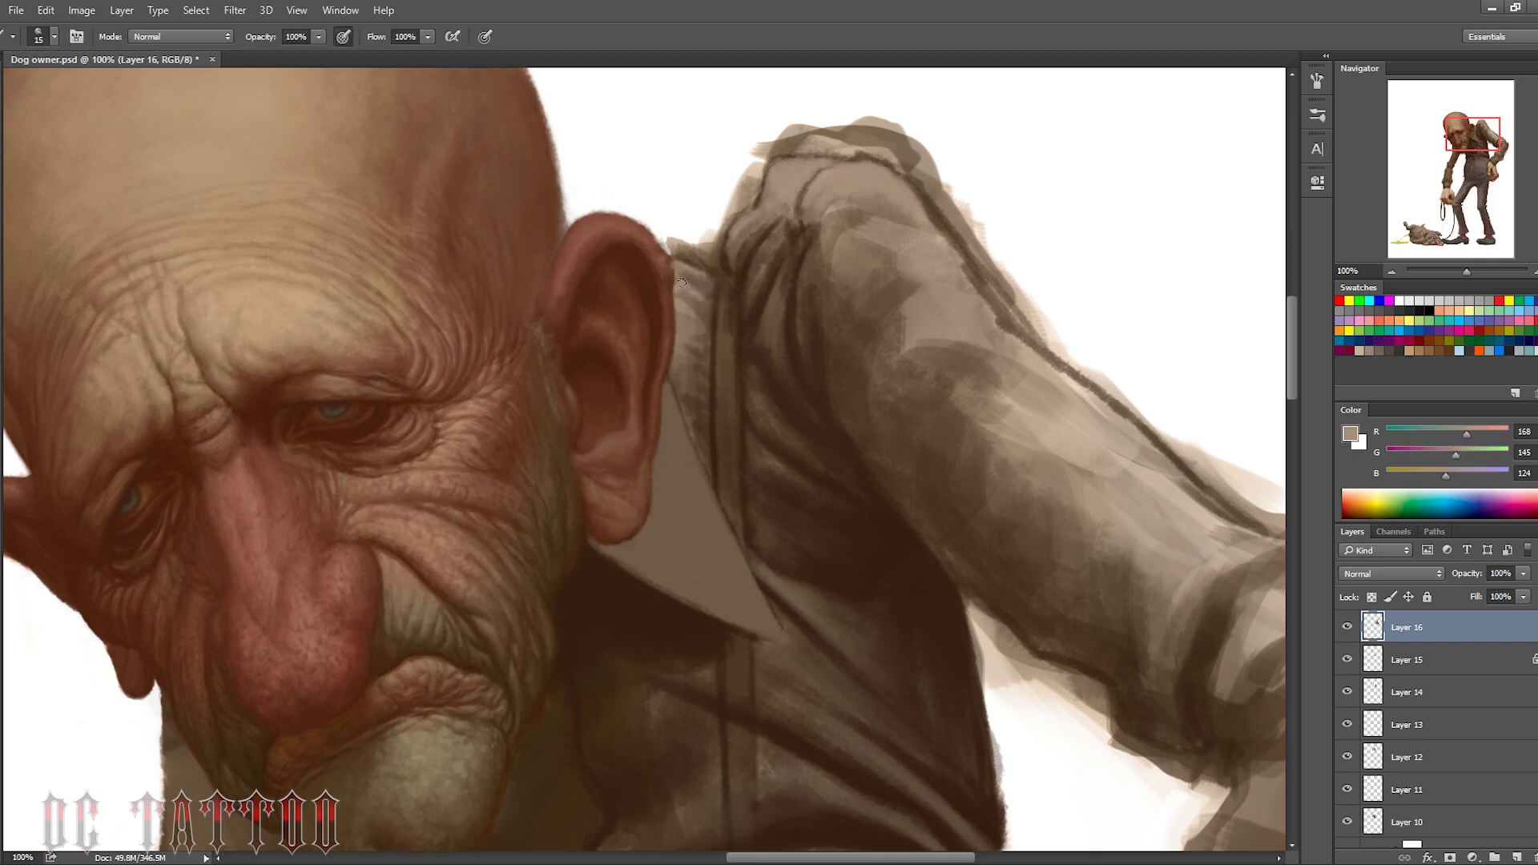
pyautogui.press('[')
pyautogui.press('[')
pyautogui.keyDown('alt'); pyautogui.click(711, 324); pyautogui.keyUp('alt')
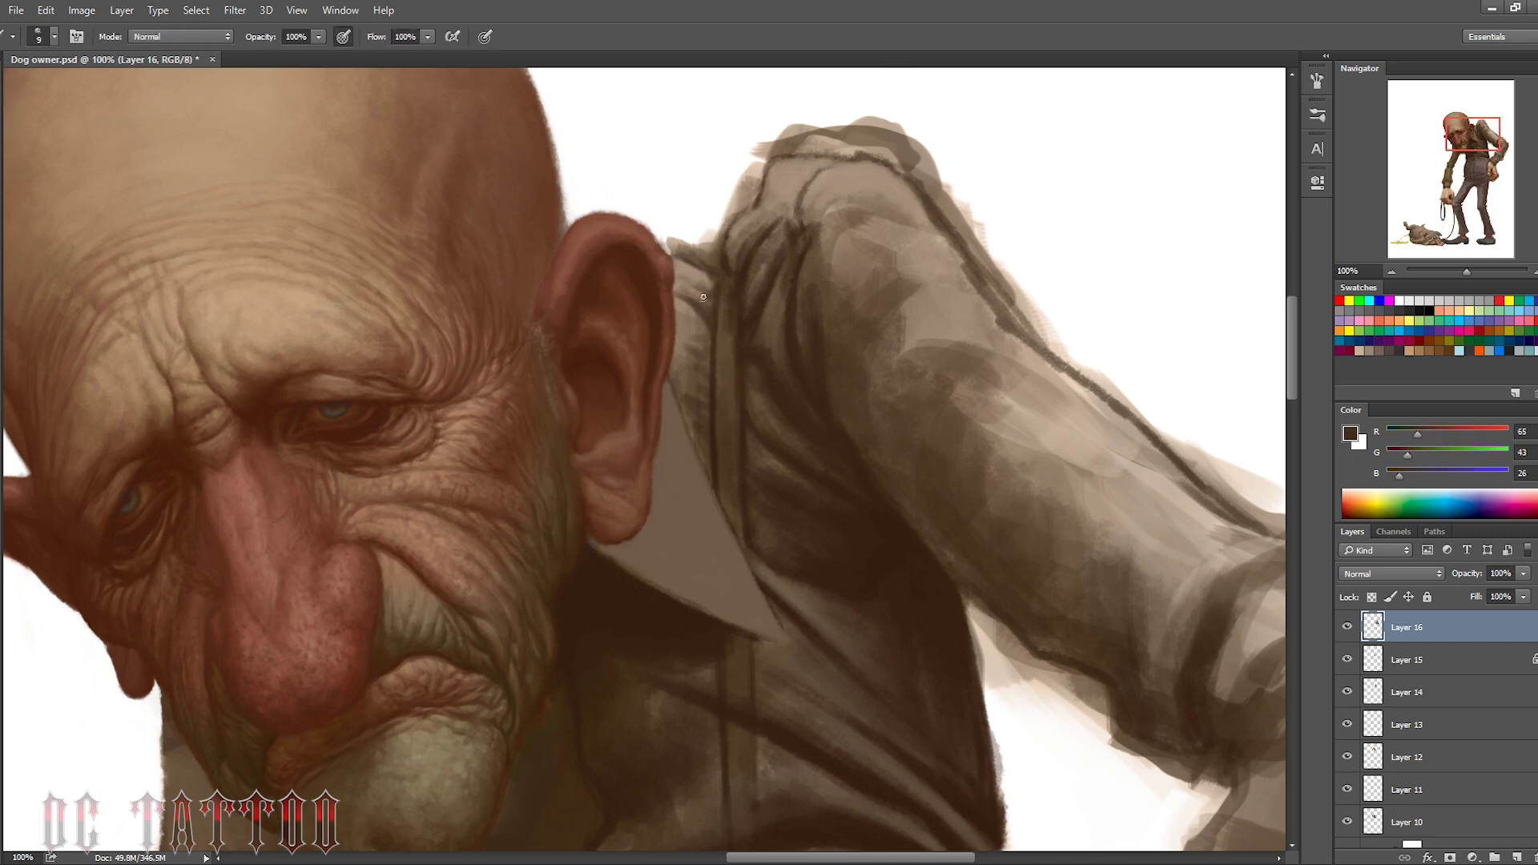
pyautogui.keyDown('alt'); pyautogui.click(696, 346); pyautogui.keyUp('alt')
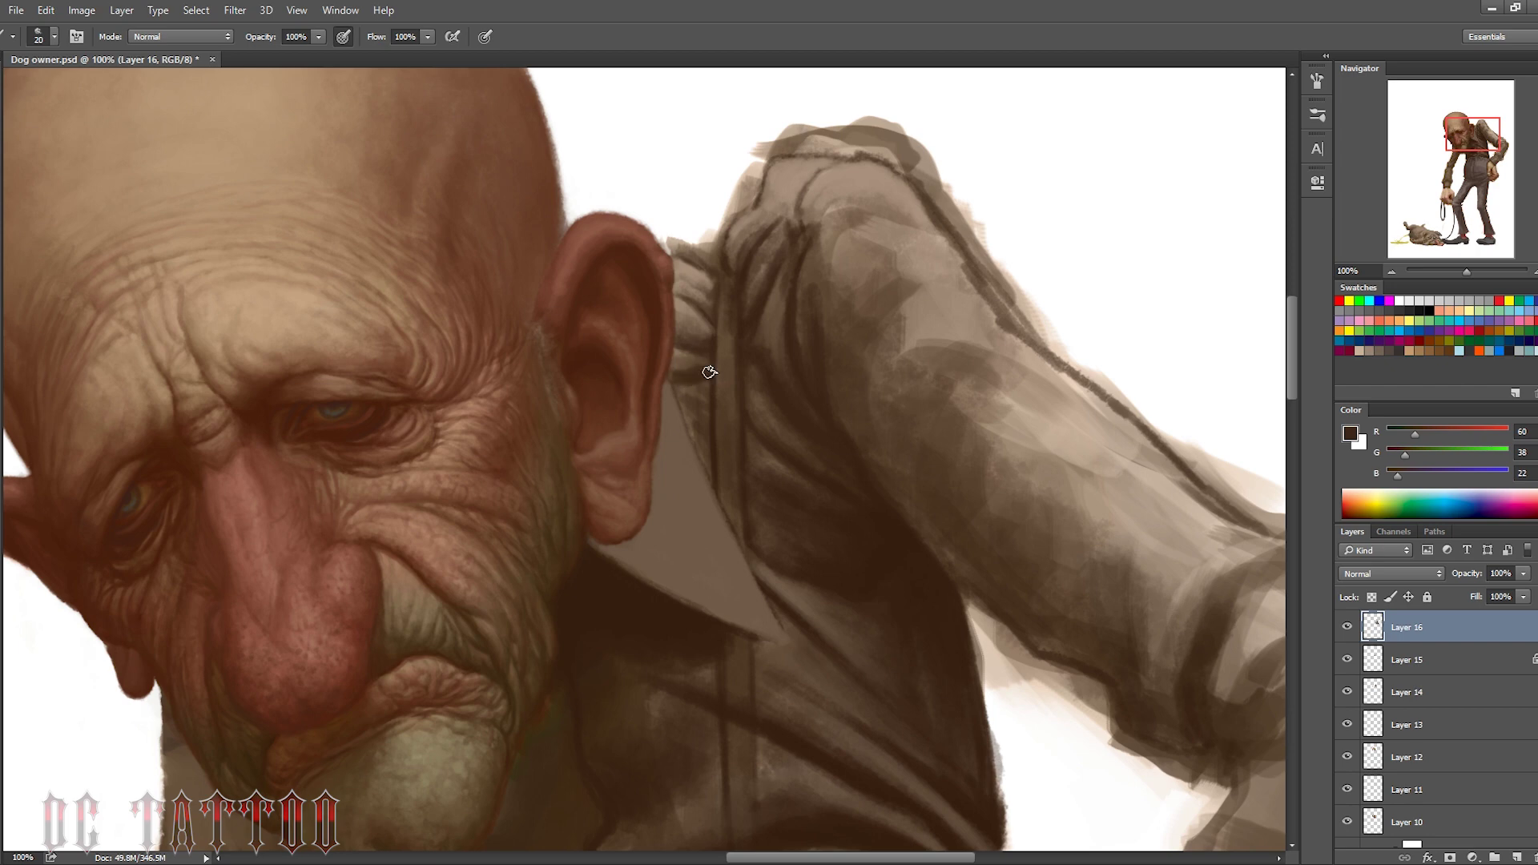
pyautogui.keyDown('alt'); pyautogui.click(709, 373); pyautogui.keyUp('alt')
pyautogui.press(']')
pyautogui.keyDown('alt'); pyautogui.click(737, 254); pyautogui.keyUp('alt')
pyautogui.press('[')
pyautogui.press('[')
pyautogui.press('[')
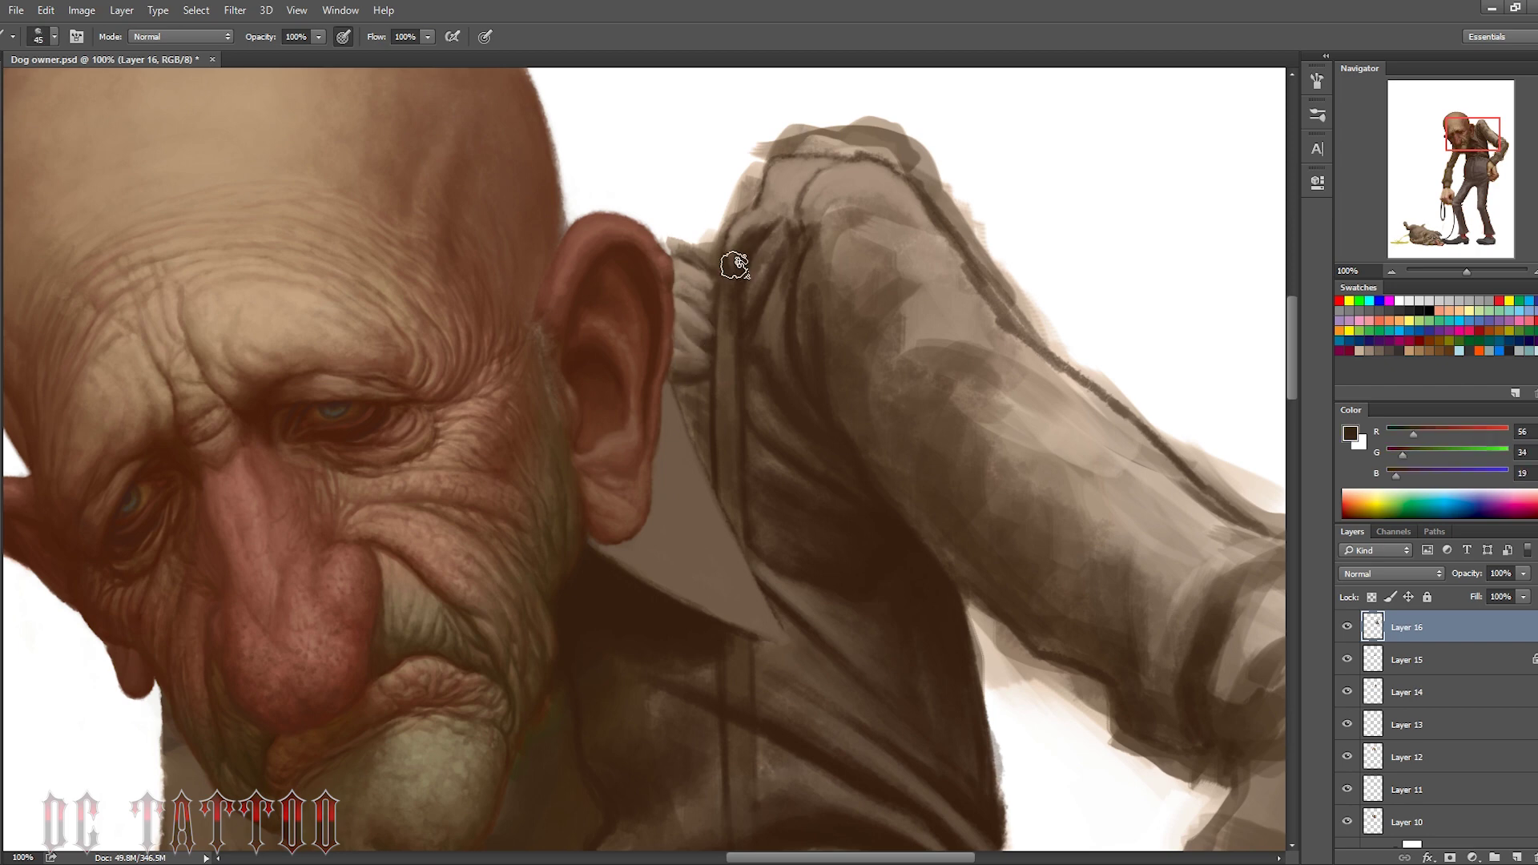
pyautogui.moveTo(737, 257)
pyautogui.mouseDown()
pyautogui.moveTo(749, 204)
pyautogui.moveTo(790, 233)
pyautogui.mouseUp()
pyautogui.keyDown('alt'); pyautogui.click(757, 255); pyautogui.keyUp('alt')
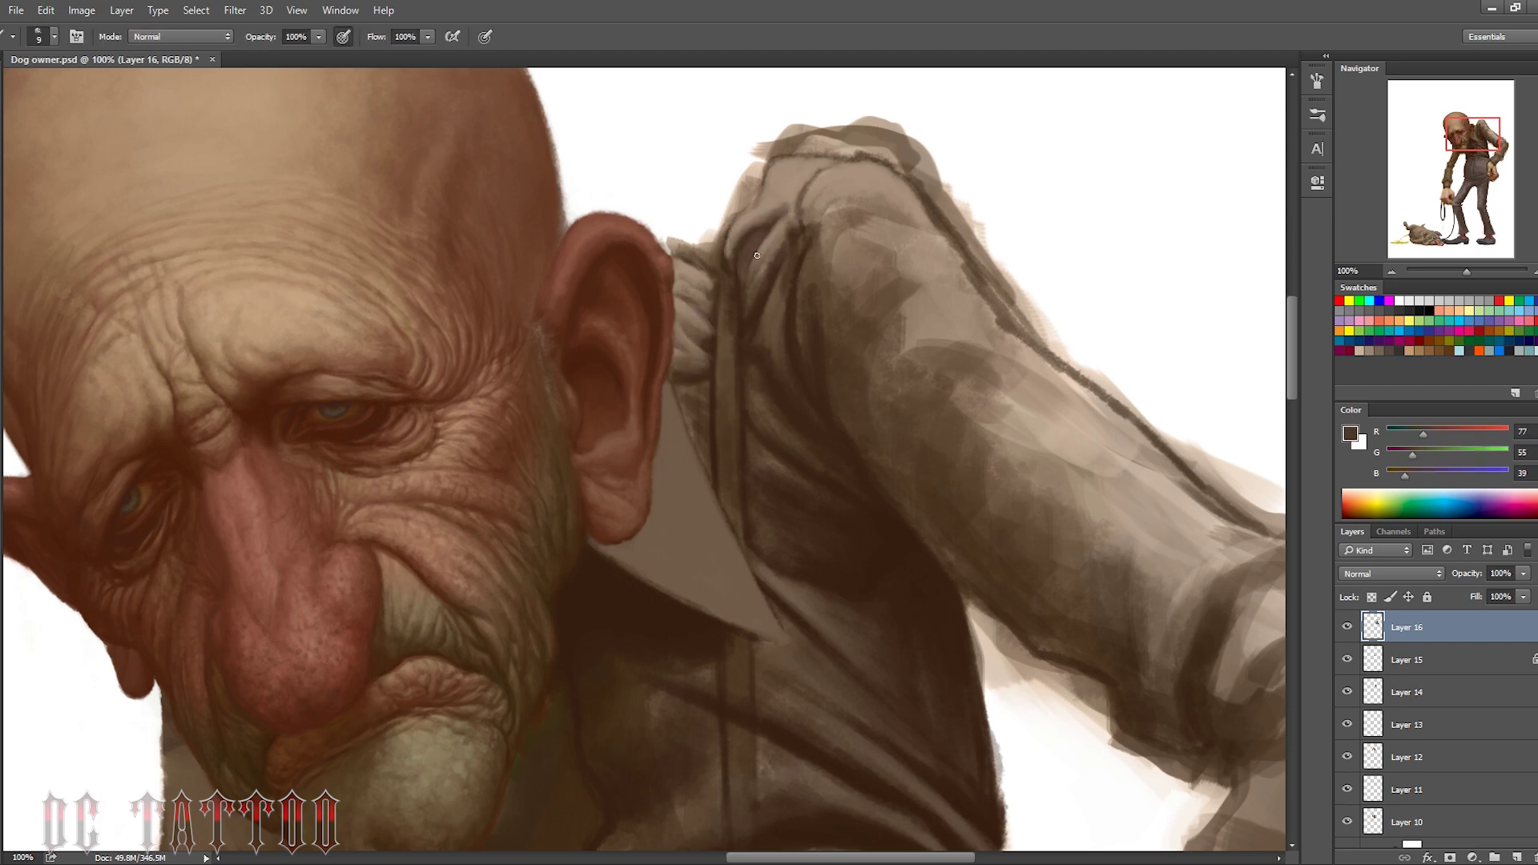
# Paint out the rough shoulder outline strokes in white
pyautogui.keyDown('alt'); pyautogui.click(725, 180); pyautogui.keyUp('alt')
pyautogui.press('[')
pyautogui.press('[')
pyautogui.press('[')
pyautogui.moveTo(678, 241)
pyautogui.mouseDown()
pyautogui.moveTo(716, 273)
pyautogui.moveTo(738, 169)
pyautogui.moveTo(793, 127)
pyautogui.mouseUp()
pyautogui.press(']')
pyautogui.press(']')
pyautogui.press(']')
pyautogui.keyDown('alt'); pyautogui.click(768, 228); pyautogui.keyUp('alt')
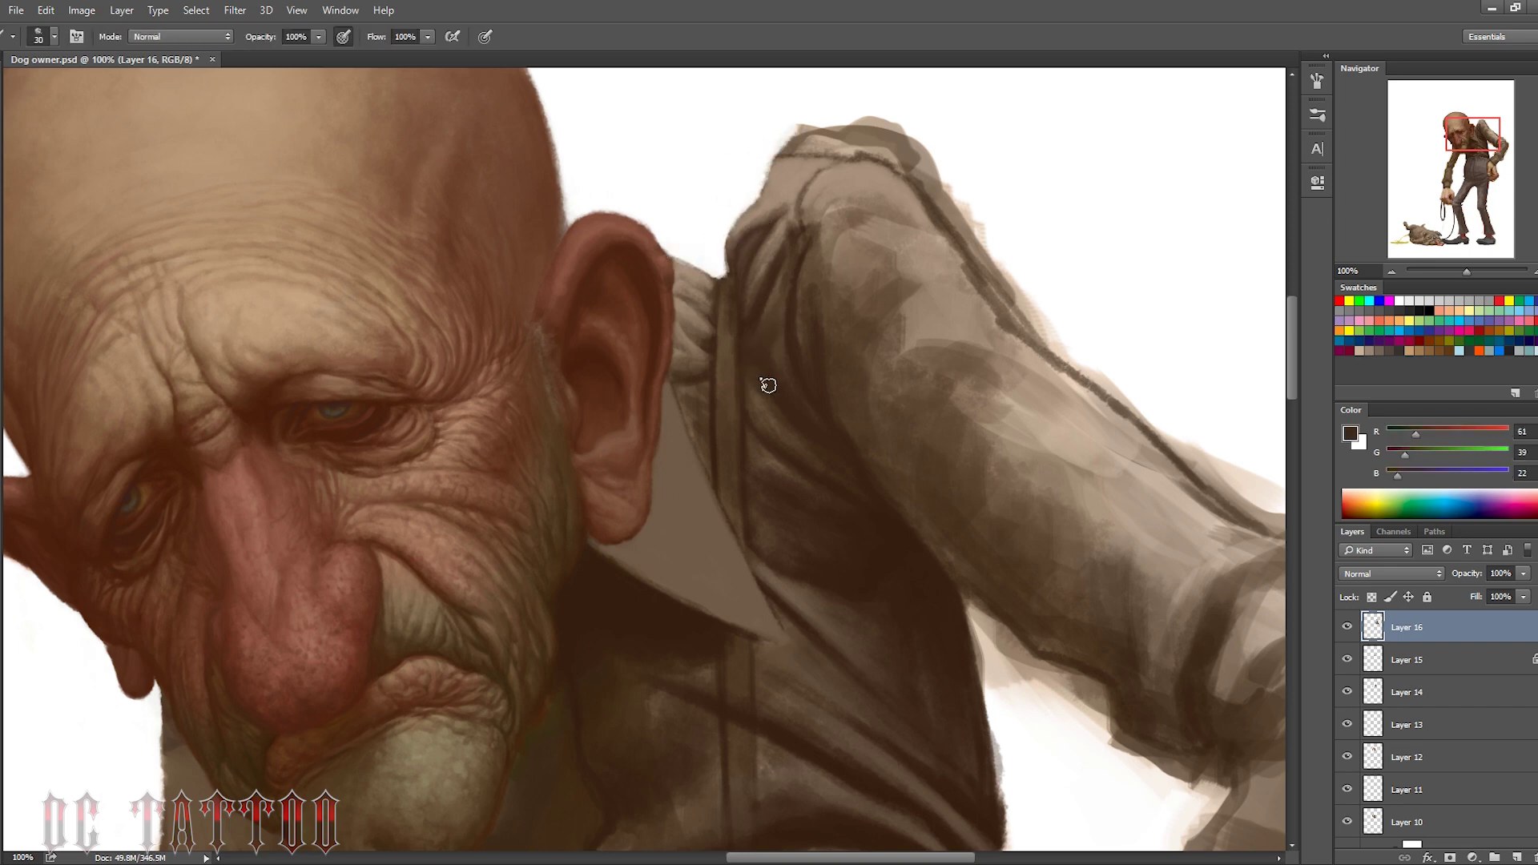
pyautogui.press('[')
pyautogui.press('[')
pyautogui.keyDown('alt'); pyautogui.click(785, 322); pyautogui.keyUp('alt')
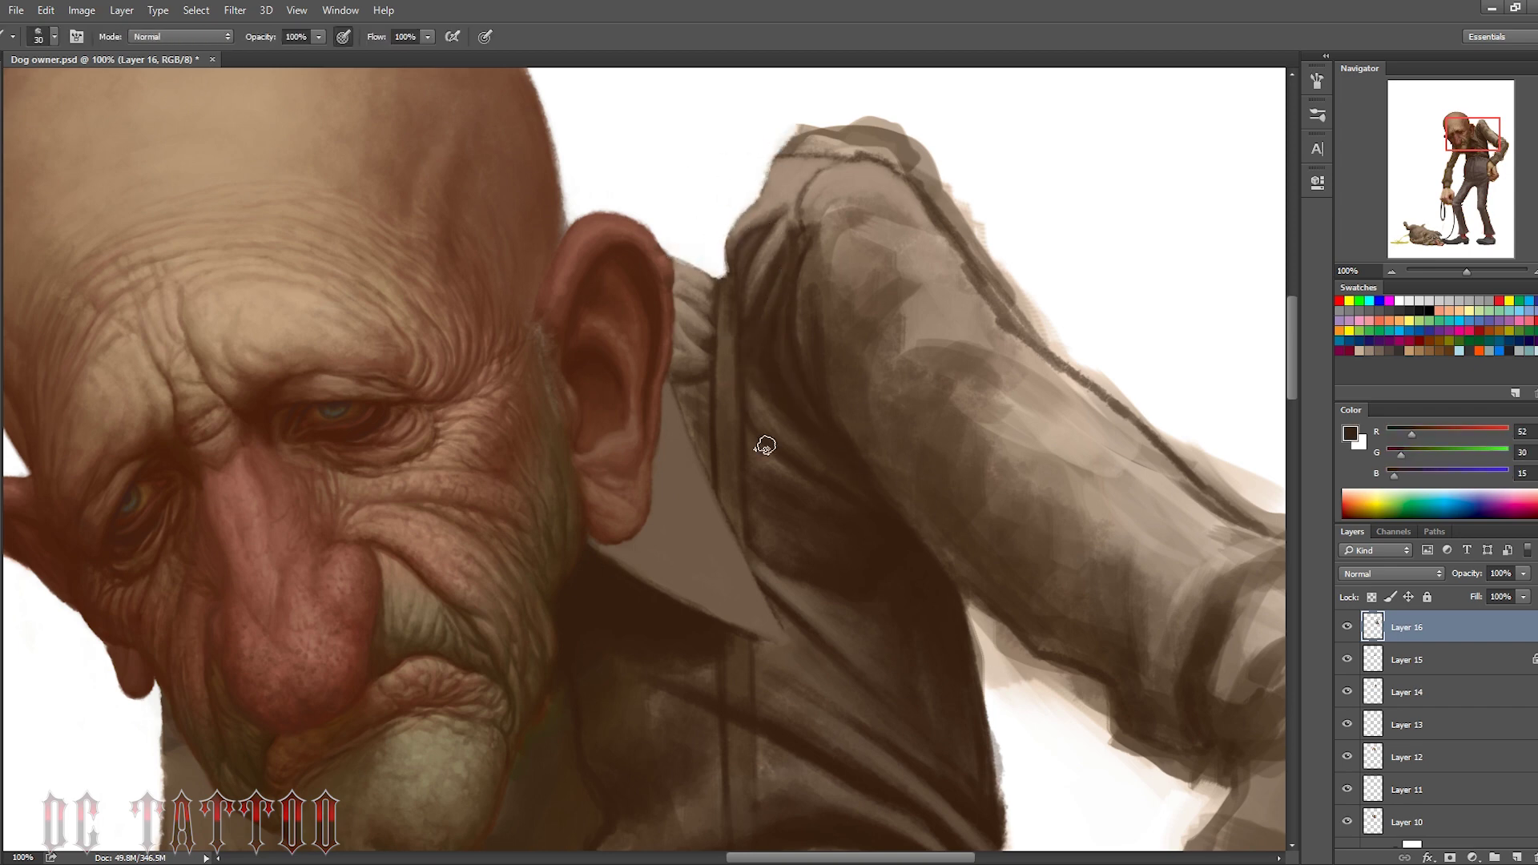
# Brush lighter mid-tones and highlights onto the sleeve
pyautogui.press('i')
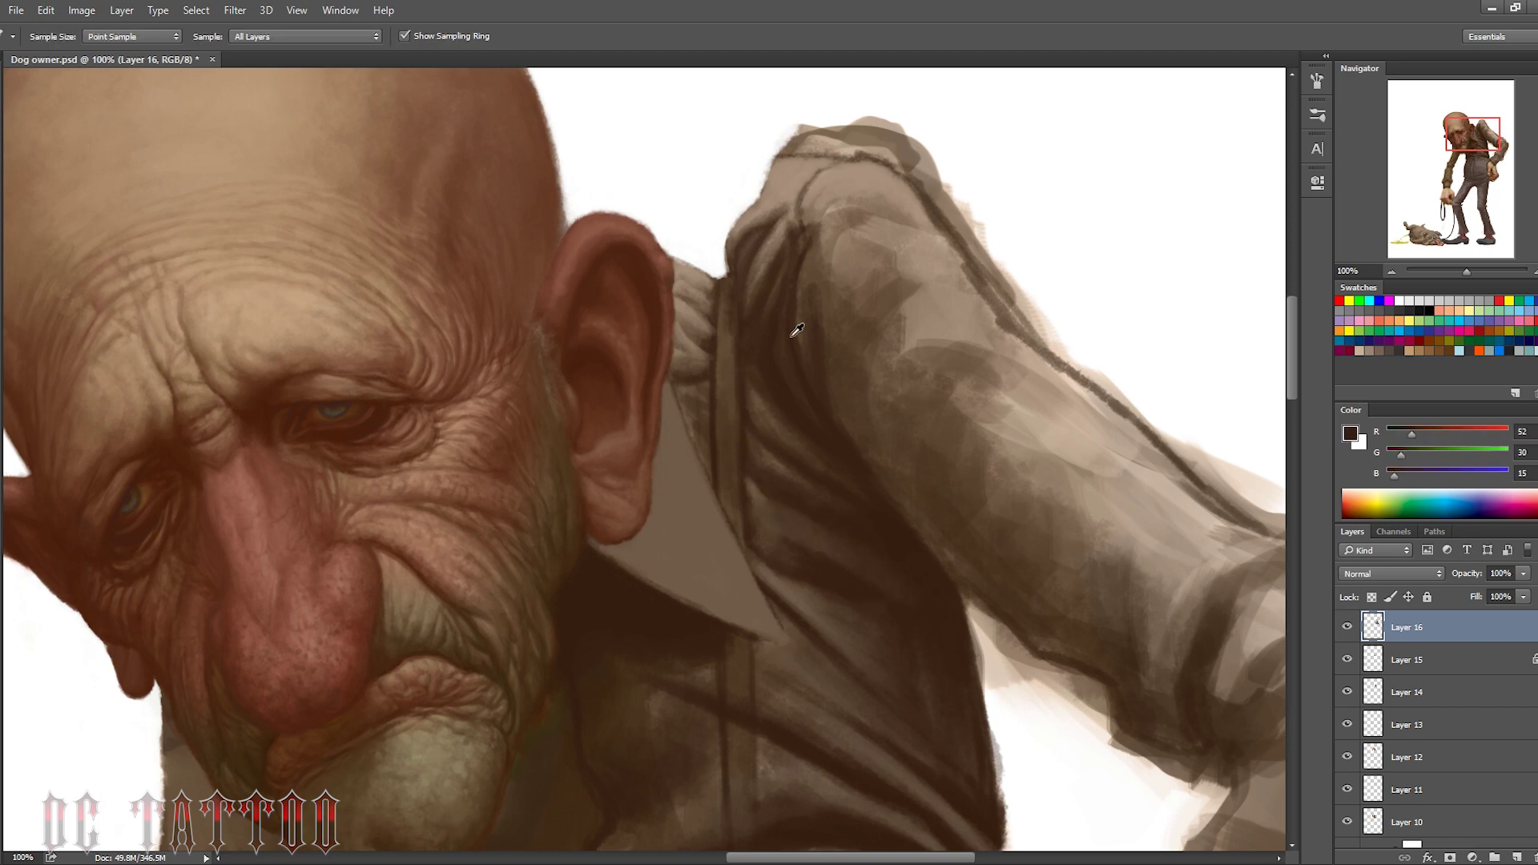
pyautogui.keyDown('alt'); pyautogui.click(783, 305); pyautogui.keyUp('alt')
pyautogui.moveTo(797, 240)
pyautogui.mouseDown()
pyautogui.moveTo(766, 300)
pyautogui.moveTo(803, 240)
pyautogui.moveTo(729, 265)
pyautogui.moveTo(757, 345)
pyautogui.mouseUp()
pyautogui.press(']')
pyautogui.keyDown('alt'); pyautogui.click(767, 300); pyautogui.keyUp('alt')
pyautogui.press('[')
pyautogui.keyDown('alt'); pyautogui.click(733, 235); pyautogui.keyUp('alt')
# Paint a darker crease into the sleeve fold and soften it with light strokes
pyautogui.keyDown('alt'); pyautogui.click(772, 238); pyautogui.keyUp('alt')
pyautogui.press('[')
pyautogui.keyDown('alt'); pyautogui.click(760, 329); pyautogui.keyUp('alt')
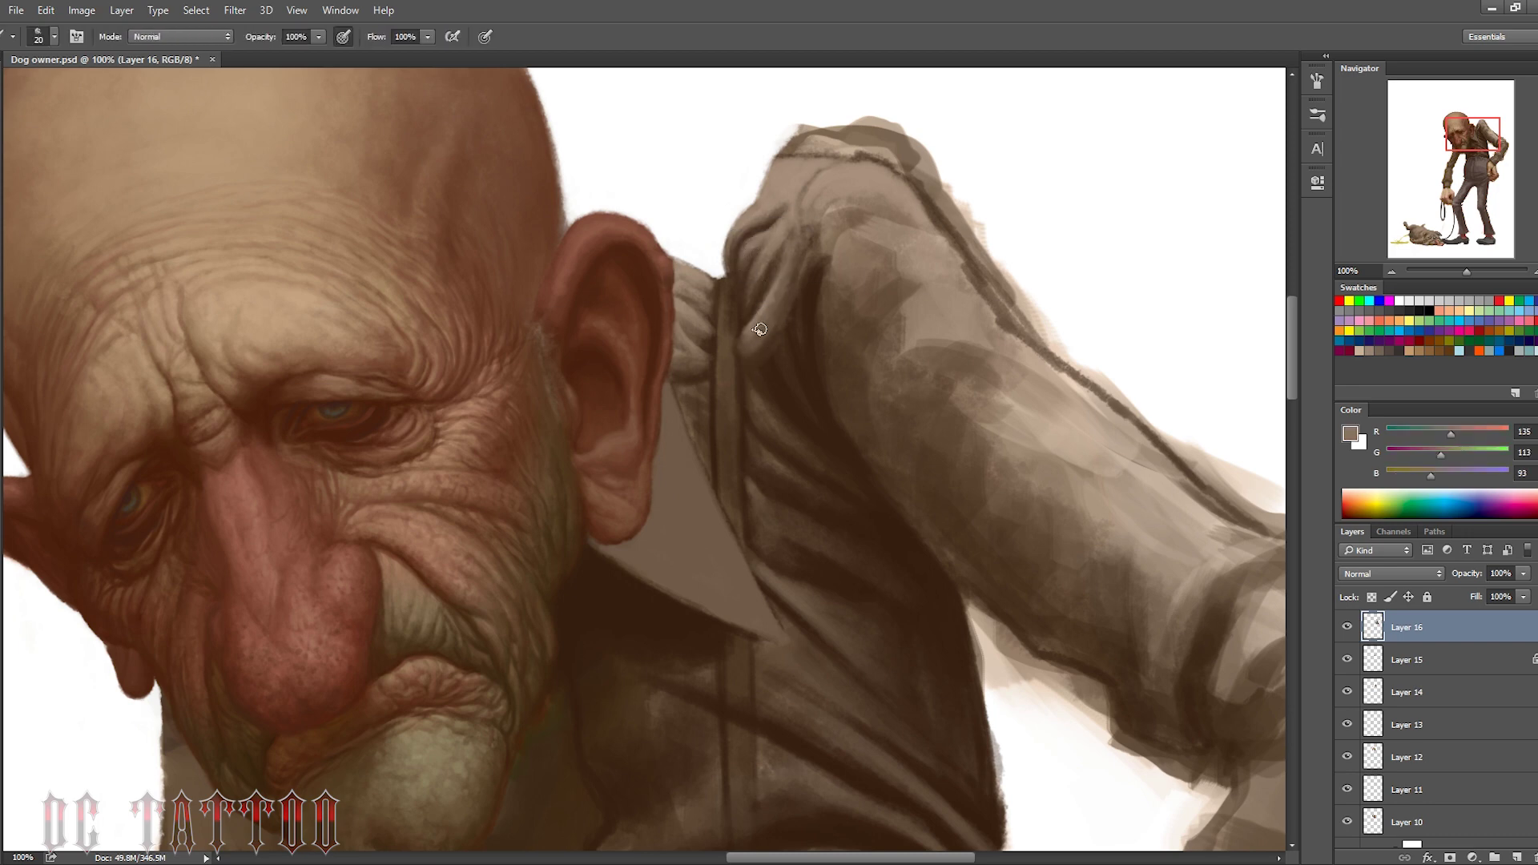
pyautogui.press(']')
pyautogui.press(']')
pyautogui.press(']')
pyautogui.moveTo(841, 199); pyautogui.dragTo(761, 417)
pyautogui.press(']')
pyautogui.press(']')
pyautogui.press(']')
pyautogui.keyDown('alt'); pyautogui.click(800, 302); pyautogui.keyUp('alt')
# Bring the vest into view and dab dark shading into the sleeve fold
pyautogui.moveTo(753, 473); pyautogui.dragTo(612, 296)
pyautogui.press('[')
pyautogui.press('[')
pyautogui.keyDown('alt'); pyautogui.click(613, 297); pyautogui.keyUp('alt')
pyautogui.press('[')
pyautogui.press('[')
pyautogui.press('[')
pyautogui.keyDown('alt'); pyautogui.click(606, 263); pyautogui.keyUp('alt')
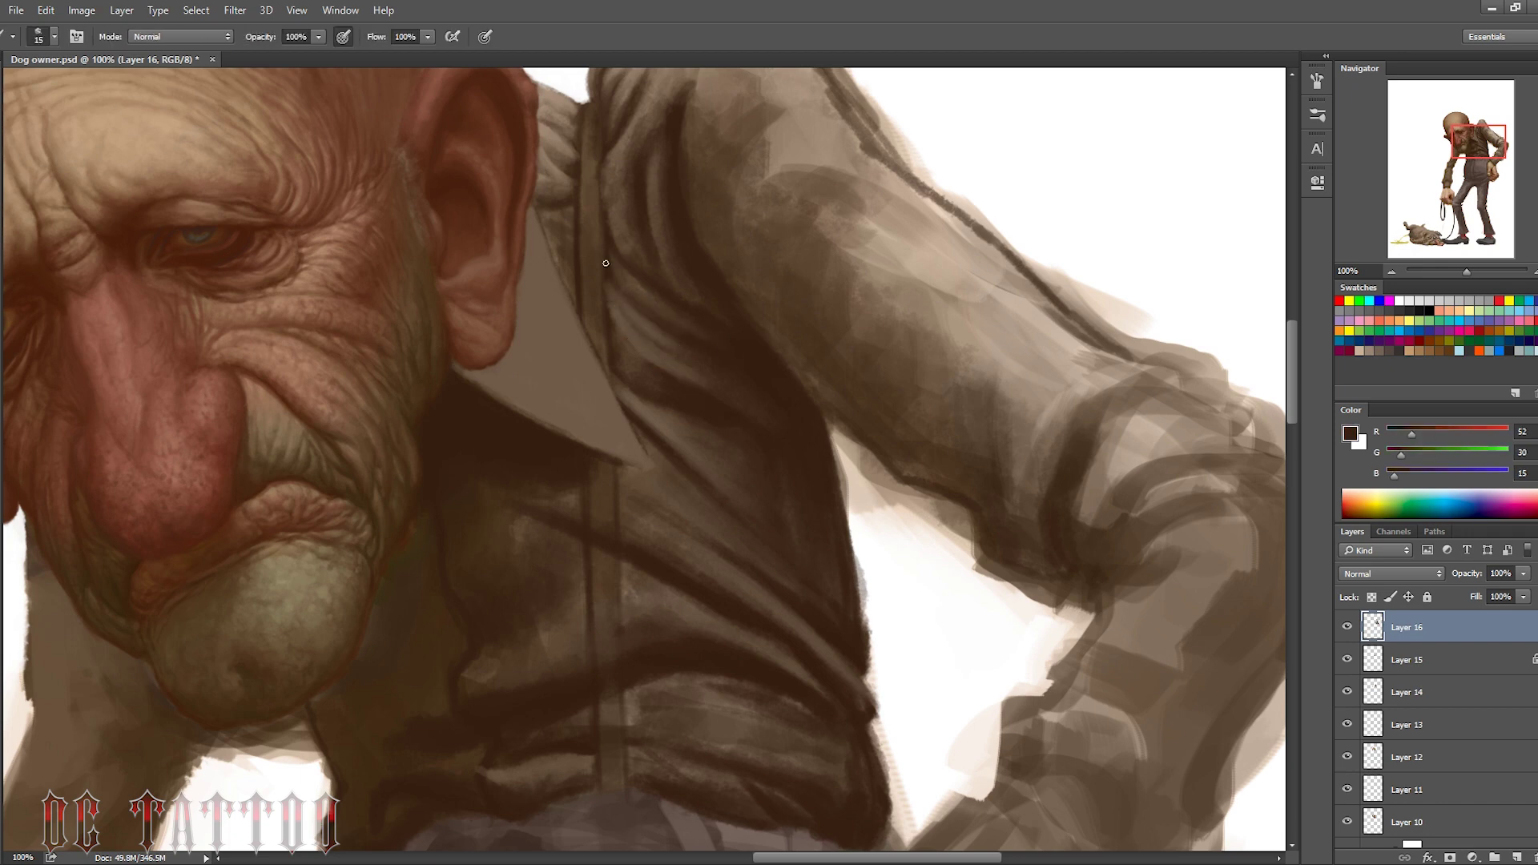
pyautogui.press(']')
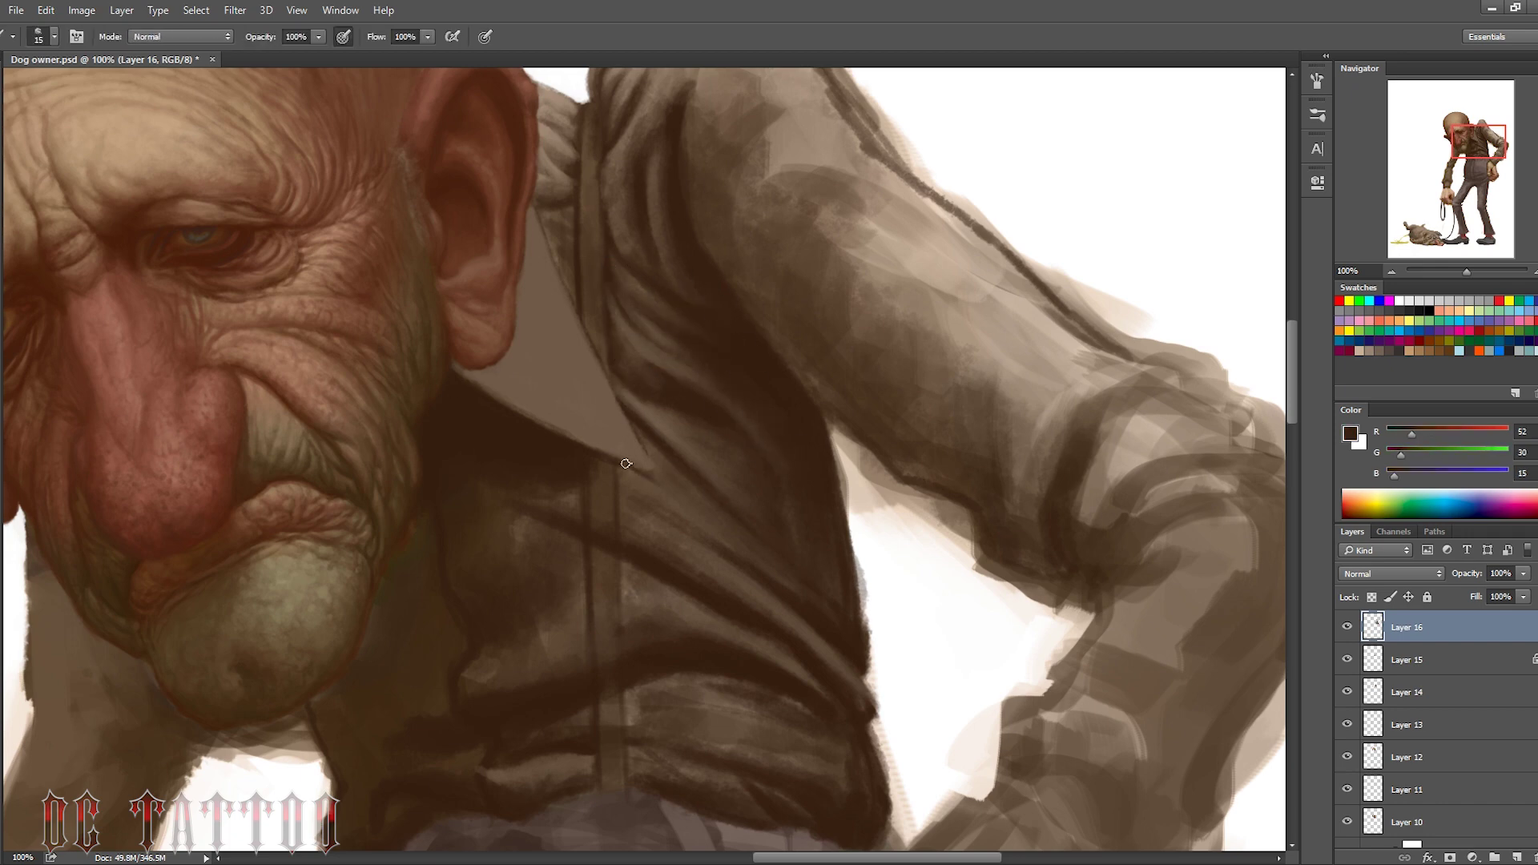
# Sample dark, darkest and lighter browns from the vest while enlarging the brush
pyautogui.keyDown('alt'); pyautogui.click(866, 714); pyautogui.keyUp('alt')
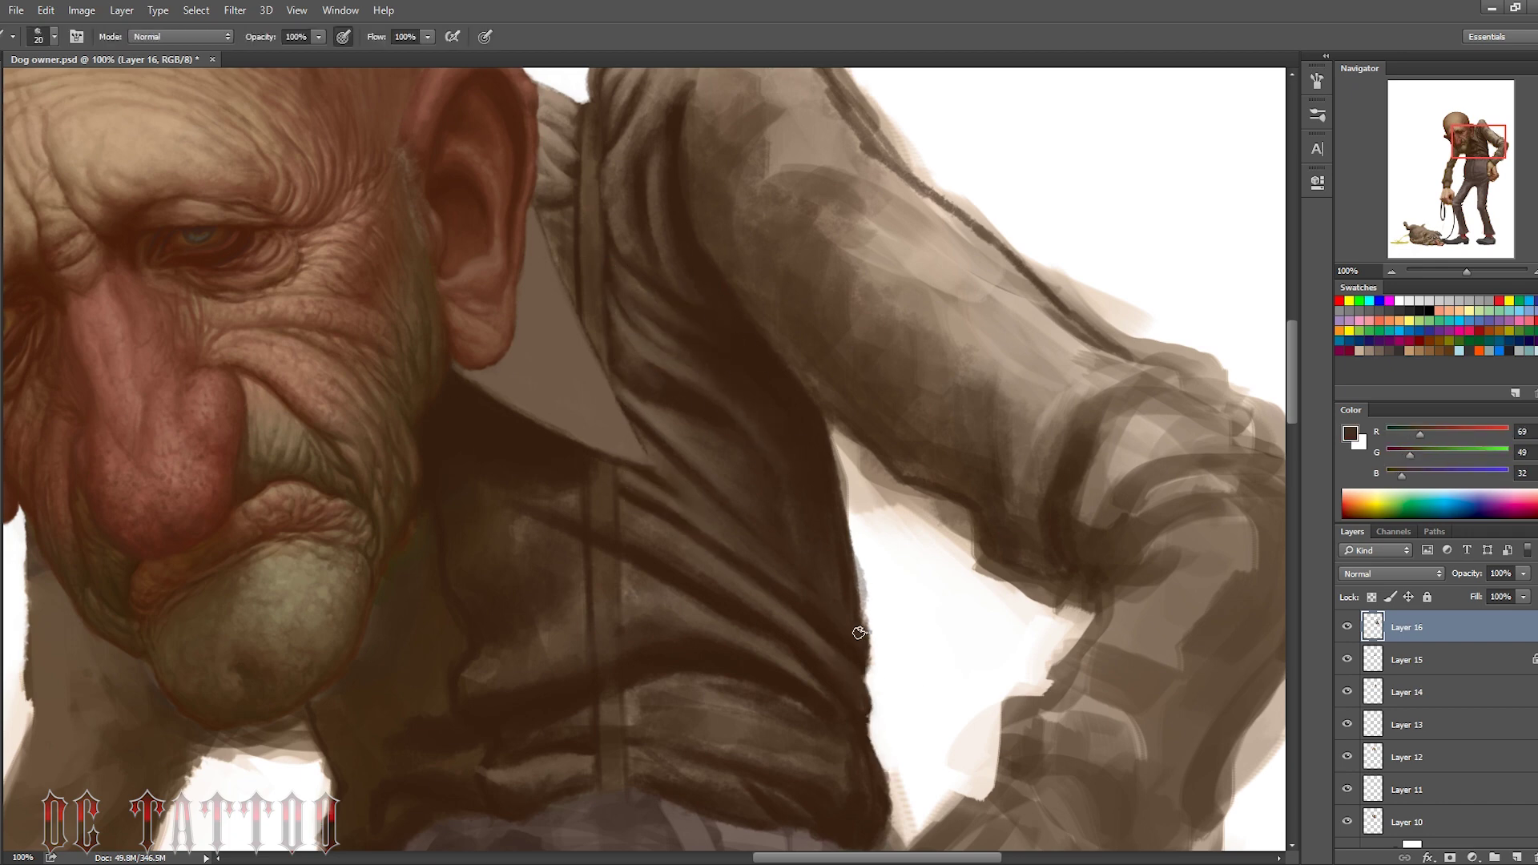
pyautogui.keyDown('alt'); pyautogui.click(775, 454); pyautogui.keyUp('alt')
pyautogui.press(']')
pyautogui.press(']')
pyautogui.keyDown('alt'); pyautogui.click(728, 587); pyautogui.keyUp('alt')
pyautogui.press(']')
pyautogui.press(']')
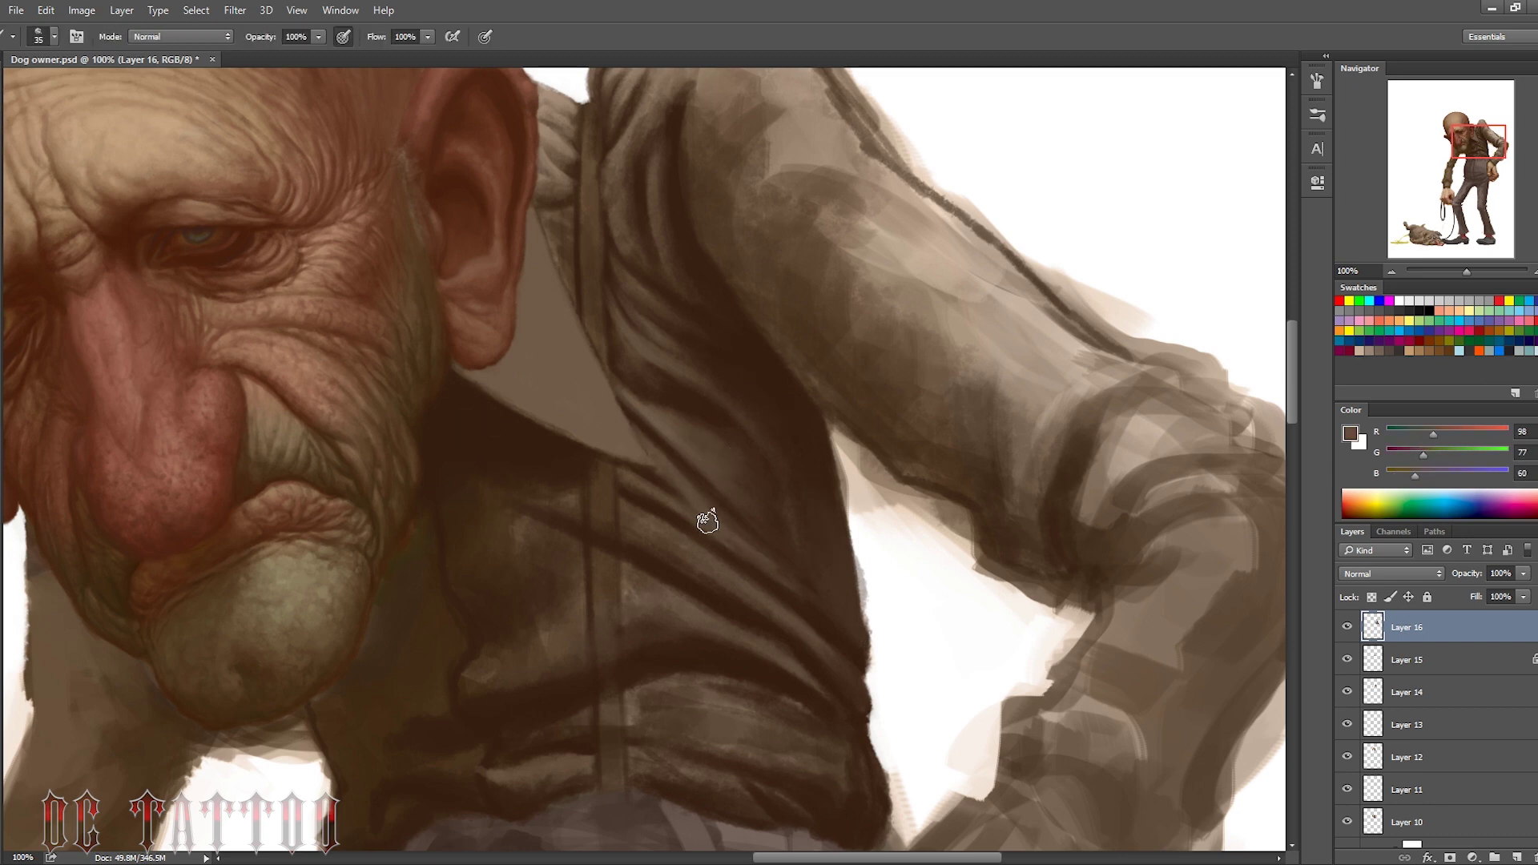
pyautogui.press(']')
pyautogui.press(']')
pyautogui.press(']')
pyautogui.keyDown('alt'); pyautogui.click(817, 598); pyautogui.keyUp('alt')
# Soften the vest's right edge with lighter brown paint
pyautogui.keyDown('alt'); pyautogui.click(451, 389); pyautogui.keyUp('alt')
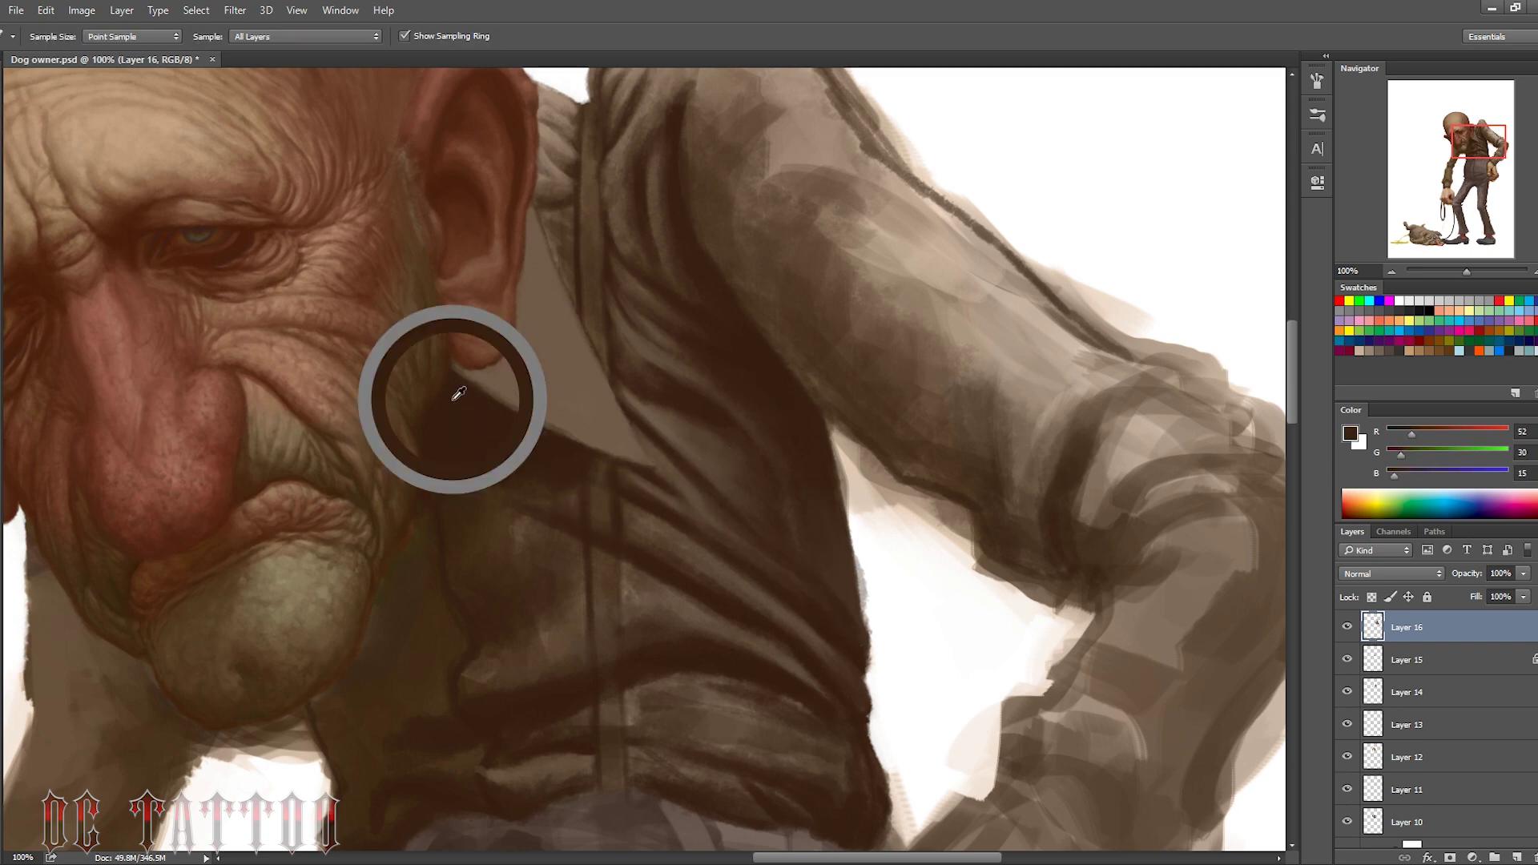
pyautogui.press('[')
pyautogui.press('[')
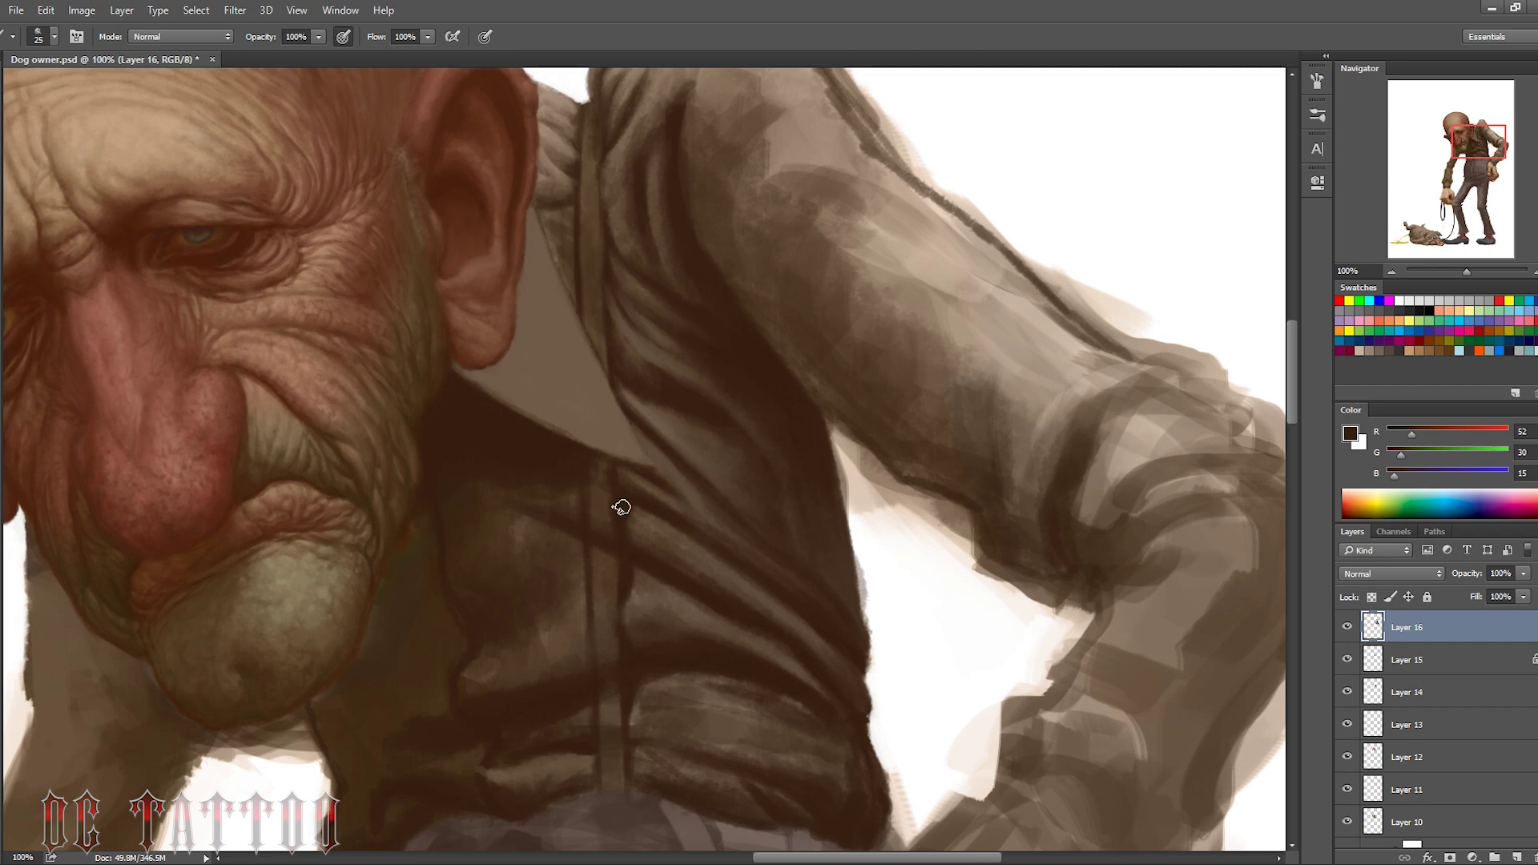
pyautogui.keyDown('alt'); pyautogui.click(633, 633); pyautogui.keyUp('alt')
pyautogui.press(']')
pyautogui.press(']')
pyautogui.press(']')
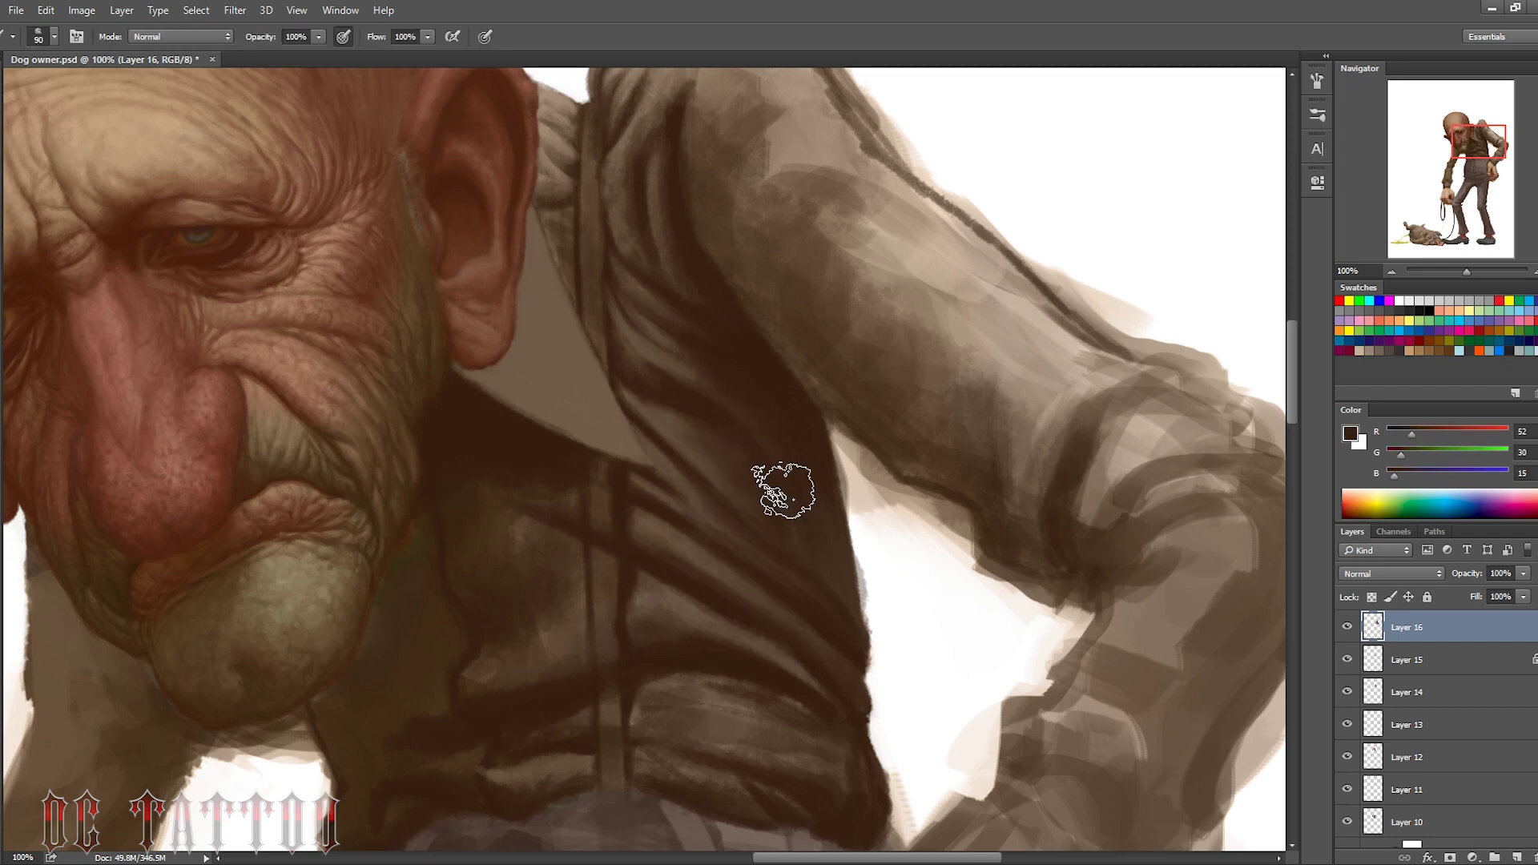
pyautogui.press(']')
pyautogui.press(']')
pyautogui.moveTo(864, 633); pyautogui.dragTo(833, 417)
# Repaint the shading behind the collar at the shoulder, then return to the head
pyautogui.keyDown('alt'); pyautogui.click(791, 377); pyautogui.keyUp('alt')
pyautogui.press('[')
pyautogui.press('[')
pyautogui.press('[')
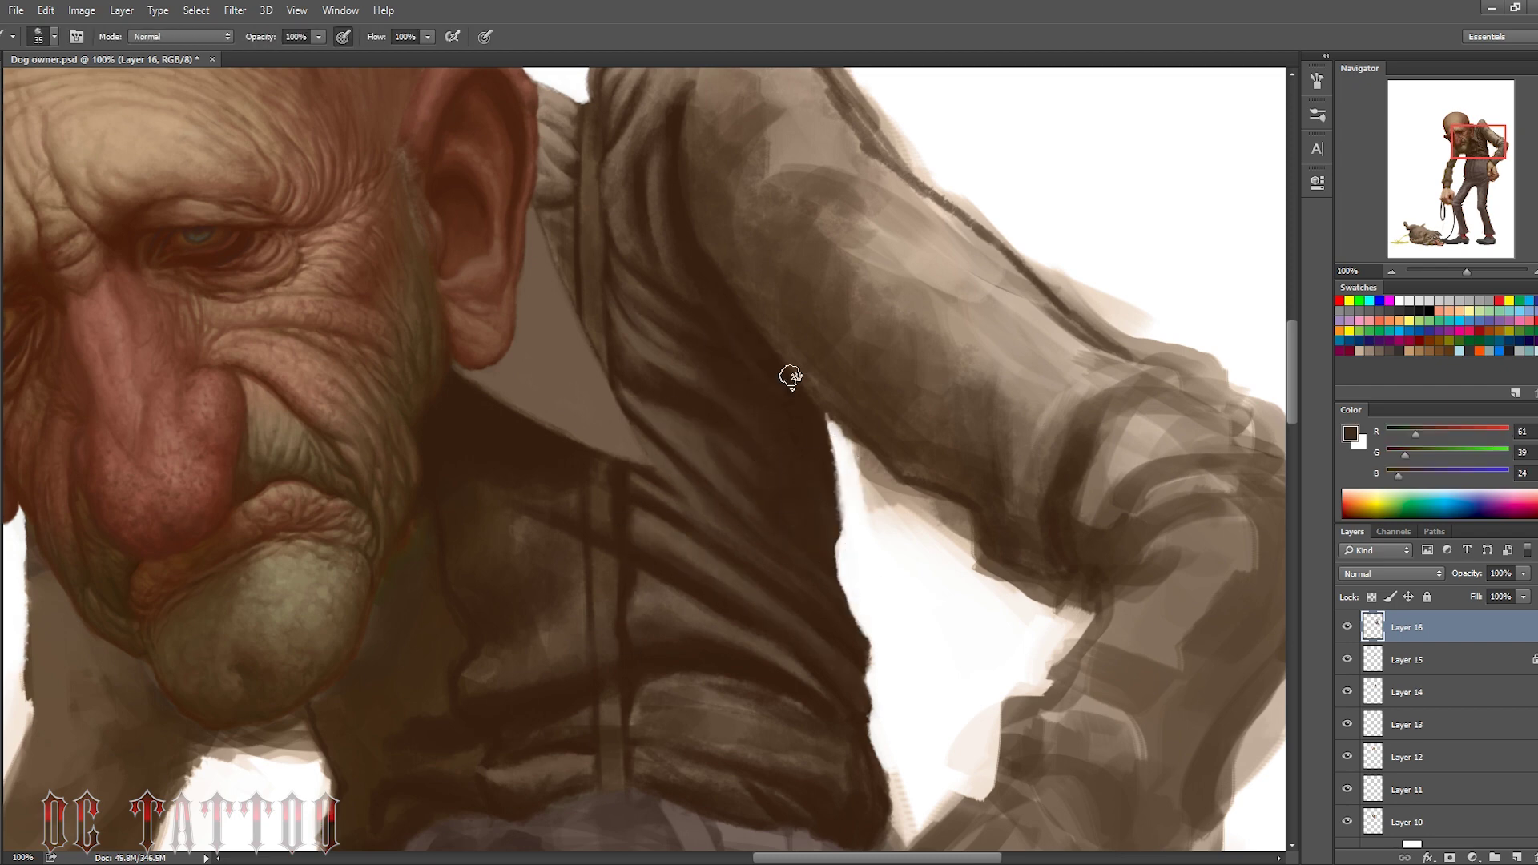
pyautogui.moveTo(676, 264); pyautogui.dragTo(633, 112)
pyautogui.keyDown('alt'); pyautogui.click(676, 157); pyautogui.keyUp('alt')
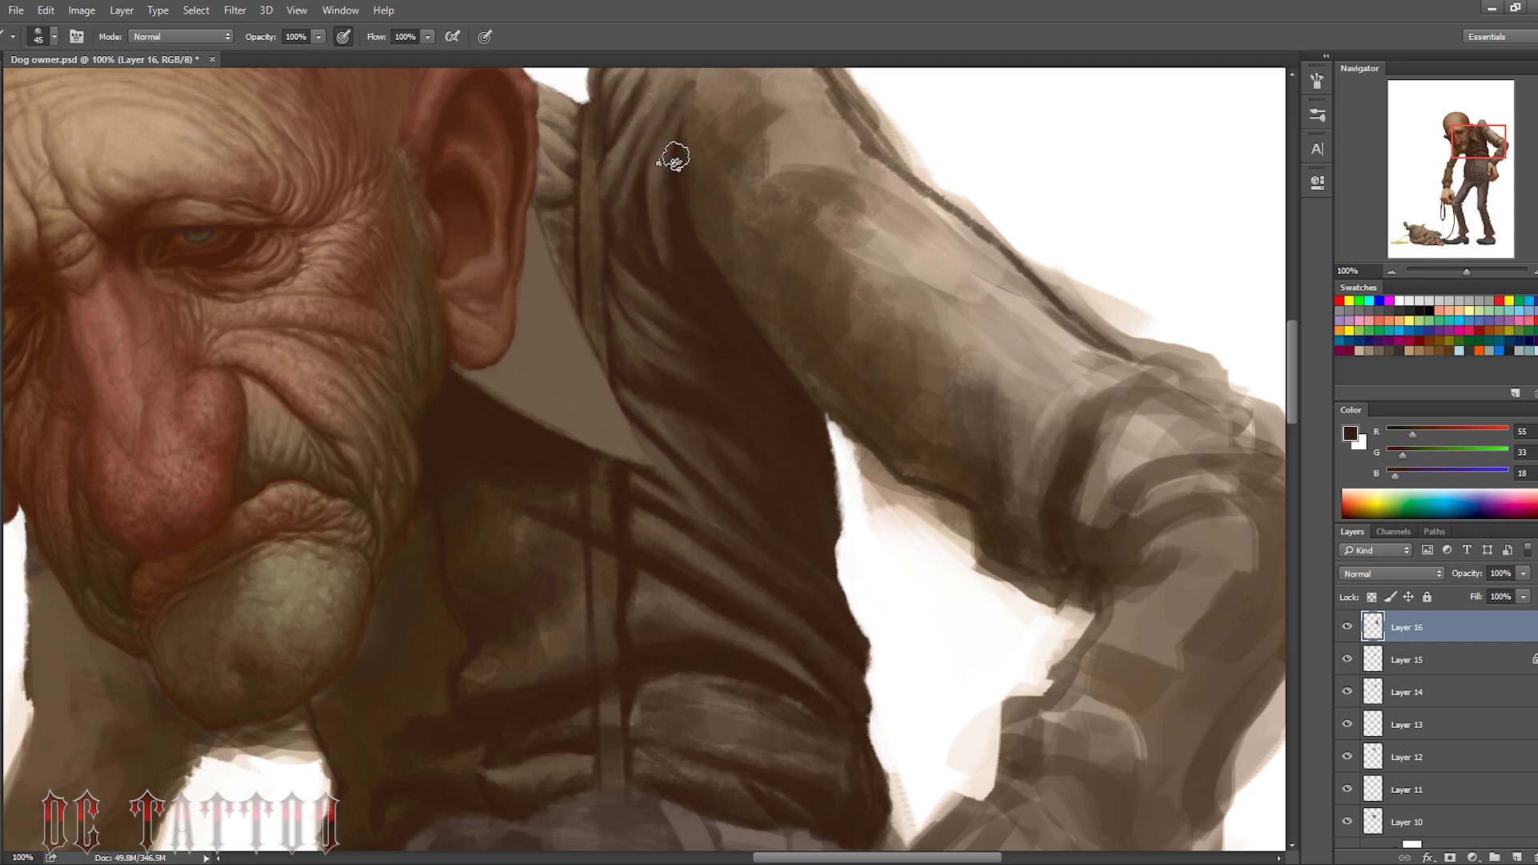
pyautogui.press(']')
pyautogui.press(']')
pyautogui.press(']')
pyautogui.moveTo(865, 192); pyautogui.dragTo(1001, 345)
pyautogui.keyDown('alt'); pyautogui.click(652, 515); pyautogui.keyUp('alt')
# Sample dark and warm browns near the ear and under the collar
pyautogui.press('[')
pyautogui.press('[')
pyautogui.press('[')
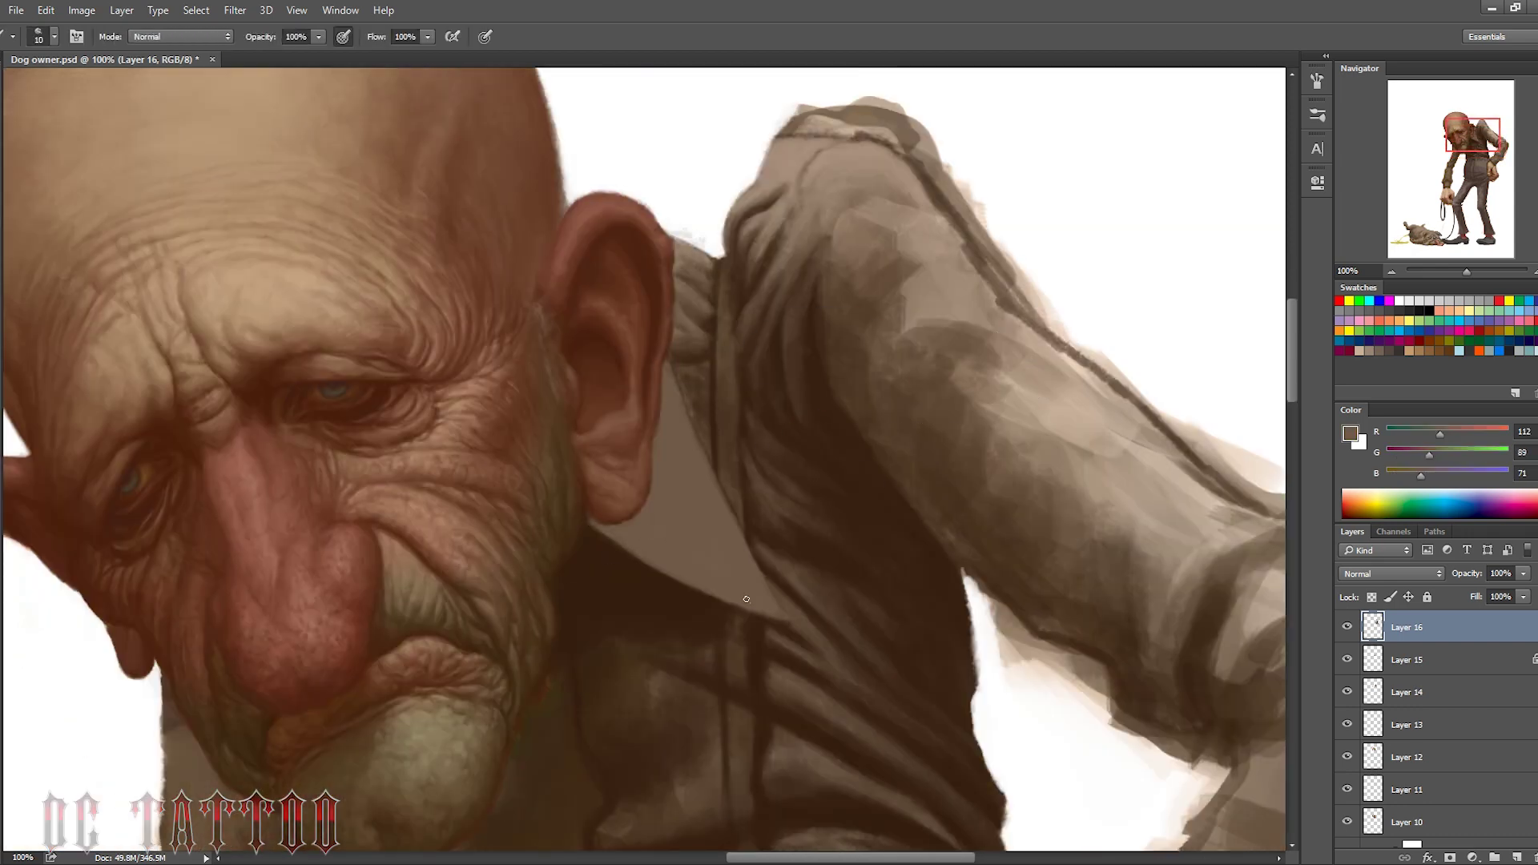
pyautogui.press(']')
pyautogui.press(']')
pyautogui.press(']')
pyautogui.keyDown('alt'); pyautogui.click(604, 526); pyautogui.keyUp('alt')
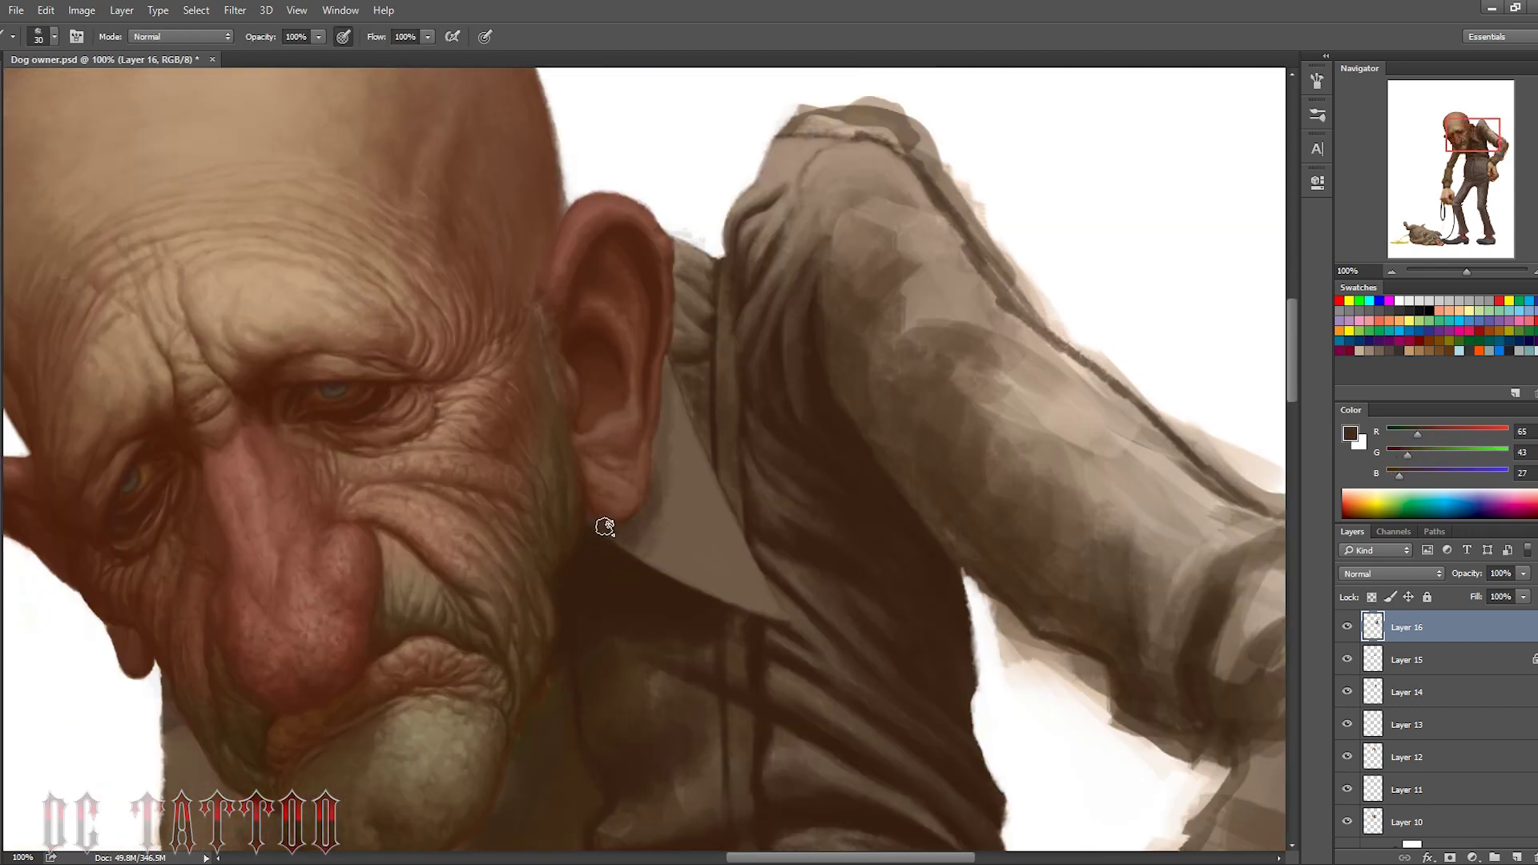
pyautogui.keyDown('alt'); pyautogui.click(654, 503); pyautogui.keyUp('alt')
pyautogui.keyDown('alt'); pyautogui.click(705, 378); pyautogui.keyUp('alt')
pyautogui.press('[')
pyautogui.keyDown('alt'); pyautogui.click(674, 367); pyautogui.keyUp('alt')
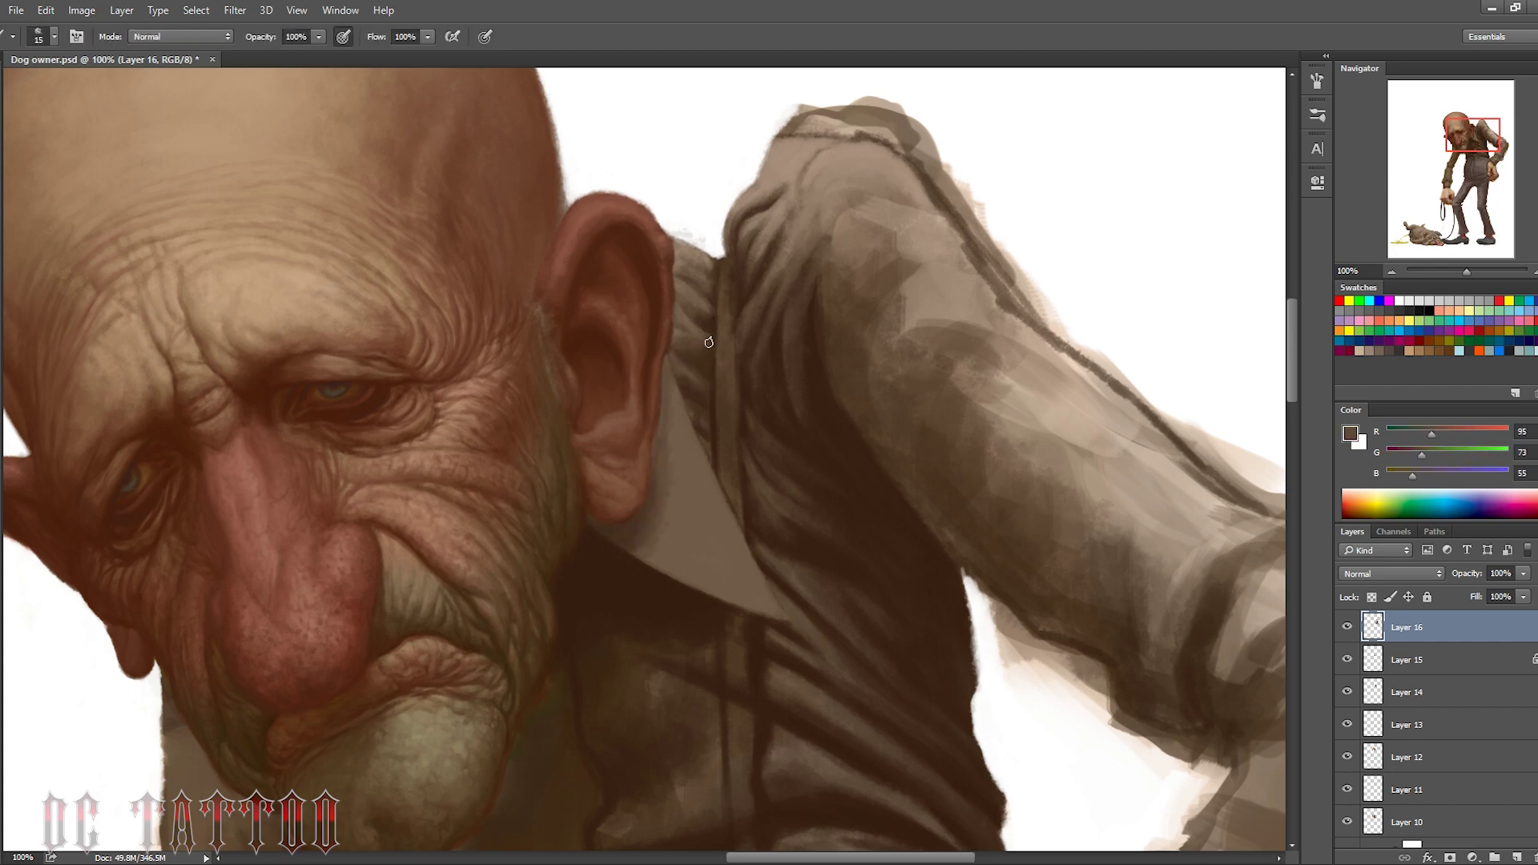
pyautogui.press(']')
pyautogui.press(']')
# Pick shoulder and sleeve mid-tones, then shift toward the vest's dark folds
pyautogui.keyDown('alt'); pyautogui.click(690, 363); pyautogui.keyUp('alt')
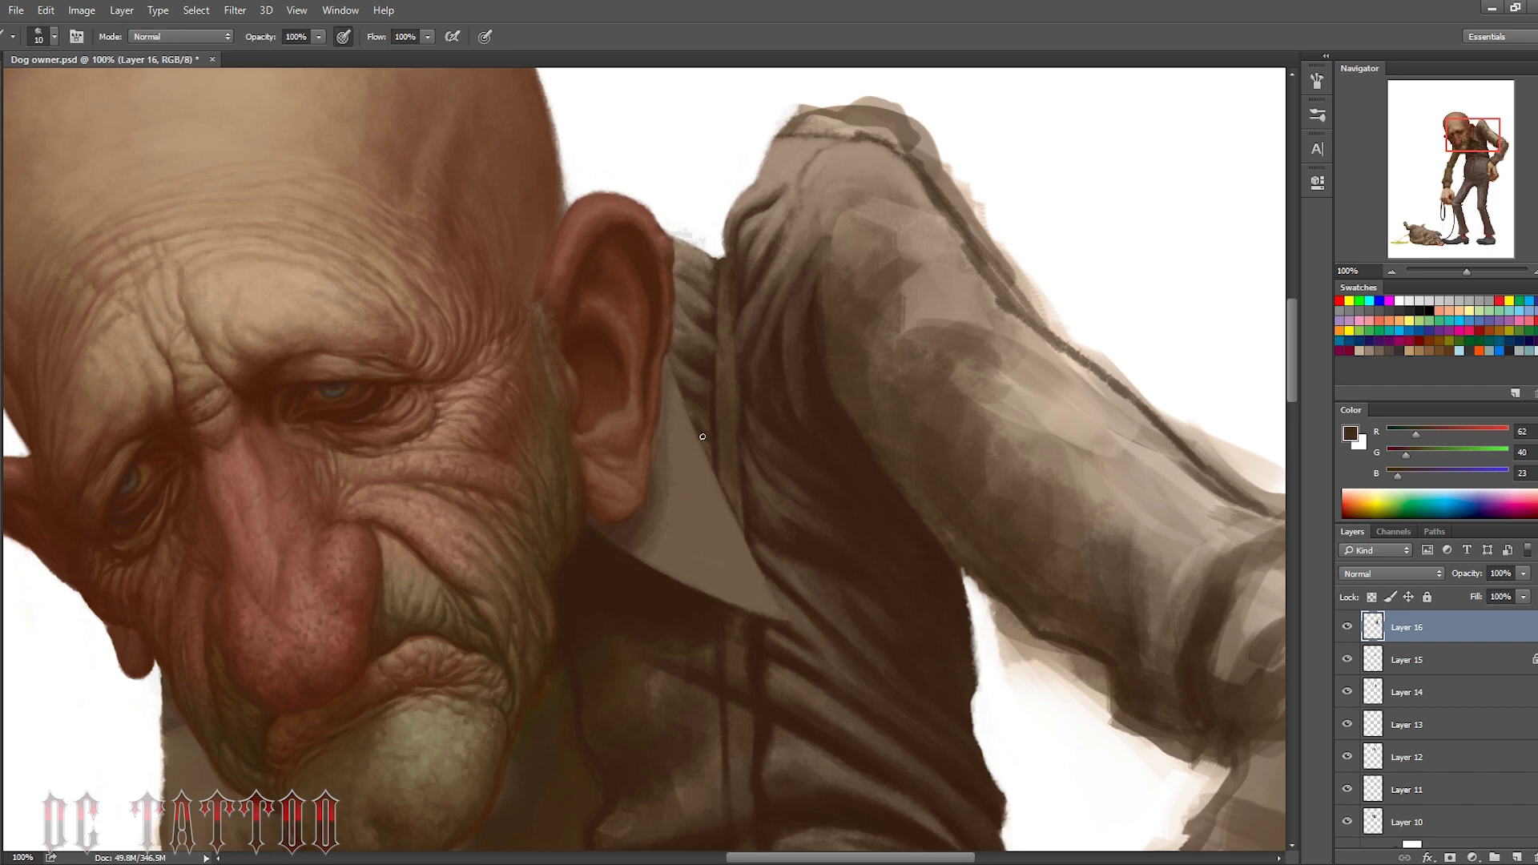
pyautogui.press(']')
pyautogui.press(']')
pyautogui.press(']')
pyautogui.keyDown('alt'); pyautogui.click(755, 247); pyautogui.keyUp('alt')
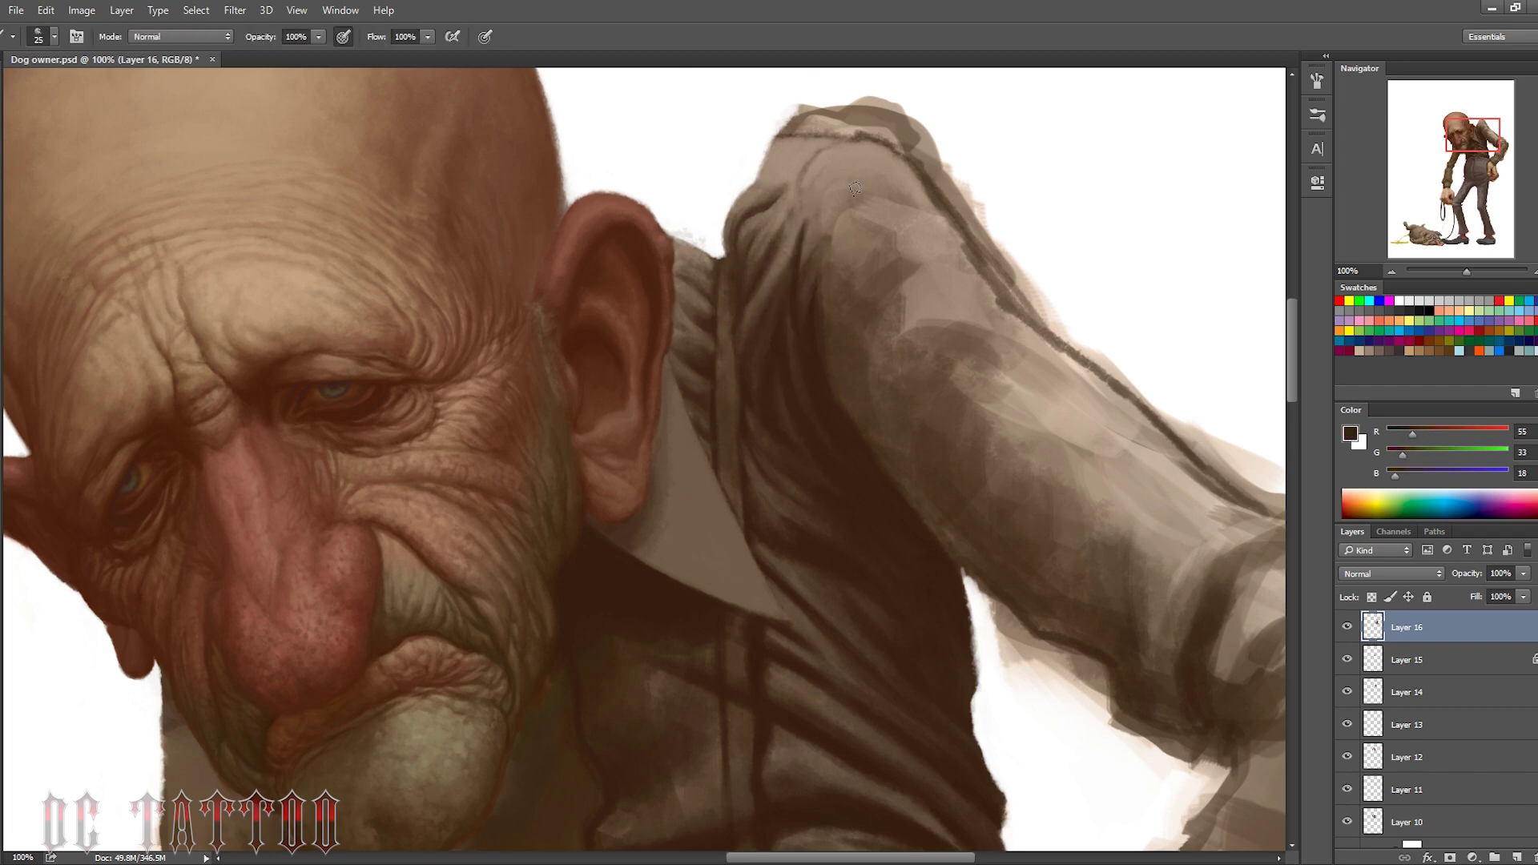
pyautogui.keyDown('alt'); pyautogui.click(1115, 440); pyautogui.keyUp('alt')
pyautogui.moveTo(804, 574); pyautogui.dragTo(704, 498)
pyautogui.press(']')
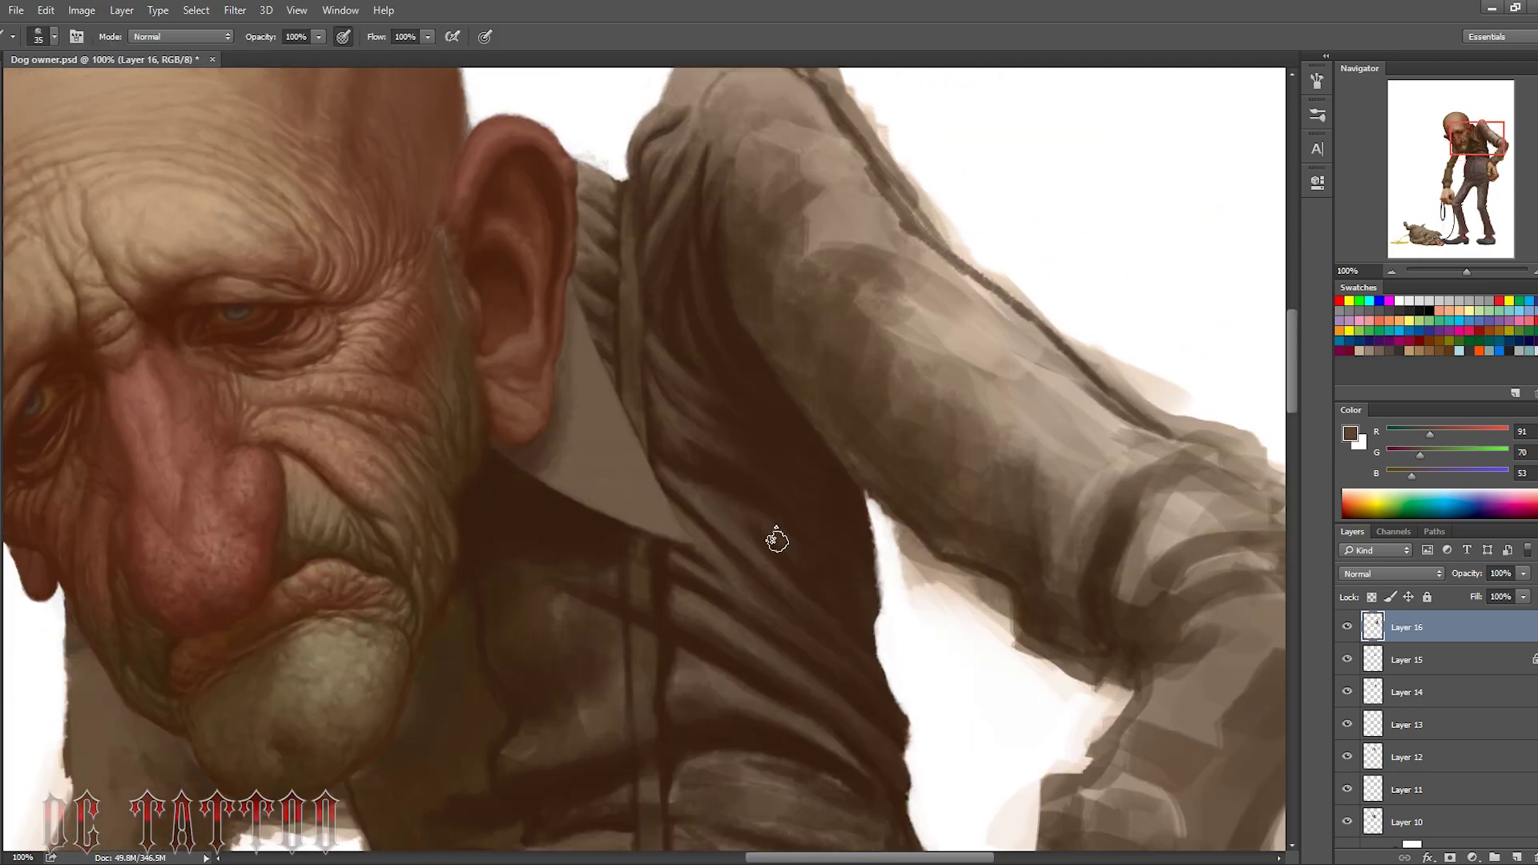
pyautogui.keyDown('alt'); pyautogui.click(676, 333); pyautogui.keyUp('alt')
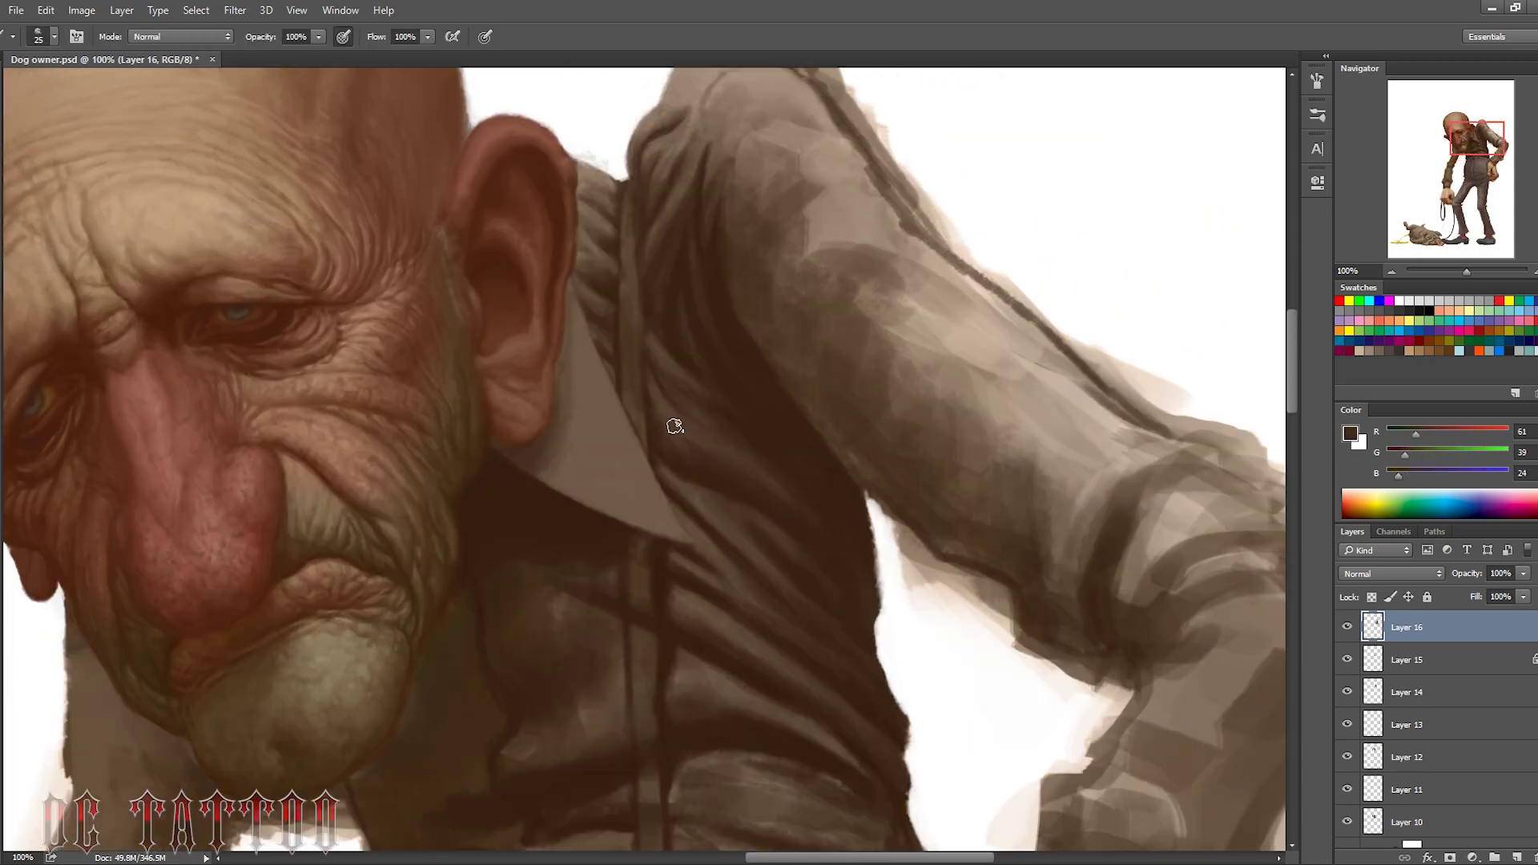
pyautogui.keyDown('alt'); pyautogui.click(652, 448); pyautogui.keyUp('alt')
# Brush dark brown shading across the lower vest with a large brush
pyautogui.press(']')
pyautogui.press(']')
pyautogui.scroll(-5, 674, 497)
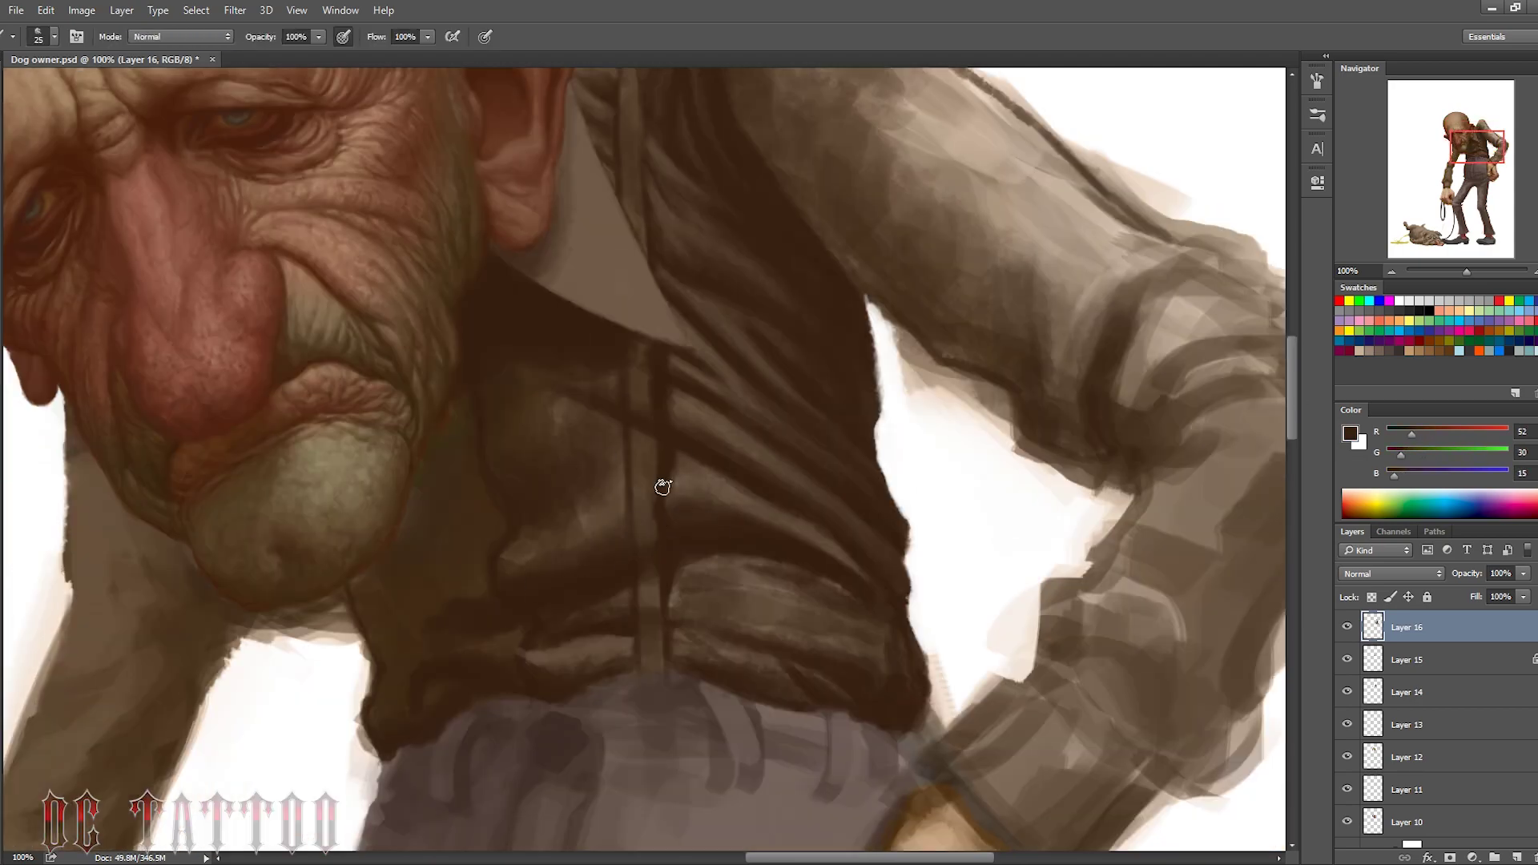
pyautogui.press(']')
pyautogui.press(']')
pyautogui.press(']')
pyautogui.keyDown('alt'); pyautogui.click(689, 506); pyautogui.keyUp('alt')
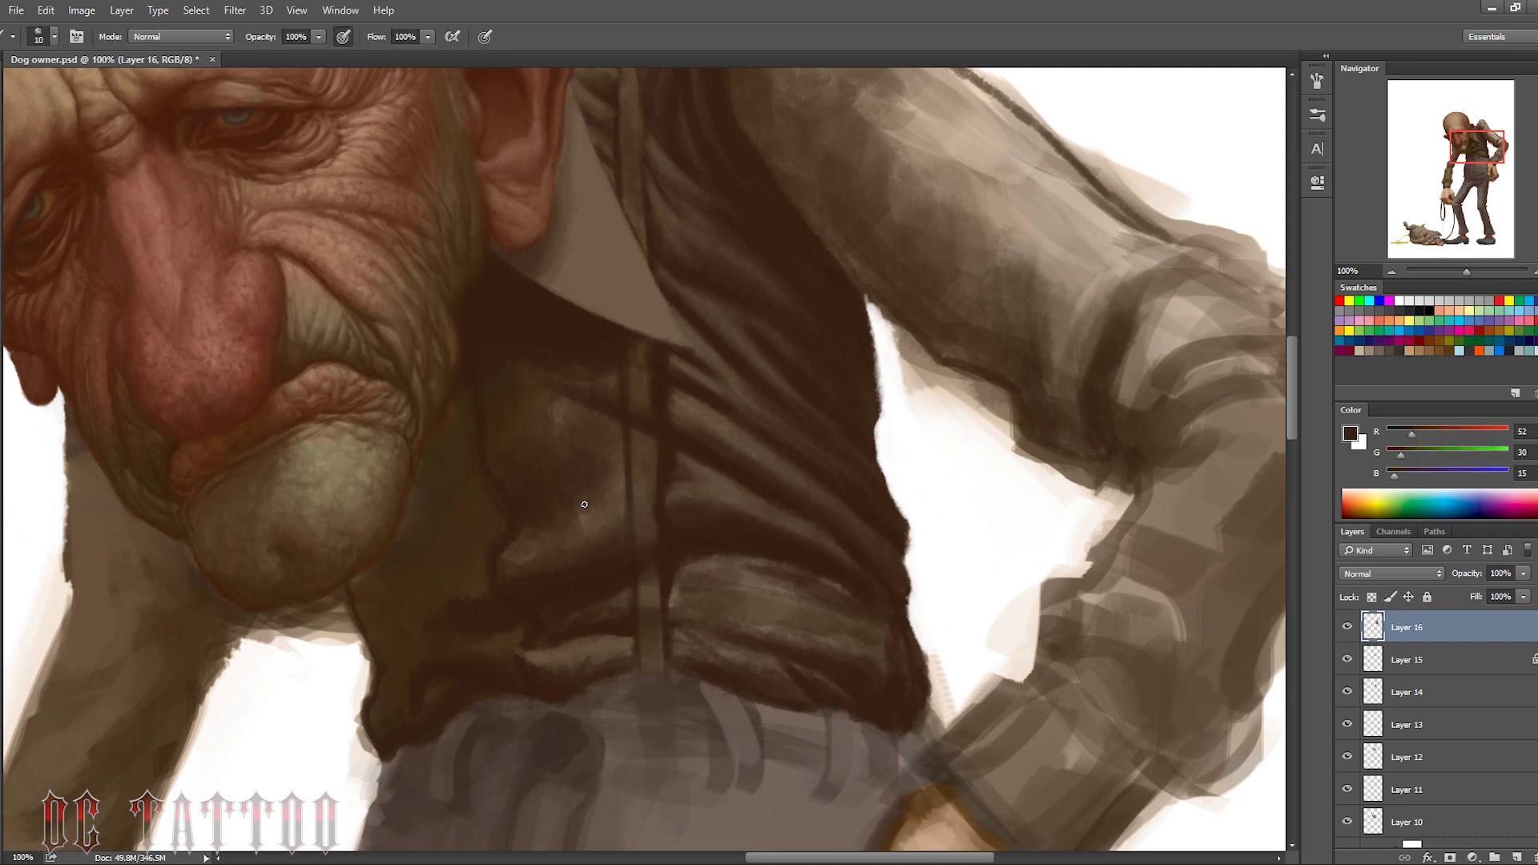
pyautogui.press(']')
pyautogui.press(']')
pyautogui.press(']')
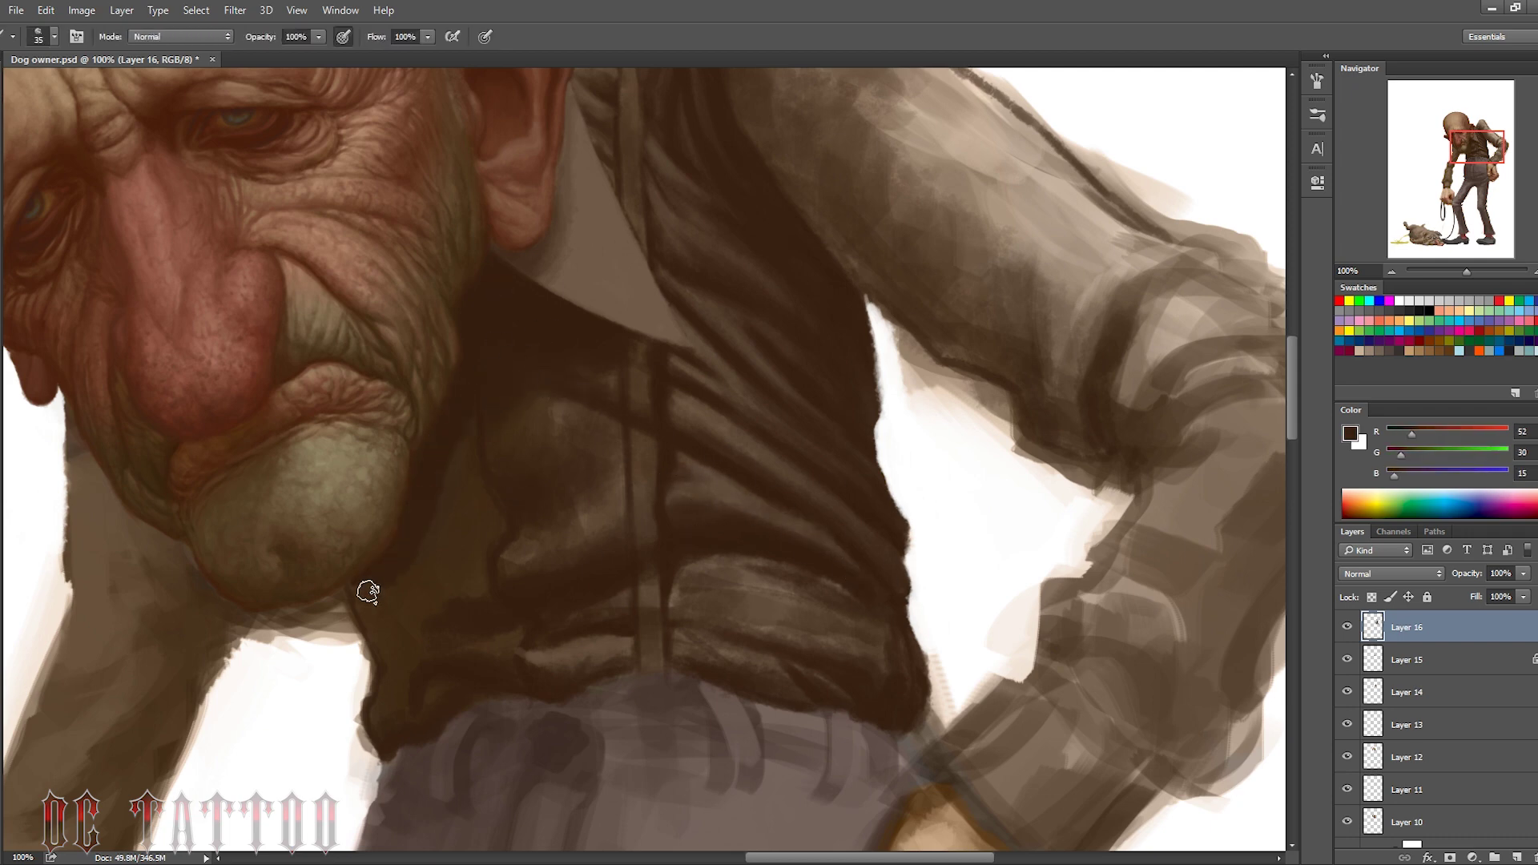
pyautogui.press(']')
pyautogui.press(']')
pyautogui.press(']')
pyautogui.moveTo(584, 496)
pyautogui.mouseDown()
pyautogui.moveTo(559, 377)
pyautogui.moveTo(565, 433)
pyautogui.mouseUp()
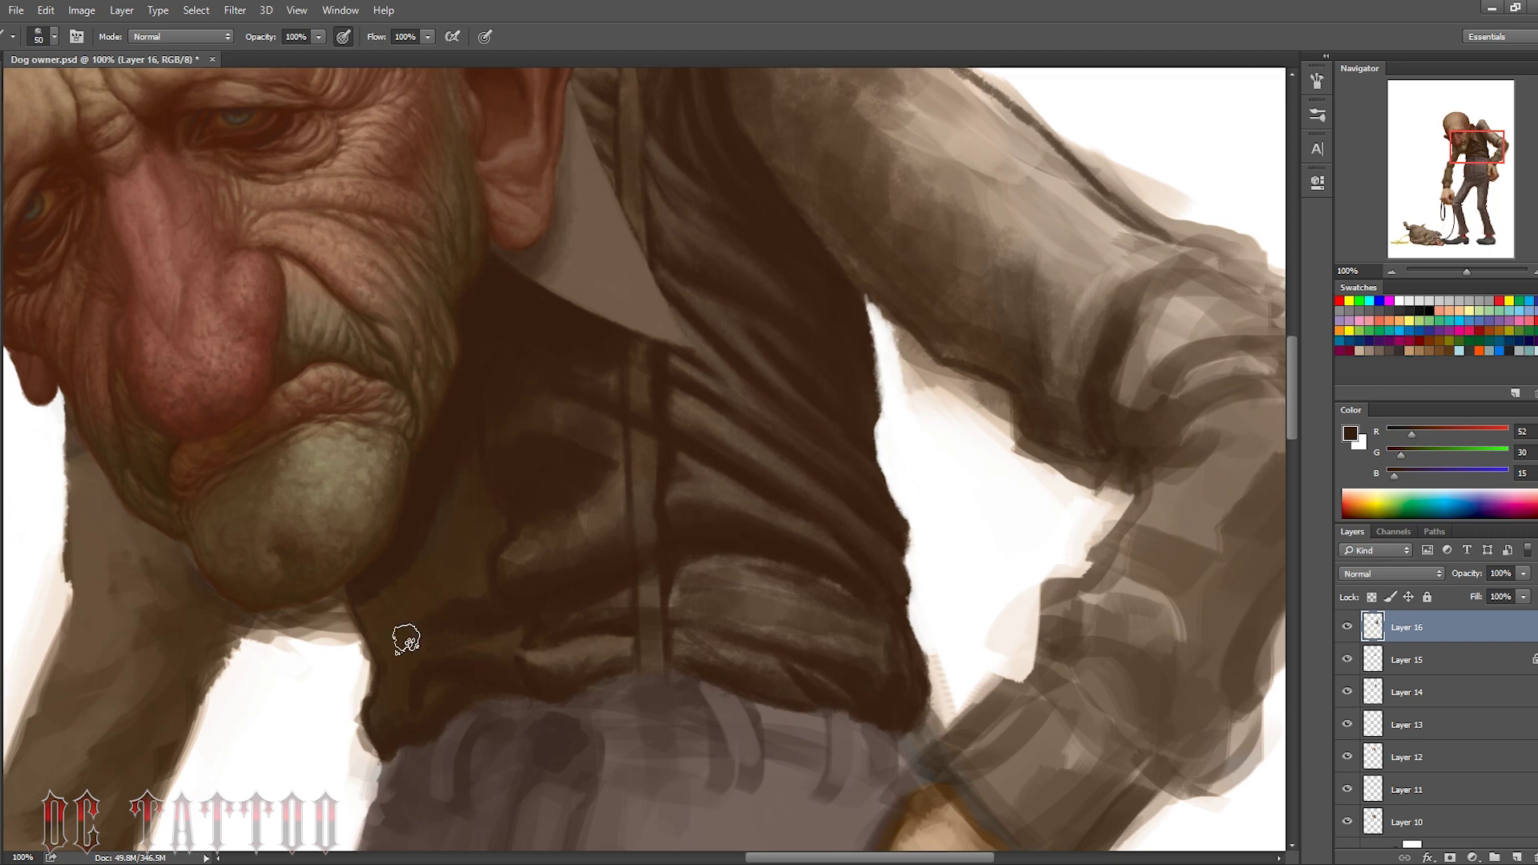
pyautogui.moveTo(399, 573)
pyautogui.mouseDown()
pyautogui.moveTo(497, 411)
pyautogui.moveTo(876, 611)
pyautogui.mouseUp()
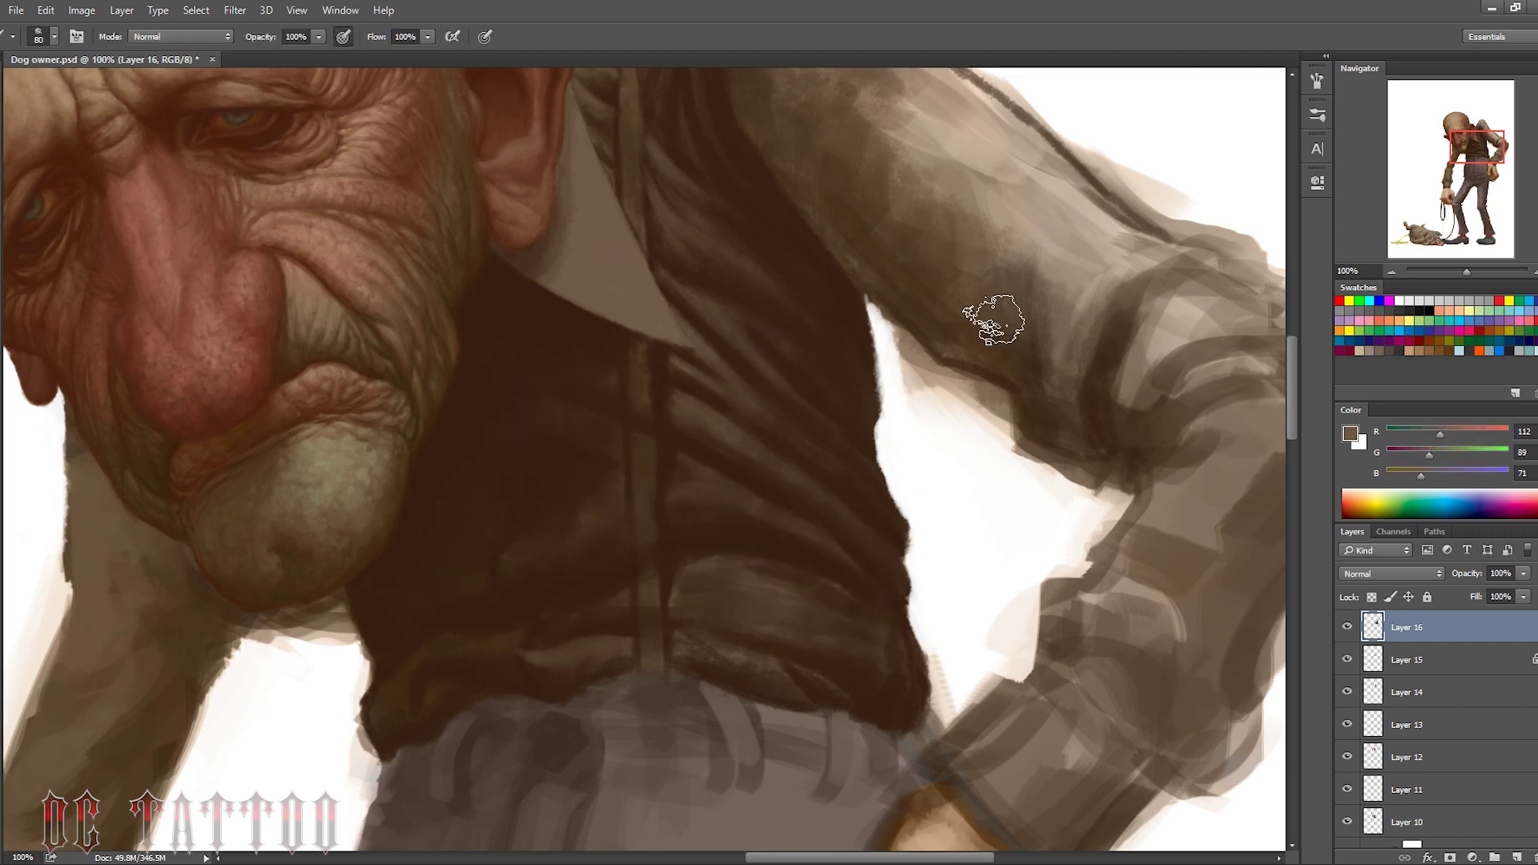
# Sample lighter and darkest vest browns from the canvas
pyautogui.press('i')
pyautogui.click(679, 365)
pyautogui.moveTo(679, 365); pyautogui.dragTo(664, 474)
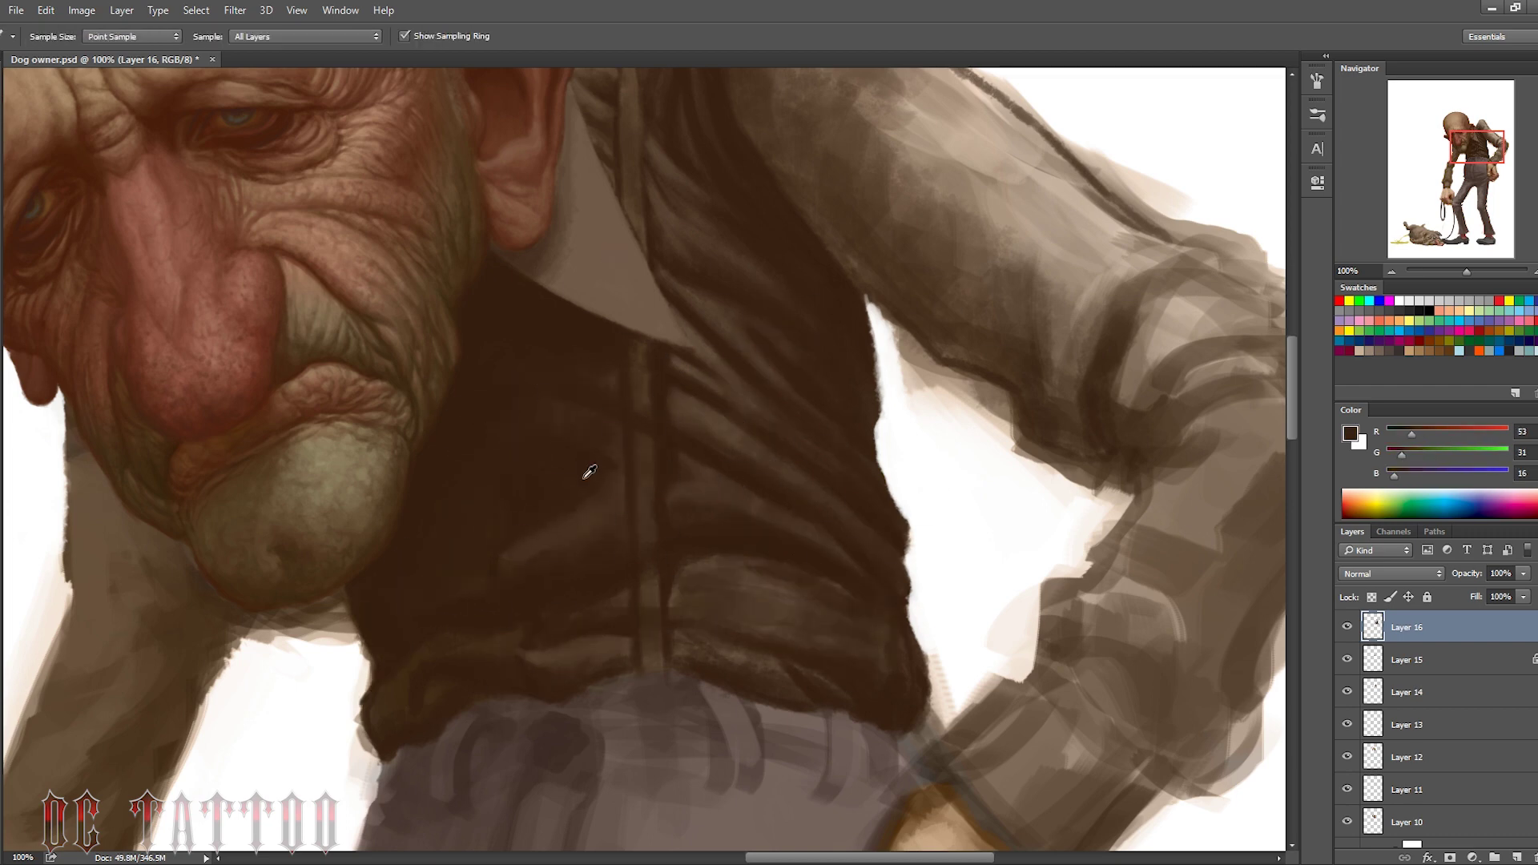
pyautogui.keyDown('alt'); pyautogui.click(590, 470); pyautogui.keyUp('alt')
pyautogui.press(']')
pyautogui.keyDown('alt'); pyautogui.click(693, 412); pyautogui.keyUp('alt')
# Paint lighter brown strokes on the vest's lower left
pyautogui.press('[')
pyautogui.press('[')
pyautogui.press('[')
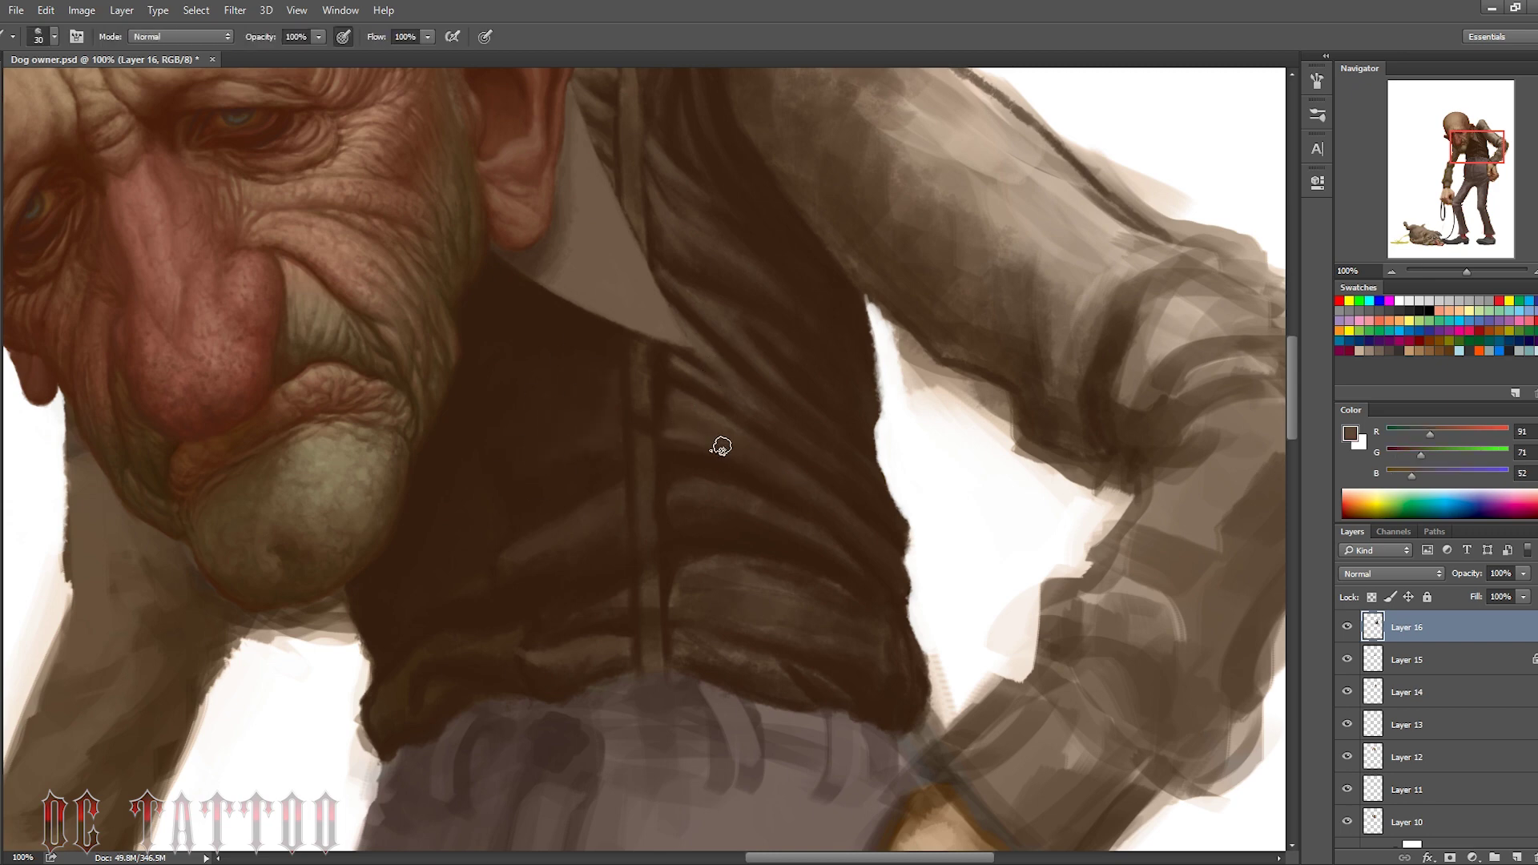
pyautogui.keyDown('alt'); pyautogui.click(660, 456); pyautogui.keyUp('alt')
pyautogui.press('[')
pyautogui.press('[')
pyautogui.press('[')
pyautogui.keyDown('alt'); pyautogui.click(738, 438); pyautogui.keyUp('alt')
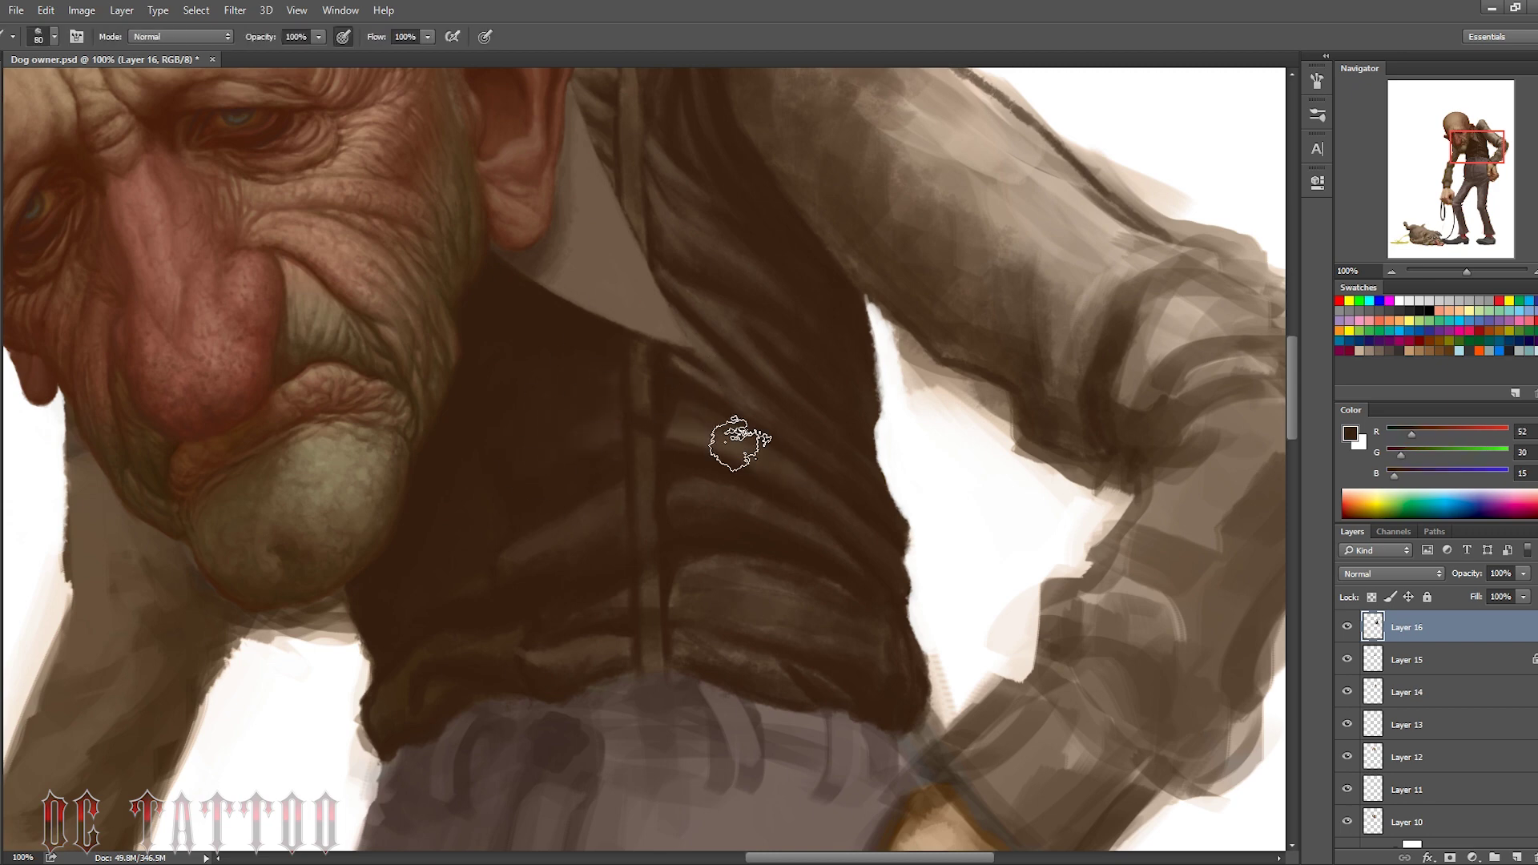
pyautogui.press(']')
pyautogui.press(']')
pyautogui.press(']')
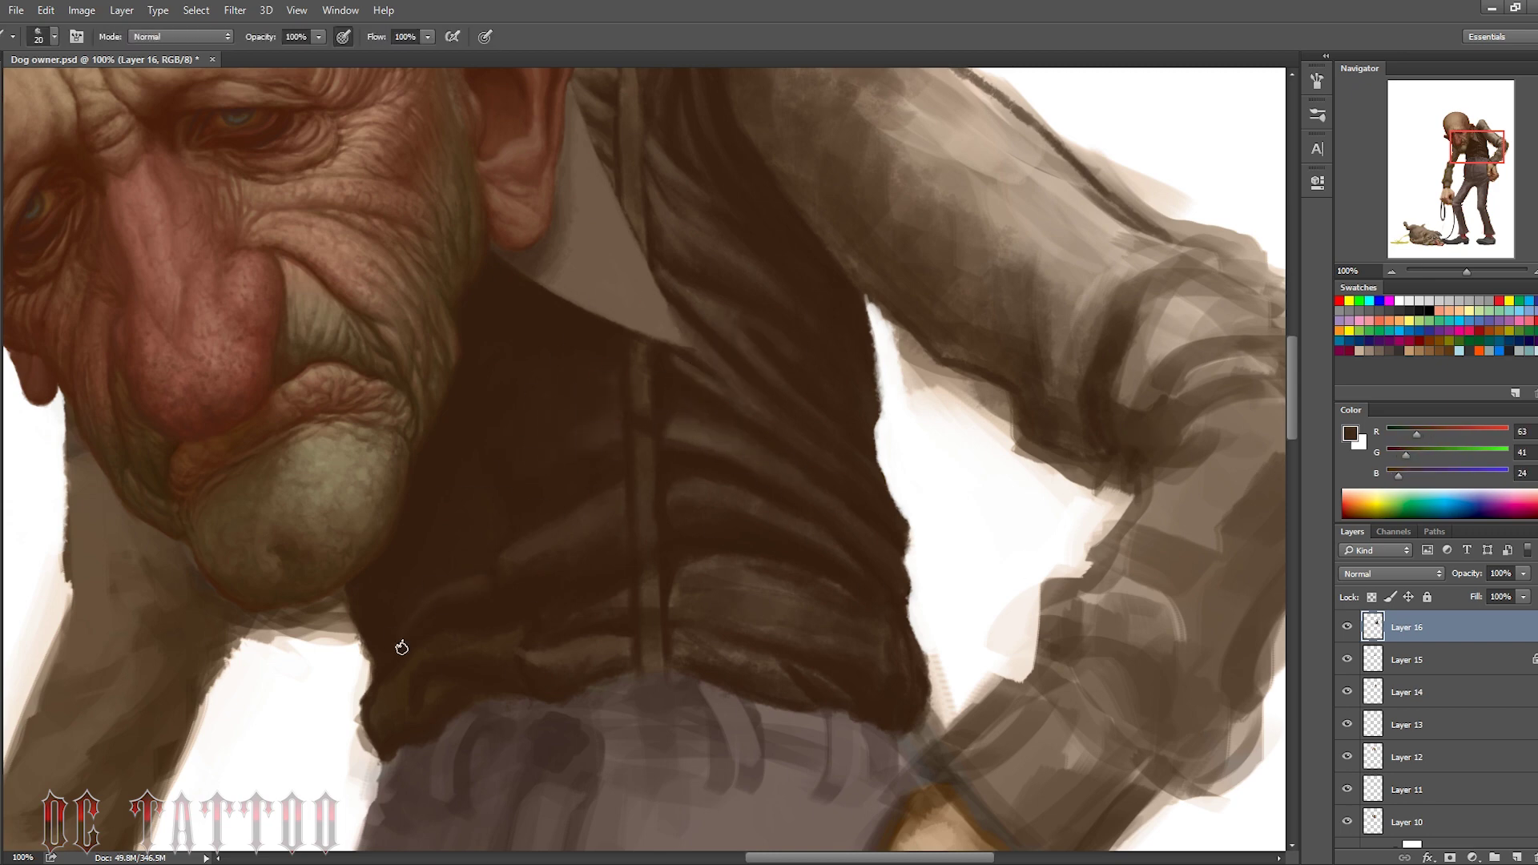
pyautogui.moveTo(402, 647); pyautogui.dragTo(446, 657)
# Resample darker and lighter vest browns at varying brush sizes
pyautogui.keyDown('alt'); pyautogui.click(446, 656); pyautogui.keyUp('alt')
pyautogui.press(']')
pyautogui.press(']')
pyautogui.press(']')
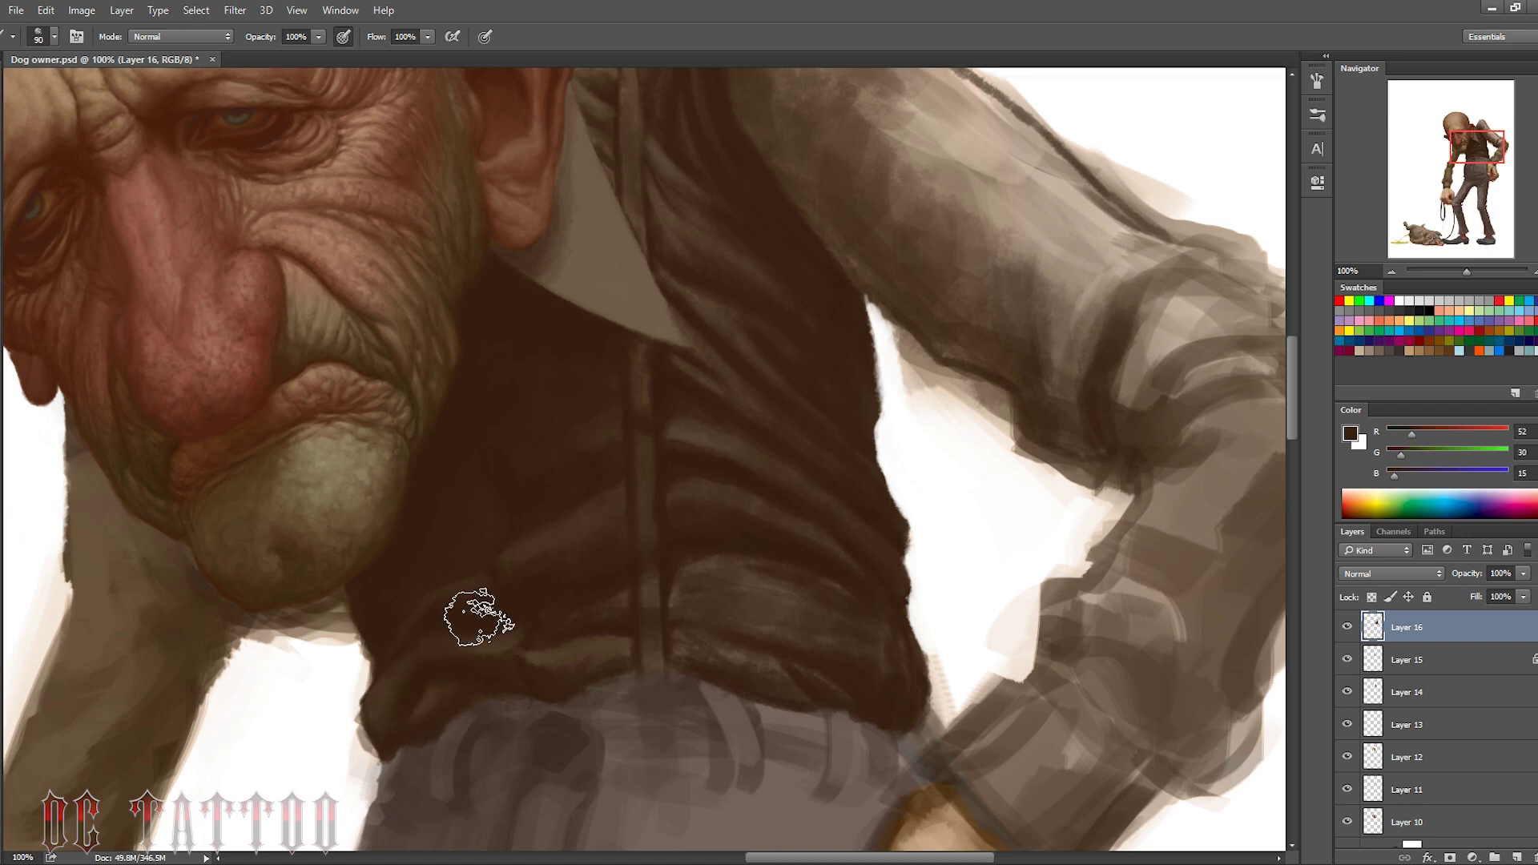
pyautogui.press(']')
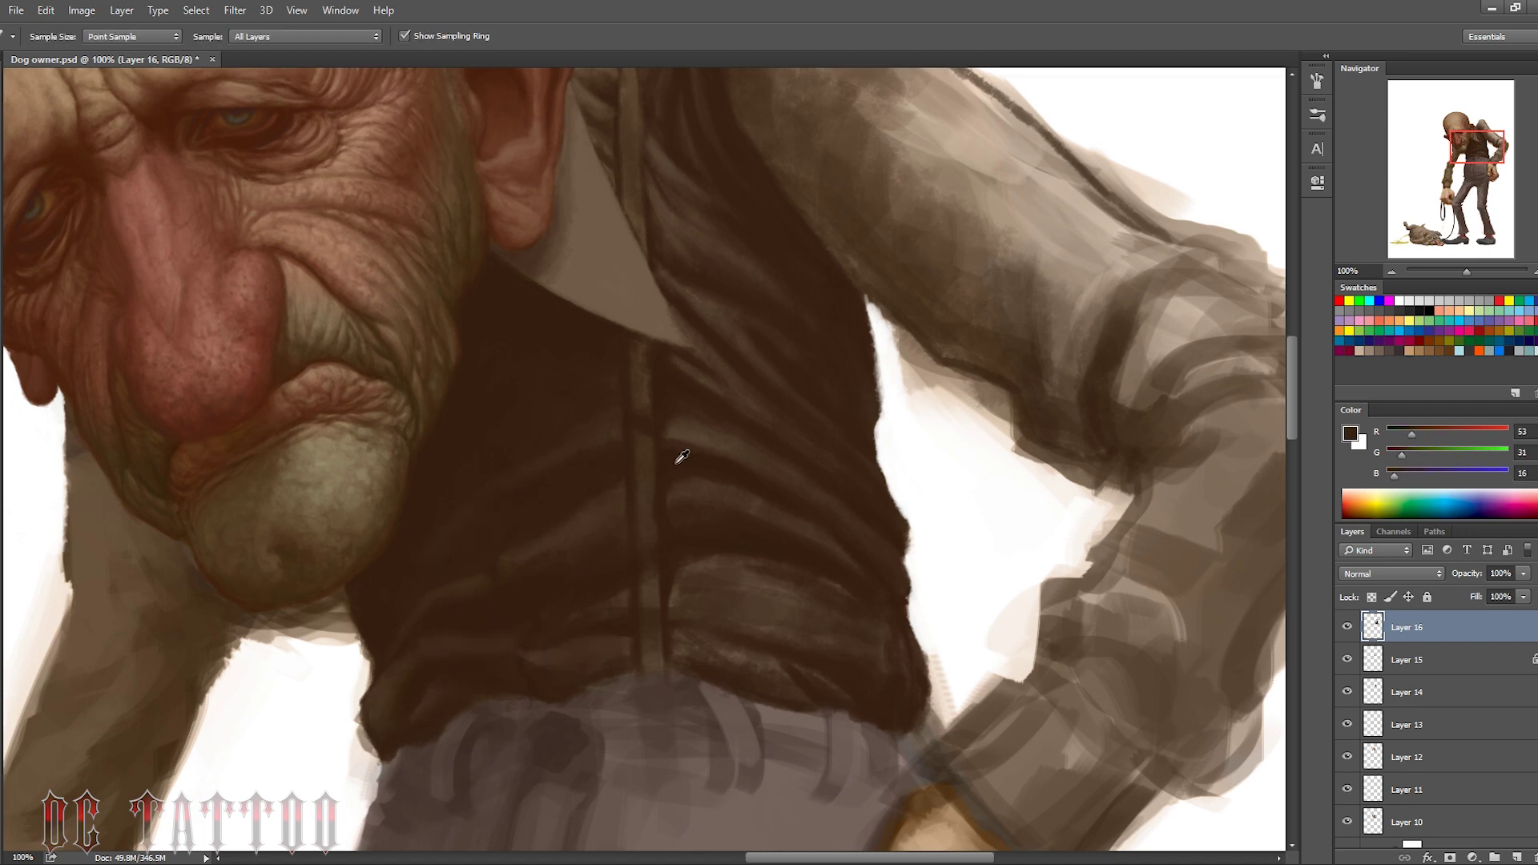
pyautogui.press(']')
pyautogui.keyDown('alt'); pyautogui.click(427, 541); pyautogui.keyUp('alt')
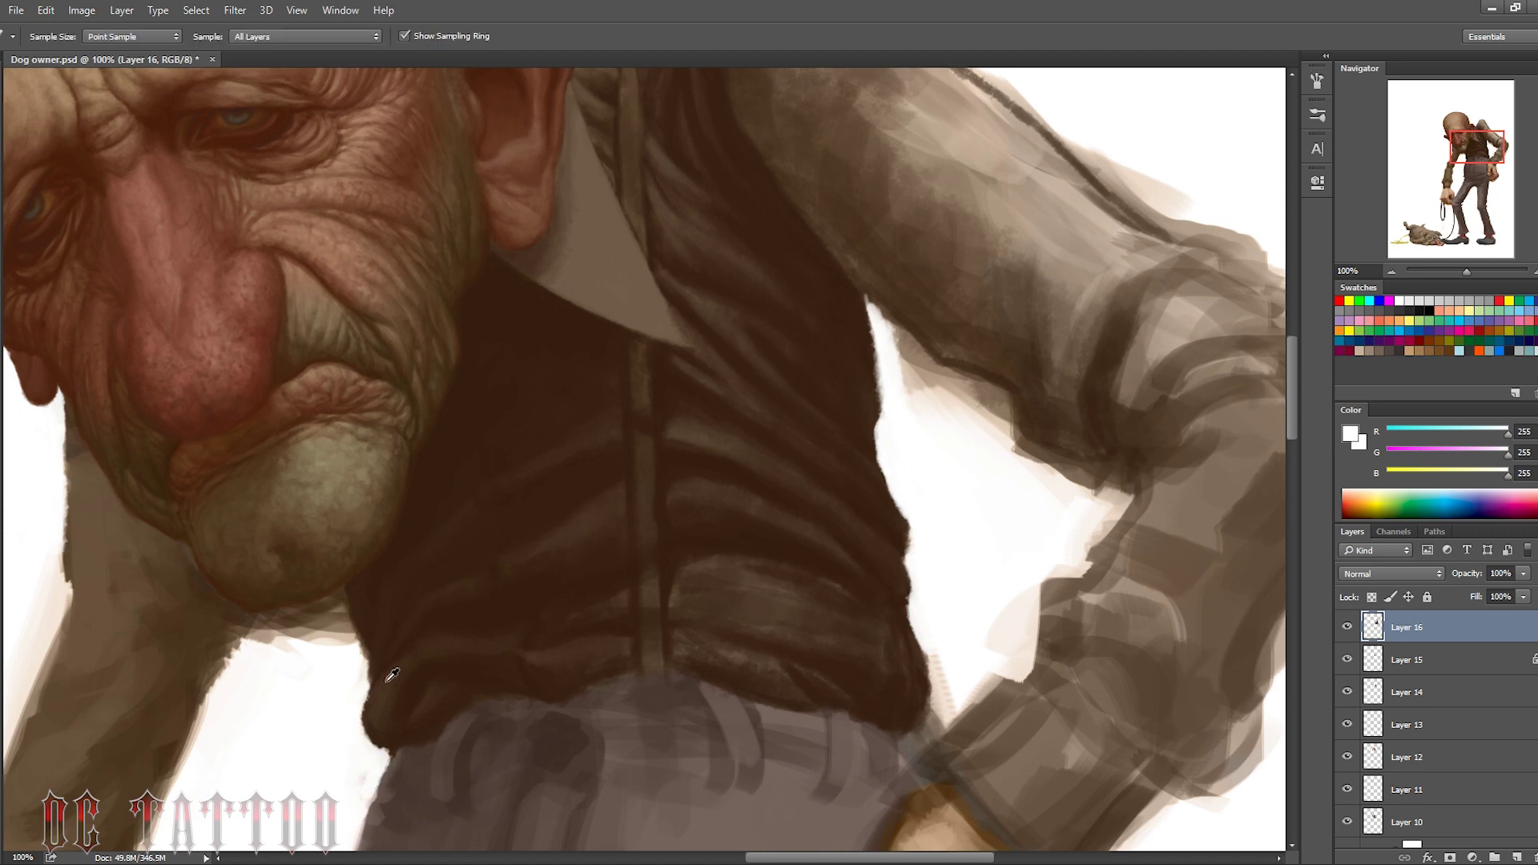
pyautogui.press('[')
pyautogui.press('[')
pyautogui.press('[')
pyautogui.keyDown('alt'); pyautogui.click(417, 637); pyautogui.keyUp('alt')
pyautogui.press('[')
pyautogui.press('[')
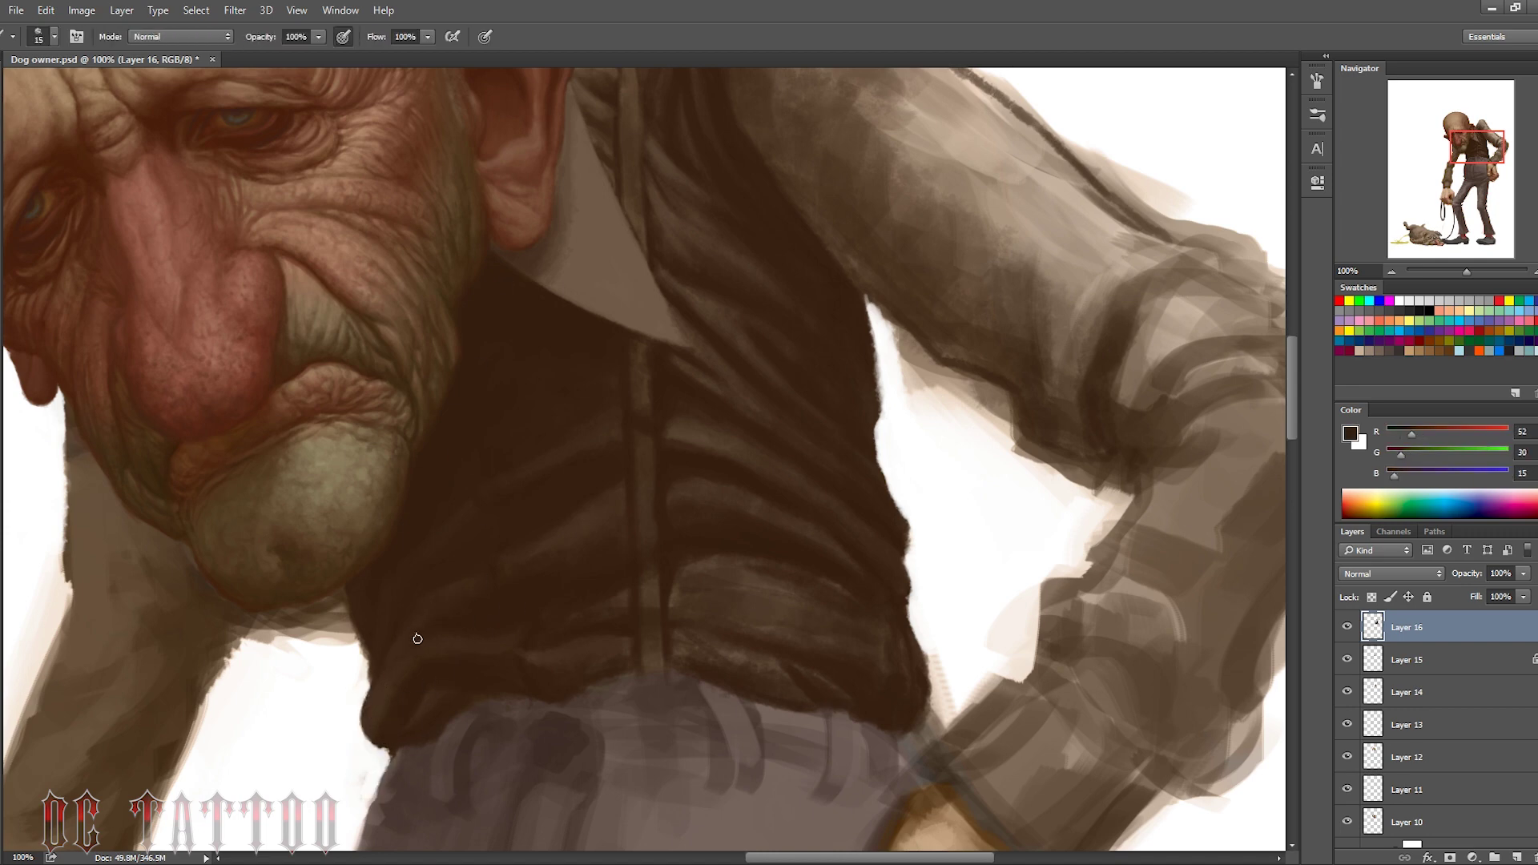
# Clean the area below the chin with white, then return to dark vest brown
pyautogui.press('x')
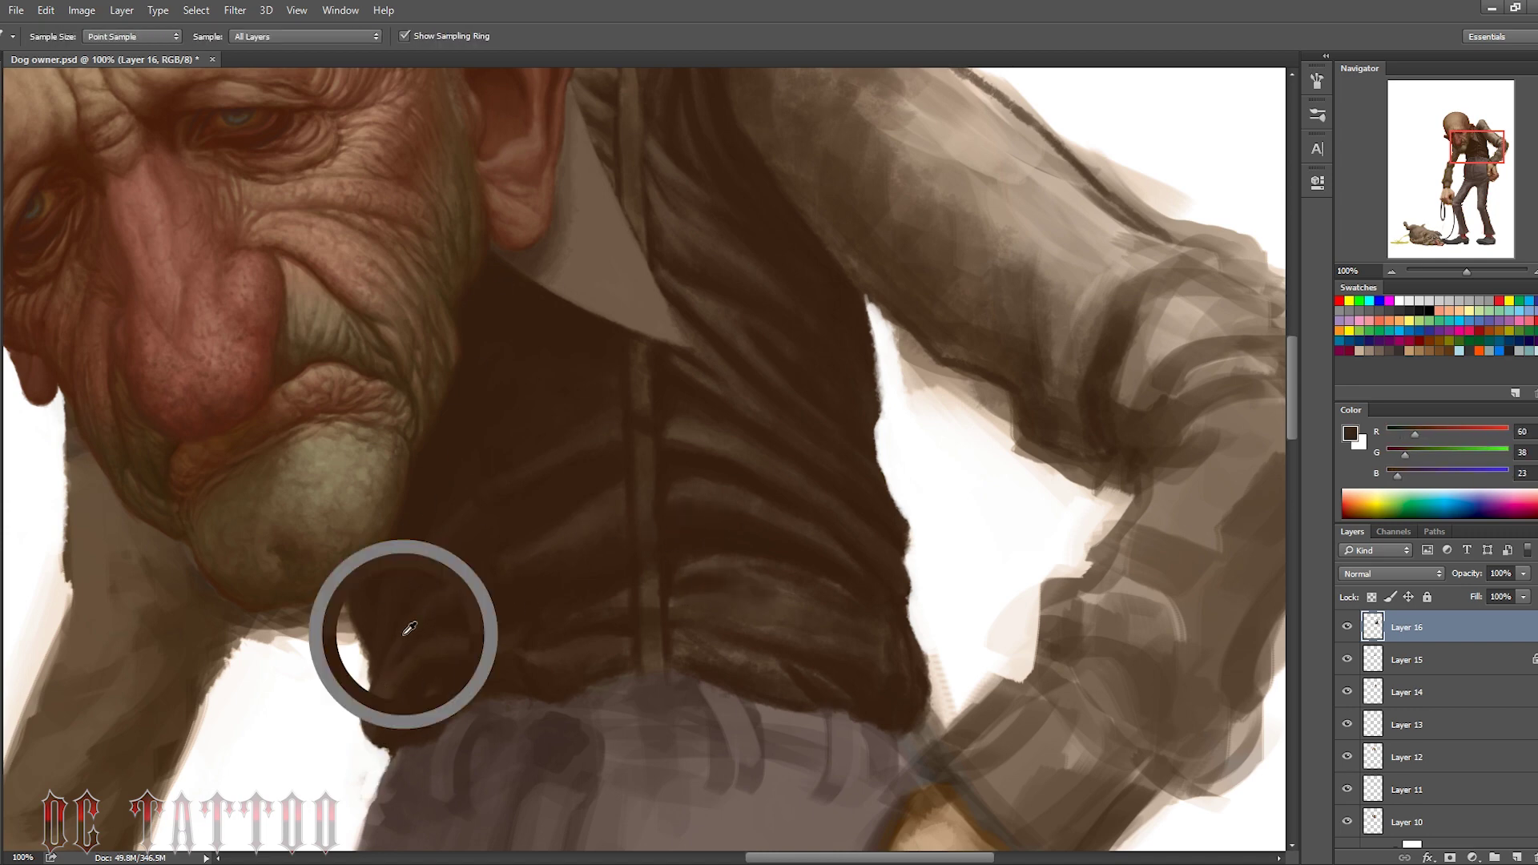
pyautogui.press('[')
pyautogui.press('[')
pyautogui.press('[')
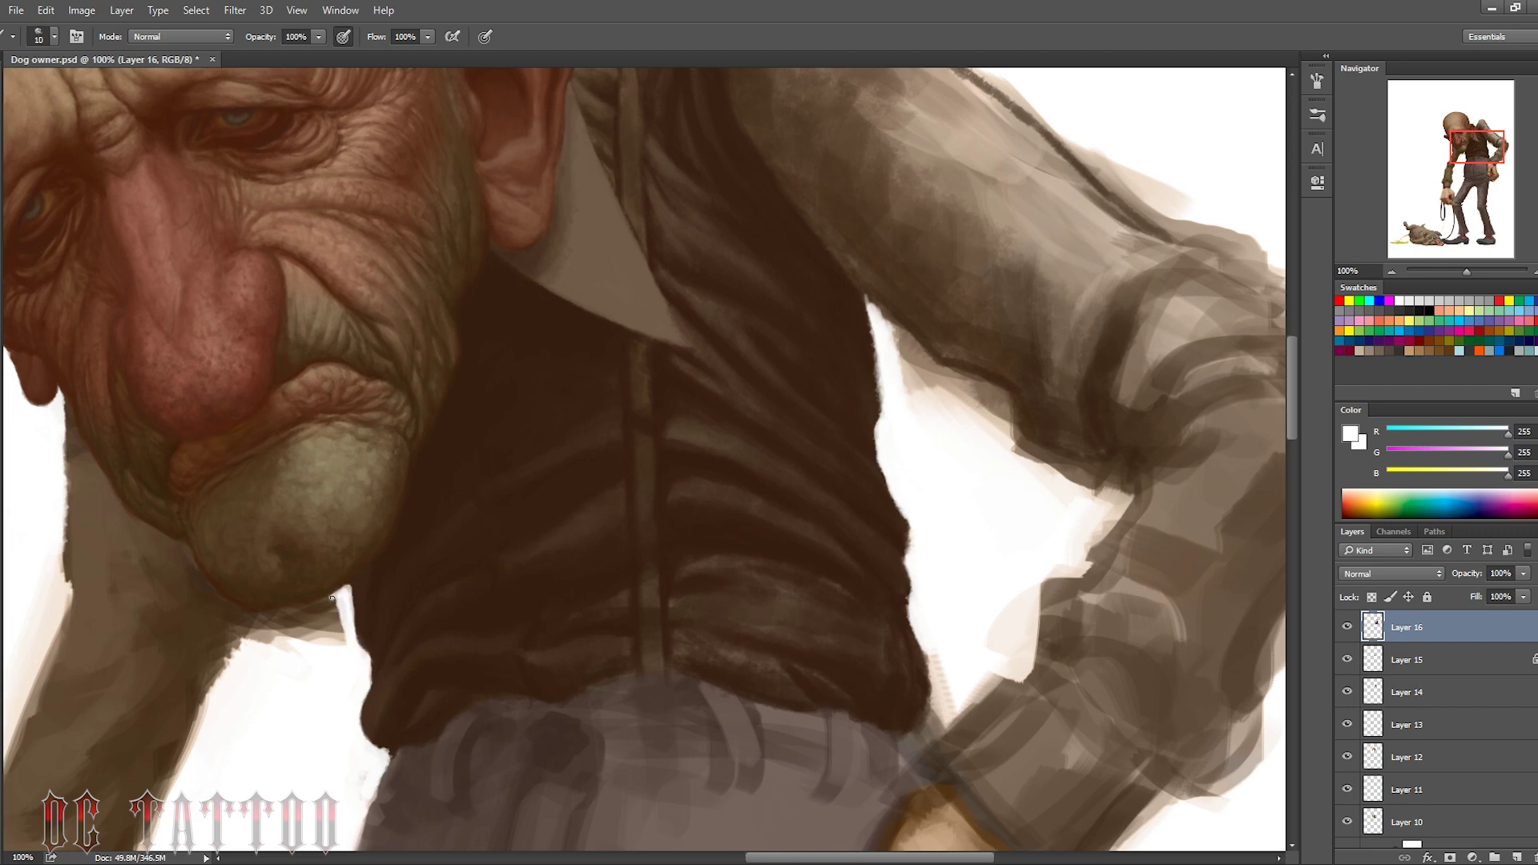
pyautogui.moveTo(295, 610); pyautogui.dragTo(232, 673)
pyautogui.press('x')
pyautogui.press(']')
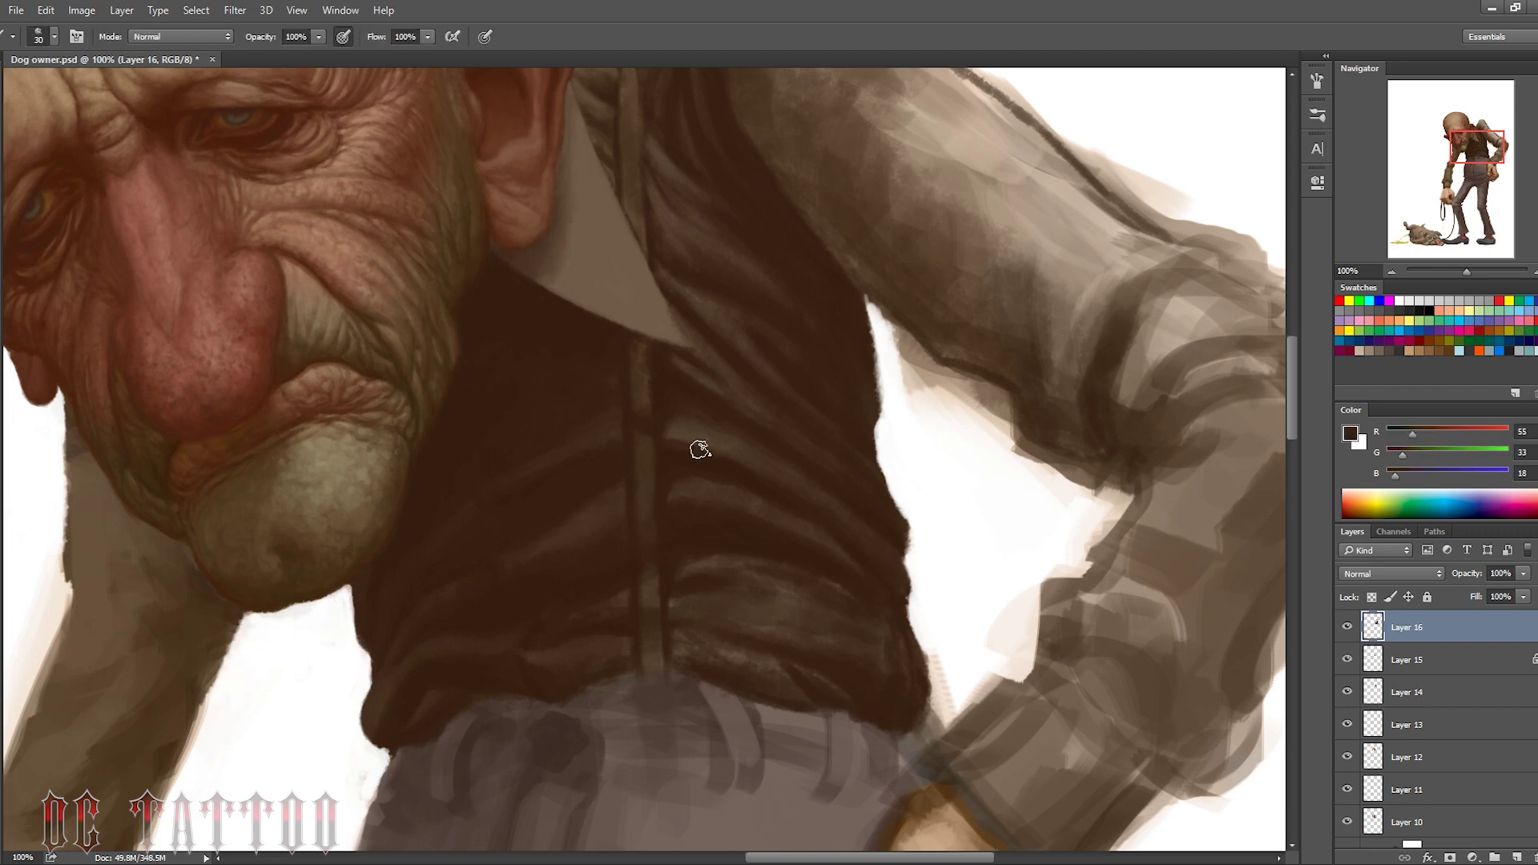
pyautogui.keyDown('alt'); pyautogui.click(654, 363); pyautogui.keyUp('alt')
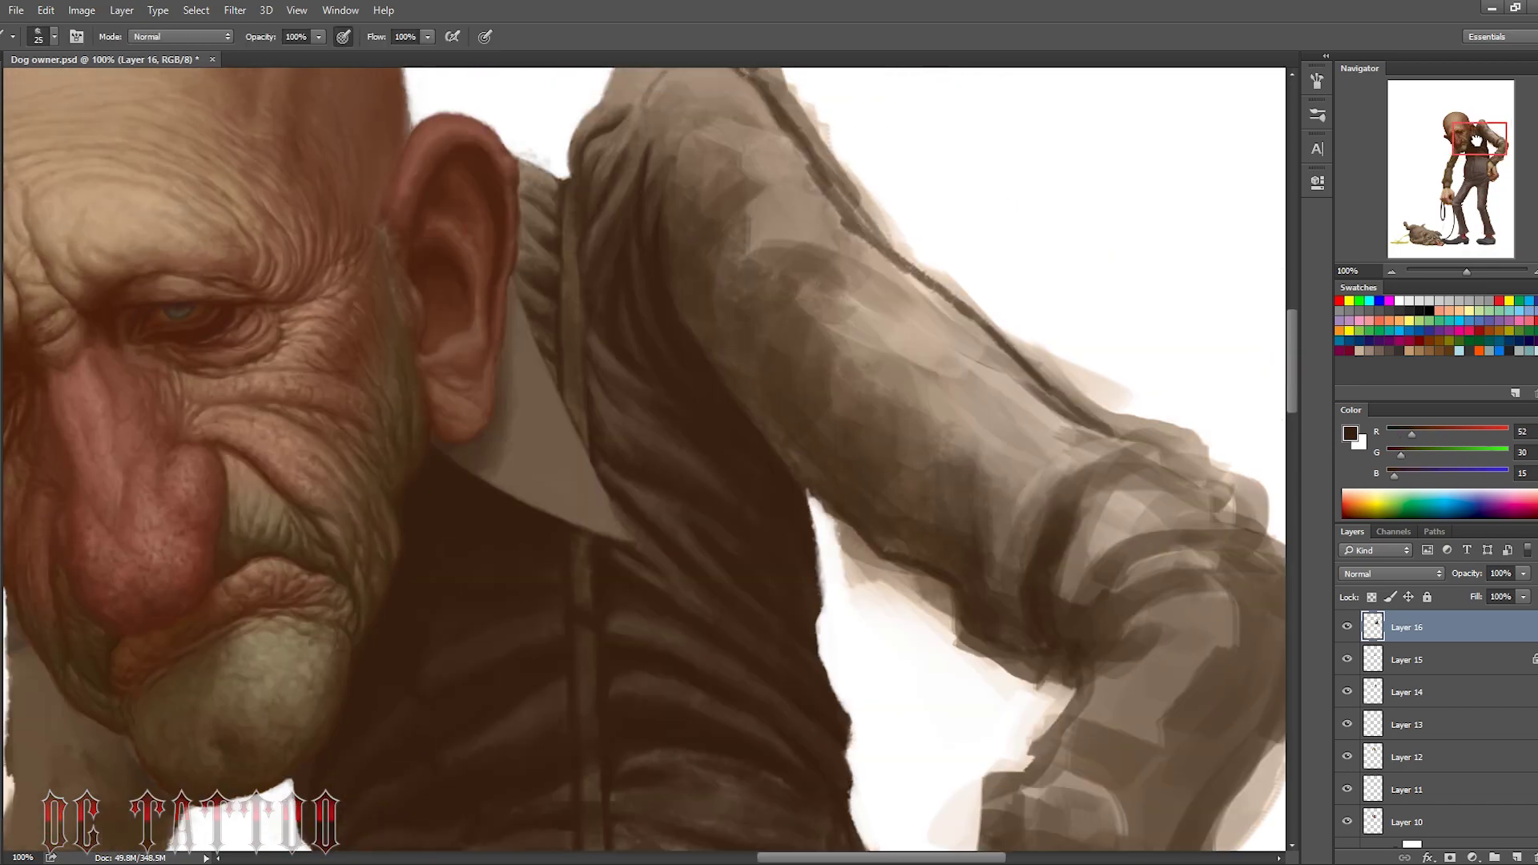
# Bring the ear and shoulder into view and pick a light brown near the ear
pyautogui.moveTo(629, 403); pyautogui.dragTo(613, 592)
pyautogui.keyDown('alt'); pyautogui.click(686, 233); pyautogui.keyUp('alt')
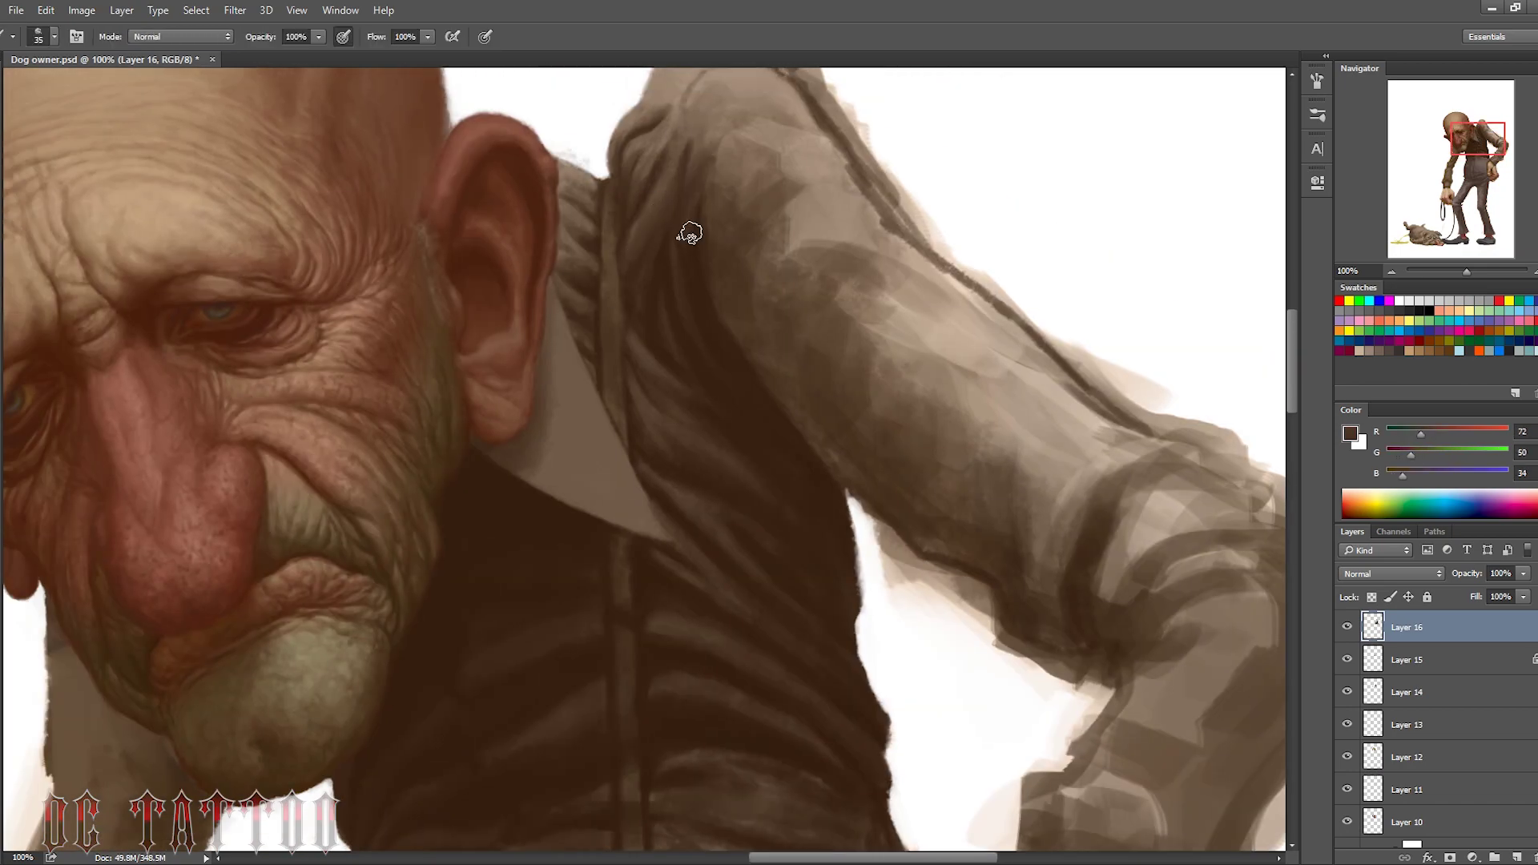
pyautogui.press(']')
pyautogui.press('x')
pyautogui.press('[')
pyautogui.press('[')
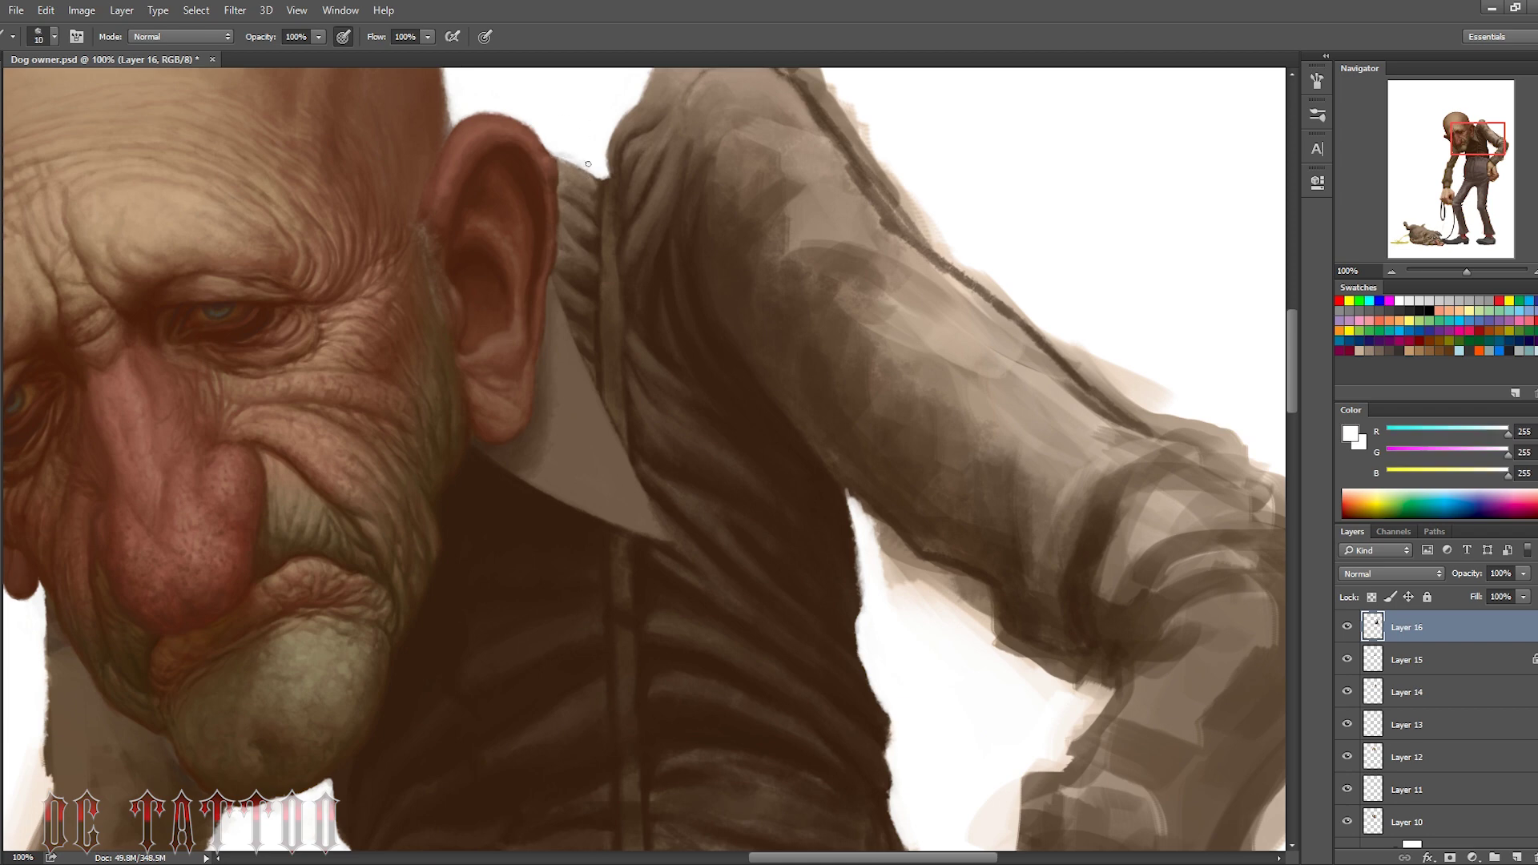
pyautogui.press('[')
pyautogui.keyDown('alt'); pyautogui.click(561, 163); pyautogui.keyUp('alt')
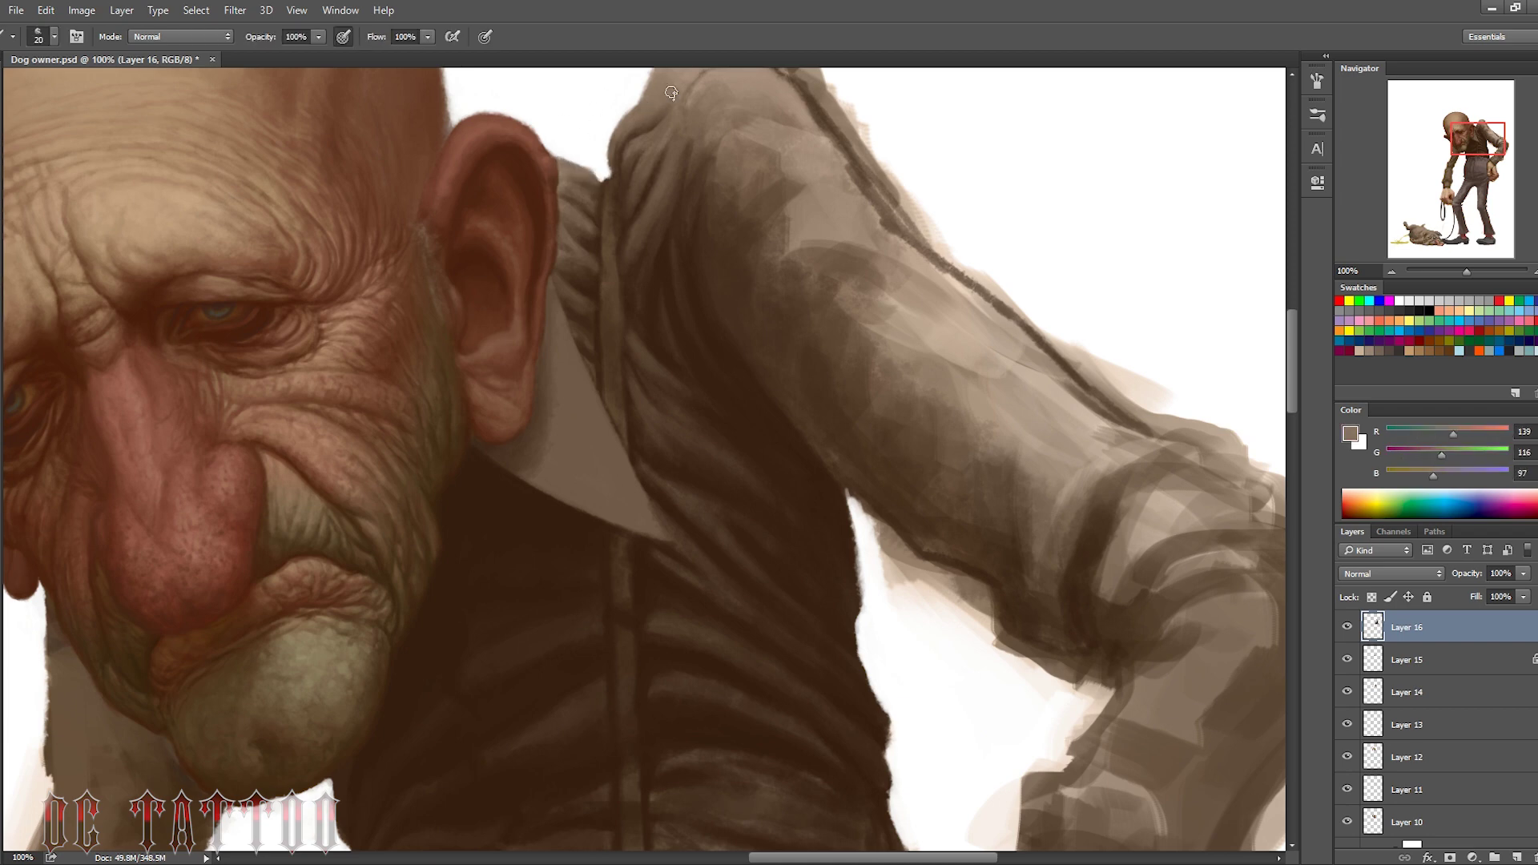
# Cover the light fold stripes below the collar tip with dark vest brown
pyautogui.keyDown('alt'); pyautogui.click(687, 147); pyautogui.keyUp('alt')
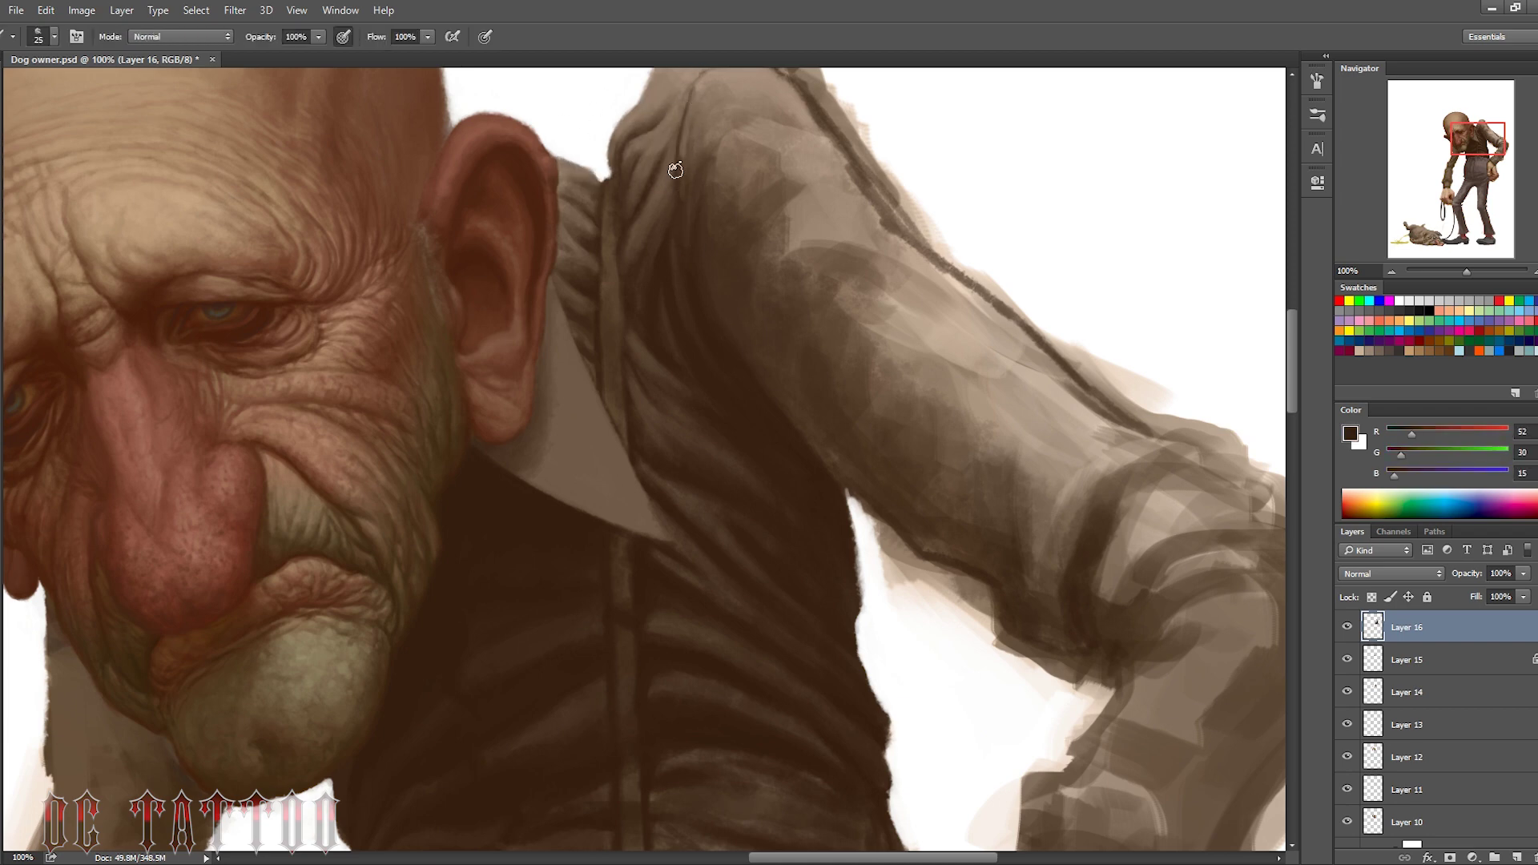
pyautogui.keyDown('alt'); pyautogui.click(648, 341); pyautogui.keyUp('alt')
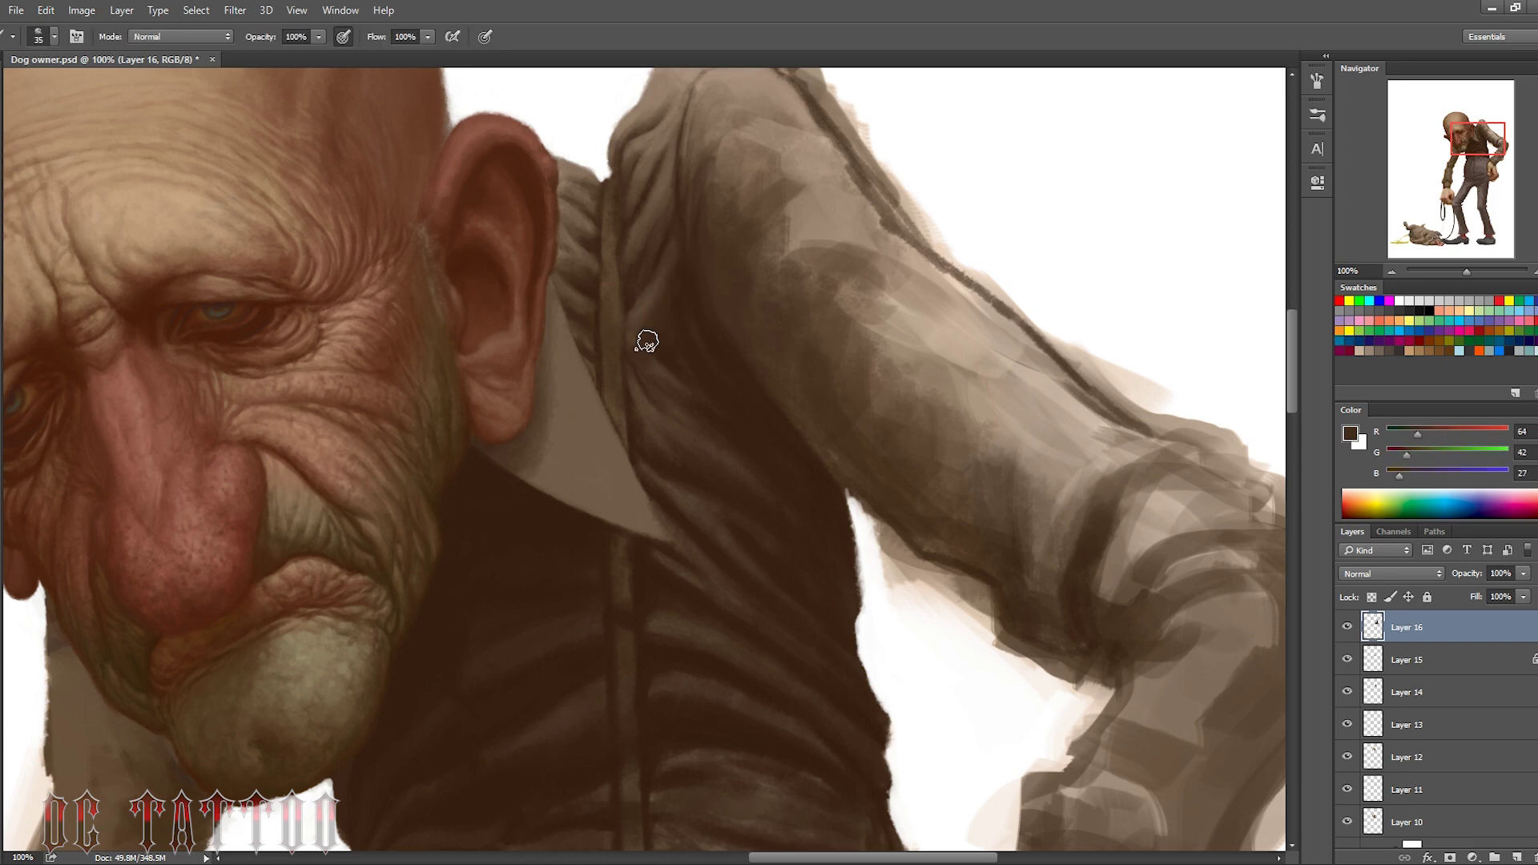
pyautogui.keyDown('alt'); pyautogui.click(688, 160); pyautogui.keyUp('alt')
pyautogui.keyDown('alt'); pyautogui.click(676, 206); pyautogui.keyUp('alt')
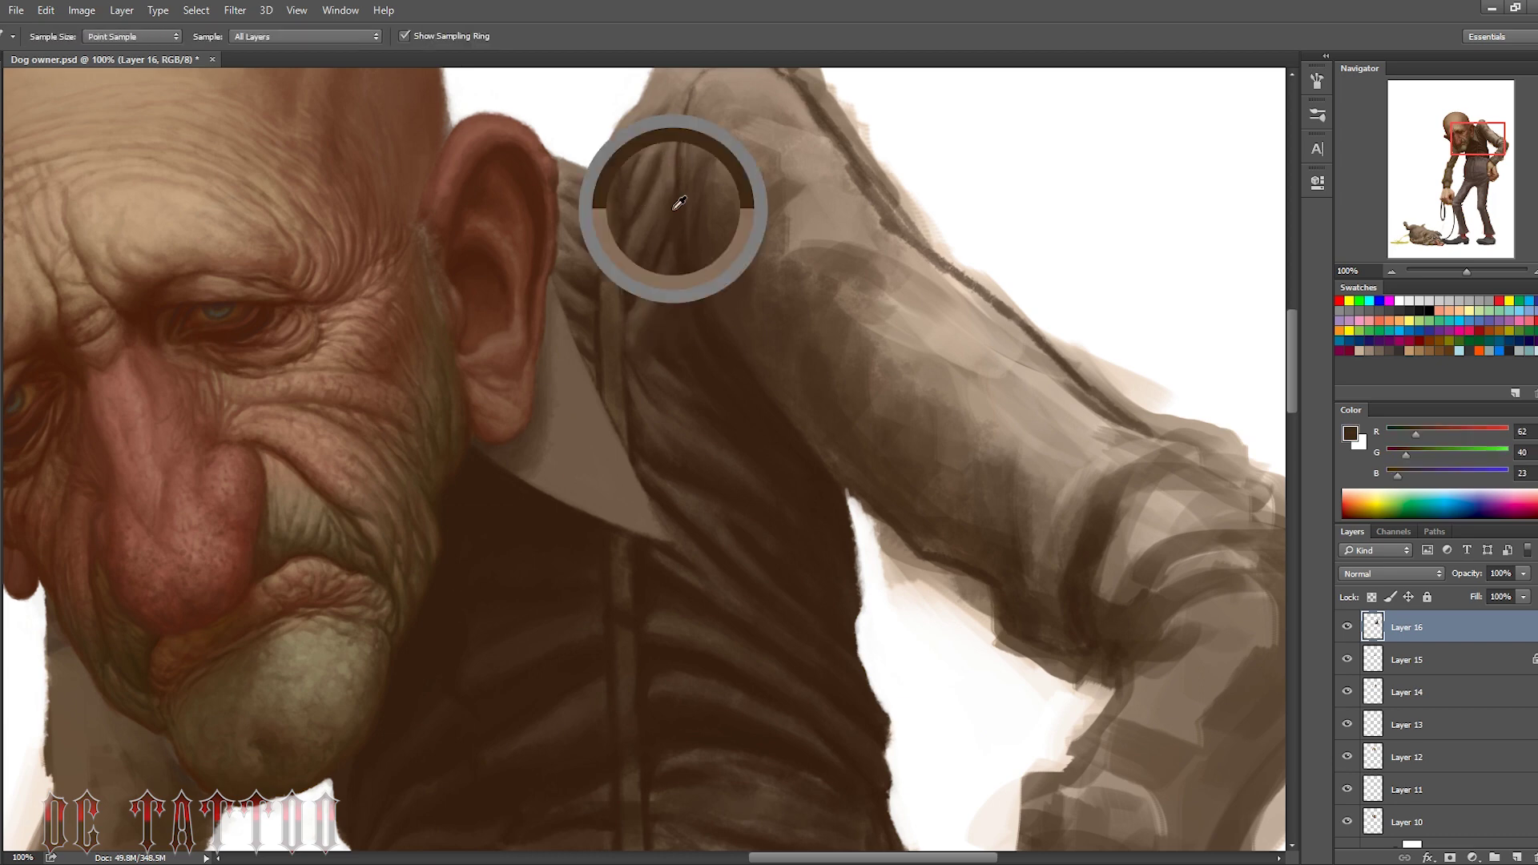
pyautogui.keyDown('alt'); pyautogui.click(705, 128); pyautogui.keyUp('alt')
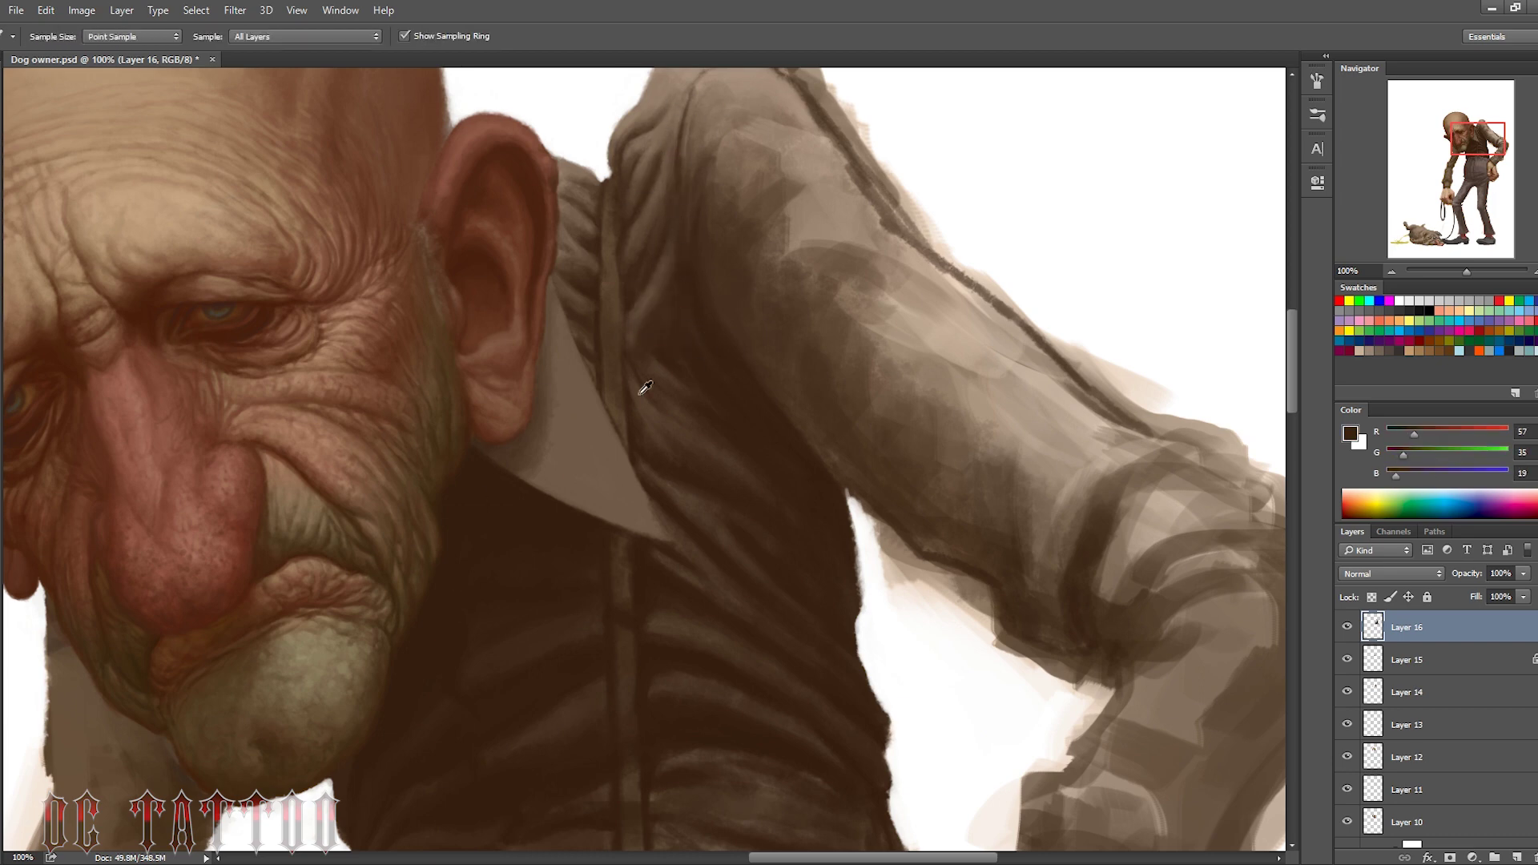
pyautogui.keyDown('alt'); pyautogui.click(691, 413); pyautogui.keyUp('alt')
pyautogui.press(']')
pyautogui.press(']')
pyautogui.press(']')
pyautogui.moveTo(664, 561); pyautogui.dragTo(753, 641)
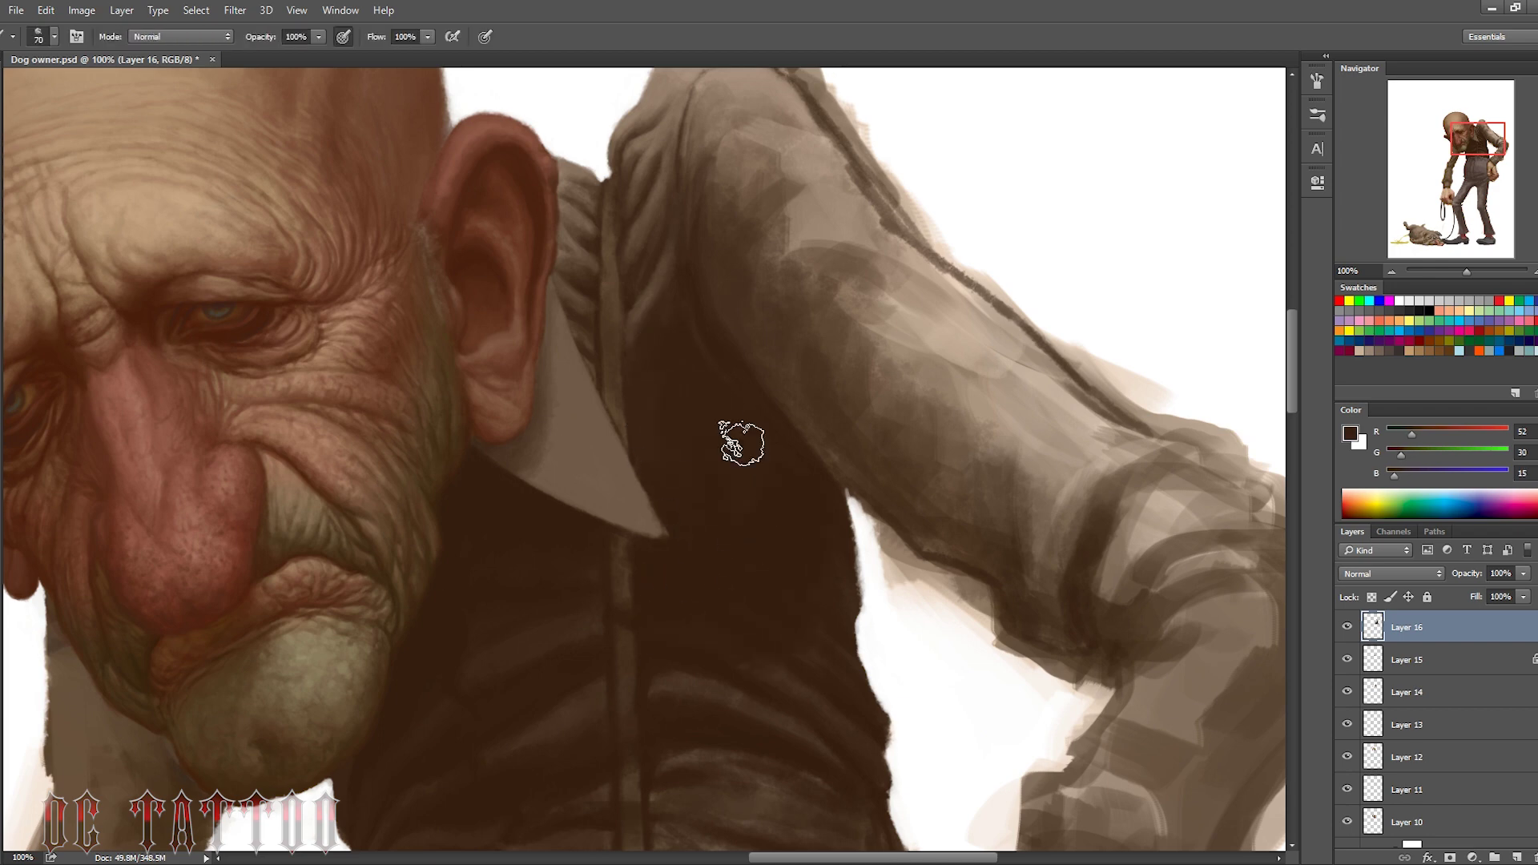
# Fill the armpit gap with white, then resample vest browns
pyautogui.press('[')
pyautogui.press('[')
pyautogui.press('[')
pyautogui.keyDown('alt'); pyautogui.click(869, 633); pyautogui.keyUp('alt')
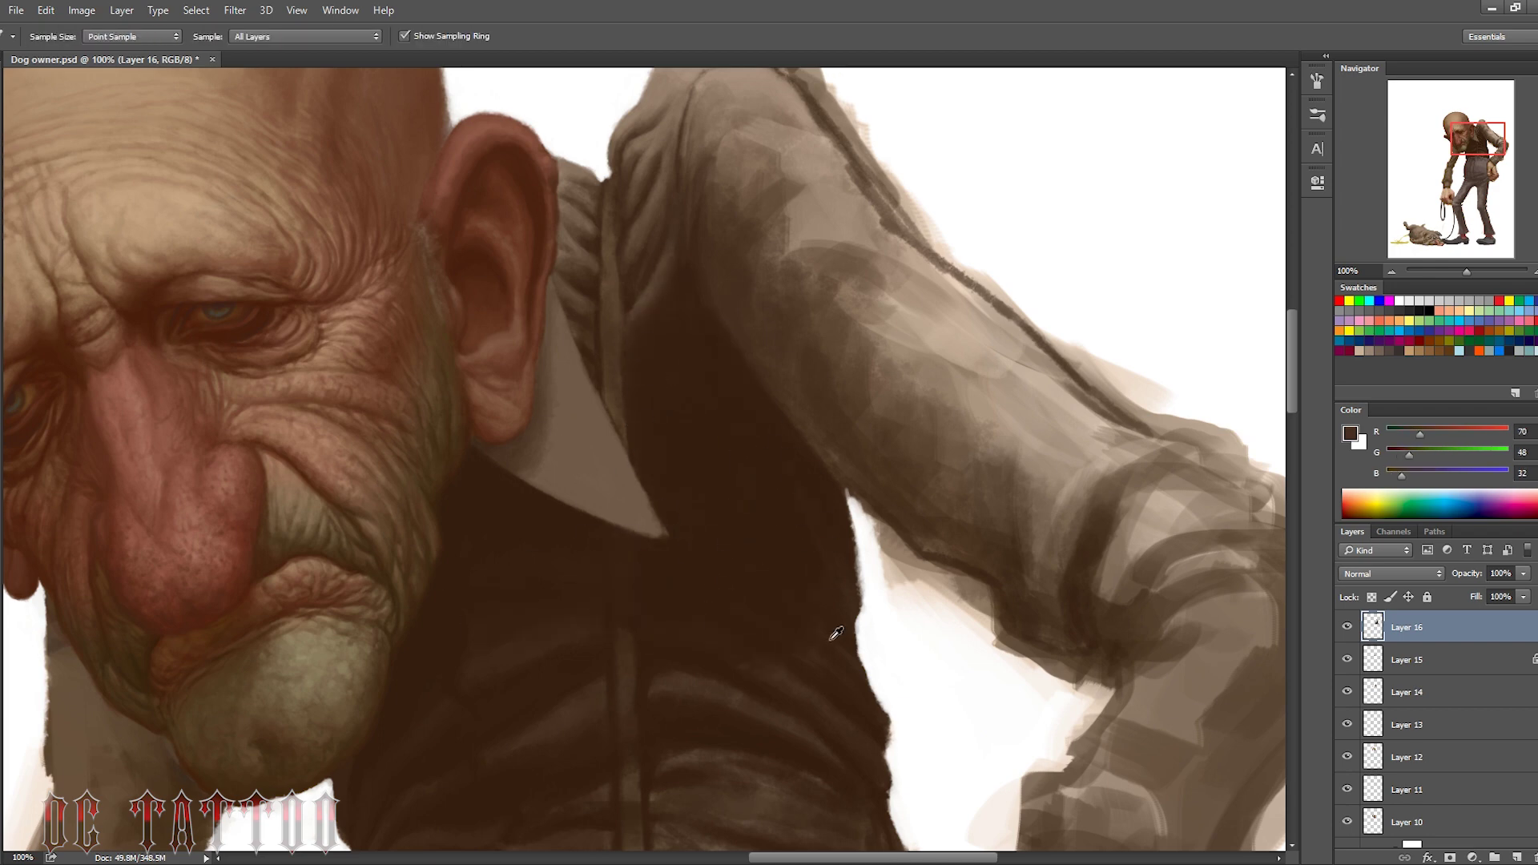
pyautogui.moveTo(881, 545); pyautogui.dragTo(978, 625)
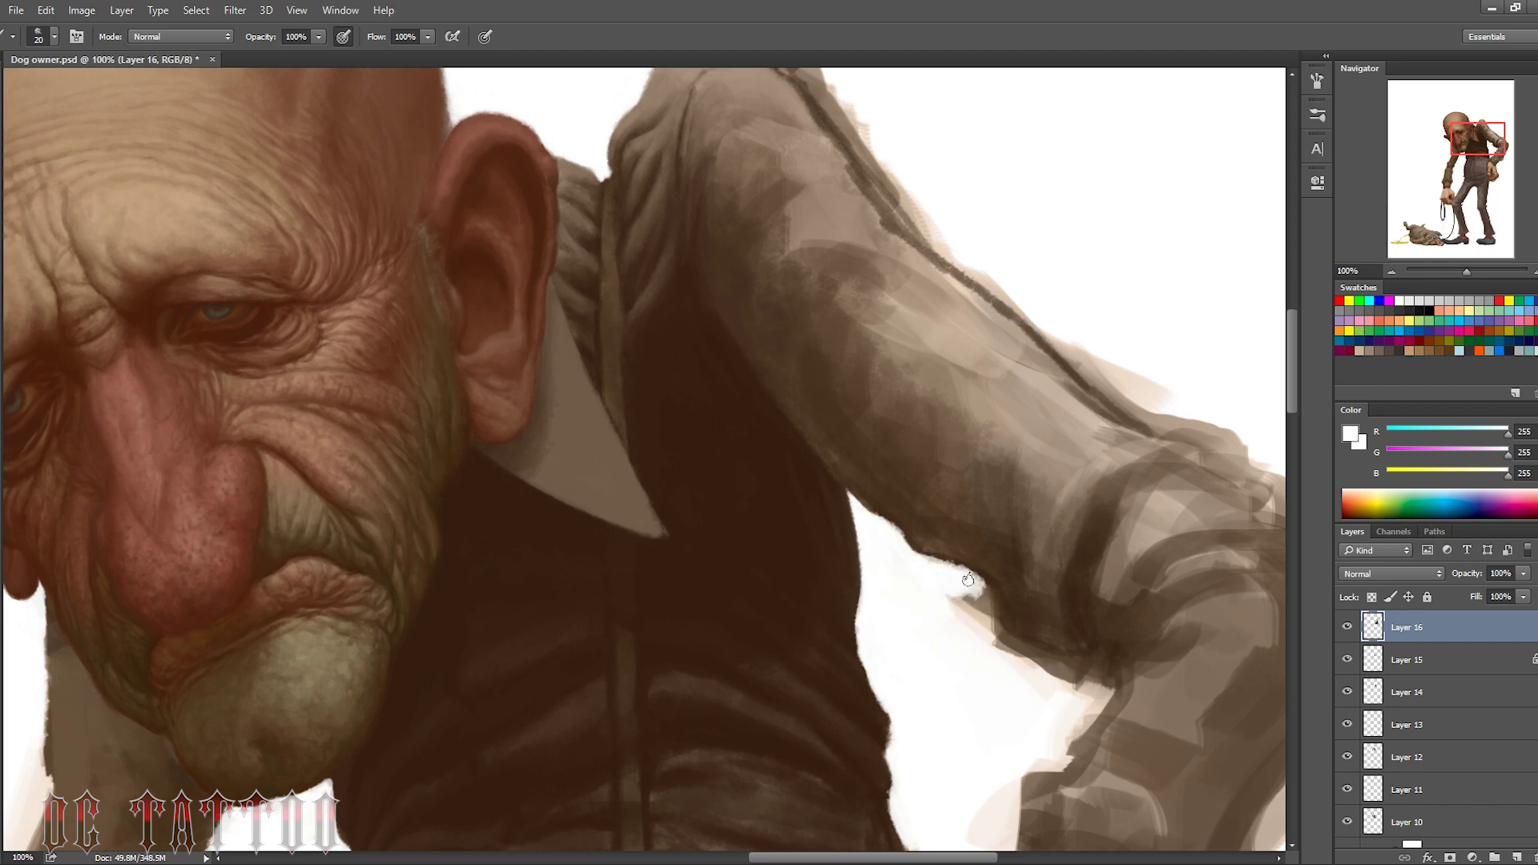
pyautogui.keyDown('alt'); pyautogui.click(790, 676); pyautogui.keyUp('alt')
pyautogui.press(']')
pyautogui.press(']')
pyautogui.press(']')
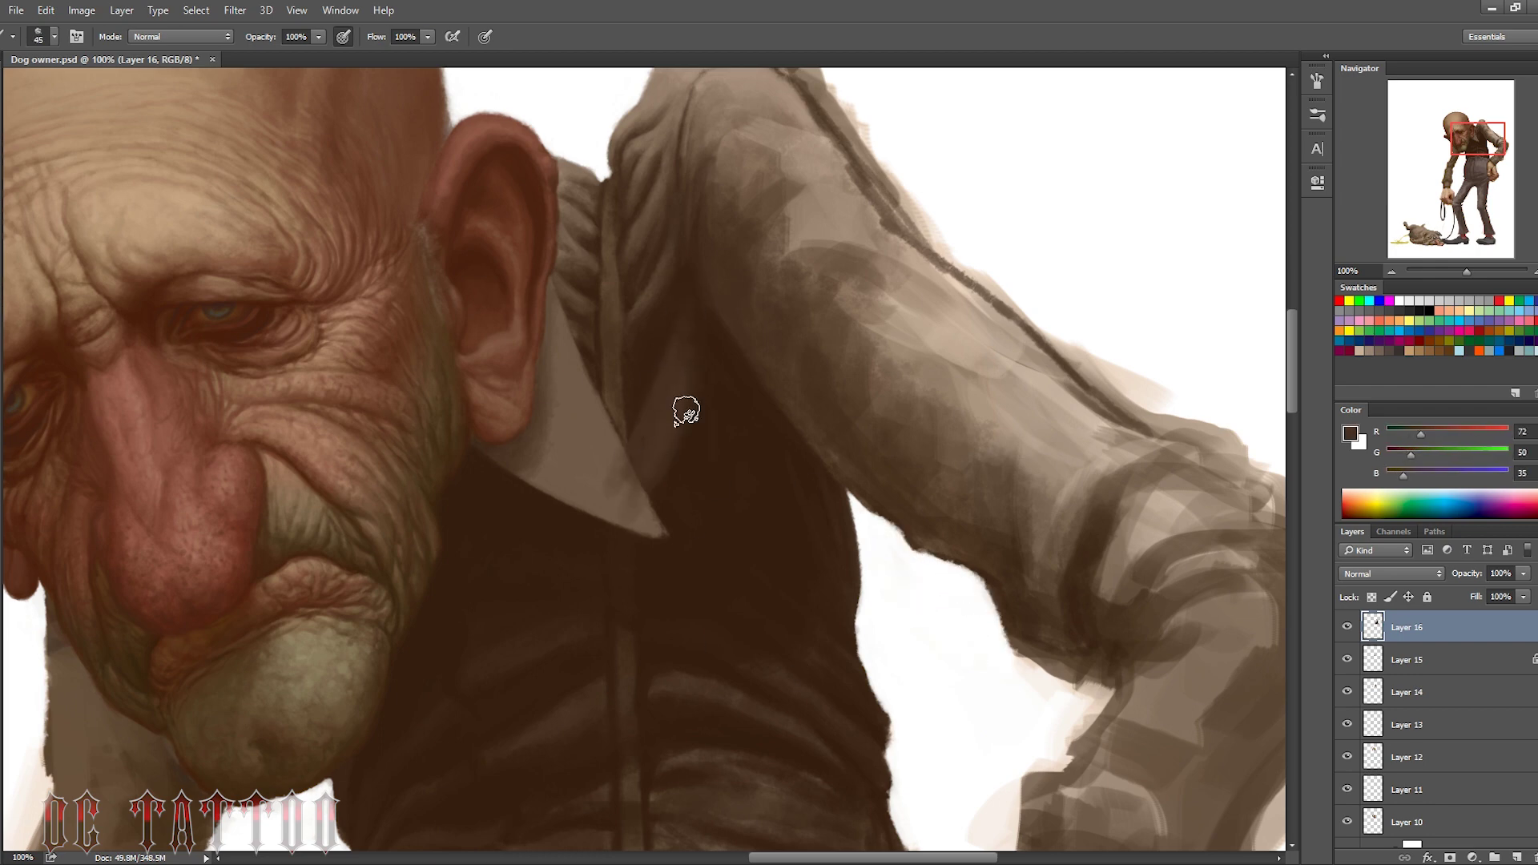
pyautogui.keyDown('alt'); pyautogui.click(637, 482); pyautogui.keyUp('alt')
# Resample darker vest browns with a larger brush and scroll the view
pyautogui.press('[')
pyautogui.press('[')
pyautogui.press('[')
pyautogui.keyDown('alt'); pyautogui.click(824, 630); pyautogui.keyUp('alt')
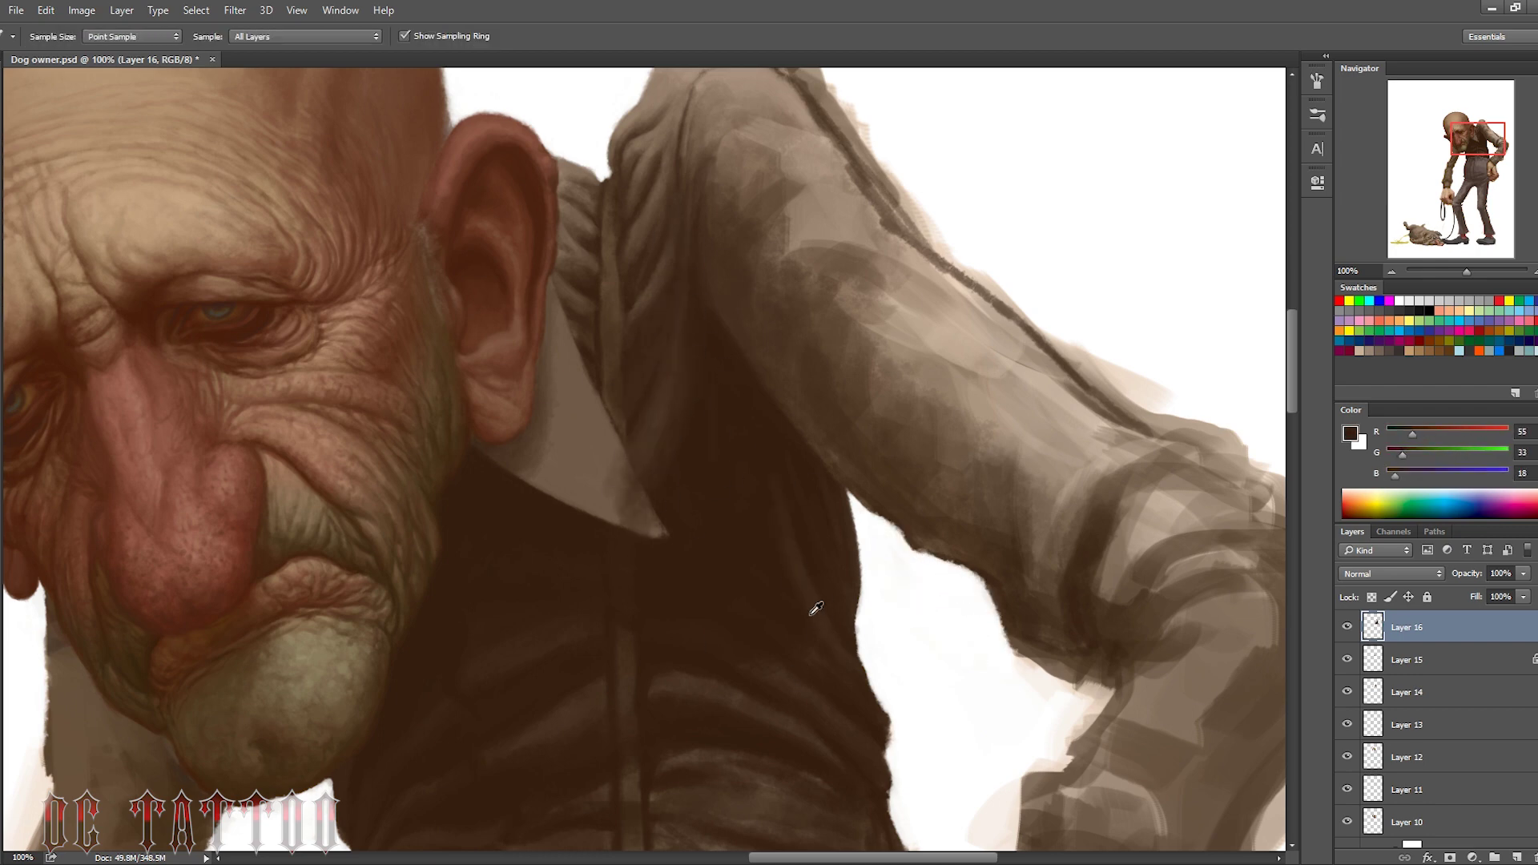
pyautogui.press(']')
pyautogui.press(']')
pyautogui.press(']')
pyautogui.keyDown('alt'); pyautogui.click(687, 385); pyautogui.keyUp('alt')
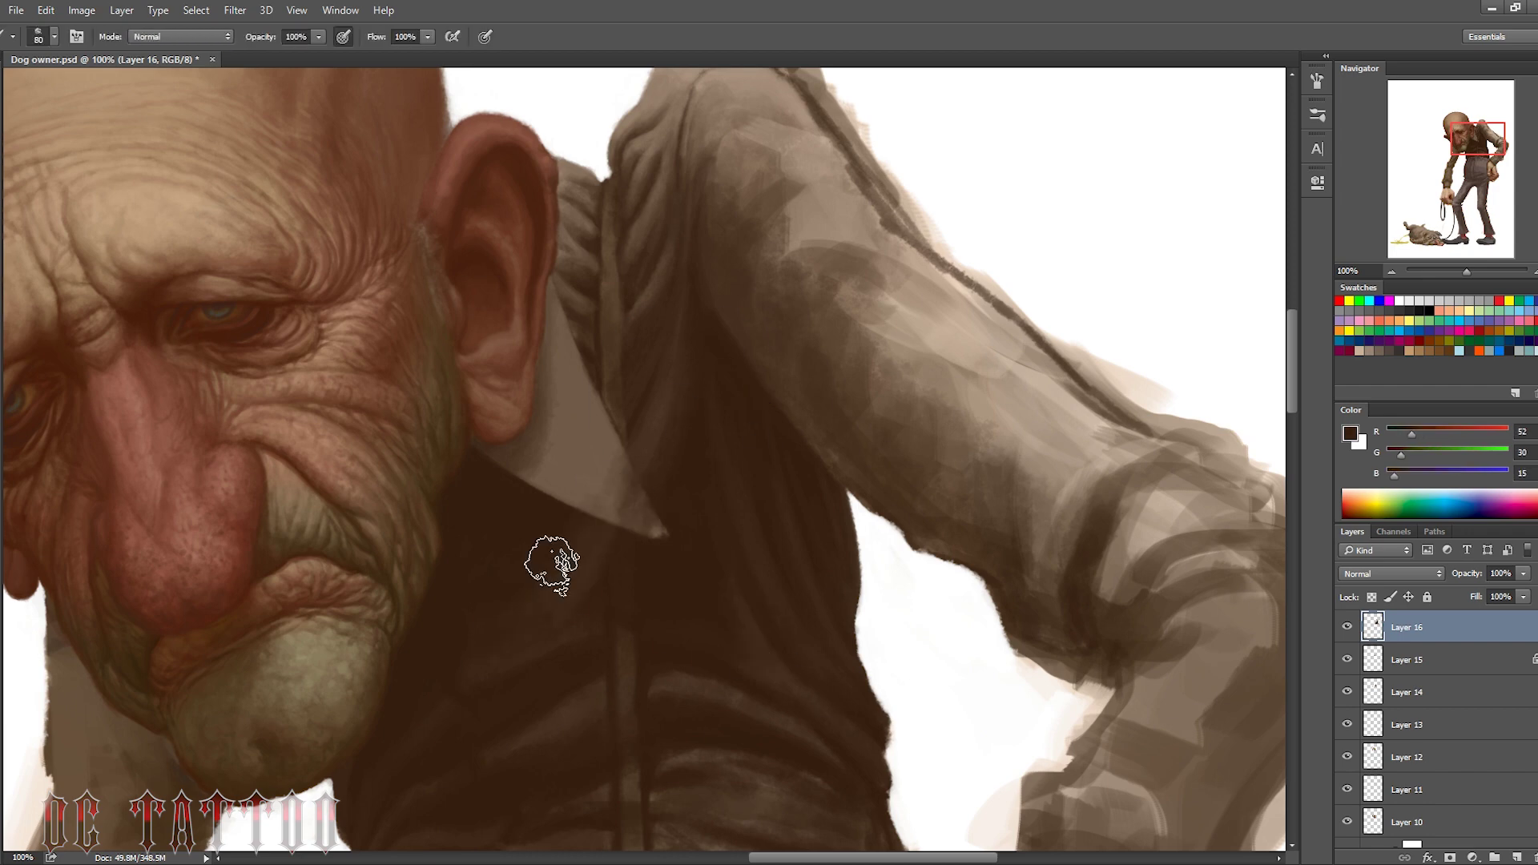
pyautogui.press(']')
pyautogui.press(']')
pyautogui.press(']')
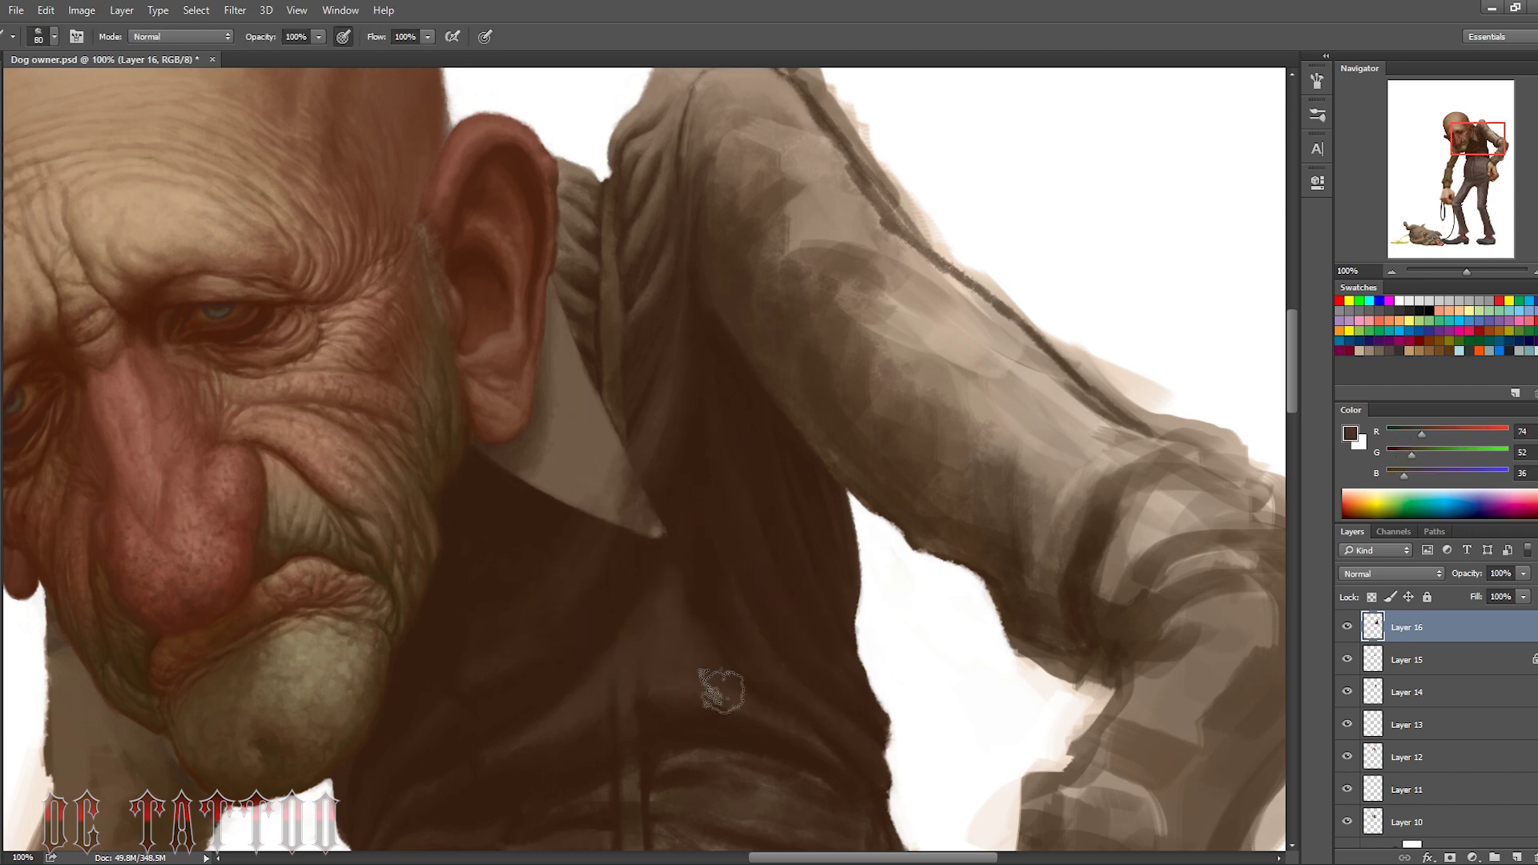
pyautogui.scroll(-5, 714, 684)
# Sample lighter and dark vest browns and bring the head and ear into view
pyautogui.keyDown('alt'); pyautogui.click(653, 365); pyautogui.keyUp('alt')
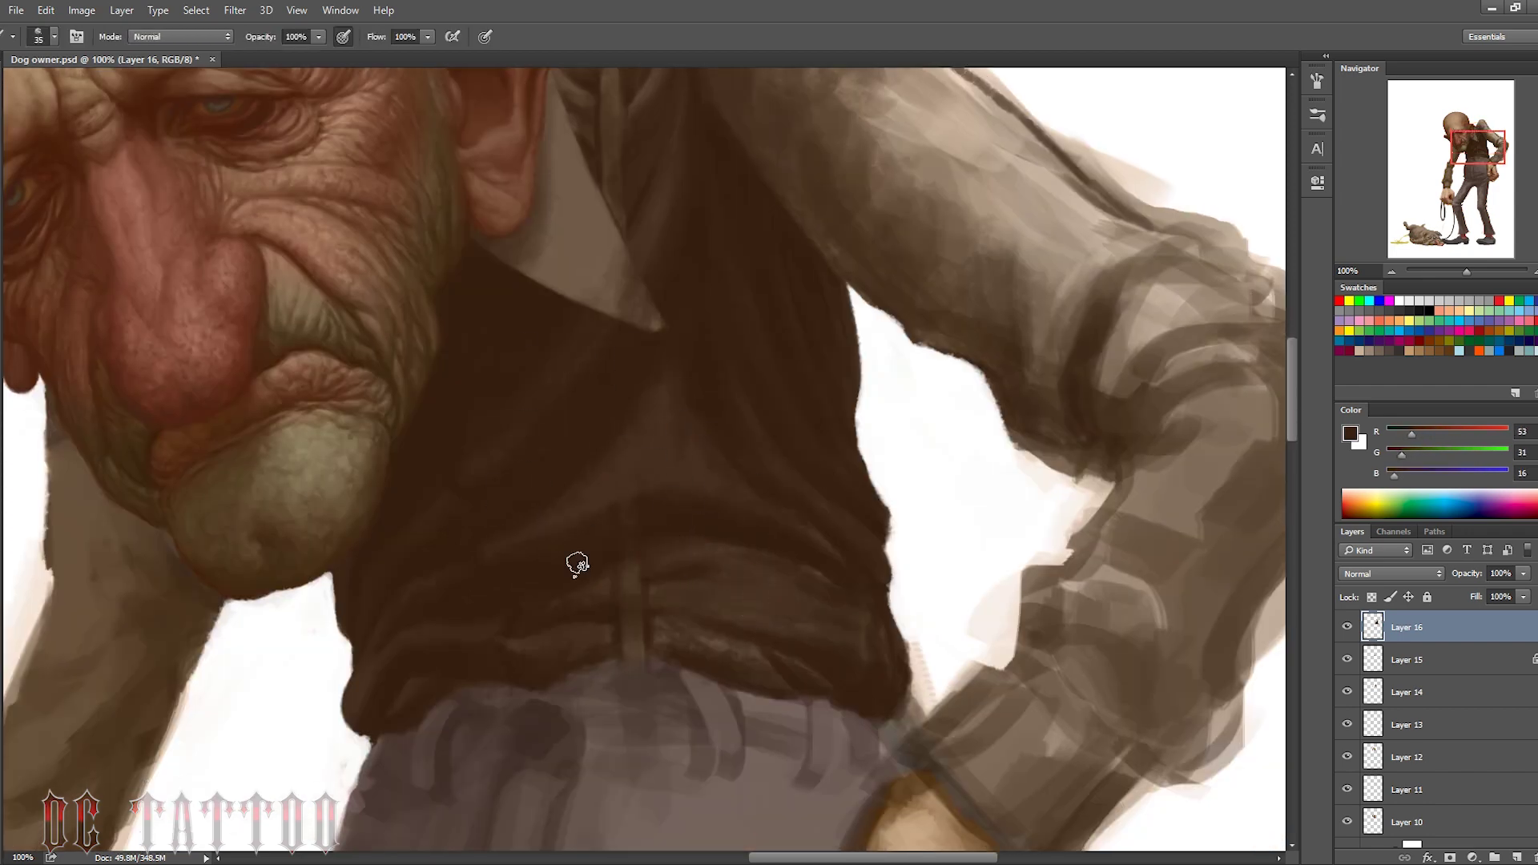
pyautogui.press(']')
pyautogui.press(']')
pyautogui.press(']')
pyautogui.keyDown('alt'); pyautogui.click(686, 448); pyautogui.keyUp('alt')
pyautogui.moveTo(617, 206); pyautogui.dragTo(628, 454)
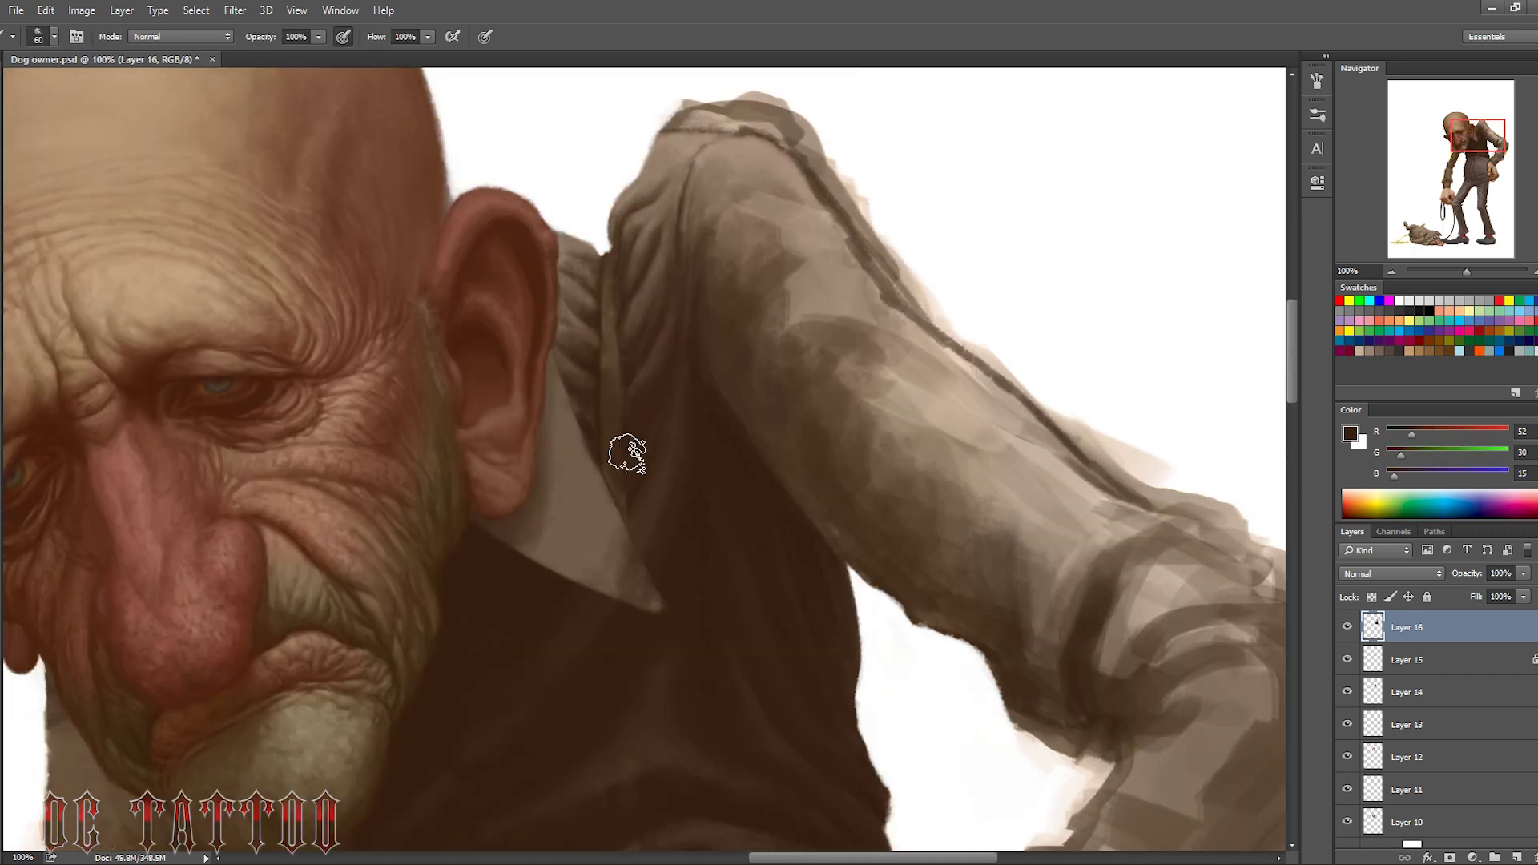
pyautogui.scroll(-8, 892, 471)
pyautogui.press('[')
pyautogui.press('[')
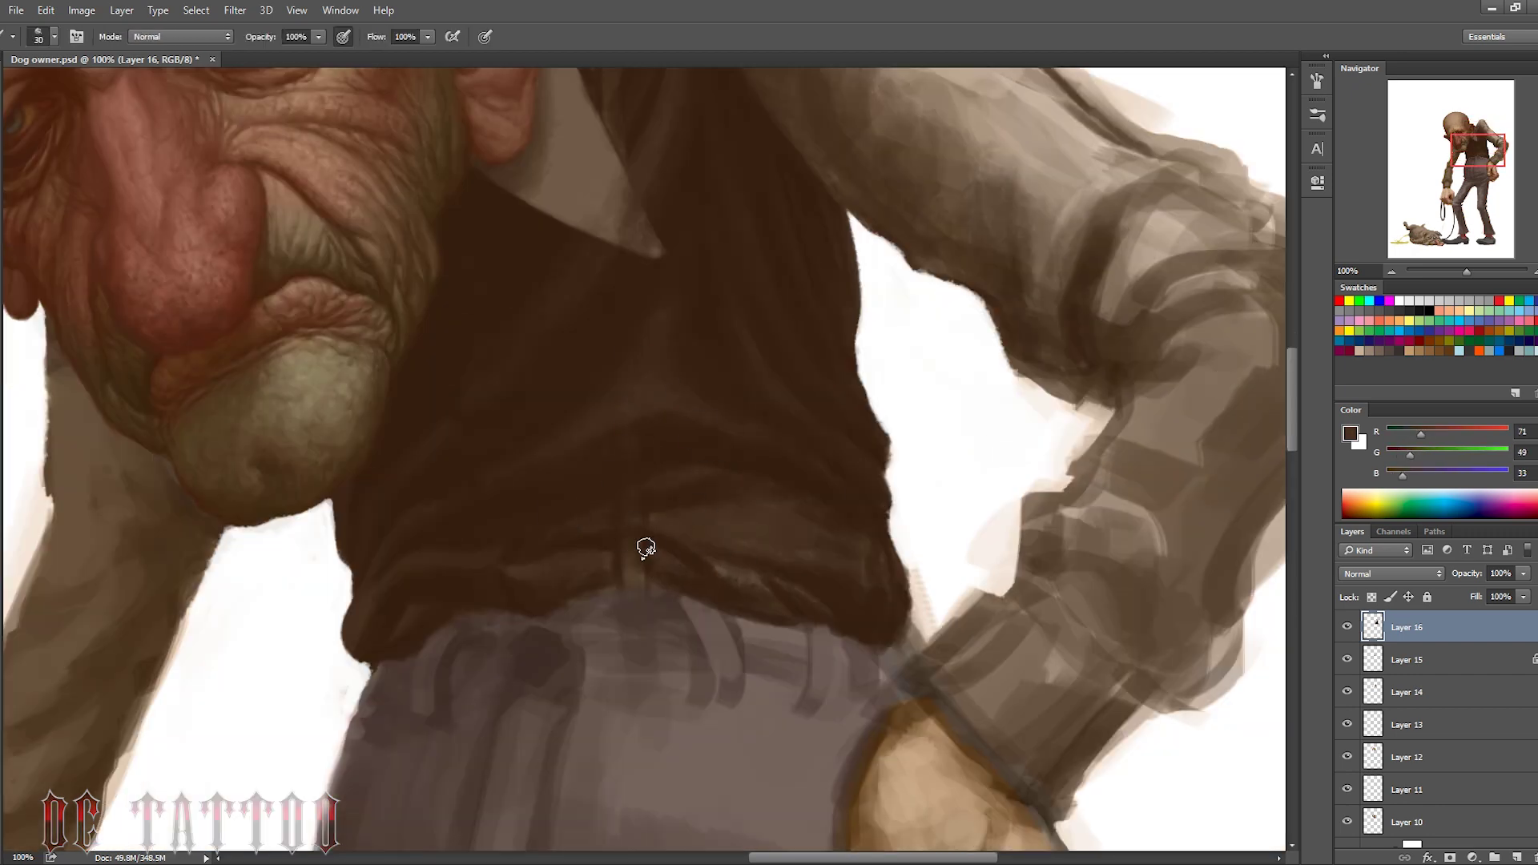
# Work the lower vest folds by the waistband with light, mid and dark browns
pyautogui.keyDown('alt'); pyautogui.click(819, 571); pyautogui.keyUp('alt')
pyautogui.press(']')
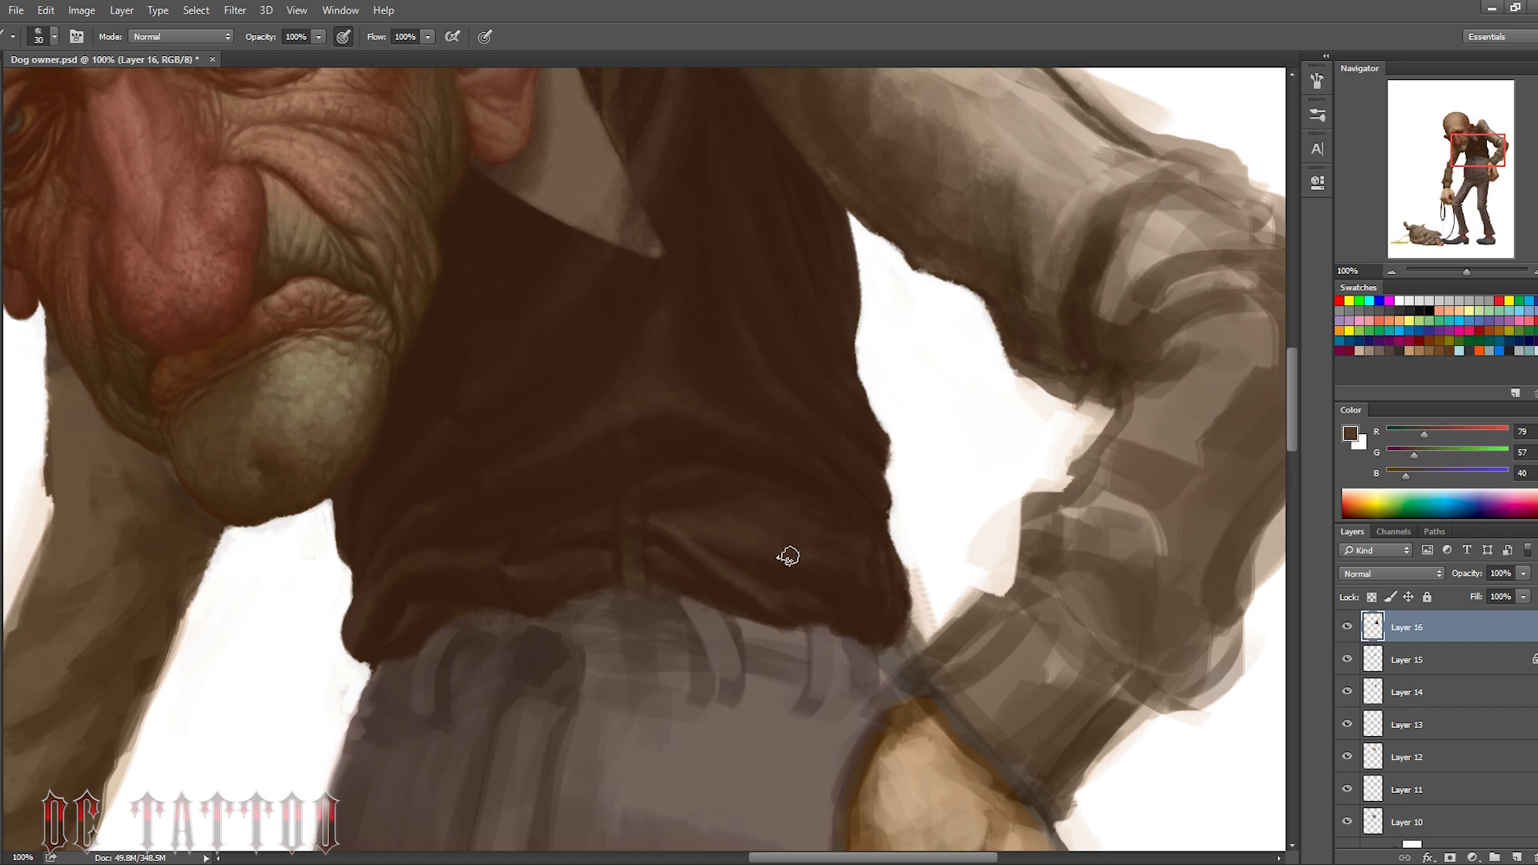
pyautogui.press('[')
pyautogui.press('[')
pyautogui.keyDown('alt'); pyautogui.click(702, 503); pyautogui.keyUp('alt')
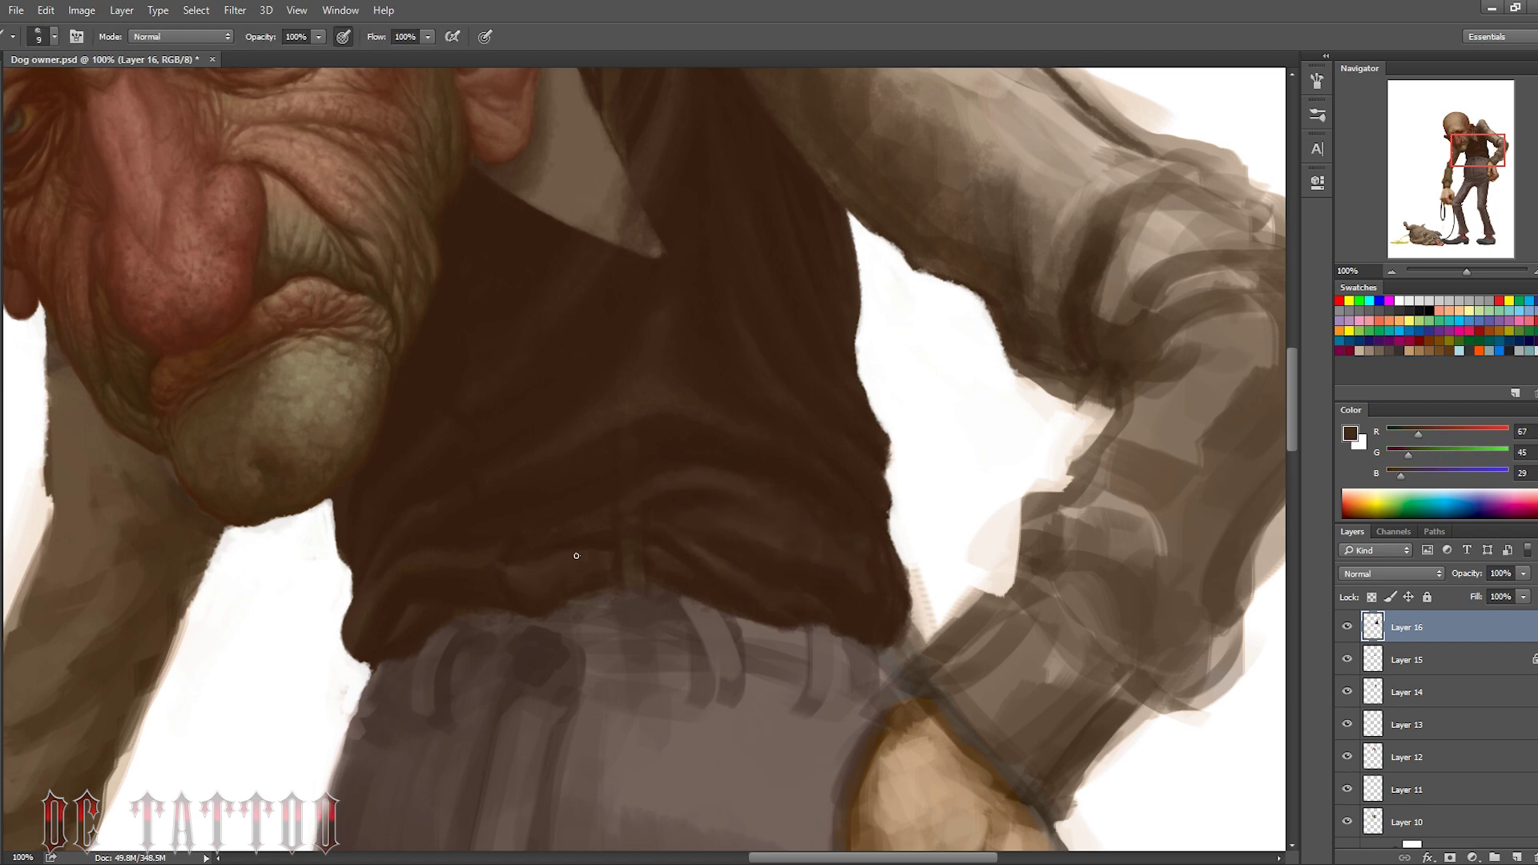
pyautogui.keyDown('alt'); pyautogui.click(504, 581); pyautogui.keyUp('alt')
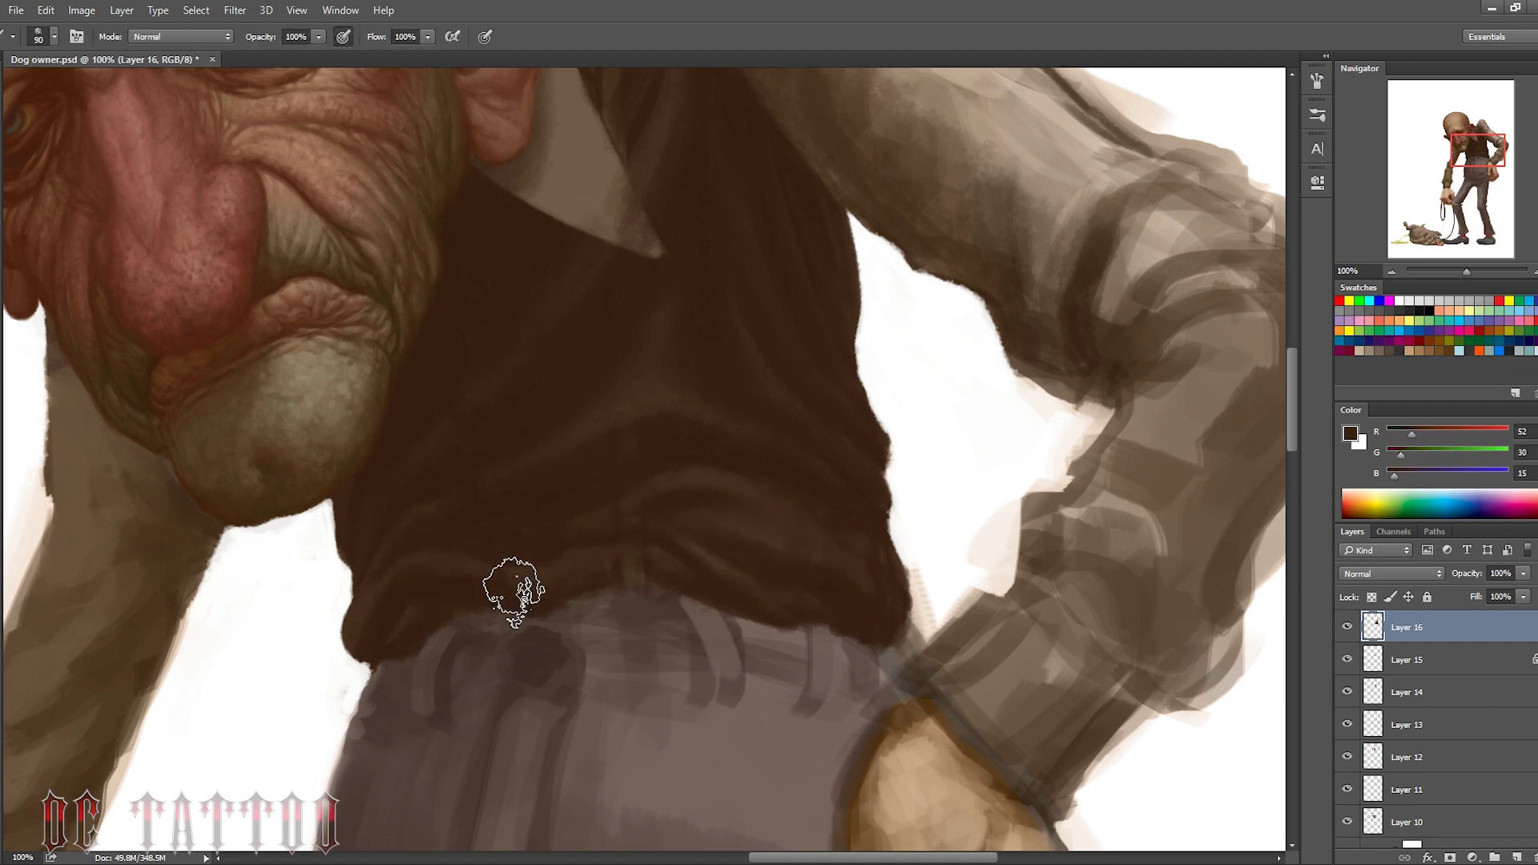
pyautogui.press(']')
pyautogui.press(']')
pyautogui.press(']')
pyautogui.keyDown('alt'); pyautogui.click(568, 453); pyautogui.keyUp('alt')
pyautogui.press(']')
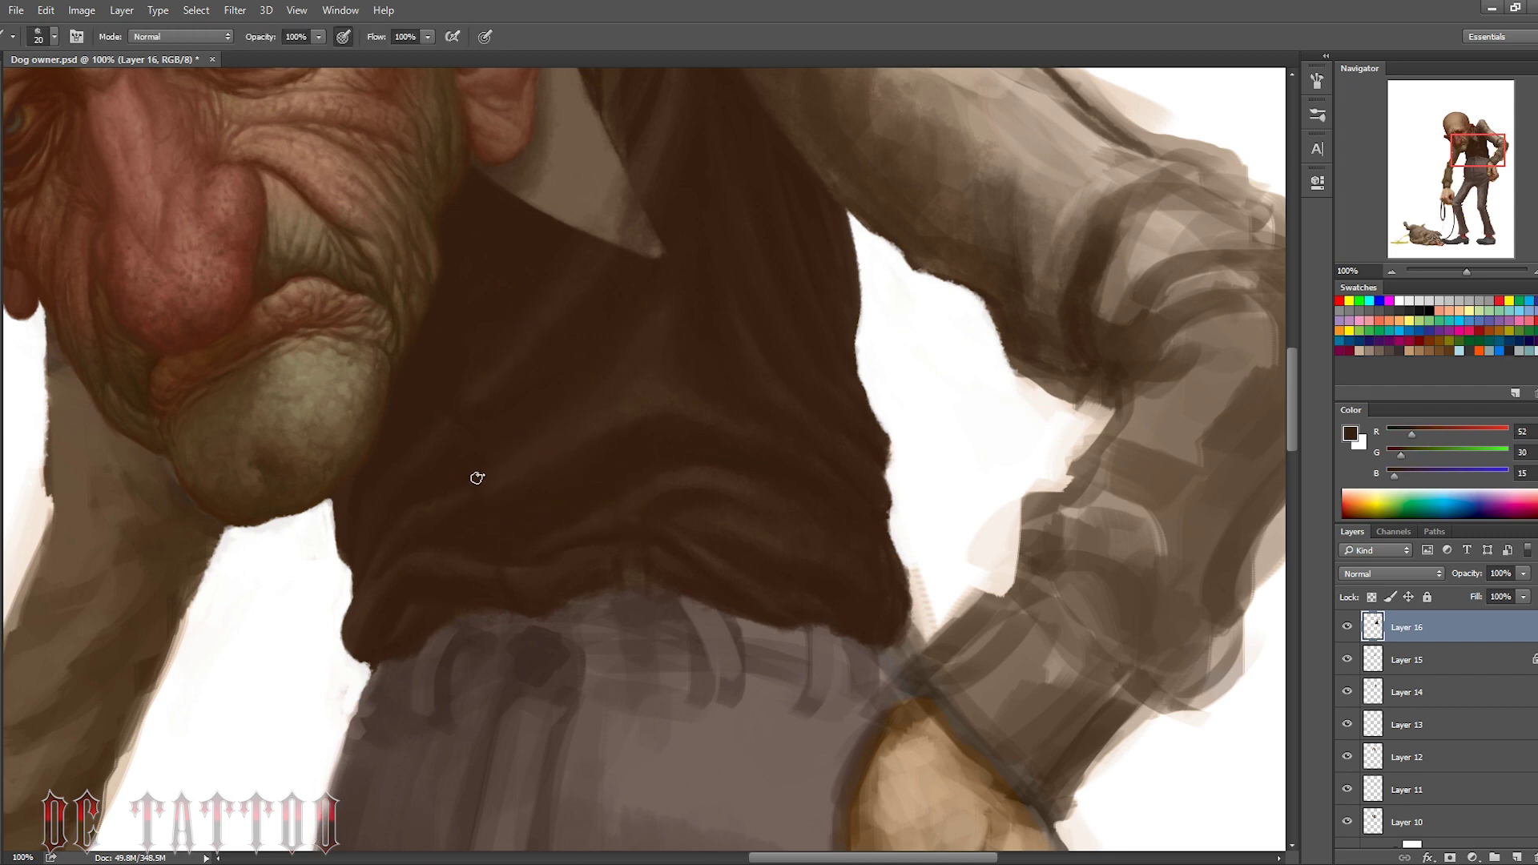
pyautogui.keyDown('alt'); pyautogui.click(456, 405); pyautogui.keyUp('alt')
pyautogui.press(']')
pyautogui.press(']')
pyautogui.press(']')
# Bring the face, ear and collar into view and sample collar and vest browns
pyautogui.moveTo(660, 173); pyautogui.dragTo(659, 436)
pyautogui.press('[')
pyautogui.press('[')
pyautogui.press('[')
pyautogui.keyDown('alt'); pyautogui.click(645, 222); pyautogui.keyUp('alt')
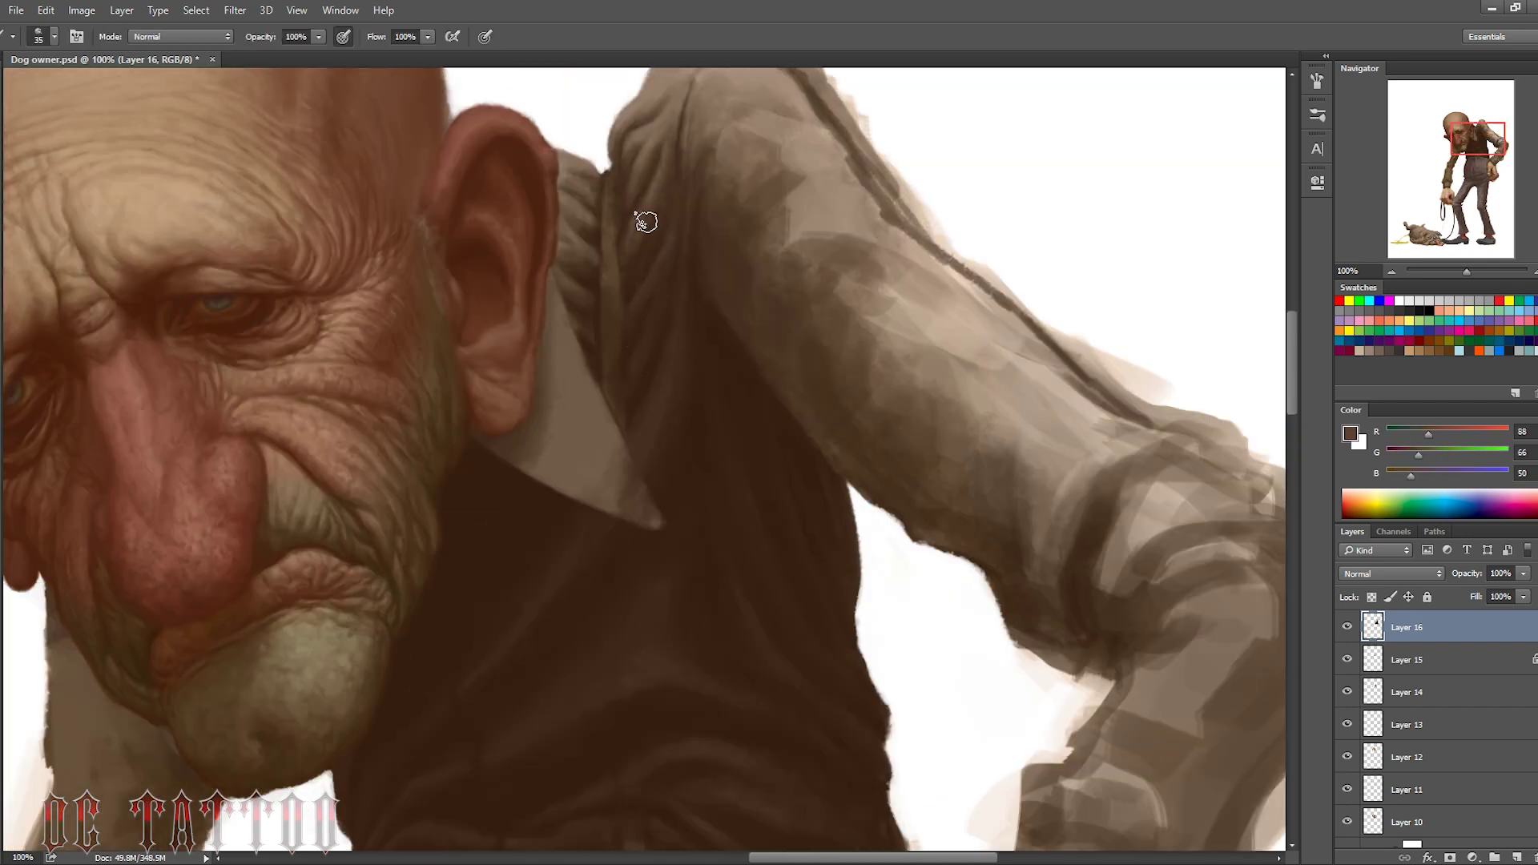
pyautogui.press('[')
pyautogui.keyDown('alt'); pyautogui.click(694, 463); pyautogui.keyUp('alt')
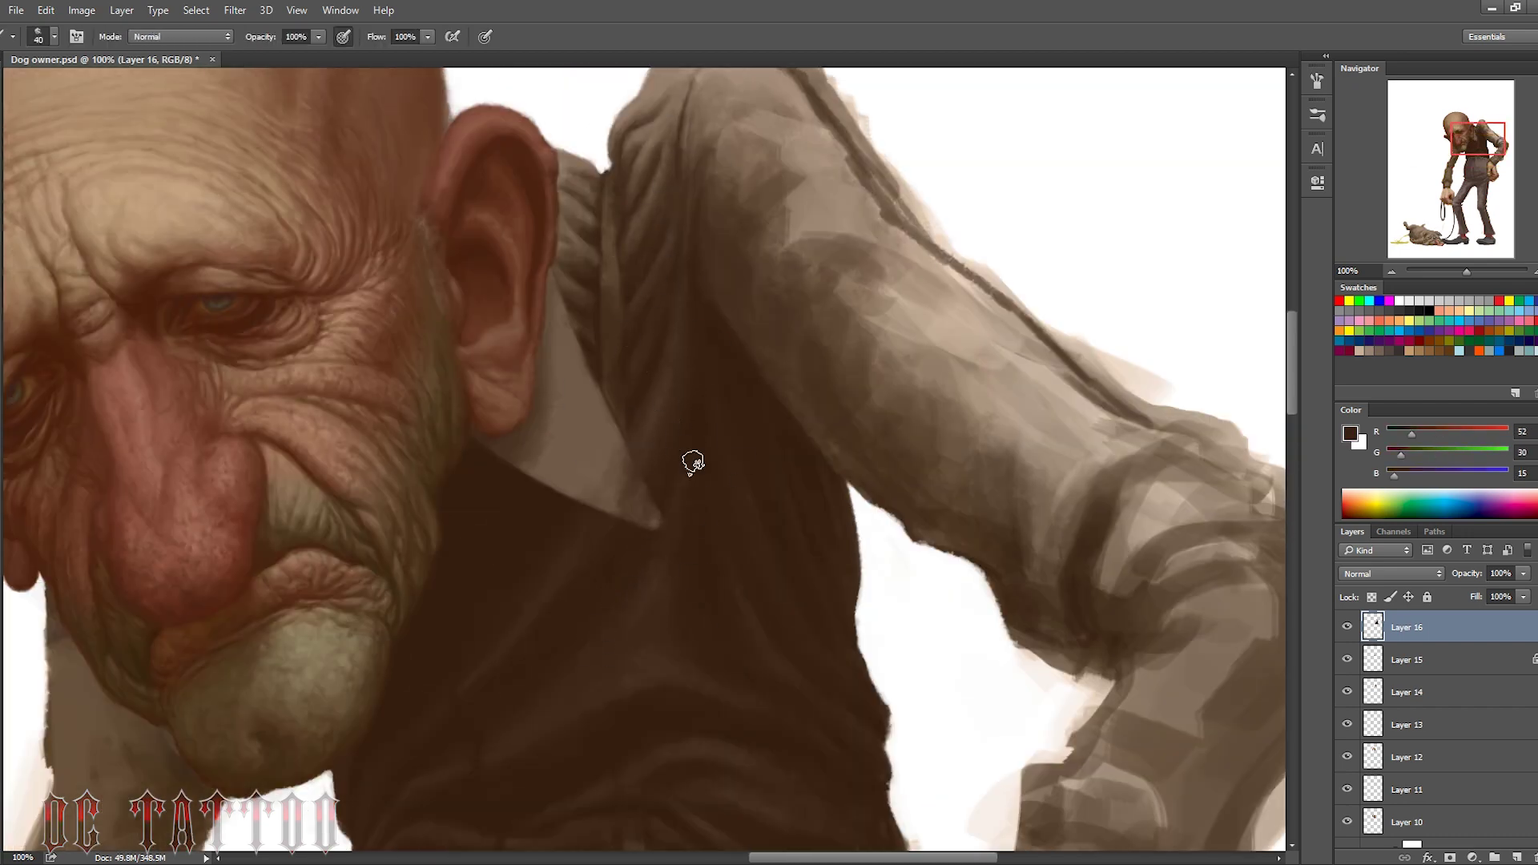
pyautogui.press(']')
pyautogui.press(']')
pyautogui.press(']')
pyautogui.press(']')
pyautogui.press(']')
pyautogui.press(']')
# Paint white along the top edge of the raised shoulder
pyautogui.press('x')
pyautogui.press('[')
pyautogui.moveTo(665, 48)
pyautogui.mouseDown()
pyautogui.moveTo(480, 249)
pyautogui.moveTo(550, 239)
pyautogui.moveTo(710, 384)
pyautogui.mouseUp()
# Cover the dark arm outline near the shoulder with the sampled light sleeve colour
pyautogui.press('[')
pyautogui.keyDown('alt'); pyautogui.click(504, 266); pyautogui.keyUp('alt')
pyautogui.keyDown('alt'); pyautogui.click(523, 309); pyautogui.keyUp('alt')
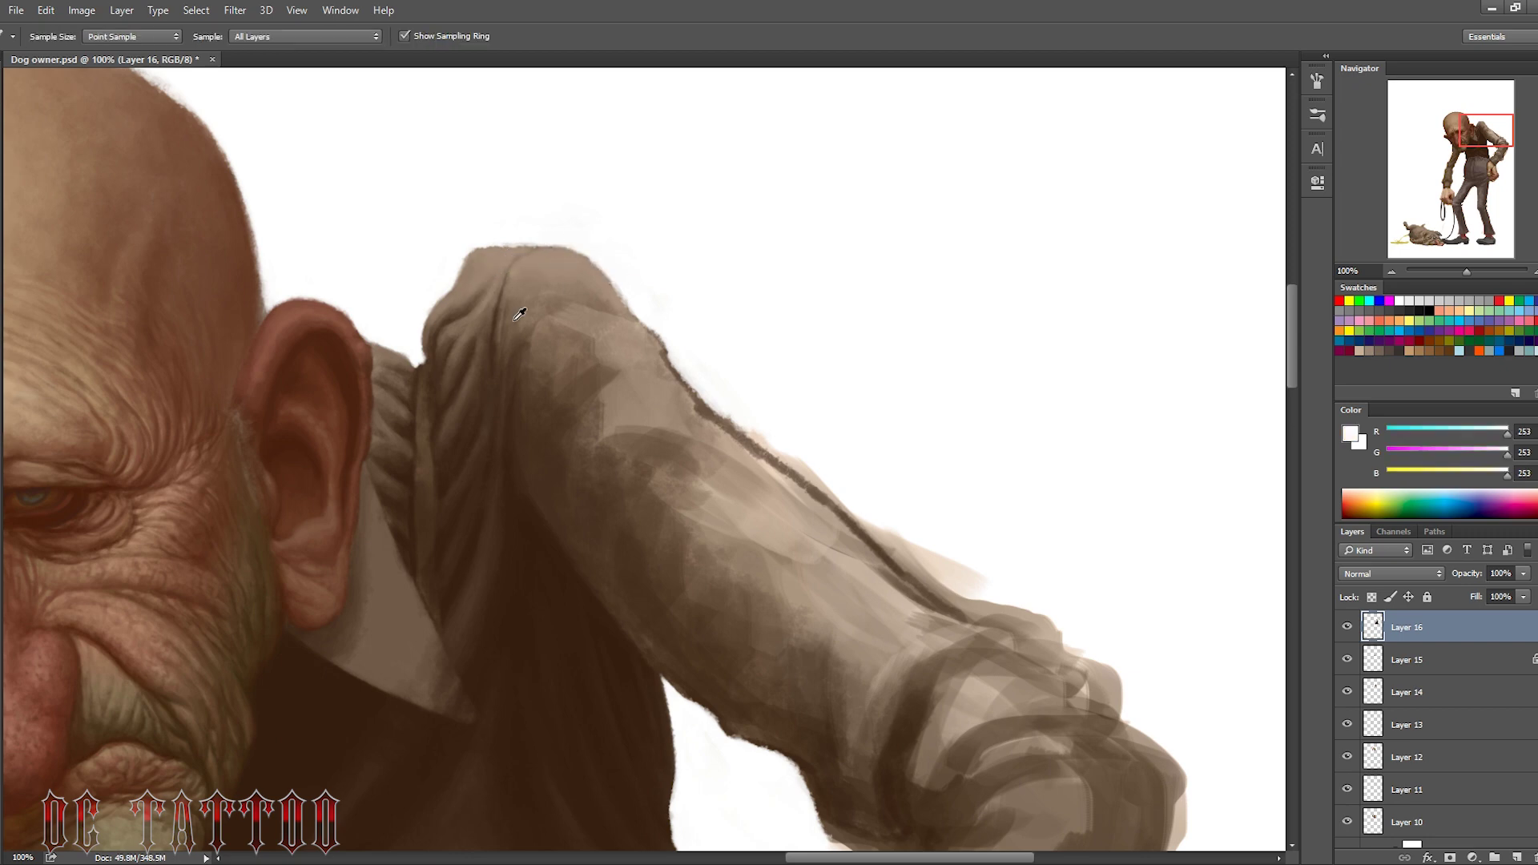
pyautogui.moveTo(522, 309); pyautogui.dragTo(513, 265)
# With a larger brush, soften the shoulder and arm edge in the sleeve's light brown tone
pyautogui.press(']')
pyautogui.press(']')
pyautogui.press(']')
pyautogui.moveTo(777, 505); pyautogui.dragTo(776, 522)
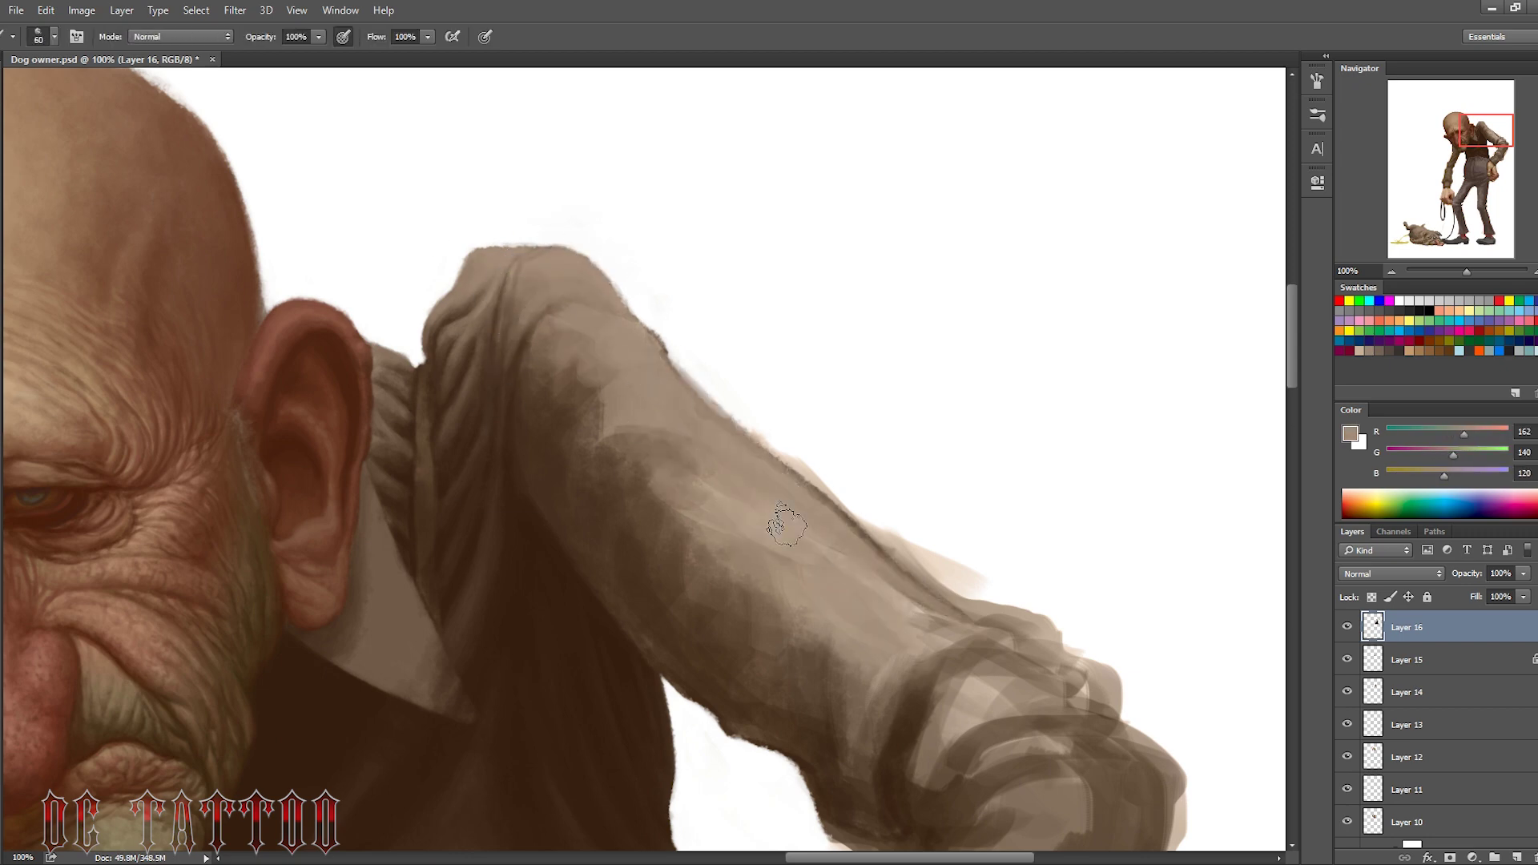
pyautogui.keyDown('alt'); pyautogui.click(508, 464); pyautogui.keyUp('alt')
pyautogui.moveTo(508, 464); pyautogui.dragTo(549, 320)
# Paint white along the upper edge of the arm to clean it up
pyautogui.press('i')
pyautogui.click(752, 295)
pyautogui.press('b')
pyautogui.moveTo(680, 365)
pyautogui.mouseDown()
pyautogui.moveTo(838, 491)
pyautogui.moveTo(826, 464)
pyautogui.mouseUp()
pyautogui.scroll(-5, 825, 464)
pyautogui.moveTo(934, 389)
pyautogui.mouseDown()
pyautogui.moveTo(1095, 458)
pyautogui.moveTo(1178, 593)
pyautogui.mouseUp()
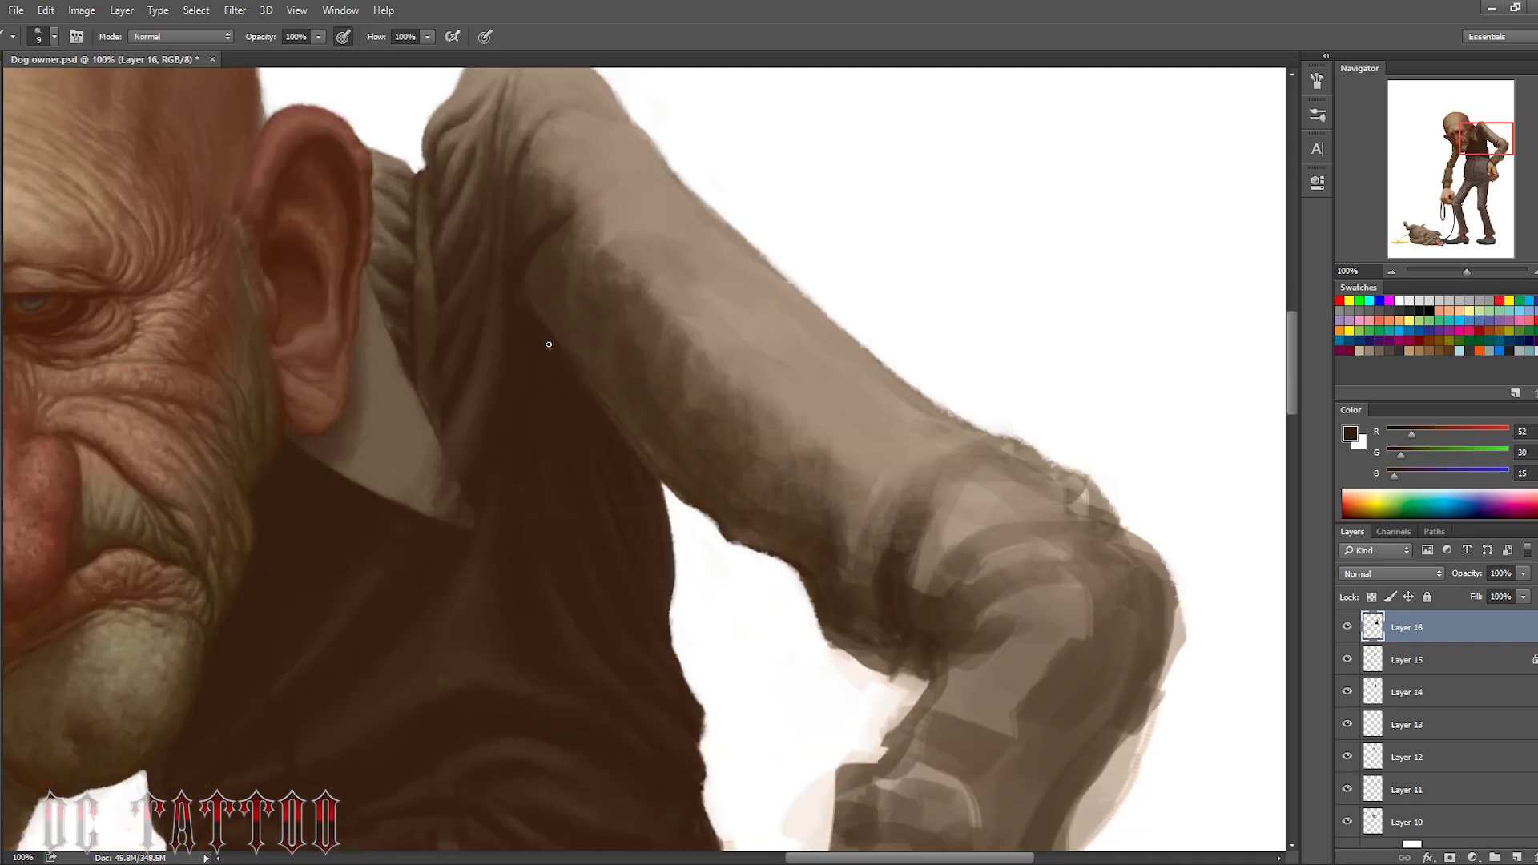
pyautogui.press('[')
pyautogui.press('[')
pyautogui.moveTo(633, 433)
pyautogui.mouseDown()
pyautogui.moveTo(909, 662)
pyautogui.moveTo(772, 571)
pyautogui.mouseUp()
# Paint dark brown strokes along the shoulder fold with a 10 px brush
pyautogui.keyDown('alt'); pyautogui.click(564, 366); pyautogui.keyUp('alt')
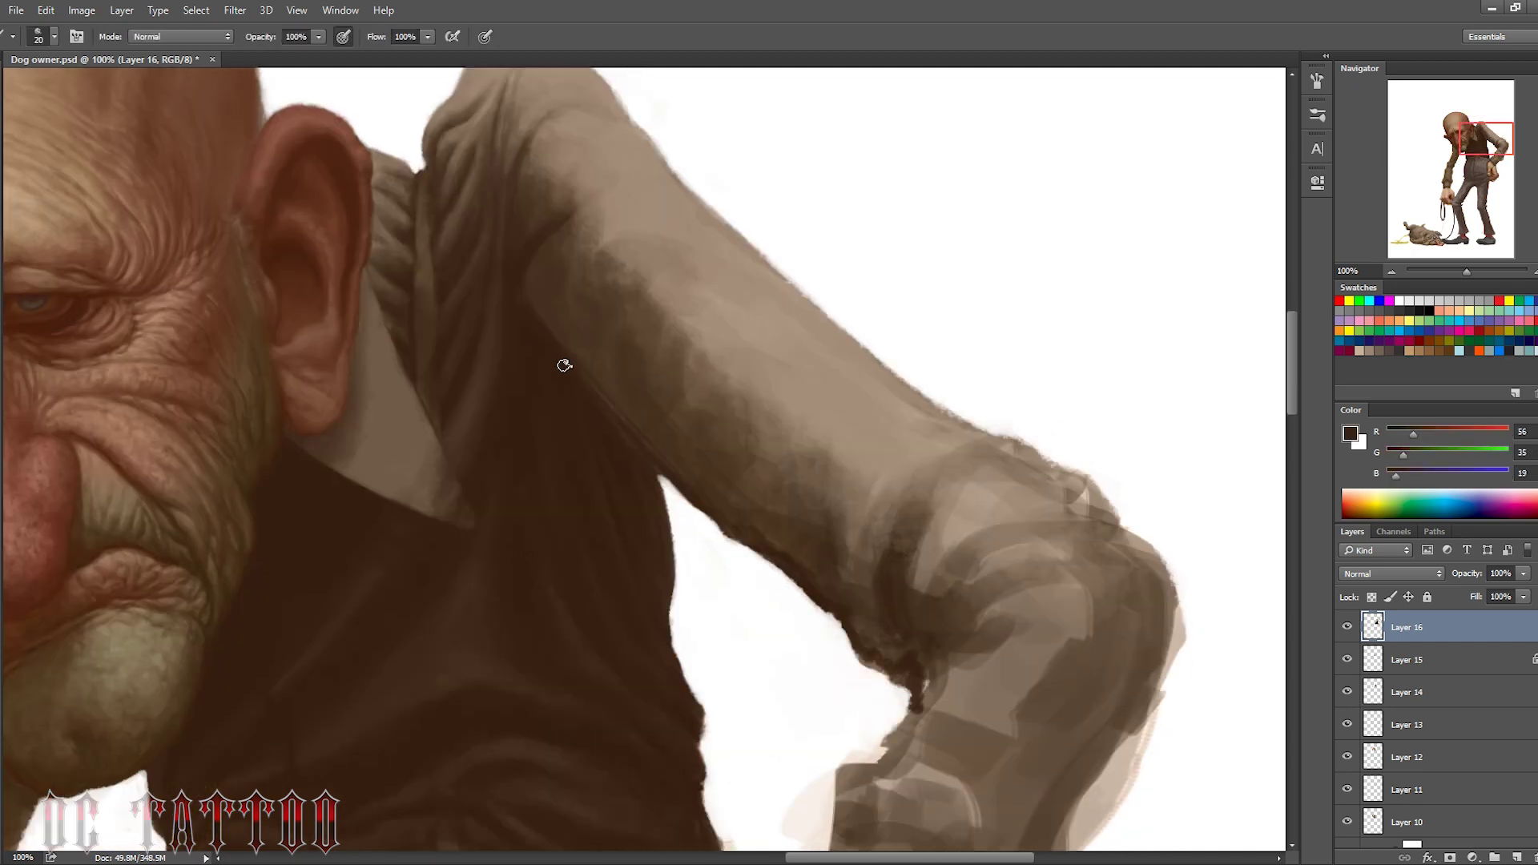
pyautogui.press('[')
pyautogui.keyDown('alt'); pyautogui.click(515, 278); pyautogui.keyUp('alt')
pyautogui.moveTo(560, 133); pyautogui.dragTo(522, 247)
pyautogui.keyDown('alt'); pyautogui.click(520, 242); pyautogui.keyUp('alt')
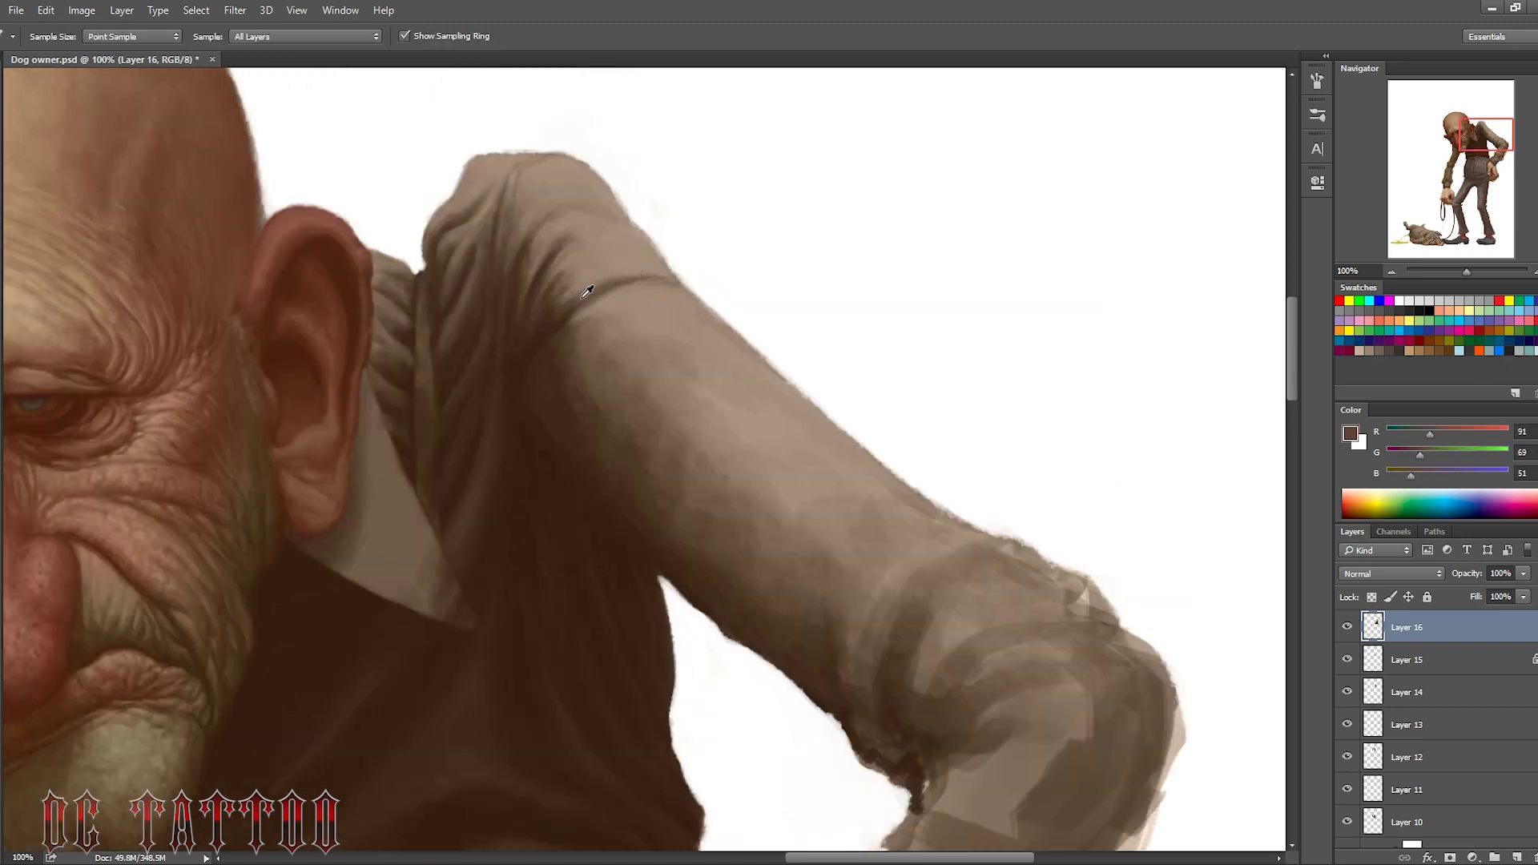
pyautogui.moveTo(563, 283); pyautogui.dragTo(623, 251)
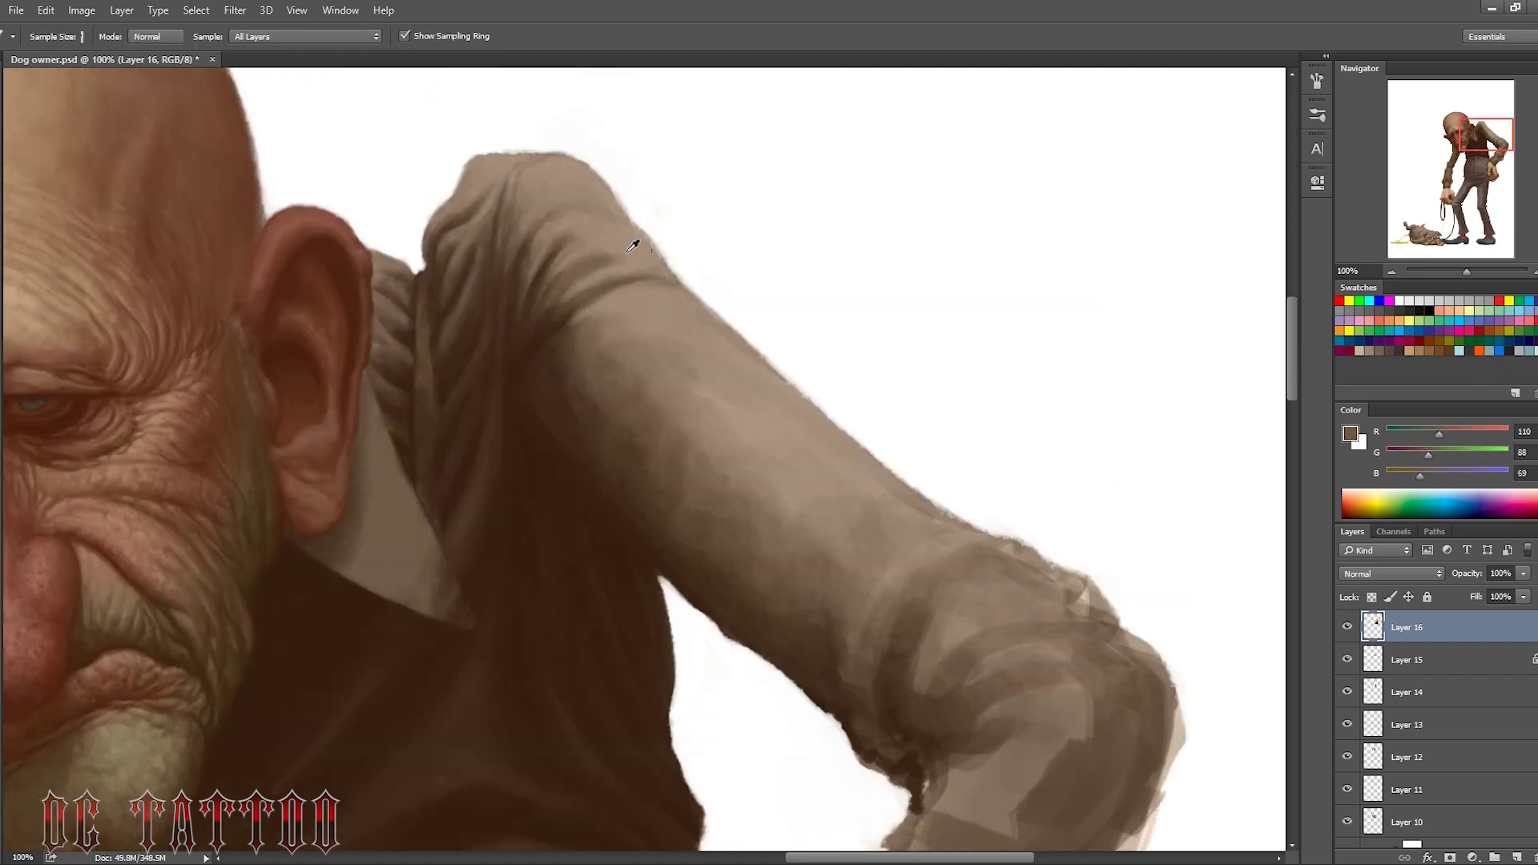
# Sample light, mid and dark shirt tones while resizing the brush for blending
pyautogui.keyDown('alt'); pyautogui.click(543, 295); pyautogui.keyUp('alt')
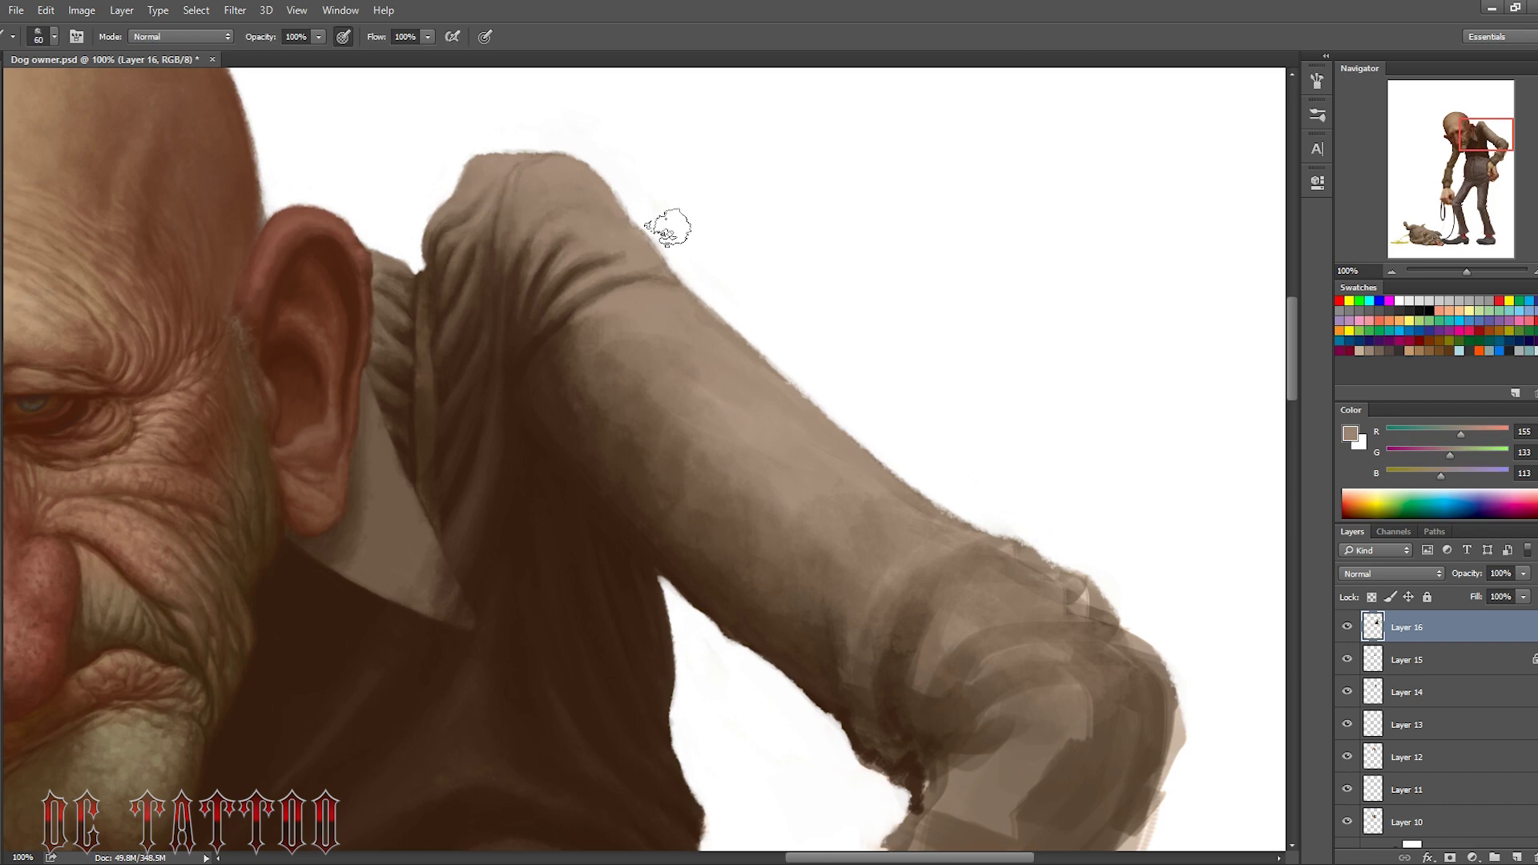
pyautogui.keyDown('alt'); pyautogui.click(588, 275); pyautogui.keyUp('alt')
pyautogui.press(']')
pyautogui.press(']')
pyautogui.press('[')
pyautogui.press('[')
pyautogui.keyDown('alt'); pyautogui.click(566, 243); pyautogui.keyUp('alt')
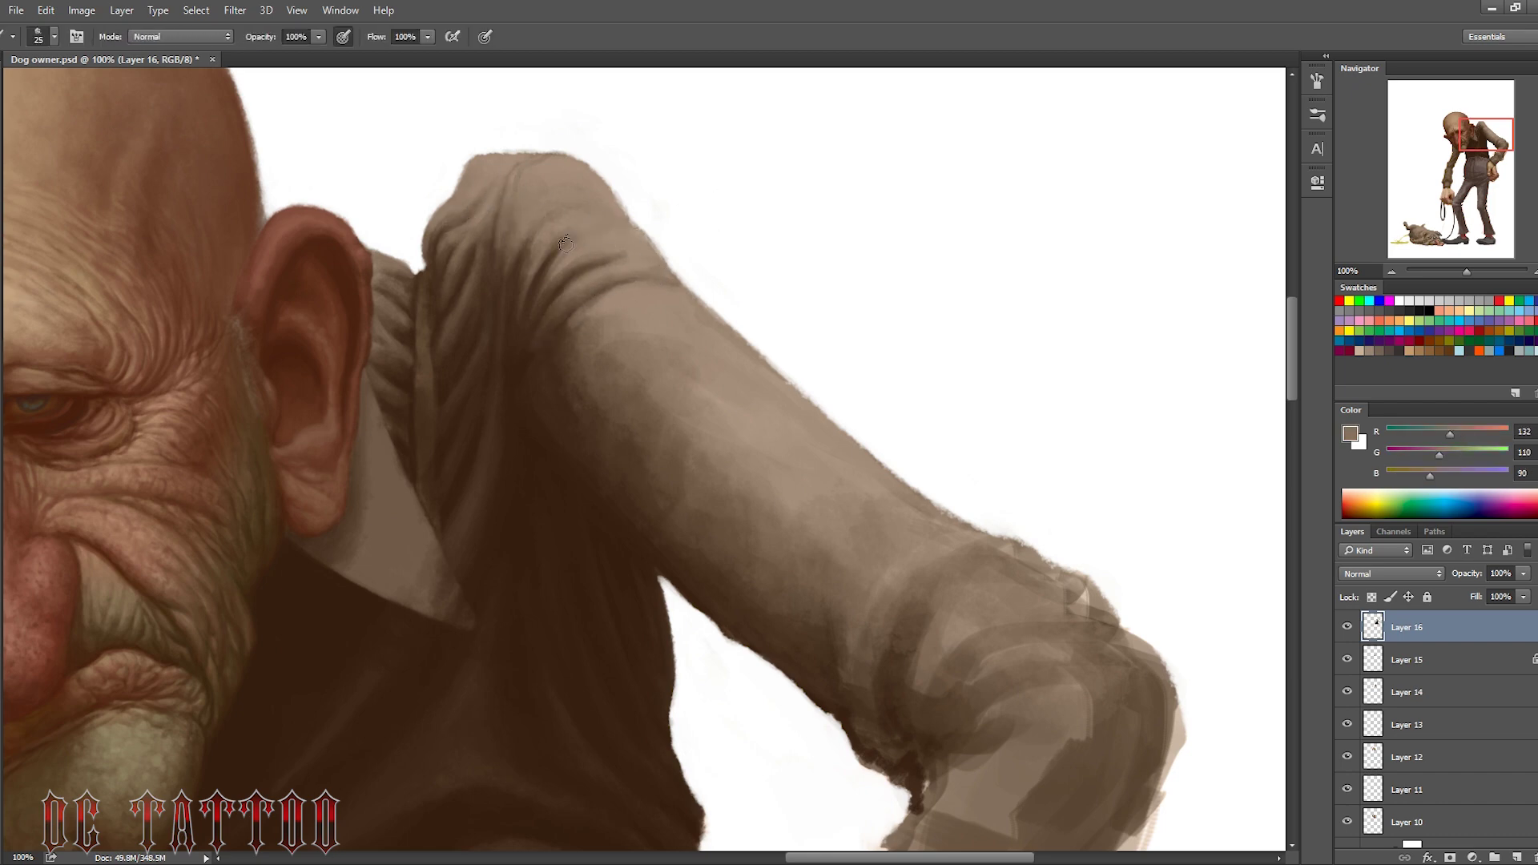
pyautogui.keyDown('alt'); pyautogui.click(535, 274); pyautogui.keyUp('alt')
pyautogui.press('[')
pyautogui.press('[')
pyautogui.press('[')
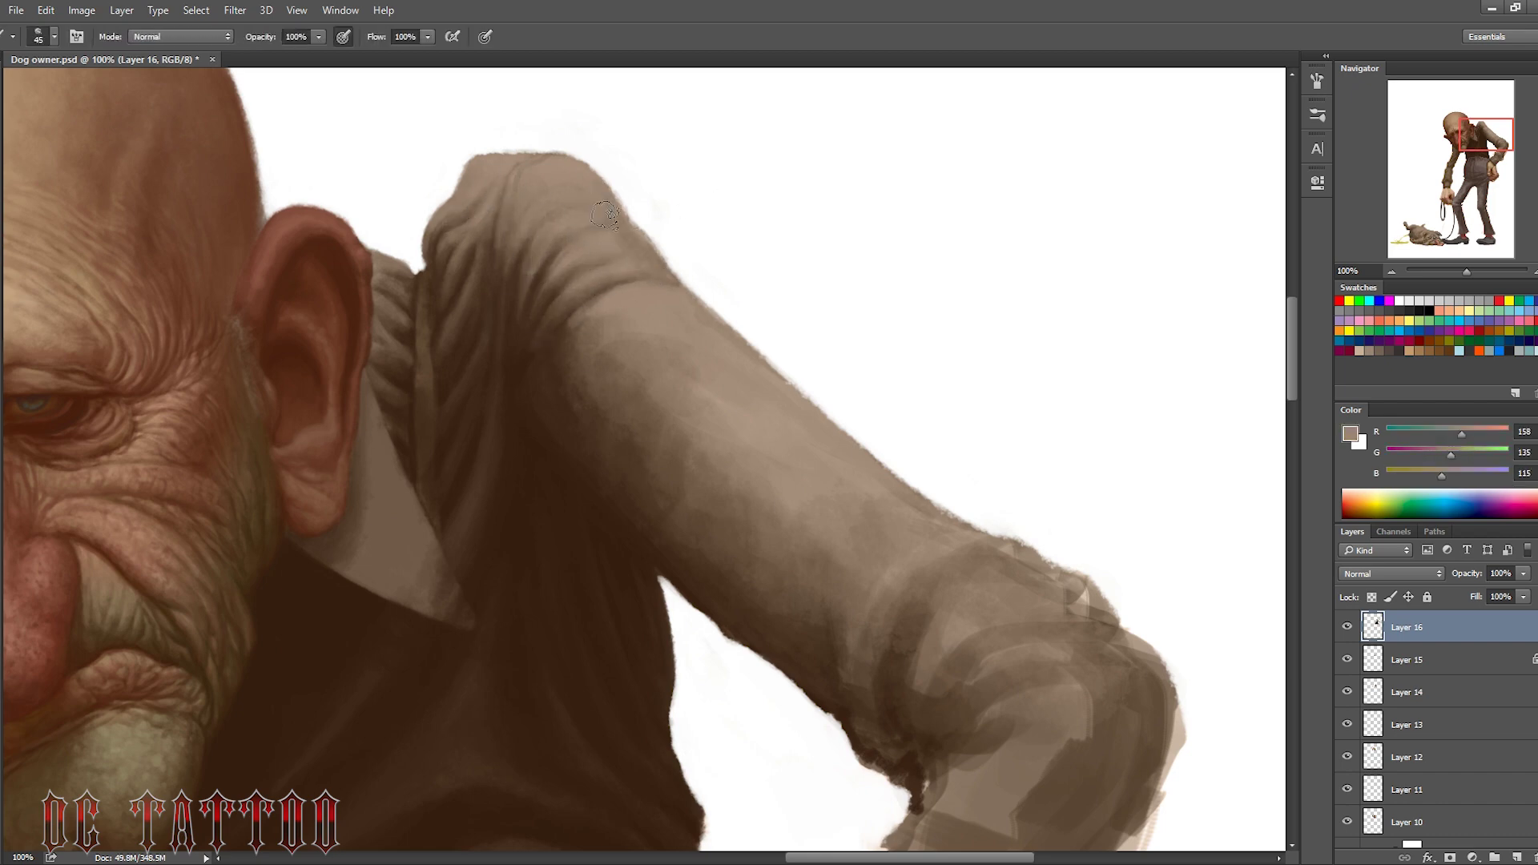
pyautogui.keyDown('alt'); pyautogui.click(771, 426); pyautogui.keyUp('alt')
pyautogui.press(']')
pyautogui.press(']')
pyautogui.press(']')
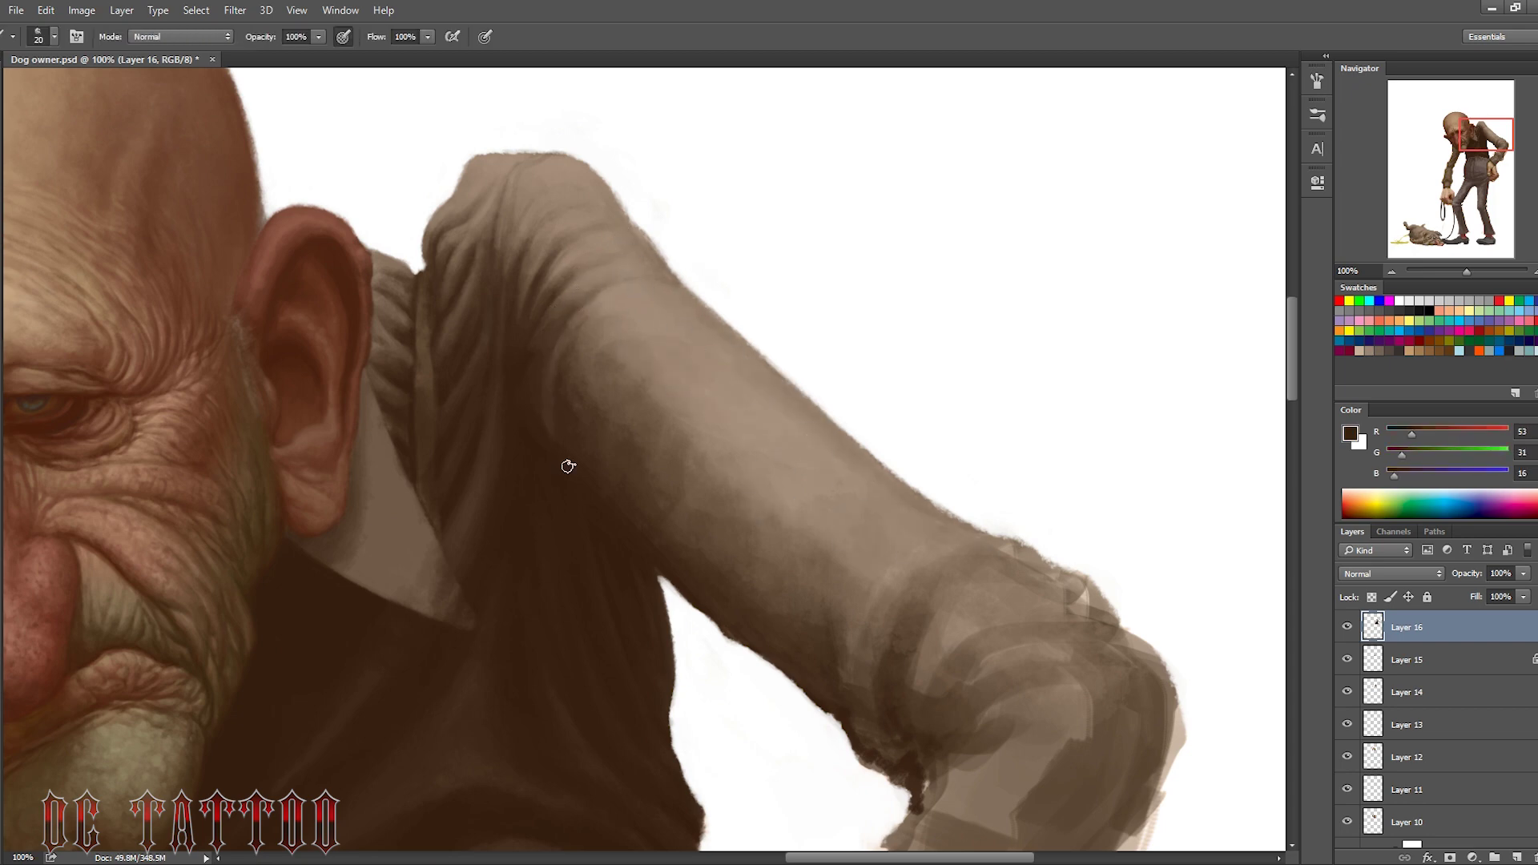
pyautogui.keyDown('alt'); pyautogui.click(533, 430); pyautogui.keyUp('alt')
pyautogui.press(']')
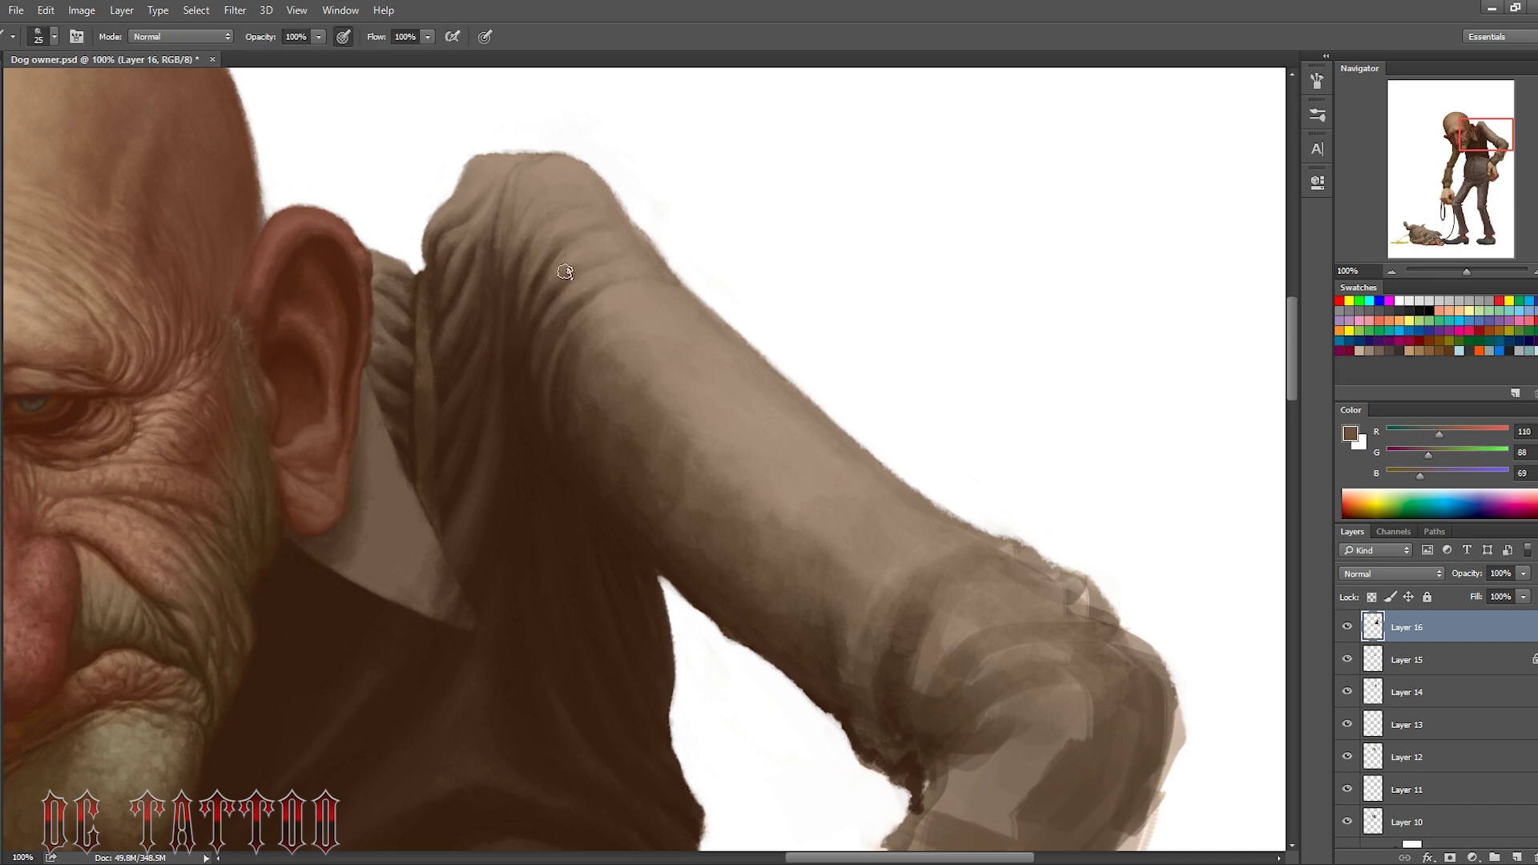
# Flip the canvas horizontally and smooth the sleeve with a sampled lighter sleeve tone
pyautogui.press('i')
pyautogui.hotkey('ctrl', 'shift', 'h')
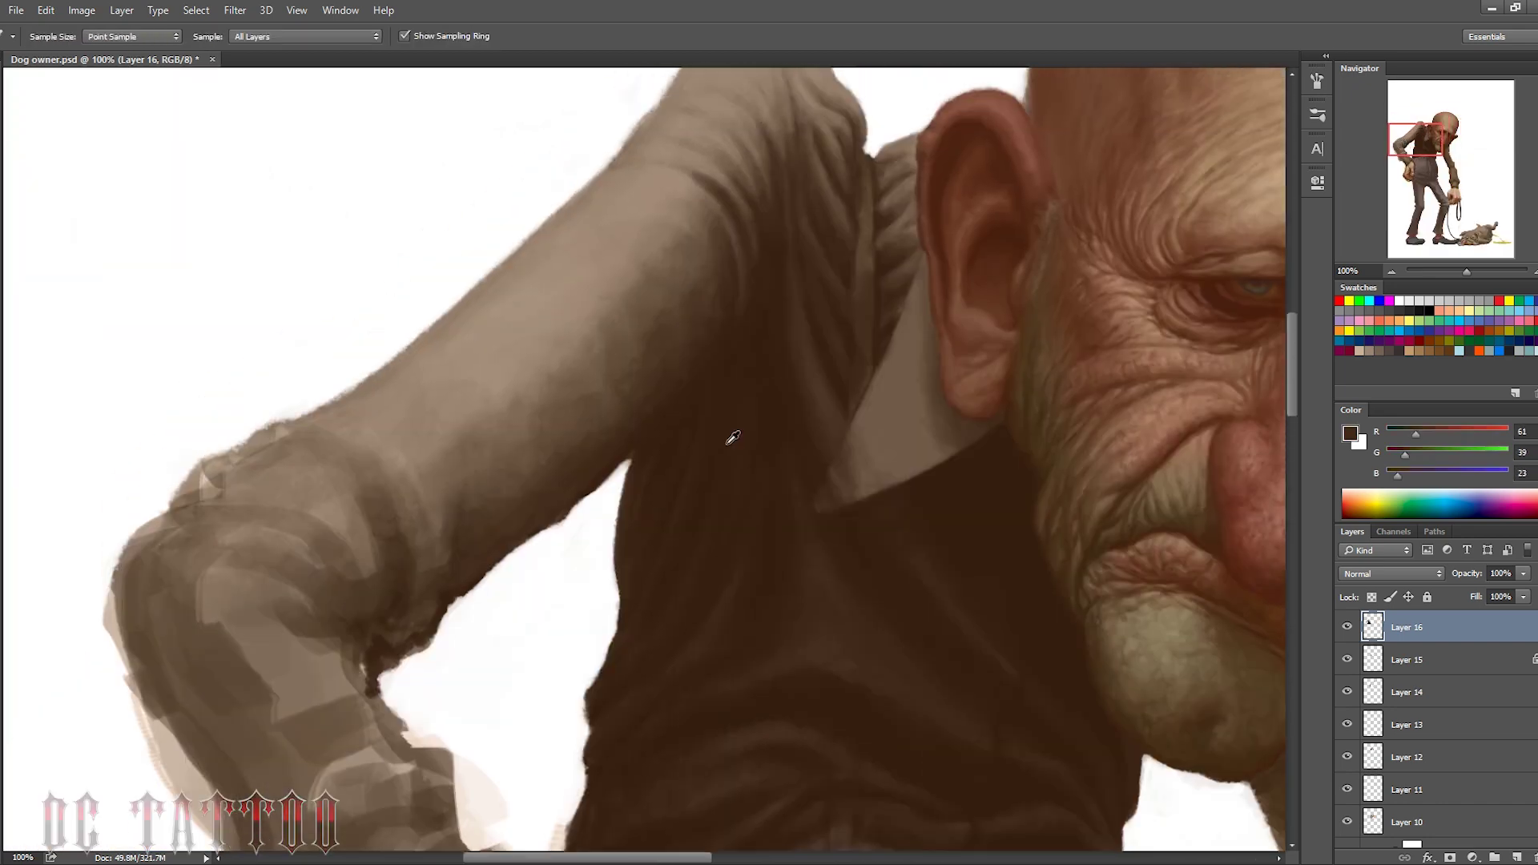
pyautogui.click(728, 435)
pyautogui.press('b')
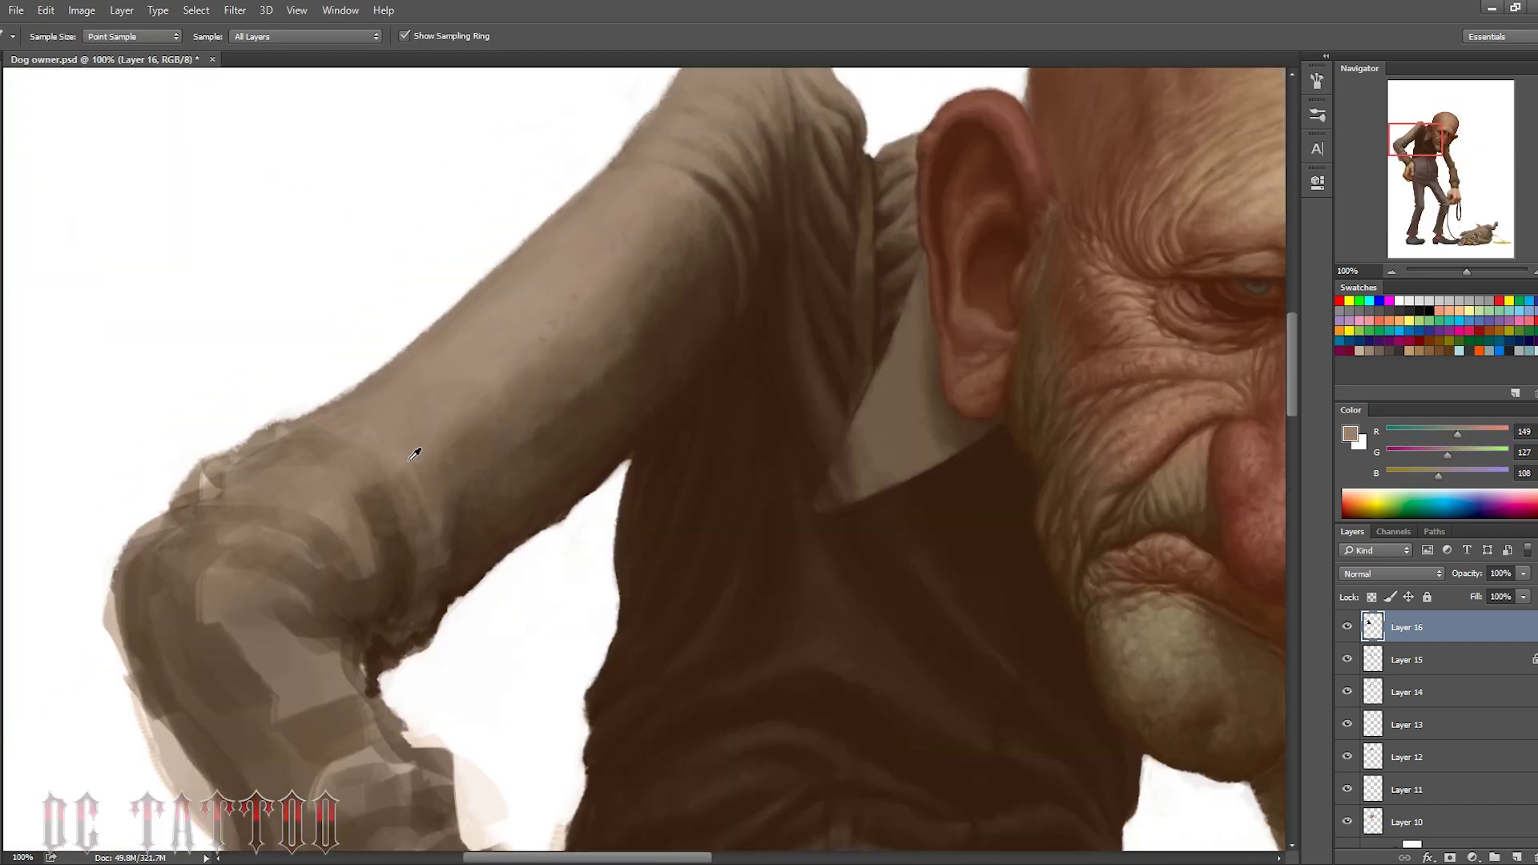
pyautogui.keyDown('alt'); pyautogui.click(638, 373); pyautogui.keyUp('alt')
pyautogui.moveTo(593, 420); pyautogui.dragTo(541, 457)
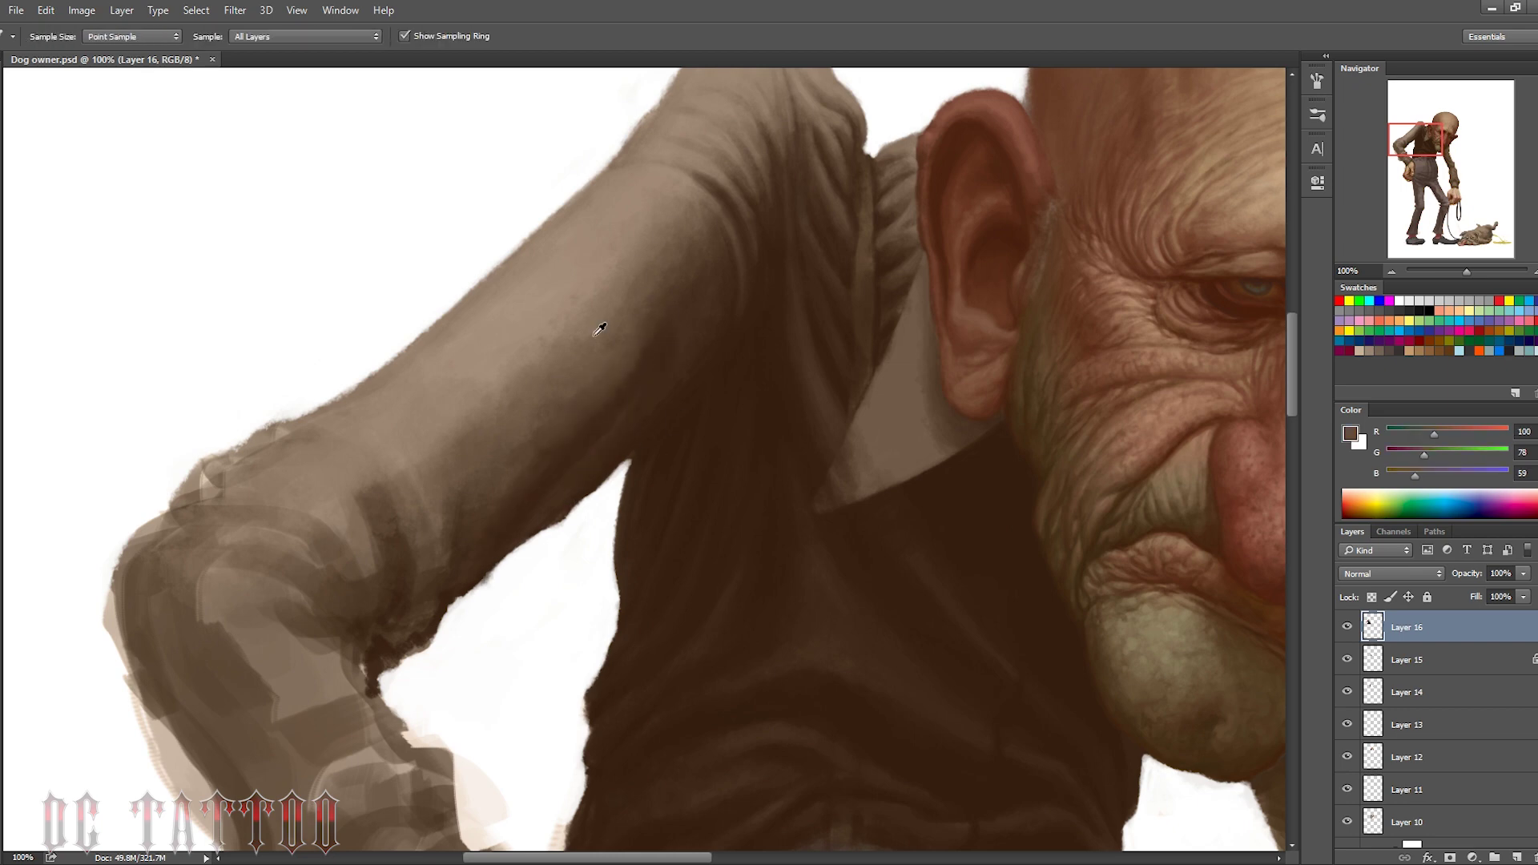
# Paint dark brown strokes on the sleeve cuff using colour sampled from the vest
pyautogui.keyDown('alt'); pyautogui.click(671, 337); pyautogui.keyUp('alt')
pyautogui.keyDown('alt'); pyautogui.click(505, 430); pyautogui.keyUp('alt')
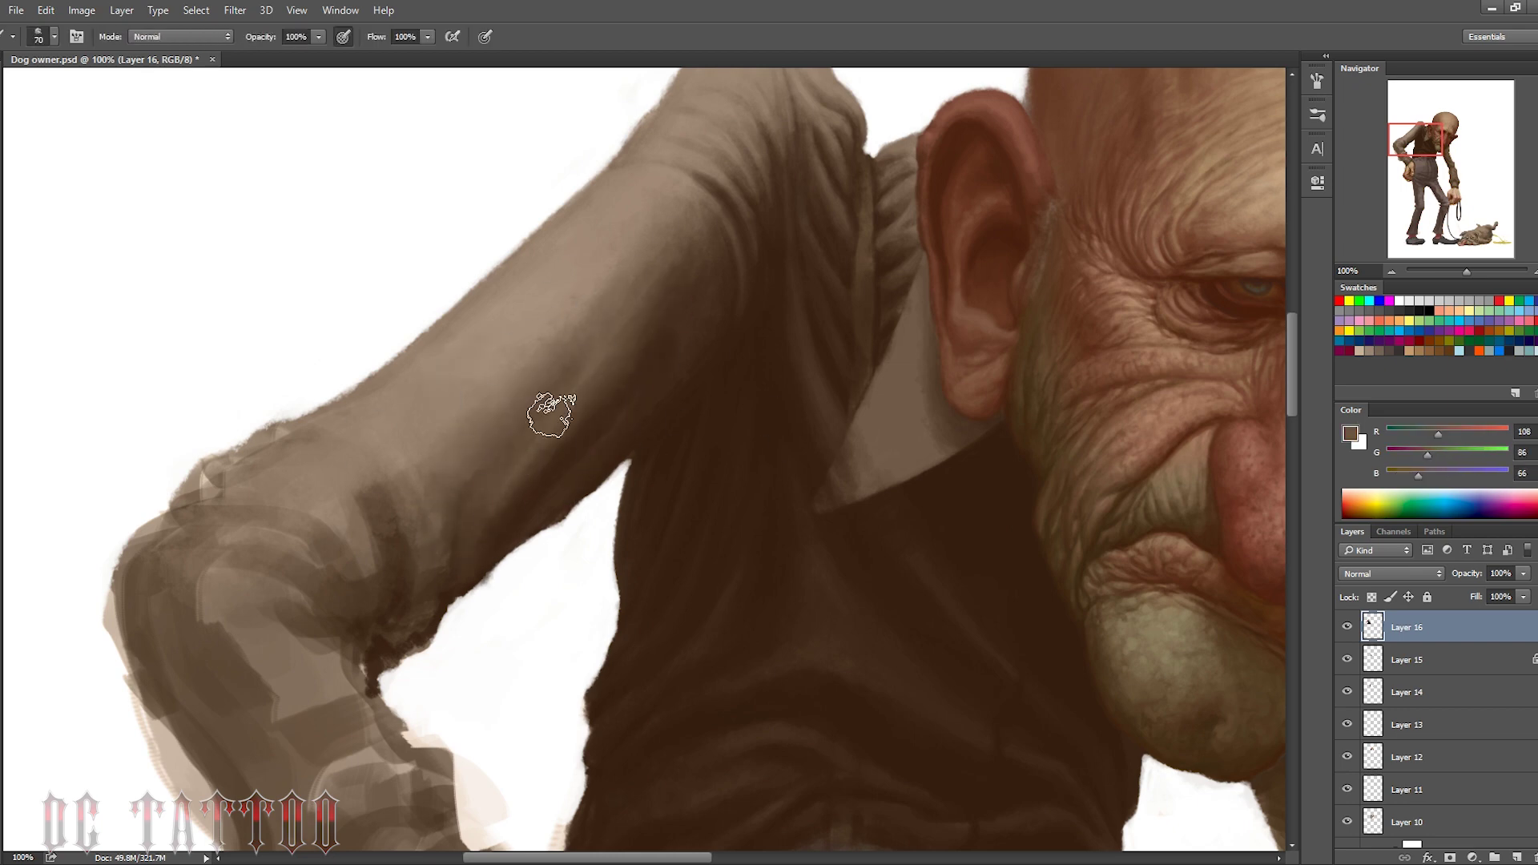
pyautogui.press('[')
pyautogui.press('[')
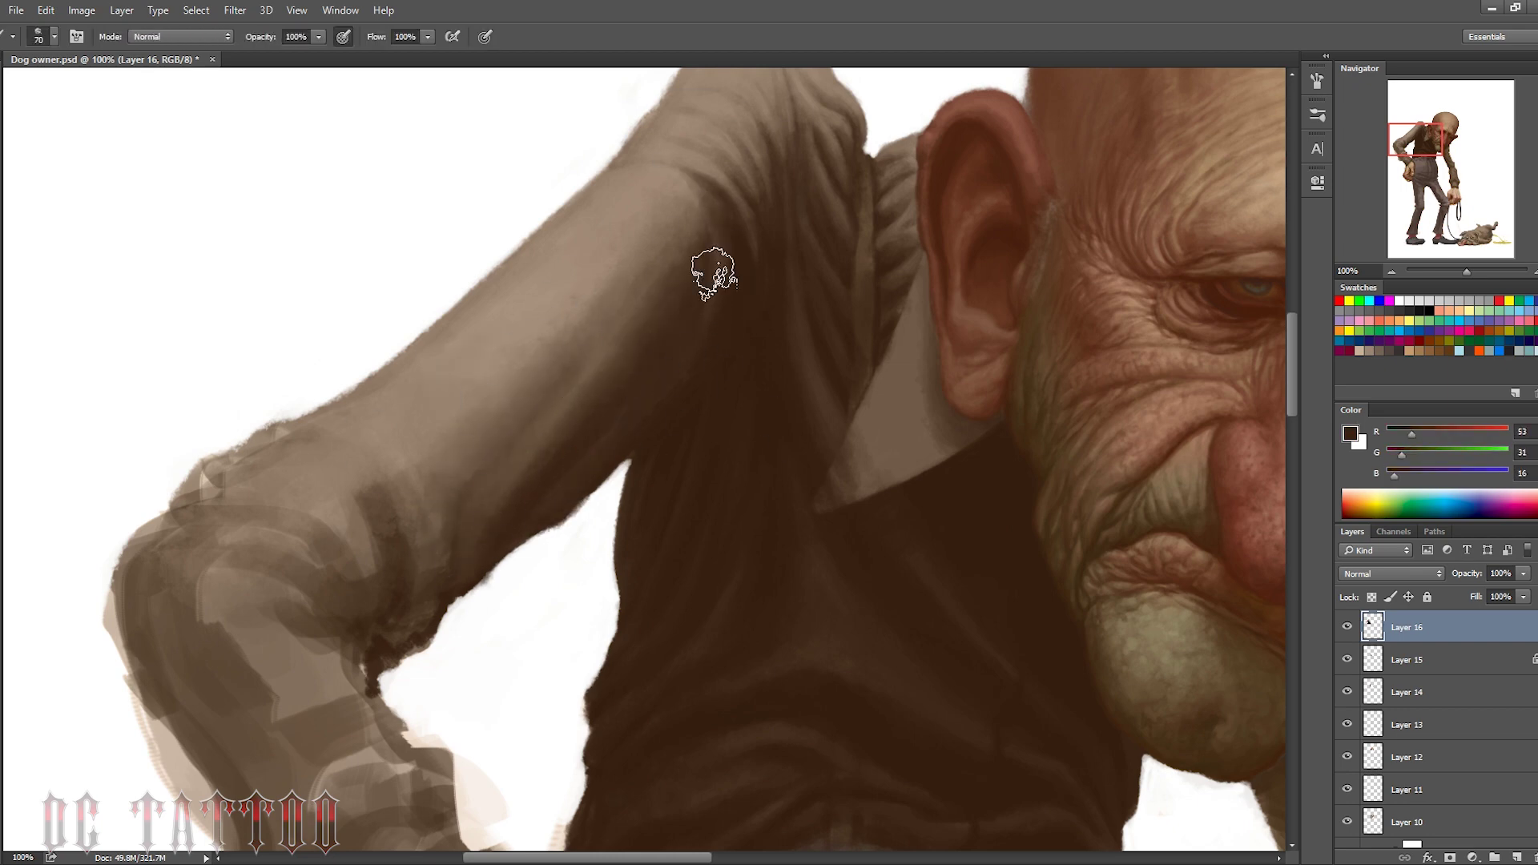
pyautogui.keyDown('alt'); pyautogui.click(622, 155); pyautogui.keyUp('alt')
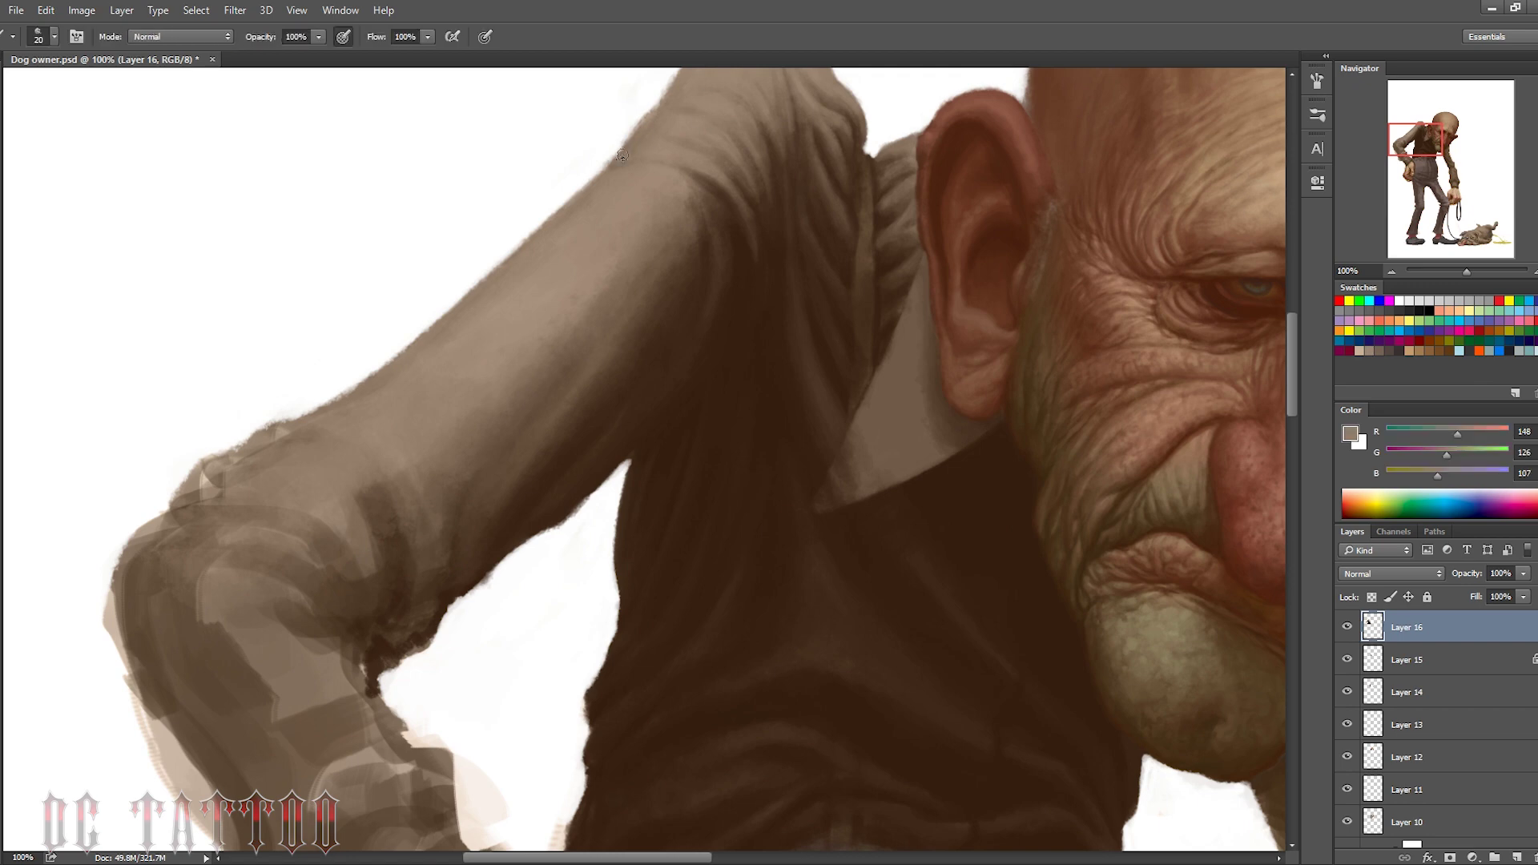
pyautogui.keyDown('alt'); pyautogui.click(767, 466); pyautogui.keyUp('alt')
pyautogui.press(']')
pyautogui.moveTo(464, 532); pyautogui.dragTo(377, 705)
# Add dark crease strokes across the elbow and blend lighter paint below them
pyautogui.scroll(-3, 223, 334)
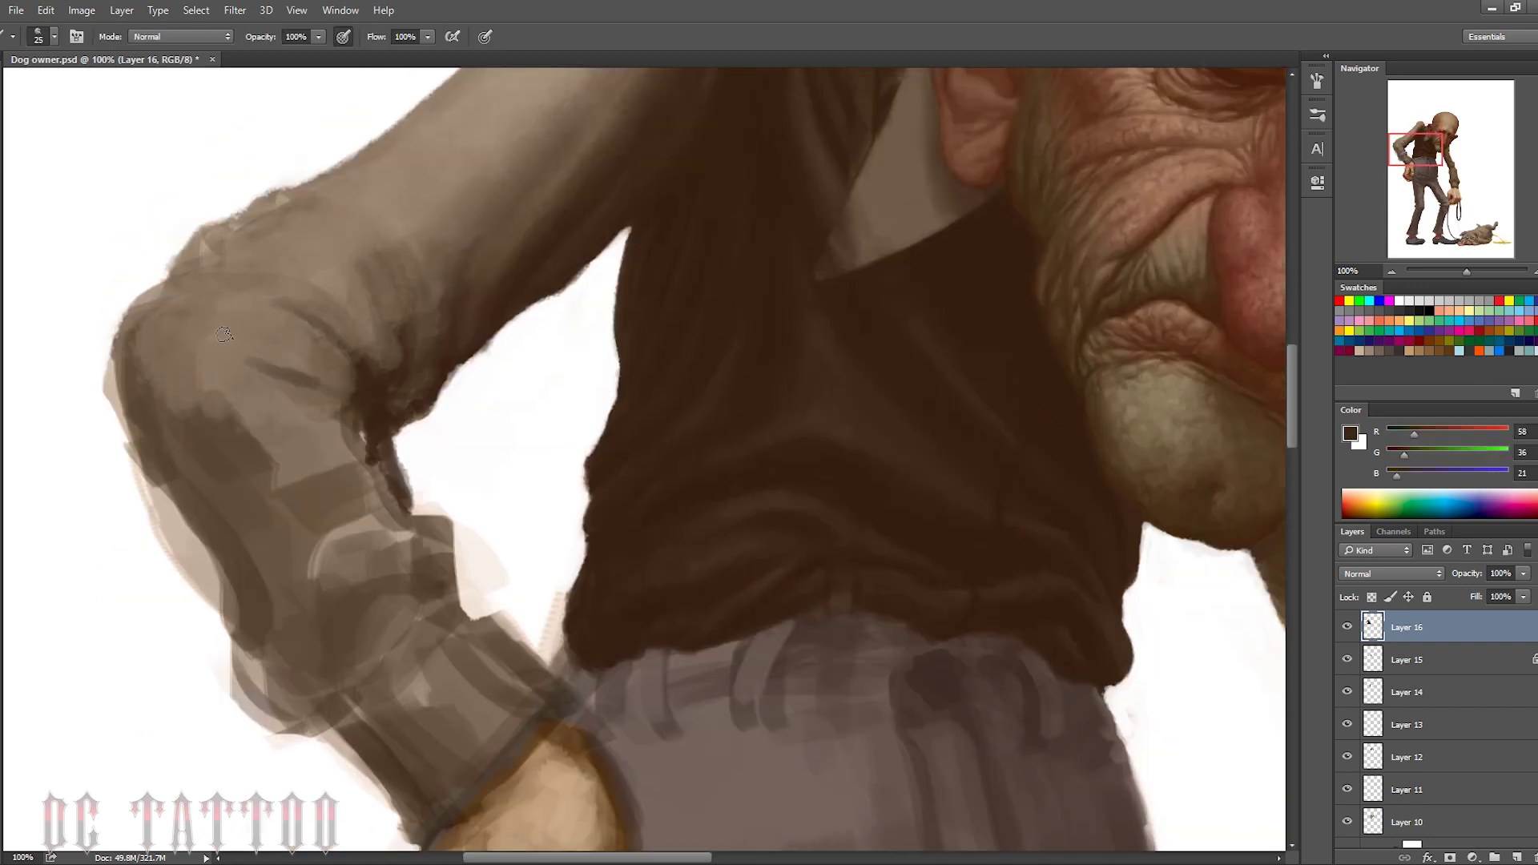
pyautogui.moveTo(224, 334); pyautogui.dragTo(344, 377)
pyautogui.moveTo(173, 373)
pyautogui.mouseDown()
pyautogui.moveTo(344, 408)
pyautogui.moveTo(231, 409)
pyautogui.mouseUp()
pyautogui.keyDown('alt'); pyautogui.click(352, 417); pyautogui.keyUp('alt')
pyautogui.press(']')
pyautogui.press(']')
pyautogui.press(']')
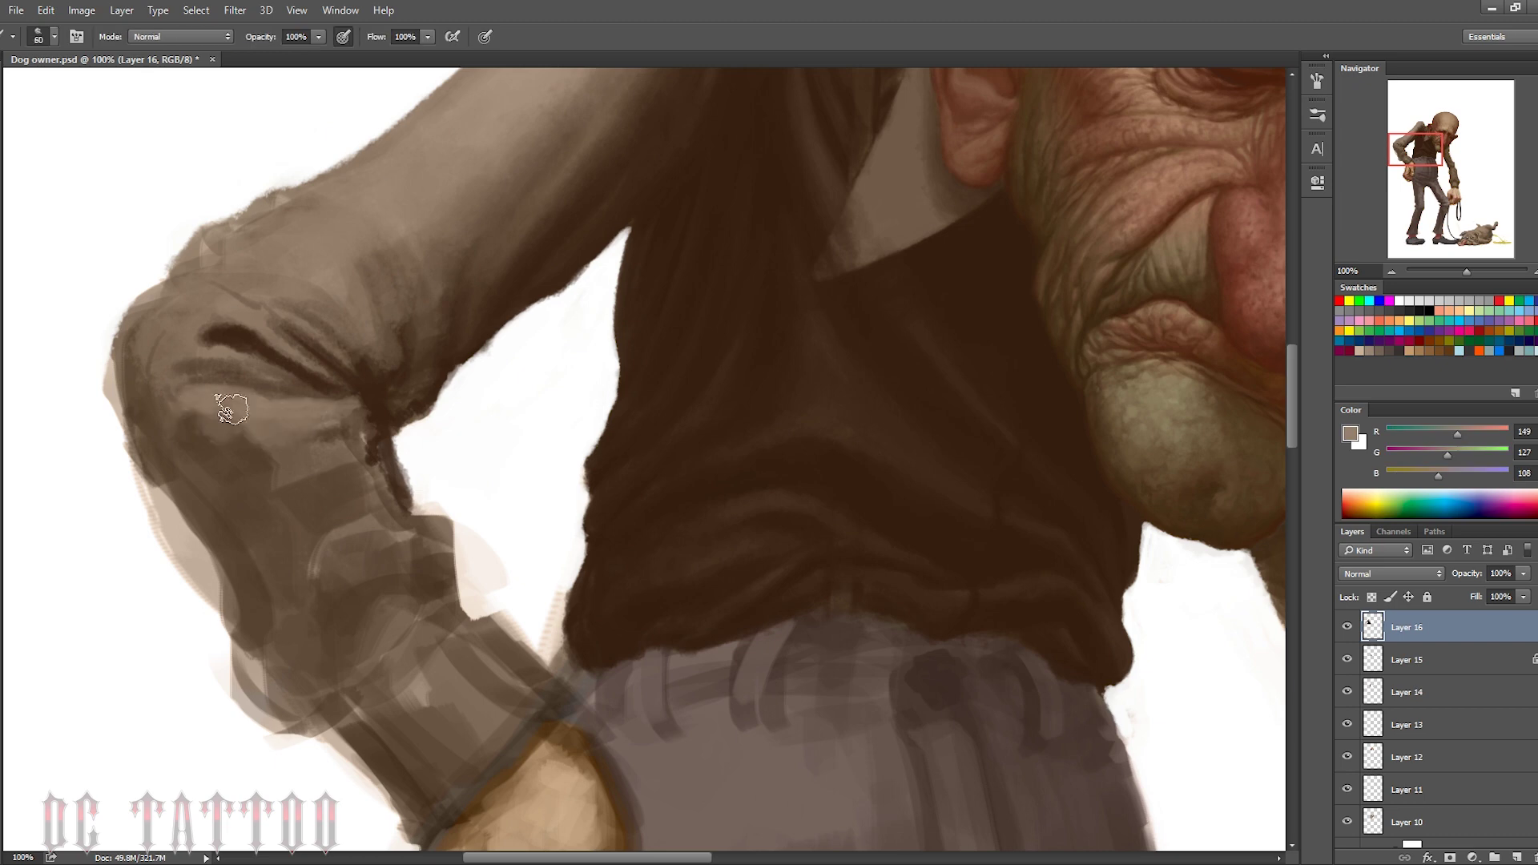
pyautogui.press('[')
pyautogui.press('[')
pyautogui.press('[')
# Darken the elbow crease, blend lighter paint into it and refine the creases
pyautogui.keyDown('alt'); pyautogui.click(193, 344); pyautogui.keyUp('alt')
pyautogui.press('[')
pyautogui.keyDown('alt'); pyautogui.click(243, 339); pyautogui.keyUp('alt')
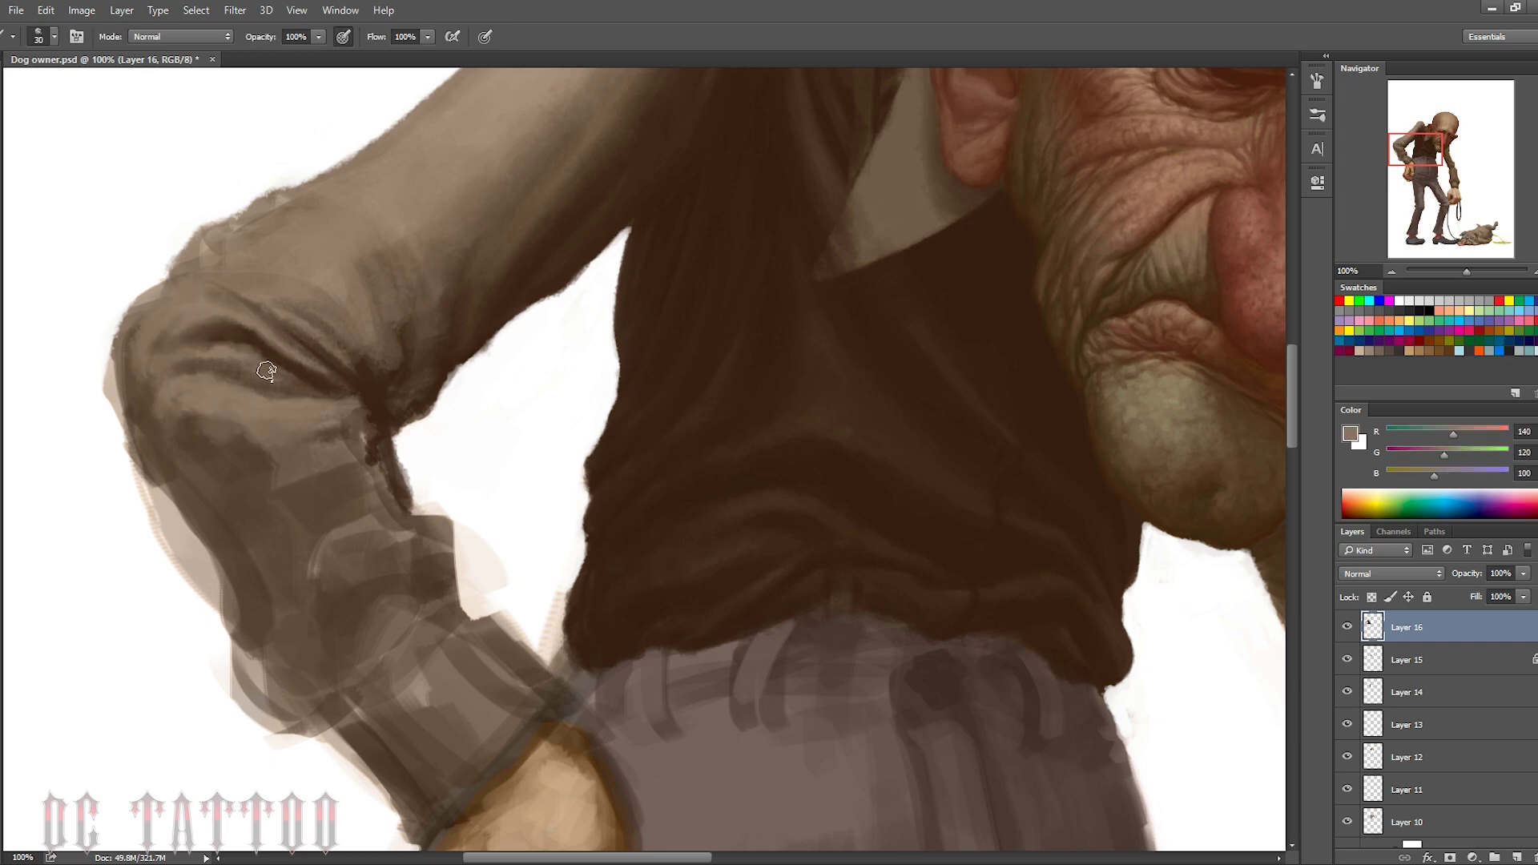
pyautogui.moveTo(199, 342); pyautogui.dragTo(312, 384)
pyautogui.moveTo(192, 400); pyautogui.dragTo(342, 429)
pyautogui.press(']')
pyautogui.press(']')
pyautogui.press(']')
pyautogui.moveTo(357, 343); pyautogui.dragTo(384, 449)
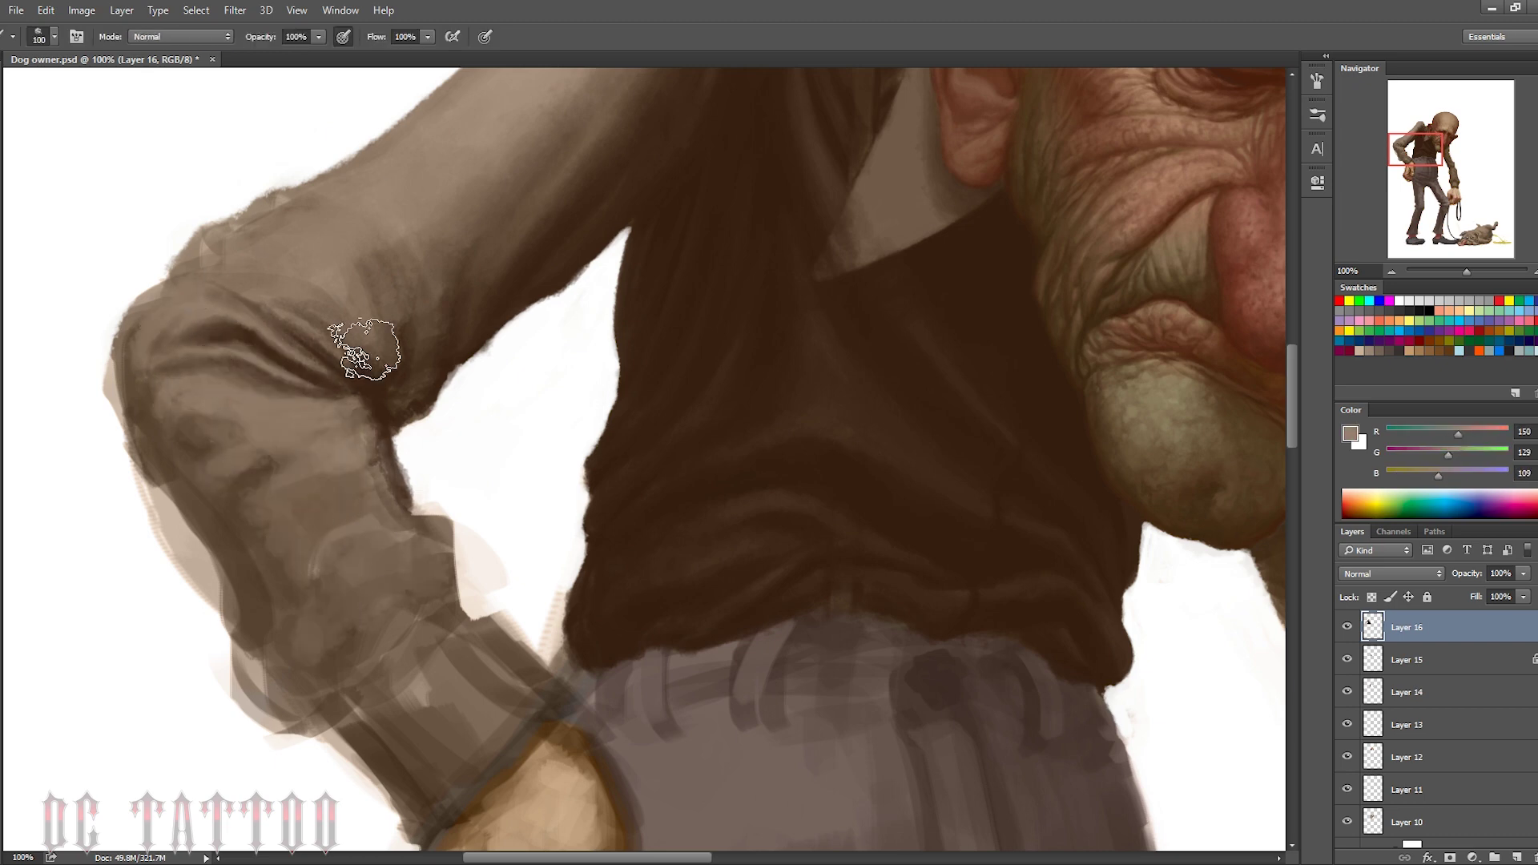
# Deepen the elbow crease shadows and repaint the inner and outer elbow edges
pyautogui.keyDown('alt'); pyautogui.click(368, 384); pyautogui.keyUp('alt')
pyautogui.moveTo(257, 432)
pyautogui.mouseDown()
pyautogui.moveTo(379, 435)
pyautogui.moveTo(352, 484)
pyautogui.mouseUp()
pyautogui.moveTo(128, 352)
pyautogui.mouseDown()
pyautogui.moveTo(192, 241)
pyautogui.moveTo(269, 200)
pyautogui.mouseUp()
pyautogui.press('[')
pyautogui.press('[')
pyautogui.press('[')
pyautogui.keyDown('alt'); pyautogui.click(241, 212); pyautogui.keyUp('alt')
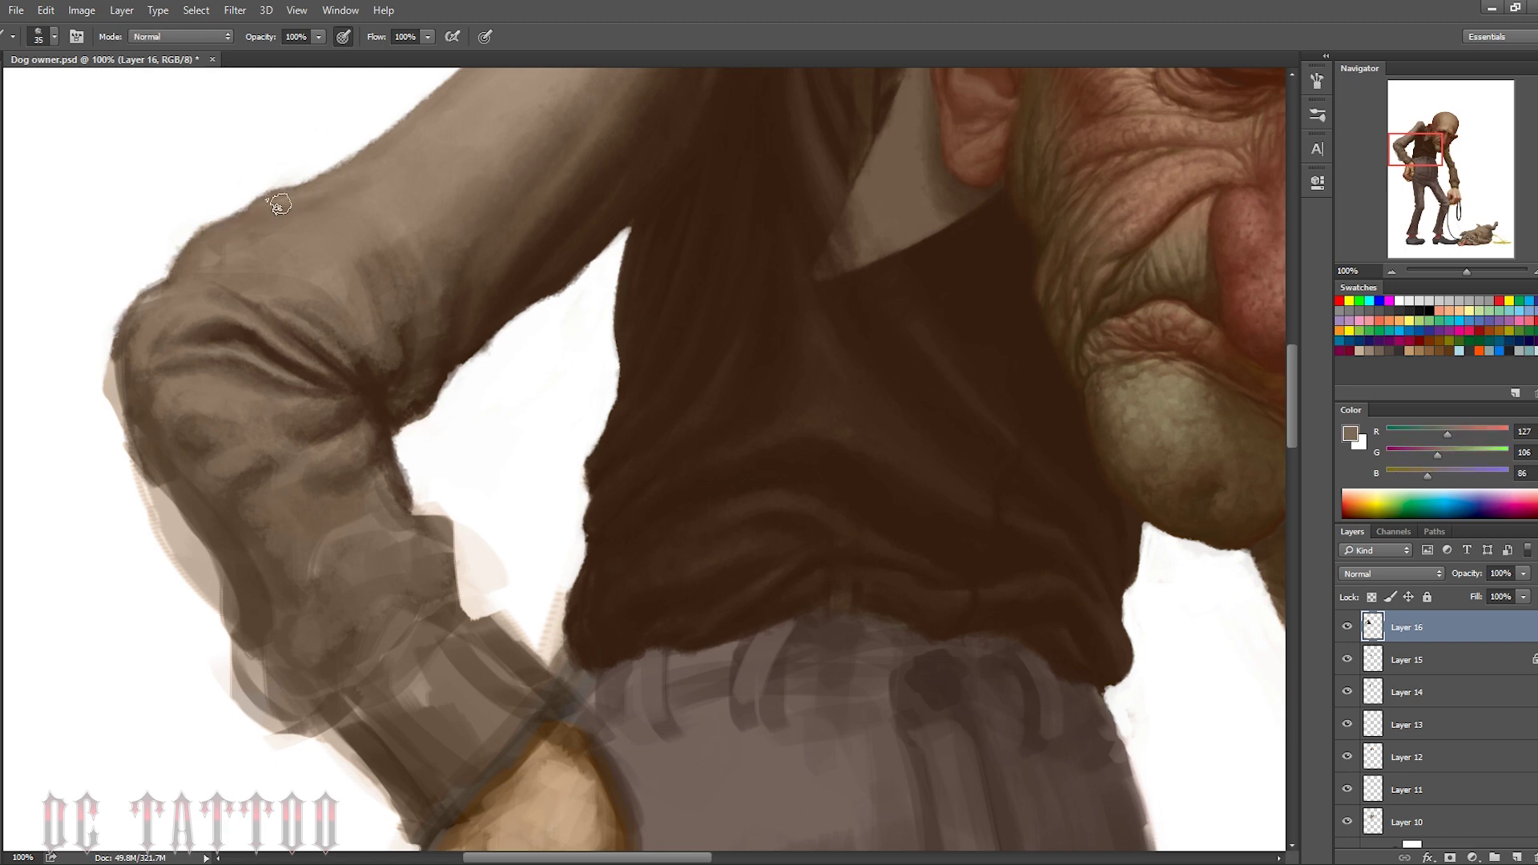
pyautogui.moveTo(216, 272); pyautogui.dragTo(352, 336)
# Blend lighter paint over the elbow creases and restate one crease in dark
pyautogui.keyDown('alt'); pyautogui.click(320, 265); pyautogui.keyUp('alt')
pyautogui.press(']')
pyautogui.press(']')
pyautogui.moveTo(200, 280)
pyautogui.mouseDown()
pyautogui.moveTo(326, 337)
pyautogui.moveTo(257, 302)
pyautogui.moveTo(288, 285)
pyautogui.mouseUp()
pyautogui.keyDown('alt'); pyautogui.click(350, 399); pyautogui.keyUp('alt')
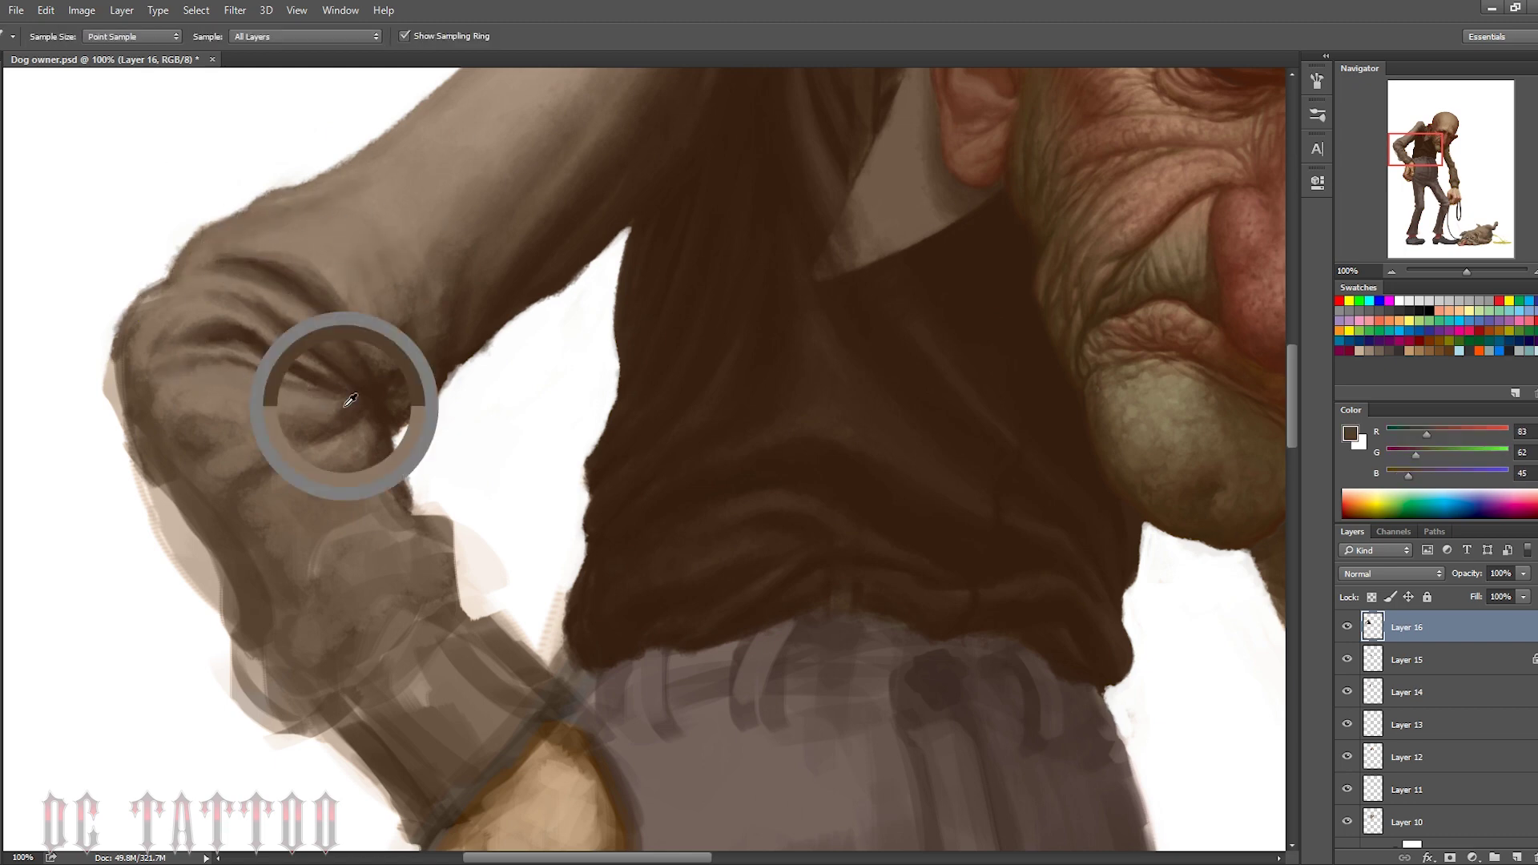
pyautogui.moveTo(350, 399); pyautogui.dragTo(200, 361)
pyautogui.moveTo(400, 376)
pyautogui.mouseDown()
pyautogui.moveTo(377, 296)
pyautogui.moveTo(345, 289)
pyautogui.mouseUp()
# Lightly repaint the sleeve folds with a large brush and a light sleeve tone
pyautogui.keyDown('alt'); pyautogui.click(370, 326); pyautogui.keyUp('alt')
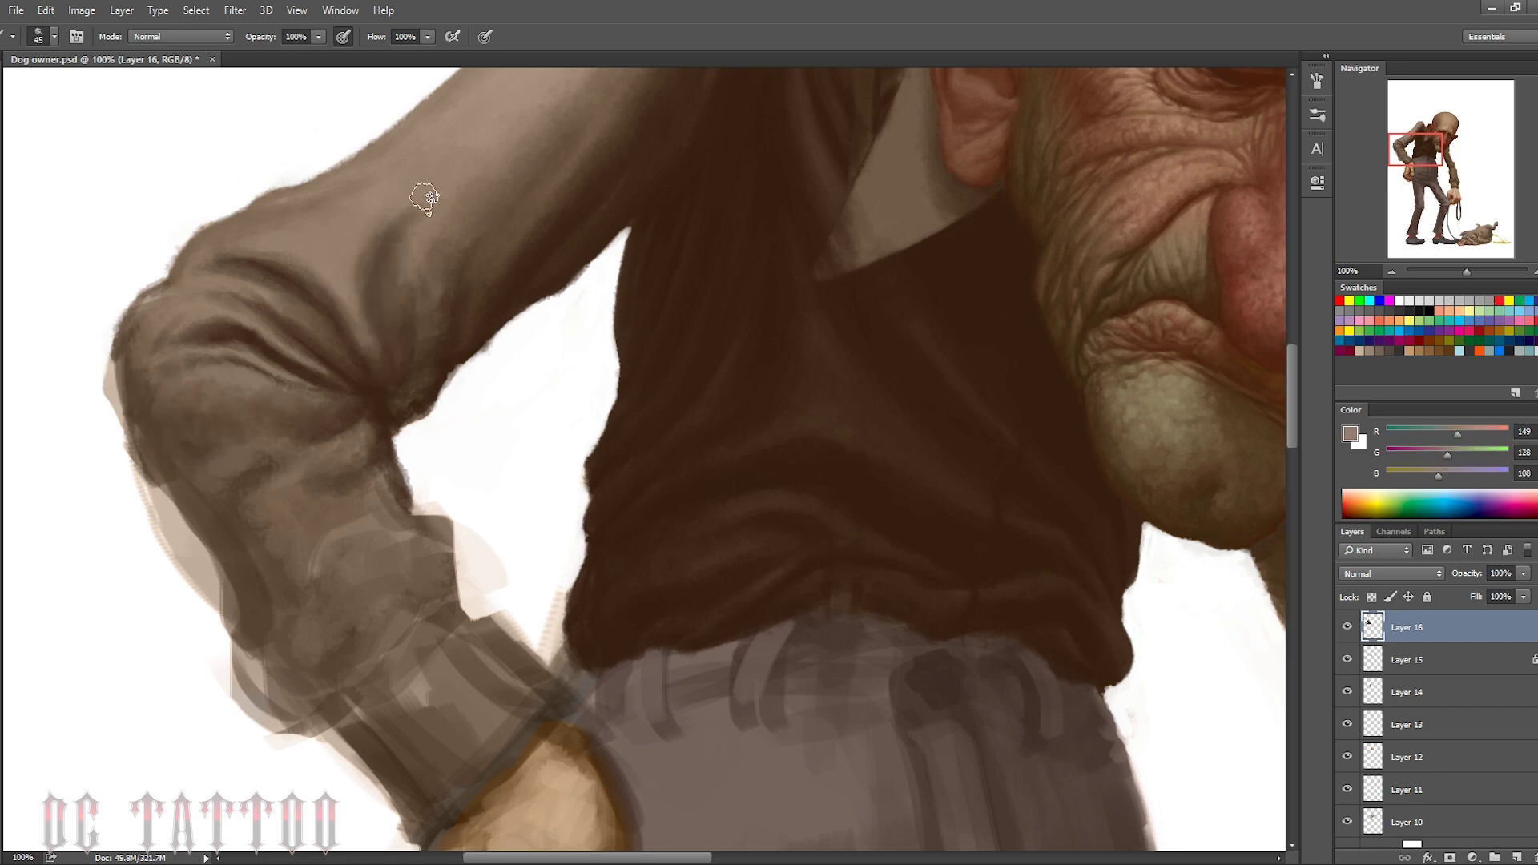
pyautogui.keyDown('alt'); pyautogui.click(371, 233); pyautogui.keyUp('alt')
pyautogui.press(']')
pyautogui.press(']')
pyautogui.press(']')
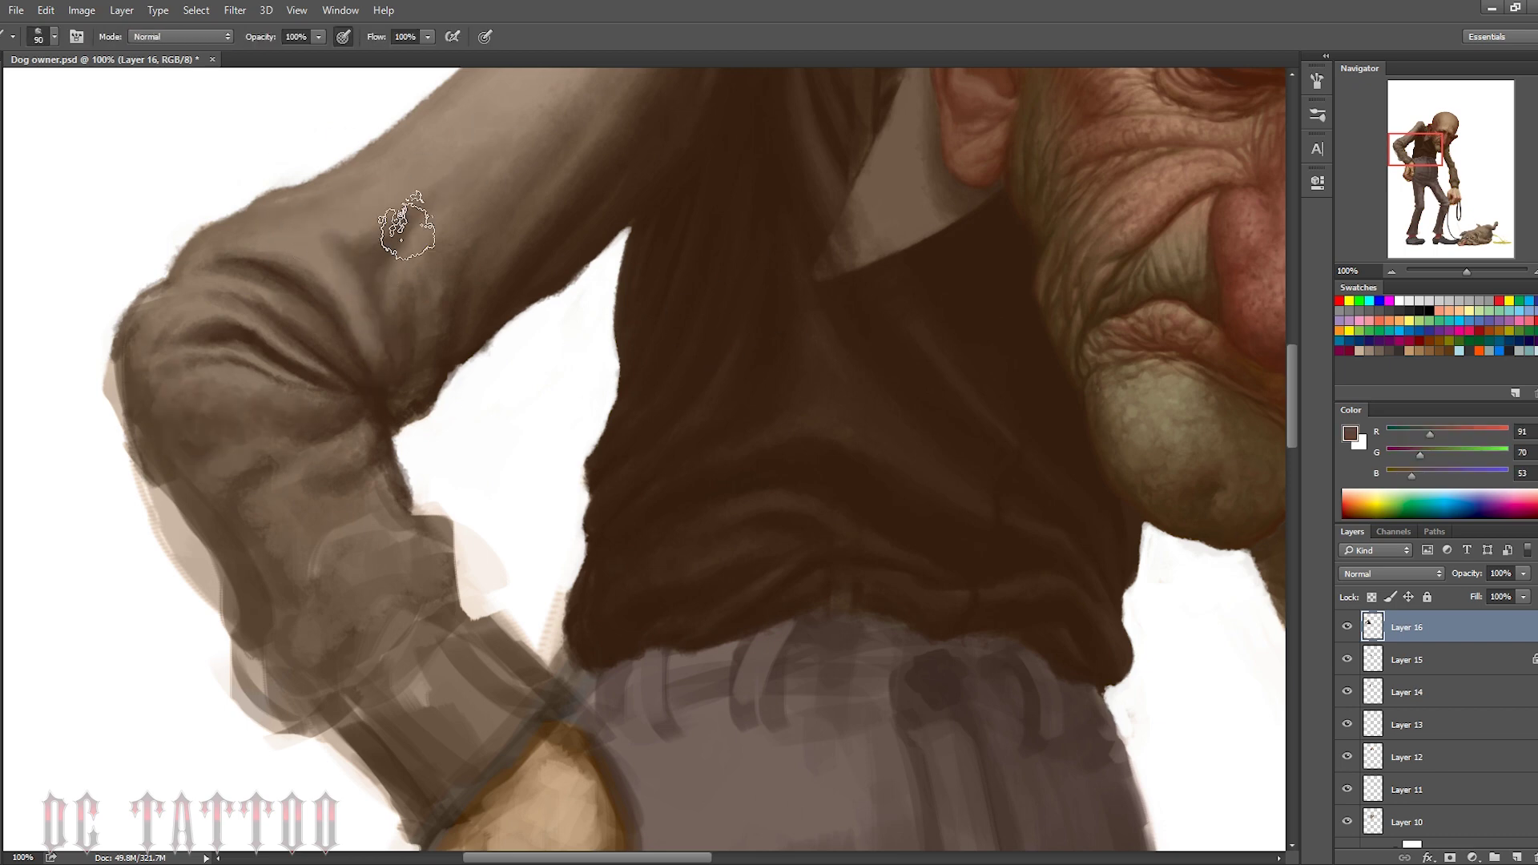
pyautogui.press('i')
pyautogui.click(283, 189)
pyautogui.moveTo(339, 314); pyautogui.dragTo(353, 352)
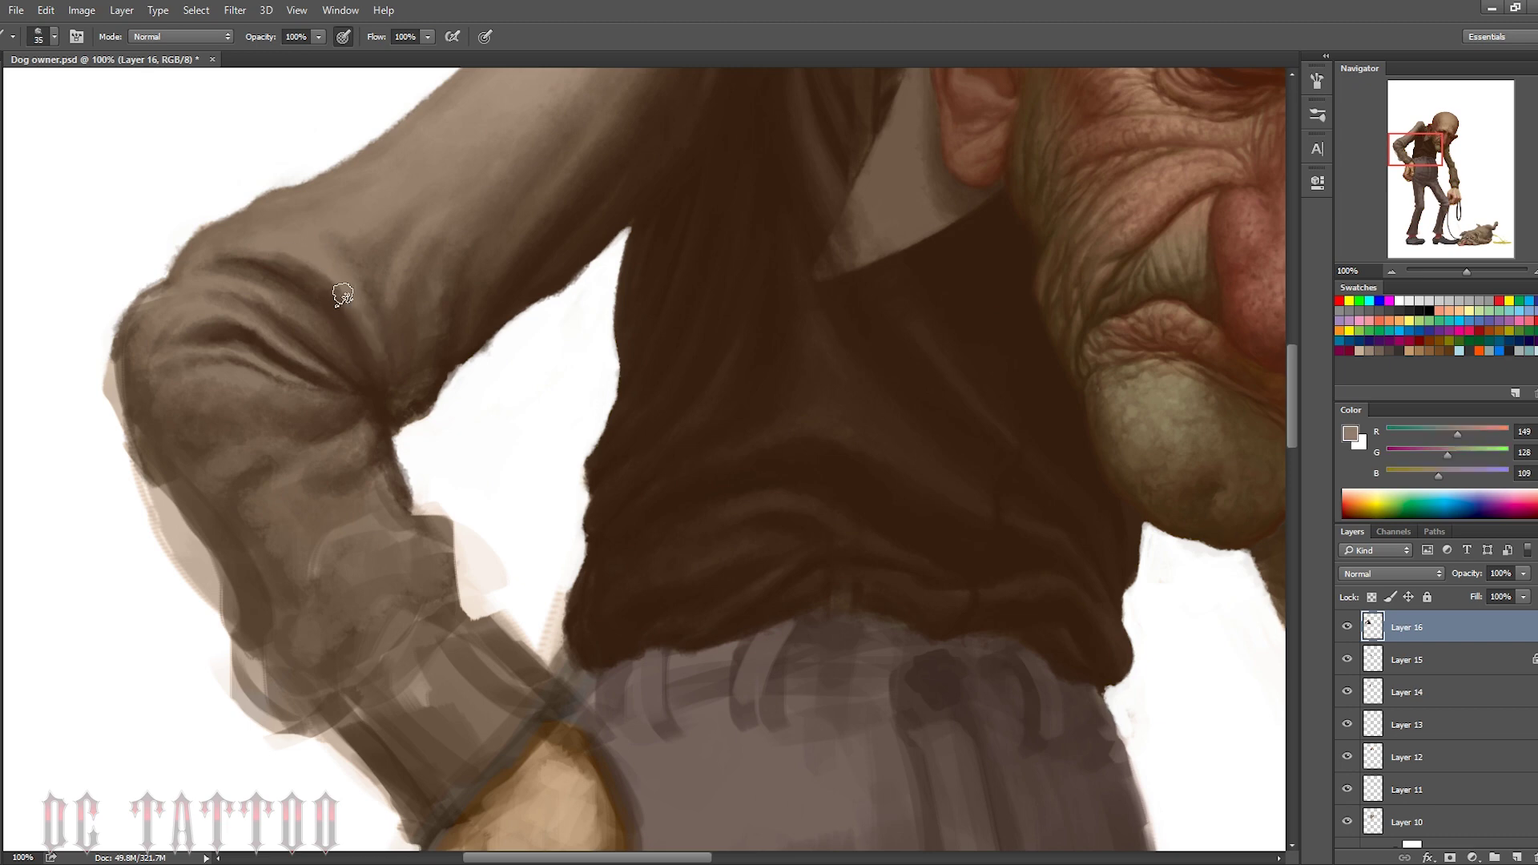
# Add darker brown strokes to the sleeve folds at a 45 px brush
pyautogui.press(']')
pyautogui.press(']')
pyautogui.keyDown('alt'); pyautogui.click(263, 311); pyautogui.keyUp('alt')
pyautogui.moveTo(263, 311); pyautogui.dragTo(319, 343)
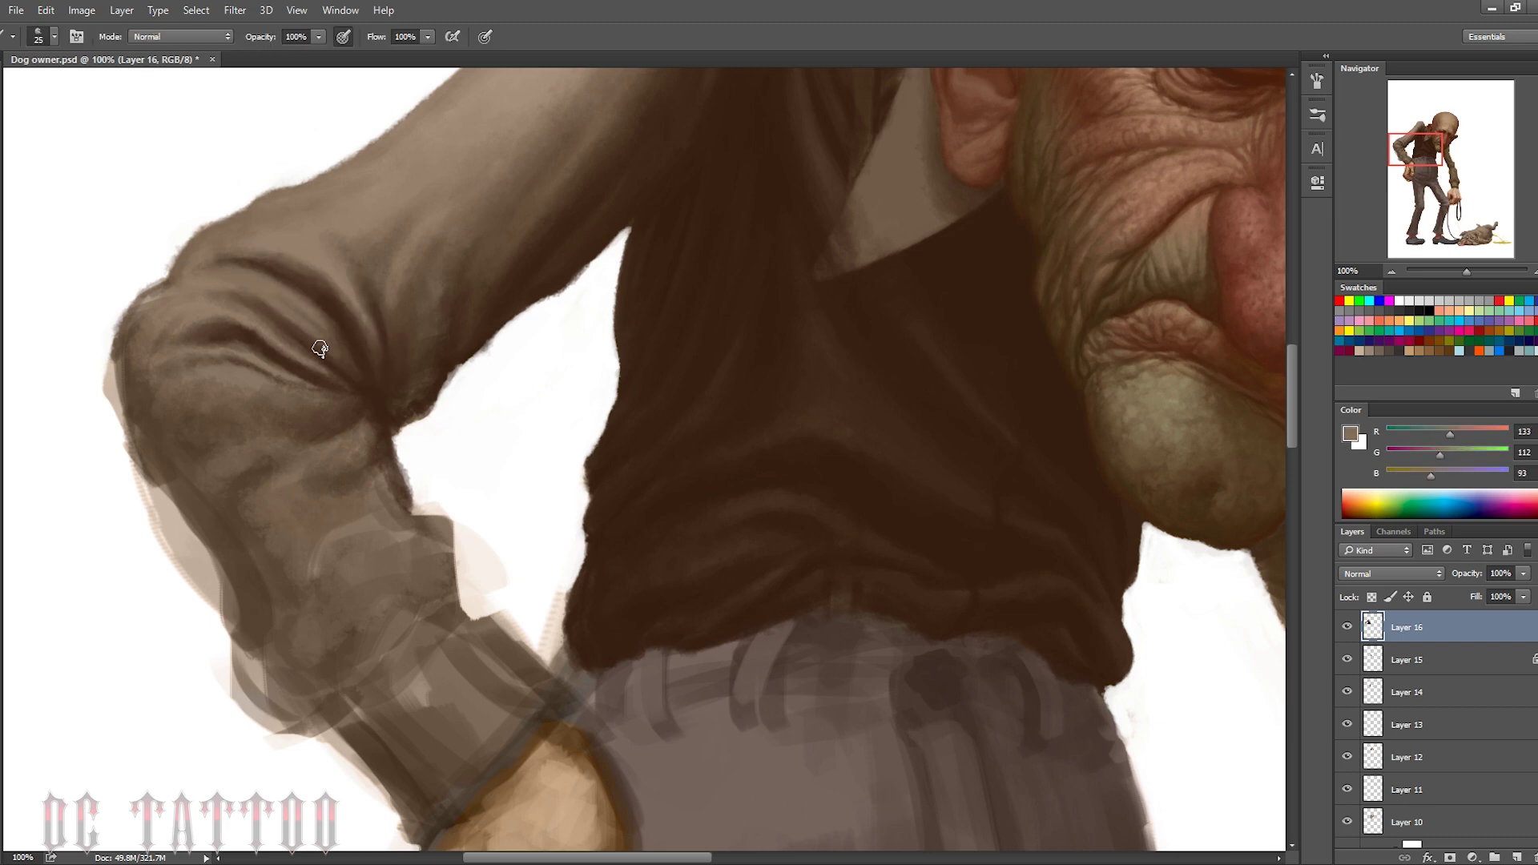
pyautogui.press('[')
pyautogui.press('[')
# Draw a thin dark brown contour down the sleeve edges, around the cuff and wrist
pyautogui.keyDown('alt'); pyautogui.click(358, 374); pyautogui.keyUp('alt')
pyautogui.keyDown('alt'); pyautogui.click(234, 384); pyautogui.keyUp('alt')
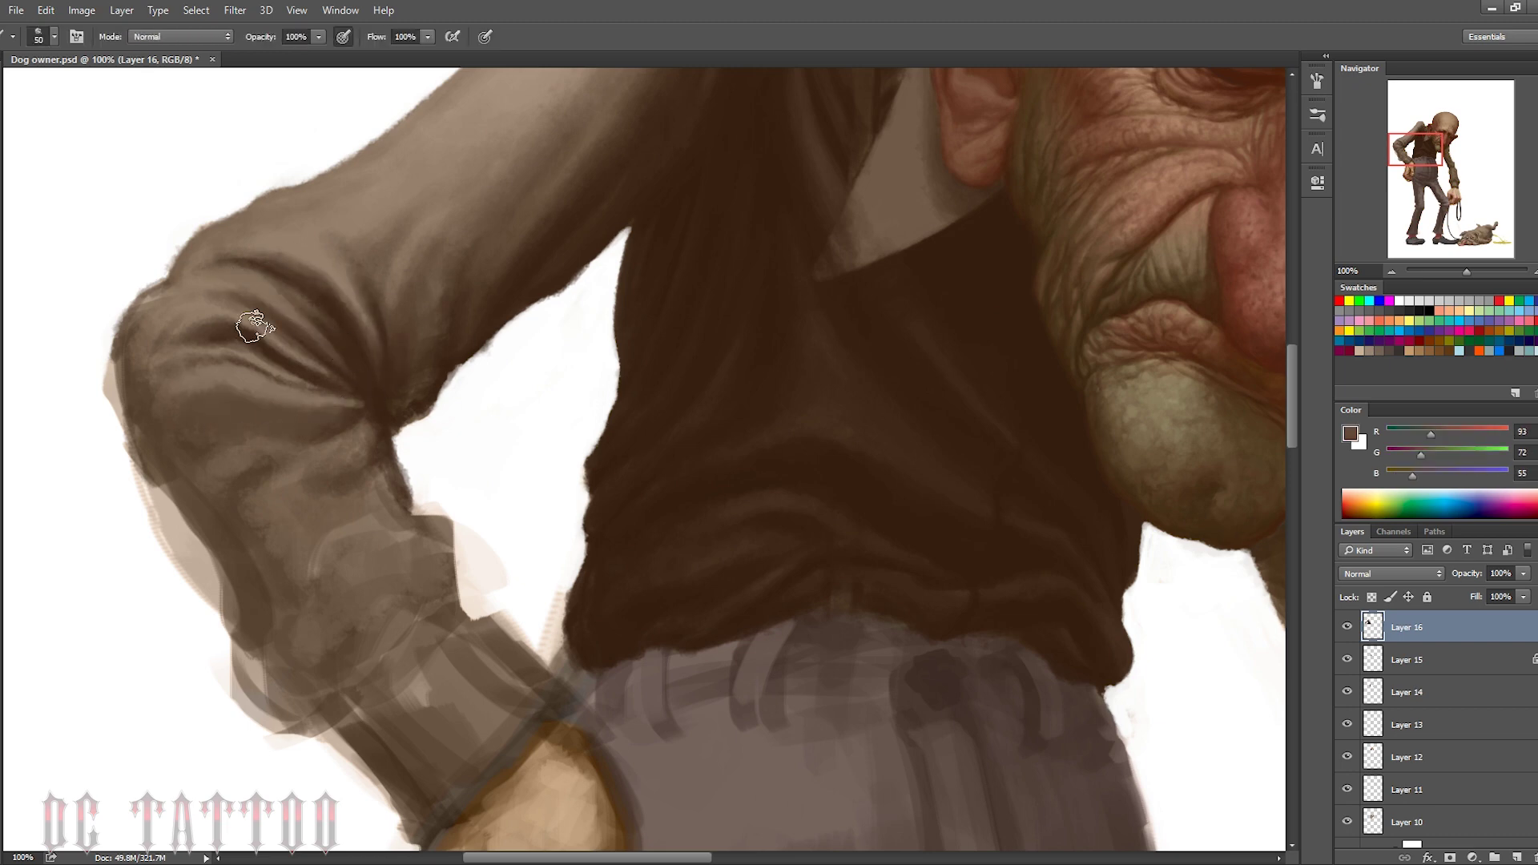
pyautogui.press('[')
pyautogui.press('[')
pyautogui.press('[')
pyautogui.moveTo(393, 437); pyautogui.dragTo(460, 599)
pyautogui.moveTo(240, 617)
pyautogui.mouseDown()
pyautogui.moveTo(364, 725)
pyautogui.moveTo(560, 701)
pyautogui.mouseUp()
pyautogui.moveTo(553, 701); pyautogui.dragTo(434, 827)
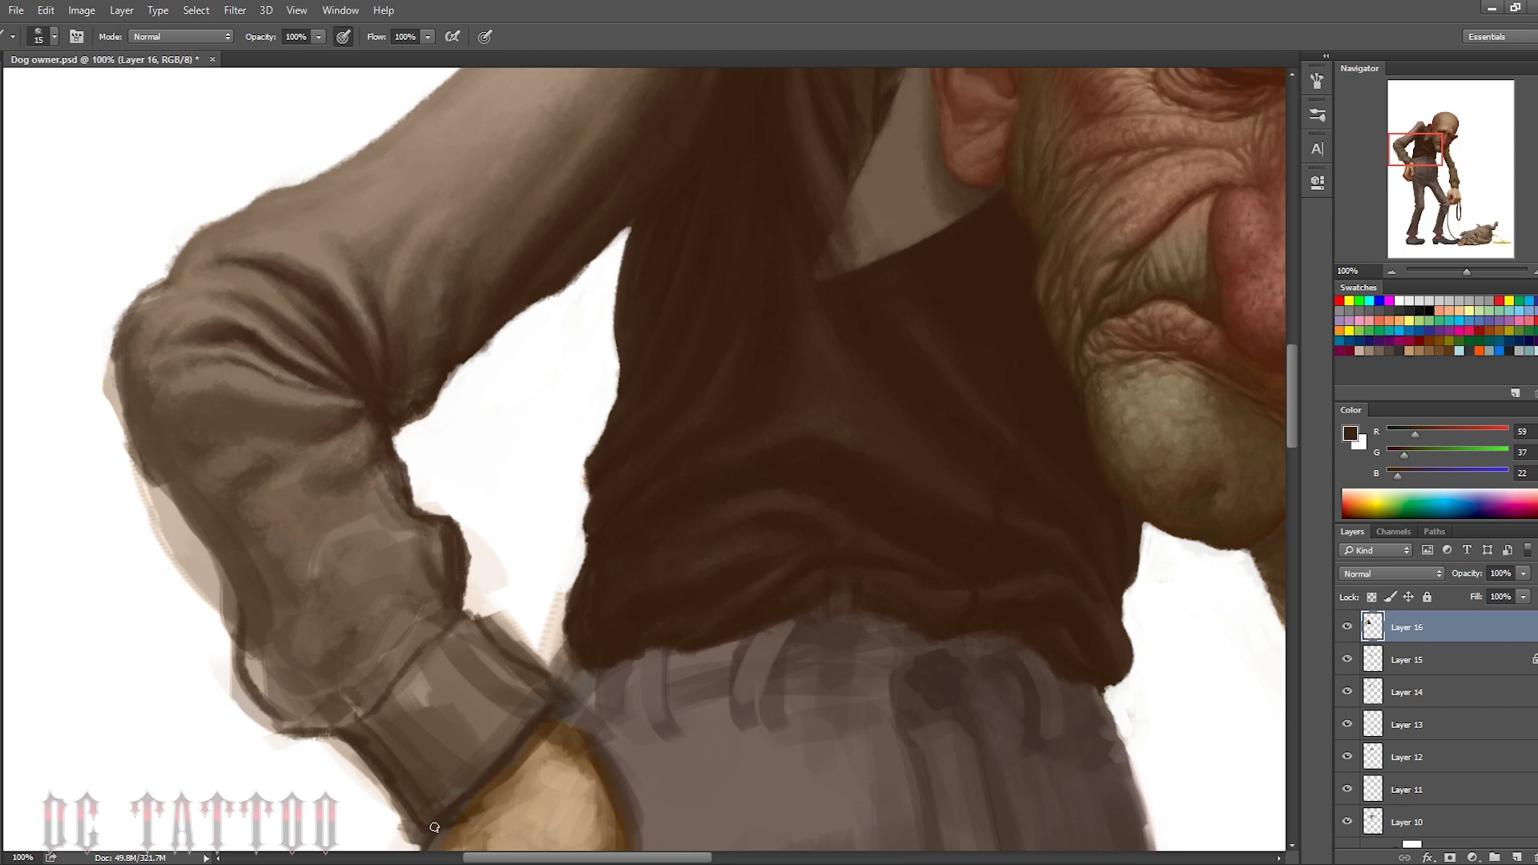
pyautogui.moveTo(352, 712); pyautogui.dragTo(148, 416)
# Darken the shading above the cuff, then clean the sleeve's left edge with white
pyautogui.press(']')
pyautogui.press(']')
pyautogui.press(']')
pyautogui.moveTo(302, 704); pyautogui.dragTo(426, 638)
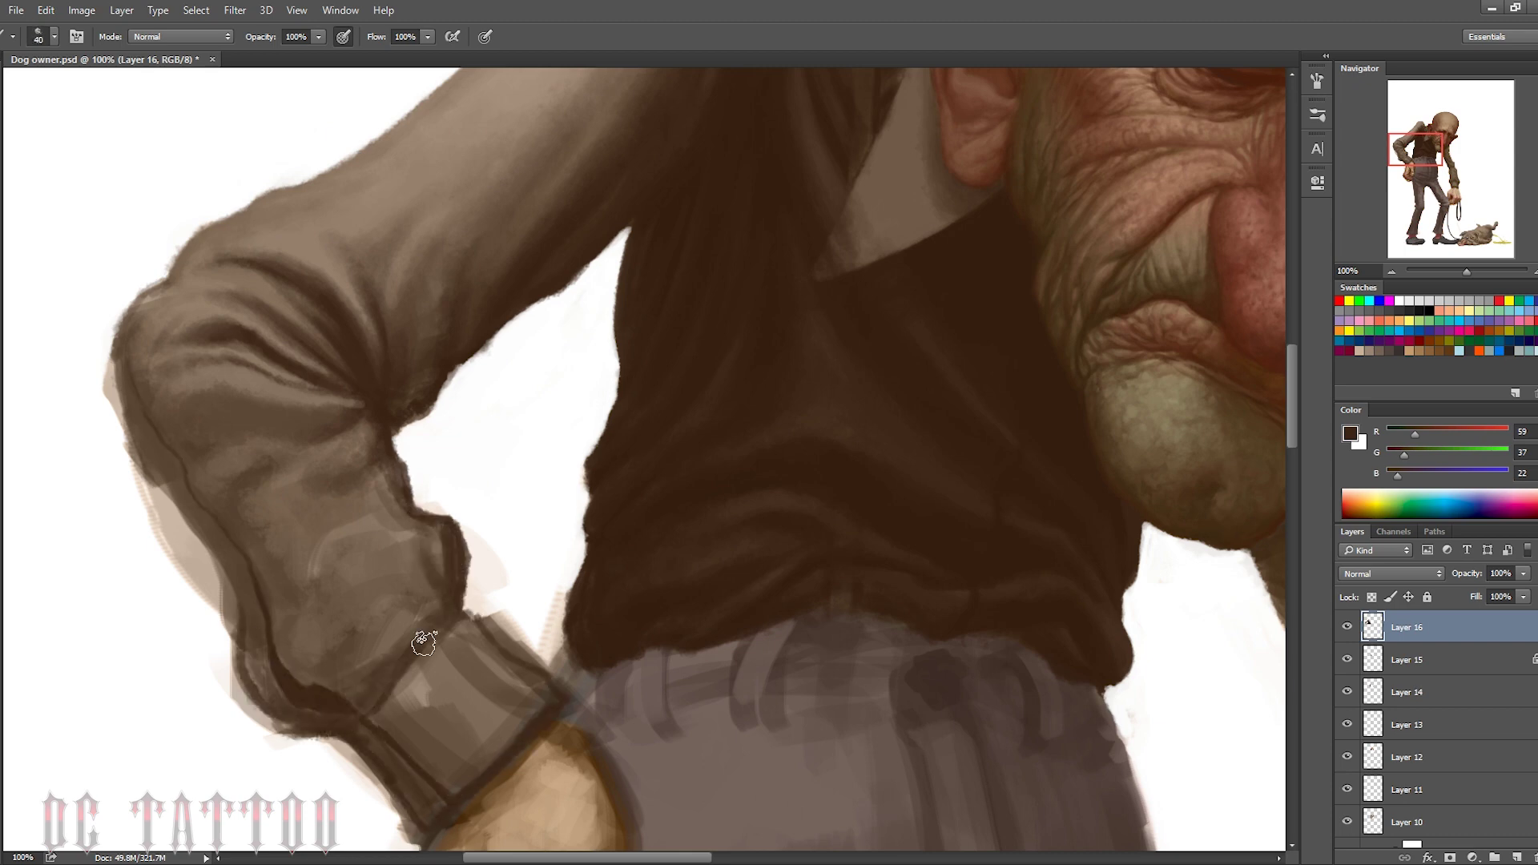
pyautogui.keyDown('alt'); pyautogui.click(310, 720); pyautogui.keyUp('alt')
pyautogui.press('[')
pyautogui.moveTo(120, 320); pyautogui.dragTo(140, 481)
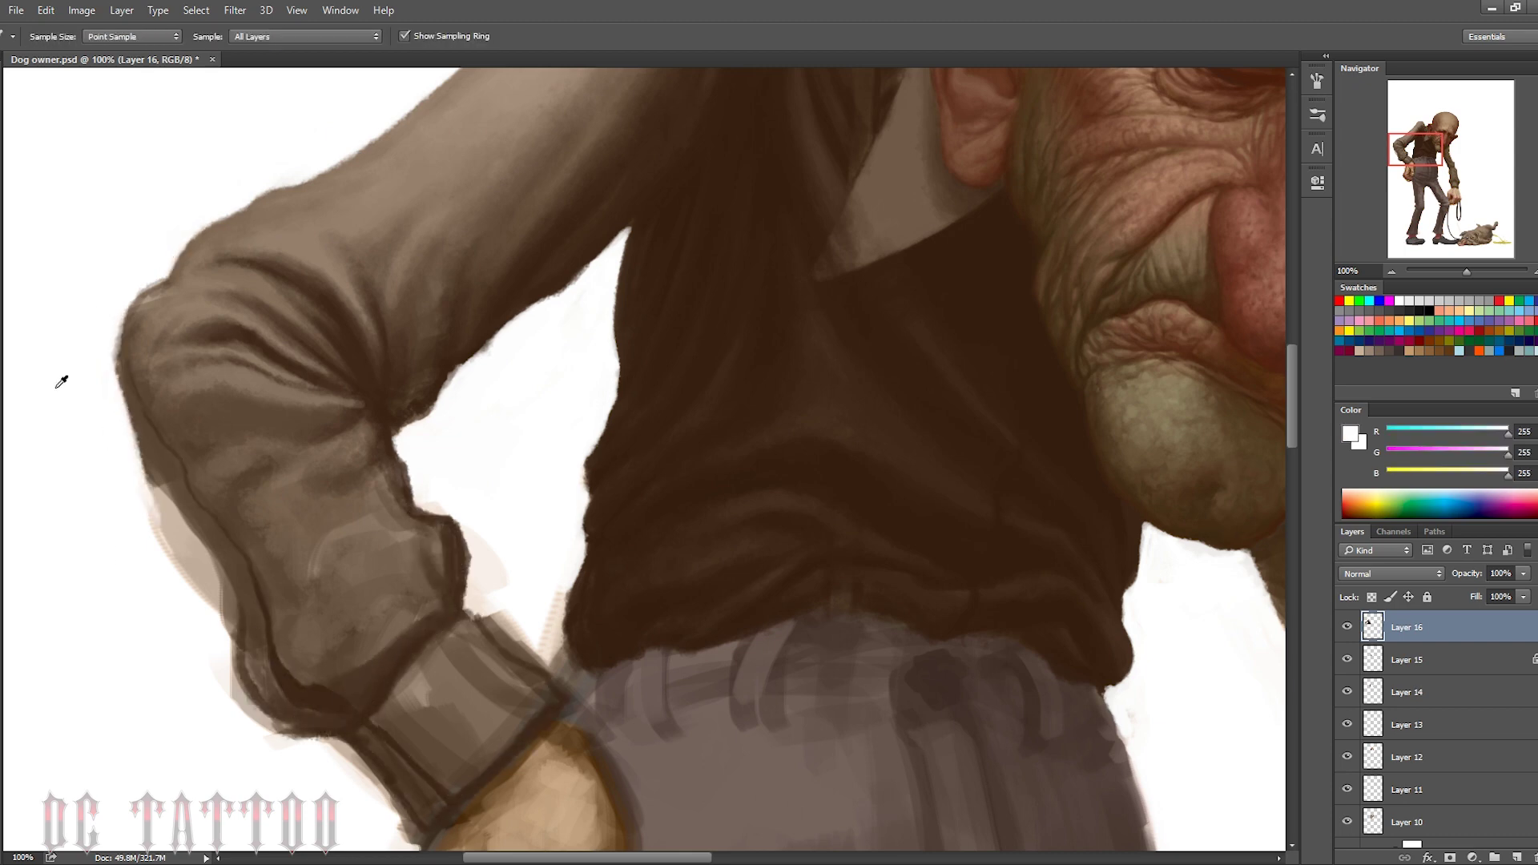
pyautogui.moveTo(208, 580)
pyautogui.mouseDown()
pyautogui.moveTo(150, 482)
pyautogui.moveTo(213, 638)
pyautogui.moveTo(350, 751)
pyautogui.mouseUp()
pyautogui.press('[')
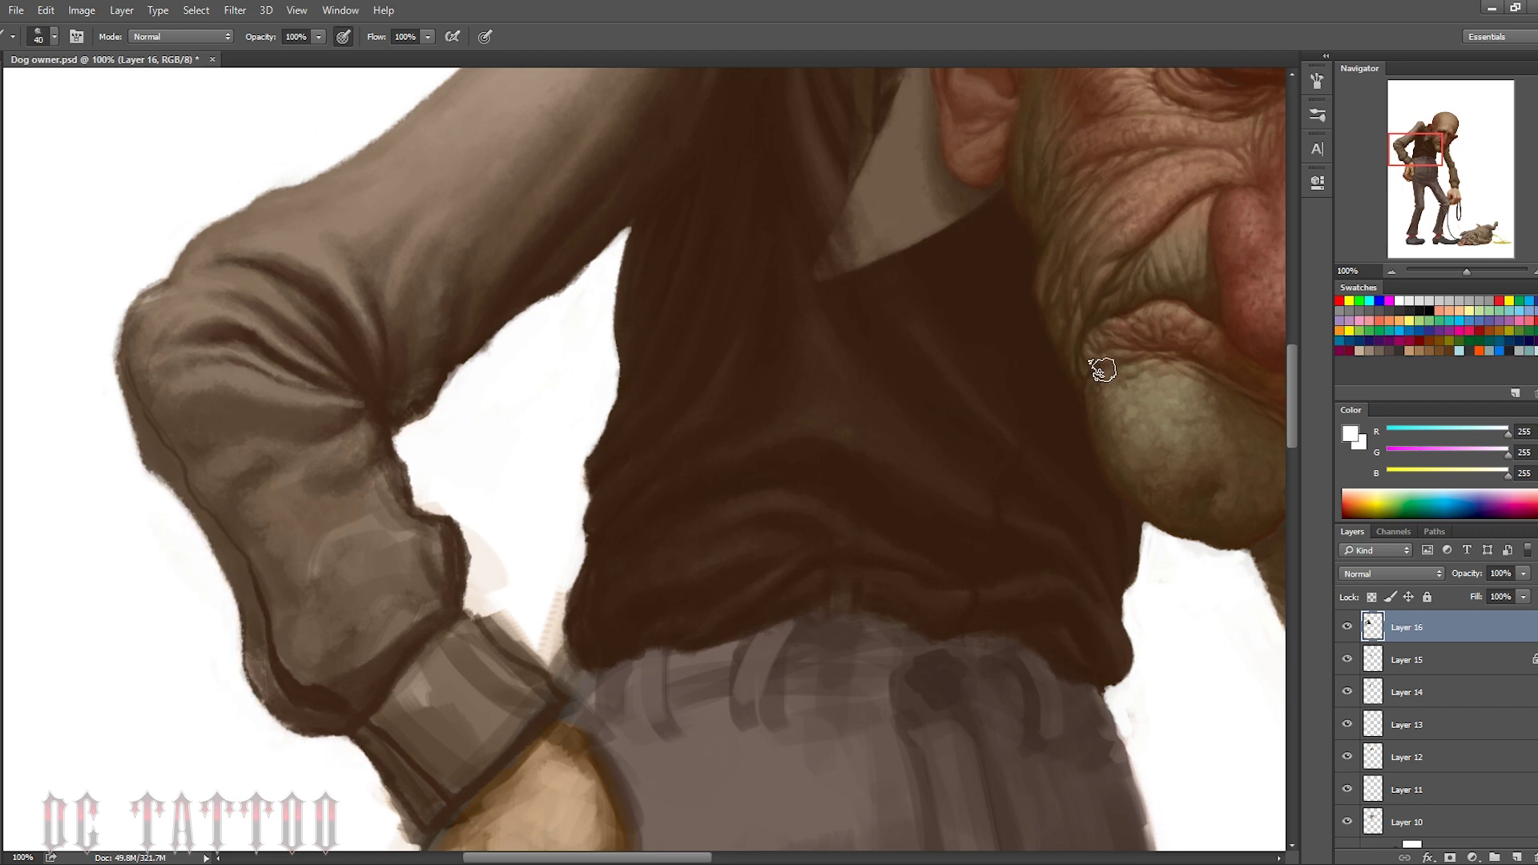
# Sample dark and mid sleeve browns and smooth the sleeve's left edge with paint
pyautogui.scroll(-5, 1101, 370)
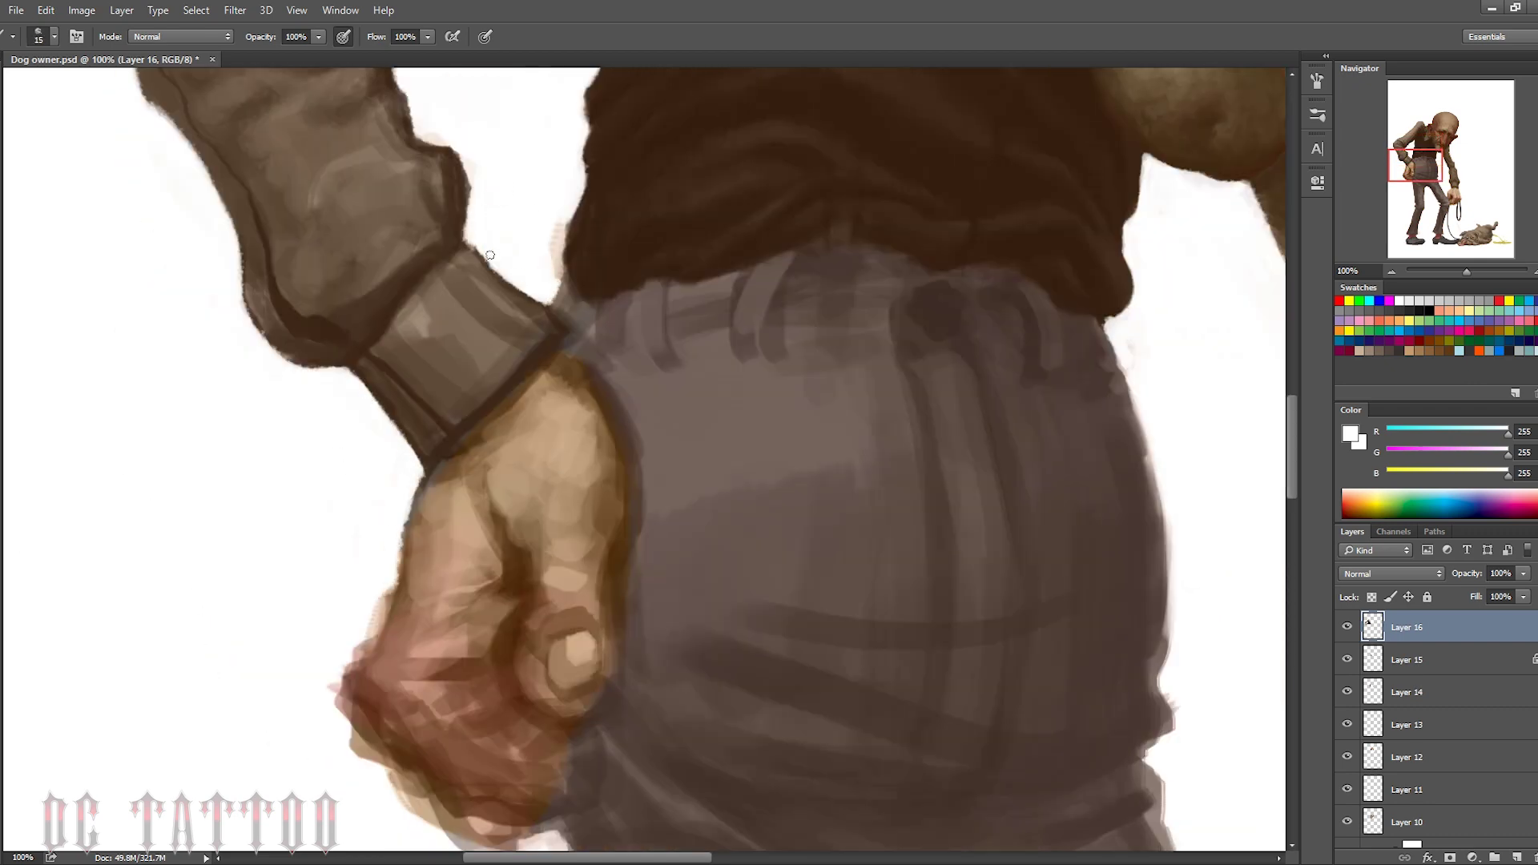
pyautogui.scroll(3, 1298, 431)
pyautogui.press('[')
pyautogui.press('[')
pyautogui.press('[')
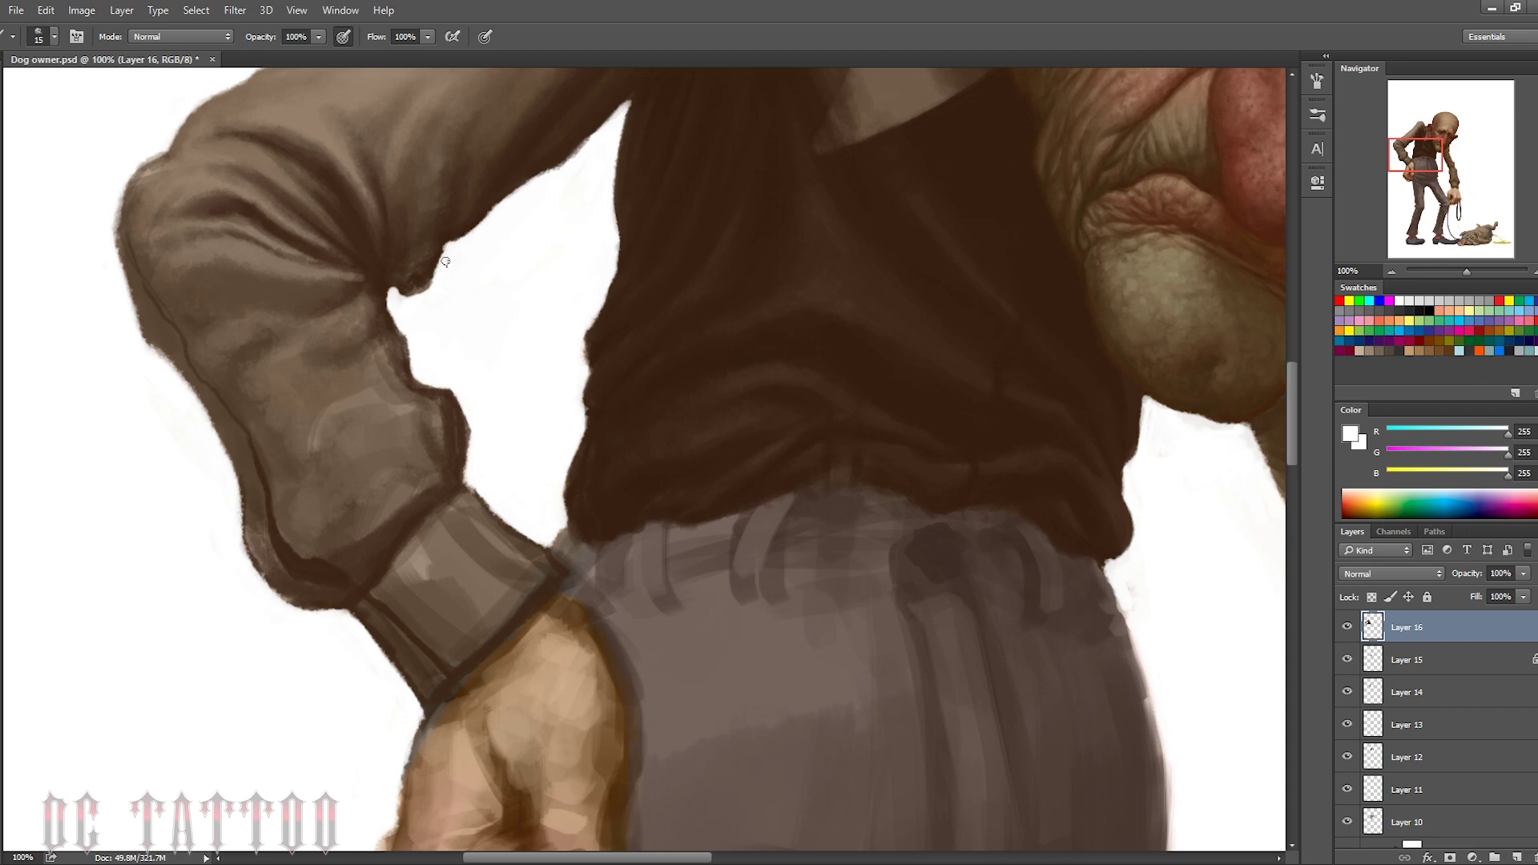
pyautogui.keyDown('alt'); pyautogui.click(416, 274); pyautogui.keyUp('alt')
pyautogui.press(']')
pyautogui.press(']')
pyautogui.press(']')
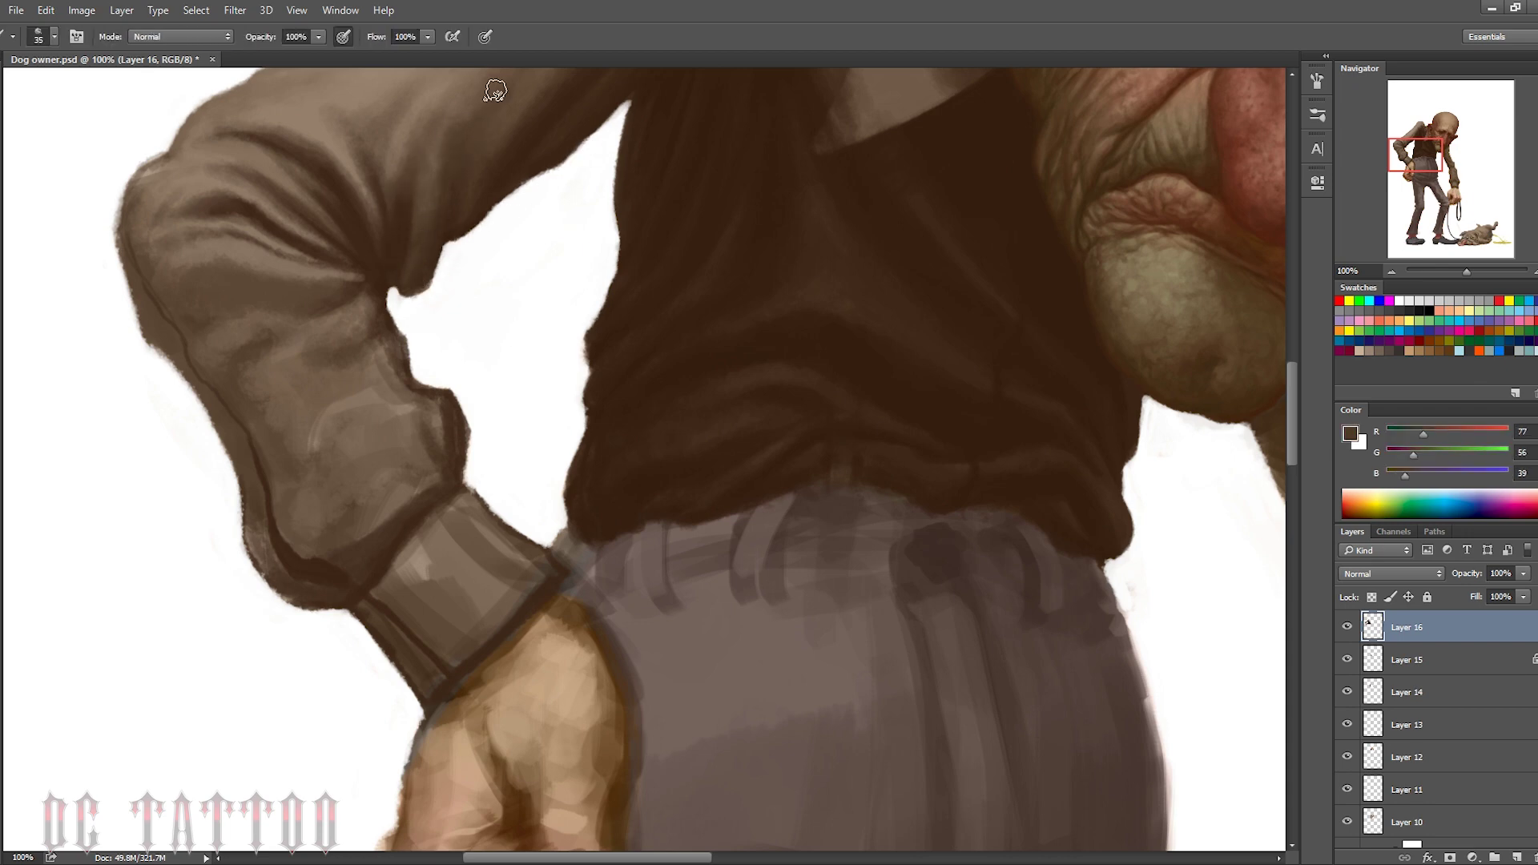
pyautogui.press('[')
pyautogui.press('[')
pyautogui.press('[')
pyautogui.keyDown('alt'); pyautogui.click(412, 293); pyautogui.keyUp('alt')
pyautogui.press('[')
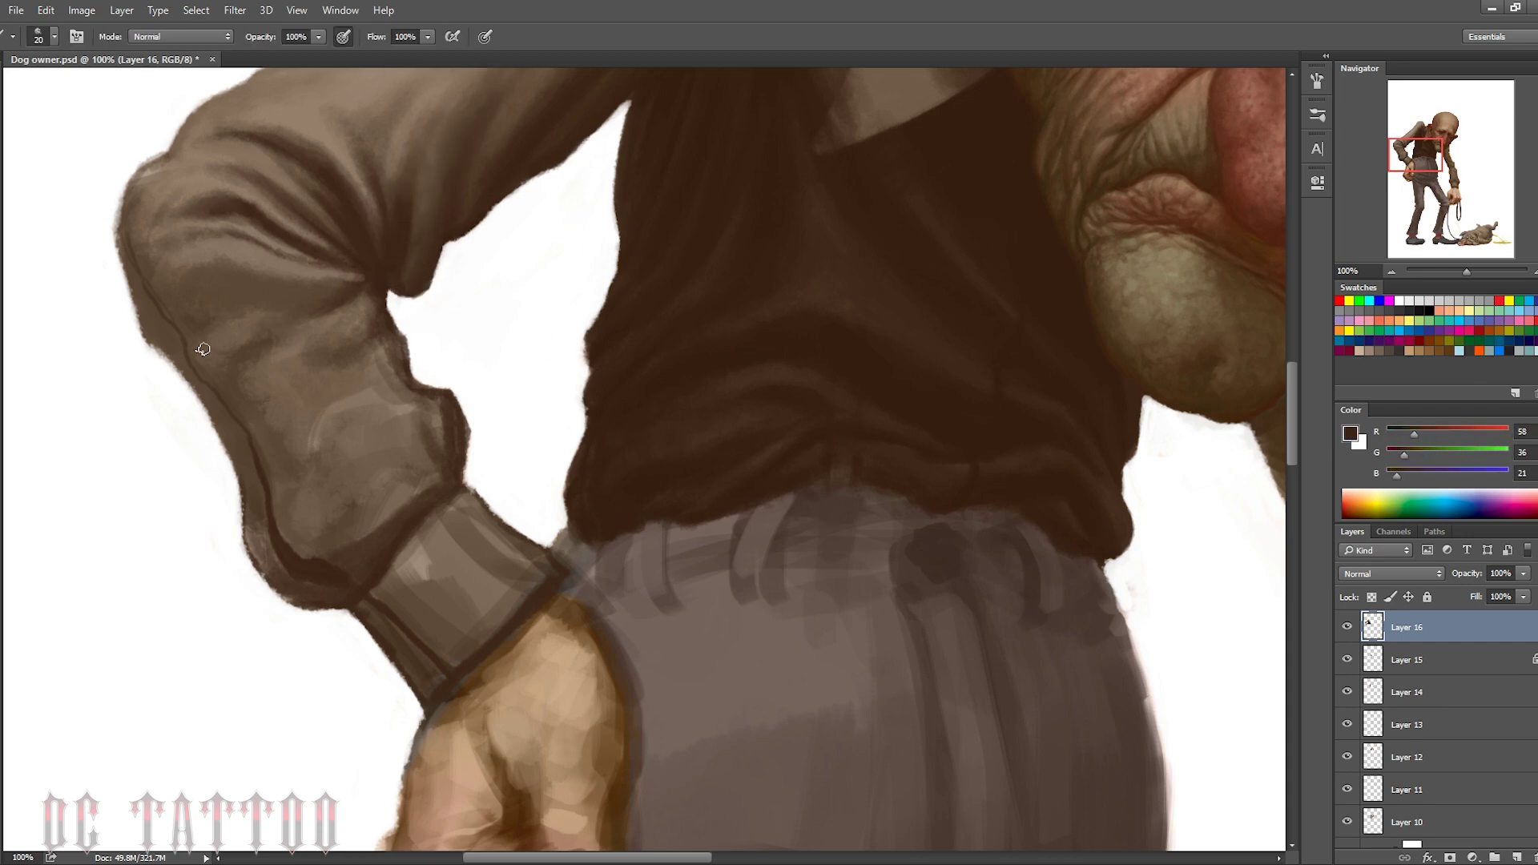
pyautogui.keyDown('alt'); pyautogui.click(204, 320); pyautogui.keyUp('alt')
pyautogui.moveTo(157, 334); pyautogui.dragTo(128, 184)
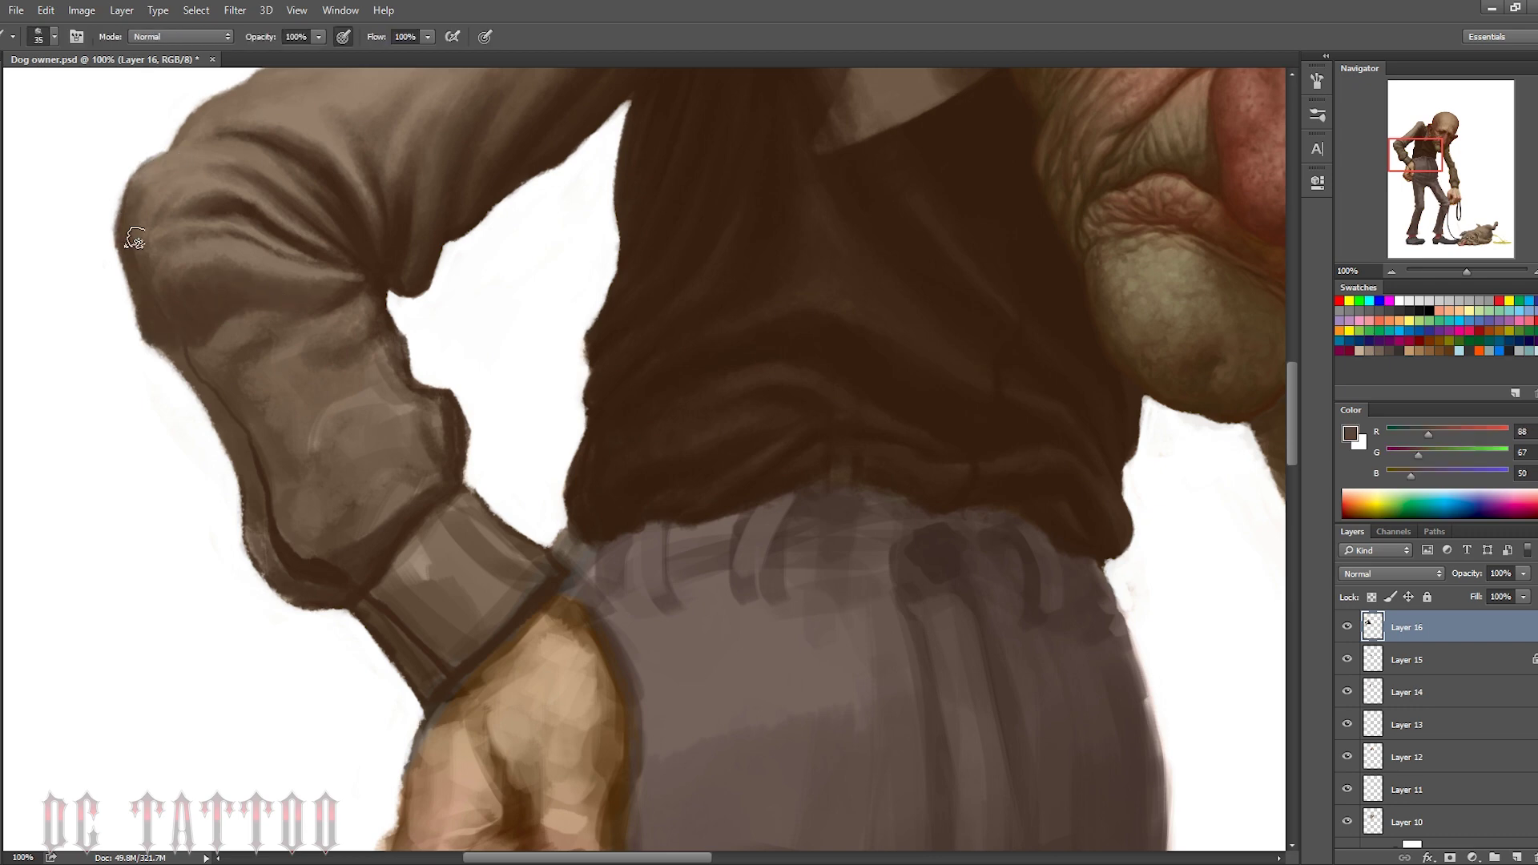
# Lighten the sleeve fold area with a broad stroke of light highlight brown
pyautogui.keyDown('alt'); pyautogui.click(161, 206); pyautogui.keyUp('alt')
pyautogui.press('[')
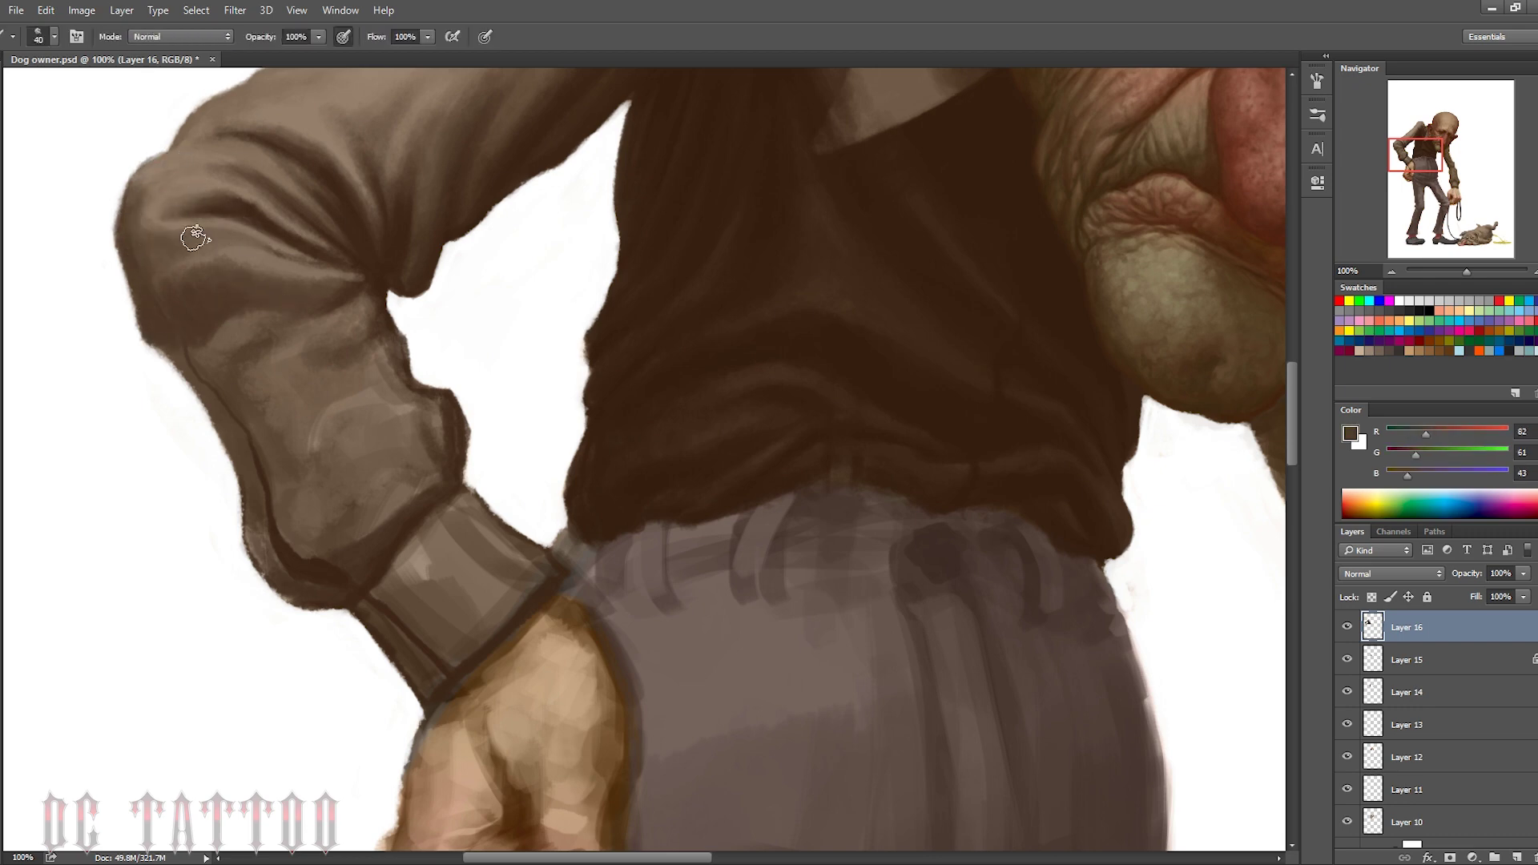
pyautogui.keyDown('alt'); pyautogui.click(179, 257); pyautogui.keyUp('alt')
pyautogui.press(']')
pyautogui.press(']')
pyautogui.press(']')
pyautogui.moveTo(230, 275); pyautogui.dragTo(316, 299)
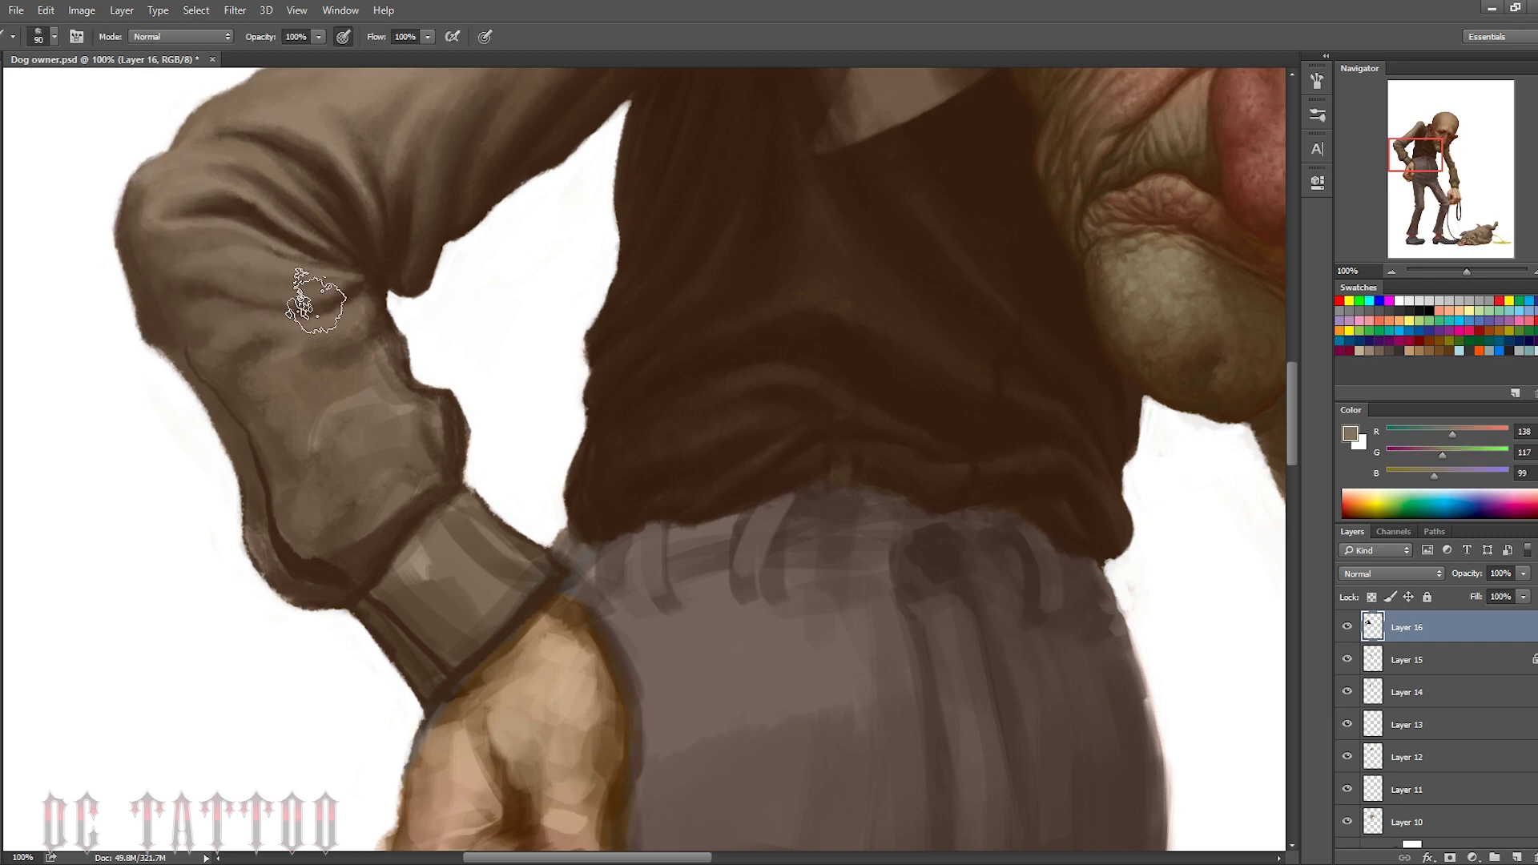
# Paint a dark crease along the fold near the cuff and soften the lower sleeve fold
pyautogui.press('[')
pyautogui.press('[')
pyautogui.press('[')
pyautogui.keyDown('alt'); pyautogui.click(279, 245); pyautogui.keyUp('alt')
pyautogui.press(']')
pyautogui.press(']')
pyautogui.press(']')
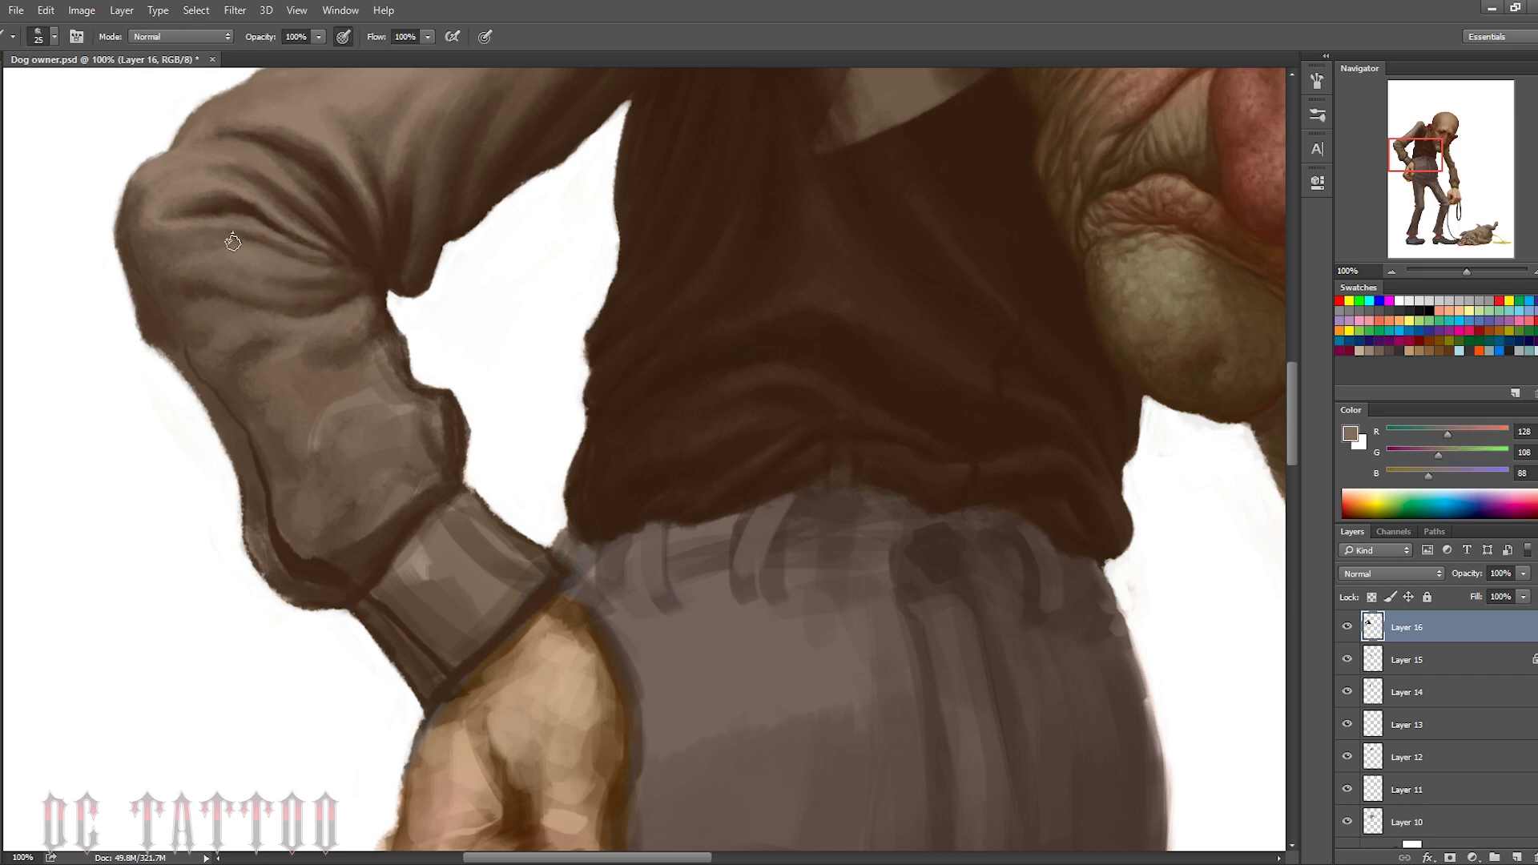
pyautogui.keyDown('alt'); pyautogui.click(340, 305); pyautogui.keyUp('alt')
pyautogui.press('[')
pyautogui.press('[')
pyautogui.press('[')
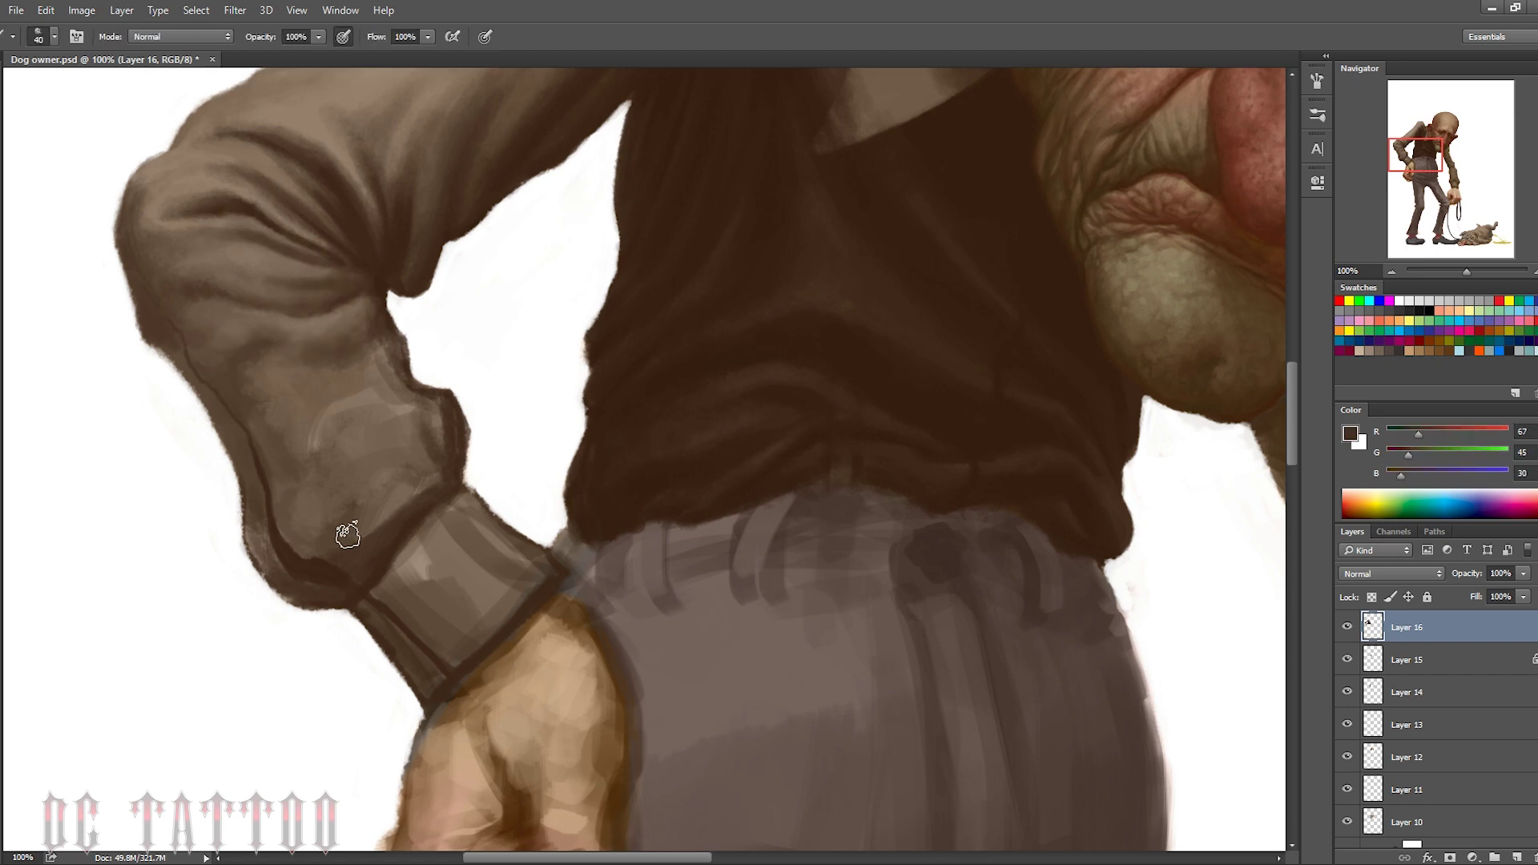
pyautogui.keyDown('alt'); pyautogui.click(314, 537); pyautogui.keyUp('alt')
pyautogui.press(']')
pyautogui.moveTo(433, 472); pyautogui.dragTo(271, 548)
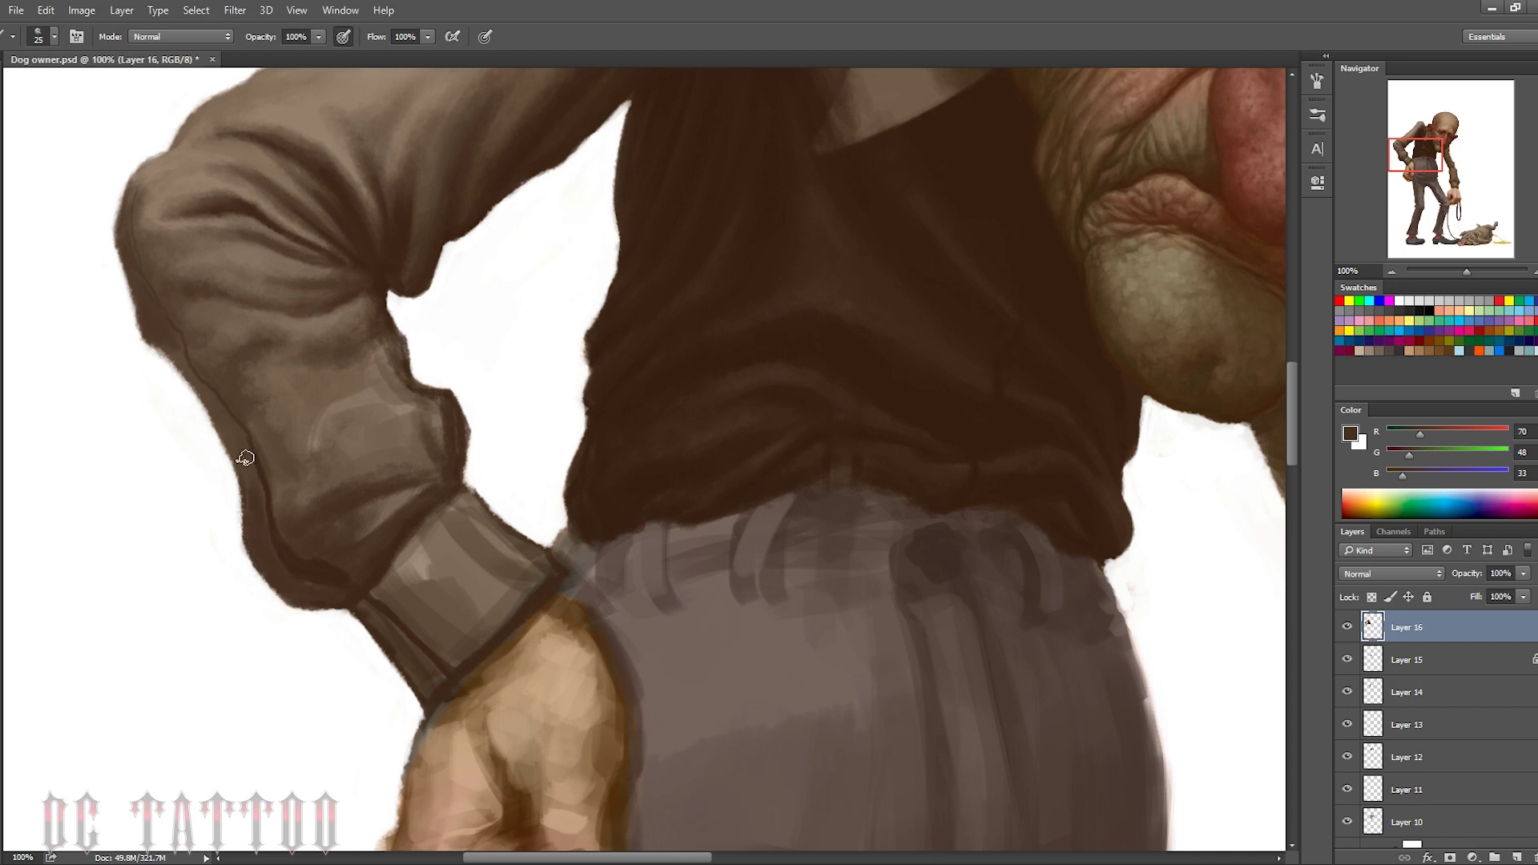
pyautogui.moveTo(350, 353); pyautogui.dragTo(321, 400)
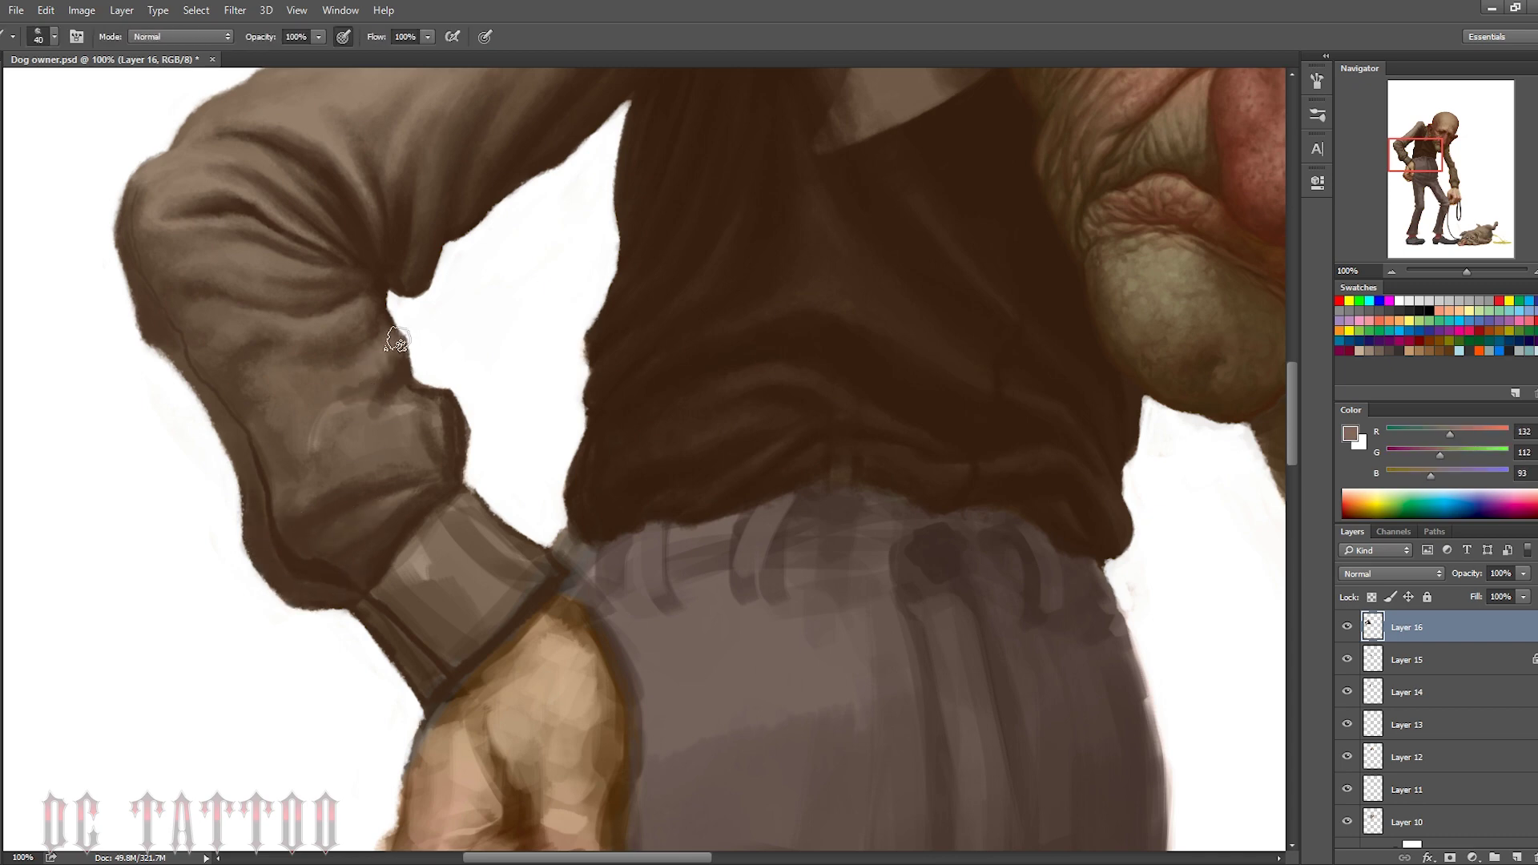
pyautogui.moveTo(333, 343); pyautogui.dragTo(241, 353)
# Resample sleeve tones and paint a dark shadow across the sleeve fold
pyautogui.press(']')
pyautogui.keyDown('alt'); pyautogui.click(281, 469); pyautogui.keyUp('alt')
pyautogui.keyDown('alt'); pyautogui.click(401, 401); pyautogui.keyUp('alt')
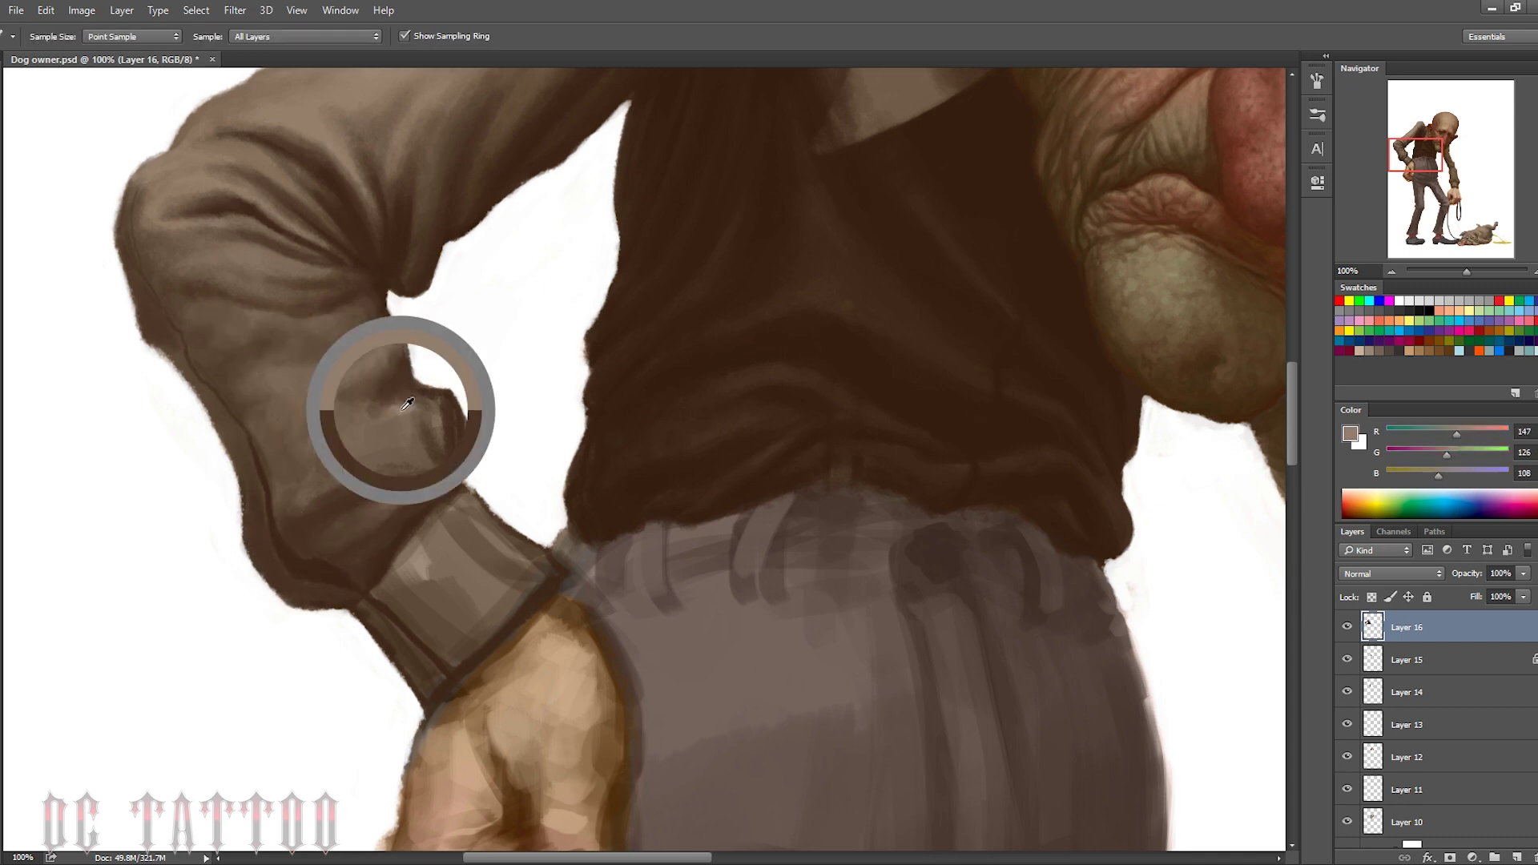
pyautogui.press(']')
pyautogui.press(']')
pyautogui.press(']')
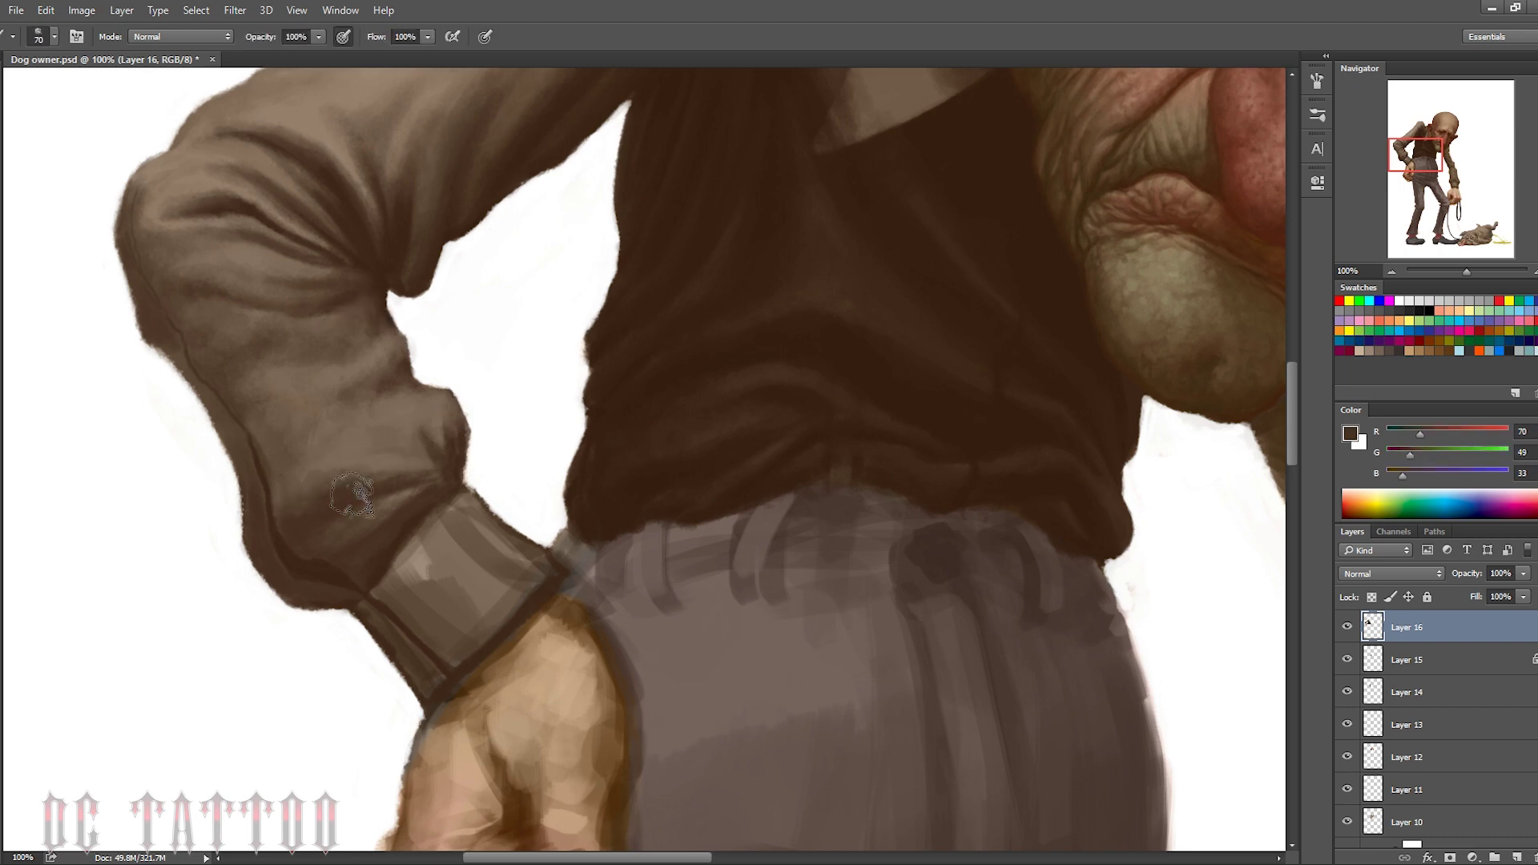
pyautogui.keyDown('alt'); pyautogui.click(325, 496); pyautogui.keyUp('alt')
pyautogui.press(']')
pyautogui.press(']')
pyautogui.press(']')
pyautogui.keyDown('alt'); pyautogui.click(304, 336); pyautogui.keyUp('alt')
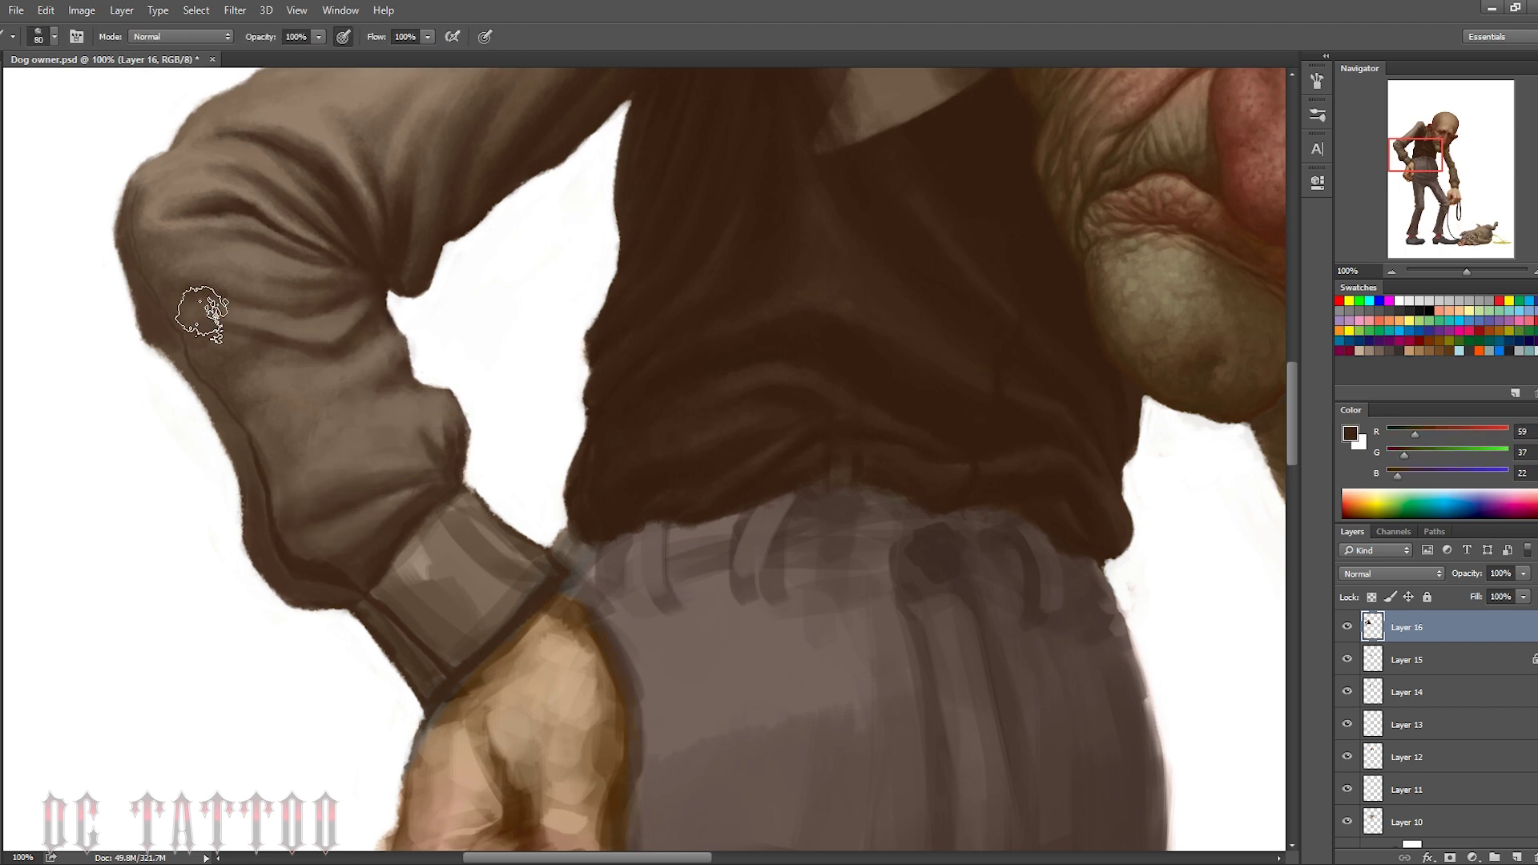
pyautogui.moveTo(196, 309); pyautogui.dragTo(286, 353)
# Soften the upper sleeve folds with light strokes and add a darker fold stroke
pyautogui.press(']')
pyautogui.keyDown('alt'); pyautogui.click(361, 154); pyautogui.keyUp('alt')
pyautogui.press('[')
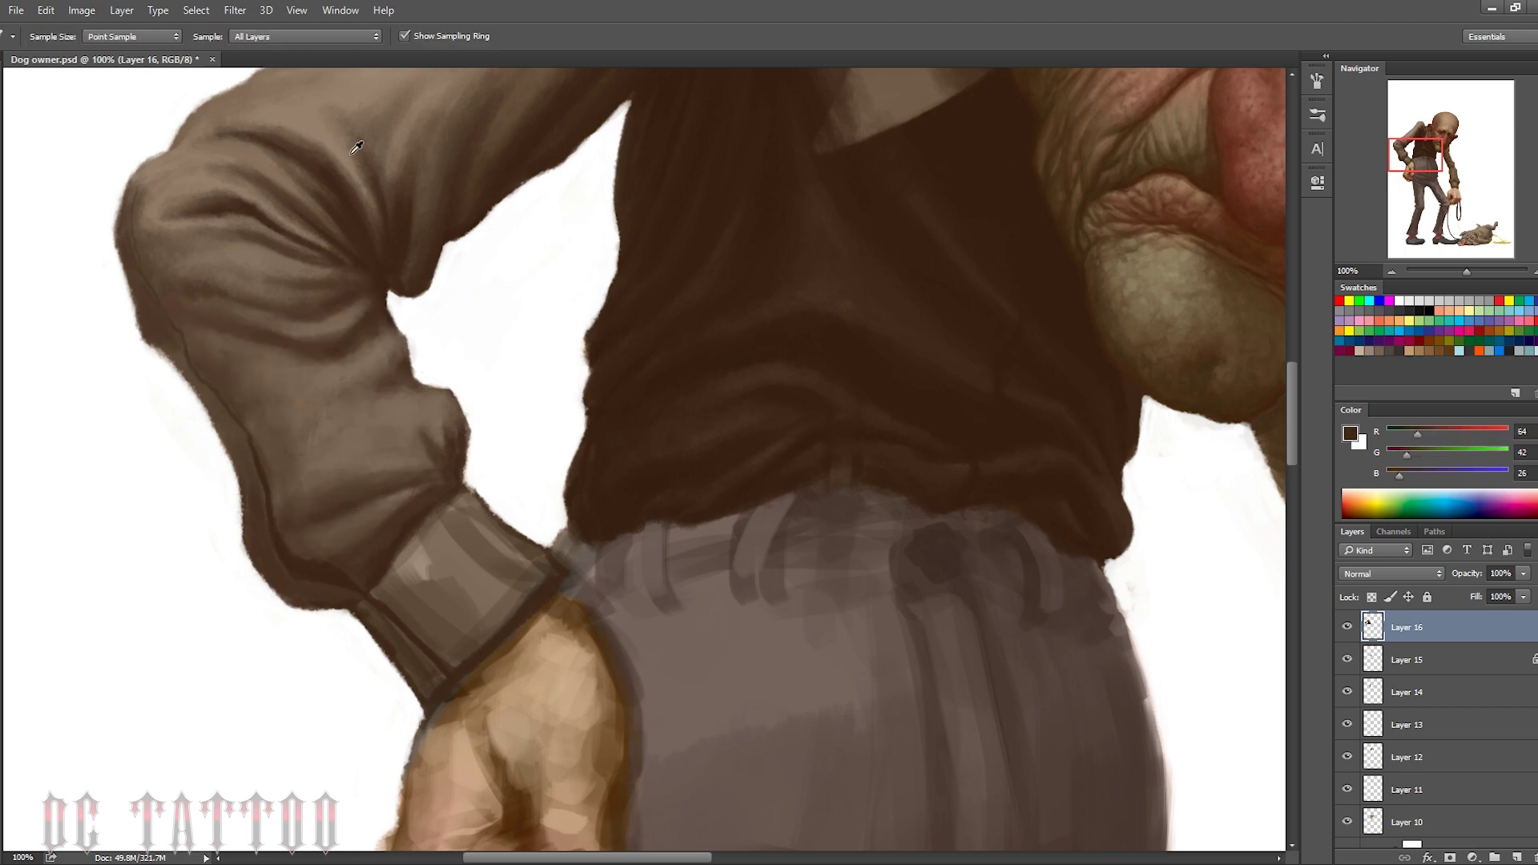
pyautogui.moveTo(352, 241)
pyautogui.mouseDown()
pyautogui.moveTo(257, 144)
pyautogui.moveTo(276, 156)
pyautogui.moveTo(216, 172)
pyautogui.mouseUp()
pyautogui.keyDown('alt'); pyautogui.click(347, 268); pyautogui.keyUp('alt')
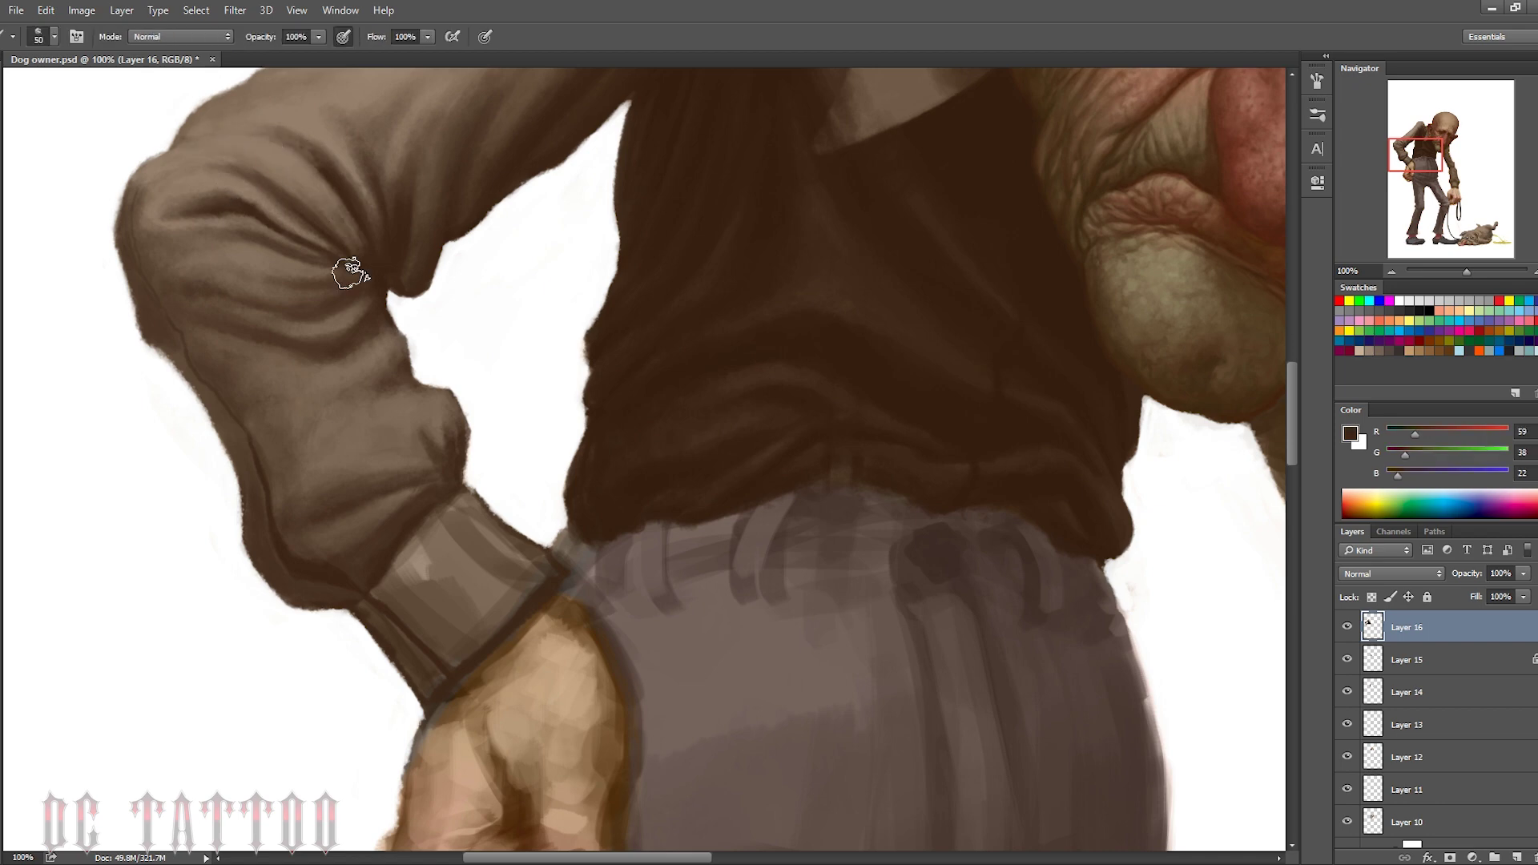
pyautogui.press(']')
pyautogui.moveTo(346, 268); pyautogui.dragTo(329, 274)
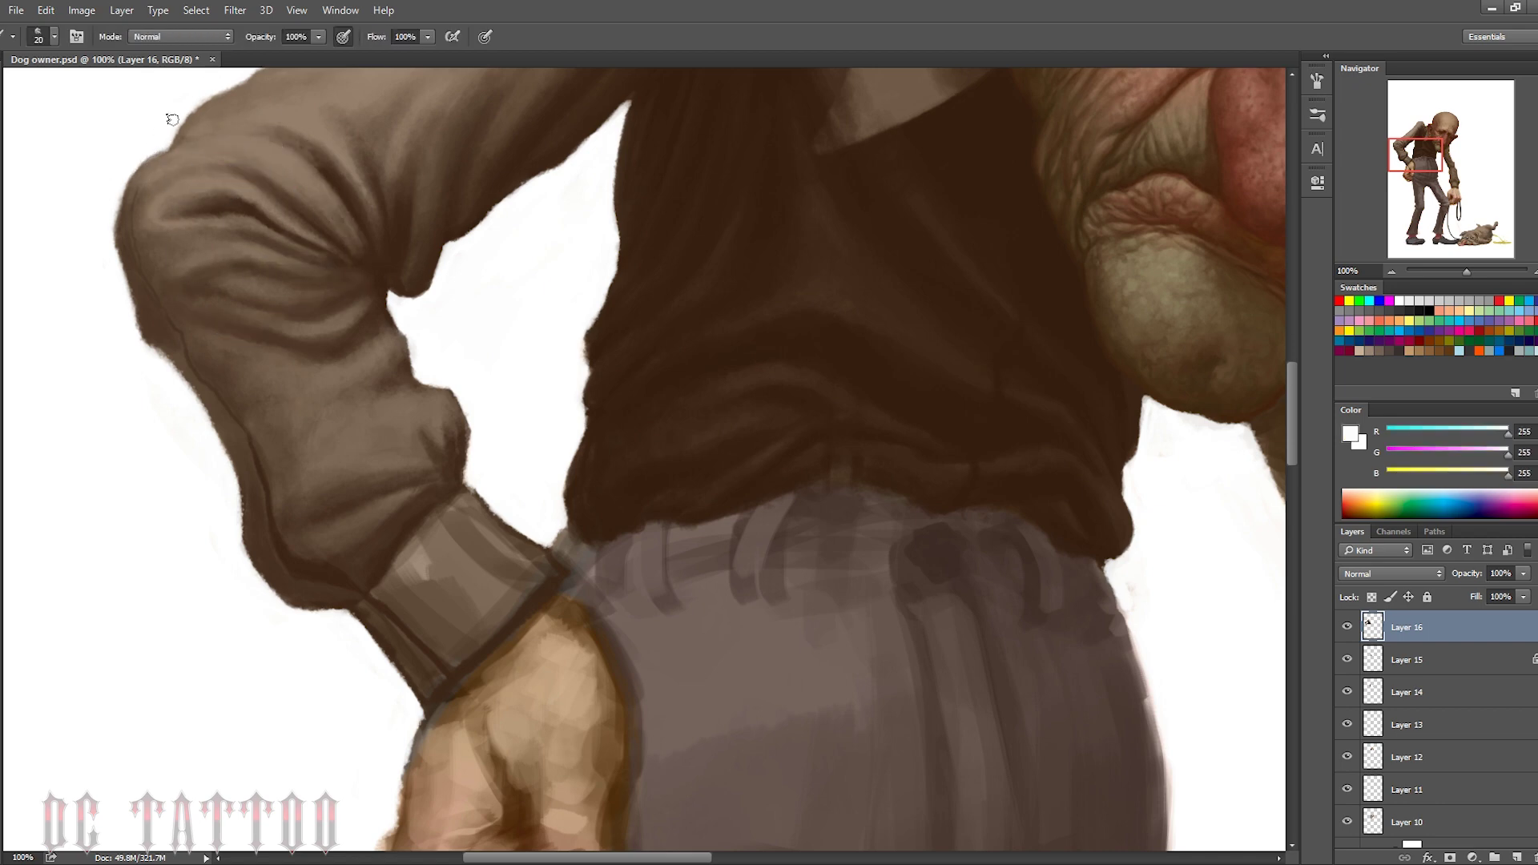
# Sample a lighter brown and repaint the cuff smoothly over its light streaks
pyautogui.press(']')
pyautogui.press(']')
pyautogui.press(']')
pyautogui.keyDown('alt'); pyautogui.click(308, 500); pyautogui.keyUp('alt')
pyautogui.keyDown('alt'); pyautogui.click(302, 446); pyautogui.keyUp('alt')
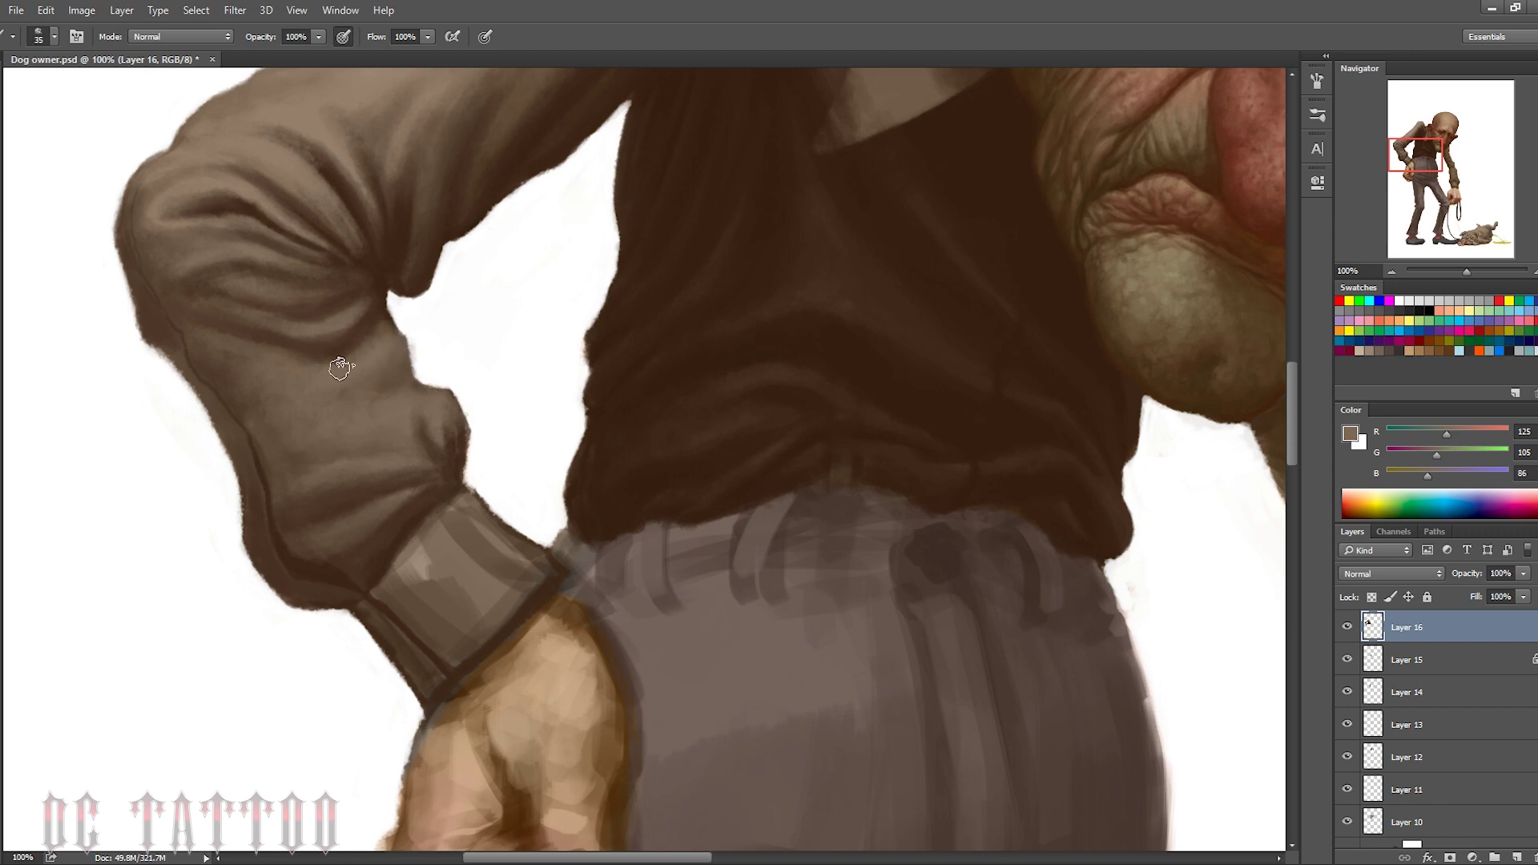
pyautogui.press('i')
pyautogui.click(328, 337)
pyautogui.press('b')
pyautogui.moveTo(384, 544)
pyautogui.mouseDown()
pyautogui.moveTo(425, 633)
pyautogui.moveTo(497, 505)
pyautogui.moveTo(521, 561)
pyautogui.mouseUp()
# Continue smoothing the cuff and pick darker browns for the cuff shadow
pyautogui.moveTo(425, 593); pyautogui.dragTo(520, 600)
pyautogui.press('[')
pyautogui.press('[')
pyautogui.press('[')
pyautogui.keyDown('alt'); pyautogui.click(431, 662); pyautogui.keyUp('alt')
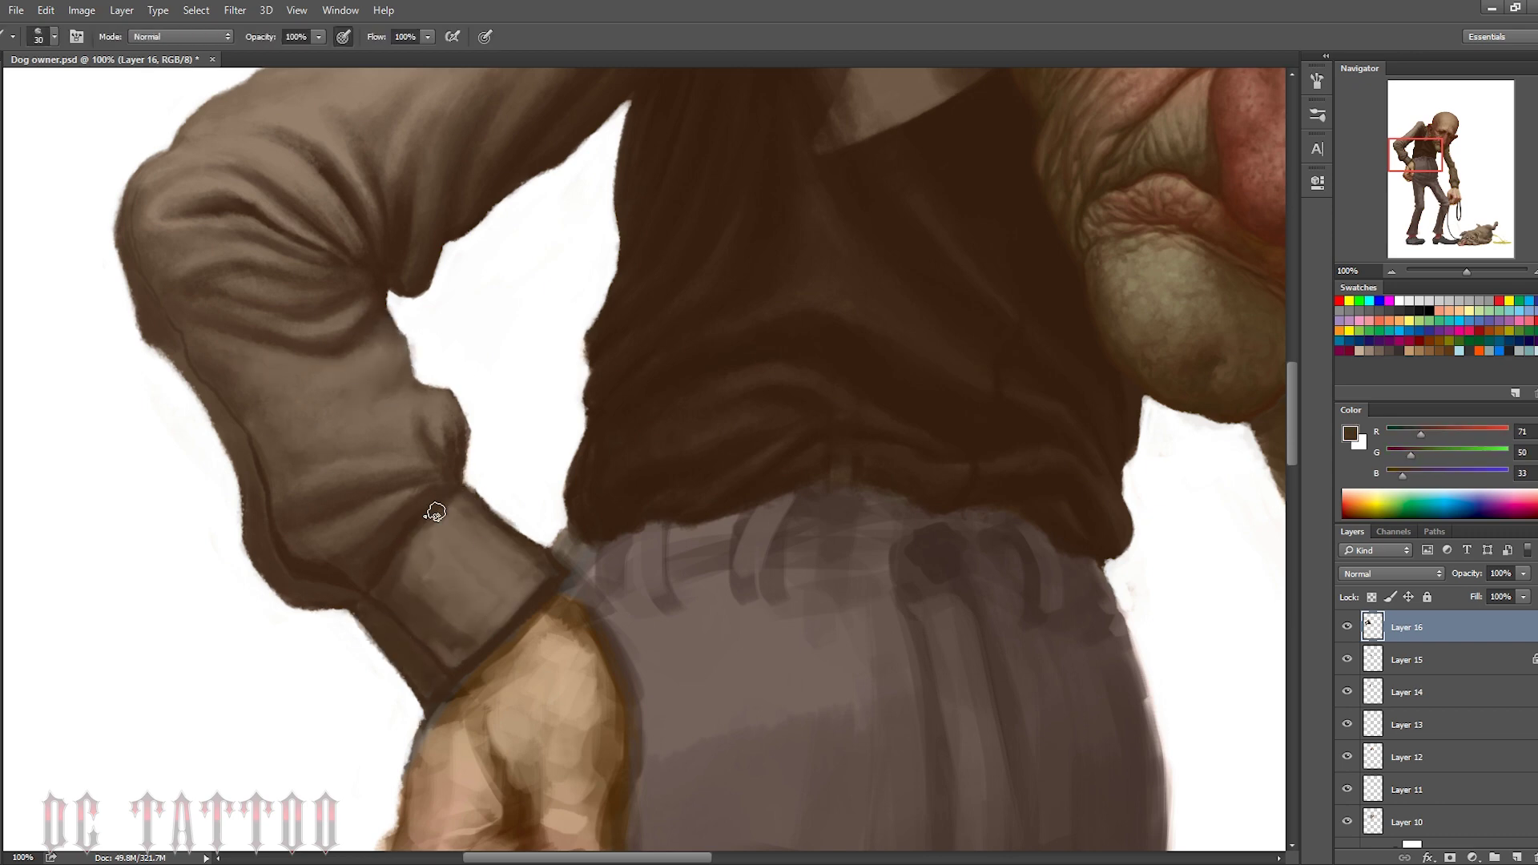
pyautogui.keyDown('alt'); pyautogui.click(448, 429); pyautogui.keyUp('alt')
pyautogui.keyDown('alt'); pyautogui.click(416, 361); pyautogui.keyUp('alt')
pyautogui.press('i')
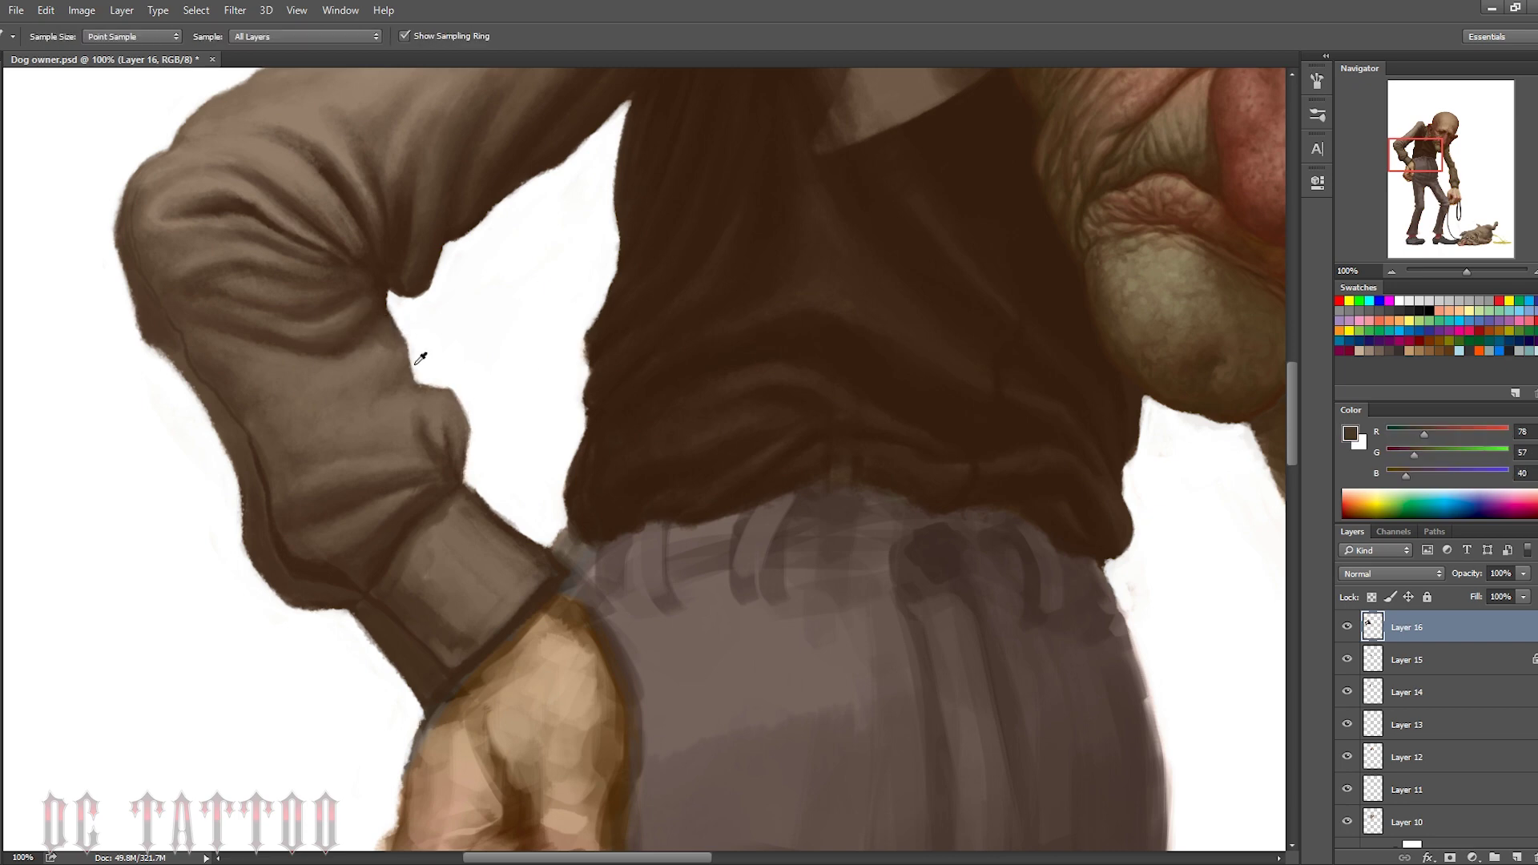
pyautogui.press('b')
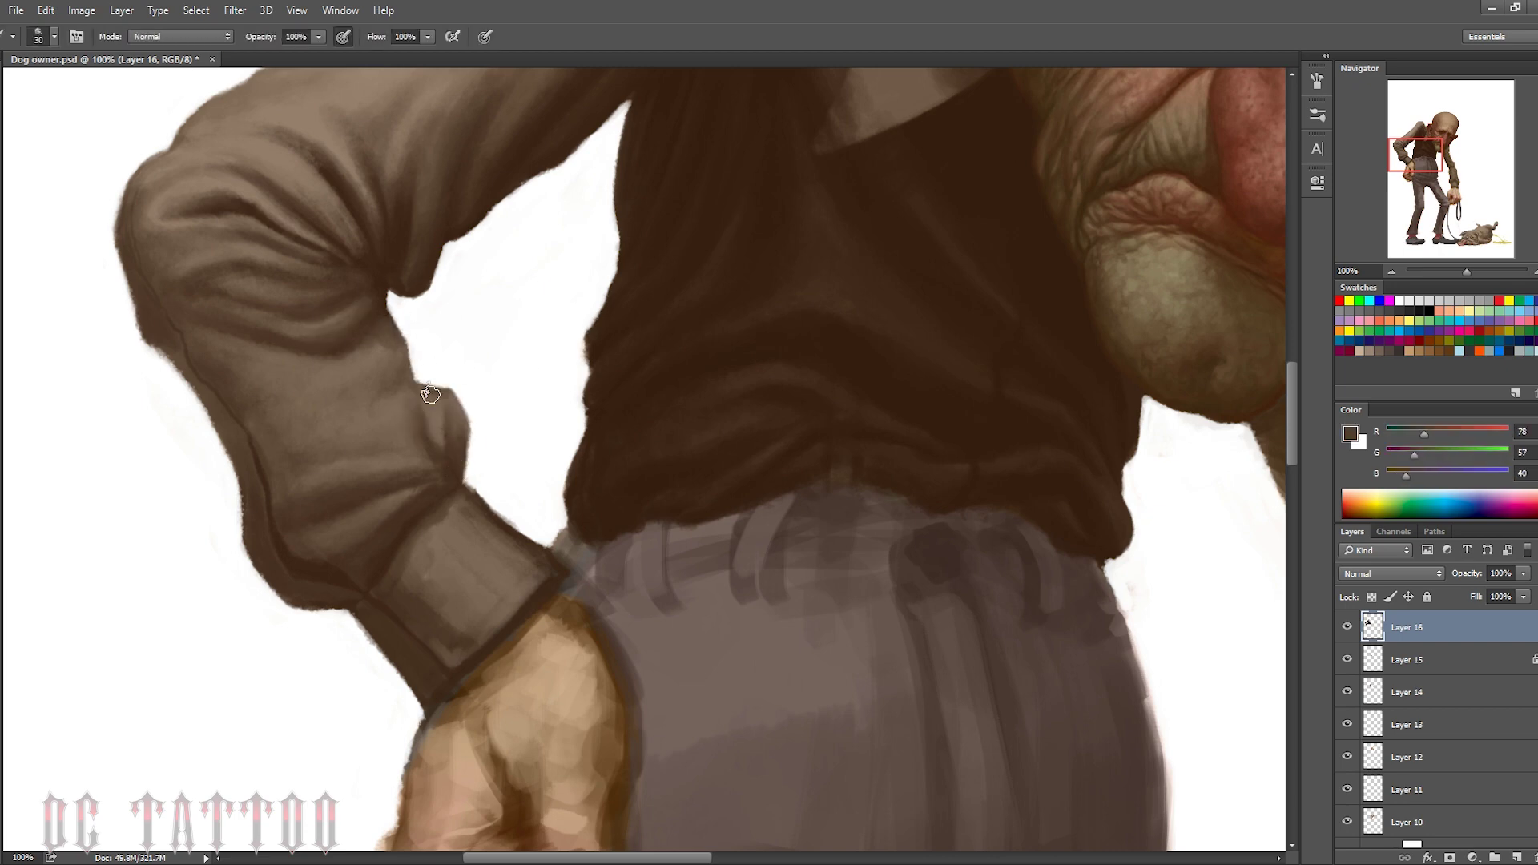
# Resample dark, light and mid sleeve browns while resizing the brush
pyautogui.press(']')
pyautogui.keyDown('alt'); pyautogui.click(283, 390); pyautogui.keyUp('alt')
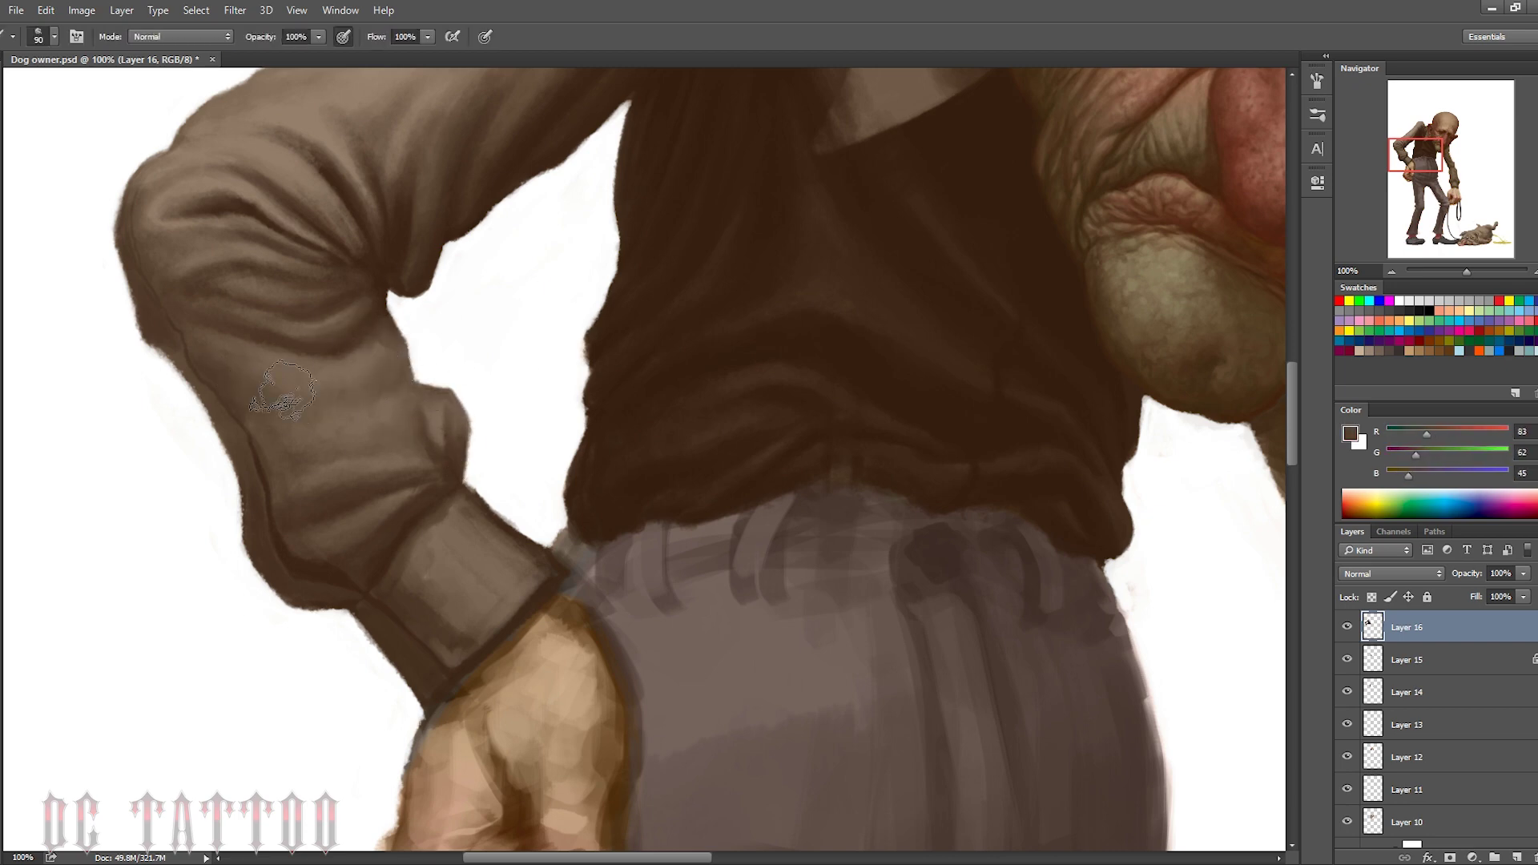
pyautogui.keyDown('alt'); pyautogui.click(415, 453); pyautogui.keyUp('alt')
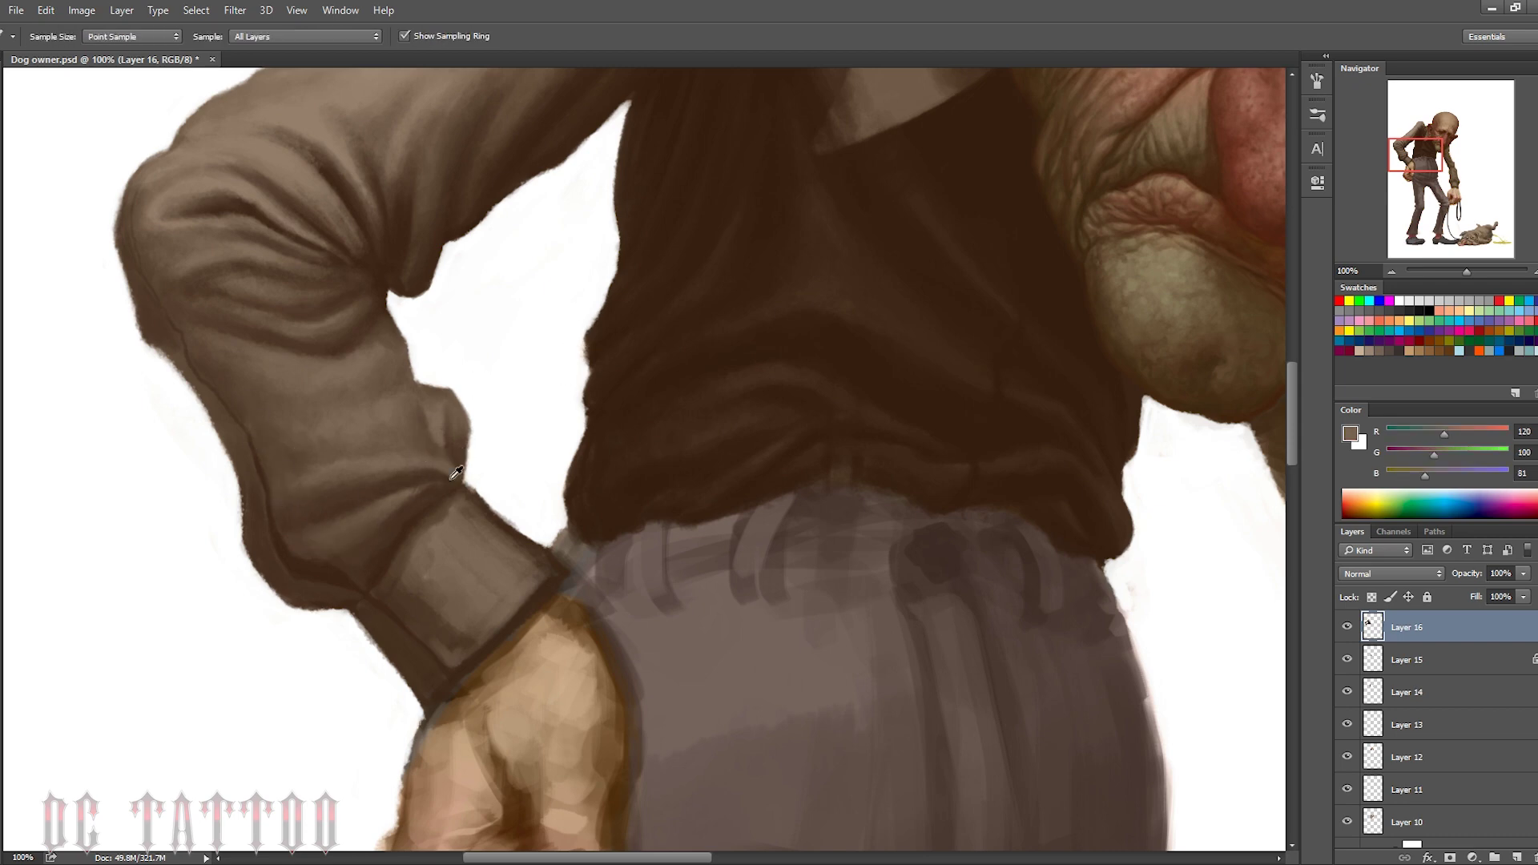
pyautogui.press('[')
pyautogui.press('[')
pyautogui.press('[')
pyautogui.keyDown('alt'); pyautogui.click(461, 408); pyautogui.keyUp('alt')
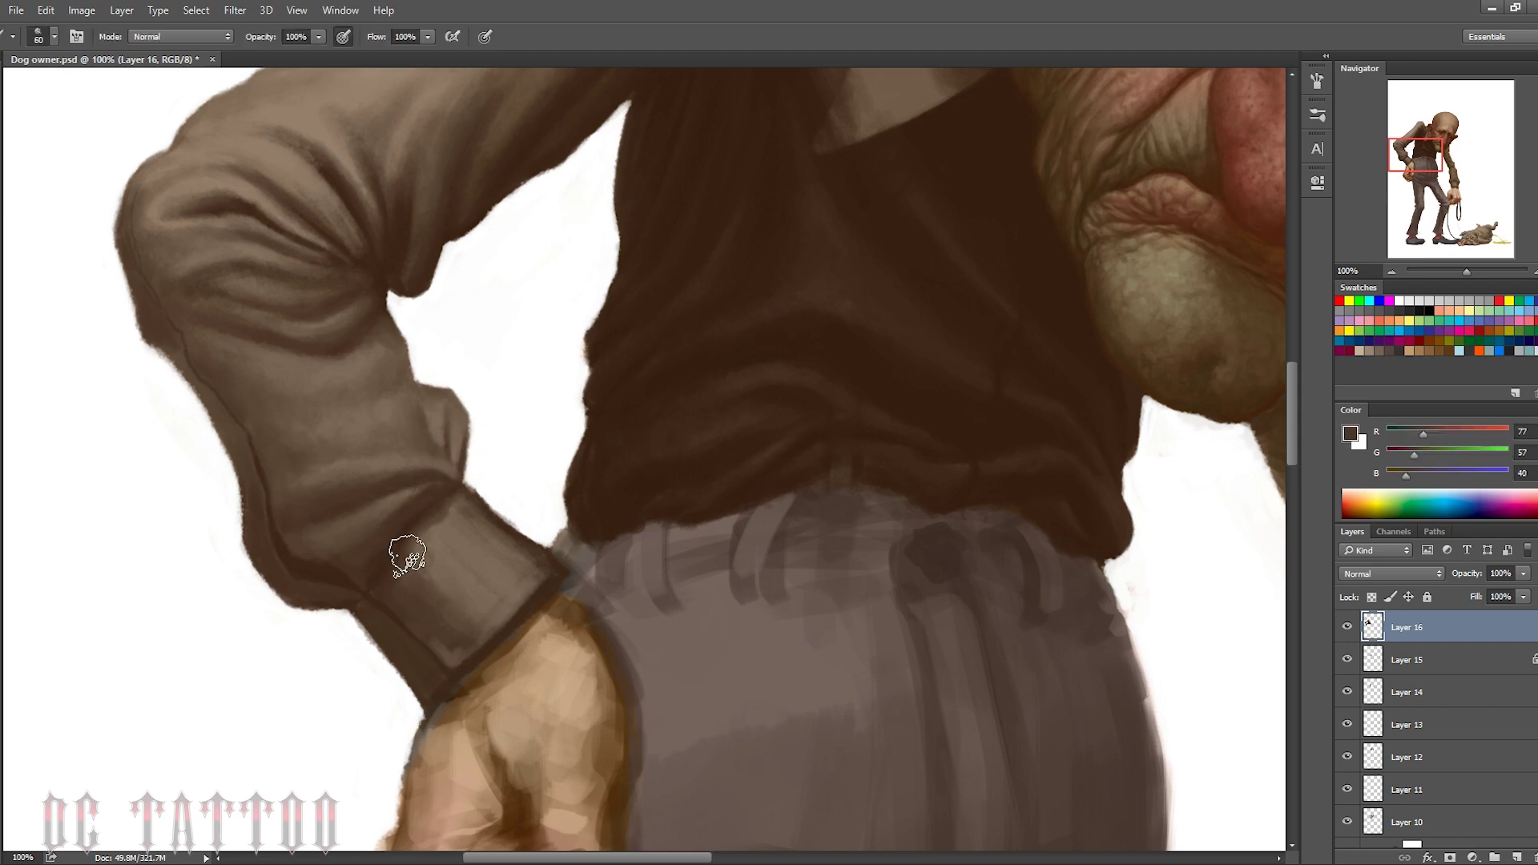
pyautogui.press(']')
pyautogui.press(']')
# Sample the cuff's dark to light browns with a finer brush for its edge
pyautogui.keyDown('alt'); pyautogui.click(496, 521); pyautogui.keyUp('alt')
pyautogui.press('[')
pyautogui.press('[')
pyautogui.press('[')
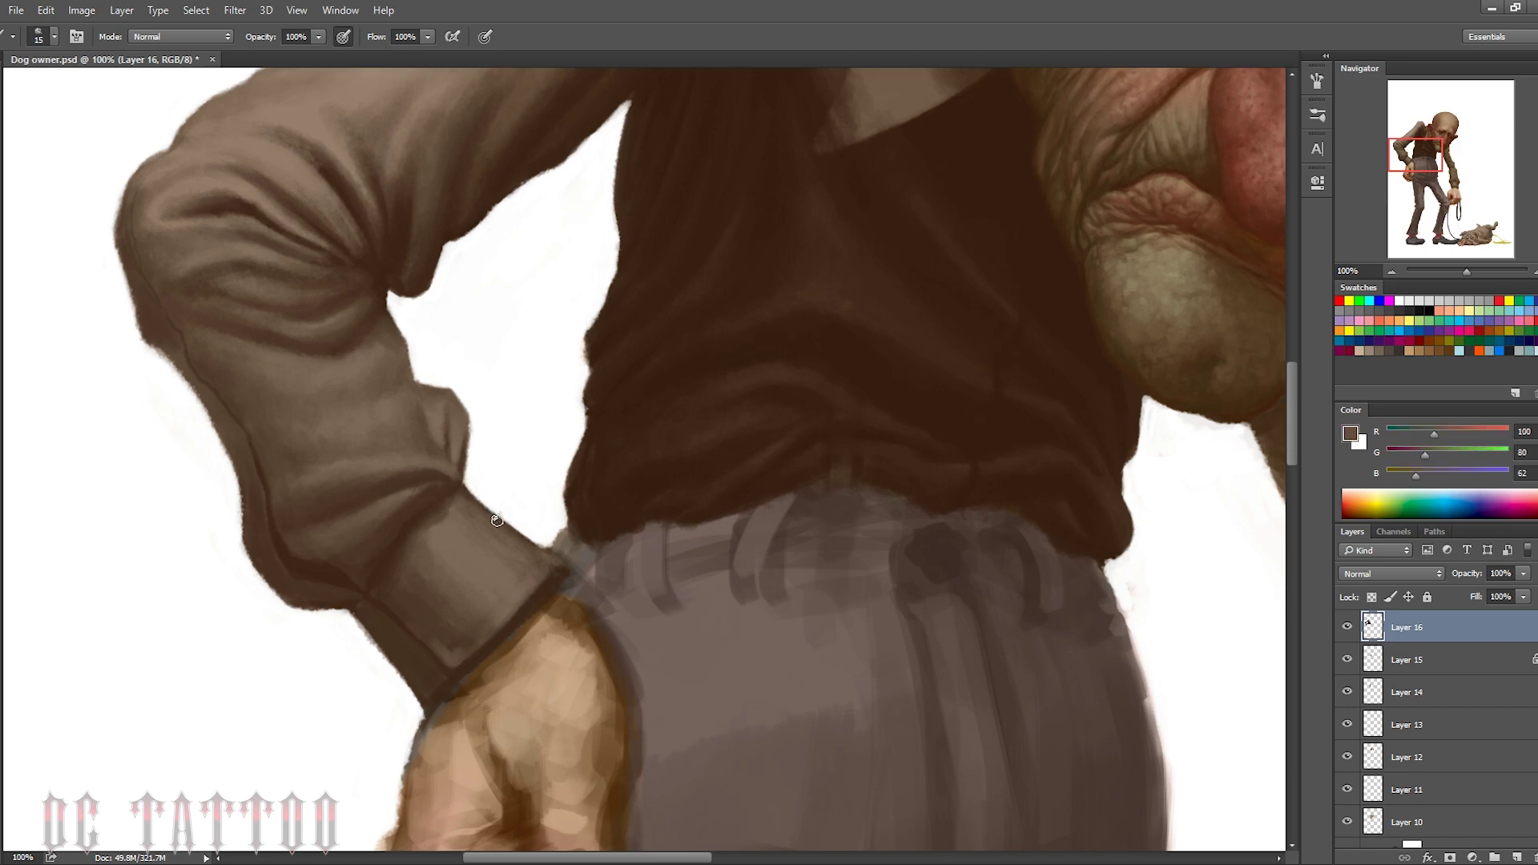
pyautogui.keyDown('alt'); pyautogui.click(478, 628); pyautogui.keyUp('alt')
pyautogui.press('[')
pyautogui.keyDown('alt'); pyautogui.click(493, 595); pyautogui.keyUp('alt')
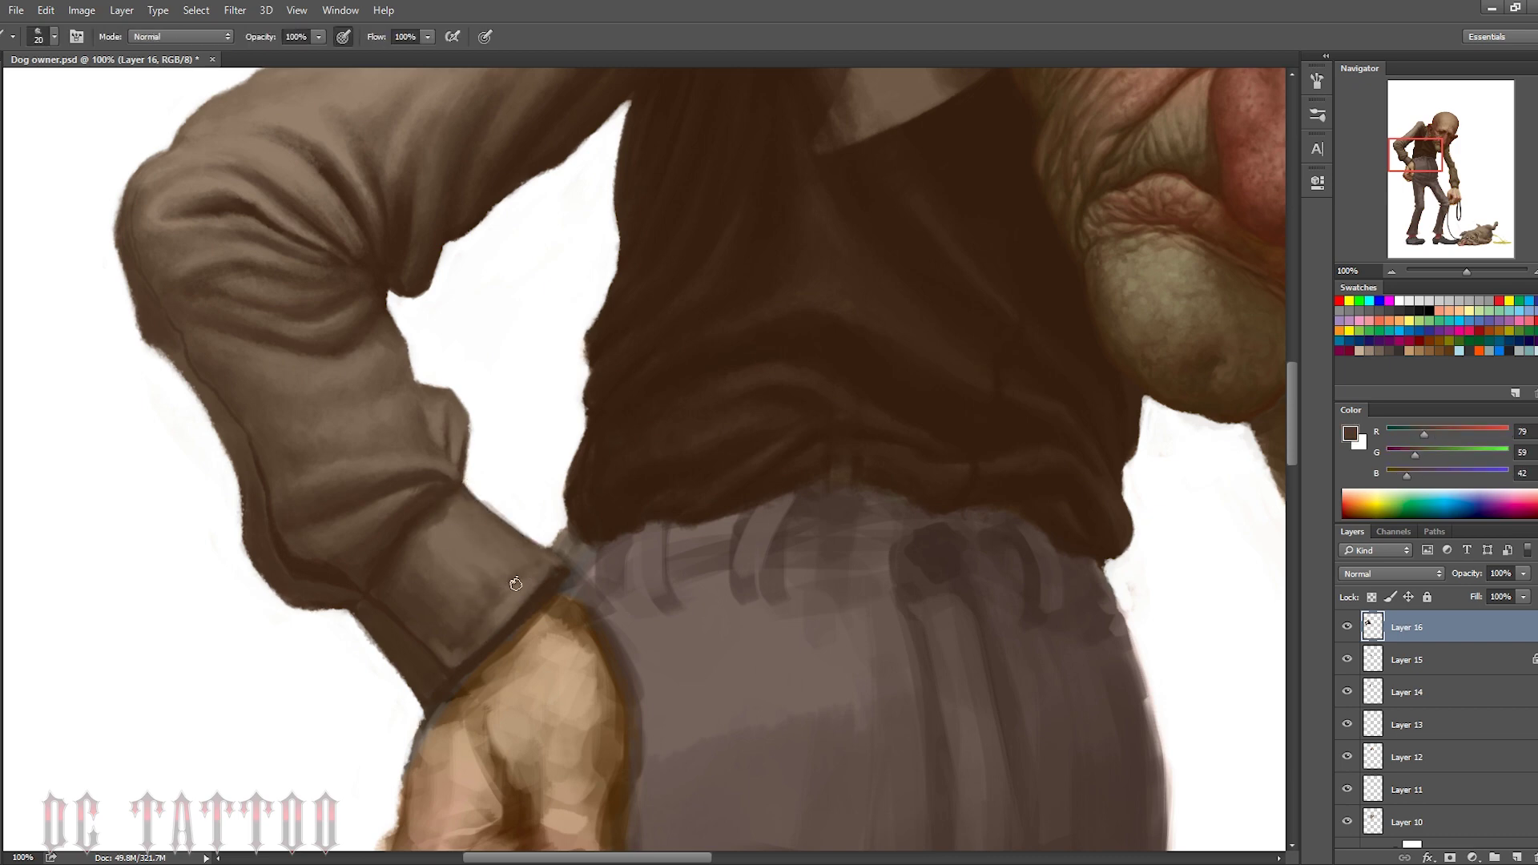
pyautogui.keyDown('alt'); pyautogui.click(515, 584); pyautogui.keyUp('alt')
pyautogui.press(']')
pyautogui.press(']')
pyautogui.press(']')
pyautogui.keyDown('alt'); pyautogui.click(547, 569); pyautogui.keyUp('alt')
pyautogui.press('[')
pyautogui.press('[')
pyautogui.keyDown('alt'); pyautogui.click(438, 648); pyautogui.keyUp('alt')
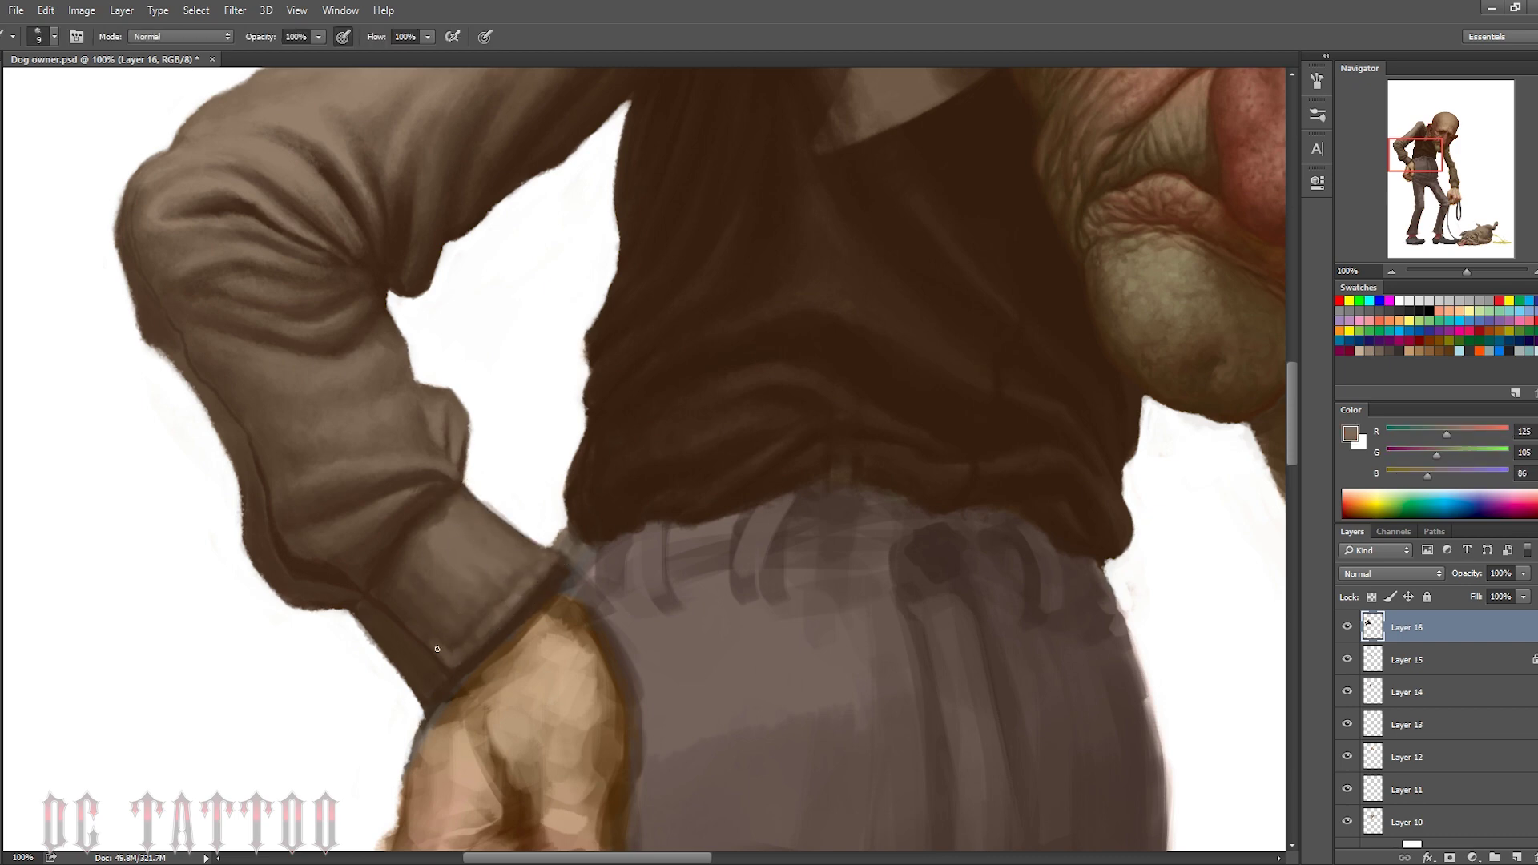
# Swap the paint colour to white, then sample a dark sleeve brown with a smaller brush
pyautogui.press('[')
pyautogui.press('x')
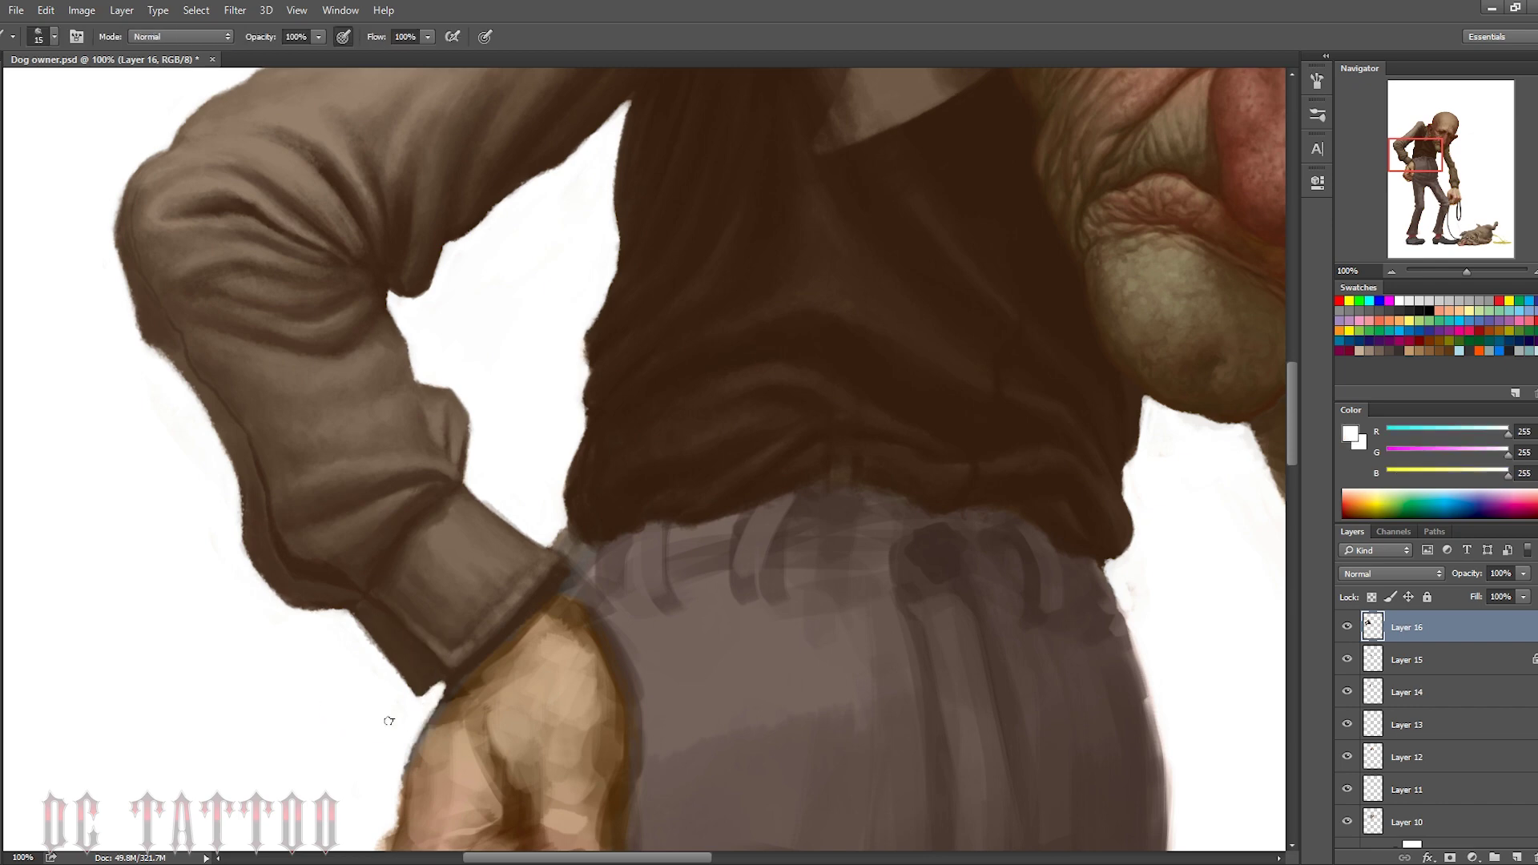
pyautogui.press('[')
pyautogui.keyDown('alt'); pyautogui.click(418, 693); pyautogui.keyUp('alt')
pyautogui.press('[')
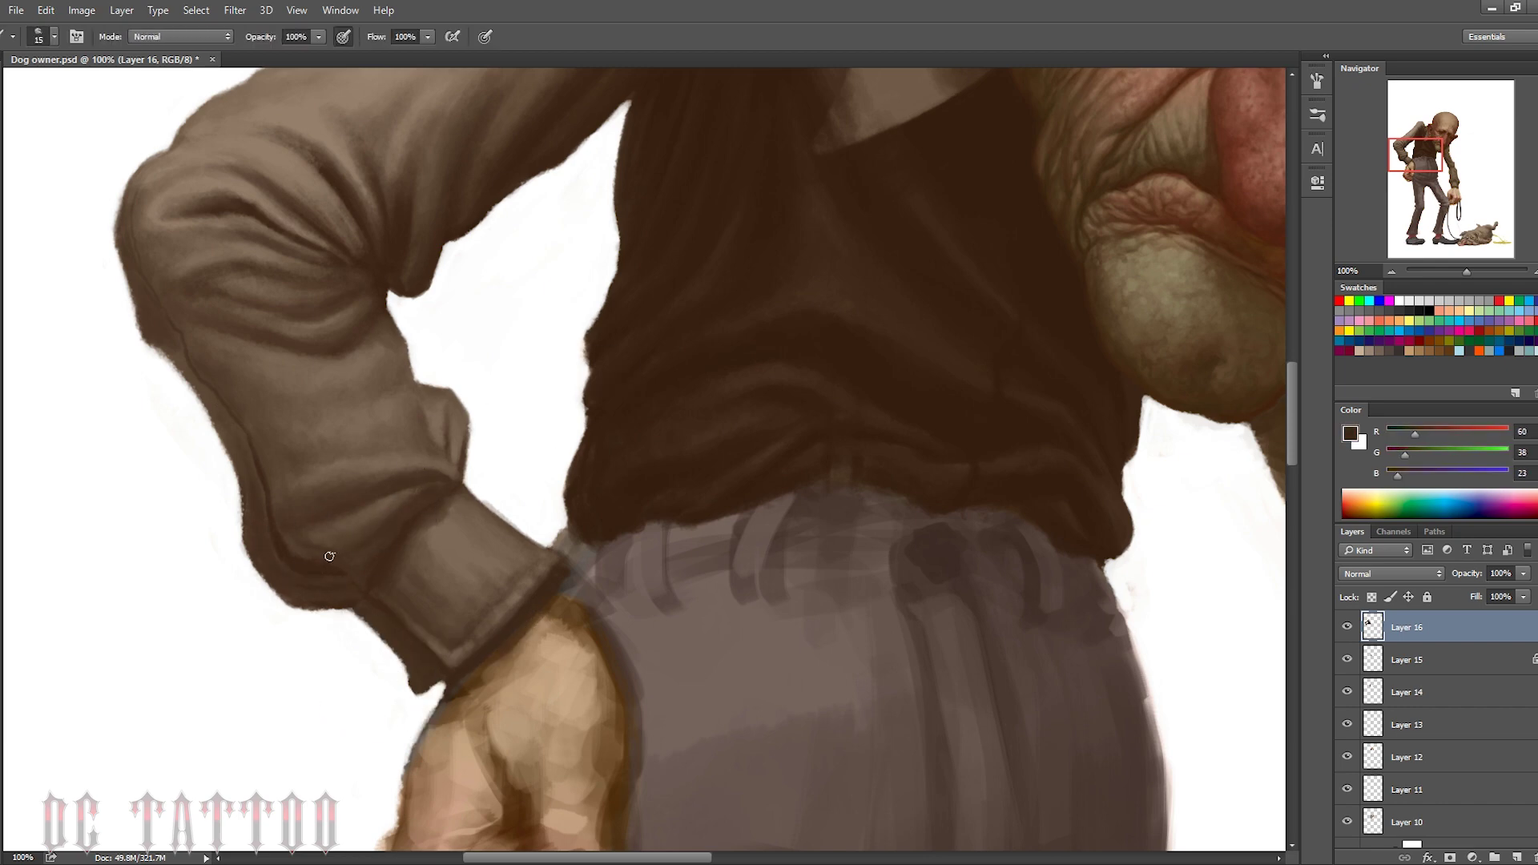
# Undo the last stroke and sample grey-brown, dark and light sleeve tones for the folds
pyautogui.hotkey('ctrl', 'z')
pyautogui.press(']')
pyautogui.press(']')
pyautogui.press(']')
pyautogui.keyDown('alt'); pyautogui.click(458, 503); pyautogui.keyUp('alt')
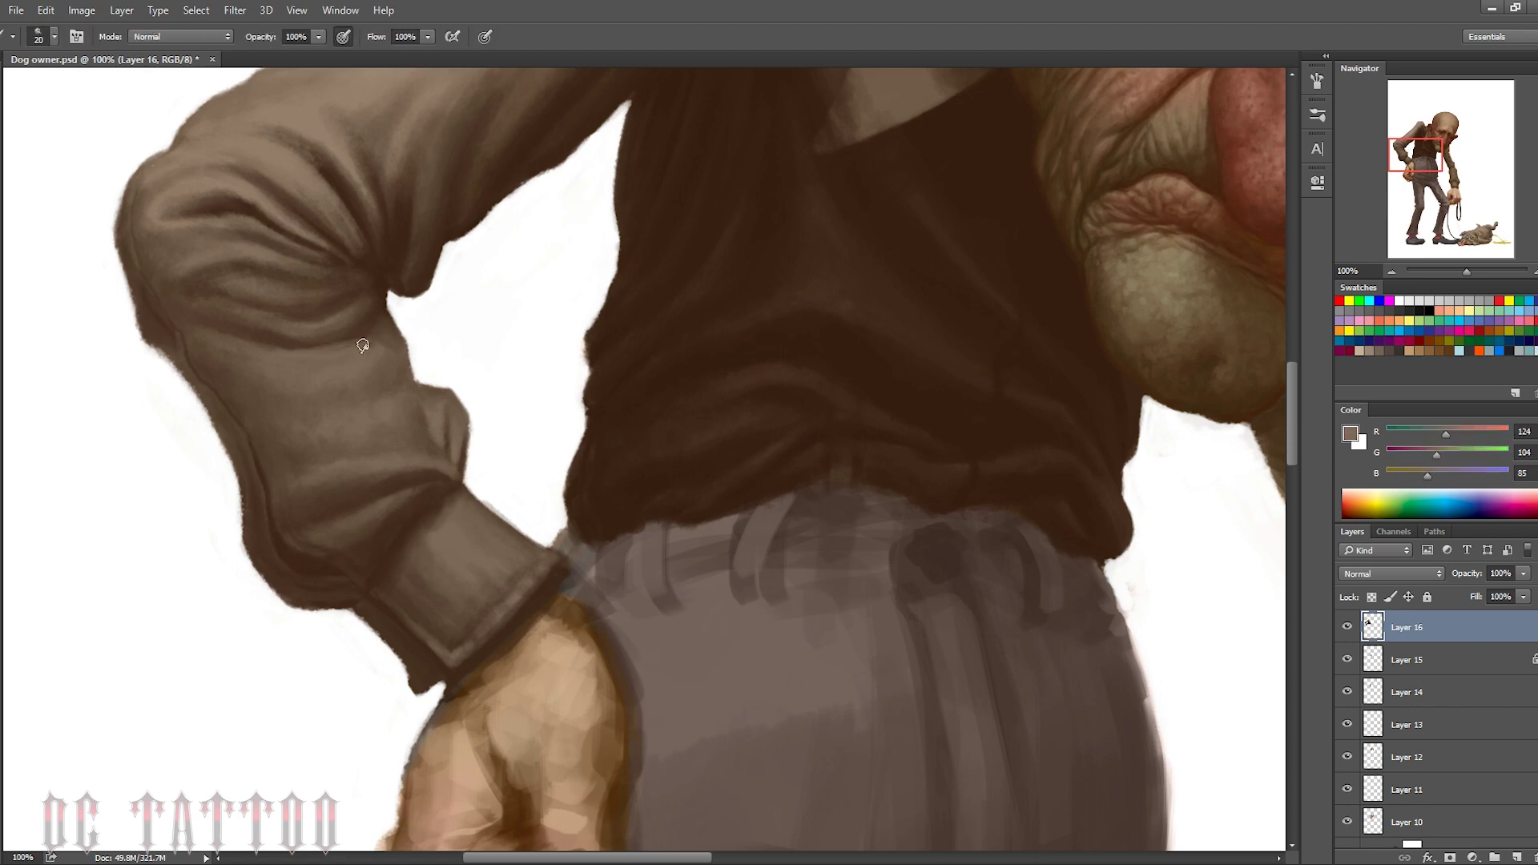
pyautogui.keyDown('alt'); pyautogui.click(297, 351); pyautogui.keyUp('alt')
pyautogui.press('[')
pyautogui.press('[')
pyautogui.press('[')
pyautogui.scroll(3, 869, 320)
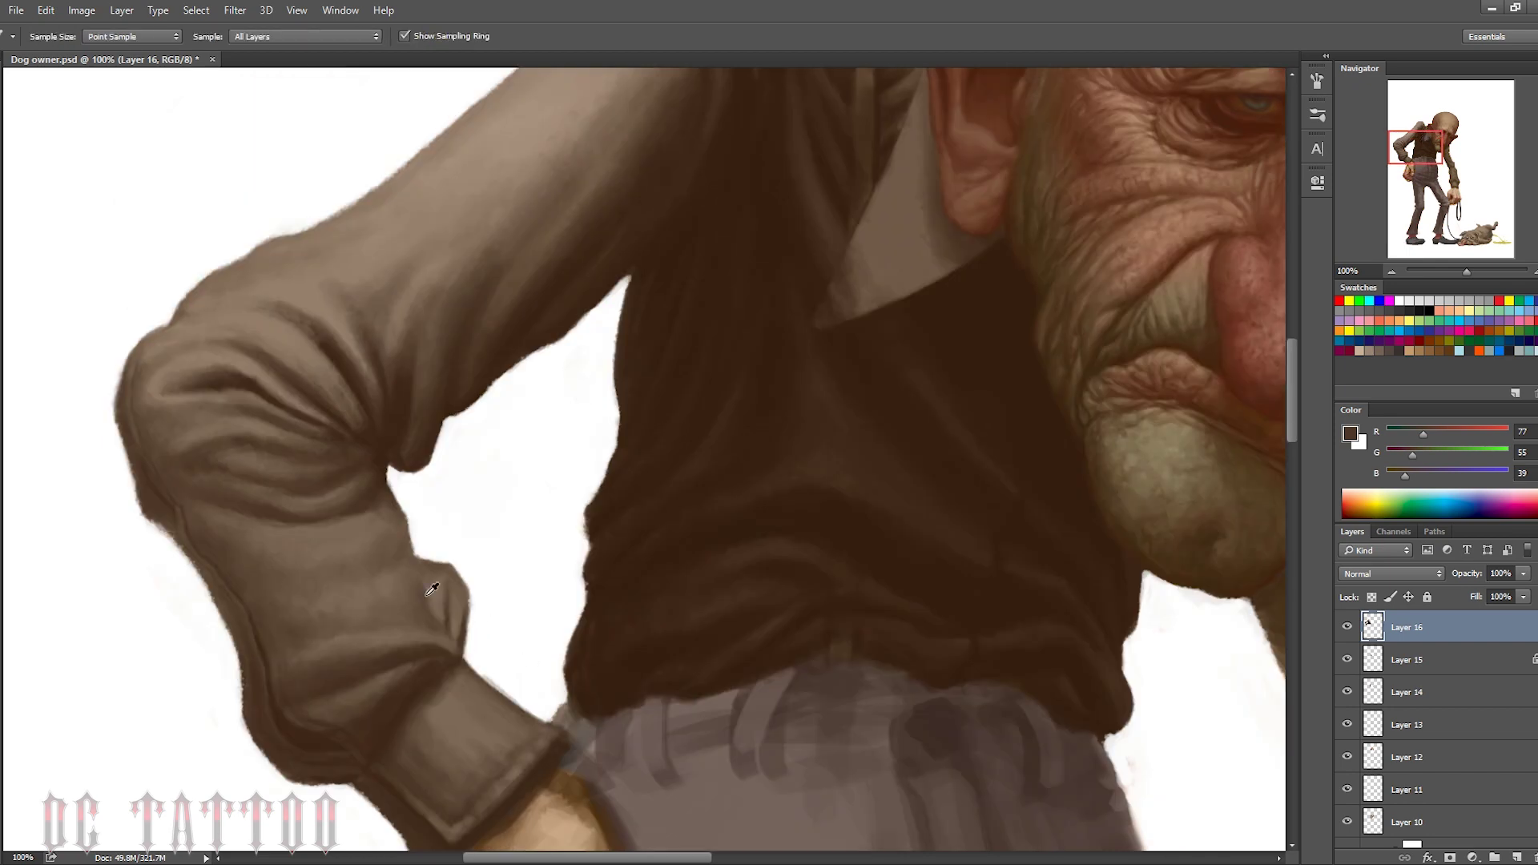
pyautogui.press(']')
pyautogui.press(']')
pyautogui.press(']')
pyautogui.keyDown('alt'); pyautogui.click(384, 585); pyautogui.keyUp('alt')
pyautogui.keyDown('alt'); pyautogui.click(283, 420); pyautogui.keyUp('alt')
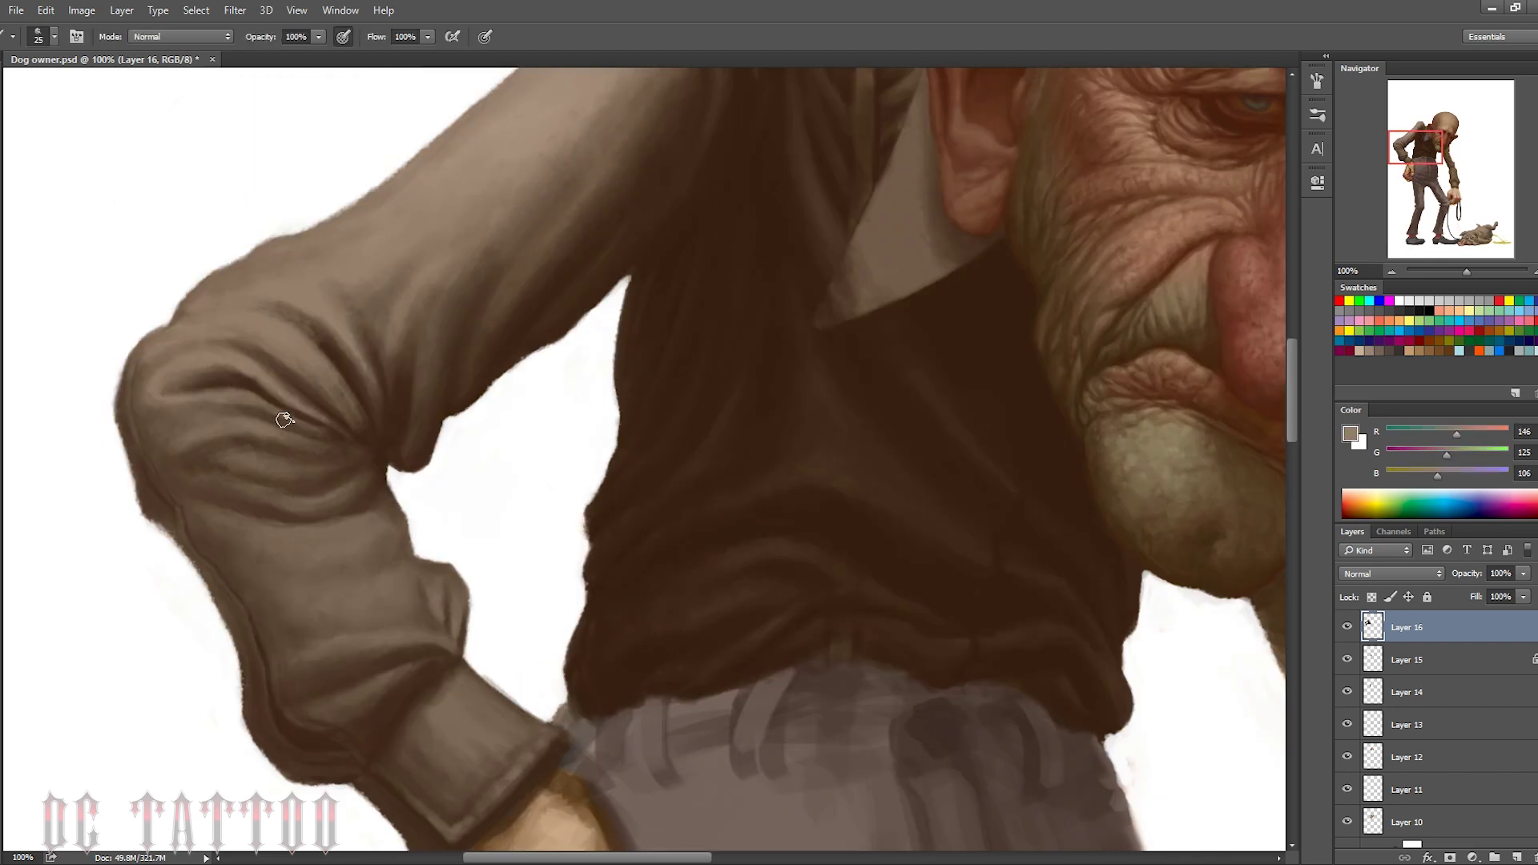
pyautogui.keyDown('alt'); pyautogui.click(320, 472); pyautogui.keyUp('alt')
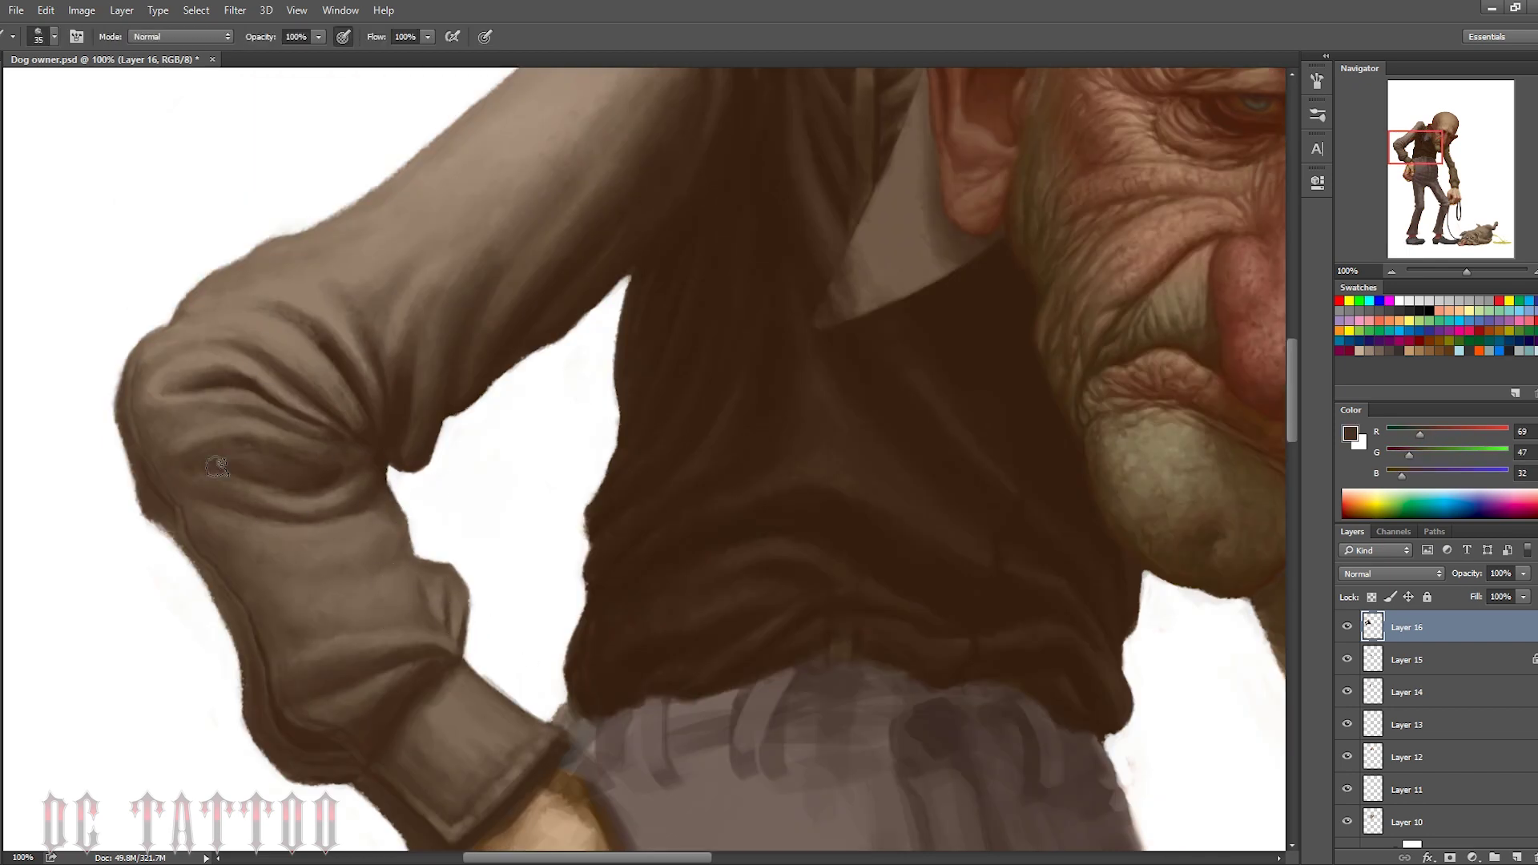
pyautogui.press(']')
pyautogui.press(']')
pyautogui.press(']')
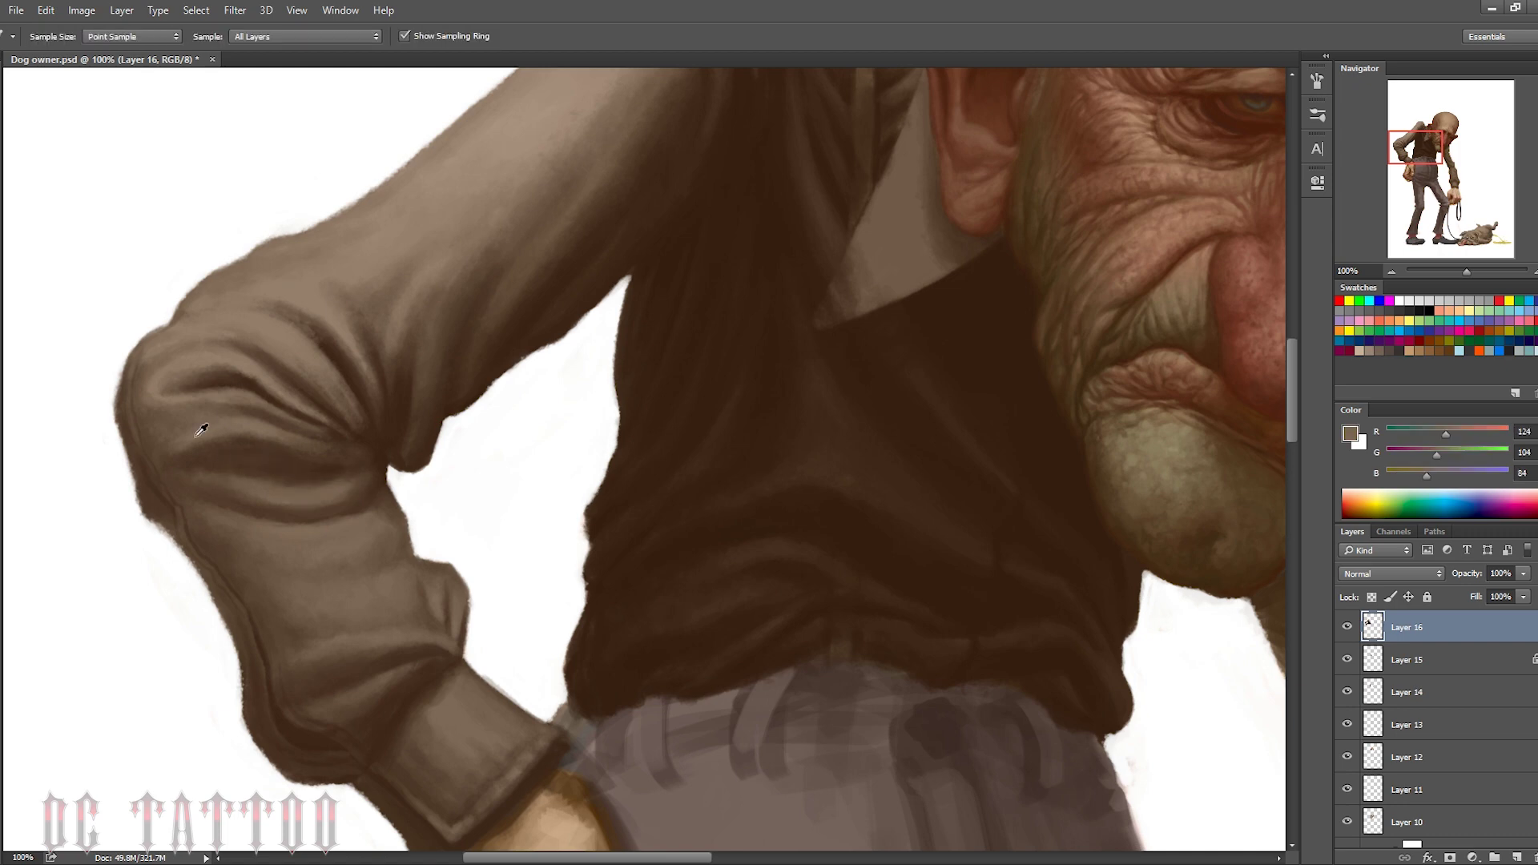
# Shade the sleeve's mid-tones and creases, blending with a larger brush and sampled highlights
pyautogui.keyDown('alt'); pyautogui.click(163, 453); pyautogui.keyUp('alt')
pyautogui.press('[')
pyautogui.press('[')
pyautogui.press('[')
pyautogui.keyDown('alt'); pyautogui.click(329, 398); pyautogui.keyUp('alt')
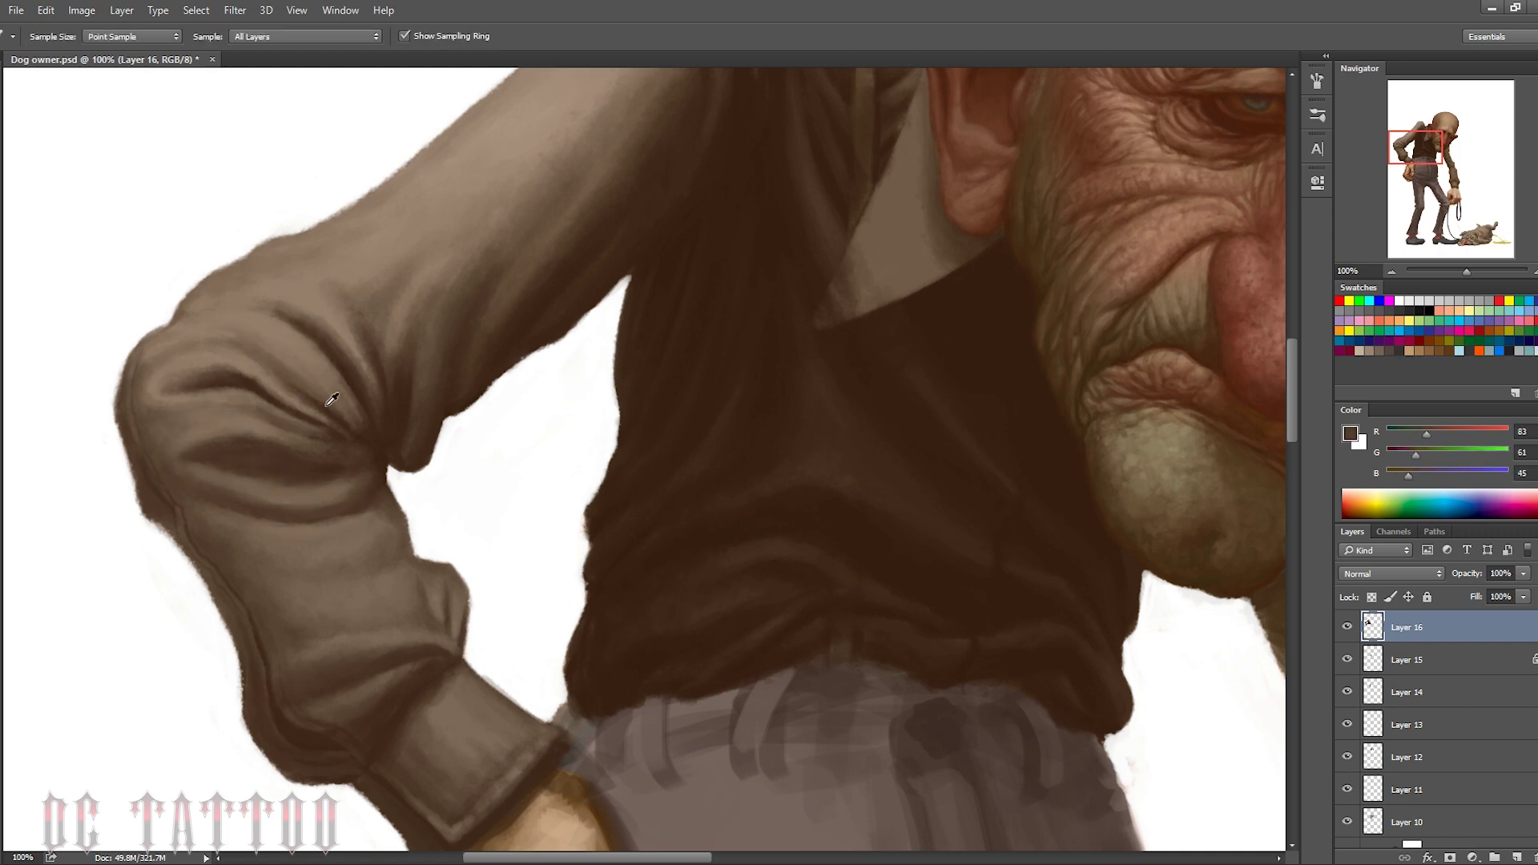
pyautogui.press(']')
pyautogui.press(']')
pyautogui.press(']')
pyautogui.keyDown('alt'); pyautogui.click(429, 213); pyautogui.keyUp('alt')
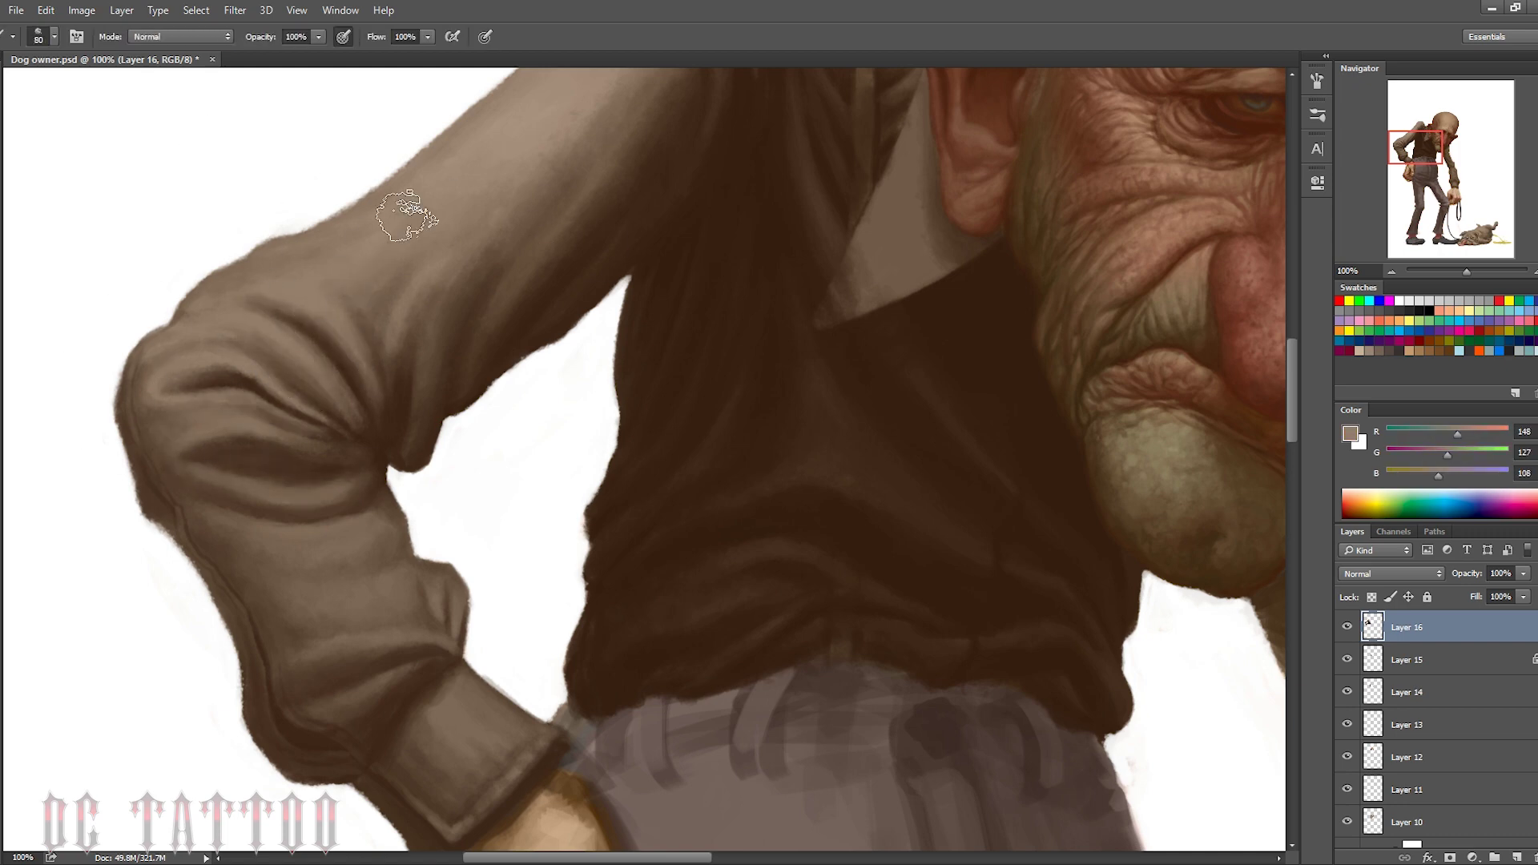
pyautogui.press('[')
pyautogui.scroll(5, 561, 212)
pyautogui.press(']')
pyautogui.press(']')
pyautogui.press(']')
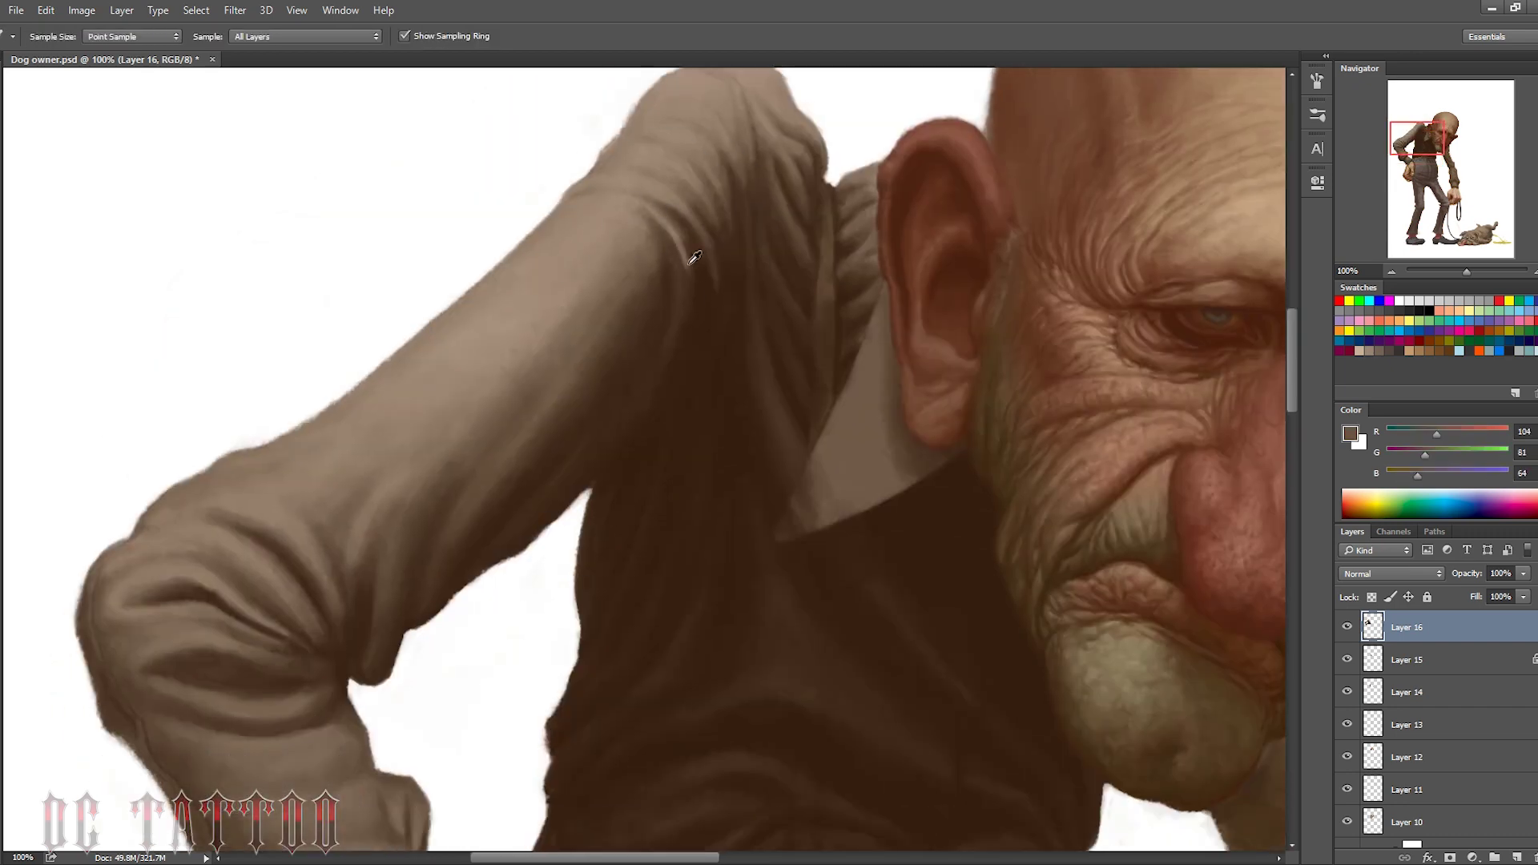
pyautogui.keyDown('alt'); pyautogui.click(634, 248); pyautogui.keyUp('alt')
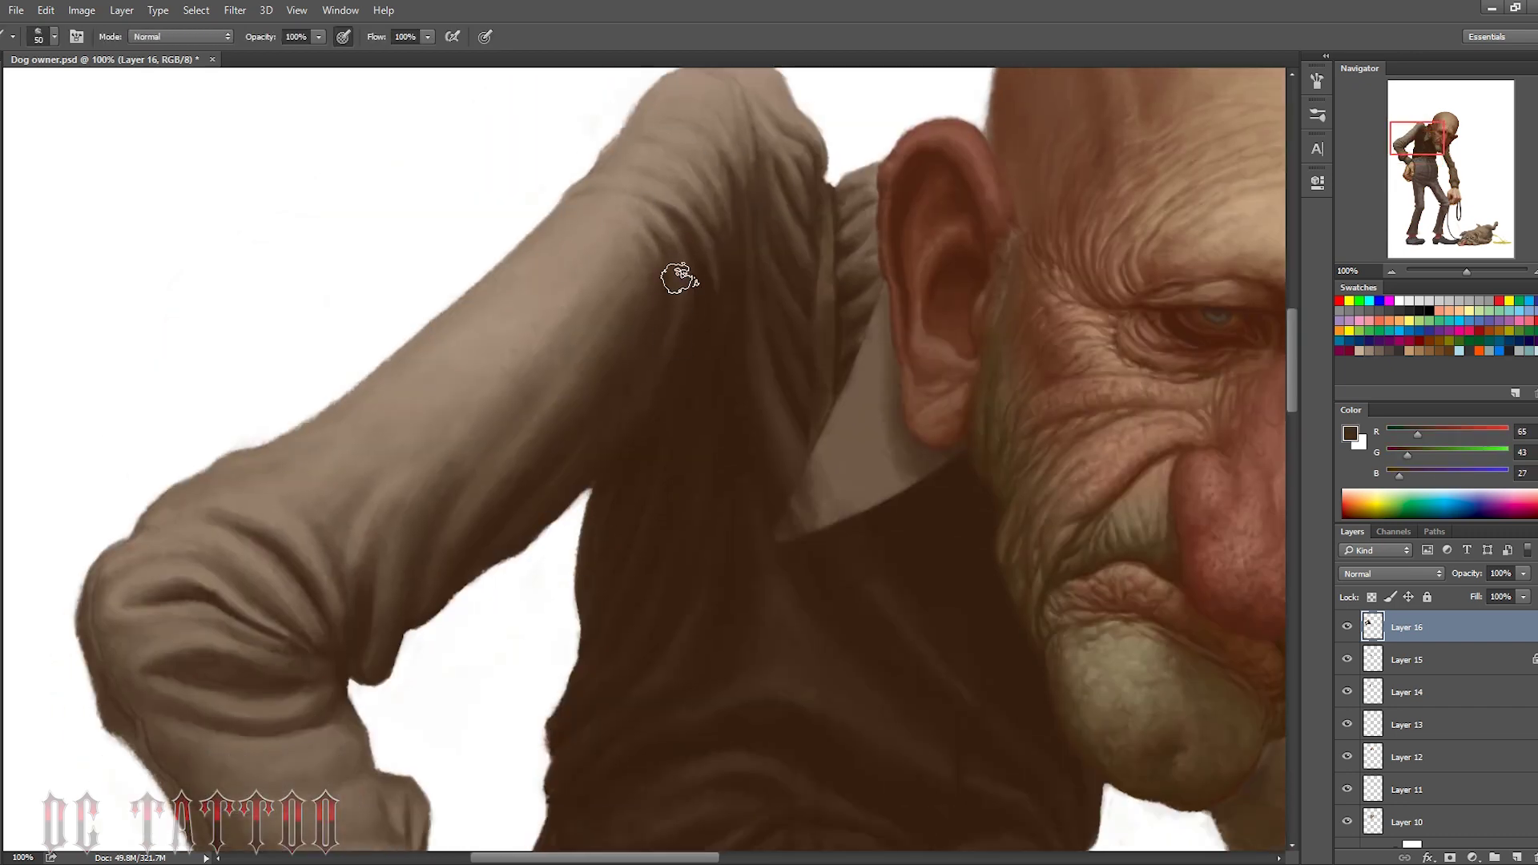
pyautogui.press(']')
pyautogui.keyDown('alt'); pyautogui.click(611, 207); pyautogui.keyUp('alt')
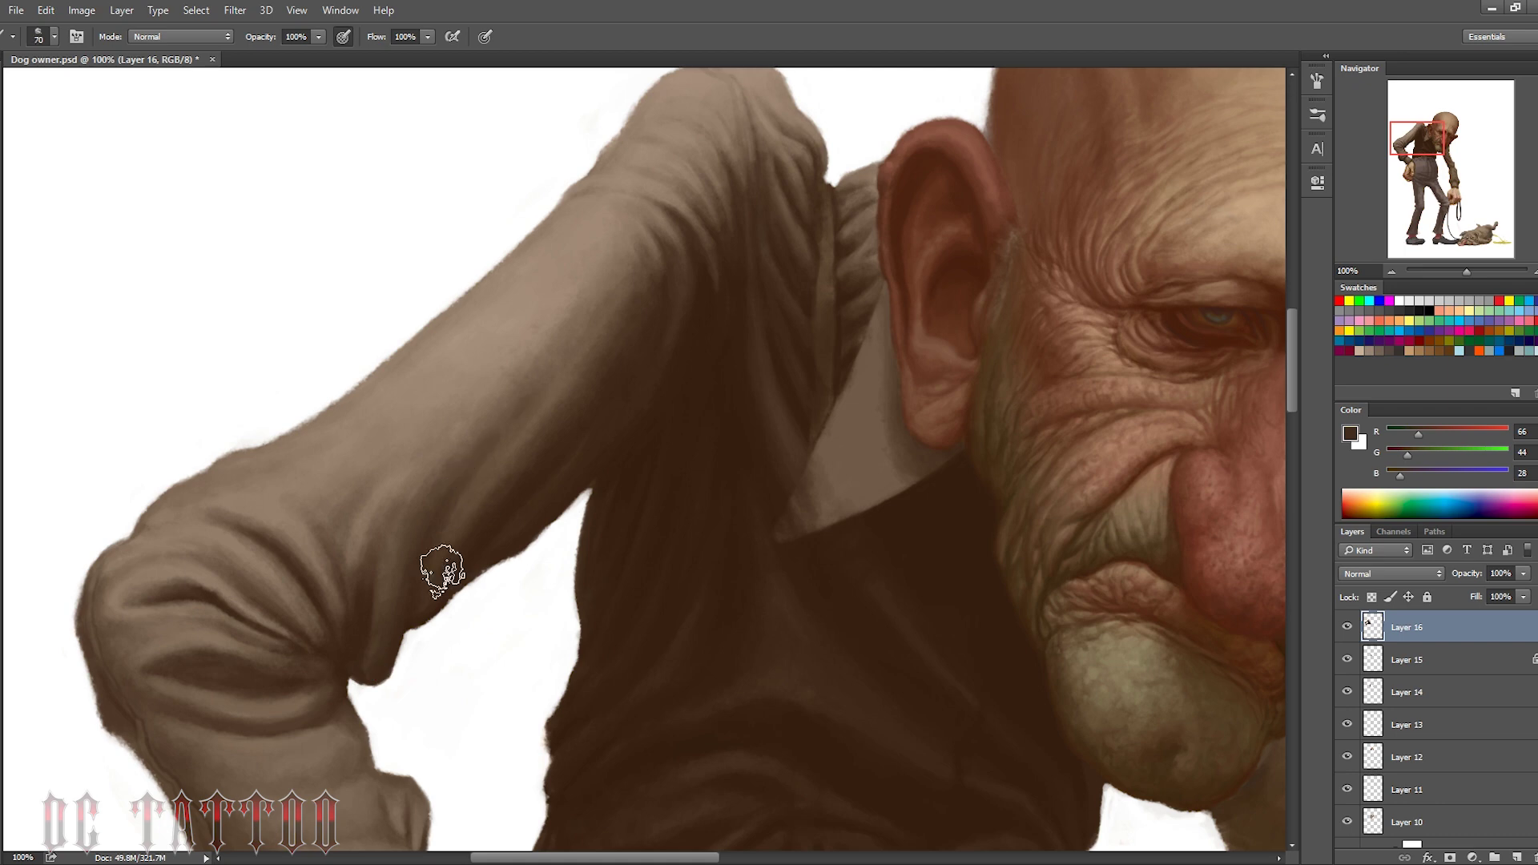
# Deepen the sleeve fold shadows around the elbow with dark brown crease tones
pyautogui.press('[')
pyautogui.press('[')
pyautogui.keyDown('alt'); pyautogui.click(641, 244); pyautogui.keyUp('alt')
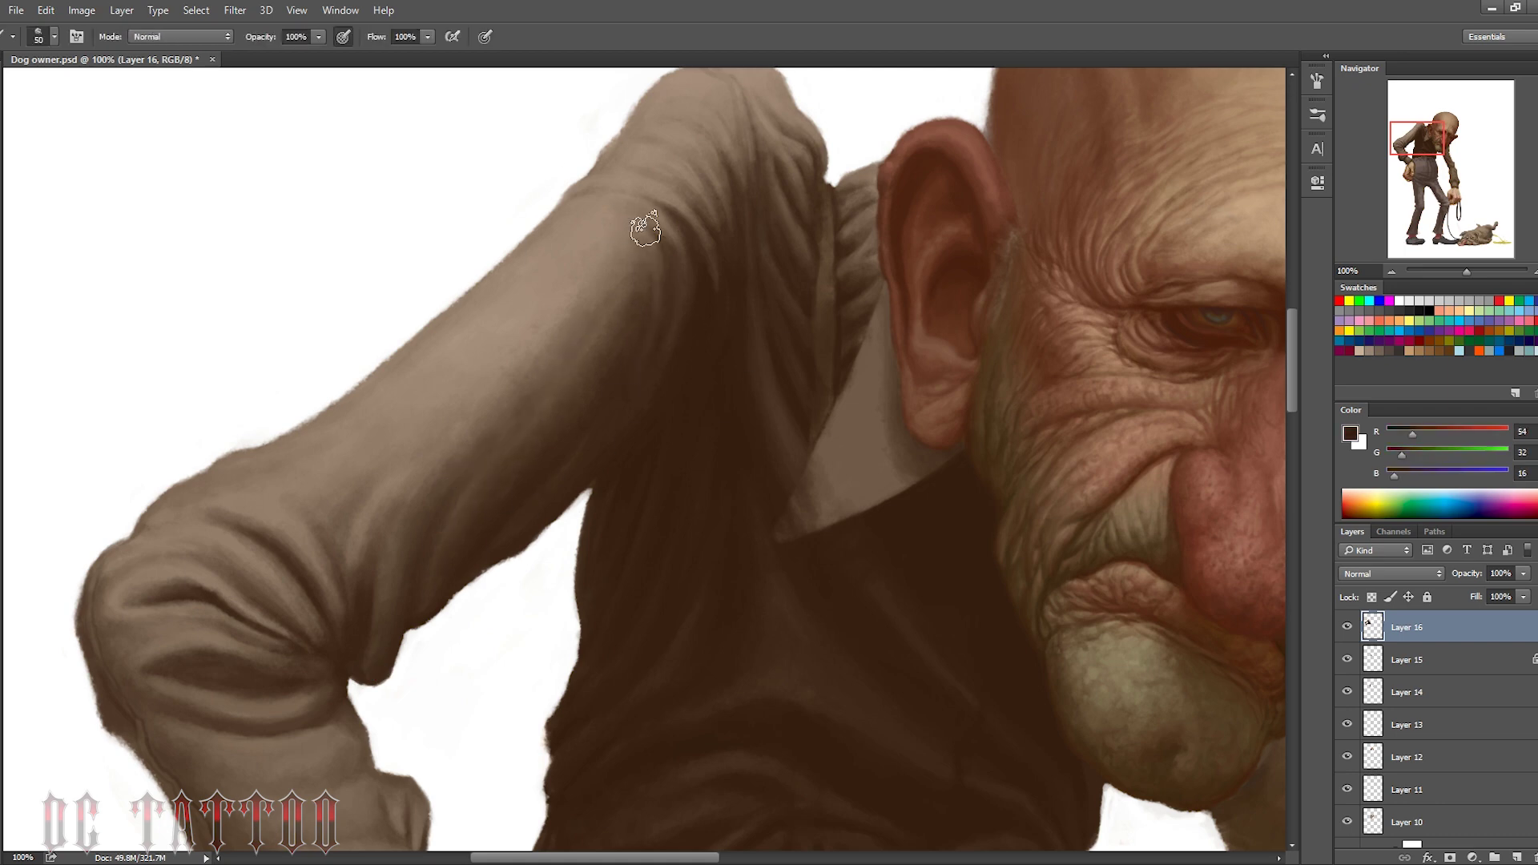
pyautogui.press(']')
pyautogui.keyDown('alt'); pyautogui.click(730, 214); pyautogui.keyUp('alt')
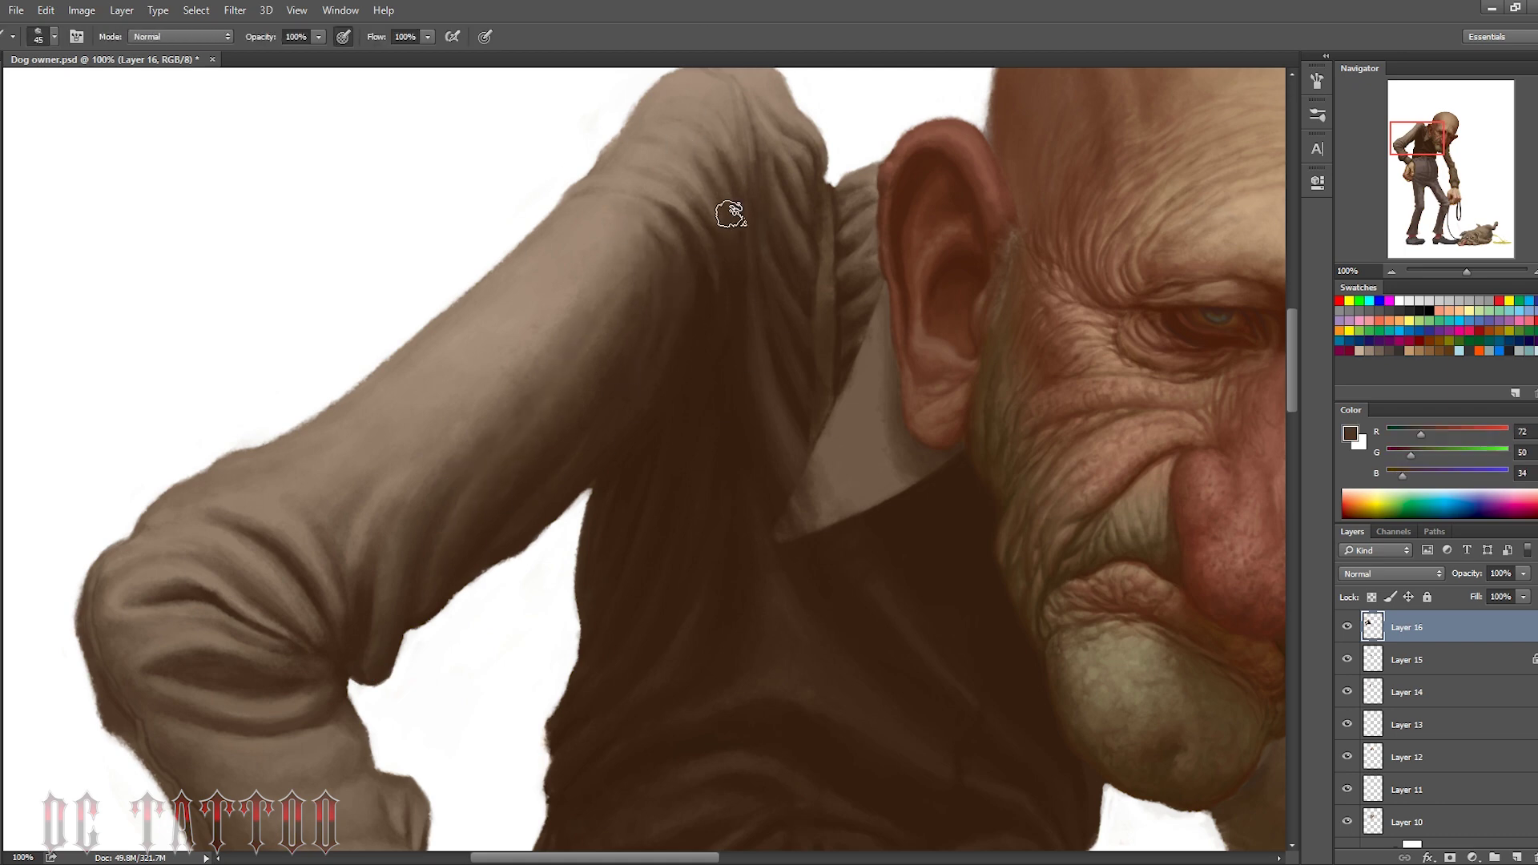
pyautogui.press(']')
pyautogui.press(']')
pyautogui.press(']')
pyautogui.keyDown('alt'); pyautogui.click(685, 201); pyautogui.keyUp('alt')
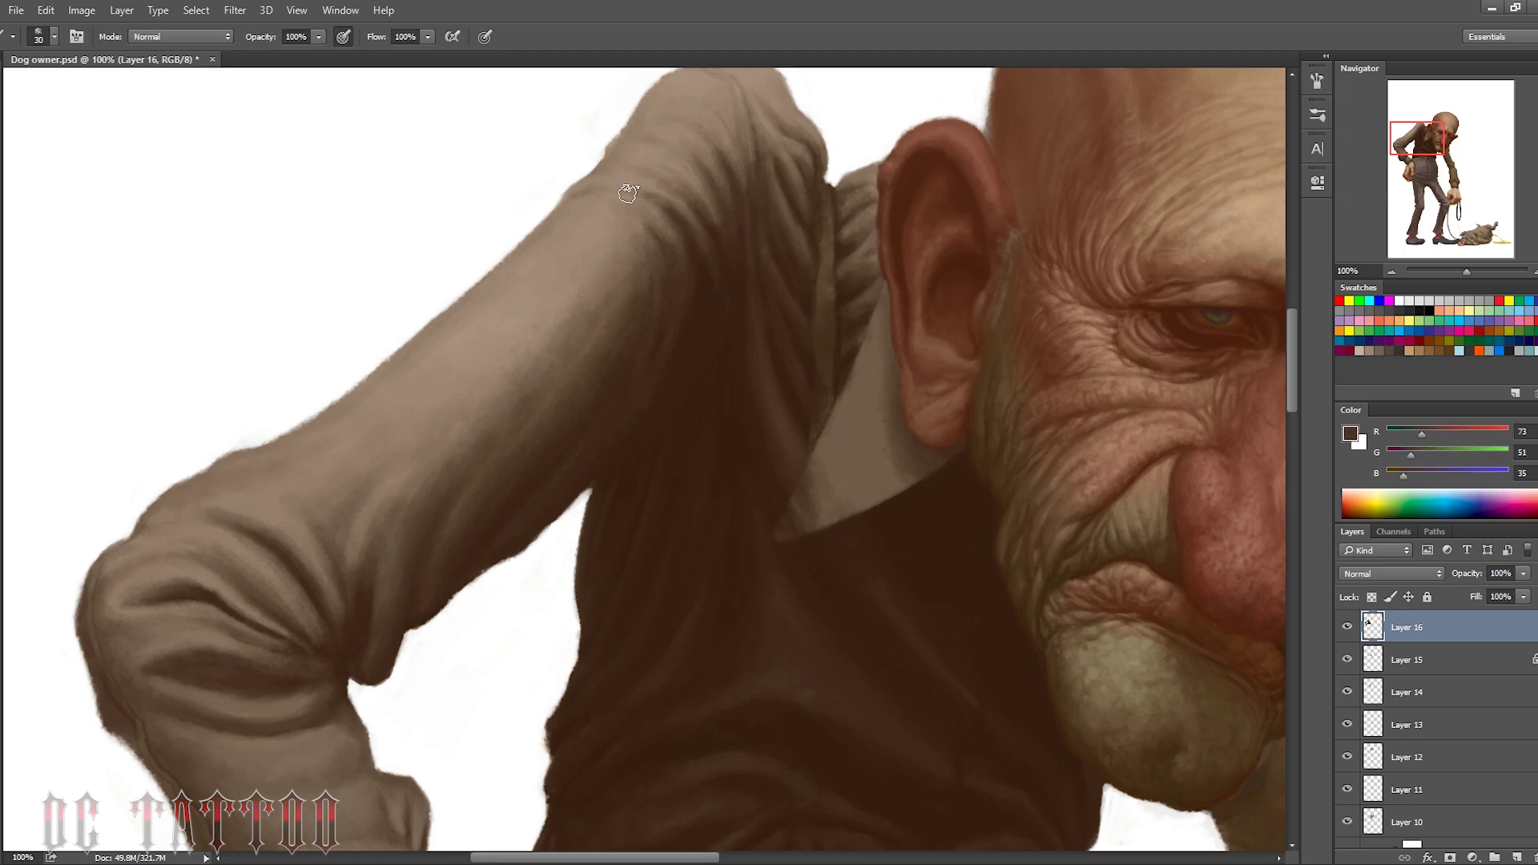
pyautogui.press('[')
pyautogui.keyDown('alt'); pyautogui.click(706, 310); pyautogui.keyUp('alt')
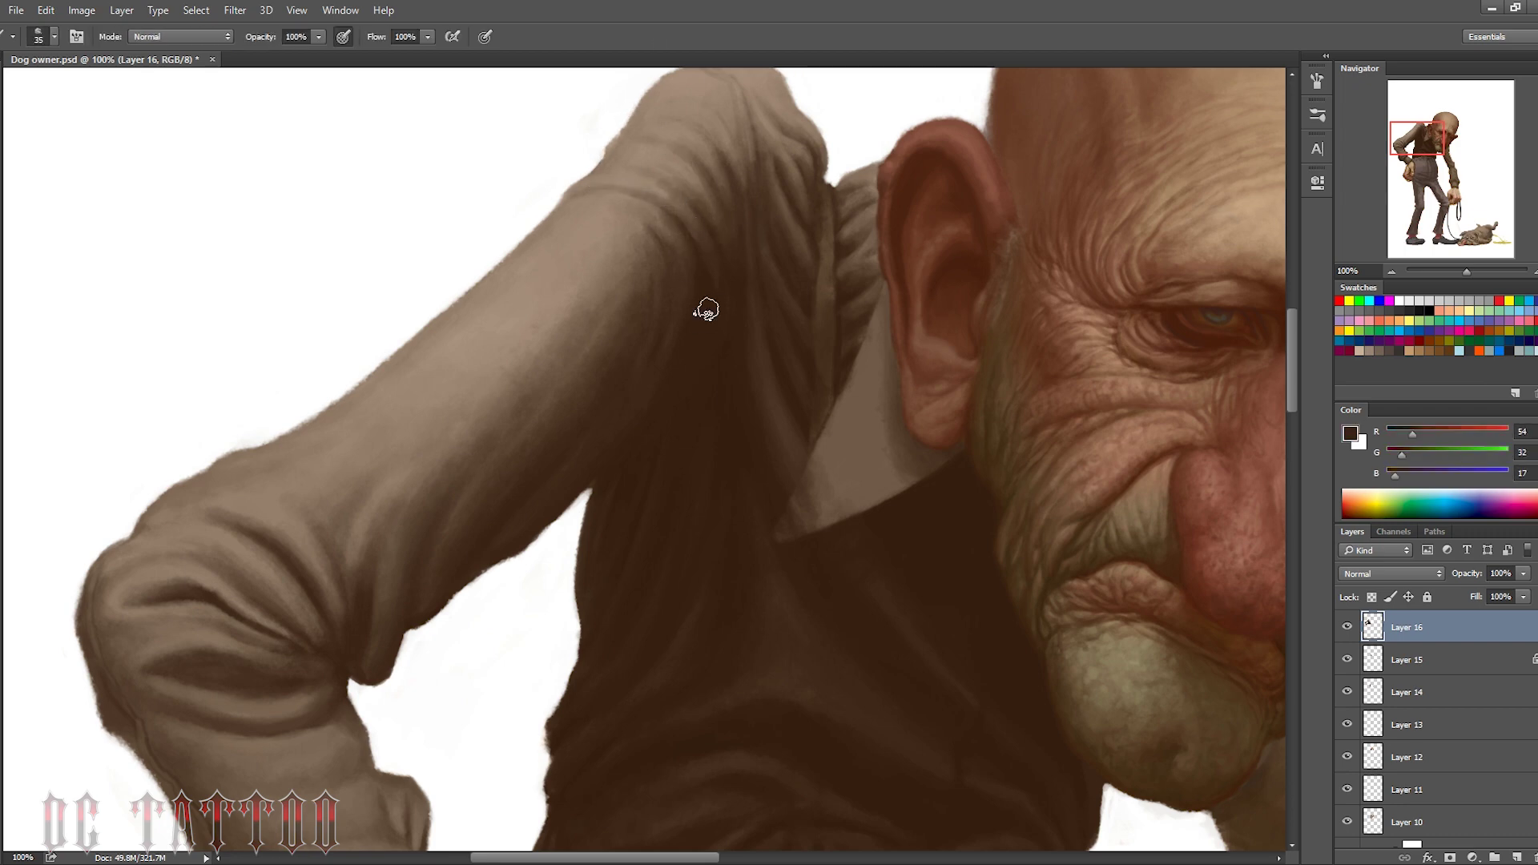
pyautogui.press('[')
pyautogui.press('[')
pyautogui.press('[')
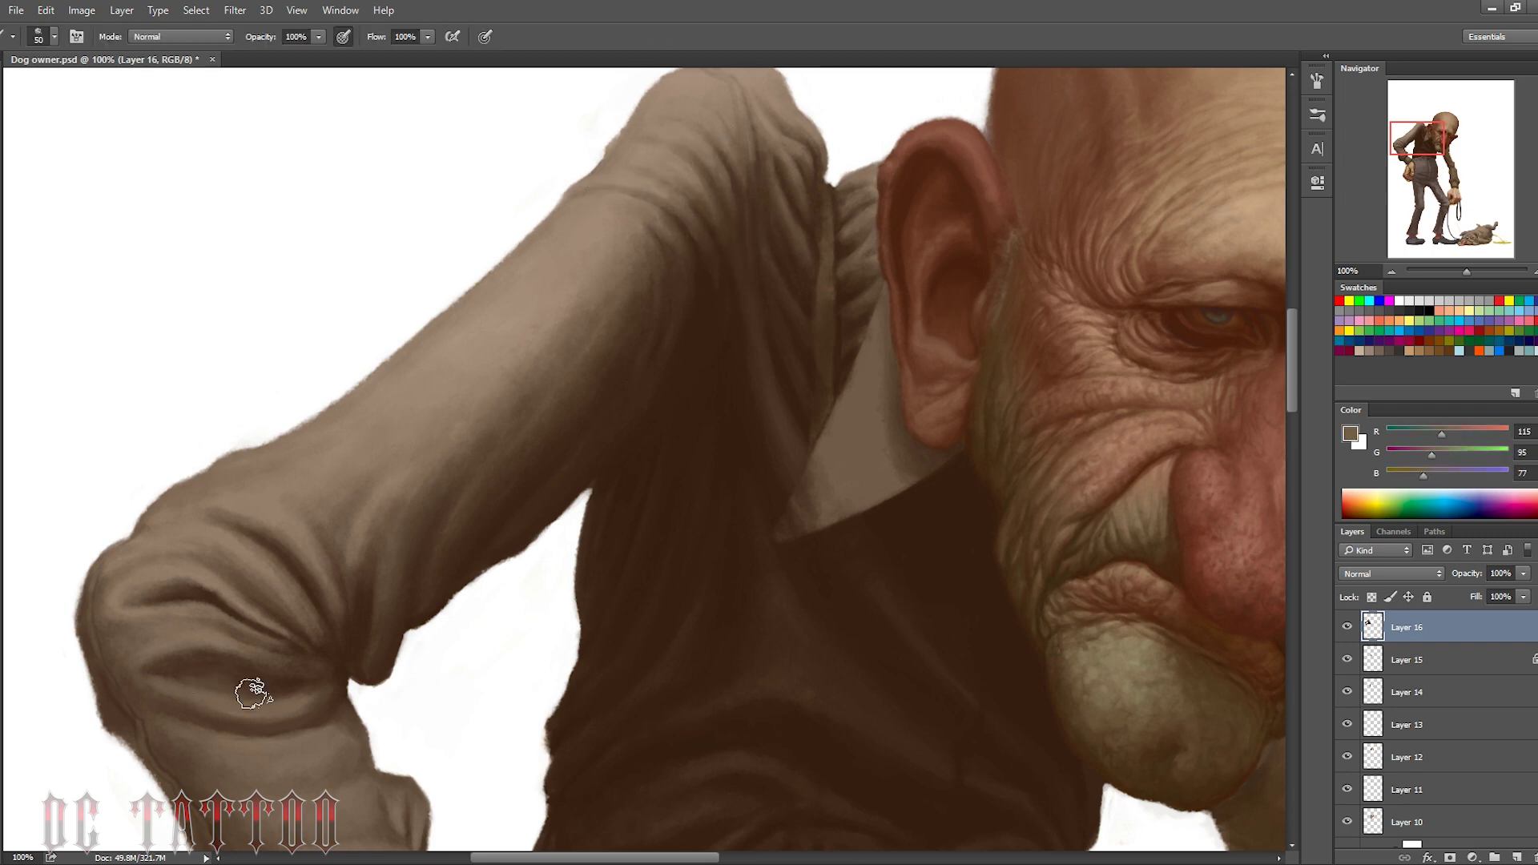
pyautogui.keyDown('alt'); pyautogui.click(236, 663); pyautogui.keyUp('alt')
pyautogui.press(']')
pyautogui.keyDown('alt'); pyautogui.click(331, 664); pyautogui.keyUp('alt')
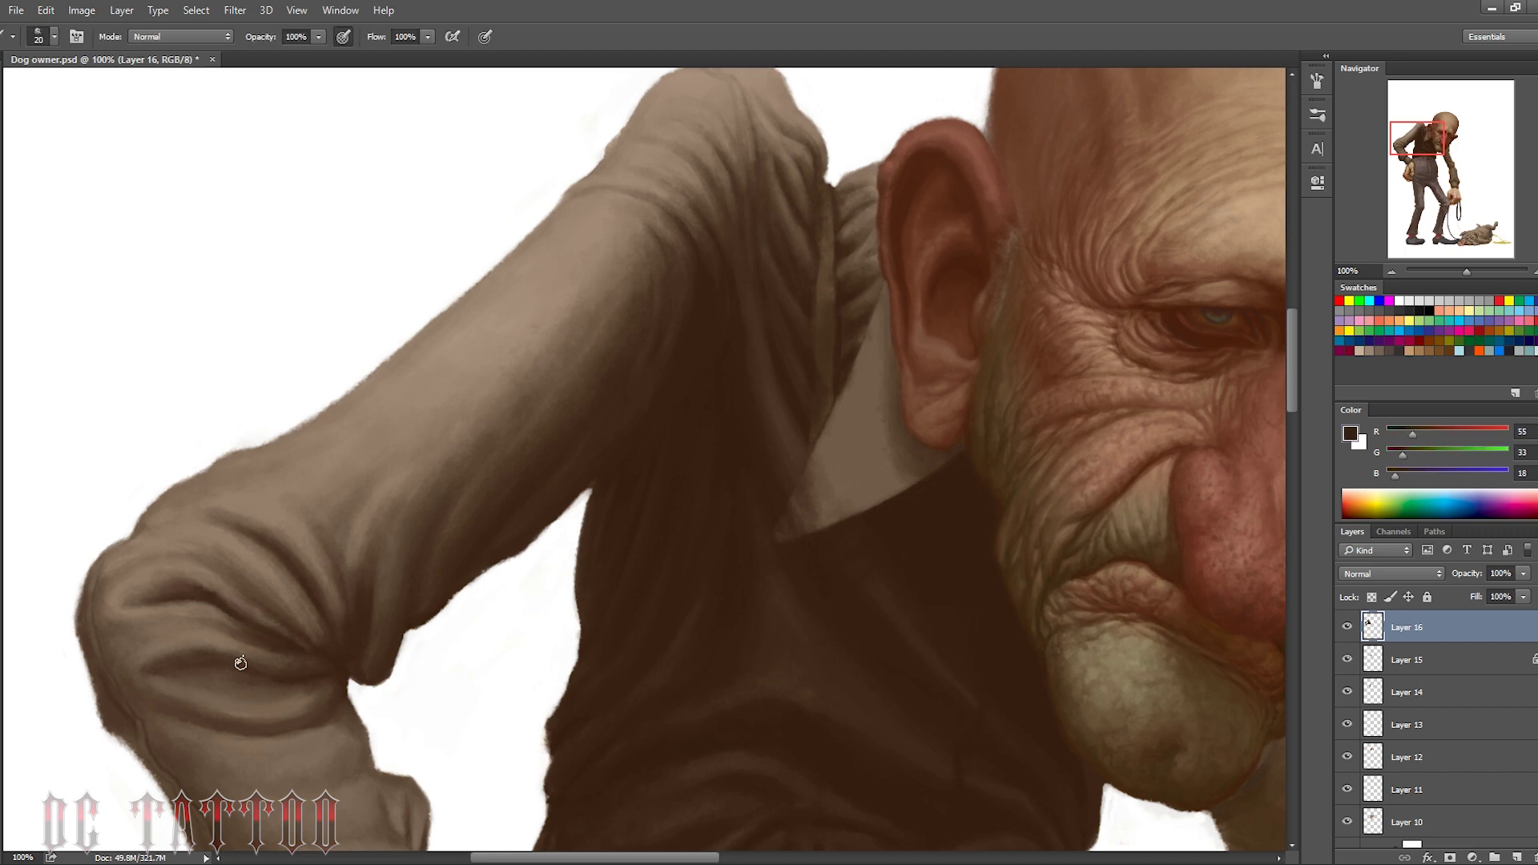
pyautogui.press('[')
pyautogui.press('[')
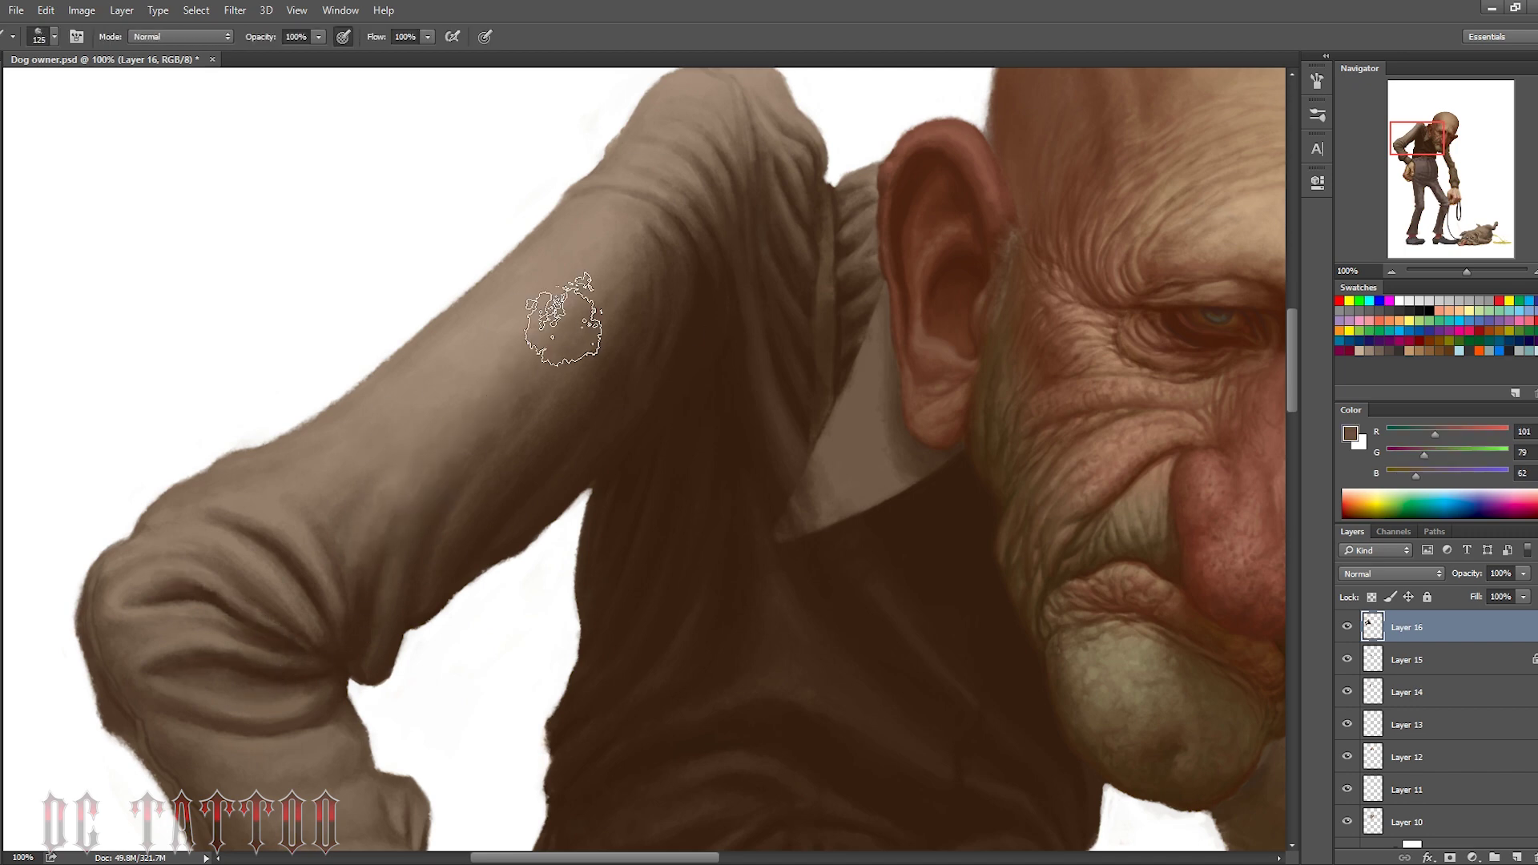
pyautogui.keyDown('alt'); pyautogui.click(564, 318); pyautogui.keyUp('alt')
# Soften the lower sleeve crease with a lighter stroke, then shade with a much larger brush
pyautogui.moveTo(246, 717); pyautogui.dragTo(184, 689)
pyautogui.press(']')
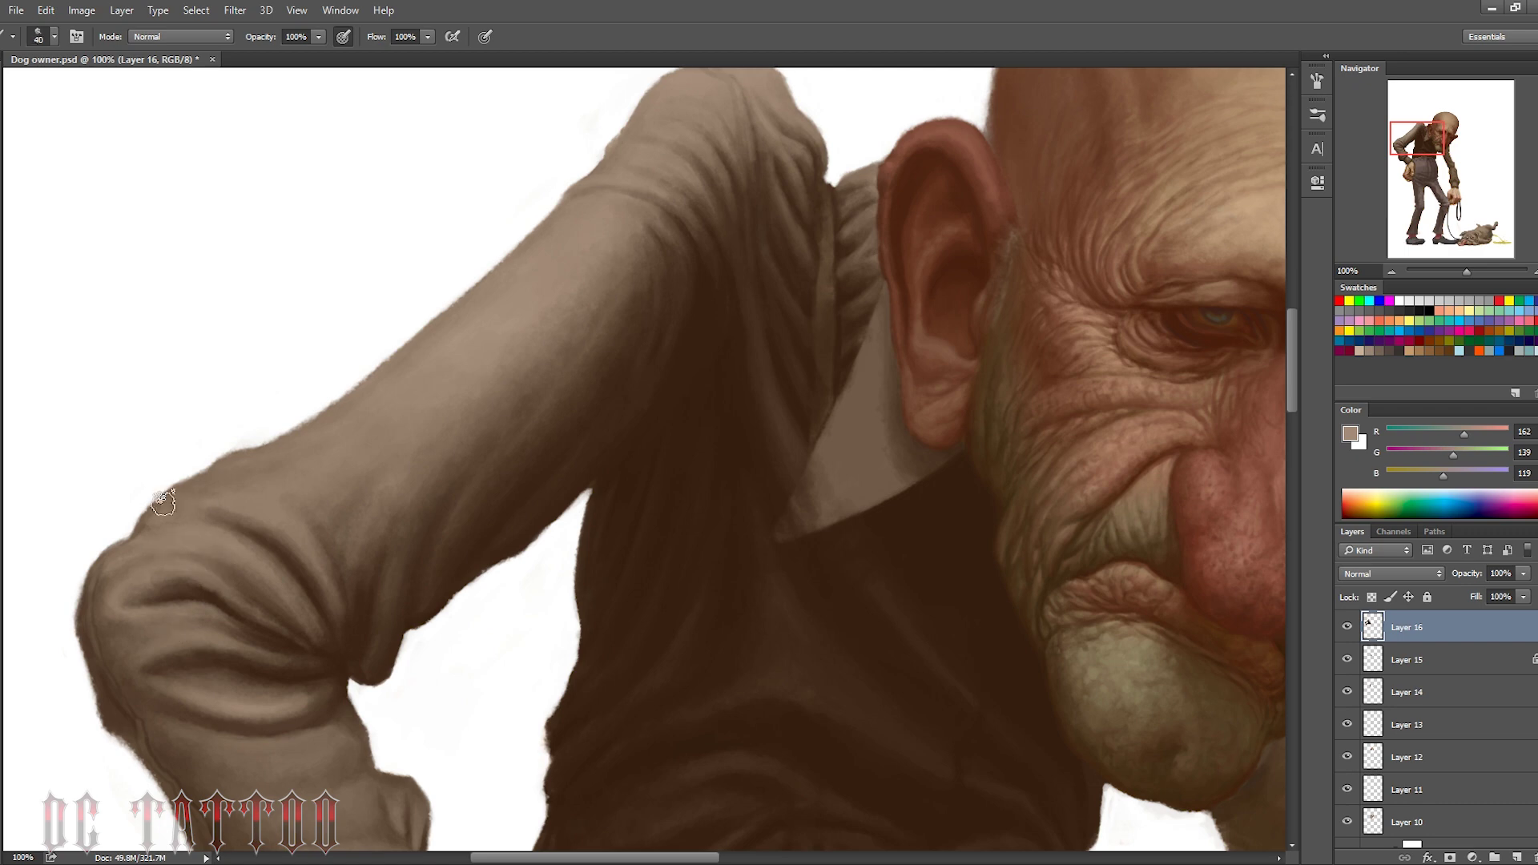
pyautogui.scroll(-5, 208, 561)
pyautogui.press(']')
pyautogui.press(']')
pyautogui.press(']')
pyautogui.press(']')
pyautogui.press(']')
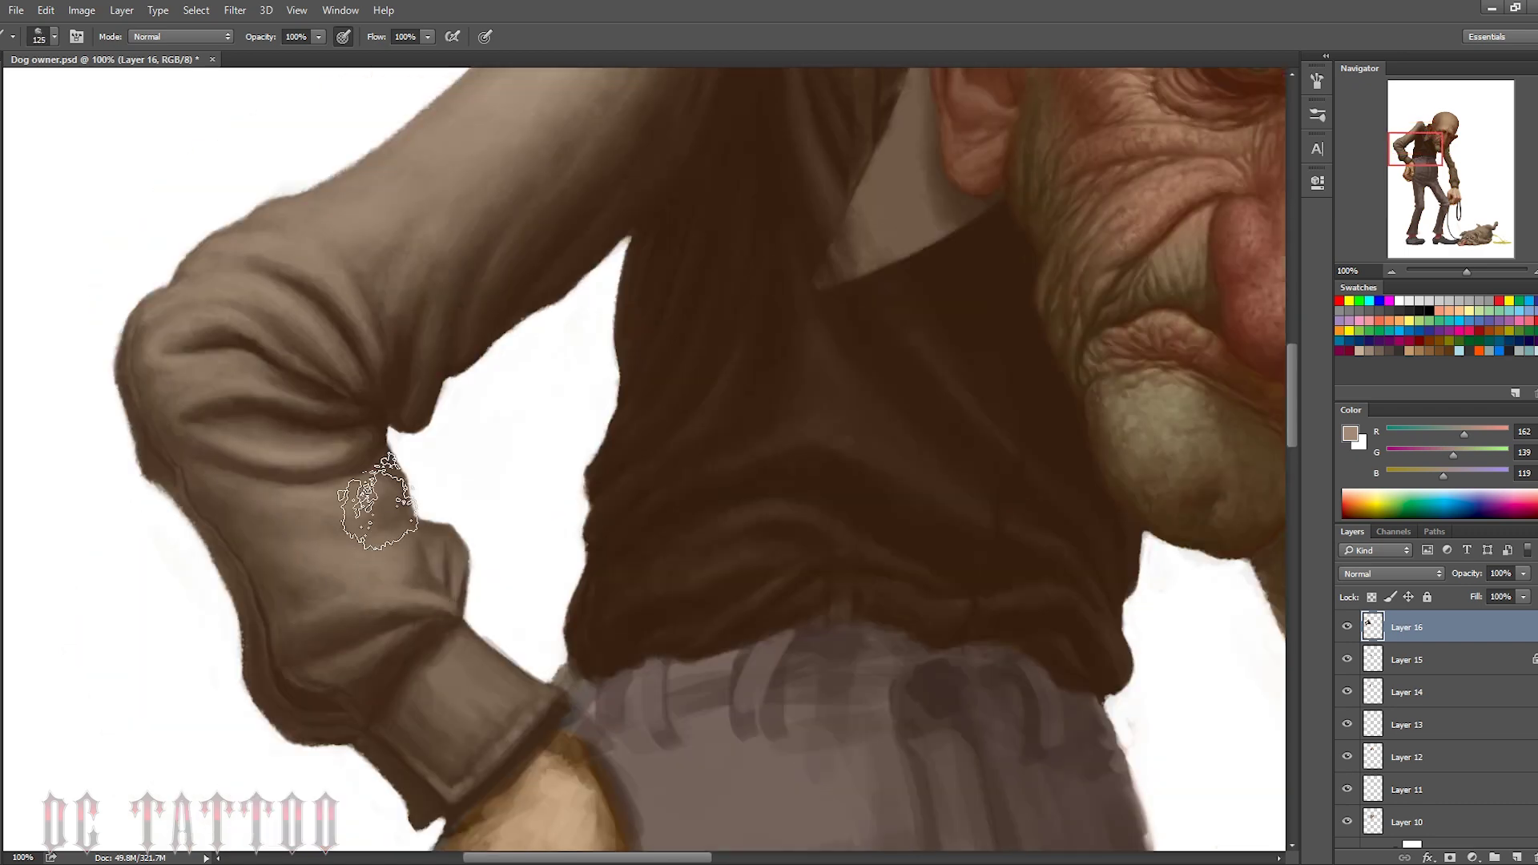
pyautogui.press(']')
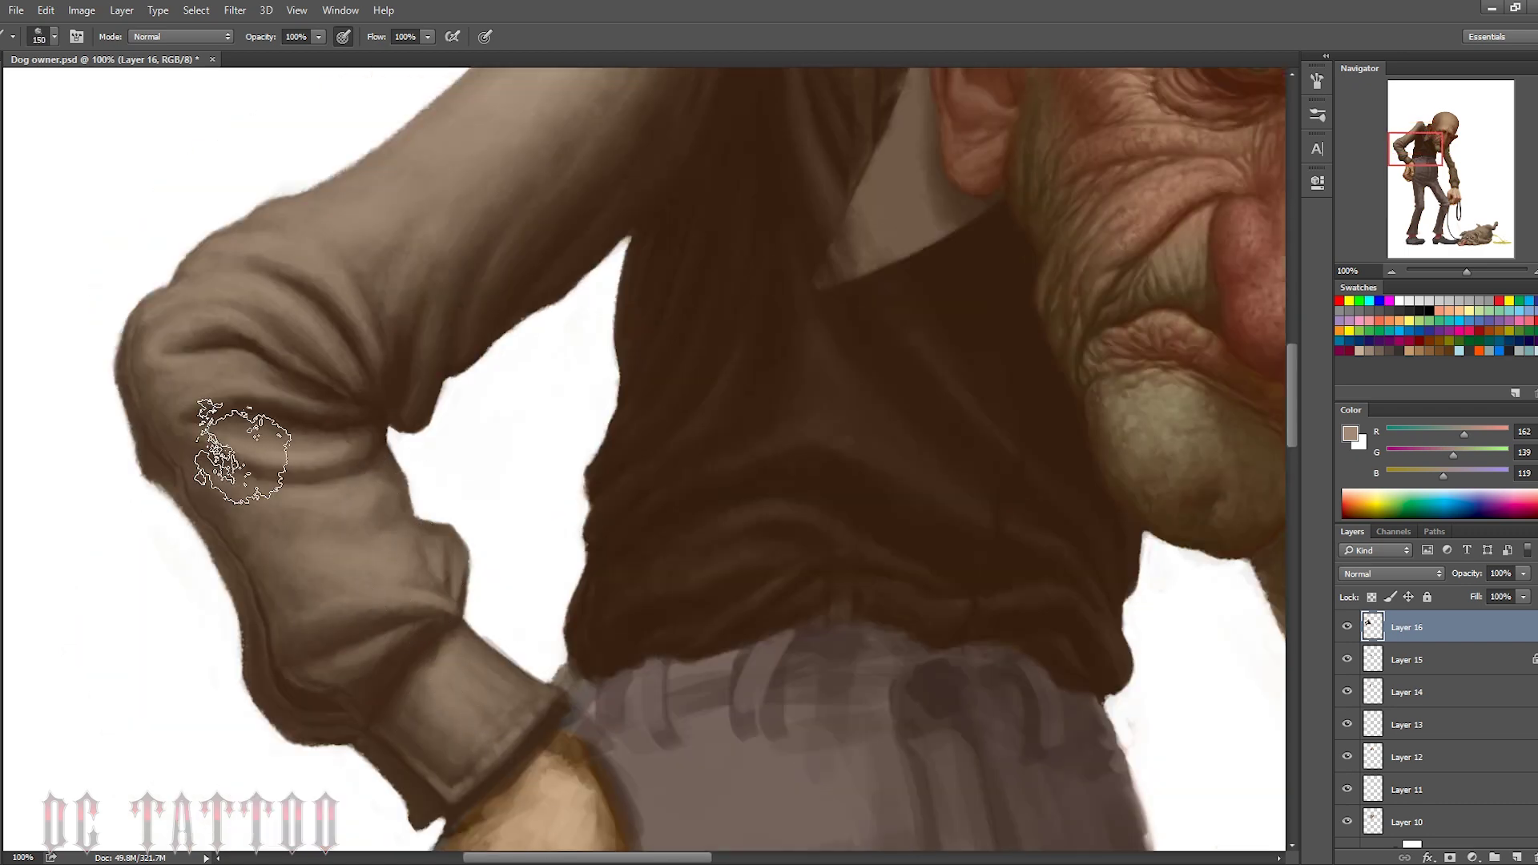
pyautogui.keyDown('alt'); pyautogui.click(282, 398); pyautogui.keyUp('alt')
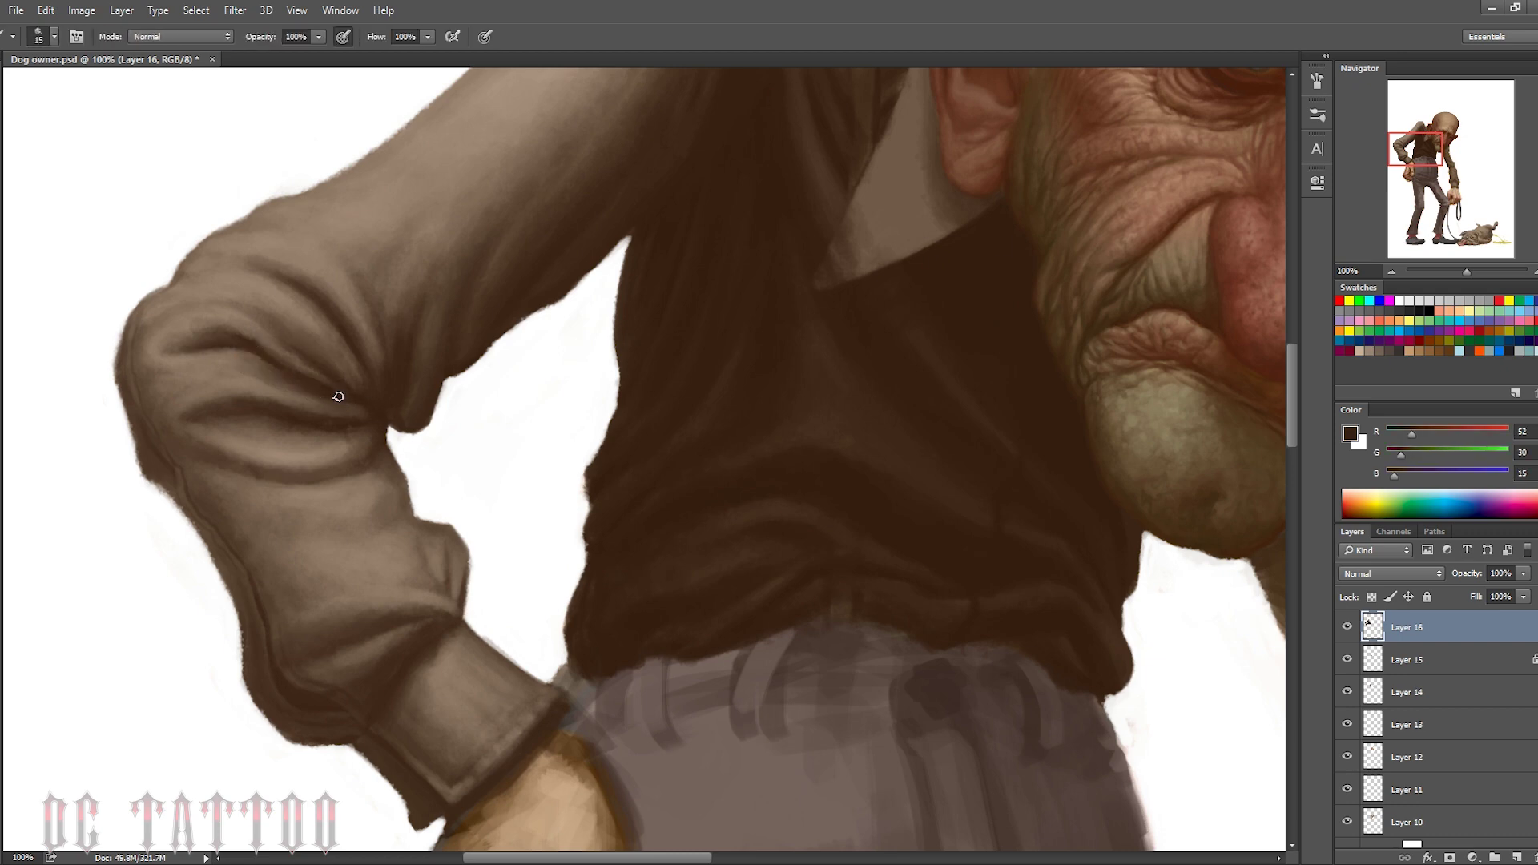
pyautogui.press(']')
pyautogui.press(']')
pyautogui.press(']')
pyautogui.keyDown('alt'); pyautogui.click(143, 492); pyautogui.keyUp('alt')
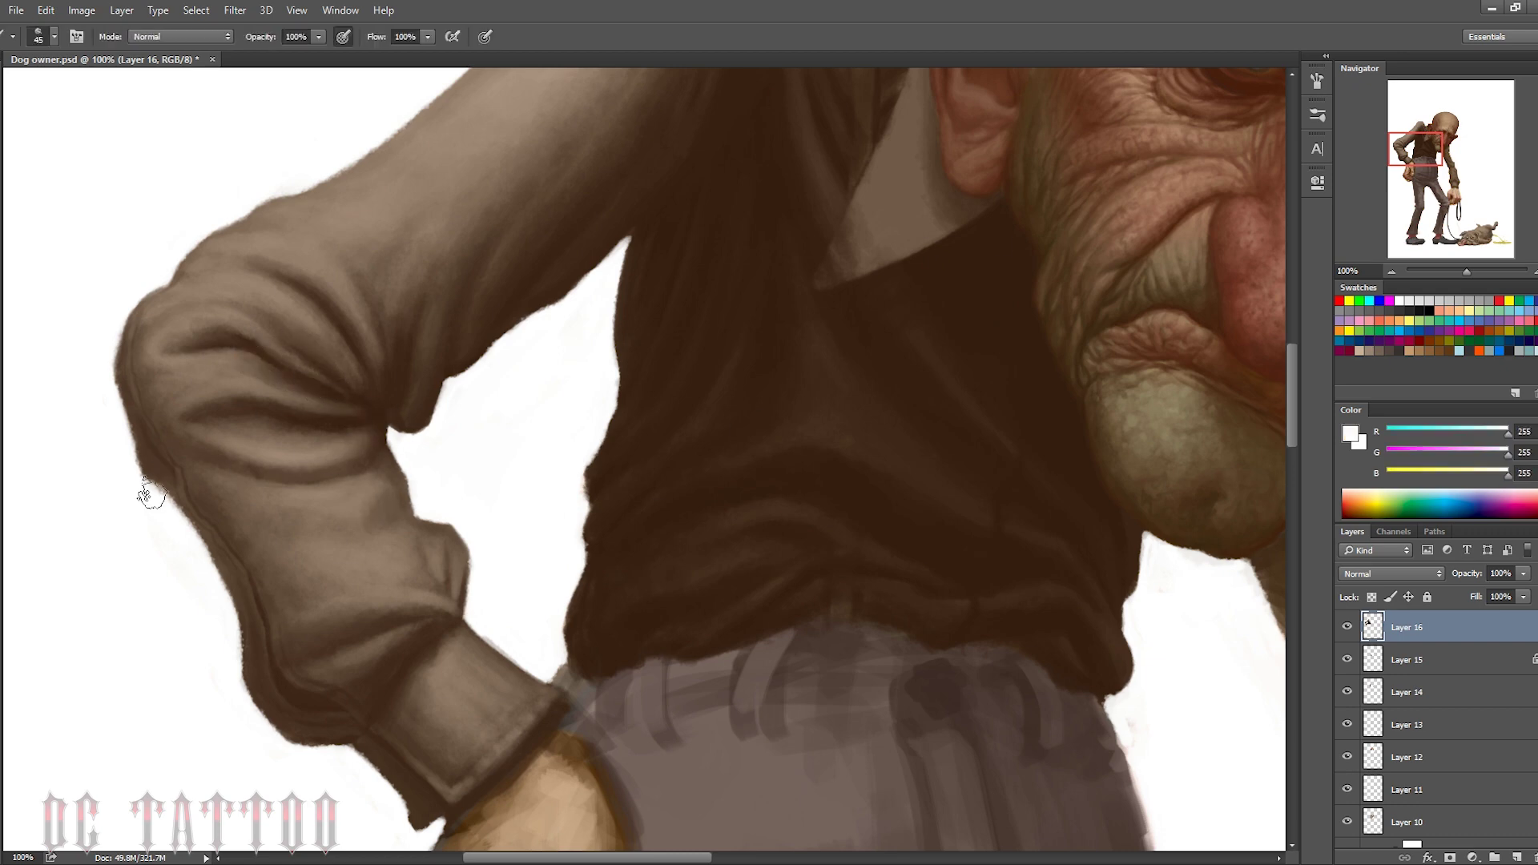
pyautogui.keyDown('alt'); pyautogui.click(744, 469); pyautogui.keyUp('alt')
pyautogui.press(']')
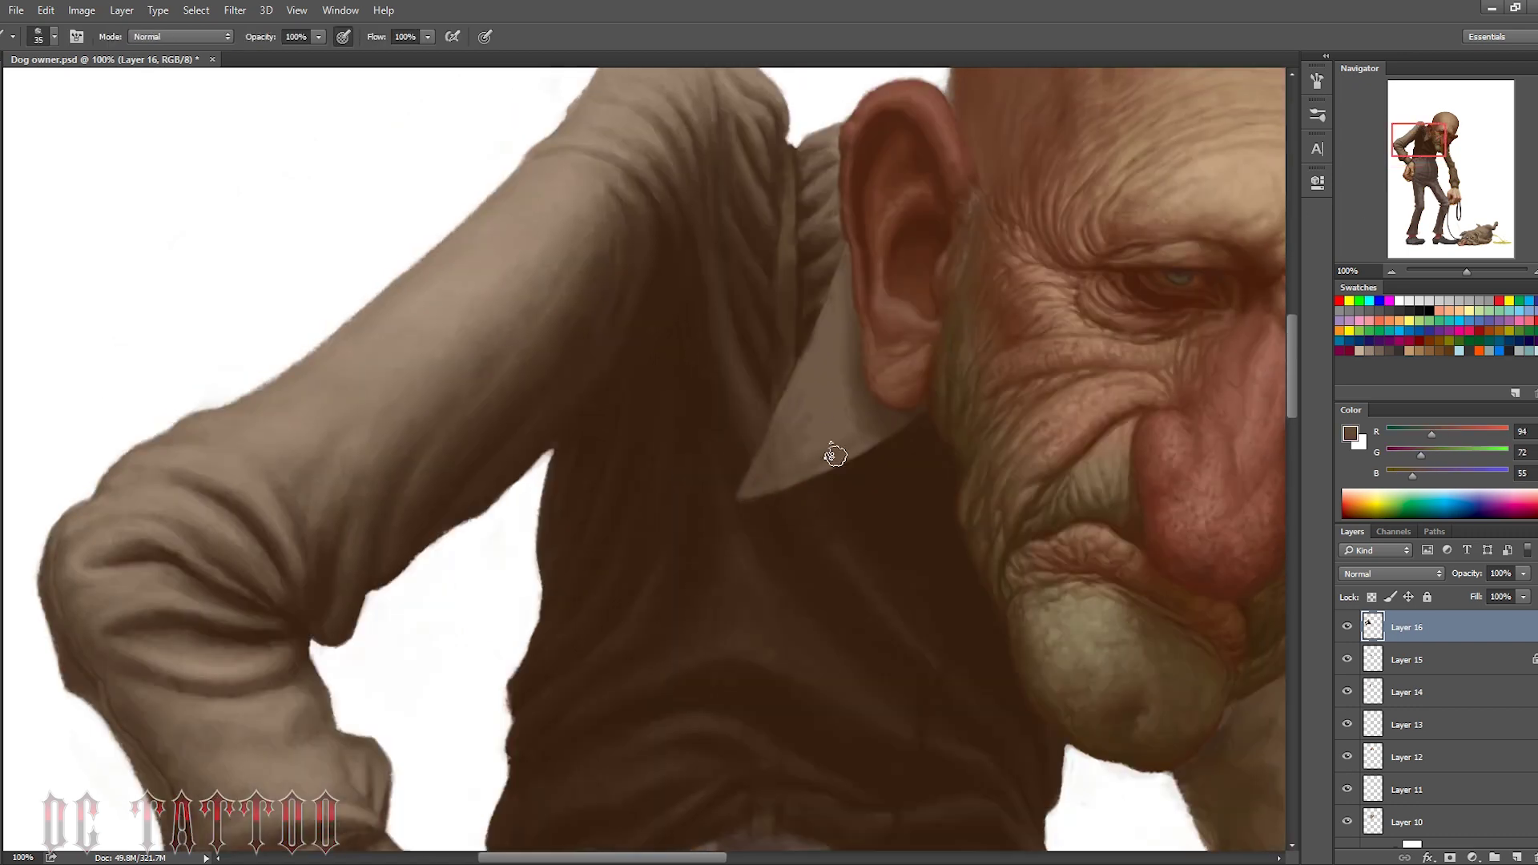
# Paint the shirt collar using sampled mid, dark and light collar browns
pyautogui.press(']')
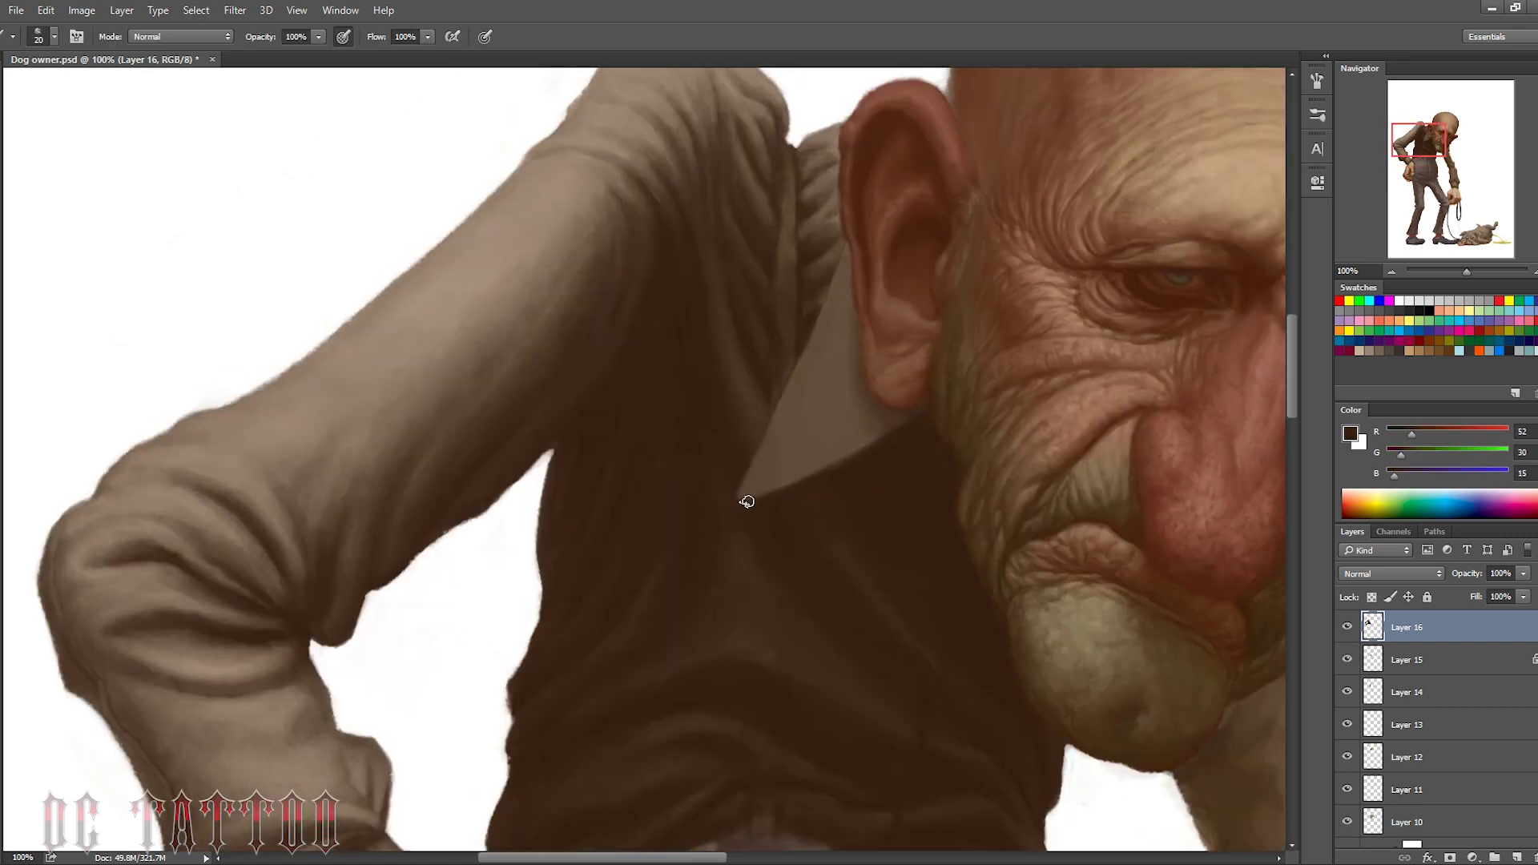
pyautogui.keyDown('alt'); pyautogui.click(775, 443); pyautogui.keyUp('alt')
pyautogui.keyDown('alt'); pyautogui.click(793, 469); pyautogui.keyUp('alt')
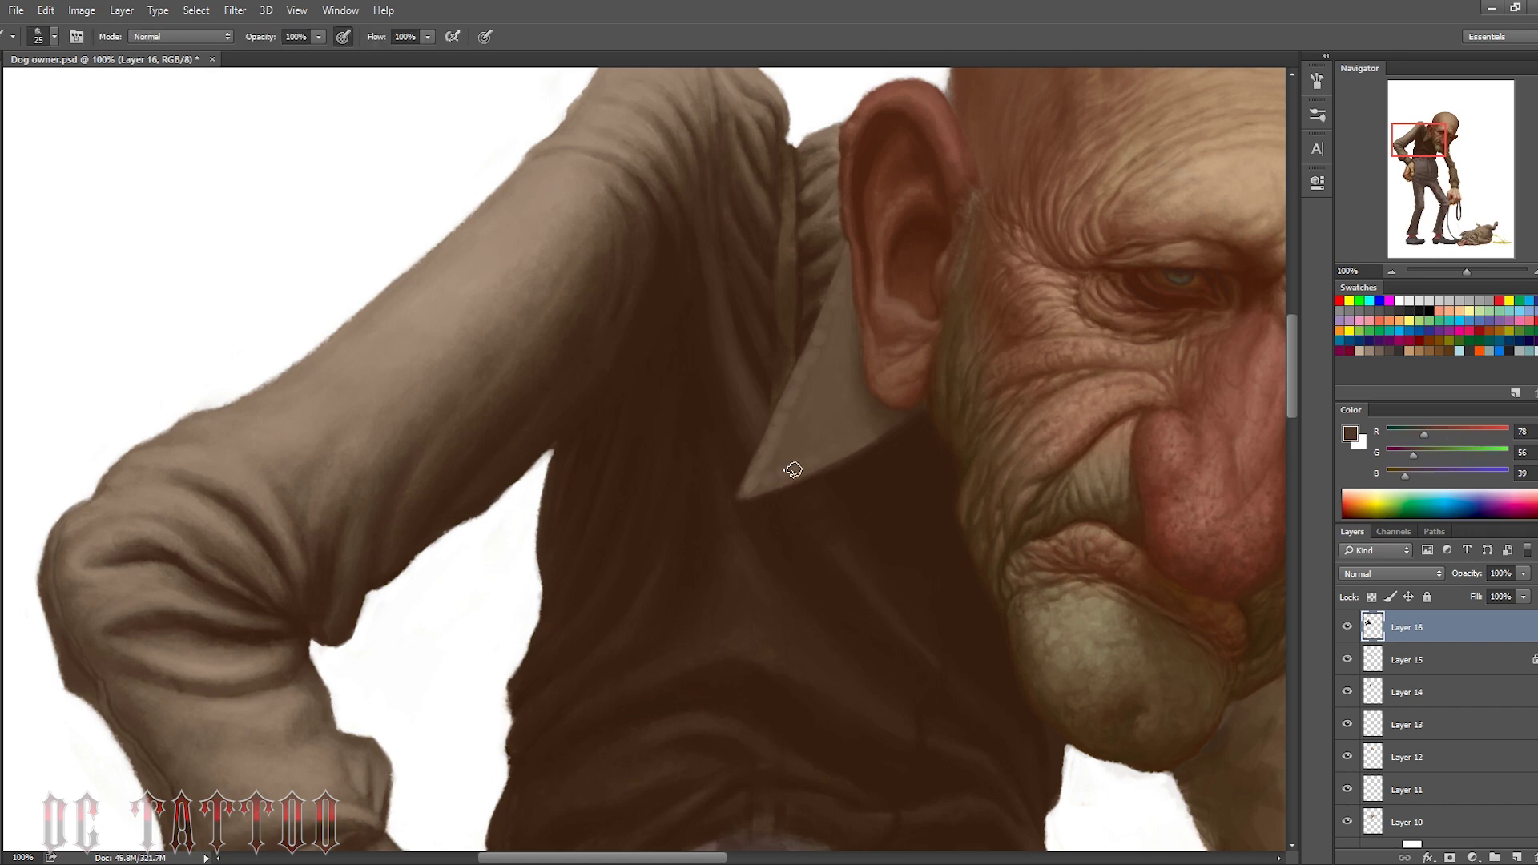
pyautogui.keyDown('alt'); pyautogui.click(747, 484); pyautogui.keyUp('alt')
pyautogui.press(']')
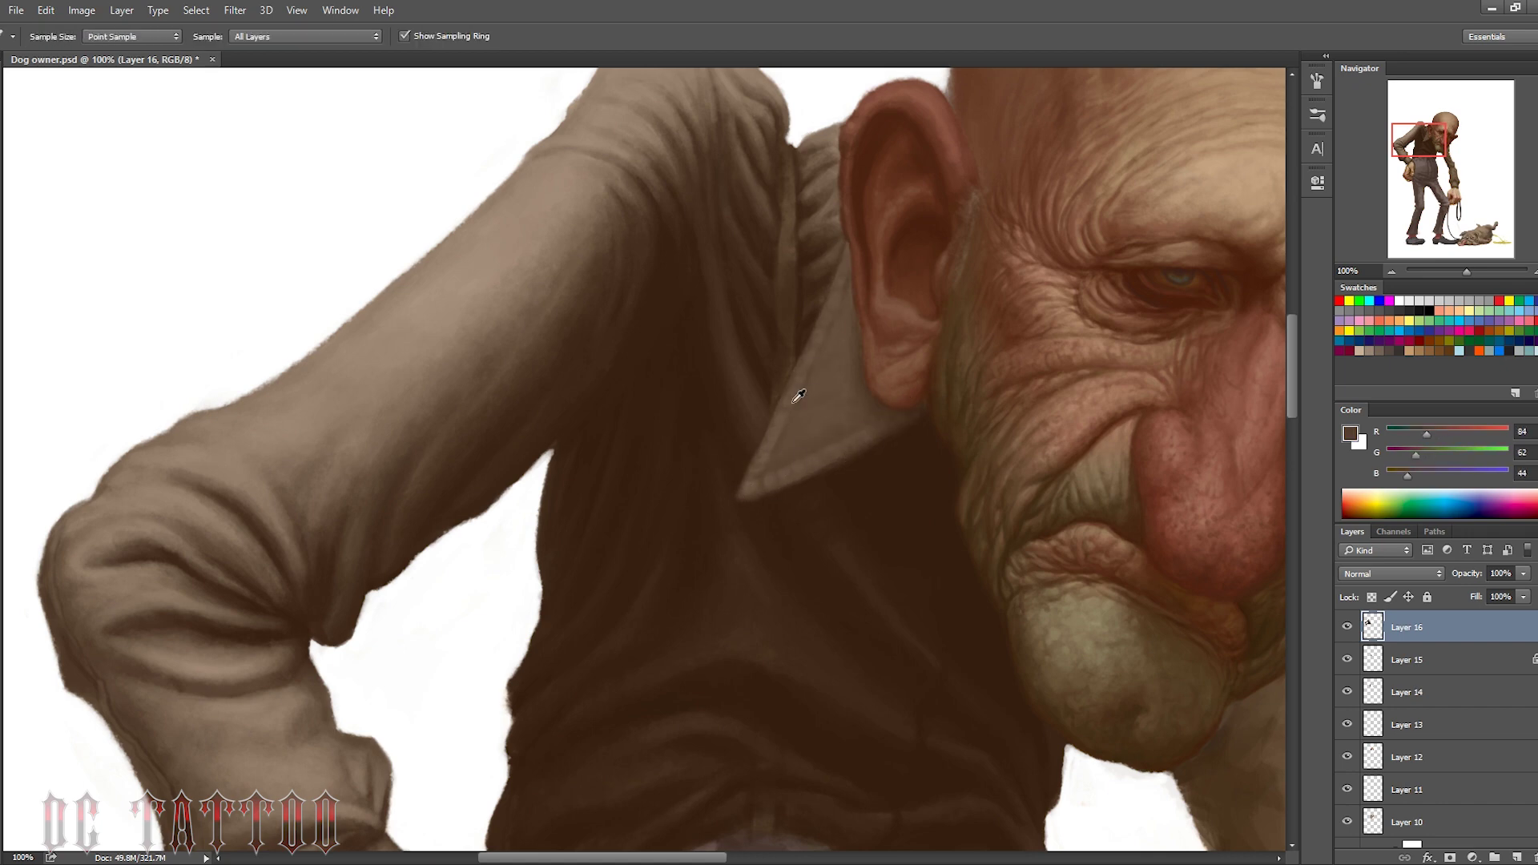
pyautogui.keyDown('alt'); pyautogui.click(823, 414); pyautogui.keyUp('alt')
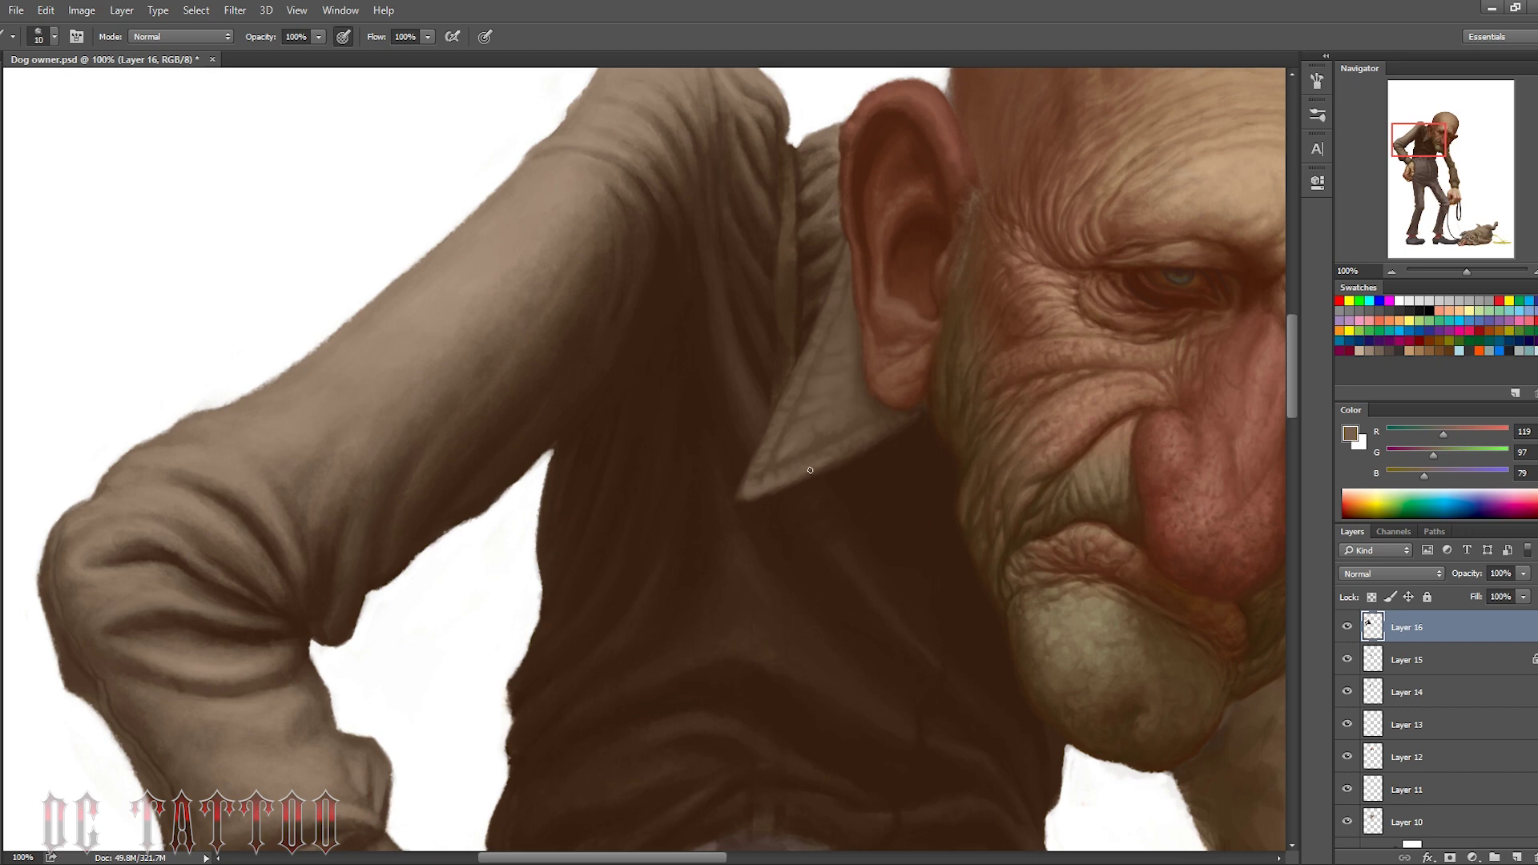
pyautogui.press(']')
pyautogui.keyDown('alt'); pyautogui.click(757, 471); pyautogui.keyUp('alt')
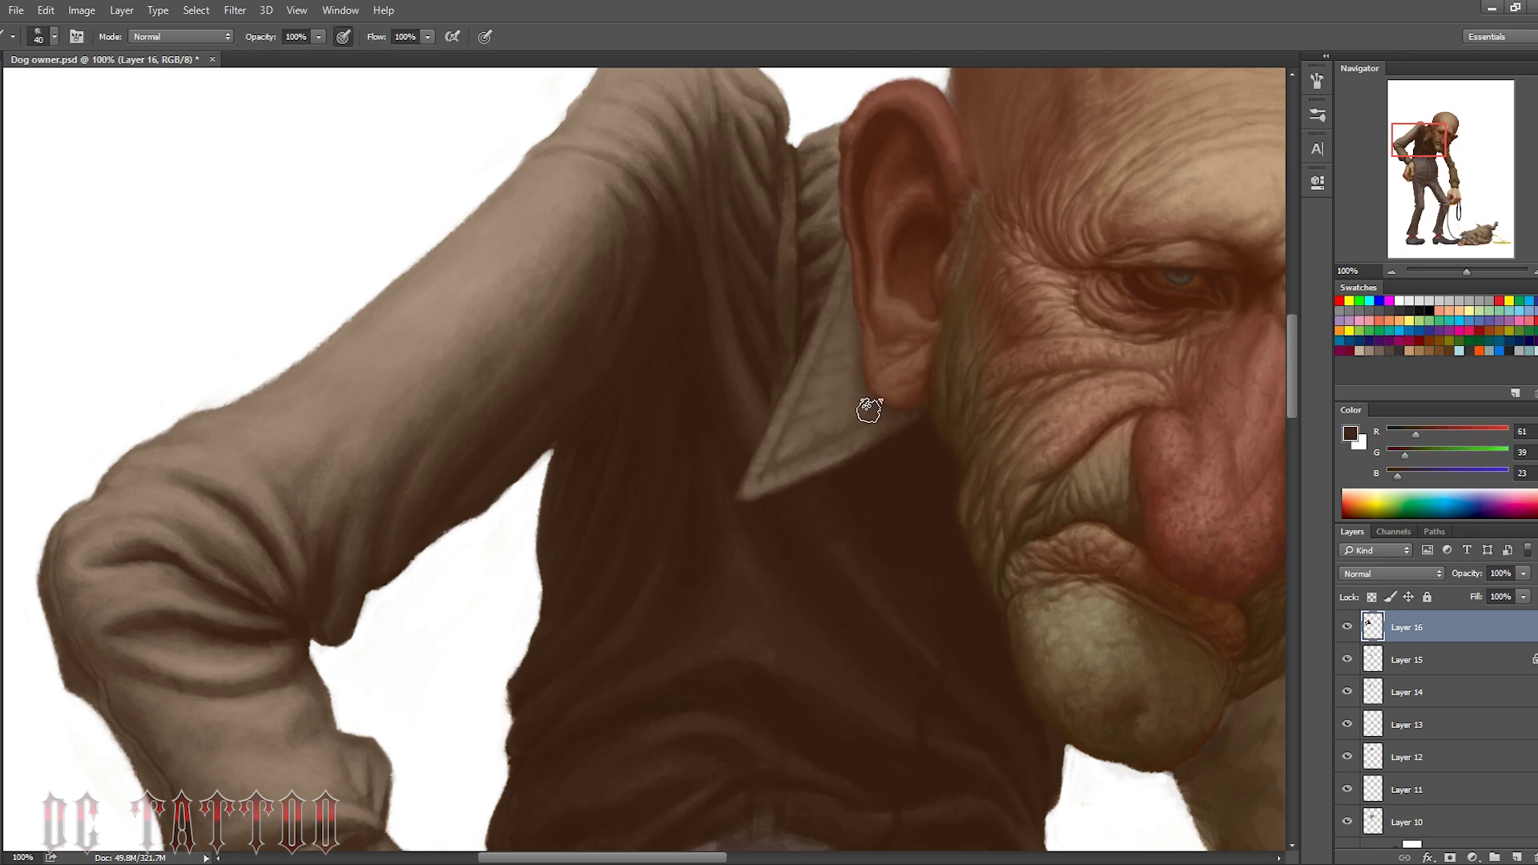
# Refine the collar's shadow and edge with a smaller brush and vest-brown tones
pyautogui.press('[')
pyautogui.press('[')
pyautogui.keyDown('alt'); pyautogui.click(807, 313); pyautogui.keyUp('alt')
pyautogui.keyDown('alt'); pyautogui.click(801, 333); pyautogui.keyUp('alt')
pyautogui.press('[')
pyautogui.press('[')
pyautogui.press('[')
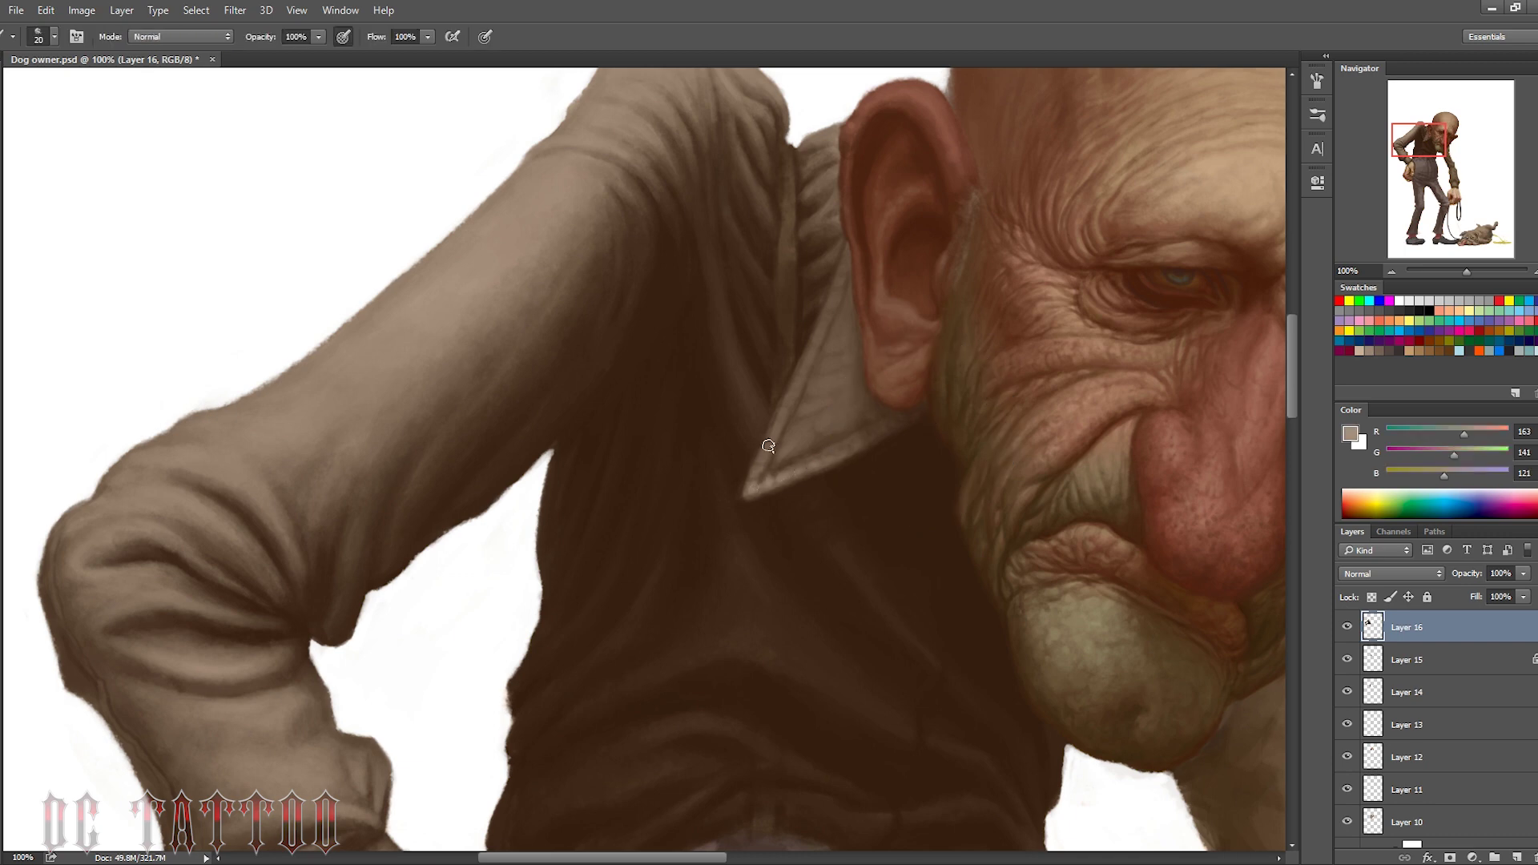
pyautogui.keyDown('alt'); pyautogui.click(858, 420); pyautogui.keyUp('alt')
pyautogui.press('[')
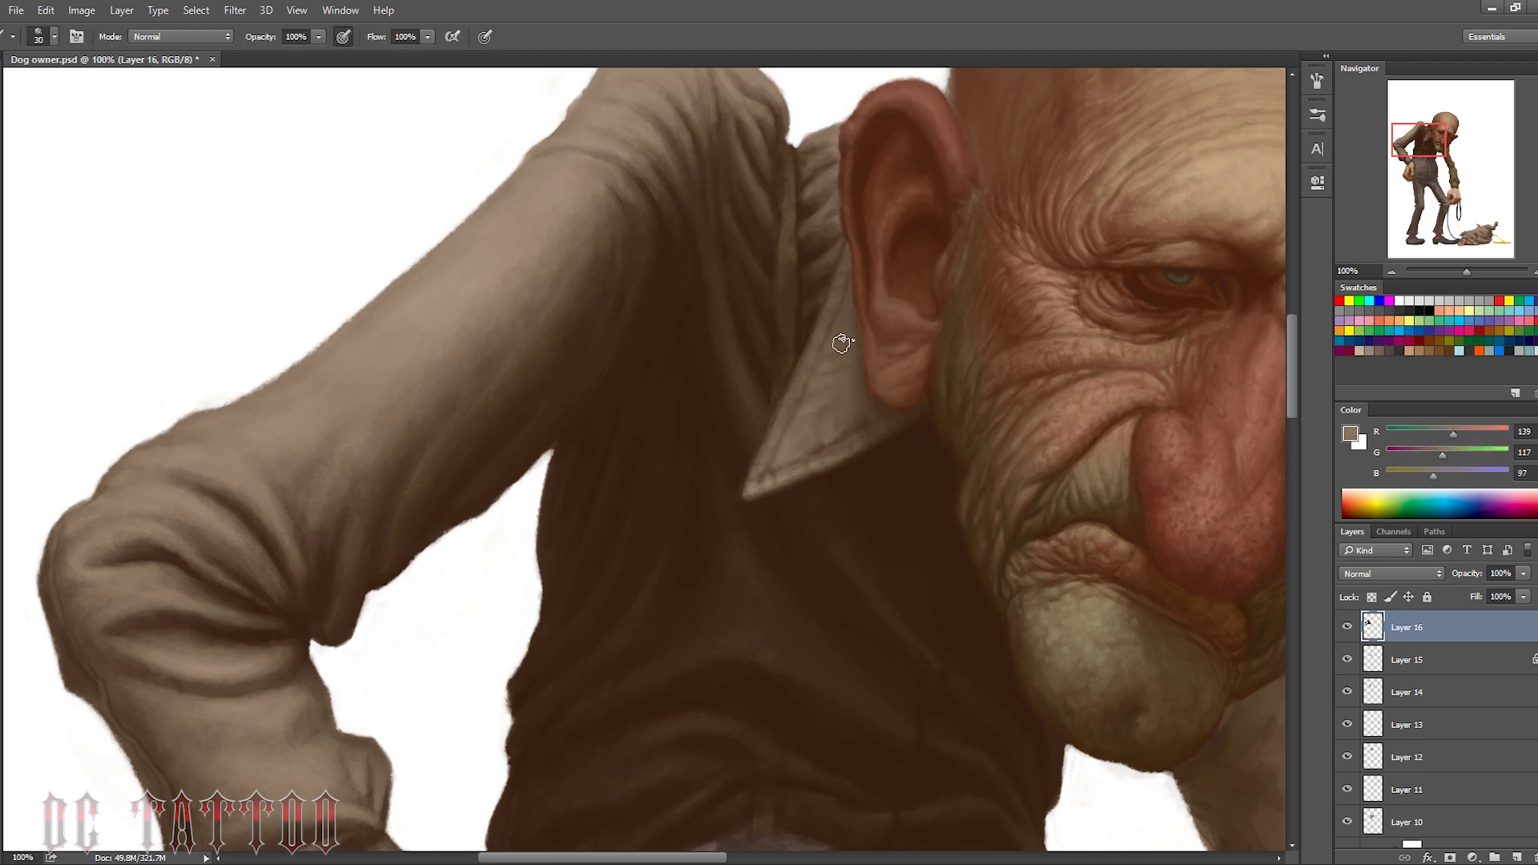
pyautogui.keyDown('alt'); pyautogui.click(900, 456); pyautogui.keyUp('alt')
pyautogui.press(']')
pyautogui.press(']')
pyautogui.press(']')
# Add Layer 17 for the suspender and choose a dark strap colour
pyautogui.moveTo(1432, 142); pyautogui.dragTo(1436, 146)
pyautogui.hotkey('ctrl', 'shift', 'alt', 'n')
pyautogui.click(1350, 433)
pyautogui.click(449, 430)
# Paint the suspender strap down the shirt front in lighter grey to the trousers
pyautogui.press('[')
pyautogui.press('[')
pyautogui.press('[')
pyautogui.moveTo(711, 112); pyautogui.dragTo(711, 187)
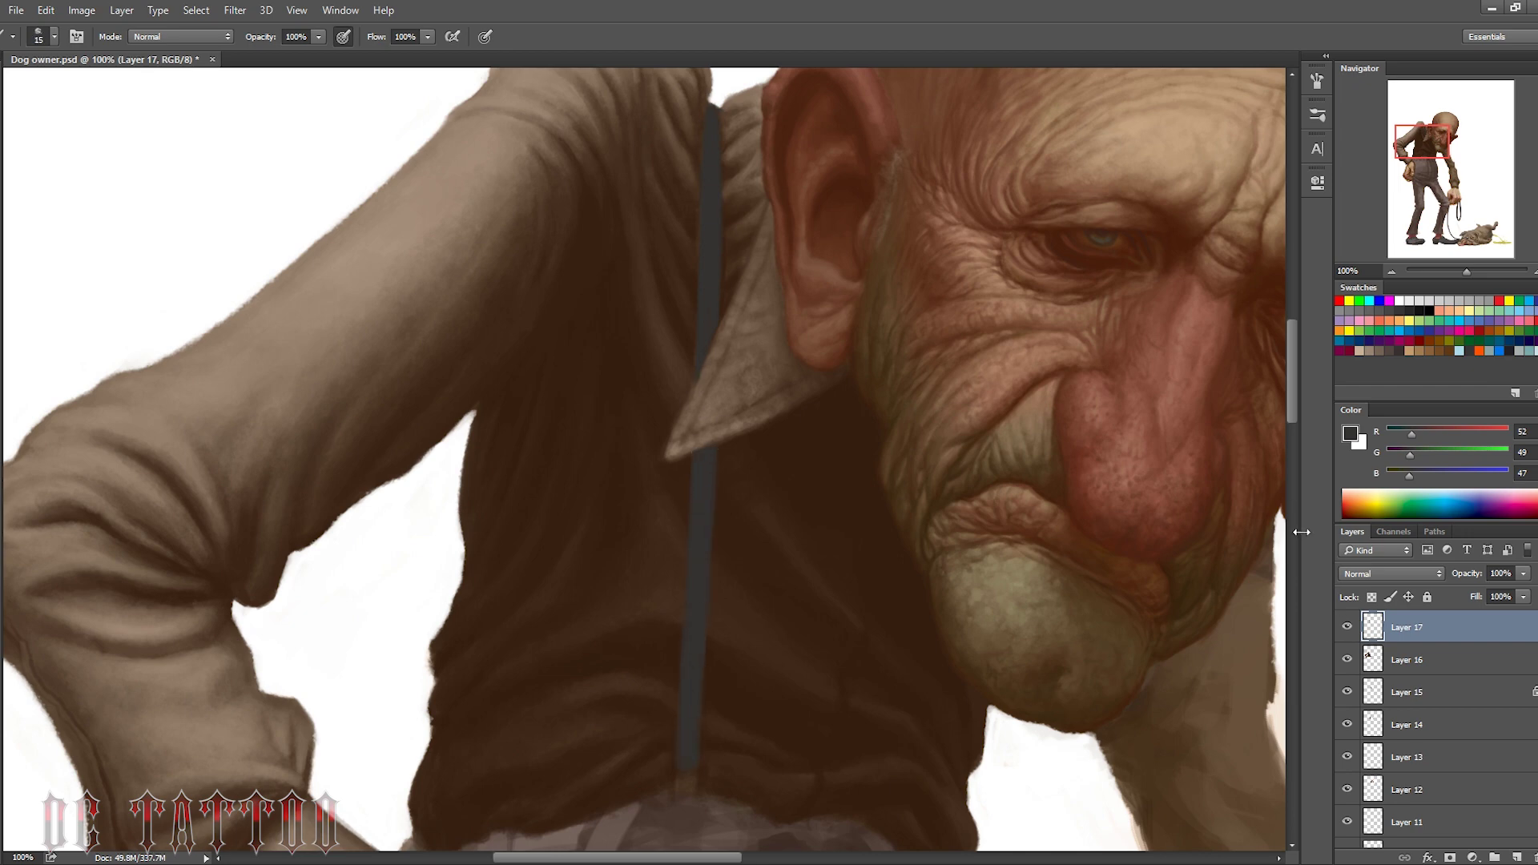
pyautogui.keyDown('alt'); pyautogui.click(298, 548); pyautogui.keyUp('alt')
pyautogui.press(']')
pyautogui.press(']')
pyautogui.press(']')
pyautogui.moveTo(711, 108); pyautogui.dragTo(707, 207)
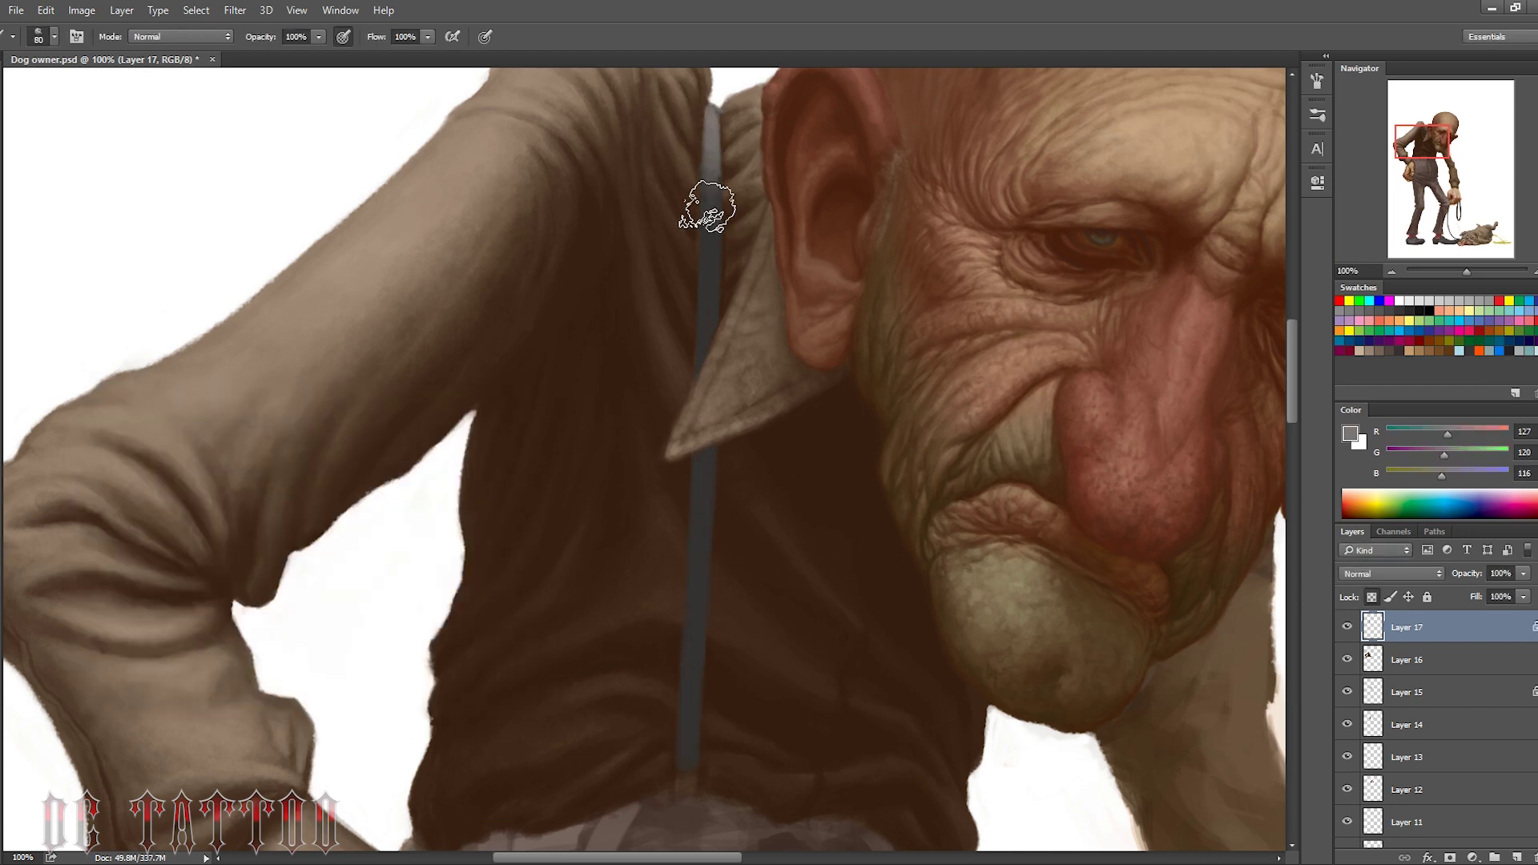
pyautogui.keyDown('alt'); pyautogui.click(707, 206); pyautogui.keyUp('alt')
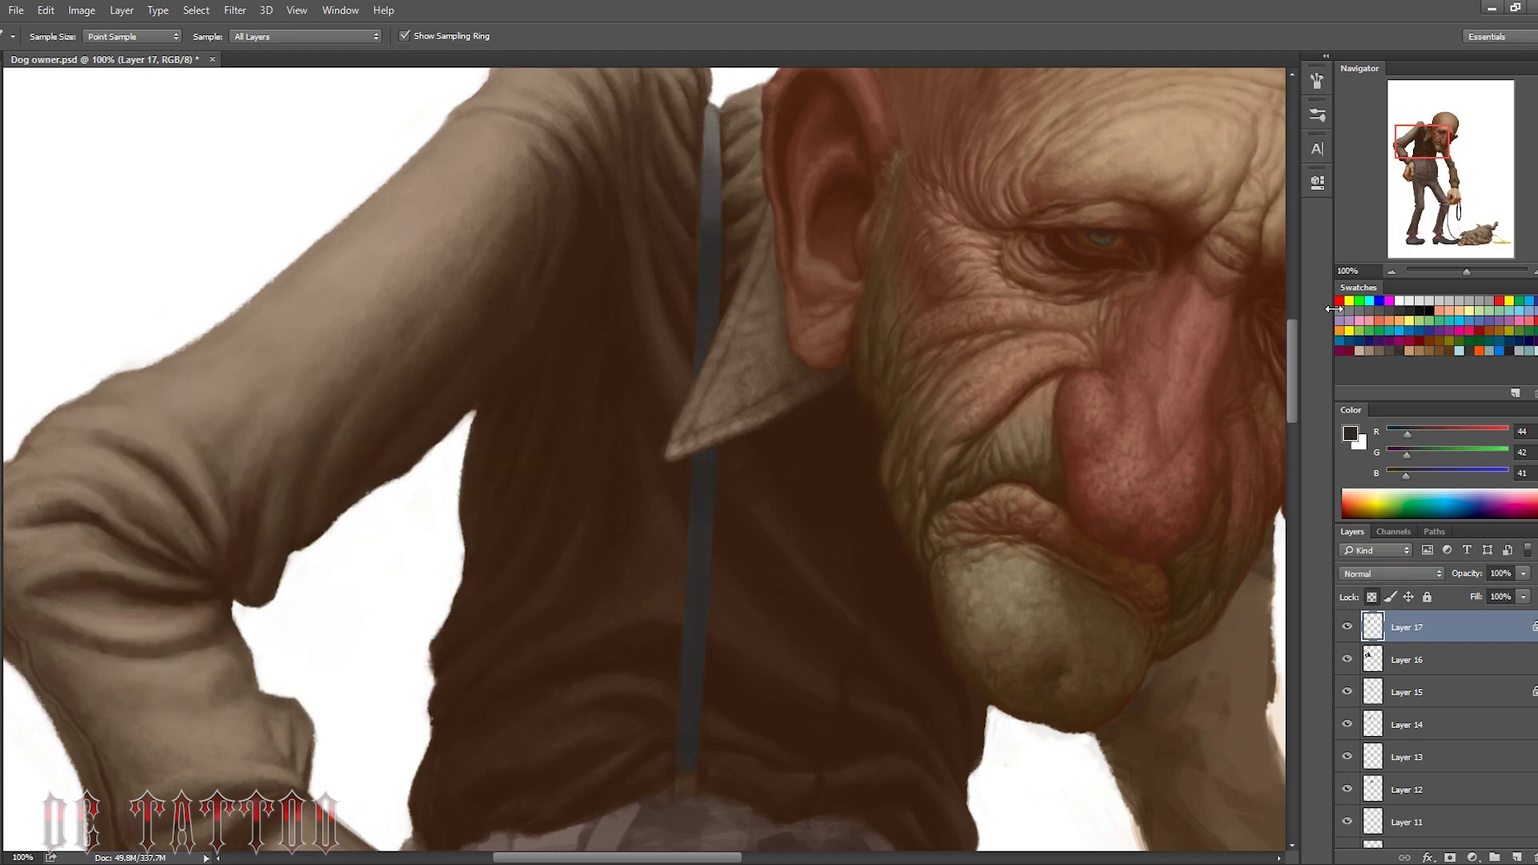
pyautogui.moveTo(704, 76); pyautogui.dragTo(681, 769)
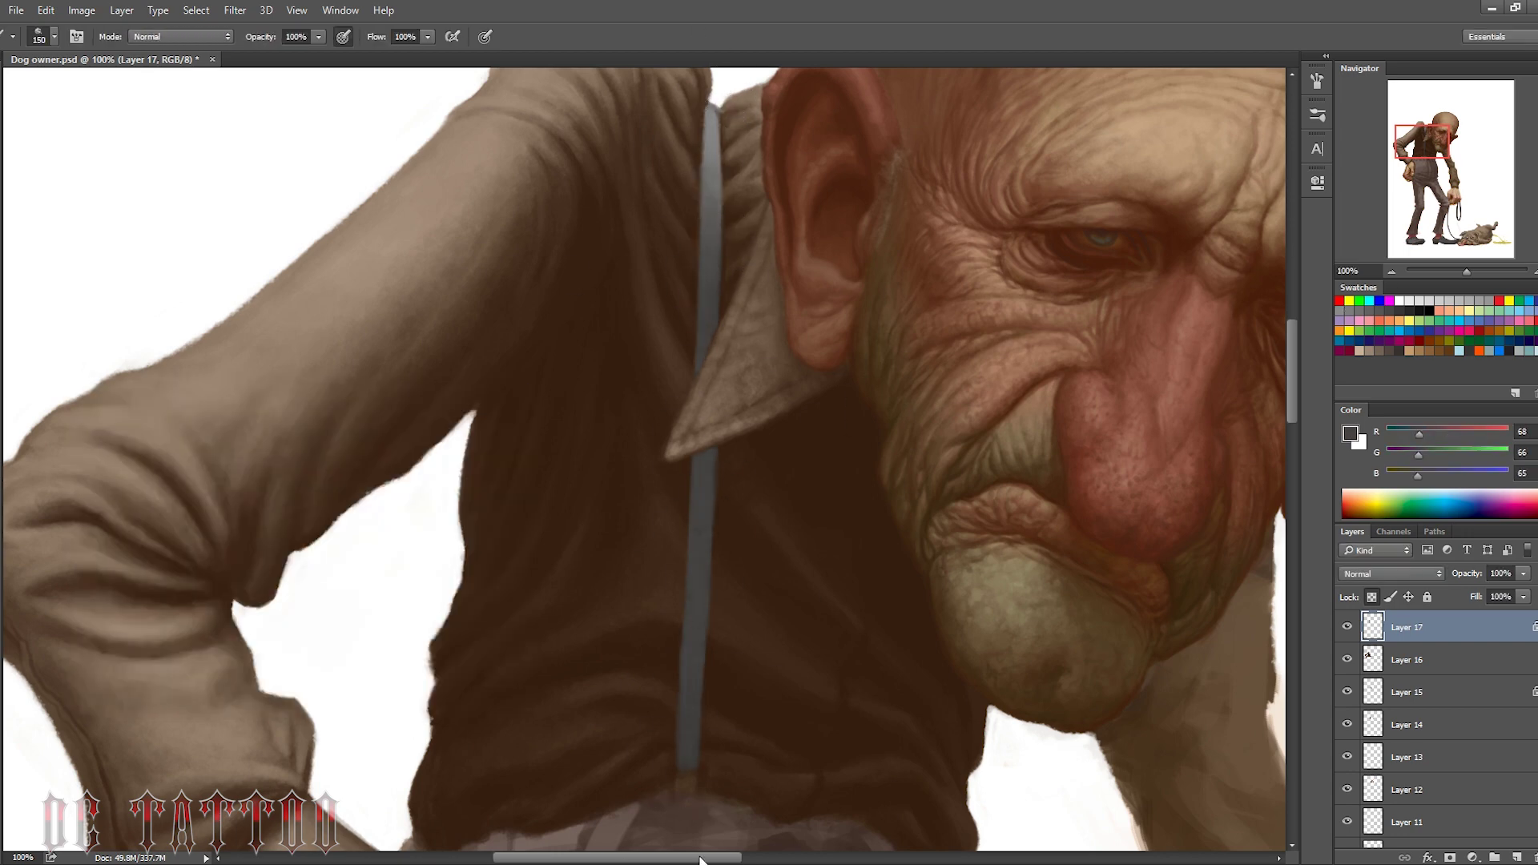
# Add a new layer, then return to the strap layer and sample greys for strap highlights
pyautogui.hotkey('ctrl', 'shift', 'n')
pyautogui.press('Return')
pyautogui.keyDown('alt'); pyautogui.click(688, 593); pyautogui.keyUp('alt')
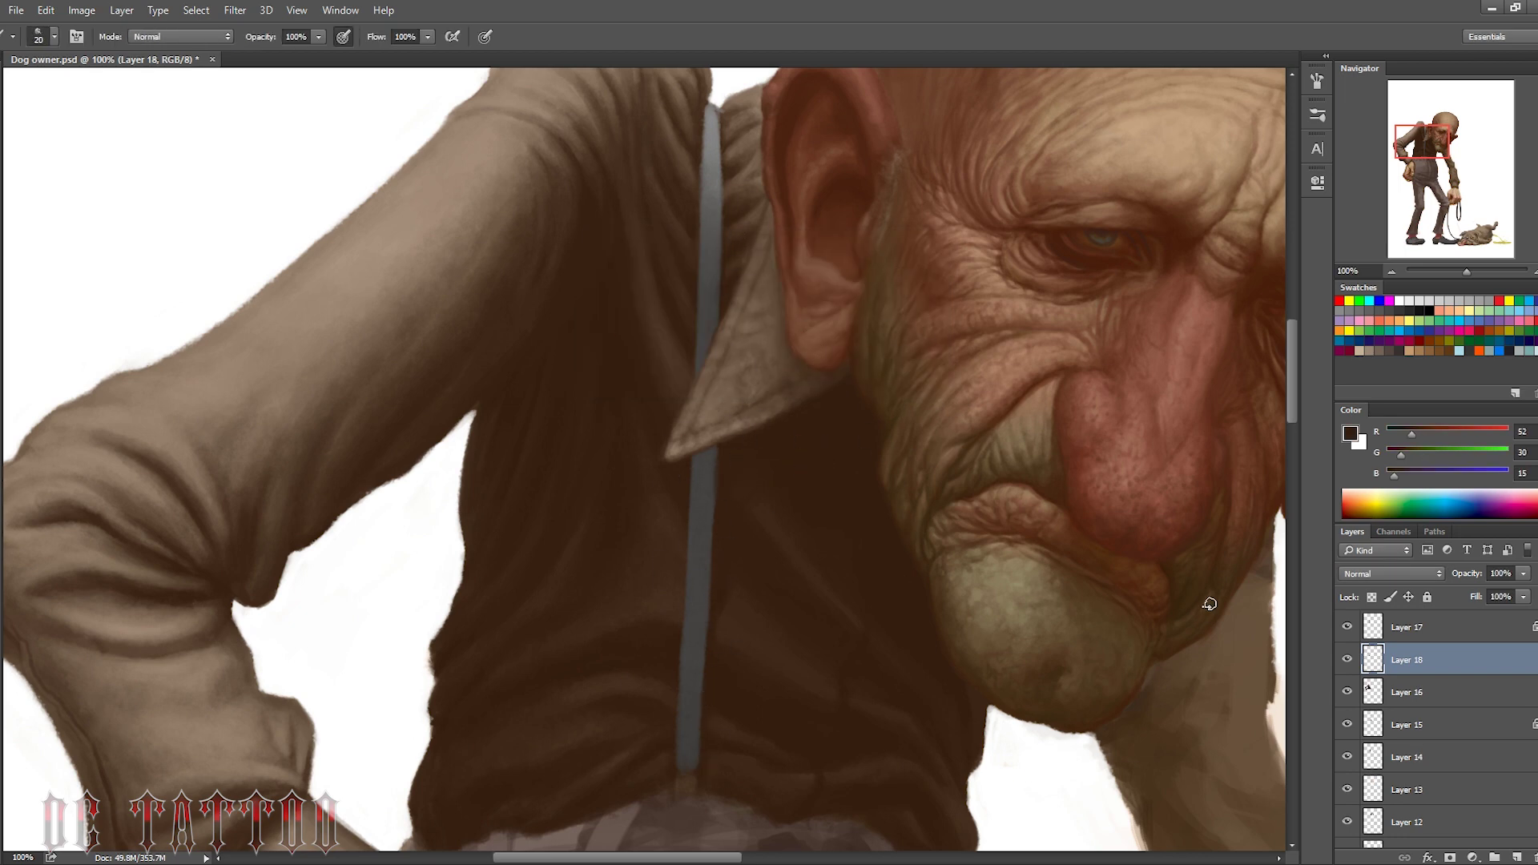
pyautogui.hotkey('alt', ']')
pyautogui.press('Return')
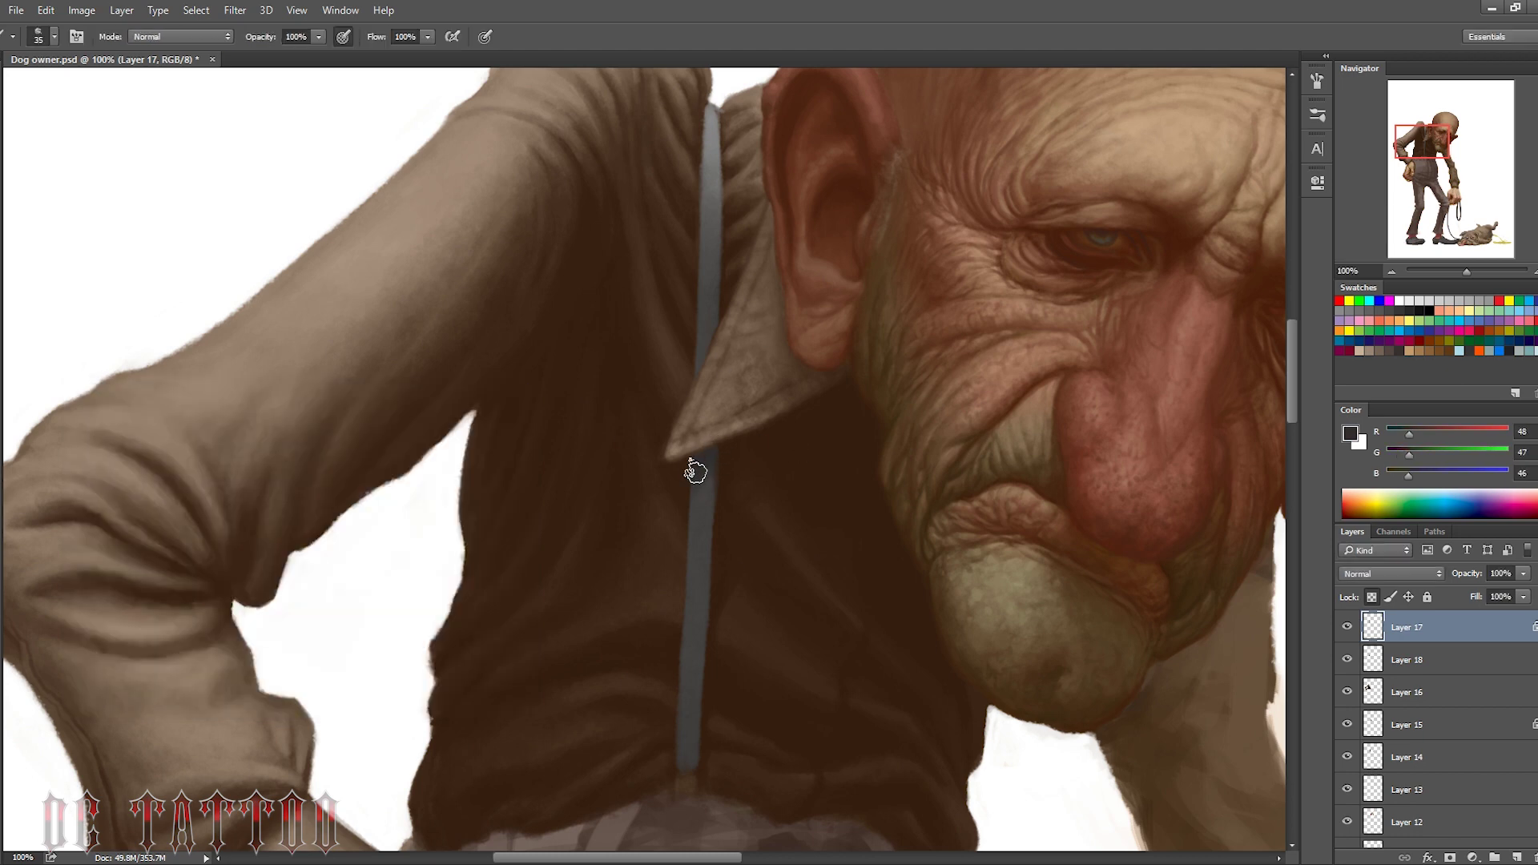
pyautogui.press('[')
pyautogui.press('[')
pyautogui.press('[')
pyautogui.keyDown('alt'); pyautogui.click(715, 108); pyautogui.keyUp('alt')
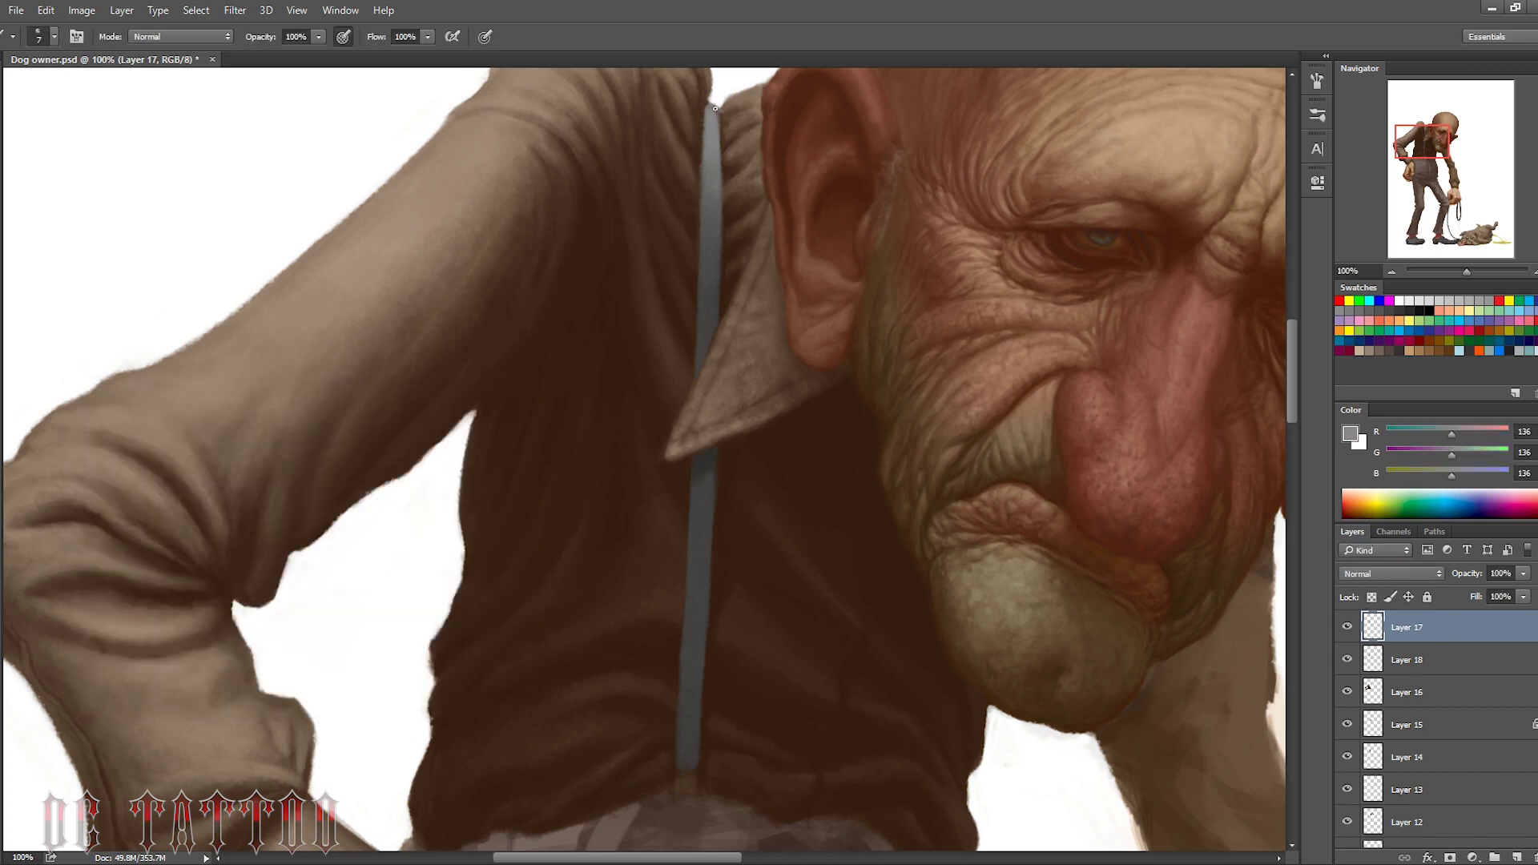
# On another new layer, sample shirt and sleeve browns to shade the bent sleeve's folds
pyautogui.hotkey('ctrl', 'shift', 'n')
pyautogui.press('Return')
pyautogui.keyDown('alt'); pyautogui.click(695, 166); pyautogui.keyUp('alt')
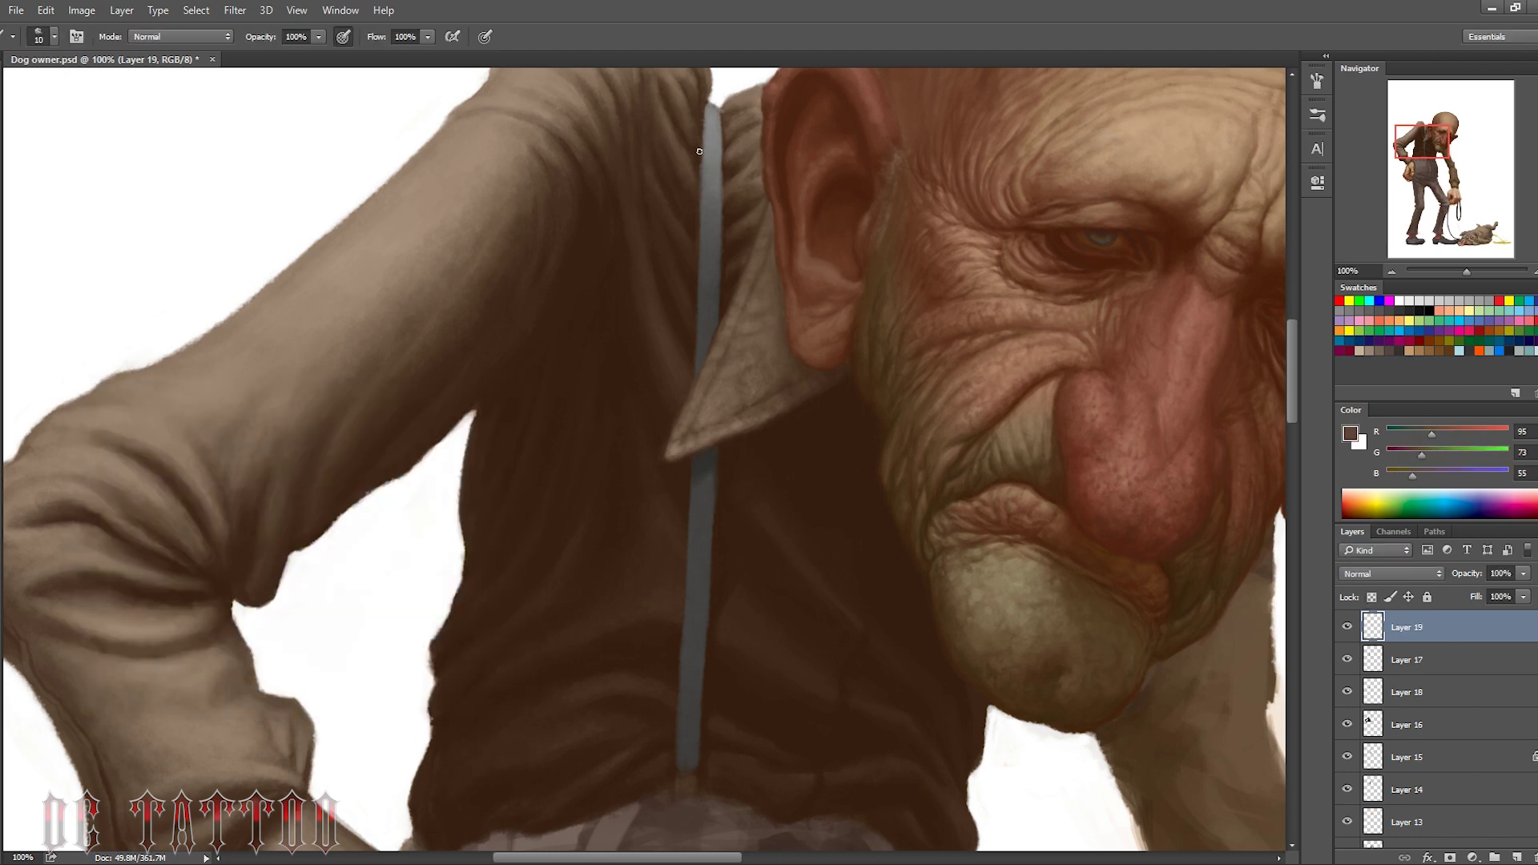
pyautogui.press(']')
pyautogui.press(']')
pyautogui.press(']')
pyautogui.press(']')
pyautogui.press(']')
pyautogui.press(']')
pyautogui.keyDown('alt'); pyautogui.click(694, 201); pyautogui.keyUp('alt')
pyautogui.moveTo(480, 270); pyautogui.dragTo(615, 290)
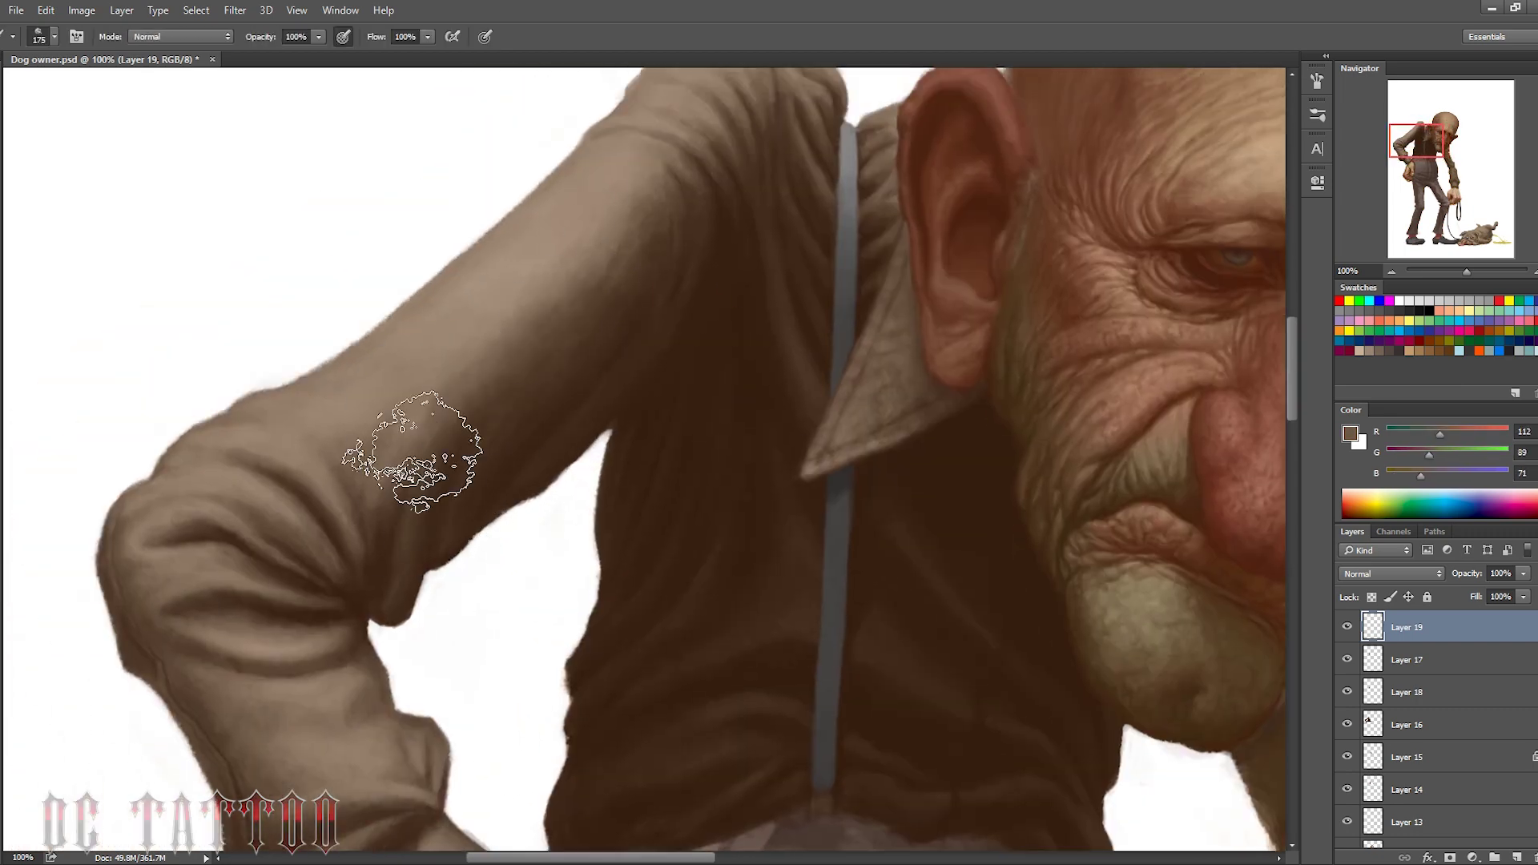
pyautogui.keyDown('alt'); pyautogui.click(550, 253); pyautogui.keyUp('alt')
pyautogui.press(']')
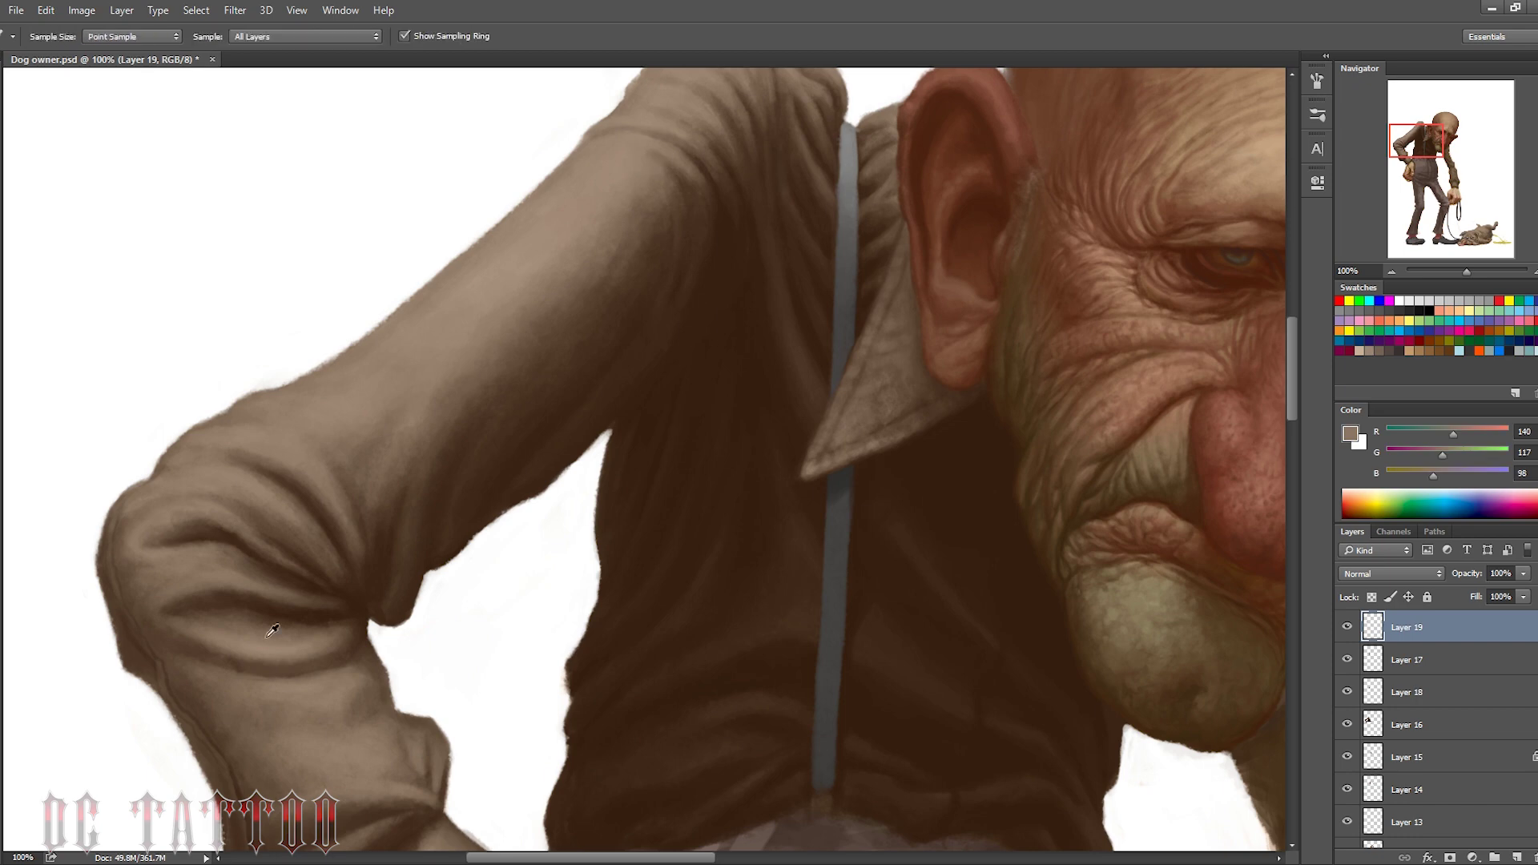
pyautogui.keyDown('alt'); pyautogui.click(274, 633); pyautogui.keyUp('alt')
pyautogui.press(']')
pyautogui.keyDown('alt'); pyautogui.click(202, 610); pyautogui.keyUp('alt')
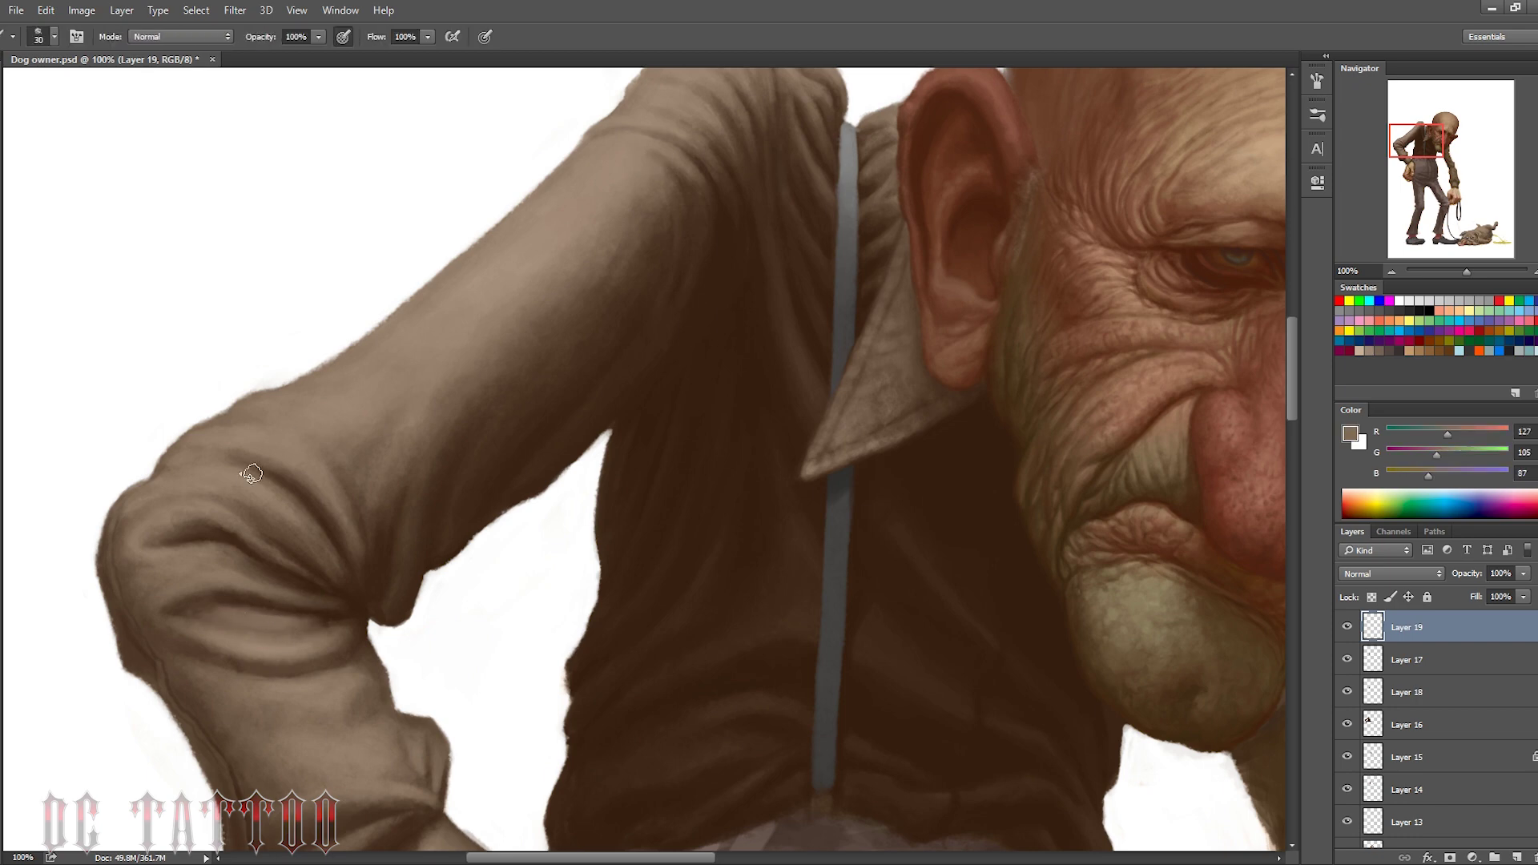
pyautogui.keyDown('alt'); pyautogui.click(233, 539); pyautogui.keyUp('alt')
# Lighten the shoulder and vest area, then erase back part of the lightening
pyautogui.scroll(-5, 1014, 506)
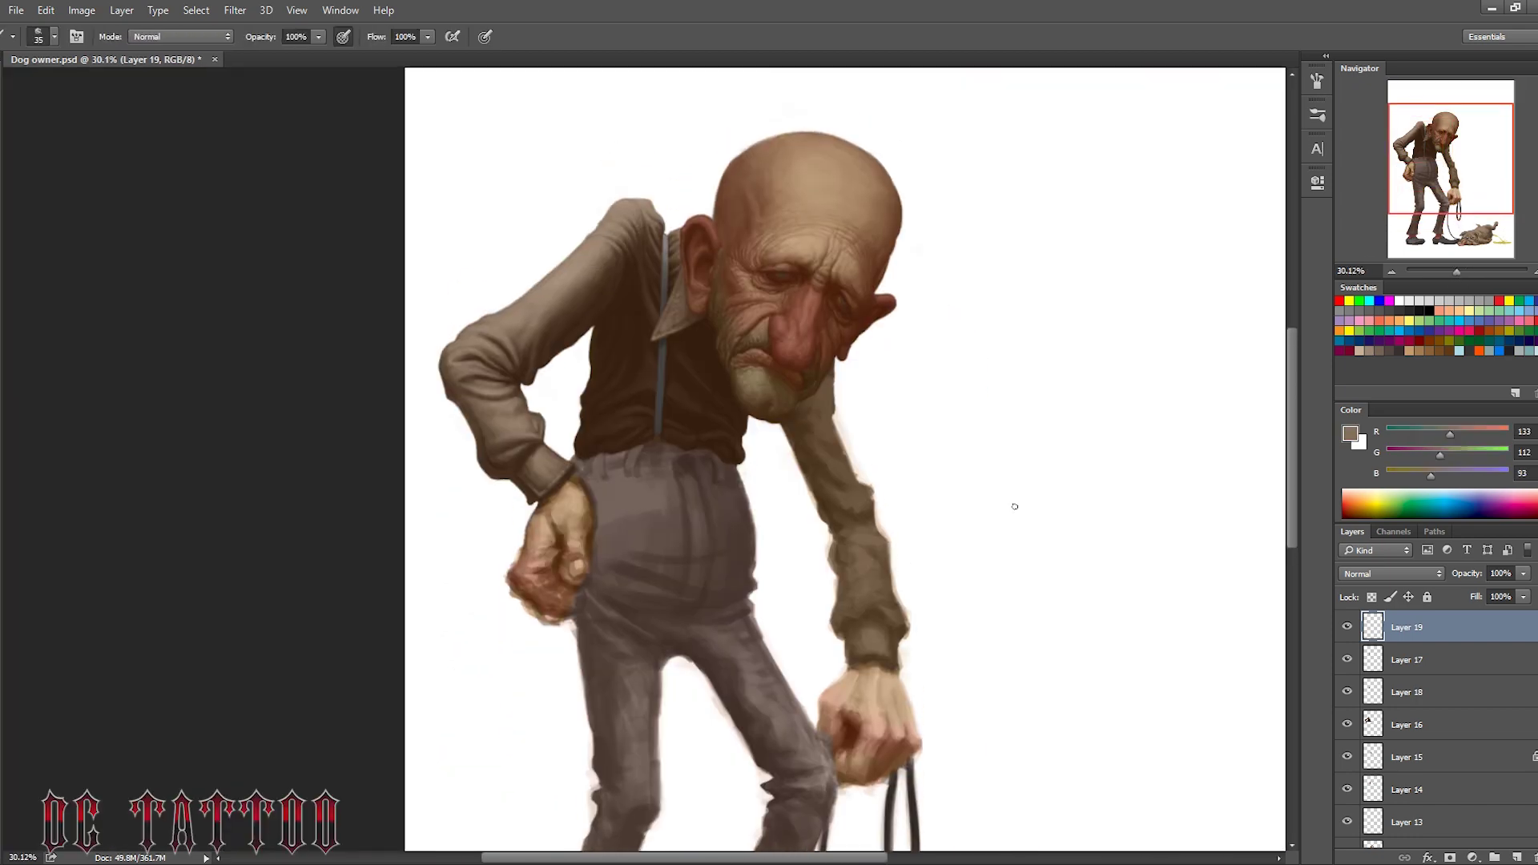
pyautogui.press(']')
pyautogui.press(']')
pyautogui.press(']')
pyautogui.moveTo(541, 321)
pyautogui.mouseDown()
pyautogui.moveTo(686, 428)
pyautogui.moveTo(566, 326)
pyautogui.mouseUp()
pyautogui.press('e')
pyautogui.moveTo(710, 377)
pyautogui.mouseDown()
pyautogui.moveTo(631, 286)
pyautogui.moveTo(671, 406)
pyautogui.mouseUp()
pyautogui.press(']')
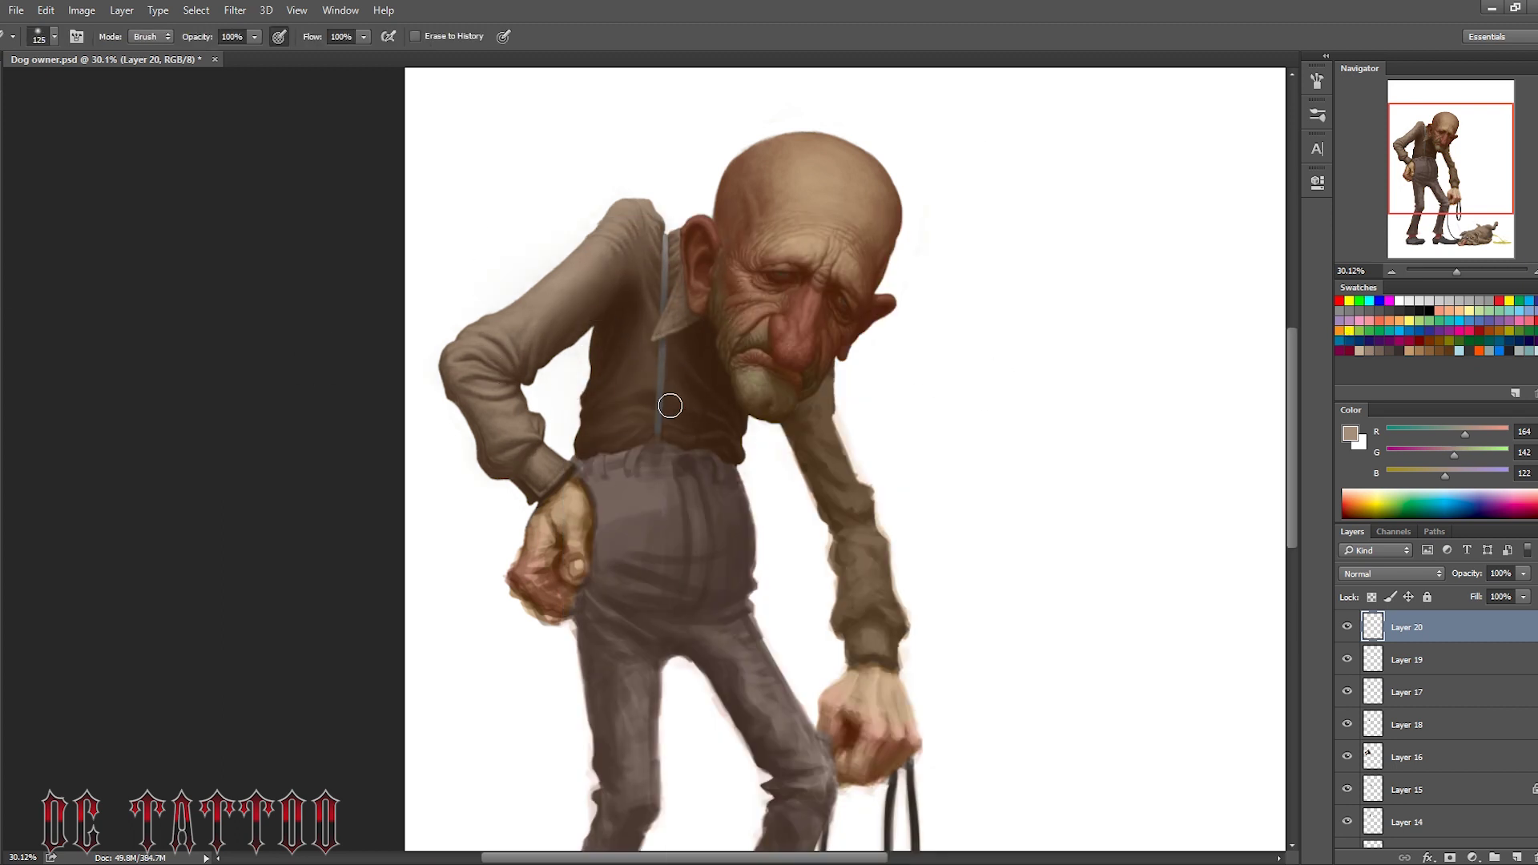
pyautogui.scroll(-7, 1380, 573)
pyautogui.scroll(-7, 1392, 574)
pyautogui.scroll(-6, 1392, 573)
pyautogui.press('[')
pyautogui.press('[')
pyautogui.press('[')
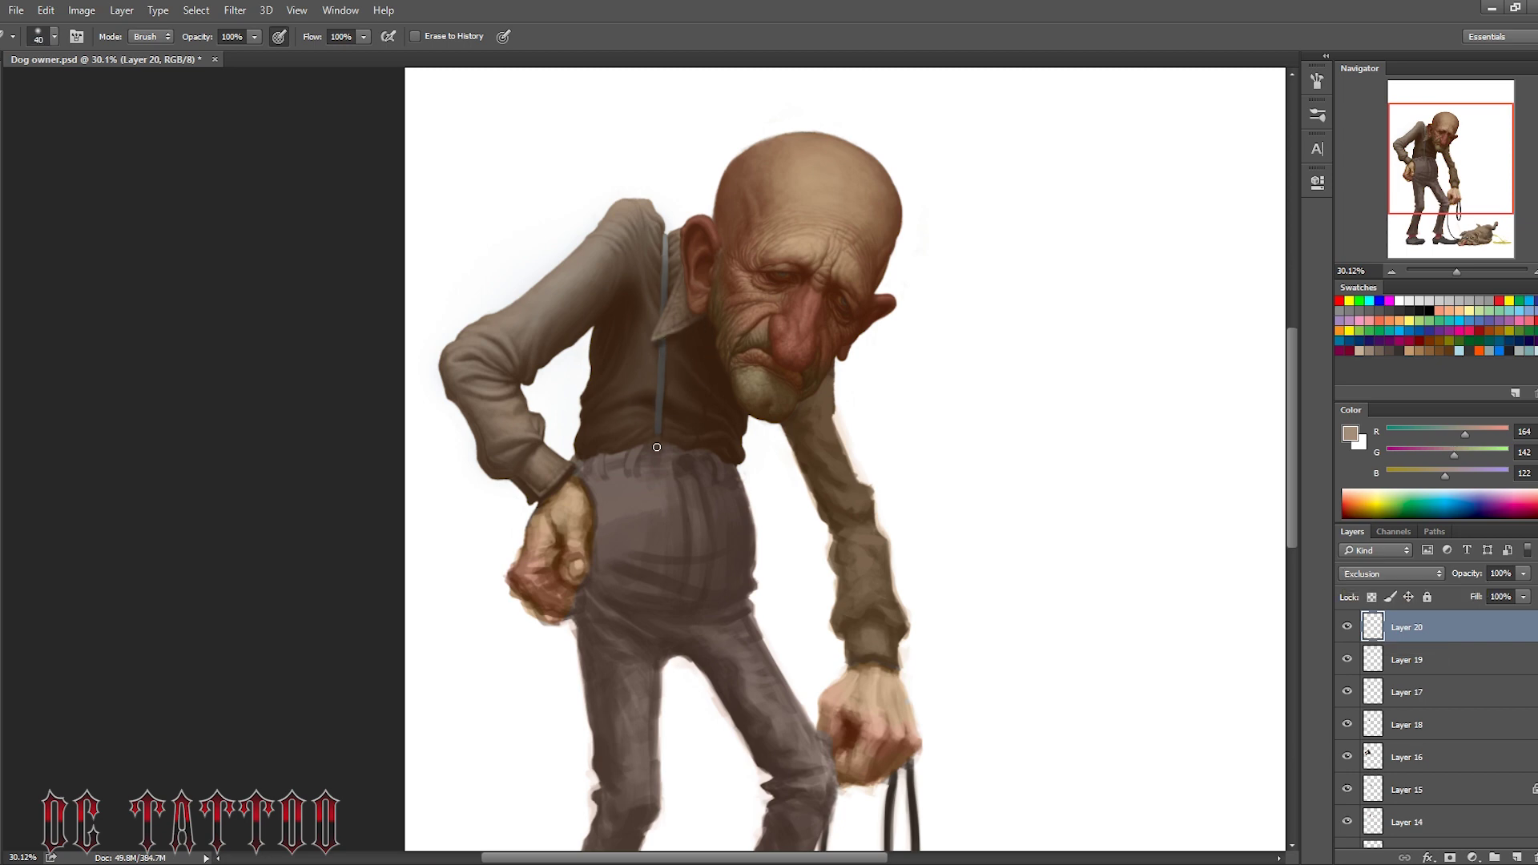
pyautogui.press('[')
# Change Layer 20's blend mode and lock its transparent pixels
pyautogui.click(1348, 627)
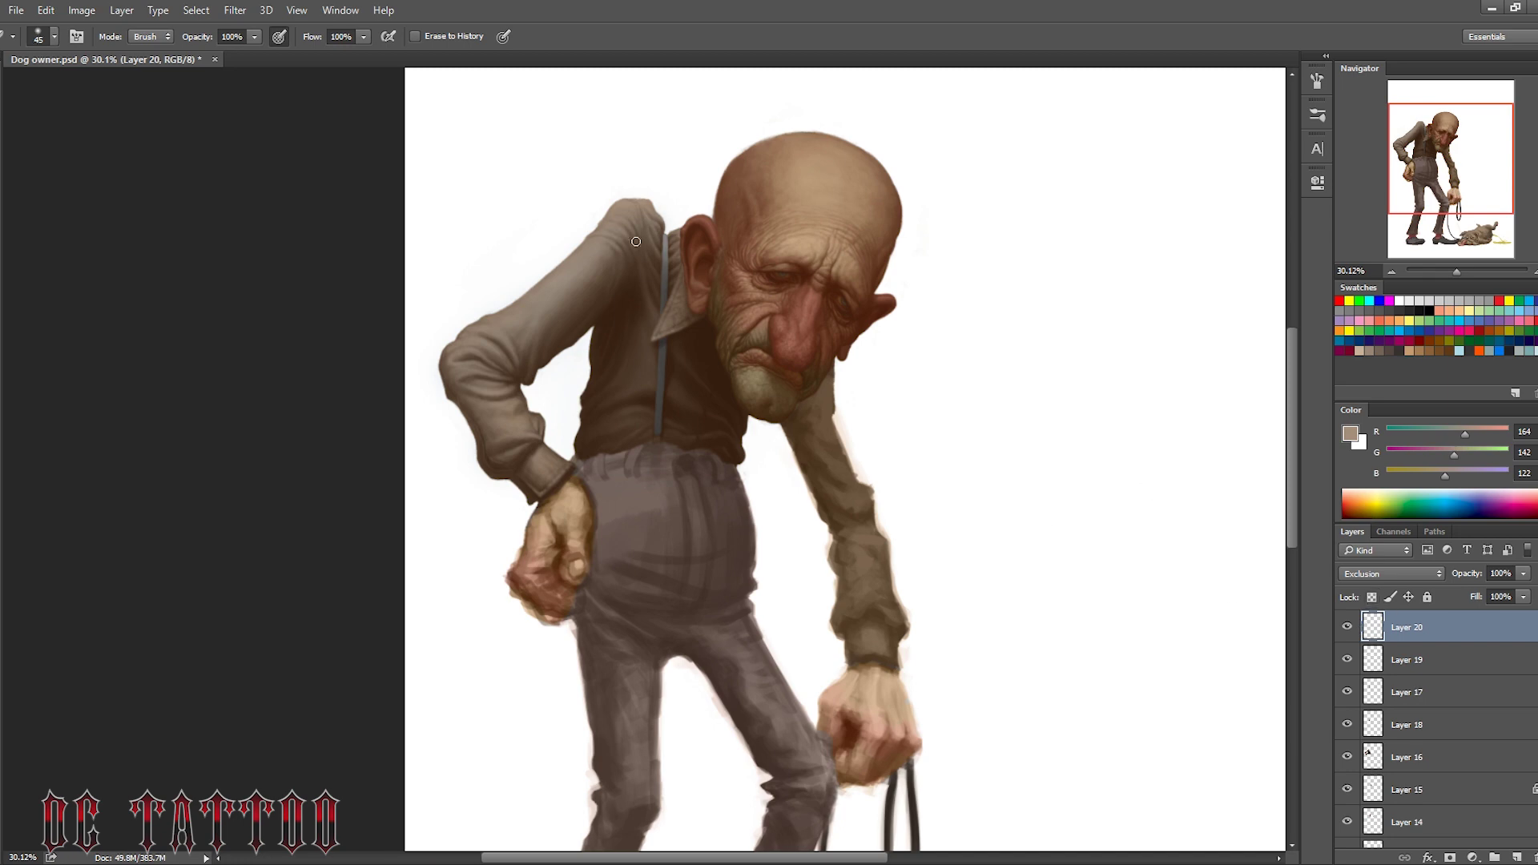
pyautogui.click(1371, 598)
pyautogui.moveTo(1222, 338); pyautogui.dragTo(1211, 374)
pyautogui.press(']')
pyautogui.press(']')
pyautogui.press(']')
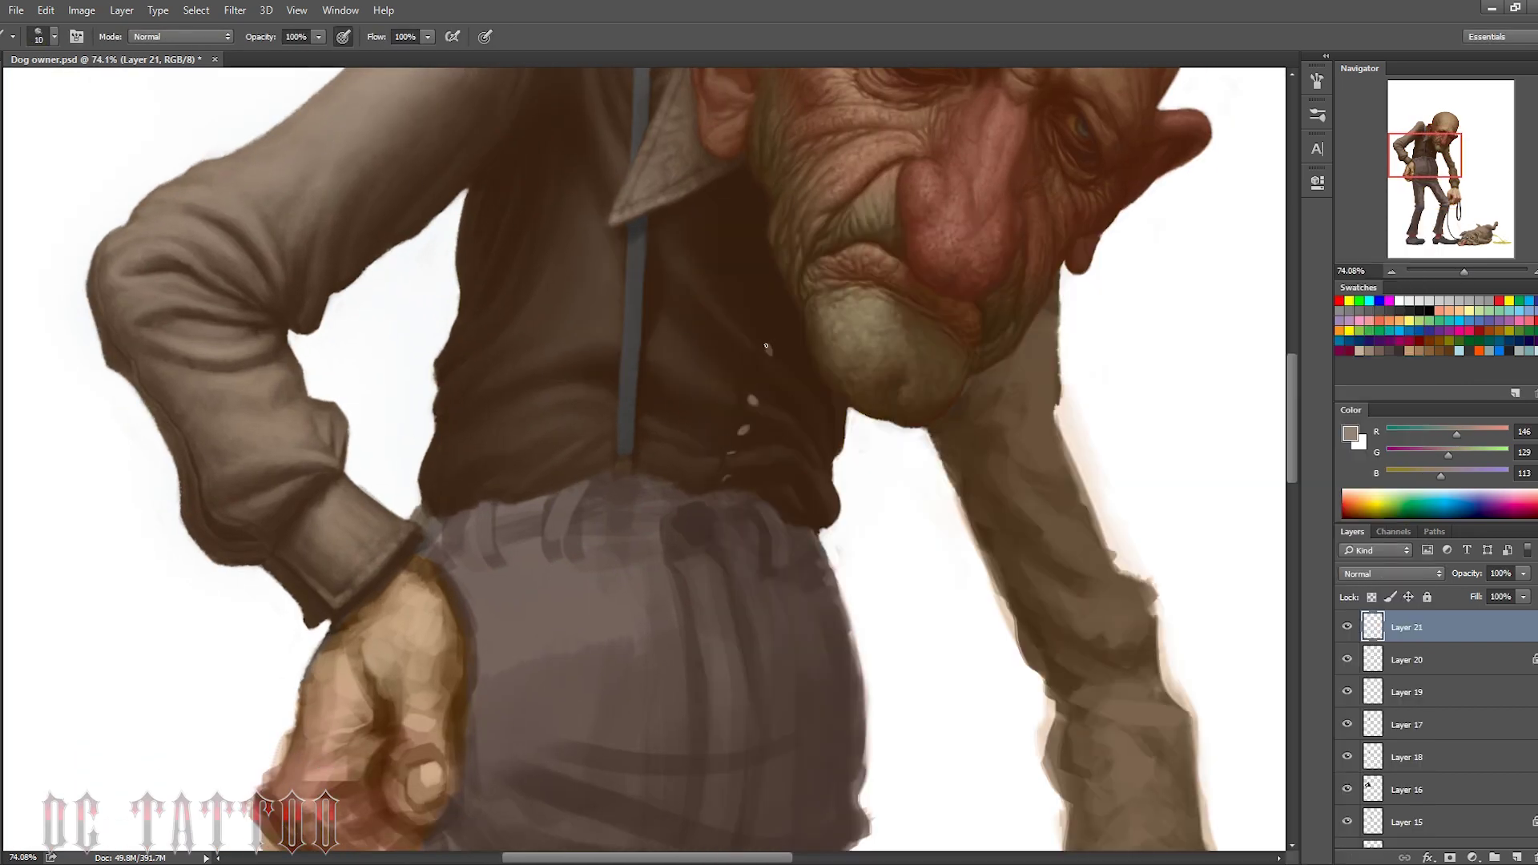
# Dab a light shirt button, then paint dark brown down the neck and hanging sleeve
pyautogui.click(777, 312)
pyautogui.press('e')
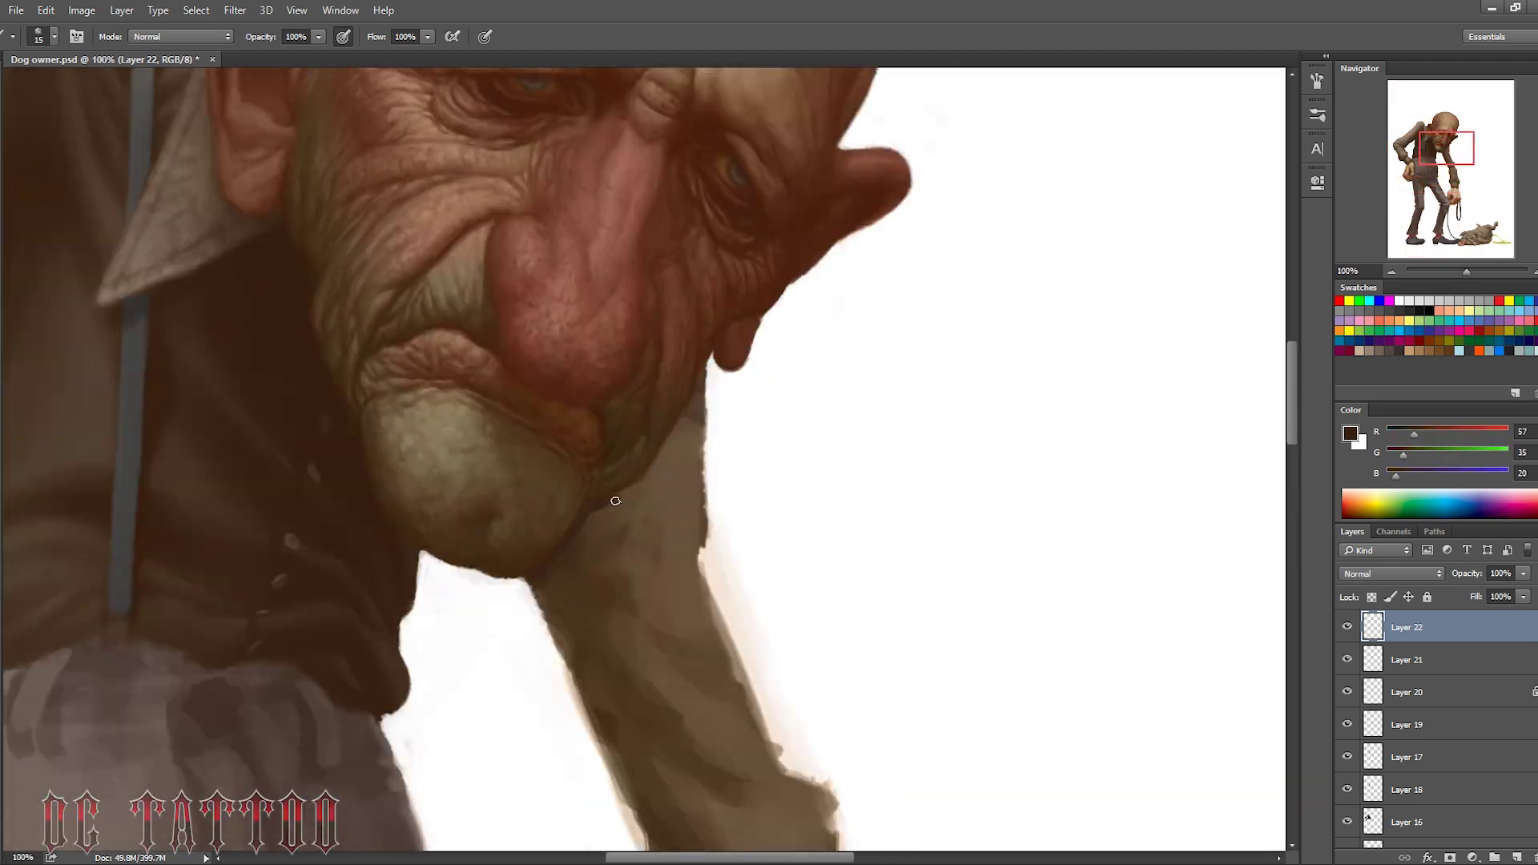
pyautogui.moveTo(702, 369); pyautogui.dragTo(700, 509)
pyautogui.moveTo(673, 447)
pyautogui.mouseDown()
pyautogui.moveTo(601, 504)
pyautogui.moveTo(676, 542)
pyautogui.moveTo(560, 641)
pyautogui.moveTo(625, 534)
pyautogui.moveTo(721, 761)
pyautogui.mouseUp()
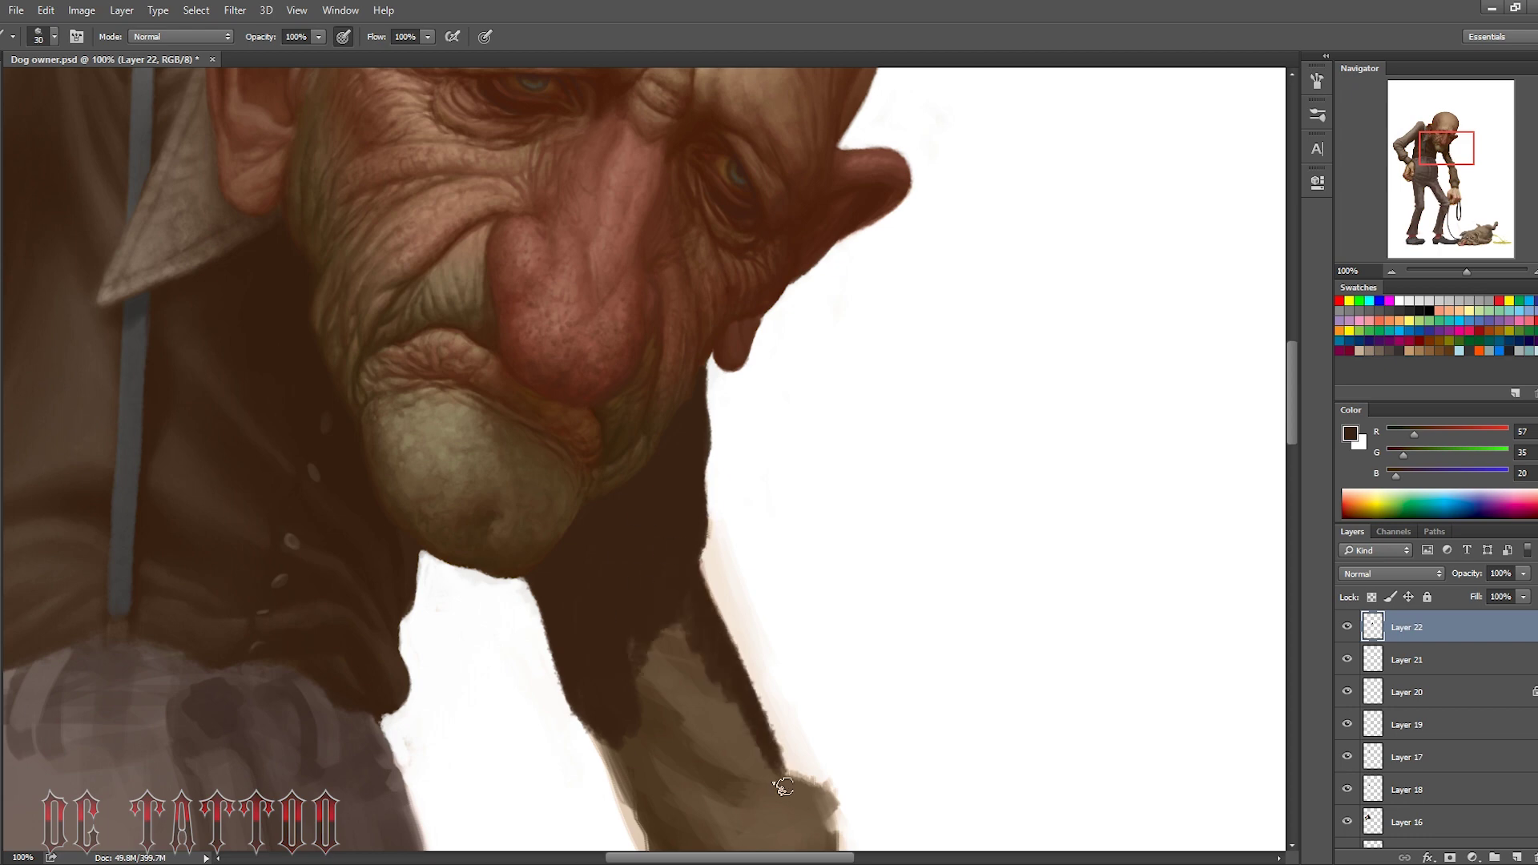
pyautogui.scroll(-5, 612, 419)
pyautogui.moveTo(611, 419); pyautogui.dragTo(593, 480)
# Darken the hanging arm's sleeve and sample the shirt brown beneath it
pyautogui.keyDown('alt'); pyautogui.click(591, 457); pyautogui.keyUp('alt')
pyautogui.moveTo(624, 336); pyautogui.dragTo(748, 508)
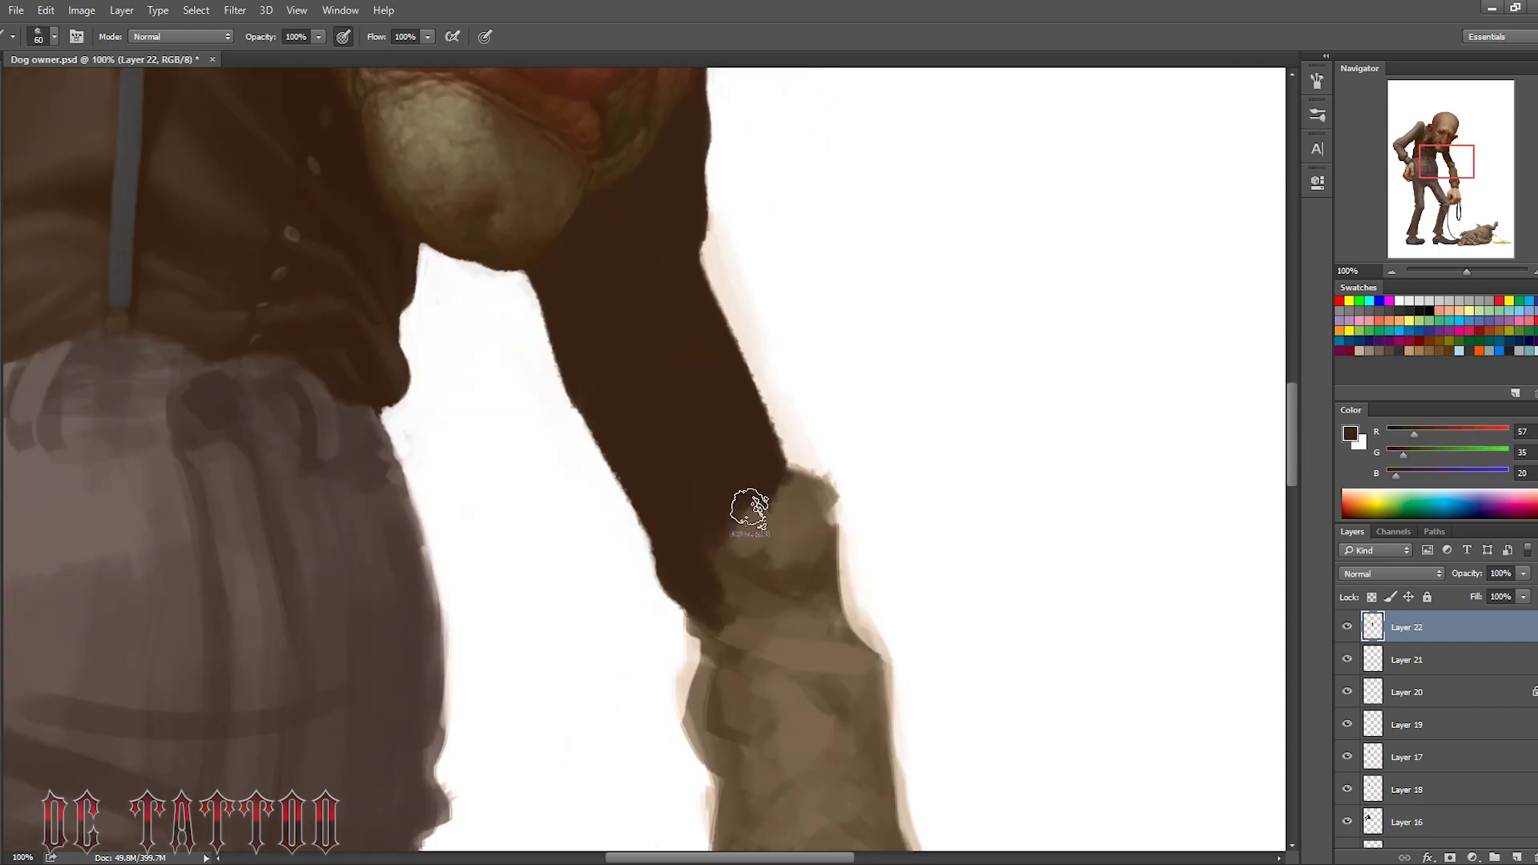
pyautogui.scroll(5, 589, 571)
pyautogui.click(588, 571)
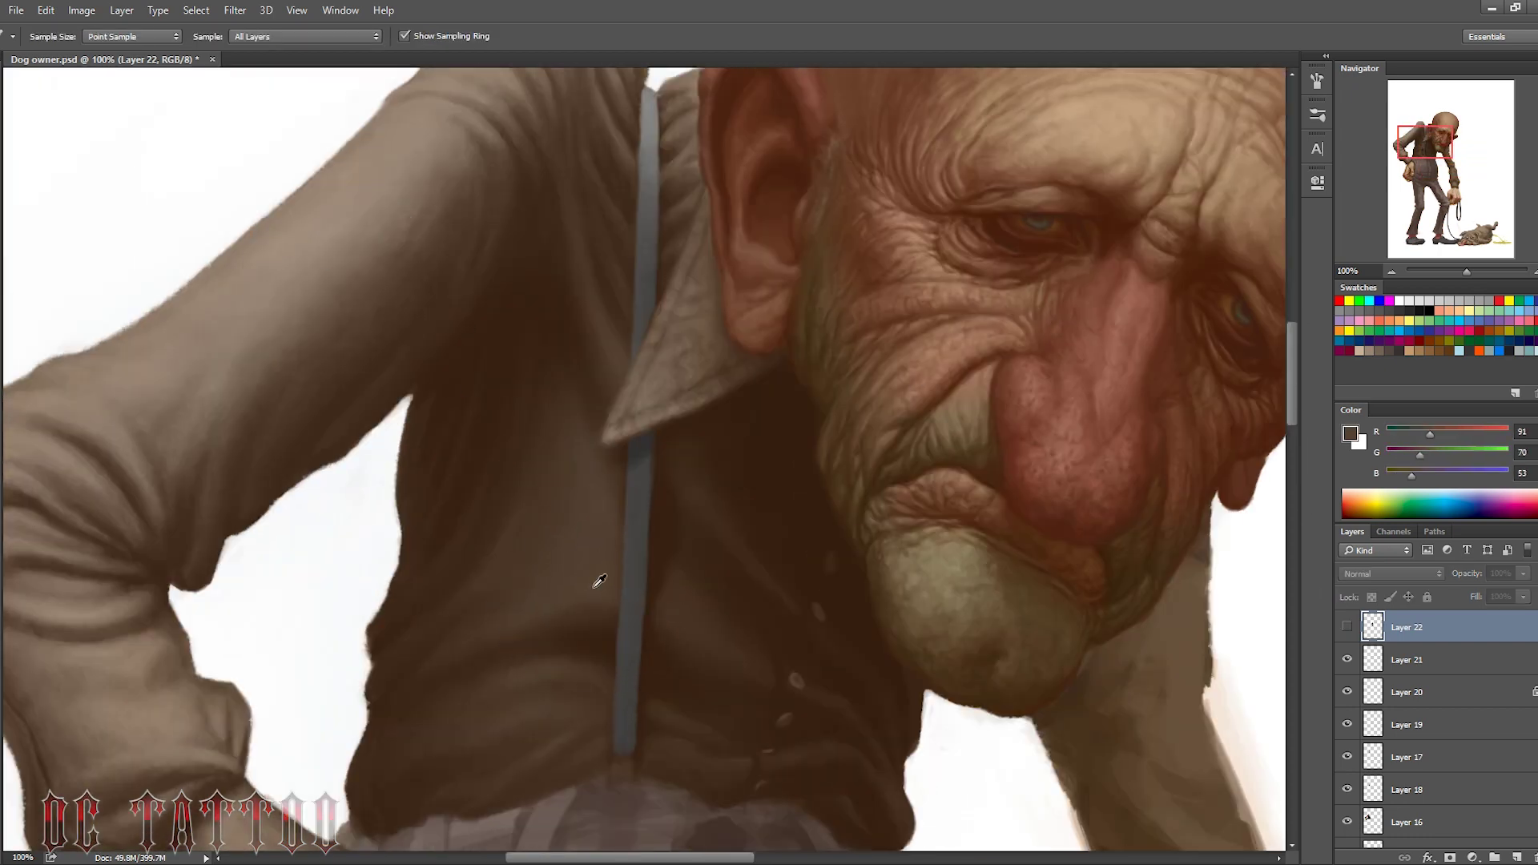
pyautogui.scroll(-5, 598, 584)
pyautogui.press(']')
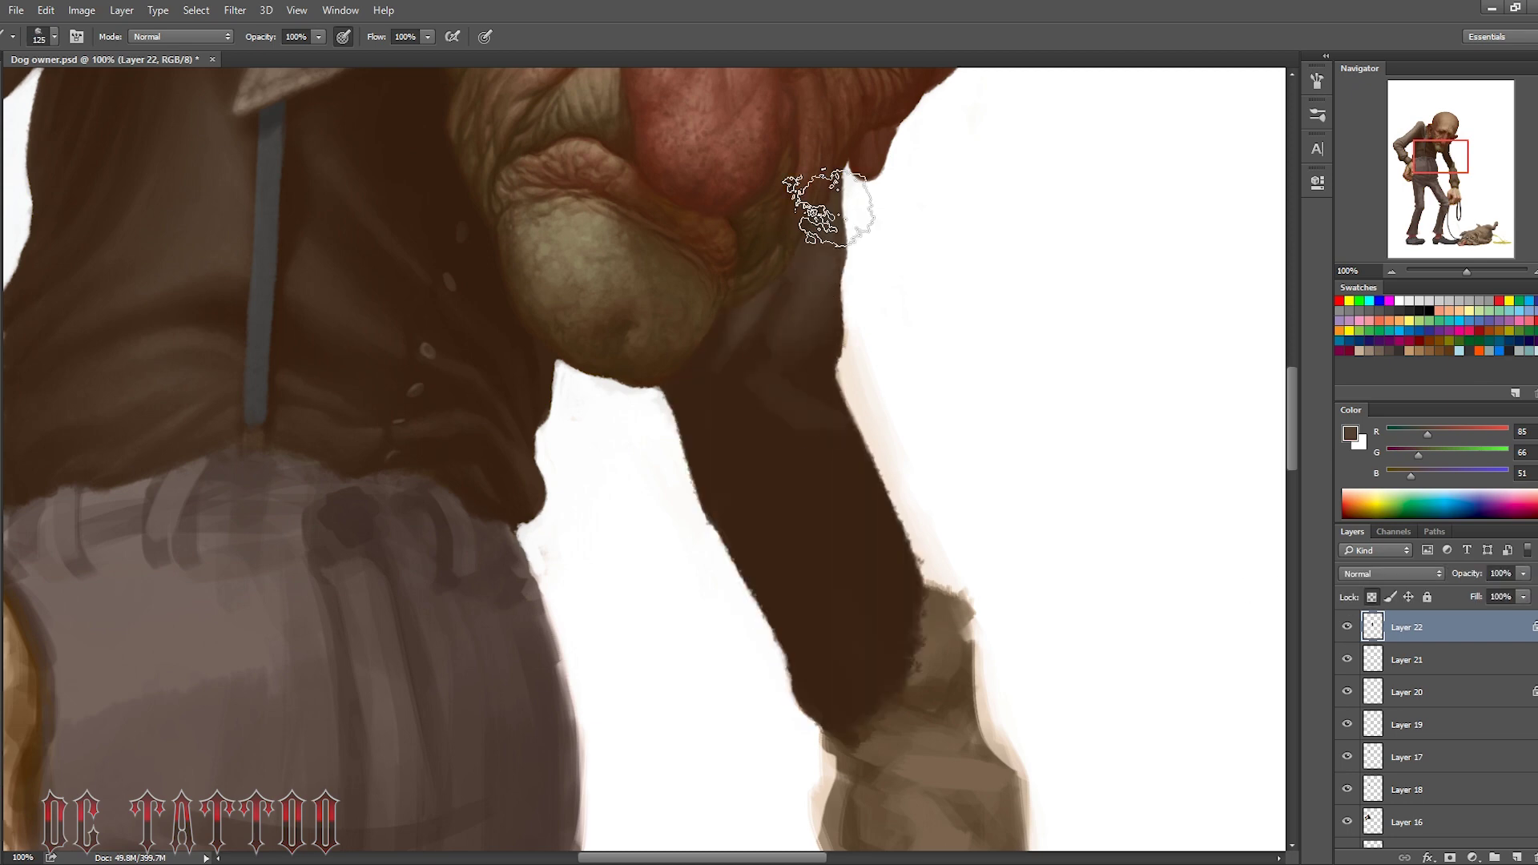
# Paint lighter brown along the upper arm, add a dark fold, and soften the fold lines
pyautogui.moveTo(881, 552)
pyautogui.mouseDown()
pyautogui.moveTo(762, 435)
pyautogui.moveTo(843, 321)
pyautogui.moveTo(909, 583)
pyautogui.moveTo(810, 447)
pyautogui.moveTo(909, 621)
pyautogui.moveTo(709, 405)
pyautogui.moveTo(861, 457)
pyautogui.mouseUp()
pyautogui.press('[')
pyautogui.press('[')
pyautogui.press('[')
pyautogui.keyDown('alt'); pyautogui.click(833, 317); pyautogui.keyUp('alt')
pyautogui.keyDown('alt'); pyautogui.click(710, 405); pyautogui.keyUp('alt')
pyautogui.press('[')
pyautogui.keyDown('alt'); pyautogui.click(793, 298); pyautogui.keyUp('alt')
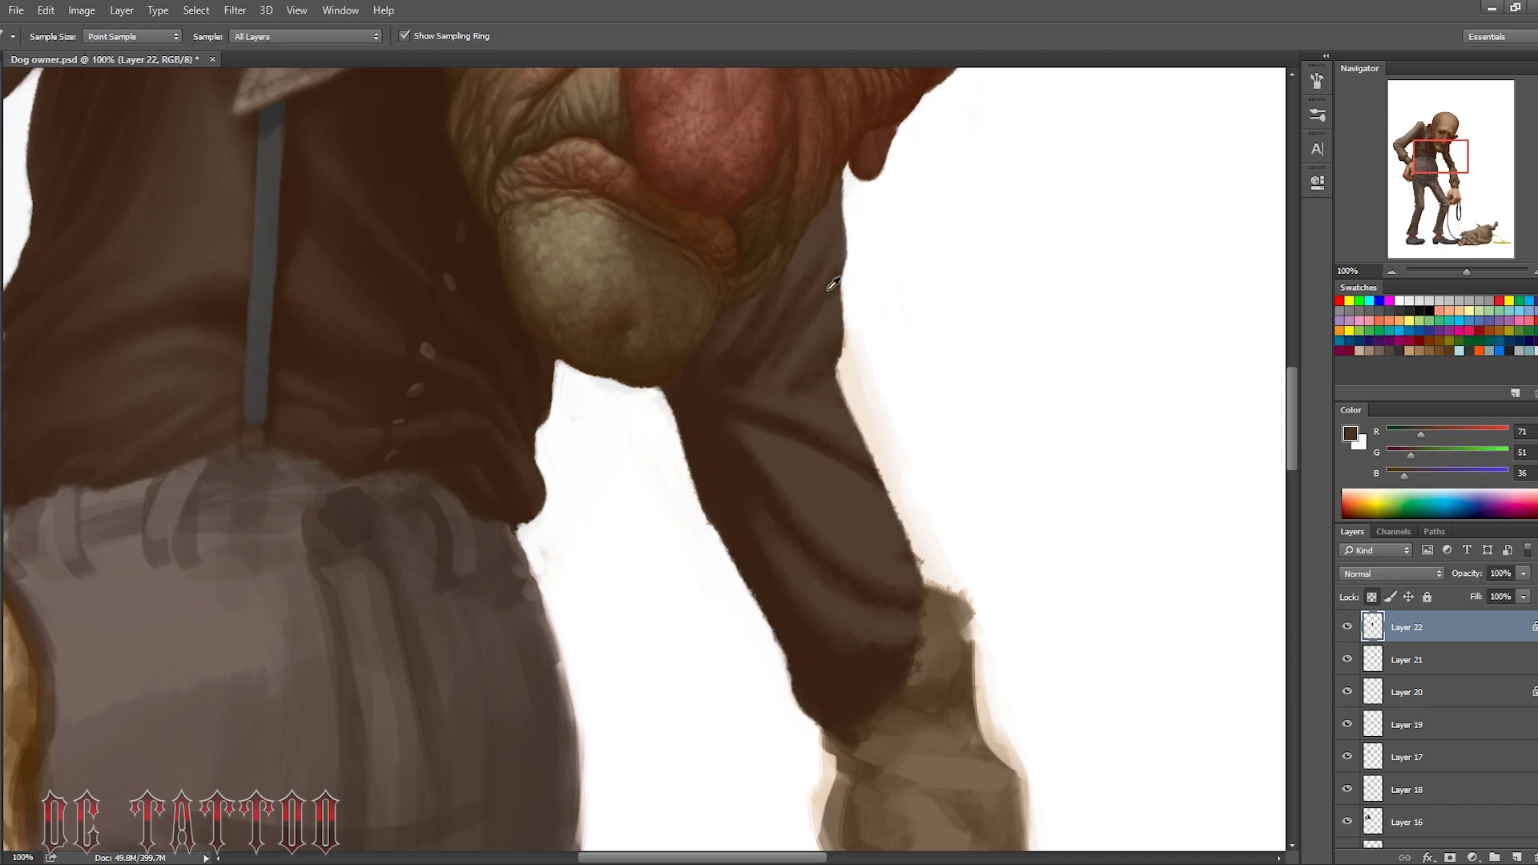
pyautogui.press('[')
pyautogui.keyDown('alt'); pyautogui.click(748, 388); pyautogui.keyUp('alt')
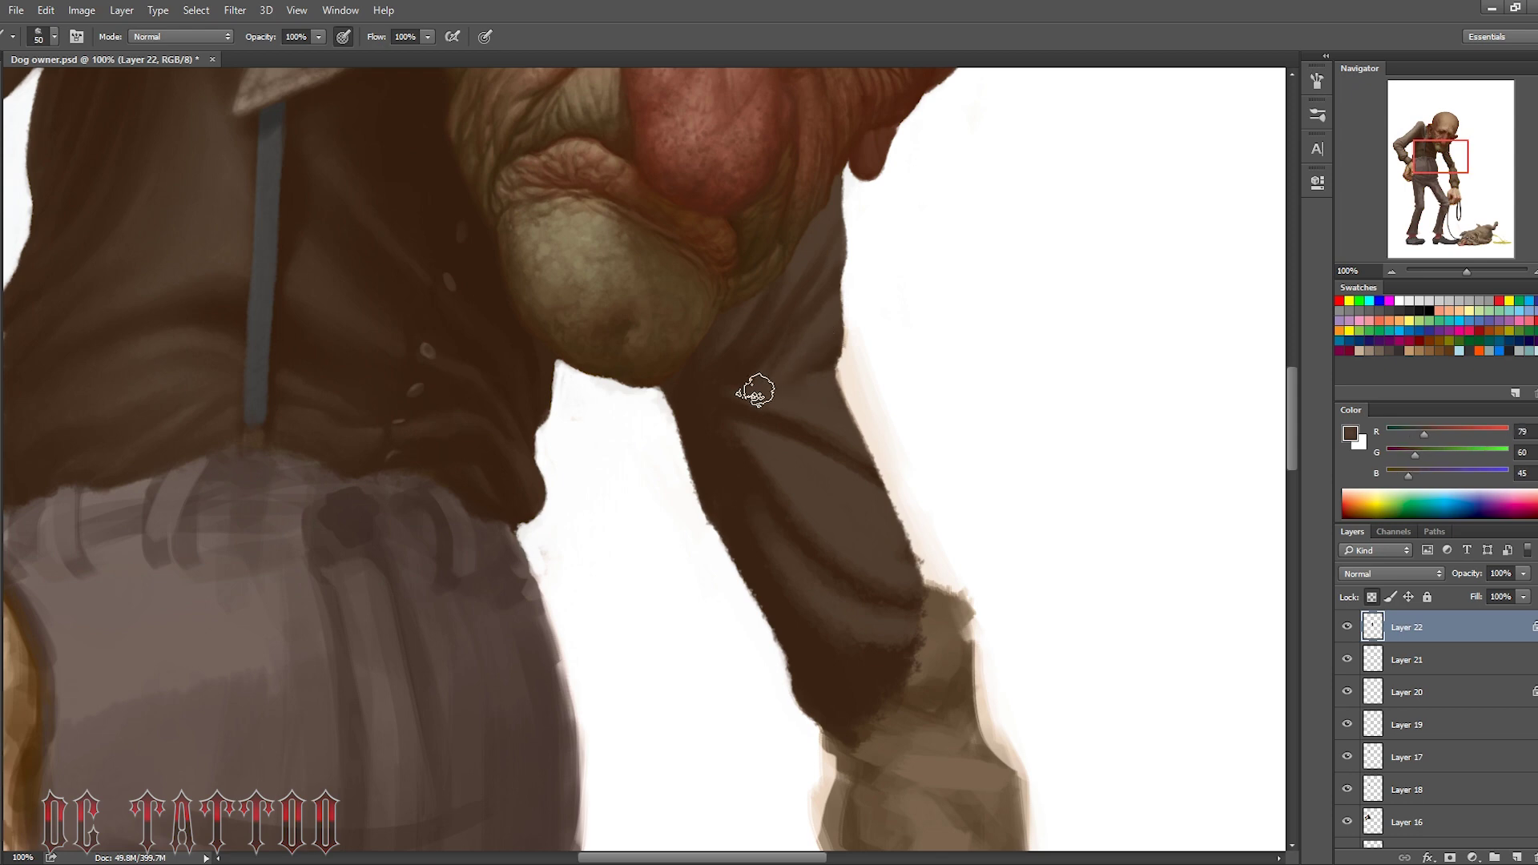
pyautogui.moveTo(748, 387); pyautogui.dragTo(873, 440)
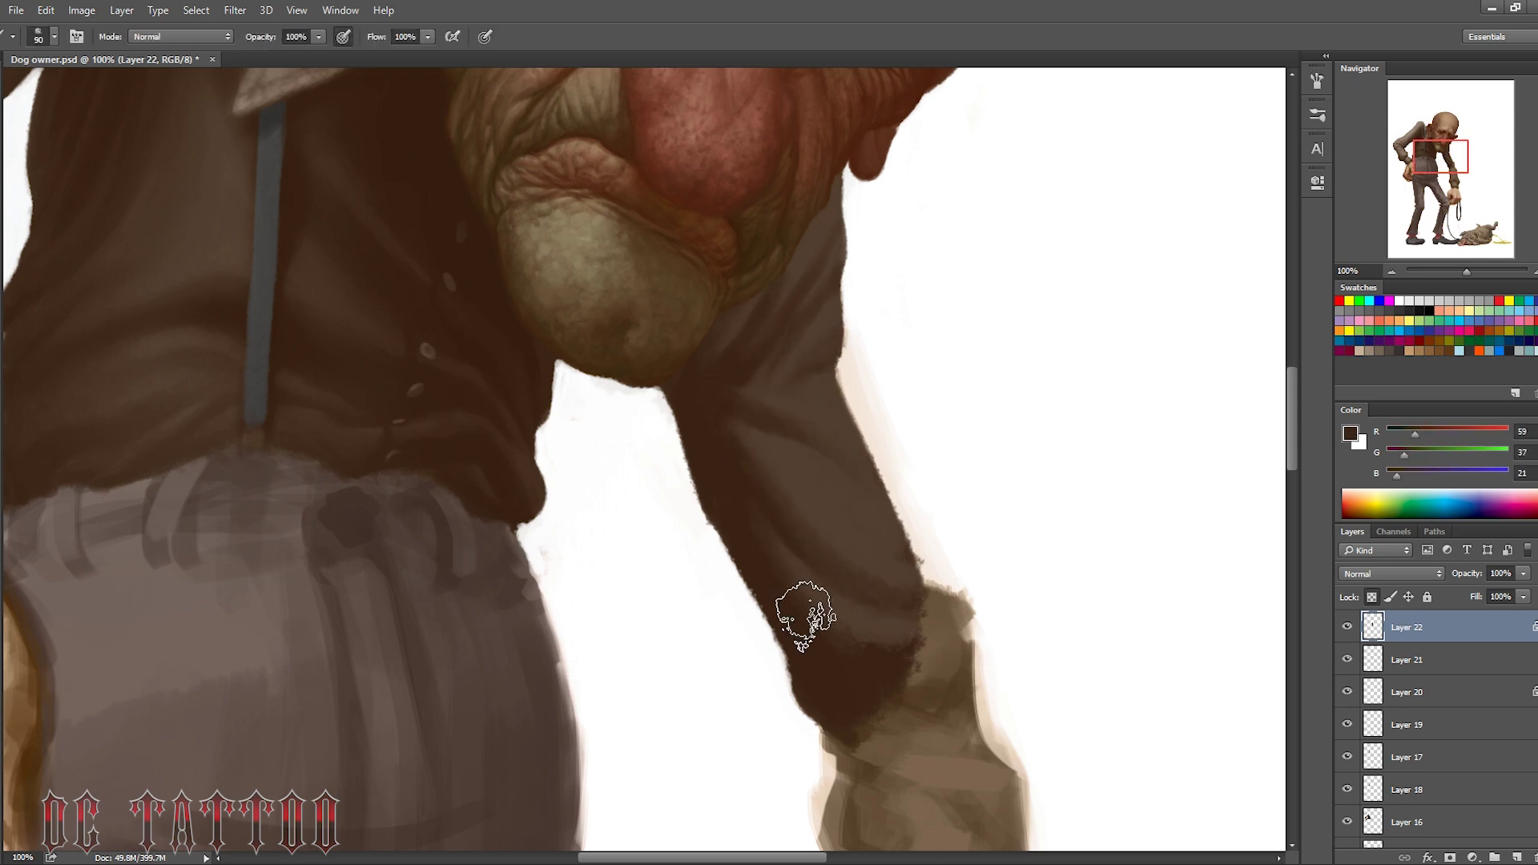
# Paint white along the arm's outer edge to remove the brown fringe
pyautogui.press('[')
pyautogui.keyDown('alt'); pyautogui.click(954, 459); pyautogui.keyUp('alt')
pyautogui.press(']')
pyautogui.moveTo(902, 511); pyautogui.dragTo(869, 432)
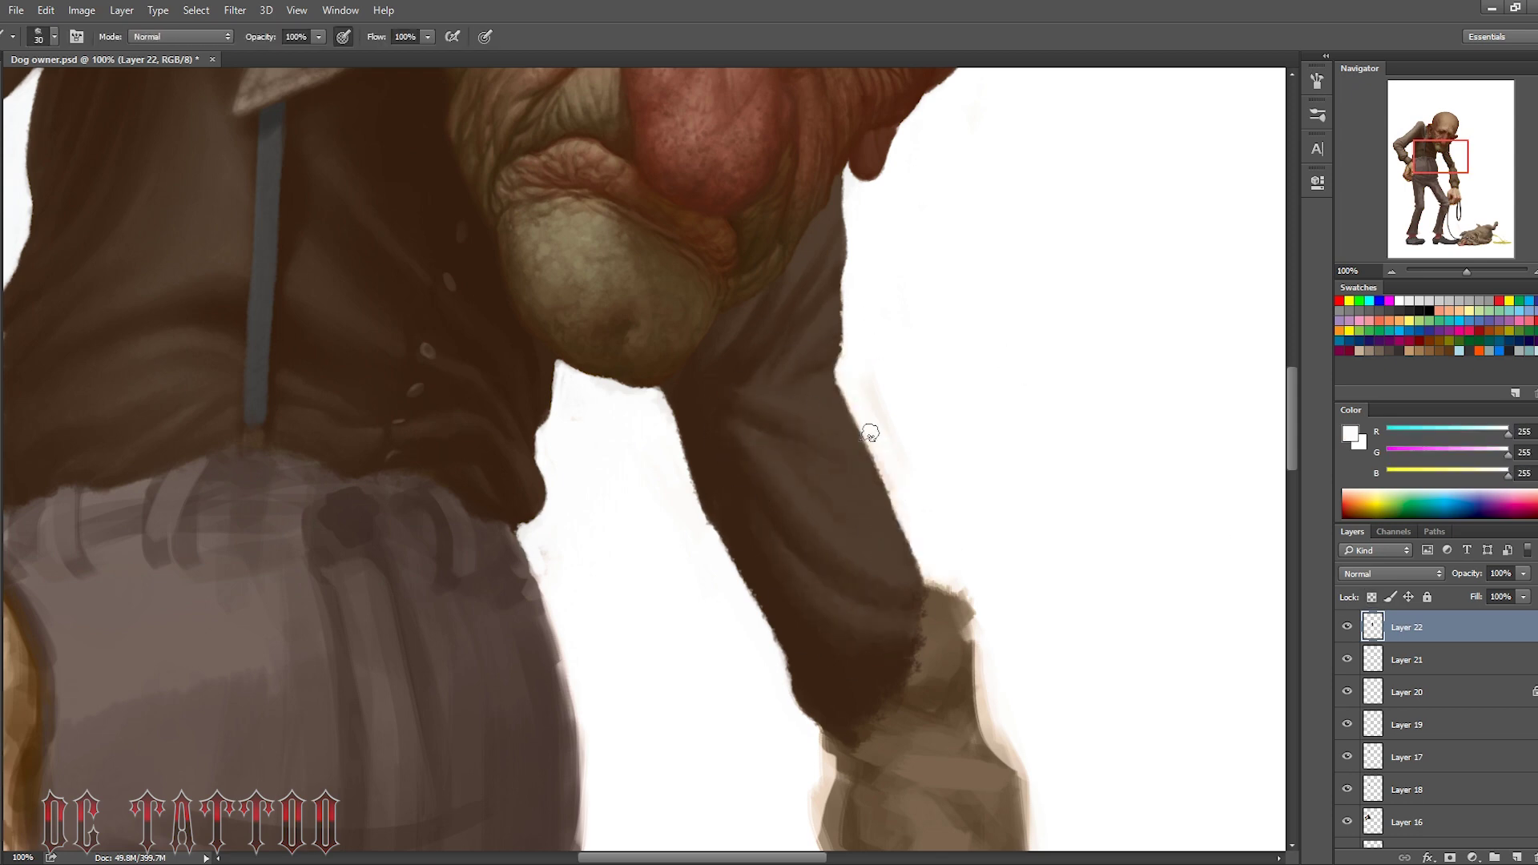
pyautogui.moveTo(845, 324); pyautogui.dragTo(838, 373)
pyautogui.press(']')
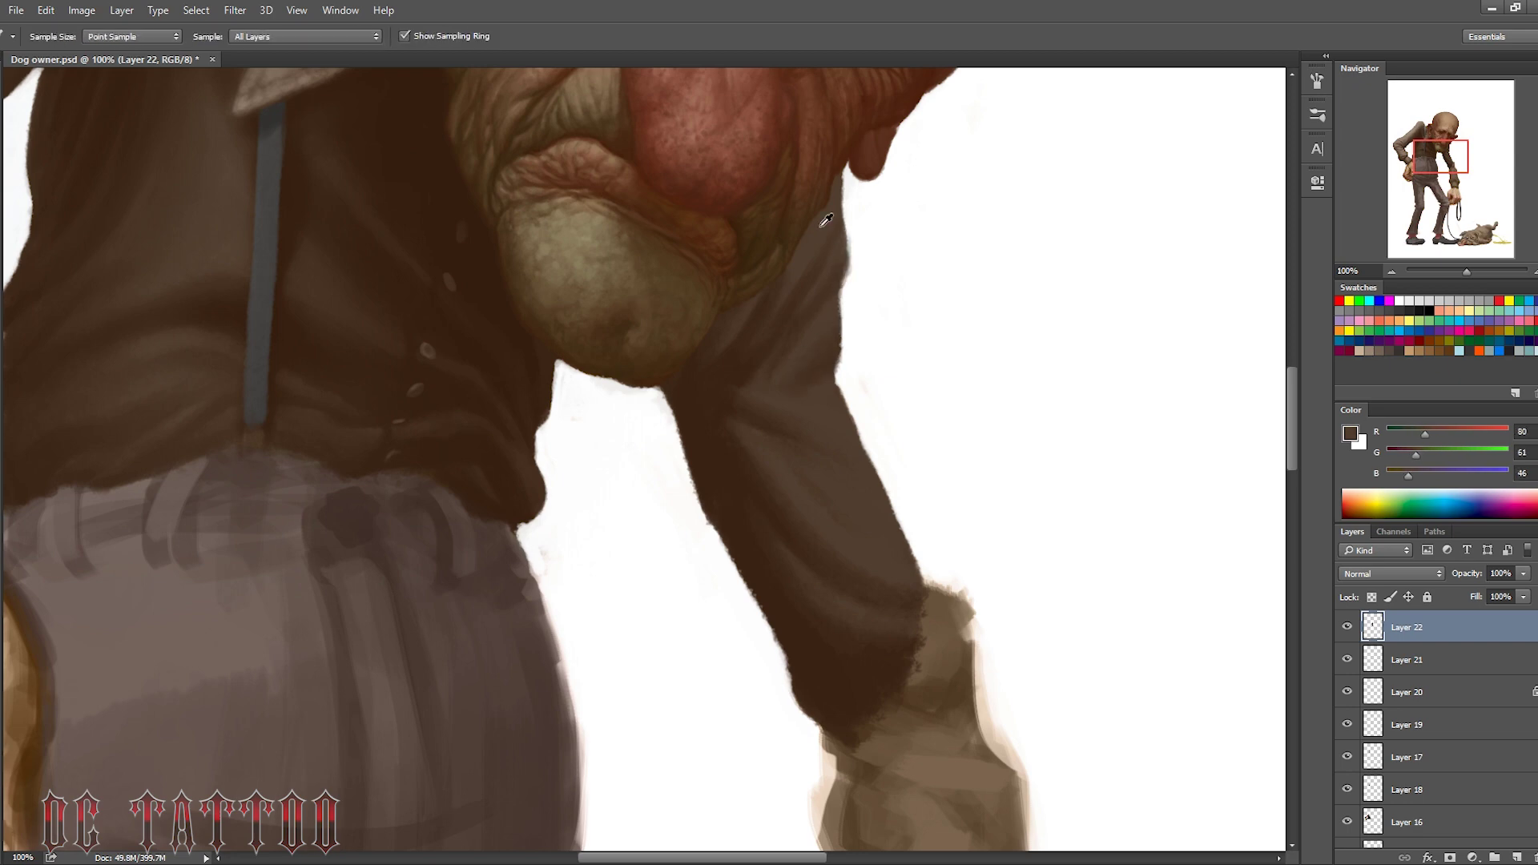
pyautogui.keyDown('alt'); pyautogui.click(830, 391); pyautogui.keyUp('alt')
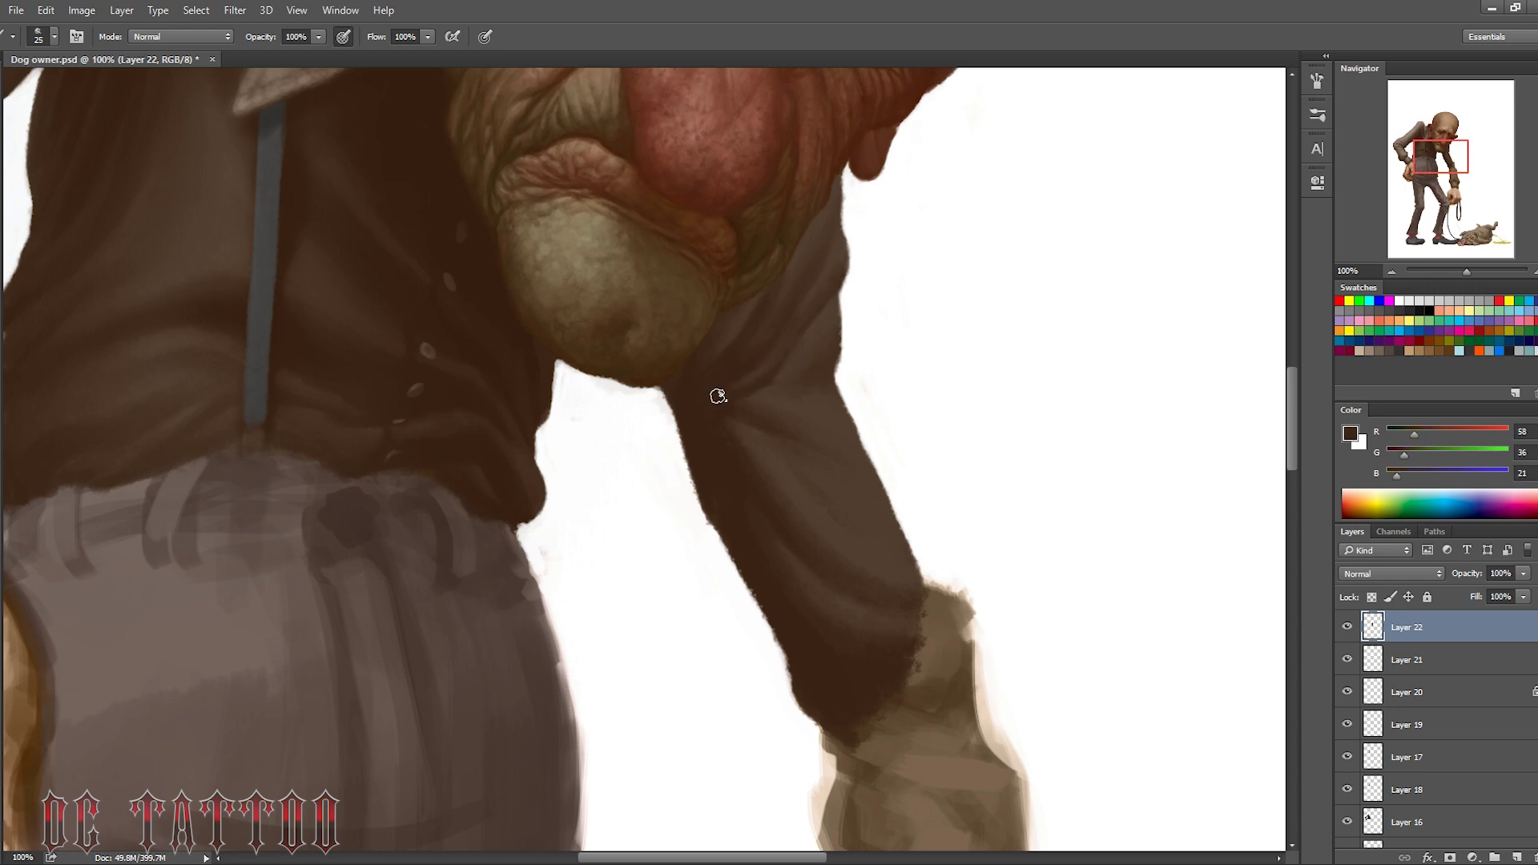
# Outline the cuff's right edge, top seam and left edge in dark brown
pyautogui.scroll(-5, 1028, 337)
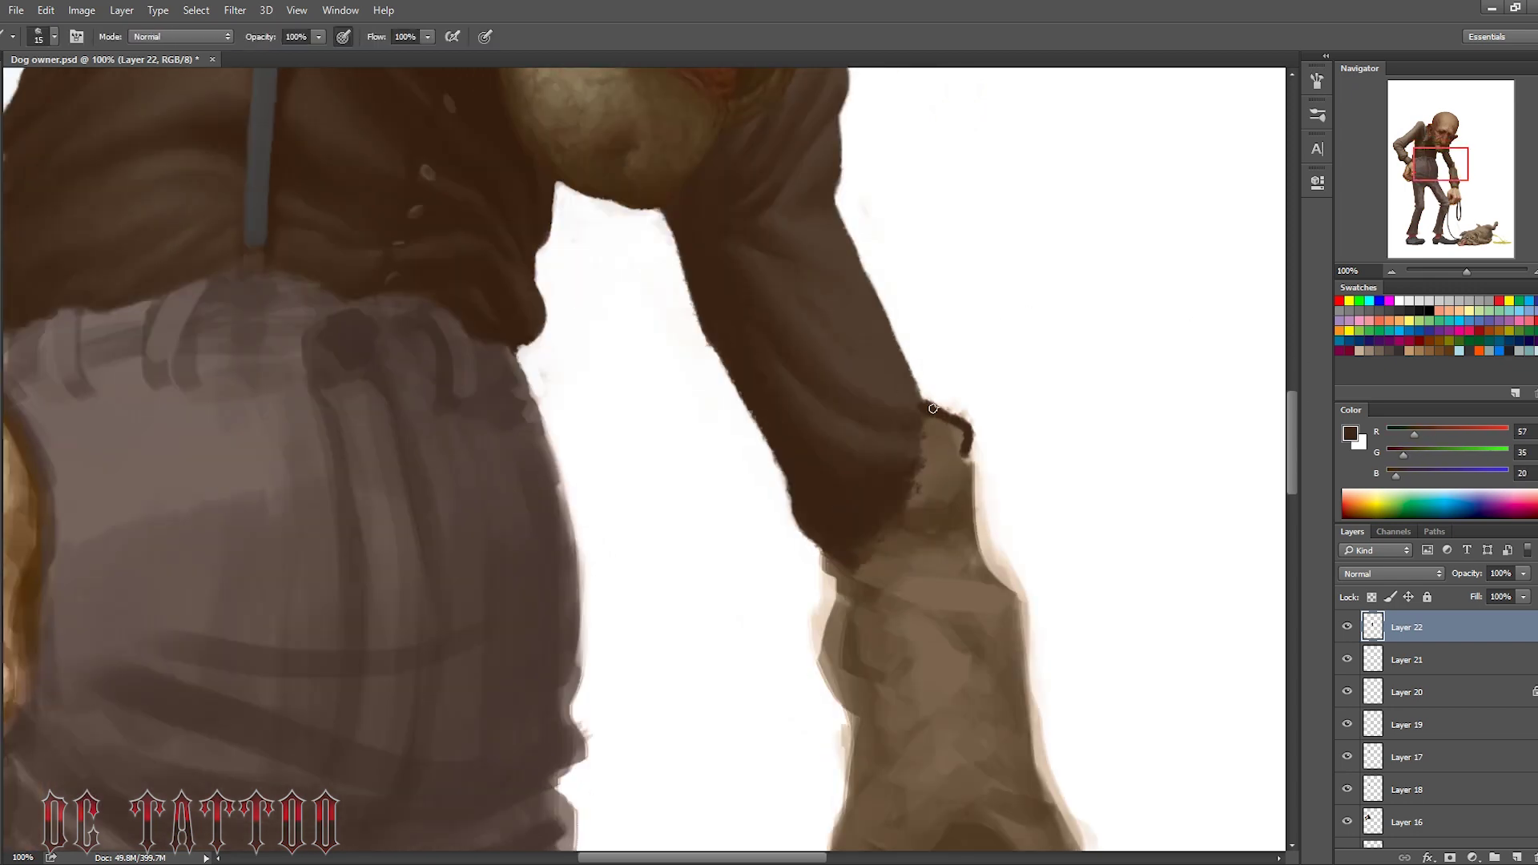
pyautogui.moveTo(954, 409)
pyautogui.mouseDown()
pyautogui.moveTo(841, 540)
pyautogui.moveTo(886, 532)
pyautogui.moveTo(936, 454)
pyautogui.mouseUp()
pyautogui.scroll(-5, 936, 453)
pyautogui.press('[')
pyautogui.press('[')
pyautogui.press('[')
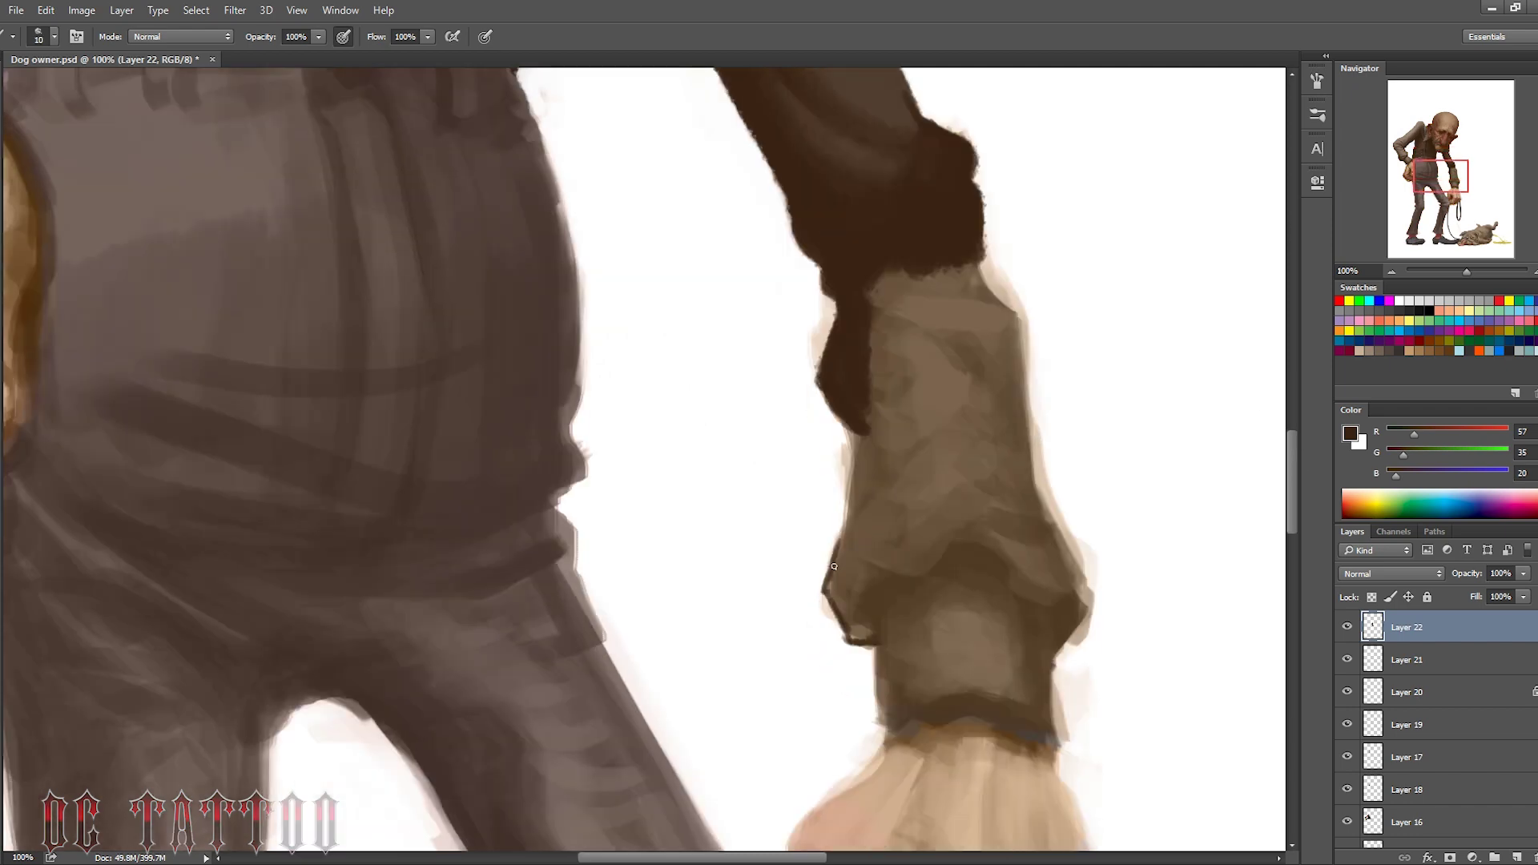
pyautogui.press(']')
pyautogui.press(']')
pyautogui.moveTo(1089, 629); pyautogui.dragTo(986, 268)
pyautogui.moveTo(845, 612); pyautogui.dragTo(1065, 572)
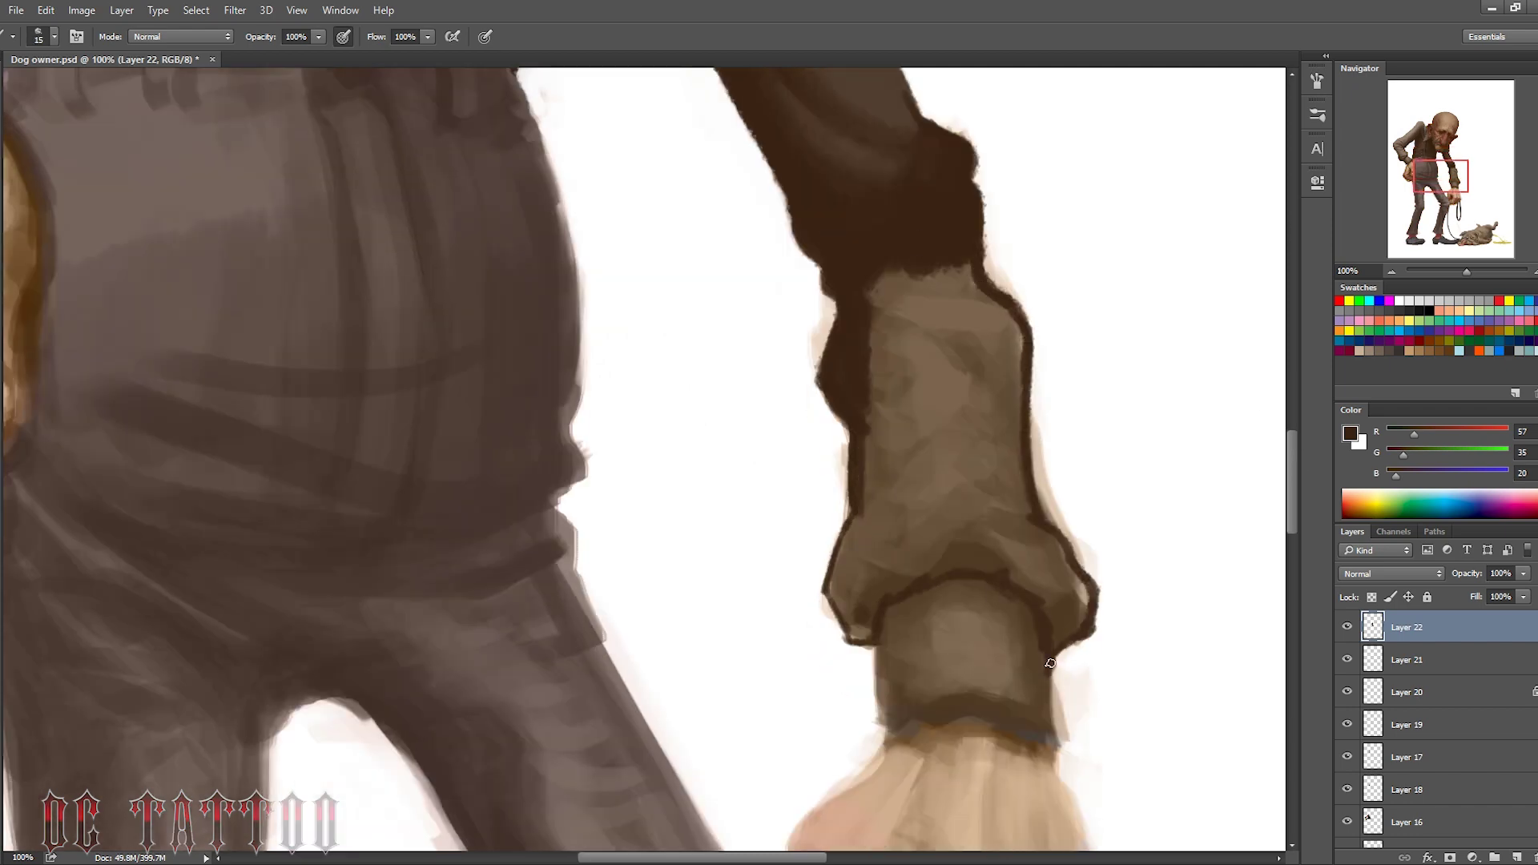
pyautogui.moveTo(849, 641)
pyautogui.mouseDown()
pyautogui.moveTo(840, 580)
pyautogui.moveTo(886, 521)
pyautogui.moveTo(1078, 615)
pyautogui.moveTo(1002, 456)
pyautogui.moveTo(905, 337)
pyautogui.moveTo(927, 299)
pyautogui.moveTo(1035, 438)
pyautogui.mouseUp()
pyautogui.press(']')
pyautogui.press(']')
# Fill the cuff's lower part and light patches with dark brown, feathering the sleeve edge
pyautogui.press('[')
pyautogui.press('[')
pyautogui.press('[')
pyautogui.keyDown('alt'); pyautogui.click(828, 328); pyautogui.keyUp('alt')
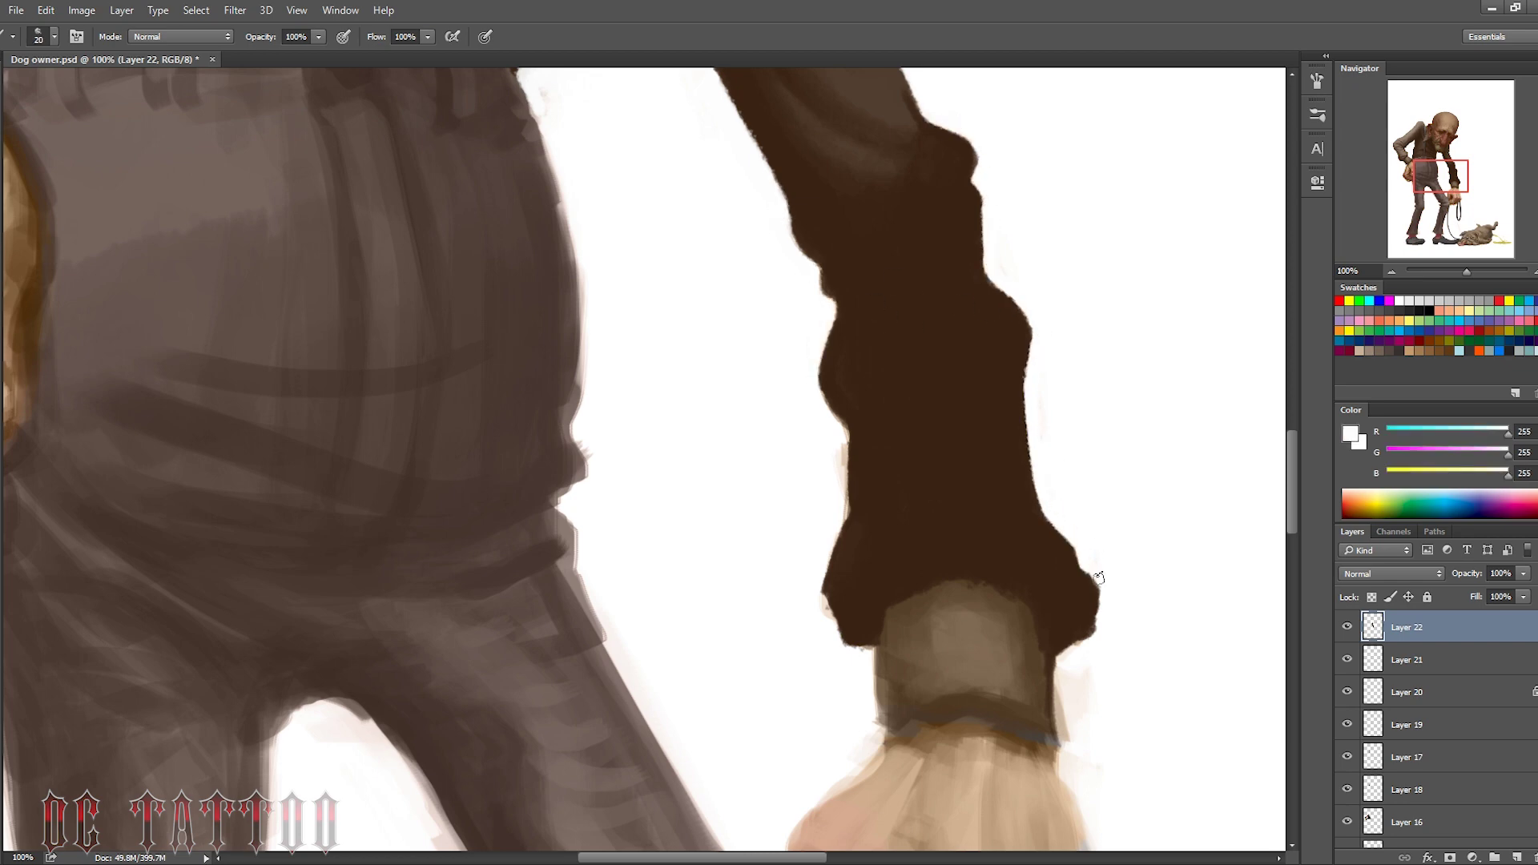
pyautogui.press('[')
pyautogui.keyDown('alt'); pyautogui.click(831, 525); pyautogui.keyUp('alt')
pyautogui.moveTo(881, 625)
pyautogui.mouseDown()
pyautogui.moveTo(880, 729)
pyautogui.moveTo(1042, 721)
pyautogui.moveTo(882, 629)
pyautogui.moveTo(1004, 695)
pyautogui.moveTo(903, 662)
pyautogui.moveTo(961, 593)
pyautogui.mouseUp()
pyautogui.press('[')
pyautogui.keyDown('alt'); pyautogui.click(1057, 663); pyautogui.keyUp('alt')
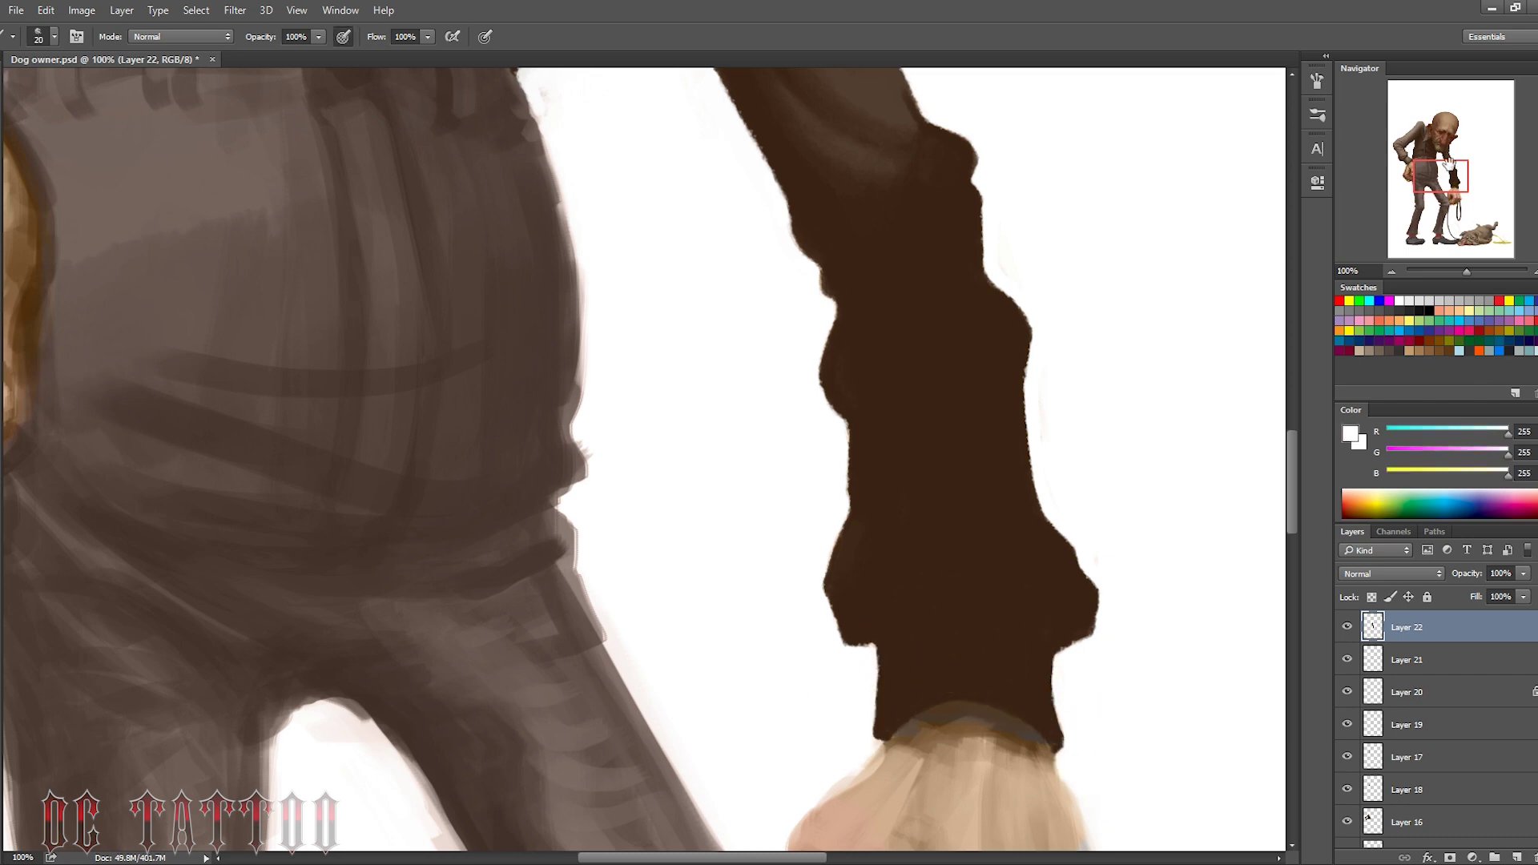
pyautogui.moveTo(1142, 361); pyautogui.dragTo(1098, 569)
pyautogui.moveTo(920, 302)
pyautogui.mouseDown()
pyautogui.moveTo(869, 240)
pyautogui.moveTo(941, 325)
pyautogui.mouseUp()
# Sample the sleeve's dark and lighter browns with resized brushes, framing the cuff and forearm
pyautogui.press('e')
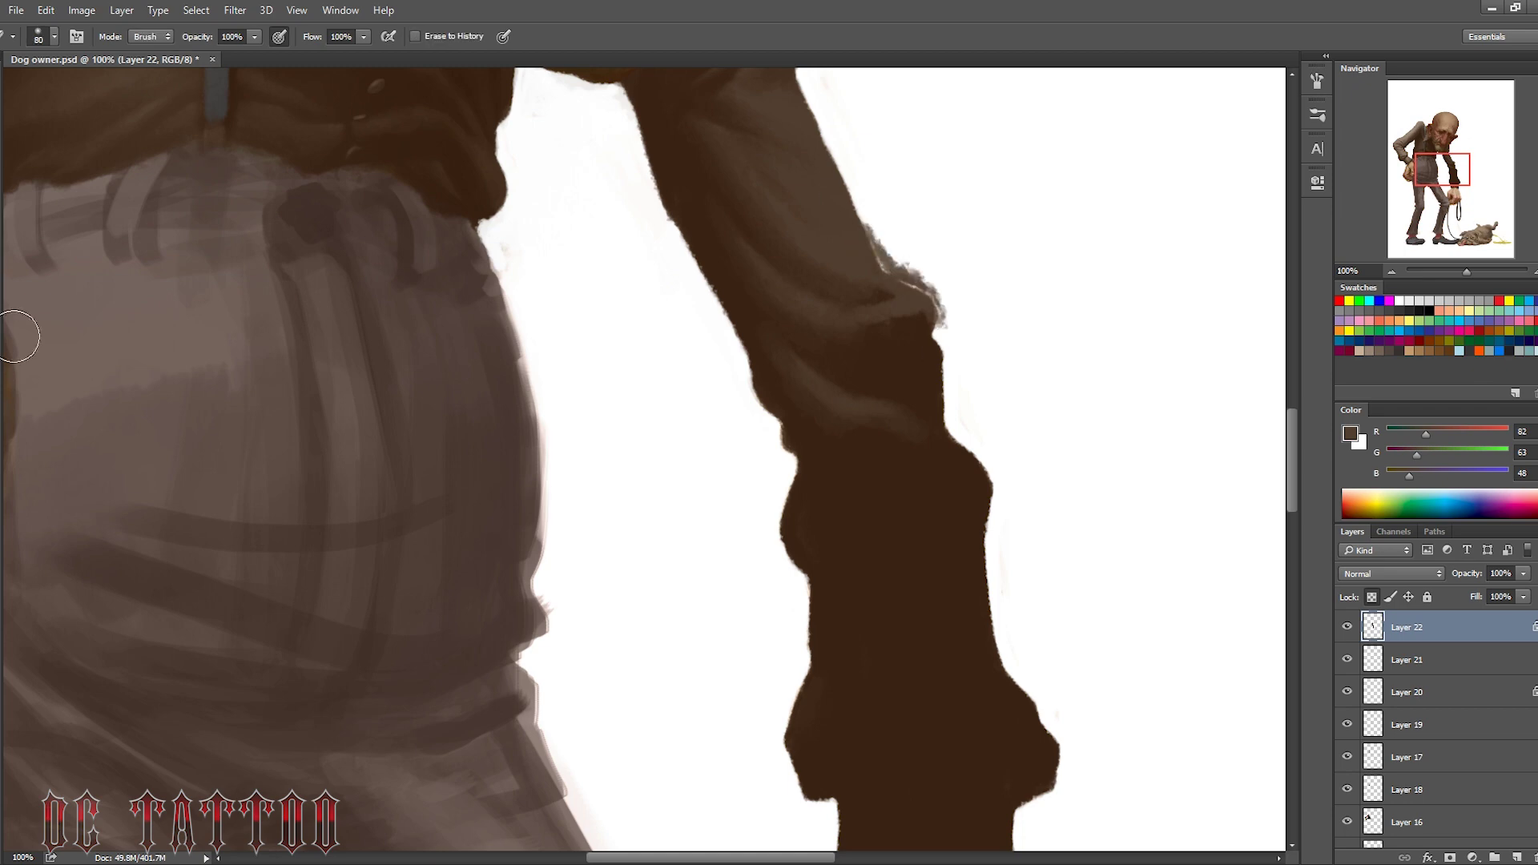
pyautogui.press('b')
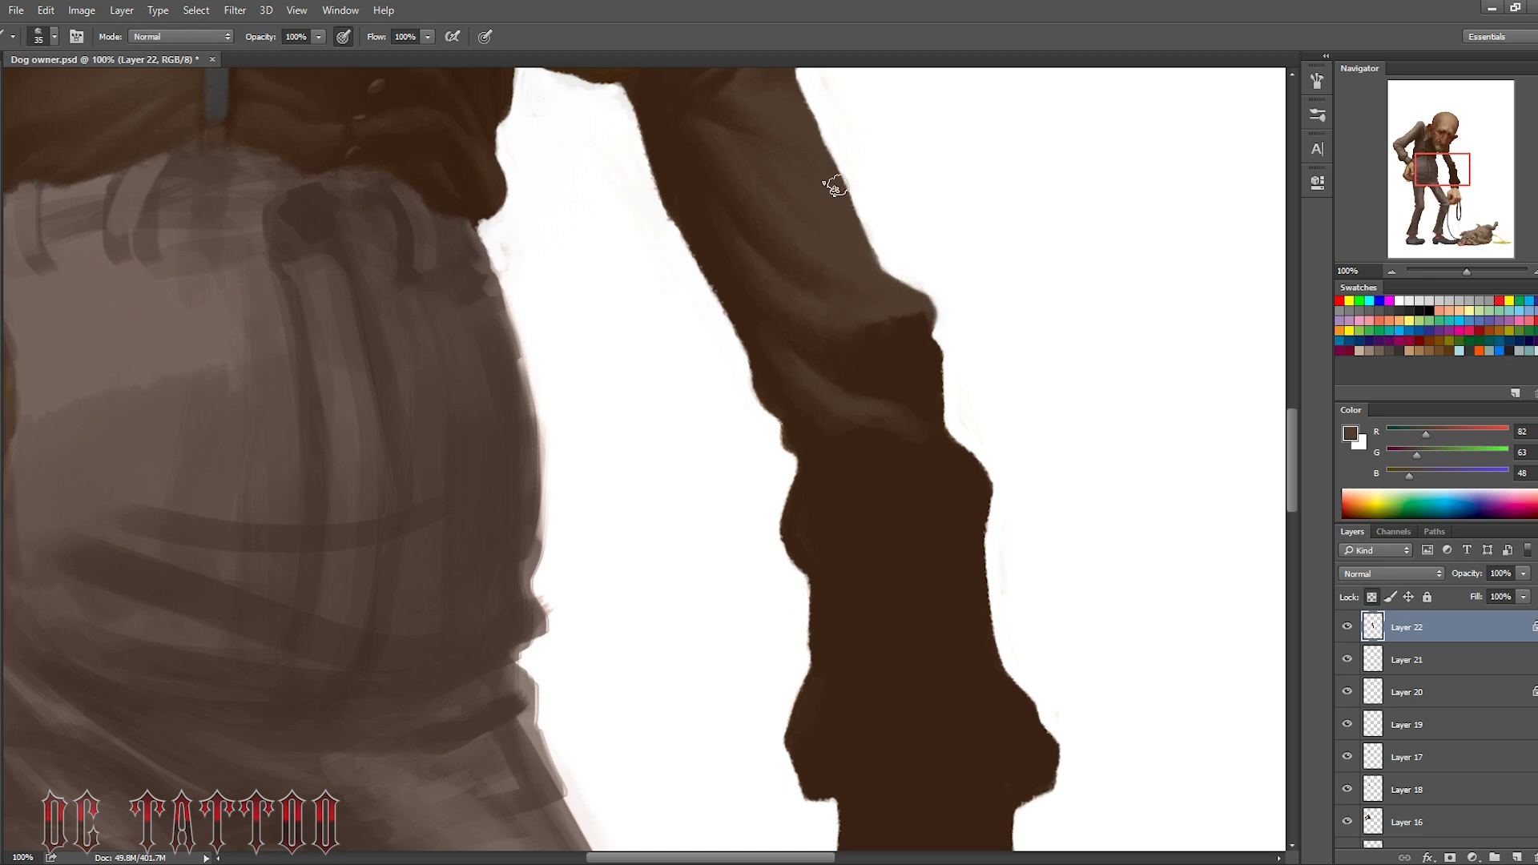
pyautogui.press(']')
pyautogui.keyDown('alt'); pyautogui.click(907, 311); pyautogui.keyUp('alt')
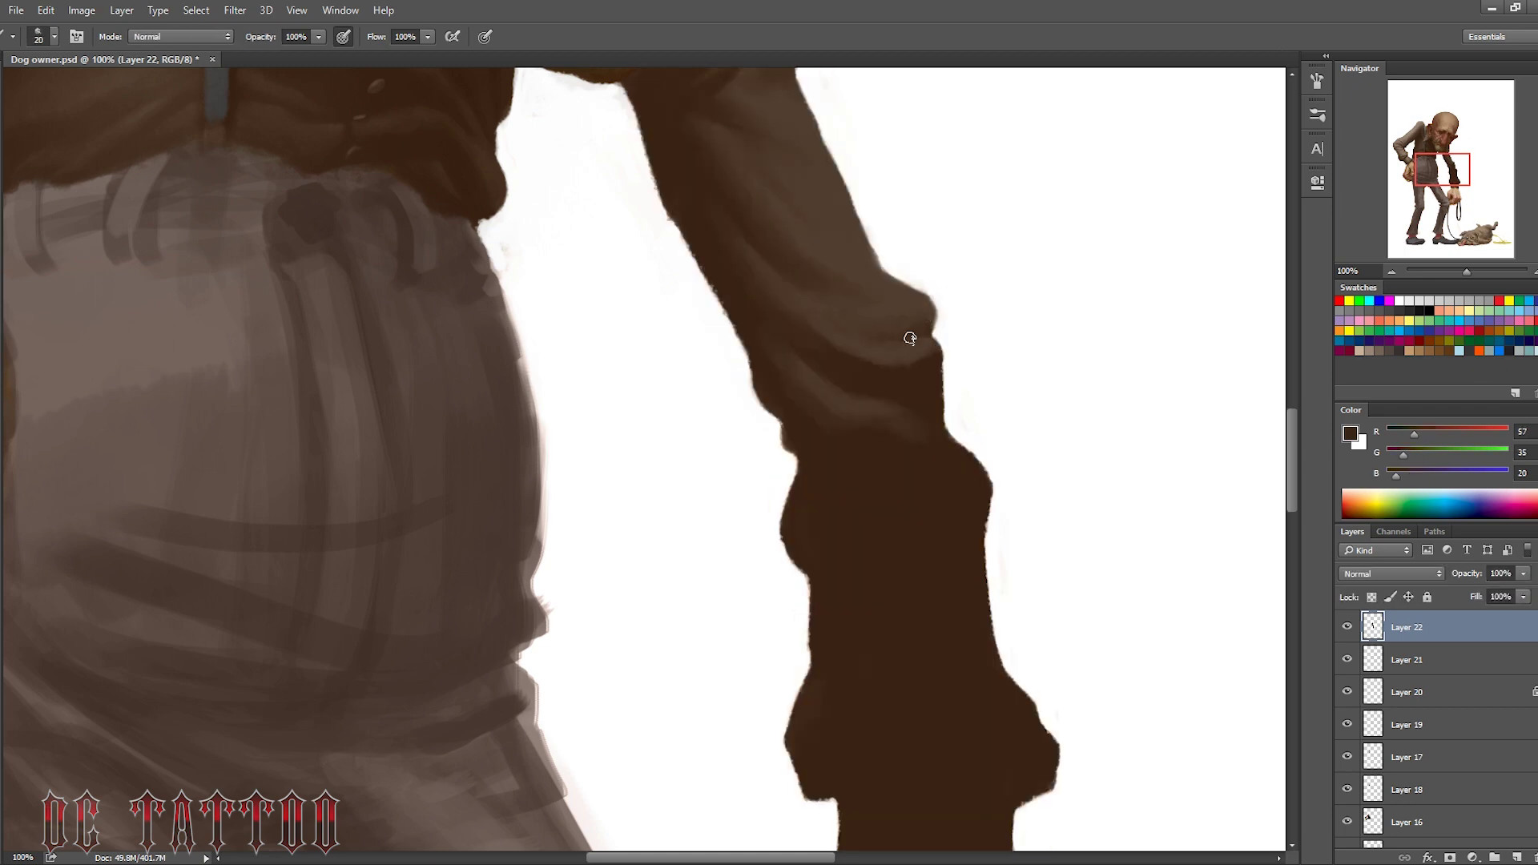
pyautogui.press('[')
pyautogui.press('x')
pyautogui.keyDown('alt'); pyautogui.click(889, 376); pyautogui.keyUp('alt')
pyautogui.press(']')
pyautogui.press(']')
pyautogui.press(']')
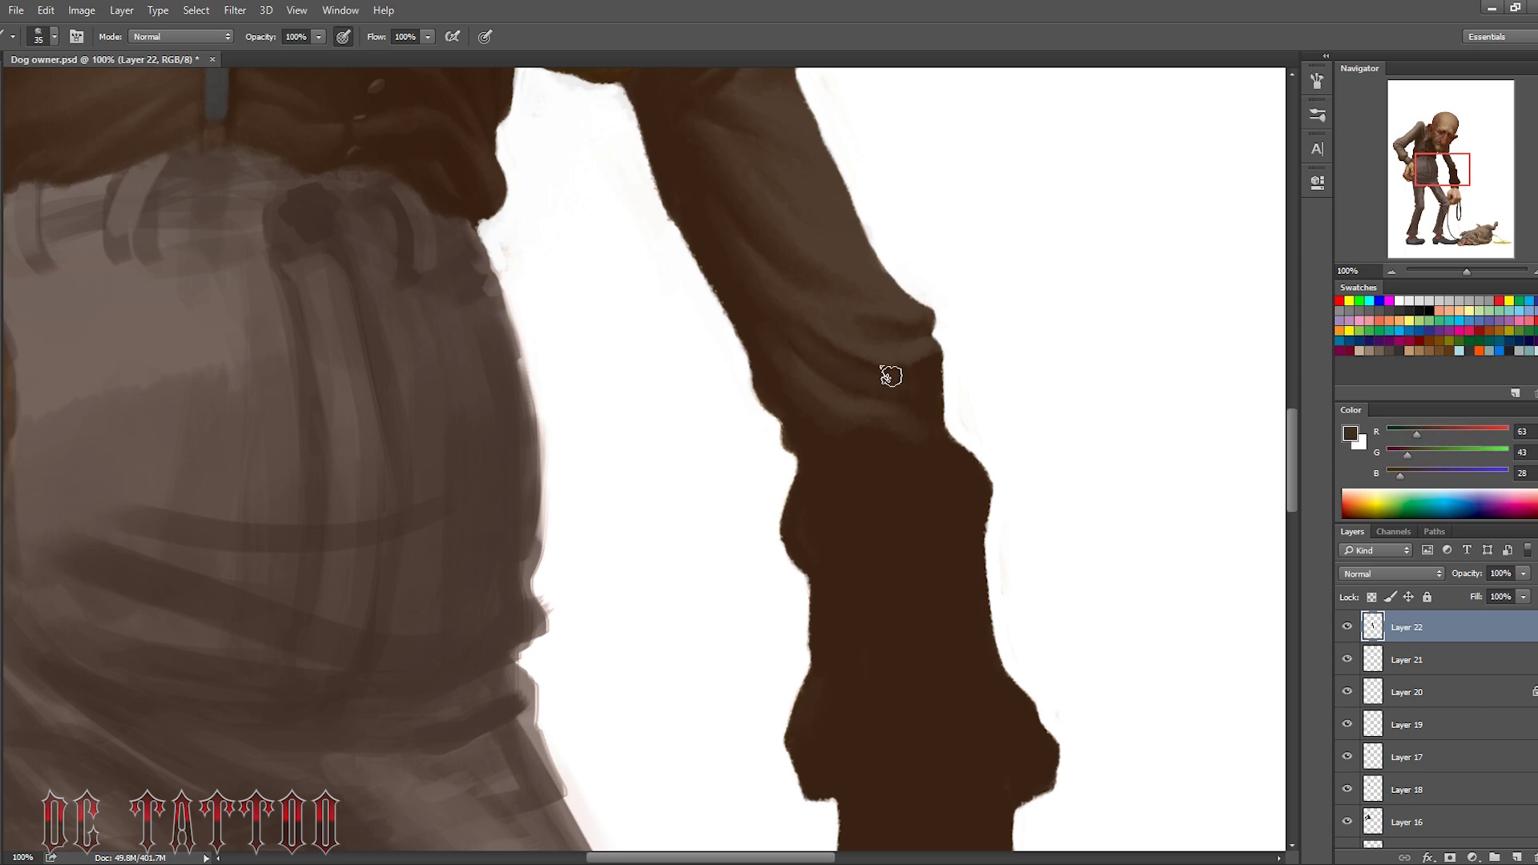
pyautogui.keyDown('alt'); pyautogui.click(831, 402); pyautogui.keyUp('alt')
pyautogui.press('[')
pyautogui.press('[')
pyautogui.moveTo(901, 428)
pyautogui.mouseDown()
pyautogui.moveTo(765, 309)
pyautogui.moveTo(823, 360)
pyautogui.moveTo(852, 558)
pyautogui.mouseUp()
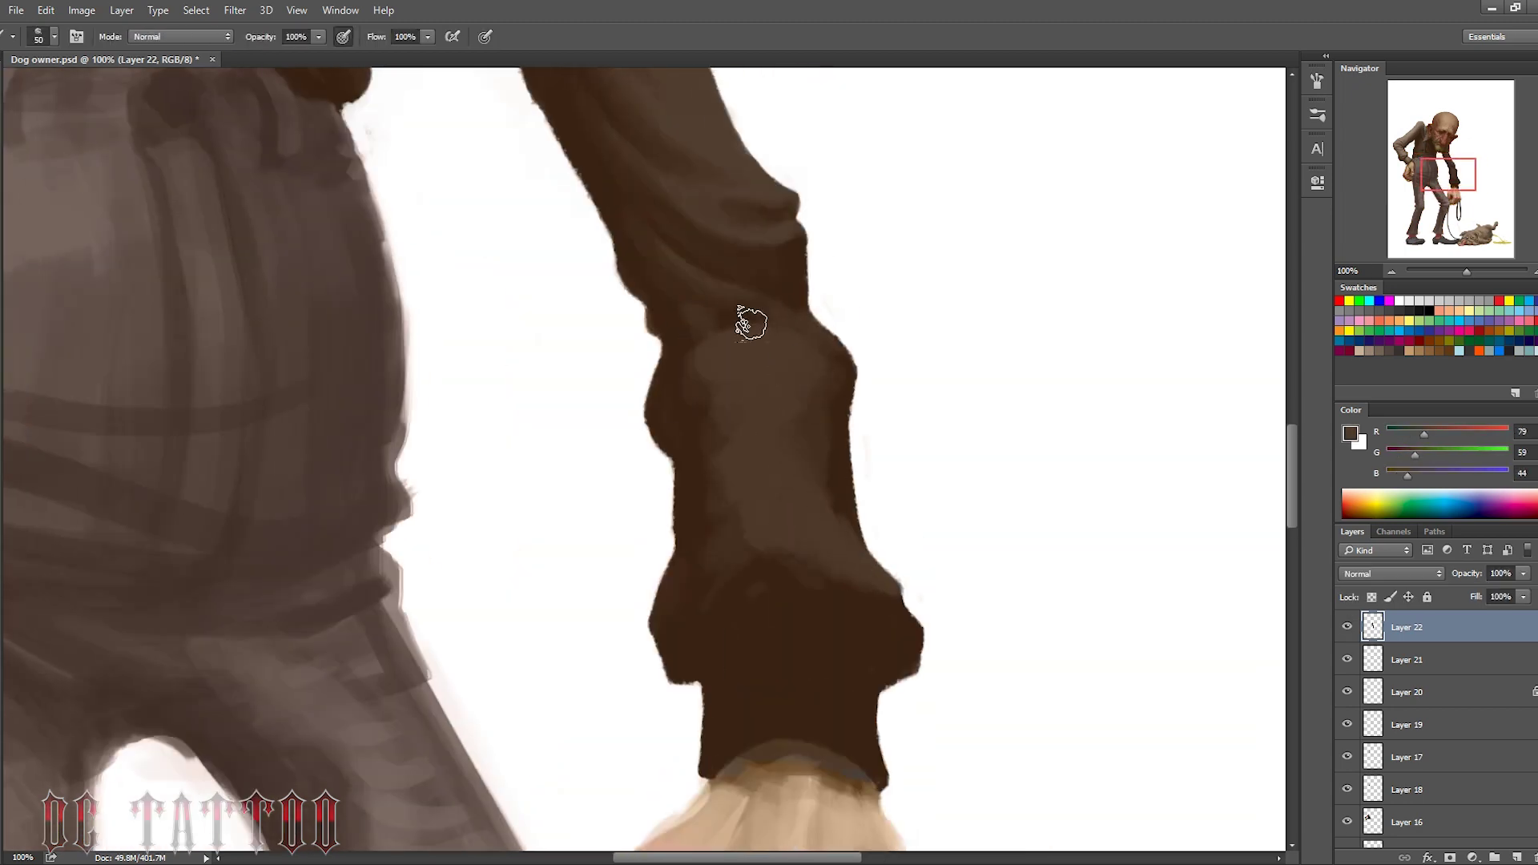
# Paint lighter brown fold strokes over the cuff, resampling lighter and mid browns
pyautogui.press('[')
pyautogui.press('[')
pyautogui.press('[')
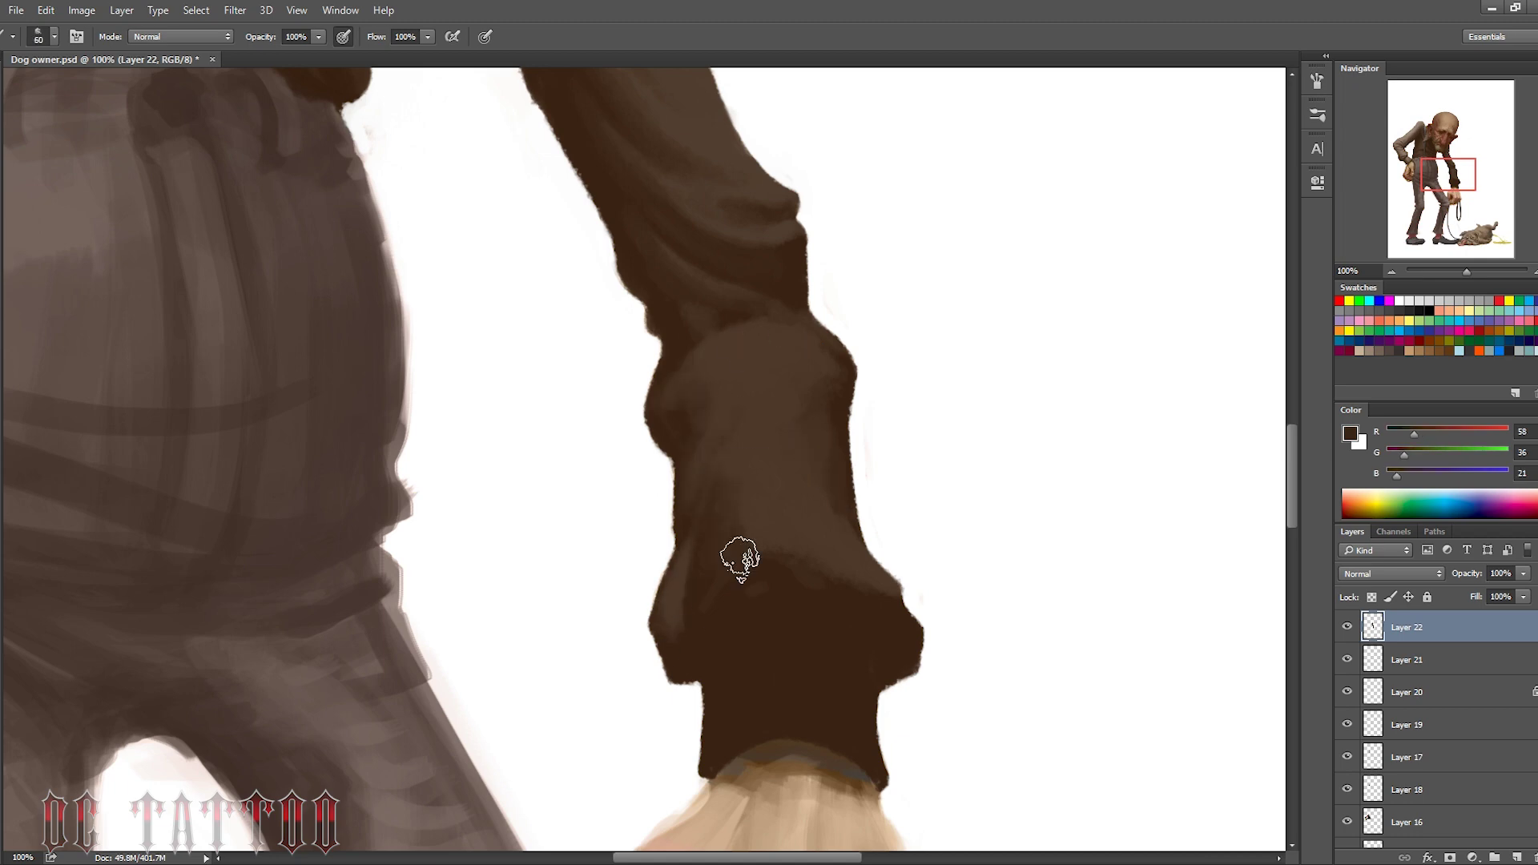
pyautogui.press(']')
pyautogui.press(']')
pyautogui.press(']')
pyautogui.moveTo(801, 629); pyautogui.dragTo(717, 736)
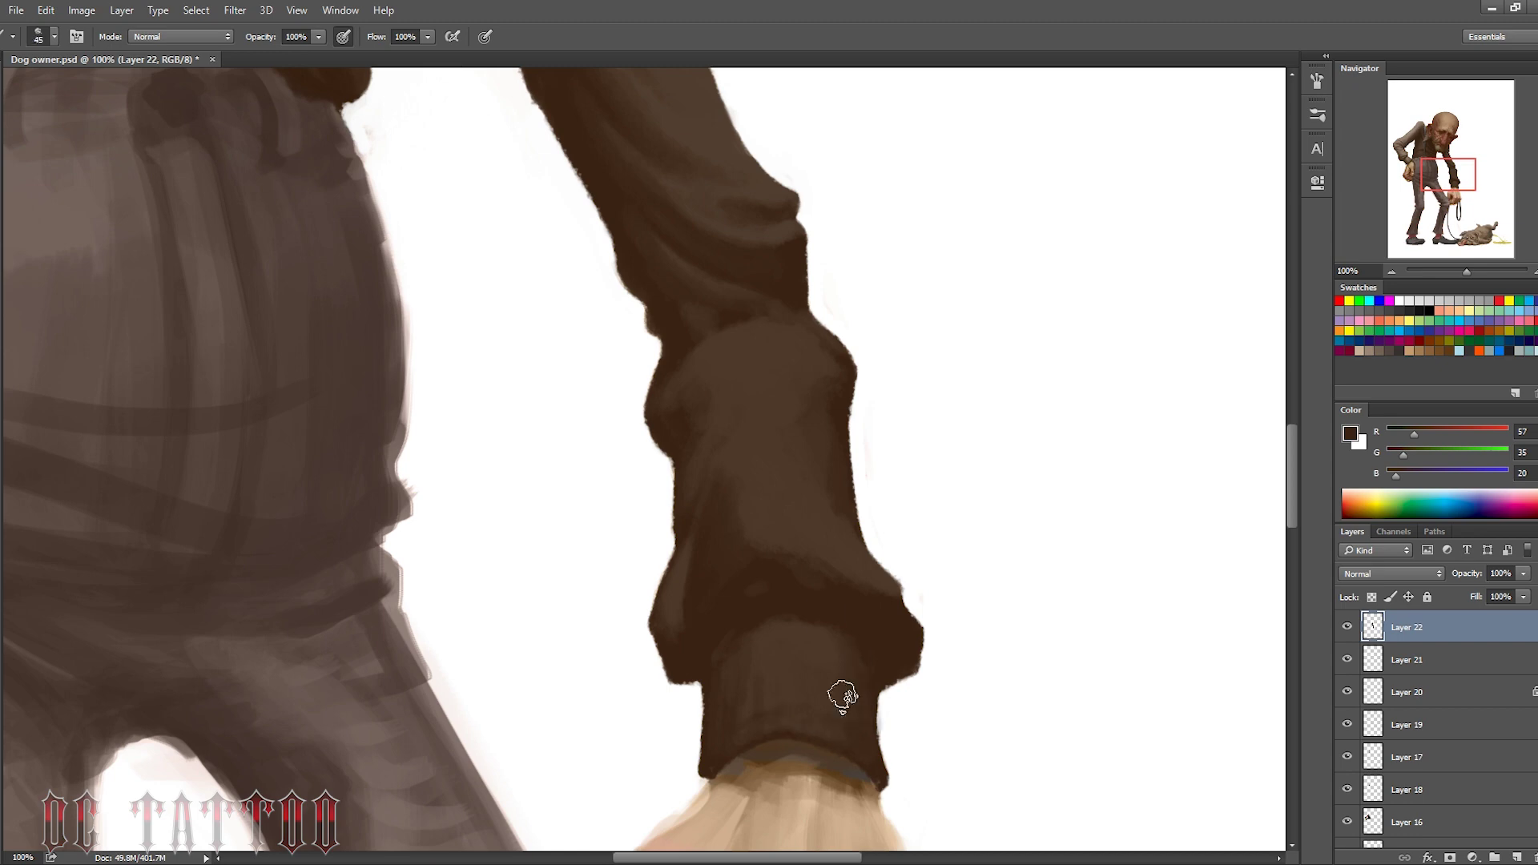
pyautogui.press(']')
pyautogui.press(']')
pyautogui.keyDown('alt'); pyautogui.click(873, 624); pyautogui.keyUp('alt')
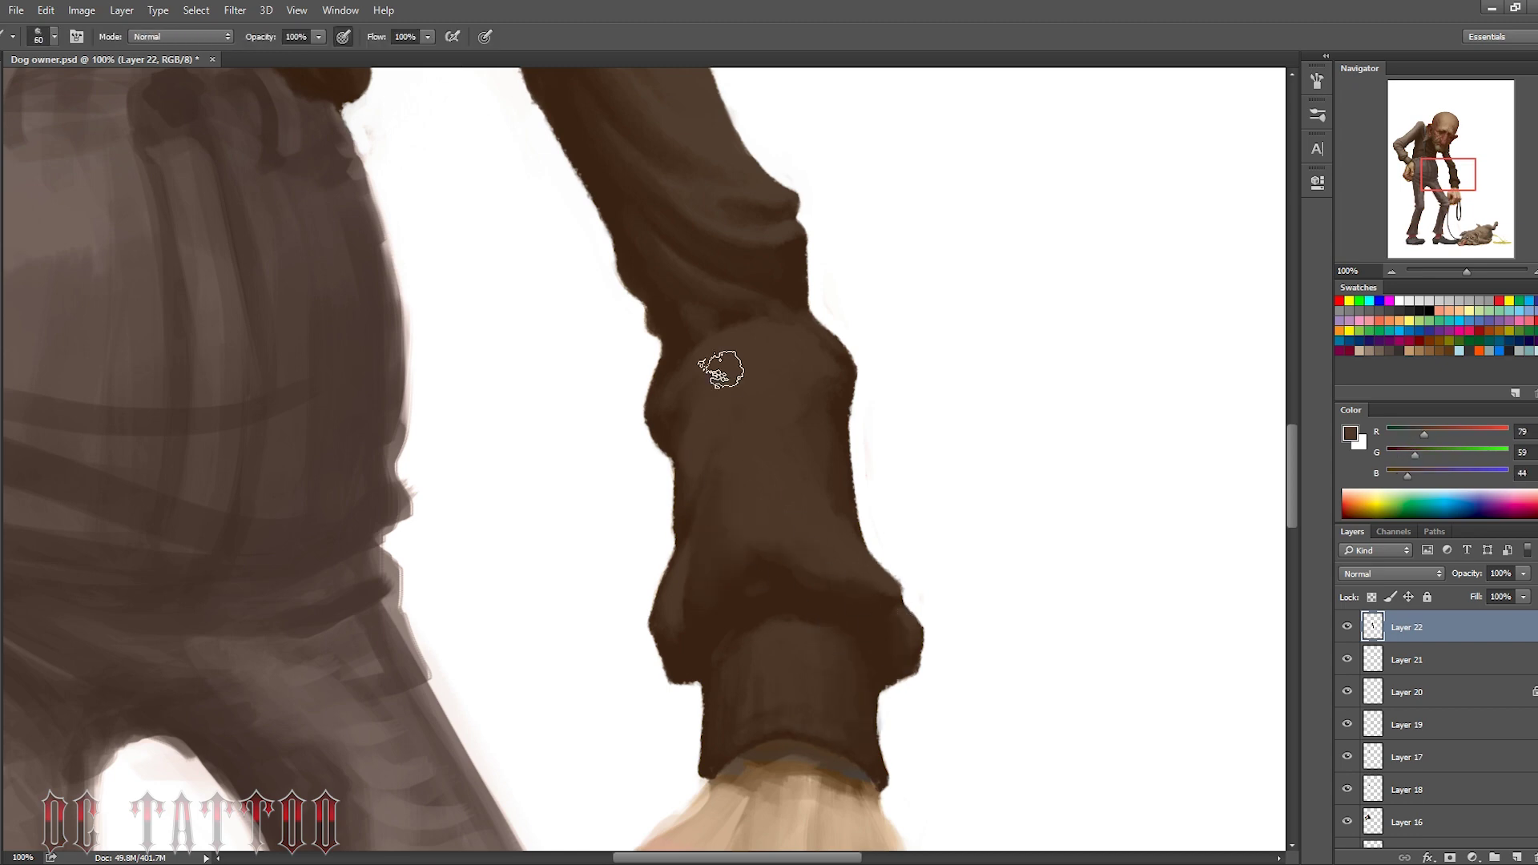
pyautogui.press('[')
pyautogui.press('[')
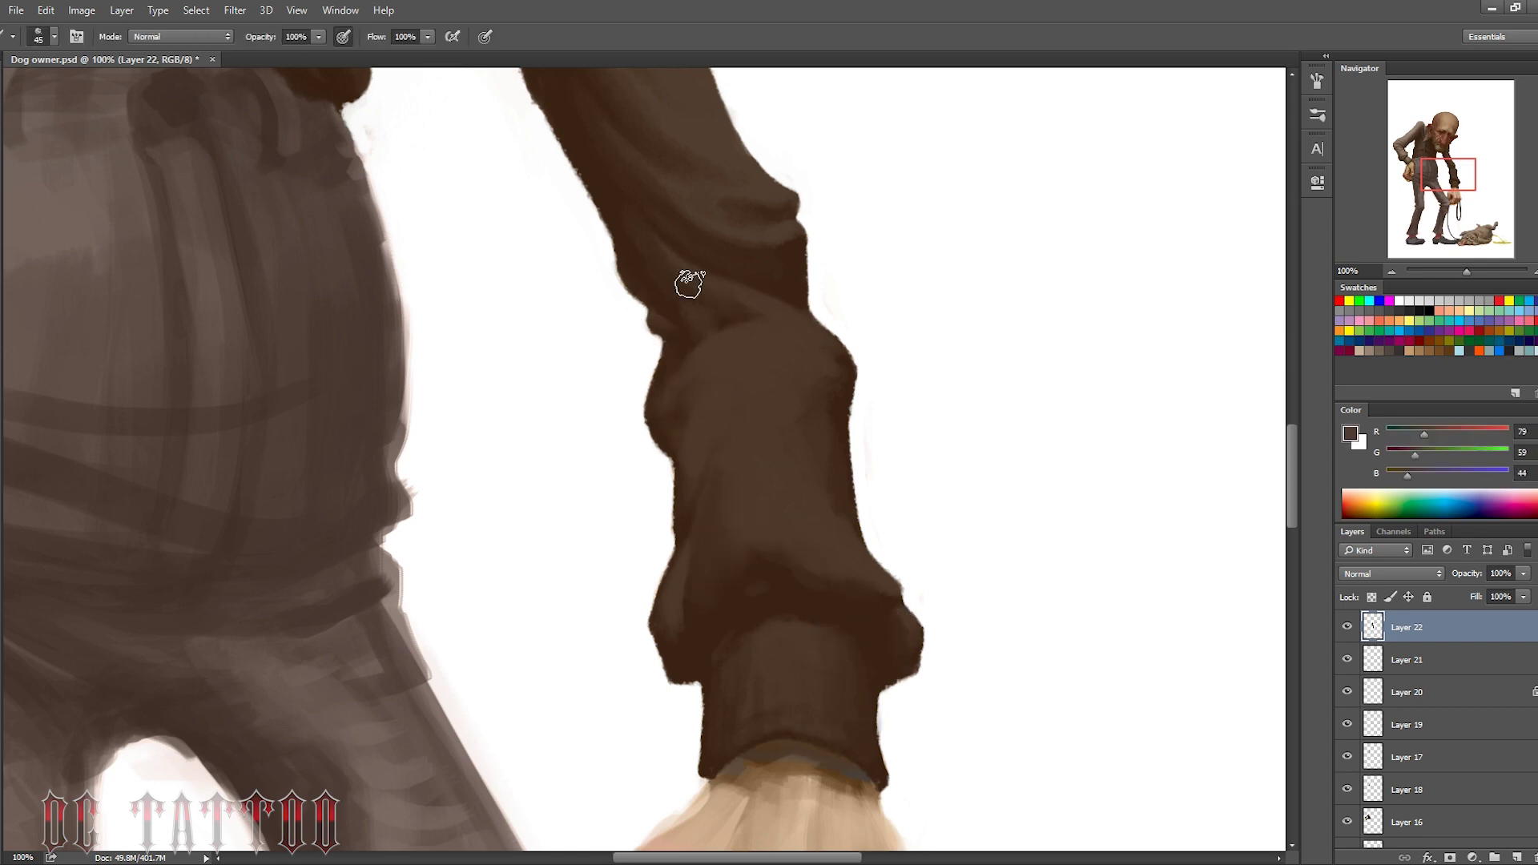
pyautogui.press(']')
pyautogui.keyDown('alt'); pyautogui.click(754, 267); pyautogui.keyUp('alt')
# Flip the canvas horizontally to check proportions, then sample light and dark sleeve browns
pyautogui.press('[')
pyautogui.hotkey('ctrl', 'shift', 'h')
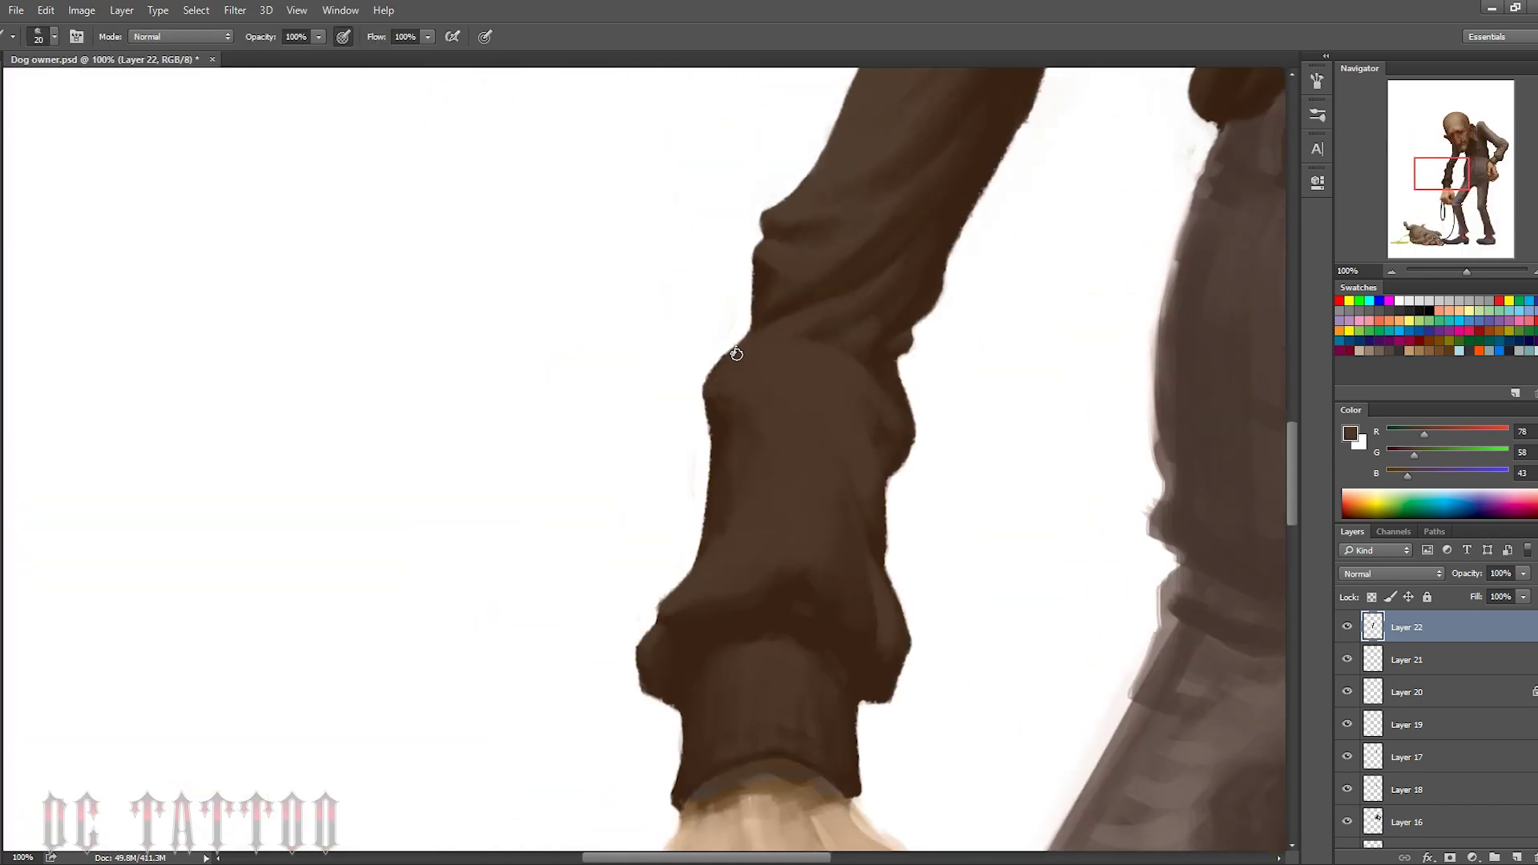
pyautogui.press('[')
pyautogui.keyDown('alt'); pyautogui.click(760, 448); pyautogui.keyUp('alt')
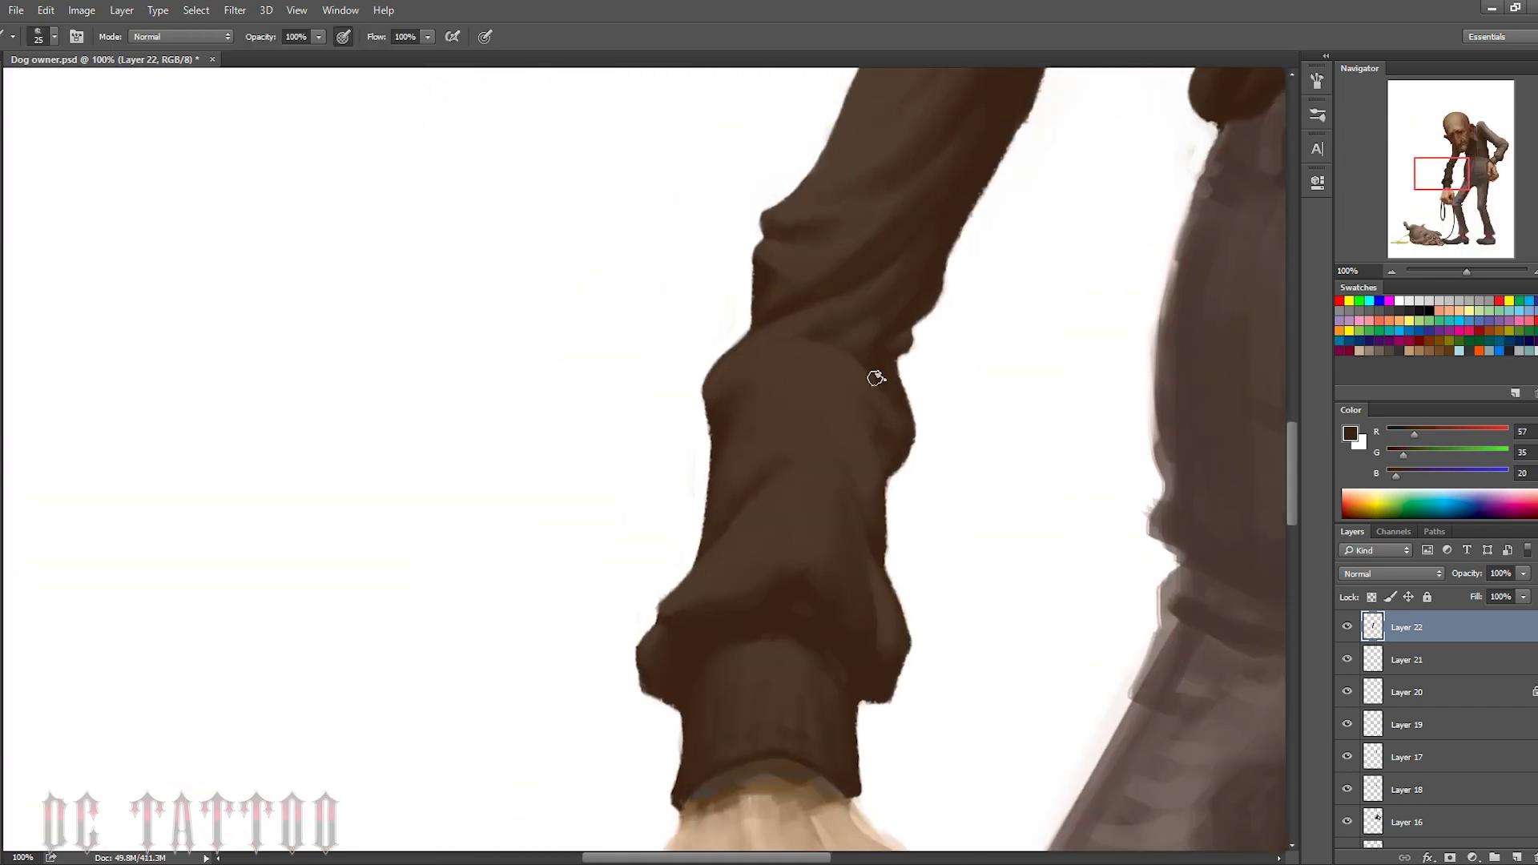
pyautogui.press(']')
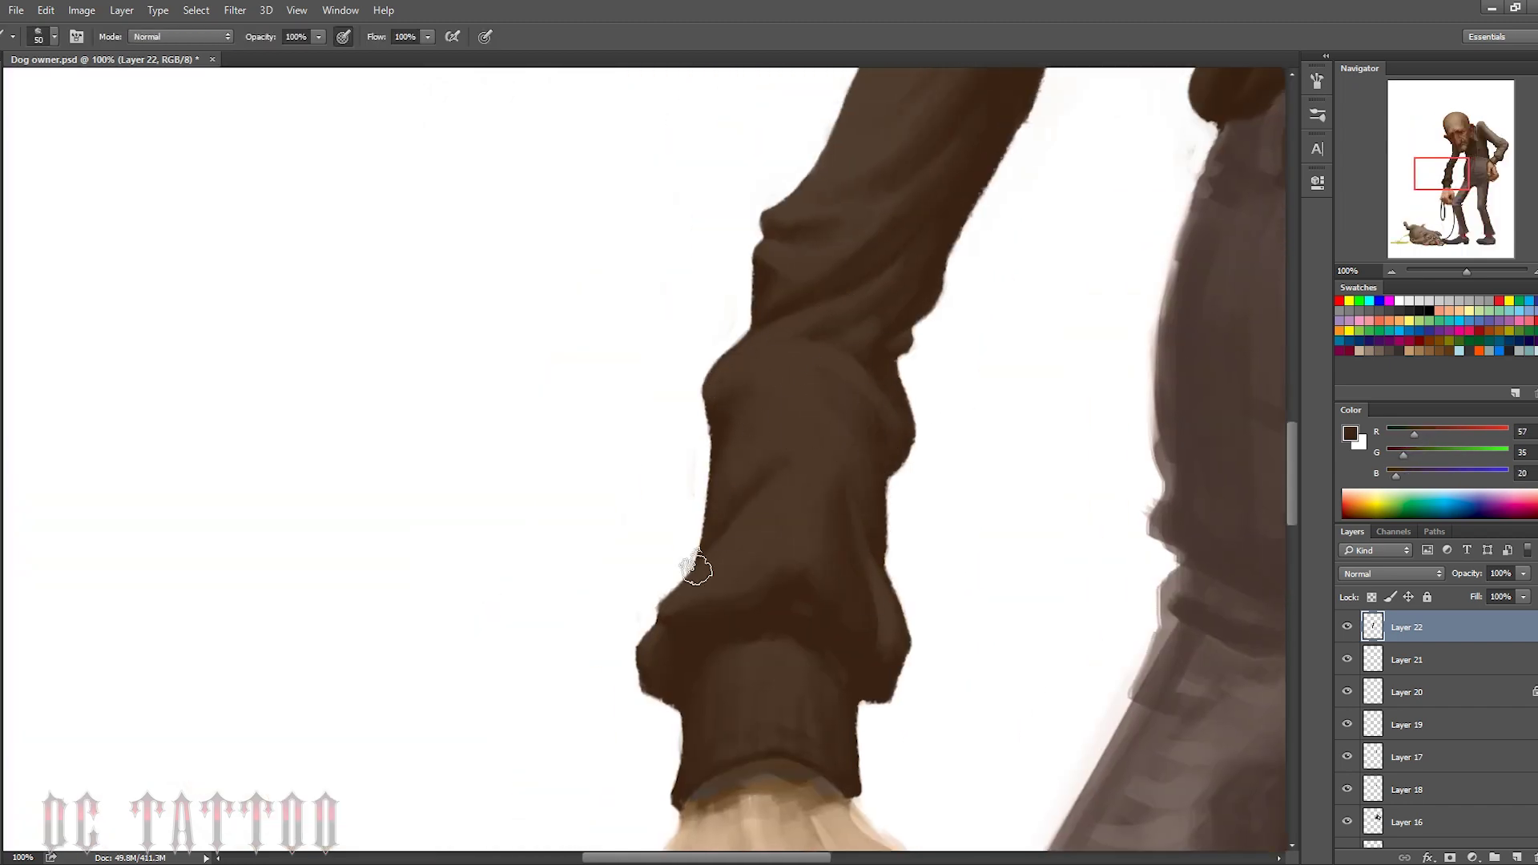
pyautogui.press(']')
pyautogui.press(']')
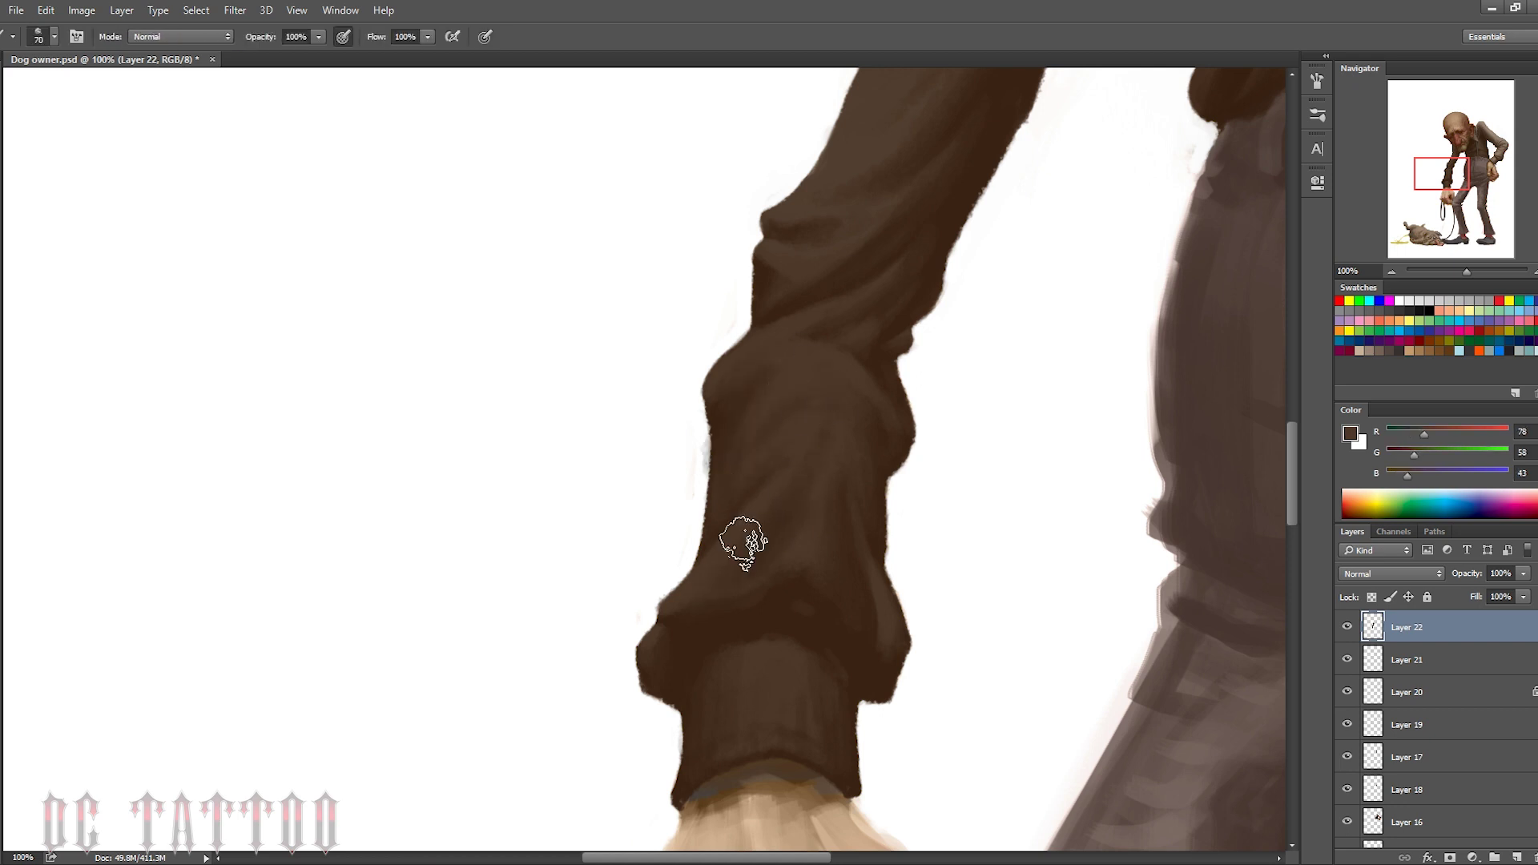
pyautogui.keyDown('alt'); pyautogui.click(870, 418); pyautogui.keyUp('alt')
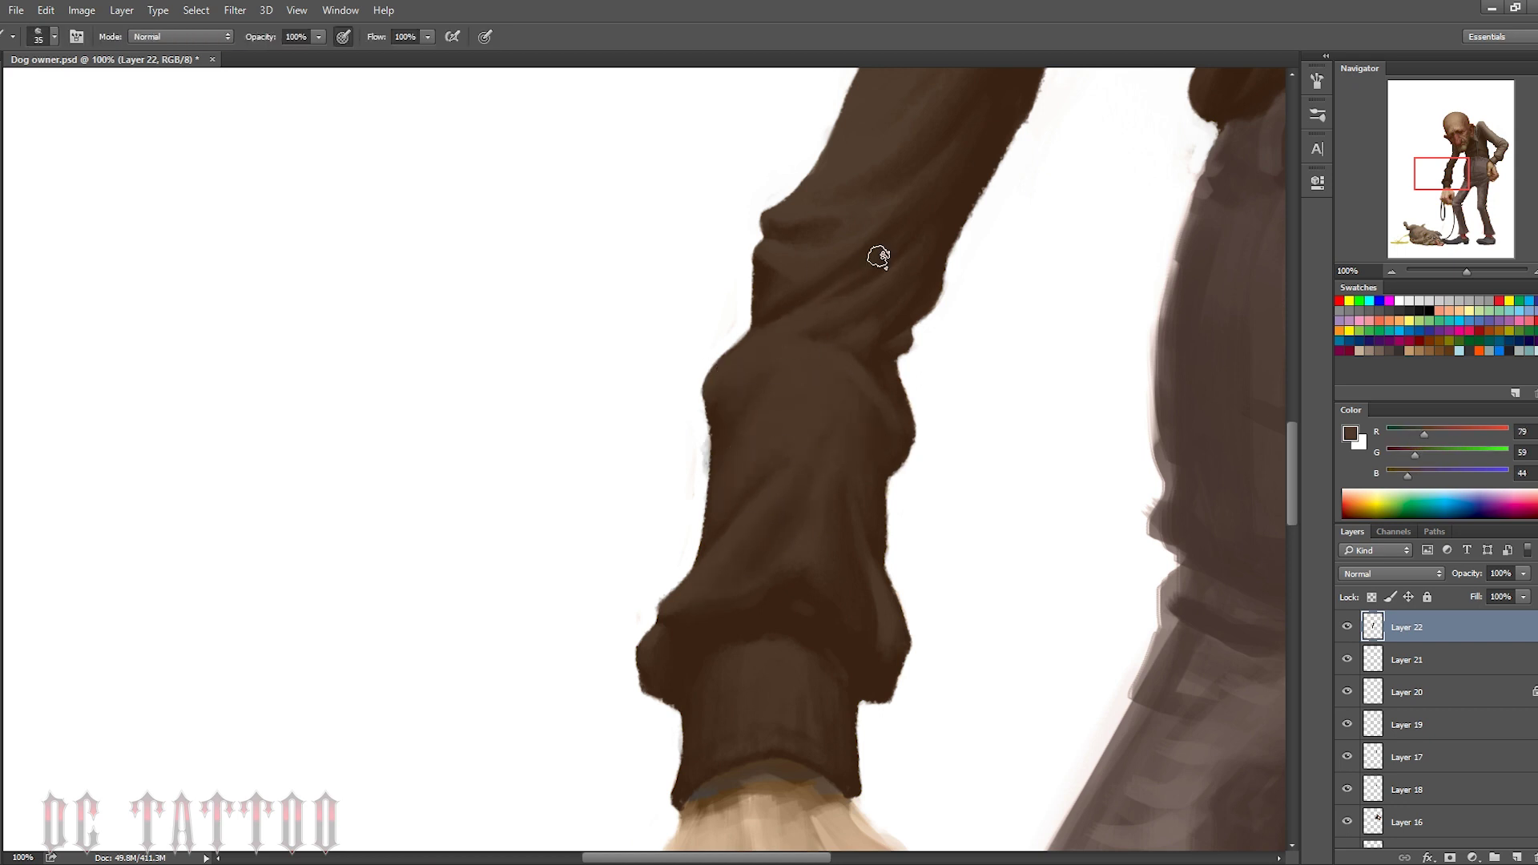
pyautogui.keyDown('alt'); pyautogui.click(865, 316); pyautogui.keyUp('alt')
pyautogui.press('[')
pyautogui.press('[')
pyautogui.press('[')
pyautogui.press('[')
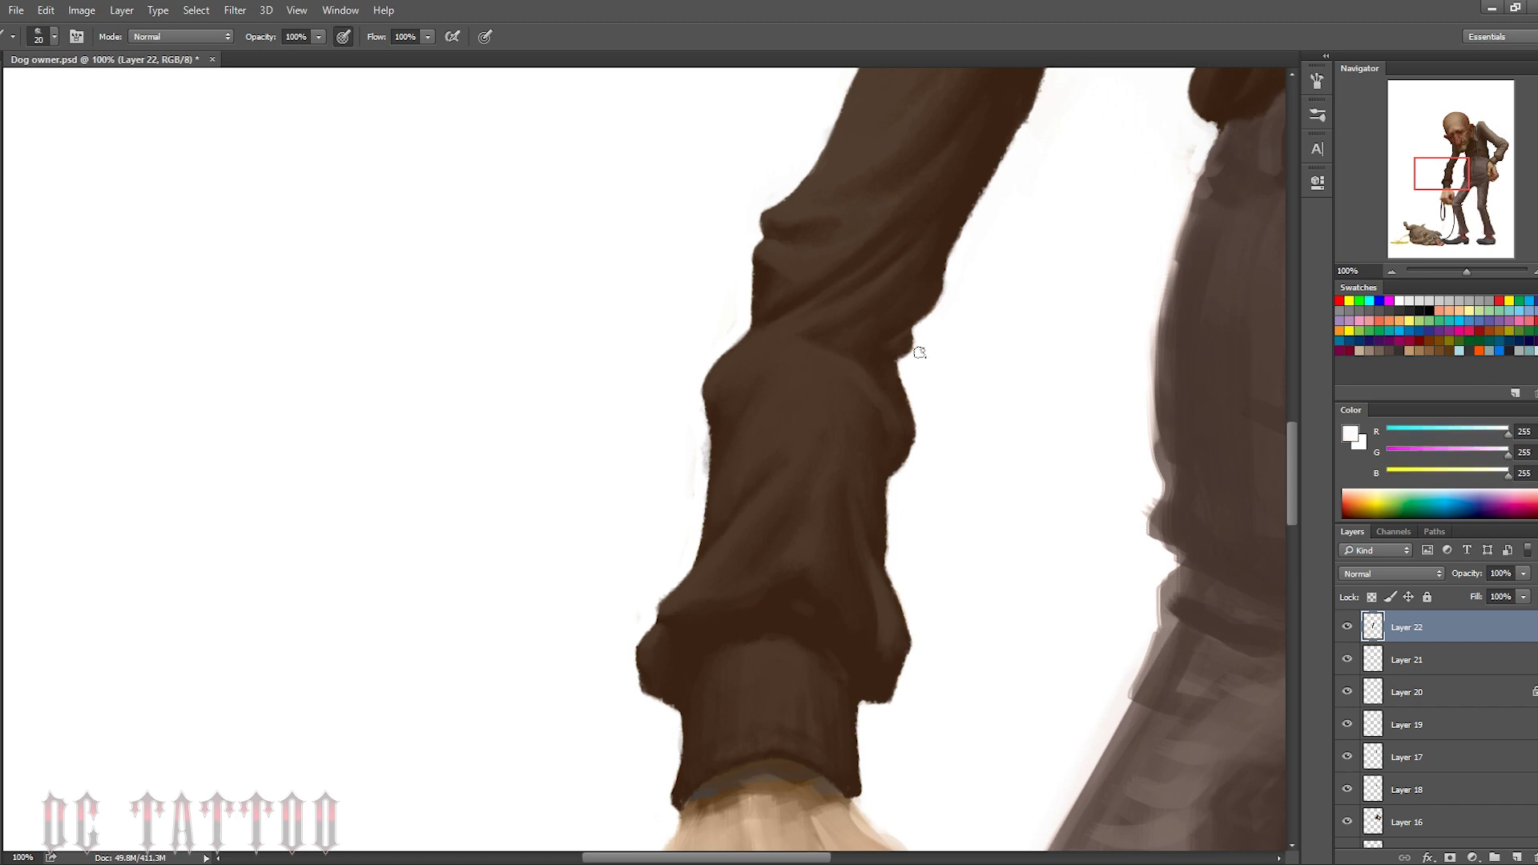
pyautogui.keyDown('alt'); pyautogui.click(913, 344); pyautogui.keyUp('alt')
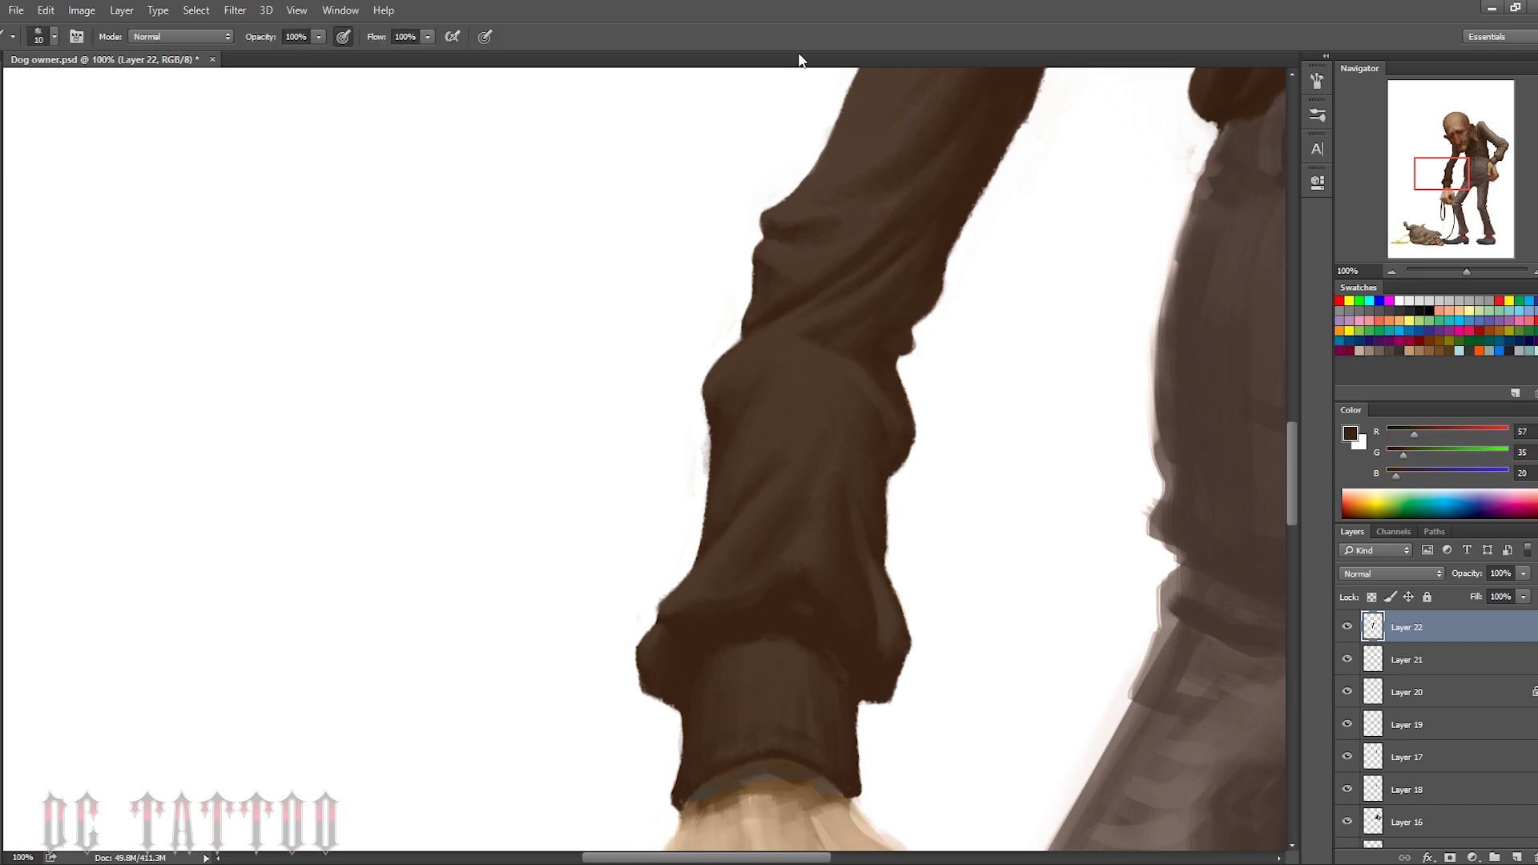
pyautogui.press(']')
pyautogui.press(']')
# Paint light strokes along the sleeve edge above the hand, then sample forearm dark brown
pyautogui.moveTo(881, 551); pyautogui.dragTo(621, 381)
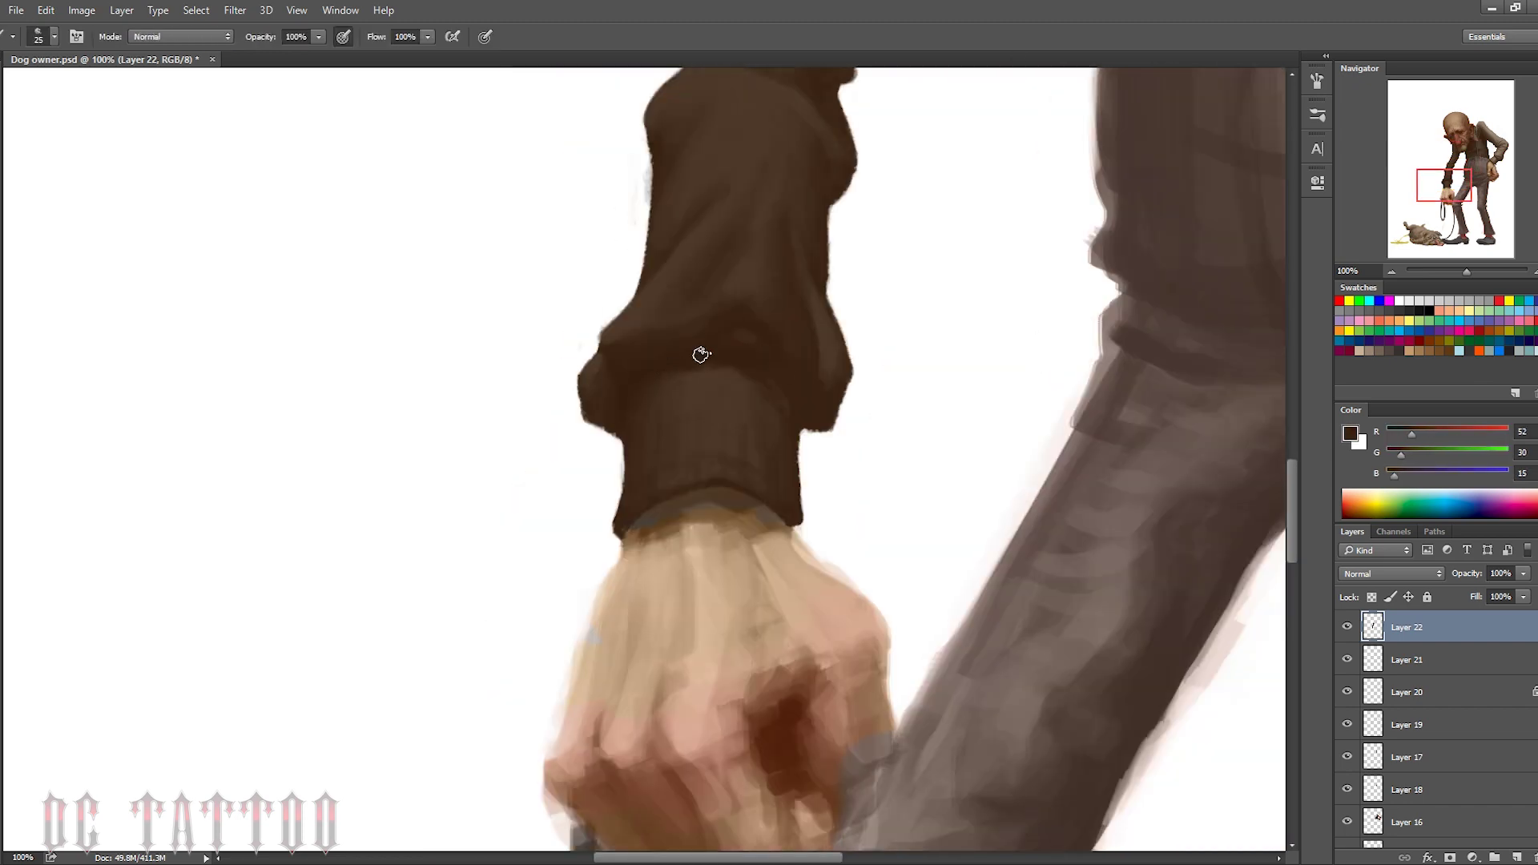
pyautogui.press('[')
pyautogui.press('[')
pyautogui.keyDown('alt'); pyautogui.click(591, 368); pyautogui.keyUp('alt')
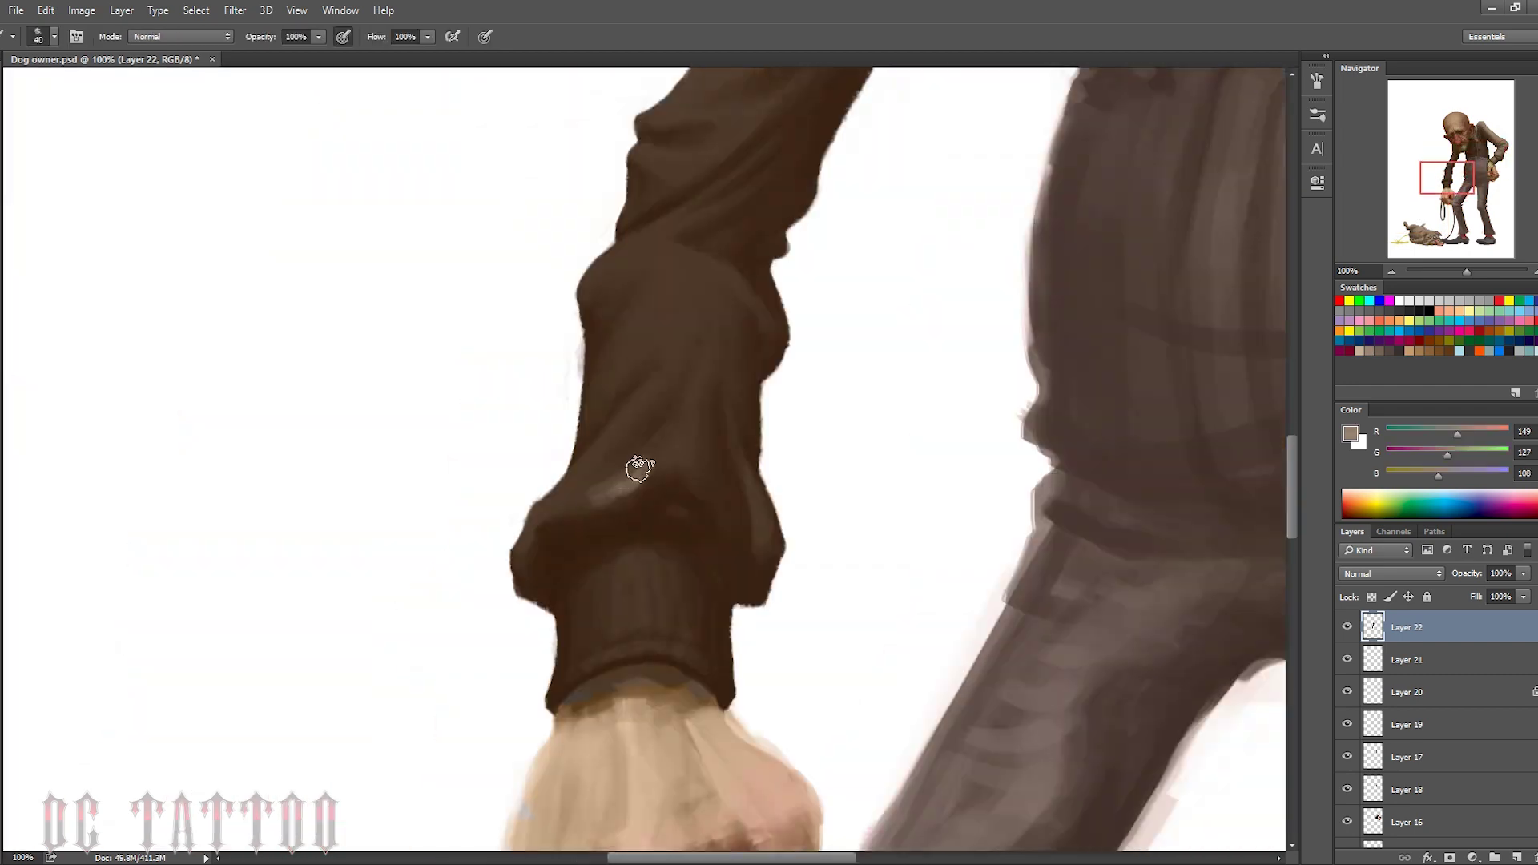
pyautogui.moveTo(629, 464)
pyautogui.mouseDown()
pyautogui.moveTo(540, 509)
pyautogui.moveTo(748, 439)
pyautogui.moveTo(724, 497)
pyautogui.moveTo(676, 309)
pyautogui.moveTo(709, 292)
pyautogui.moveTo(633, 273)
pyautogui.mouseUp()
pyautogui.press('[')
pyautogui.press(']')
pyautogui.press(']')
pyautogui.press(']')
pyautogui.keyDown('alt'); pyautogui.click(549, 473); pyautogui.keyUp('alt')
pyautogui.press('[')
pyautogui.press('[')
pyautogui.press('[')
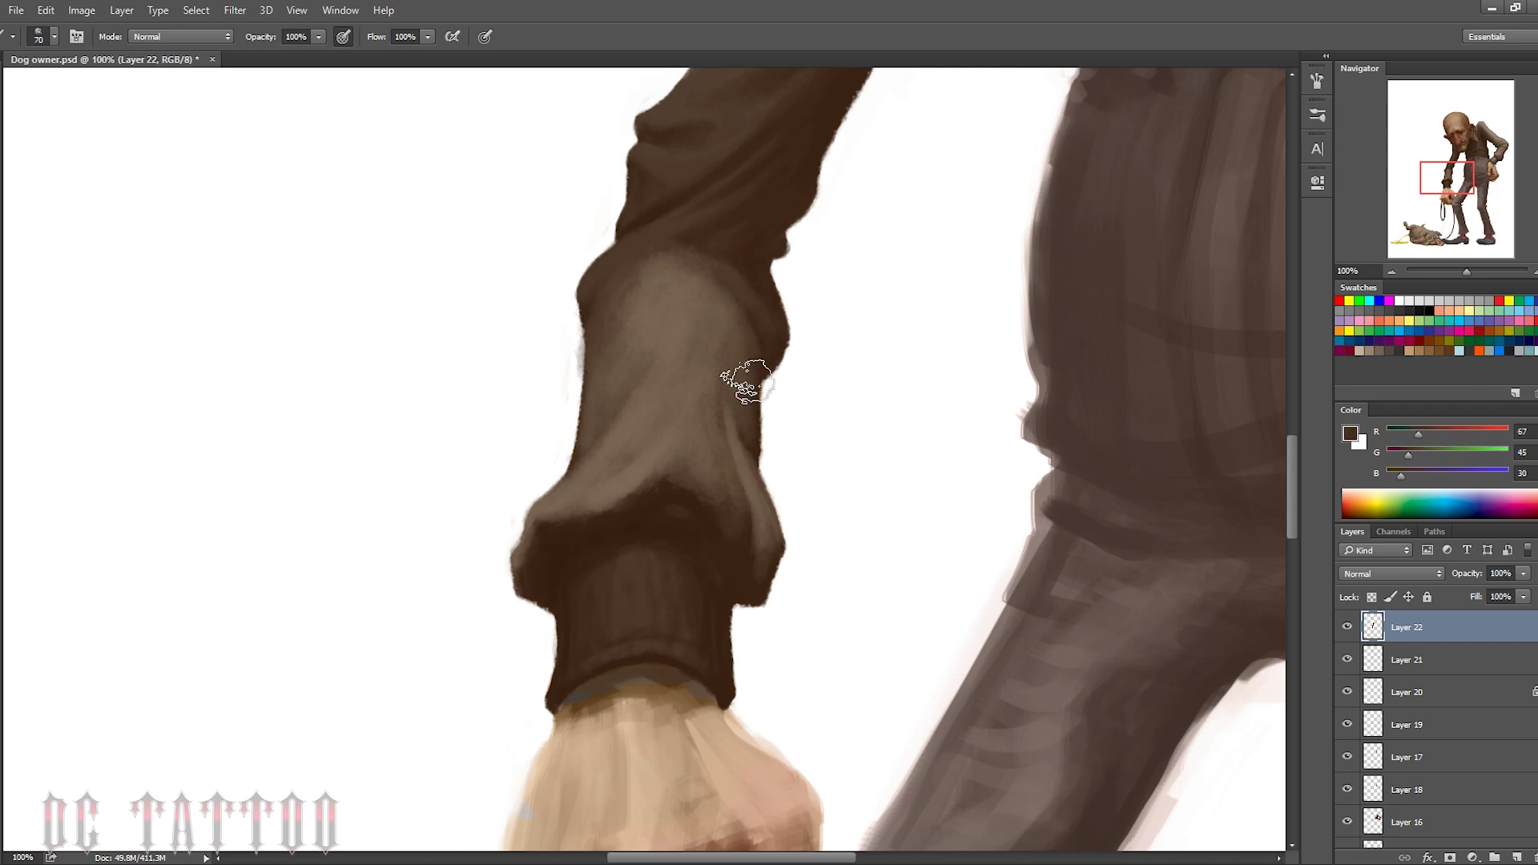
pyautogui.press('[')
pyautogui.press('[')
pyautogui.press('[')
# Add a light brown stroke on the upper sleeve
pyautogui.moveTo(687, 213); pyautogui.dragTo(641, 405)
pyautogui.keyDown('alt'); pyautogui.click(689, 435); pyautogui.keyUp('alt')
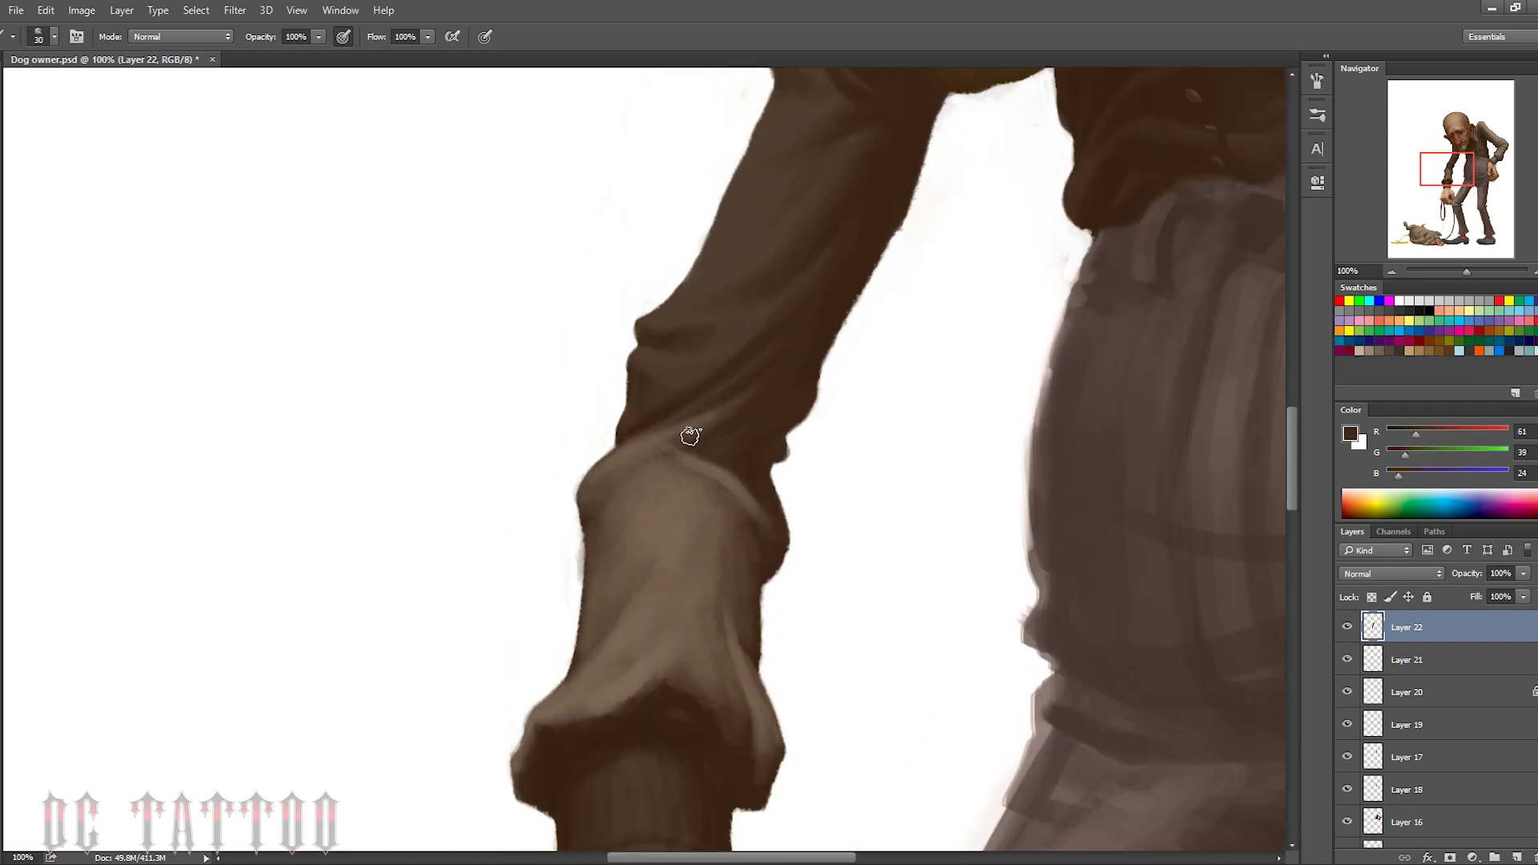
pyautogui.keyDown('alt'); pyautogui.click(618, 583); pyautogui.keyUp('alt')
pyautogui.press(']')
pyautogui.press(']')
pyautogui.keyDown('alt'); pyautogui.click(687, 419); pyautogui.keyUp('alt')
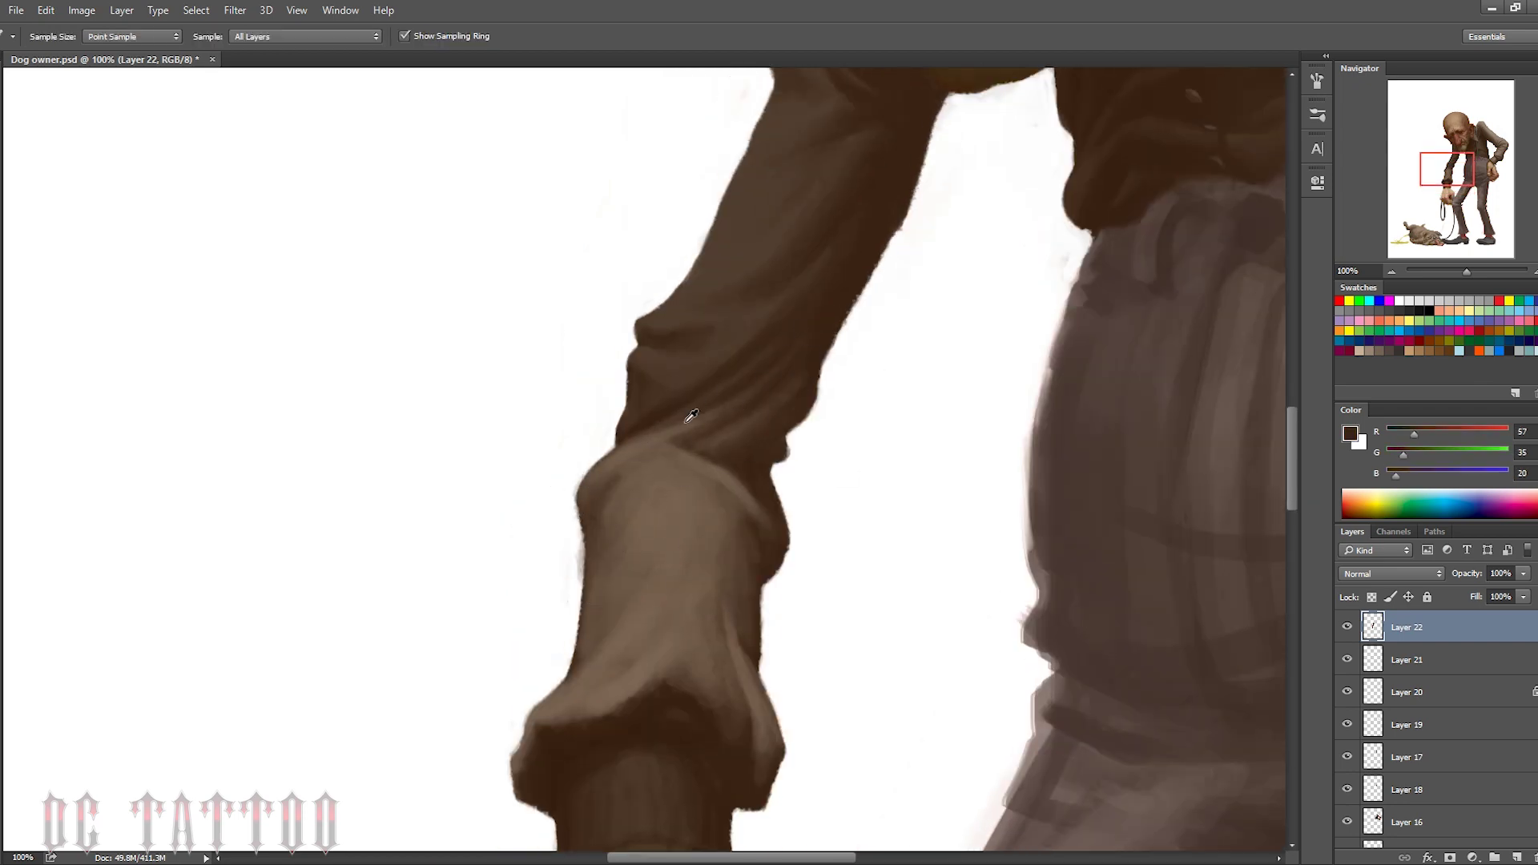
pyautogui.moveTo(686, 419); pyautogui.dragTo(765, 353)
pyautogui.press('[')
pyautogui.keyDown('alt'); pyautogui.click(713, 403); pyautogui.keyUp('alt')
pyautogui.press(']')
# Dab a pale brown highlight near the elbow and lighten the elbow fold
pyautogui.keyDown('alt'); pyautogui.click(724, 435); pyautogui.keyUp('alt')
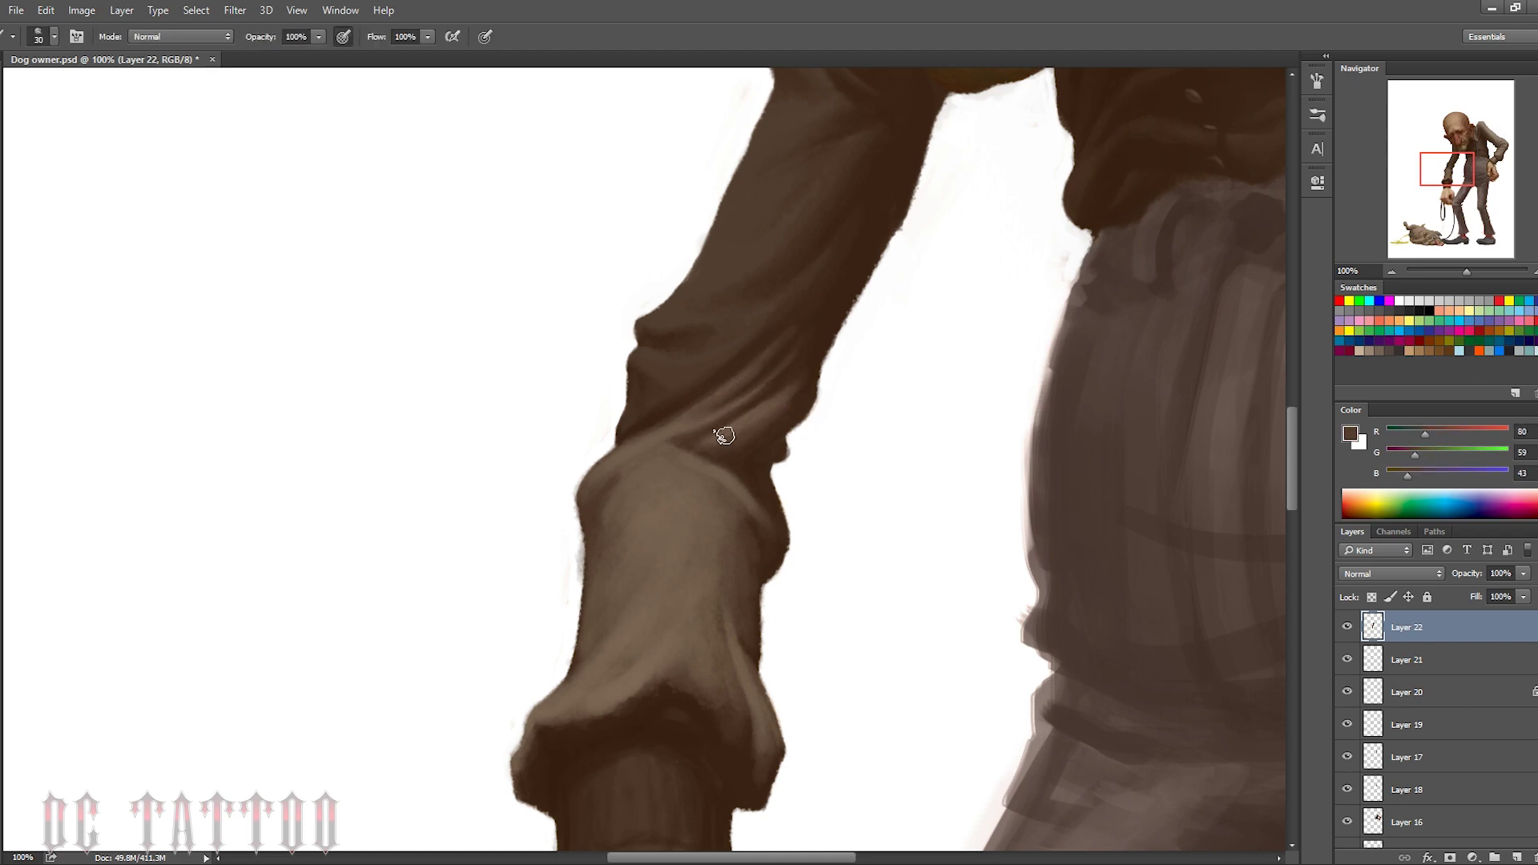
pyautogui.press(']')
pyautogui.press(']')
pyautogui.press(']')
pyautogui.keyDown('alt'); pyautogui.click(724, 491); pyautogui.keyUp('alt')
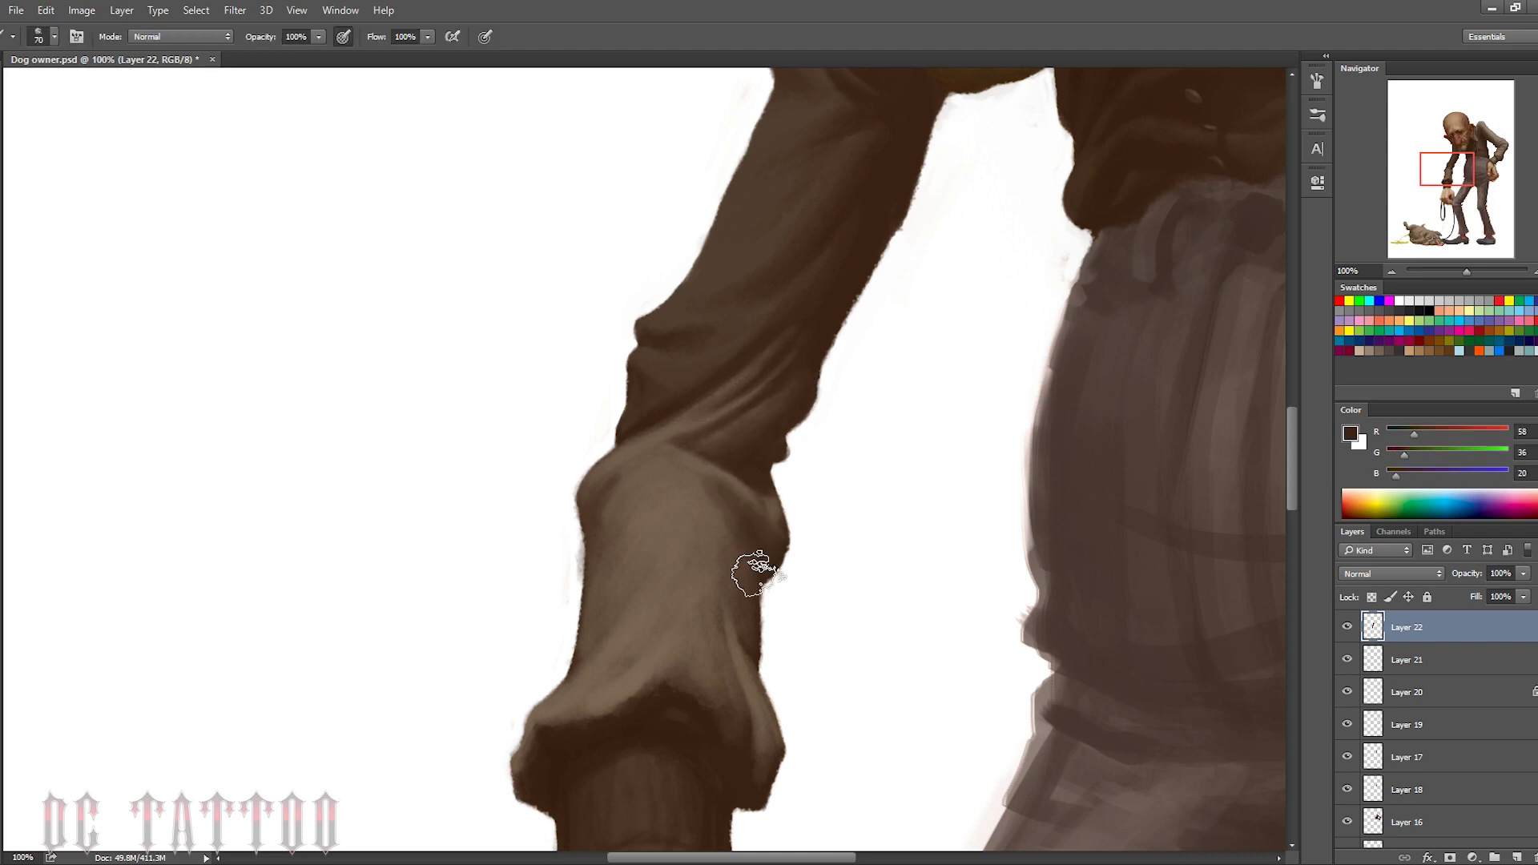
pyautogui.keyDown('alt'); pyautogui.click(753, 567); pyautogui.keyUp('alt')
pyautogui.press('[')
pyautogui.press('[')
pyautogui.press('[')
pyautogui.moveTo(632, 472)
pyautogui.mouseDown()
pyautogui.moveTo(577, 377)
pyautogui.moveTo(704, 333)
pyautogui.moveTo(662, 377)
pyautogui.mouseUp()
pyautogui.keyDown('alt'); pyautogui.click(605, 508); pyautogui.keyUp('alt')
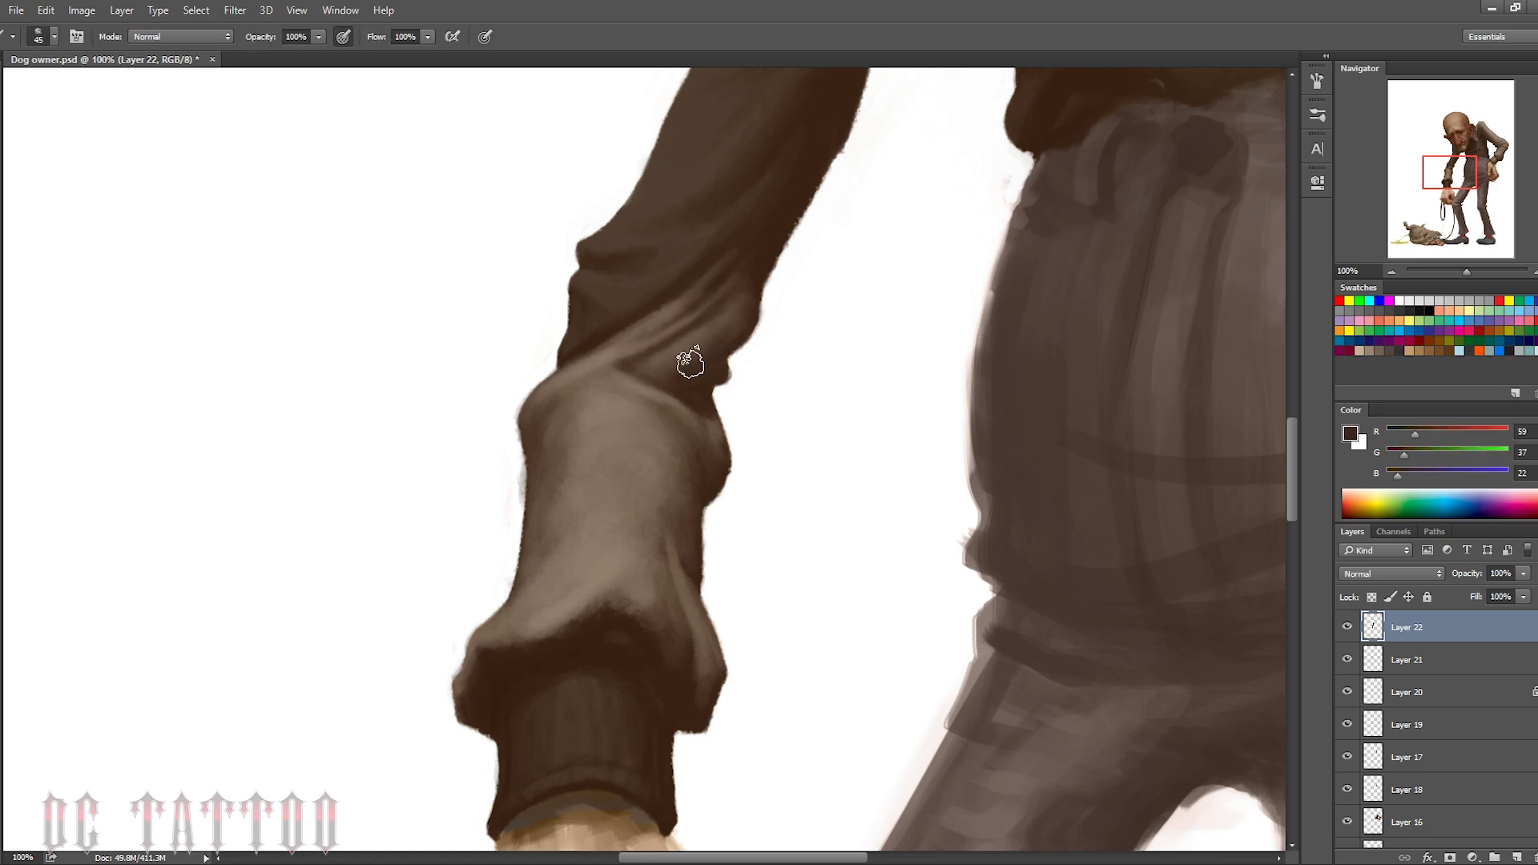
pyautogui.keyDown('alt'); pyautogui.click(690, 357); pyautogui.keyUp('alt')
pyautogui.press(']')
pyautogui.moveTo(611, 323); pyautogui.dragTo(681, 259)
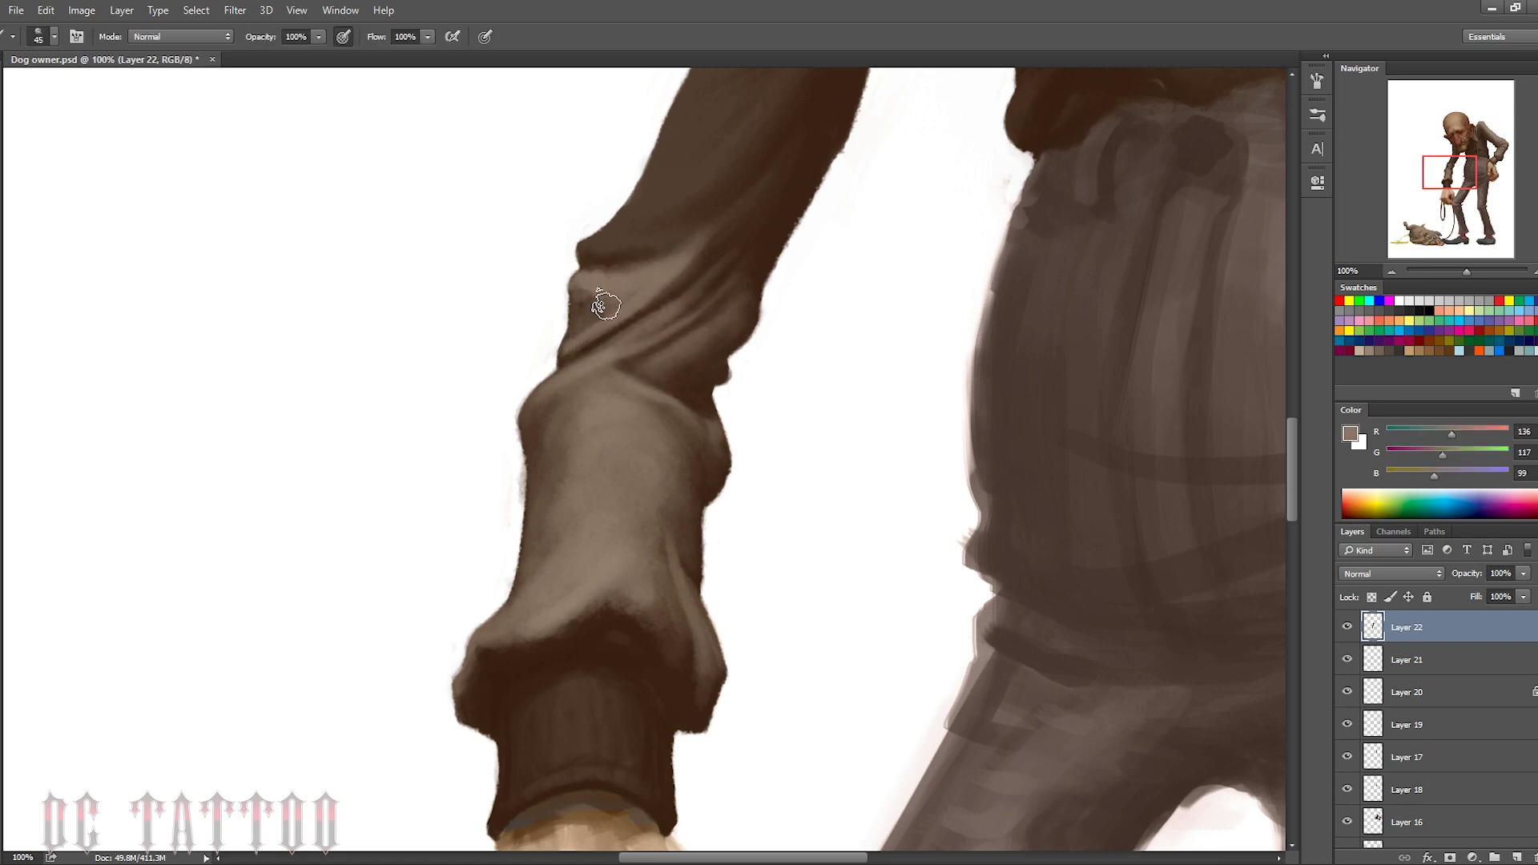
# Repaint the sleeve's upper edge and elbow fold with lighter brown strokes
pyautogui.scroll(5, 607, 305)
pyautogui.keyDown('alt'); pyautogui.click(589, 625); pyautogui.keyUp('alt')
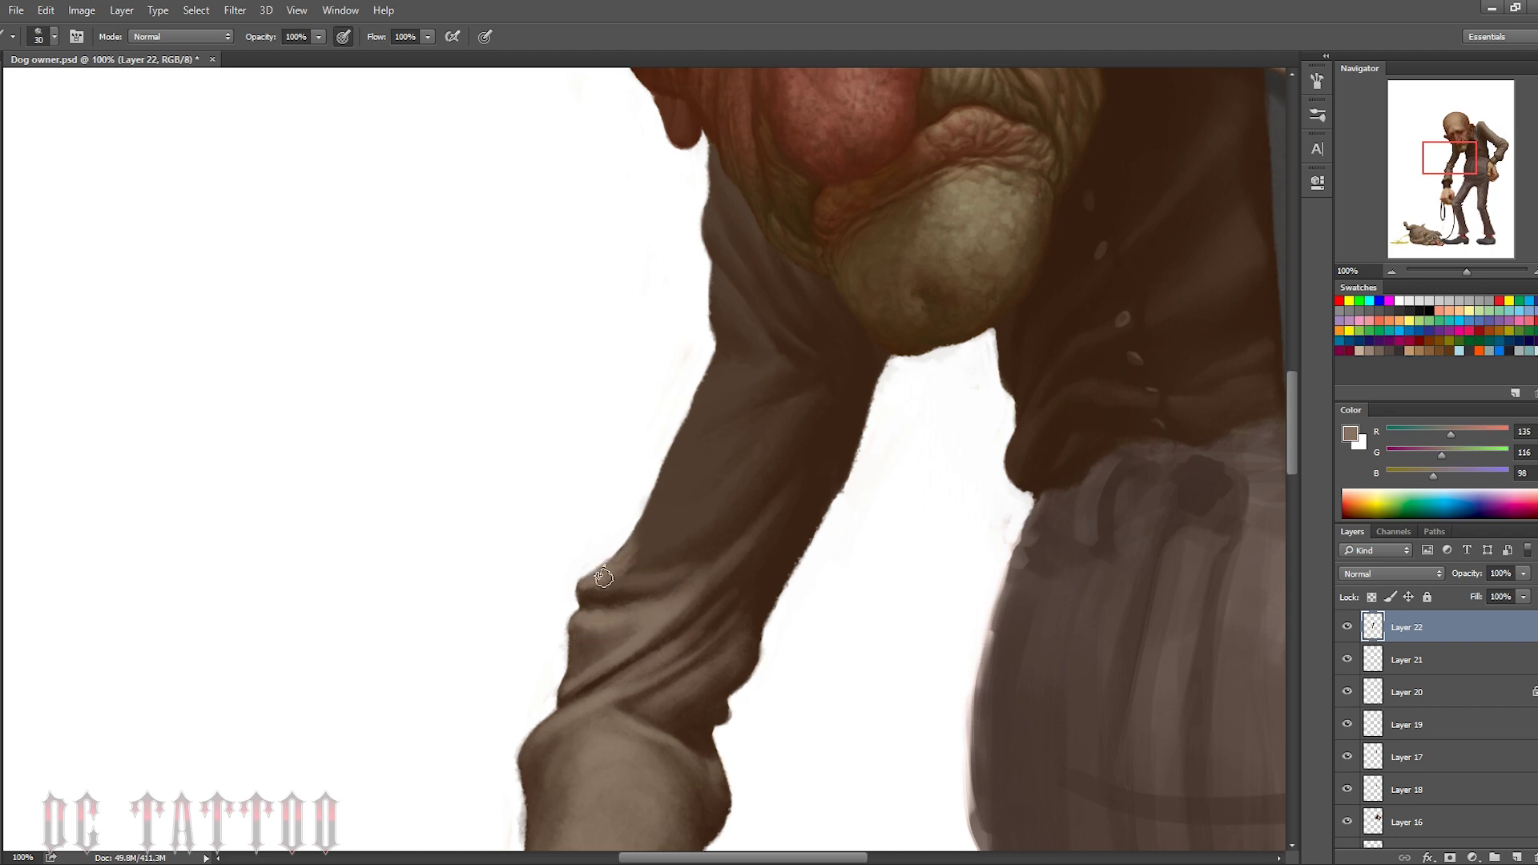
pyautogui.moveTo(603, 576)
pyautogui.mouseDown()
pyautogui.moveTo(745, 529)
pyautogui.moveTo(694, 585)
pyautogui.moveTo(687, 536)
pyautogui.moveTo(814, 422)
pyautogui.mouseUp()
pyautogui.press(']')
pyautogui.keyDown('alt'); pyautogui.click(707, 611); pyautogui.keyUp('alt')
pyautogui.keyDown('alt'); pyautogui.click(753, 605); pyautogui.keyUp('alt')
pyautogui.keyDown('alt'); pyautogui.click(814, 398); pyautogui.keyUp('alt')
pyautogui.press('[')
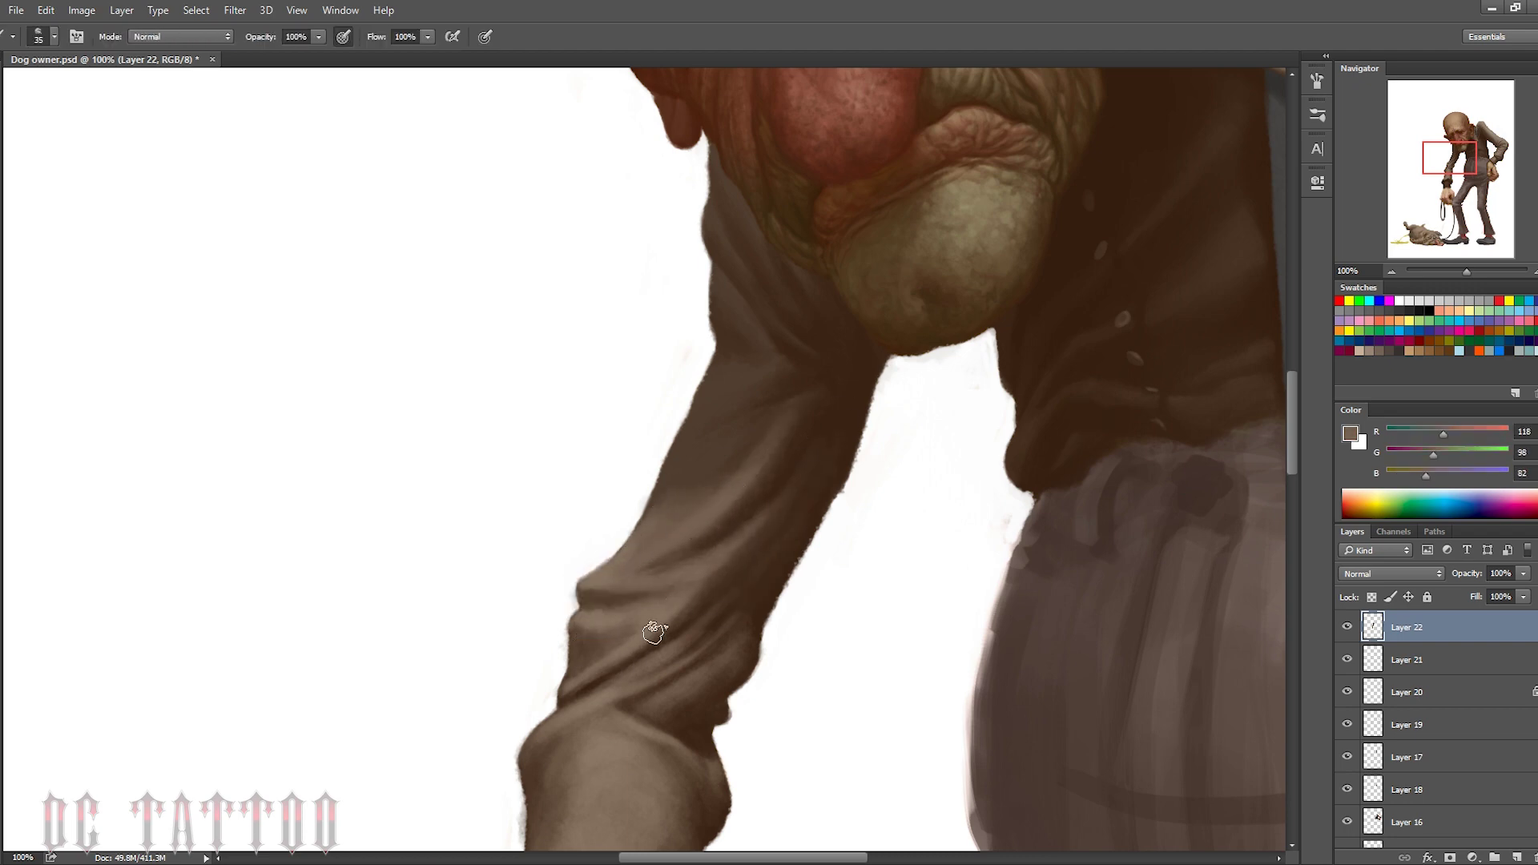
pyautogui.keyDown('alt'); pyautogui.click(653, 633); pyautogui.keyUp('alt')
pyautogui.press(']')
pyautogui.press(']')
pyautogui.moveTo(781, 409); pyautogui.dragTo(680, 470)
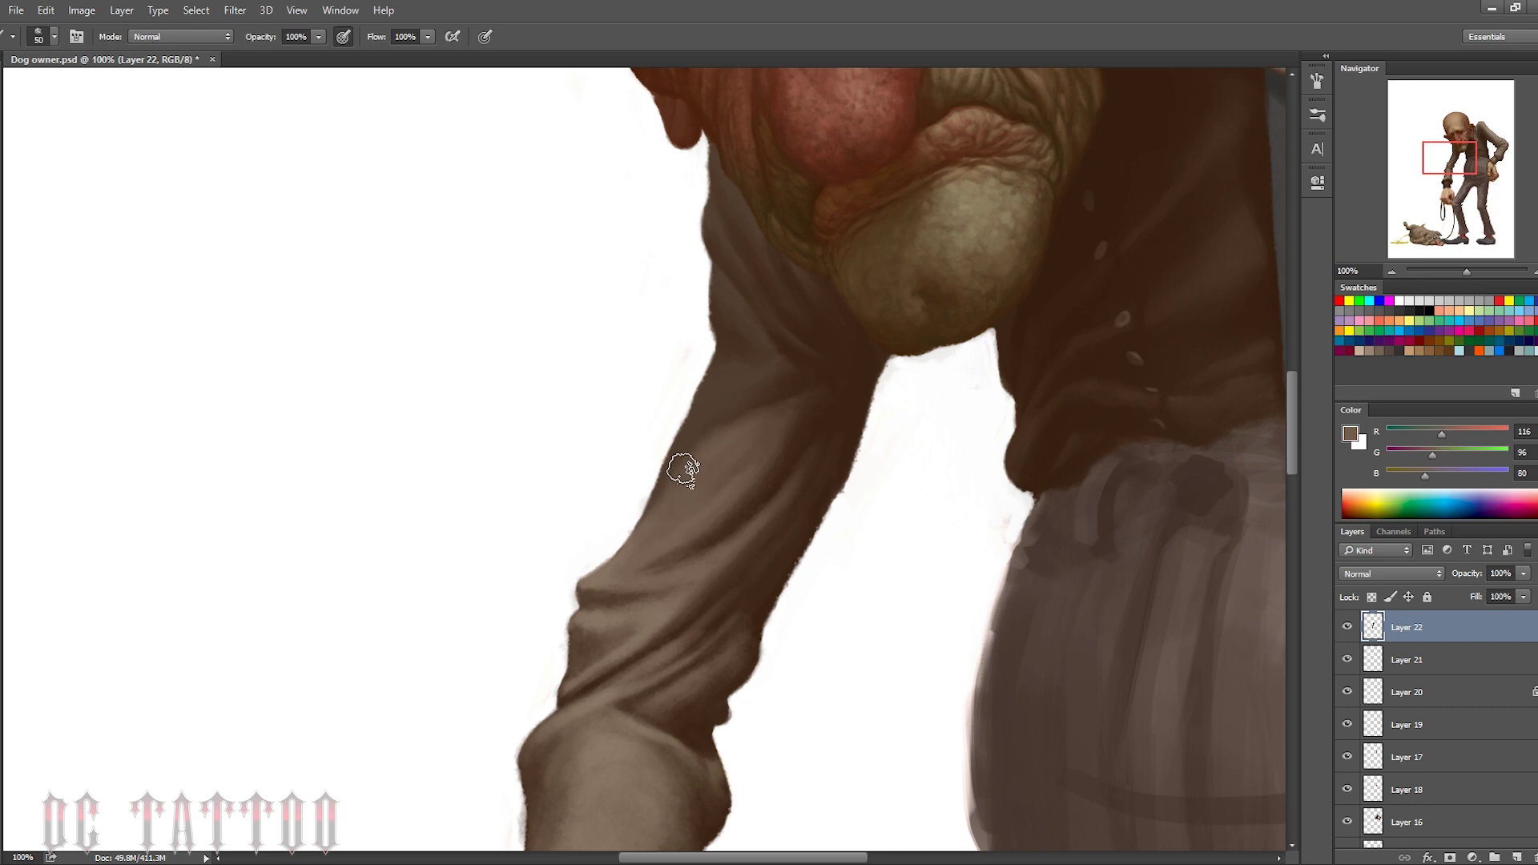
# Add a dark fold mark on the sleeve and sample mid and shadow tones
pyautogui.keyDown('alt'); pyautogui.click(720, 429); pyautogui.keyUp('alt')
pyautogui.press('[')
pyautogui.press('[')
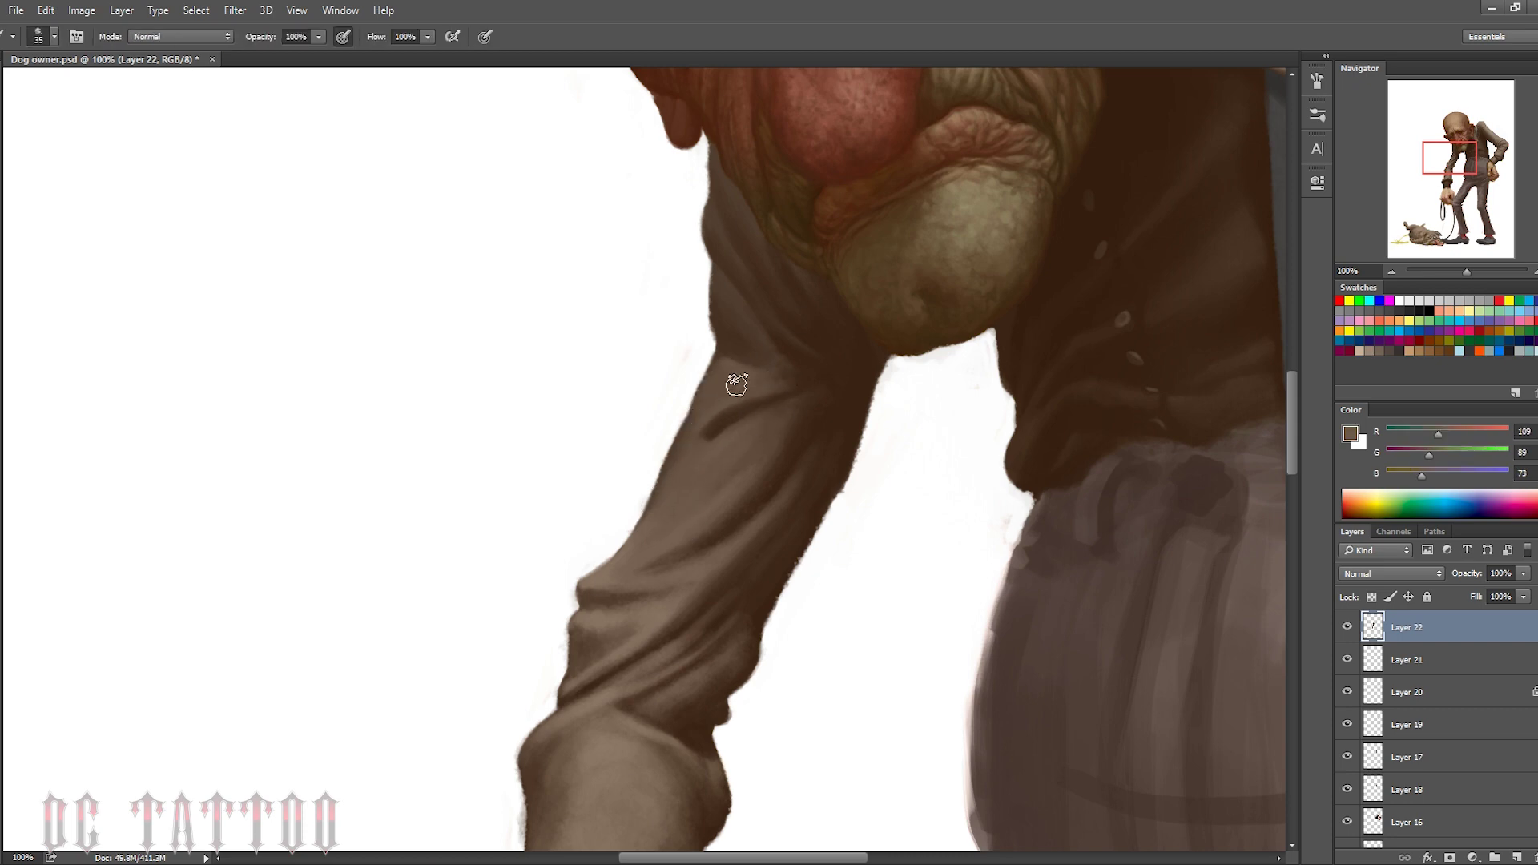
pyautogui.keyDown('alt'); pyautogui.click(722, 398); pyautogui.keyUp('alt')
pyautogui.press('[')
pyautogui.press('[')
pyautogui.keyDown('alt'); pyautogui.click(721, 429); pyautogui.keyUp('alt')
pyautogui.moveTo(709, 435); pyautogui.dragTo(738, 419)
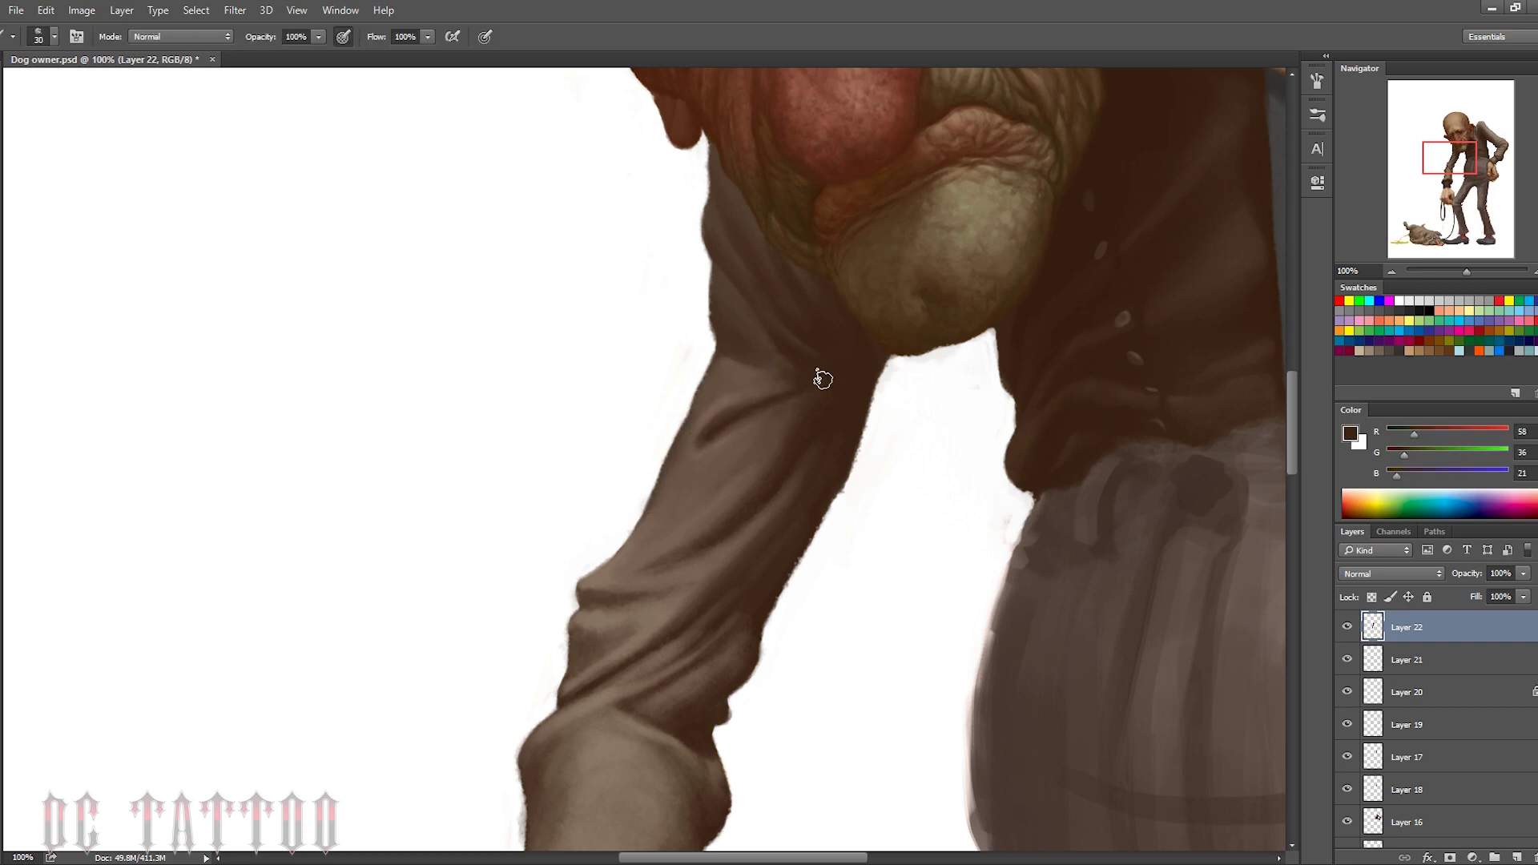
pyautogui.keyDown('alt'); pyautogui.click(694, 490); pyautogui.keyUp('alt')
pyautogui.press('i')
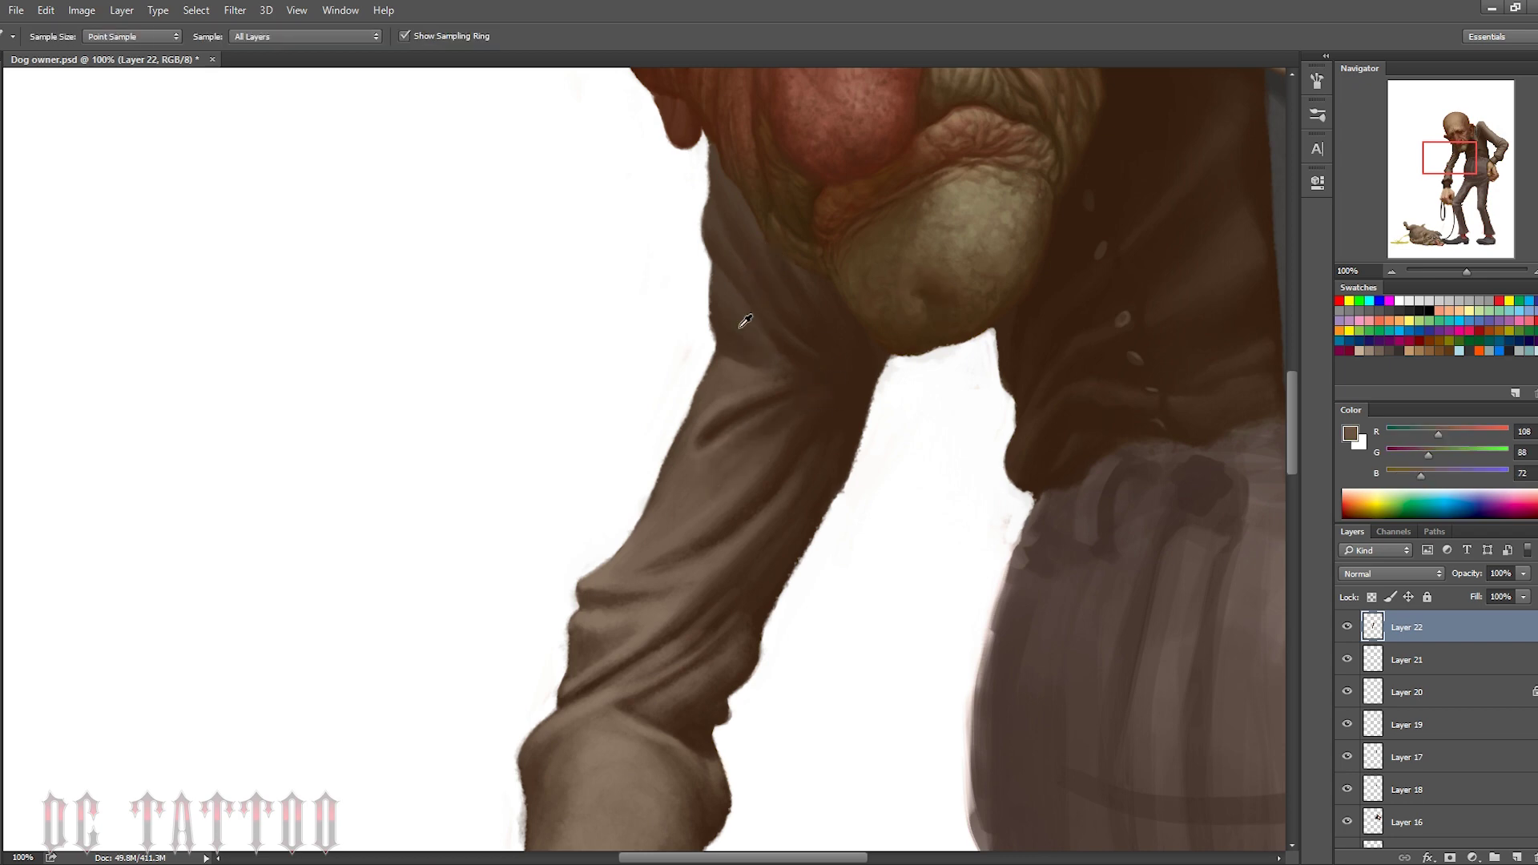
pyautogui.keyDown('alt'); pyautogui.click(721, 318); pyautogui.keyUp('alt')
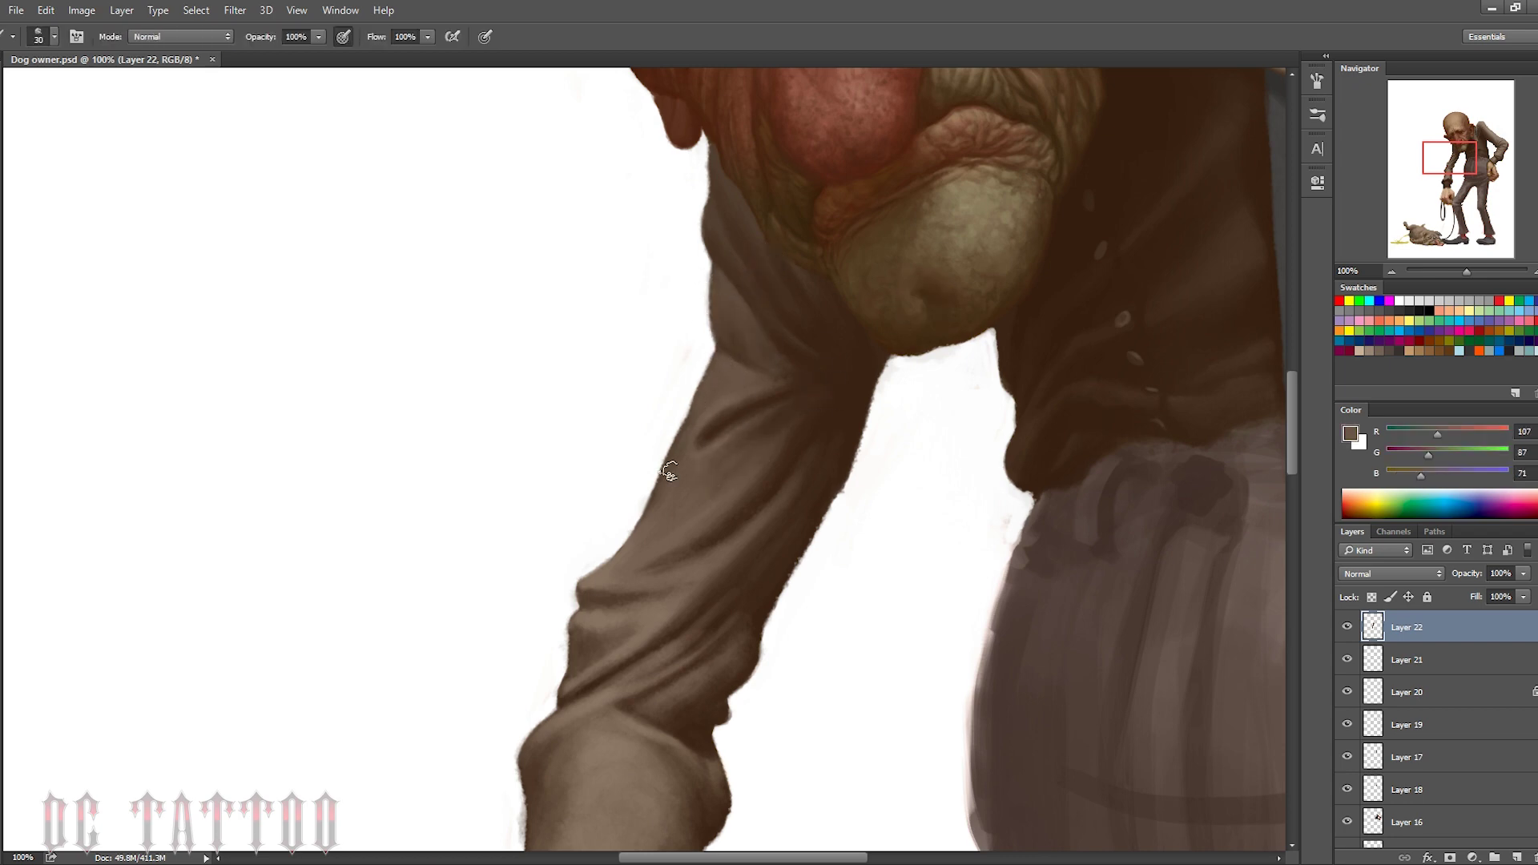
pyautogui.keyDown('alt'); pyautogui.click(810, 359); pyautogui.keyUp('alt')
# Sample dark and mid browns from the sleeve and shoulder shadow near the cuff
pyautogui.press(']')
pyautogui.keyDown('alt'); pyautogui.click(804, 370); pyautogui.keyUp('alt')
pyautogui.press('[')
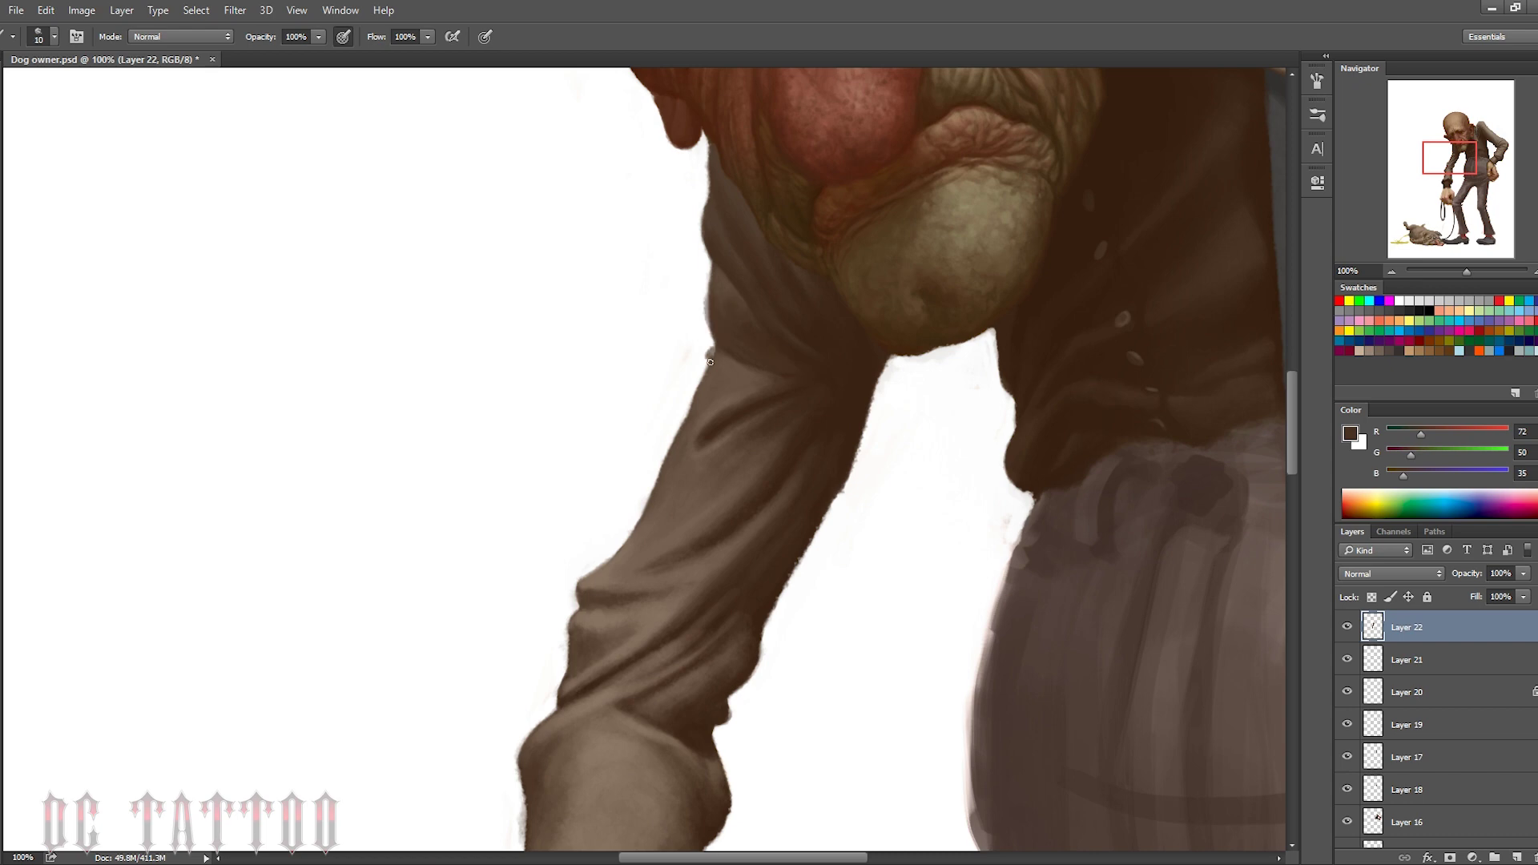
pyautogui.keyDown('alt'); pyautogui.click(712, 355); pyautogui.keyUp('alt')
pyautogui.press(']')
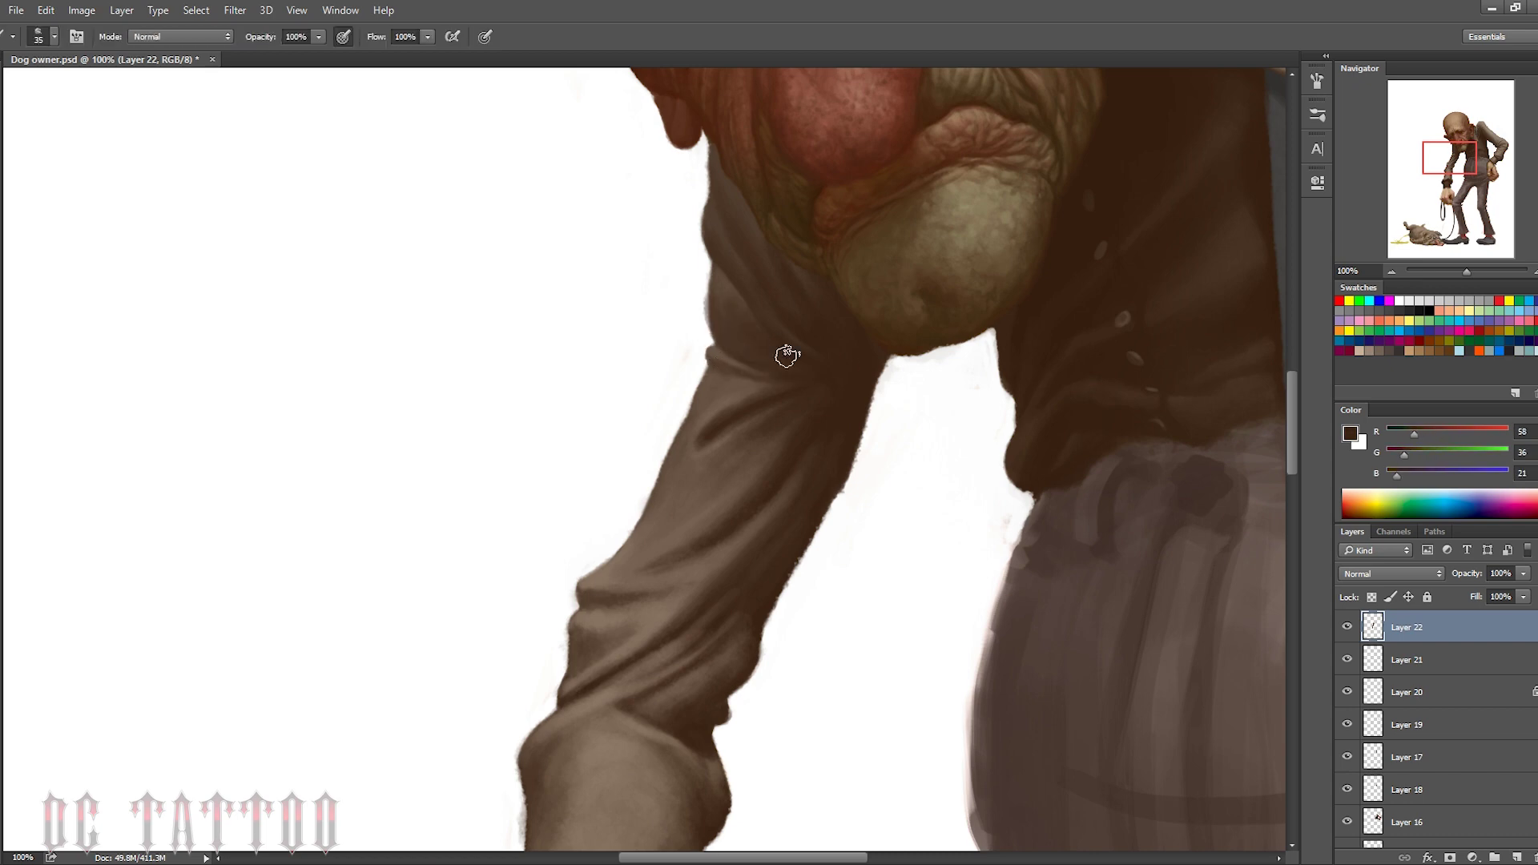
pyautogui.press('[')
pyautogui.press('[')
pyautogui.keyDown('alt'); pyautogui.click(722, 242); pyautogui.keyUp('alt')
pyautogui.keyDown('alt'); pyautogui.click(745, 264); pyautogui.keyUp('alt')
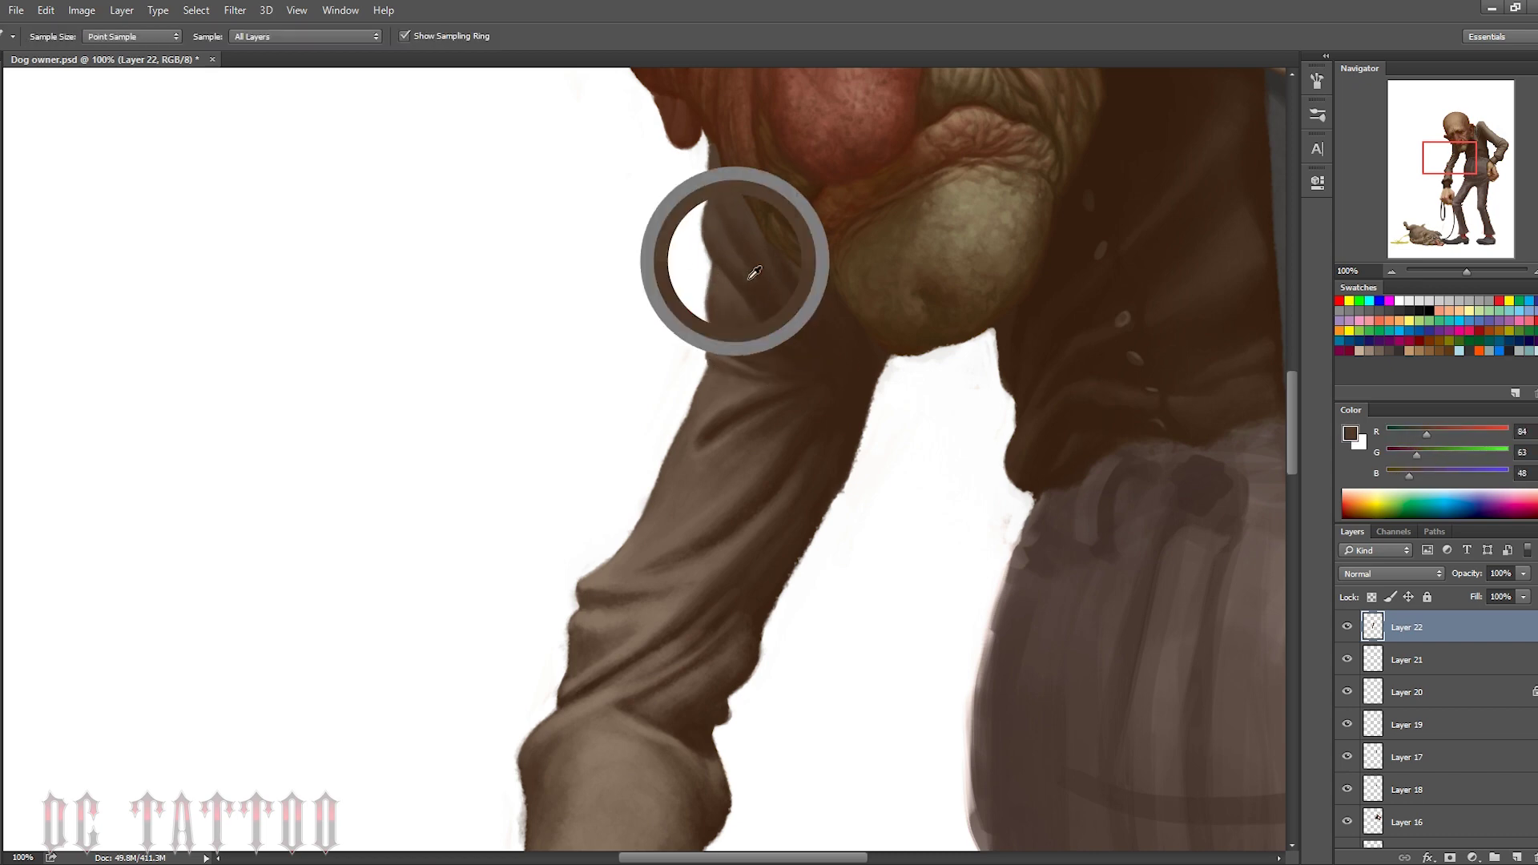
pyautogui.press(']')
pyautogui.press(']')
pyautogui.keyDown('alt'); pyautogui.click(608, 721); pyautogui.keyUp('alt')
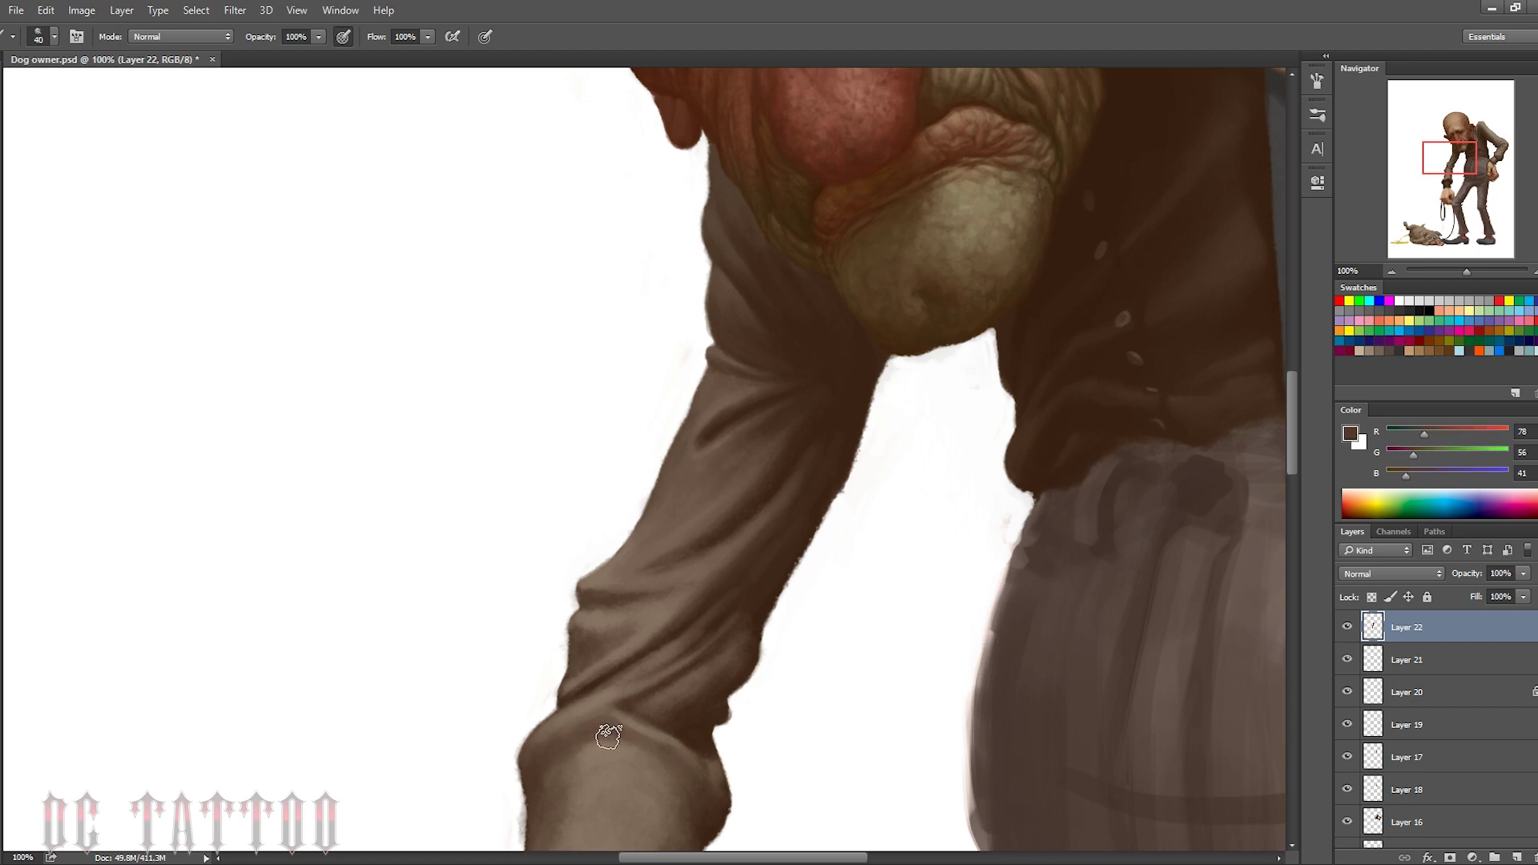
pyautogui.scroll(-5, 607, 609)
pyautogui.keyDown('alt'); pyautogui.click(685, 535); pyautogui.keyUp('alt')
# Paint lighter strokes over the cuff ribbing using light sleeve tones
pyautogui.press('[')
pyautogui.press('[')
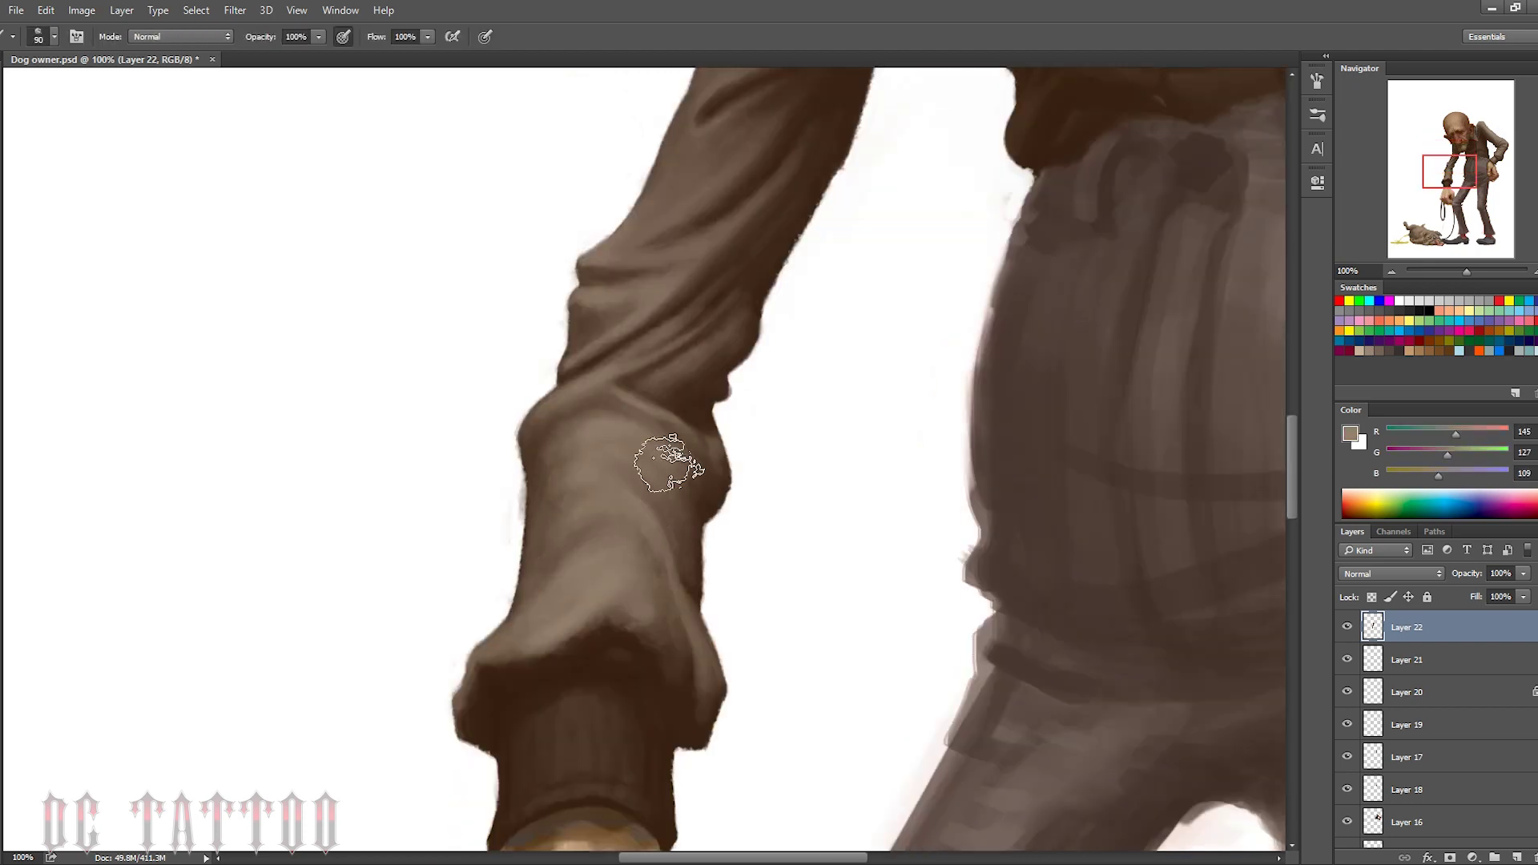
pyautogui.keyDown('alt'); pyautogui.click(721, 516); pyautogui.keyUp('alt')
pyautogui.keyDown('alt'); pyautogui.click(533, 551); pyautogui.keyUp('alt')
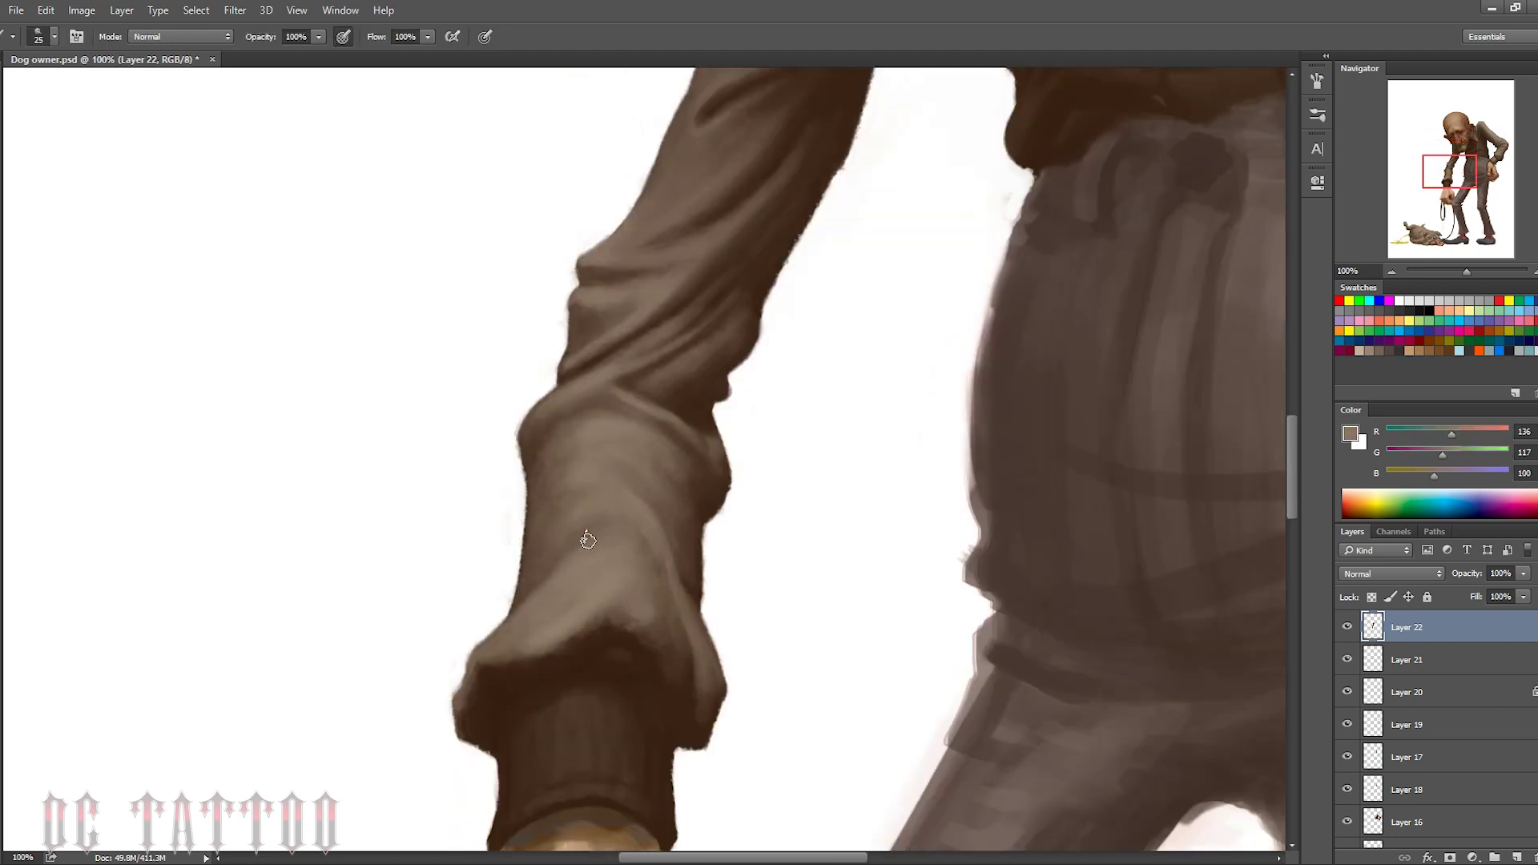
pyautogui.press(']')
pyautogui.scroll(-3, 583, 610)
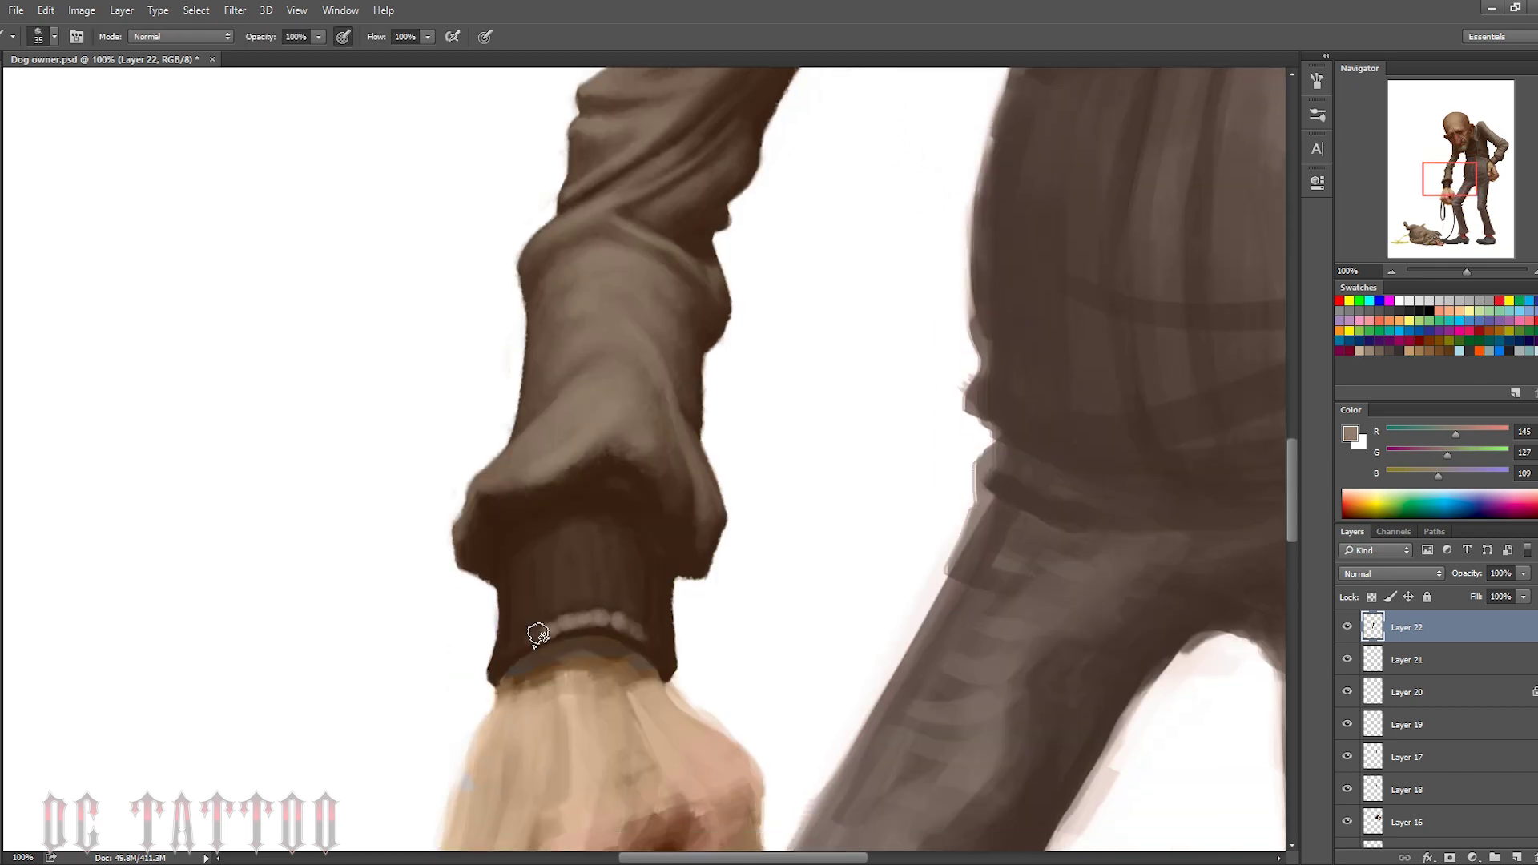
pyautogui.moveTo(538, 634)
pyautogui.mouseDown()
pyautogui.moveTo(584, 532)
pyautogui.moveTo(625, 550)
pyautogui.moveTo(549, 543)
pyautogui.mouseUp()
pyautogui.press('[')
pyautogui.keyDown('alt'); pyautogui.click(565, 540); pyautogui.keyUp('alt')
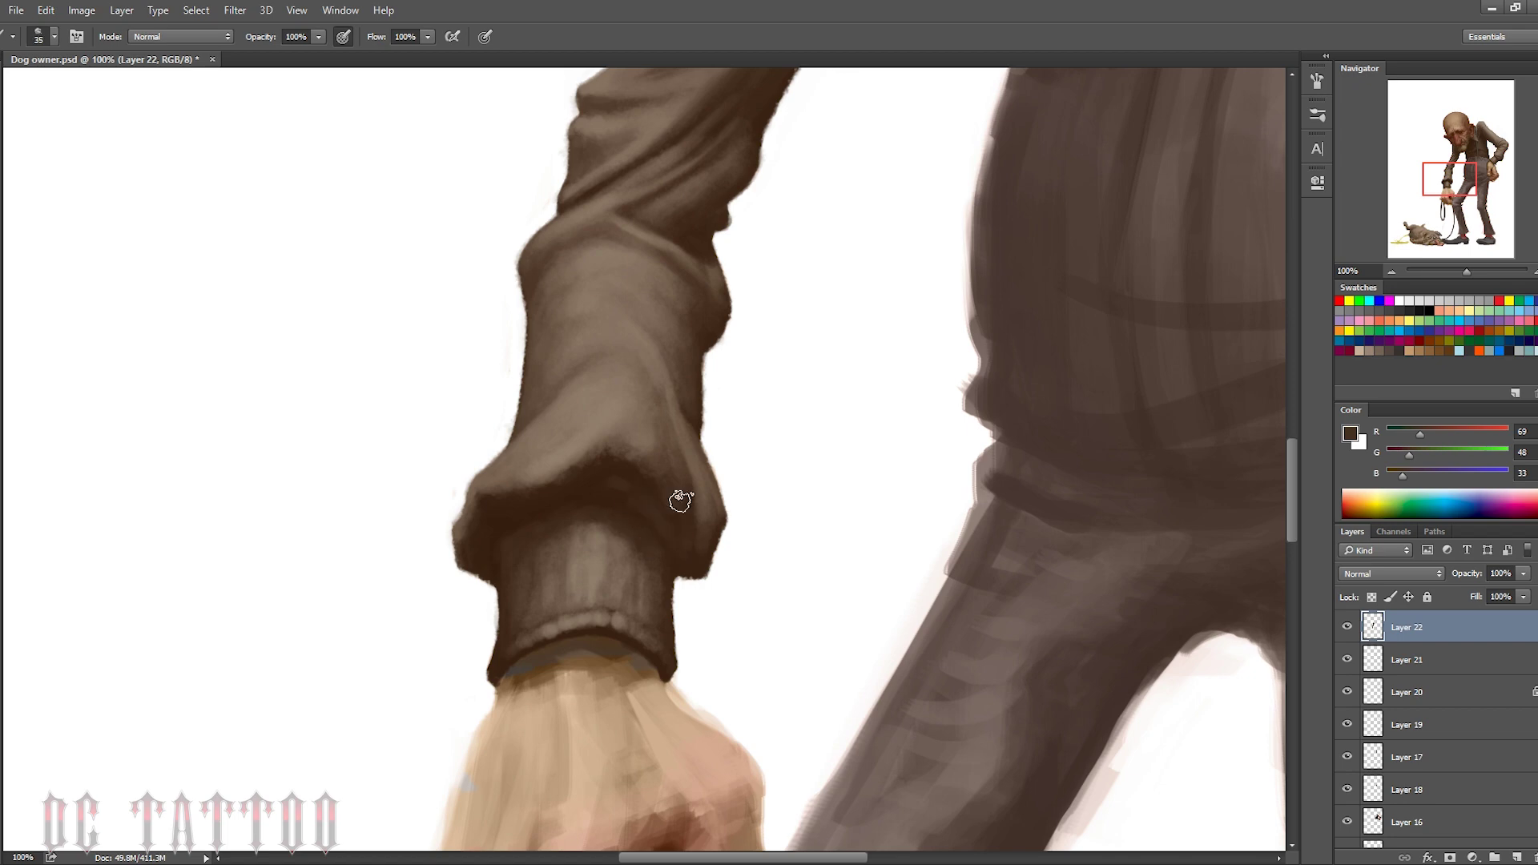
# Sample dark cuff shadow tones, then zoom out to view the whole upper figure
pyautogui.press('[')
pyautogui.press('[')
pyautogui.keyDown('alt'); pyautogui.click(489, 571); pyautogui.keyUp('alt')
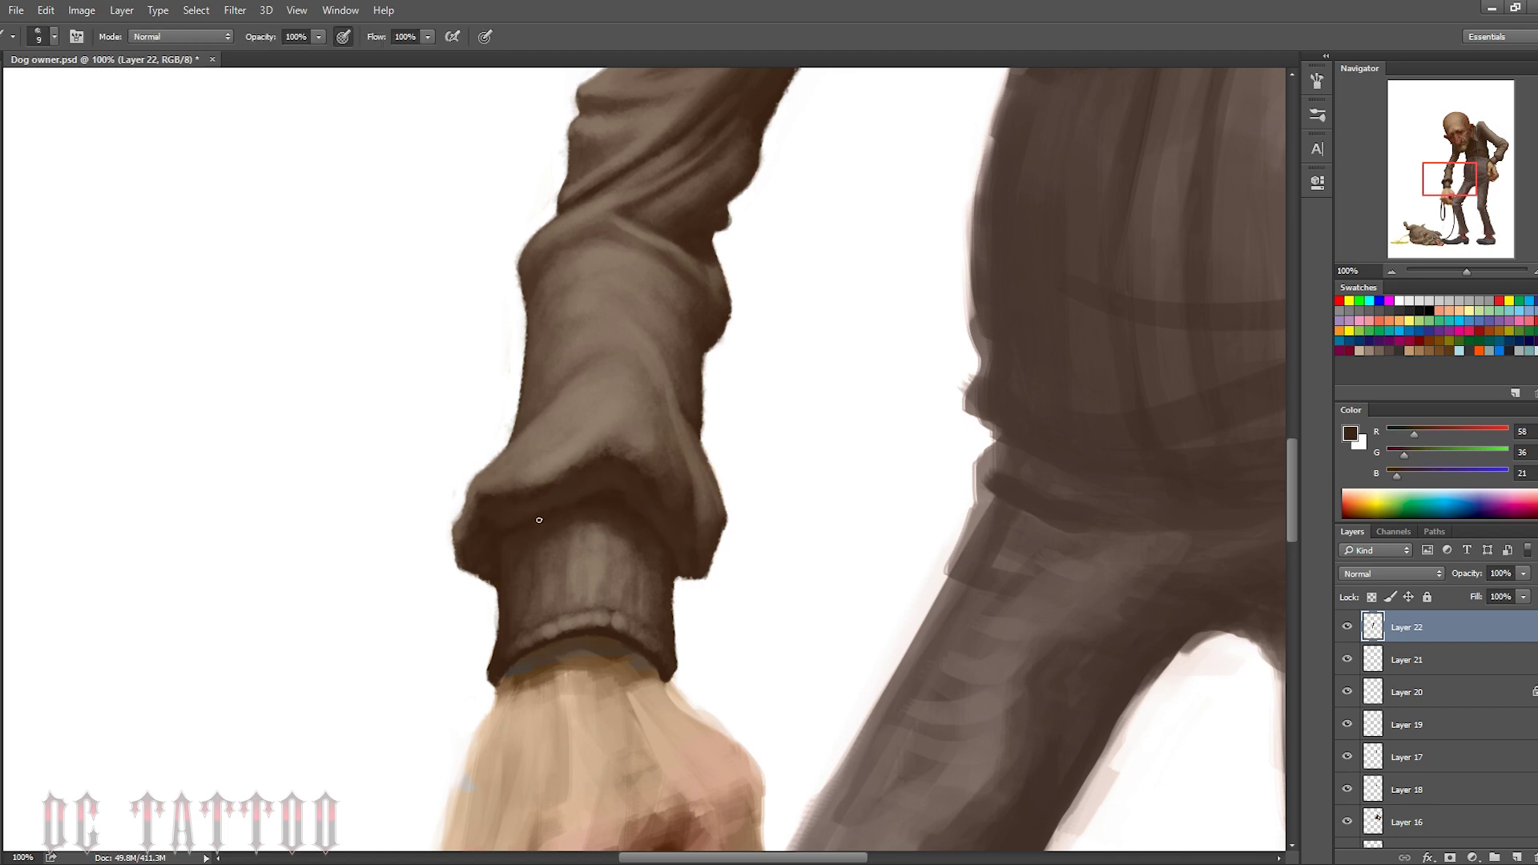
pyautogui.keyDown('alt'); pyautogui.click(617, 446); pyautogui.keyUp('alt')
pyautogui.press(']')
pyautogui.press(']')
pyautogui.press(']')
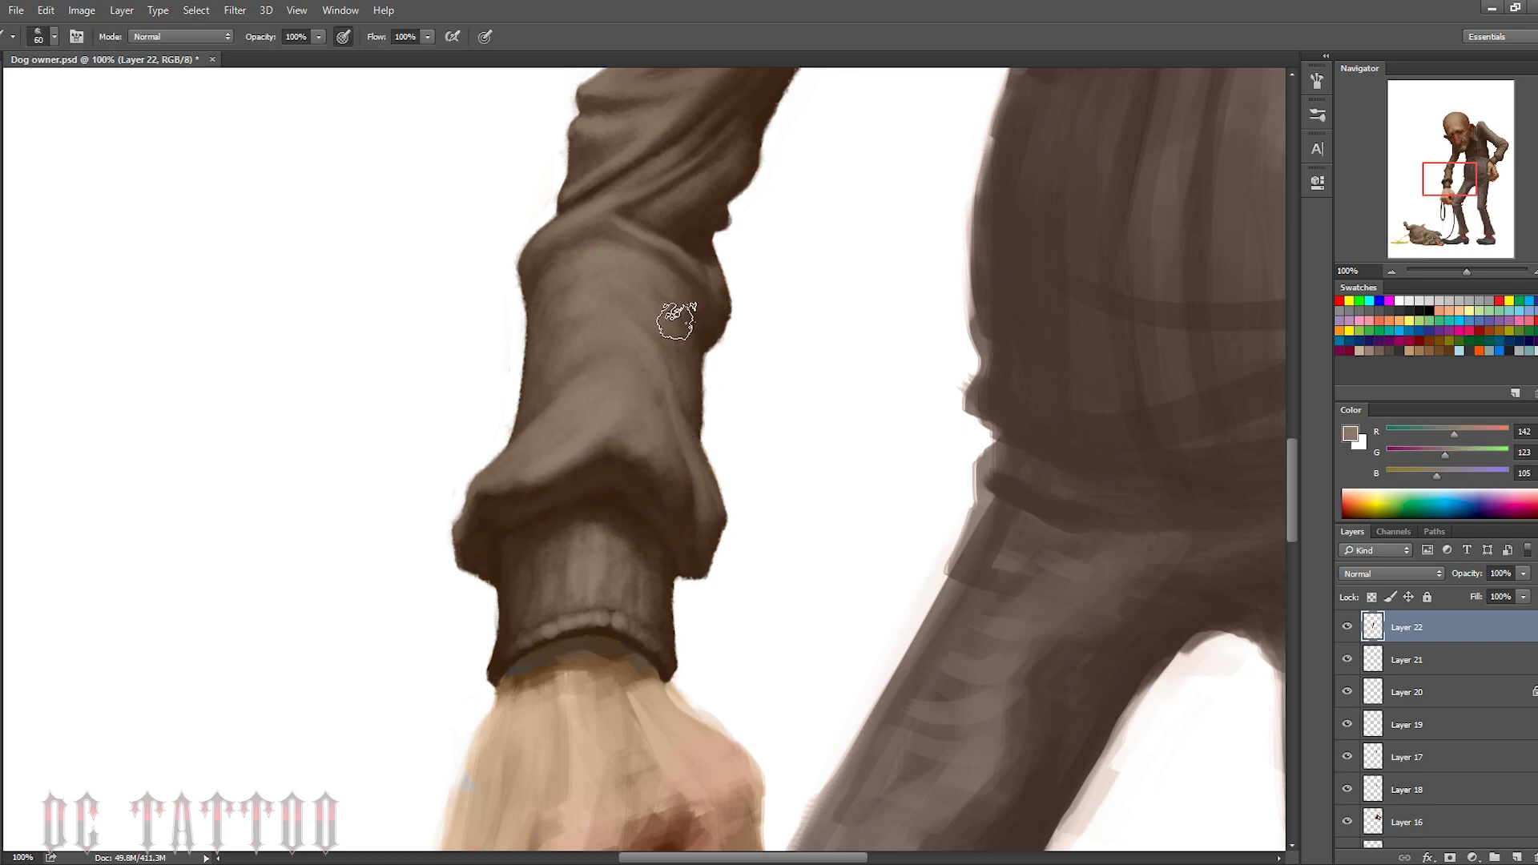
pyautogui.press('[')
pyautogui.press('[')
pyautogui.press('[')
pyautogui.keyDown('alt'); pyautogui.click(602, 523); pyautogui.keyUp('alt')
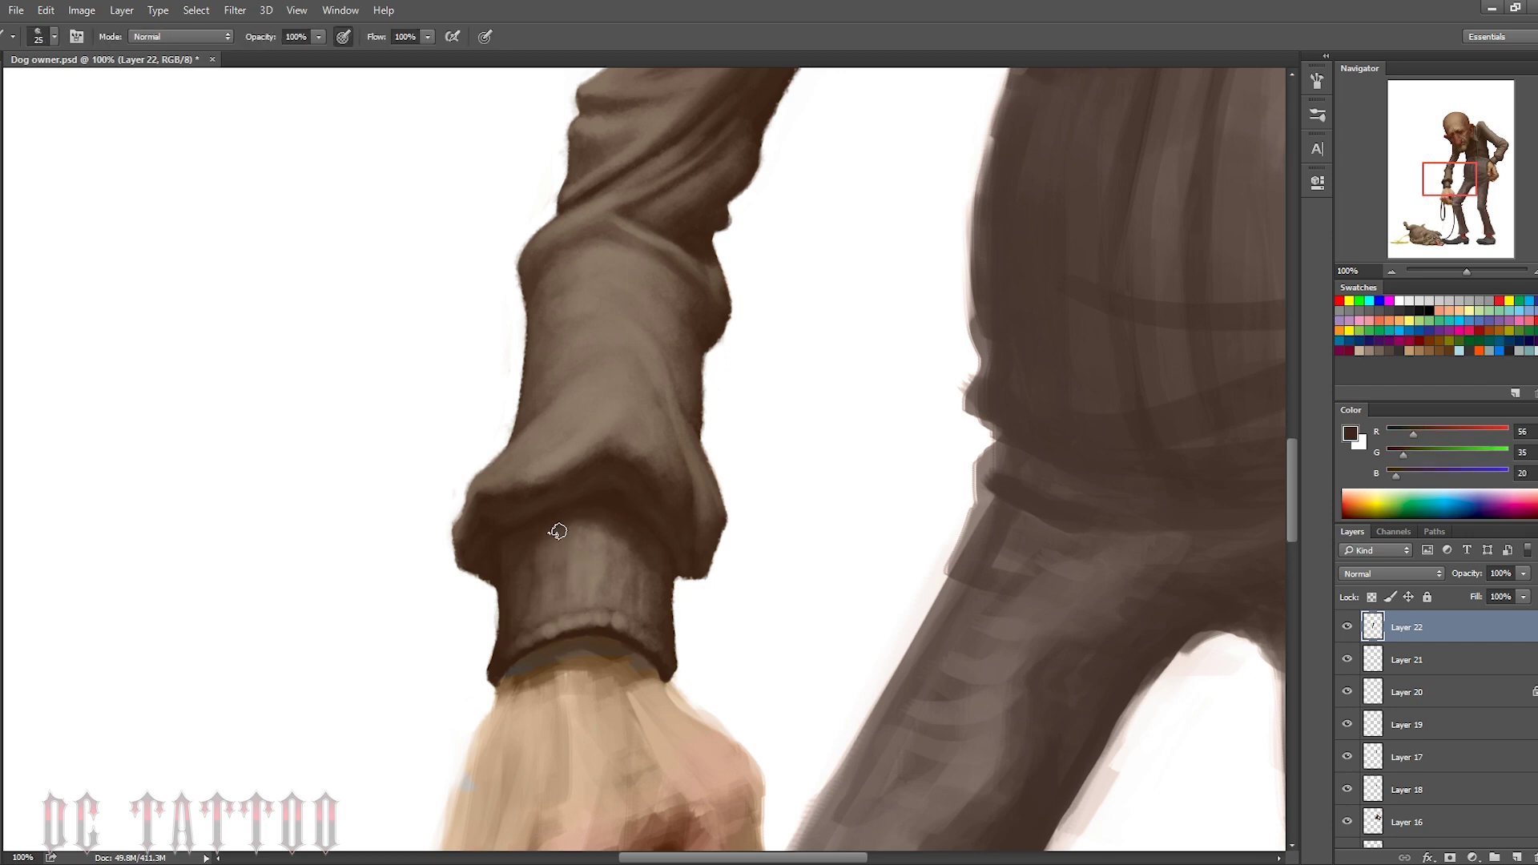
pyautogui.press(']')
pyautogui.keyDown('alt'); pyautogui.click(514, 612); pyautogui.keyUp('alt')
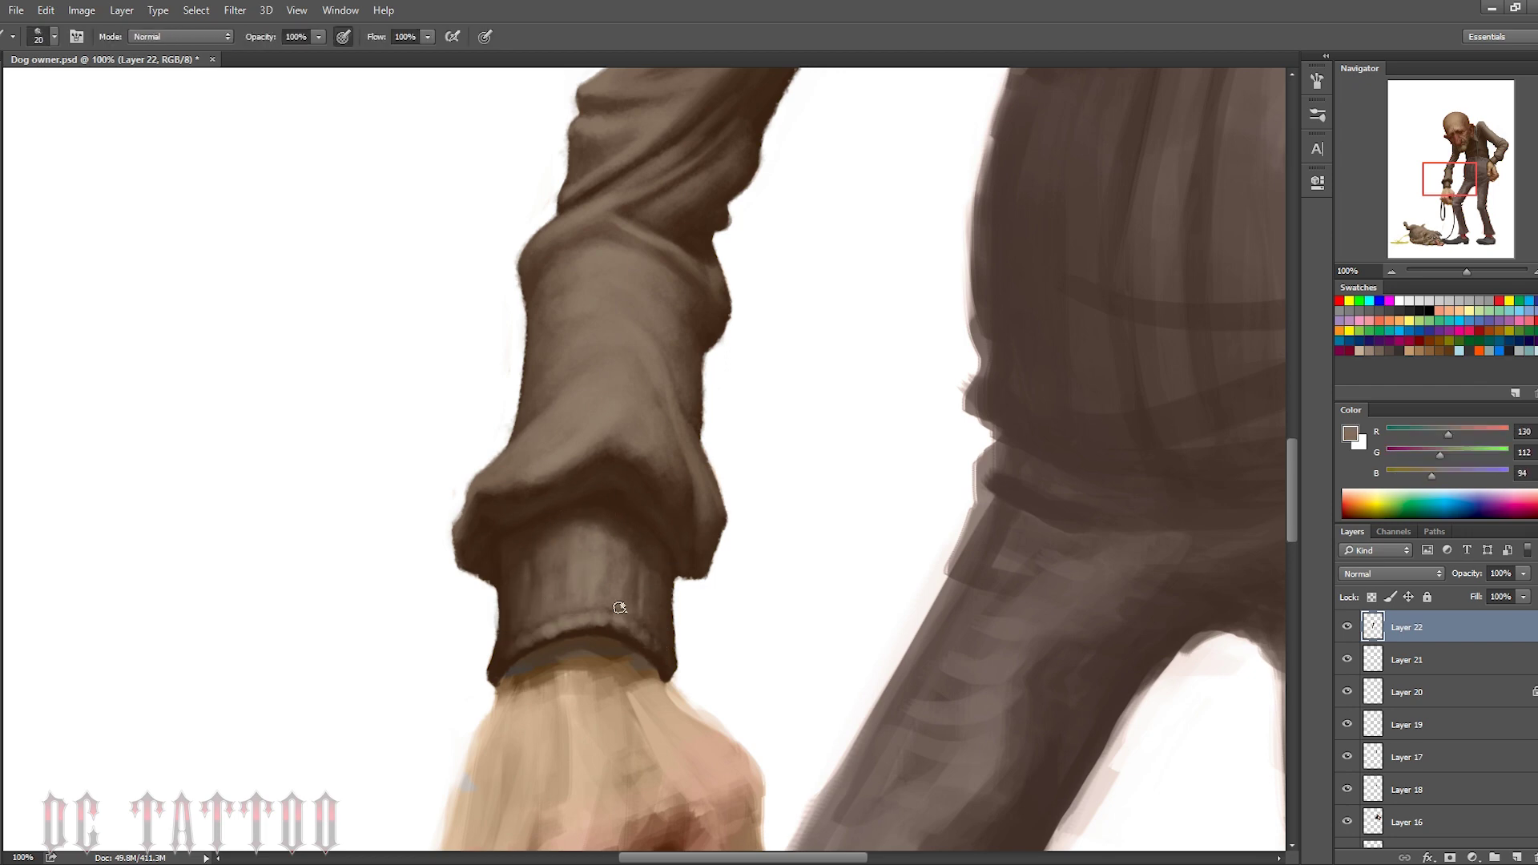
pyautogui.keyDown('alt'); pyautogui.click(537, 625); pyautogui.keyUp('alt')
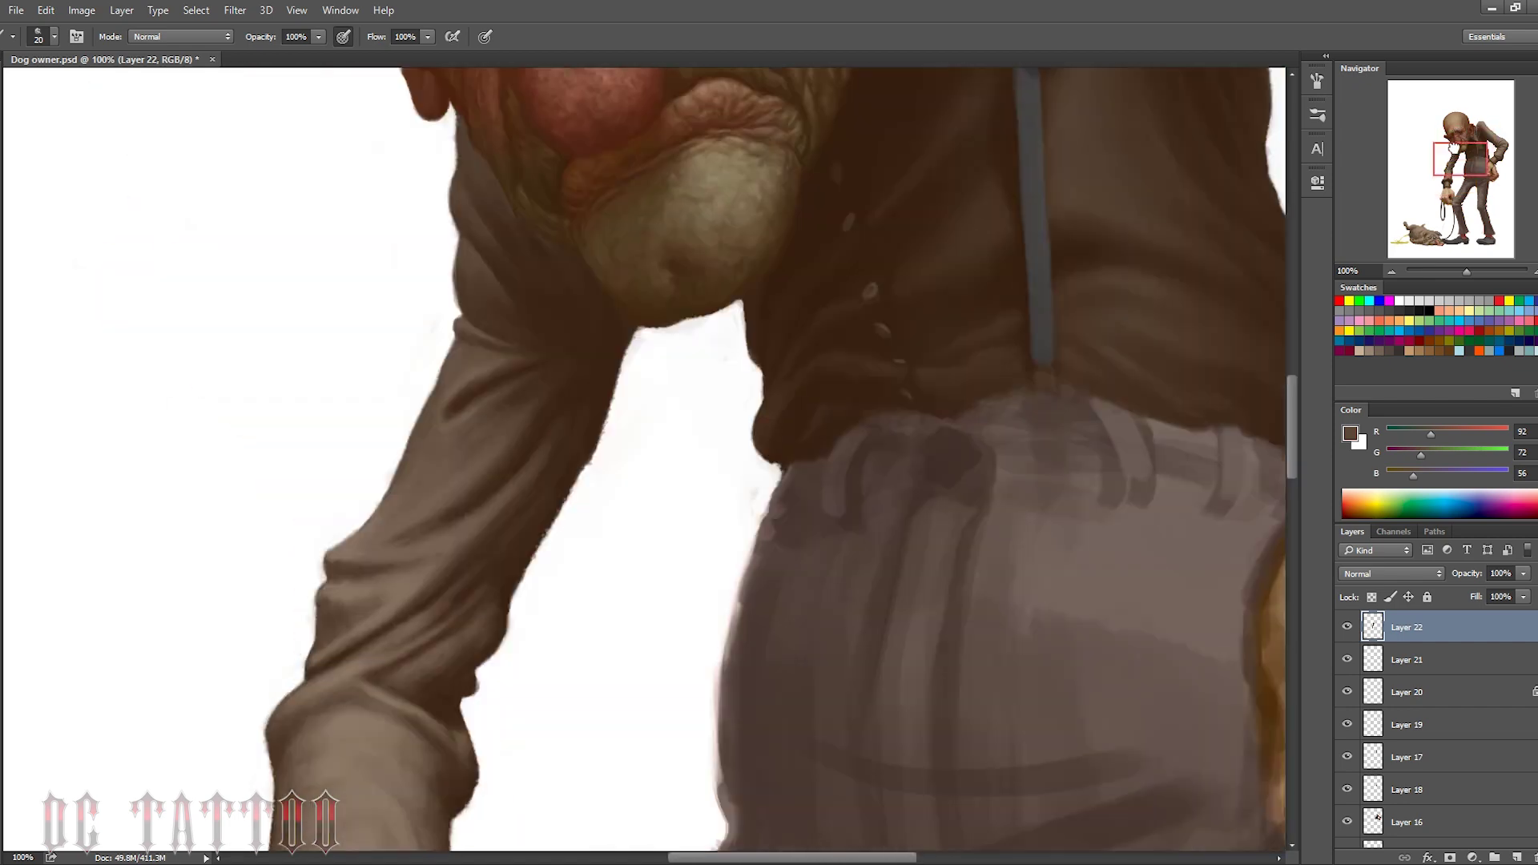
pyautogui.moveTo(1369, 244); pyautogui.dragTo(1444, 223)
# Add new Layer 23 and choose a dark brown painting colour for the trousers
pyautogui.hotkey('ctrl', 'shift', 'n')
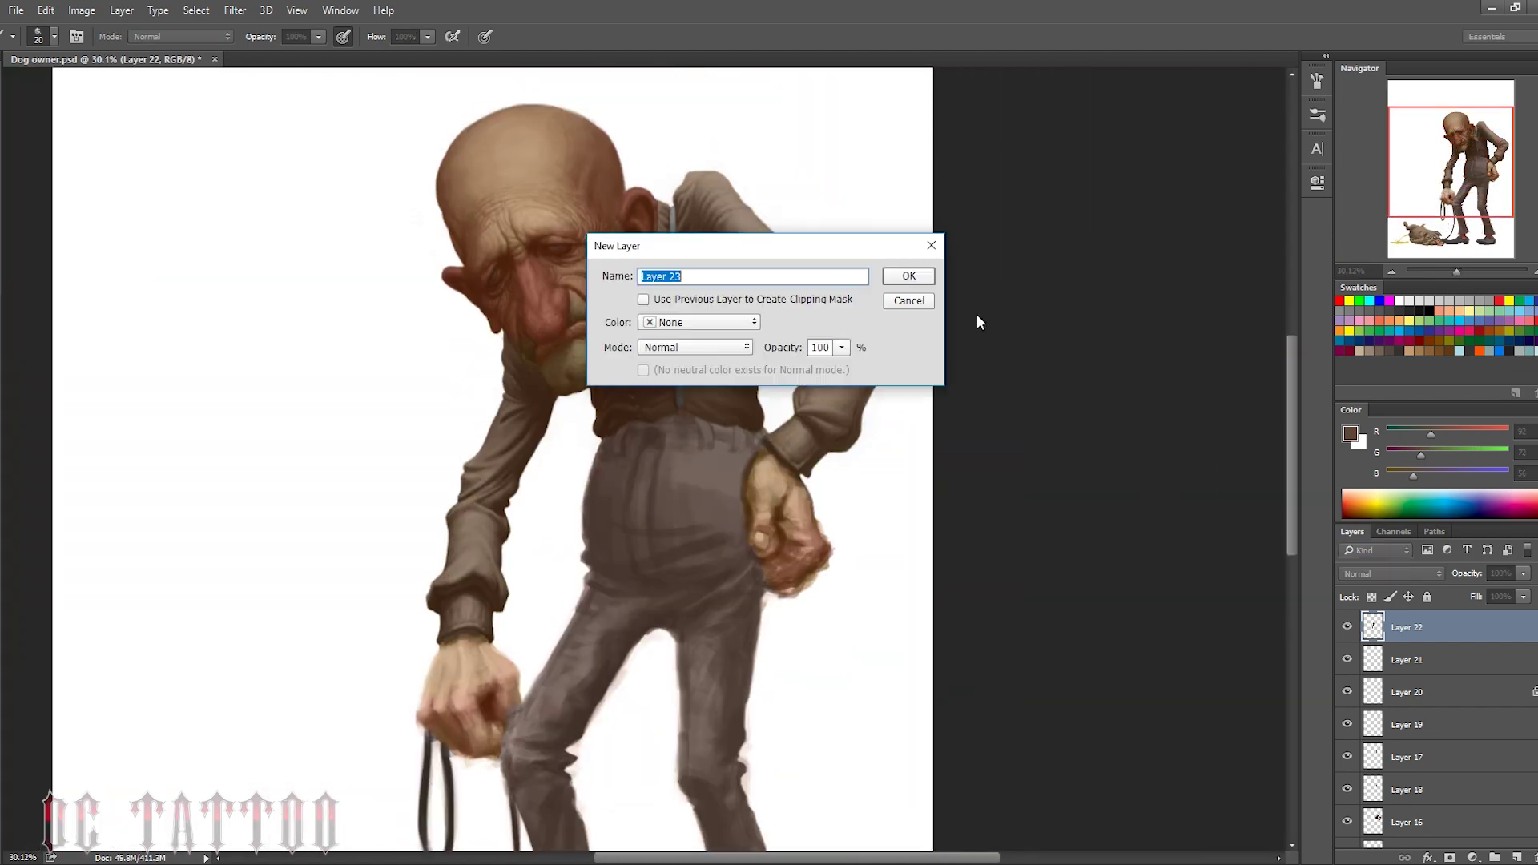
pyautogui.press('Return')
pyautogui.scroll(-3, 978, 319)
pyautogui.click(1350, 433)
pyautogui.click(177, 609)
pyautogui.press('Return')
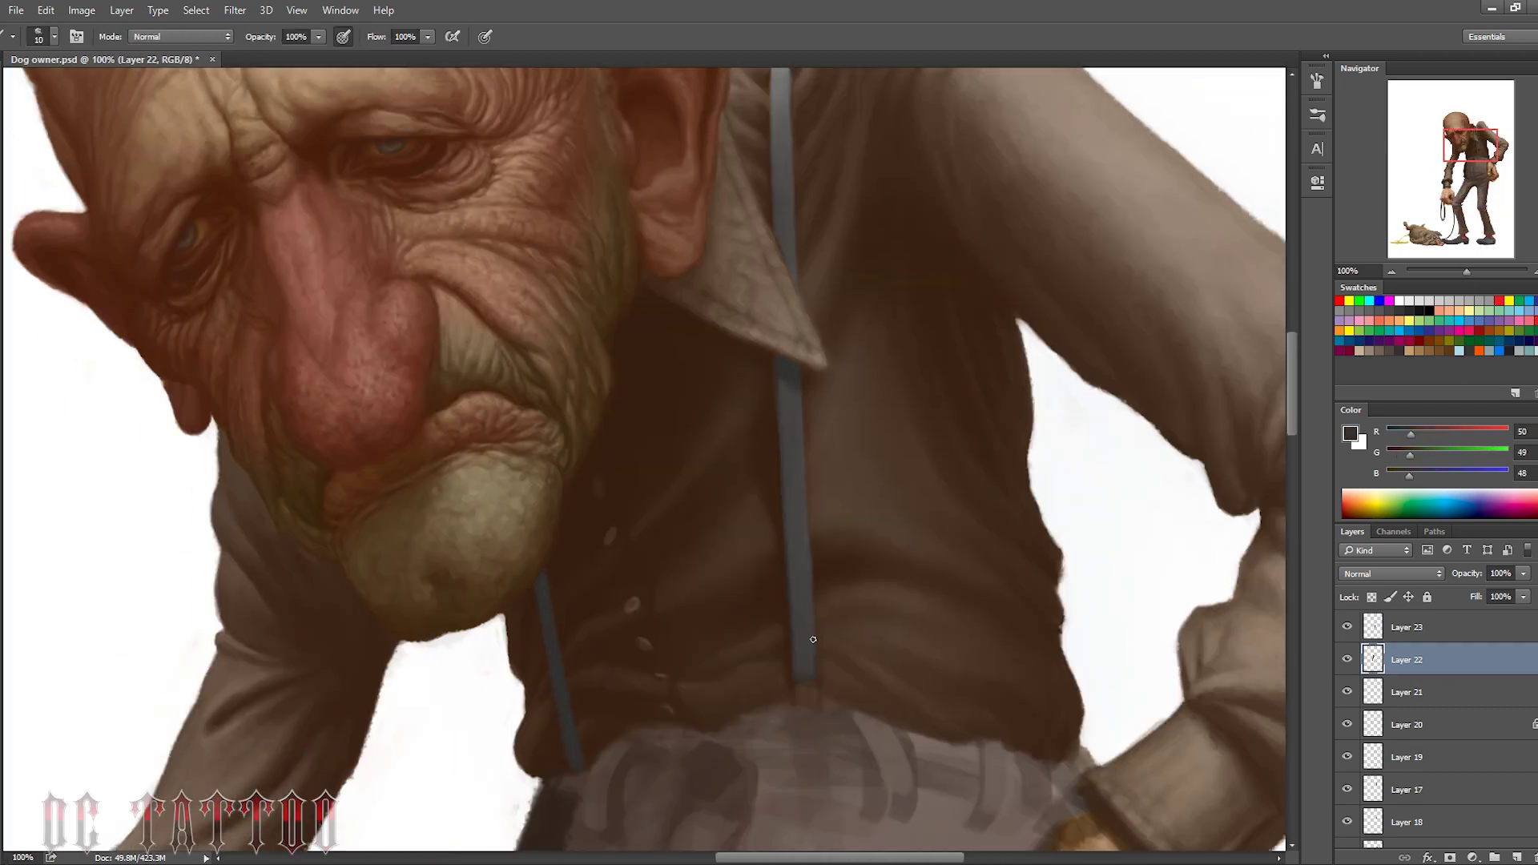
pyautogui.scroll(3, 804, 445)
pyautogui.scroll(-10, 809, 281)
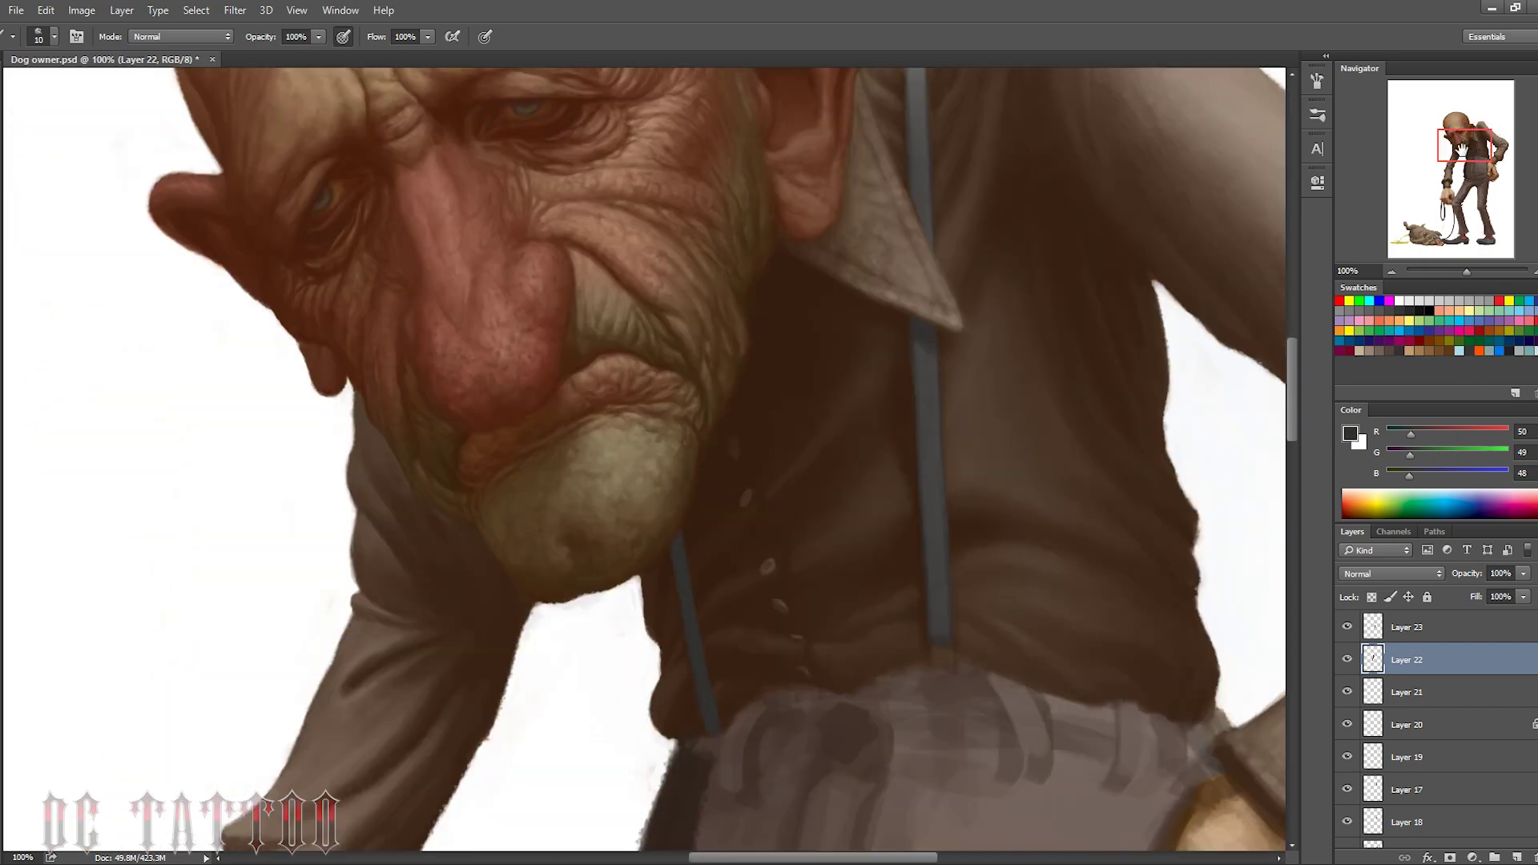
# Block in the waistband, both hips and the left trouser edge in dark brown
pyautogui.moveTo(574, 405)
pyautogui.mouseDown()
pyautogui.moveTo(693, 316)
pyautogui.moveTo(669, 344)
pyautogui.moveTo(881, 265)
pyautogui.moveTo(904, 302)
pyautogui.mouseUp()
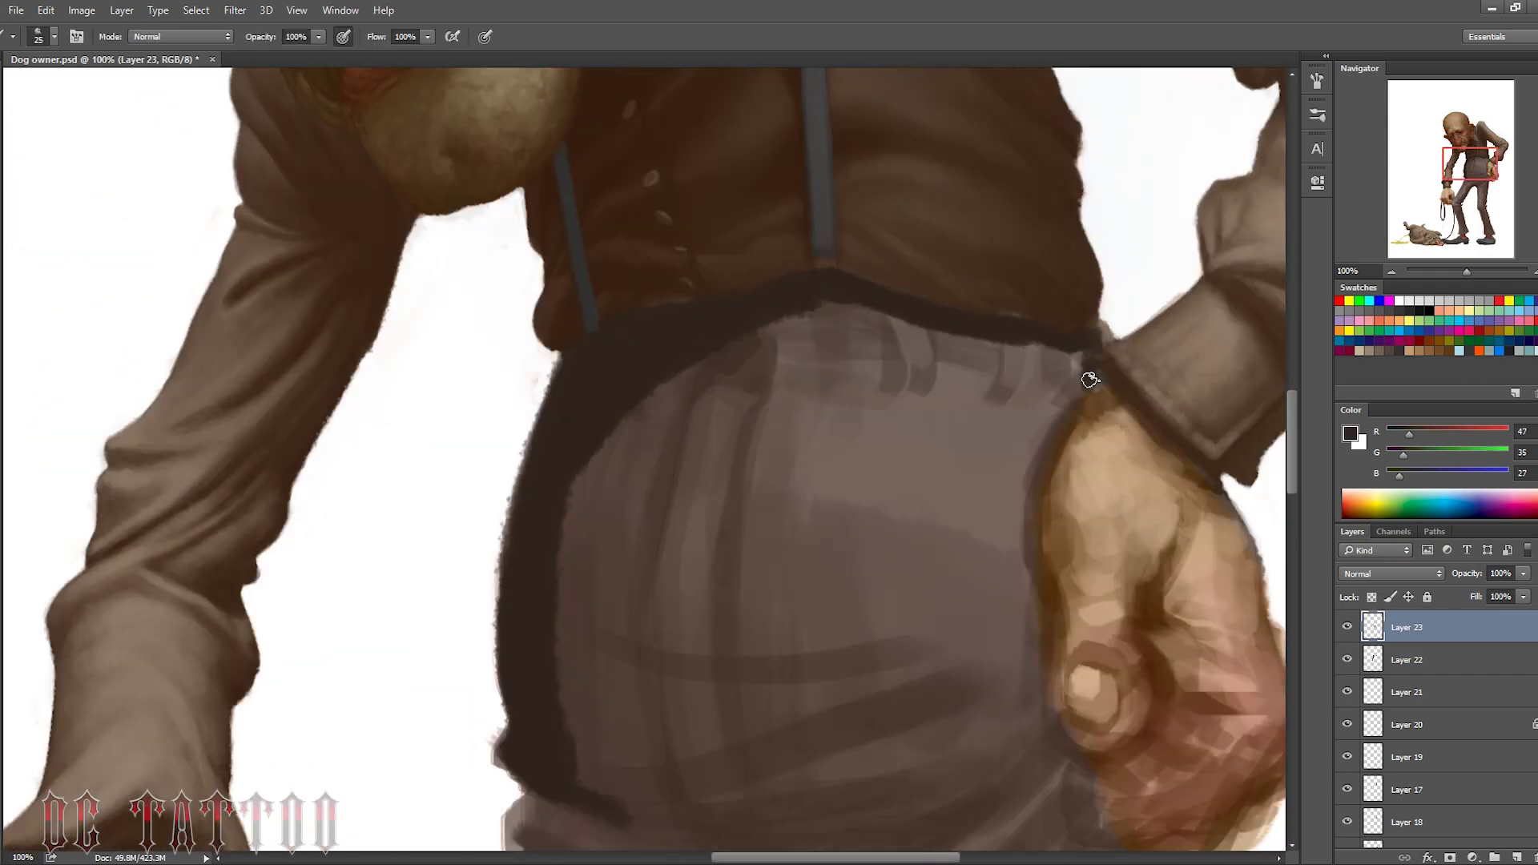
pyautogui.moveTo(1089, 379)
pyautogui.mouseDown()
pyautogui.moveTo(1064, 388)
pyautogui.moveTo(1054, 724)
pyautogui.mouseUp()
pyautogui.press(']')
pyautogui.press(']')
pyautogui.press(']')
pyautogui.moveTo(1026, 561)
pyautogui.mouseDown()
pyautogui.moveTo(868, 334)
pyautogui.moveTo(561, 705)
pyautogui.moveTo(842, 440)
pyautogui.moveTo(944, 532)
pyautogui.mouseUp()
pyautogui.scroll(-5, 945, 532)
pyautogui.press('[')
pyautogui.press('[')
pyautogui.moveTo(756, 377); pyautogui.dragTo(1112, 414)
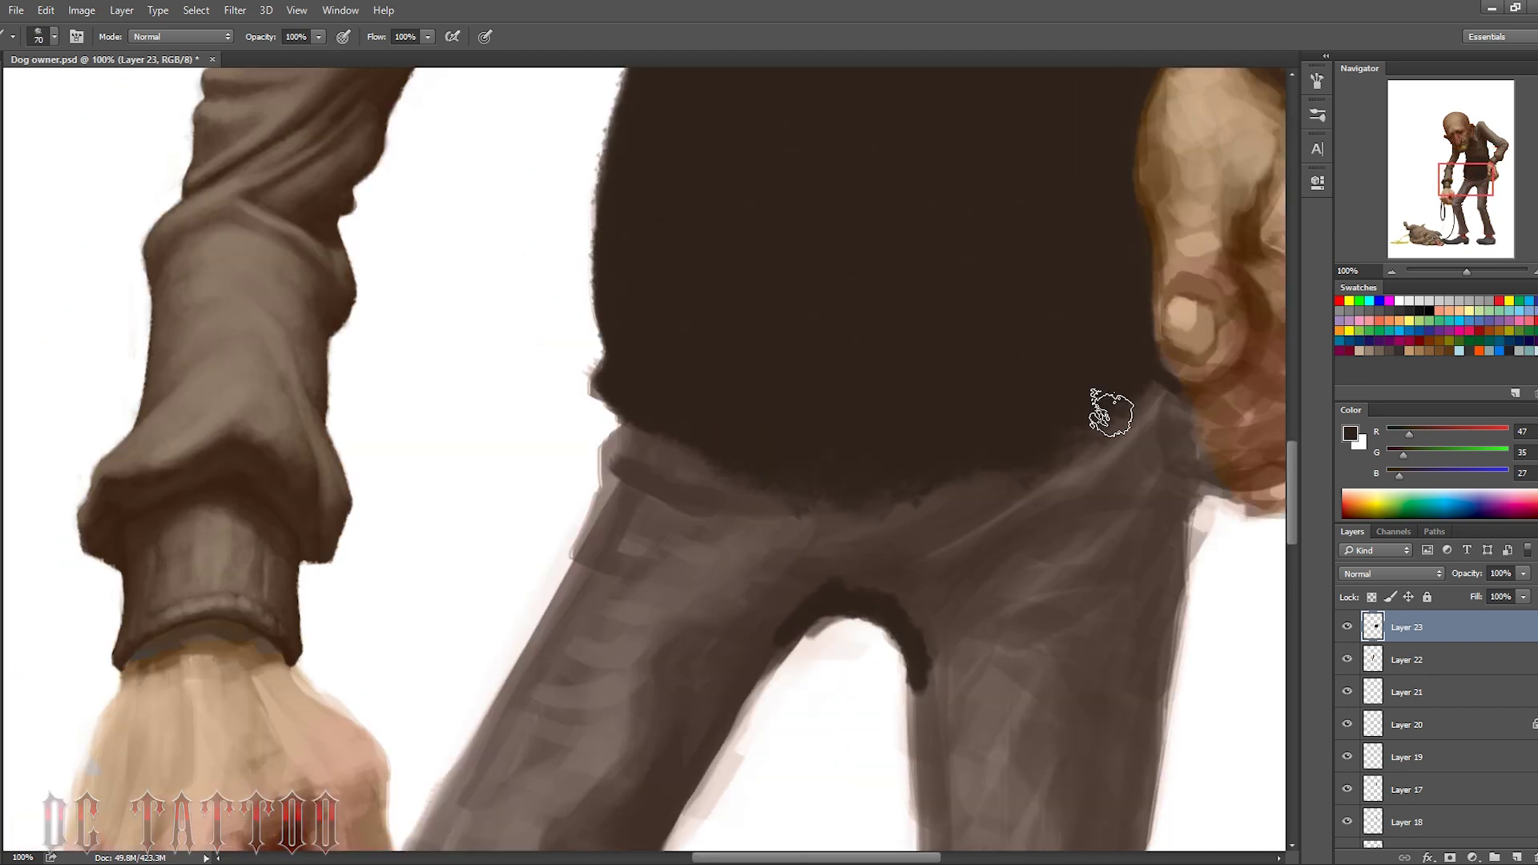
pyautogui.press('[')
pyautogui.press('[')
pyautogui.press('[')
pyautogui.moveTo(617, 369); pyautogui.dragTo(609, 464)
pyautogui.scroll(4, 569, 439)
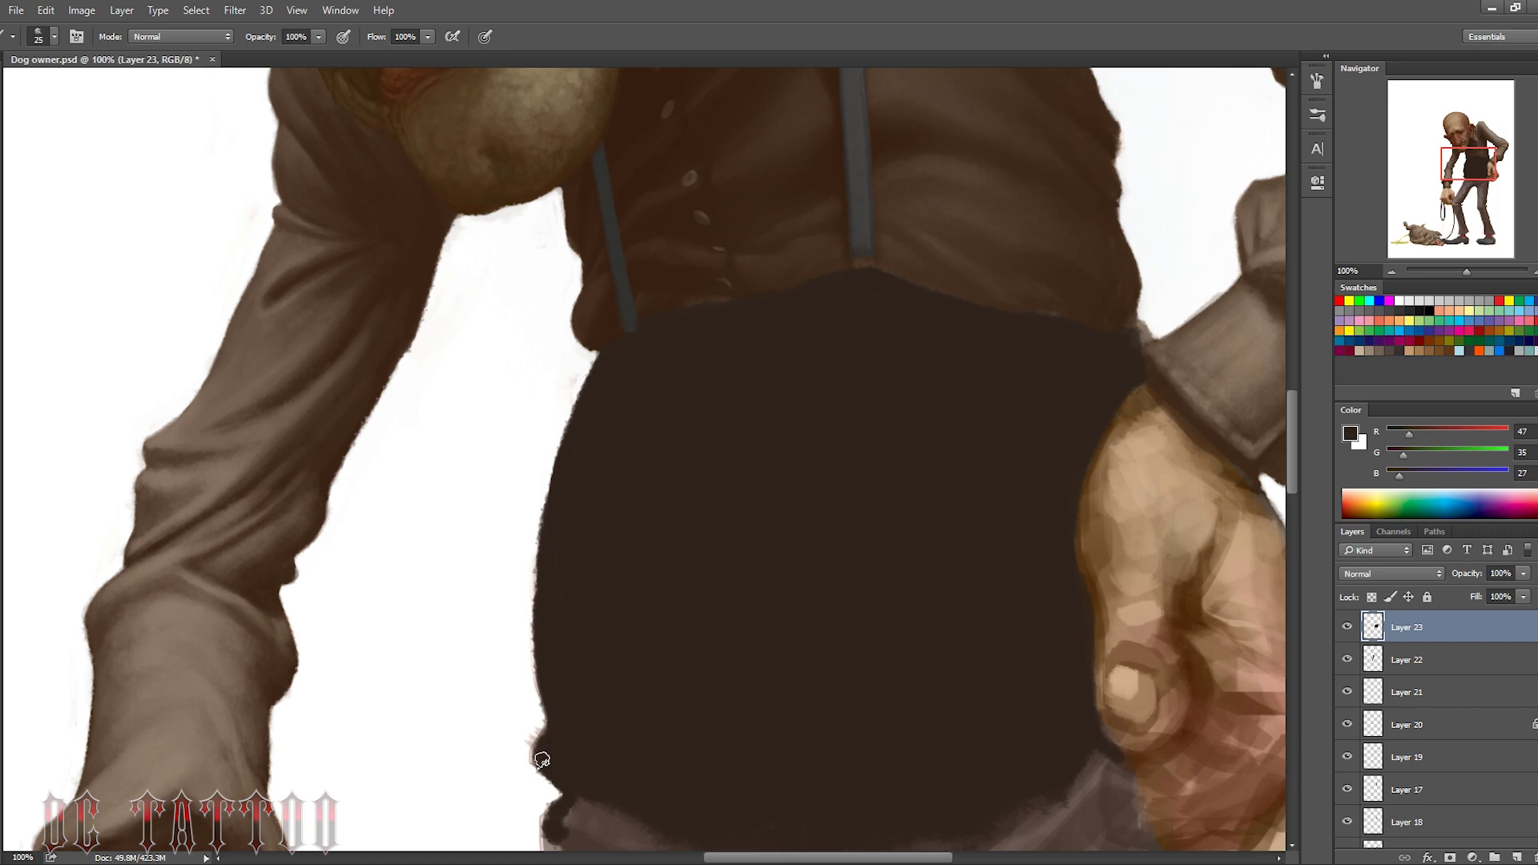
# Fill the crotch and the tops of both legs with dark brown
pyautogui.moveTo(555, 810); pyautogui.dragTo(641, 824)
pyautogui.scroll(-5, 642, 823)
pyautogui.press(']')
pyautogui.press(']')
pyautogui.press(']')
pyautogui.moveTo(800, 628); pyautogui.dragTo(529, 465)
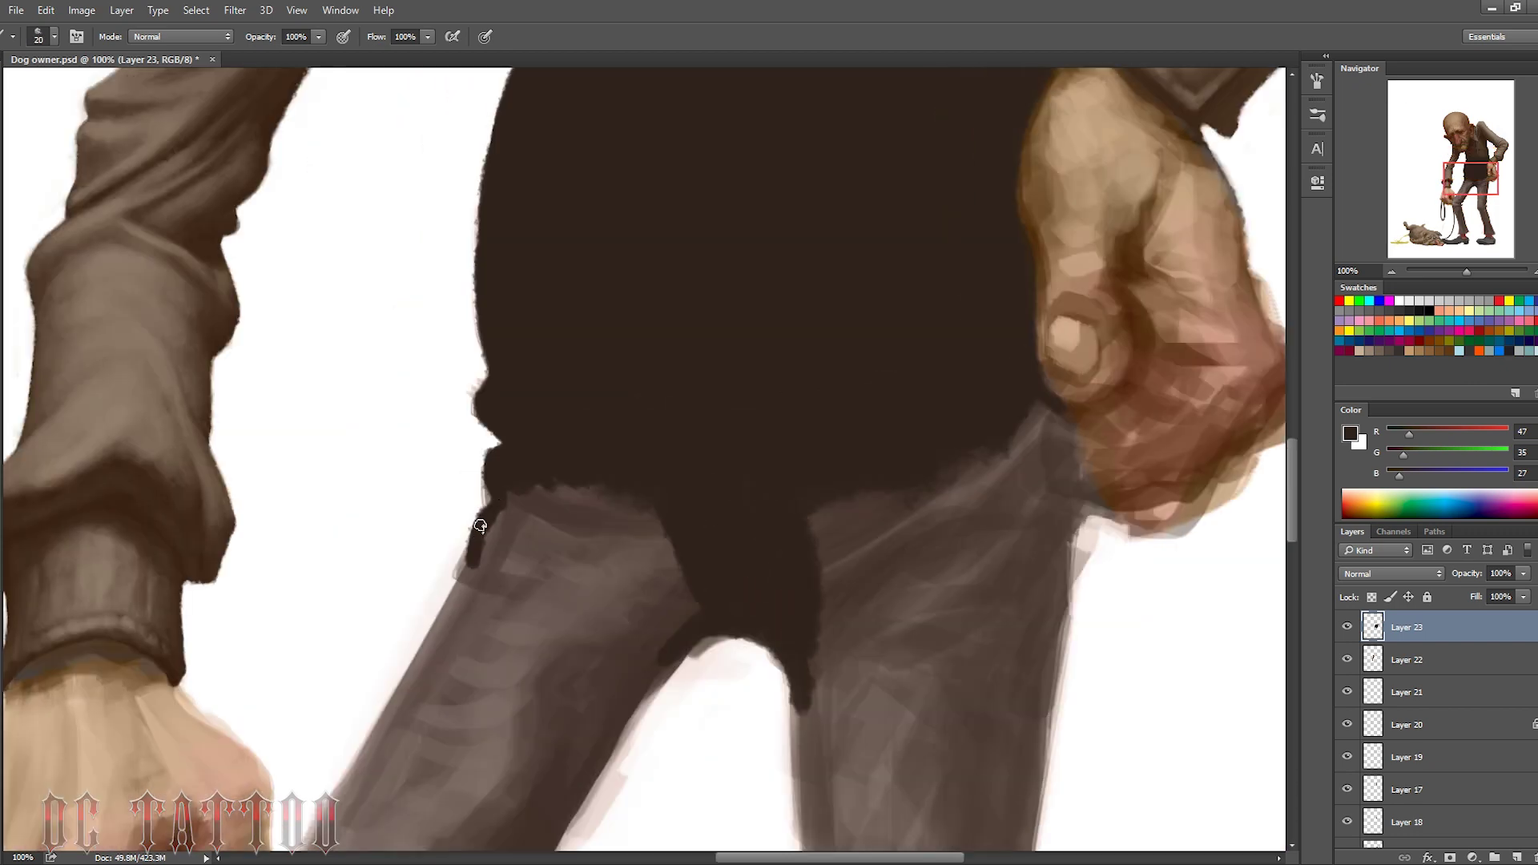
pyautogui.moveTo(480, 520)
pyautogui.mouseDown()
pyautogui.moveTo(655, 483)
pyautogui.moveTo(560, 782)
pyautogui.mouseUp()
pyautogui.moveTo(809, 801); pyautogui.dragTo(850, 513)
pyautogui.moveTo(1050, 411); pyautogui.dragTo(1041, 593)
# Paint dark brown down the right trouser leg, including its inner strip
pyautogui.press(']')
pyautogui.press(']')
pyautogui.moveTo(849, 480); pyautogui.dragTo(1050, 635)
pyautogui.scroll(-4, 1051, 635)
pyautogui.press('[')
pyautogui.press('[')
pyautogui.press('[')
pyautogui.moveTo(989, 347); pyautogui.dragTo(958, 687)
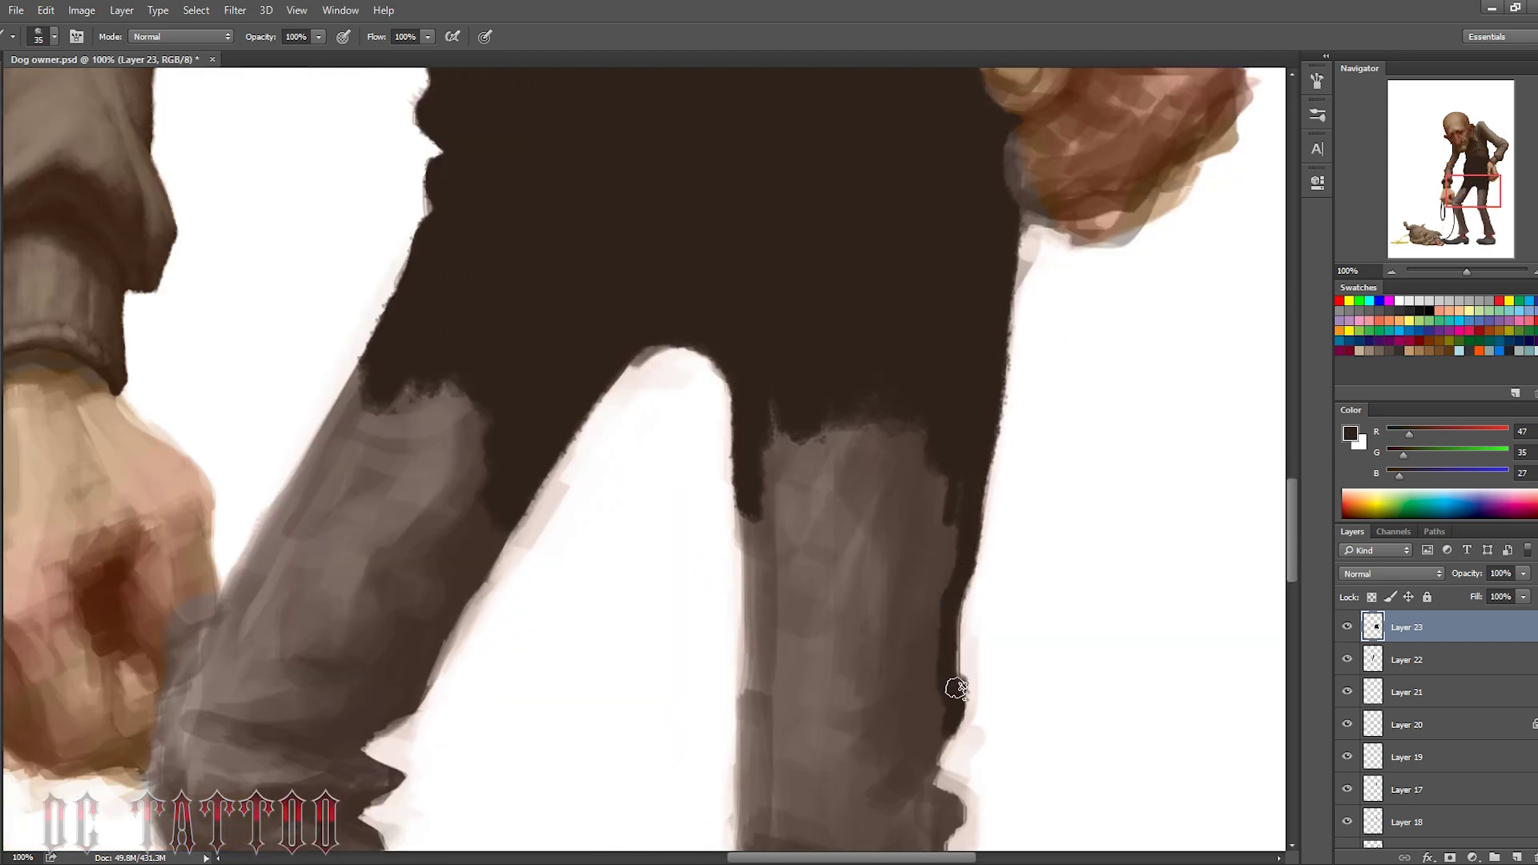
pyautogui.moveTo(769, 416)
pyautogui.mouseDown()
pyautogui.moveTo(745, 508)
pyautogui.moveTo(851, 412)
pyautogui.moveTo(945, 814)
pyautogui.moveTo(888, 842)
pyautogui.mouseUp()
# Darken the left leg's edge, knee and lower leg in dark brown
pyautogui.press(']')
pyautogui.press(']')
pyautogui.press('[')
pyautogui.press('[')
pyautogui.moveTo(513, 513); pyautogui.dragTo(377, 724)
pyautogui.moveTo(376, 782)
pyautogui.mouseDown()
pyautogui.moveTo(357, 395)
pyautogui.moveTo(292, 628)
pyautogui.moveTo(392, 684)
pyautogui.mouseUp()
pyautogui.press(']')
pyautogui.press(']')
pyautogui.press(']')
pyautogui.moveTo(252, 774)
pyautogui.mouseDown()
pyautogui.moveTo(430, 454)
pyautogui.moveTo(584, 590)
pyautogui.moveTo(517, 567)
pyautogui.moveTo(633, 609)
pyautogui.mouseUp()
pyautogui.press('[')
pyautogui.press('[')
pyautogui.press('[')
pyautogui.moveTo(633, 609); pyautogui.dragTo(621, 479)
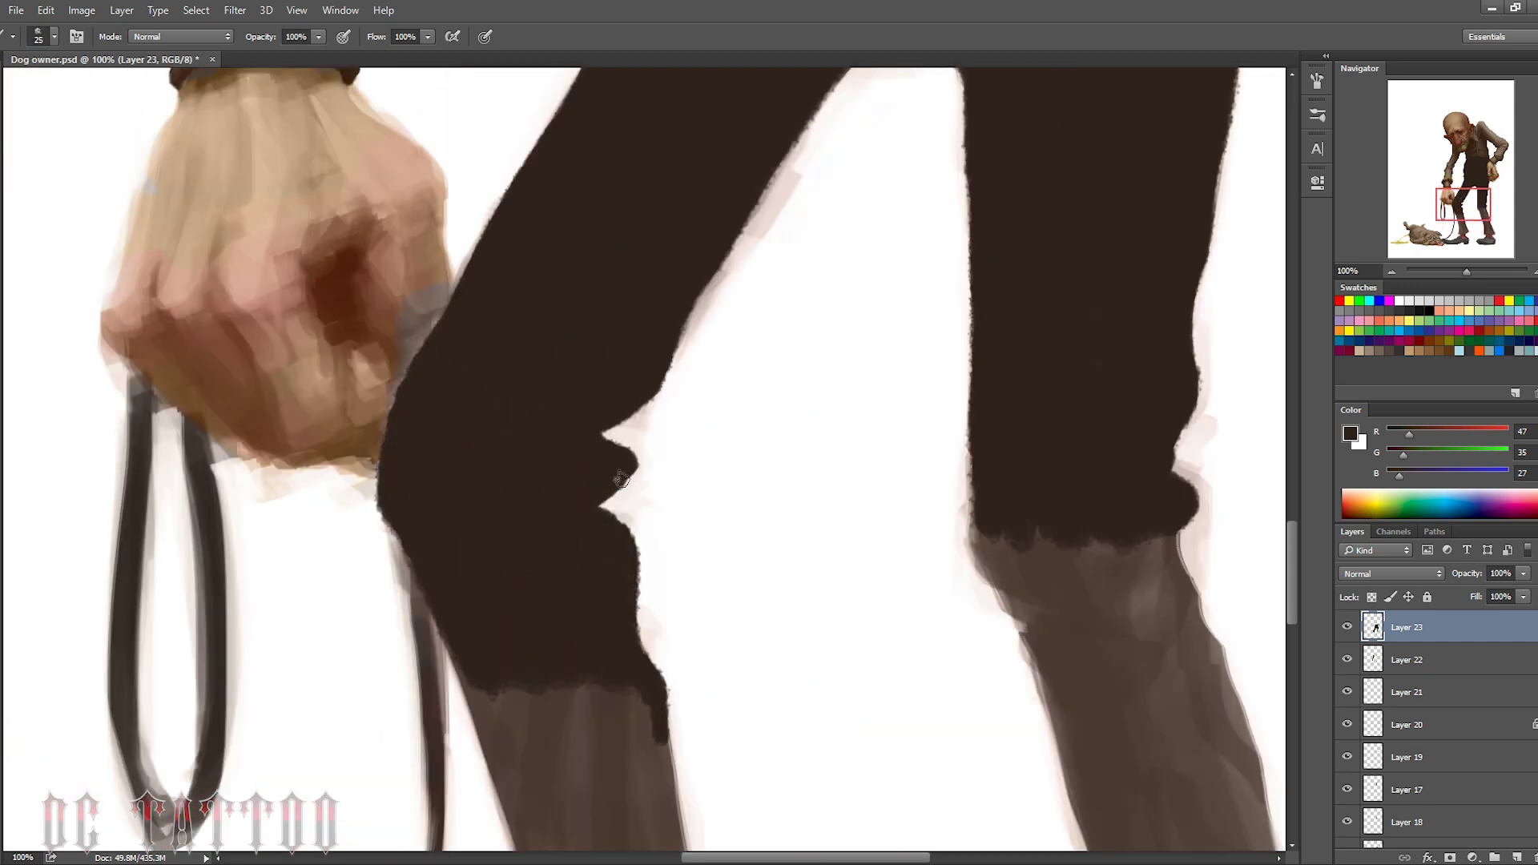
pyautogui.moveTo(1431, 210); pyautogui.dragTo(1438, 173)
# Shift the colour toward a redder brown and sample dark, light and shadow trouser tones
pyautogui.click(303, 639)
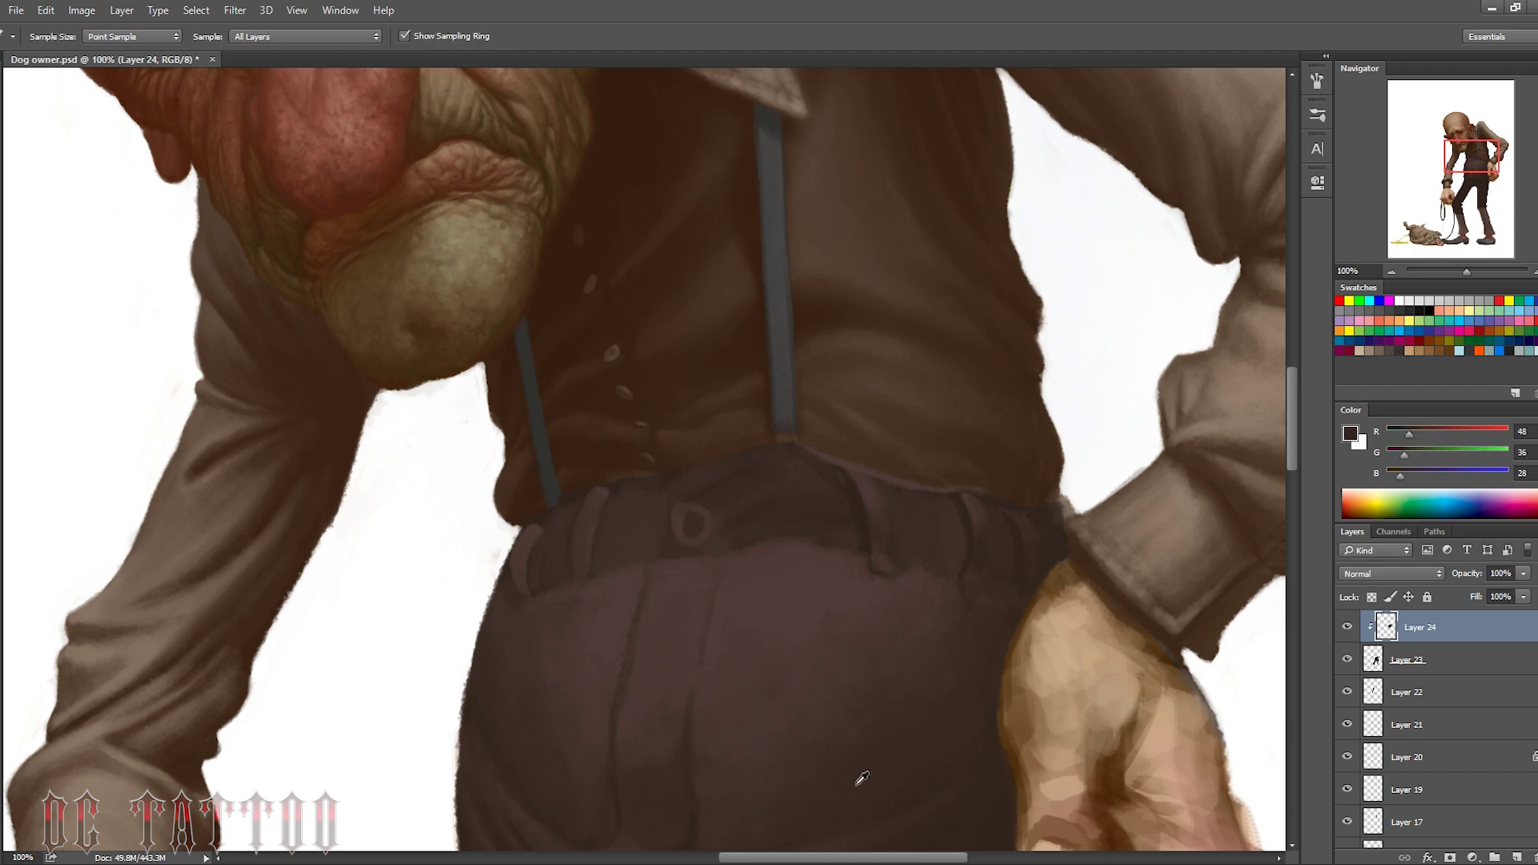
pyautogui.press('i')
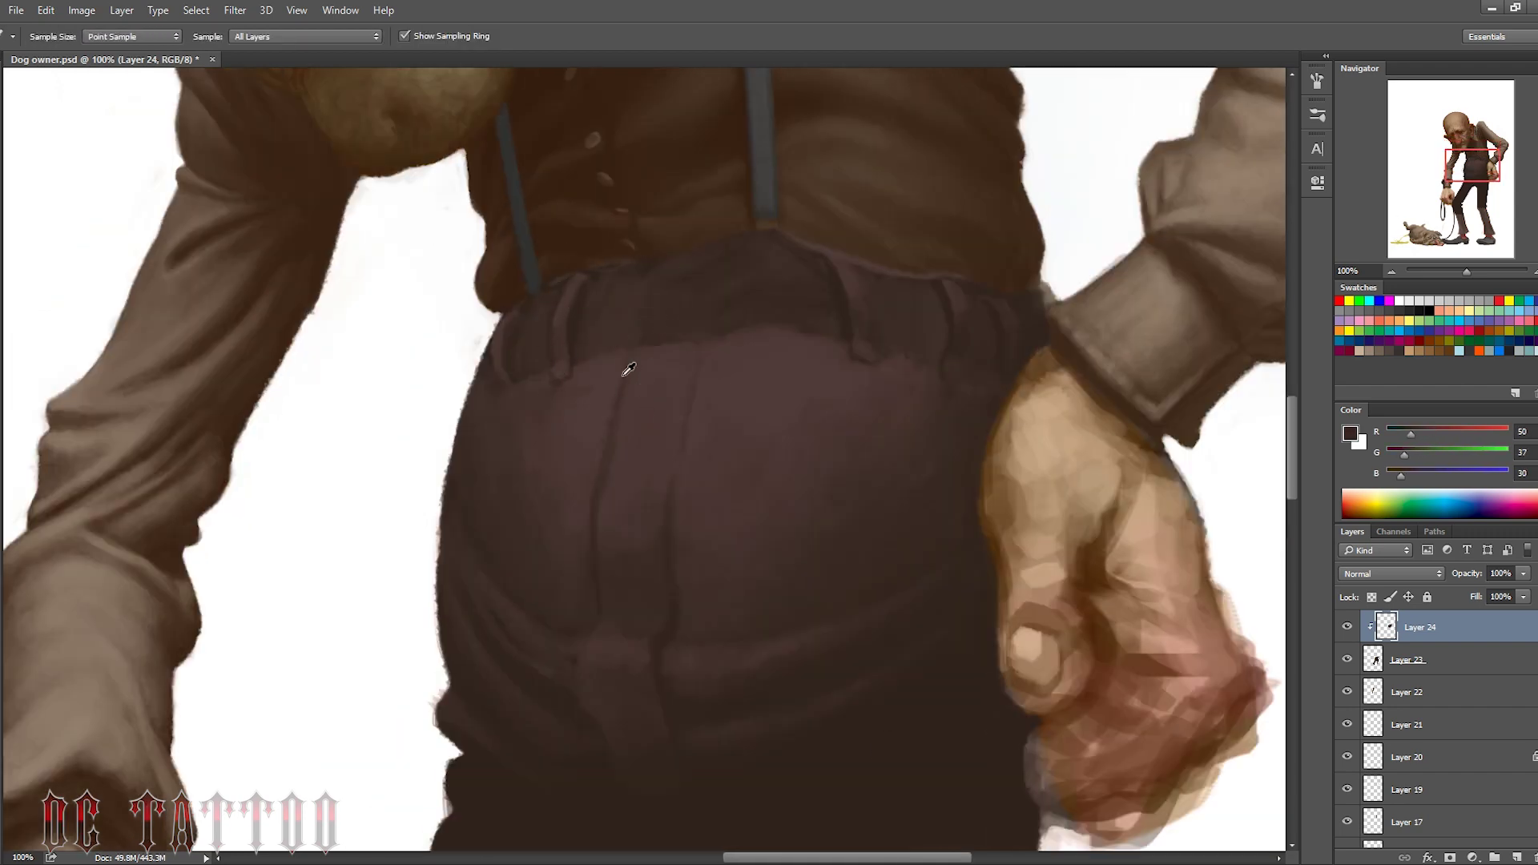
pyautogui.press('b')
pyautogui.keyDown('alt'); pyautogui.click(635, 262); pyautogui.keyUp('alt')
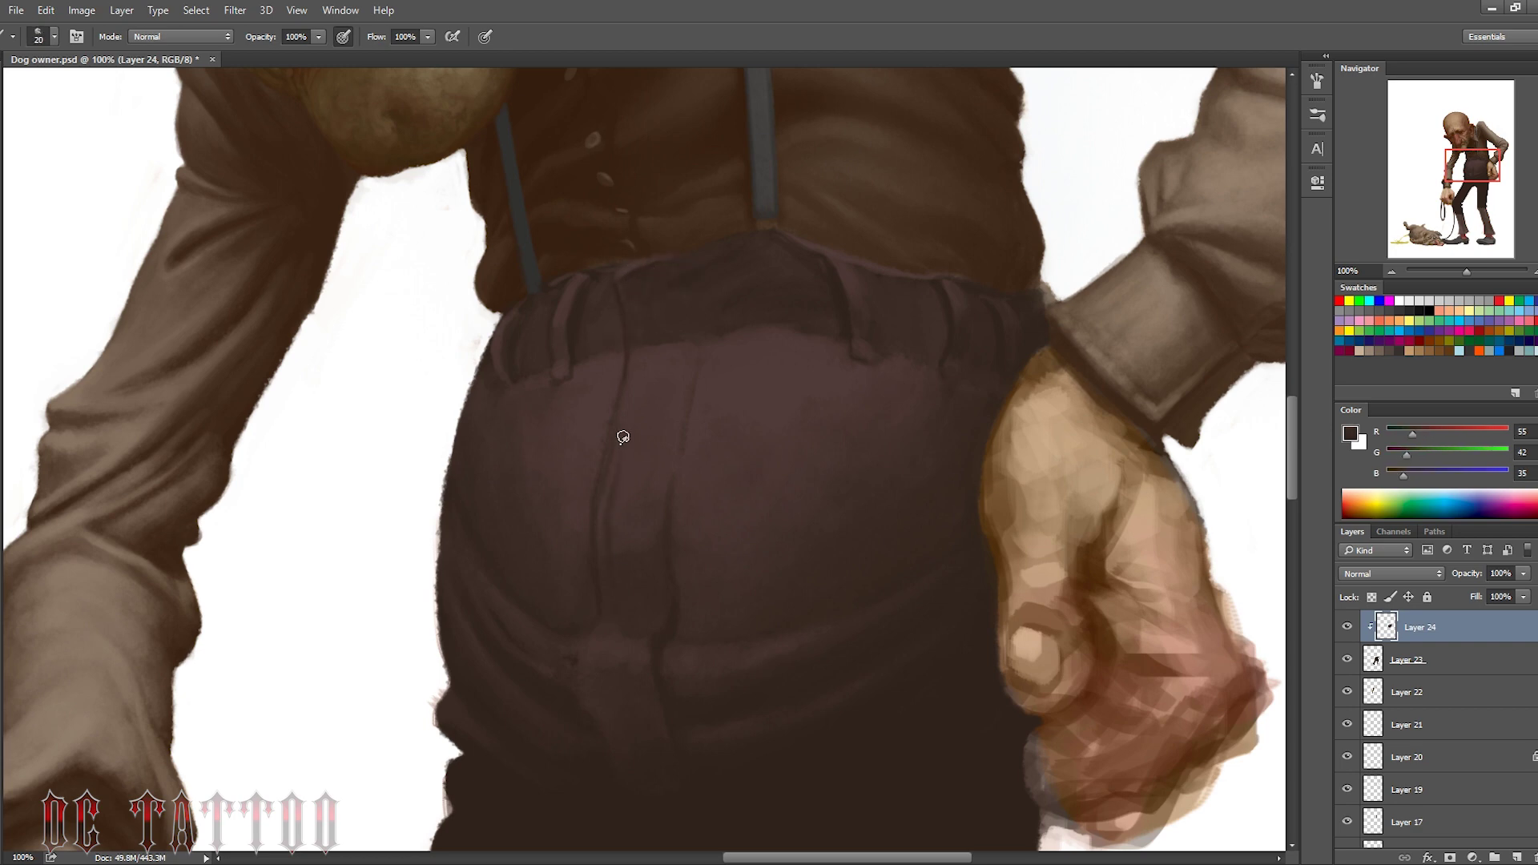
pyautogui.keyDown('alt'); pyautogui.click(606, 346); pyautogui.keyUp('alt')
pyautogui.press('[')
pyautogui.keyDown('alt'); pyautogui.click(554, 348); pyautogui.keyUp('alt')
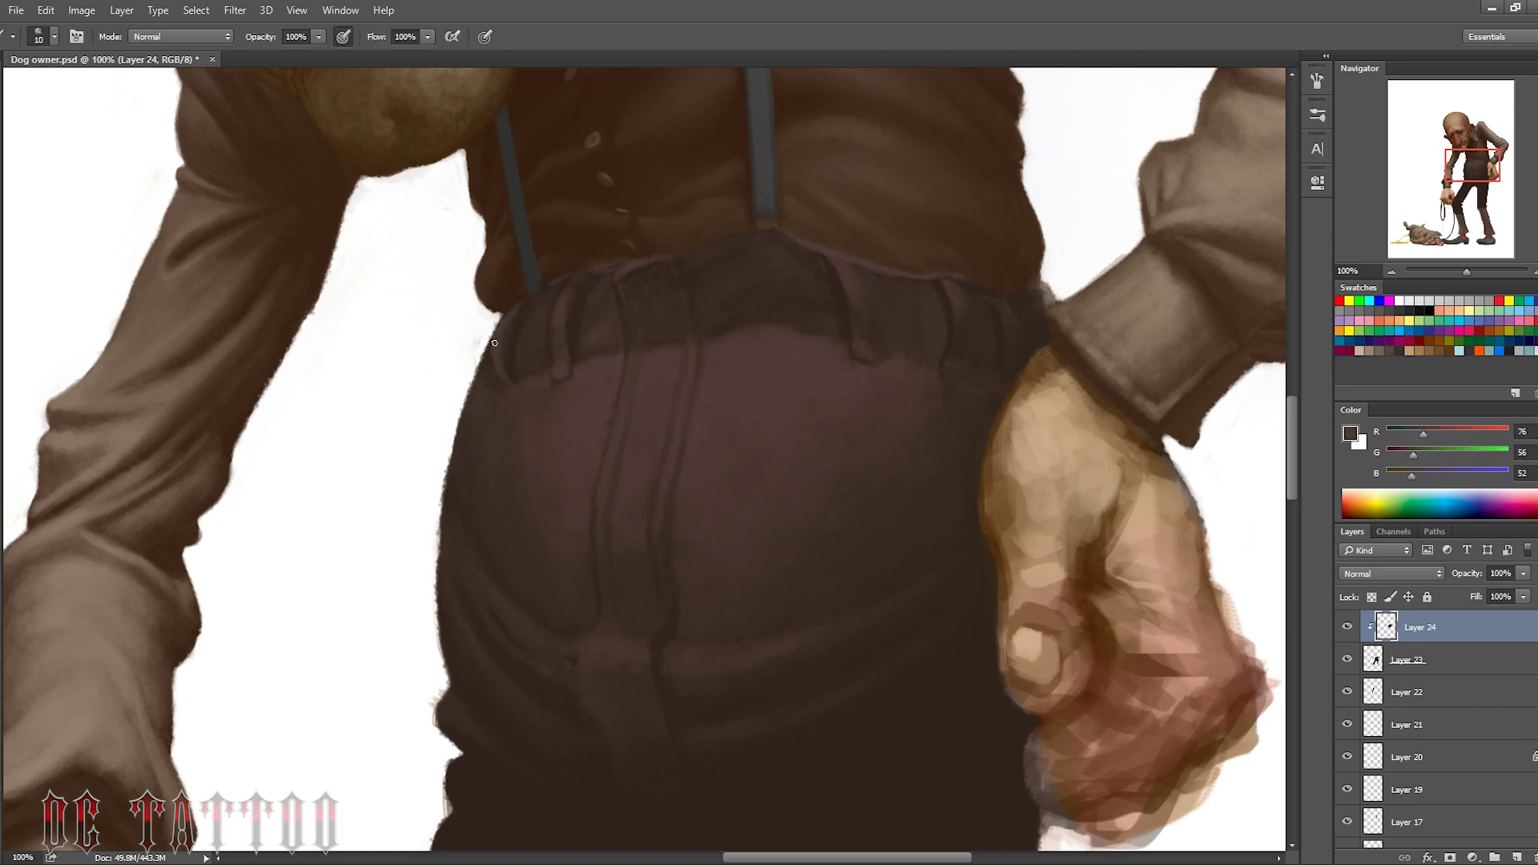
pyautogui.keyDown('alt'); pyautogui.click(581, 315); pyautogui.keyUp('alt')
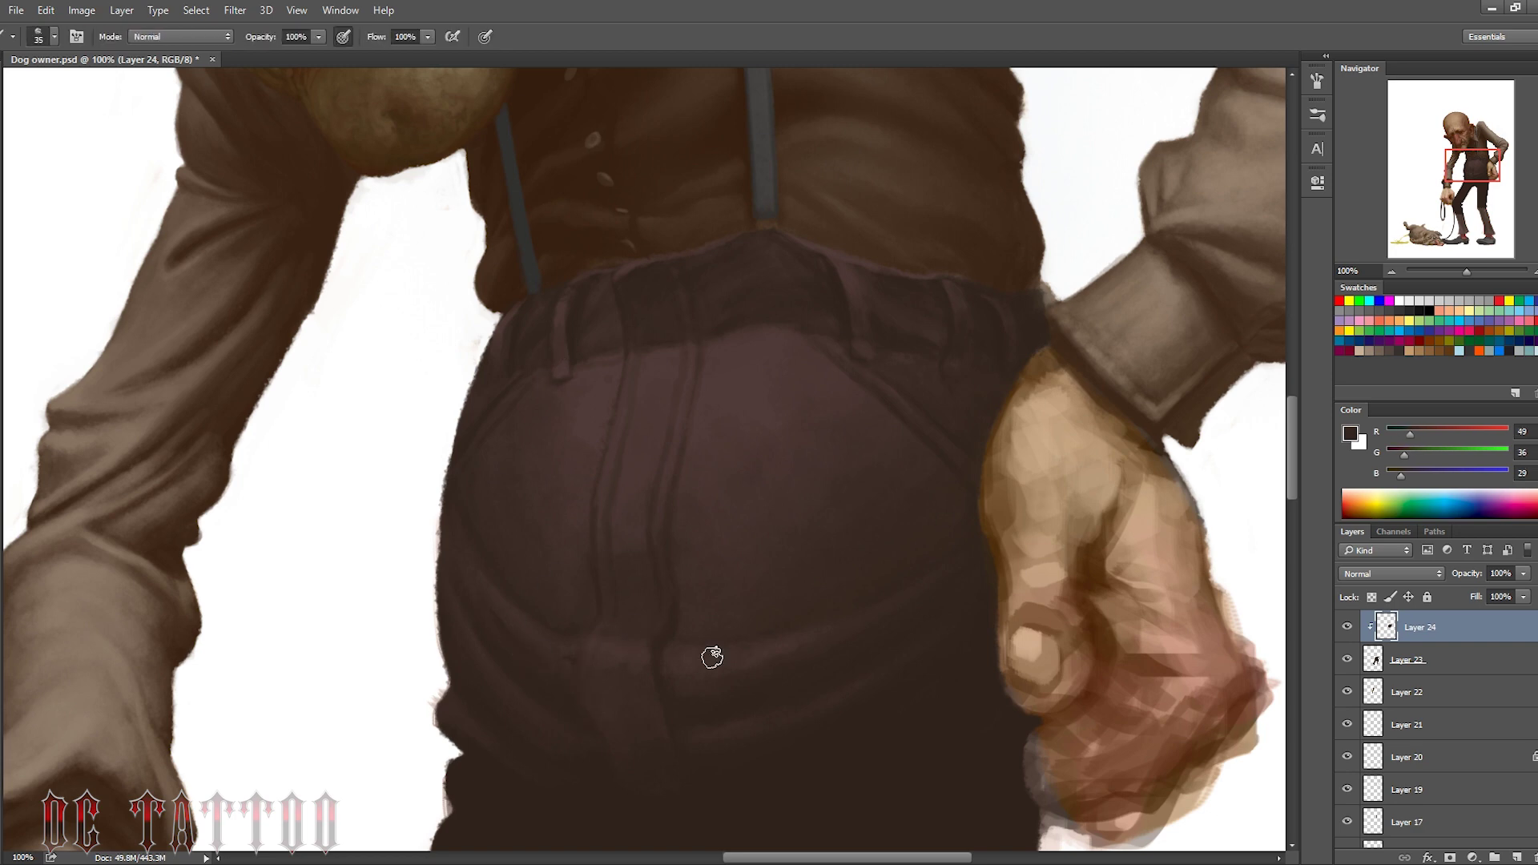
pyautogui.keyDown('alt'); pyautogui.click(664, 648); pyautogui.keyUp('alt')
pyautogui.keyDown('alt'); pyautogui.click(549, 561); pyautogui.keyUp('alt')
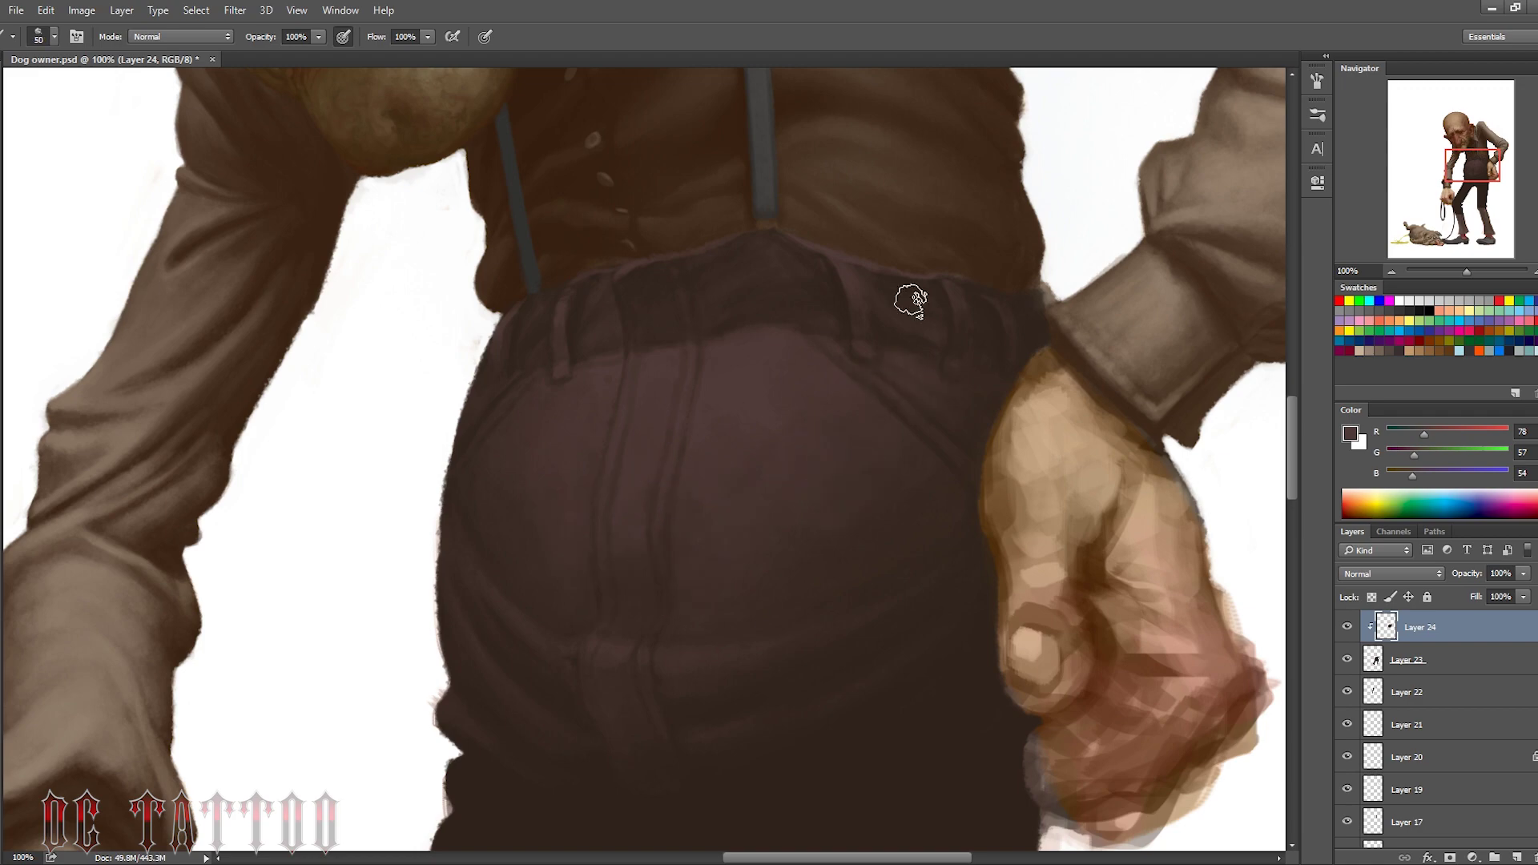
# Toggle Layer 23 to compare shading, then paint lighter strokes on the right trouser leg
pyautogui.moveTo(1124, 194); pyautogui.dragTo(1240, 523)
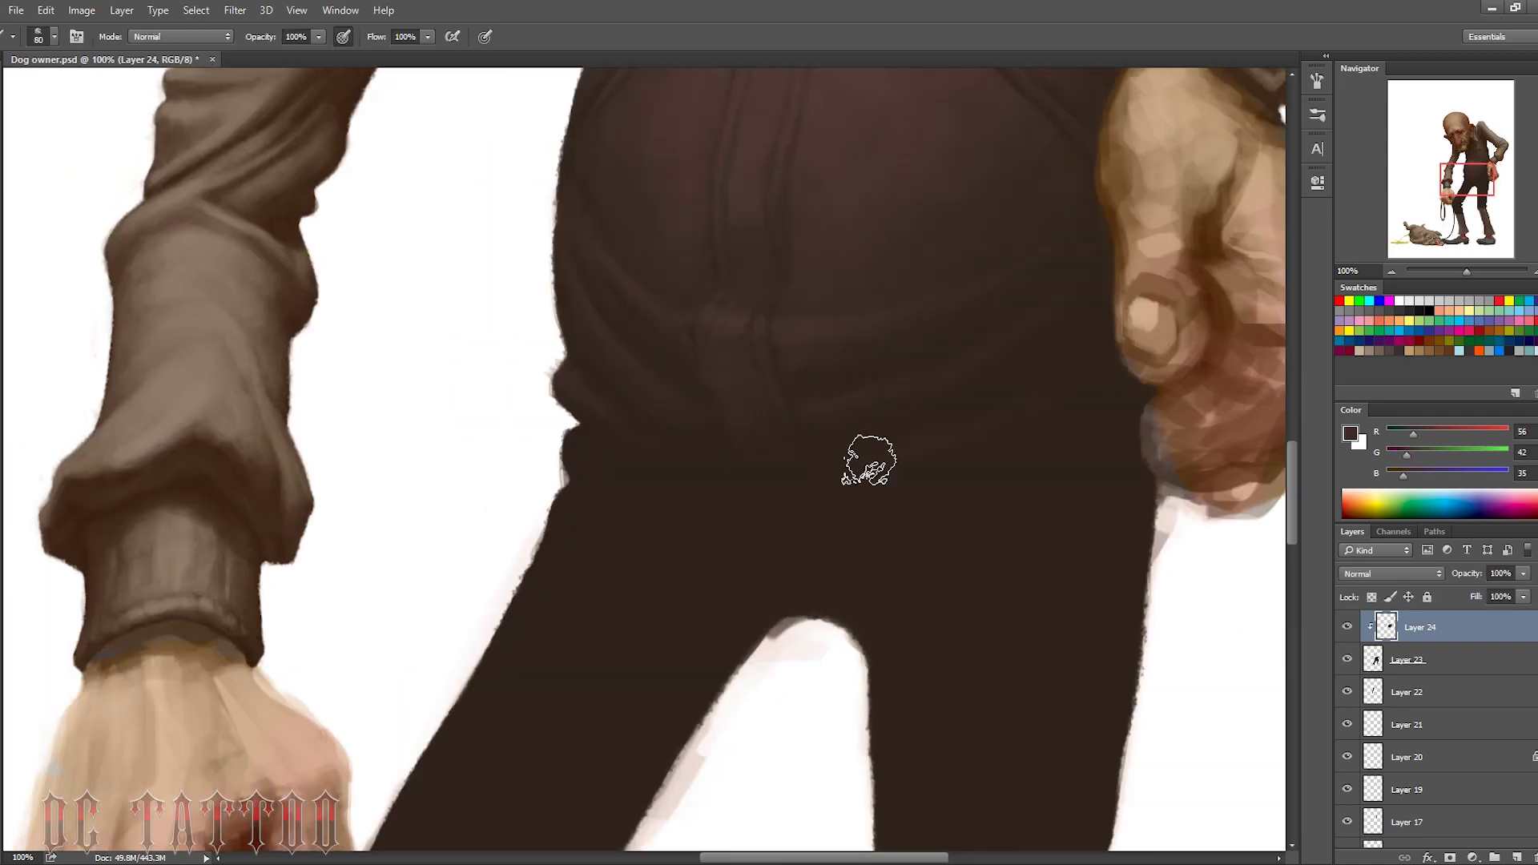
pyautogui.keyDown('alt'); pyautogui.click(868, 457); pyautogui.keyUp('alt')
pyautogui.click(1347, 660)
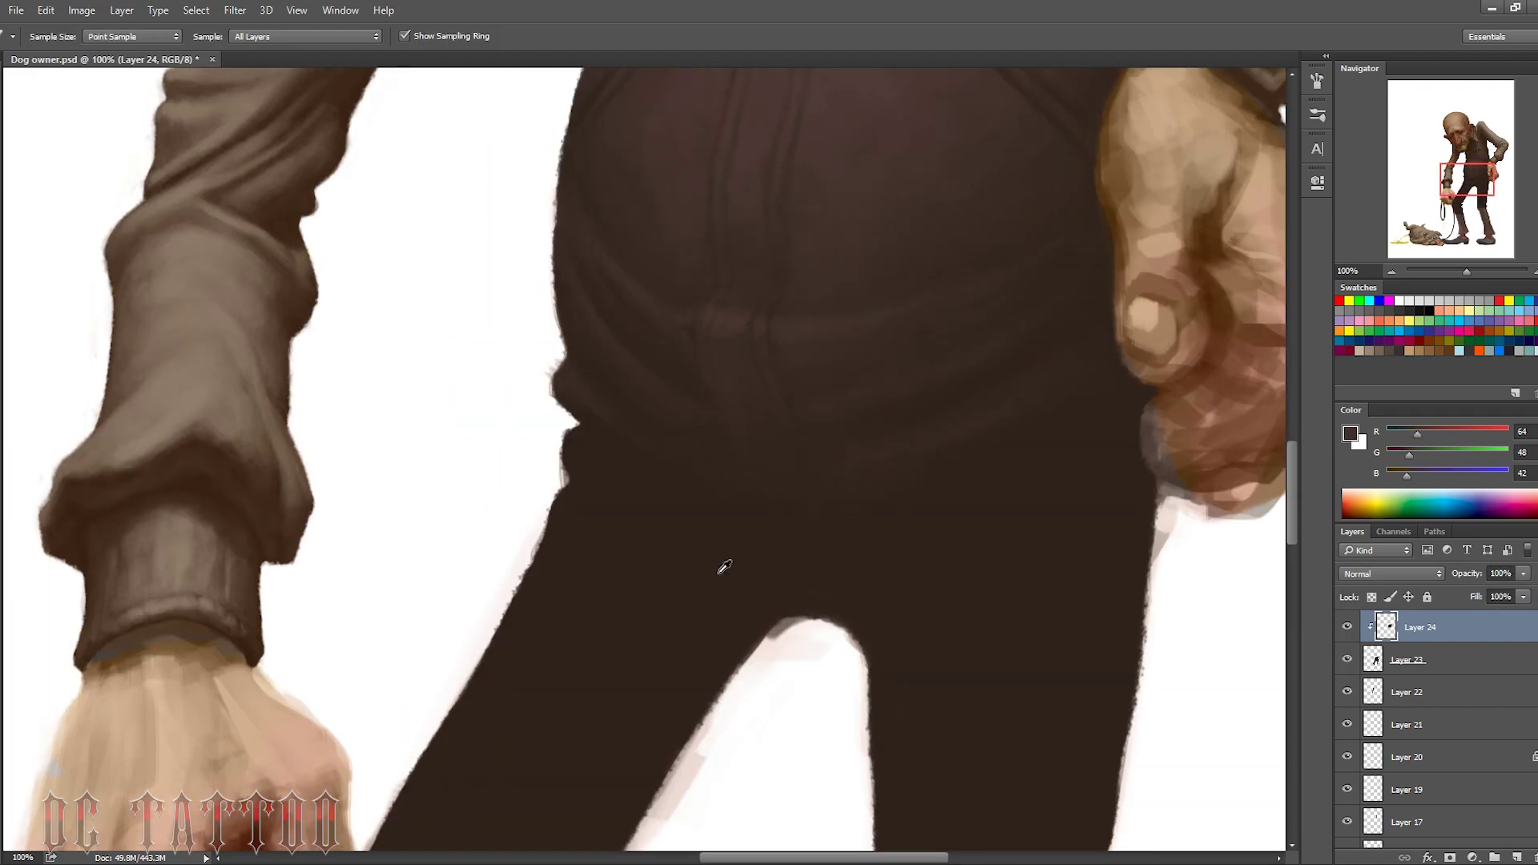
pyautogui.keyDown('alt'); pyautogui.click(622, 337); pyautogui.keyUp('alt')
pyautogui.press('[')
pyautogui.press('[')
pyautogui.press('[')
pyautogui.keyDown('alt'); pyautogui.click(718, 392); pyautogui.keyUp('alt')
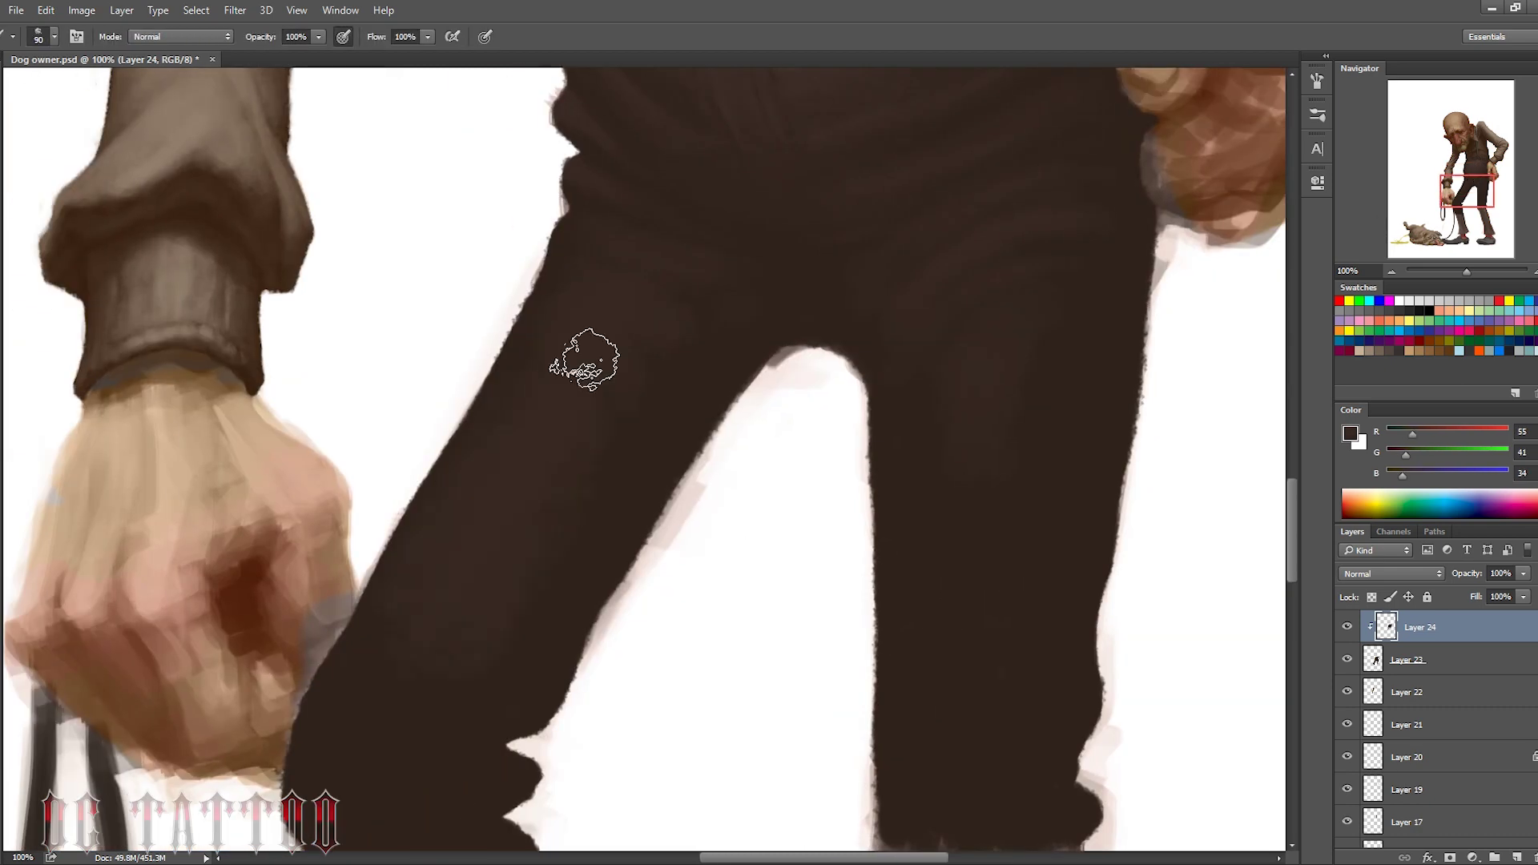
pyautogui.press(']')
pyautogui.press(']')
pyautogui.scroll(-3, 608, 356)
pyautogui.moveTo(1094, 377); pyautogui.dragTo(996, 704)
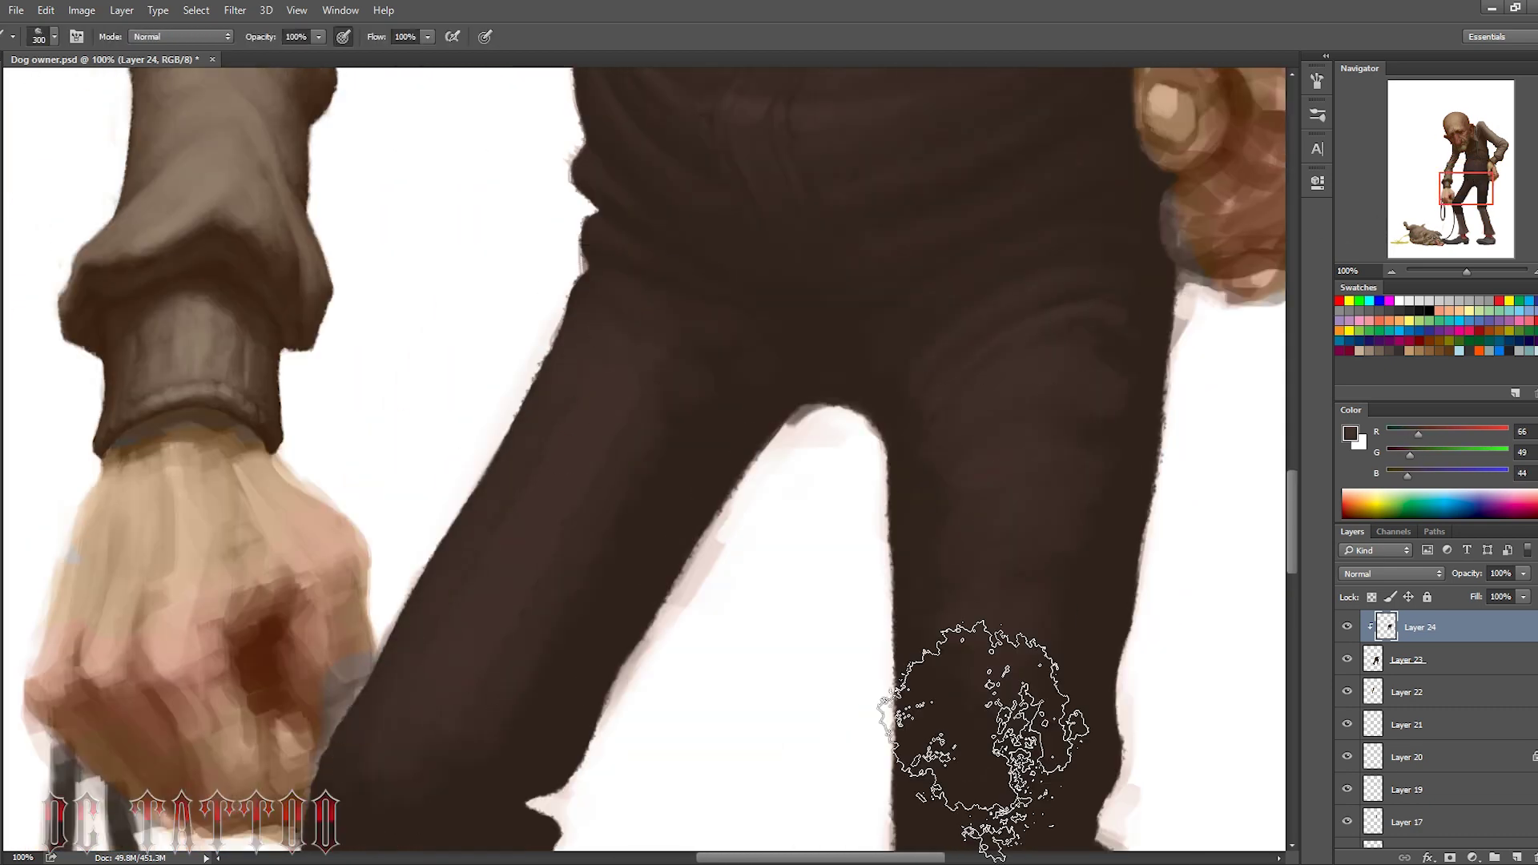
# Sample mid and lighter trouser browns and brush a fold into the upper trouser fabric
pyautogui.keyDown('alt'); pyautogui.click(700, 515); pyautogui.keyUp('alt')
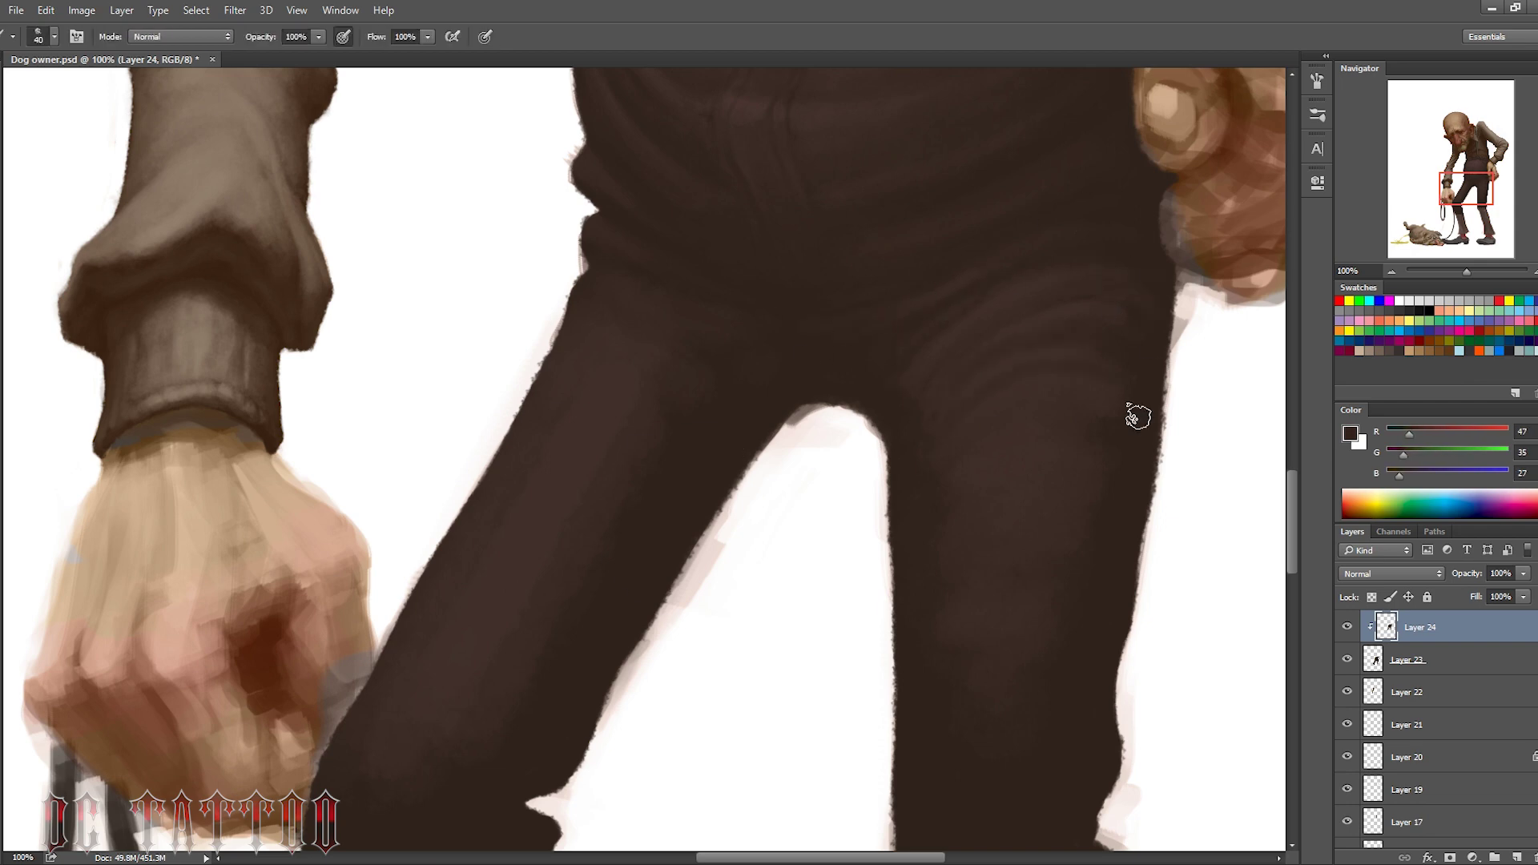
pyautogui.moveTo(1138, 417); pyautogui.dragTo(1098, 357)
pyautogui.keyDown('alt'); pyautogui.click(971, 292); pyautogui.keyUp('alt')
pyautogui.press('[')
pyautogui.press('[')
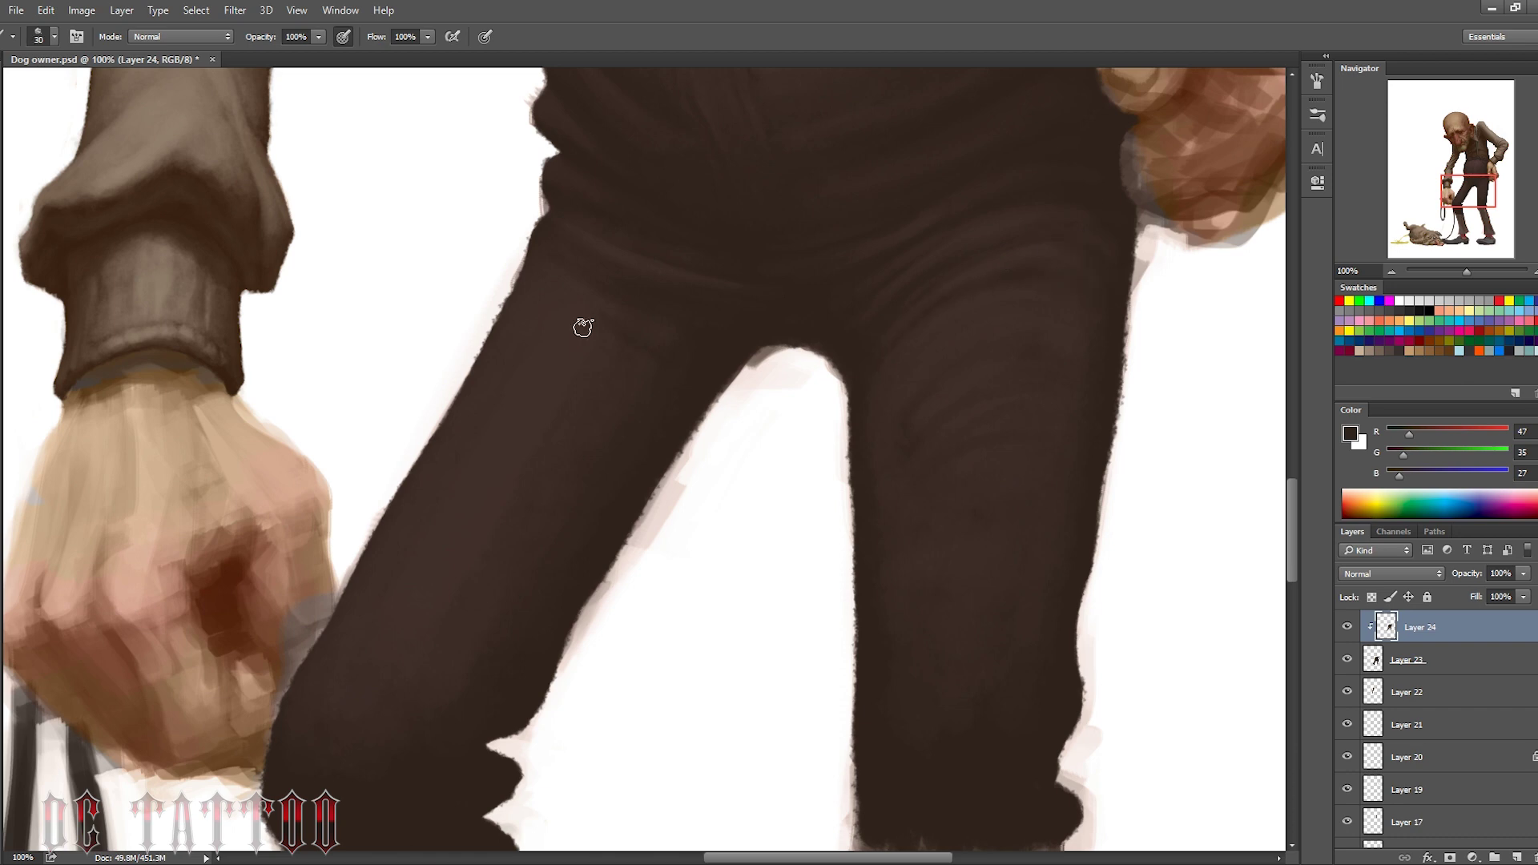
pyautogui.press(']')
pyautogui.keyDown('alt'); pyautogui.click(968, 302); pyautogui.keyUp('alt')
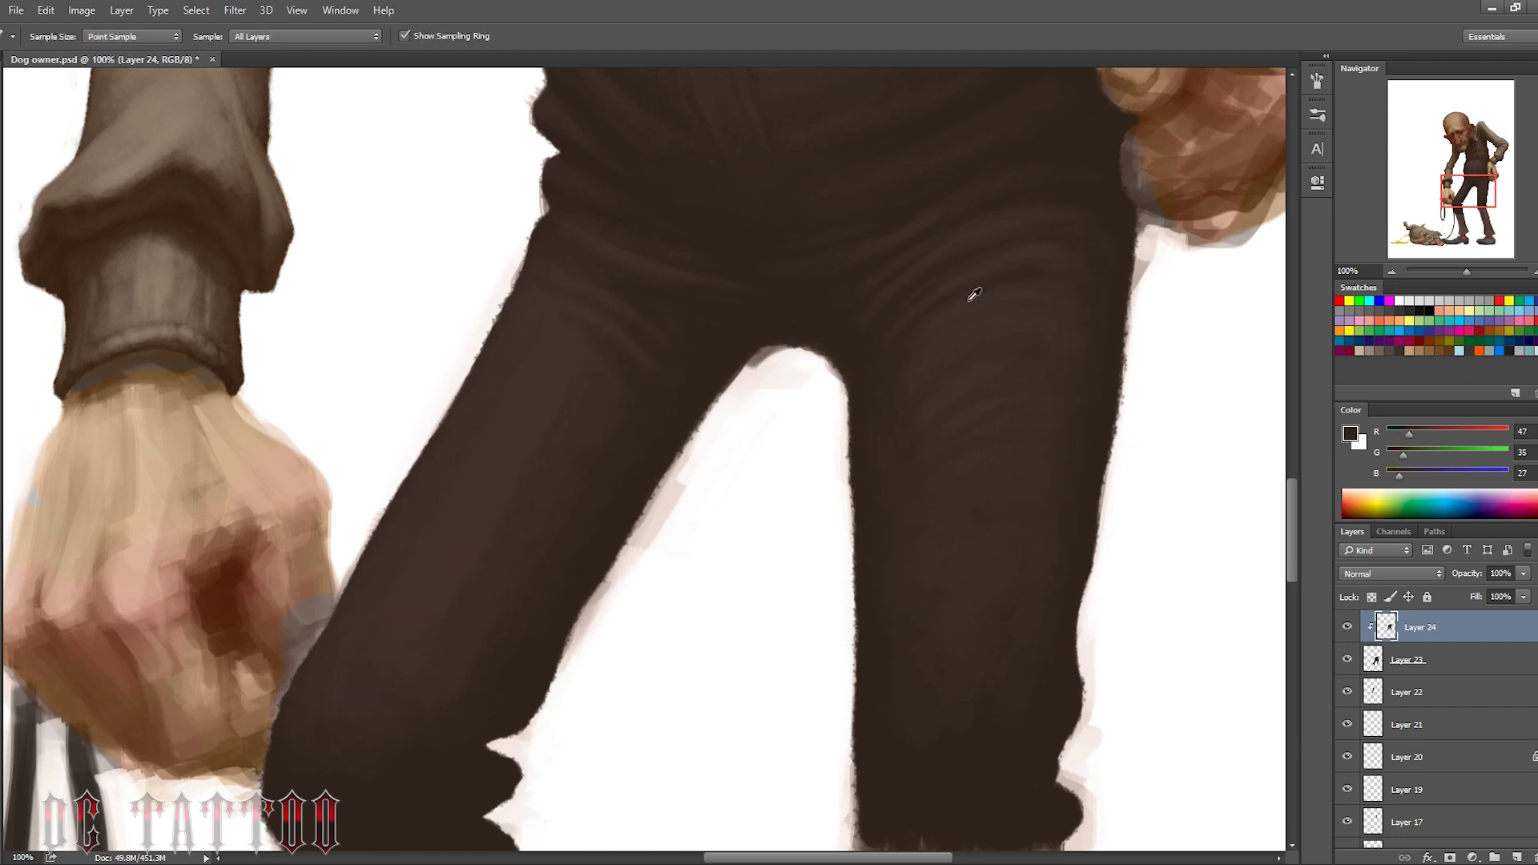
pyautogui.moveTo(936, 349); pyautogui.dragTo(900, 485)
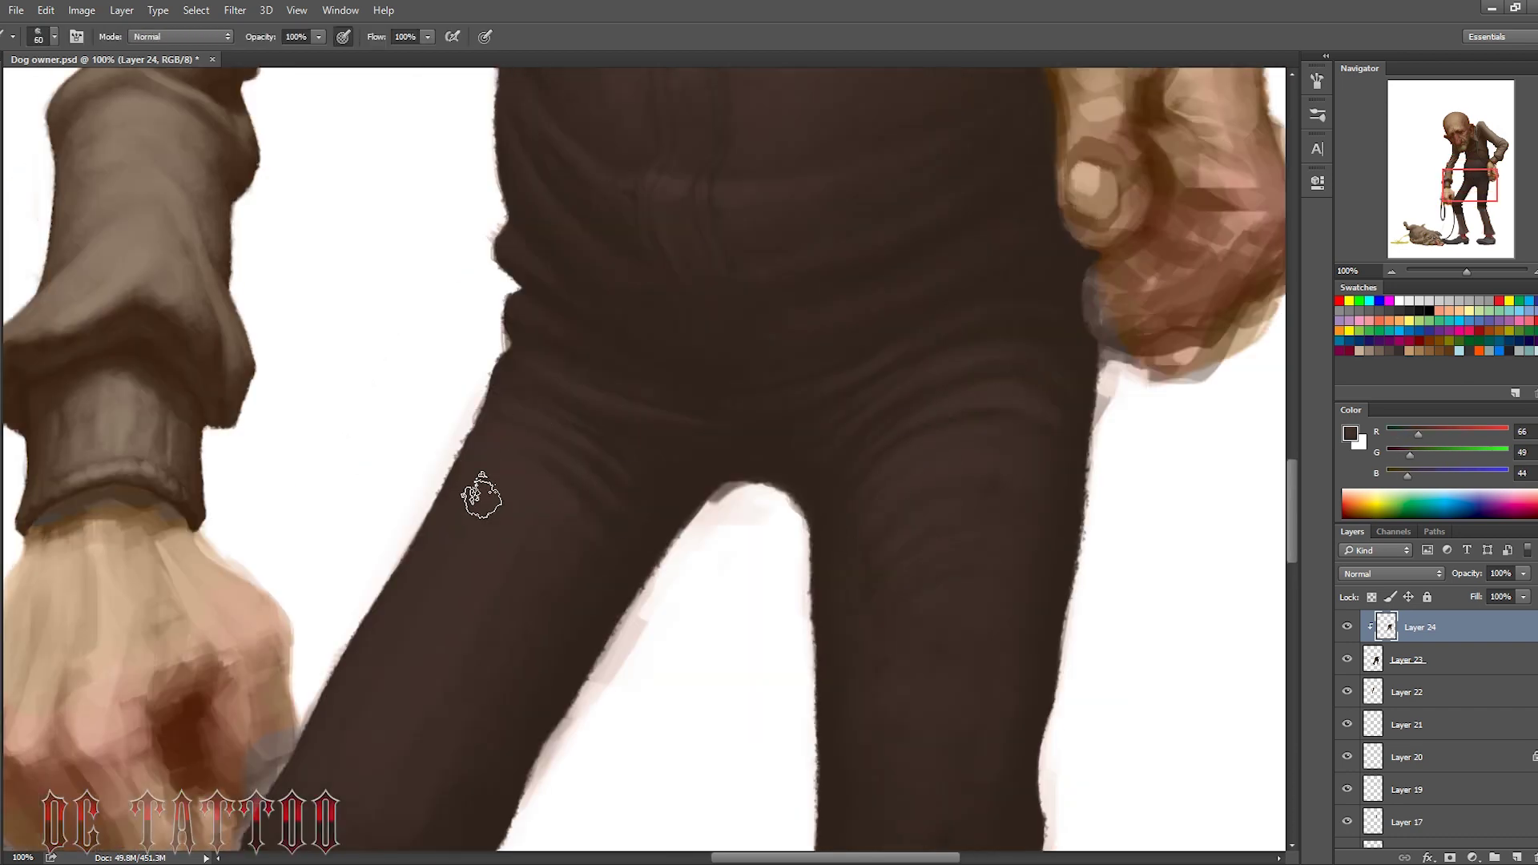
# Sample light and dark trouser browns and paint a dark fold at the knee
pyautogui.moveTo(1133, 384); pyautogui.dragTo(1153, 132)
pyautogui.press(']')
pyautogui.press(']')
pyautogui.press(']')
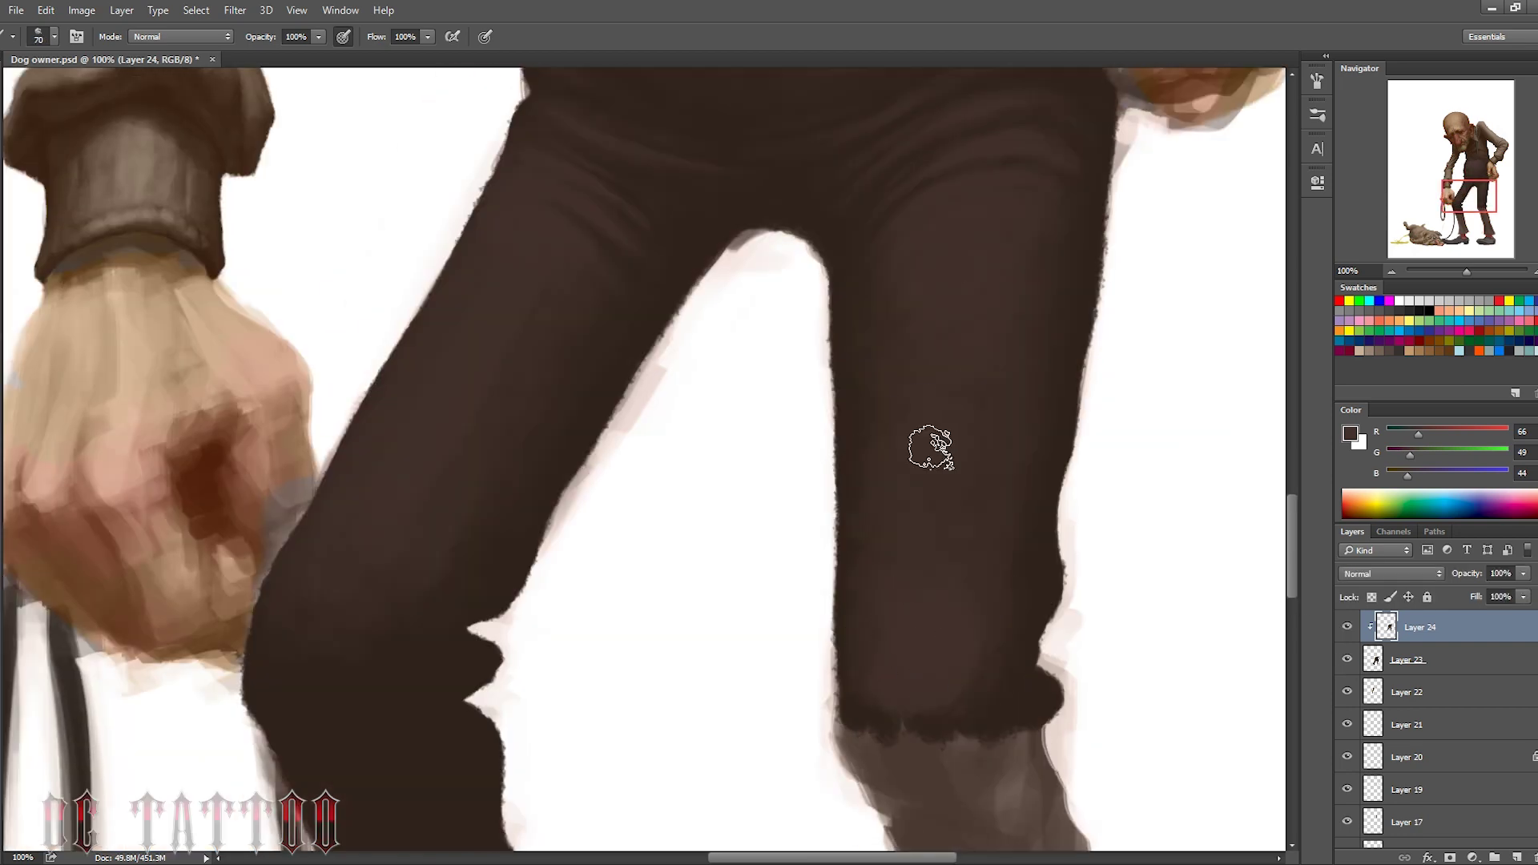
pyautogui.keyDown('alt'); pyautogui.click(927, 439); pyautogui.keyUp('alt')
pyautogui.press('[')
pyautogui.press('[')
pyautogui.press('[')
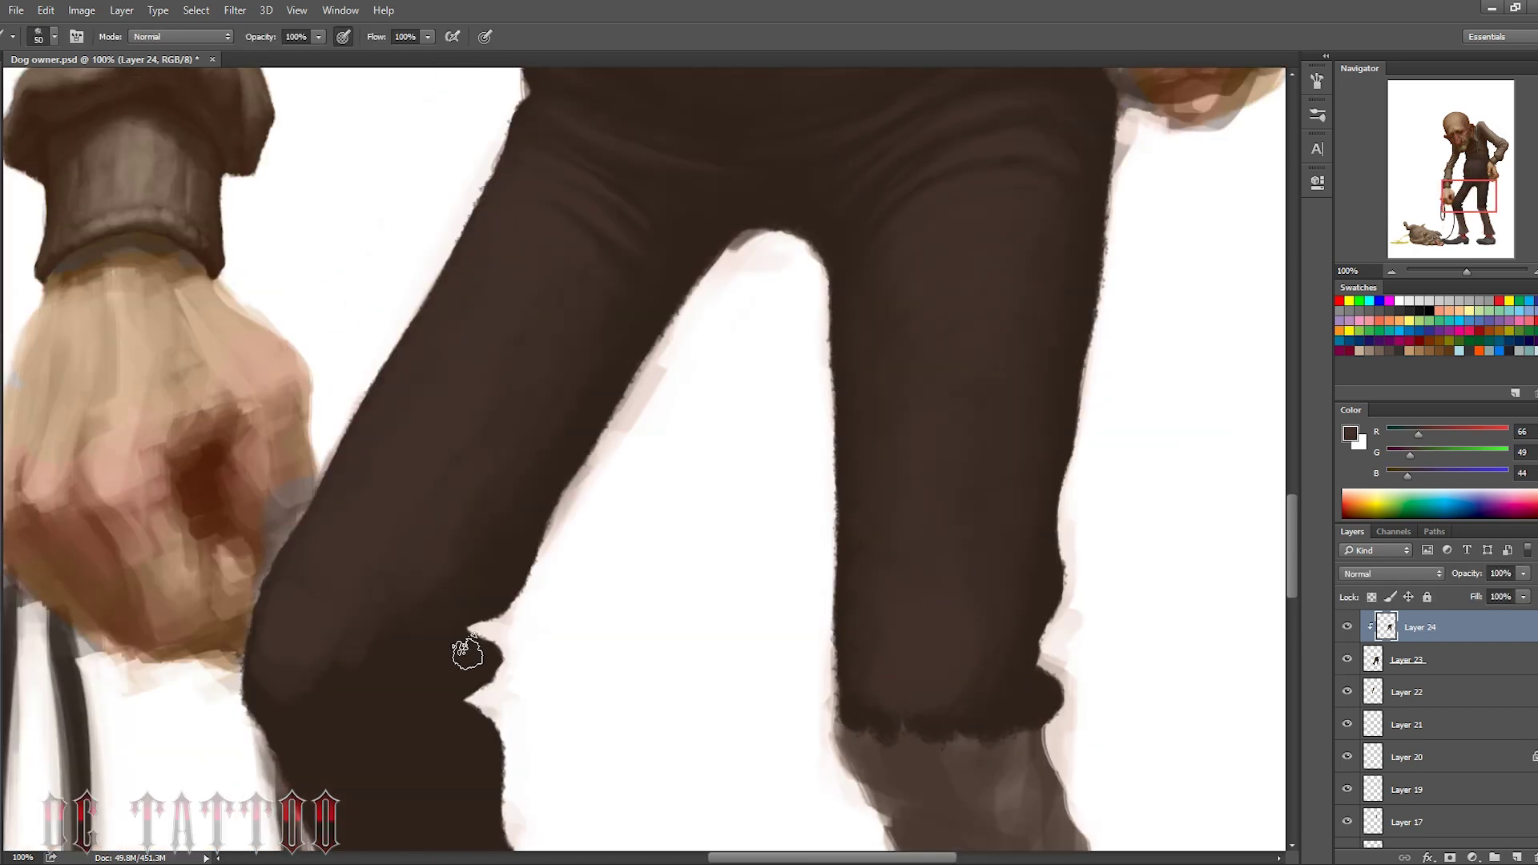
pyautogui.keyDown('alt'); pyautogui.click(431, 601); pyautogui.keyUp('alt')
pyautogui.press('[')
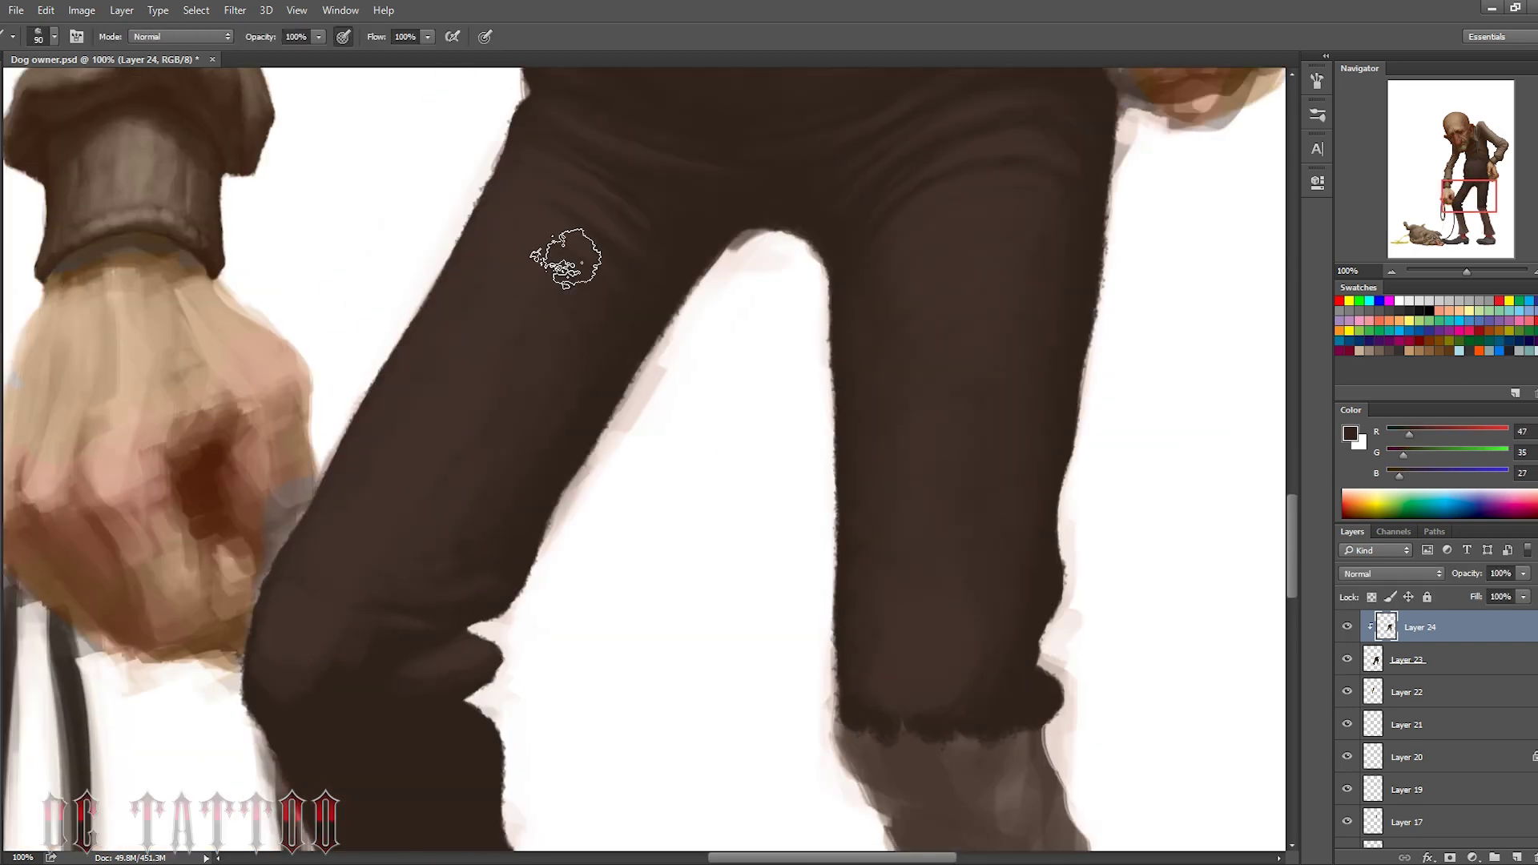
pyautogui.press('[')
pyautogui.press('[')
pyautogui.press('[')
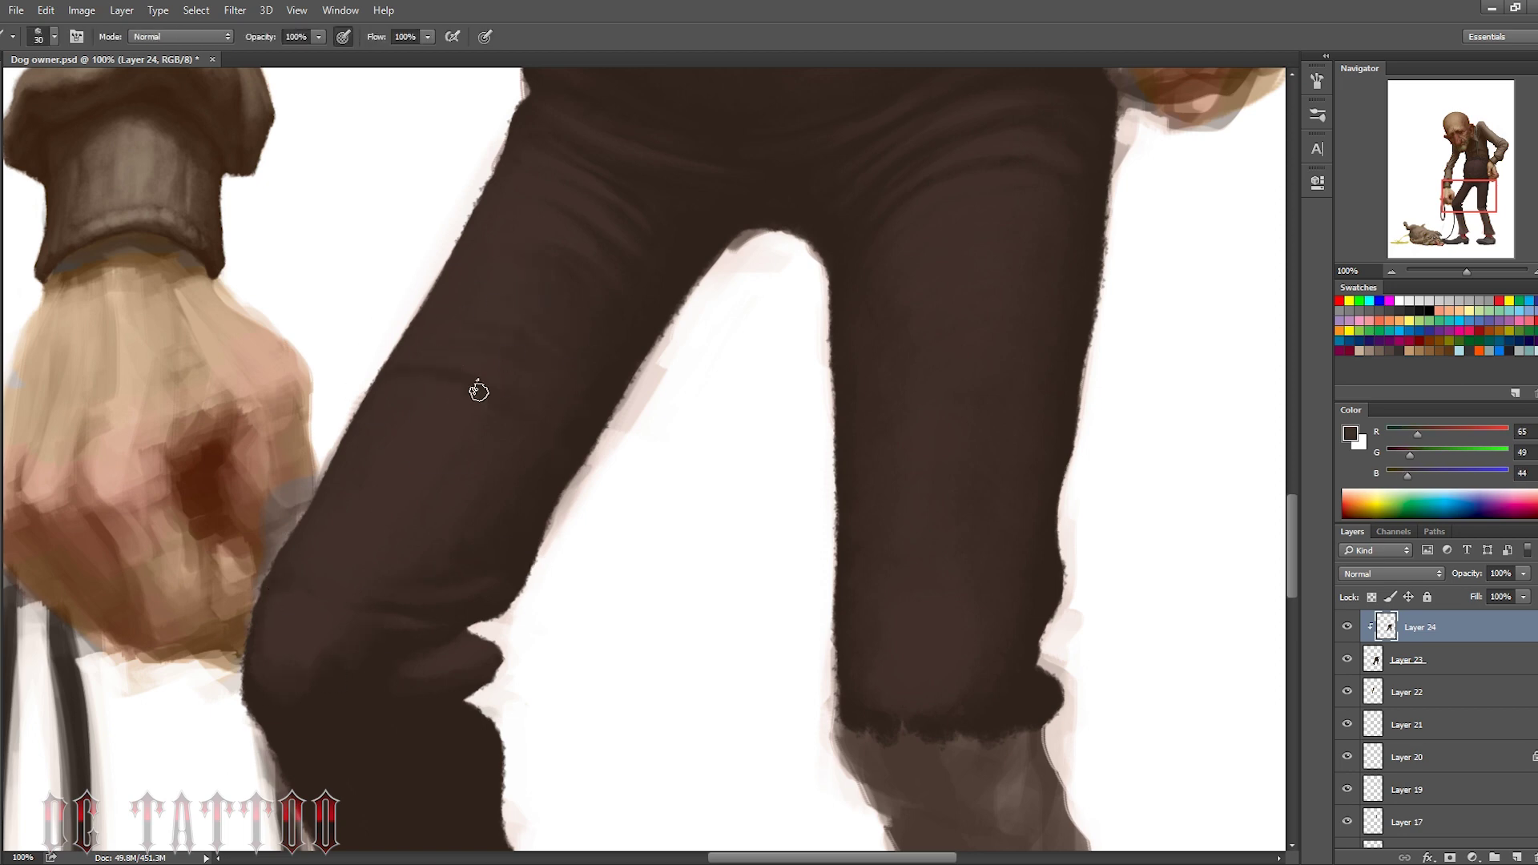
pyautogui.press(']')
pyautogui.keyDown('alt'); pyautogui.click(478, 393); pyautogui.keyUp('alt')
pyautogui.press('[')
pyautogui.press('[')
pyautogui.press('[')
pyautogui.keyDown('alt'); pyautogui.click(395, 439); pyautogui.keyUp('alt')
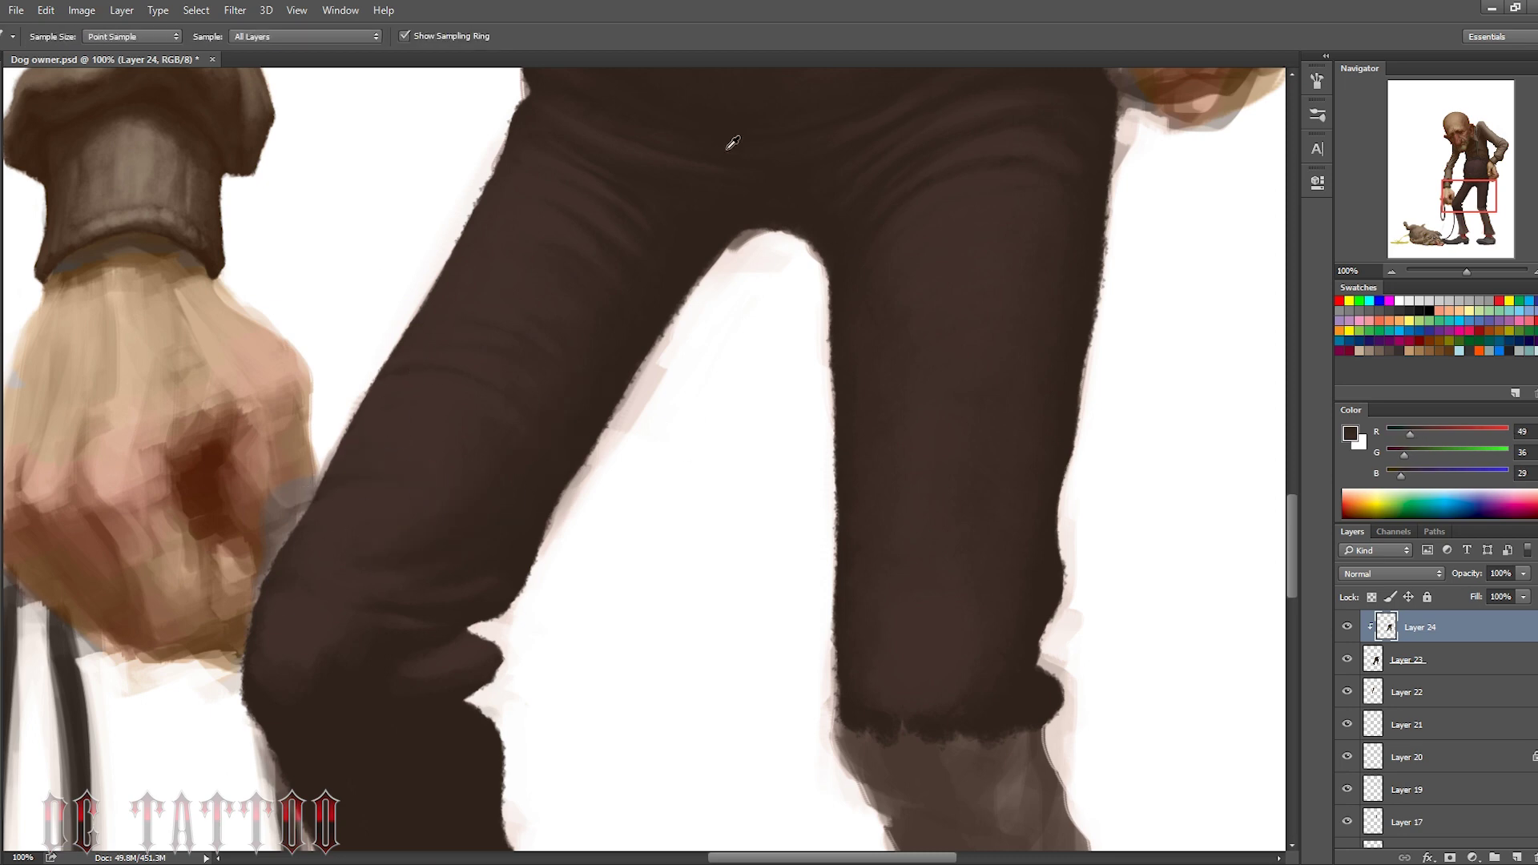
pyautogui.moveTo(1143, 326); pyautogui.dragTo(1224, 202)
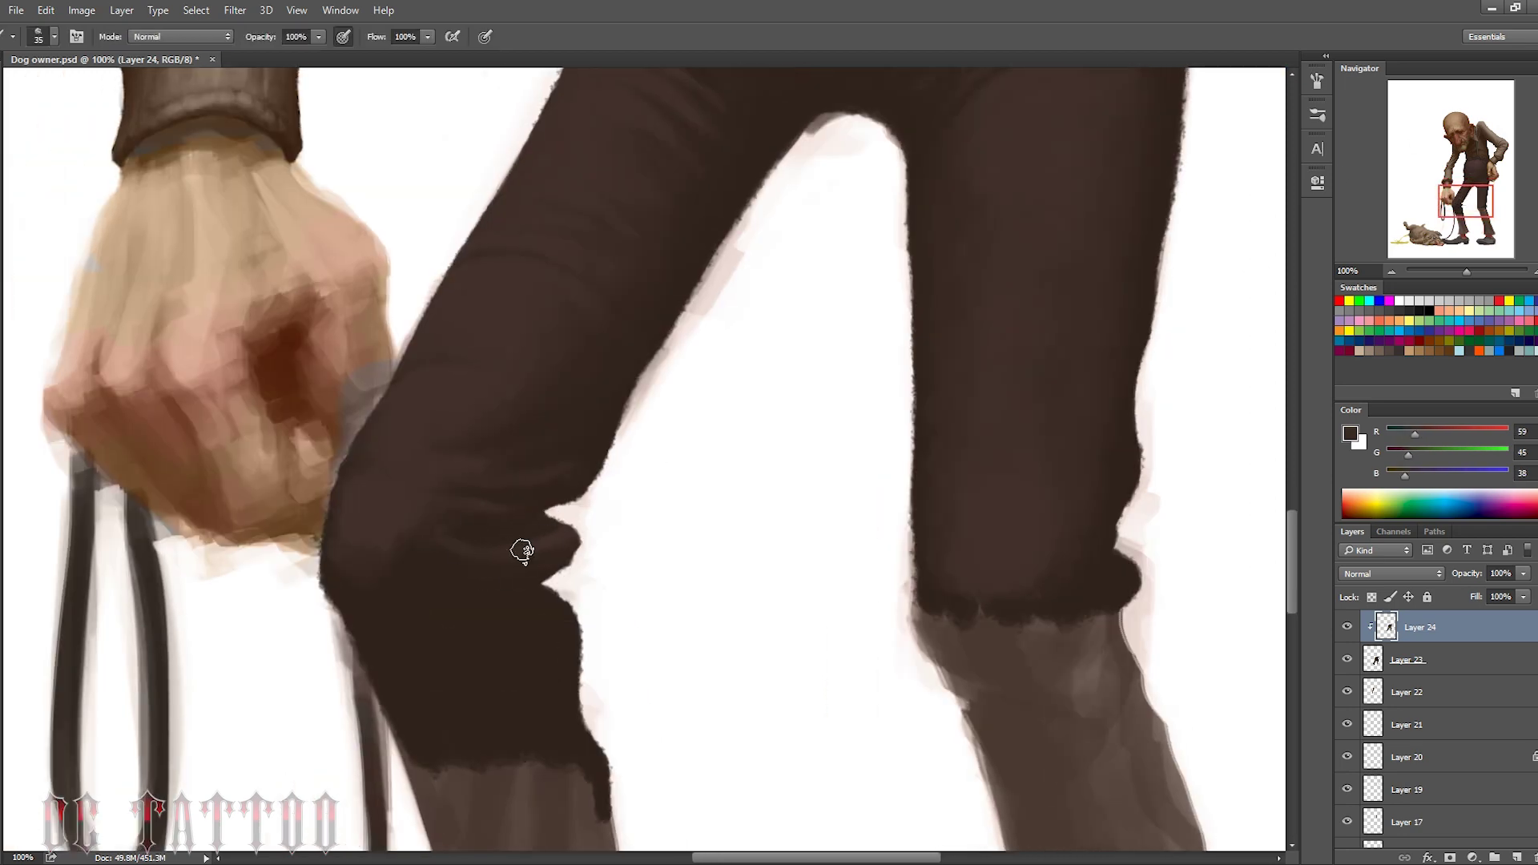
pyautogui.moveTo(570, 600); pyautogui.dragTo(509, 608)
# Sample light, mid and darkest trouser browns, then add new Layer 25 above Layer 24
pyautogui.press('[')
pyautogui.press('[')
pyautogui.press('[')
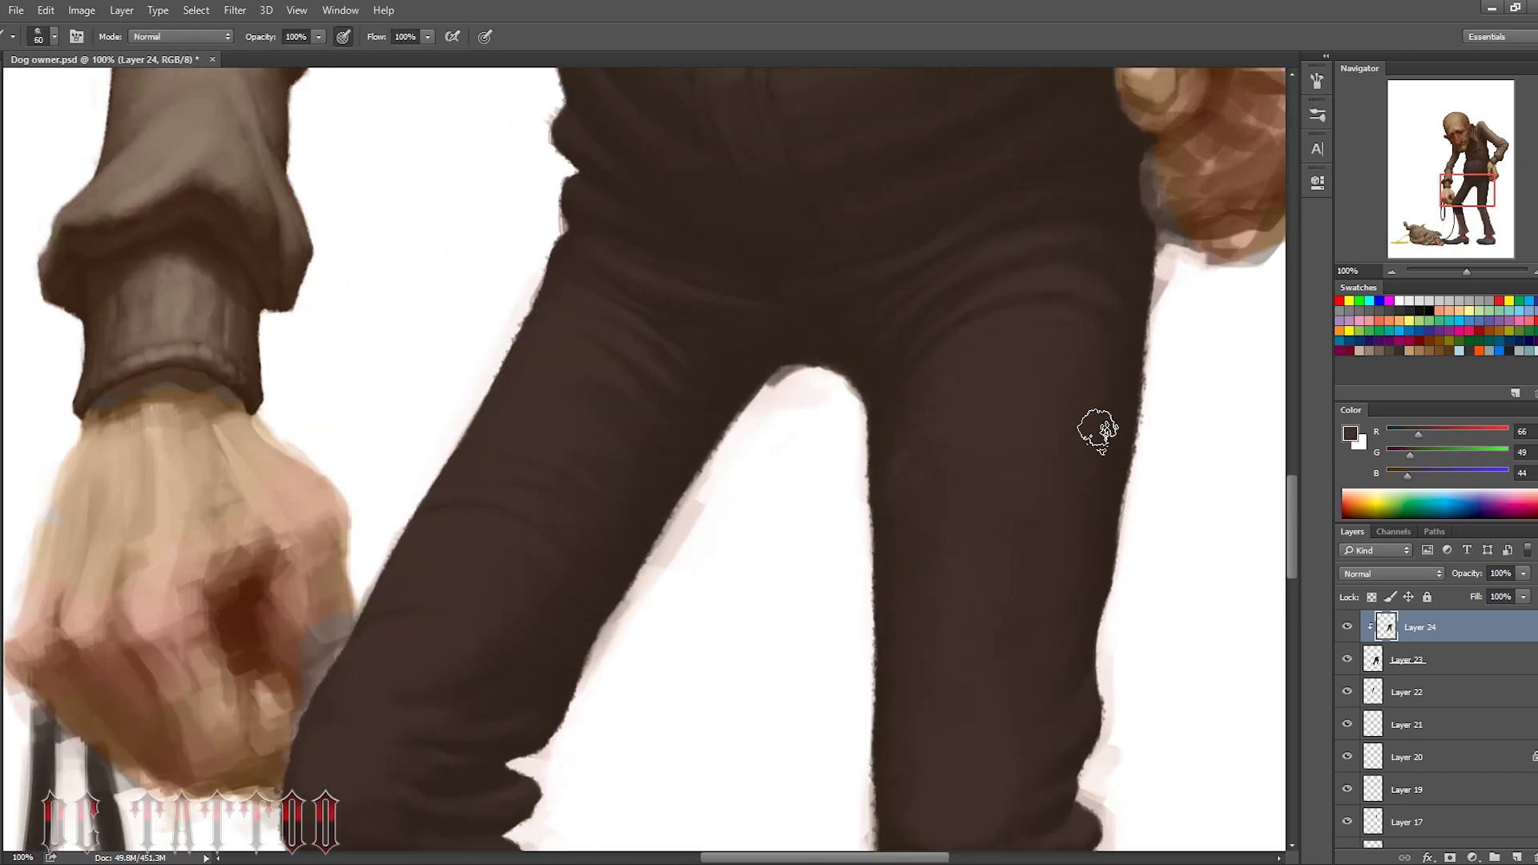
pyautogui.press('[')
pyautogui.press('[')
pyautogui.press('[')
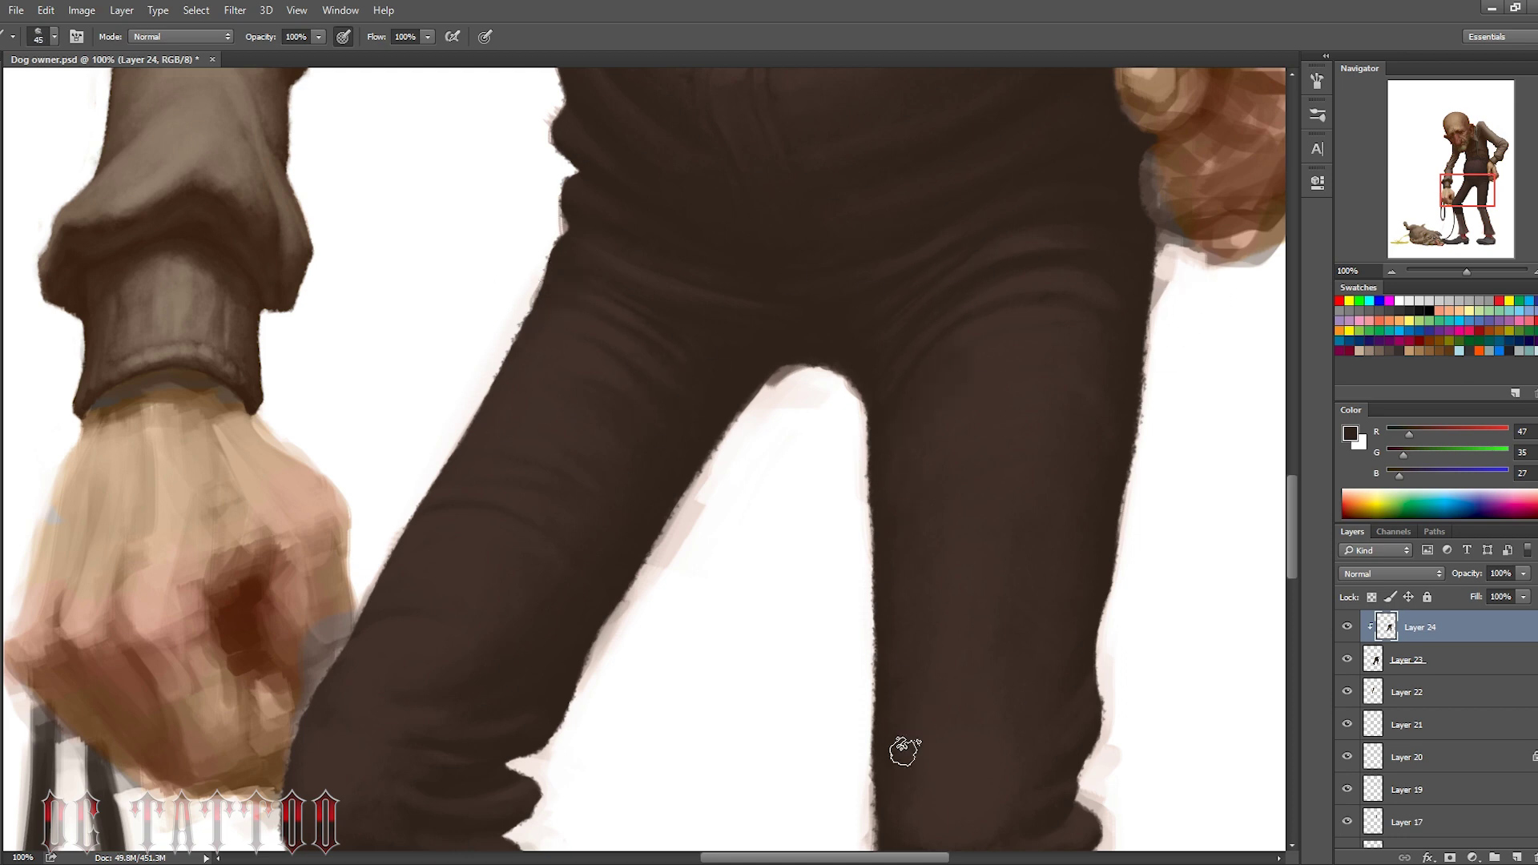
pyautogui.keyDown('alt'); pyautogui.click(930, 755); pyautogui.keyUp('alt')
pyautogui.press('i')
pyautogui.click(1094, 613)
pyautogui.press('b')
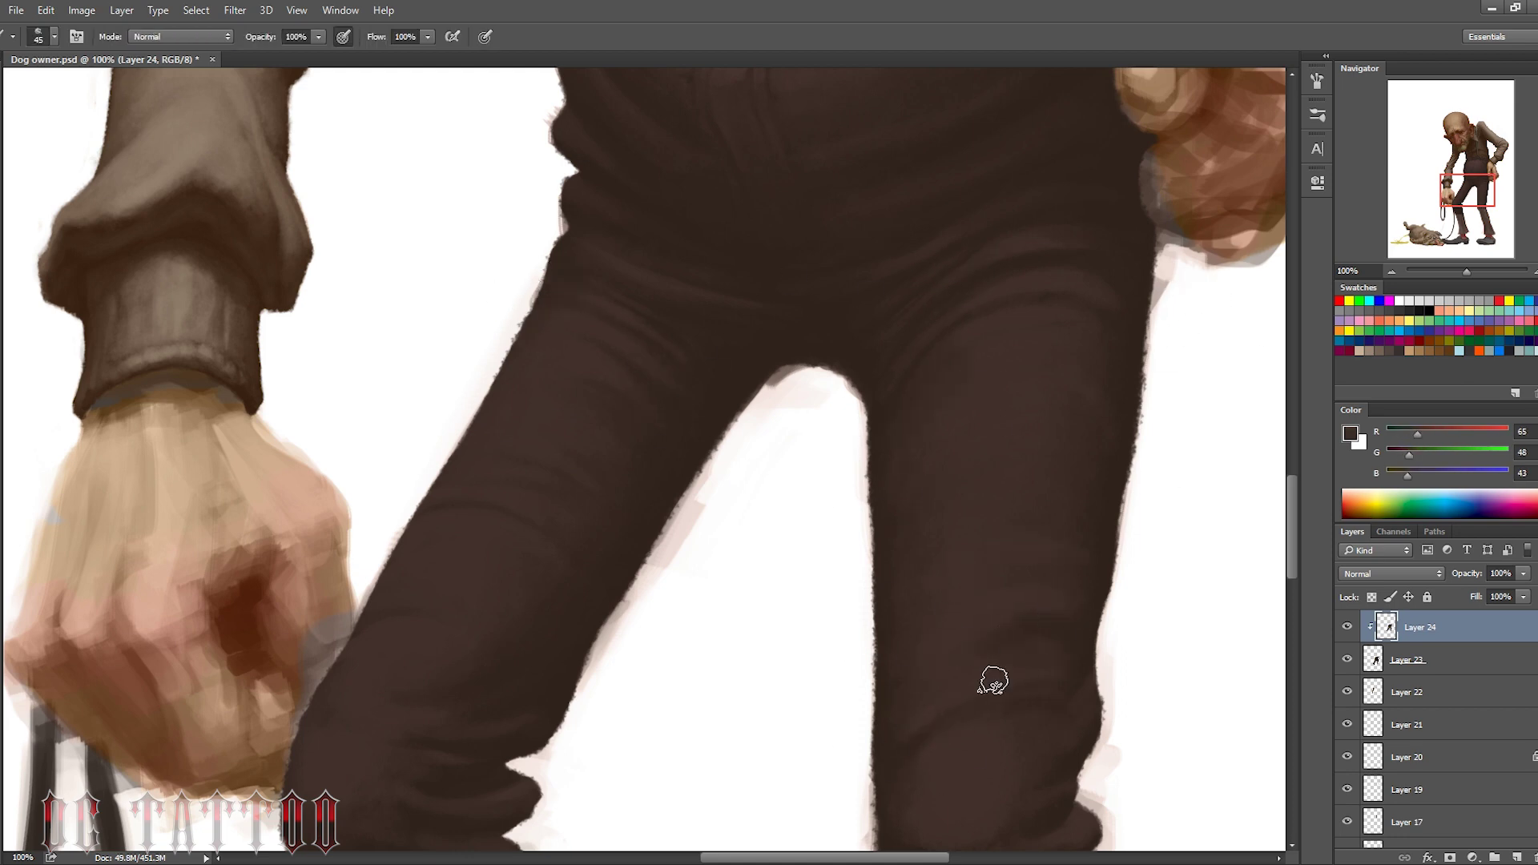
pyautogui.keyDown('alt'); pyautogui.click(909, 405); pyautogui.keyUp('alt')
pyautogui.press('[')
pyautogui.keyDown('alt'); pyautogui.click(1045, 319); pyautogui.keyUp('alt')
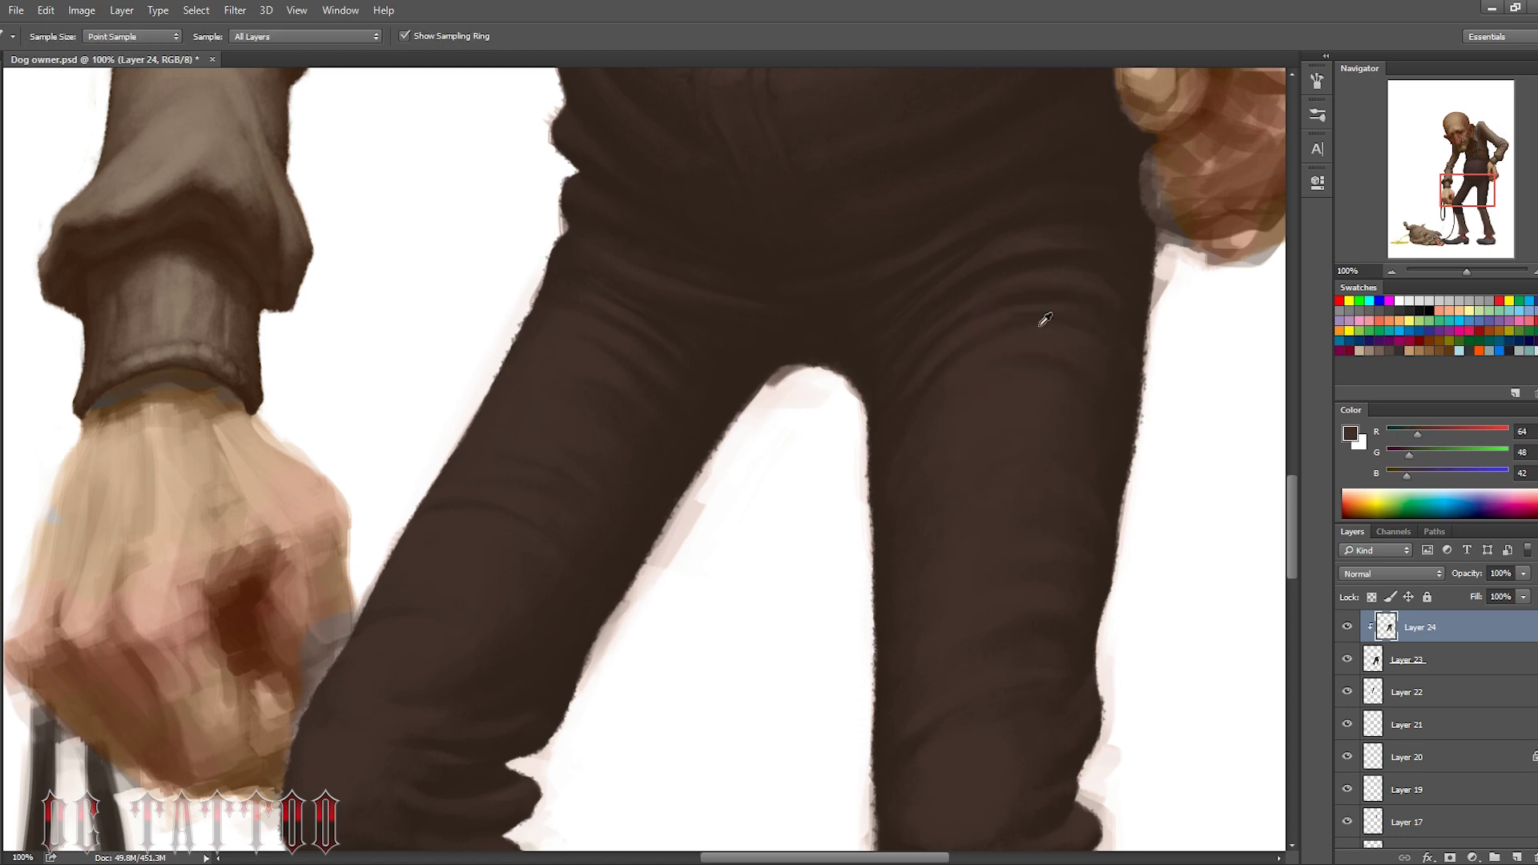
pyautogui.keyDown('alt'); pyautogui.click(1058, 261); pyautogui.keyUp('alt')
pyautogui.press('[')
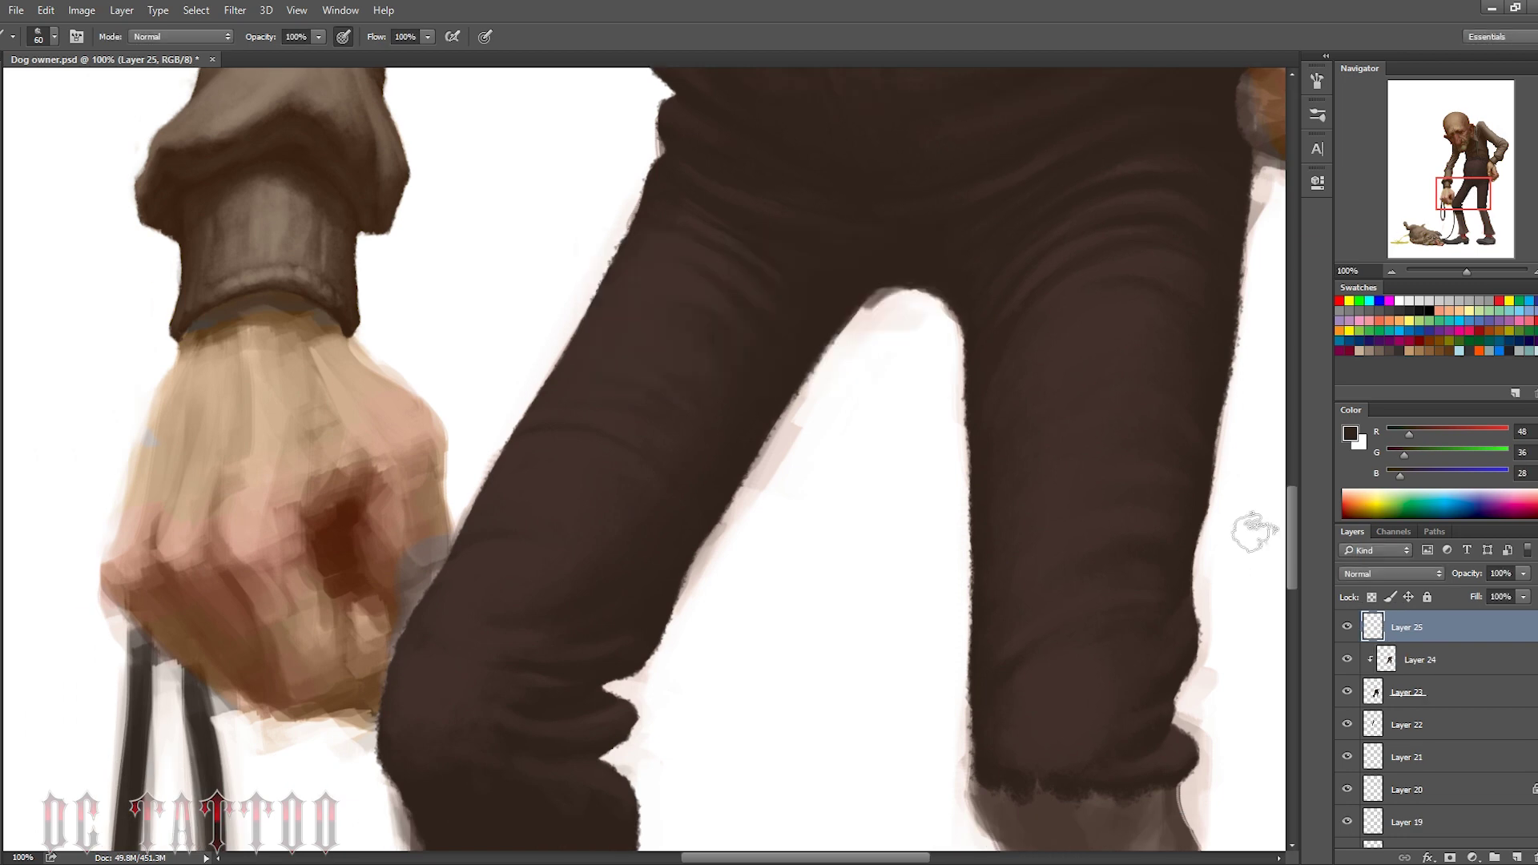
pyautogui.hotkey('ctrl', 'shift', 'alt', 'n')
pyautogui.press(']')
# Extend dark trouser brown down the left leg, sampling dark and mid browns
pyautogui.keyDown('alt'); pyautogui.click(897, 416); pyautogui.keyUp('alt')
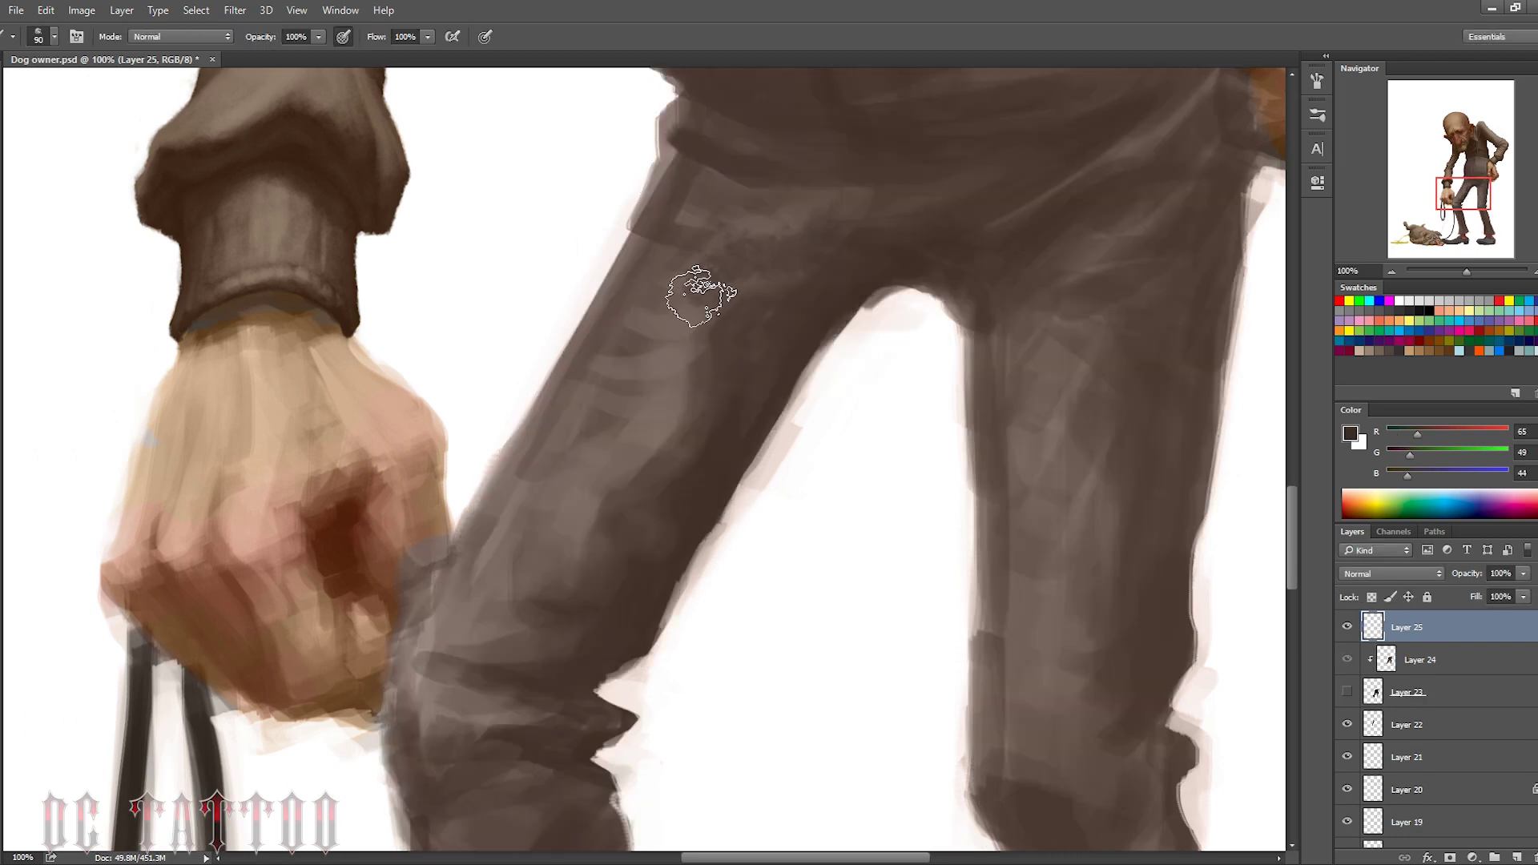
pyautogui.moveTo(687, 292); pyautogui.dragTo(576, 560)
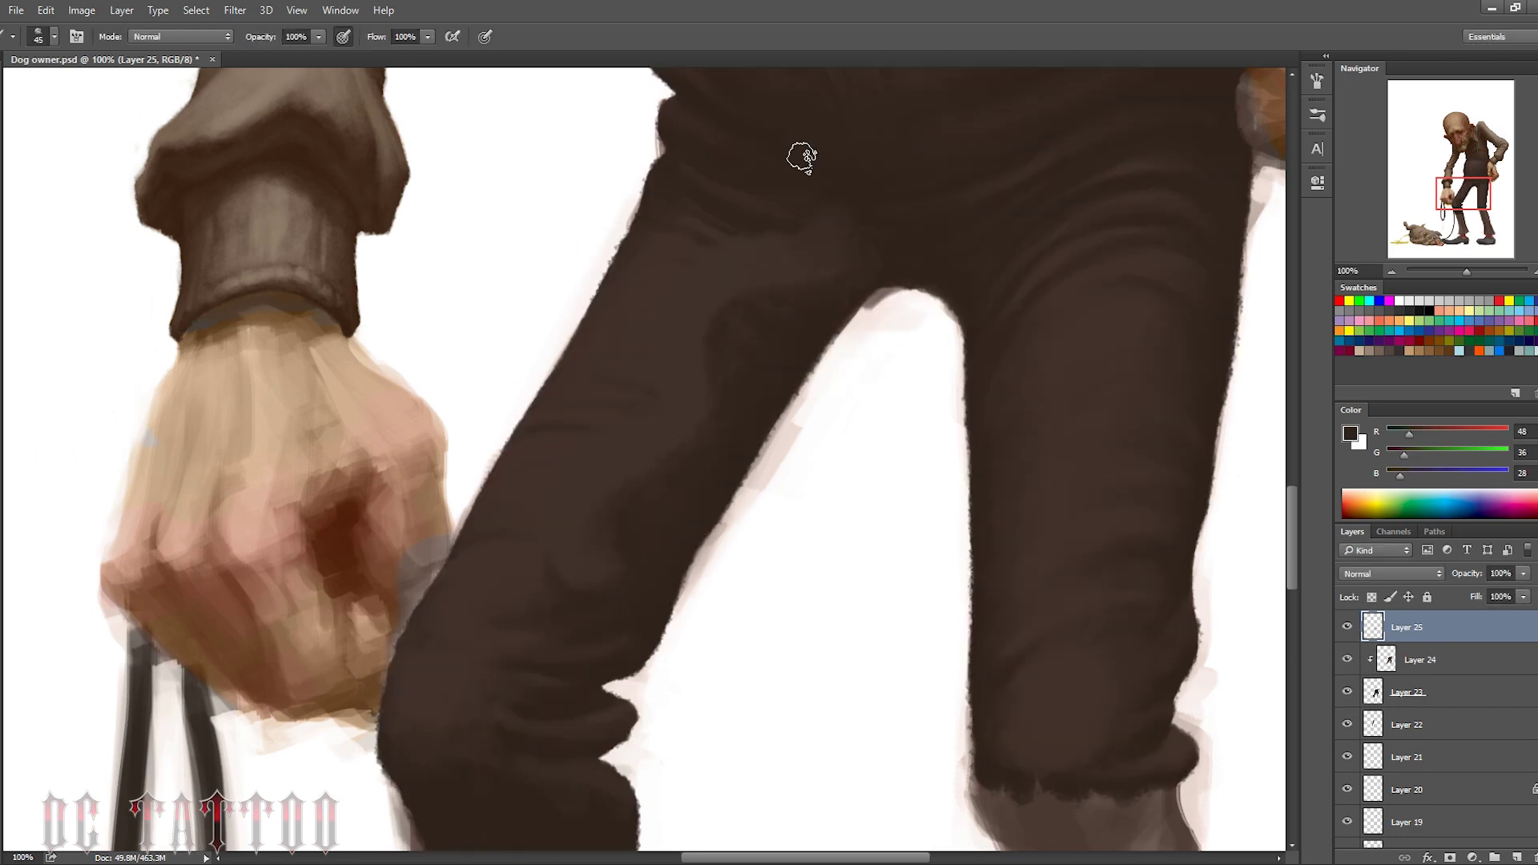
pyautogui.press('[')
pyautogui.press('[')
pyautogui.press('[')
pyautogui.keyDown('alt'); pyautogui.click(741, 316); pyautogui.keyUp('alt')
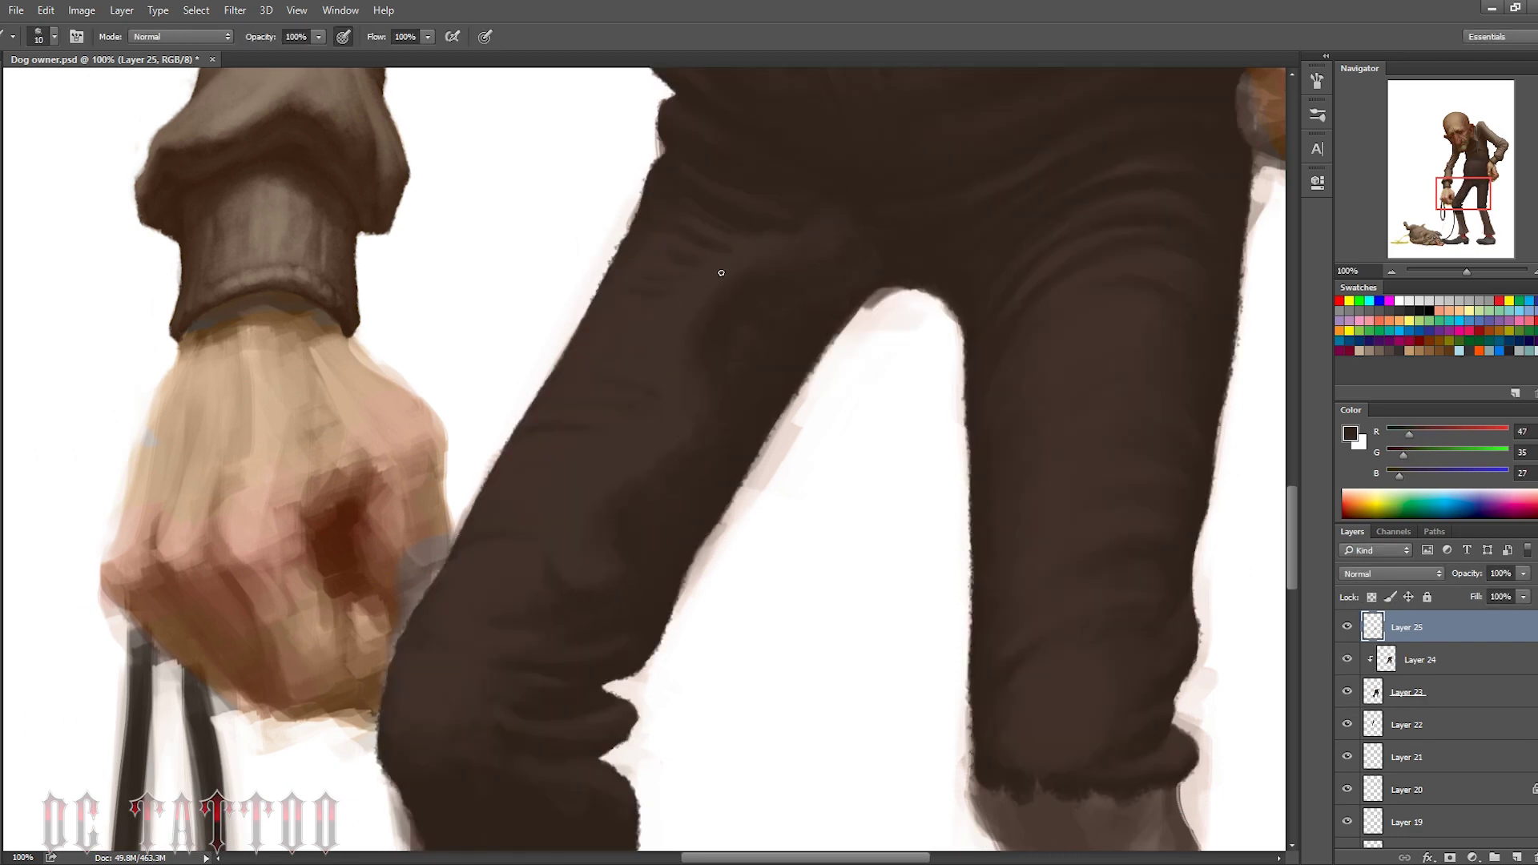
pyautogui.press(']')
pyautogui.press(']')
pyautogui.keyDown('alt'); pyautogui.click(714, 371); pyautogui.keyUp('alt')
pyautogui.keyDown('alt'); pyautogui.click(618, 241); pyautogui.keyUp('alt')
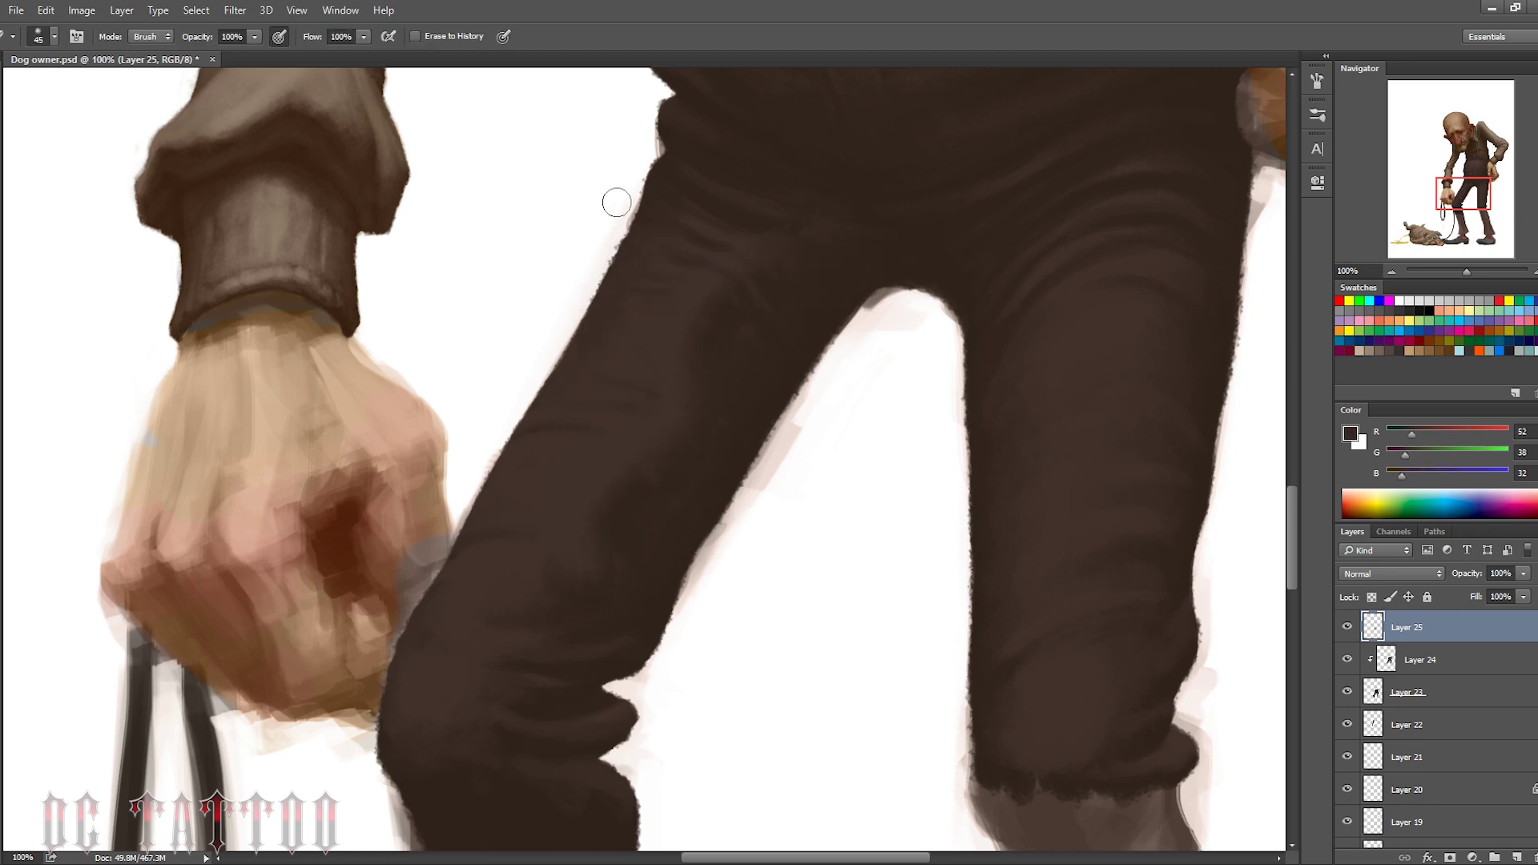
pyautogui.press(']')
pyautogui.press(']')
pyautogui.press(']')
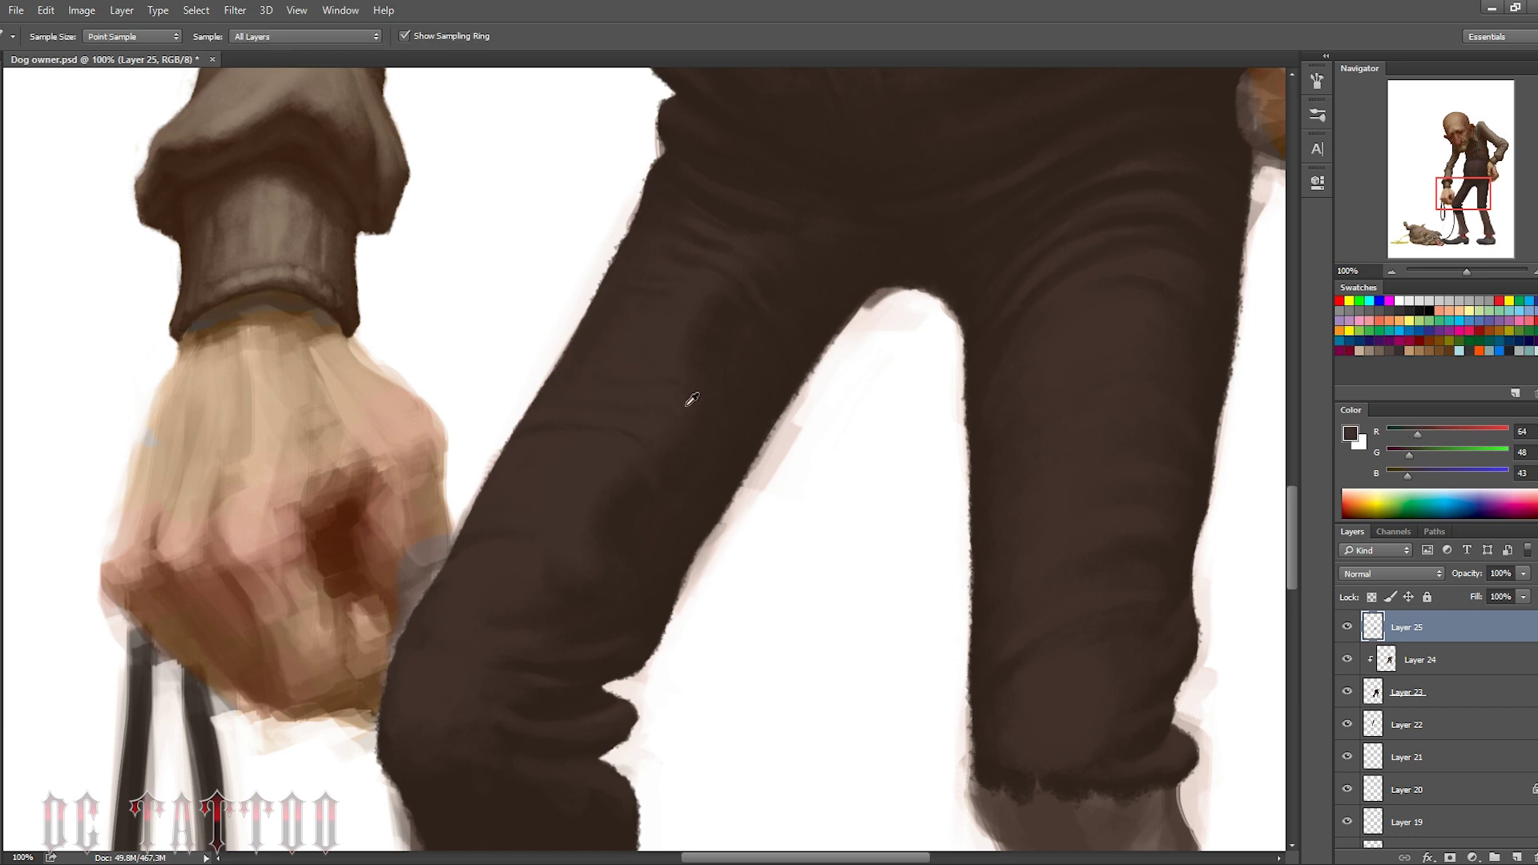
pyautogui.keyDown('alt'); pyautogui.click(687, 404); pyautogui.keyUp('alt')
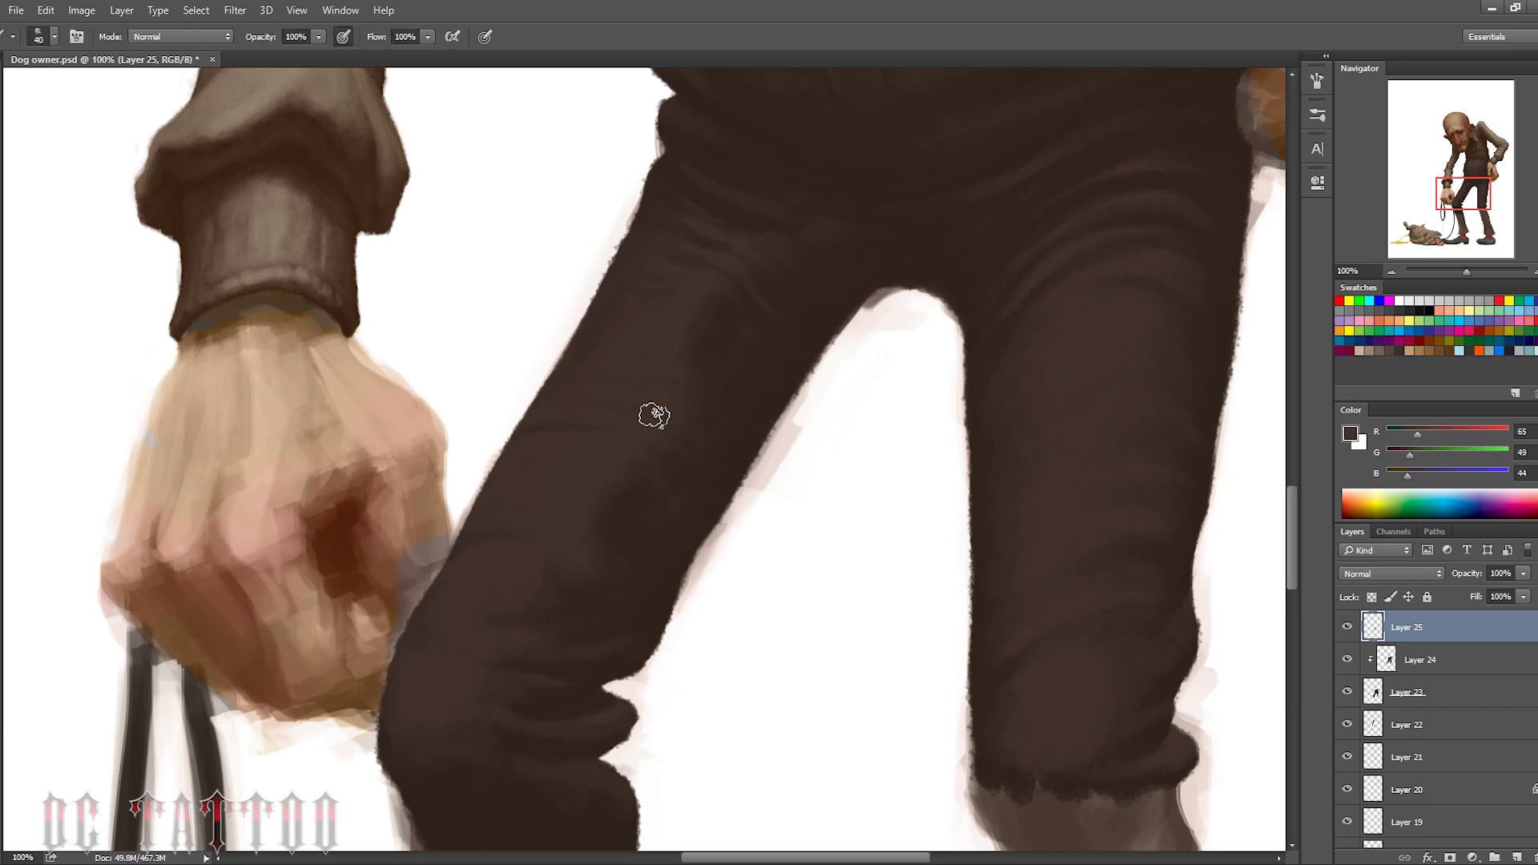
pyautogui.press(']')
pyautogui.press(']')
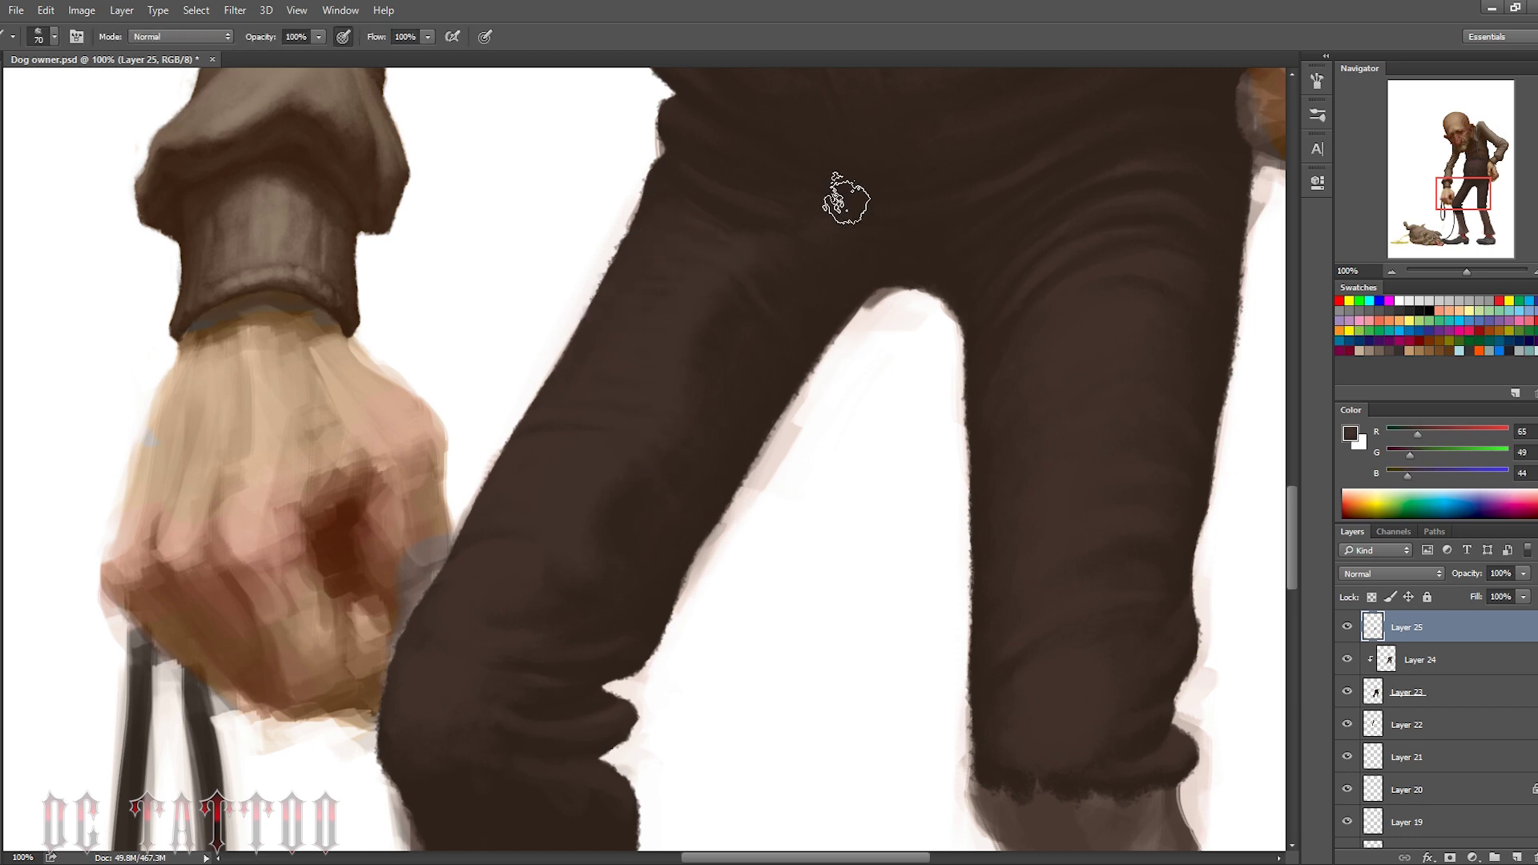
pyautogui.keyDown('alt'); pyautogui.click(854, 282); pyautogui.keyUp('alt')
pyautogui.press(']')
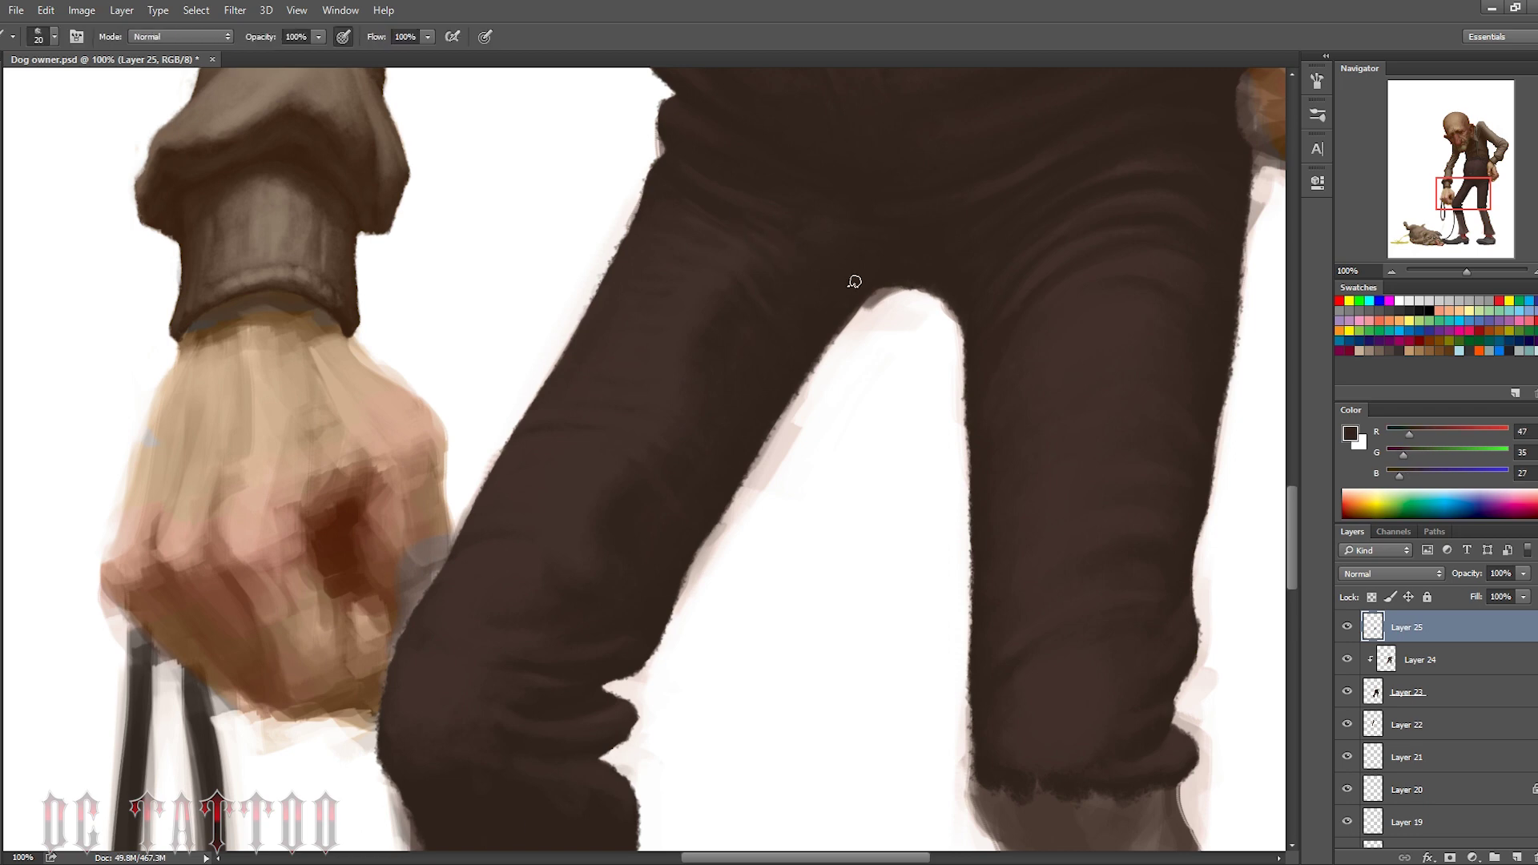
# Add lighter brown highlights to the folds on the left lower leg
pyautogui.keyDown('alt'); pyautogui.click(515, 500); pyautogui.keyUp('alt')
pyautogui.press('[')
pyautogui.press('[')
pyautogui.press('[')
pyautogui.press('[')
pyautogui.keyDown('alt'); pyautogui.click(549, 591); pyautogui.keyUp('alt')
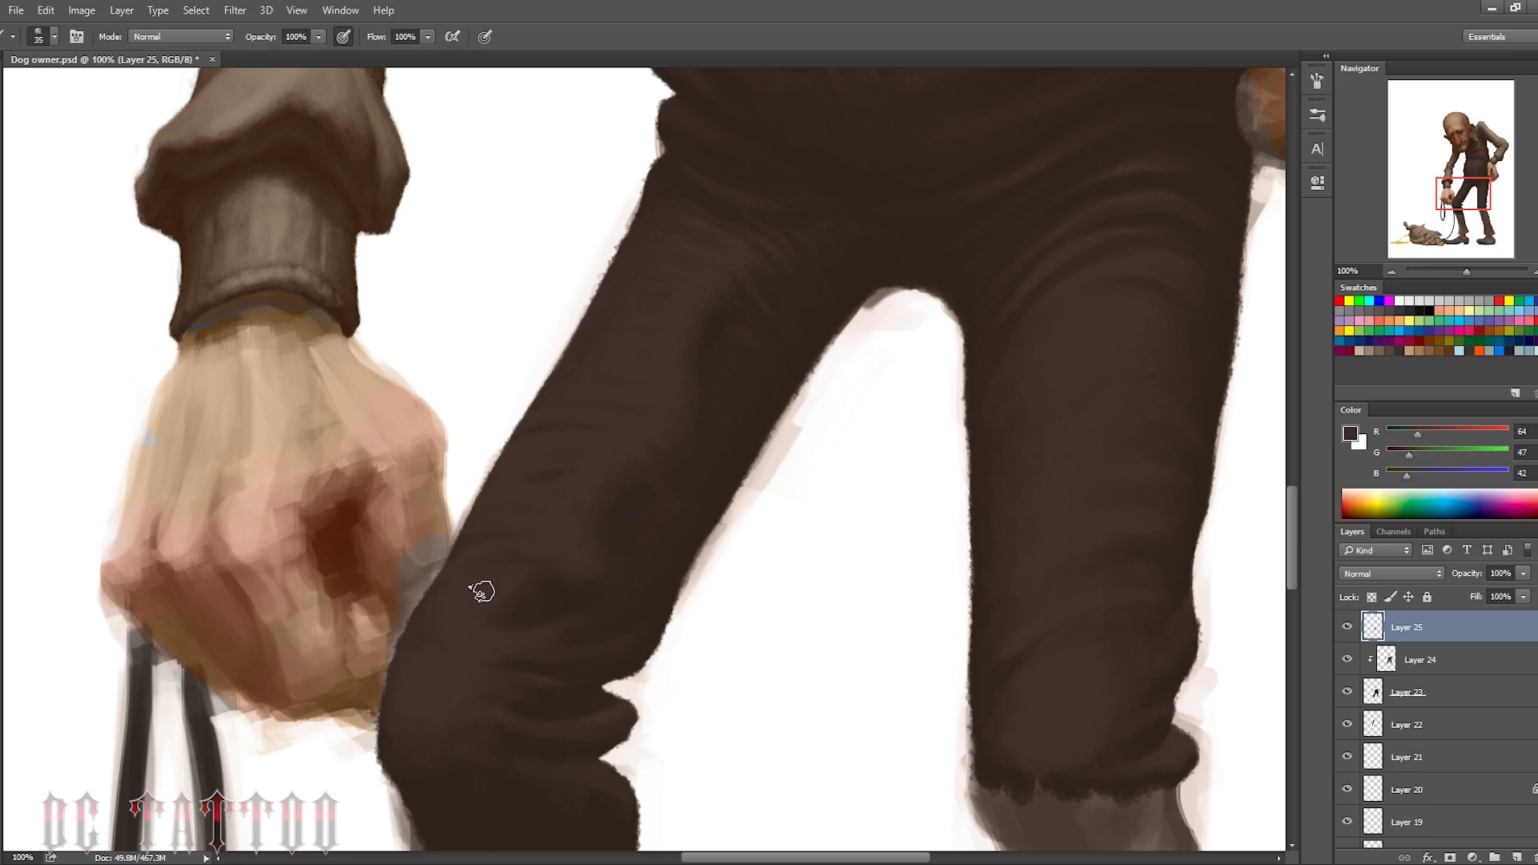
pyautogui.press('[')
pyautogui.keyDown('alt'); pyautogui.click(562, 546); pyautogui.keyUp('alt')
pyautogui.keyDown('alt'); pyautogui.click(598, 487); pyautogui.keyUp('alt')
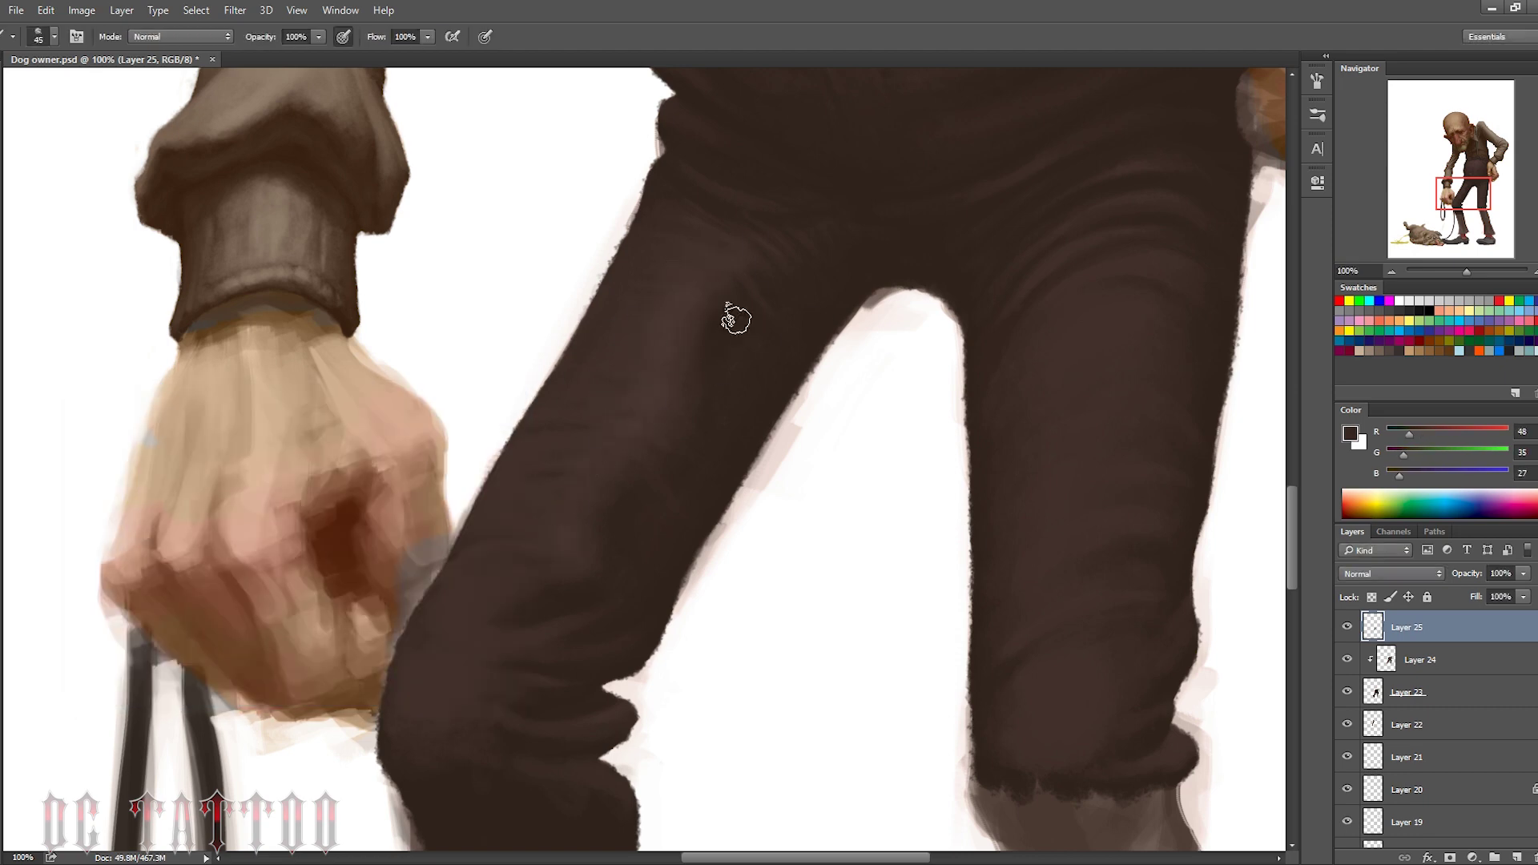
pyautogui.keyDown('alt'); pyautogui.click(647, 422); pyautogui.keyUp('alt')
pyautogui.keyDown('alt'); pyautogui.click(585, 499); pyautogui.keyUp('alt')
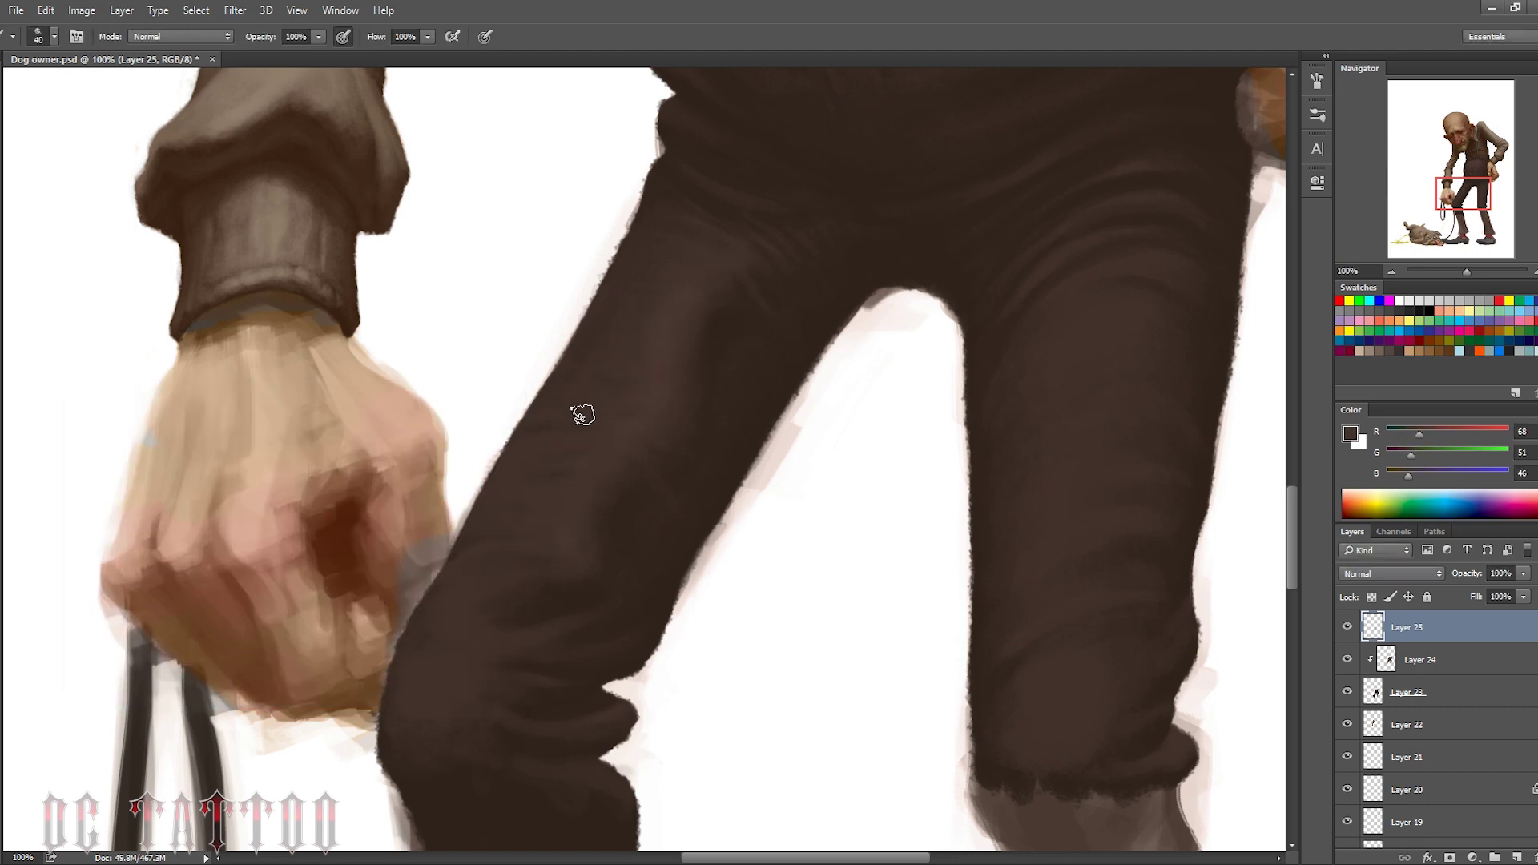
# Paint fine dark crease shadows across the thighs with a smaller brush
pyautogui.press('[')
pyautogui.keyDown('alt'); pyautogui.click(481, 614); pyautogui.keyUp('alt')
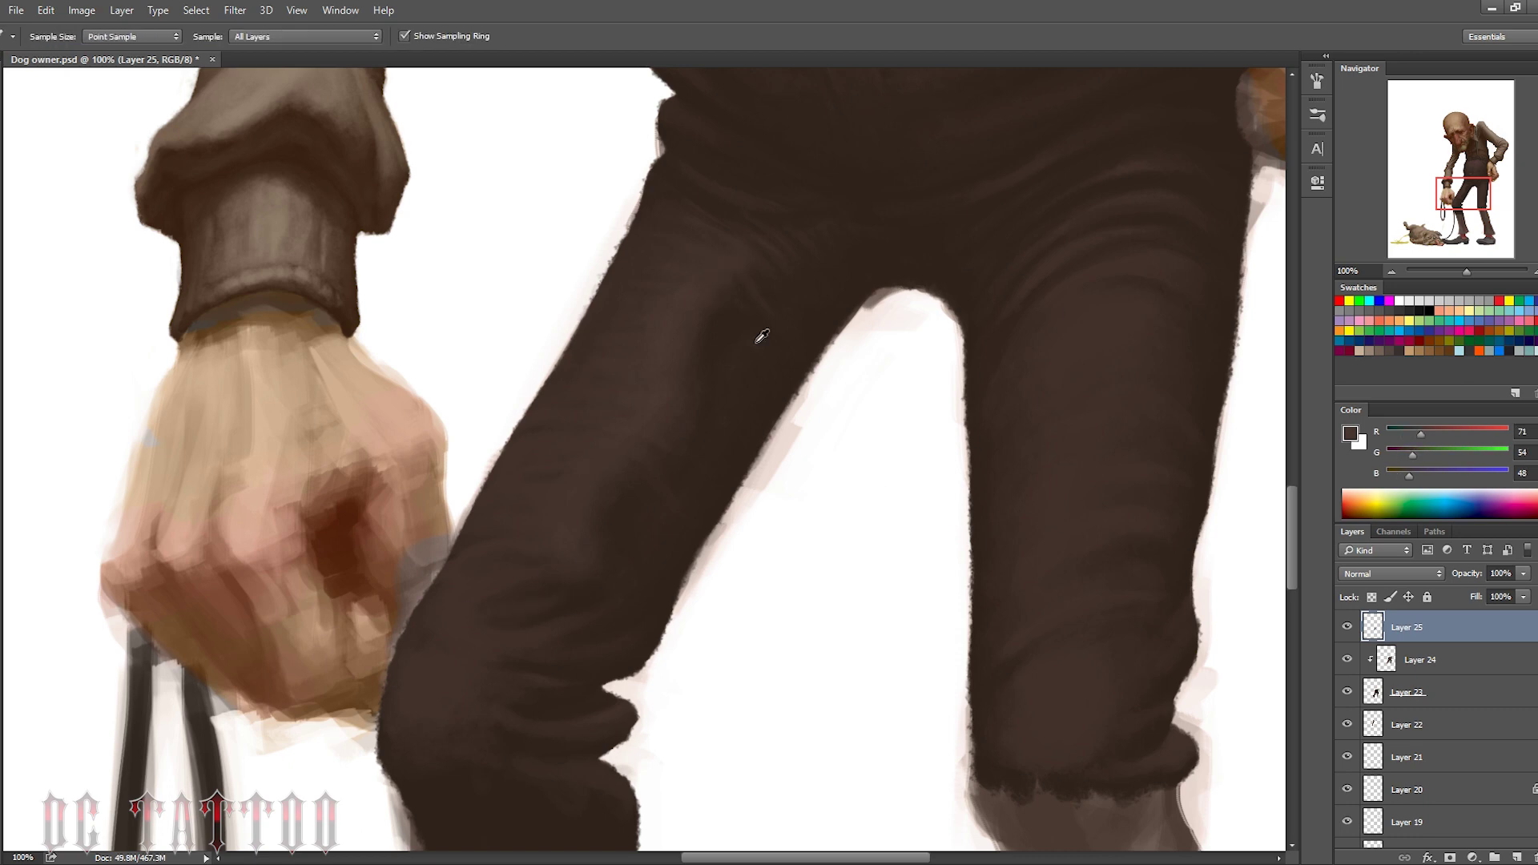
pyautogui.keyDown('alt'); pyautogui.click(751, 346); pyautogui.keyUp('alt')
pyautogui.keyDown('alt'); pyautogui.click(725, 304); pyautogui.keyUp('alt')
pyautogui.press(']')
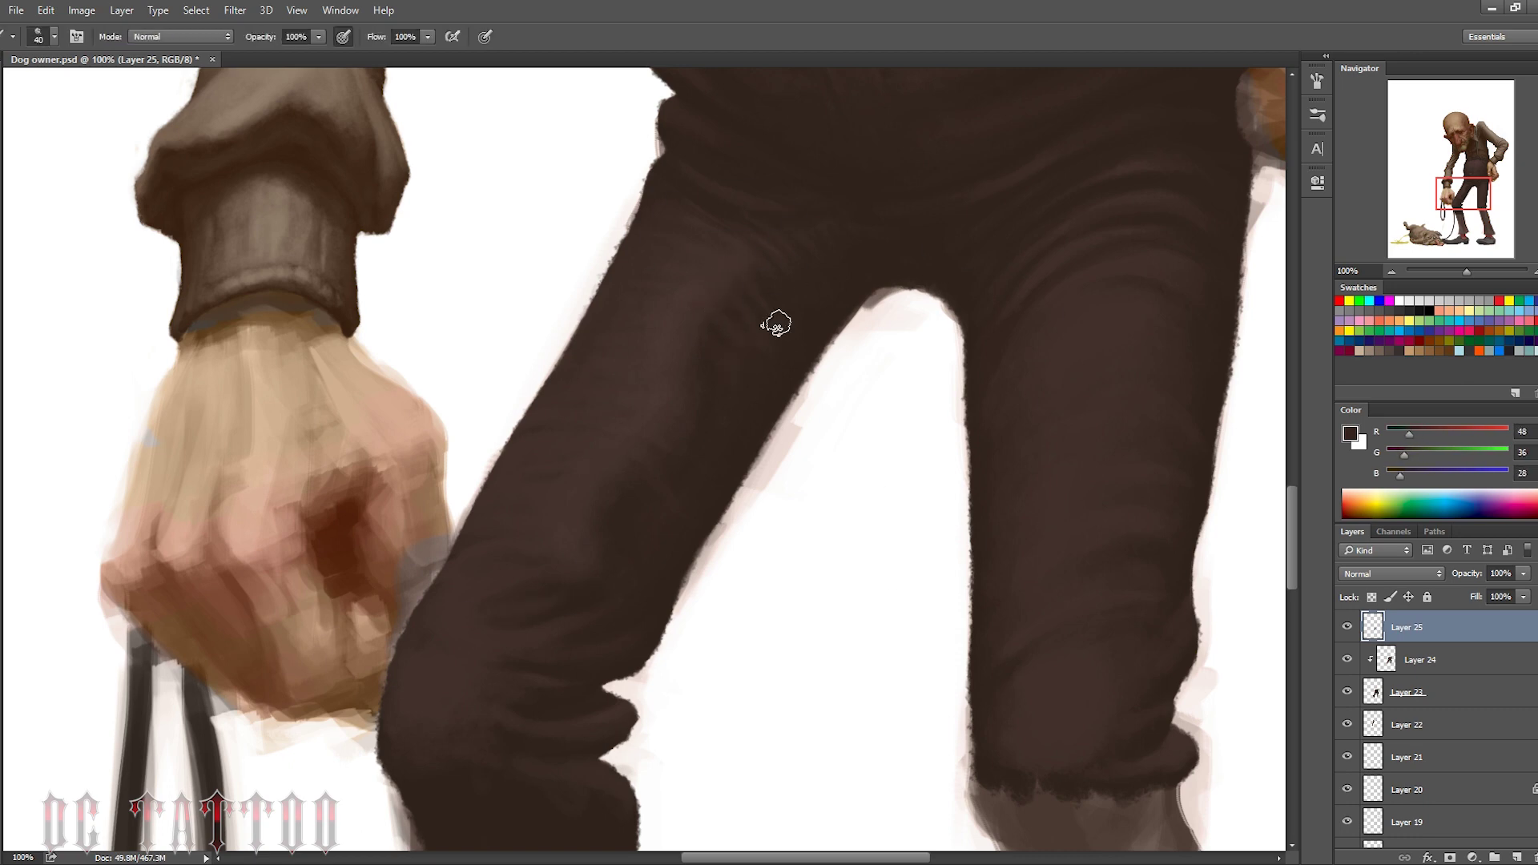
pyautogui.keyDown('alt'); pyautogui.click(721, 309); pyautogui.keyUp('alt')
pyautogui.keyDown('alt'); pyautogui.click(633, 477); pyautogui.keyUp('alt')
pyautogui.press('[')
pyautogui.keyDown('alt'); pyautogui.click(622, 467); pyautogui.keyUp('alt')
pyautogui.press(']')
pyautogui.press(']')
# Paint lighter brown fold highlights across the right trouser leg
pyautogui.scroll(-1, 1012, 302)
pyautogui.keyDown('alt'); pyautogui.click(1012, 302); pyautogui.keyUp('alt')
pyautogui.press('[')
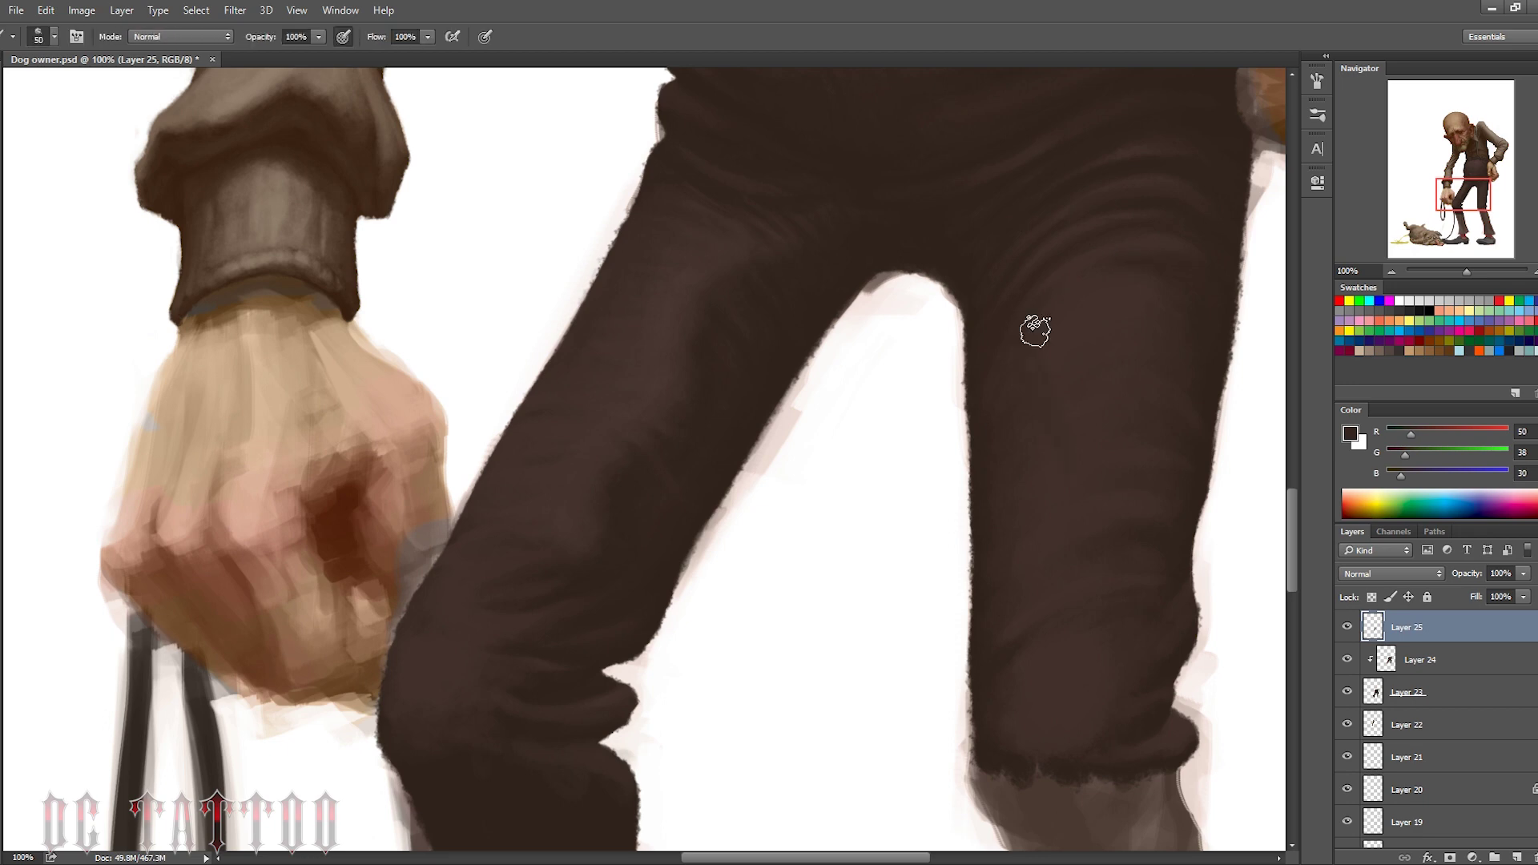
pyautogui.keyDown('alt'); pyautogui.click(1131, 348); pyautogui.keyUp('alt')
pyautogui.press(']')
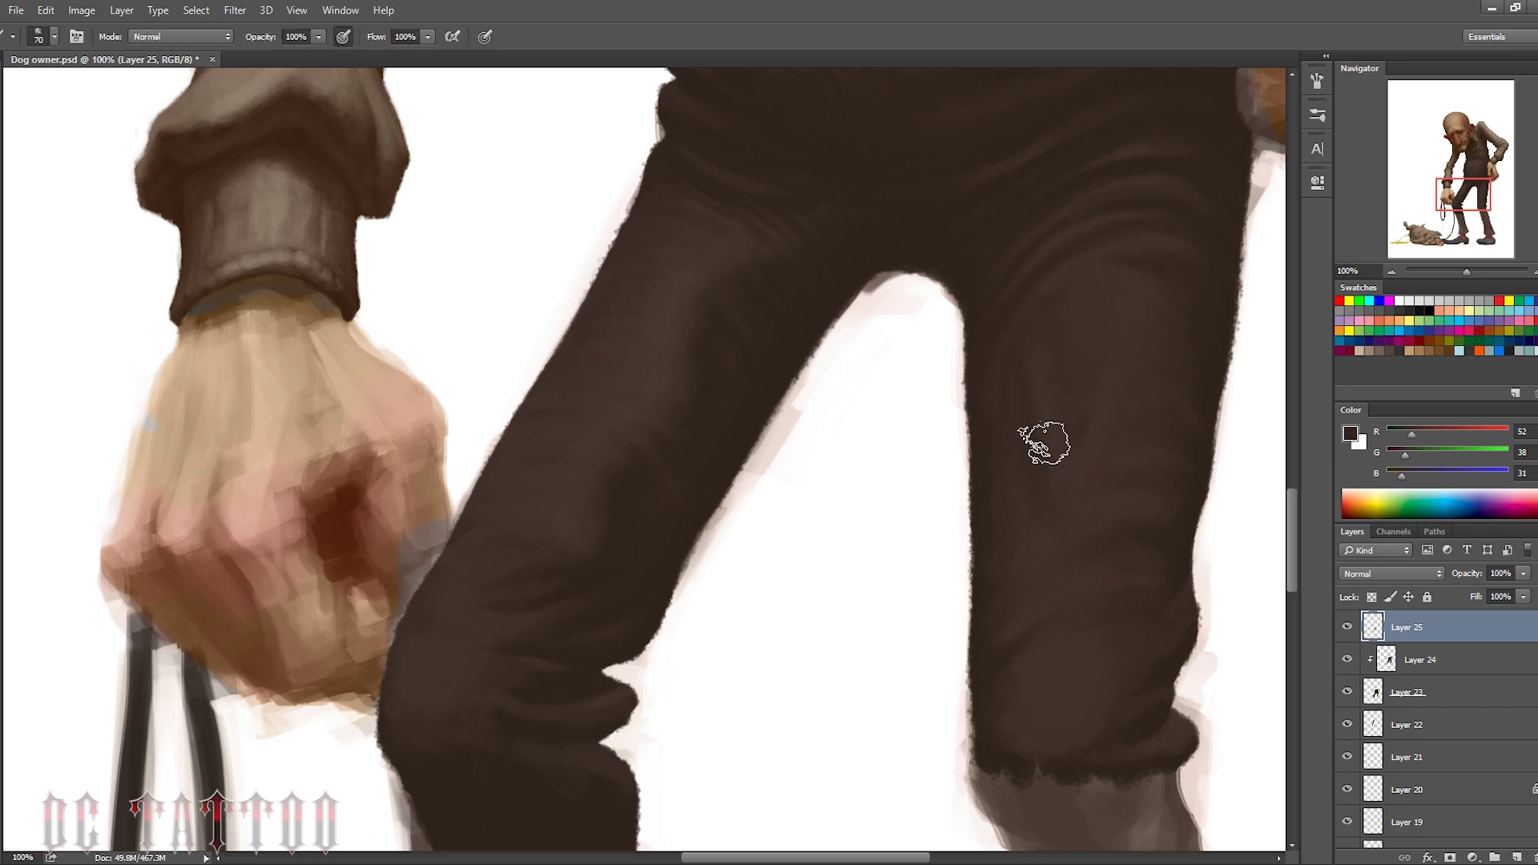
pyautogui.keyDown('alt'); pyautogui.click(1013, 560); pyautogui.keyUp('alt')
pyautogui.press('[')
pyautogui.press('[')
pyautogui.press('[')
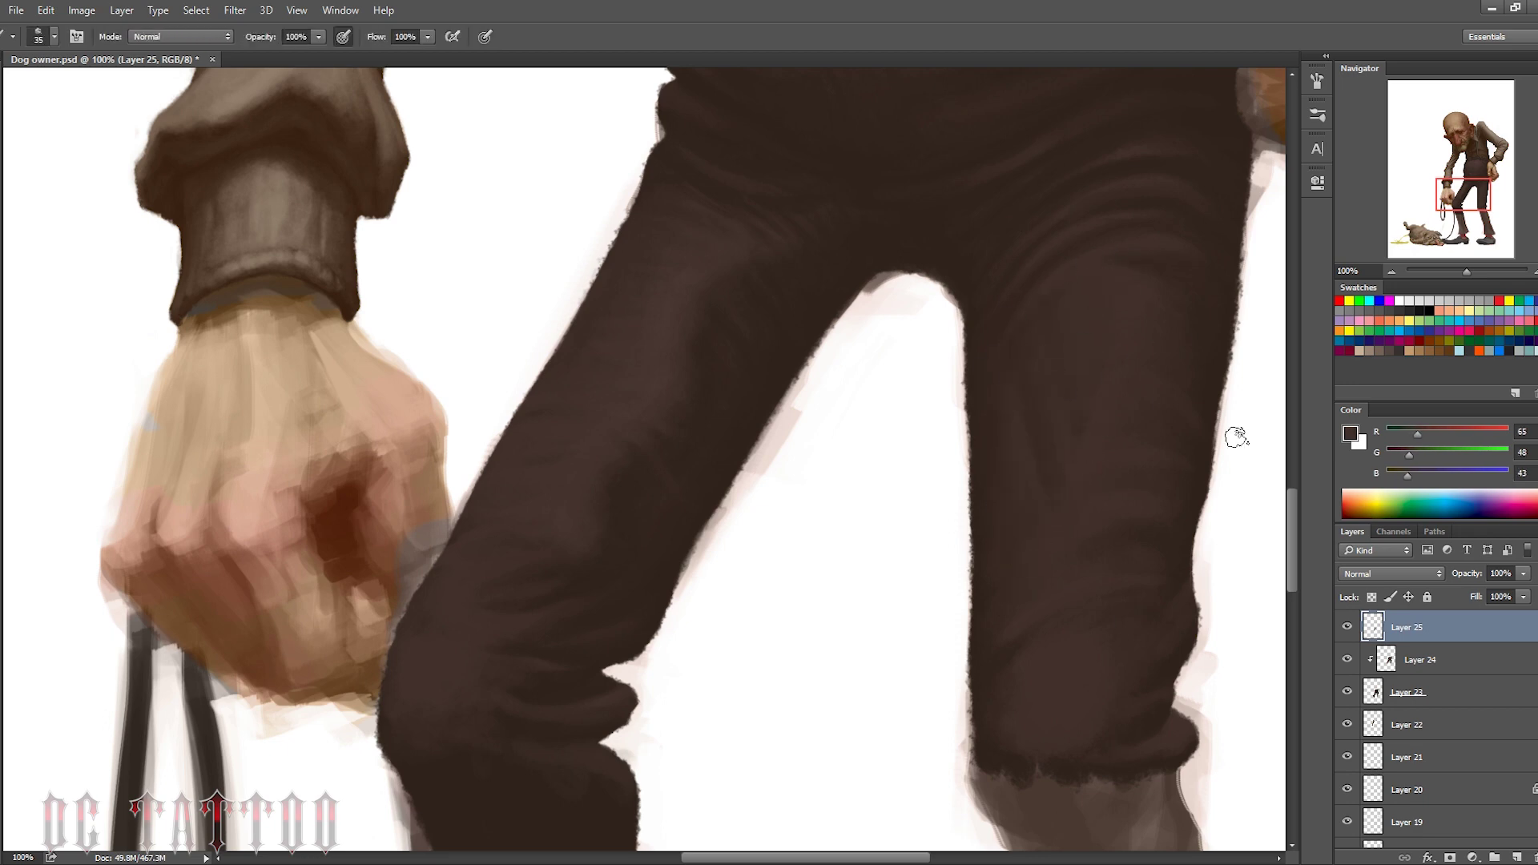
pyautogui.keyDown('alt'); pyautogui.click(1094, 405); pyautogui.keyUp('alt')
pyautogui.press('[')
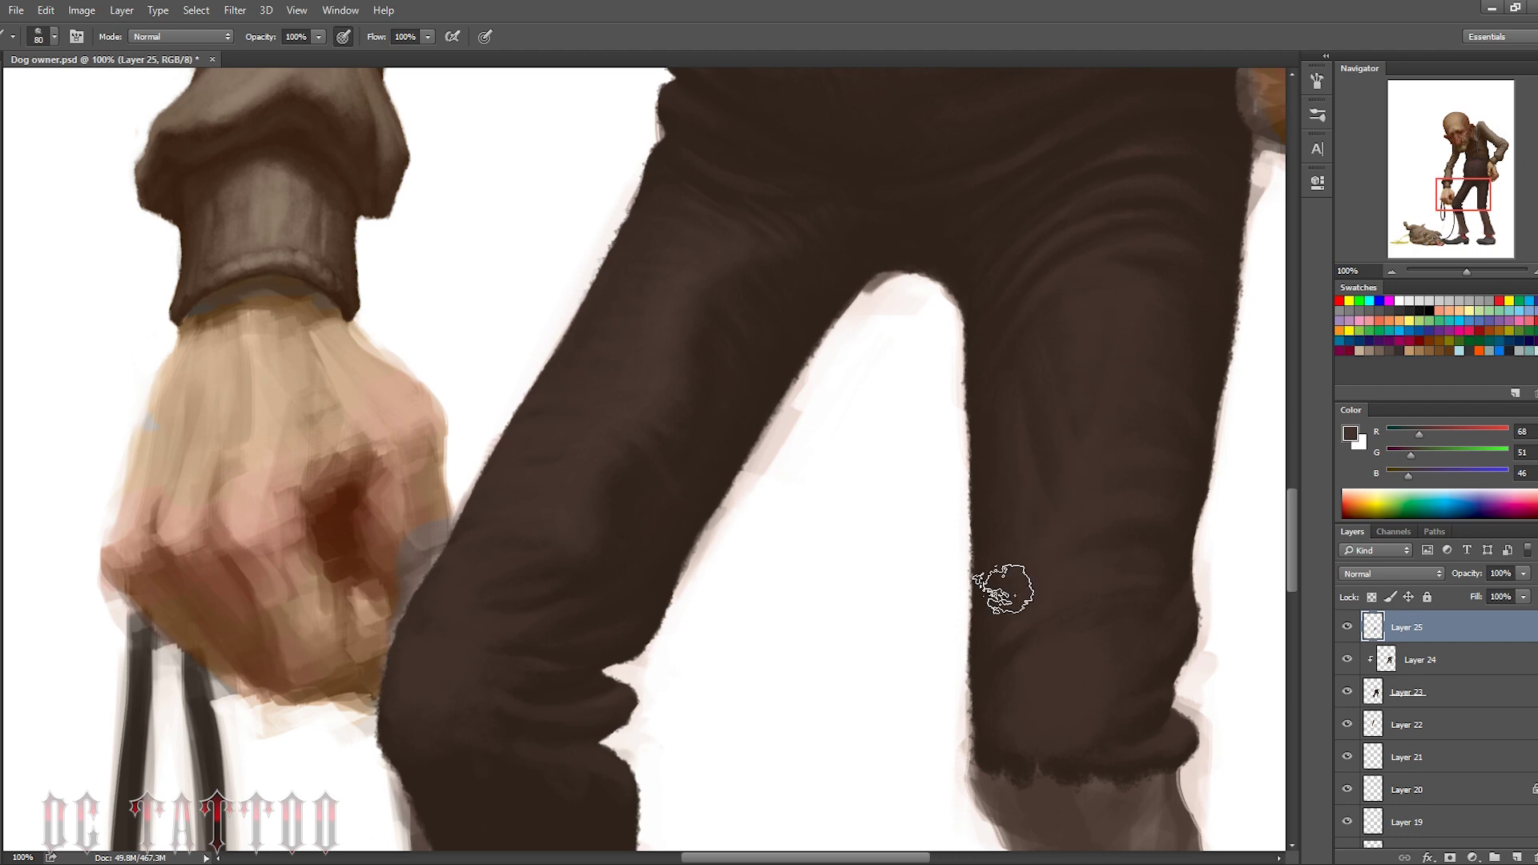
# Add dark crease shadows and light cuff highlights on the right leg, then refine the knee
pyautogui.keyDown('alt'); pyautogui.click(999, 550); pyautogui.keyUp('alt')
pyautogui.press('[')
pyautogui.press('[')
pyautogui.press('[')
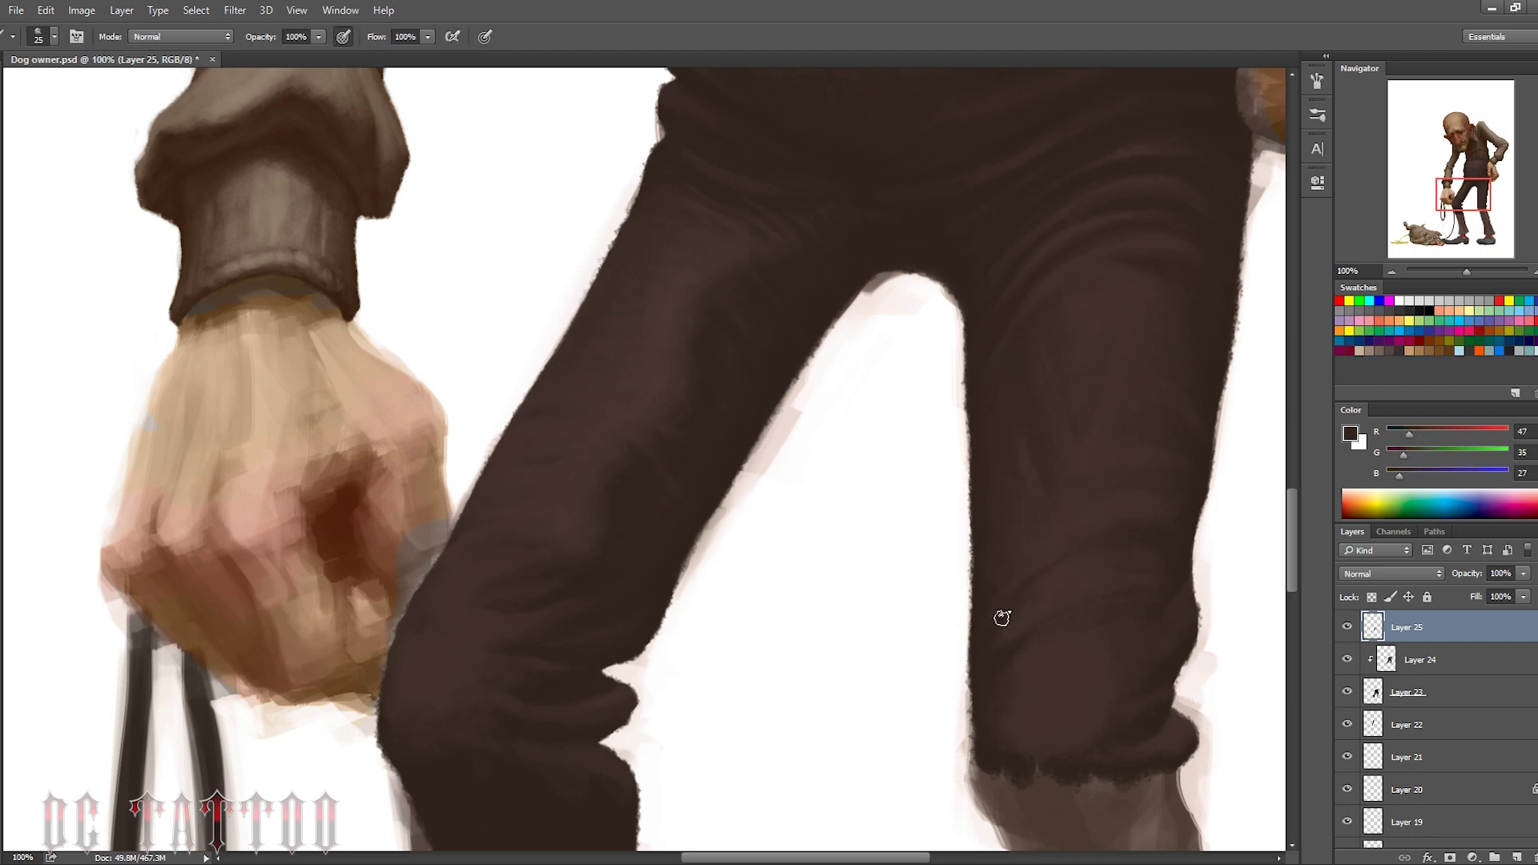
pyautogui.keyDown('alt'); pyautogui.click(1154, 575); pyautogui.keyUp('alt')
pyautogui.press(']')
pyautogui.press(']')
pyautogui.press(']')
pyautogui.keyDown('alt'); pyautogui.click(1123, 552); pyautogui.keyUp('alt')
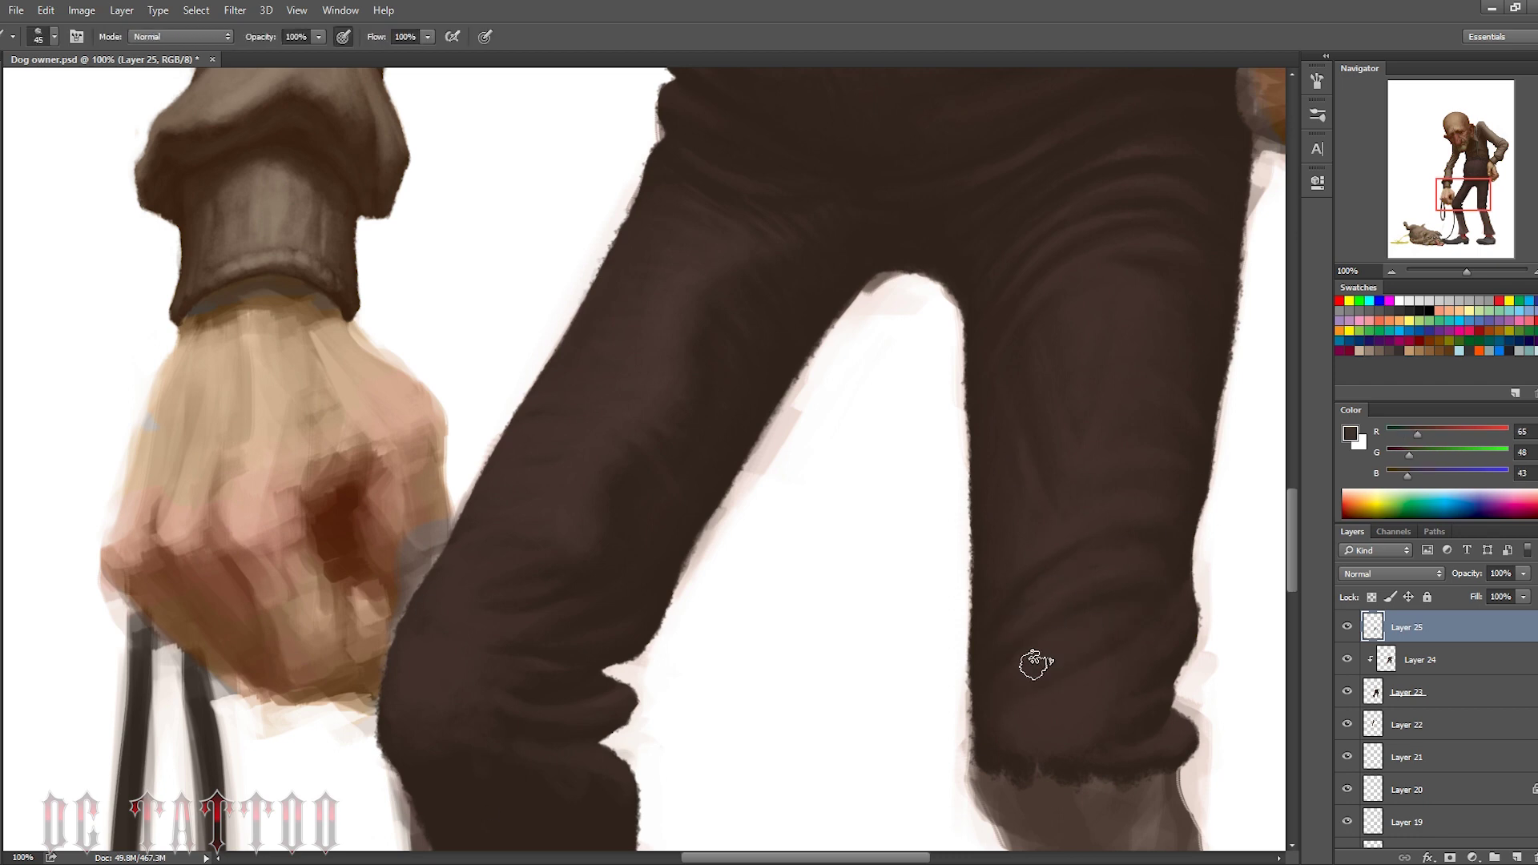
pyautogui.keyDown('alt'); pyautogui.click(1171, 548); pyautogui.keyUp('alt')
pyautogui.press(']')
pyautogui.press(']')
pyautogui.press(']')
pyautogui.keyDown('alt'); pyautogui.click(1074, 663); pyautogui.keyUp('alt')
pyautogui.press(']')
pyautogui.press(']')
pyautogui.press(']')
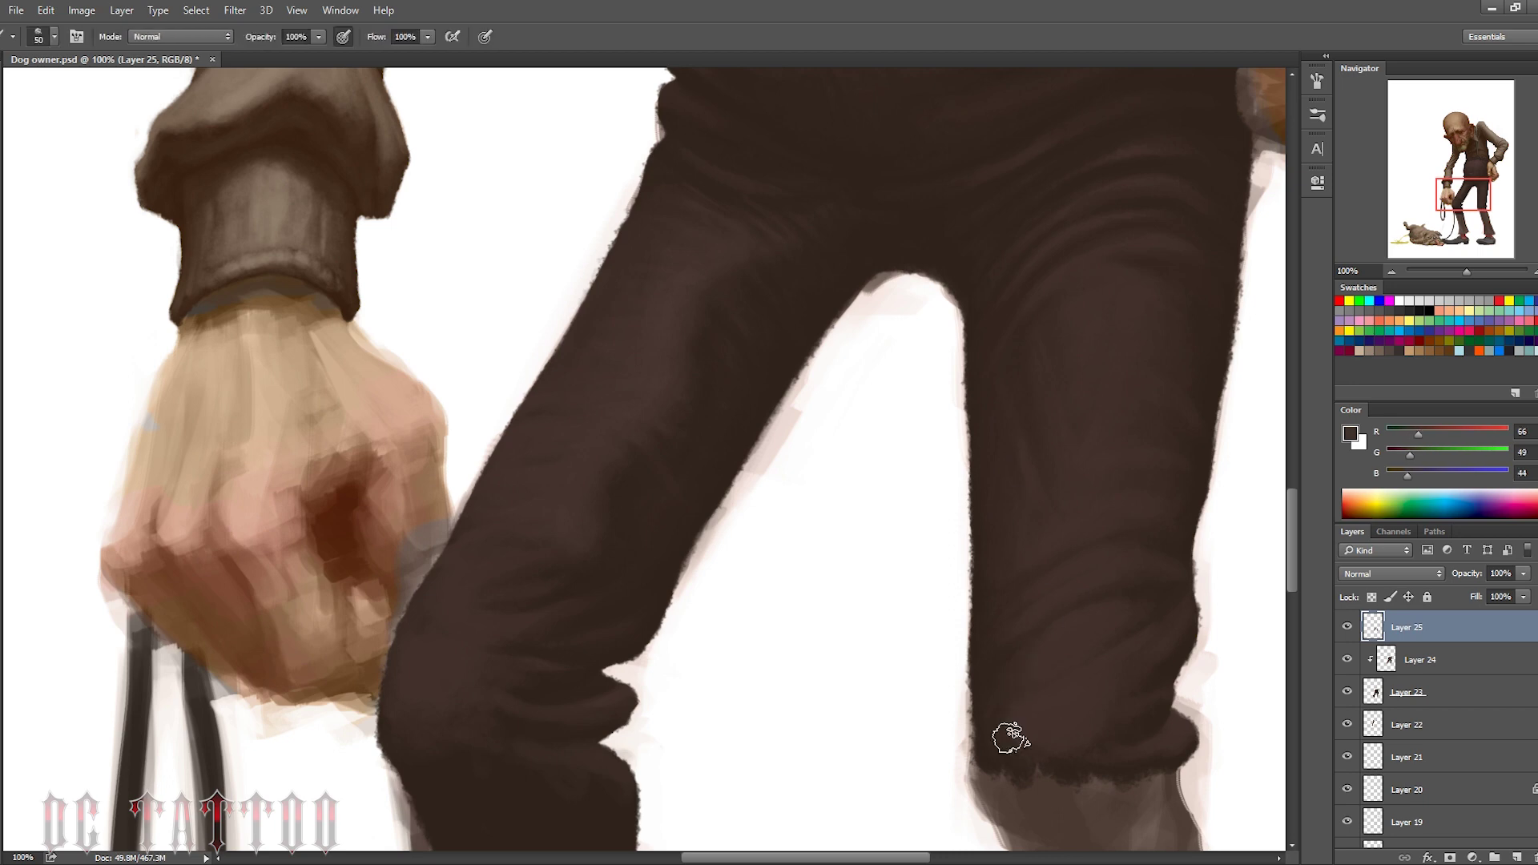
pyautogui.press('[')
pyautogui.press('[')
pyautogui.press('[')
pyautogui.keyDown('alt'); pyautogui.click(522, 683); pyautogui.keyUp('alt')
pyautogui.press('[')
pyautogui.press('[')
pyautogui.press('[')
# Paint the lower left trouser leg and cuff solid dark brown
pyautogui.scroll(-5, 653, 368)
pyautogui.moveTo(497, 577); pyautogui.dragTo(487, 405)
pyautogui.moveTo(657, 625); pyautogui.dragTo(561, 368)
pyautogui.moveTo(553, 593)
pyautogui.mouseDown()
pyautogui.moveTo(646, 480)
pyautogui.moveTo(521, 585)
pyautogui.moveTo(532, 796)
pyautogui.moveTo(513, 497)
pyautogui.mouseUp()
pyautogui.press('[')
pyautogui.press('[')
pyautogui.press('[')
pyautogui.moveTo(457, 509)
pyautogui.mouseDown()
pyautogui.moveTo(506, 497)
pyautogui.moveTo(473, 463)
pyautogui.moveTo(583, 257)
pyautogui.moveTo(610, 440)
pyautogui.moveTo(623, 437)
pyautogui.mouseUp()
# Cover the right trouser leg in dark brown to the hem and erase stray edges
pyautogui.press(']')
pyautogui.press(']')
pyautogui.press(']')
pyautogui.scroll(5, 623, 437)
pyautogui.press('[')
pyautogui.press('[')
pyautogui.press('[')
pyautogui.moveTo(825, 232)
pyautogui.mouseDown()
pyautogui.moveTo(809, 165)
pyautogui.moveTo(965, 169)
pyautogui.moveTo(834, 281)
pyautogui.moveTo(866, 297)
pyautogui.moveTo(916, 367)
pyautogui.moveTo(879, 419)
pyautogui.mouseUp()
pyautogui.press(']')
pyautogui.moveTo(936, 777)
pyautogui.mouseDown()
pyautogui.moveTo(968, 745)
pyautogui.moveTo(1041, 320)
pyautogui.moveTo(1020, 309)
pyautogui.moveTo(1106, 612)
pyautogui.moveTo(1040, 491)
pyautogui.mouseUp()
pyautogui.scroll(-5, 1040, 491)
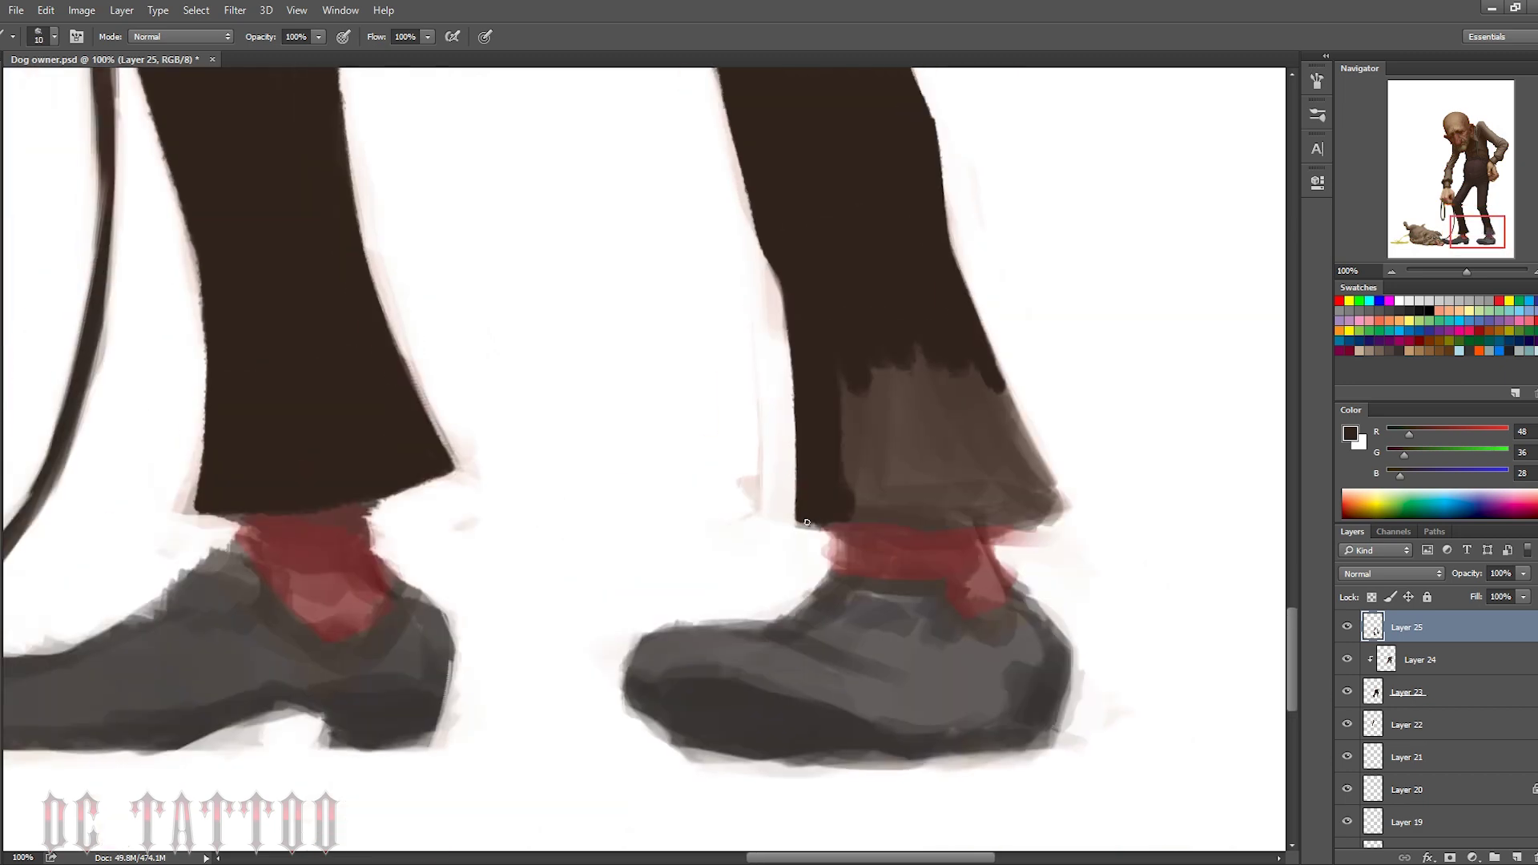
pyautogui.moveTo(803, 521)
pyautogui.mouseDown()
pyautogui.moveTo(1062, 504)
pyautogui.moveTo(996, 380)
pyautogui.moveTo(858, 491)
pyautogui.moveTo(985, 367)
pyautogui.moveTo(921, 416)
pyautogui.mouseUp()
pyautogui.press('e')
pyautogui.moveTo(1030, 423); pyautogui.dragTo(1057, 489)
pyautogui.press('b')
pyautogui.moveTo(993, 345); pyautogui.dragTo(1049, 496)
pyautogui.scroll(3, 1017, 400)
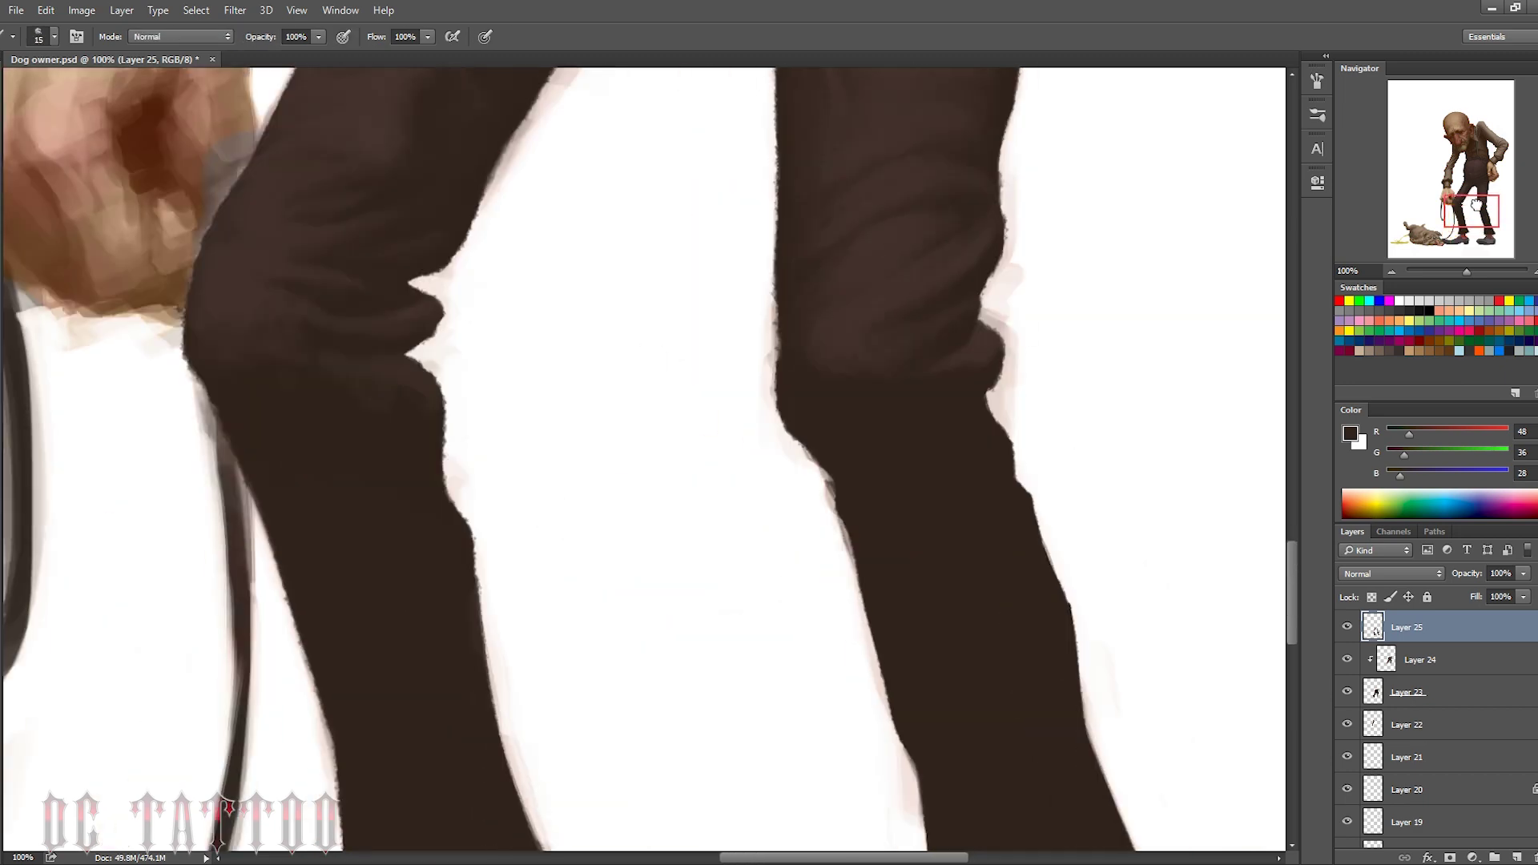
# Clip Layer 26 to the layer below and paint a lighter streak on the right leg
pyautogui.rightClick(1439, 621)
pyautogui.click(1275, 408)
pyautogui.moveTo(877, 721); pyautogui.dragTo(845, 453)
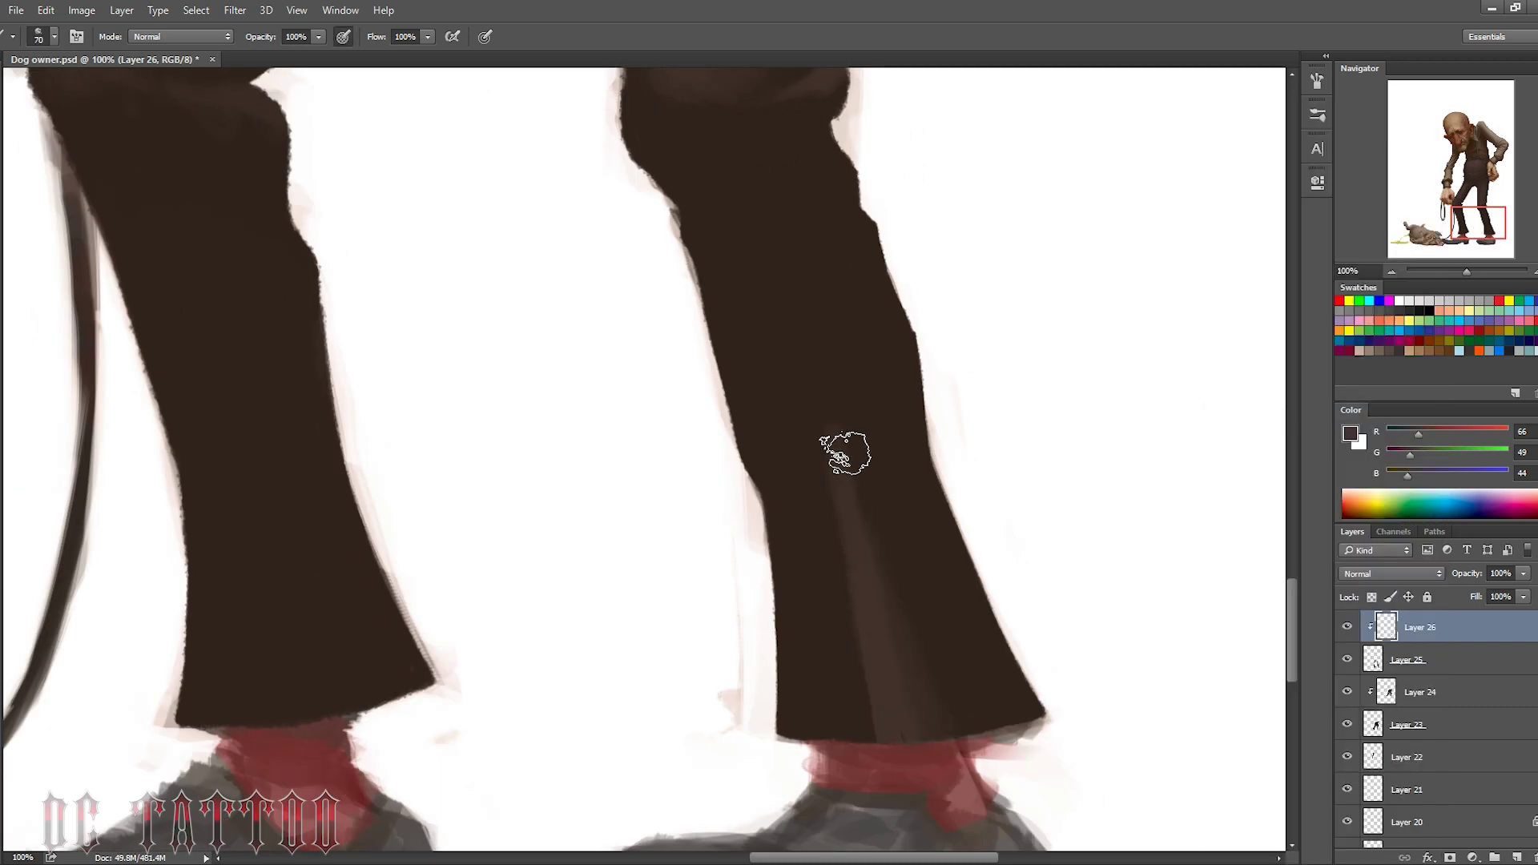
# Refine the light streak on the right leg and sample mid and hem browns
pyautogui.press(']')
pyautogui.press(']')
pyautogui.moveTo(825, 384); pyautogui.dragTo(1028, 677)
pyautogui.press('[')
pyautogui.press('[')
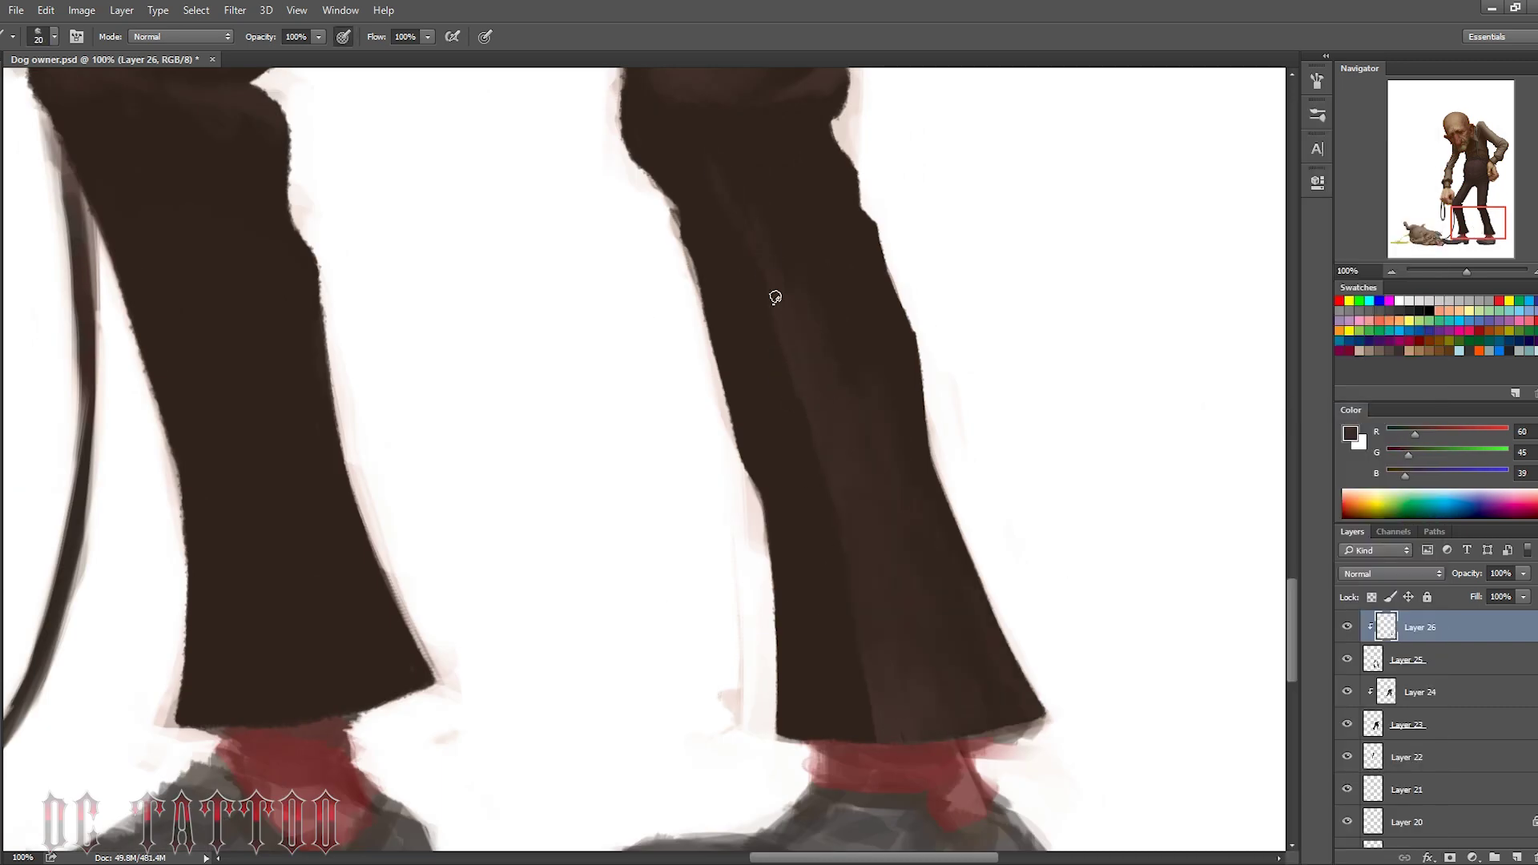
pyautogui.keyDown('alt'); pyautogui.click(771, 292); pyautogui.keyUp('alt')
pyautogui.scroll(5, 797, 401)
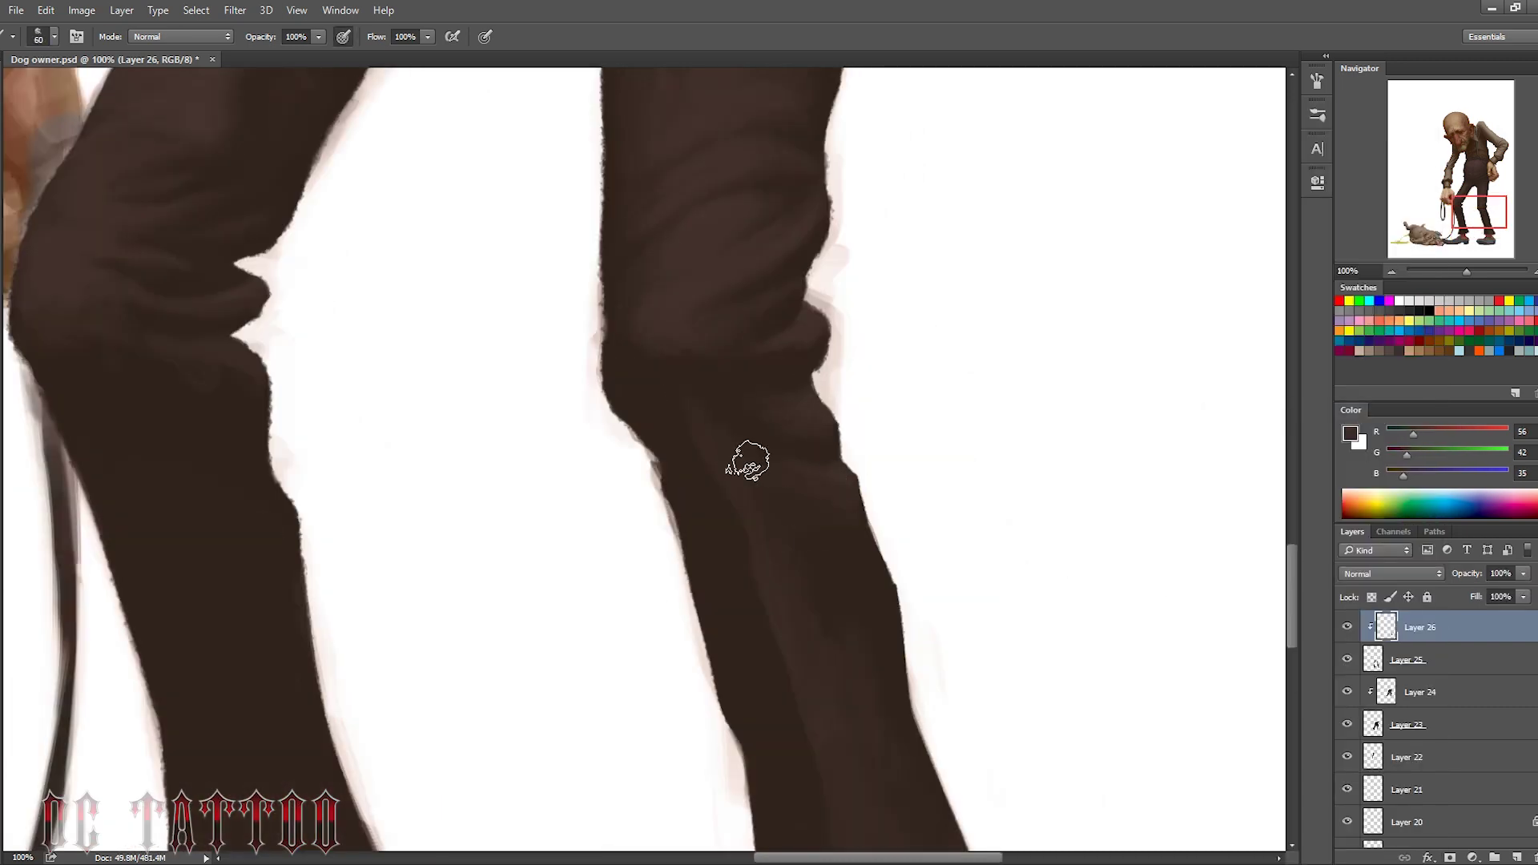
pyautogui.press('[')
pyautogui.press('[')
pyautogui.press('[')
pyautogui.scroll(-5, 817, 570)
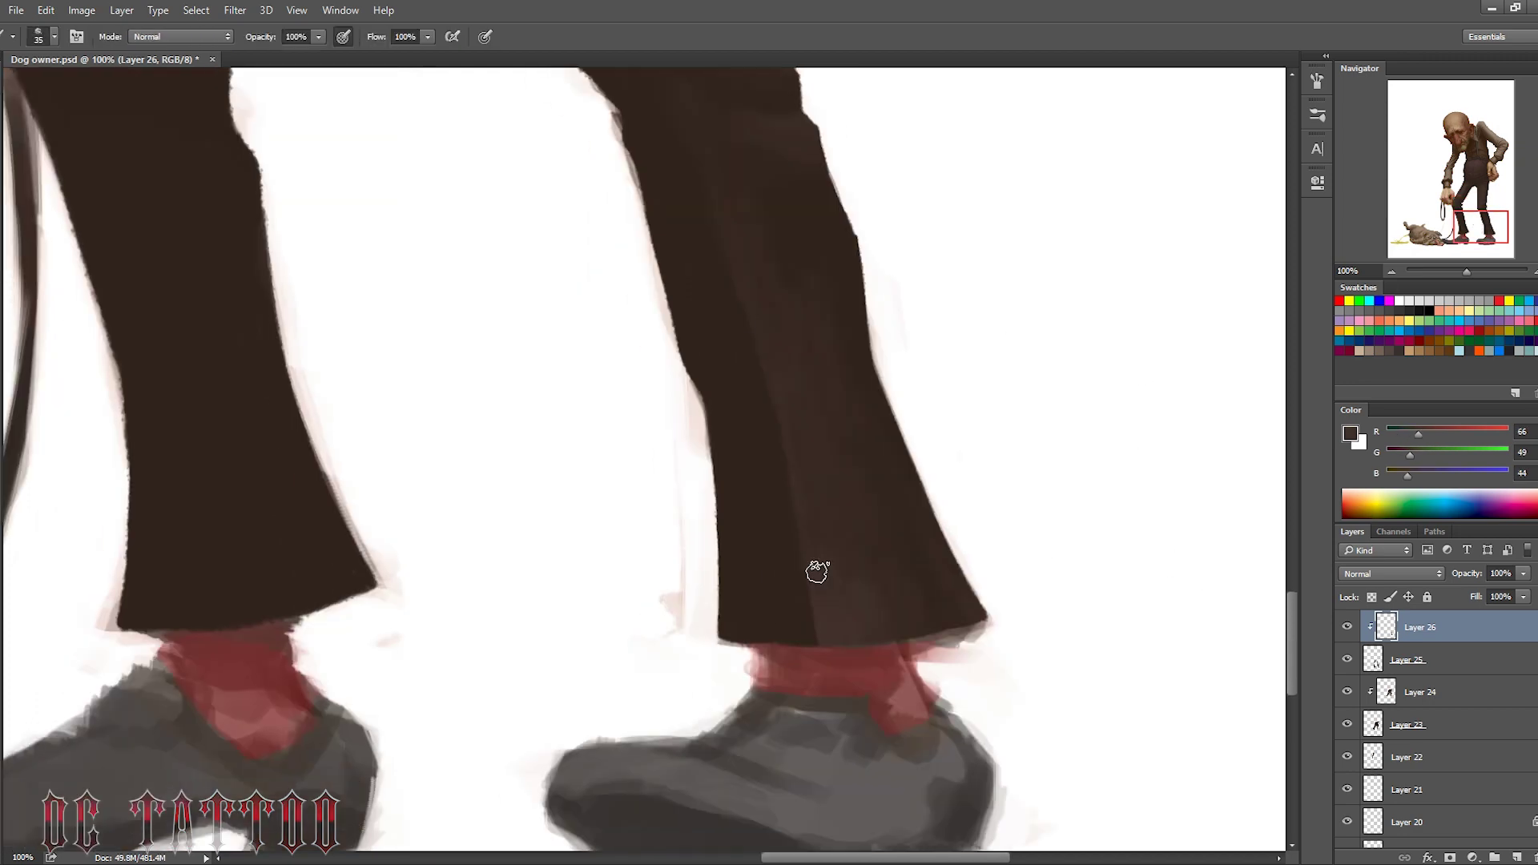
pyautogui.scroll(2, 858, 539)
pyautogui.keyDown('alt'); pyautogui.click(826, 533); pyautogui.keyUp('alt')
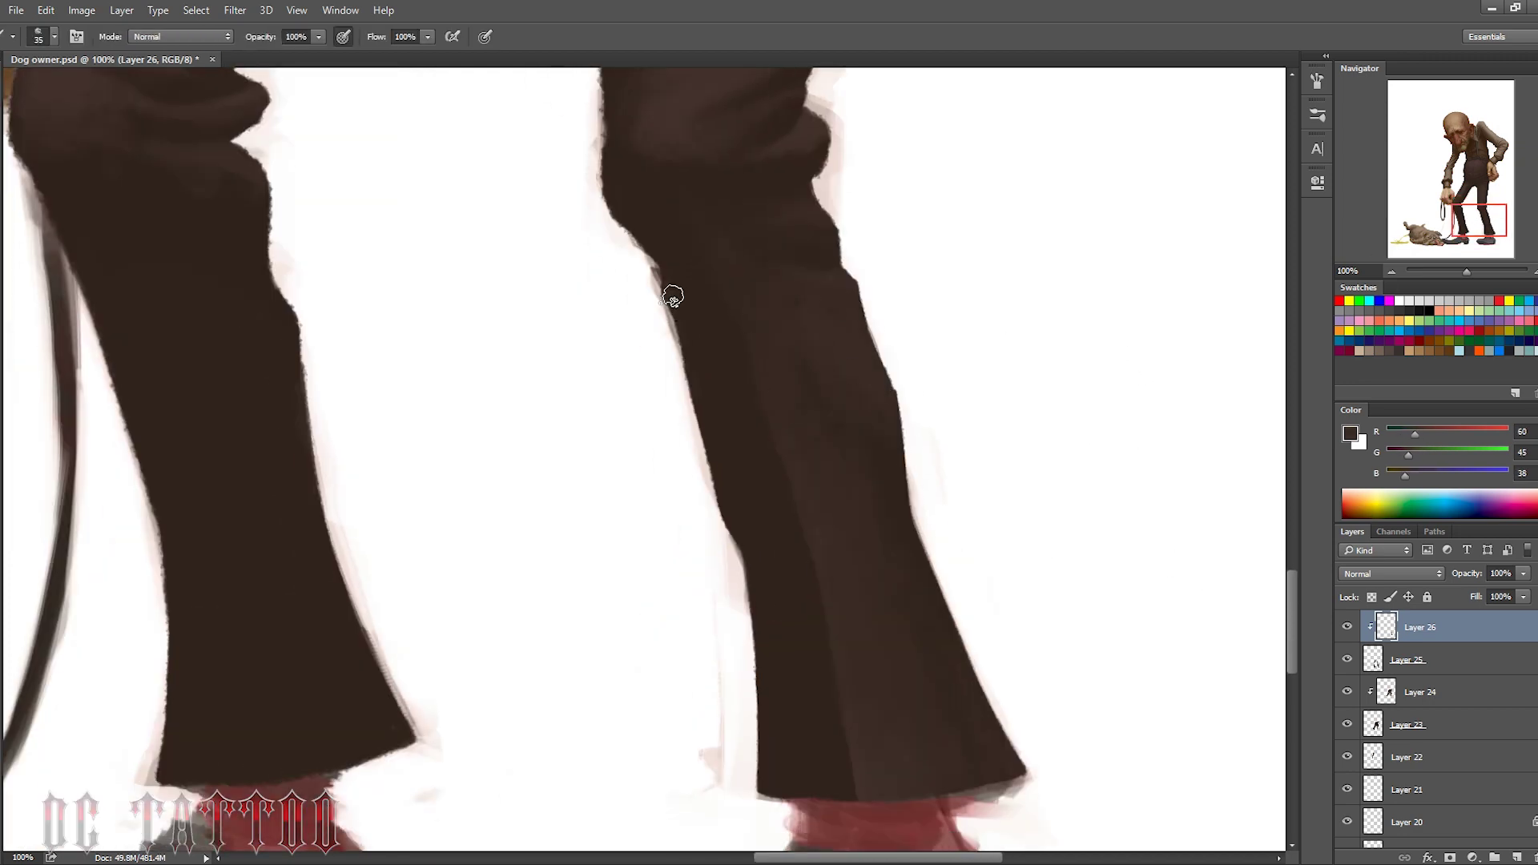
# Create Layer 27 and paint soft shading around the knees
pyautogui.hotkey('ctrl', 'shift', 'alt', 'n')
pyautogui.moveTo(615, 167); pyautogui.dragTo(783, 402)
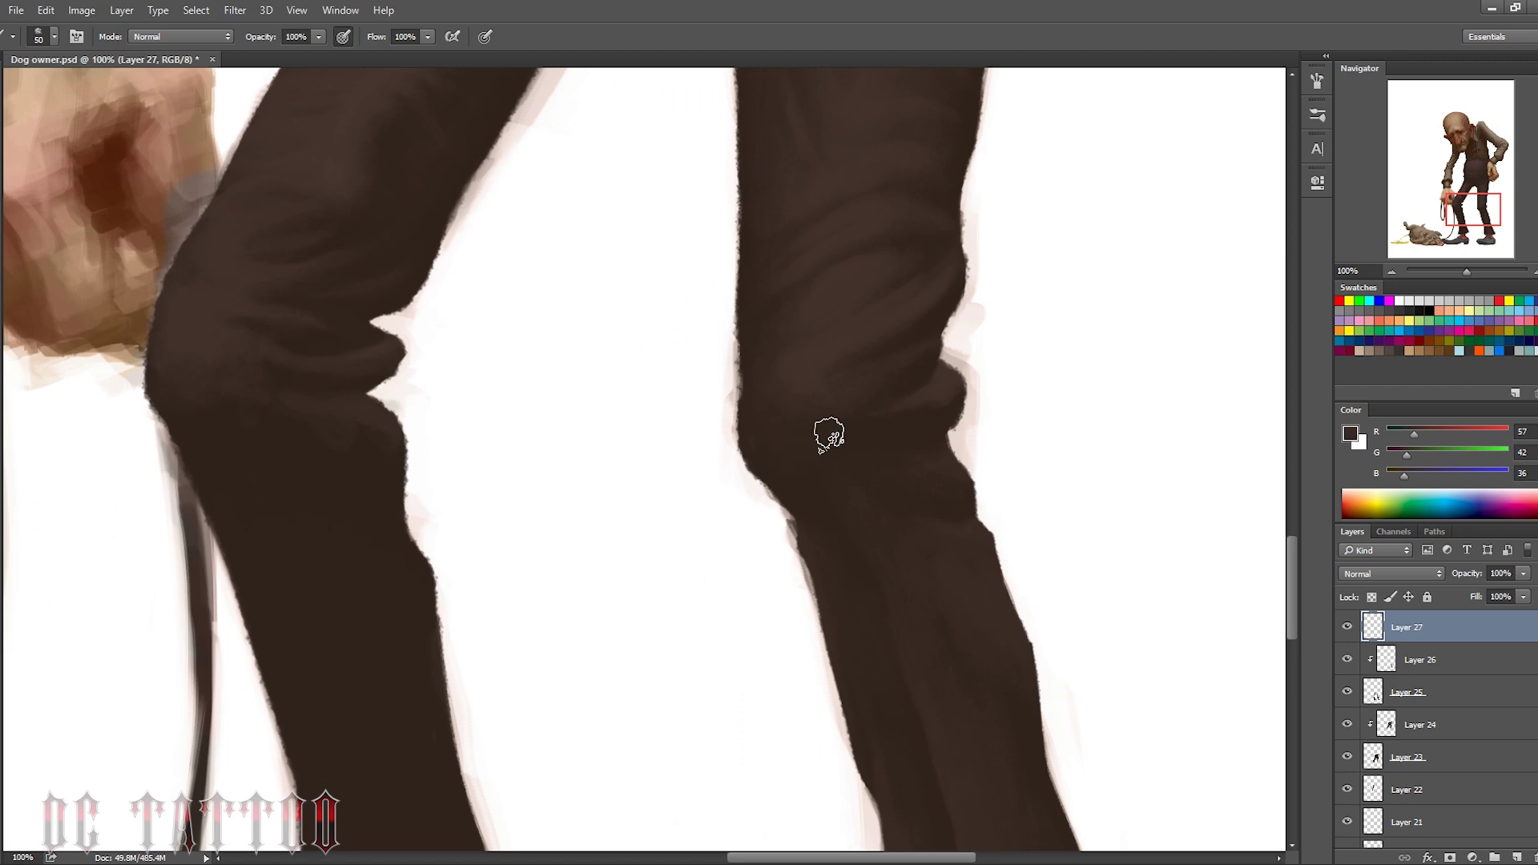
pyautogui.keyDown('alt'); pyautogui.click(829, 432); pyautogui.keyUp('alt')
pyautogui.press('[')
pyautogui.press('[')
pyautogui.press('[')
pyautogui.moveTo(271, 465); pyautogui.dragTo(591, 185)
pyautogui.press('[')
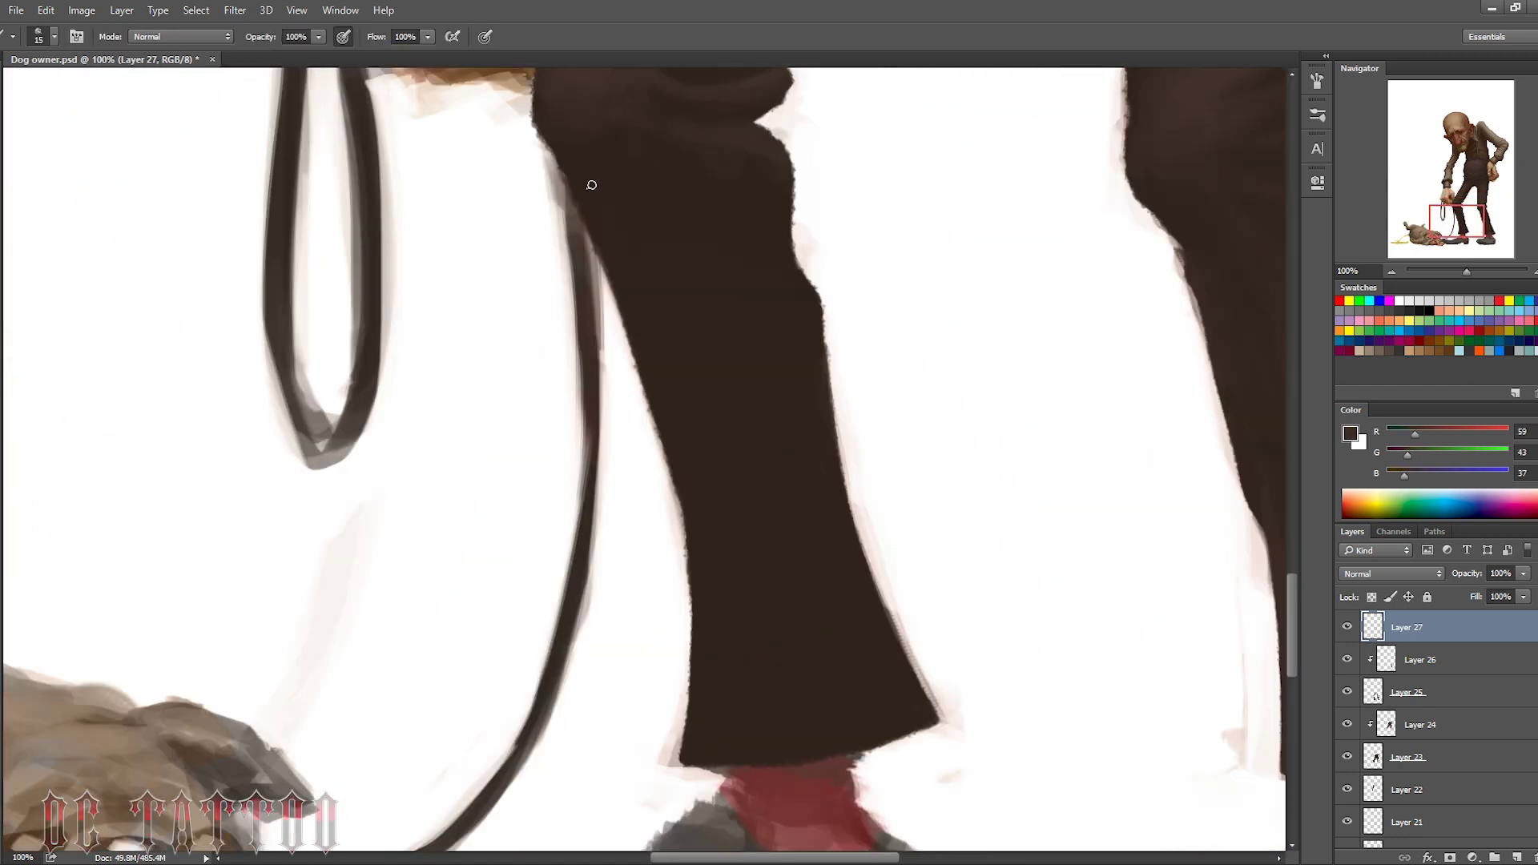
# Paint lighter brown knee and hem folds, switching between Layers 26 and 27
pyautogui.click(1410, 659)
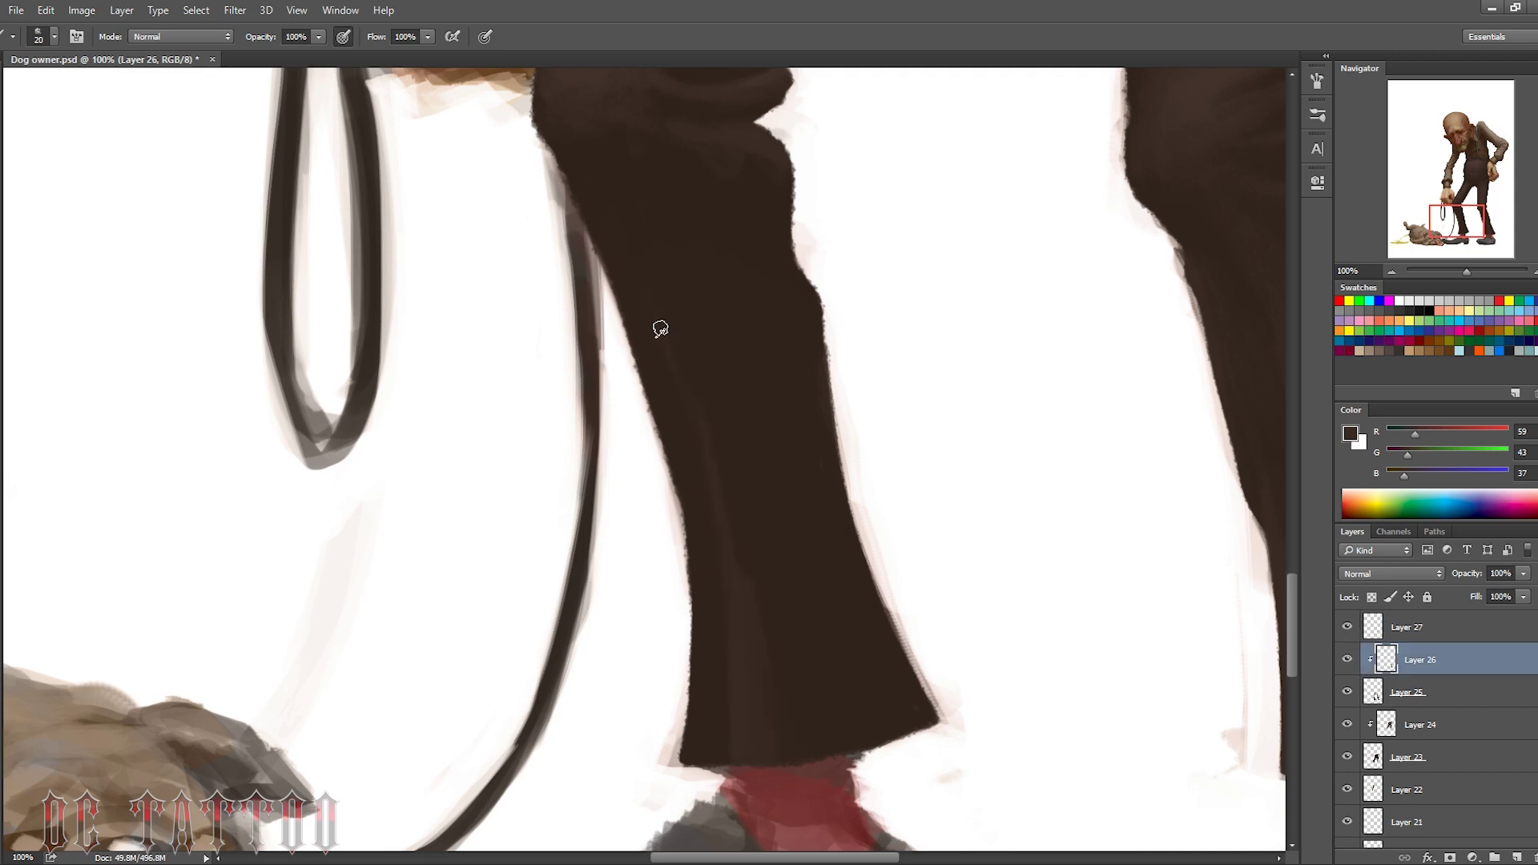
pyautogui.press(']')
pyautogui.press(']')
pyautogui.press(']')
pyautogui.moveTo(905, 291); pyautogui.dragTo(961, 539)
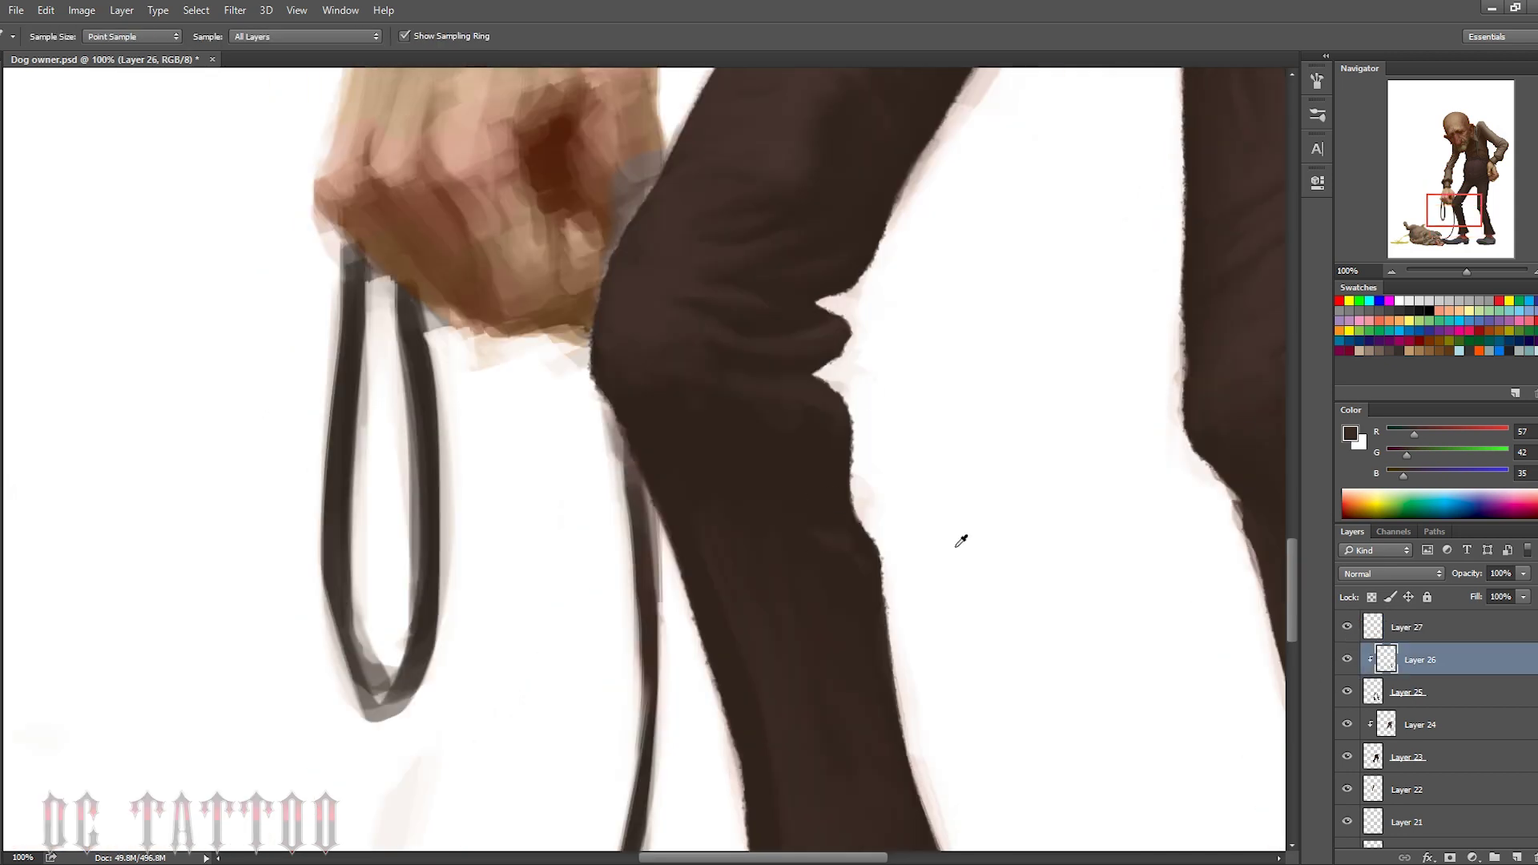
pyautogui.hotkey('alt', ']')
pyautogui.press(']')
pyautogui.press(']')
pyautogui.press(']')
pyautogui.press('[')
pyautogui.press('[')
pyautogui.press('[')
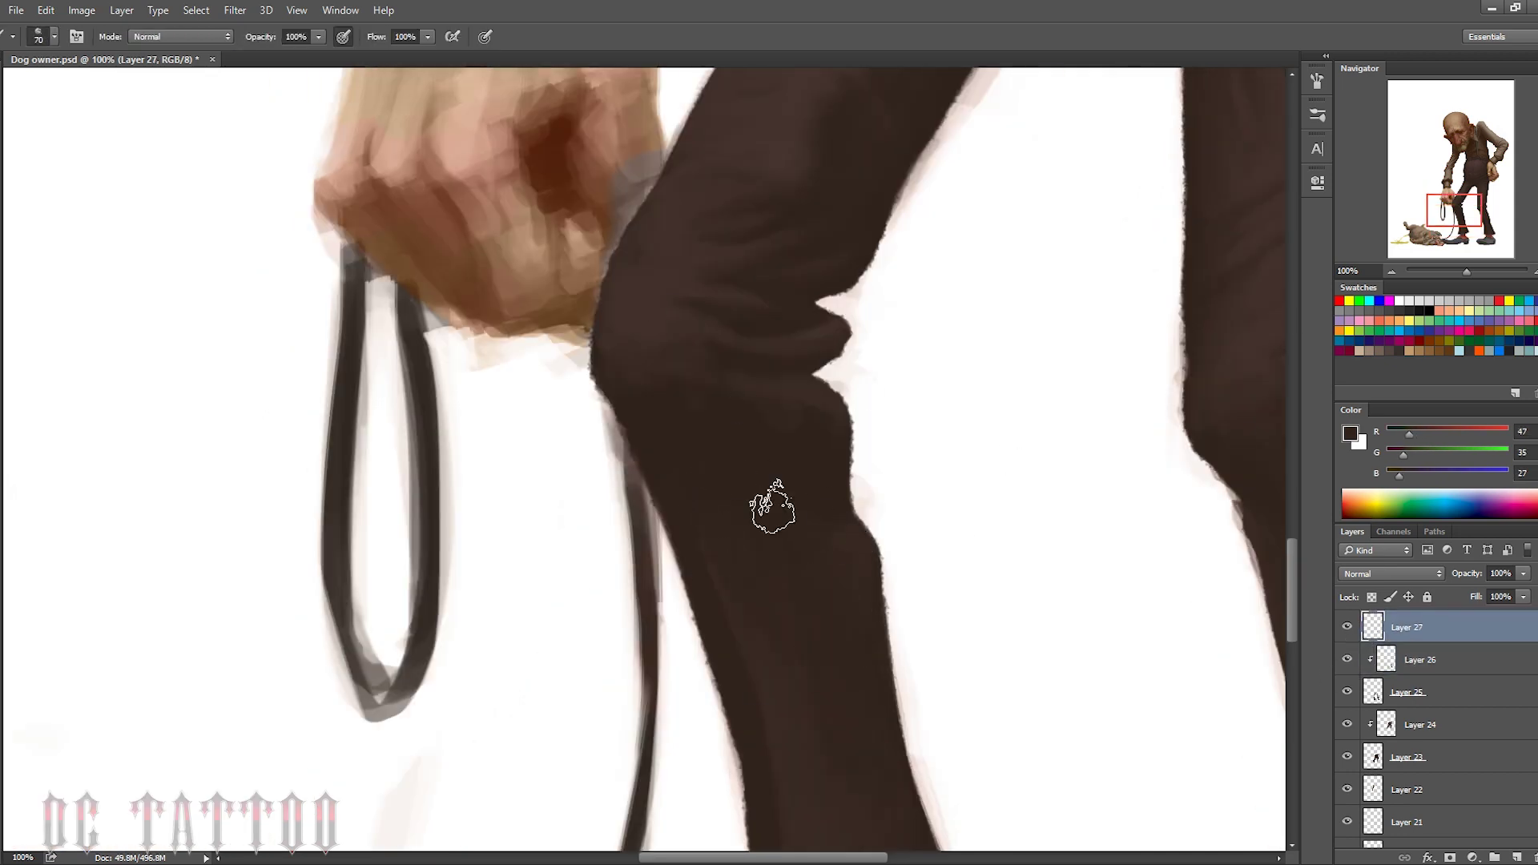
pyautogui.press('[')
pyautogui.press('[')
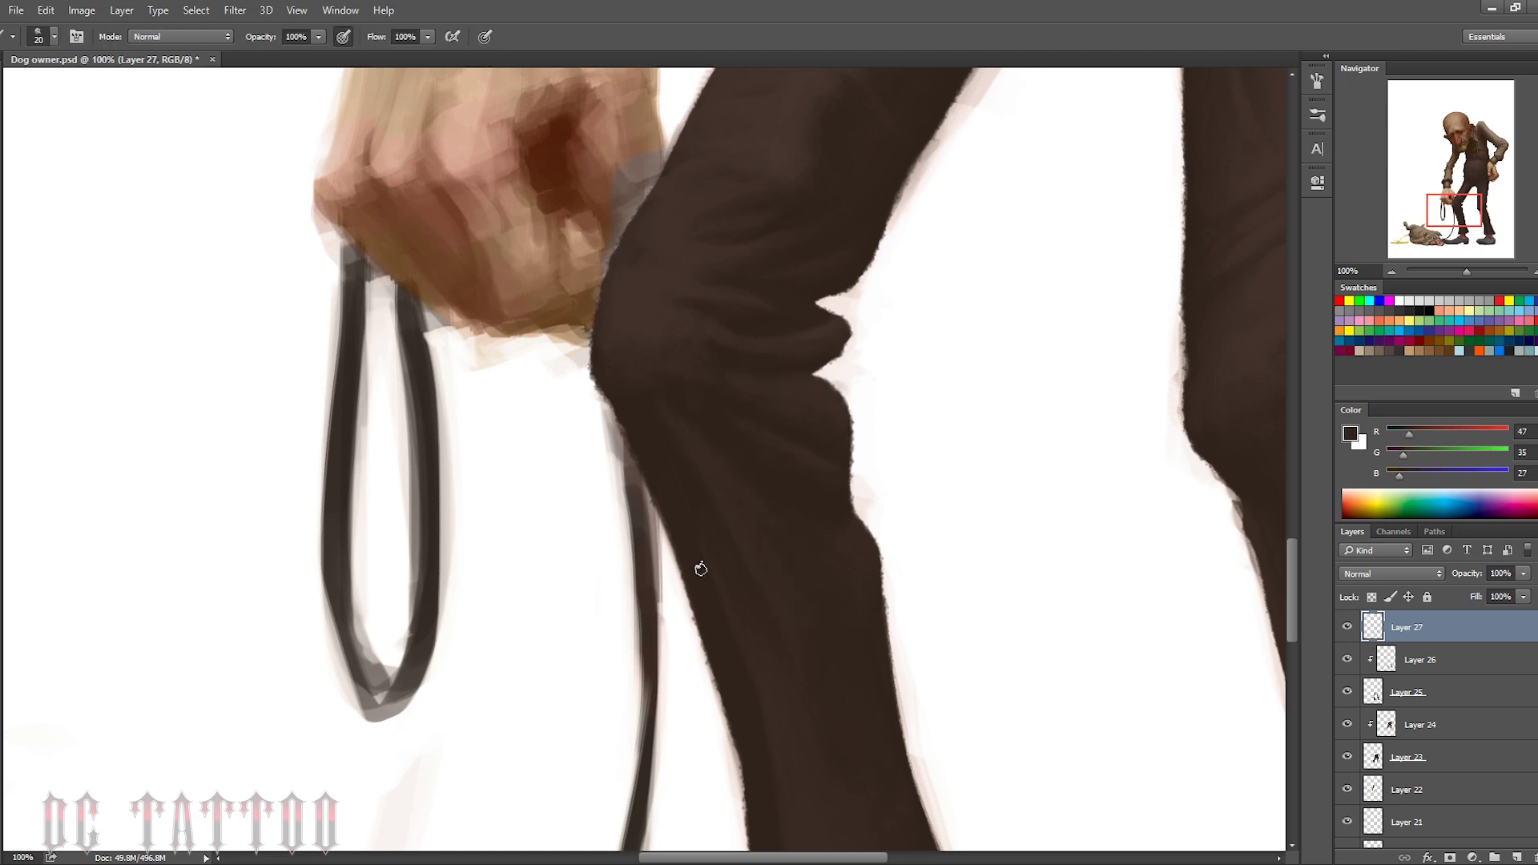
pyautogui.press('[')
pyautogui.press('[')
pyautogui.press('[')
pyautogui.keyDown('alt'); pyautogui.click(630, 453); pyautogui.keyUp('alt')
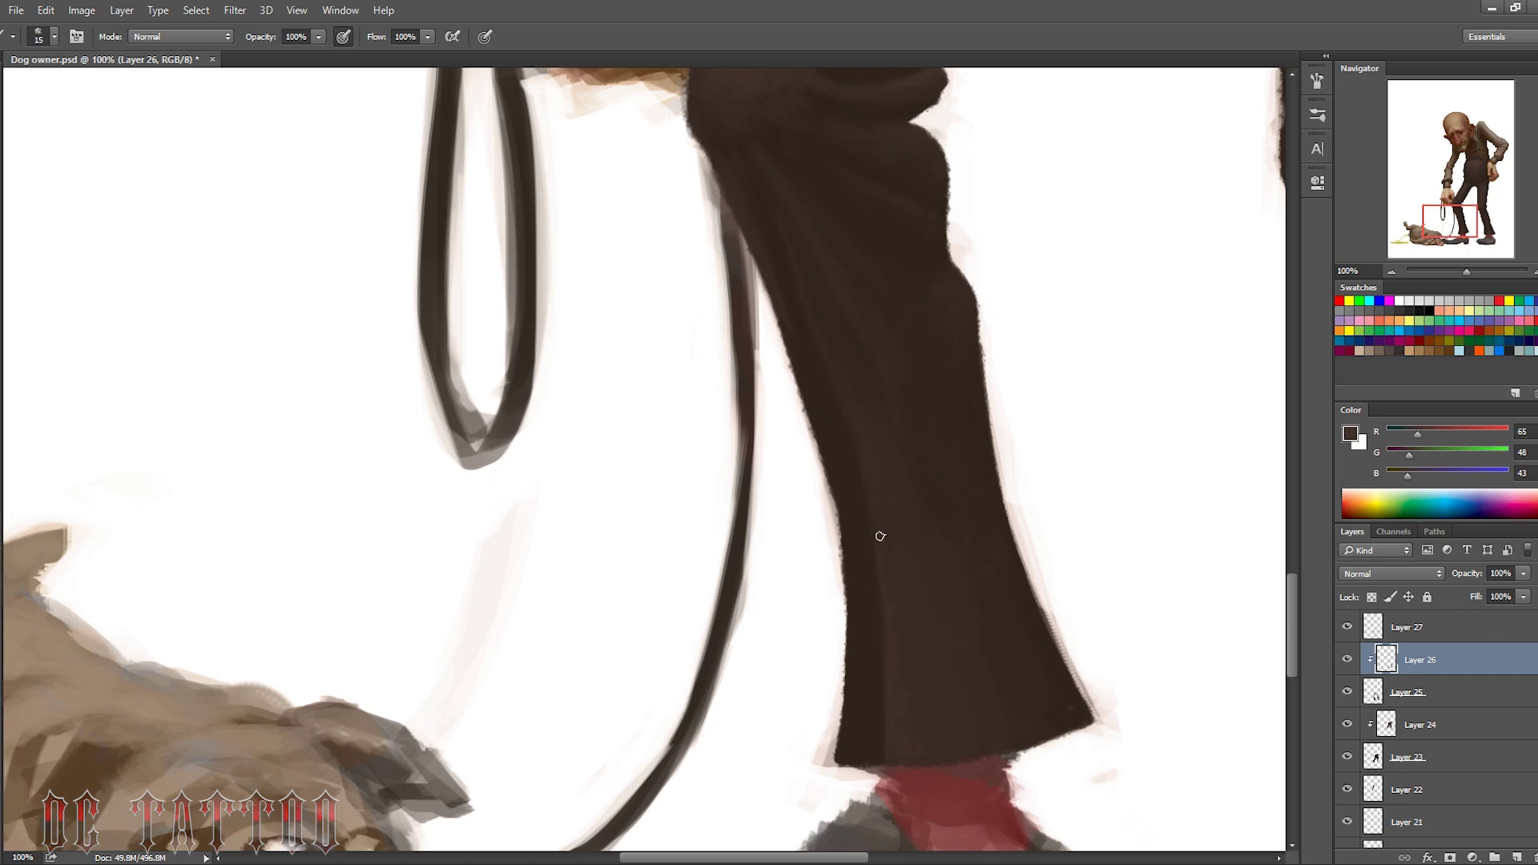
pyautogui.press(']')
pyautogui.press(']')
pyautogui.press(']')
pyautogui.keyDown('alt'); pyautogui.click(734, 132); pyautogui.keyUp('alt')
pyautogui.hotkey('alt', ']')
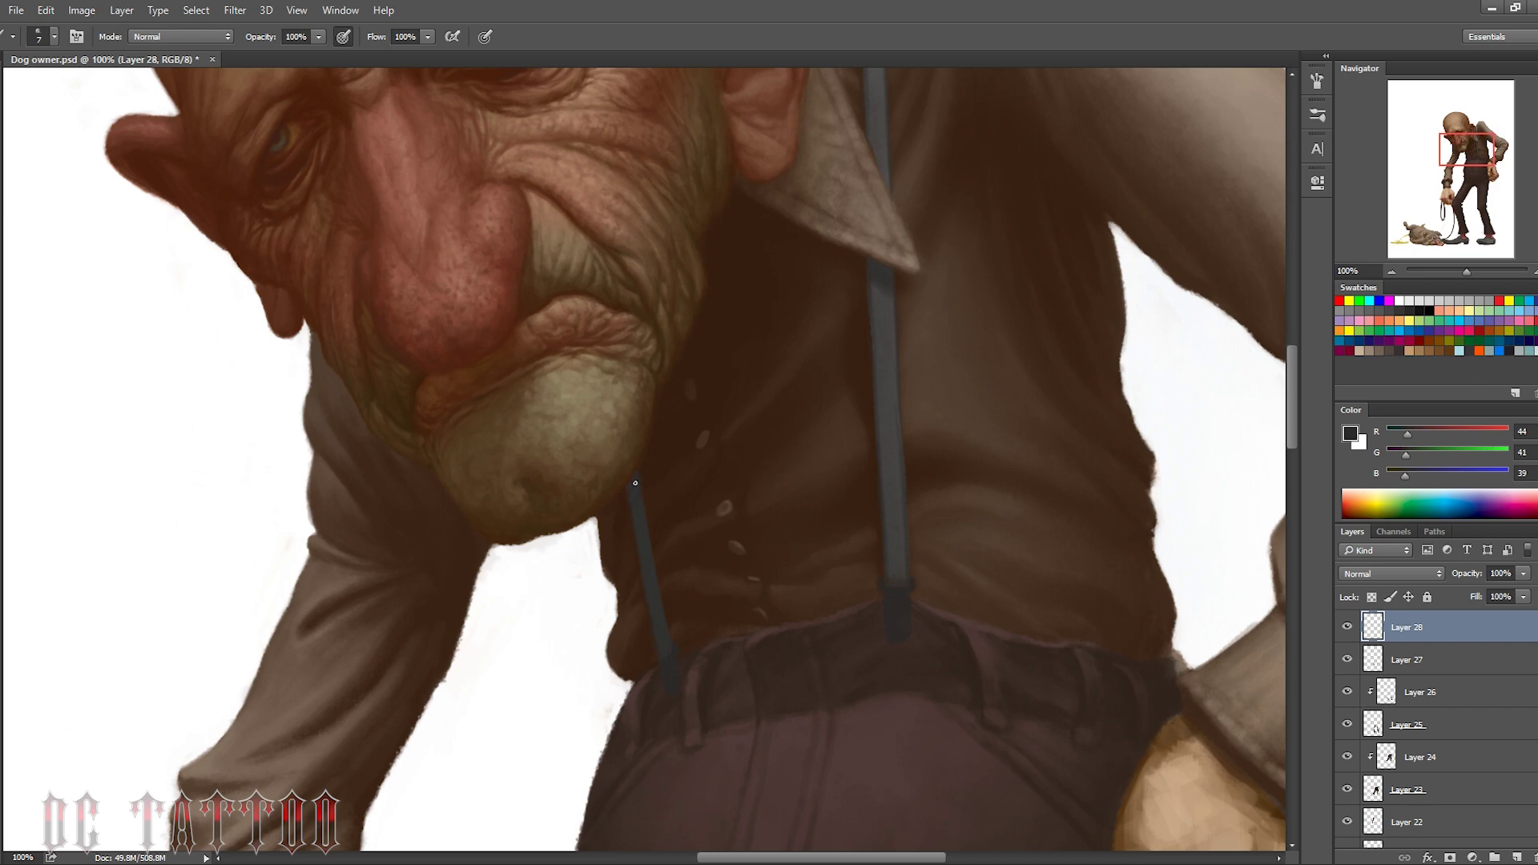
# Paint white highlights on the suspender, the buckle near the chin and the lower clip
pyautogui.press('x')
pyautogui.moveTo(881, 397); pyautogui.dragTo(900, 391)
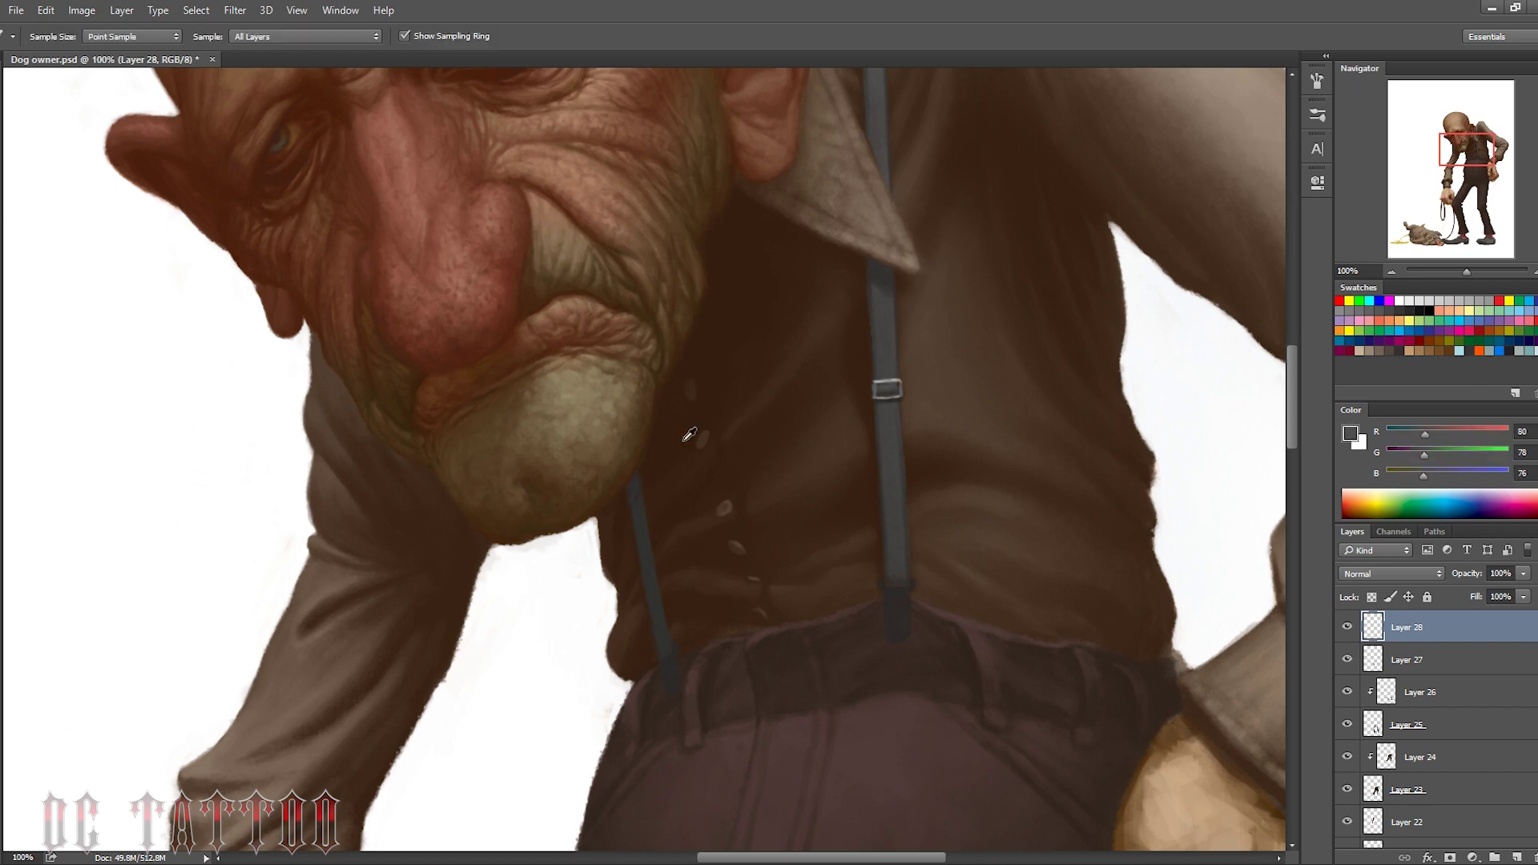
pyautogui.moveTo(632, 505); pyautogui.dragTo(629, 498)
pyautogui.keyDown('alt'); pyautogui.click(638, 481); pyautogui.keyUp('alt')
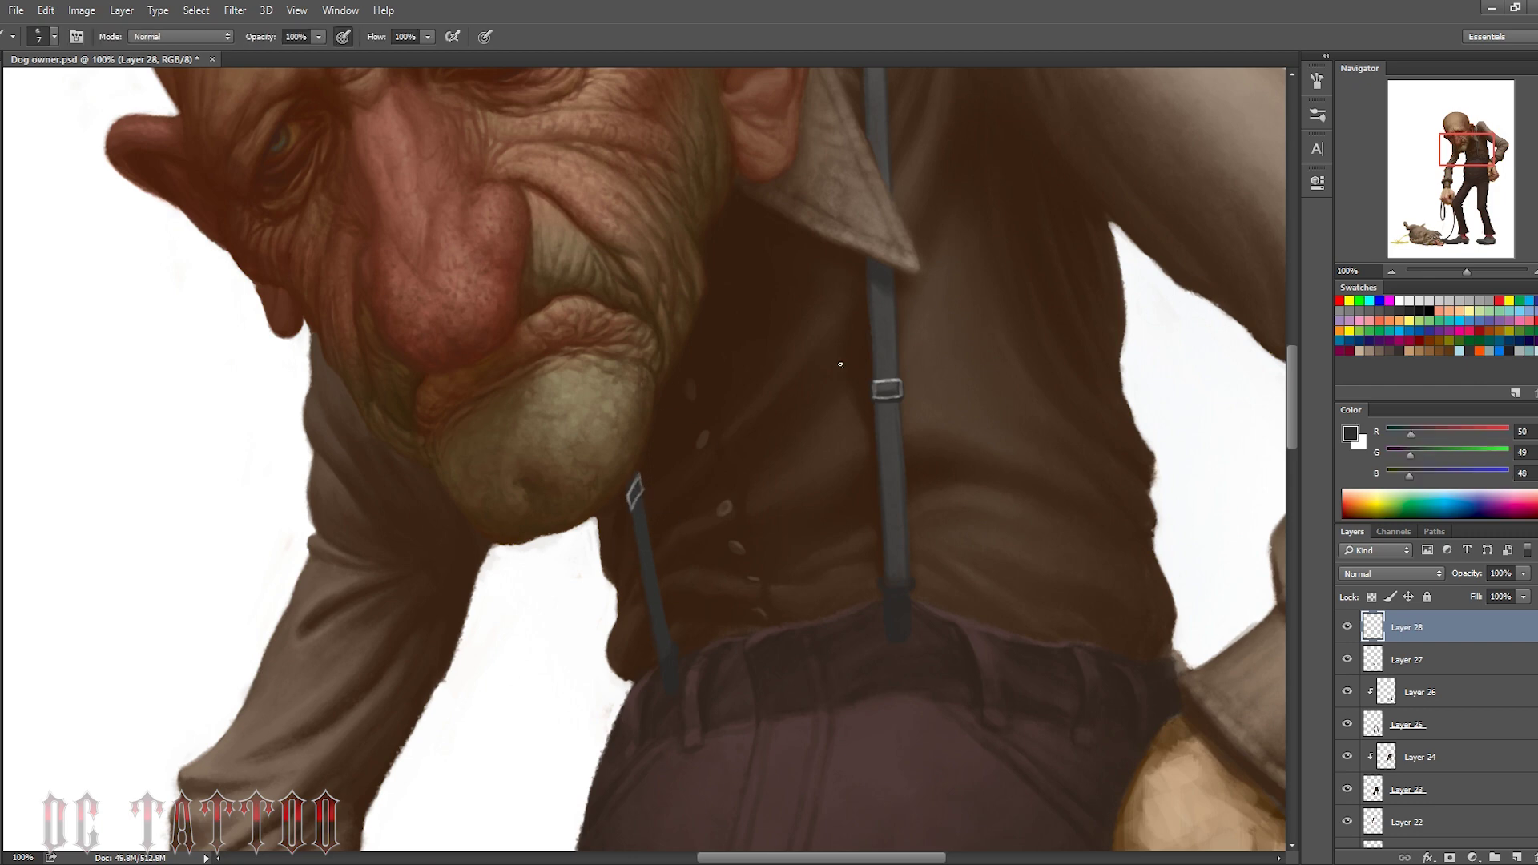
pyautogui.moveTo(666, 661); pyautogui.dragTo(671, 682)
pyautogui.keyDown('alt'); pyautogui.click(673, 687); pyautogui.keyUp('alt')
# Shade the suspender clip in dark, mid and light greys with near-white highlights
pyautogui.keyDown('alt'); pyautogui.click(678, 675); pyautogui.keyUp('alt')
pyautogui.press(']')
pyautogui.press(']')
pyautogui.press(']')
pyautogui.moveTo(905, 599); pyautogui.dragTo(897, 632)
pyautogui.keyDown('alt'); pyautogui.click(907, 632); pyautogui.keyUp('alt')
pyautogui.press(']')
pyautogui.press(']')
pyautogui.keyDown('alt'); pyautogui.click(896, 627); pyautogui.keyUp('alt')
pyautogui.keyDown('alt'); pyautogui.click(890, 608); pyautogui.keyUp('alt')
pyautogui.press('[')
pyautogui.press('[')
pyautogui.keyDown('alt'); pyautogui.click(913, 584); pyautogui.keyUp('alt')
pyautogui.press('[')
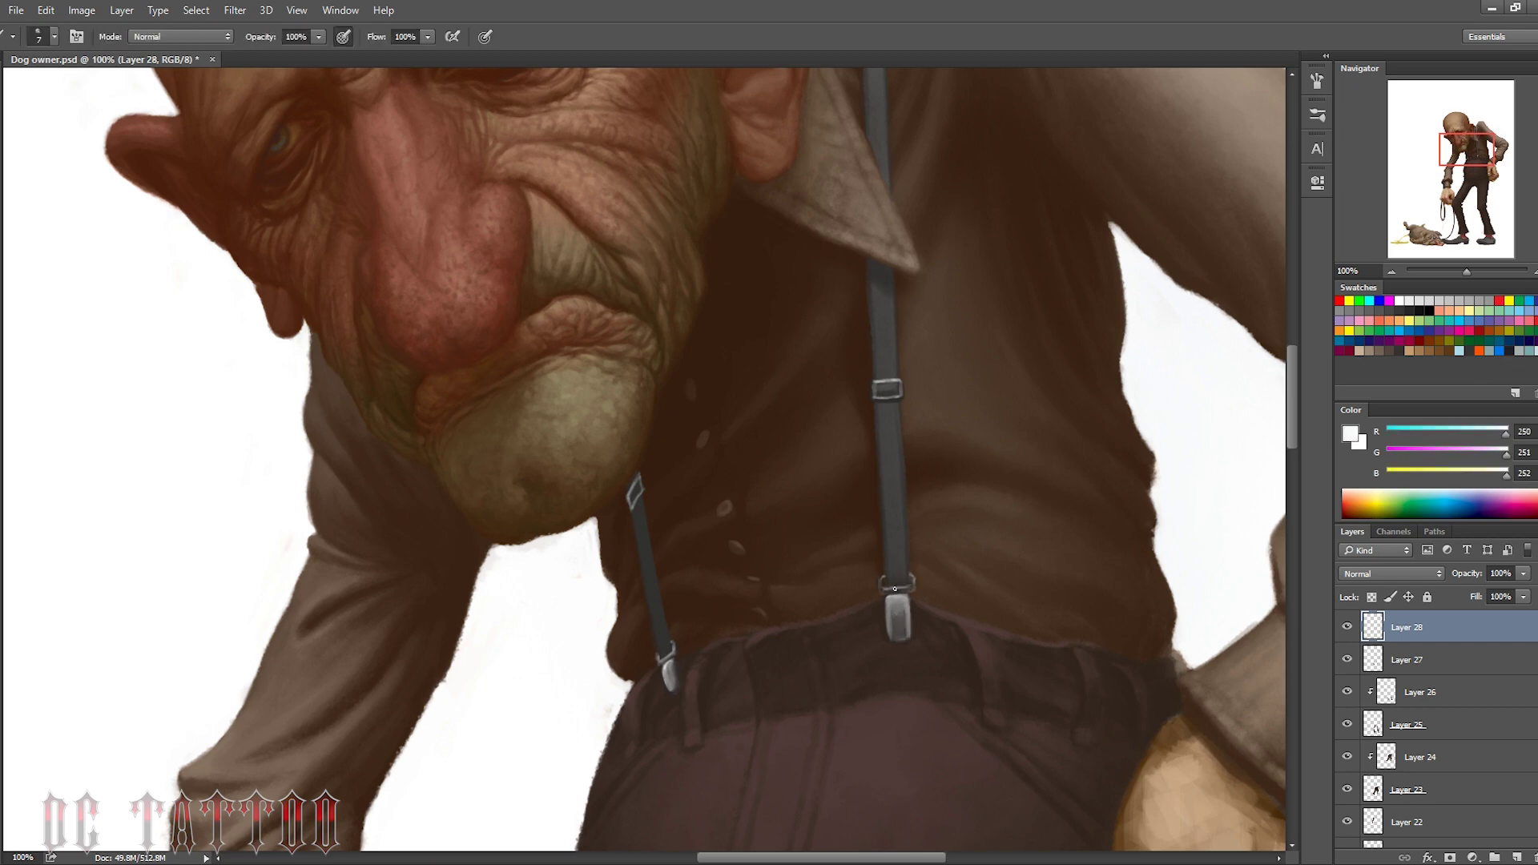
pyautogui.keyDown('alt'); pyautogui.click(906, 631); pyautogui.keyUp('alt')
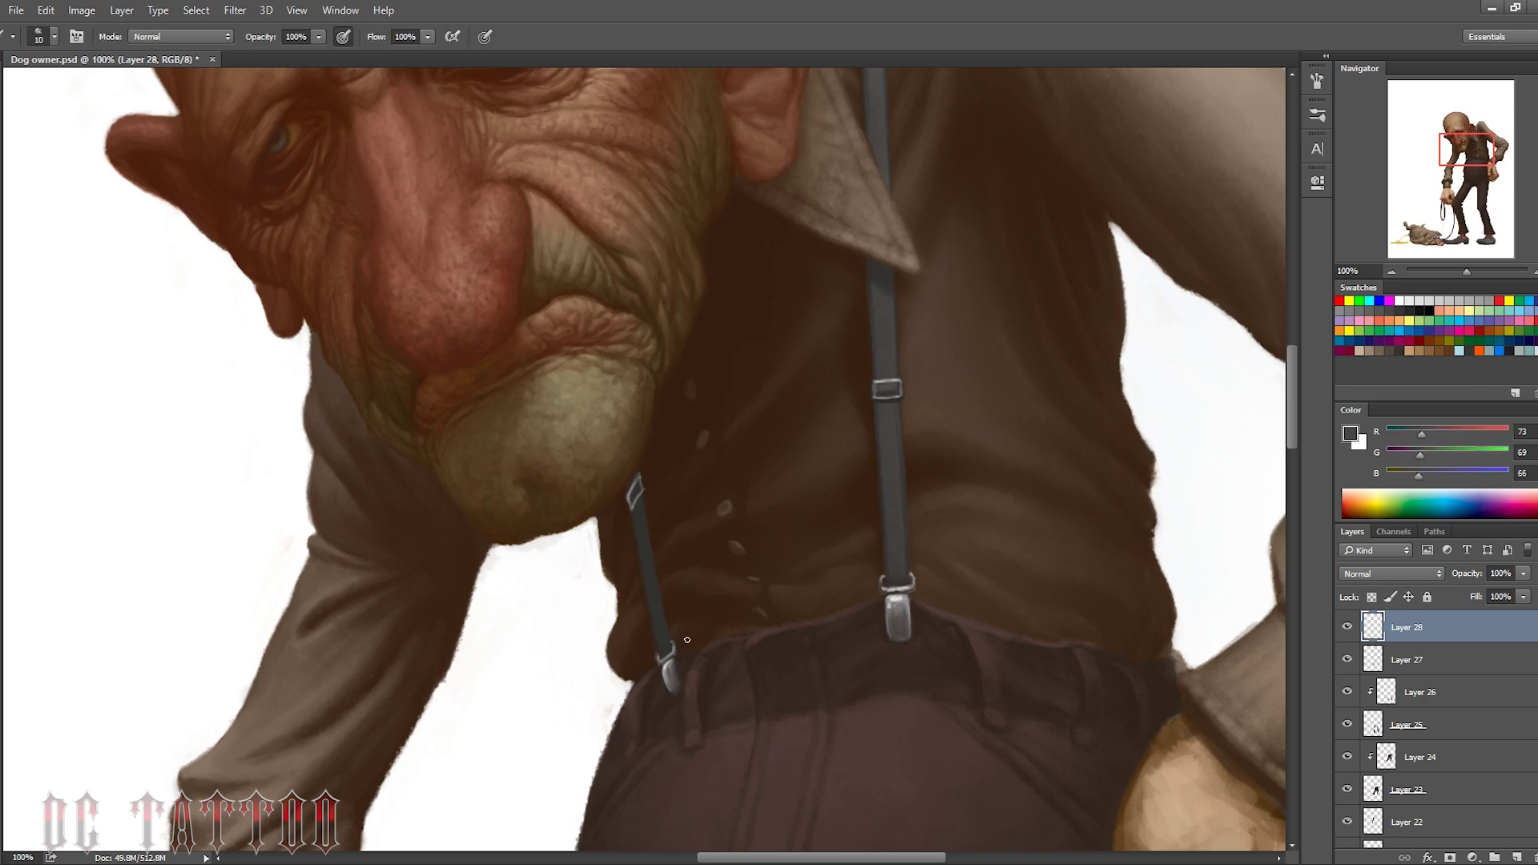
pyautogui.press('[')
pyautogui.press('[')
pyautogui.press('[')
# Touch up the shirt buttons with sampled greys and warm shirt browns
pyautogui.keyDown('alt'); pyautogui.click(1168, 362); pyautogui.keyUp('alt')
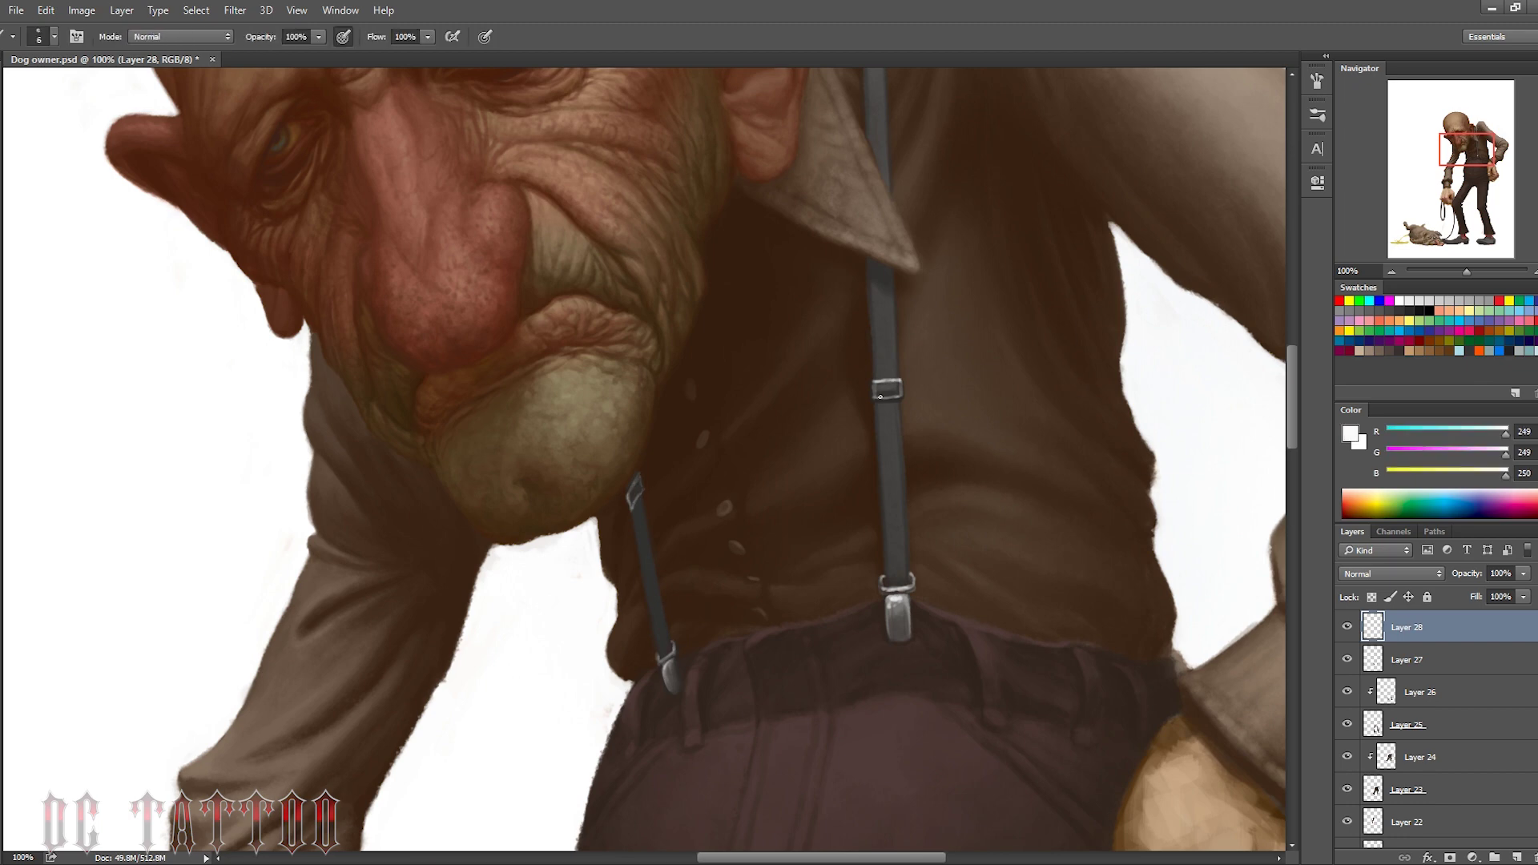
pyautogui.keyDown('alt'); pyautogui.click(900, 385); pyautogui.keyUp('alt')
pyautogui.press(']')
pyautogui.press(']')
pyautogui.press(']')
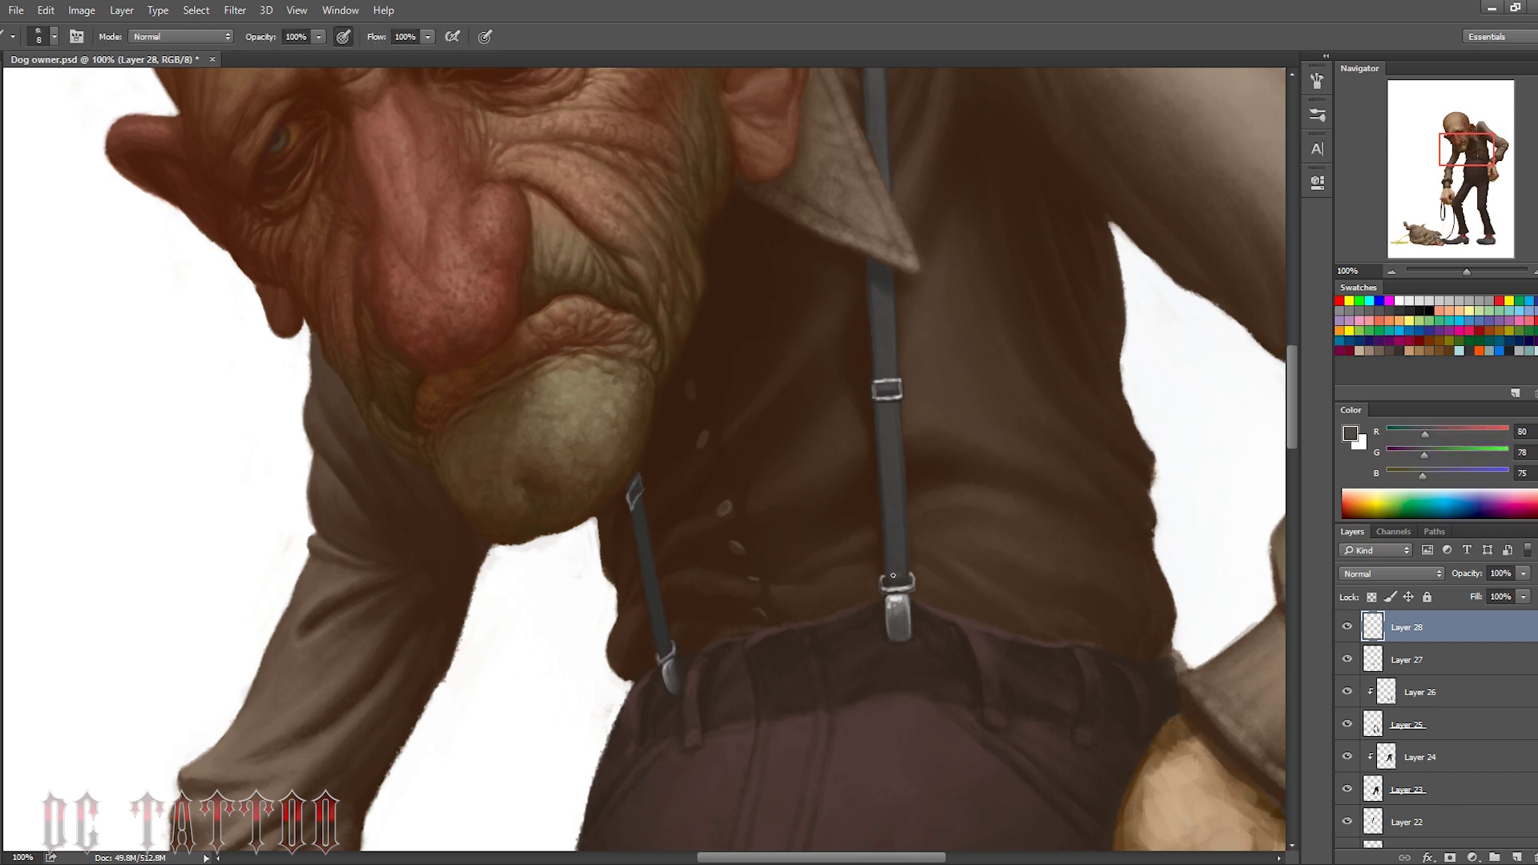
pyautogui.moveTo(1469, 152); pyautogui.dragTo(1468, 145)
pyautogui.press(']')
pyautogui.keyDown('alt'); pyautogui.click(939, 737); pyautogui.keyUp('alt')
pyautogui.keyDown('alt'); pyautogui.click(936, 599); pyautogui.keyUp('alt')
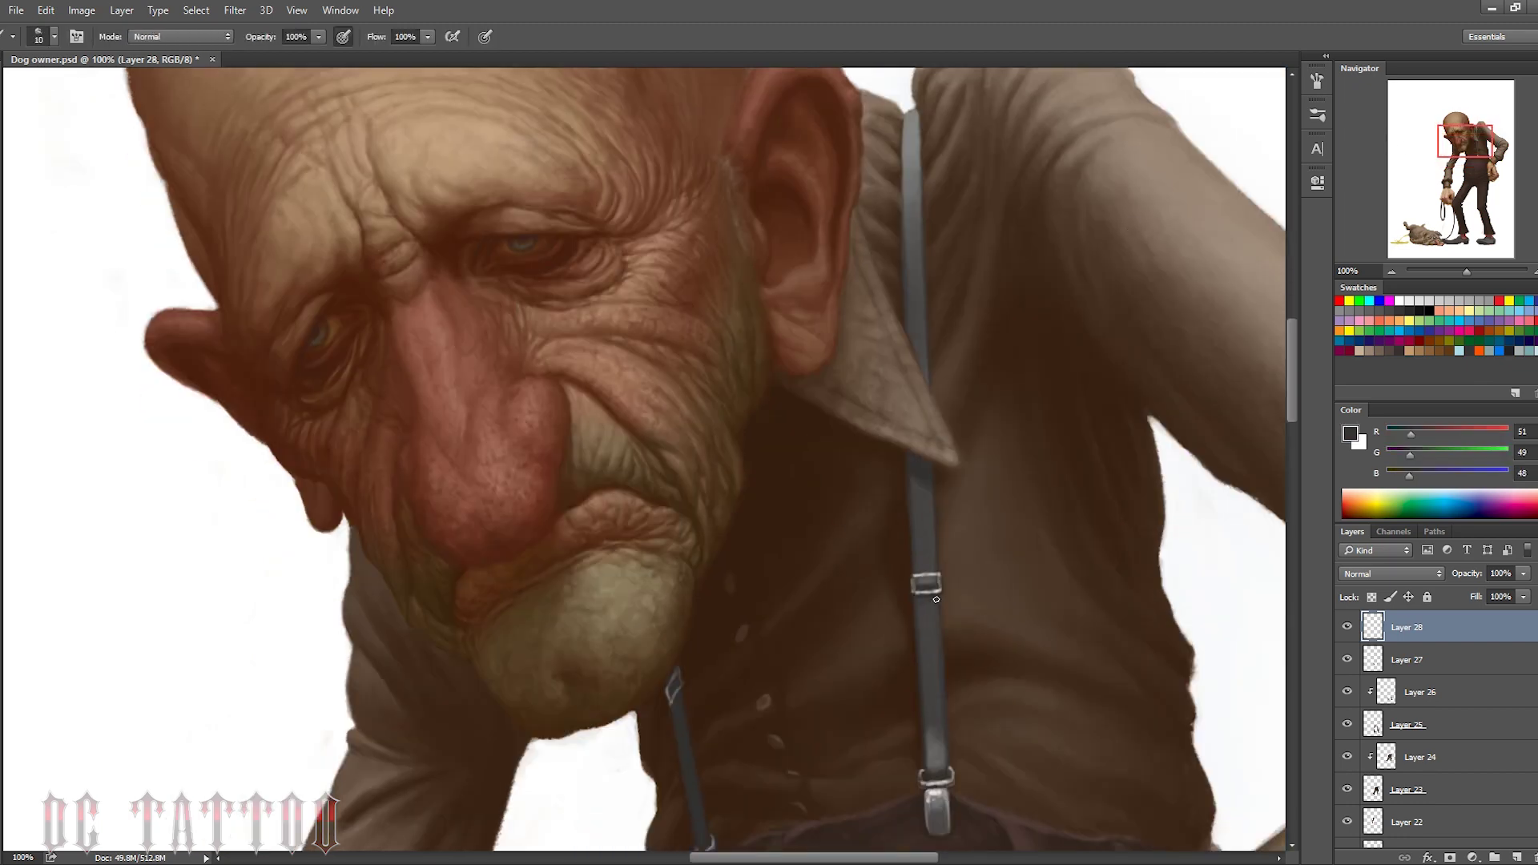
pyautogui.keyDown('alt'); pyautogui.click(897, 578); pyautogui.keyUp('alt')
pyautogui.press('[')
pyautogui.press('[')
pyautogui.press('[')
pyautogui.press('[')
pyautogui.keyDown('alt'); pyautogui.click(798, 805); pyautogui.keyUp('alt')
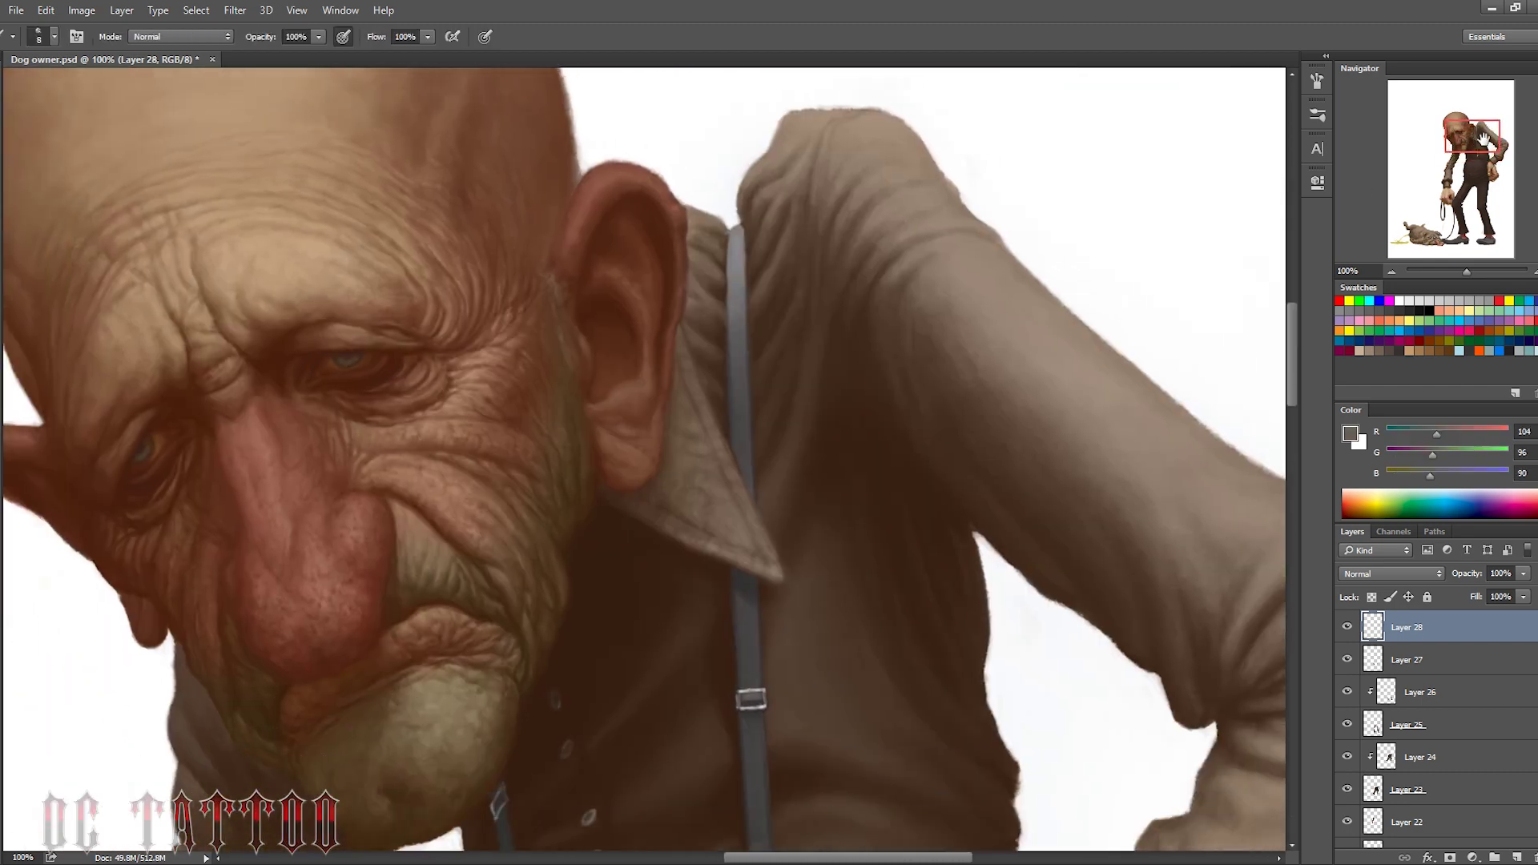
# Pick pure white and clean the right trouser leg's outer edge
pyautogui.moveTo(740, 549); pyautogui.dragTo(1024, 407)
pyautogui.press(']')
pyautogui.press(']')
pyautogui.keyDown('alt'); pyautogui.click(1023, 407); pyautogui.keyUp('alt')
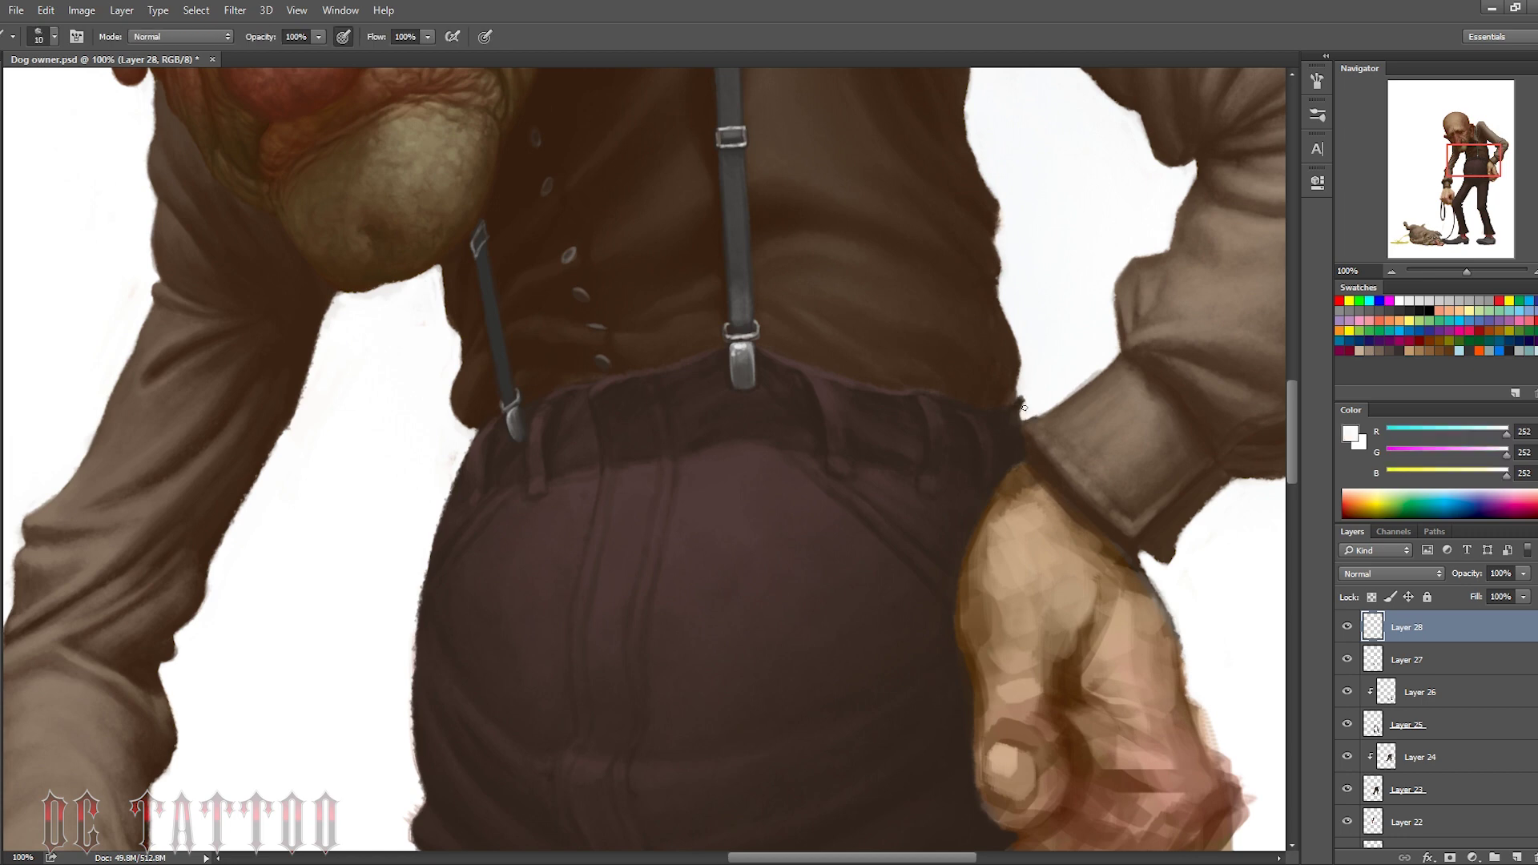
pyautogui.moveTo(414, 822); pyautogui.dragTo(525, 462)
pyautogui.press(']')
pyautogui.press(']')
pyautogui.keyDown('alt'); pyautogui.click(526, 462); pyautogui.keyUp('alt')
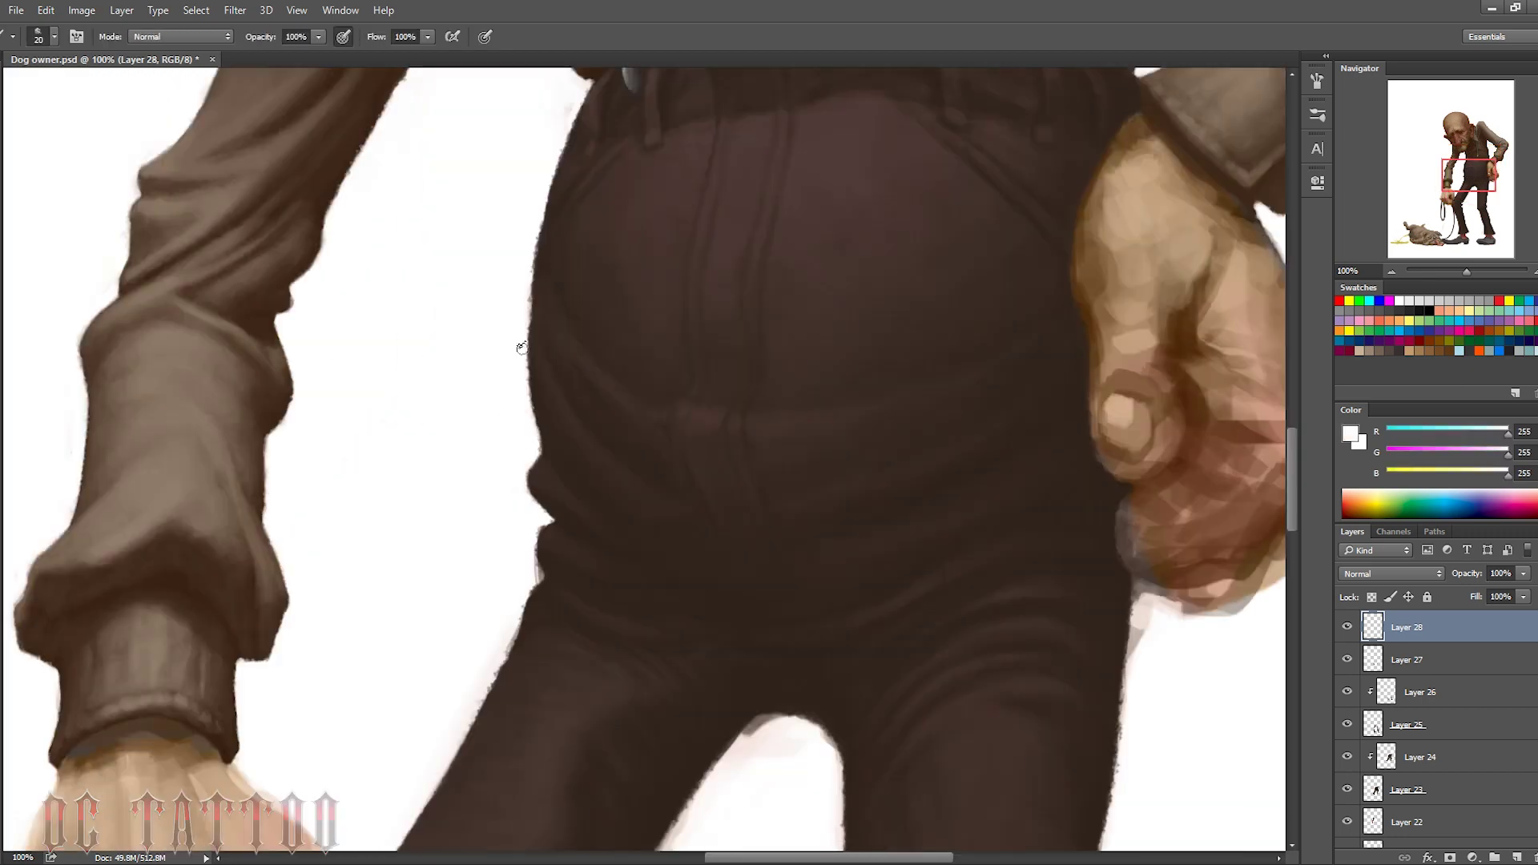
pyautogui.moveTo(522, 348); pyautogui.dragTo(372, 106)
pyautogui.moveTo(984, 337); pyautogui.dragTo(949, 633)
# Clean the inner crotch edge and the right leg's inner edge with white
pyautogui.moveTo(946, 758)
pyautogui.mouseDown()
pyautogui.moveTo(946, 469)
pyautogui.moveTo(942, 721)
pyautogui.mouseUp()
pyautogui.press('[')
pyautogui.moveTo(680, 192)
pyautogui.mouseDown()
pyautogui.moveTo(707, 345)
pyautogui.moveTo(702, 642)
pyautogui.mouseUp()
pyautogui.press(']')
pyautogui.press(']')
pyautogui.press(']')
pyautogui.press(']')
pyautogui.moveTo(773, 777)
pyautogui.mouseDown()
pyautogui.moveTo(637, 444)
pyautogui.moveTo(682, 793)
pyautogui.mouseUp()
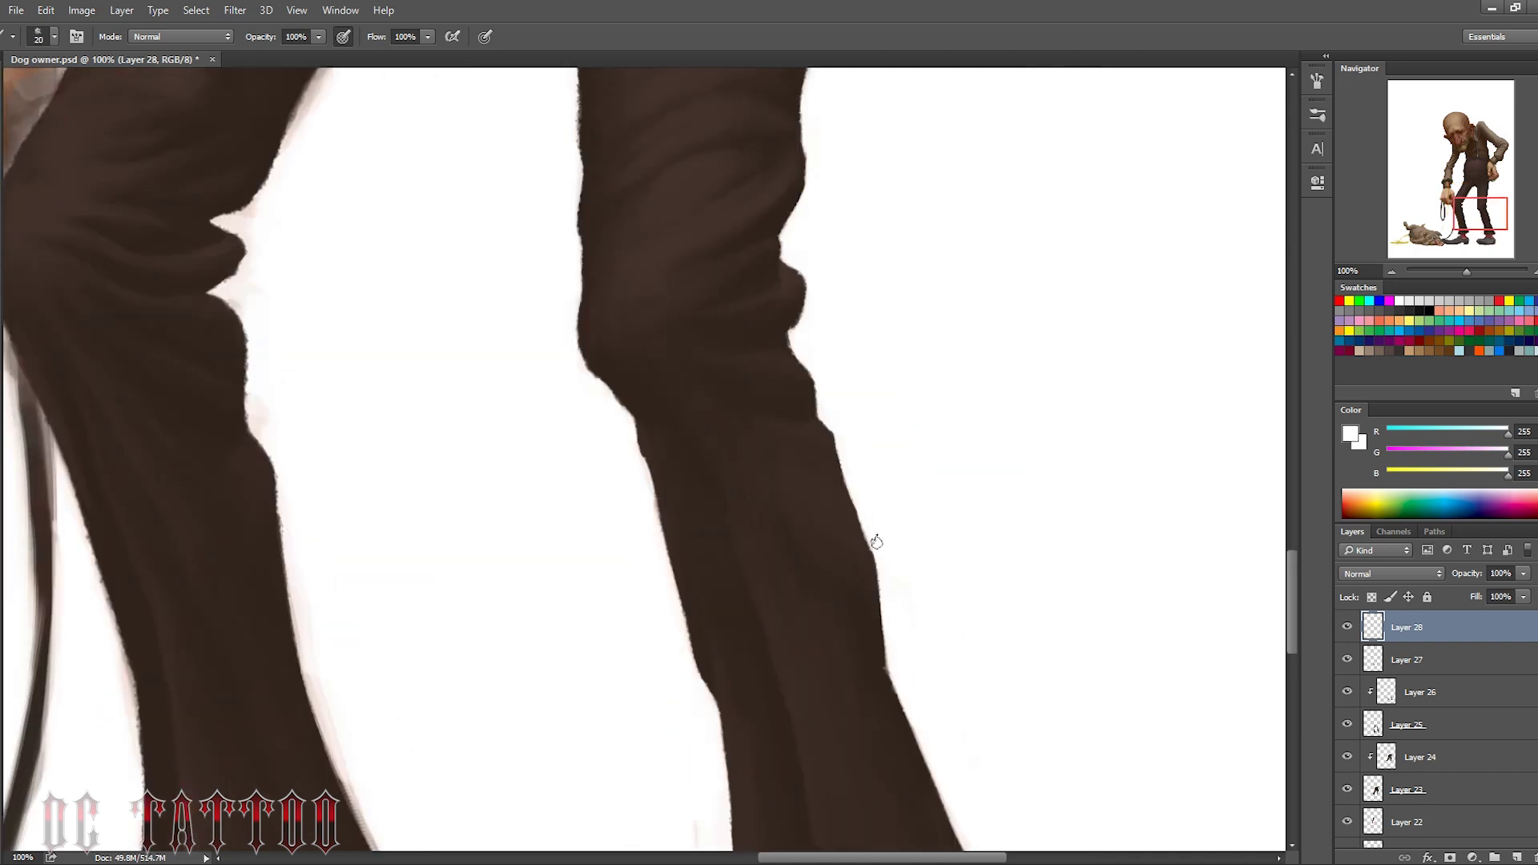
# Trim white around the right red sock and the right trouser hem
pyautogui.press(']')
pyautogui.press(']')
pyautogui.press(']')
pyautogui.scroll(-3, 649, 541)
pyautogui.moveTo(707, 705); pyautogui.dragTo(713, 749)
pyautogui.press(']')
pyautogui.moveTo(869, 701); pyautogui.dragTo(929, 705)
pyautogui.press(']')
pyautogui.scroll(8, 962, 305)
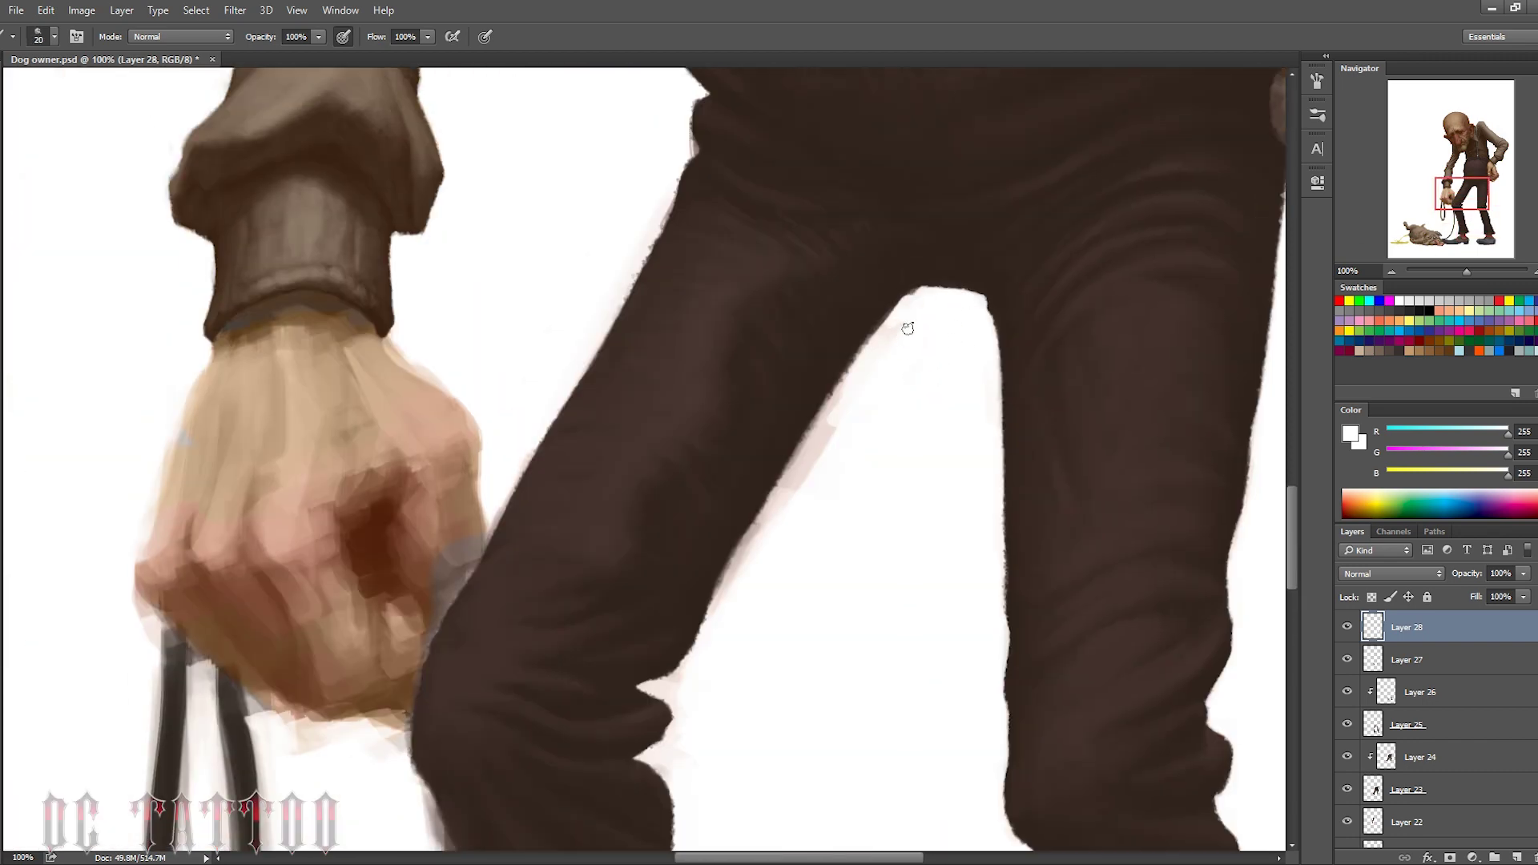
# Clean the left trouser leg's inner edge and start on its outer edge
pyautogui.moveTo(908, 328)
pyautogui.mouseDown()
pyautogui.moveTo(796, 446)
pyautogui.moveTo(679, 683)
pyautogui.mouseUp()
pyautogui.press(']')
pyautogui.press(']')
pyautogui.press('[')
pyautogui.press('[')
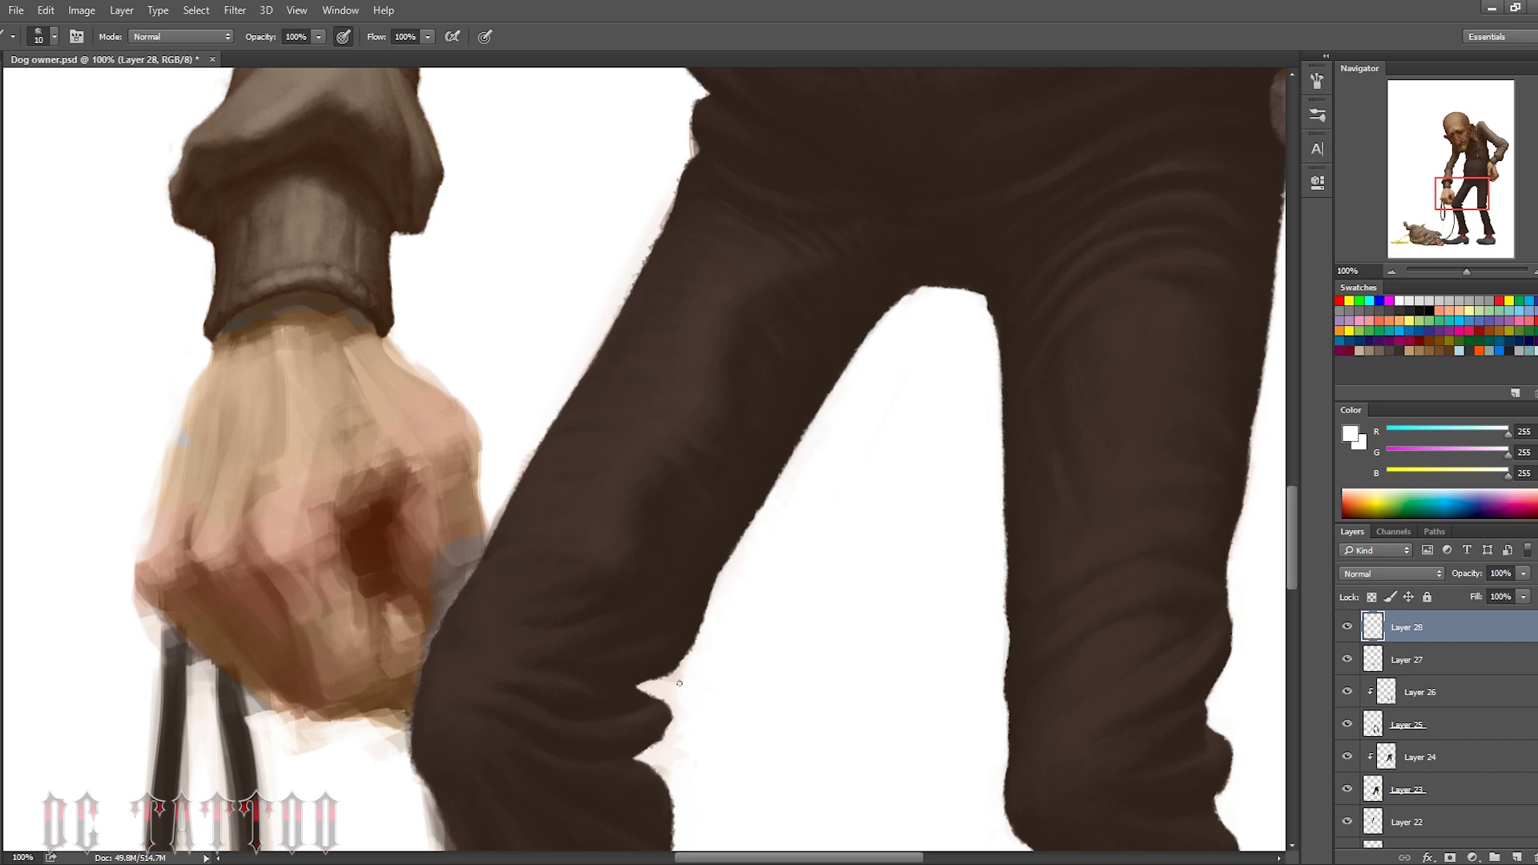
pyautogui.moveTo(675, 743); pyautogui.dragTo(571, 485)
pyautogui.press('[')
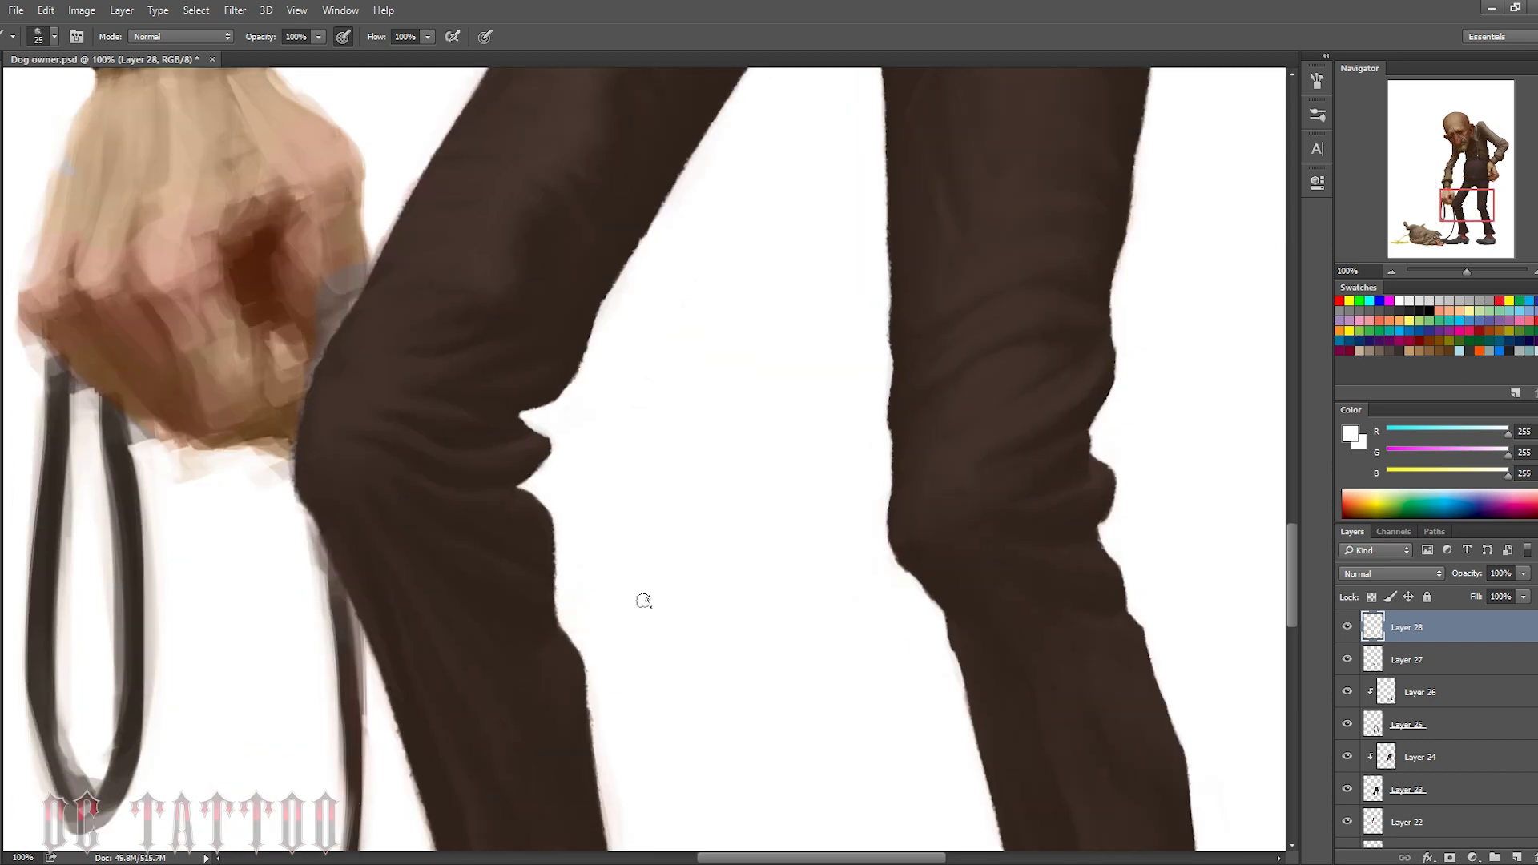
pyautogui.moveTo(643, 601); pyautogui.dragTo(641, 384)
pyautogui.moveTo(590, 356); pyautogui.dragTo(609, 524)
# Tidy the left leg's outer edge upward and clean the knee edge with white
pyautogui.moveTo(593, 400); pyautogui.dragTo(689, 745)
pyautogui.moveTo(633, 609)
pyautogui.mouseDown()
pyautogui.moveTo(705, 781)
pyautogui.moveTo(814, 561)
pyautogui.mouseUp()
pyautogui.press('[')
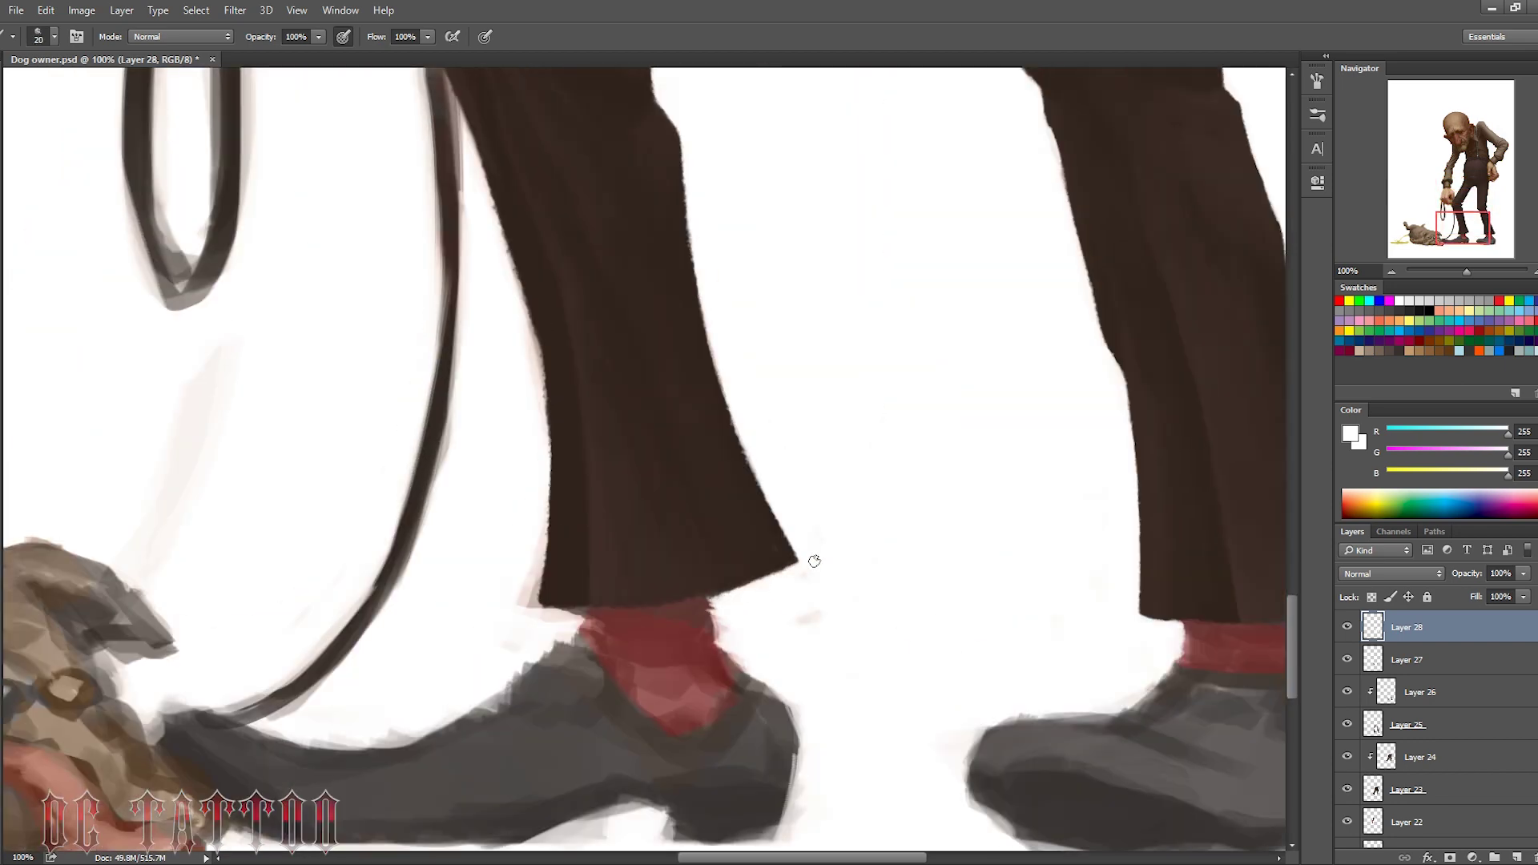
pyautogui.moveTo(545, 633)
pyautogui.mouseDown()
pyautogui.moveTo(507, 309)
pyautogui.moveTo(455, 100)
pyautogui.mouseUp()
pyautogui.moveTo(477, 261); pyautogui.dragTo(561, 801)
pyautogui.moveTo(561, 721); pyautogui.dragTo(545, 412)
pyautogui.press(']')
pyautogui.moveTo(481, 392); pyautogui.dragTo(516, 553)
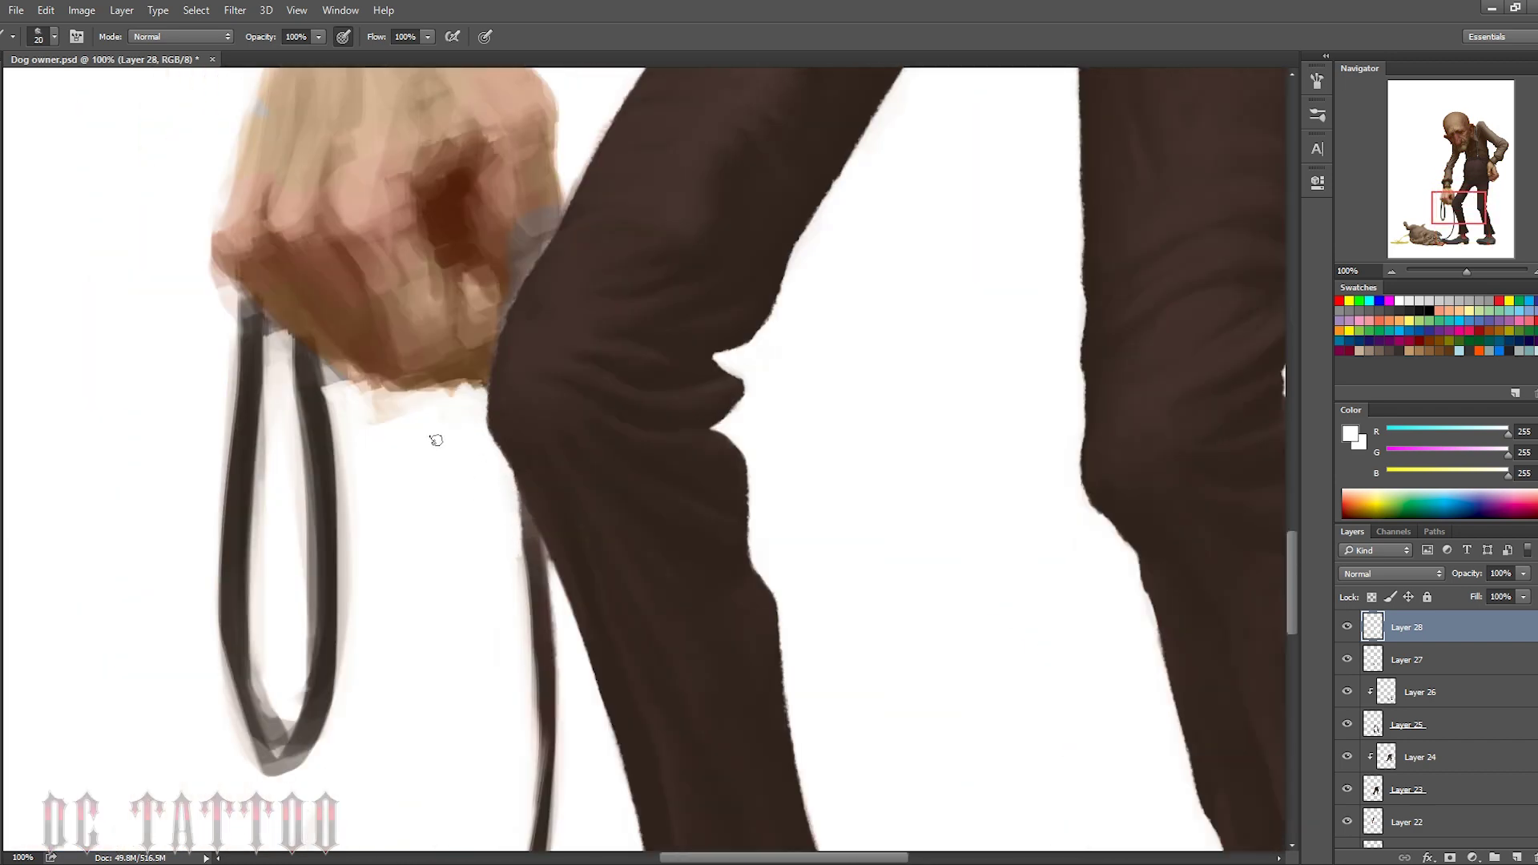
# Sample dark trouser browns near the hems using a larger brush
pyautogui.moveTo(1183, 186); pyautogui.dragTo(1127, 618)
pyautogui.press(']')
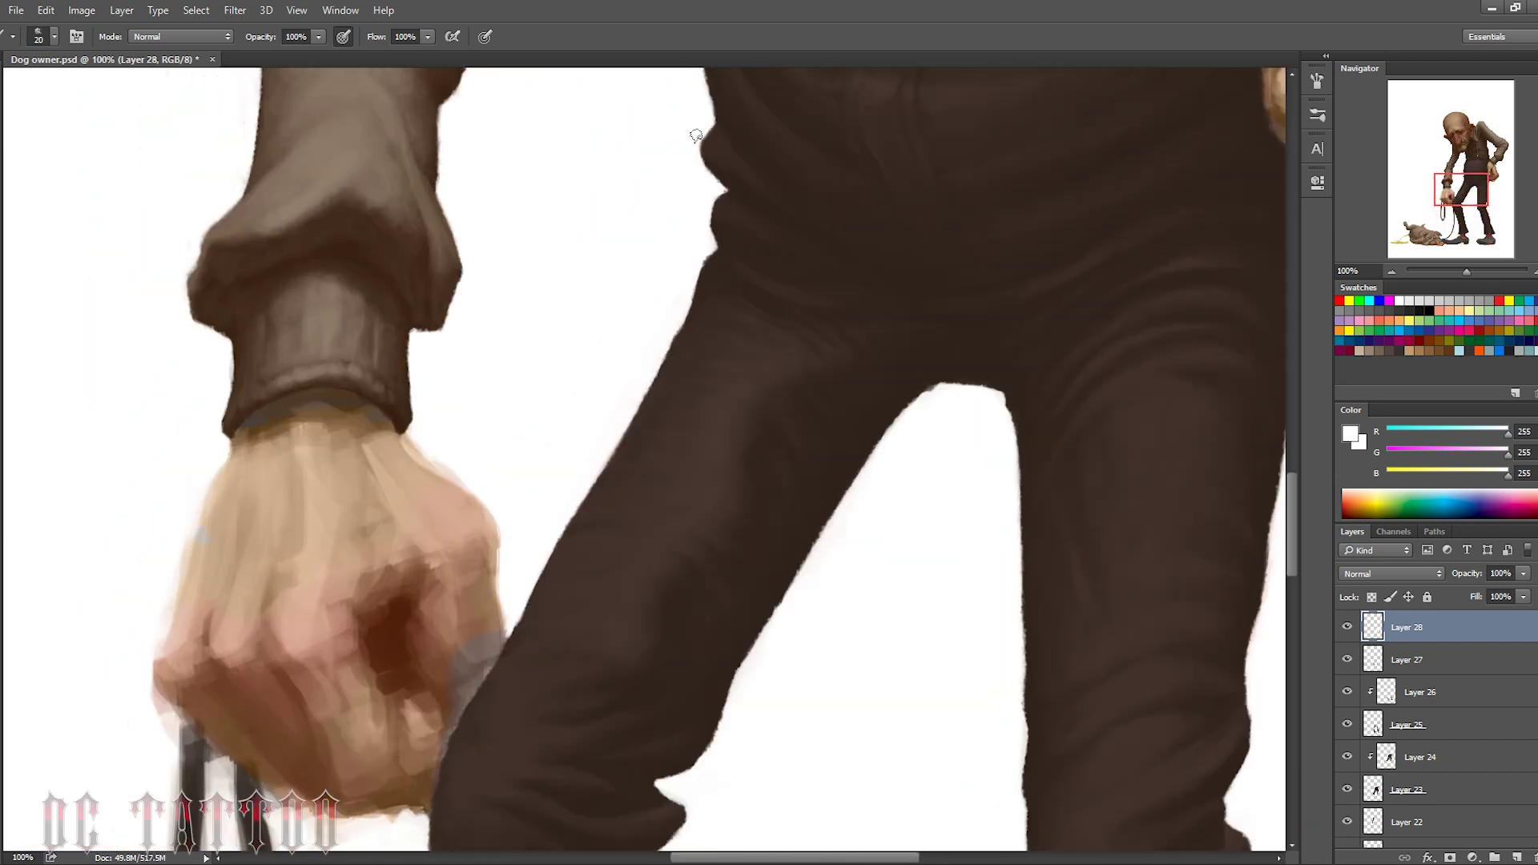
pyautogui.moveTo(695, 136); pyautogui.dragTo(652, 539)
pyautogui.keyDown('alt'); pyautogui.click(473, 436); pyautogui.keyUp('alt')
pyautogui.press(']')
pyautogui.press(']')
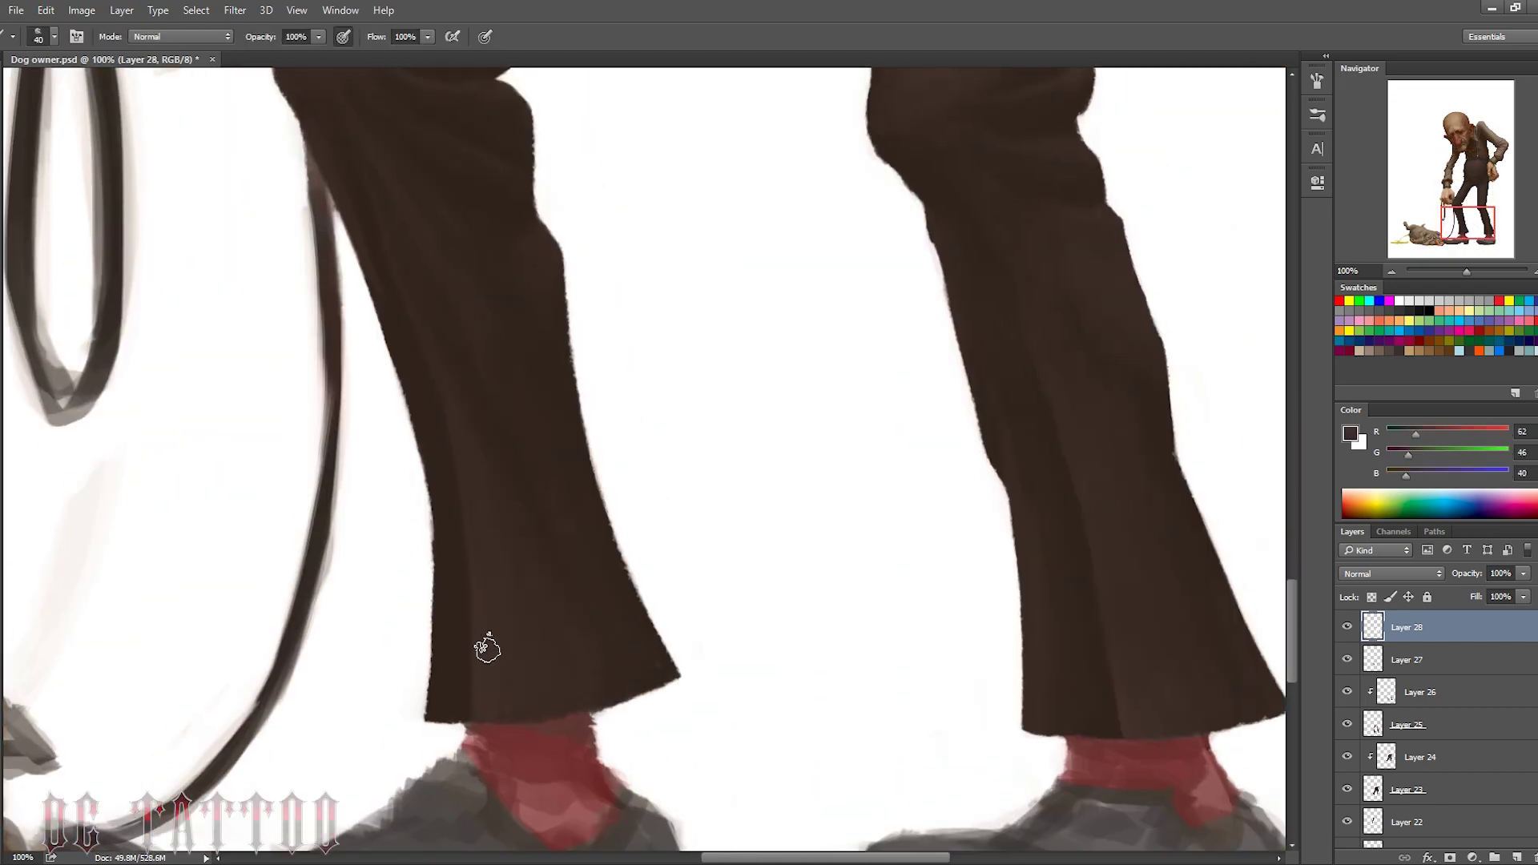
pyautogui.keyDown('alt'); pyautogui.click(607, 577); pyautogui.keyUp('alt')
pyautogui.press(']')
pyautogui.press(']')
pyautogui.press(']')
# Zoom out to review the whole figure and dog, then zoom back onto the trousers and fist
pyautogui.scroll(3, 1036, 484)
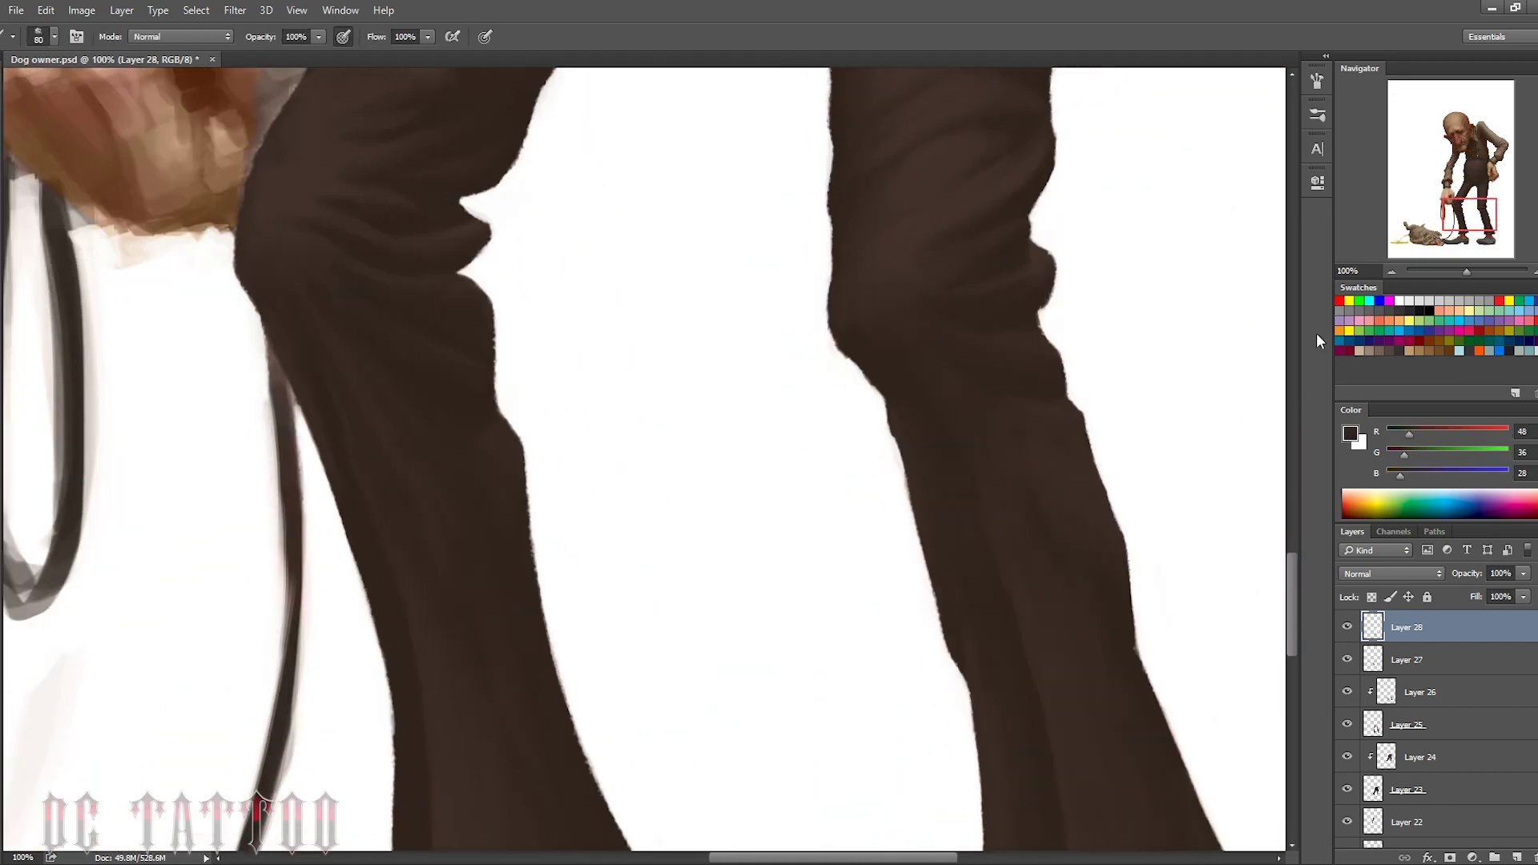
pyautogui.keyDown('alt'); pyautogui.click(972, 417); pyautogui.keyUp('alt')
pyautogui.moveTo(1466, 271); pyautogui.dragTo(1431, 194)
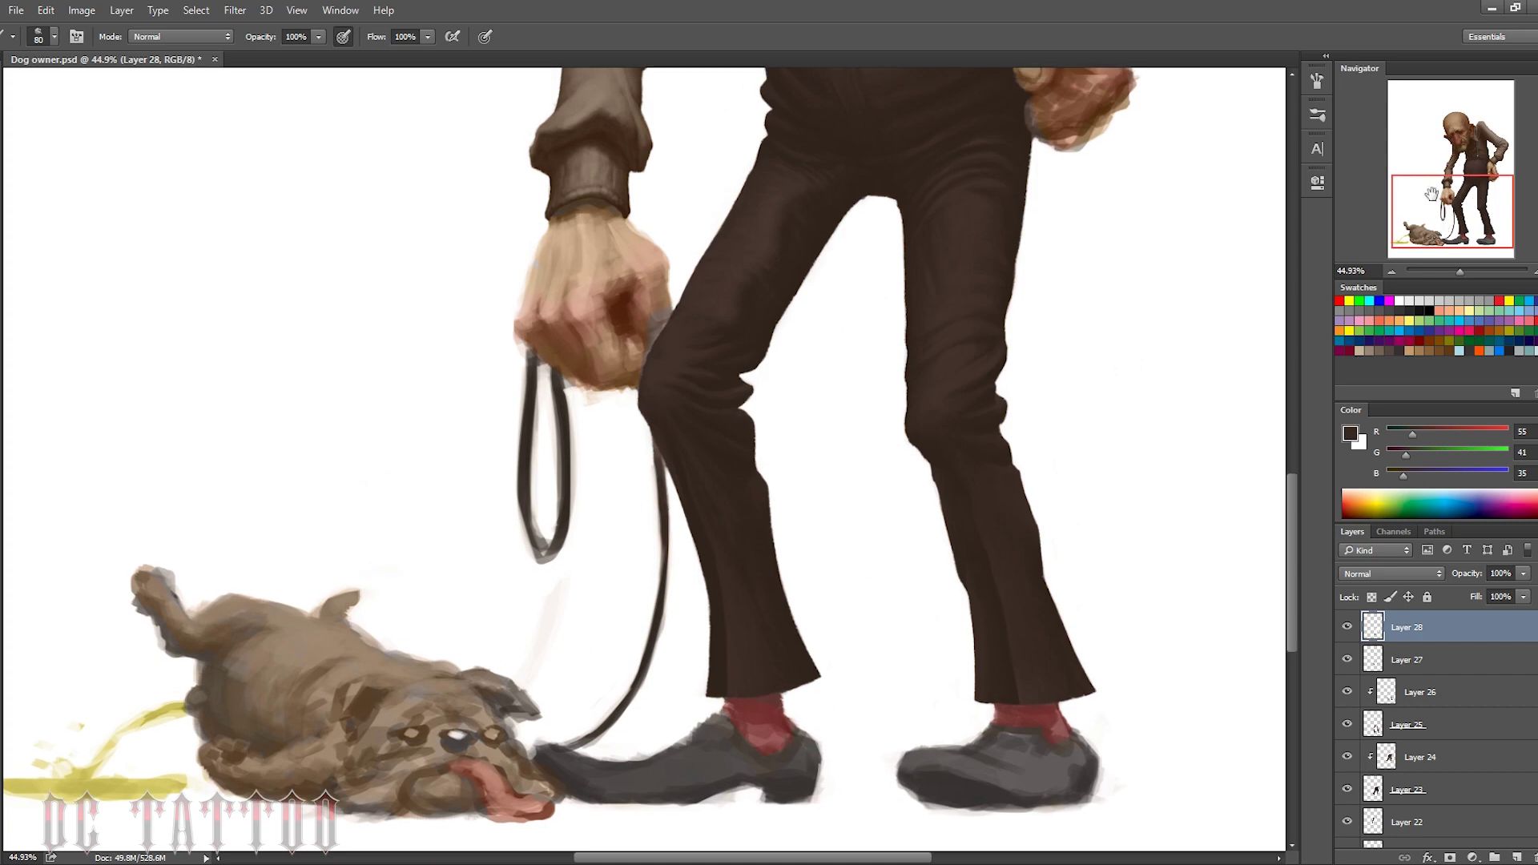
pyautogui.moveTo(1460, 270)
pyautogui.mouseDown()
pyautogui.moveTo(1442, 271)
pyautogui.moveTo(1428, 160)
pyautogui.mouseUp()
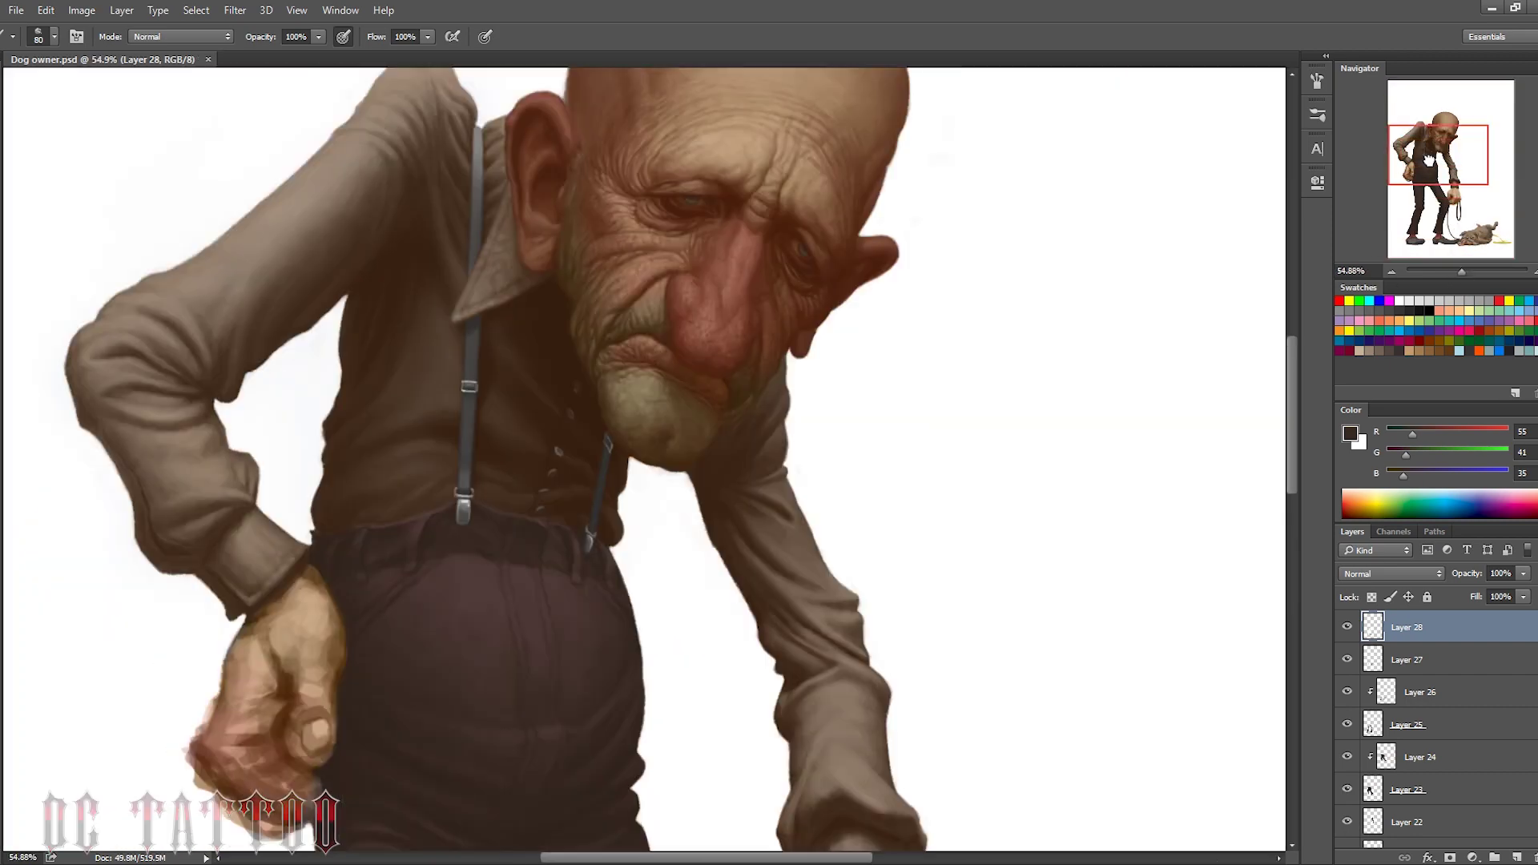
pyautogui.scroll(2, 819, 413)
pyautogui.keyDown('alt'); pyautogui.click(818, 413); pyautogui.keyUp('alt')
# Darken the fist's outline and knuckles with dark strokes
pyautogui.press('[')
pyautogui.moveTo(353, 336)
pyautogui.mouseDown()
pyautogui.moveTo(297, 552)
pyautogui.moveTo(401, 512)
pyautogui.mouseUp()
pyautogui.moveTo(345, 461); pyautogui.dragTo(412, 441)
pyautogui.moveTo(404, 345); pyautogui.dragTo(421, 452)
# Add a new layer above Layer 28 and outline the fingers and lower knuckles
pyautogui.hotkey('ctrl', 'shift', 'alt', 'n')
pyautogui.moveTo(441, 389)
pyautogui.mouseDown()
pyautogui.moveTo(489, 452)
pyautogui.moveTo(480, 337)
pyautogui.mouseUp()
pyautogui.moveTo(481, 269); pyautogui.dragTo(449, 384)
pyautogui.moveTo(339, 580)
pyautogui.mouseDown()
pyautogui.moveTo(473, 561)
pyautogui.moveTo(425, 610)
pyautogui.mouseUp()
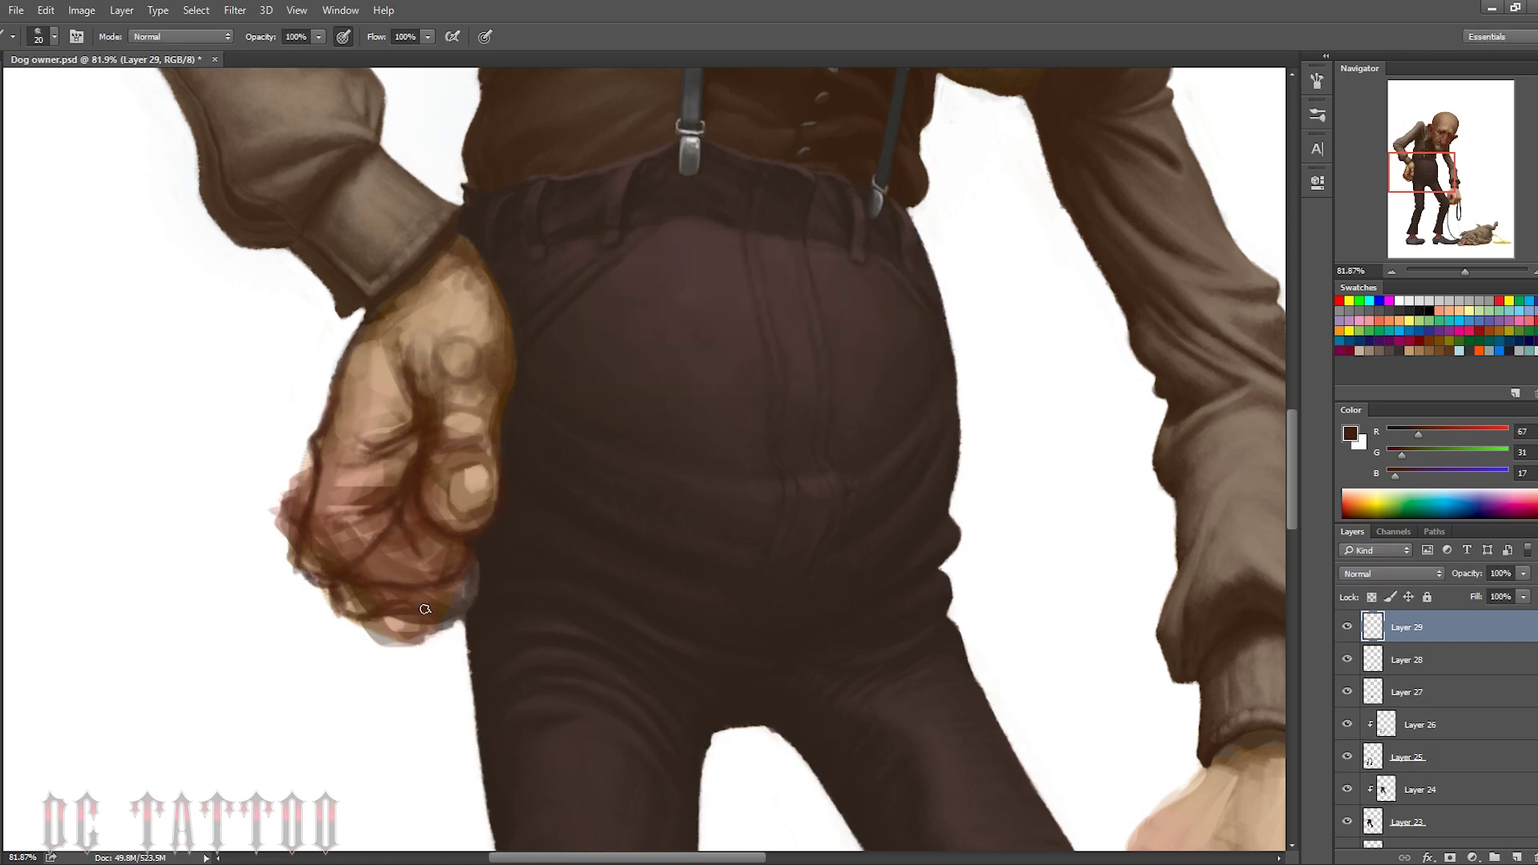
# Paint sampled light skin over the fist's right edge and knuckles, and darken the thumbnail
pyautogui.keyDown('alt'); pyautogui.click(402, 446); pyautogui.keyUp('alt')
pyautogui.press(']')
pyautogui.press(']')
pyautogui.press(']')
pyautogui.moveTo(493, 393)
pyautogui.mouseDown()
pyautogui.moveTo(477, 302)
pyautogui.moveTo(376, 369)
pyautogui.mouseUp()
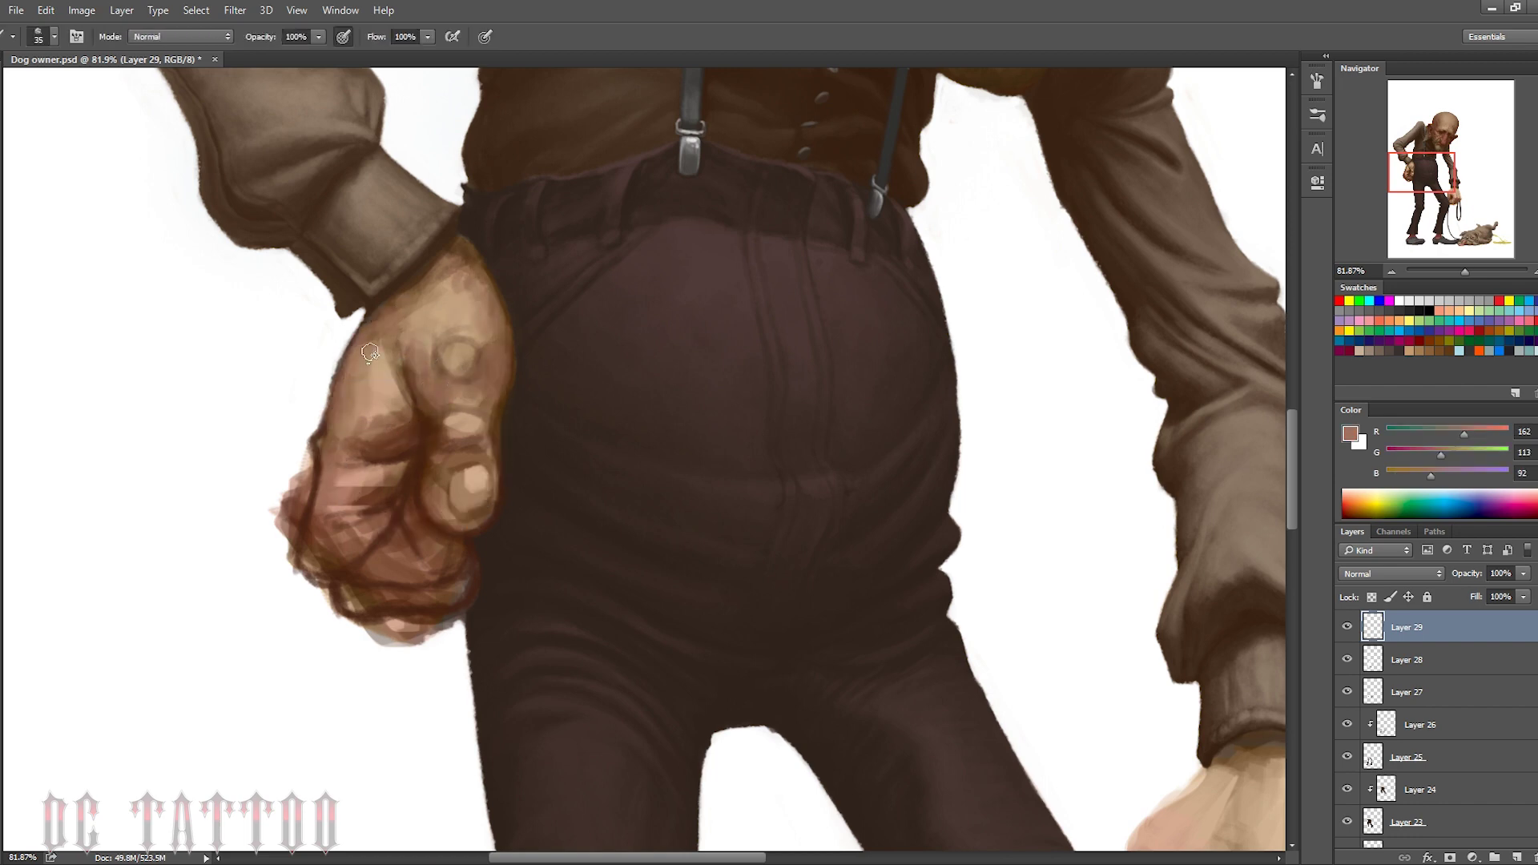
pyautogui.keyDown('alt'); pyautogui.click(452, 360); pyautogui.keyUp('alt')
pyautogui.moveTo(468, 337)
pyautogui.mouseDown()
pyautogui.moveTo(449, 432)
pyautogui.moveTo(432, 416)
pyautogui.mouseUp()
pyautogui.press('[')
pyautogui.press('[')
pyautogui.keyDown('alt'); pyautogui.click(437, 410); pyautogui.keyUp('alt')
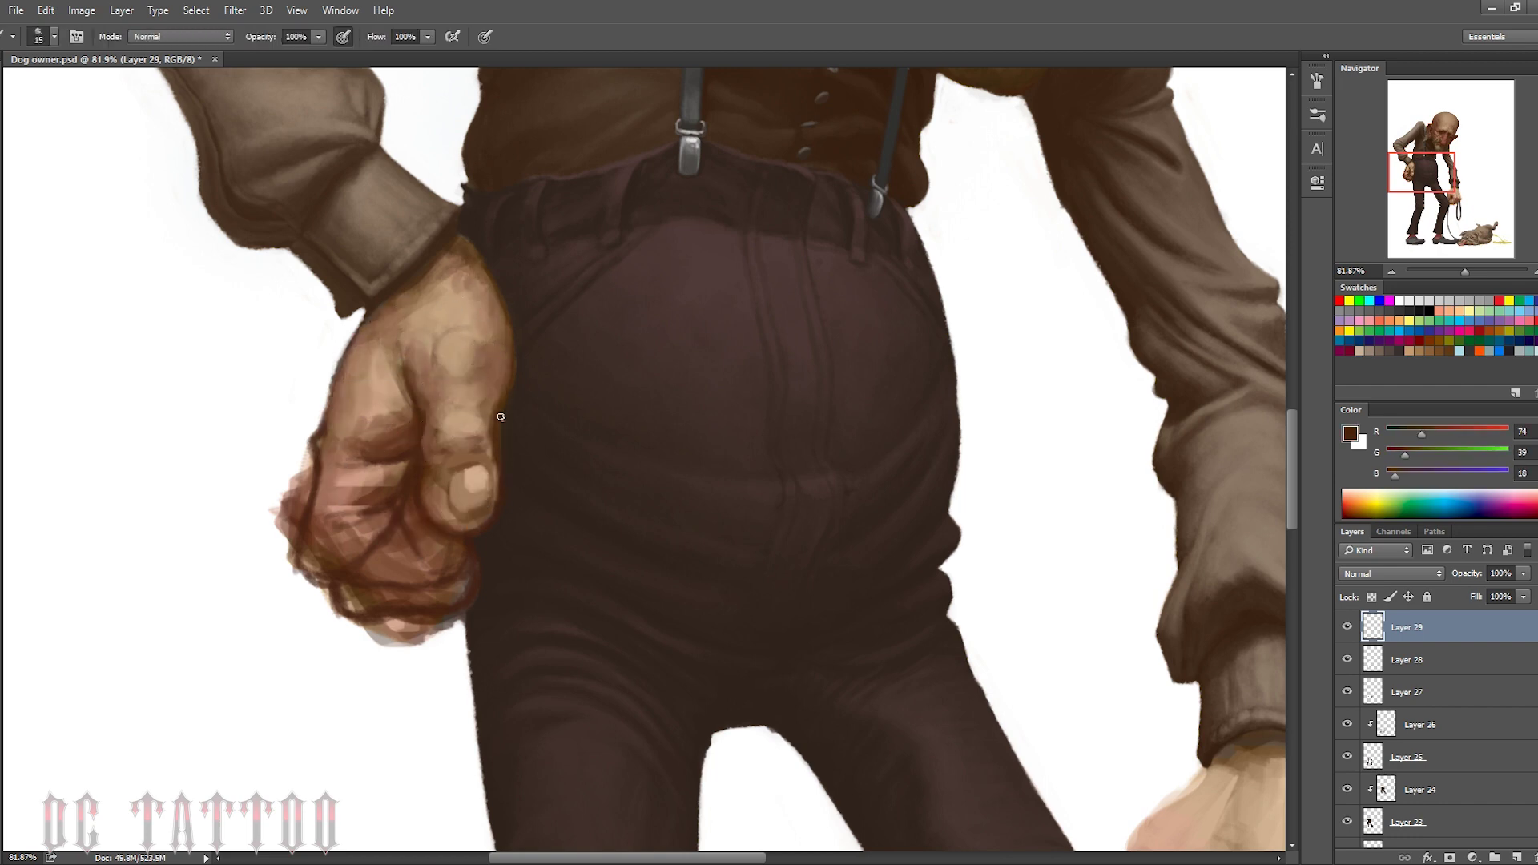
pyautogui.moveTo(449, 480); pyautogui.dragTo(476, 509)
# Dab slightly darker skin shading onto the thumb
pyautogui.keyDown('alt'); pyautogui.click(468, 477); pyautogui.keyUp('alt')
pyautogui.press(']')
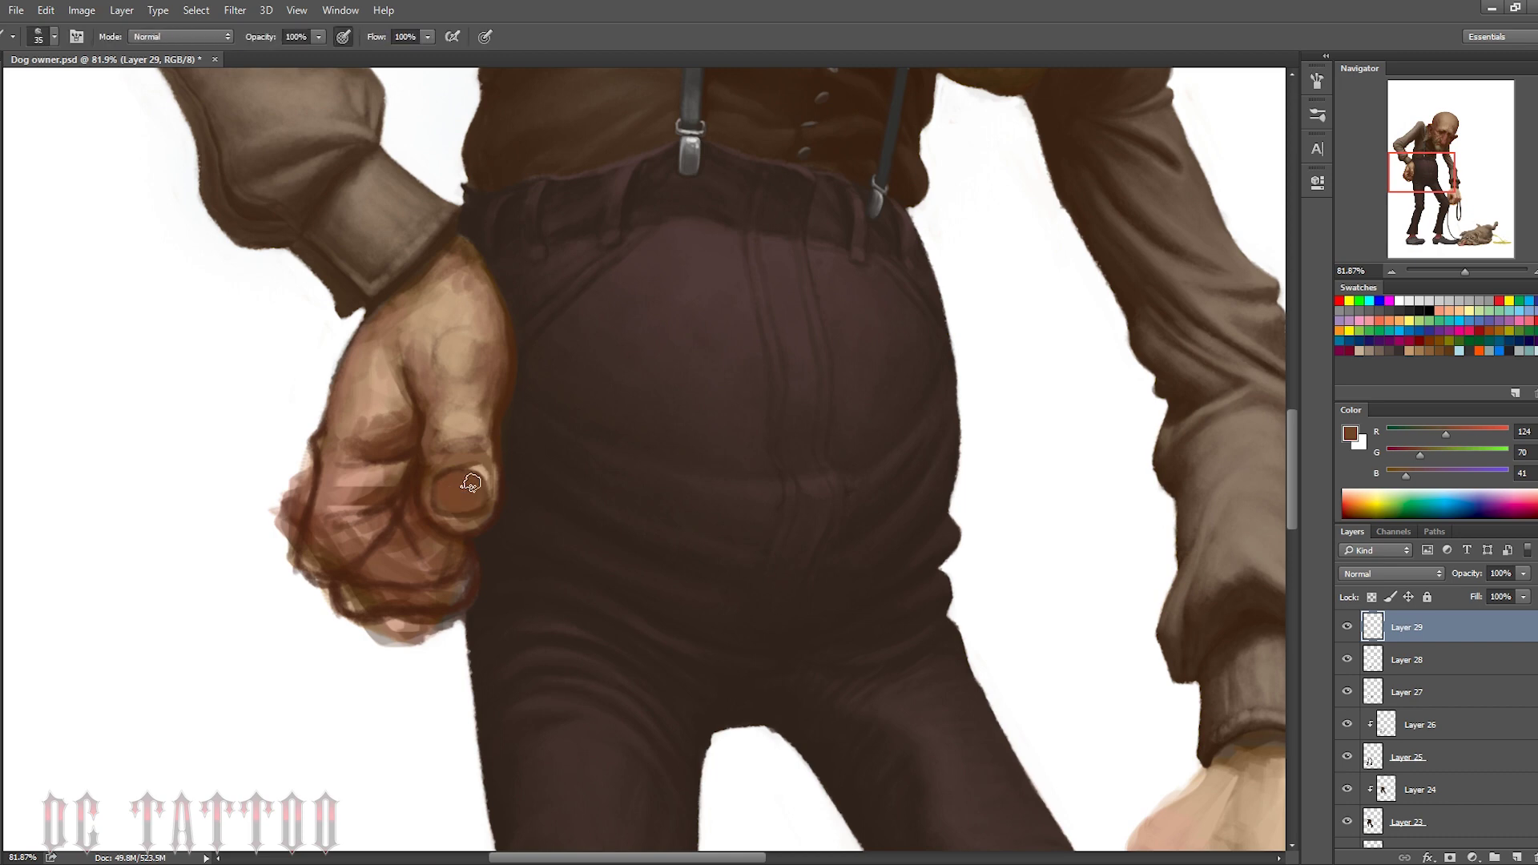
pyautogui.keyDown('alt'); pyautogui.click(467, 417); pyautogui.keyUp('alt')
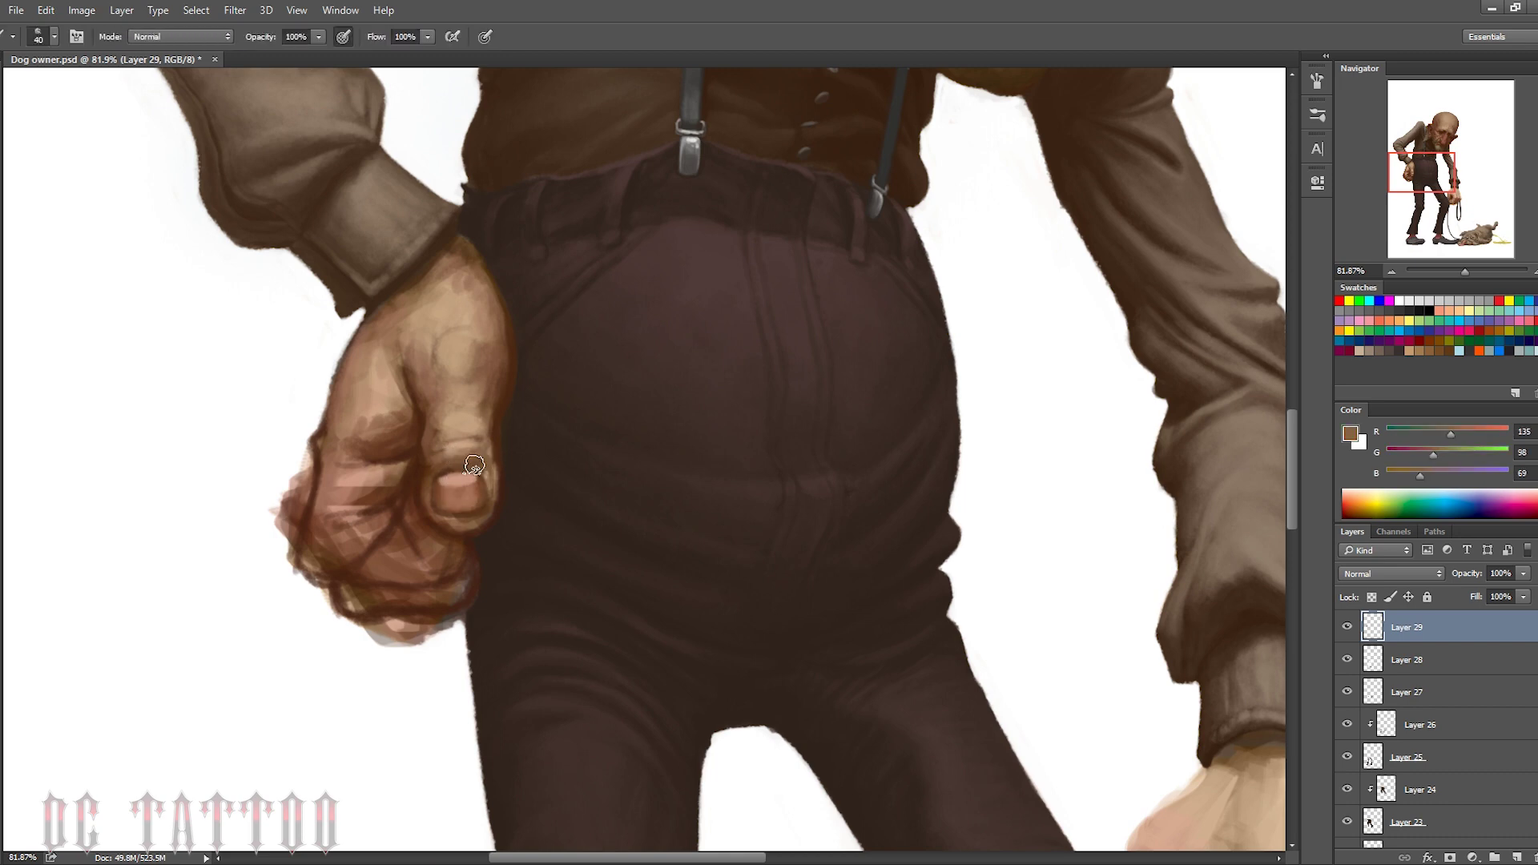
pyautogui.press('[')
pyautogui.press('[')
pyautogui.press('[')
pyautogui.keyDown('alt'); pyautogui.click(461, 428); pyautogui.keyUp('alt')
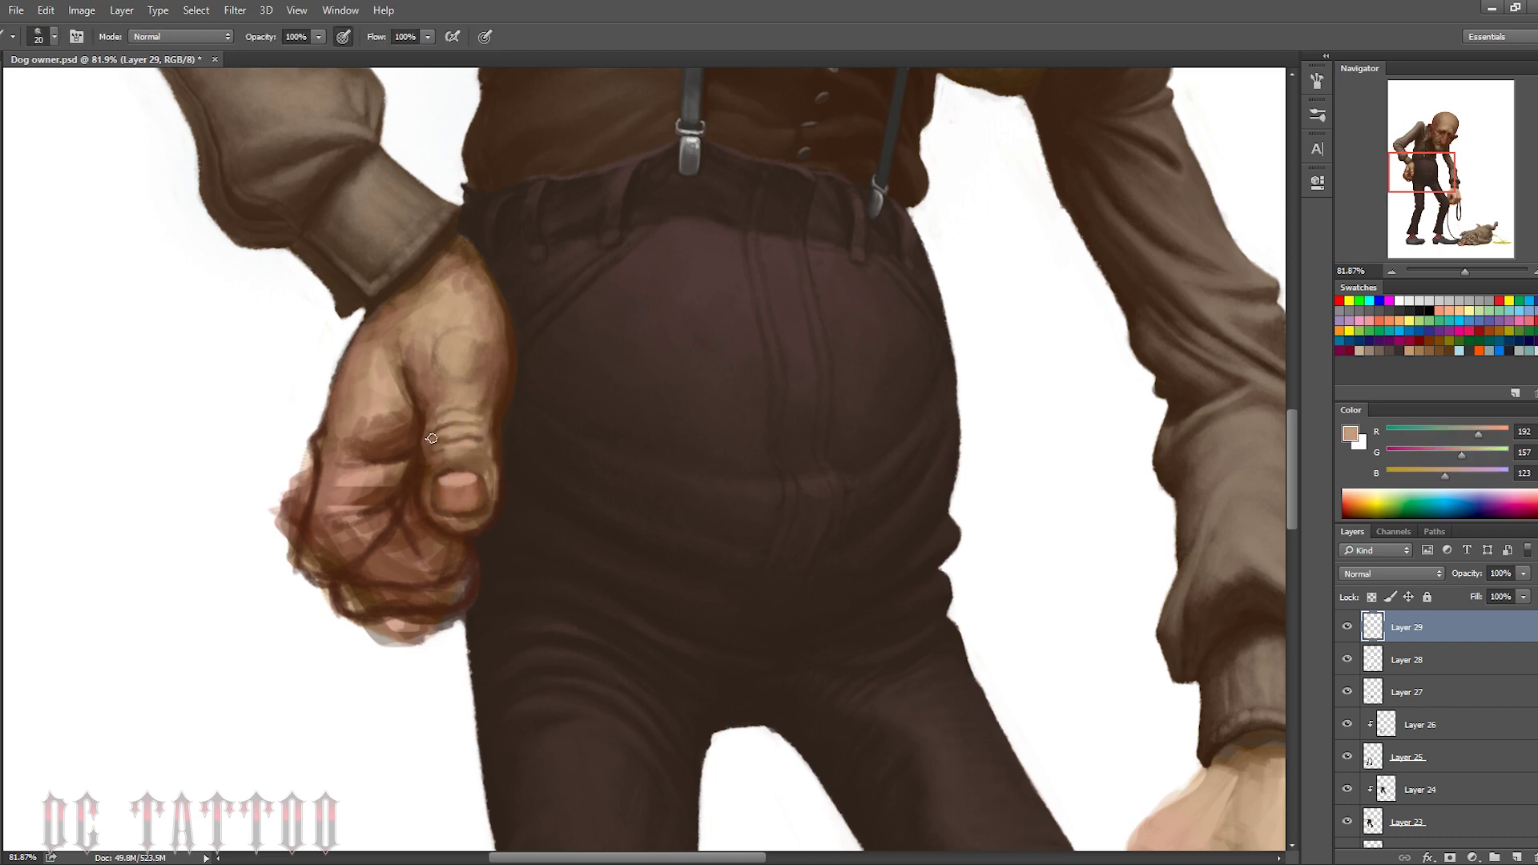
pyautogui.press(']')
# Stroke deep brown along the fist's right edge, then repaint it lighter
pyautogui.keyDown('alt'); pyautogui.click(449, 454); pyautogui.keyUp('alt')
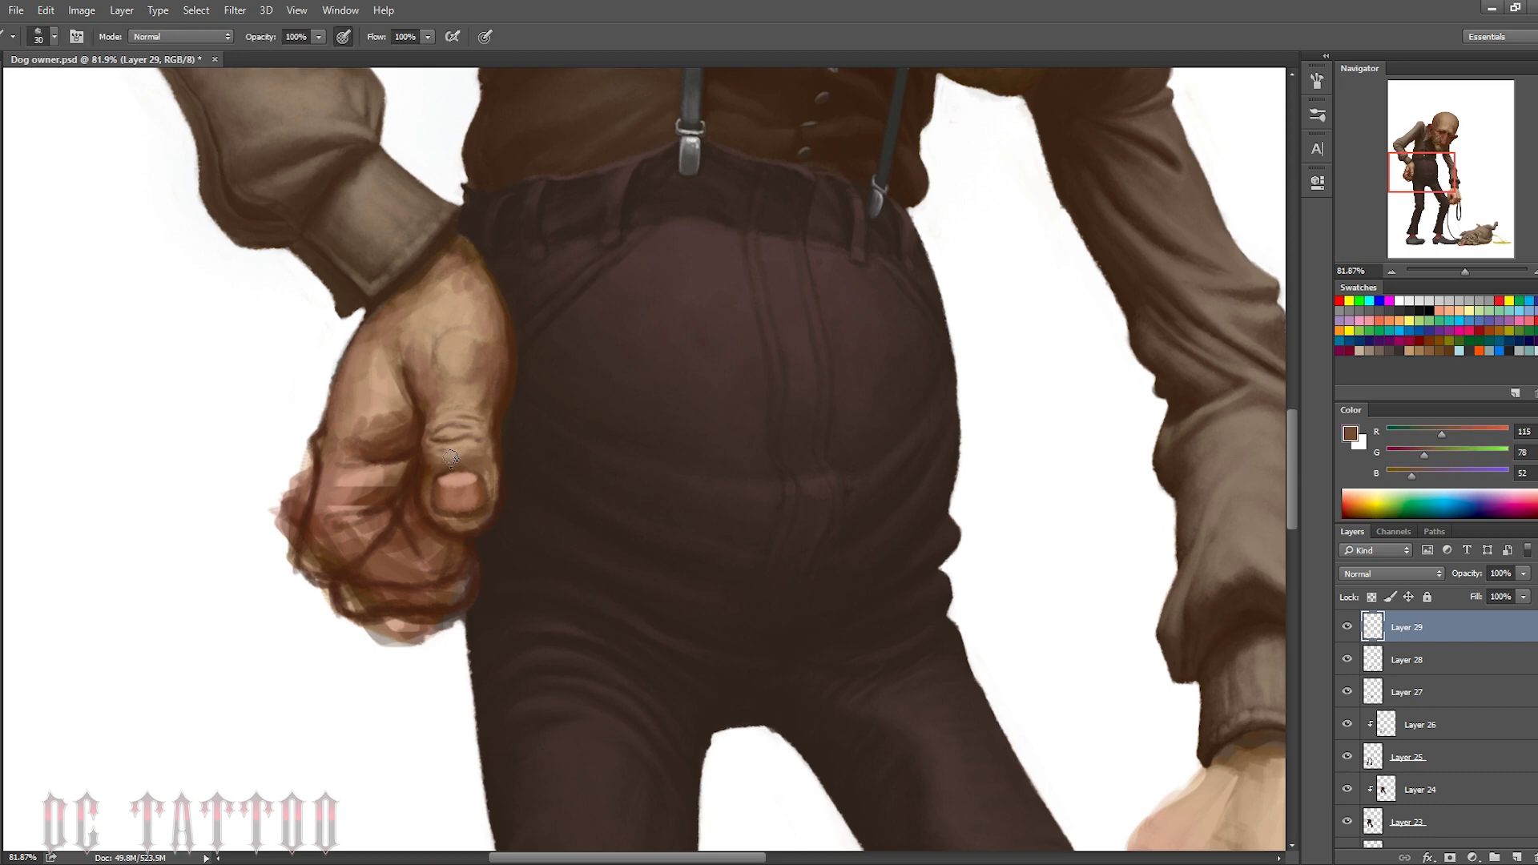
pyautogui.press(']')
pyautogui.press(']')
pyautogui.keyDown('alt'); pyautogui.click(484, 432); pyautogui.keyUp('alt')
pyautogui.moveTo(485, 436)
pyautogui.mouseDown()
pyautogui.moveTo(488, 513)
pyautogui.moveTo(487, 332)
pyautogui.moveTo(492, 405)
pyautogui.mouseUp()
pyautogui.keyDown('alt'); pyautogui.click(487, 333); pyautogui.keyUp('alt')
pyautogui.press('[')
pyautogui.keyDown('alt'); pyautogui.click(477, 457); pyautogui.keyUp('alt')
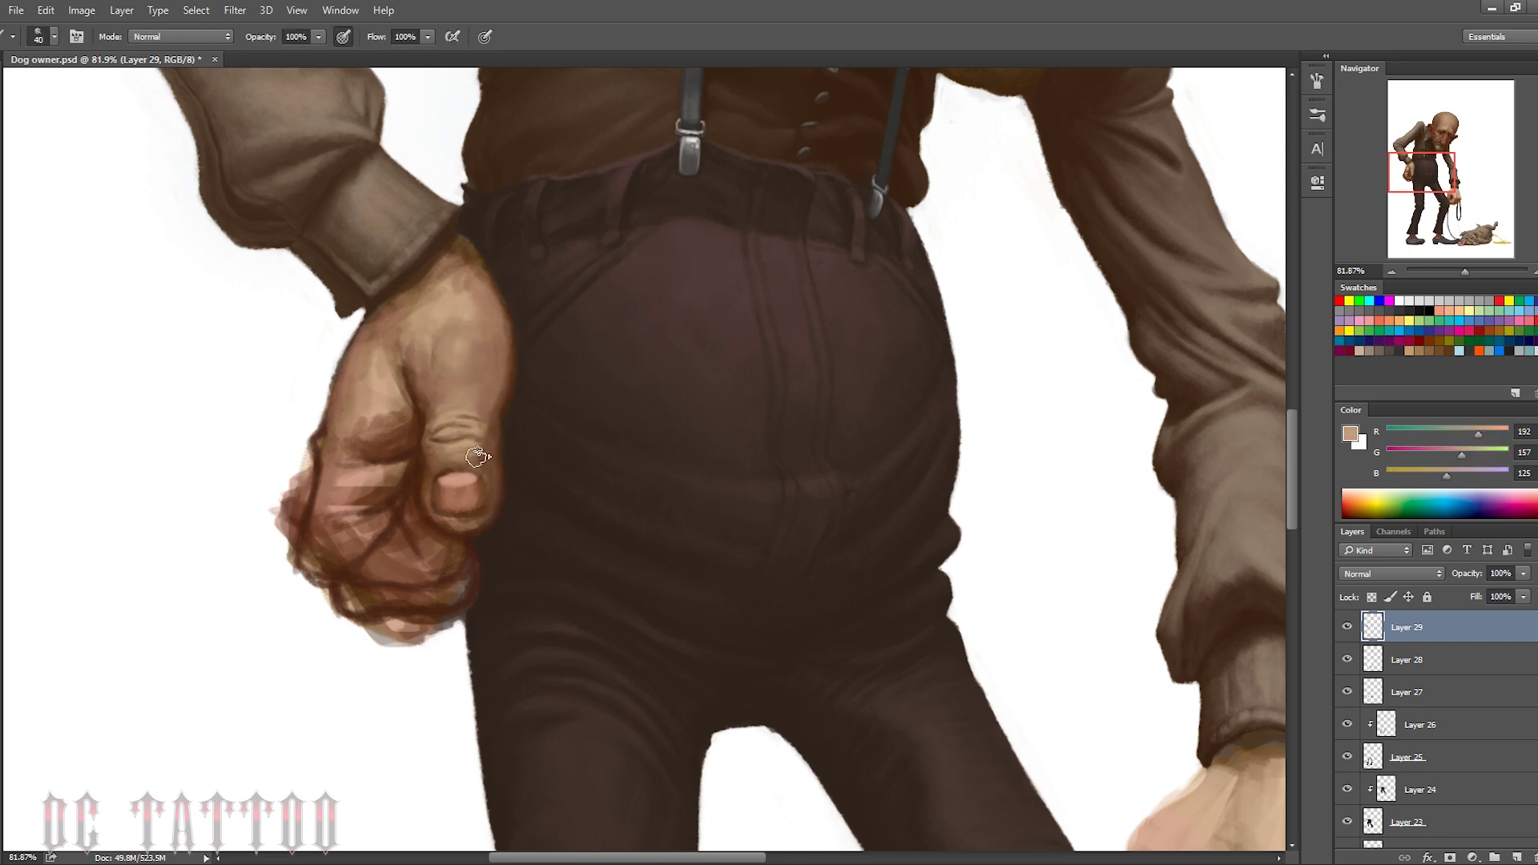
# Lighten the skin across the back of the hand
pyautogui.press('[')
pyautogui.press('[')
pyautogui.press('[')
pyautogui.press('[')
pyautogui.keyDown('alt'); pyautogui.click(443, 395); pyautogui.keyUp('alt')
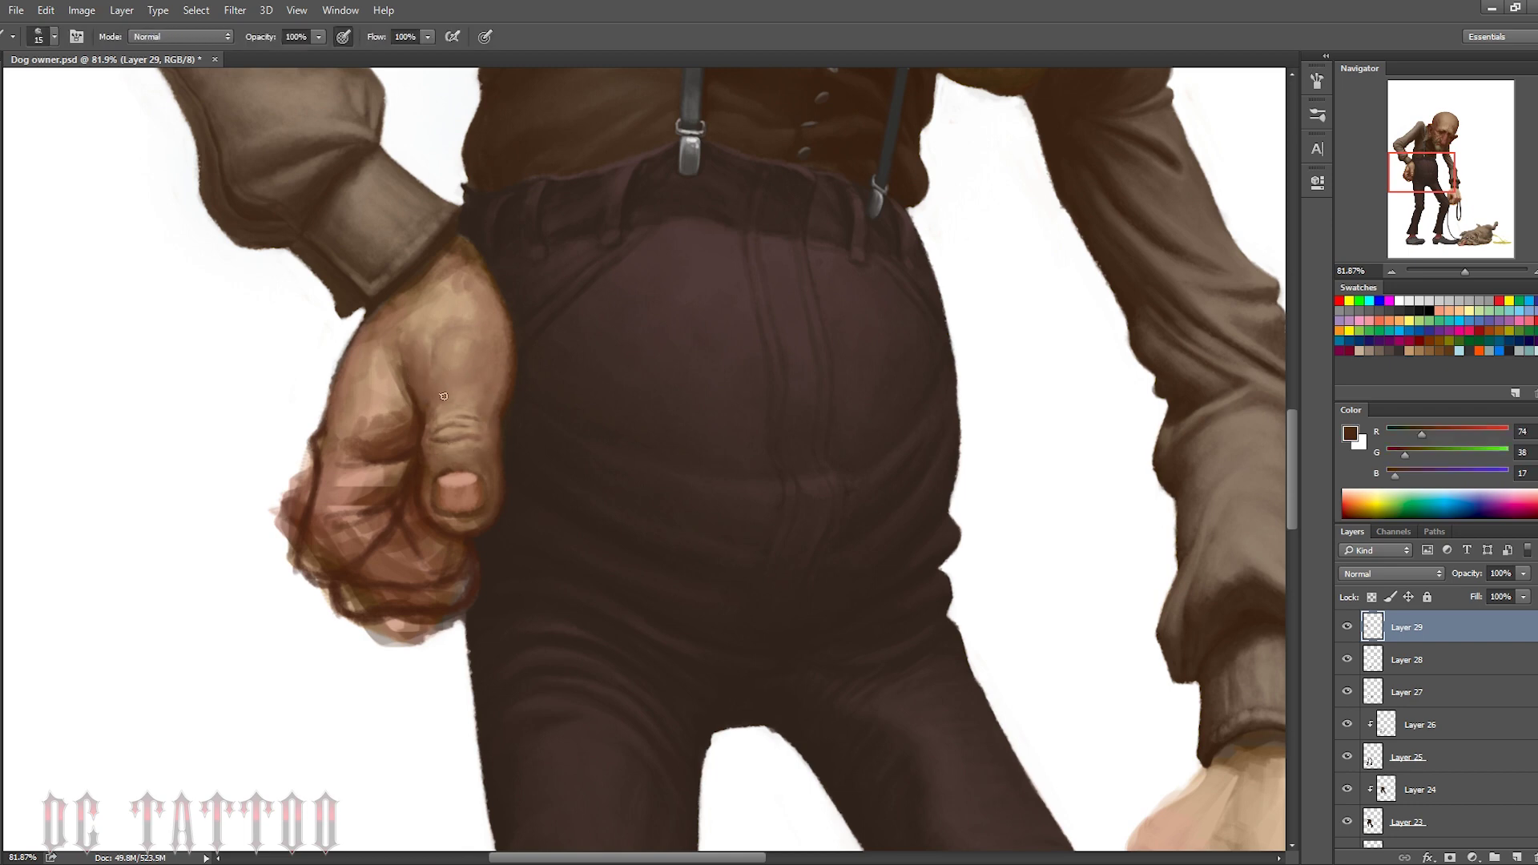
pyautogui.press(']')
pyautogui.press(']')
pyautogui.press(']')
pyautogui.keyDown('alt'); pyautogui.click(457, 394); pyautogui.keyUp('alt')
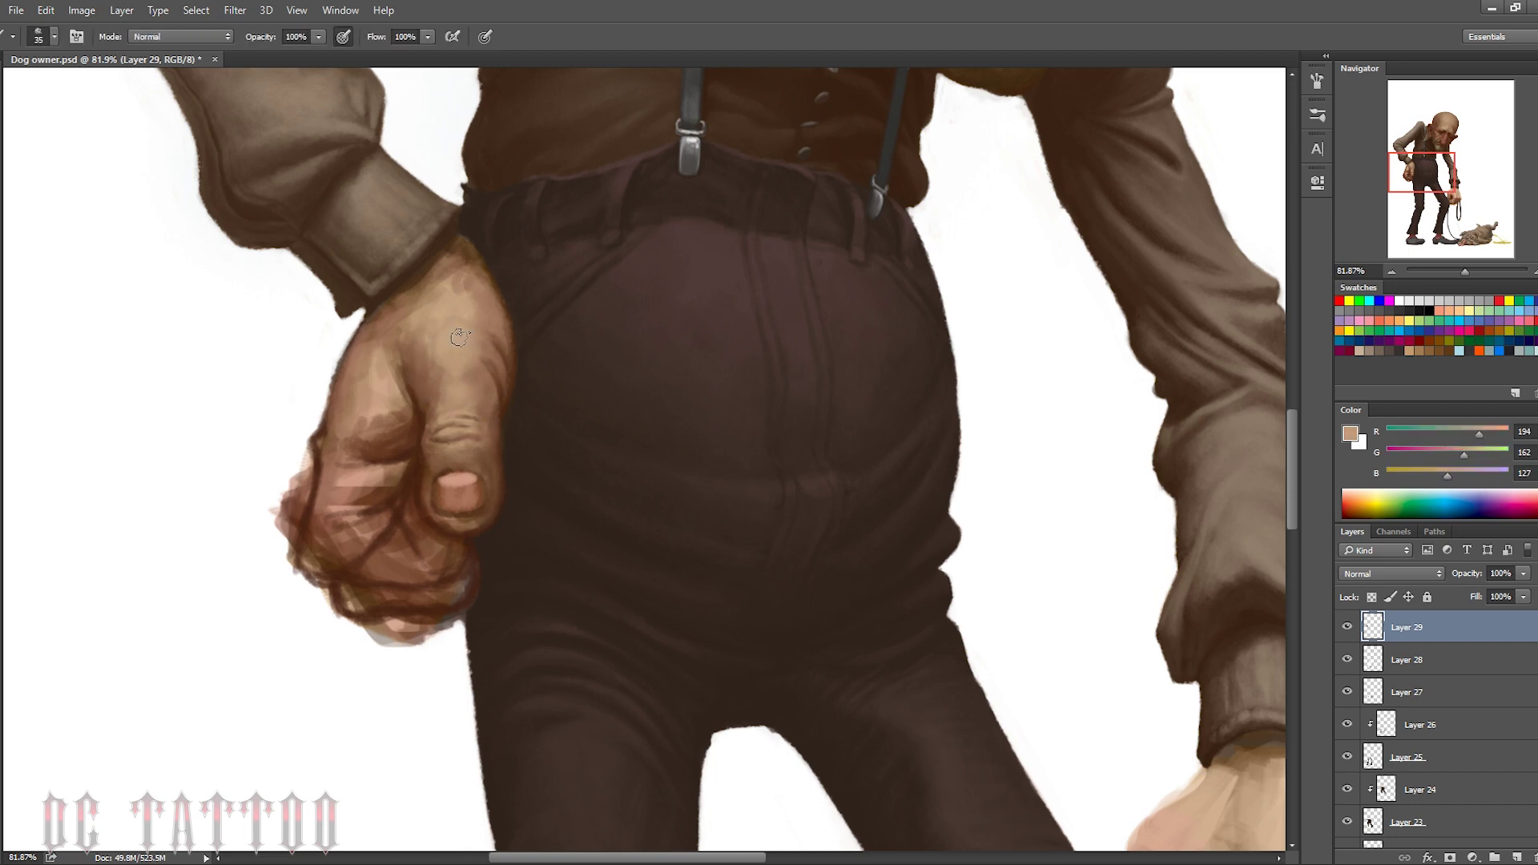
pyautogui.moveTo(459, 337); pyautogui.dragTo(477, 260)
pyautogui.press(']')
pyautogui.press(']')
# Sample mid skin and dark brown tones for the wrist edge, adjusting brush size
pyautogui.keyDown('alt'); pyautogui.click(444, 394); pyautogui.keyUp('alt')
pyautogui.keyDown('alt'); pyautogui.click(507, 359); pyautogui.keyUp('alt')
pyautogui.press('[')
pyautogui.press(']')
pyautogui.keyDown('alt'); pyautogui.click(453, 265); pyautogui.keyUp('alt')
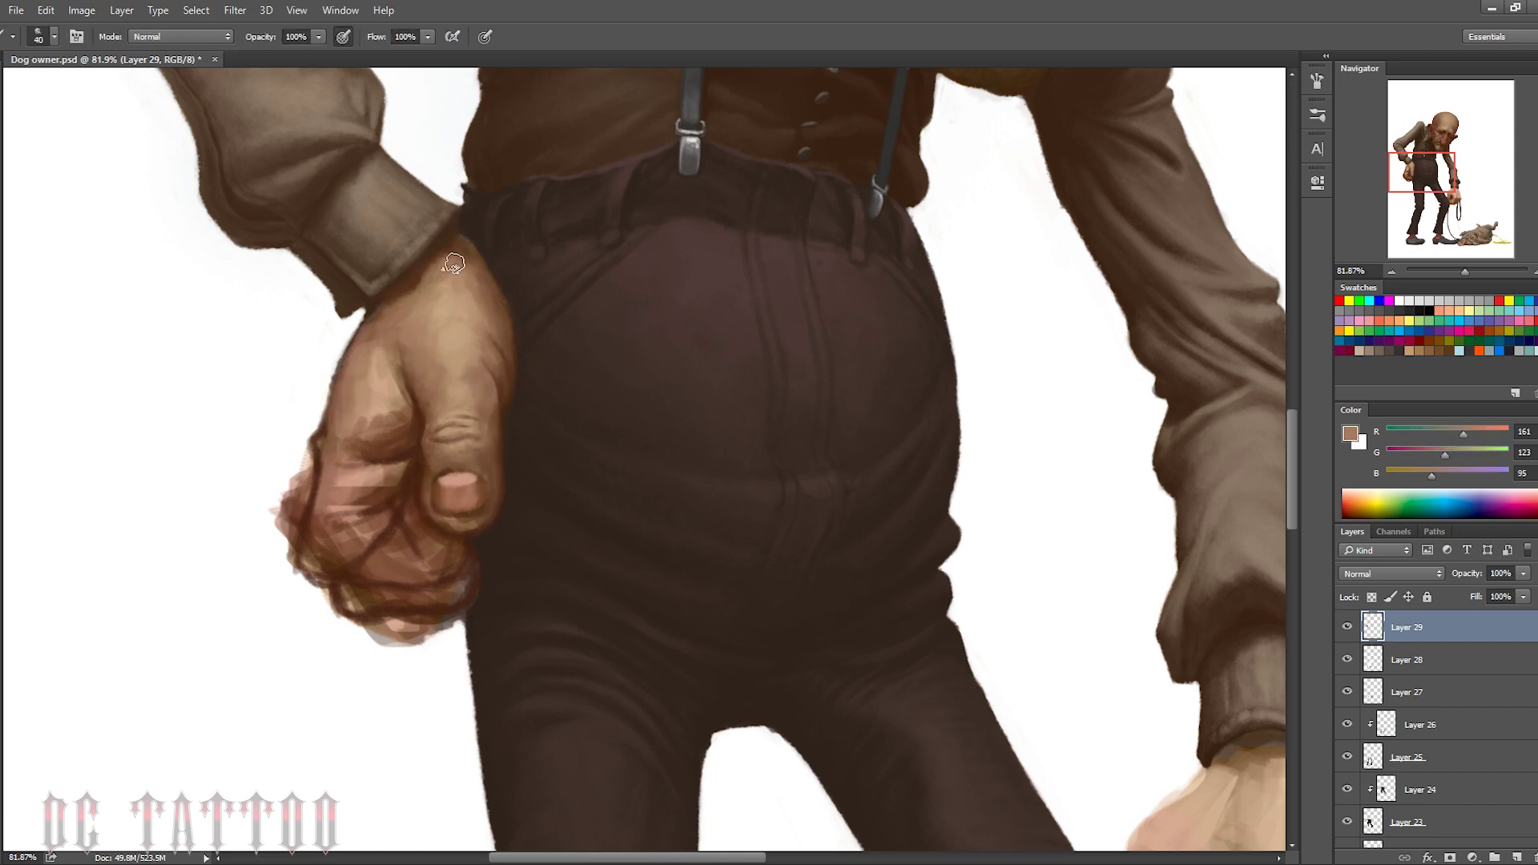
pyautogui.press('[')
pyautogui.press('[')
pyautogui.press('[')
pyautogui.keyDown('alt'); pyautogui.click(489, 370); pyautogui.keyUp('alt')
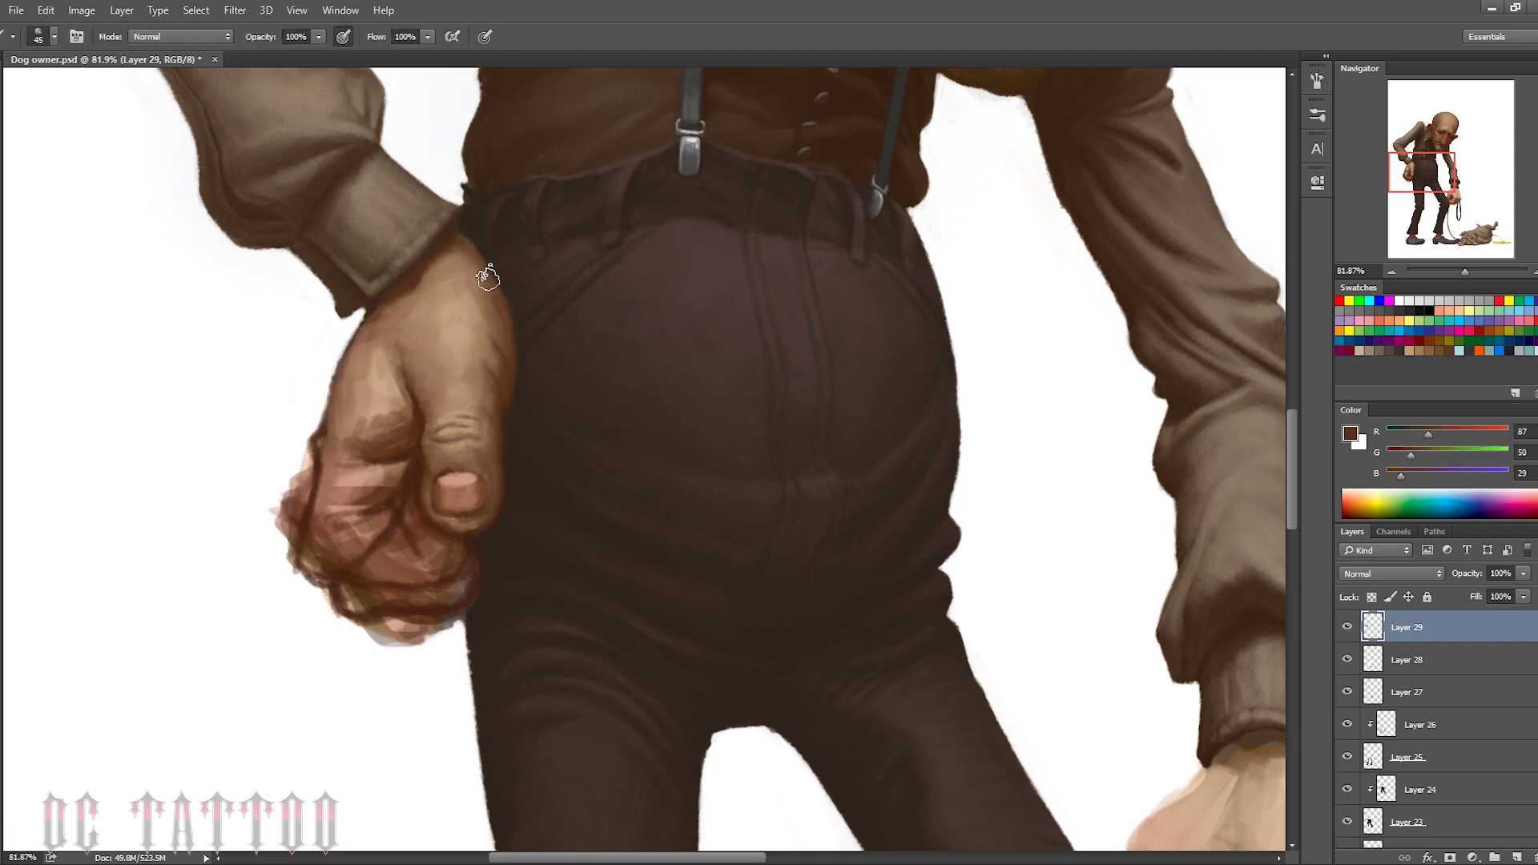
# Paint a light skin tone across the back of the fist on Layer 29
pyautogui.keyDown('alt'); pyautogui.click(422, 391); pyautogui.keyUp('alt')
pyautogui.press(']')
pyautogui.press(']')
pyautogui.press(']')
pyautogui.keyDown('alt'); pyautogui.click(406, 368); pyautogui.keyUp('alt')
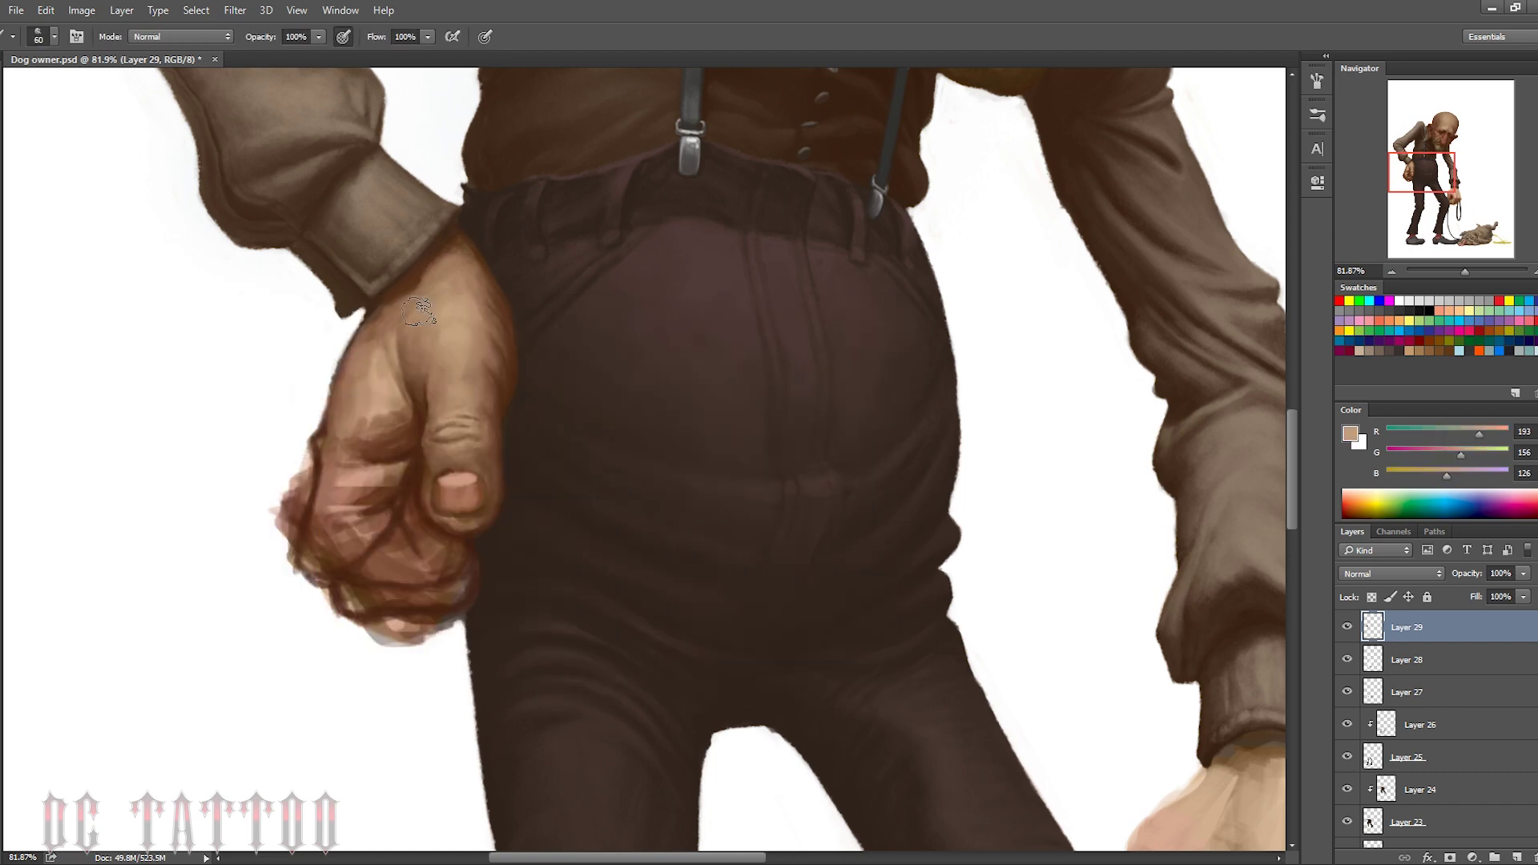
pyautogui.keyDown('alt'); pyautogui.click(405, 439); pyautogui.keyUp('alt')
pyautogui.press('[')
pyautogui.press('[')
pyautogui.press('[')
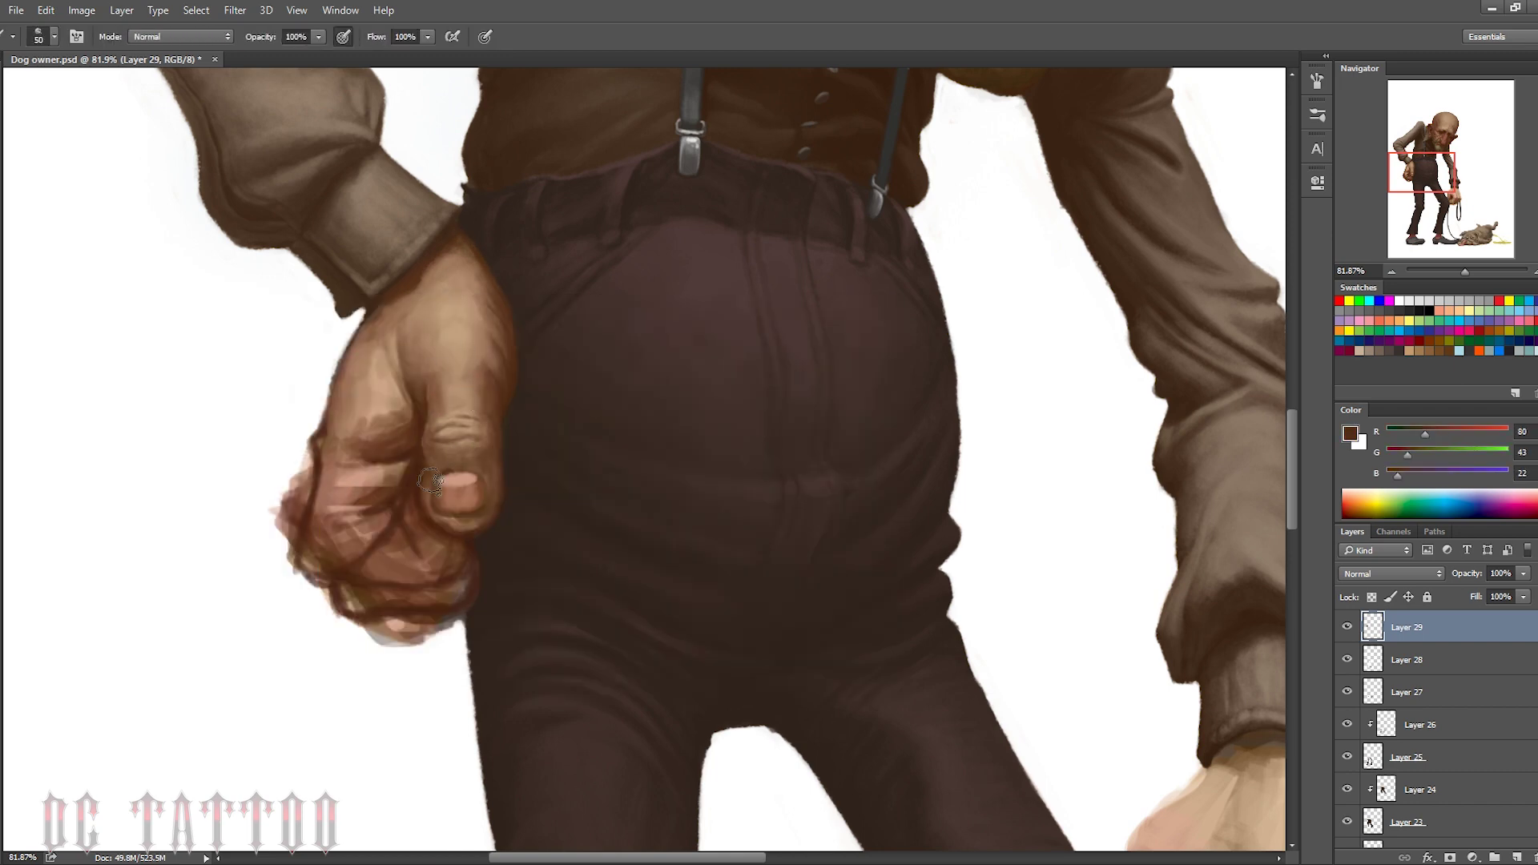
# Shade the thumb creases with dark brown and shadow tones
pyautogui.keyDown('alt'); pyautogui.click(445, 406); pyautogui.keyUp('alt')
pyautogui.press('[')
pyautogui.keyDown('alt'); pyautogui.click(499, 434); pyautogui.keyUp('alt')
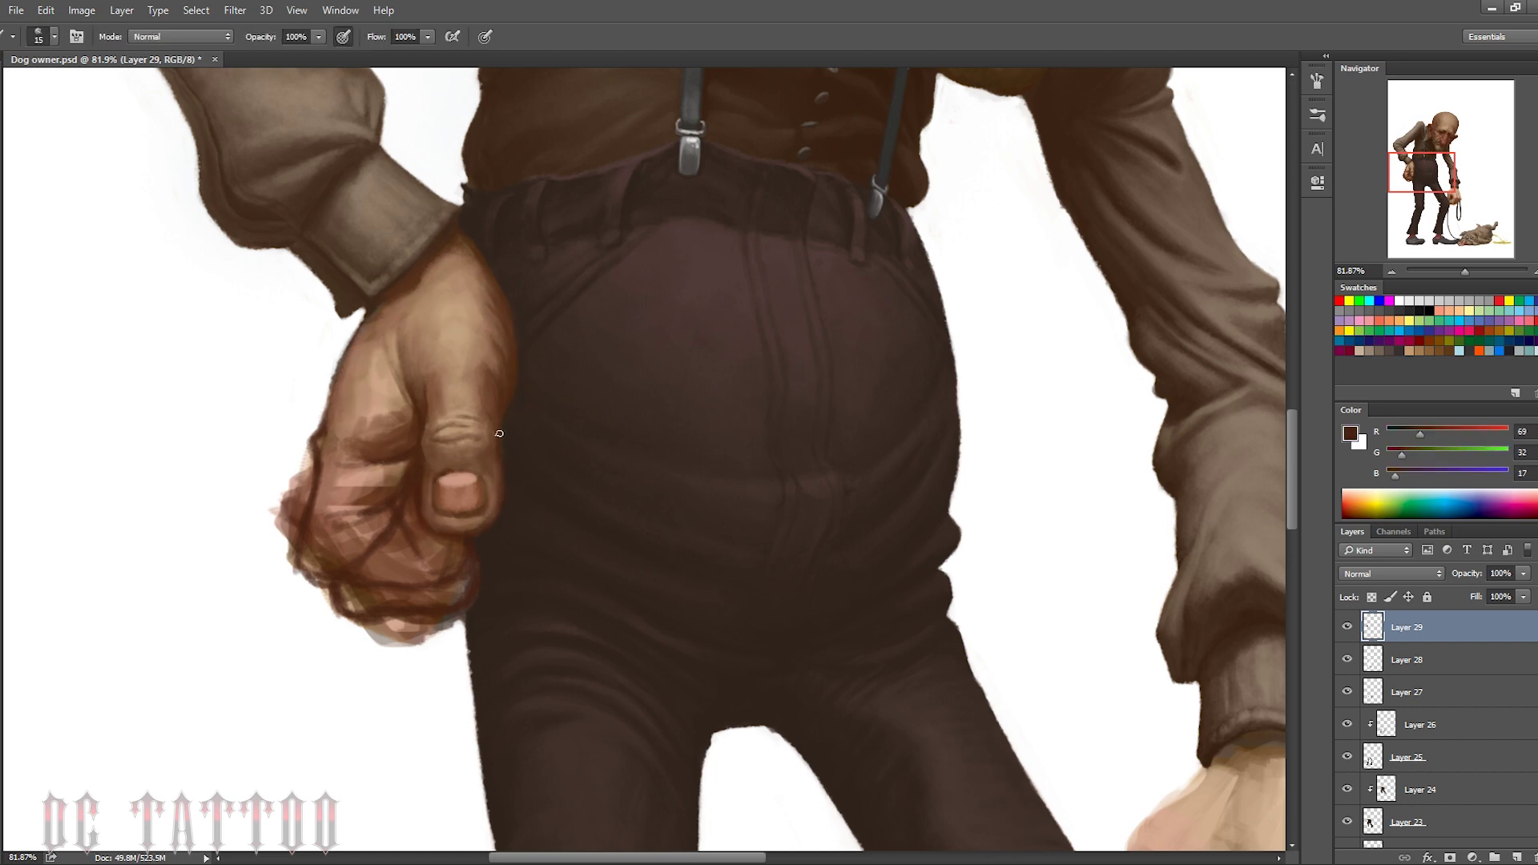
pyautogui.press(']')
pyautogui.press(']')
pyautogui.press(']')
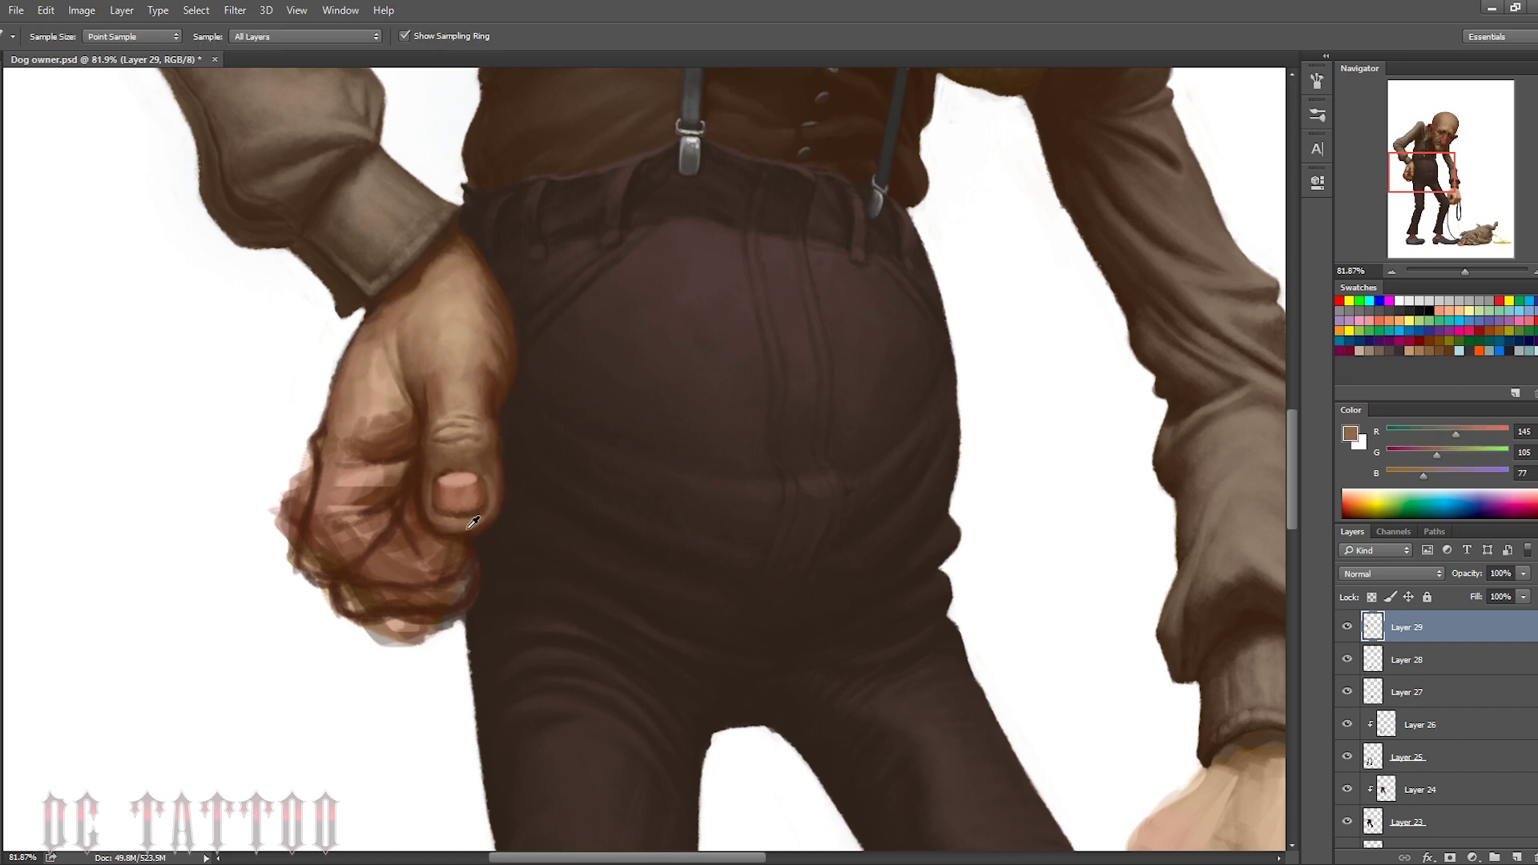
pyautogui.keyDown('alt'); pyautogui.click(496, 445); pyautogui.keyUp('alt')
pyautogui.press(']')
pyautogui.press(']')
pyautogui.press(']')
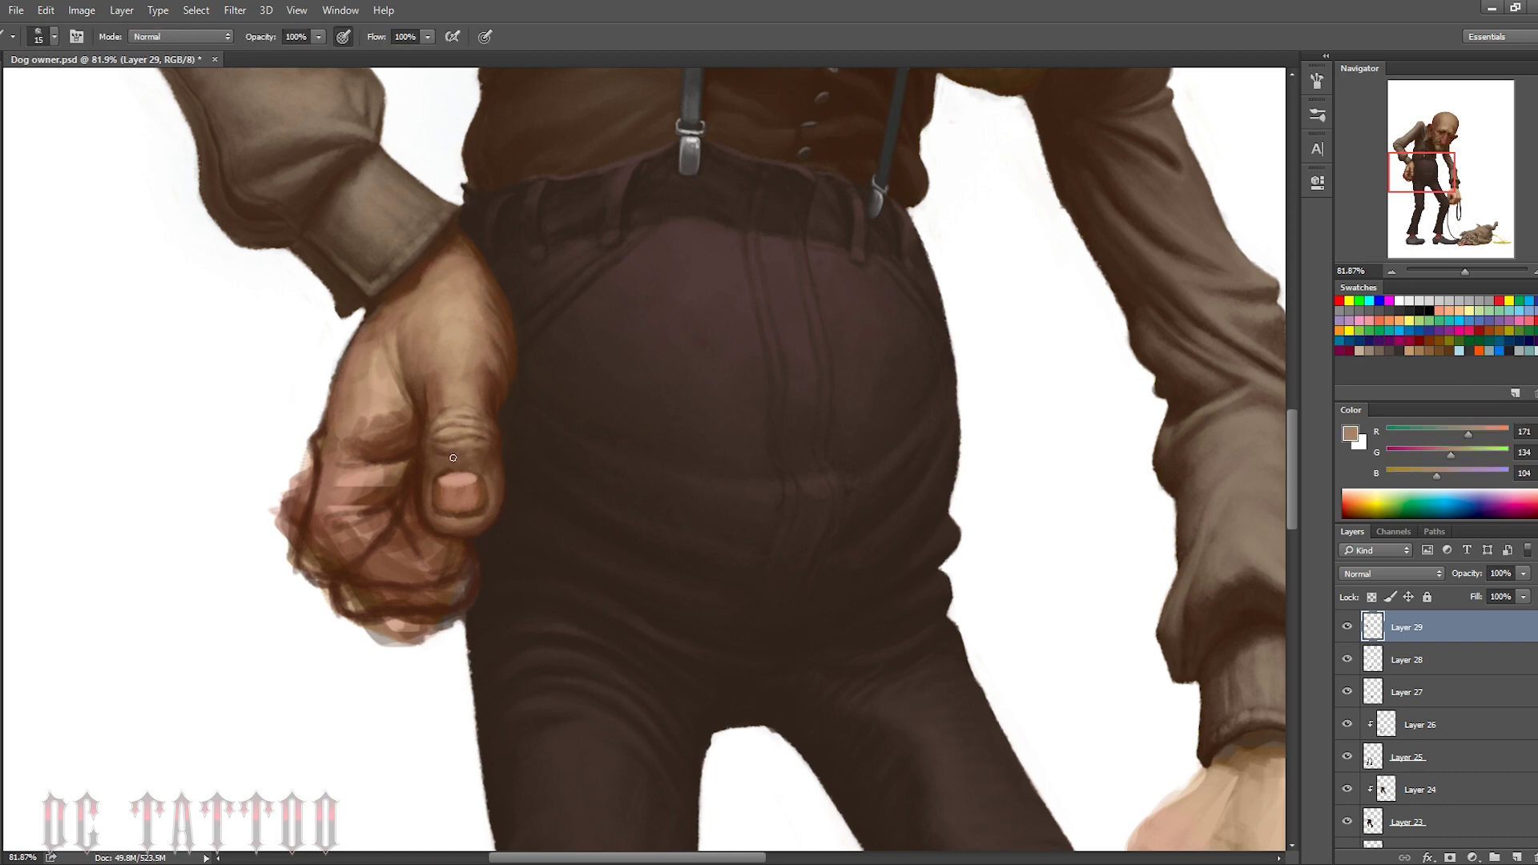
# Blend mid skin tones and dark brown shading across the hand and wrist
pyautogui.keyDown('alt'); pyautogui.click(481, 356); pyautogui.keyUp('alt')
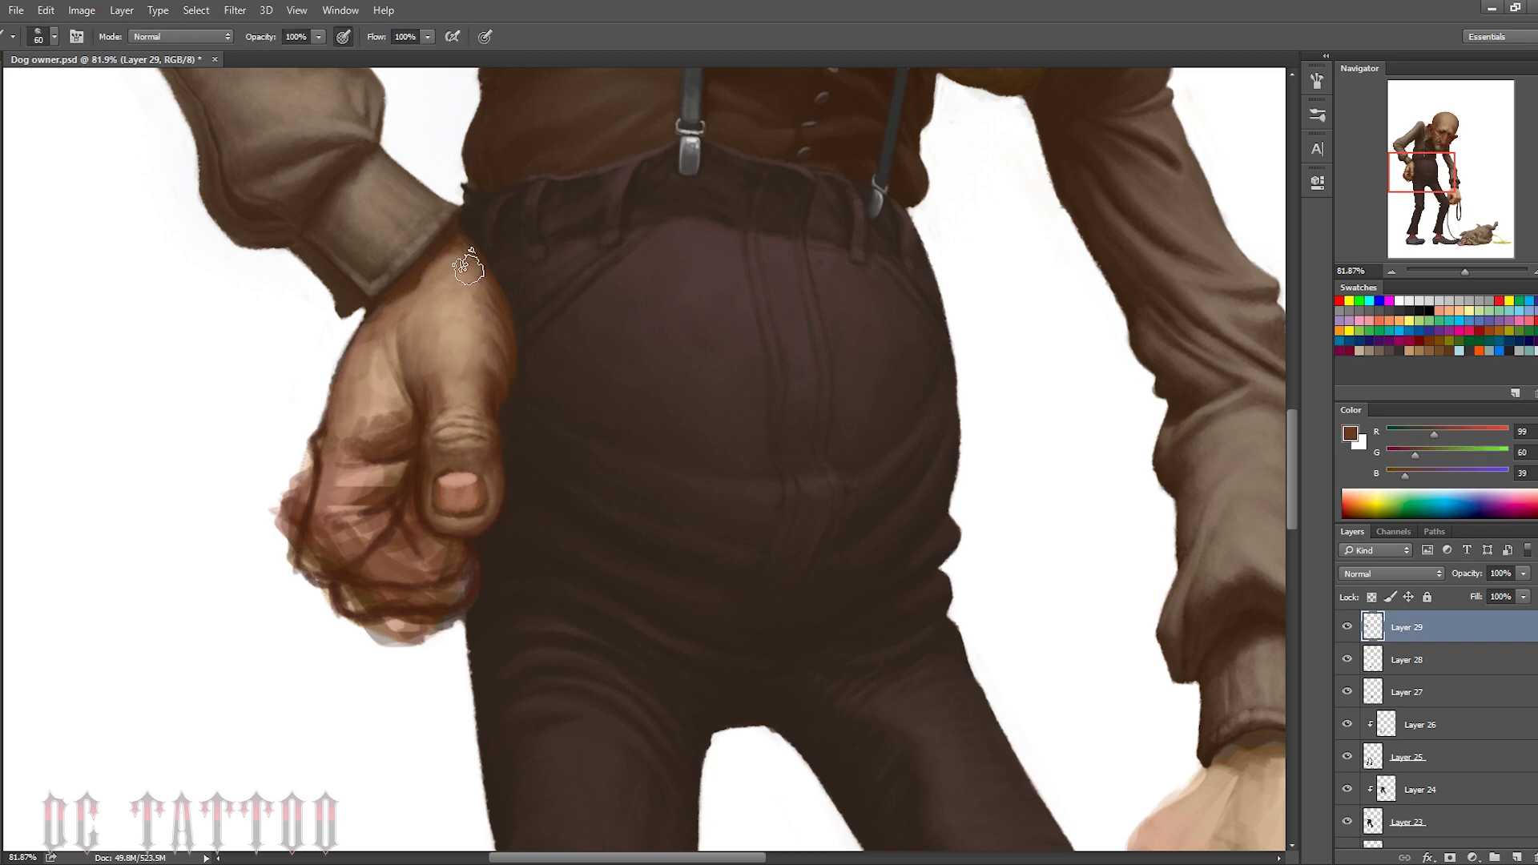
pyautogui.press('[')
pyautogui.keyDown('alt'); pyautogui.click(316, 437); pyautogui.keyUp('alt')
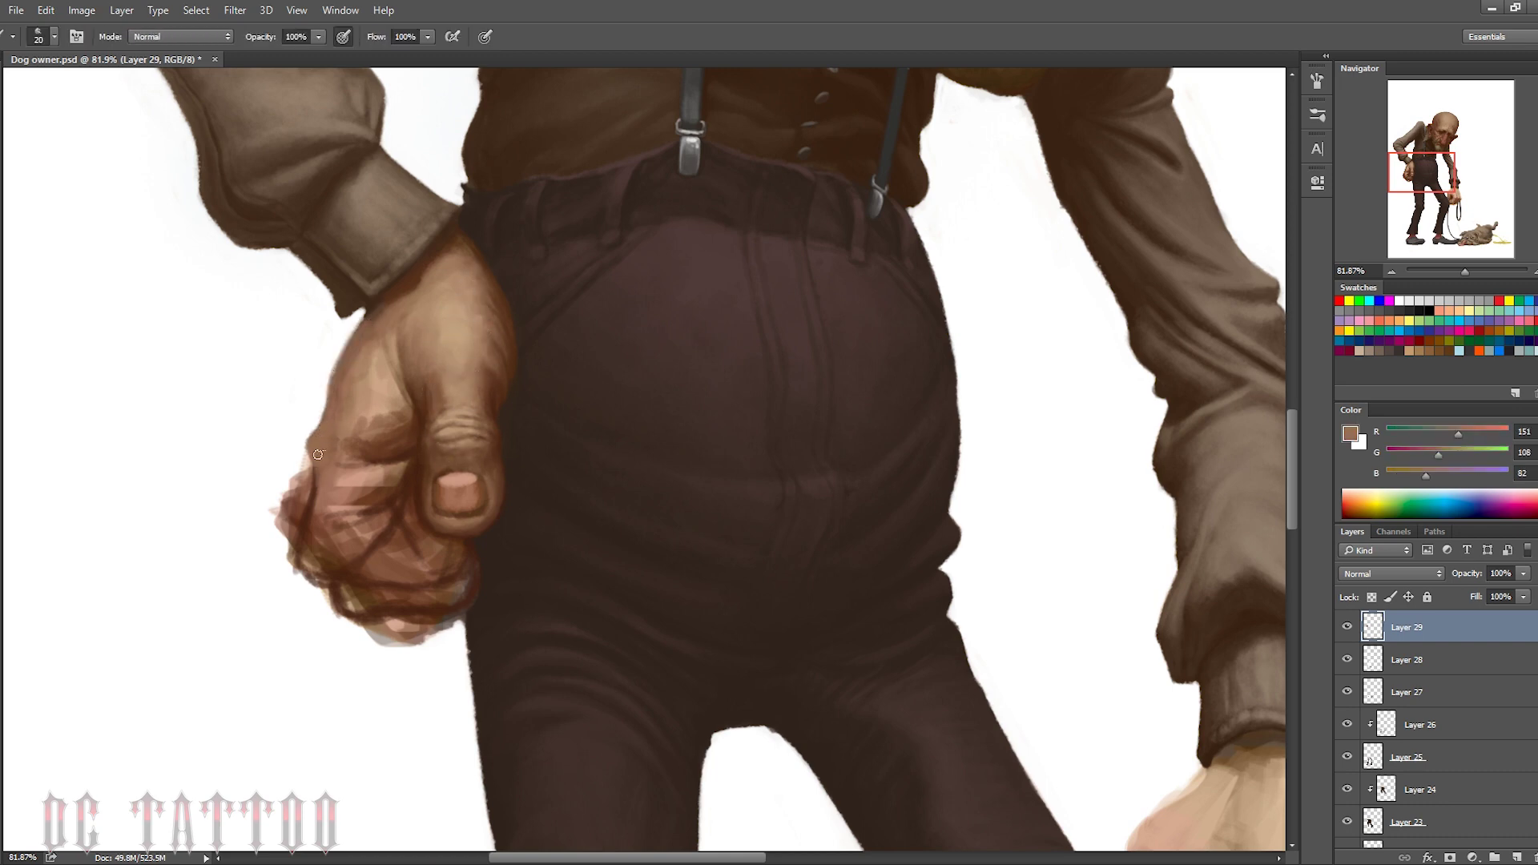
pyautogui.press(']')
pyautogui.press(']')
pyautogui.press(']')
pyautogui.keyDown('alt'); pyautogui.click(472, 221); pyautogui.keyUp('alt')
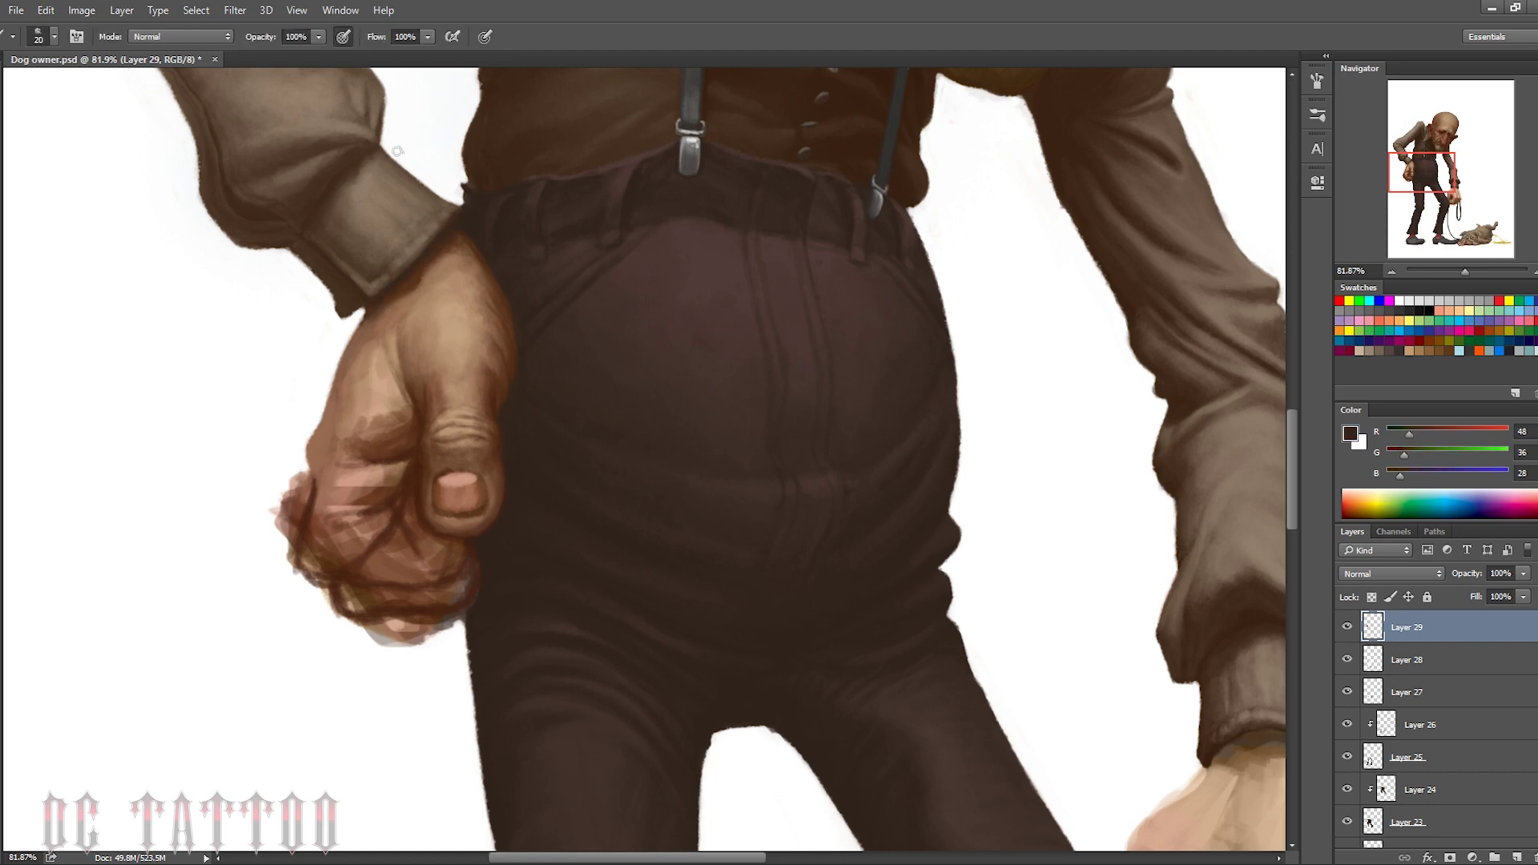
pyautogui.press(']')
pyautogui.keyDown('alt'); pyautogui.click(461, 262); pyautogui.keyUp('alt')
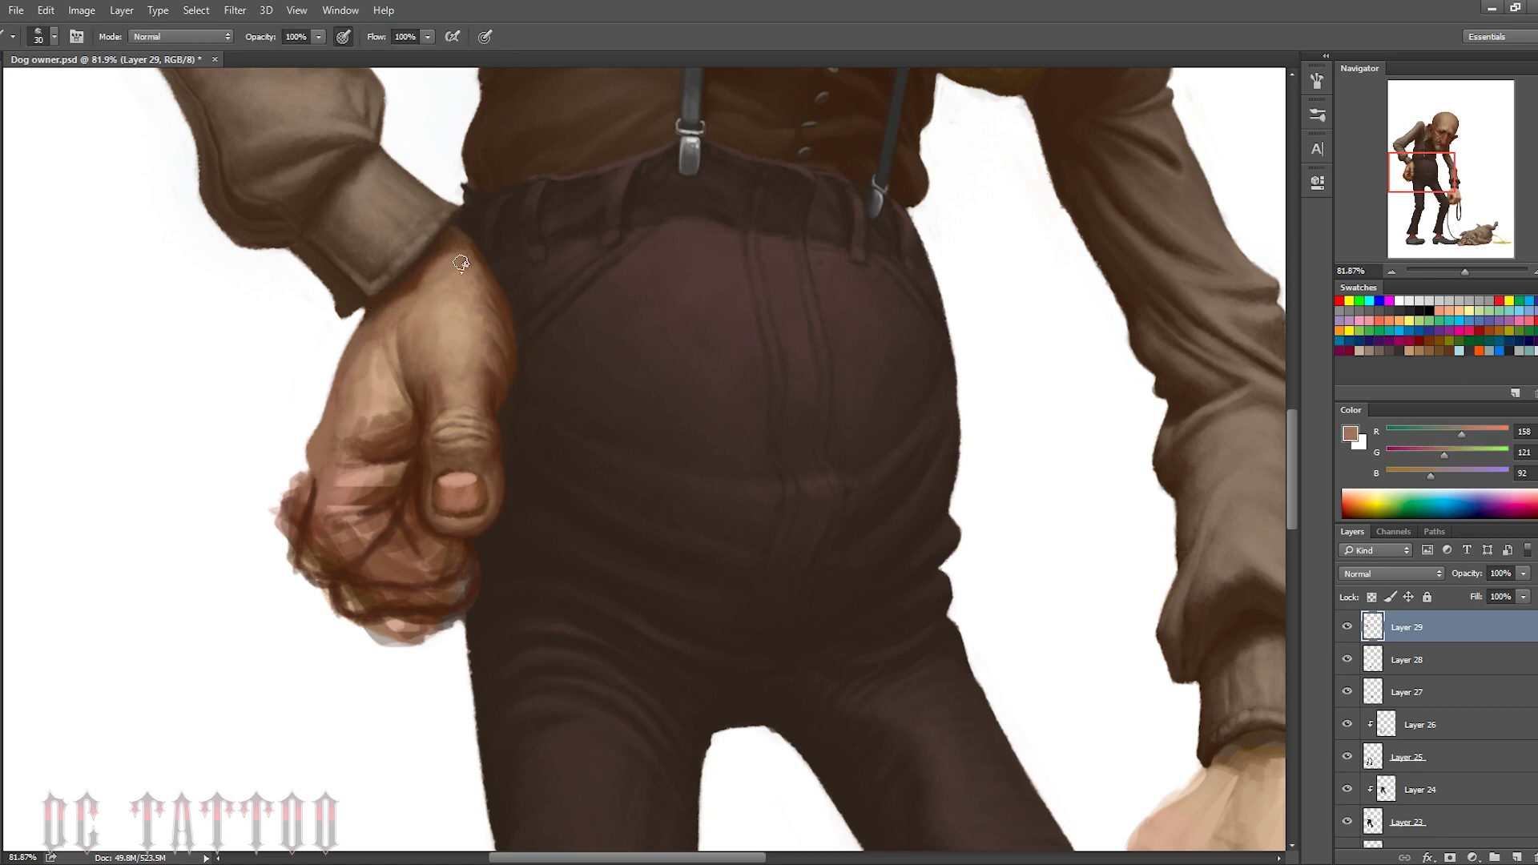
pyautogui.press(']')
pyautogui.press(']')
pyautogui.press(']')
# Work darker and lighter skin tones into the back of the hand
pyautogui.keyDown('alt'); pyautogui.click(465, 357); pyautogui.keyUp('alt')
pyautogui.press('[')
pyautogui.press('[')
pyautogui.keyDown('alt'); pyautogui.click(476, 330); pyautogui.keyUp('alt')
pyautogui.keyDown('alt'); pyautogui.click(461, 298); pyautogui.keyUp('alt')
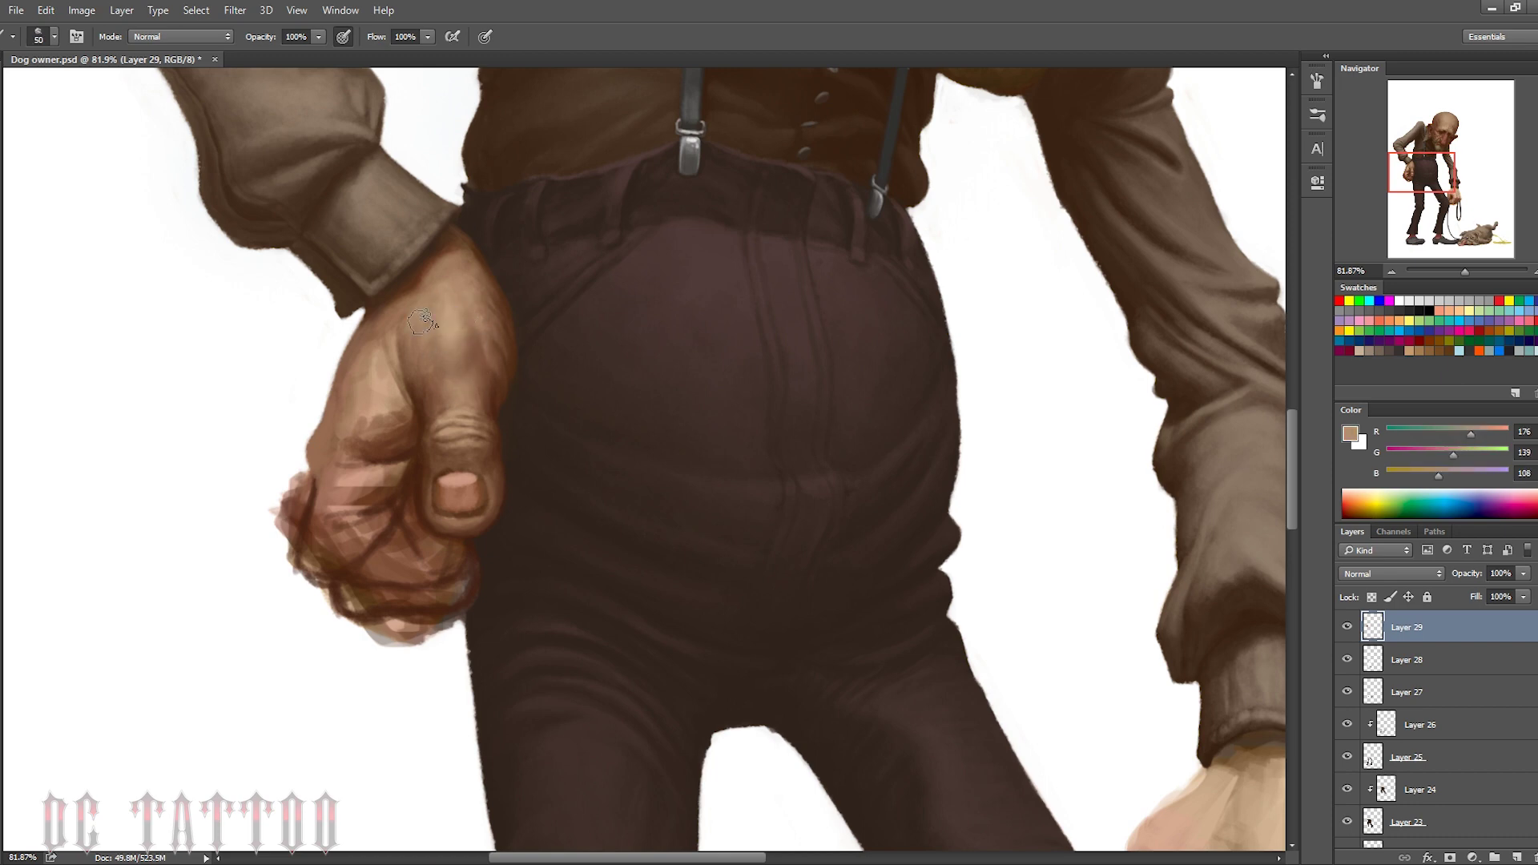
pyautogui.press(']')
pyautogui.press(']')
pyautogui.press(']')
pyautogui.press('[')
pyautogui.press('[')
pyautogui.keyDown('alt'); pyautogui.click(394, 384); pyautogui.keyUp('alt')
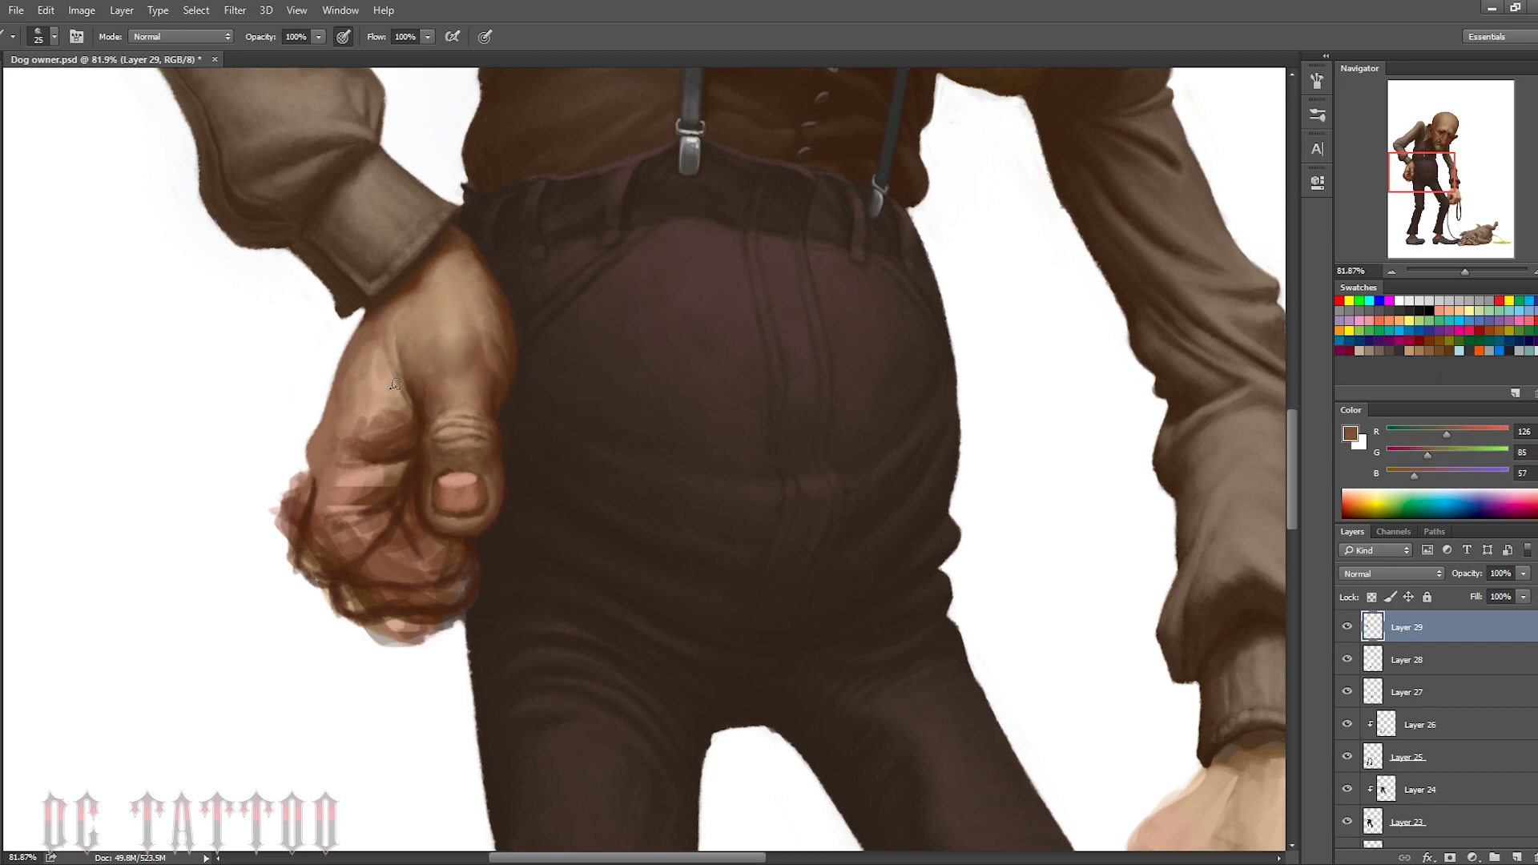
# Draw fine dark knuckle creases and highlights, adding white along the hand's left edge
pyautogui.press('[')
pyautogui.press('[')
pyautogui.keyDown('alt'); pyautogui.click(382, 412); pyautogui.keyUp('alt')
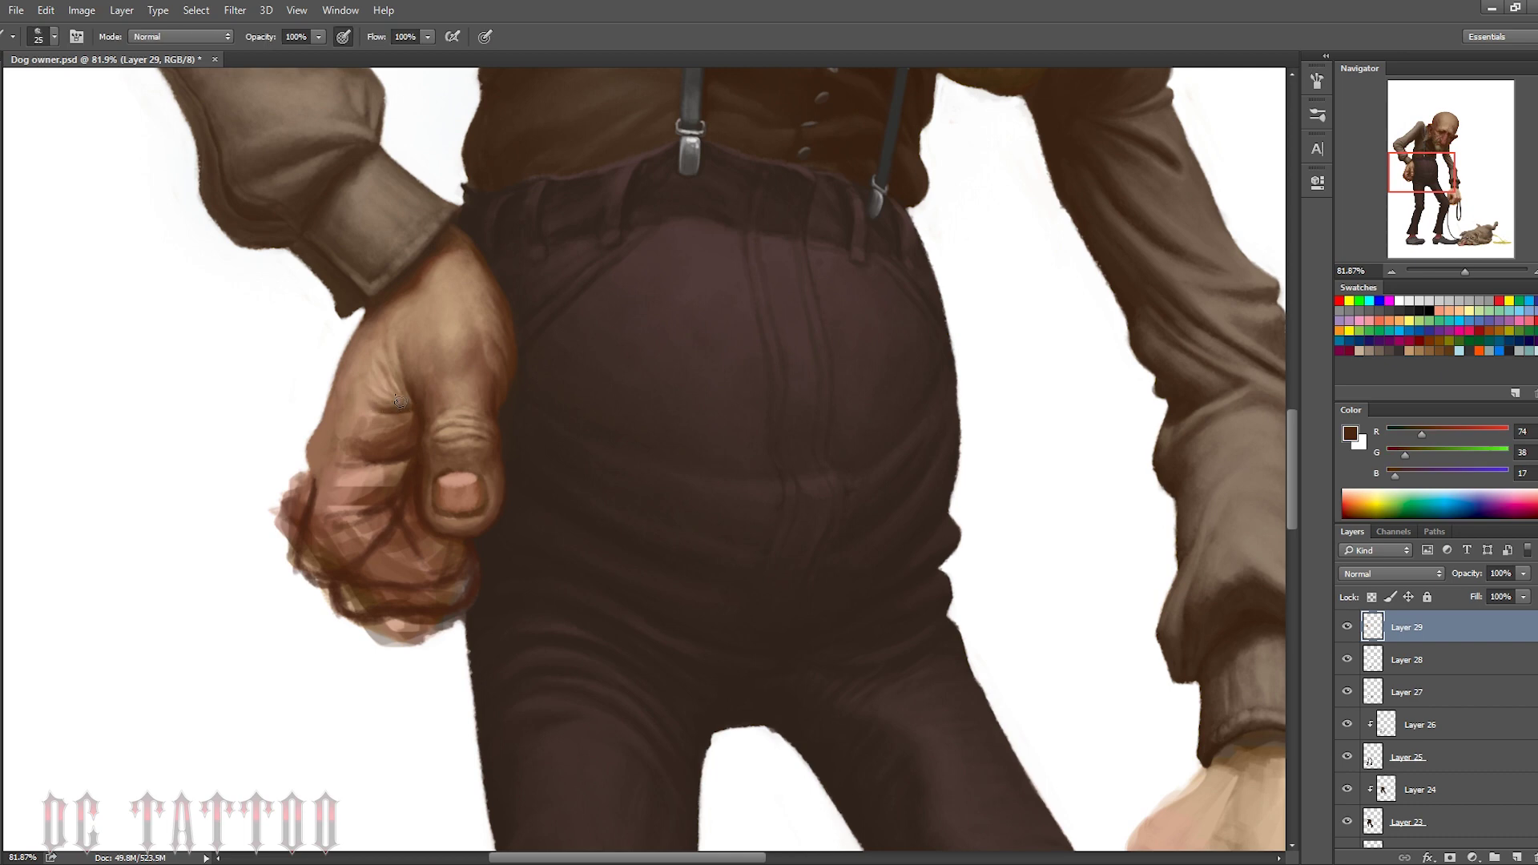
pyautogui.press('[')
pyautogui.press('[')
pyautogui.press('[')
pyautogui.keyDown('alt'); pyautogui.click(383, 419); pyautogui.keyUp('alt')
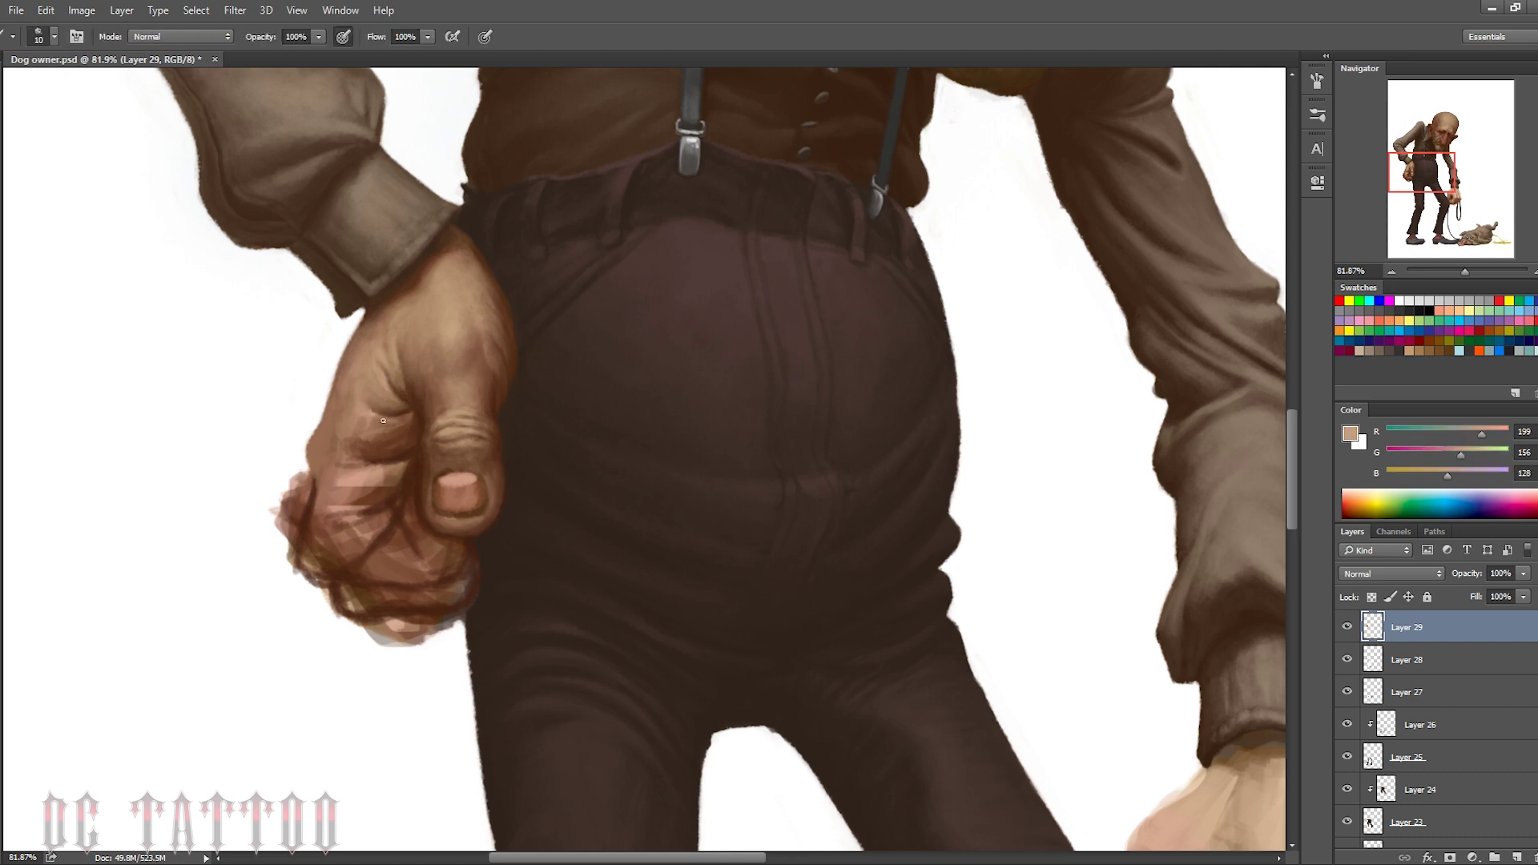
pyautogui.keyDown('alt'); pyautogui.click(350, 425); pyautogui.keyUp('alt')
pyautogui.press('[')
pyautogui.press('[')
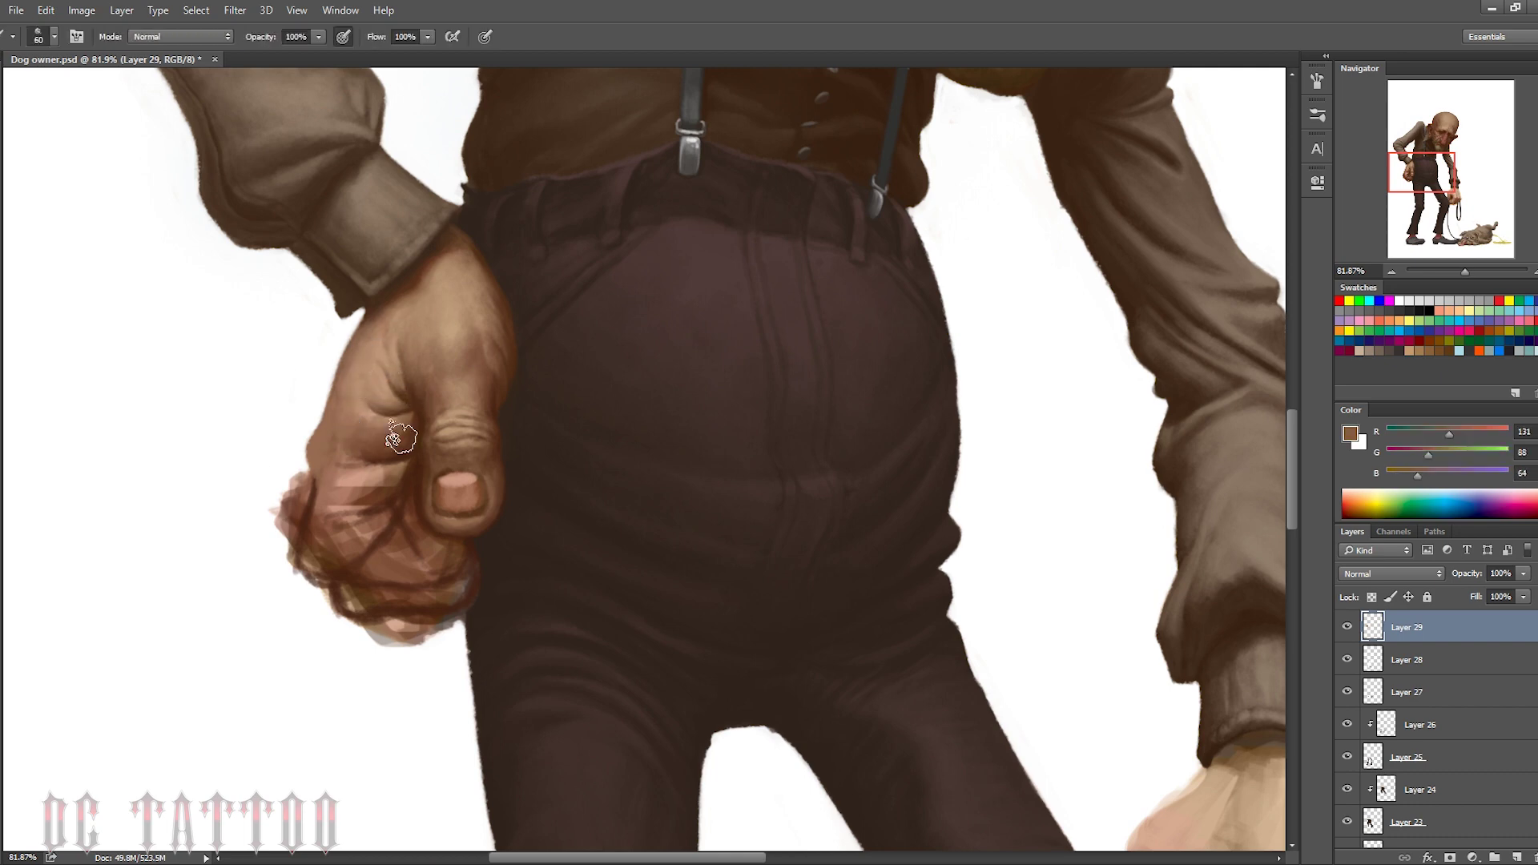
pyautogui.press('[')
pyautogui.press('[')
pyautogui.press('[')
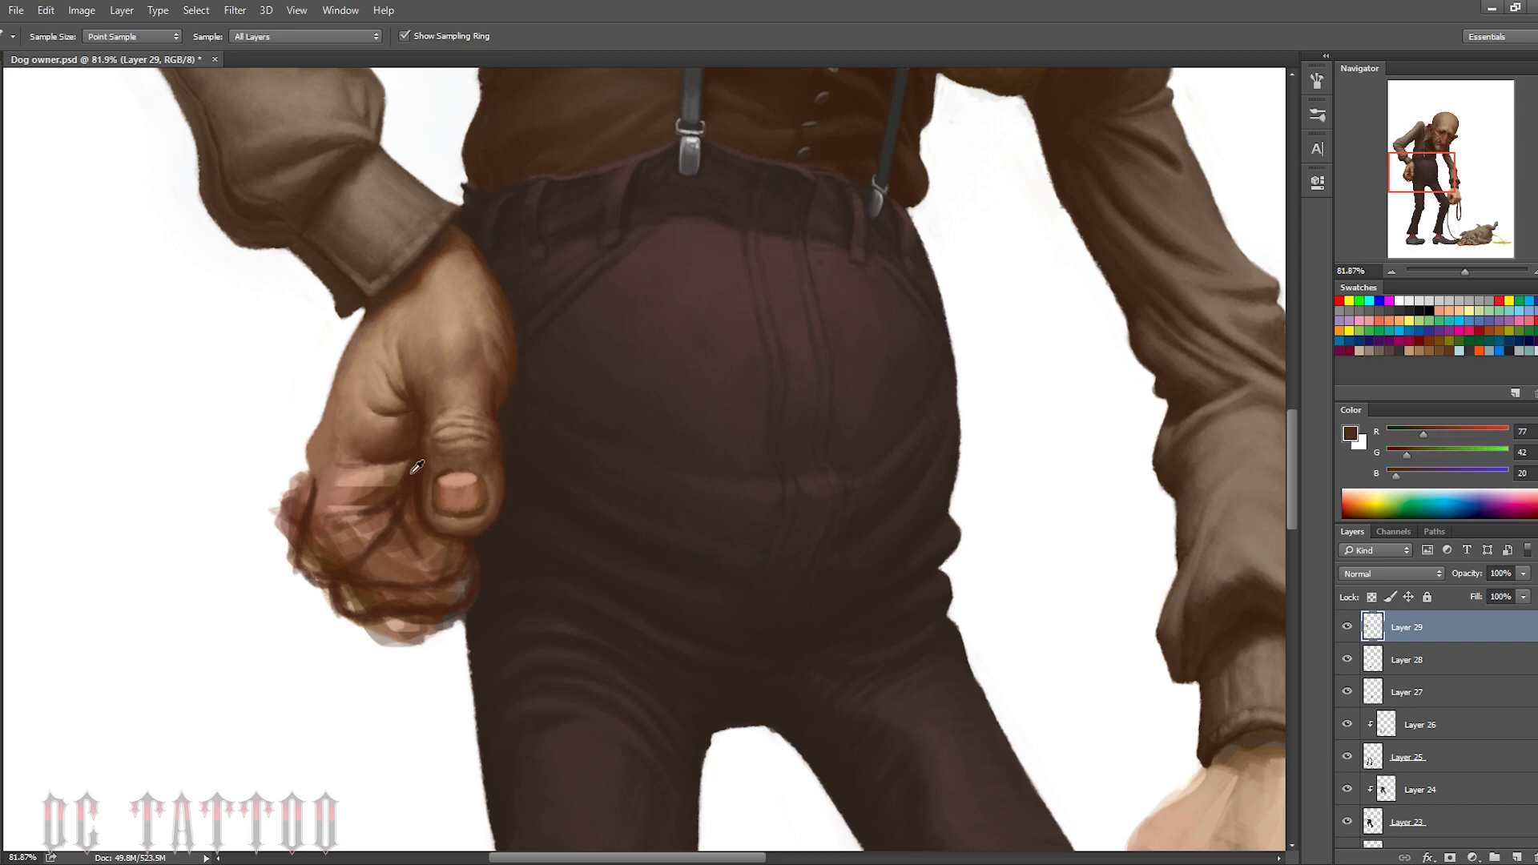
pyautogui.keyDown('alt'); pyautogui.click(302, 457); pyautogui.keyUp('alt')
# Undo the white edge stroke and resample a light skin tone with a smaller brush
pyautogui.moveTo(304, 480); pyautogui.dragTo(293, 473)
pyautogui.hotkey('ctrl', 'z')
pyautogui.press('[')
pyautogui.press('[')
pyautogui.press('[')
pyautogui.keyDown('alt'); pyautogui.click(368, 401); pyautogui.keyUp('alt')
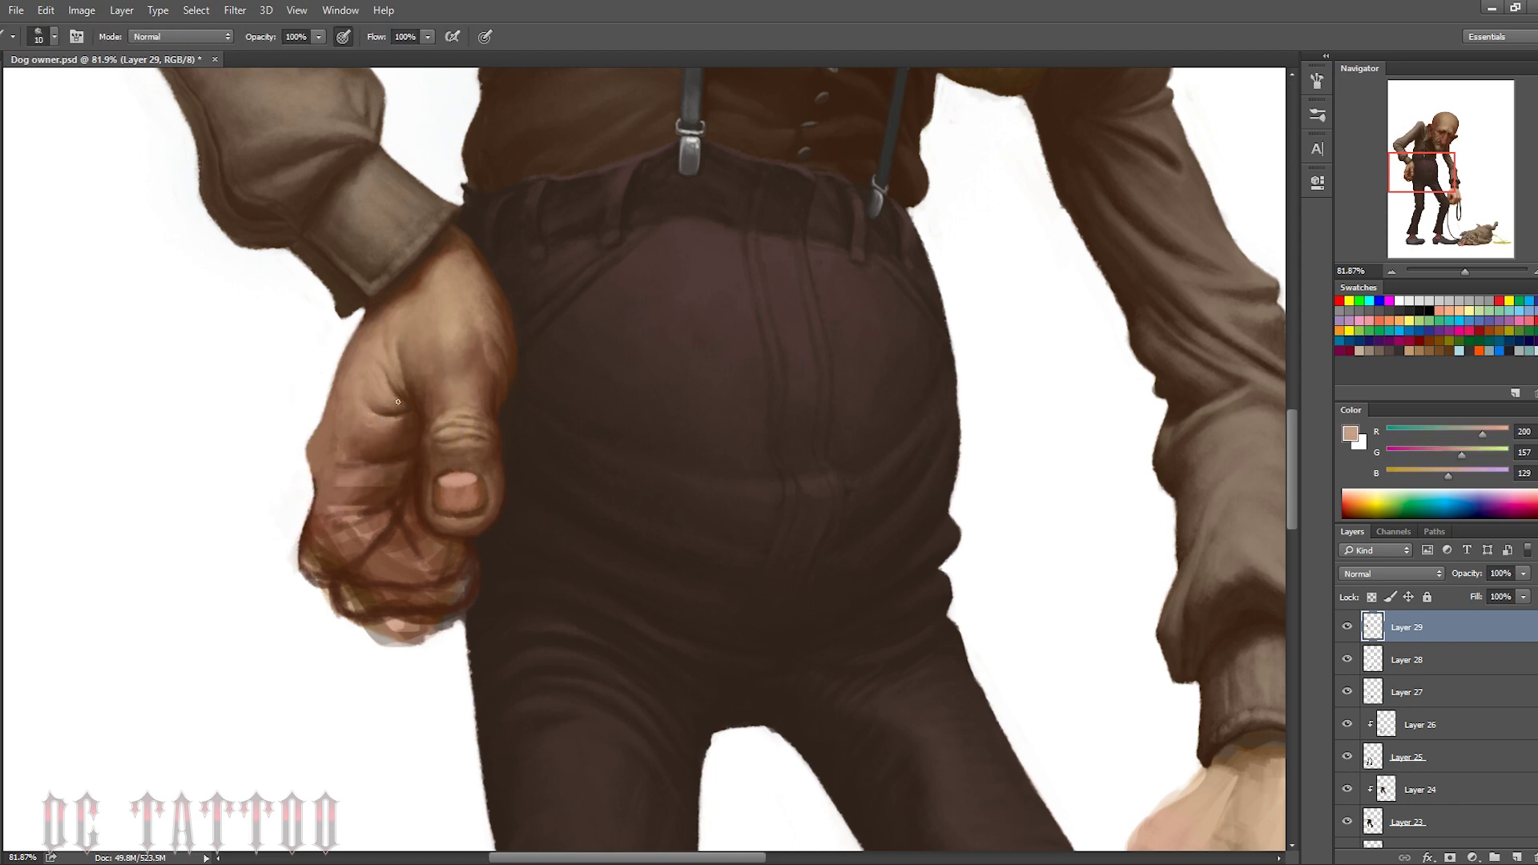
pyautogui.press('[')
pyautogui.press('[')
pyautogui.press('[')
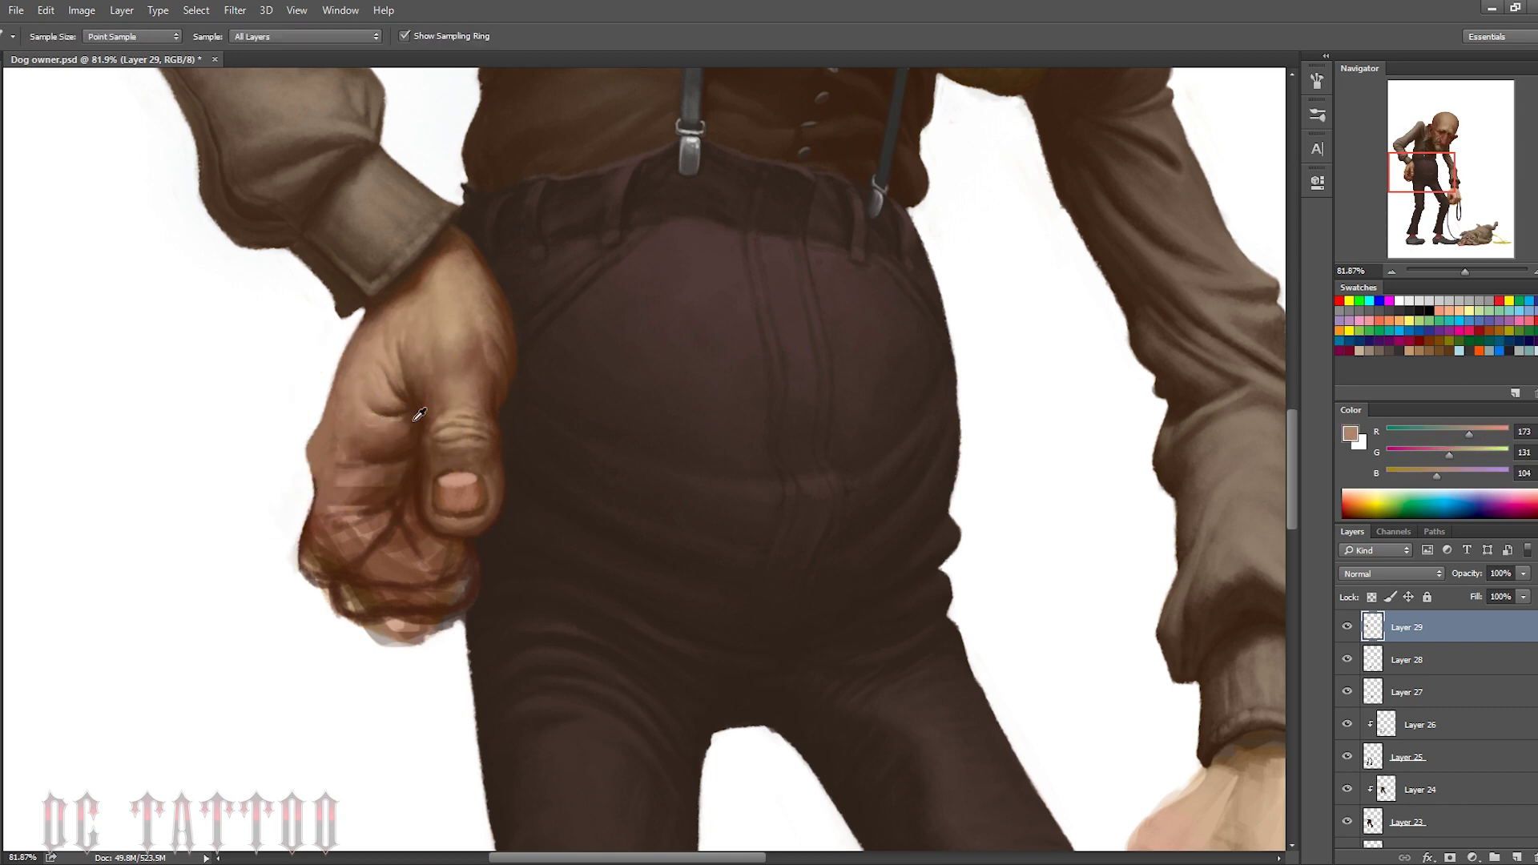
# Repaint the fist's lower knuckles with darker brown shading and smooth them
pyautogui.keyDown('alt'); pyautogui.click(367, 459); pyautogui.keyUp('alt')
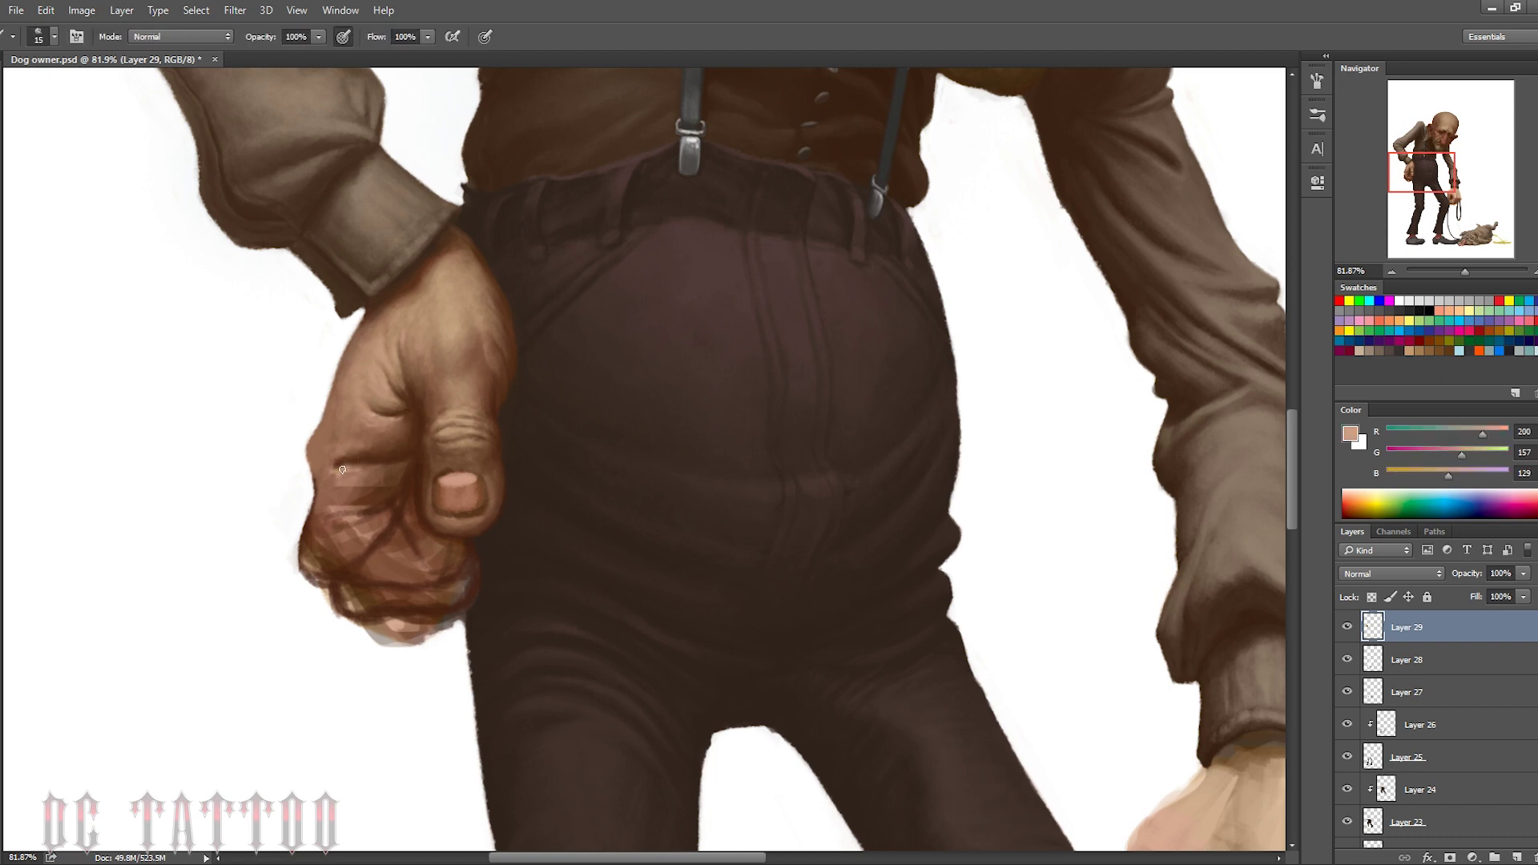
pyautogui.keyDown('alt'); pyautogui.click(346, 456); pyautogui.keyUp('alt')
pyautogui.keyDown('alt'); pyautogui.click(352, 480); pyautogui.keyUp('alt')
pyautogui.moveTo(344, 529); pyautogui.dragTo(432, 561)
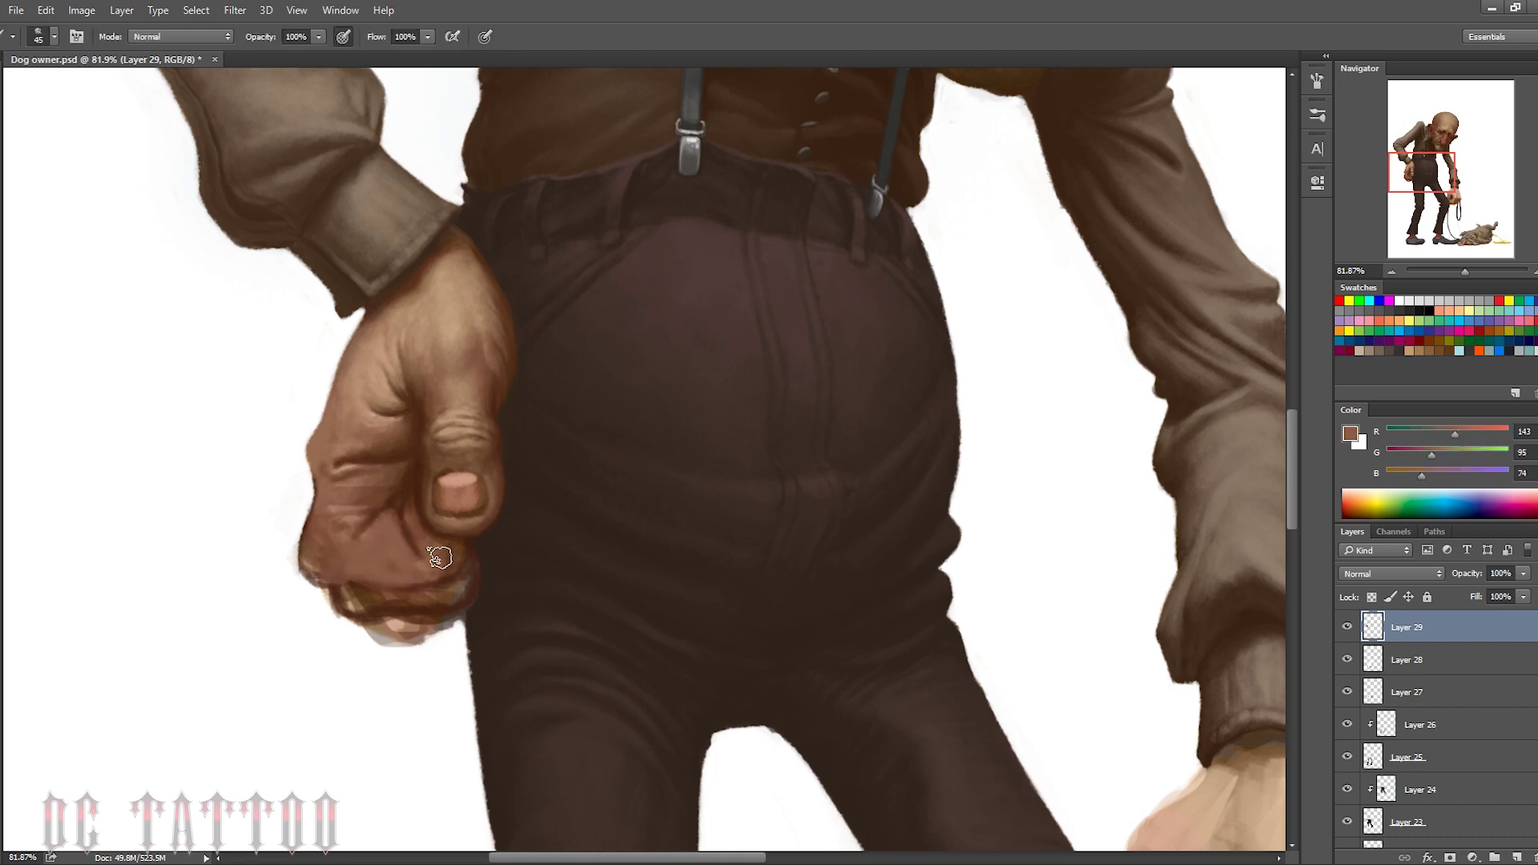
pyautogui.keyDown('alt'); pyautogui.click(397, 485); pyautogui.keyUp('alt')
pyautogui.moveTo(406, 477)
pyautogui.mouseDown()
pyautogui.moveTo(376, 512)
pyautogui.moveTo(371, 474)
pyautogui.mouseUp()
# Resample mid and dark browns and darken the bottom knuckles with a broad stroke
pyautogui.keyDown('alt'); pyautogui.click(395, 484); pyautogui.keyUp('alt')
pyautogui.keyDown('alt'); pyautogui.click(372, 410); pyautogui.keyUp('alt')
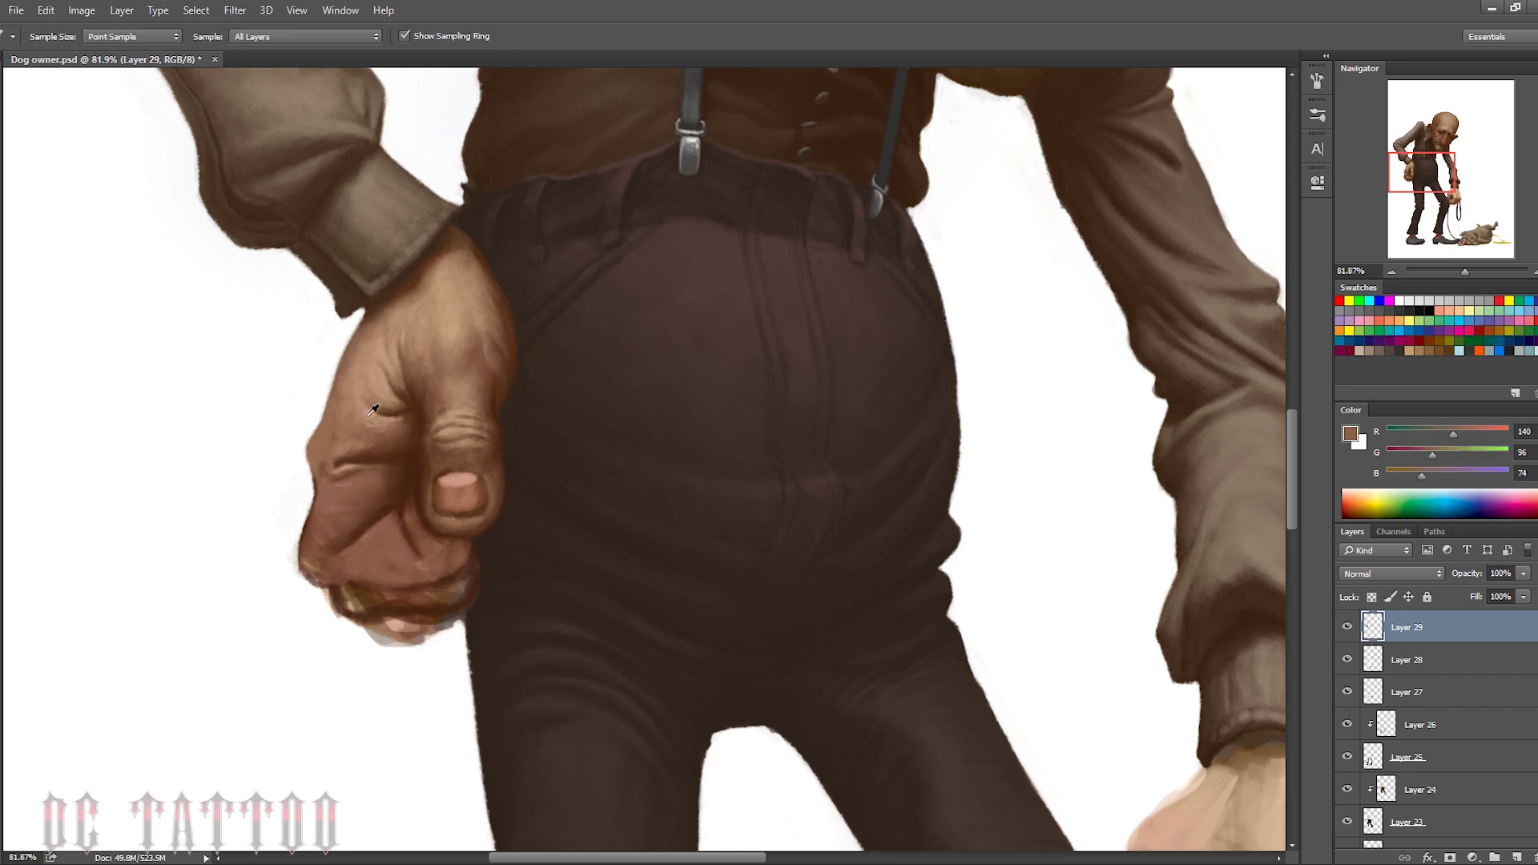
pyautogui.keyDown('alt'); pyautogui.click(309, 450); pyautogui.keyUp('alt')
pyautogui.keyDown('alt'); pyautogui.click(327, 430); pyautogui.keyUp('alt')
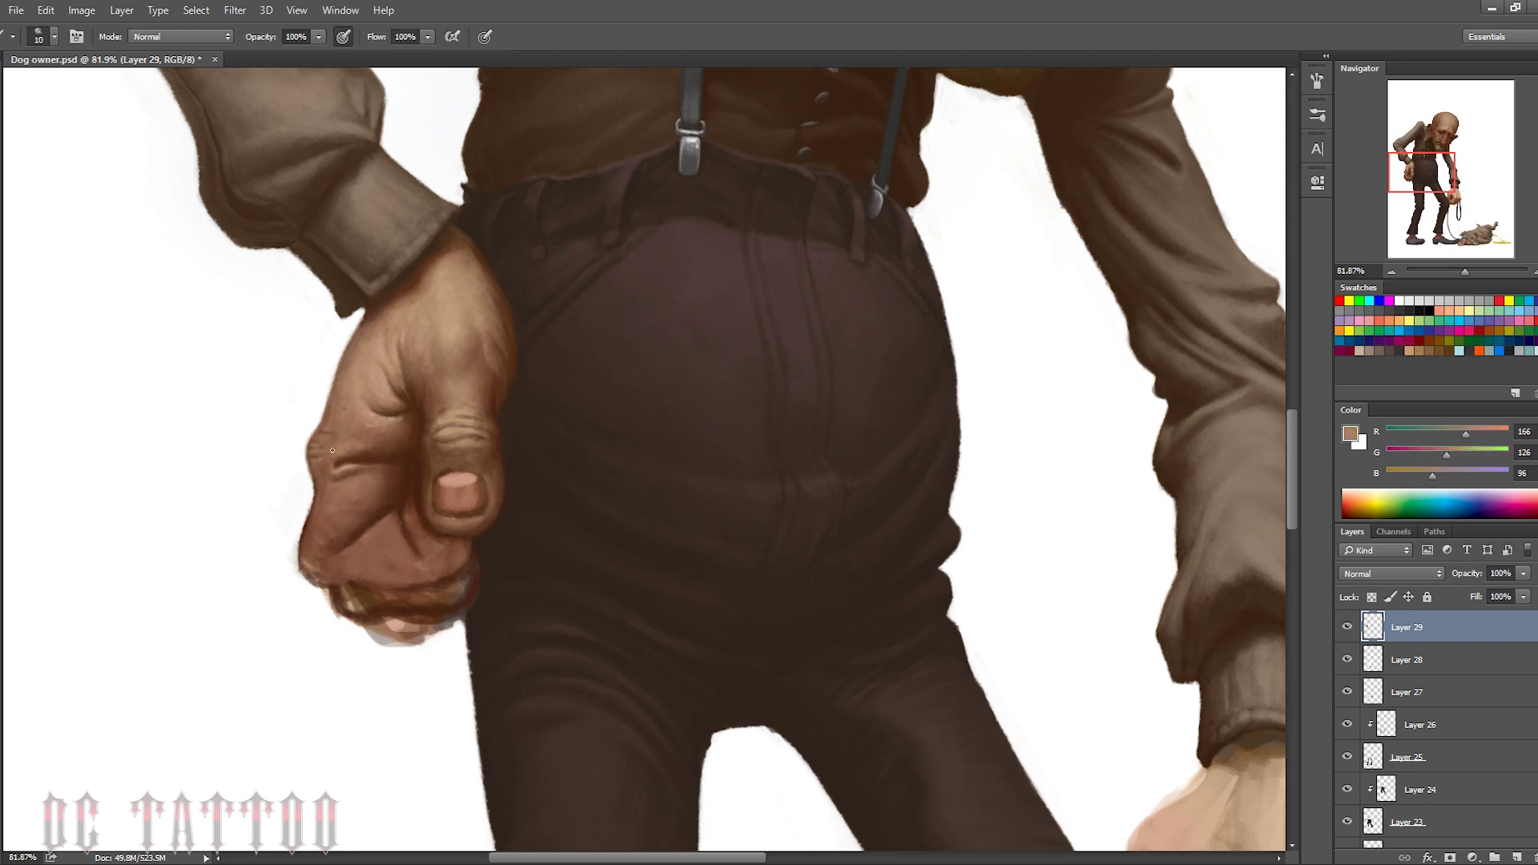
pyautogui.keyDown('alt'); pyautogui.click(377, 484); pyautogui.keyUp('alt')
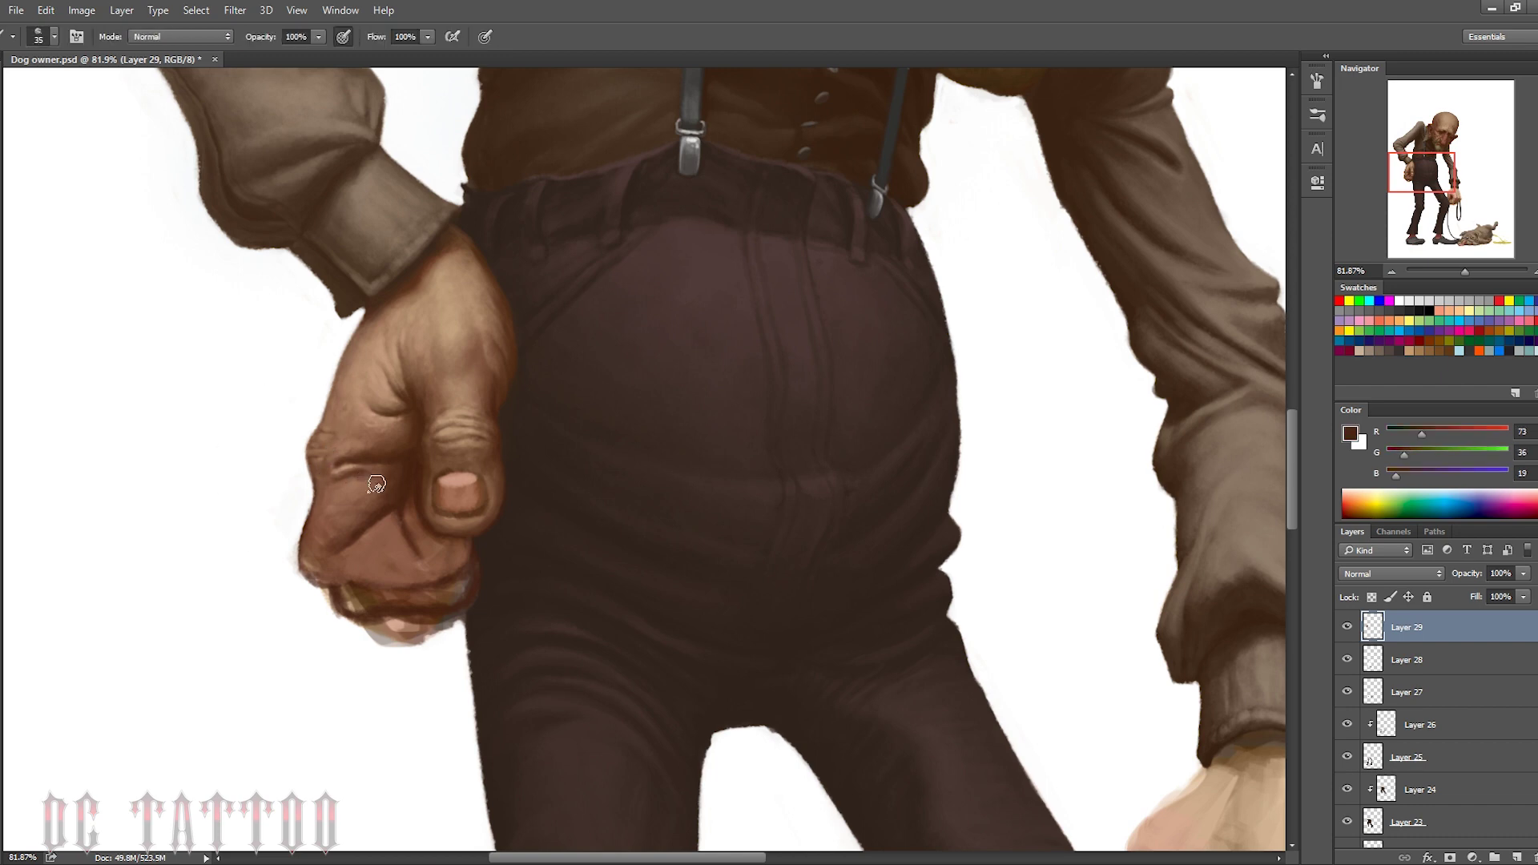
pyautogui.keyDown('alt'); pyautogui.click(388, 469); pyautogui.keyUp('alt')
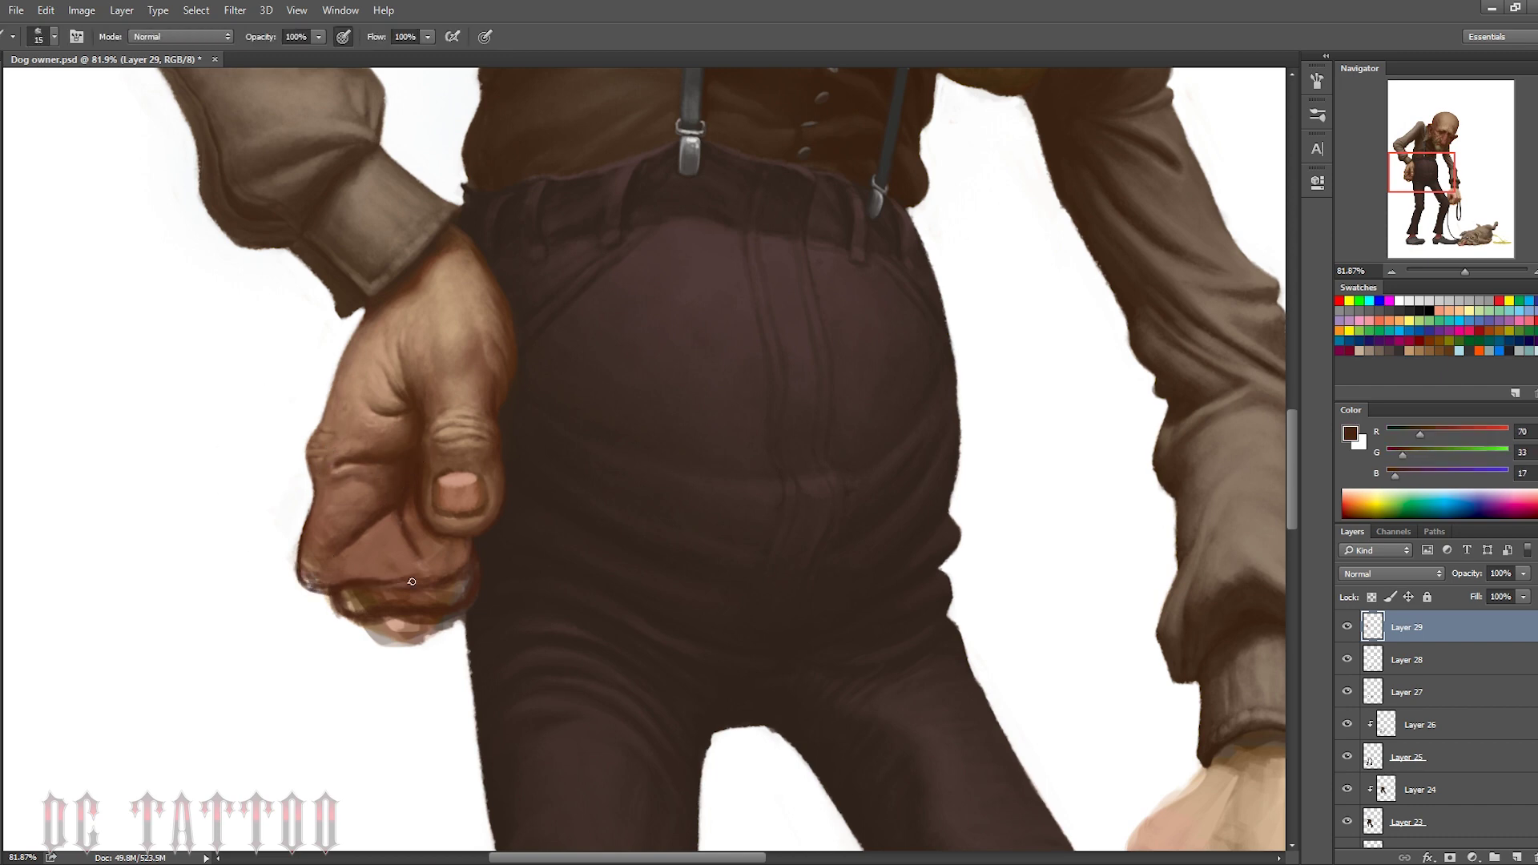
pyautogui.press(']')
pyautogui.press(']')
pyautogui.press(']')
pyautogui.moveTo(308, 570); pyautogui.dragTo(461, 552)
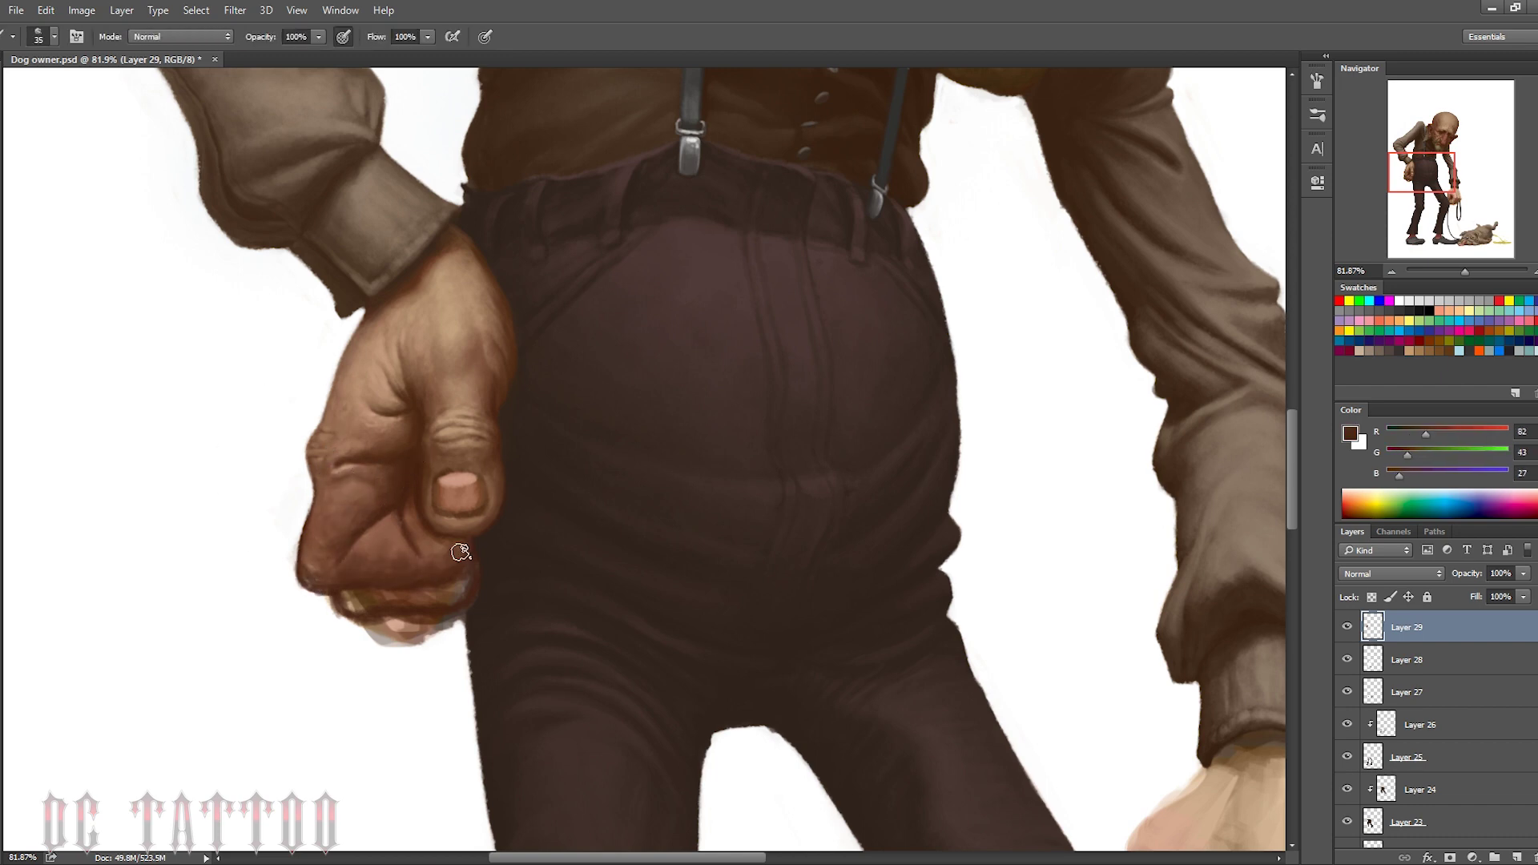
# Add darker skin tones around the lower part of the hand
pyautogui.keyDown('alt'); pyautogui.click(412, 505); pyautogui.keyUp('alt')
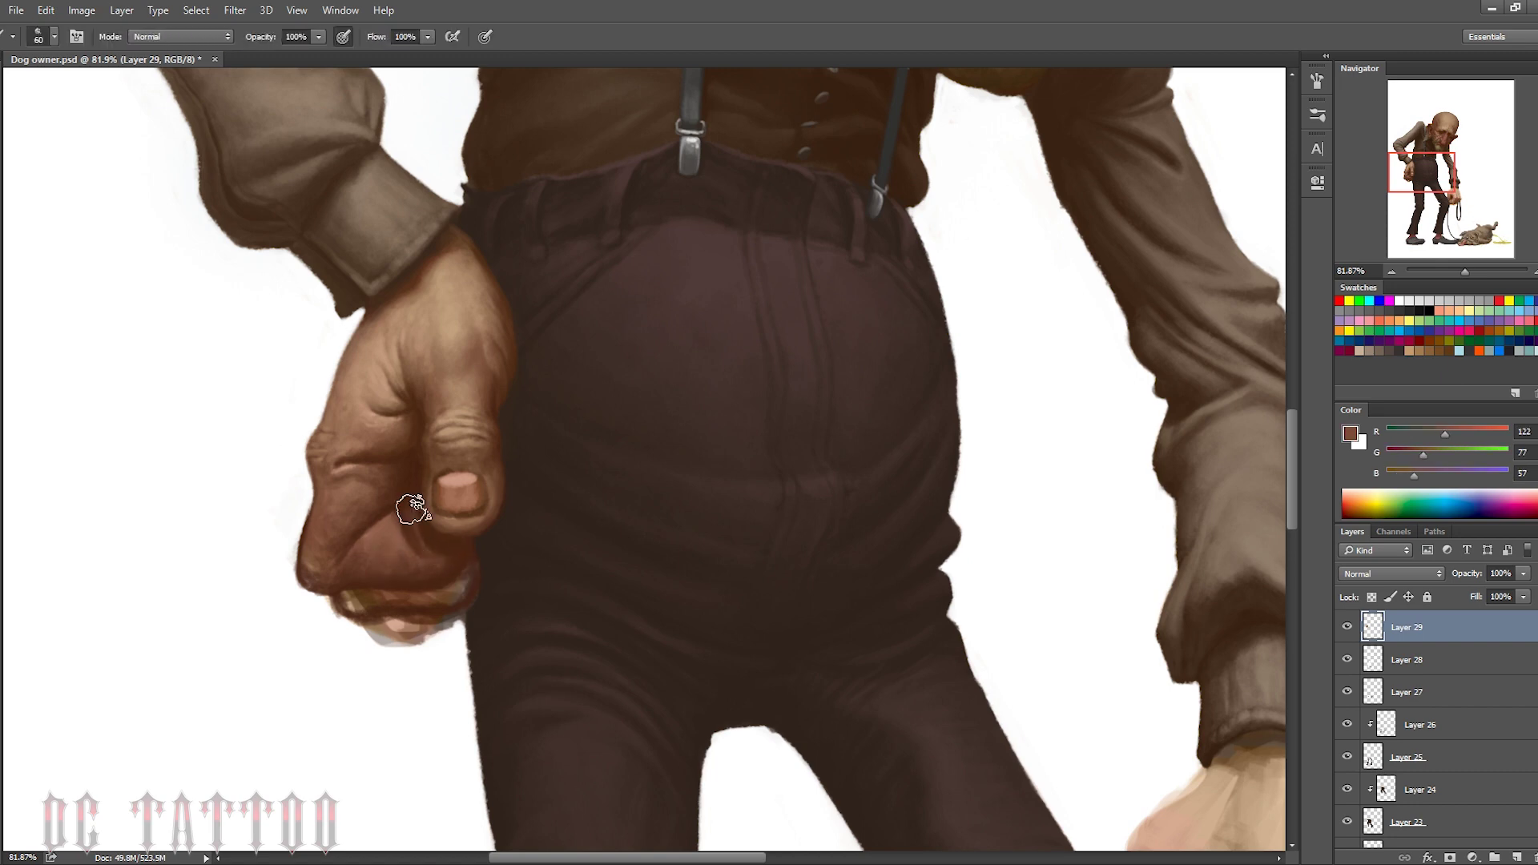
pyautogui.press('[')
pyautogui.press(']')
pyautogui.press(']')
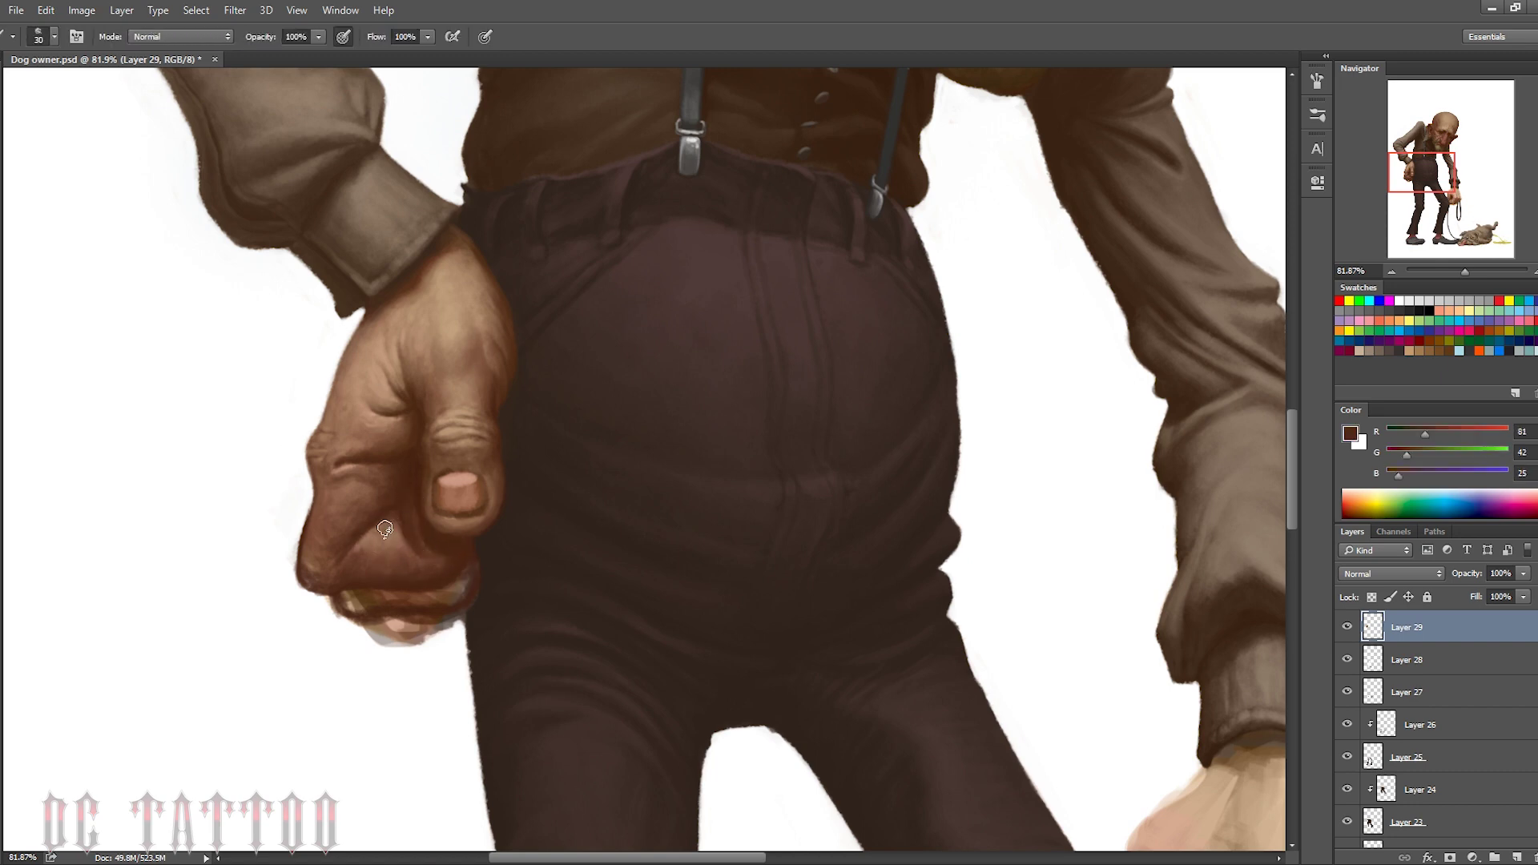
pyautogui.keyDown('alt'); pyautogui.click(341, 563); pyautogui.keyUp('alt')
pyautogui.press(']')
pyautogui.press(']')
pyautogui.press(']')
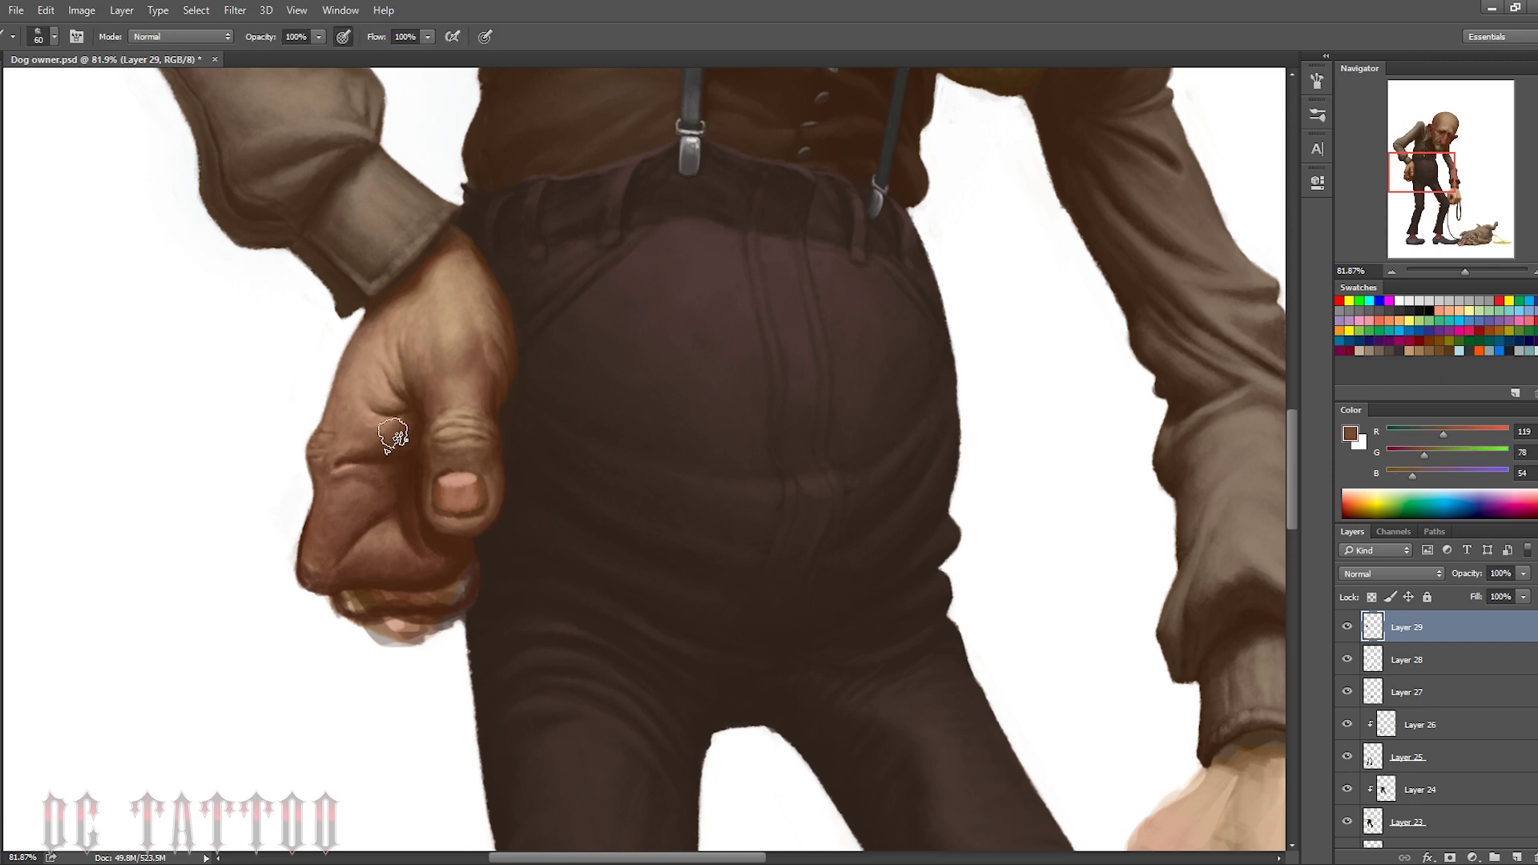
pyautogui.press('[')
pyautogui.press('[')
pyautogui.press('[')
# Deepen the finger creases with mid and dark browns using a smaller brush
pyautogui.keyDown('alt'); pyautogui.click(337, 478); pyautogui.keyUp('alt')
pyautogui.press(']')
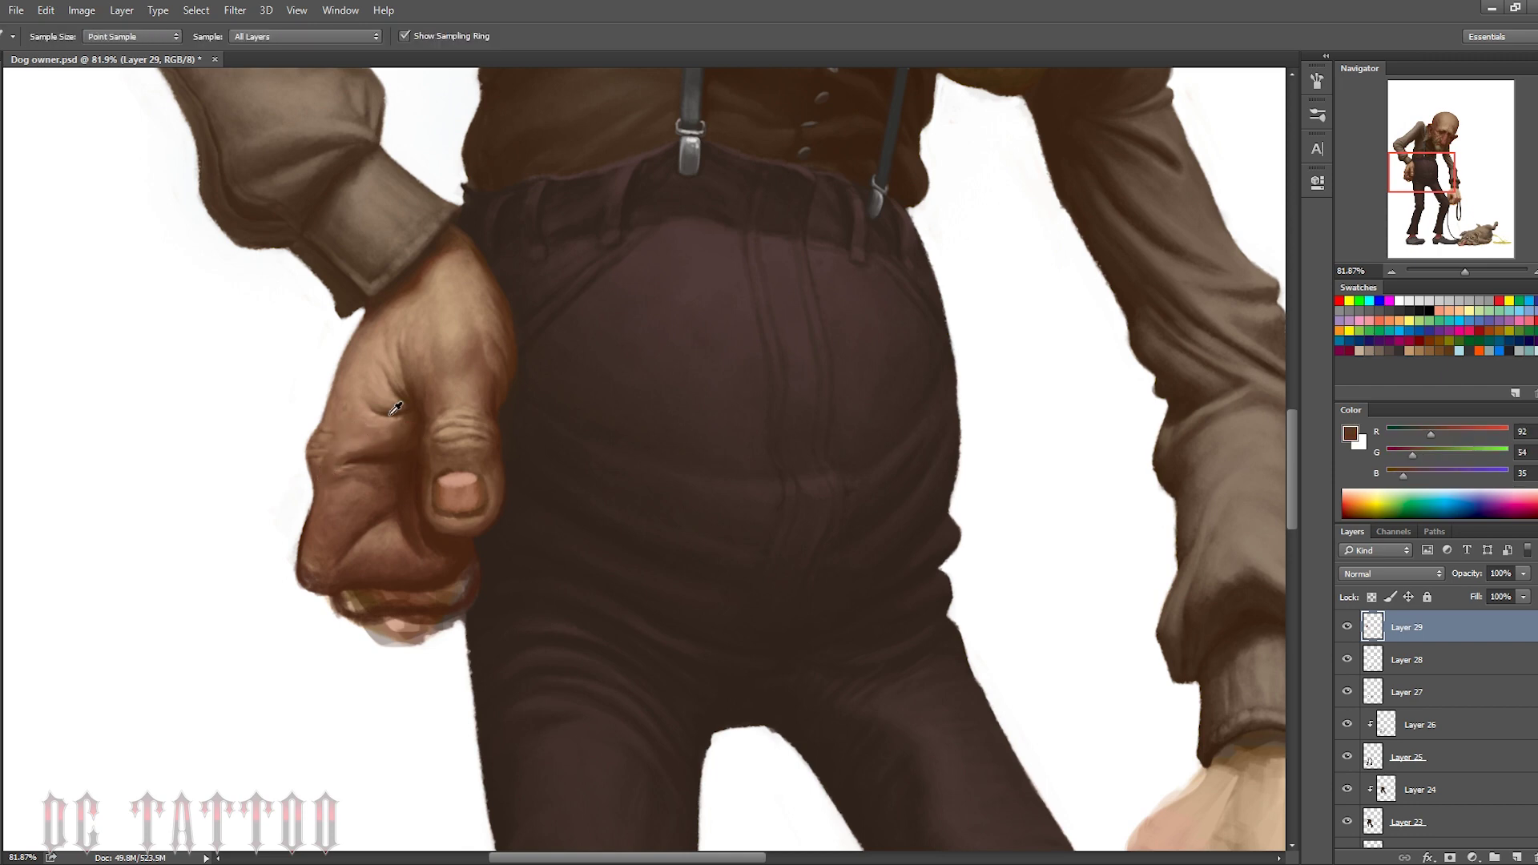
pyautogui.keyDown('alt'); pyautogui.click(347, 483); pyautogui.keyUp('alt')
pyautogui.press('[')
pyautogui.keyDown('alt'); pyautogui.click(306, 571); pyautogui.keyUp('alt')
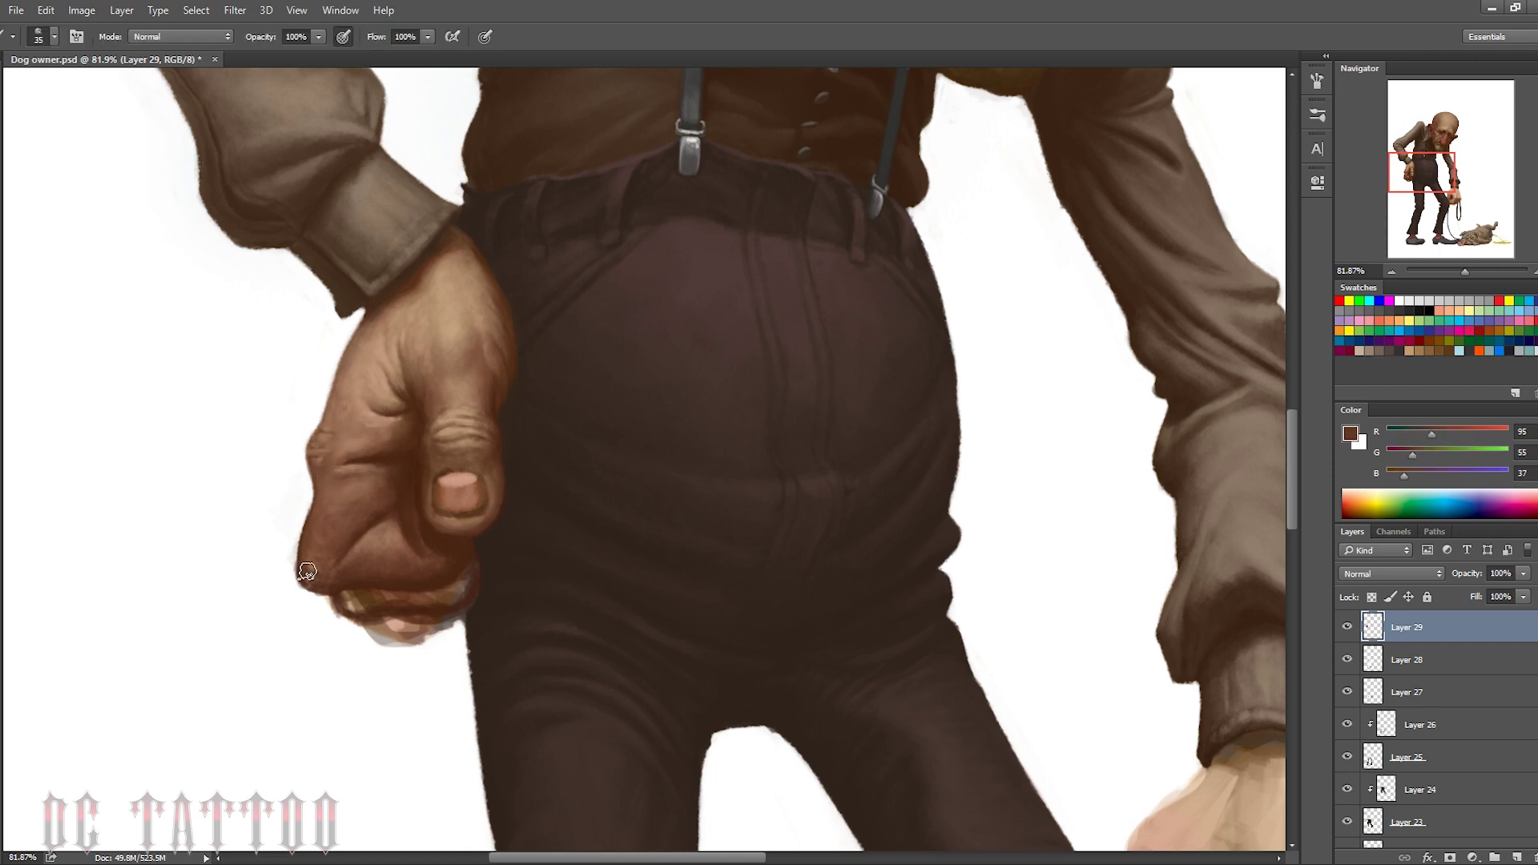
pyautogui.keyDown('alt'); pyautogui.click(353, 505); pyautogui.keyUp('alt')
pyautogui.press('[')
pyautogui.press('[')
pyautogui.press('[')
# Centre the fist in view and paint warm skin and trouser-brown tones
pyautogui.moveTo(632, 480); pyautogui.dragTo(1006, 373)
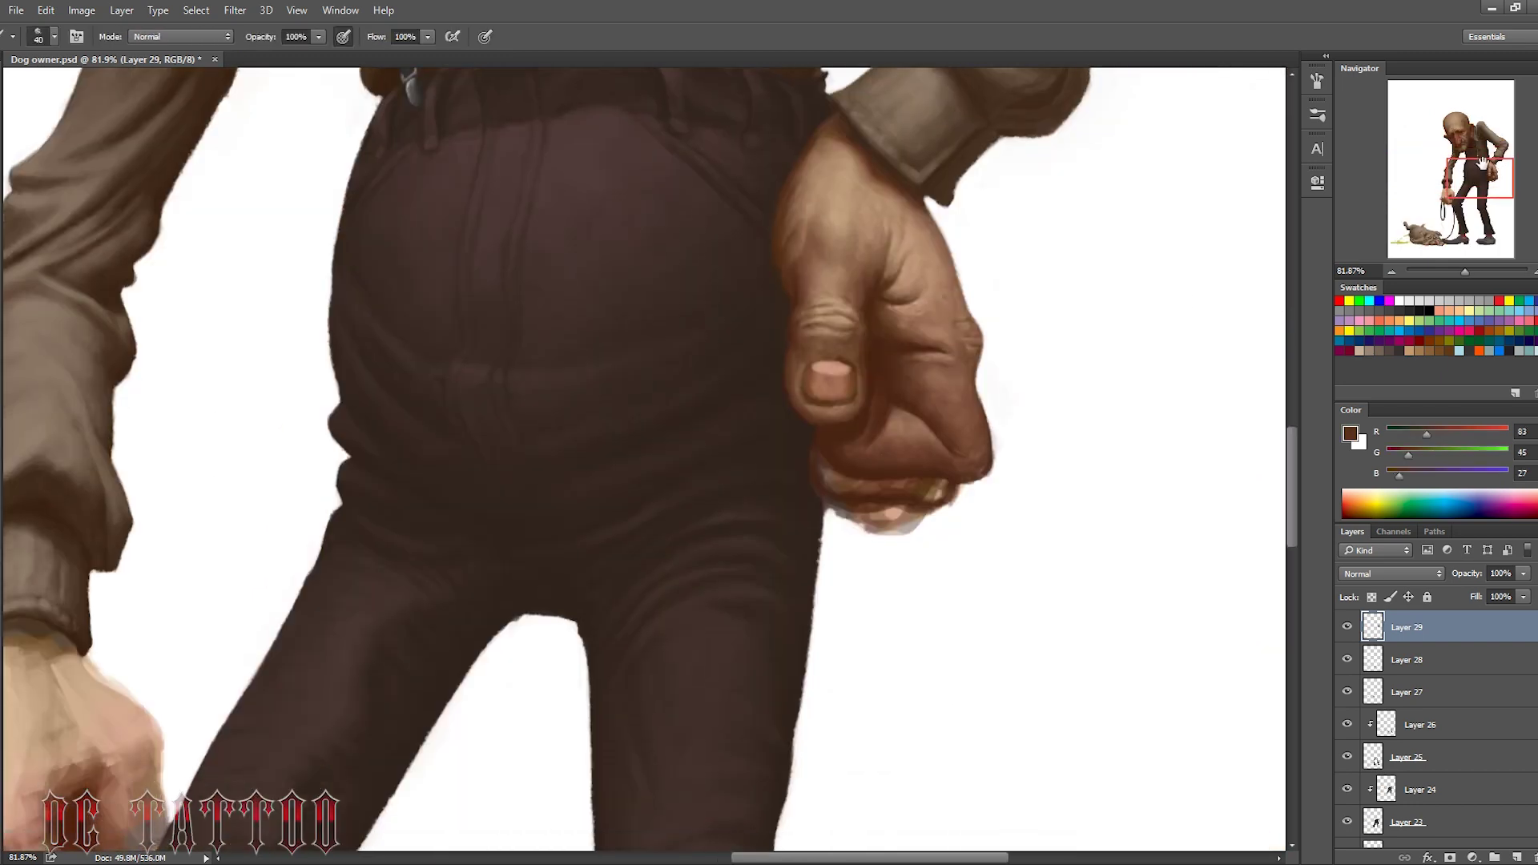
pyautogui.keyDown('alt'); pyautogui.click(872, 434); pyautogui.keyUp('alt')
pyautogui.press('[')
pyautogui.press('[')
pyautogui.press('[')
pyautogui.keyDown('alt'); pyautogui.click(849, 422); pyautogui.keyUp('alt')
pyautogui.press(']')
pyautogui.press(']')
pyautogui.press(']')
pyautogui.keyDown('alt'); pyautogui.click(931, 449); pyautogui.keyUp('alt')
pyautogui.press(']')
# Work dark brown shadows and warm skin tones into the fist's edges
pyautogui.keyDown('alt'); pyautogui.click(876, 322); pyautogui.keyUp('alt')
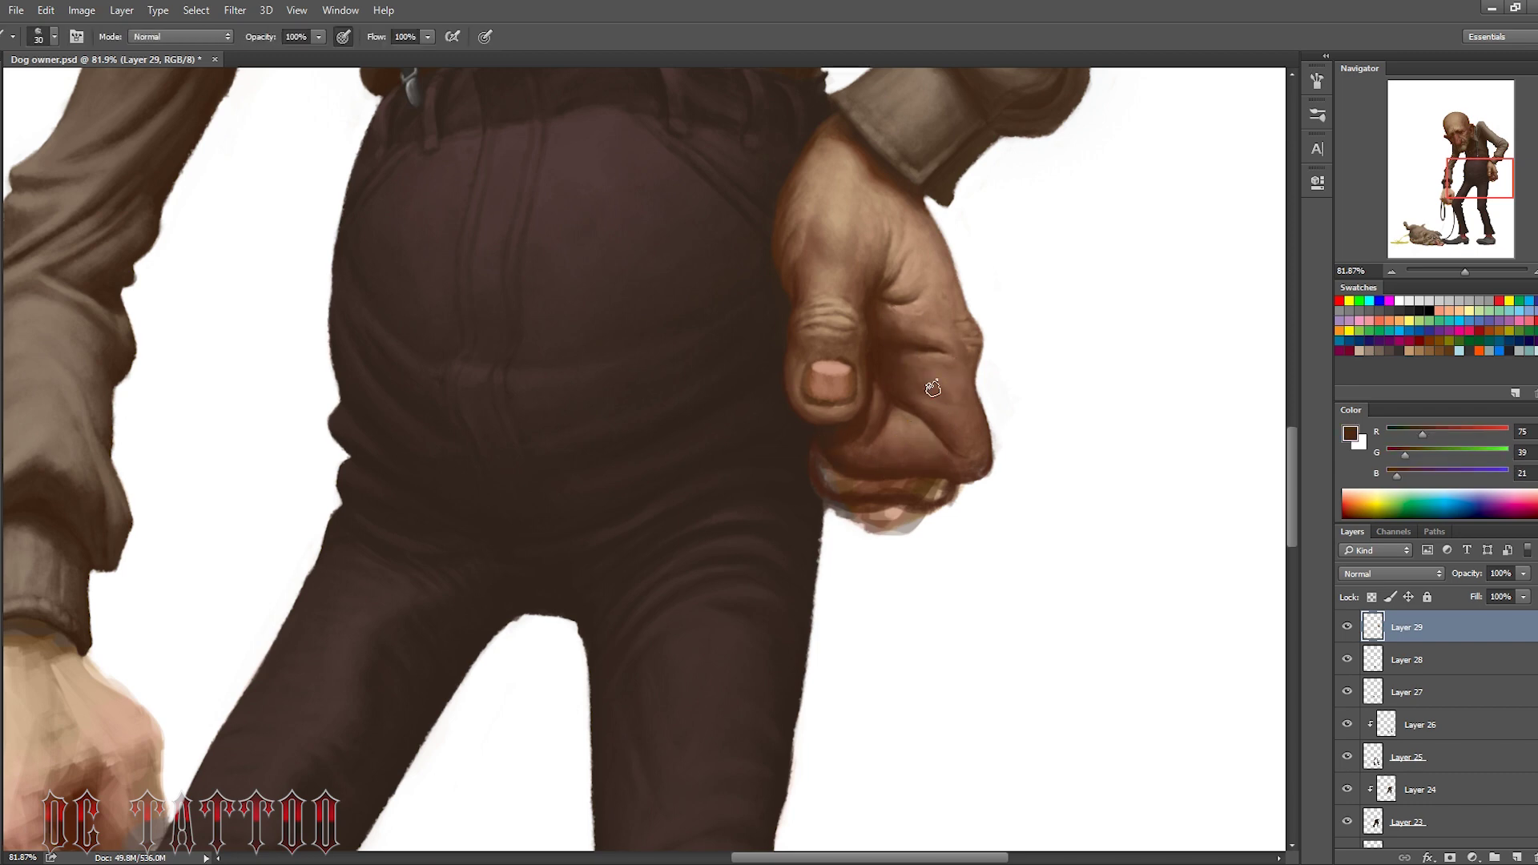
pyautogui.press(']')
pyautogui.press(']')
pyautogui.press(']')
pyautogui.keyDown('alt'); pyautogui.click(957, 414); pyautogui.keyUp('alt')
pyautogui.press('[')
pyautogui.press('[')
pyautogui.keyDown('alt'); pyautogui.click(919, 418); pyautogui.keyUp('alt')
pyautogui.press('[')
pyautogui.press('[')
pyautogui.press('[')
pyautogui.press(']')
pyautogui.press(']')
pyautogui.press(']')
# Add reddish-brown shadows and light knuckle tones to the fist
pyautogui.keyDown('alt'); pyautogui.click(934, 453); pyautogui.keyUp('alt')
pyautogui.keyDown('alt'); pyautogui.click(985, 467); pyautogui.keyUp('alt')
pyautogui.press(']')
pyautogui.press(']')
pyautogui.press(']')
pyautogui.keyDown('alt'); pyautogui.click(972, 413); pyautogui.keyUp('alt')
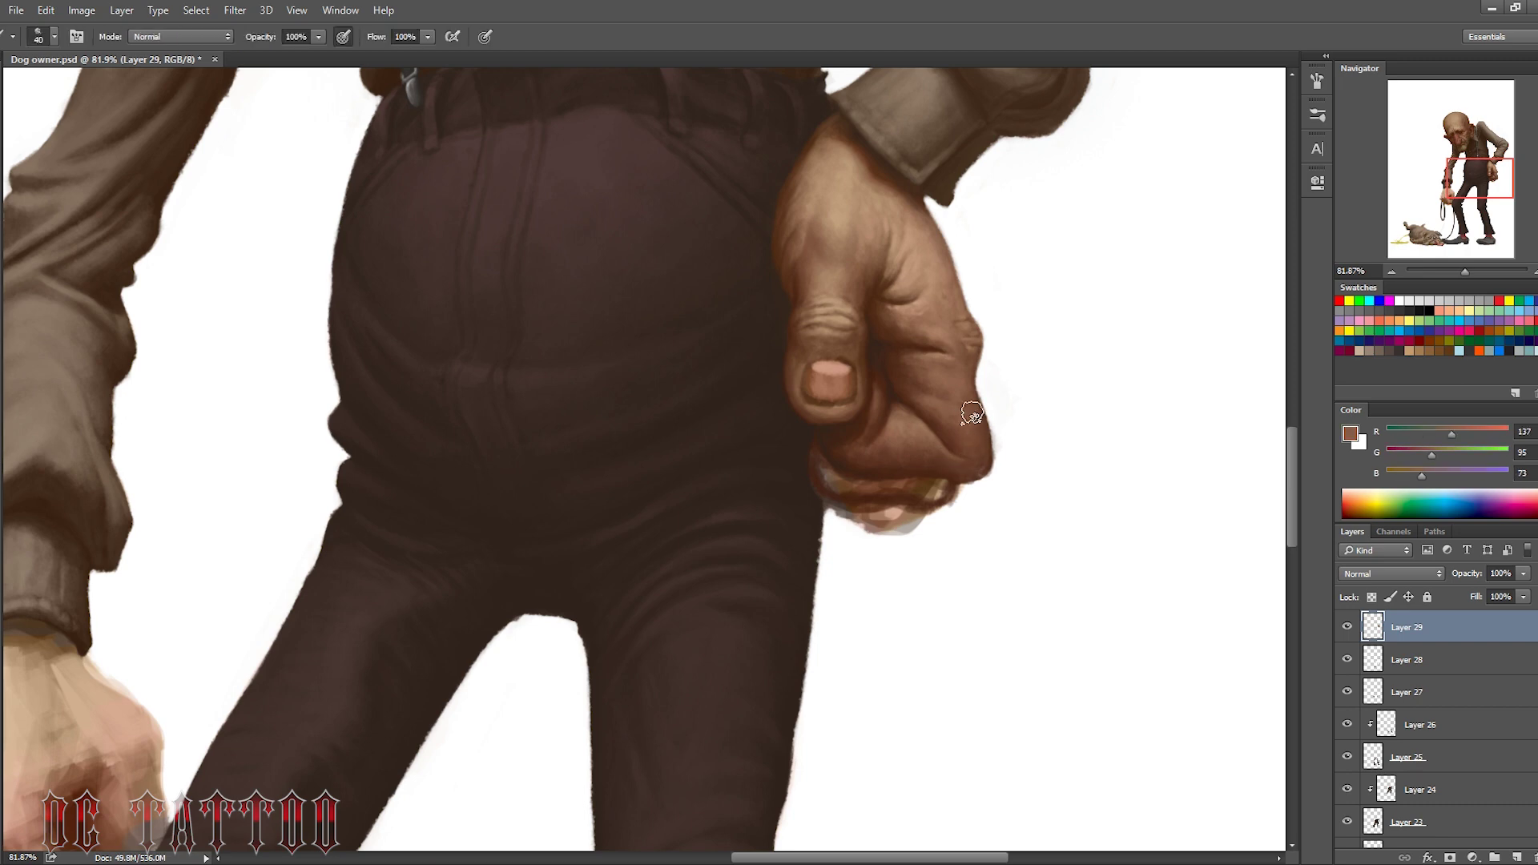
pyautogui.keyDown('alt'); pyautogui.click(942, 306); pyautogui.keyUp('alt')
pyautogui.press(']')
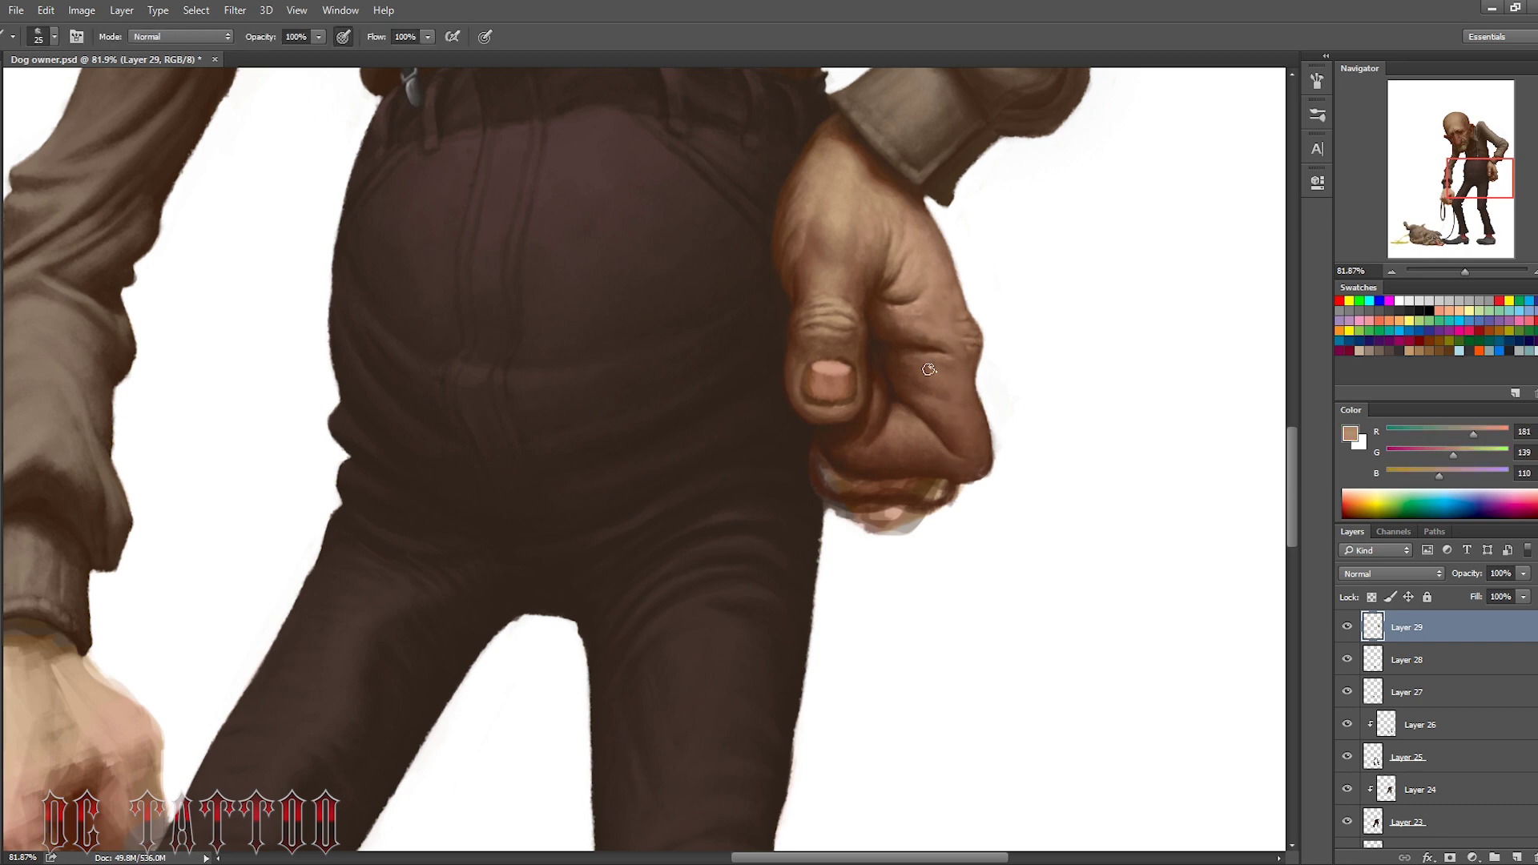
pyautogui.keyDown('alt'); pyautogui.click(894, 418); pyautogui.keyUp('alt')
# Paint white over the pale smudge below the fist
pyautogui.press('[')
pyautogui.keyDown('alt'); pyautogui.click(975, 462); pyautogui.keyUp('alt')
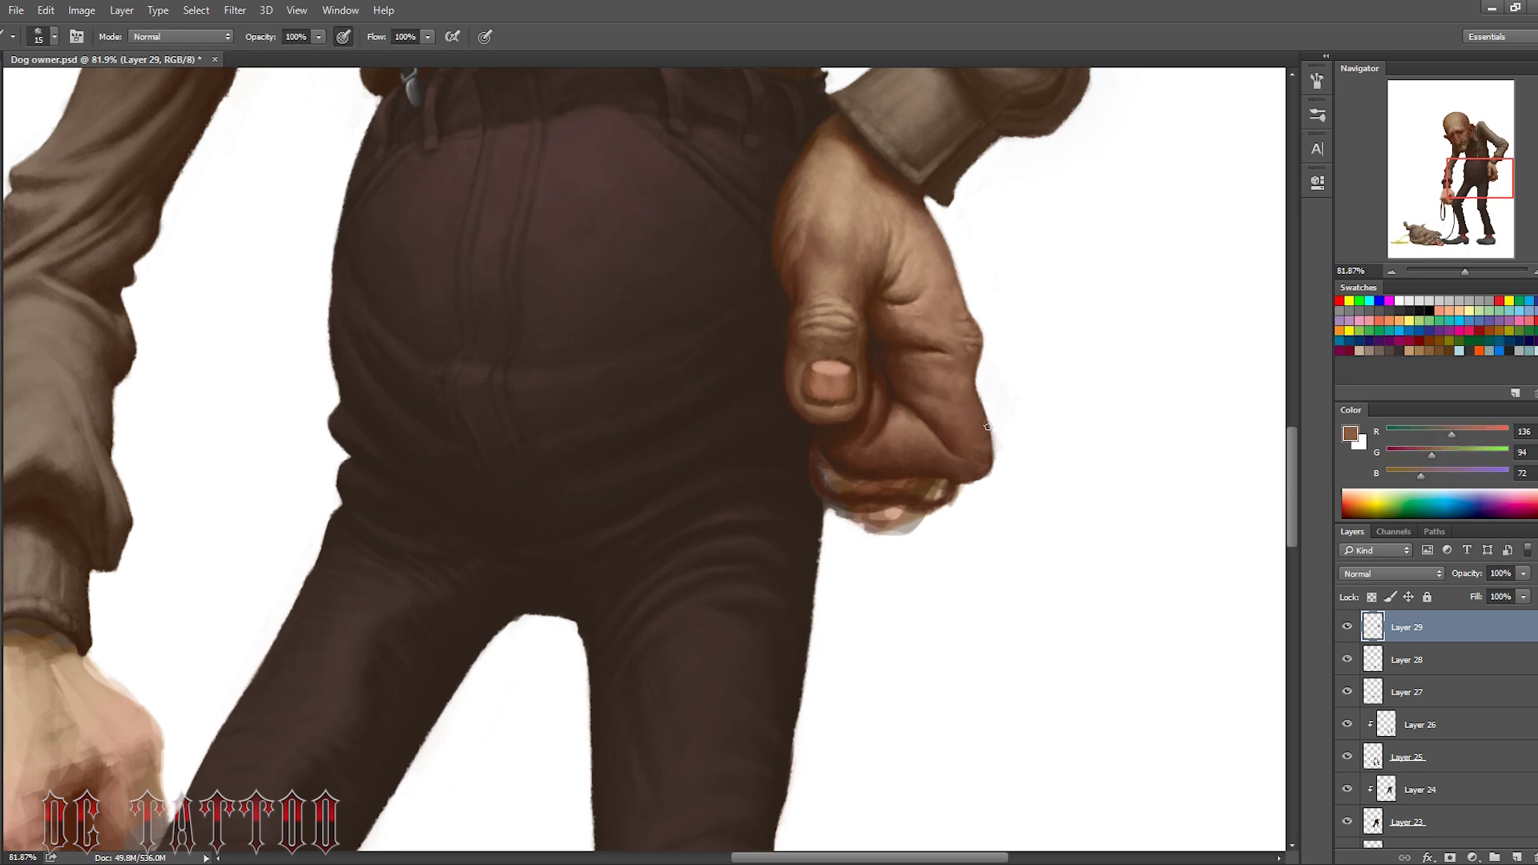
pyautogui.keyDown('alt'); pyautogui.click(974, 318); pyautogui.keyUp('alt')
pyautogui.keyDown('alt'); pyautogui.click(822, 469); pyautogui.keyUp('alt')
pyautogui.press('[')
pyautogui.press('[')
pyautogui.press('[')
pyautogui.keyDown('alt'); pyautogui.click(845, 496); pyautogui.keyUp('alt')
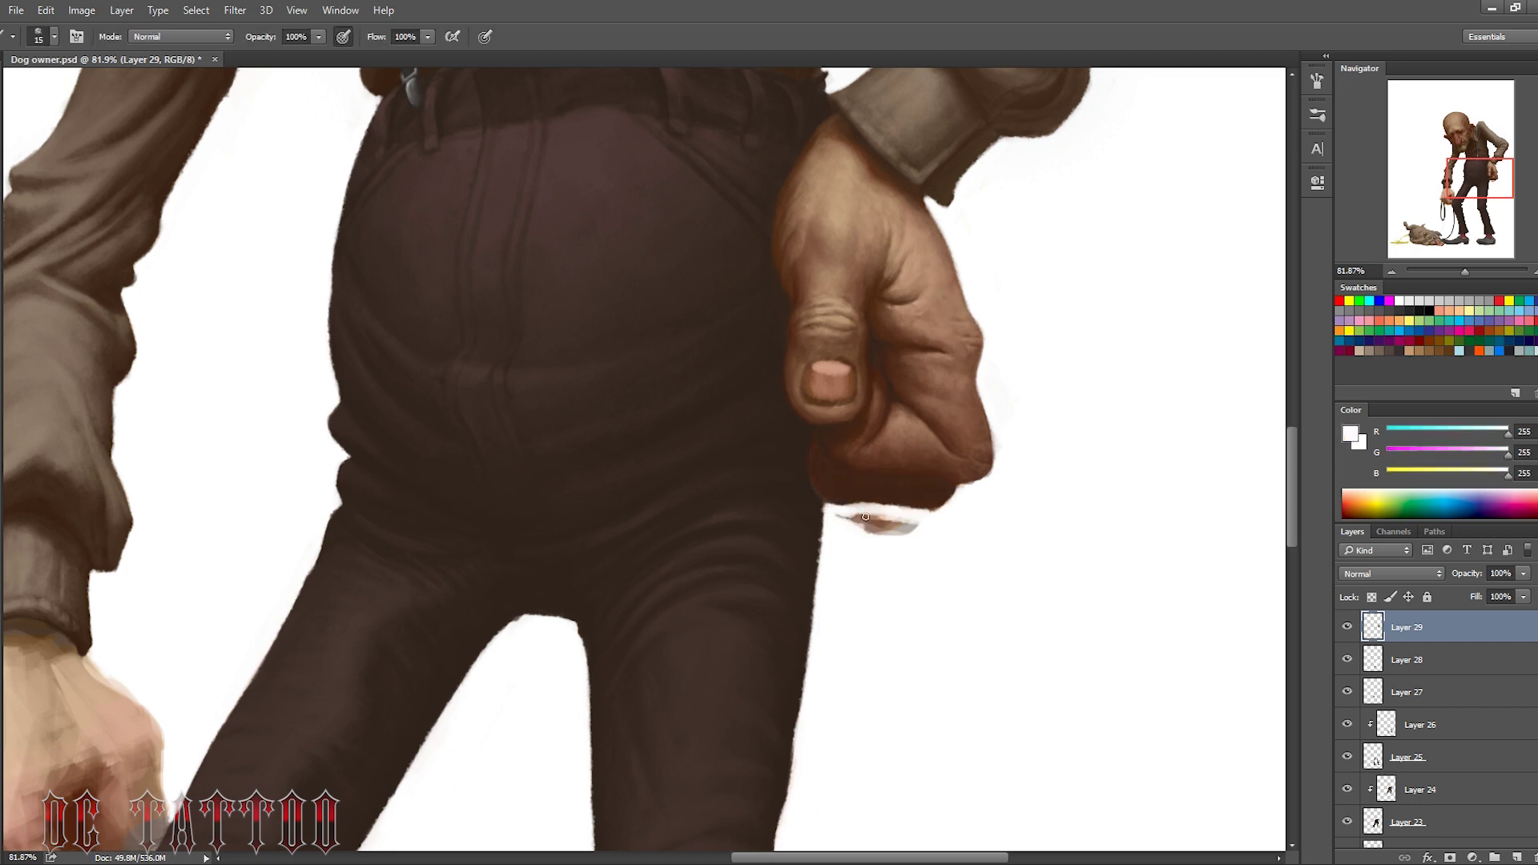
pyautogui.moveTo(865, 517)
pyautogui.mouseDown()
pyautogui.moveTo(897, 537)
pyautogui.moveTo(941, 504)
pyautogui.mouseUp()
# Darken the fist's shadows and the edge beside the thumb
pyautogui.keyDown('alt'); pyautogui.click(951, 488); pyautogui.keyUp('alt')
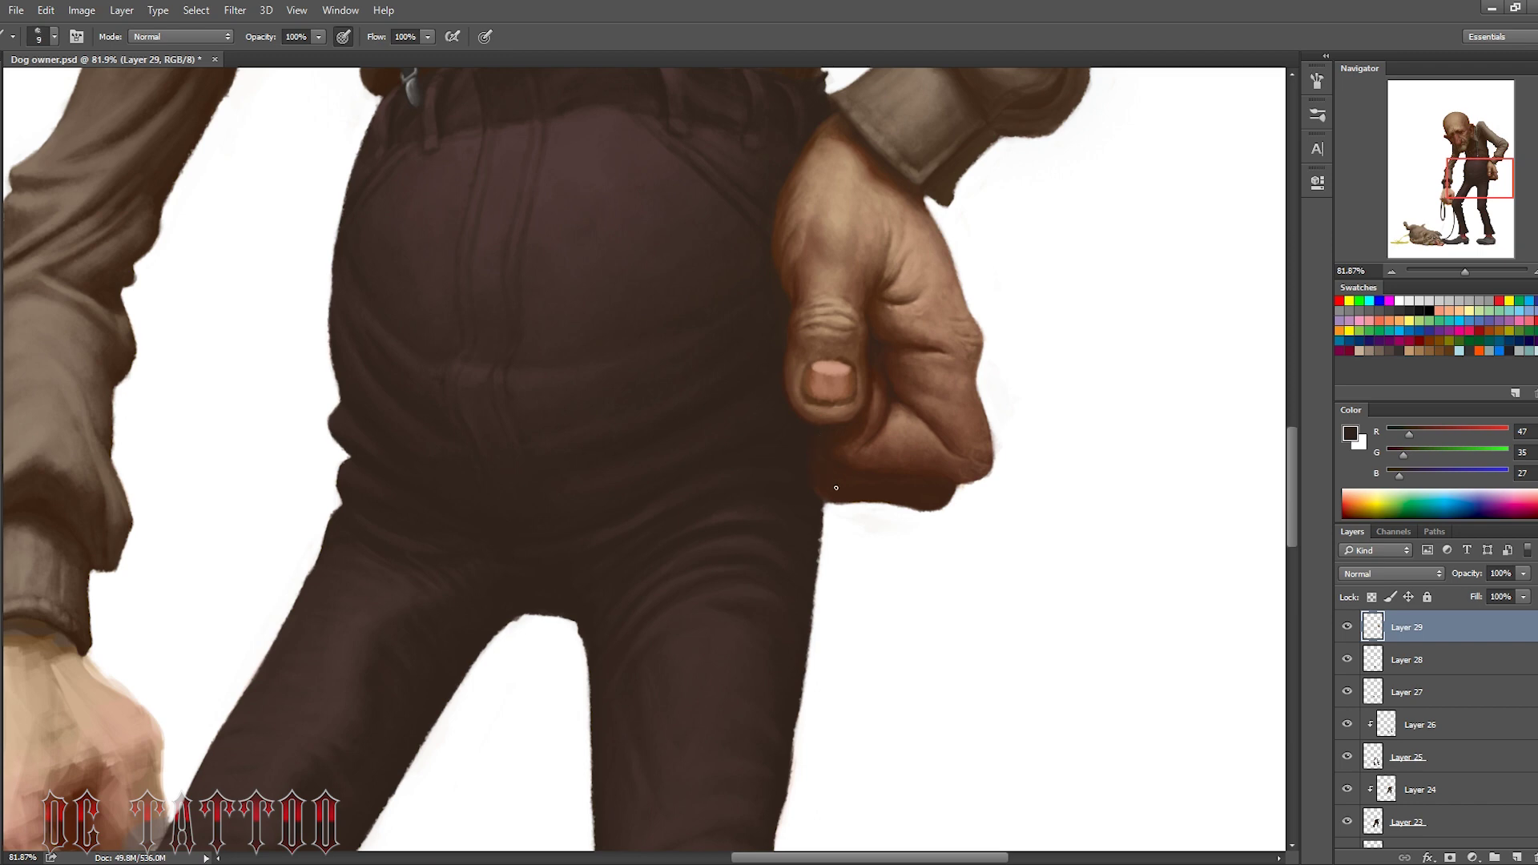
pyautogui.keyDown('alt'); pyautogui.click(825, 457); pyautogui.keyUp('alt')
pyautogui.keyDown('alt'); pyautogui.click(824, 440); pyautogui.keyUp('alt')
pyautogui.keyDown('alt'); pyautogui.click(910, 457); pyautogui.keyUp('alt')
pyautogui.press('[')
pyautogui.press('[')
pyautogui.keyDown('alt'); pyautogui.click(903, 489); pyautogui.keyUp('alt')
pyautogui.press('[')
# Reshape the knuckles with deeper shadow browns near the thumb
pyautogui.keyDown('alt'); pyautogui.click(929, 454); pyautogui.keyUp('alt')
pyautogui.keyDown('alt'); pyautogui.click(869, 500); pyautogui.keyUp('alt')
pyautogui.press(']')
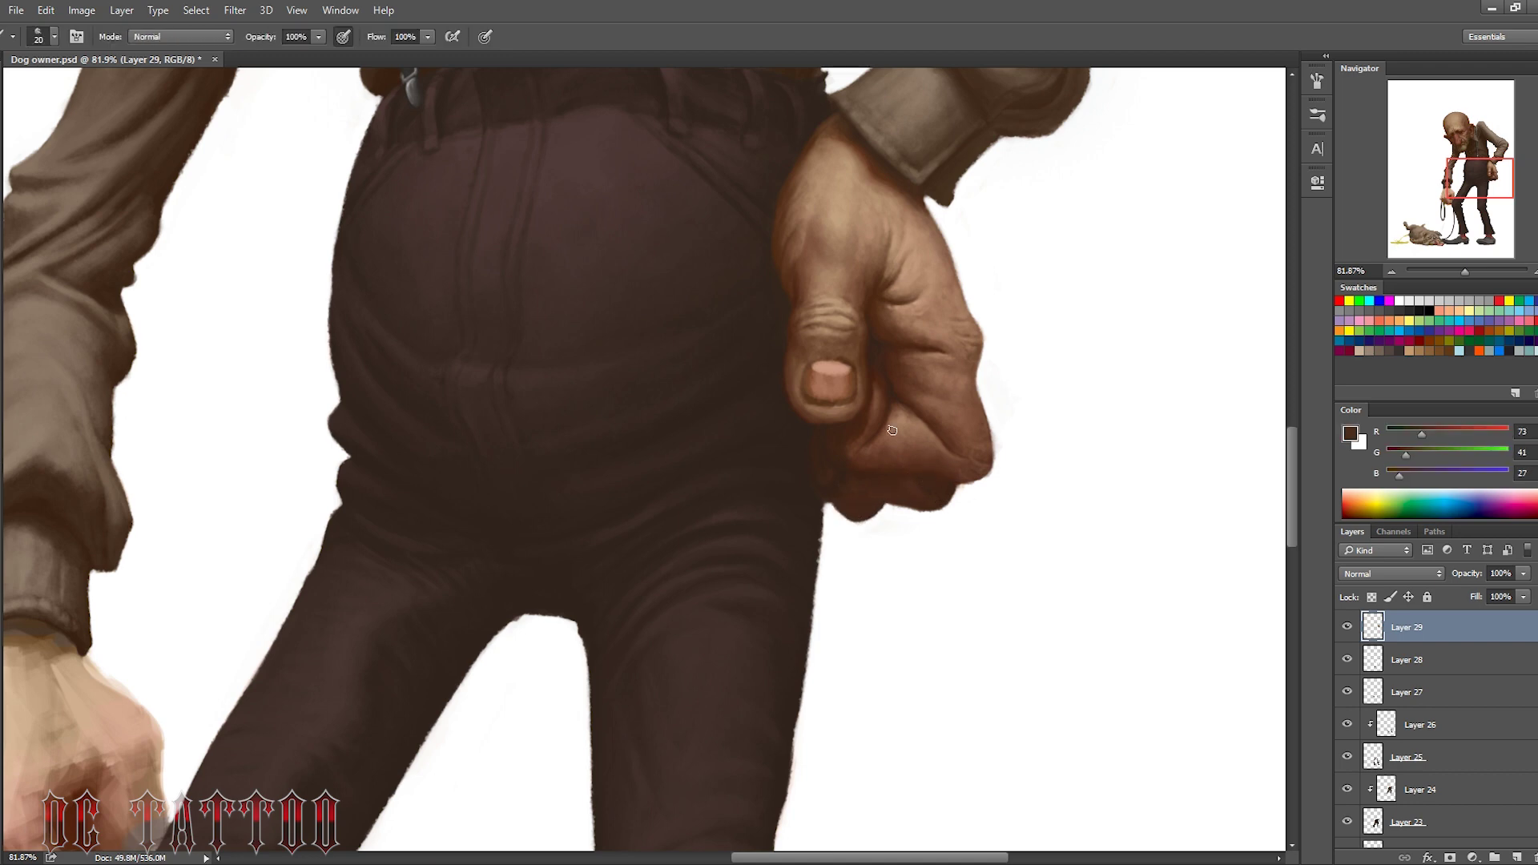
pyautogui.keyDown('alt'); pyautogui.click(851, 505); pyautogui.keyUp('alt')
pyautogui.press('[')
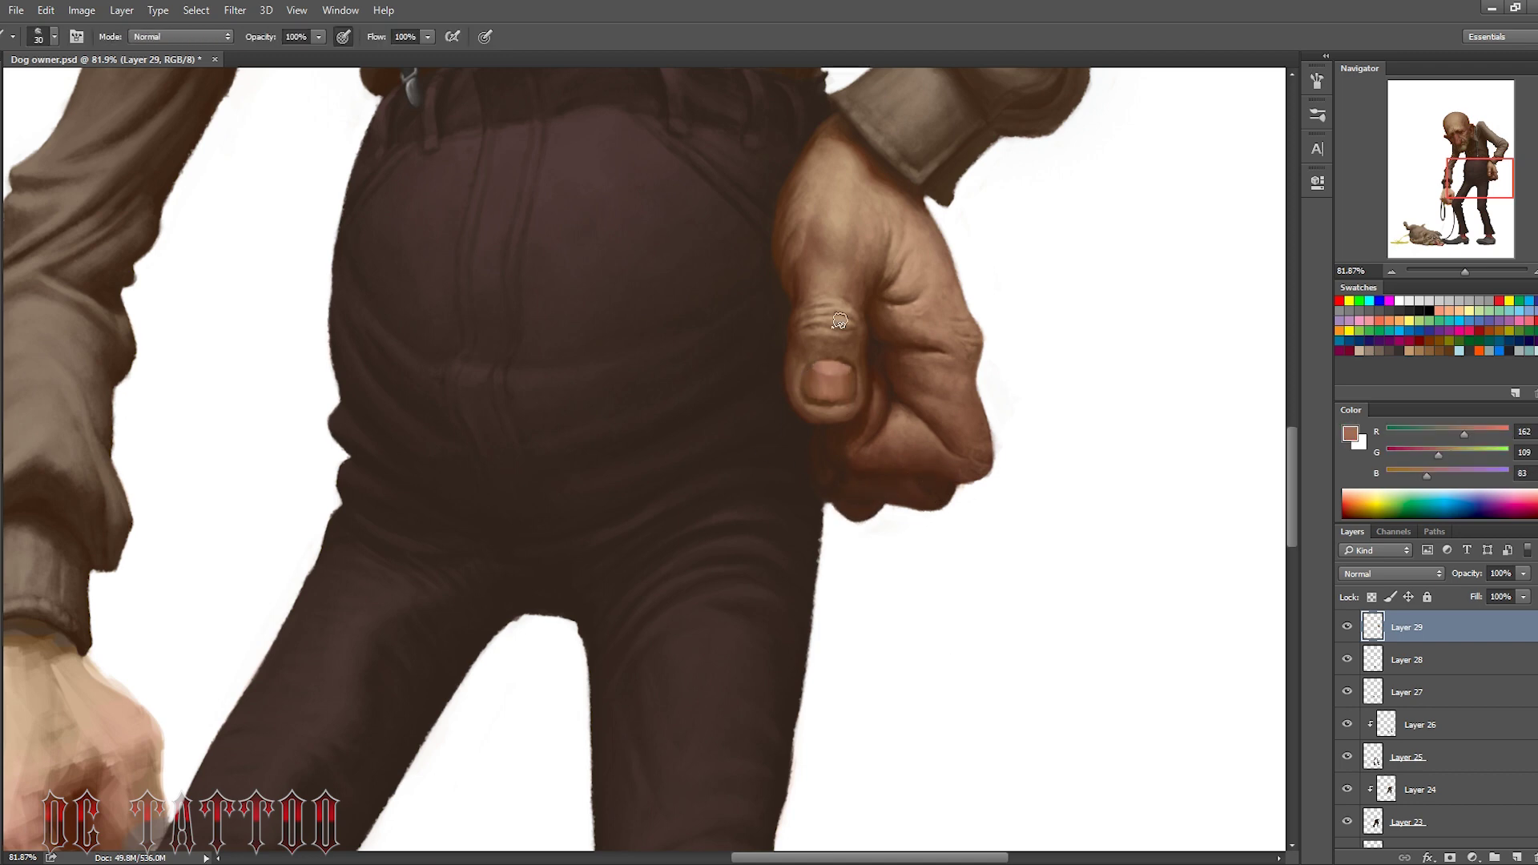
pyautogui.keyDown('alt'); pyautogui.click(809, 366); pyautogui.keyUp('alt')
pyautogui.press('[')
# Refine light skin tones and dark brown edges around the thumbnail
pyautogui.keyDown('alt'); pyautogui.click(852, 387); pyautogui.keyUp('alt')
pyautogui.press(']')
pyautogui.press(']')
pyautogui.press(']')
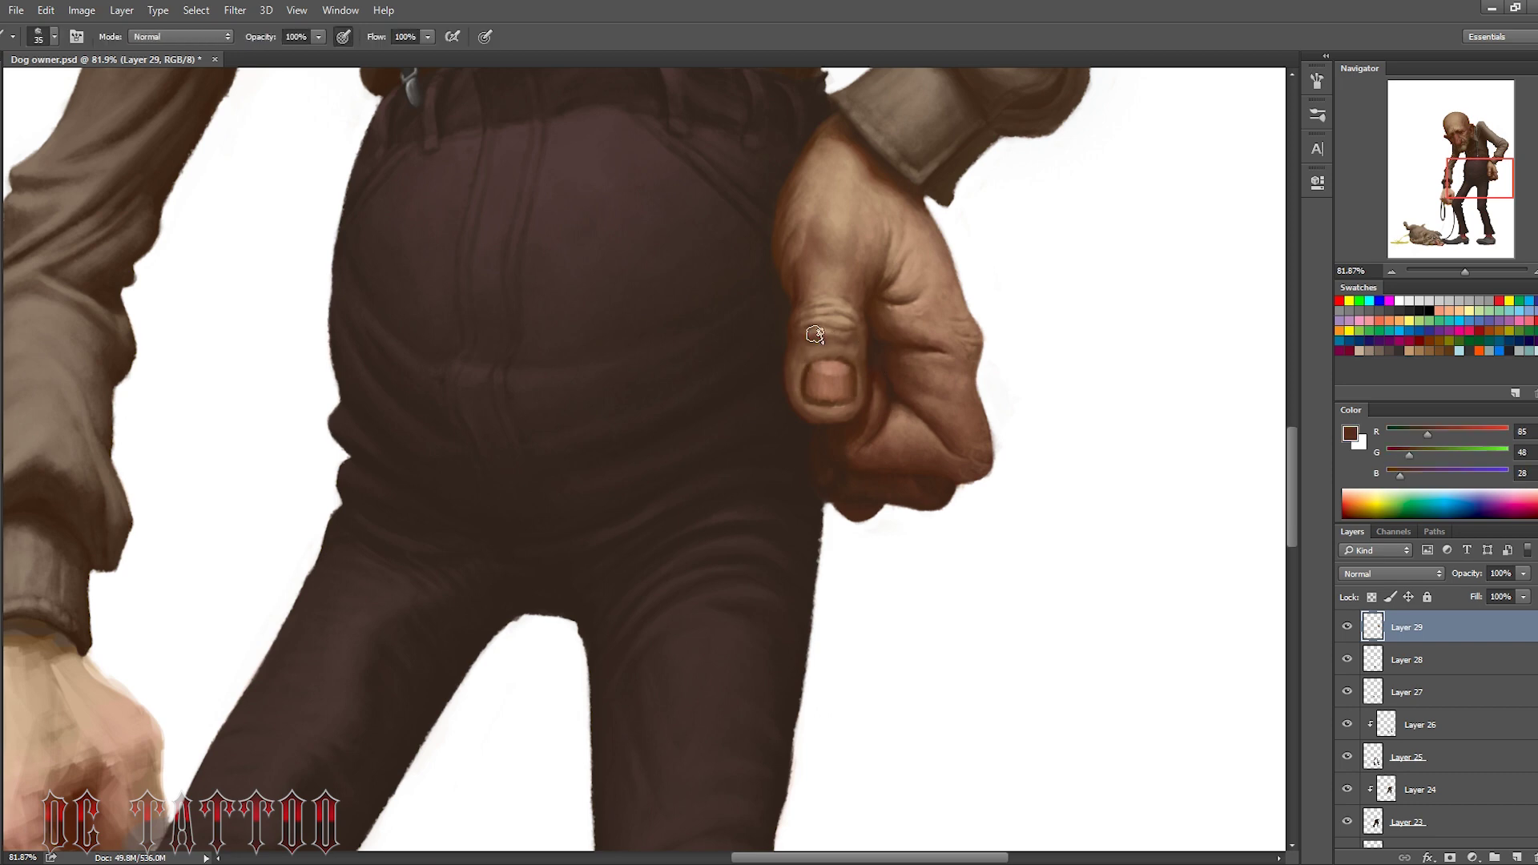
pyautogui.keyDown('alt'); pyautogui.click(855, 409); pyautogui.keyUp('alt')
pyautogui.press('[')
pyautogui.press('[')
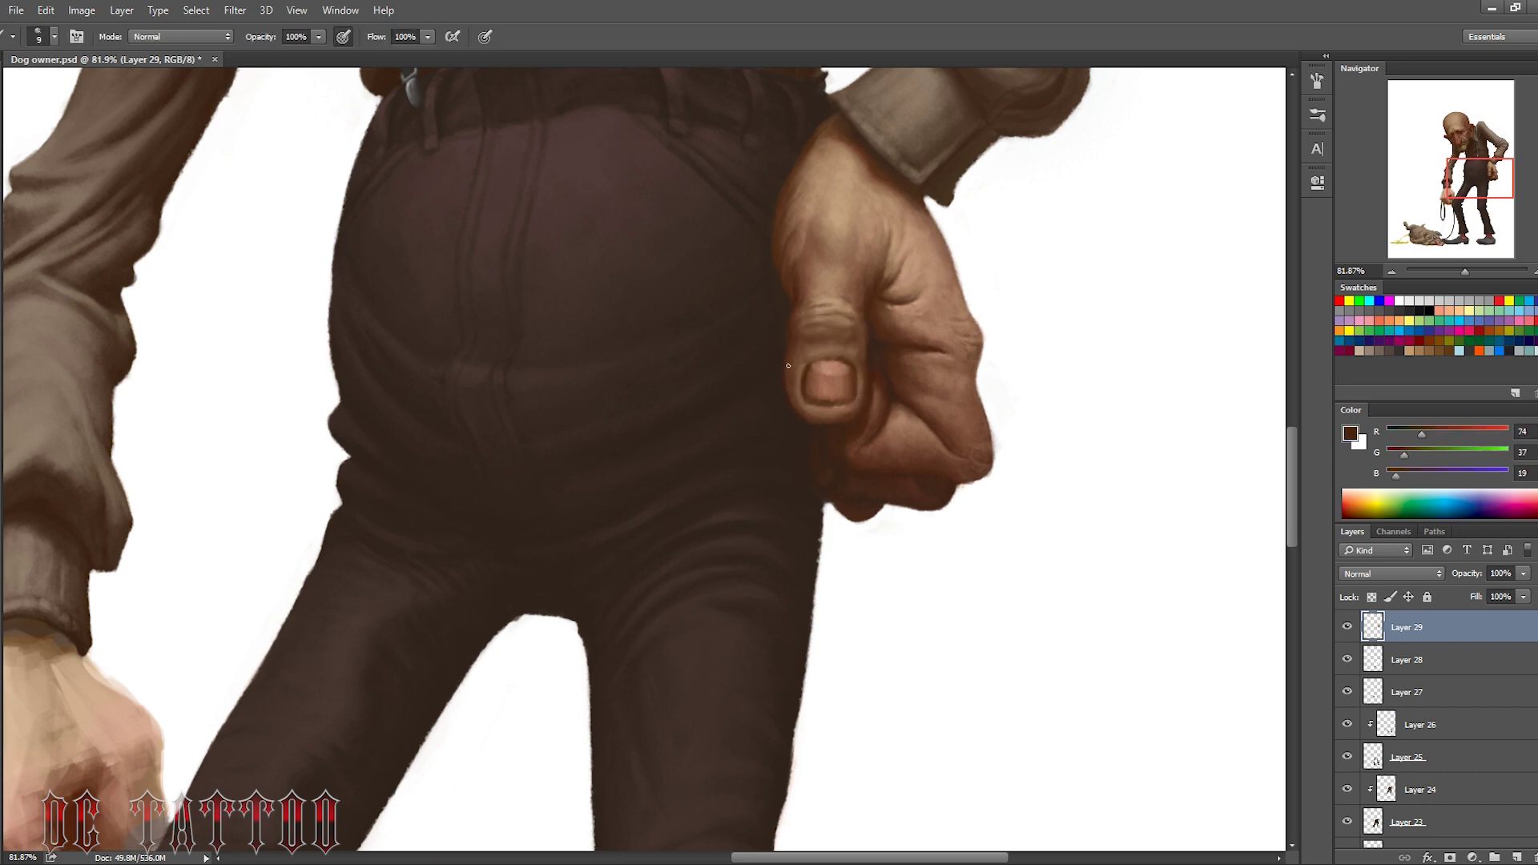
pyautogui.keyDown('alt'); pyautogui.click(809, 377); pyautogui.keyUp('alt')
pyautogui.press('[')
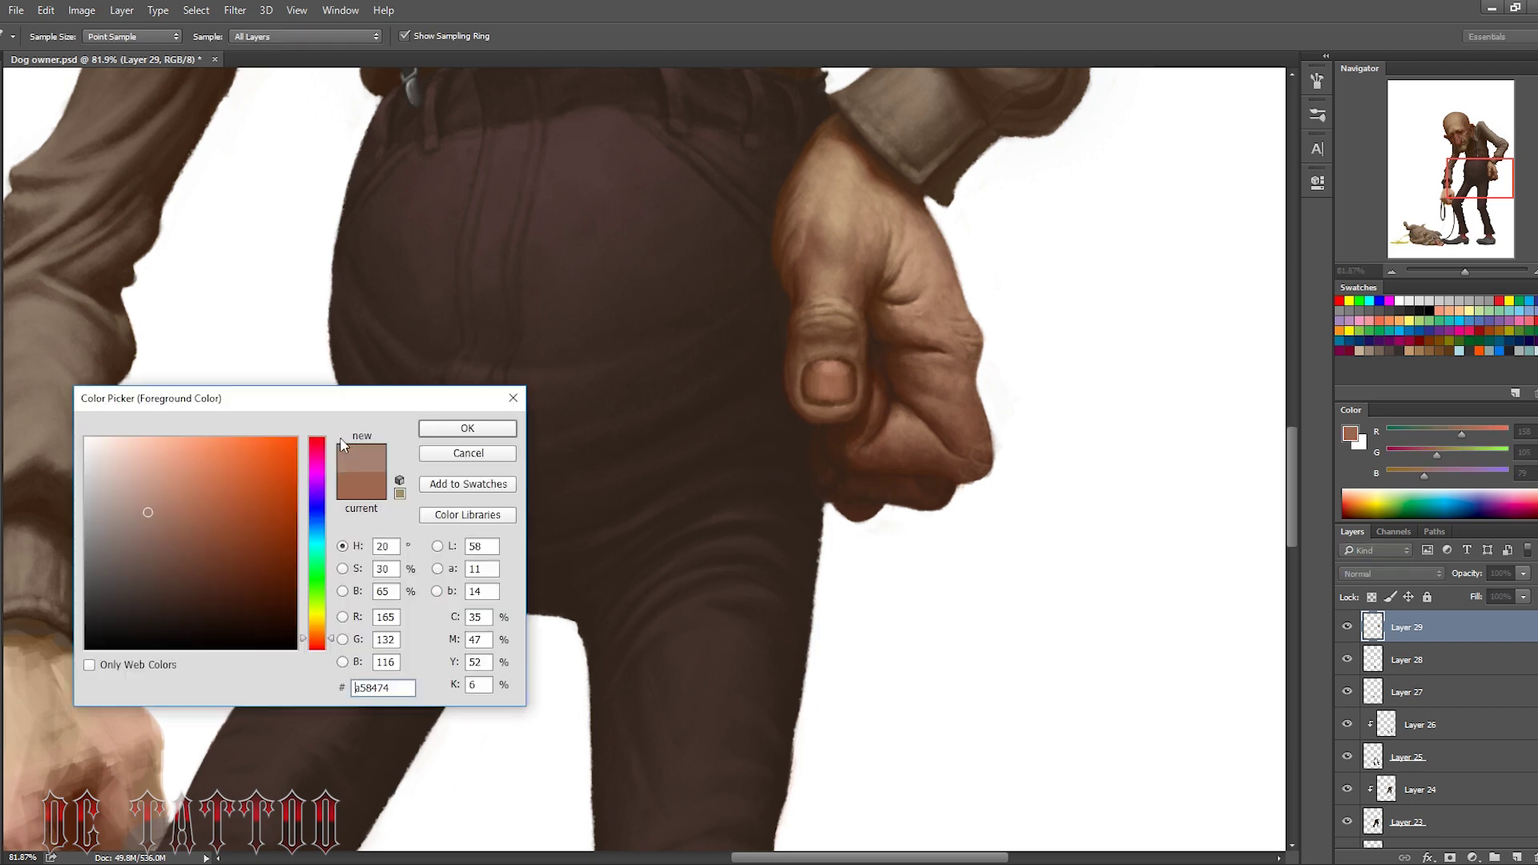
pyautogui.keyDown('alt'); pyautogui.click(810, 401); pyautogui.keyUp('alt')
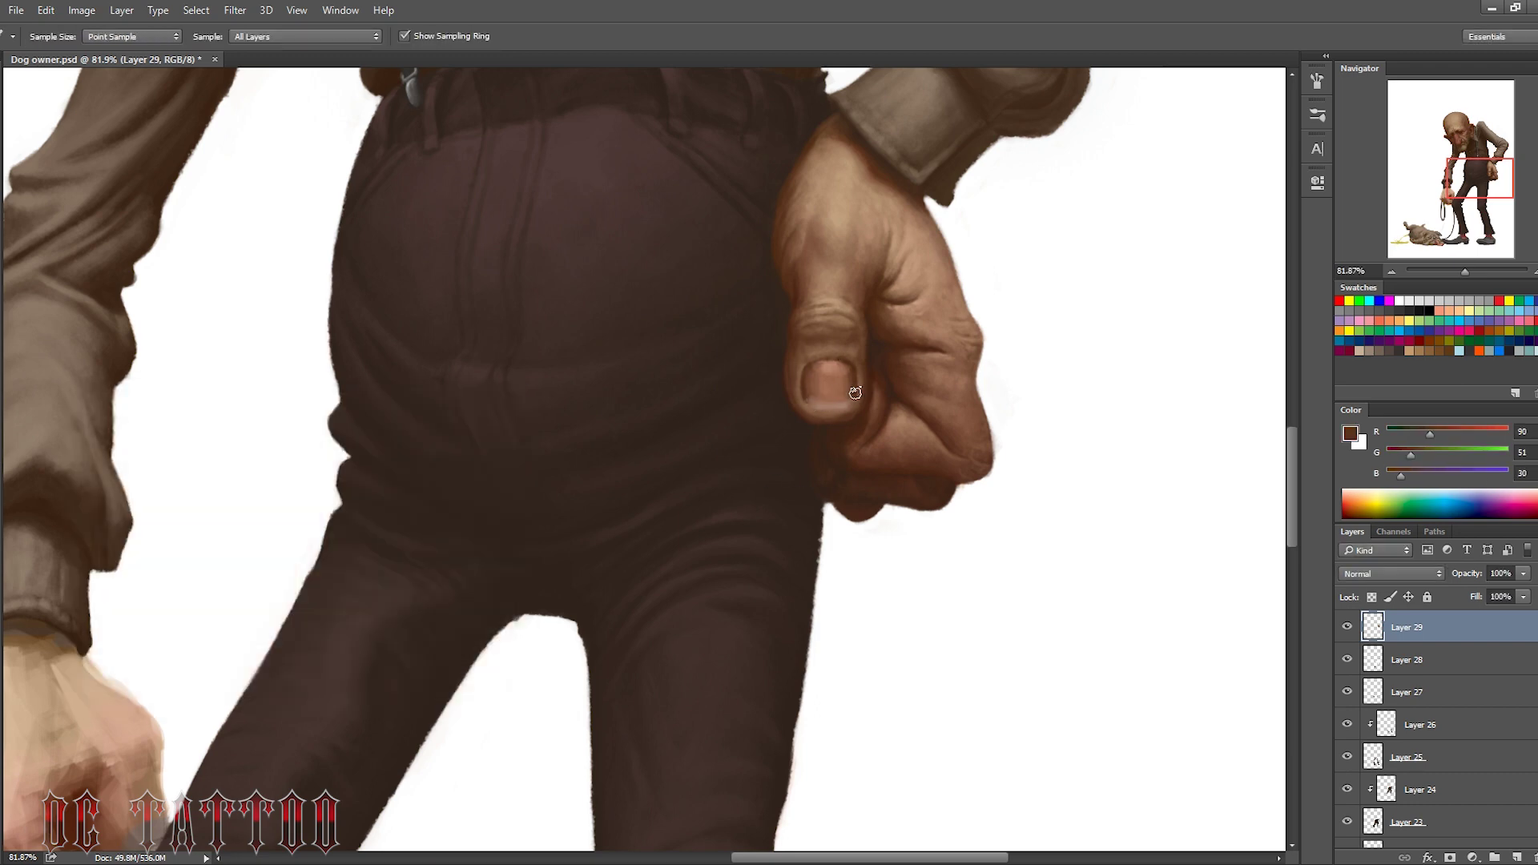
pyautogui.press(']')
pyautogui.press(']')
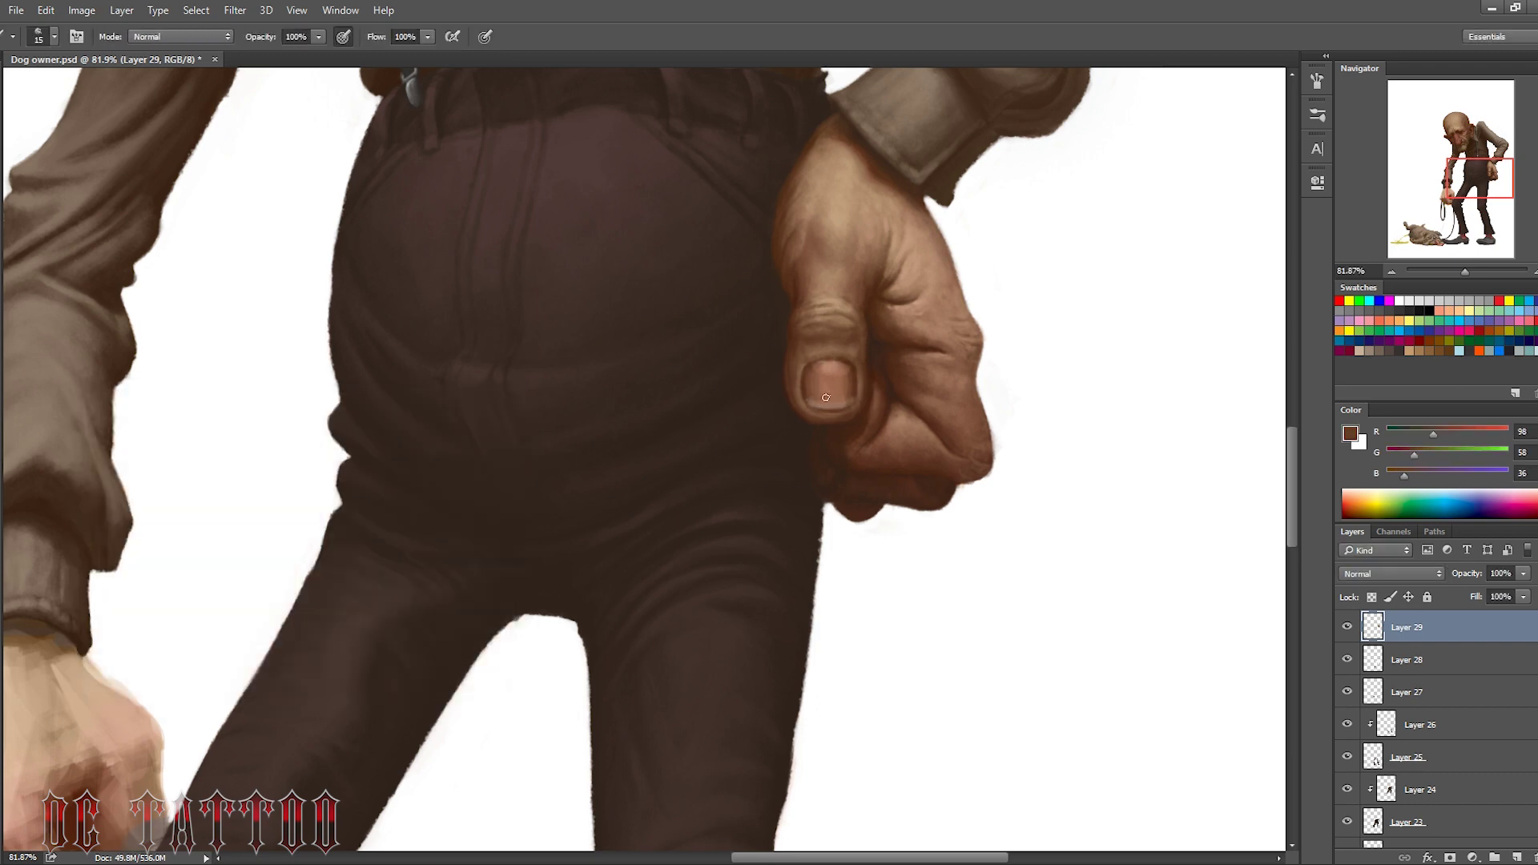
# Paint light highlight streaks on the thumbnail
pyautogui.keyDown('alt'); pyautogui.click(850, 367); pyautogui.keyUp('alt')
pyautogui.press(']')
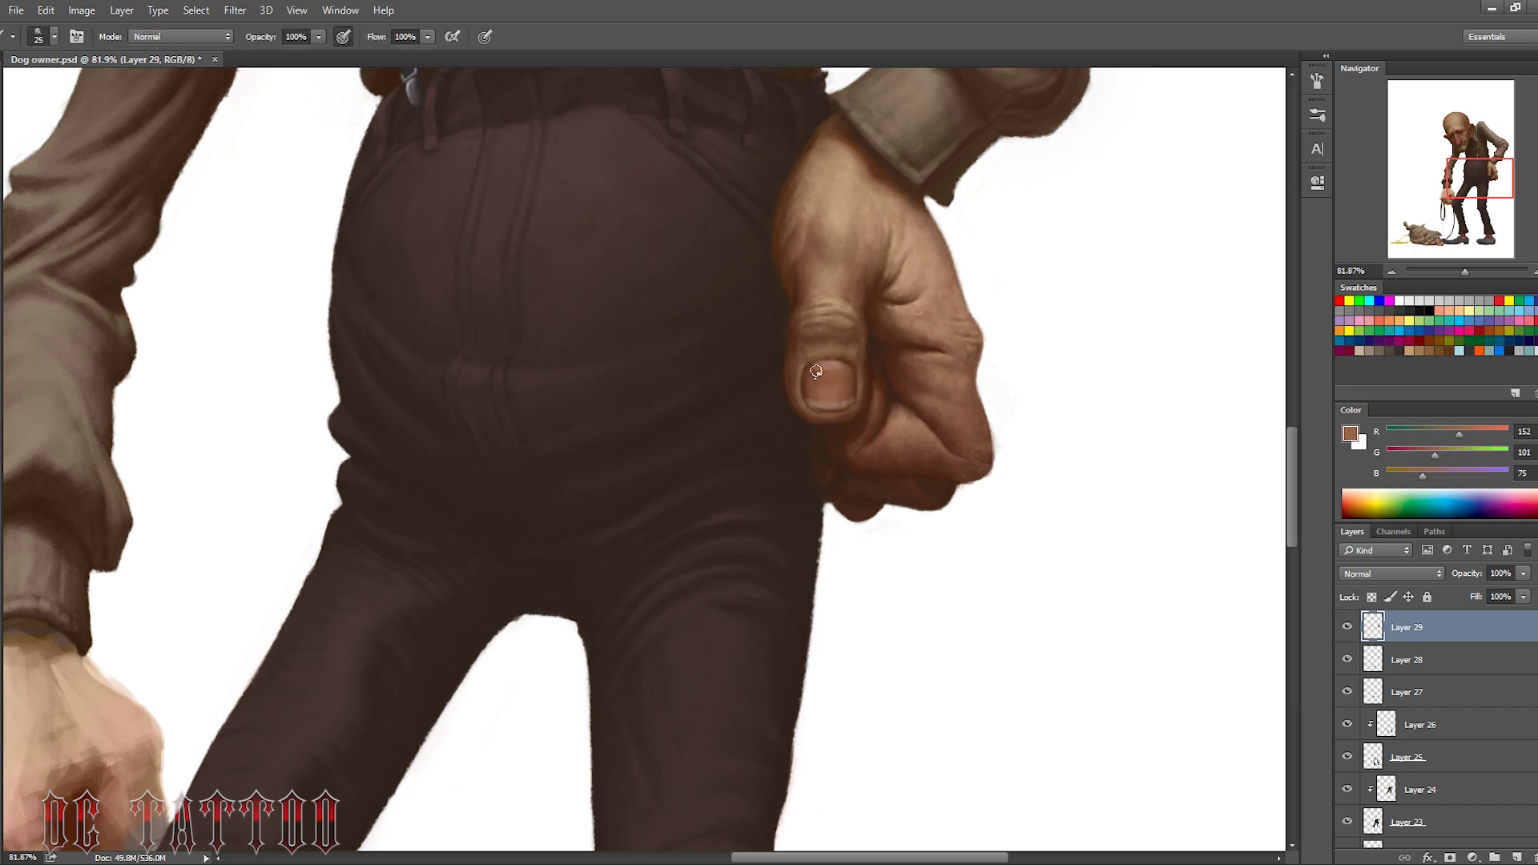
pyautogui.press(']')
pyautogui.press(']')
pyautogui.press(']')
pyautogui.press(']')
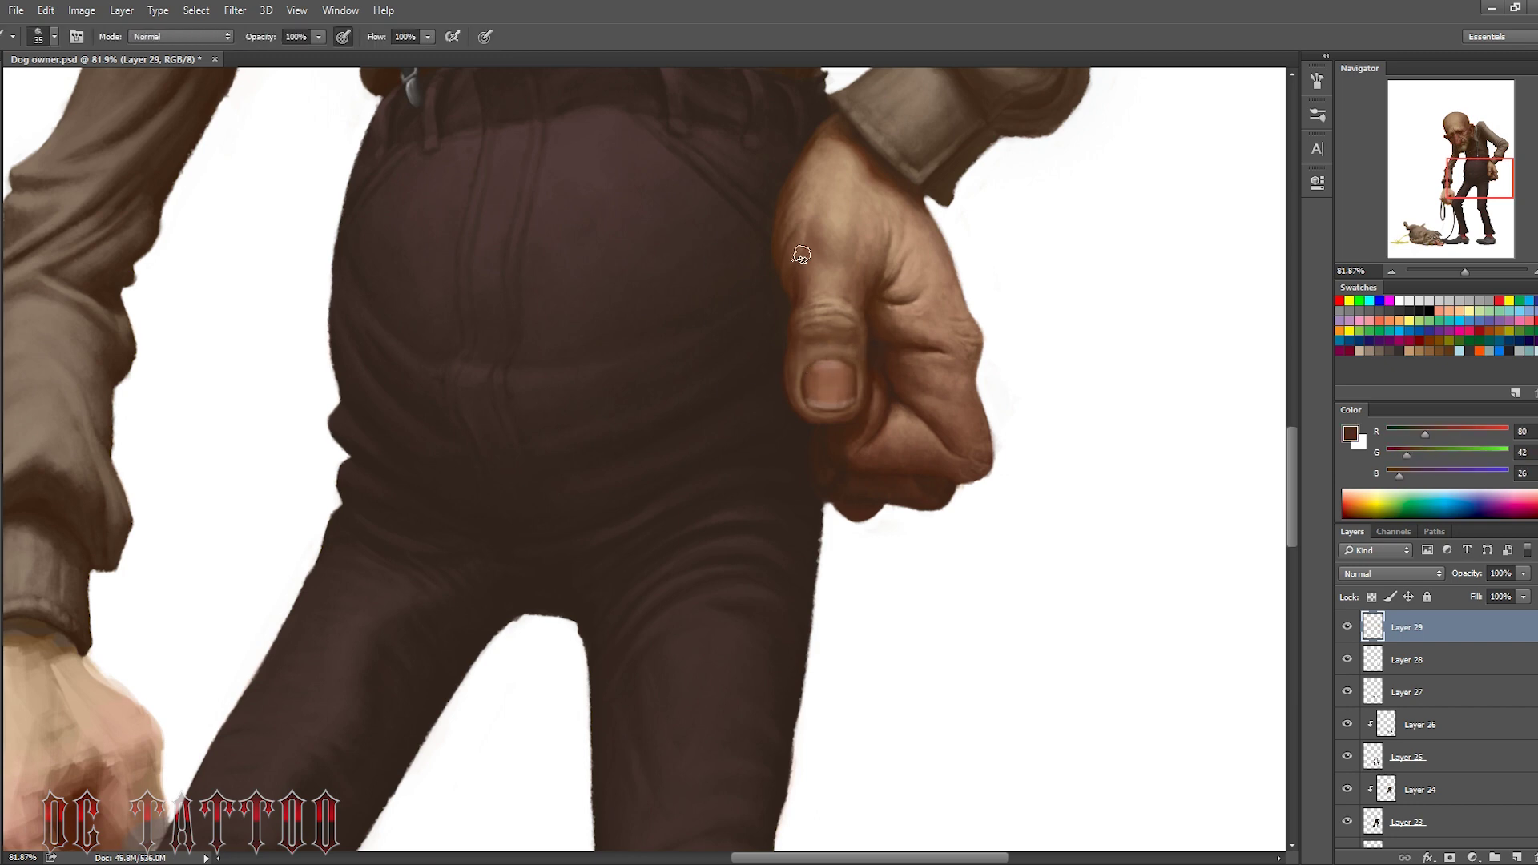
pyautogui.keyDown('alt'); pyautogui.click(803, 274); pyautogui.keyUp('alt')
pyautogui.press(']')
pyautogui.keyDown('alt'); pyautogui.click(780, 267); pyautogui.keyUp('alt')
pyautogui.keyDown('alt'); pyautogui.click(931, 219); pyautogui.keyUp('alt')
pyautogui.press('[')
pyautogui.moveTo(828, 366); pyautogui.dragTo(830, 408)
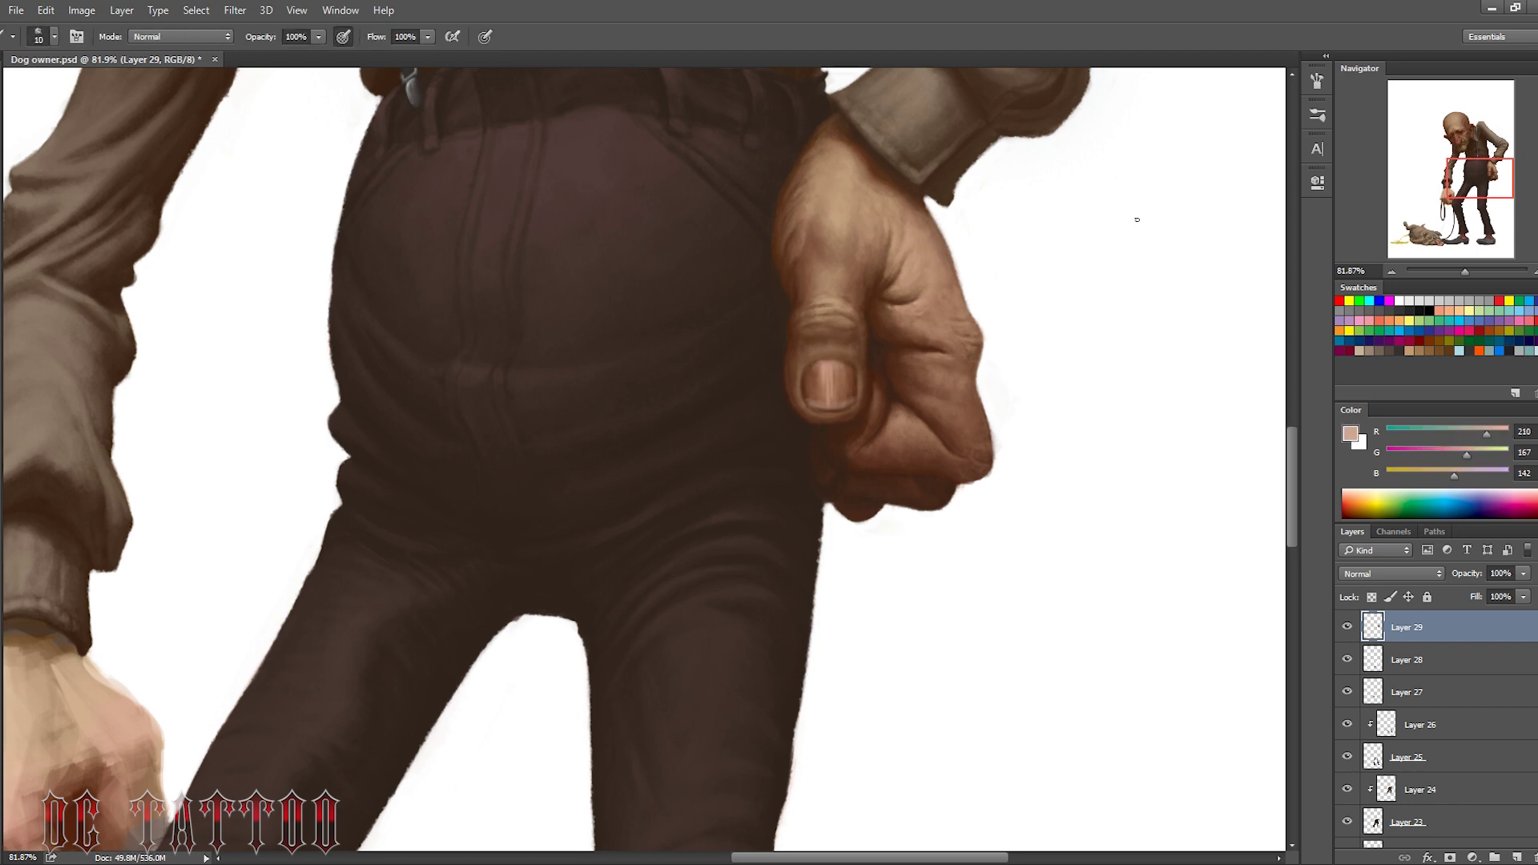
pyautogui.scroll(5, 769, 456)
# On a new layer, paint a vein on the back of the hand near the wrist and sample skin tones
pyautogui.hotkey('ctrl', 'shift', 'alt', 'n')
pyautogui.press(']')
pyautogui.press(']')
pyautogui.press(']')
pyautogui.moveTo(829, 400); pyautogui.dragTo(857, 436)
pyautogui.keyDown('alt'); pyautogui.click(876, 406); pyautogui.keyUp('alt')
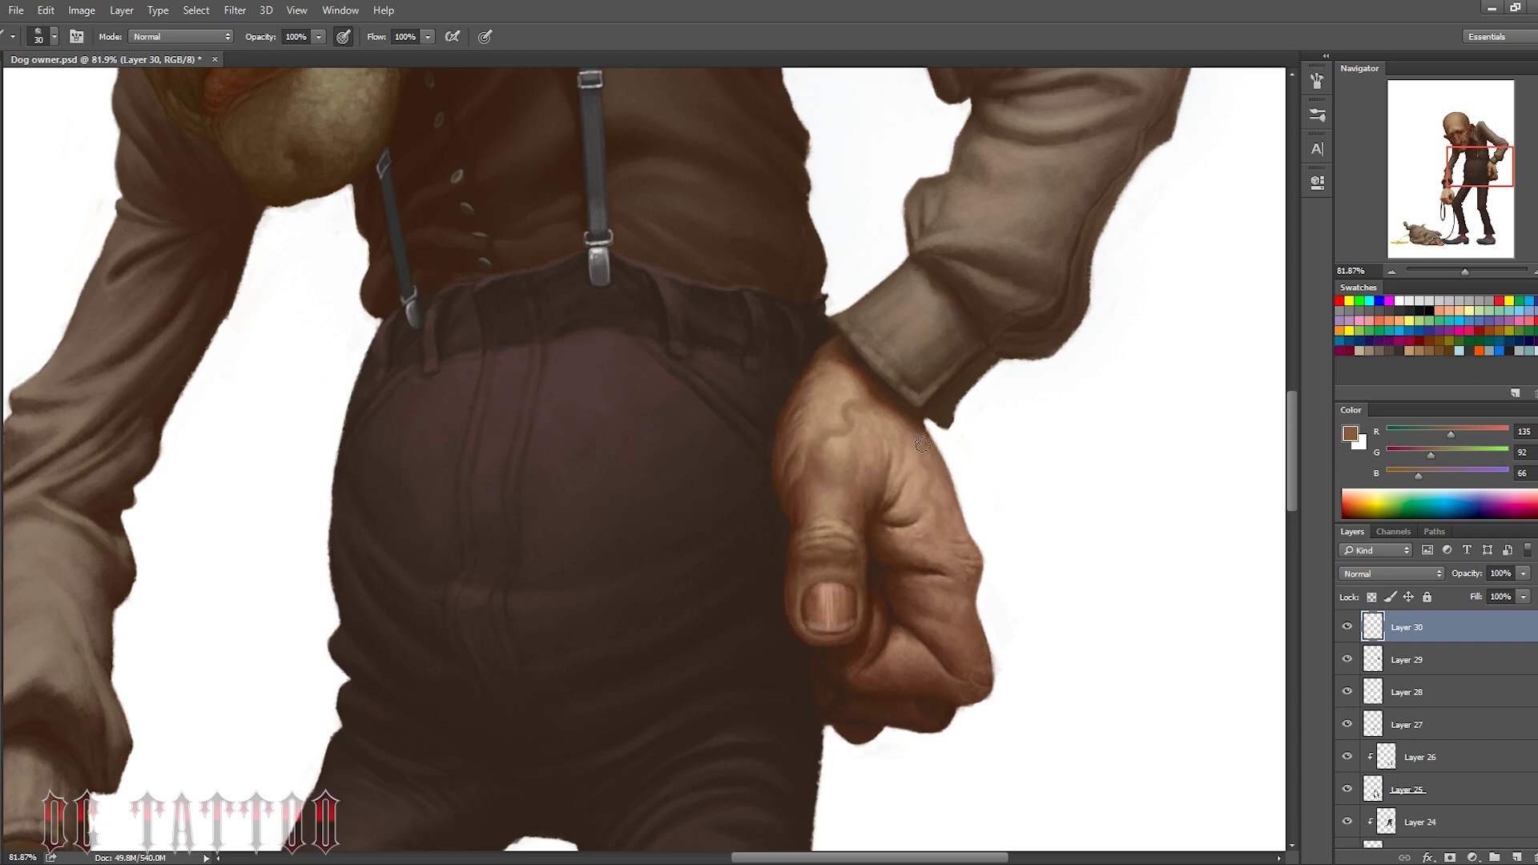
pyautogui.press('[')
pyautogui.keyDown('alt'); pyautogui.click(928, 483); pyautogui.keyUp('alt')
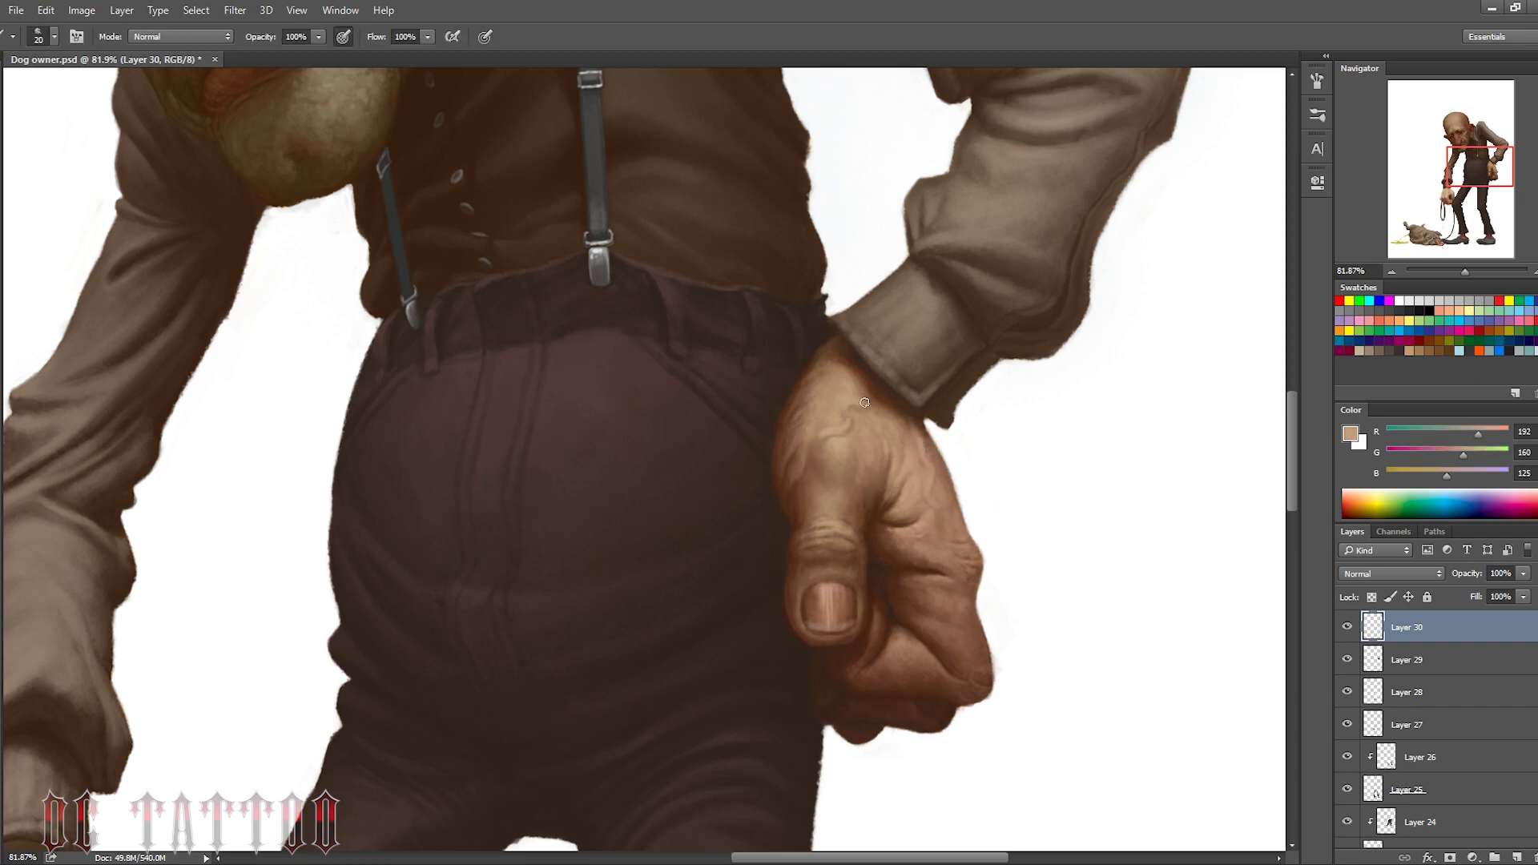
pyautogui.keyDown('alt'); pyautogui.click(865, 402); pyautogui.keyUp('alt')
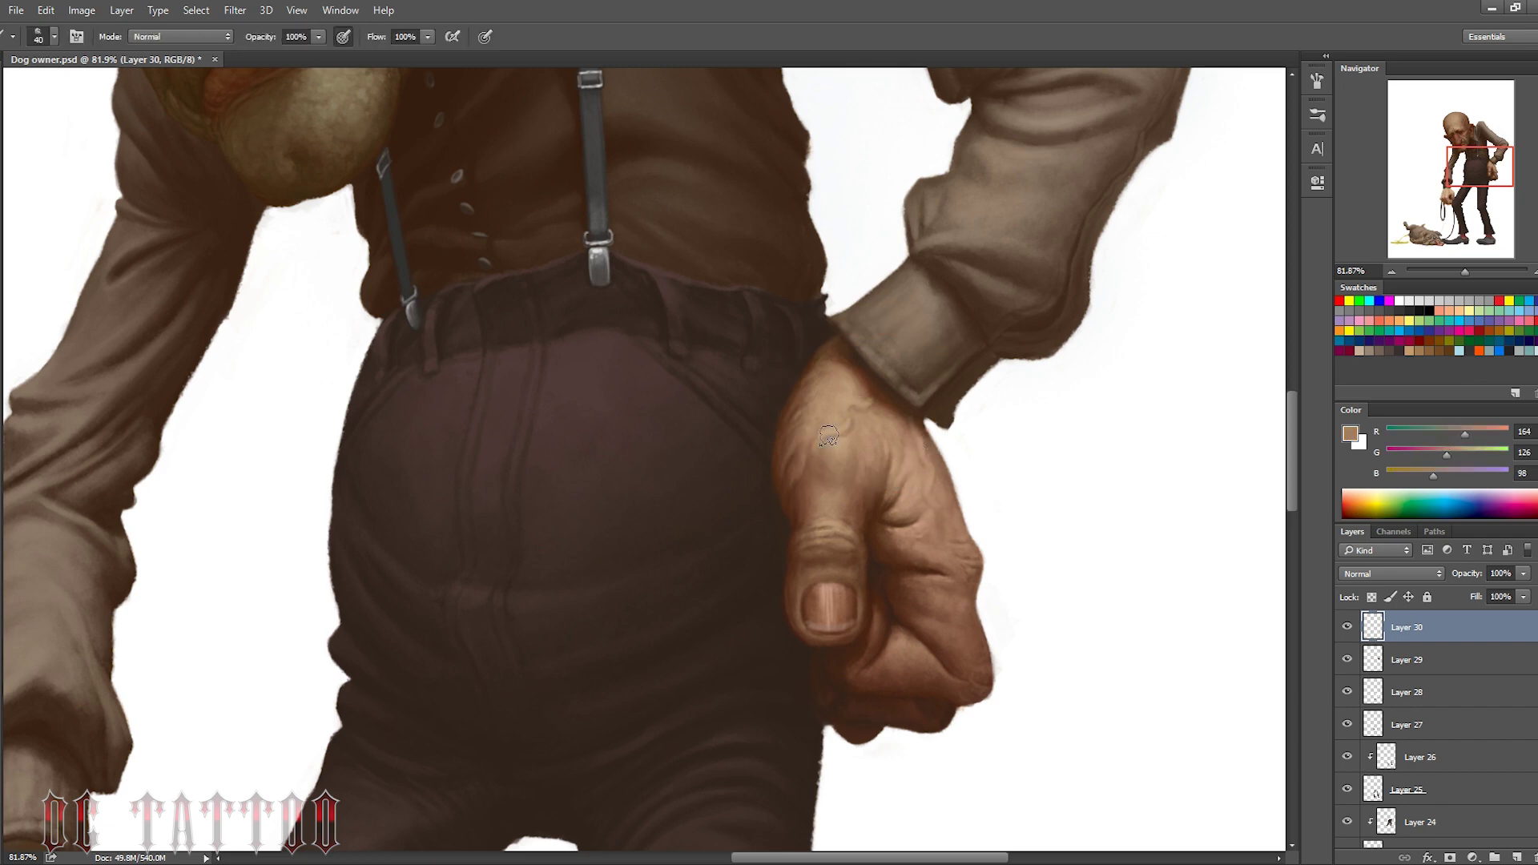
pyautogui.keyDown('alt'); pyautogui.click(878, 396); pyautogui.keyUp('alt')
# Soften the vein with the Eraser using lighter sampled skin tones
pyautogui.press('e')
pyautogui.keyDown('alt'); pyautogui.click(857, 428); pyautogui.keyUp('alt')
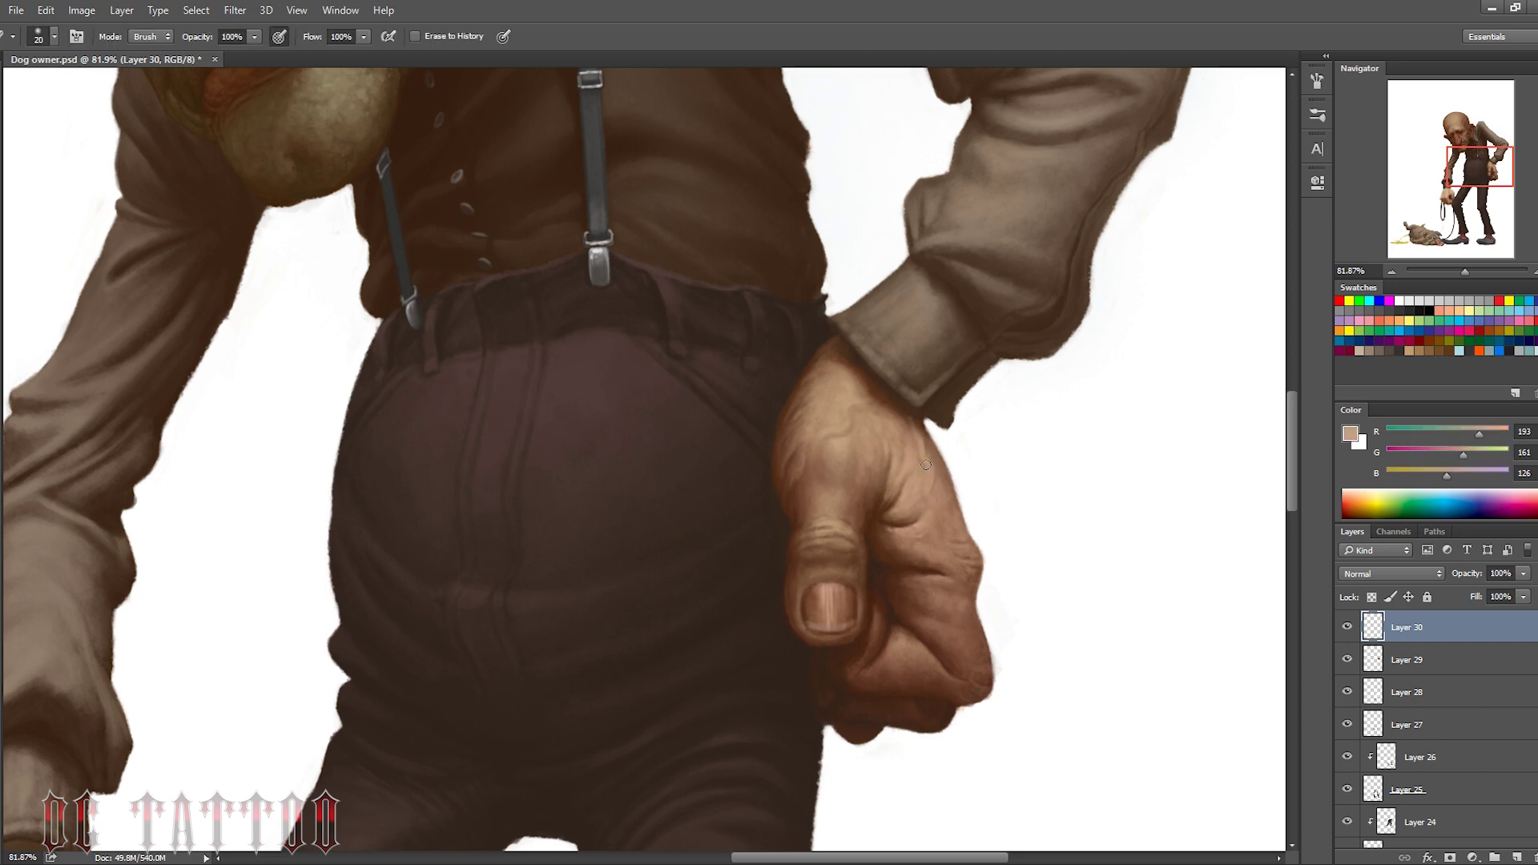
pyautogui.keyDown('alt'); pyautogui.click(916, 525); pyautogui.keyUp('alt')
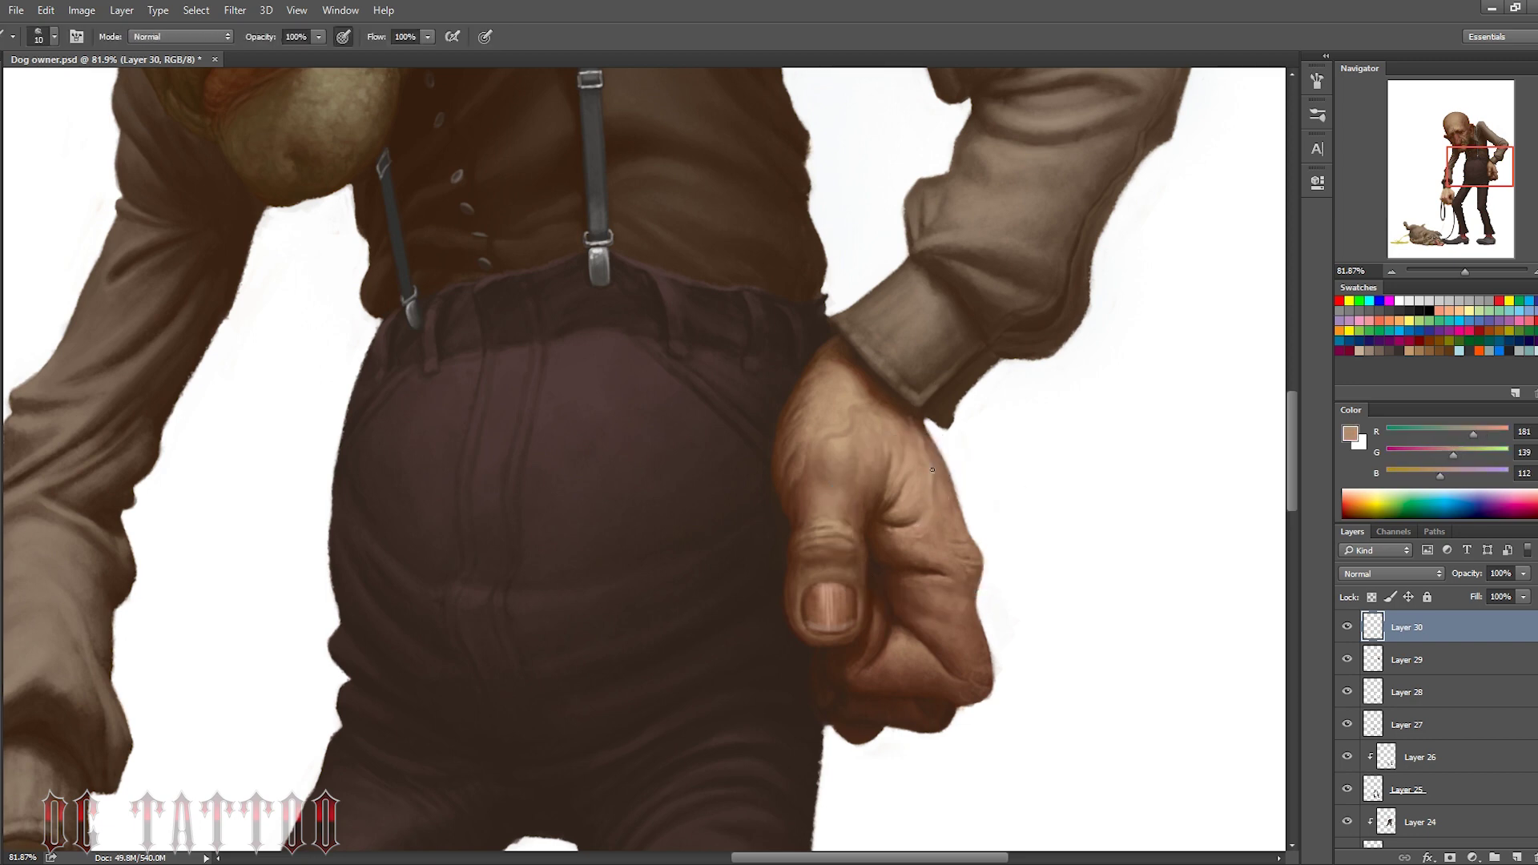
pyautogui.keyDown('alt'); pyautogui.click(836, 441); pyautogui.keyUp('alt')
pyautogui.keyDown('alt'); pyautogui.click(878, 344); pyautogui.keyUp('alt')
pyautogui.keyDown('alt'); pyautogui.click(928, 426); pyautogui.keyUp('alt')
pyautogui.keyDown('alt'); pyautogui.click(839, 402); pyautogui.keyUp('alt')
pyautogui.moveTo(821, 411); pyautogui.dragTo(873, 150)
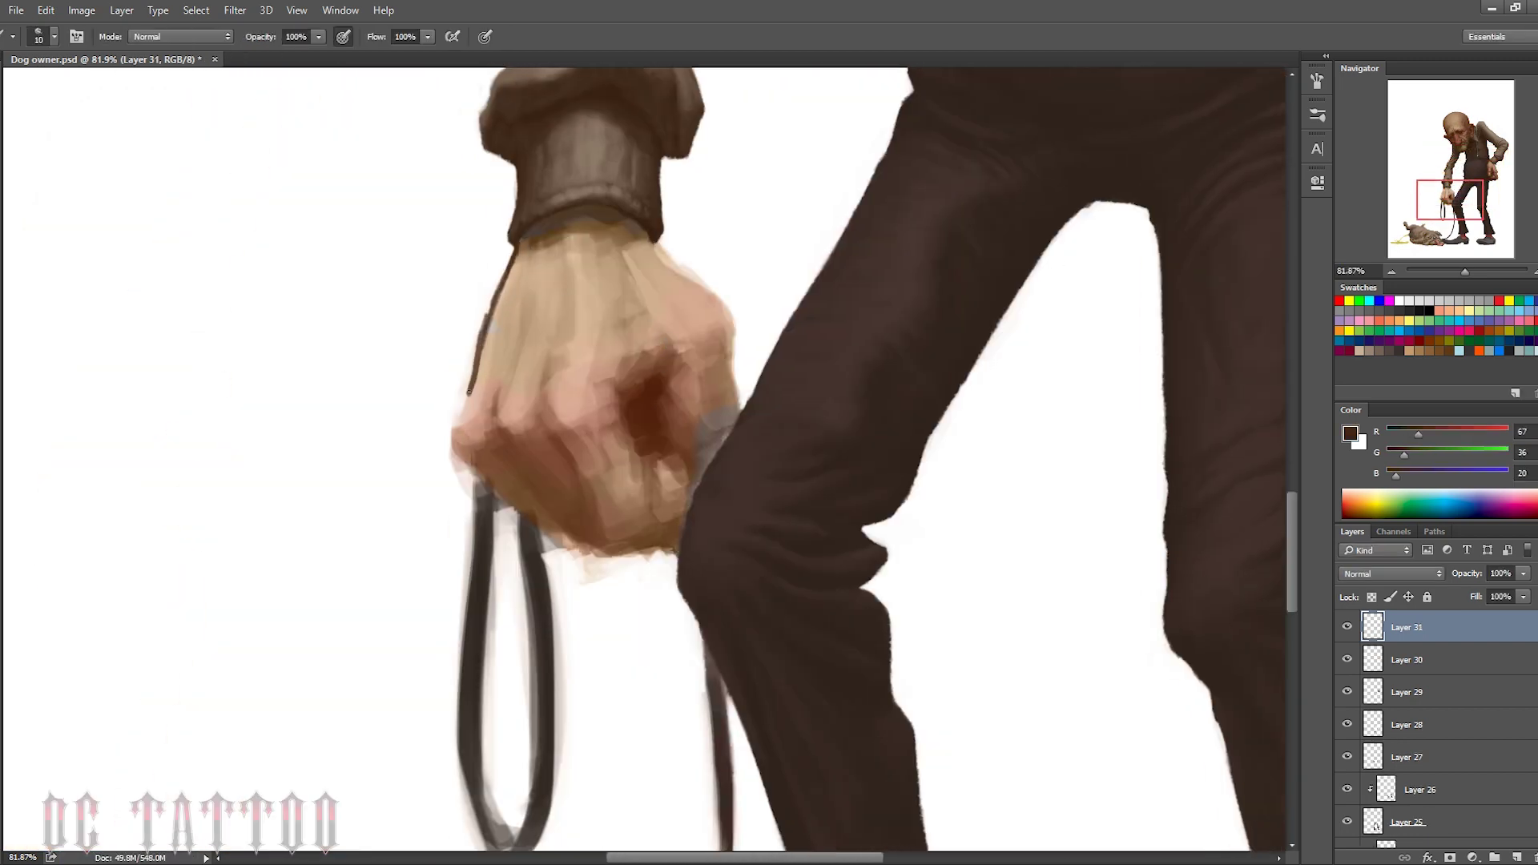
# Outline the knuckles and the fingers curled around the leash with dark strokes
pyautogui.press(']')
pyautogui.moveTo(467, 369); pyautogui.dragTo(512, 469)
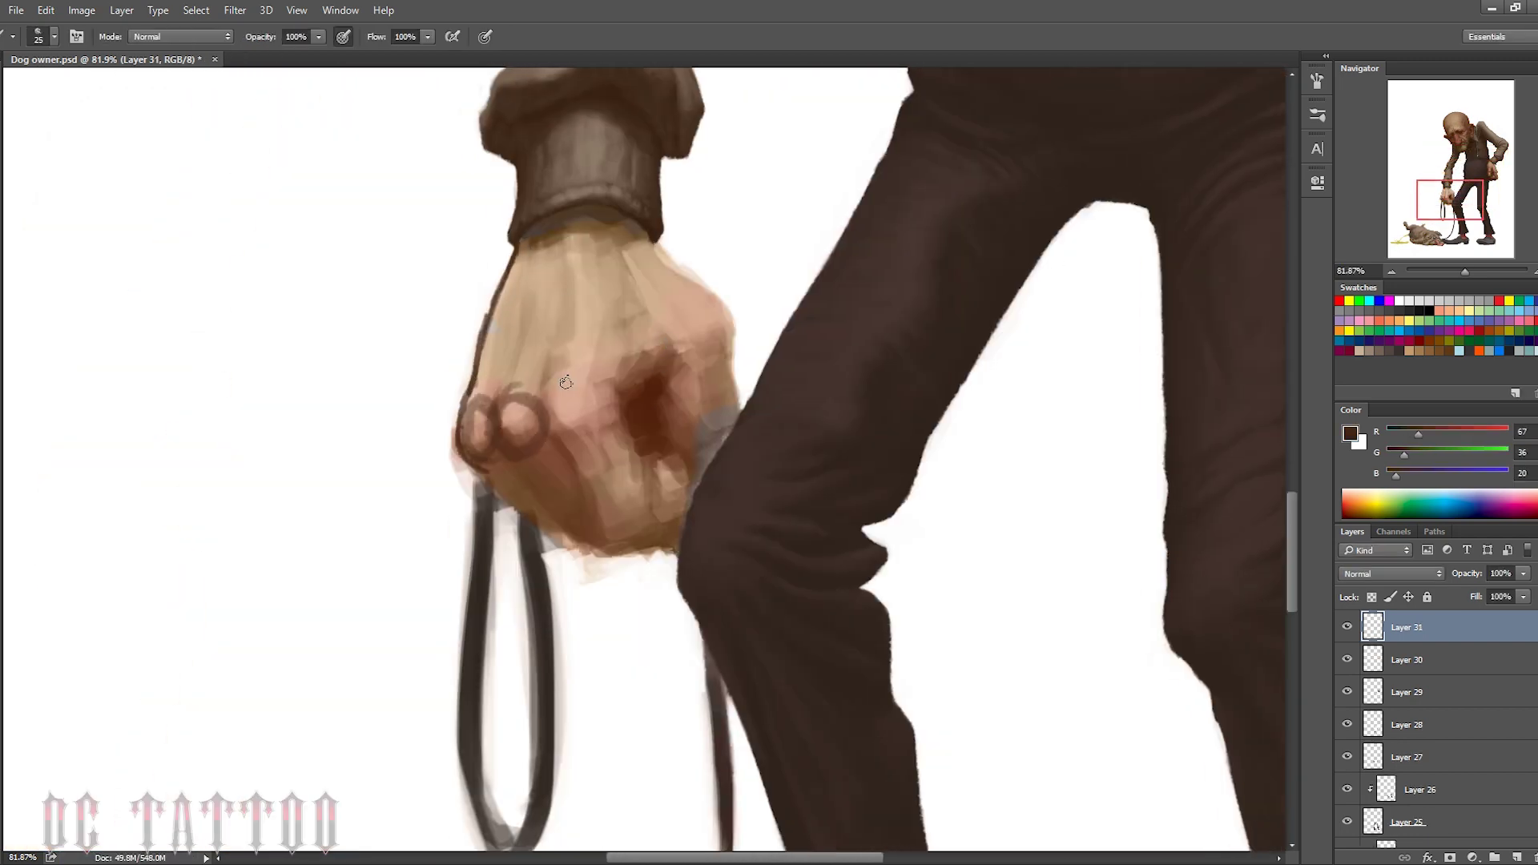
pyautogui.moveTo(488, 272); pyautogui.dragTo(609, 401)
pyautogui.moveTo(481, 449); pyautogui.dragTo(597, 537)
pyautogui.moveTo(649, 440)
pyautogui.mouseDown()
pyautogui.moveTo(633, 563)
pyautogui.moveTo(636, 443)
pyautogui.mouseUp()
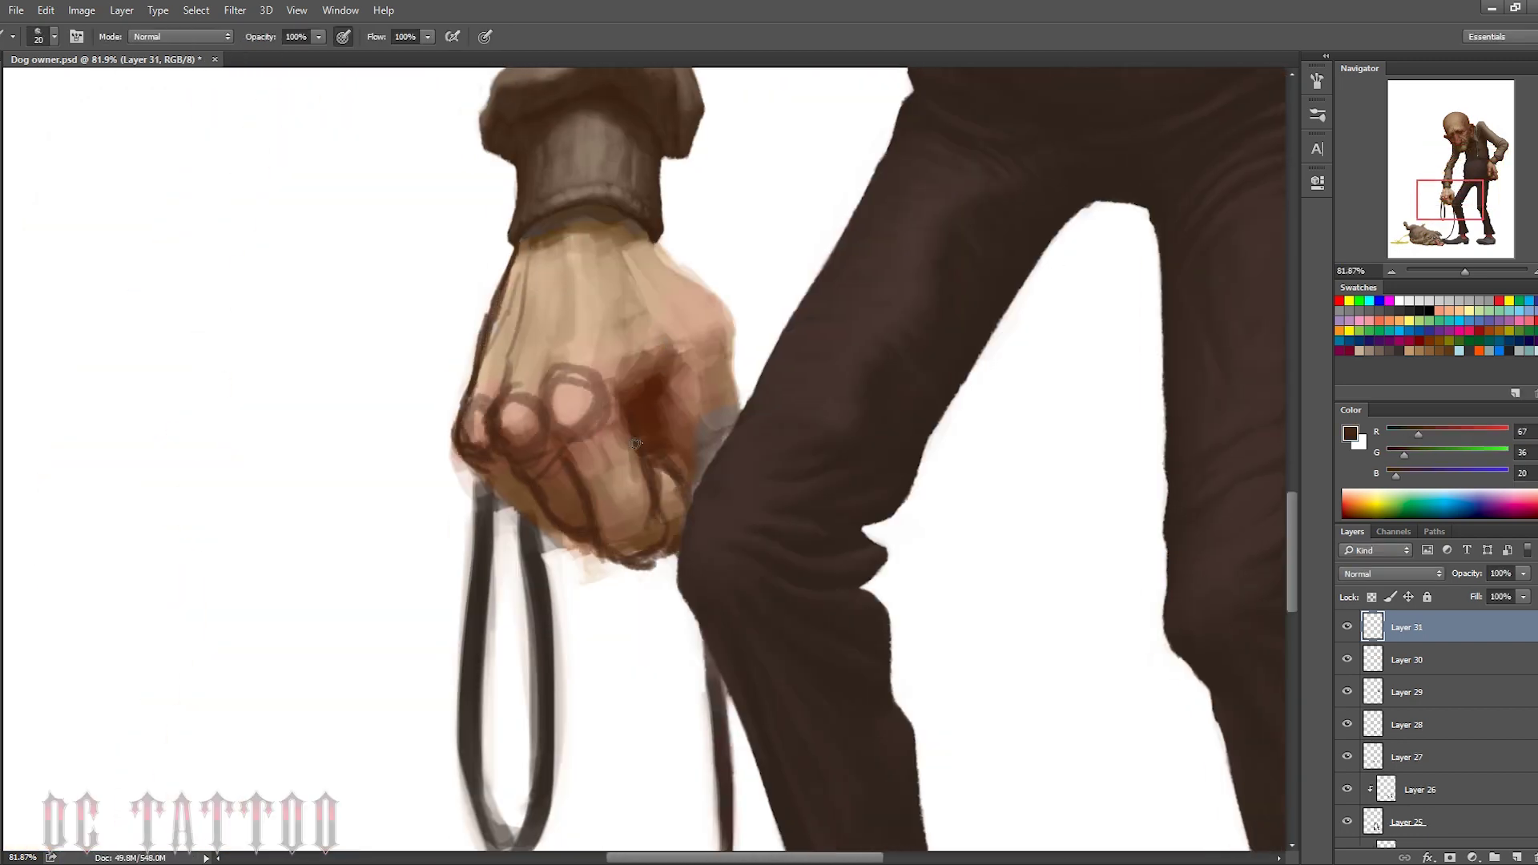
# Shade the fist's right edge with dark red-brown tones
pyautogui.press(']')
pyautogui.press(']')
pyautogui.moveTo(707, 312)
pyautogui.mouseDown()
pyautogui.moveTo(705, 420)
pyautogui.moveTo(673, 436)
pyautogui.mouseUp()
pyautogui.keyDown('alt'); pyautogui.click(645, 380); pyautogui.keyUp('alt')
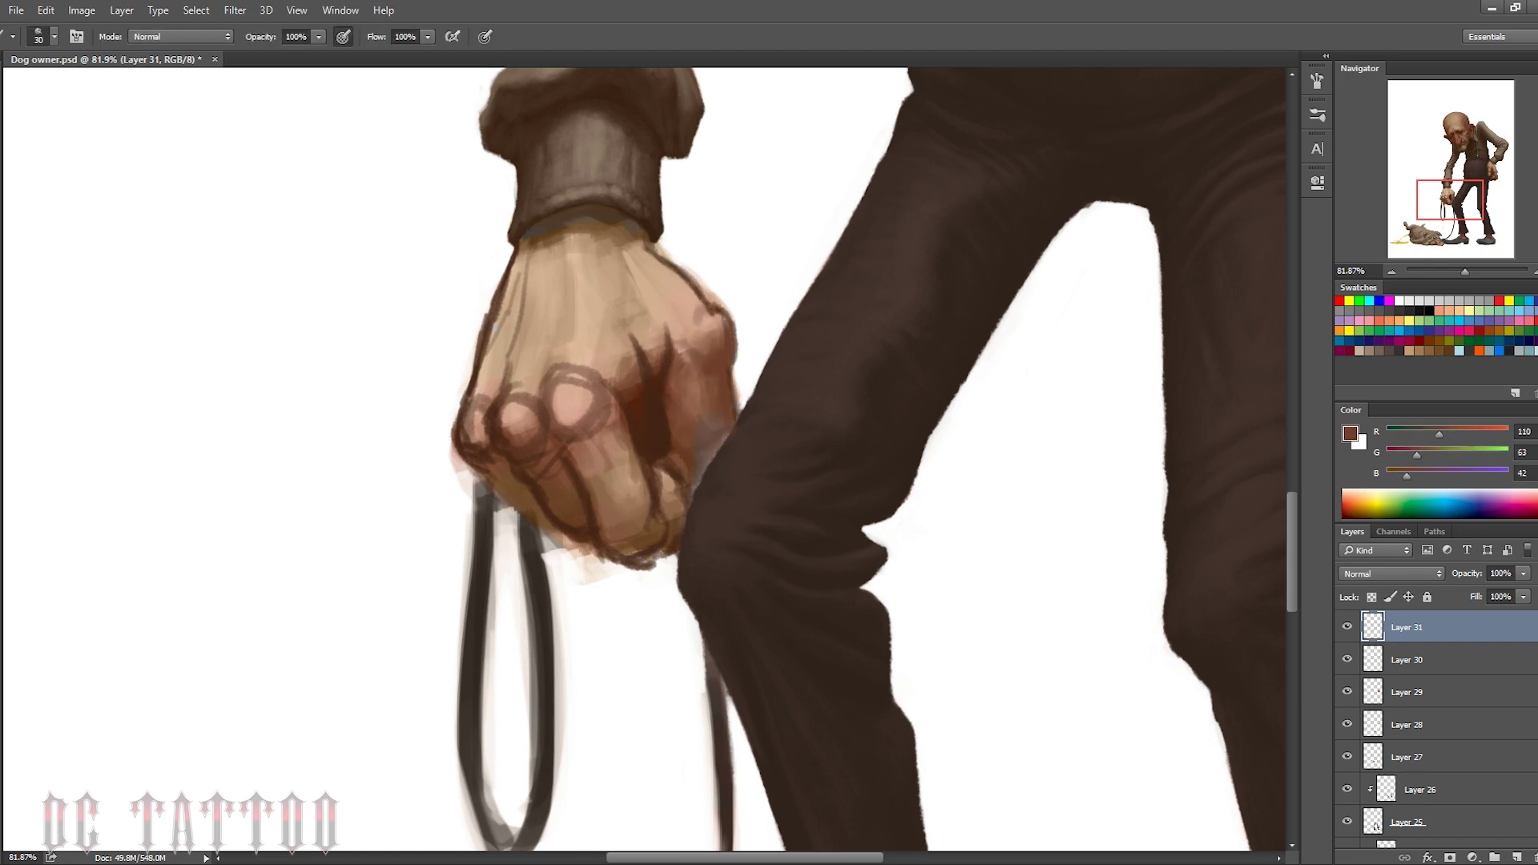
pyautogui.keyDown('alt'); pyautogui.click(651, 384); pyautogui.keyUp('alt')
pyautogui.press('[')
pyautogui.keyDown('alt'); pyautogui.click(643, 396); pyautogui.keyUp('alt')
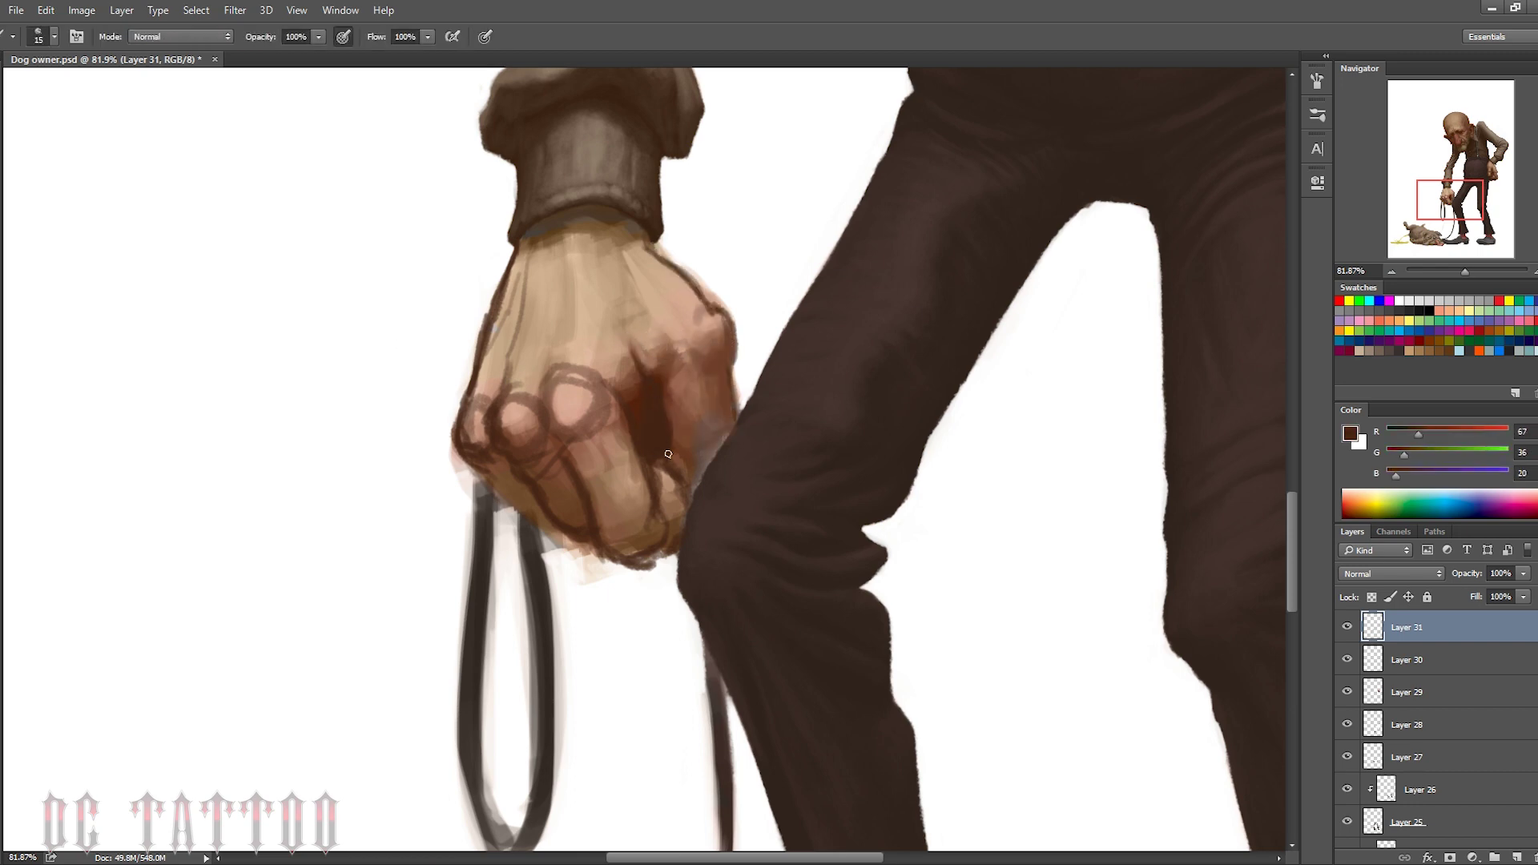
pyautogui.press(']')
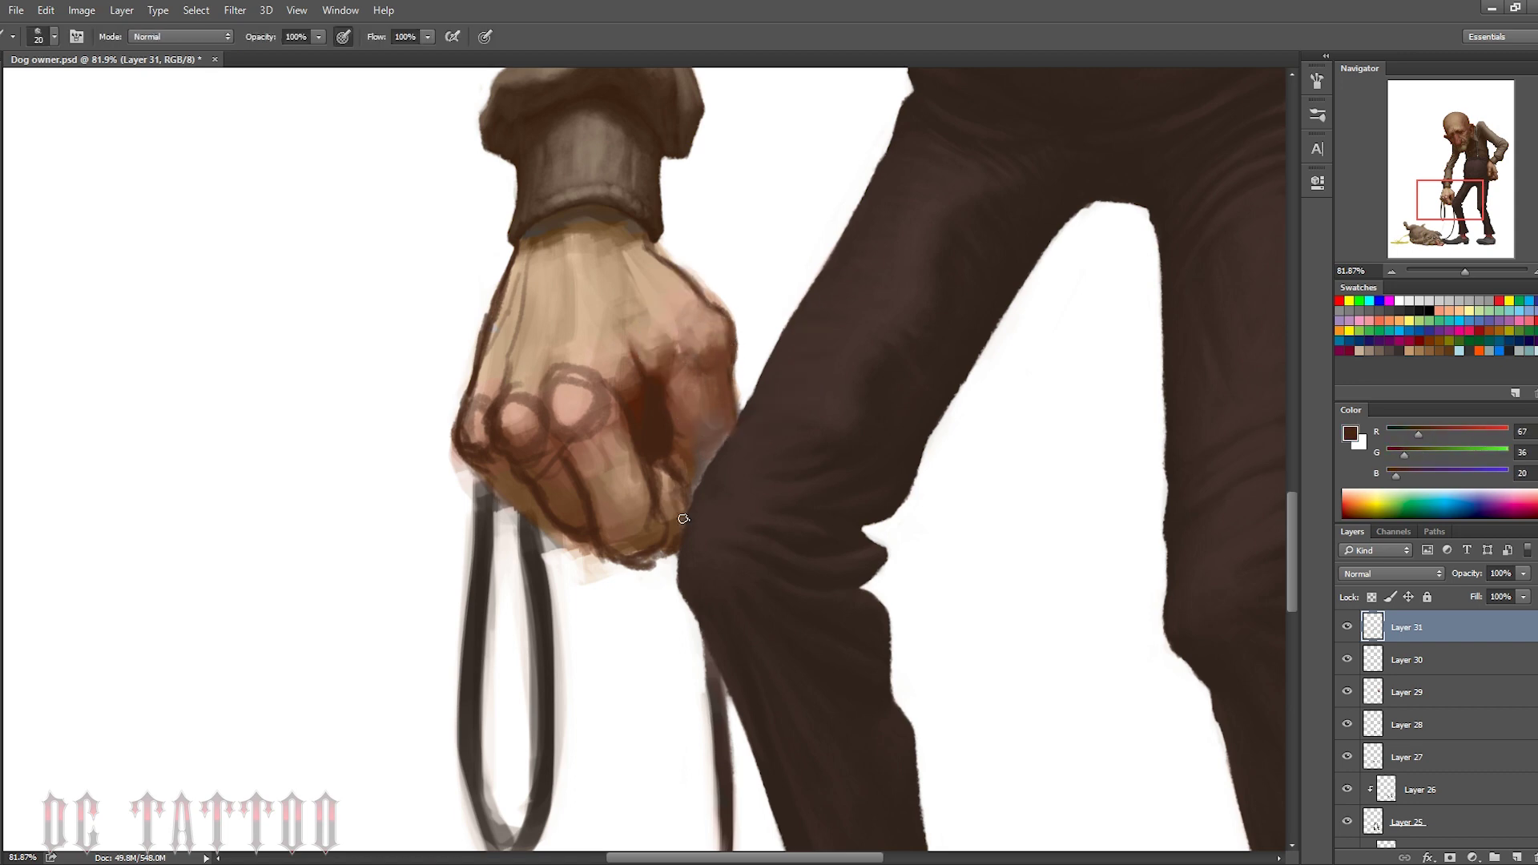
pyautogui.keyDown('alt'); pyautogui.click(673, 401); pyautogui.keyUp('alt')
pyautogui.moveTo(683, 518)
pyautogui.mouseDown()
pyautogui.moveTo(677, 432)
pyautogui.moveTo(704, 446)
pyautogui.moveTo(710, 419)
pyautogui.moveTo(681, 336)
pyautogui.mouseUp()
pyautogui.press(']')
pyautogui.press(']')
pyautogui.keyDown('alt'); pyautogui.click(708, 388); pyautogui.keyUp('alt')
# Cover the knuckle outlines with flesh tone and add darker shading between the knuckles
pyautogui.keyDown('alt'); pyautogui.click(497, 416); pyautogui.keyUp('alt')
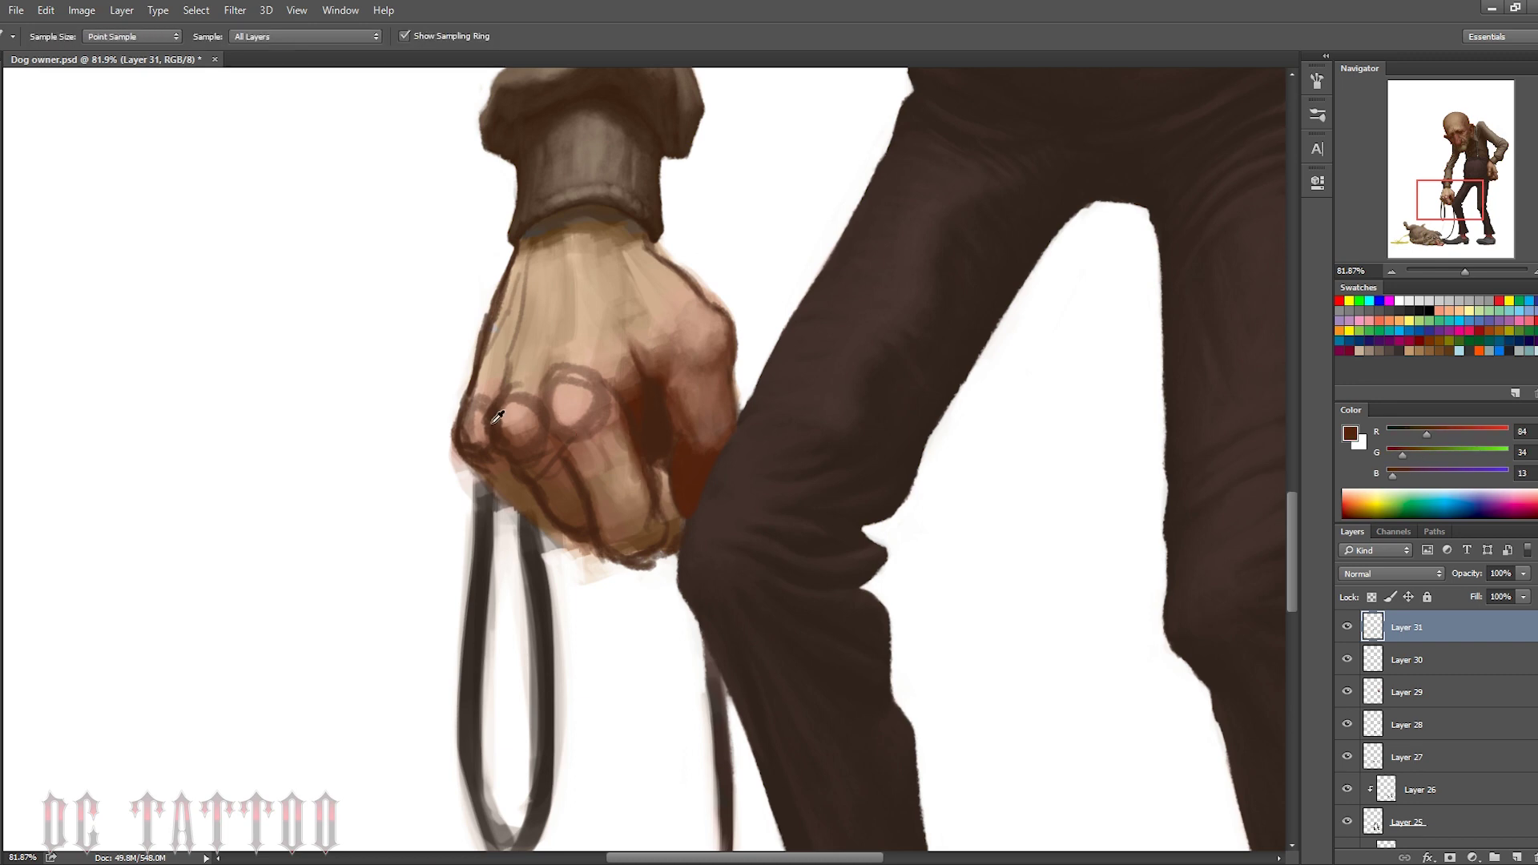
pyautogui.moveTo(497, 416); pyautogui.dragTo(513, 505)
pyautogui.keyDown('alt'); pyautogui.click(561, 449); pyautogui.keyUp('alt')
pyautogui.moveTo(552, 401)
pyautogui.mouseDown()
pyautogui.moveTo(608, 536)
pyautogui.moveTo(640, 529)
pyautogui.mouseUp()
pyautogui.moveTo(521, 481); pyautogui.dragTo(559, 491)
pyautogui.keyDown('alt'); pyautogui.click(568, 387); pyautogui.keyUp('alt')
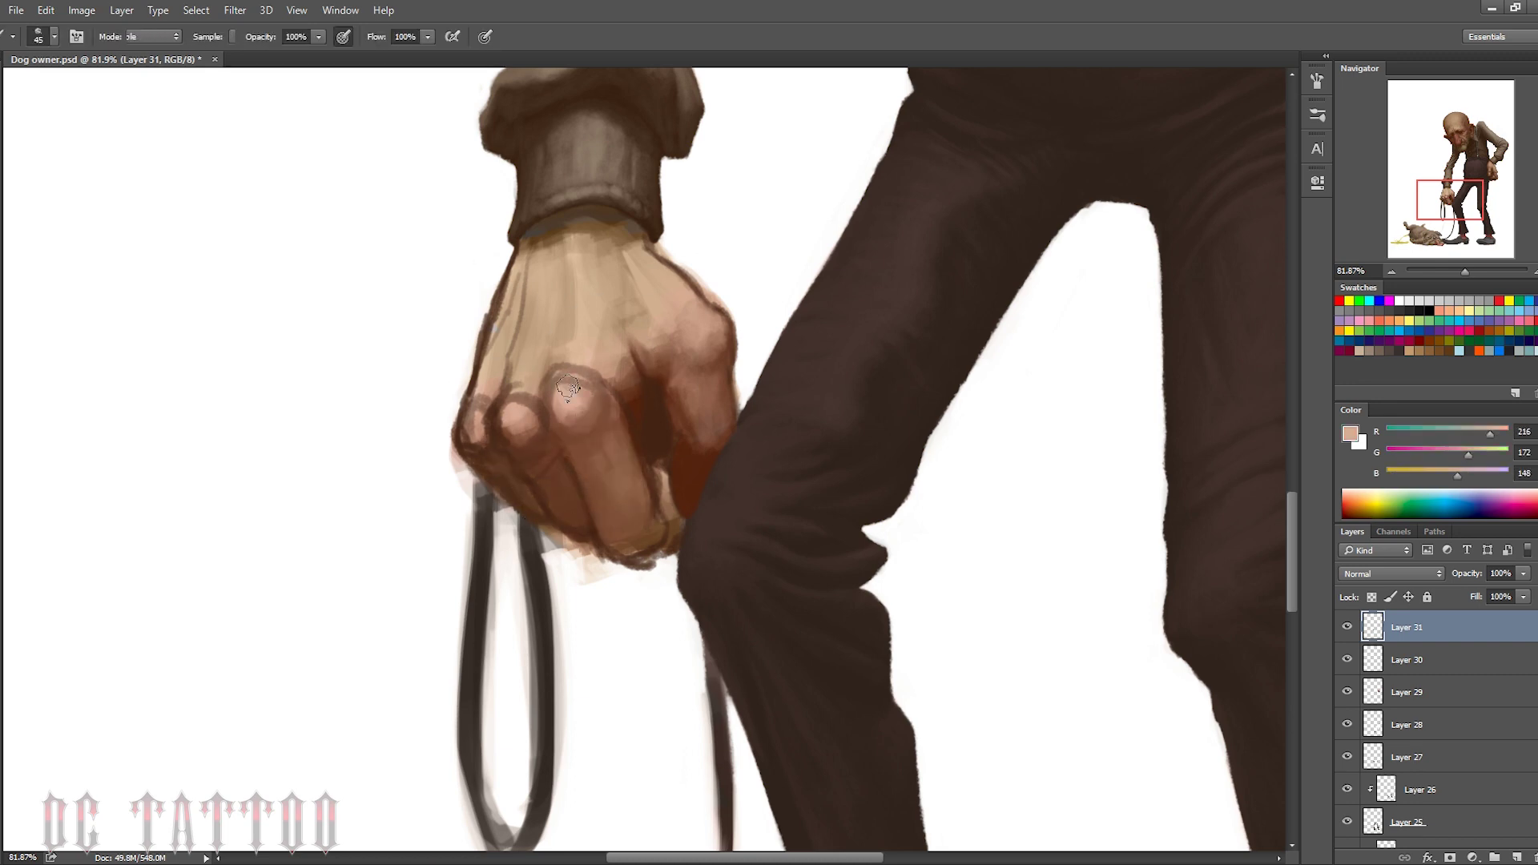
pyautogui.keyDown('alt'); pyautogui.click(588, 401); pyautogui.keyUp('alt')
pyautogui.press('[')
pyautogui.press('[')
pyautogui.moveTo(593, 337)
pyautogui.mouseDown()
pyautogui.moveTo(635, 385)
pyautogui.moveTo(577, 352)
pyautogui.moveTo(511, 376)
pyautogui.moveTo(238, 656)
pyautogui.mouseUp()
pyautogui.keyDown('alt'); pyautogui.click(628, 330); pyautogui.keyUp('alt')
pyautogui.press('[')
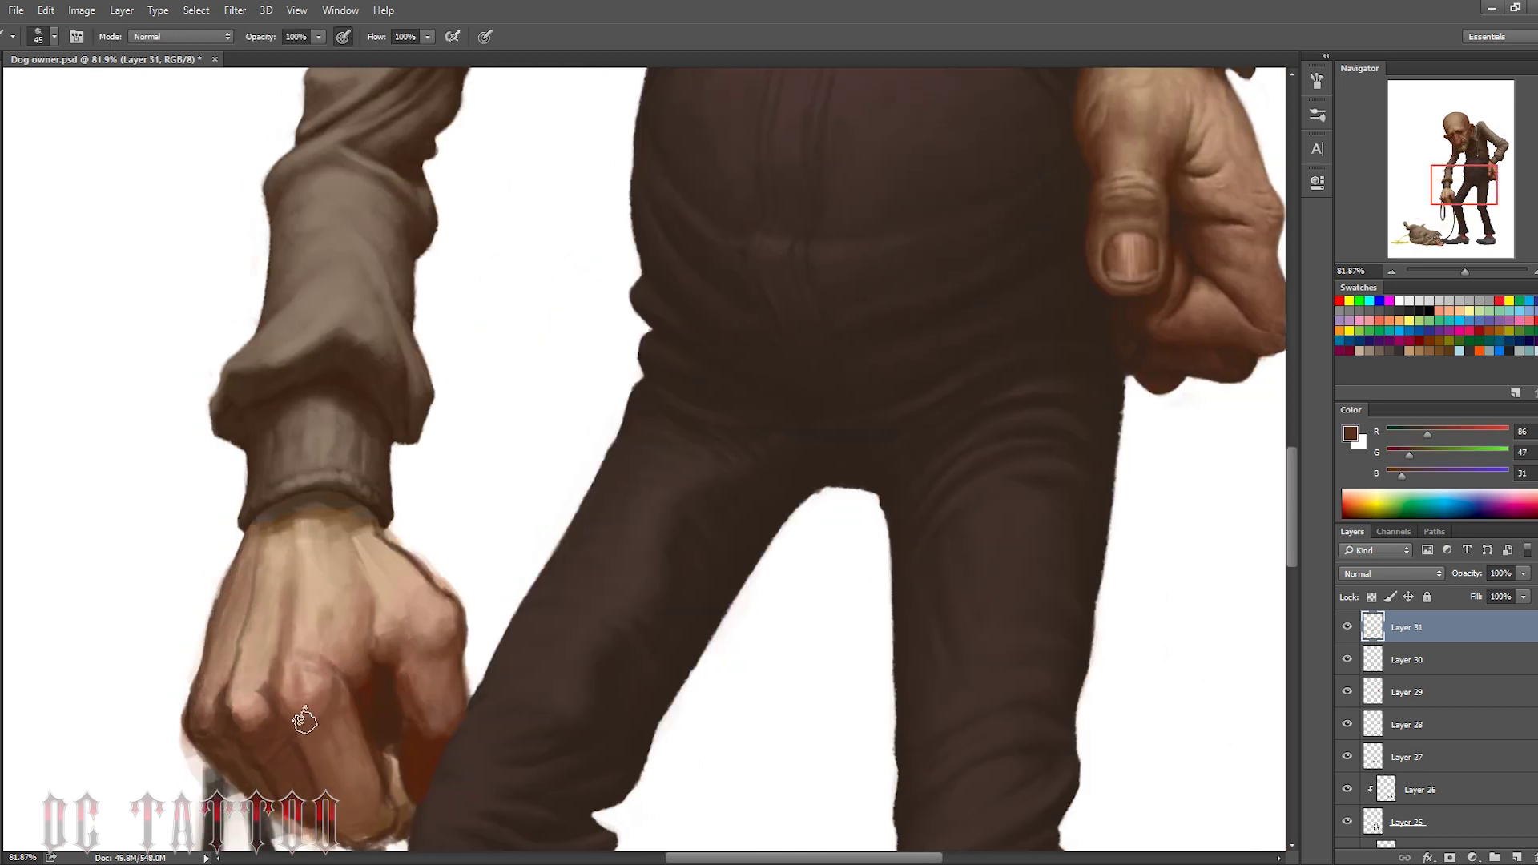
# Blend lighter flesh strokes across the knuckles
pyautogui.keyDown('alt'); pyautogui.click(310, 704); pyautogui.keyUp('alt')
pyautogui.press(']')
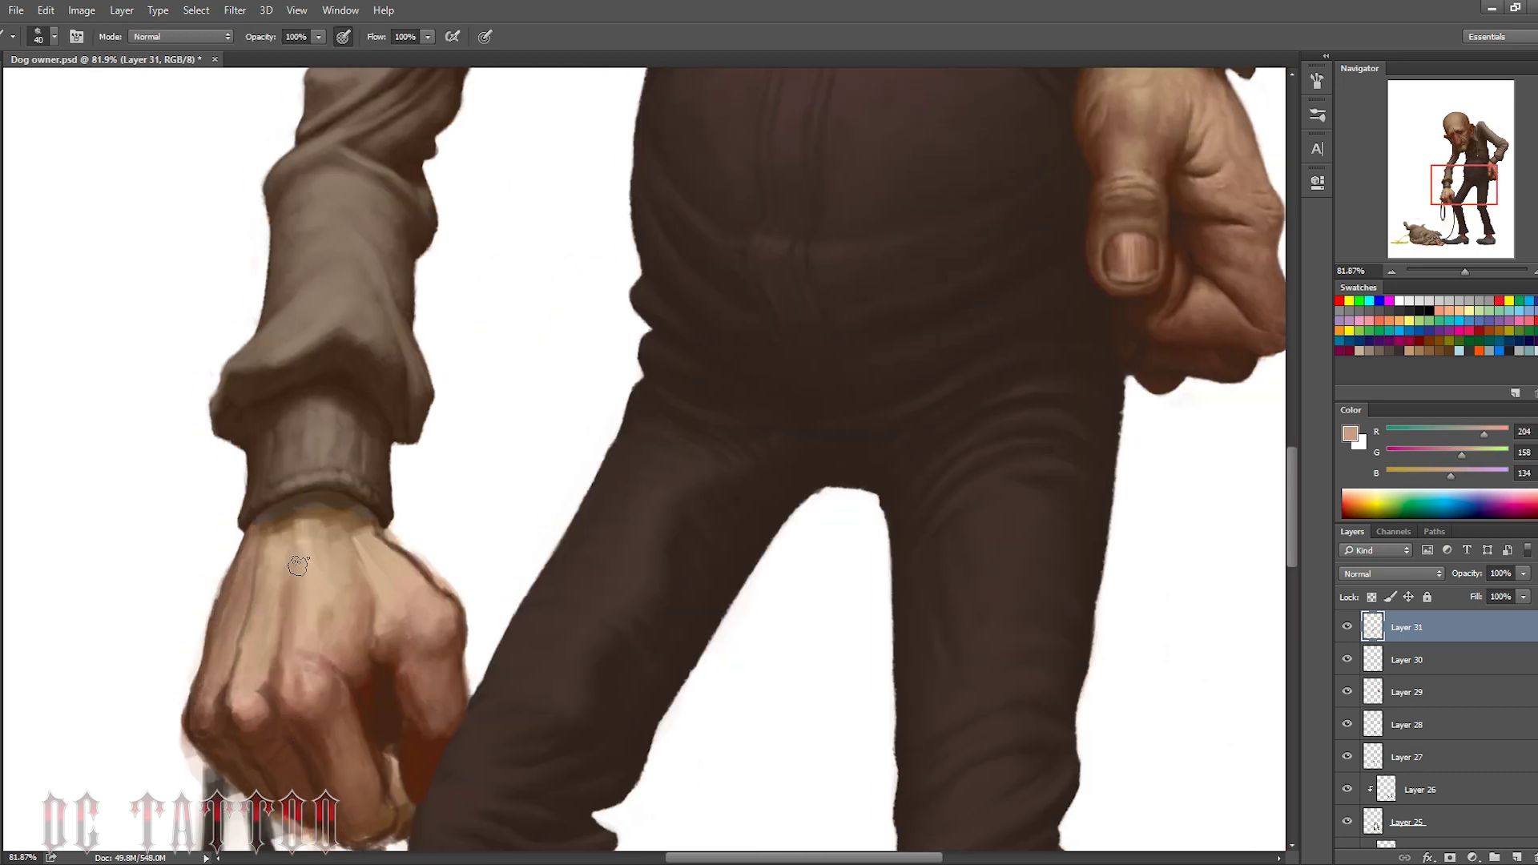
pyautogui.moveTo(288, 593)
pyautogui.mouseDown()
pyautogui.moveTo(280, 665)
pyautogui.moveTo(271, 525)
pyautogui.mouseUp()
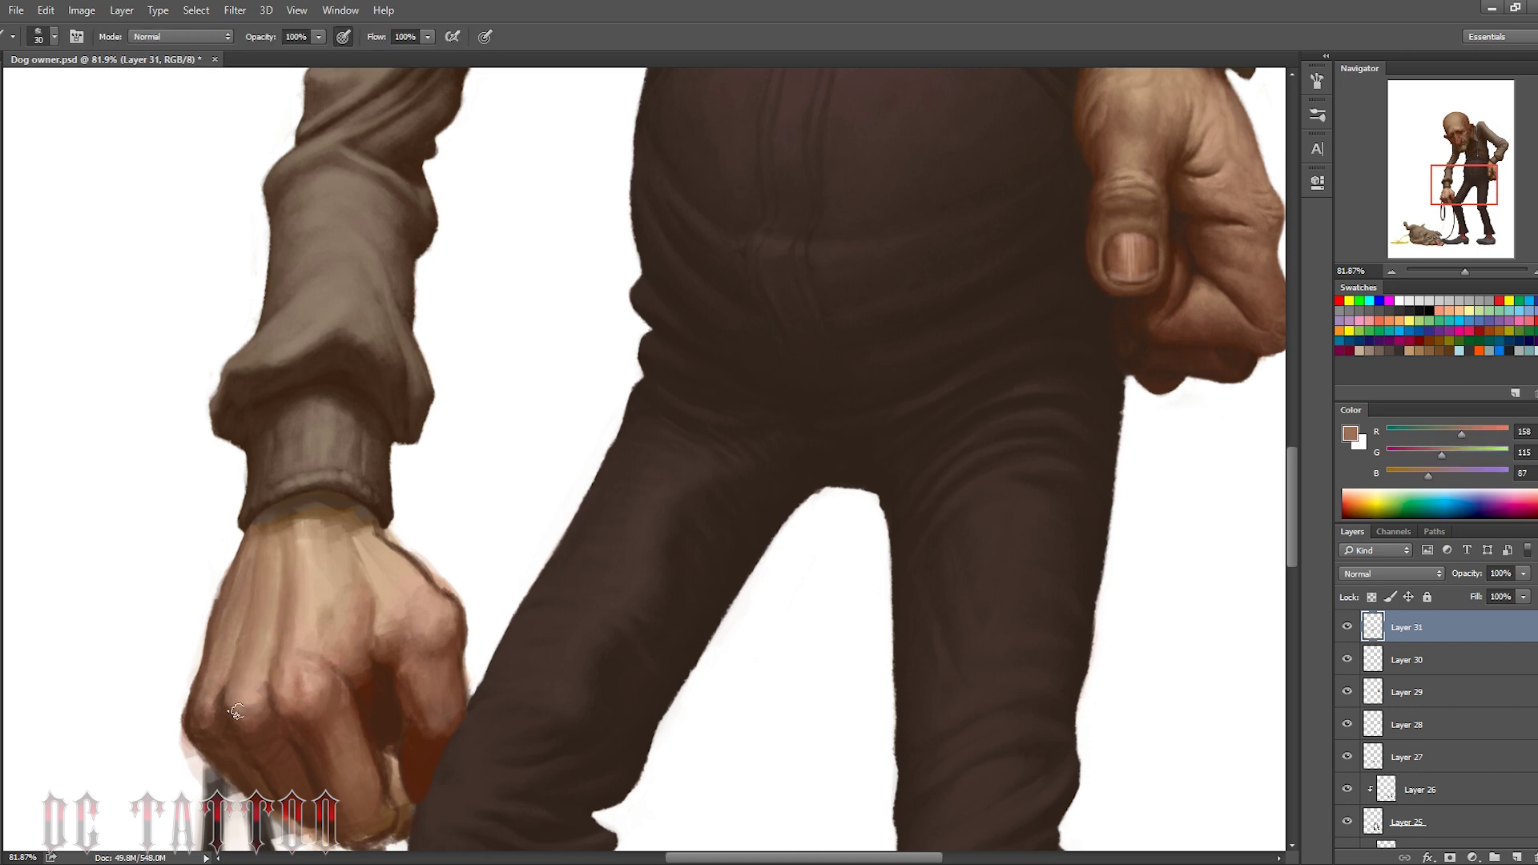
pyautogui.keyDown('alt'); pyautogui.click(261, 645); pyautogui.keyUp('alt')
pyautogui.moveTo(245, 701); pyautogui.dragTo(264, 641)
pyautogui.moveTo(324, 593); pyautogui.dragTo(344, 573)
pyautogui.keyDown('alt'); pyautogui.click(352, 609); pyautogui.keyUp('alt')
pyautogui.moveTo(368, 641); pyautogui.dragTo(344, 620)
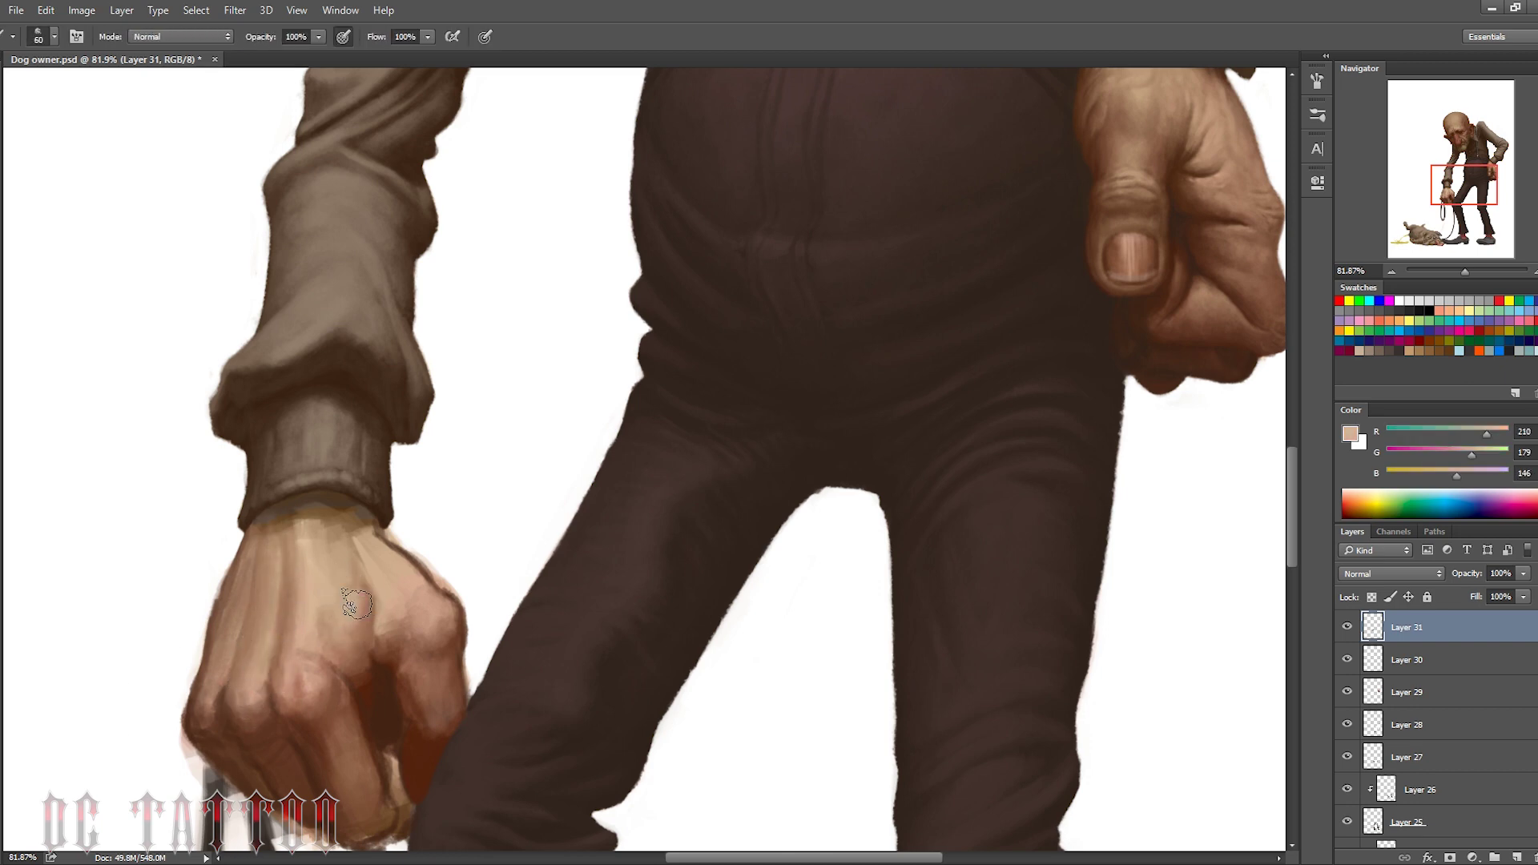
pyautogui.keyDown('alt'); pyautogui.click(357, 605); pyautogui.keyUp('alt')
pyautogui.press(']')
# Add light strokes and dark accents between the knuckles, highlighting one knuckle
pyautogui.moveTo(387, 560); pyautogui.dragTo(423, 625)
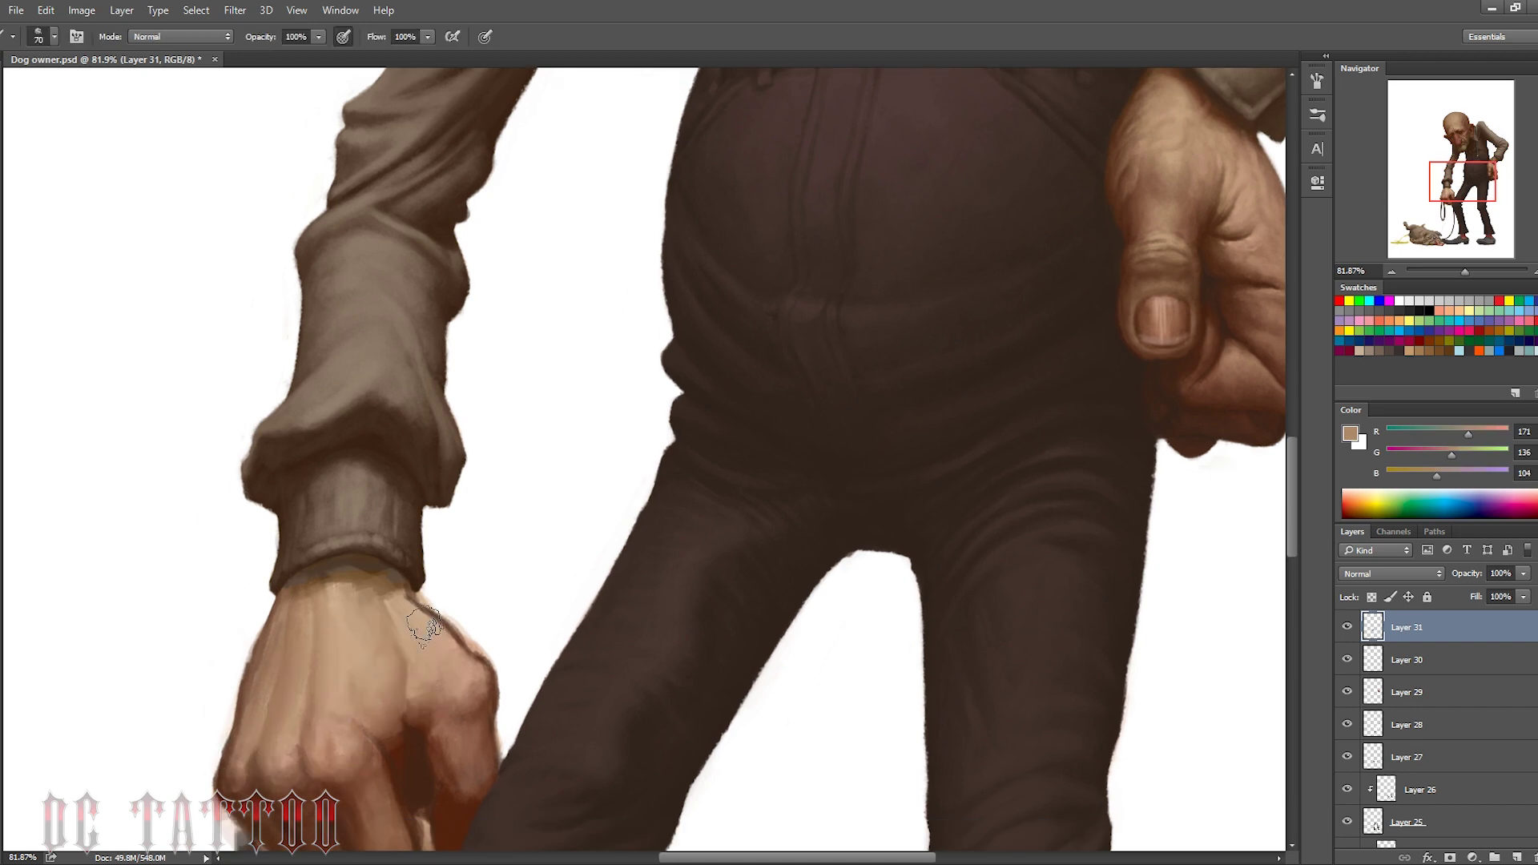
pyautogui.keyDown('alt'); pyautogui.click(411, 697); pyautogui.keyUp('alt')
pyautogui.press('[')
pyautogui.press('[')
pyautogui.moveTo(397, 721)
pyautogui.mouseDown()
pyautogui.moveTo(343, 702)
pyautogui.moveTo(427, 740)
pyautogui.moveTo(410, 649)
pyautogui.mouseUp()
pyautogui.keyDown('alt'); pyautogui.click(376, 691); pyautogui.keyUp('alt')
pyautogui.keyDown('alt'); pyautogui.click(421, 721); pyautogui.keyUp('alt')
pyautogui.press('[')
pyautogui.press('[')
pyautogui.keyDown('alt'); pyautogui.click(420, 705); pyautogui.keyUp('alt')
pyautogui.press(']')
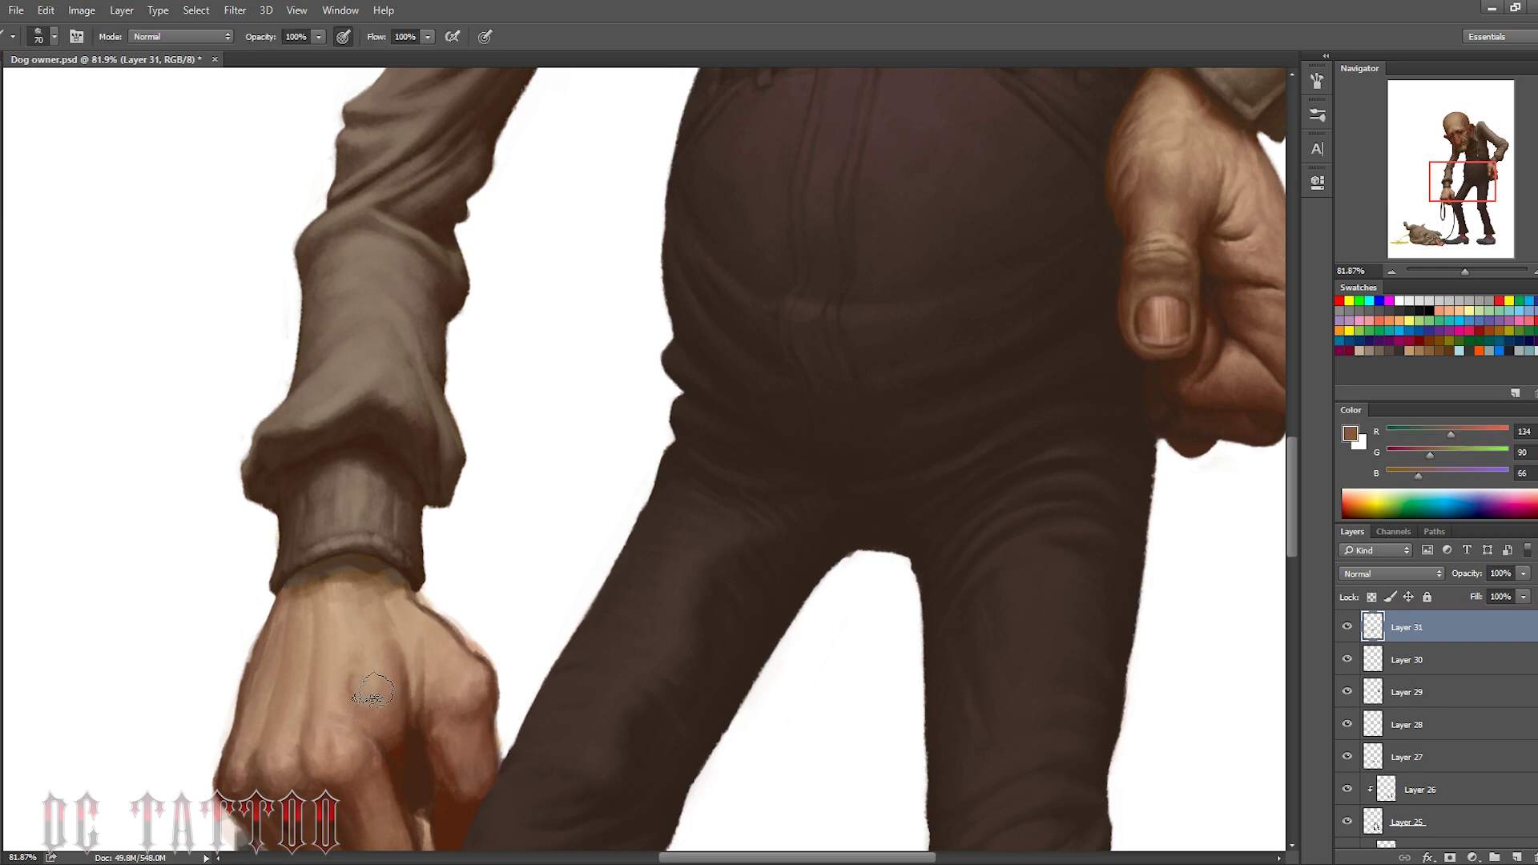
pyautogui.press('[')
pyautogui.press('[')
pyautogui.press('[')
# Paint a light stroke along the hand's upper edge
pyautogui.keyDown('alt'); pyautogui.click(319, 765); pyautogui.keyUp('alt')
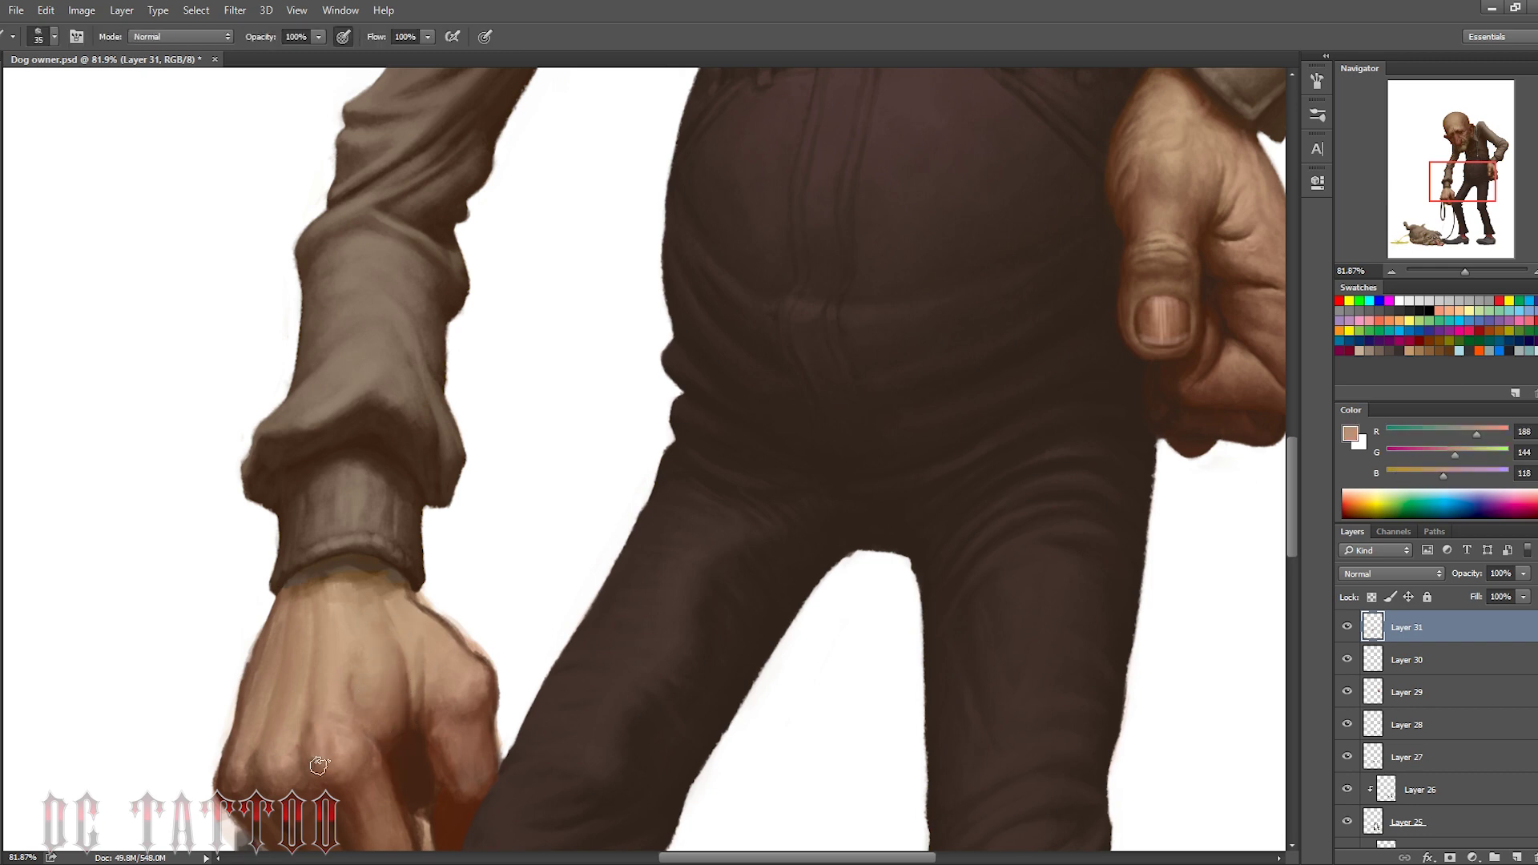
pyautogui.press('[')
pyautogui.press('[')
pyautogui.press('[')
pyautogui.keyDown('alt'); pyautogui.click(333, 705); pyautogui.keyUp('alt')
pyautogui.moveTo(322, 768); pyautogui.dragTo(427, 583)
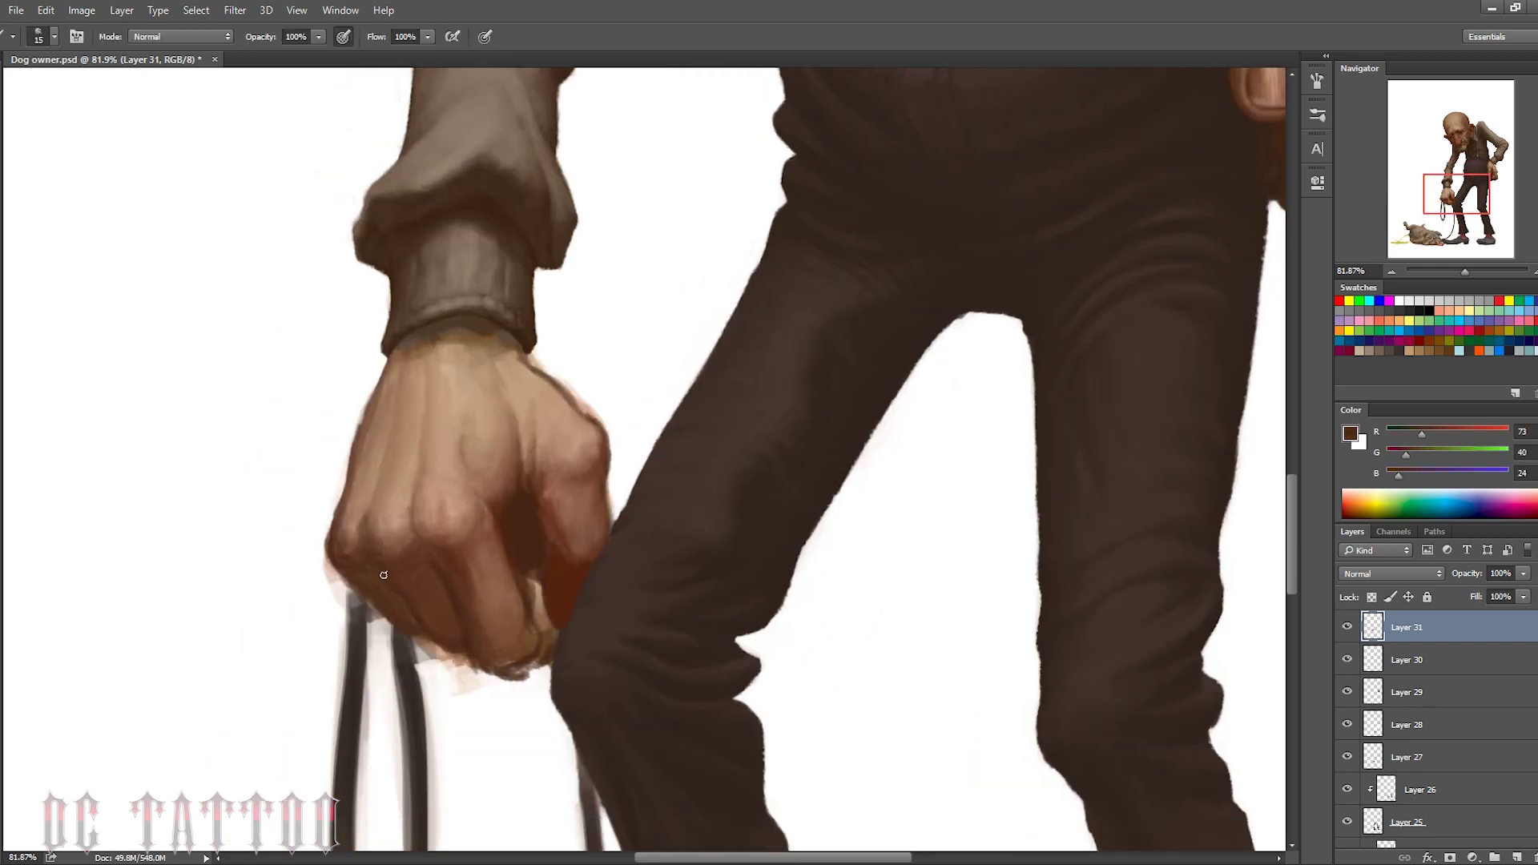
pyautogui.keyDown('alt'); pyautogui.click(360, 539); pyautogui.keyUp('alt')
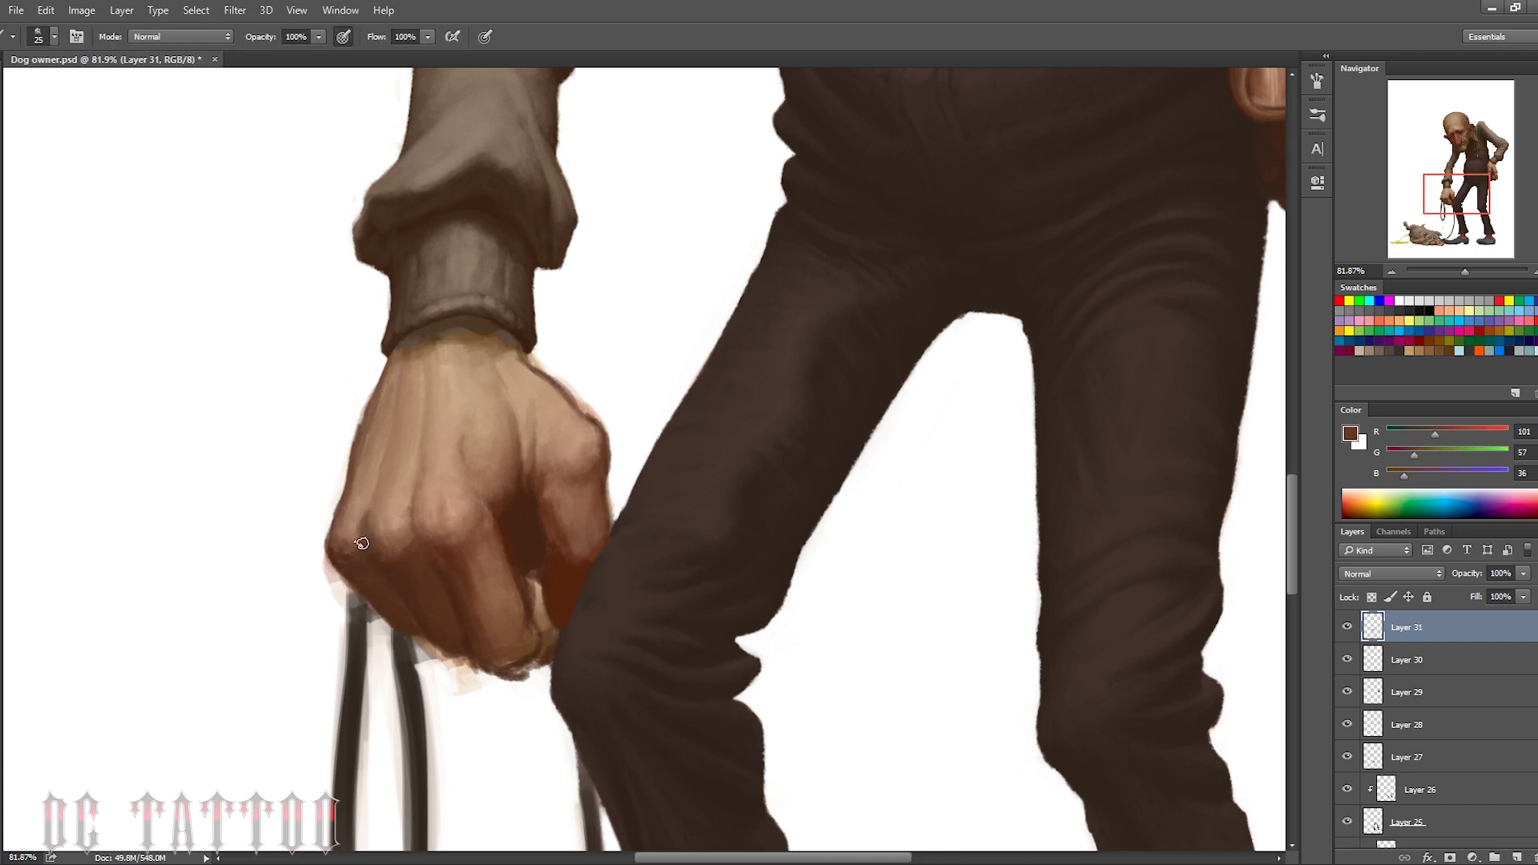
pyautogui.press(']')
pyautogui.press(']')
pyautogui.press(']')
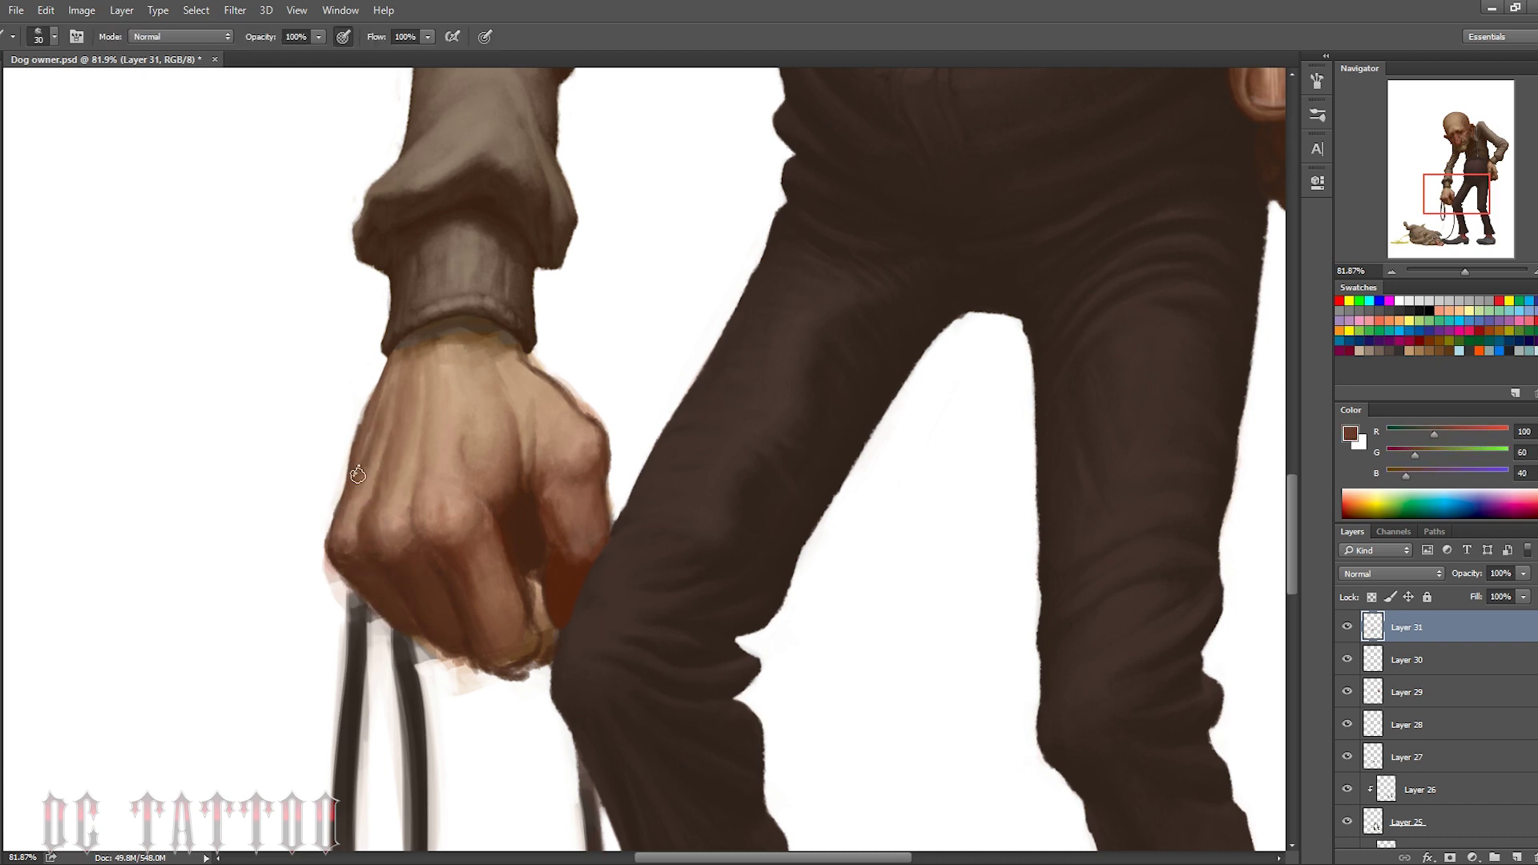
pyautogui.press('[')
pyautogui.moveTo(373, 377); pyautogui.dragTo(352, 497)
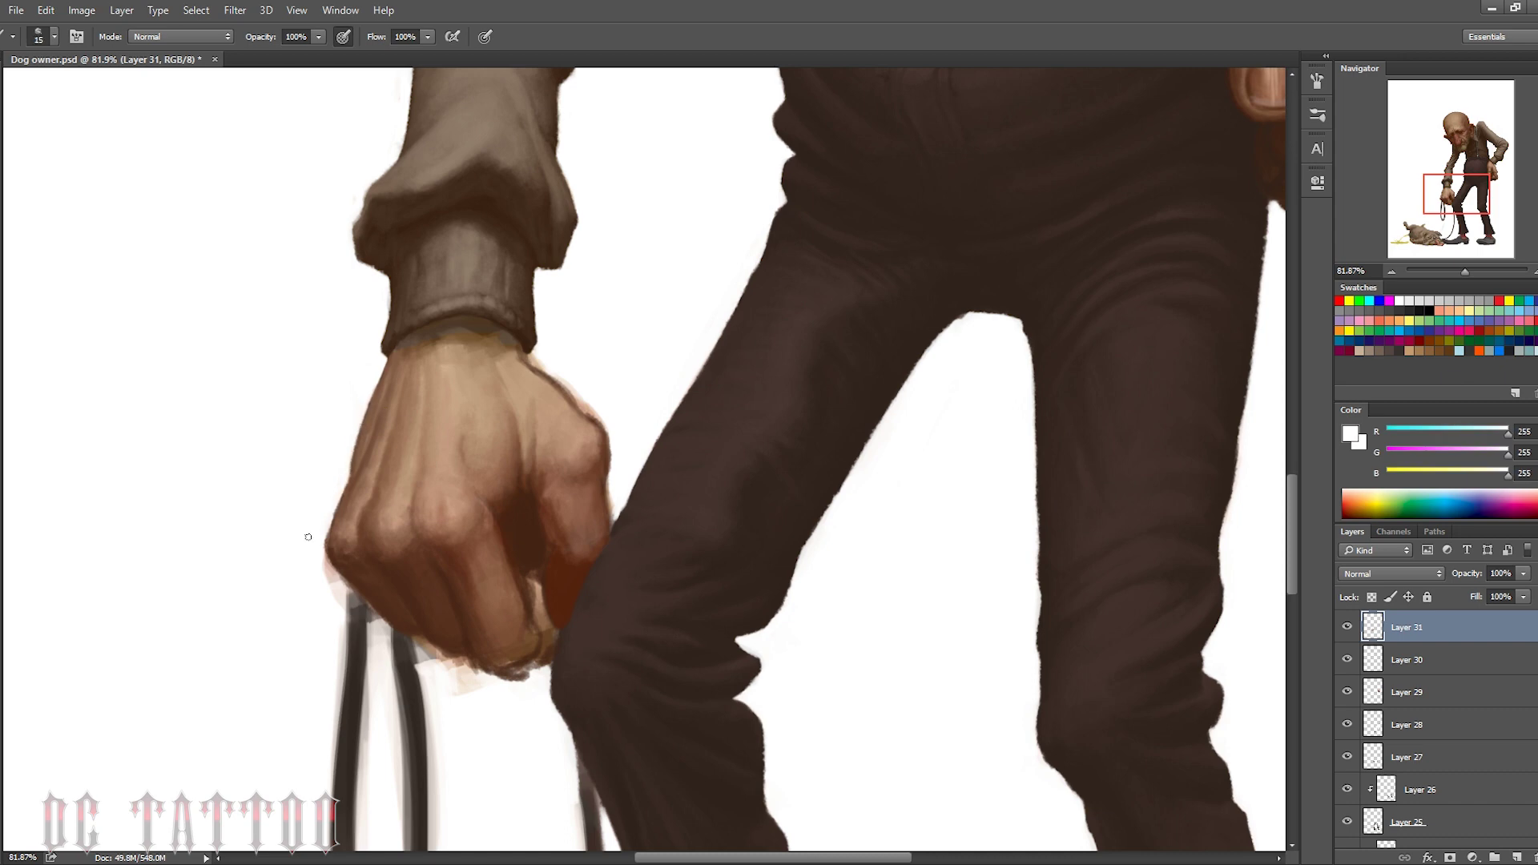
# Smooth the hand's left edge with light brown and dab paint onto the back of the hand
pyautogui.keyDown('alt'); pyautogui.click(355, 474); pyautogui.keyUp('alt')
pyautogui.keyDown('alt'); pyautogui.click(462, 635); pyautogui.keyUp('alt')
pyautogui.press(']')
pyautogui.press(']')
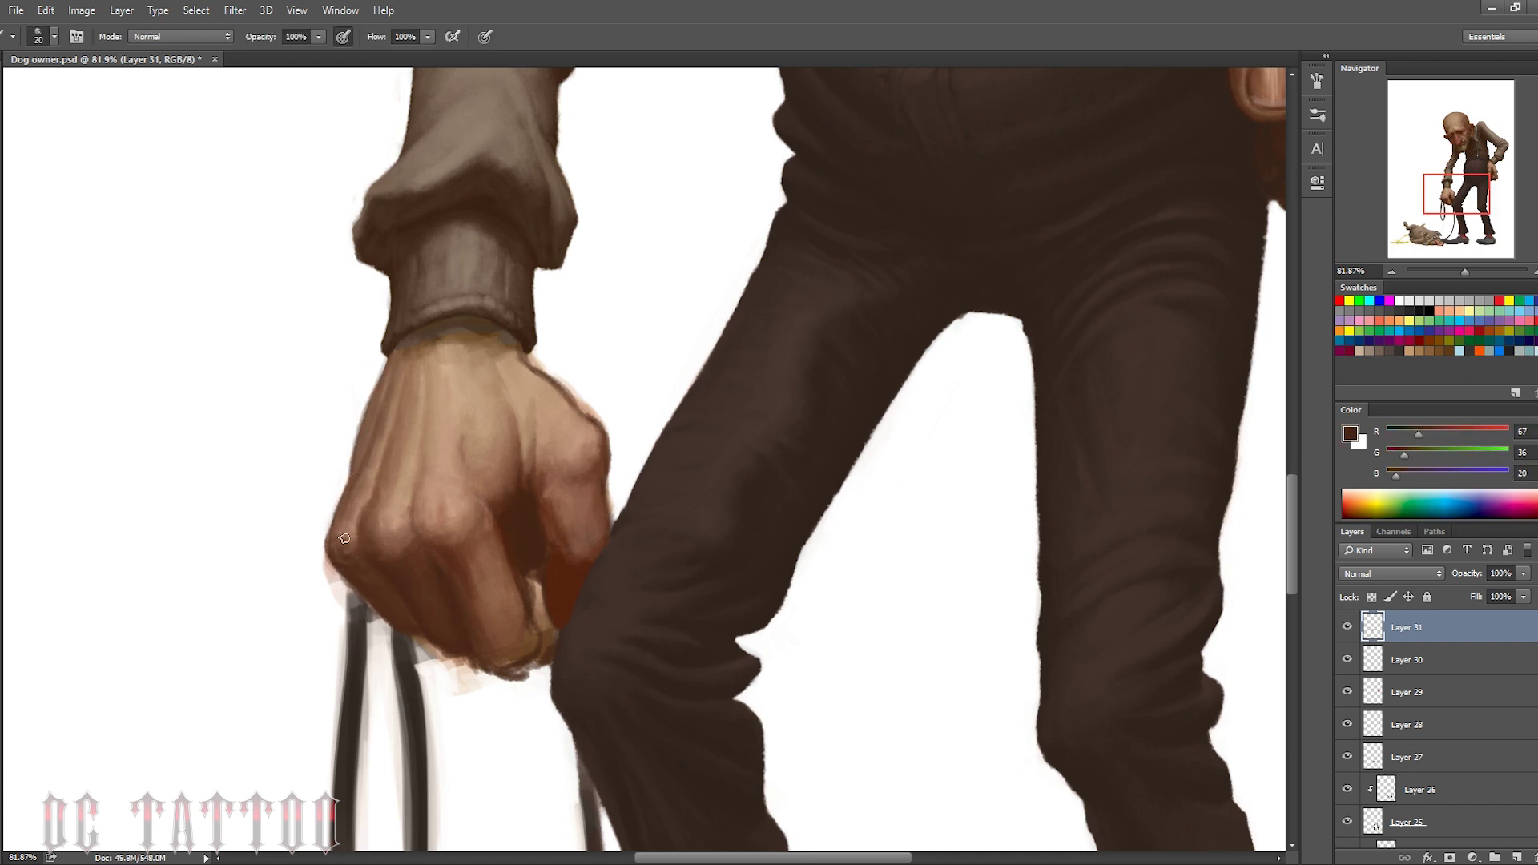
pyautogui.keyDown('alt'); pyautogui.click(344, 538); pyautogui.keyUp('alt')
pyautogui.moveTo(337, 529); pyautogui.dragTo(340, 641)
pyautogui.press(']')
pyautogui.keyDown('alt'); pyautogui.click(474, 454); pyautogui.keyUp('alt')
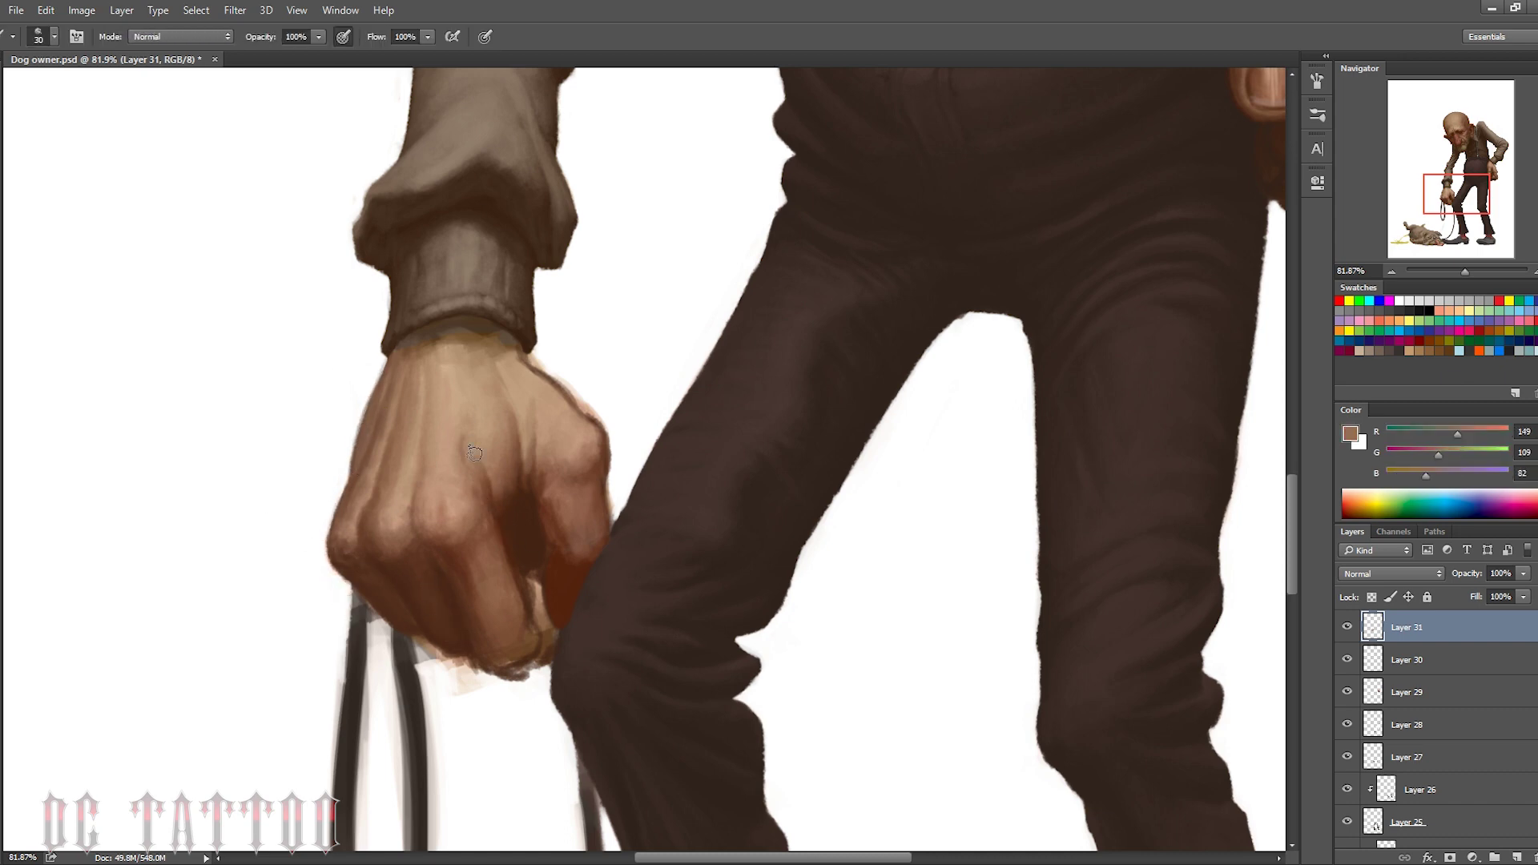
# Dab mid-brown shading onto the fist
pyautogui.keyDown('alt'); pyautogui.click(511, 574); pyautogui.keyUp('alt')
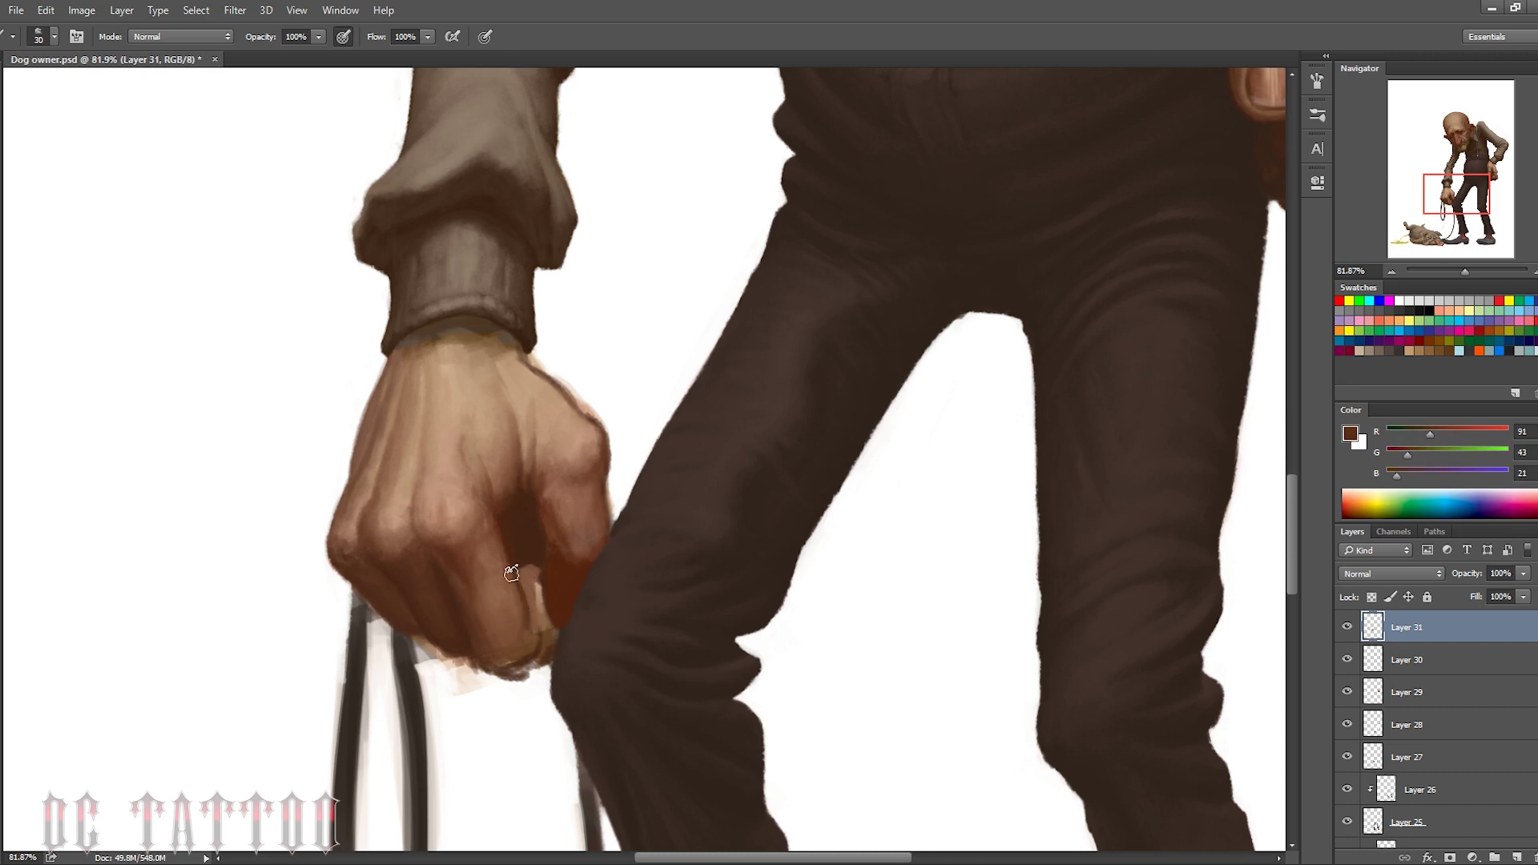
pyautogui.press('[')
pyautogui.keyDown('alt'); pyautogui.click(550, 522); pyautogui.keyUp('alt')
pyautogui.keyDown('alt'); pyautogui.click(520, 532); pyautogui.keyUp('alt')
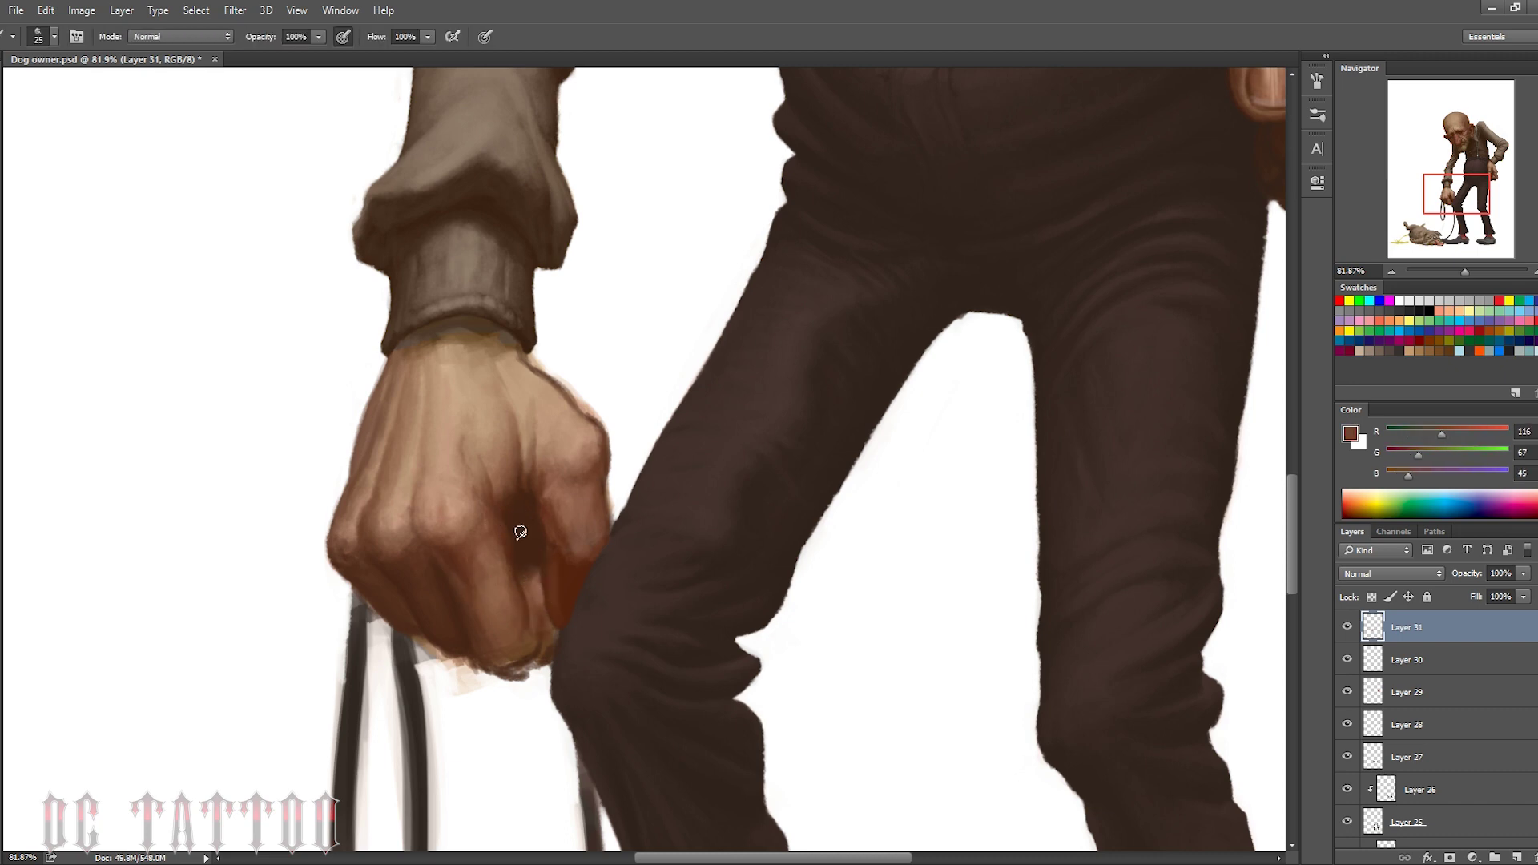
pyautogui.keyDown('alt'); pyautogui.click(511, 482); pyautogui.keyUp('alt')
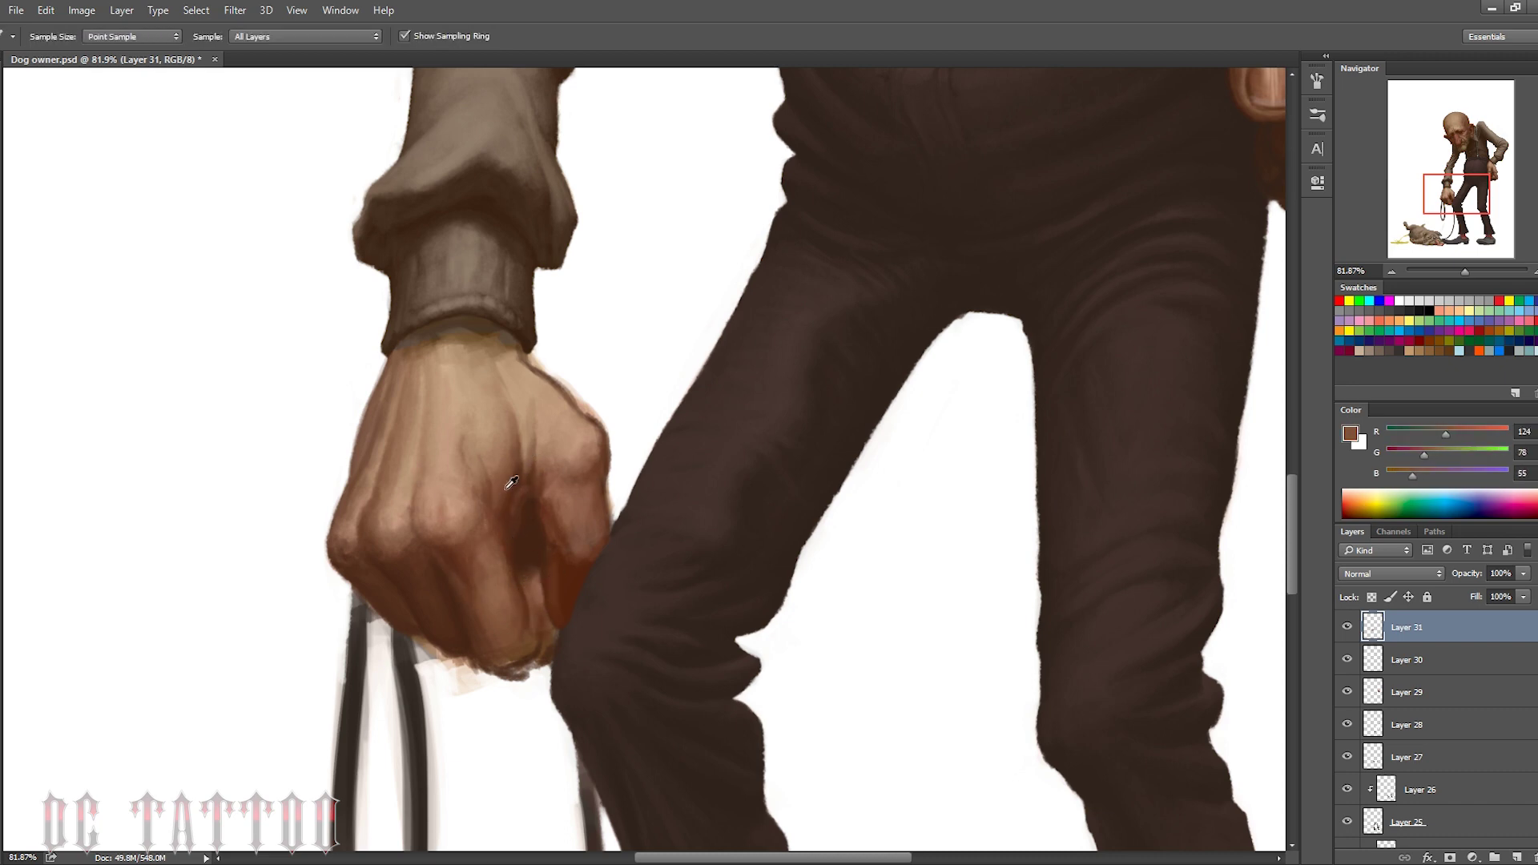
pyautogui.keyDown('alt'); pyautogui.click(336, 593); pyautogui.keyUp('alt')
# Darken the right edge of the hand with a deeper brown
pyautogui.moveTo(532, 353)
pyautogui.mouseDown()
pyautogui.moveTo(389, 533)
pyautogui.moveTo(441, 608)
pyautogui.moveTo(448, 641)
pyautogui.moveTo(433, 665)
pyautogui.mouseUp()
pyautogui.keyDown('alt'); pyautogui.click(463, 669); pyautogui.keyUp('alt')
pyautogui.keyDown('alt'); pyautogui.click(462, 639); pyautogui.keyUp('alt')
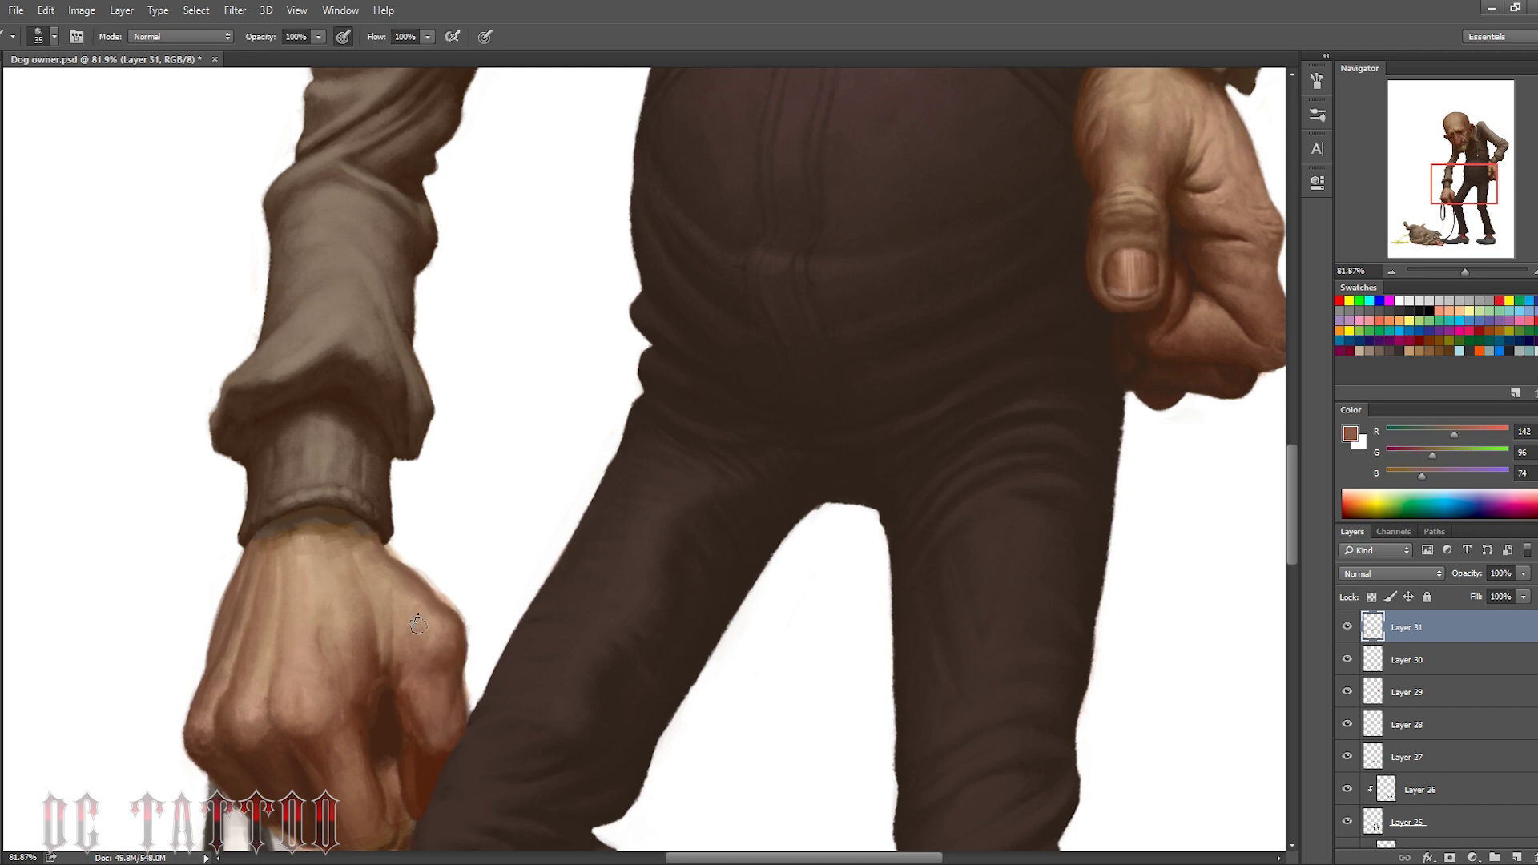
pyautogui.moveTo(432, 725); pyautogui.dragTo(409, 605)
pyautogui.keyDown('alt'); pyautogui.click(368, 690); pyautogui.keyUp('alt')
pyautogui.keyDown('alt'); pyautogui.click(375, 645); pyautogui.keyUp('alt')
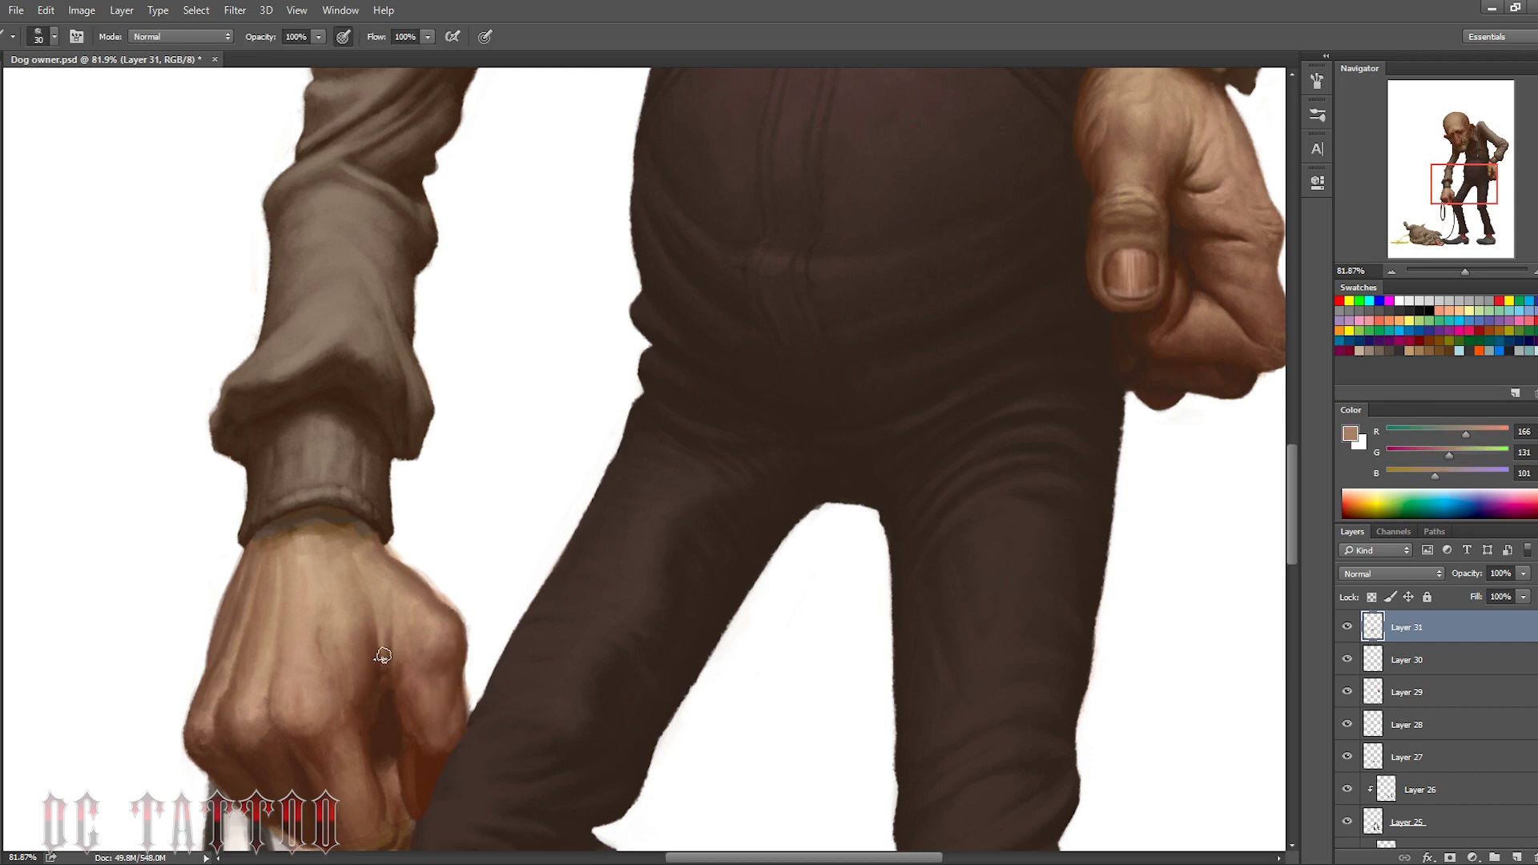
pyautogui.keyDown('alt'); pyautogui.click(417, 604); pyautogui.keyUp('alt')
pyautogui.keyDown('alt'); pyautogui.click(360, 622); pyautogui.keyUp('alt')
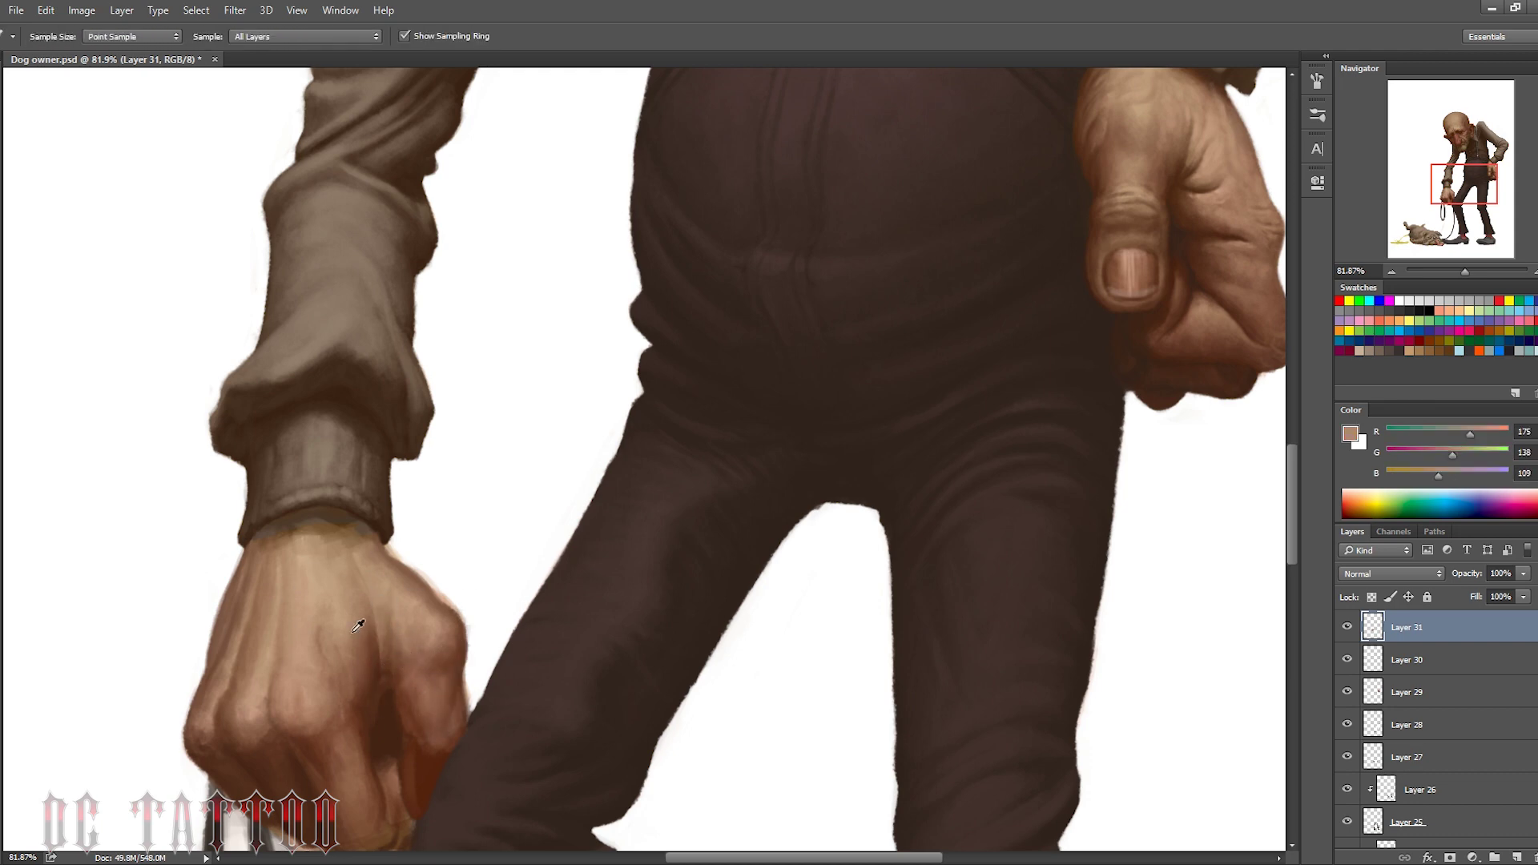
pyautogui.press('[')
pyautogui.press(']')
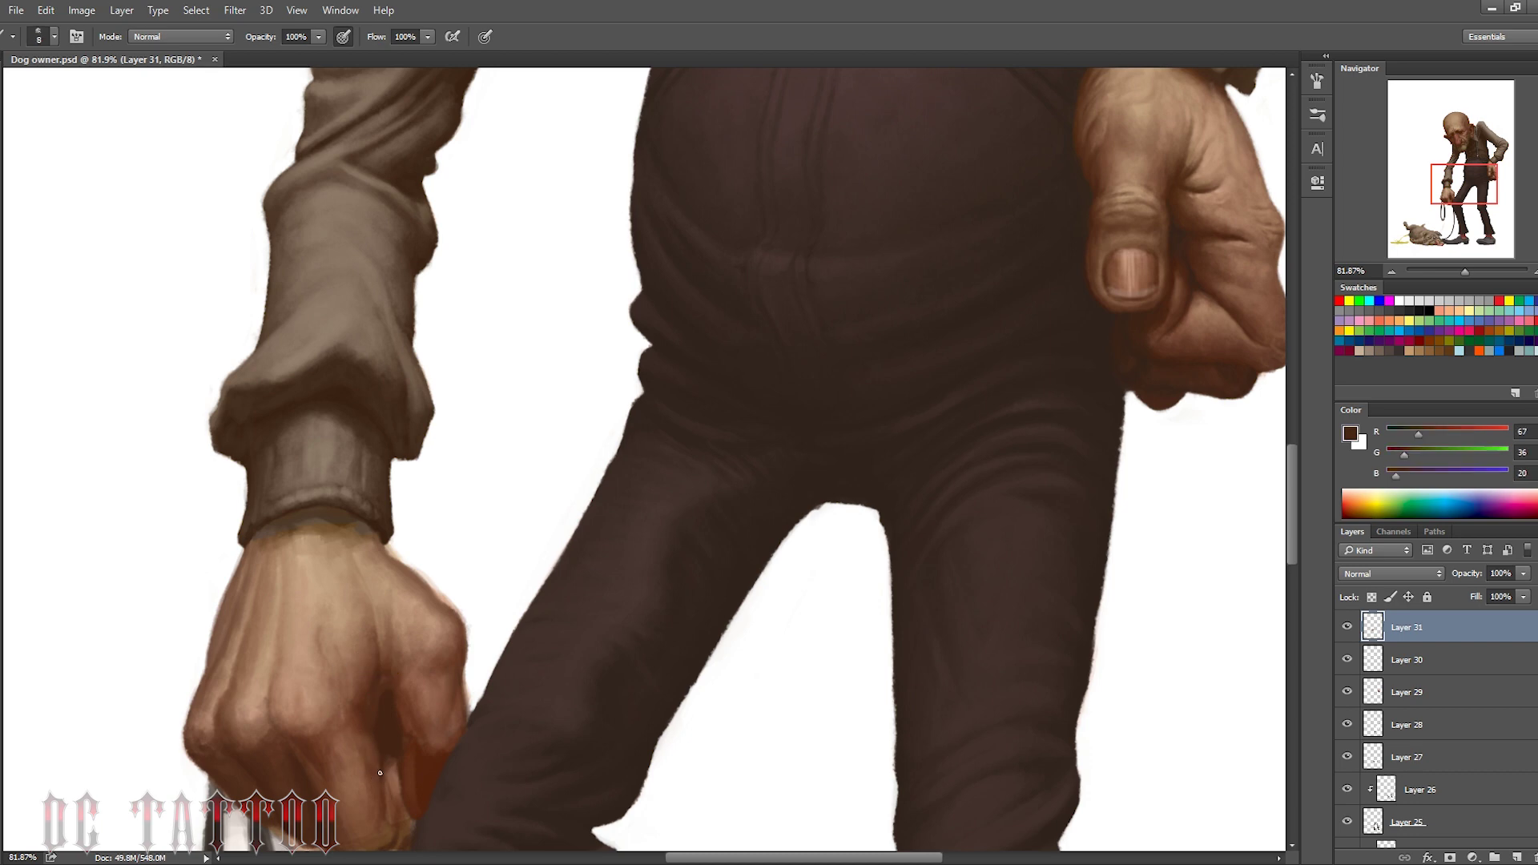
pyautogui.keyDown('alt'); pyautogui.click(381, 781); pyautogui.keyUp('alt')
# Paint small dark strokes on the lower knuckles
pyautogui.scroll(-2, 304, 737)
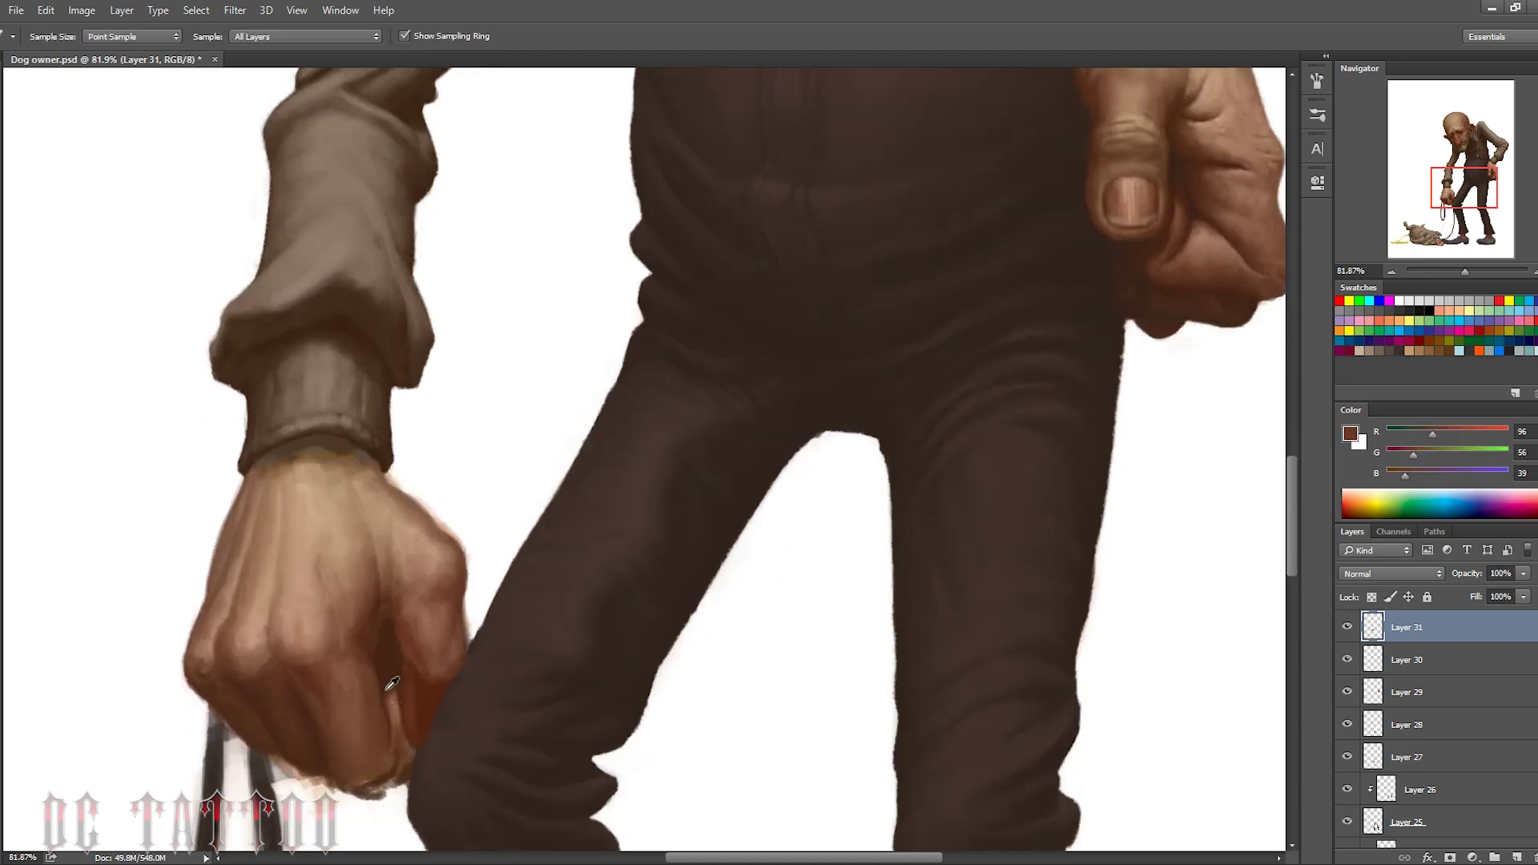
pyautogui.keyDown('alt'); pyautogui.click(391, 695); pyautogui.keyUp('alt')
pyautogui.press('[')
pyautogui.press('[')
pyautogui.press('[')
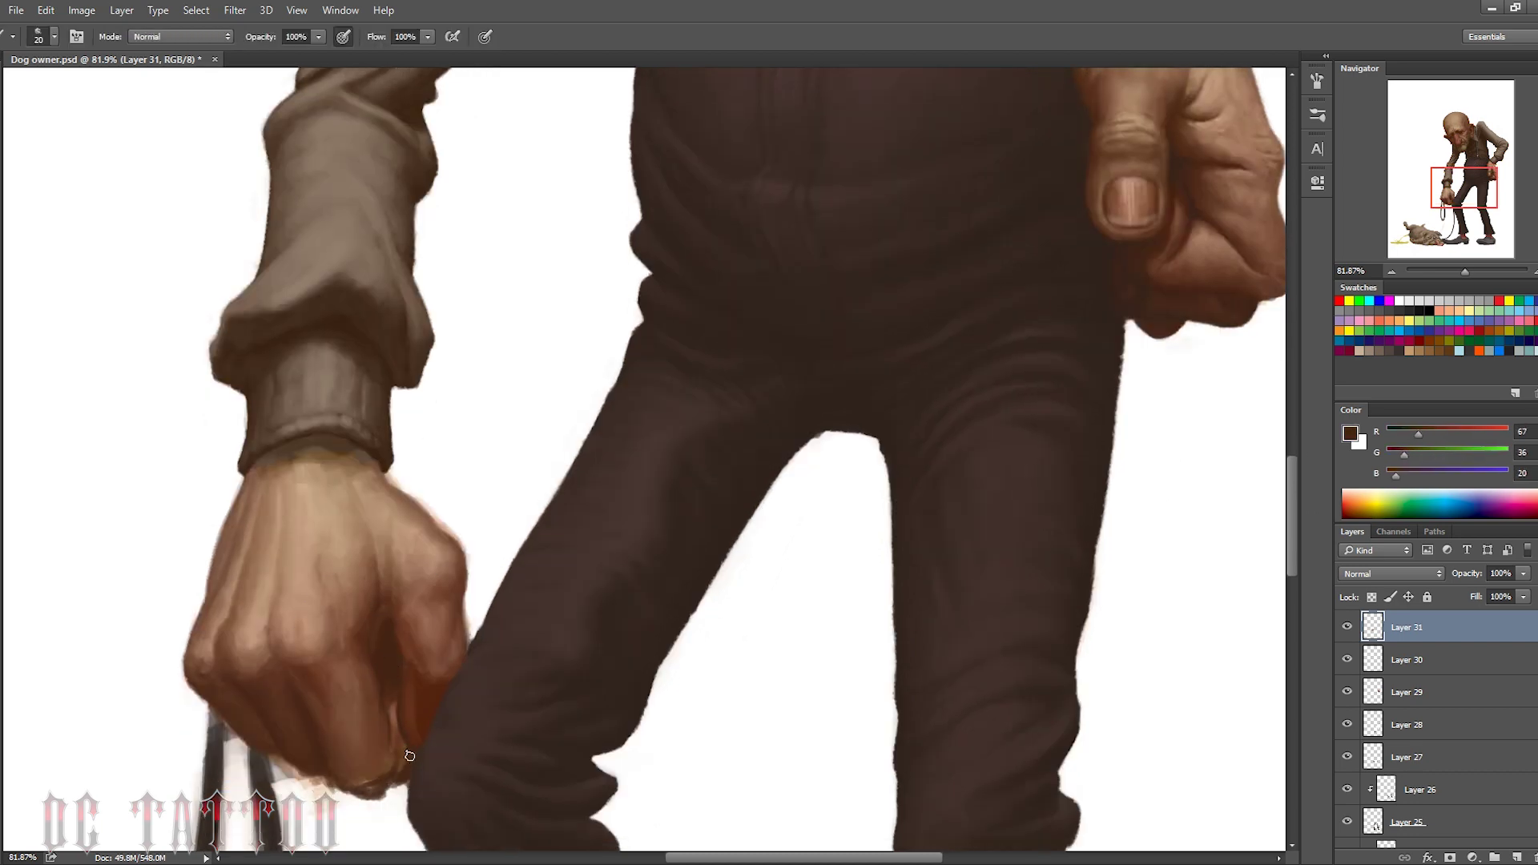
pyautogui.keyDown('alt'); pyautogui.click(392, 769); pyautogui.keyUp('alt')
pyautogui.moveTo(371, 782)
pyautogui.mouseDown()
pyautogui.moveTo(360, 734)
pyautogui.moveTo(395, 721)
pyautogui.mouseUp()
pyautogui.press(']')
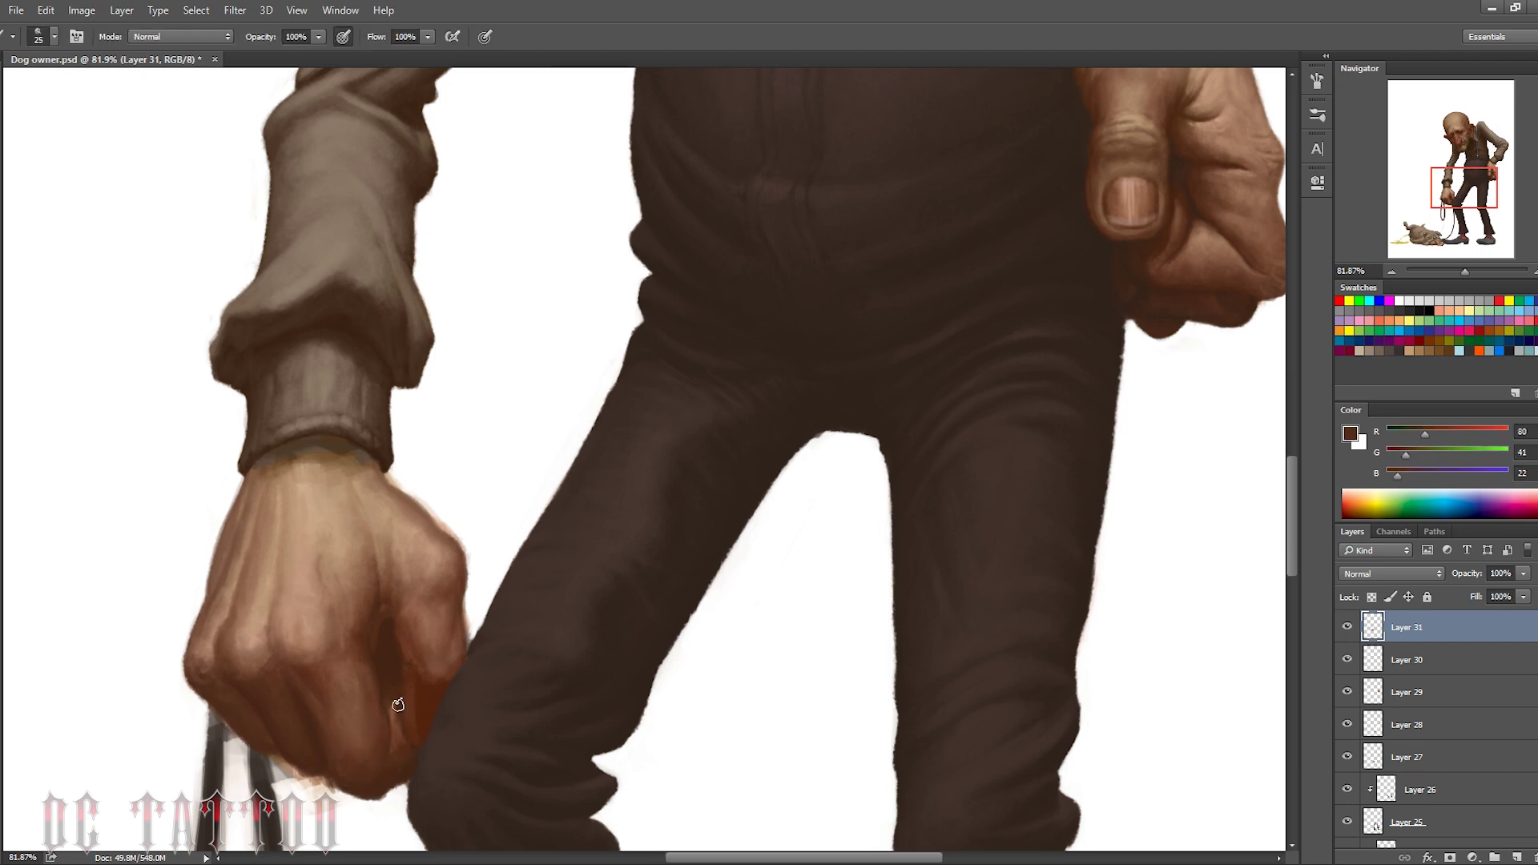
pyautogui.press('[')
# Fill the white gap in the fist with dark brown and shade its lower edge
pyautogui.press('x')
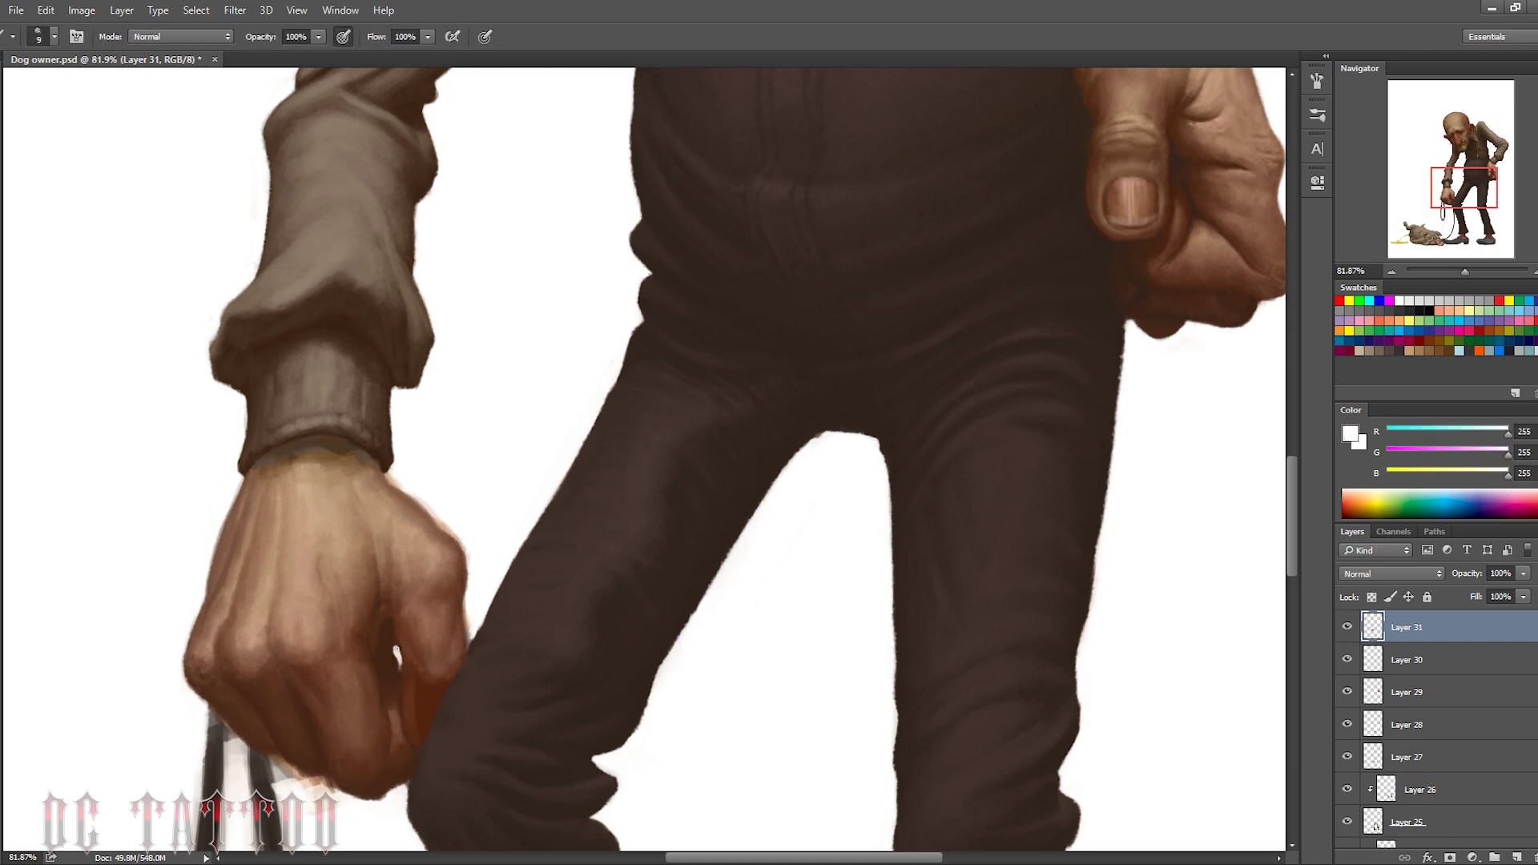
pyautogui.keyDown('alt'); pyautogui.click(394, 649); pyautogui.keyUp('alt')
pyautogui.moveTo(396, 677)
pyautogui.mouseDown()
pyautogui.moveTo(383, 655)
pyautogui.moveTo(456, 665)
pyautogui.moveTo(424, 649)
pyautogui.moveTo(436, 693)
pyautogui.mouseUp()
pyautogui.keyDown('alt'); pyautogui.click(424, 681); pyautogui.keyUp('alt')
pyautogui.keyDown('alt'); pyautogui.click(430, 701); pyautogui.keyUp('alt')
pyautogui.keyDown('alt'); pyautogui.click(432, 677); pyautogui.keyUp('alt')
pyautogui.keyDown('alt'); pyautogui.click(434, 708); pyautogui.keyUp('alt')
pyautogui.press(']')
pyautogui.press(']')
pyautogui.press(']')
# Resample shadow and skin browns from inside the fist, adjusting brush size
pyautogui.keyDown('alt'); pyautogui.click(420, 726); pyautogui.keyUp('alt')
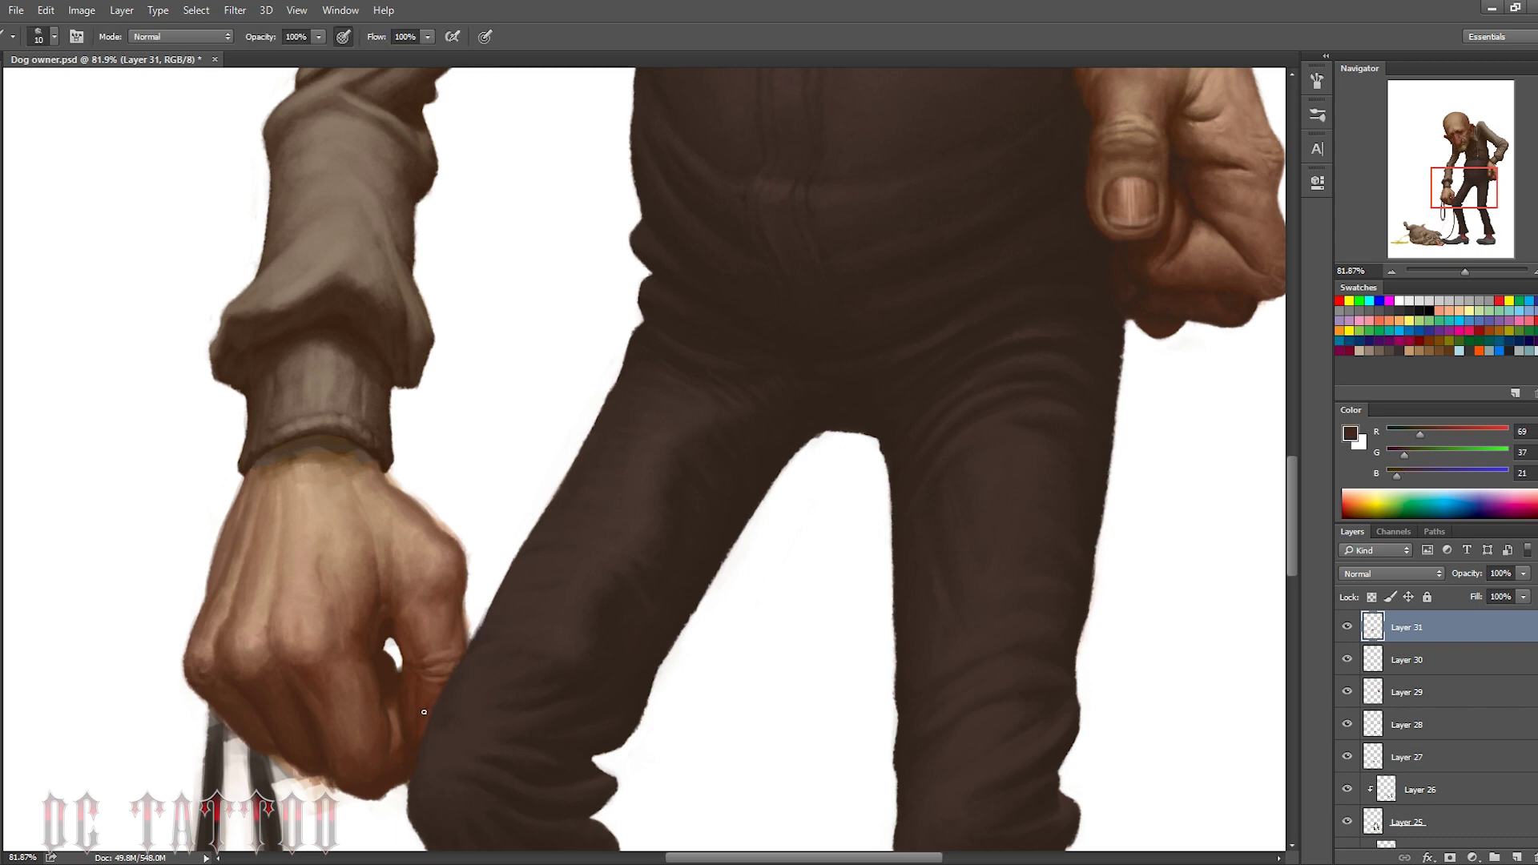
pyautogui.keyDown('alt'); pyautogui.click(397, 655); pyautogui.keyUp('alt')
pyautogui.keyDown('alt'); pyautogui.click(392, 632); pyautogui.keyUp('alt')
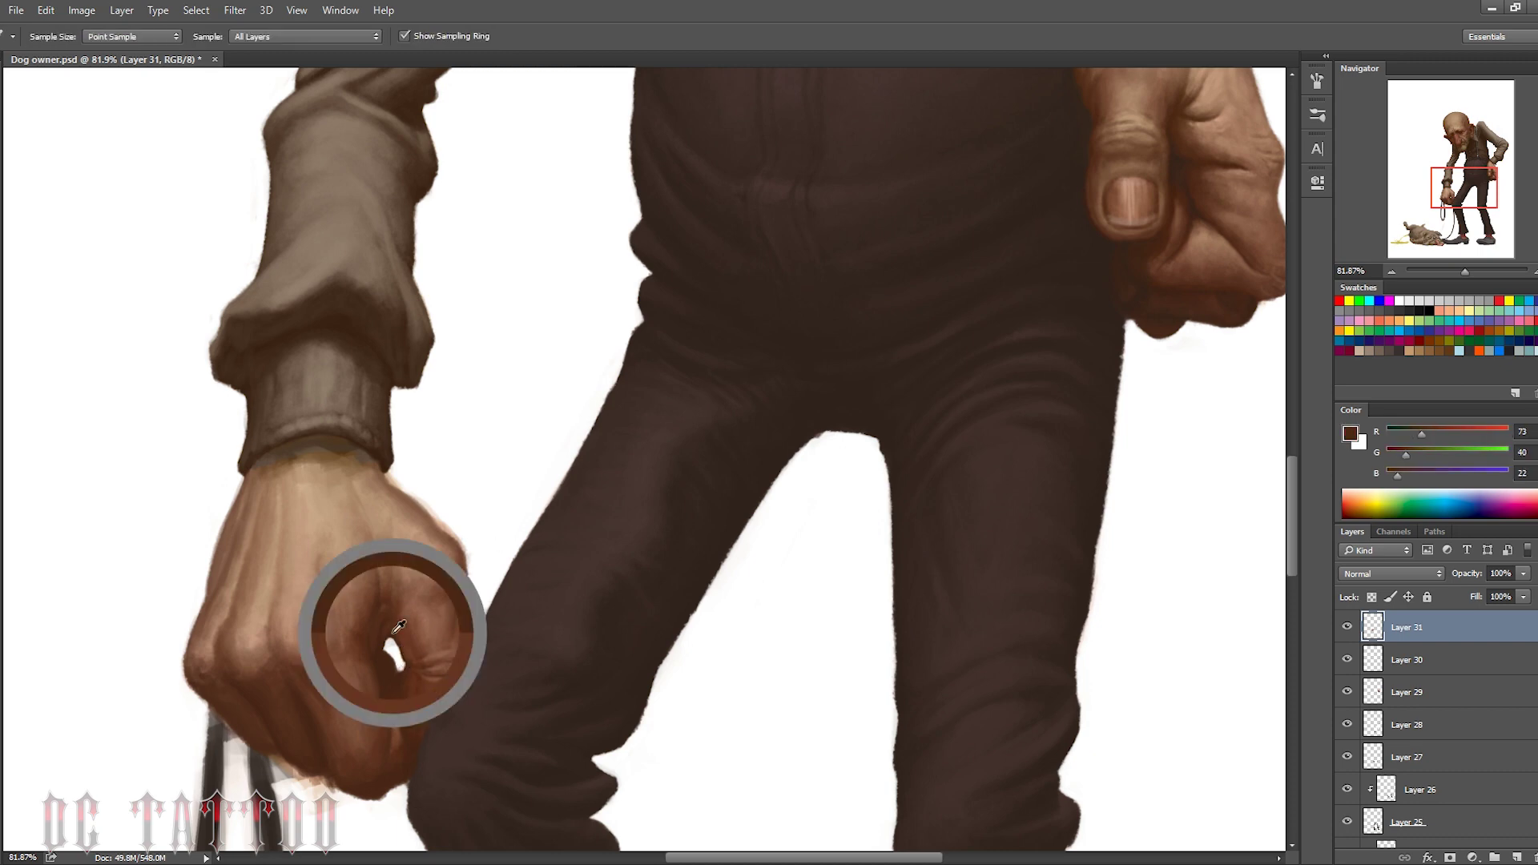
pyautogui.keyDown('alt'); pyautogui.click(399, 618); pyautogui.keyUp('alt')
pyautogui.press('[')
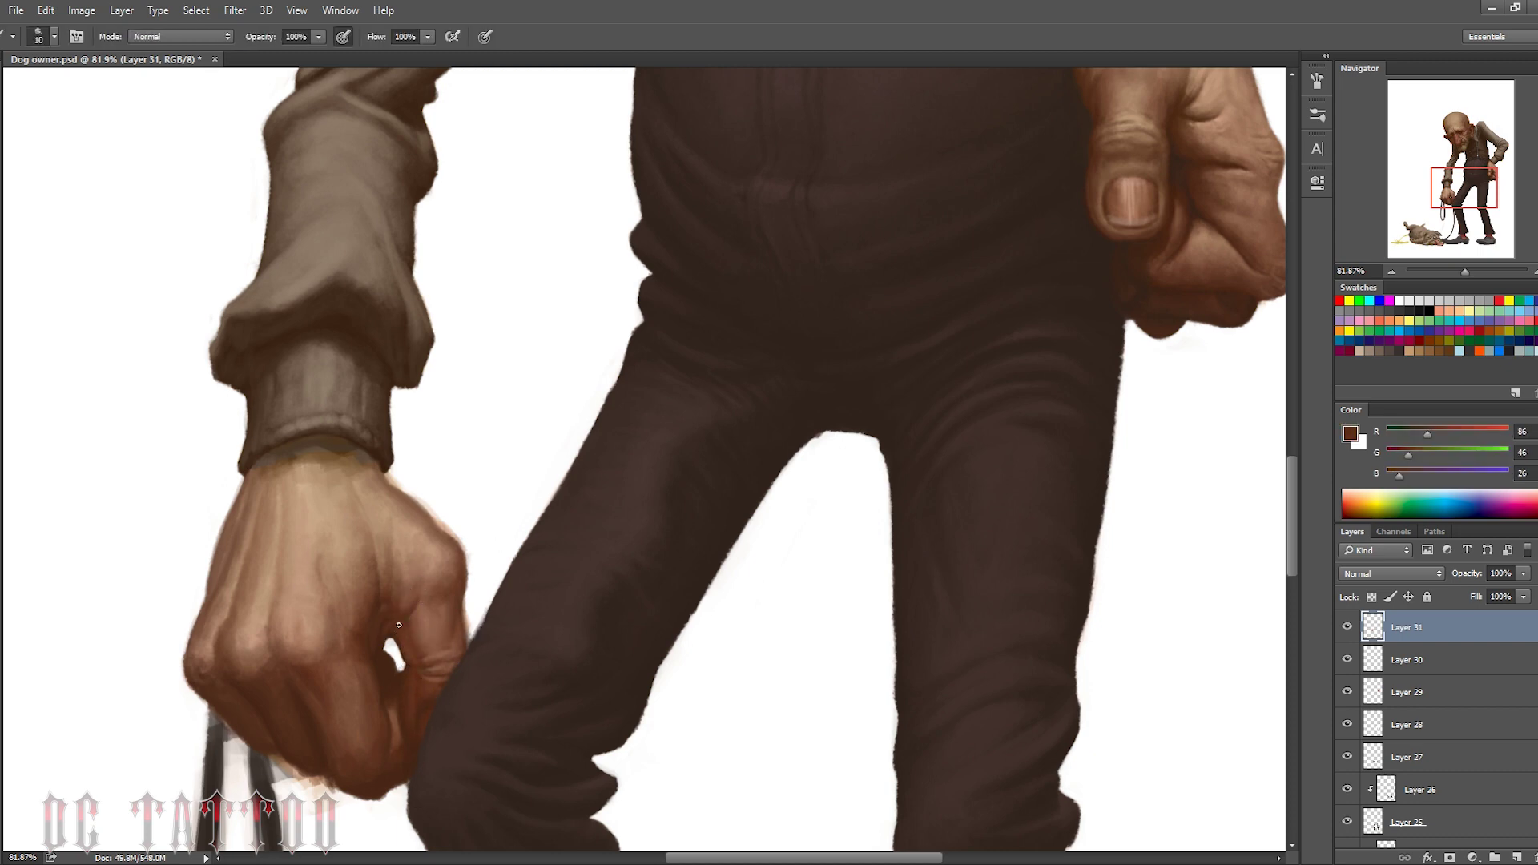
pyautogui.keyDown('alt'); pyautogui.click(388, 577); pyautogui.keyUp('alt')
pyautogui.press(']')
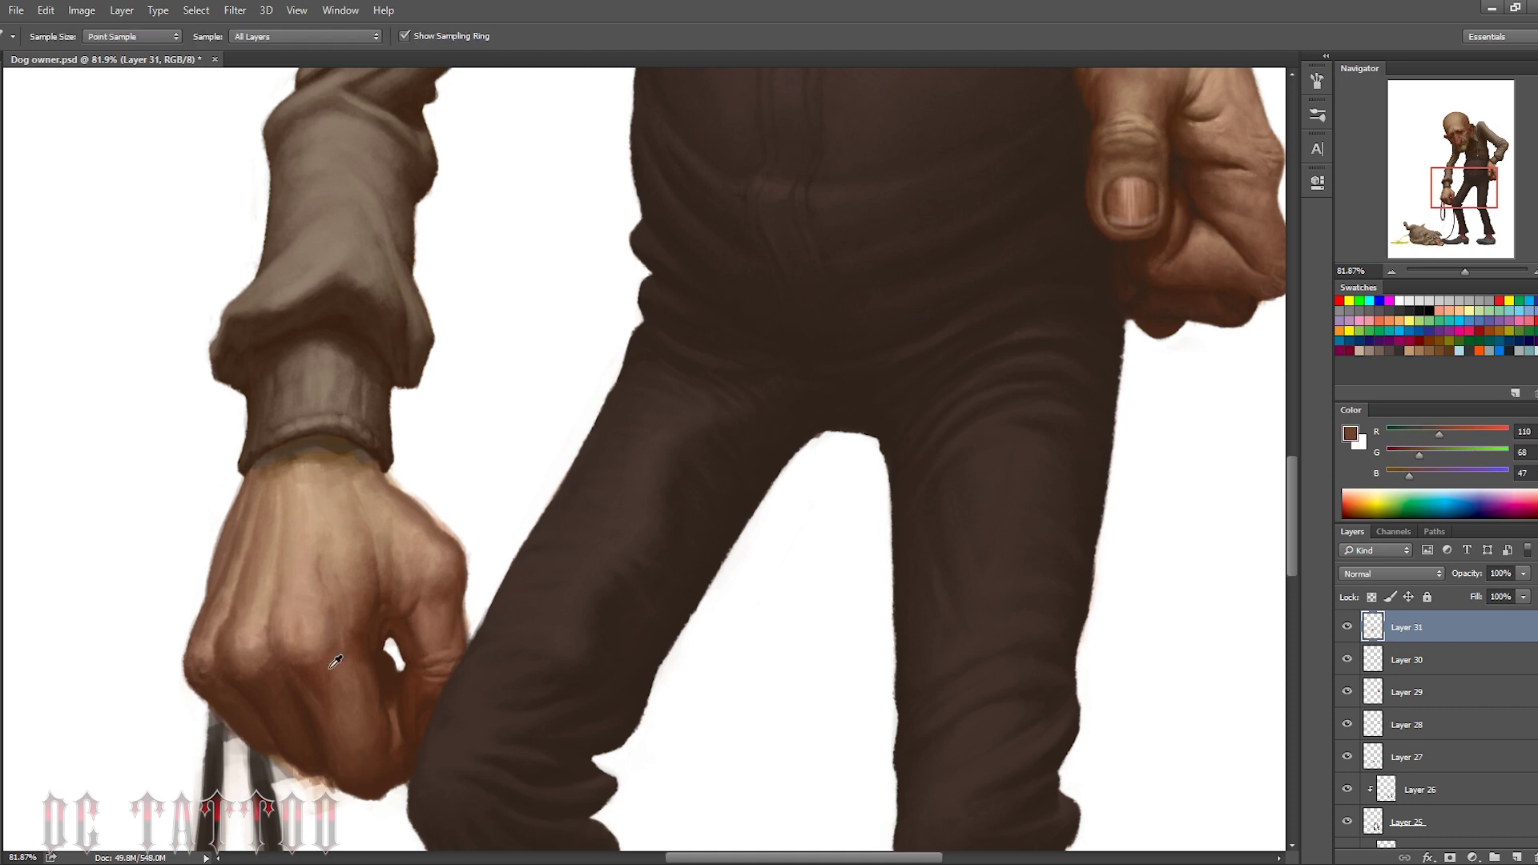
pyautogui.press(']')
pyautogui.keyDown('alt'); pyautogui.click(239, 701); pyautogui.keyUp('alt')
pyautogui.press('[')
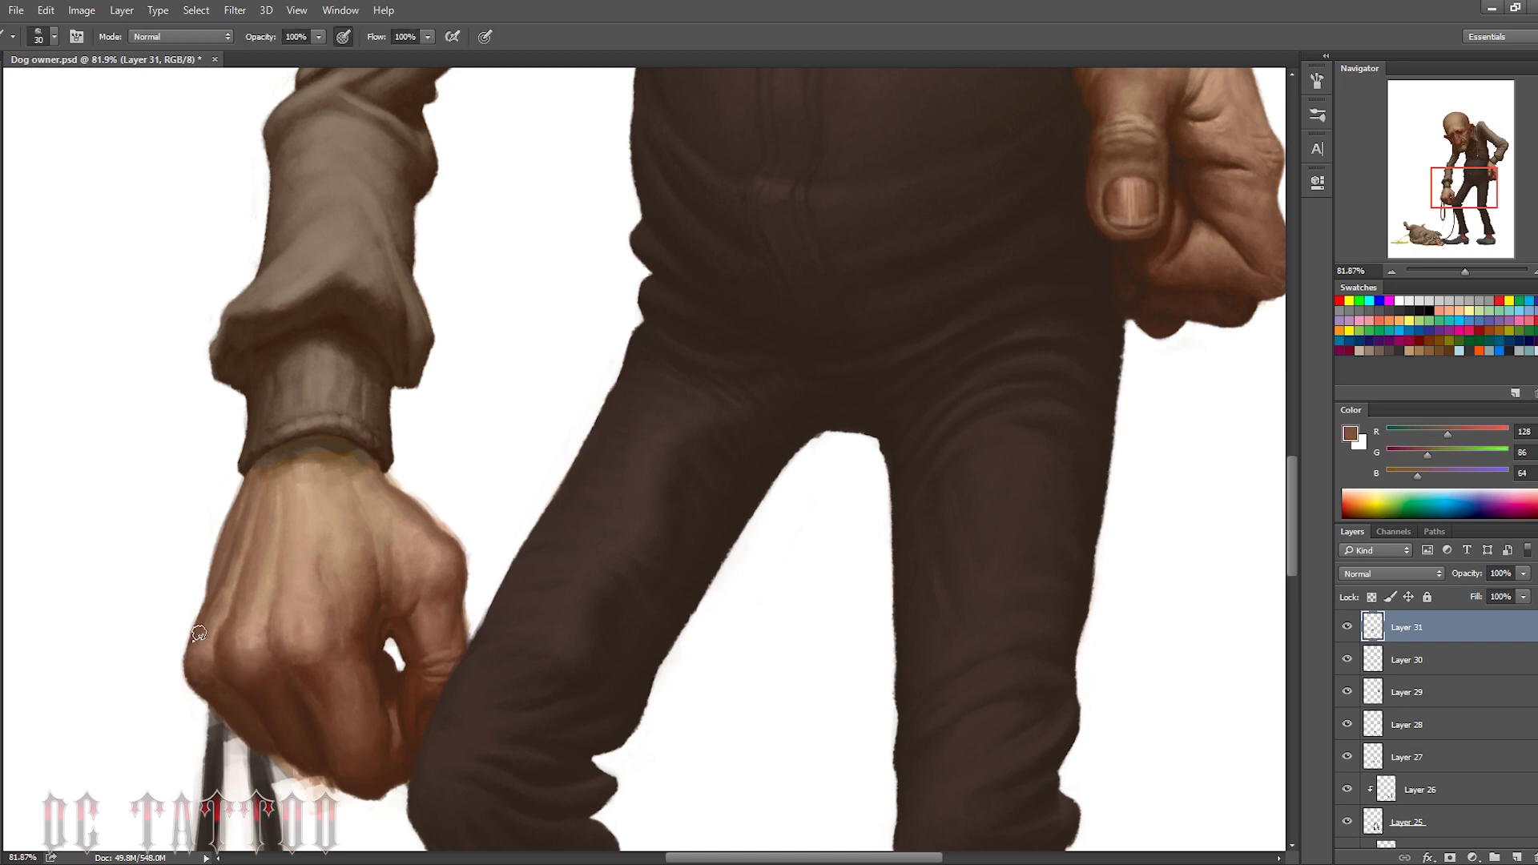
# Paint white over the strap lines below the fist and darken the fist's left edge
pyautogui.keyDown('alt'); pyautogui.click(226, 730); pyautogui.keyUp('alt')
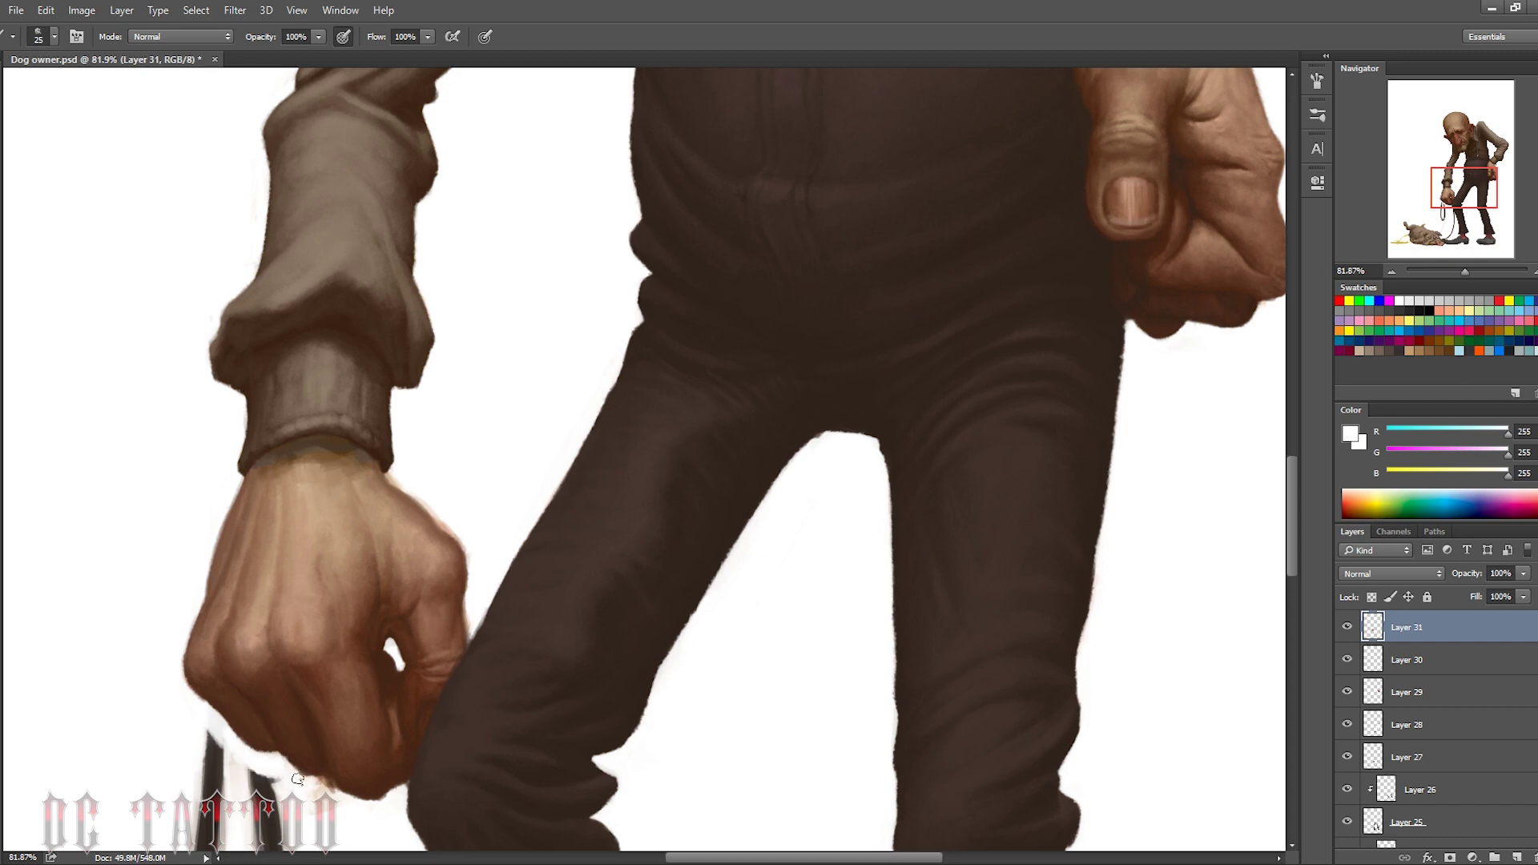
pyautogui.press(']')
pyautogui.press(']')
pyautogui.moveTo(297, 779); pyautogui.dragTo(282, 799)
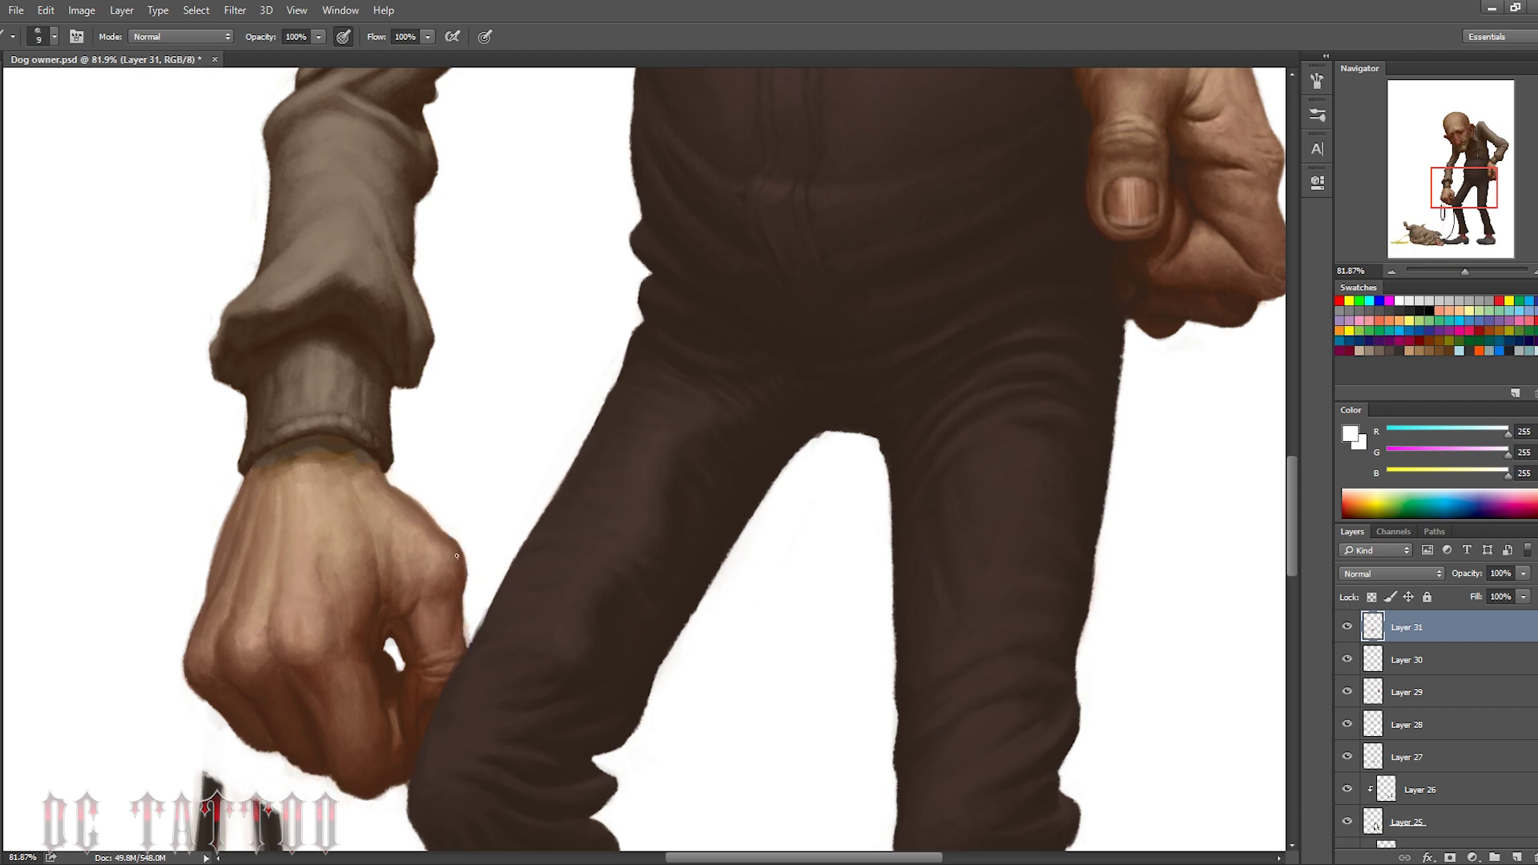
pyautogui.press('[')
pyautogui.press('[')
pyautogui.keyDown('alt'); pyautogui.click(193, 619); pyautogui.keyUp('alt')
pyautogui.moveTo(194, 618); pyautogui.dragTo(184, 657)
# Stroke a dark shadow line along the sleeve cuff's lower edge
pyautogui.press(']')
pyautogui.press(']')
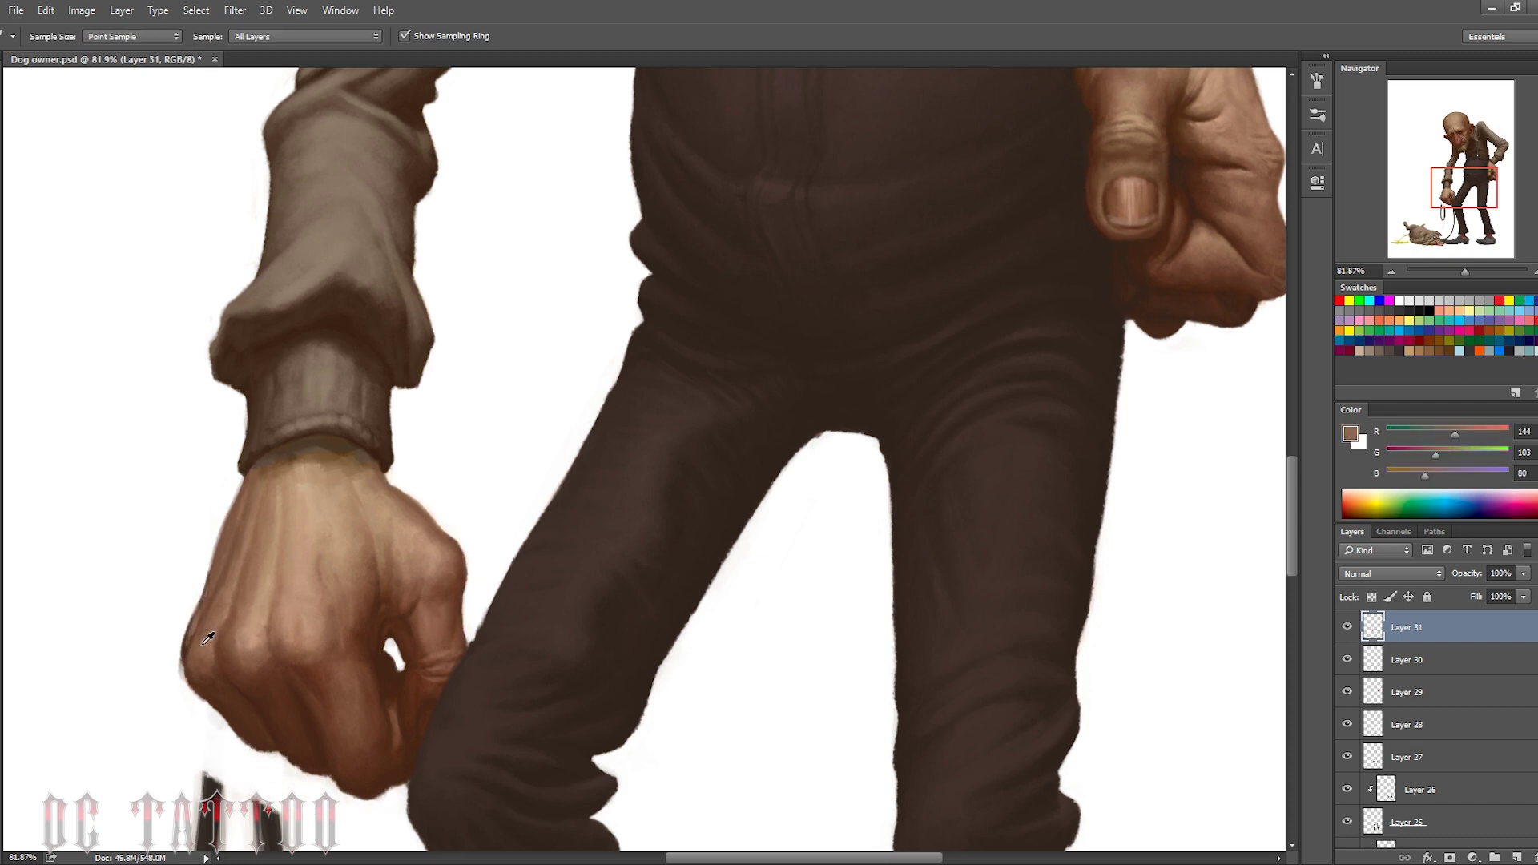
pyautogui.keyDown('alt'); pyautogui.click(203, 601); pyautogui.keyUp('alt')
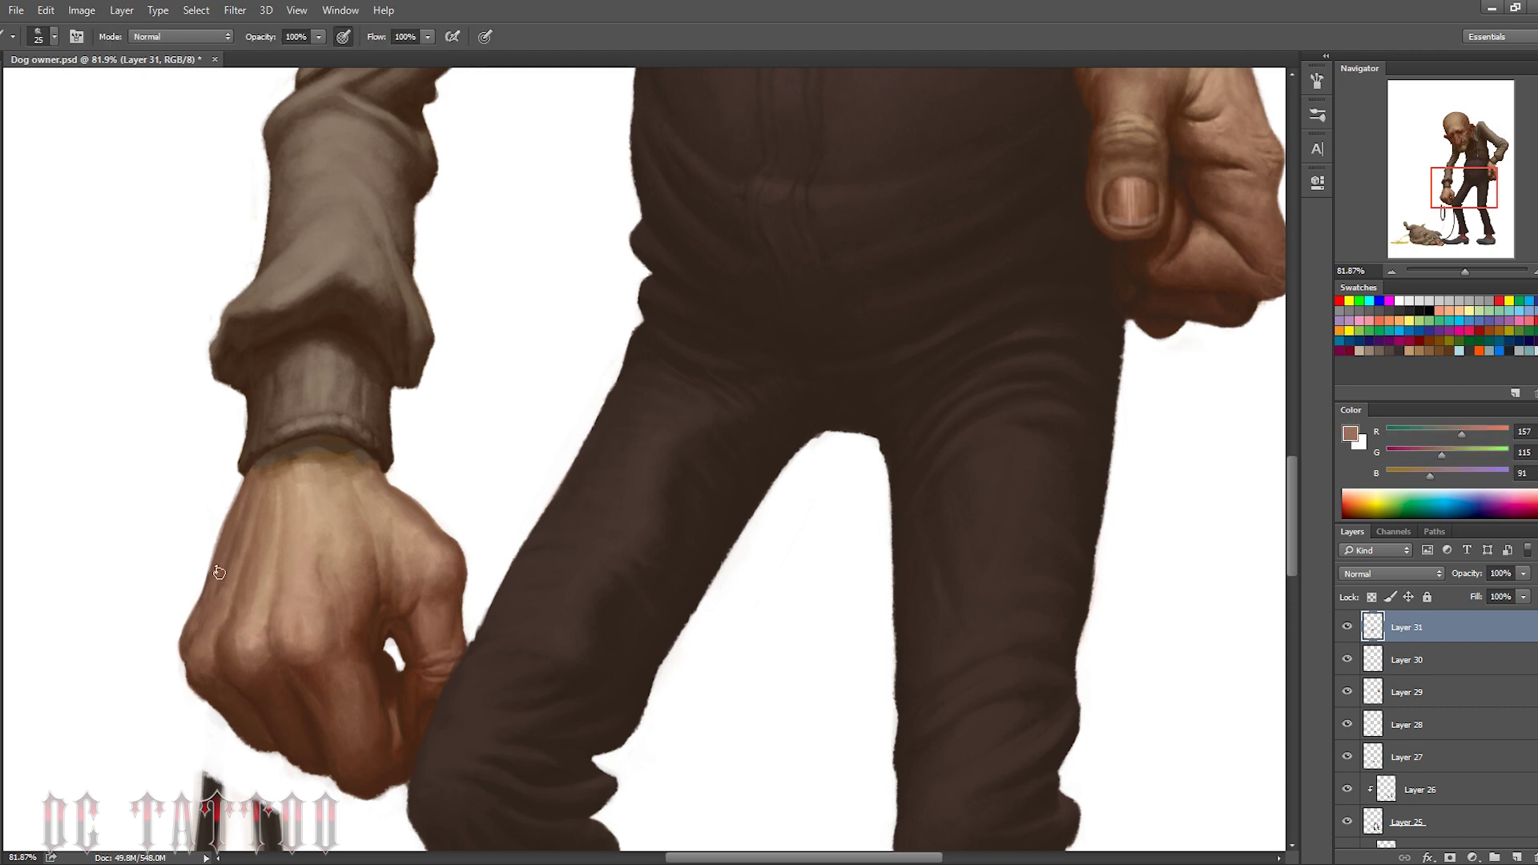
pyautogui.keyDown('alt'); pyautogui.click(193, 639); pyautogui.keyUp('alt')
pyautogui.keyDown('alt'); pyautogui.click(195, 630); pyautogui.keyUp('alt')
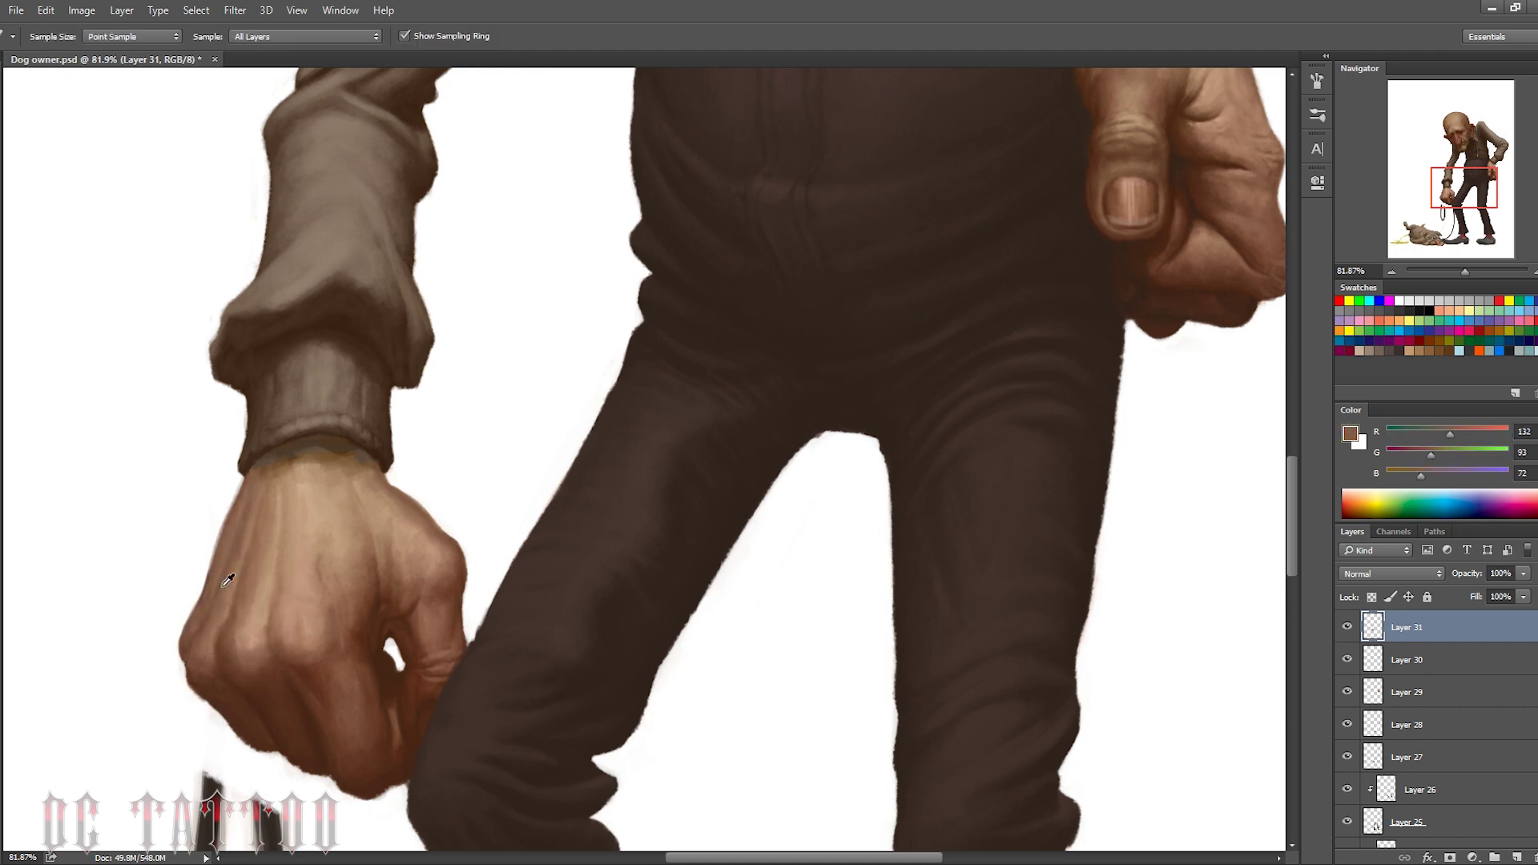
pyautogui.press('[')
pyautogui.press('[')
pyautogui.press('[')
pyautogui.moveTo(373, 457)
pyautogui.mouseDown()
pyautogui.moveTo(250, 461)
pyautogui.moveTo(375, 460)
pyautogui.mouseUp()
pyautogui.keyDown('alt'); pyautogui.click(254, 468); pyautogui.keyUp('alt')
# Blend the wrist below the cuff with sampled mid and light skin tones
pyautogui.keyDown('alt'); pyautogui.click(334, 480); pyautogui.keyUp('alt')
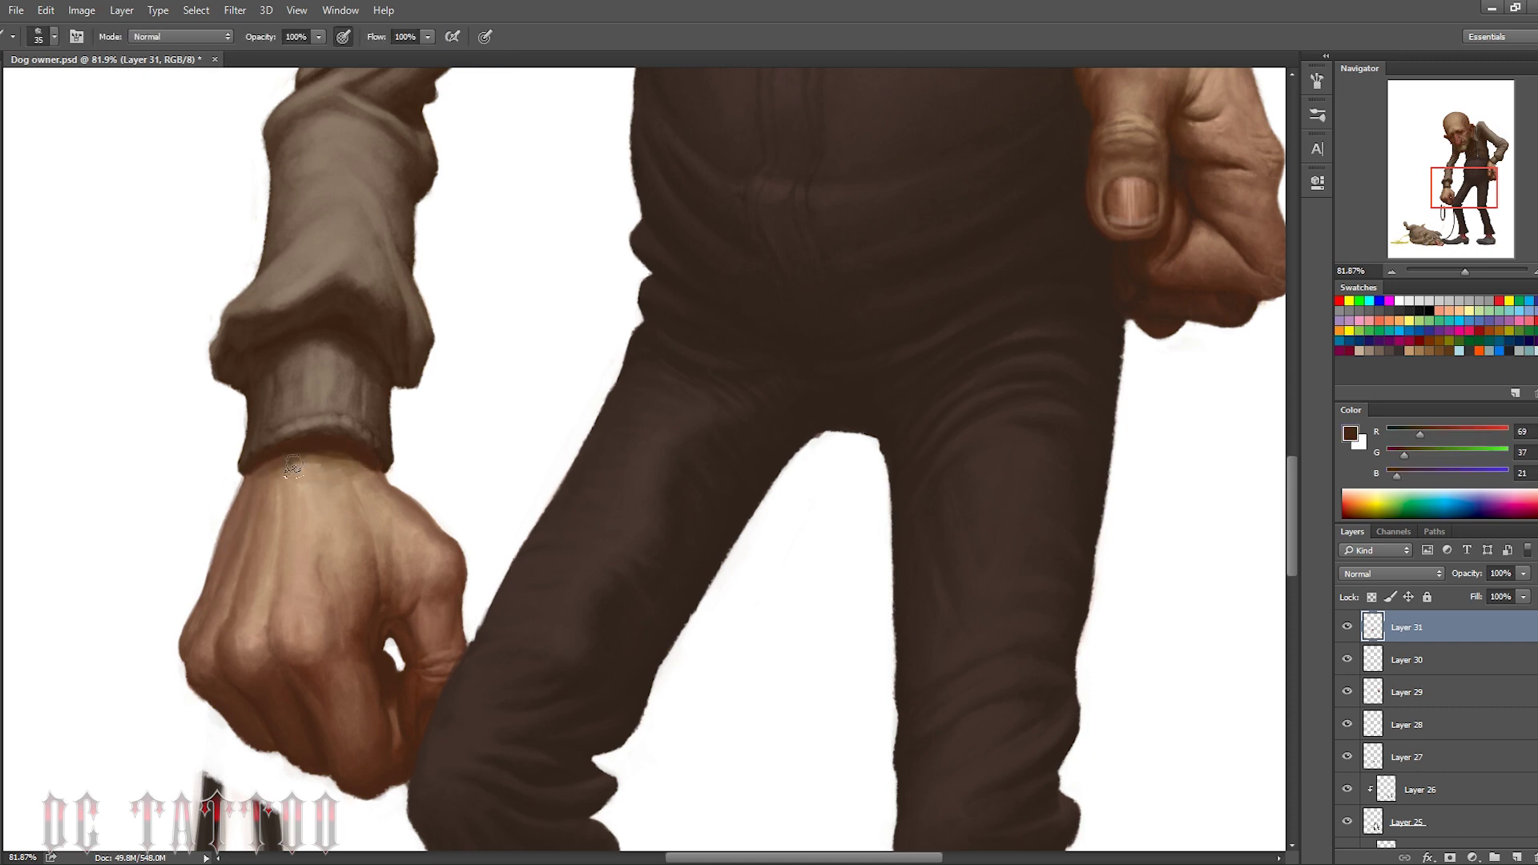
pyautogui.keyDown('alt'); pyautogui.click(268, 478); pyautogui.keyUp('alt')
pyautogui.keyDown('alt'); pyautogui.click(343, 449); pyautogui.keyUp('alt')
pyautogui.keyDown('alt'); pyautogui.click(278, 480); pyautogui.keyUp('alt')
pyautogui.press('[')
pyautogui.keyDown('alt'); pyautogui.click(347, 466); pyautogui.keyUp('alt')
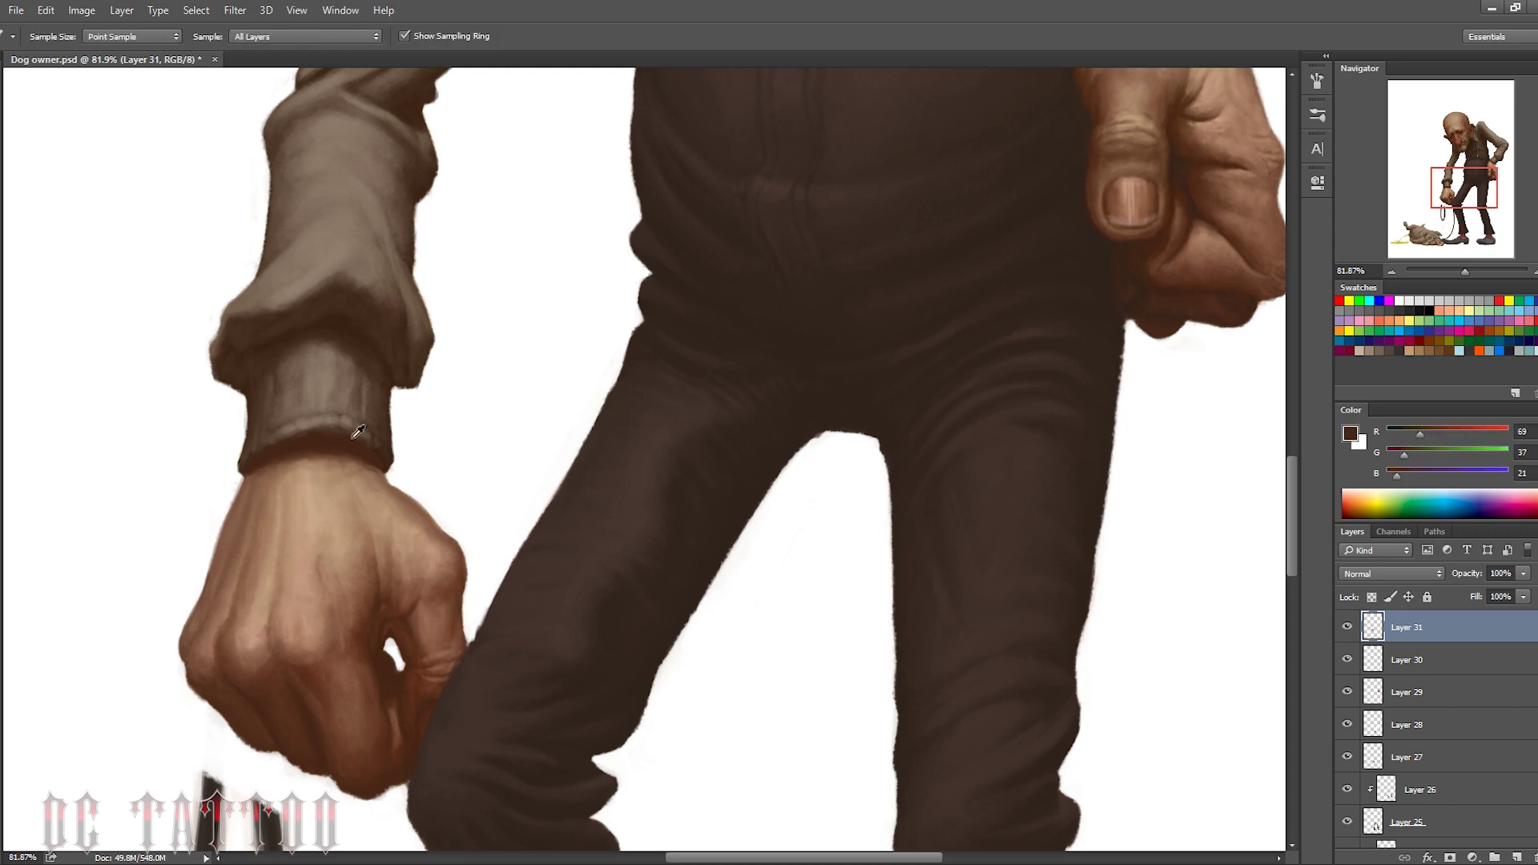
# Shade the wrist and cuff edge with sampled browns and lighter hand tones
pyautogui.press(']')
pyautogui.keyDown('alt'); pyautogui.click(272, 506); pyautogui.keyUp('alt')
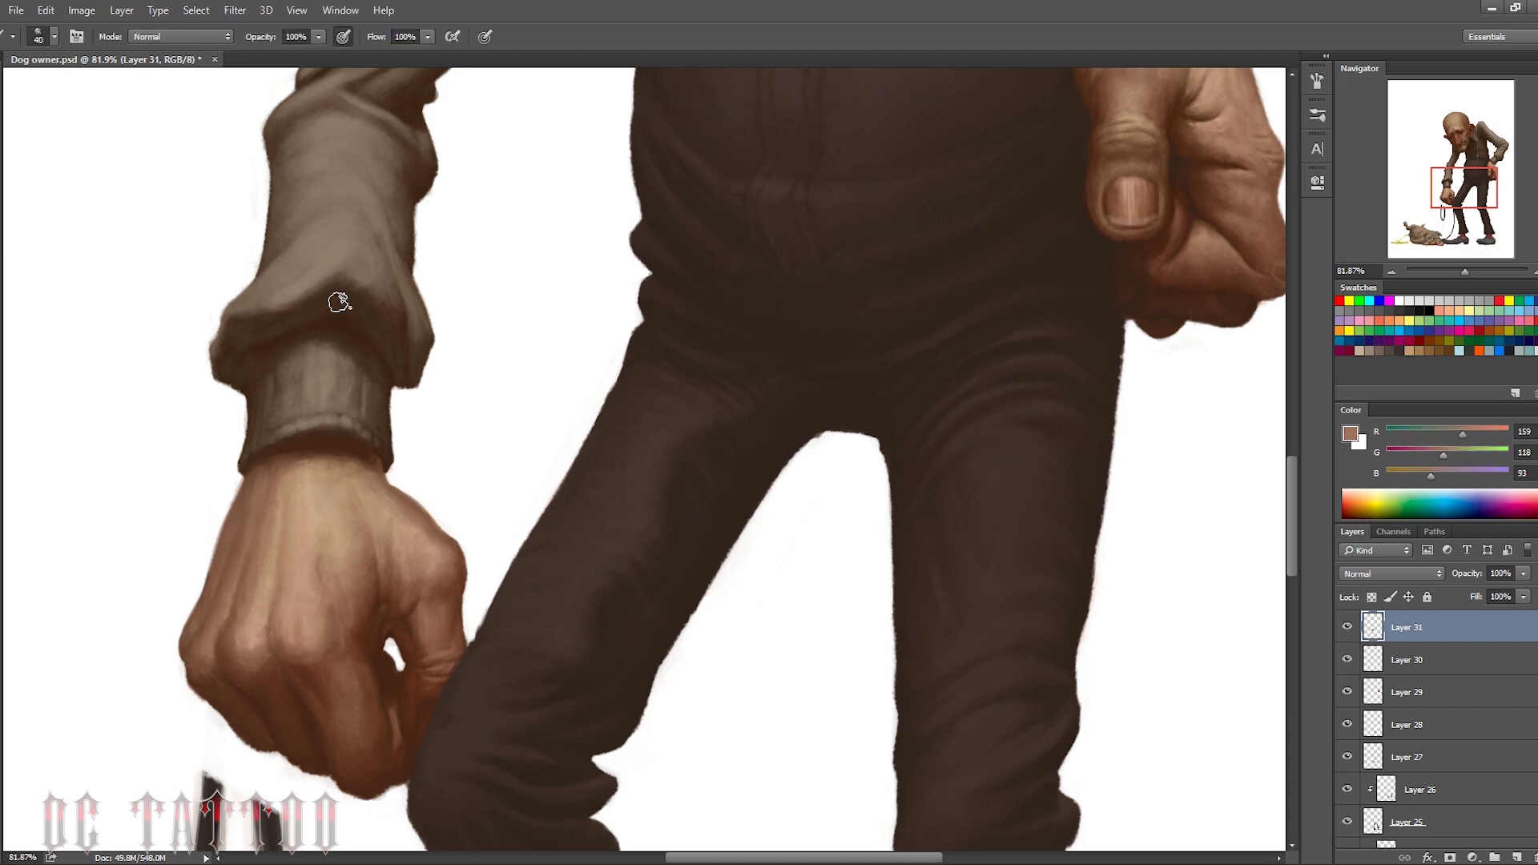
pyautogui.keyDown('alt'); pyautogui.click(281, 445); pyautogui.keyUp('alt')
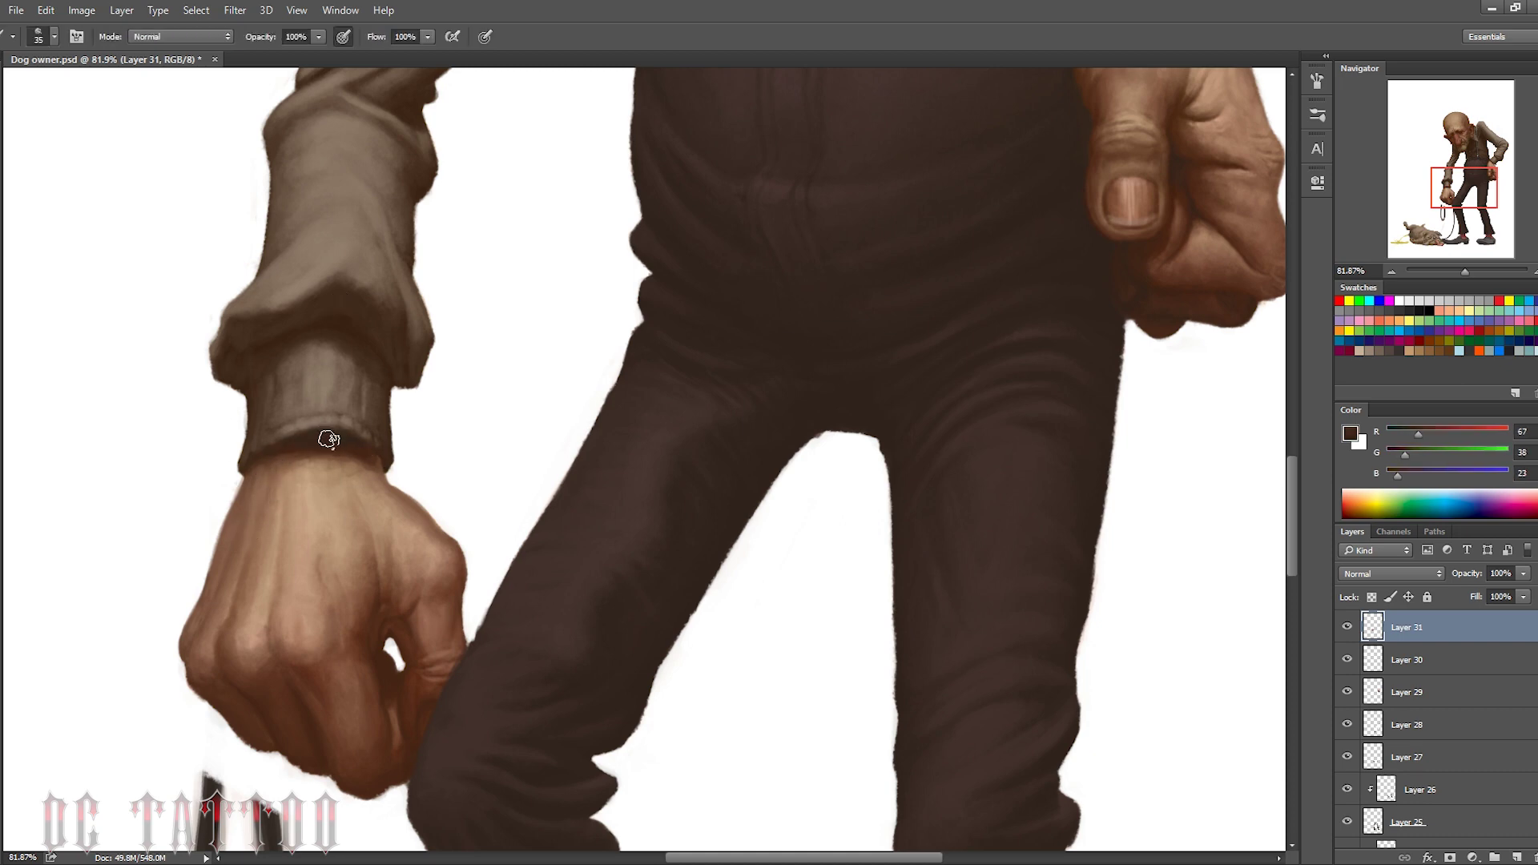
pyautogui.keyDown('alt'); pyautogui.click(348, 455); pyautogui.keyUp('alt')
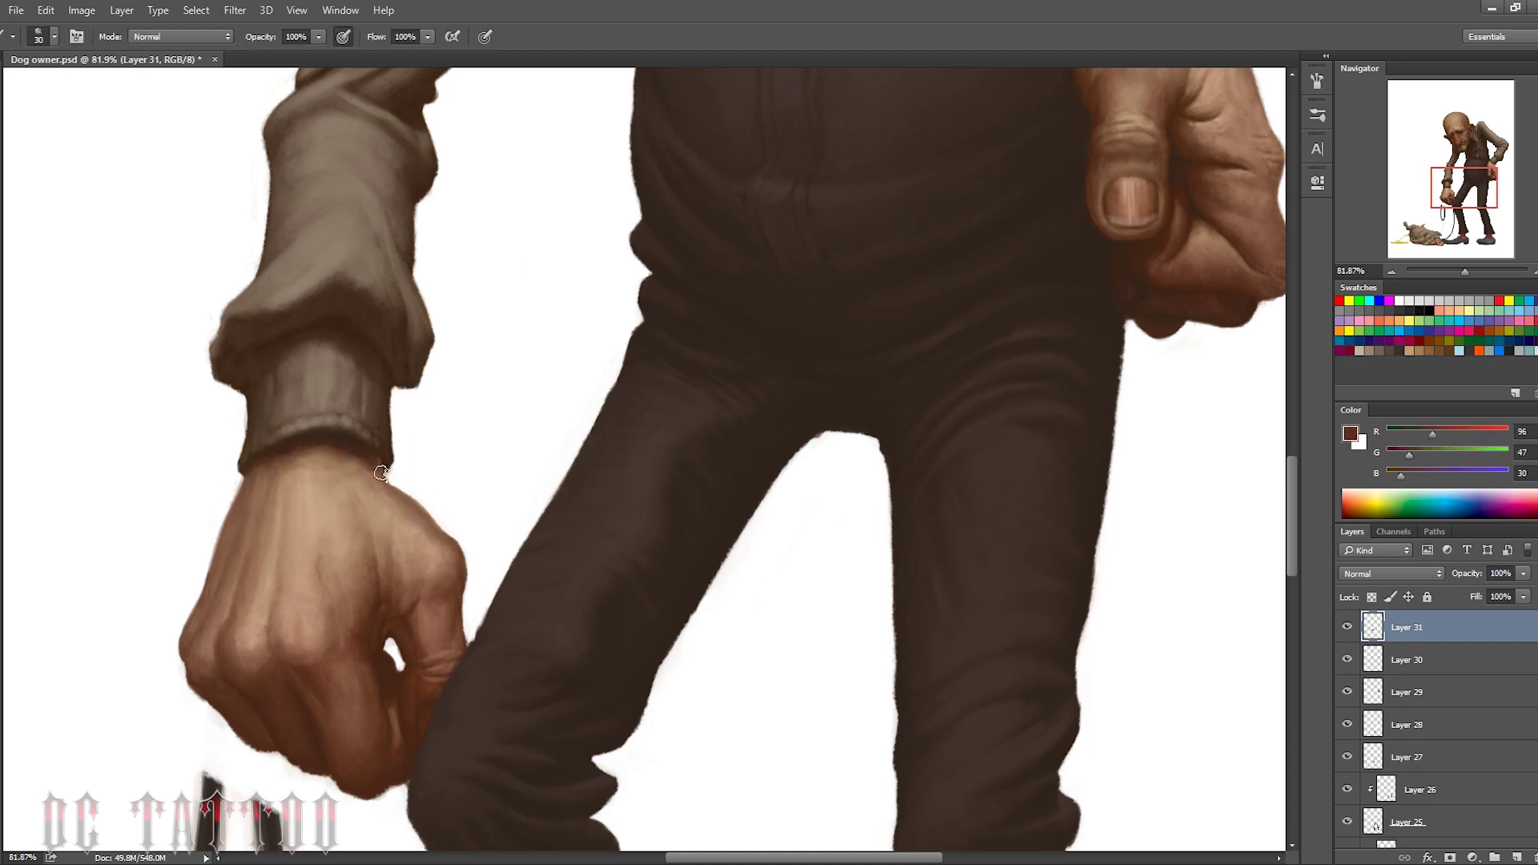
pyautogui.keyDown('alt'); pyautogui.click(320, 465); pyautogui.keyUp('alt')
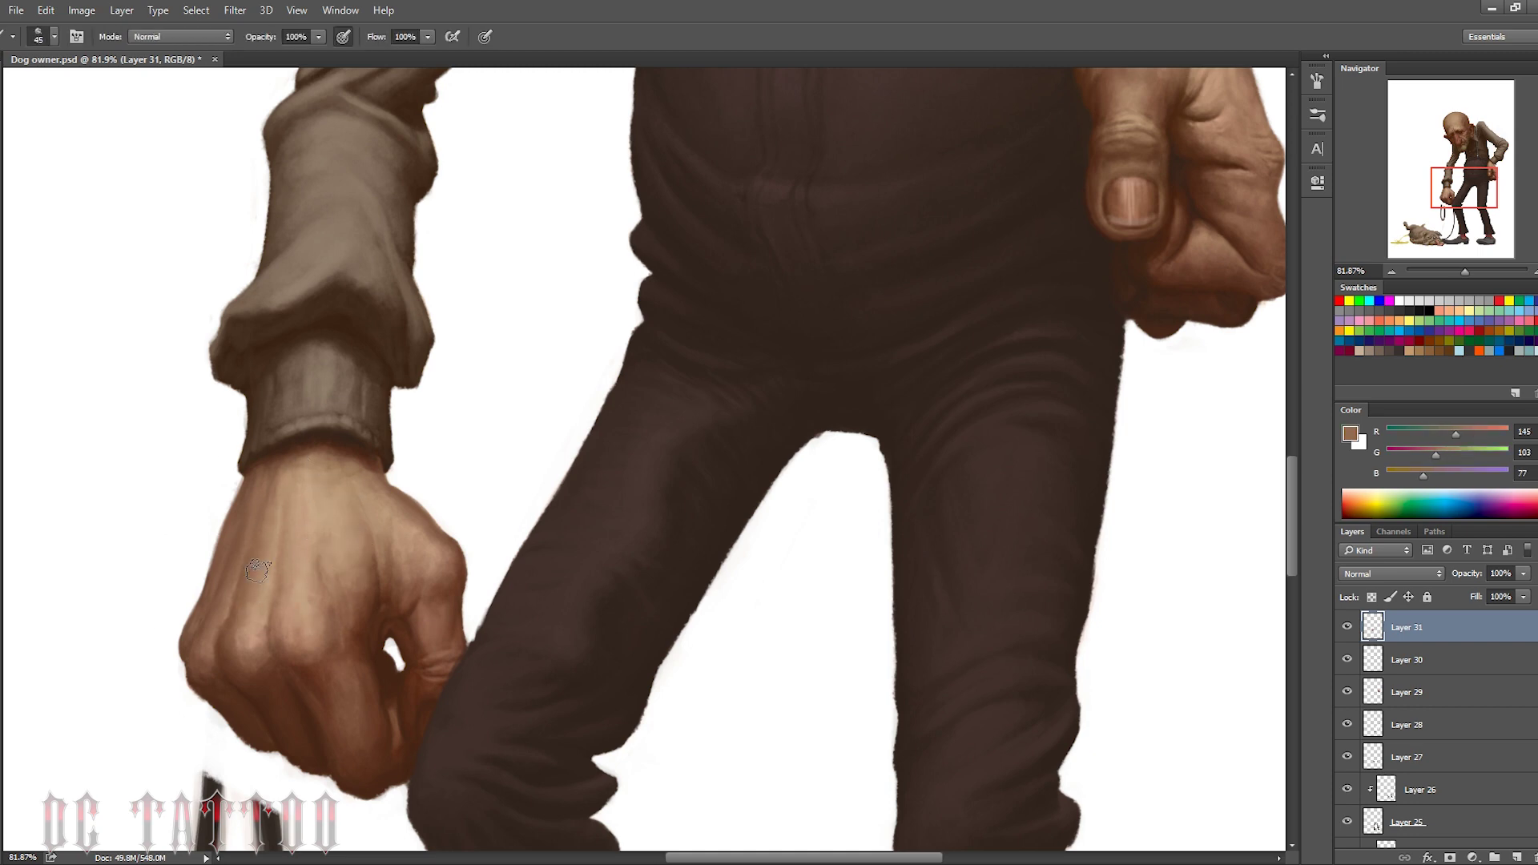
pyautogui.keyDown('alt'); pyautogui.click(317, 542); pyautogui.keyUp('alt')
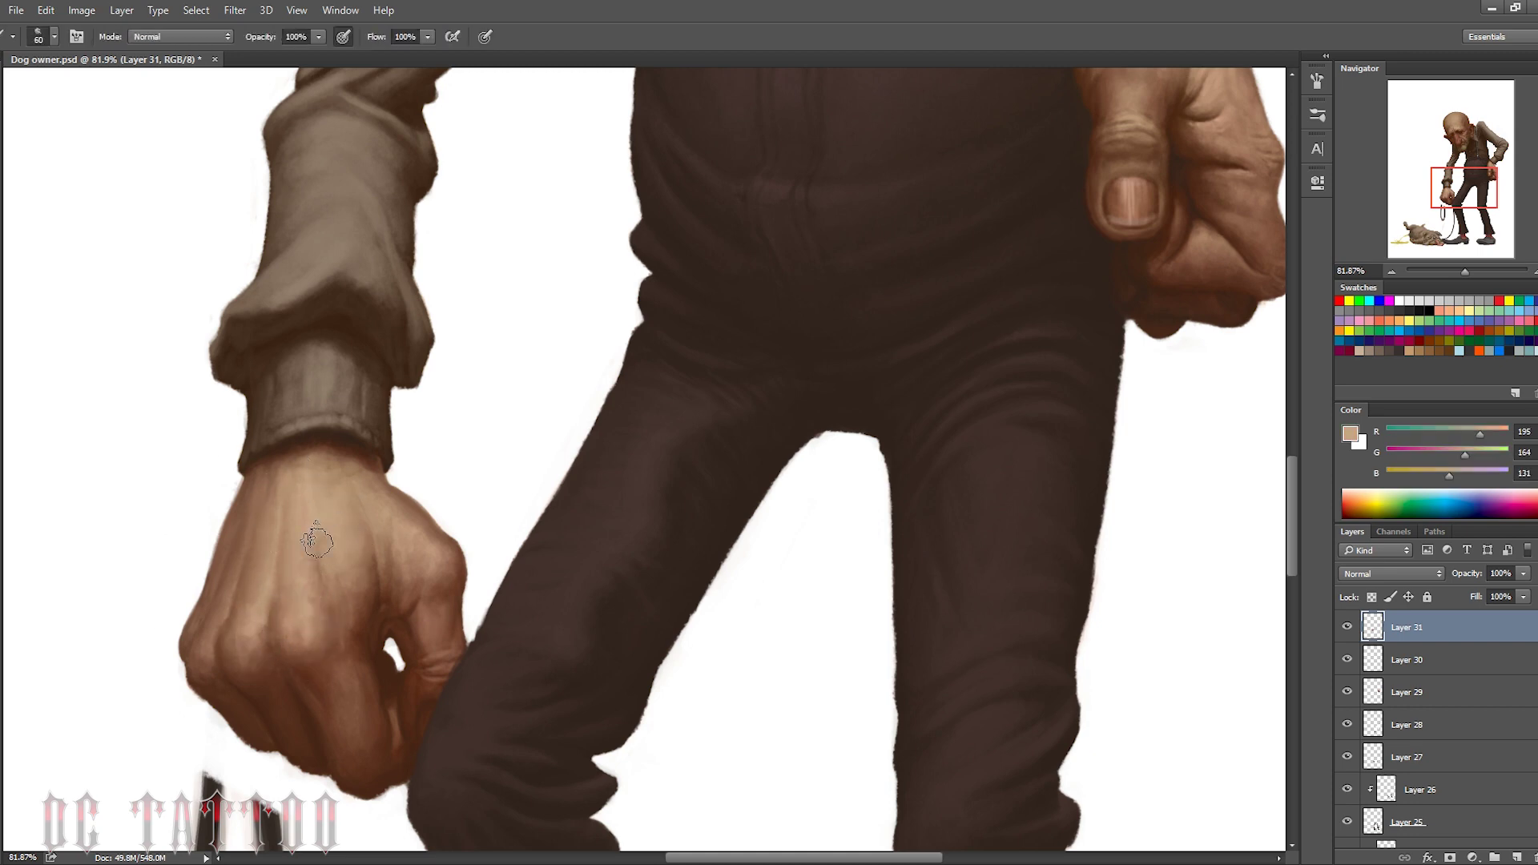
pyautogui.keyDown('alt'); pyautogui.click(384, 570); pyautogui.keyUp('alt')
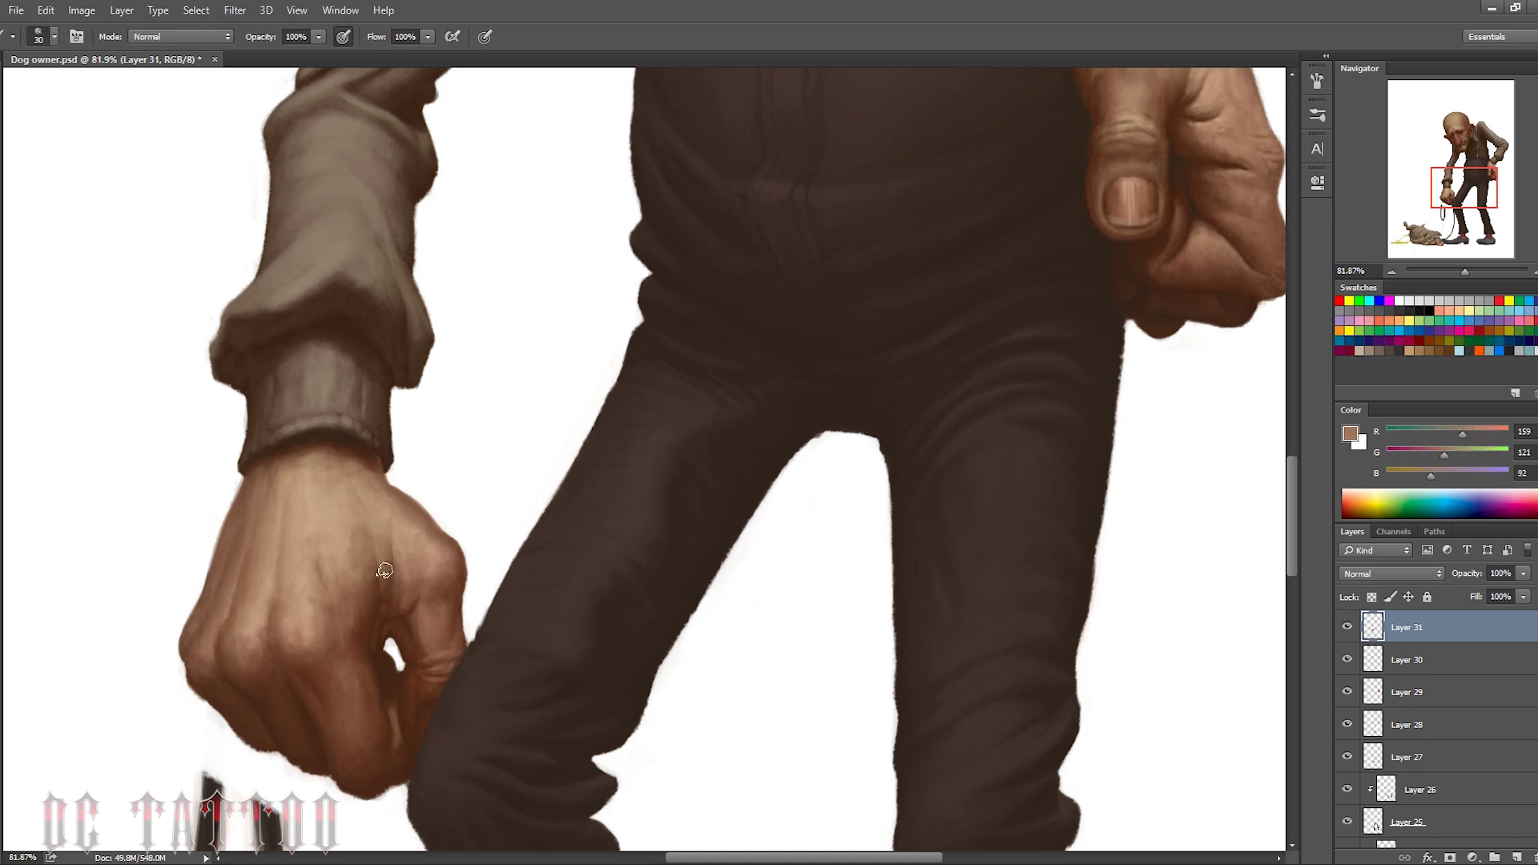
pyautogui.keyDown('alt'); pyautogui.click(322, 577); pyautogui.keyUp('alt')
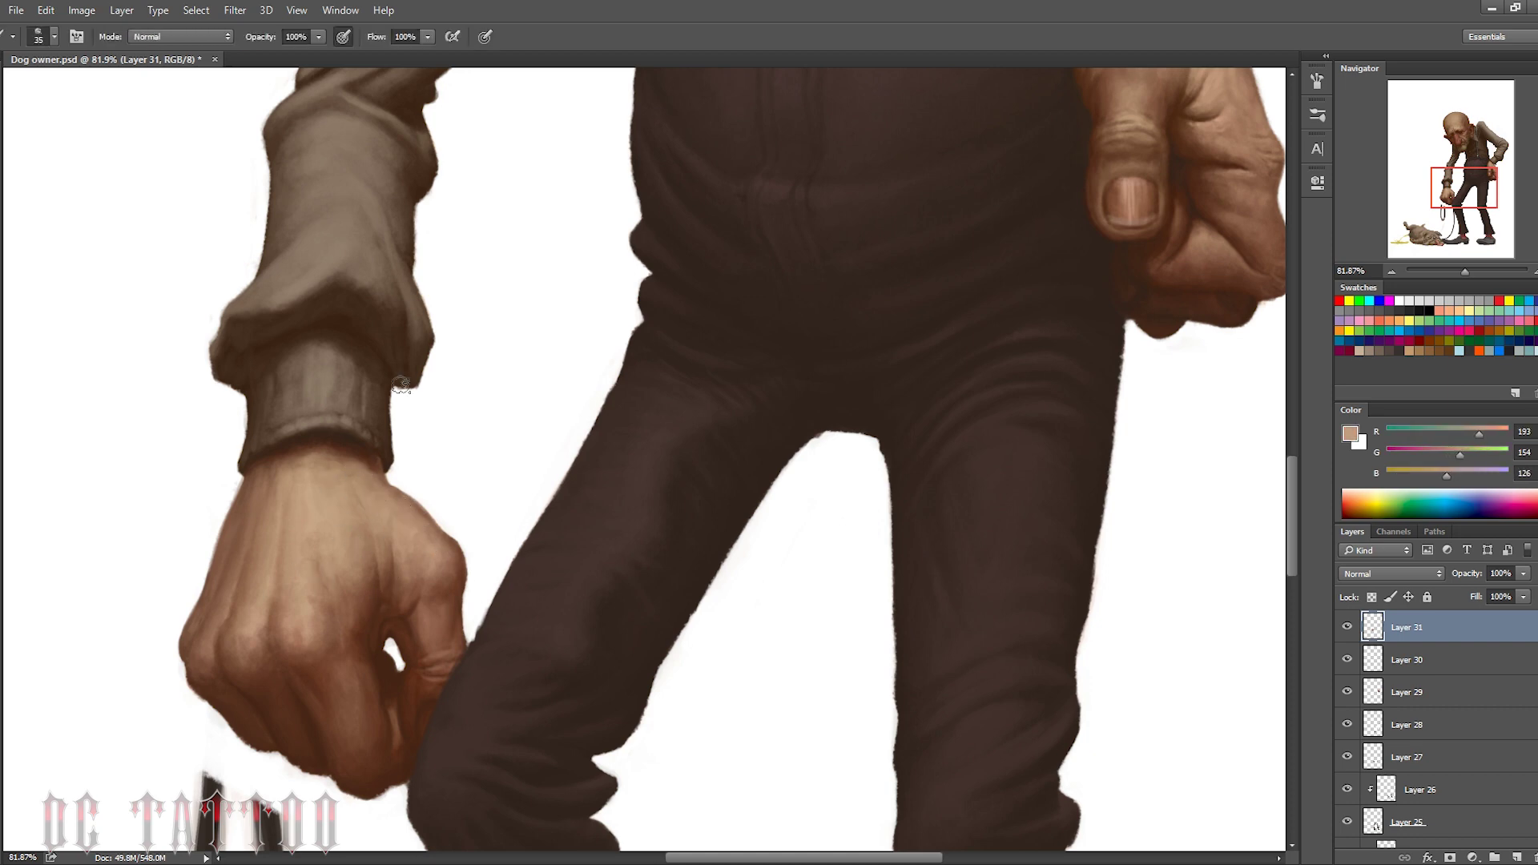
pyautogui.press('[')
pyautogui.press('[')
pyautogui.keyDown('alt'); pyautogui.click(257, 452); pyautogui.keyUp('alt')
# Create Layer 32 and sample dark and light browns from the hand for veins
pyautogui.hotkey('ctrl', 'alt', 'shift', 'n')
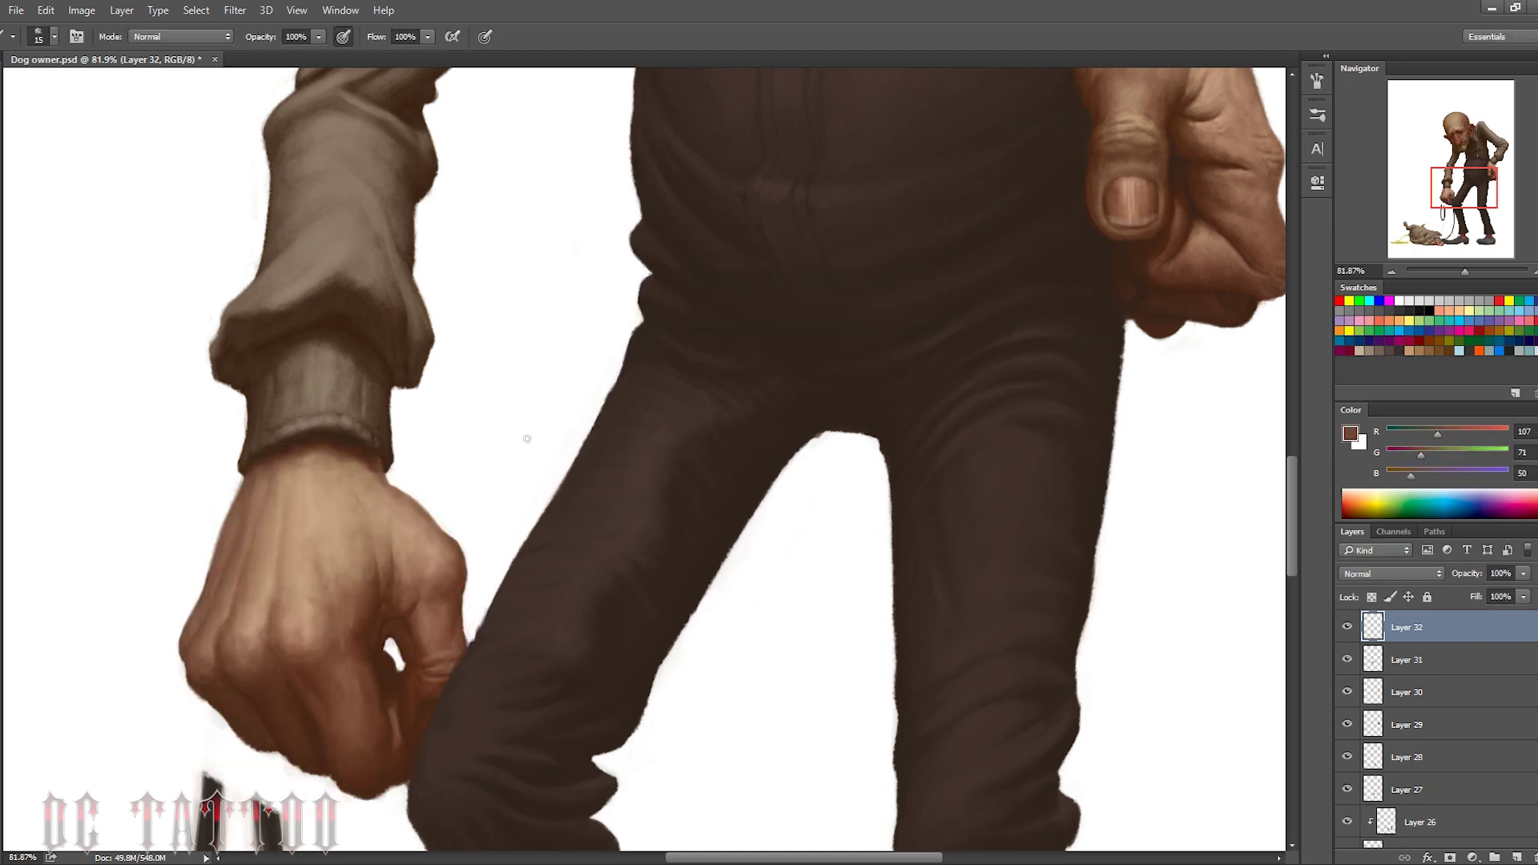
pyautogui.press(']')
pyautogui.keyDown('alt'); pyautogui.click(398, 742); pyautogui.keyUp('alt')
pyautogui.press(']')
pyautogui.keyDown('alt'); pyautogui.click(408, 601); pyautogui.keyUp('alt')
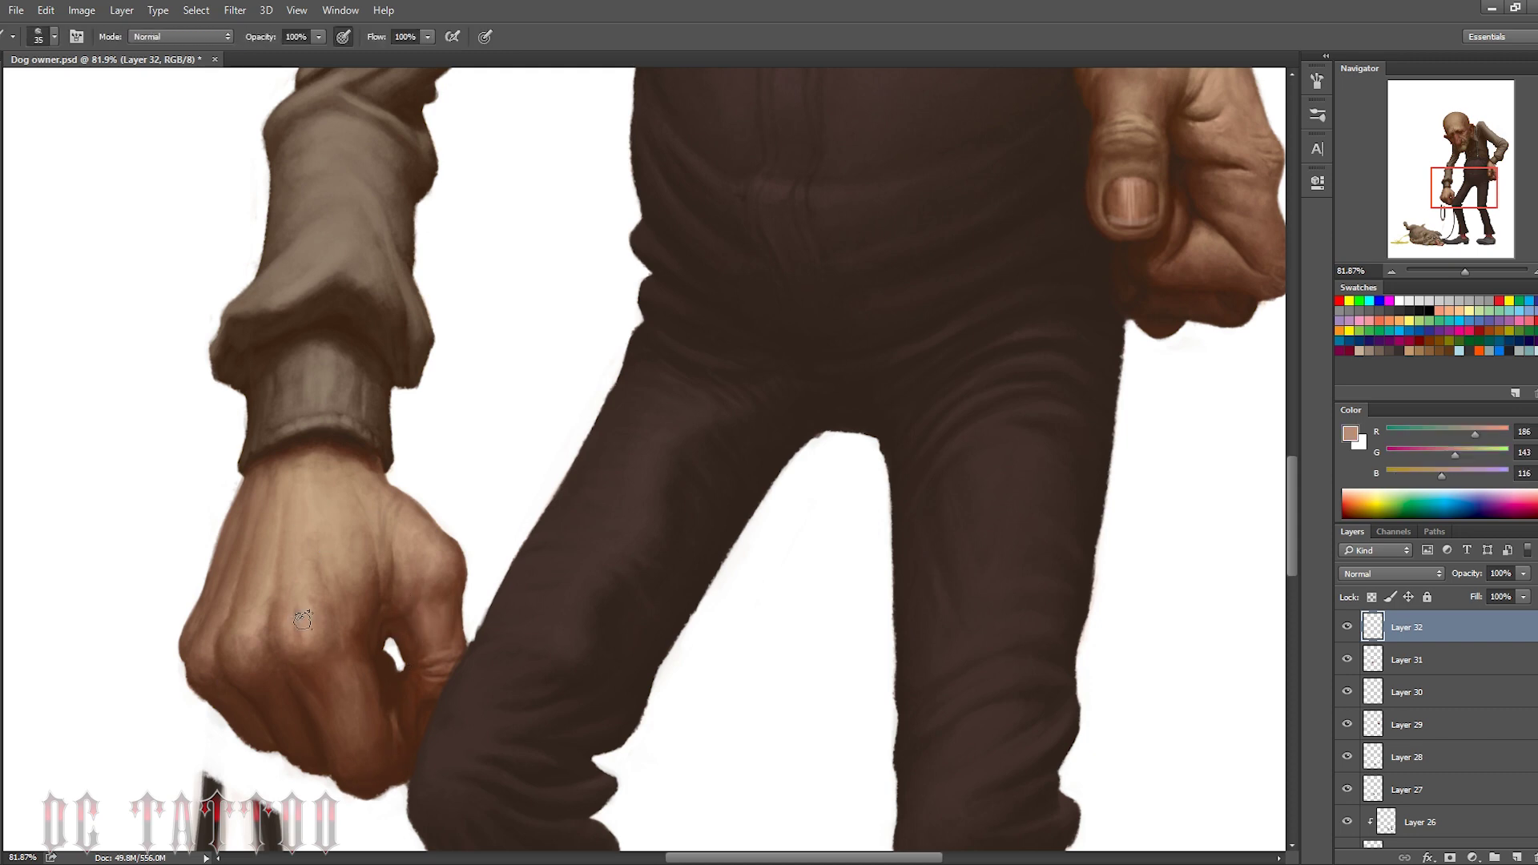
pyautogui.press(']')
pyautogui.press(']')
pyautogui.press(']')
pyautogui.keyDown('alt'); pyautogui.click(289, 511); pyautogui.keyUp('alt')
pyautogui.press('[')
pyautogui.press('[')
pyautogui.press('[')
pyautogui.keyDown('alt'); pyautogui.click(386, 587); pyautogui.keyUp('alt')
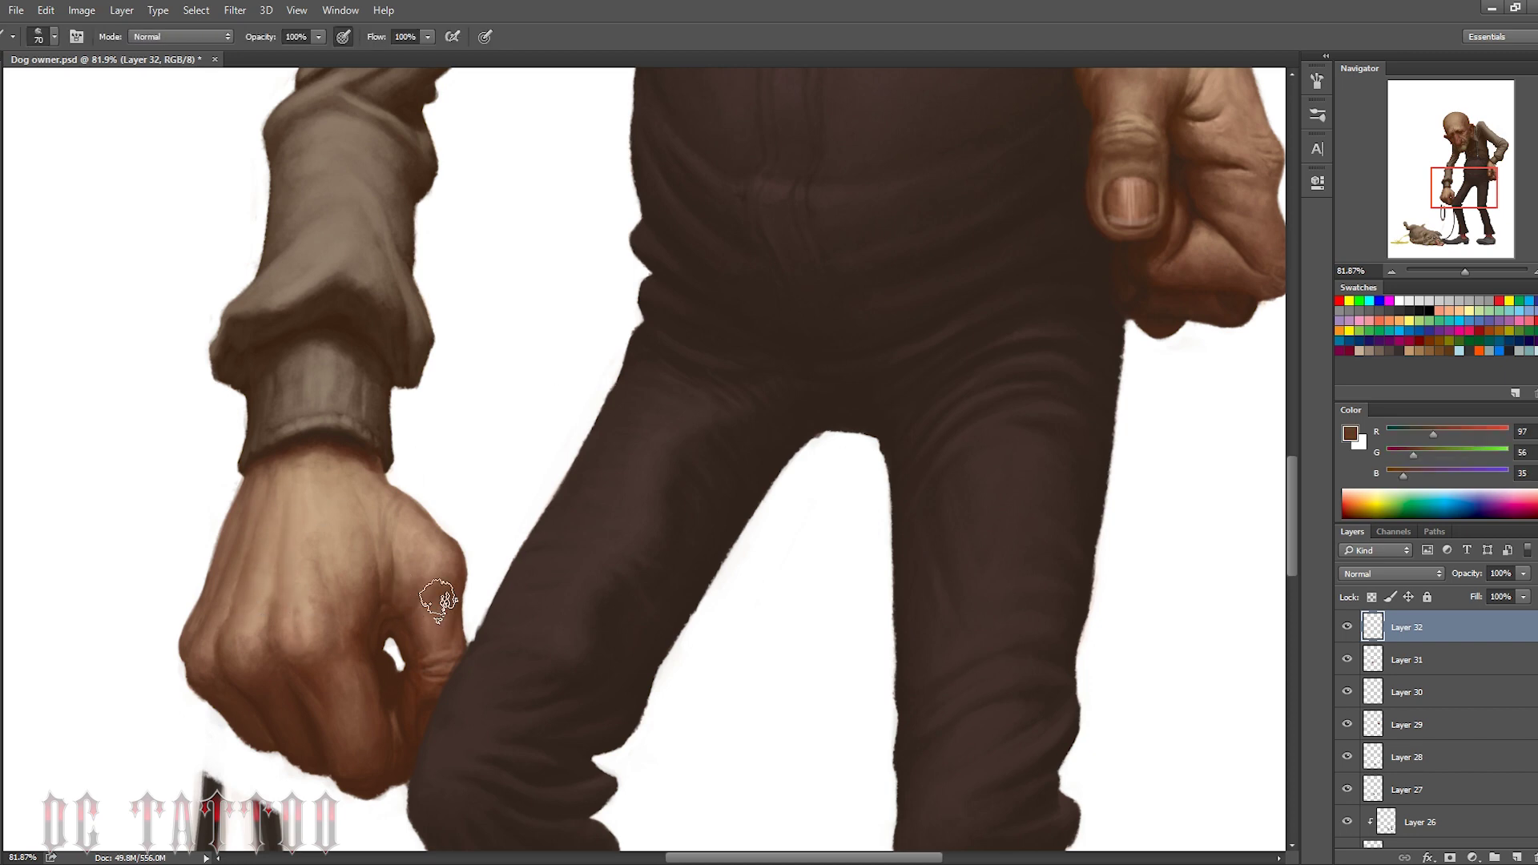
# Paint a thin dark vein on the wrist with a light highlight beside it
pyautogui.keyDown('alt'); pyautogui.click(285, 545); pyautogui.keyUp('alt')
pyautogui.moveTo(248, 502)
pyautogui.mouseDown()
pyautogui.moveTo(298, 571)
pyautogui.moveTo(264, 560)
pyautogui.mouseUp()
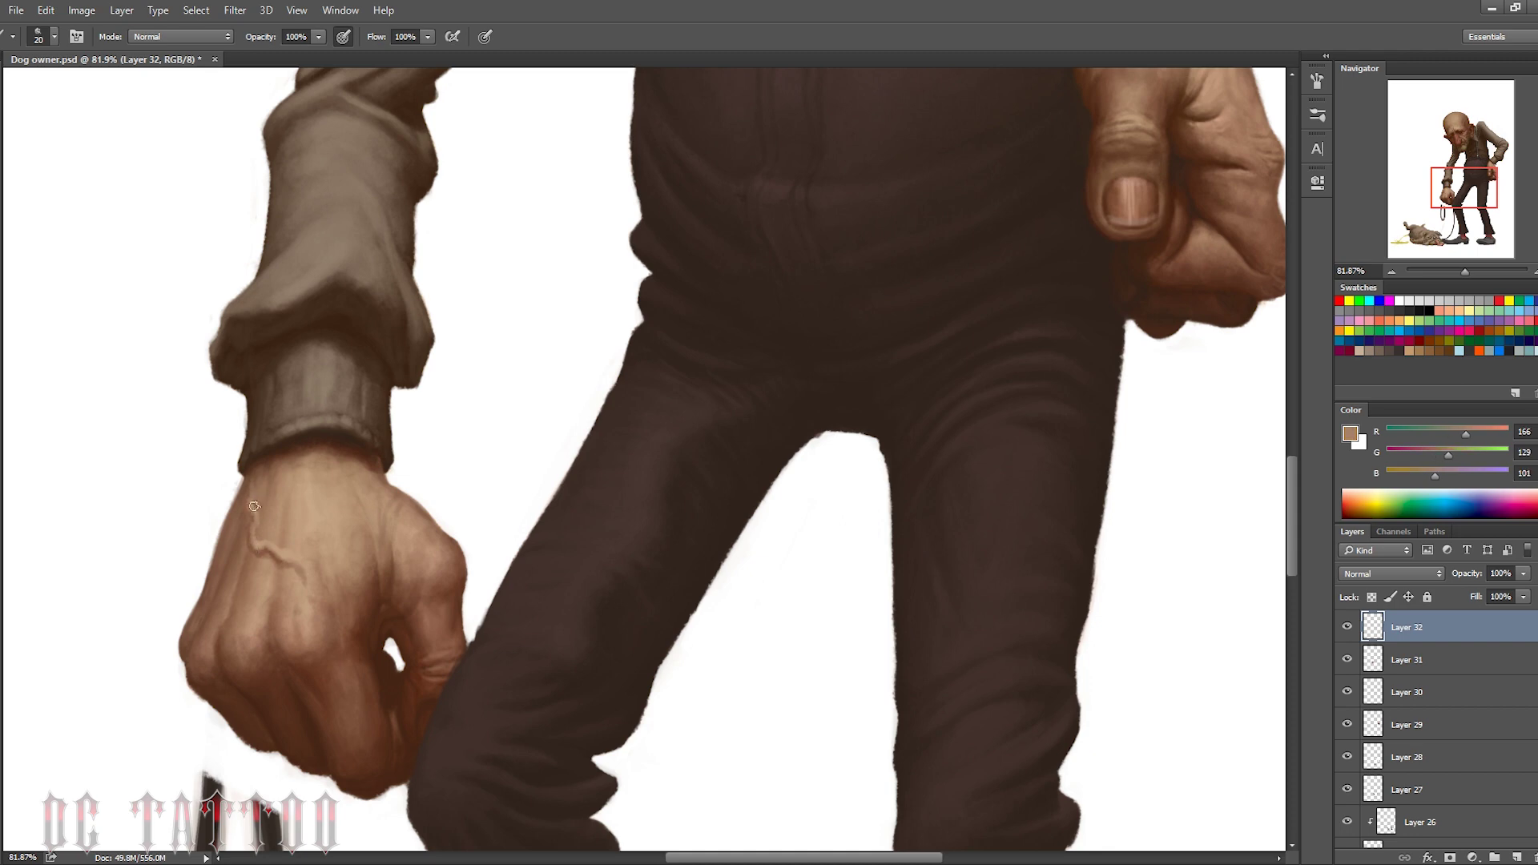
pyautogui.keyDown('alt'); pyautogui.click(315, 456); pyautogui.keyUp('alt')
pyautogui.keyDown('alt'); pyautogui.click(251, 611); pyautogui.keyUp('alt')
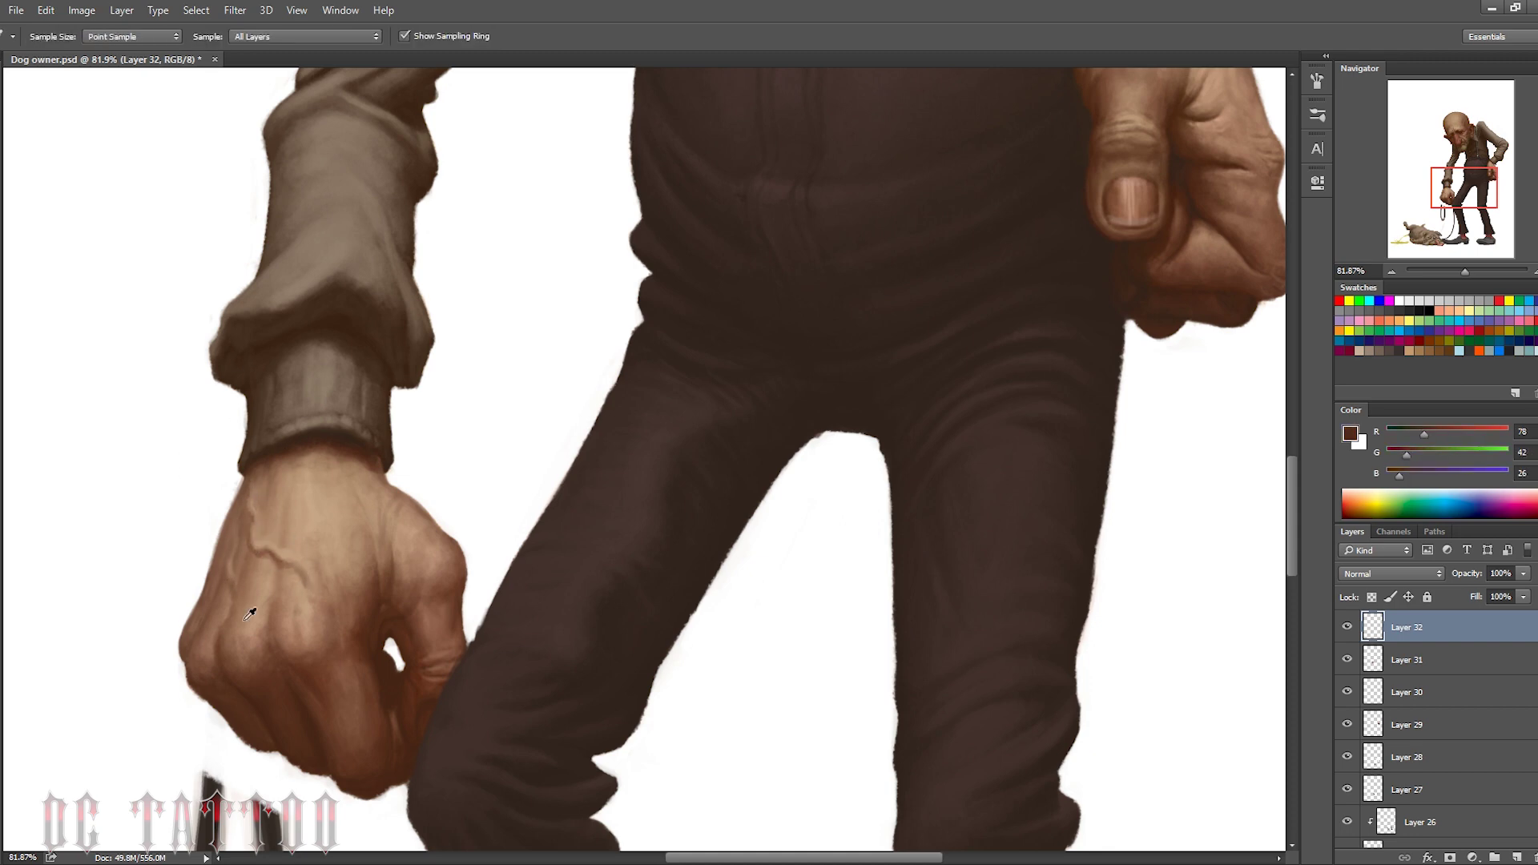
pyautogui.press(']')
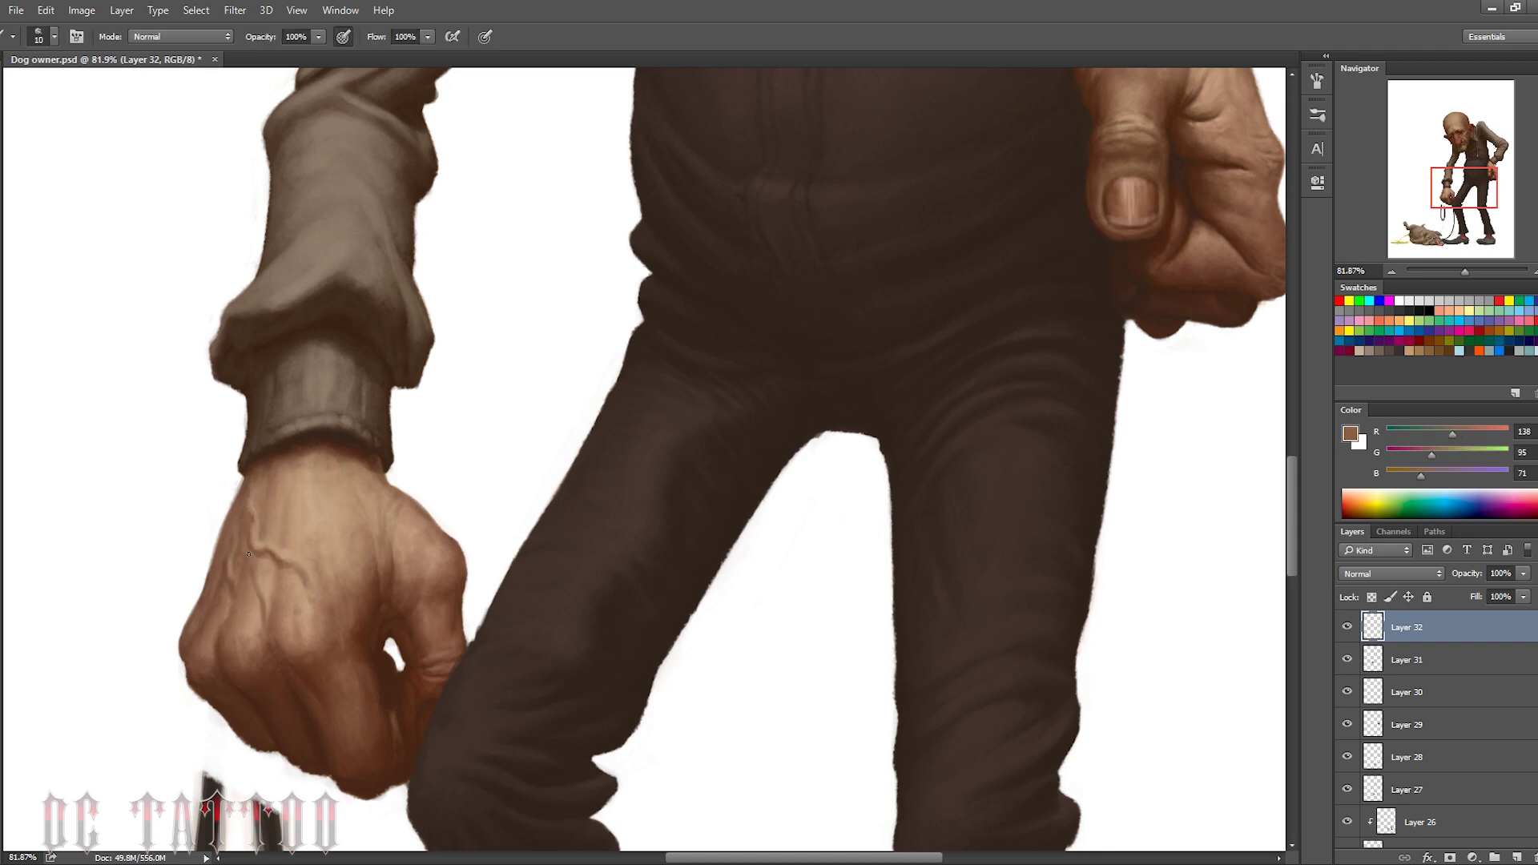
pyautogui.keyDown('alt'); pyautogui.click(259, 568); pyautogui.keyUp('alt')
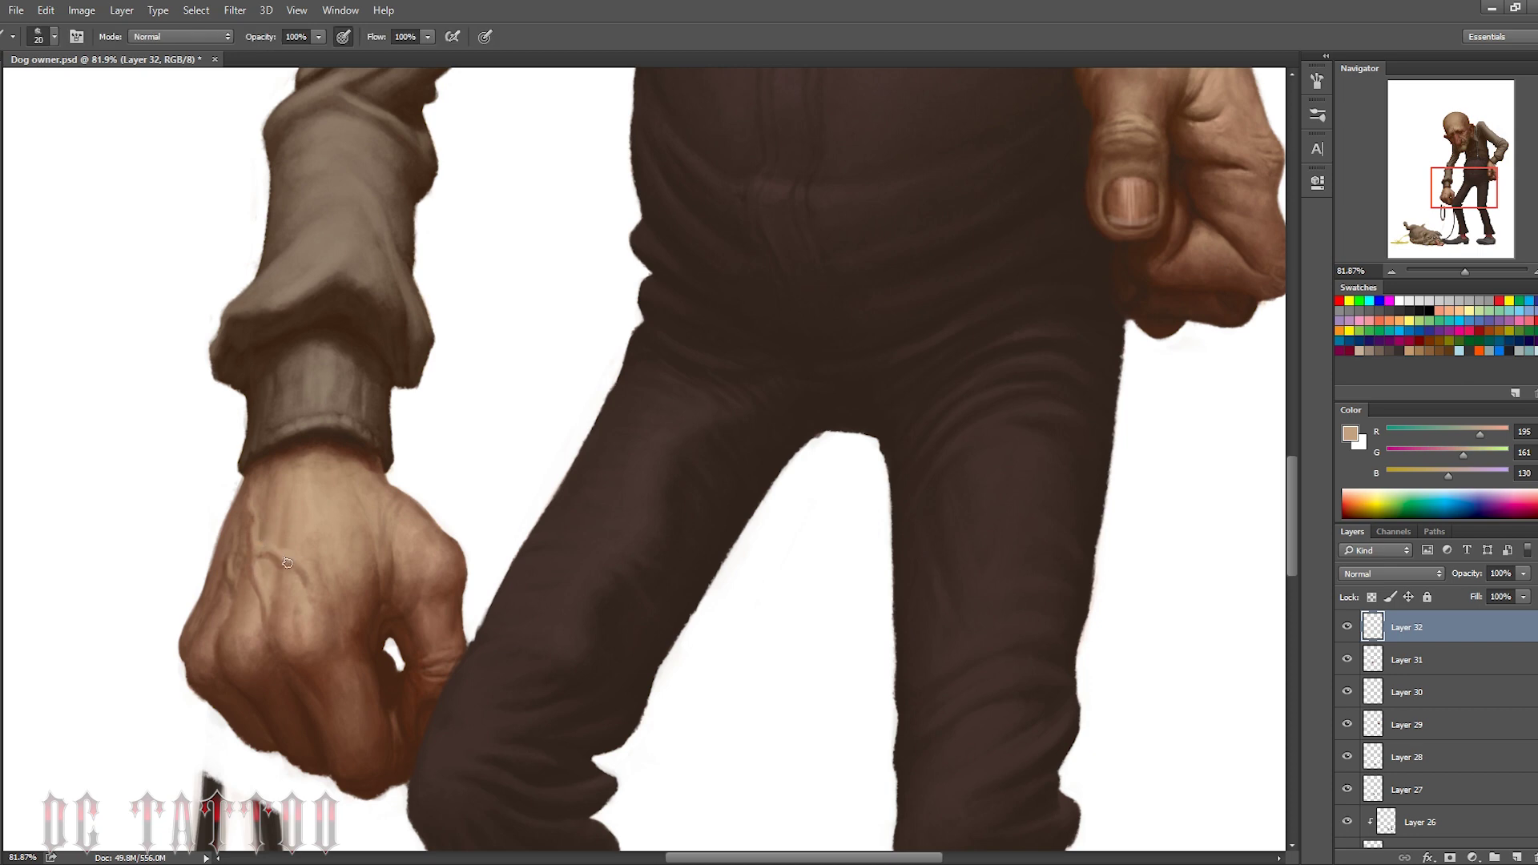
pyautogui.keyDown('alt'); pyautogui.click(235, 549); pyautogui.keyUp('alt')
pyautogui.press('[')
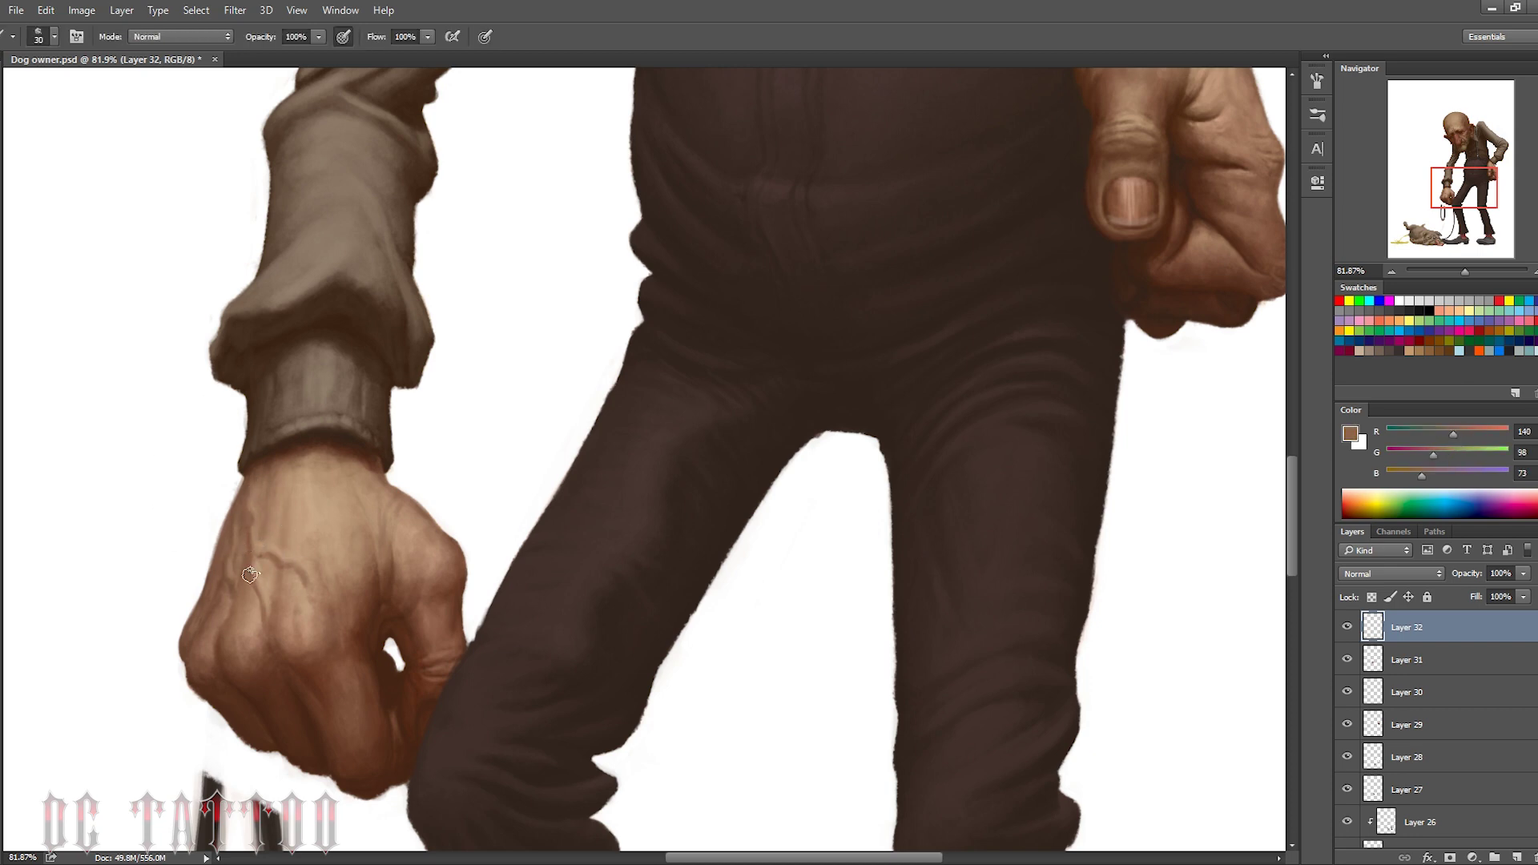
# Add light highlights and darker shading to the veins on the back of the hand
pyautogui.keyDown('alt'); pyautogui.click(258, 593); pyautogui.keyUp('alt')
pyautogui.press('[')
pyautogui.keyDown('alt'); pyautogui.click(292, 560); pyautogui.keyUp('alt')
pyautogui.press('[')
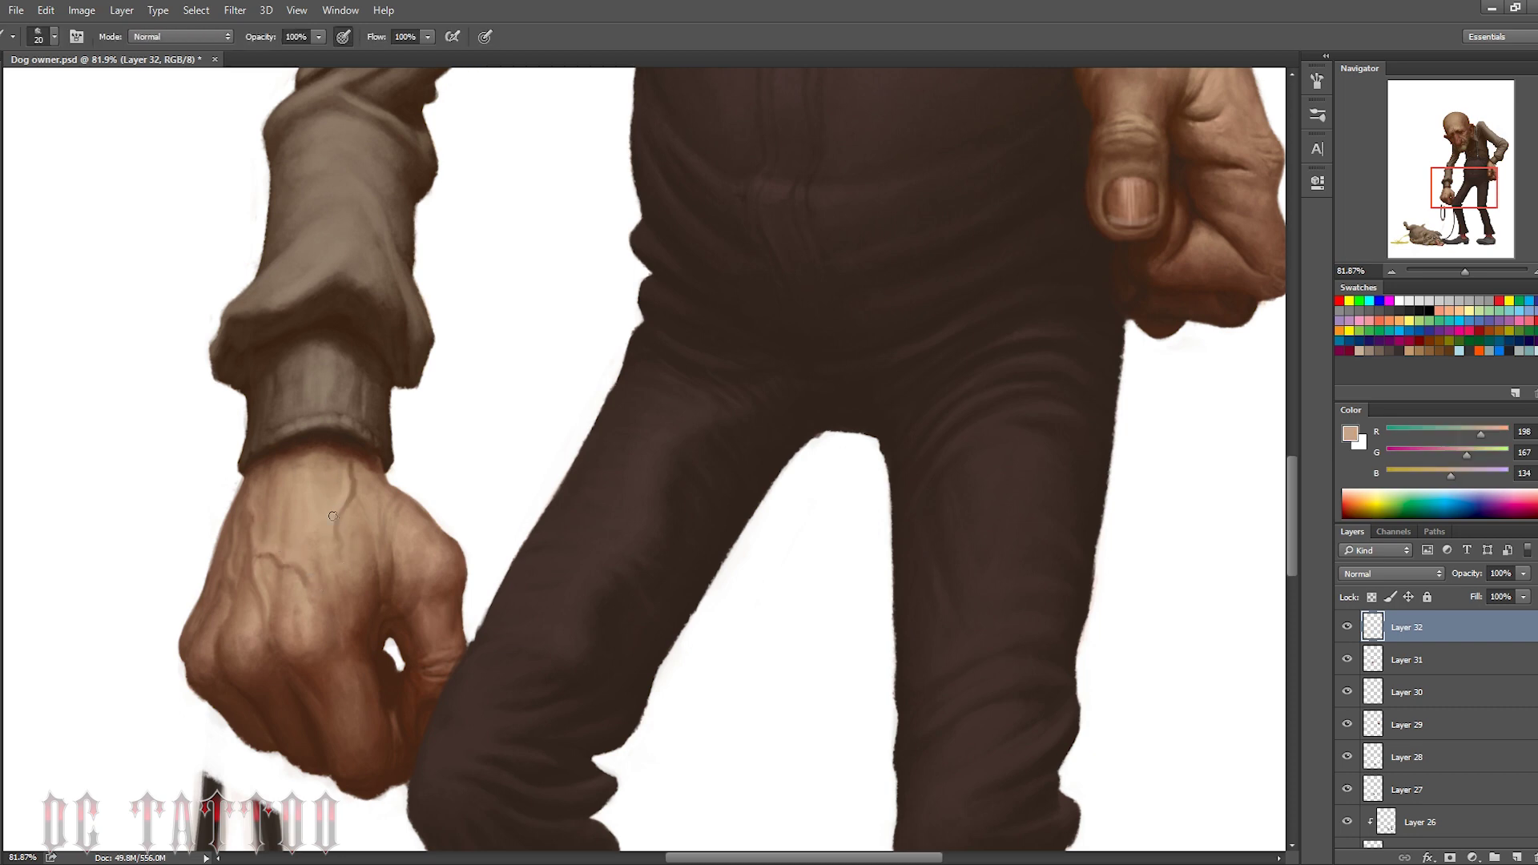
pyautogui.keyDown('alt'); pyautogui.click(351, 481); pyautogui.keyUp('alt')
pyautogui.press(']')
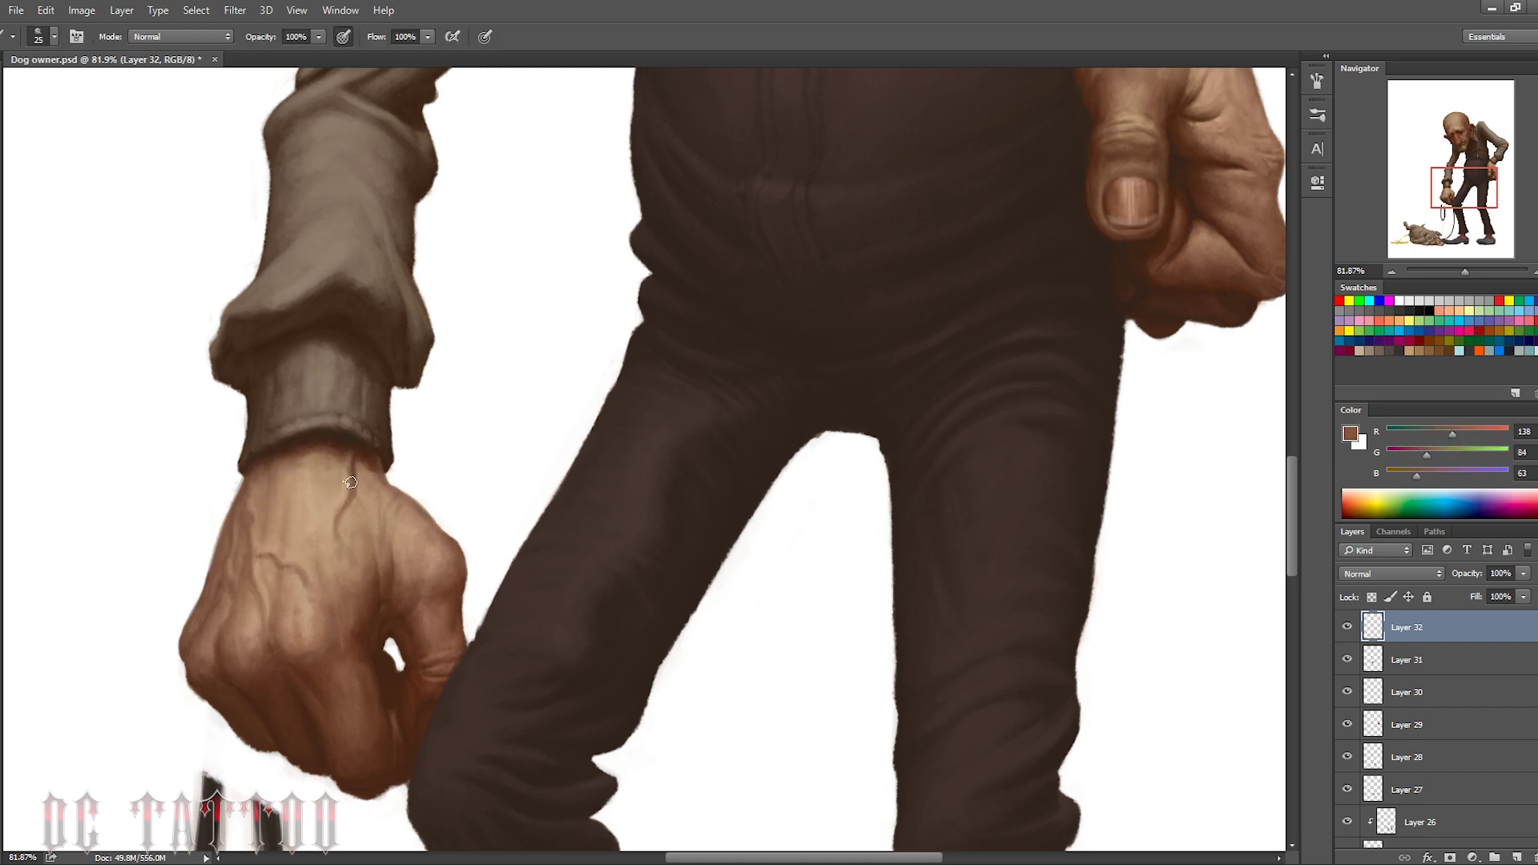
pyautogui.keyDown('alt'); pyautogui.click(341, 459); pyautogui.keyUp('alt')
# Shade the veins near the cuff in mid brown and erase stray vein strokes
pyautogui.keyDown('alt'); pyautogui.click(371, 458); pyautogui.keyUp('alt')
pyautogui.press('[')
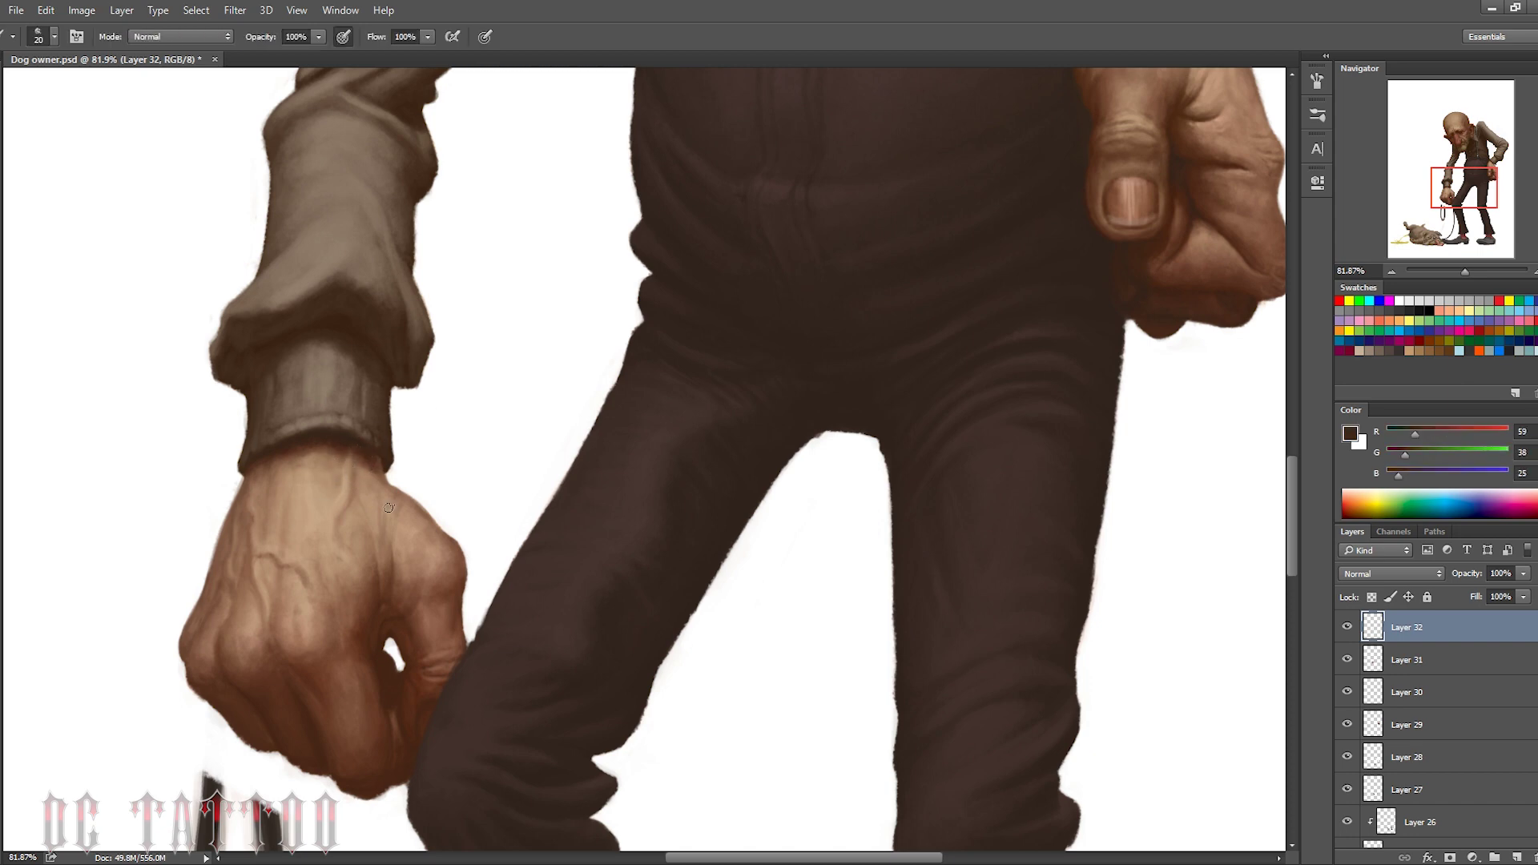
pyautogui.keyDown('alt'); pyautogui.click(369, 544); pyautogui.keyUp('alt')
pyautogui.keyDown('alt'); pyautogui.click(353, 570); pyautogui.keyUp('alt')
pyautogui.press('e')
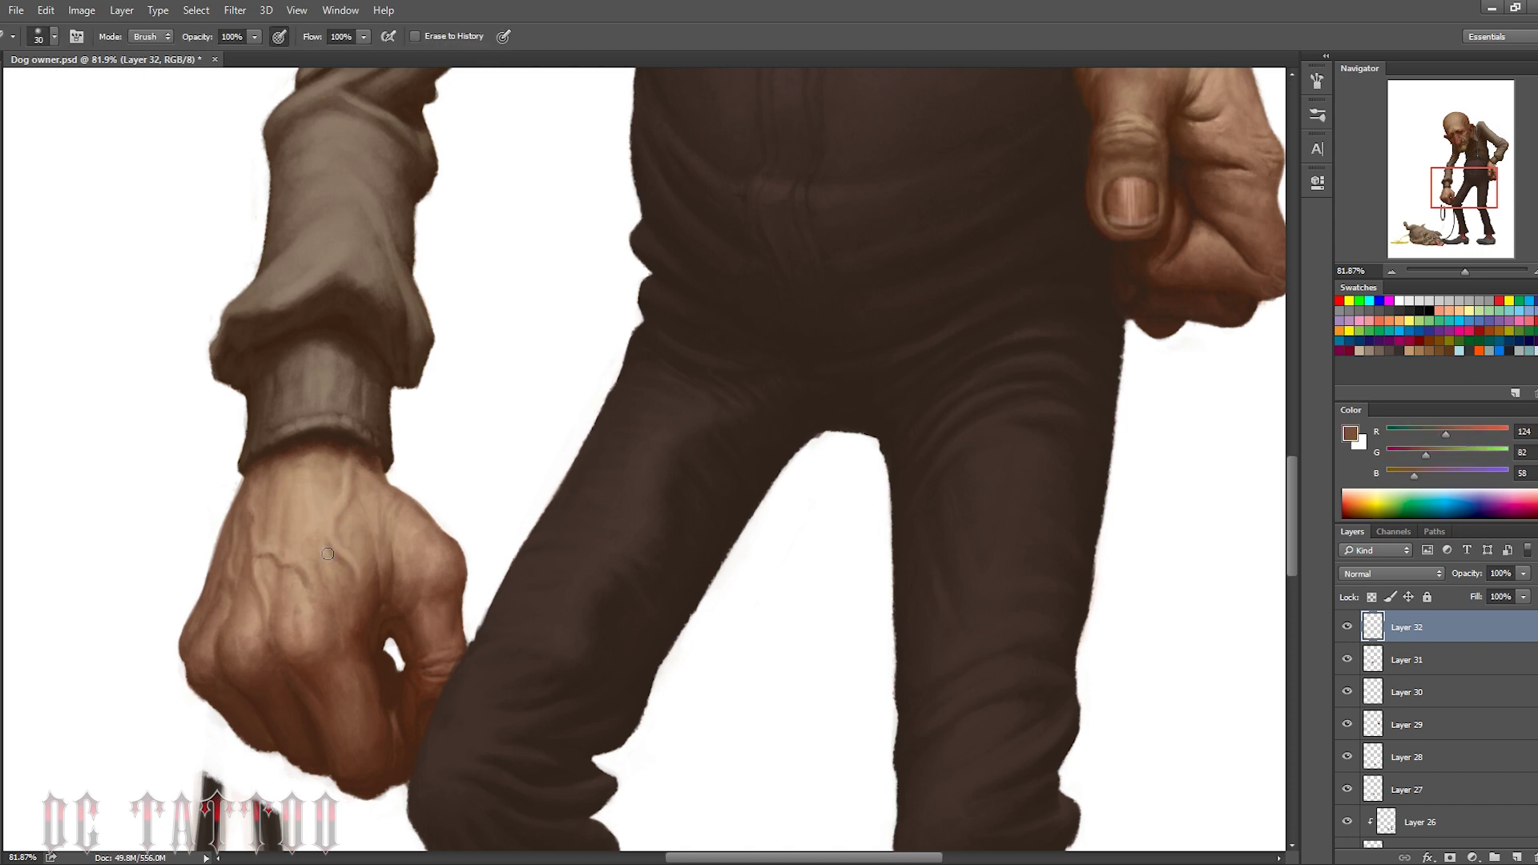
pyautogui.keyDown('alt'); pyautogui.click(336, 481); pyautogui.keyUp('alt')
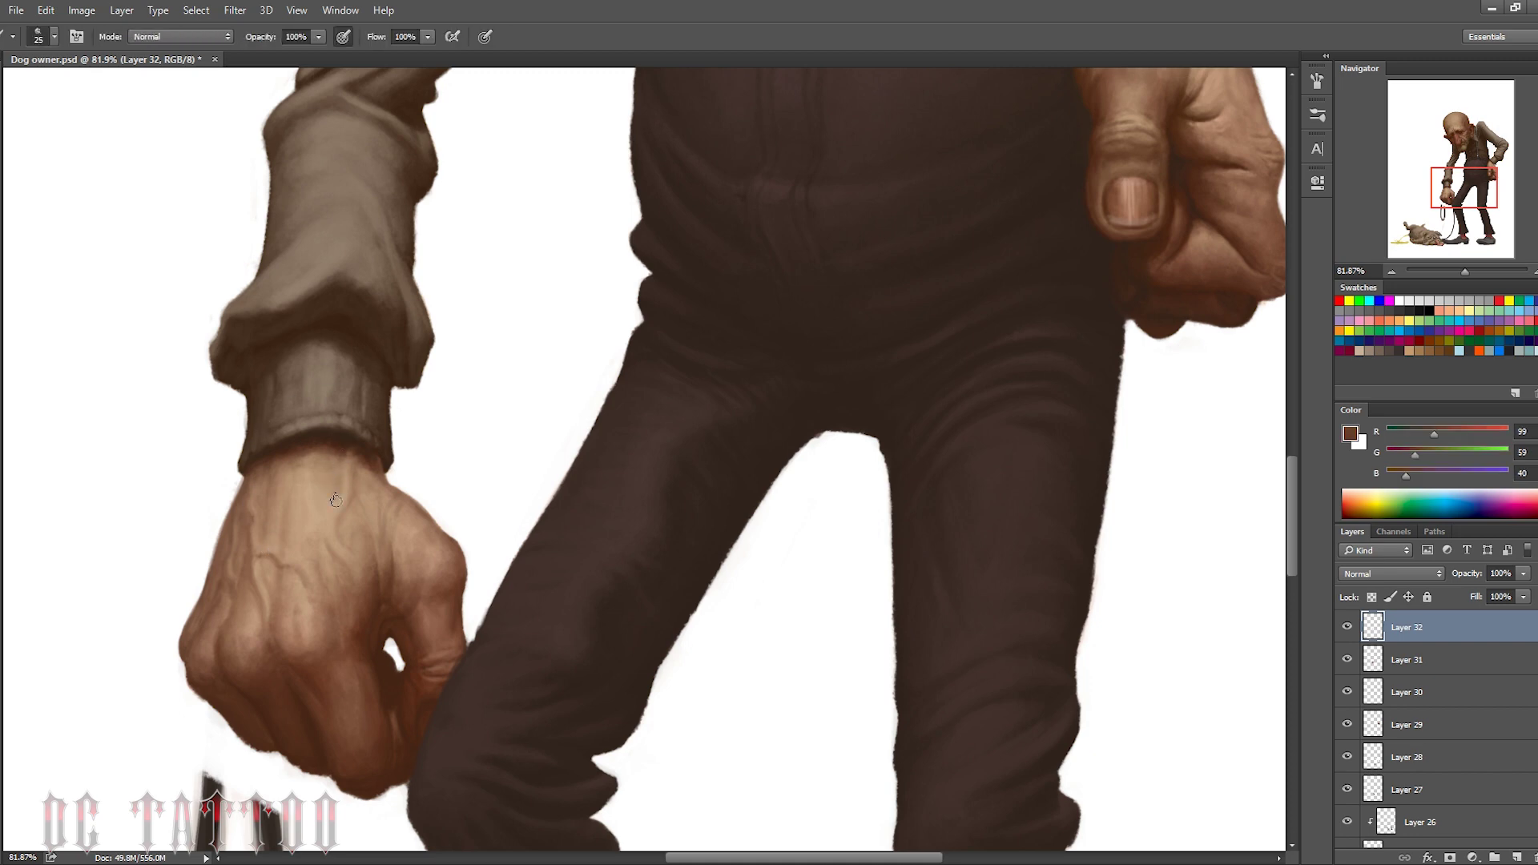
pyautogui.keyDown('alt'); pyautogui.click(360, 597); pyautogui.keyUp('alt')
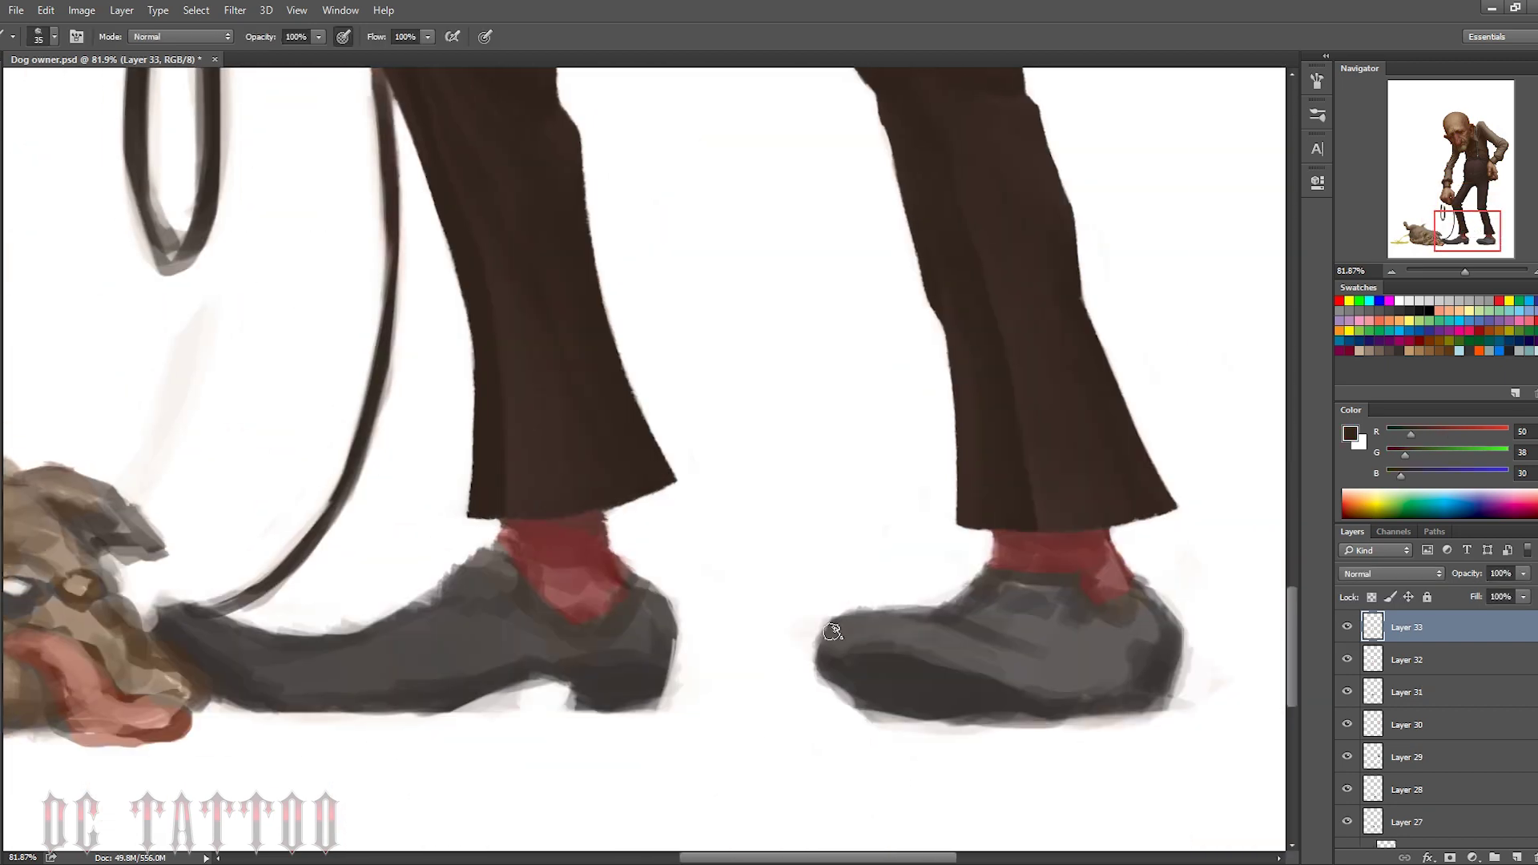
# Outline the right shoe's body, collar and heel, and paint the sole dark brown
pyautogui.press('[')
pyautogui.press('[')
pyautogui.moveTo(825, 624); pyautogui.dragTo(1085, 599)
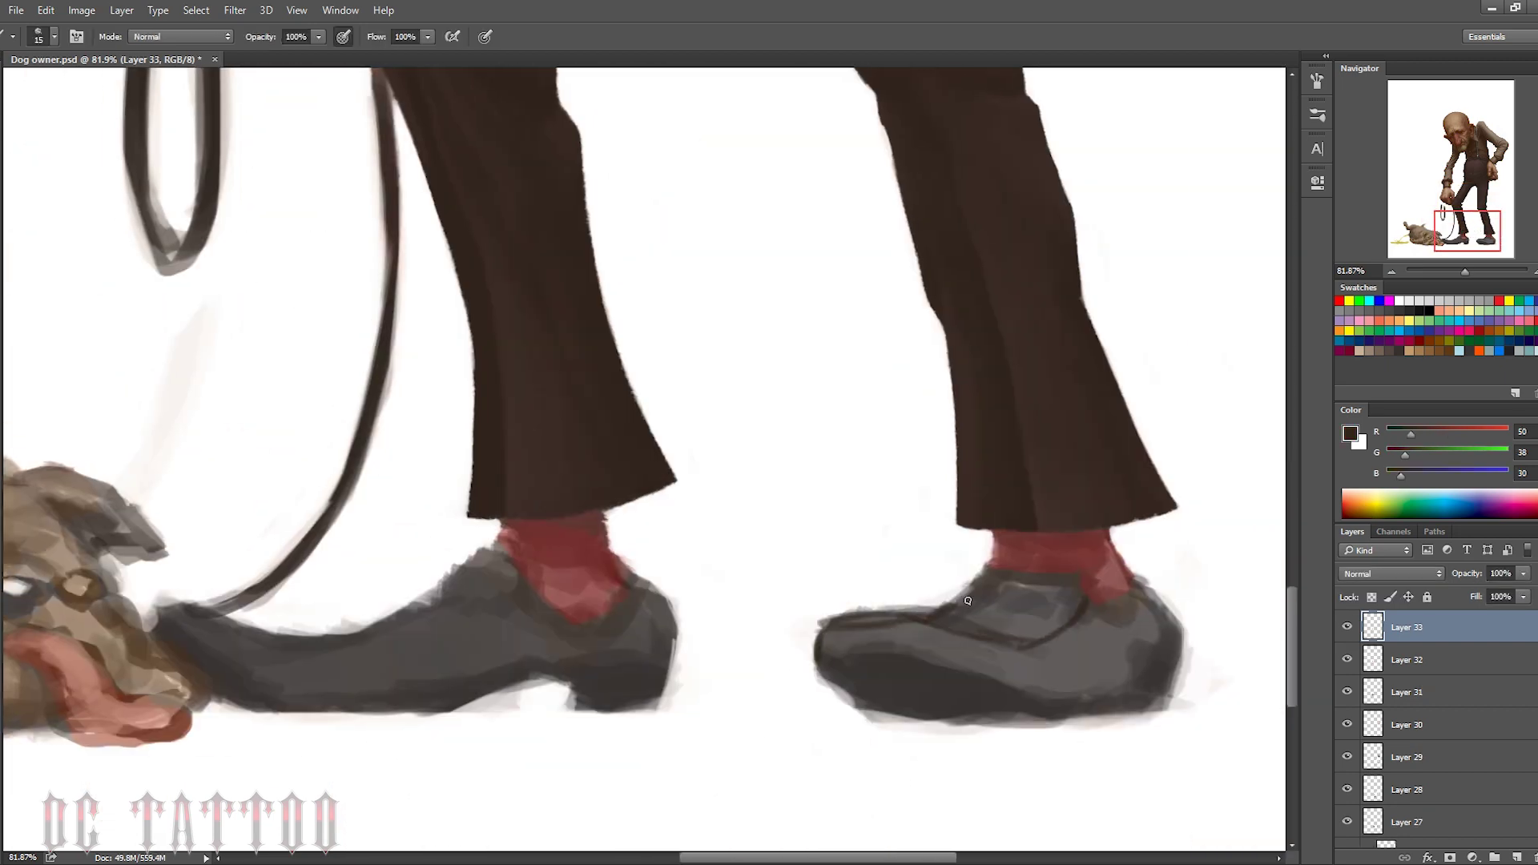
pyautogui.moveTo(961, 570)
pyautogui.mouseDown()
pyautogui.moveTo(1173, 629)
pyautogui.moveTo(1154, 701)
pyautogui.mouseUp()
pyautogui.moveTo(889, 717)
pyautogui.mouseDown()
pyautogui.moveTo(821, 669)
pyautogui.moveTo(1047, 712)
pyautogui.moveTo(881, 714)
pyautogui.moveTo(968, 704)
pyautogui.moveTo(907, 621)
pyautogui.mouseUp()
pyautogui.press(']')
pyautogui.press(']')
pyautogui.press(']')
pyautogui.press(']')
pyautogui.moveTo(1102, 711)
pyautogui.mouseDown()
pyautogui.moveTo(1148, 712)
pyautogui.moveTo(1164, 691)
pyautogui.mouseUp()
# Clean the right shoe's back edge and shade its side in mid grey
pyautogui.press(']')
pyautogui.keyDown('alt'); pyautogui.click(1198, 609); pyautogui.keyUp('alt')
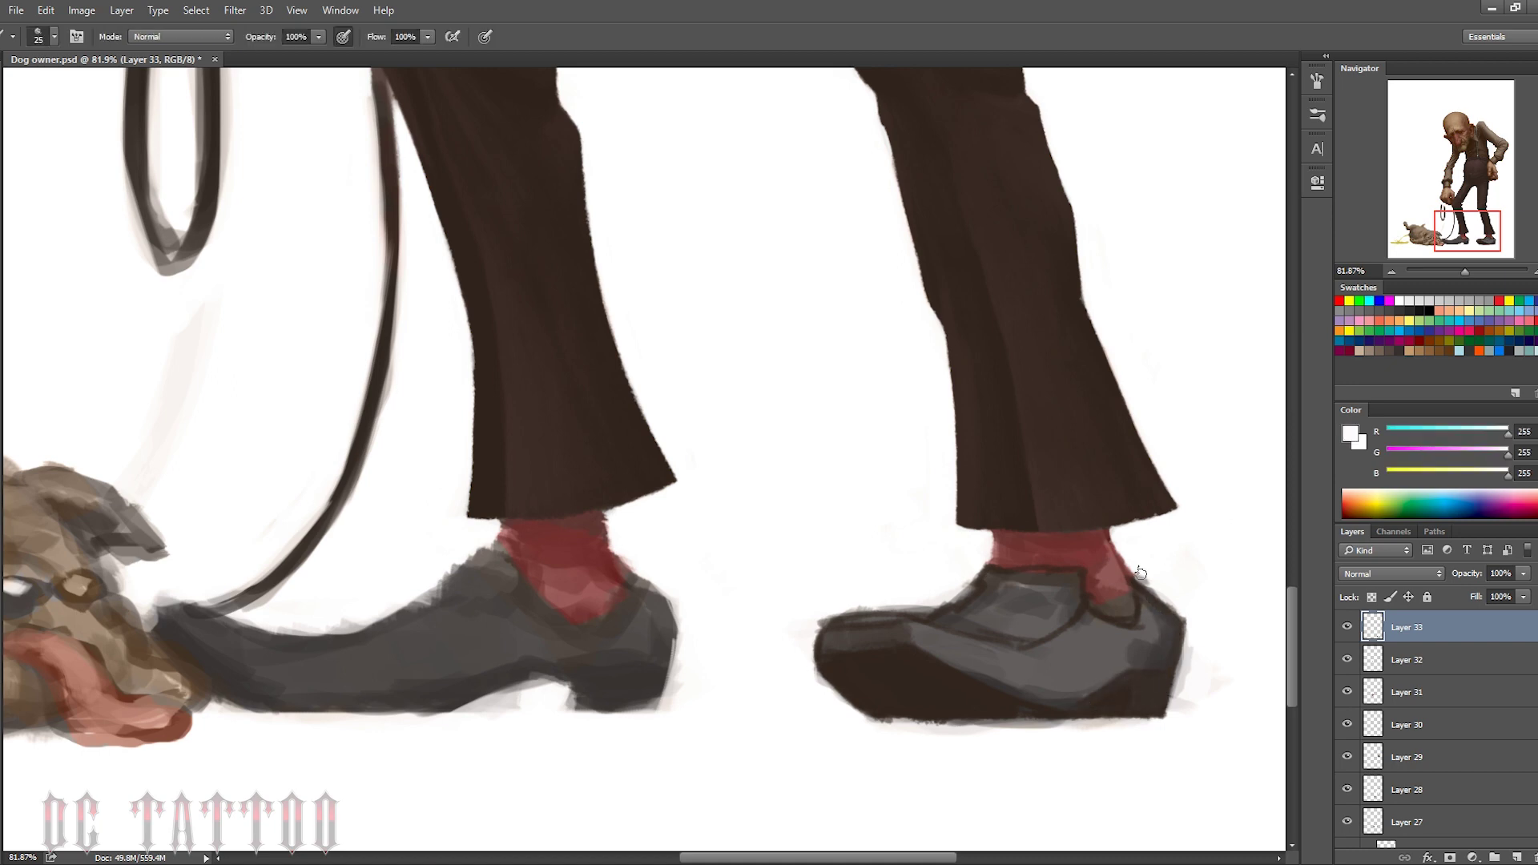
pyautogui.moveTo(1170, 573); pyautogui.dragTo(1185, 715)
pyautogui.keyDown('alt'); pyautogui.click(1144, 600); pyautogui.keyUp('alt')
pyautogui.press(']')
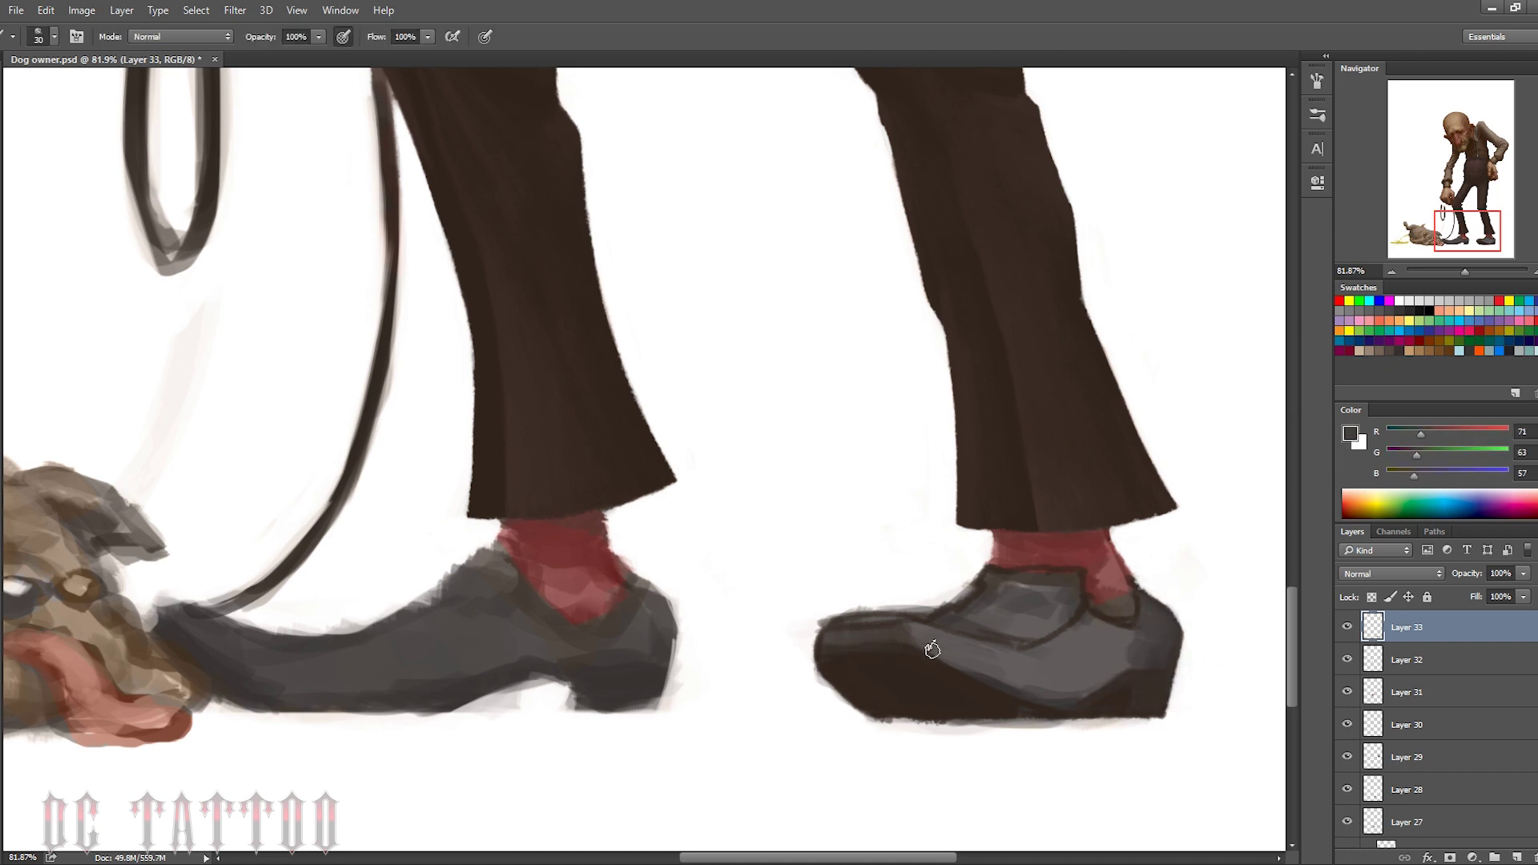
pyautogui.keyDown('alt'); pyautogui.click(889, 645); pyautogui.keyUp('alt')
pyautogui.press(']')
pyautogui.keyDown('alt'); pyautogui.click(899, 647); pyautogui.keyUp('alt')
pyautogui.moveTo(919, 642)
pyautogui.mouseDown()
pyautogui.moveTo(996, 676)
pyautogui.moveTo(1121, 673)
pyautogui.mouseUp()
pyautogui.moveTo(1025, 633); pyautogui.dragTo(1103, 673)
# Refine the right shoe's top edge with lighter grey and a thin dark brown line
pyautogui.press('[')
pyautogui.press('[')
pyautogui.keyDown('alt'); pyautogui.click(1103, 673); pyautogui.keyUp('alt')
pyautogui.moveTo(945, 633); pyautogui.dragTo(1045, 617)
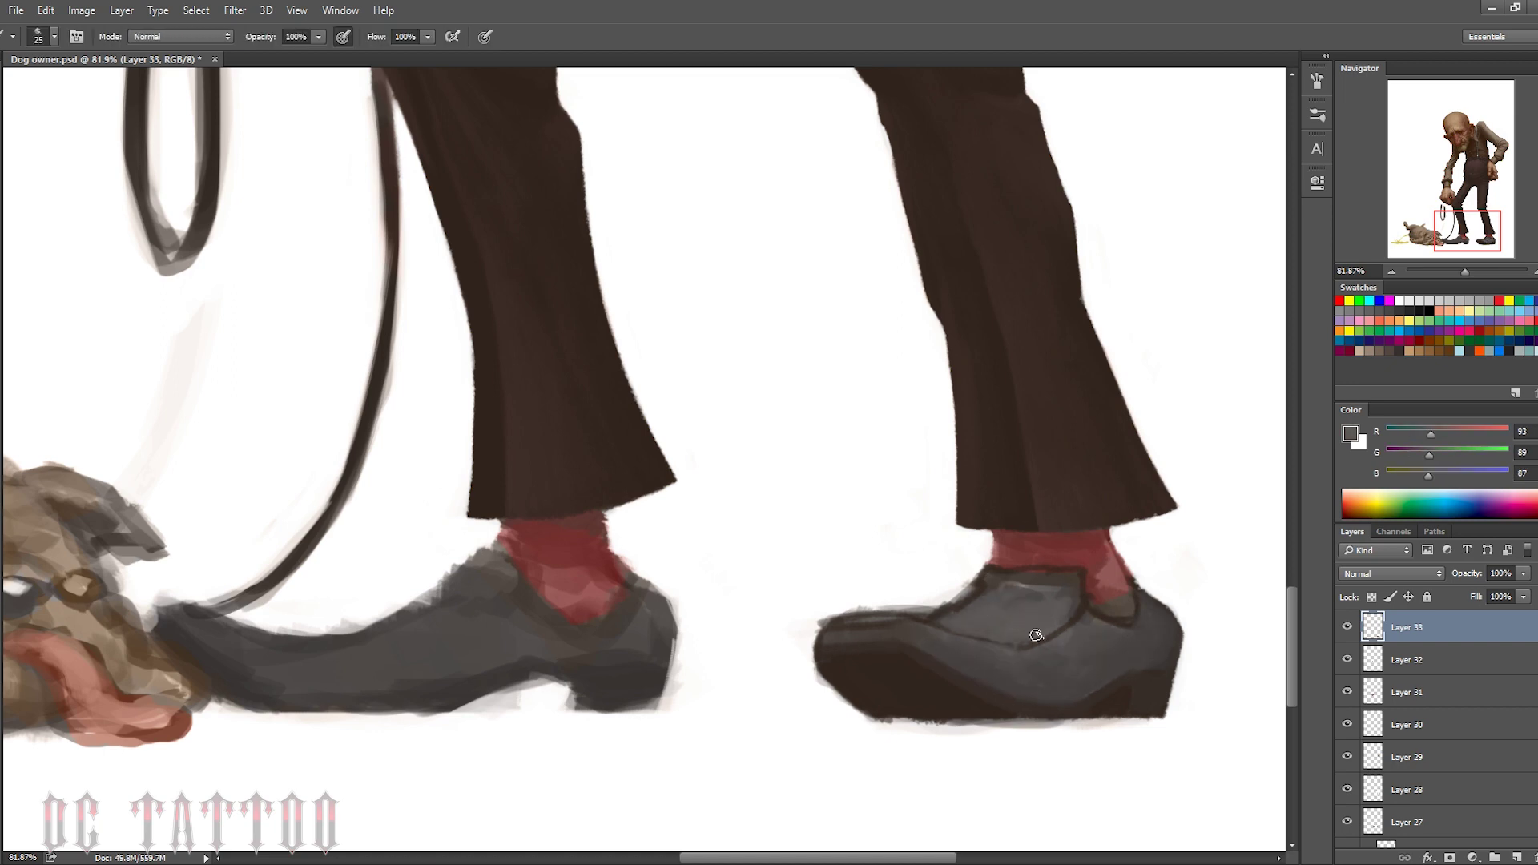
pyautogui.moveTo(957, 600)
pyautogui.mouseDown()
pyautogui.moveTo(1073, 581)
pyautogui.moveTo(973, 603)
pyautogui.mouseUp()
pyautogui.keyDown('alt'); pyautogui.click(1084, 597); pyautogui.keyUp('alt')
pyautogui.moveTo(1066, 586)
pyautogui.mouseDown()
pyautogui.moveTo(1013, 584)
pyautogui.moveTo(1030, 598)
pyautogui.mouseUp()
pyautogui.press(']')
pyautogui.press(']')
pyautogui.keyDown('alt'); pyautogui.click(965, 609); pyautogui.keyUp('alt')
pyautogui.moveTo(938, 616); pyautogui.dragTo(1063, 606)
pyautogui.keyDown('alt'); pyautogui.click(1063, 606); pyautogui.keyUp('alt')
pyautogui.press('[')
pyautogui.press('[')
pyautogui.press('[')
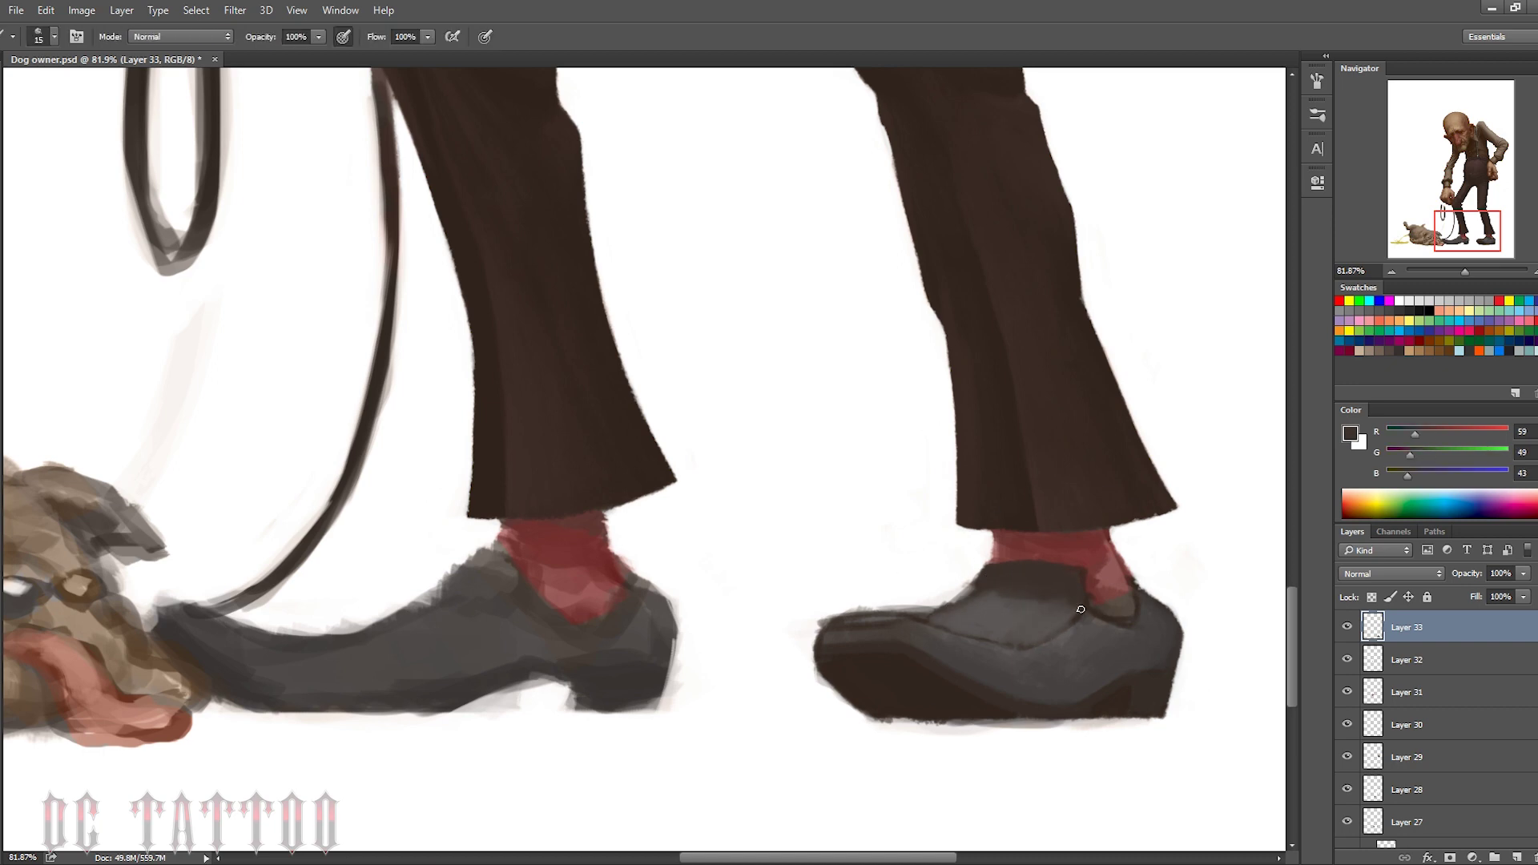
pyautogui.moveTo(929, 637); pyautogui.dragTo(1073, 620)
# Paint fine white highlights along the right shoe's top toward the toe
pyautogui.keyDown('alt'); pyautogui.click(894, 598); pyautogui.keyUp('alt')
pyautogui.press('[')
pyautogui.press('[')
pyautogui.press('[')
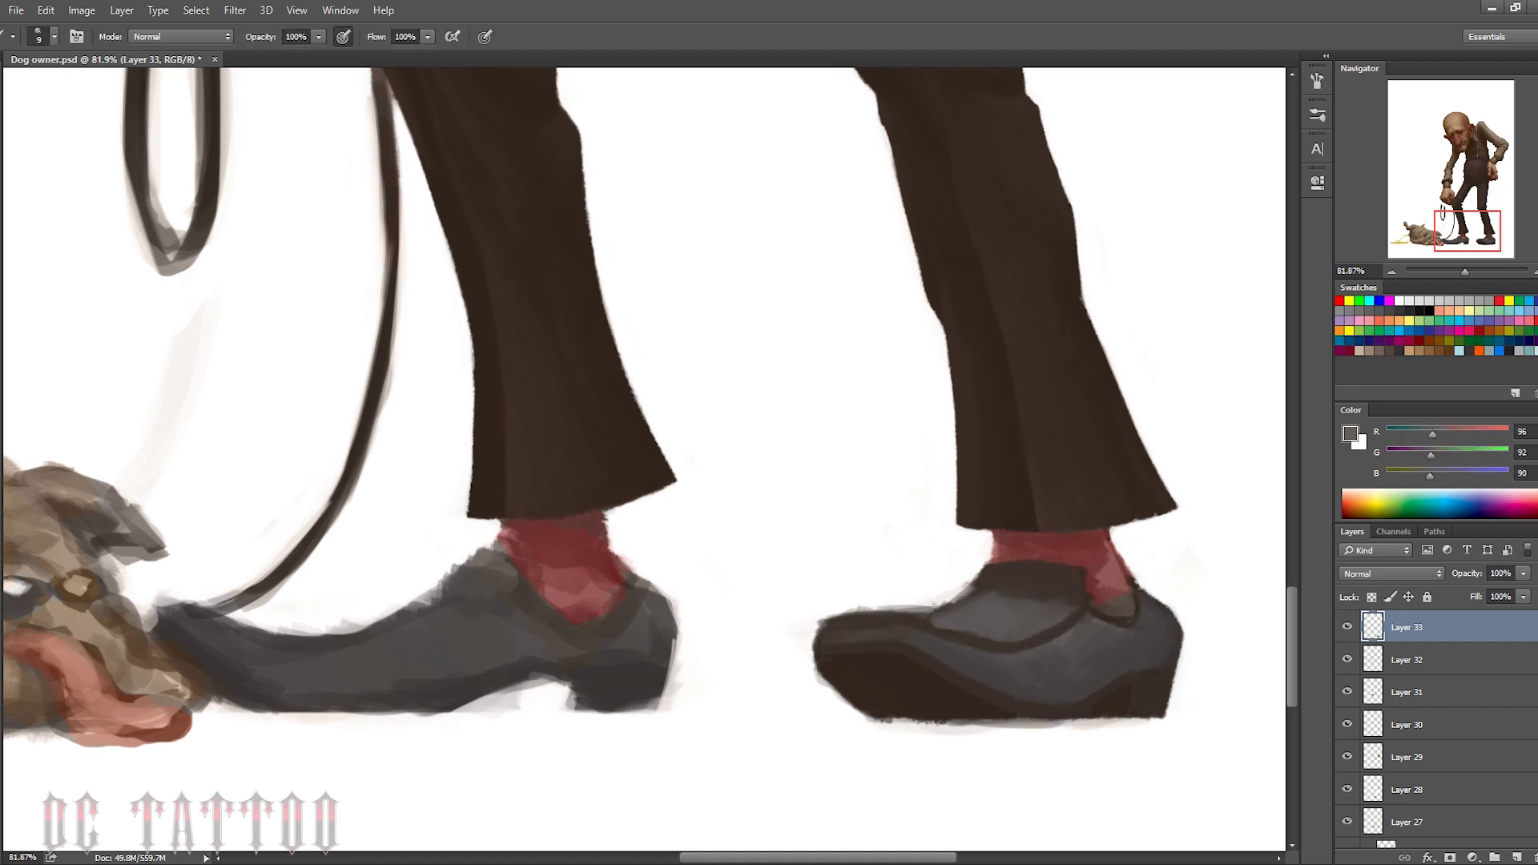
pyautogui.press('[')
pyautogui.press('x')
pyautogui.press('[')
pyautogui.moveTo(921, 617)
pyautogui.mouseDown()
pyautogui.moveTo(985, 570)
pyautogui.moveTo(1133, 561)
pyautogui.moveTo(818, 624)
pyautogui.mouseUp()
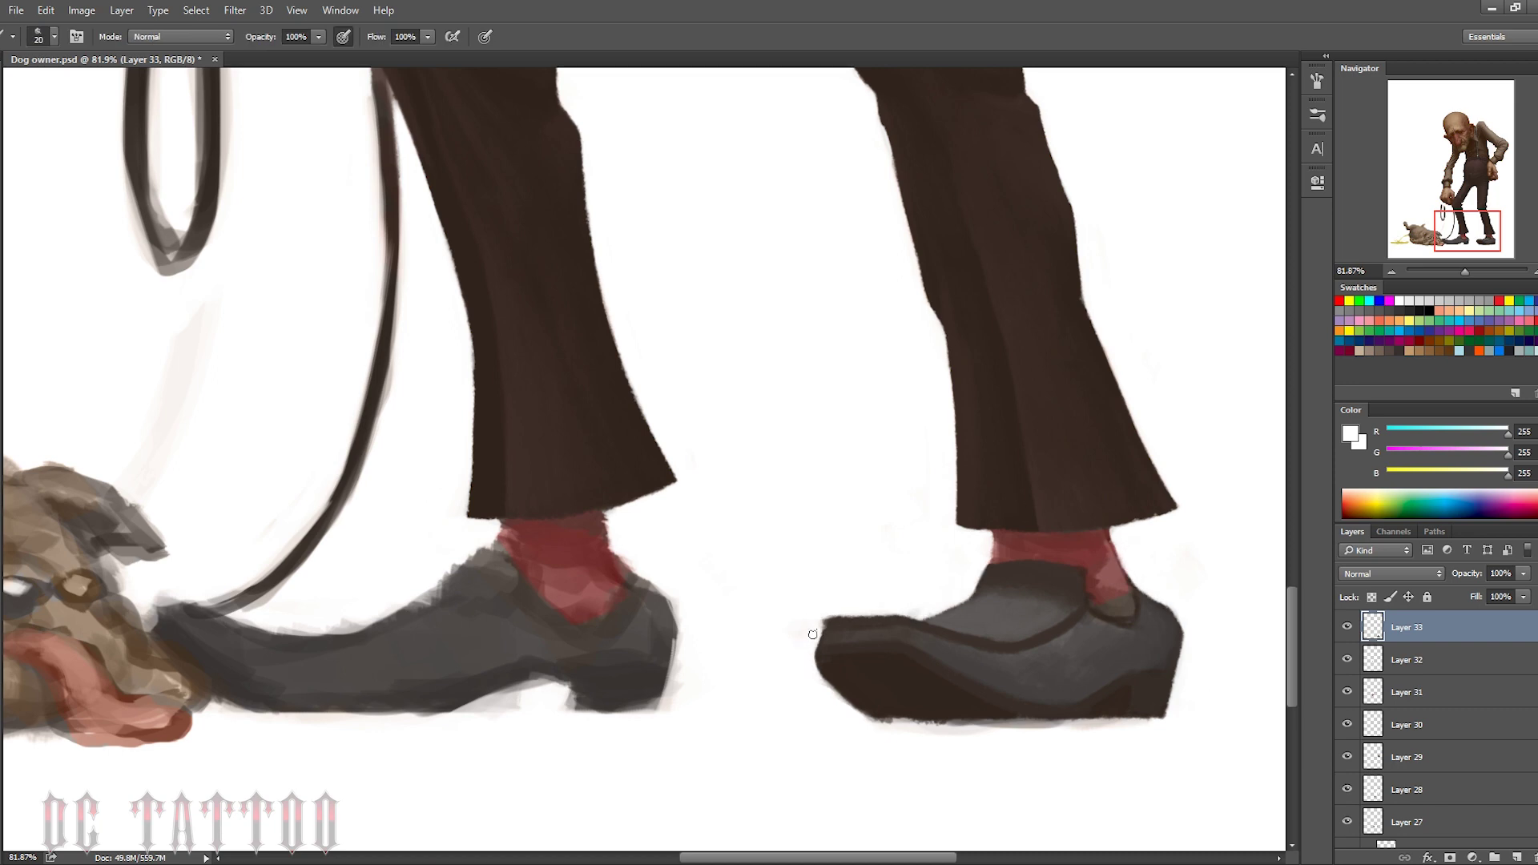
# Set a lighter grey paint colour and add a pale highlight along the shoe's top edge
pyautogui.keyDown('alt'); pyautogui.click(1030, 649); pyautogui.keyUp('alt')
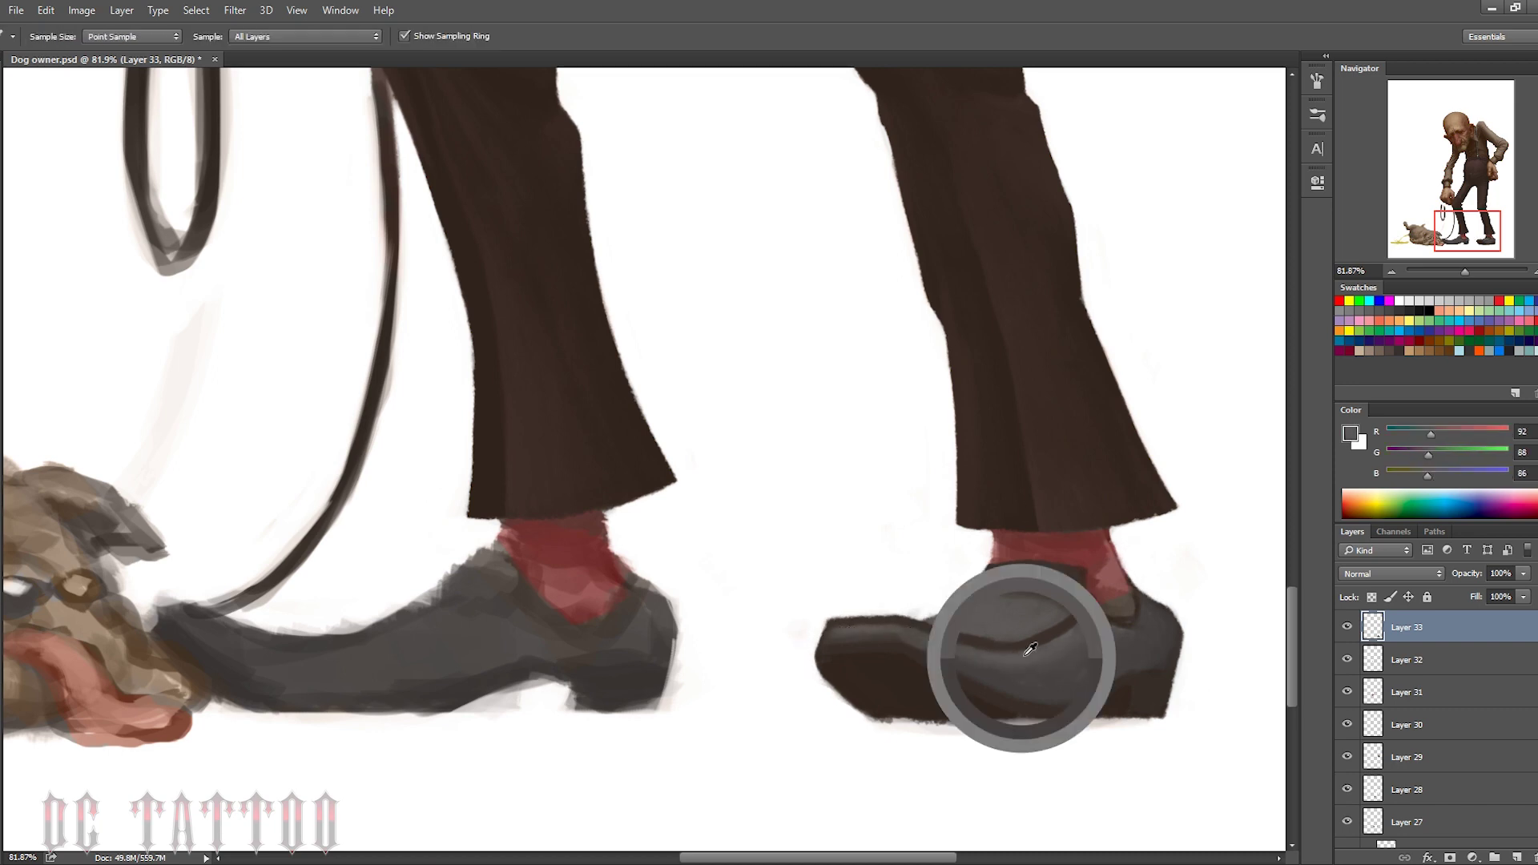
pyautogui.keyDown('alt'); pyautogui.click(1112, 645); pyautogui.keyUp('alt')
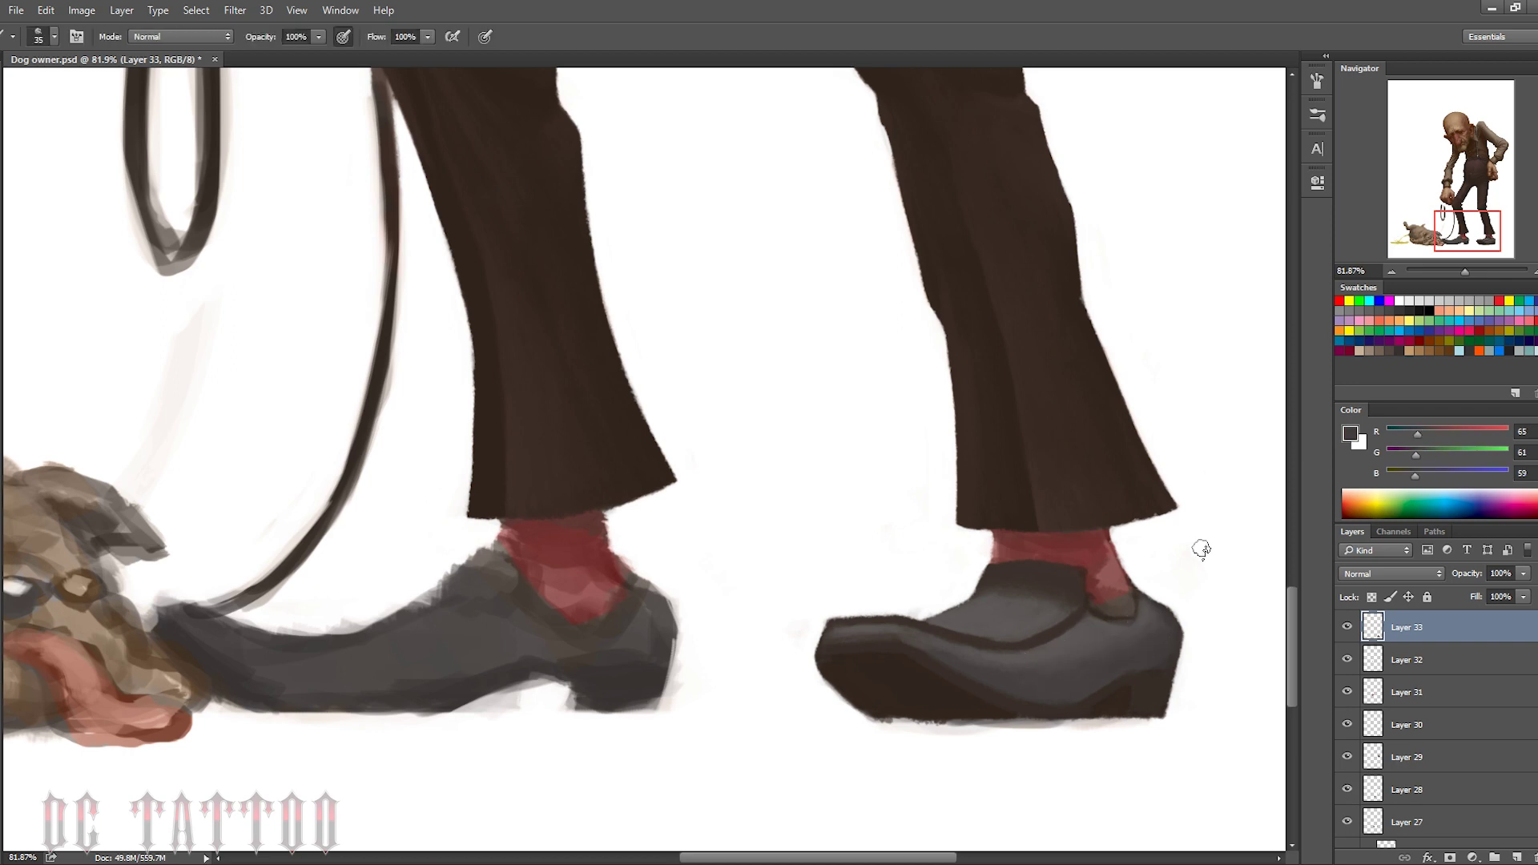
pyautogui.keyDown('alt'); pyautogui.click(1006, 623); pyautogui.keyUp('alt')
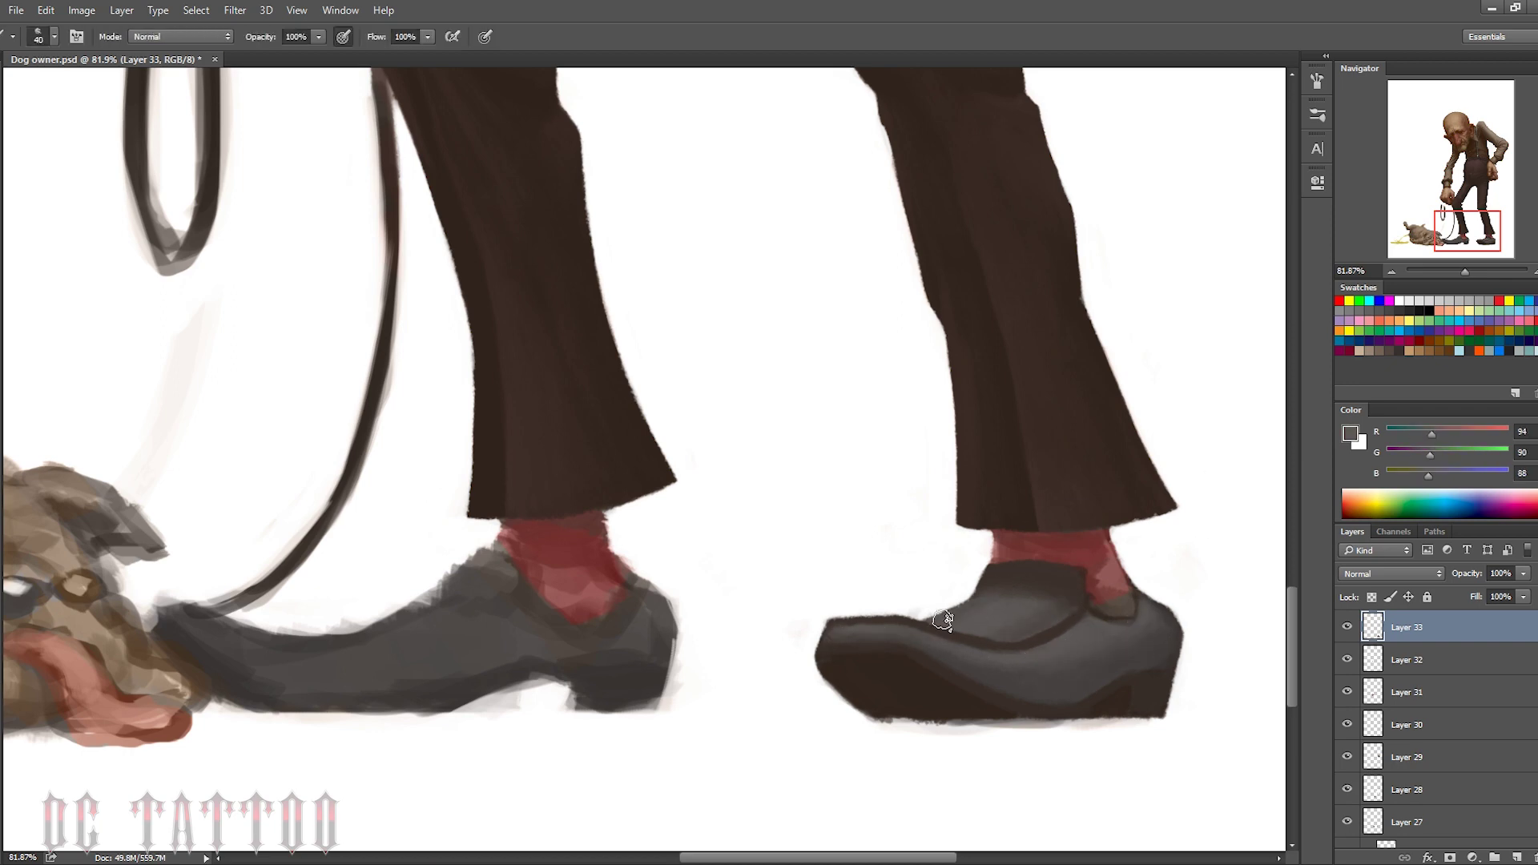
pyautogui.press('Return')
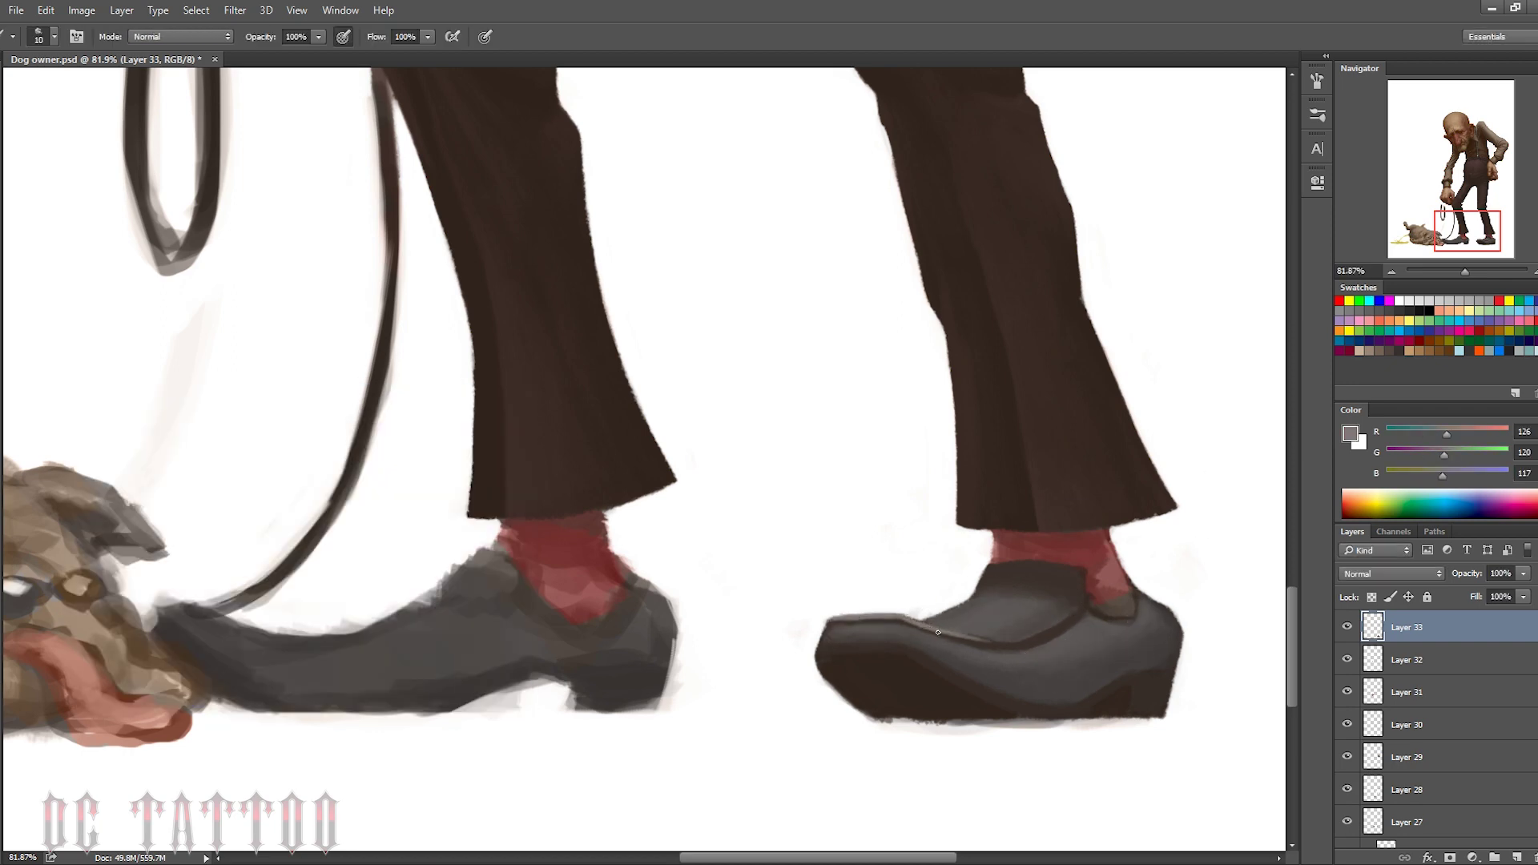
pyautogui.keyDown('alt'); pyautogui.click(1043, 623); pyautogui.keyUp('alt')
pyautogui.moveTo(1078, 617); pyautogui.dragTo(1034, 570)
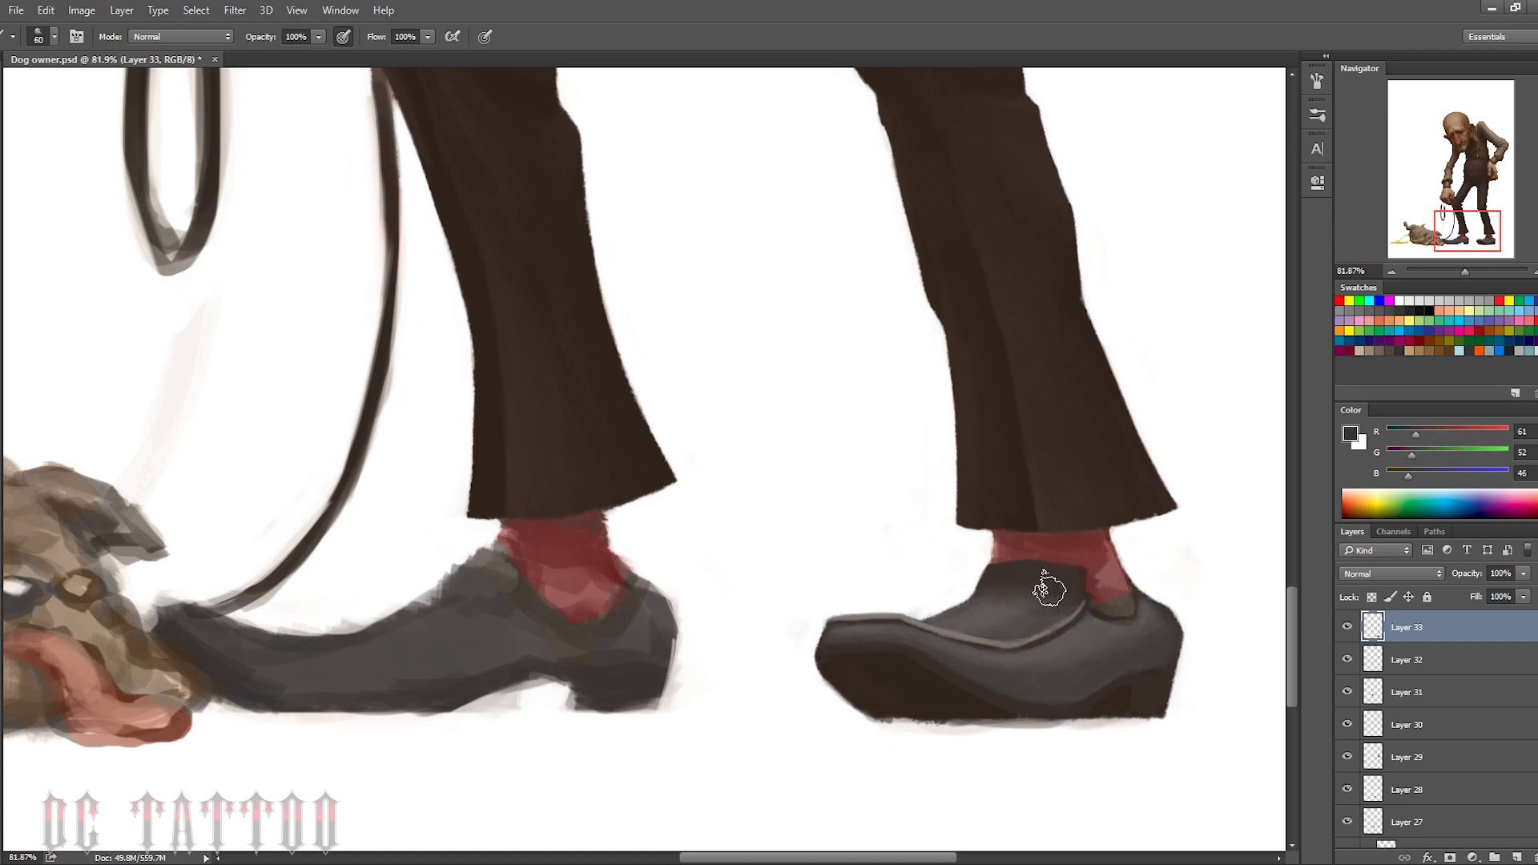
pyautogui.keyDown('alt'); pyautogui.click(897, 622); pyautogui.keyUp('alt')
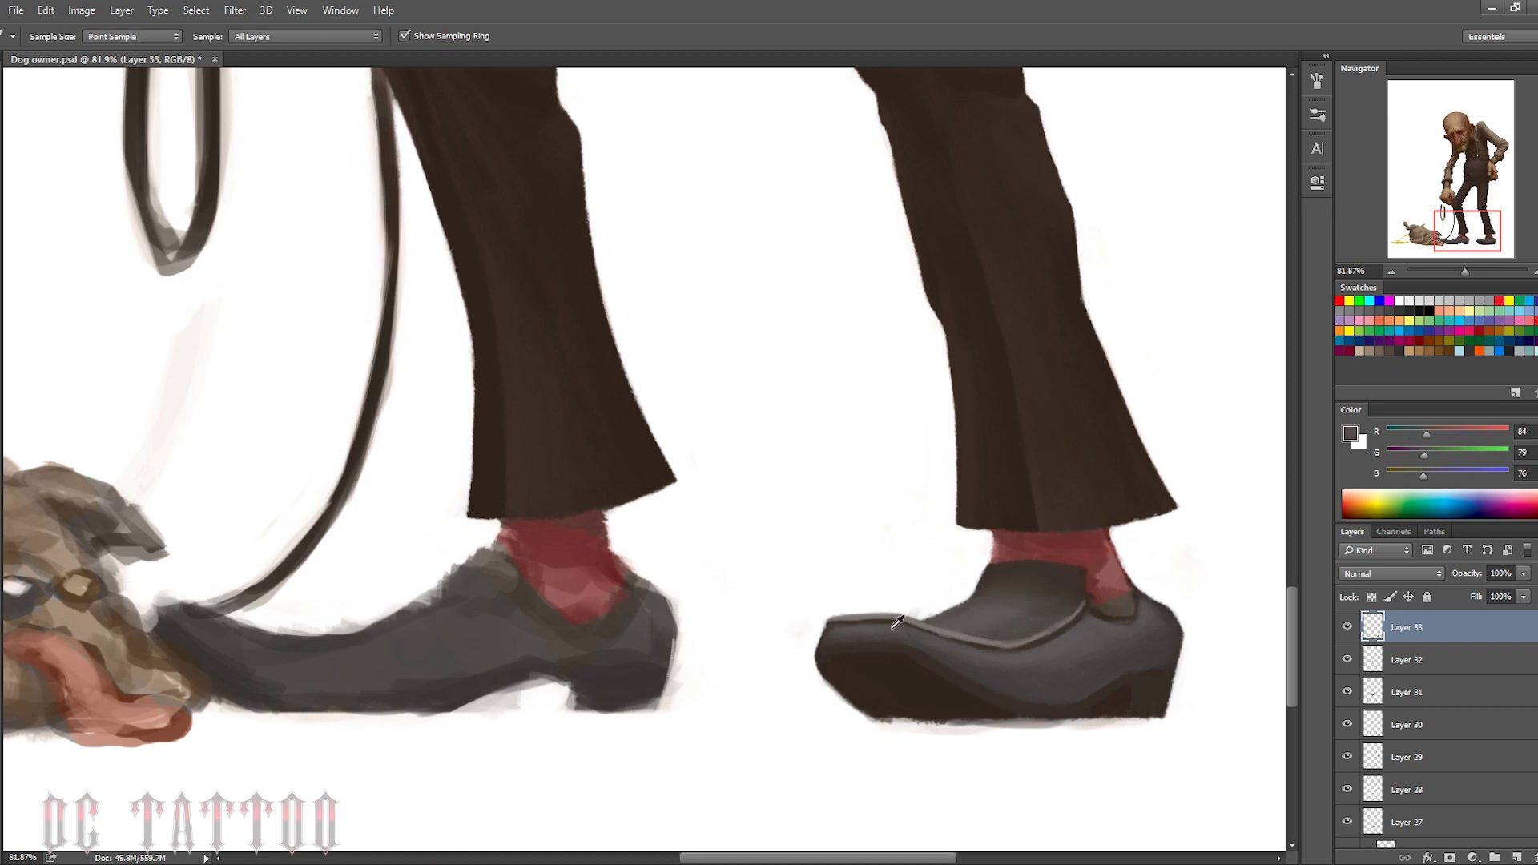
pyautogui.keyDown('alt'); pyautogui.click(1059, 638); pyautogui.keyUp('alt')
pyautogui.press('[')
pyautogui.press('[')
pyautogui.press('[')
pyautogui.keyDown('alt'); pyautogui.click(838, 614); pyautogui.keyUp('alt')
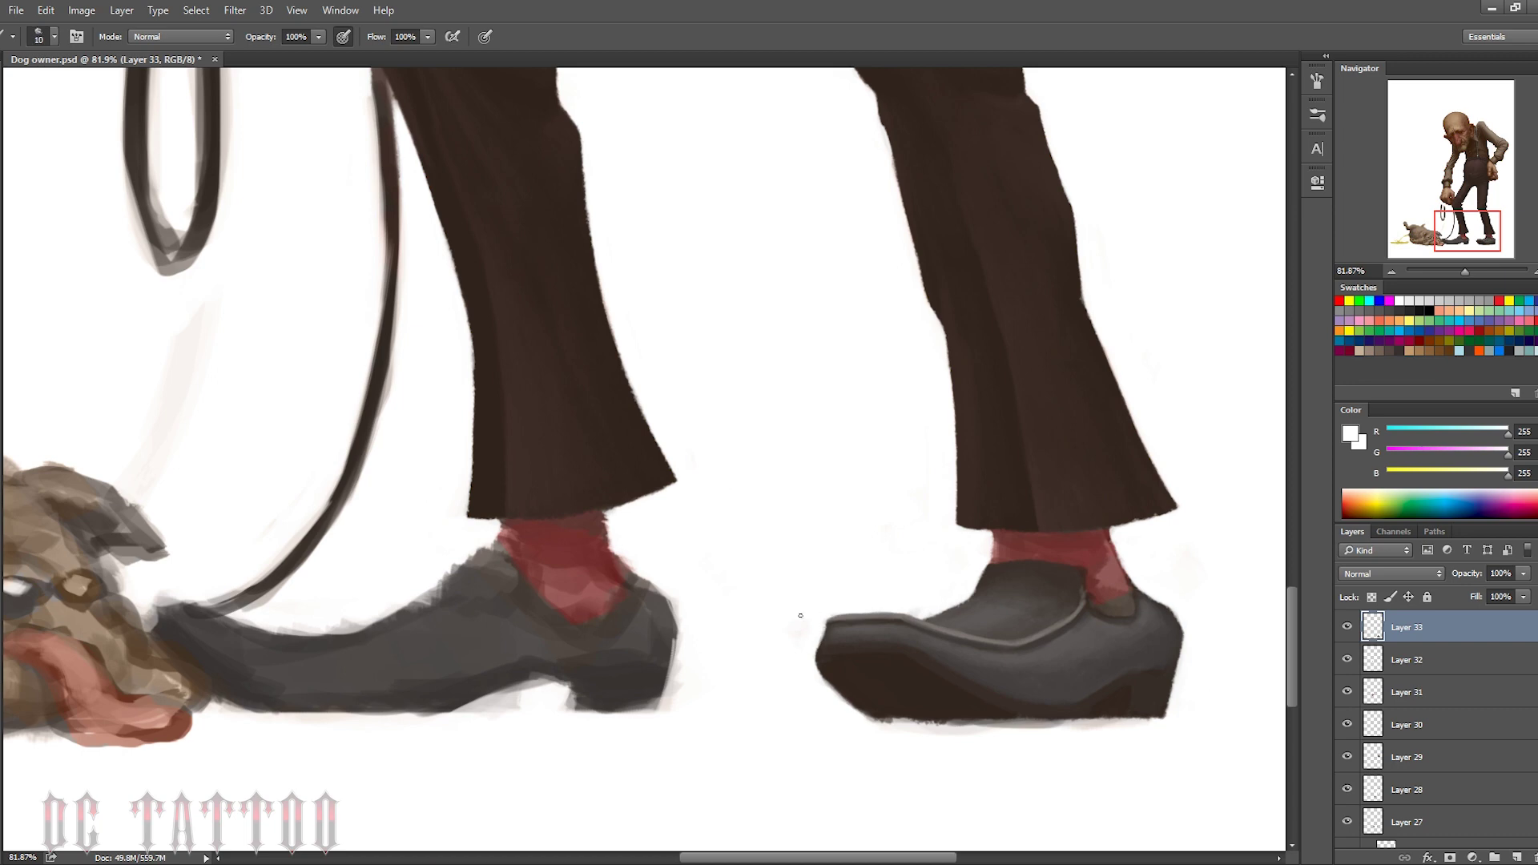
# Touch up the right shoe with sampled dark browns and mid greys
pyautogui.keyDown('alt'); pyautogui.click(828, 635); pyautogui.keyUp('alt')
pyautogui.keyDown('alt'); pyautogui.click(895, 618); pyautogui.keyUp('alt')
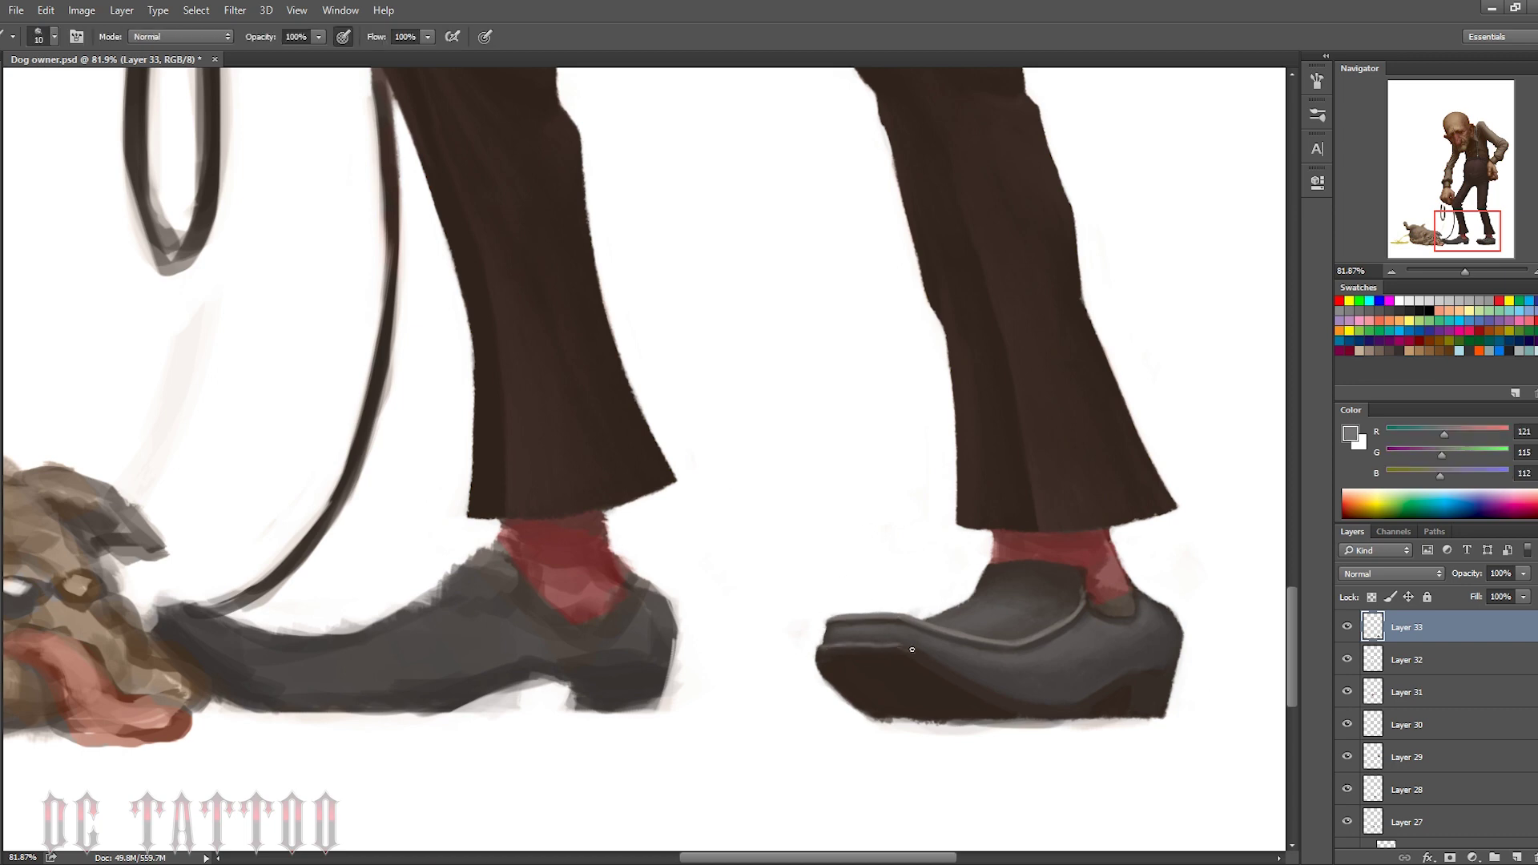
pyautogui.press(']')
pyautogui.keyDown('alt'); pyautogui.click(1074, 691); pyautogui.keyUp('alt')
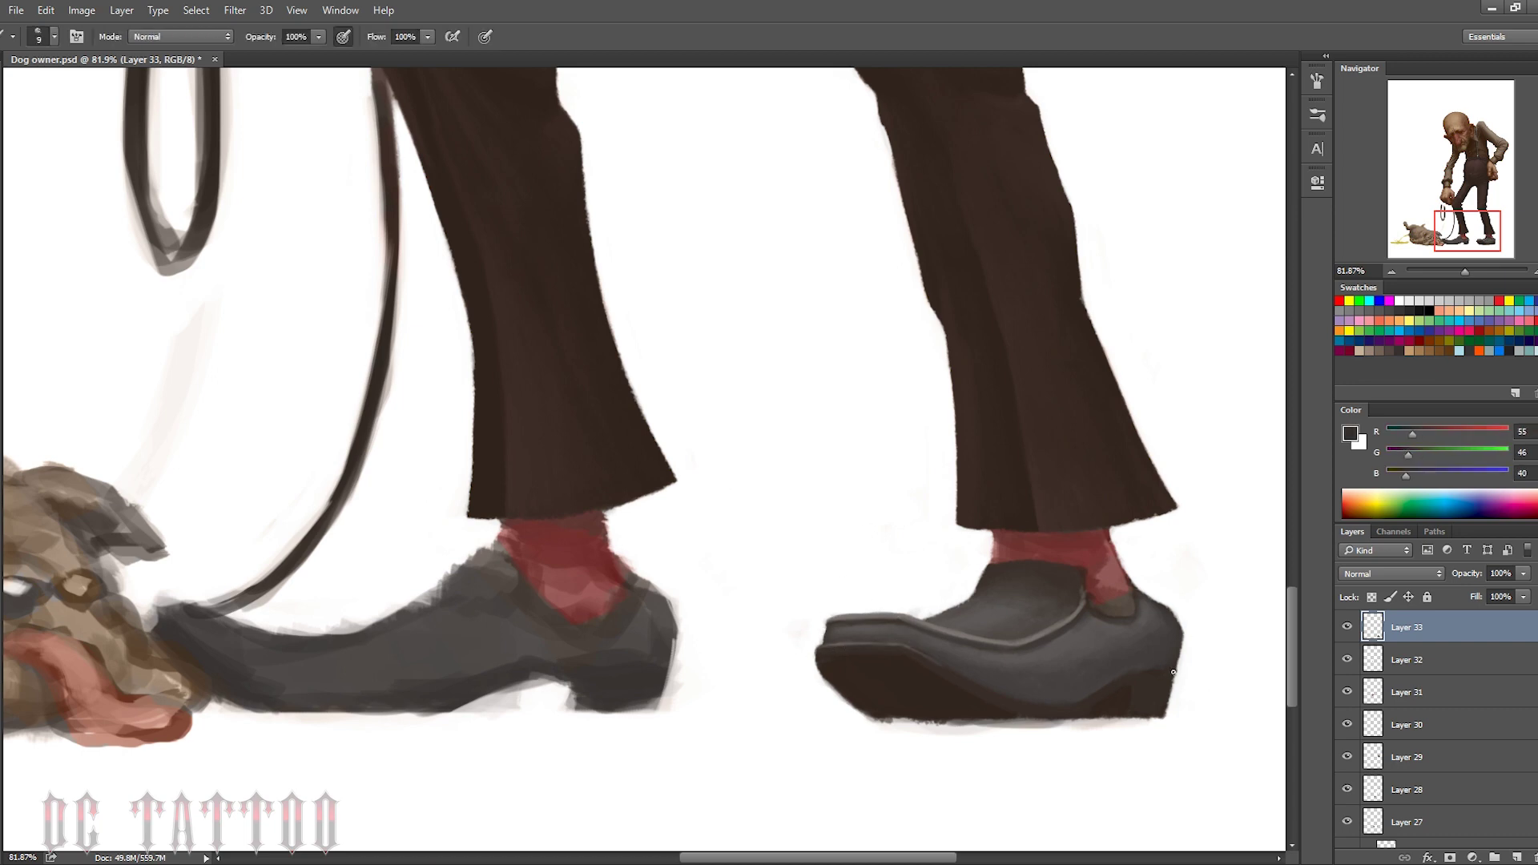
pyautogui.keyDown('alt'); pyautogui.click(1049, 660); pyautogui.keyUp('alt')
pyautogui.press('[')
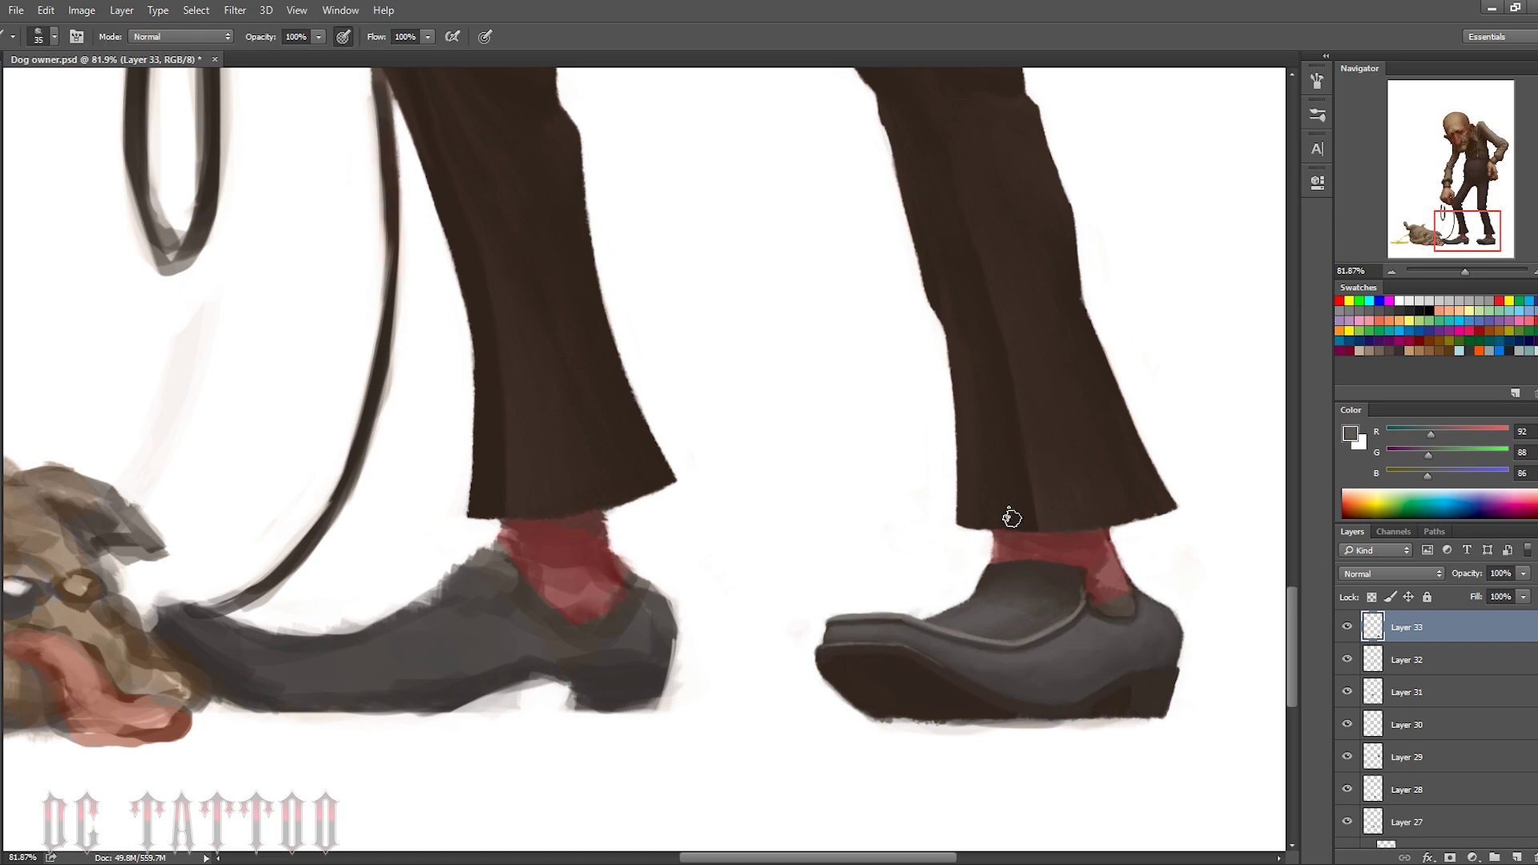
pyautogui.press('[')
pyautogui.press('[')
pyautogui.press('[')
pyautogui.keyDown('alt'); pyautogui.click(849, 640); pyautogui.keyUp('alt')
pyautogui.press(']')
pyautogui.press(']')
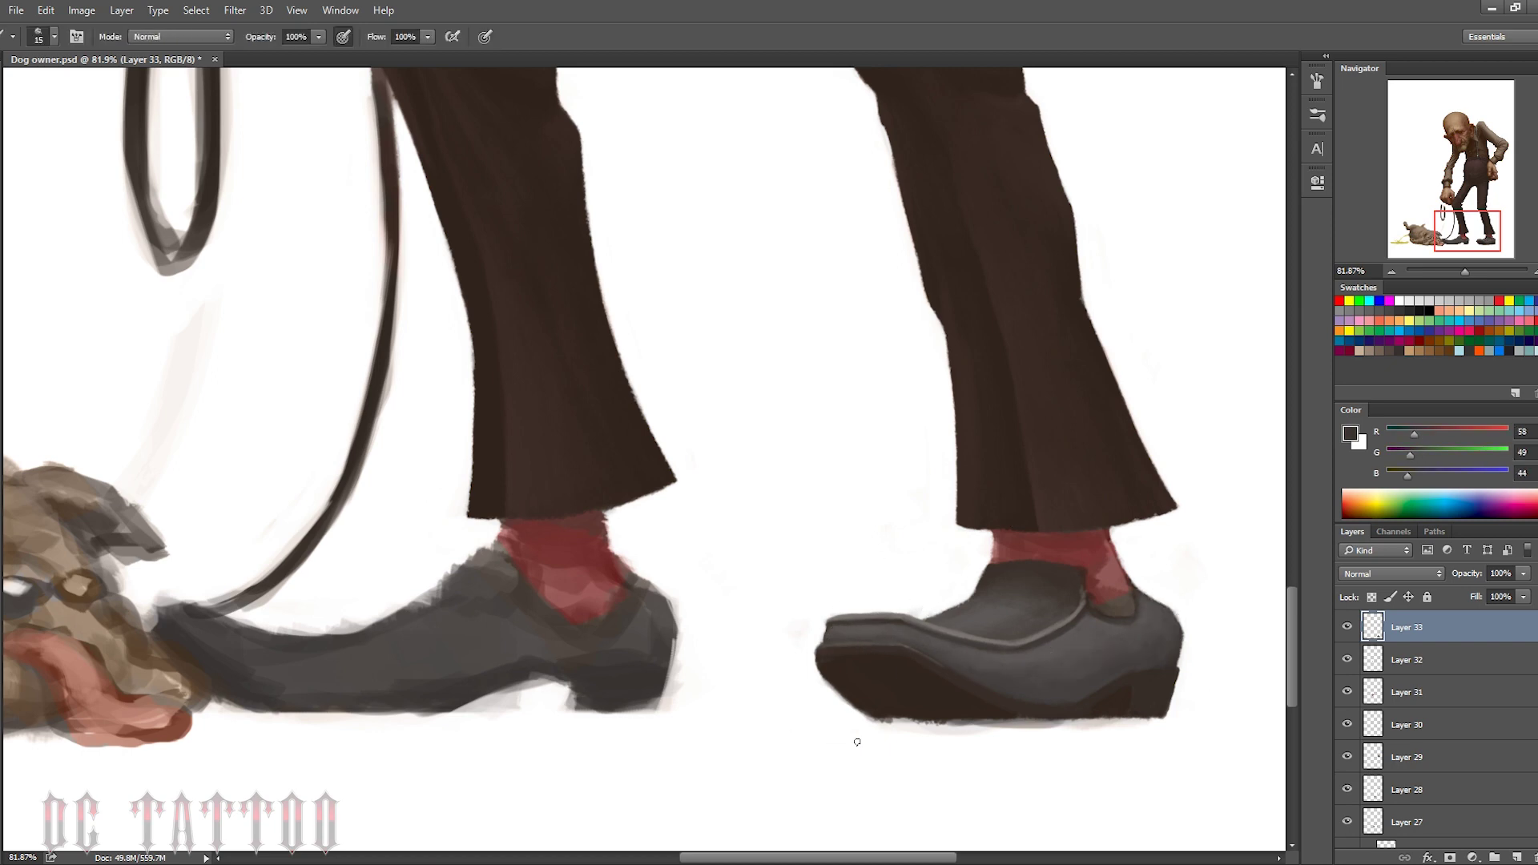
# Clean the area under the right shoe's sole and toe with white
pyautogui.keyDown('alt'); pyautogui.click(858, 732); pyautogui.keyUp('alt')
pyautogui.moveTo(1154, 721)
pyautogui.mouseDown()
pyautogui.moveTo(881, 729)
pyautogui.moveTo(814, 667)
pyautogui.mouseUp()
pyautogui.keyDown('alt'); pyautogui.click(1027, 611); pyautogui.keyUp('alt')
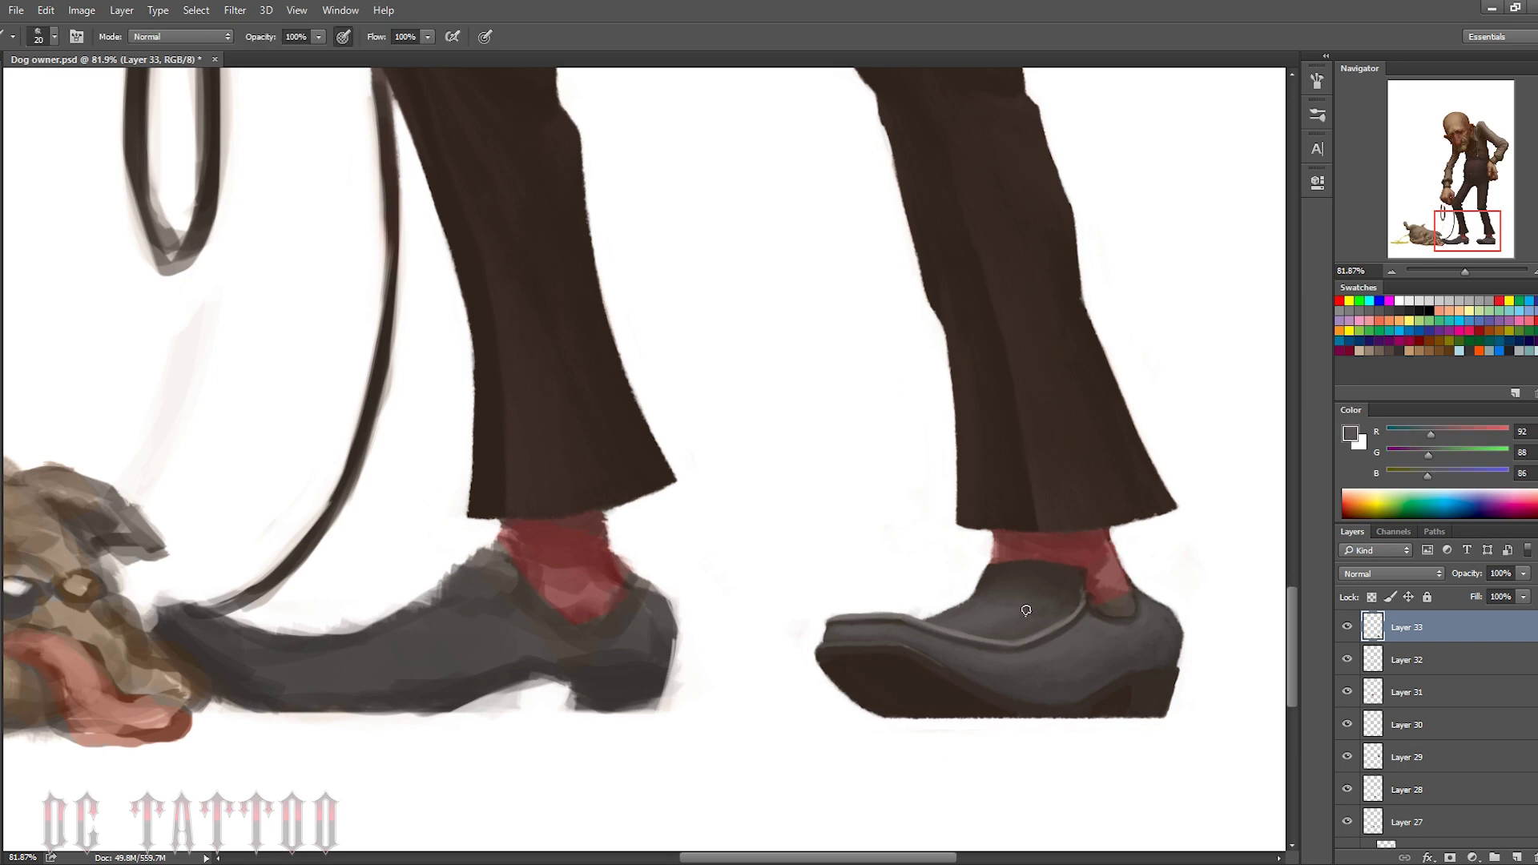
pyautogui.press(']')
pyautogui.keyDown('alt'); pyautogui.click(910, 606); pyautogui.keyUp('alt')
# Outline the left shoe's opening in dark brown sampled from the sole
pyautogui.press('[')
pyautogui.press('[')
pyautogui.keyDown('alt'); pyautogui.click(1121, 679); pyautogui.keyUp('alt')
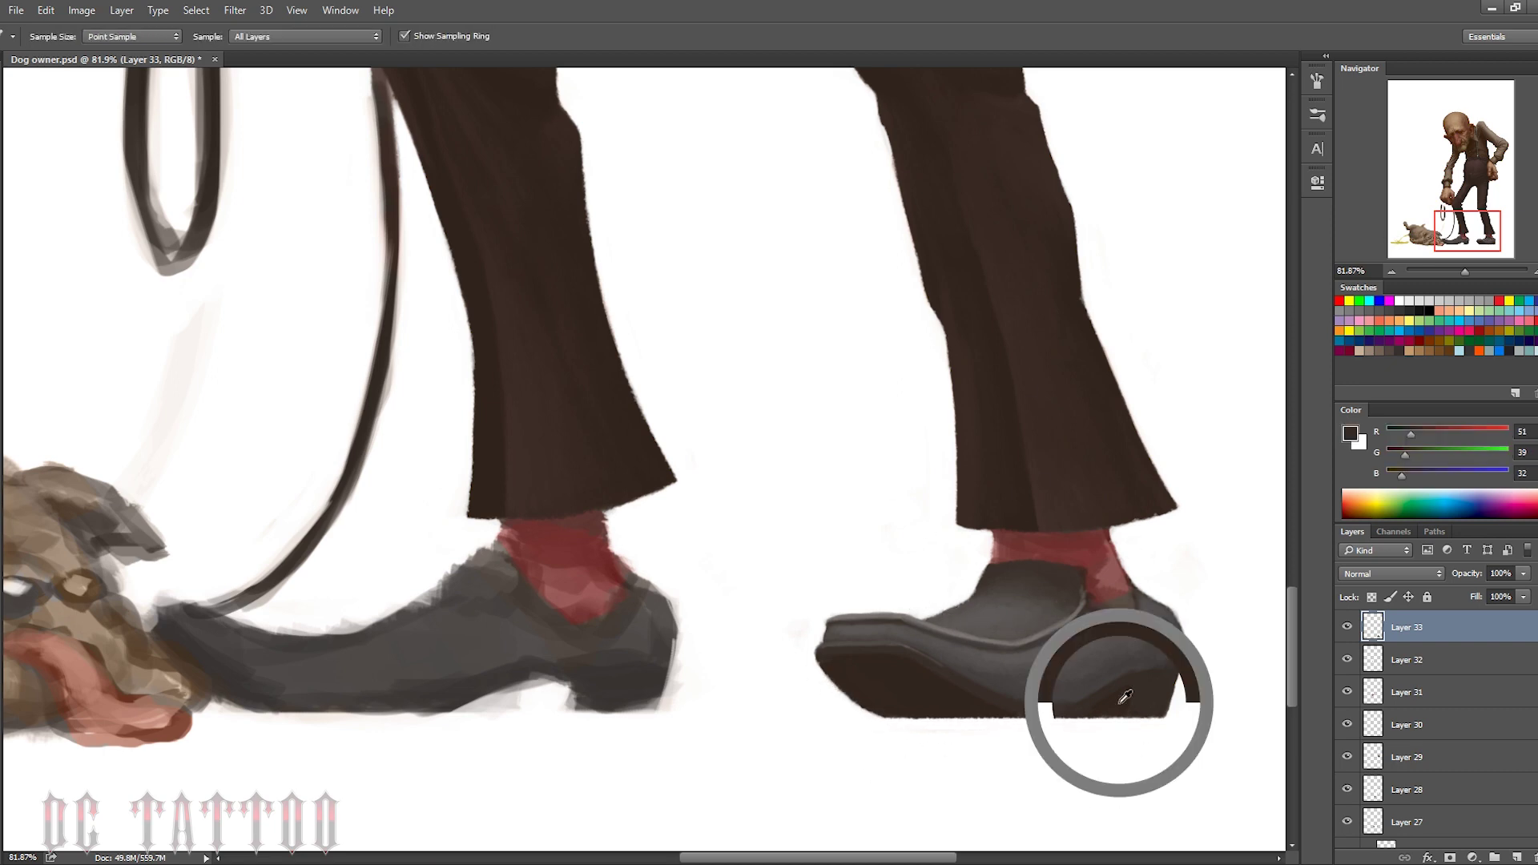
pyautogui.moveTo(433, 596)
pyautogui.mouseDown()
pyautogui.moveTo(497, 552)
pyautogui.moveTo(582, 613)
pyautogui.moveTo(637, 577)
pyautogui.moveTo(655, 708)
pyautogui.moveTo(244, 712)
pyautogui.mouseUp()
# Outline the left shoe's heel, sole, top and bottom edges, then mirror the canvas to check
pyautogui.moveTo(573, 710)
pyautogui.mouseDown()
pyautogui.moveTo(572, 686)
pyautogui.moveTo(452, 708)
pyautogui.mouseUp()
pyautogui.moveTo(160, 641); pyautogui.dragTo(256, 705)
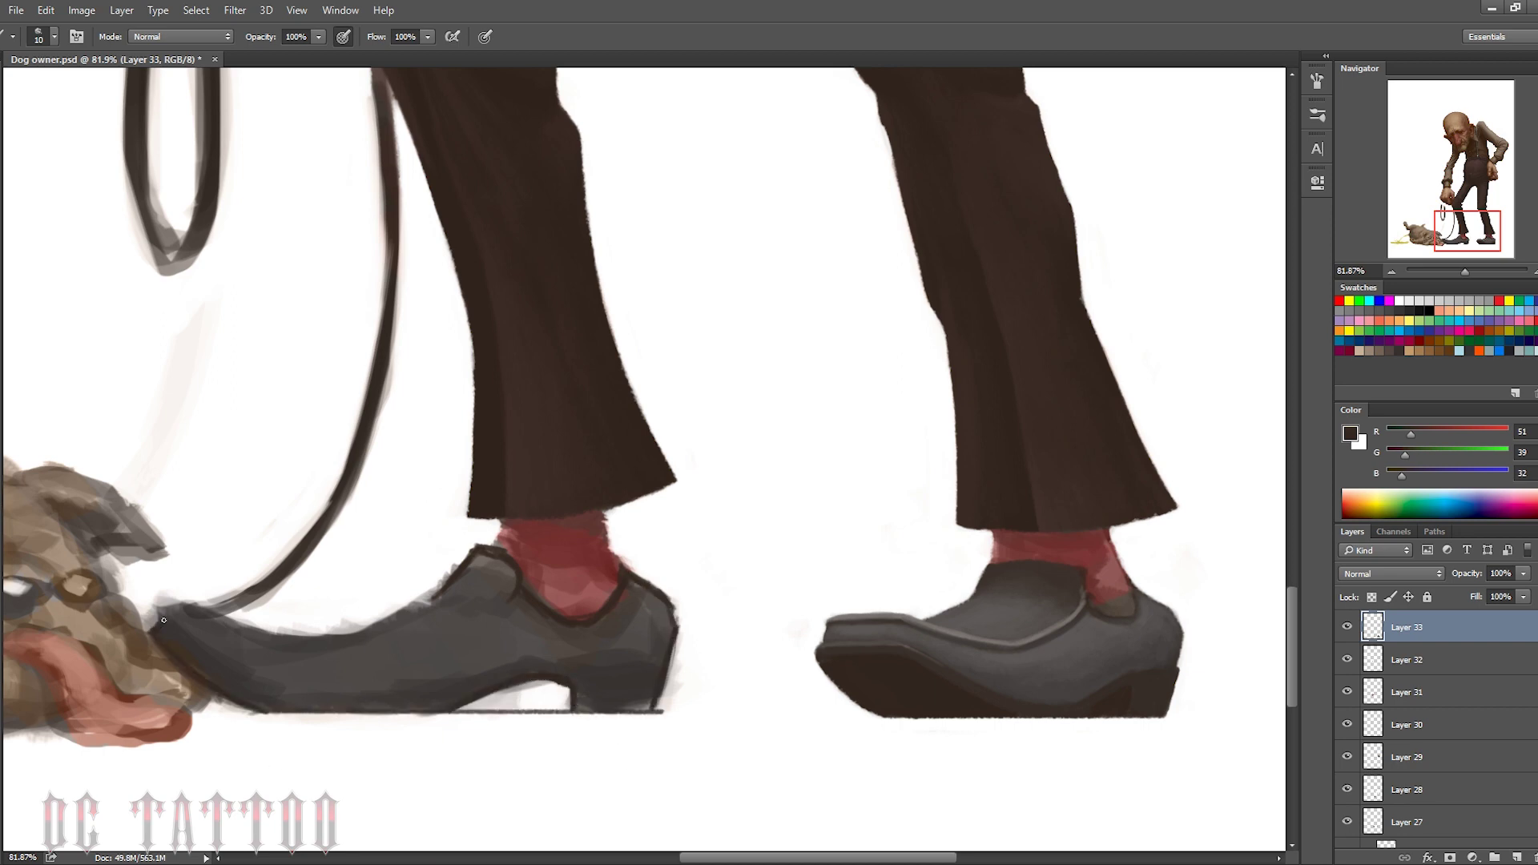
pyautogui.moveTo(164, 620)
pyautogui.mouseDown()
pyautogui.moveTo(321, 630)
pyautogui.moveTo(444, 586)
pyautogui.mouseUp()
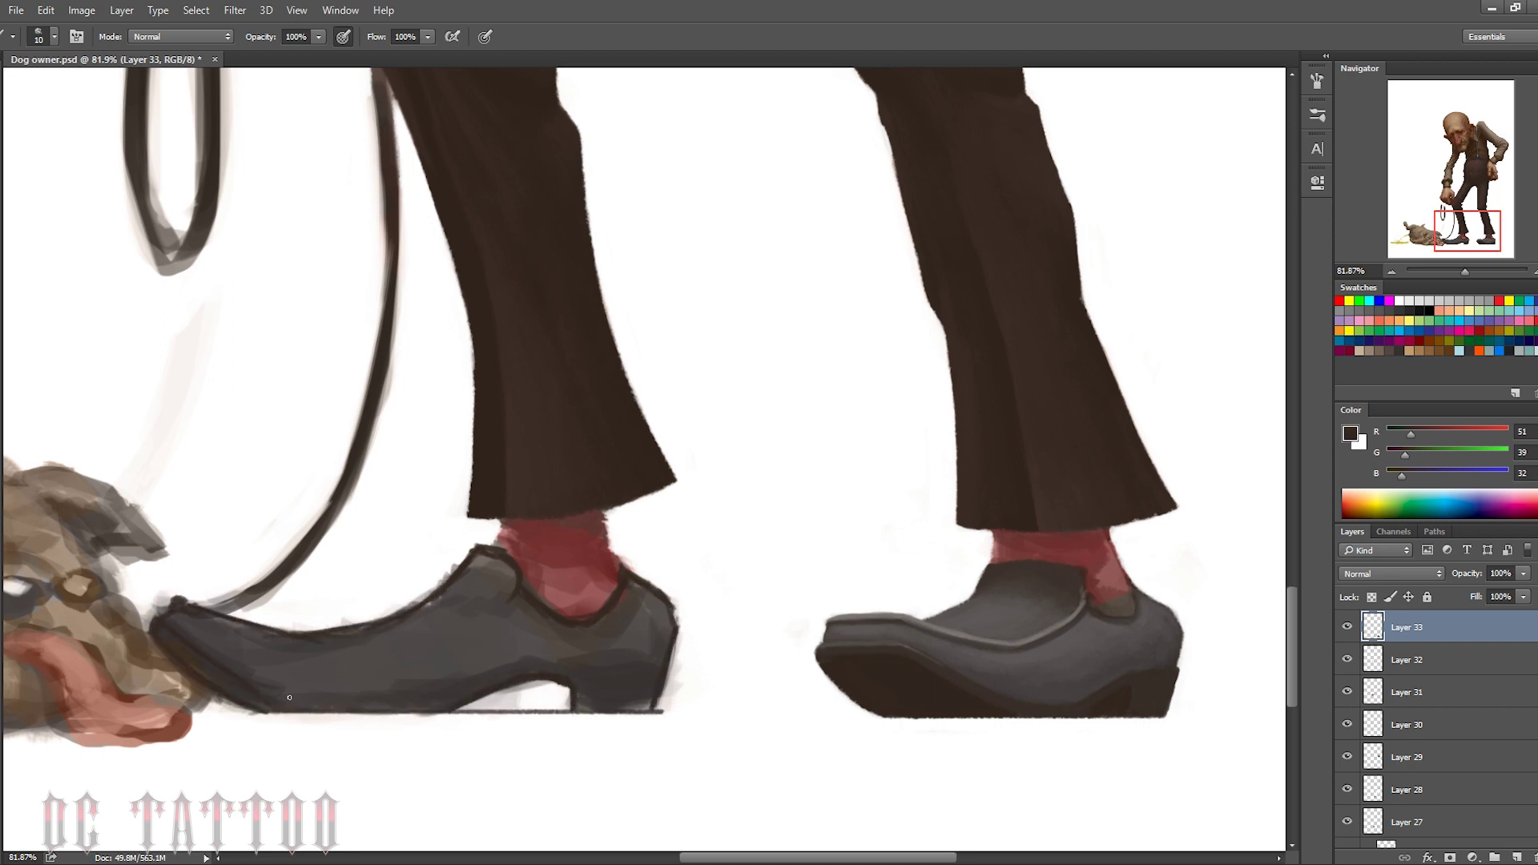
pyautogui.moveTo(264, 699); pyautogui.dragTo(418, 694)
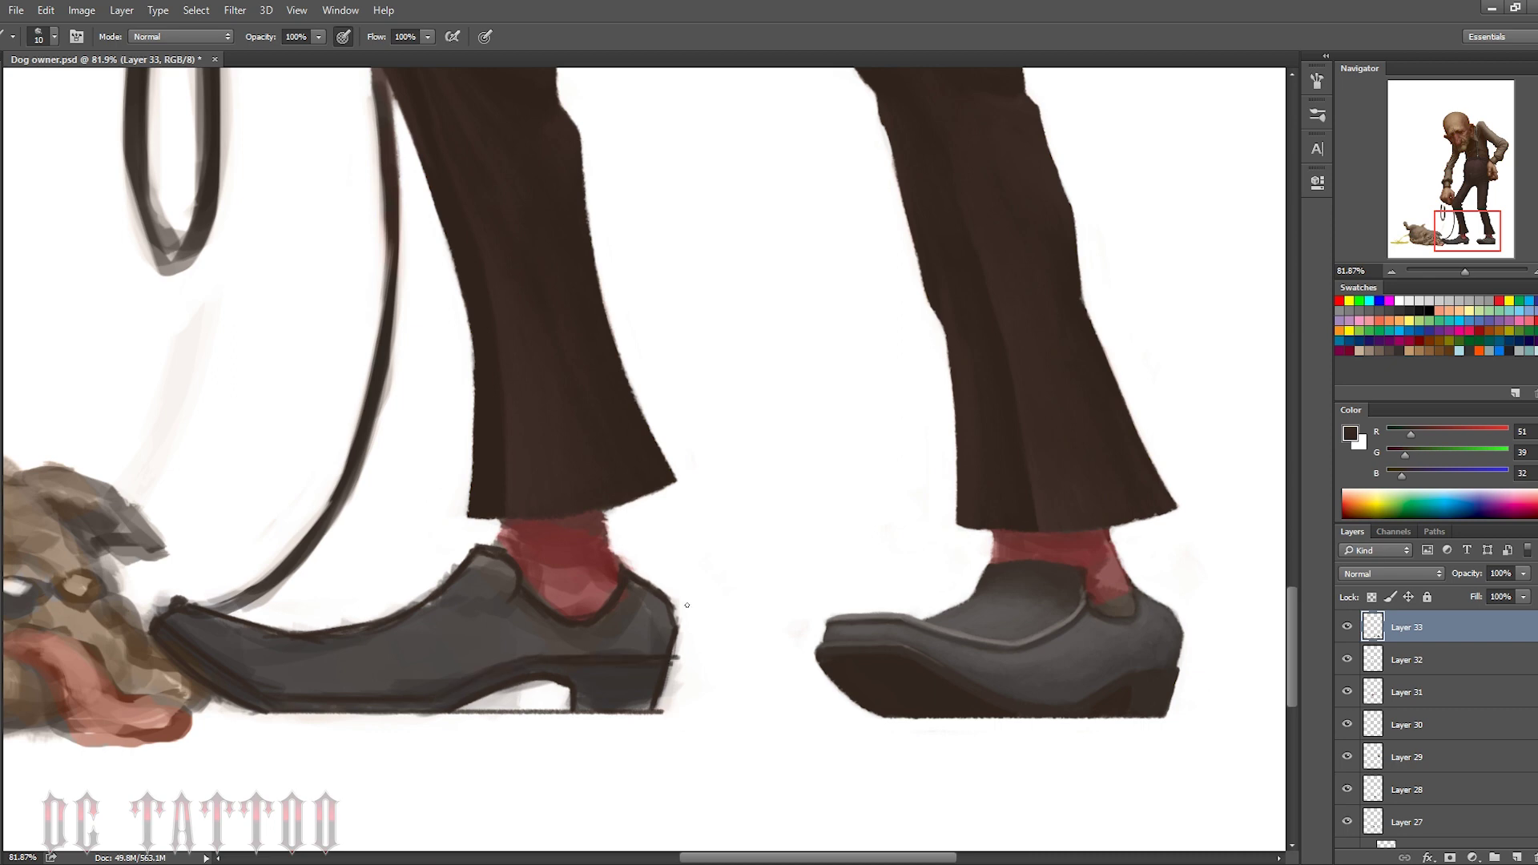
pyautogui.hotkey('ctrl', 'shift', 'h')
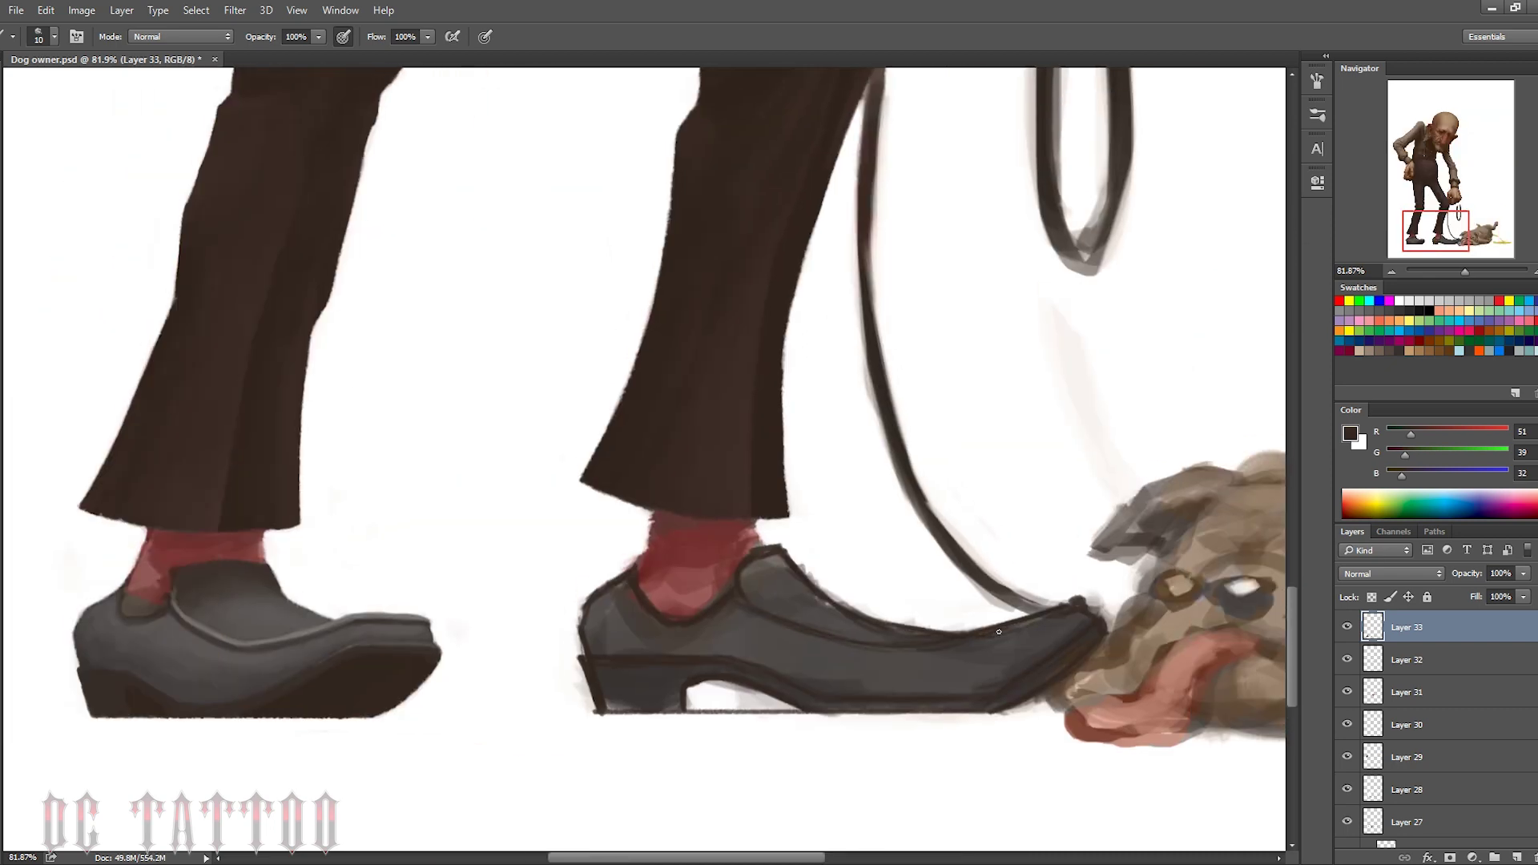
# Darken the upper edge and heel of the shoe near the dog, adding lighter strokes on its upper
pyautogui.moveTo(757, 618); pyautogui.dragTo(1057, 613)
pyautogui.press(']')
pyautogui.press(']')
pyautogui.press(']')
pyautogui.keyDown('alt'); pyautogui.click(641, 633); pyautogui.keyUp('alt')
pyautogui.moveTo(588, 608)
pyautogui.mouseDown()
pyautogui.moveTo(785, 645)
pyautogui.moveTo(1077, 587)
pyautogui.moveTo(1023, 641)
pyautogui.moveTo(805, 593)
pyautogui.mouseUp()
pyautogui.press('[')
pyautogui.press('[')
# Paint lighter grey highlights along the right shoe's top edge using sampled shoe greys
pyautogui.press('[')
pyautogui.moveTo(881, 637); pyautogui.dragTo(753, 573)
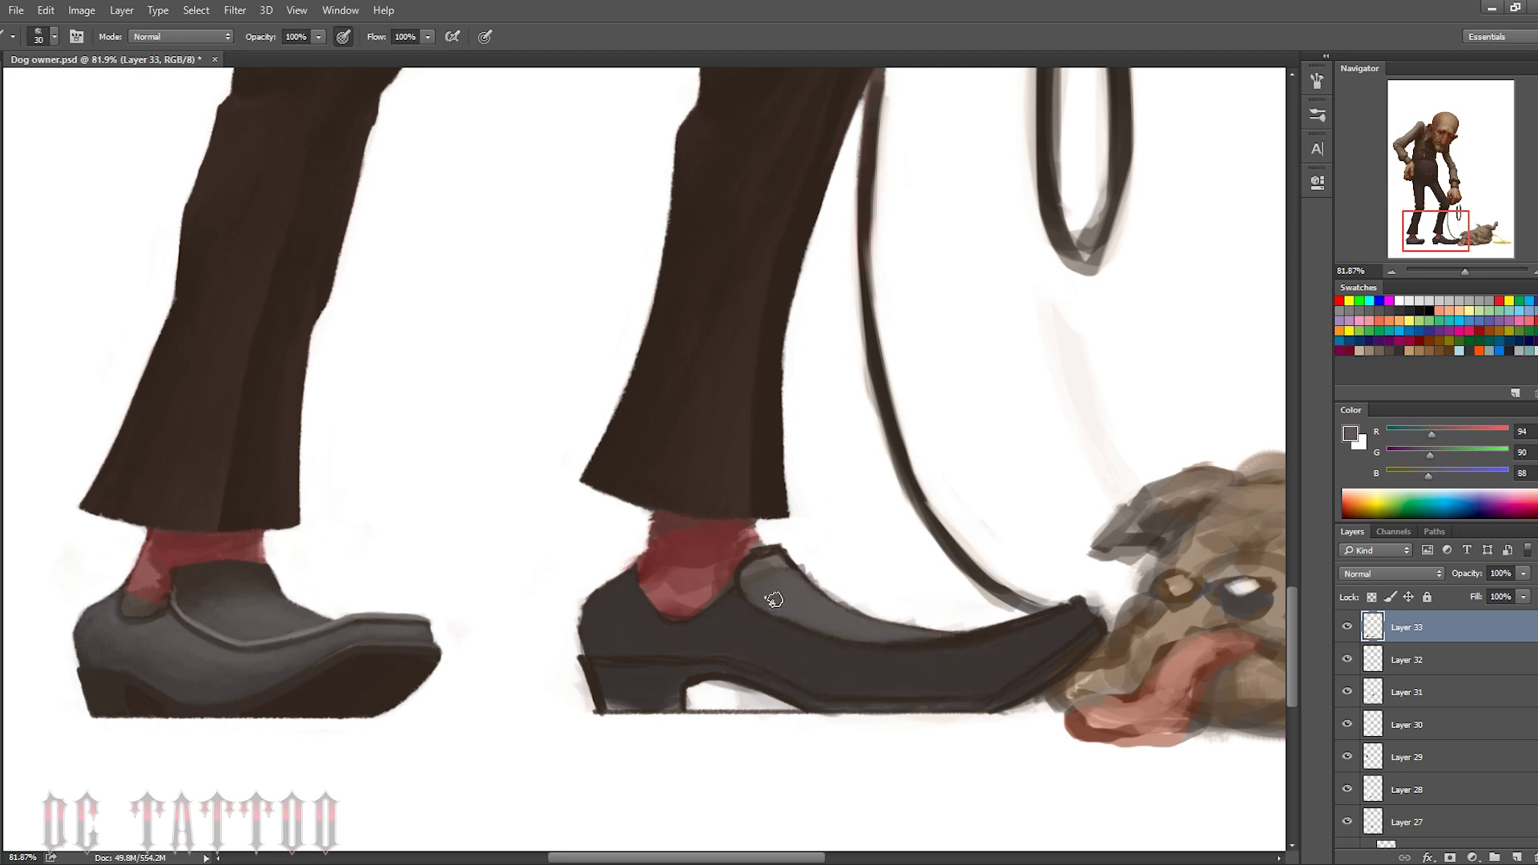
pyautogui.keyDown('alt'); pyautogui.click(789, 556); pyautogui.keyUp('alt')
pyautogui.press('[')
pyautogui.keyDown('alt'); pyautogui.click(923, 627); pyautogui.keyUp('alt')
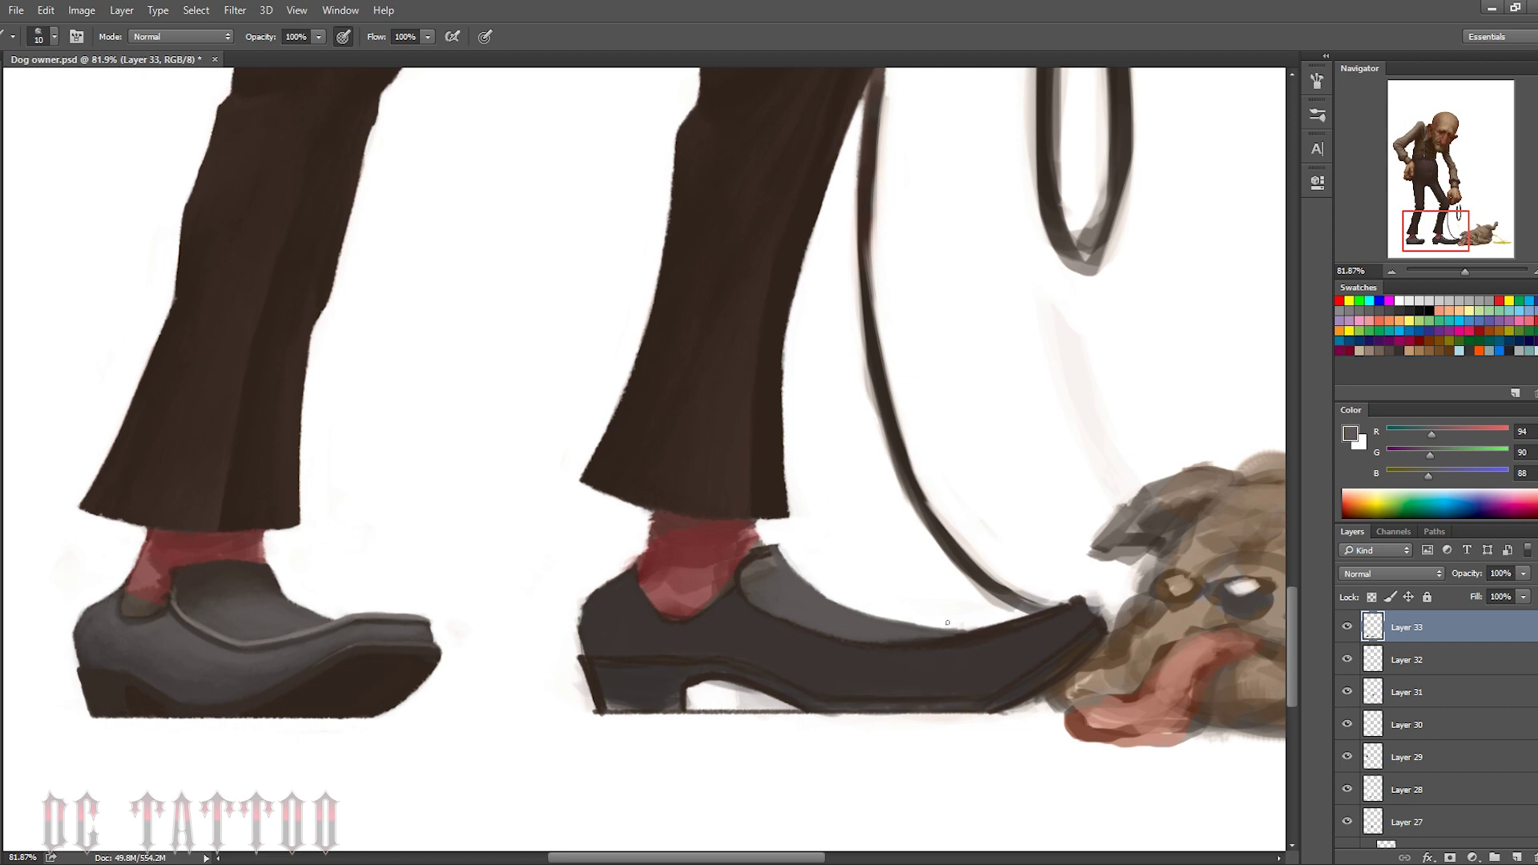
pyautogui.keyDown('alt'); pyautogui.click(948, 622); pyautogui.keyUp('alt')
pyautogui.press(']')
pyautogui.moveTo(858, 639)
pyautogui.mouseDown()
pyautogui.moveTo(953, 637)
pyautogui.moveTo(913, 633)
pyautogui.mouseUp()
pyautogui.keyDown('alt'); pyautogui.click(1023, 619); pyautogui.keyUp('alt')
pyautogui.press(']')
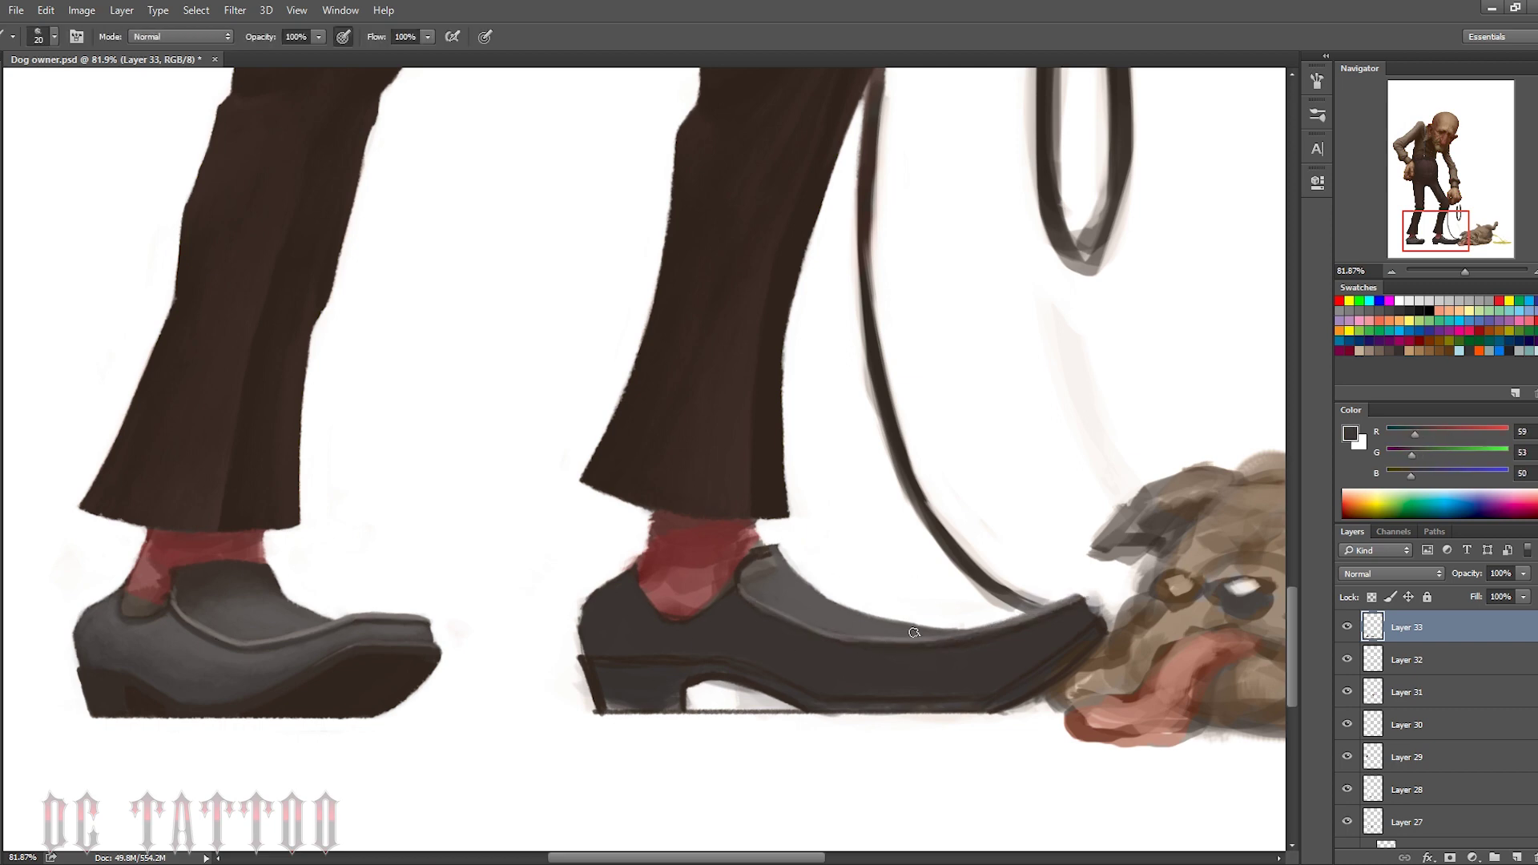
pyautogui.keyDown('alt'); pyautogui.click(905, 637); pyautogui.keyUp('alt')
pyautogui.press(']')
pyautogui.press(']')
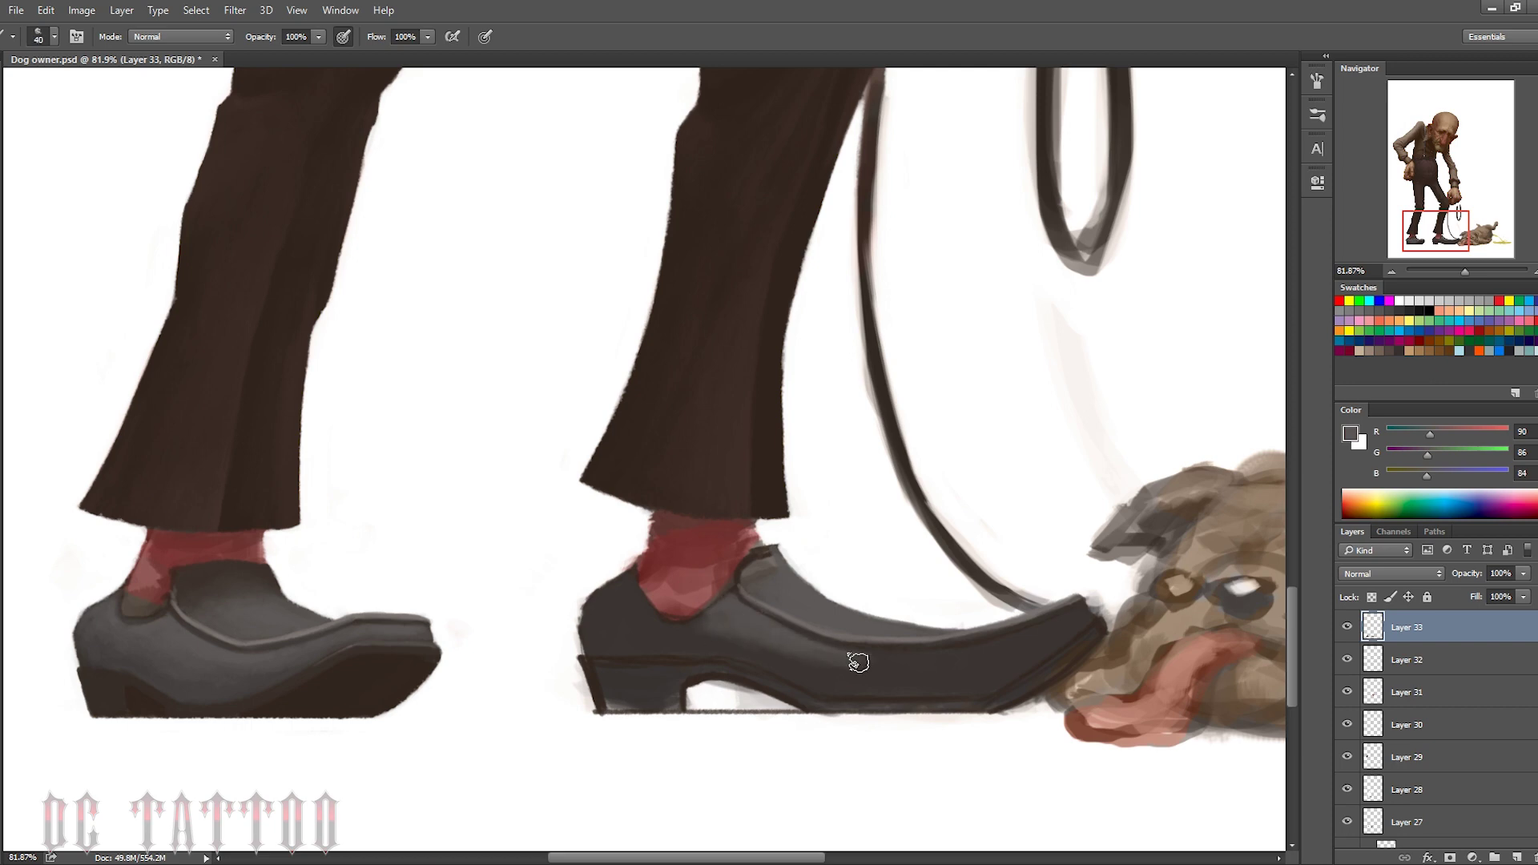
pyautogui.moveTo(1073, 616); pyautogui.dragTo(874, 656)
# Repaint the edge where the shoe meets the sock in sampled dark brown
pyautogui.keyDown('alt'); pyautogui.click(1014, 639); pyautogui.keyUp('alt')
pyautogui.press('i')
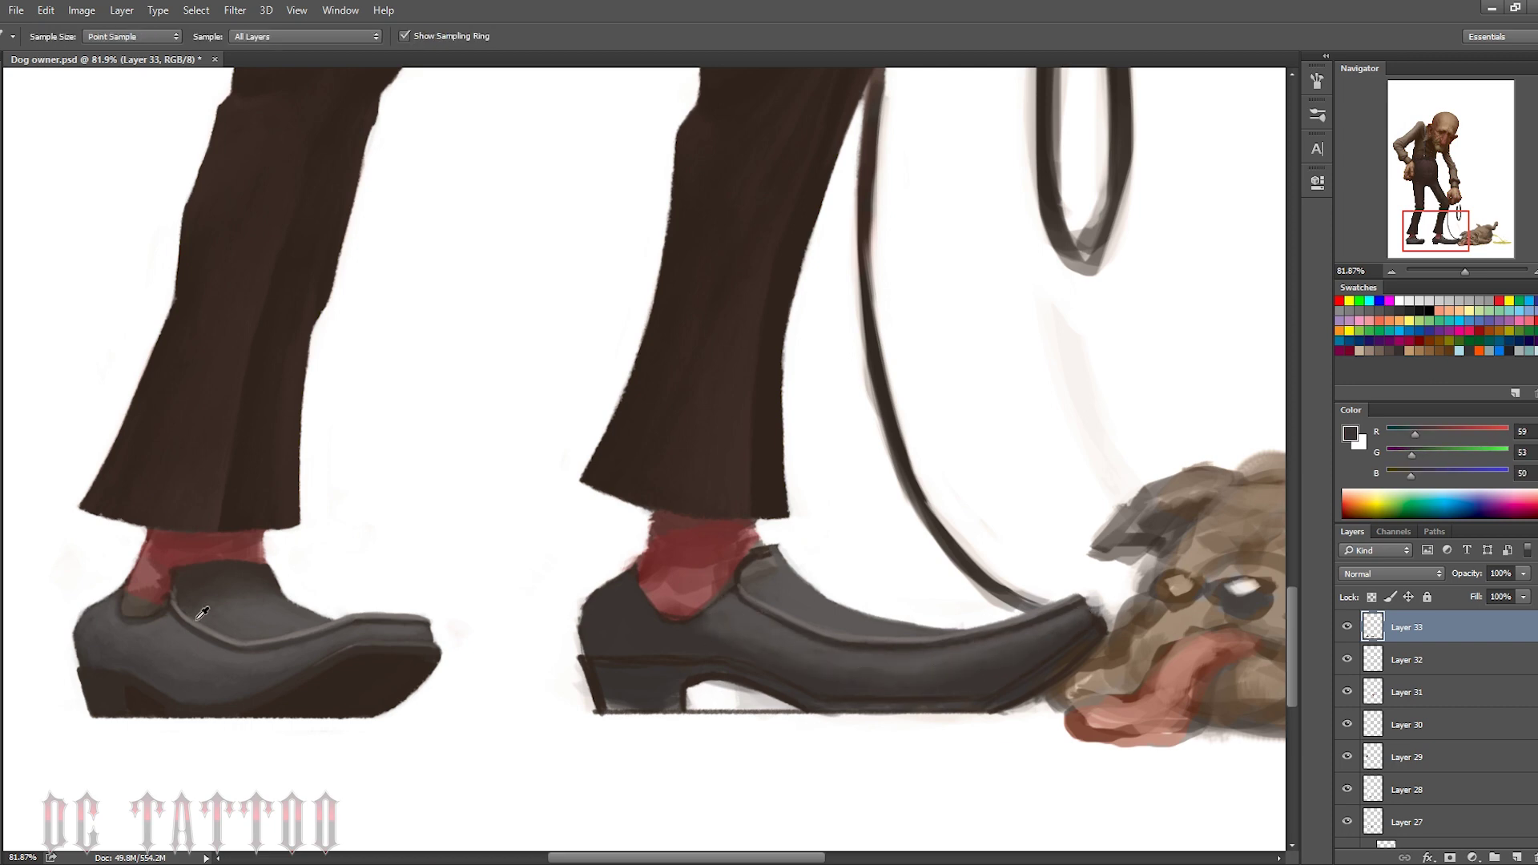
pyautogui.keyDown('alt'); pyautogui.click(202, 612); pyautogui.keyUp('alt')
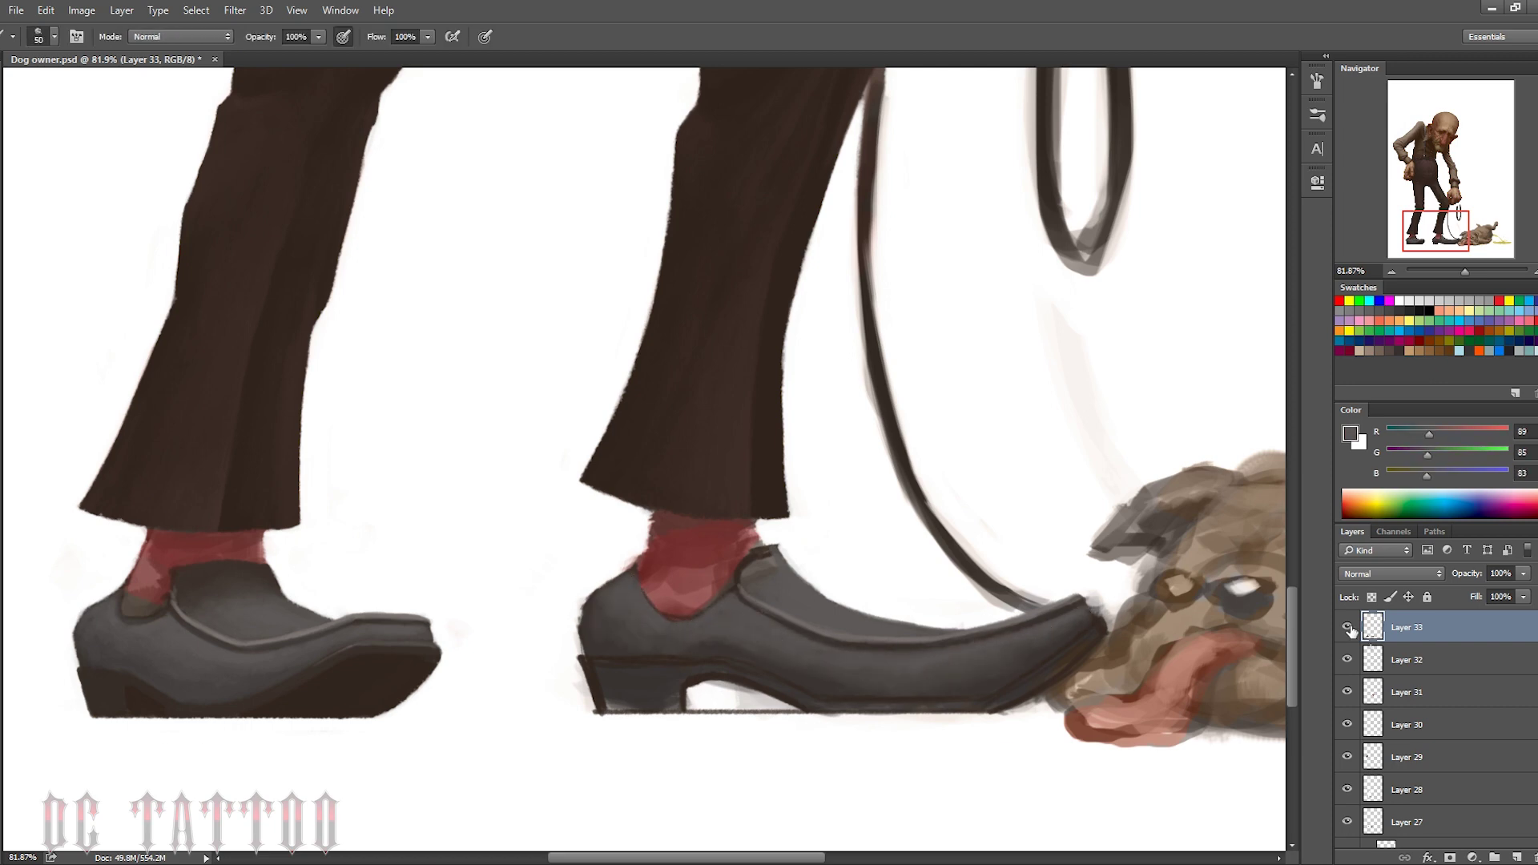
pyautogui.keyDown('alt'); pyautogui.click(596, 637); pyautogui.keyUp('alt')
pyautogui.keyDown('alt'); pyautogui.click(585, 641); pyautogui.keyUp('alt')
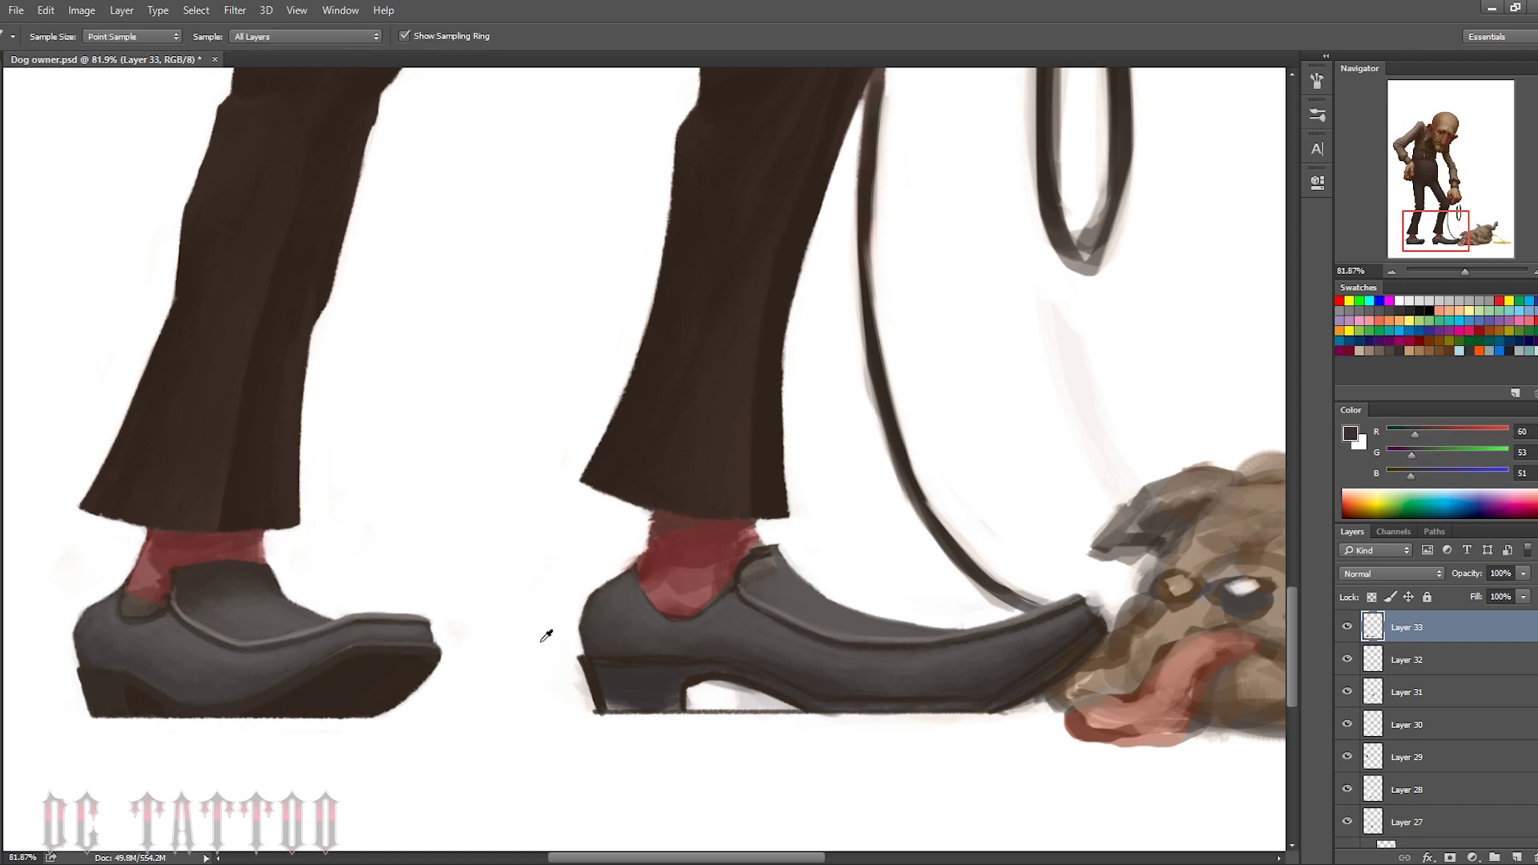
pyautogui.keyDown('alt'); pyautogui.click(923, 687); pyautogui.keyUp('alt')
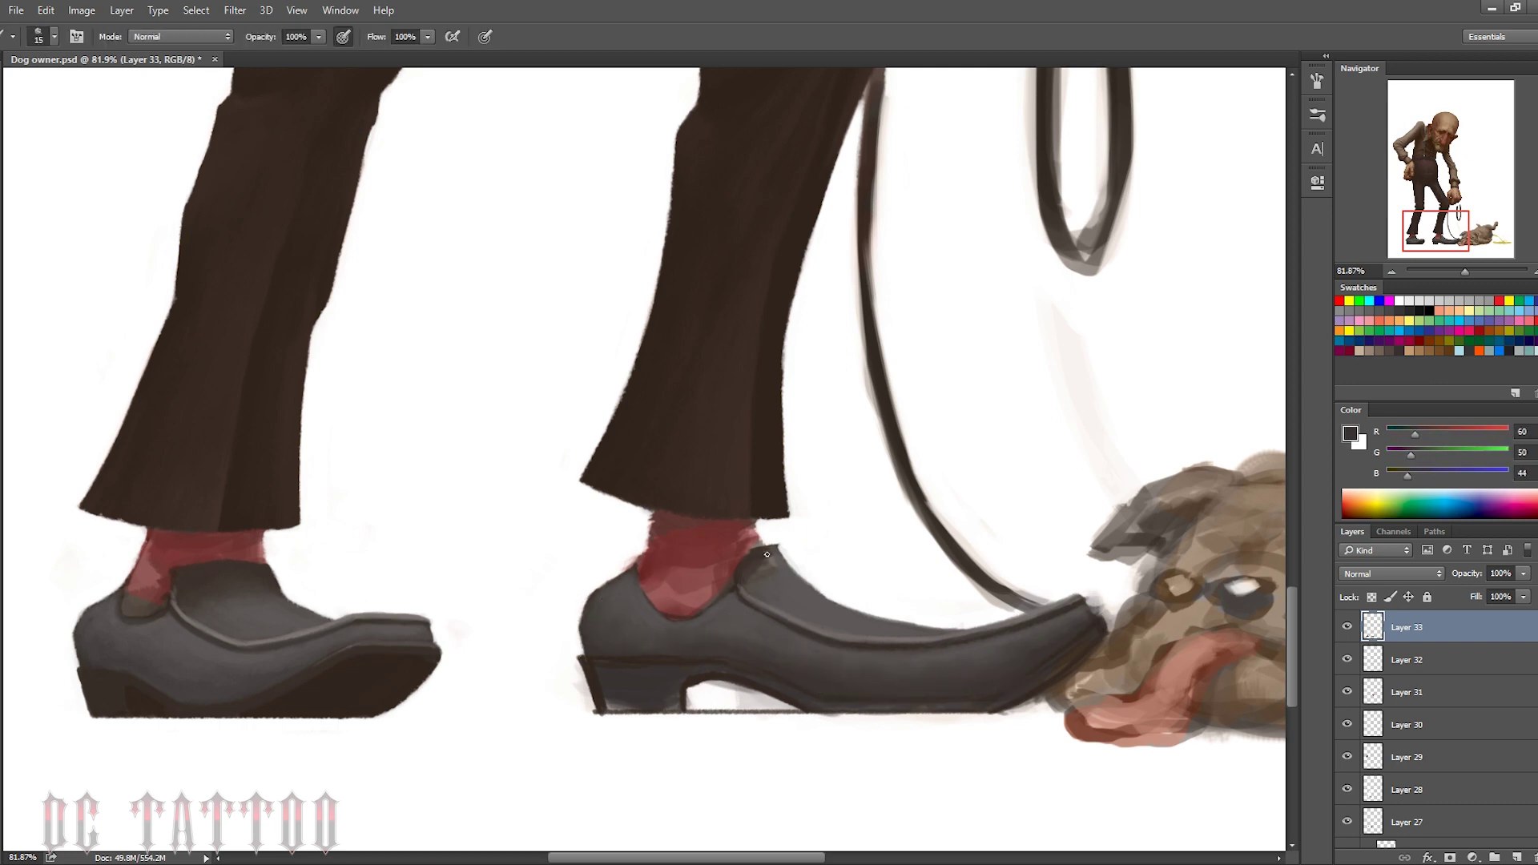
pyautogui.press(']')
pyautogui.keyDown('alt'); pyautogui.click(801, 552); pyautogui.keyUp('alt')
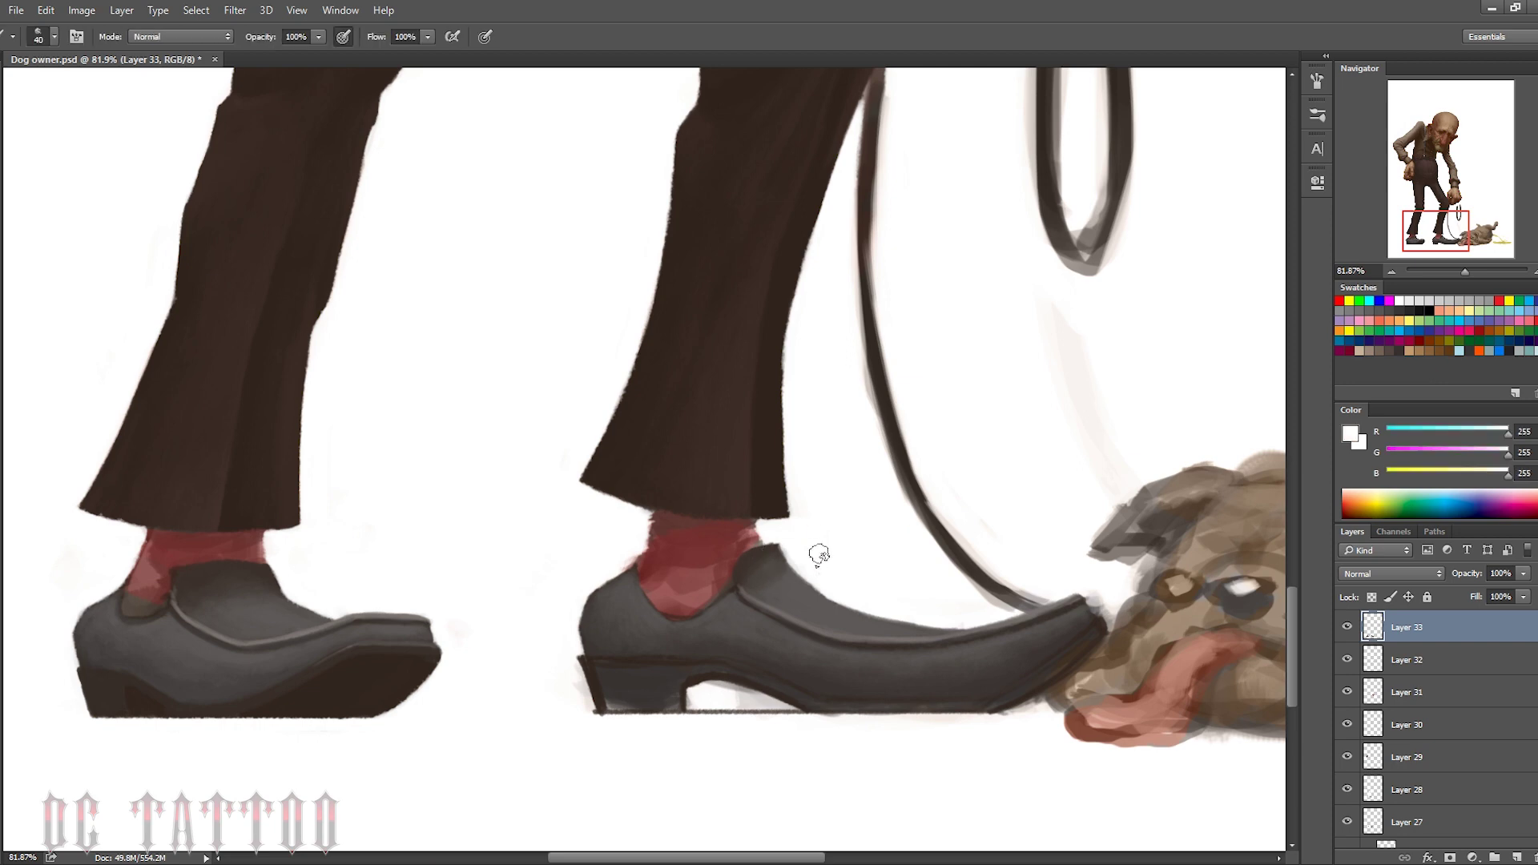
pyautogui.press('[')
pyautogui.press('[')
pyautogui.press('[')
pyautogui.keyDown('alt'); pyautogui.click(798, 587); pyautogui.keyUp('alt')
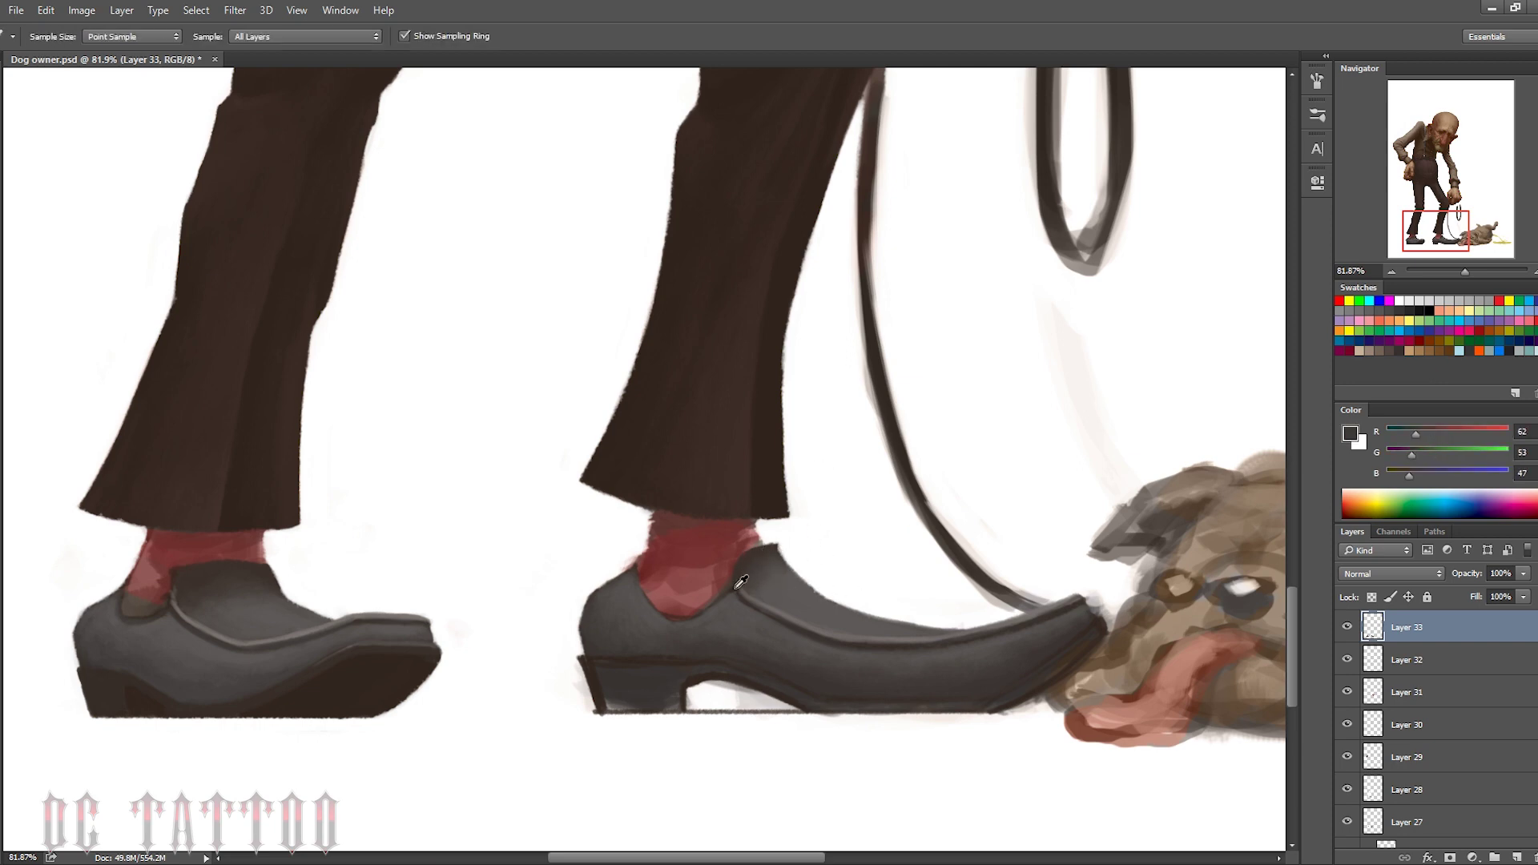
pyautogui.moveTo(663, 613); pyautogui.dragTo(645, 585)
pyautogui.moveTo(753, 617); pyautogui.dragTo(725, 641)
# Darken the bottom of the right shoe's sole, then sample mid and light shoe greys
pyautogui.keyDown('alt'); pyautogui.click(267, 687); pyautogui.keyUp('alt')
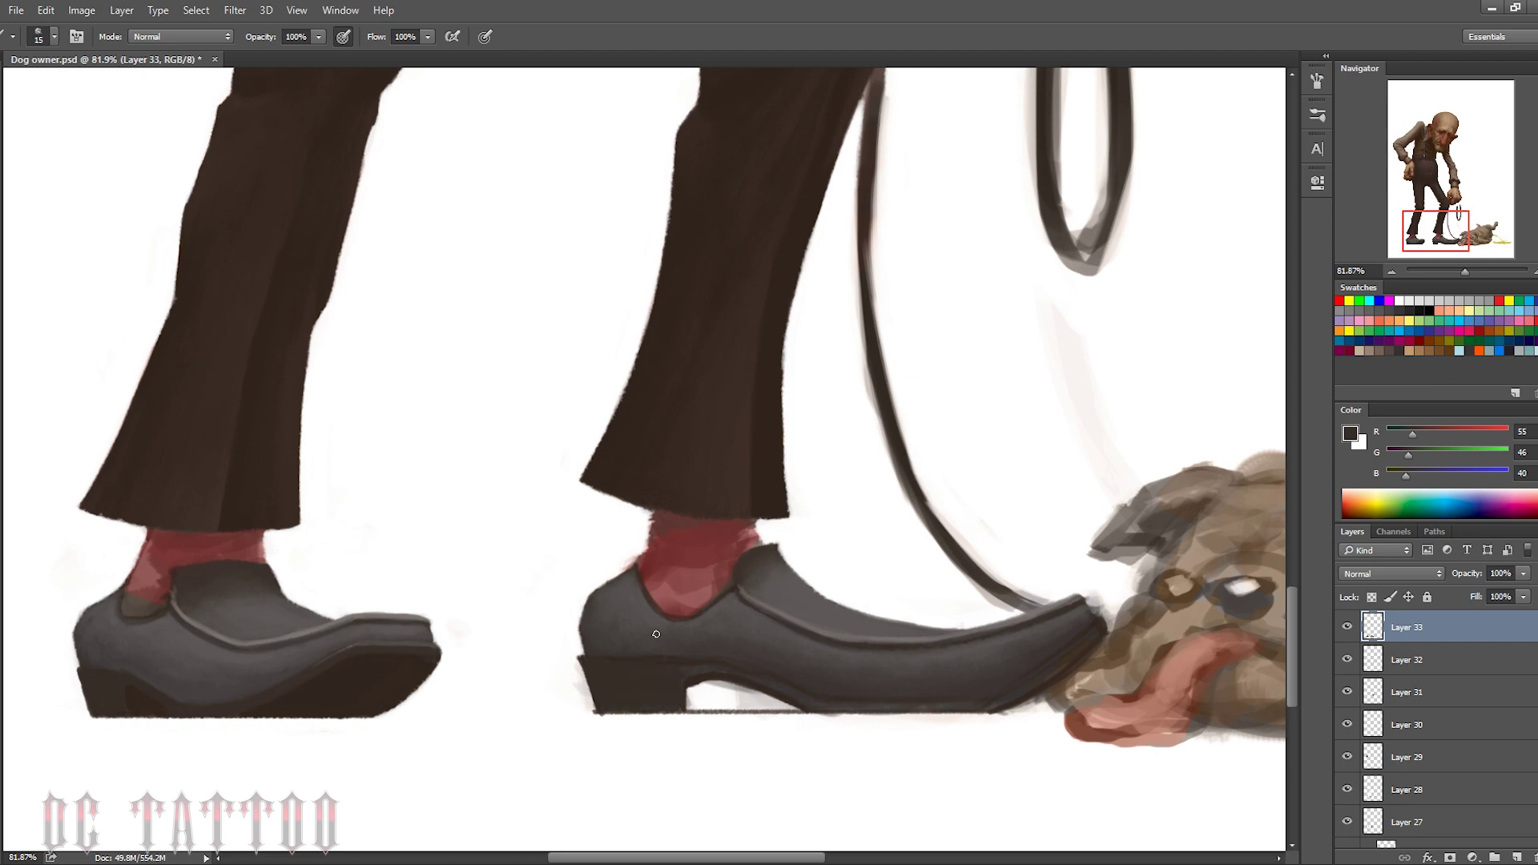
pyautogui.moveTo(752, 674); pyautogui.dragTo(906, 704)
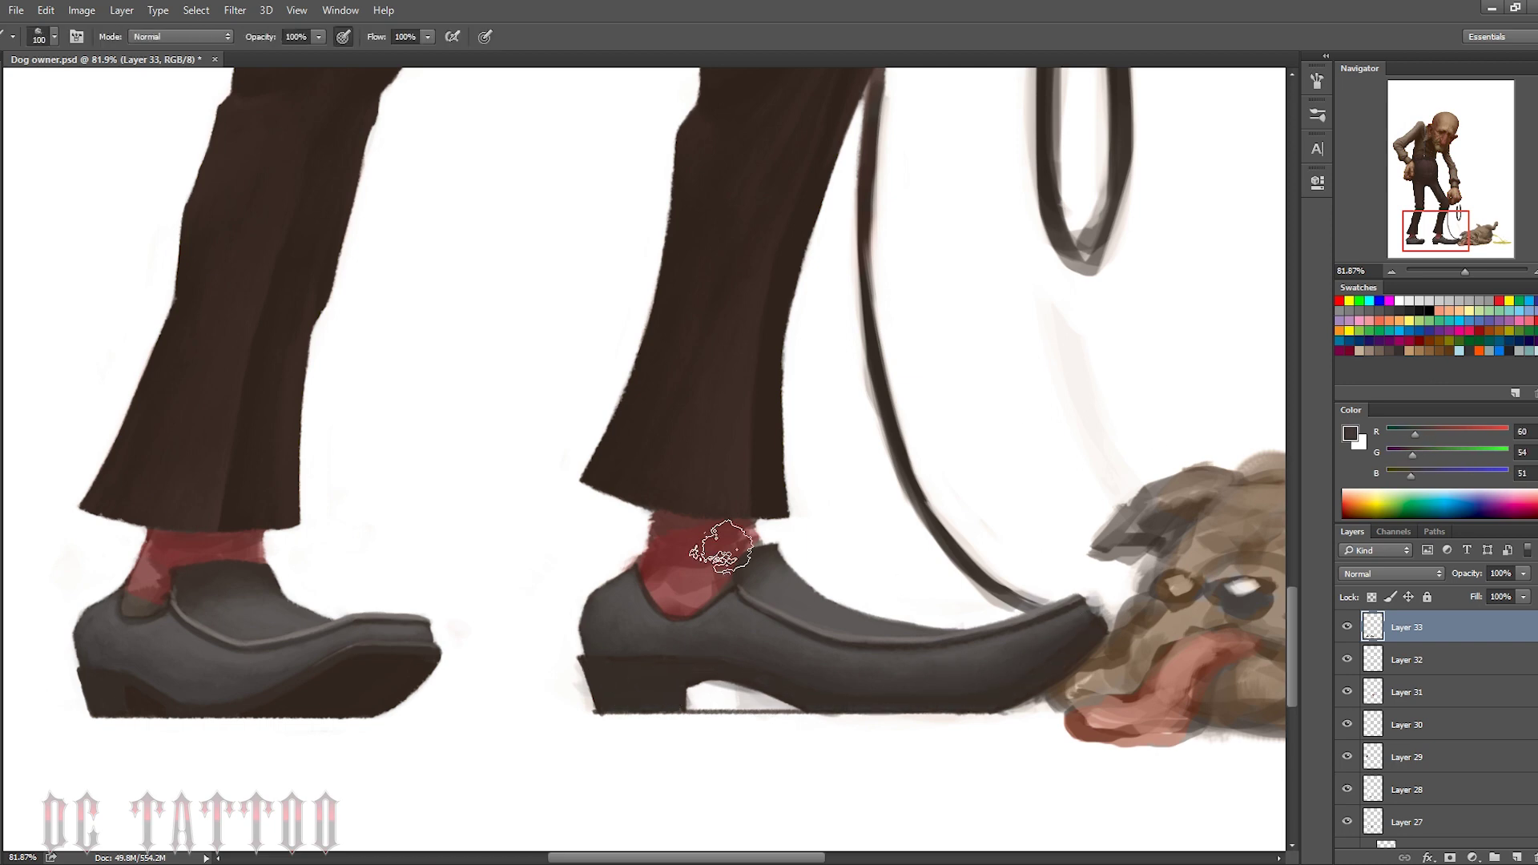
pyautogui.keyDown('alt'); pyautogui.click(746, 556); pyautogui.keyUp('alt')
pyautogui.keyDown('alt'); pyautogui.click(354, 644); pyautogui.keyUp('alt')
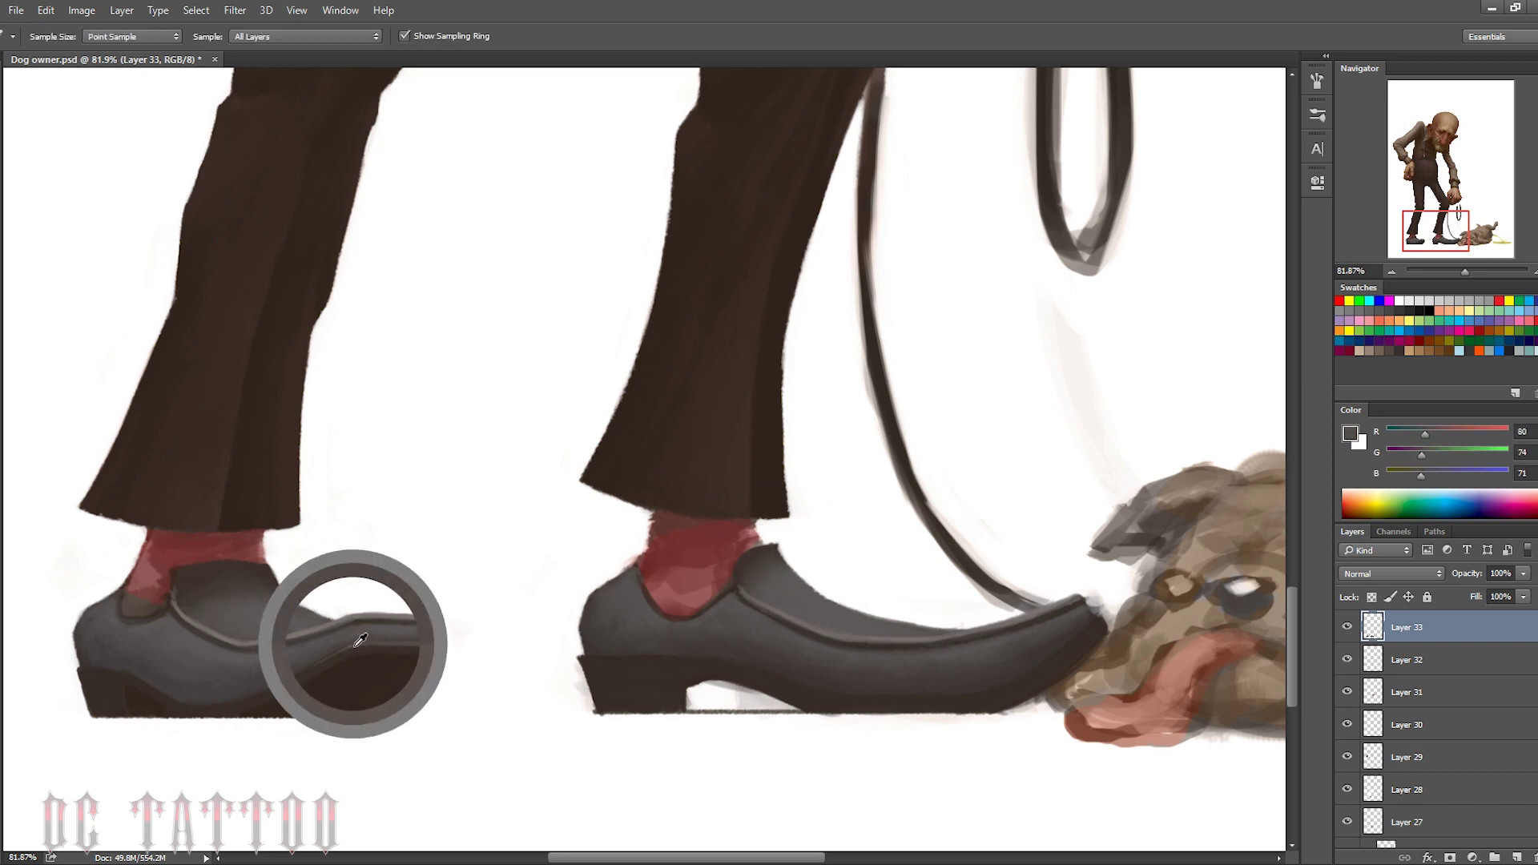
pyautogui.keyDown('alt'); pyautogui.click(1056, 605); pyautogui.keyUp('alt')
pyautogui.keyDown('alt'); pyautogui.click(1087, 602); pyautogui.keyUp('alt')
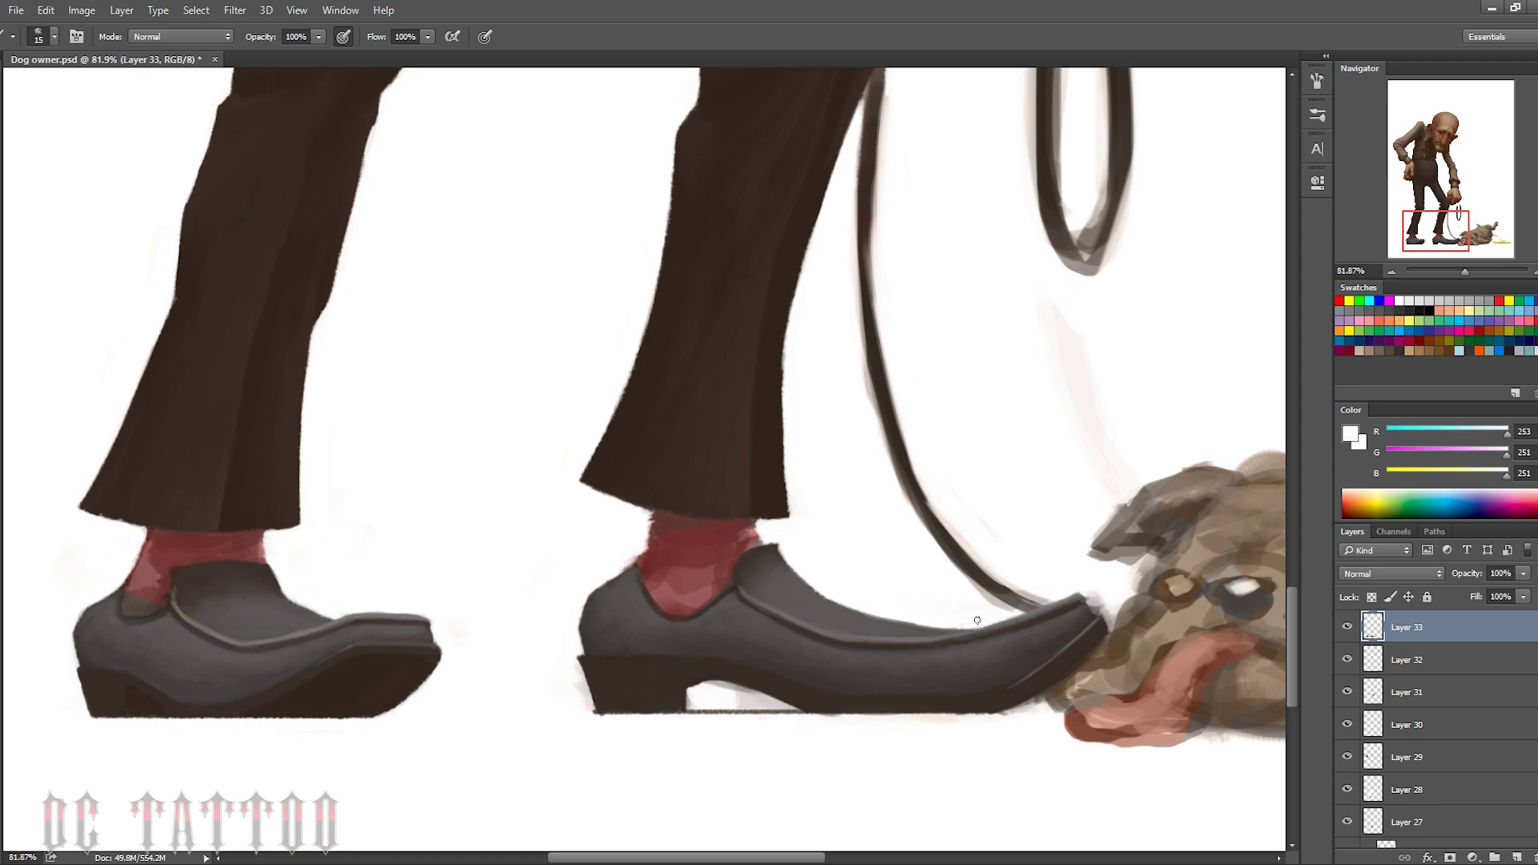
# Paint out in white the grey marks near the leash, under the heel and around the shoe tip
pyautogui.keyDown('alt'); pyautogui.click(1063, 604); pyautogui.keyUp('alt')
pyautogui.press('x')
pyautogui.moveTo(1081, 309); pyautogui.dragTo(1050, 473)
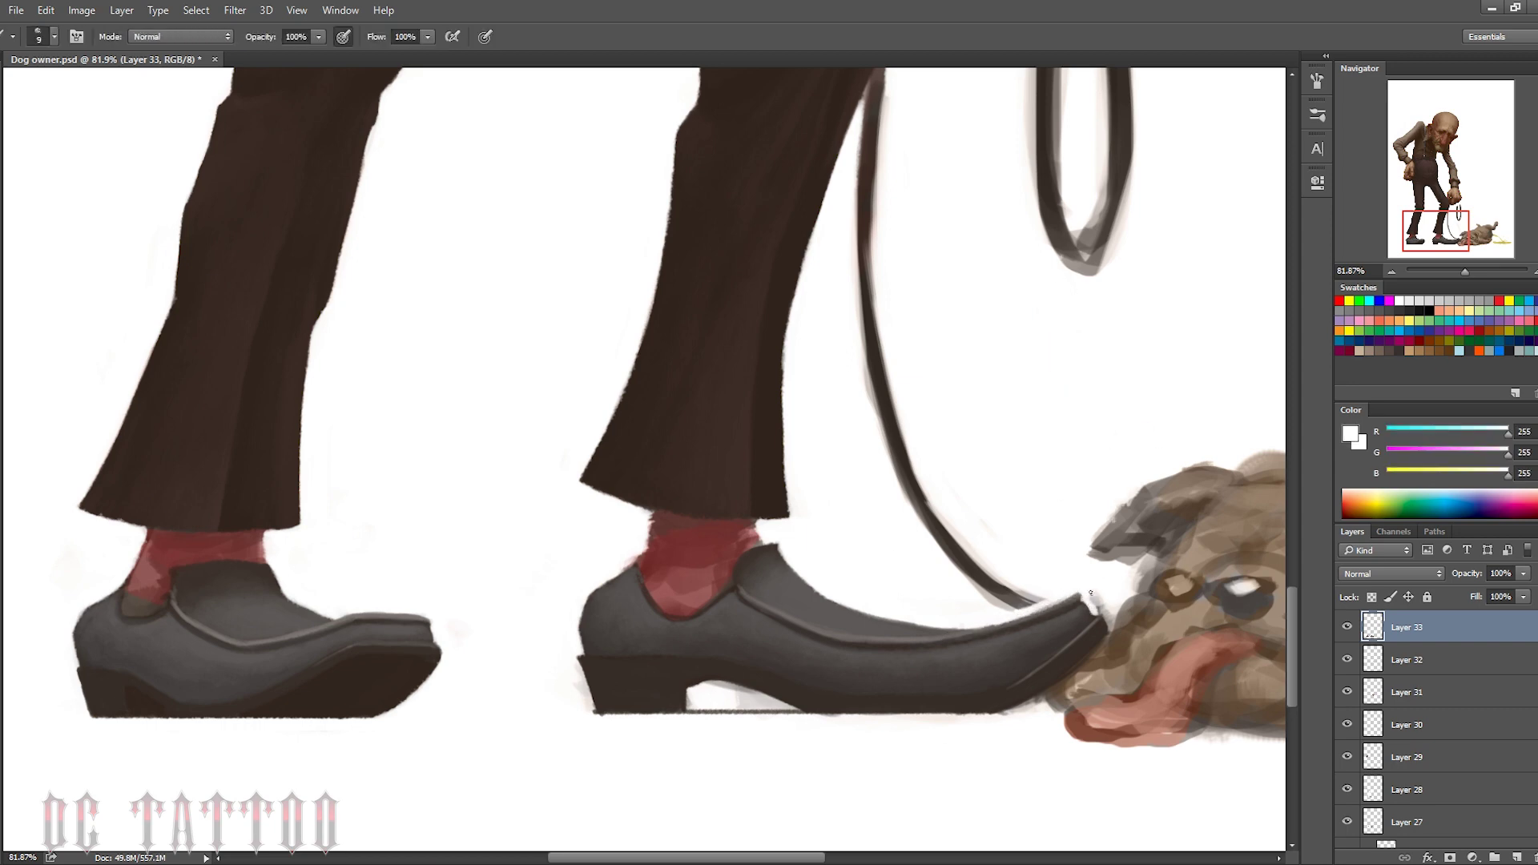
pyautogui.moveTo(1113, 628); pyautogui.dragTo(1013, 709)
pyautogui.press('[')
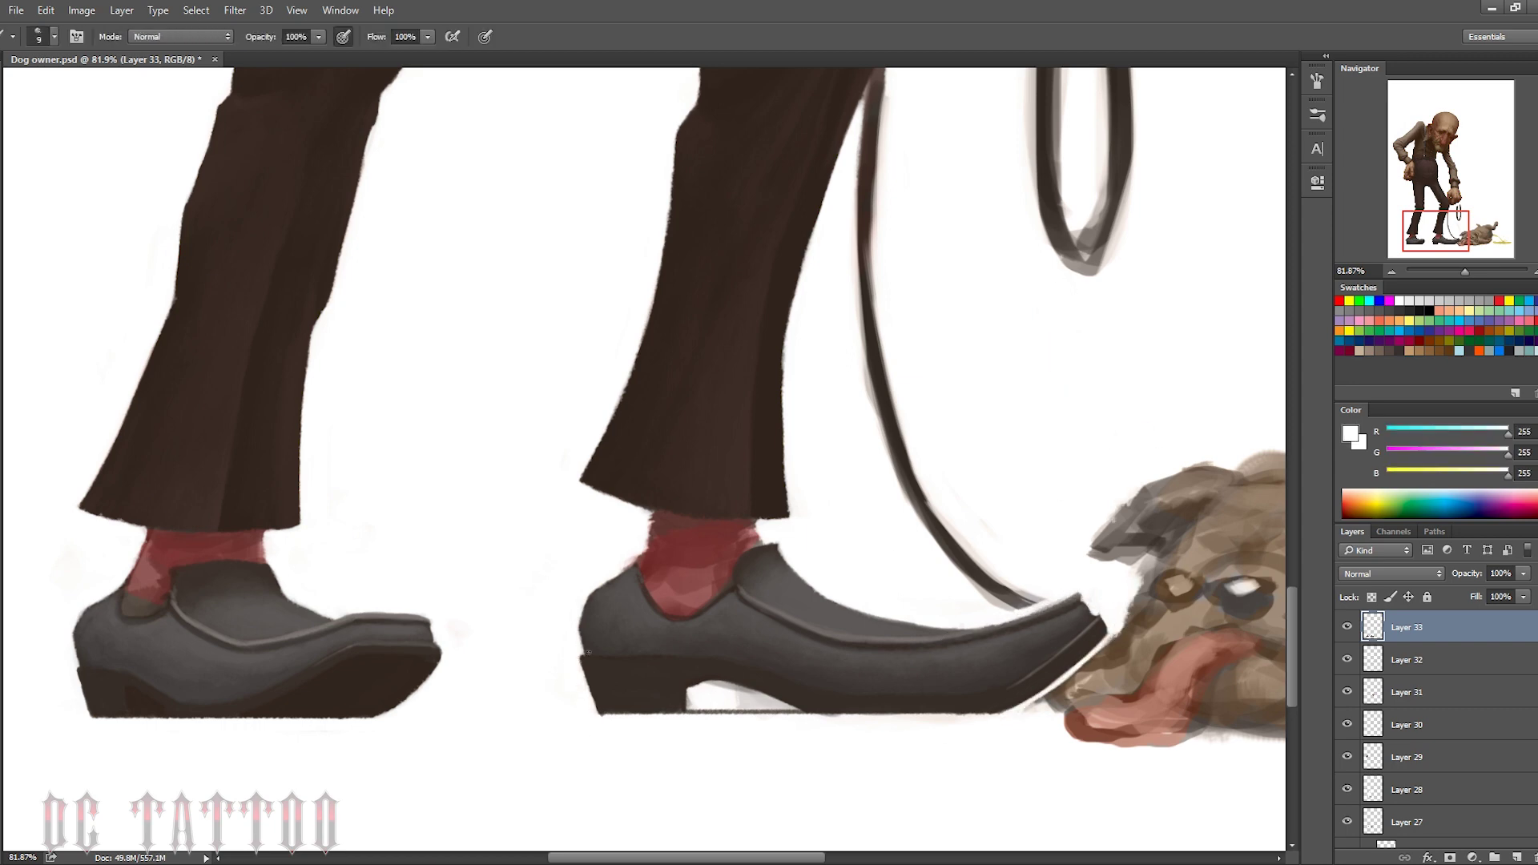
pyautogui.press(']')
pyautogui.press(']')
pyautogui.moveTo(689, 705); pyautogui.dragTo(841, 709)
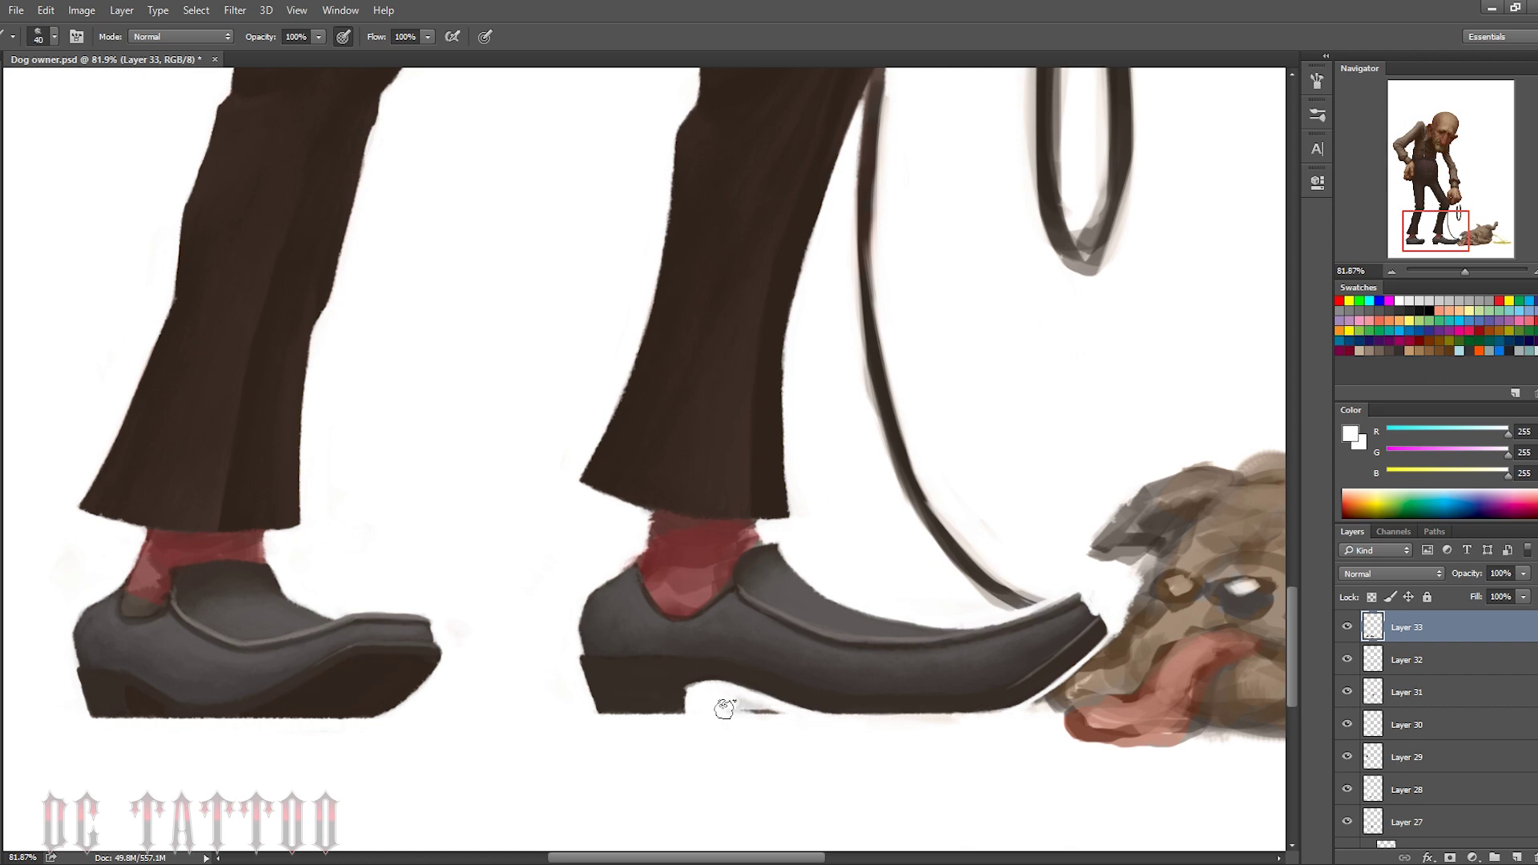
pyautogui.moveTo(724, 708); pyautogui.dragTo(781, 711)
pyautogui.moveTo(1033, 705)
pyautogui.mouseDown()
pyautogui.moveTo(1113, 633)
pyautogui.moveTo(961, 560)
pyautogui.mouseUp()
# Sample shoe greys and browns with a smaller brush and darken the right shoe's top edge
pyautogui.keyDown('alt'); pyautogui.click(649, 591); pyautogui.keyUp('alt')
pyautogui.press('[')
pyautogui.press('[')
pyautogui.press('[')
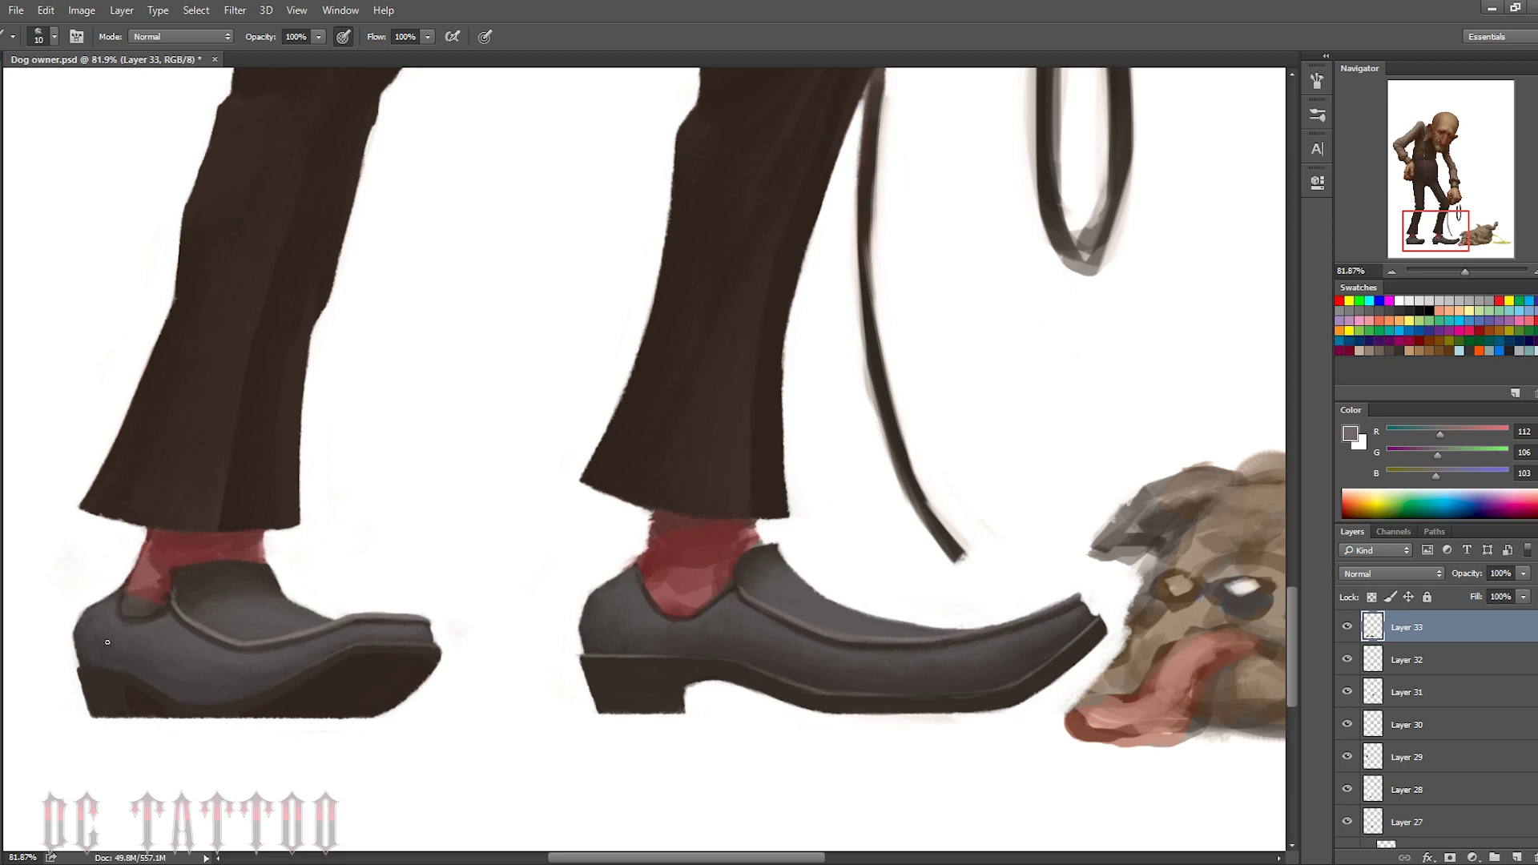
pyautogui.keyDown('alt'); pyautogui.click(78, 646); pyautogui.keyUp('alt')
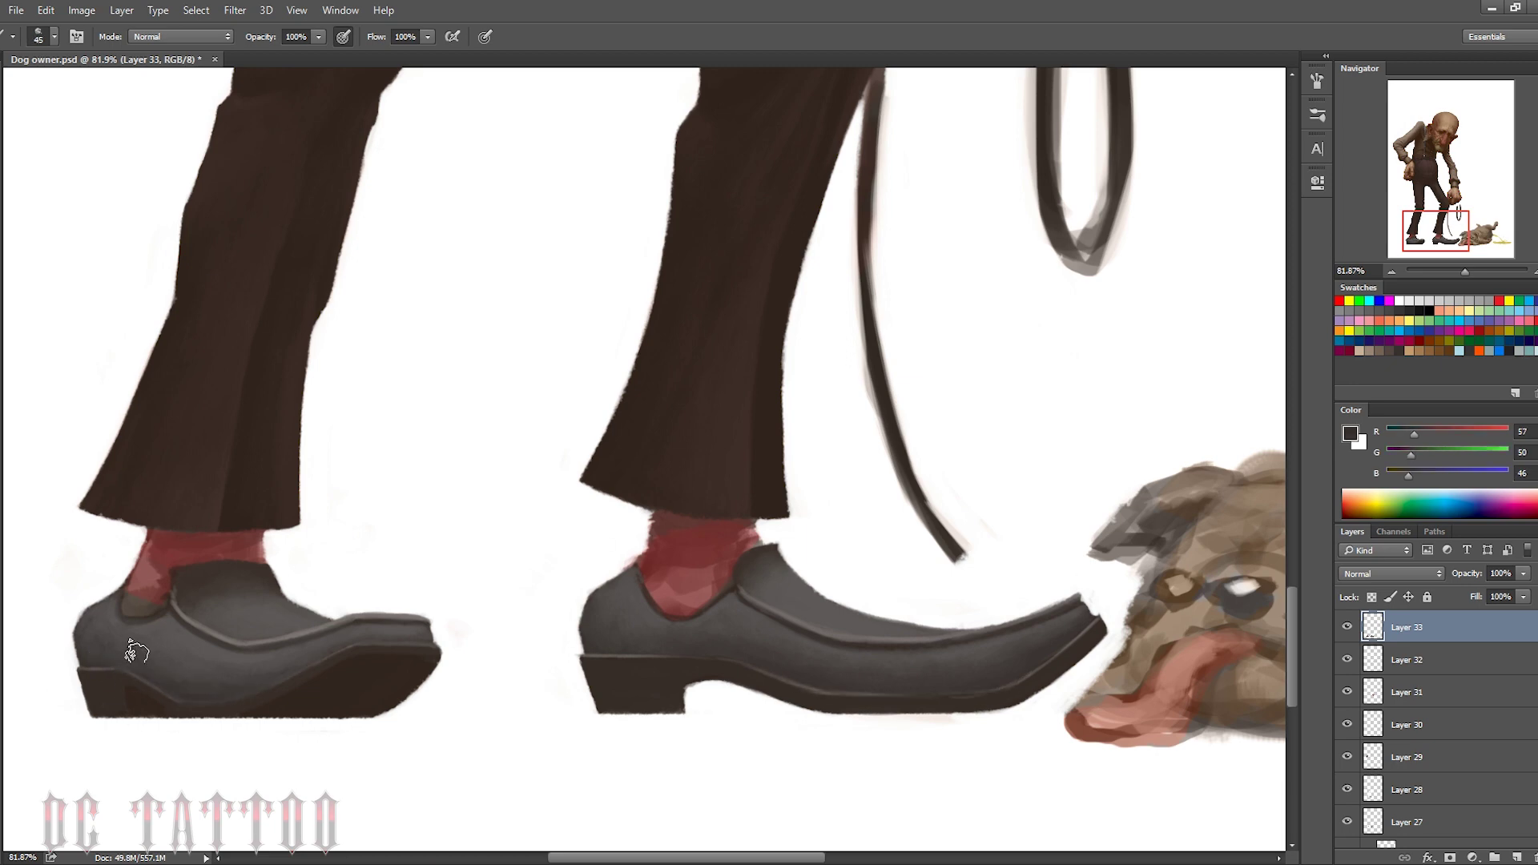
pyautogui.keyDown('alt'); pyautogui.click(601, 612); pyautogui.keyUp('alt')
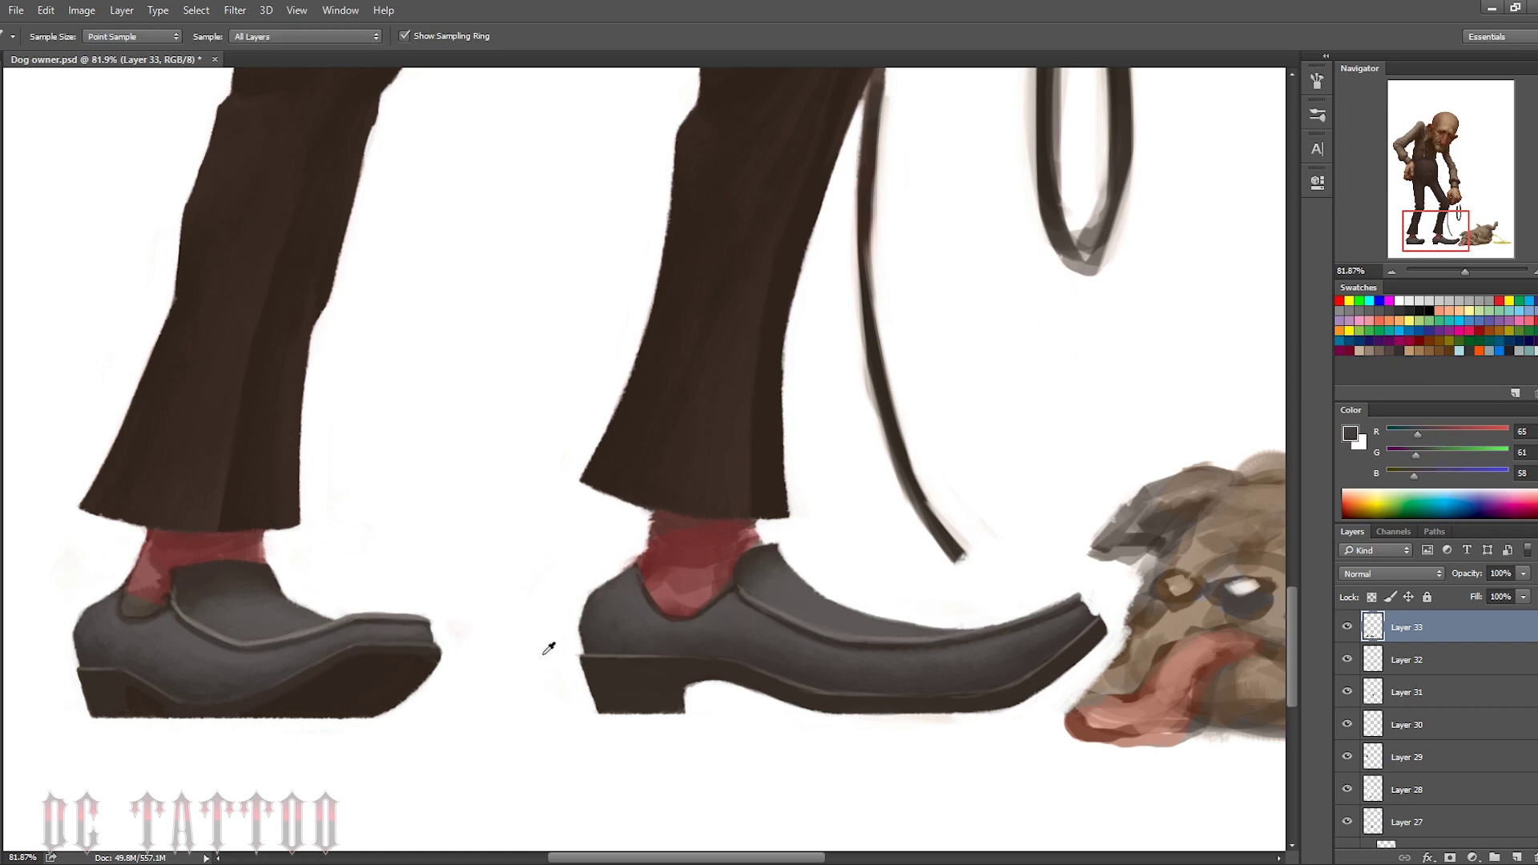
pyautogui.keyDown('alt'); pyautogui.click(138, 637); pyautogui.keyUp('alt')
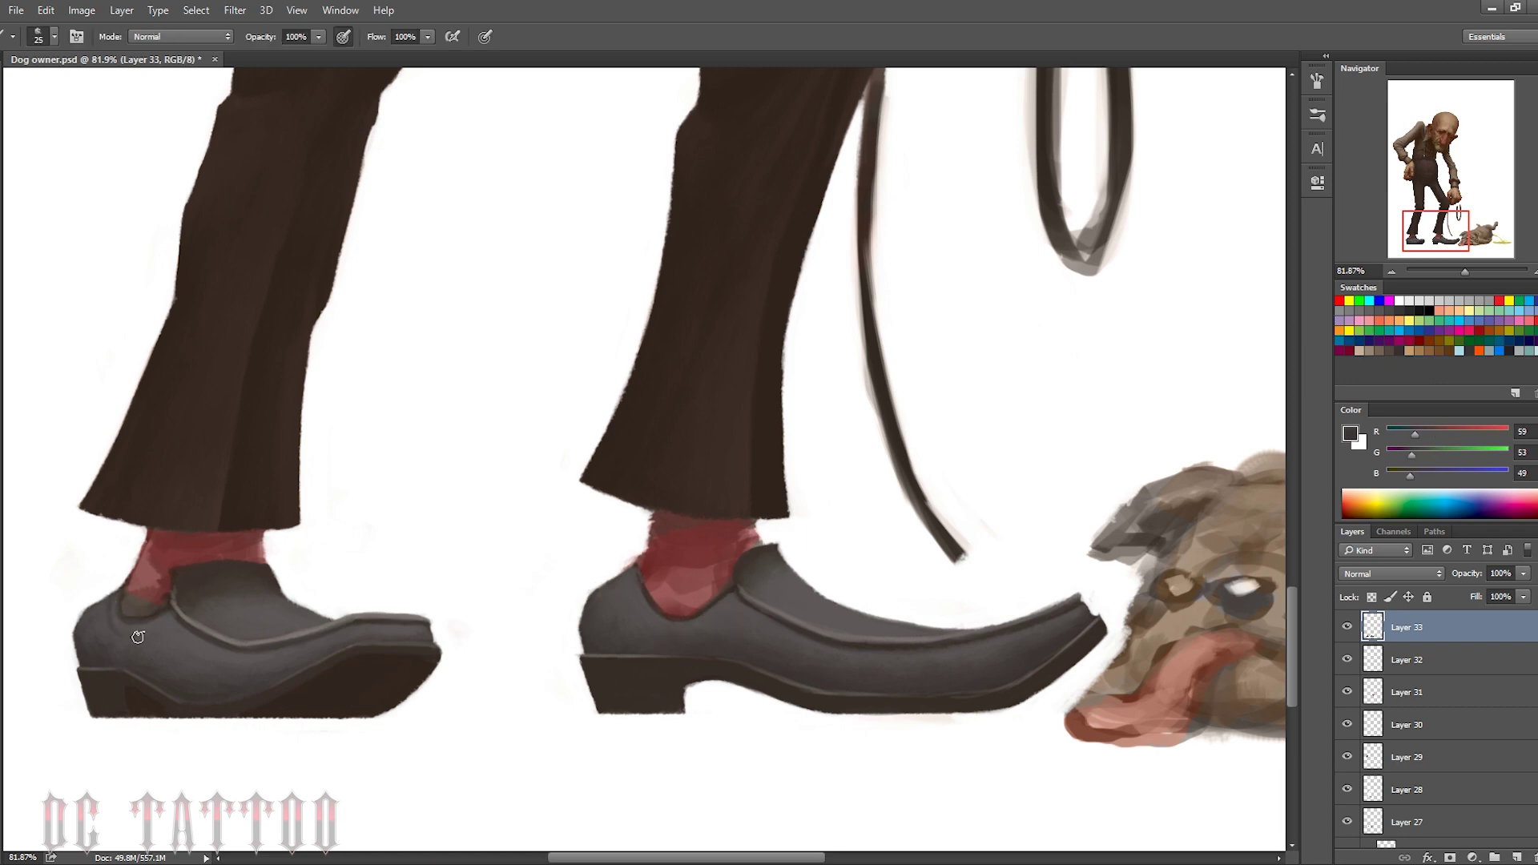
pyautogui.keyDown('alt'); pyautogui.click(681, 619); pyautogui.keyUp('alt')
pyautogui.keyDown('alt'); pyautogui.click(178, 605); pyautogui.keyUp('alt')
pyautogui.press('[')
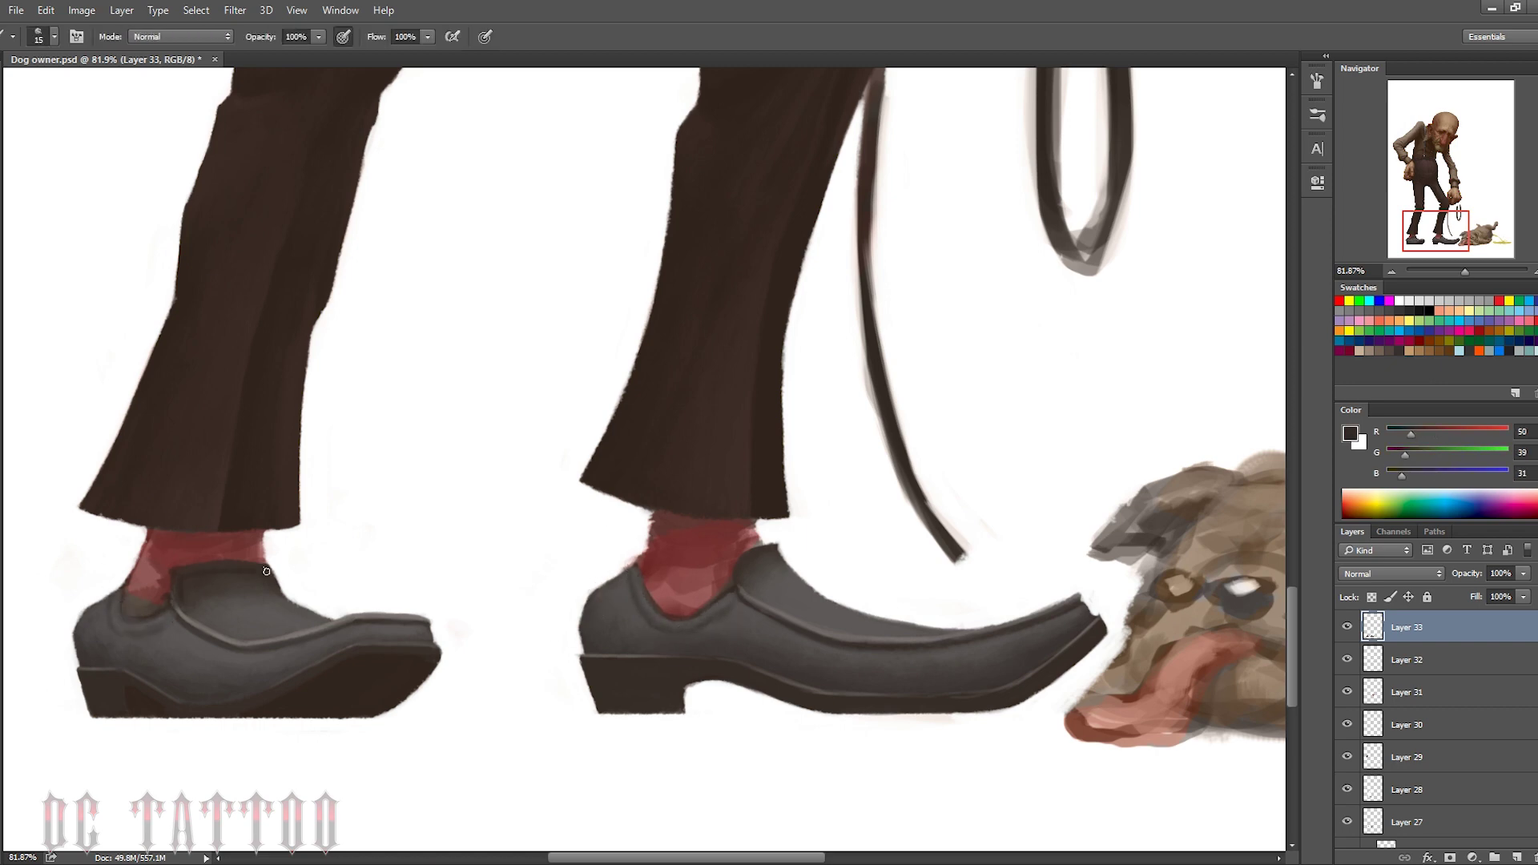
pyautogui.keyDown('alt'); pyautogui.click(782, 555); pyautogui.keyUp('alt')
# Add a new layer and darken the left sock, covering its bright band in sock red
pyautogui.moveTo(838, 453); pyautogui.dragTo(1091, 421)
pyautogui.hotkey('ctrl', 'shift', 'alt', 'n')
pyautogui.keyDown('alt'); pyautogui.click(392, 532); pyautogui.keyUp('alt')
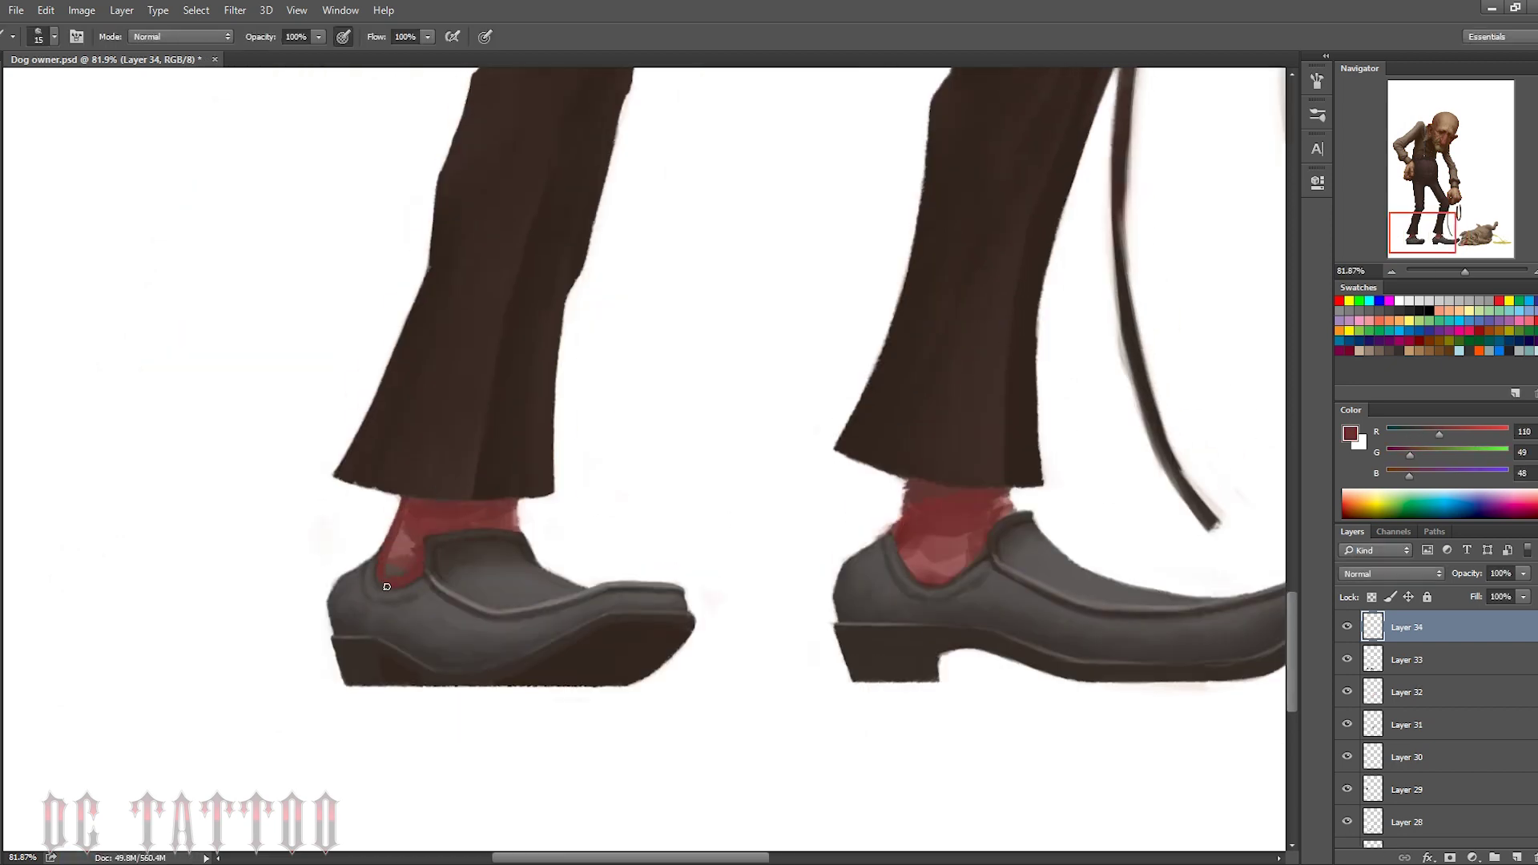
pyautogui.moveTo(387, 587); pyautogui.dragTo(401, 532)
pyautogui.press(']')
pyautogui.press(']')
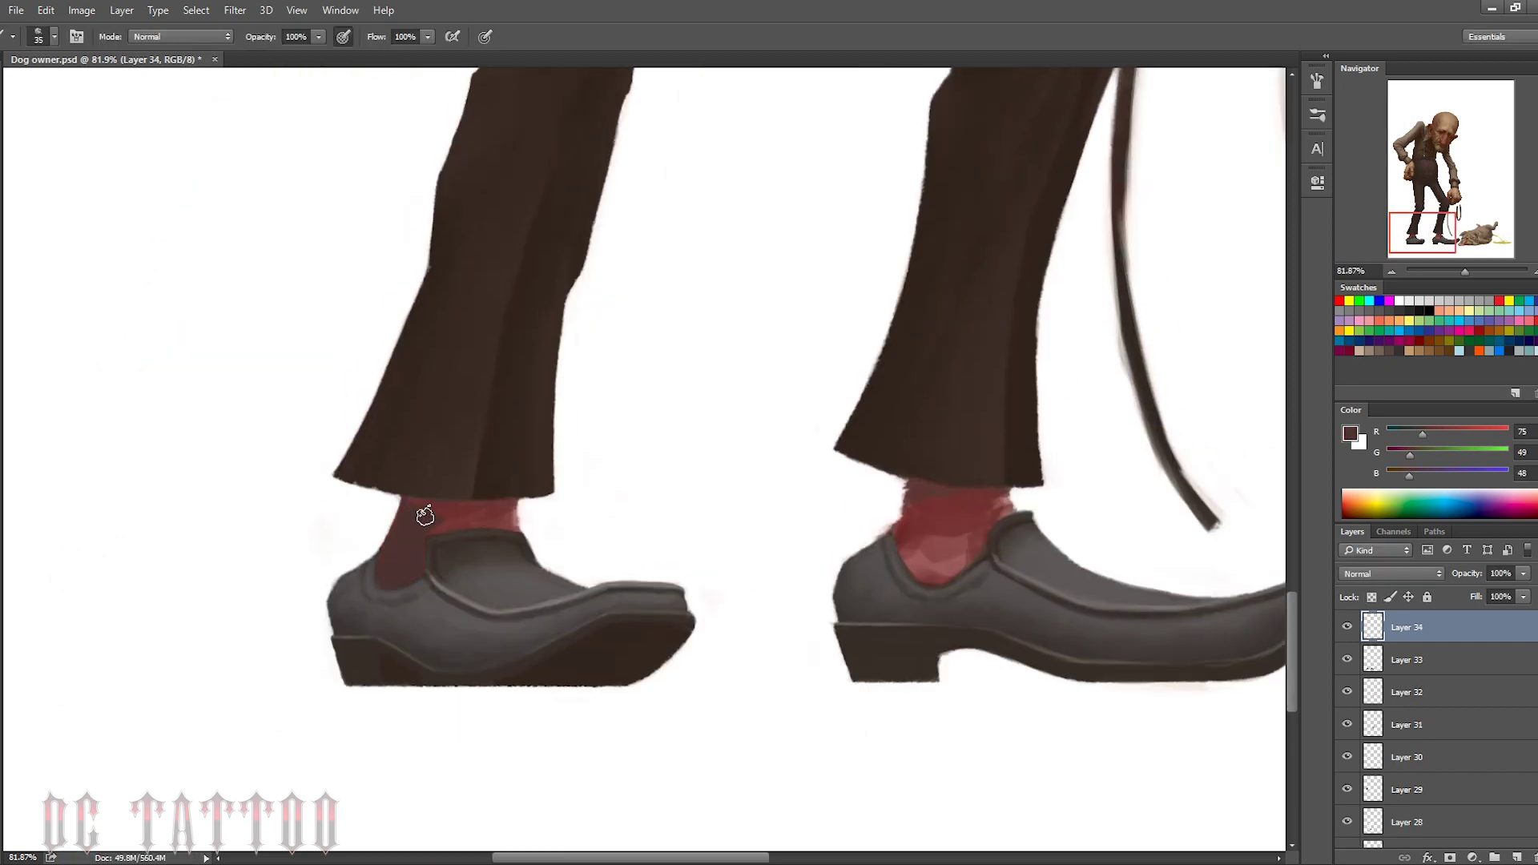
pyautogui.press(']')
pyautogui.moveTo(498, 527); pyautogui.dragTo(436, 529)
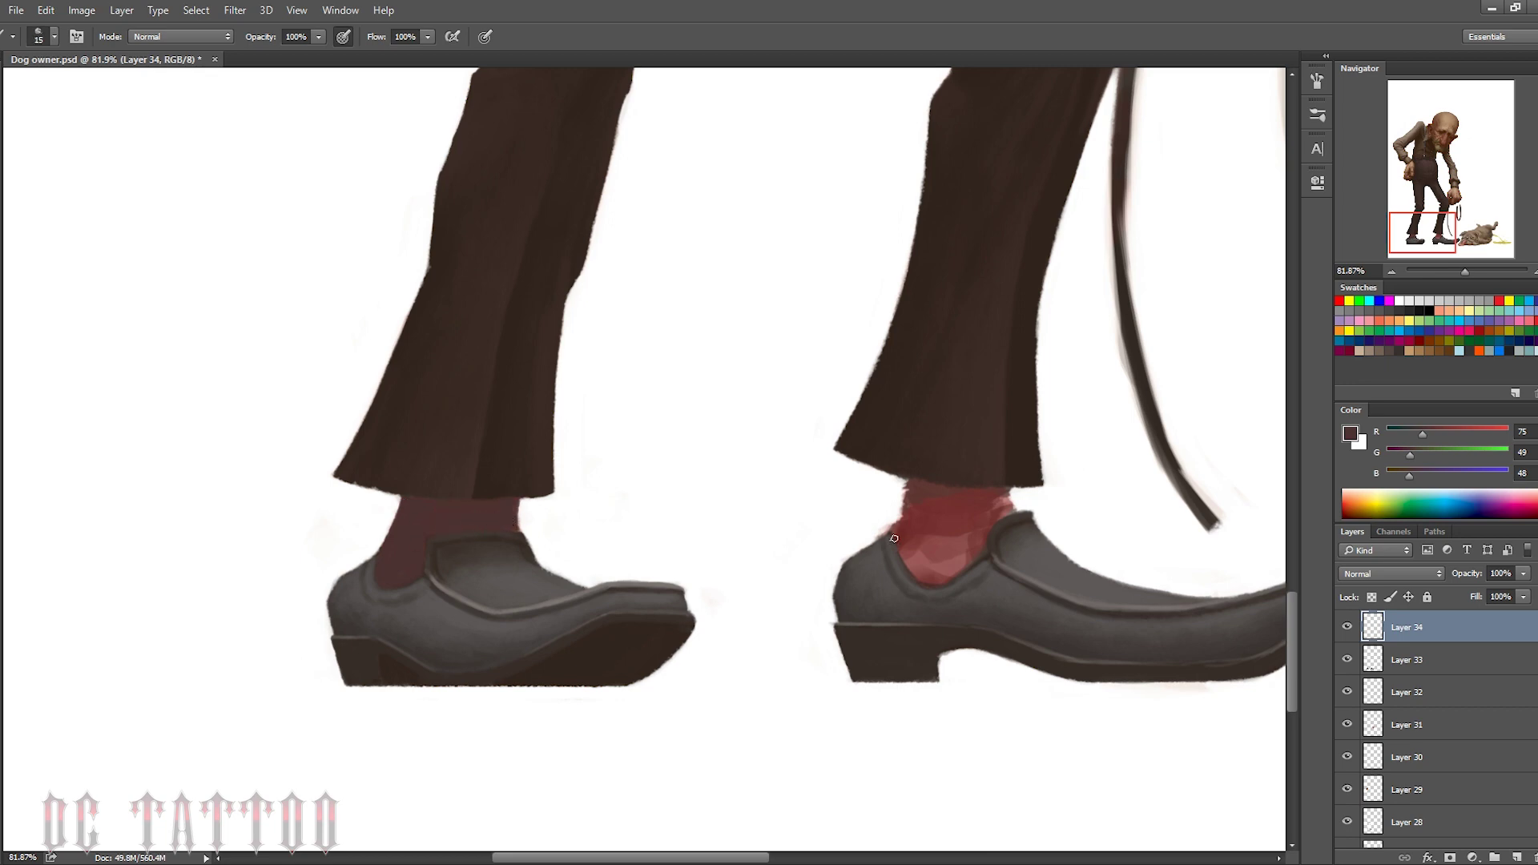
pyautogui.press(']')
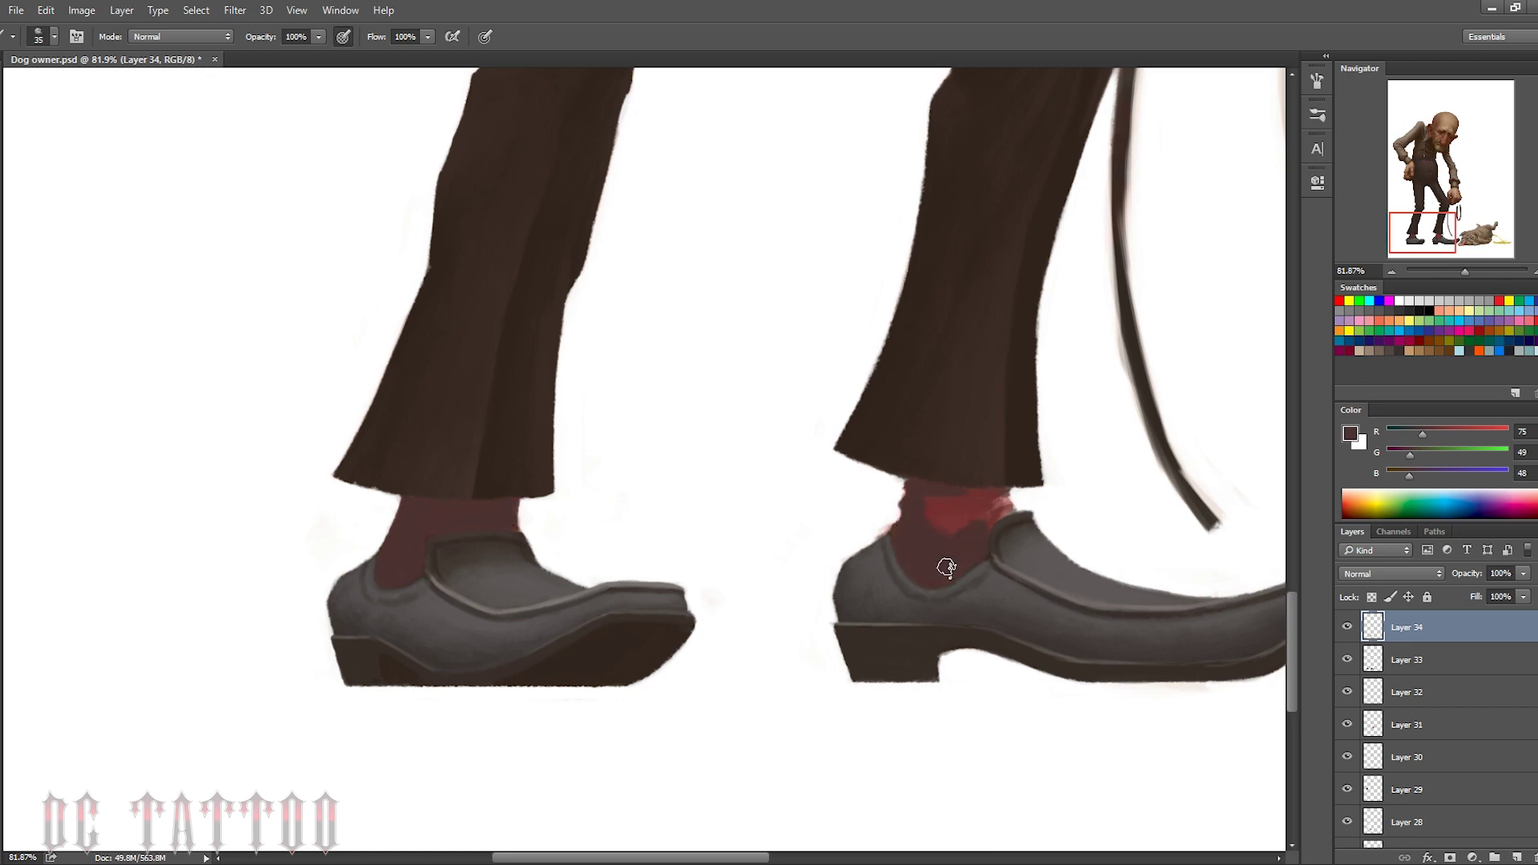
# Repaint the right sock in darker red with a brighter highlight, and darken the left sock's top
pyautogui.moveTo(915, 484); pyautogui.dragTo(989, 505)
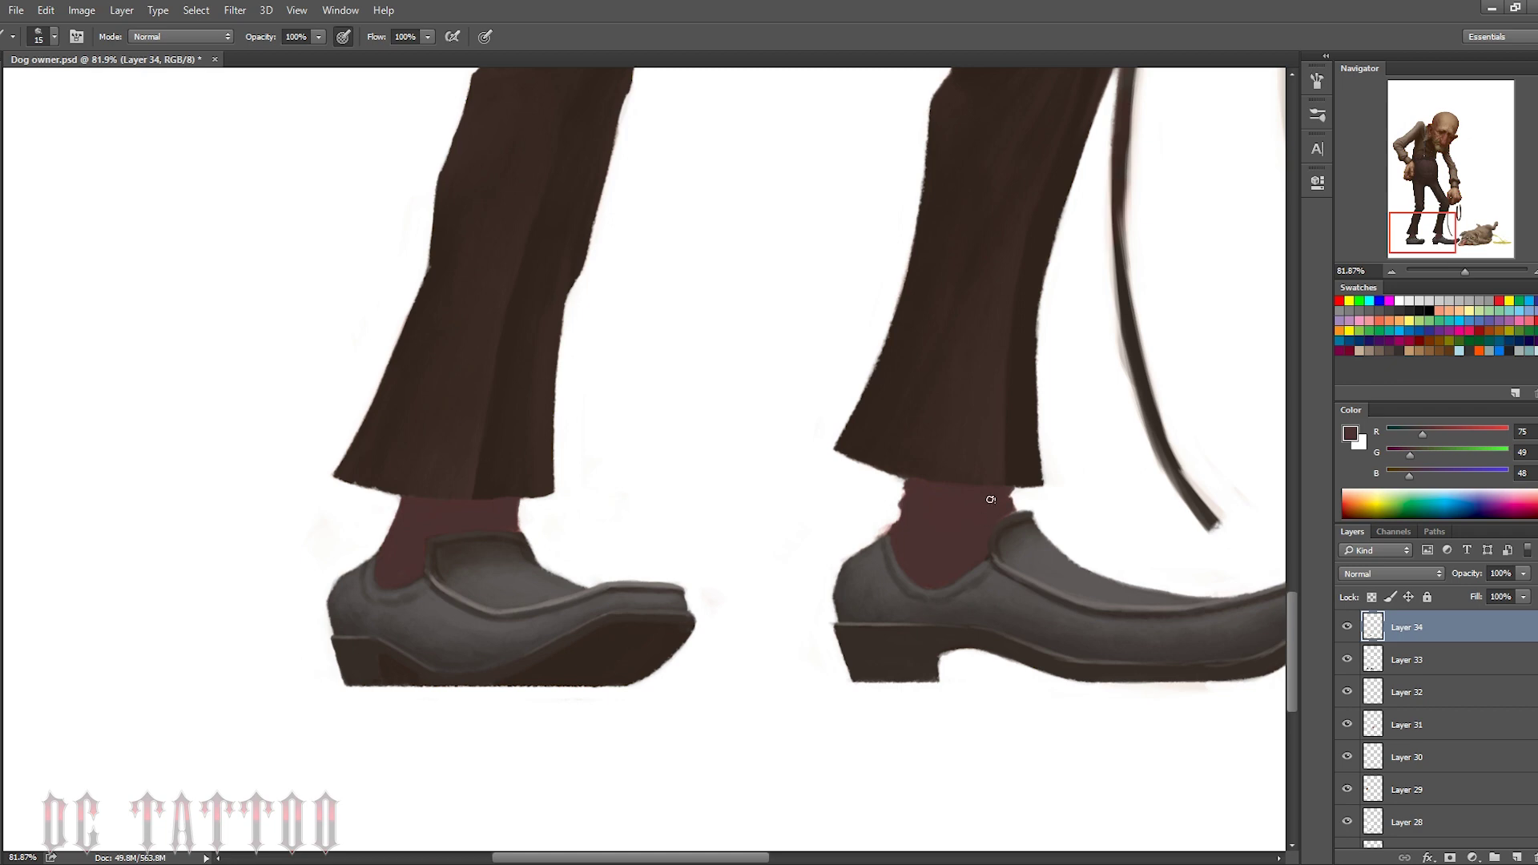
pyautogui.moveTo(938, 530); pyautogui.dragTo(929, 553)
pyautogui.press('[')
pyautogui.press('[')
pyautogui.press('[')
pyautogui.keyDown('alt'); pyautogui.click(913, 513); pyautogui.keyUp('alt')
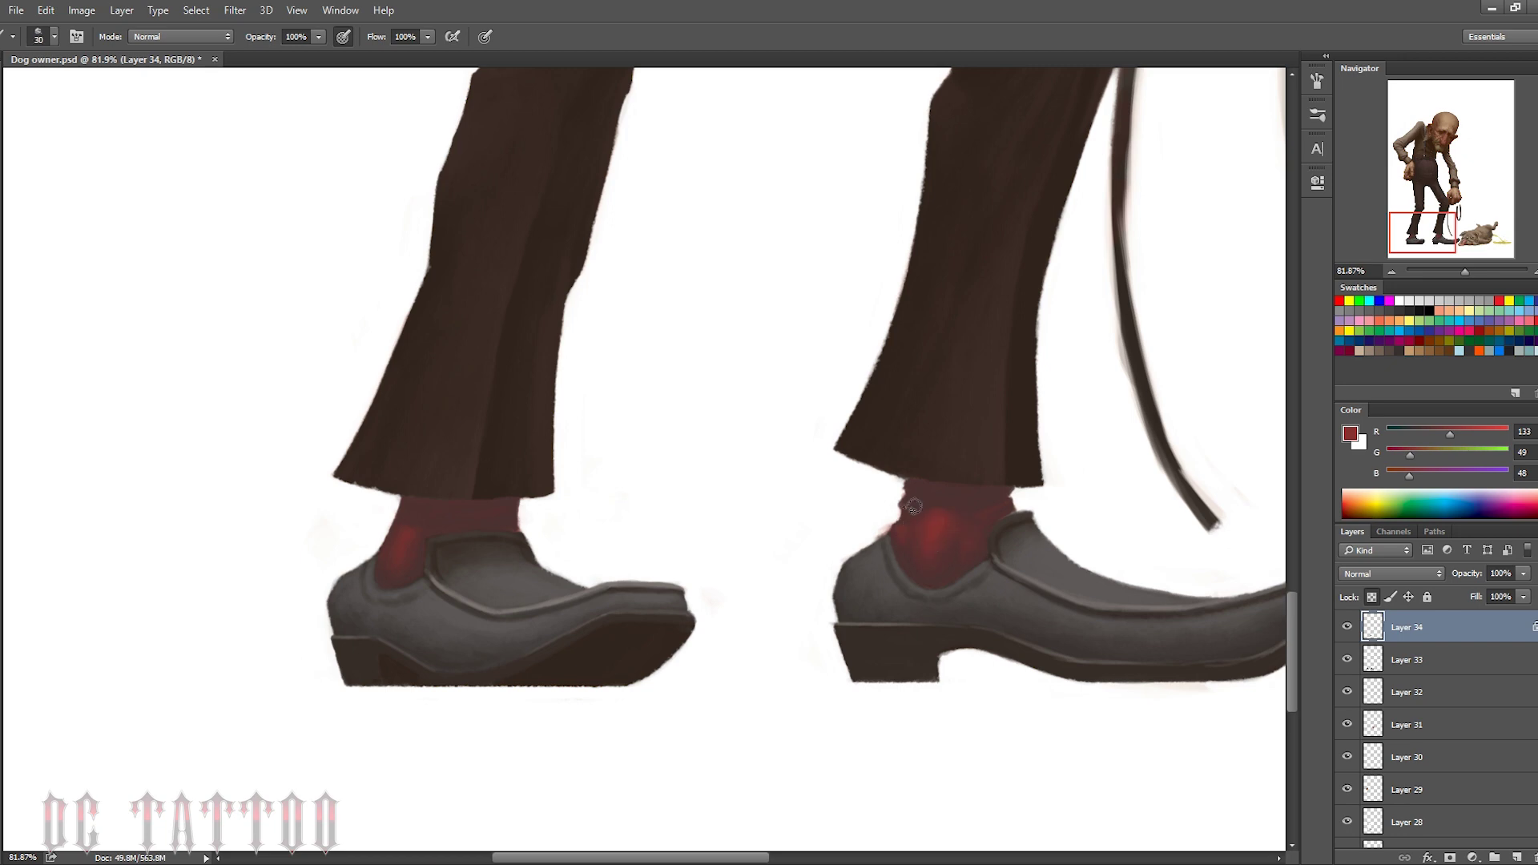
pyautogui.keyDown('alt'); pyautogui.click(387, 519); pyautogui.keyUp('alt')
pyautogui.press('[')
pyautogui.press('[')
pyautogui.press('[')
pyautogui.keyDown('alt'); pyautogui.click(513, 489); pyautogui.keyUp('alt')
pyautogui.press(']')
pyautogui.press(']')
pyautogui.press(']')
pyautogui.moveTo(513, 509); pyautogui.dragTo(401, 505)
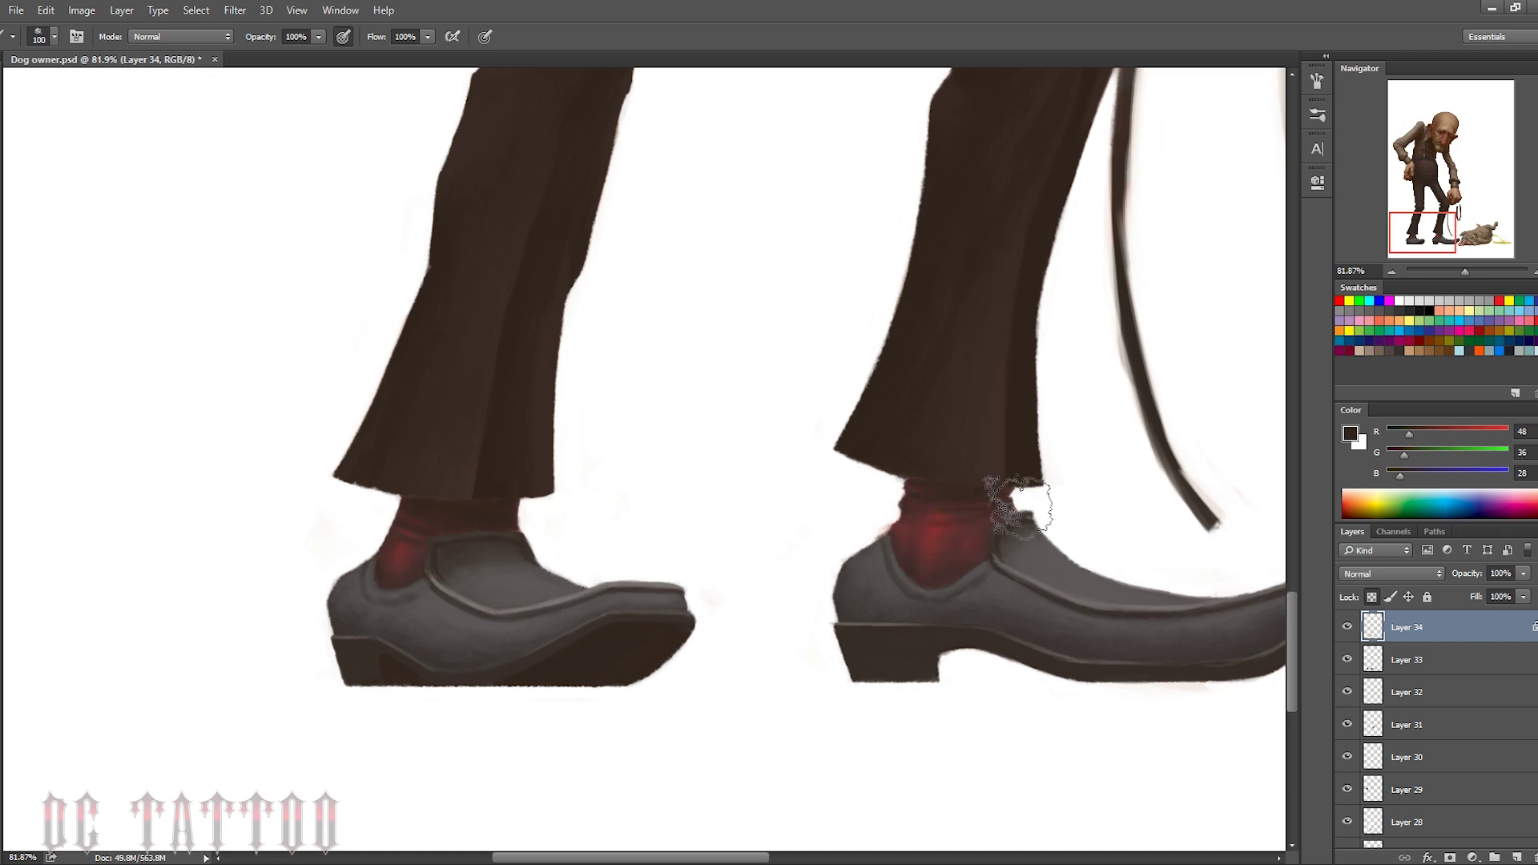
# Sample sock red, trouser brown and shoe grey while resizing the brush, then shift the view toward the dog
pyautogui.keyDown('alt'); pyautogui.click(409, 538); pyautogui.keyUp('alt')
pyautogui.press('[')
pyautogui.keyDown('alt'); pyautogui.click(512, 455); pyautogui.keyUp('alt')
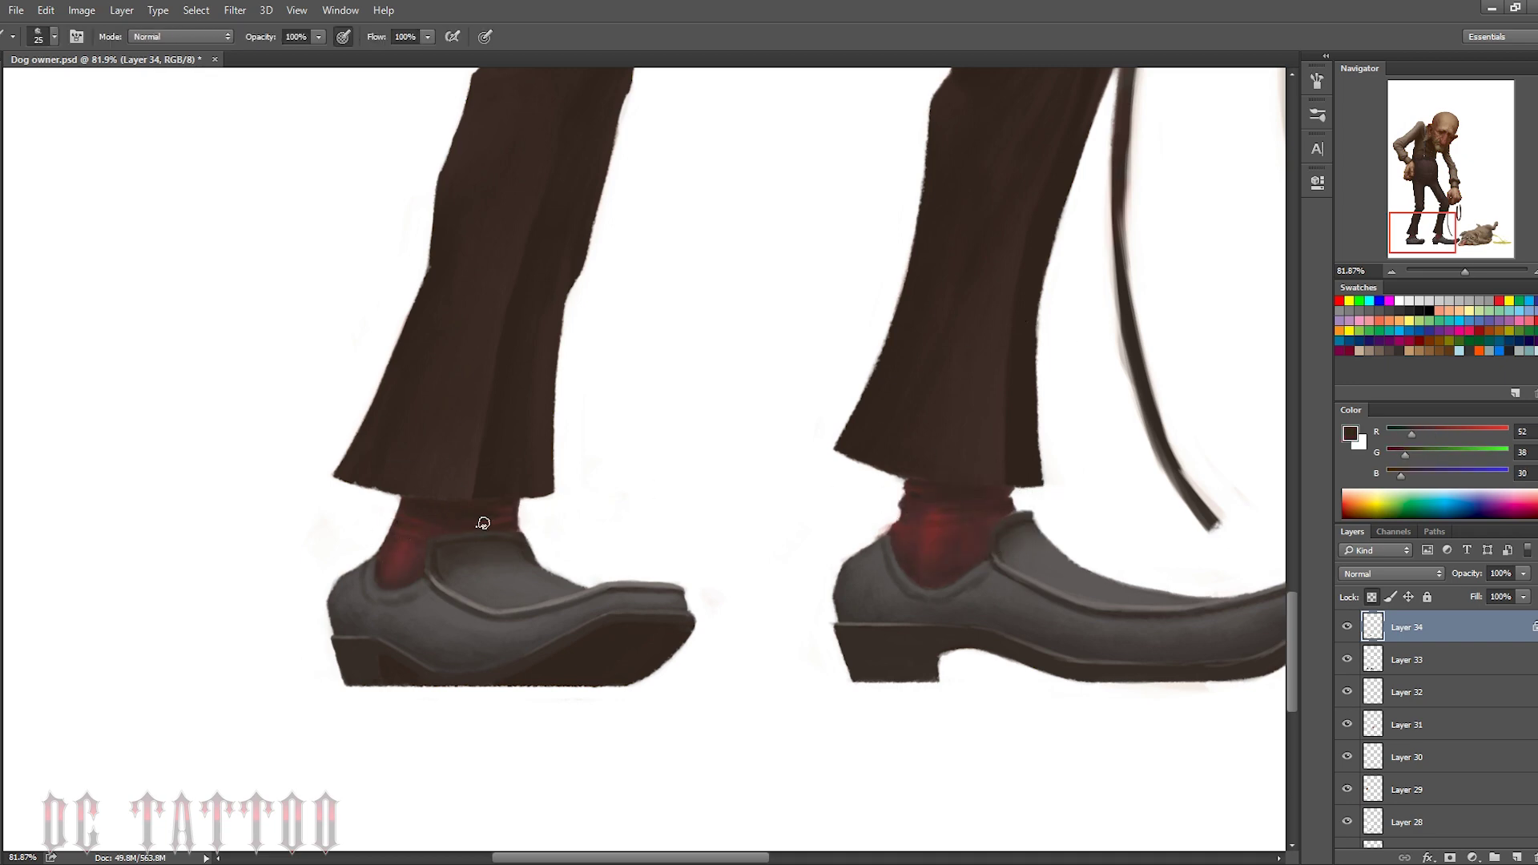
pyautogui.keyDown('alt'); pyautogui.click(499, 507); pyautogui.keyUp('alt')
pyautogui.press('[')
pyautogui.keyDown('alt'); pyautogui.click(996, 509); pyautogui.keyUp('alt')
pyautogui.keyDown('alt'); pyautogui.click(763, 312); pyautogui.keyUp('alt')
pyautogui.press('[')
pyautogui.press('[')
pyautogui.press('[')
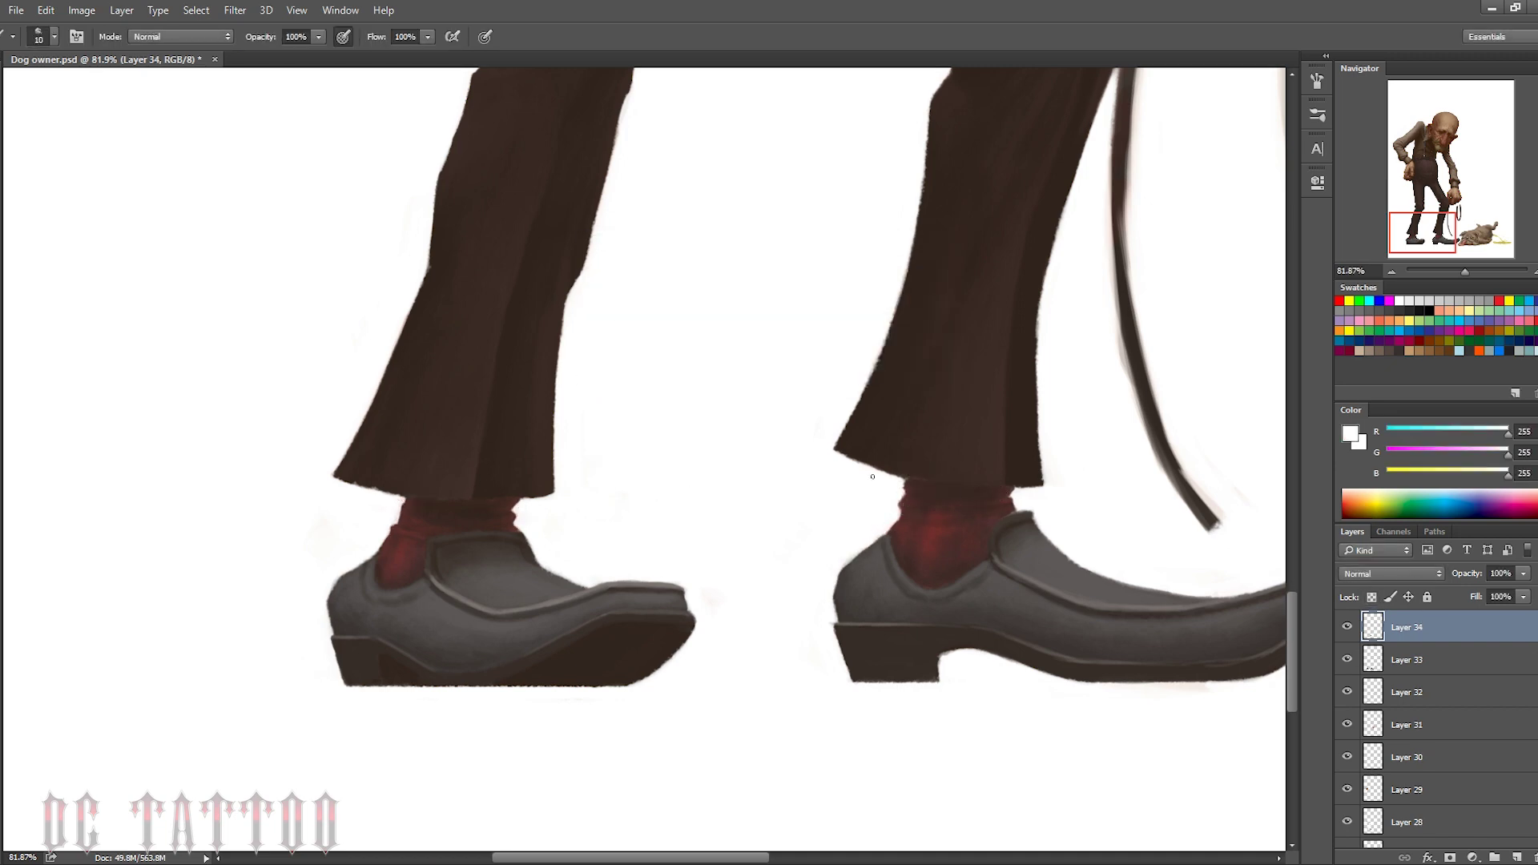
pyautogui.keyDown('alt'); pyautogui.click(350, 600); pyautogui.keyUp('alt')
pyautogui.press(']')
pyautogui.press(']')
pyautogui.press(']')
pyautogui.moveTo(1198, 635); pyautogui.dragTo(1005, 651)
pyautogui.press(']')
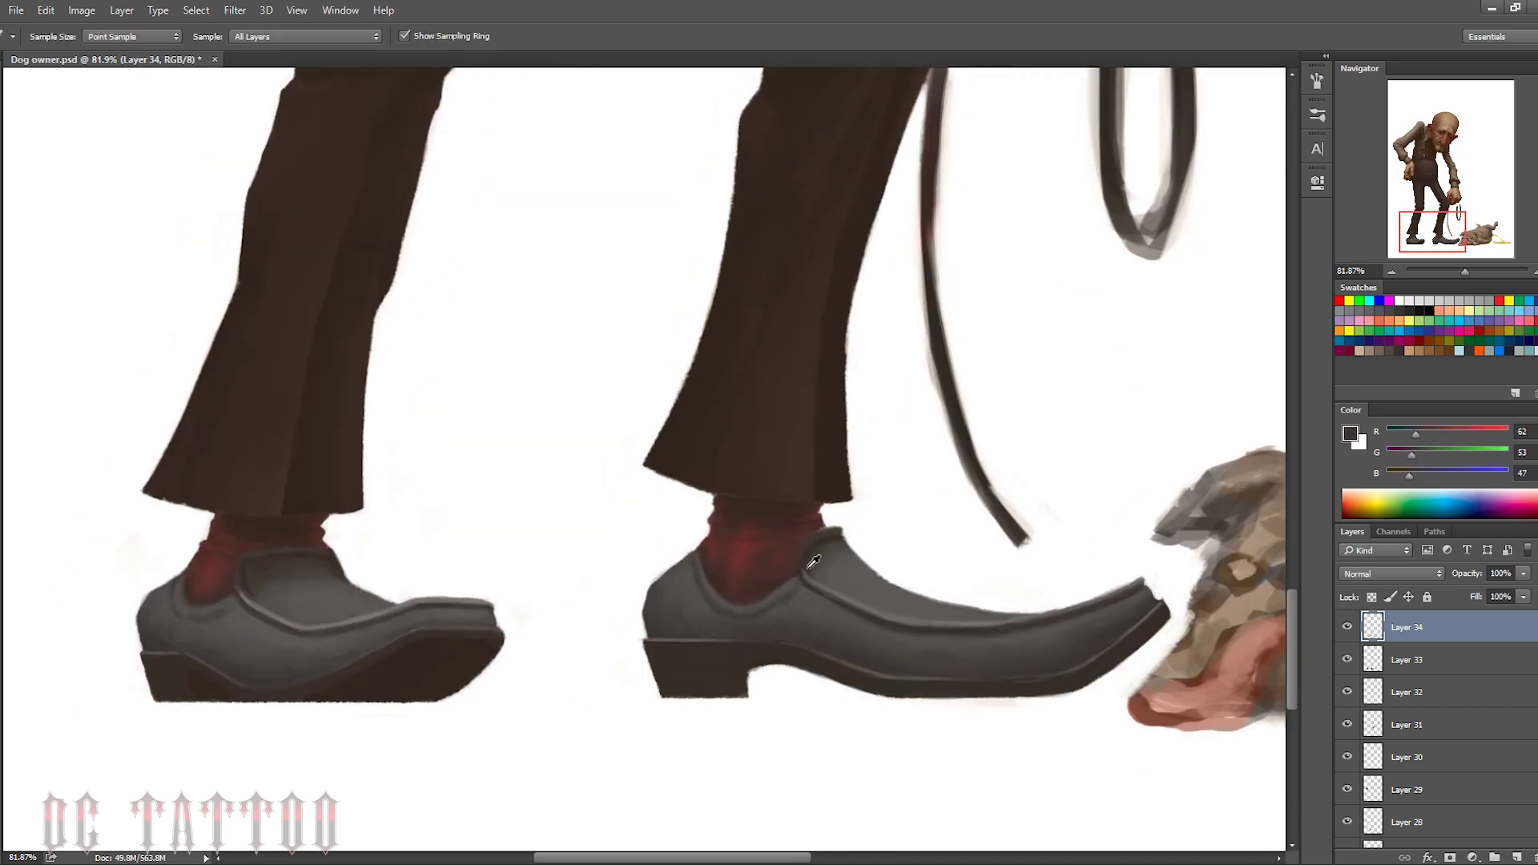
# Darken the left shoe's sole edge with sampled dark brown
pyautogui.keyDown('alt'); pyautogui.click(889, 626); pyautogui.keyUp('alt')
pyautogui.keyDown('alt'); pyautogui.click(246, 593); pyautogui.keyUp('alt')
pyautogui.press('[')
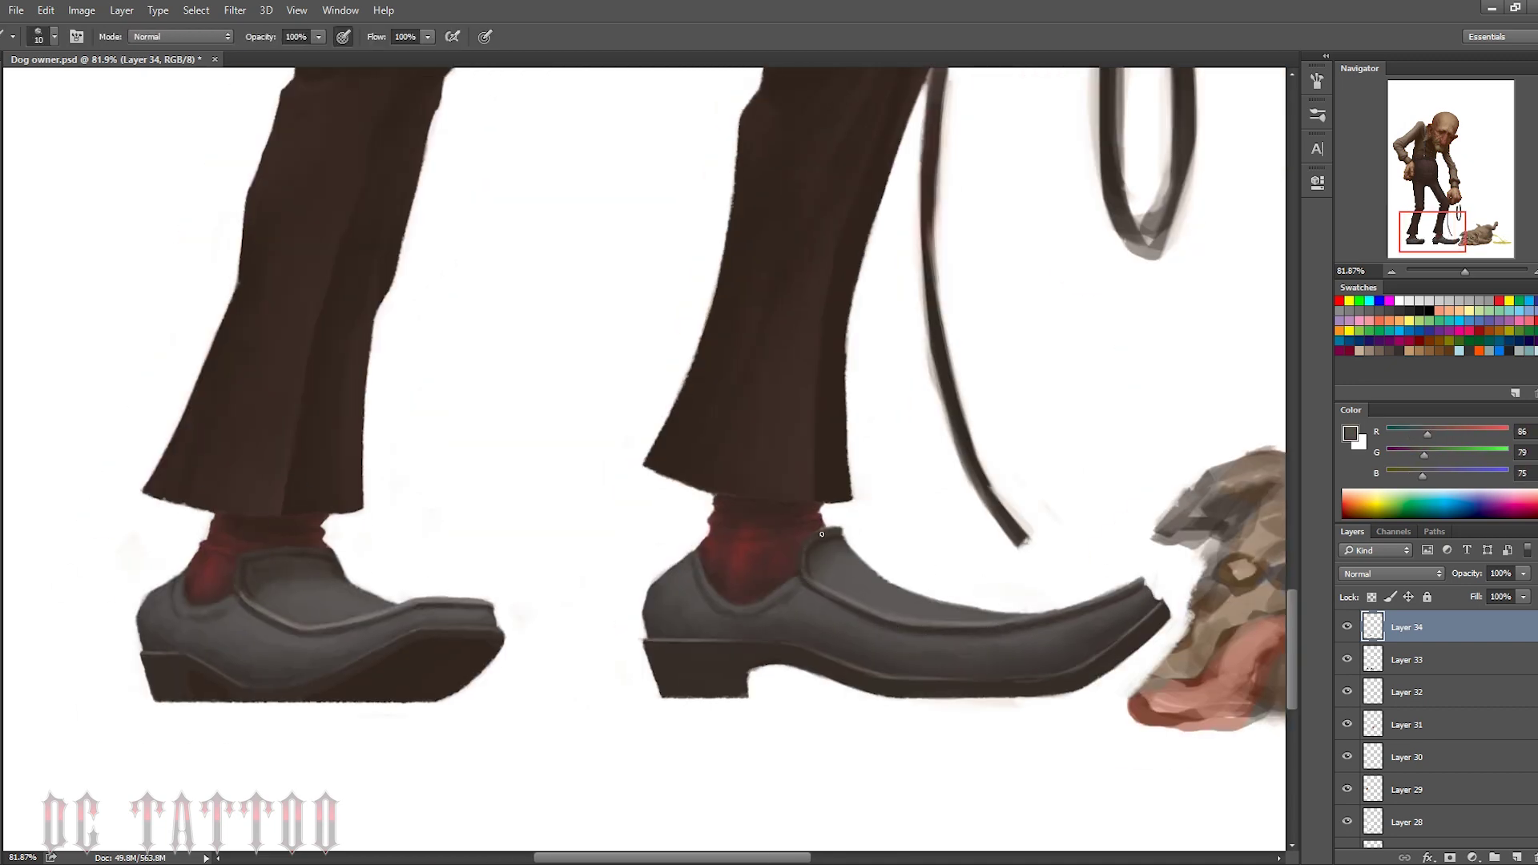
pyautogui.moveTo(255, 701); pyautogui.dragTo(143, 685)
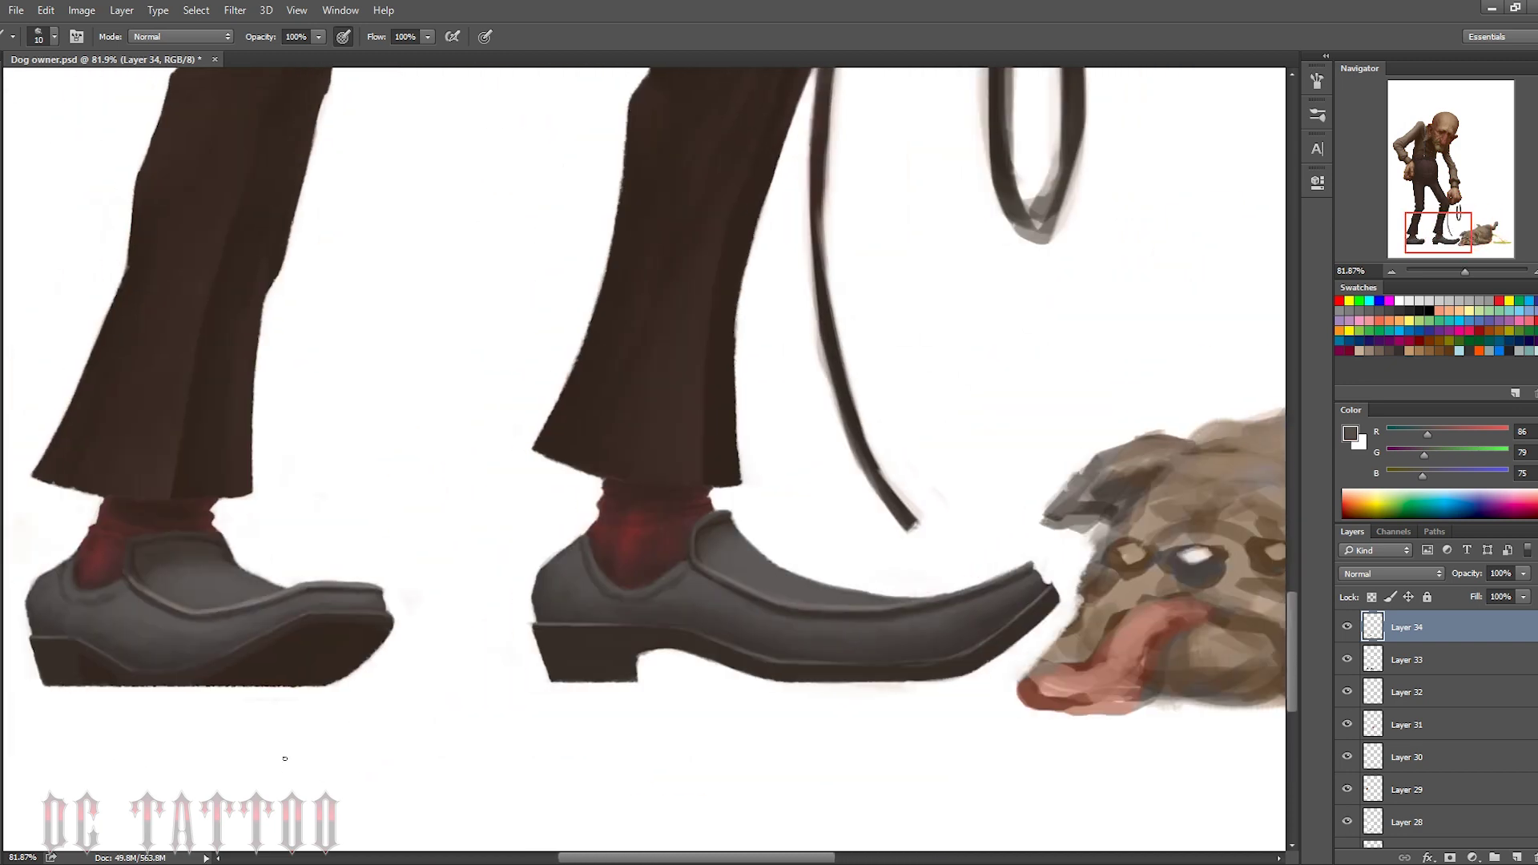
pyautogui.keyDown('alt'); pyautogui.click(143, 685); pyautogui.keyUp('alt')
pyautogui.moveTo(203, 685); pyautogui.dragTo(324, 690)
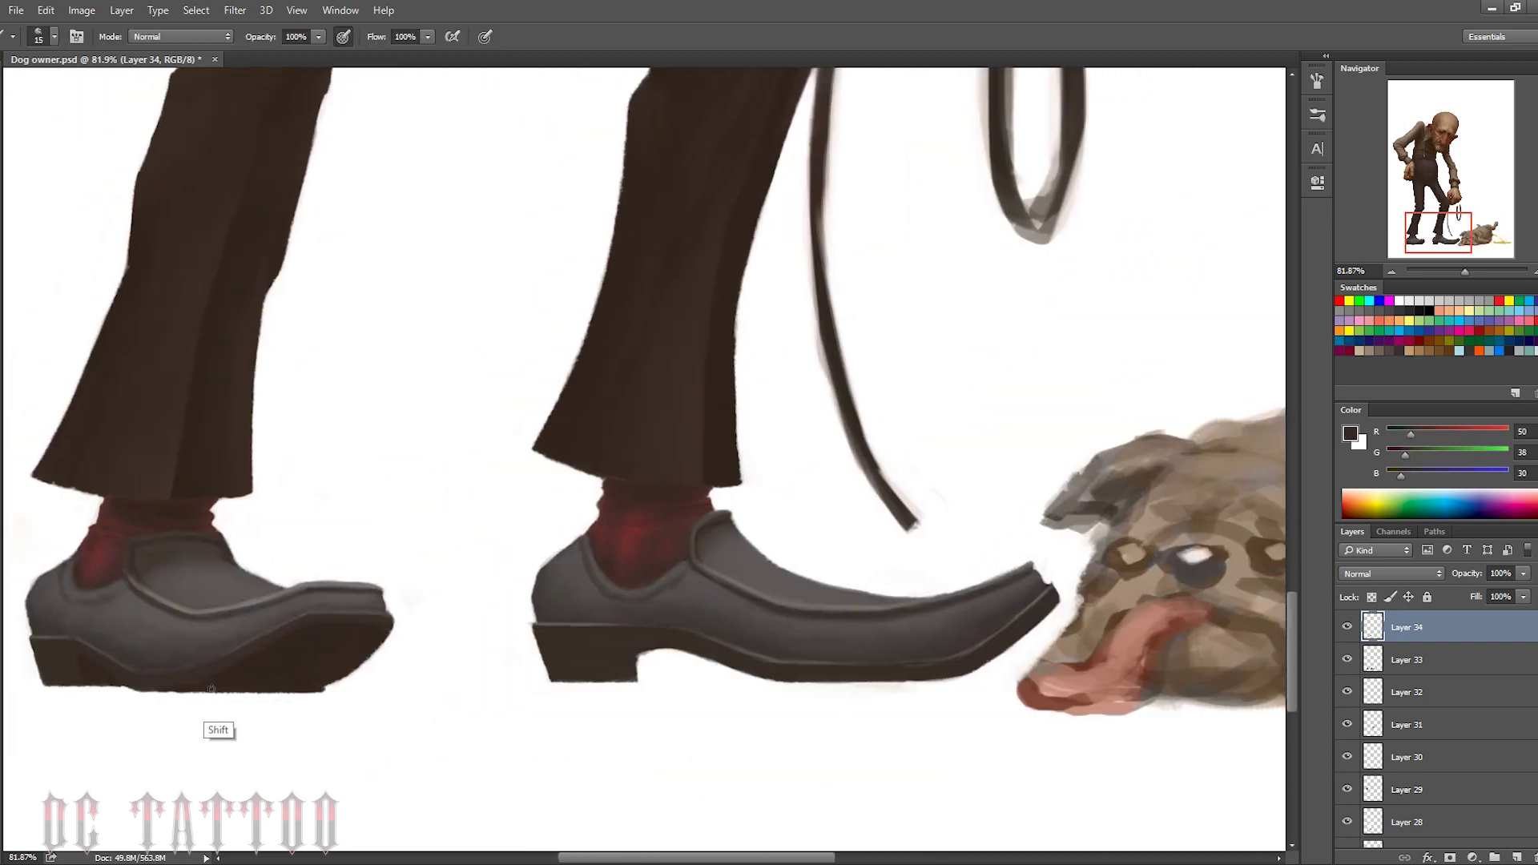
pyautogui.keyDown('alt'); pyautogui.click(167, 696); pyautogui.keyUp('alt')
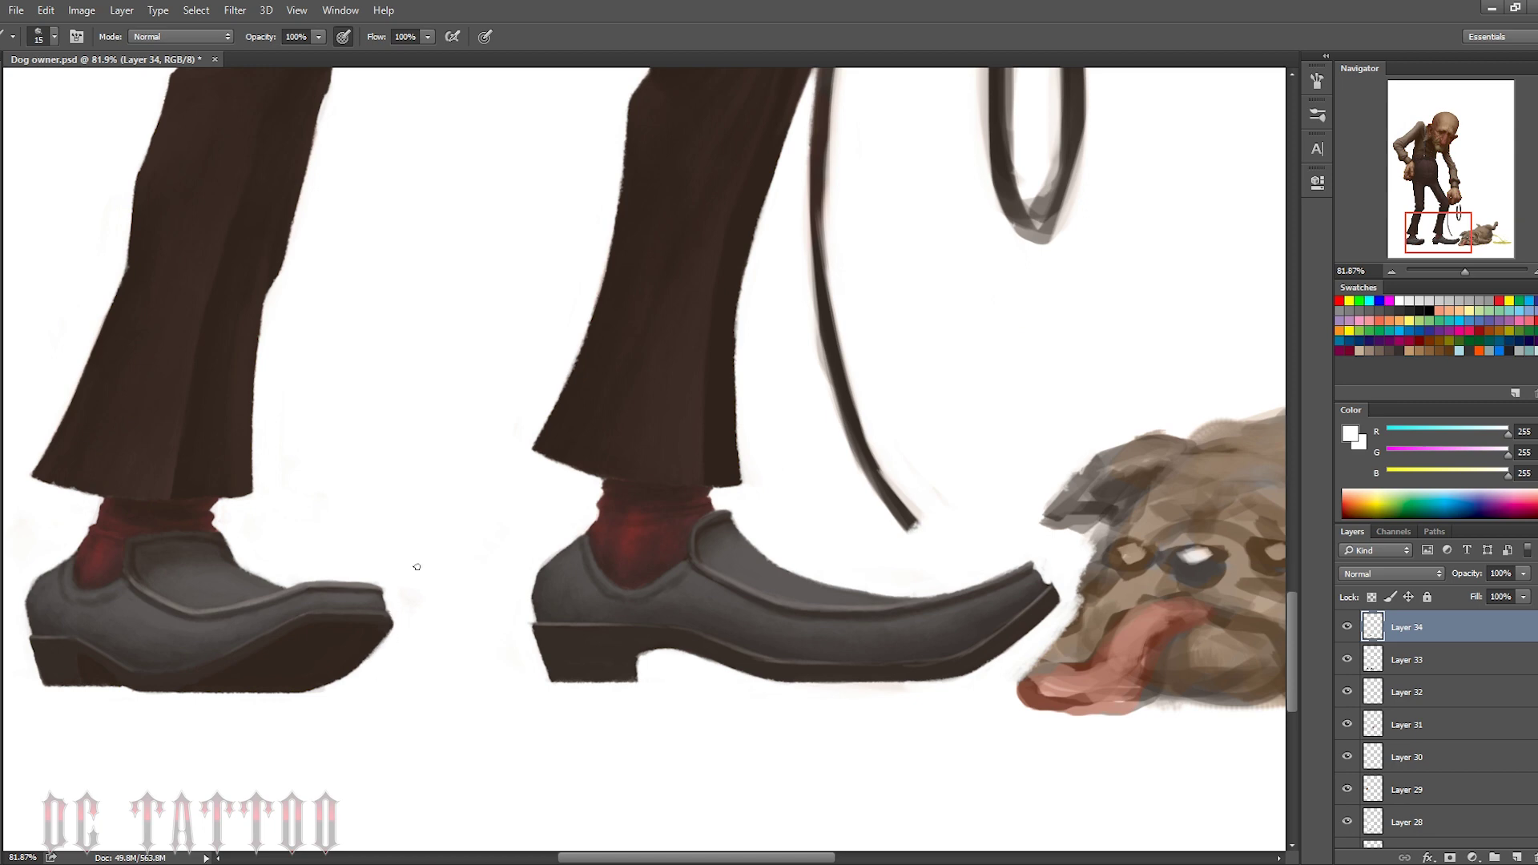
pyautogui.press('[')
# Sample shoe greys, sock red and trouser brown for touch-ups, resizing the brush as needed
pyautogui.press('[')
pyautogui.press('[')
pyautogui.keyDown('alt'); pyautogui.click(1033, 574); pyautogui.keyUp('alt')
pyautogui.keyDown('alt'); pyautogui.click(883, 631); pyautogui.keyUp('alt')
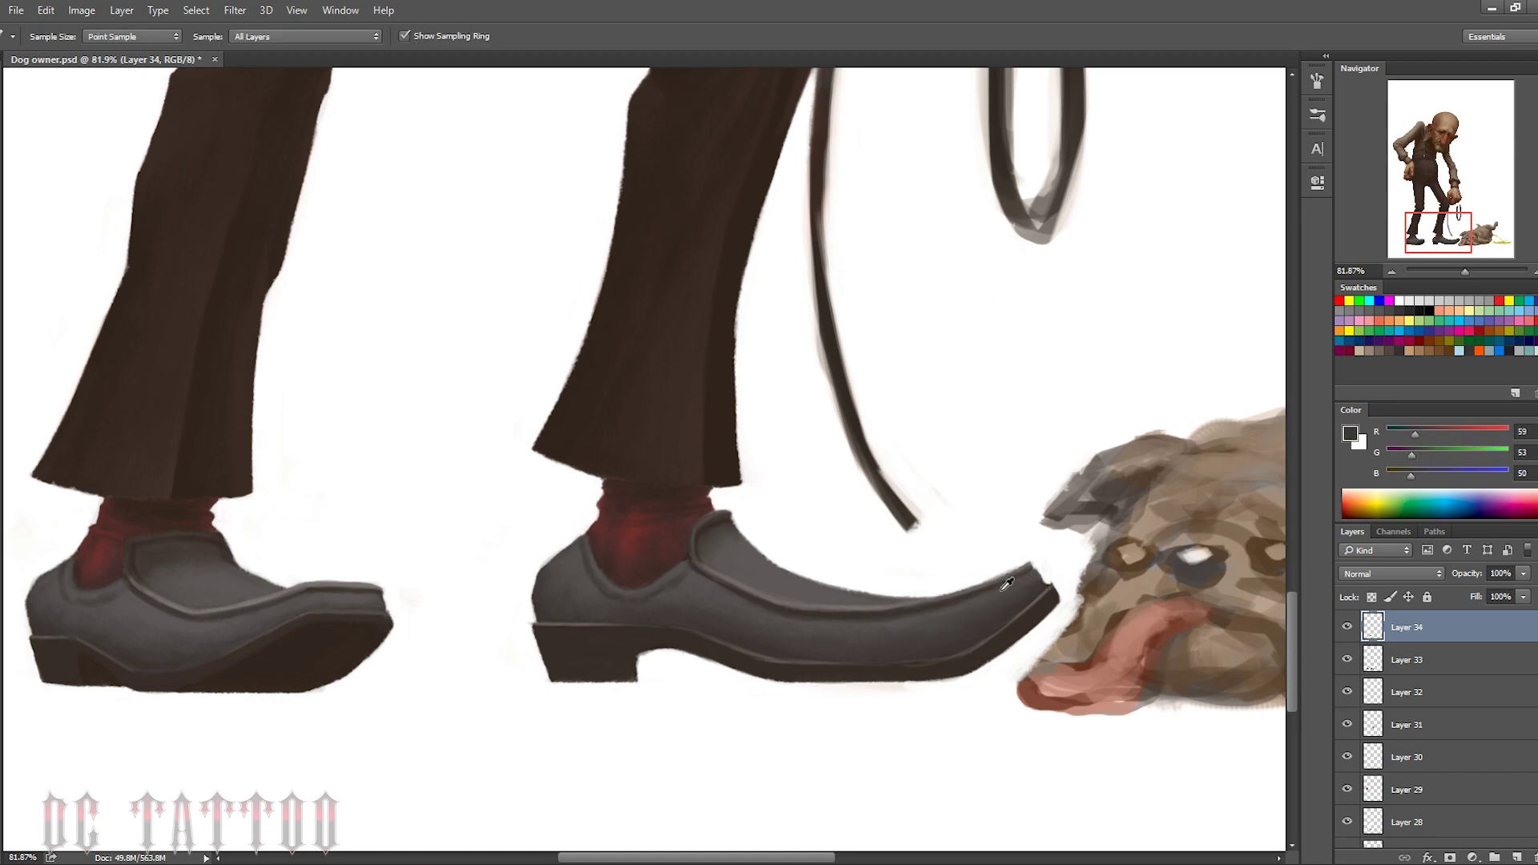
pyautogui.press(']')
pyautogui.press('[')
pyautogui.press('[')
pyautogui.press('[')
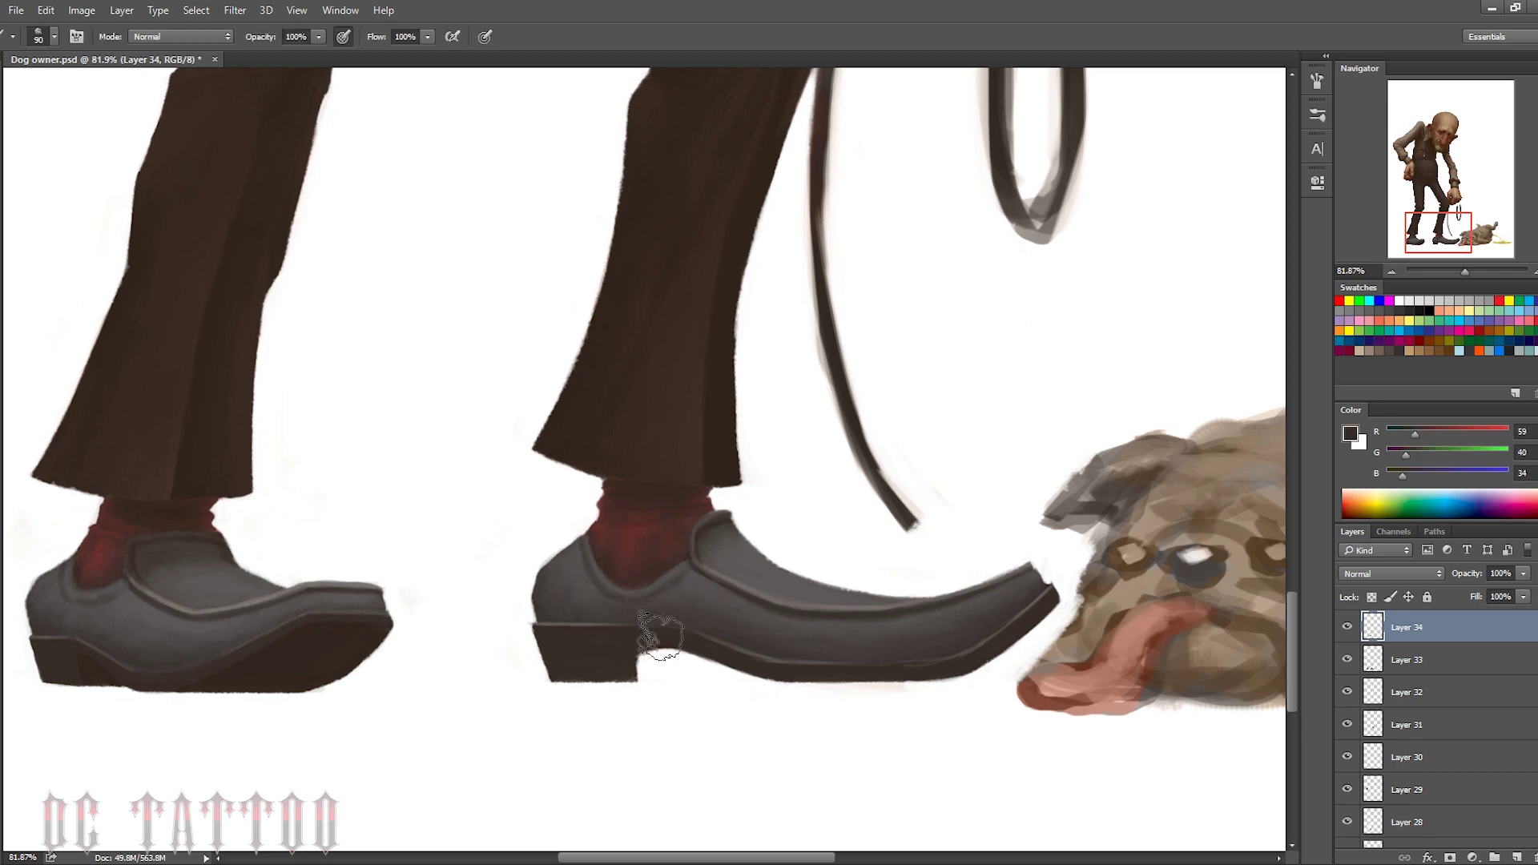
pyautogui.keyDown('alt'); pyautogui.click(149, 545); pyautogui.keyUp('alt')
pyautogui.moveTo(1193, 316); pyautogui.dragTo(1241, 364)
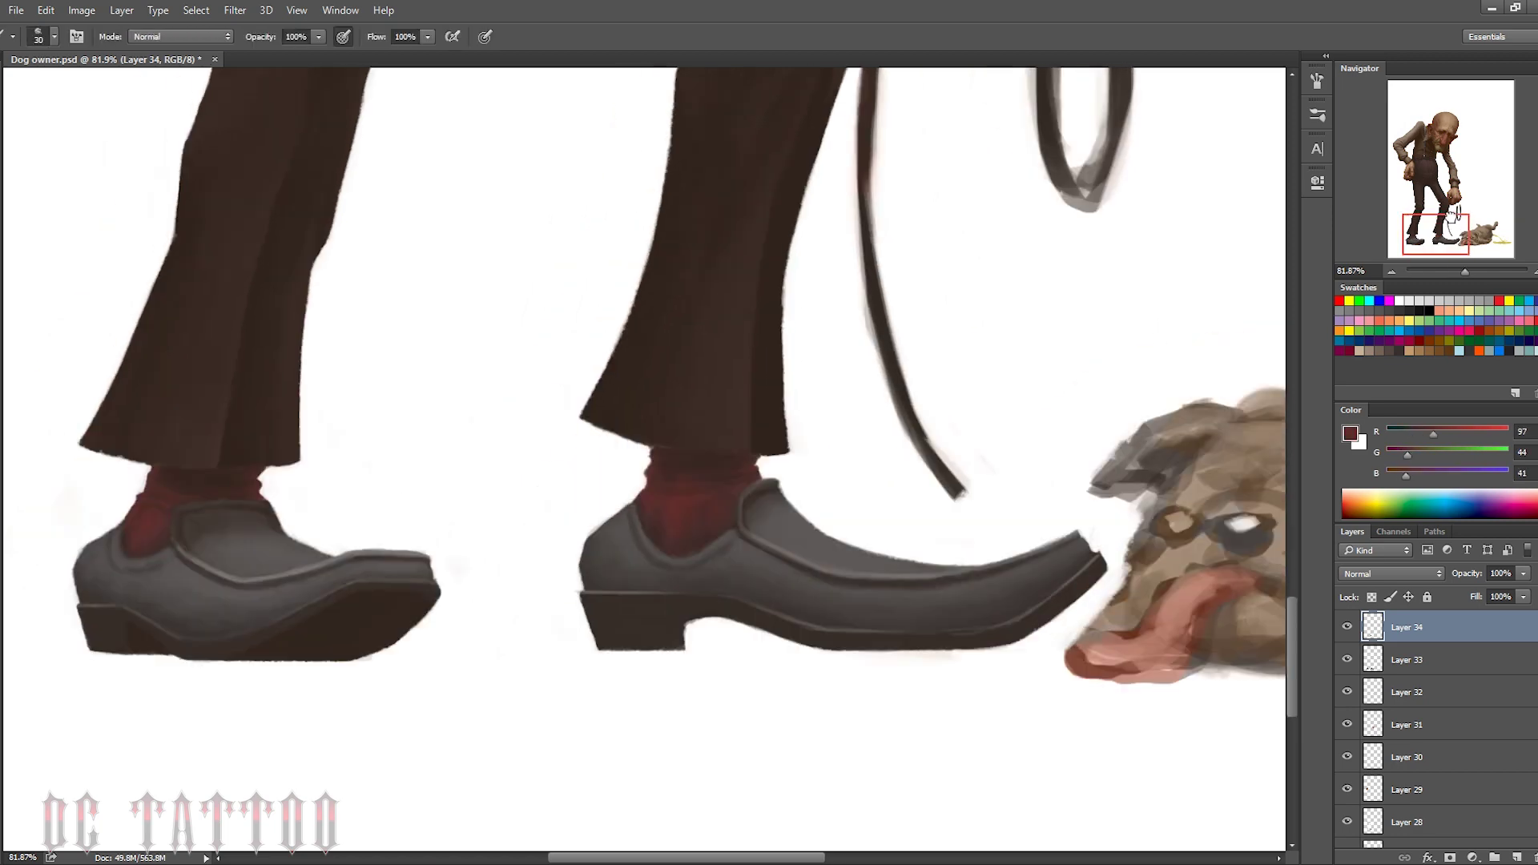
pyautogui.press(']')
pyautogui.press(']')
pyautogui.press(']')
pyautogui.keyDown('alt'); pyautogui.click(605, 516); pyautogui.keyUp('alt')
# Paint out part of the leash in white, then zoom out to view the whole painting
pyautogui.hotkey('ctrl', '-')
pyautogui.press('x')
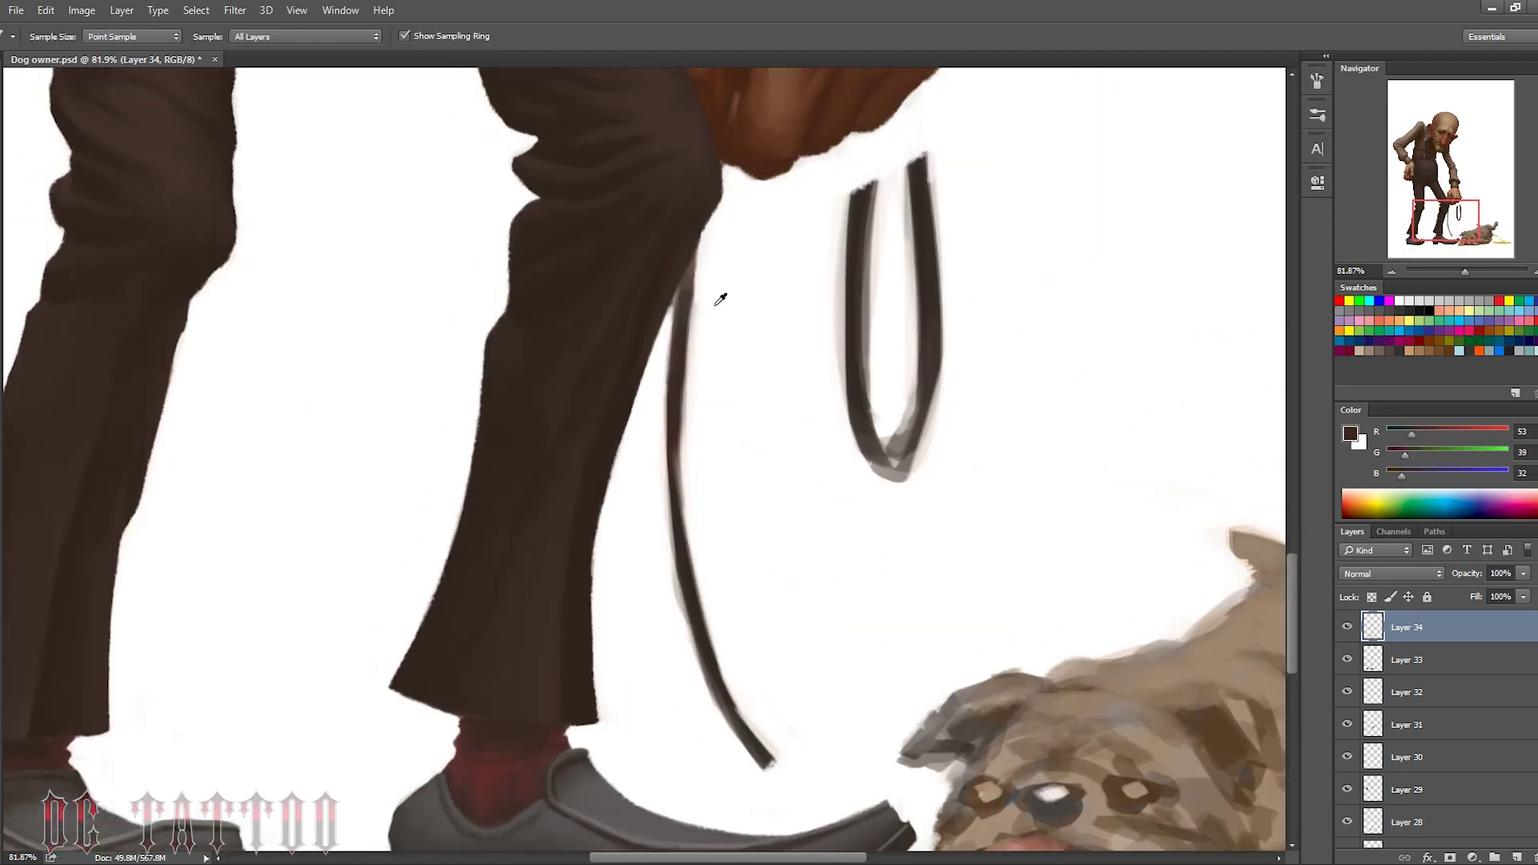
pyautogui.moveTo(697, 256); pyautogui.dragTo(672, 425)
pyautogui.hotkey('ctrl', '0')
pyautogui.scroll(5, 769, 753)
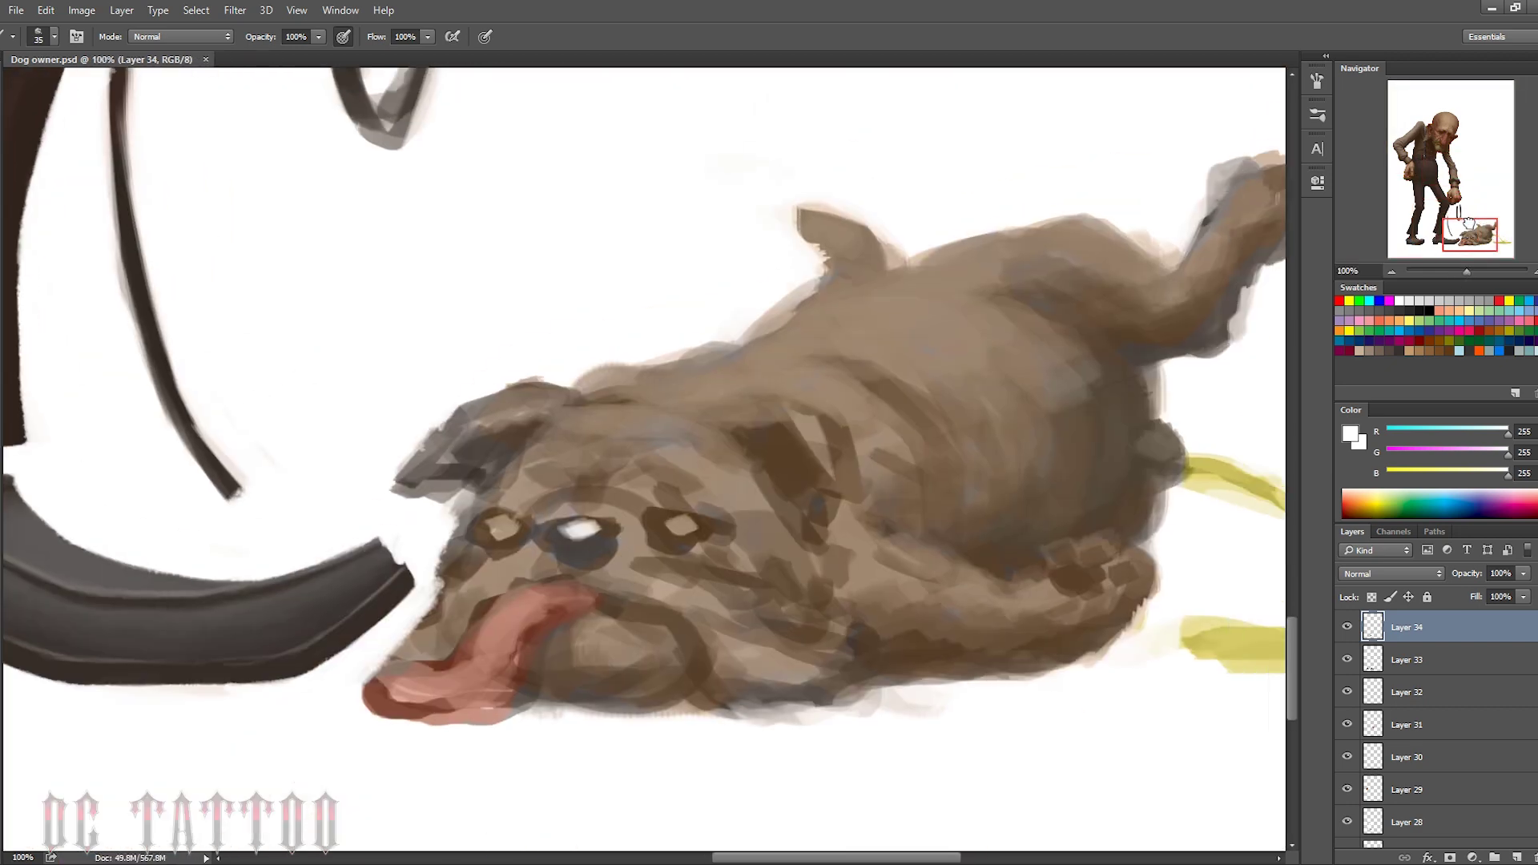
# Add a new layer and sketch the dog's eye and muzzle outline in dark brown
pyautogui.hotkey('ctrl', 'shift', 'n')
pyautogui.press('Return')
pyautogui.click(1347, 691)
pyautogui.press('[')
pyautogui.press('[')
pyautogui.keyDown('alt'); pyautogui.click(879, 527); pyautogui.keyUp('alt')
pyautogui.moveTo(879, 527)
pyautogui.mouseDown()
pyautogui.moveTo(720, 680)
pyautogui.moveTo(1001, 617)
pyautogui.mouseUp()
pyautogui.click(1346, 691)
pyautogui.press(']')
pyautogui.press(']')
pyautogui.press(']')
# Outline the bulldog's tongue, jowls, eyes, brow, head top and ears
pyautogui.moveTo(705, 689)
pyautogui.mouseDown()
pyautogui.moveTo(884, 596)
pyautogui.moveTo(721, 705)
pyautogui.mouseUp()
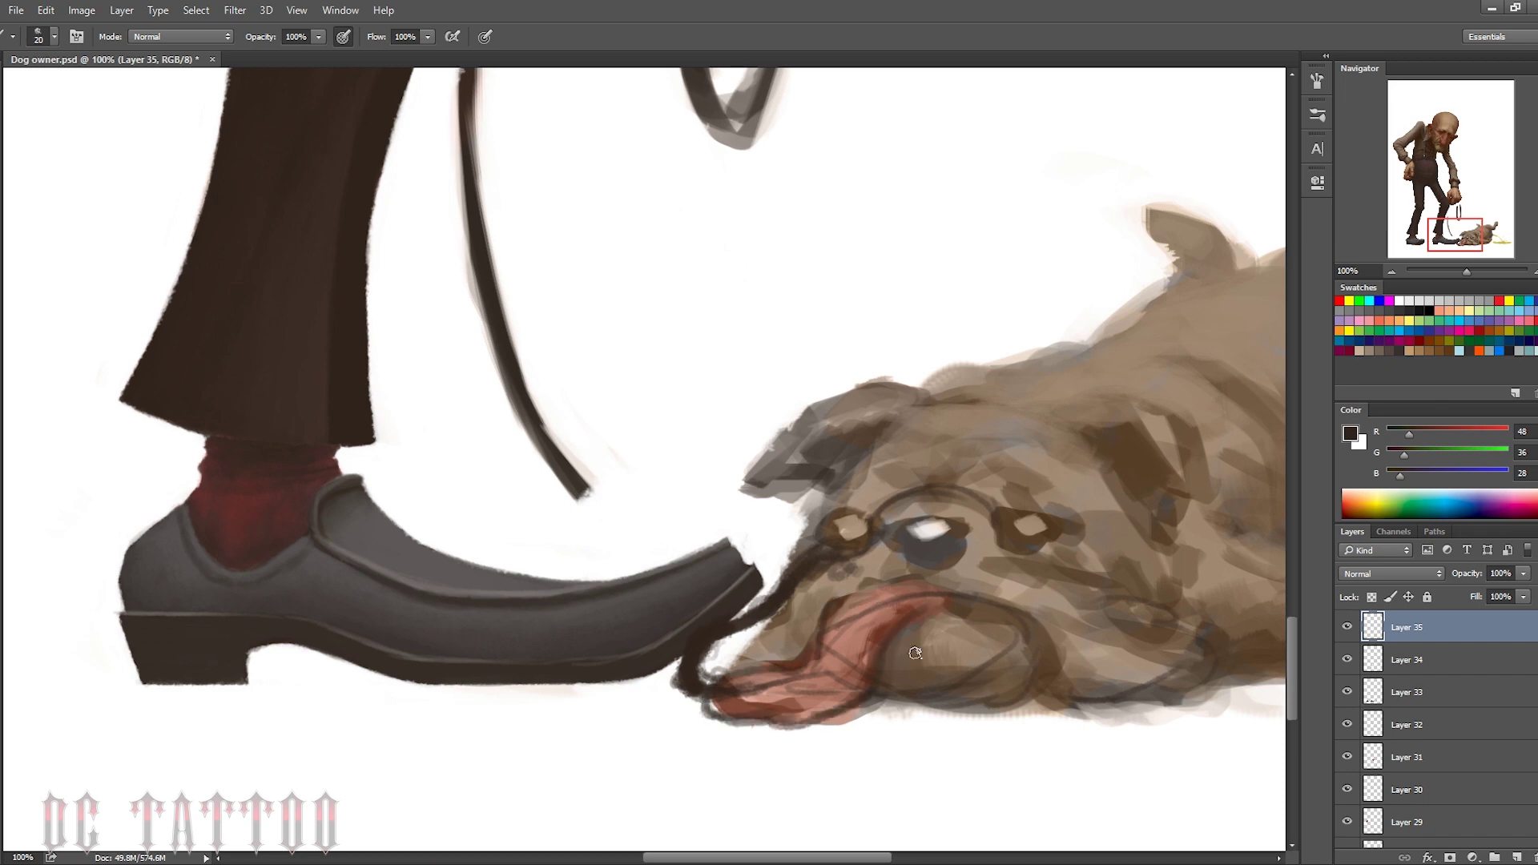
pyautogui.moveTo(873, 608)
pyautogui.mouseDown()
pyautogui.moveTo(921, 673)
pyautogui.moveTo(1201, 641)
pyautogui.mouseUp()
pyautogui.press('[')
pyautogui.moveTo(1042, 577)
pyautogui.mouseDown()
pyautogui.moveTo(905, 528)
pyautogui.moveTo(1041, 545)
pyautogui.mouseUp()
pyautogui.press(']')
pyautogui.press(']')
pyautogui.moveTo(921, 481); pyautogui.dragTo(1121, 449)
pyautogui.moveTo(881, 416); pyautogui.dragTo(1089, 401)
pyautogui.moveTo(841, 409); pyautogui.dragTo(753, 505)
pyautogui.moveTo(1106, 401)
pyautogui.mouseDown()
pyautogui.moveTo(1184, 468)
pyautogui.moveTo(1153, 560)
pyautogui.mouseUp()
pyautogui.moveTo(1033, 609); pyautogui.dragTo(1193, 593)
pyautogui.moveTo(833, 517); pyautogui.dragTo(1042, 520)
# Shade the muzzle in sampled browns and repaint it lighter around the tongue
pyautogui.keyDown('alt'); pyautogui.click(817, 566); pyautogui.keyUp('alt')
pyautogui.press(']')
pyautogui.press(']')
pyautogui.press(']')
pyautogui.moveTo(825, 608)
pyautogui.mouseDown()
pyautogui.moveTo(735, 641)
pyautogui.moveTo(705, 681)
pyautogui.moveTo(713, 665)
pyautogui.moveTo(825, 709)
pyautogui.moveTo(881, 609)
pyautogui.moveTo(825, 657)
pyautogui.mouseUp()
pyautogui.keyDown('alt'); pyautogui.click(841, 640); pyautogui.keyUp('alt')
pyautogui.press('[')
pyautogui.press('[')
pyautogui.press('[')
pyautogui.keyDown('alt'); pyautogui.click(817, 593); pyautogui.keyUp('alt')
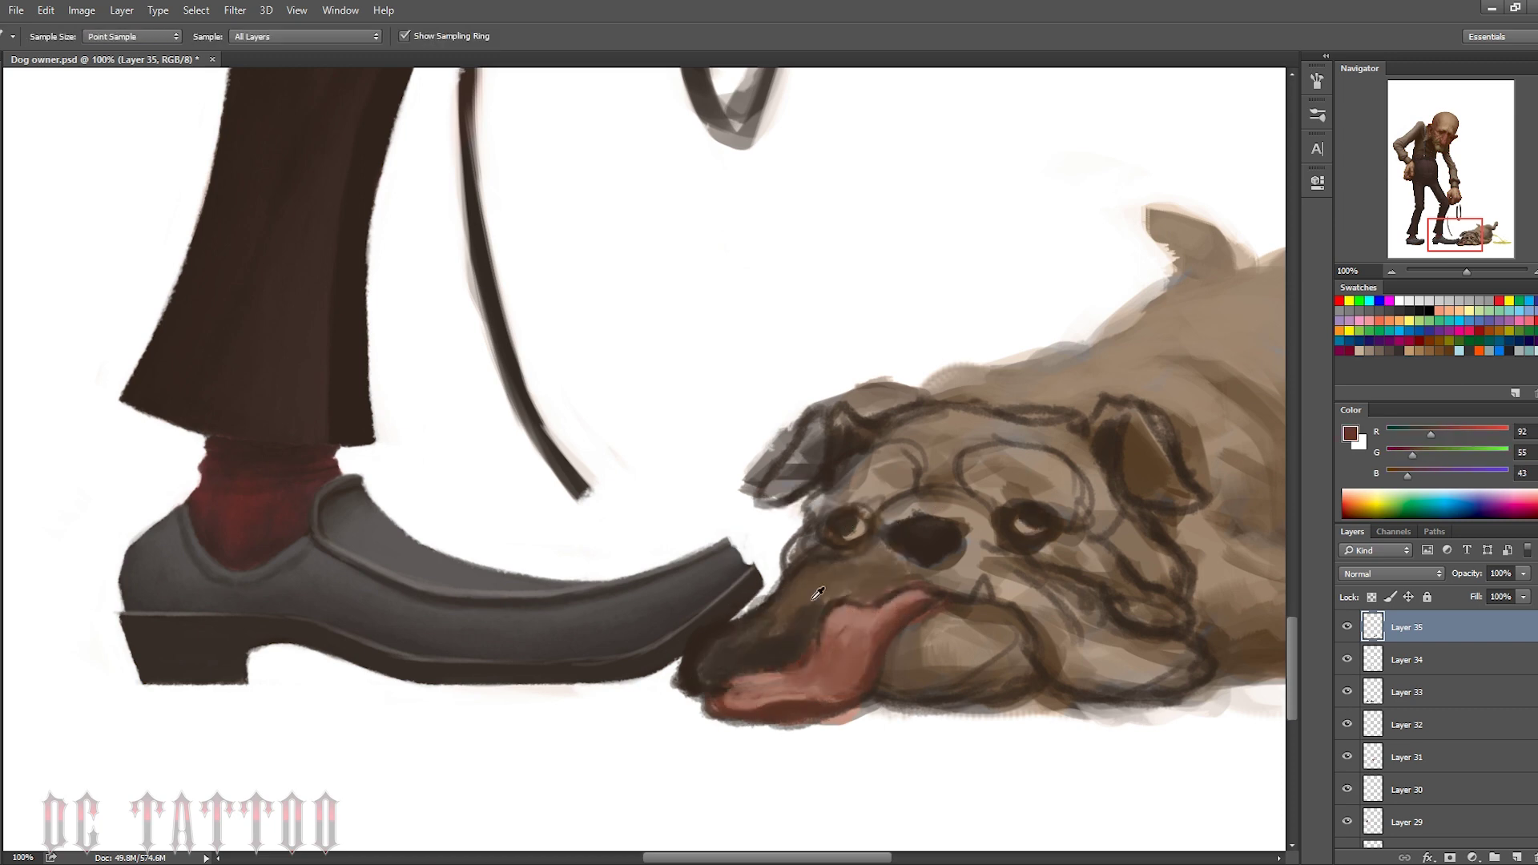
pyautogui.moveTo(817, 593)
pyautogui.mouseDown()
pyautogui.moveTo(881, 561)
pyautogui.moveTo(704, 665)
pyautogui.moveTo(857, 553)
pyautogui.mouseUp()
pyautogui.keyDown('alt'); pyautogui.click(971, 515); pyautogui.keyUp('alt')
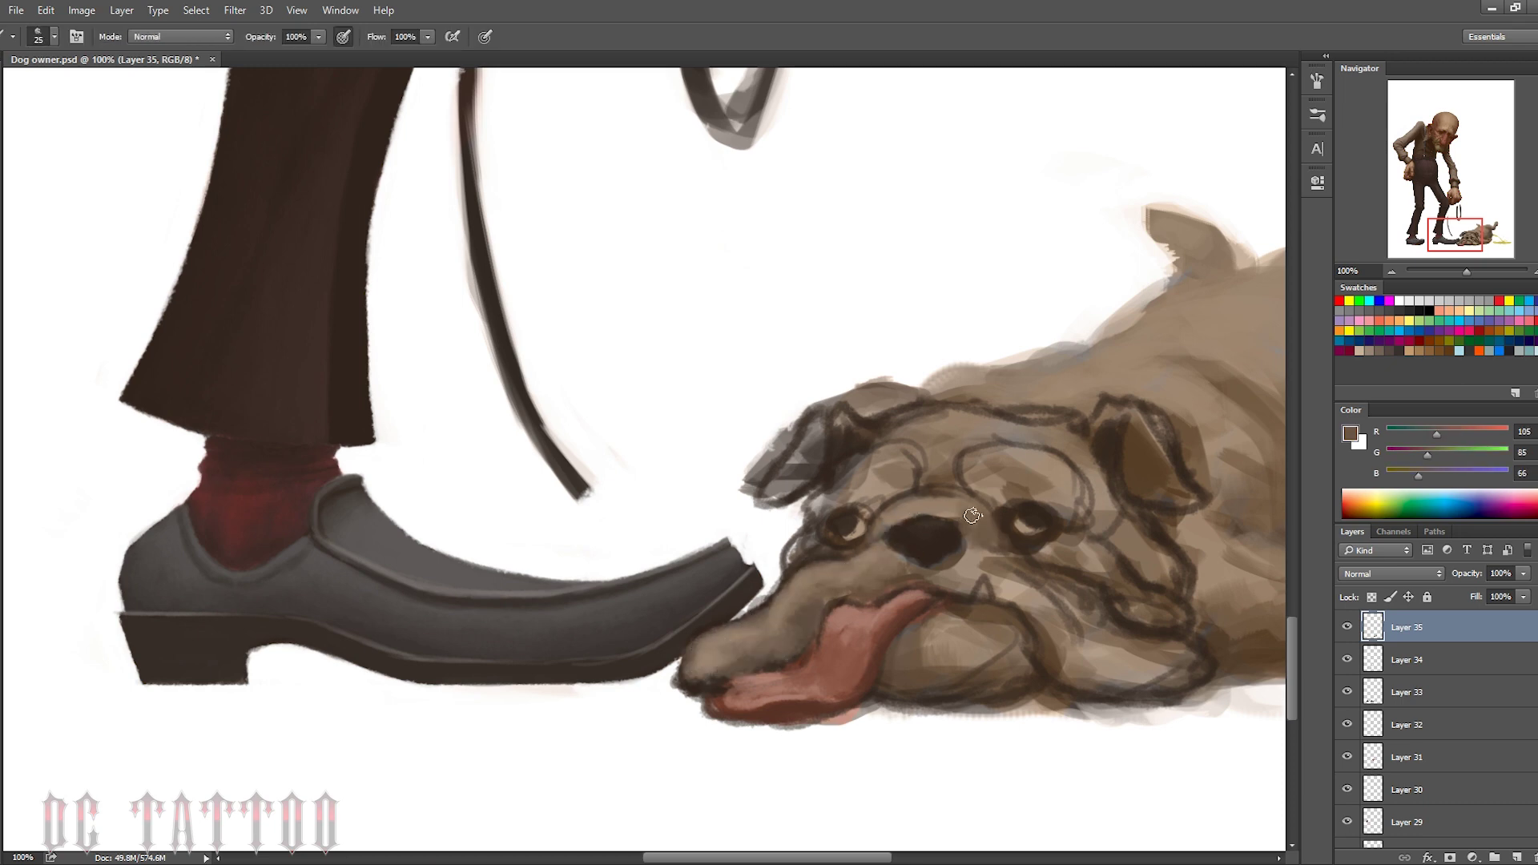
pyautogui.moveTo(972, 515)
pyautogui.mouseDown()
pyautogui.moveTo(993, 473)
pyautogui.moveTo(653, 508)
pyautogui.mouseUp()
# Lighten the right side of the bulldog's muzzle and jowl with a light tan
pyautogui.press(']')
pyautogui.keyDown('alt'); pyautogui.click(656, 587); pyautogui.keyUp('alt')
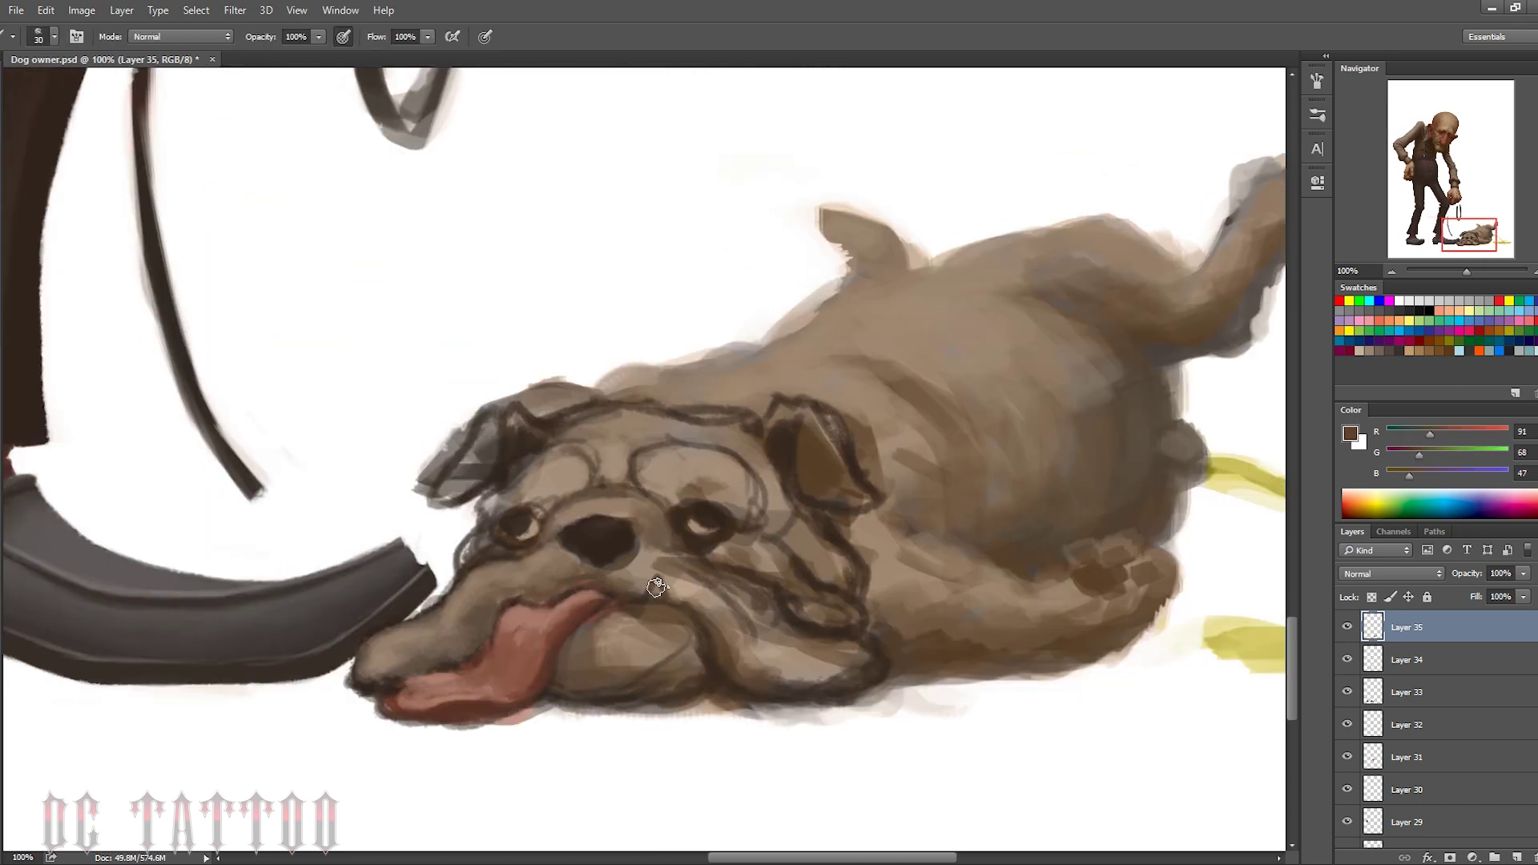
pyautogui.keyDown('alt'); pyautogui.click(817, 676); pyautogui.keyUp('alt')
pyautogui.moveTo(817, 676)
pyautogui.mouseDown()
pyautogui.moveTo(721, 577)
pyautogui.moveTo(849, 665)
pyautogui.moveTo(769, 552)
pyautogui.mouseUp()
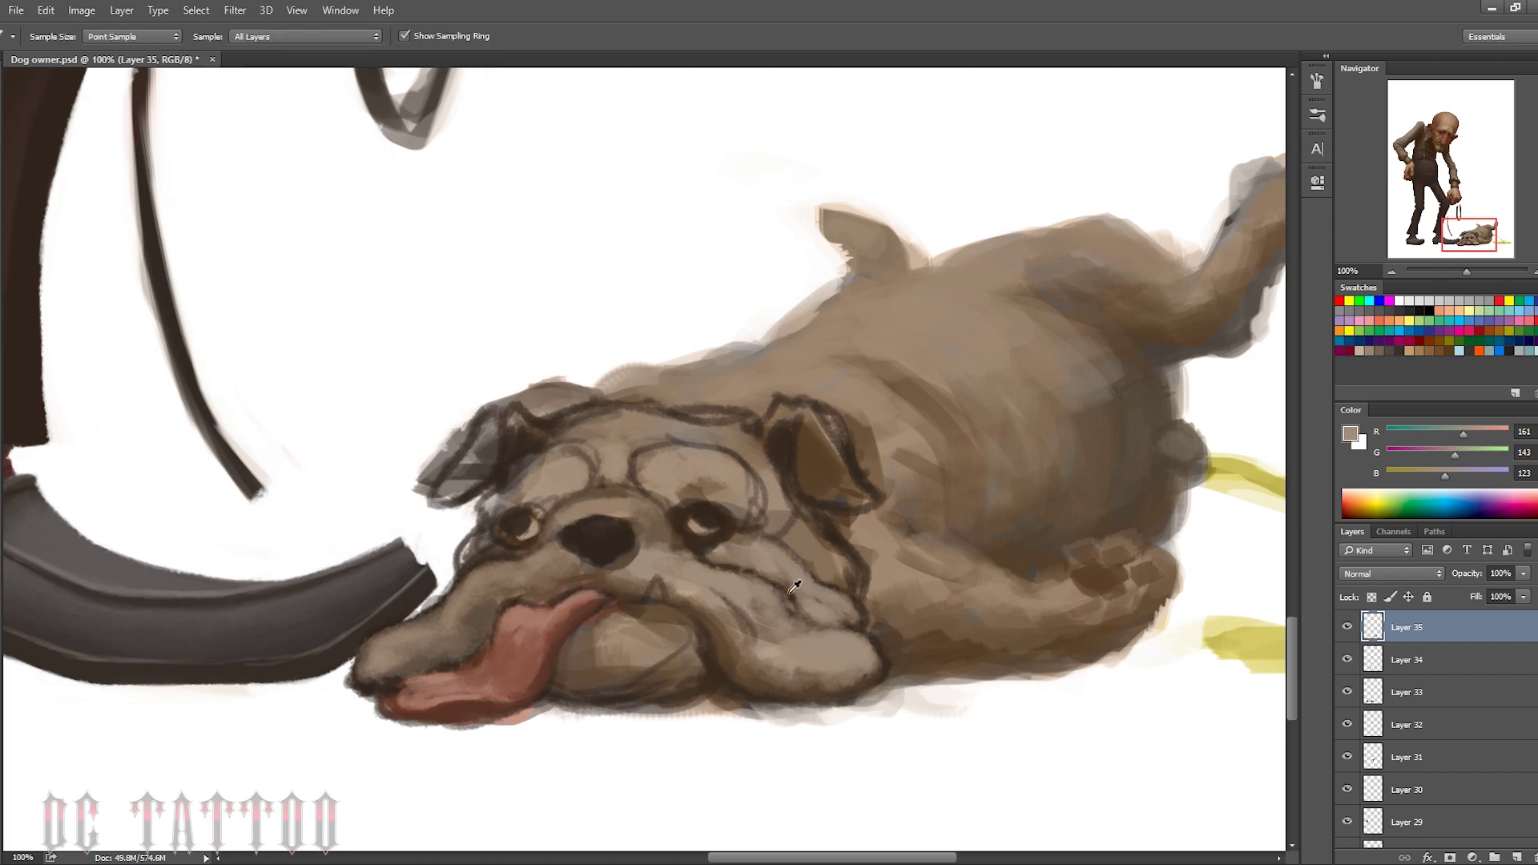
# Paint a small white tooth on the lip and darken the lower lip and mouth line
pyautogui.moveTo(593, 529); pyautogui.dragTo(641, 512)
pyautogui.keyDown('alt'); pyautogui.click(654, 569); pyautogui.keyUp('alt')
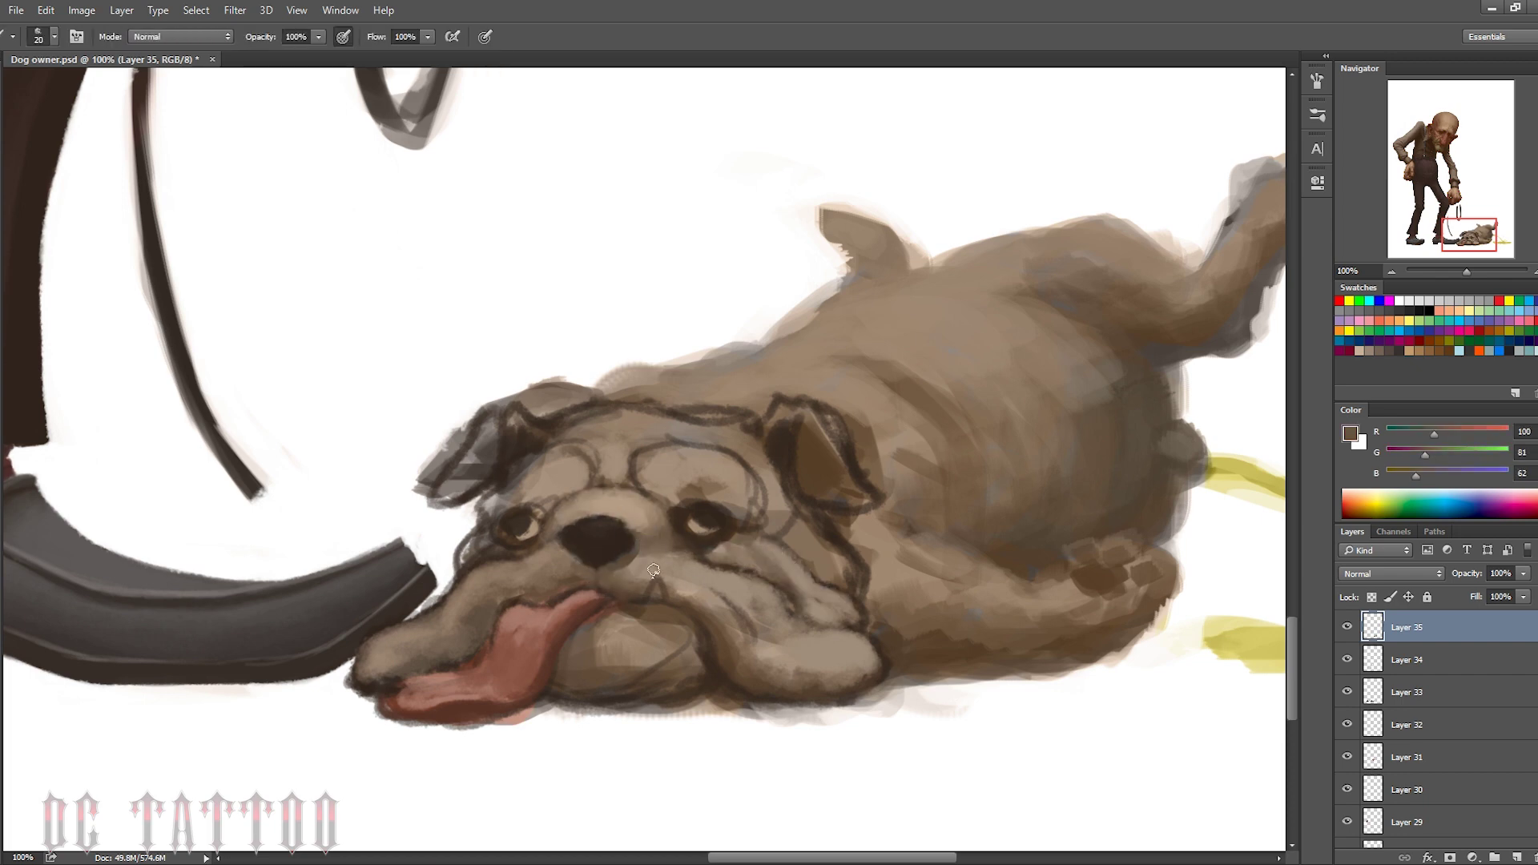
pyautogui.press('[')
pyautogui.moveTo(654, 585); pyautogui.dragTo(657, 598)
pyautogui.keyDown('alt'); pyautogui.click(581, 588); pyautogui.keyUp('alt')
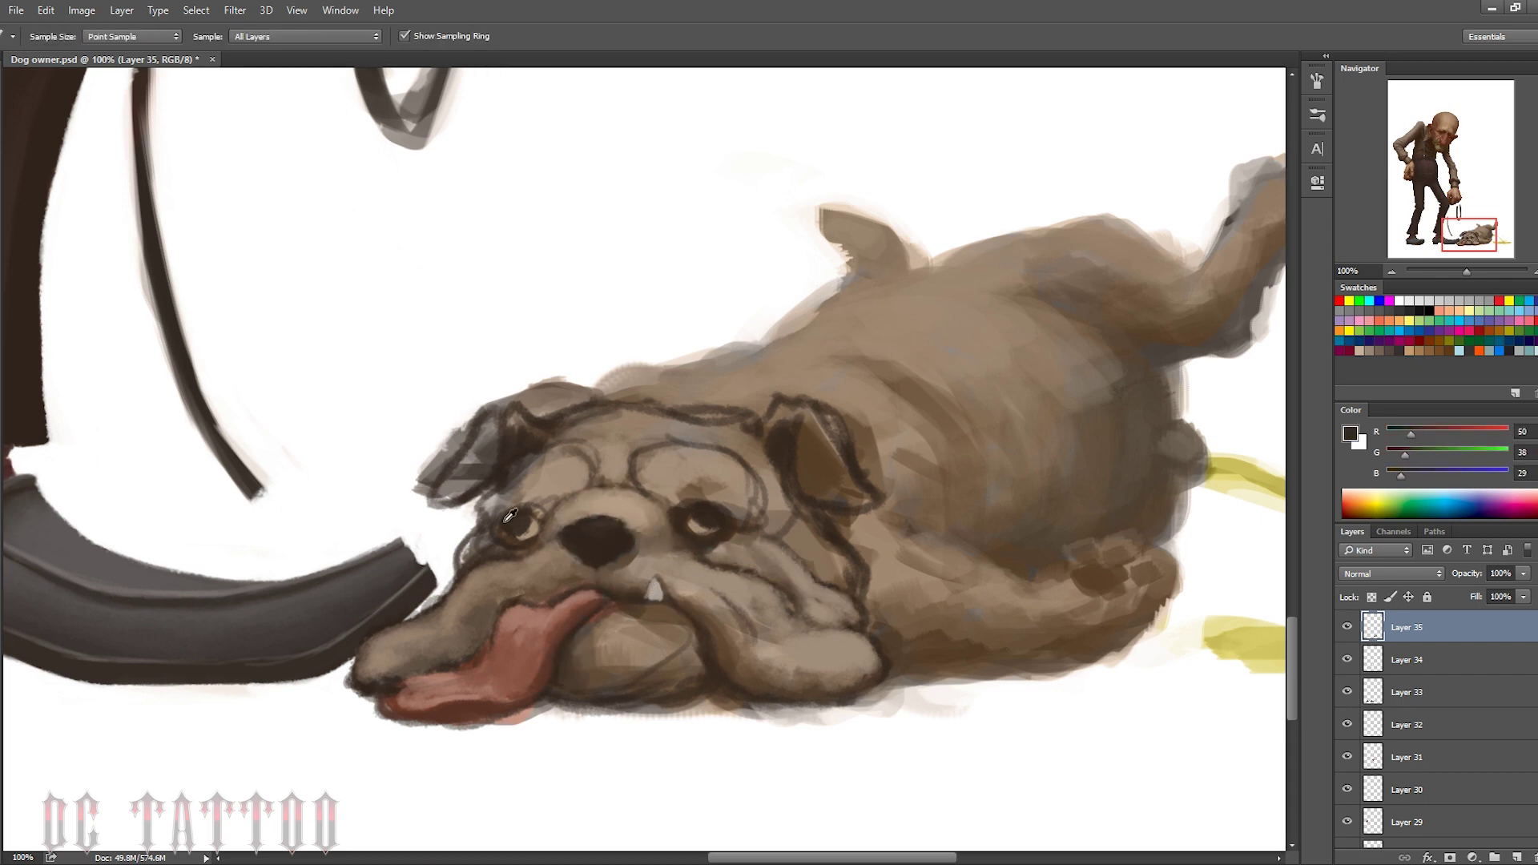
pyautogui.moveTo(566, 652)
pyautogui.mouseDown()
pyautogui.moveTo(635, 652)
pyautogui.moveTo(625, 606)
pyautogui.moveTo(789, 625)
pyautogui.mouseUp()
# Detail the eyes and brow with small dark and mid-brown strokes
pyautogui.press('[')
pyautogui.keyDown('alt'); pyautogui.click(576, 633); pyautogui.keyUp('alt')
pyautogui.press('[')
pyautogui.keyDown('alt'); pyautogui.click(608, 538); pyautogui.keyUp('alt')
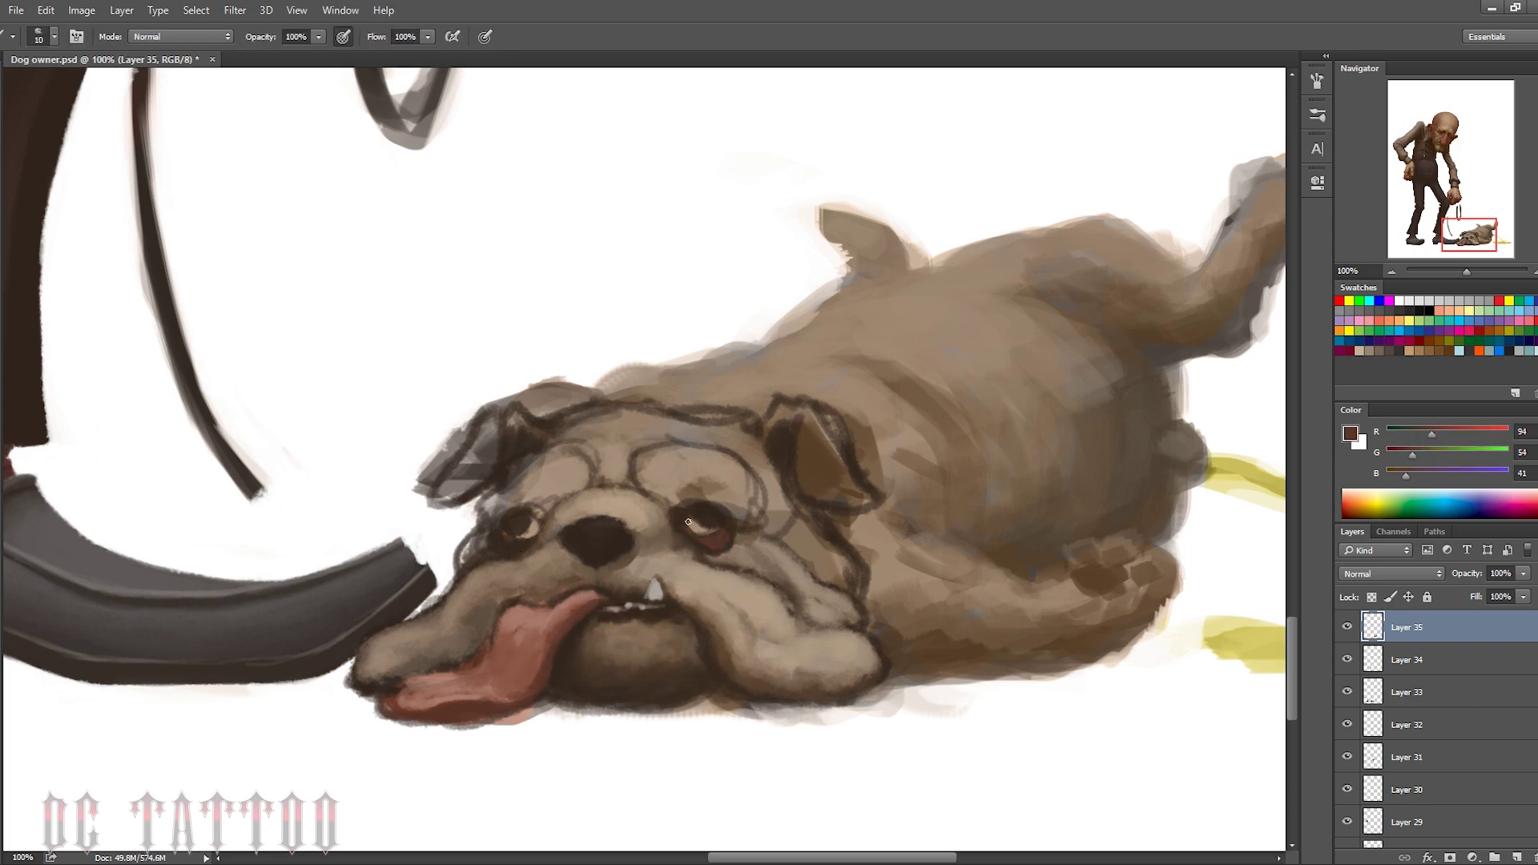
pyautogui.press(']')
pyautogui.keyDown('alt'); pyautogui.click(709, 533); pyautogui.keyUp('alt')
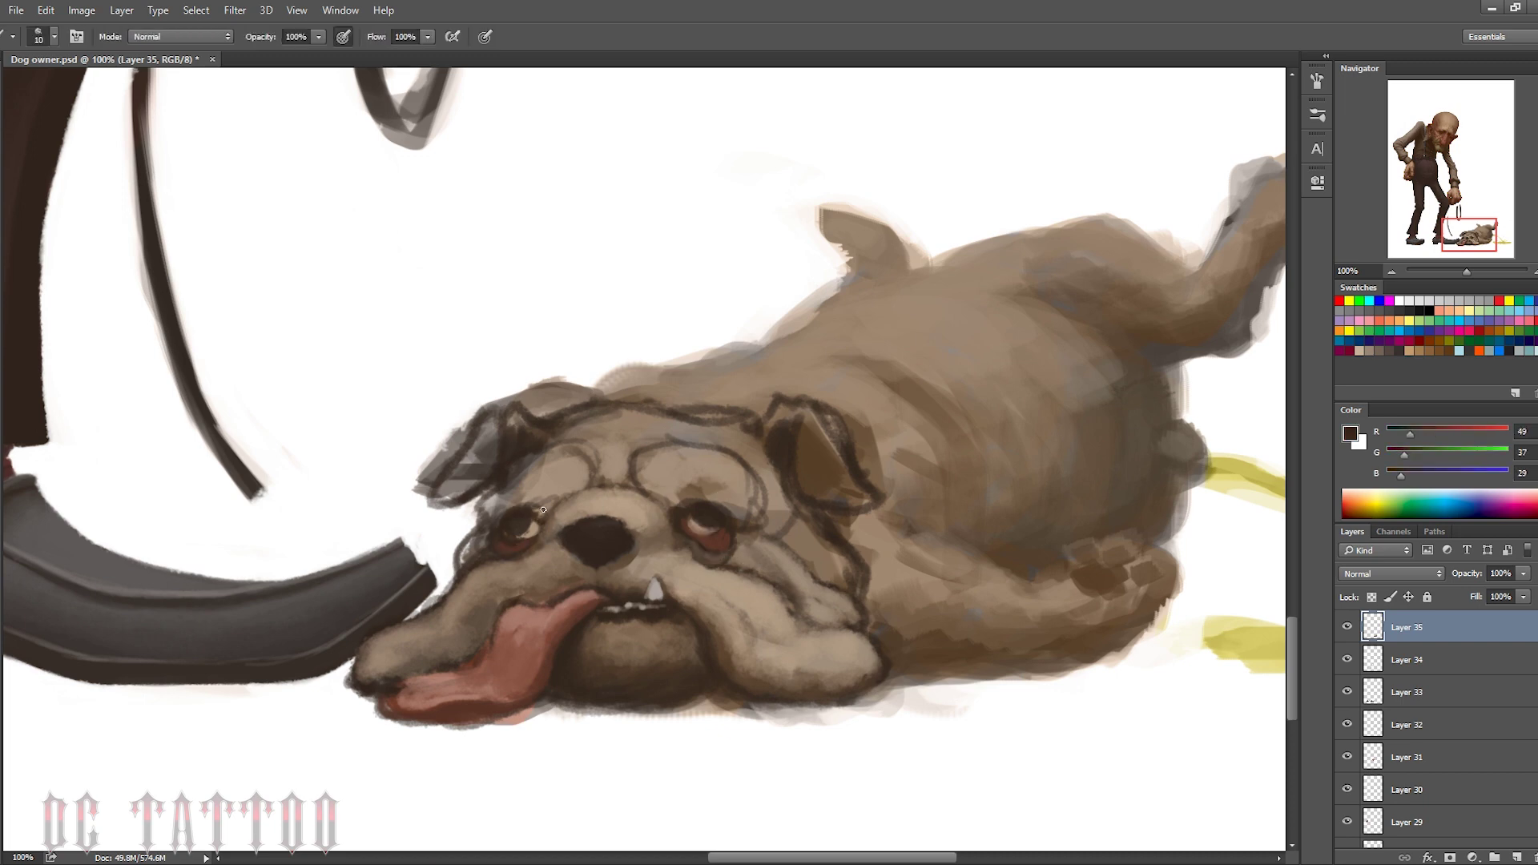
pyautogui.keyDown('alt'); pyautogui.click(705, 503); pyautogui.keyUp('alt')
pyautogui.moveTo(689, 480); pyautogui.dragTo(761, 497)
pyautogui.moveTo(576, 489)
pyautogui.mouseDown()
pyautogui.moveTo(513, 516)
pyautogui.moveTo(574, 455)
pyautogui.mouseUp()
pyautogui.press(']')
pyautogui.press(']')
pyautogui.press(']')
pyautogui.keyDown('alt'); pyautogui.click(517, 511); pyautogui.keyUp('alt')
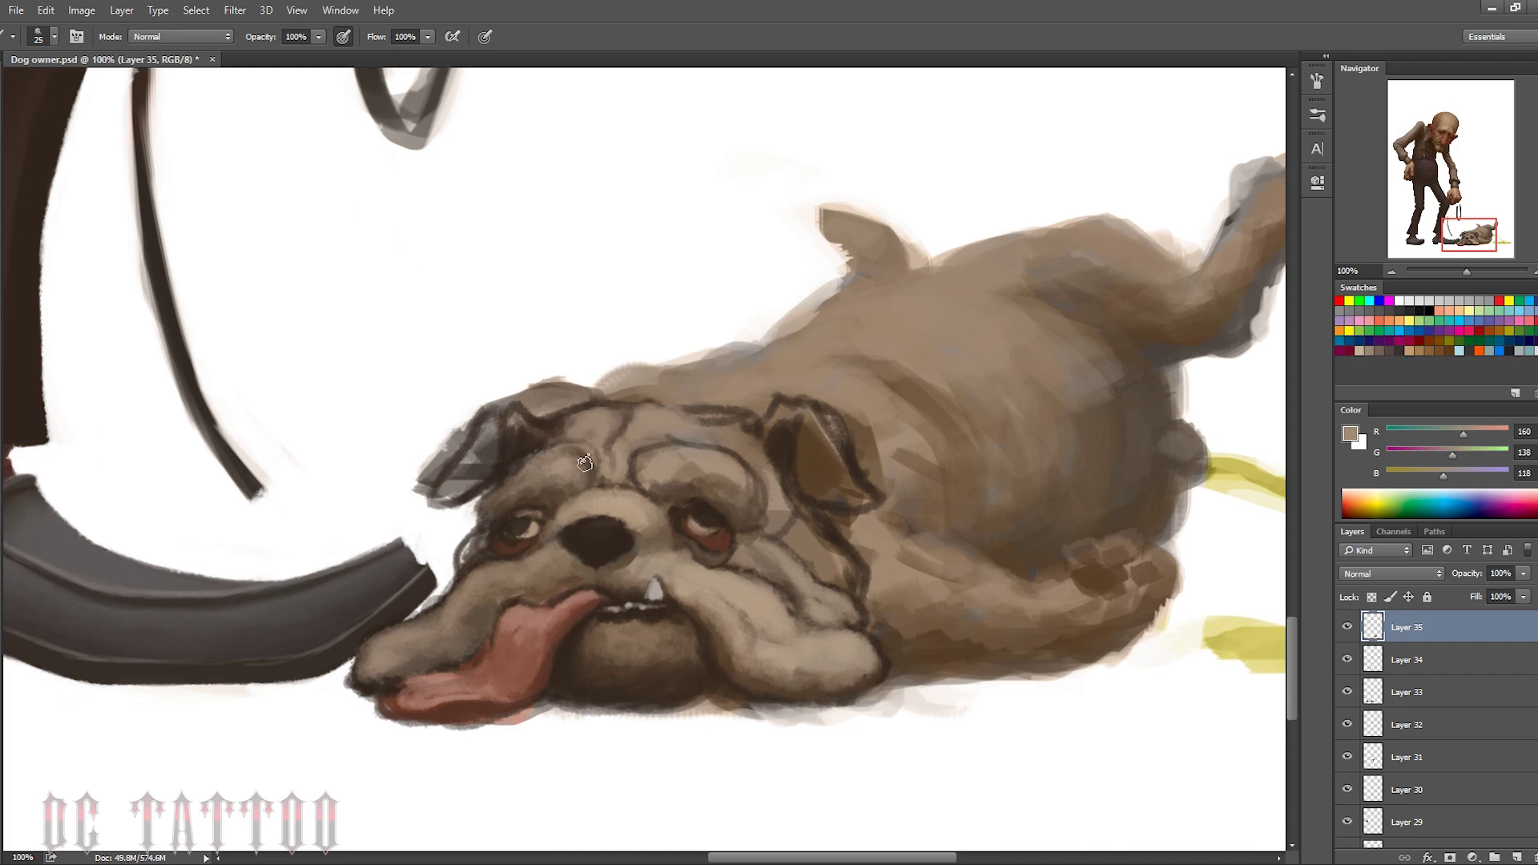
# Mirror the canvas to check it, then paint lighter tan strokes on the cheek and muzzle
pyautogui.press('h')
pyautogui.keyDown('alt'); pyautogui.click(626, 690); pyautogui.keyUp('alt')
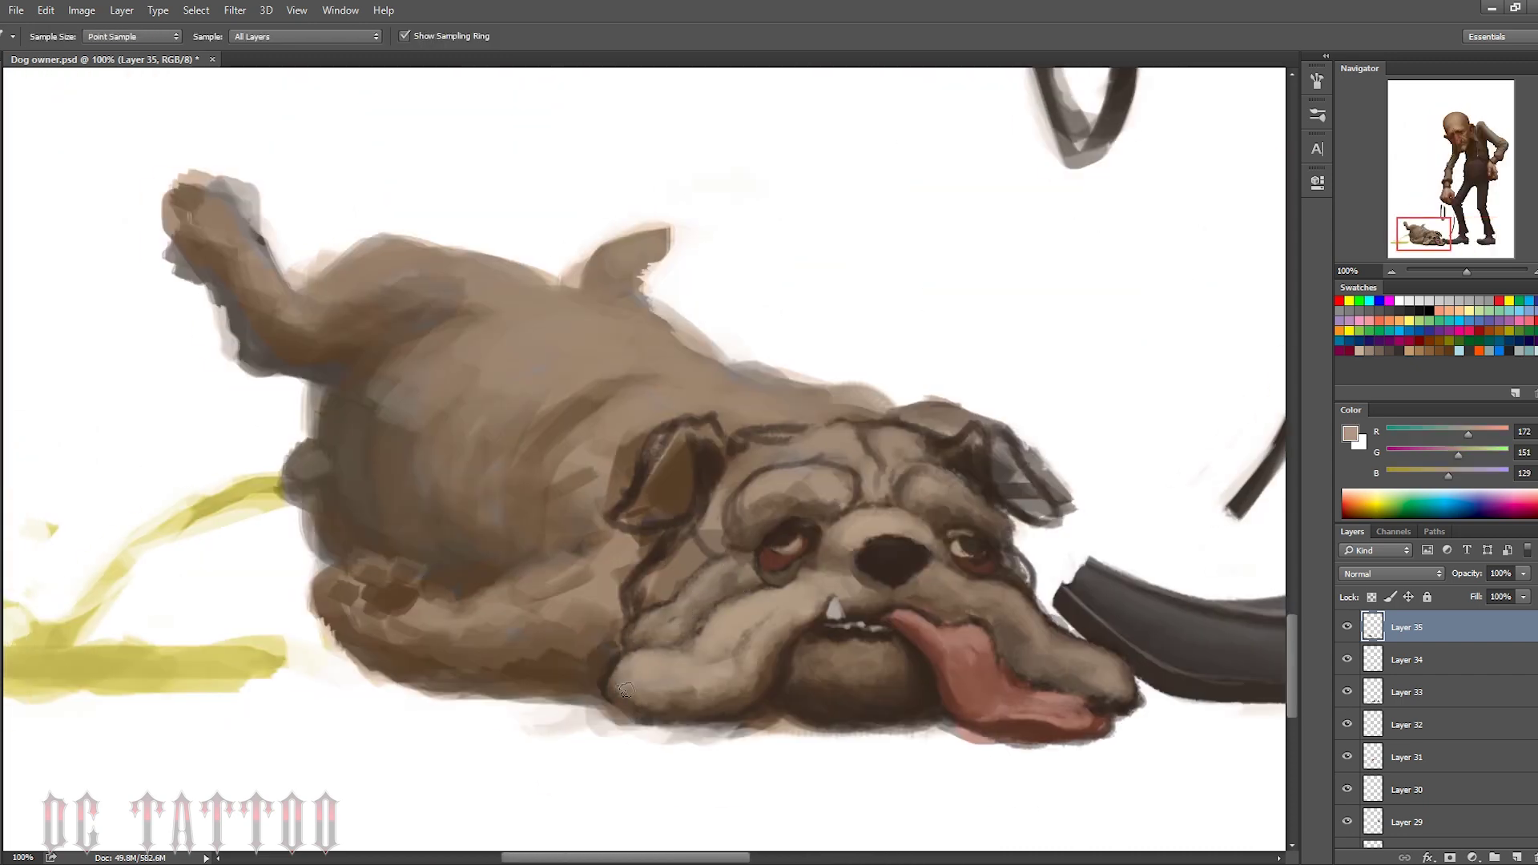
pyautogui.moveTo(625, 689)
pyautogui.mouseDown()
pyautogui.moveTo(686, 703)
pyautogui.moveTo(650, 681)
pyautogui.mouseUp()
pyautogui.keyDown('alt'); pyautogui.click(650, 681); pyautogui.keyUp('alt')
pyautogui.press('[')
pyautogui.press('[')
pyautogui.press('[')
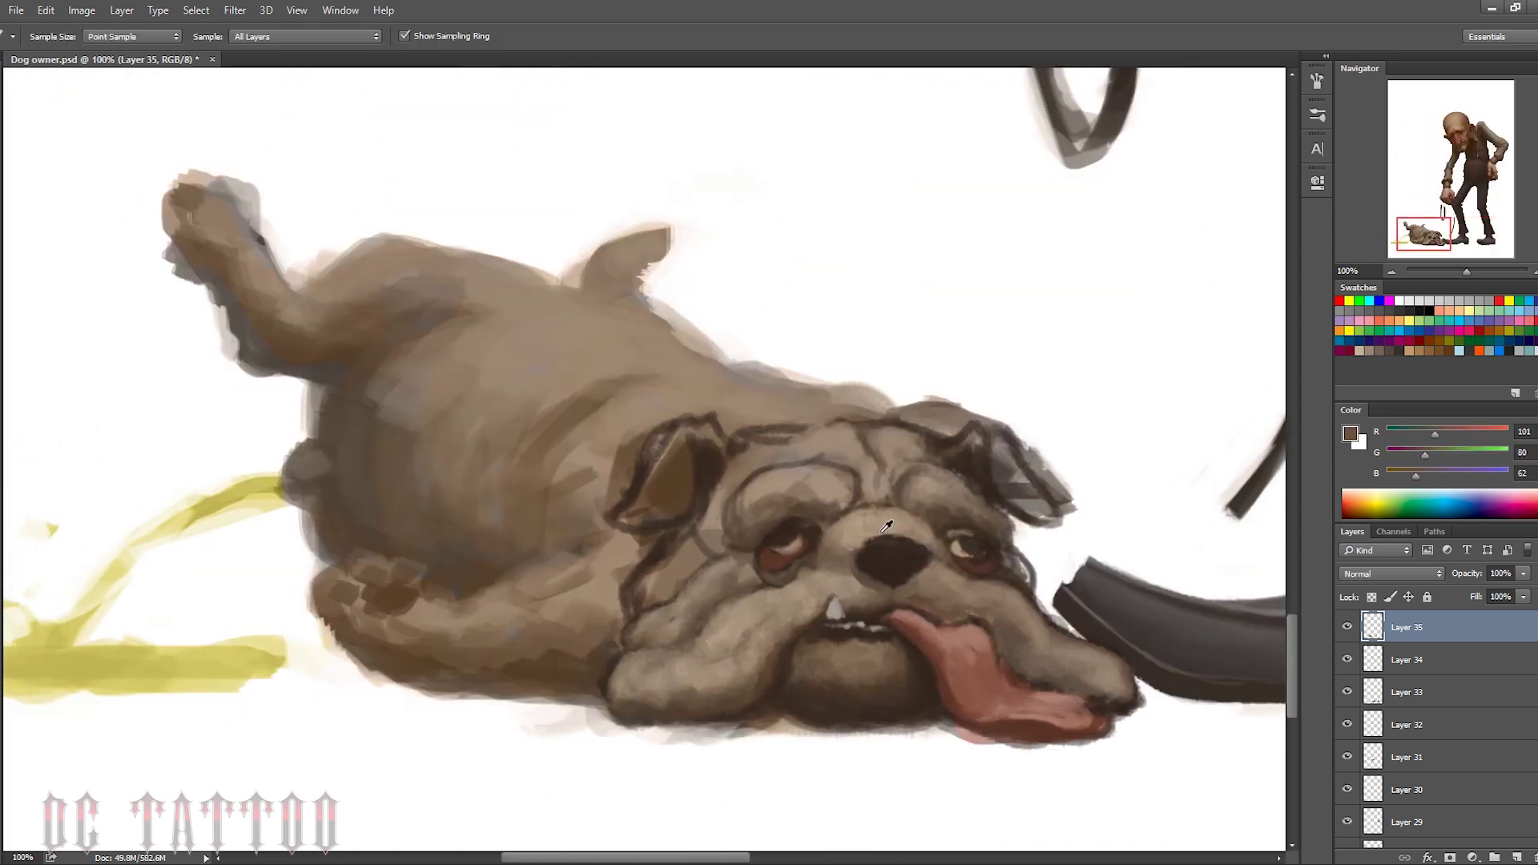
# Lighten the bulldog's forehead with light tan strokes
pyautogui.keyDown('alt'); pyautogui.click(897, 546); pyautogui.keyUp('alt')
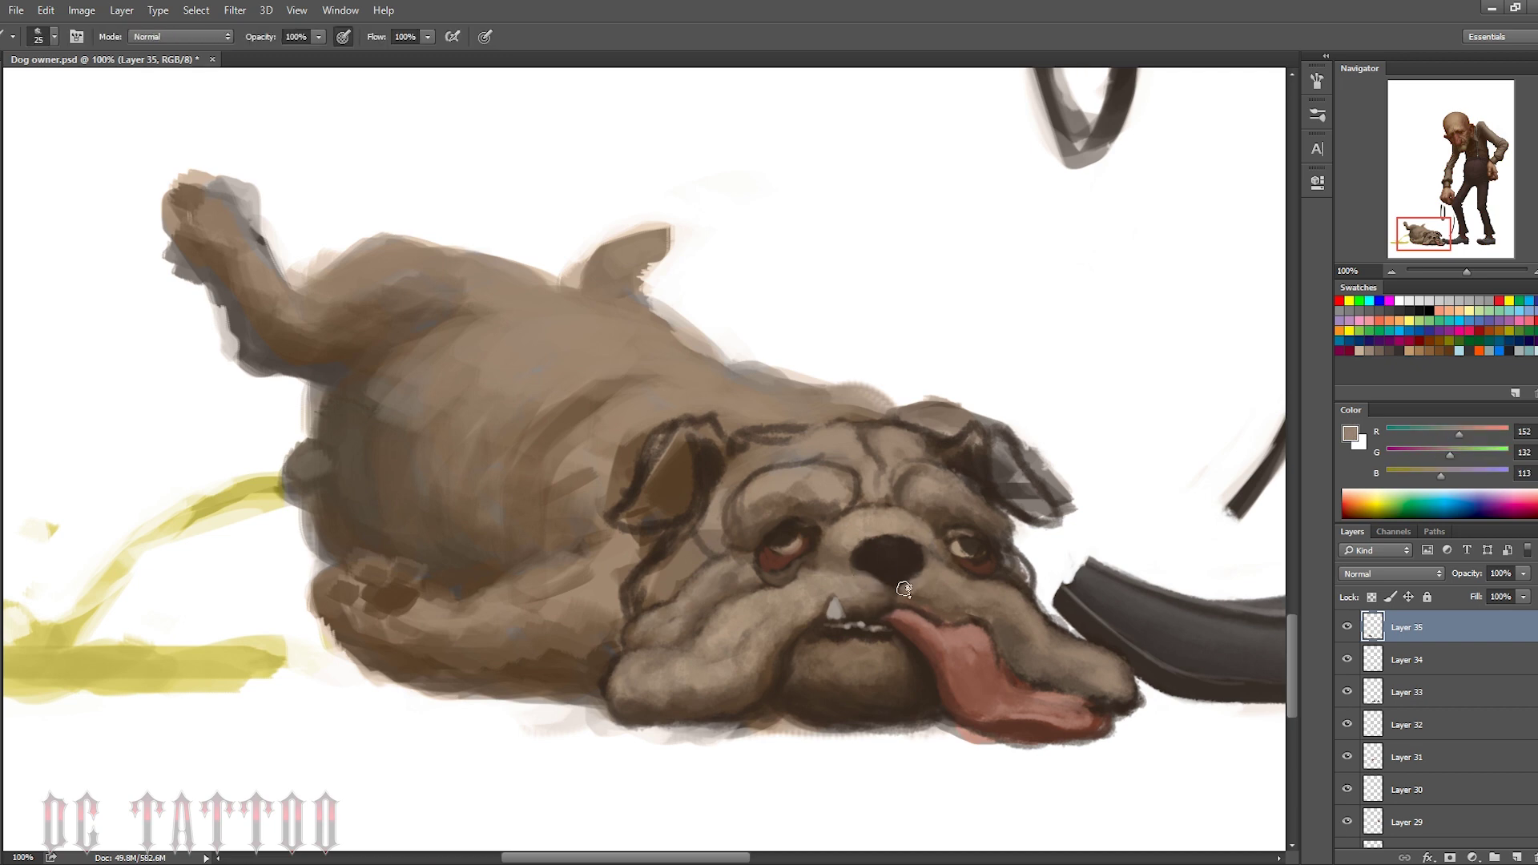
pyautogui.keyDown('alt'); pyautogui.click(942, 580); pyautogui.keyUp('alt')
pyautogui.keyDown('alt'); pyautogui.click(944, 578); pyautogui.keyUp('alt')
pyautogui.press('[')
pyautogui.press('[')
pyautogui.press('[')
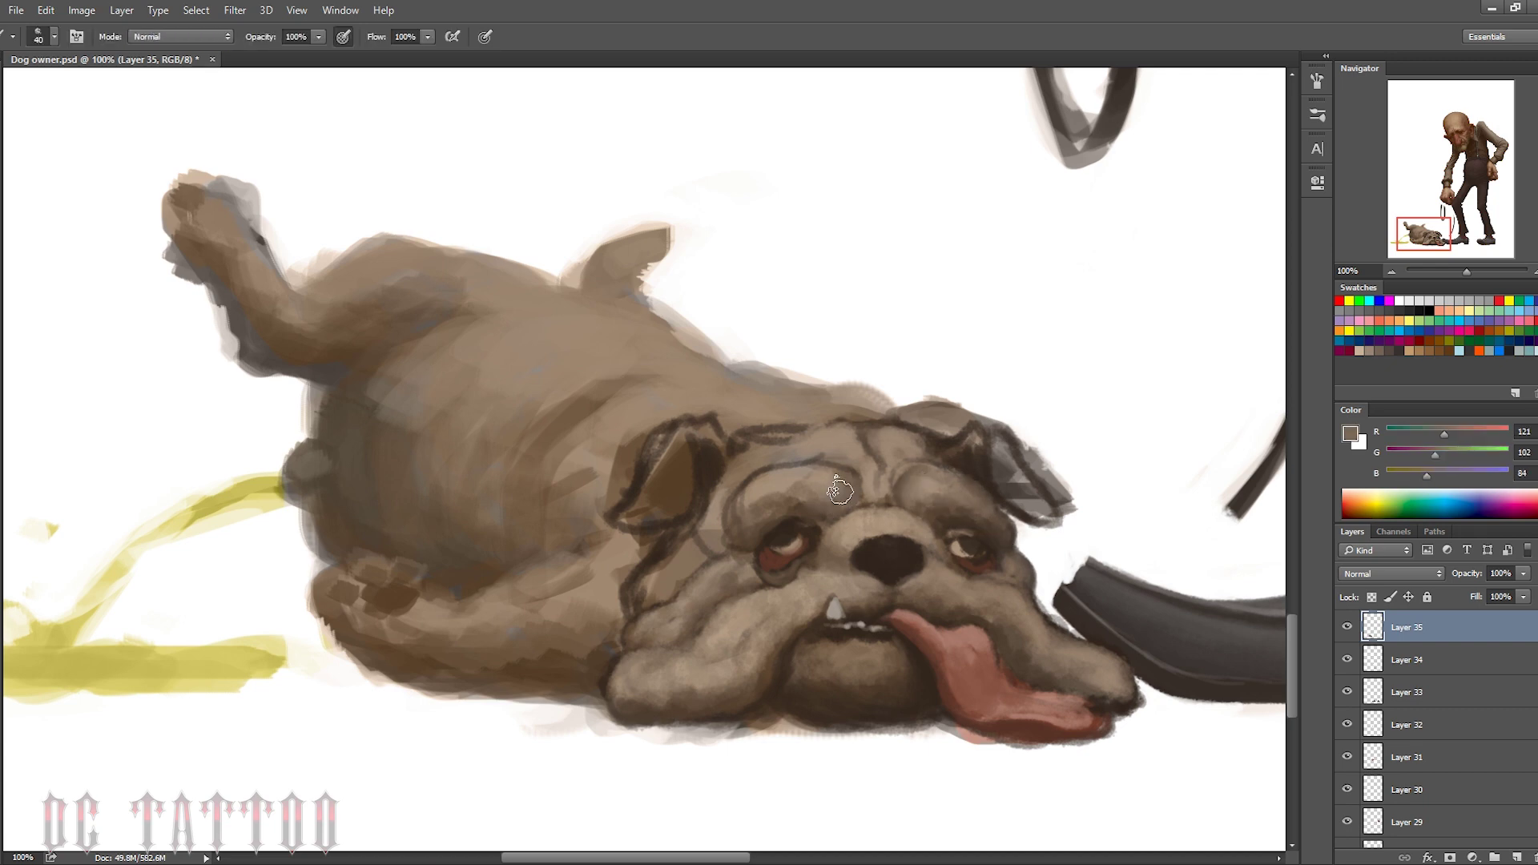
pyautogui.keyDown('alt'); pyautogui.click(945, 531); pyautogui.keyUp('alt')
pyautogui.press('[')
pyautogui.press('[')
pyautogui.press('[')
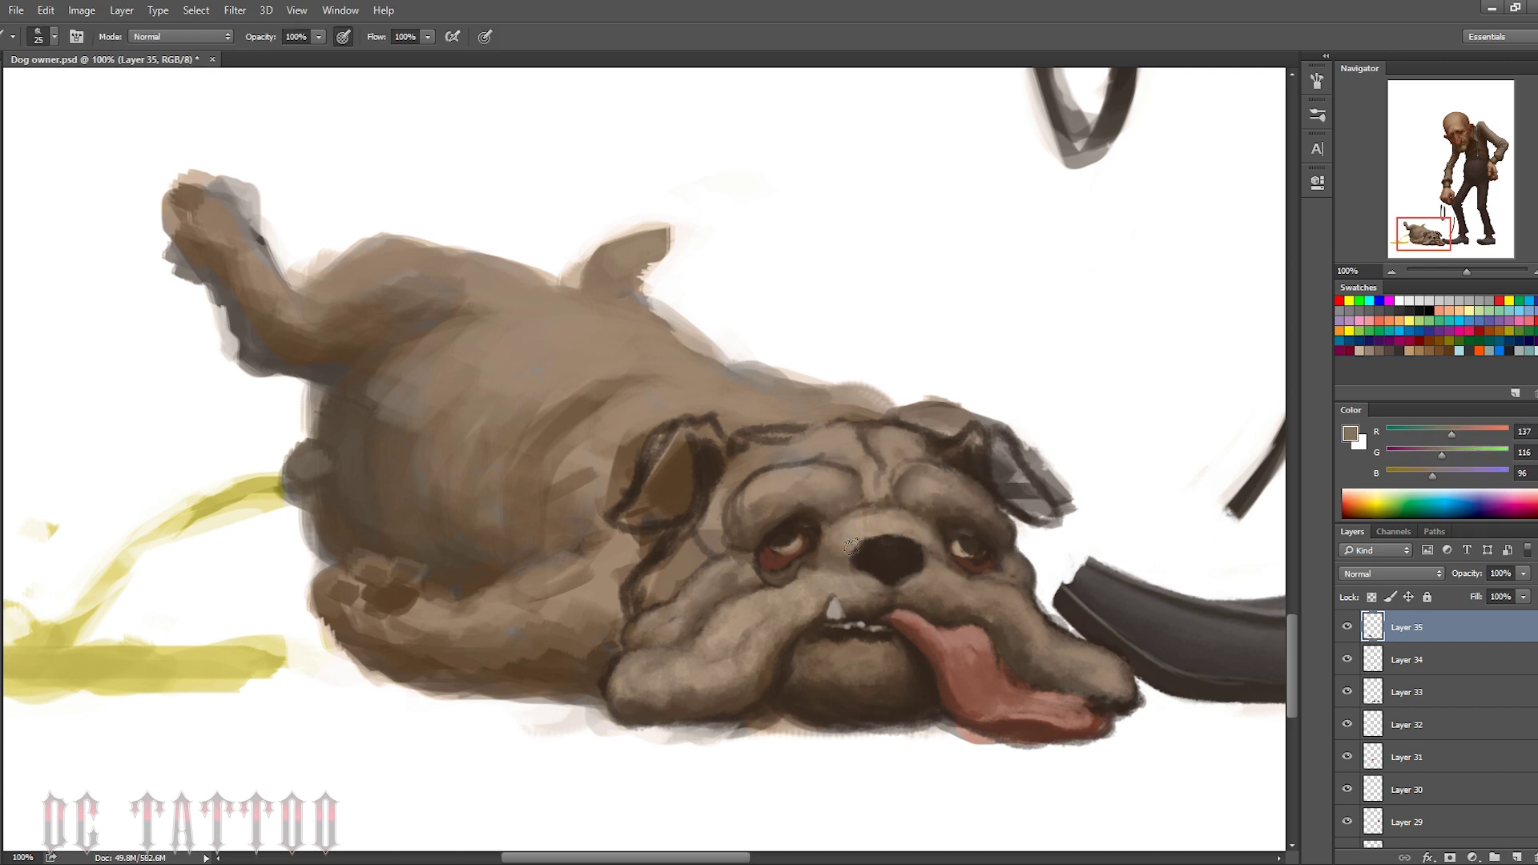
pyautogui.keyDown('alt'); pyautogui.click(847, 537); pyautogui.keyUp('alt')
pyautogui.press(']')
pyautogui.moveTo(809, 475); pyautogui.dragTo(732, 491)
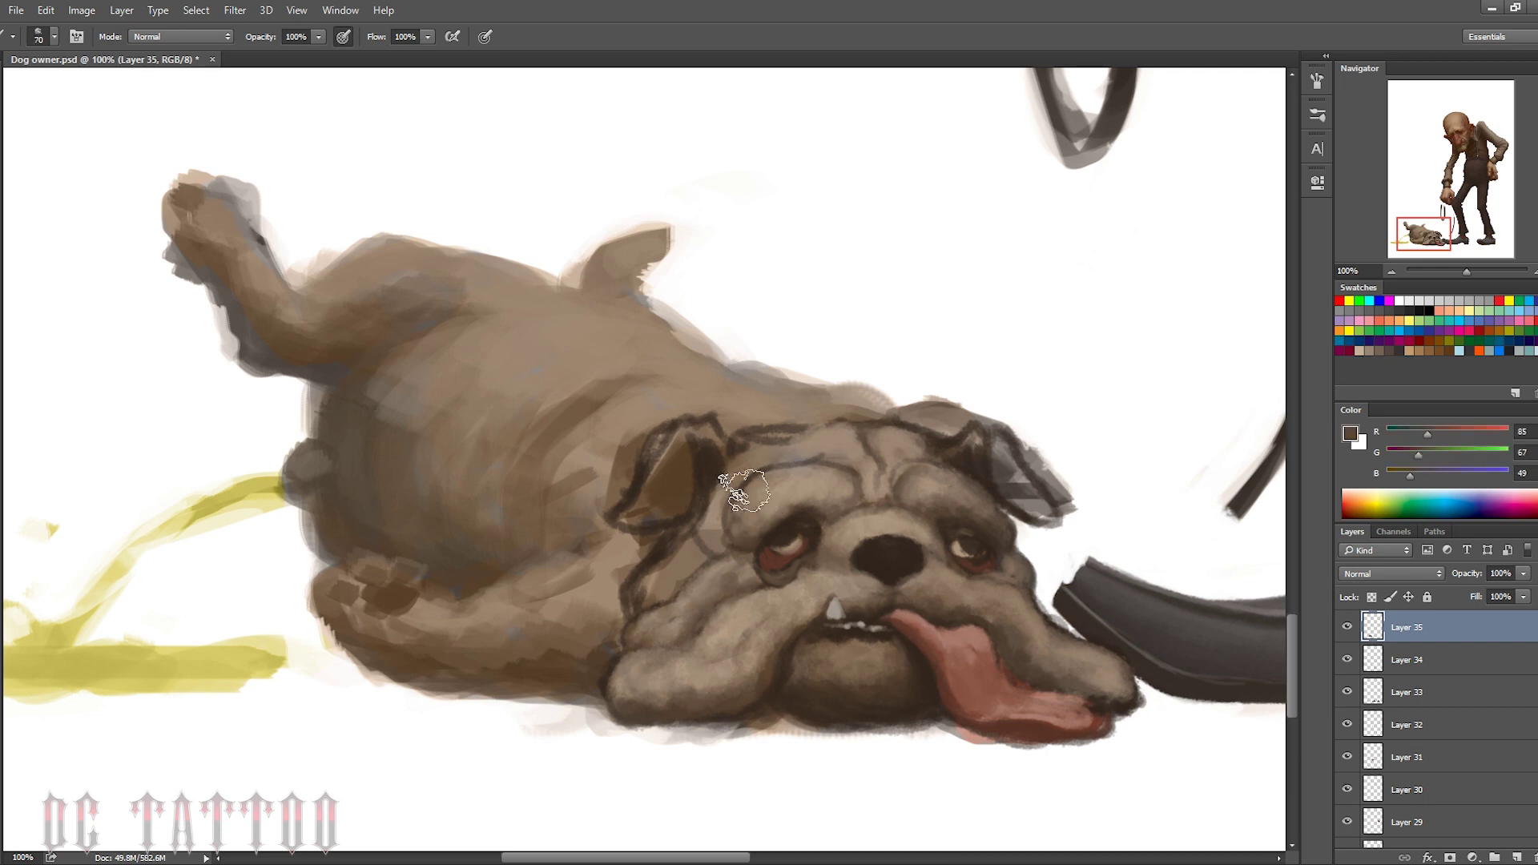
# Repaint the left ear in lighter tan
pyautogui.keyDown('alt'); pyautogui.click(885, 486); pyautogui.keyUp('alt')
pyautogui.press('[')
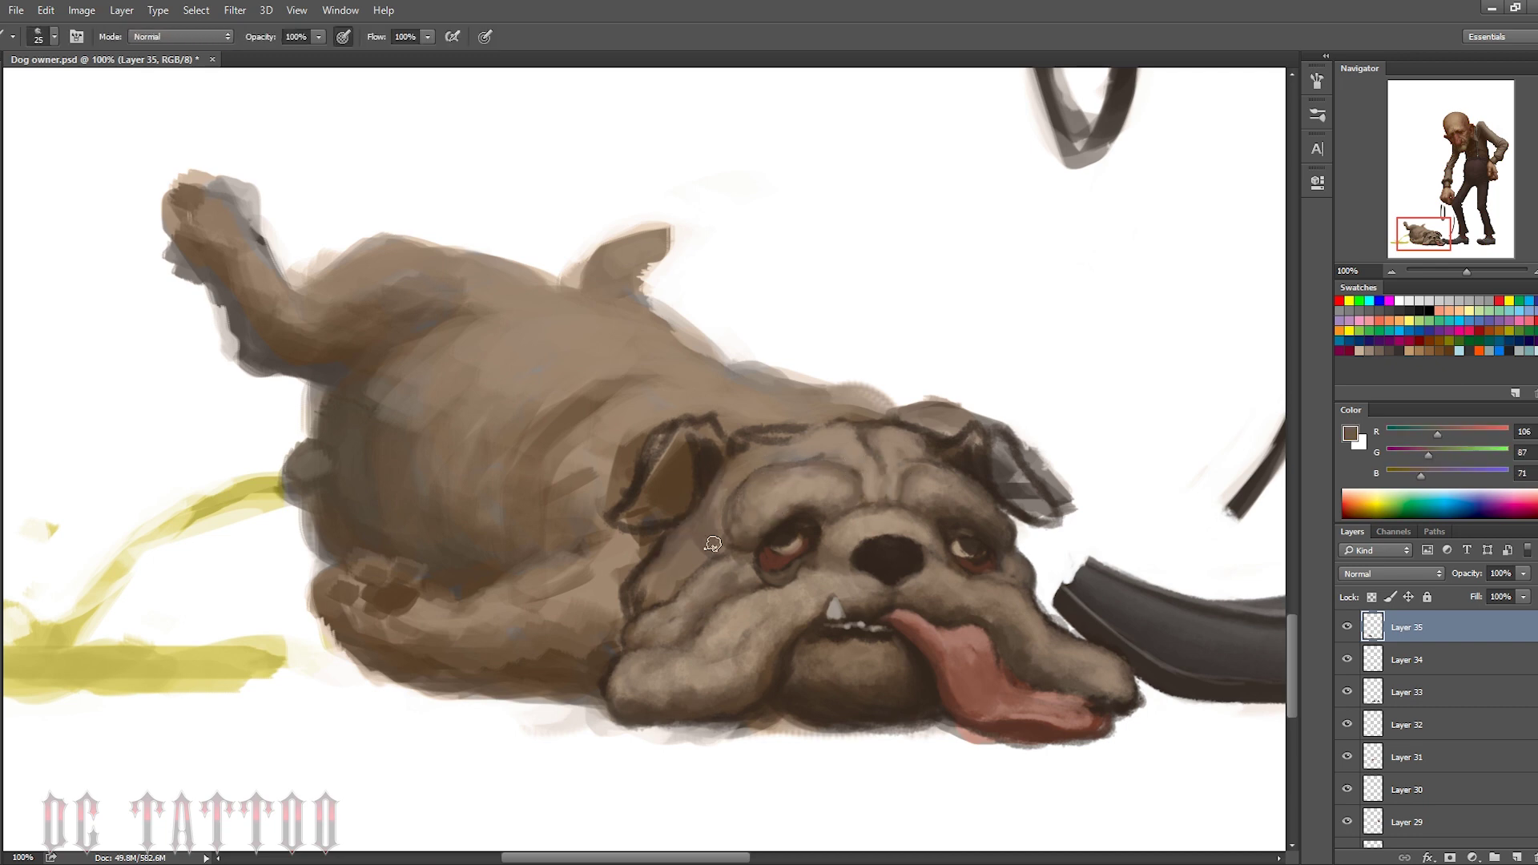
pyautogui.moveTo(719, 524); pyautogui.dragTo(665, 609)
pyautogui.keyDown('alt'); pyautogui.click(677, 541); pyautogui.keyUp('alt')
pyautogui.moveTo(640, 513); pyautogui.dragTo(724, 435)
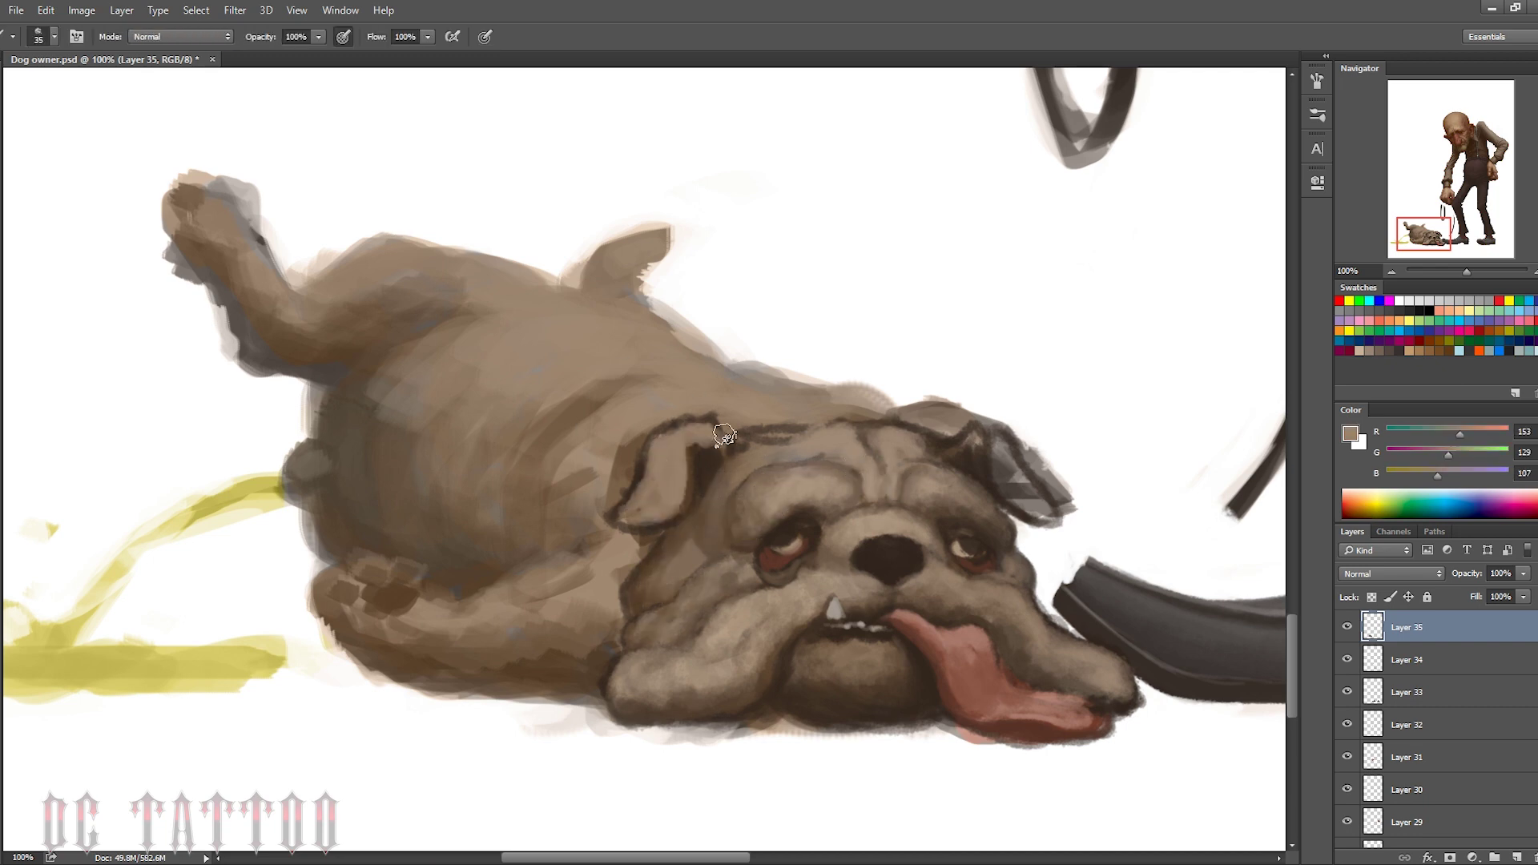
# Darken the left ear's upper edge with dark brown strokes
pyautogui.keyDown('alt'); pyautogui.click(619, 517); pyautogui.keyUp('alt')
pyautogui.press(']')
pyautogui.press(']')
pyautogui.moveTo(623, 511); pyautogui.dragTo(683, 427)
pyautogui.keyDown('alt'); pyautogui.click(641, 497); pyautogui.keyUp('alt')
pyautogui.press(']')
pyautogui.moveTo(620, 517); pyautogui.dragTo(716, 410)
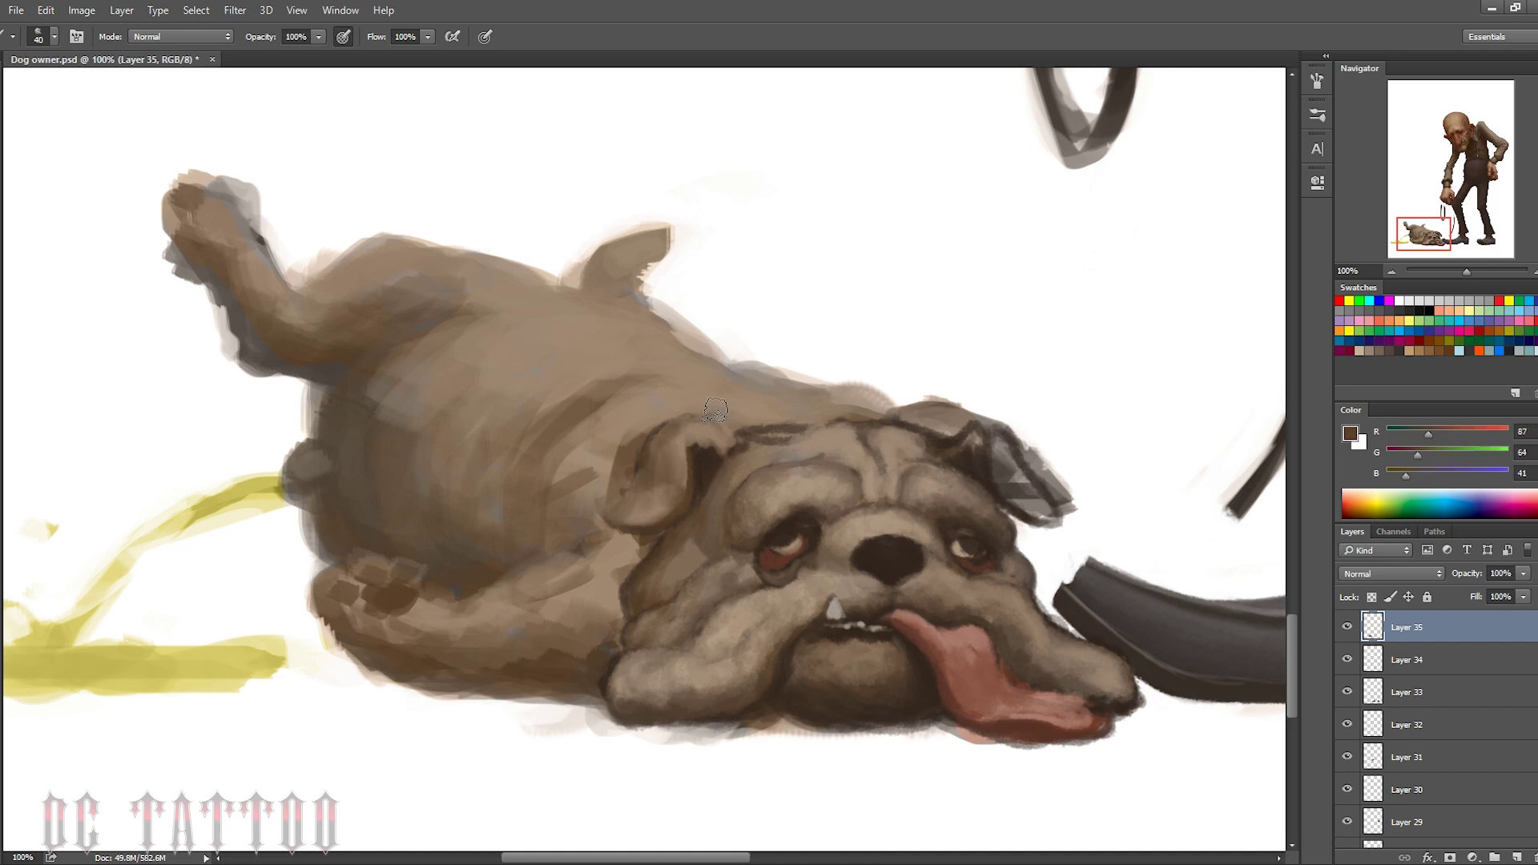
# Sample dark browns from the ear and face, and shade the eye's lower lid pink
pyautogui.keyDown('alt'); pyautogui.click(657, 477); pyautogui.keyUp('alt')
pyautogui.press(']')
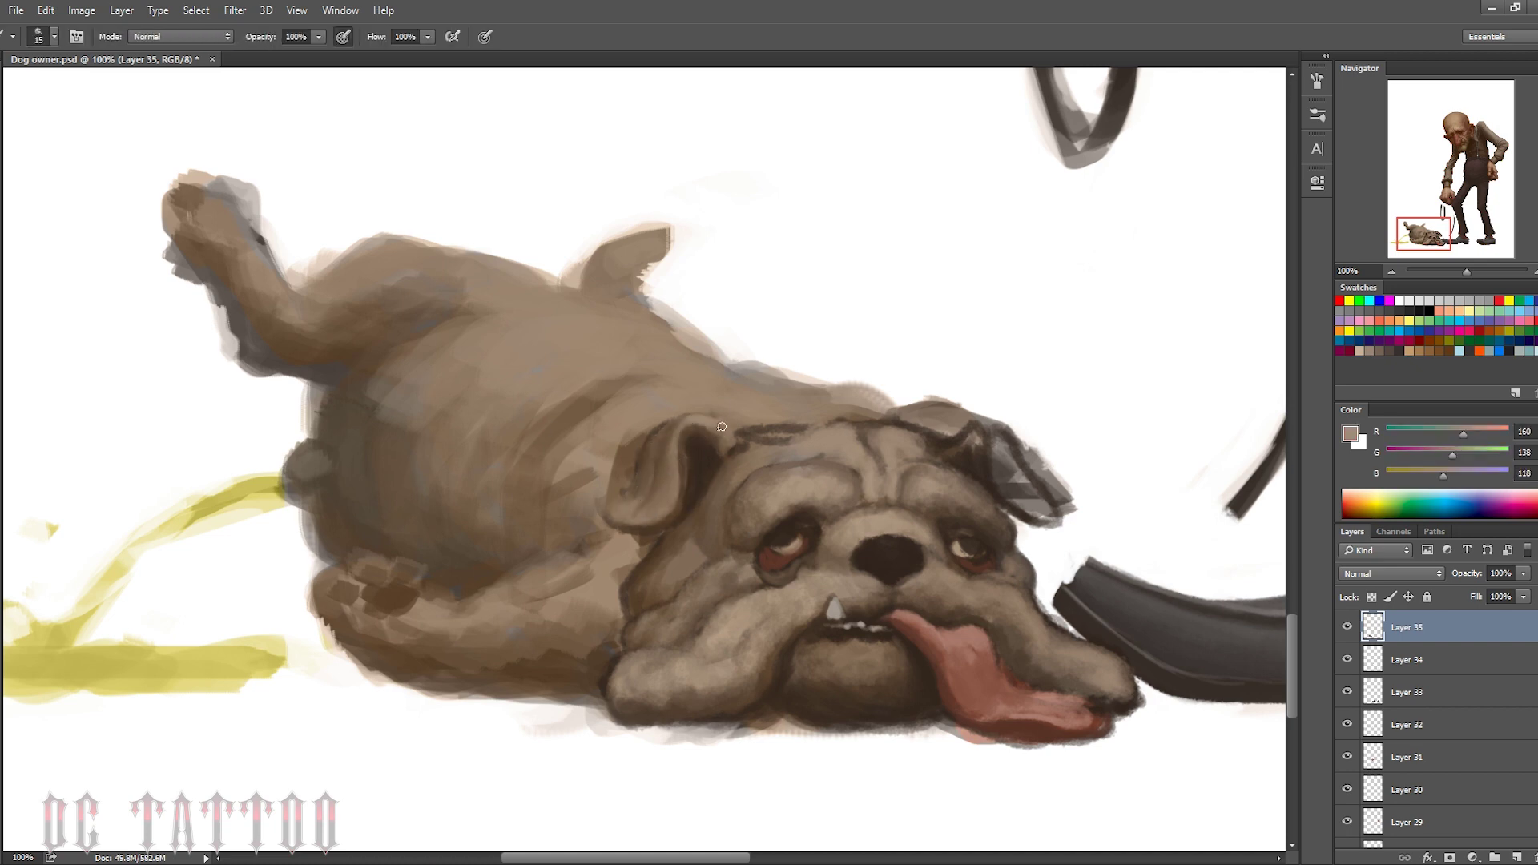
pyautogui.keyDown('alt'); pyautogui.click(726, 448); pyautogui.keyUp('alt')
pyautogui.press(']')
pyautogui.press(']')
pyautogui.press(']')
pyautogui.keyDown('alt'); pyautogui.click(710, 546); pyautogui.keyUp('alt')
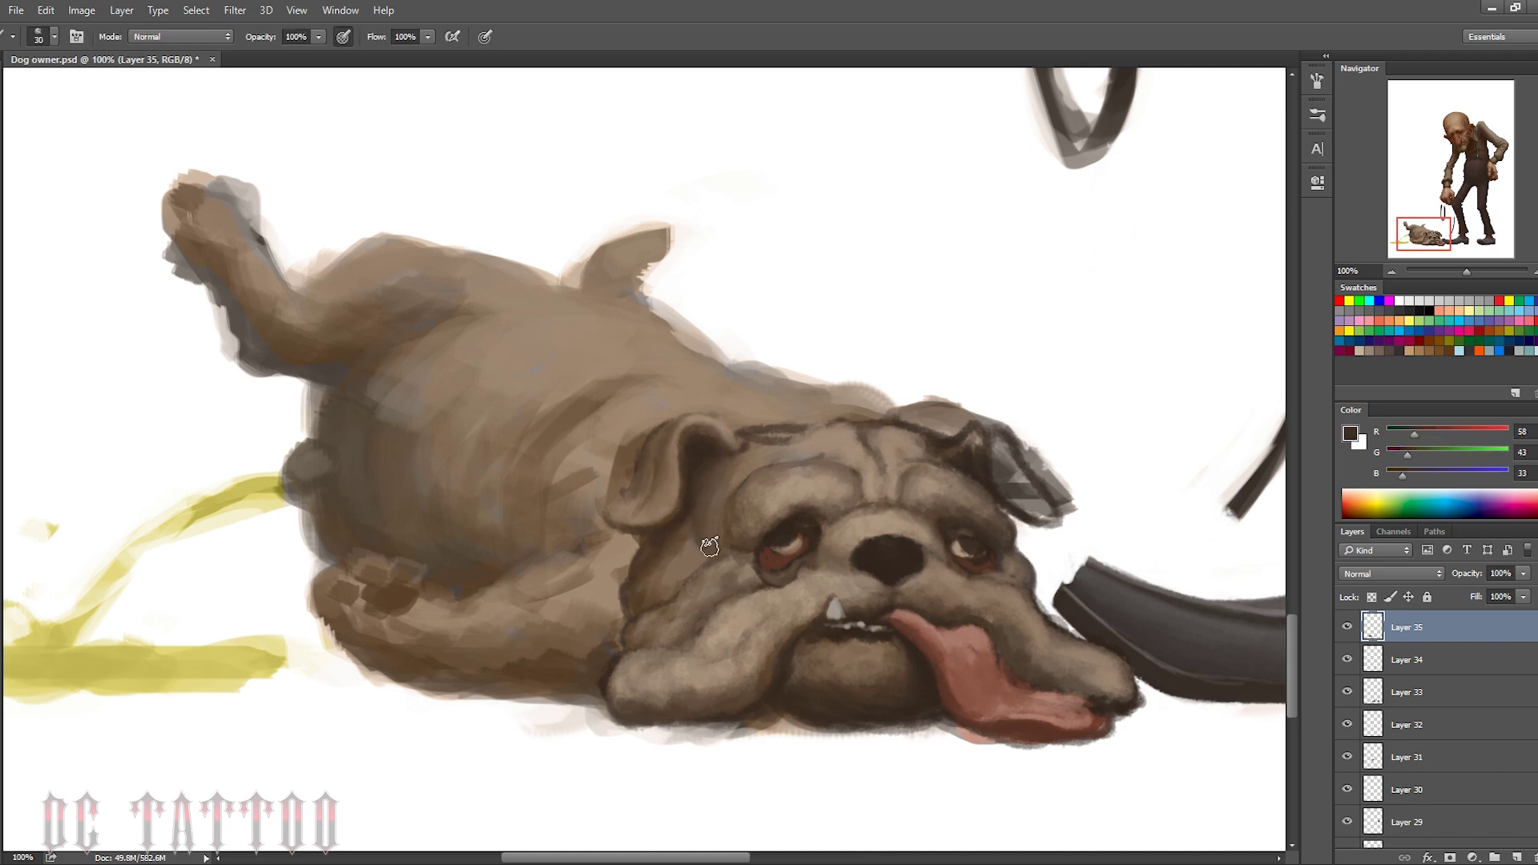
pyautogui.keyDown('alt'); pyautogui.click(669, 581); pyautogui.keyUp('alt')
pyautogui.press(']')
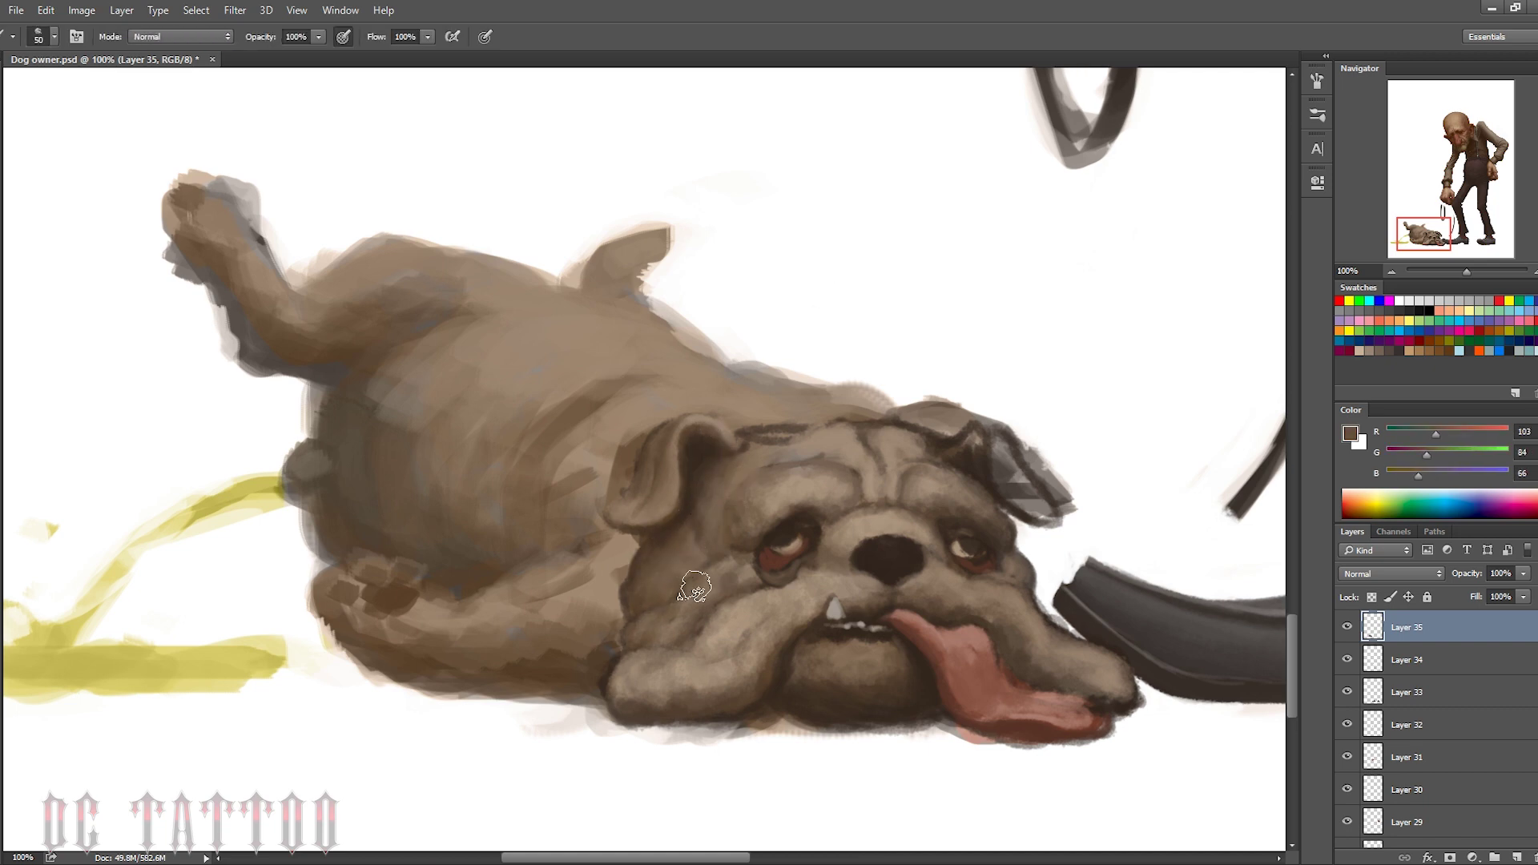
pyautogui.keyDown('alt'); pyautogui.click(779, 577); pyautogui.keyUp('alt')
pyautogui.press('[')
pyautogui.press('[')
pyautogui.press('[')
pyautogui.moveTo(785, 562); pyautogui.dragTo(801, 555)
pyautogui.press(']')
pyautogui.press(']')
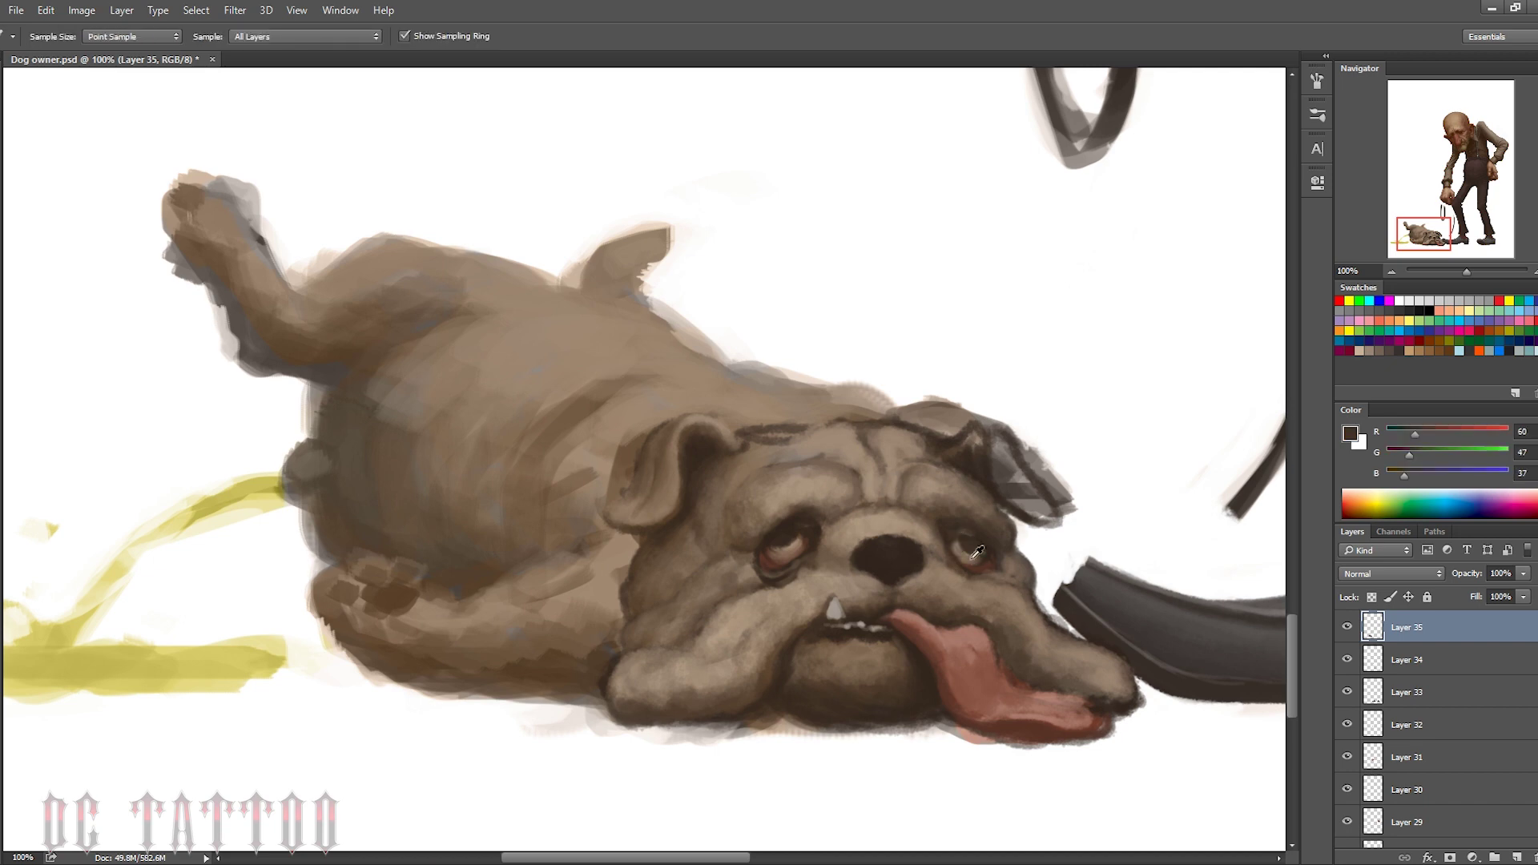
# Sample light and mid-brown fur tones across the forehead, adjusting brush size
pyautogui.keyDown('alt'); pyautogui.click(978, 556); pyautogui.keyUp('alt')
pyautogui.keyDown('alt'); pyautogui.click(978, 556); pyautogui.keyUp('alt')
pyautogui.press('[')
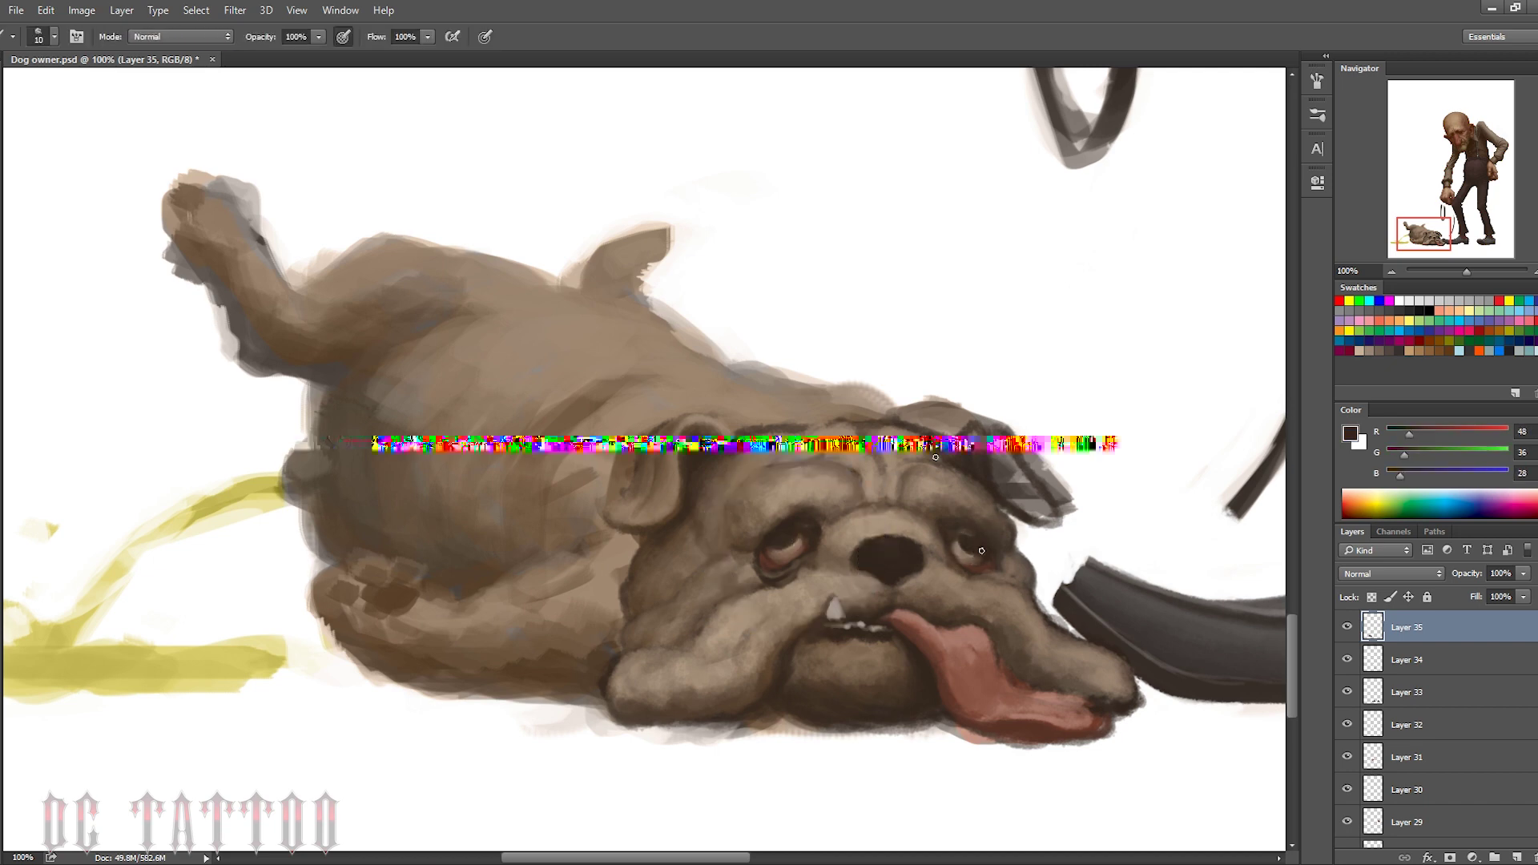
pyautogui.keyDown('alt'); pyautogui.click(849, 431); pyautogui.keyUp('alt')
pyautogui.press('[')
pyautogui.press('[')
pyautogui.press('[')
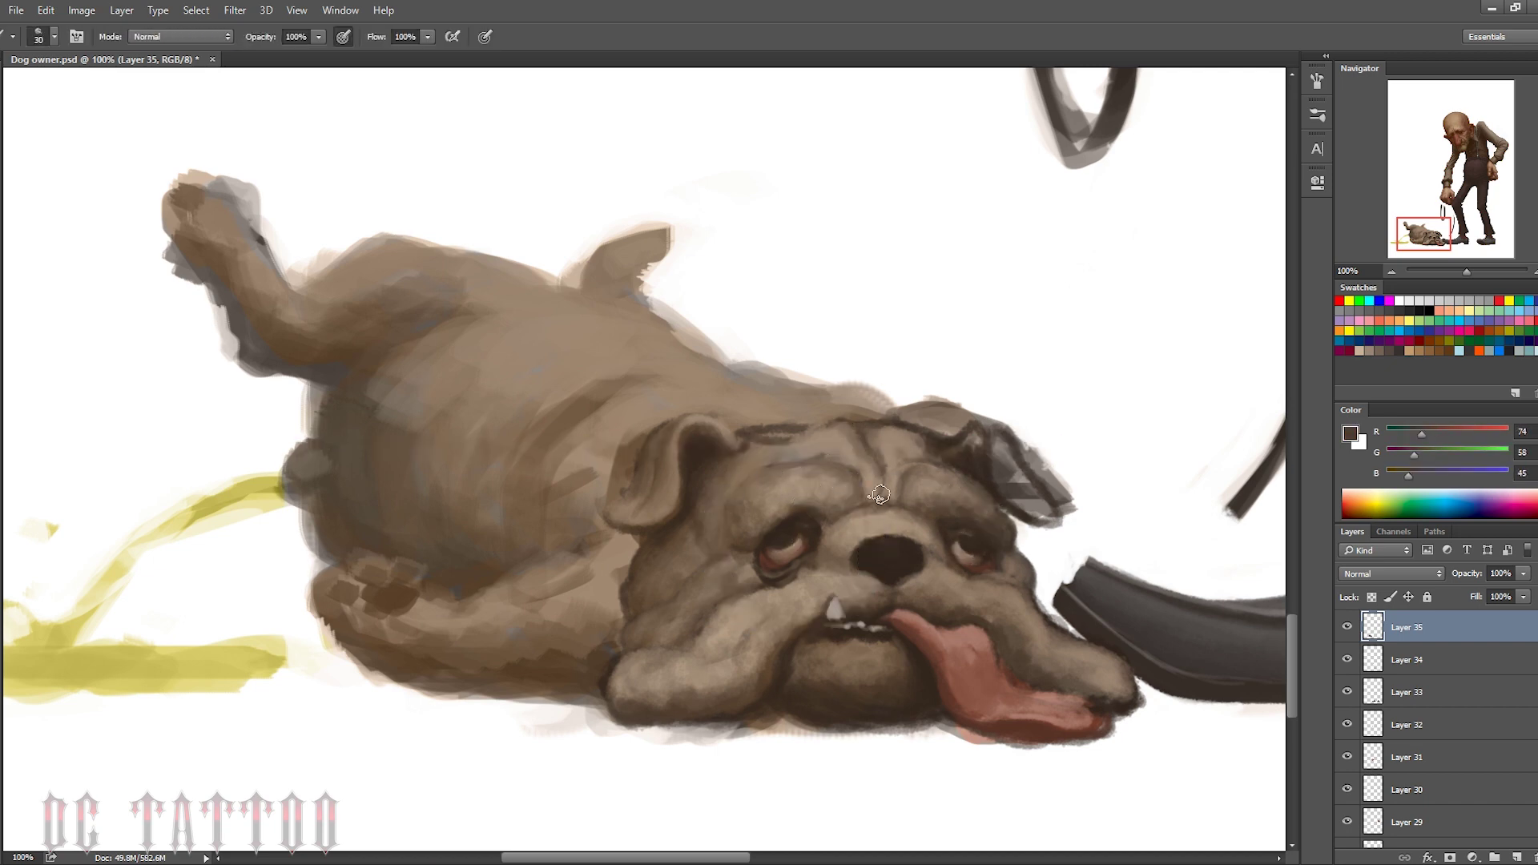
pyautogui.keyDown('alt'); pyautogui.click(896, 431); pyautogui.keyUp('alt')
pyautogui.press(']')
pyautogui.keyDown('alt'); pyautogui.click(817, 436); pyautogui.keyUp('alt')
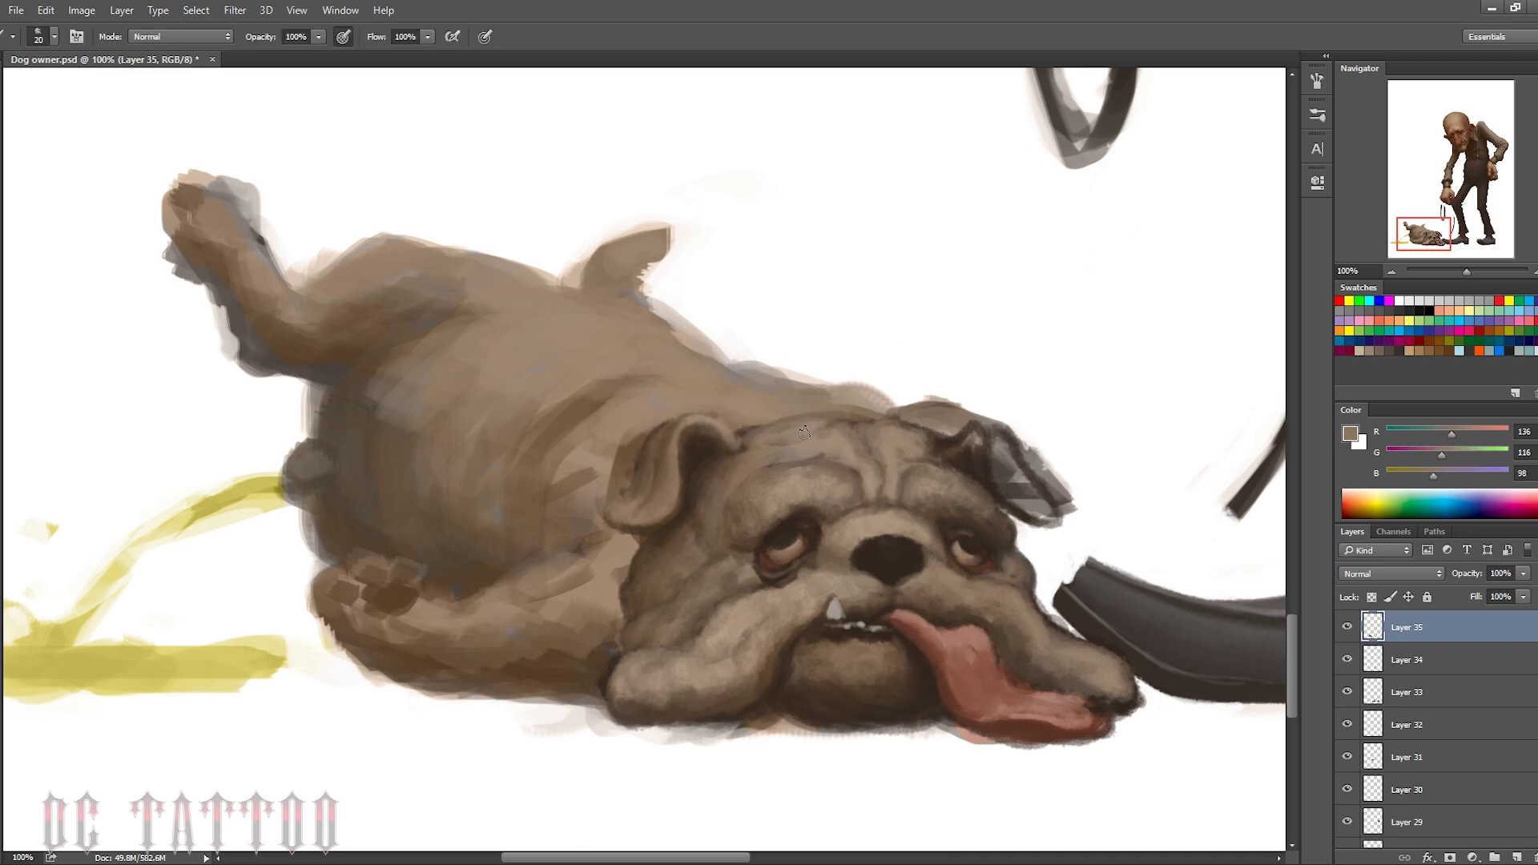
pyautogui.press(']')
pyautogui.press(']')
pyautogui.press(']')
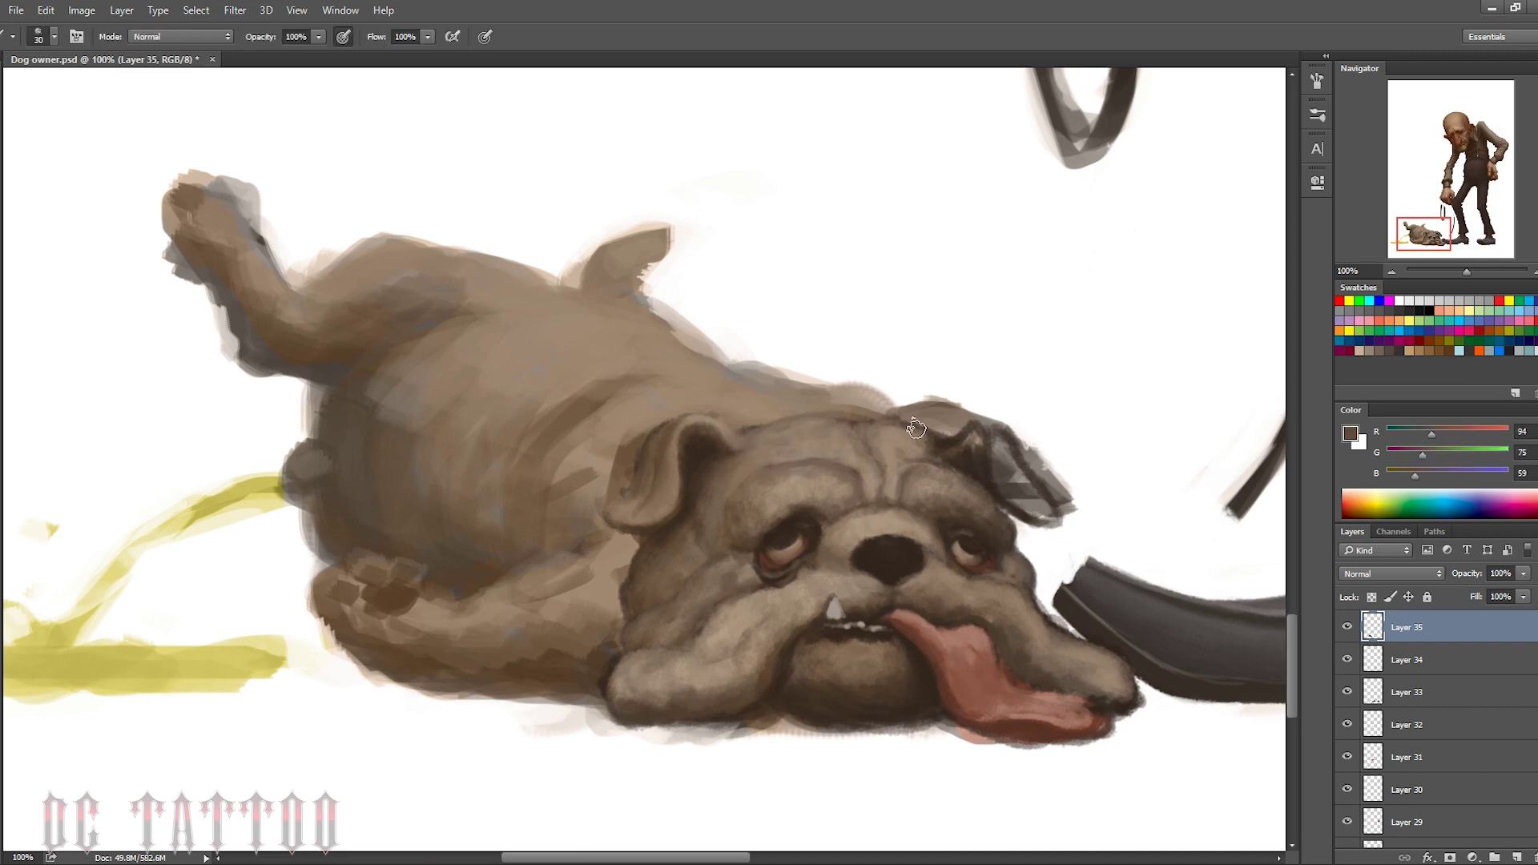
# Repaint the grey right ear in brown fur tones
pyautogui.keyDown('alt'); pyautogui.click(949, 451); pyautogui.keyUp('alt')
pyautogui.press('[')
pyautogui.moveTo(981, 439); pyautogui.dragTo(1033, 504)
pyautogui.keyDown('alt'); pyautogui.click(973, 448); pyautogui.keyUp('alt')
pyautogui.press('[')
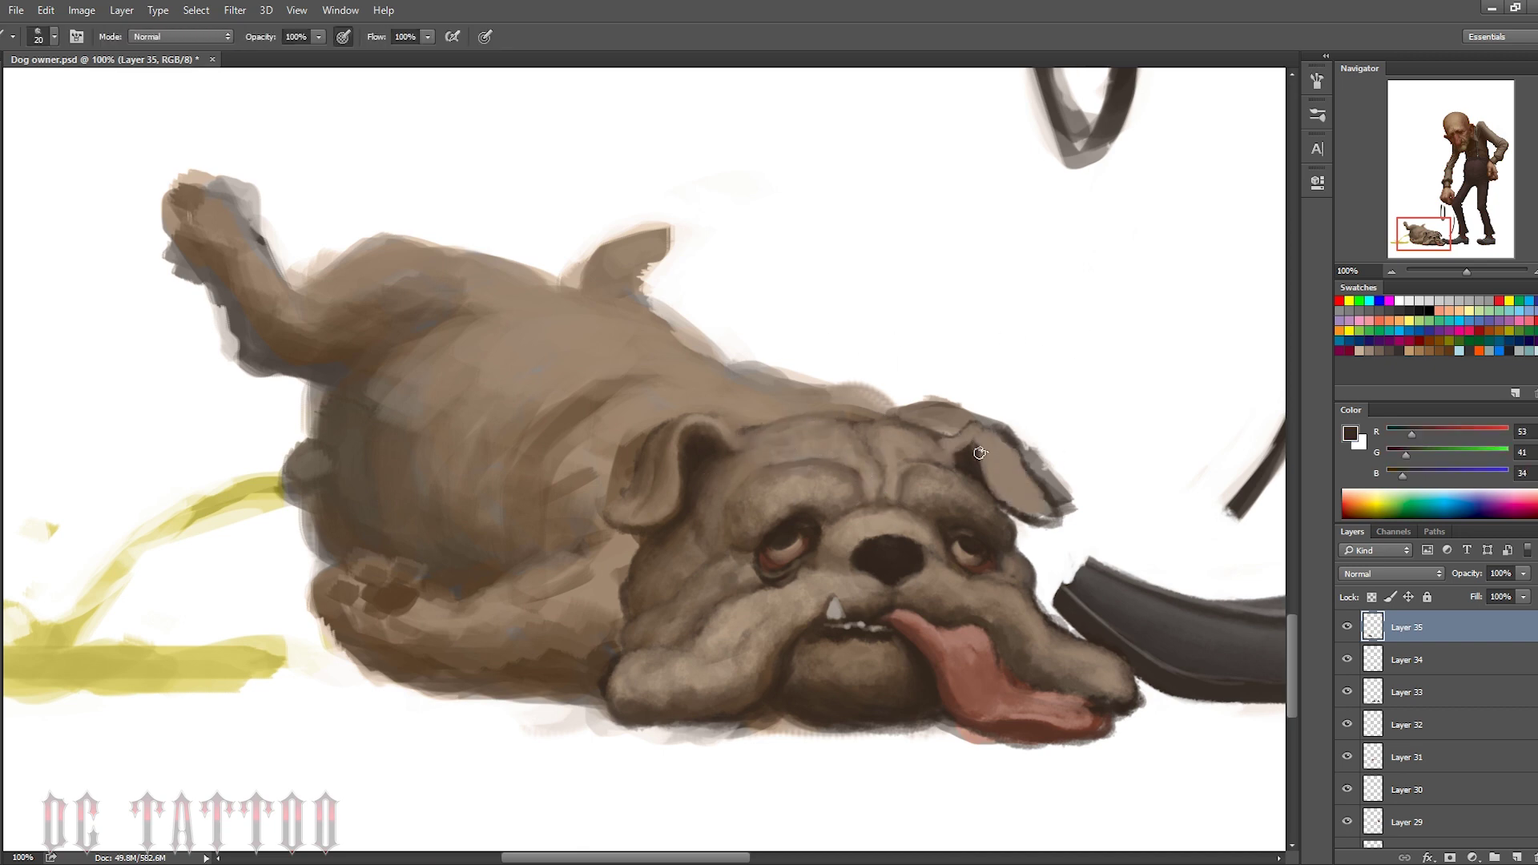
pyautogui.moveTo(985, 441)
pyautogui.mouseDown()
pyautogui.moveTo(1025, 513)
pyautogui.moveTo(961, 434)
pyautogui.moveTo(1018, 505)
pyautogui.moveTo(1045, 463)
pyautogui.mouseUp()
pyautogui.keyDown('alt'); pyautogui.click(961, 433); pyautogui.keyUp('alt')
pyautogui.press(']')
pyautogui.press(']')
pyautogui.press(']')
pyautogui.keyDown('alt'); pyautogui.click(1006, 494); pyautogui.keyUp('alt')
# Clean the ear's edge with background white and resample the forehead fur
pyautogui.press('[')
pyautogui.press('[')
pyautogui.keyDown('alt'); pyautogui.click(1045, 529); pyautogui.keyUp('alt')
pyautogui.press(']')
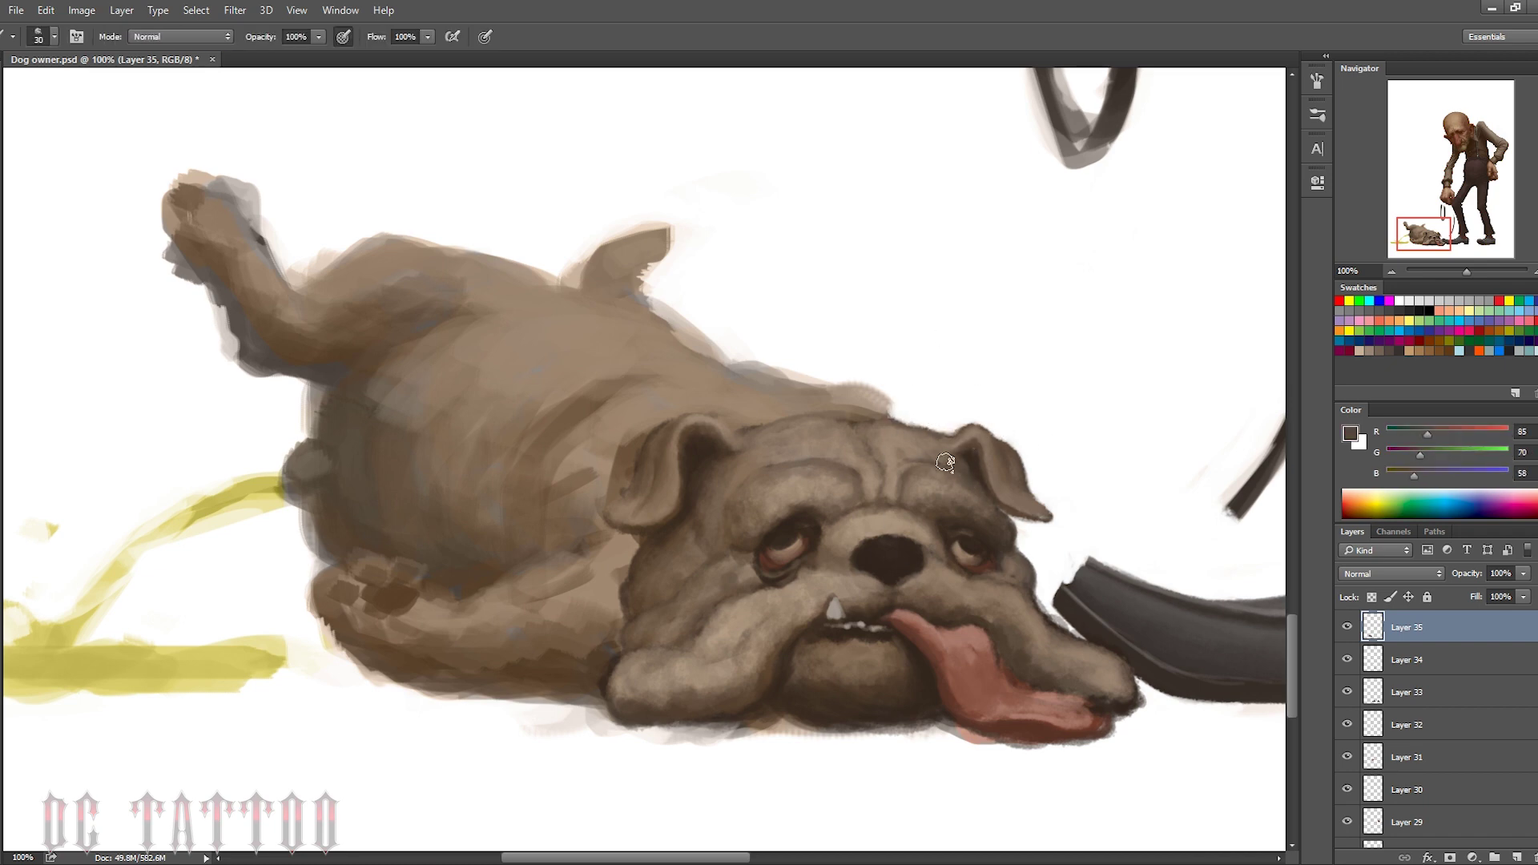
pyautogui.keyDown('alt'); pyautogui.click(929, 440); pyautogui.keyUp('alt')
pyautogui.keyDown('alt'); pyautogui.click(897, 444); pyautogui.keyUp('alt')
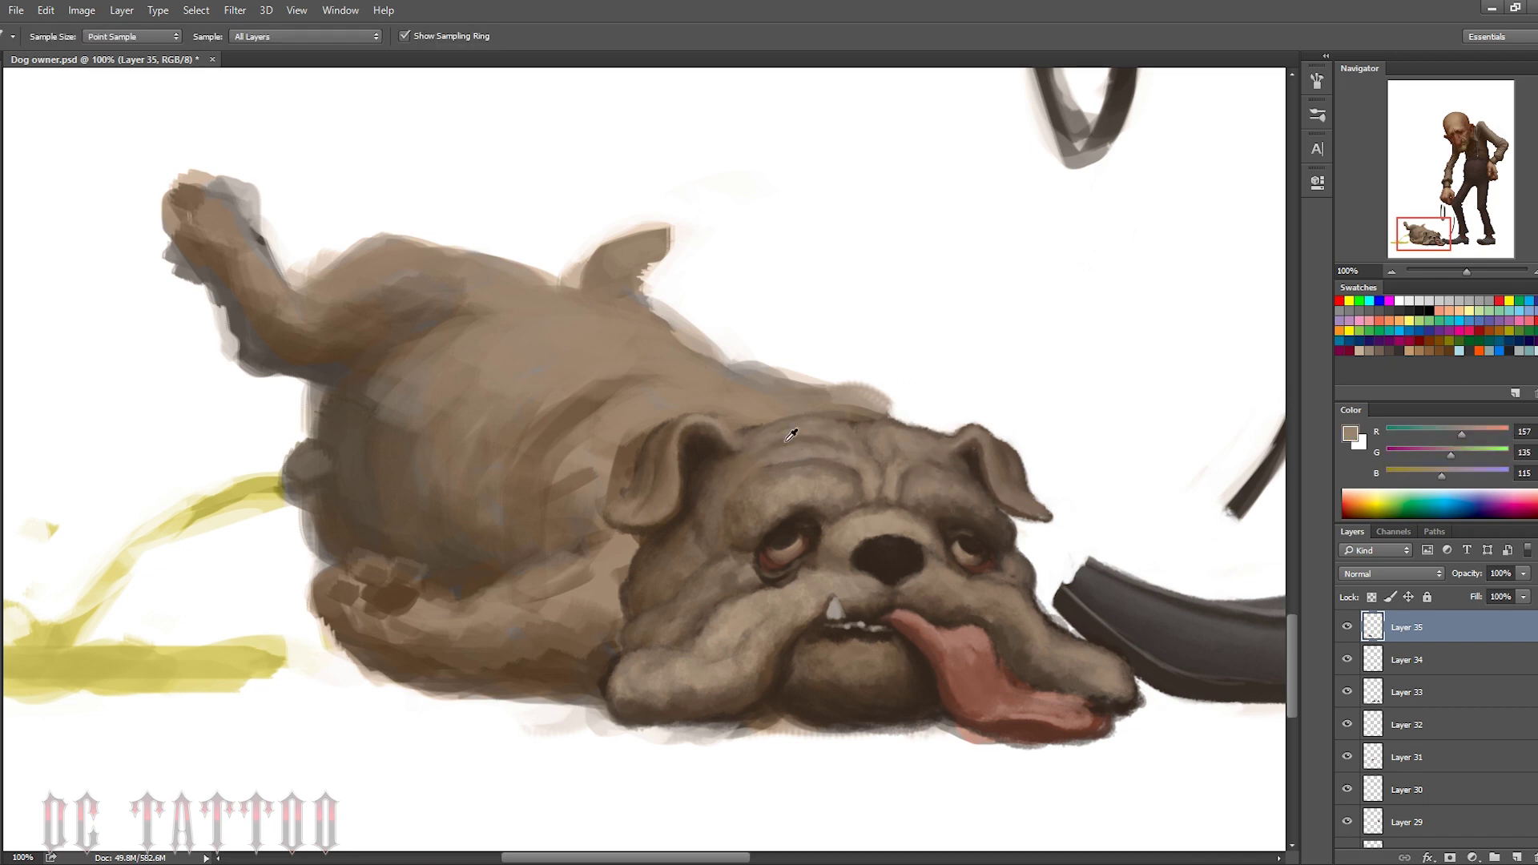
# Paint a dark brown outline along the right ear's edge
pyautogui.press('[')
pyautogui.press('[')
pyautogui.press('[')
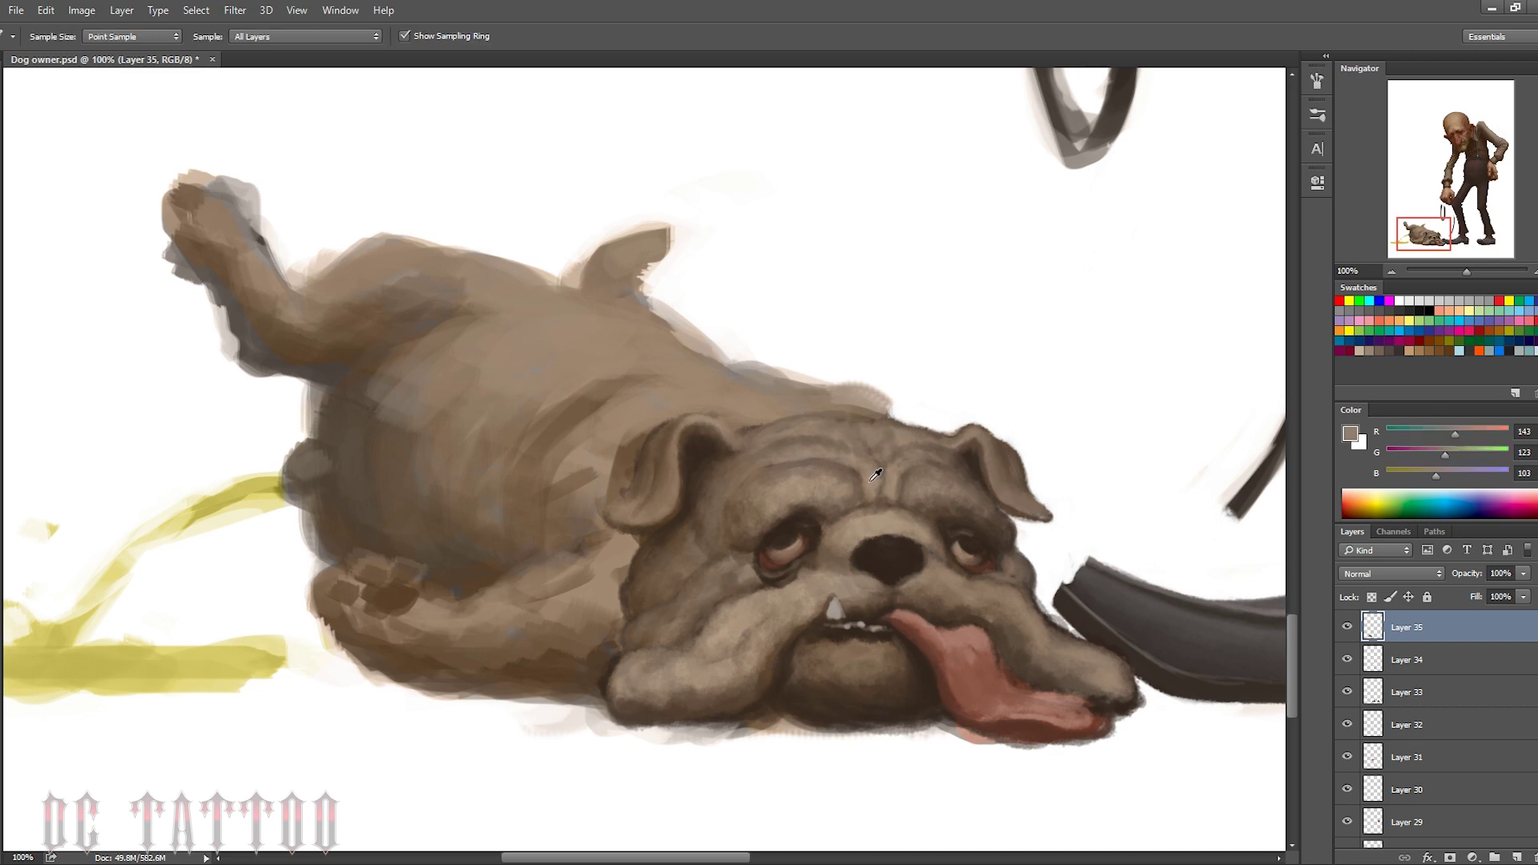
pyautogui.keyDown('alt'); pyautogui.click(866, 436); pyautogui.keyUp('alt')
pyautogui.keyDown('alt'); pyautogui.click(973, 556); pyautogui.keyUp('alt')
pyautogui.moveTo(1034, 477); pyautogui.dragTo(1045, 521)
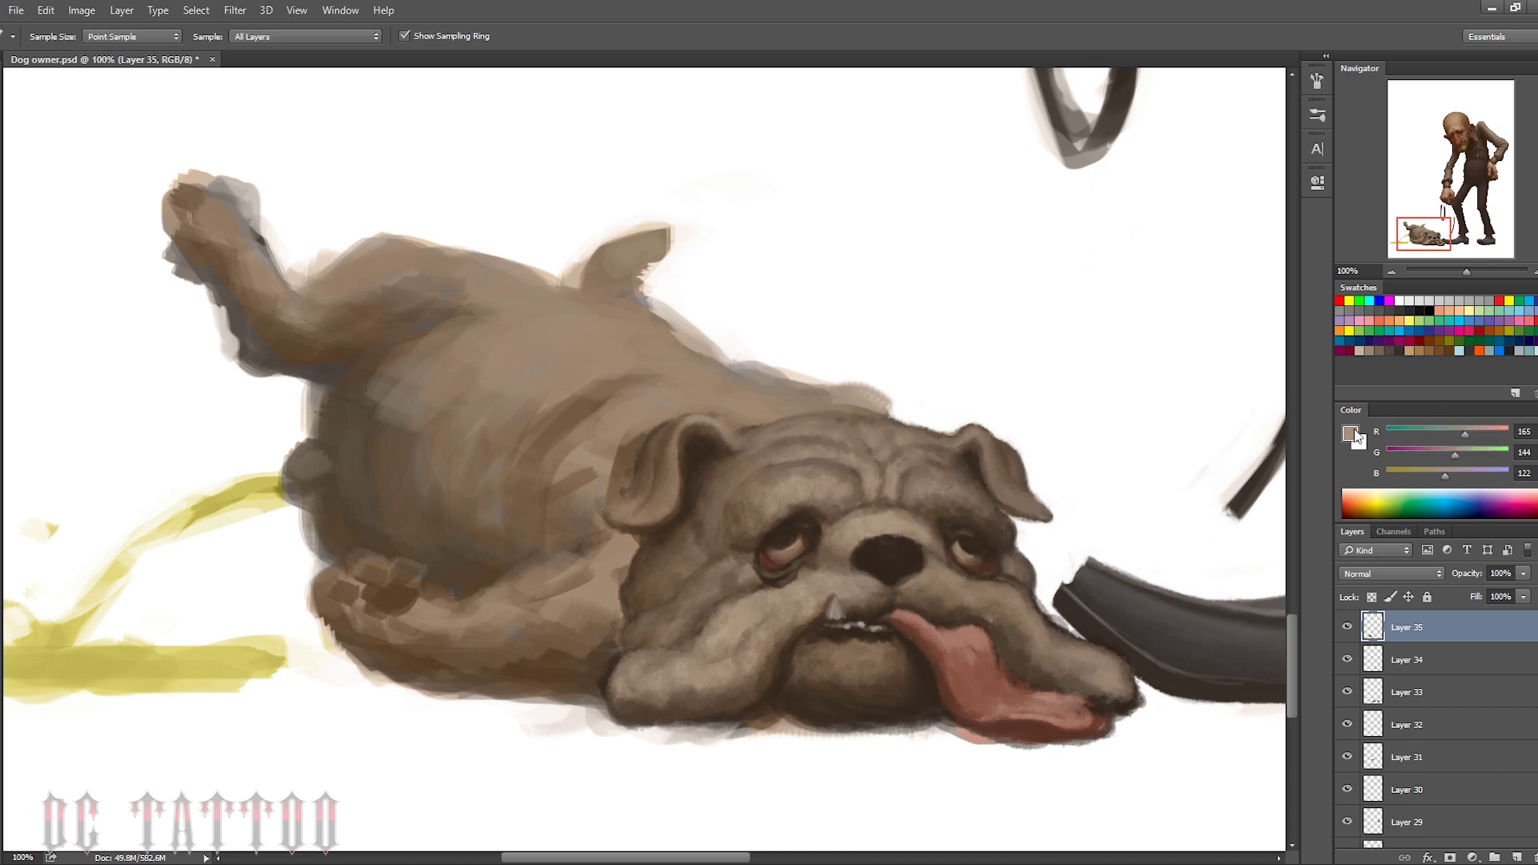
# Sample light and dark browns around the mouth and muzzle, resizing the brush
pyautogui.keyDown('alt'); pyautogui.click(834, 610); pyautogui.keyUp('alt')
pyautogui.press('[')
pyautogui.press('[')
pyautogui.press(']')
pyautogui.press(']')
pyautogui.keyDown('alt'); pyautogui.click(846, 615); pyautogui.keyUp('alt')
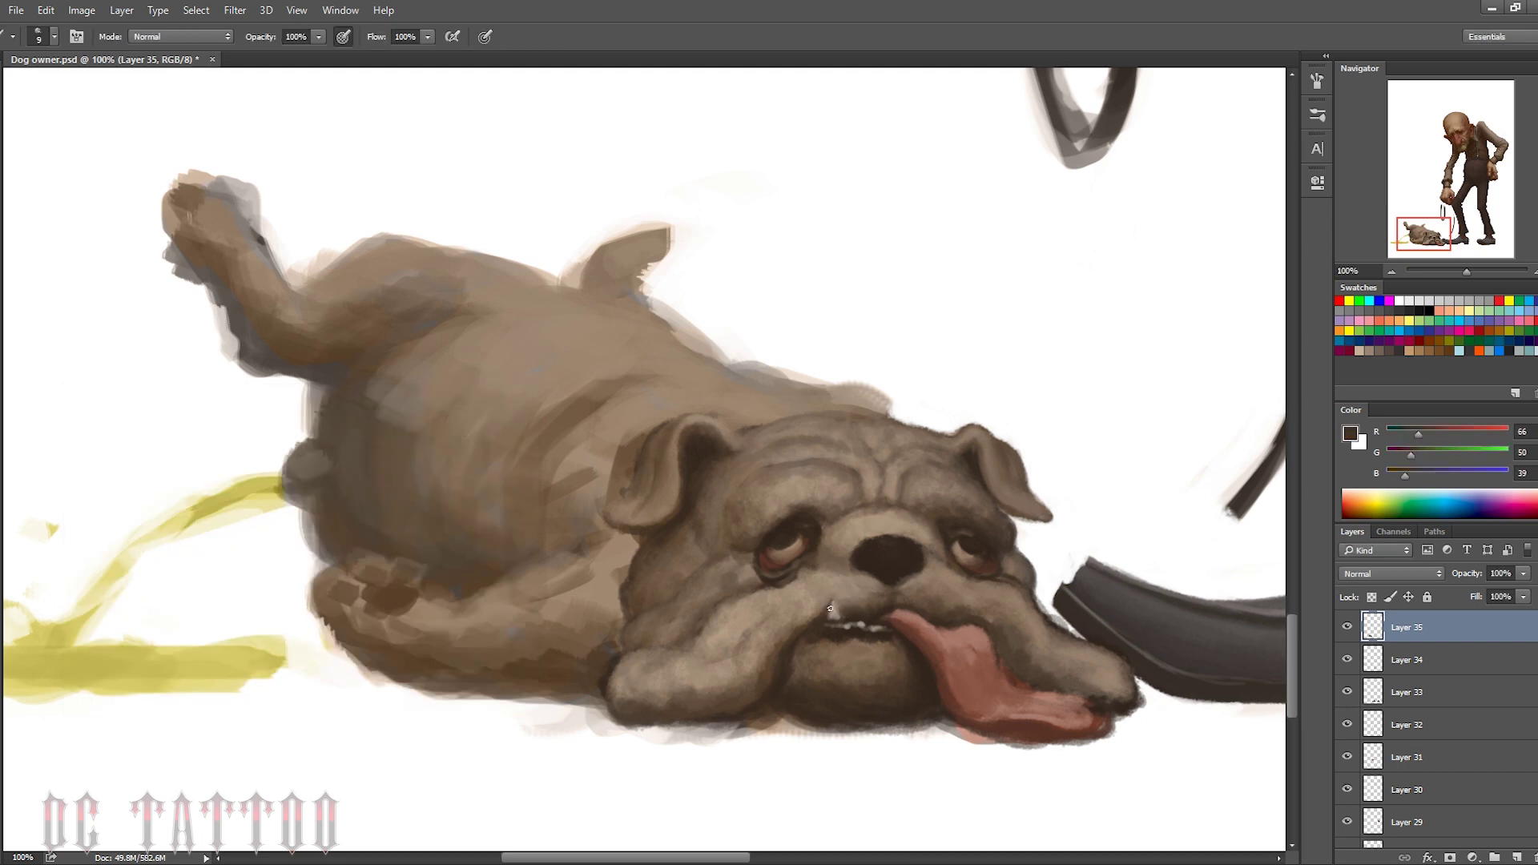
pyautogui.press(']')
pyautogui.press(']')
pyautogui.press(']')
pyautogui.keyDown('alt'); pyautogui.click(815, 563); pyautogui.keyUp('alt')
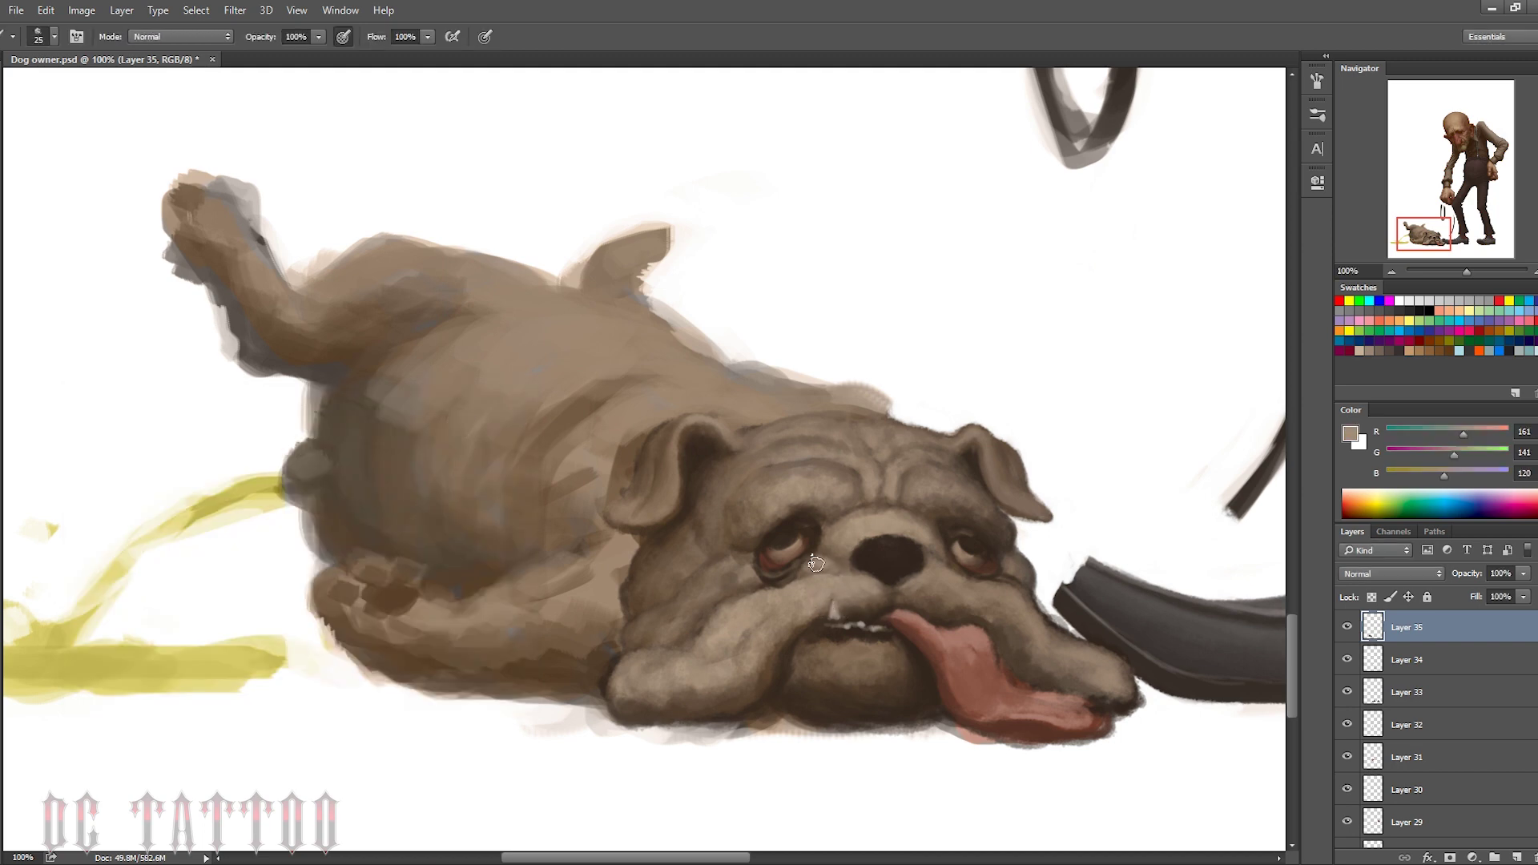
pyautogui.keyDown('alt'); pyautogui.click(953, 575); pyautogui.keyUp('alt')
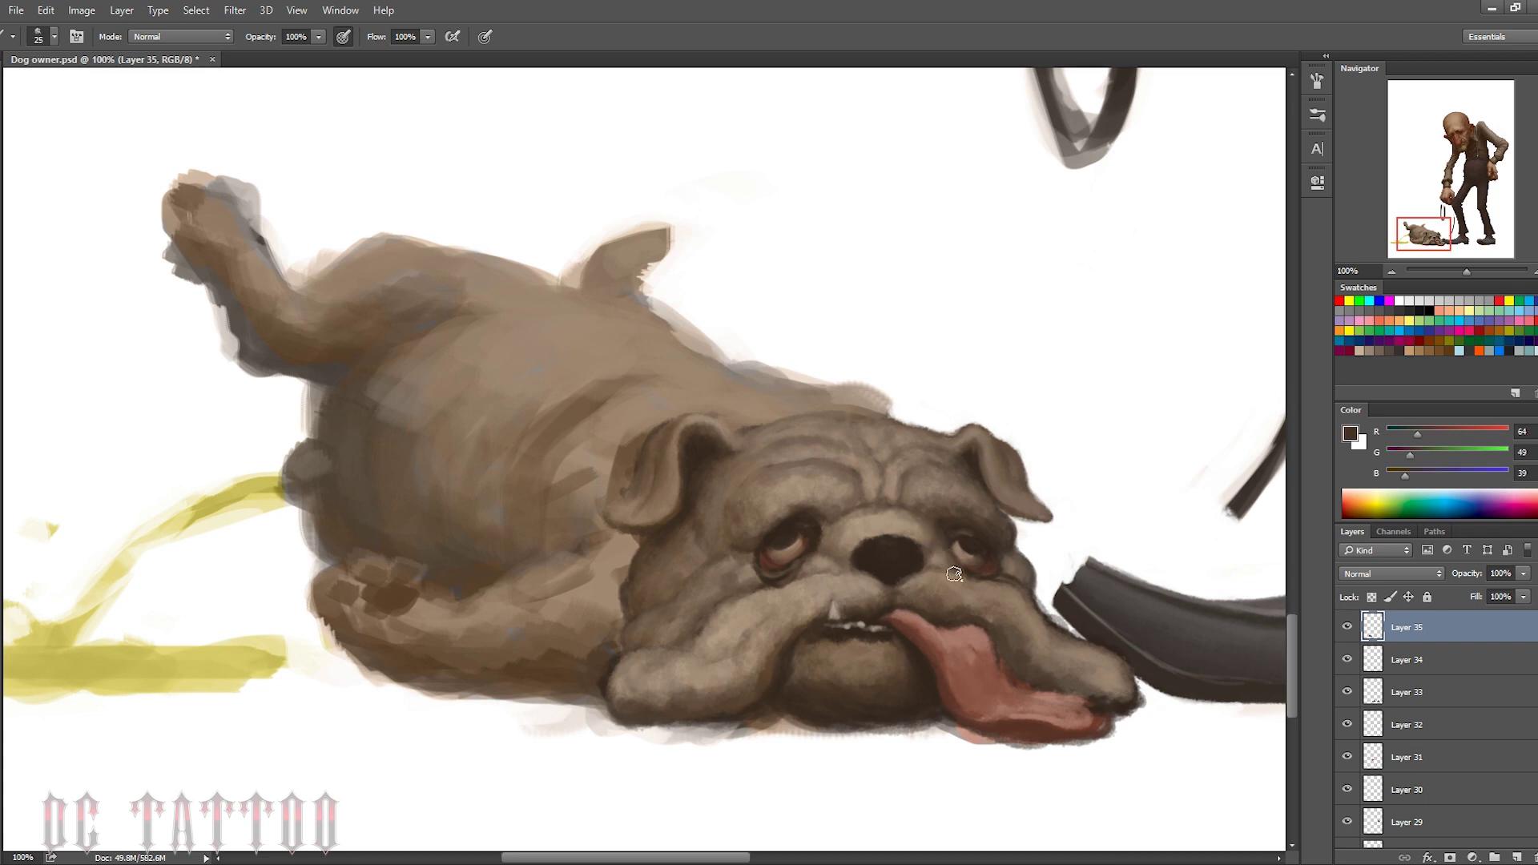
pyautogui.press('[')
pyautogui.press('[')
# Sample the tongue's reds, pinks and shadow to repaint the tongue
pyautogui.keyDown('alt'); pyautogui.click(955, 643); pyautogui.keyUp('alt')
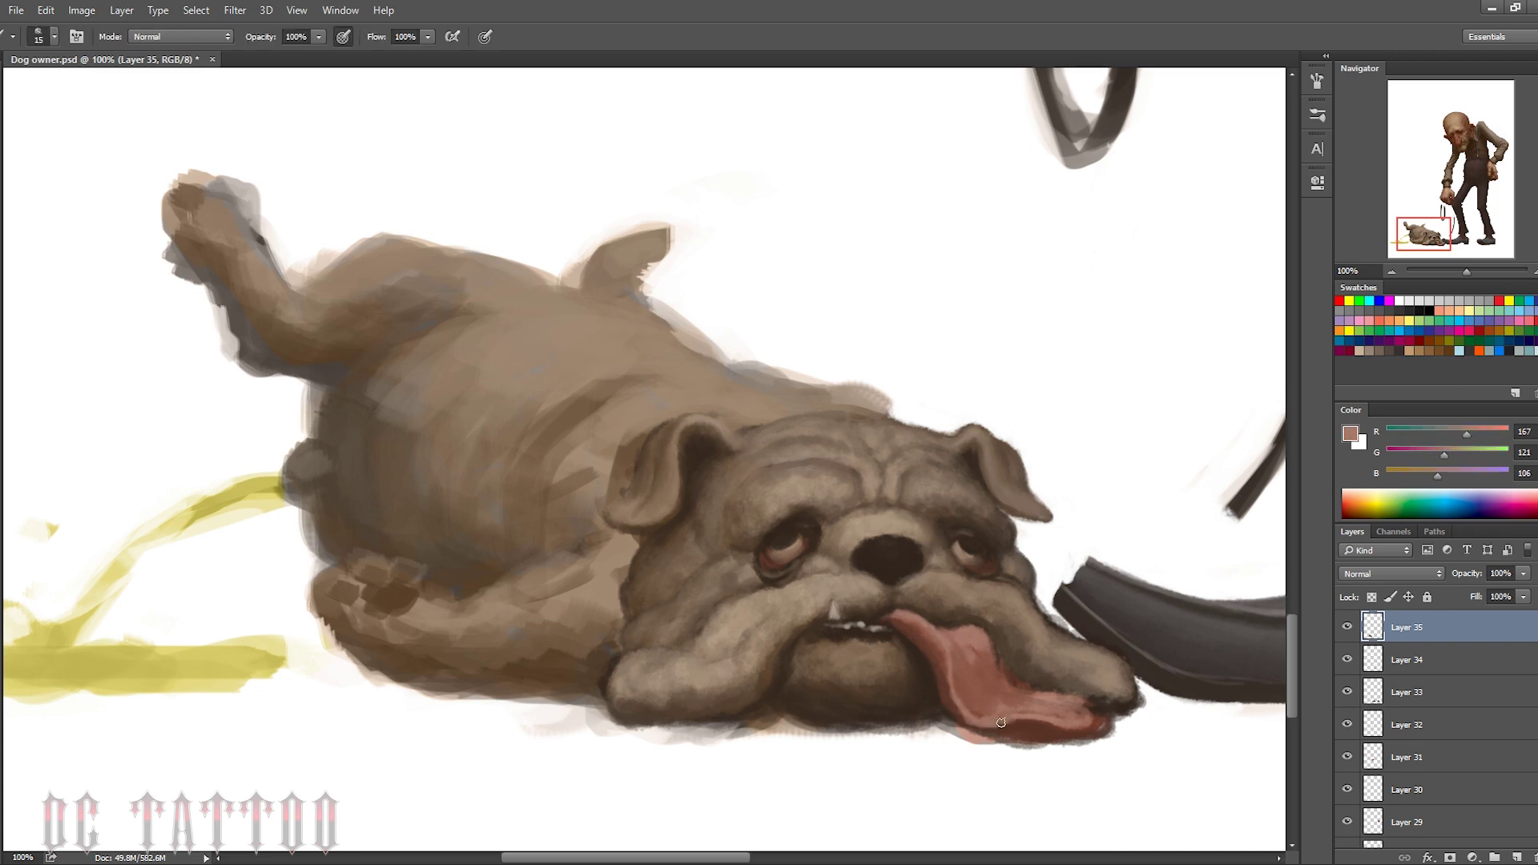
pyautogui.keyDown('alt'); pyautogui.click(921, 616); pyautogui.keyUp('alt')
pyautogui.press(']')
pyautogui.press(']')
pyautogui.press(']')
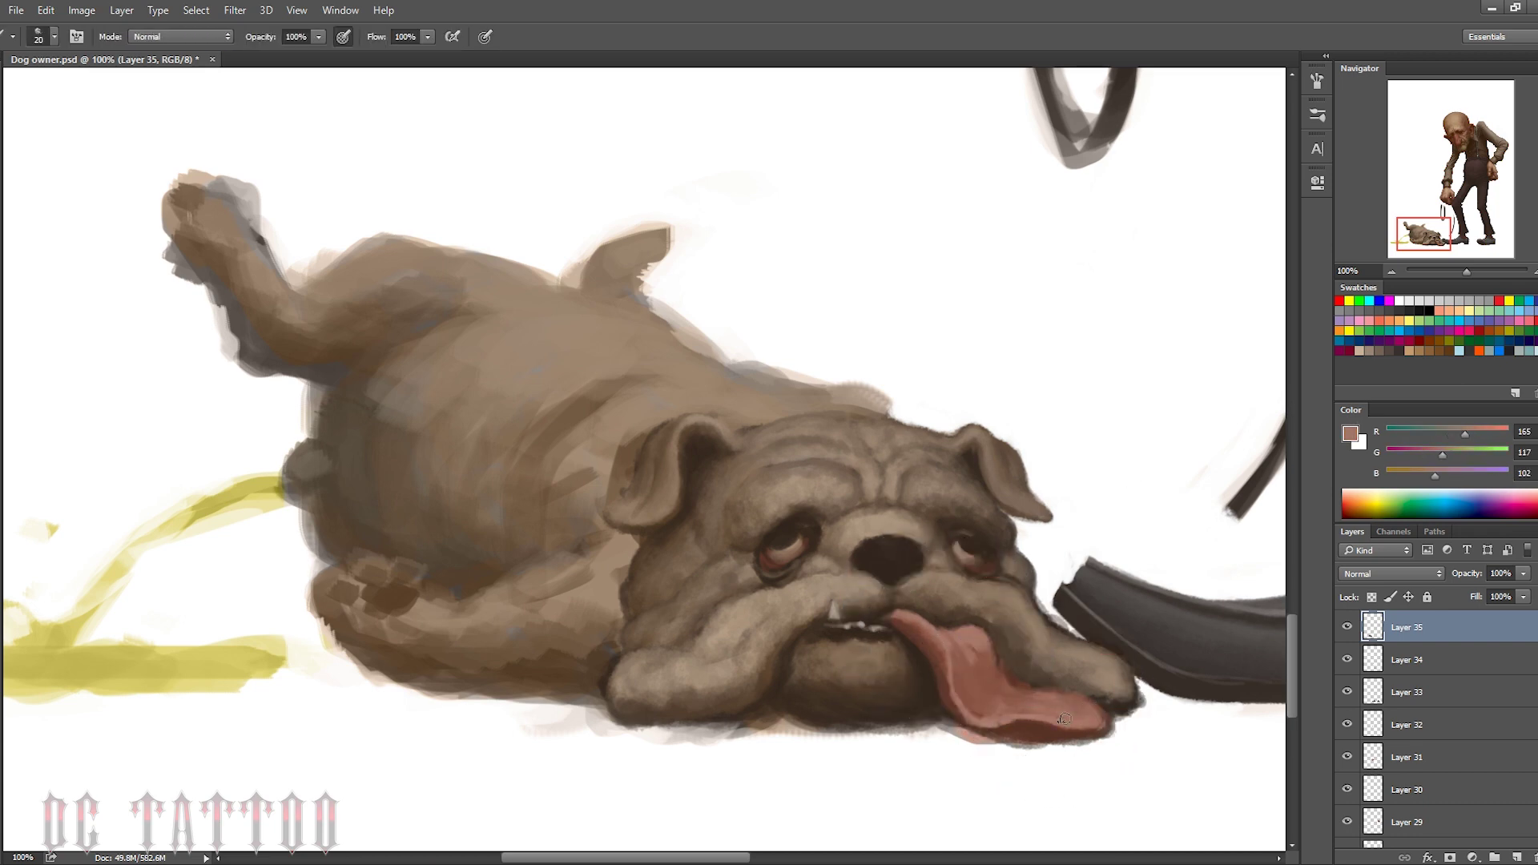
pyautogui.keyDown('alt'); pyautogui.click(1064, 719); pyautogui.keyUp('alt')
pyautogui.press('[')
pyautogui.press('[')
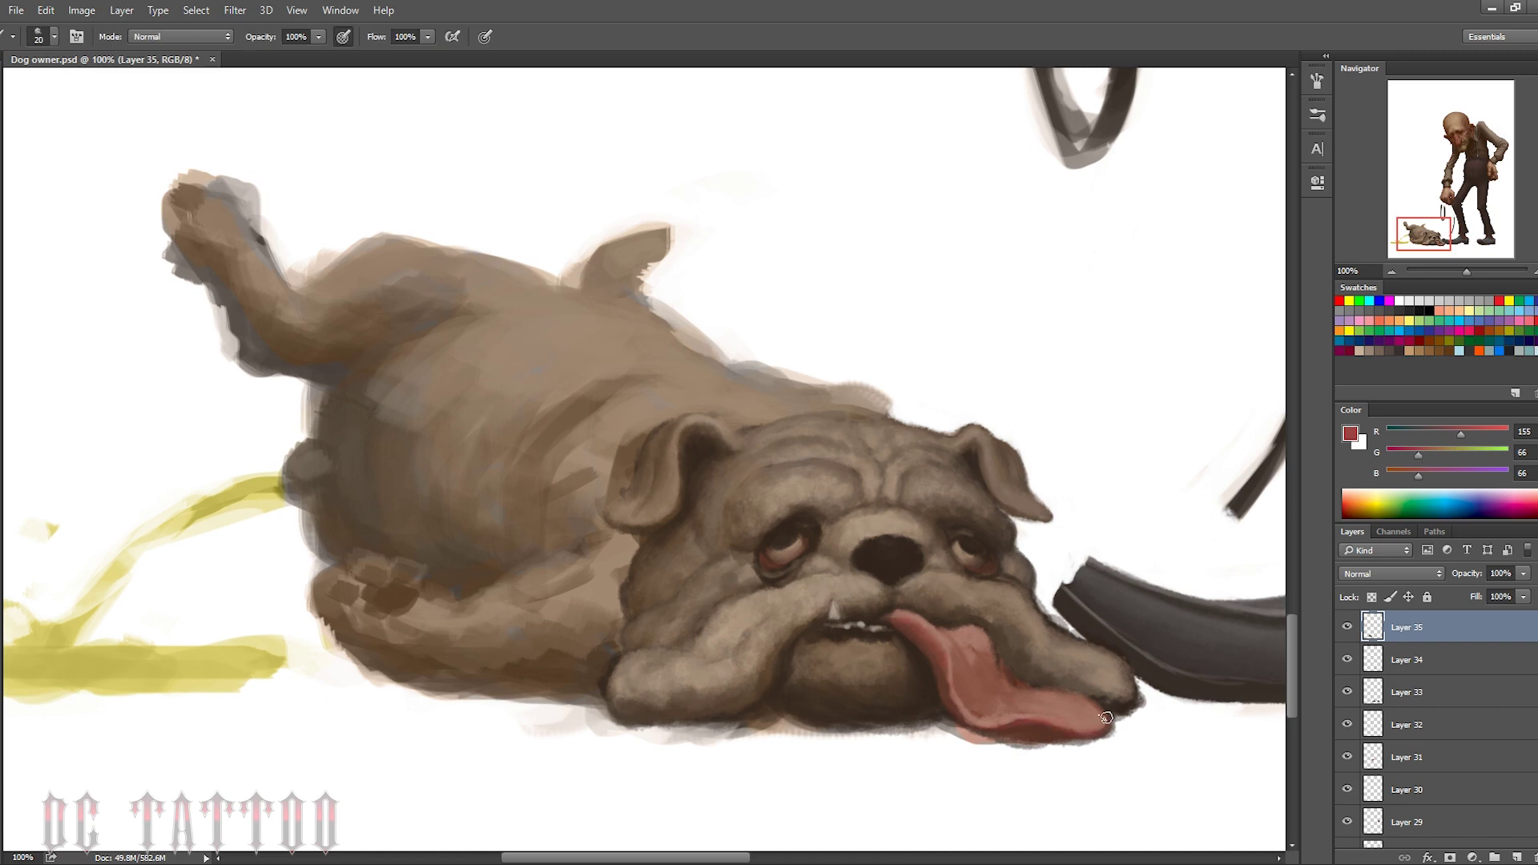
pyautogui.press('[')
pyautogui.keyDown('alt'); pyautogui.click(980, 688); pyautogui.keyUp('alt')
pyautogui.keyDown('alt'); pyautogui.click(989, 699); pyautogui.keyUp('alt')
pyautogui.press('[')
pyautogui.press('[')
pyautogui.press('[')
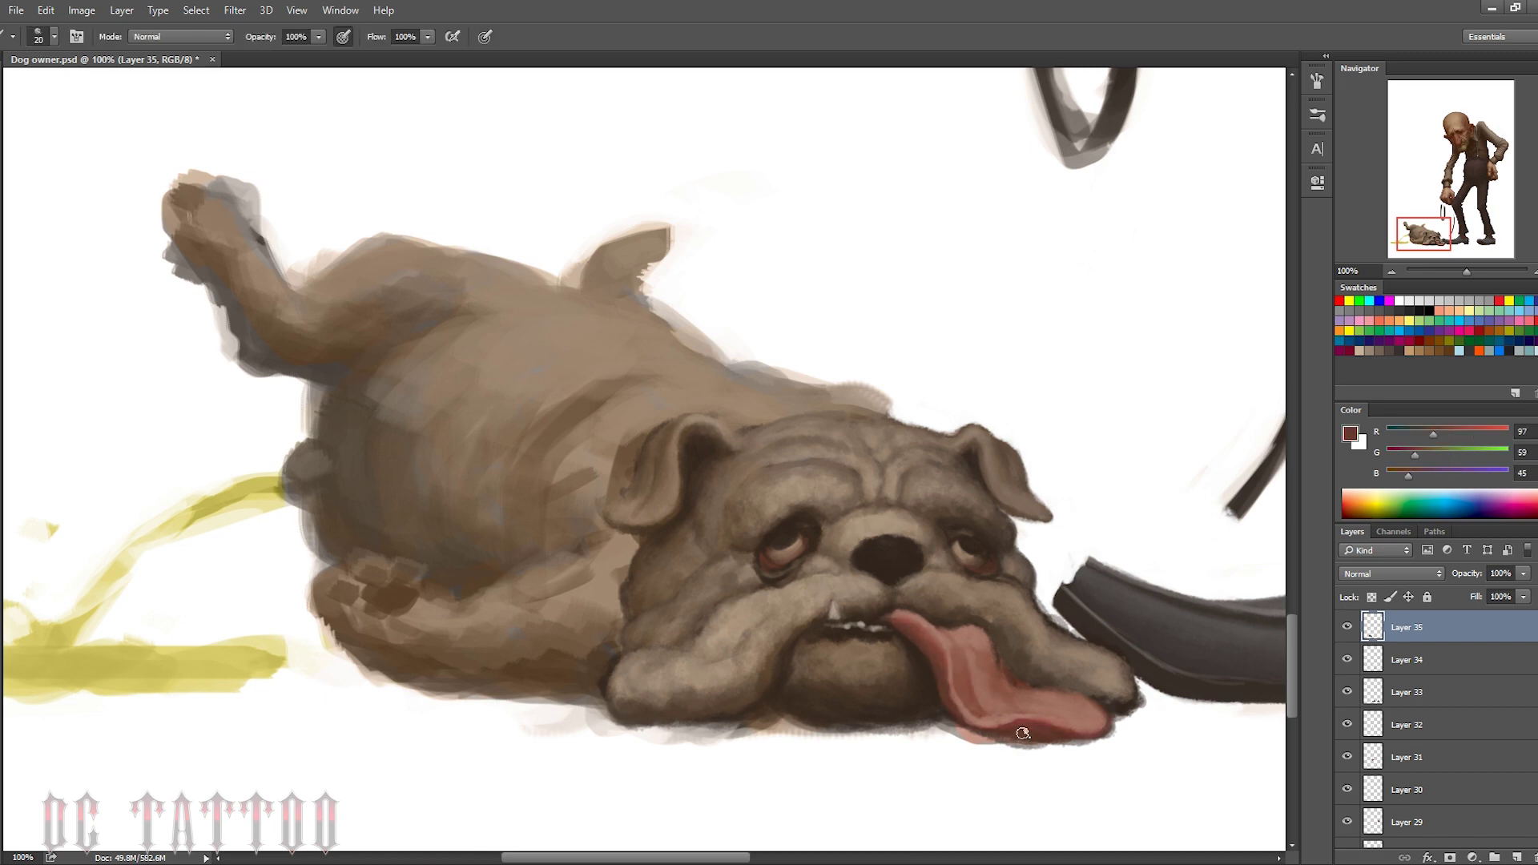
pyautogui.keyDown('alt'); pyautogui.click(890, 606); pyautogui.keyUp('alt')
pyautogui.press(']')
pyautogui.press(']')
# Briefly erase, then return to the brush and sample muzzle fur tones
pyautogui.press('e')
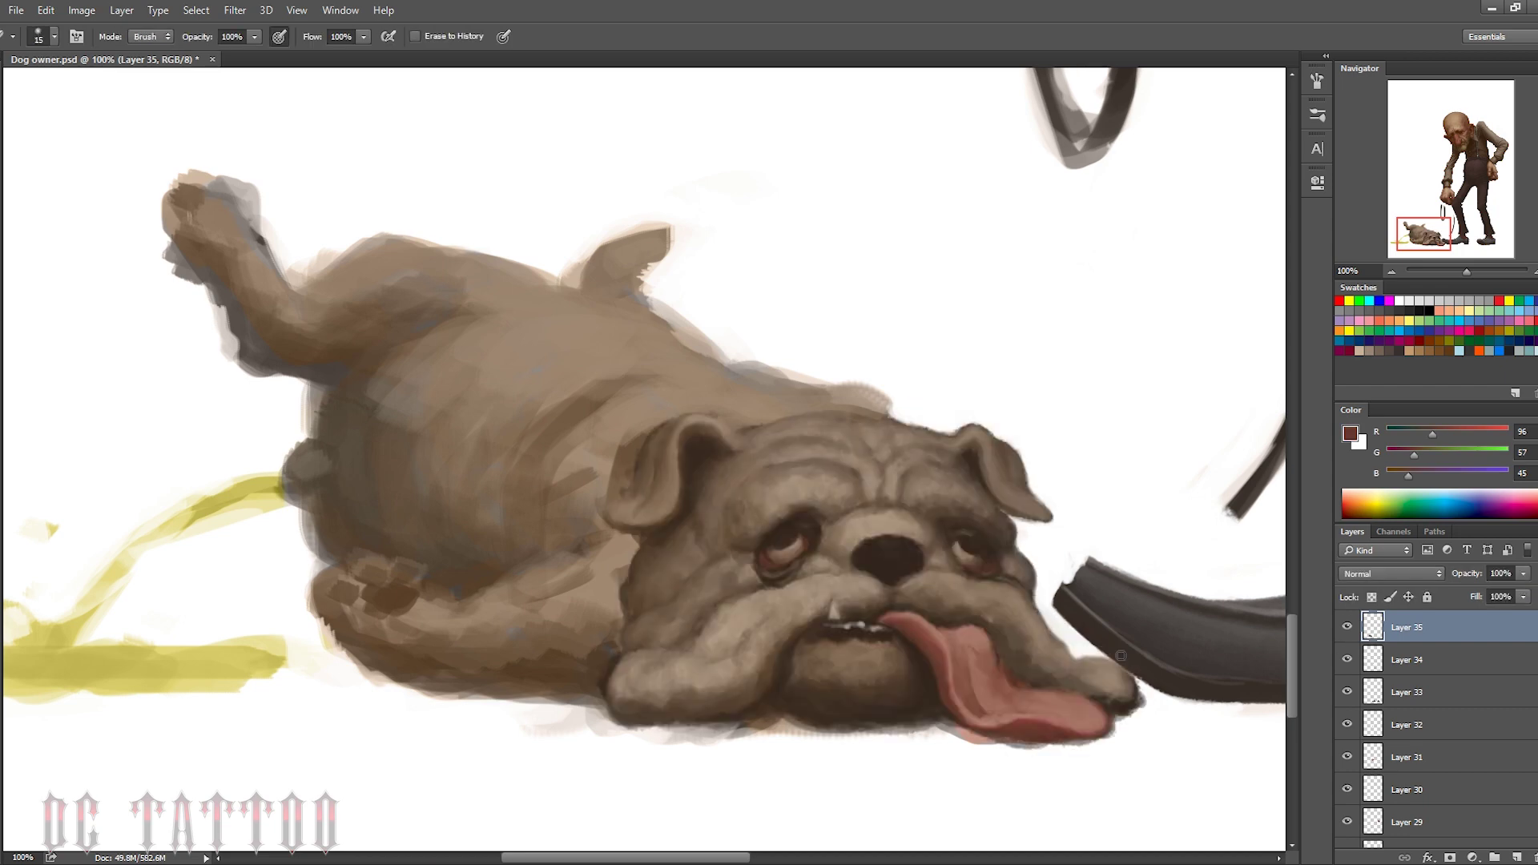
pyautogui.press('b')
pyautogui.keyDown('alt'); pyautogui.click(1125, 695); pyautogui.keyUp('alt')
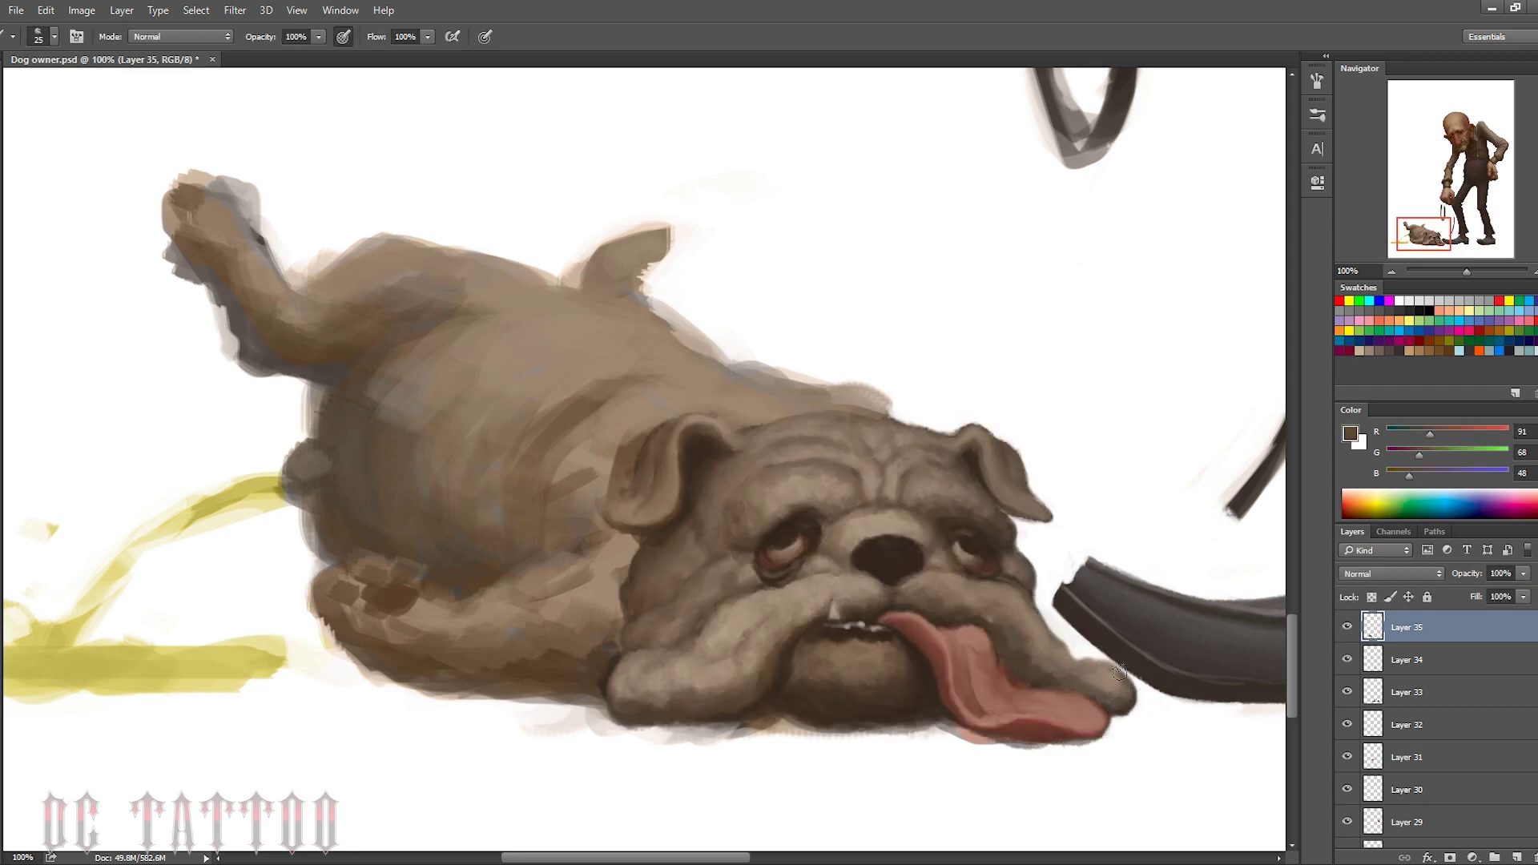
pyautogui.press('[')
pyautogui.keyDown('alt'); pyautogui.click(922, 583); pyautogui.keyUp('alt')
pyautogui.keyDown('alt'); pyautogui.click(1048, 629); pyautogui.keyUp('alt')
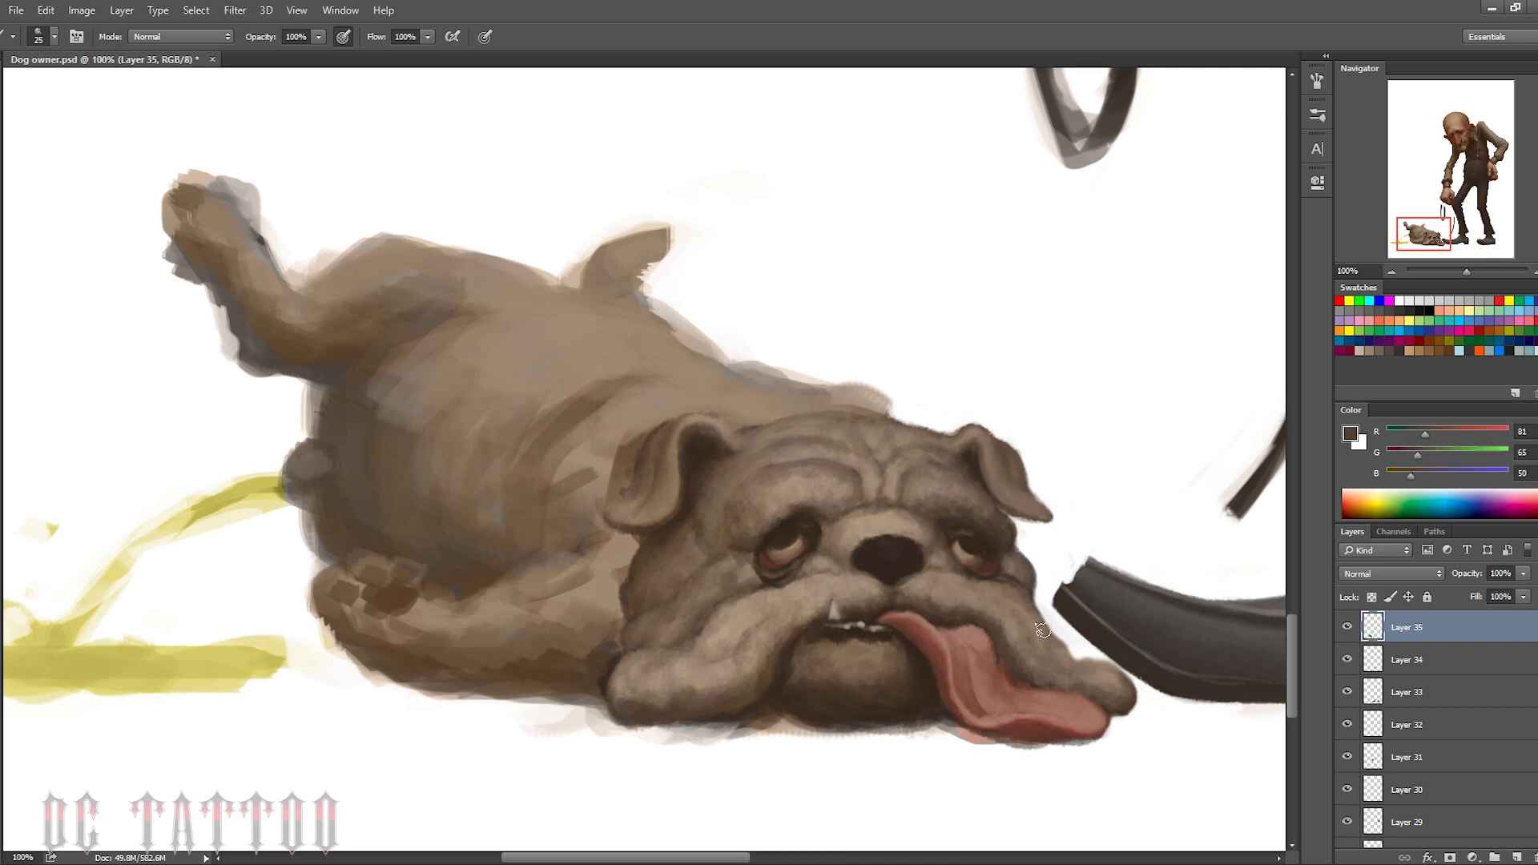
pyautogui.press('[')
pyautogui.press('[')
pyautogui.press('[')
# Touch up the jowls with mid-brown fur tones and background white
pyautogui.keyDown('alt'); pyautogui.click(1041, 625); pyautogui.keyUp('alt')
pyautogui.keyDown('alt'); pyautogui.click(992, 590); pyautogui.keyUp('alt')
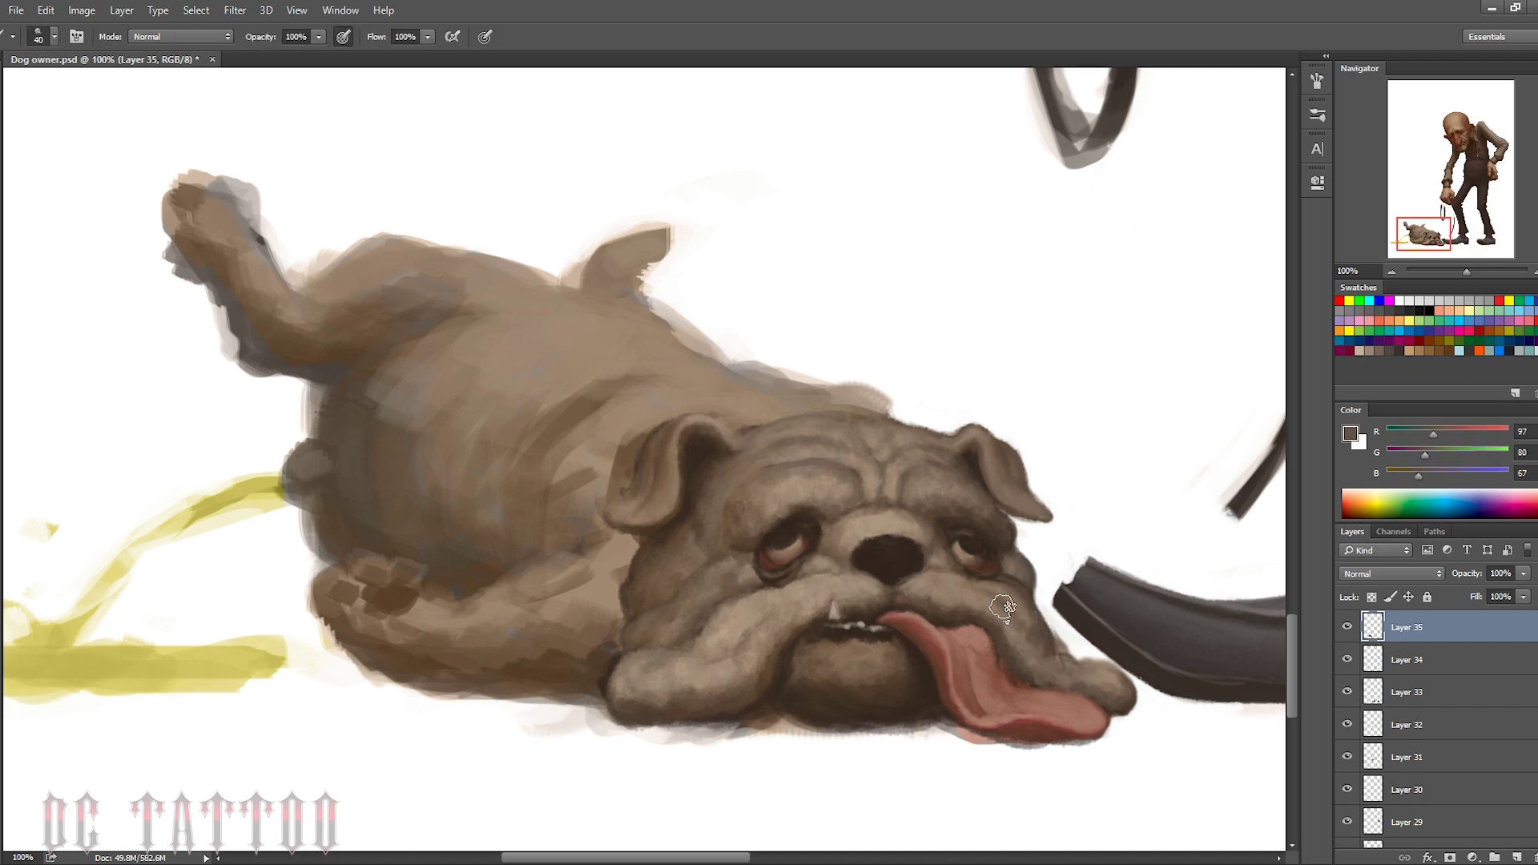
pyautogui.press(']')
pyautogui.press(']')
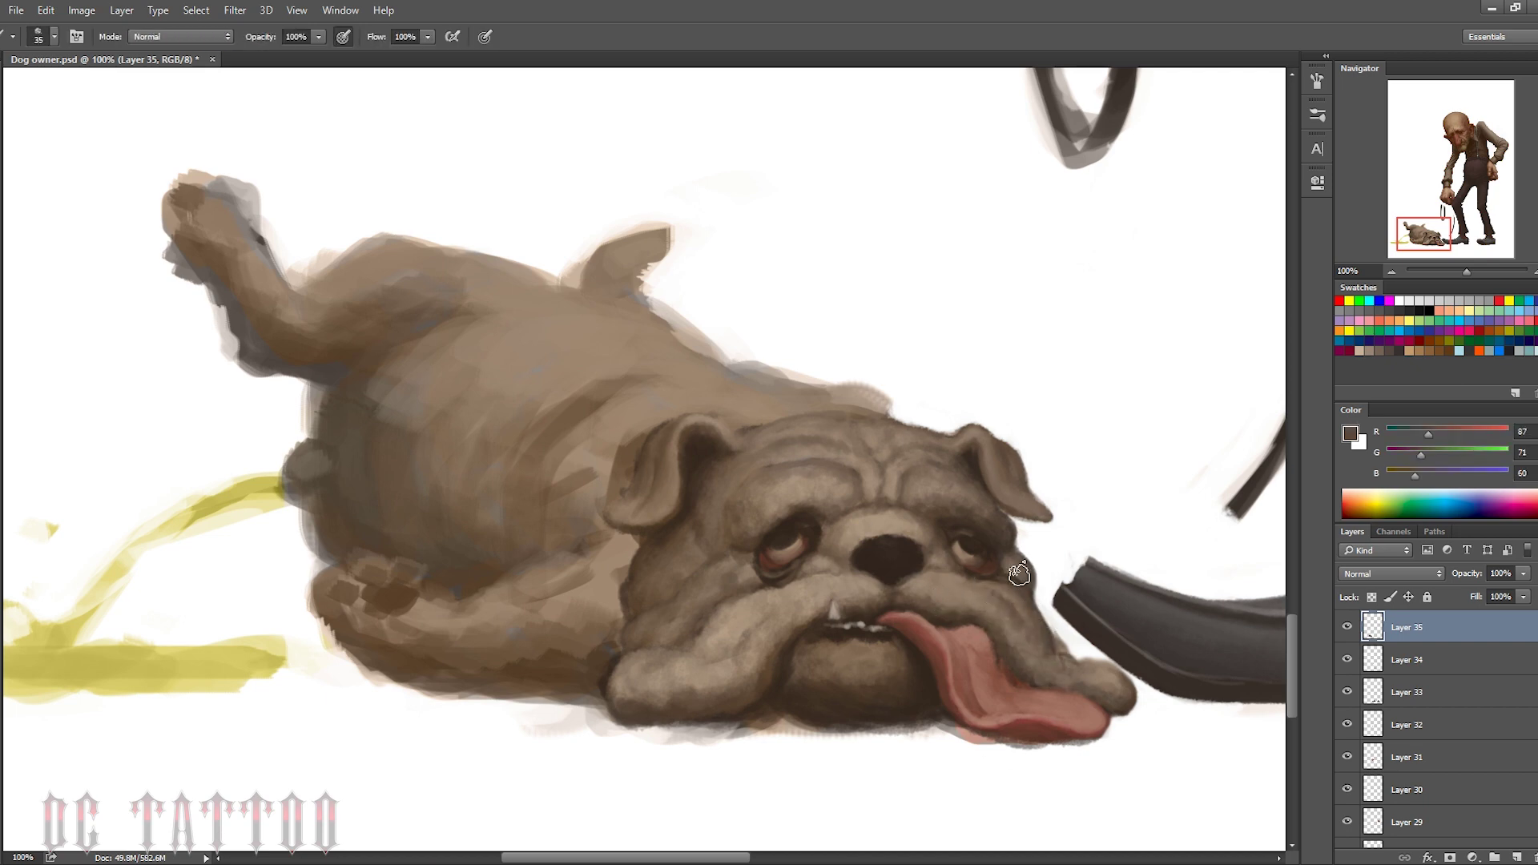
pyautogui.keyDown('alt'); pyautogui.click(1060, 643); pyautogui.keyUp('alt')
pyautogui.keyDown('alt'); pyautogui.click(975, 597); pyautogui.keyUp('alt')
pyautogui.press(']')
pyautogui.press(']')
pyautogui.press(']')
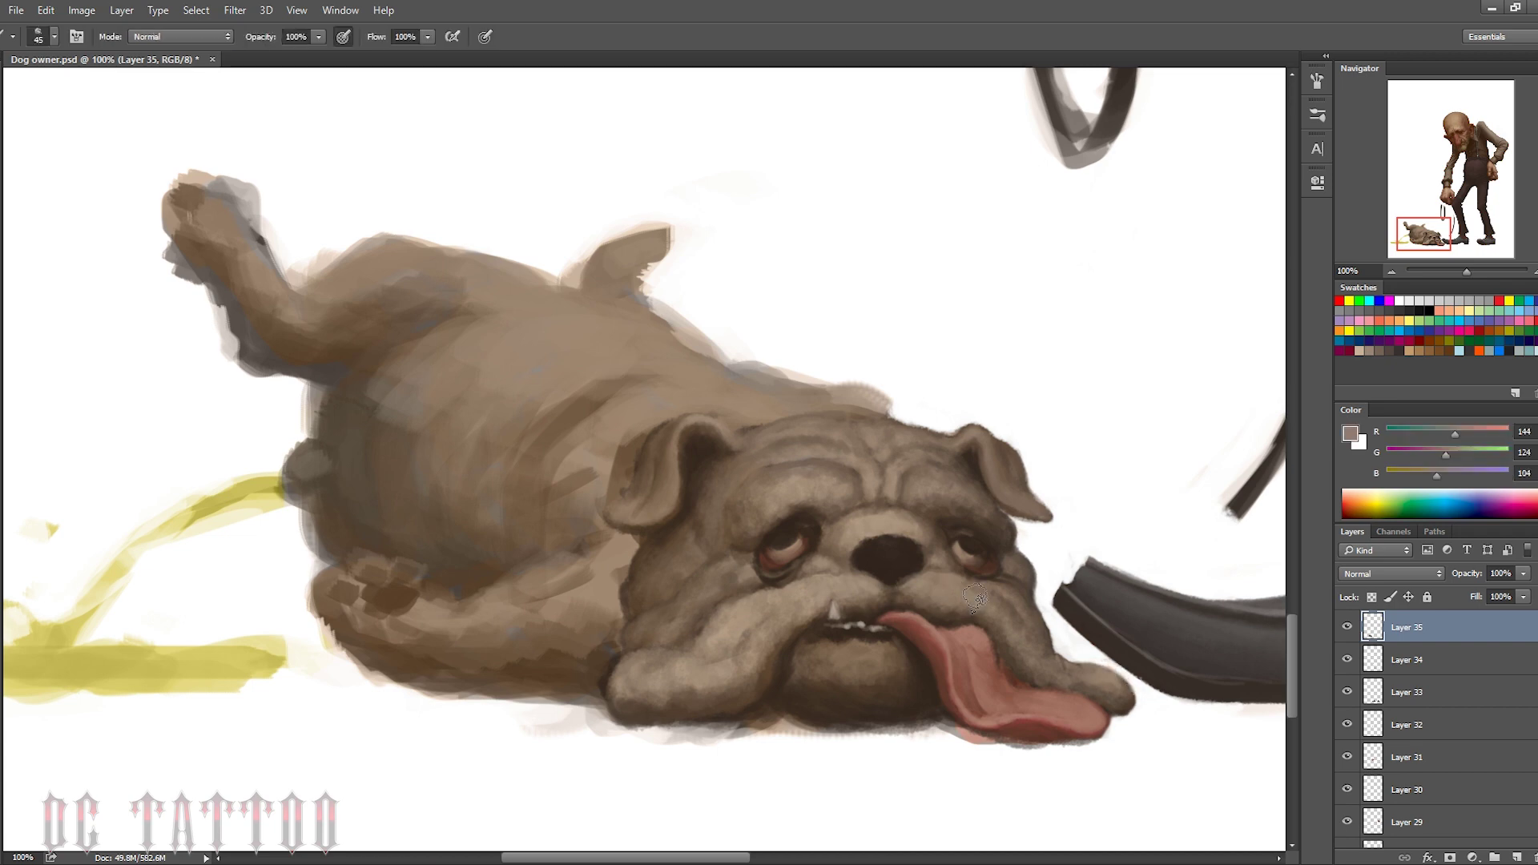
pyautogui.press('[')
pyautogui.press('[')
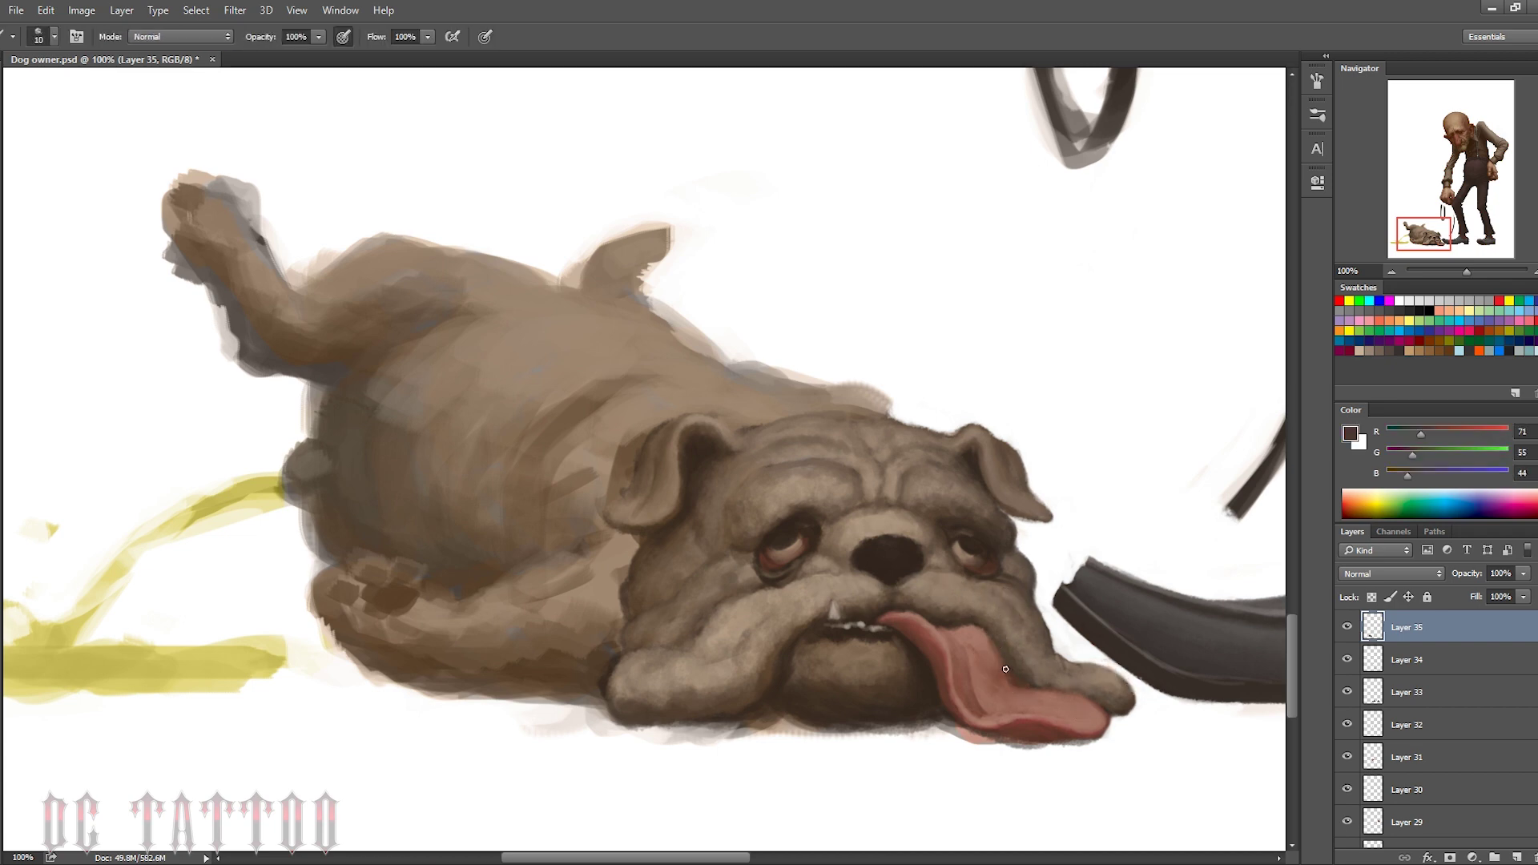
# Resample dark brown, tongue red and light fur for final muzzle touch-ups
pyautogui.keyDown('alt'); pyautogui.click(1016, 678); pyautogui.keyUp('alt')
pyautogui.press('[')
pyautogui.press('[')
pyautogui.press('[')
pyautogui.keyDown('alt'); pyautogui.click(1026, 721); pyautogui.keyUp('alt')
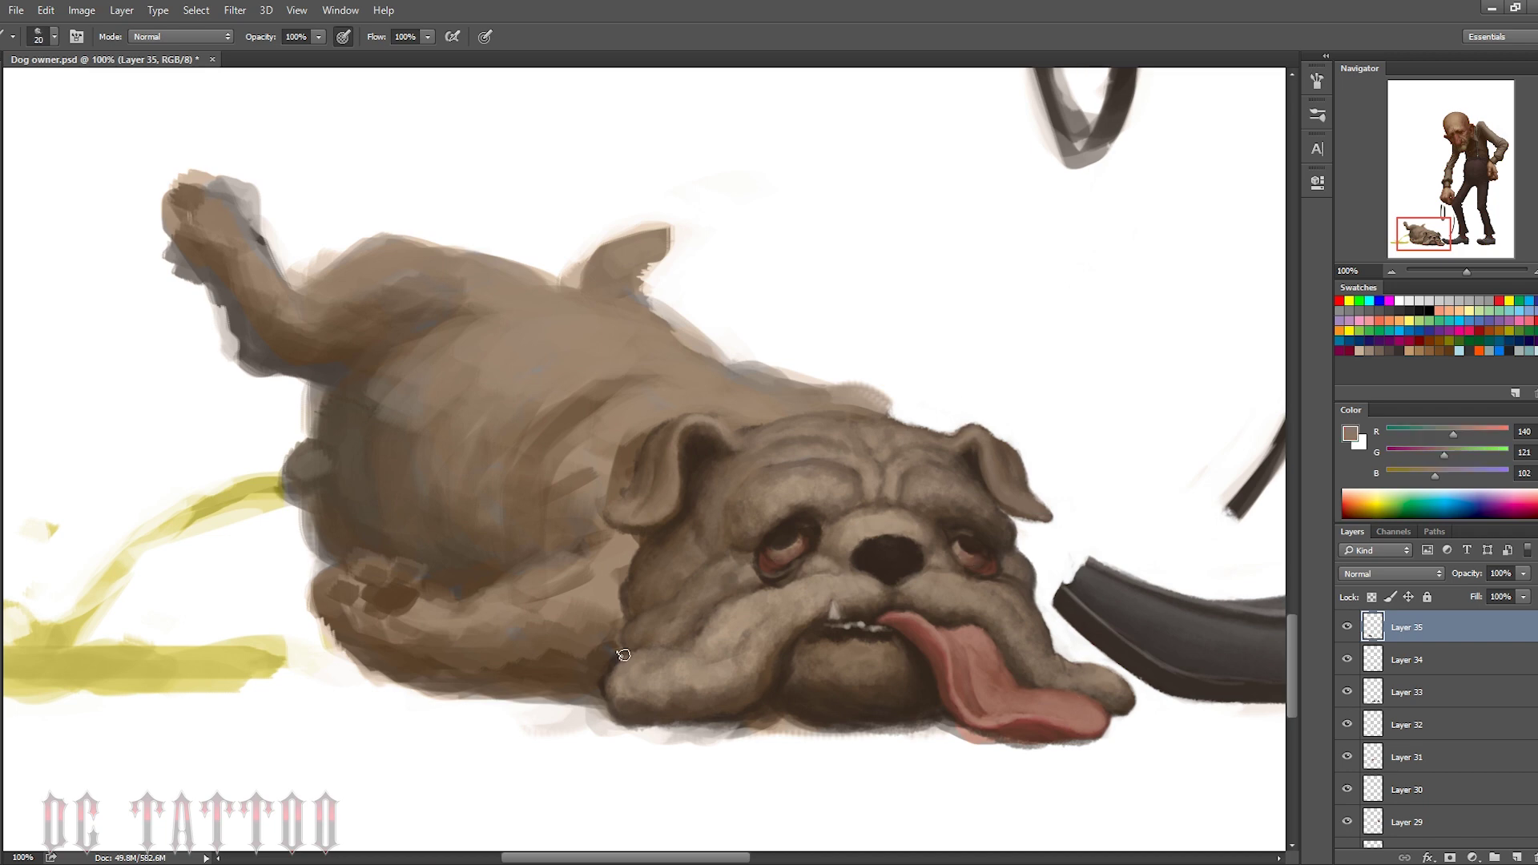
pyautogui.keyDown('alt'); pyautogui.click(672, 692); pyautogui.keyUp('alt')
pyautogui.press(']')
pyautogui.press(']')
pyautogui.press(']')
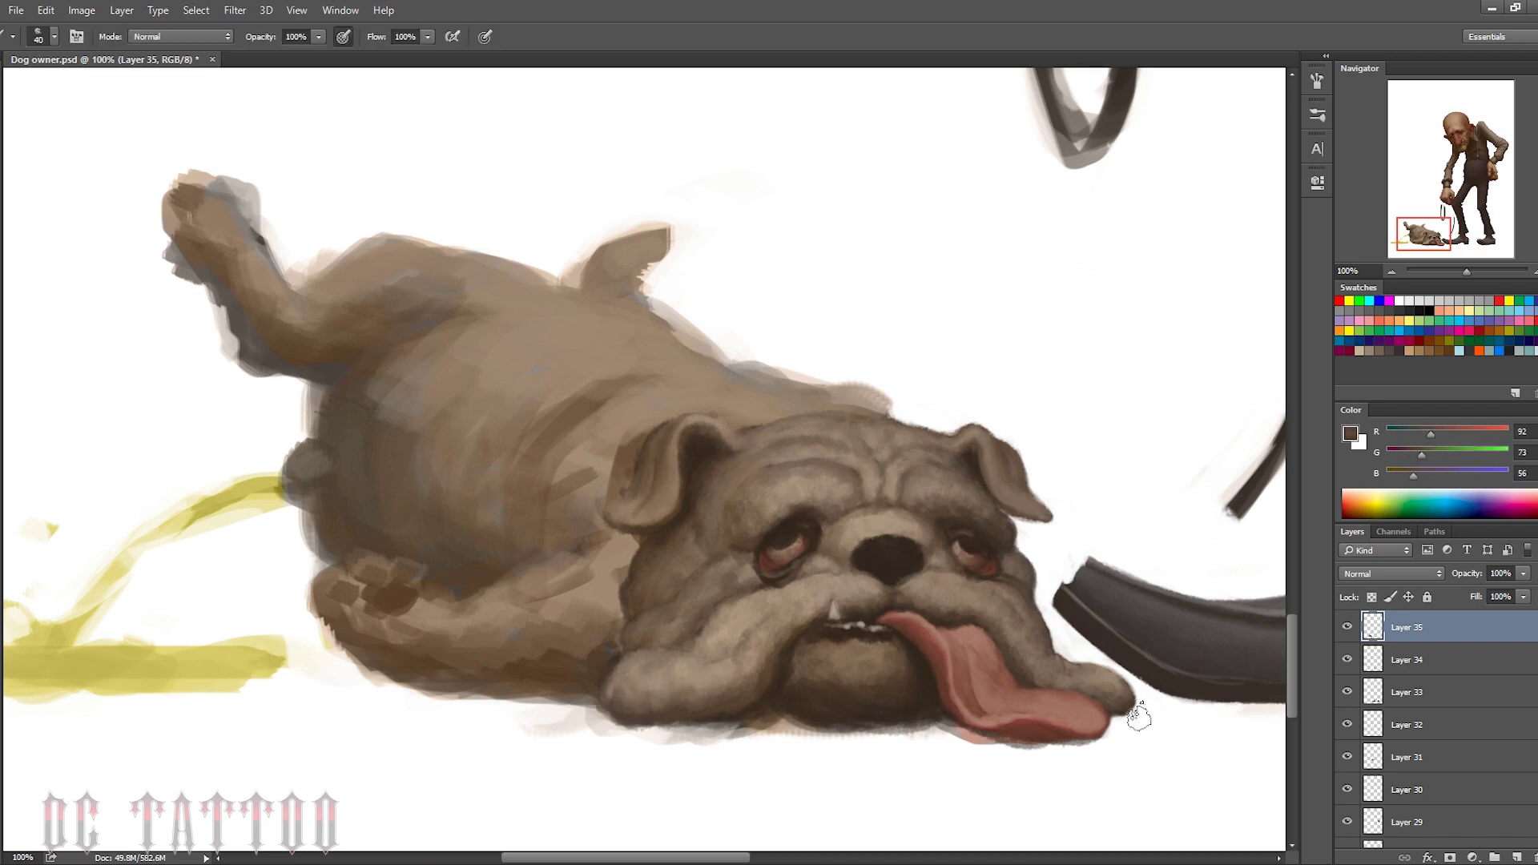
pyautogui.press('[')
pyautogui.press('[')
pyautogui.press('[')
pyautogui.keyDown('alt'); pyautogui.click(789, 611); pyautogui.keyUp('alt')
# Flip the canvas horizontally, add a new layer, and paint a dark stroke under the belly
pyautogui.press('h')
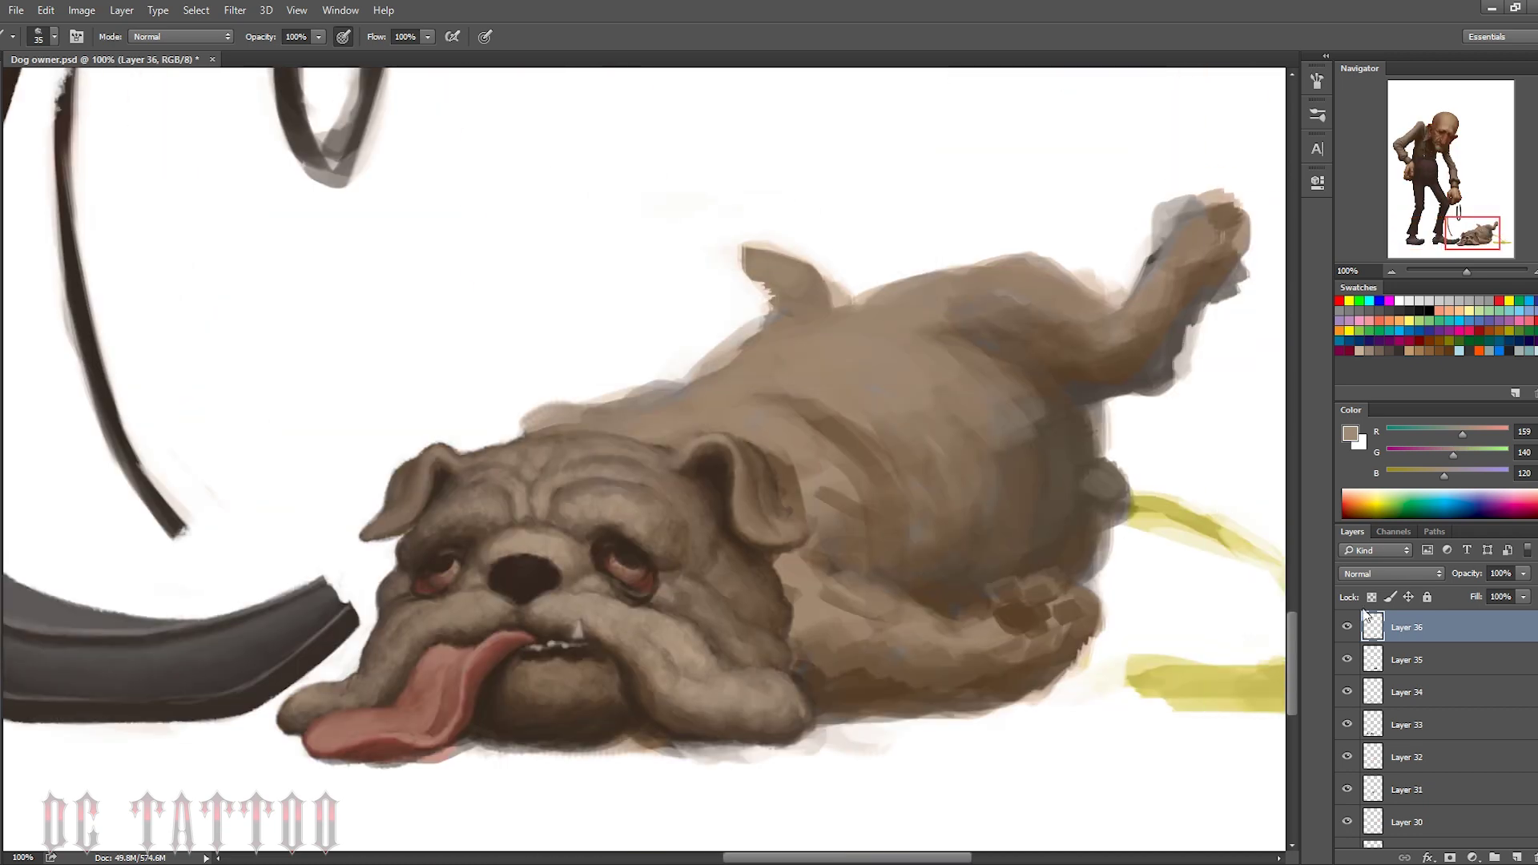
pyautogui.hotkey('ctrl', 'shift', 'alt', 'n')
pyautogui.press('[')
pyautogui.press('[')
pyautogui.press('[')
pyautogui.keyDown('alt'); pyautogui.click(841, 713); pyautogui.keyUp('alt')
pyautogui.moveTo(861, 715); pyautogui.dragTo(969, 710)
# Sketch dark contour lines across the dog's body, back and belly edge
pyautogui.moveTo(1101, 605); pyautogui.dragTo(821, 701)
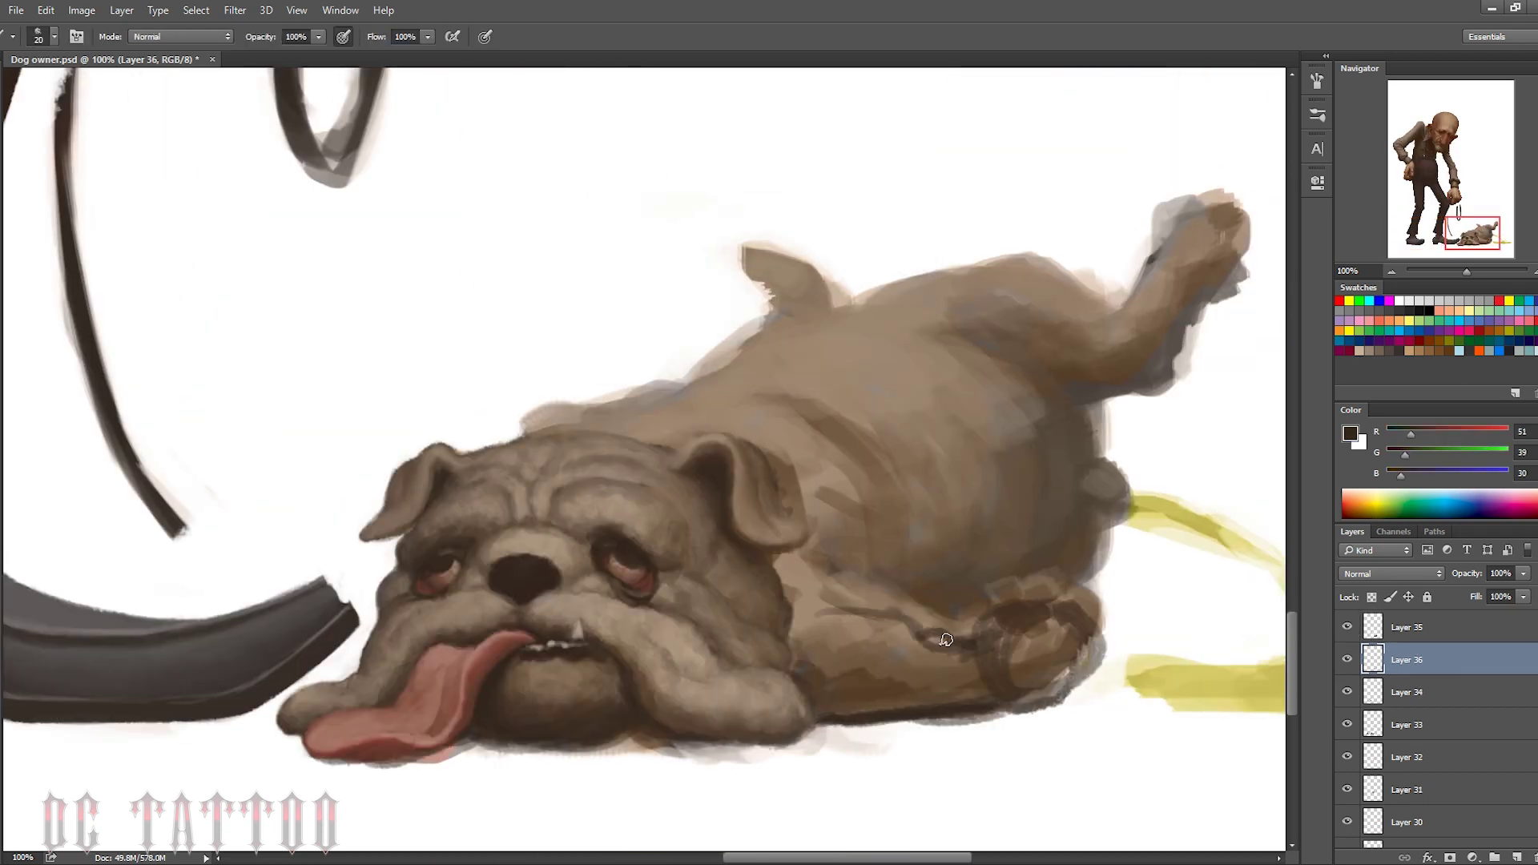
pyautogui.moveTo(954, 640); pyautogui.dragTo(793, 569)
pyautogui.moveTo(922, 597); pyautogui.dragTo(553, 393)
pyautogui.moveTo(665, 357); pyautogui.dragTo(993, 573)
pyautogui.moveTo(1121, 525); pyautogui.dragTo(1090, 676)
pyautogui.moveTo(1037, 445)
pyautogui.mouseDown()
pyautogui.moveTo(855, 336)
pyautogui.moveTo(1105, 641)
pyautogui.mouseUp()
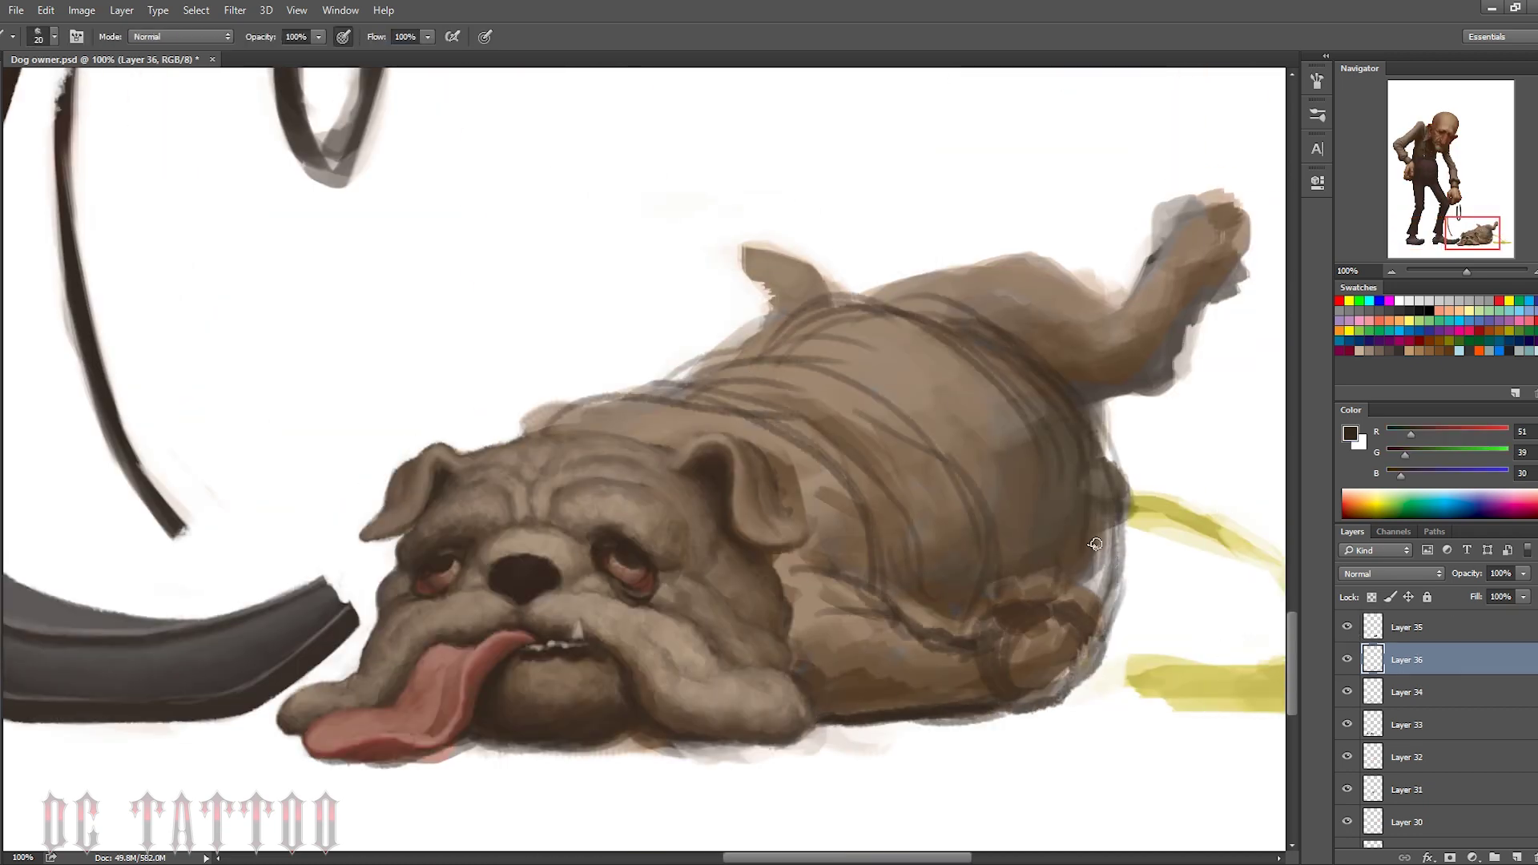
pyautogui.moveTo(1073, 420); pyautogui.dragTo(1089, 593)
# Redraw the hind paw outline with a smaller brush
pyautogui.hotkey('ctrl', 'alt', 'z')
pyautogui.hotkey('ctrl', 'alt', 'z')
pyautogui.press('[')
pyautogui.moveTo(986, 641); pyautogui.dragTo(1072, 593)
# Sketch contours on the back, hip, rear leg, hind paw and tail loop
pyautogui.press(']')
pyautogui.moveTo(697, 385); pyautogui.dragTo(1034, 353)
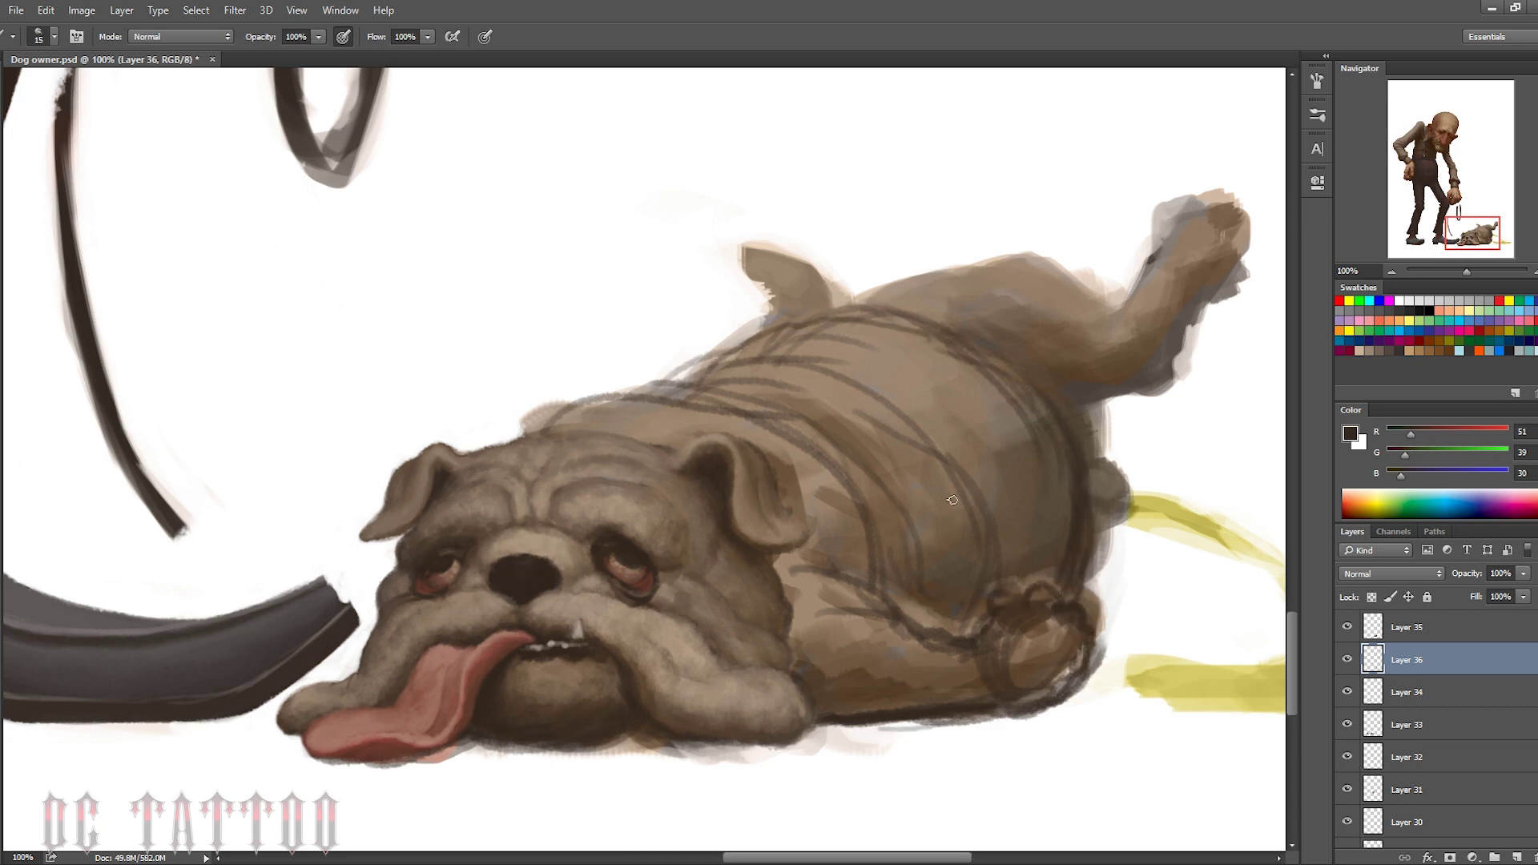
pyautogui.moveTo(1034, 417); pyautogui.dragTo(945, 577)
pyautogui.moveTo(849, 329); pyautogui.dragTo(1113, 264)
pyautogui.moveTo(1089, 337); pyautogui.dragTo(1202, 232)
pyautogui.moveTo(1162, 305); pyautogui.dragTo(1048, 433)
pyautogui.moveTo(1115, 320); pyautogui.dragTo(1210, 272)
pyautogui.moveTo(873, 292); pyautogui.dragTo(726, 360)
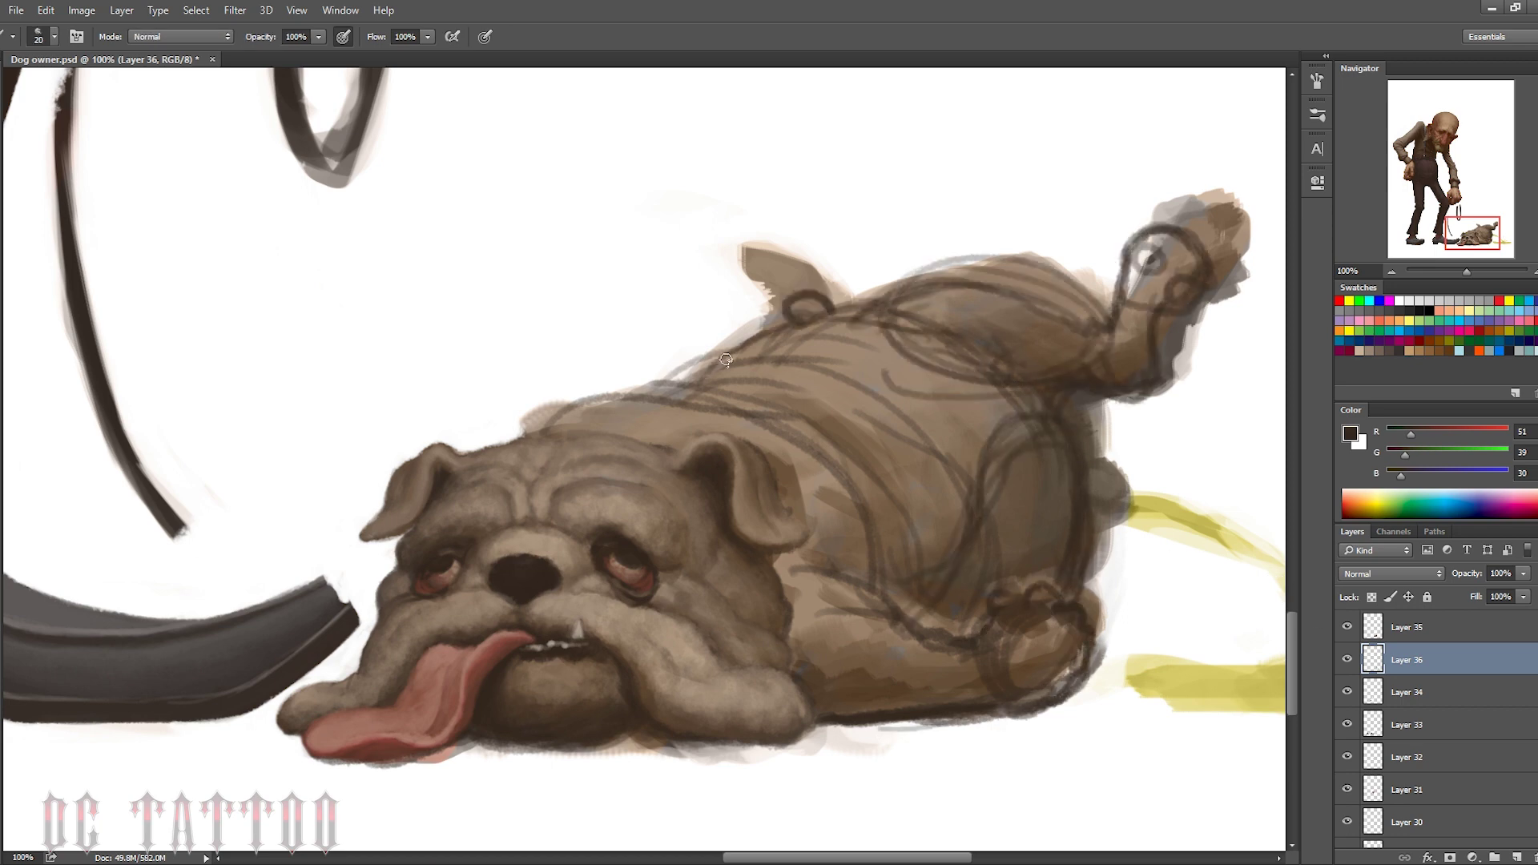
# Shade the hind paw, hip and back darker, extending the dark back line toward the head
pyautogui.moveTo(1106, 483)
pyautogui.mouseDown()
pyautogui.moveTo(1046, 584)
pyautogui.moveTo(1057, 609)
pyautogui.mouseUp()
pyautogui.moveTo(1146, 344); pyautogui.dragTo(937, 401)
pyautogui.moveTo(1057, 457); pyautogui.dragTo(1006, 337)
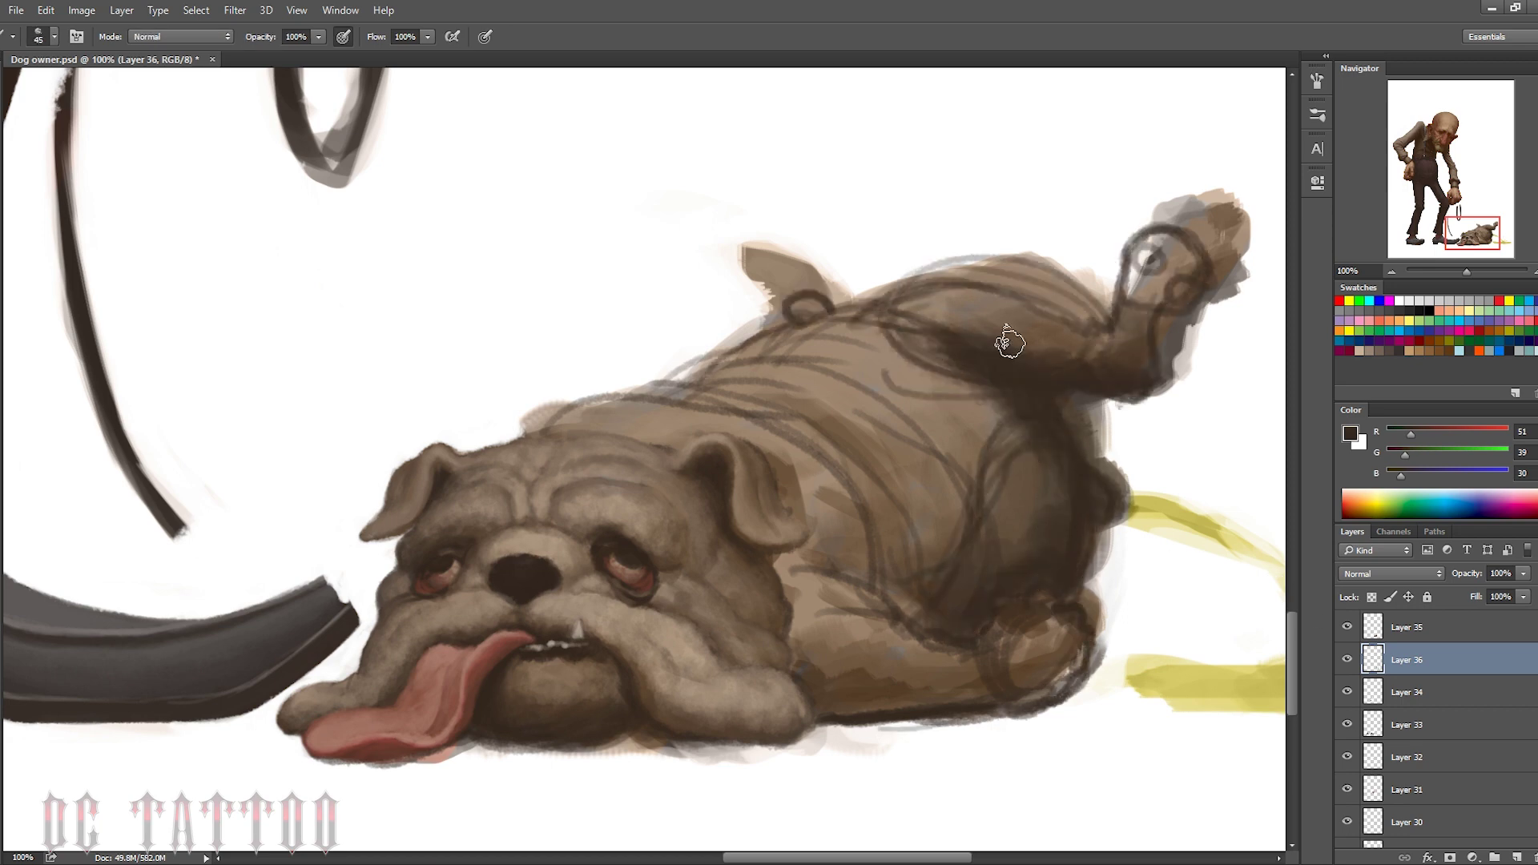
pyautogui.press(']')
pyautogui.moveTo(1105, 321); pyautogui.dragTo(728, 358)
pyautogui.moveTo(889, 296); pyautogui.dragTo(672, 397)
pyautogui.moveTo(797, 388); pyautogui.dragTo(545, 432)
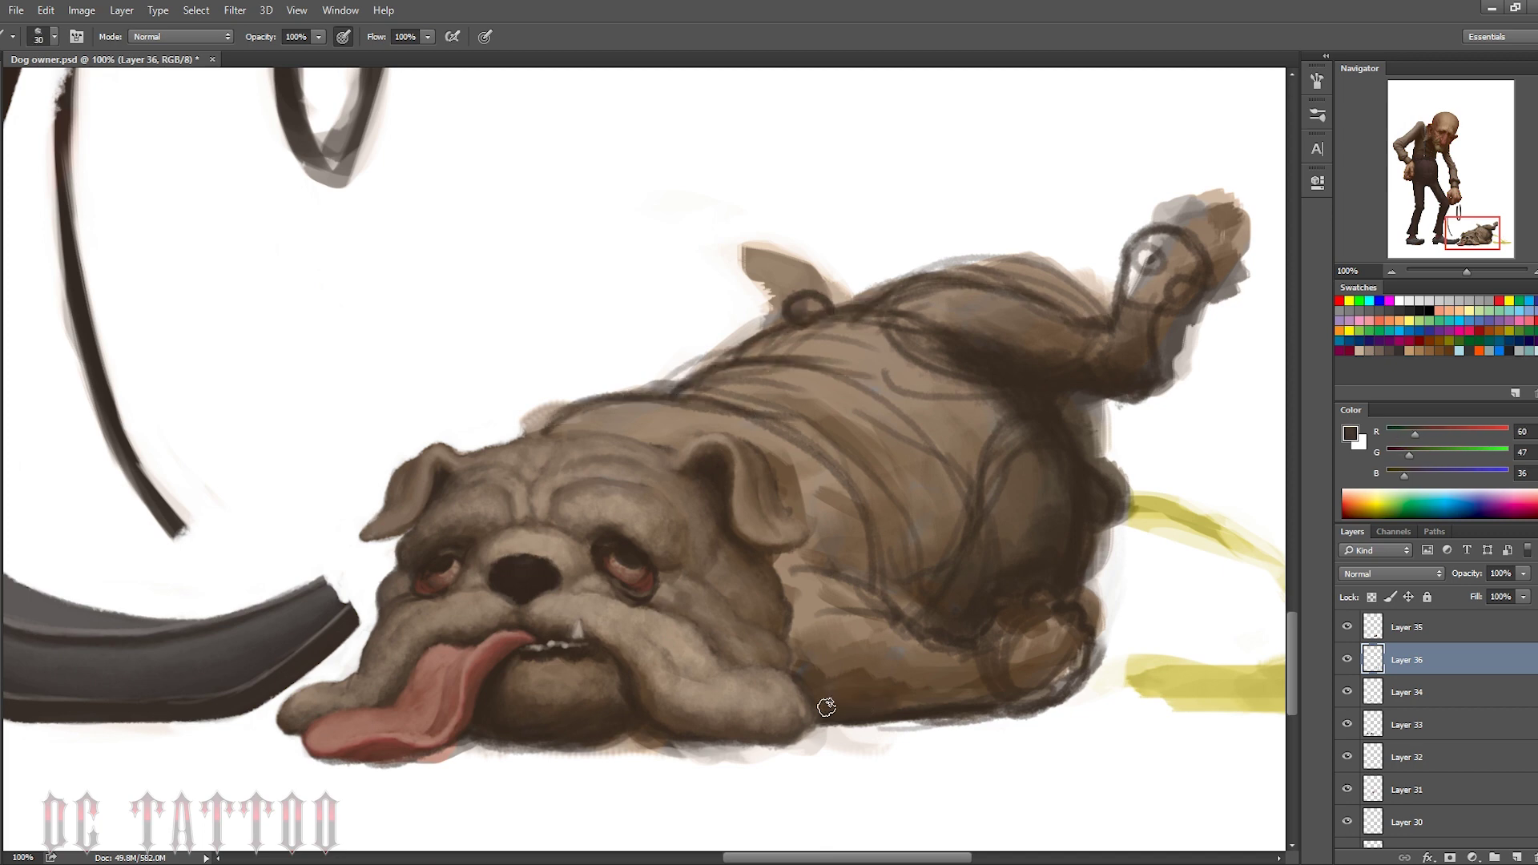
# Shade the lower belly contour and dab dark pads onto the hind paw
pyautogui.moveTo(827, 706); pyautogui.dragTo(993, 701)
pyautogui.moveTo(1082, 649); pyautogui.dragTo(935, 709)
pyautogui.press('[')
pyautogui.press('[')
pyautogui.moveTo(1013, 637); pyautogui.dragTo(1030, 647)
pyautogui.moveTo(1059, 633); pyautogui.dragTo(1067, 639)
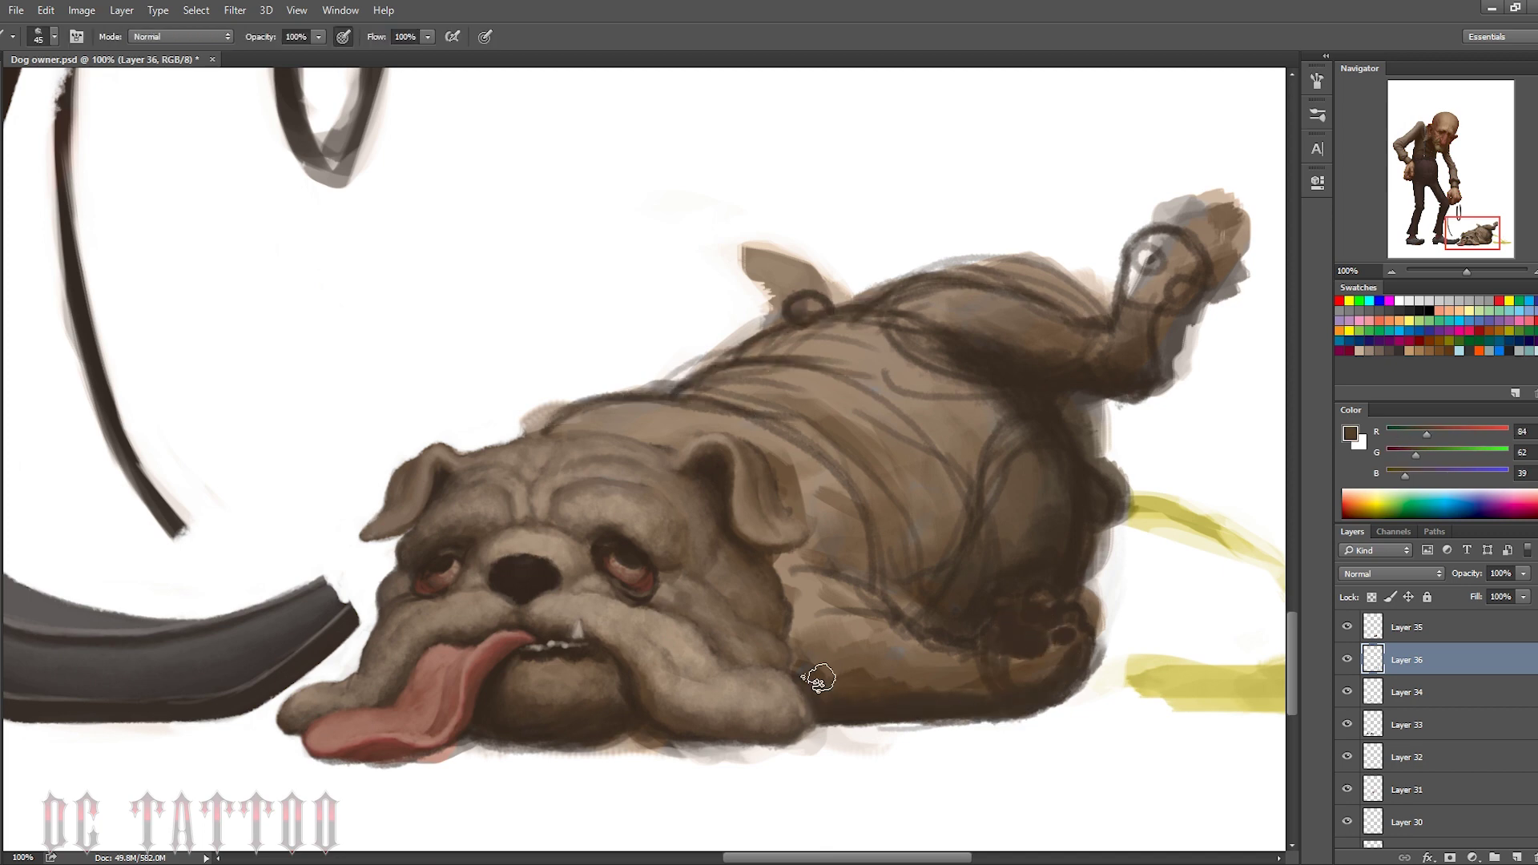
# Smooth the hind thigh with lighter brown and trim the back outline with white
pyautogui.press(']')
pyautogui.press(']')
pyautogui.keyDown('alt'); pyautogui.click(951, 622); pyautogui.keyUp('alt')
pyautogui.moveTo(952, 622)
pyautogui.mouseDown()
pyautogui.moveTo(1076, 532)
pyautogui.moveTo(1048, 460)
pyautogui.moveTo(852, 460)
pyautogui.moveTo(796, 659)
pyautogui.moveTo(721, 361)
pyautogui.mouseUp()
pyautogui.press('[')
pyautogui.press('[')
pyautogui.press('[')
pyautogui.keyDown('alt'); pyautogui.click(521, 430); pyautogui.keyUp('alt')
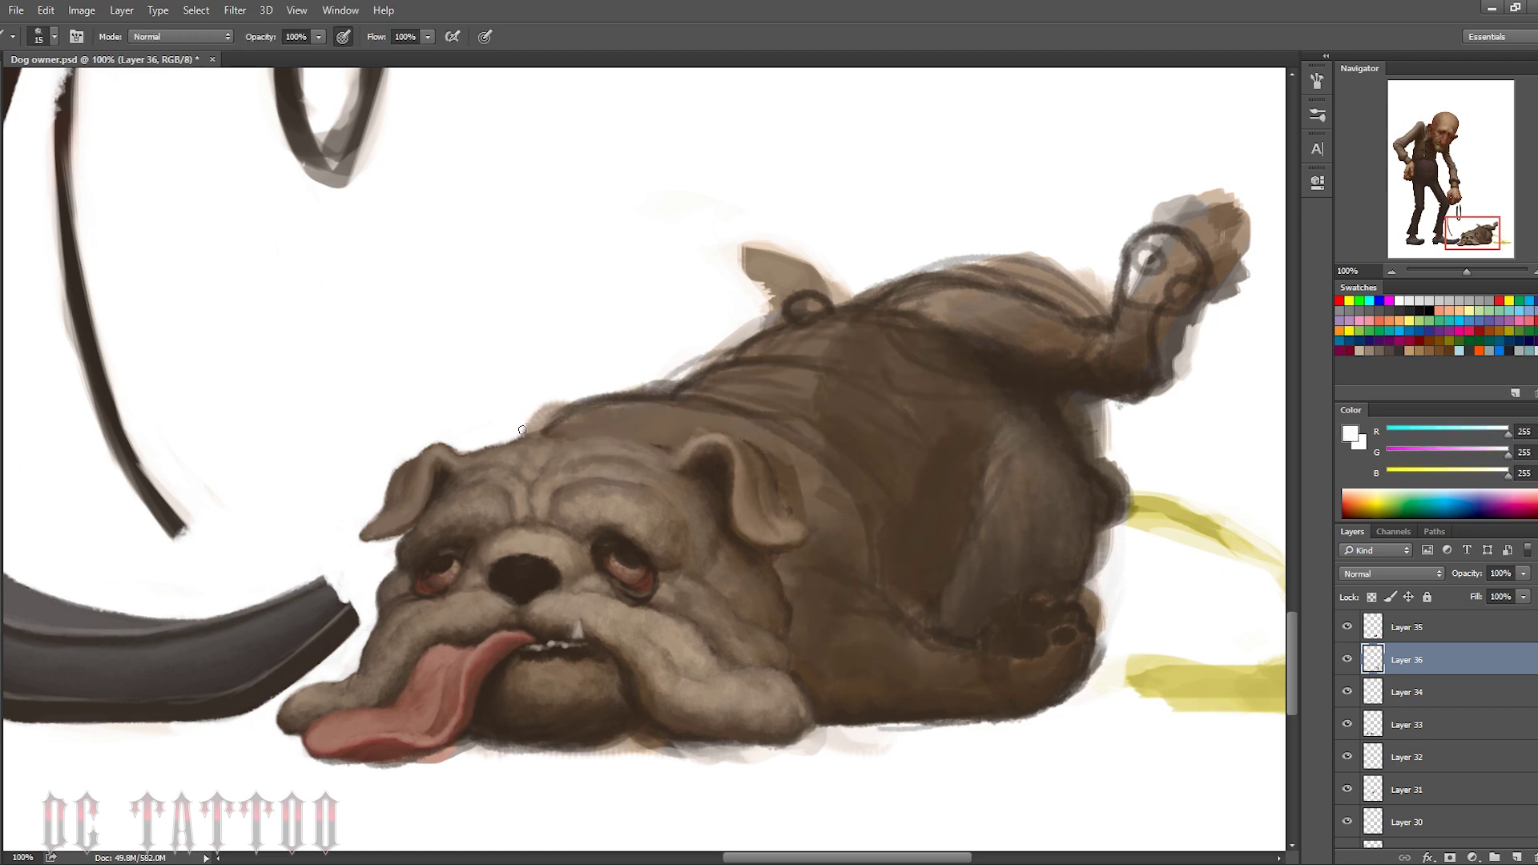
pyautogui.press(']')
pyautogui.press(']')
pyautogui.moveTo(521, 430)
pyautogui.mouseDown()
pyautogui.moveTo(910, 253)
pyautogui.moveTo(1226, 247)
pyautogui.mouseUp()
# Reshape the back contour with a sampled mid brown
pyautogui.keyDown('alt'); pyautogui.click(889, 303); pyautogui.keyUp('alt')
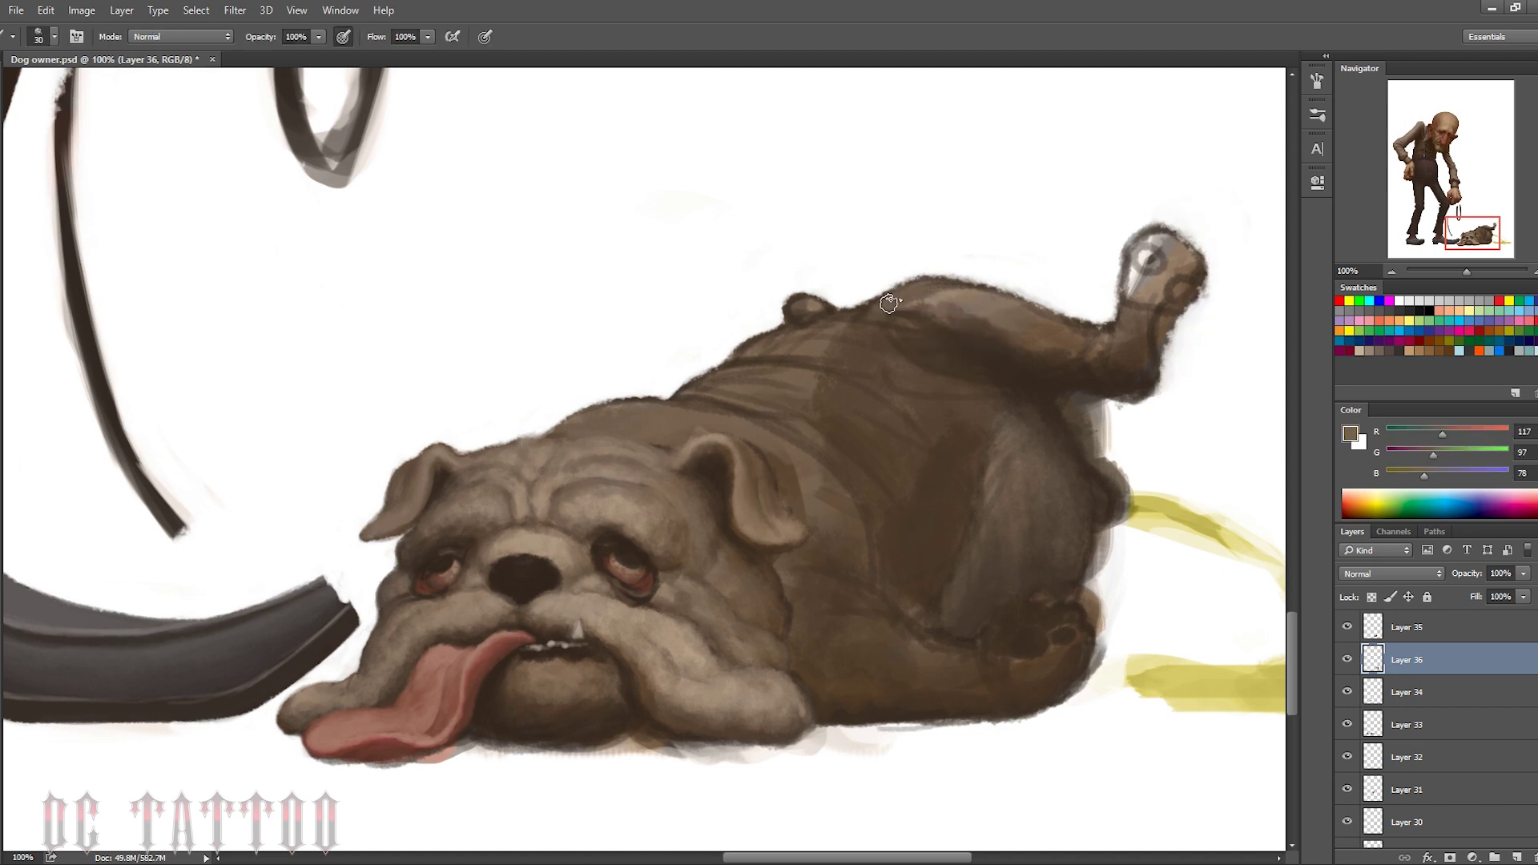
pyautogui.press('[')
pyautogui.press('[')
pyautogui.press('[')
pyautogui.moveTo(914, 282); pyautogui.dragTo(869, 308)
pyautogui.press(']')
pyautogui.press(']')
# Repaint and blend the dark hind paw area in lighter brown
pyautogui.keyDown('alt'); pyautogui.click(773, 375); pyautogui.keyUp('alt')
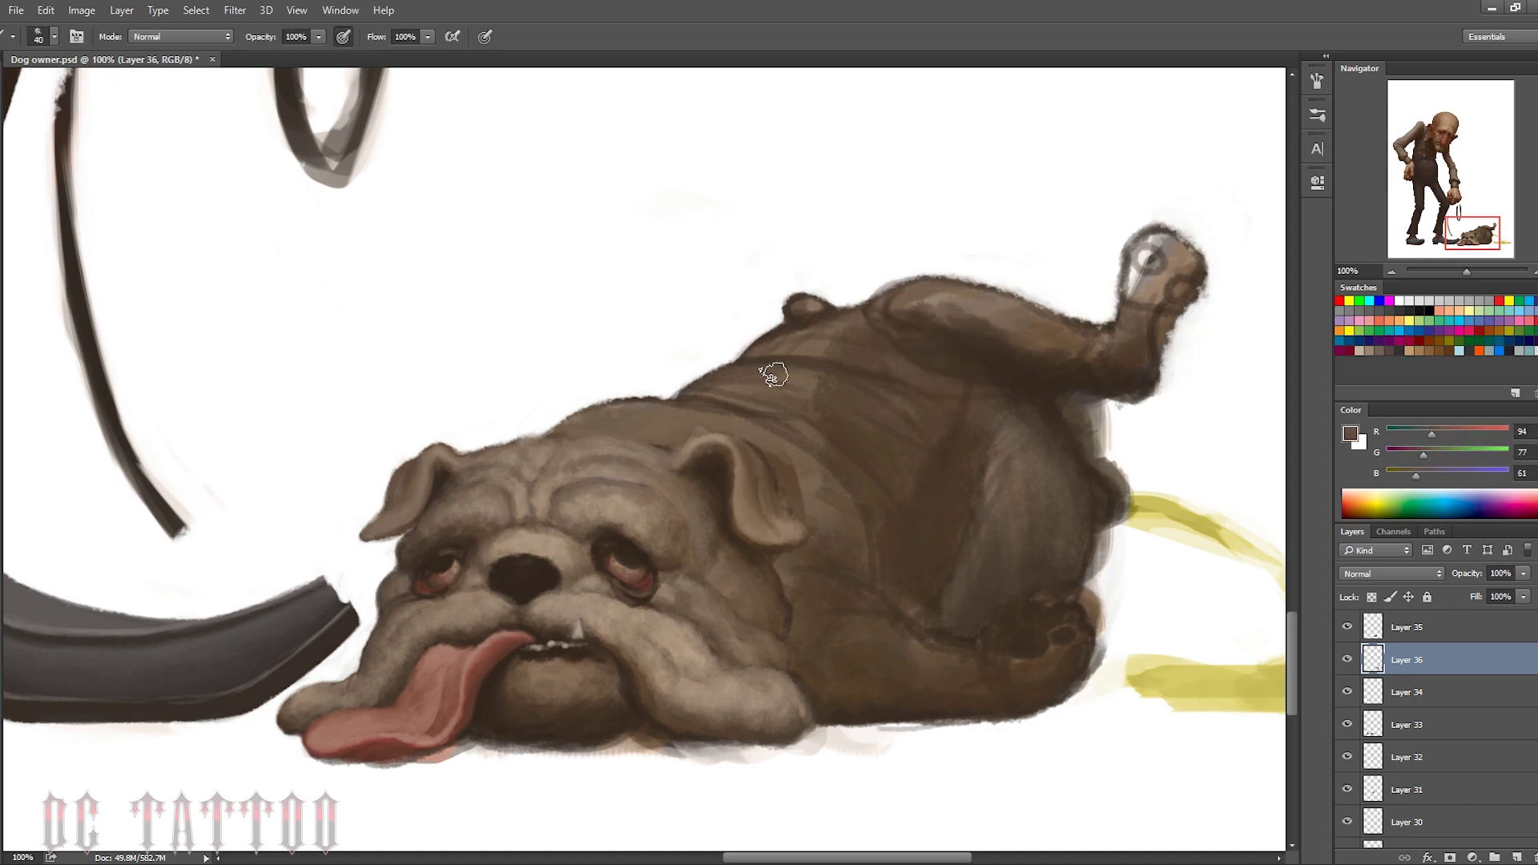
pyautogui.press(']')
pyautogui.keyDown('alt'); pyautogui.click(926, 622); pyautogui.keyUp('alt')
pyautogui.moveTo(969, 665); pyautogui.dragTo(996, 638)
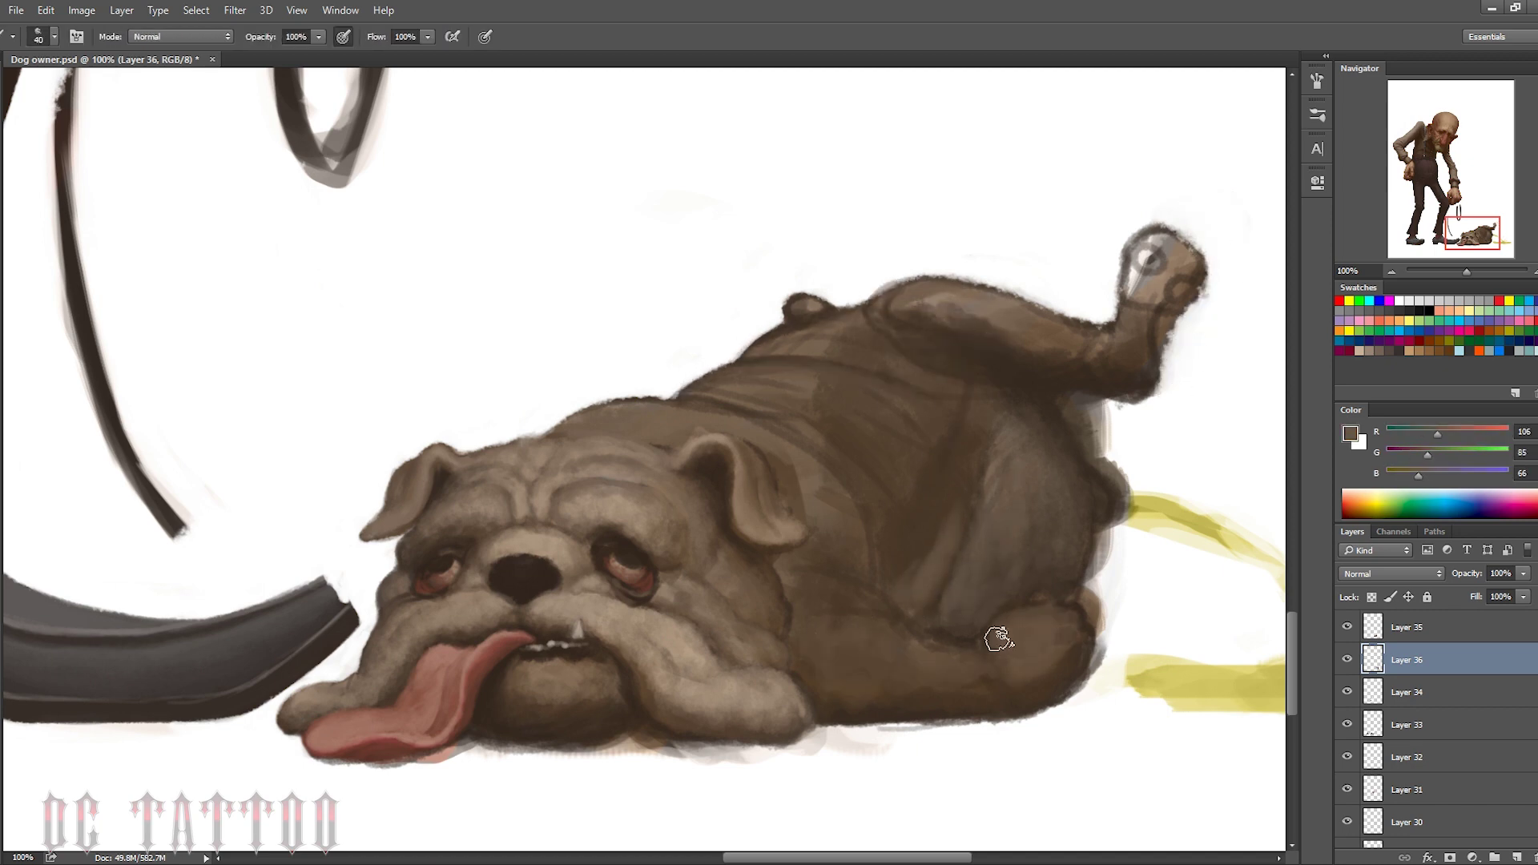
pyautogui.moveTo(881, 609); pyautogui.dragTo(847, 669)
# Repaint the dog's bottom edge with dark shadow brown
pyautogui.keyDown('alt'); pyautogui.click(850, 673); pyautogui.keyUp('alt')
pyautogui.press('[')
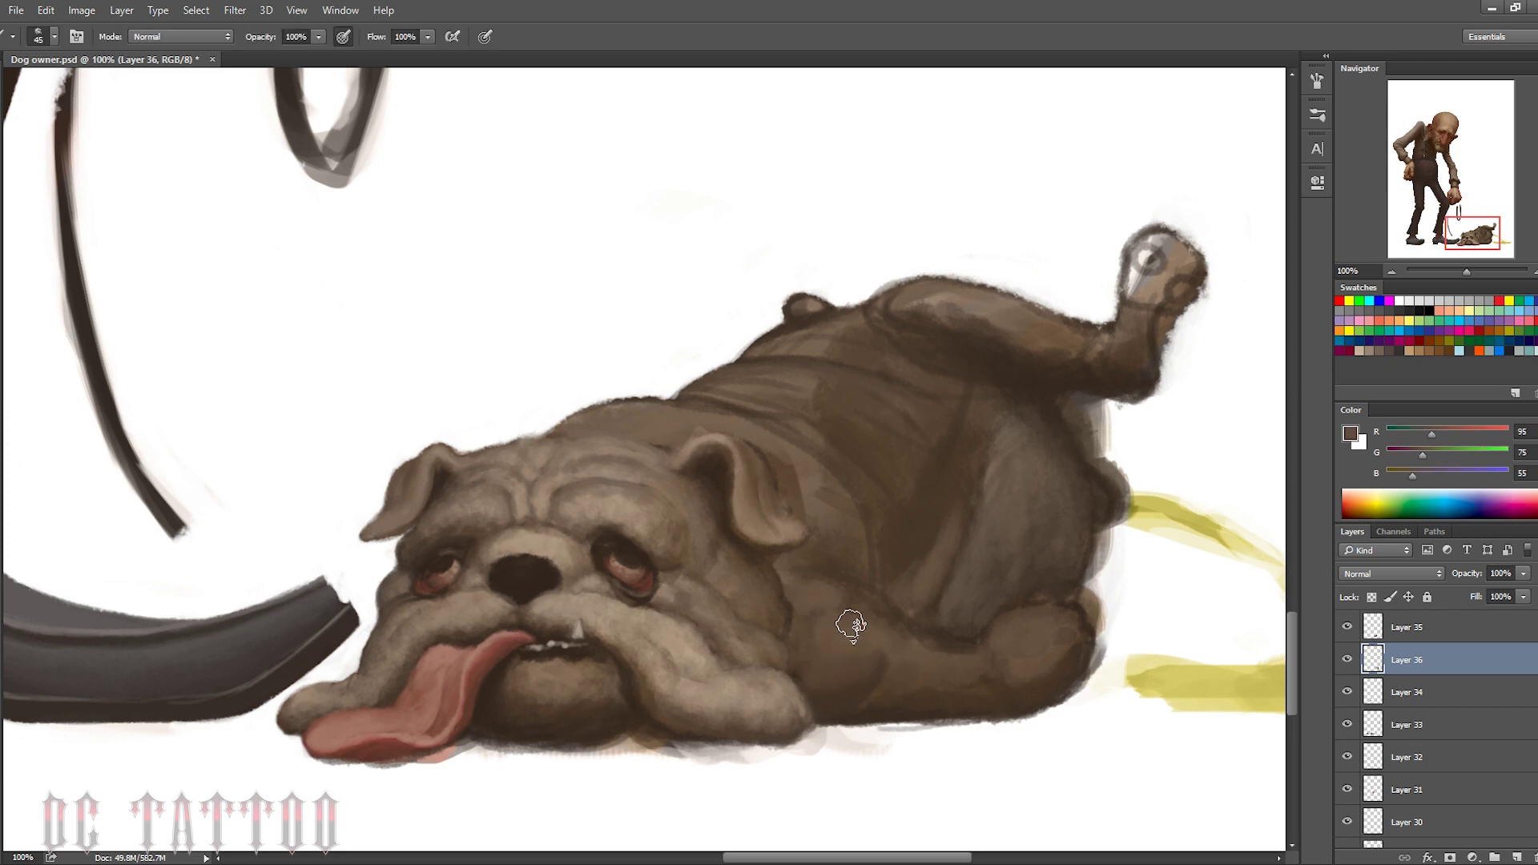
pyautogui.keyDown('alt'); pyautogui.click(865, 703); pyautogui.keyUp('alt')
pyautogui.press('[')
pyautogui.press('[')
pyautogui.press('[')
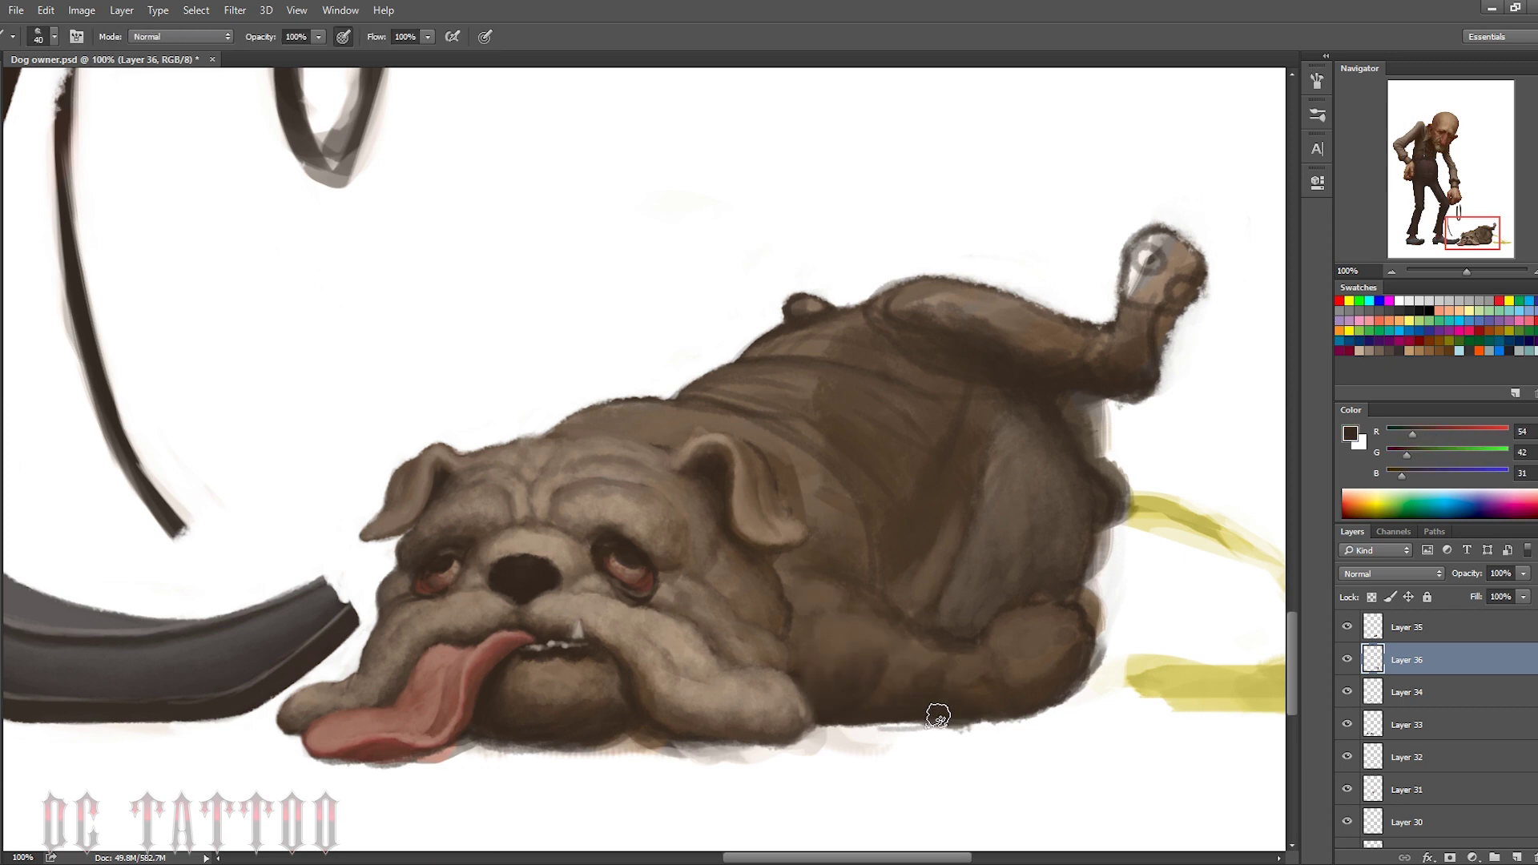
pyautogui.keyDown('alt'); pyautogui.click(937, 716); pyautogui.keyUp('alt')
pyautogui.moveTo(877, 725); pyautogui.dragTo(1041, 709)
pyautogui.press(']')
# Repaint the lower body near the feet with sampled browns
pyautogui.keyDown('alt'); pyautogui.click(826, 623); pyautogui.keyUp('alt')
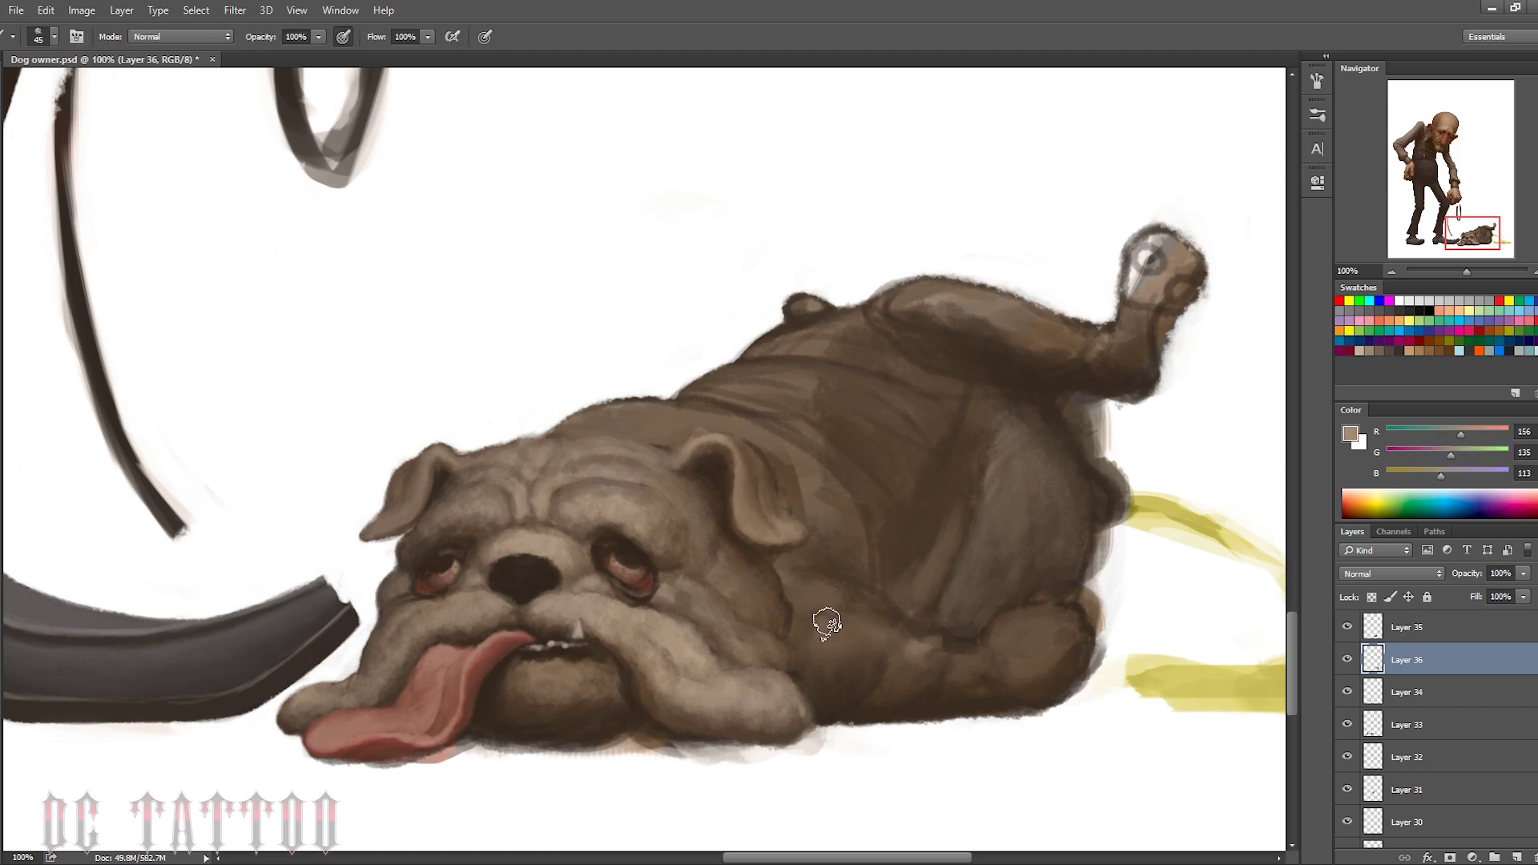
pyautogui.keyDown('alt'); pyautogui.click(823, 590); pyautogui.keyUp('alt')
pyautogui.press(']')
pyautogui.press(']')
pyautogui.press(']')
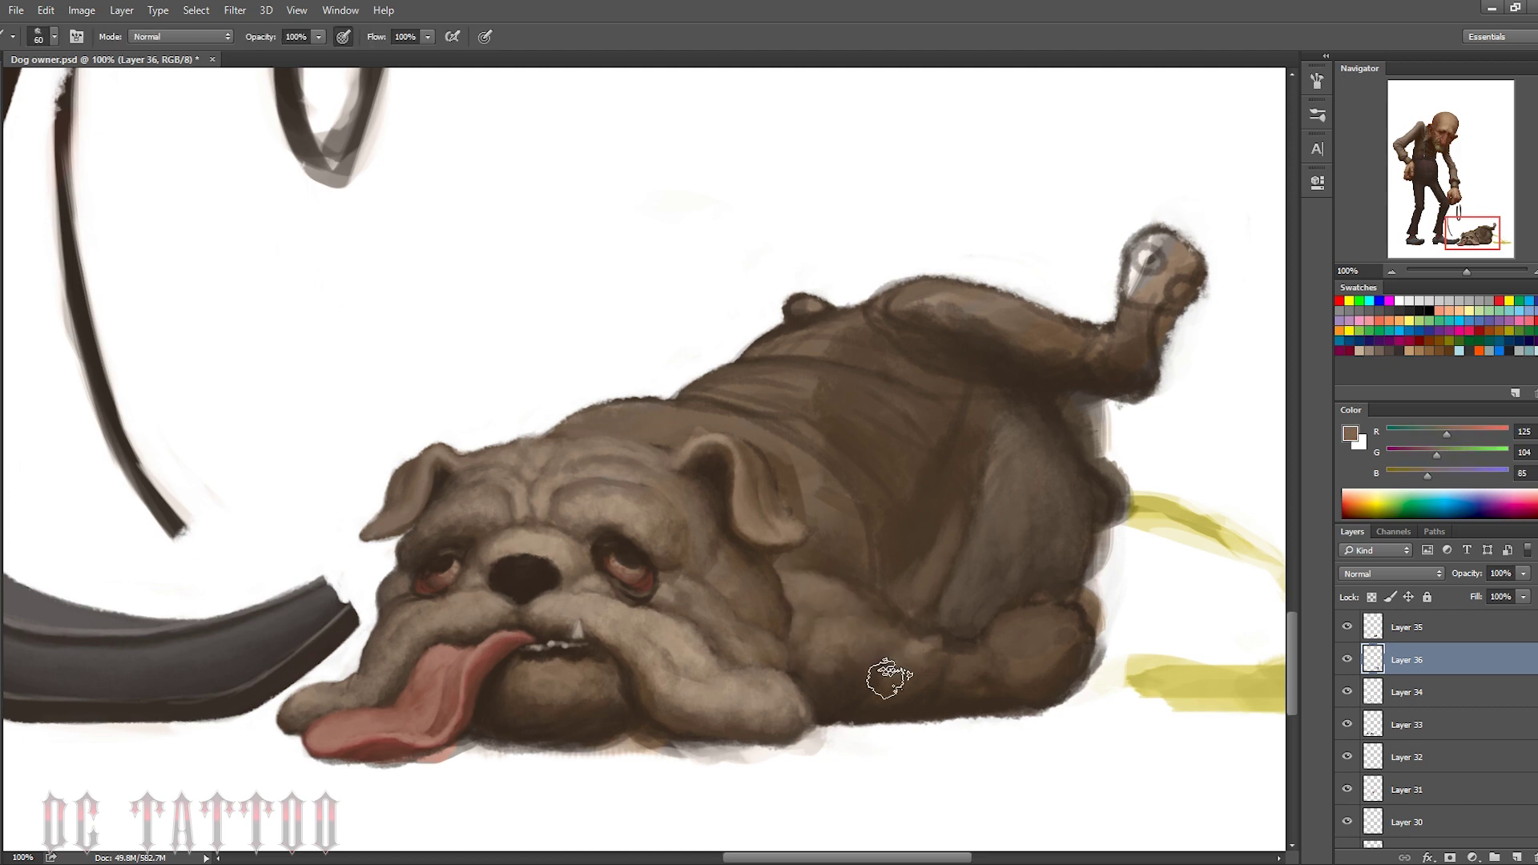
pyautogui.keyDown('alt'); pyautogui.click(856, 685); pyautogui.keyUp('alt')
pyautogui.press(']')
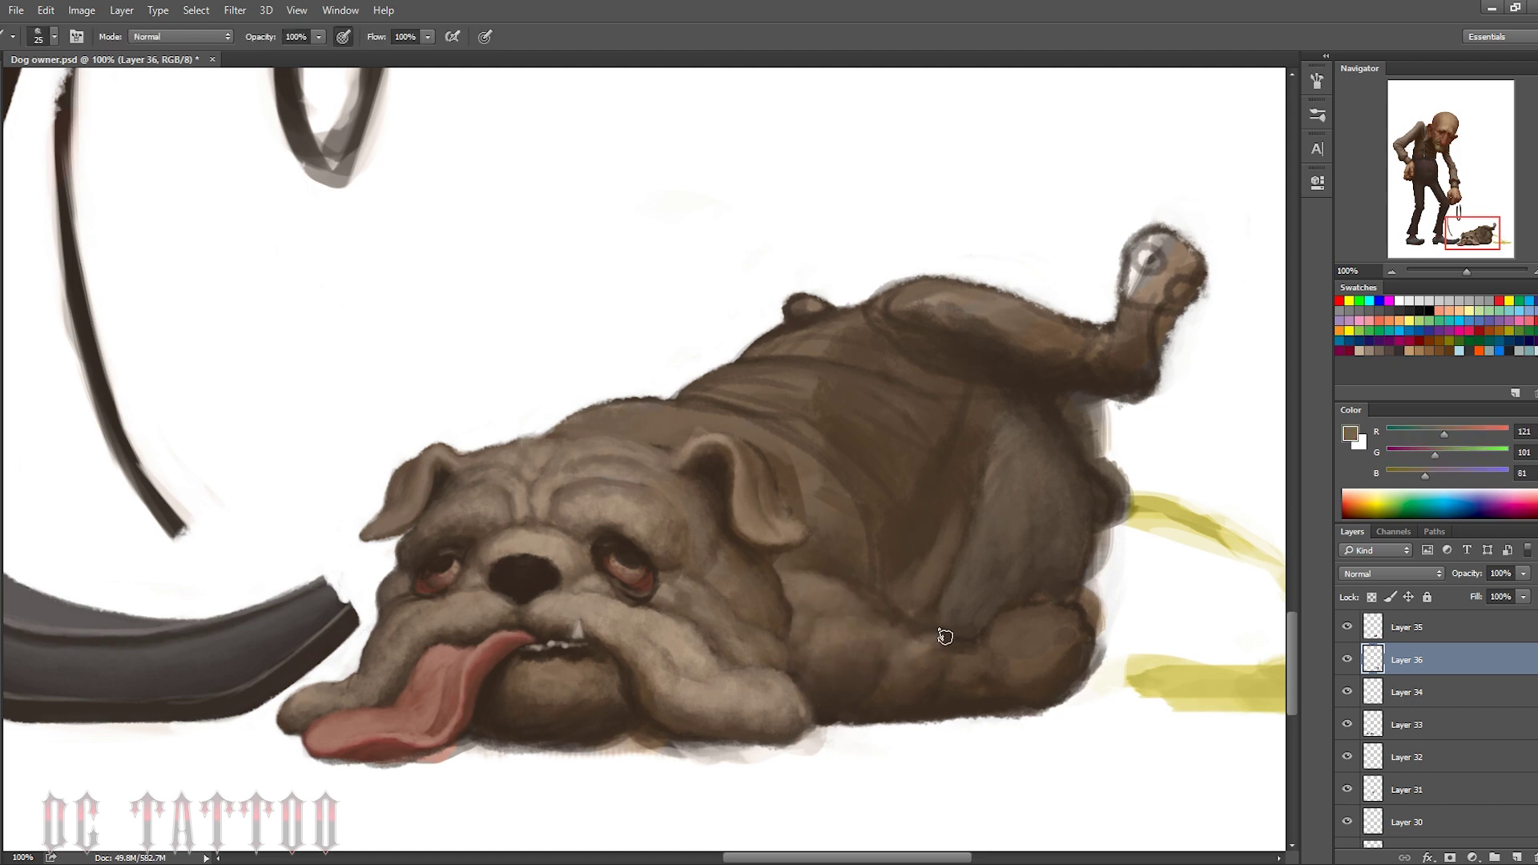
pyautogui.moveTo(945, 637)
pyautogui.mouseDown()
pyautogui.moveTo(993, 661)
pyautogui.moveTo(1045, 581)
pyautogui.mouseUp()
# Lightly repaint the dog's back with a darker sampled brown
pyautogui.keyDown('alt'); pyautogui.click(971, 636); pyautogui.keyUp('alt')
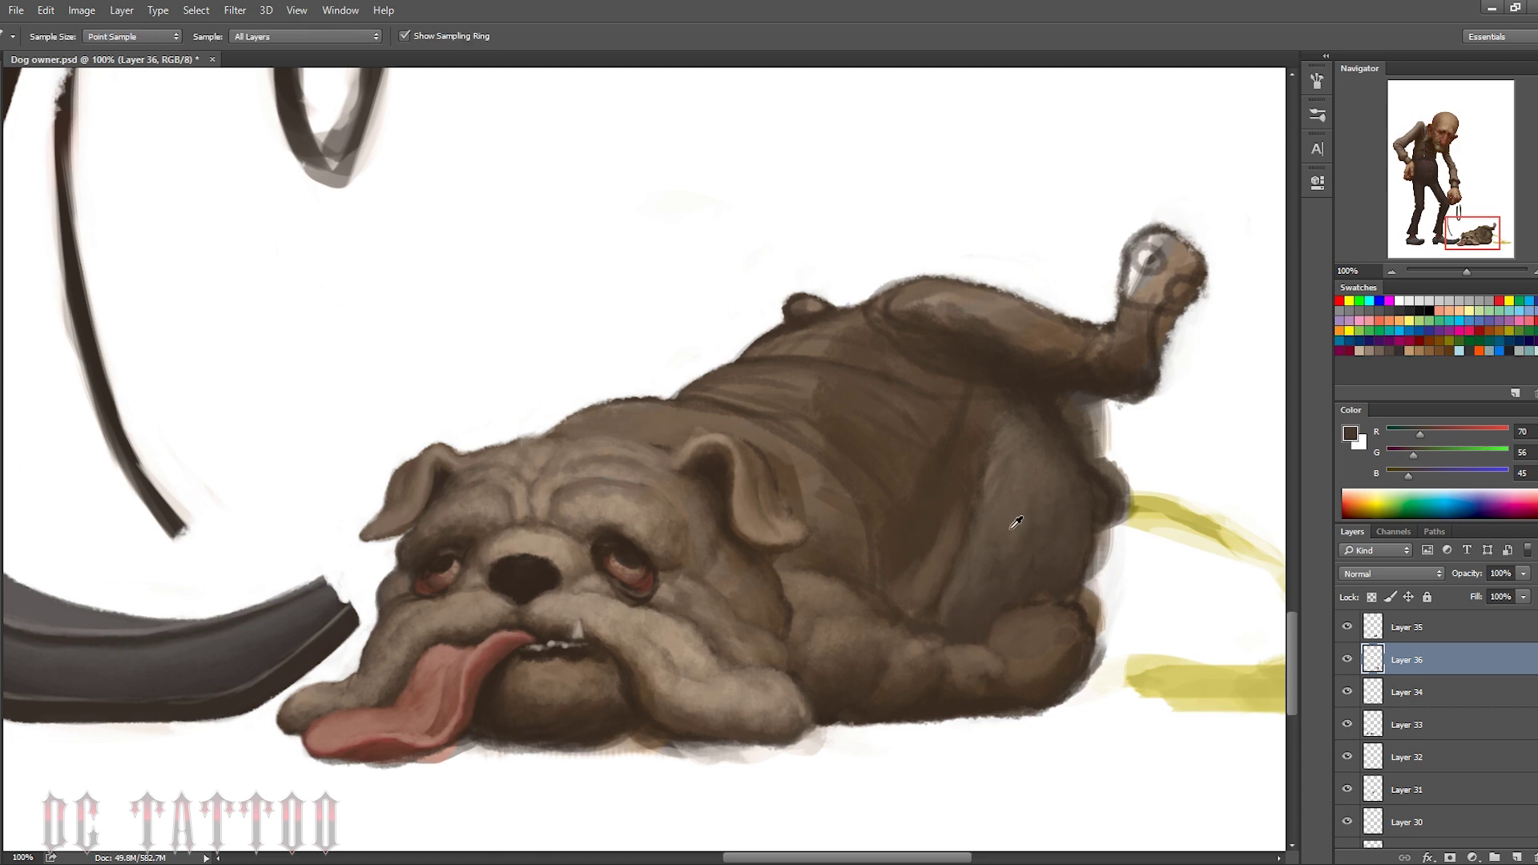
pyautogui.keyDown('alt'); pyautogui.click(927, 624); pyautogui.keyUp('alt')
pyautogui.keyDown('alt'); pyautogui.click(797, 567); pyautogui.keyUp('alt')
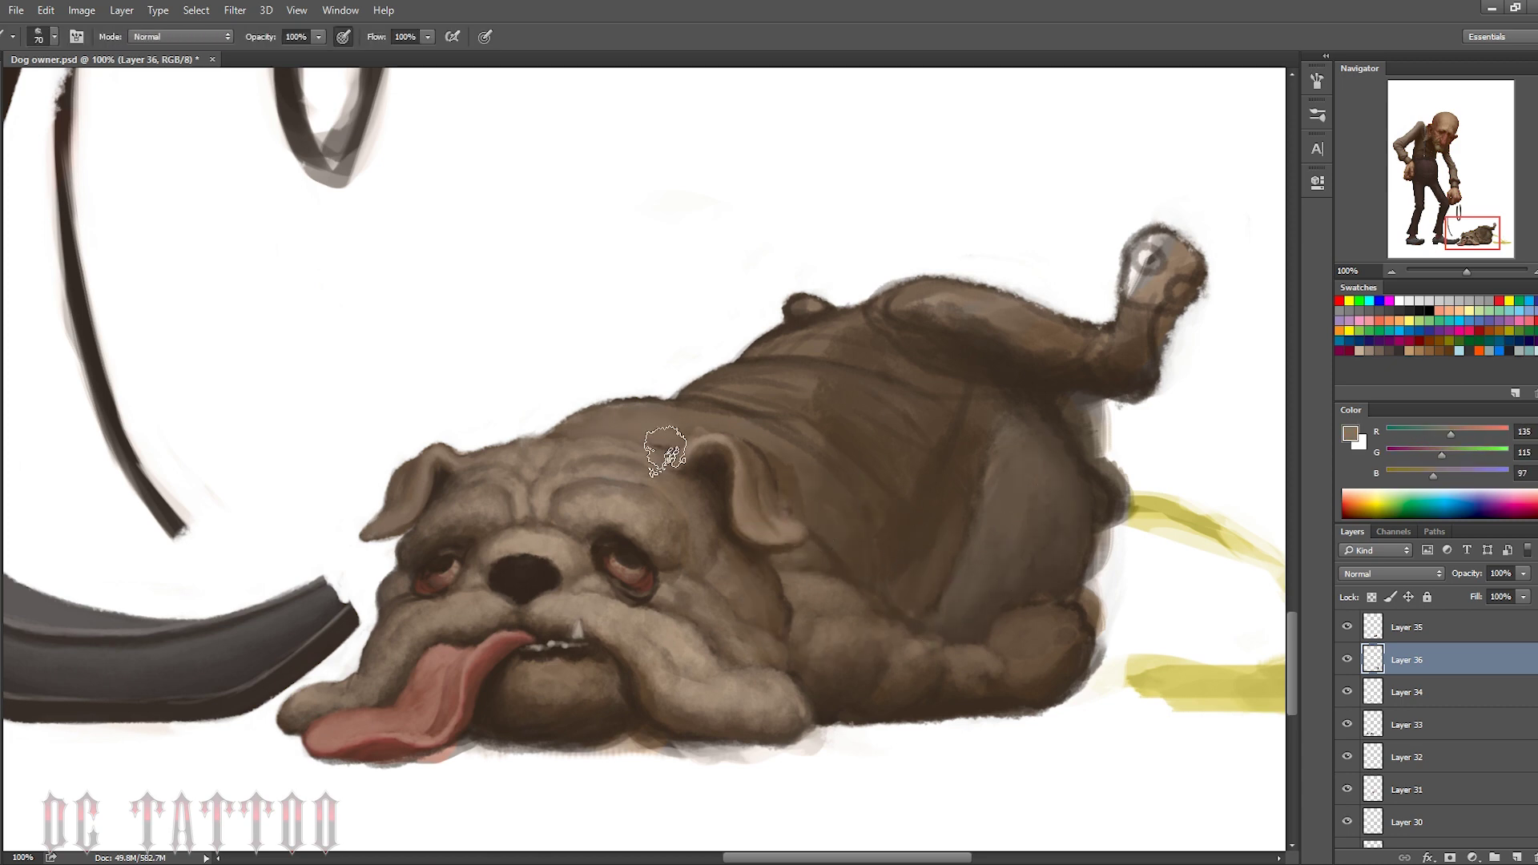
pyautogui.moveTo(669, 446); pyautogui.dragTo(755, 395)
# Darken the dog's upper back using a larger brush and sampled browns
pyautogui.press(']')
pyautogui.press(']')
pyautogui.press(']')
pyautogui.keyDown('alt'); pyautogui.click(1001, 473); pyautogui.keyUp('alt')
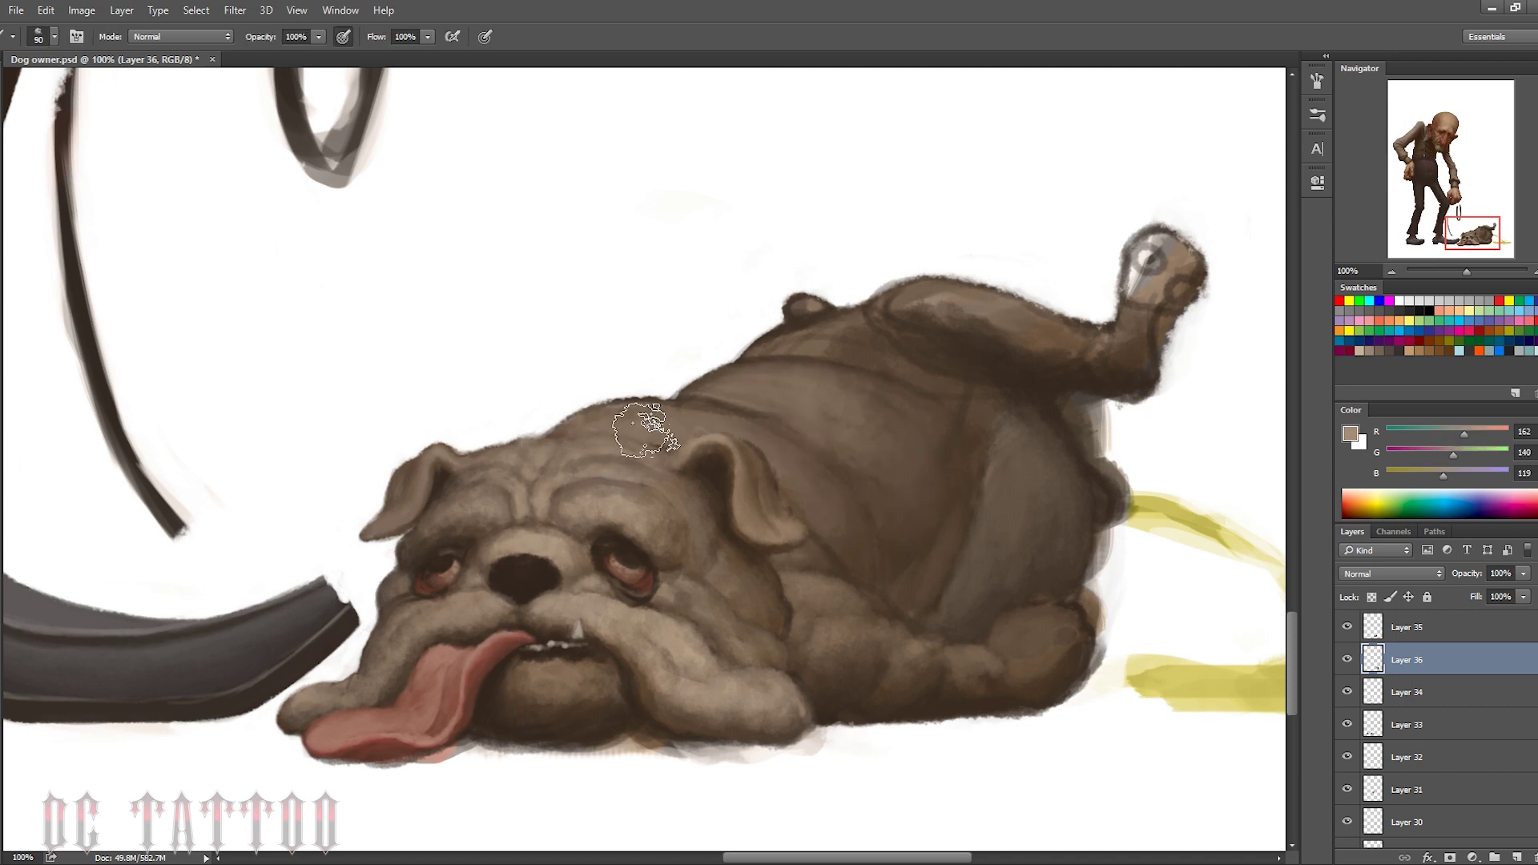
pyautogui.keyDown('alt'); pyautogui.click(721, 446); pyautogui.keyUp('alt')
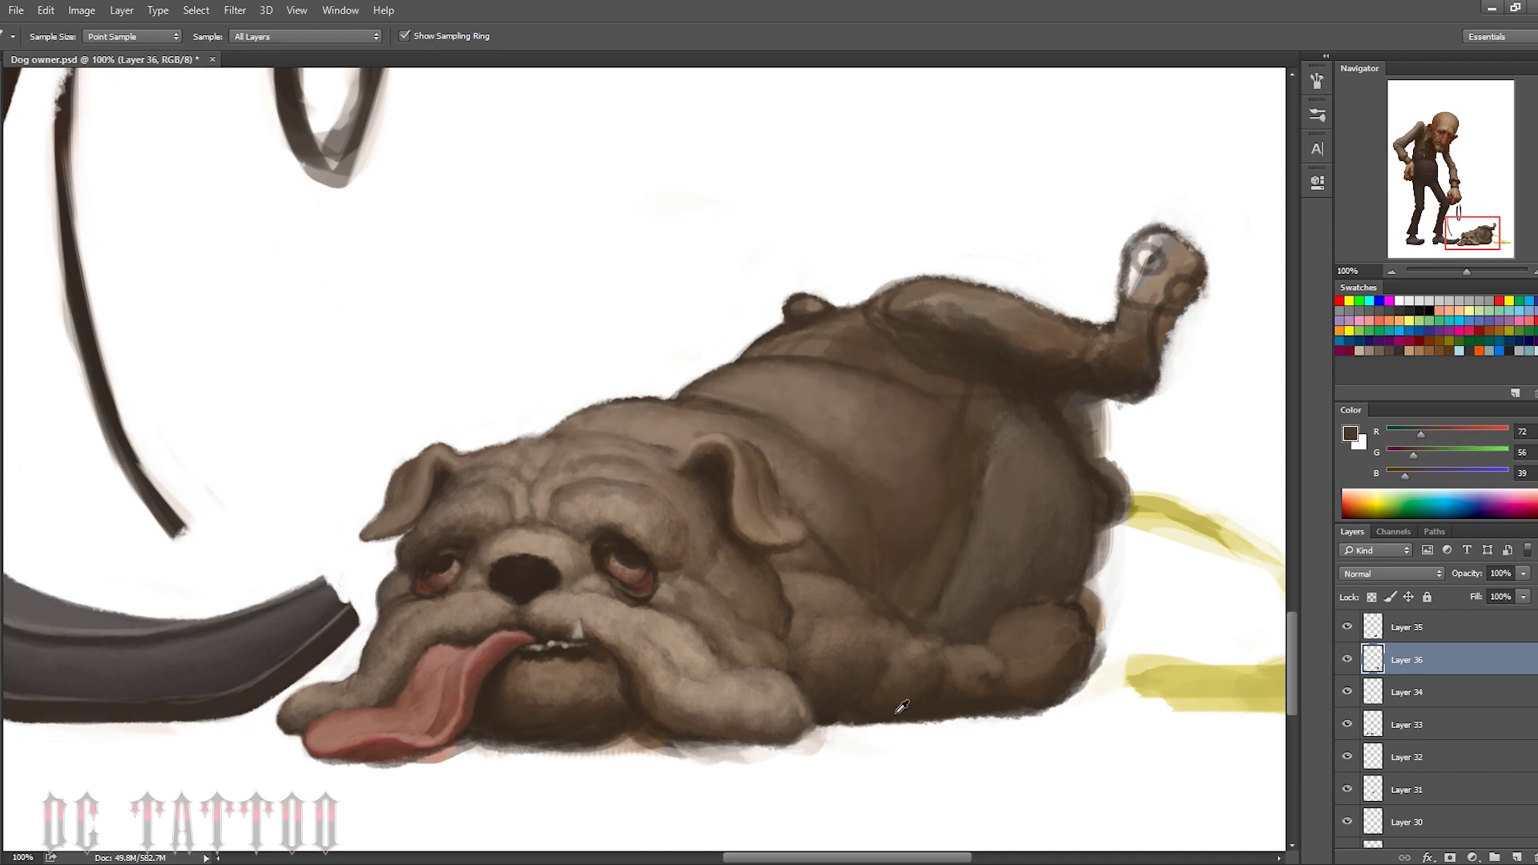
pyautogui.keyDown('alt'); pyautogui.click(897, 488); pyautogui.keyUp('alt')
pyautogui.keyDown('alt'); pyautogui.click(858, 486); pyautogui.keyUp('alt')
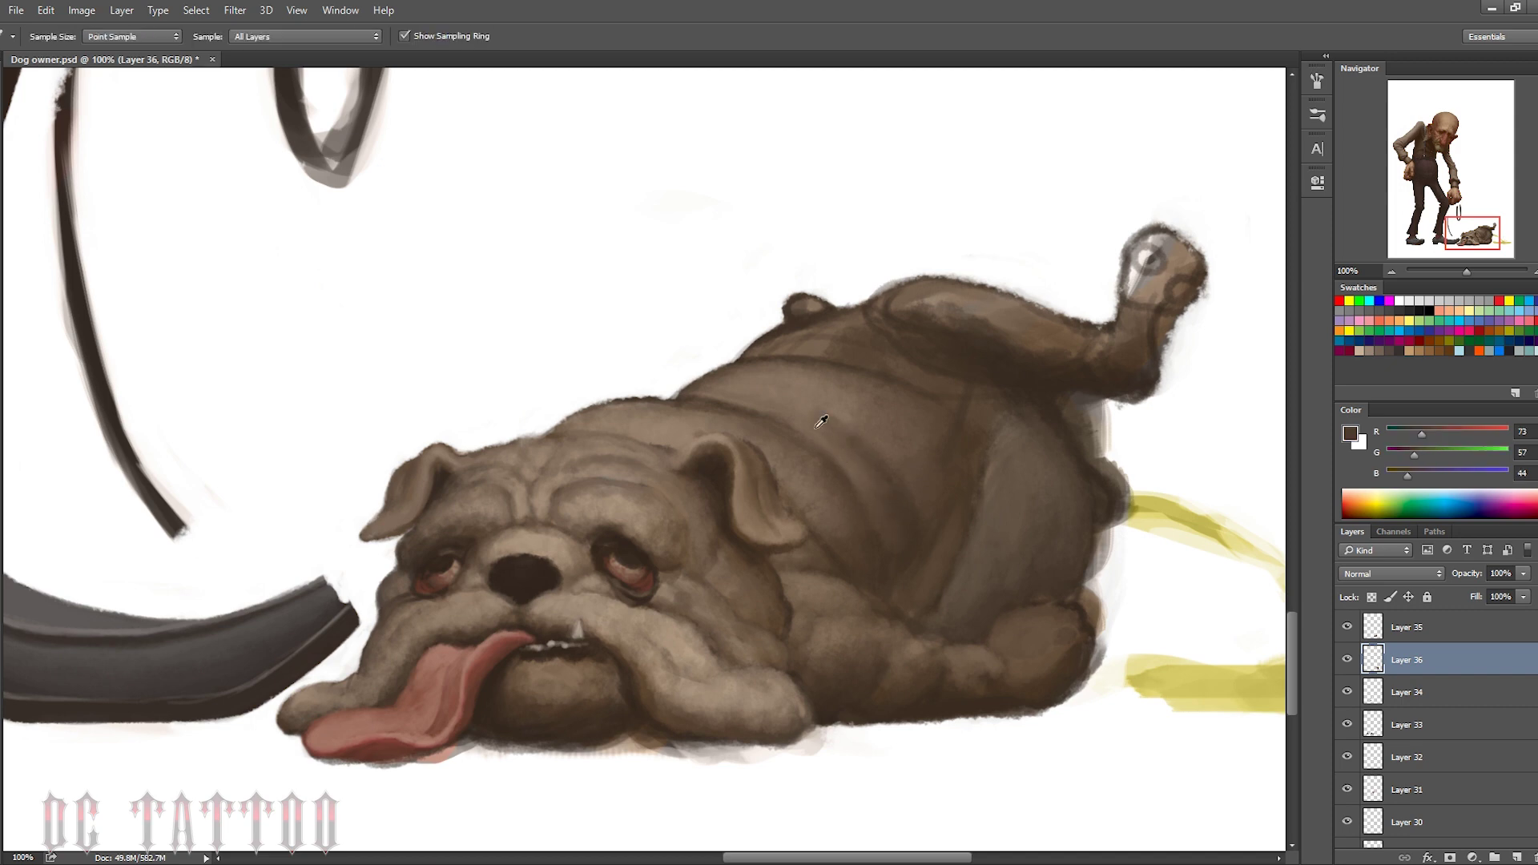
pyautogui.press(']')
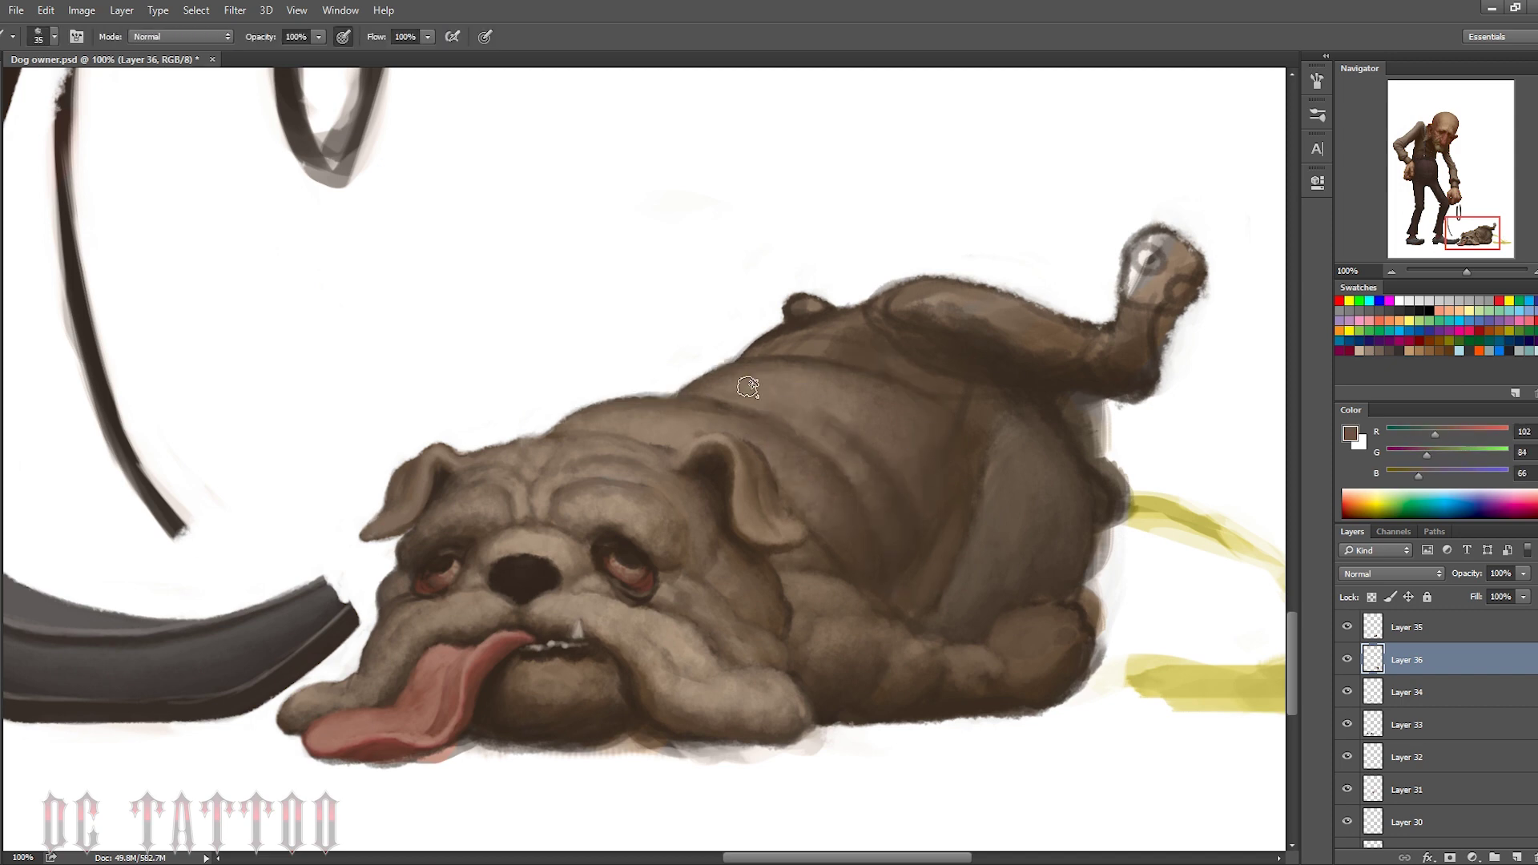
pyautogui.keyDown('alt'); pyautogui.click(841, 513); pyautogui.keyUp('alt')
pyautogui.press(']')
pyautogui.press(']')
pyautogui.press(']')
pyautogui.moveTo(967, 302); pyautogui.dragTo(922, 326)
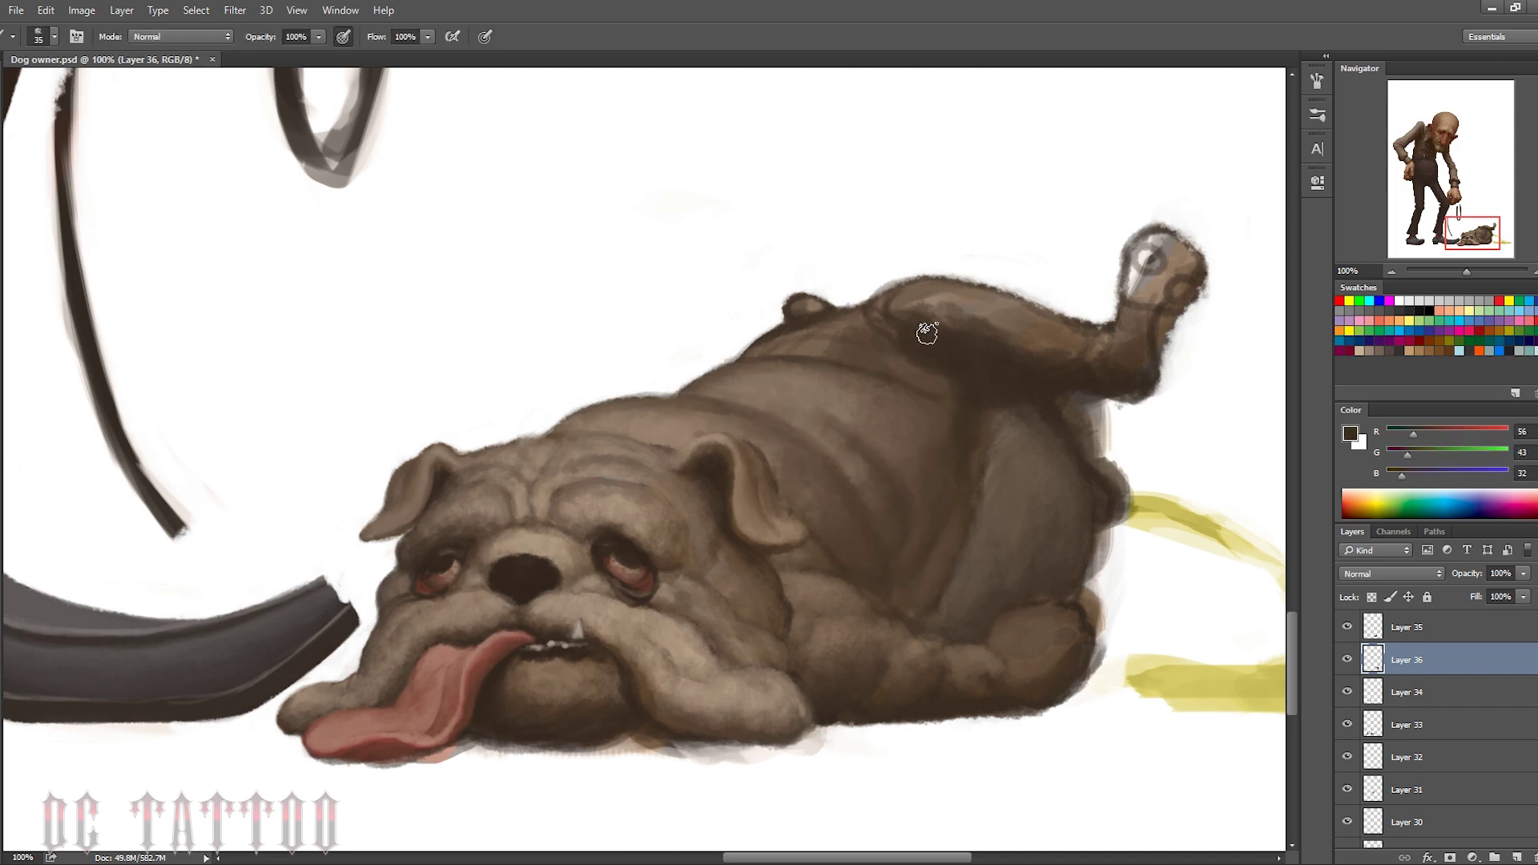
# Sample mid, dark and lighter browns from the body while narrowing the brush
pyautogui.keyDown('alt'); pyautogui.click(928, 440); pyautogui.keyUp('alt')
pyautogui.keyDown('alt'); pyautogui.click(956, 587); pyautogui.keyUp('alt')
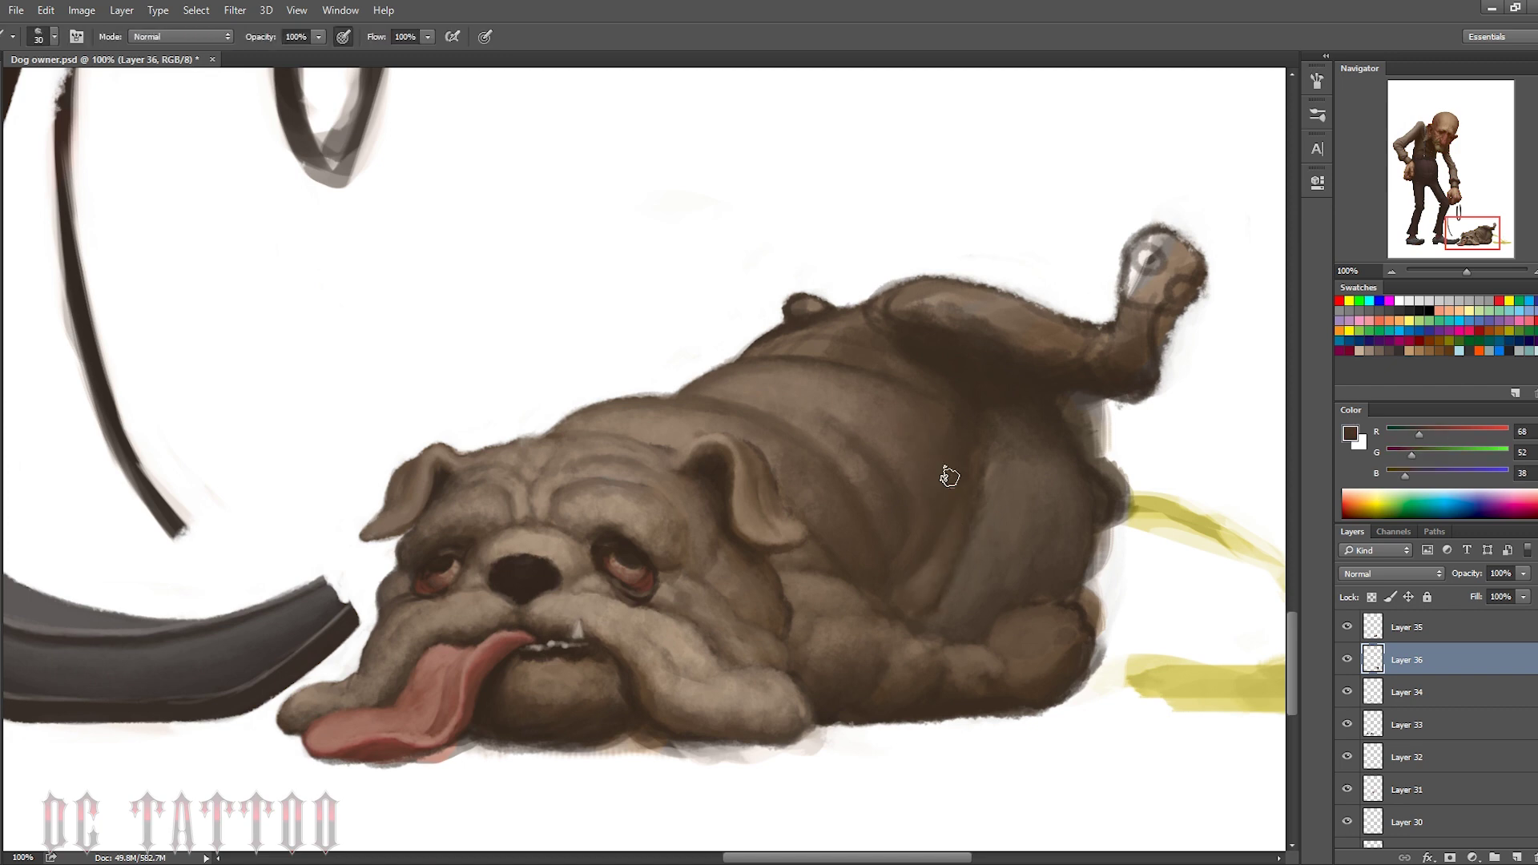
pyautogui.keyDown('alt'); pyautogui.click(961, 552); pyautogui.keyUp('alt')
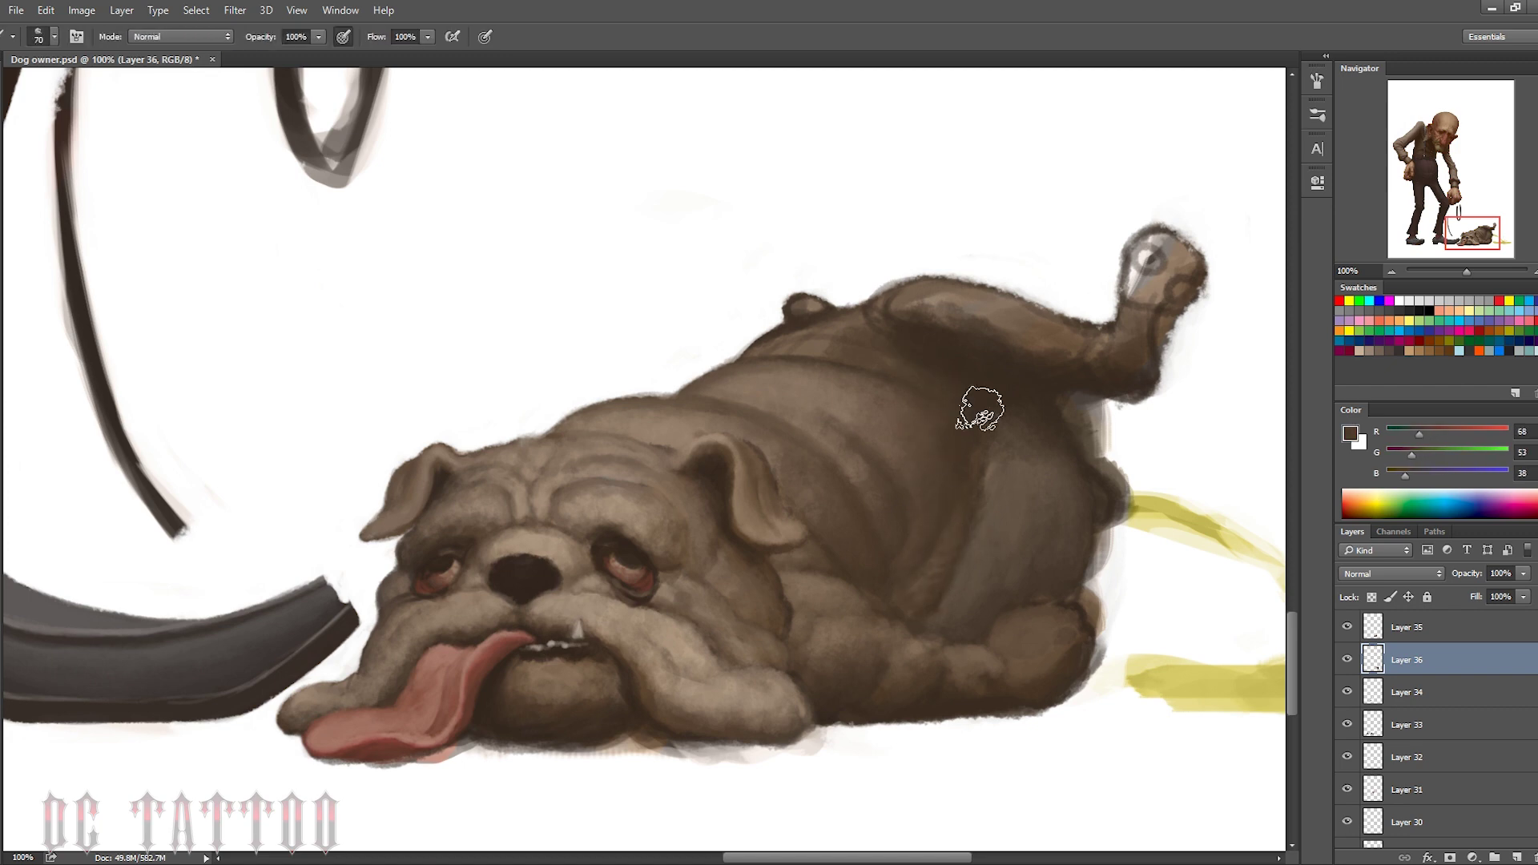
pyautogui.keyDown('alt'); pyautogui.click(1025, 625); pyautogui.keyUp('alt')
pyautogui.press('[')
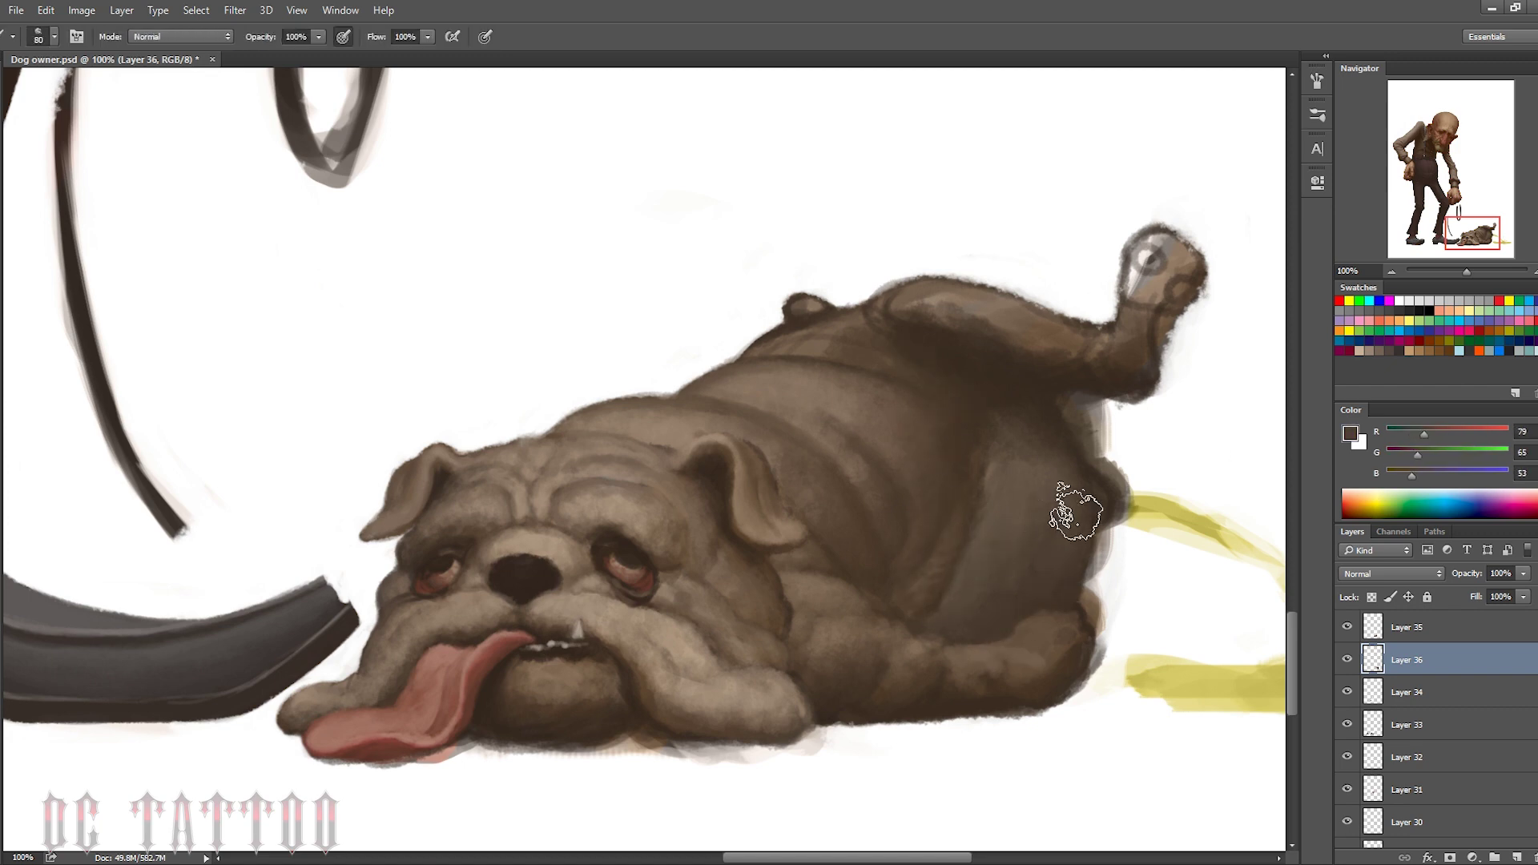
pyautogui.keyDown('alt'); pyautogui.click(990, 642); pyautogui.keyUp('alt')
pyautogui.press('[')
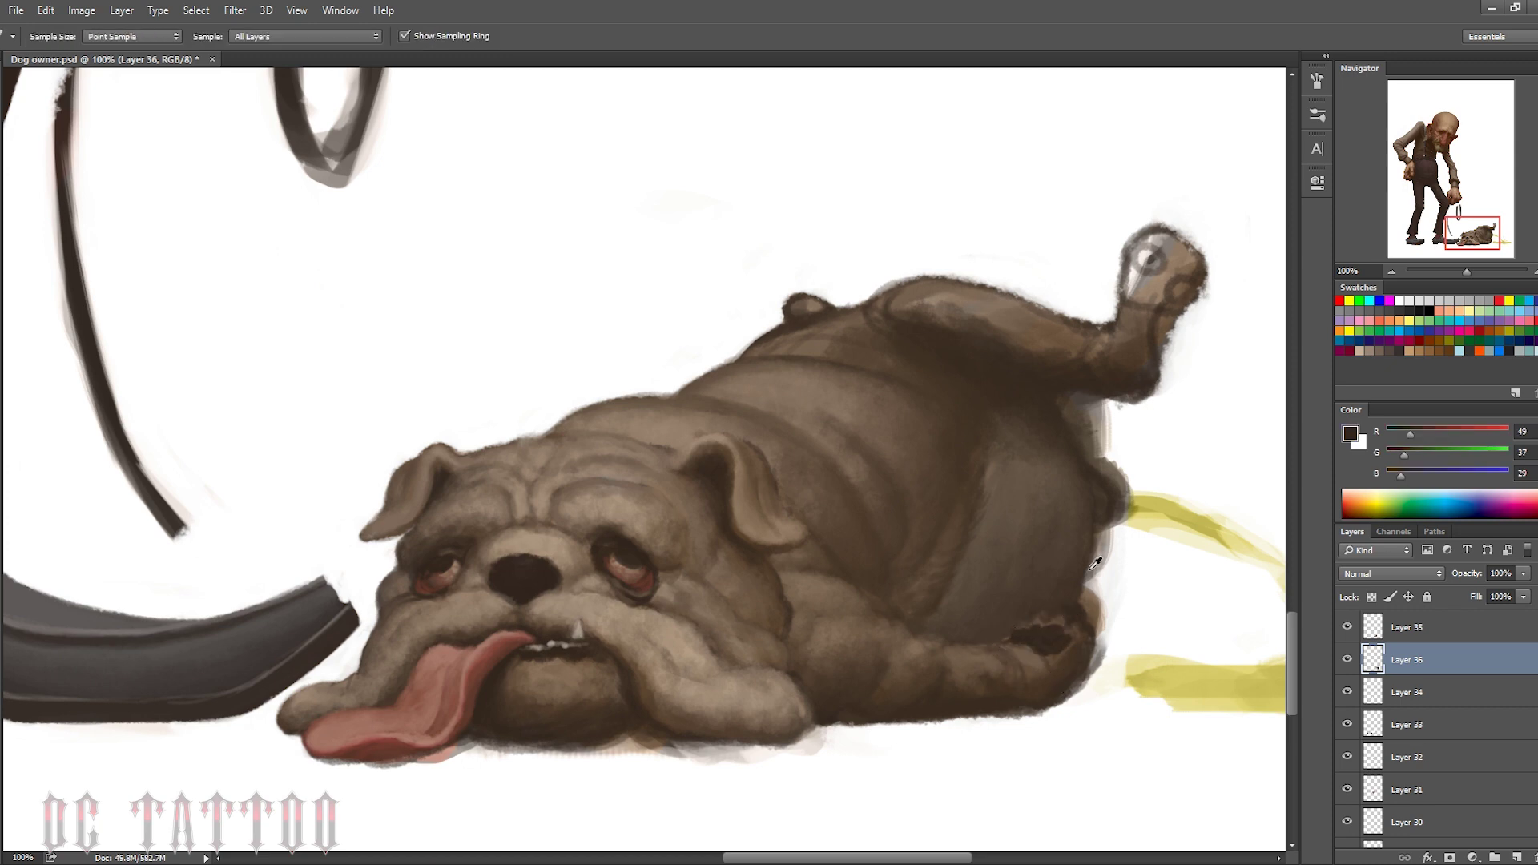
pyautogui.keyDown('alt'); pyautogui.click(1008, 646); pyautogui.keyUp('alt')
# Trim the dog's right hind edge with white, then resample dark and mid brown
pyautogui.press('x')
pyautogui.press(']')
pyautogui.press(']')
pyautogui.press(']')
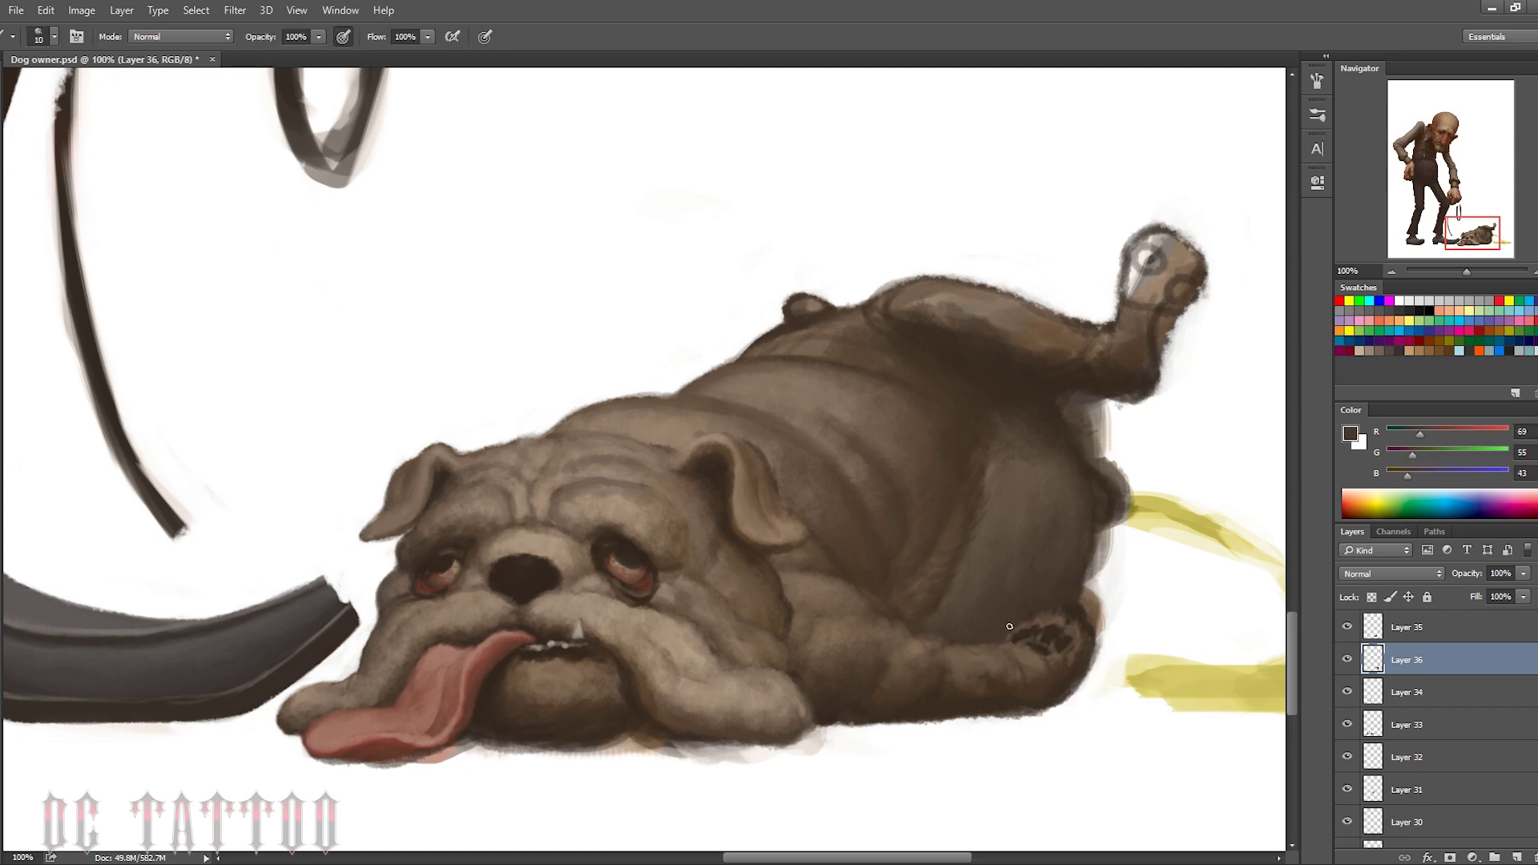
pyautogui.moveTo(1094, 617)
pyautogui.mouseDown()
pyautogui.moveTo(1086, 690)
pyautogui.moveTo(1005, 729)
pyautogui.mouseUp()
pyautogui.moveTo(1088, 638); pyautogui.dragTo(1105, 549)
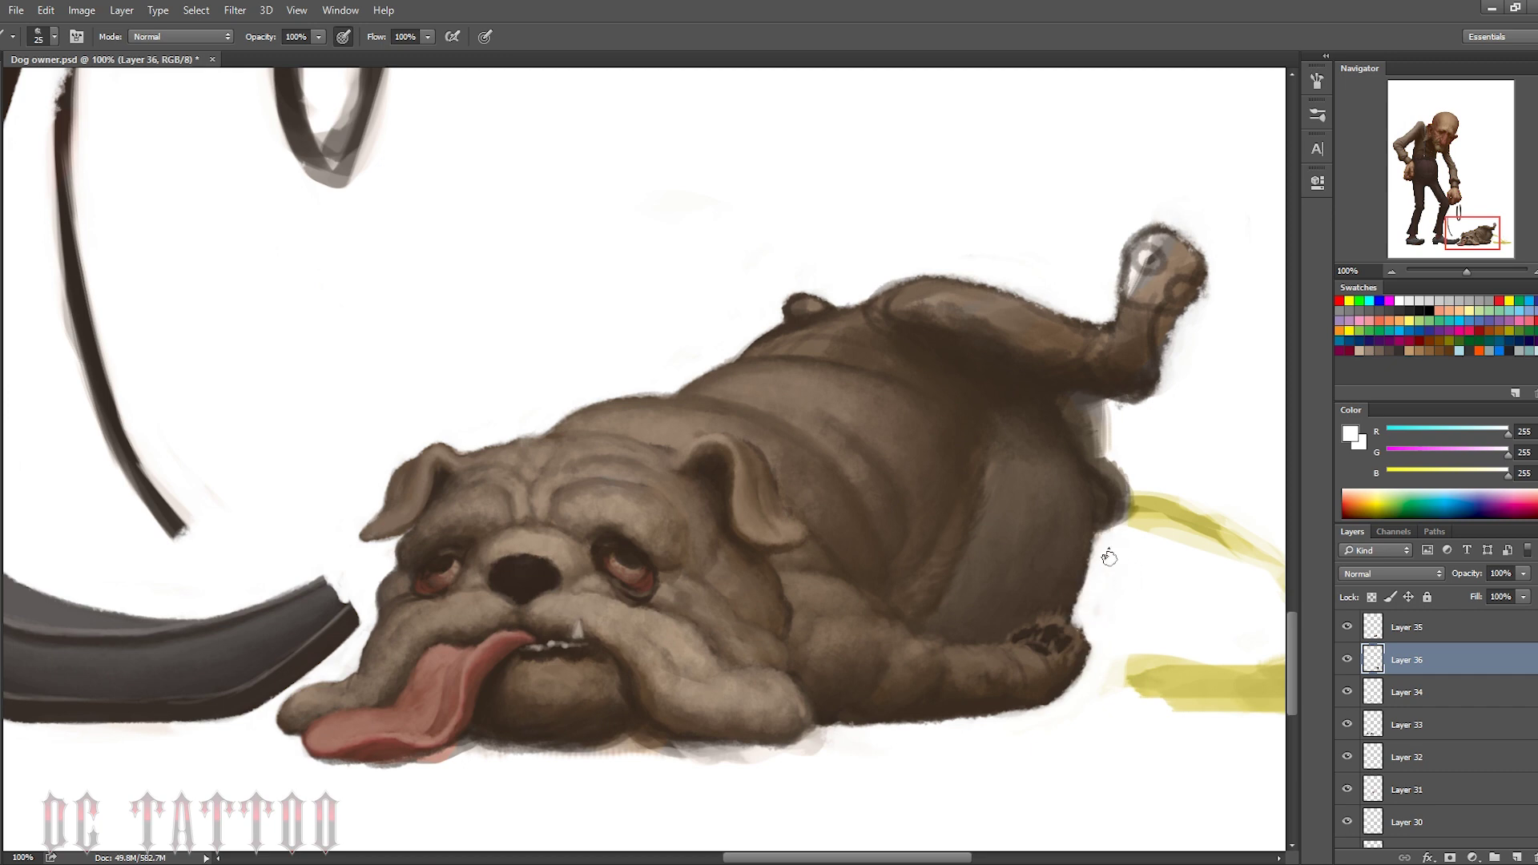
pyautogui.press(']')
pyautogui.keyDown('alt'); pyautogui.click(996, 555); pyautogui.keyUp('alt')
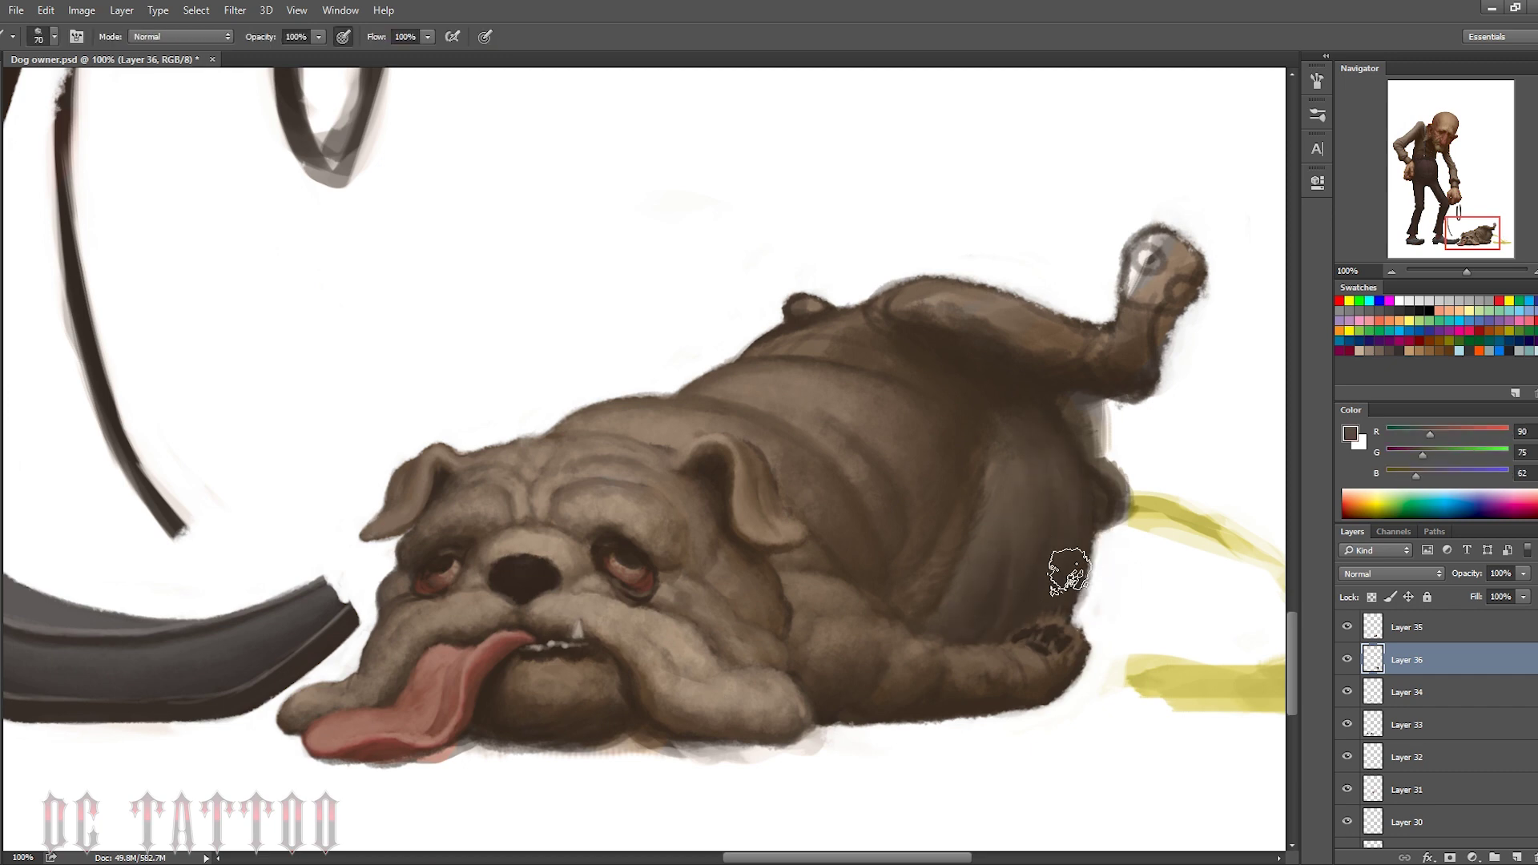
pyautogui.keyDown('alt'); pyautogui.click(948, 285); pyautogui.keyUp('alt')
# Darken the raised hind paw and the dog's upper back outline
pyautogui.keyDown('alt'); pyautogui.click(1113, 337); pyautogui.keyUp('alt')
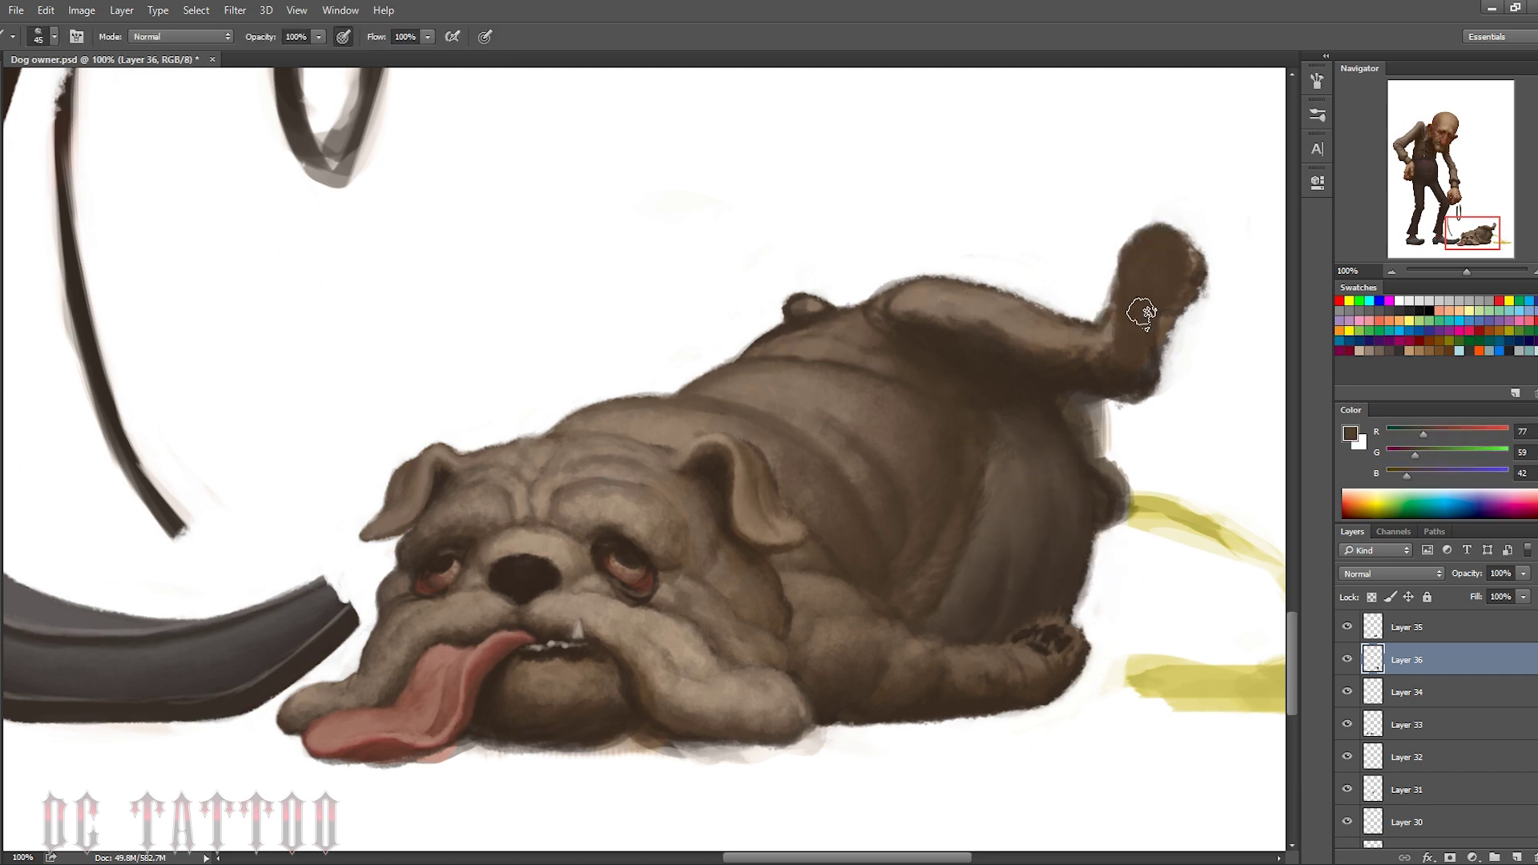
pyautogui.moveTo(1138, 264); pyautogui.dragTo(1145, 313)
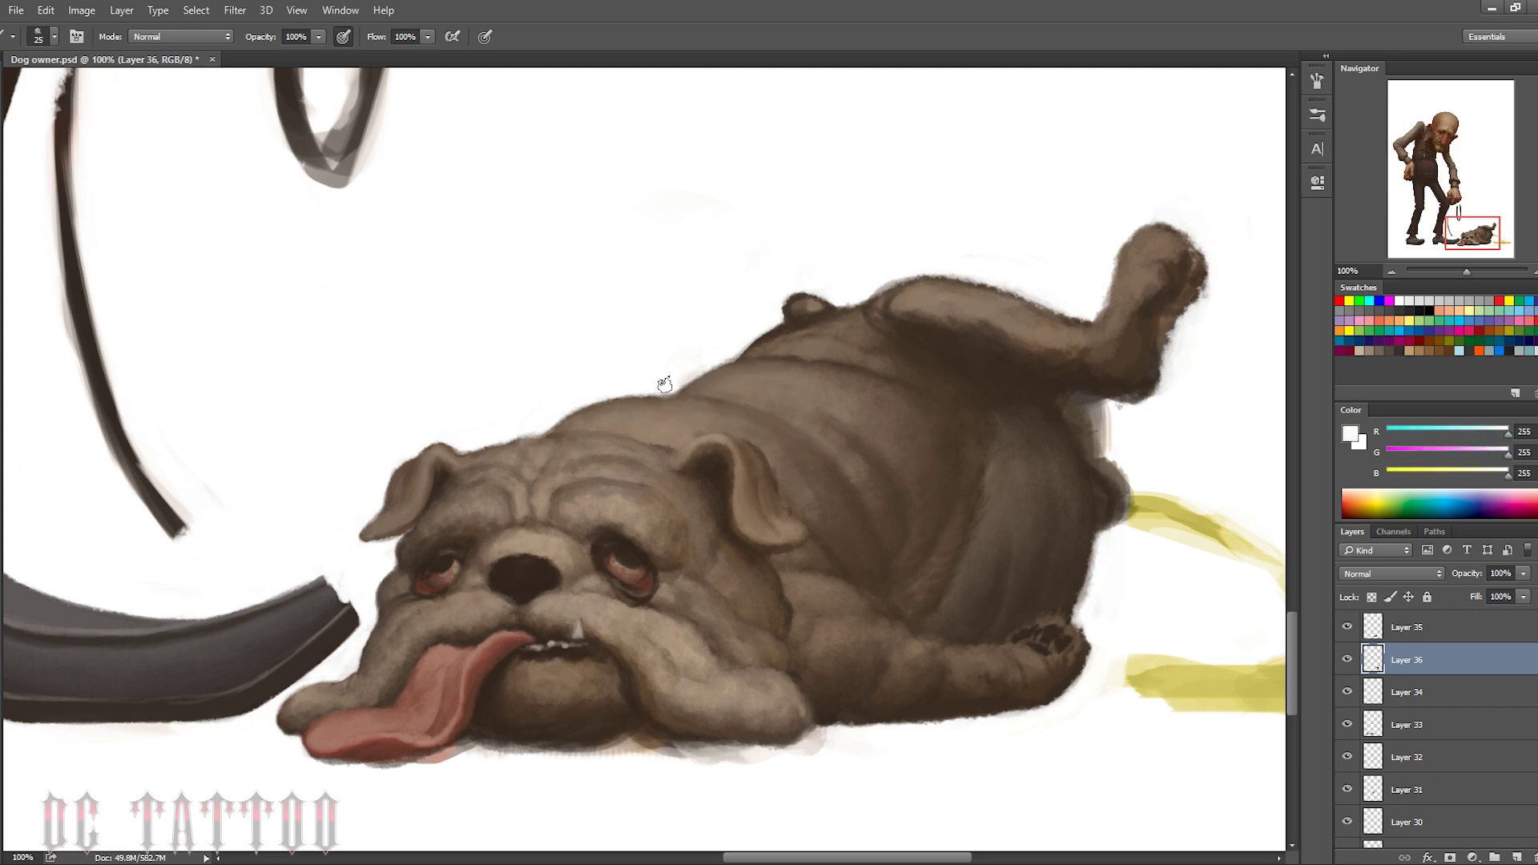
pyautogui.keyDown('alt'); pyautogui.click(668, 422); pyautogui.keyUp('alt')
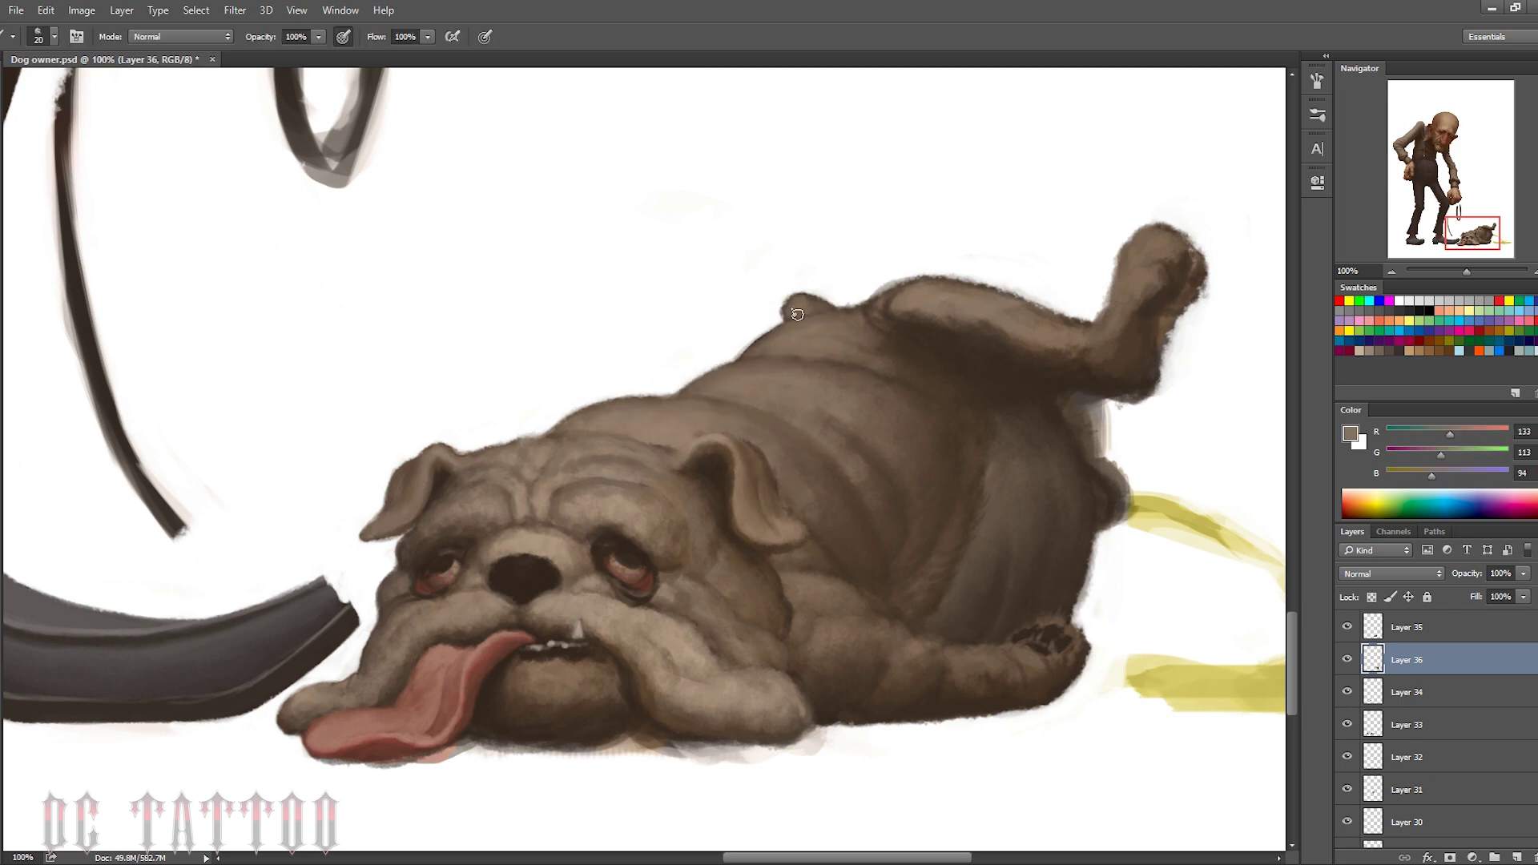
pyautogui.keyDown('alt'); pyautogui.click(884, 313); pyautogui.keyUp('alt')
pyautogui.moveTo(914, 330); pyautogui.dragTo(879, 299)
# Lighten the edge of the dog's back with a sampled lighter brown
pyautogui.keyDown('alt'); pyautogui.click(1133, 461); pyautogui.keyUp('alt')
pyautogui.press('[')
pyautogui.keyDown('alt'); pyautogui.click(882, 301); pyautogui.keyUp('alt')
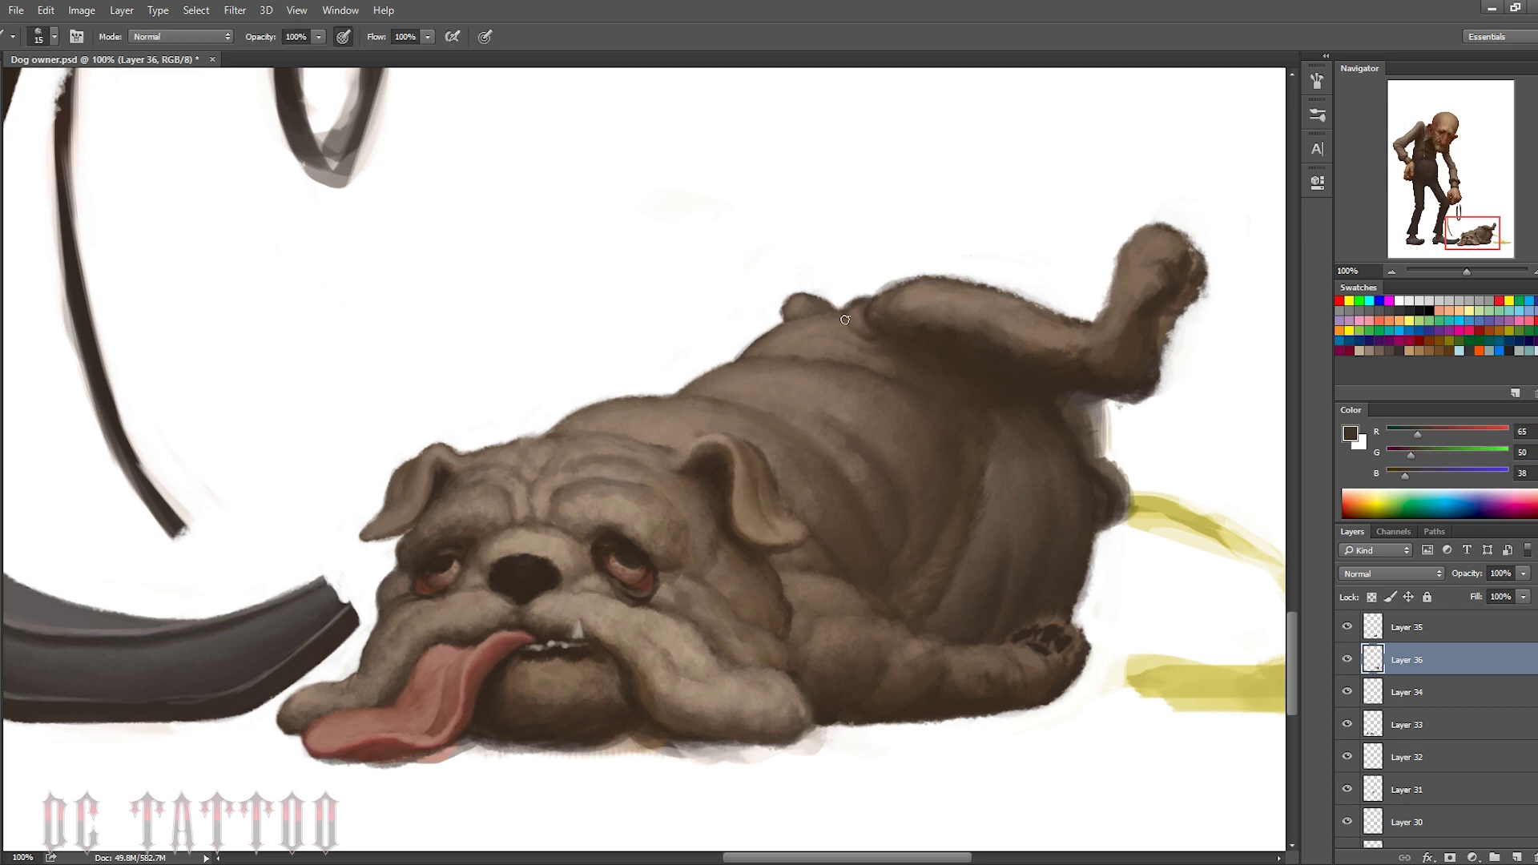
pyautogui.press(']')
pyautogui.press(']')
pyautogui.press(']')
pyautogui.keyDown('alt'); pyautogui.click(881, 276); pyautogui.keyUp('alt')
pyautogui.moveTo(882, 272); pyautogui.dragTo(1074, 371)
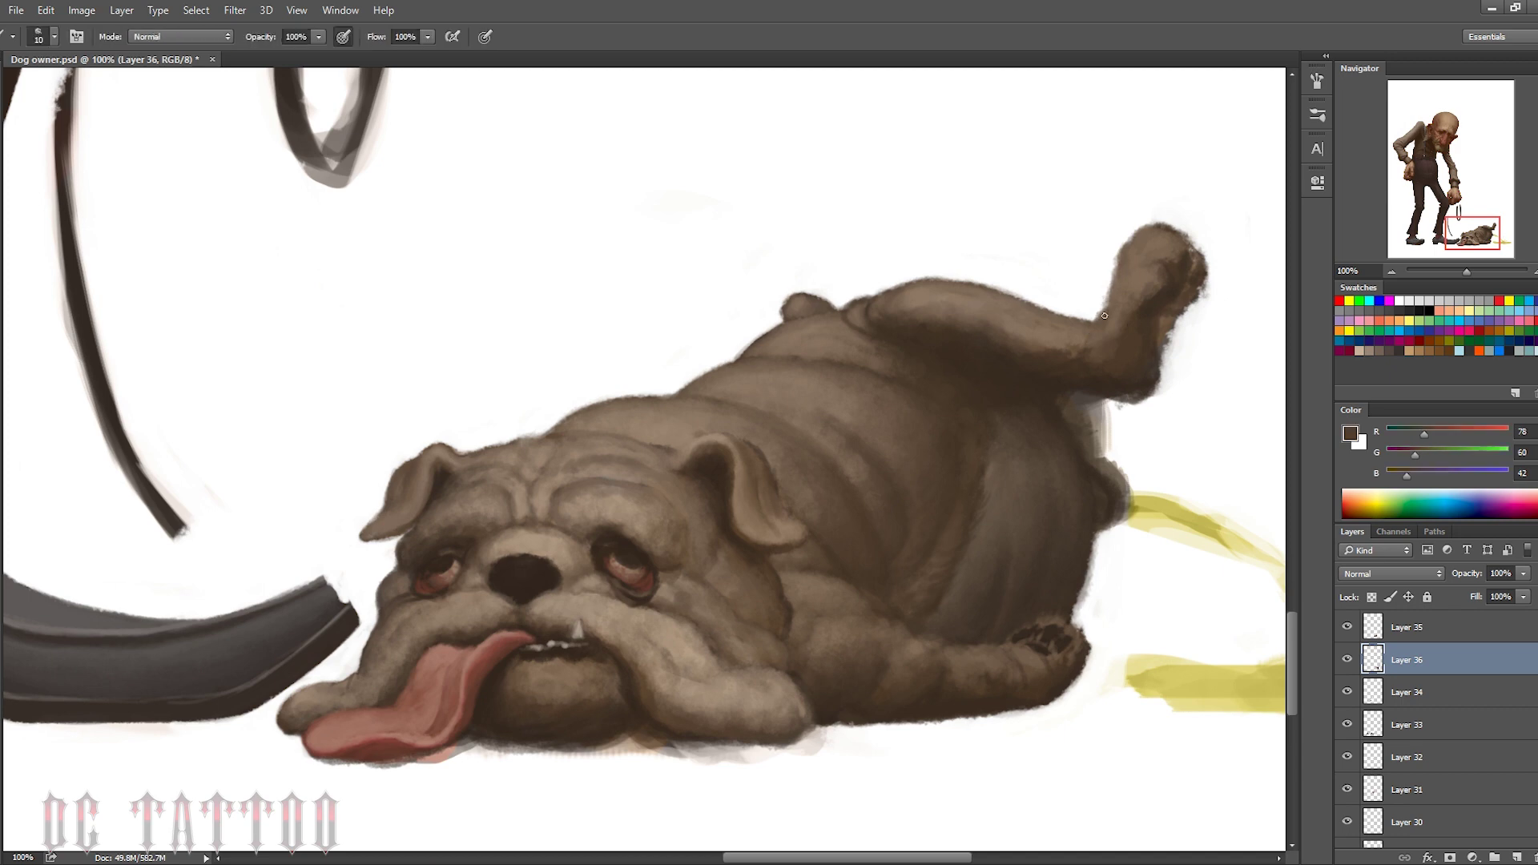
# Repaint the raised paw in dark brown and trim its edges with white
pyautogui.keyDown('alt'); pyautogui.click(630, 503); pyautogui.keyUp('alt')
pyautogui.moveTo(1146, 240); pyautogui.dragTo(1168, 265)
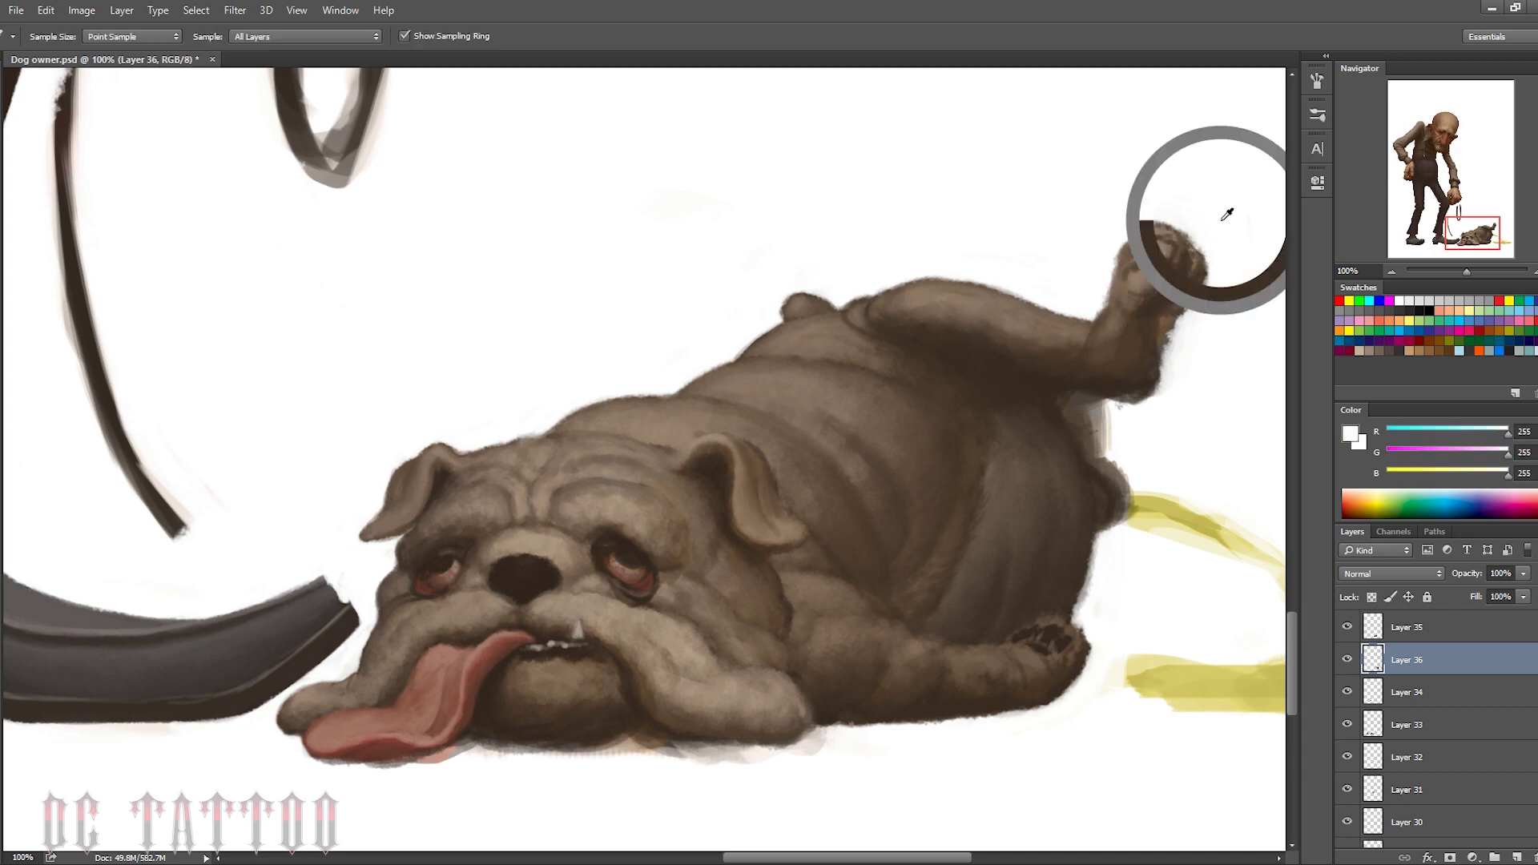
pyautogui.keyDown('alt'); pyautogui.click(1202, 232); pyautogui.keyUp('alt')
pyautogui.moveTo(1161, 345); pyautogui.dragTo(1161, 297)
pyautogui.keyDown('alt'); pyautogui.click(1185, 320); pyautogui.keyUp('alt')
pyautogui.moveTo(1171, 392)
pyautogui.mouseDown()
pyautogui.moveTo(1188, 224)
pyautogui.moveTo(1120, 238)
pyautogui.moveTo(1110, 312)
pyautogui.mouseUp()
# Repaint the raised leg's edges and darken the tip of the raised paw
pyautogui.press('[')
pyautogui.press('[')
pyautogui.keyDown('alt'); pyautogui.click(1136, 370); pyautogui.keyUp('alt')
pyautogui.moveTo(1137, 371); pyautogui.dragTo(1141, 333)
pyautogui.press(']')
pyautogui.keyDown('alt'); pyautogui.click(1162, 383); pyautogui.keyUp('alt')
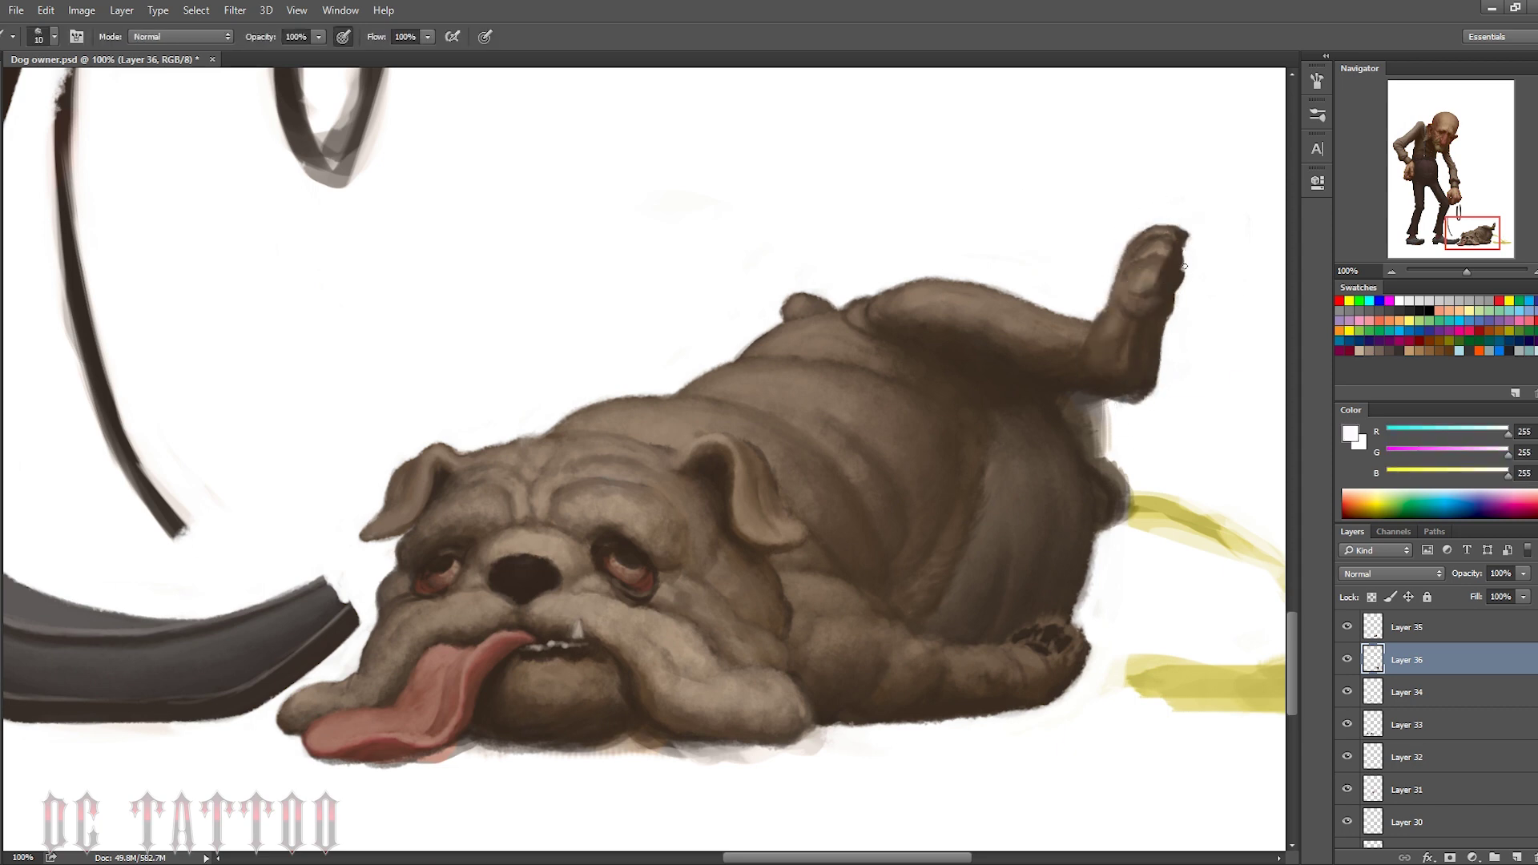
pyautogui.keyDown('alt'); pyautogui.click(1184, 266); pyautogui.keyUp('alt')
pyautogui.press(']')
pyautogui.press(']')
pyautogui.moveTo(1183, 264)
pyautogui.mouseDown()
pyautogui.moveTo(1192, 237)
pyautogui.moveTo(1156, 261)
pyautogui.mouseUp()
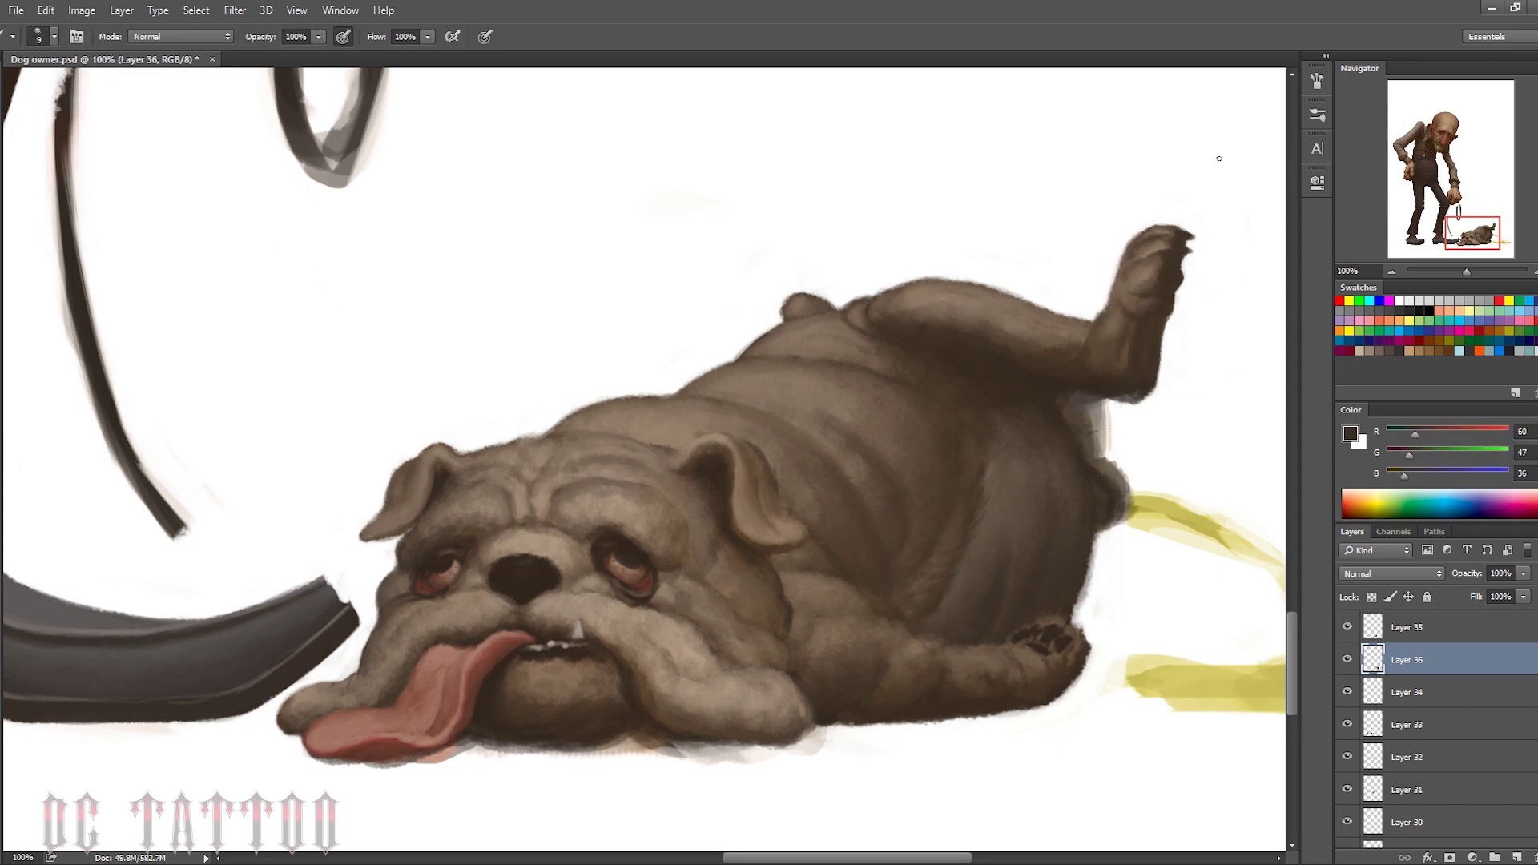
# Repaint the belly edge near the leg and whiten it beside the yellow strokes
pyautogui.press(']')
pyautogui.press(']')
pyautogui.keyDown('alt'); pyautogui.click(1145, 383); pyautogui.keyUp('alt')
pyautogui.press(']')
pyautogui.press(']')
pyautogui.press(']')
pyautogui.keyDown('alt'); pyautogui.click(949, 365); pyautogui.keyUp('alt')
pyautogui.moveTo(1105, 400); pyautogui.dragTo(1080, 530)
pyautogui.press('[')
pyautogui.press('[')
pyautogui.press('[')
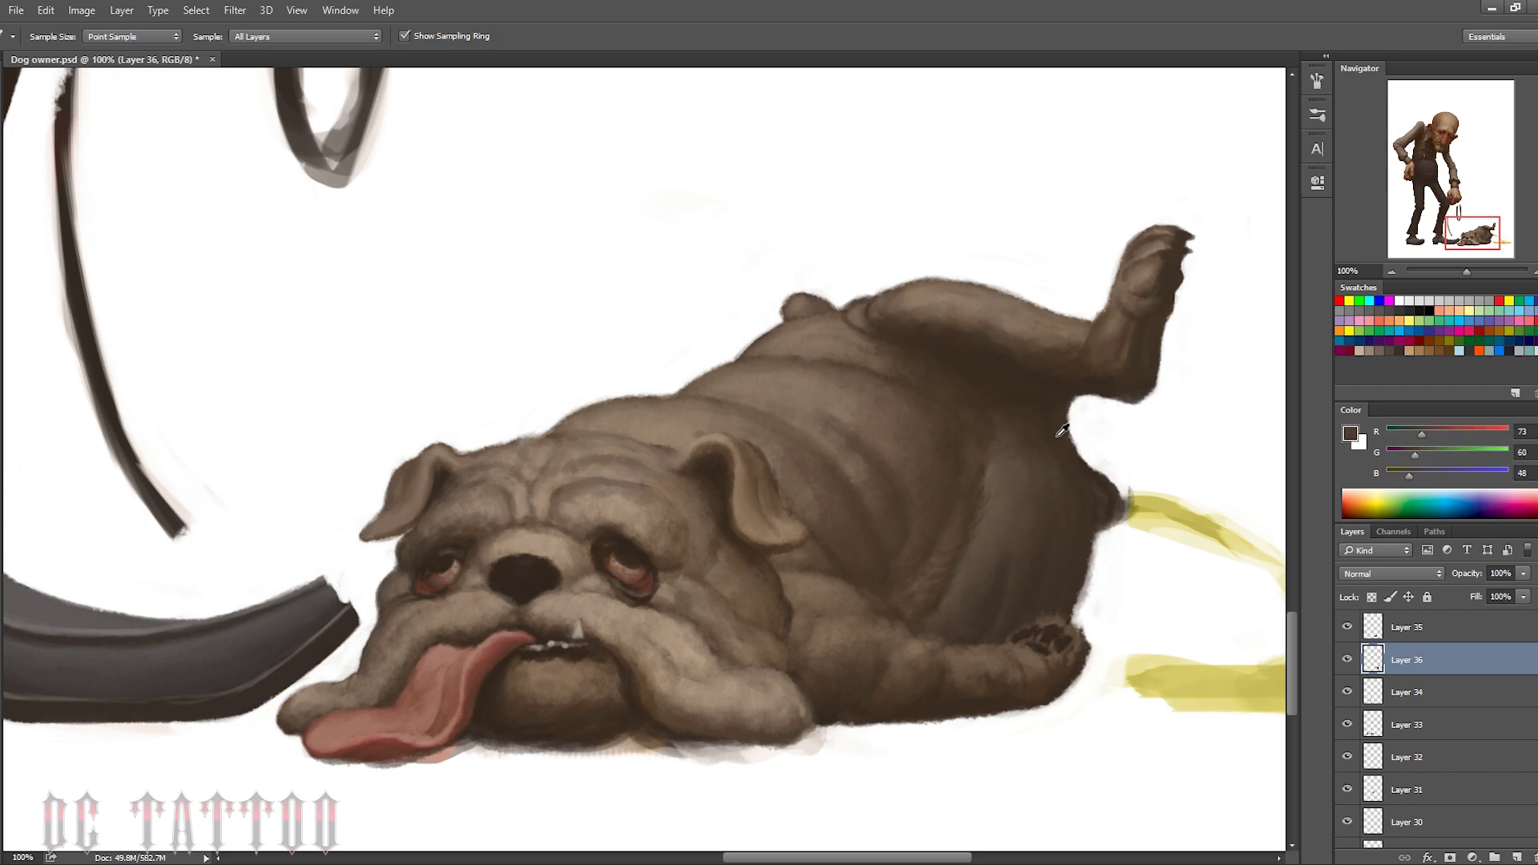
pyautogui.keyDown('alt'); pyautogui.click(1091, 454); pyautogui.keyUp('alt')
pyautogui.moveTo(1091, 457); pyautogui.dragTo(1103, 549)
# Cover the upper yellow stroke with white, then paint out the chin smudges on Layer 35
pyautogui.keyDown('alt'); pyautogui.click(1113, 529); pyautogui.keyUp('alt')
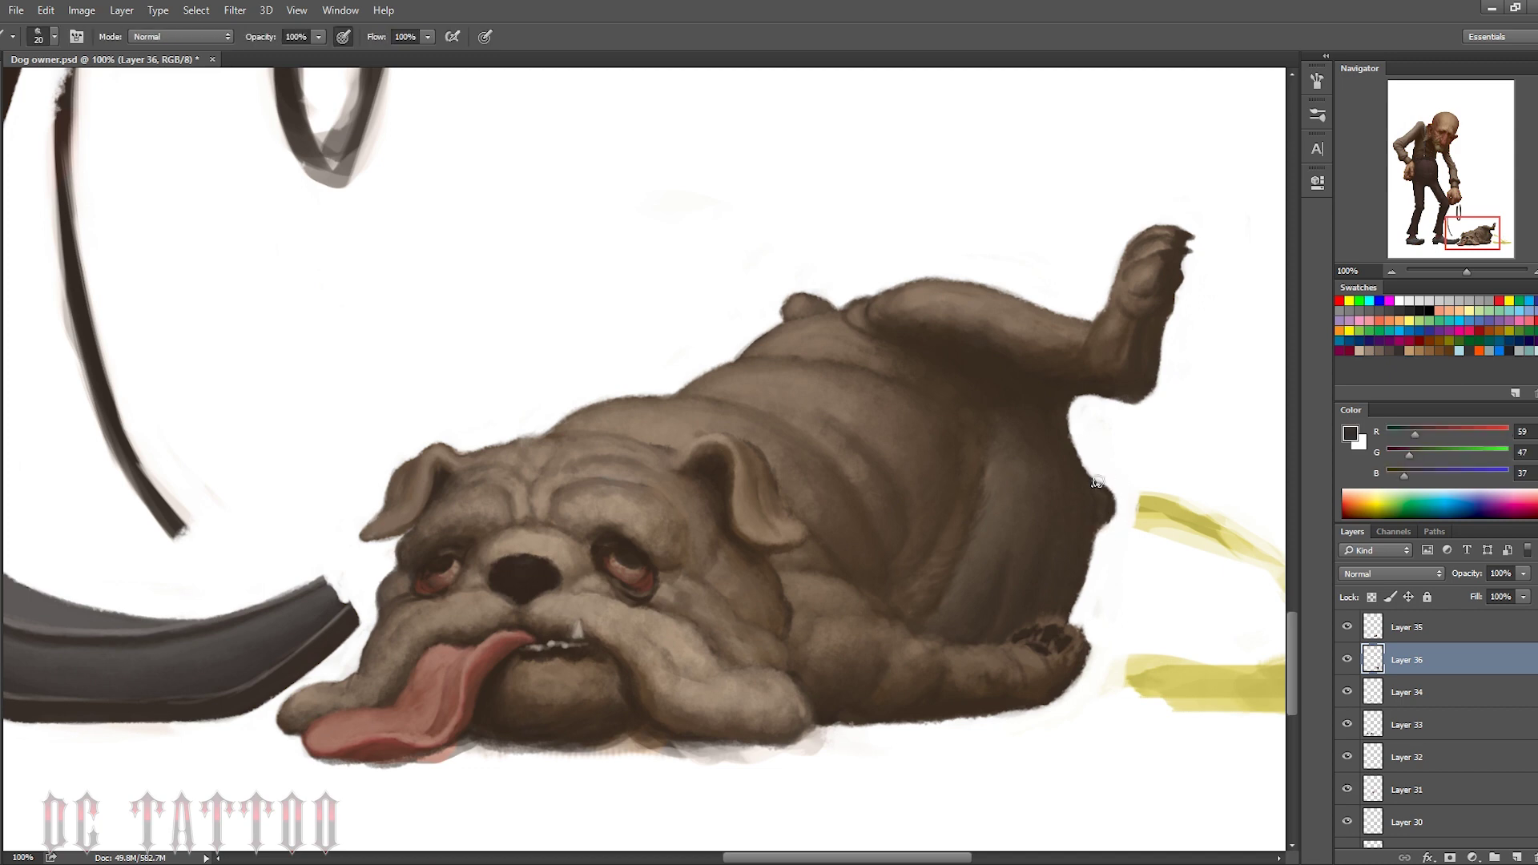
pyautogui.moveTo(1238, 525); pyautogui.dragTo(1134, 512)
pyautogui.hotkey('alt', ']')
pyautogui.press(']')
pyautogui.moveTo(640, 749)
pyautogui.mouseDown()
pyautogui.moveTo(797, 762)
pyautogui.moveTo(614, 754)
pyautogui.mouseUp()
pyautogui.moveTo(514, 742); pyautogui.dragTo(814, 682)
# Clean the faint marks under the chin and darken the tip of the bulldog's ear
pyautogui.moveTo(731, 721); pyautogui.dragTo(656, 712)
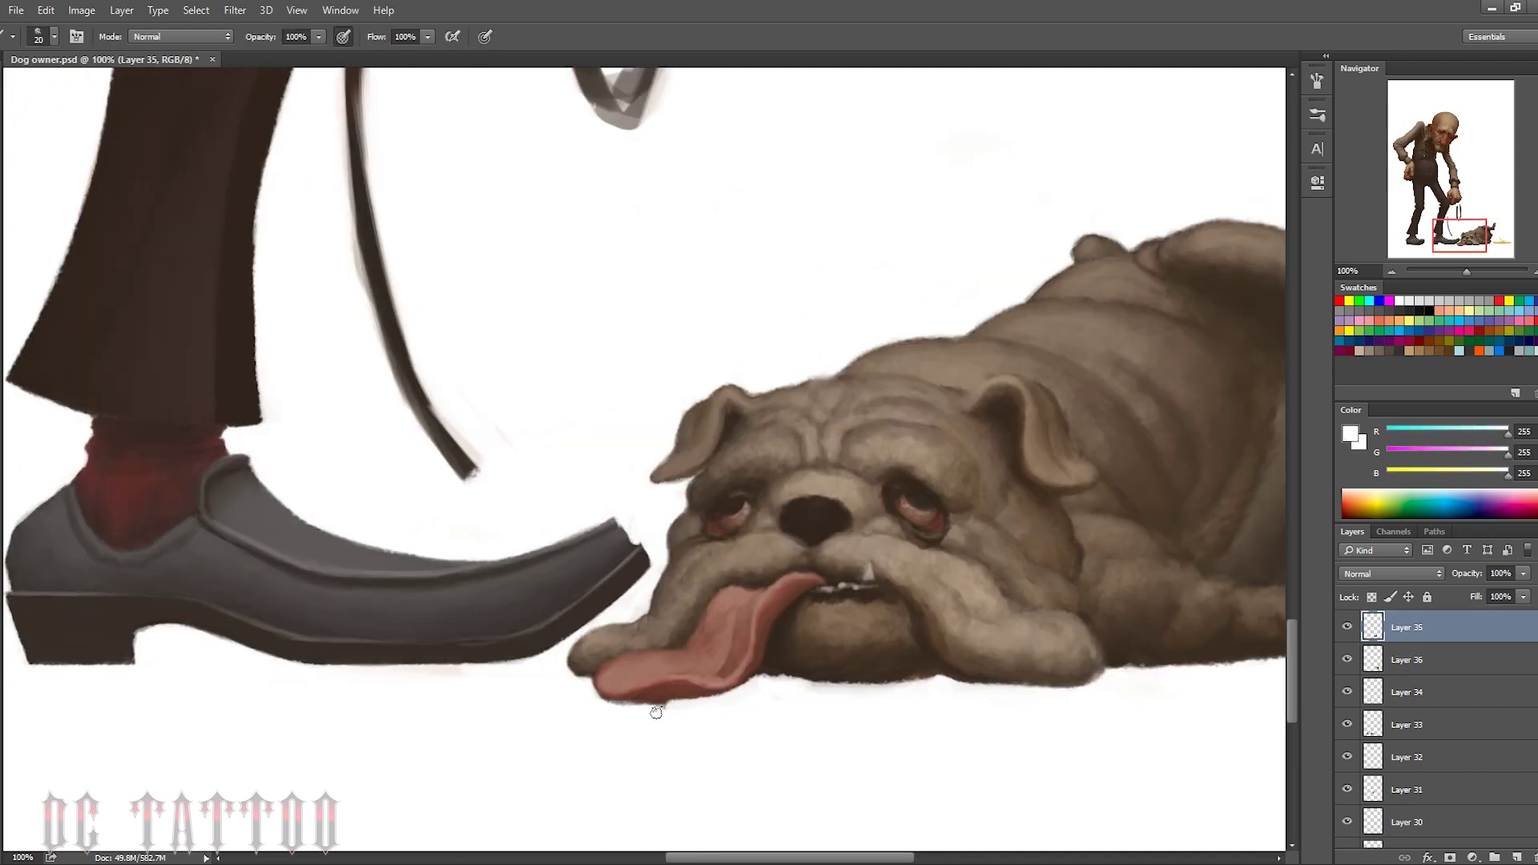
pyautogui.keyDown('alt'); pyautogui.click(774, 667); pyautogui.keyUp('alt')
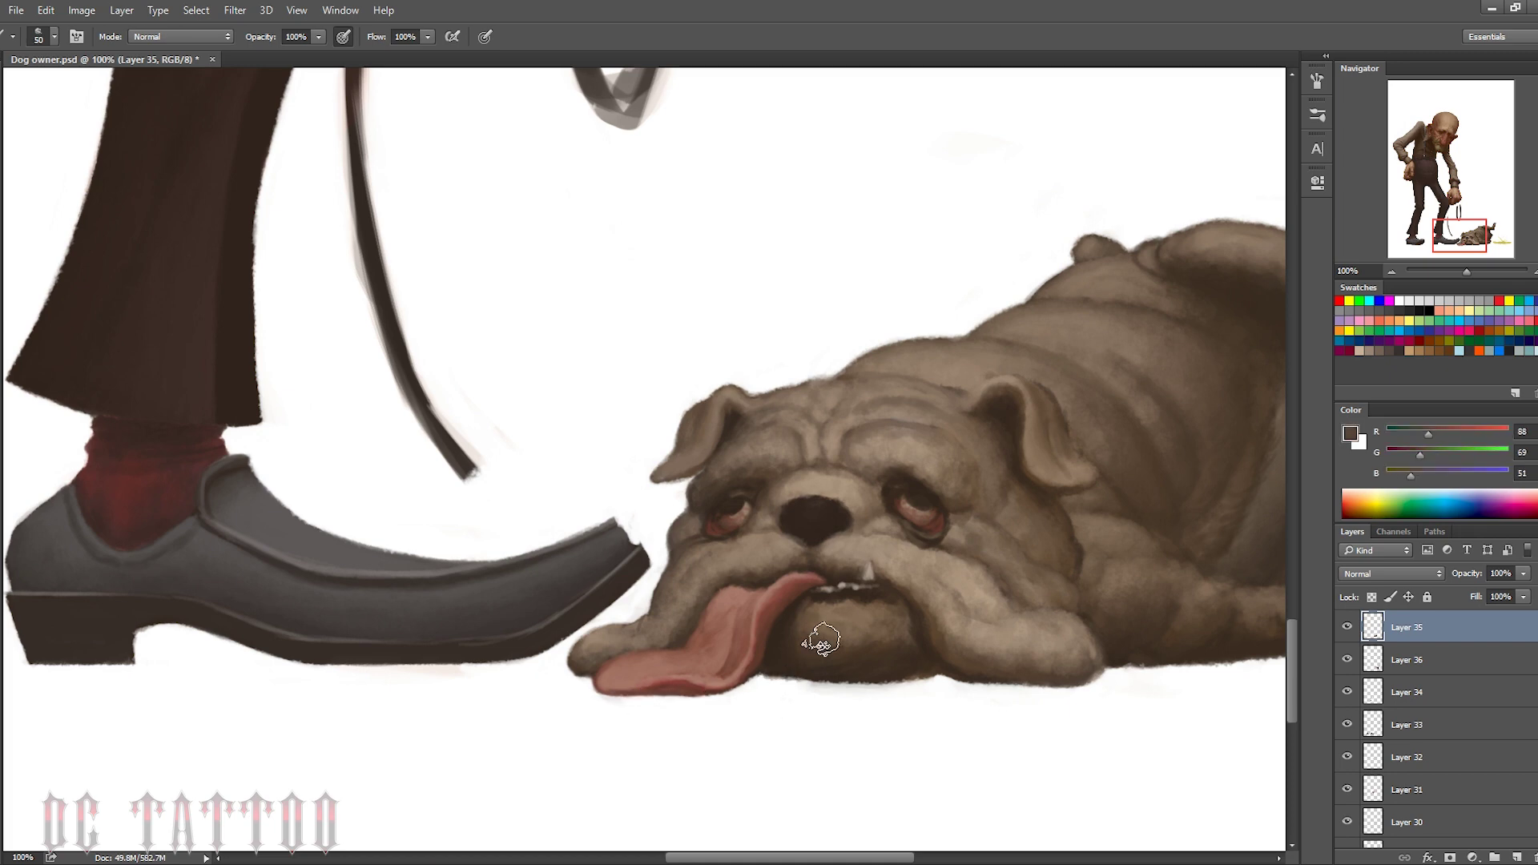
pyautogui.keyDown('alt'); pyautogui.click(848, 641); pyautogui.keyUp('alt')
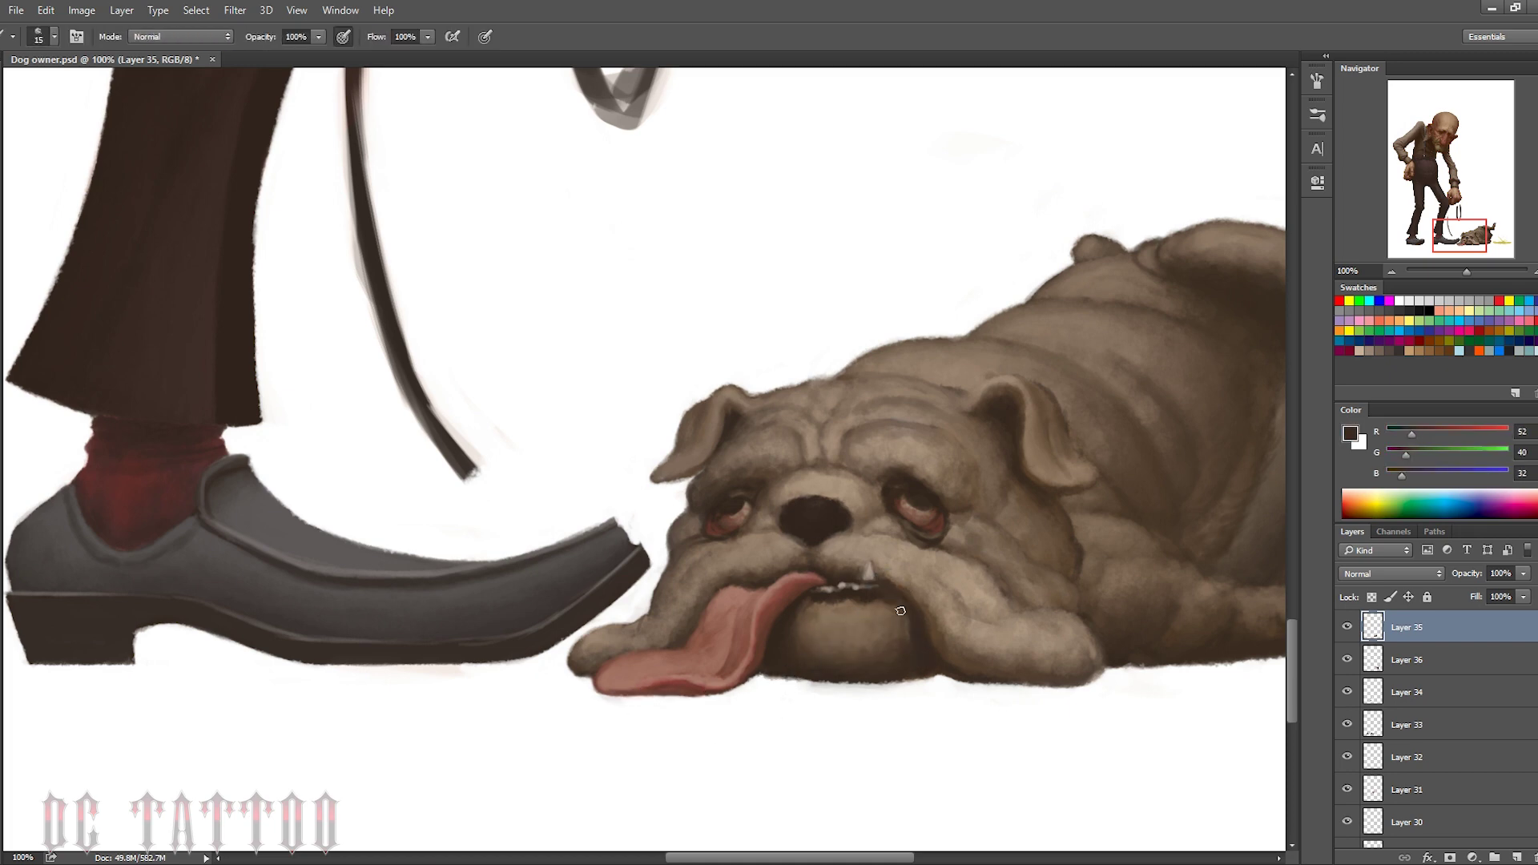
pyautogui.keyDown('alt'); pyautogui.click(900, 611); pyautogui.keyUp('alt')
pyautogui.press(']')
pyautogui.press(']')
pyautogui.press(']')
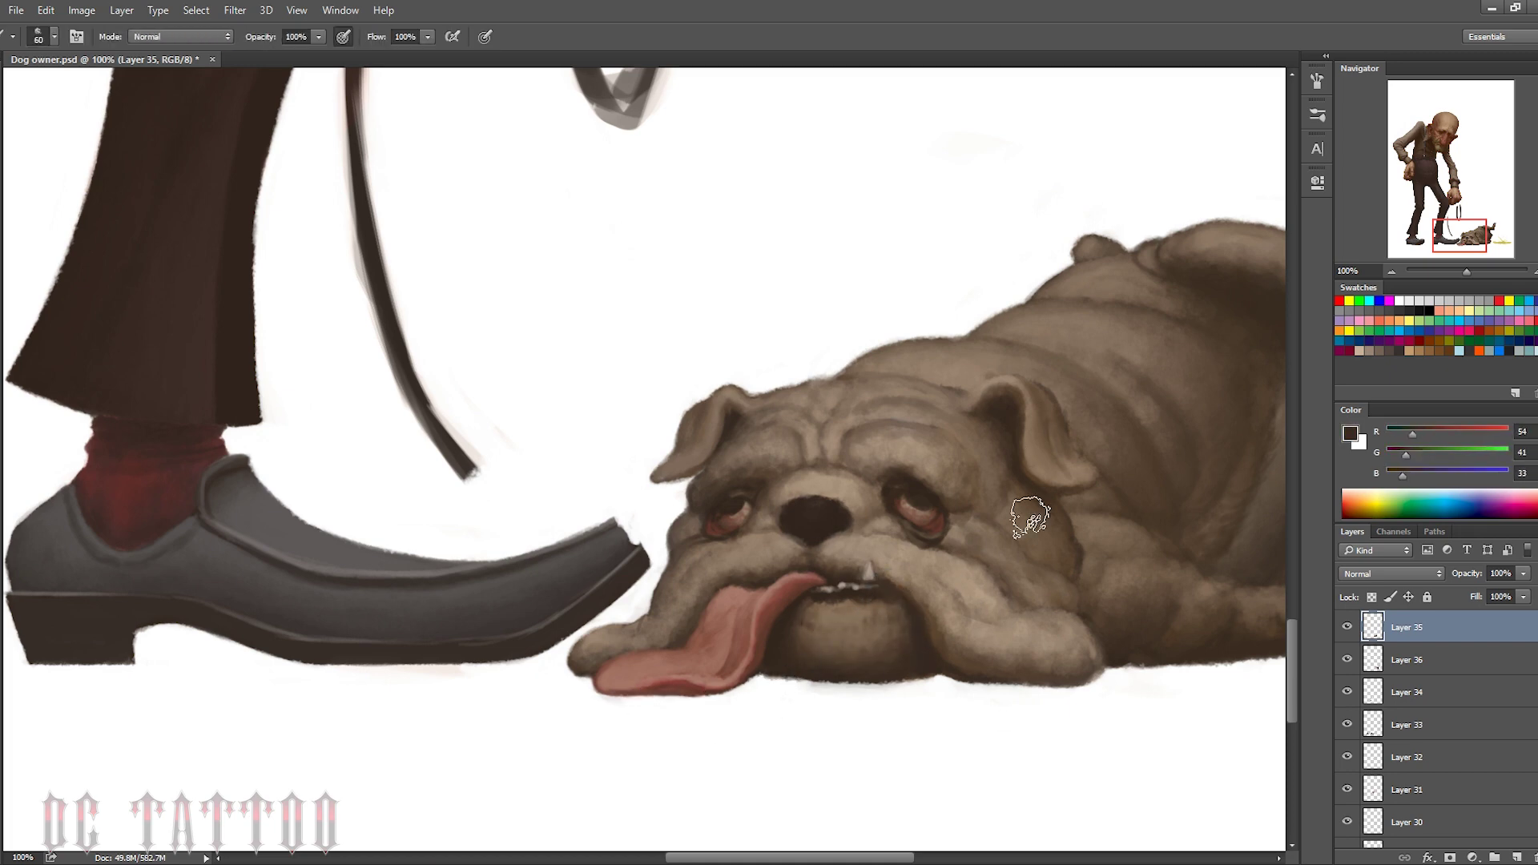
pyautogui.keyDown('alt'); pyautogui.click(950, 390); pyautogui.keyUp('alt')
pyautogui.press('[')
pyautogui.press('[')
pyautogui.press('[')
pyautogui.moveTo(668, 457); pyautogui.dragTo(645, 485)
pyautogui.press('[')
pyautogui.press('[')
pyautogui.press('[')
pyautogui.keyDown('alt'); pyautogui.click(681, 433); pyautogui.keyUp('alt')
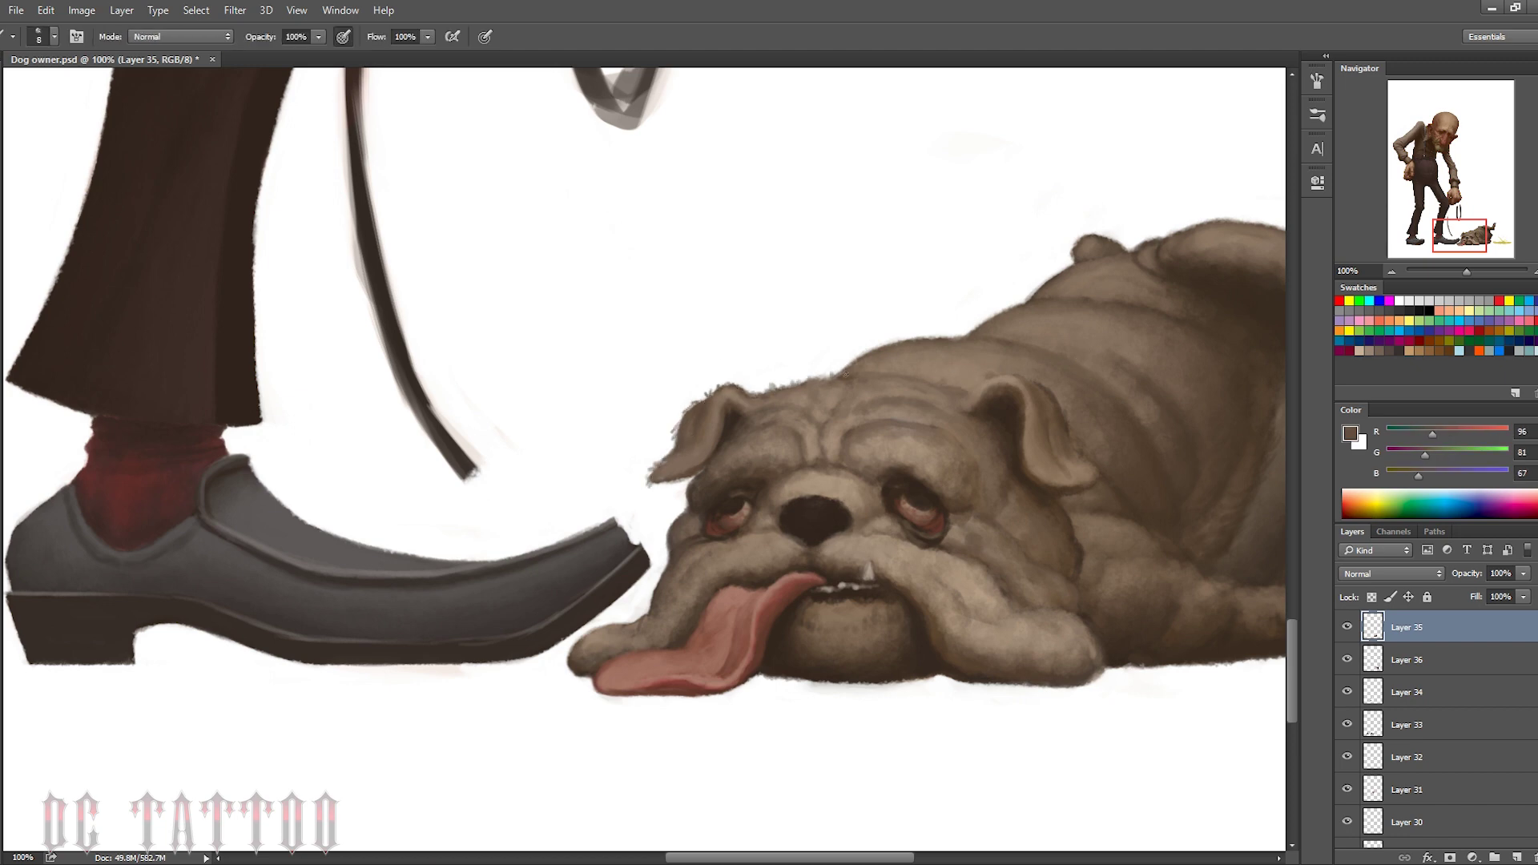
pyautogui.press(']')
pyautogui.press(']')
# Refine the bulldog's nose shading with sampled tans, greys, highlights and dark browns
pyautogui.keyDown('alt'); pyautogui.click(1089, 479); pyautogui.keyUp('alt')
pyautogui.keyDown('alt'); pyautogui.click(1038, 380); pyautogui.keyUp('alt')
pyautogui.press(']')
pyautogui.press(']')
pyautogui.press(']')
pyautogui.keyDown('alt'); pyautogui.click(1133, 286); pyautogui.keyUp('alt')
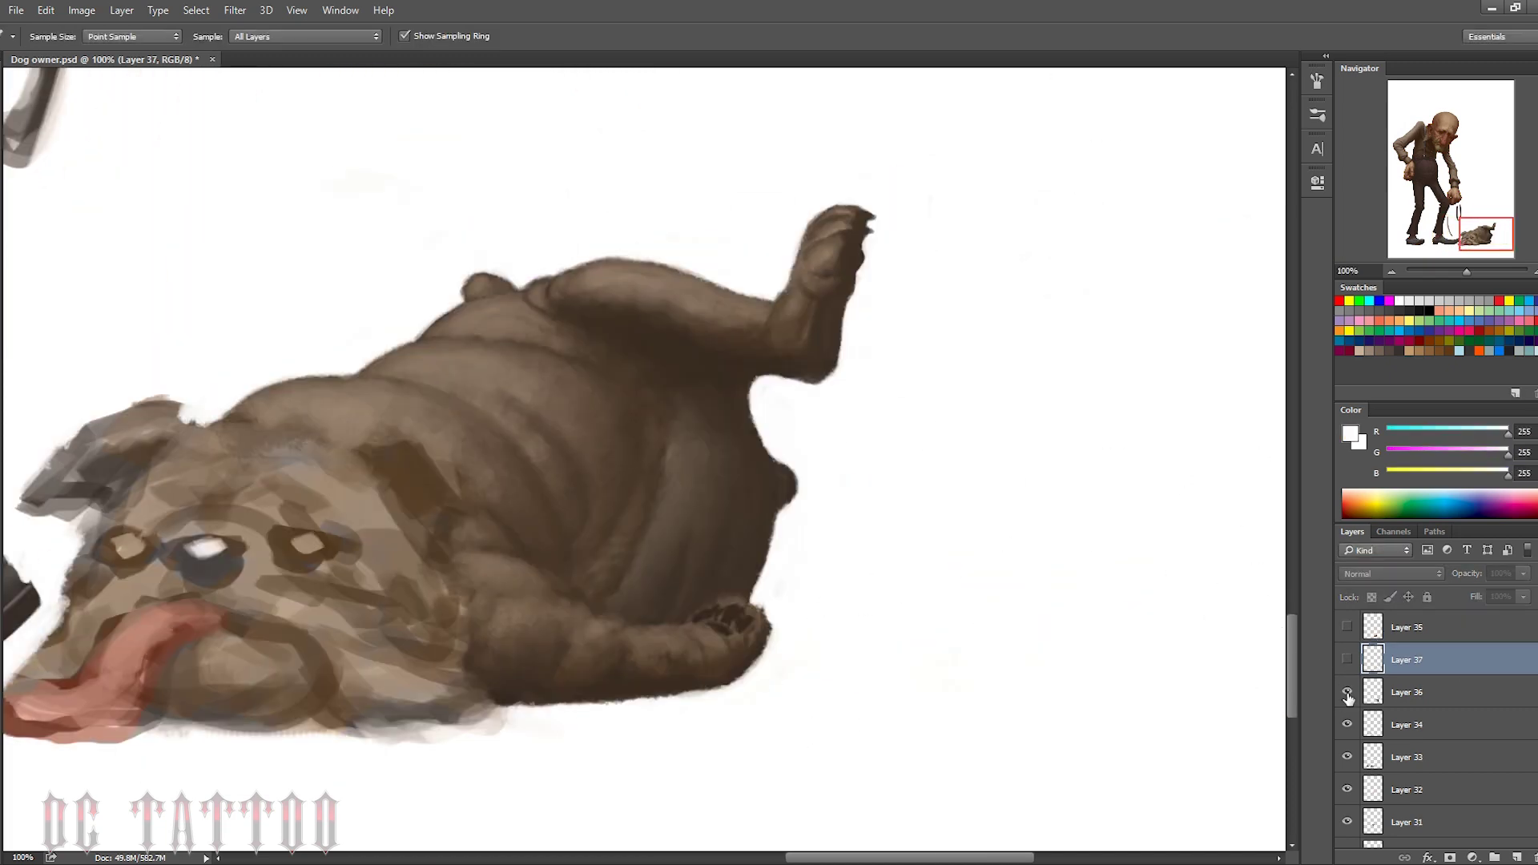
pyautogui.click(1348, 694)
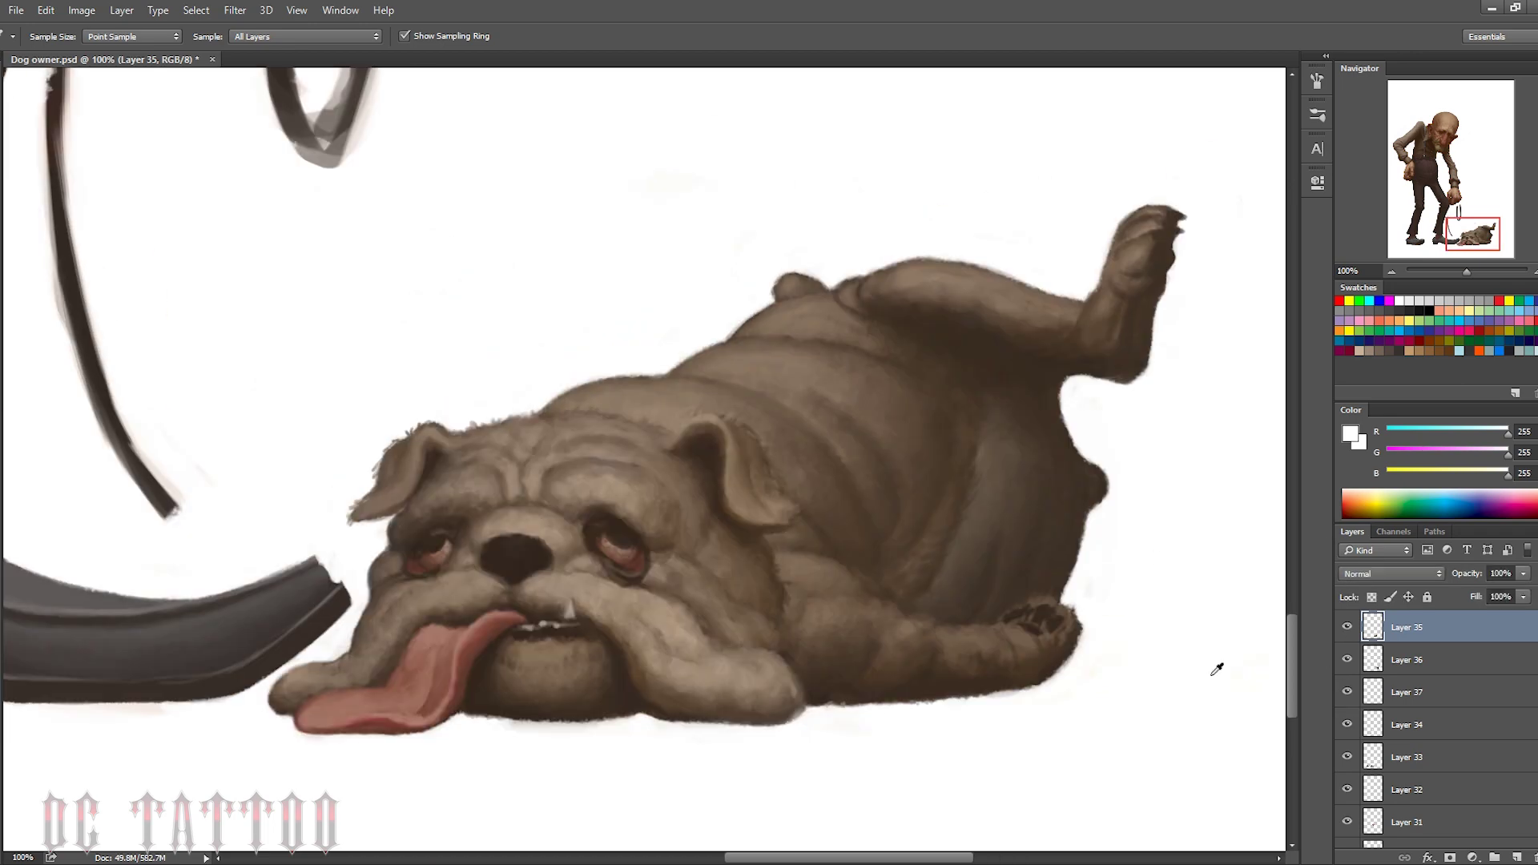
pyautogui.keyDown('alt'); pyautogui.click(738, 622); pyautogui.keyUp('alt')
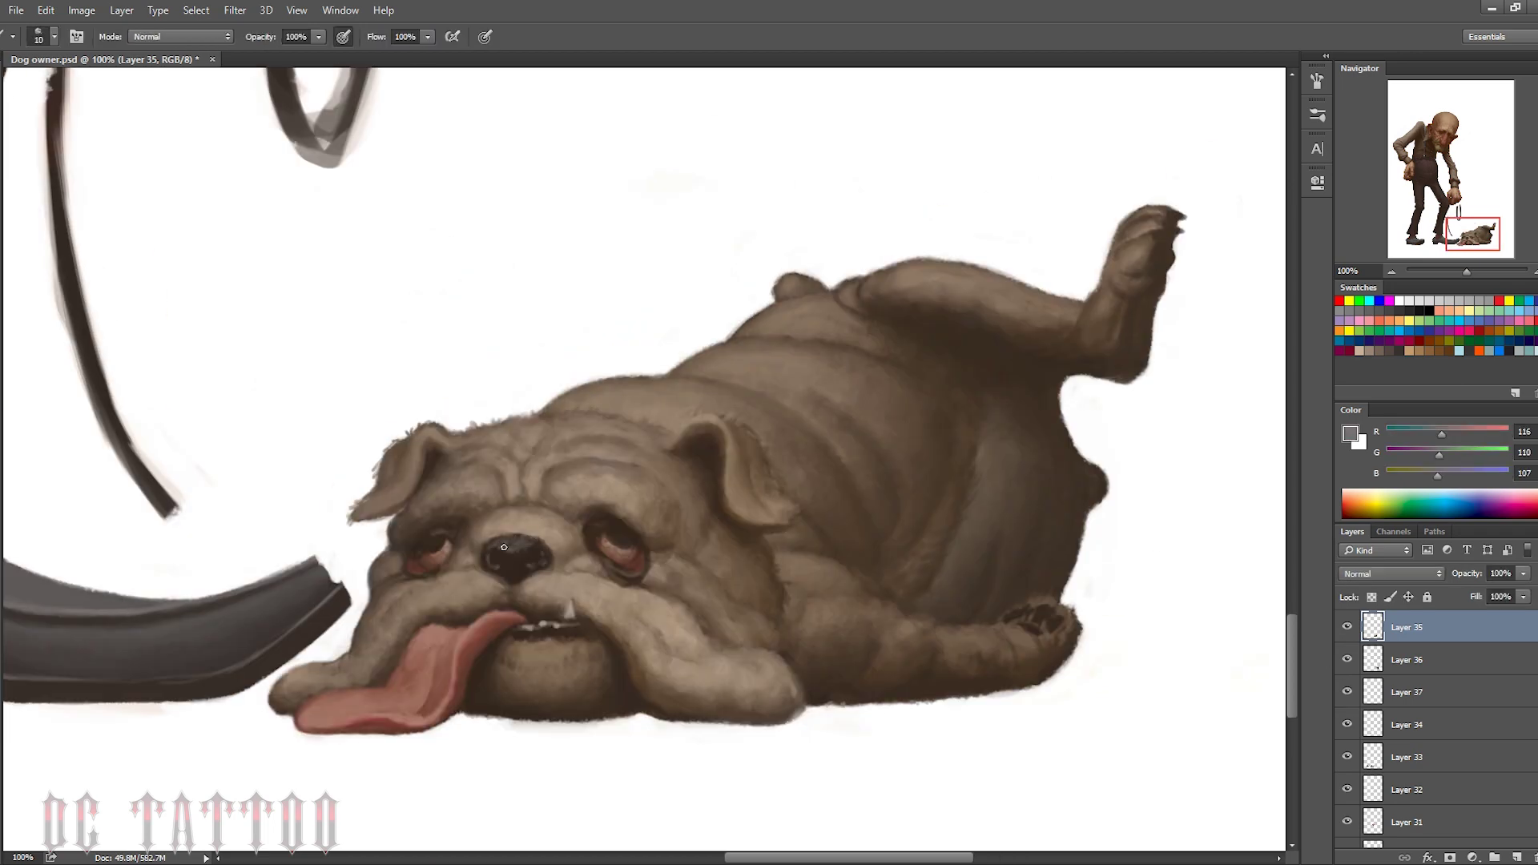
pyautogui.press(']')
pyautogui.keyDown('alt'); pyautogui.click(507, 568); pyautogui.keyUp('alt')
pyautogui.press('[')
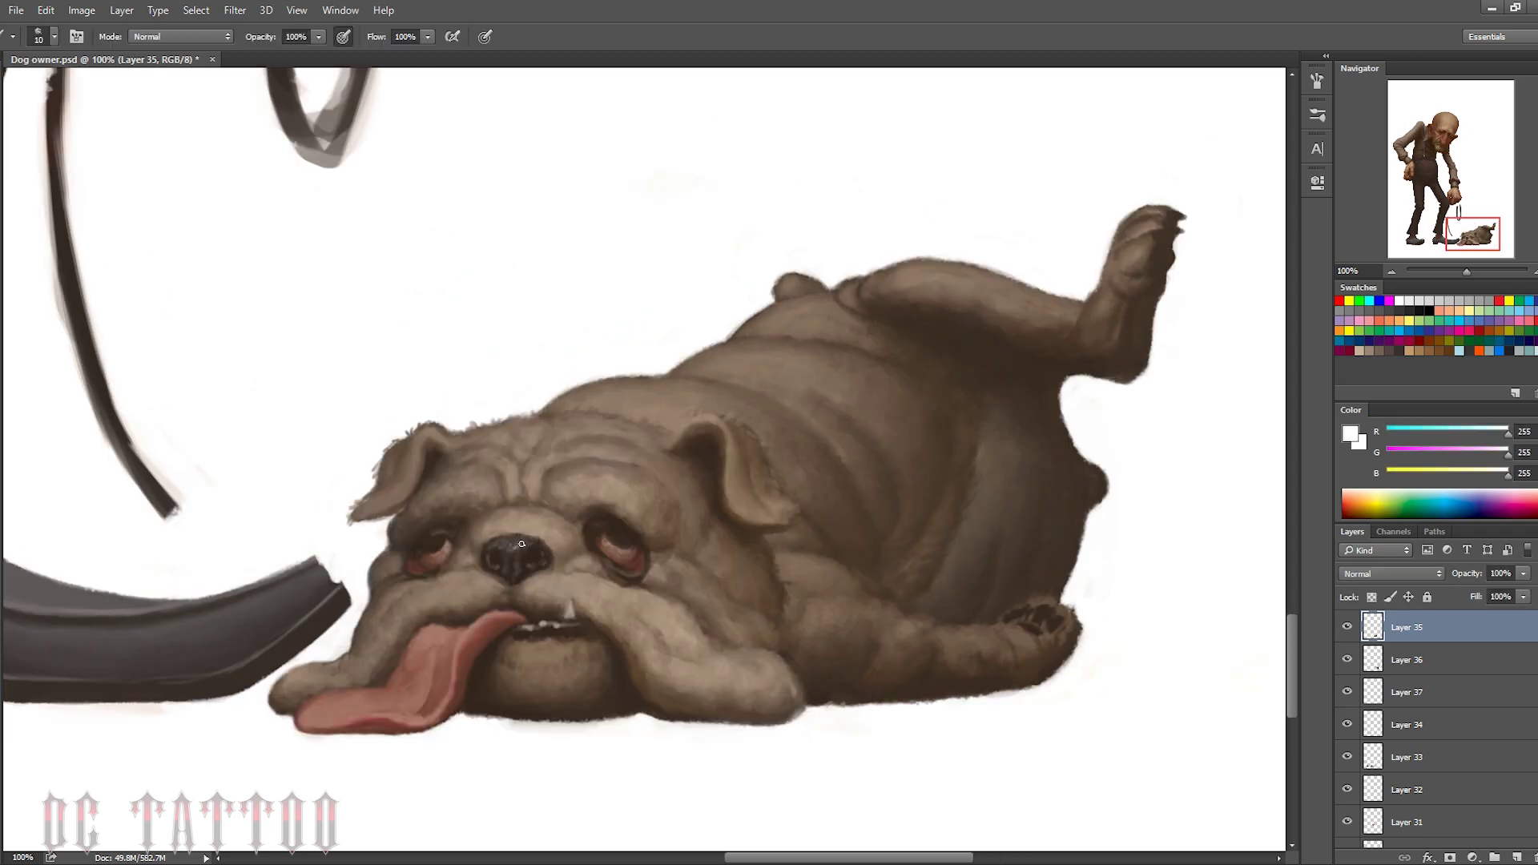
pyautogui.keyDown('alt'); pyautogui.click(516, 544); pyautogui.keyUp('alt')
pyautogui.keyDown('alt'); pyautogui.click(524, 557); pyautogui.keyUp('alt')
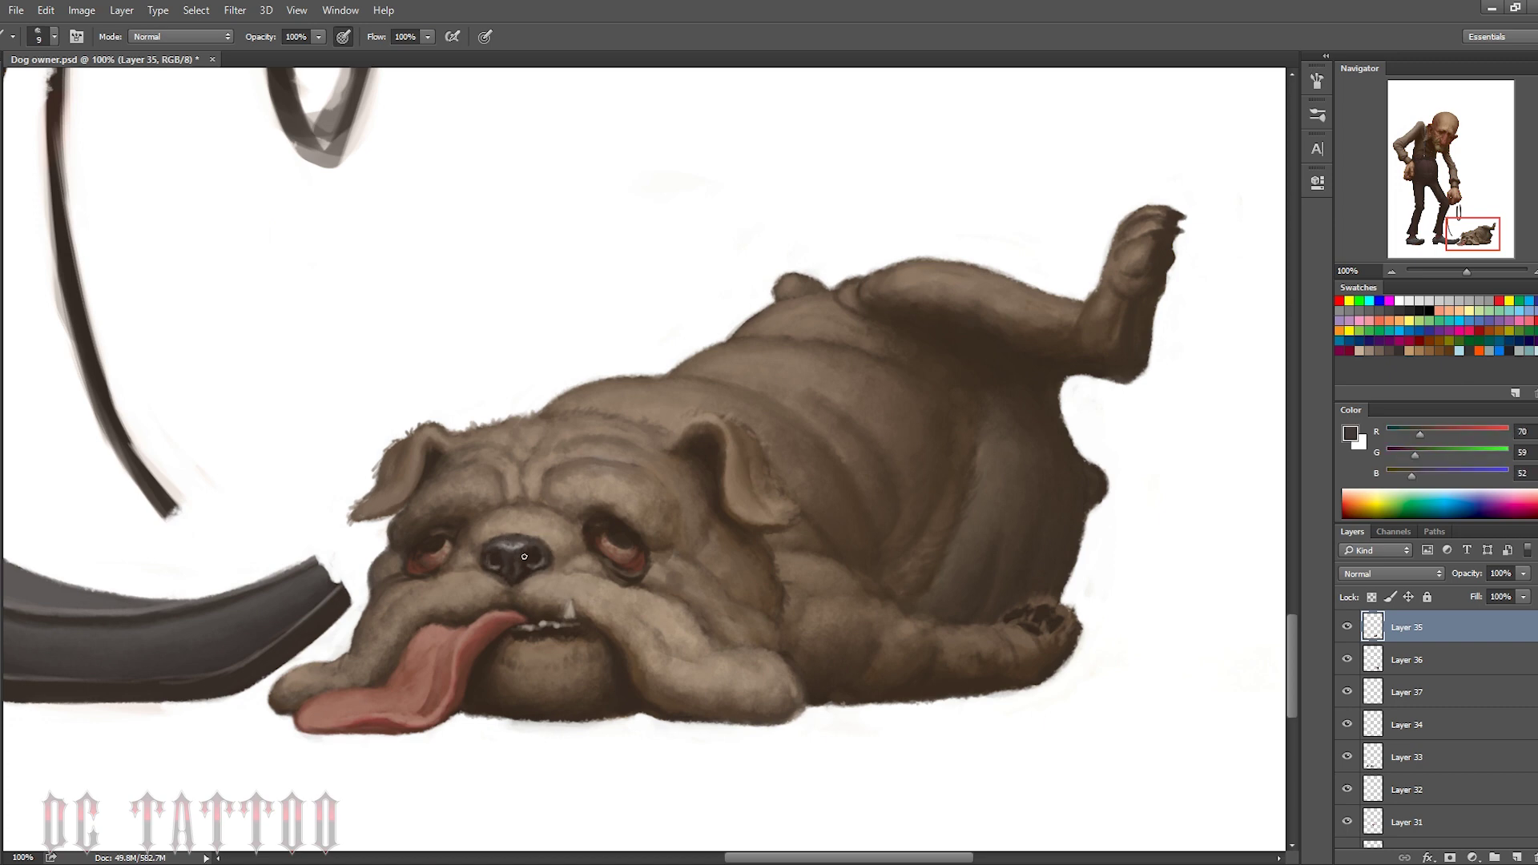
# Lighten the forehead with sampled light tans and touch up the white beside the ear
pyautogui.keyDown('alt'); pyautogui.click(524, 533); pyautogui.keyUp('alt')
pyautogui.press(']')
pyautogui.press(']')
pyautogui.press(']')
pyautogui.keyDown('alt'); pyautogui.click(492, 479); pyautogui.keyUp('alt')
pyautogui.press('[')
pyautogui.keyDown('alt'); pyautogui.click(549, 440); pyautogui.keyUp('alt')
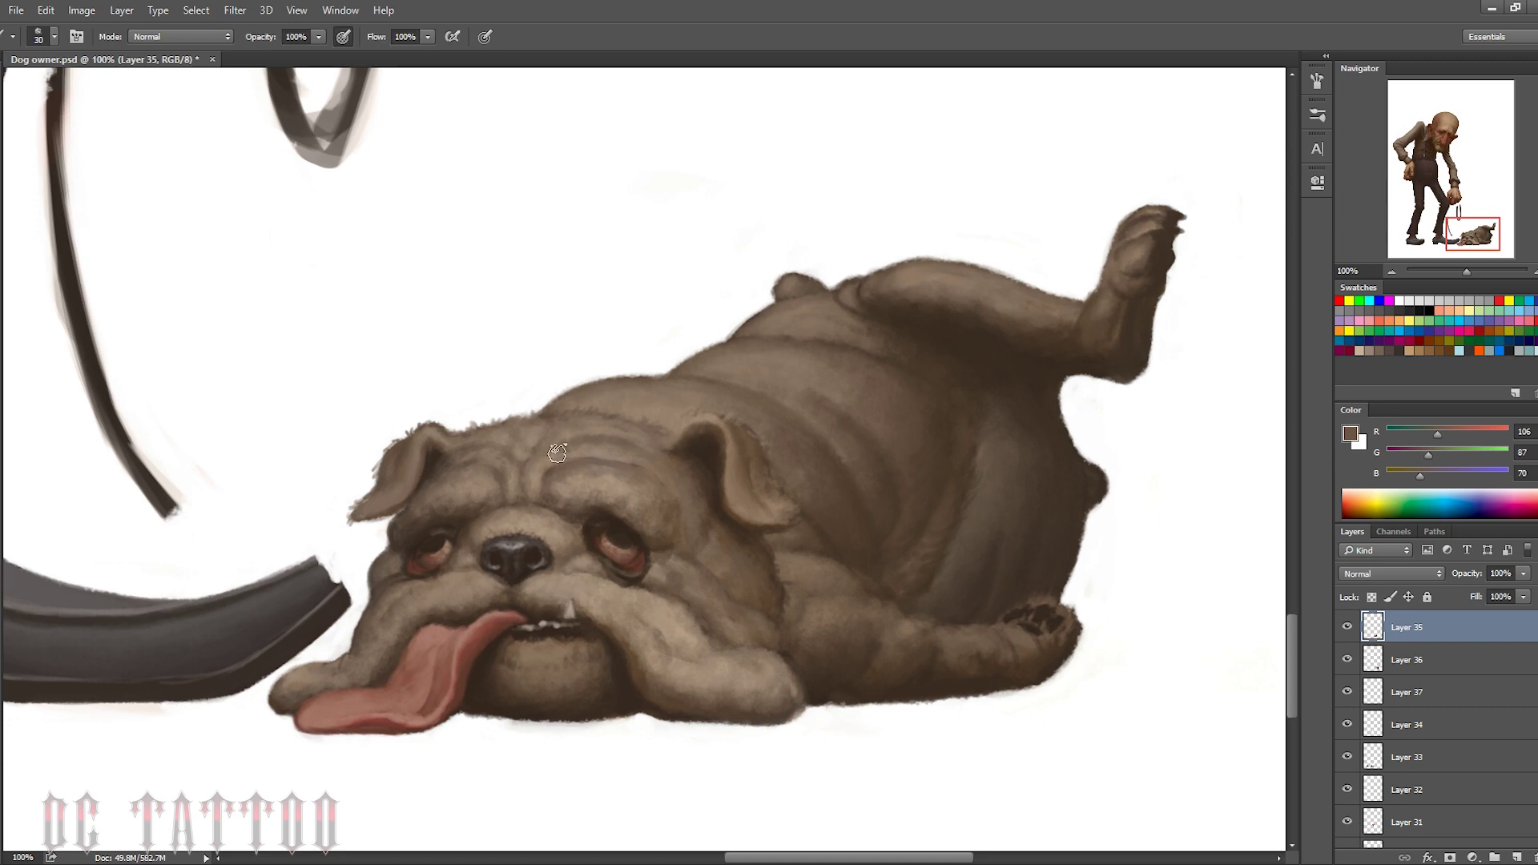
pyautogui.keyDown('alt'); pyautogui.click(376, 489); pyautogui.keyUp('alt')
pyautogui.keyDown('alt'); pyautogui.click(369, 515); pyautogui.keyUp('alt')
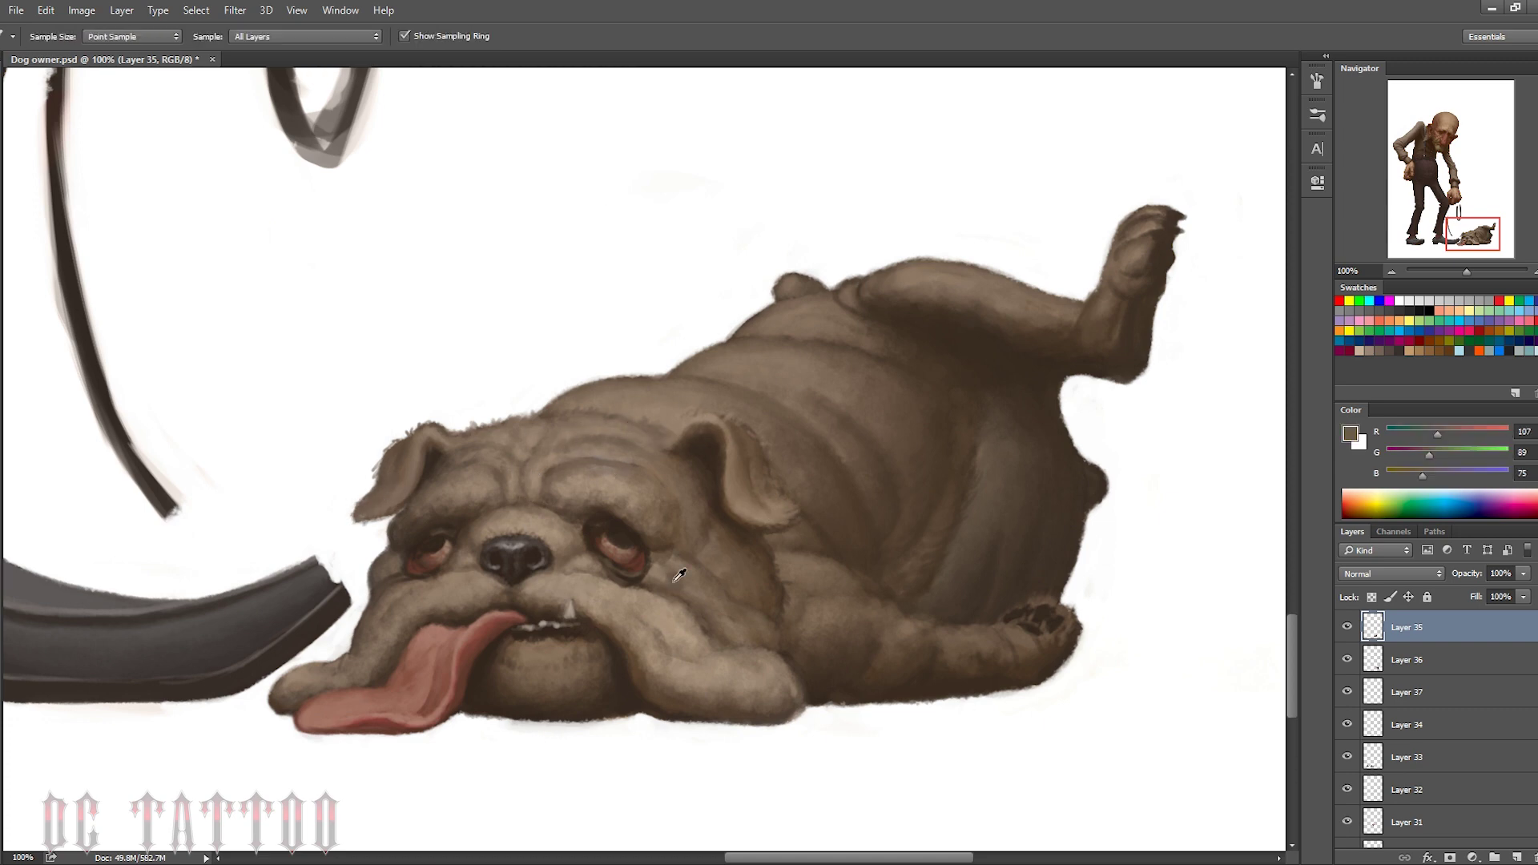
pyautogui.keyDown('alt'); pyautogui.click(675, 561); pyautogui.keyUp('alt')
# Repaint the back fur in sampled browns and smooth its outline with white
pyautogui.press(']')
pyautogui.press(']')
pyautogui.press(']')
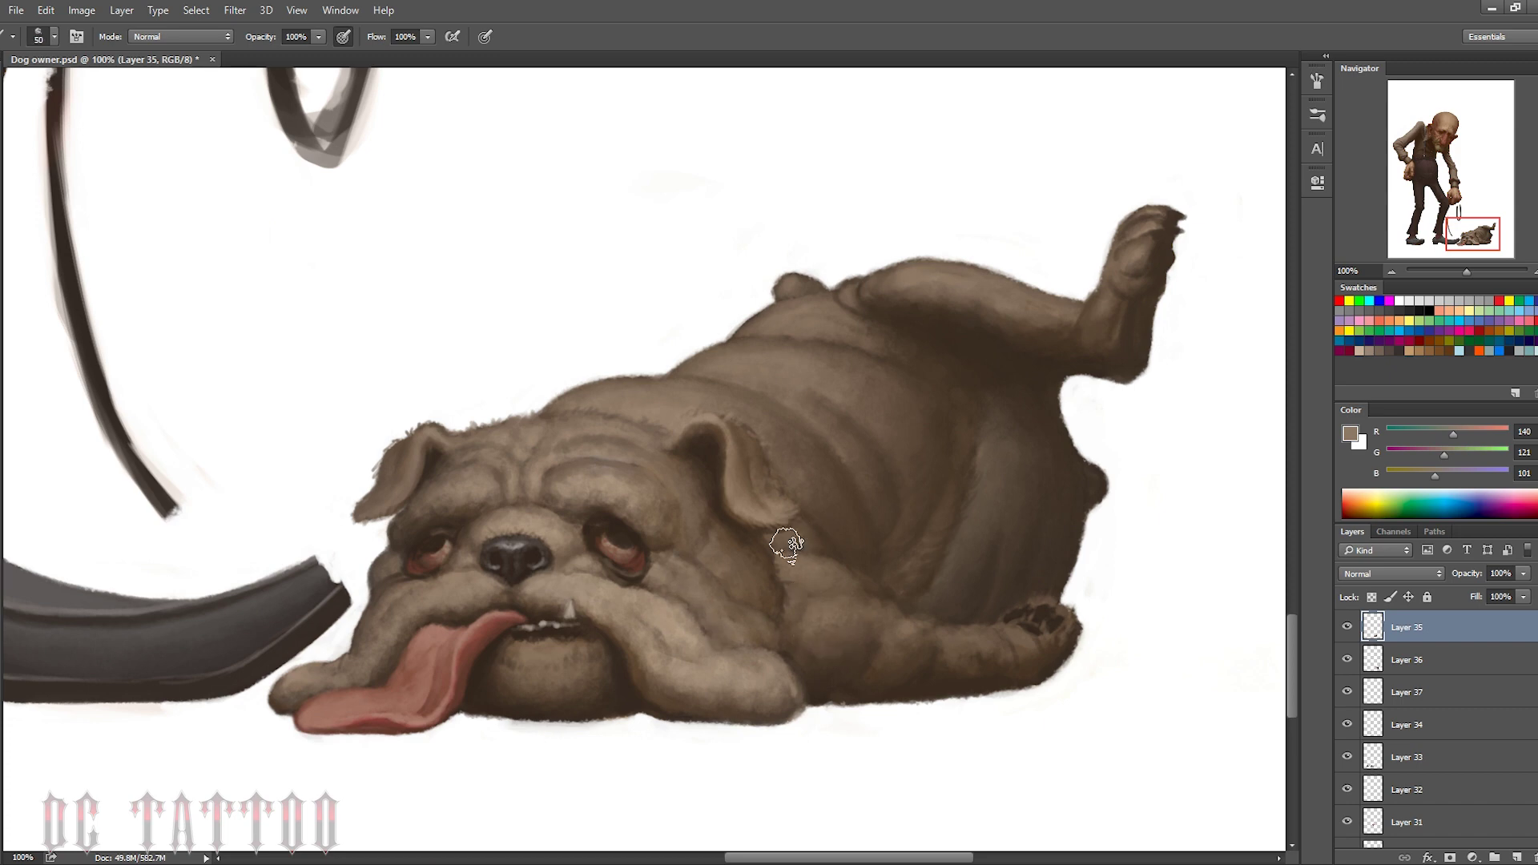
pyautogui.press('[')
pyautogui.press('[')
pyautogui.press('[')
pyautogui.keyDown('alt'); pyautogui.click(906, 423); pyautogui.keyUp('alt')
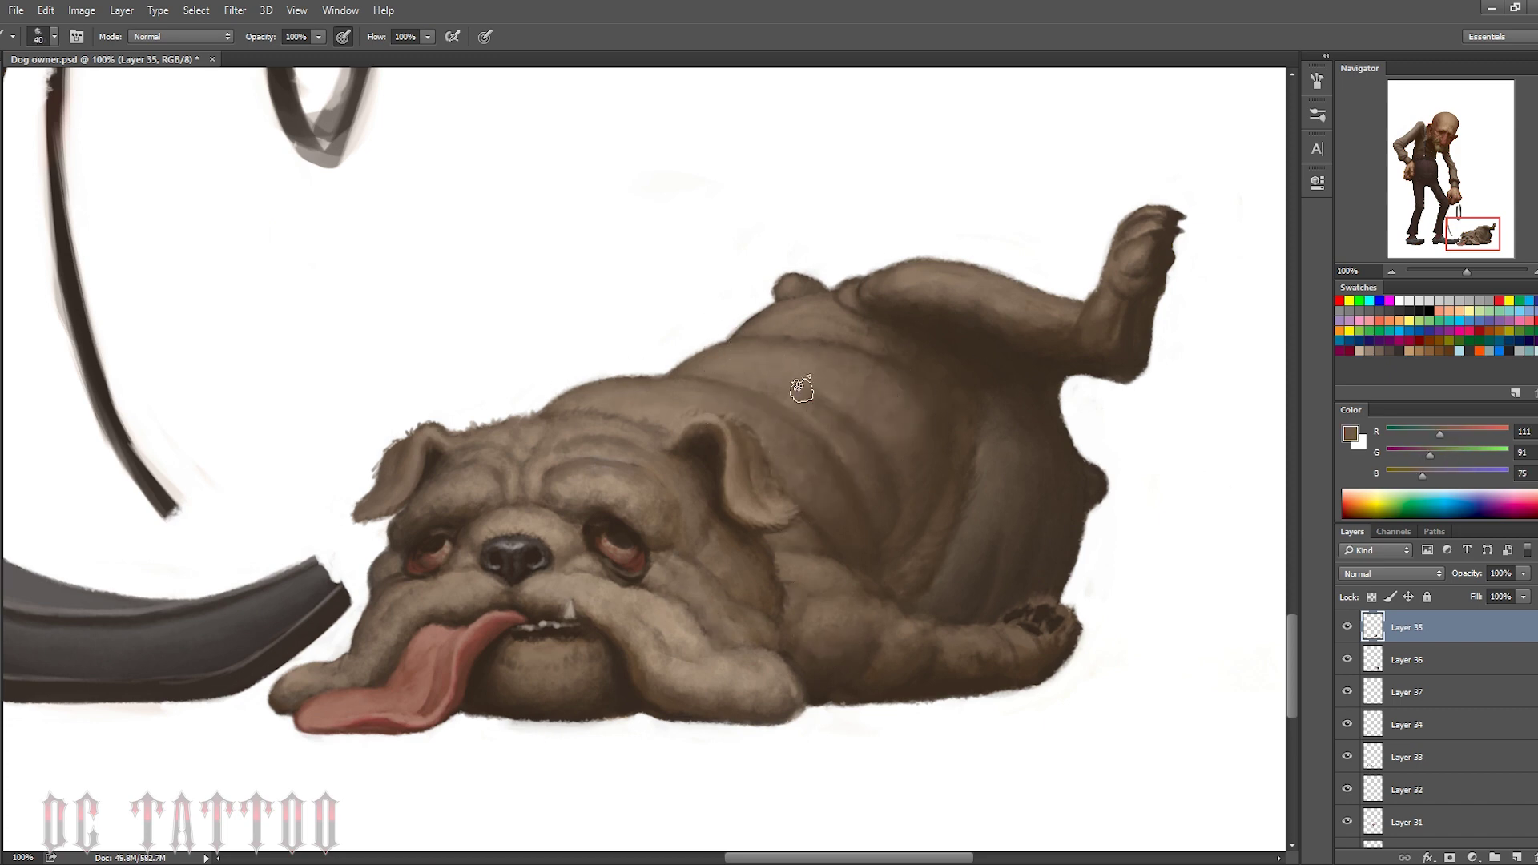
pyautogui.keyDown('alt'); pyautogui.click(687, 417); pyautogui.keyUp('alt')
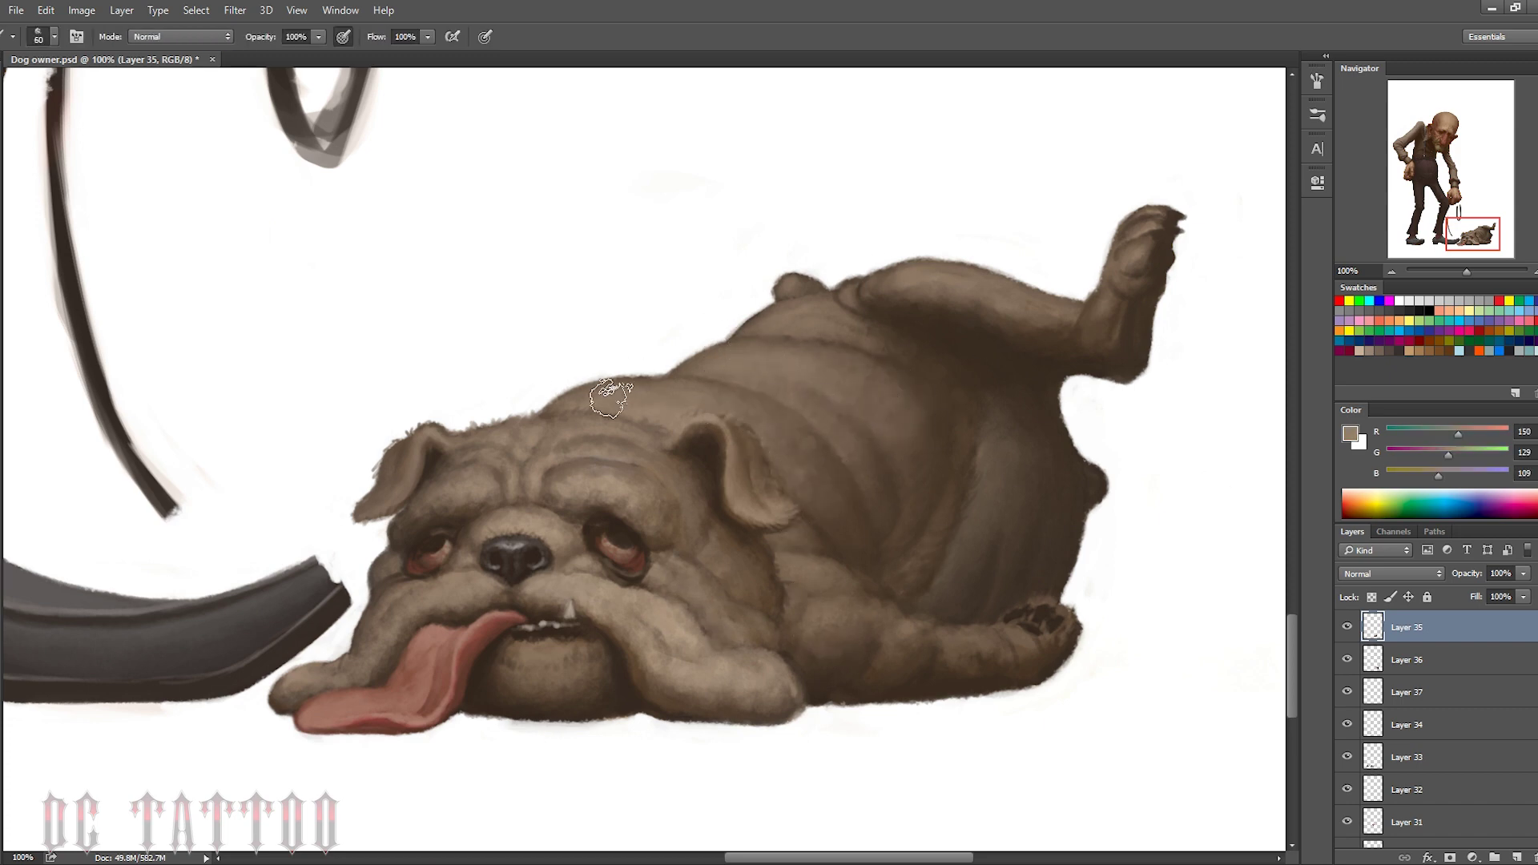
pyautogui.press(']')
pyautogui.press(']')
pyautogui.press(']')
pyautogui.press('[')
pyautogui.press('[')
pyautogui.press('[')
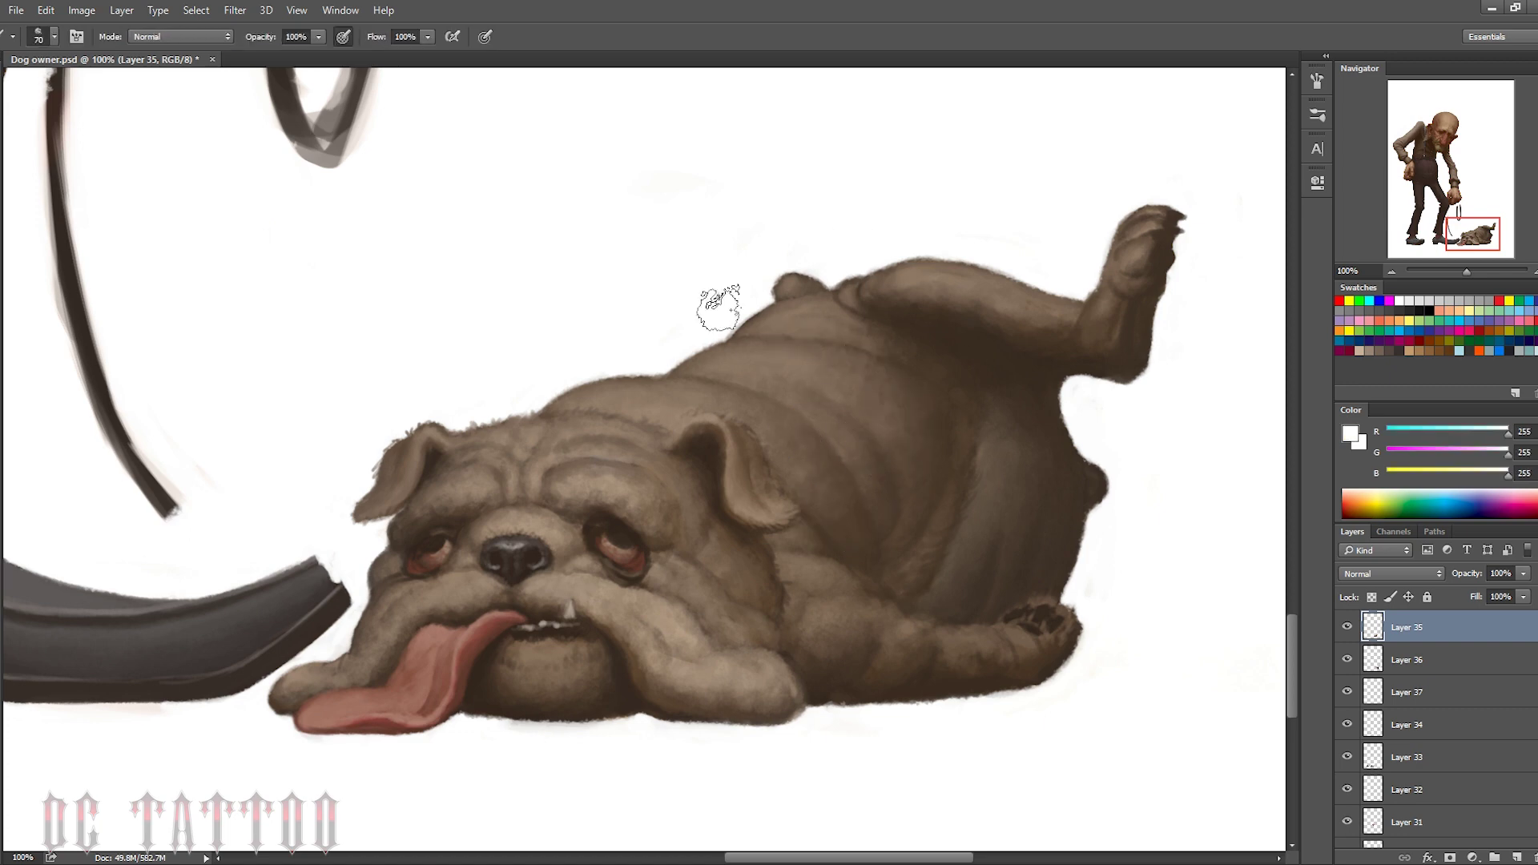
pyautogui.keyDown('alt'); pyautogui.click(749, 325); pyautogui.keyUp('alt')
pyautogui.press('[')
pyautogui.press('[')
pyautogui.press('[')
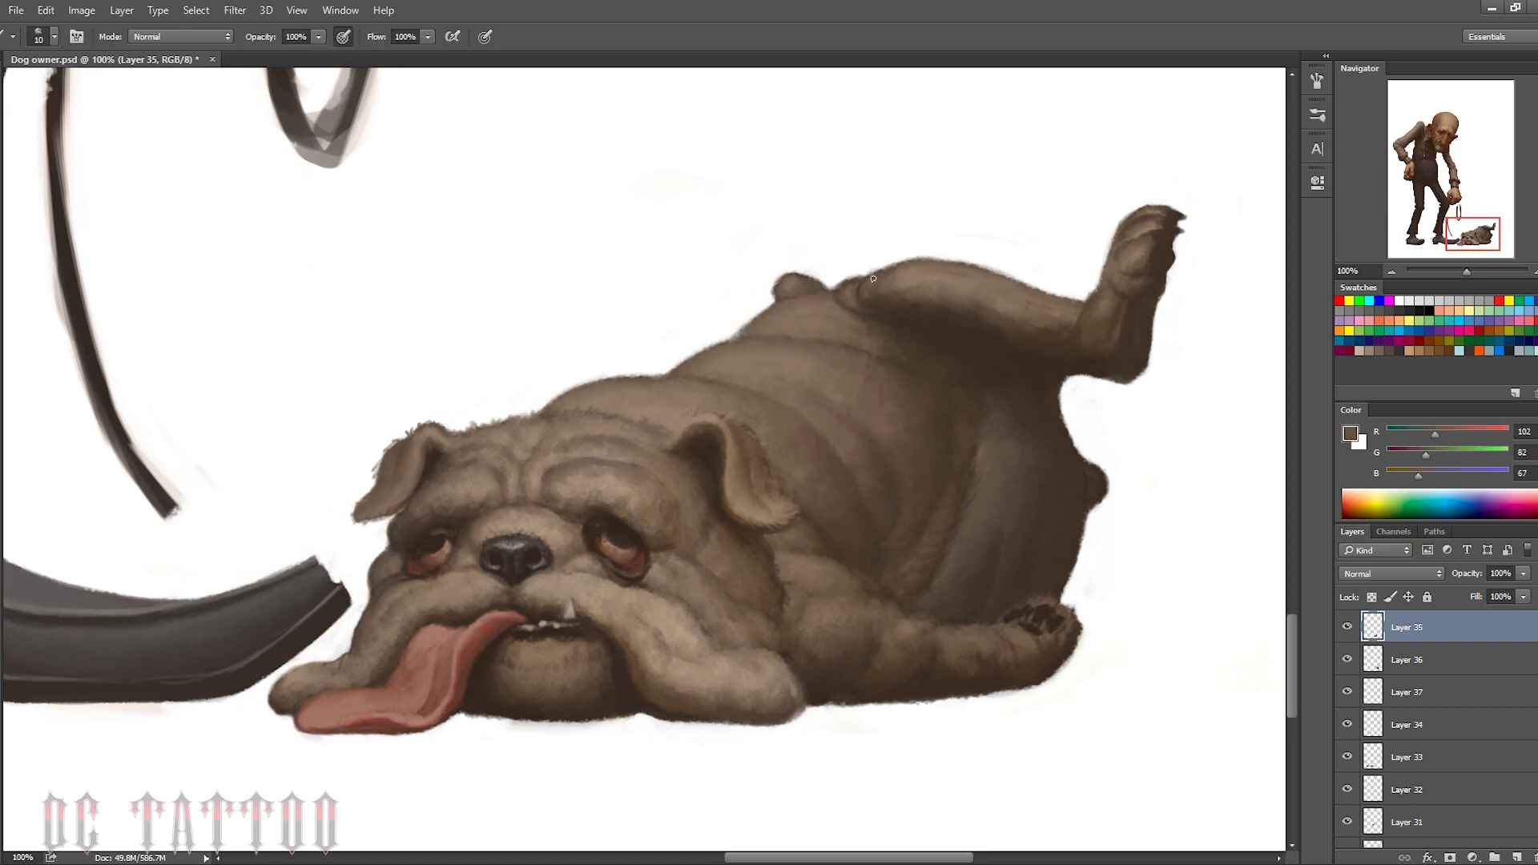
pyautogui.press(']')
pyautogui.keyDown('alt'); pyautogui.click(836, 299); pyautogui.keyUp('alt')
pyautogui.keyDown('alt'); pyautogui.click(945, 255); pyautogui.keyUp('alt')
pyautogui.moveTo(947, 265)
pyautogui.mouseDown()
pyautogui.moveTo(1002, 261)
pyautogui.moveTo(1065, 290)
pyautogui.mouseUp()
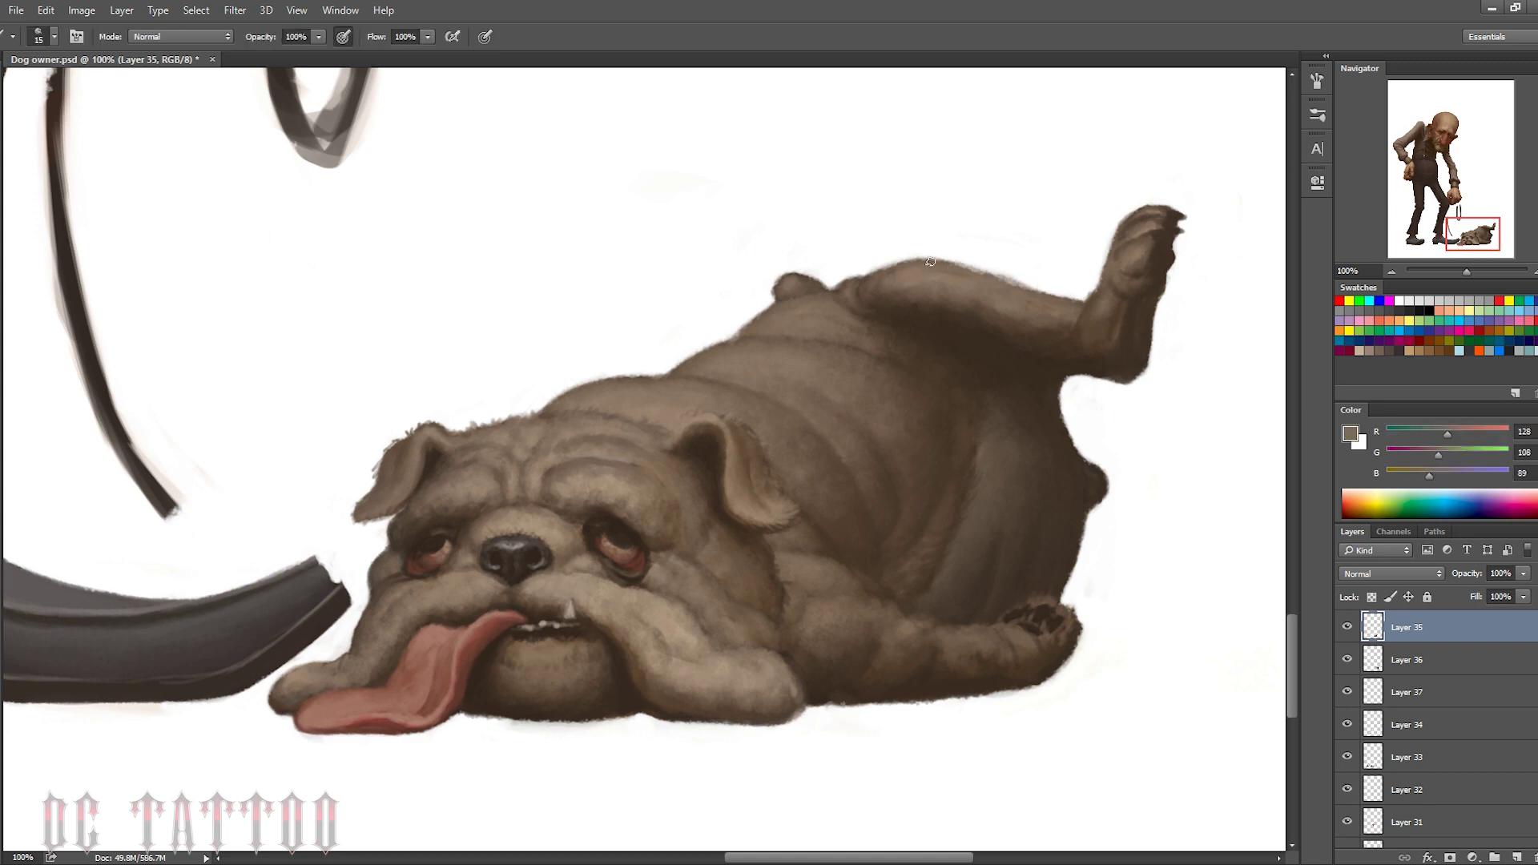
# Paint a tan urine stream arcing to the floor and break it into droplets
pyautogui.press('[')
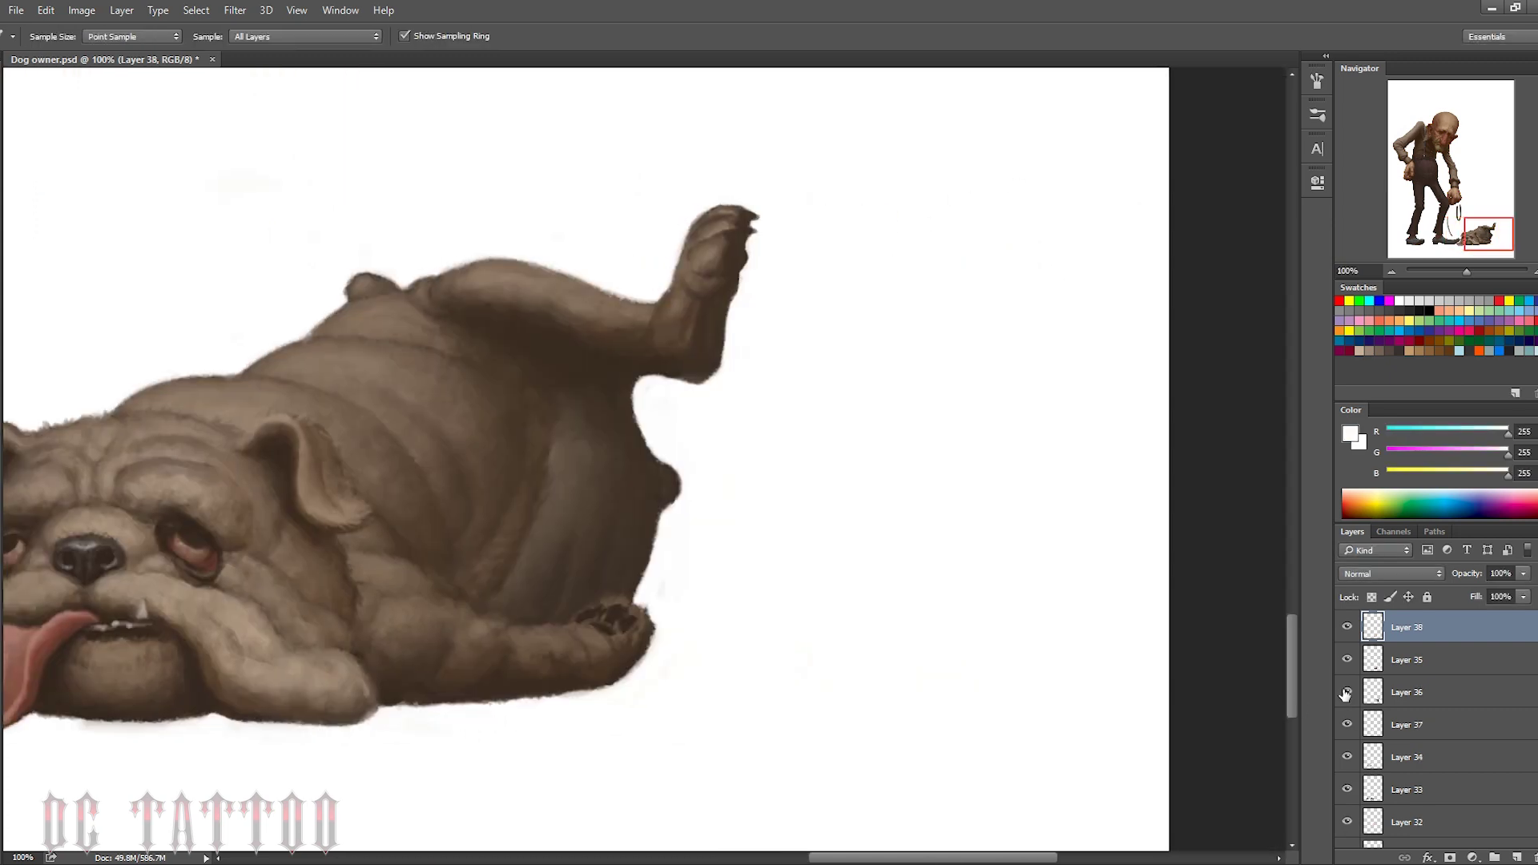
pyautogui.press('Return')
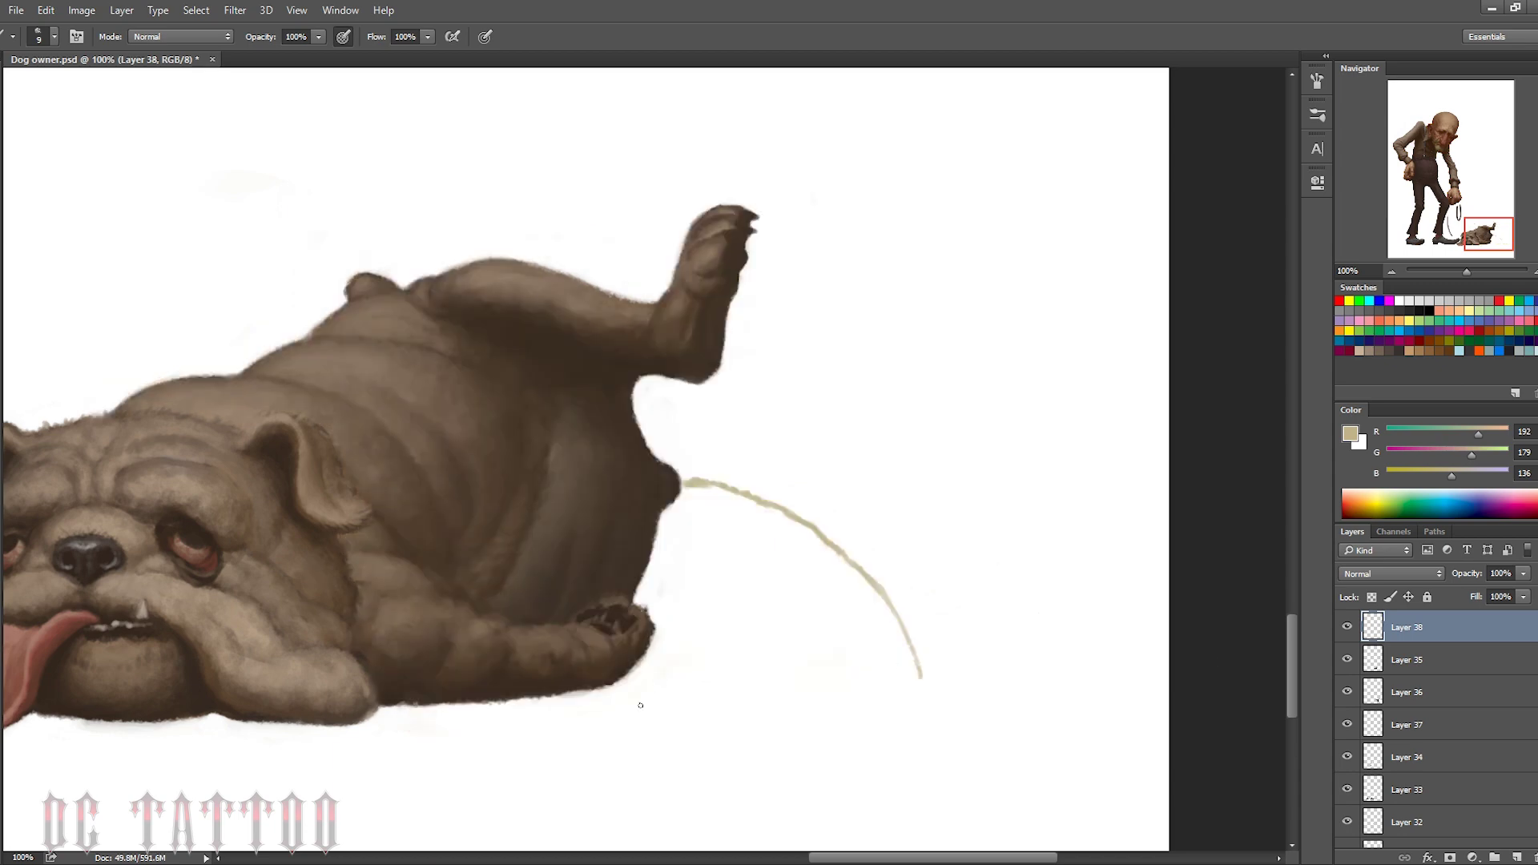
pyautogui.moveTo(705, 705)
pyautogui.mouseDown()
pyautogui.moveTo(878, 717)
pyautogui.moveTo(865, 698)
pyautogui.mouseUp()
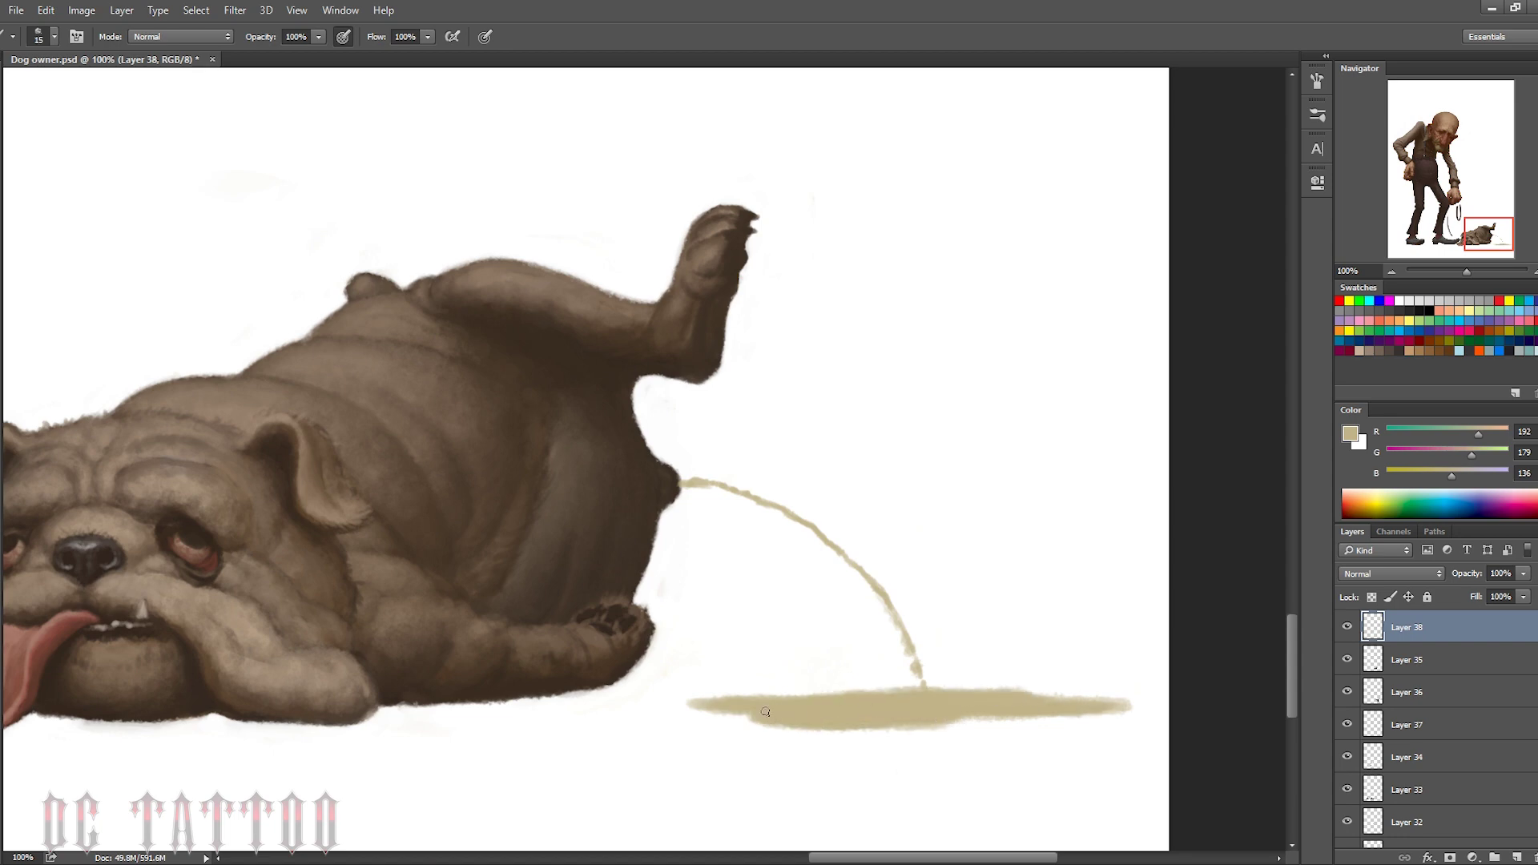
pyautogui.press('x')
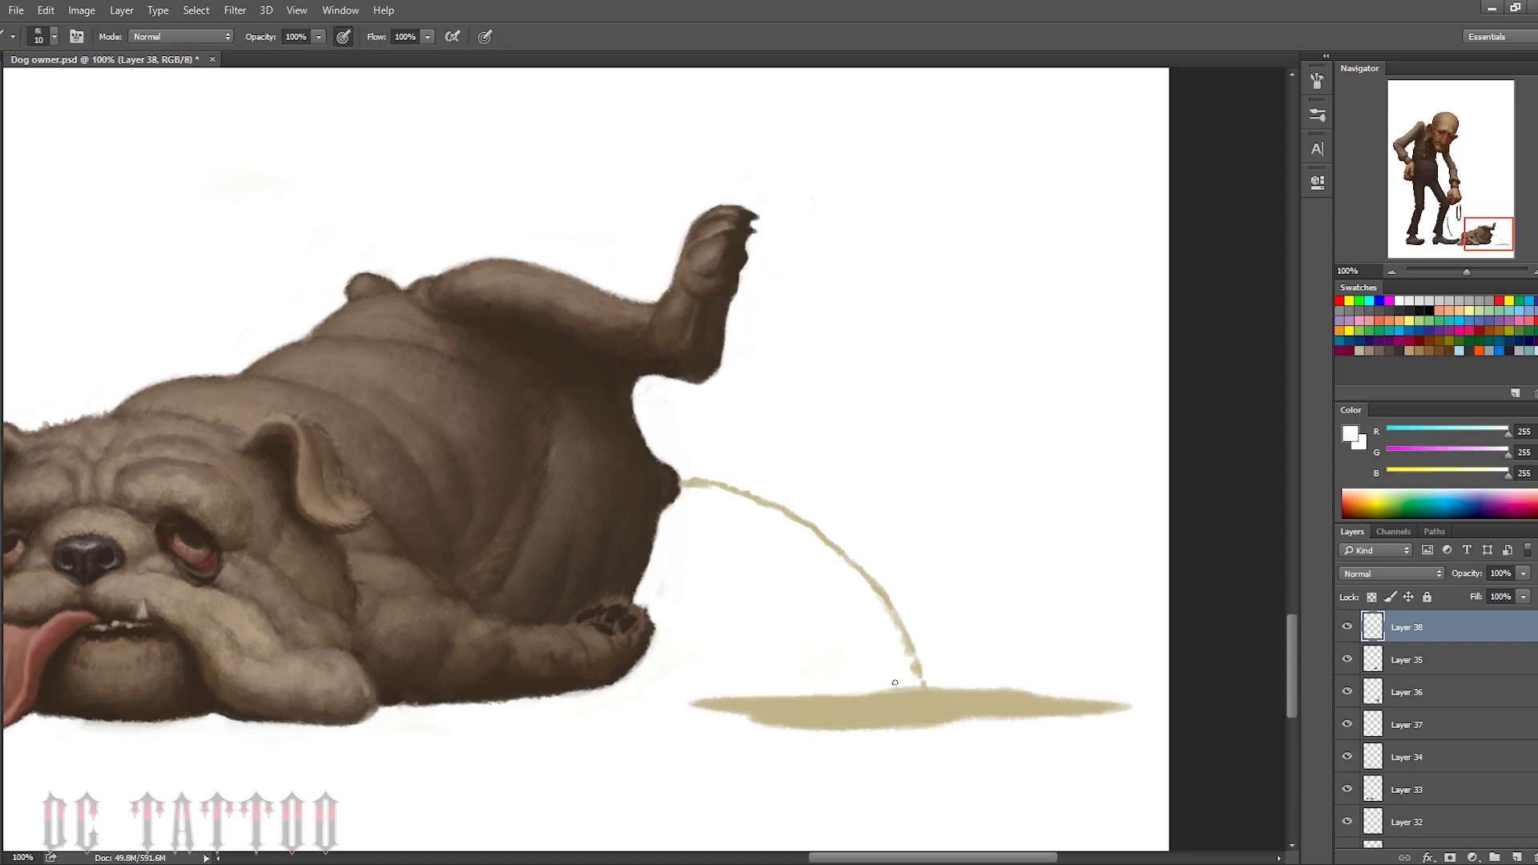
pyautogui.keyDown('alt'); pyautogui.click(950, 693); pyautogui.keyUp('alt')
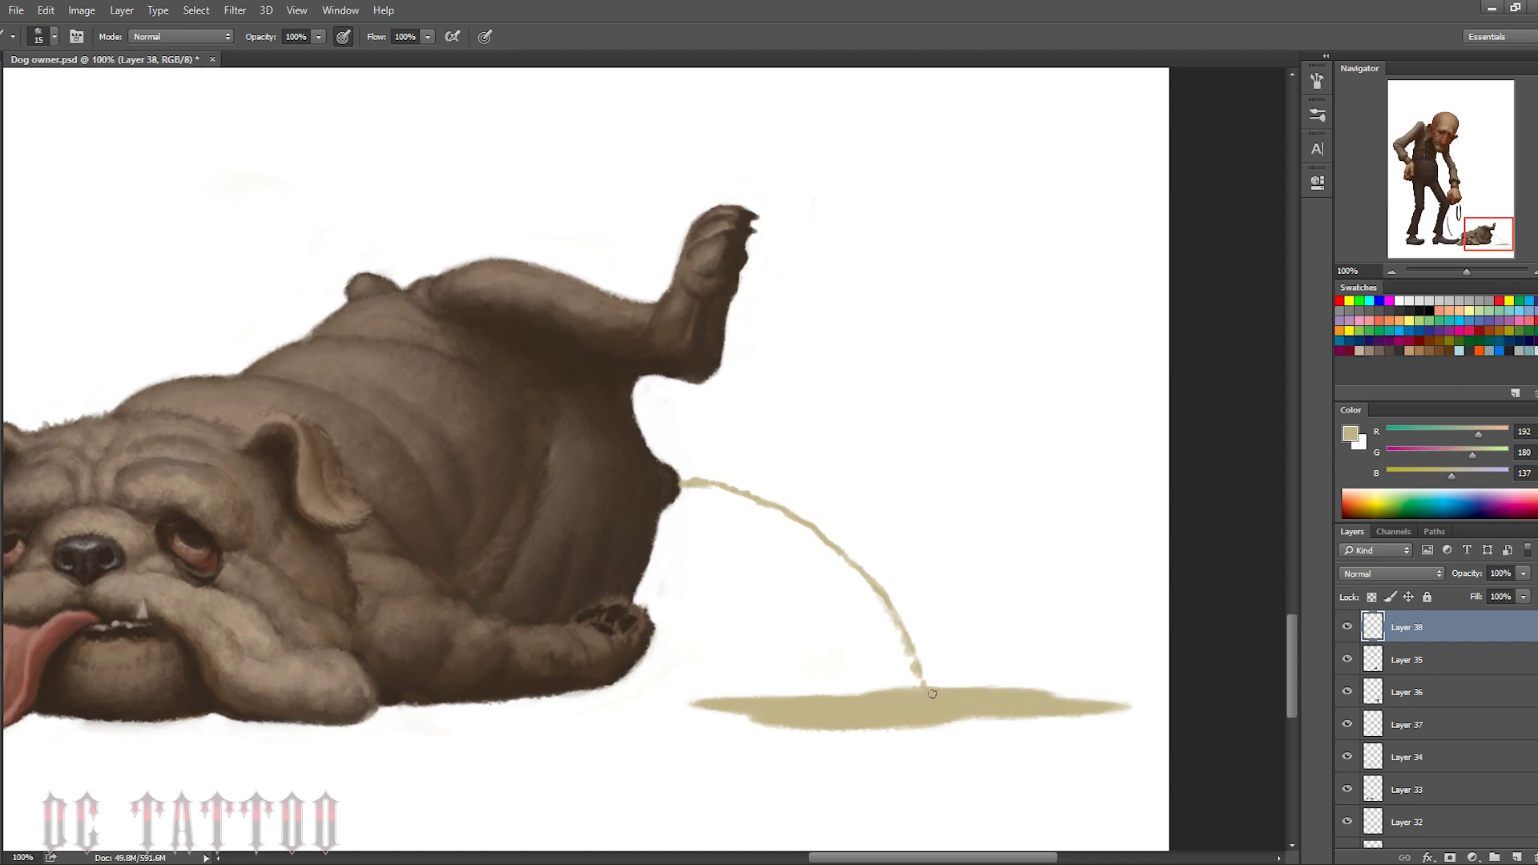
pyautogui.press('e')
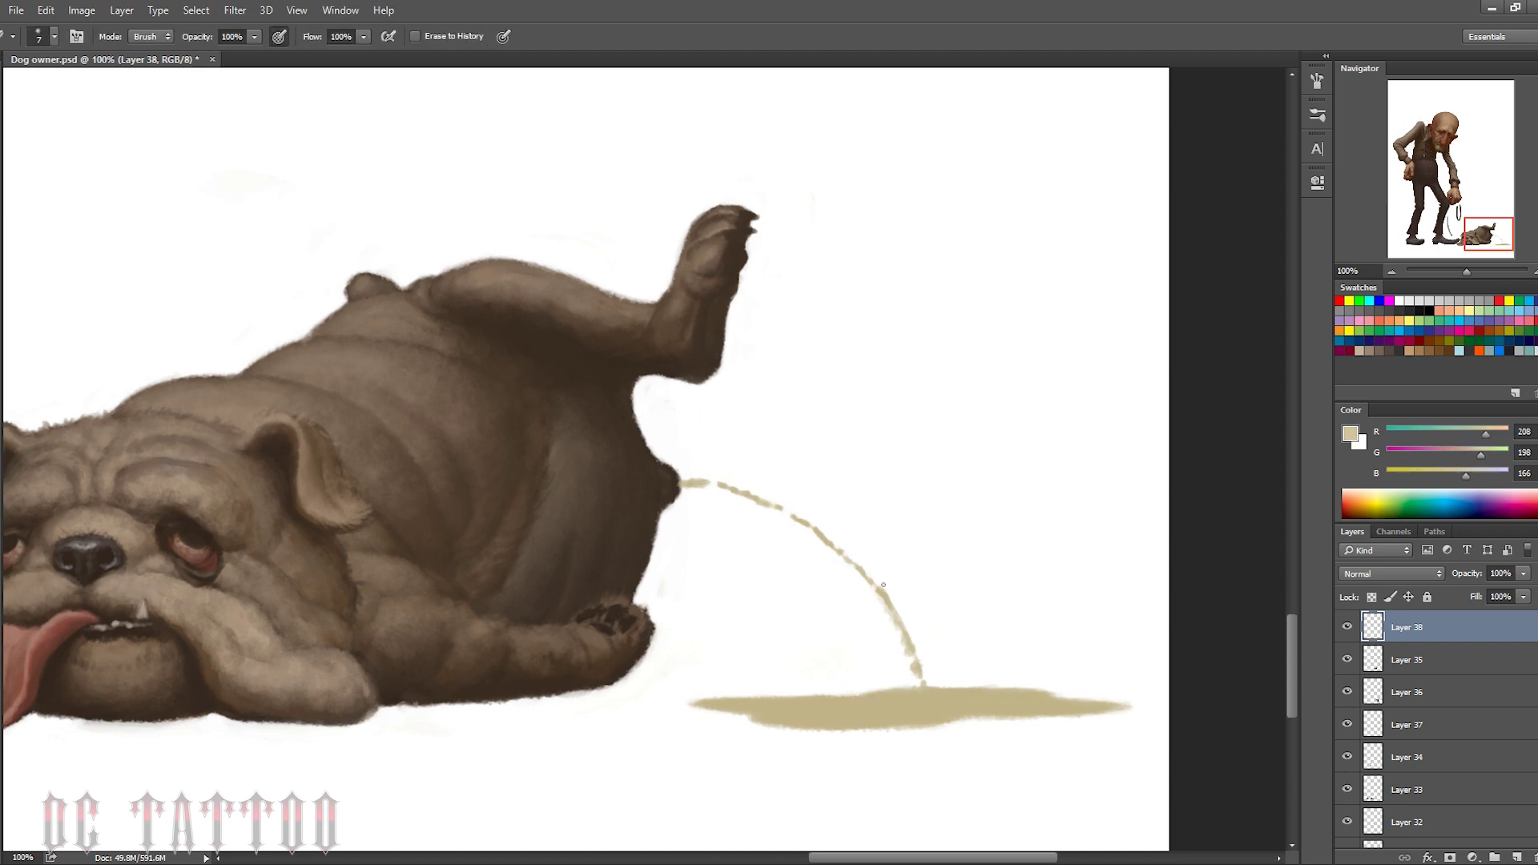
pyautogui.press('b')
pyautogui.moveTo(915, 655); pyautogui.dragTo(942, 668)
pyautogui.press('e')
pyautogui.press('b')
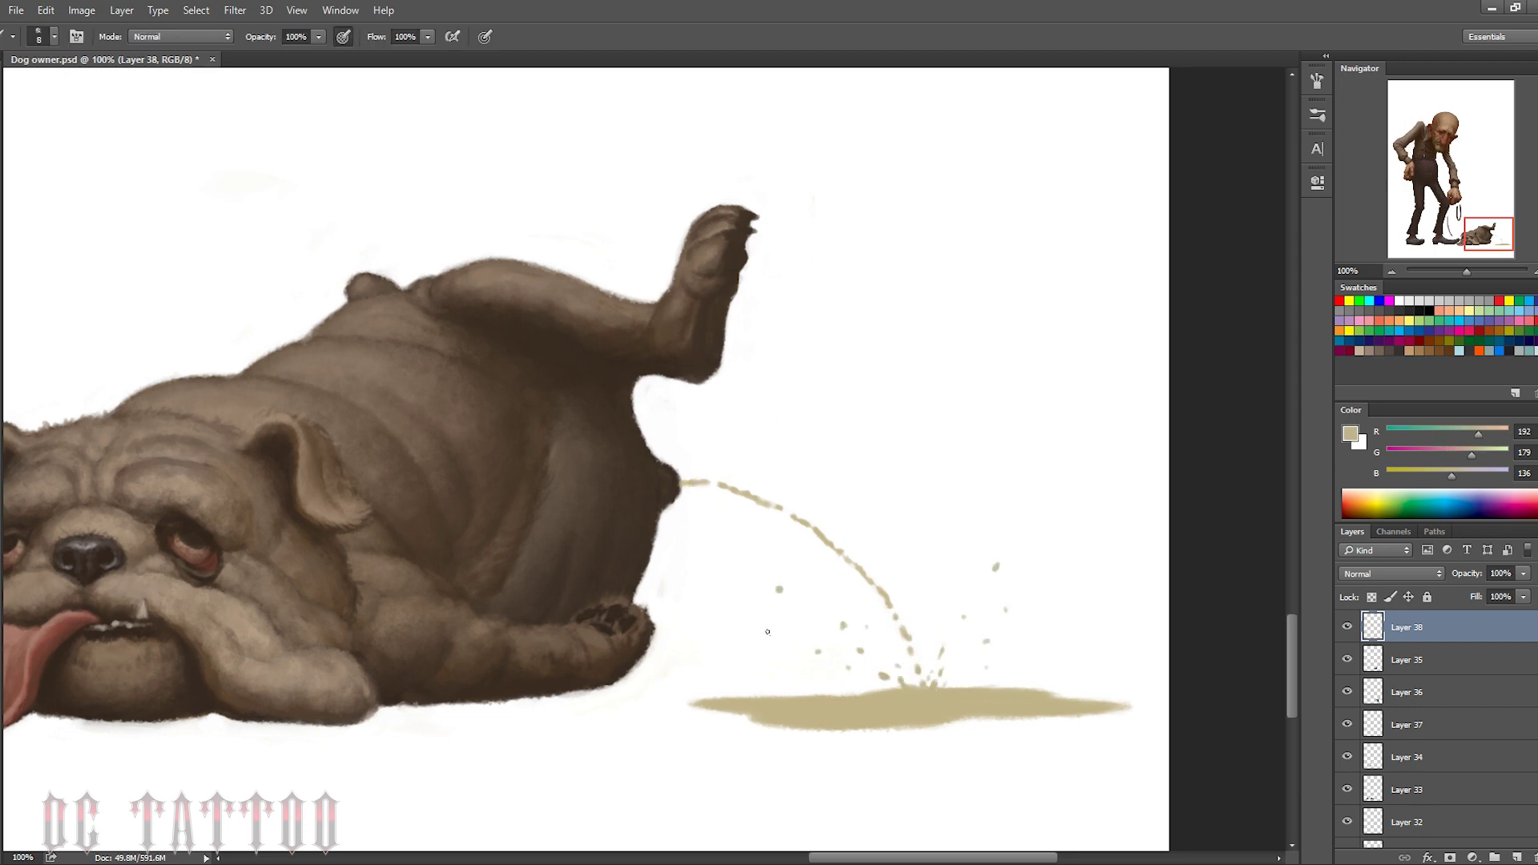
# Lock Layer 38's transparency and paint light ripple highlights across the puddle
pyautogui.press('/')
pyautogui.keyDown('alt'); pyautogui.click(704, 479); pyautogui.keyUp('alt')
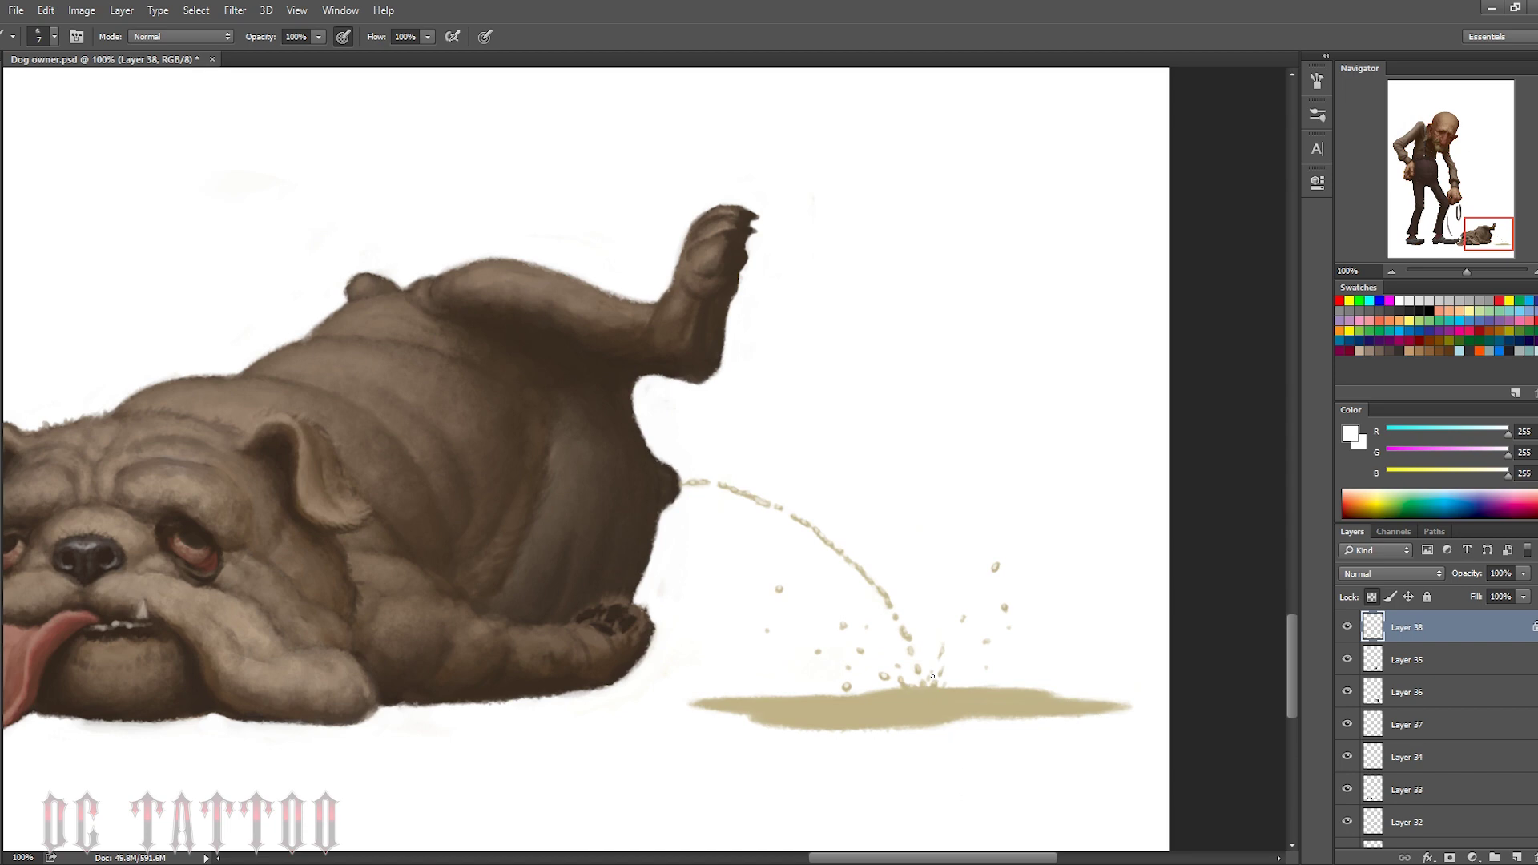
pyautogui.press(']')
pyautogui.press(']')
pyautogui.moveTo(932, 676)
pyautogui.mouseDown()
pyautogui.moveTo(865, 721)
pyautogui.moveTo(1023, 697)
pyautogui.moveTo(714, 659)
pyautogui.mouseUp()
pyautogui.keyDown('alt'); pyautogui.click(908, 693); pyautogui.keyUp('alt')
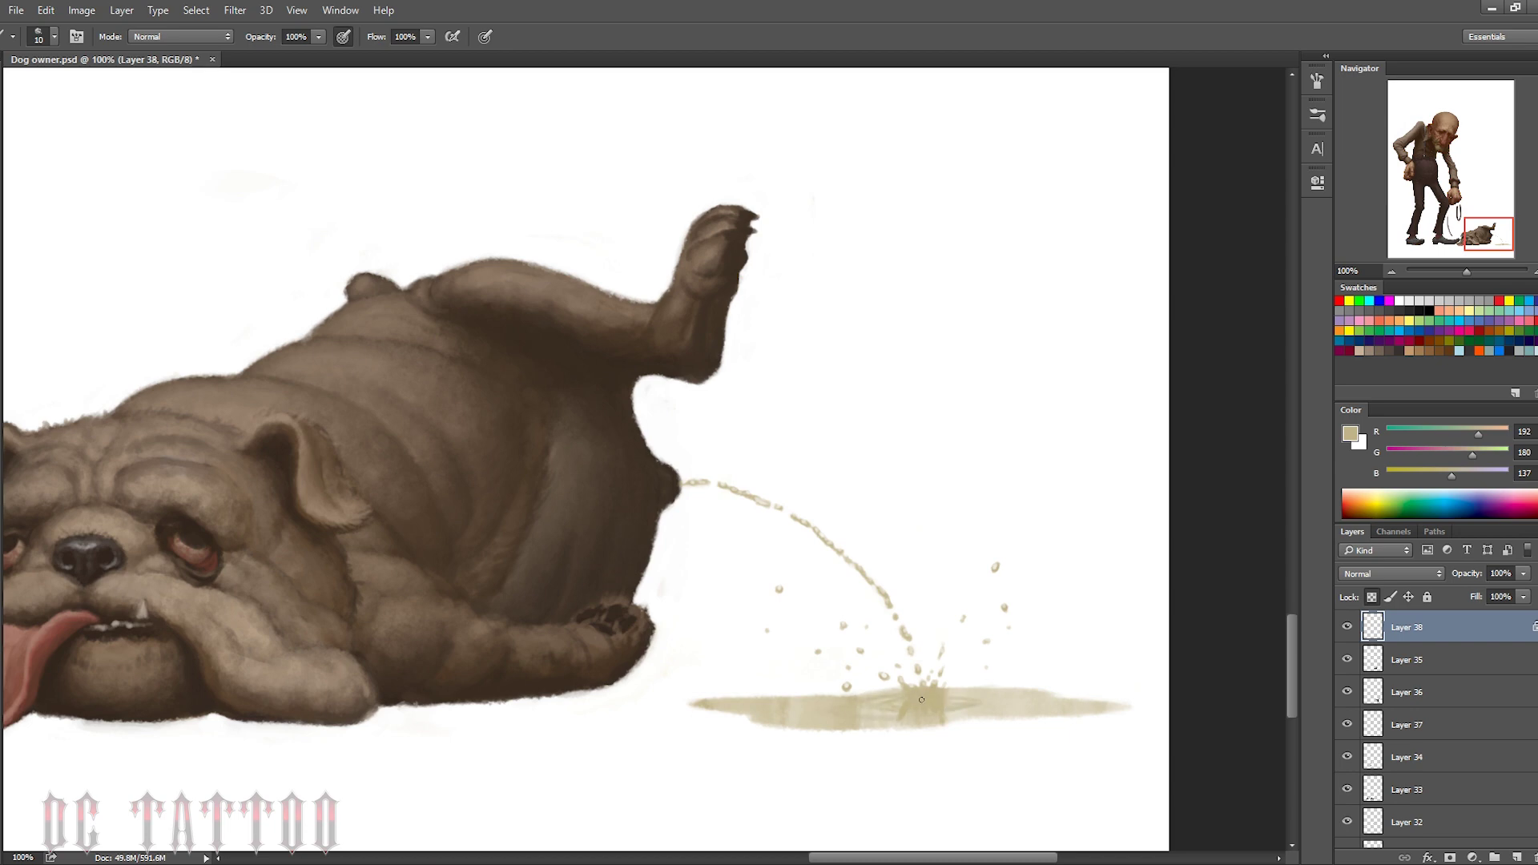
pyautogui.keyDown('alt'); pyautogui.click(881, 705); pyautogui.keyUp('alt')
pyautogui.moveTo(885, 716); pyautogui.dragTo(926, 697)
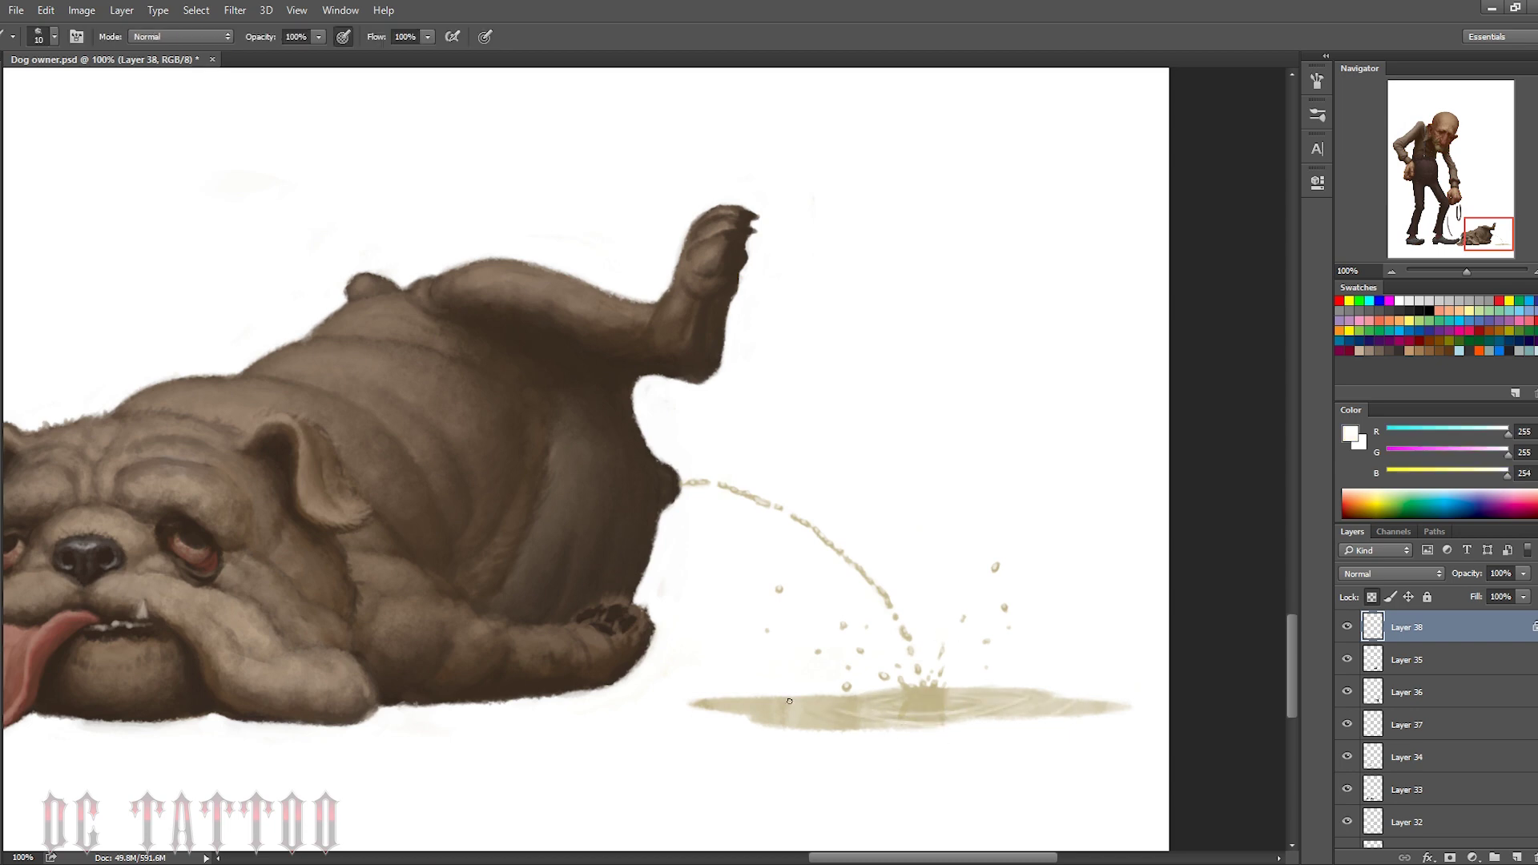
pyautogui.press('[')
pyautogui.keyDown('alt'); pyautogui.click(721, 711); pyautogui.keyUp('alt')
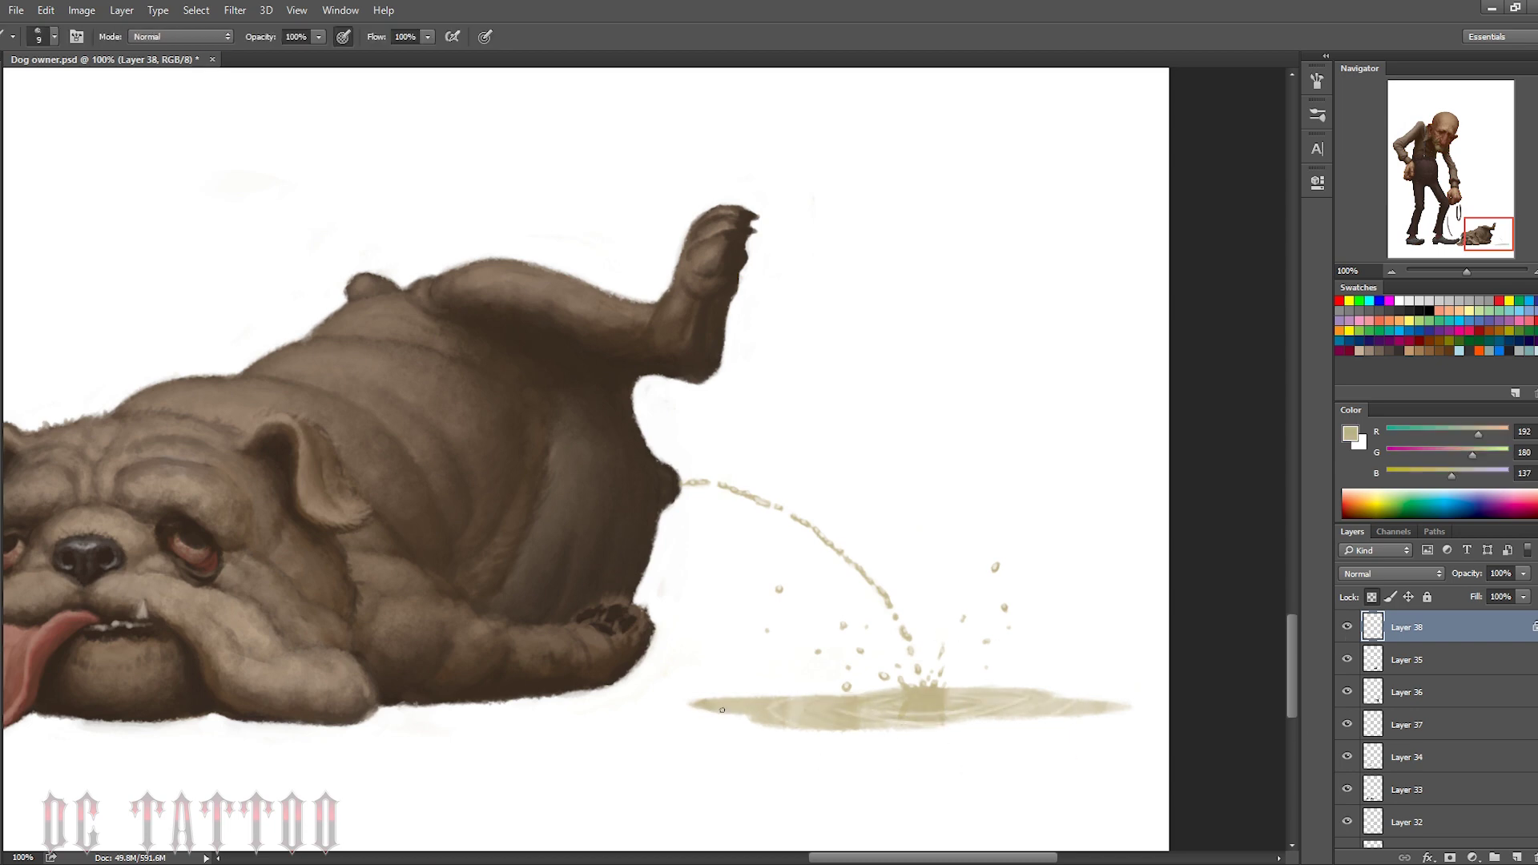
pyautogui.keyDown('alt'); pyautogui.click(1114, 711); pyautogui.keyUp('alt')
pyautogui.moveTo(1114, 710); pyautogui.dragTo(1126, 705)
# Squash the splash and puddle flatter vertically
pyautogui.hotkey('ctrl', 't')
pyautogui.moveTo(905, 760); pyautogui.dragTo(906, 728)
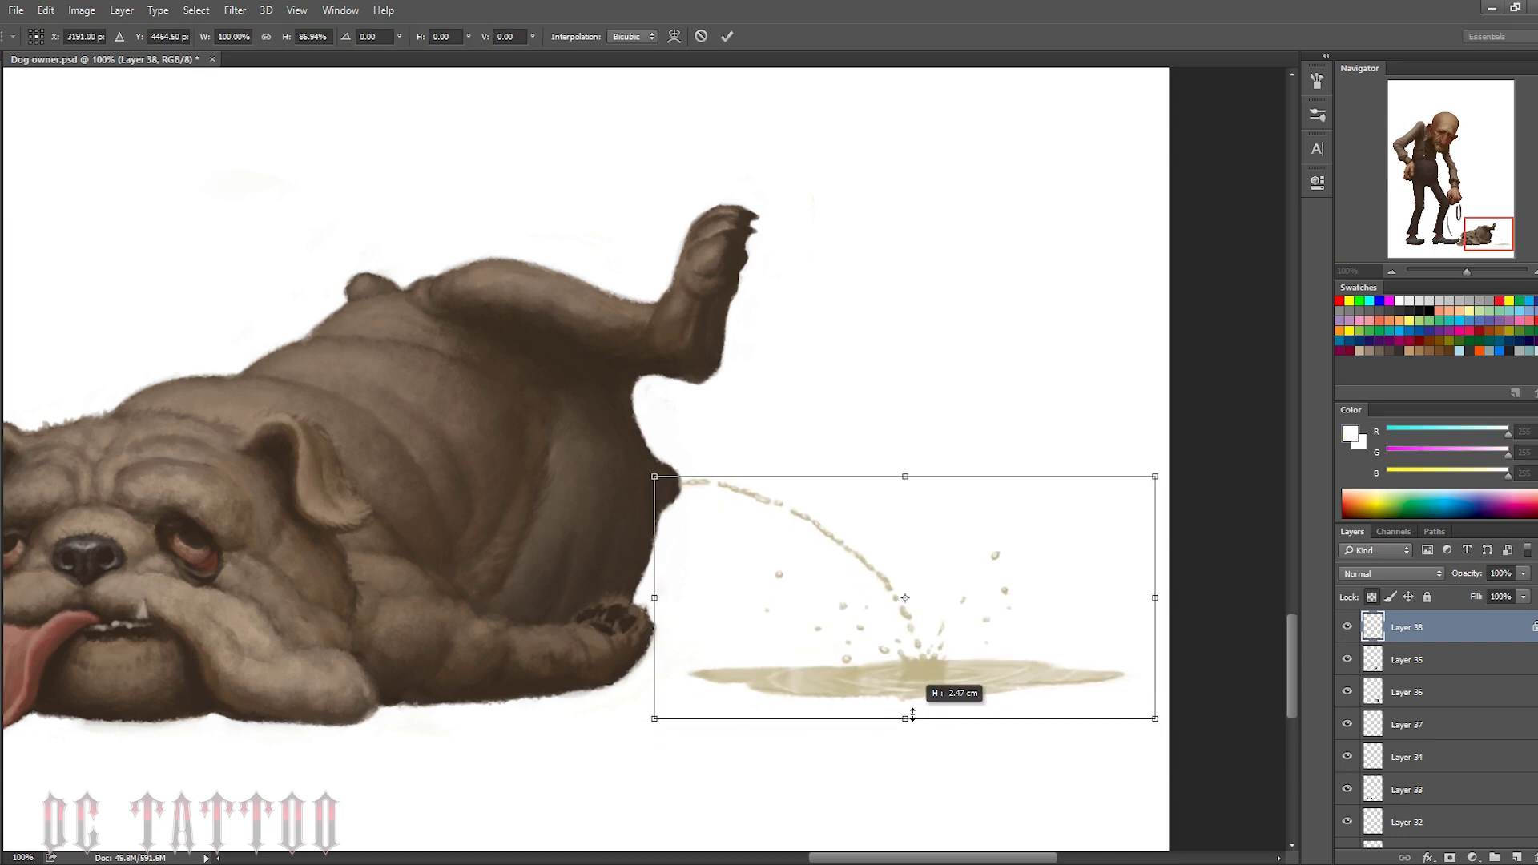
pyautogui.press('Return')
# Duplicate the puddle layer as a Multiply copy at 53% opacity, then add a new layer
pyautogui.hotkey('ctrl', 'j')
pyautogui.click(1391, 573)
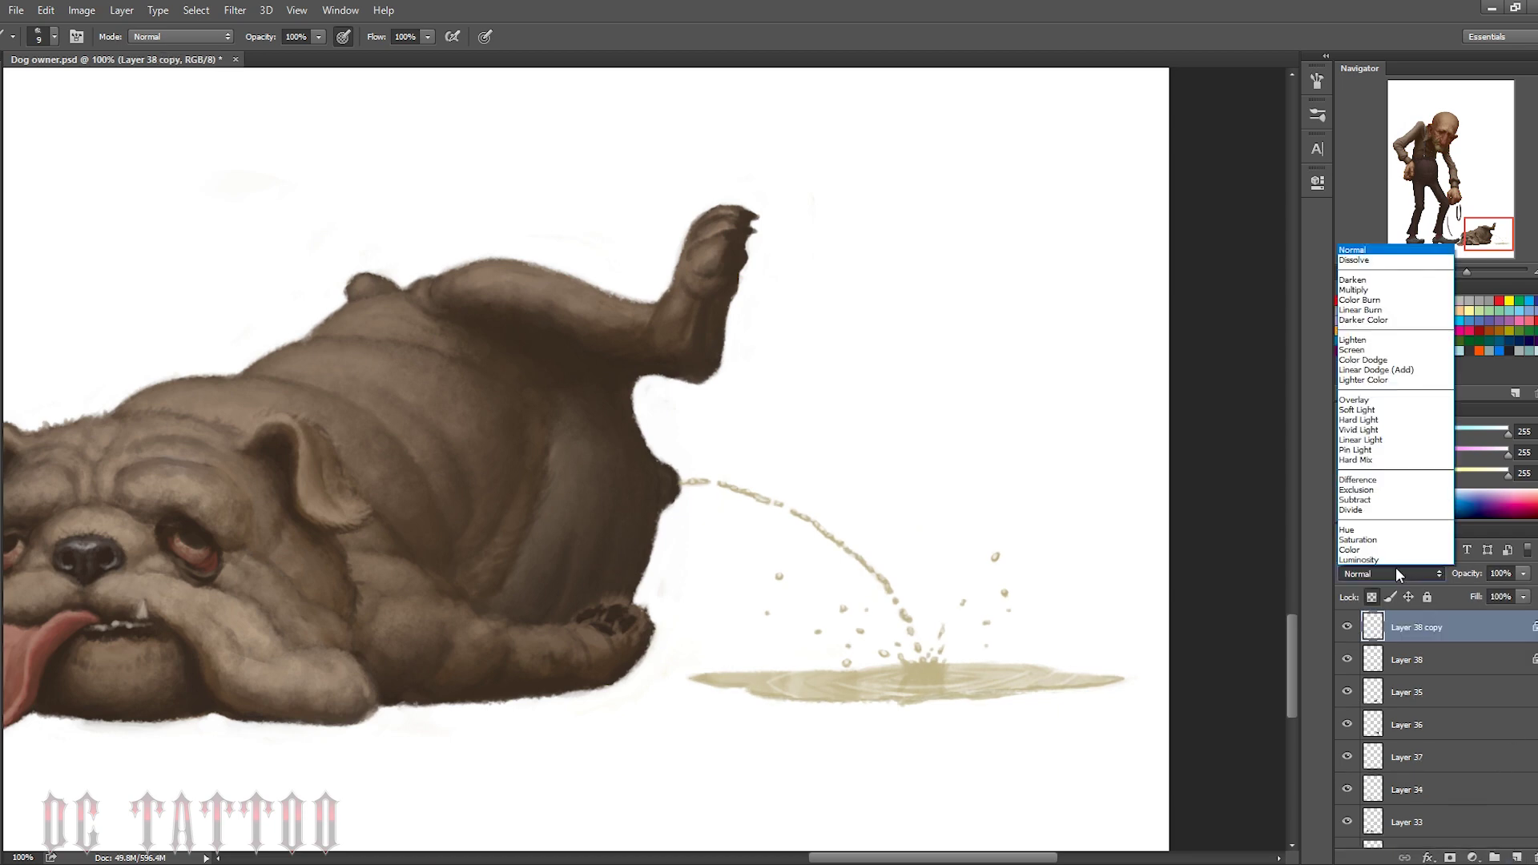
pyautogui.click(1386, 313)
pyautogui.moveTo(1468, 573); pyautogui.dragTo(1442, 615)
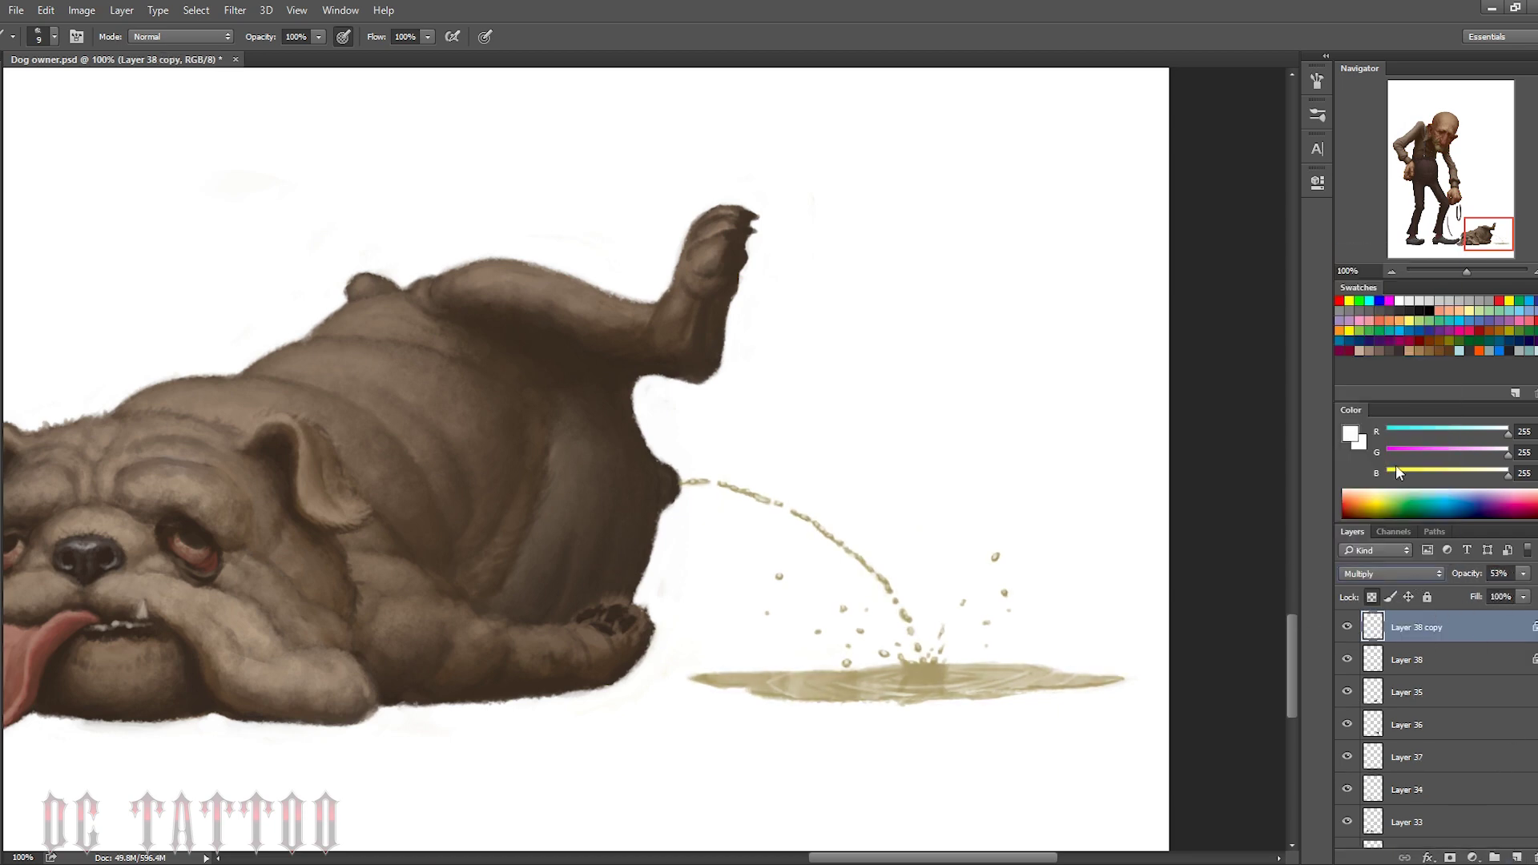
pyautogui.scroll(-2, 641, 401)
pyautogui.scroll(2, 691, 335)
pyautogui.hotkey('ctrl', 'shift', 'n')
pyautogui.press('Return')
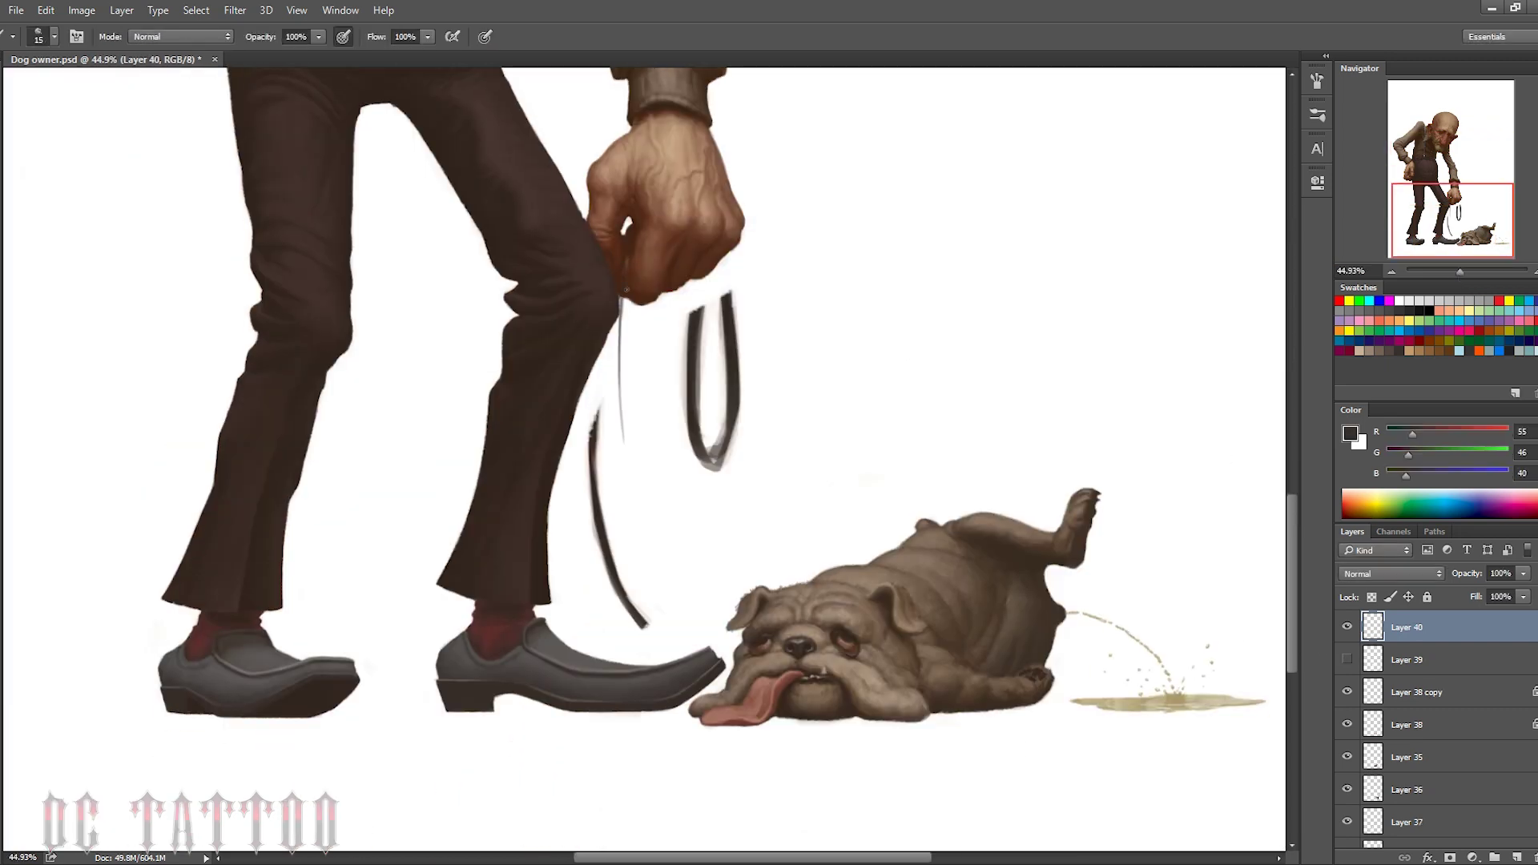
# Paint the dark leash running from the old man's hand down to the collar
pyautogui.moveTo(626, 289); pyautogui.dragTo(729, 653)
pyautogui.moveTo(625, 461); pyautogui.dragTo(730, 655)
pyautogui.moveTo(618, 297); pyautogui.dragTo(641, 561)
pyautogui.moveTo(620, 328); pyautogui.dragTo(636, 529)
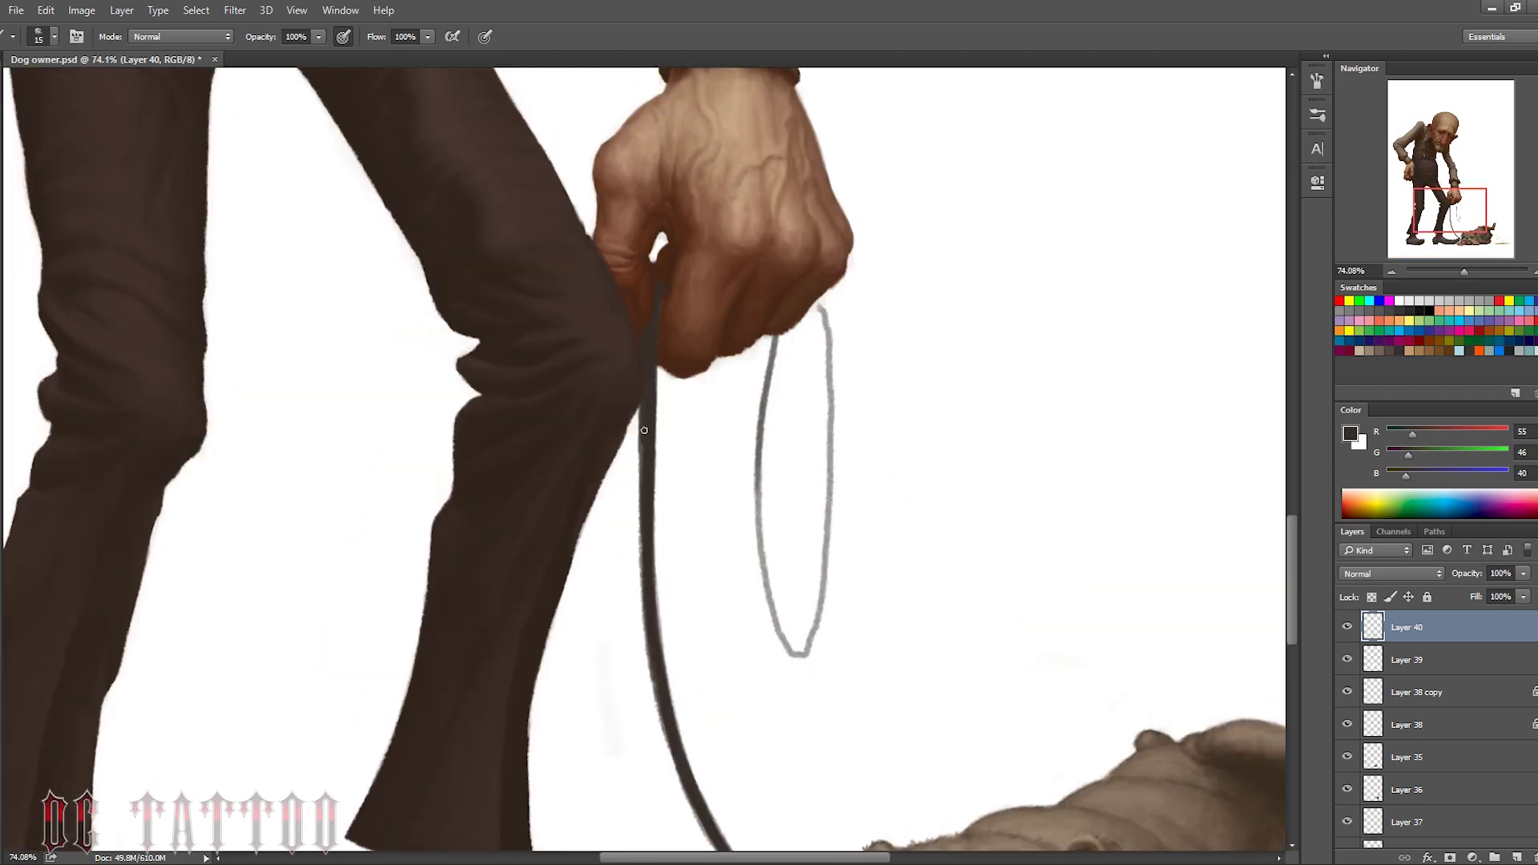
pyautogui.moveTo(644, 430)
pyautogui.mouseDown()
pyautogui.moveTo(650, 665)
pyautogui.moveTo(688, 795)
pyautogui.mouseUp()
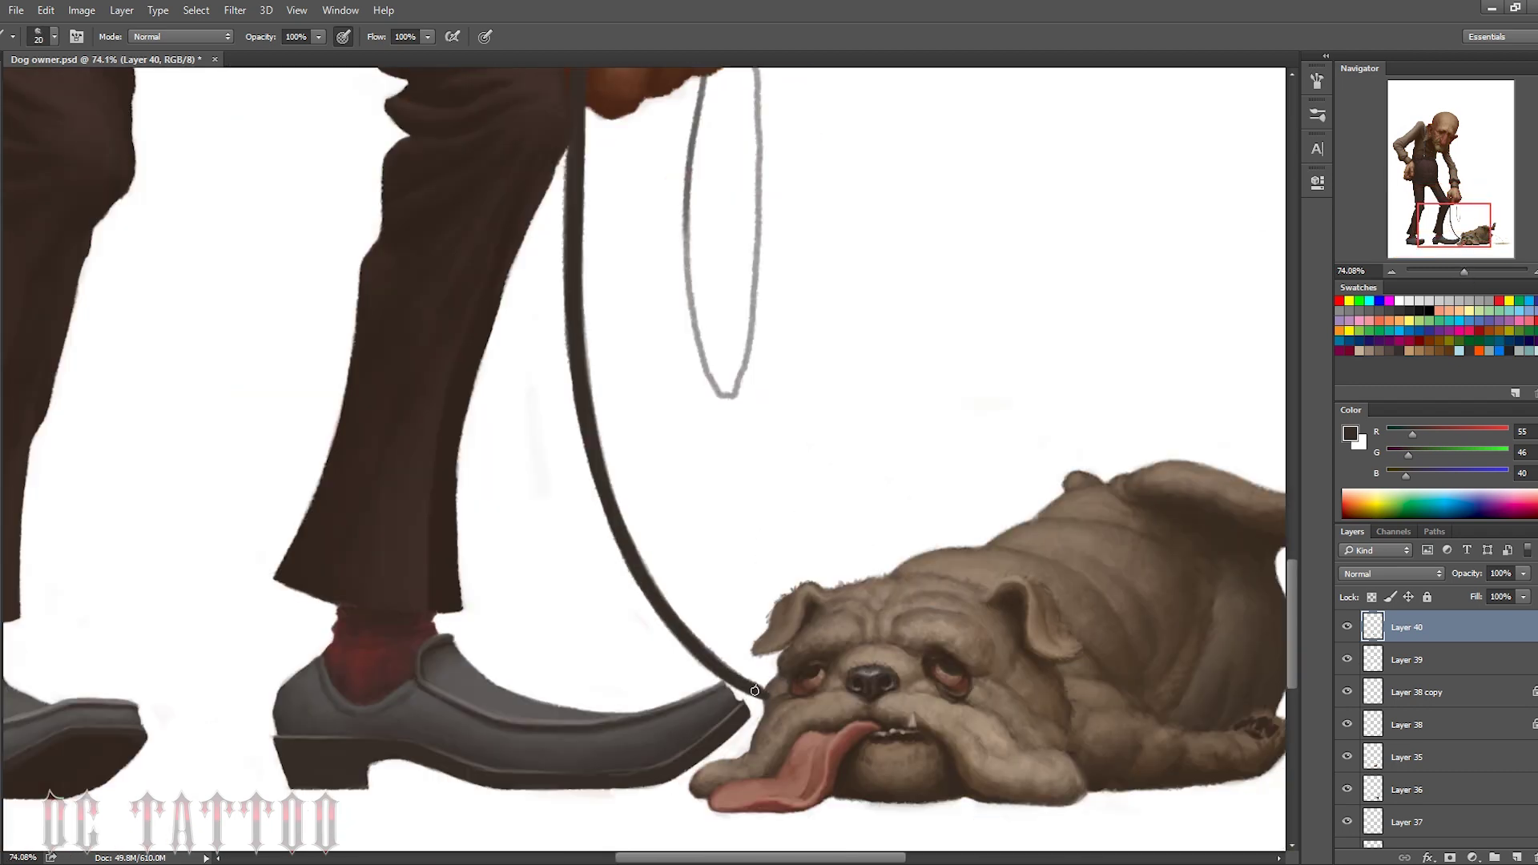
pyautogui.scroll(5, 755, 690)
pyautogui.moveTo(745, 553)
pyautogui.mouseDown()
pyautogui.moveTo(772, 281)
pyautogui.moveTo(724, 592)
pyautogui.moveTo(695, 413)
pyautogui.moveTo(725, 589)
pyautogui.mouseUp()
# Paint the dark leash loop hanging below the fist and zoom out to the dog
pyautogui.moveTo(718, 252); pyautogui.dragTo(702, 384)
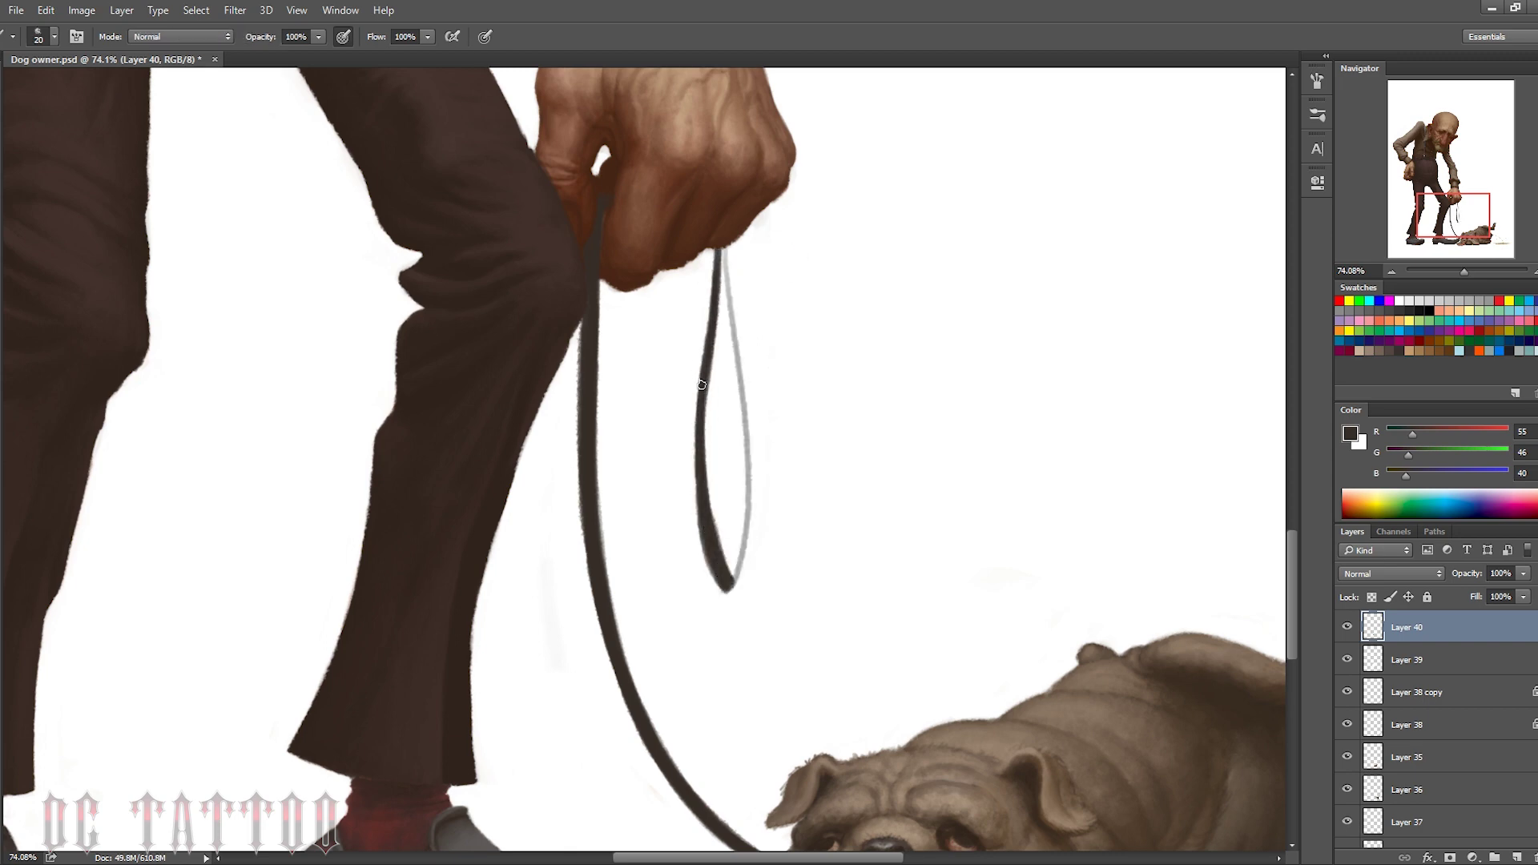
pyautogui.moveTo(748, 501); pyautogui.dragTo(753, 385)
pyautogui.press('[')
pyautogui.moveTo(749, 561)
pyautogui.mouseDown()
pyautogui.moveTo(728, 249)
pyautogui.moveTo(734, 287)
pyautogui.moveTo(705, 361)
pyautogui.mouseUp()
pyautogui.press('x')
pyautogui.press(']')
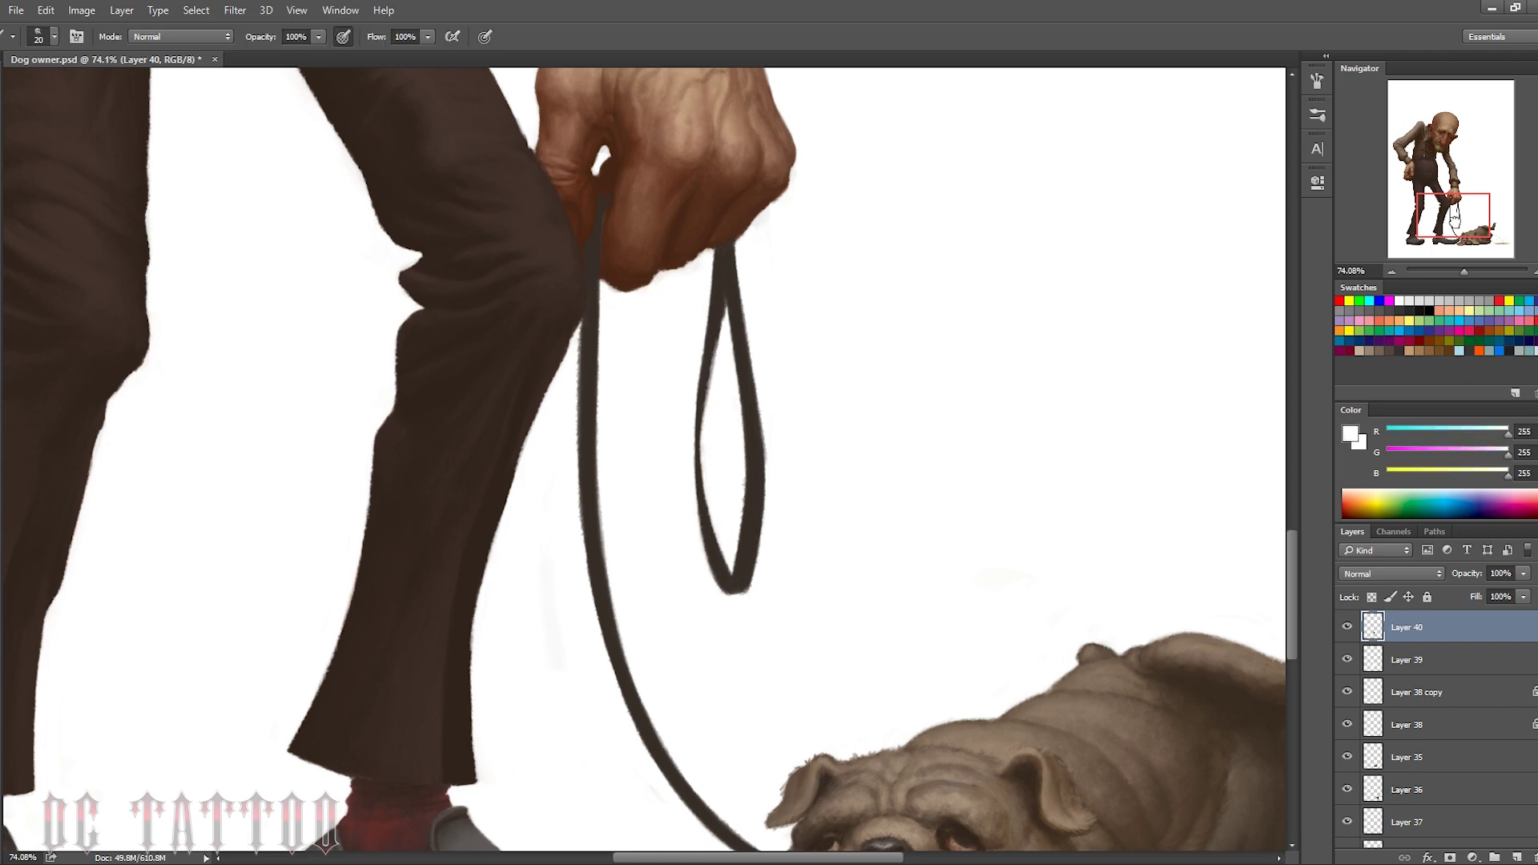
pyautogui.moveTo(601, 209); pyautogui.dragTo(745, 497)
pyautogui.press('x')
pyautogui.press('[')
pyautogui.press('[')
pyautogui.moveTo(1421, 203)
pyautogui.mouseDown()
pyautogui.moveTo(1453, 272)
pyautogui.moveTo(1472, 230)
pyautogui.moveTo(1461, 271)
pyautogui.mouseUp()
# Add a highlight layer at 43% opacity and shrink the white brush for rim light
pyautogui.press('x')
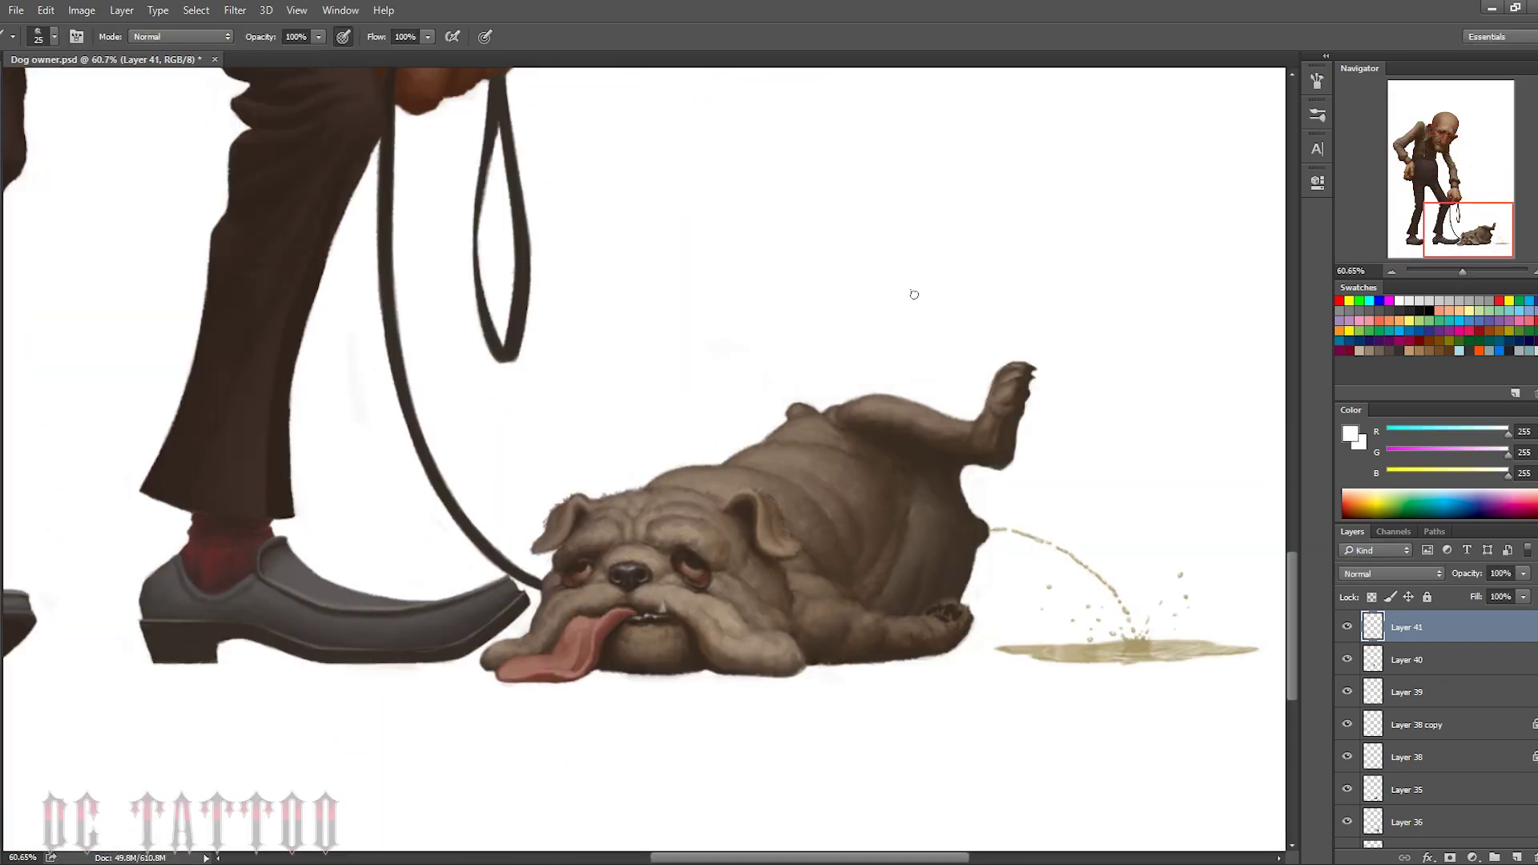
pyautogui.rightClick(913, 292)
pyautogui.press('Escape')
pyautogui.hotkey('ctrl', '-')
pyautogui.press('[')
pyautogui.press('[')
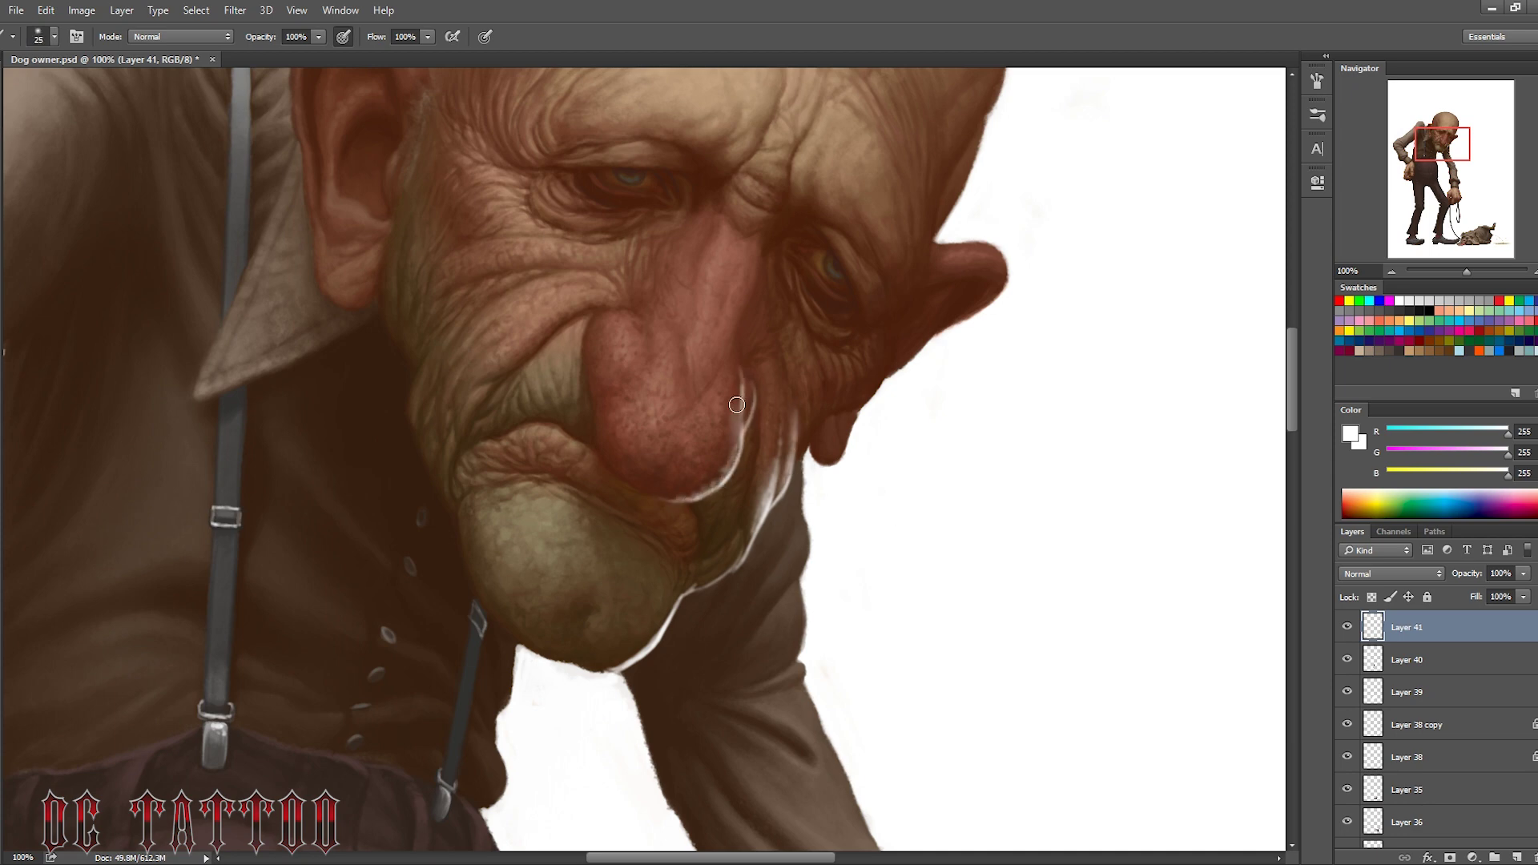
pyautogui.press('[')
pyautogui.press('[')
pyautogui.press('[')
pyautogui.press('4')
pyautogui.press('3')
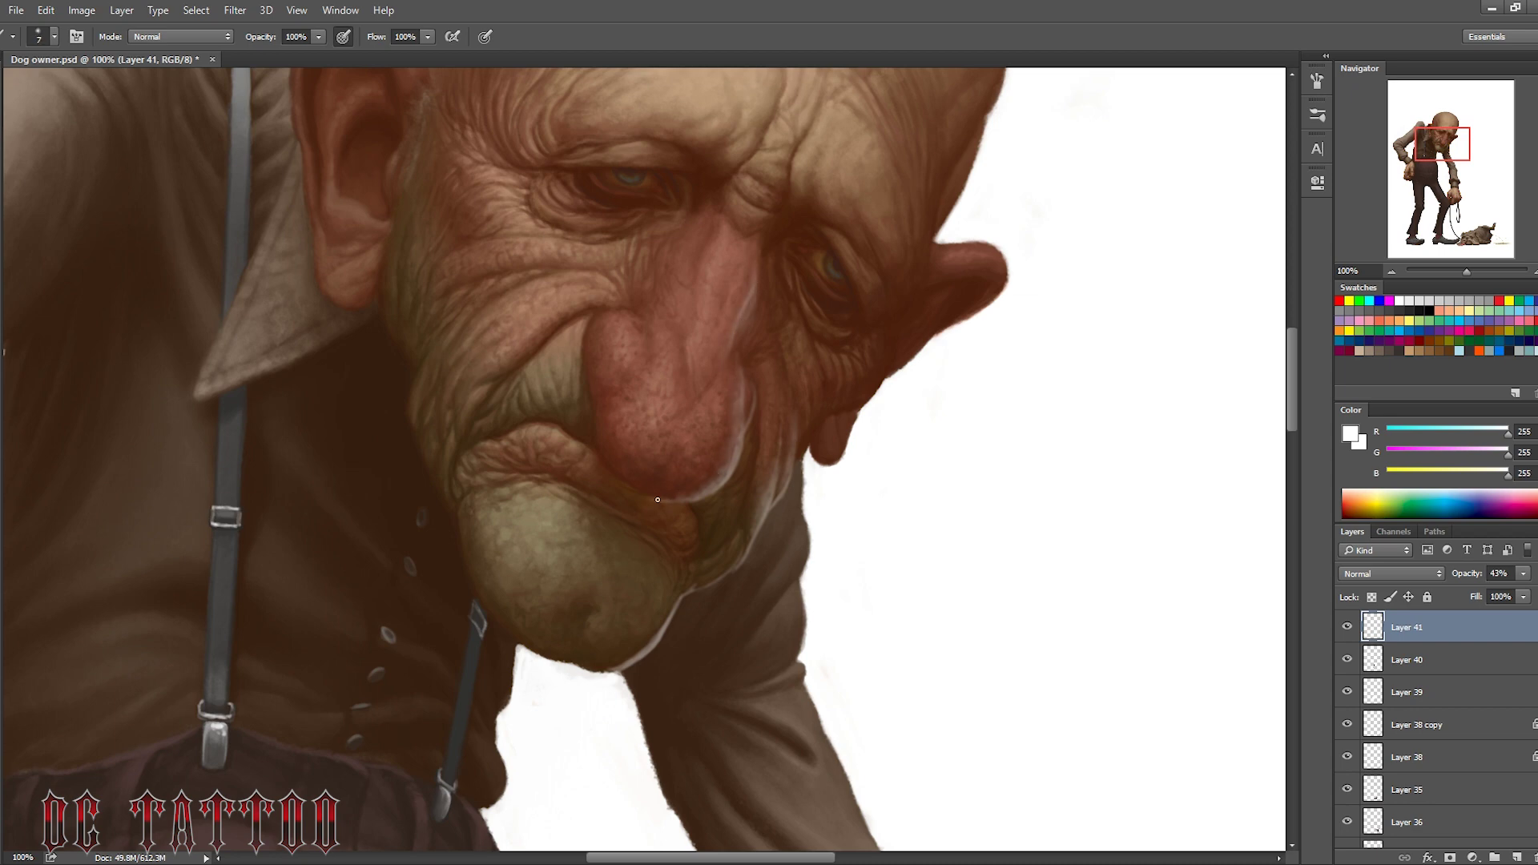
pyautogui.press('[')
pyautogui.press('[')
# Paint a white rim light along the edge of the old man's chin
pyautogui.keyDown('alt'); pyautogui.click(566, 504); pyautogui.keyUp('alt')
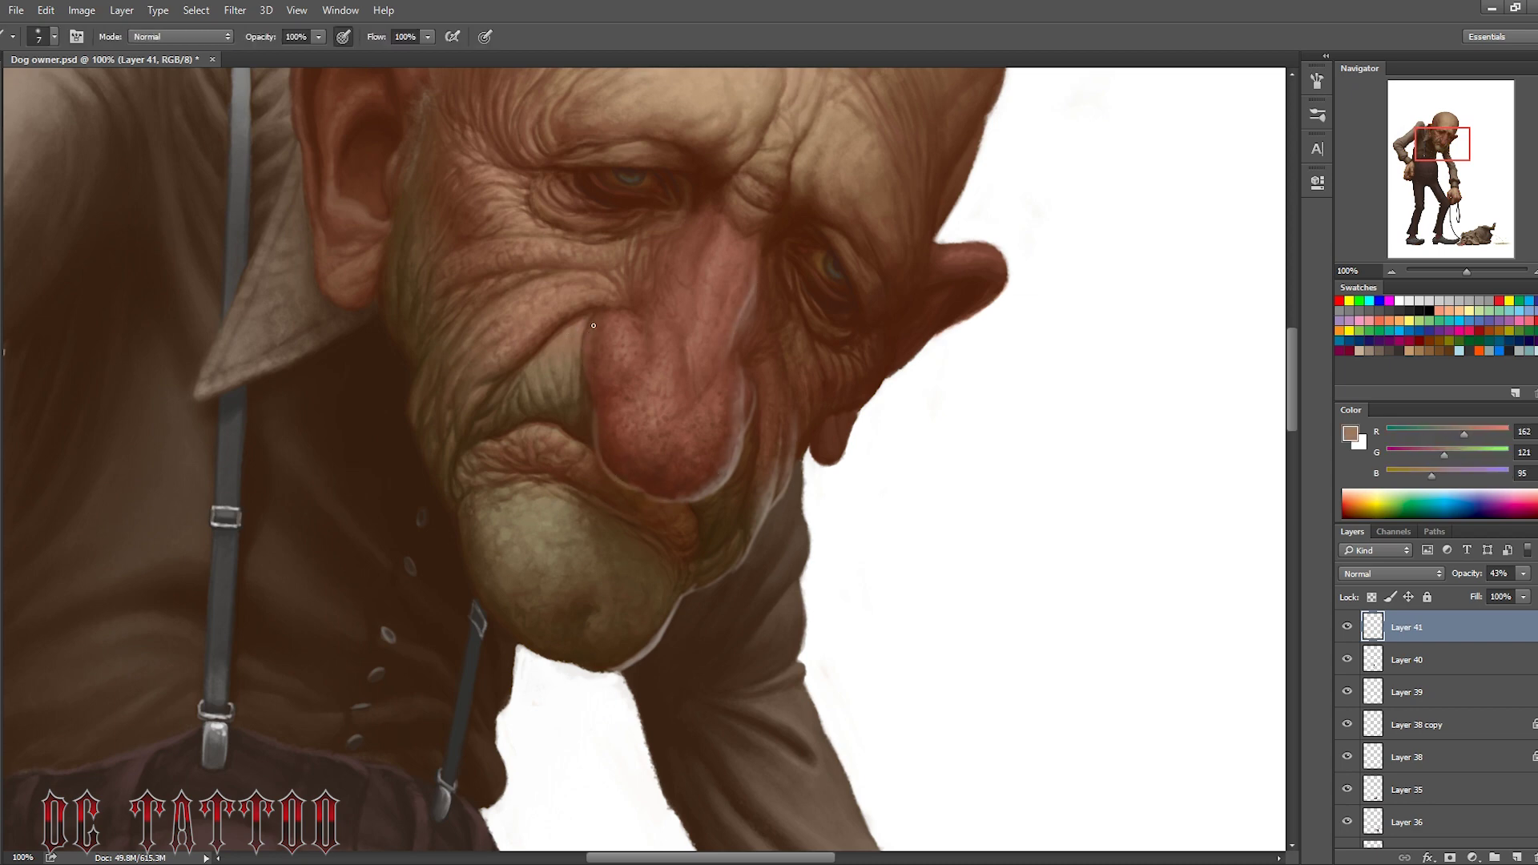
pyautogui.press(']')
pyautogui.press(']')
pyautogui.keyDown('alt'); pyautogui.click(591, 368); pyautogui.keyUp('alt')
pyautogui.press('e')
pyautogui.press('x')
pyautogui.press('[')
pyautogui.press('[')
pyautogui.press('[')
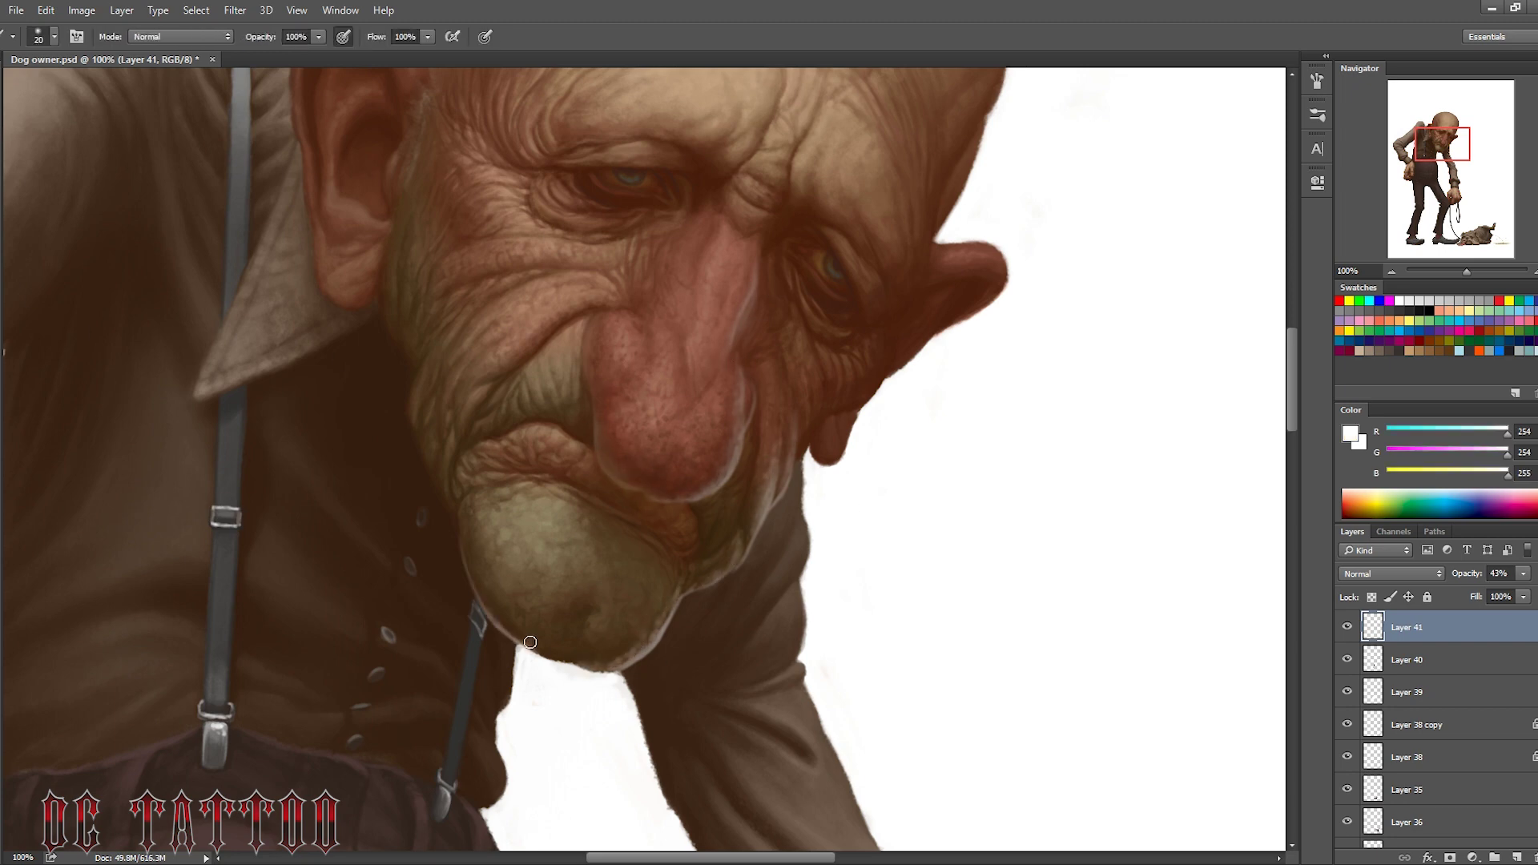
pyautogui.moveTo(530, 643)
pyautogui.mouseDown()
pyautogui.moveTo(601, 668)
pyautogui.moveTo(481, 597)
pyautogui.moveTo(463, 545)
pyautogui.moveTo(598, 607)
pyautogui.mouseUp()
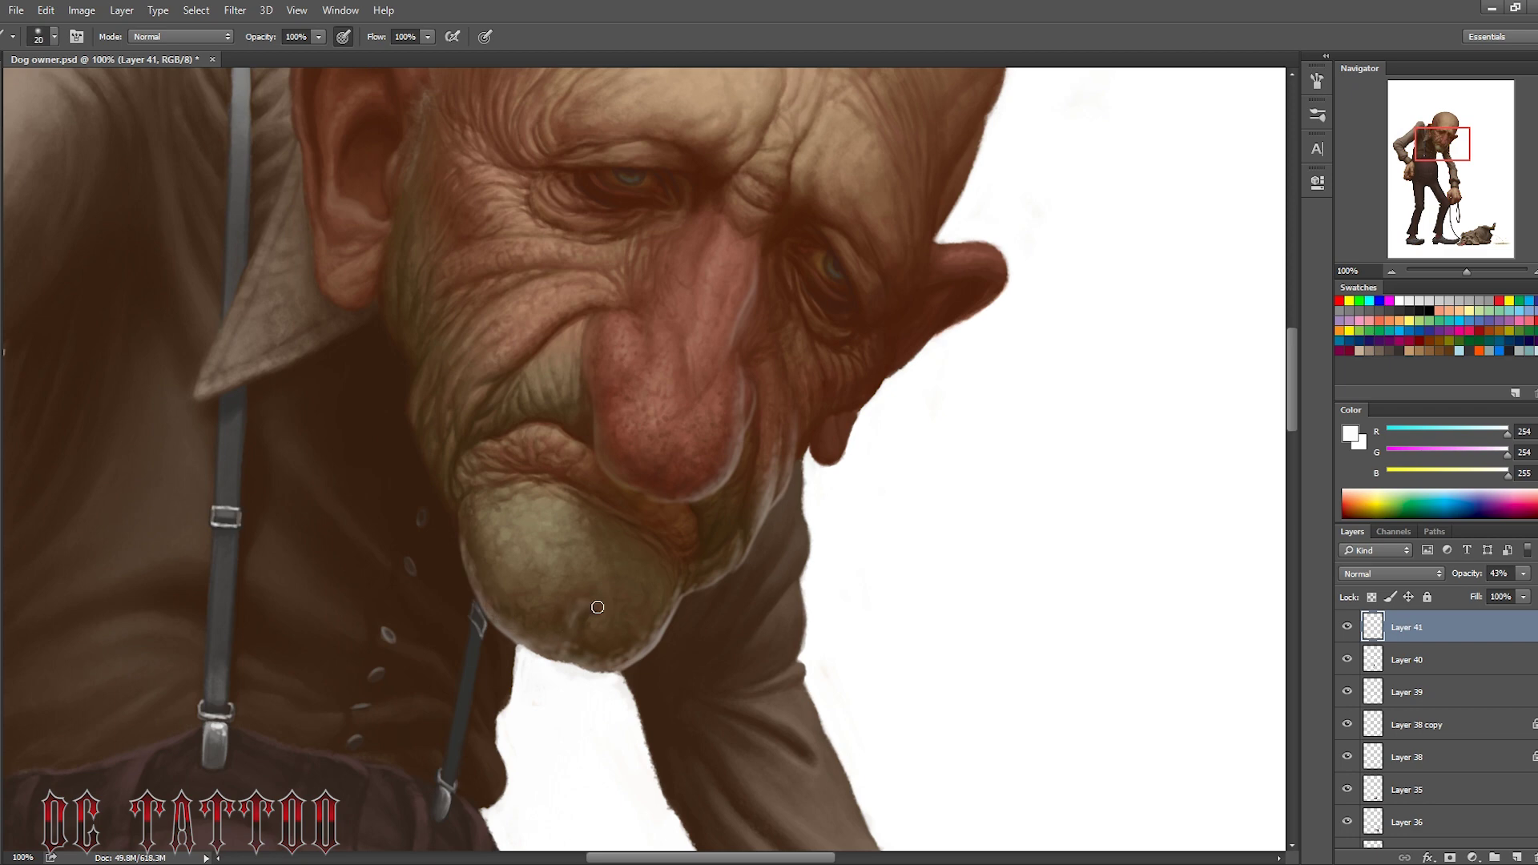
# Highlight the earlobe edge and lighten the ear's crease with a larger brush
pyautogui.press(']')
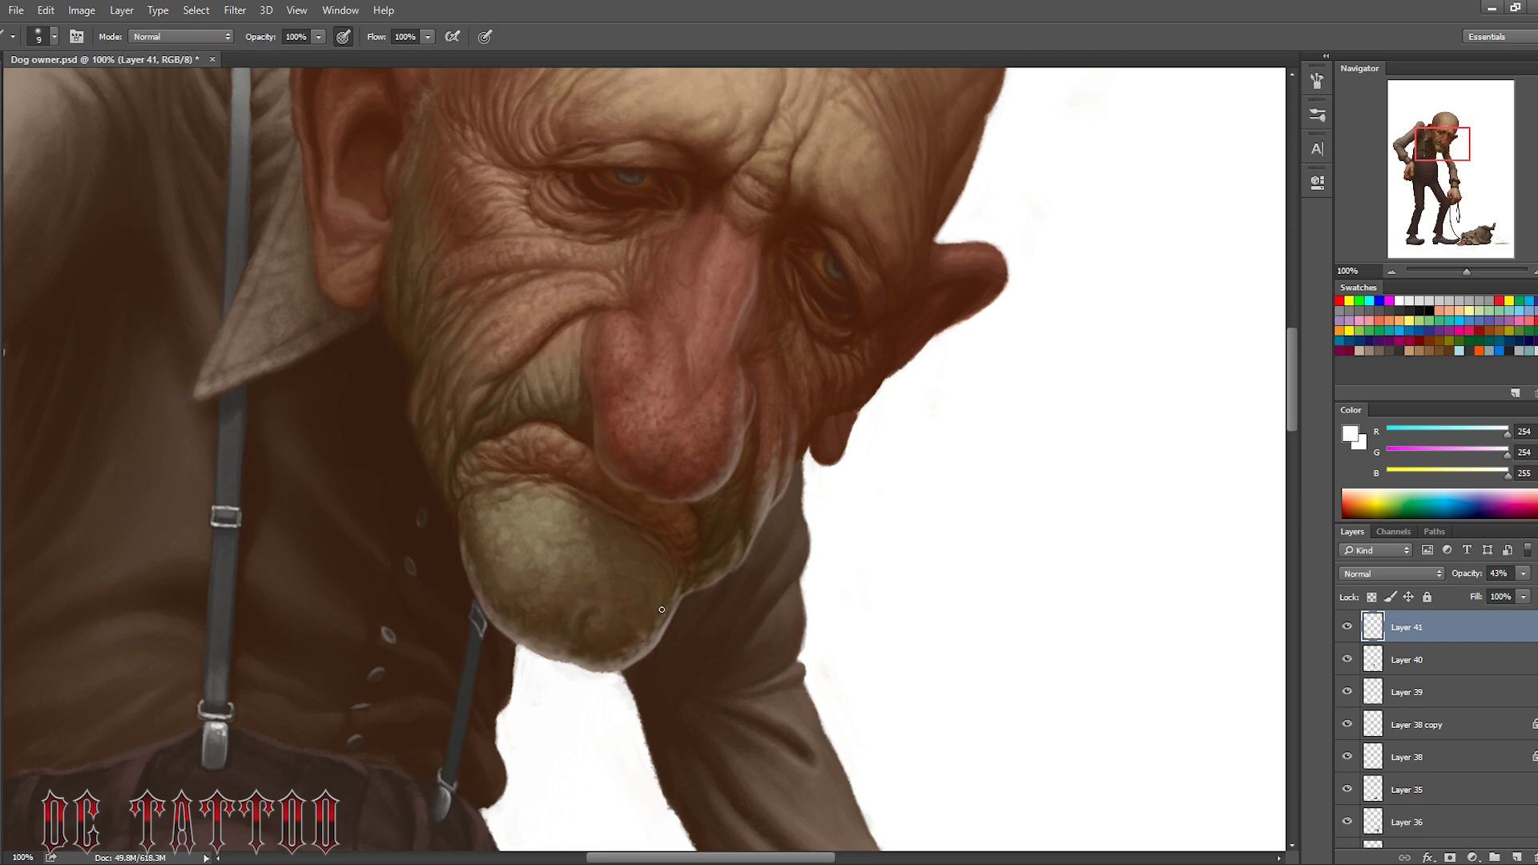
pyautogui.press(']')
pyautogui.press(']')
pyautogui.press(']')
pyautogui.press(']')
pyautogui.press(']')
pyautogui.press(']')
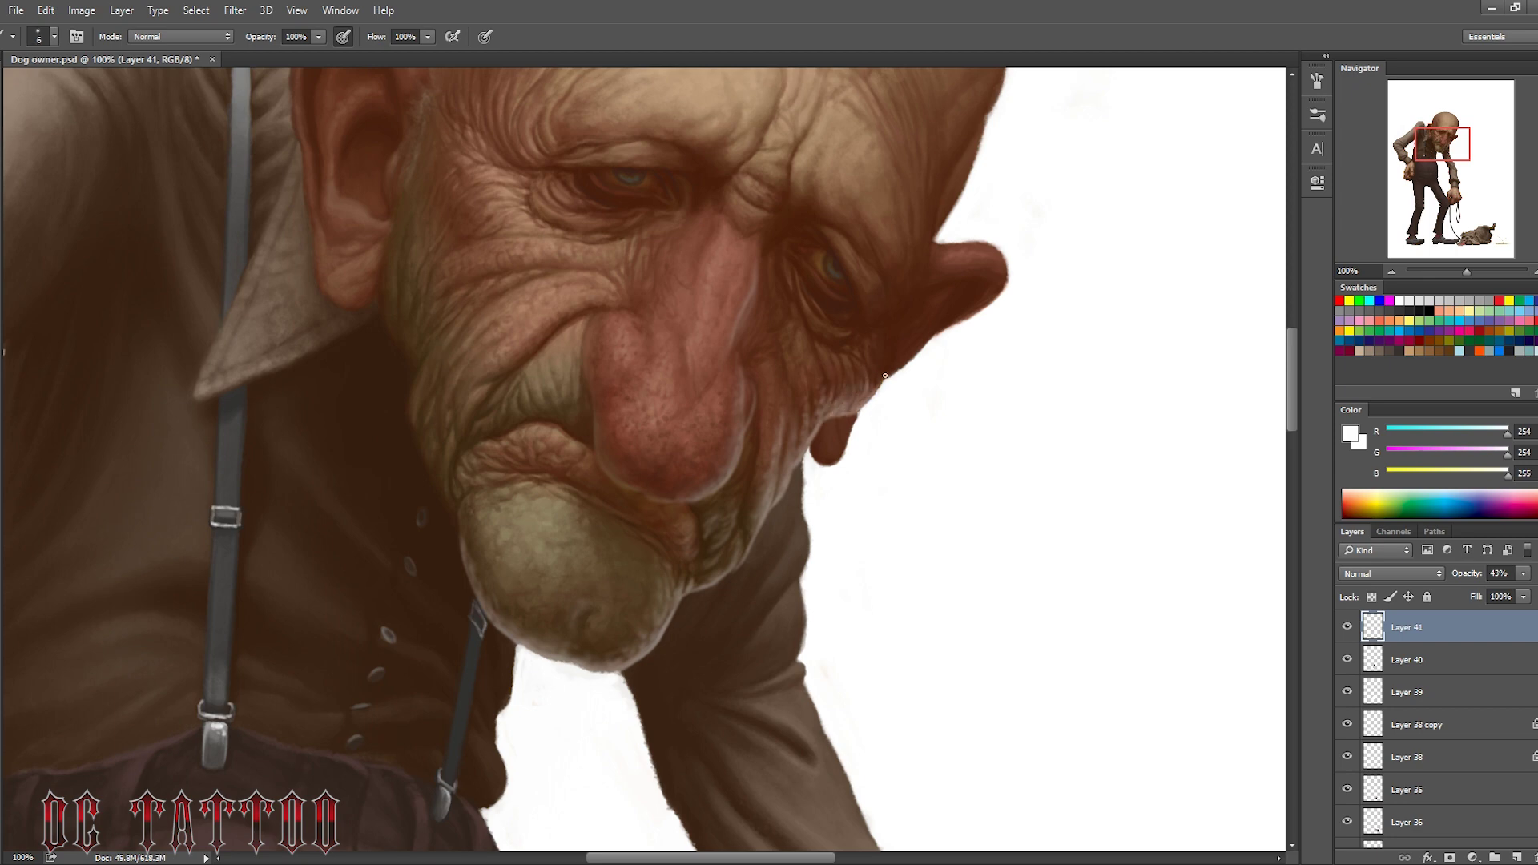
pyautogui.press(']')
pyautogui.press(']')
pyautogui.press(']')
pyautogui.press(']')
pyautogui.press(']')
pyautogui.press(']')
pyautogui.moveTo(831, 467); pyautogui.dragTo(848, 455)
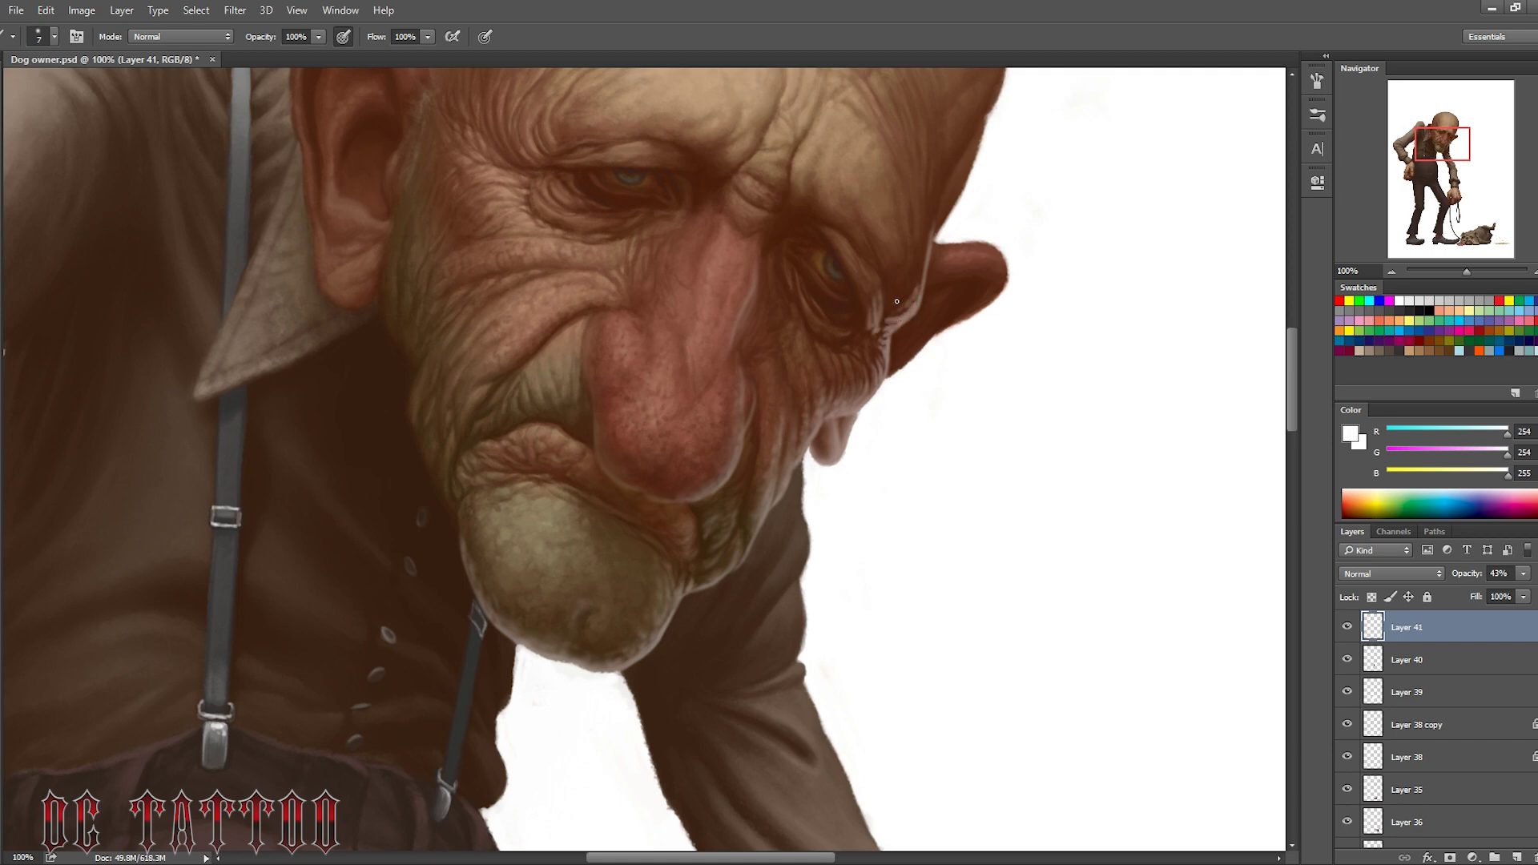
pyautogui.moveTo(910, 307); pyautogui.dragTo(913, 242)
pyautogui.press(']')
pyautogui.press(']')
pyautogui.press(']')
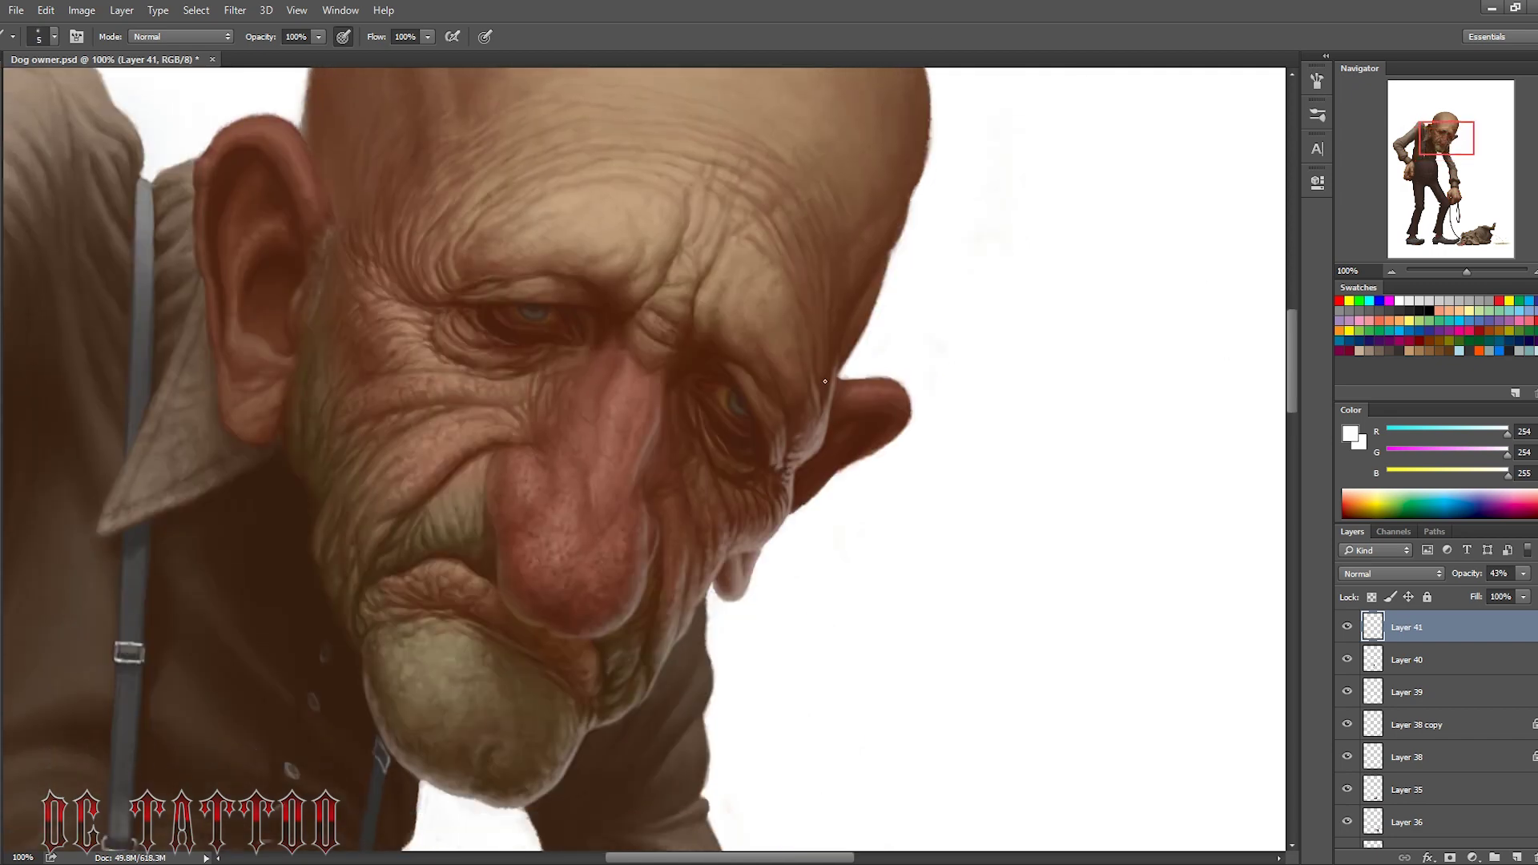
# Paint rim light along the head's right edge and the ear's outer rim
pyautogui.moveTo(834, 363); pyautogui.dragTo(886, 257)
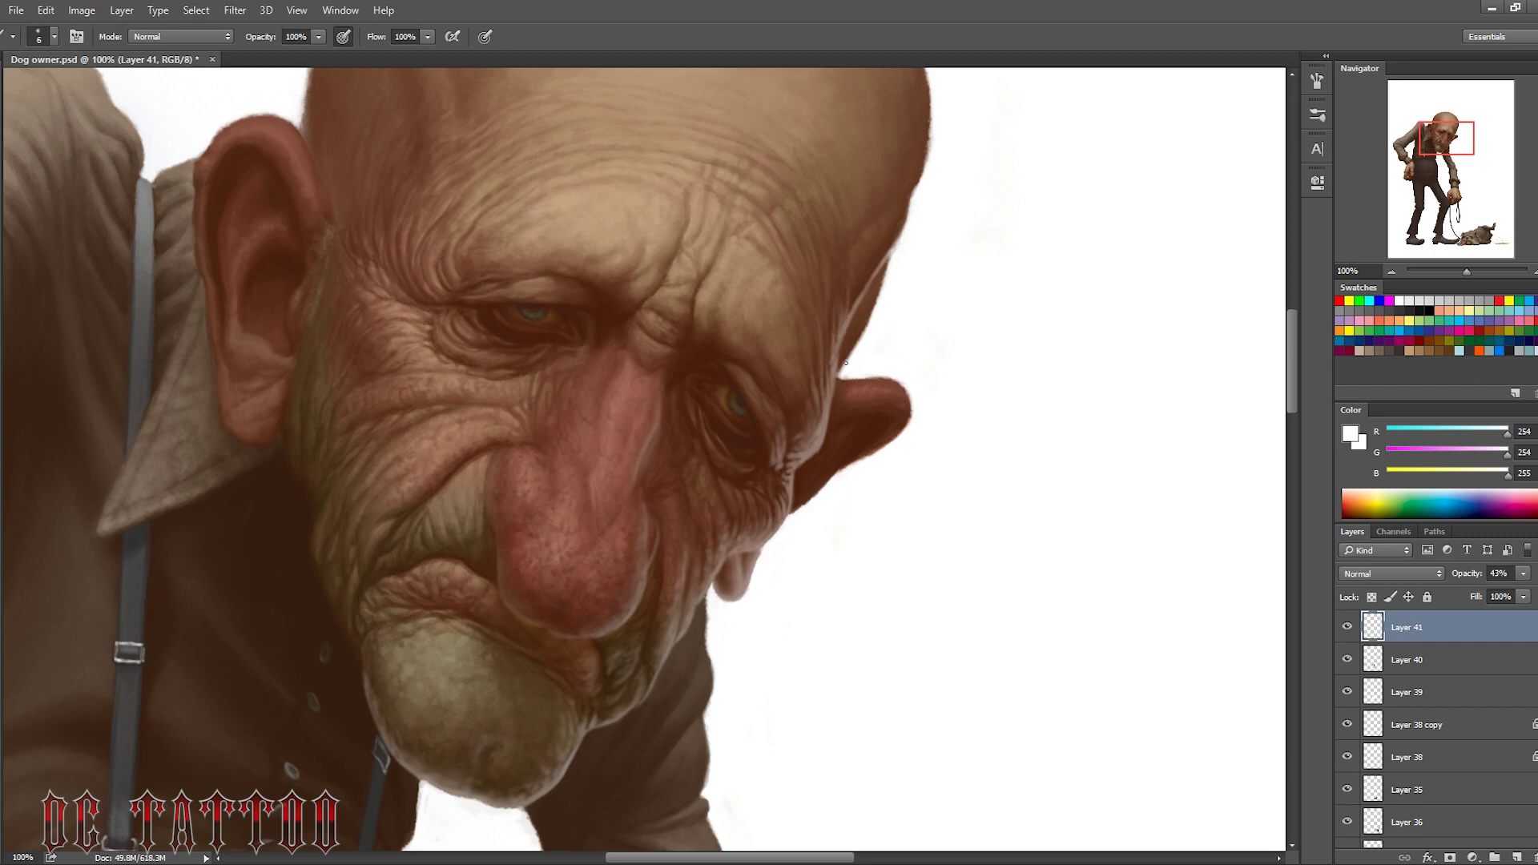
pyautogui.press(']')
pyautogui.press(']')
pyautogui.press(']')
pyautogui.moveTo(845, 363); pyautogui.dragTo(873, 266)
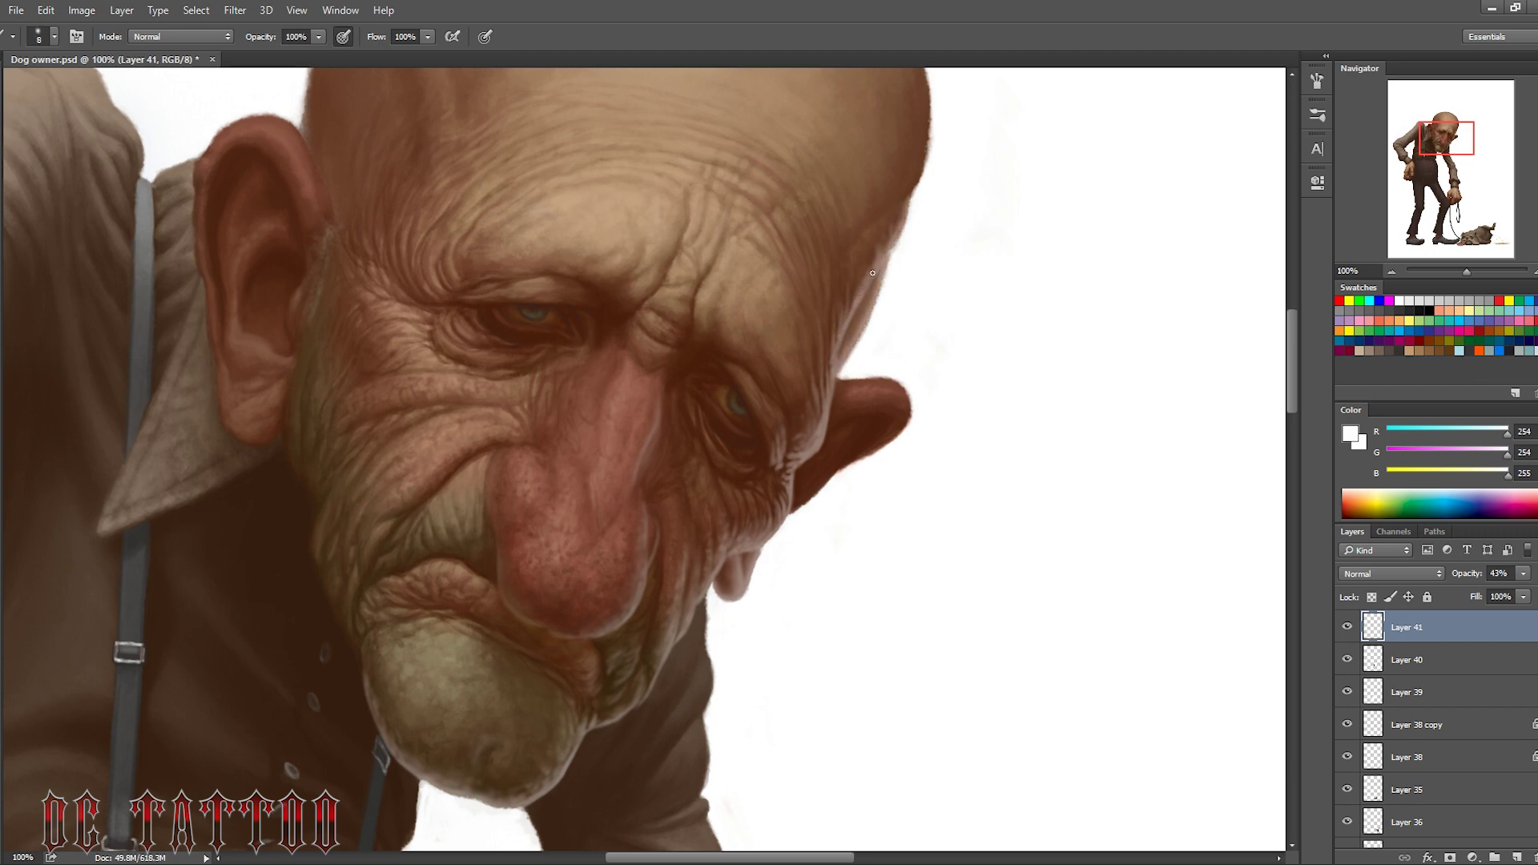
pyautogui.press(']')
pyautogui.press(']')
pyautogui.press(']')
pyautogui.moveTo(857, 429); pyautogui.dragTo(793, 505)
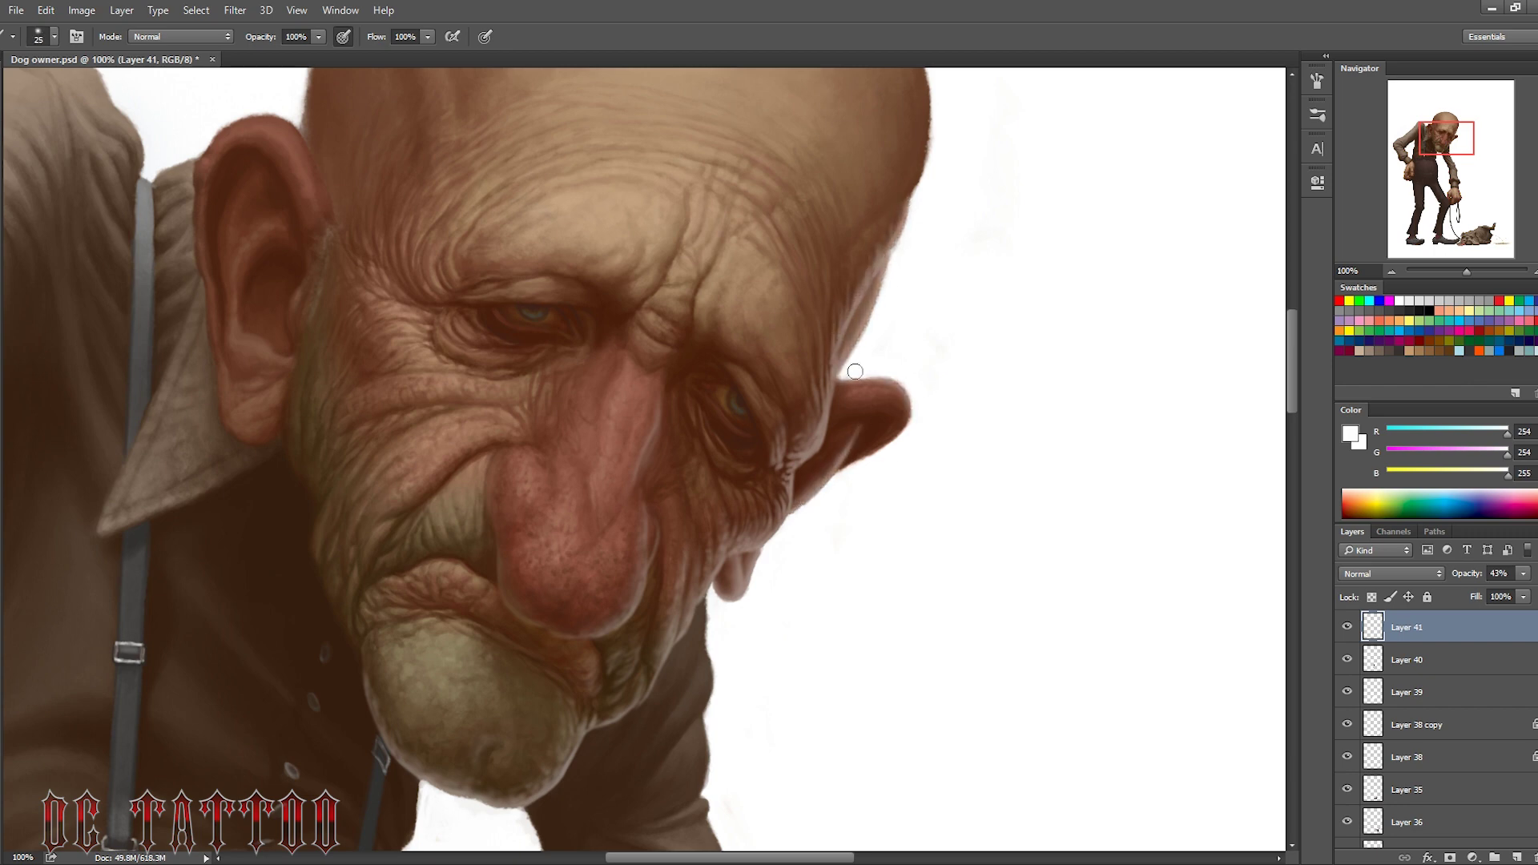
pyautogui.press('e')
pyautogui.press('b')
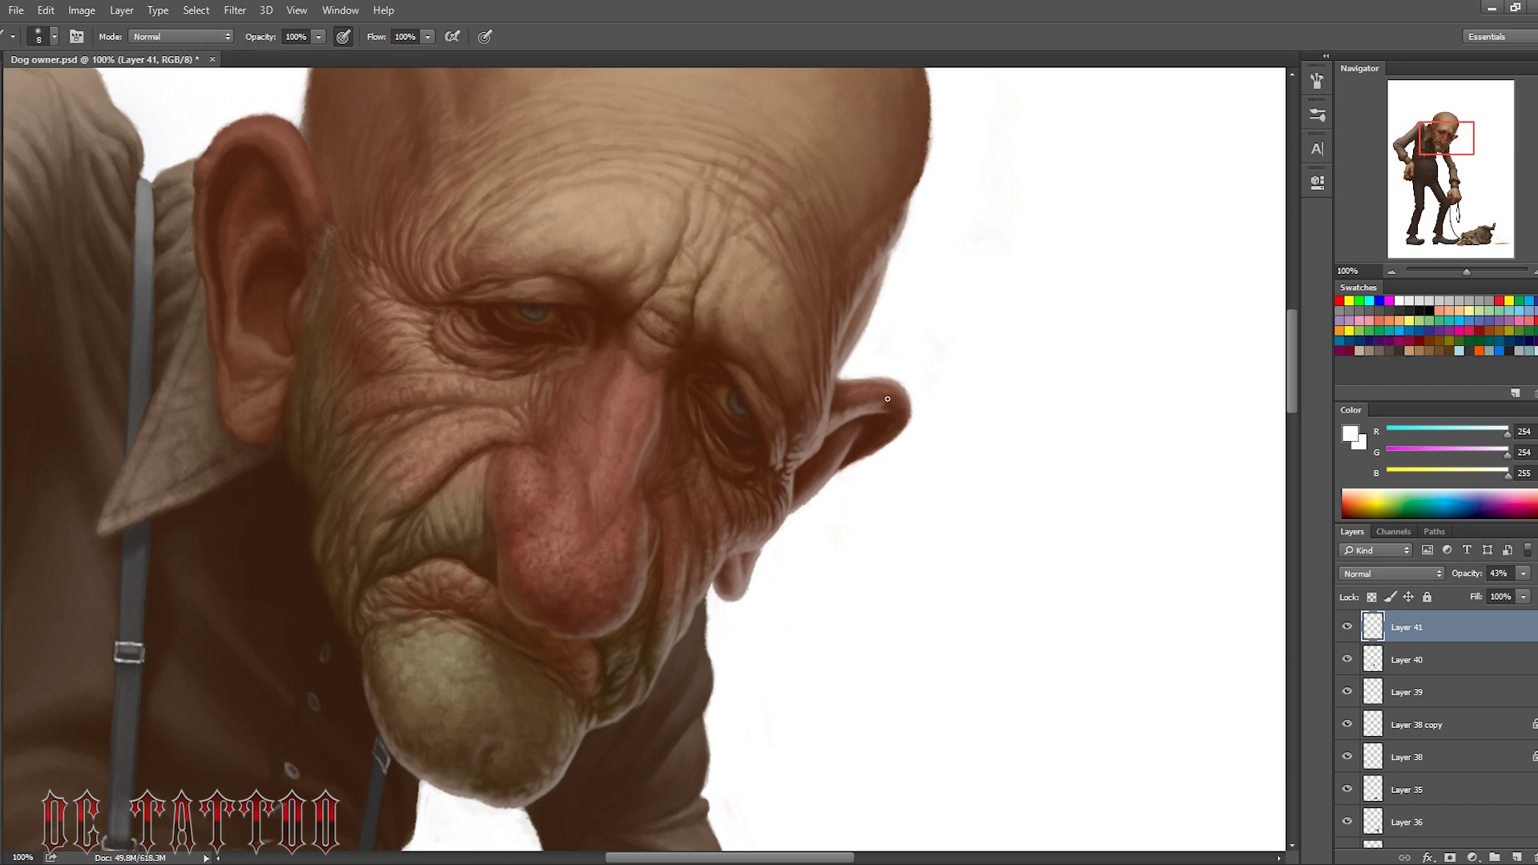
pyautogui.press(']')
pyautogui.press(']')
pyautogui.press(']')
pyautogui.moveTo(906, 409)
pyautogui.mouseDown()
pyautogui.moveTo(849, 469)
pyautogui.moveTo(889, 337)
pyautogui.moveTo(859, 255)
pyautogui.mouseUp()
pyautogui.scroll(5, 937, 271)
# Add faint light along the head's right outline and the forehead edge above the eye
pyautogui.press('[')
pyautogui.press('[')
pyautogui.press('[')
pyautogui.moveTo(893, 361); pyautogui.dragTo(811, 471)
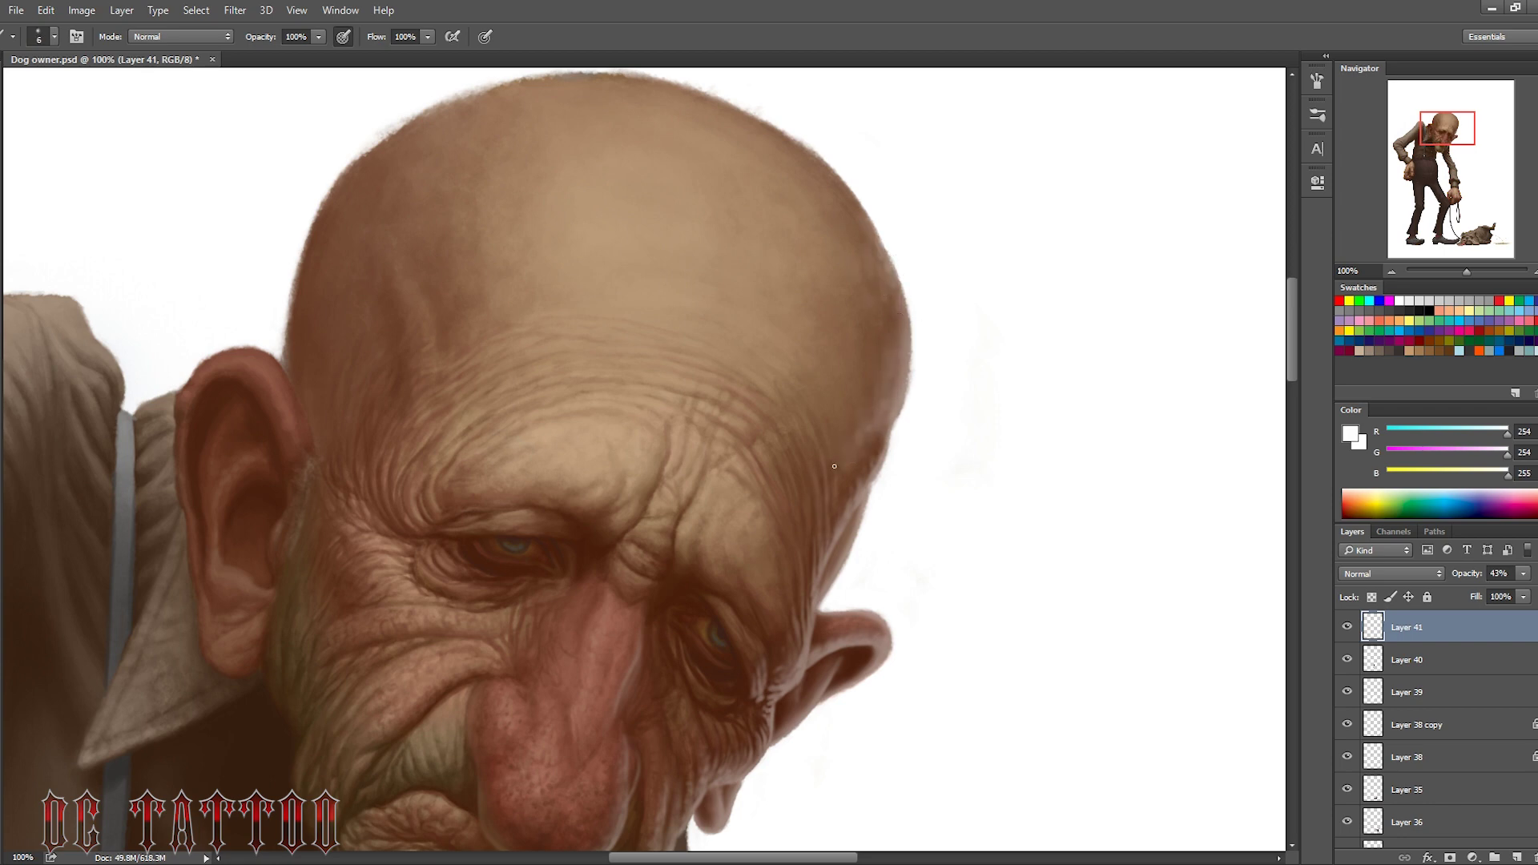
pyautogui.press(']')
pyautogui.press(']')
pyautogui.moveTo(793, 614); pyautogui.dragTo(804, 548)
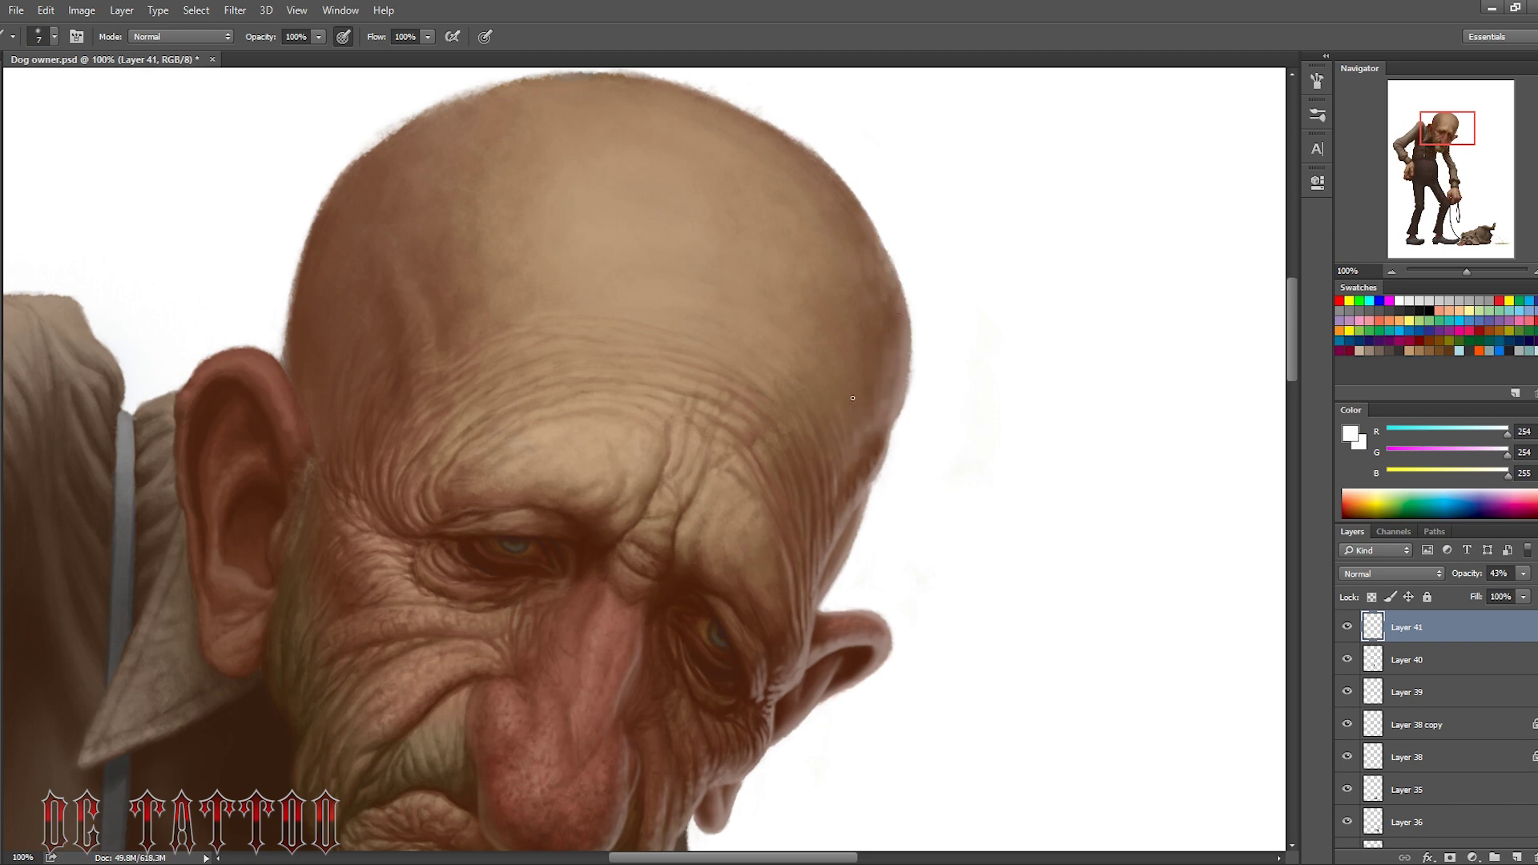
pyautogui.moveTo(877, 457); pyautogui.dragTo(885, 320)
pyautogui.scroll(-5, 640, 480)
pyautogui.hscroll(-2, 640, 481)
pyautogui.press('e')
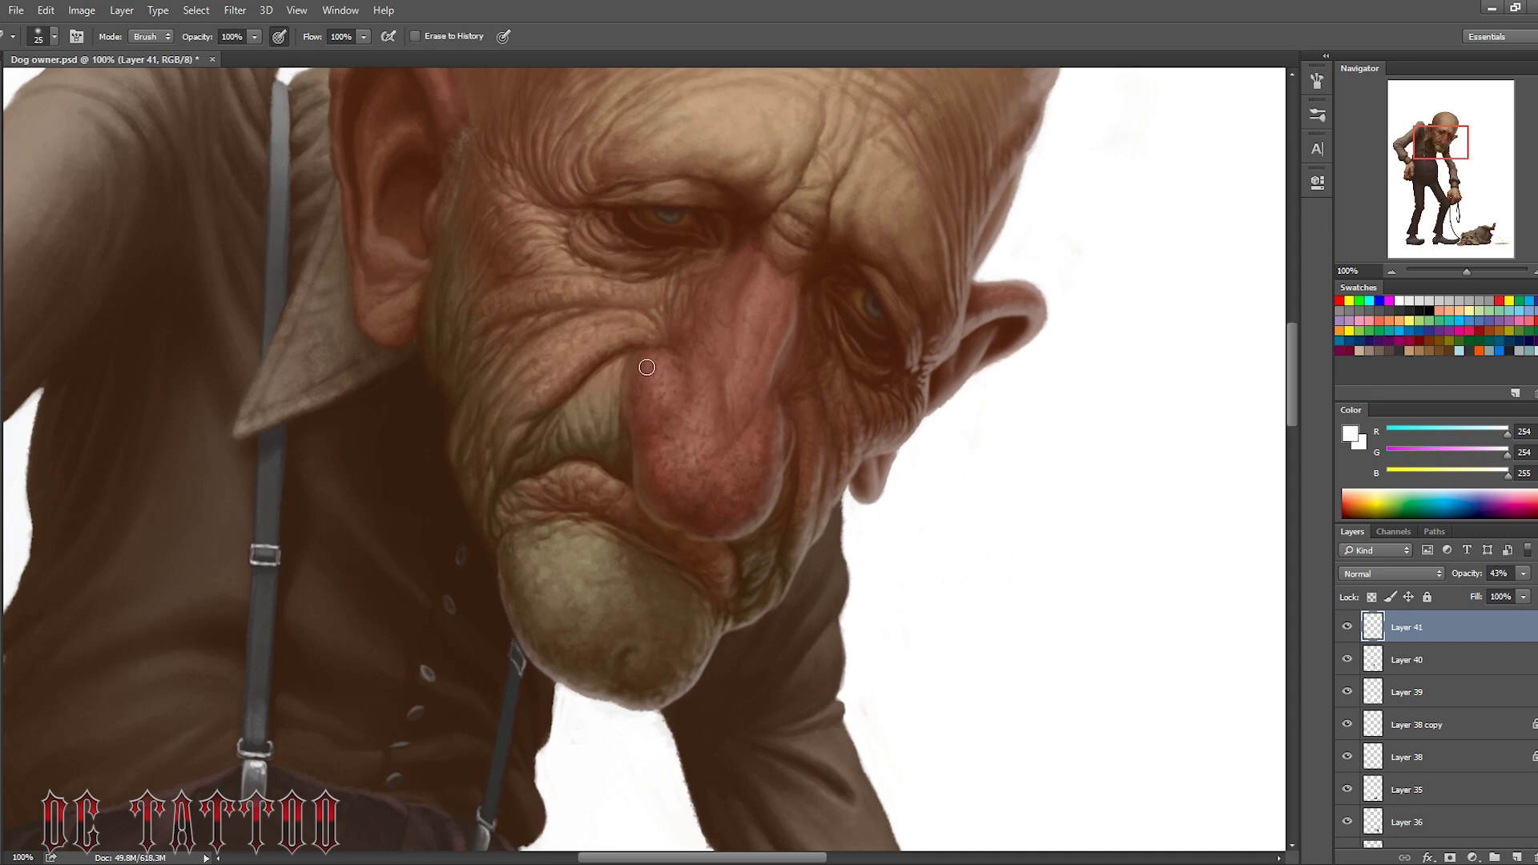
# Brighten the top edge of the ear with a larger brush
pyautogui.moveTo(1433, 168); pyautogui.dragTo(1425, 156)
pyautogui.press('b')
pyautogui.press(']')
pyautogui.press(']')
pyautogui.press(']')
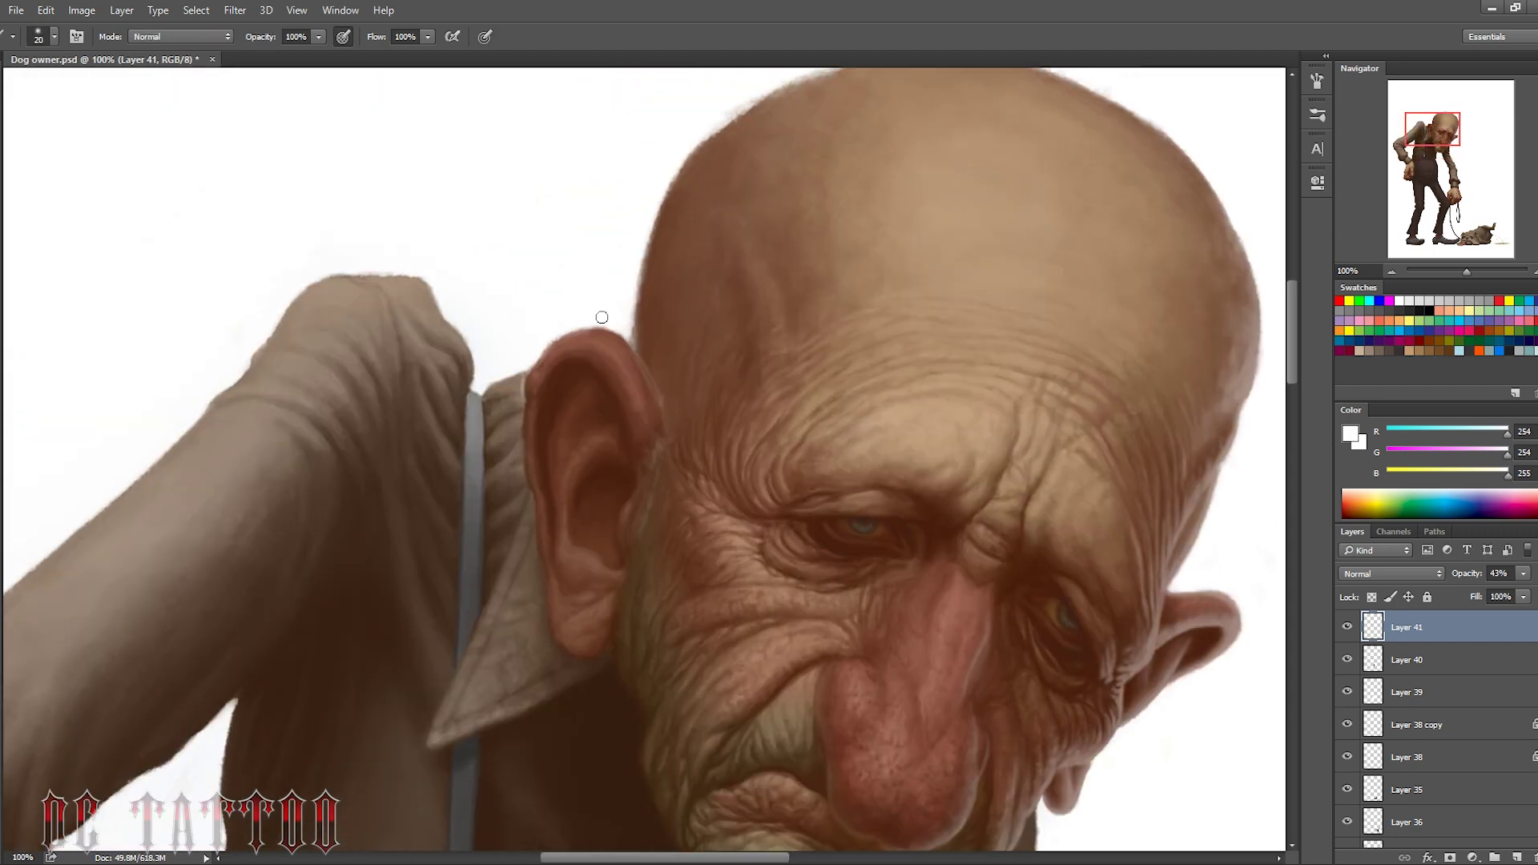
pyautogui.press(']')
pyautogui.press(']')
pyautogui.press(']')
pyautogui.moveTo(629, 352); pyautogui.dragTo(578, 330)
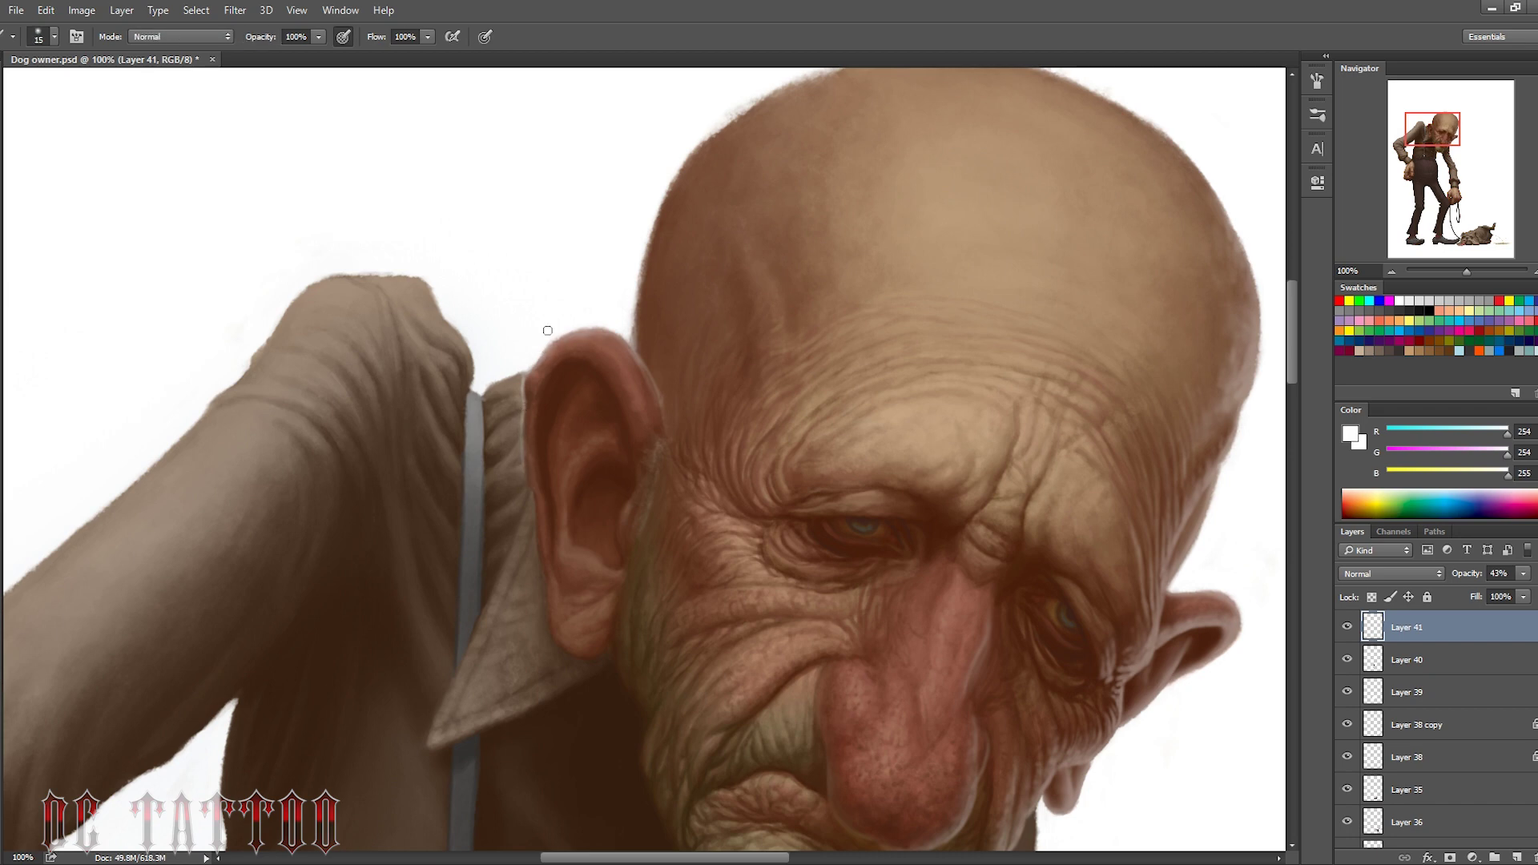
pyautogui.press('[')
pyautogui.press('[')
pyautogui.press('[')
# Soften and lighten the skull's upper-left edge with repeated strokes
pyautogui.moveTo(696, 199); pyautogui.dragTo(641, 352)
pyautogui.moveTo(661, 233); pyautogui.dragTo(653, 393)
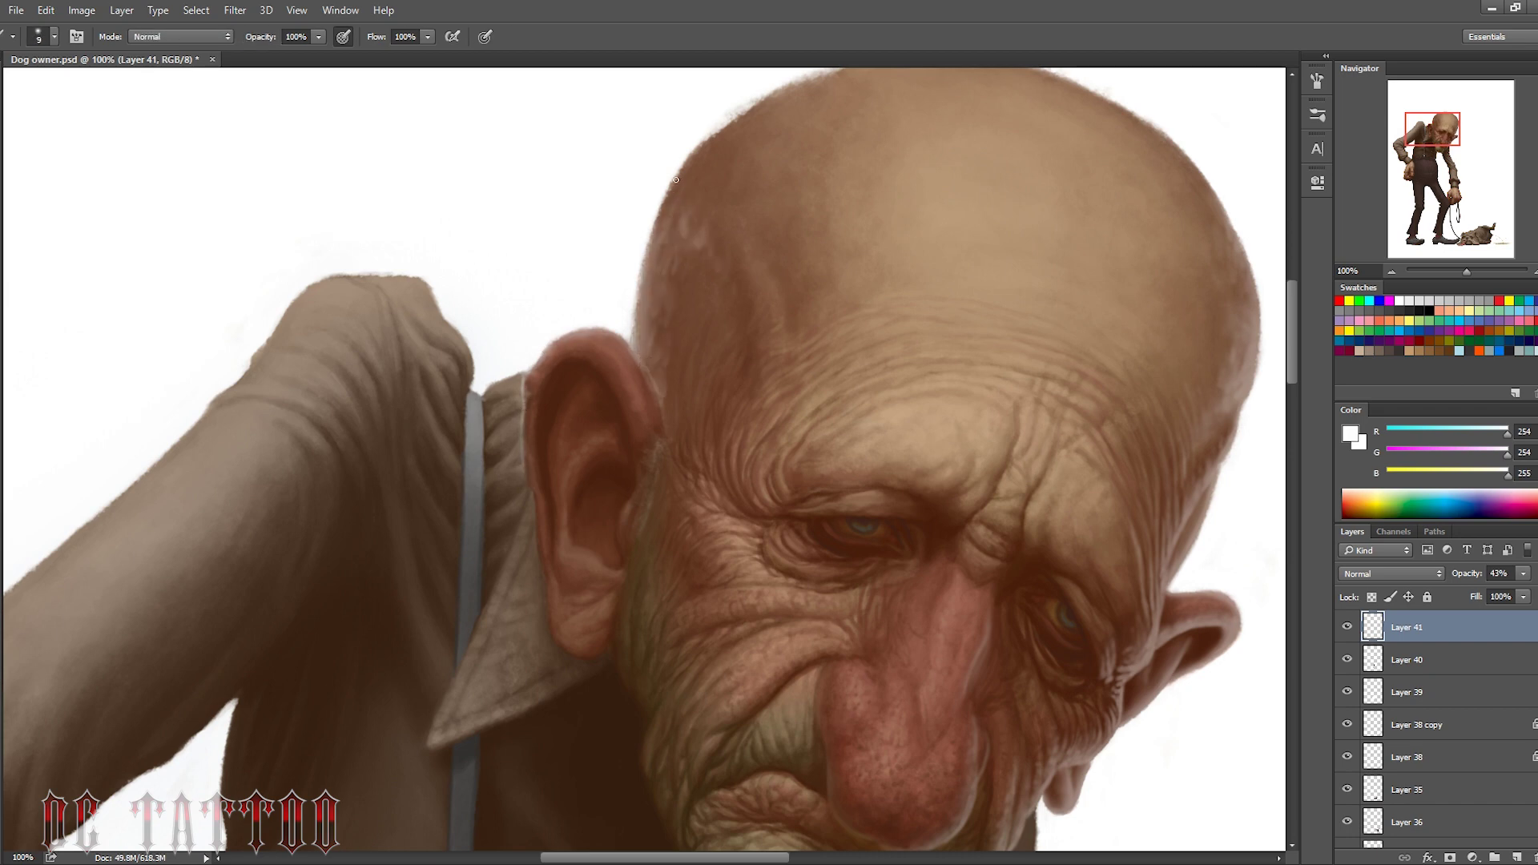
pyautogui.moveTo(677, 288); pyautogui.dragTo(673, 176)
pyautogui.moveTo(746, 315); pyautogui.dragTo(669, 184)
pyautogui.press(']')
pyautogui.press(']')
pyautogui.press(']')
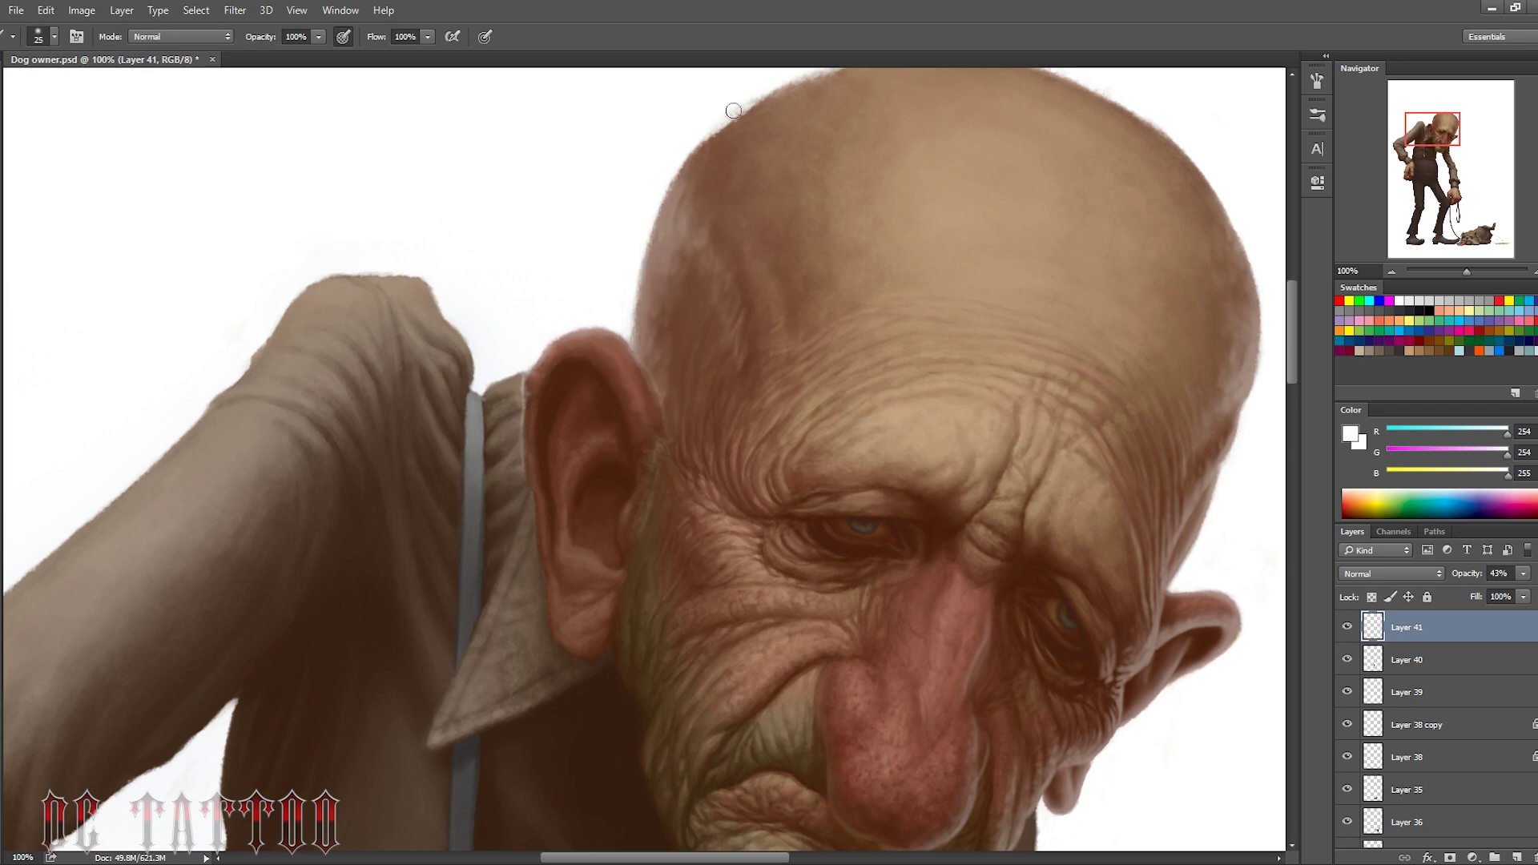
pyautogui.moveTo(729, 412)
pyautogui.mouseDown()
pyautogui.moveTo(657, 240)
pyautogui.moveTo(705, 145)
pyautogui.mouseUp()
pyautogui.moveTo(769, 96); pyautogui.dragTo(705, 172)
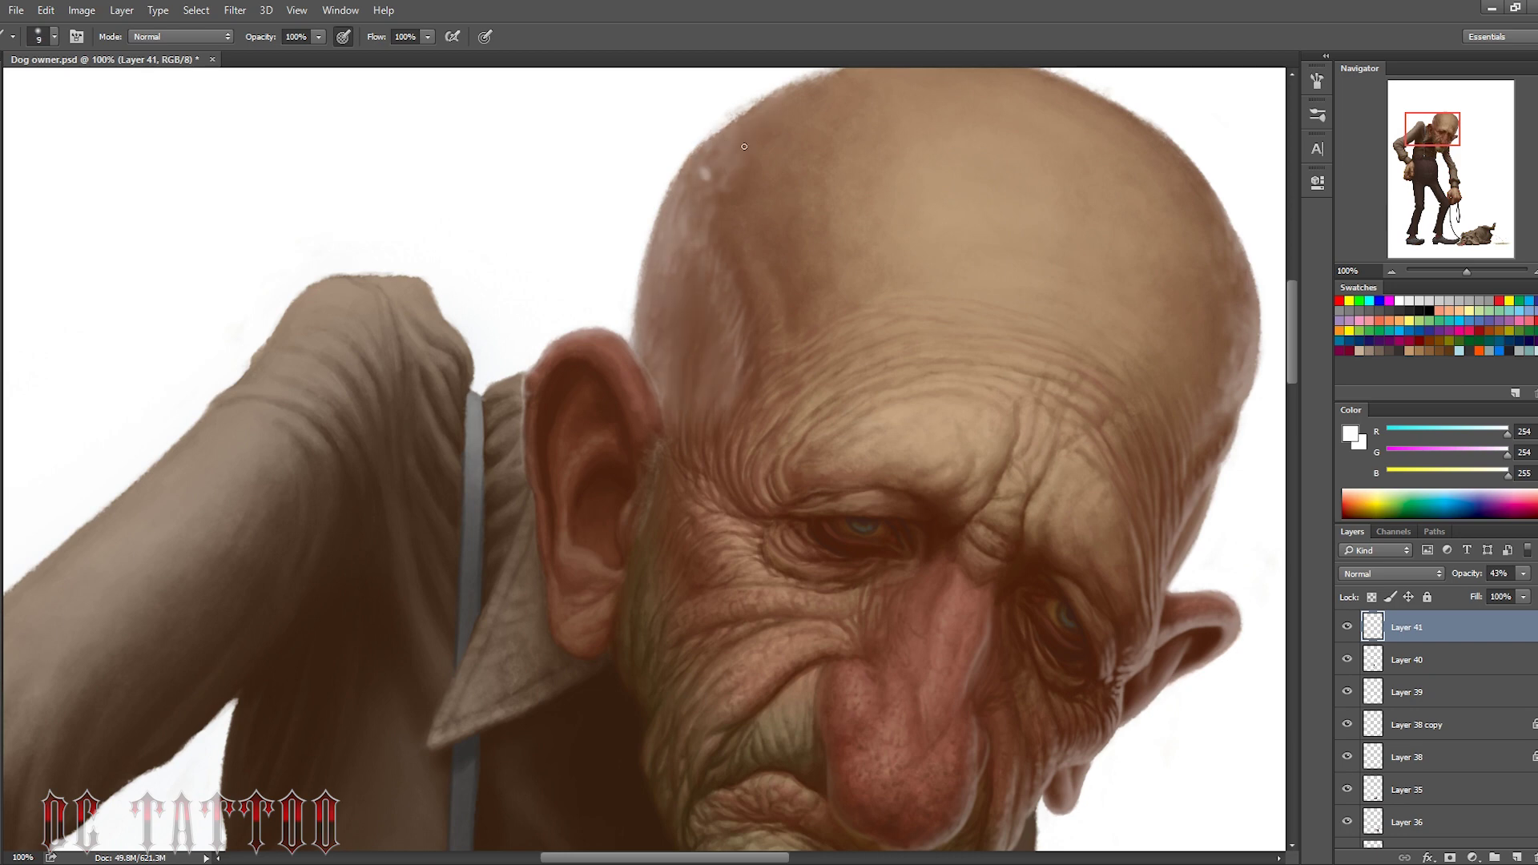
# Sample a brown skin tone, then a deeper reddish brown, from the face
pyautogui.moveTo(699, 283); pyautogui.dragTo(495, 411)
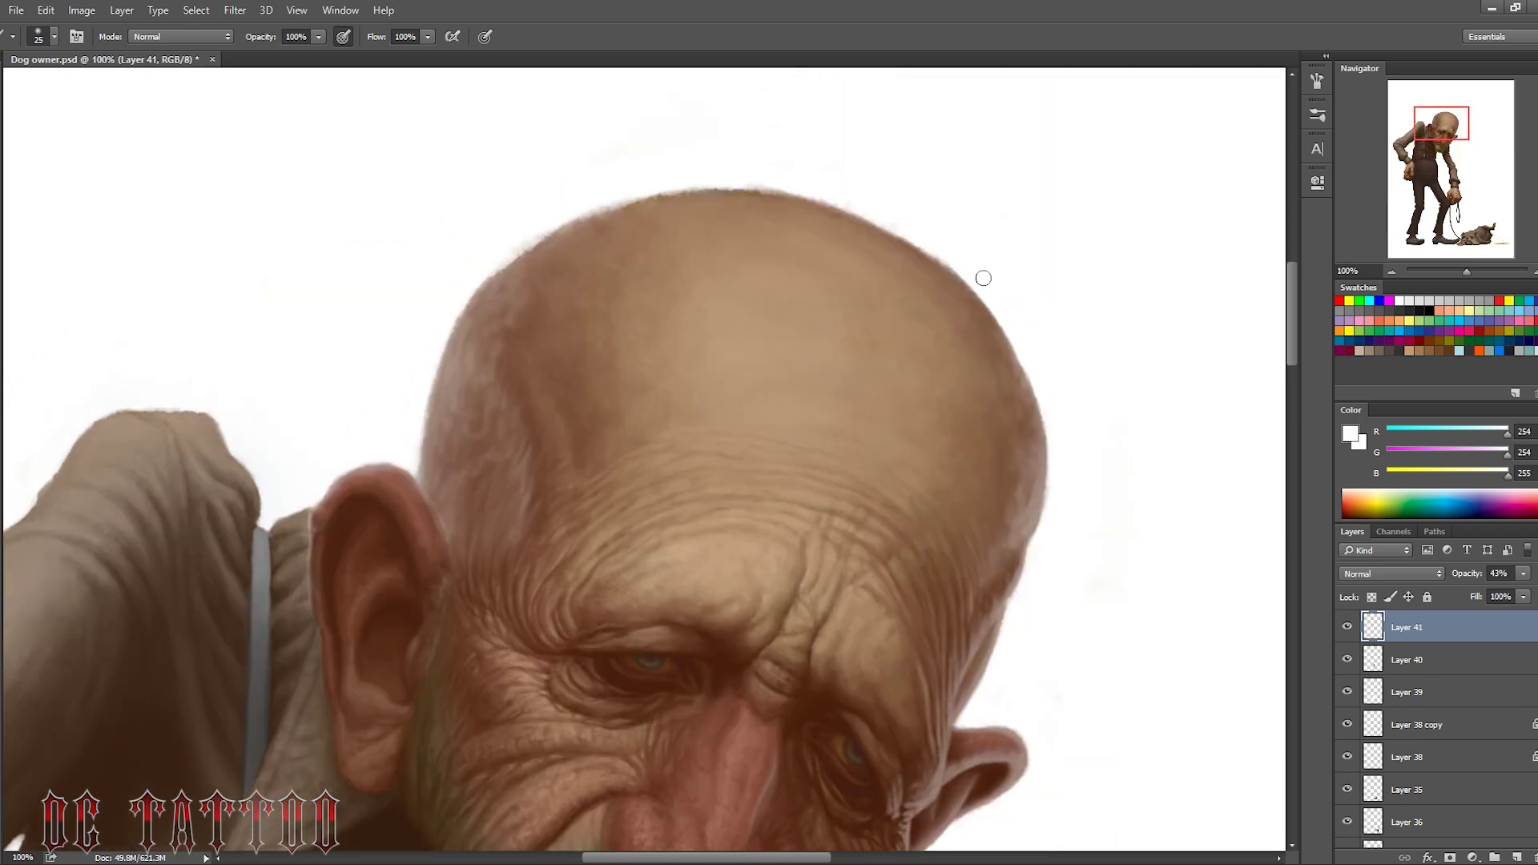
pyautogui.press(']')
pyautogui.press(']')
pyautogui.press(']')
pyautogui.press('[')
pyautogui.press('[')
pyautogui.press('[')
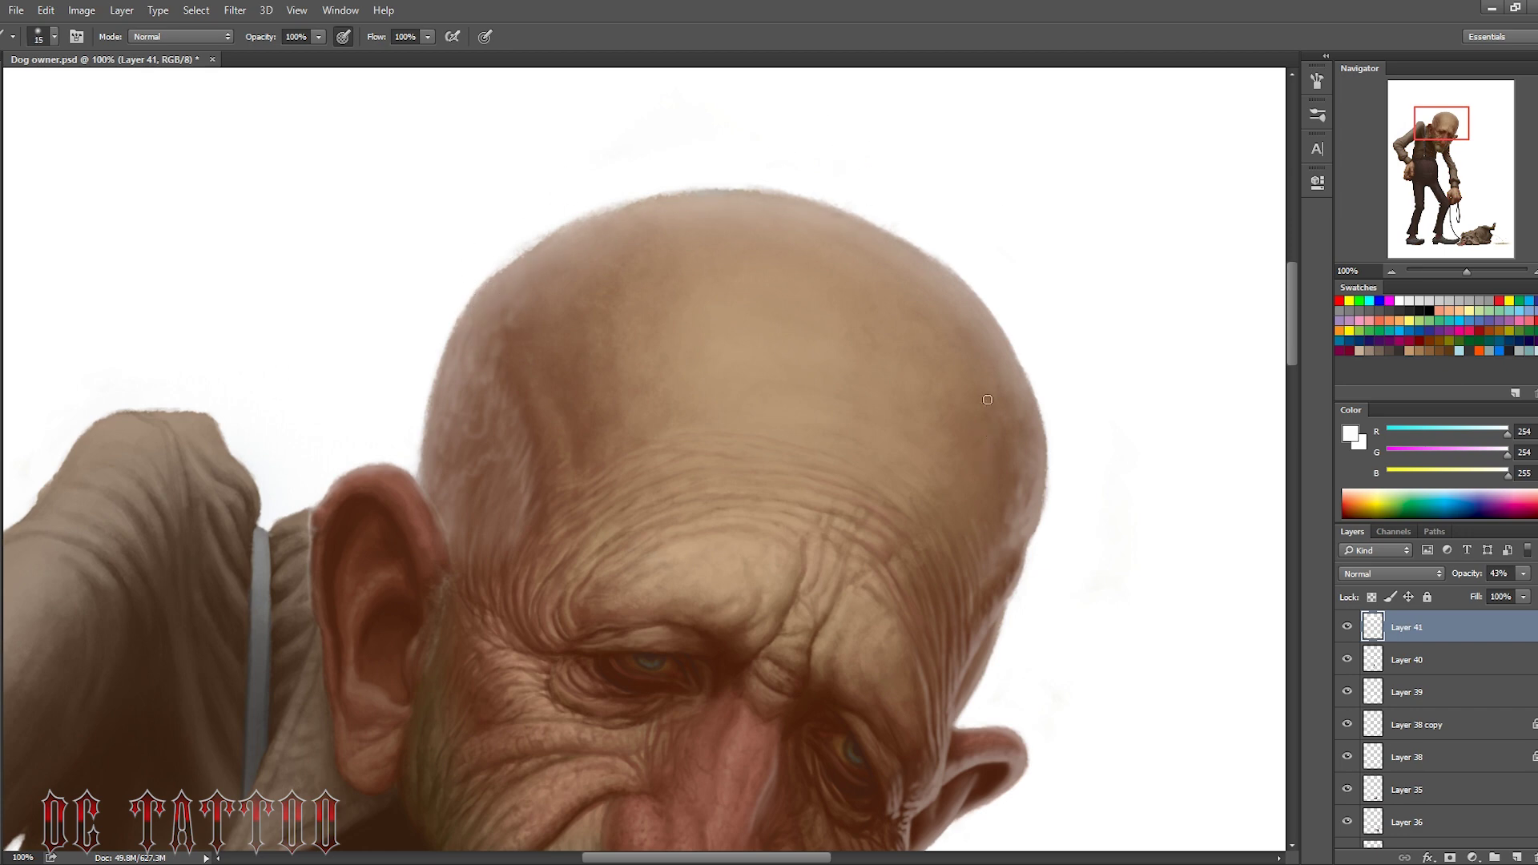
pyautogui.moveTo(642, 234); pyautogui.dragTo(817, 12)
pyautogui.keyDown('alt'); pyautogui.click(510, 530); pyautogui.keyUp('alt')
pyautogui.press('[')
pyautogui.press('[')
pyautogui.press('[')
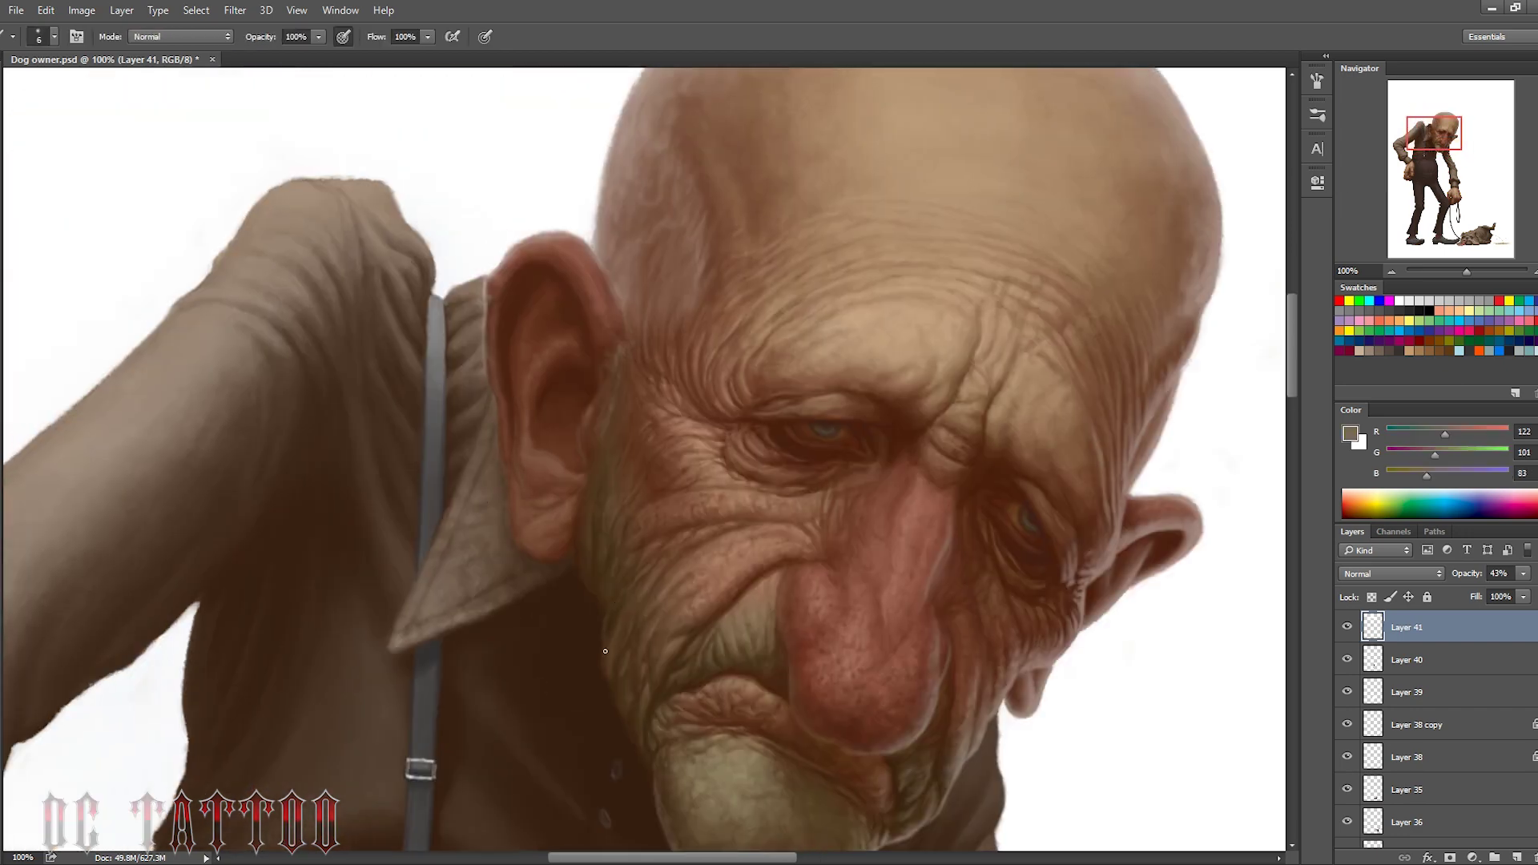
pyautogui.keyDown('alt'); pyautogui.click(579, 562); pyautogui.keyUp('alt')
pyautogui.press('[')
pyautogui.moveTo(1434, 132); pyautogui.dragTo(1446, 135)
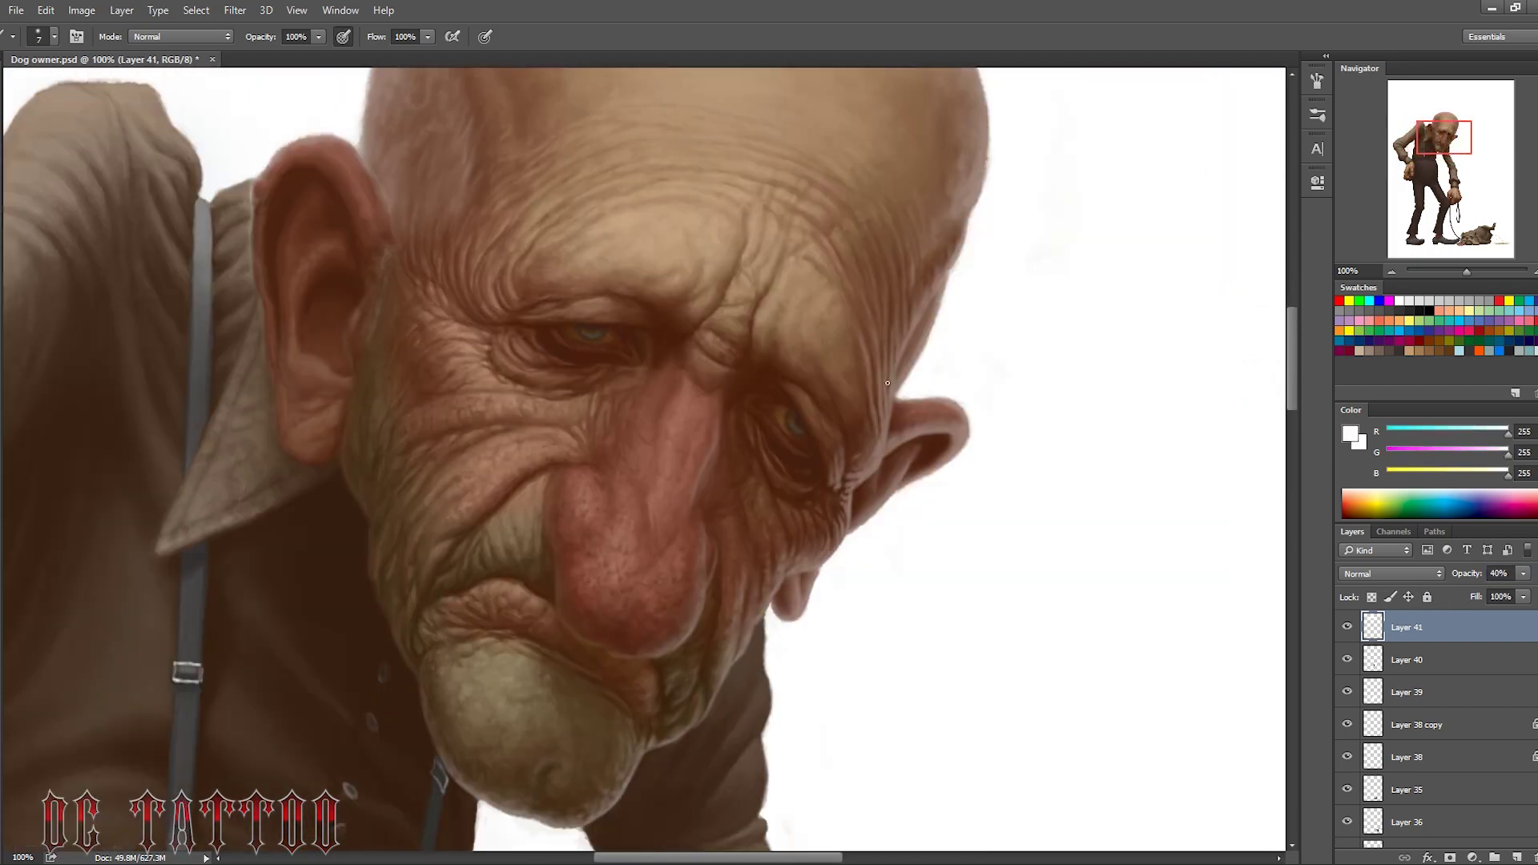
# Clean the head's outline near the ear and temple, and brighten the temple
pyautogui.moveTo(888, 383); pyautogui.dragTo(932, 296)
pyautogui.press(']')
pyautogui.press(']')
pyautogui.press(']')
pyautogui.moveTo(959, 237); pyautogui.dragTo(954, 116)
pyautogui.press('[')
pyautogui.press('[')
pyautogui.press('[')
pyautogui.moveTo(416, 201); pyautogui.dragTo(688, 329)
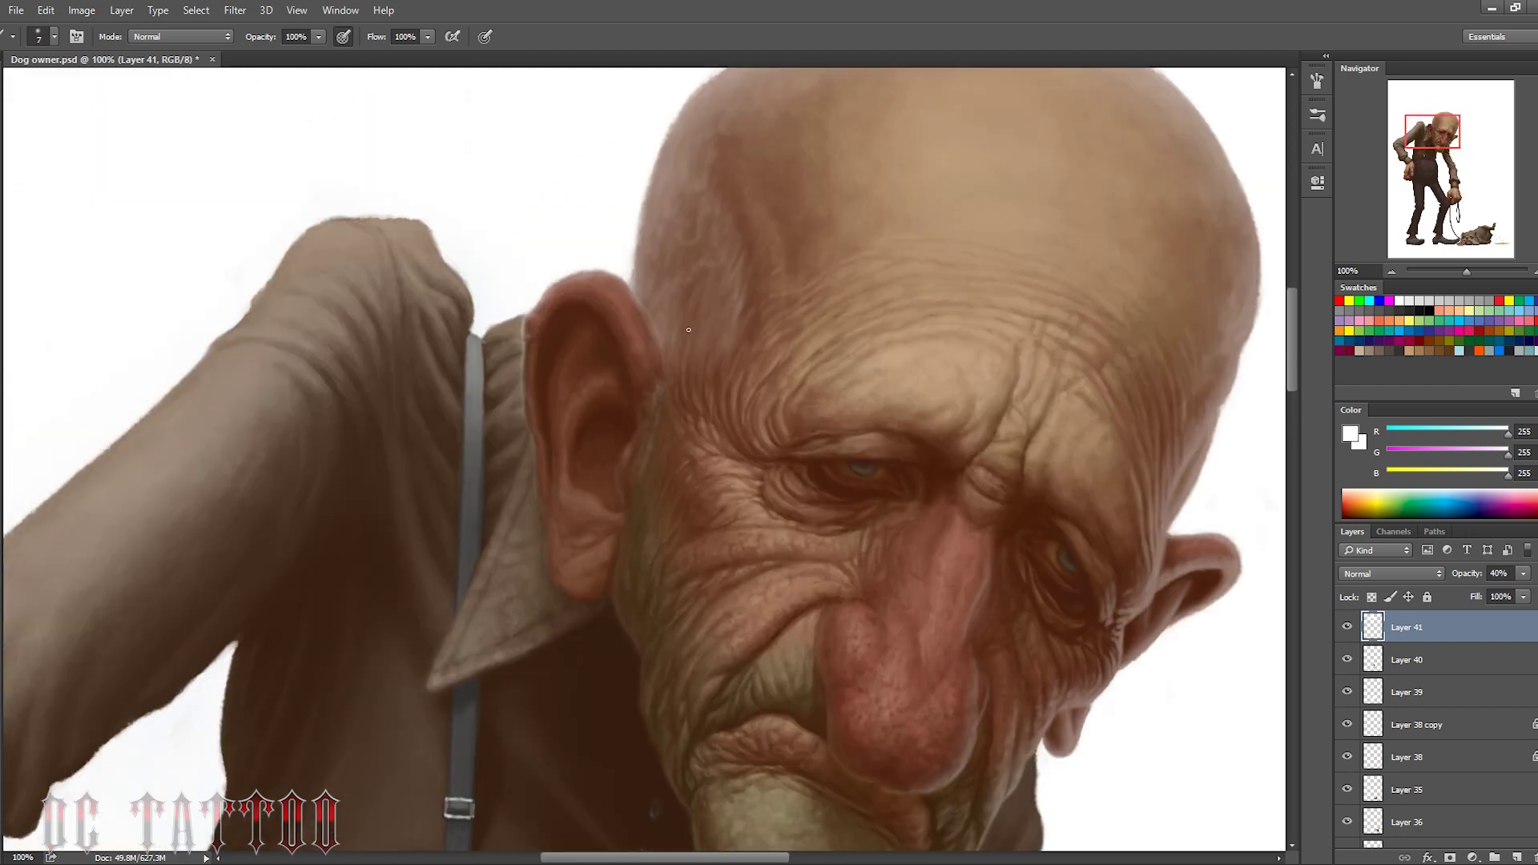
pyautogui.press(']')
pyautogui.press(']')
pyautogui.press(']')
pyautogui.moveTo(704, 230); pyautogui.dragTo(748, 142)
# Lightly fix the upper ear rim, toggling between Eraser and Brush
pyautogui.press('e')
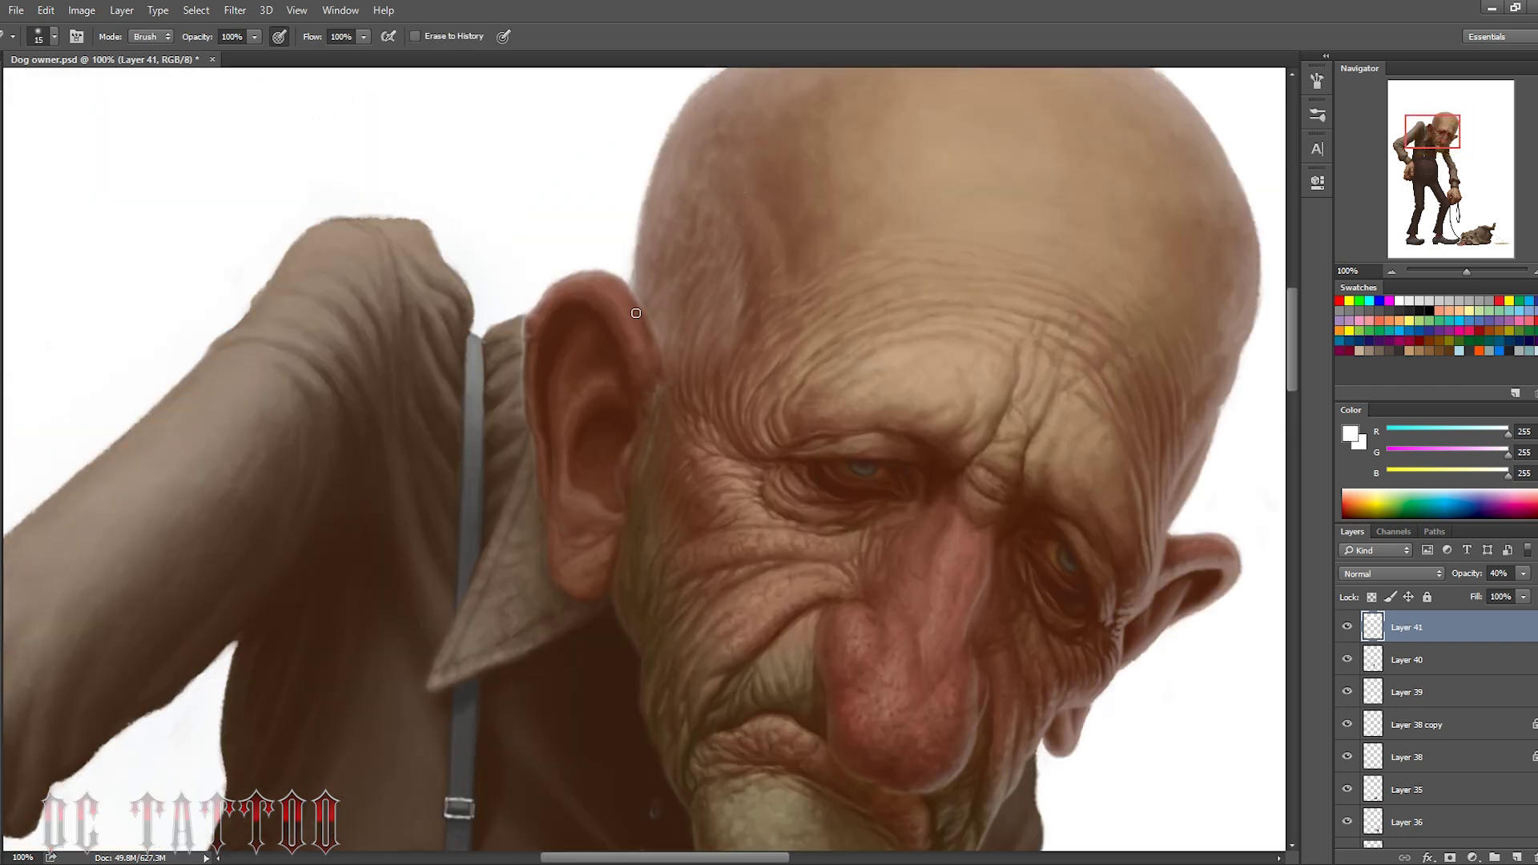
pyautogui.press('b')
pyautogui.moveTo(629, 341); pyautogui.dragTo(561, 298)
pyautogui.press('e')
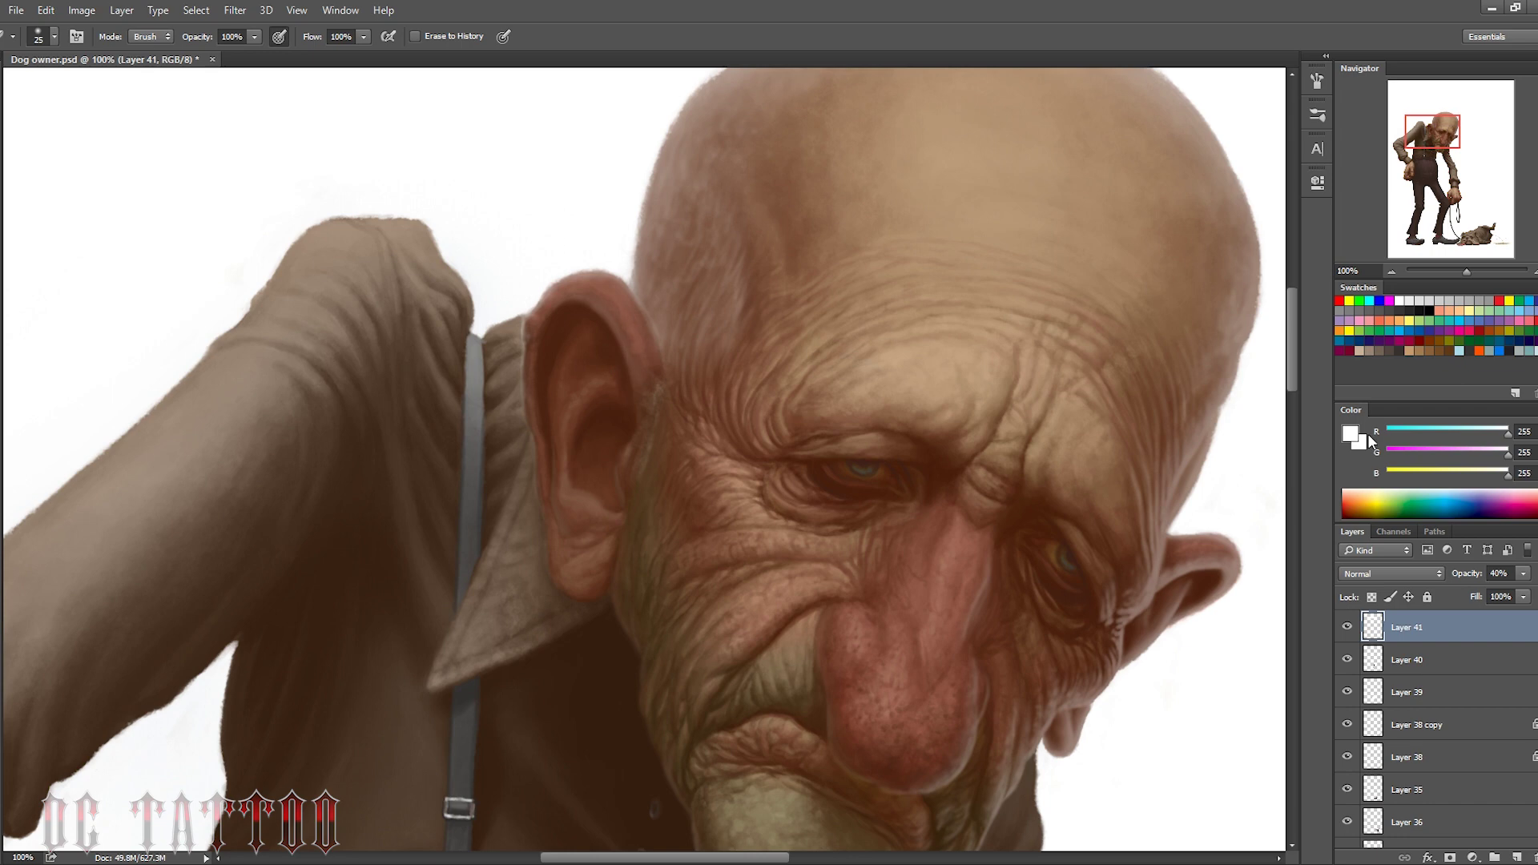
pyautogui.press('b')
pyautogui.moveTo(945, 809); pyautogui.dragTo(857, 489)
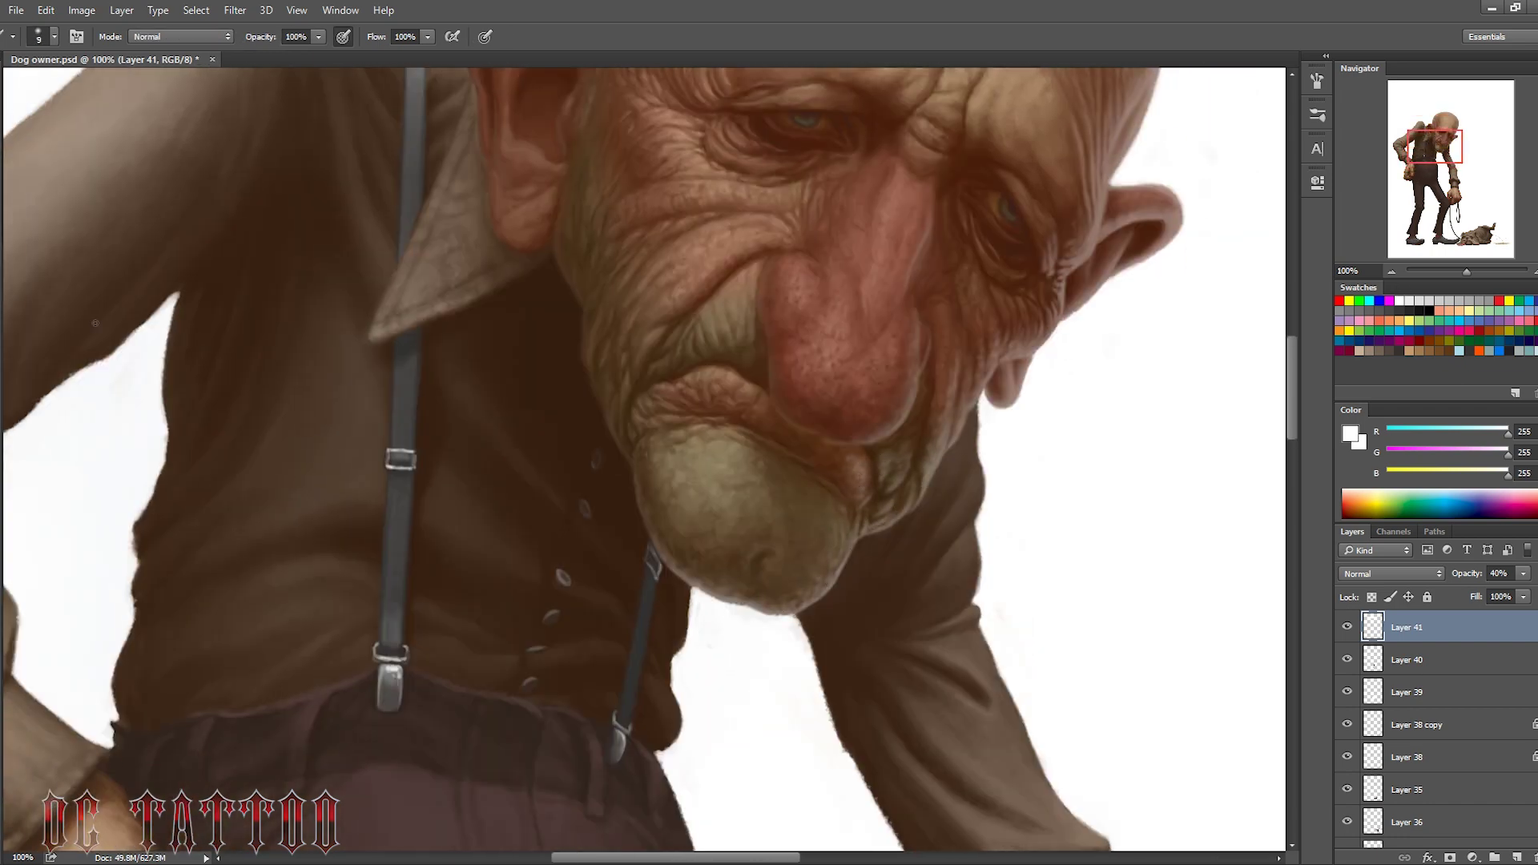
pyautogui.press('e')
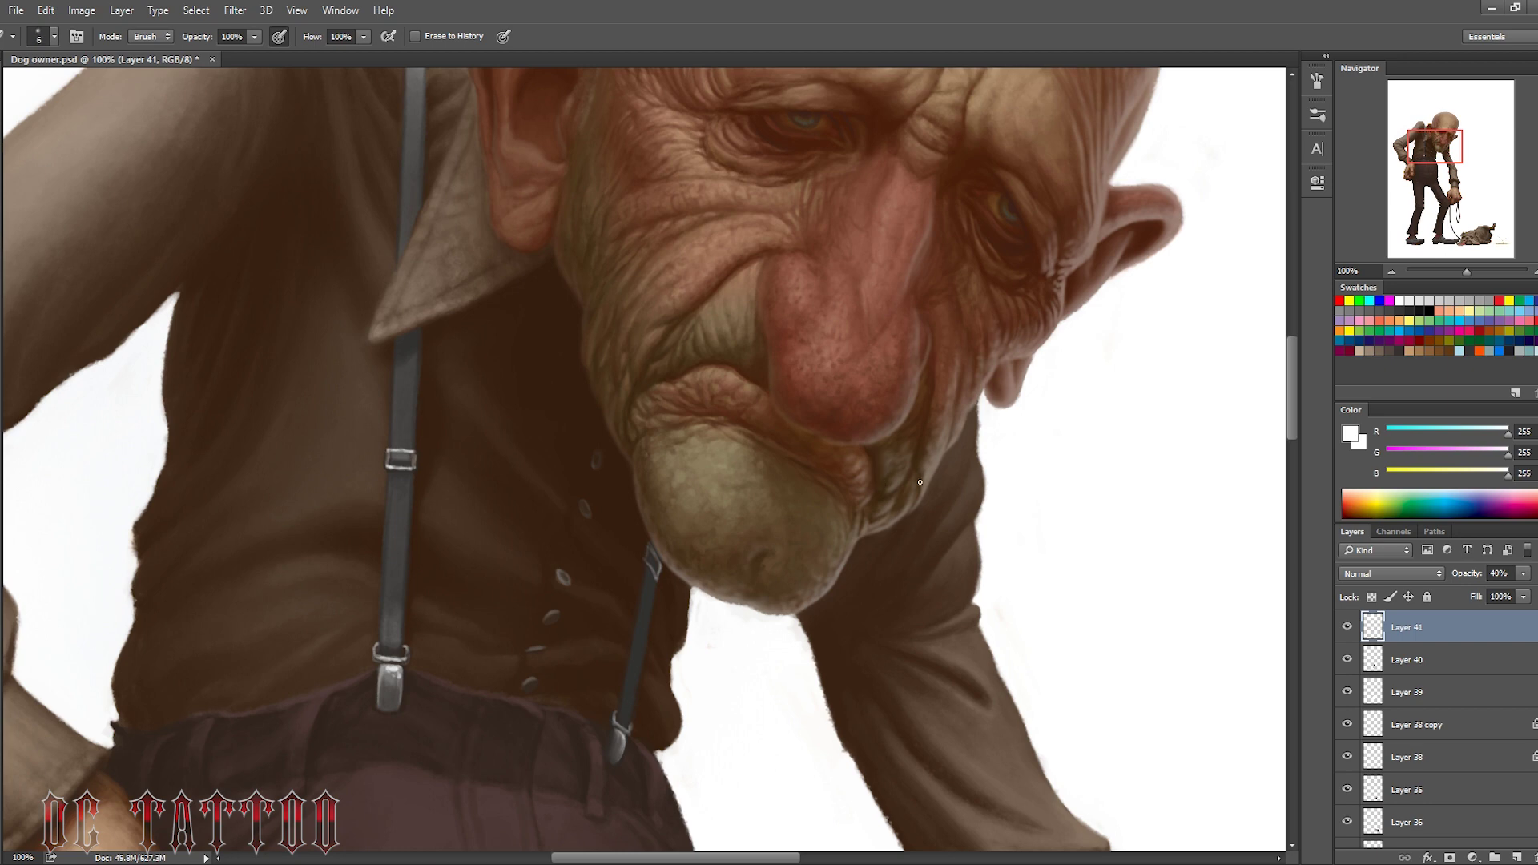
pyautogui.press('b')
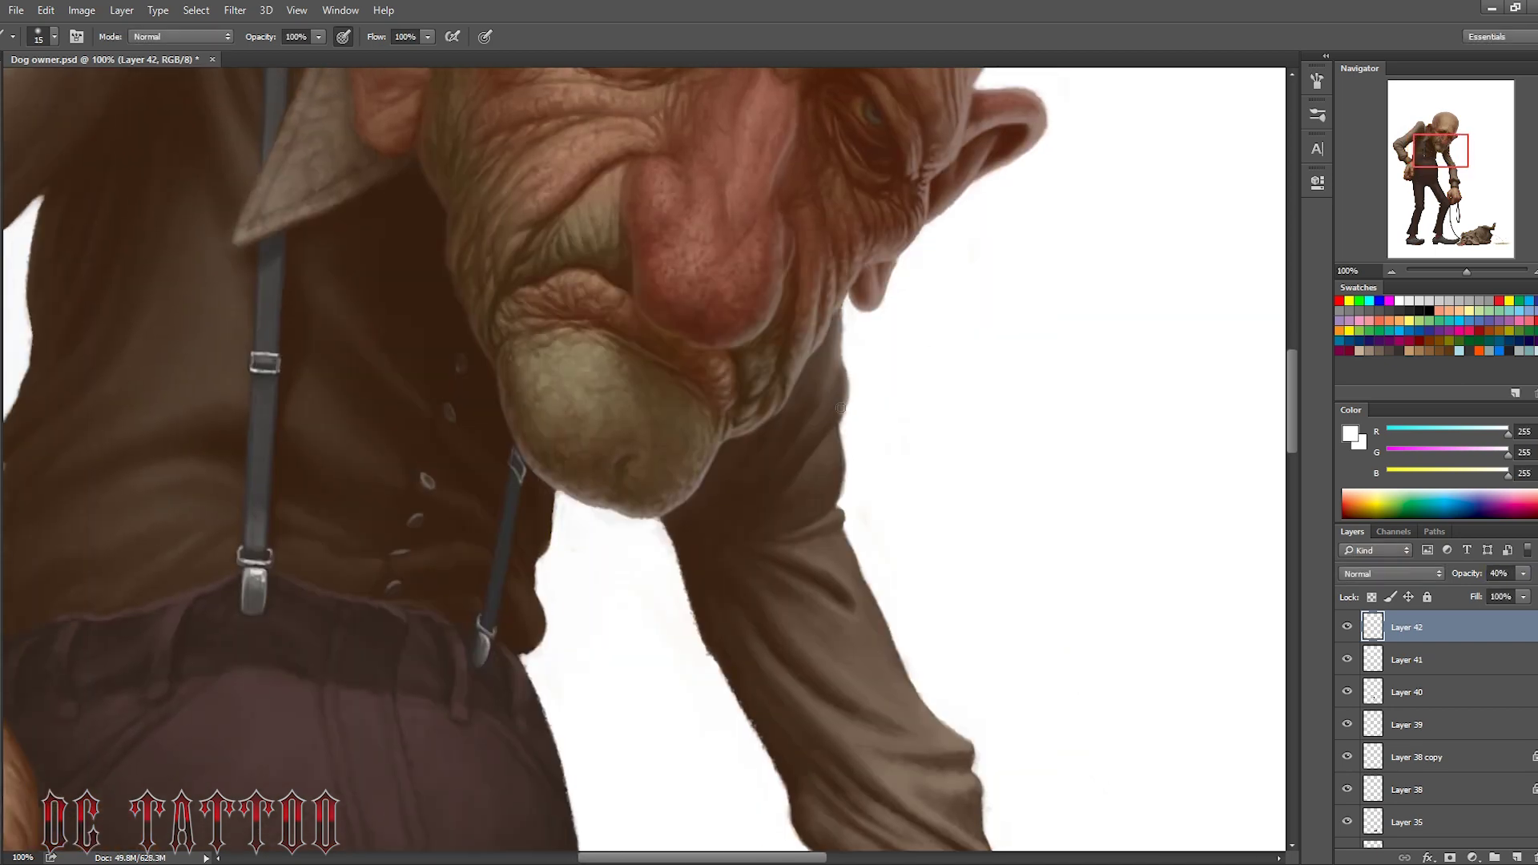
# Clean the arm's left and right edges below the chin with white
pyautogui.press(']')
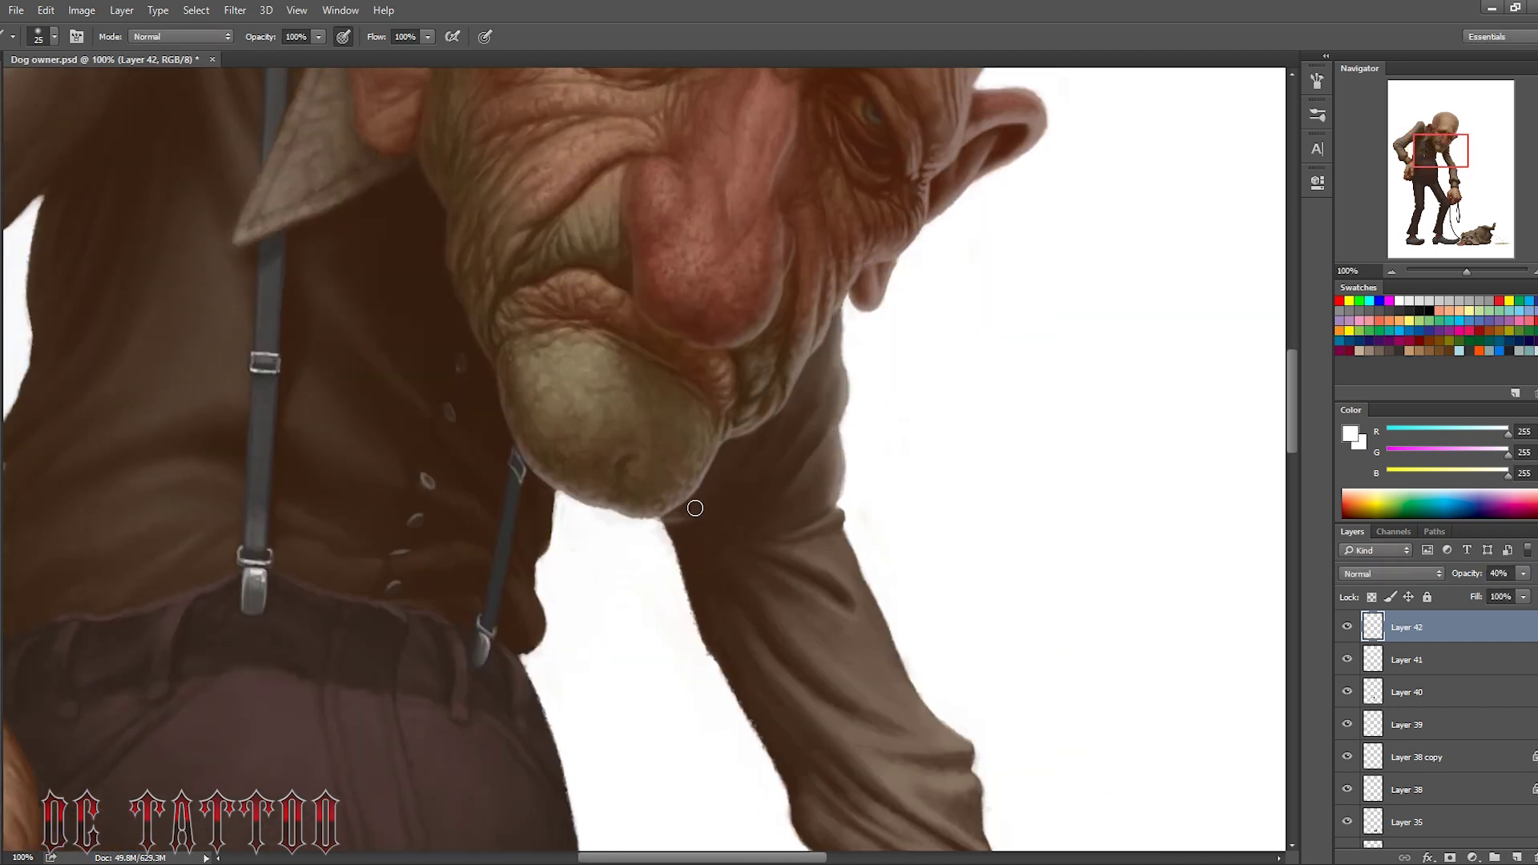
pyautogui.press(']')
pyautogui.moveTo(695, 512); pyautogui.dragTo(755, 680)
pyautogui.moveTo(681, 540)
pyautogui.mouseDown()
pyautogui.moveTo(773, 753)
pyautogui.moveTo(748, 656)
pyautogui.mouseUp()
pyautogui.moveTo(881, 609)
pyautogui.mouseDown()
pyautogui.moveTo(844, 503)
pyautogui.moveTo(910, 645)
pyautogui.mouseUp()
pyautogui.press(']')
pyautogui.press(']')
pyautogui.press(']')
pyautogui.moveTo(769, 715)
pyautogui.mouseDown()
pyautogui.moveTo(577, 346)
pyautogui.moveTo(625, 512)
pyautogui.mouseUp()
# Clean the arm's edges from shoulder to elbow and along the forearm in white
pyautogui.press('[')
pyautogui.press('[')
pyautogui.press('[')
pyautogui.moveTo(465, 184); pyautogui.dragTo(599, 474)
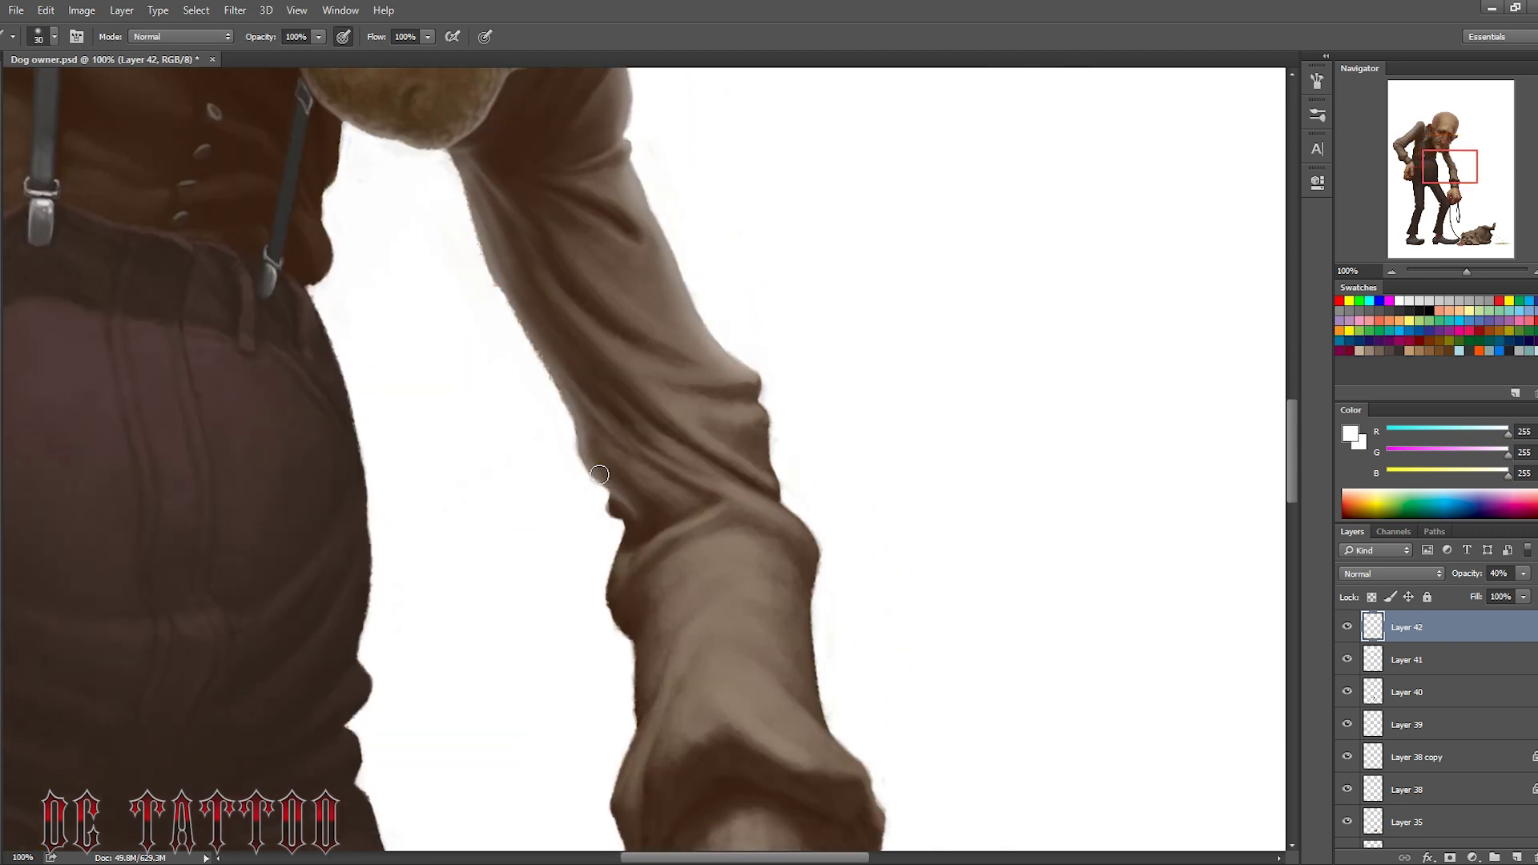
pyautogui.moveTo(593, 375); pyautogui.dragTo(554, 301)
pyautogui.press(']')
pyautogui.moveTo(648, 264)
pyautogui.mouseDown()
pyautogui.moveTo(823, 558)
pyautogui.moveTo(829, 733)
pyautogui.mouseUp()
pyautogui.press('[')
pyautogui.press('[')
pyautogui.press('[')
pyautogui.moveTo(613, 497); pyautogui.dragTo(617, 601)
pyautogui.moveTo(600, 528); pyautogui.dragTo(637, 633)
pyautogui.moveTo(649, 749); pyautogui.dragTo(633, 607)
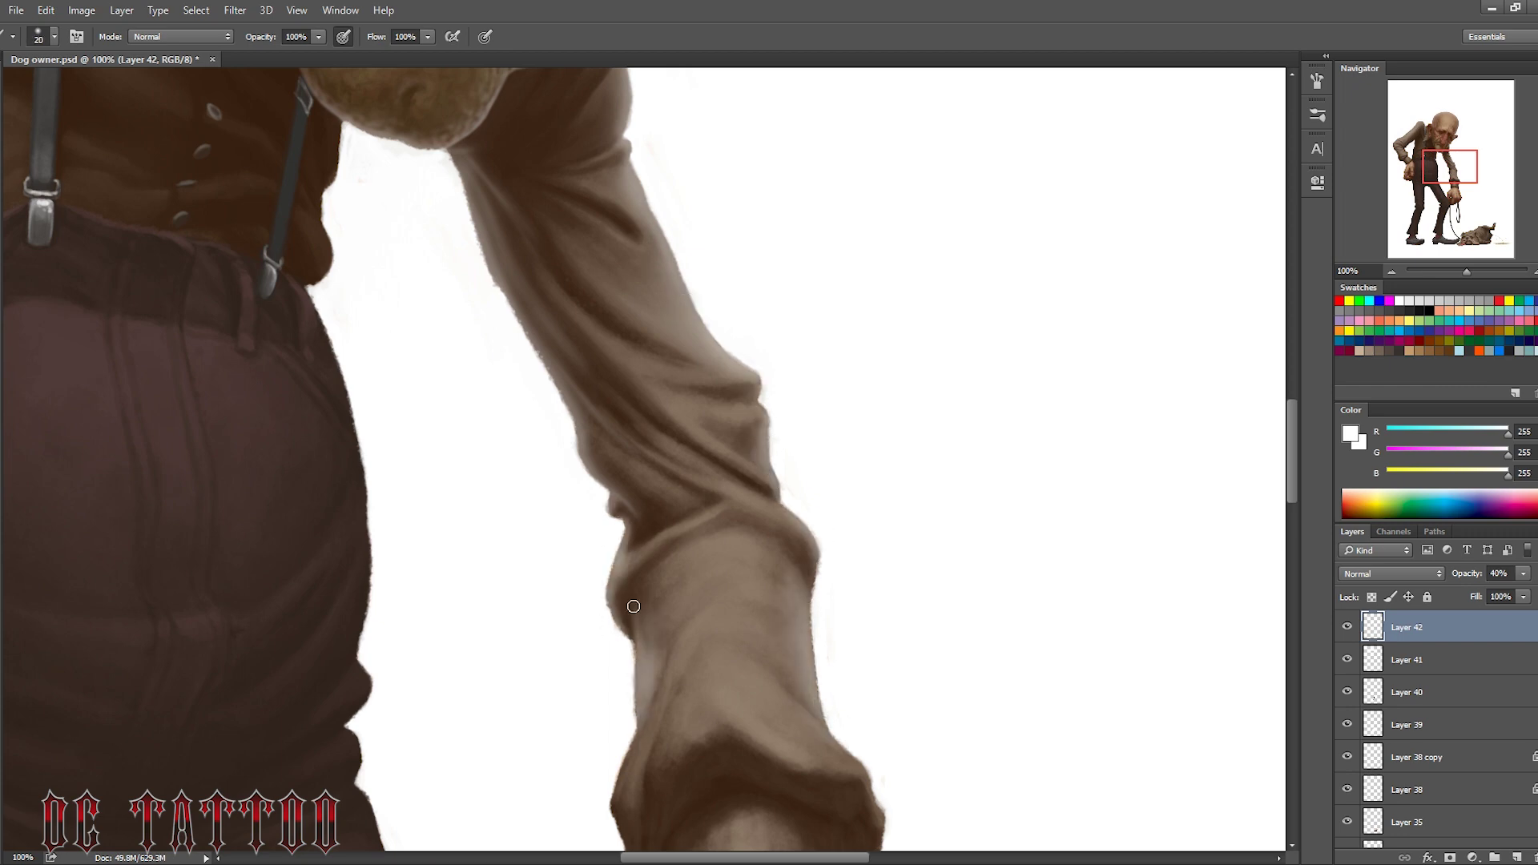
pyautogui.press(']')
pyautogui.press(']')
pyautogui.press(']')
pyautogui.press(']')
pyautogui.press(']')
pyautogui.press(']')
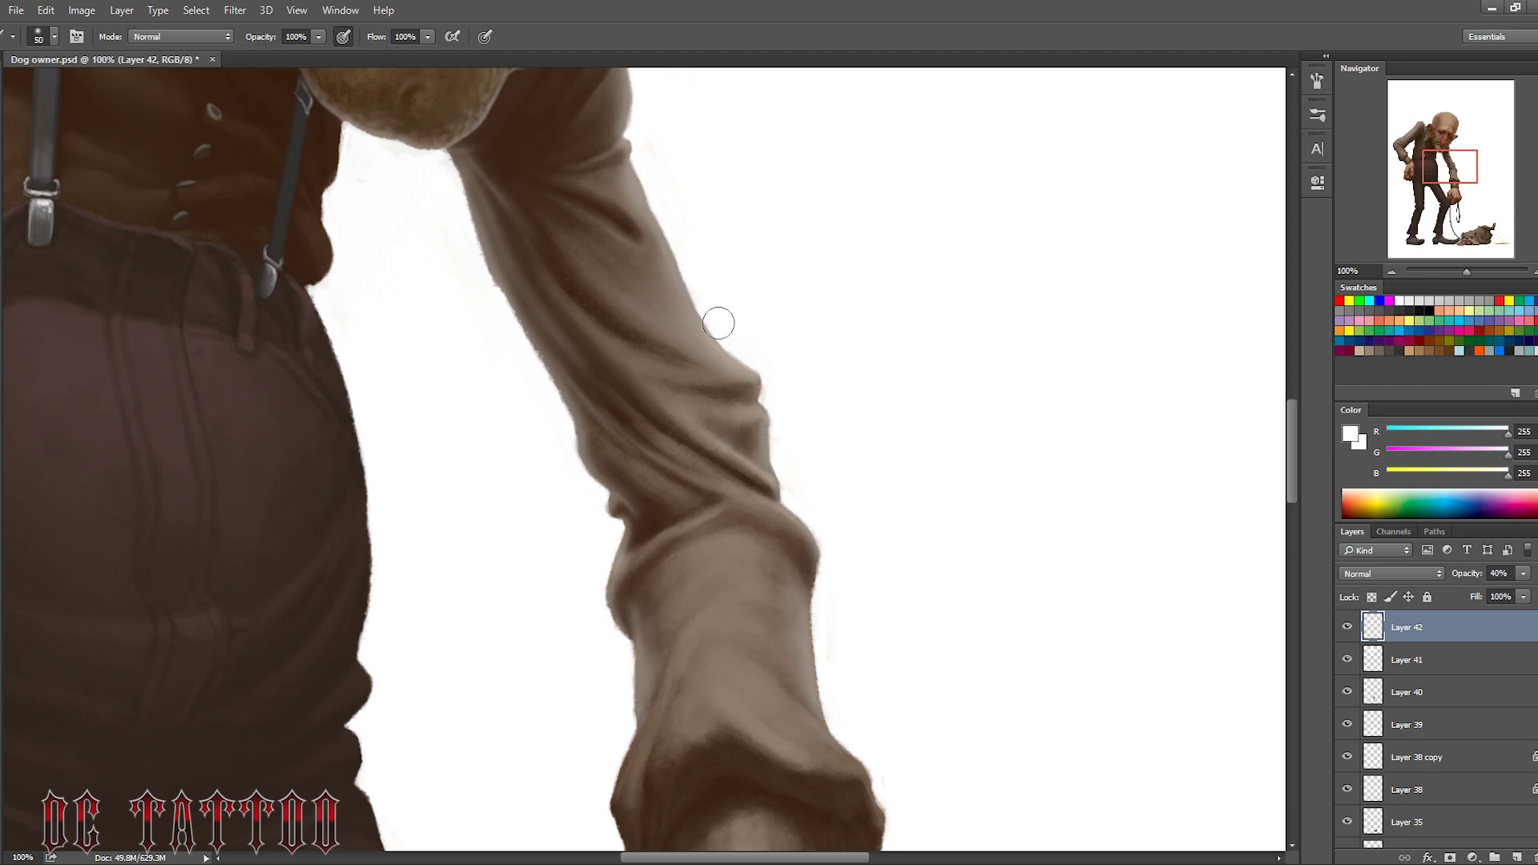
# Clean the cuff's right and left edges and soften the sleeve's left edge in white
pyautogui.scroll(-5, 719, 322)
pyautogui.press('[')
pyautogui.press('[')
pyautogui.press('[')
pyautogui.moveTo(861, 400); pyautogui.dragTo(865, 513)
pyautogui.moveTo(829, 376); pyautogui.dragTo(857, 469)
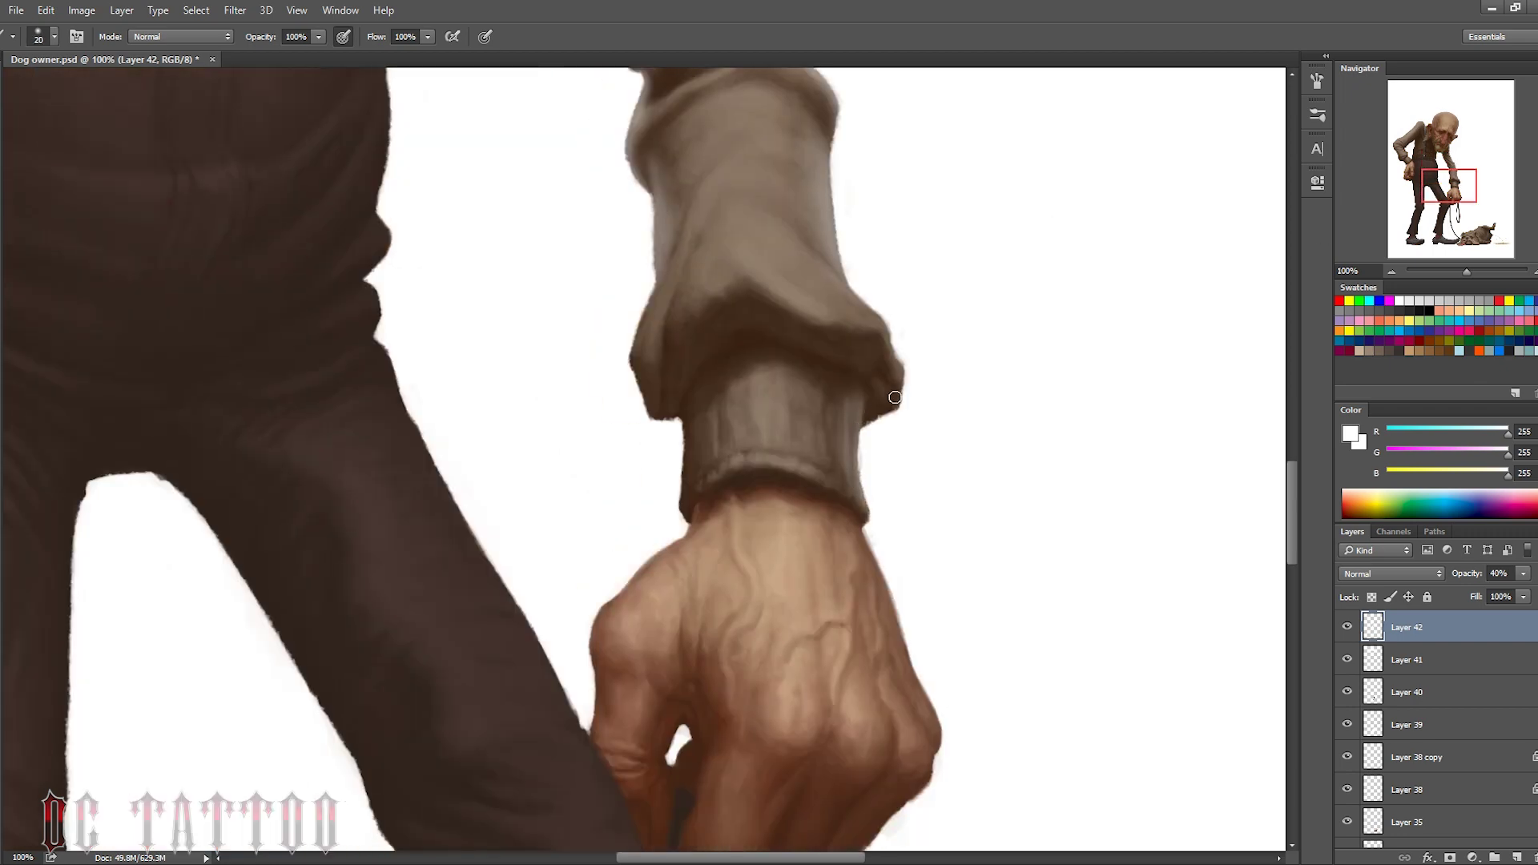
pyautogui.moveTo(894, 397); pyautogui.dragTo(893, 336)
pyautogui.press('e')
pyautogui.press('b')
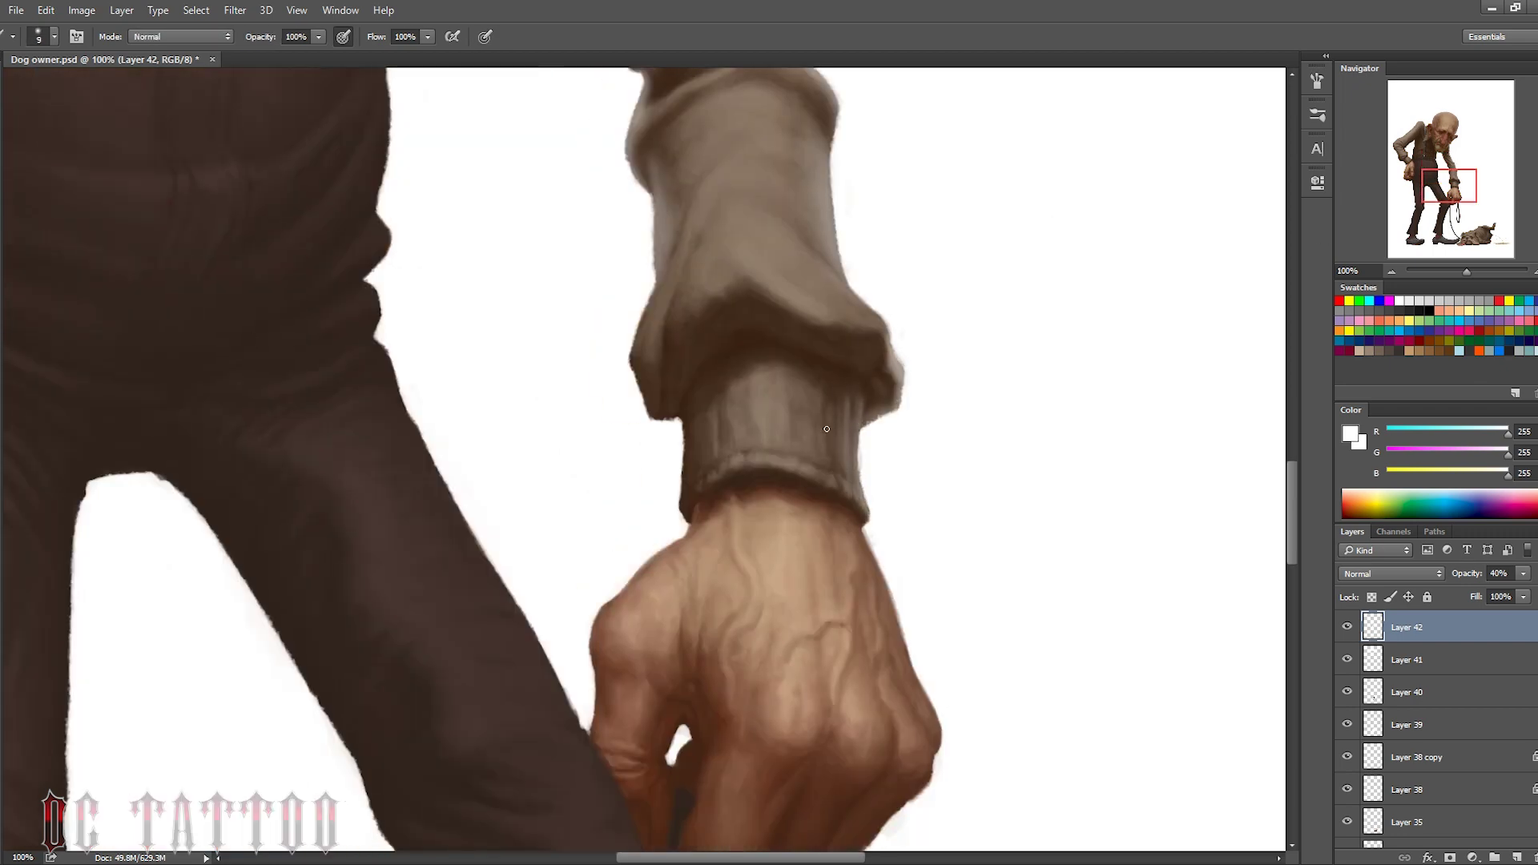
pyautogui.moveTo(681, 417)
pyautogui.mouseDown()
pyautogui.moveTo(685, 505)
pyautogui.moveTo(706, 480)
pyautogui.mouseUp()
pyautogui.moveTo(673, 351); pyautogui.dragTo(679, 257)
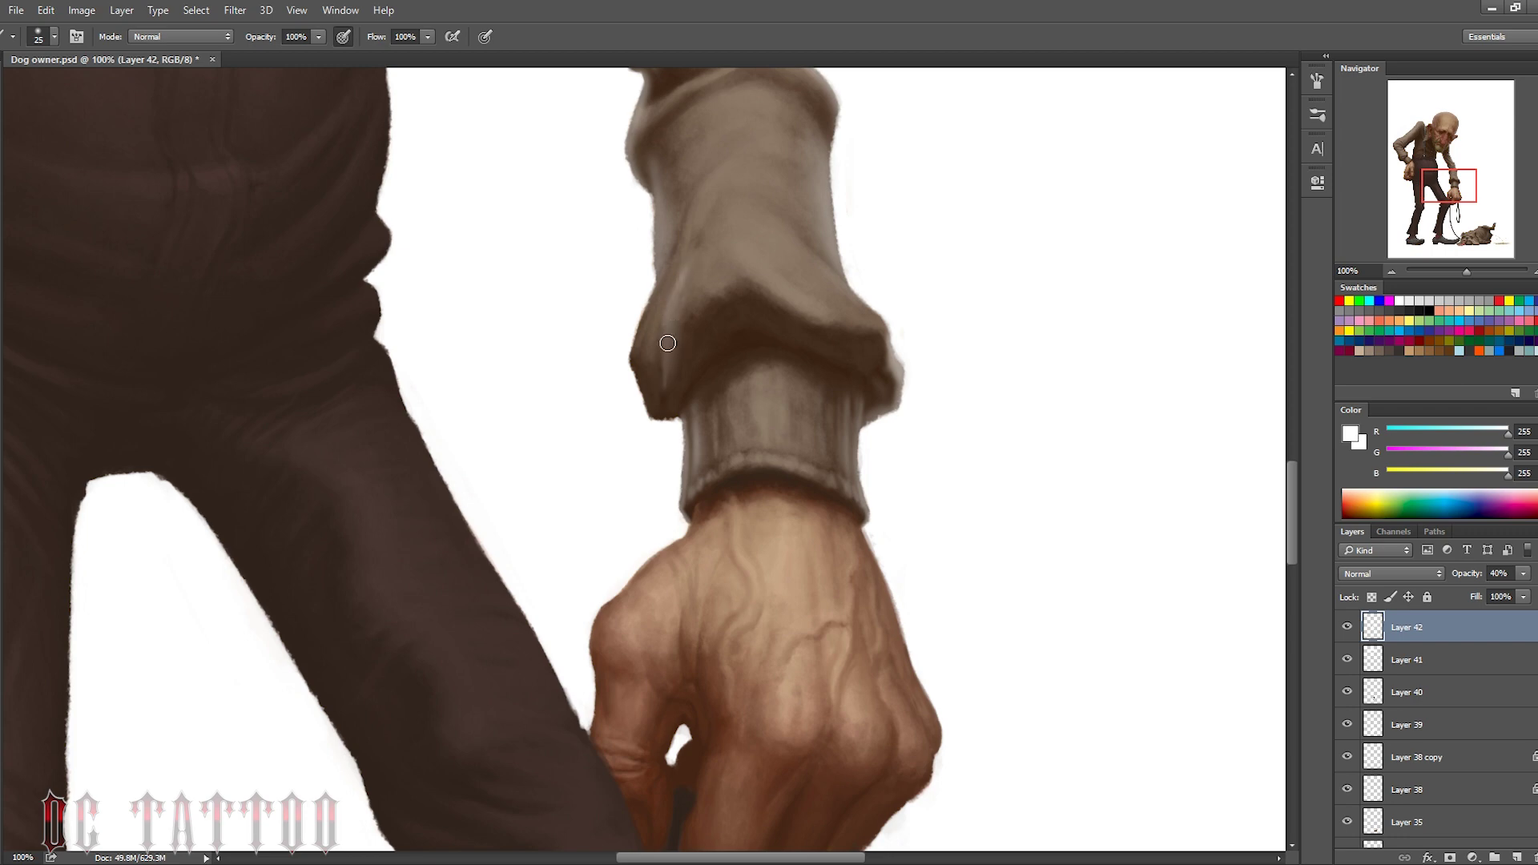
# Brighten the background along the hip edge with a larger white brush
pyautogui.press(']')
pyautogui.press(']')
pyautogui.press(']')
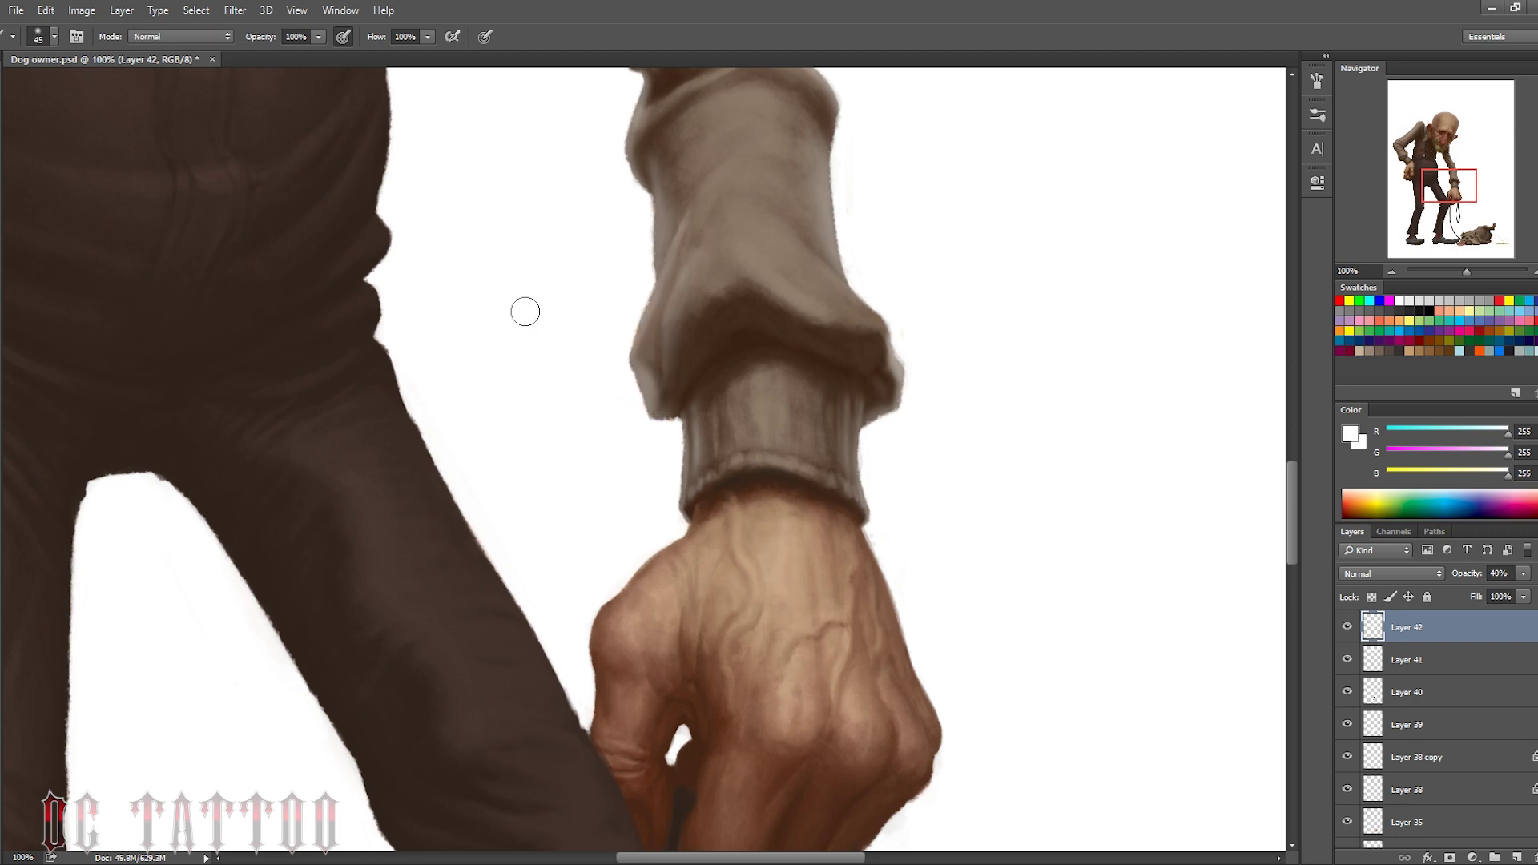
pyautogui.press(']')
pyautogui.press(']')
pyautogui.press(']')
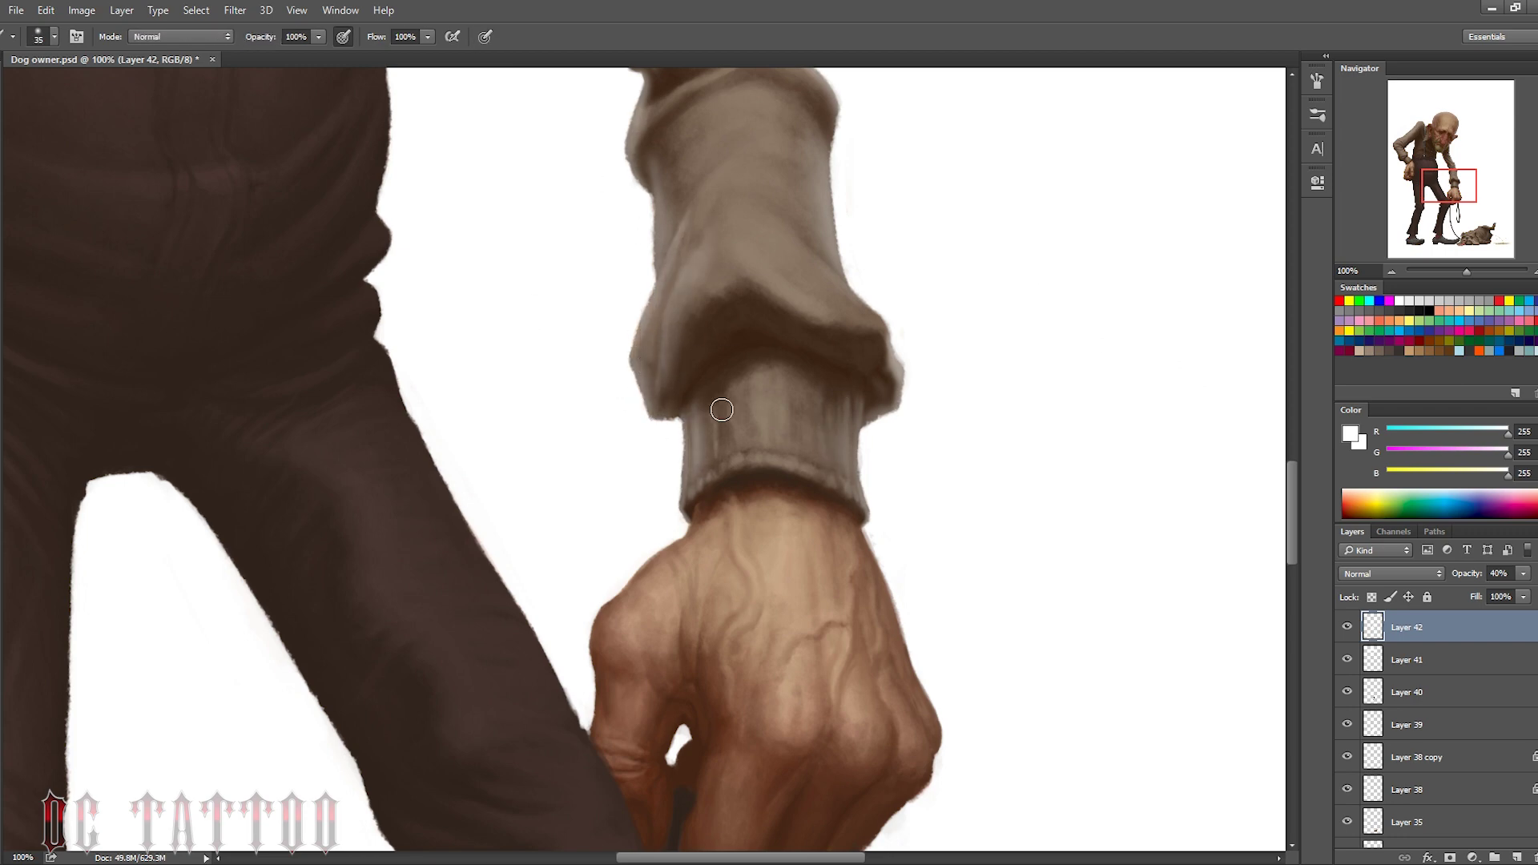
pyautogui.press('e')
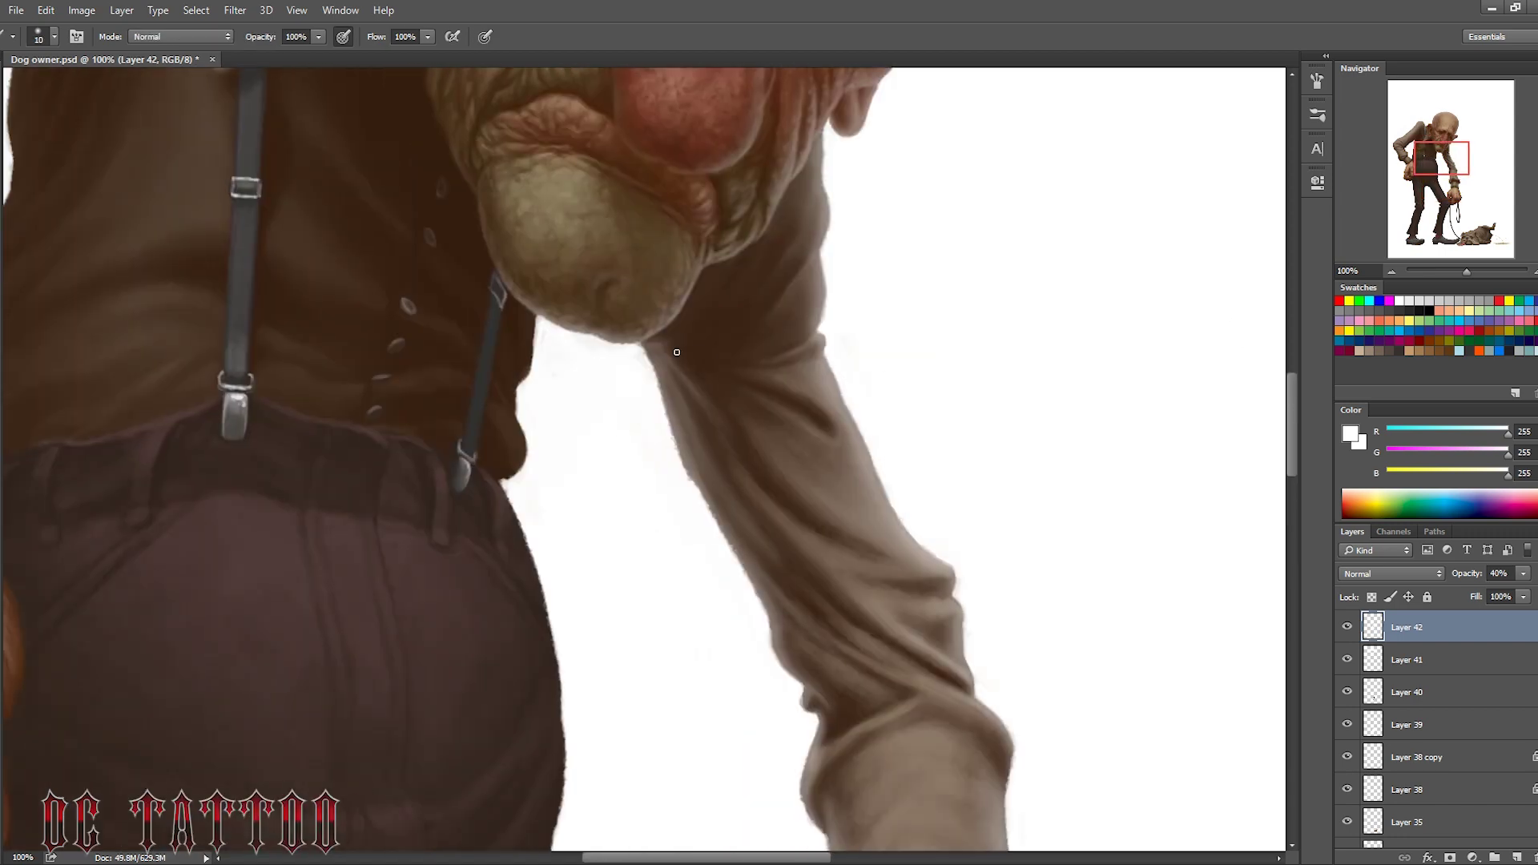
pyautogui.press('e')
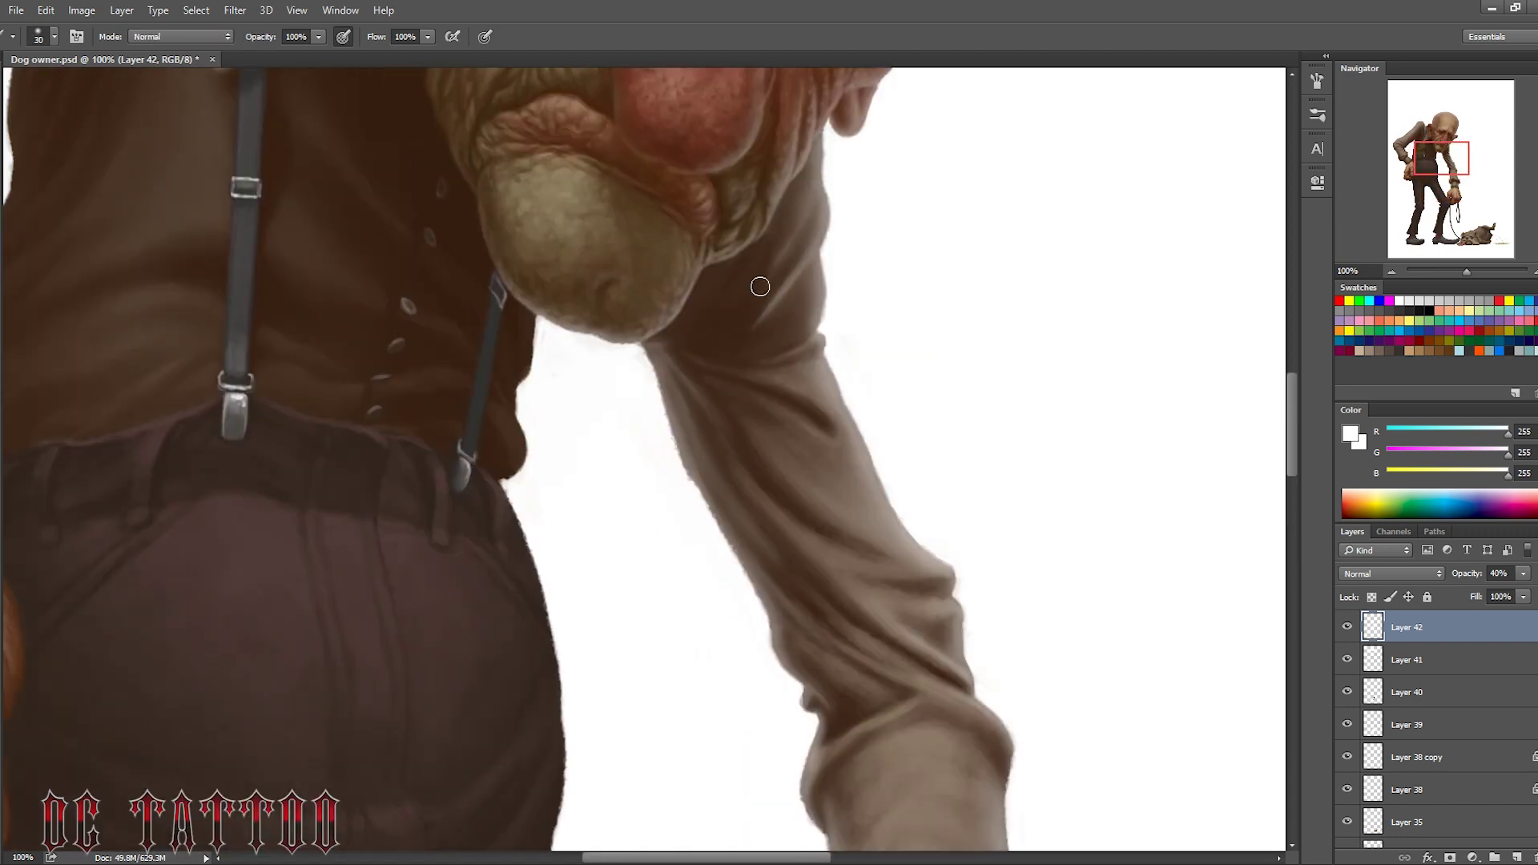
pyautogui.press('b')
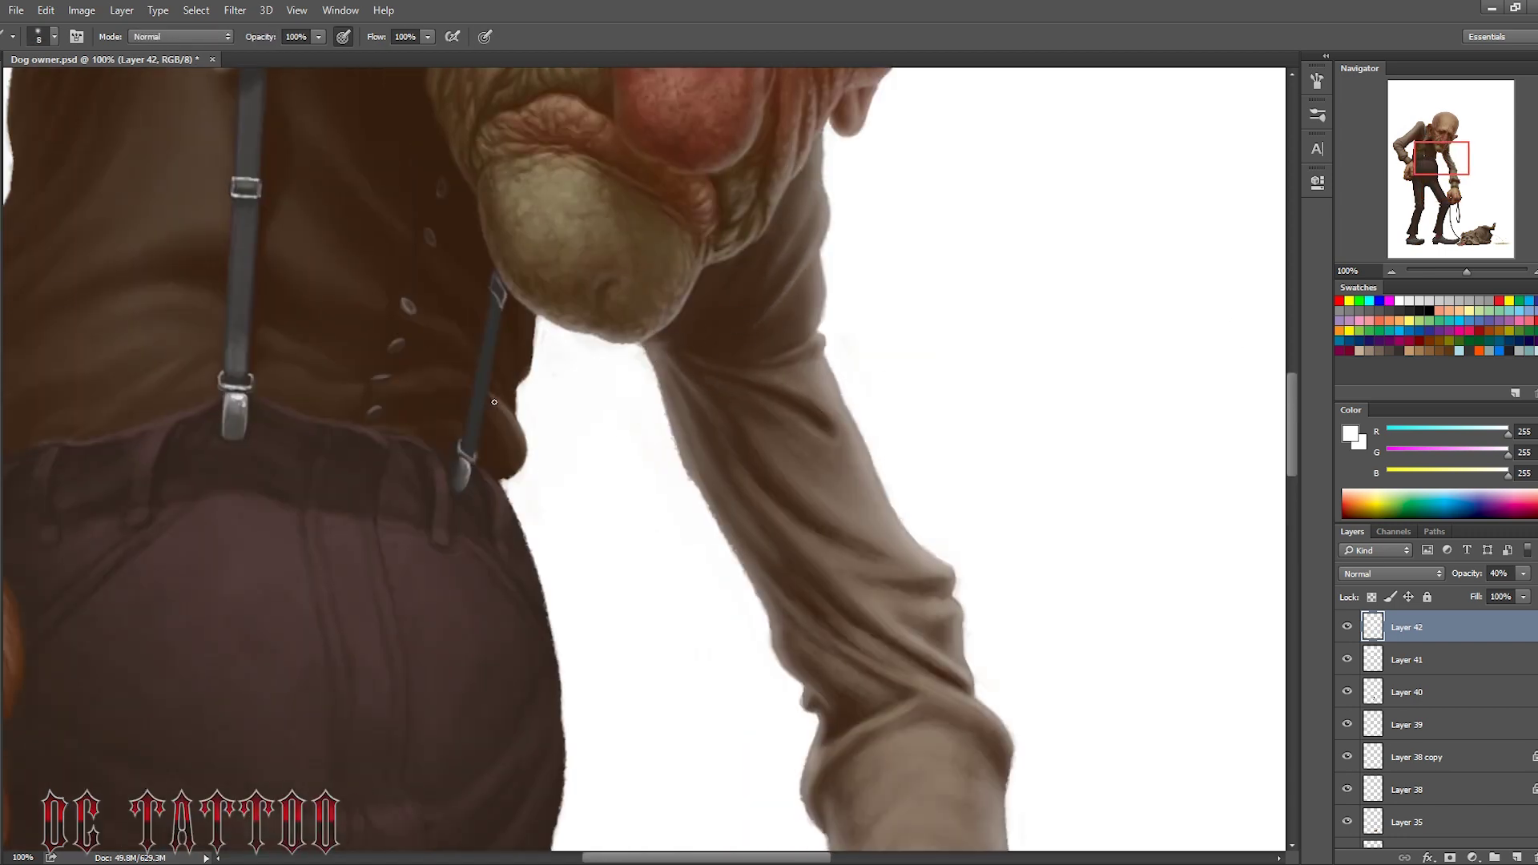
pyautogui.moveTo(494, 402); pyautogui.dragTo(512, 473)
pyautogui.press('[')
pyautogui.press(']')
pyautogui.press(']')
pyautogui.press(']')
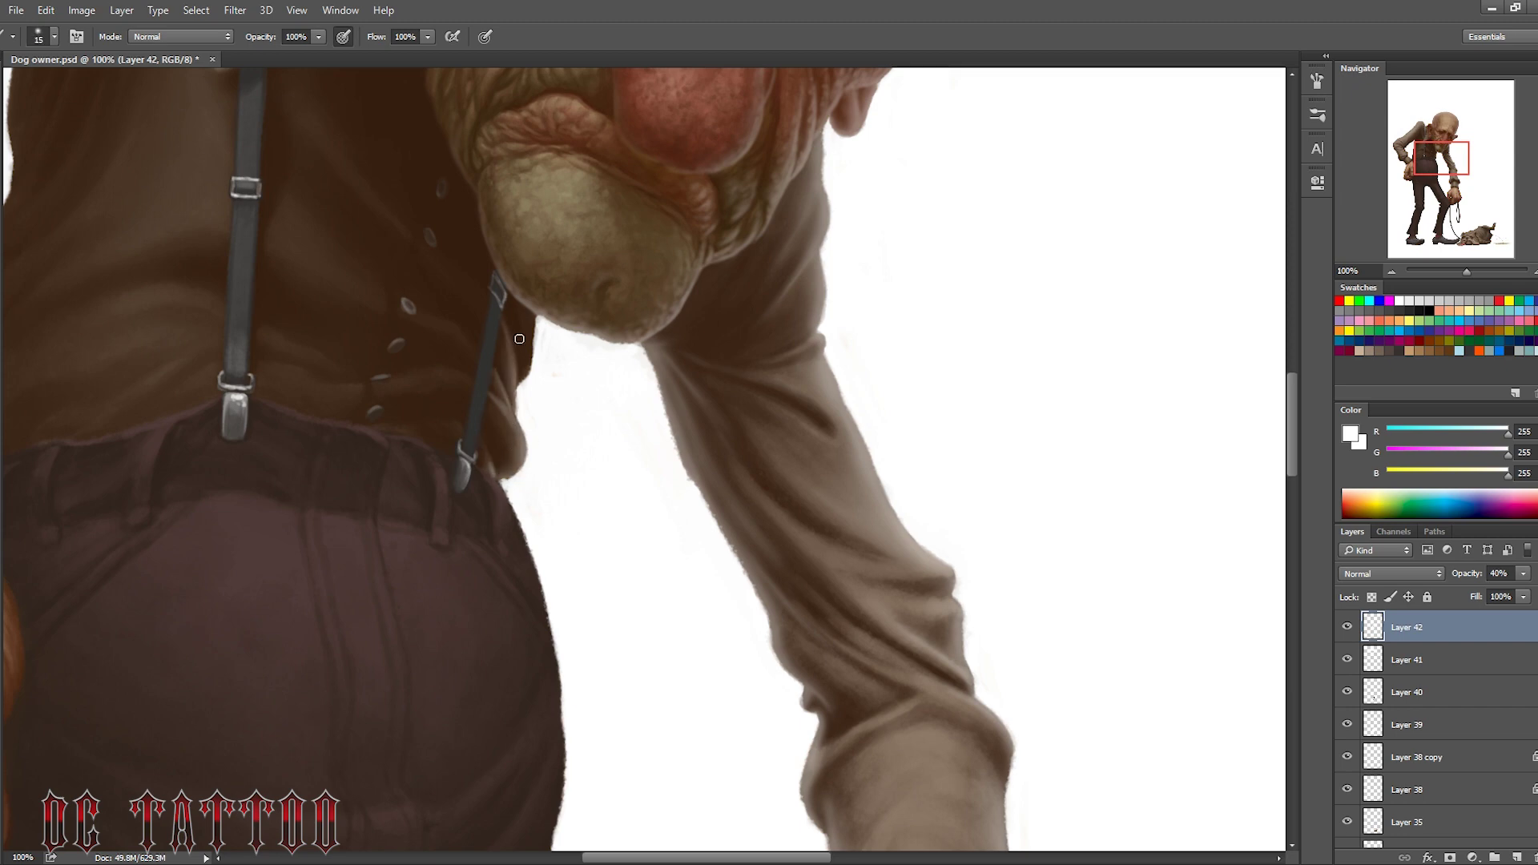
pyautogui.press('[')
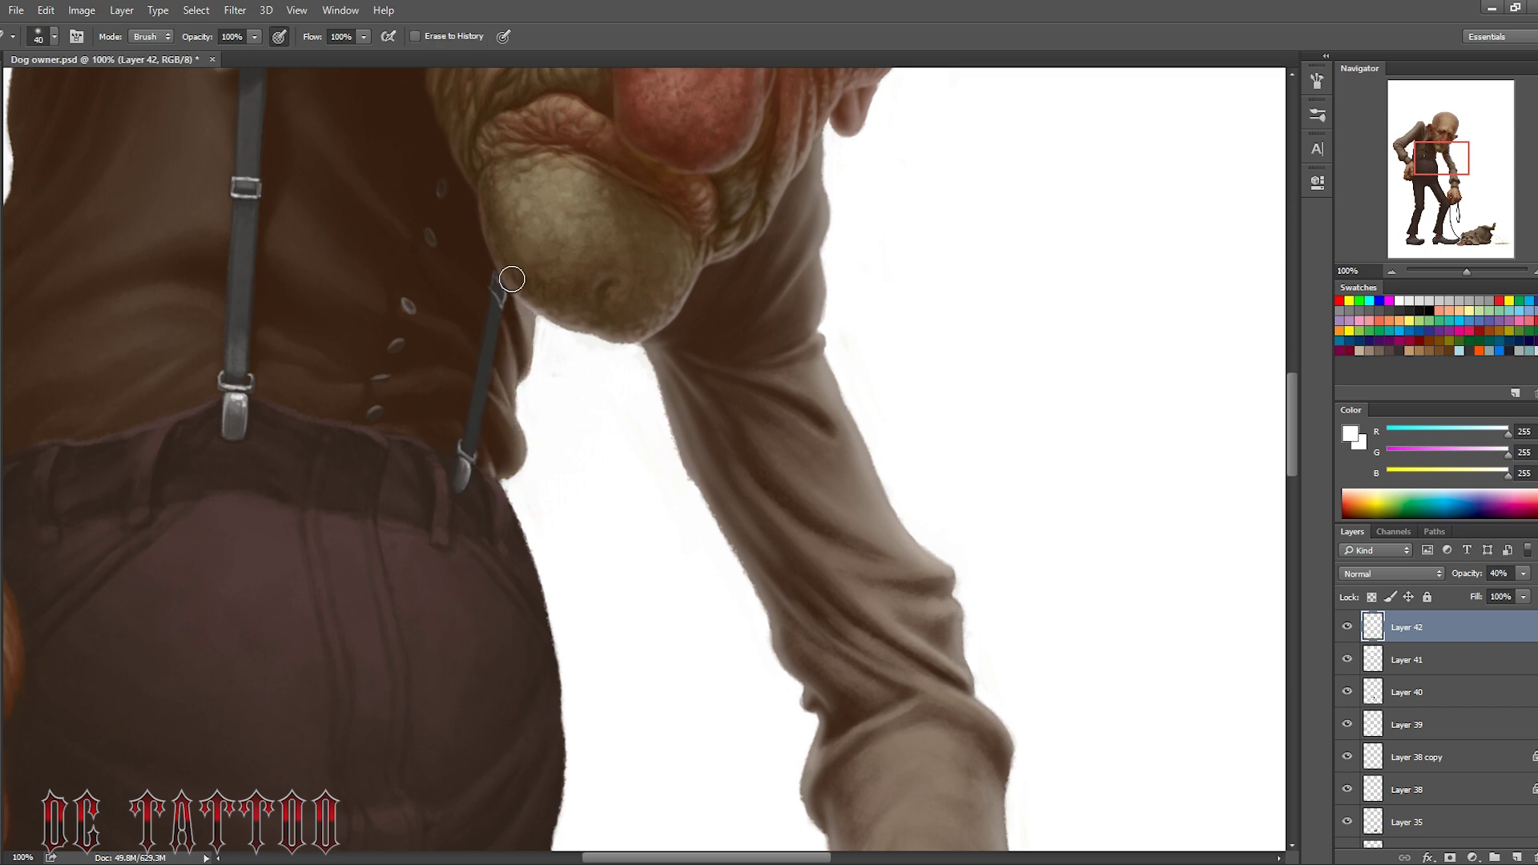
pyautogui.press('[')
# Soften and lighten the shirt's left outline with white
pyautogui.press('e')
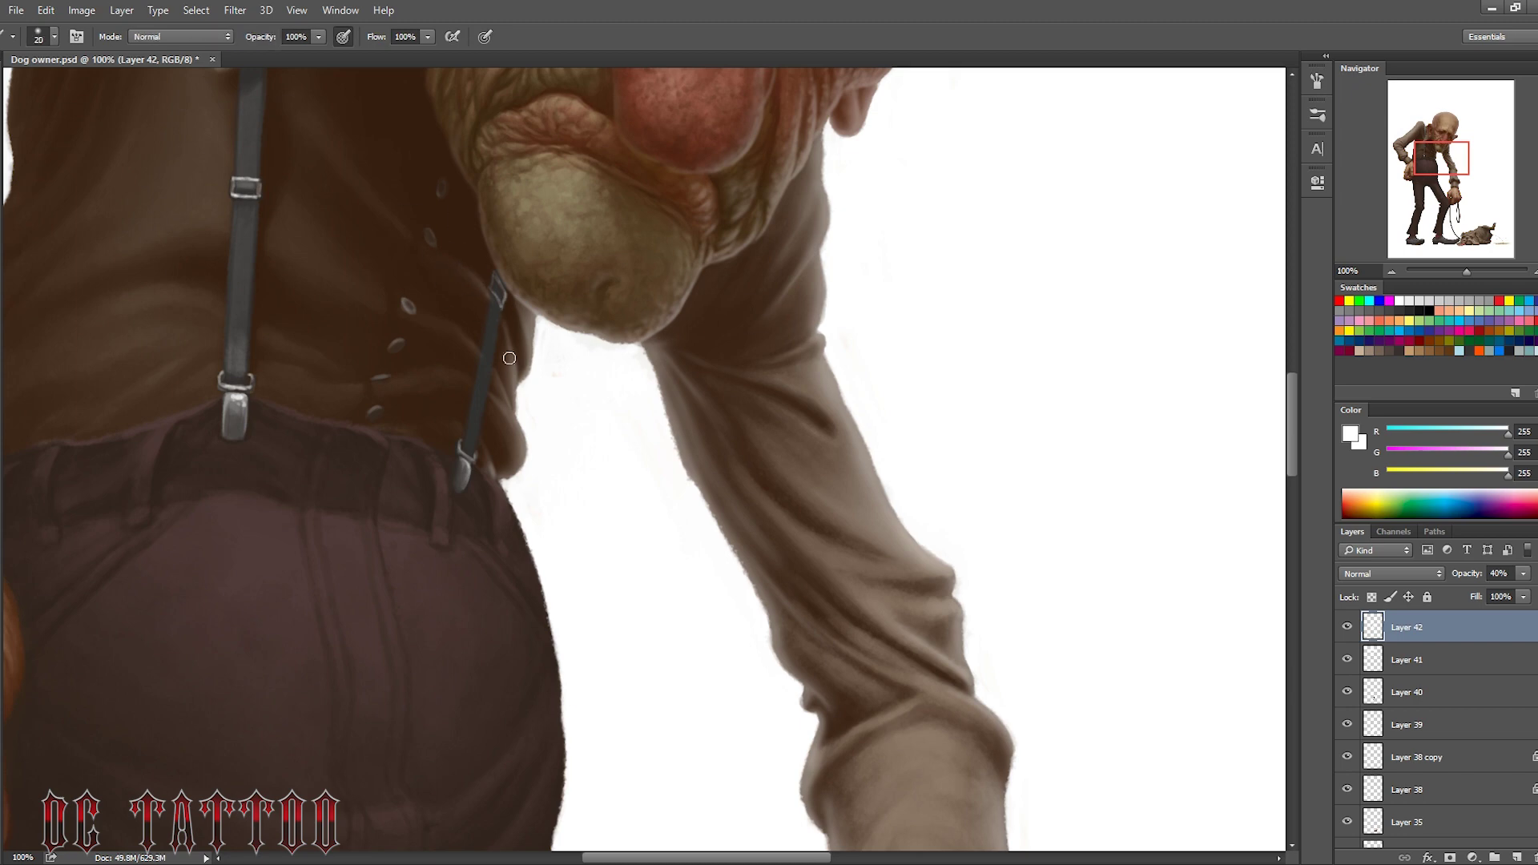
pyautogui.press('b')
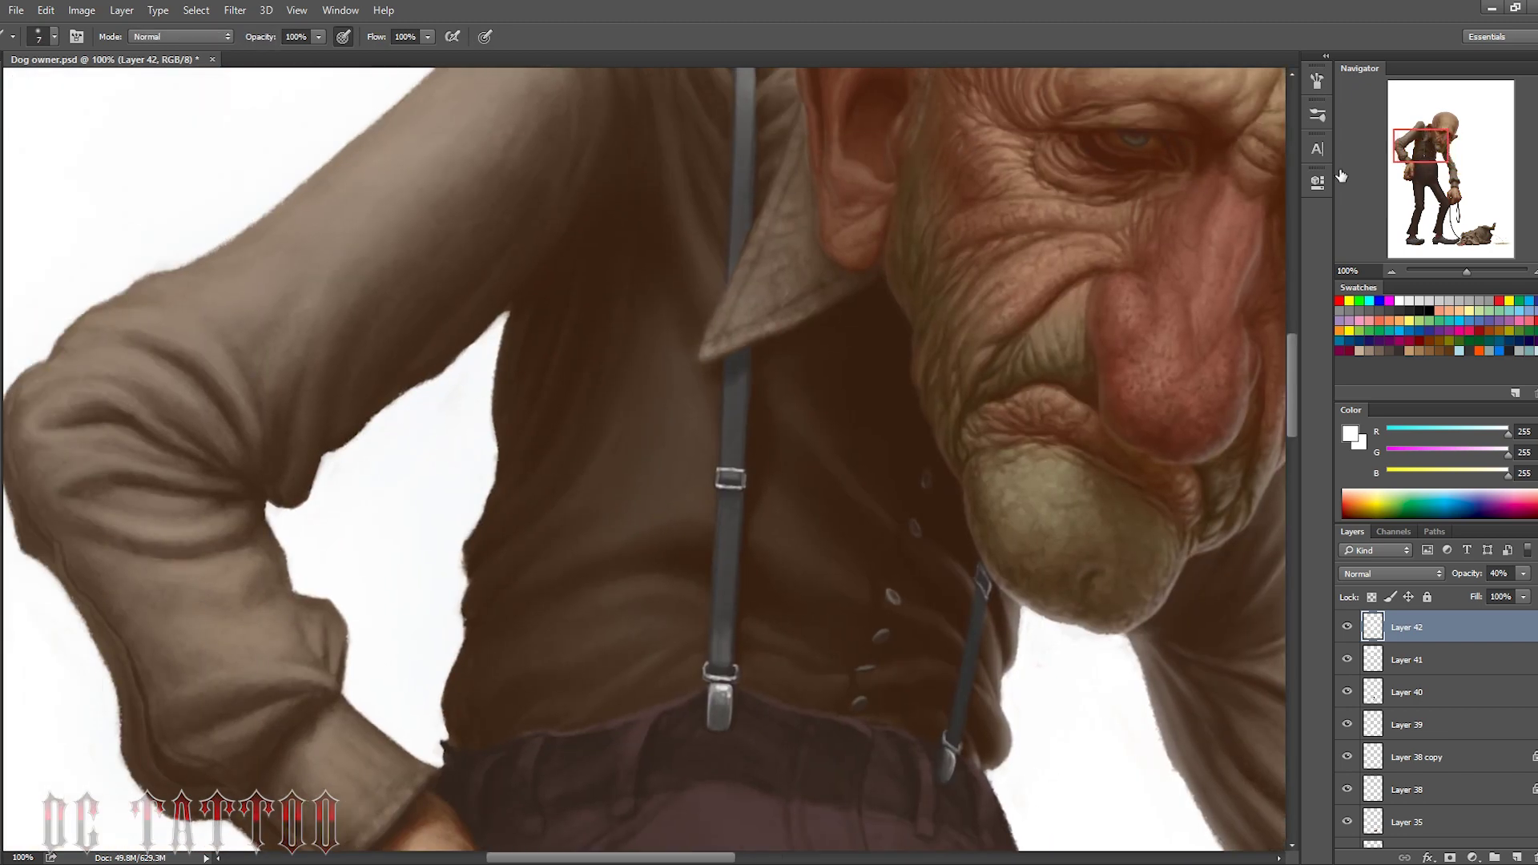
pyautogui.moveTo(1441, 152); pyautogui.dragTo(1421, 139)
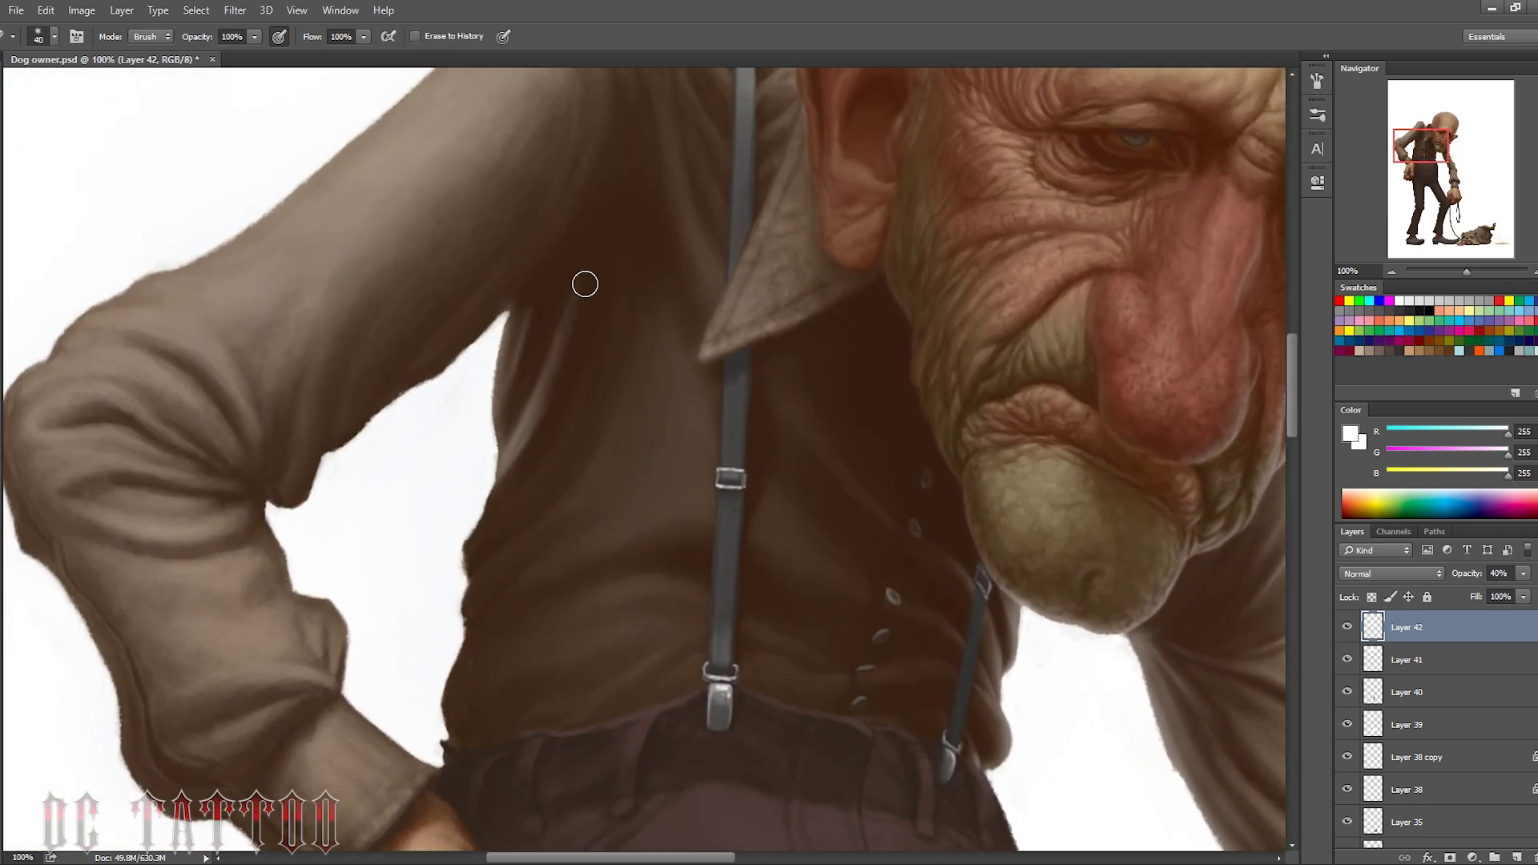
pyautogui.moveTo(516, 448)
pyautogui.mouseDown()
pyautogui.moveTo(481, 561)
pyautogui.moveTo(457, 566)
pyautogui.moveTo(449, 738)
pyautogui.mouseUp()
pyautogui.press('e')
pyautogui.press('b')
pyautogui.press('e')
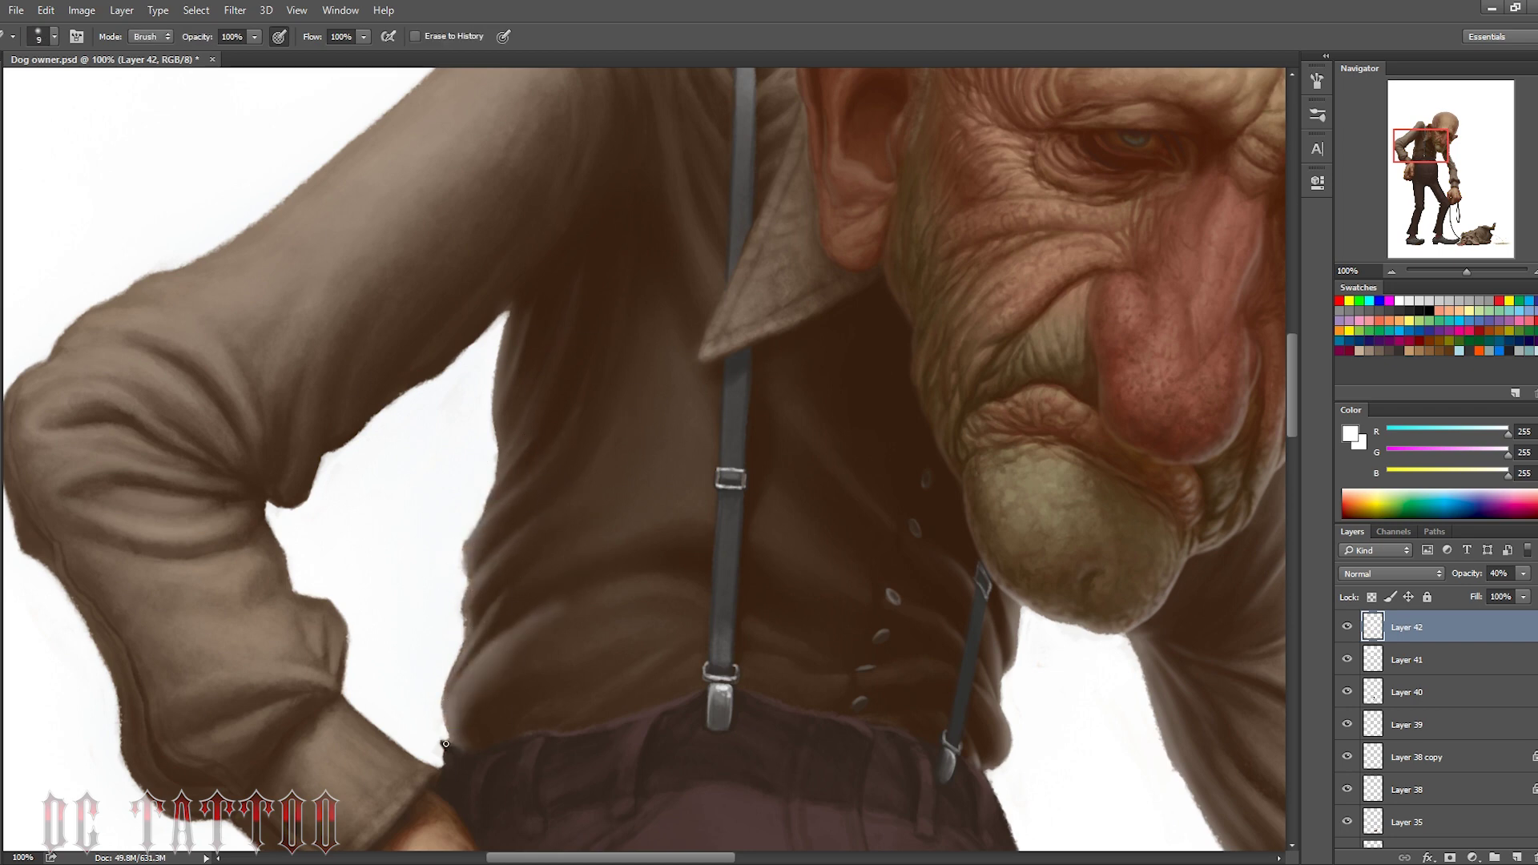
pyautogui.press('b')
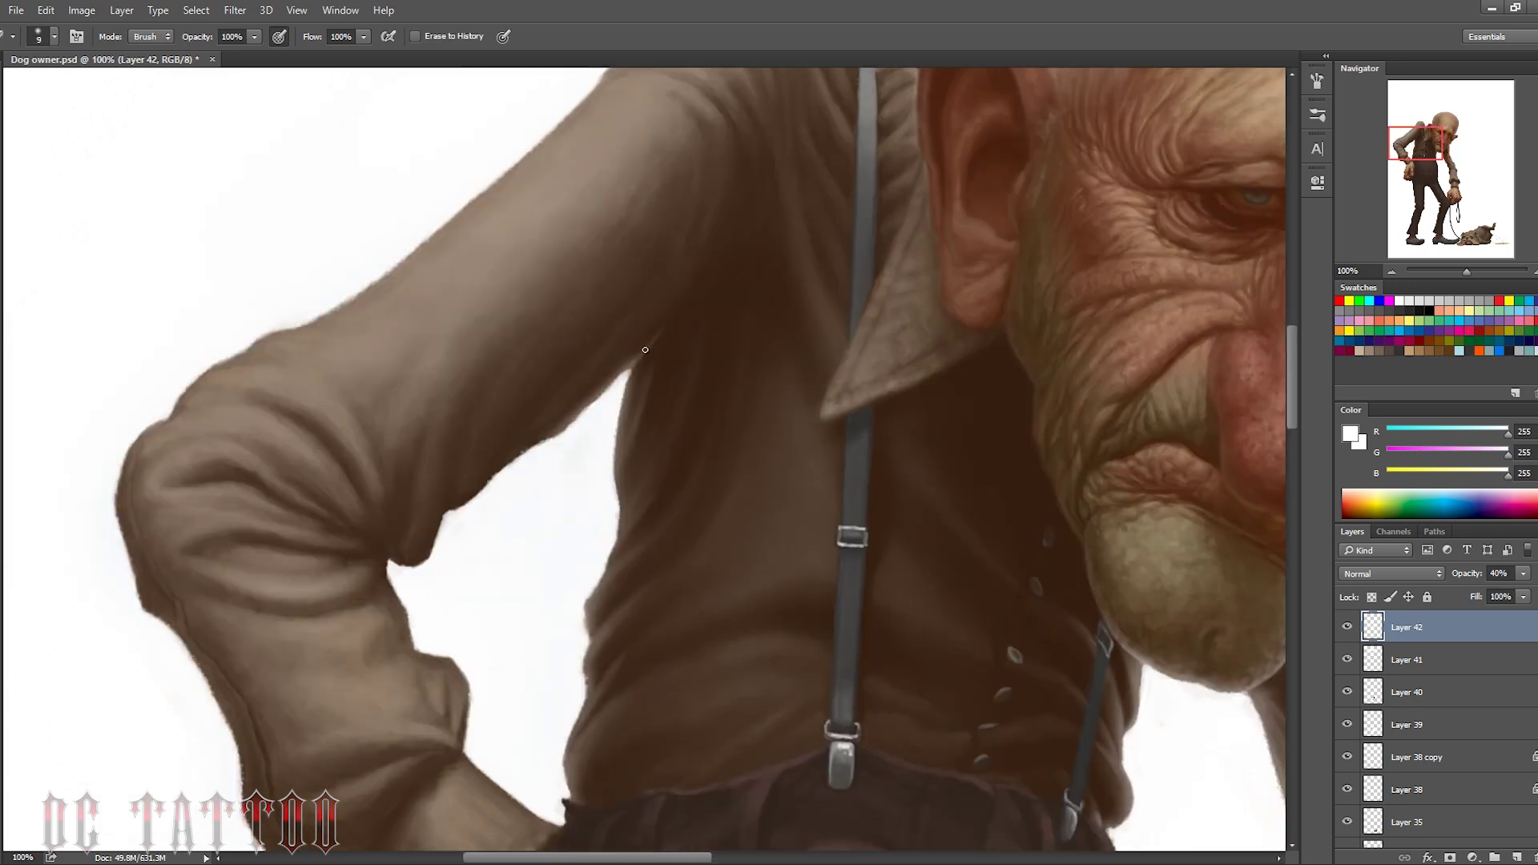
pyautogui.moveTo(512, 468)
pyautogui.mouseDown()
pyautogui.moveTo(567, 374)
pyautogui.moveTo(417, 561)
pyautogui.mouseUp()
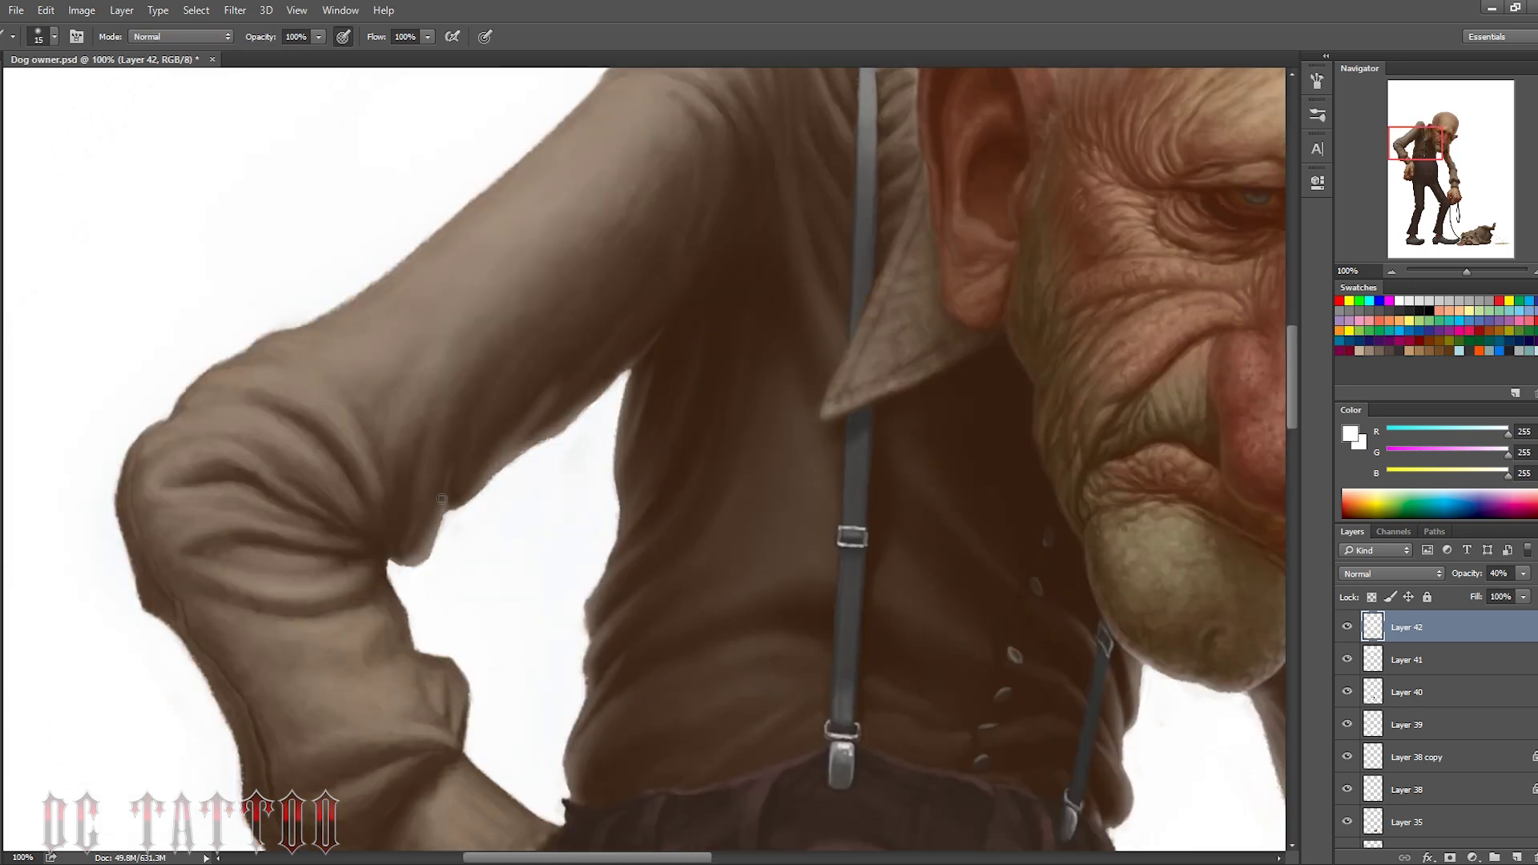
# Paint a pale rim along the sleeve edge and the cuff's top and lower edges
pyautogui.press('e')
pyautogui.press('b')
pyautogui.press(']')
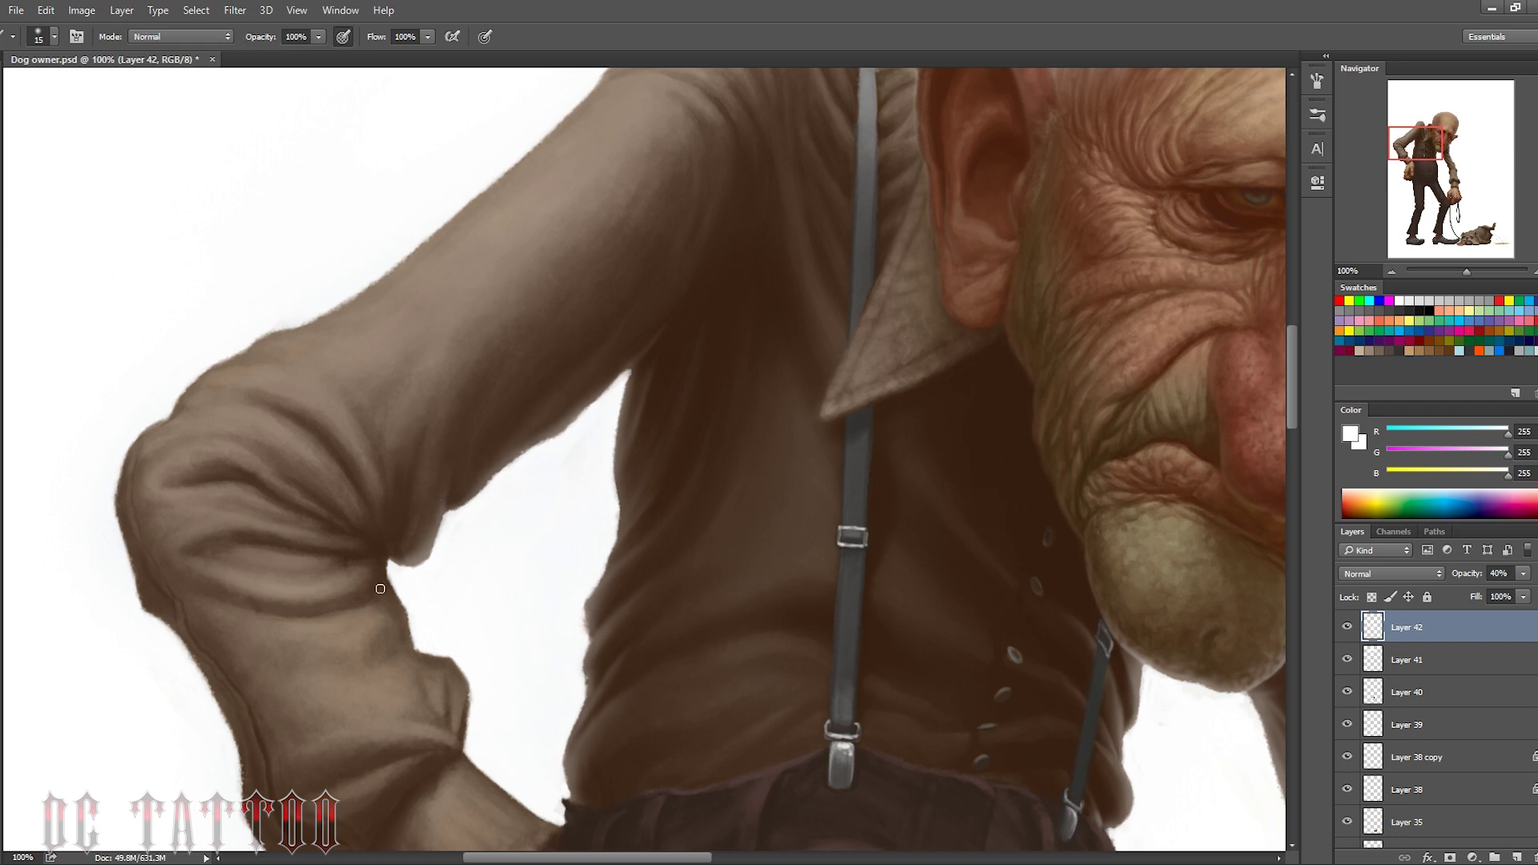
pyautogui.moveTo(374, 561)
pyautogui.mouseDown()
pyautogui.moveTo(465, 697)
pyautogui.moveTo(464, 753)
pyautogui.mouseUp()
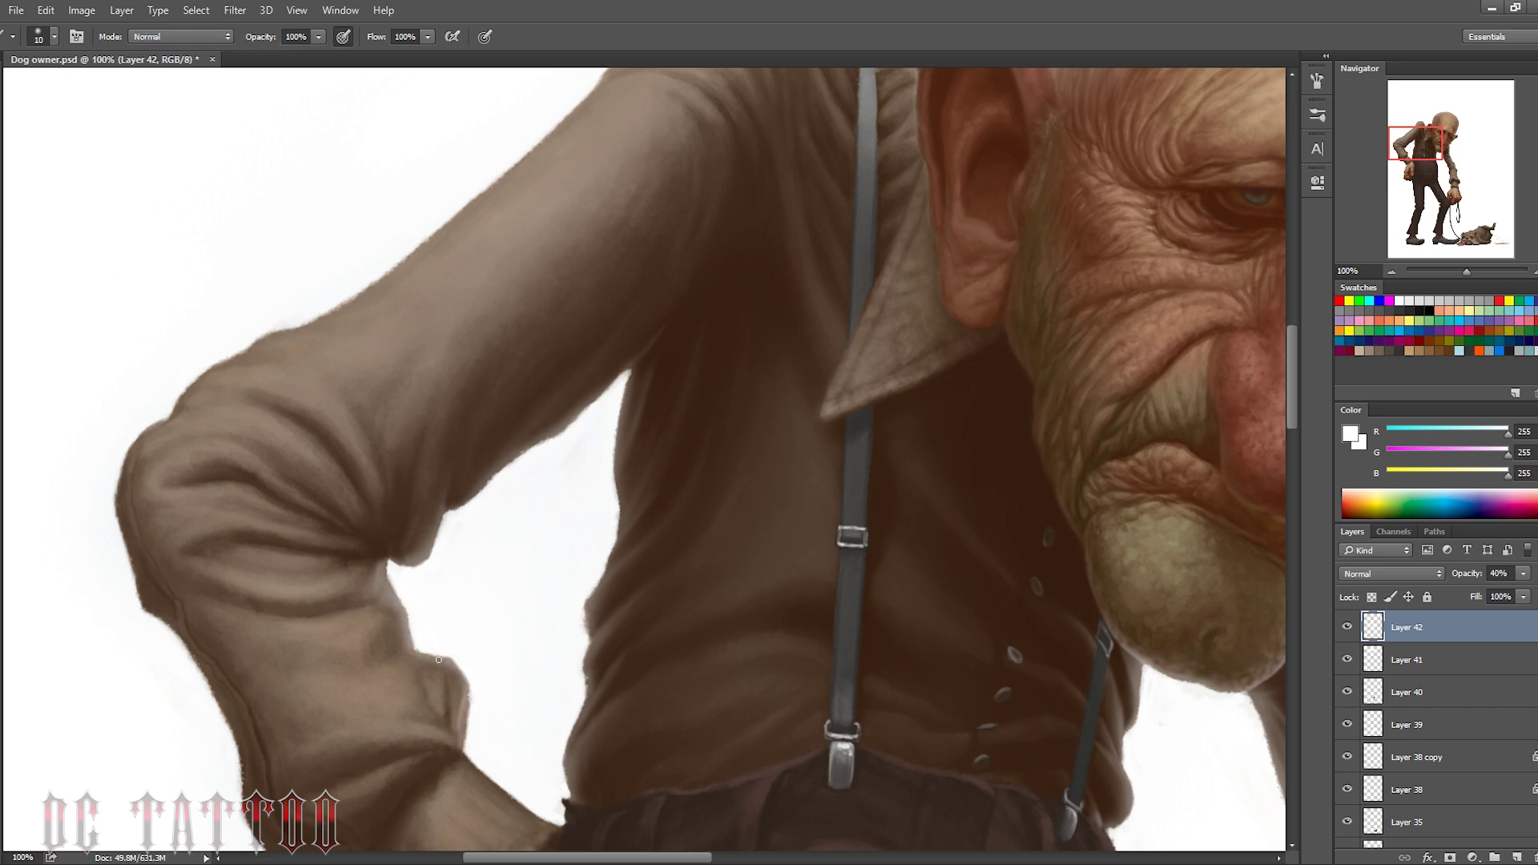
pyautogui.press('[')
pyautogui.scroll(-5, 708, 340)
pyautogui.press('[')
pyautogui.moveTo(466, 462)
pyautogui.mouseDown()
pyautogui.moveTo(545, 533)
pyautogui.moveTo(443, 468)
pyautogui.mouseUp()
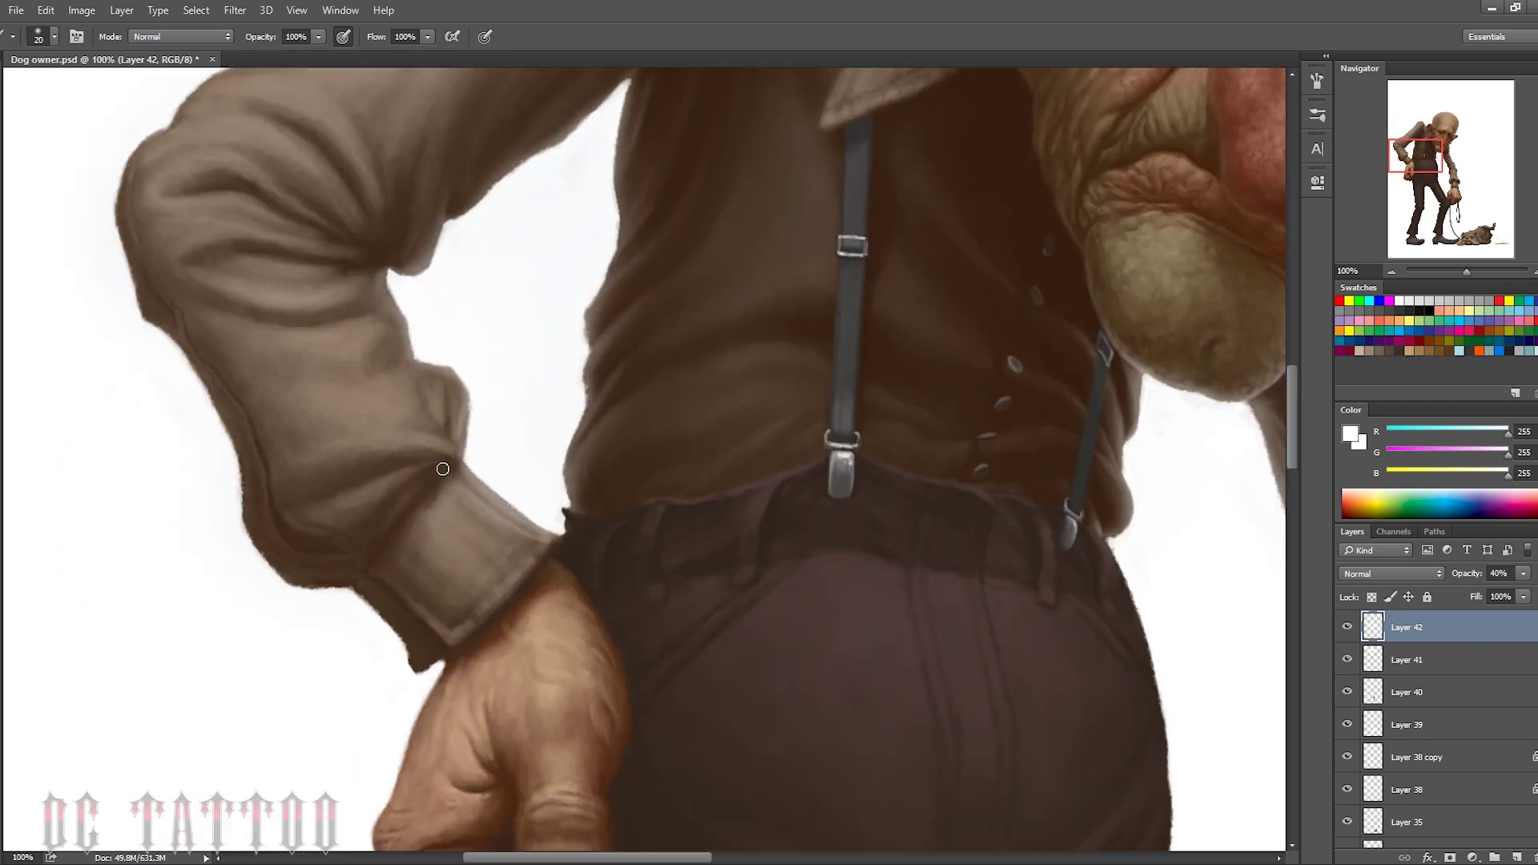
pyautogui.press(']')
pyautogui.press(']')
pyautogui.moveTo(412, 663)
pyautogui.mouseDown()
pyautogui.moveTo(361, 593)
pyautogui.moveTo(432, 669)
pyautogui.moveTo(449, 573)
pyautogui.moveTo(407, 635)
pyautogui.moveTo(280, 508)
pyautogui.mouseUp()
# Extend the soft light edge up the sleeve's outer side past the elbow
pyautogui.press(']')
pyautogui.press(']')
pyautogui.press('[')
pyautogui.press('[')
pyautogui.press('[')
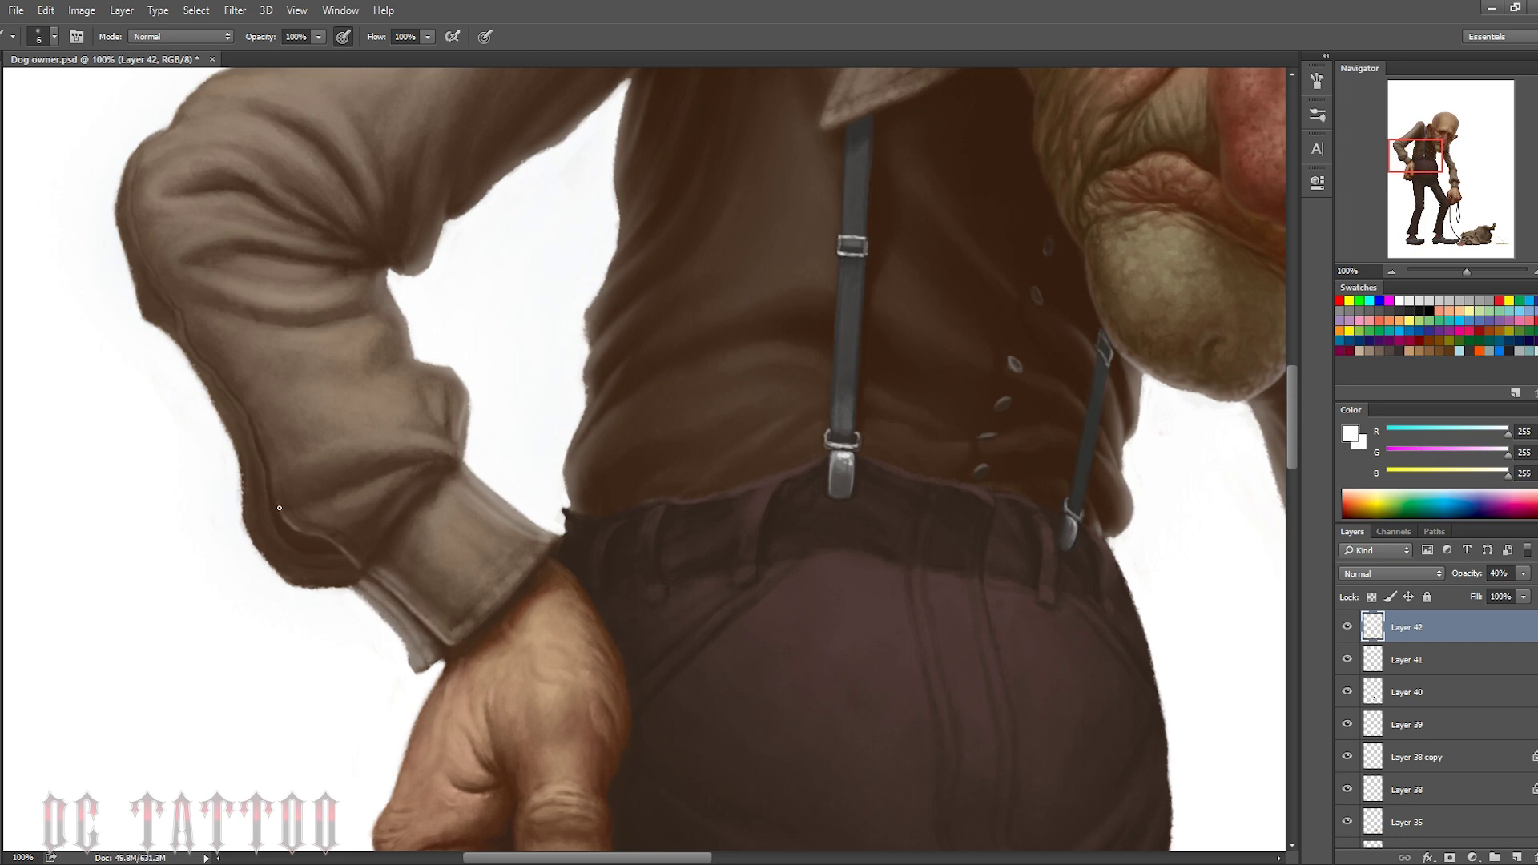
pyautogui.press(']')
pyautogui.press(']')
pyautogui.press(']')
pyautogui.moveTo(347, 577)
pyautogui.mouseDown()
pyautogui.moveTo(284, 571)
pyautogui.moveTo(255, 545)
pyautogui.mouseUp()
pyautogui.moveTo(265, 553)
pyautogui.mouseDown()
pyautogui.moveTo(236, 439)
pyautogui.moveTo(255, 489)
pyautogui.mouseUp()
pyautogui.moveTo(353, 583); pyautogui.dragTo(232, 409)
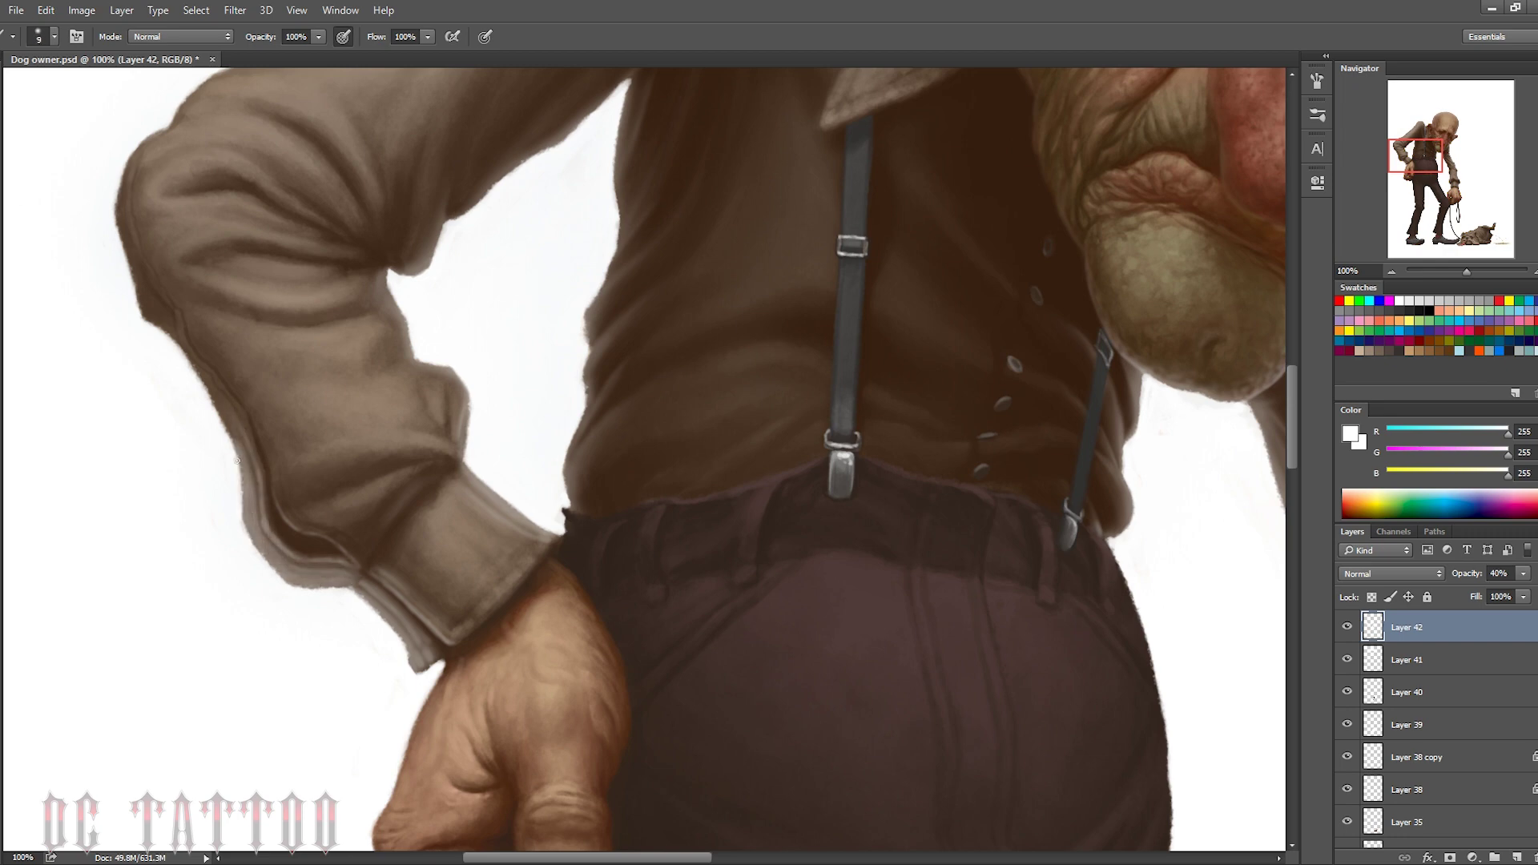
pyautogui.moveTo(245, 461); pyautogui.dragTo(149, 279)
# Add finer light strokes along the bent elbow's outer sleeve edge
pyautogui.press(']')
pyautogui.press(']')
pyautogui.press(']')
pyautogui.moveTo(212, 405)
pyautogui.mouseDown()
pyautogui.moveTo(113, 185)
pyautogui.moveTo(163, 245)
pyautogui.moveTo(133, 164)
pyautogui.moveTo(136, 221)
pyautogui.mouseUp()
pyautogui.press('[')
pyautogui.press('[')
pyautogui.press('[')
pyautogui.press('[')
pyautogui.moveTo(140, 277)
pyautogui.mouseDown()
pyautogui.moveTo(132, 168)
pyautogui.moveTo(144, 213)
pyautogui.mouseUp()
pyautogui.press(']')
pyautogui.press(']')
pyautogui.press(']')
pyautogui.moveTo(134, 146)
pyautogui.mouseDown()
pyautogui.moveTo(134, 491)
pyautogui.moveTo(497, 236)
pyautogui.mouseUp()
pyautogui.press(']')
pyautogui.press(']')
pyautogui.press(']')
# Shrink the brush and paint a first light stroke down the trousers' right edge
pyautogui.moveTo(1416, 133); pyautogui.dragTo(1421, 122)
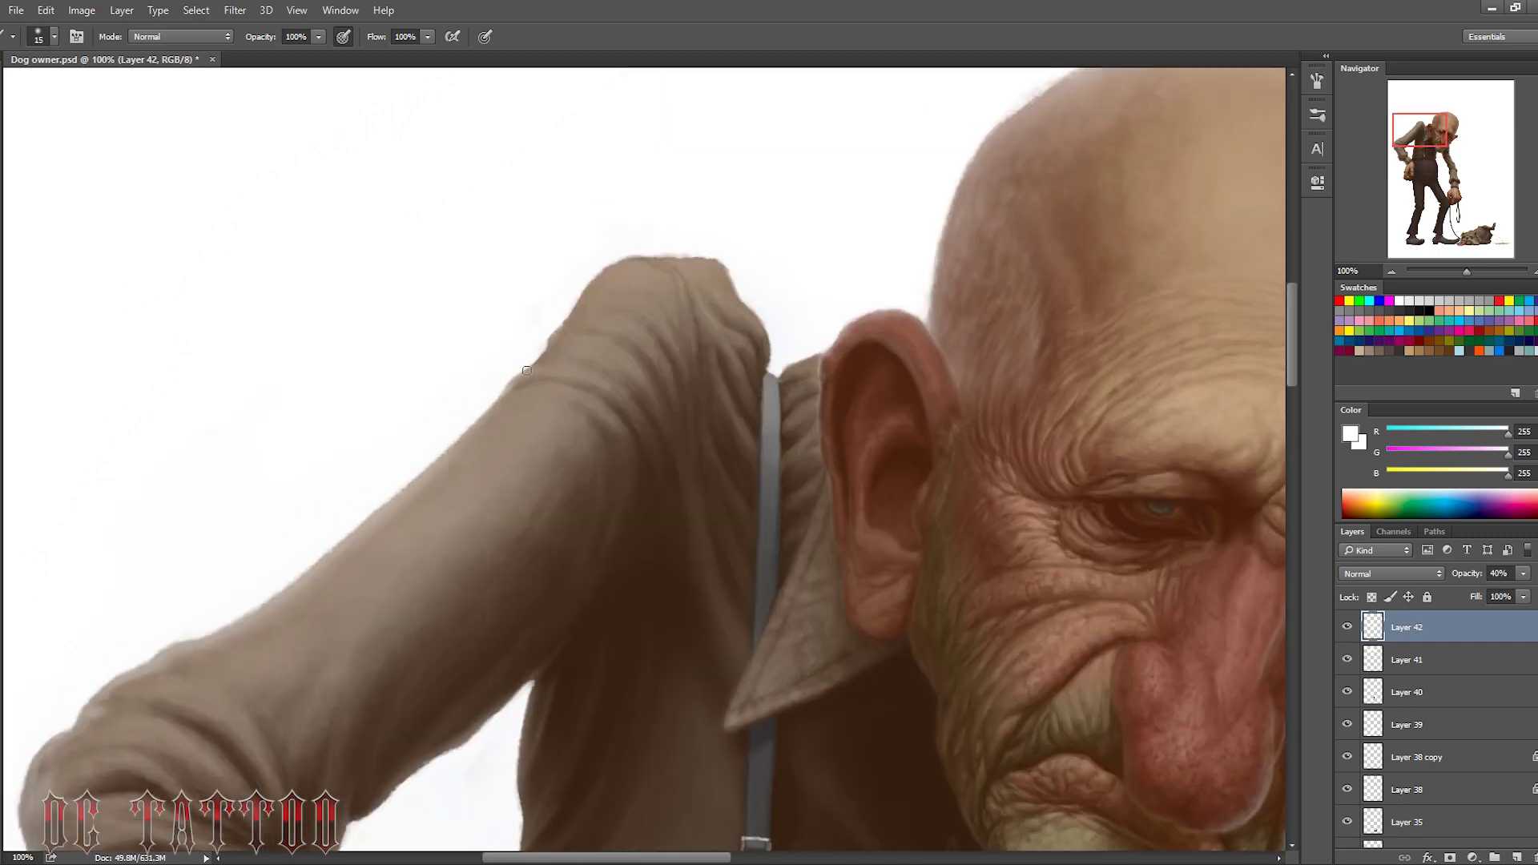
pyautogui.press('[')
pyautogui.press('[')
pyautogui.press('[')
pyautogui.press('[')
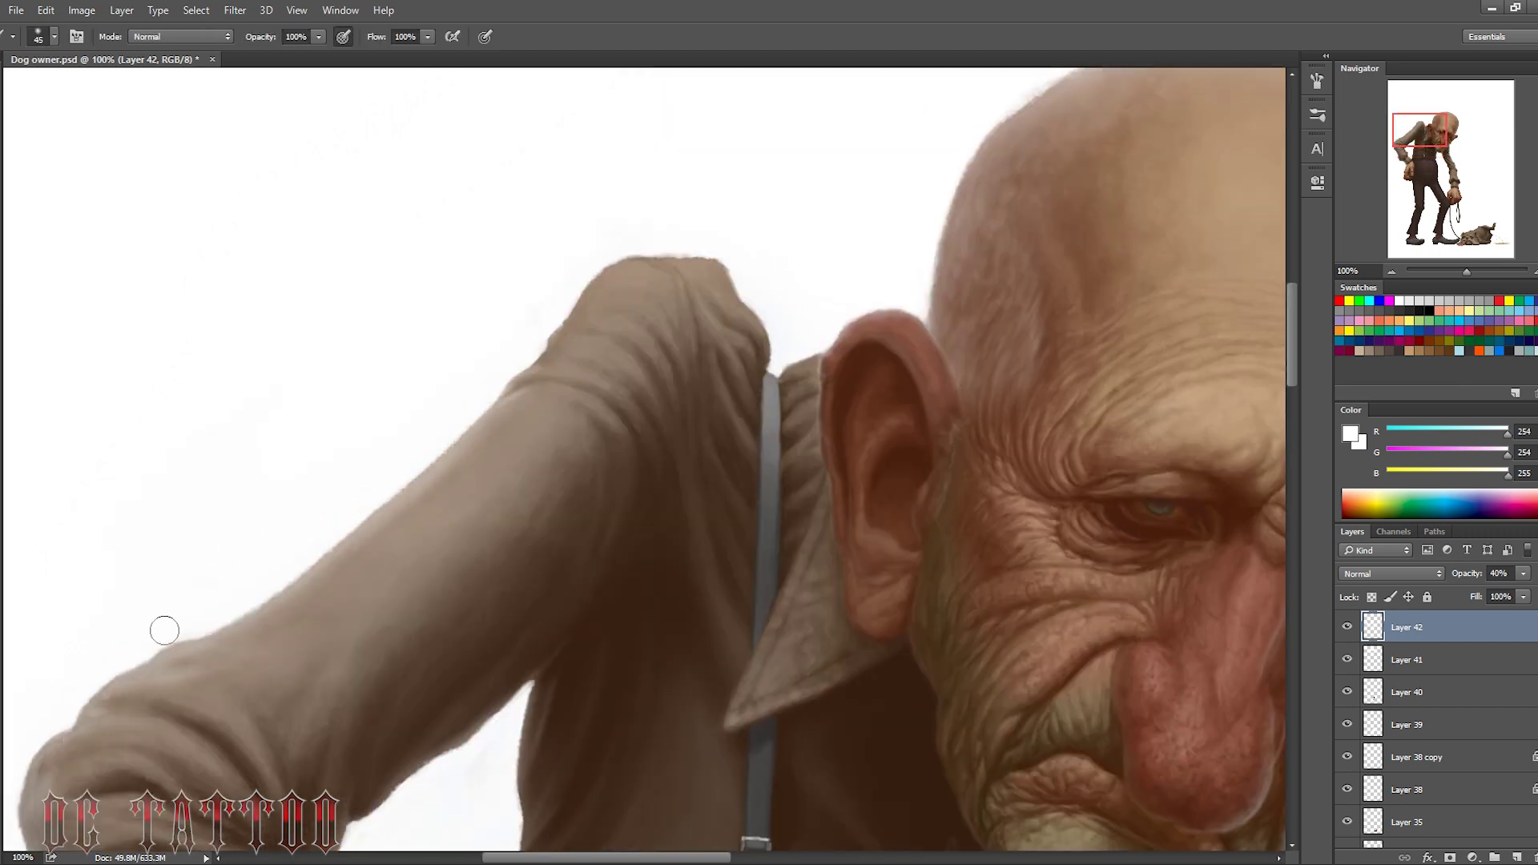
pyautogui.press('[')
pyautogui.press('[')
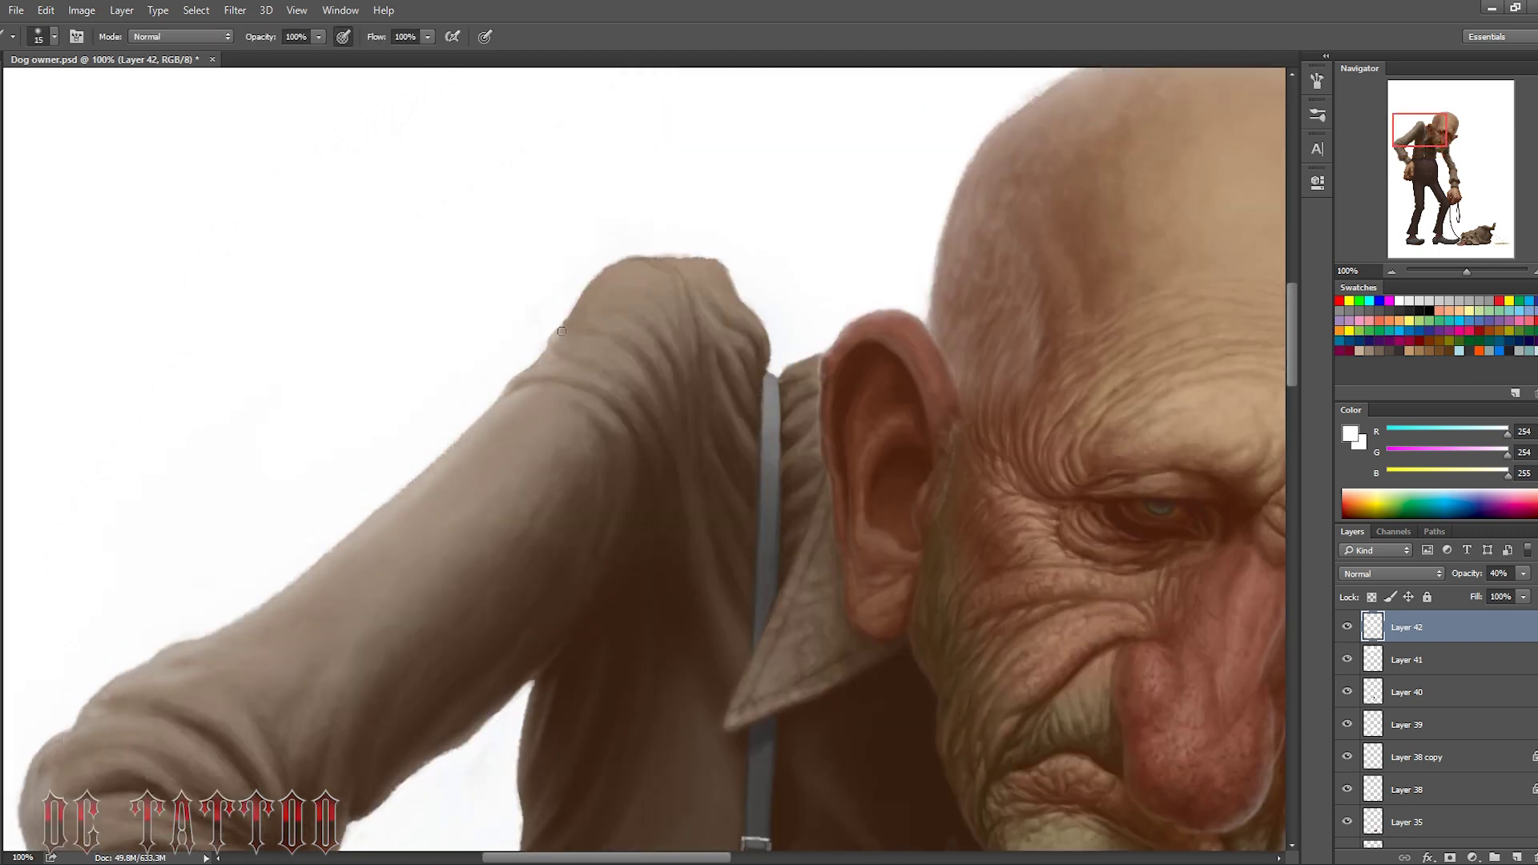
pyautogui.press('e')
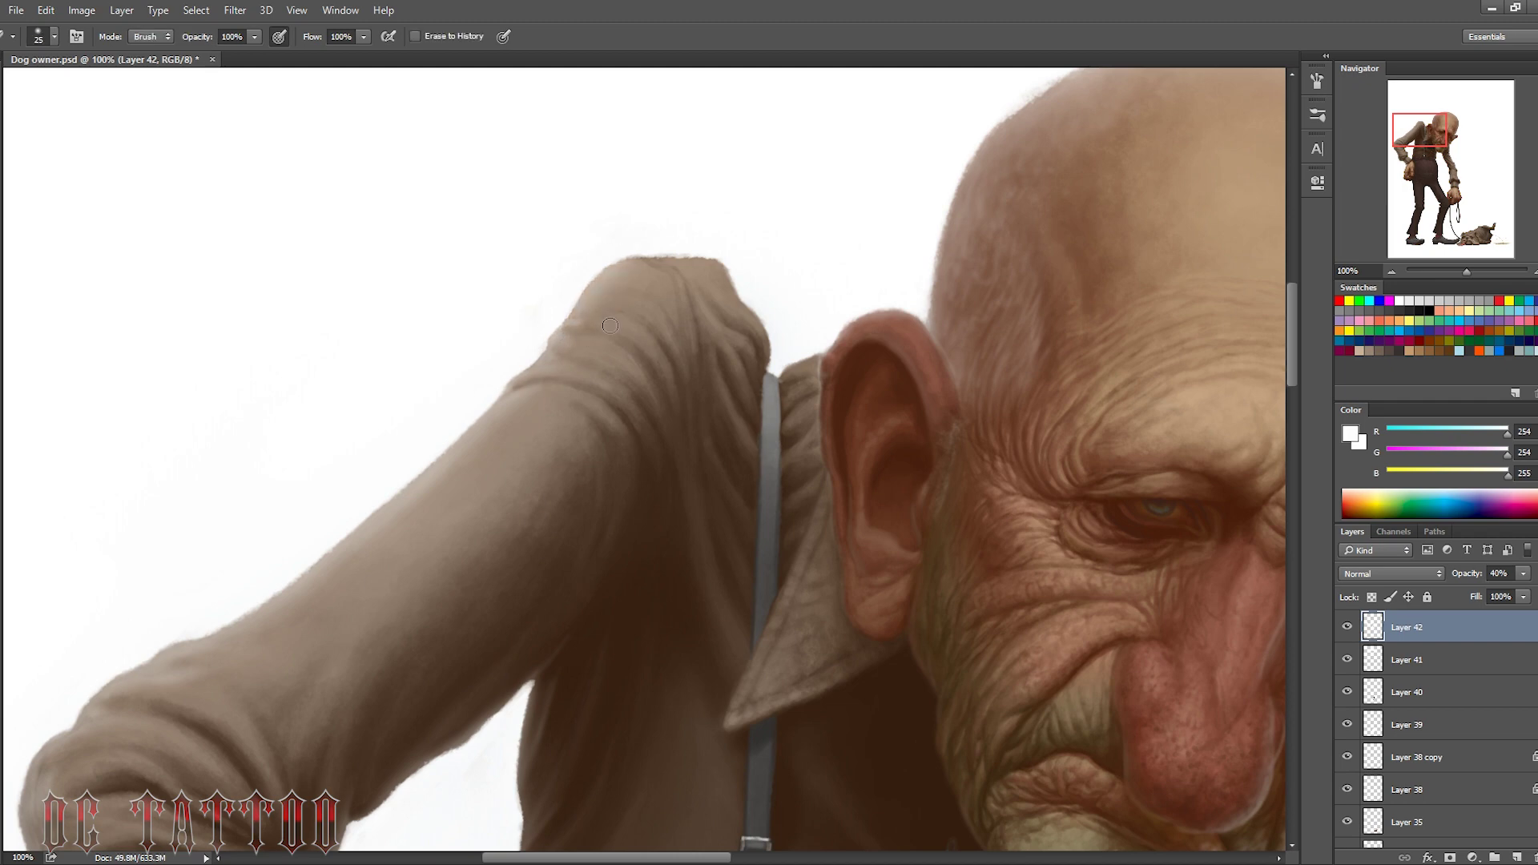
pyautogui.press('b')
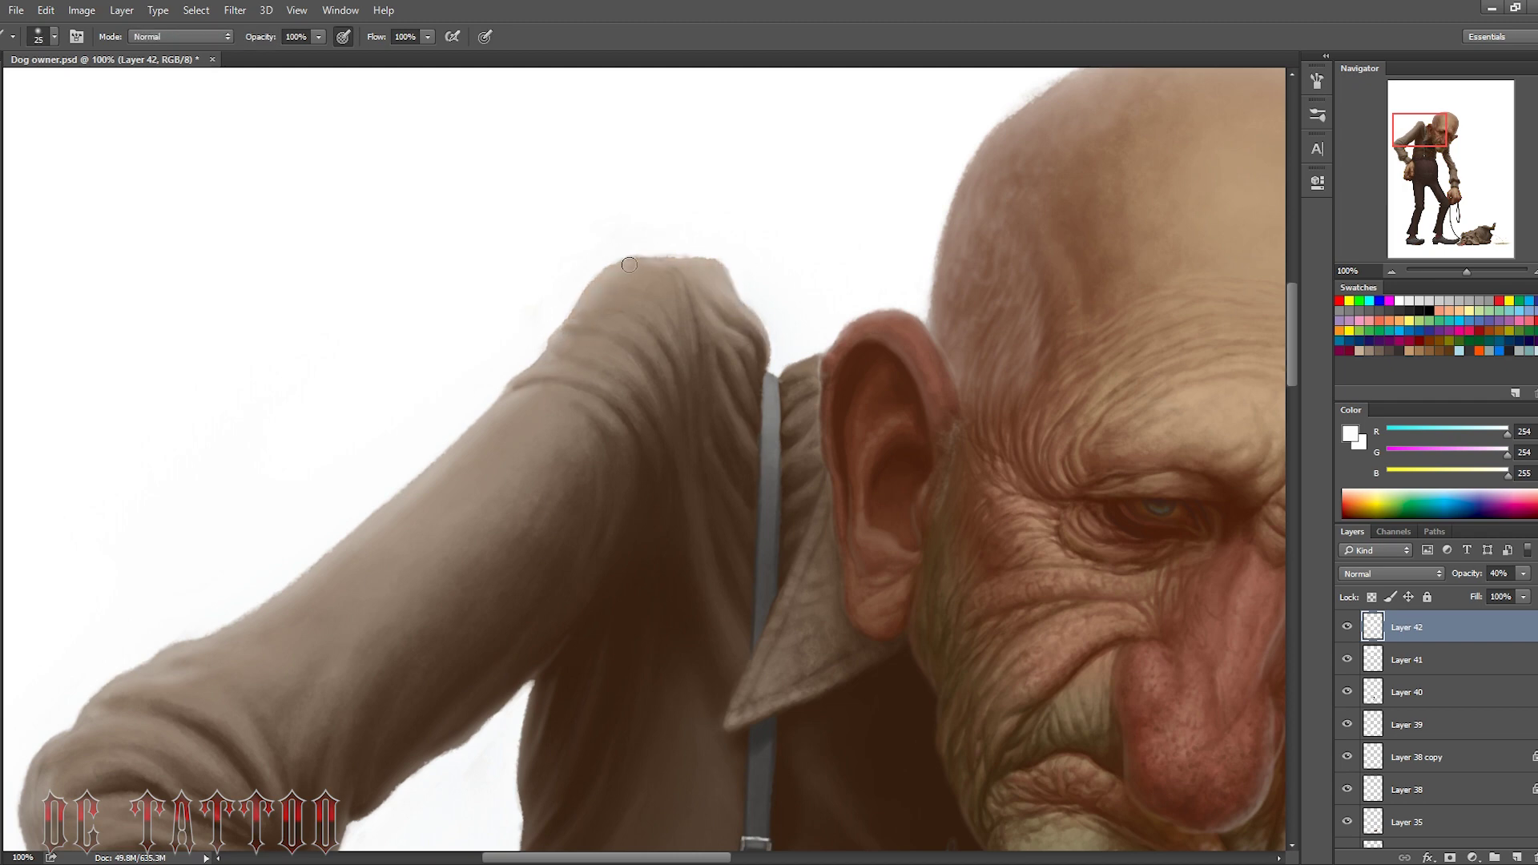
pyautogui.press('[')
pyautogui.press('[')
pyautogui.press('[')
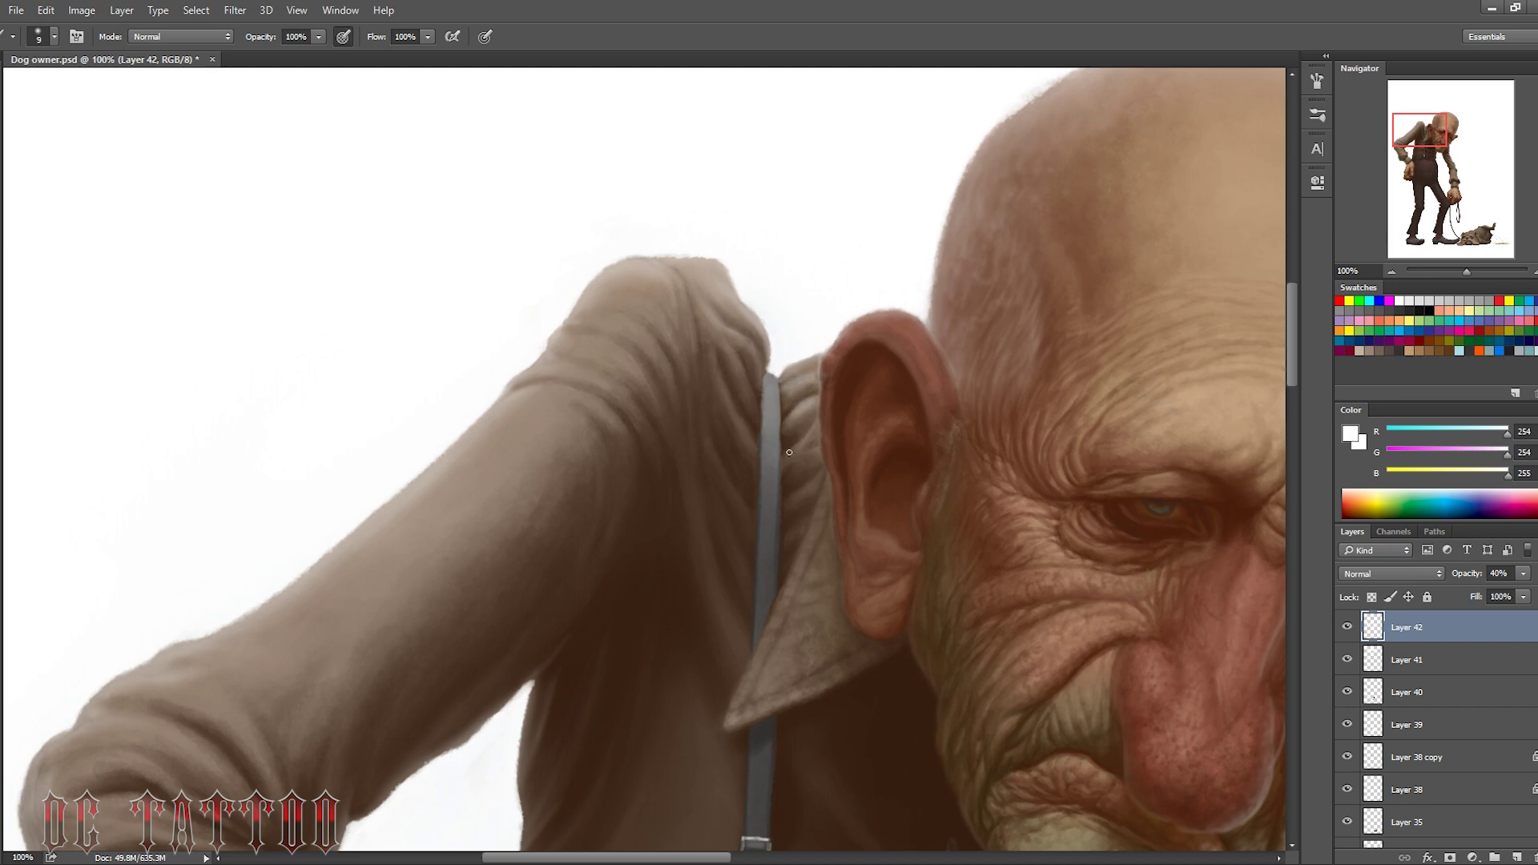
pyautogui.press('e')
pyautogui.press('b')
pyautogui.moveTo(1438, 123); pyautogui.dragTo(1445, 154)
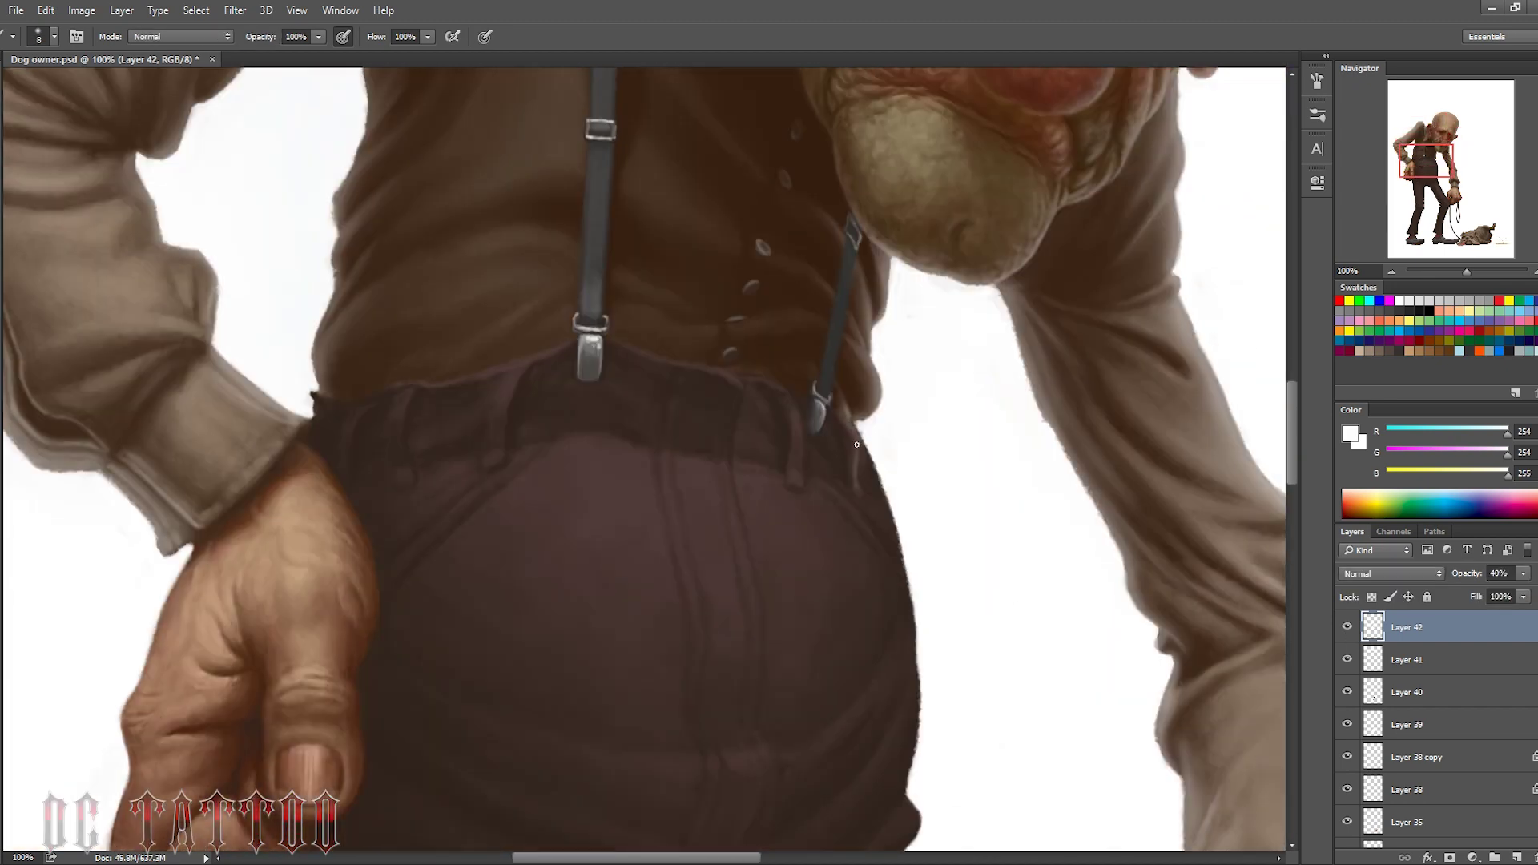
pyautogui.moveTo(883, 472); pyautogui.dragTo(865, 500)
pyautogui.press('[')
pyautogui.press('[')
pyautogui.press('[')
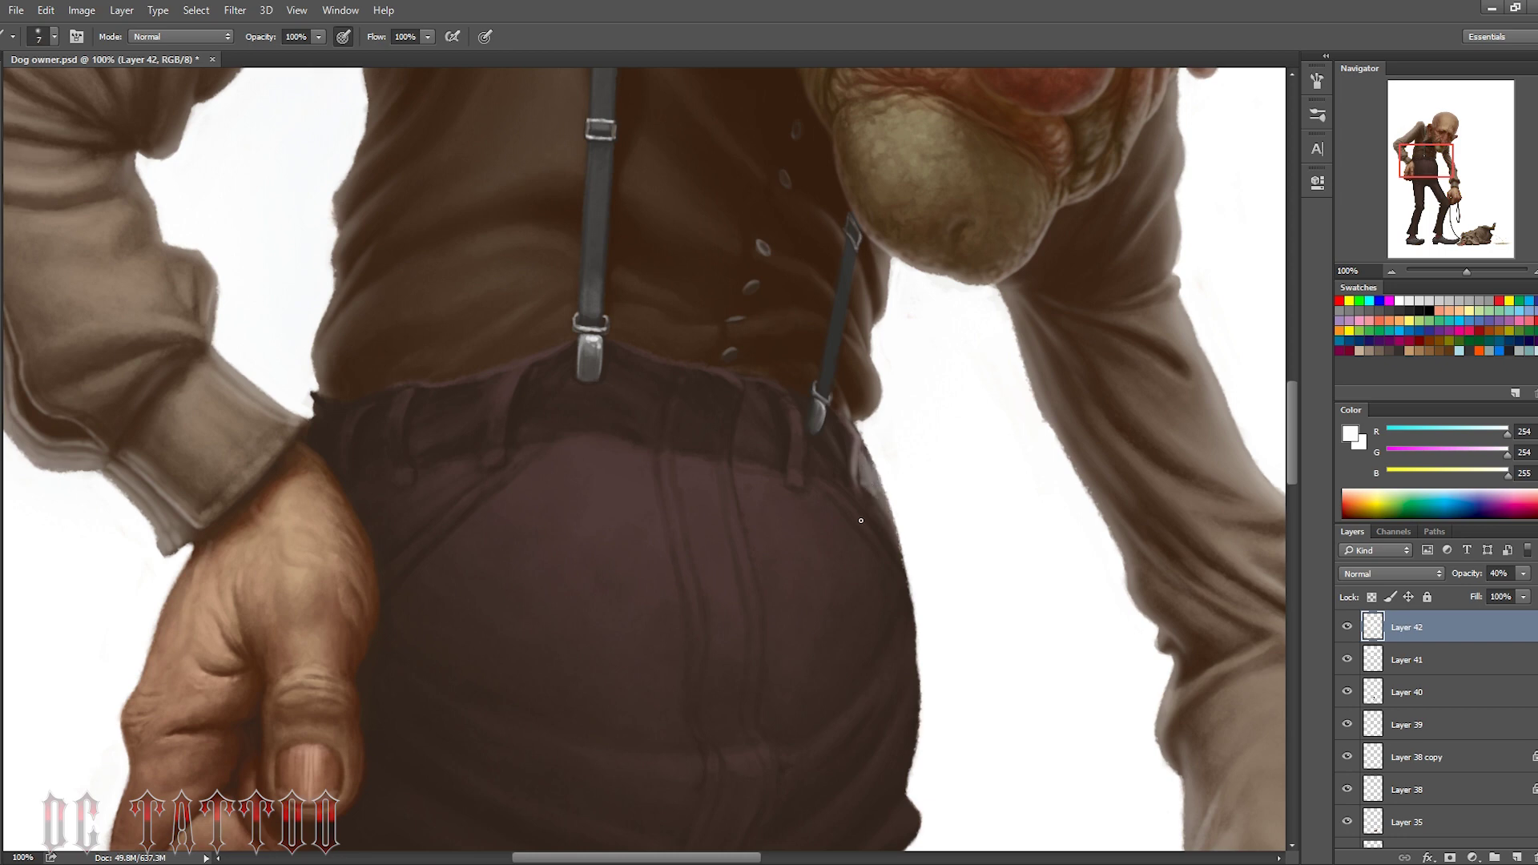
pyautogui.moveTo(892, 586); pyautogui.dragTo(894, 549)
# Build up a bright white rim light along the trousers' right edge
pyautogui.press(']')
pyautogui.press(']')
pyautogui.press(']')
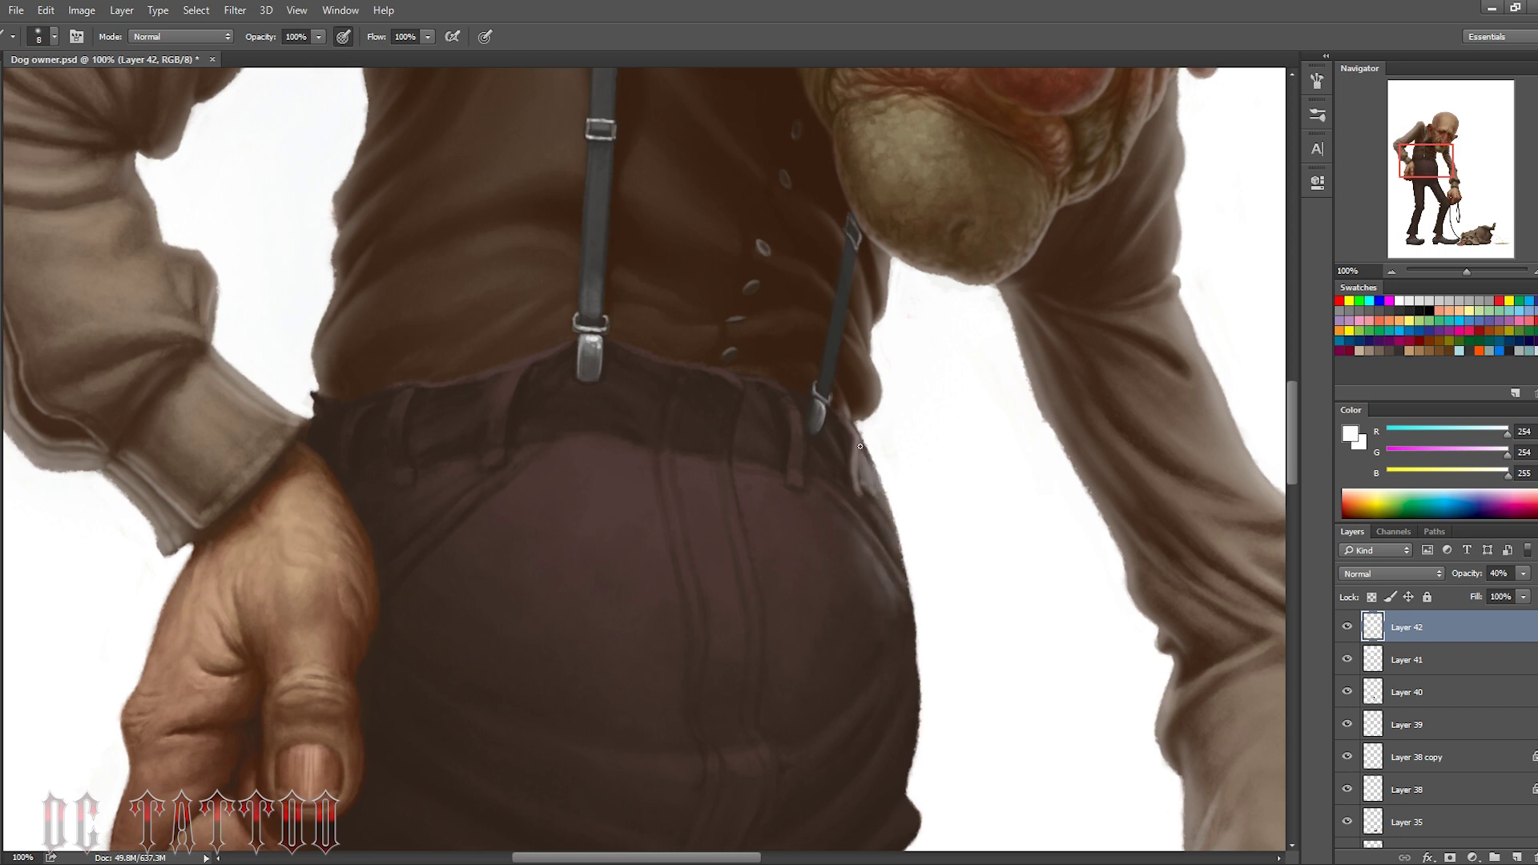
pyautogui.press('e')
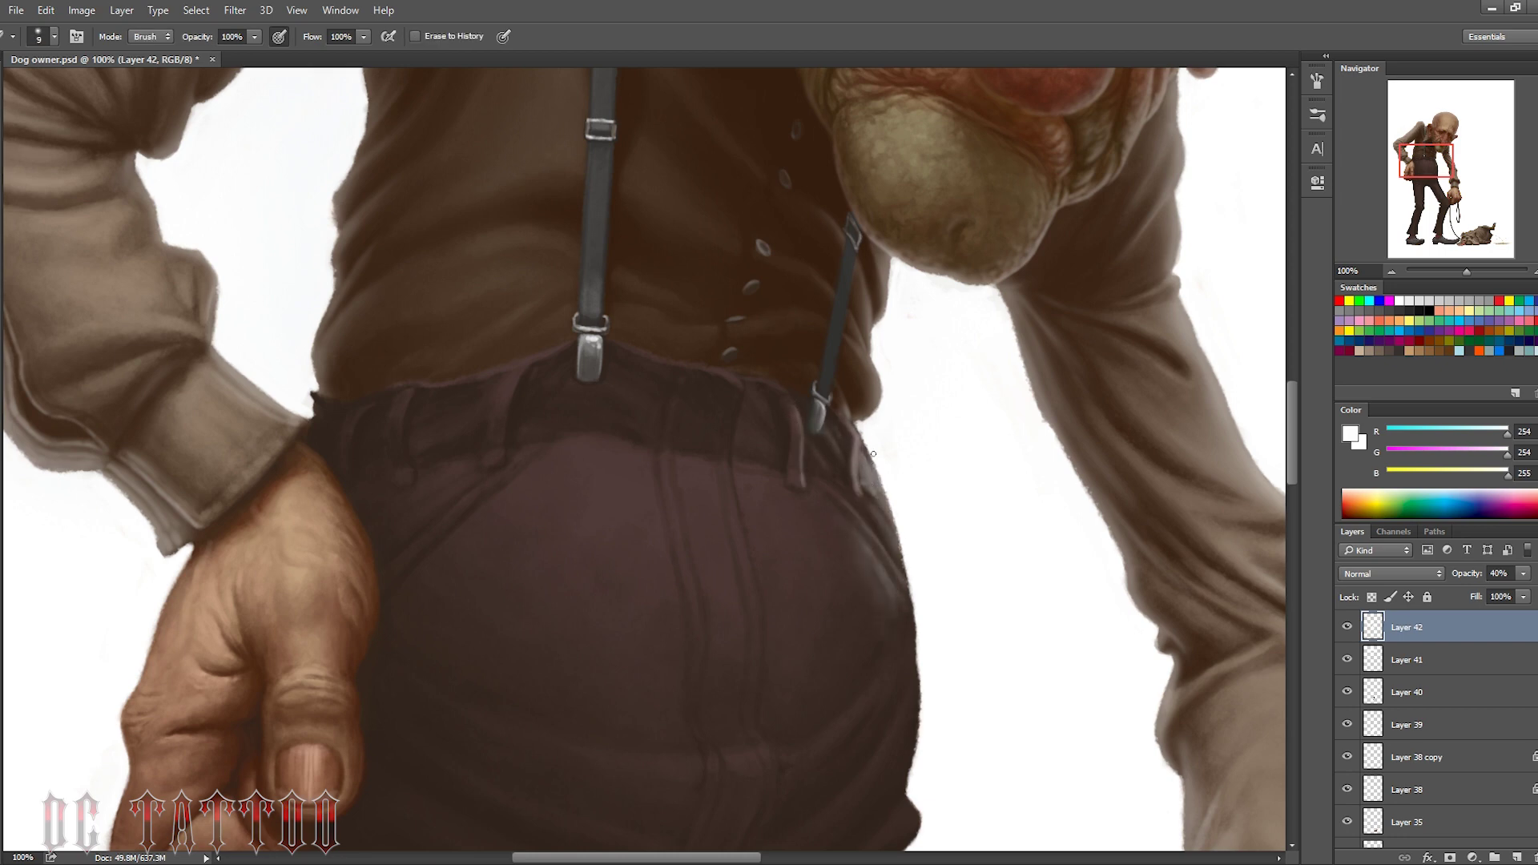
pyautogui.press('[')
pyautogui.press('[')
pyautogui.press('[')
pyautogui.press('b')
pyautogui.moveTo(889, 641); pyautogui.dragTo(877, 513)
pyautogui.press(']')
pyautogui.press(']')
pyautogui.moveTo(905, 721); pyautogui.dragTo(866, 633)
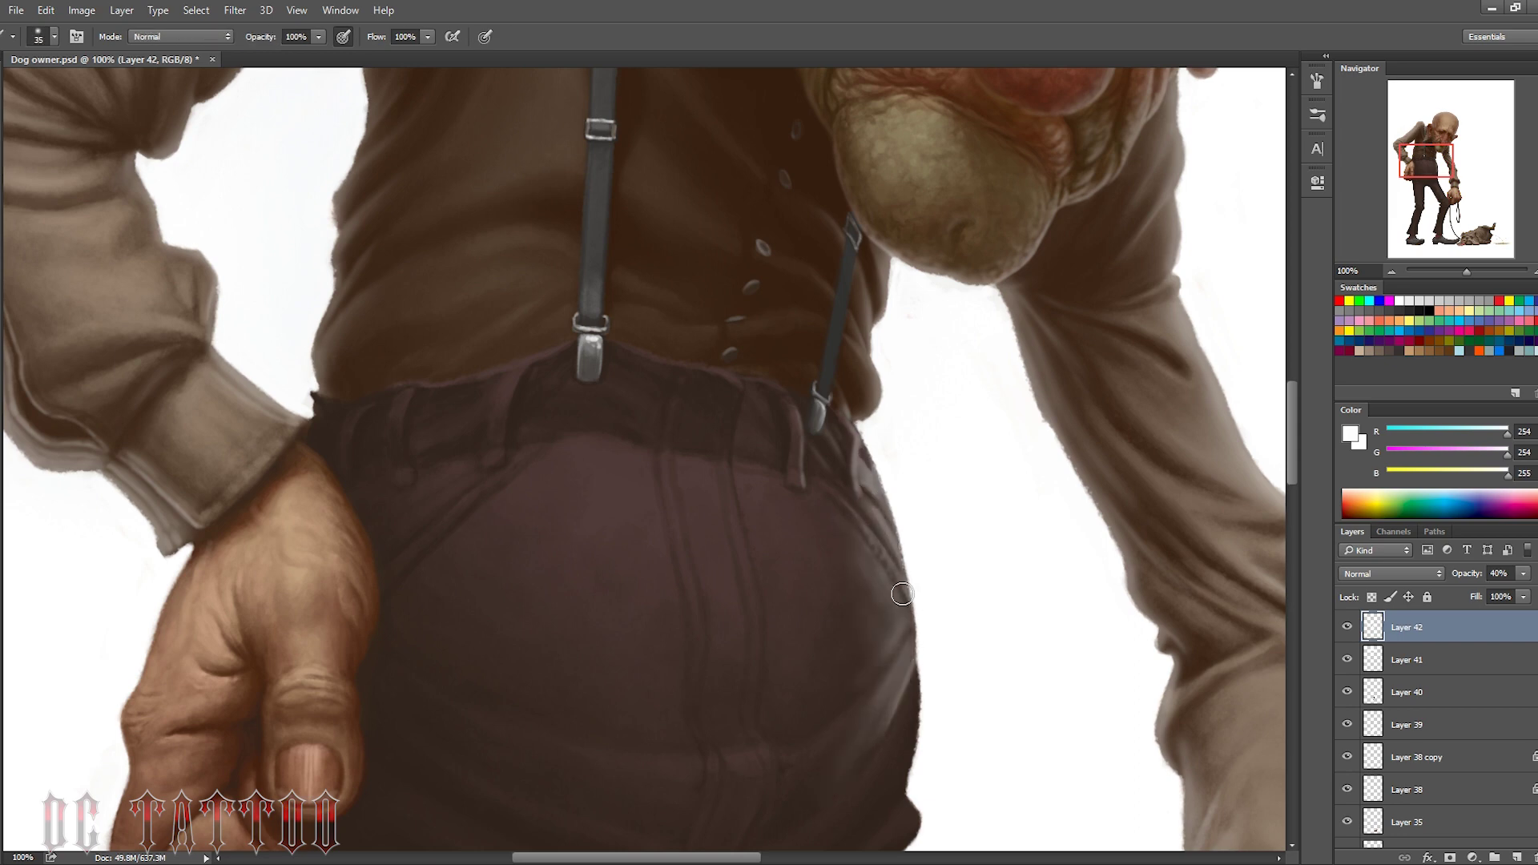
pyautogui.moveTo(905, 681); pyautogui.dragTo(881, 532)
pyautogui.press('[')
pyautogui.press('[')
pyautogui.press('[')
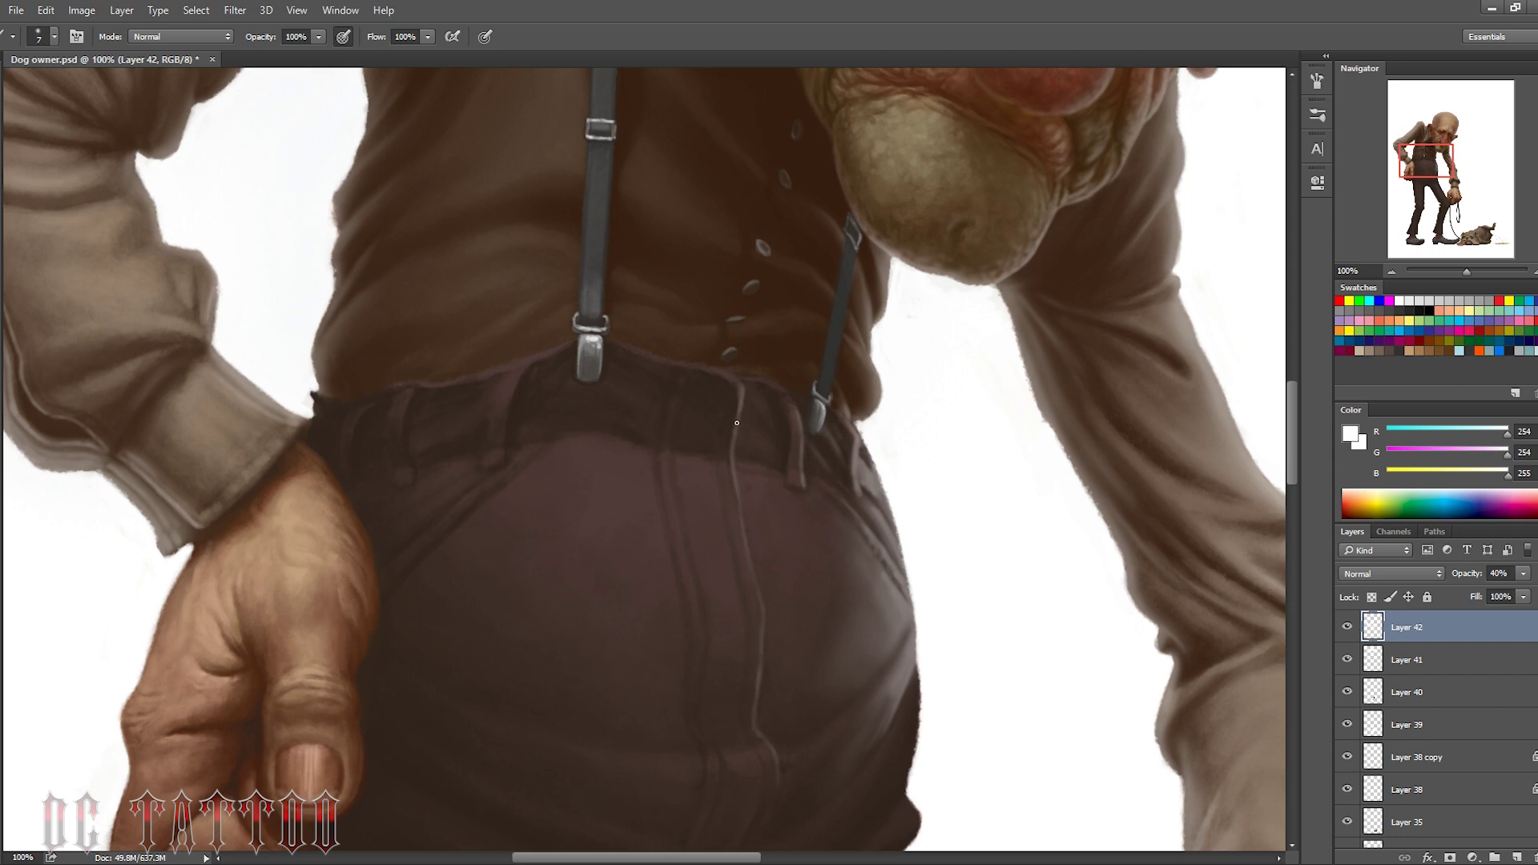
# Paint a pale seam line down the trousers' back and brighten the lower-right edge
pyautogui.moveTo(736, 423); pyautogui.dragTo(561, 190)
pyautogui.moveTo(705, 548); pyautogui.dragTo(741, 418)
pyautogui.moveTo(697, 484); pyautogui.dragTo(737, 416)
pyautogui.moveTo(676, 597)
pyautogui.mouseDown()
pyautogui.moveTo(715, 555)
pyautogui.moveTo(668, 604)
pyautogui.mouseUp()
pyautogui.moveTo(725, 561); pyautogui.dragTo(665, 657)
# Erase the excess from the lower-right trouser highlight with a smaller eraser
pyautogui.press('e')
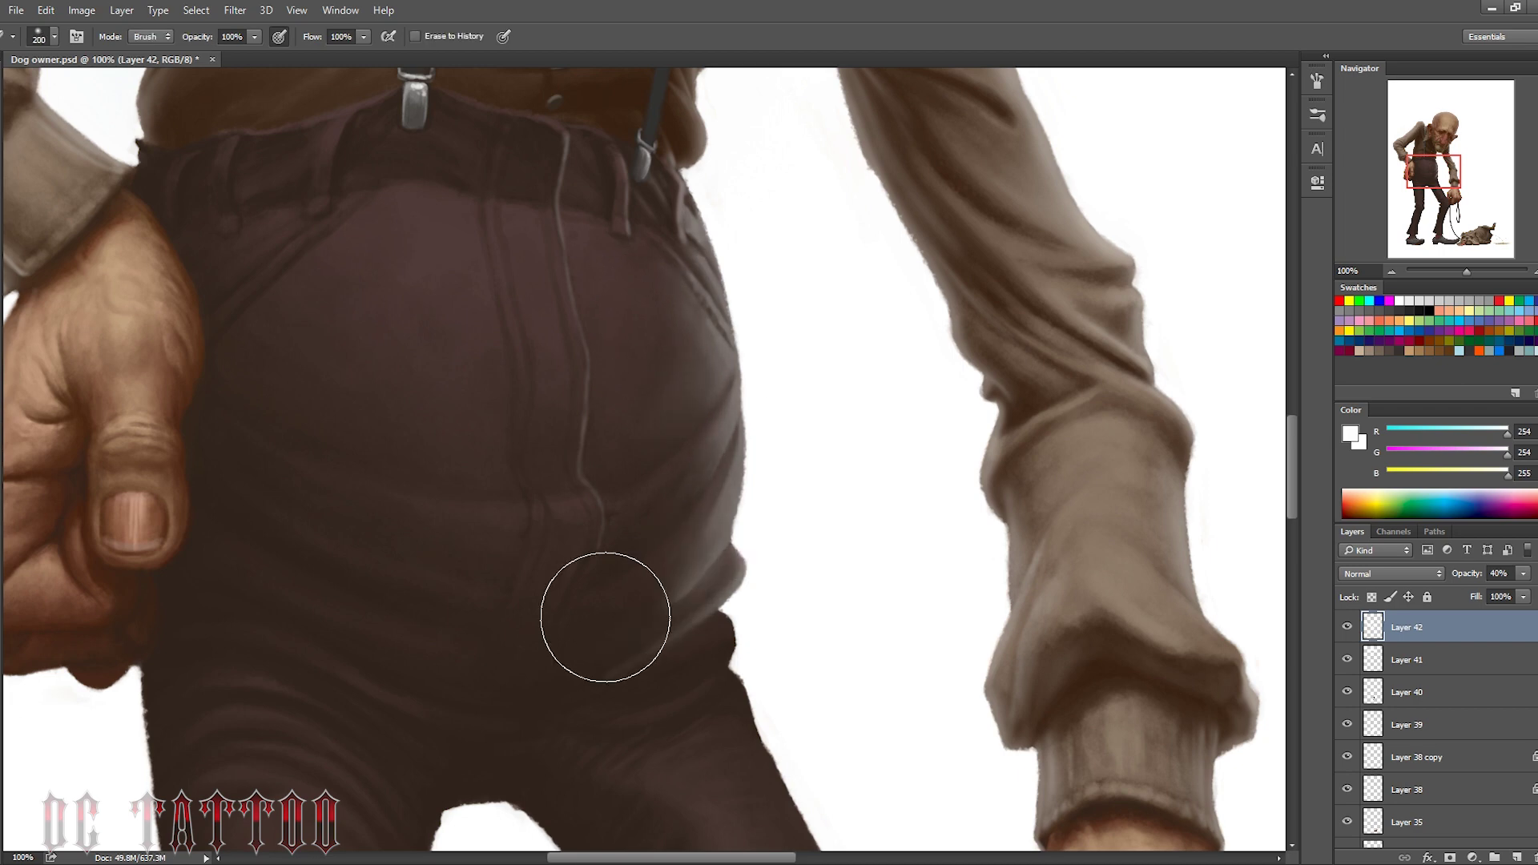
pyautogui.moveTo(605, 617); pyautogui.dragTo(669, 560)
pyautogui.press('[')
pyautogui.press('[')
pyautogui.press('[')
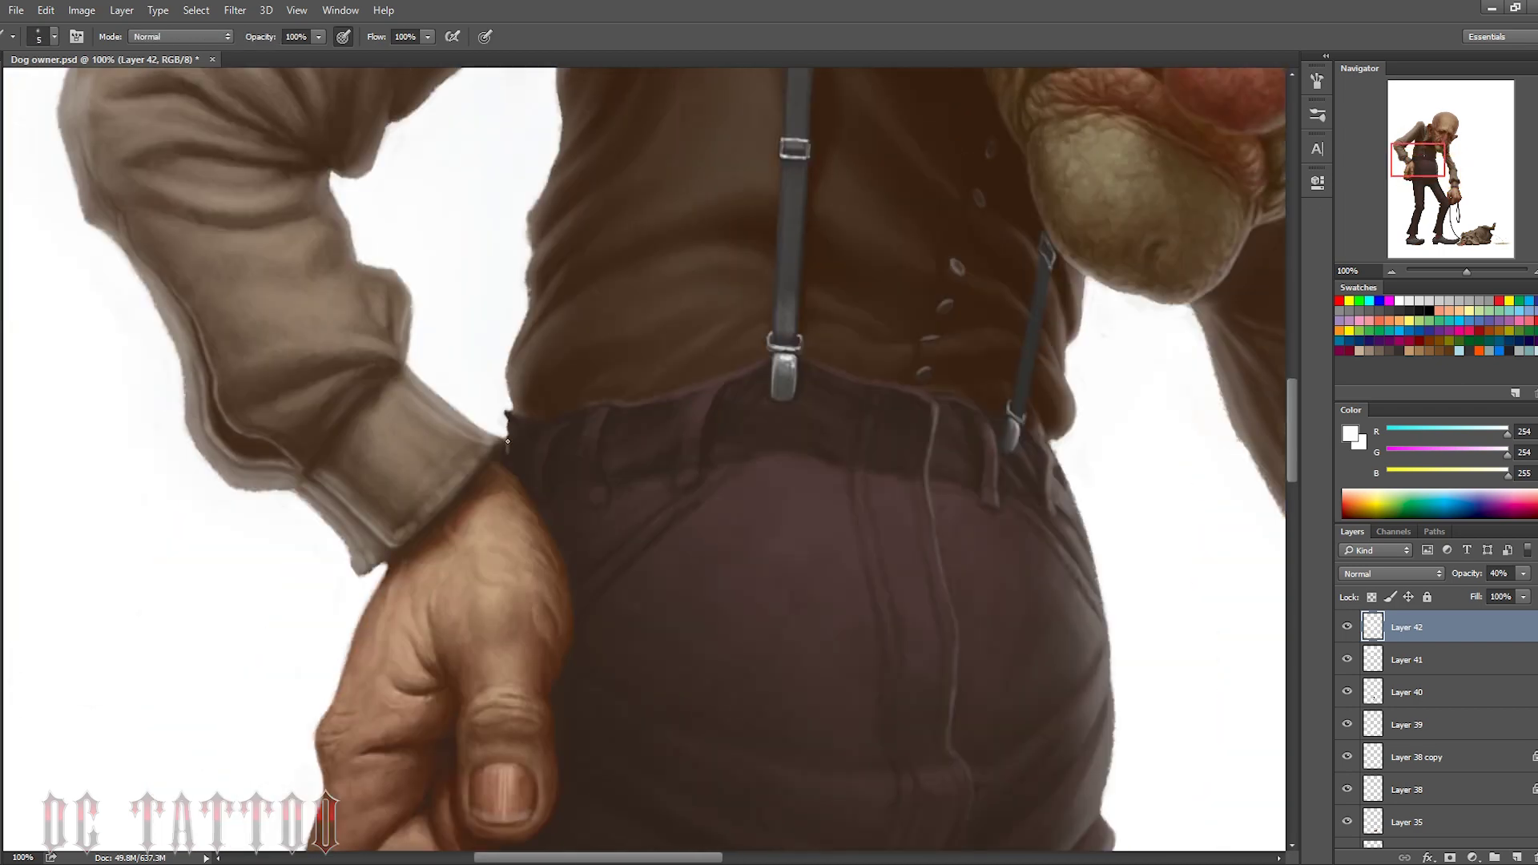
pyautogui.press('e')
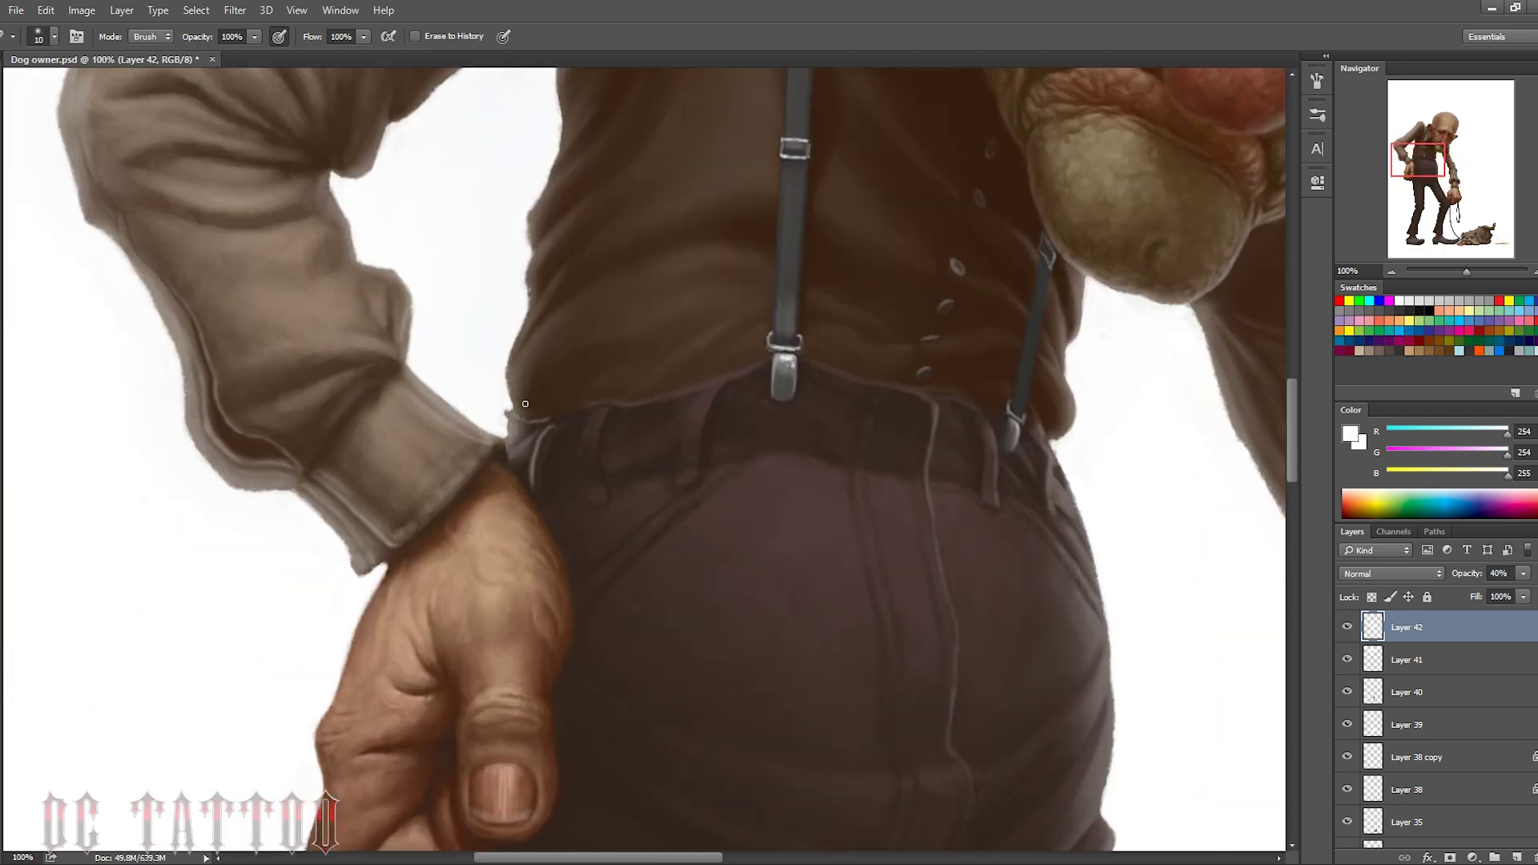
pyautogui.press('b')
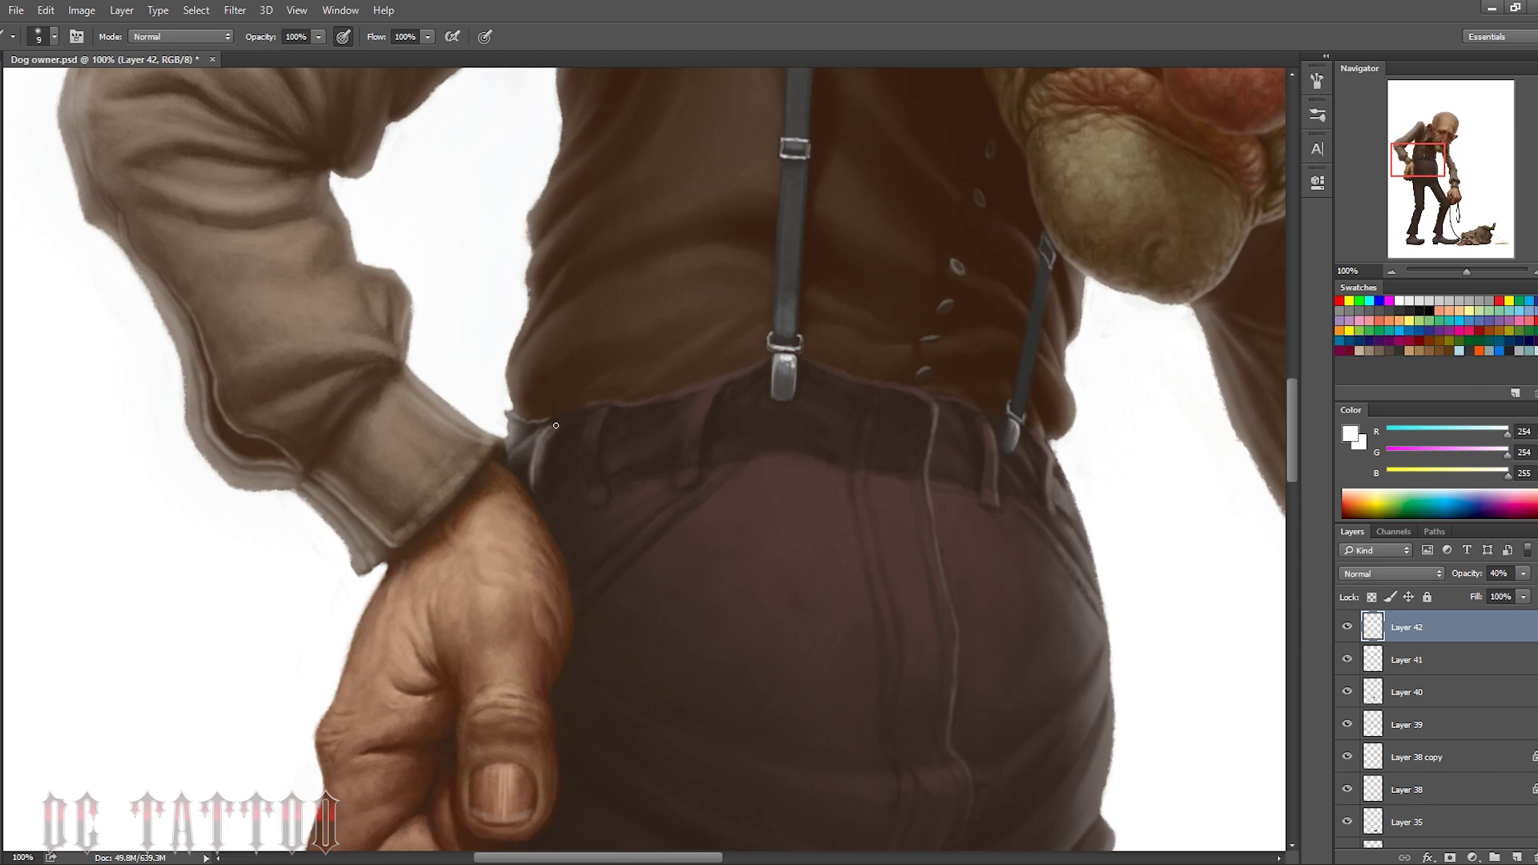
pyautogui.press('e')
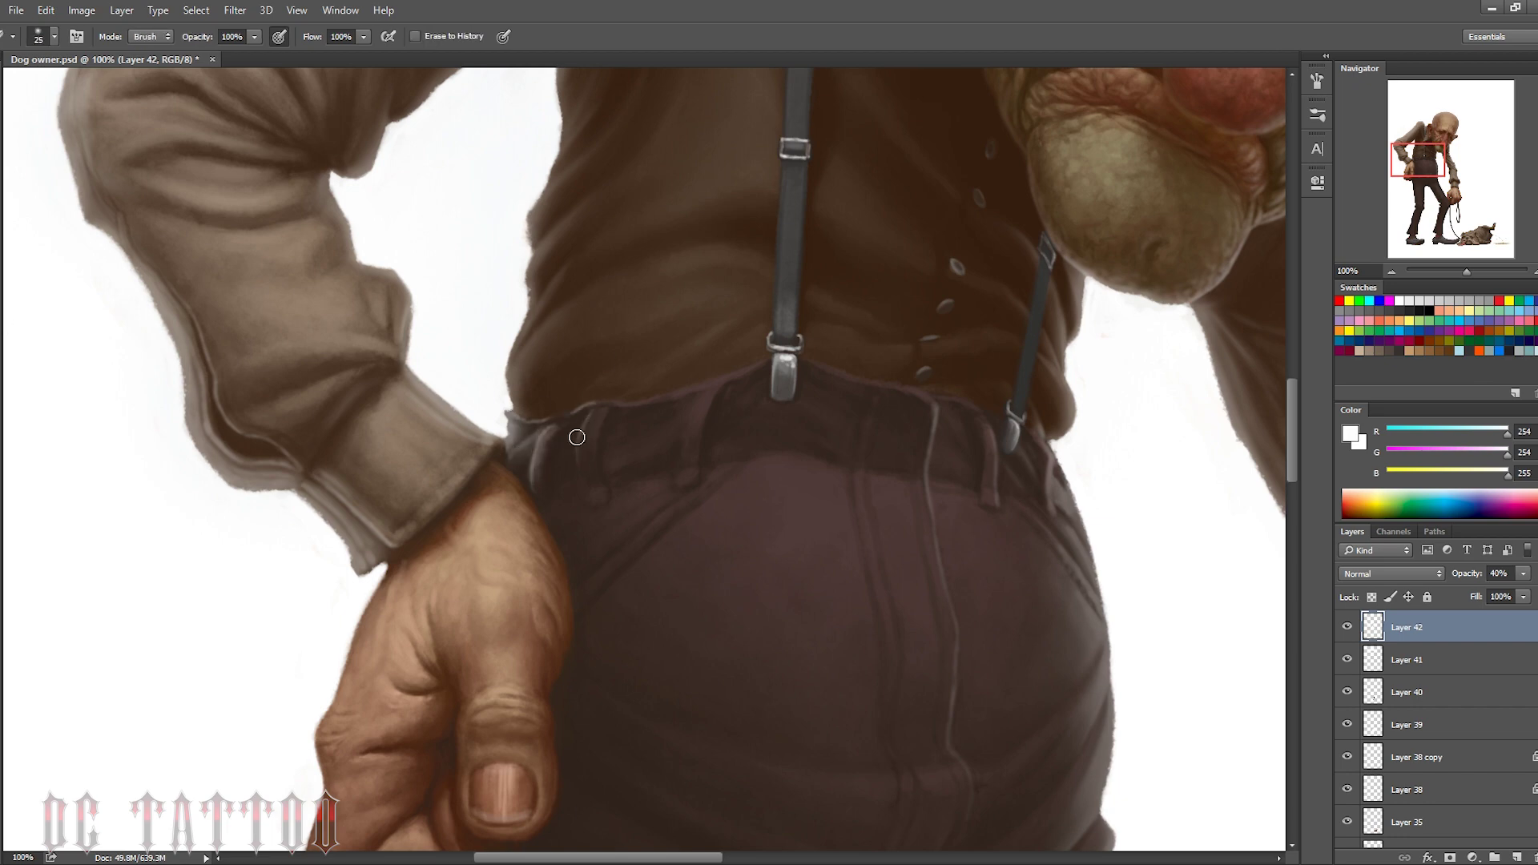
pyautogui.press('b')
pyautogui.scroll(-5, 754, 470)
pyautogui.hscroll(3, 857, 458)
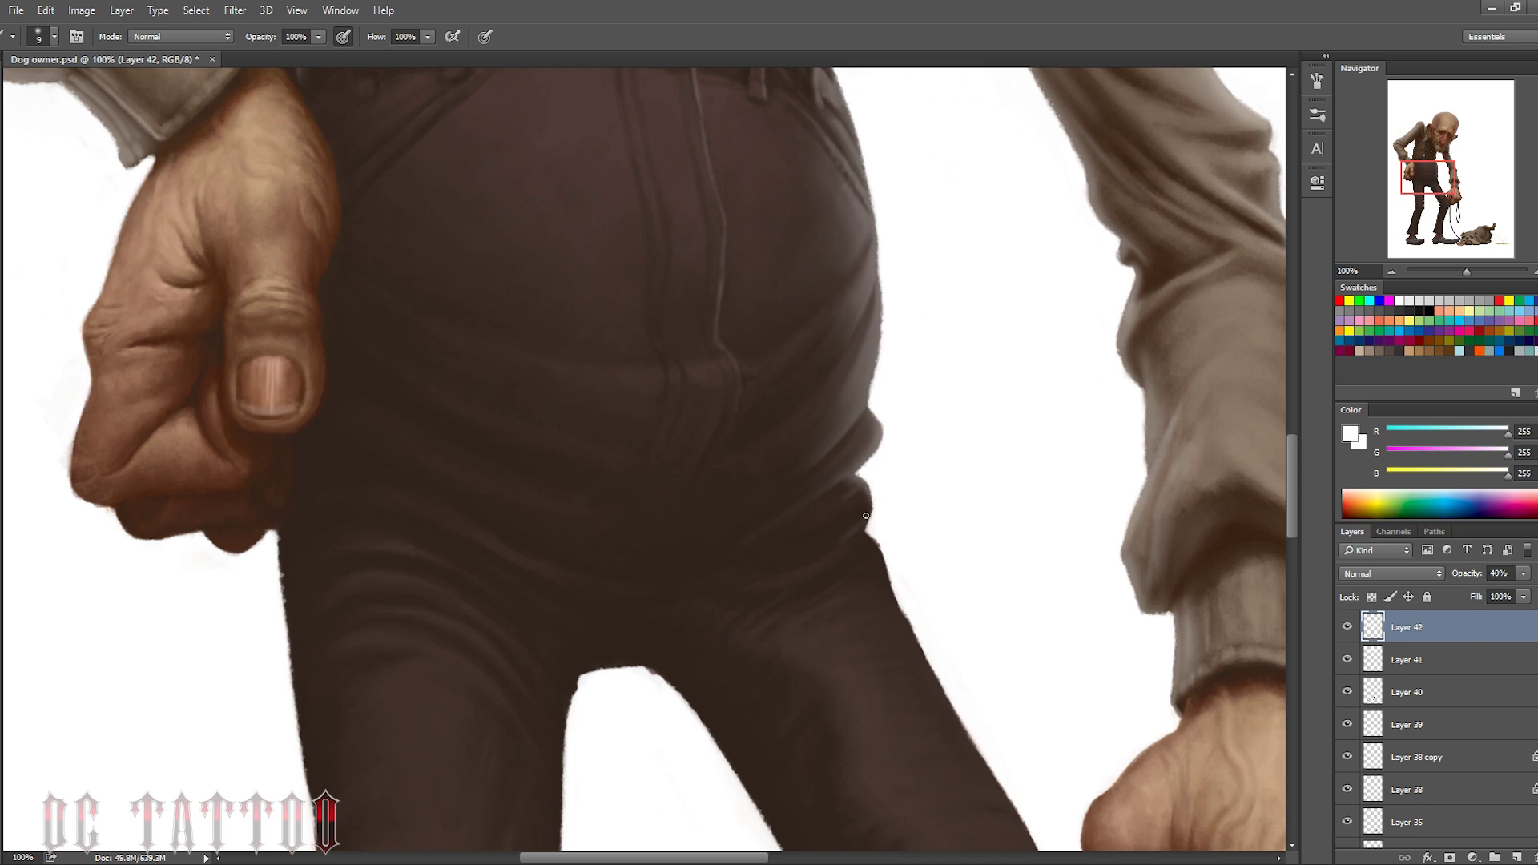
# Paint white highlights along the trouser fold and outer edge
pyautogui.moveTo(866, 515)
pyautogui.mouseDown()
pyautogui.moveTo(870, 480)
pyautogui.moveTo(861, 531)
pyautogui.moveTo(835, 501)
pyautogui.moveTo(849, 544)
pyautogui.mouseUp()
pyautogui.press('e')
pyautogui.press('b')
pyautogui.scroll(-5, 1064, 275)
pyautogui.hscroll(3, 1065, 275)
pyautogui.moveTo(717, 312)
pyautogui.mouseDown()
pyautogui.moveTo(738, 319)
pyautogui.moveTo(801, 513)
pyautogui.mouseUp()
pyautogui.press('[')
pyautogui.press('[')
pyautogui.press('[')
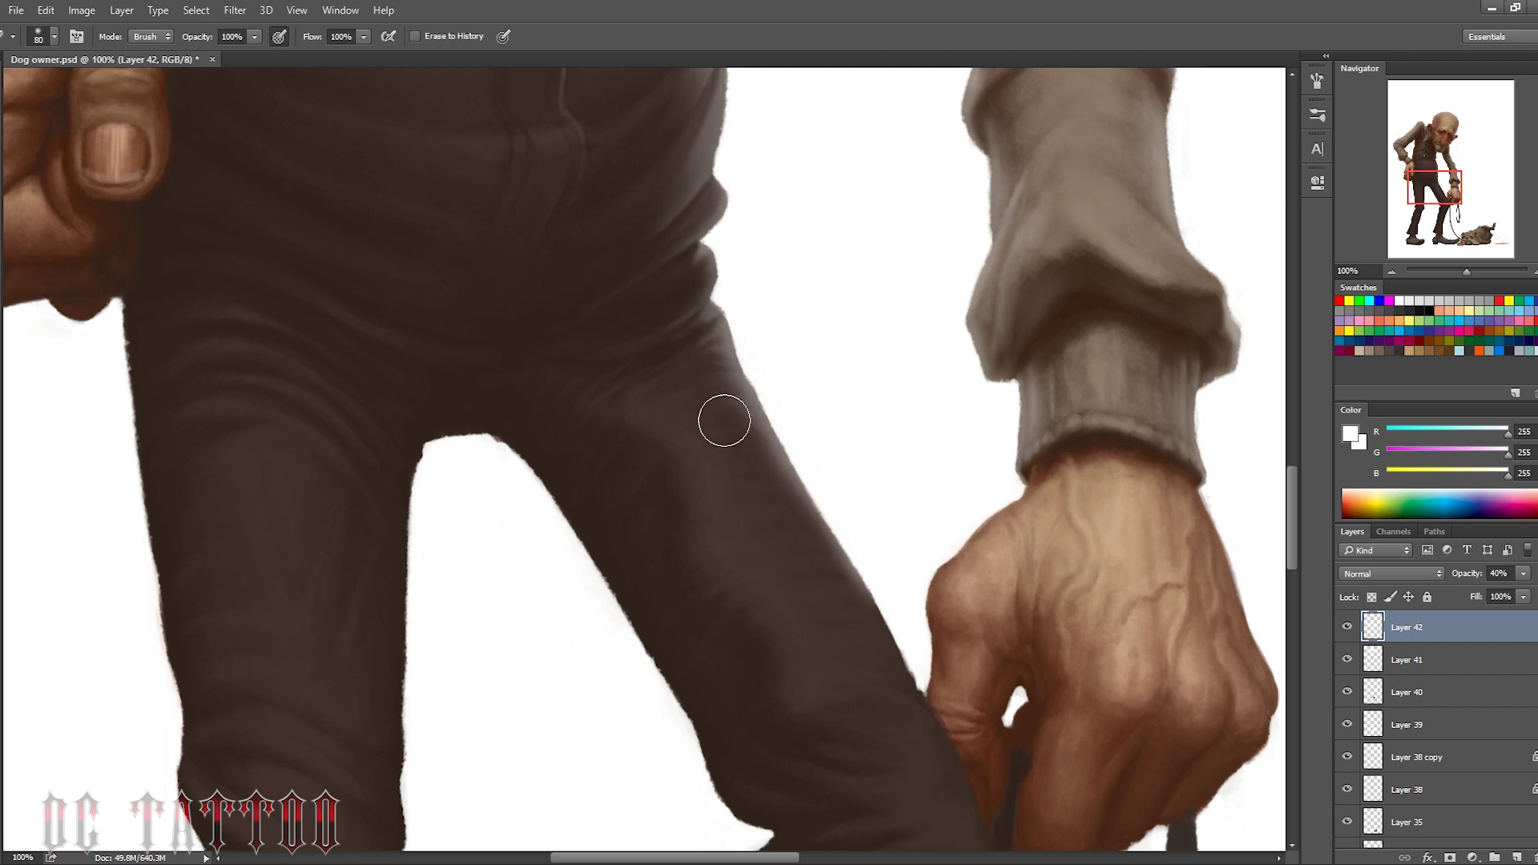
pyautogui.press('[')
pyautogui.press('[')
pyautogui.press('[')
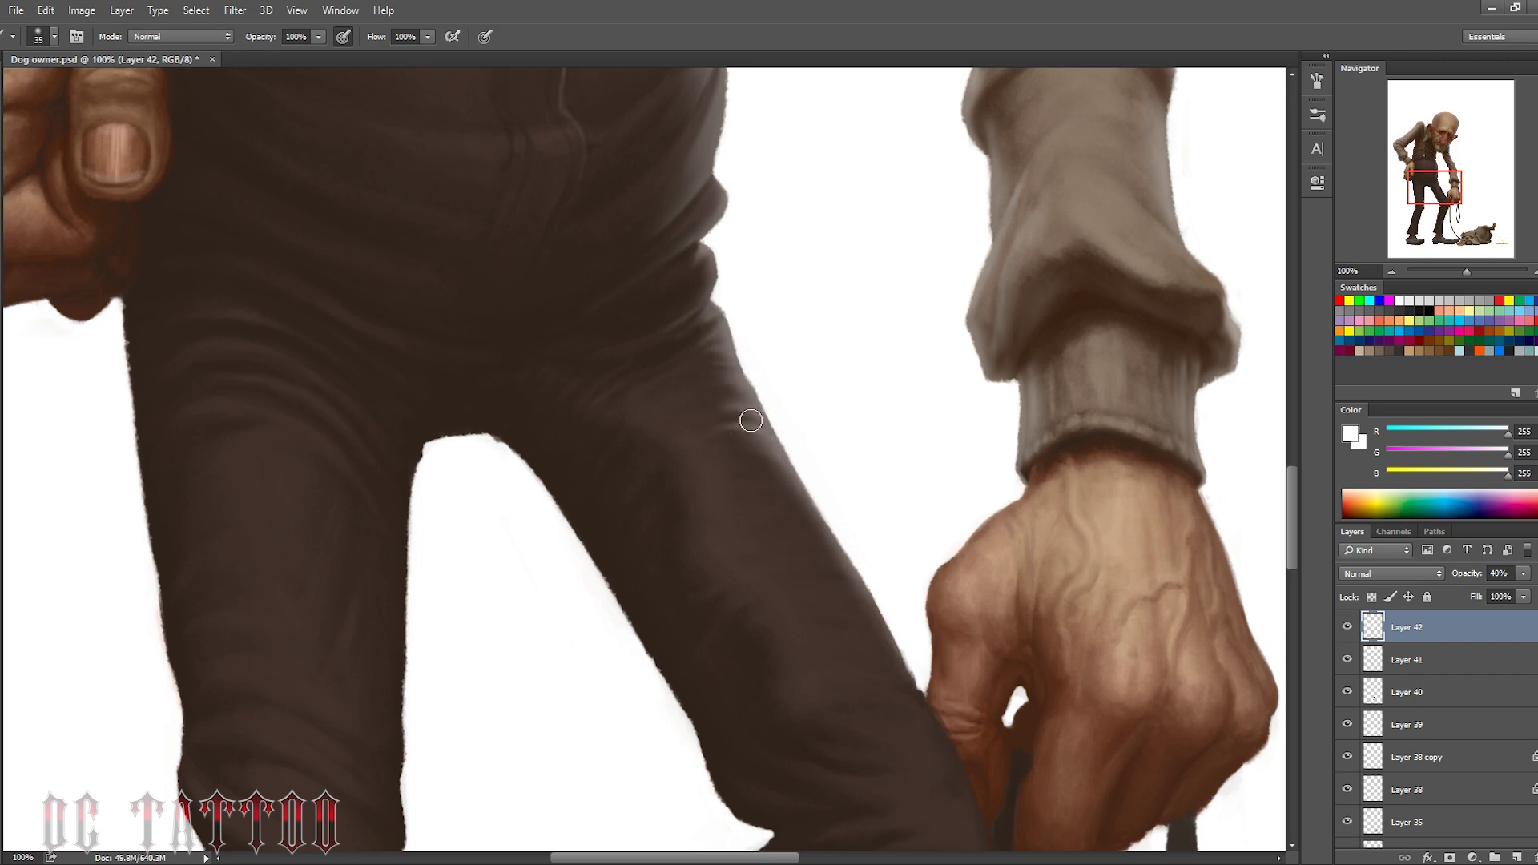
pyautogui.press(']')
pyautogui.press(']')
# Add faint light up the trouser edge and soft light on the inner edge and thigh
pyautogui.moveTo(891, 668)
pyautogui.mouseDown()
pyautogui.moveTo(786, 440)
pyautogui.moveTo(725, 388)
pyautogui.mouseUp()
pyautogui.press('[')
pyautogui.press('[')
pyautogui.press('[')
pyautogui.press('[')
pyautogui.press('[')
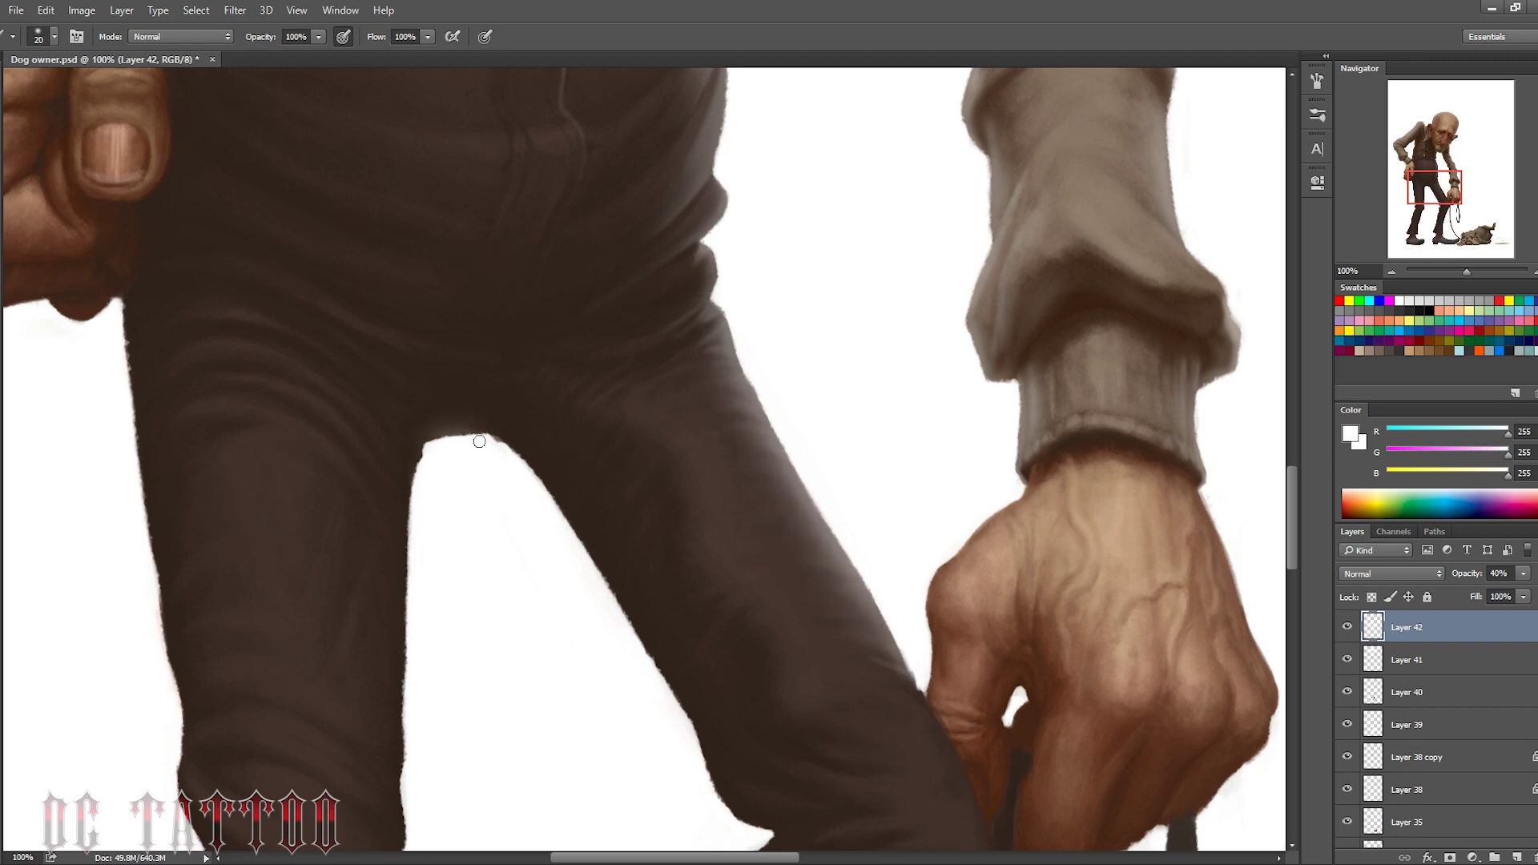
pyautogui.press('[')
pyautogui.press('[')
pyautogui.press('[')
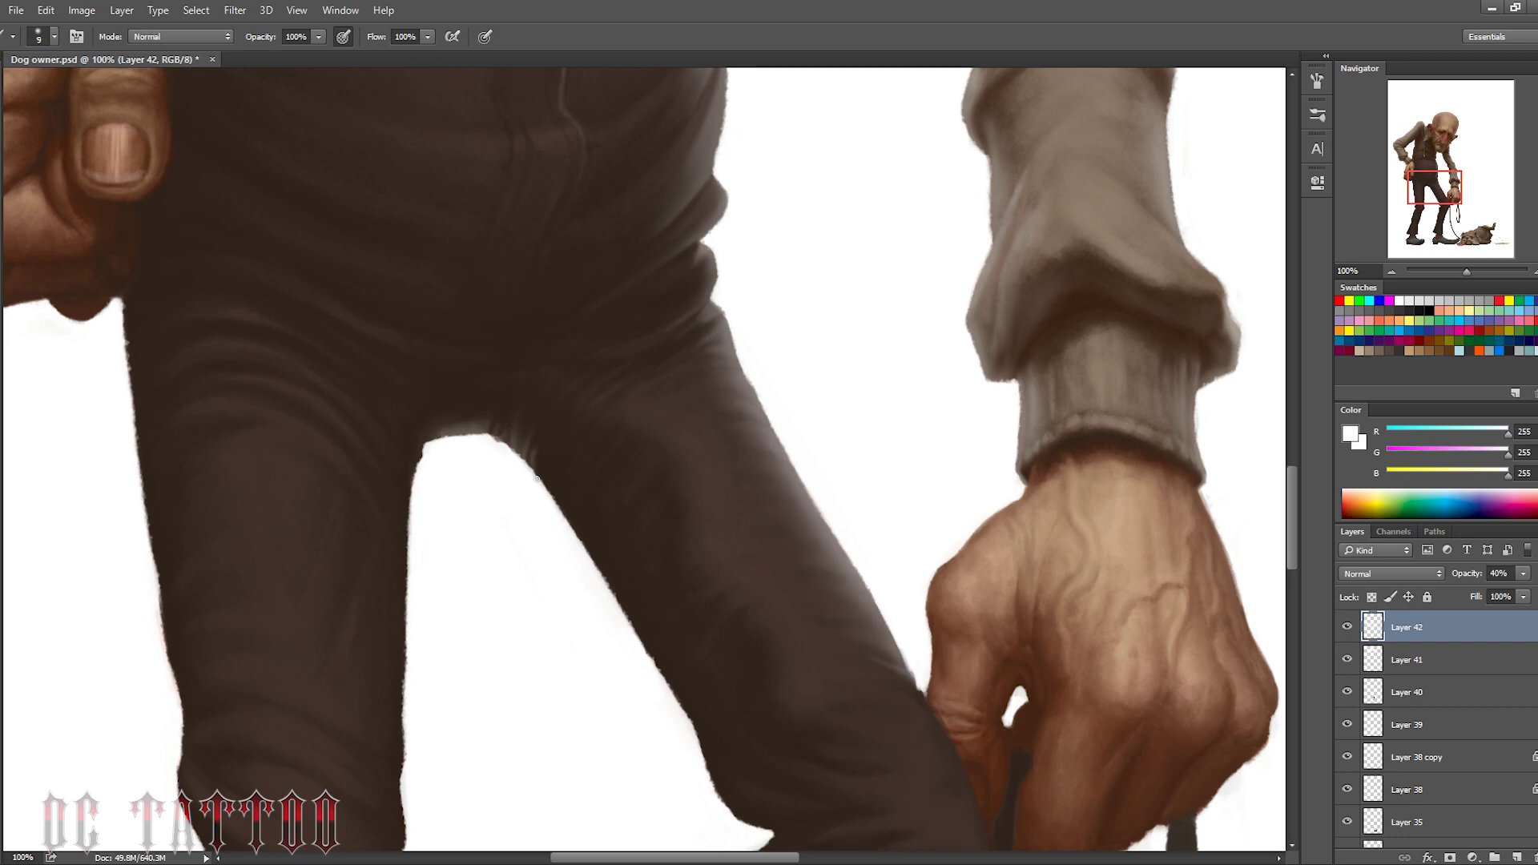
pyautogui.moveTo(549, 433); pyautogui.dragTo(704, 749)
pyautogui.moveTo(645, 482); pyautogui.dragTo(714, 608)
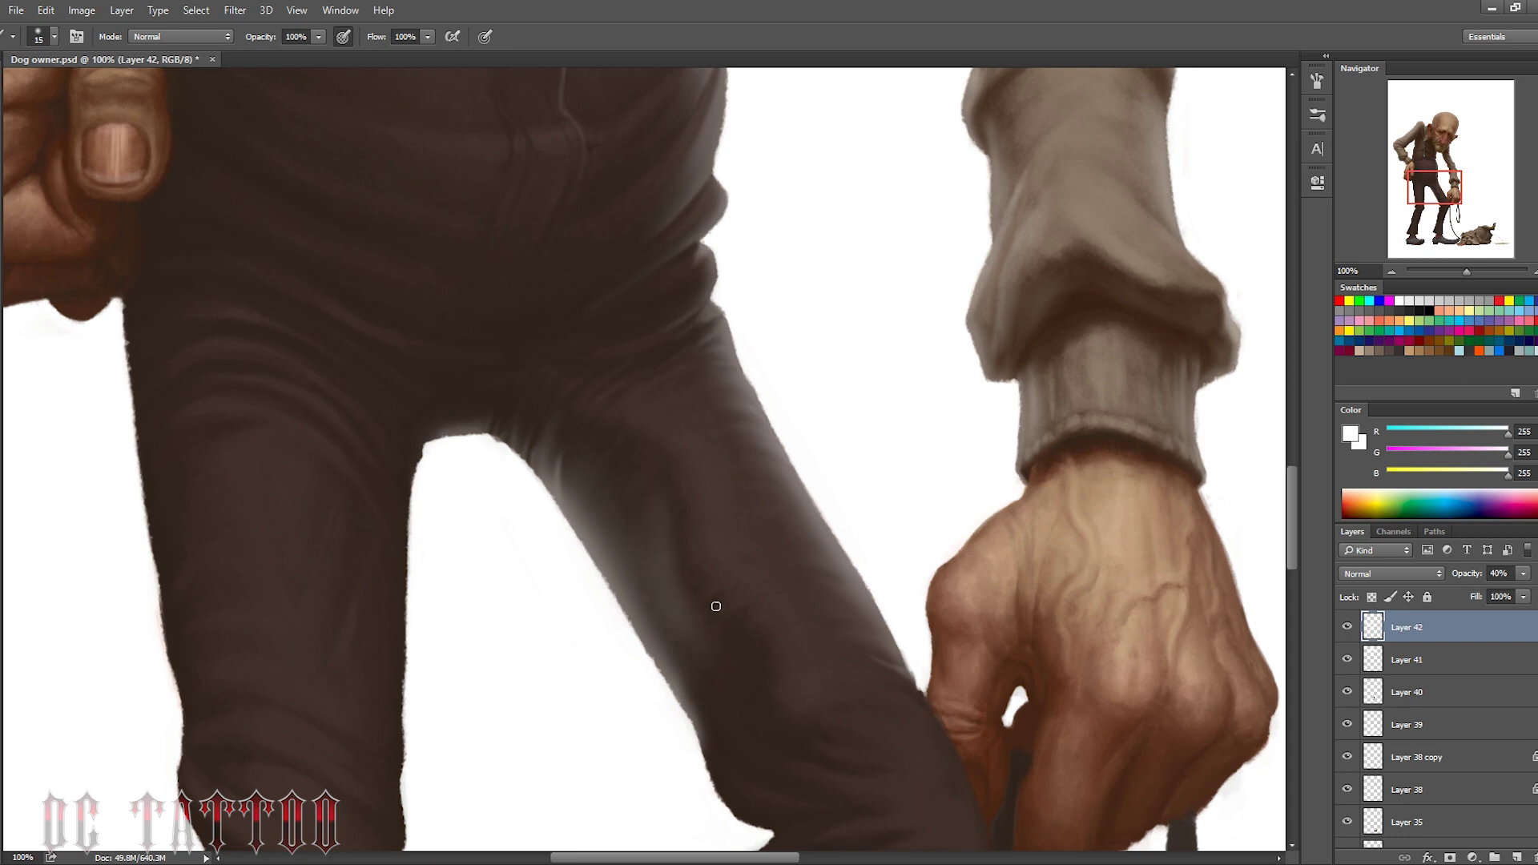
pyautogui.press(']')
pyautogui.press(']')
pyautogui.press(']')
pyautogui.moveTo(622, 601)
pyautogui.mouseDown()
pyautogui.moveTo(601, 448)
pyautogui.moveTo(612, 480)
pyautogui.moveTo(629, 464)
pyautogui.moveTo(620, 428)
pyautogui.moveTo(639, 523)
pyautogui.mouseUp()
# Trim the inner-thigh light with the eraser, then add more light strokes along it
pyautogui.press('e')
pyautogui.press('b')
pyautogui.press('e')
pyautogui.press('b')
pyautogui.press('e')
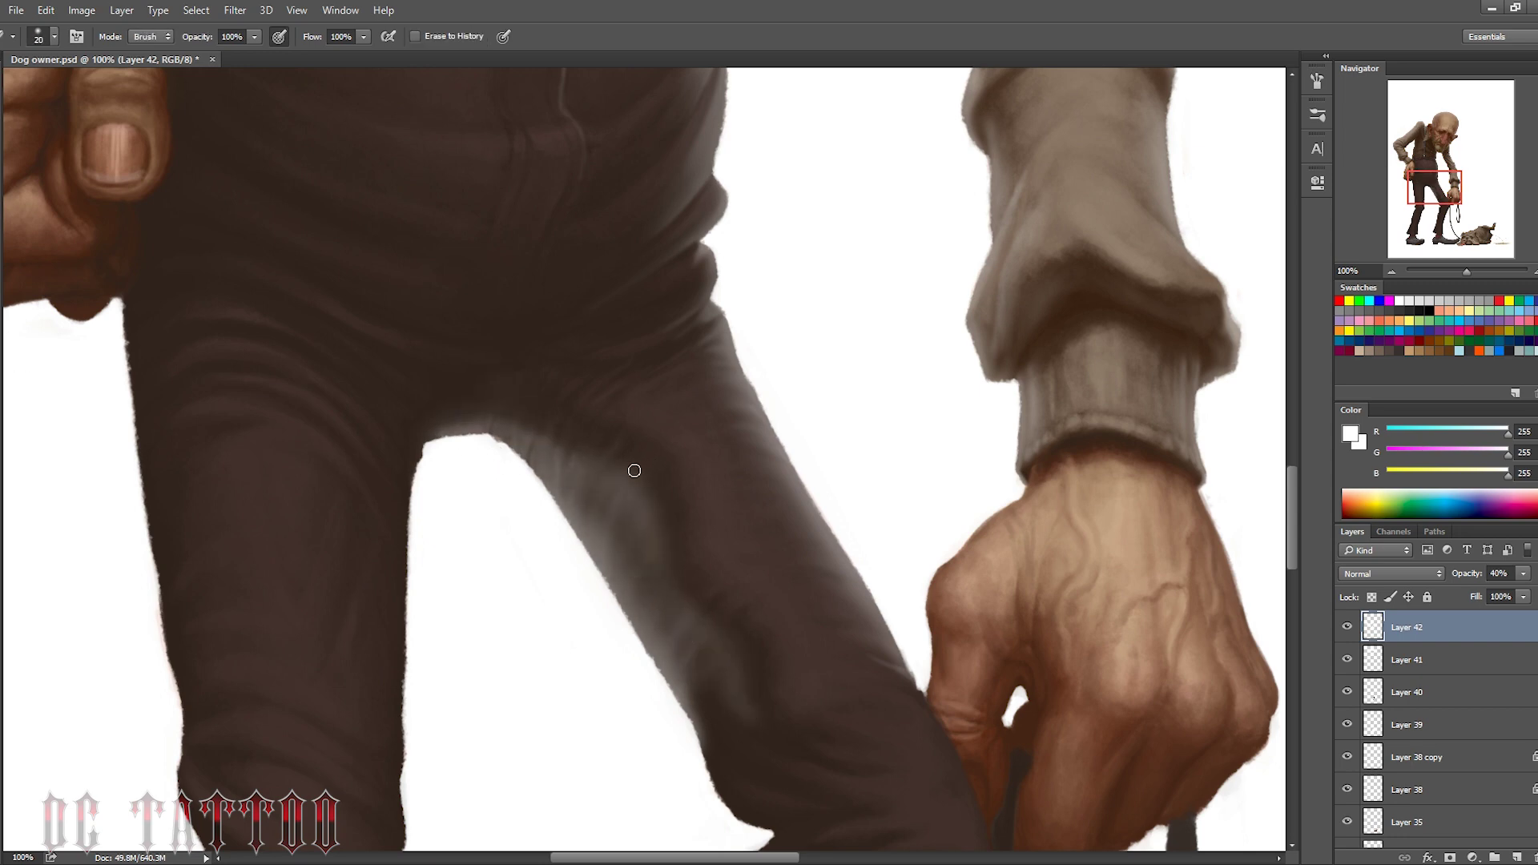
pyautogui.press(']')
pyautogui.press(']')
pyautogui.press(']')
pyautogui.press('b')
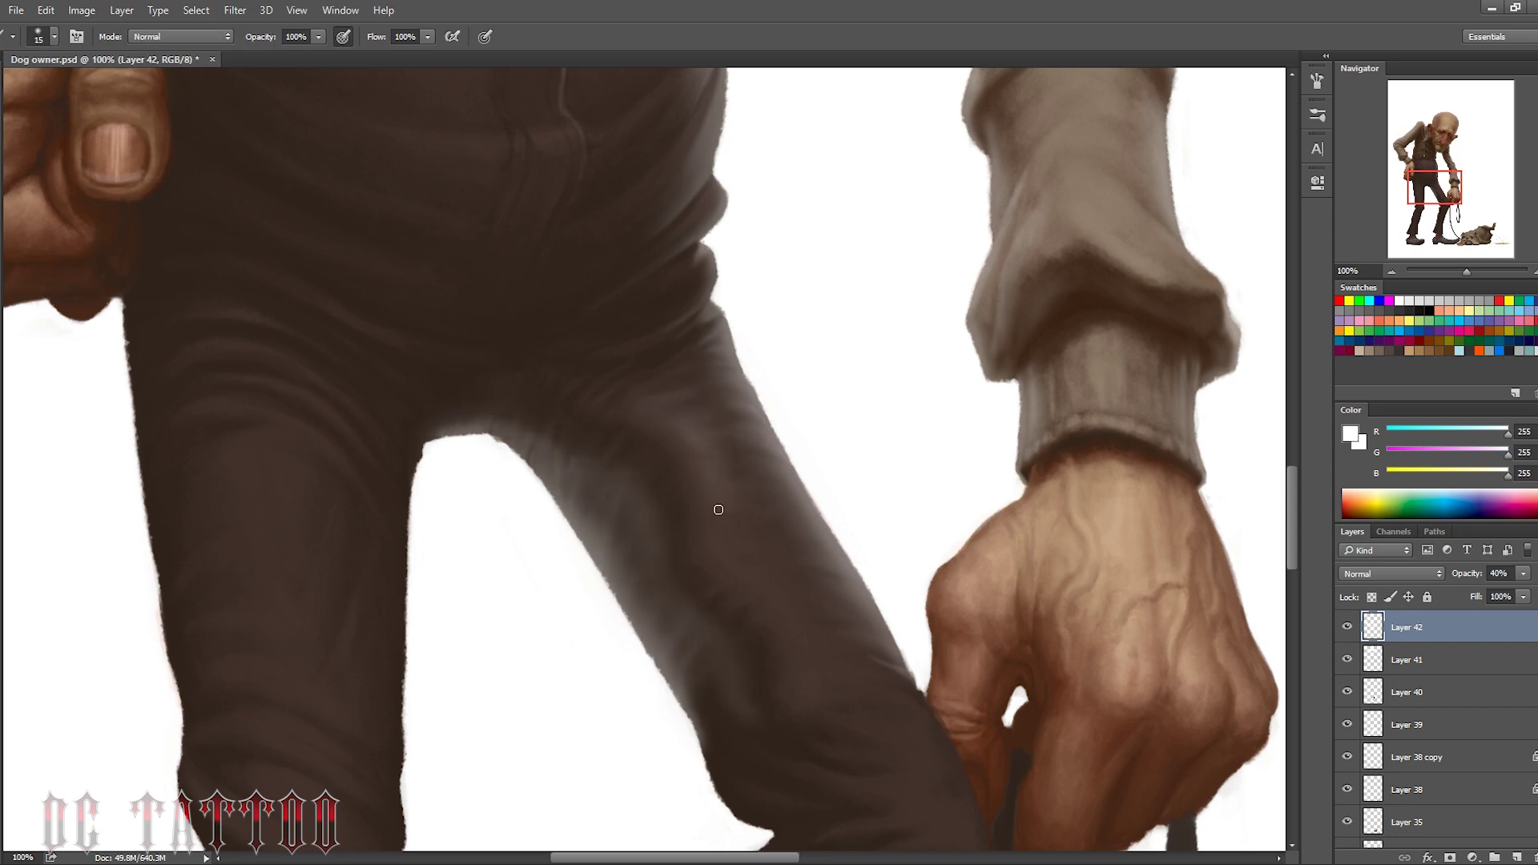
pyautogui.moveTo(718, 509); pyautogui.dragTo(801, 622)
# Paint light along the knee crease and erase part of it
pyautogui.press('e')
pyautogui.press('b')
pyautogui.moveTo(708, 743)
pyautogui.mouseDown()
pyautogui.moveTo(632, 567)
pyautogui.moveTo(635, 508)
pyautogui.moveTo(721, 560)
pyautogui.mouseUp()
pyautogui.press('e')
pyautogui.moveTo(676, 608); pyautogui.dragTo(711, 619)
pyautogui.press('b')
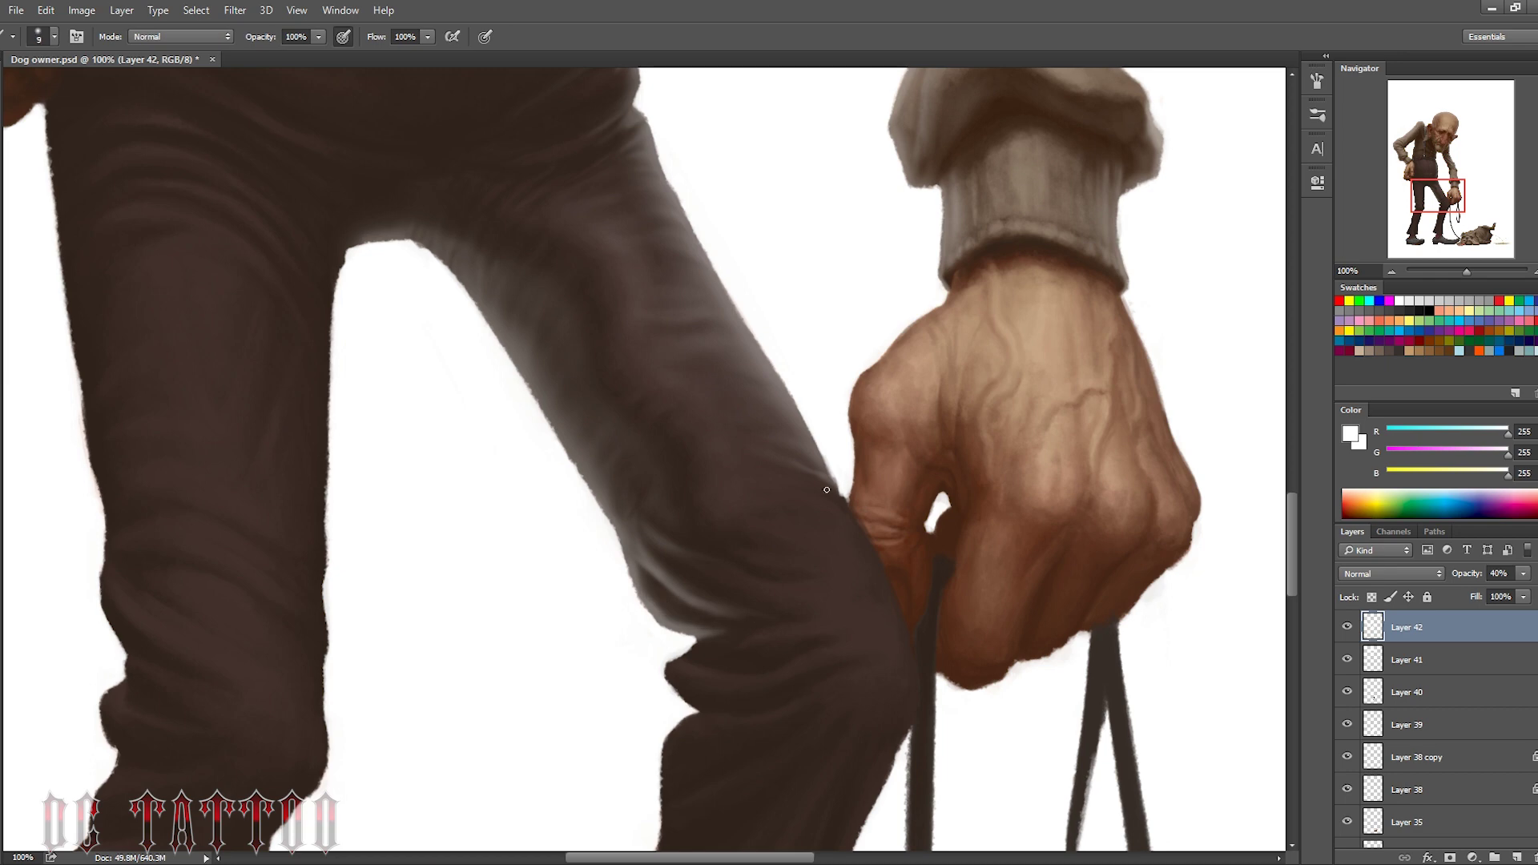
# Add light along the front knee edge with a small brush
pyautogui.moveTo(817, 487)
pyautogui.mouseDown()
pyautogui.moveTo(865, 532)
pyautogui.moveTo(875, 587)
pyautogui.mouseUp()
pyautogui.press('e')
pyautogui.press('b')
pyautogui.press('e')
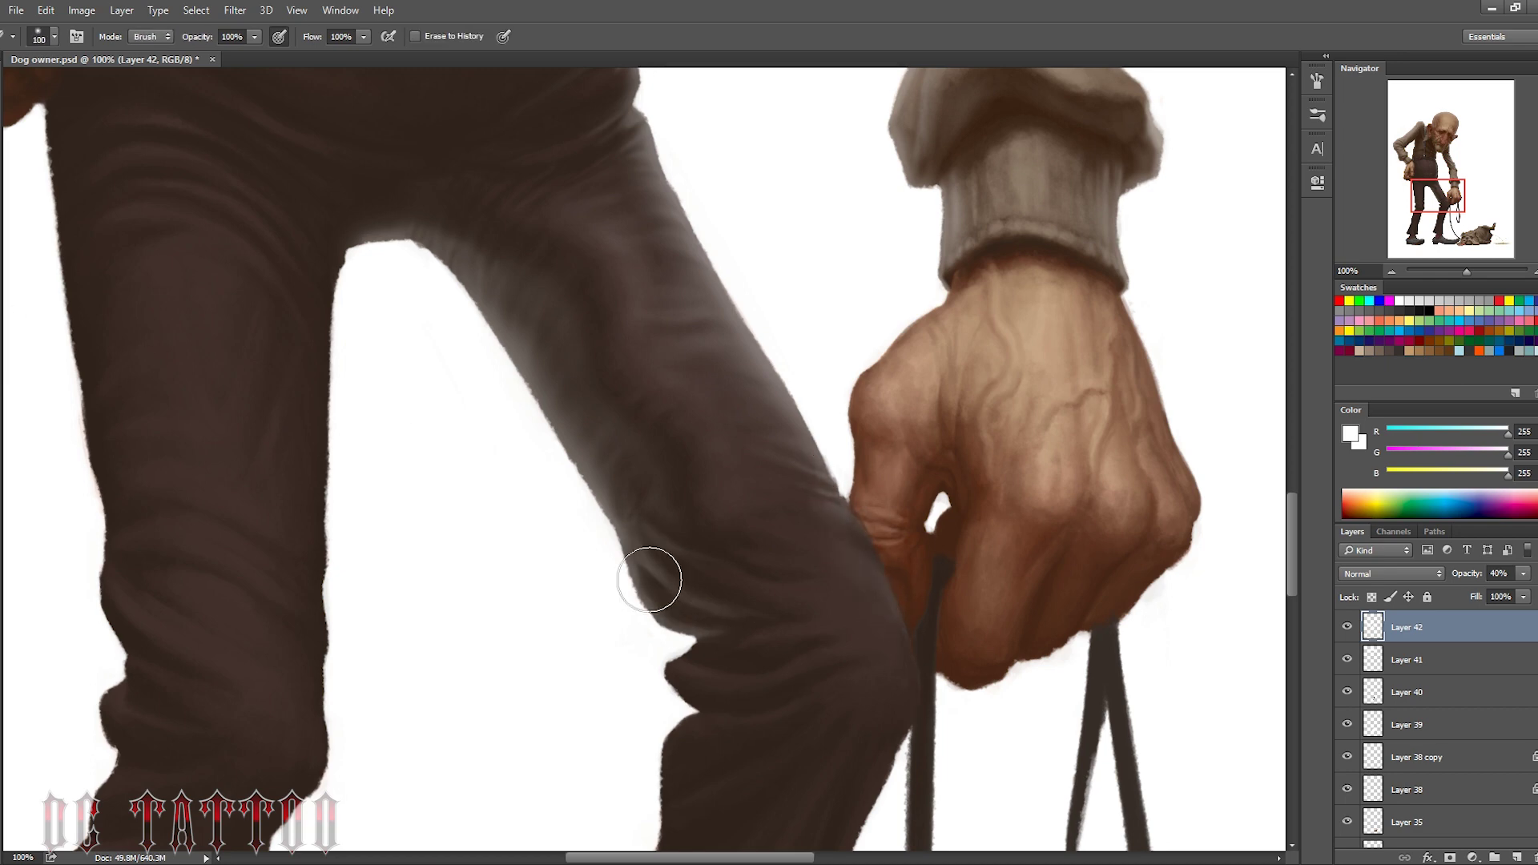
pyautogui.press('b')
pyautogui.moveTo(699, 641); pyautogui.dragTo(820, 313)
# Paint pale highlights along the knee fold and down the shin, then erase part back
pyautogui.press('[')
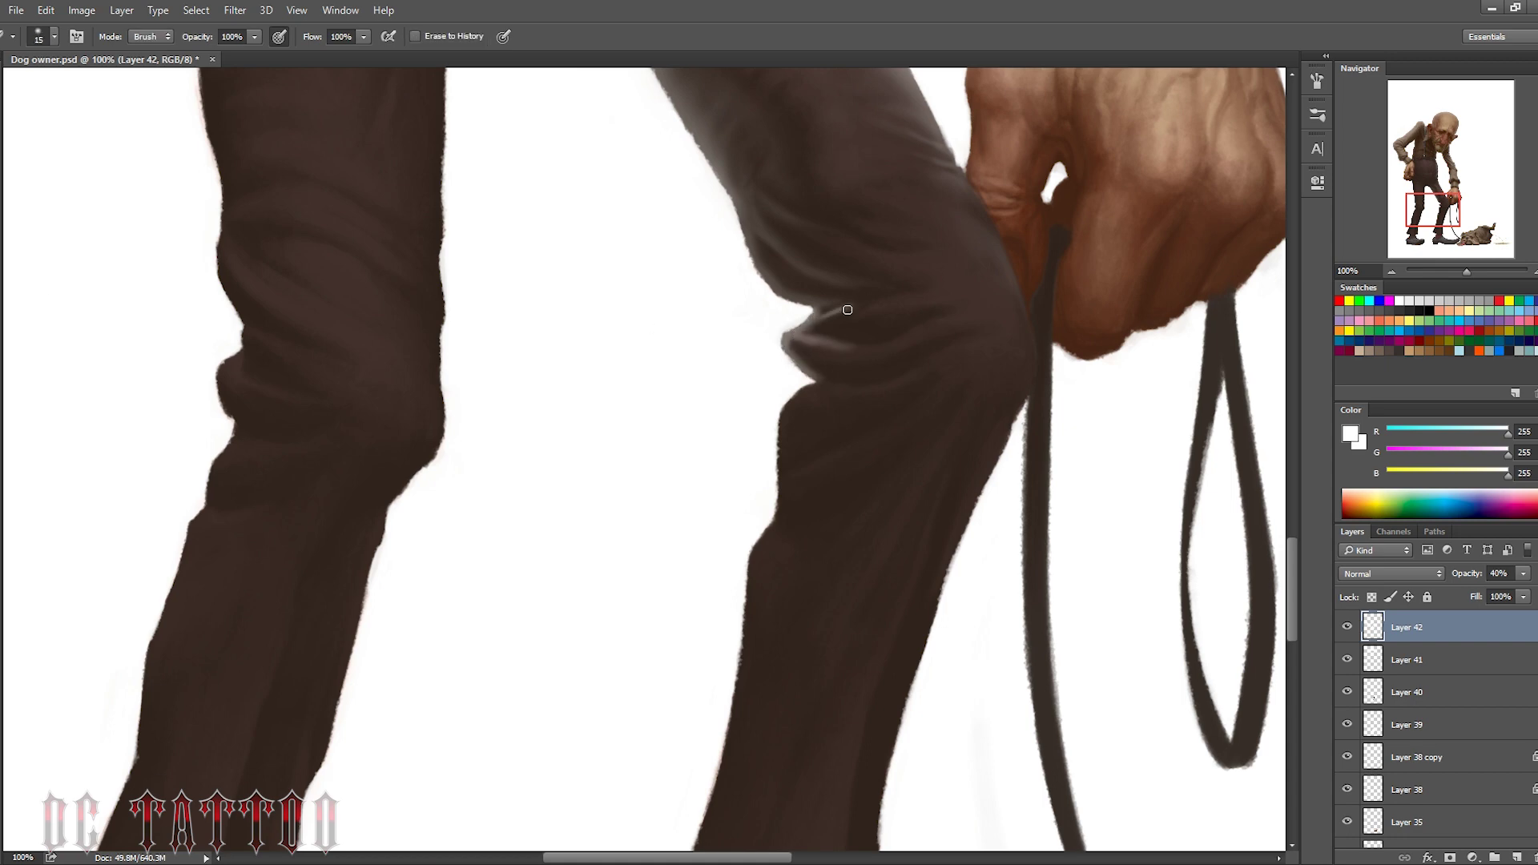
pyautogui.press('[')
pyautogui.moveTo(785, 348)
pyautogui.mouseDown()
pyautogui.moveTo(785, 473)
pyautogui.moveTo(803, 457)
pyautogui.moveTo(789, 481)
pyautogui.mouseUp()
pyautogui.press('[')
pyautogui.press('[')
pyautogui.press('[')
pyautogui.moveTo(861, 436)
pyautogui.mouseDown()
pyautogui.moveTo(758, 549)
pyautogui.moveTo(741, 681)
pyautogui.mouseUp()
pyautogui.press('e')
pyautogui.moveTo(801, 344); pyautogui.dragTo(847, 523)
pyautogui.press('[')
pyautogui.press('[')
pyautogui.press('[')
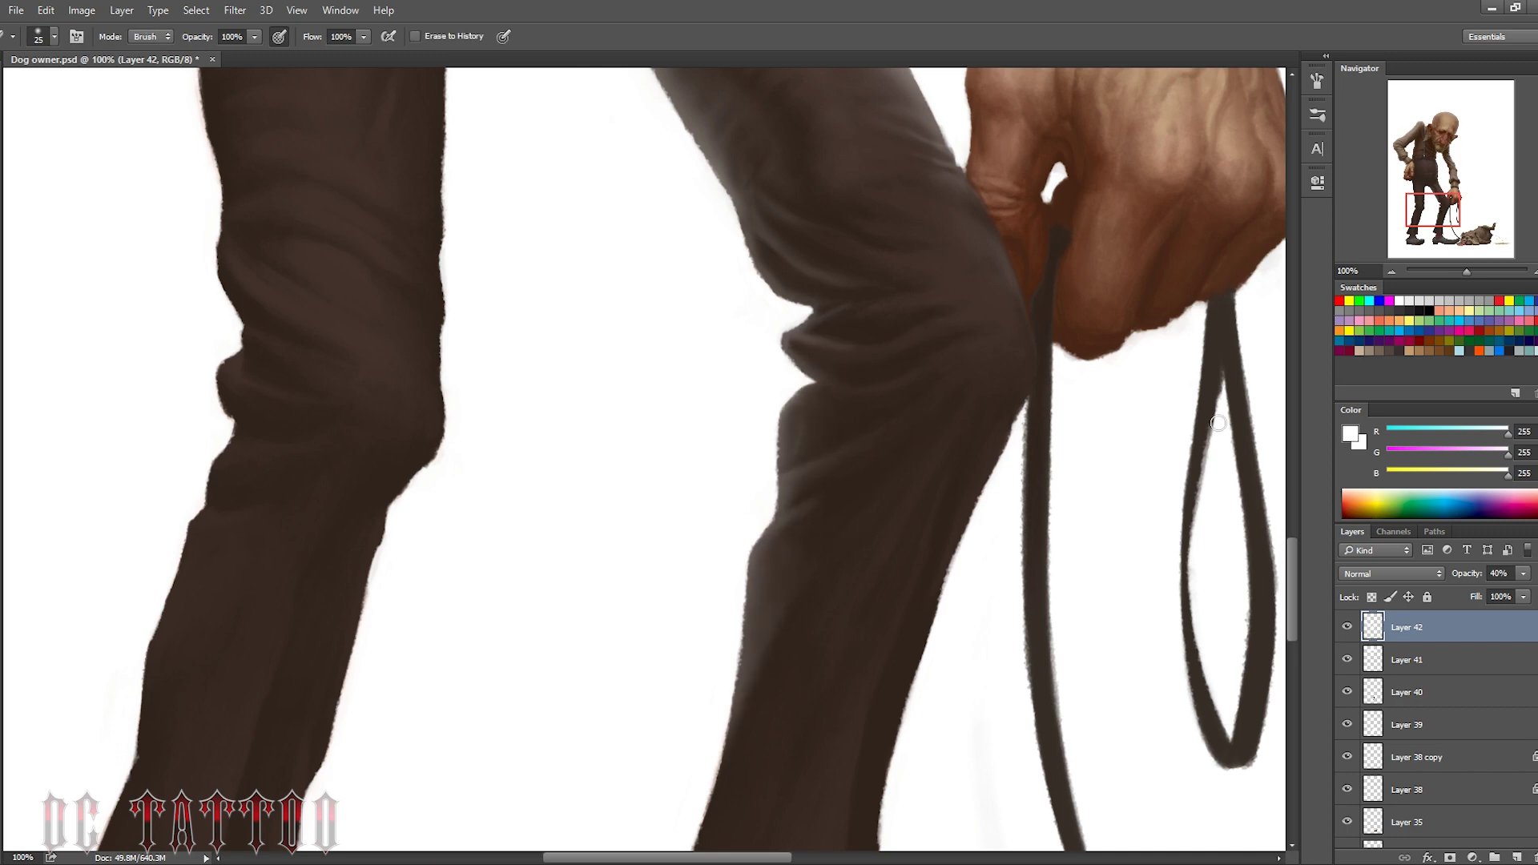
pyautogui.scroll(-3, 1218, 423)
# Highlight the right trouser leg's edge and soften it with a larger eraser
pyautogui.press('b')
pyautogui.moveTo(720, 521); pyautogui.dragTo(714, 436)
pyautogui.moveTo(785, 241); pyautogui.dragTo(640, 721)
pyautogui.moveTo(845, 633)
pyautogui.mouseDown()
pyautogui.moveTo(844, 747)
pyautogui.moveTo(865, 549)
pyautogui.mouseUp()
pyautogui.moveTo(921, 377); pyautogui.dragTo(865, 769)
pyautogui.moveTo(865, 561); pyautogui.dragTo(892, 395)
pyautogui.press('e')
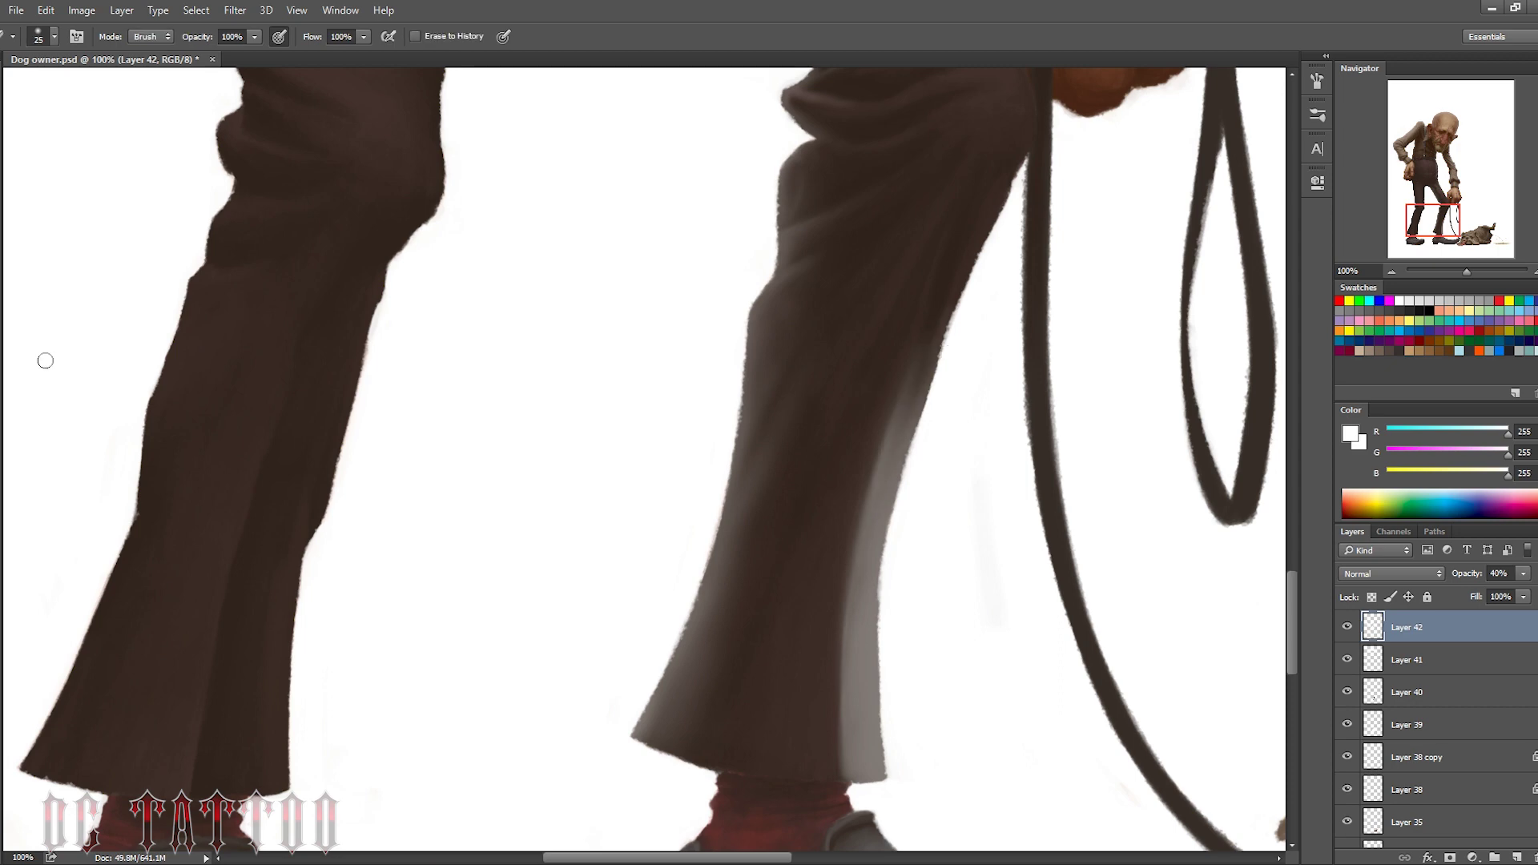
pyautogui.moveTo(865, 769); pyautogui.dragTo(902, 364)
pyautogui.press(']')
pyautogui.press(']')
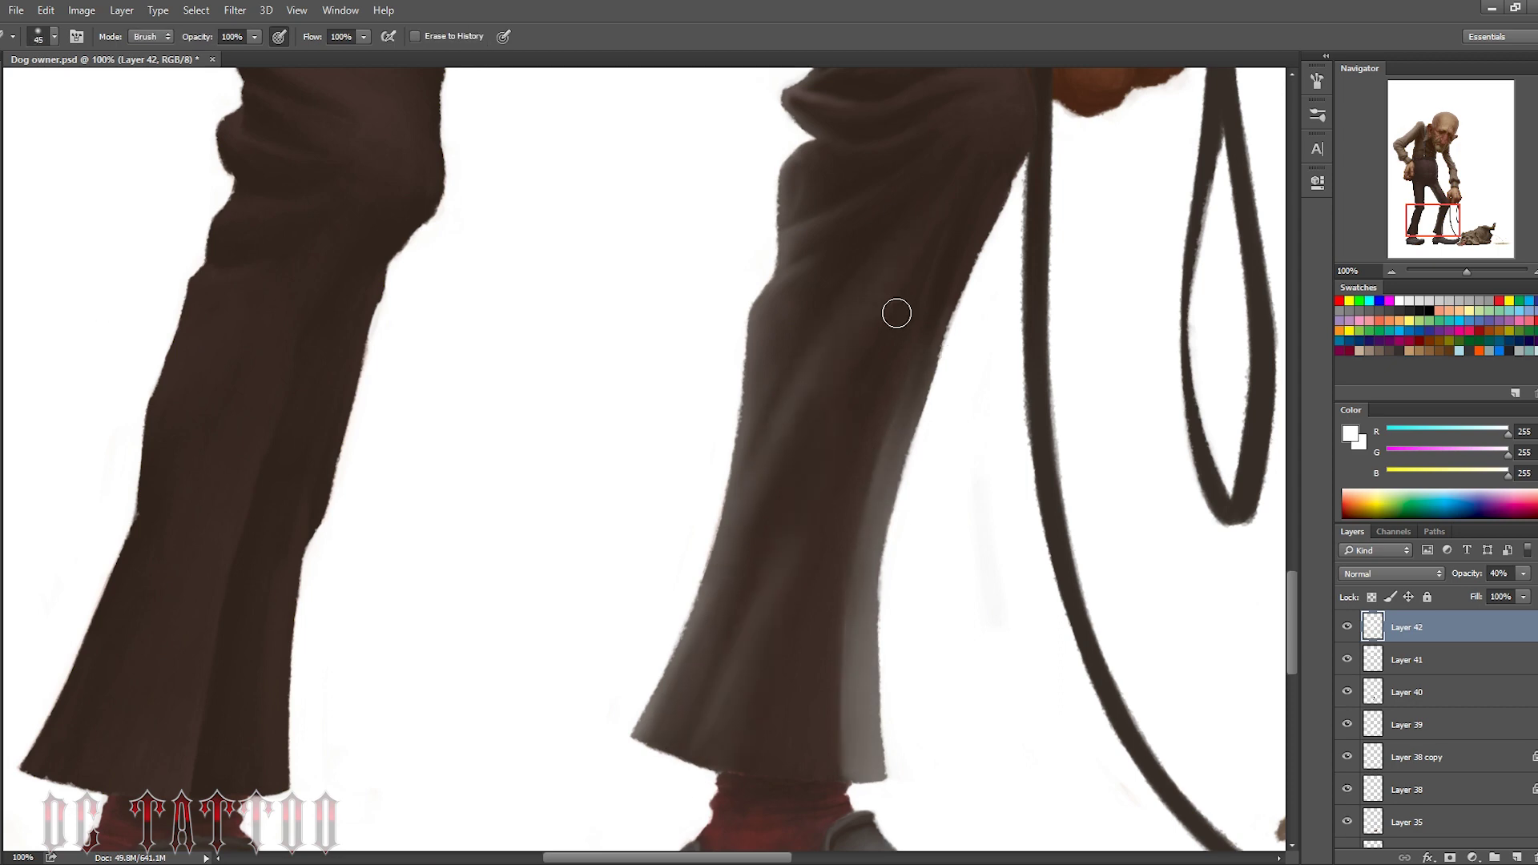
pyautogui.press(']')
pyautogui.press(']')
pyautogui.press(']')
pyautogui.moveTo(861, 761); pyautogui.dragTo(865, 529)
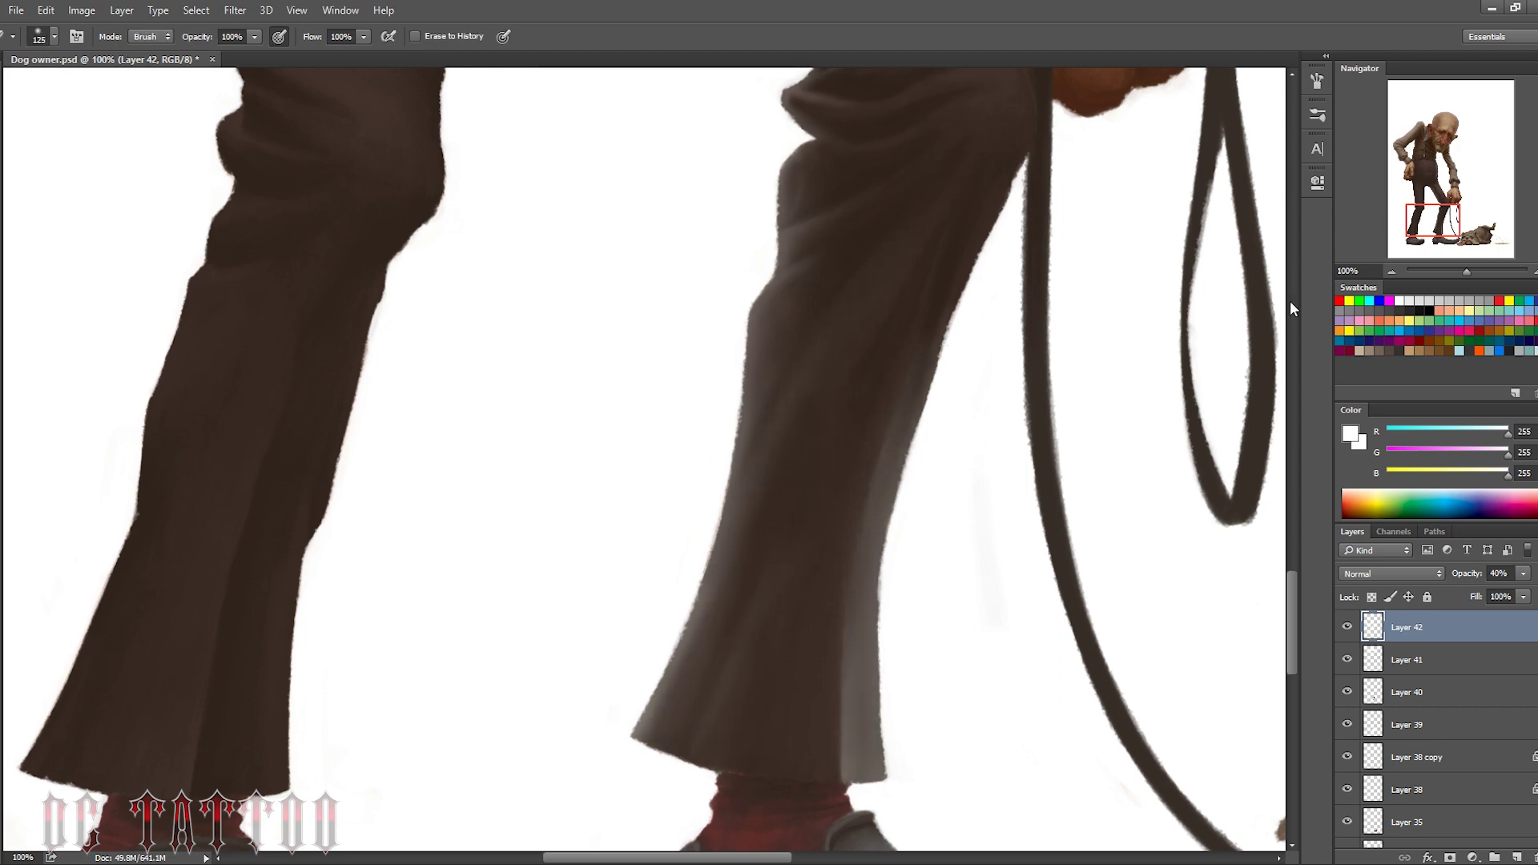
# Add a short light stroke along the leg edge near the knee
pyautogui.press('b')
pyautogui.moveTo(1291, 310); pyautogui.dragTo(1095, 501)
pyautogui.moveTo(821, 345)
pyautogui.mouseDown()
pyautogui.moveTo(721, 573)
pyautogui.moveTo(833, 305)
pyautogui.mouseUp()
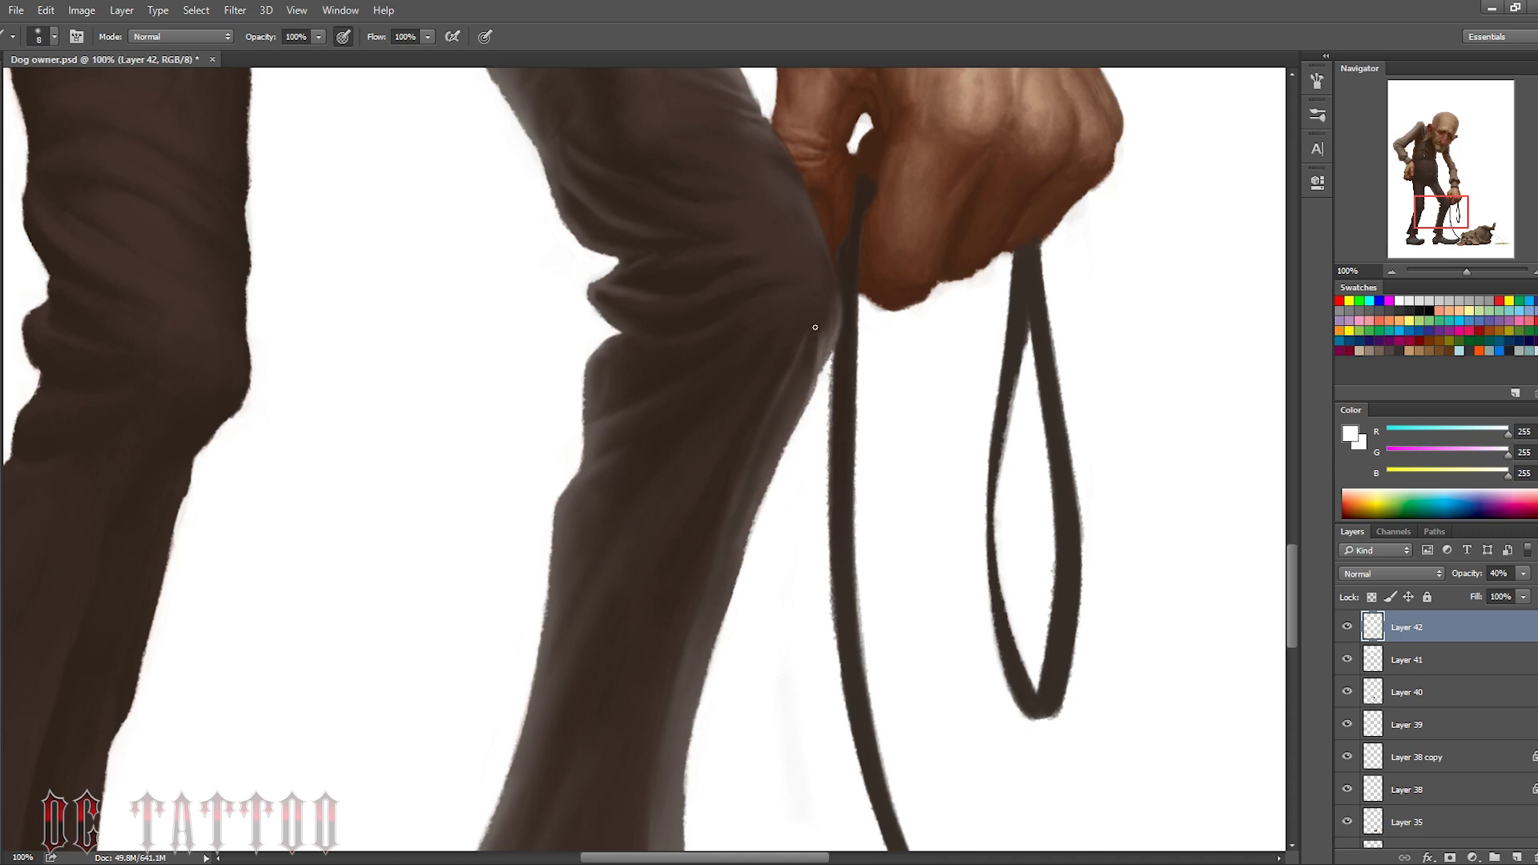
pyautogui.press('e')
pyautogui.scroll(2, 893, 240)
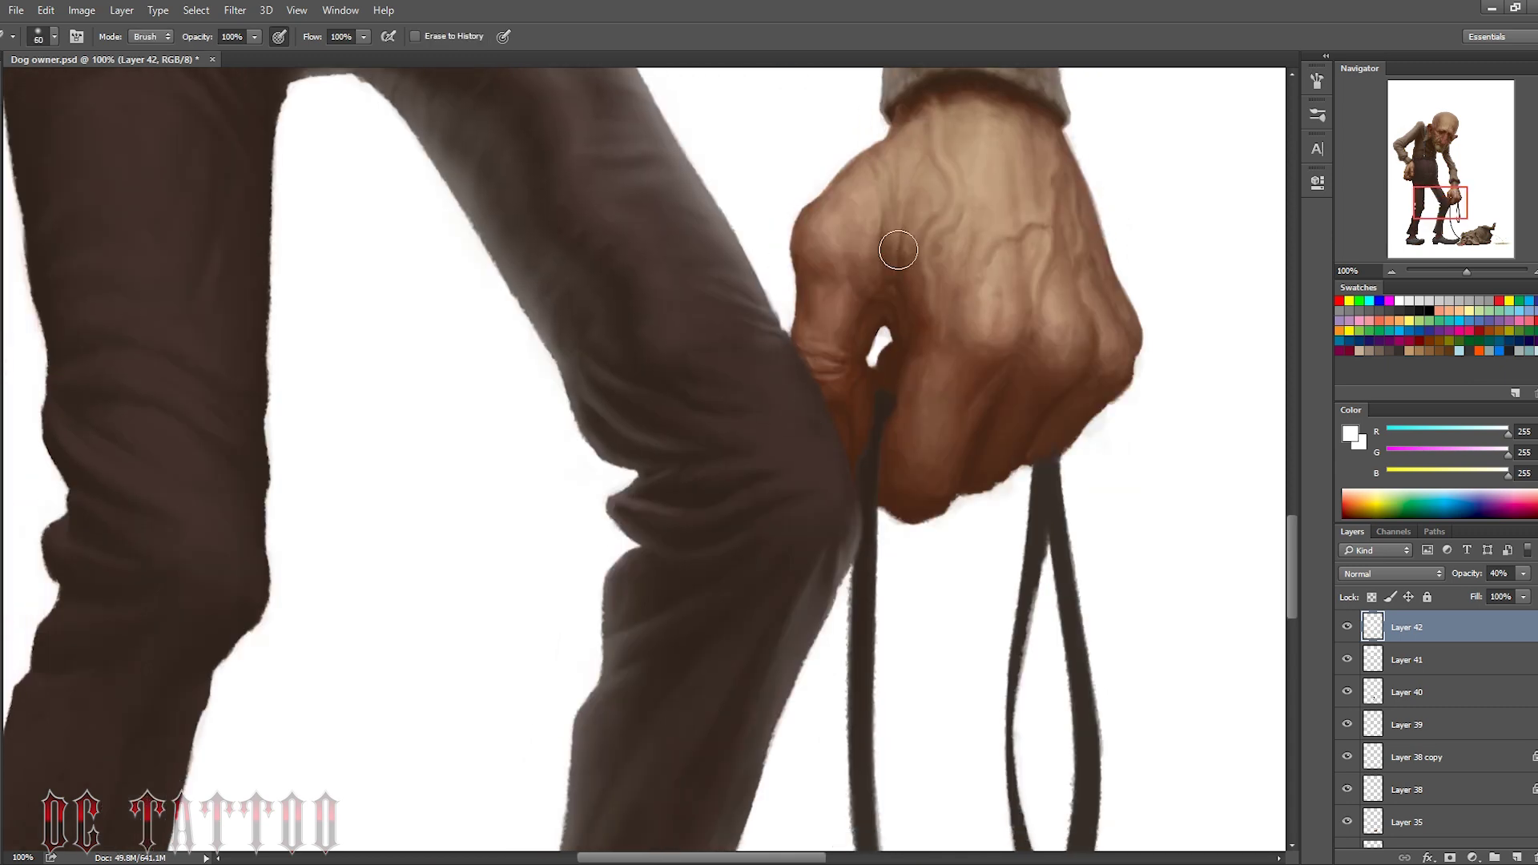
pyautogui.press(']')
pyautogui.press(']')
pyautogui.press(']')
pyautogui.scroll(3, 868, 480)
pyautogui.hscroll(-5, 825, 268)
pyautogui.scroll(5, 961, 360)
pyautogui.scroll(-5, 881, 401)
pyautogui.hscroll(-2, 881, 400)
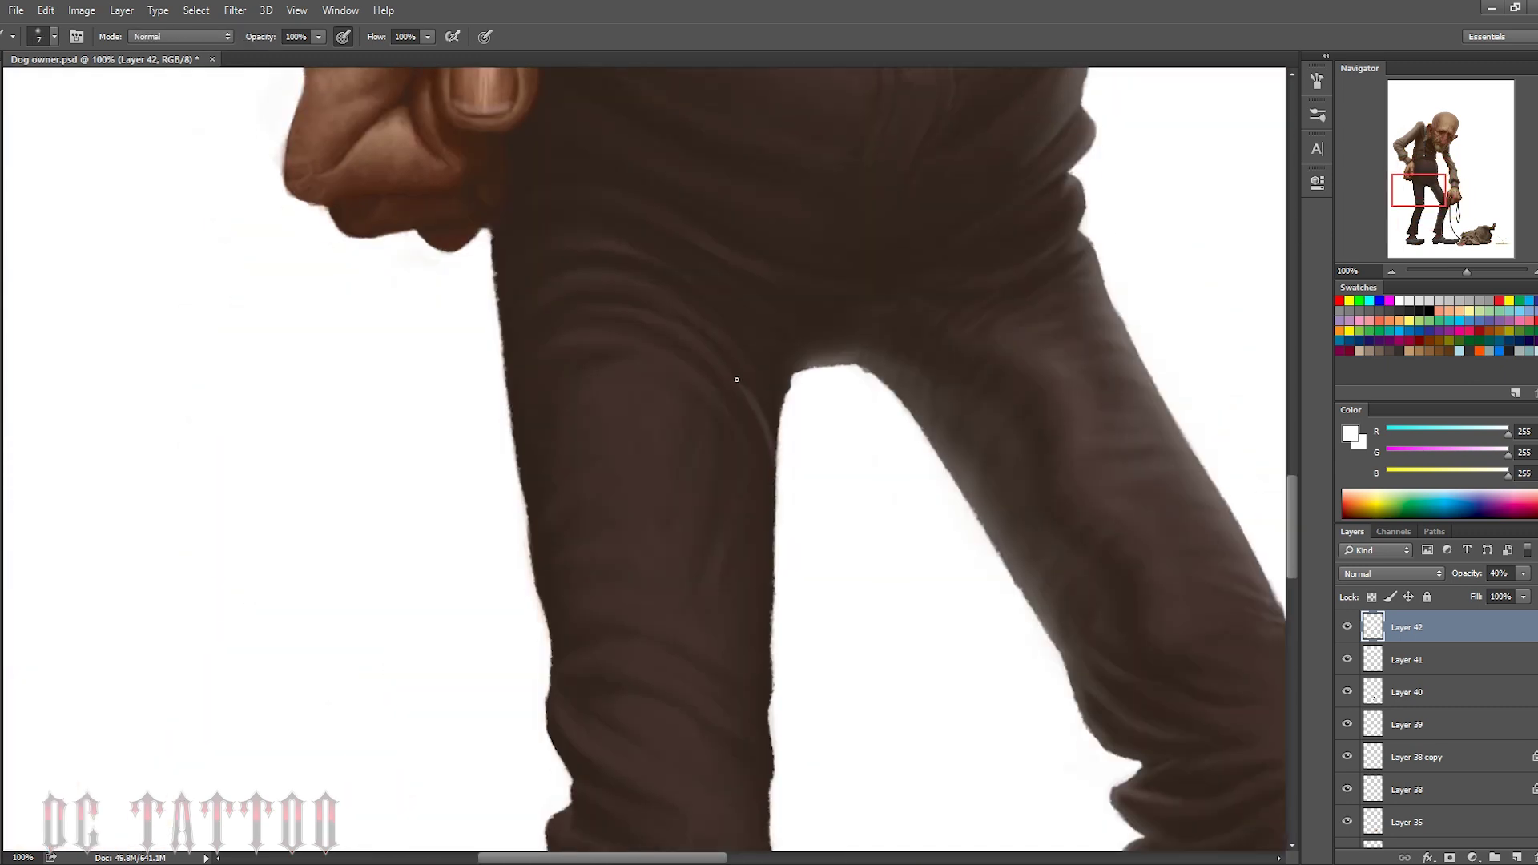
# Paint white highlights along the inner thigh and inner leg edge
pyautogui.press('b')
pyautogui.moveTo(772, 365); pyautogui.dragTo(757, 544)
pyautogui.press('e')
pyautogui.press('e')
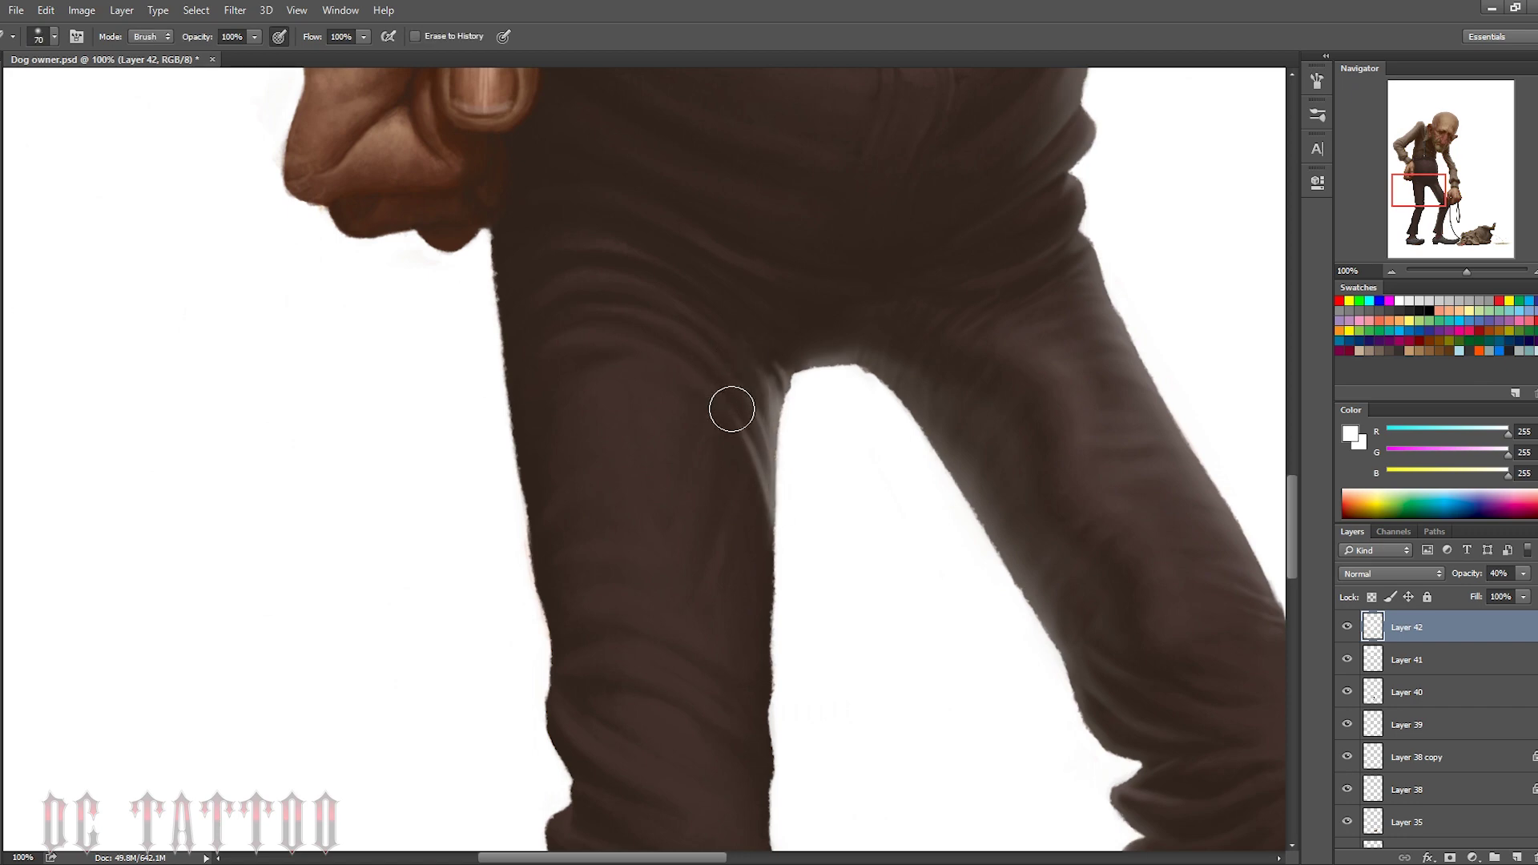
pyautogui.press('b')
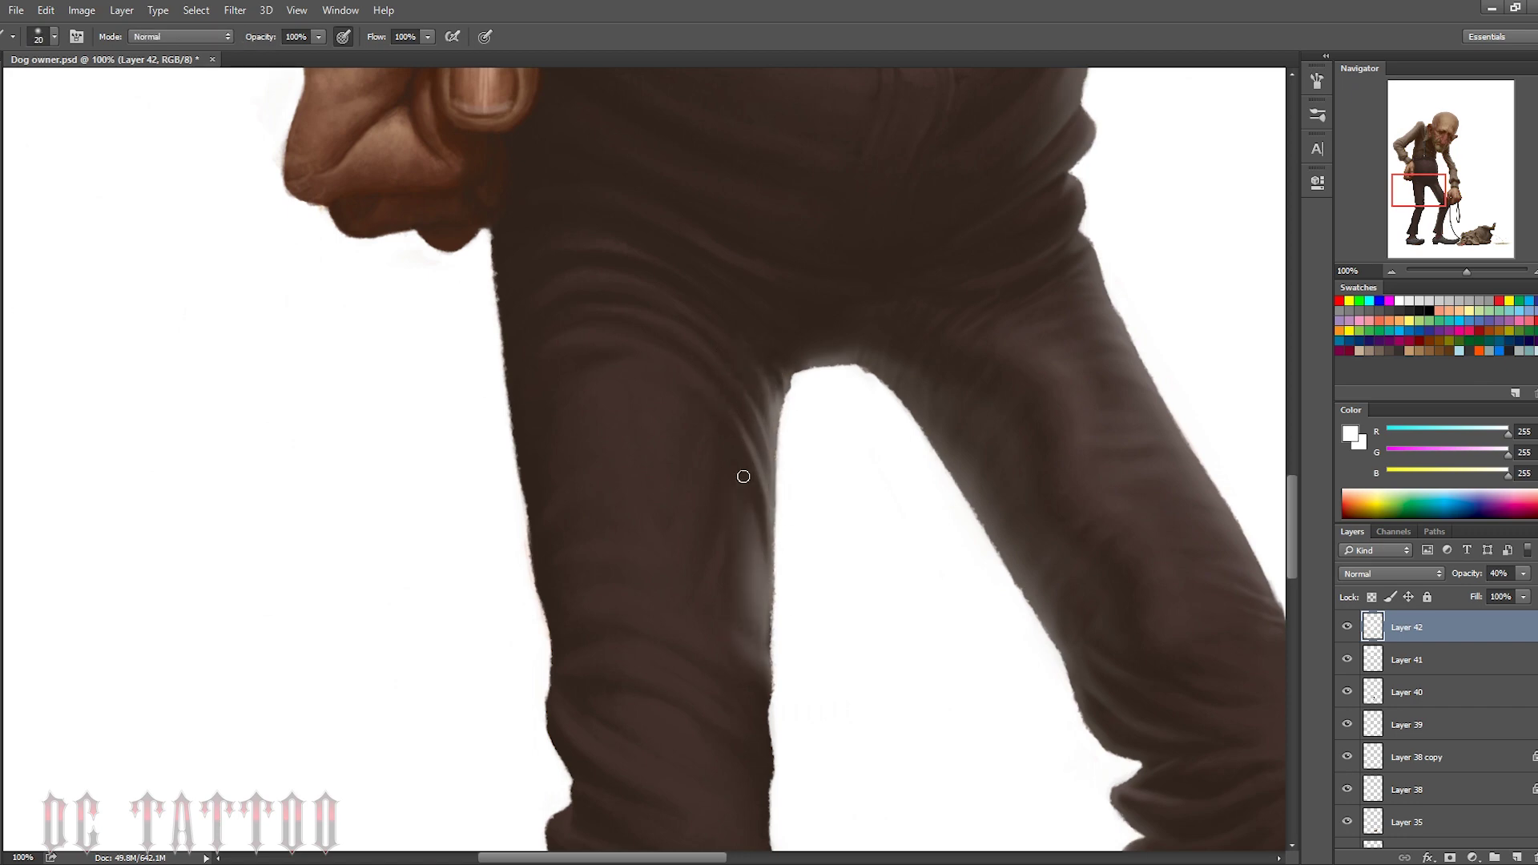
pyautogui.moveTo(1401, 224); pyautogui.dragTo(1399, 236)
pyautogui.press('[')
pyautogui.press('[')
pyautogui.press('[')
pyautogui.moveTo(811, 413)
pyautogui.mouseDown()
pyautogui.moveTo(793, 449)
pyautogui.moveTo(801, 545)
pyautogui.moveTo(813, 281)
pyautogui.mouseUp()
pyautogui.moveTo(805, 336); pyautogui.dragTo(816, 412)
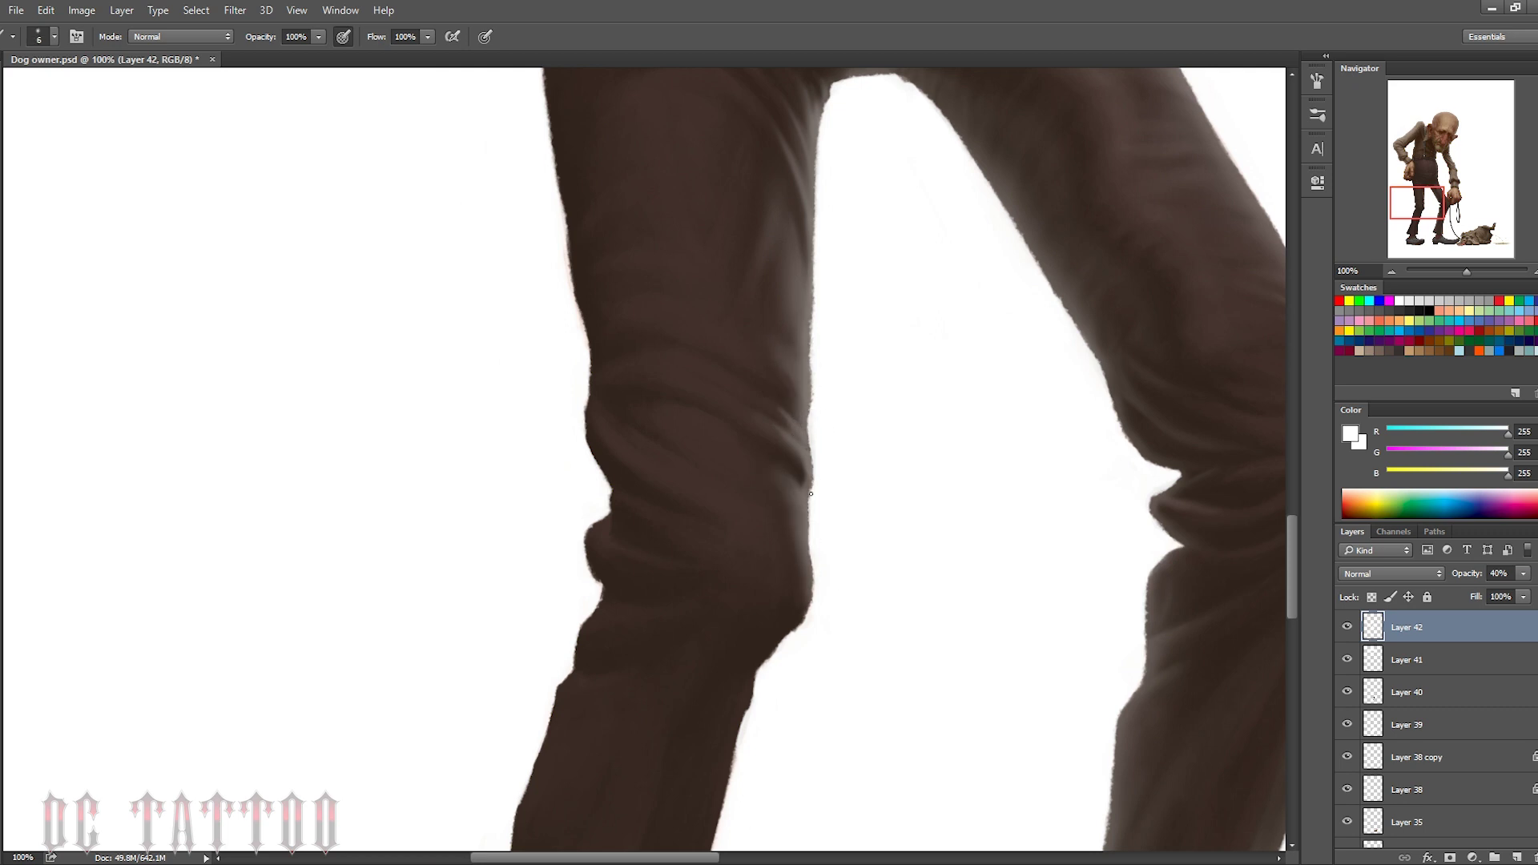
# Paint thin light strokes down the left trouser leg's edge
pyautogui.press('[')
pyautogui.press('[')
pyautogui.press('[')
pyautogui.moveTo(783, 585); pyautogui.dragTo(816, 858)
pyautogui.press('[')
pyautogui.press('[')
pyautogui.press('[')
pyautogui.moveTo(585, 292)
pyautogui.mouseDown()
pyautogui.moveTo(598, 237)
pyautogui.moveTo(580, 294)
pyautogui.mouseUp()
pyautogui.moveTo(585, 356); pyautogui.dragTo(621, 585)
pyautogui.press(']')
pyautogui.press(']')
pyautogui.press(']')
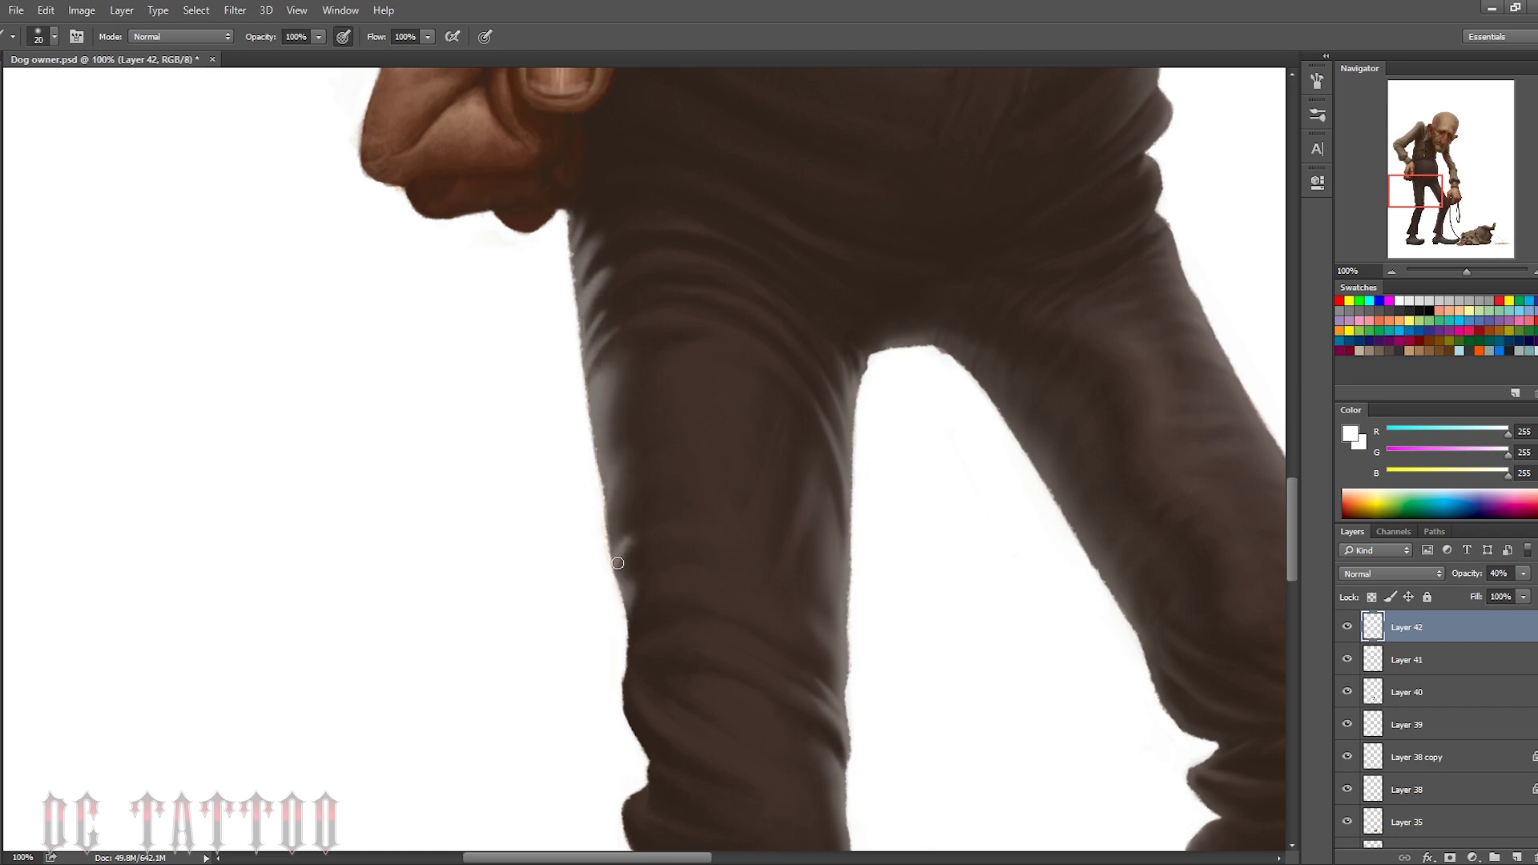
# Erase back most of the left trouser leg highlight
pyautogui.press('e')
pyautogui.moveTo(598, 354); pyautogui.dragTo(676, 470)
pyautogui.moveTo(801, 360); pyautogui.dragTo(649, 628)
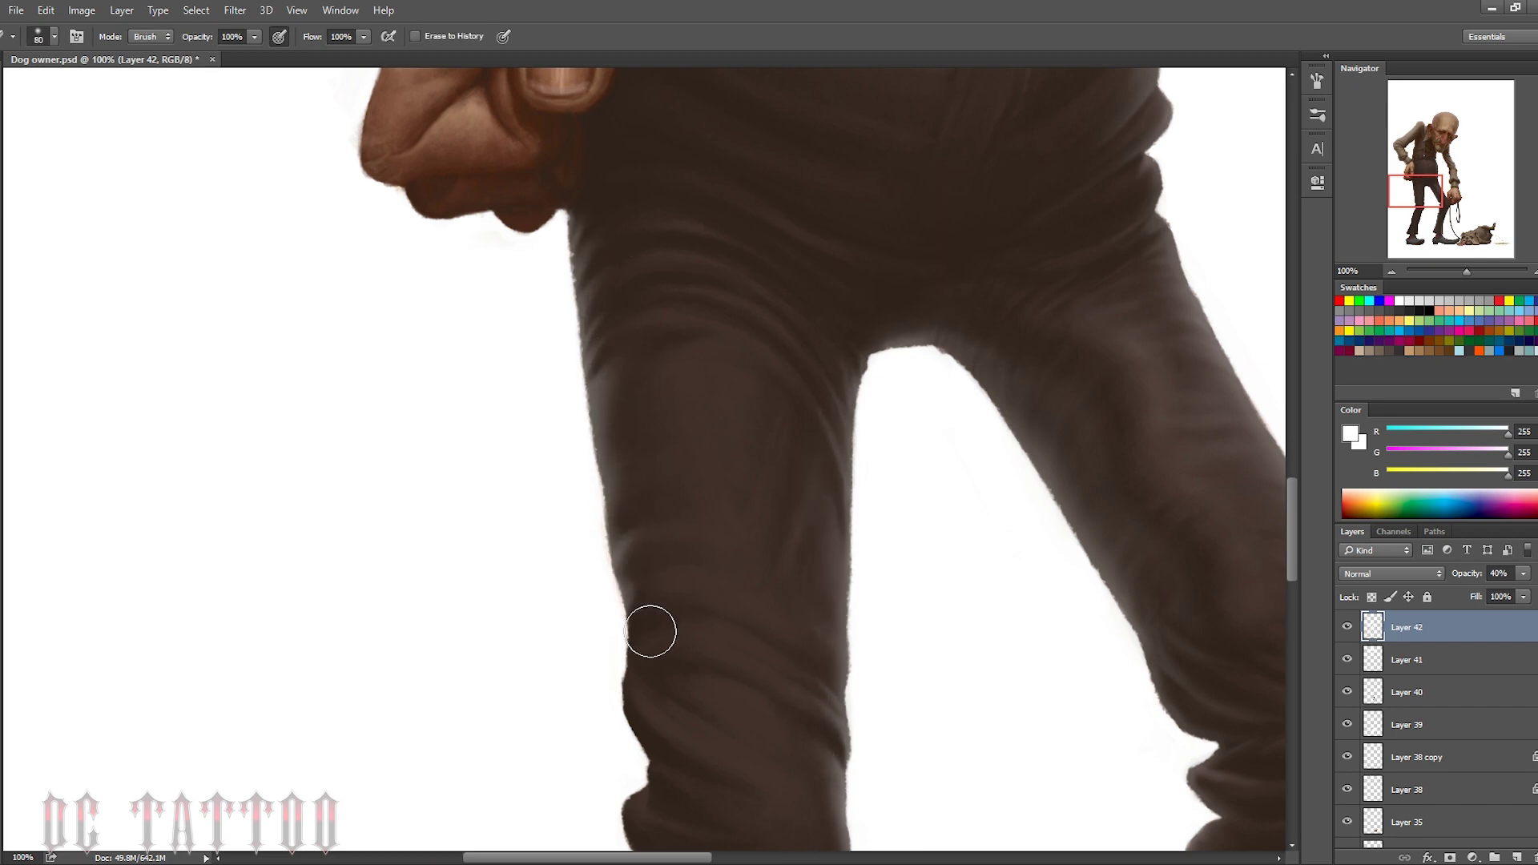
pyautogui.press('b')
pyautogui.press('e')
pyautogui.scroll(-5, 793, 488)
pyautogui.press('b')
# Repaint and refine the pale highlight along the knee's left edge
pyautogui.moveTo(628, 437); pyautogui.dragTo(651, 292)
pyautogui.press(']')
pyautogui.moveTo(633, 437); pyautogui.dragTo(649, 477)
pyautogui.press('[')
pyautogui.press('[')
pyautogui.press('[')
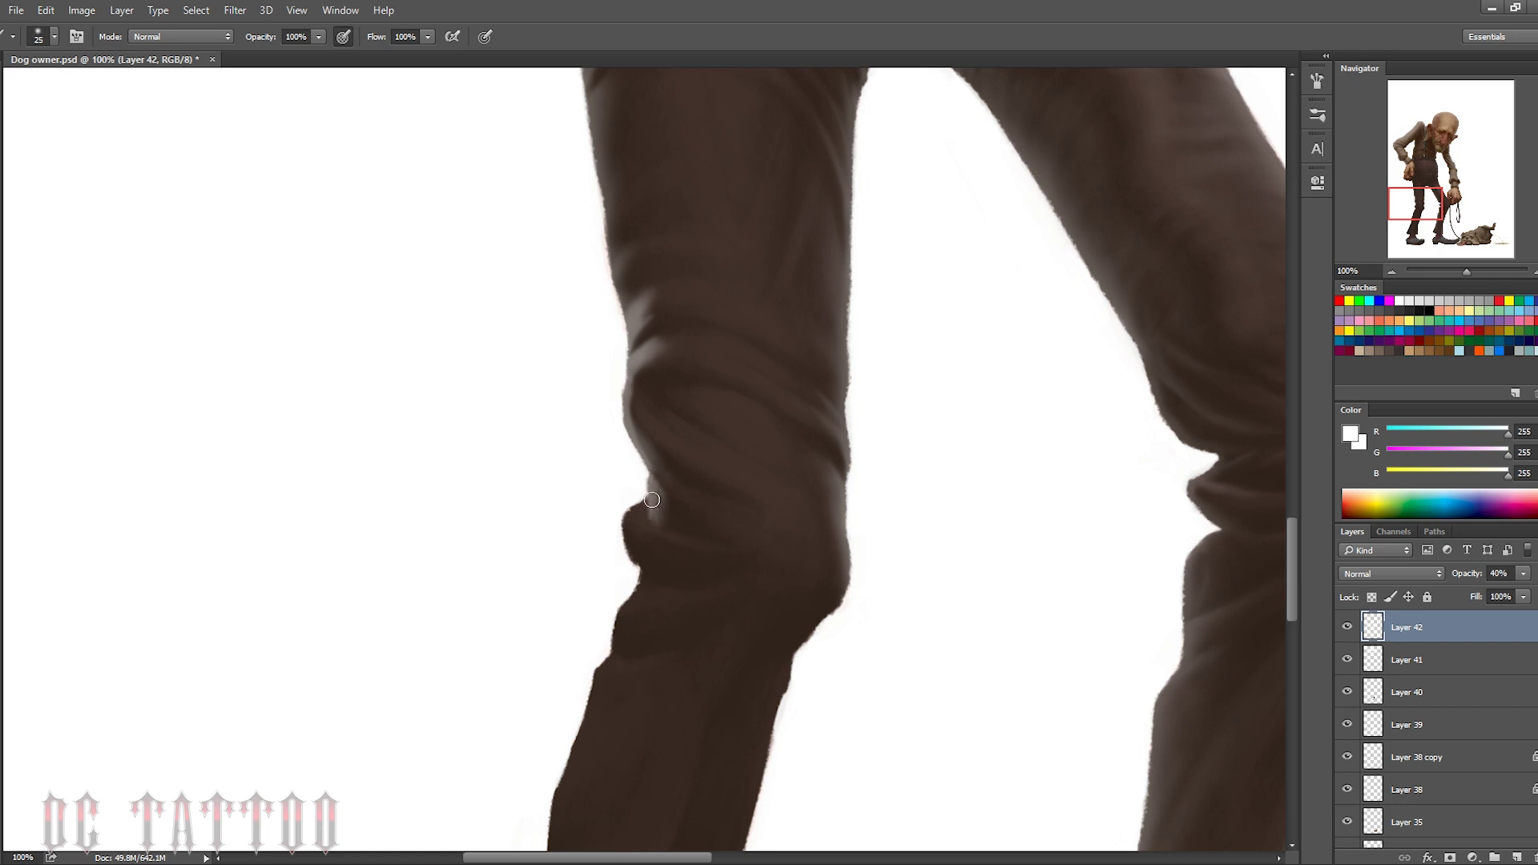
pyautogui.press('e')
pyautogui.moveTo(617, 360); pyautogui.dragTo(655, 332)
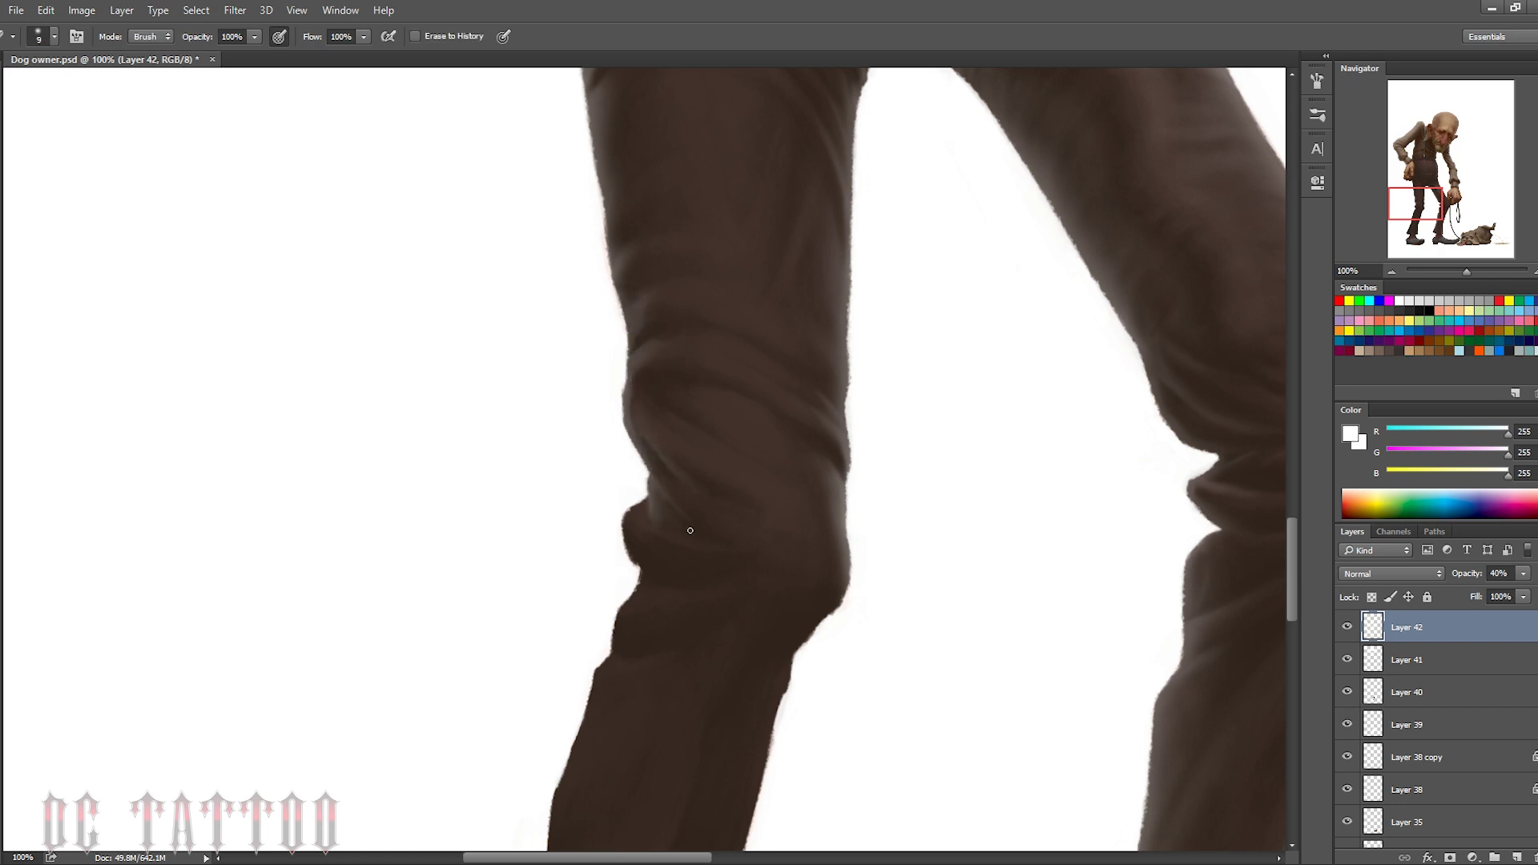
pyautogui.press('b')
pyautogui.moveTo(641, 501)
pyautogui.mouseDown()
pyautogui.moveTo(625, 524)
pyautogui.moveTo(629, 609)
pyautogui.moveTo(681, 593)
pyautogui.mouseUp()
pyautogui.moveTo(597, 669)
pyautogui.mouseDown()
pyautogui.moveTo(627, 665)
pyautogui.moveTo(641, 609)
pyautogui.mouseUp()
# Highlight the knee's lower-left crease and its right edge
pyautogui.press(']')
pyautogui.press(']')
pyautogui.press(']')
pyautogui.moveTo(789, 496); pyautogui.dragTo(837, 561)
pyautogui.moveTo(805, 625); pyautogui.dragTo(769, 721)
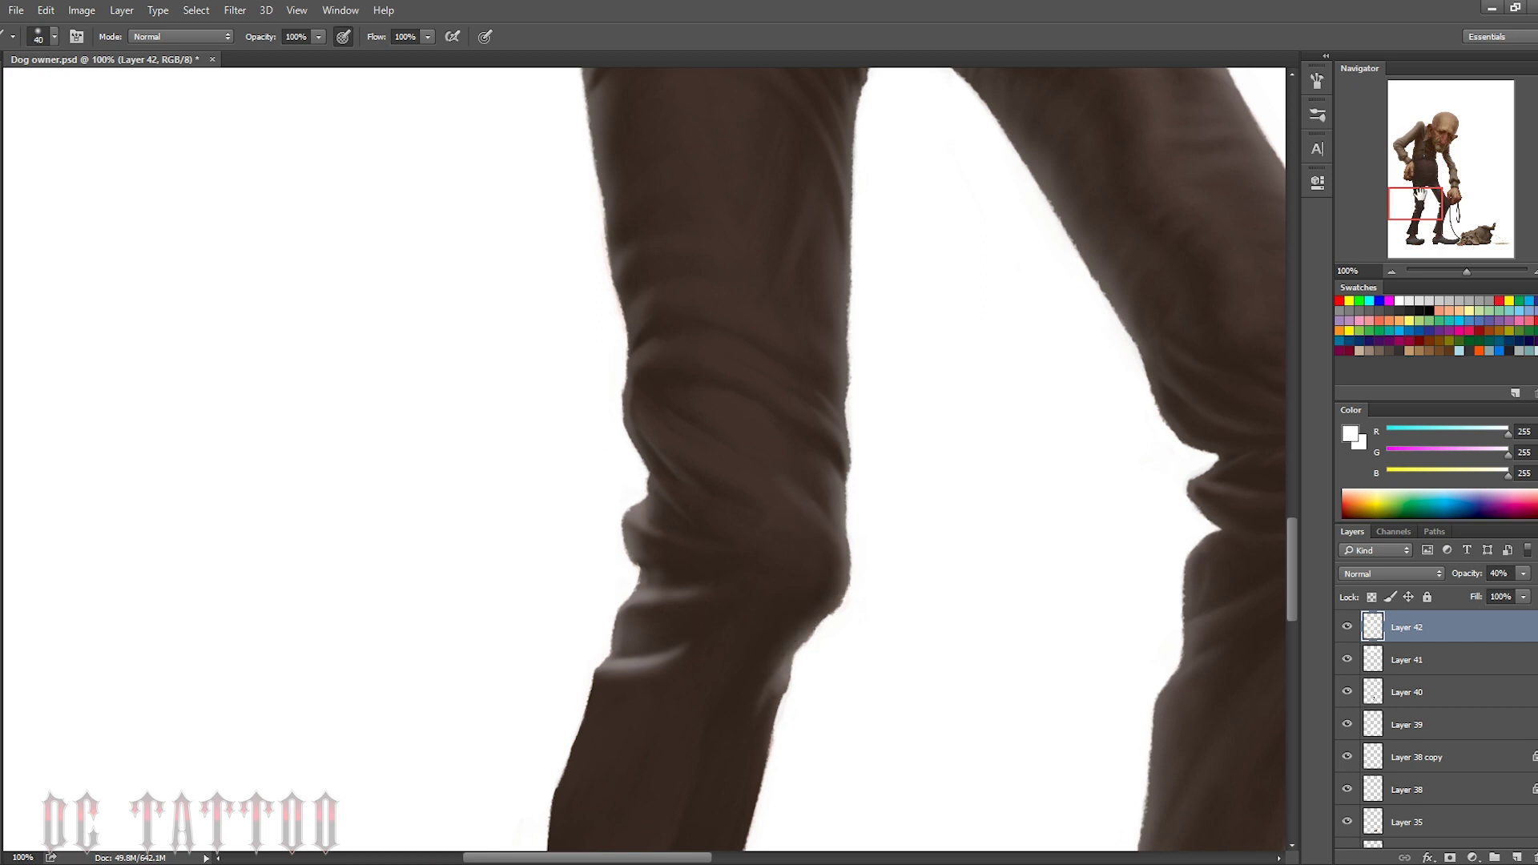
pyautogui.scroll(-5, 641, 400)
pyautogui.press(']')
pyautogui.press(']')
pyautogui.press(']')
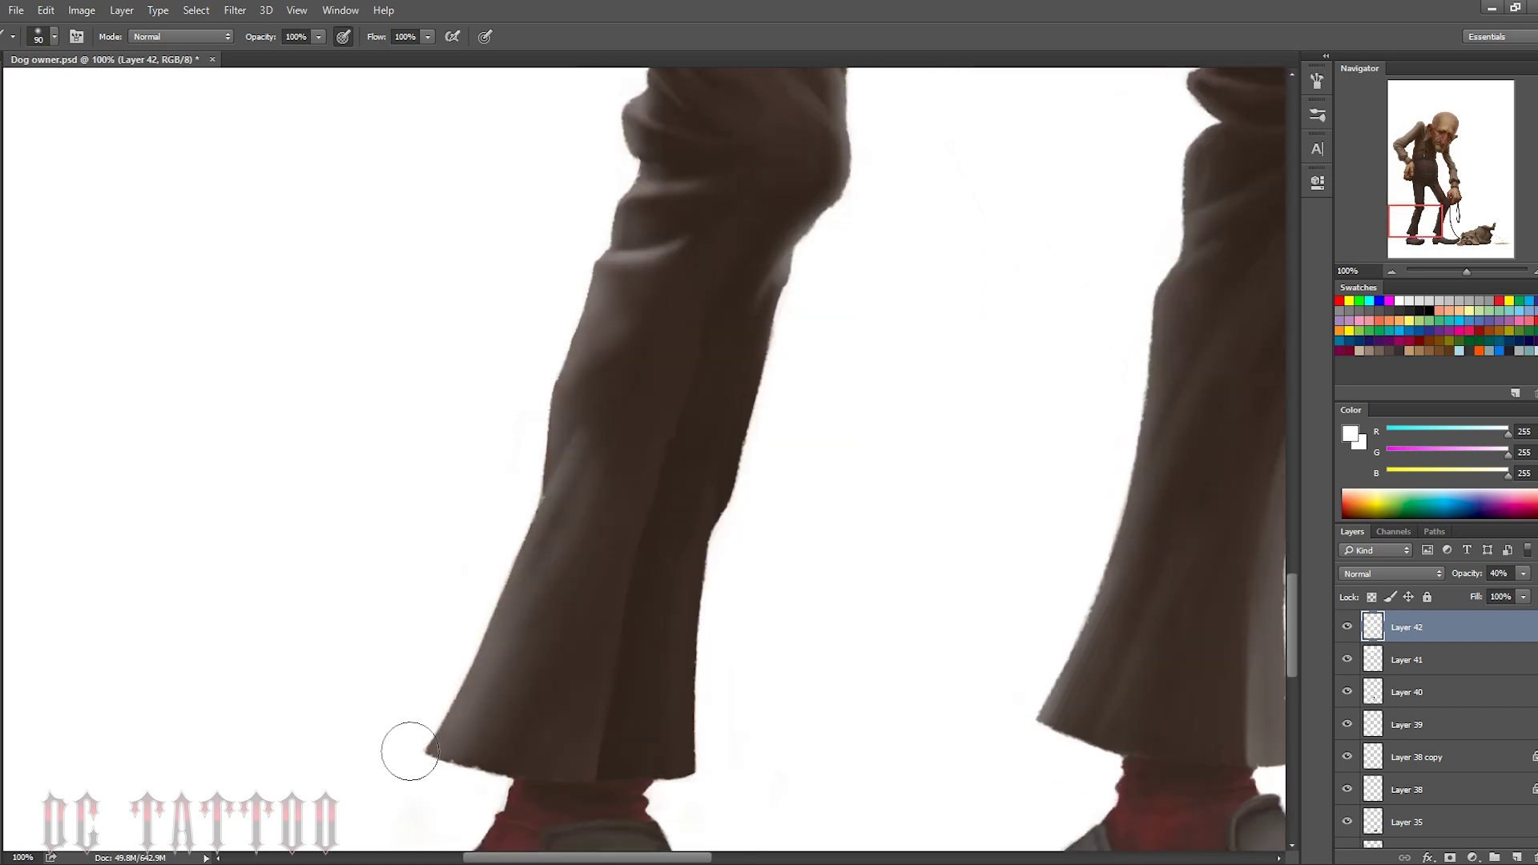
# Paint a thin pale line low on the left leg toward the hem
pyautogui.press('e')
pyautogui.press('[')
pyautogui.press('[')
pyautogui.press('[')
pyautogui.press('[')
pyautogui.press('[')
pyautogui.press('[')
pyautogui.press('[')
pyautogui.scroll(5, 655, 538)
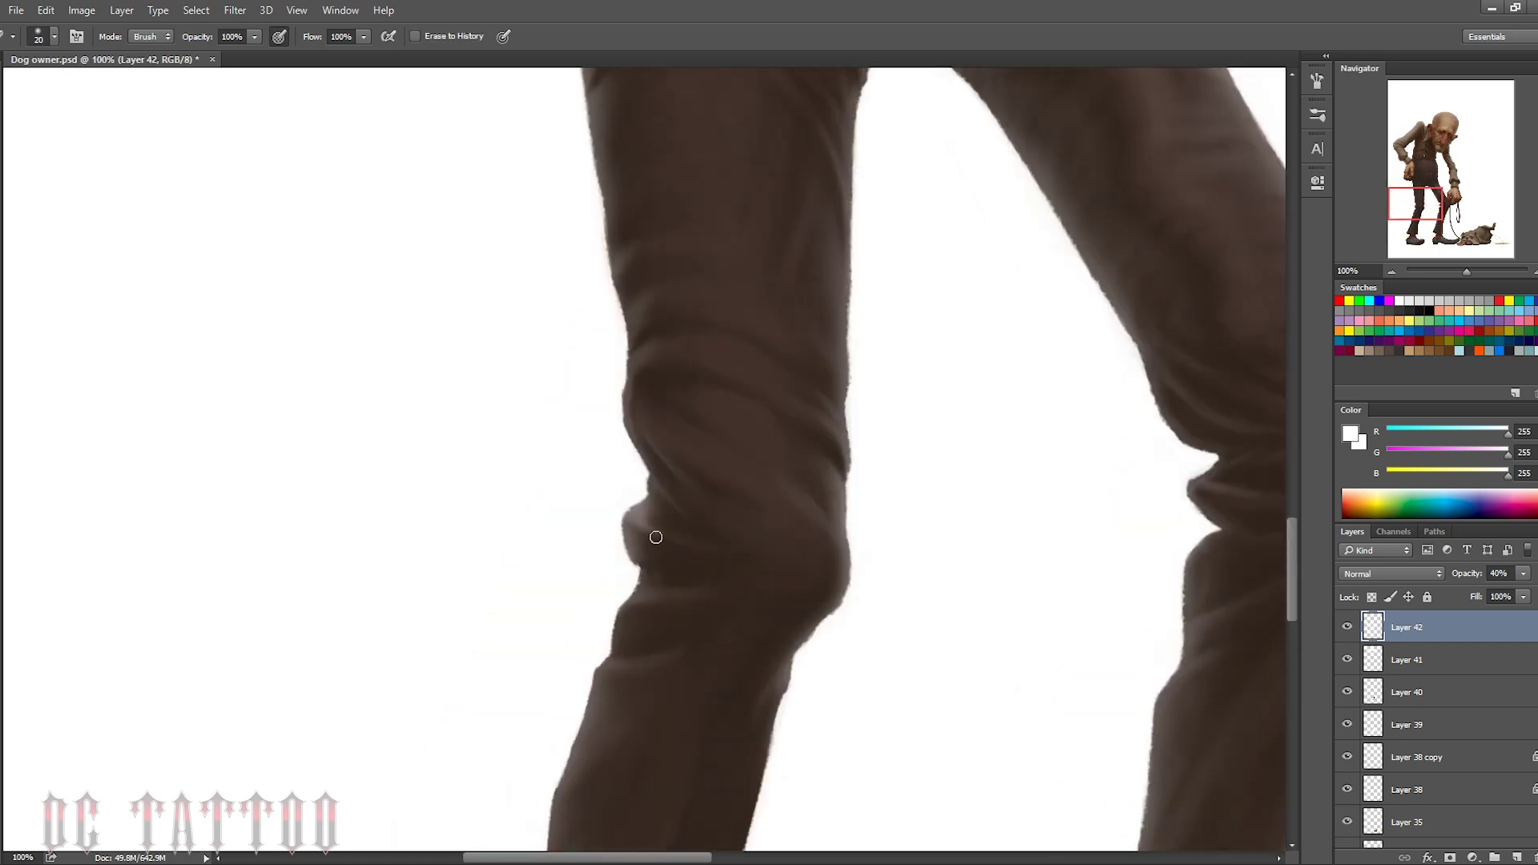
pyautogui.press('b')
pyautogui.scroll(-5, 681, 479)
pyautogui.press('[')
pyautogui.press('[')
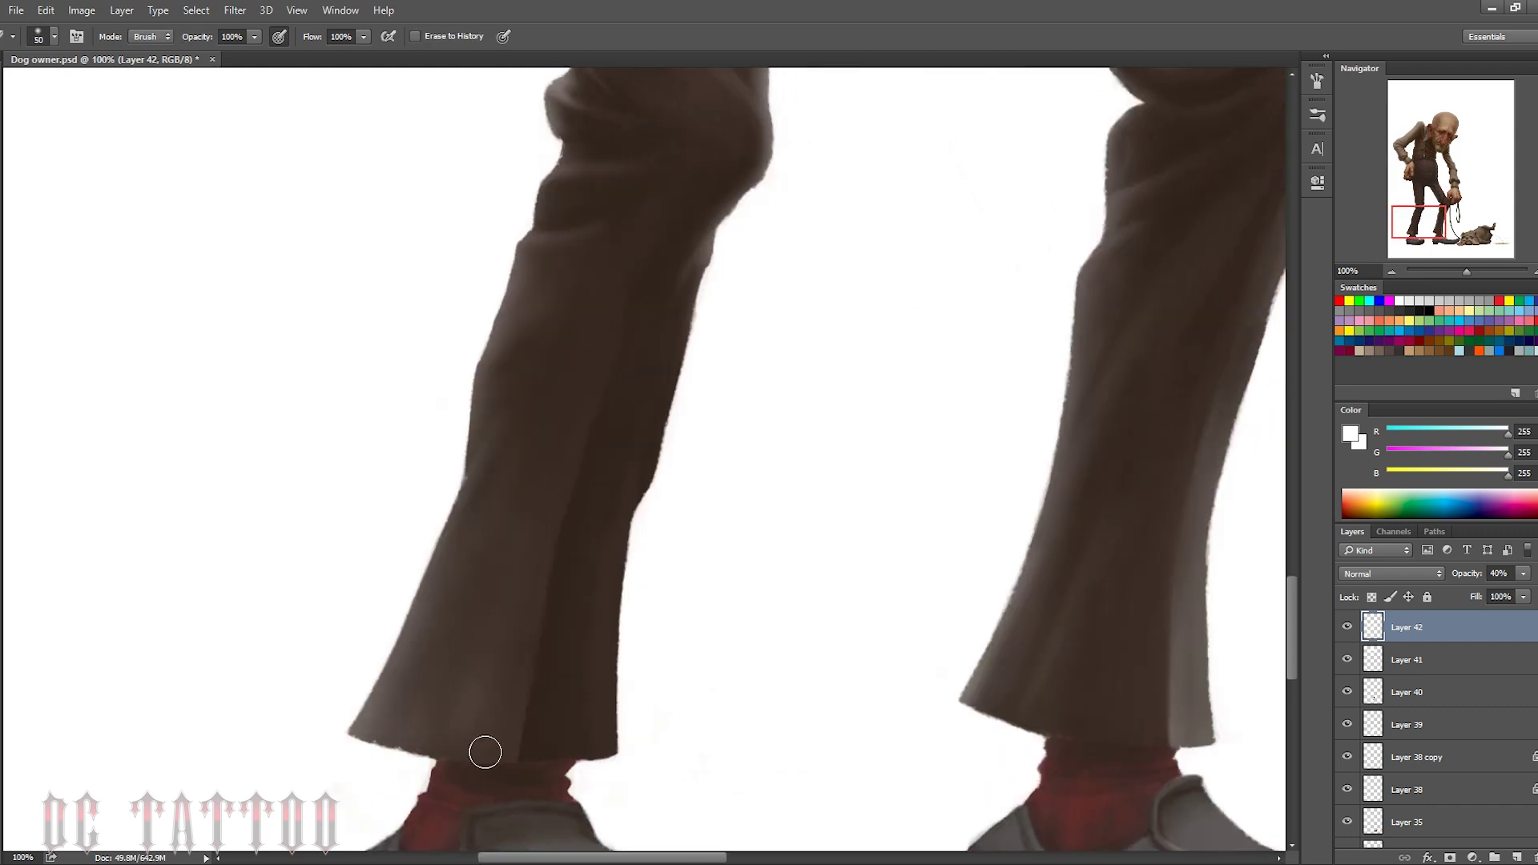
pyautogui.press('[')
pyautogui.press('[')
pyautogui.moveTo(621, 745)
pyautogui.mouseDown()
pyautogui.moveTo(648, 388)
pyautogui.moveTo(566, 748)
pyautogui.mouseUp()
# Try a light stroke along the upper leg edge, then undo it
pyautogui.press(']')
pyautogui.press(']')
pyautogui.press(']')
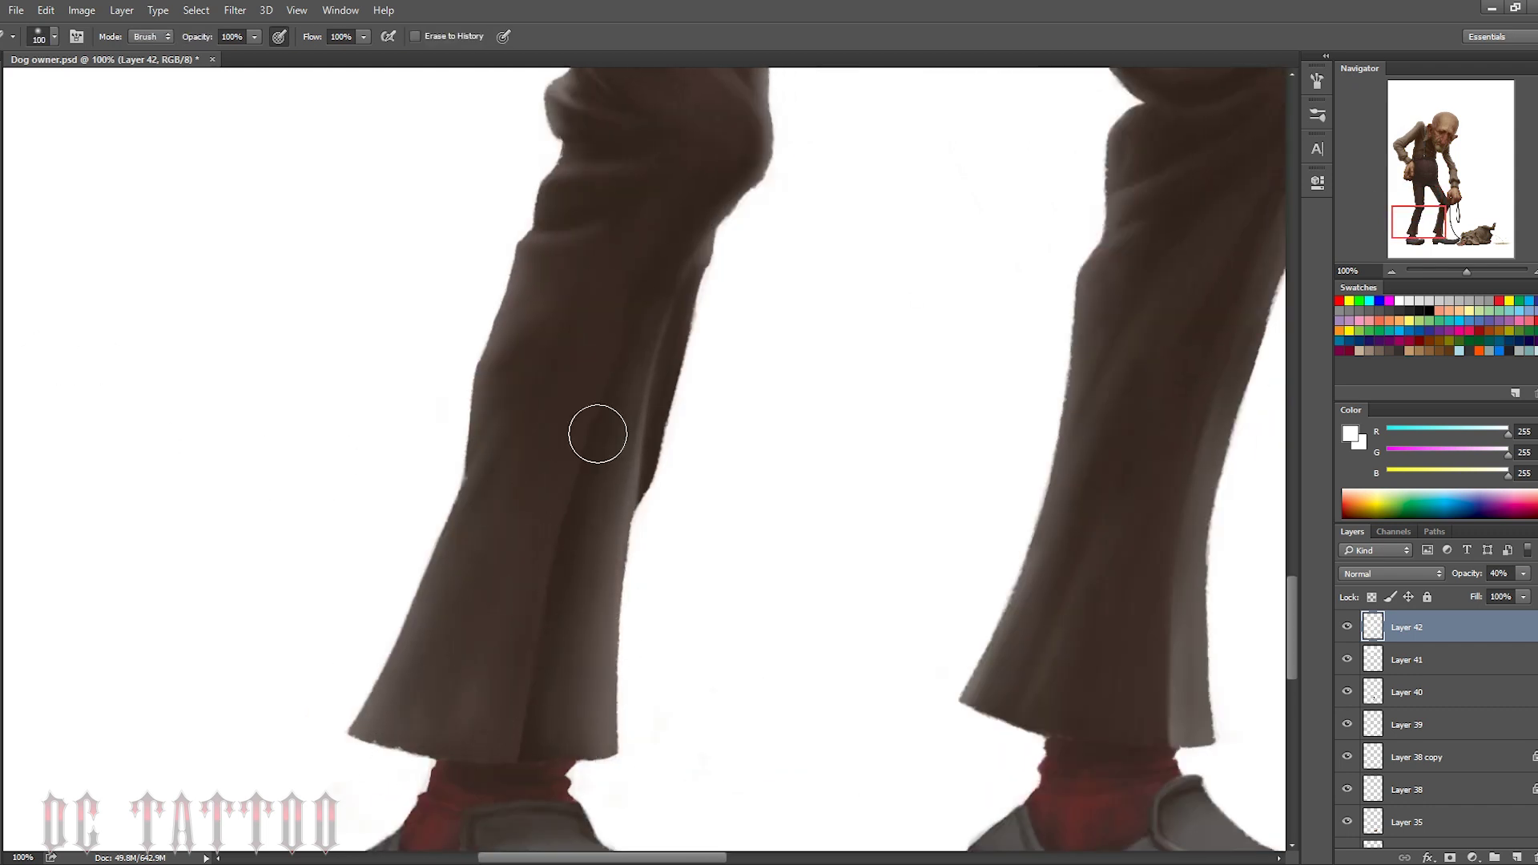
pyautogui.moveTo(675, 435)
pyautogui.mouseDown()
pyautogui.moveTo(622, 491)
pyautogui.moveTo(609, 757)
pyautogui.moveTo(721, 302)
pyautogui.mouseUp()
pyautogui.hotkey('ctrl', 'z')
pyautogui.press('e')
pyautogui.press('b')
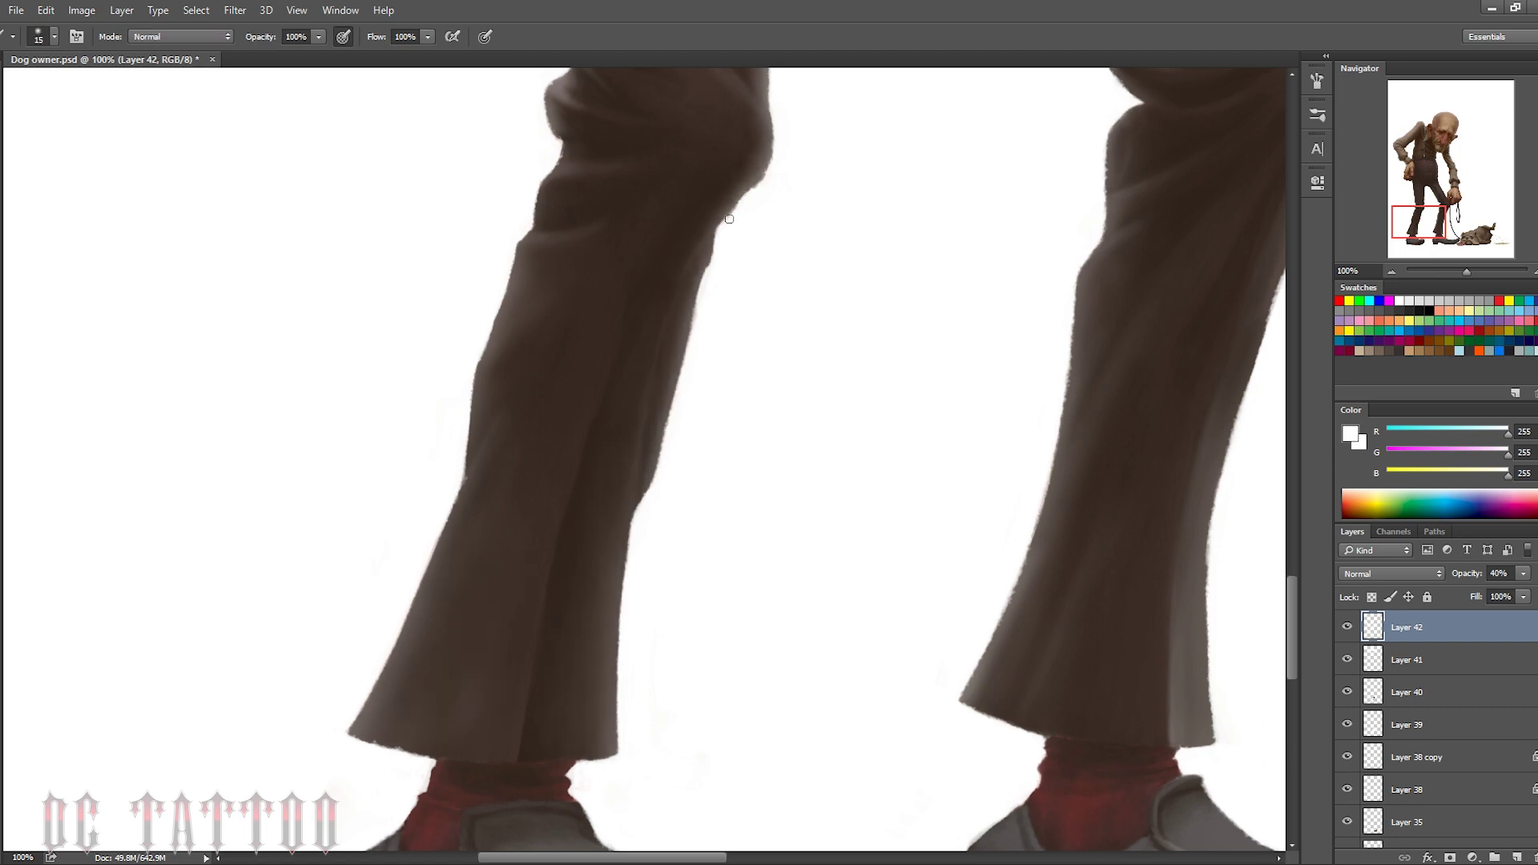
pyautogui.scroll(-5, 681, 481)
pyautogui.scroll(-2, 628, 353)
pyautogui.press('[')
pyautogui.press('[')
pyautogui.press('[')
pyautogui.press('[')
pyautogui.press('[')
pyautogui.press('[')
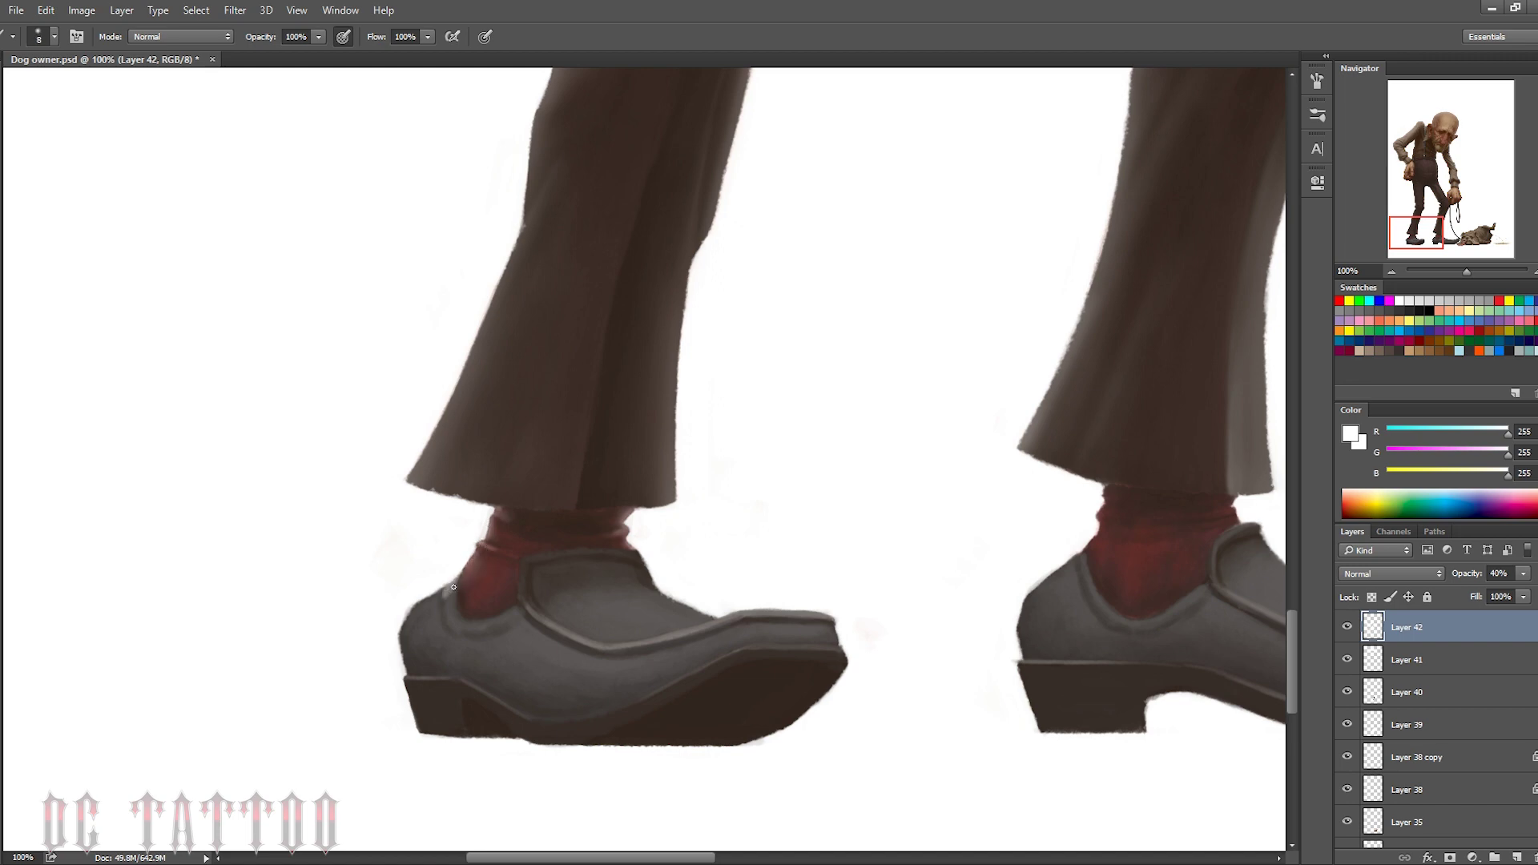
# Paint a light highlight along the left edge of the shoe heel
pyautogui.press(']')
pyautogui.press(']')
pyautogui.moveTo(414, 609)
pyautogui.mouseDown()
pyautogui.moveTo(408, 666)
pyautogui.moveTo(435, 747)
pyautogui.mouseUp()
pyautogui.press(']')
pyautogui.press(']')
pyautogui.press(']')
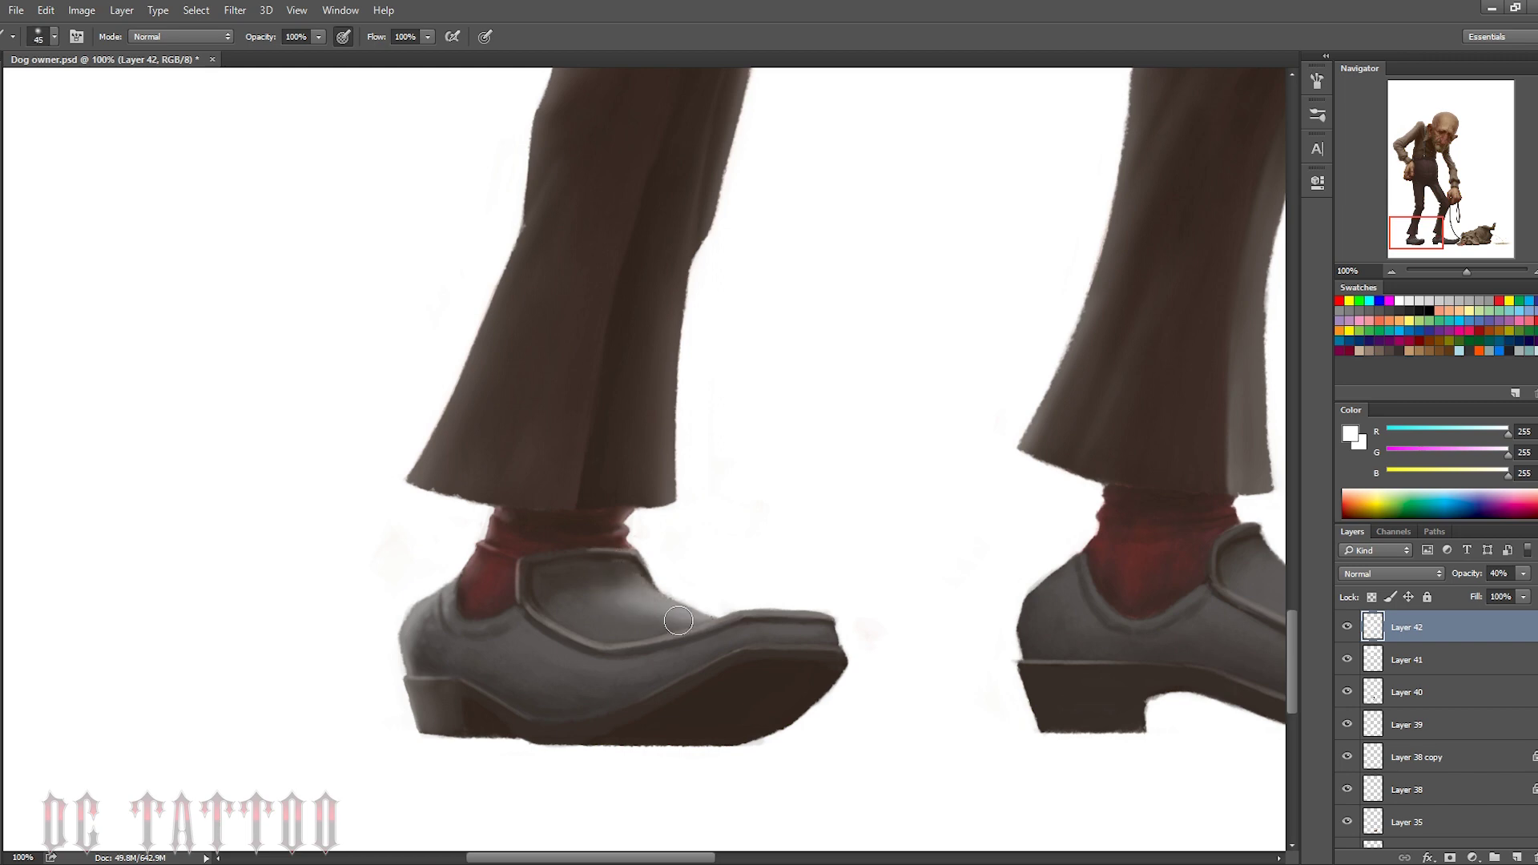
pyautogui.press('e')
pyautogui.press('b')
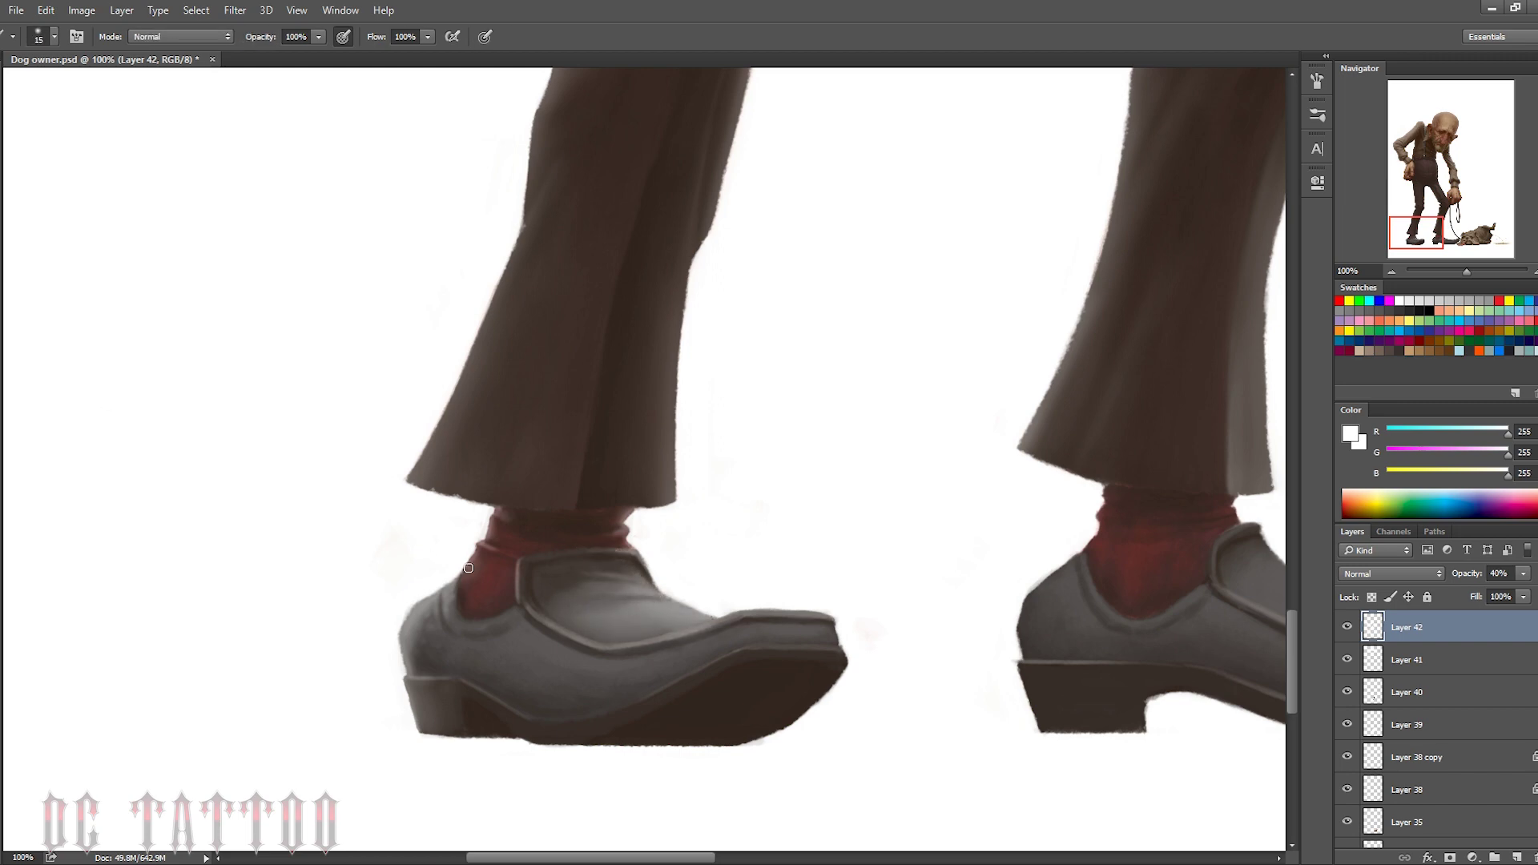
pyautogui.press(']')
# Highlight the top edge of the shoe toe and darken the toe tip
pyautogui.moveTo(828, 630); pyautogui.dragTo(762, 637)
pyautogui.press('[')
pyautogui.press('[')
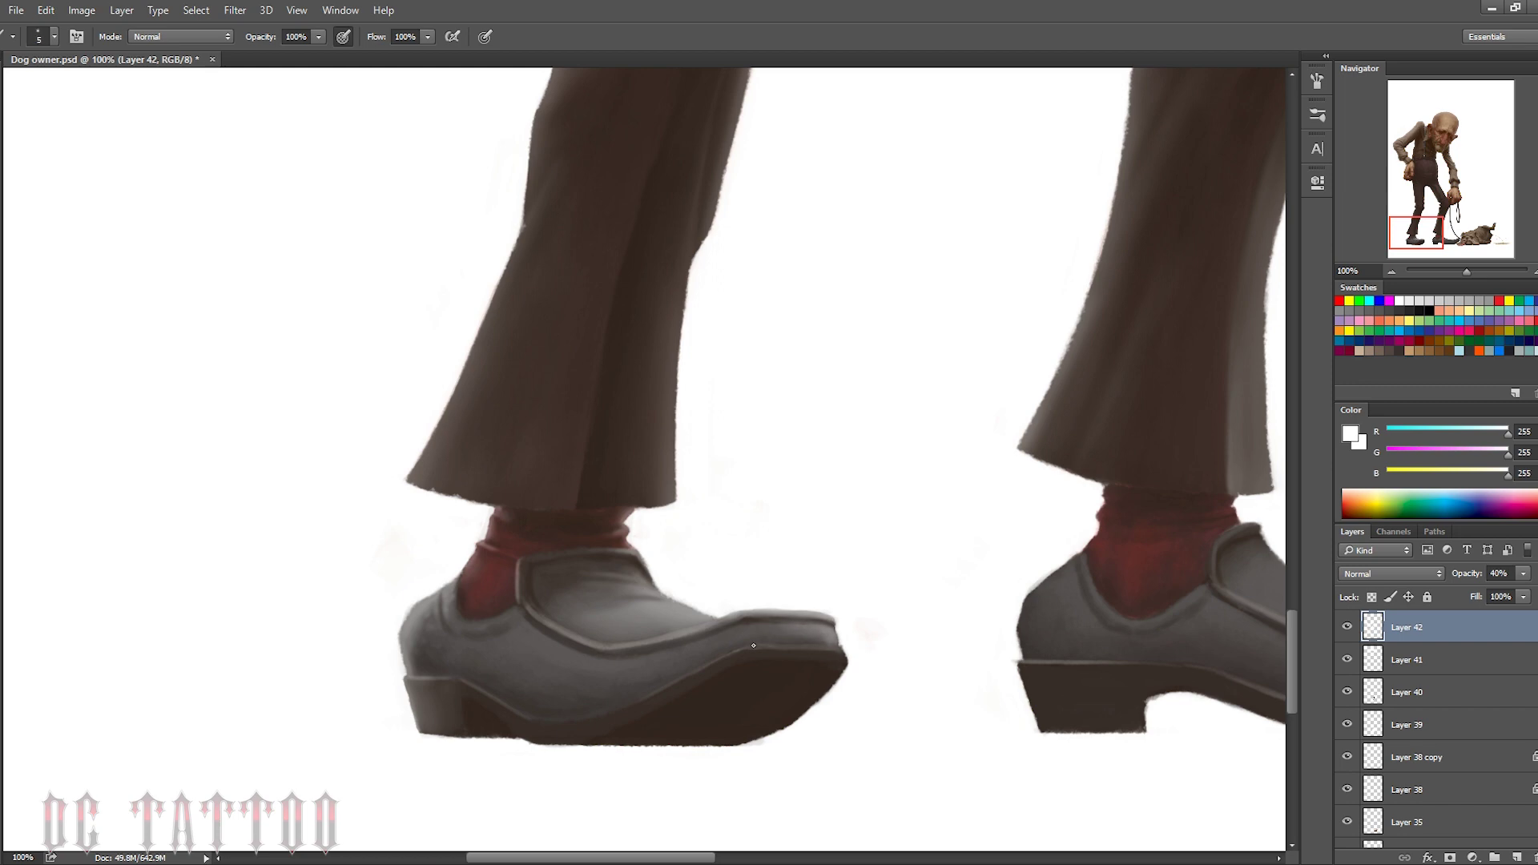
pyautogui.press(']')
pyautogui.press(']')
pyautogui.press(']')
pyautogui.press(']')
pyautogui.press('[')
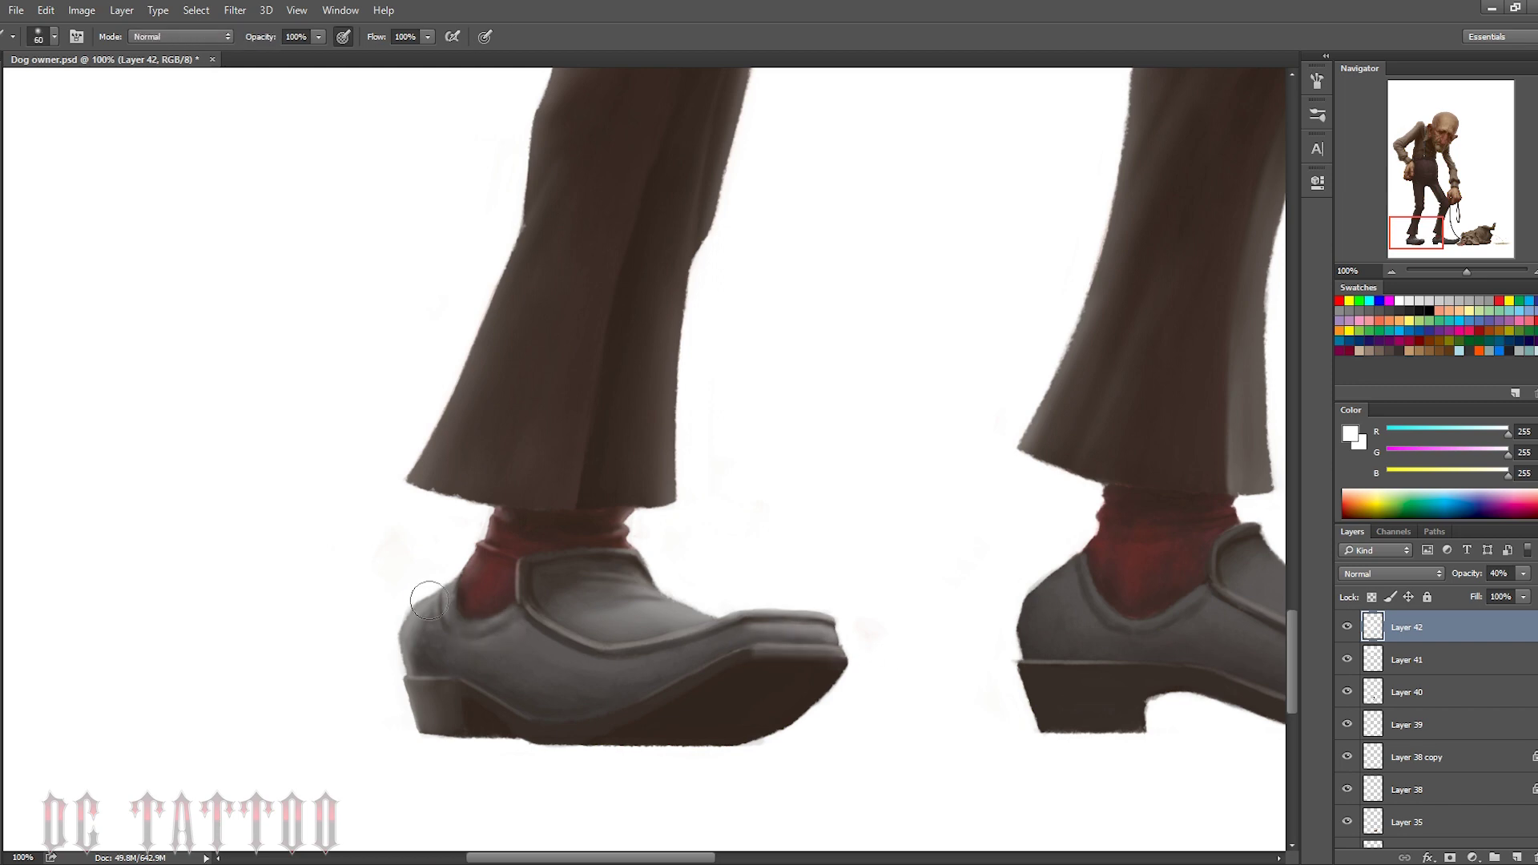
pyautogui.press('[')
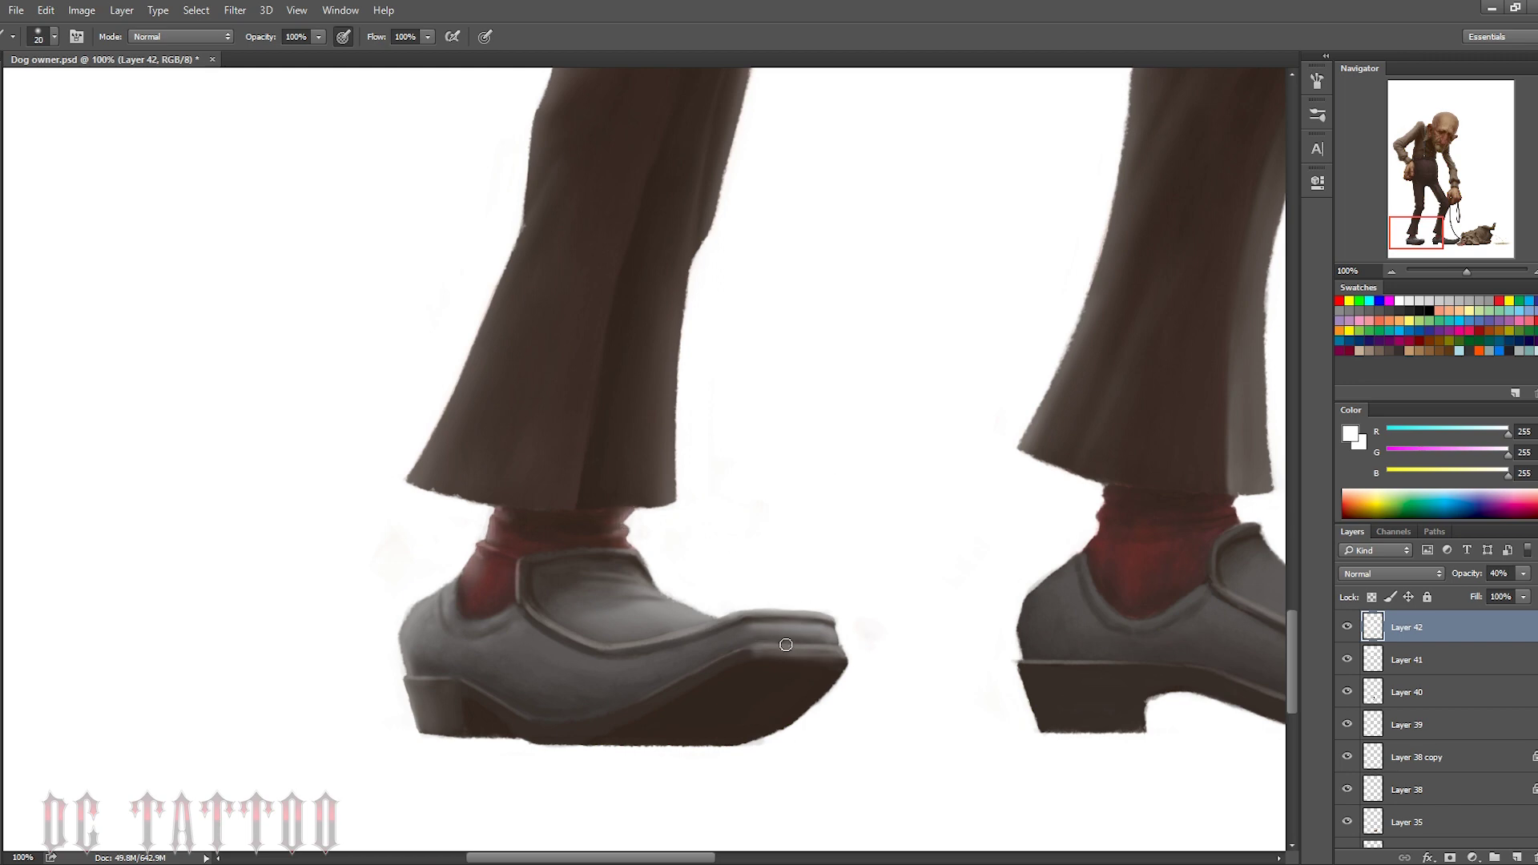
pyautogui.moveTo(848, 656); pyautogui.dragTo(840, 641)
pyautogui.press(']')
pyautogui.press('[')
pyautogui.press(']')
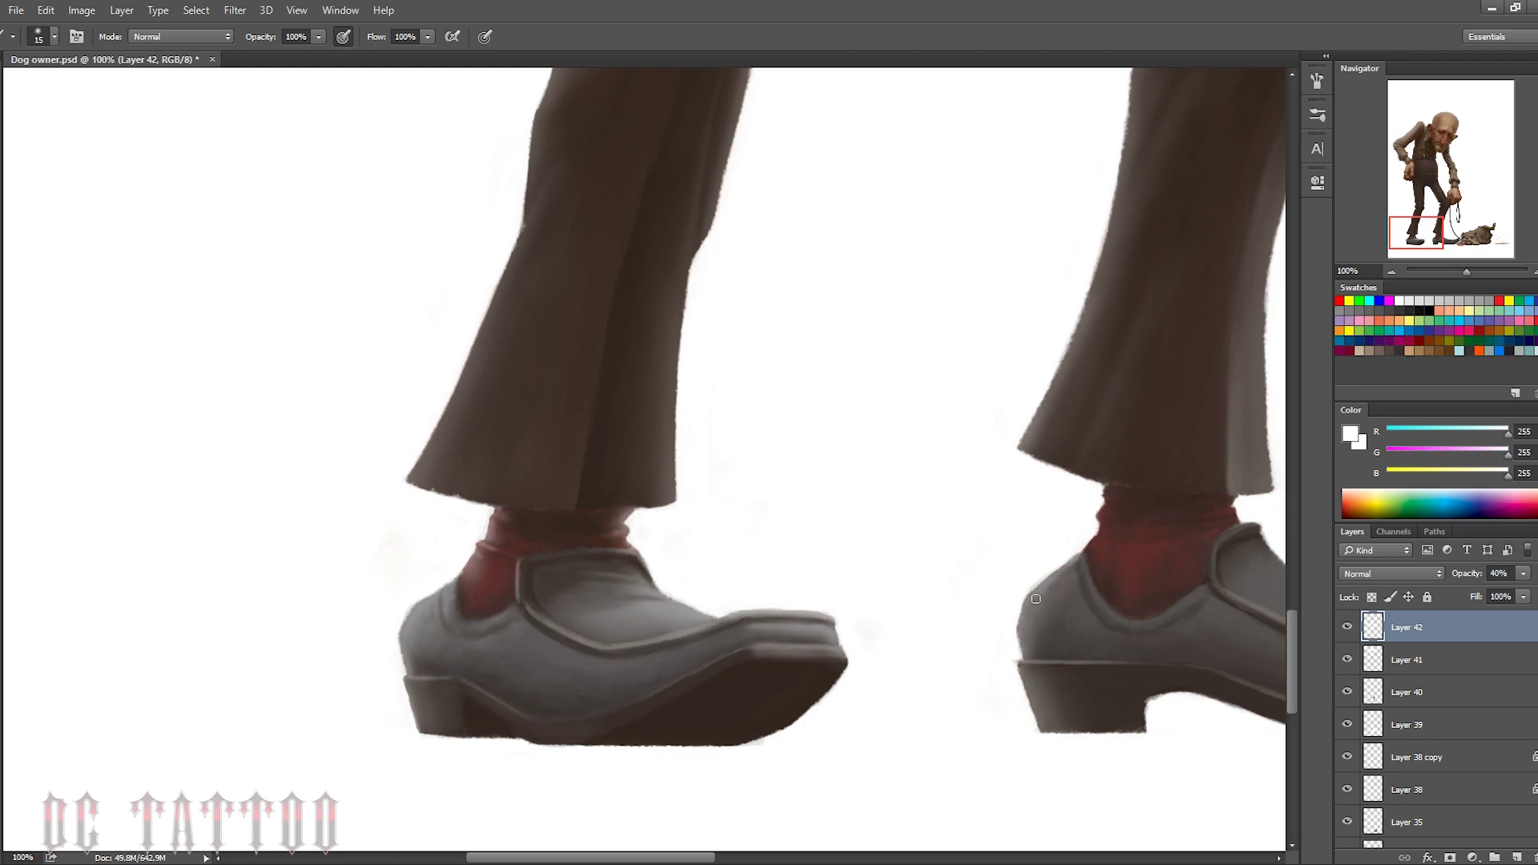
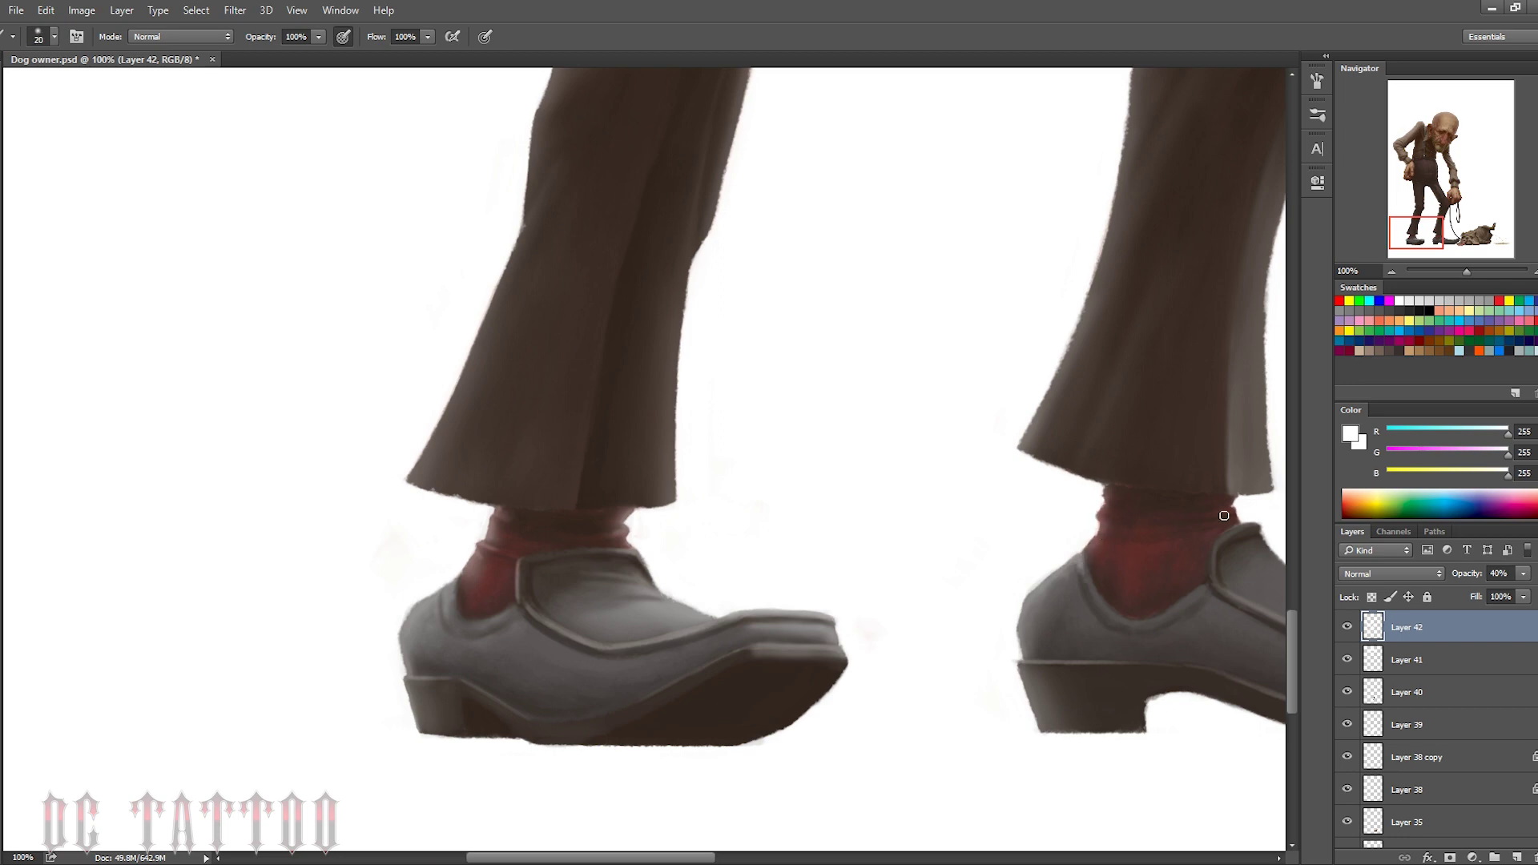
# Dab a soft white highlight on the tip of the right shoe
pyautogui.moveTo(642, 696); pyautogui.dragTo(426, 776)
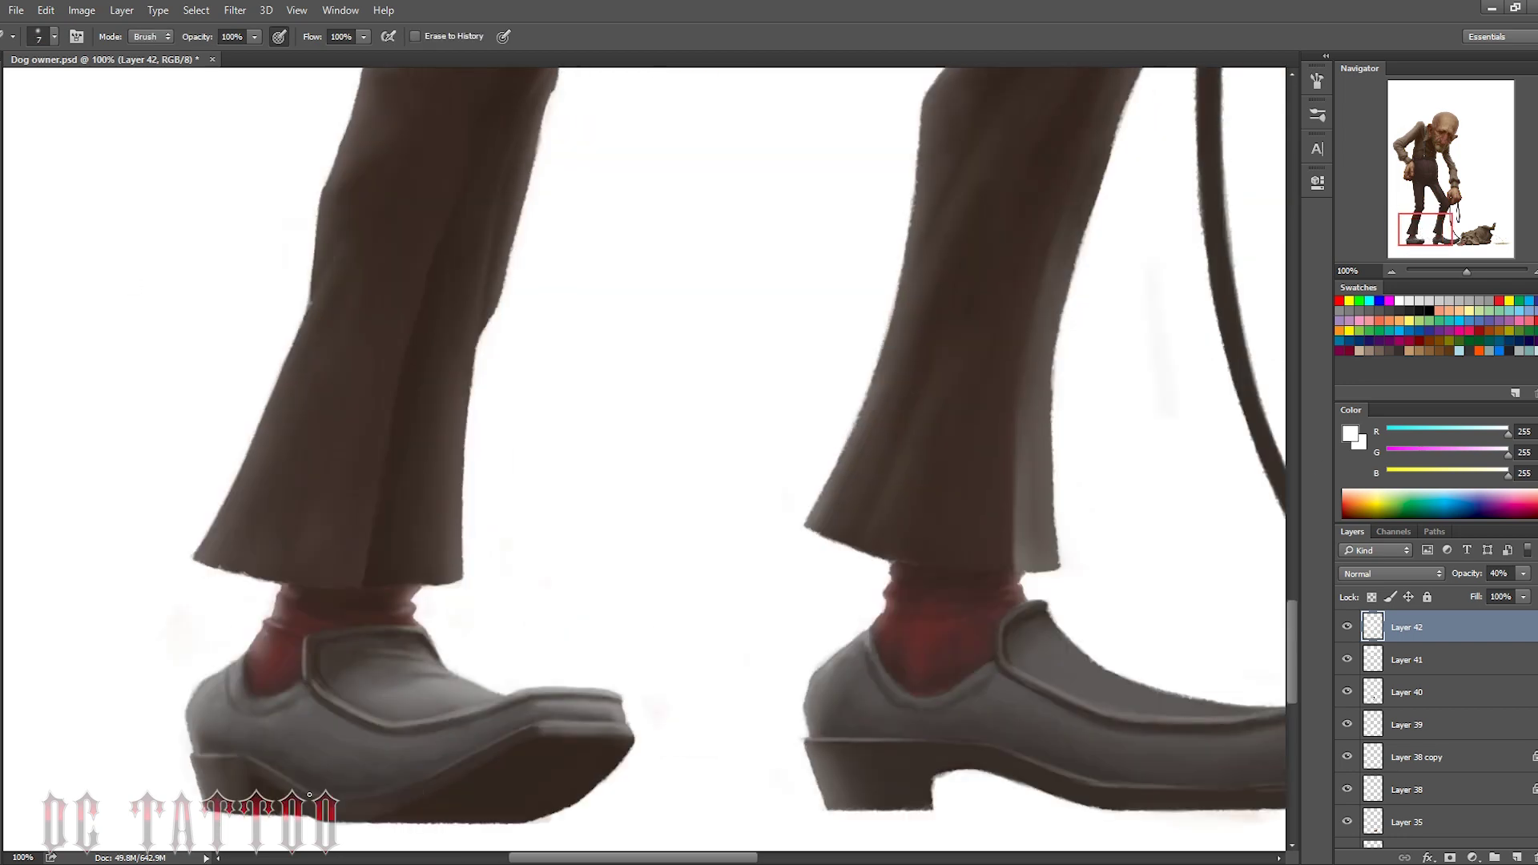
pyautogui.press('[')
pyautogui.press('[')
pyautogui.press('[')
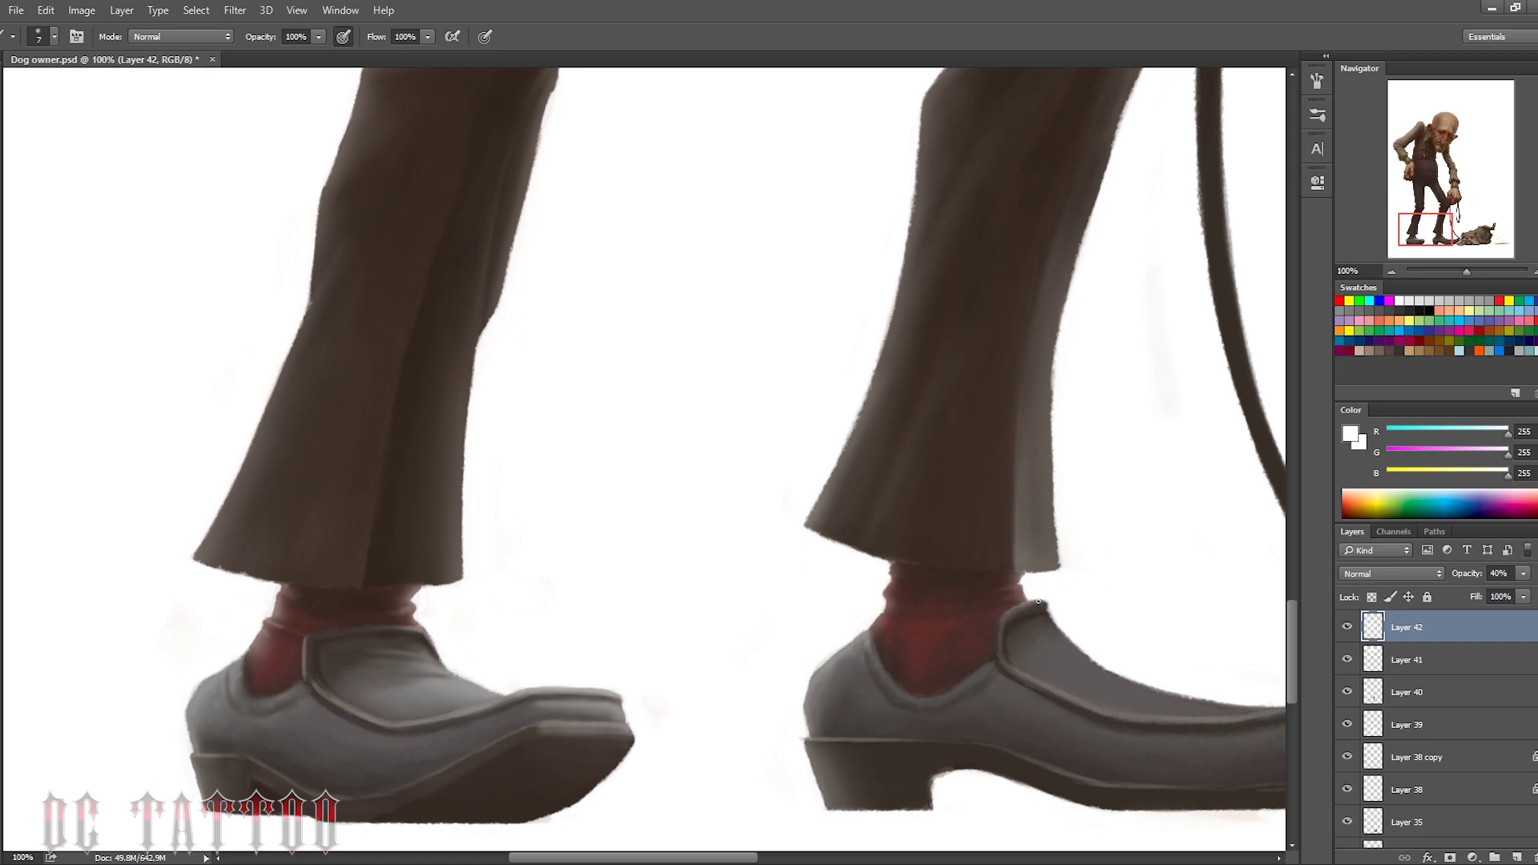
pyautogui.press(']')
pyautogui.press(']')
pyautogui.moveTo(1073, 657); pyautogui.dragTo(688, 617)
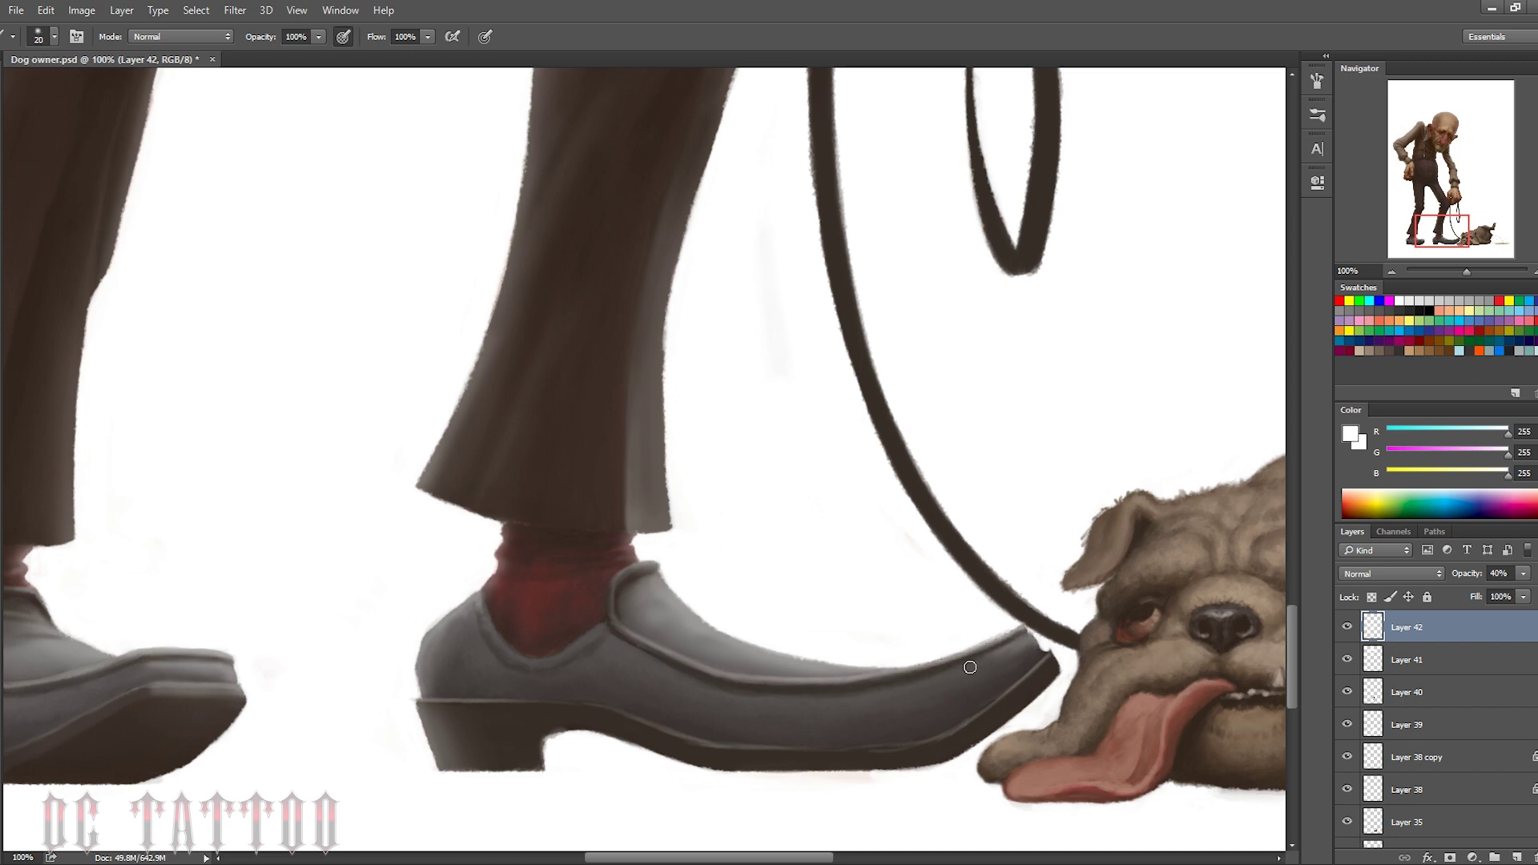
pyautogui.press(']')
pyautogui.press(']')
pyautogui.press(']')
pyautogui.click(1064, 665)
pyautogui.press('[')
pyautogui.press('[')
pyautogui.press('[')
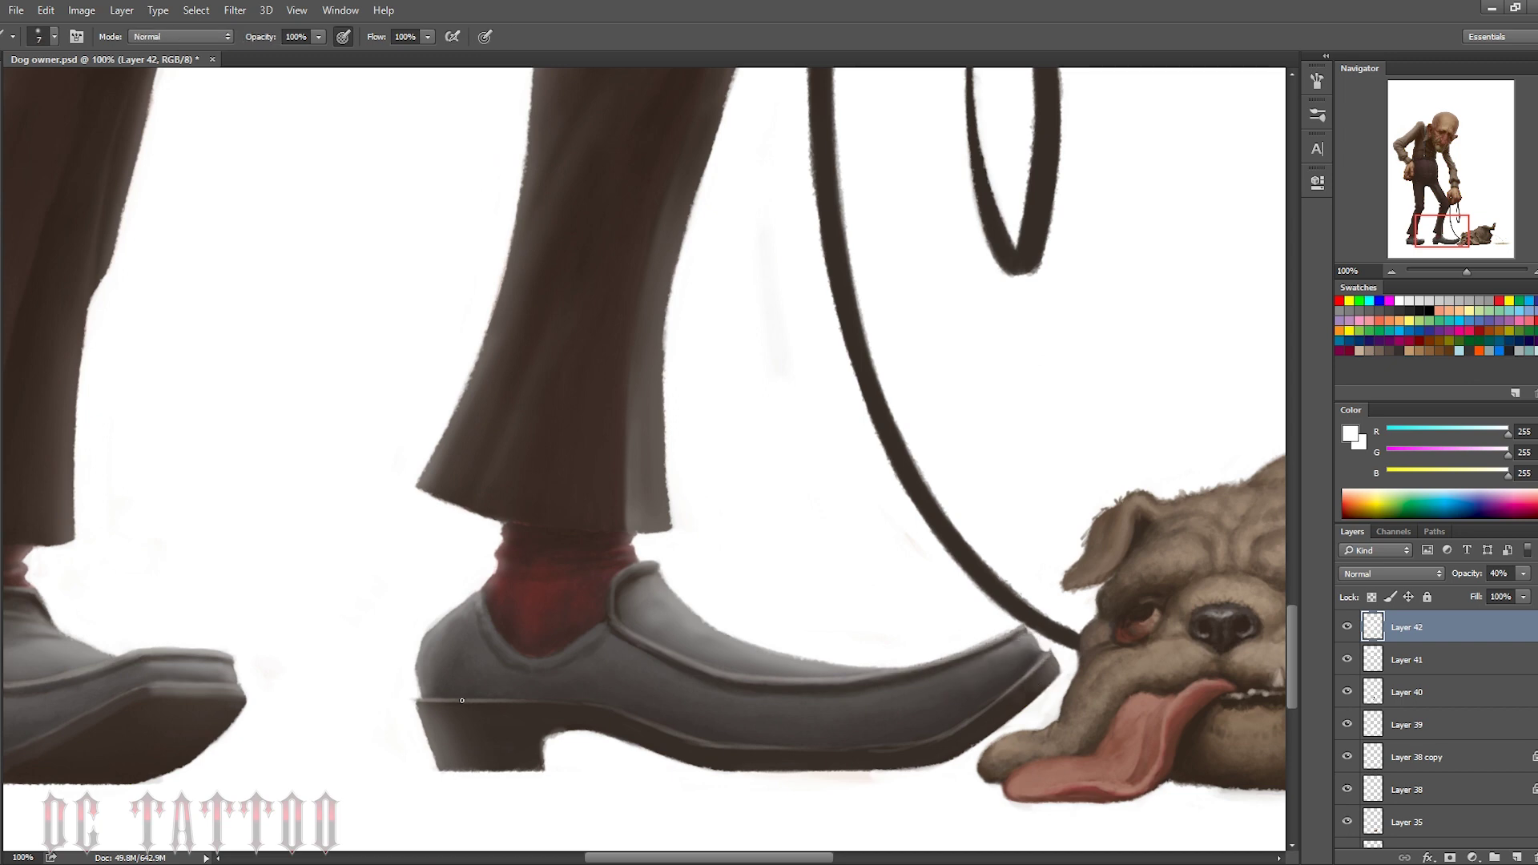
# Refine the shoe highlights with a larger brush, switching between eraser and brush
pyautogui.press(']')
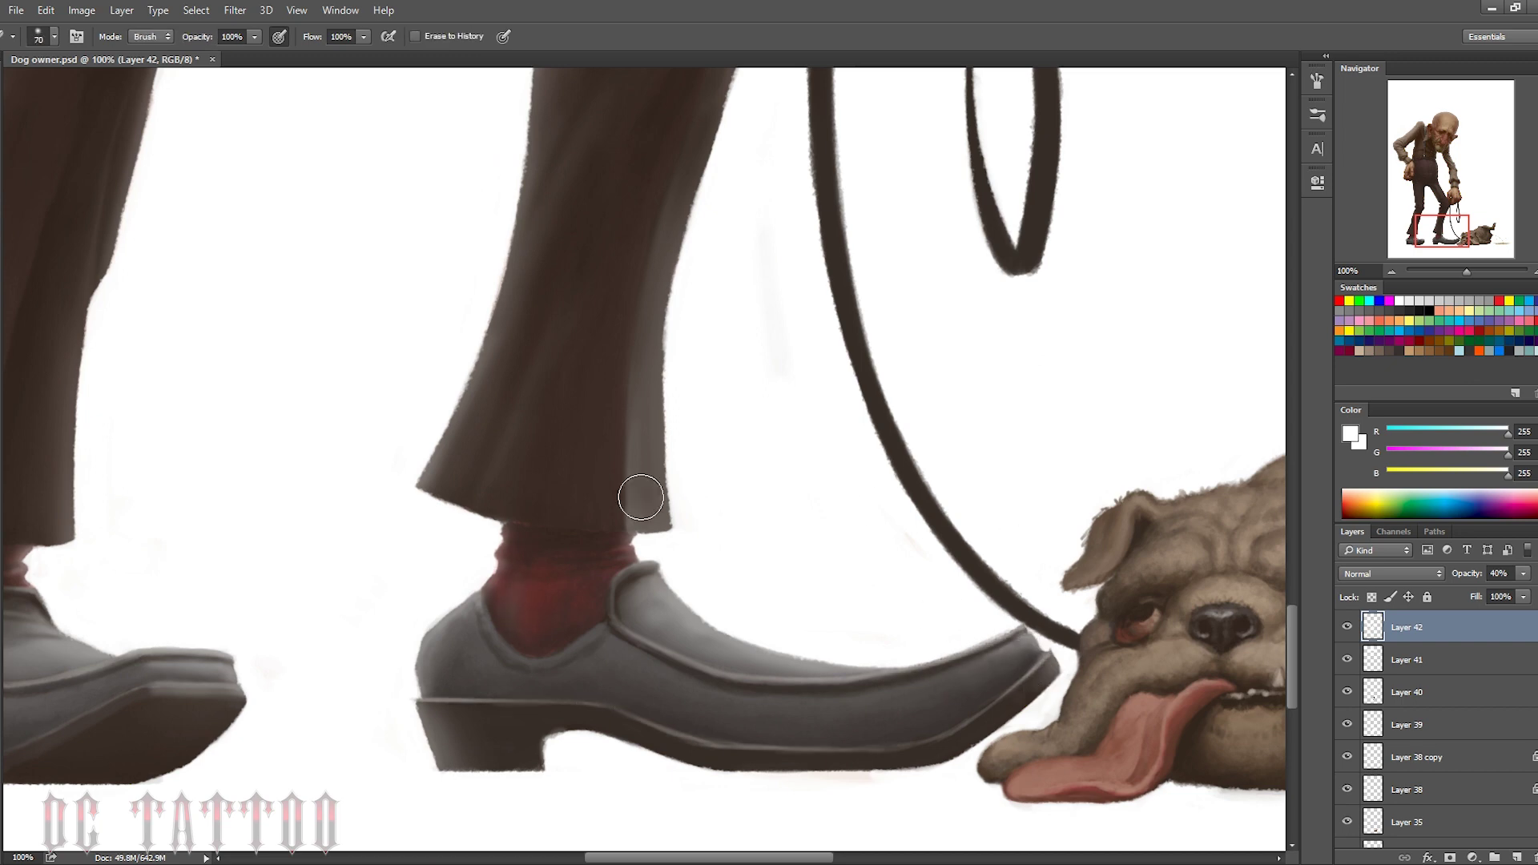
pyautogui.press(']')
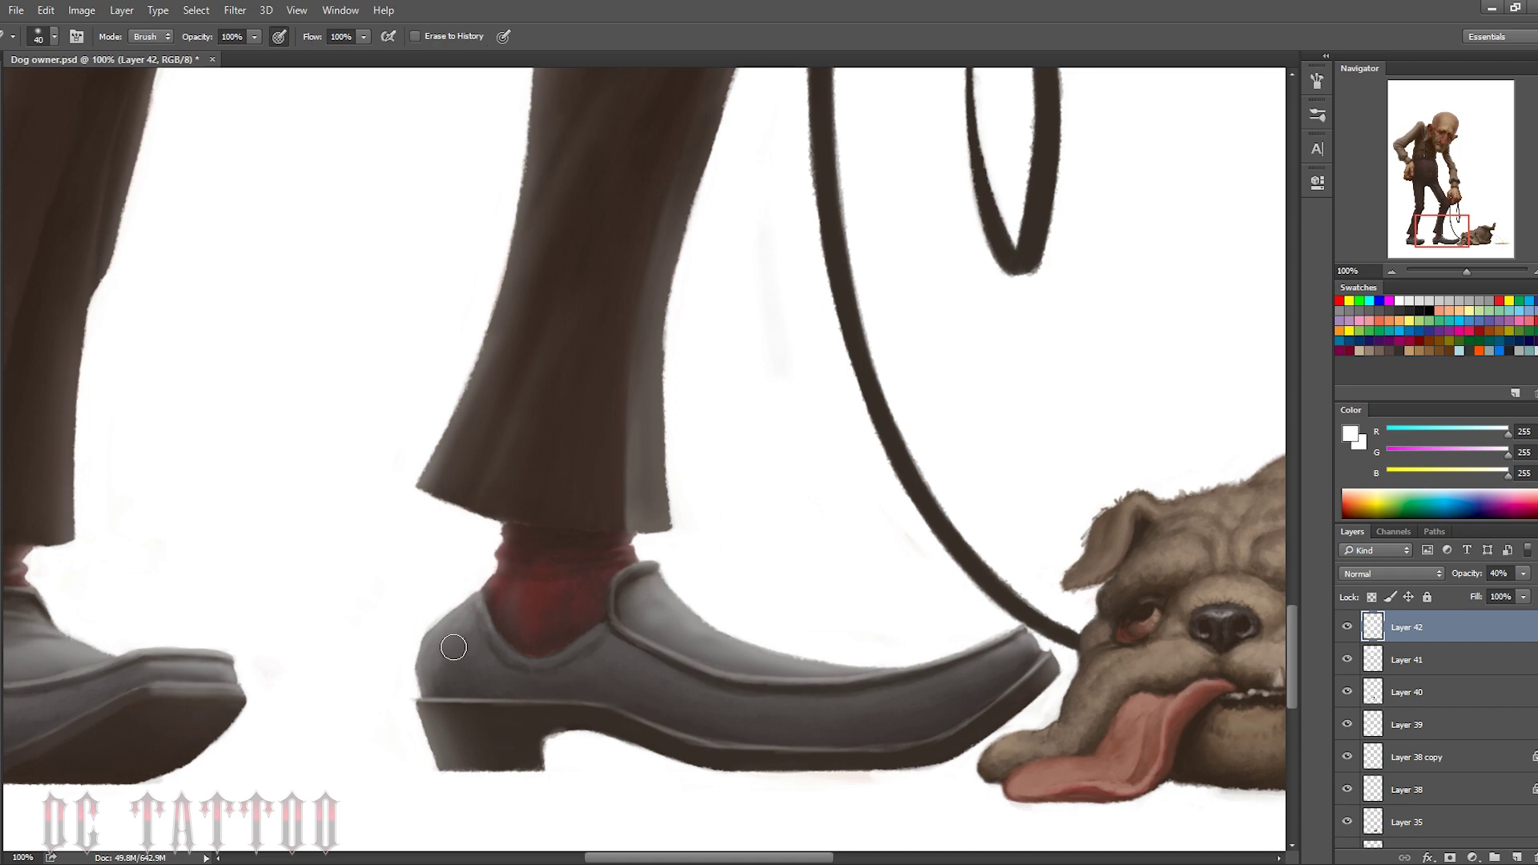
pyautogui.press(']')
pyautogui.press('e')
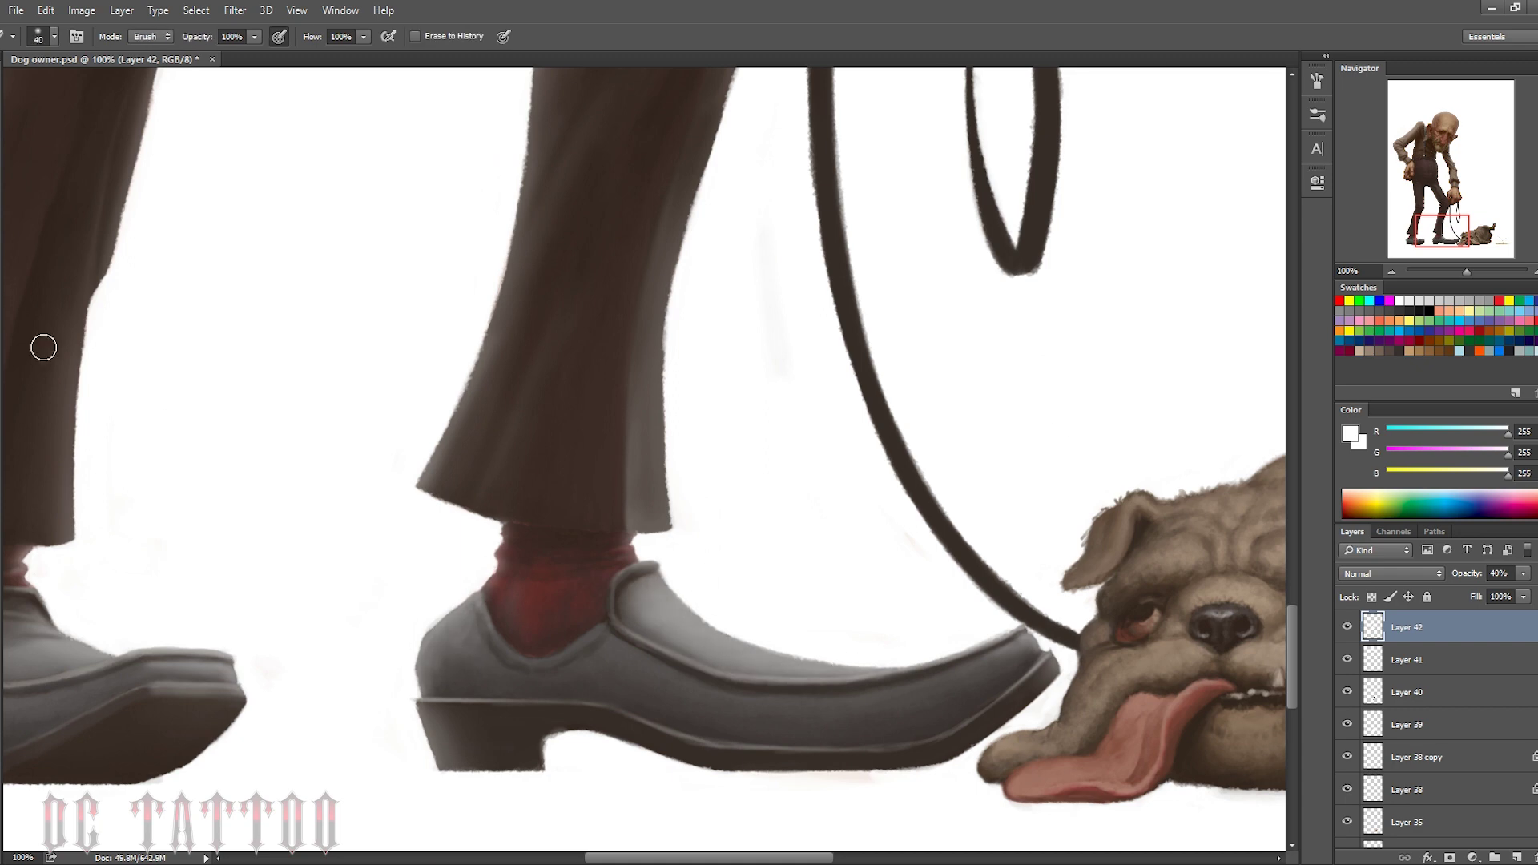
pyautogui.press('b')
pyautogui.press('e')
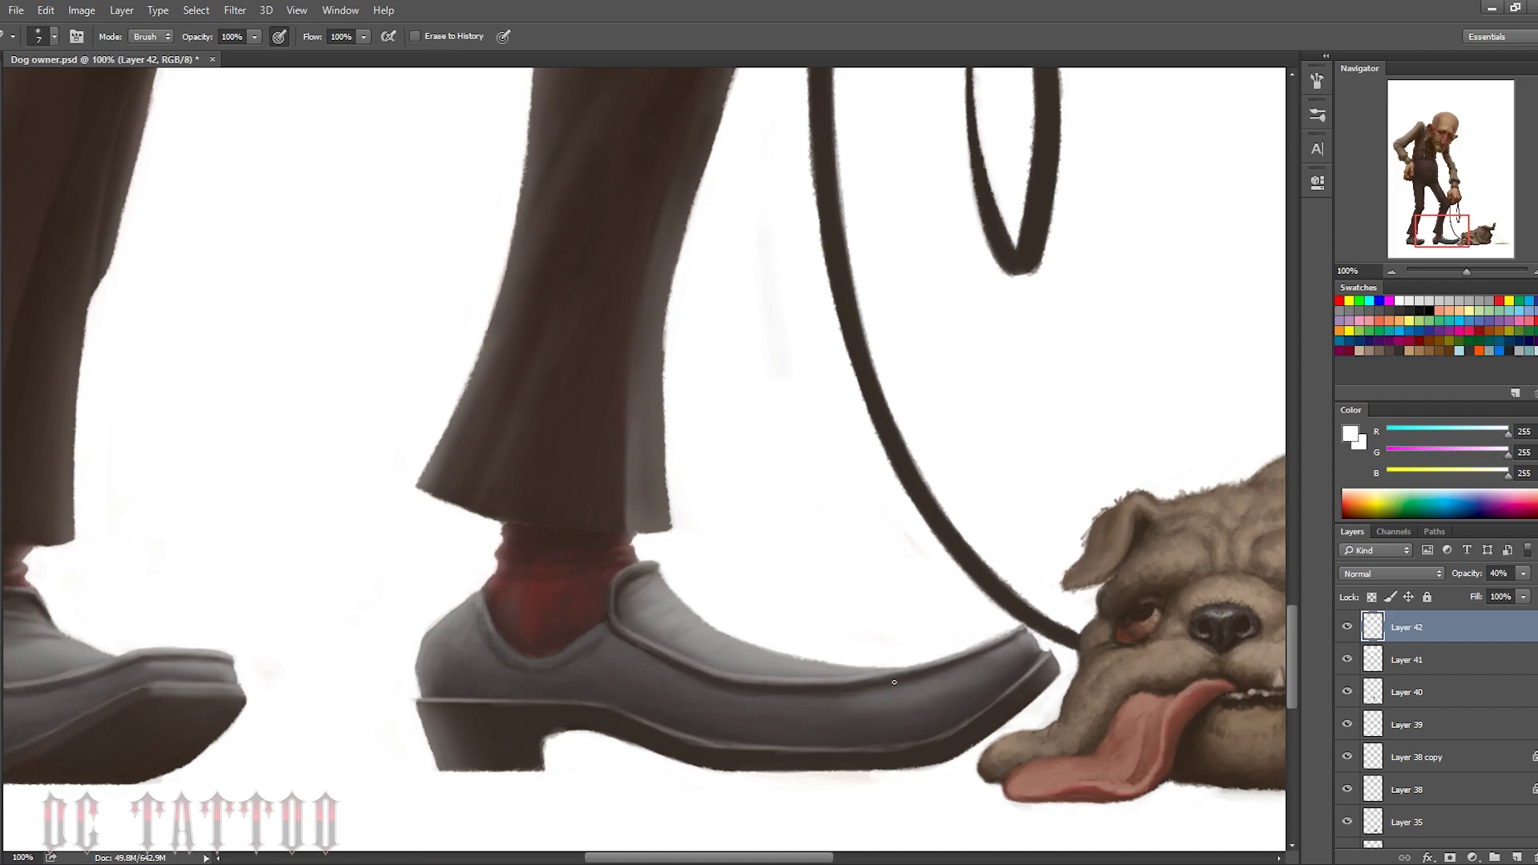
pyautogui.press('b')
pyautogui.moveTo(1442, 231); pyautogui.dragTo(1453, 236)
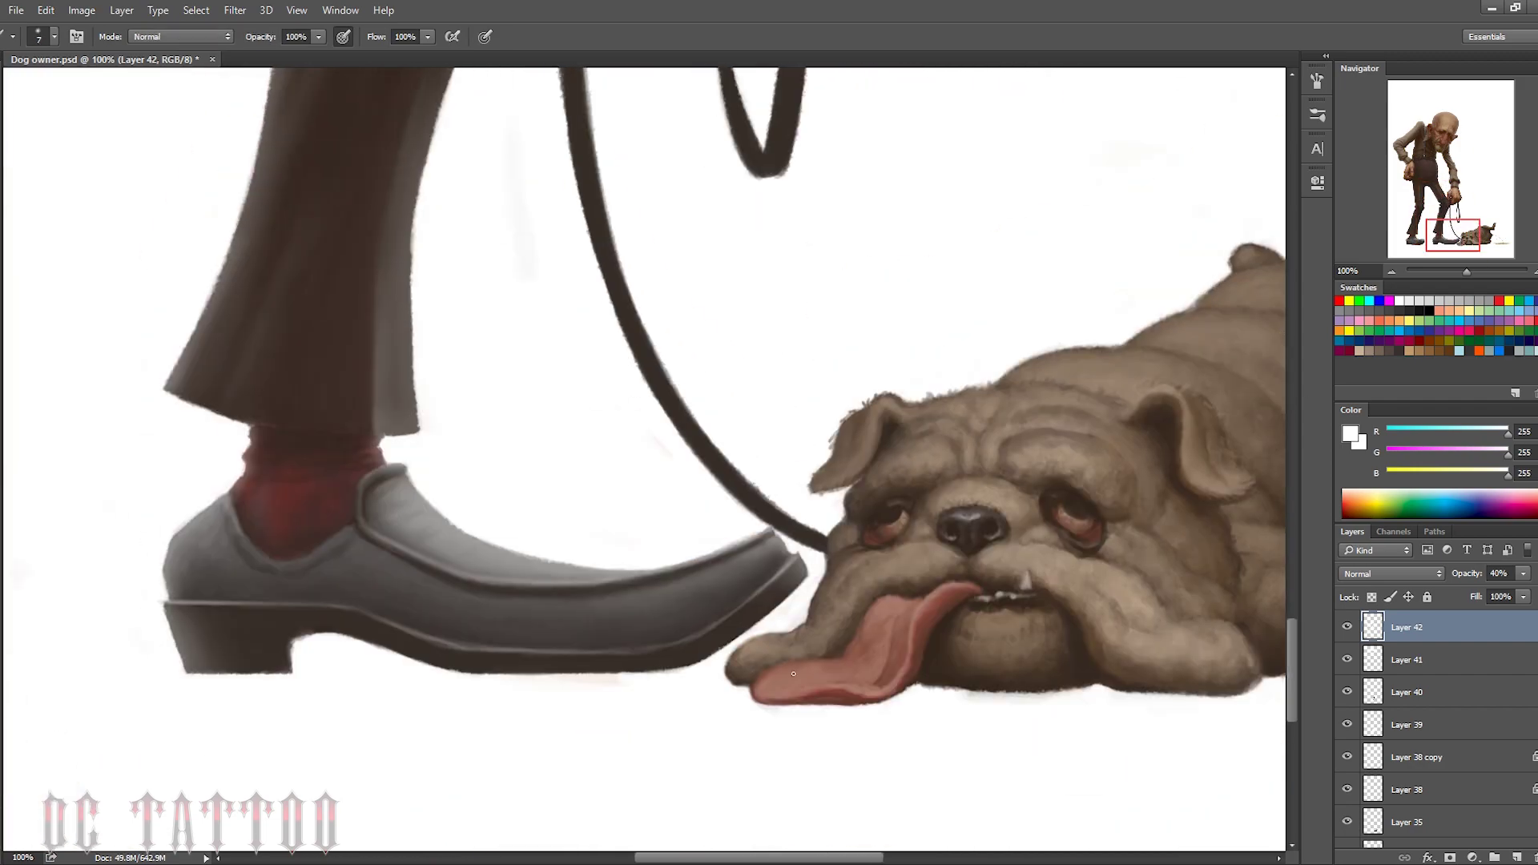
# Highlight the outer edge of the bulldog's left ear and lighten around its left eye
pyautogui.press('[')
pyautogui.press('[')
pyautogui.press('[')
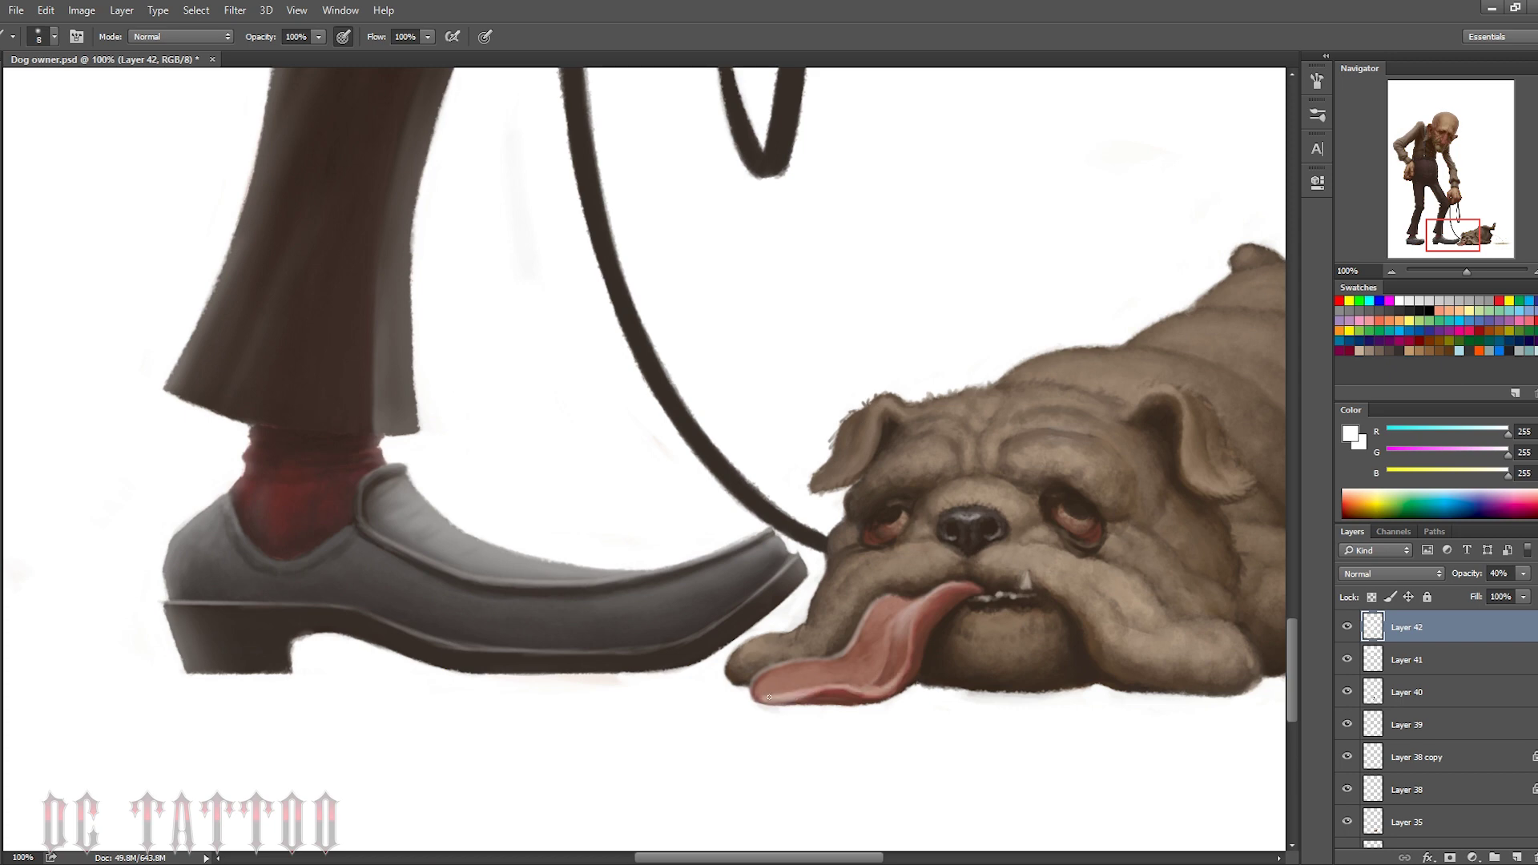
pyautogui.press(']')
pyautogui.press(']')
pyautogui.press(']')
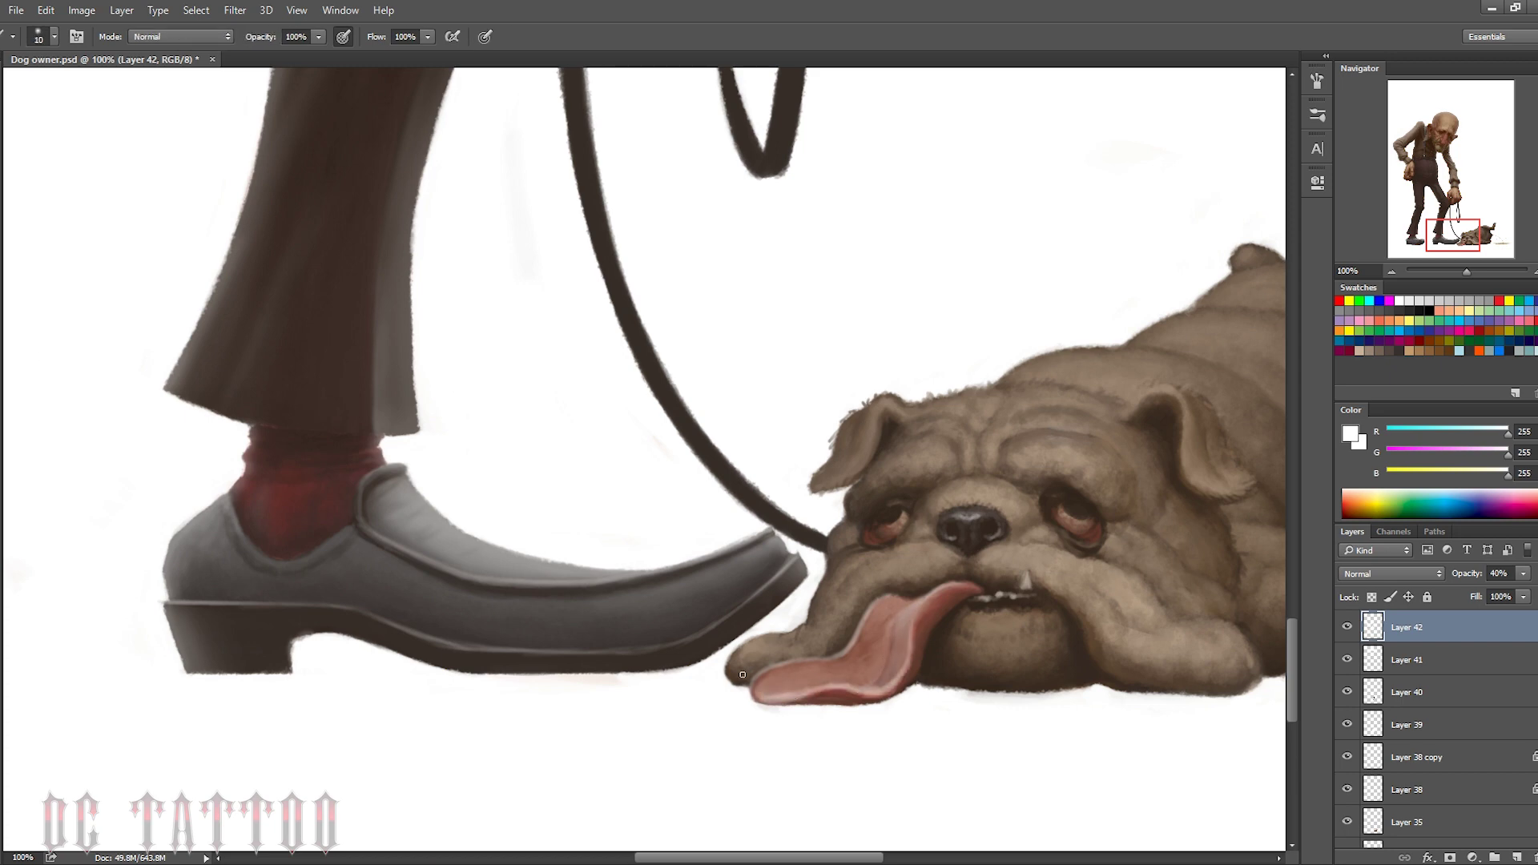
pyautogui.press('[')
pyautogui.press('[')
pyautogui.press('[')
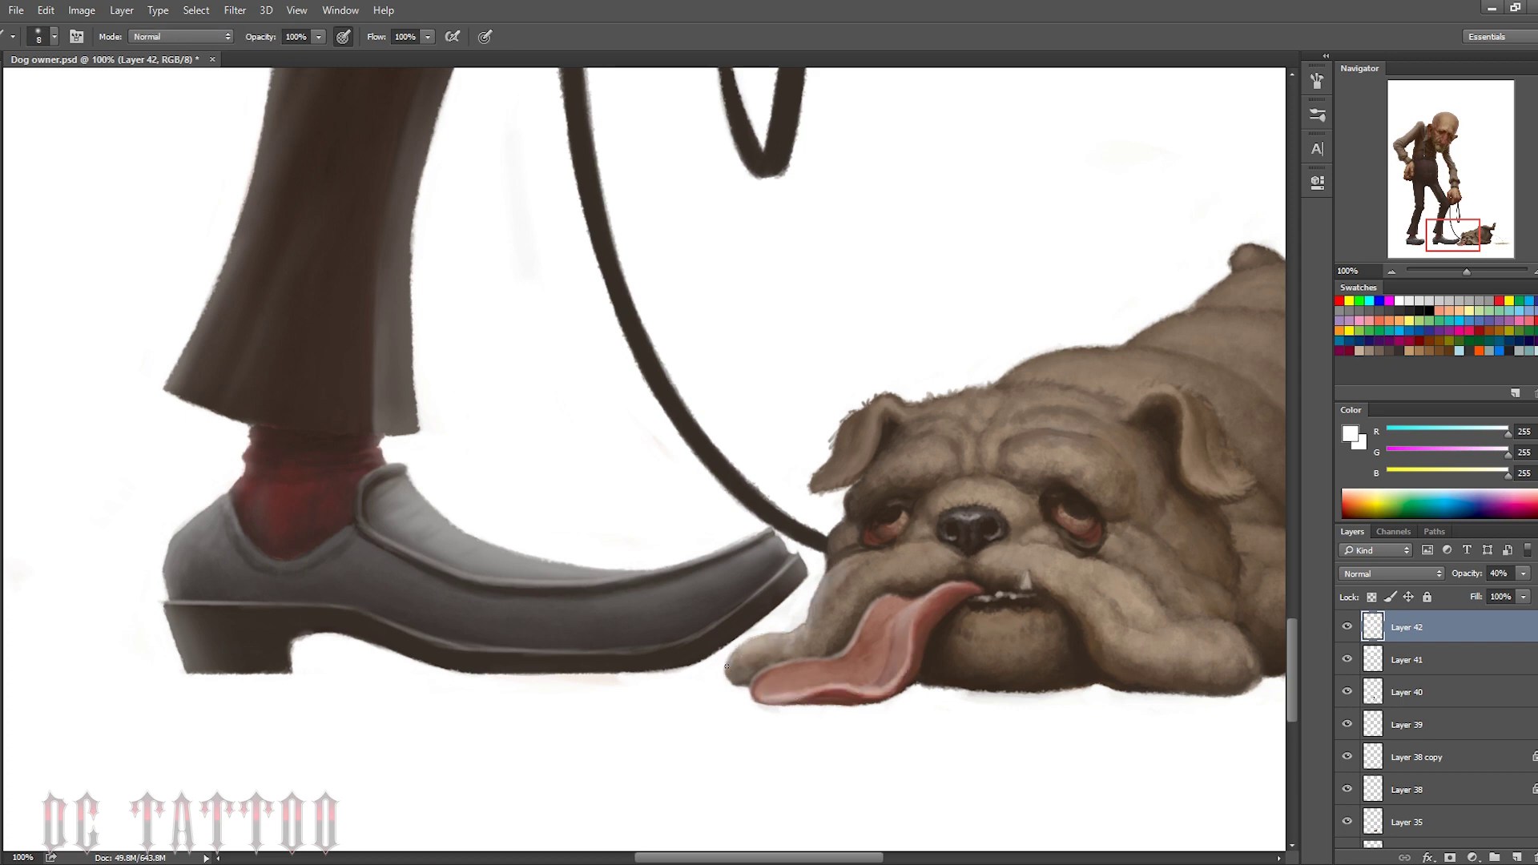
pyautogui.moveTo(826, 561); pyautogui.dragTo(845, 421)
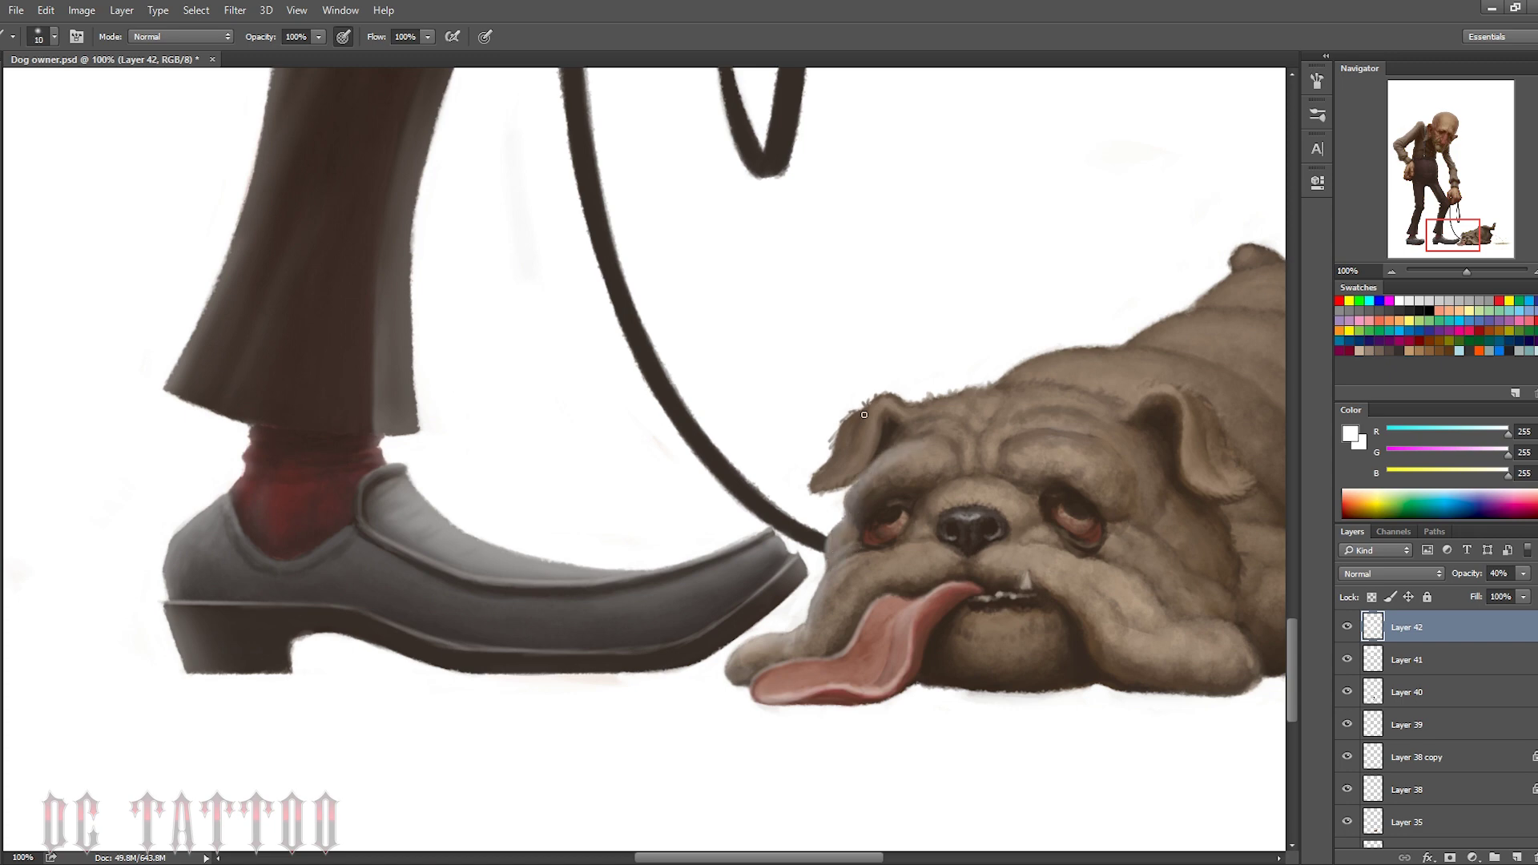
pyautogui.press(']')
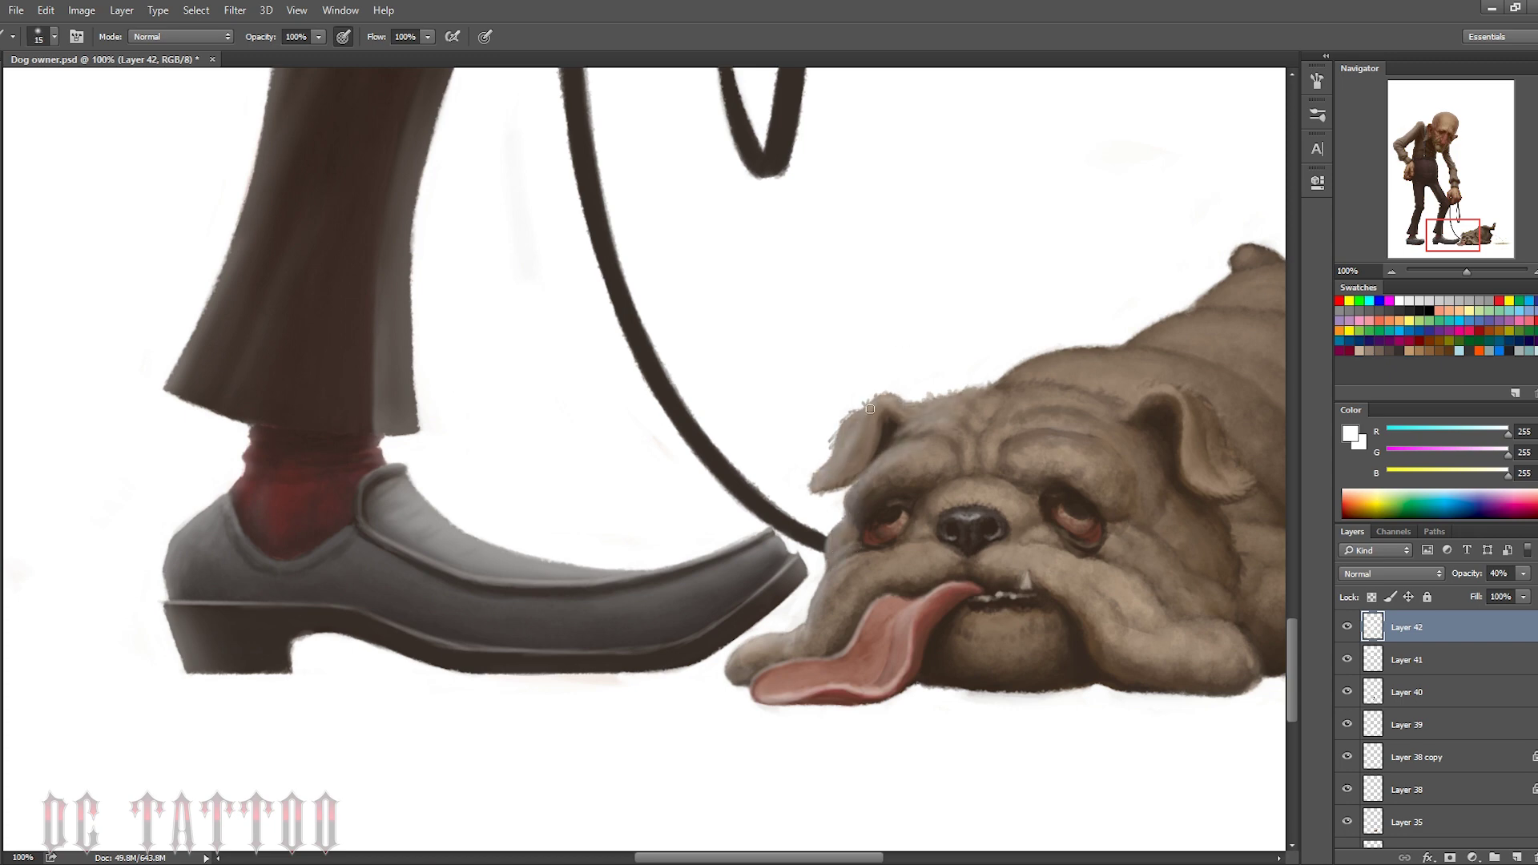
pyautogui.press(']')
pyautogui.moveTo(879, 555); pyautogui.dragTo(851, 563)
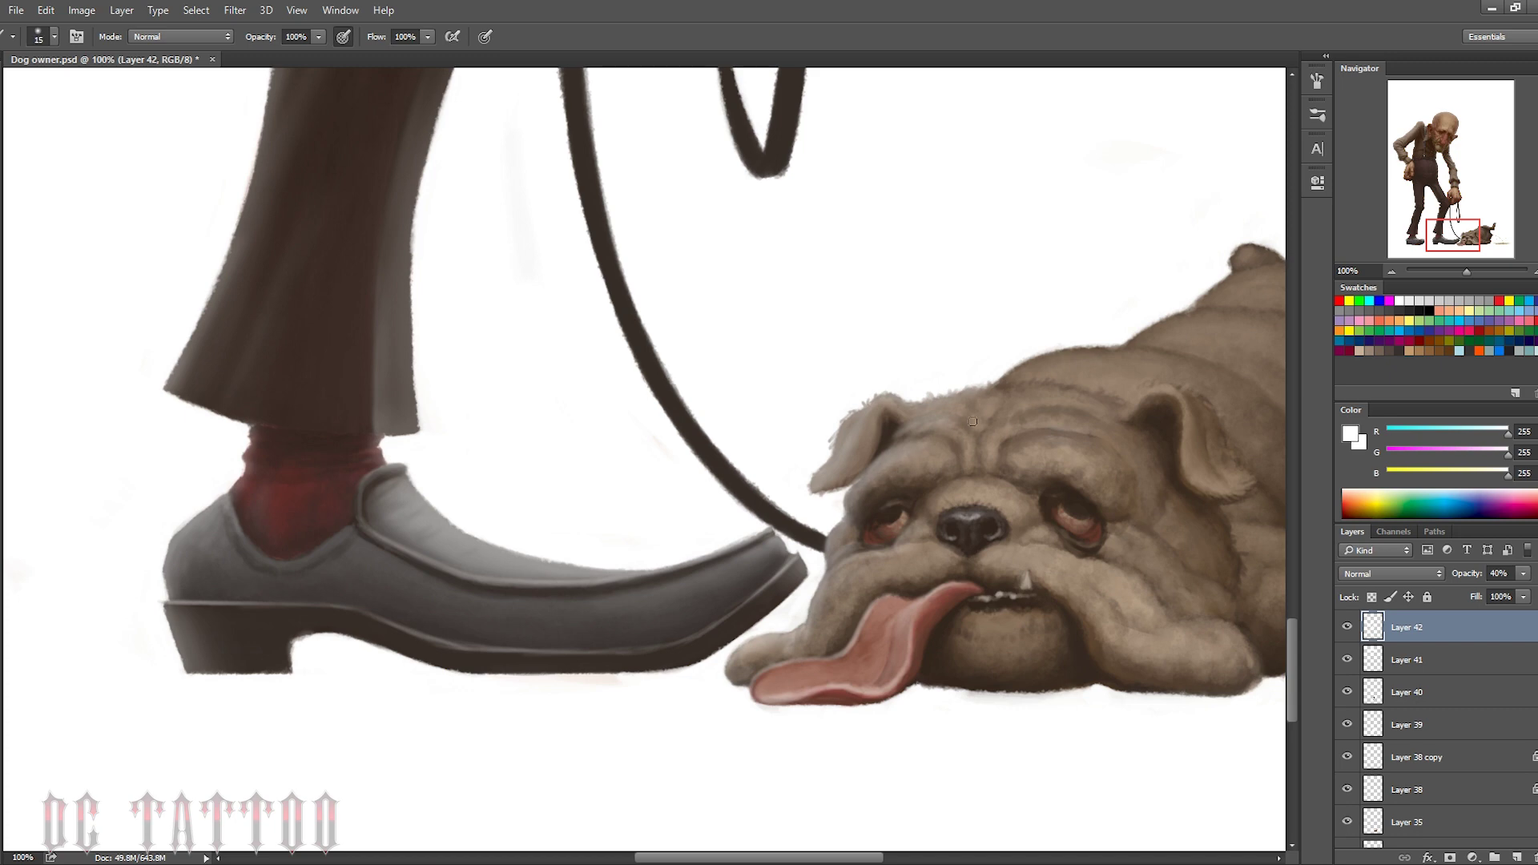
# Highlight the bulldog's forehead wrinkles and right ear with white strokes
pyautogui.press(']')
pyautogui.press(']')
pyautogui.press(']')
pyautogui.moveTo(972, 422); pyautogui.dragTo(1061, 445)
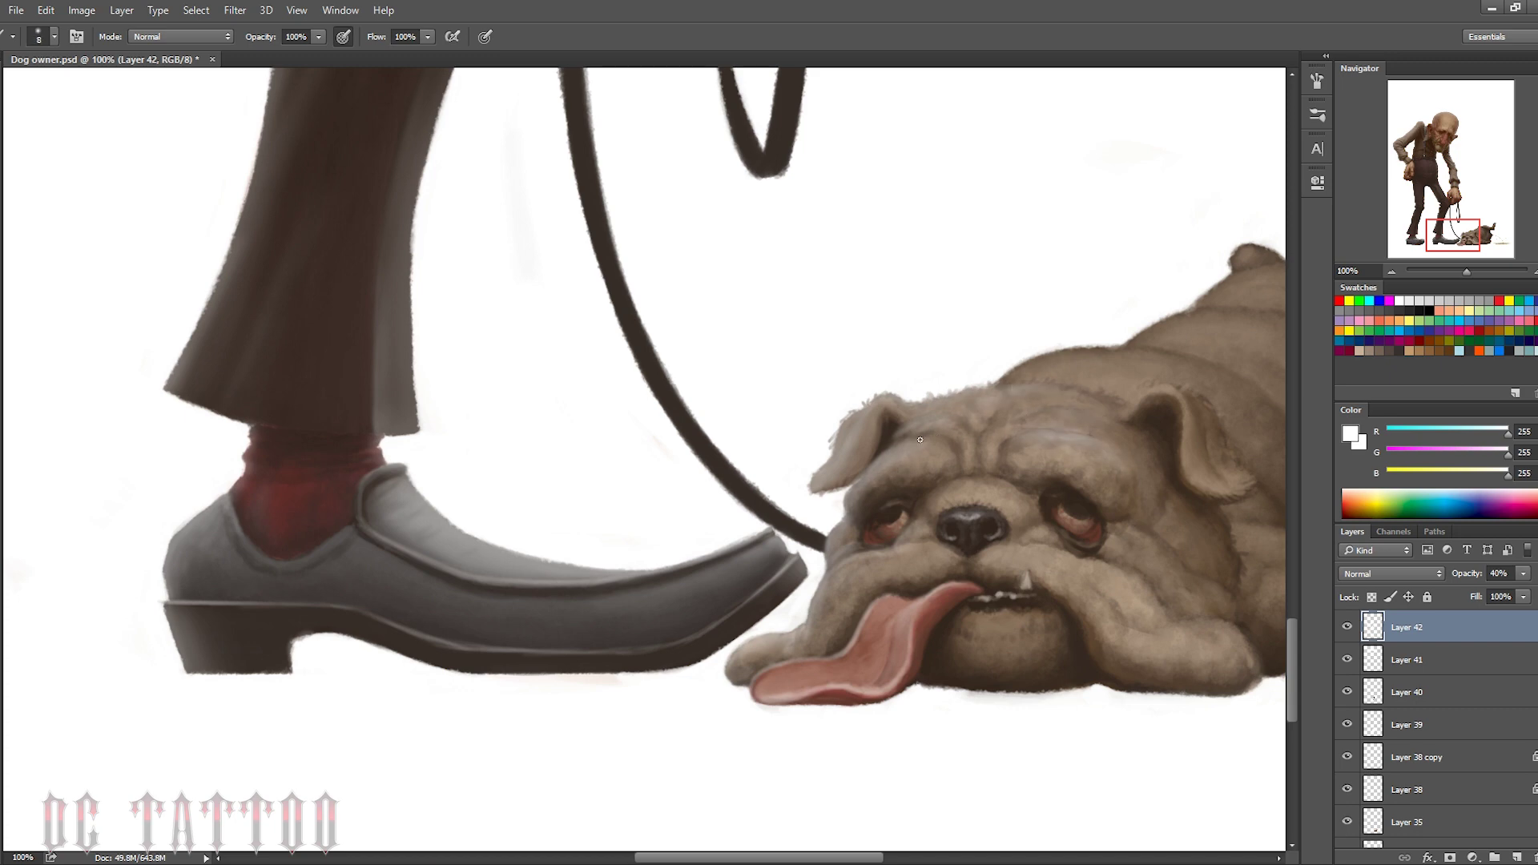
pyautogui.press(']')
pyautogui.press(']')
pyautogui.press(']')
pyautogui.moveTo(1205, 430); pyautogui.dragTo(1225, 479)
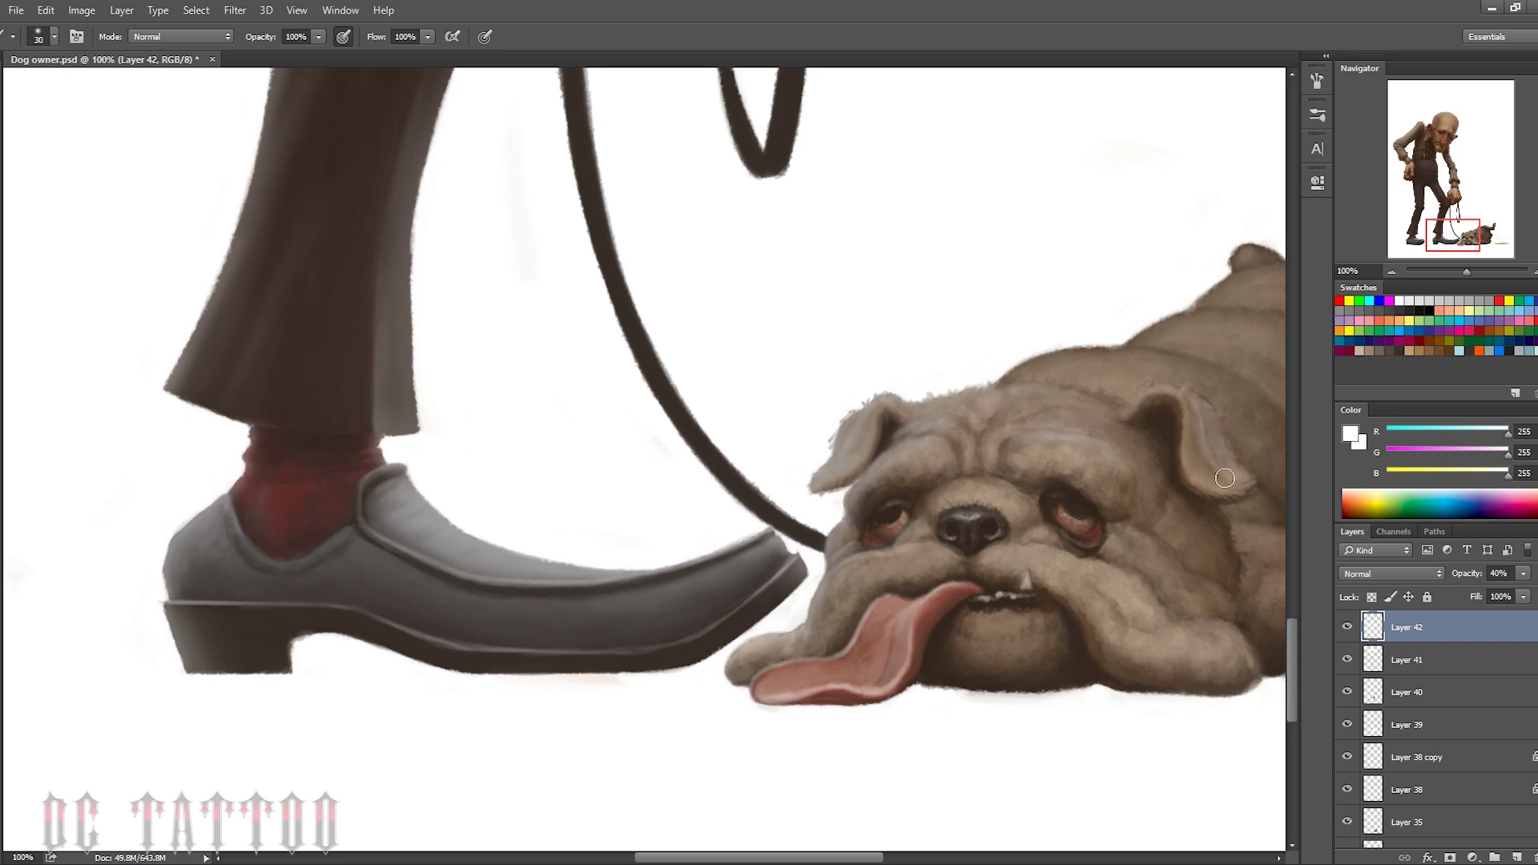
pyautogui.moveTo(1068, 391); pyautogui.dragTo(1199, 392)
pyautogui.moveTo(1237, 471); pyautogui.dragTo(1204, 406)
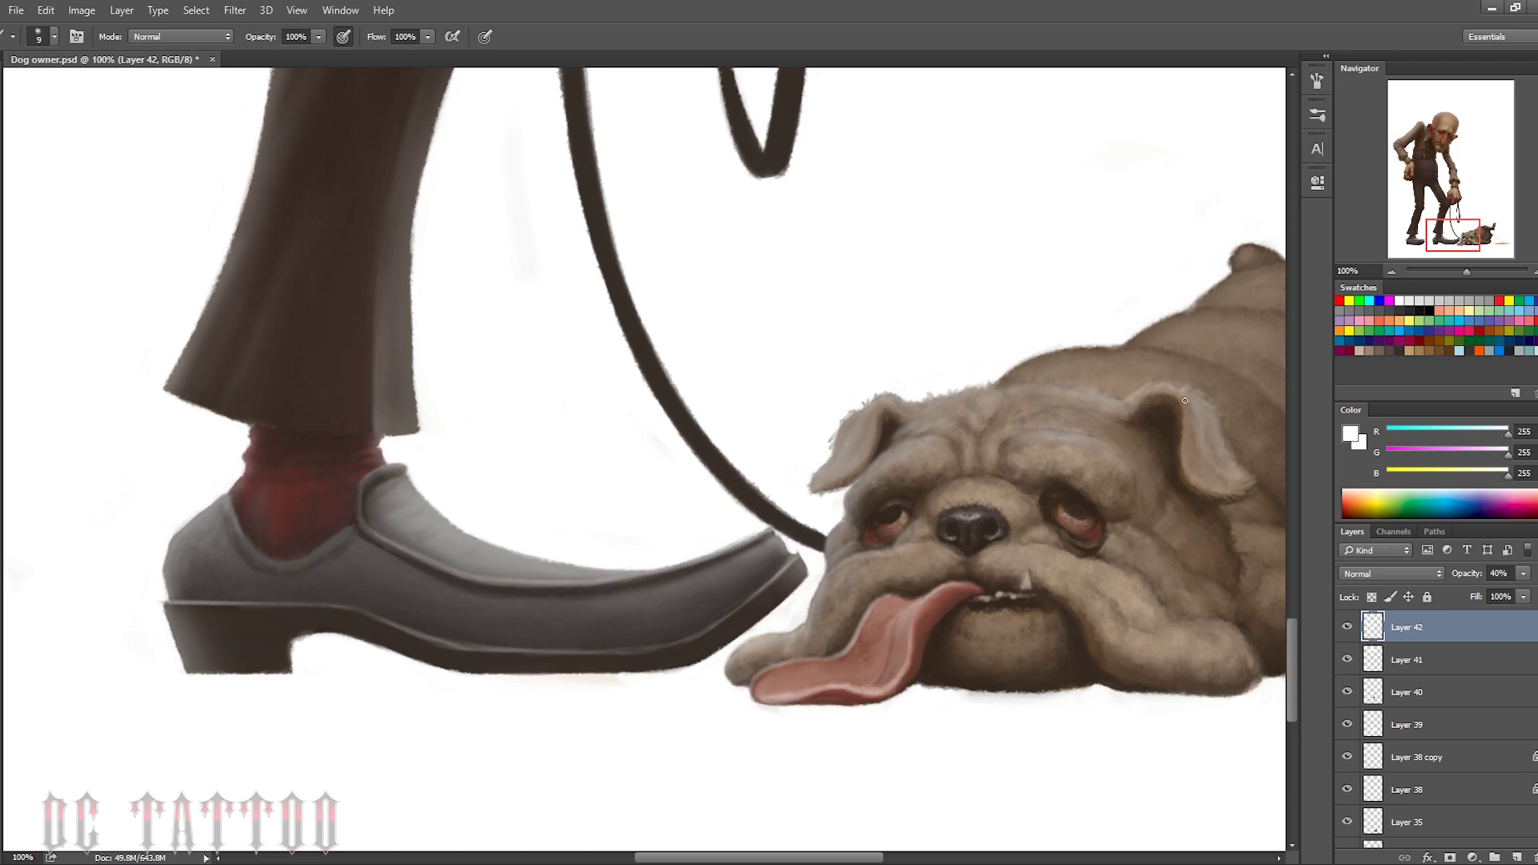
pyautogui.moveTo(1135, 465)
pyautogui.mouseDown()
pyautogui.moveTo(1121, 497)
pyautogui.moveTo(1082, 409)
pyautogui.mouseUp()
# Lighten the bulldog's head and add light strokes on its cheek
pyautogui.moveTo(961, 401); pyautogui.dragTo(592, 381)
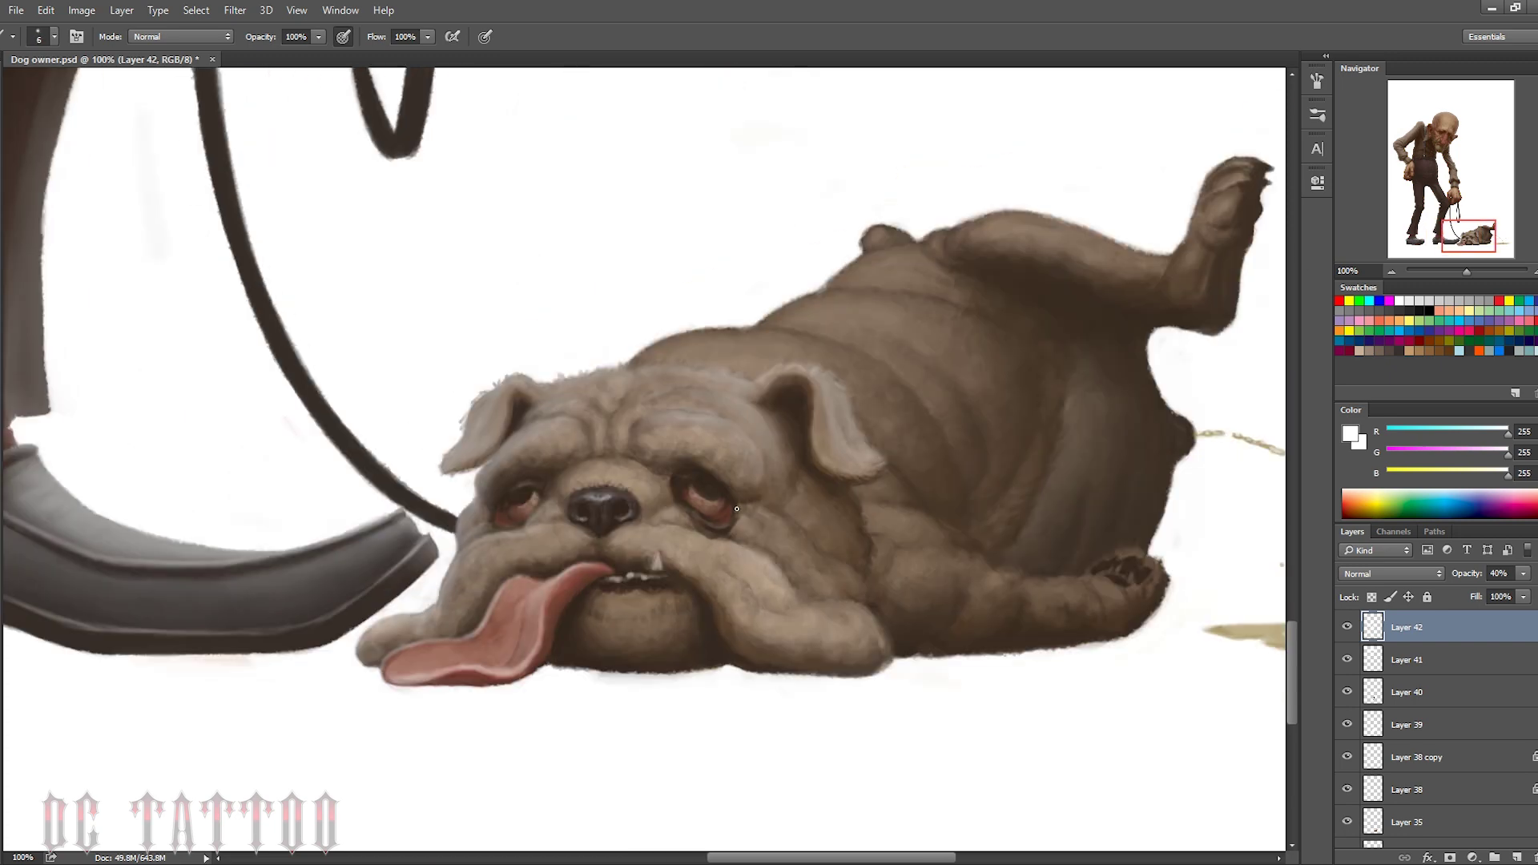
pyautogui.press(']')
pyautogui.press(']')
pyautogui.moveTo(648, 456); pyautogui.dragTo(565, 485)
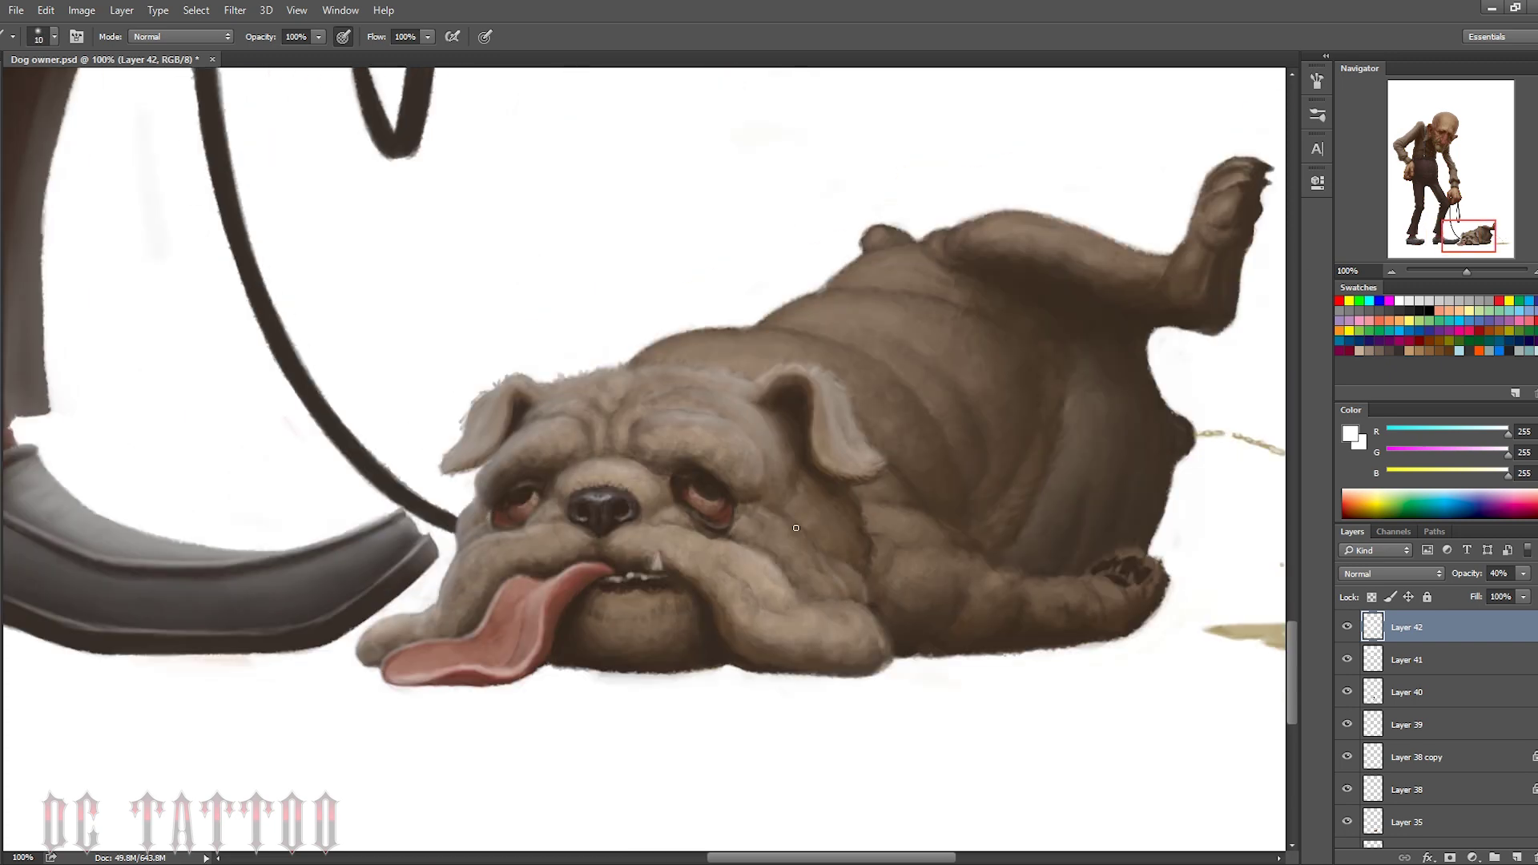
pyautogui.press(']')
pyautogui.press(']')
pyautogui.moveTo(795, 528)
pyautogui.mouseDown()
pyautogui.moveTo(841, 593)
pyautogui.moveTo(809, 609)
pyautogui.moveTo(738, 586)
pyautogui.mouseUp()
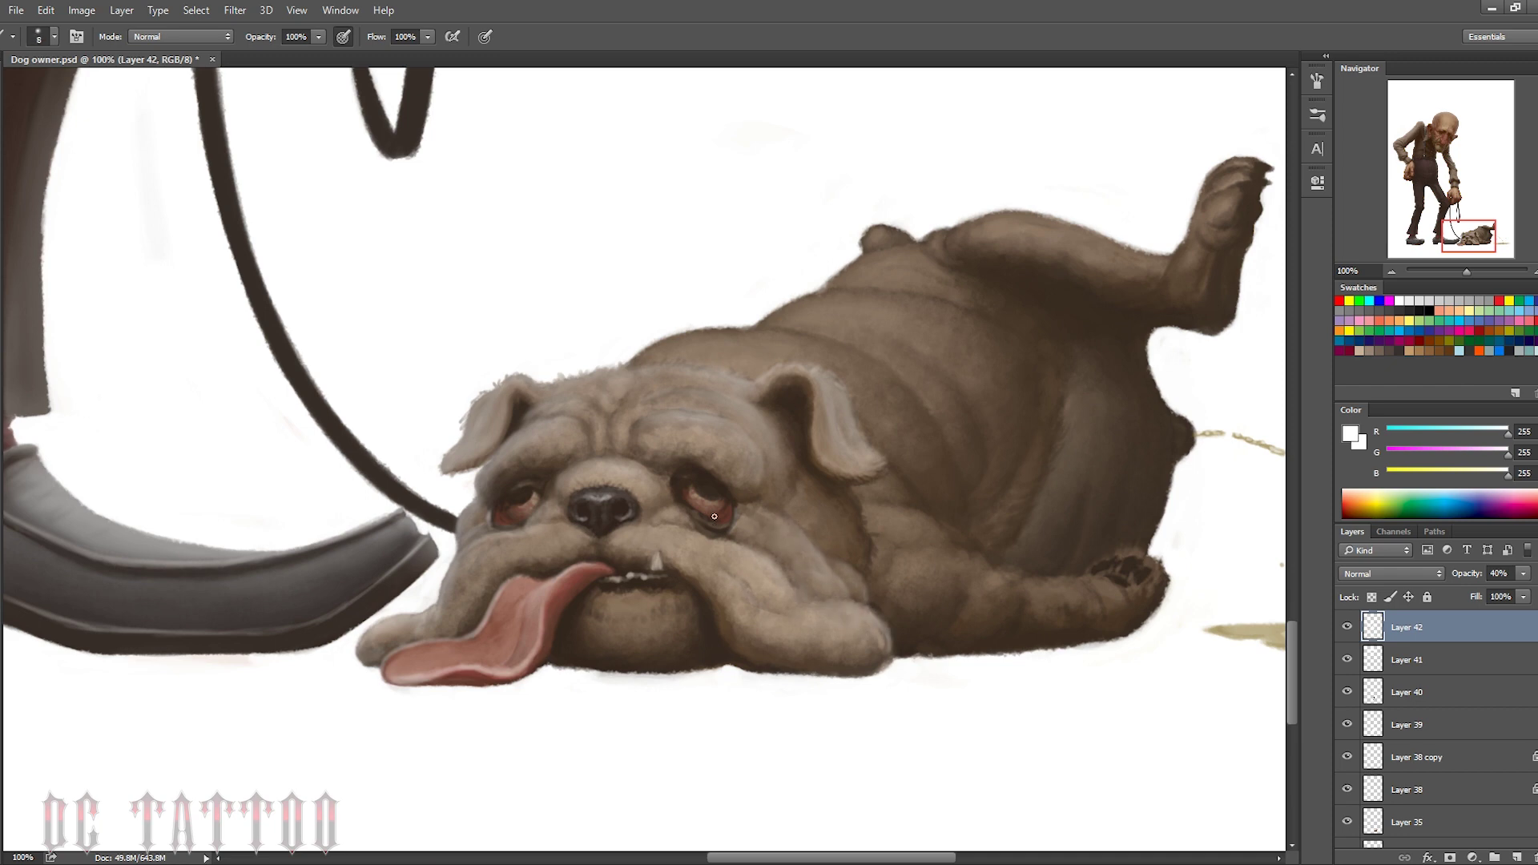
pyautogui.press(']')
pyautogui.press(']')
pyautogui.press(']')
pyautogui.moveTo(857, 492); pyautogui.dragTo(851, 553)
# Add faint highlights along the top of the head, back ridge and rump
pyautogui.moveTo(824, 358); pyautogui.dragTo(641, 334)
pyautogui.press(']')
pyautogui.press(']')
pyautogui.press(']')
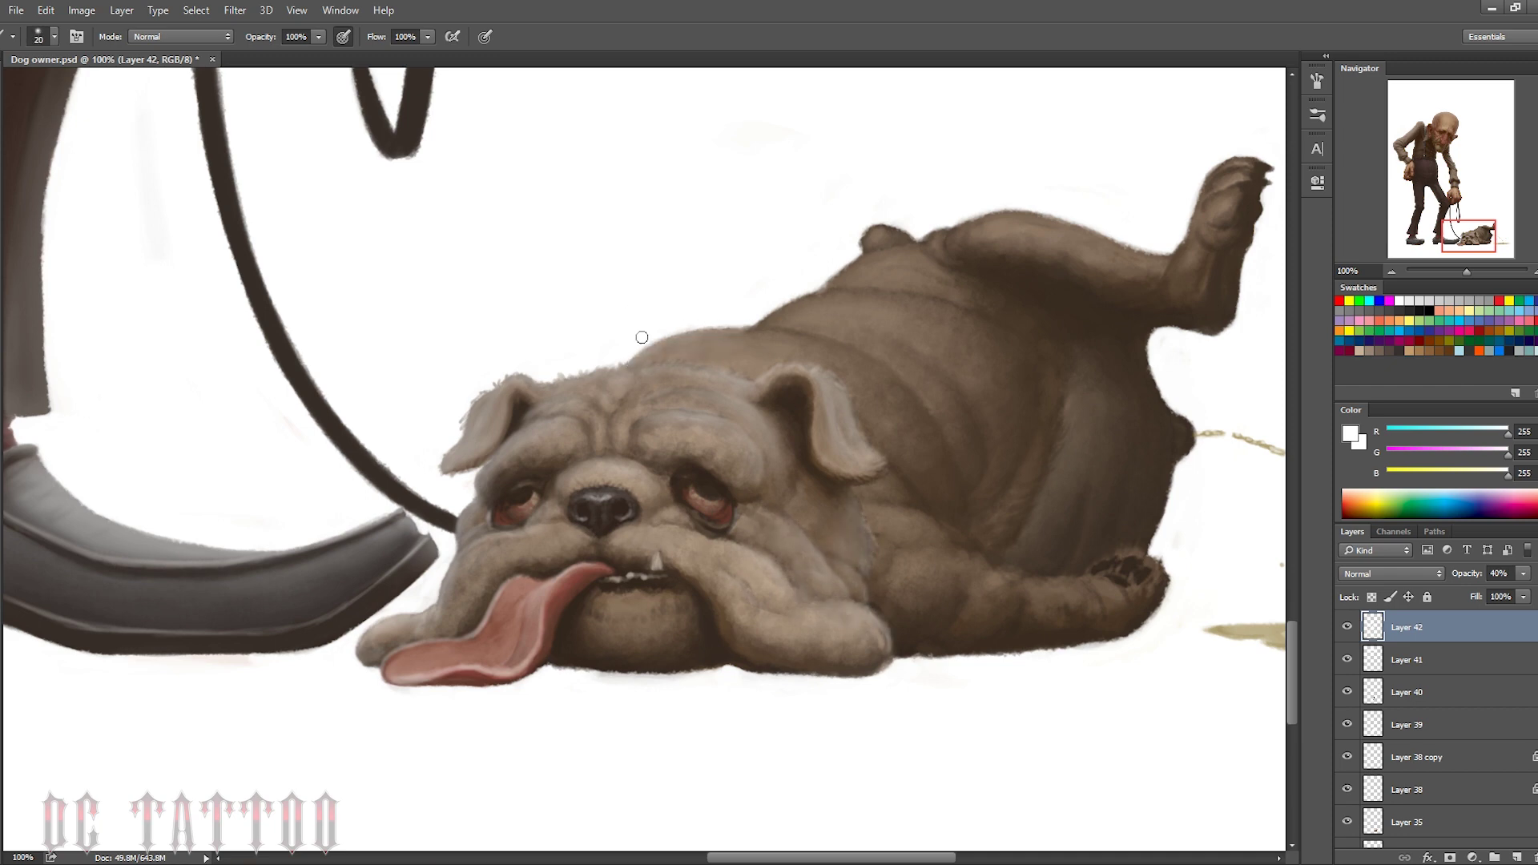
pyautogui.moveTo(841, 332); pyautogui.dragTo(659, 352)
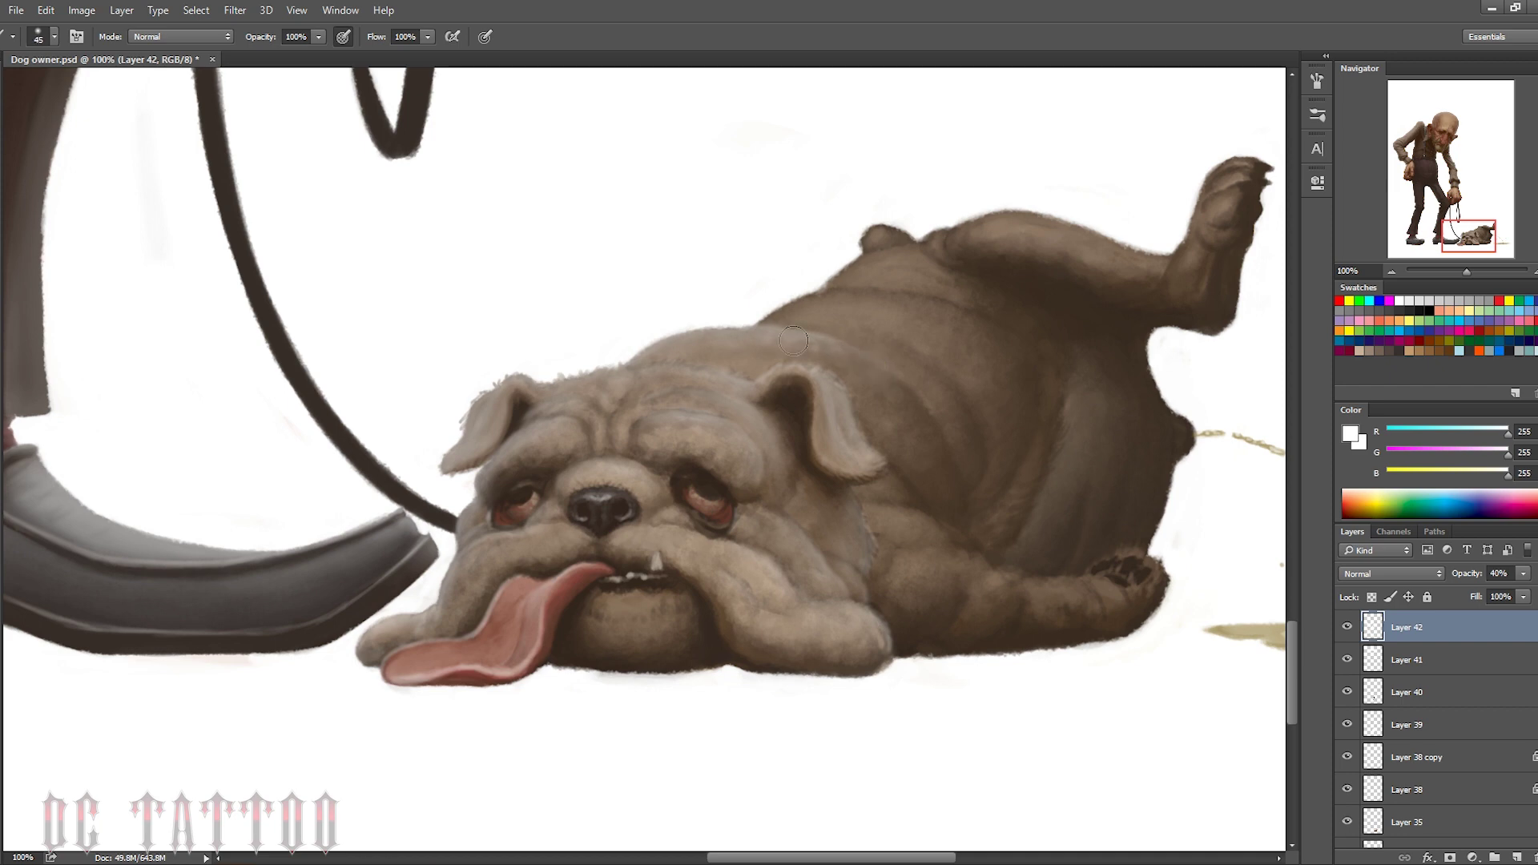
pyautogui.press('[')
pyautogui.press('[')
pyautogui.press('[')
pyautogui.moveTo(793, 320)
pyautogui.mouseDown()
pyautogui.moveTo(929, 292)
pyautogui.moveTo(841, 297)
pyautogui.mouseUp()
pyautogui.moveTo(921, 244)
pyautogui.mouseDown()
pyautogui.moveTo(858, 263)
pyautogui.moveTo(913, 250)
pyautogui.moveTo(860, 227)
pyautogui.mouseUp()
pyautogui.press(']')
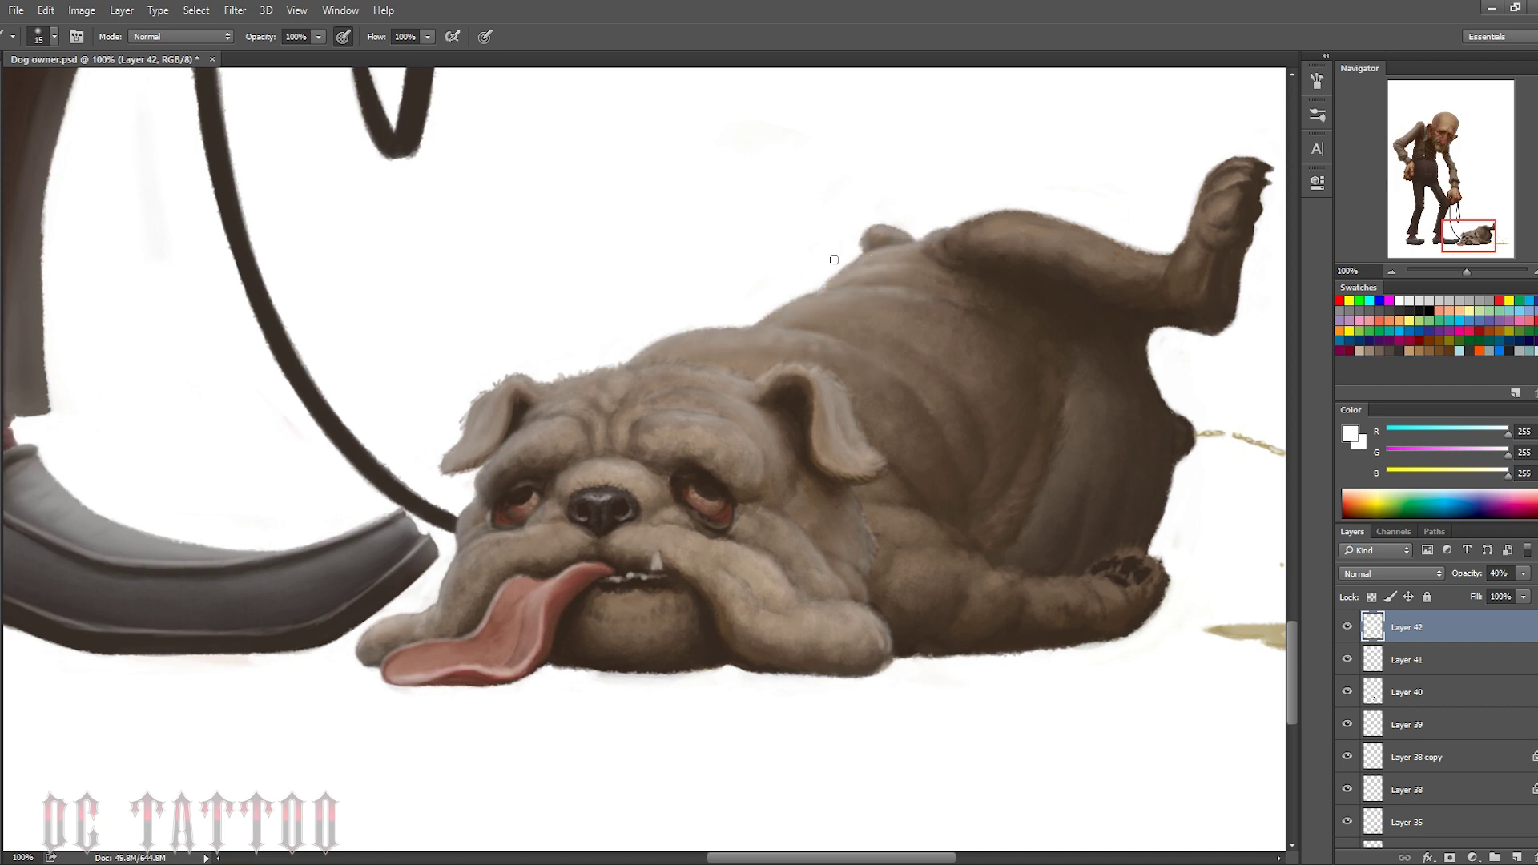
pyautogui.press(']')
pyautogui.press(']')
pyautogui.press(']')
pyautogui.moveTo(958, 205); pyautogui.dragTo(964, 209)
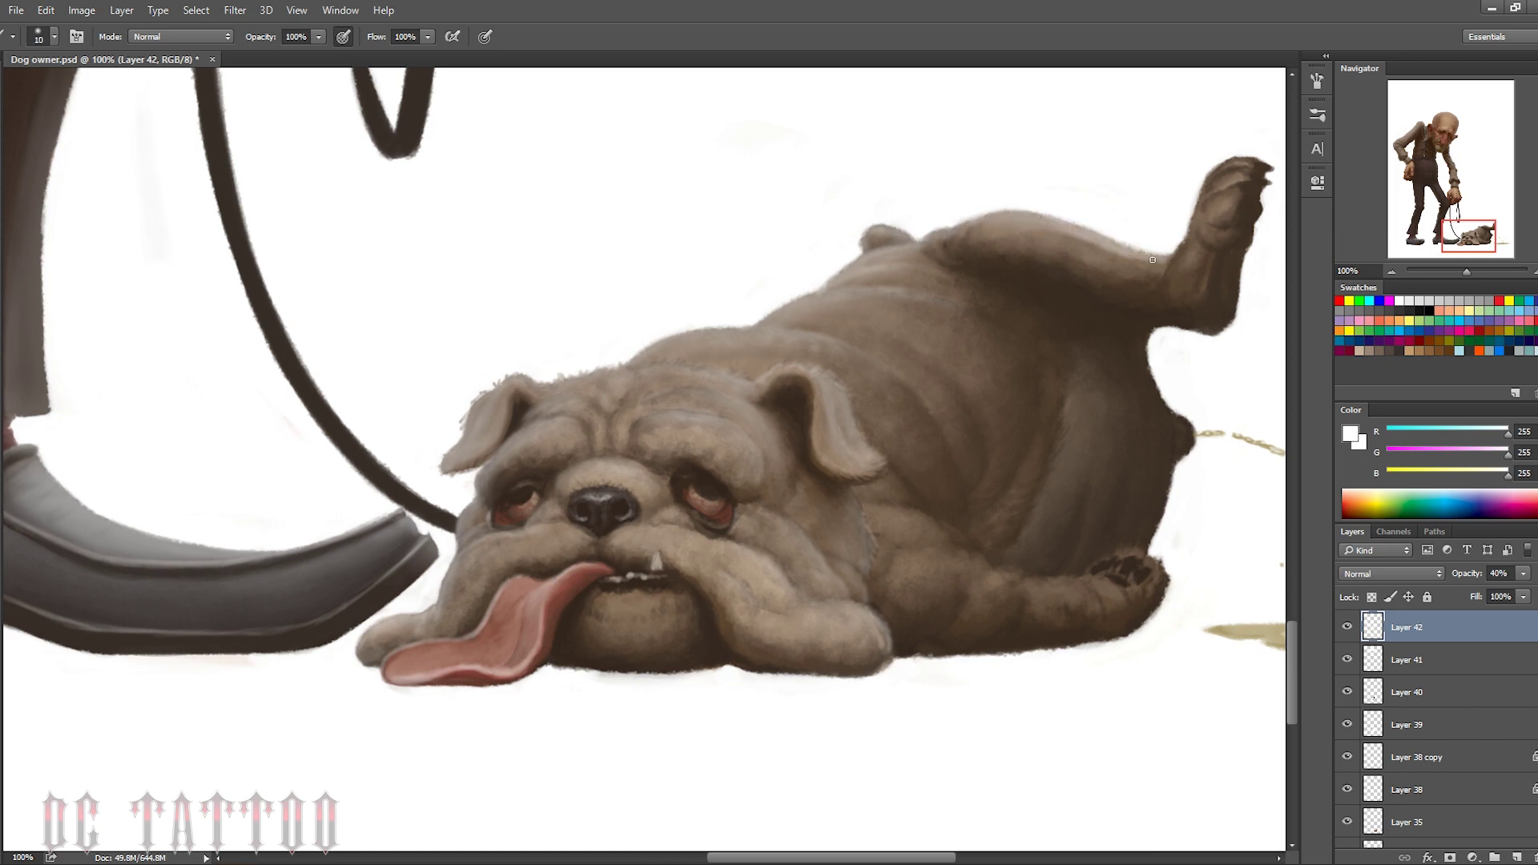
# Highlight the bulldog's raised hind leg and belly edge
pyautogui.moveTo(1165, 261); pyautogui.dragTo(1202, 180)
pyautogui.press('[')
pyautogui.press('[')
pyautogui.moveTo(1226, 248); pyautogui.dragTo(1235, 307)
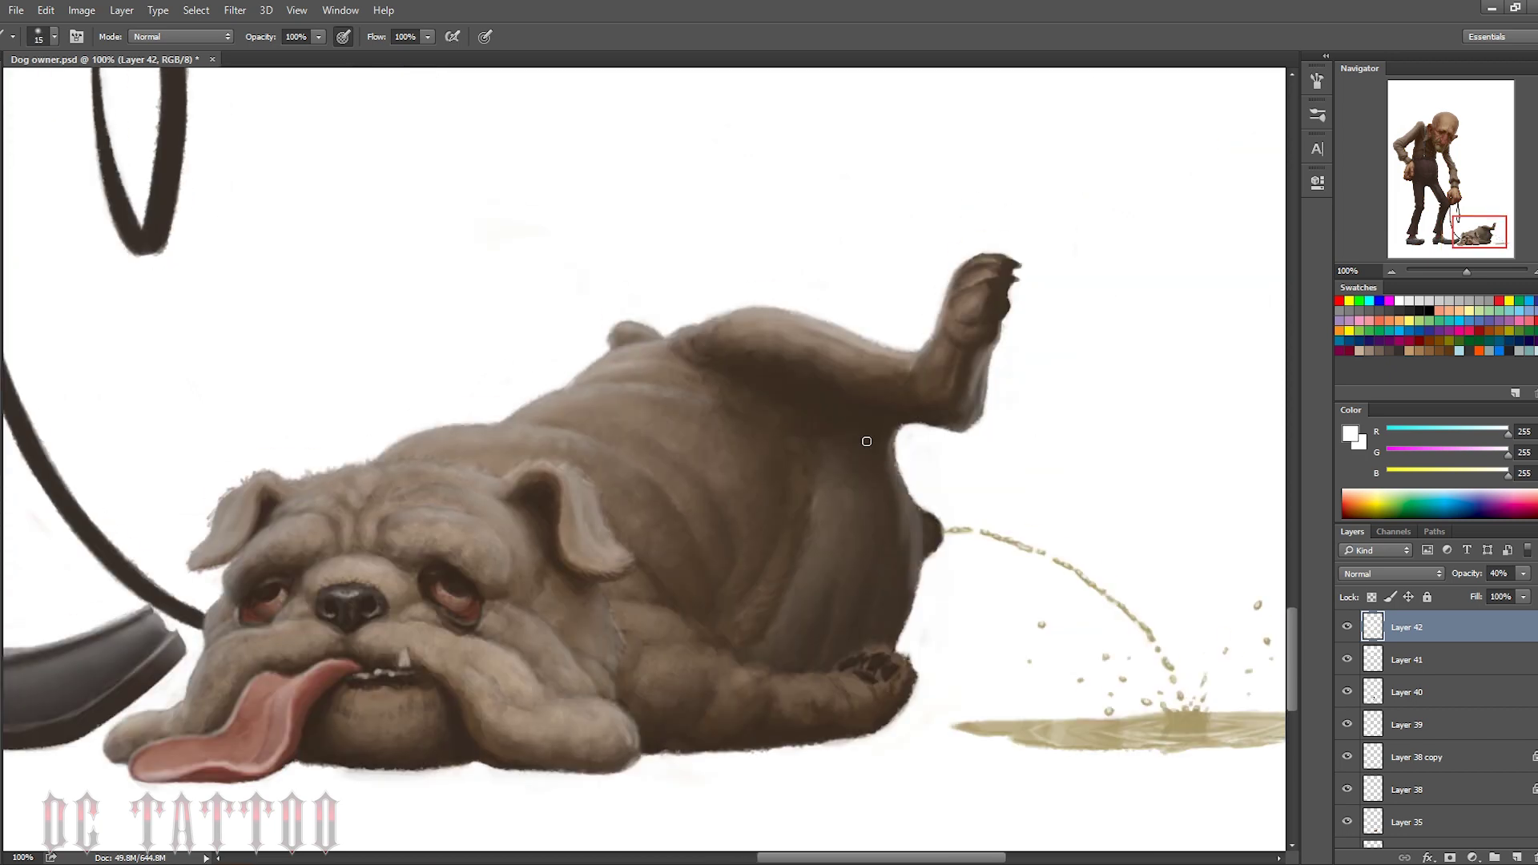
pyautogui.moveTo(865, 440)
pyautogui.mouseDown()
pyautogui.moveTo(898, 482)
pyautogui.moveTo(891, 565)
pyautogui.mouseUp()
# Add faint highlights to the raised leg's edges, near the paw and along the belly
pyautogui.press('e')
pyautogui.press('b')
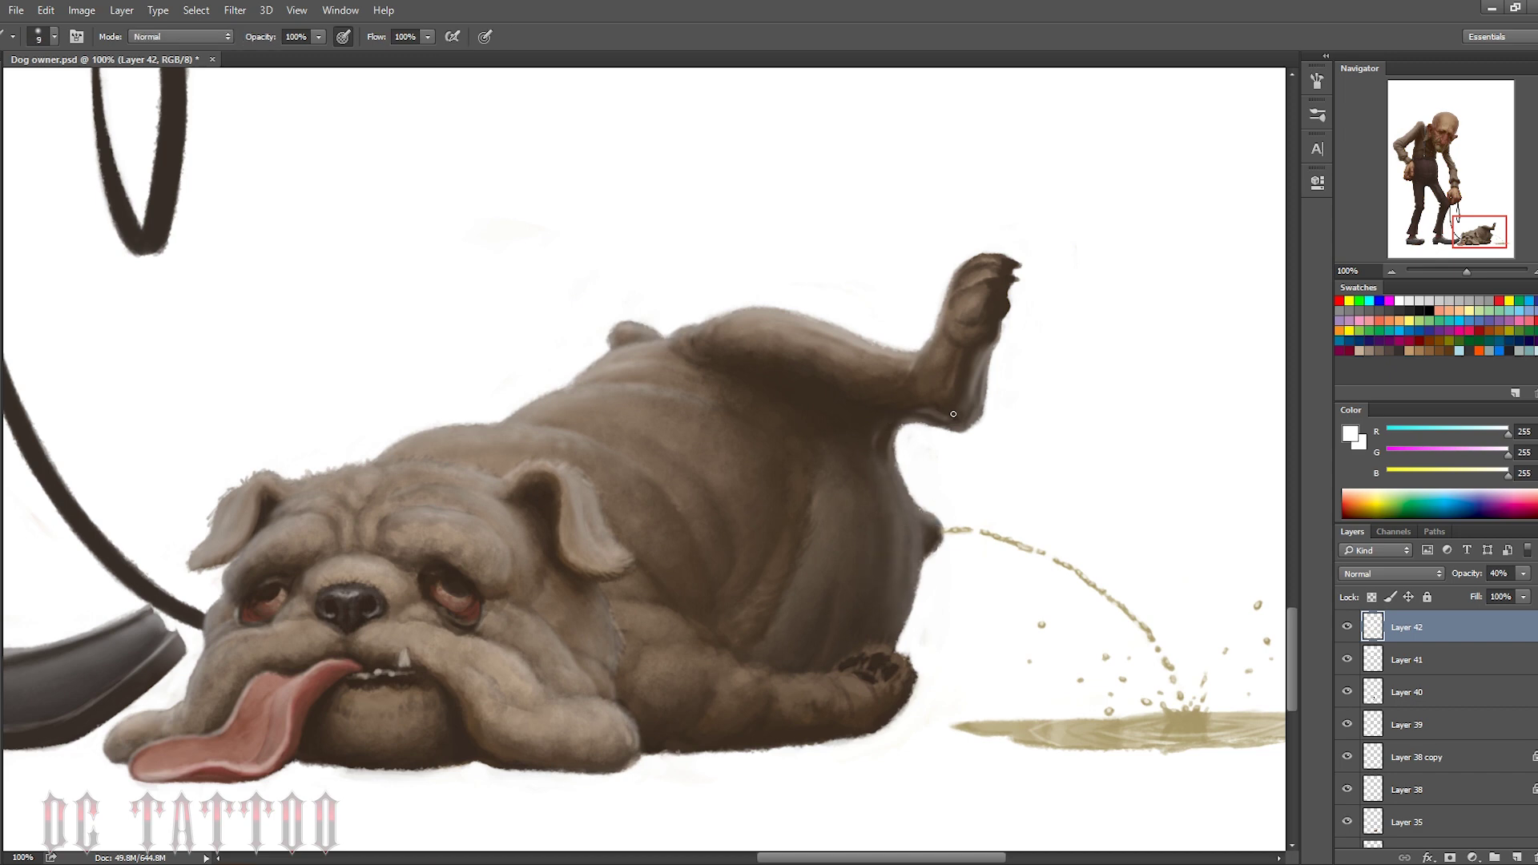
pyautogui.moveTo(954, 414); pyautogui.dragTo(929, 433)
pyautogui.press(']')
pyautogui.press(']')
pyautogui.moveTo(992, 306)
pyautogui.mouseDown()
pyautogui.moveTo(994, 334)
pyautogui.moveTo(943, 336)
pyautogui.moveTo(1002, 266)
pyautogui.mouseUp()
pyautogui.press(']')
pyautogui.press(']')
pyautogui.press(']')
pyautogui.press('b')
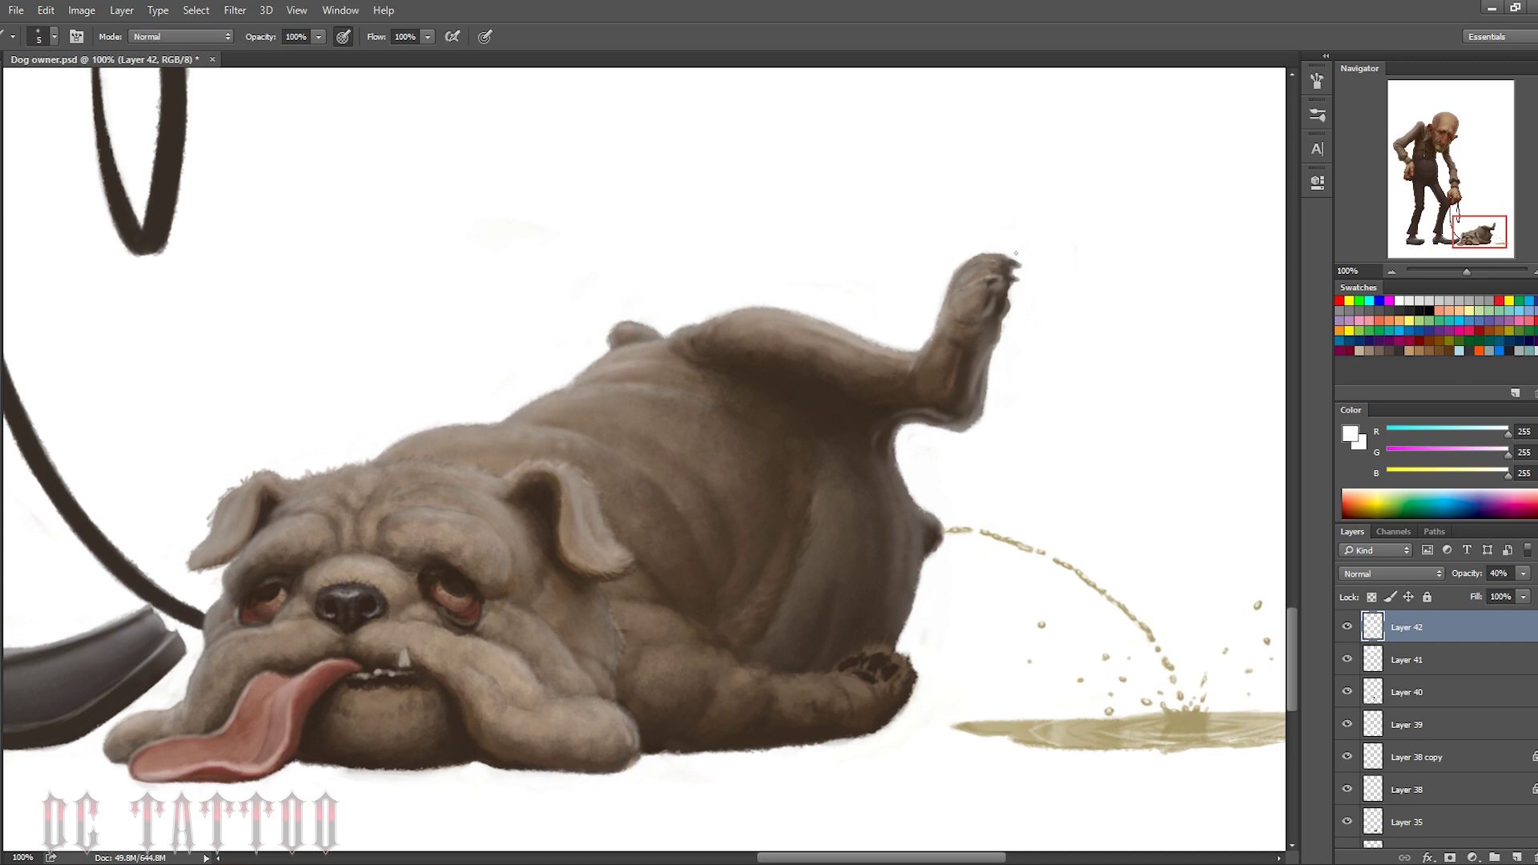
pyautogui.press(']')
pyautogui.moveTo(943, 328); pyautogui.dragTo(923, 366)
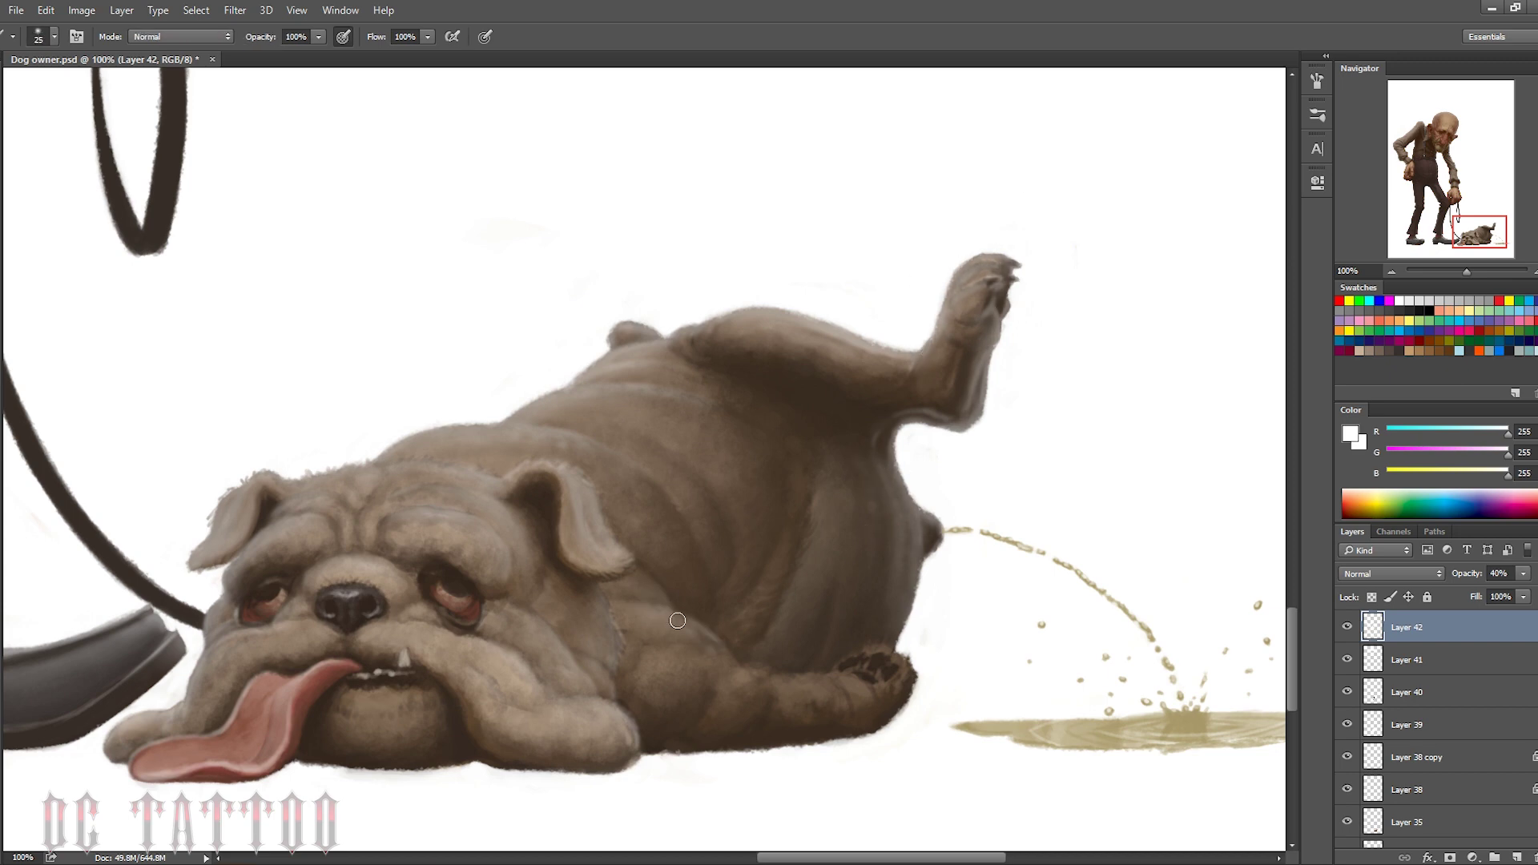
pyautogui.moveTo(884, 488); pyautogui.dragTo(886, 598)
# Undo the stray belly stroke and resize the brush, toggling between eraser and brush
pyautogui.press('[')
pyautogui.press('[')
pyautogui.hotkey('ctrl', 'z')
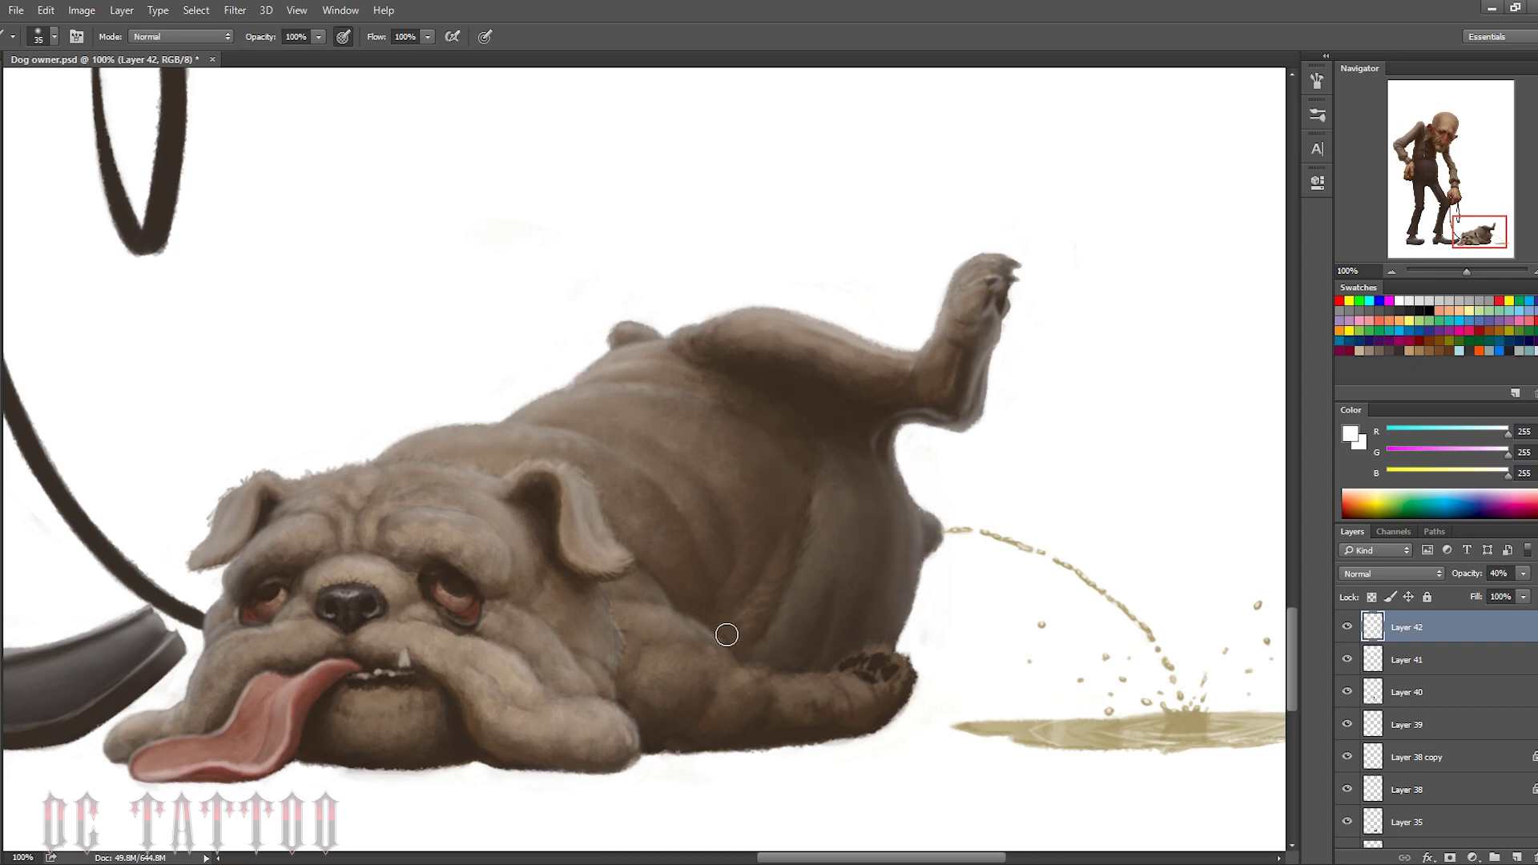
pyautogui.press('[')
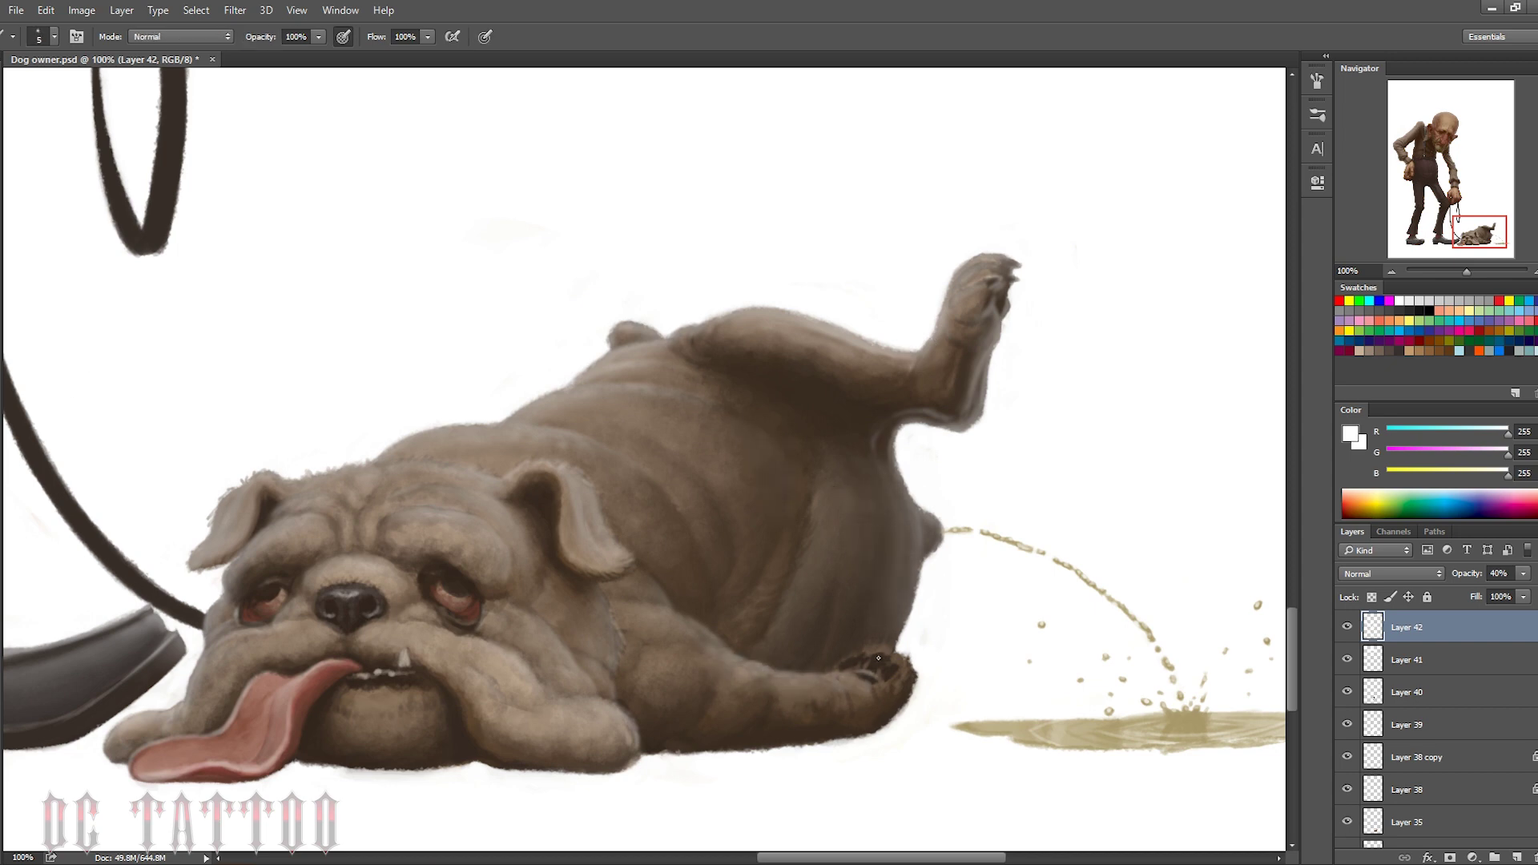
pyautogui.press(']')
pyautogui.press(']')
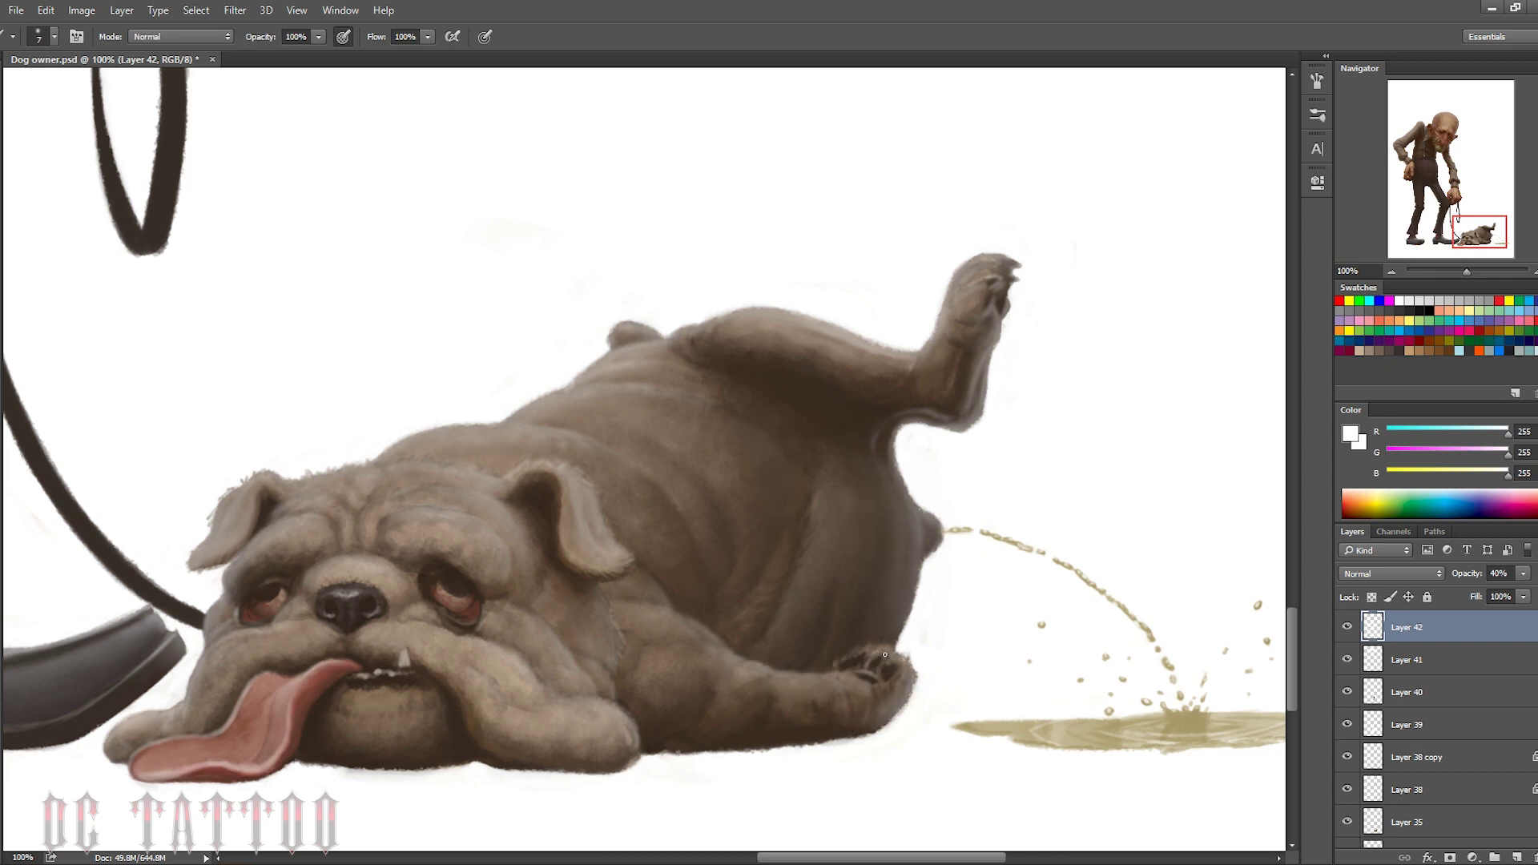
pyautogui.press('e')
pyautogui.press('b')
pyautogui.press(']')
pyautogui.press(']')
pyautogui.press(']')
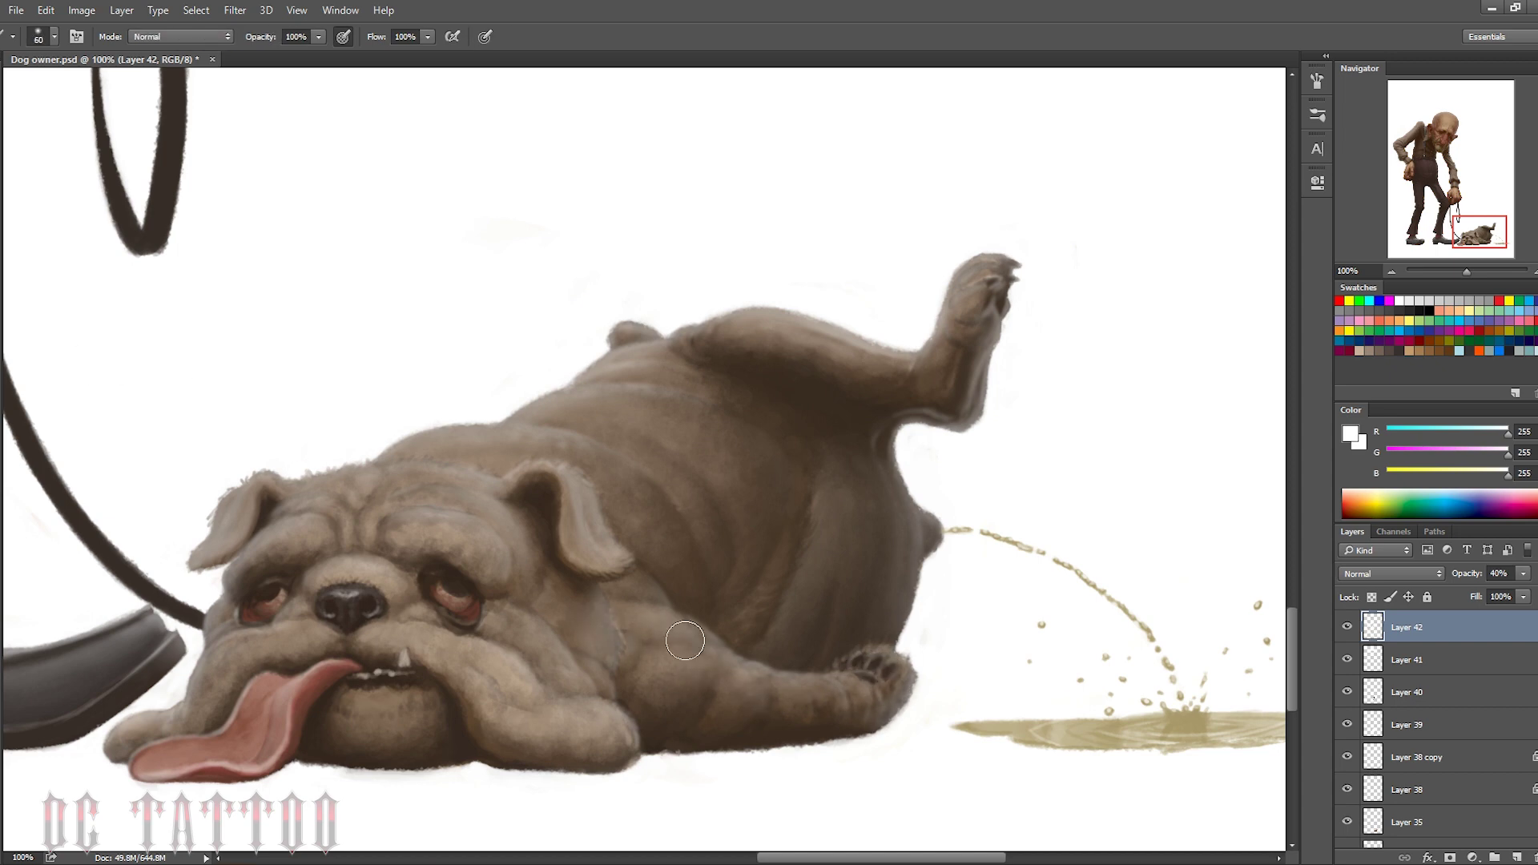
pyautogui.press('e')
pyautogui.press('b')
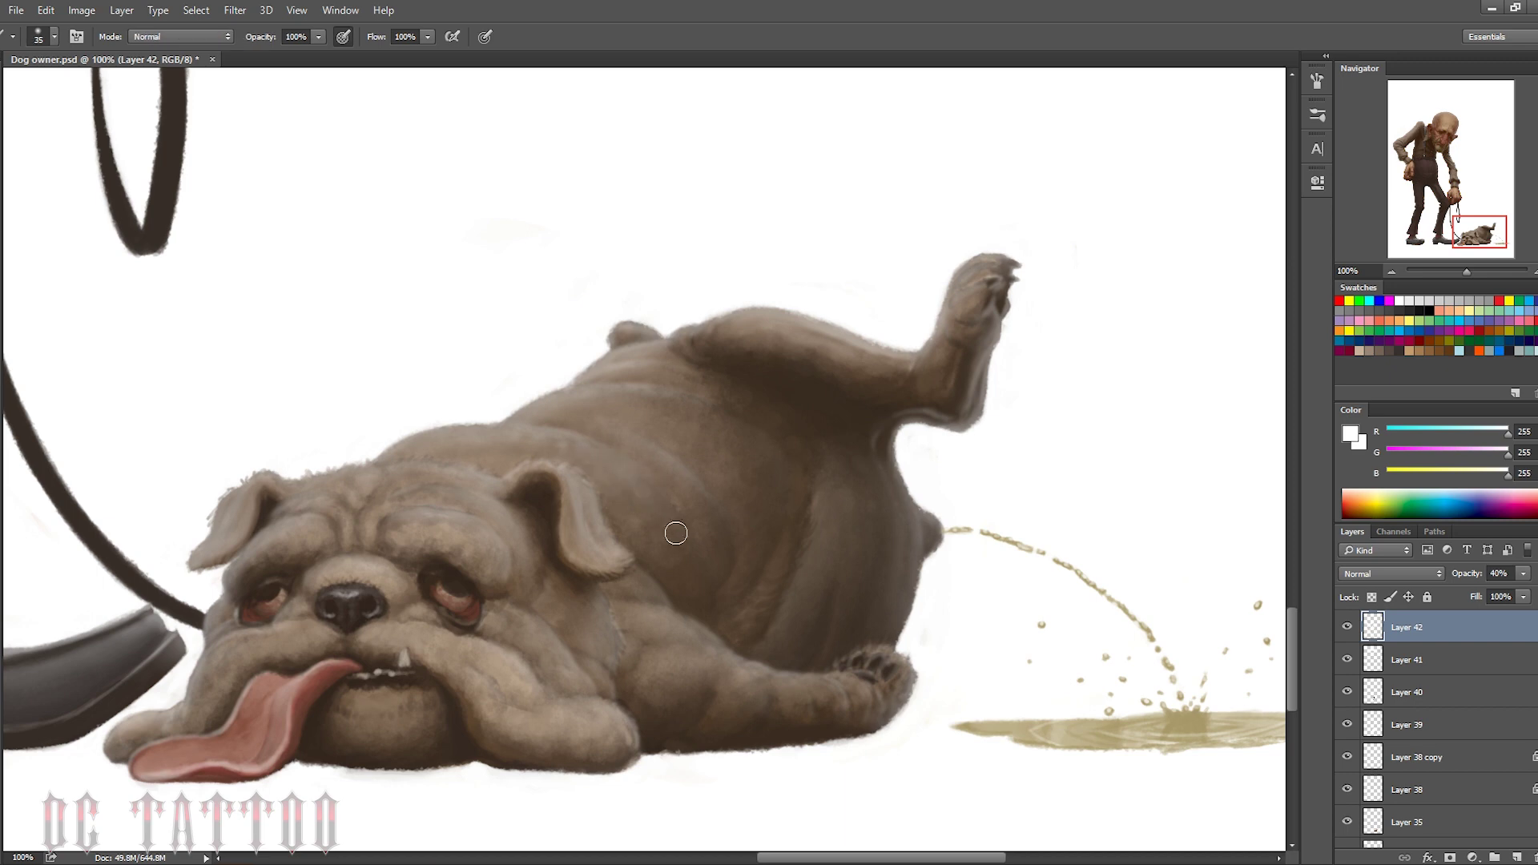
pyautogui.press('e')
pyautogui.press('b')
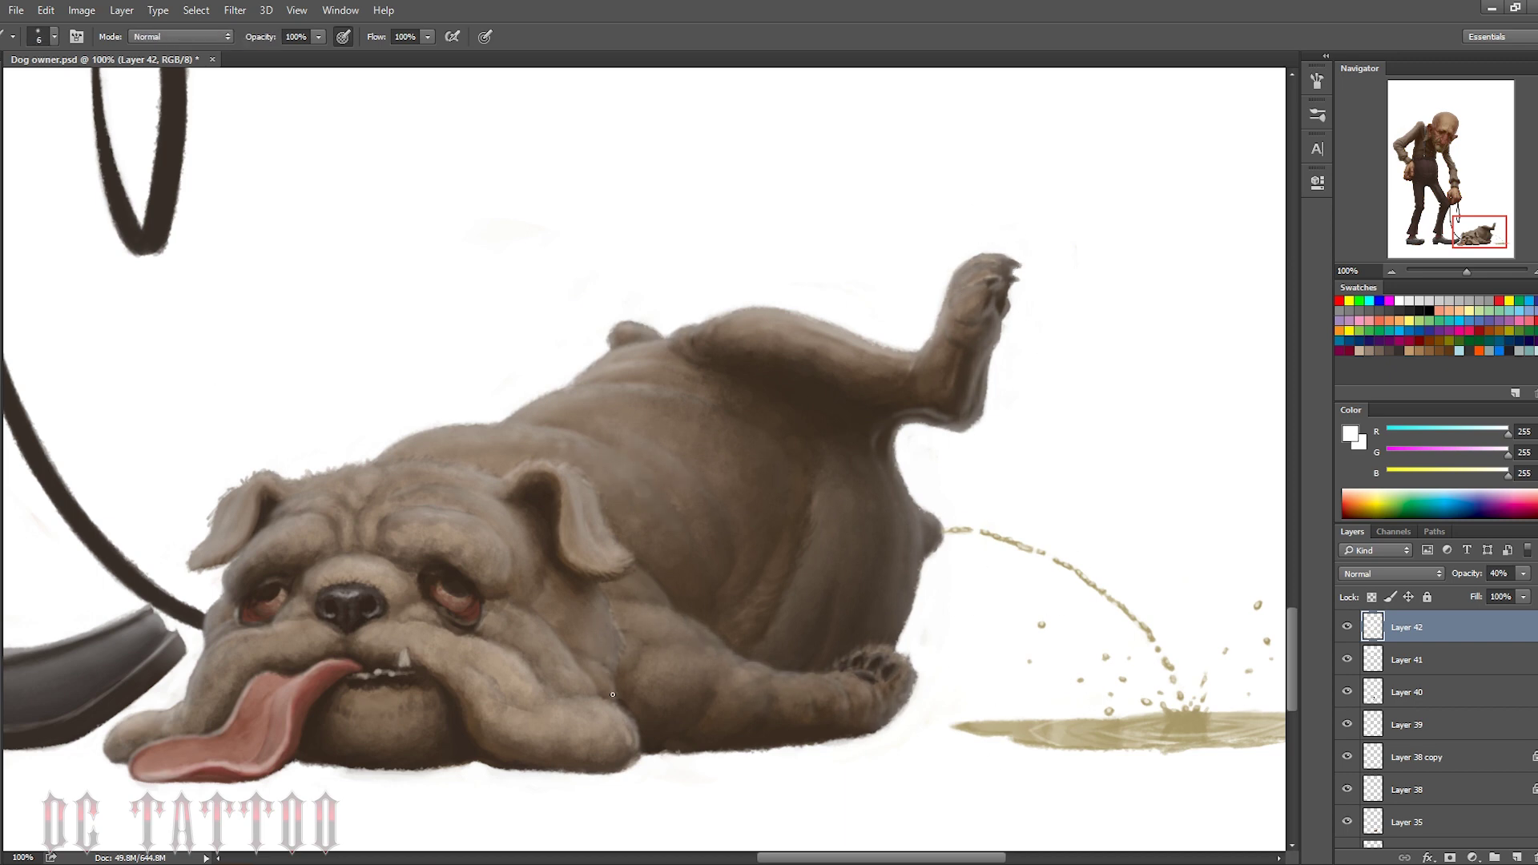
pyautogui.press('e')
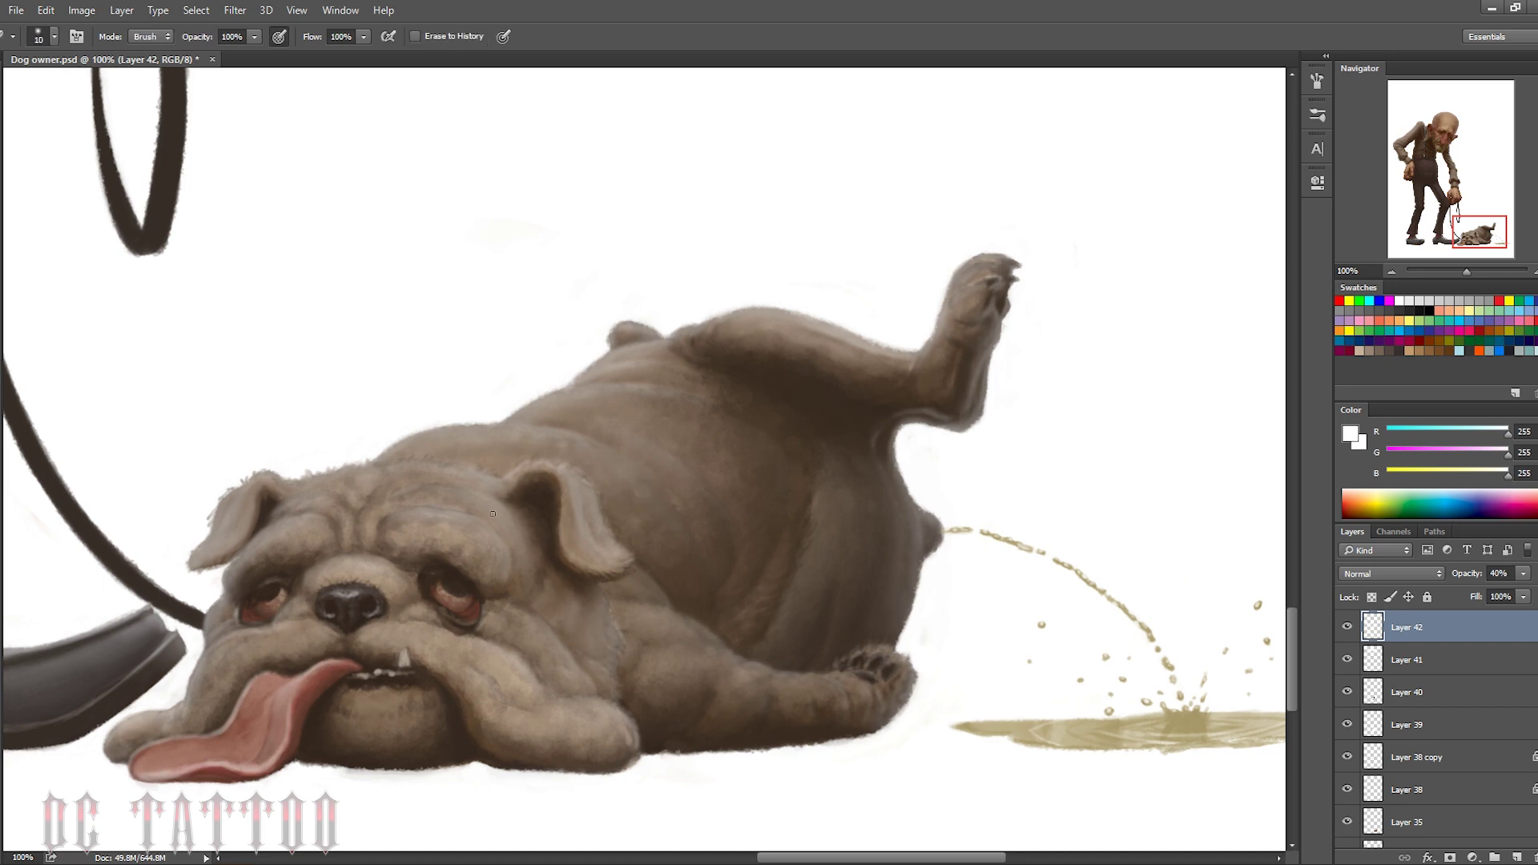
# Pan over to the owner's leg and foot and create new empty Layer 43
pyautogui.moveTo(605, 606); pyautogui.dragTo(463, 487)
pyautogui.press('b')
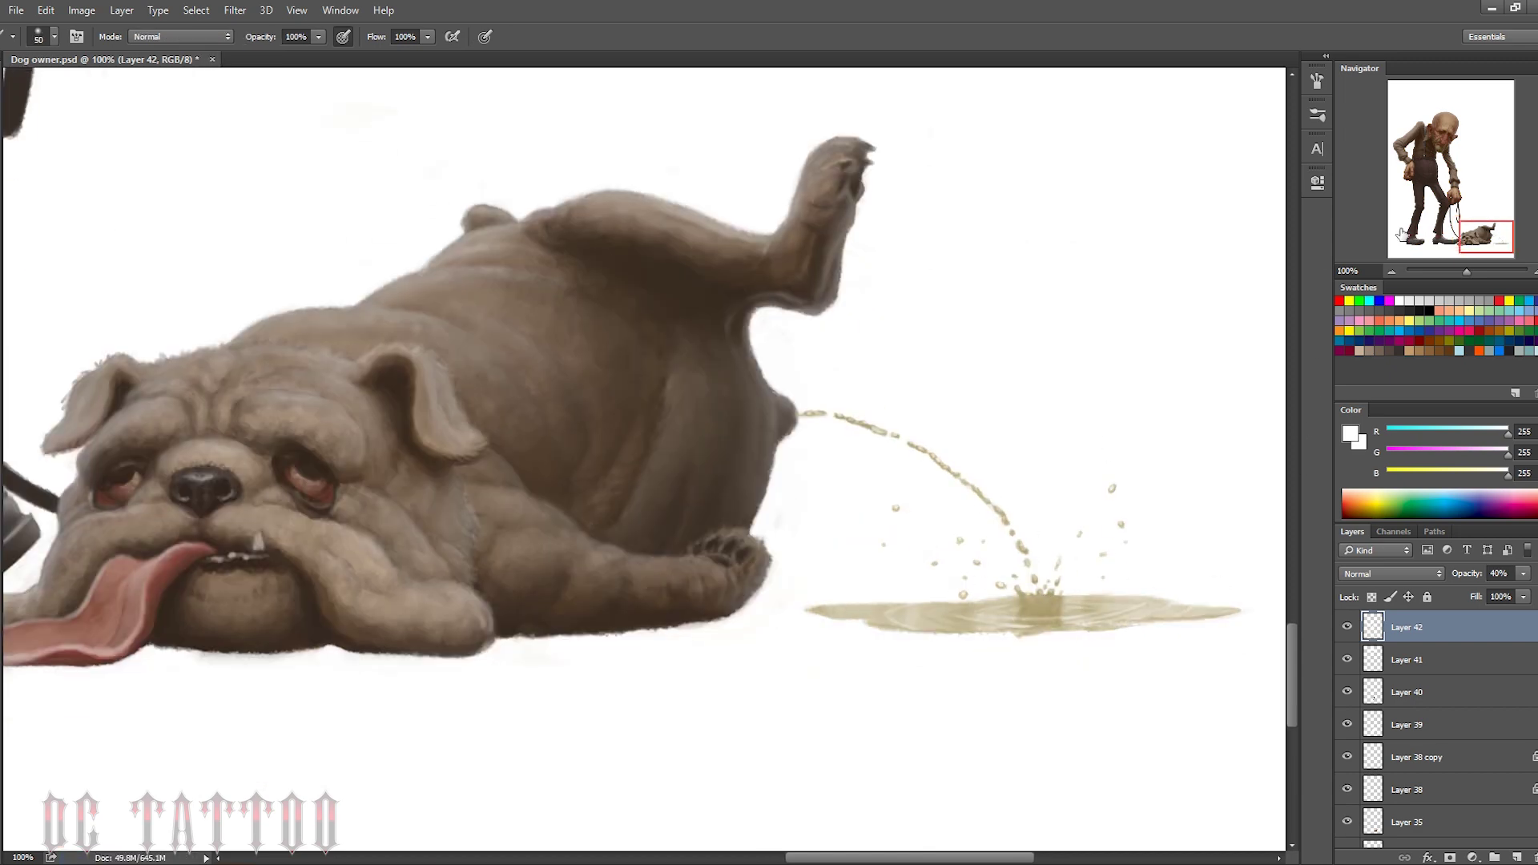
pyautogui.press(']')
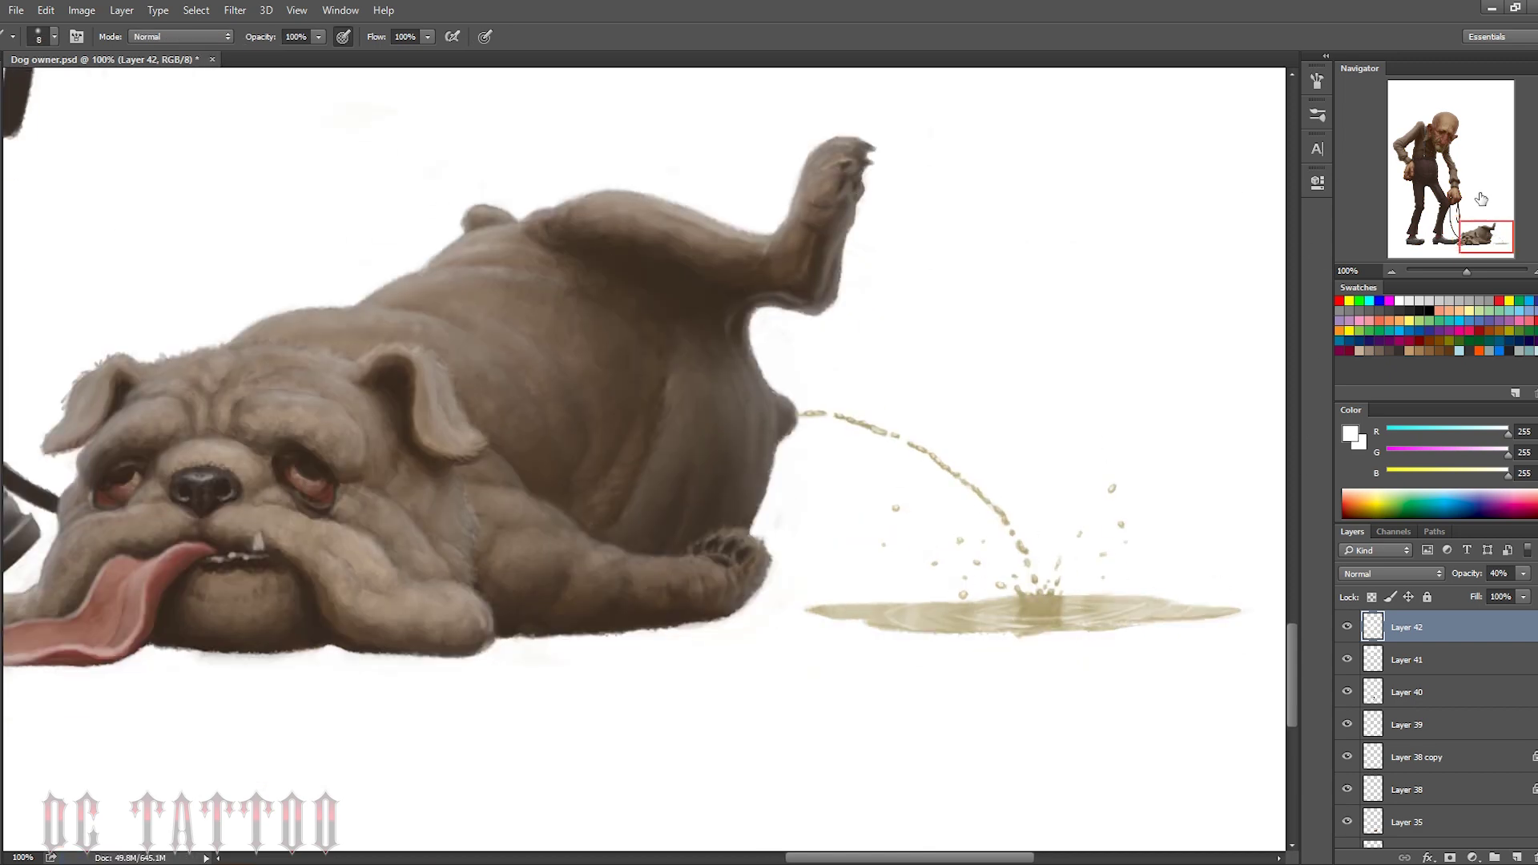
pyautogui.moveTo(1486, 237); pyautogui.dragTo(1467, 237)
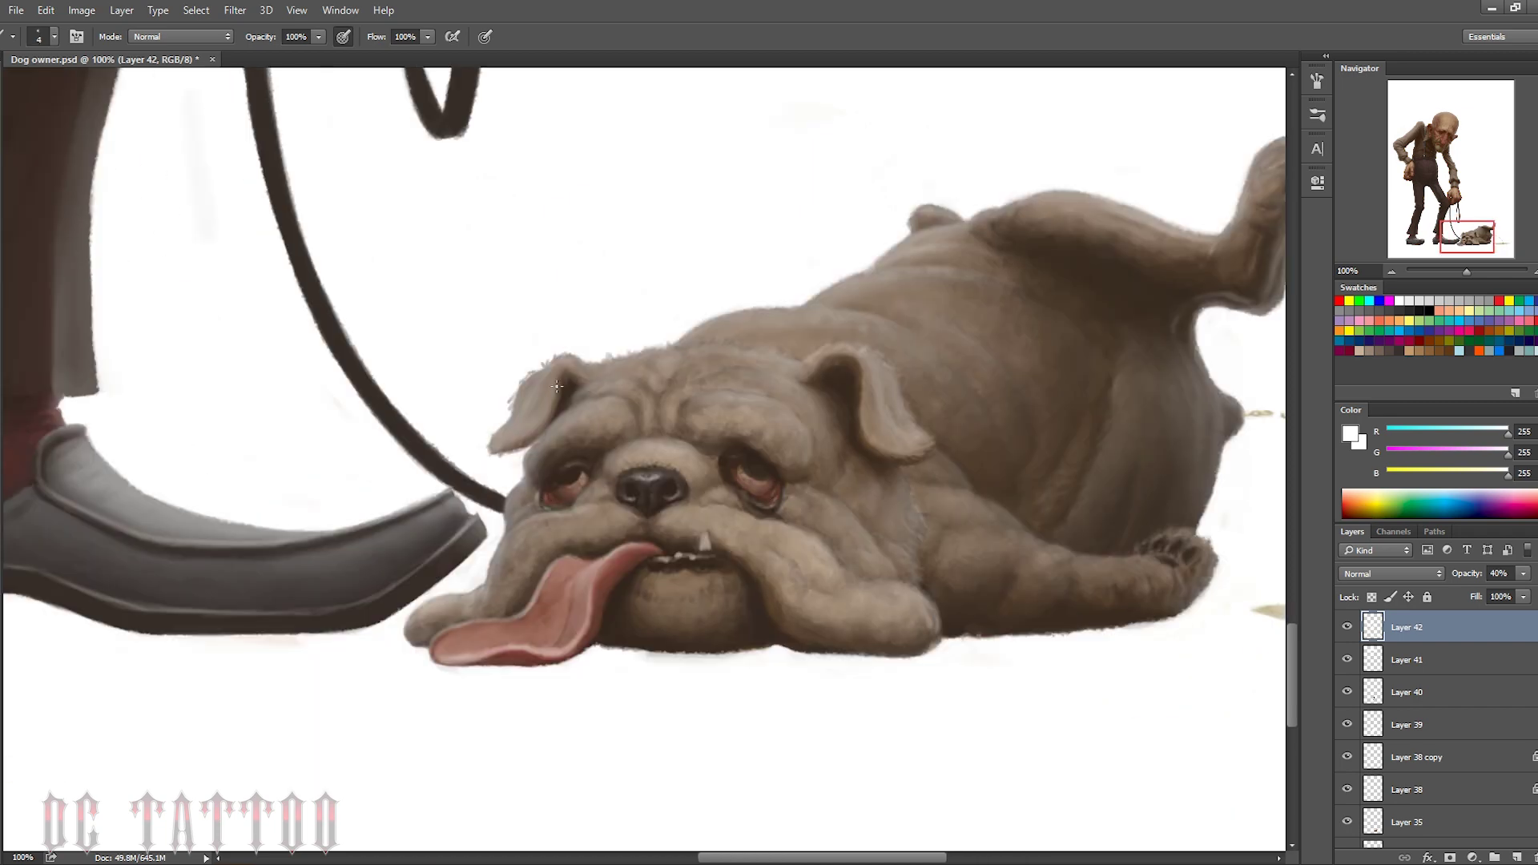
pyautogui.moveTo(710, 579); pyautogui.dragTo(906, 779)
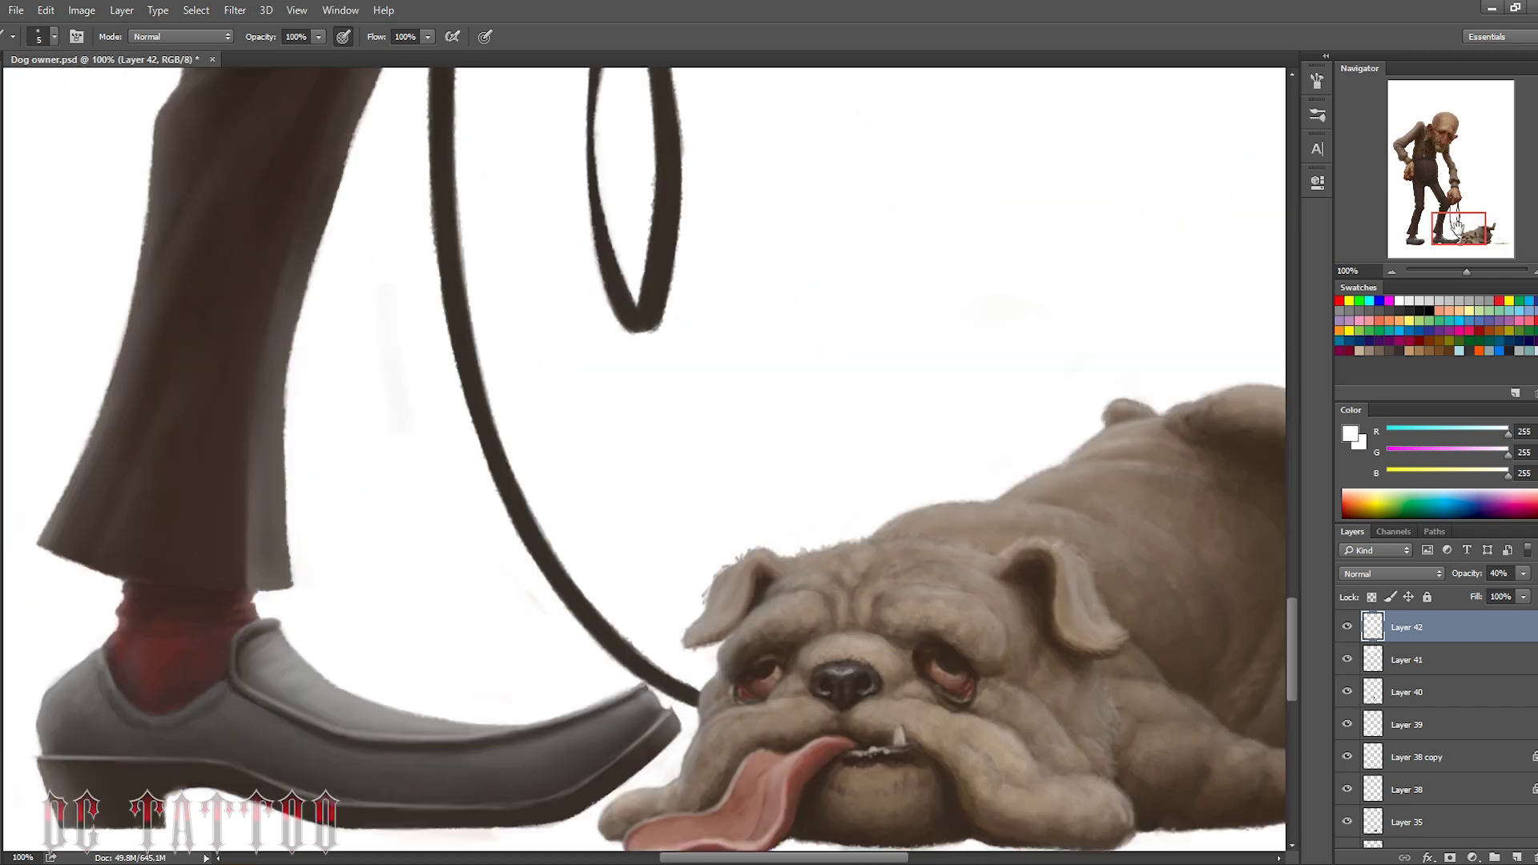
pyautogui.hotkey('ctrl', 'shift', 'alt', 'n')
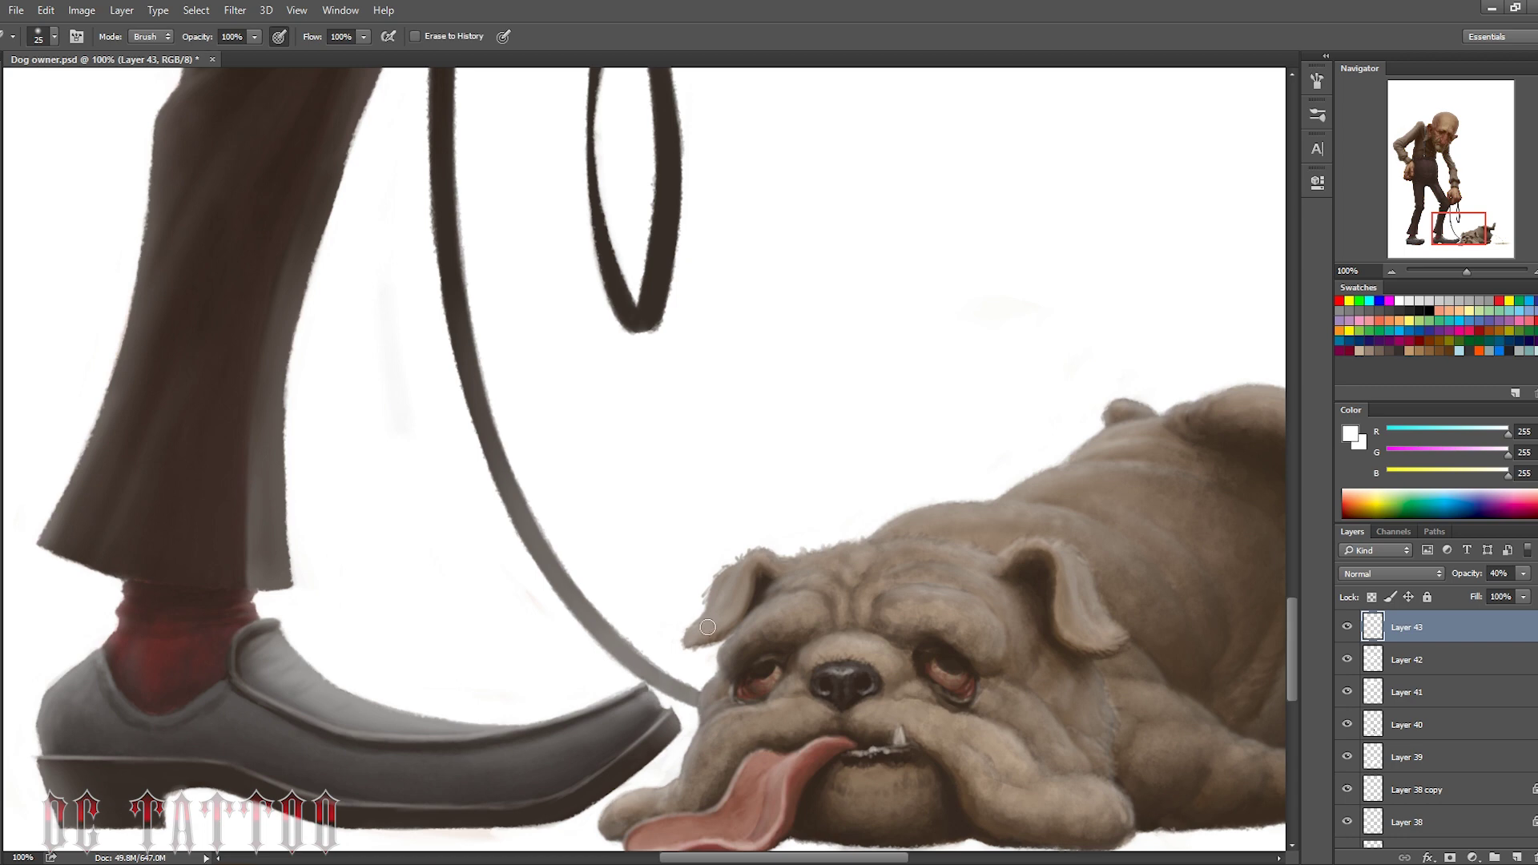
# Paint white highlights along the leash loop strands near the gripping hand
pyautogui.moveTo(597, 169)
pyautogui.mouseDown()
pyautogui.moveTo(633, 501)
pyautogui.moveTo(671, 655)
pyautogui.moveTo(629, 376)
pyautogui.mouseUp()
pyautogui.press(']')
pyautogui.press(']')
pyautogui.press(']')
pyautogui.moveTo(717, 488); pyautogui.dragTo(669, 196)
pyautogui.press('[')
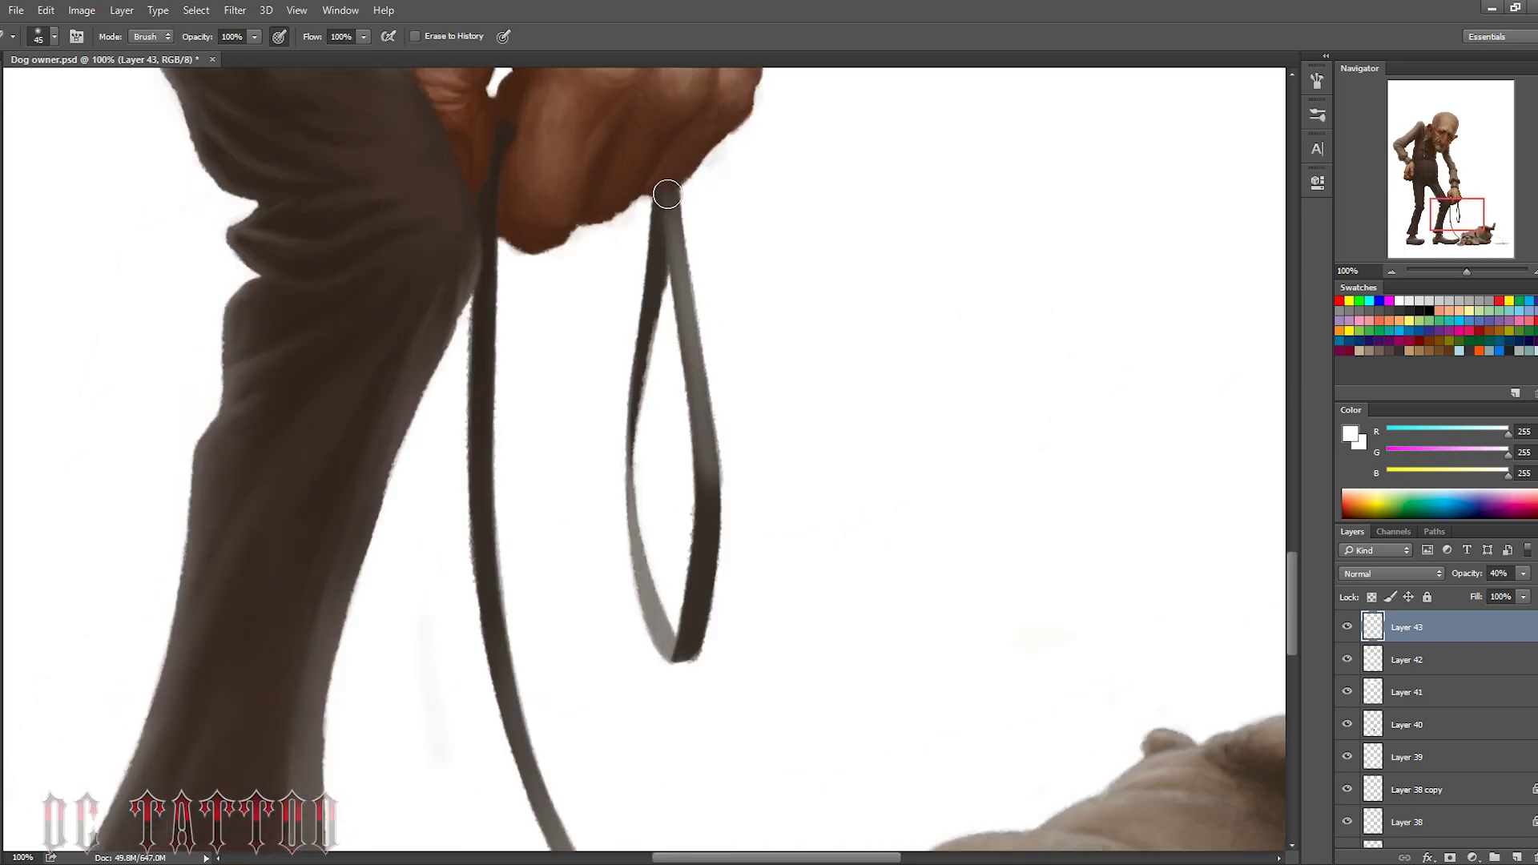
pyautogui.press('[')
pyautogui.moveTo(687, 274); pyautogui.dragTo(680, 665)
pyautogui.moveTo(653, 296); pyautogui.dragTo(641, 433)
pyautogui.moveTo(692, 168); pyautogui.dragTo(941, 320)
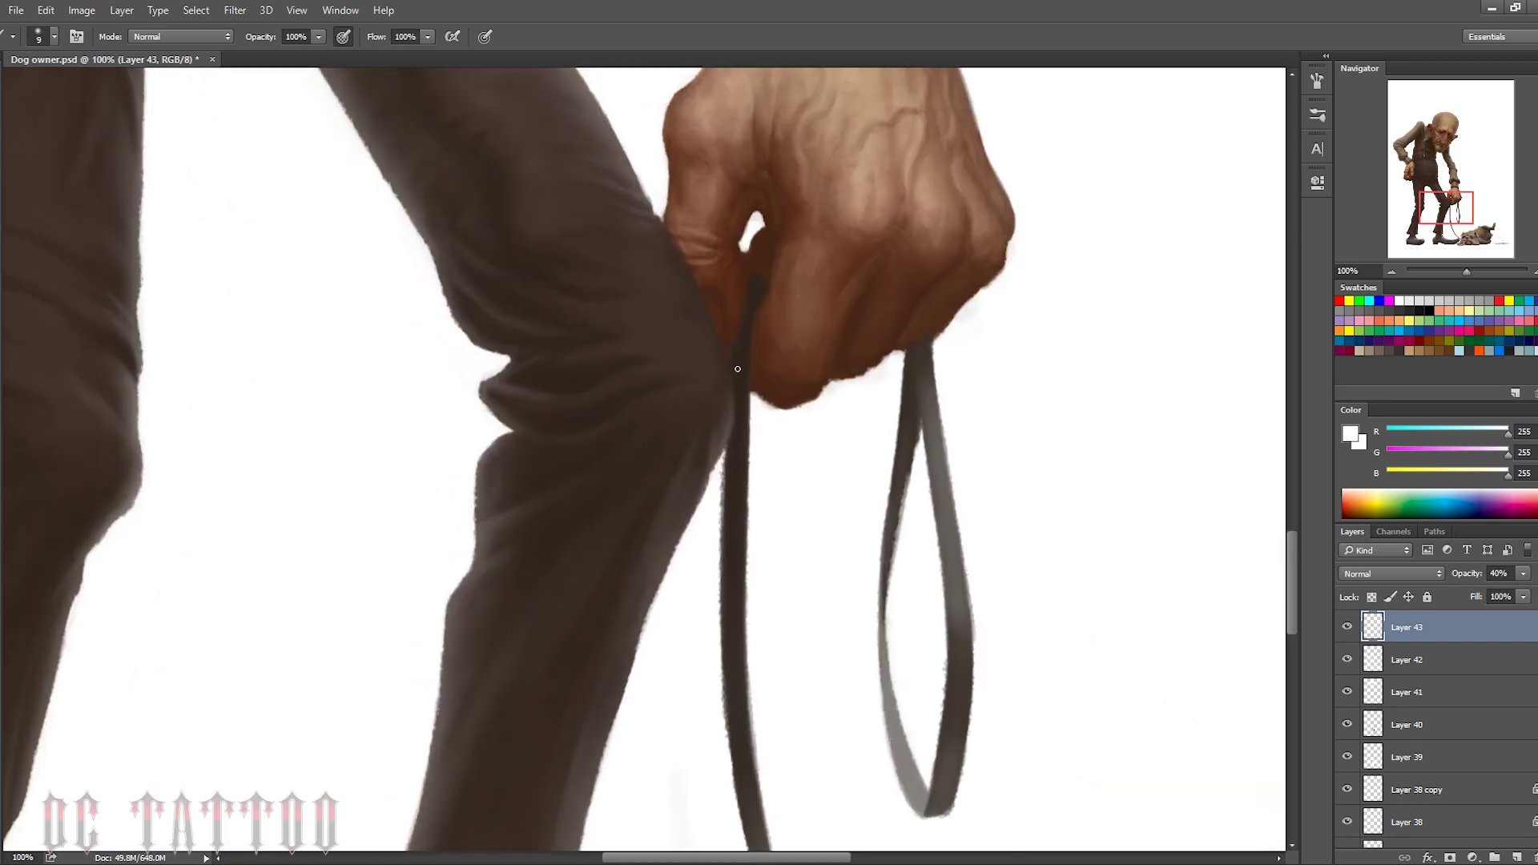
pyautogui.moveTo(737, 364); pyautogui.dragTo(733, 617)
pyautogui.moveTo(725, 425); pyautogui.dragTo(733, 769)
# Erase the excess highlight on the left leash strand
pyautogui.press('e')
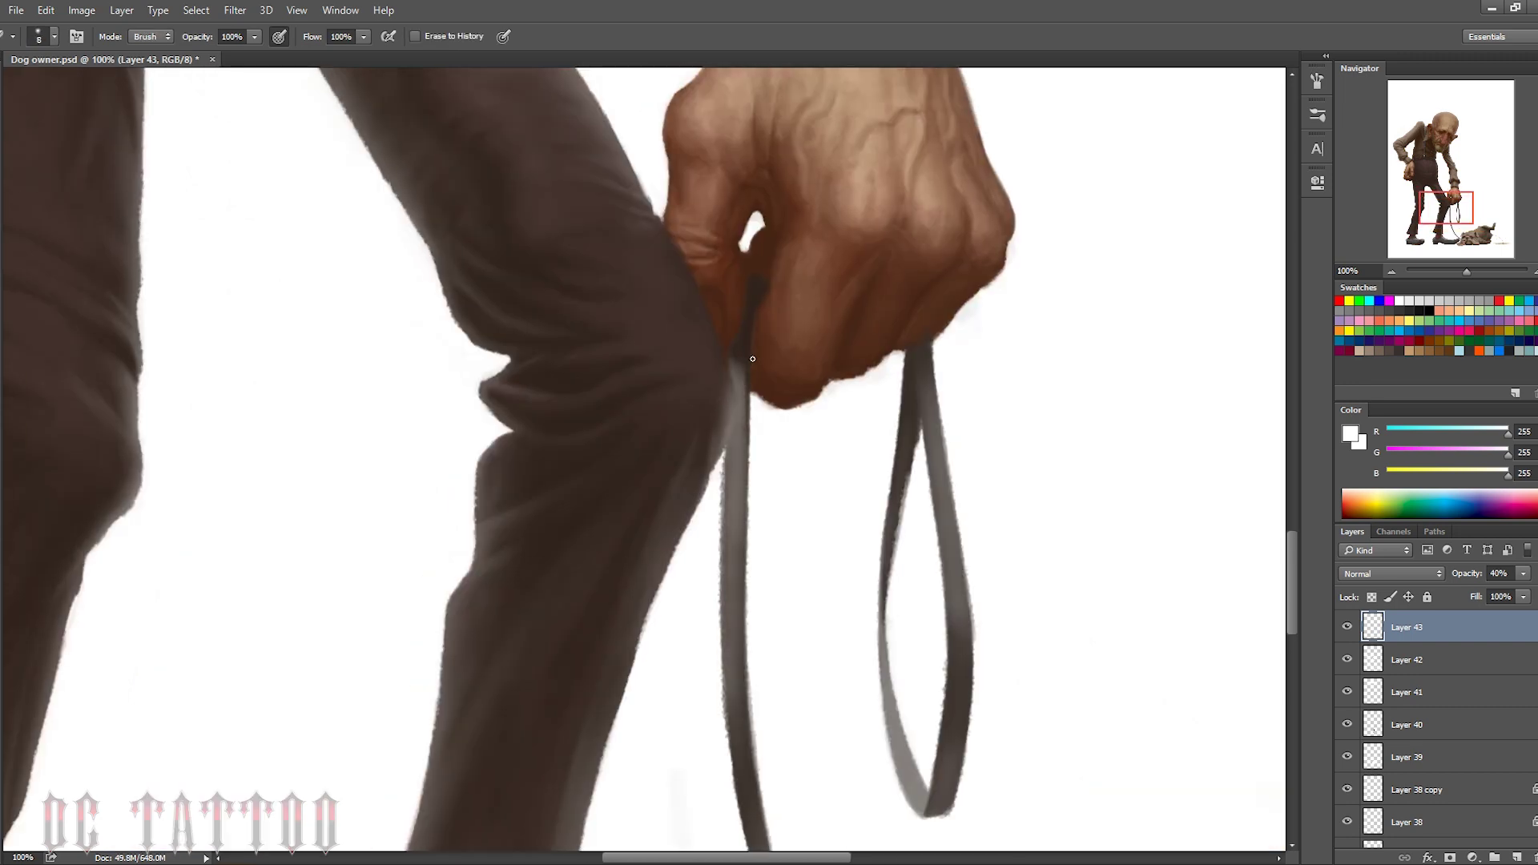
pyautogui.moveTo(751, 376); pyautogui.dragTo(744, 558)
pyautogui.press(']')
pyautogui.moveTo(728, 347)
pyautogui.mouseDown()
pyautogui.moveTo(742, 711)
pyautogui.moveTo(704, 353)
pyautogui.moveTo(755, 355)
pyautogui.mouseUp()
pyautogui.press('[')
pyautogui.press('[')
pyautogui.press('[')
pyautogui.moveTo(768, 270); pyautogui.dragTo(713, 36)
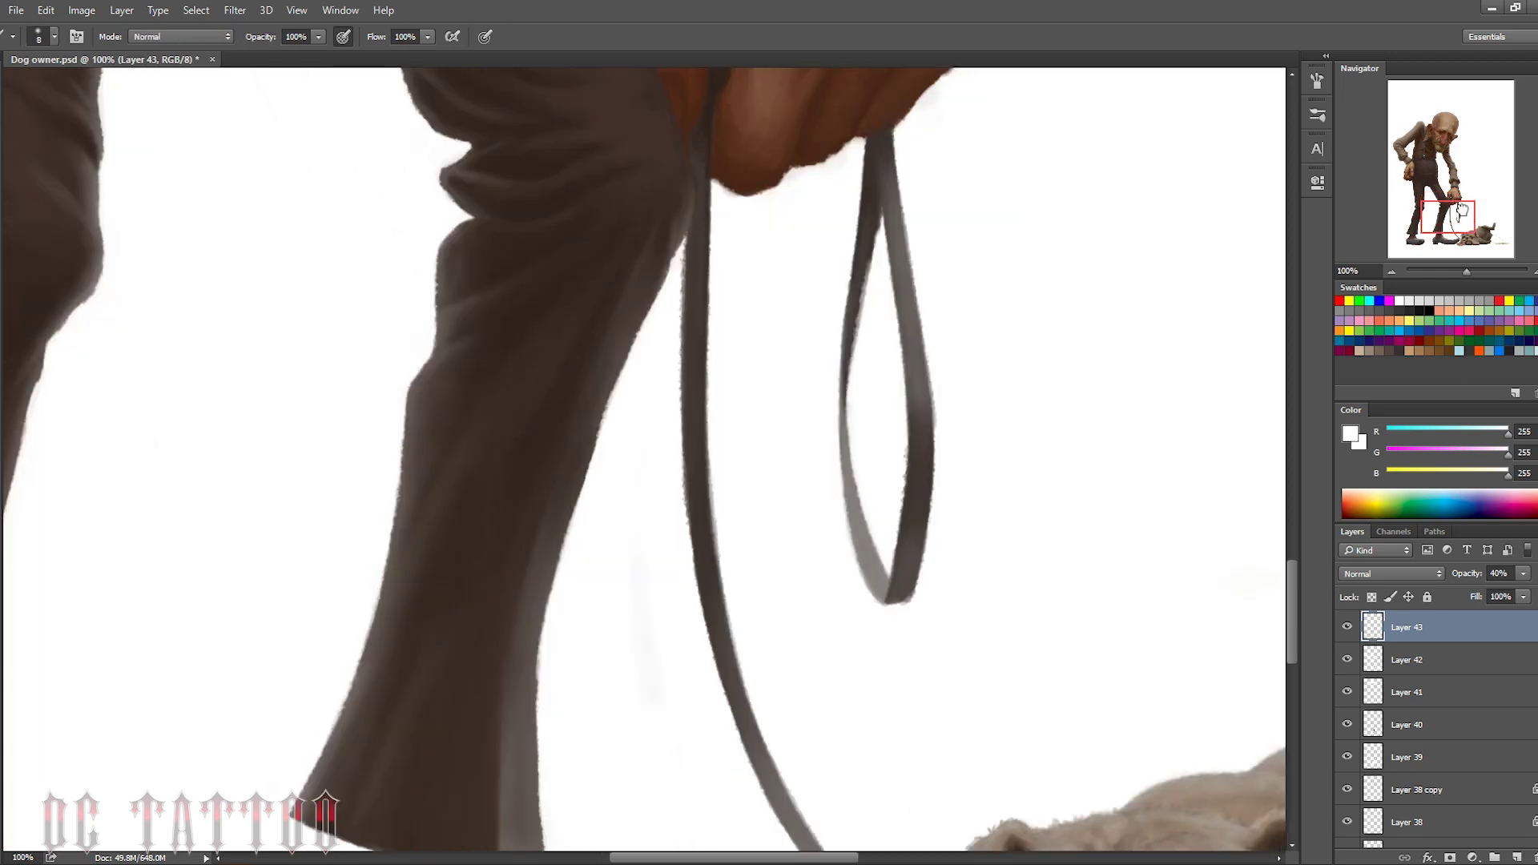
pyautogui.moveTo(899, 432); pyautogui.dragTo(910, 542)
pyautogui.press('i')
pyautogui.moveTo(1454, 210)
pyautogui.mouseDown()
pyautogui.moveTo(1459, 225)
pyautogui.moveTo(1450, 193)
pyautogui.mouseUp()
pyautogui.press('b')
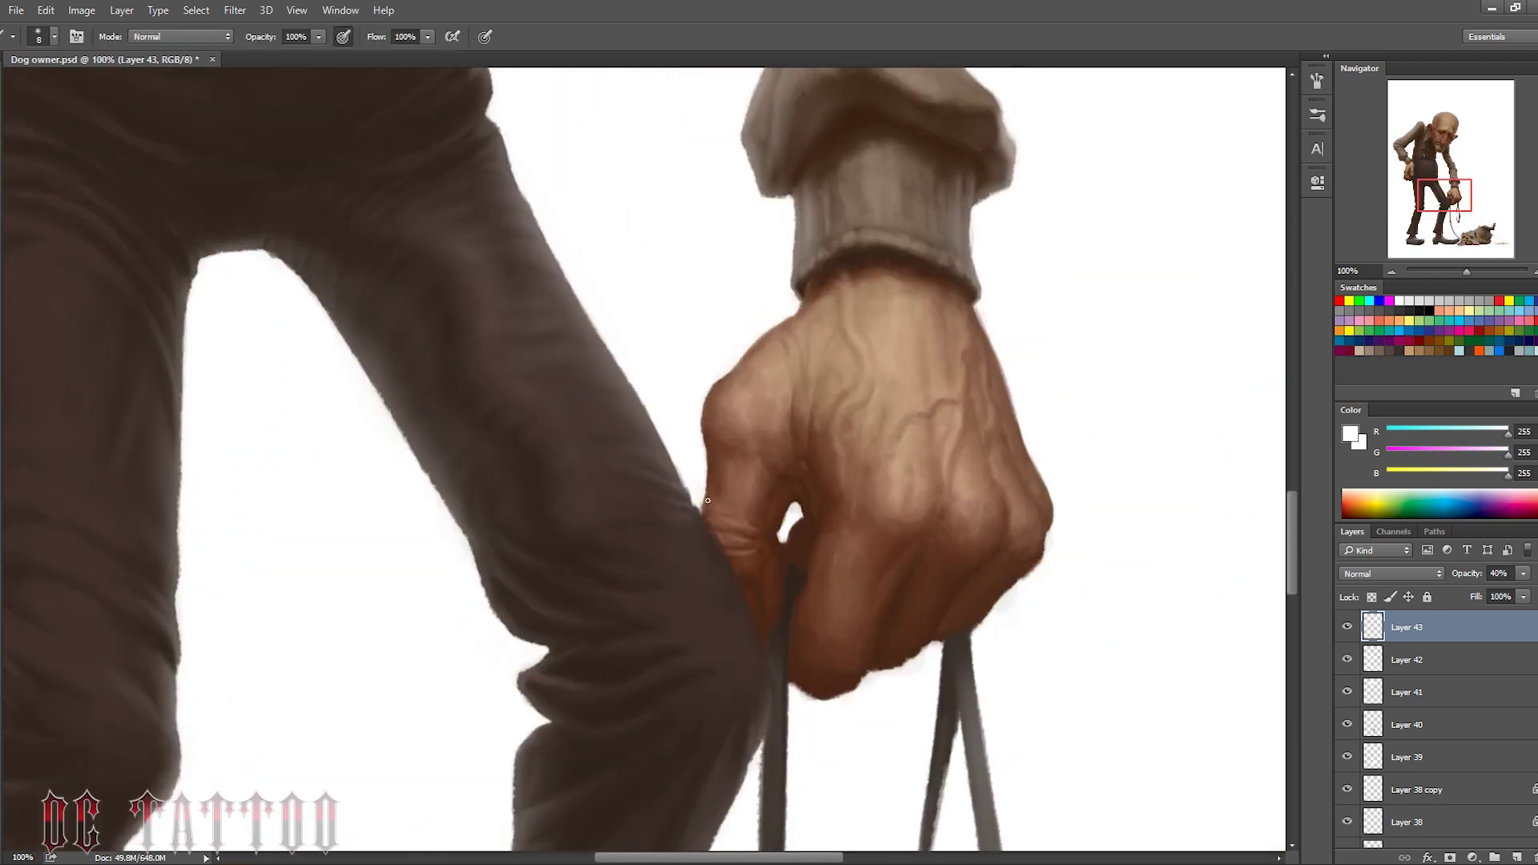
pyautogui.moveTo(710, 505); pyautogui.dragTo(760, 369)
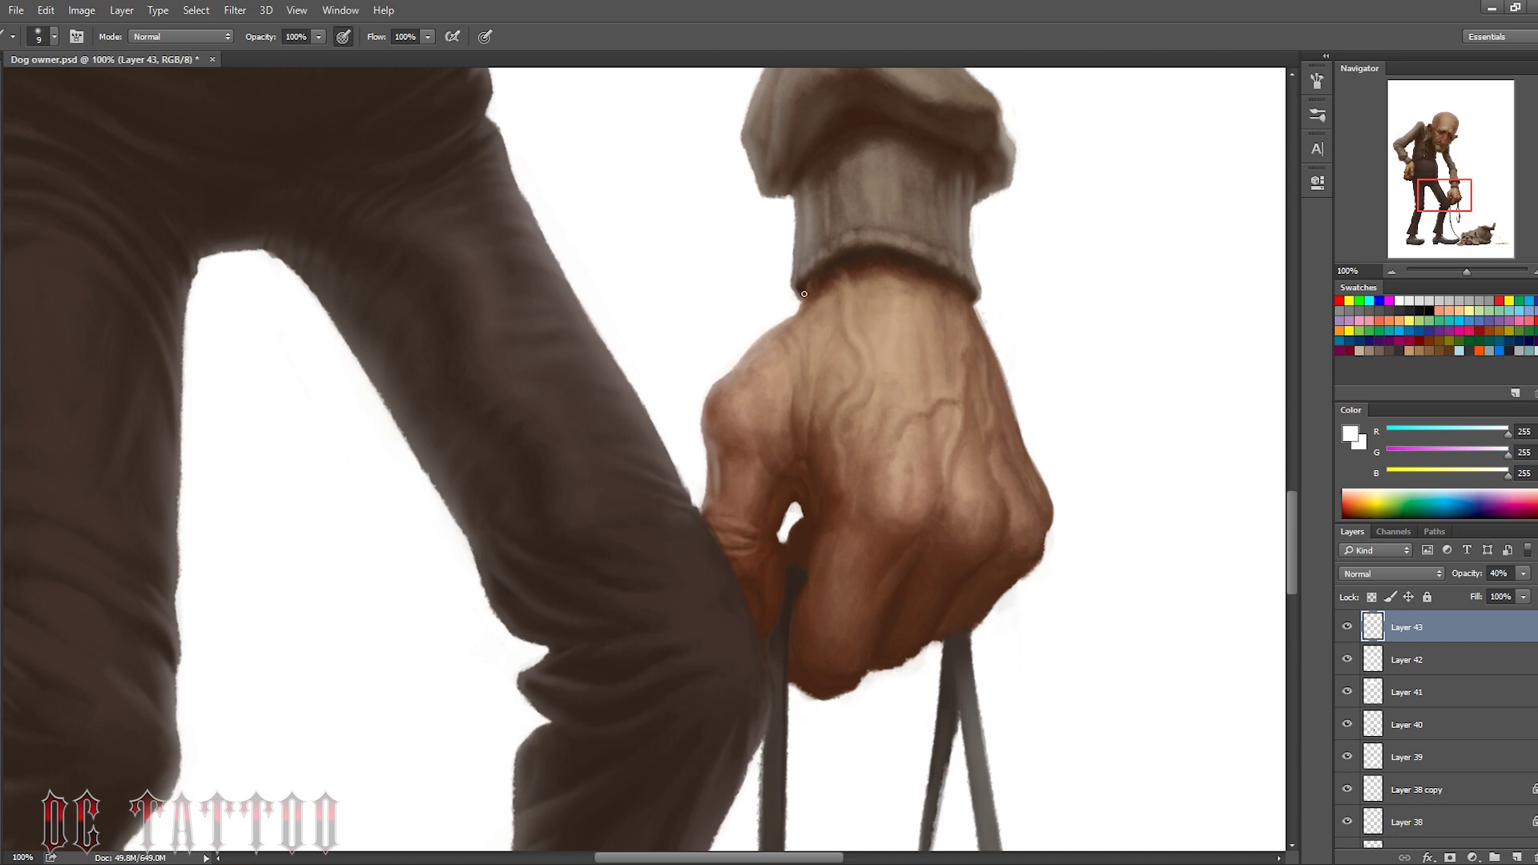
# Lighten the wrist edges, knuckles and back of the leash-holding hand
pyautogui.moveTo(804, 294); pyautogui.dragTo(781, 333)
pyautogui.moveTo(969, 298); pyautogui.dragTo(992, 392)
pyautogui.moveTo(1014, 453)
pyautogui.mouseDown()
pyautogui.moveTo(1044, 551)
pyautogui.moveTo(1034, 523)
pyautogui.mouseUp()
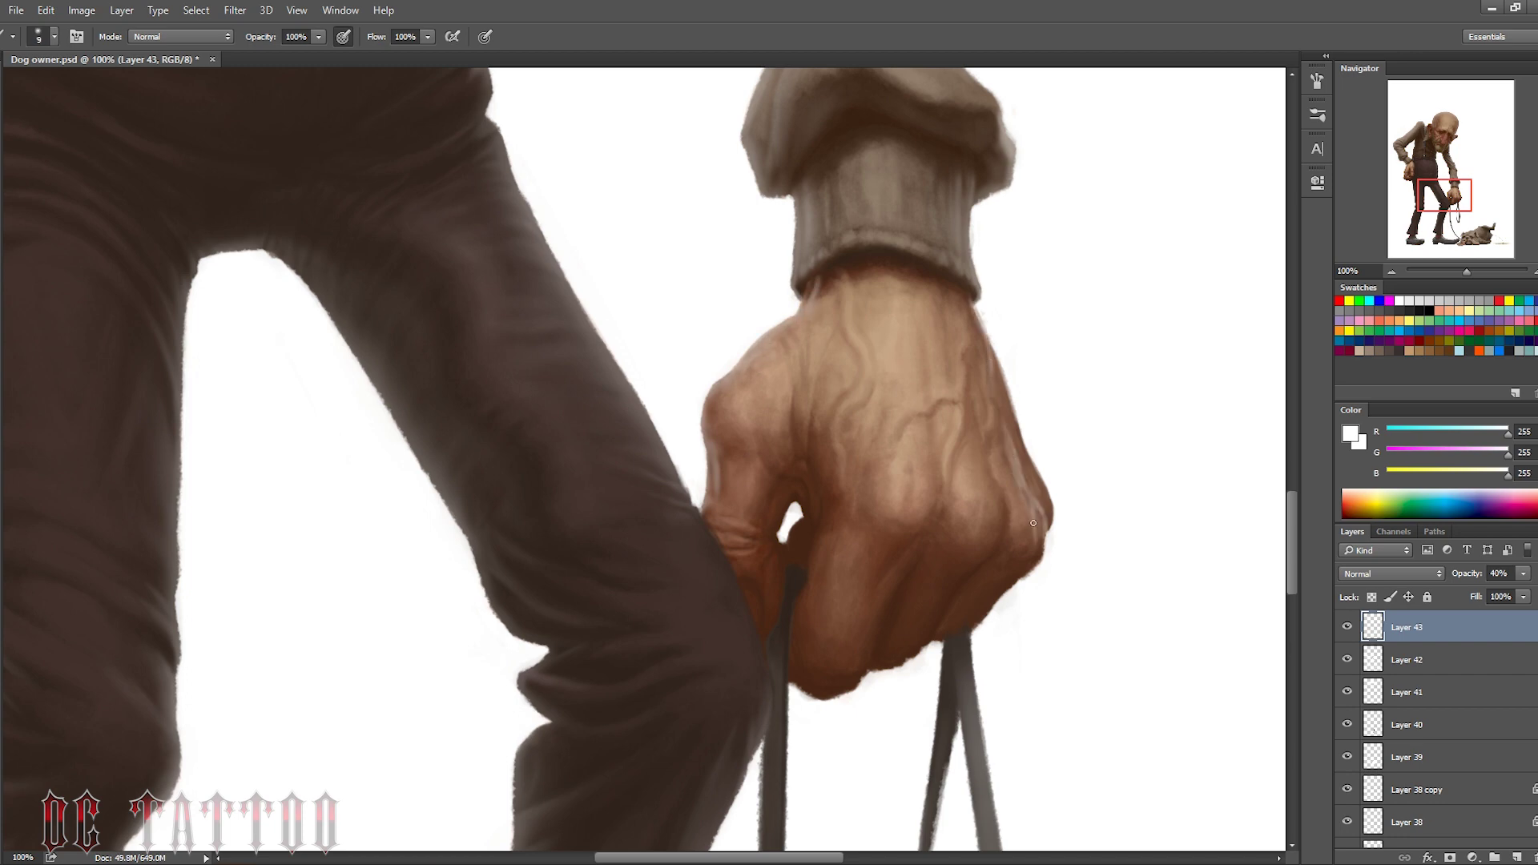
pyautogui.press(']')
pyautogui.moveTo(985, 461)
pyautogui.mouseDown()
pyautogui.moveTo(1006, 520)
pyautogui.moveTo(979, 533)
pyautogui.mouseUp()
pyautogui.moveTo(993, 405); pyautogui.dragTo(997, 453)
pyautogui.moveTo(973, 324)
pyautogui.mouseDown()
pyautogui.moveTo(977, 401)
pyautogui.moveTo(1029, 501)
pyautogui.mouseUp()
pyautogui.moveTo(1037, 477)
pyautogui.mouseDown()
pyautogui.moveTo(1048, 528)
pyautogui.moveTo(997, 552)
pyautogui.moveTo(873, 673)
pyautogui.mouseUp()
# Highlight the lower and right edges of the hand and the gap between fingers
pyautogui.press('e')
pyautogui.press('b')
pyautogui.moveTo(969, 568); pyautogui.dragTo(913, 645)
pyautogui.moveTo(1033, 537)
pyautogui.mouseDown()
pyautogui.moveTo(941, 645)
pyautogui.moveTo(997, 585)
pyautogui.mouseUp()
pyautogui.press(']')
pyautogui.moveTo(905, 578); pyautogui.dragTo(864, 681)
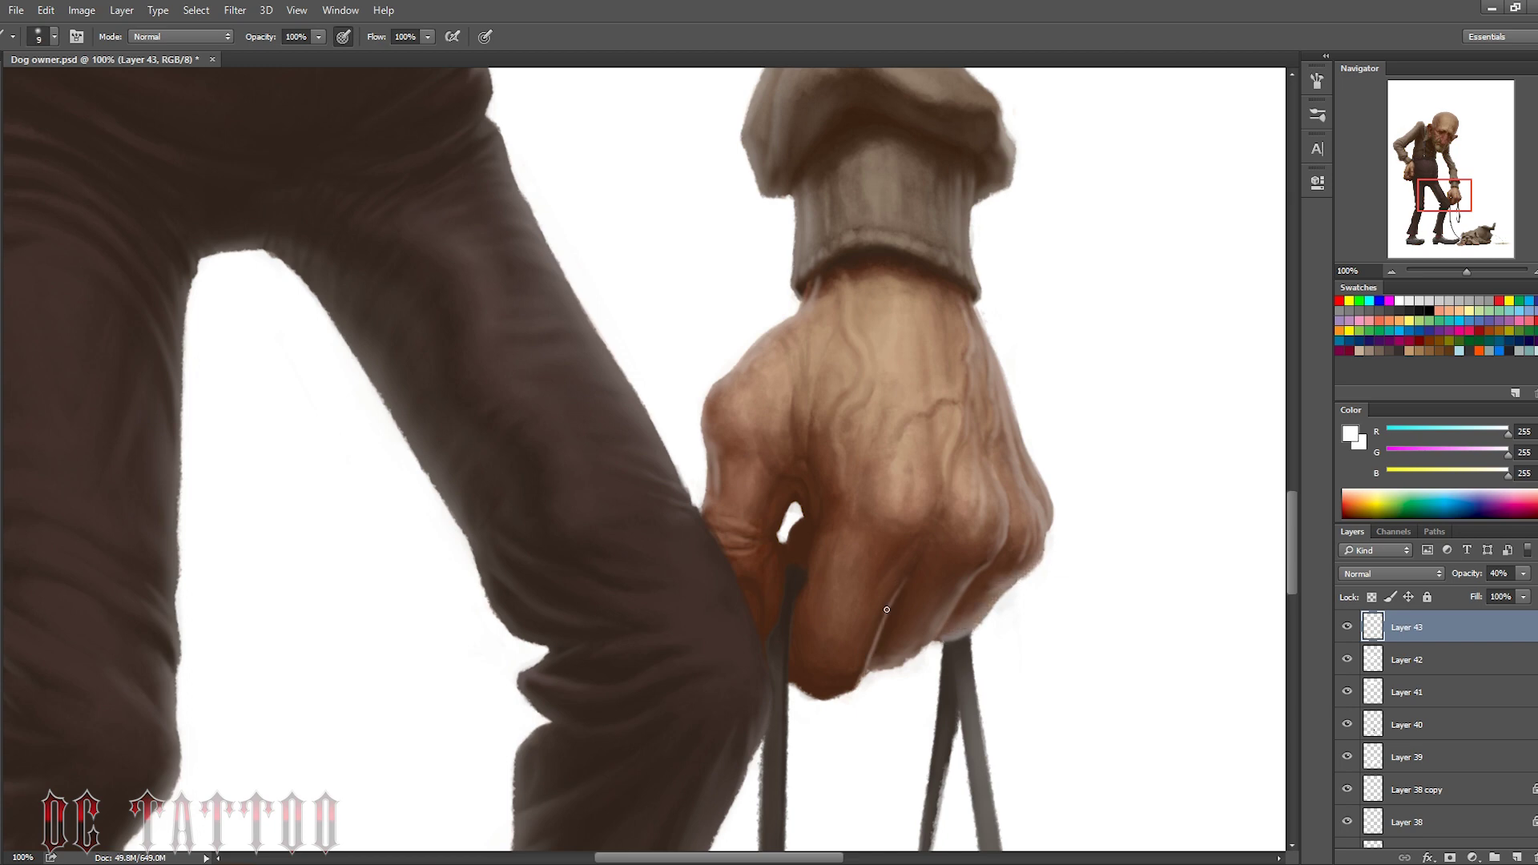
pyautogui.press(']')
pyautogui.moveTo(887, 609)
pyautogui.mouseDown()
pyautogui.moveTo(793, 693)
pyautogui.moveTo(865, 657)
pyautogui.moveTo(897, 589)
pyautogui.mouseUp()
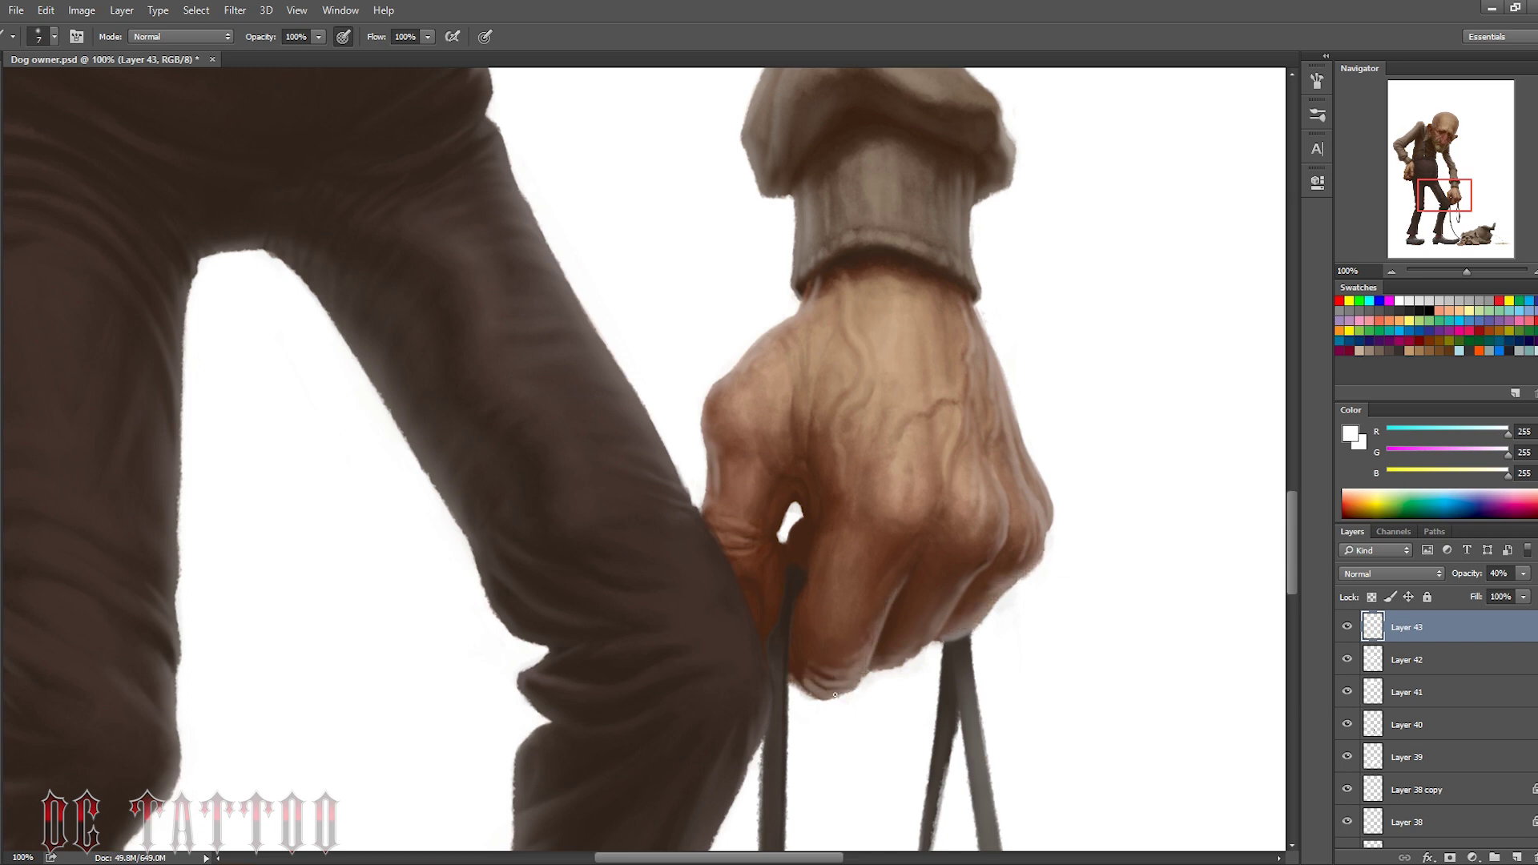
pyautogui.press(']')
pyautogui.press(']')
pyautogui.press(']')
pyautogui.press(']')
pyautogui.press(']')
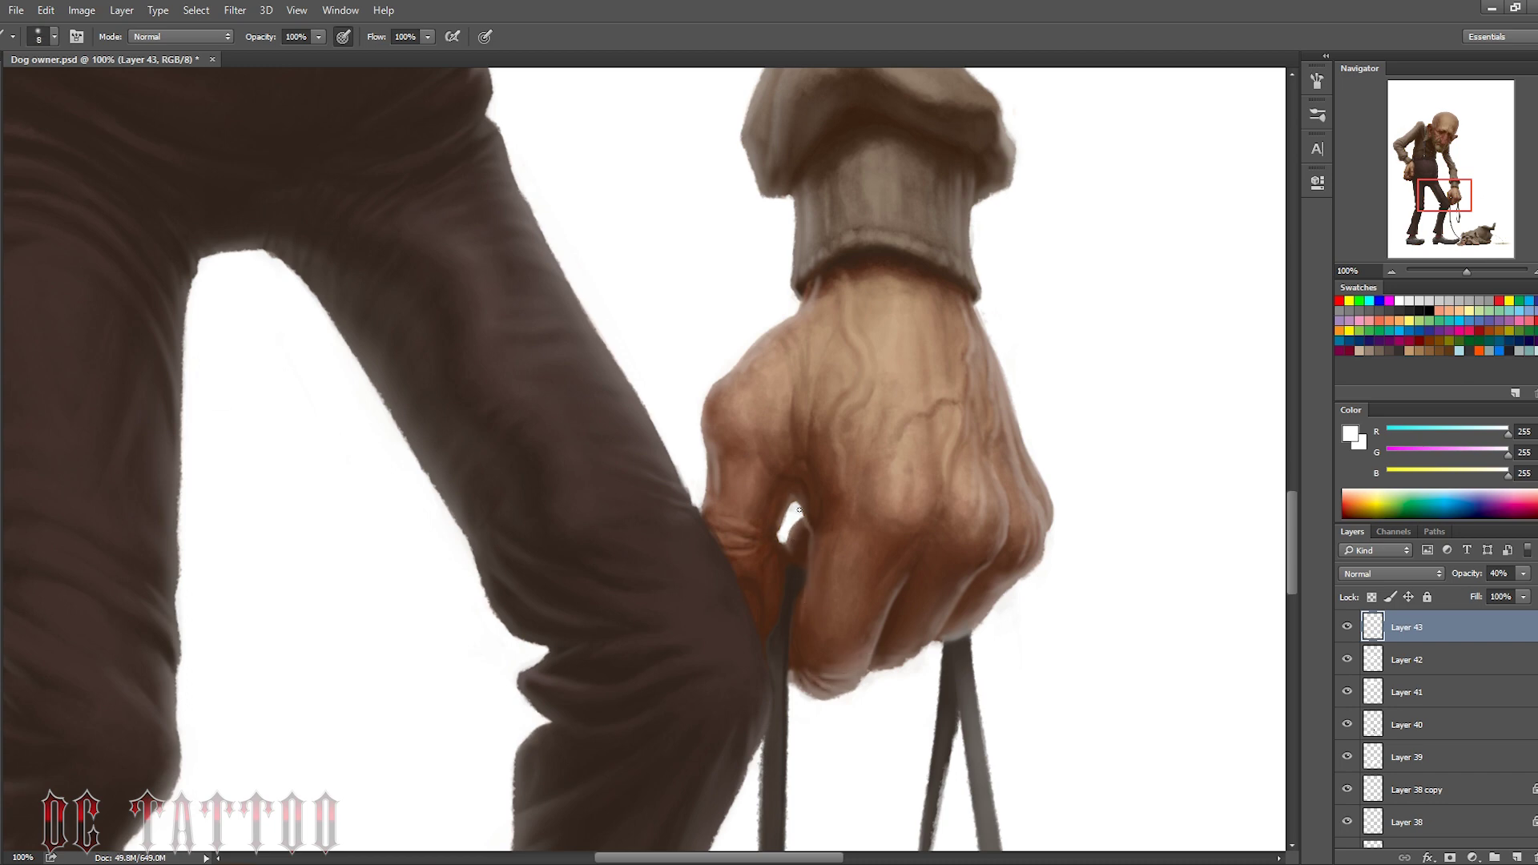
pyautogui.moveTo(781, 581); pyautogui.dragTo(778, 530)
# Toggle between eraser and brush and adjust the brush size to finish the hand
pyautogui.press(']')
pyautogui.press(']')
pyautogui.press('e')
pyautogui.press('b')
pyautogui.press('[')
pyautogui.press('[')
pyautogui.press('[')
pyautogui.press(']')
pyautogui.press(']')
pyautogui.press(']')
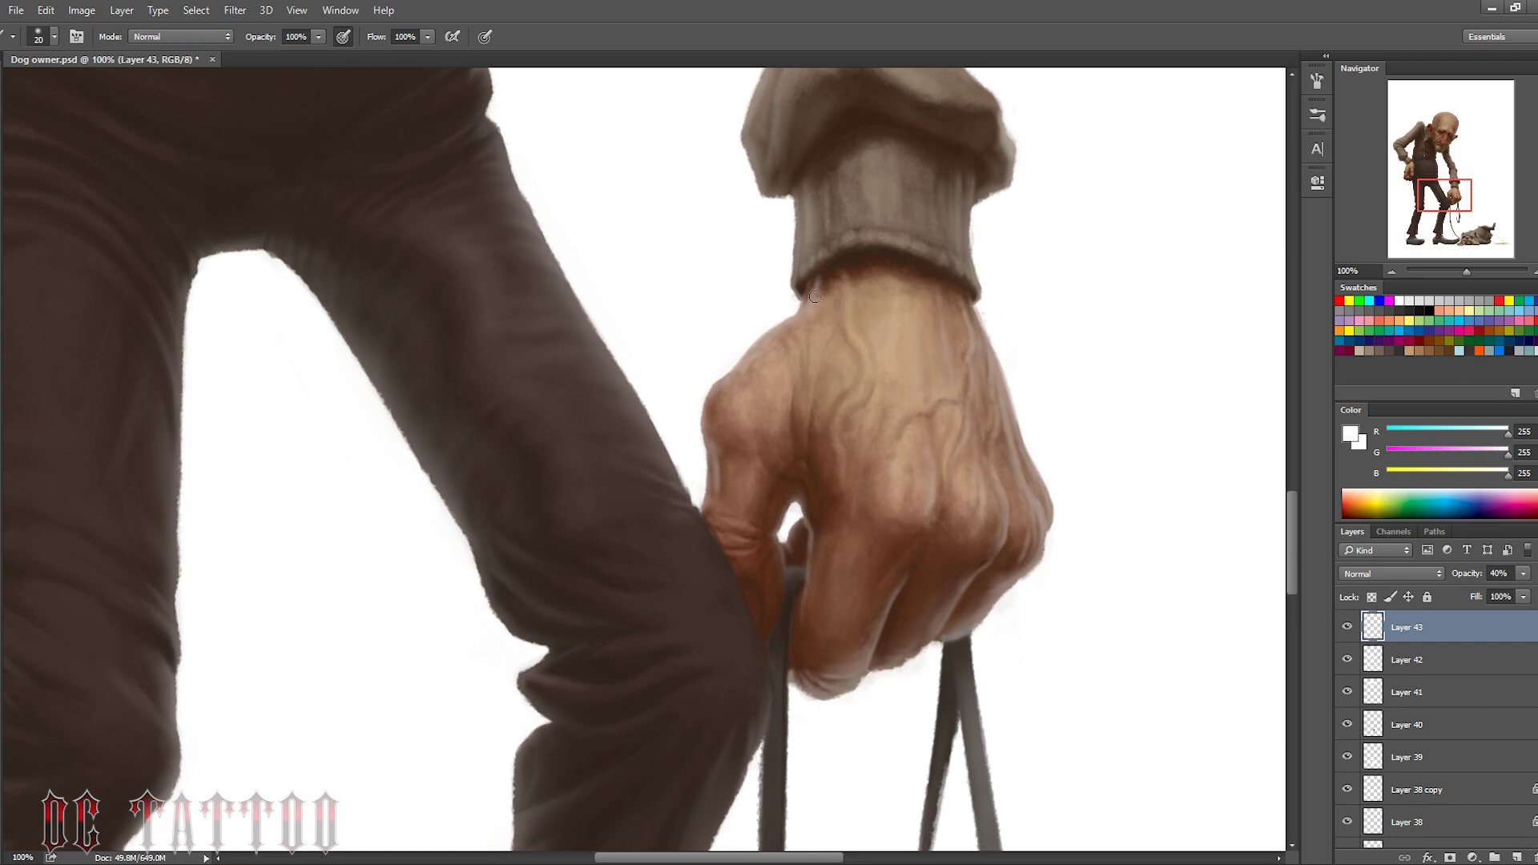
pyautogui.press('[')
pyautogui.press('[')
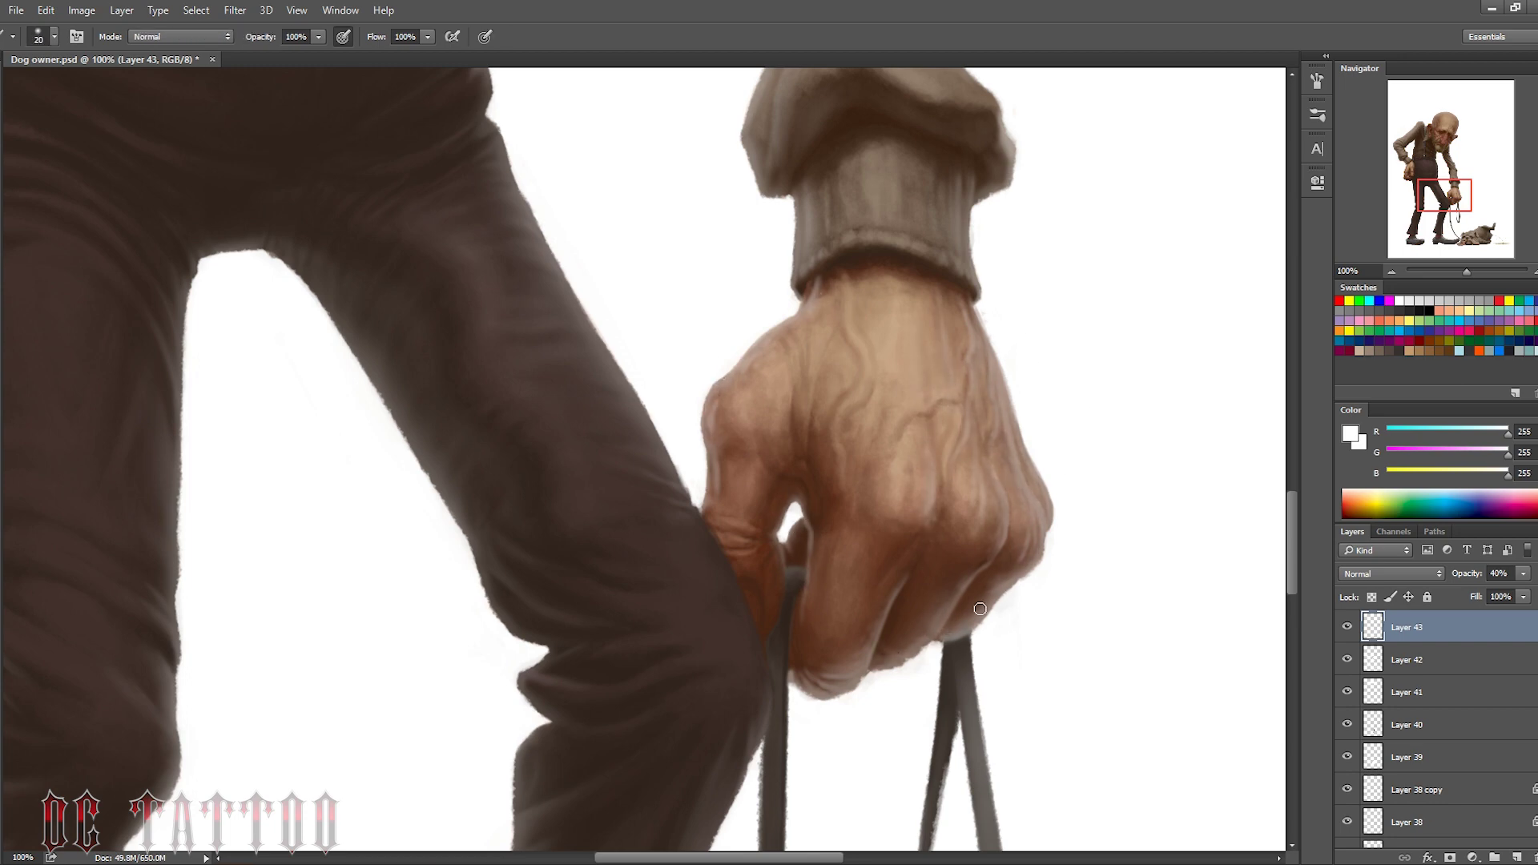
pyautogui.moveTo(1440, 196); pyautogui.dragTo(1411, 172)
# Lighten the back of the hand near the knuckles, the thumbnail, the thumb and its right edge
pyautogui.press(']')
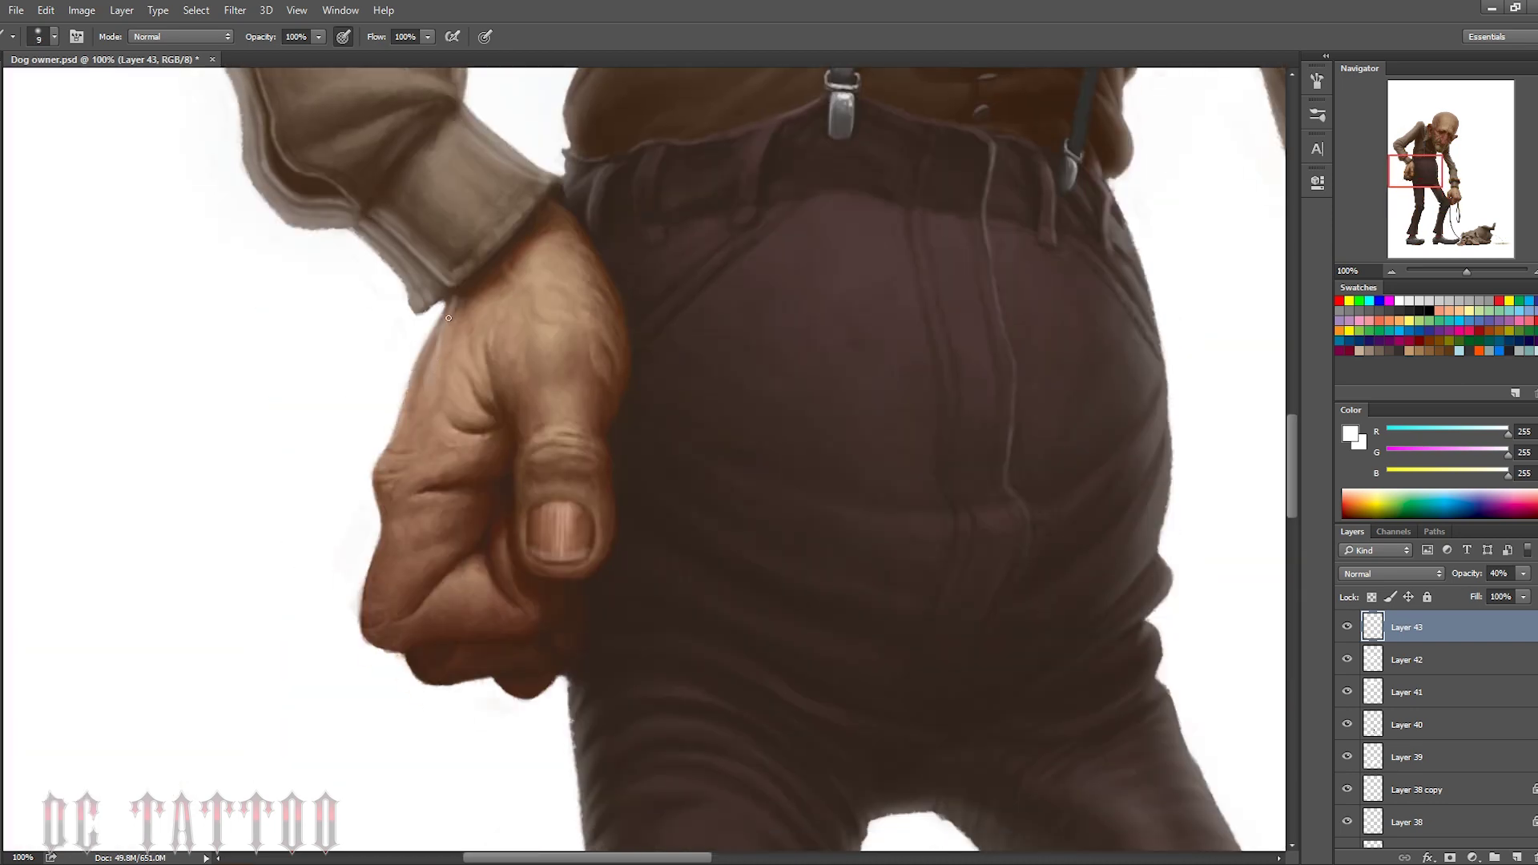
pyautogui.moveTo(510, 331); pyautogui.dragTo(509, 299)
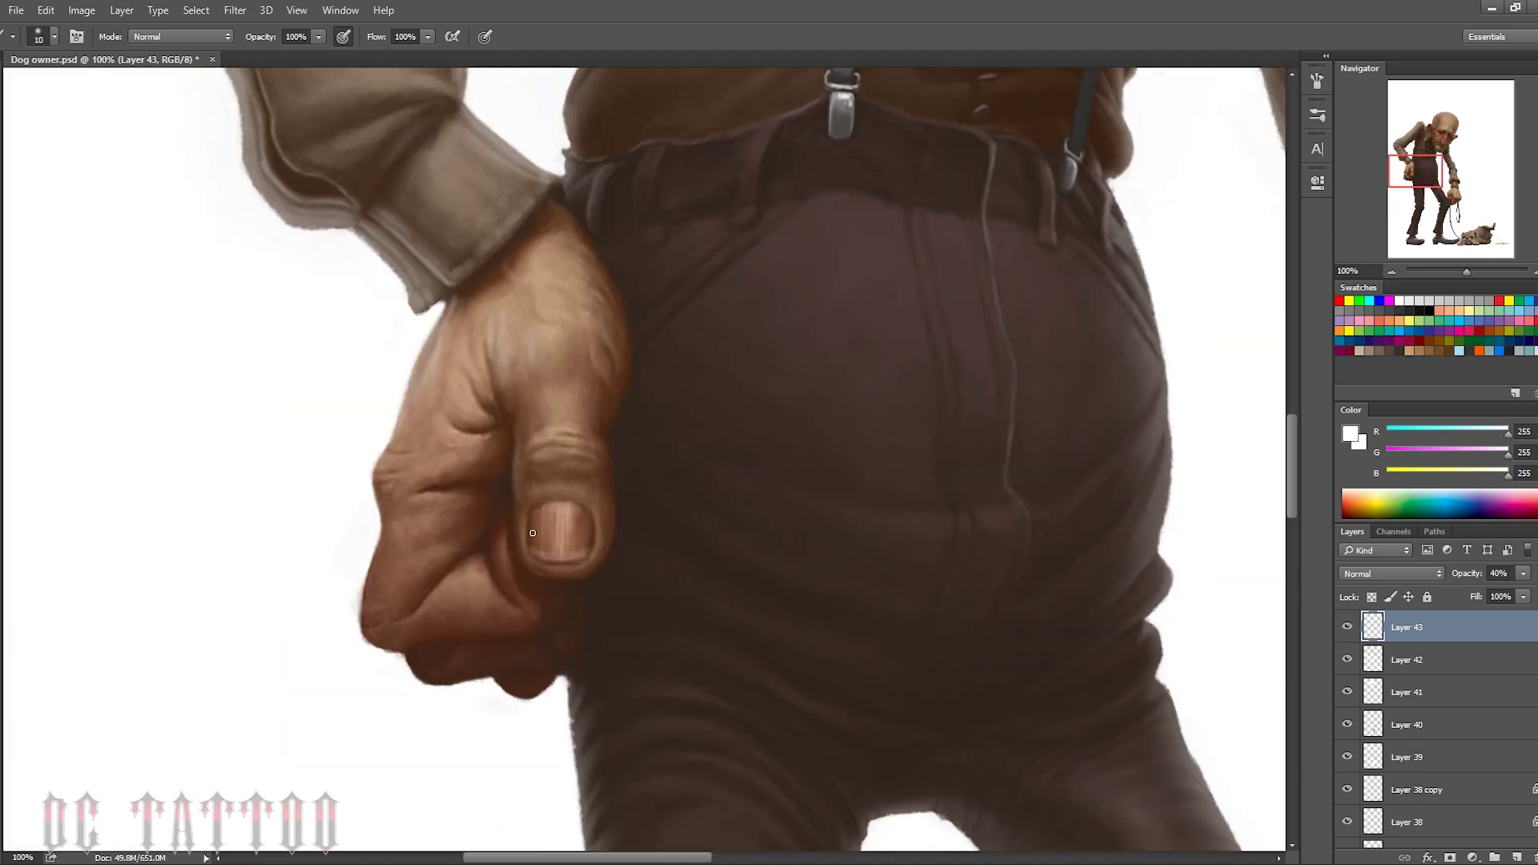
pyautogui.moveTo(532, 553)
pyautogui.mouseDown()
pyautogui.moveTo(535, 512)
pyautogui.moveTo(583, 519)
pyautogui.mouseUp()
pyautogui.moveTo(525, 458); pyautogui.dragTo(523, 421)
pyautogui.press('[')
pyautogui.moveTo(531, 484); pyautogui.dragTo(519, 508)
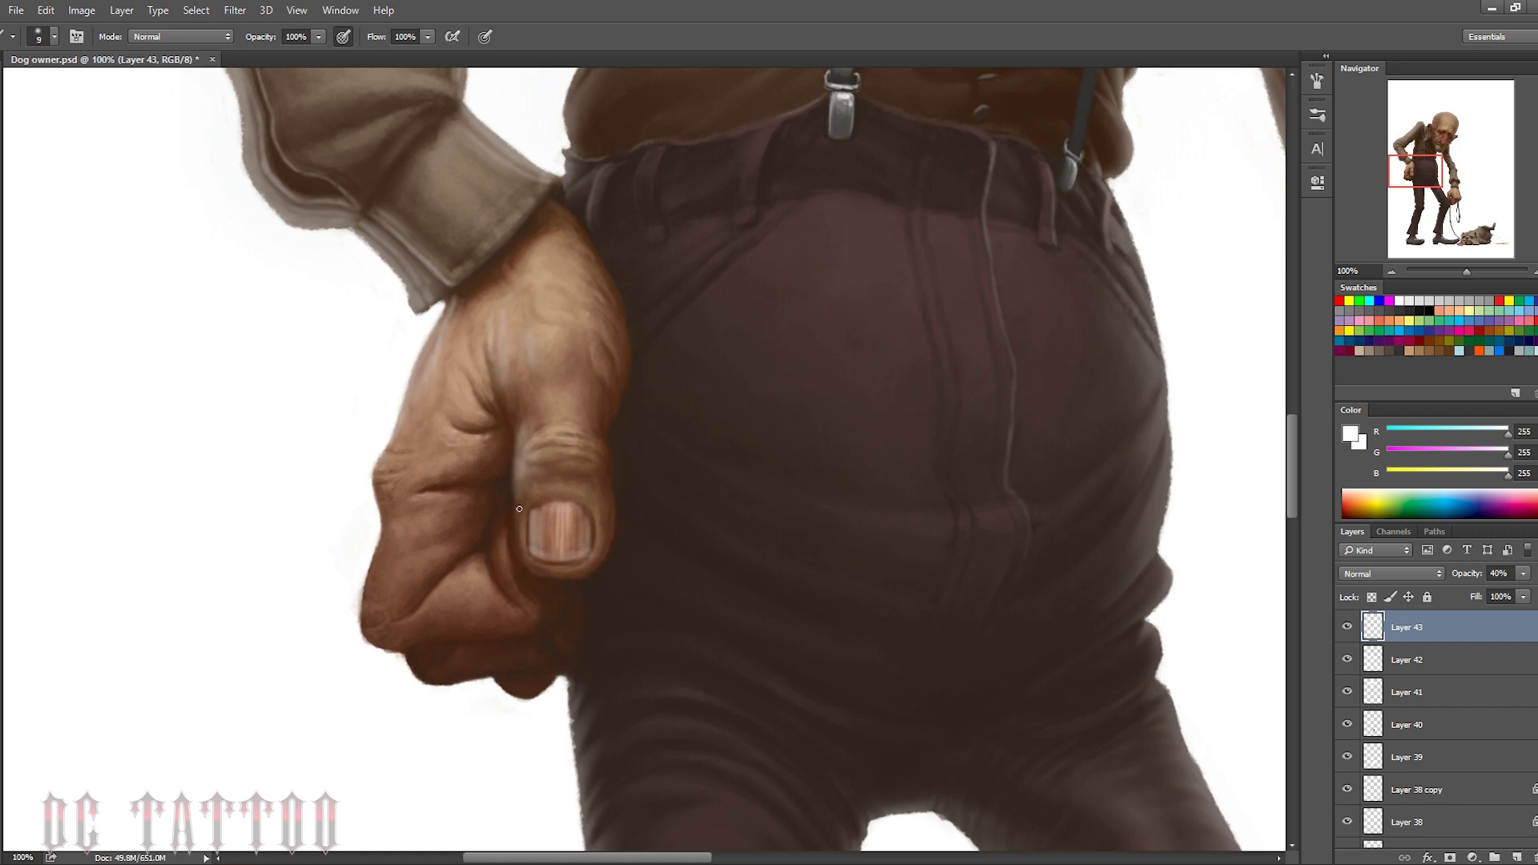
pyautogui.press(']')
pyautogui.press(']')
pyautogui.moveTo(608, 553); pyautogui.dragTo(601, 445)
# Soften the fist's left edge and add a thin light line along the lower knuckles
pyautogui.press('[')
pyautogui.moveTo(376, 489); pyautogui.dragTo(372, 635)
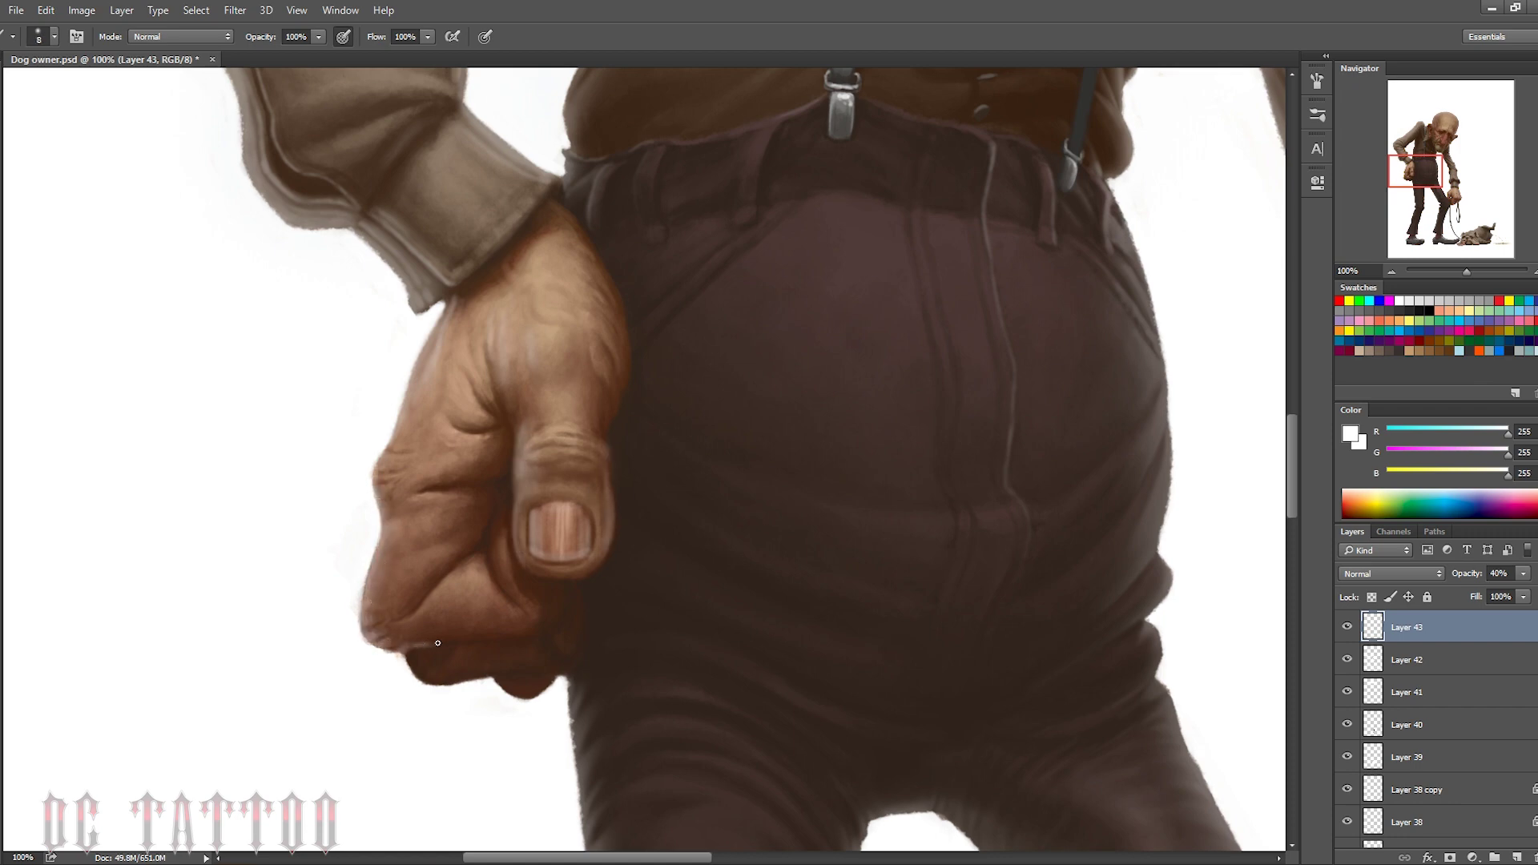
pyautogui.press('[')
pyautogui.press('[')
pyautogui.moveTo(468, 646)
pyautogui.mouseDown()
pyautogui.moveTo(433, 641)
pyautogui.moveTo(450, 621)
pyautogui.moveTo(505, 628)
pyautogui.moveTo(385, 628)
pyautogui.moveTo(404, 574)
pyautogui.mouseUp()
pyautogui.press(']')
pyautogui.press(']')
pyautogui.press(']')
# Brighten the fist's underside with light strokes, trimming with the history eraser
pyautogui.press('e')
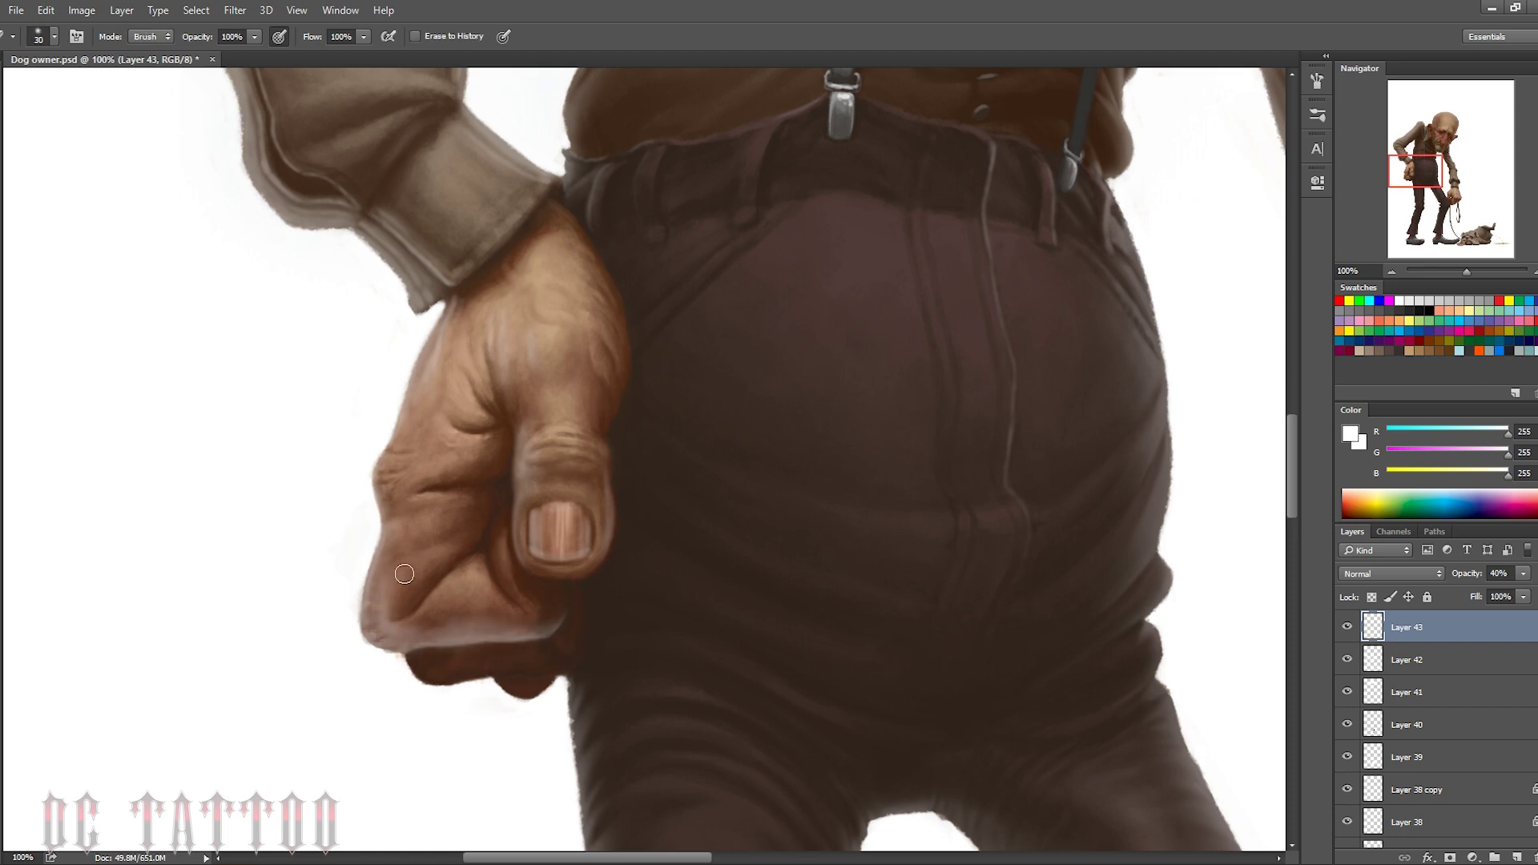
pyautogui.press('b')
pyautogui.moveTo(396, 653); pyautogui.dragTo(429, 681)
pyautogui.press('[')
pyautogui.moveTo(553, 669)
pyautogui.mouseDown()
pyautogui.moveTo(430, 683)
pyautogui.moveTo(553, 665)
pyautogui.moveTo(512, 701)
pyautogui.mouseUp()
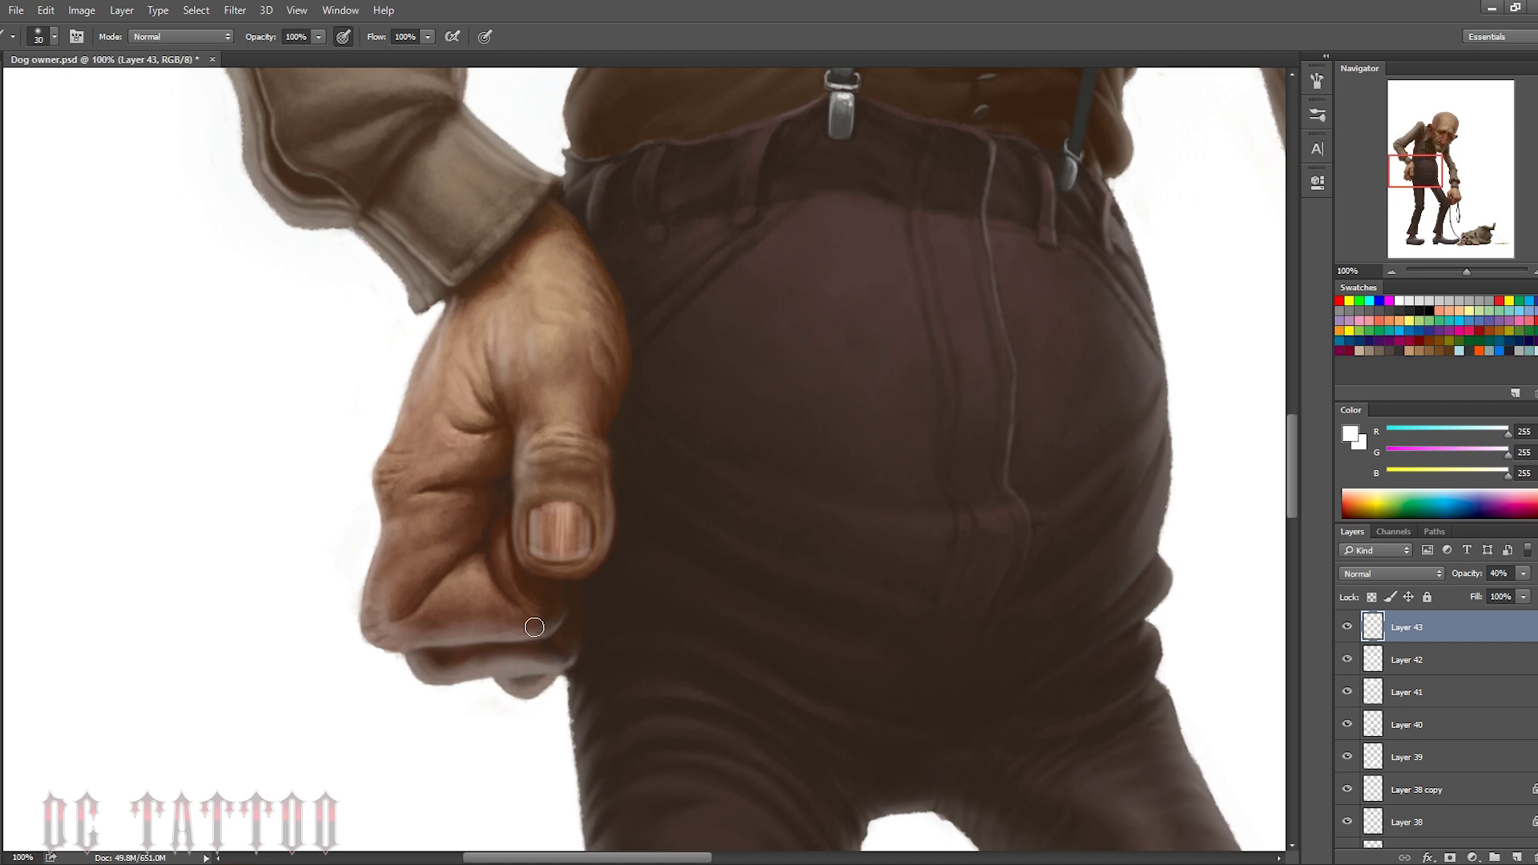
pyautogui.press('e')
pyautogui.press('[')
pyautogui.press('[')
pyautogui.press('[')
pyautogui.press(']')
pyautogui.press(']')
pyautogui.press(']')
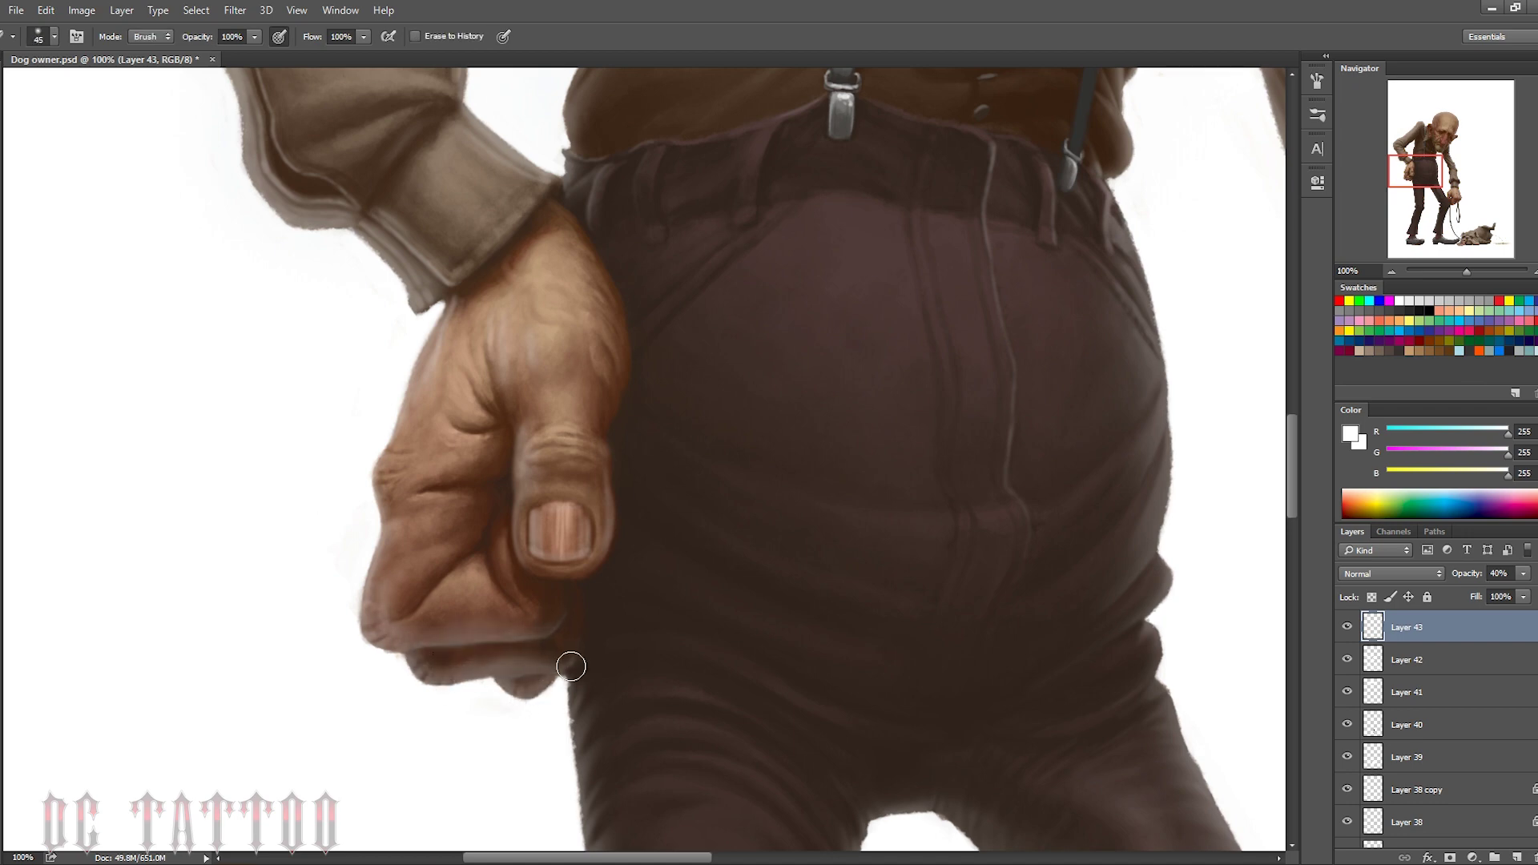
pyautogui.press('b')
pyautogui.press('[')
# Brighten the back of the fist, its outer edges and the hand's right edge
pyautogui.moveTo(363, 462); pyautogui.dragTo(416, 401)
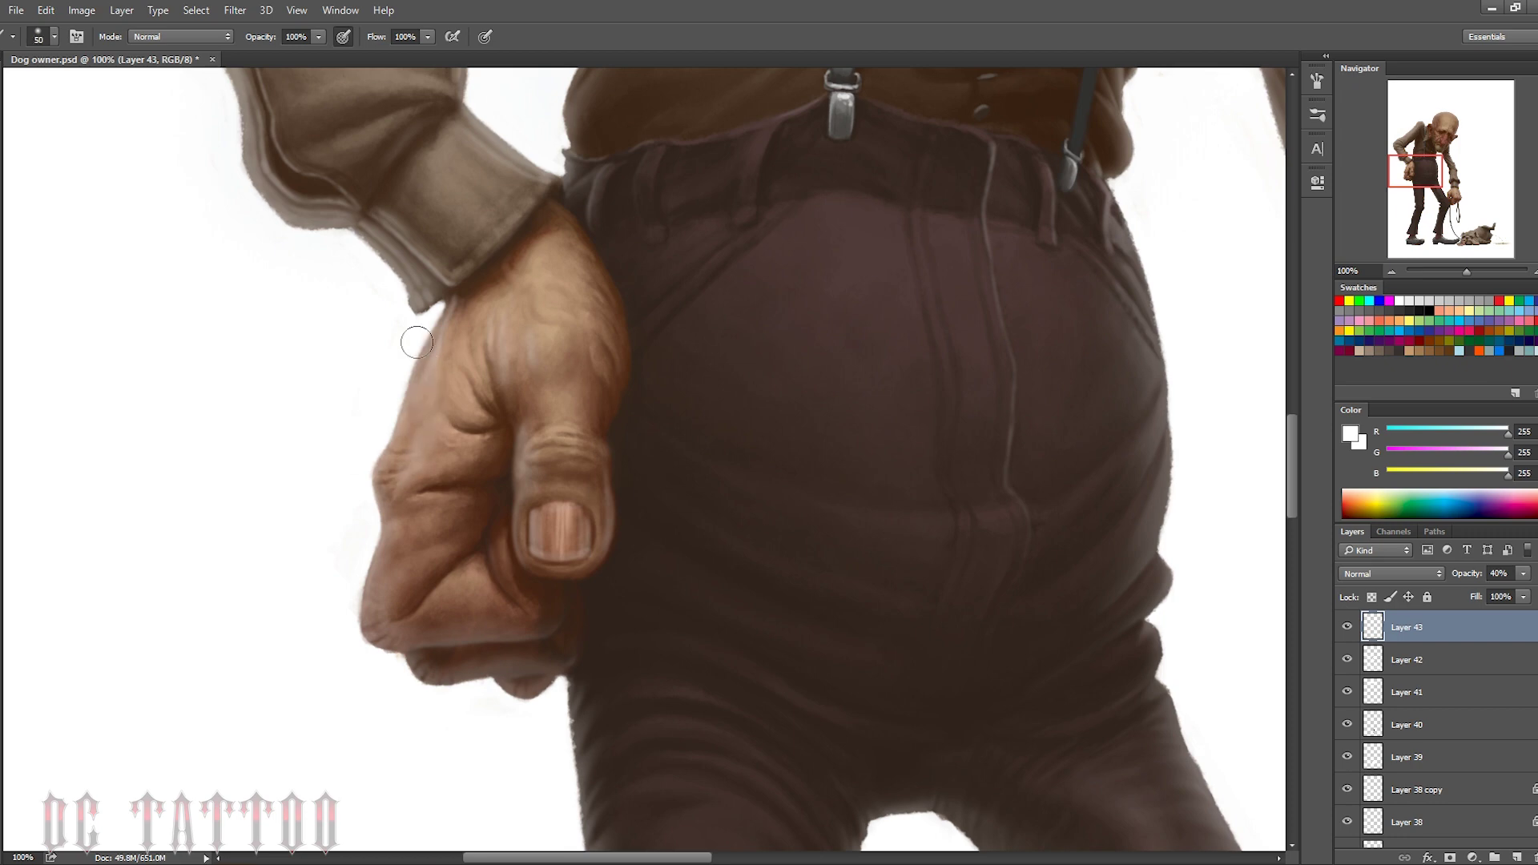
pyautogui.moveTo(489, 308); pyautogui.dragTo(516, 413)
pyautogui.moveTo(453, 329); pyautogui.dragTo(425, 473)
pyautogui.moveTo(592, 280)
pyautogui.mouseDown()
pyautogui.moveTo(617, 392)
pyautogui.moveTo(609, 449)
pyautogui.mouseUp()
pyautogui.press('[')
pyautogui.press('[')
pyautogui.press('[')
pyautogui.press('[')
pyautogui.press('[')
pyautogui.press('[')
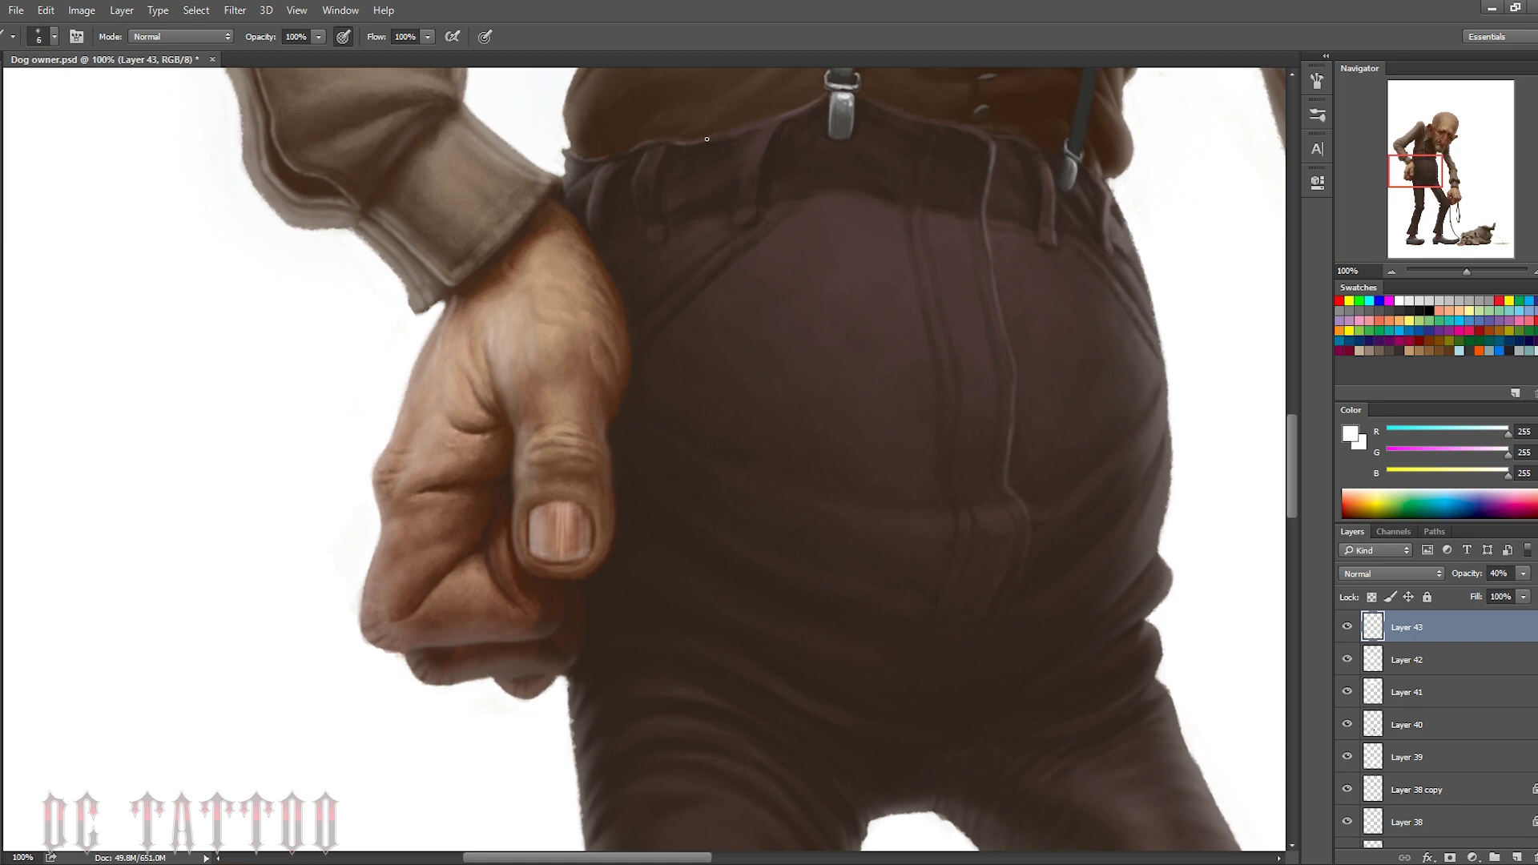
pyautogui.press('[')
pyautogui.moveTo(1053, 146); pyautogui.dragTo(721, 388)
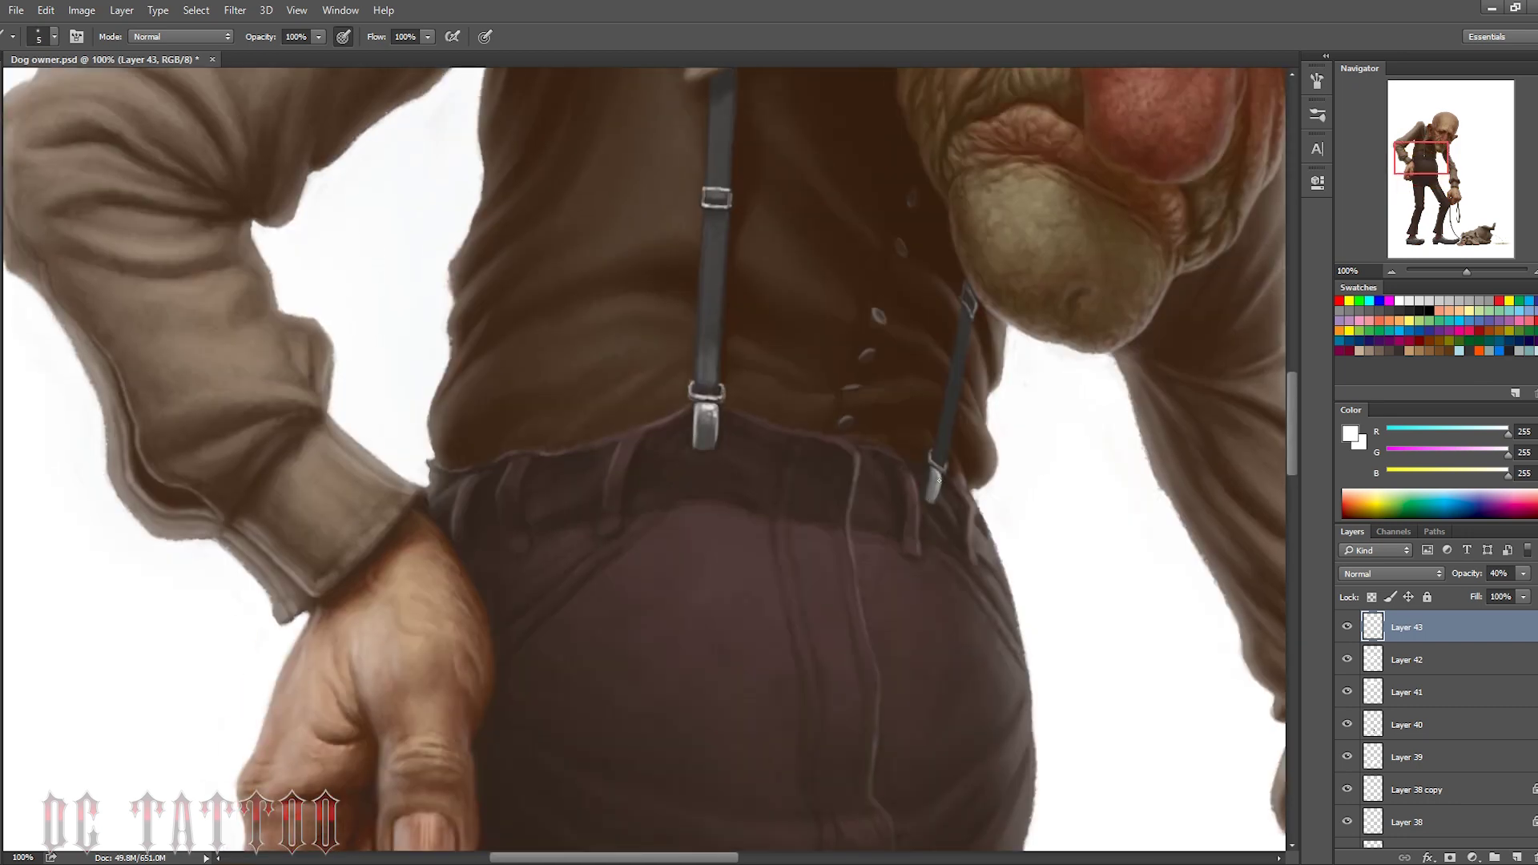
# Try a highlight along the right suspender strap, then undo it
pyautogui.press(']')
pyautogui.press(']')
pyautogui.moveTo(938, 459)
pyautogui.mouseDown()
pyautogui.moveTo(971, 288)
pyautogui.moveTo(965, 346)
pyautogui.mouseUp()
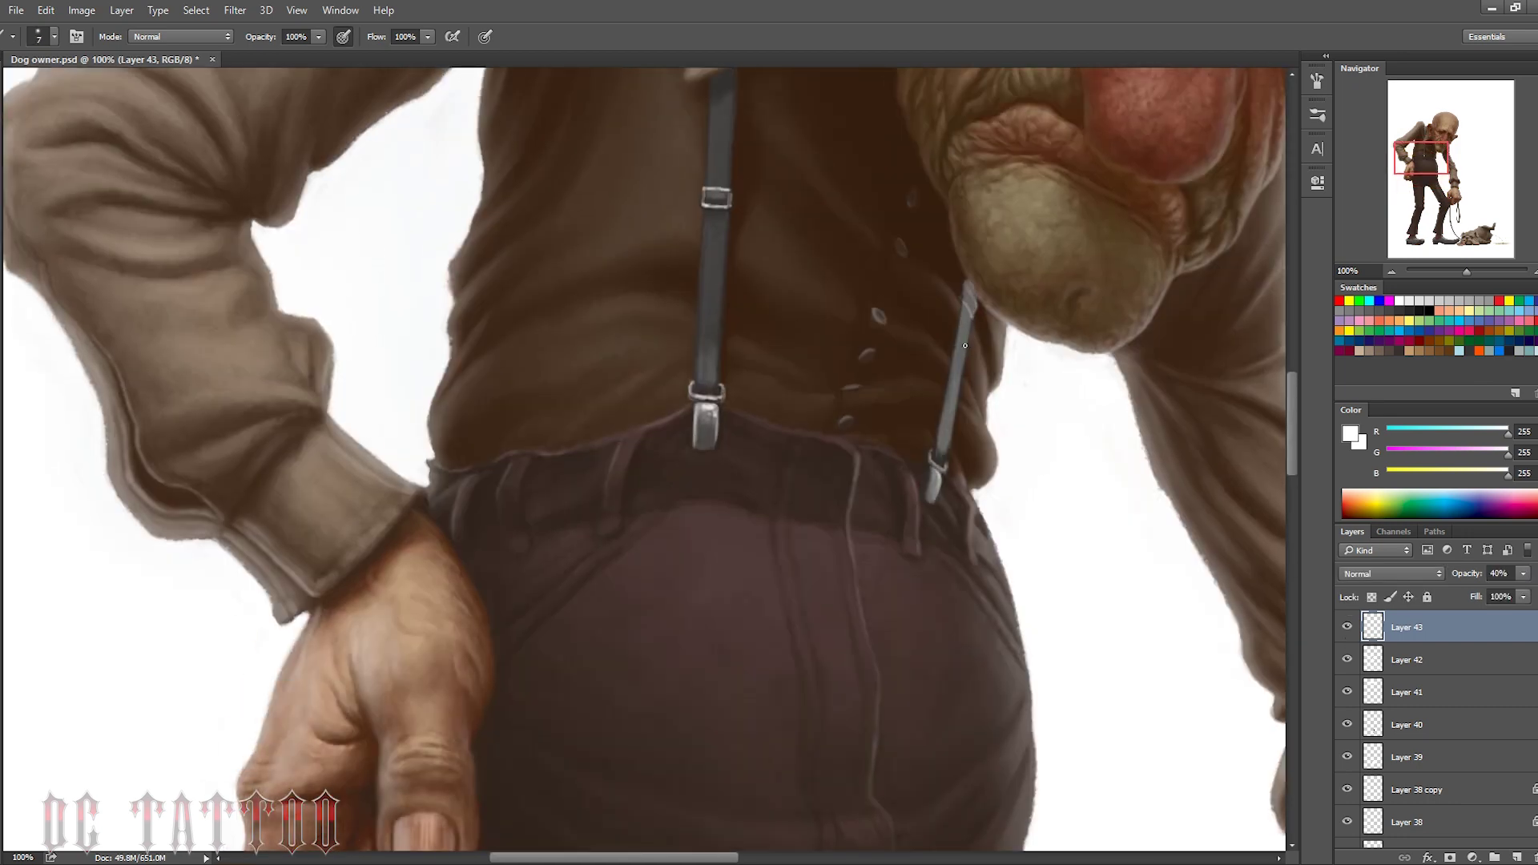
pyautogui.press('[')
pyautogui.hotkey('ctrl', 'z')
pyautogui.hotkey('ctrl', 'z')
pyautogui.hotkey('ctrl', 'z')
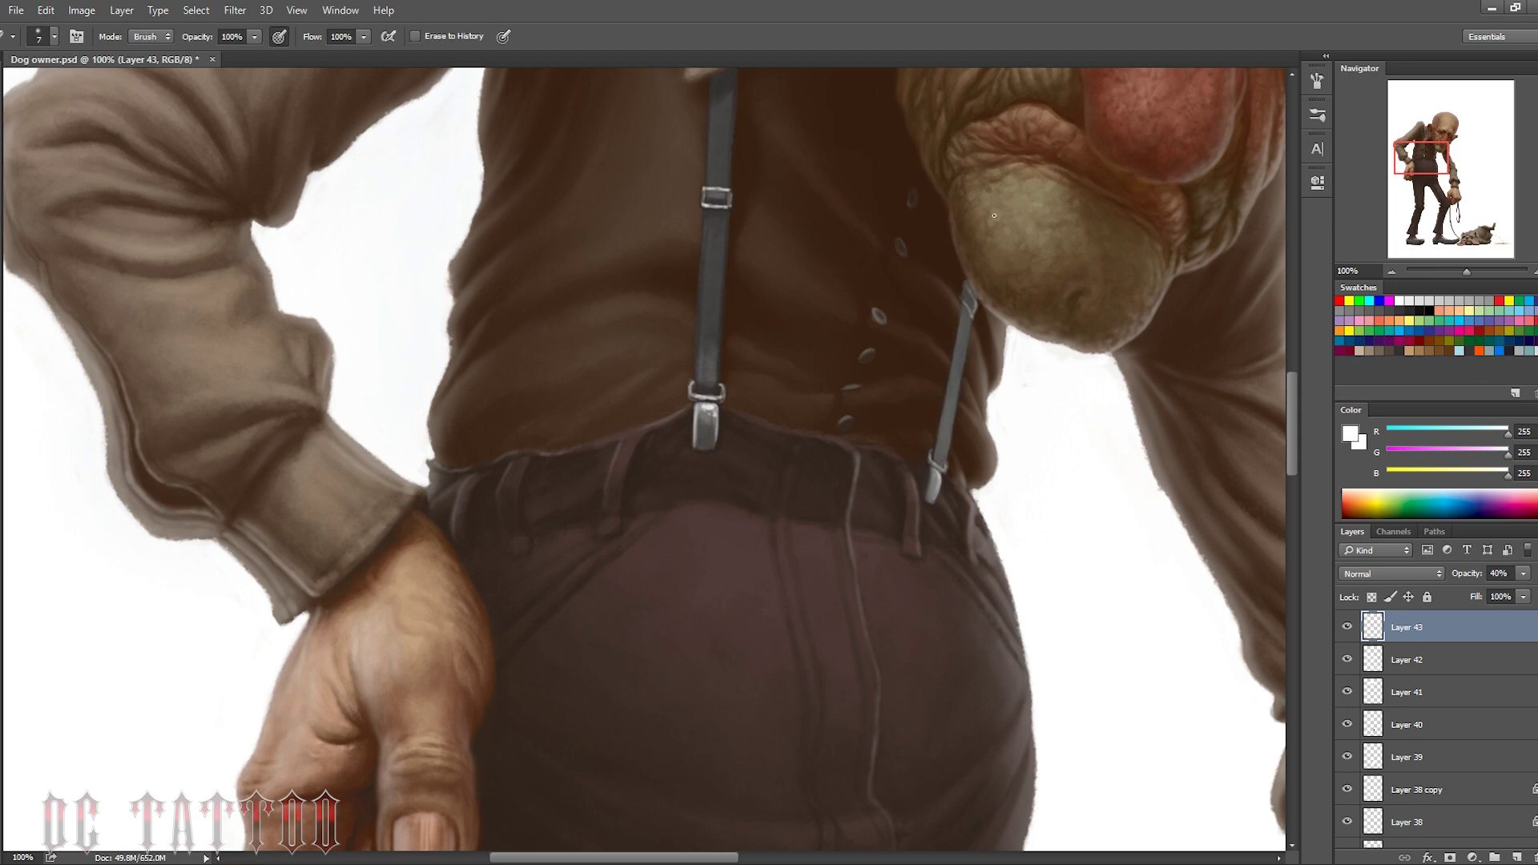
# At 100% zoom on the leash hand, paint faint highlights along its right edge
pyautogui.moveTo(1466, 270); pyautogui.dragTo(1462, 271)
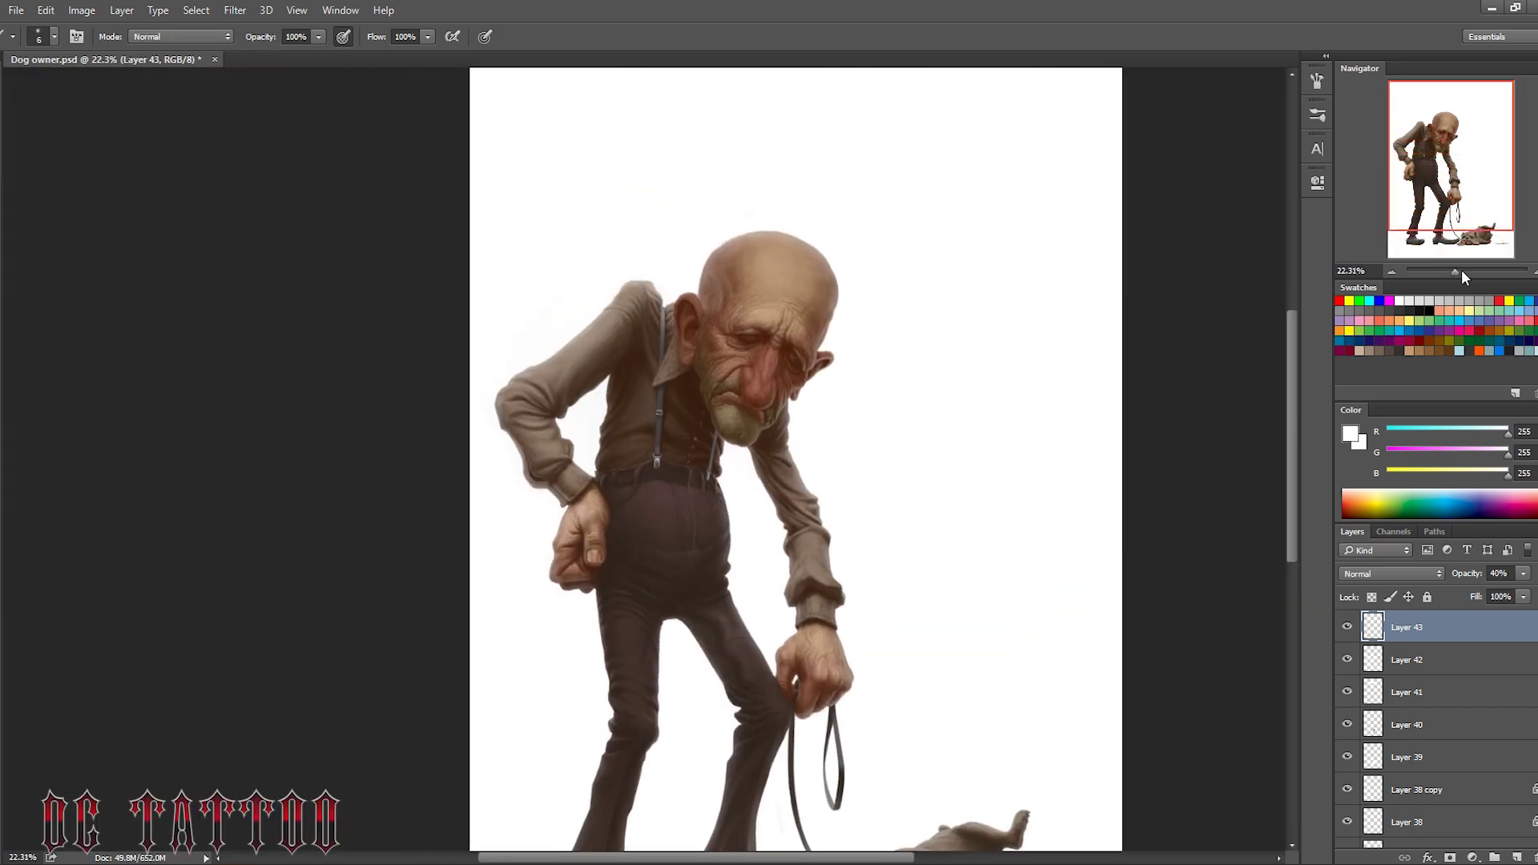
pyautogui.press(']')
pyautogui.press(']')
pyautogui.press(']')
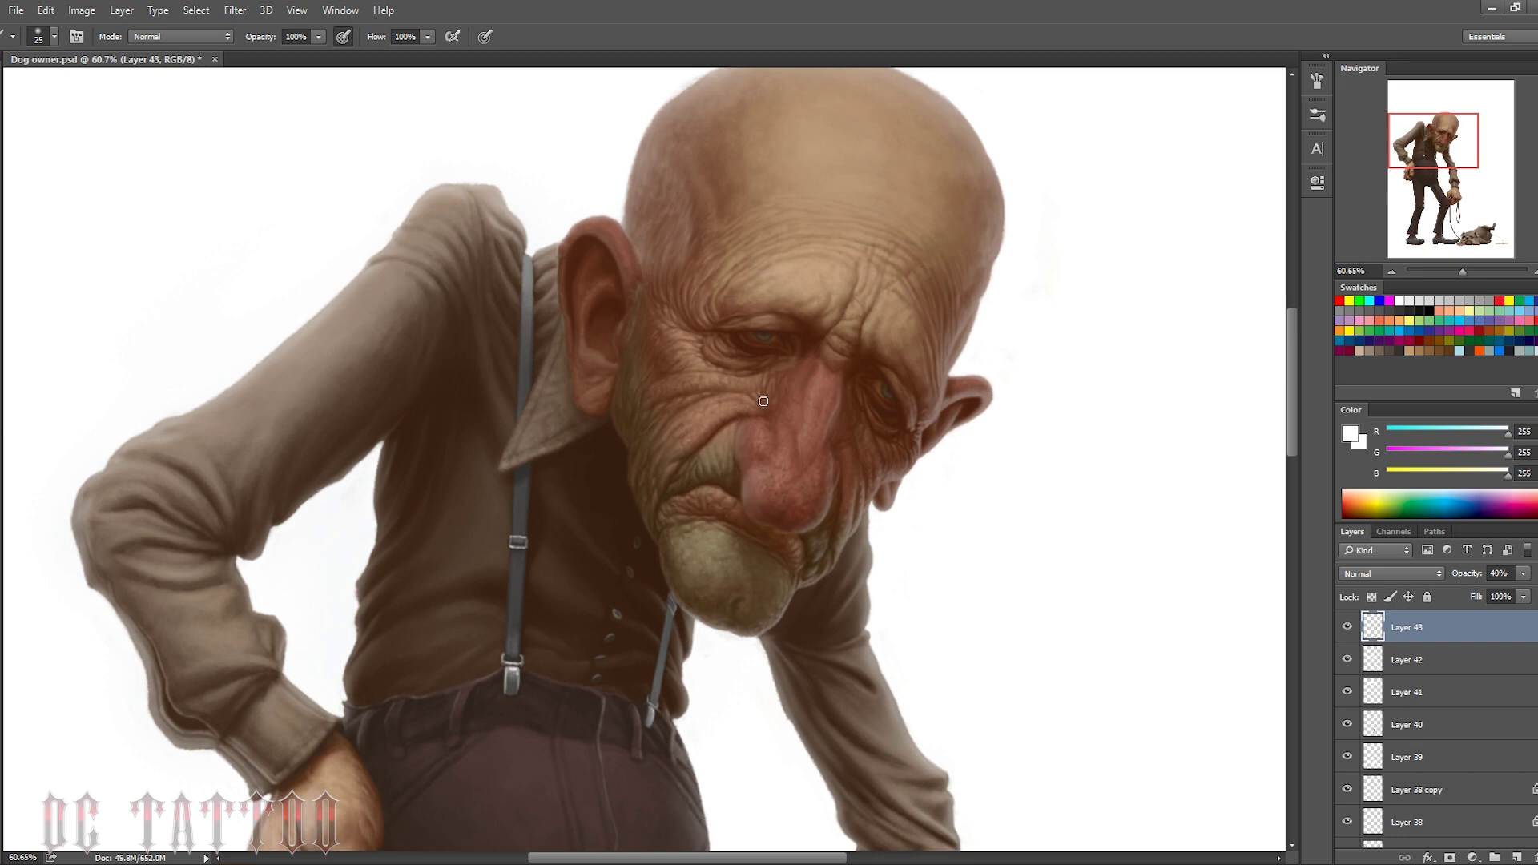
pyautogui.press('[')
pyautogui.press('[')
pyautogui.moveTo(1462, 270); pyautogui.dragTo(1467, 272)
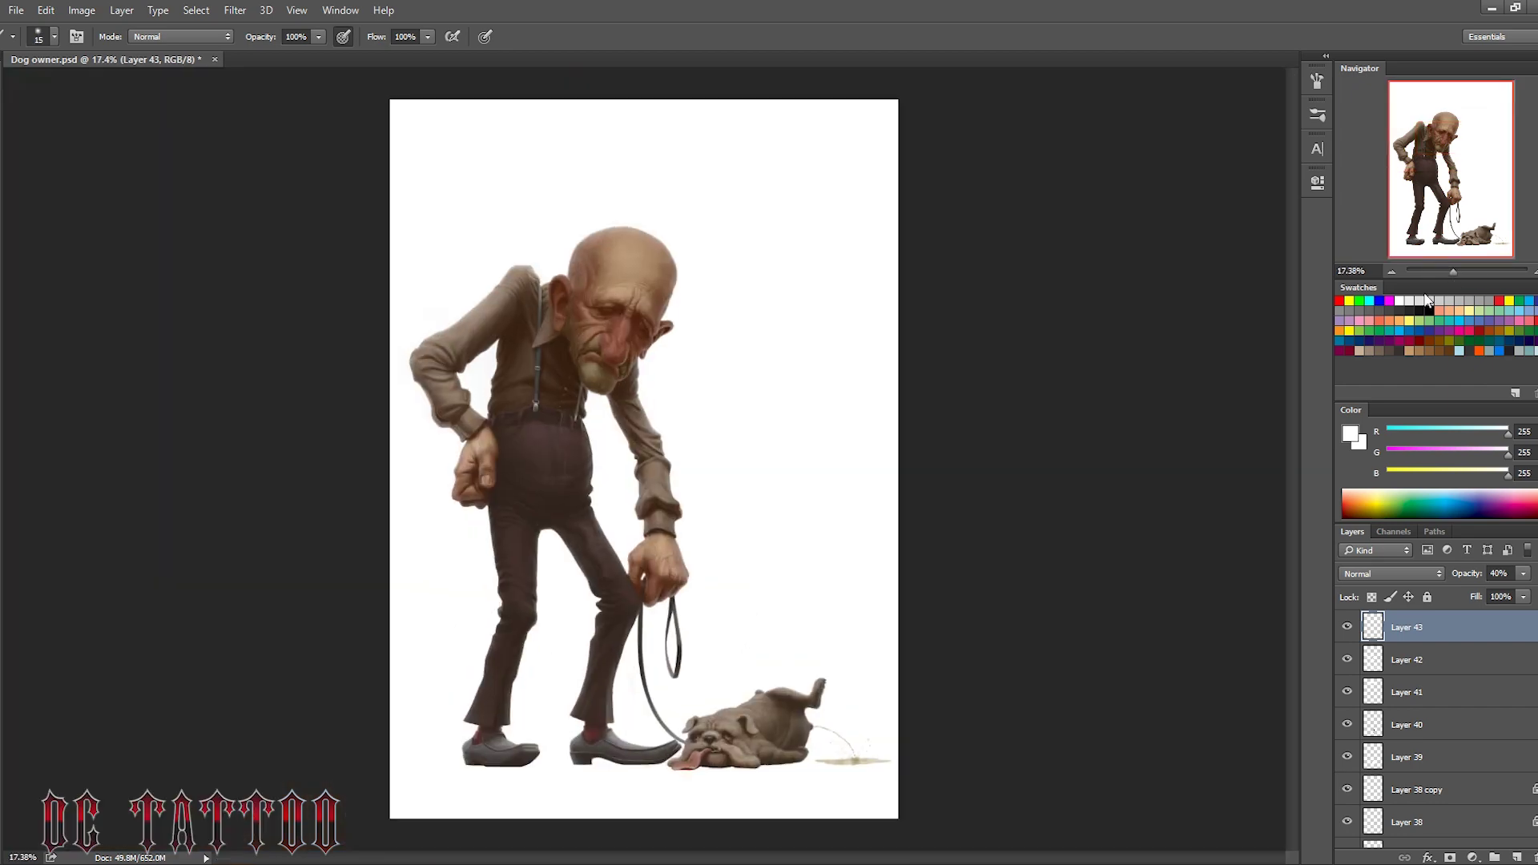
pyautogui.moveTo(640, 264); pyautogui.dragTo(723, 569)
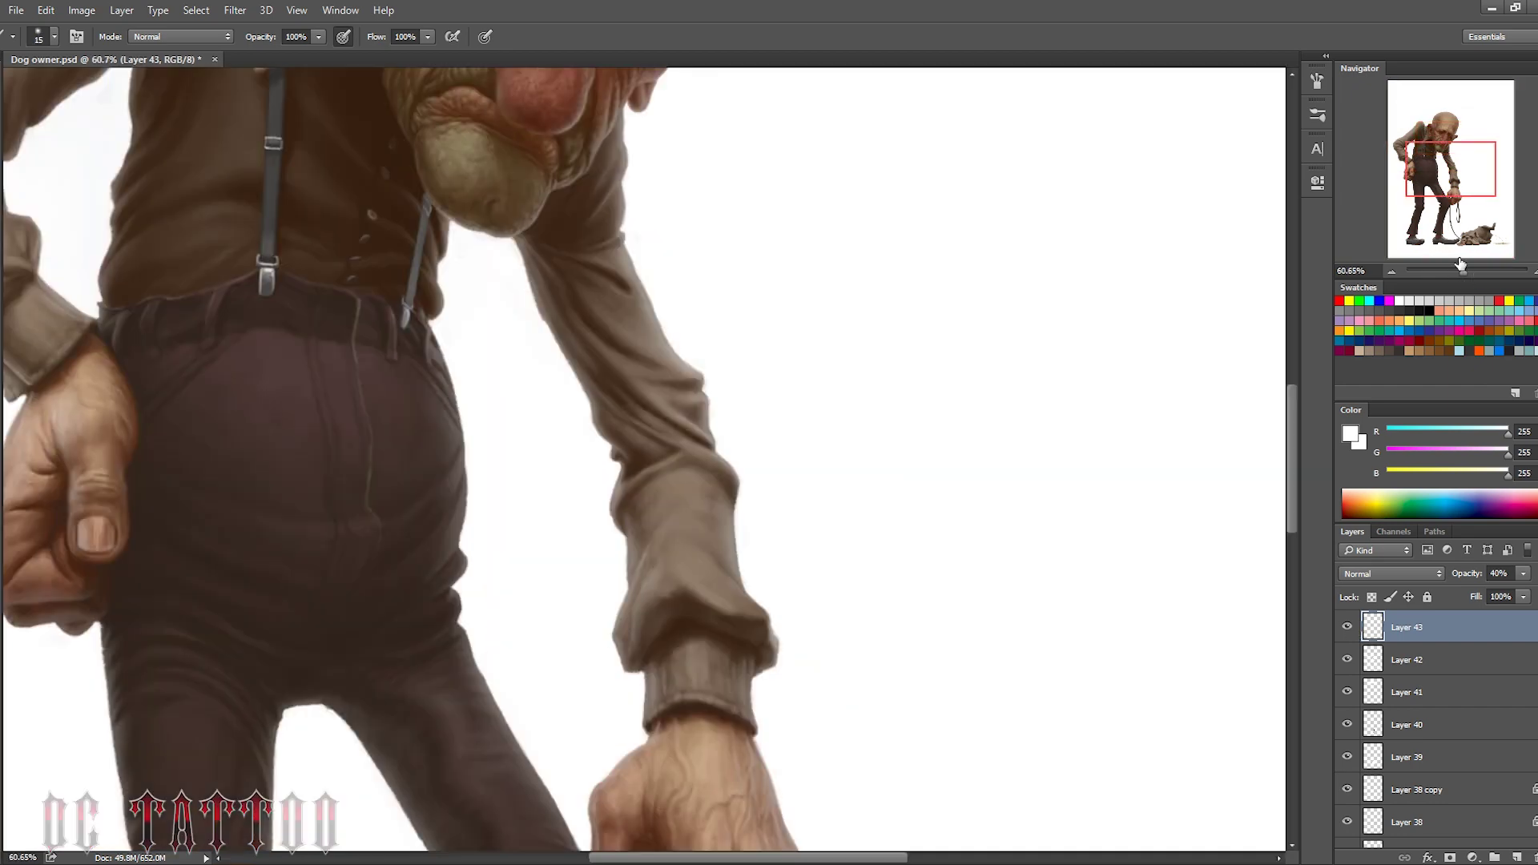
pyautogui.press('[')
pyautogui.press('[')
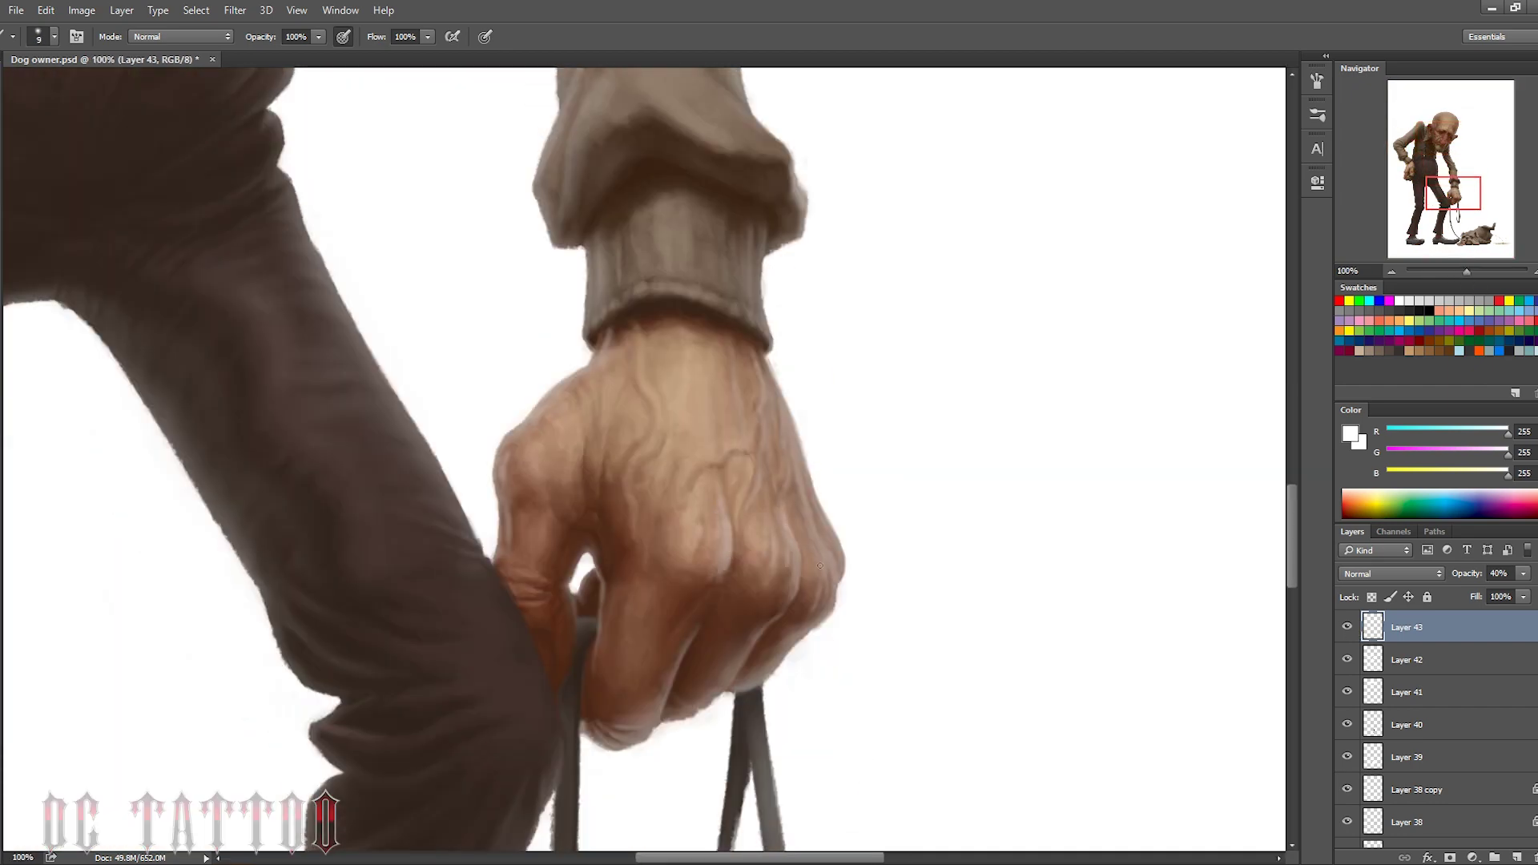
pyautogui.moveTo(819, 566); pyautogui.dragTo(824, 508)
# Add light strokes along the sleeve edge with a much smaller brush
pyautogui.press('[')
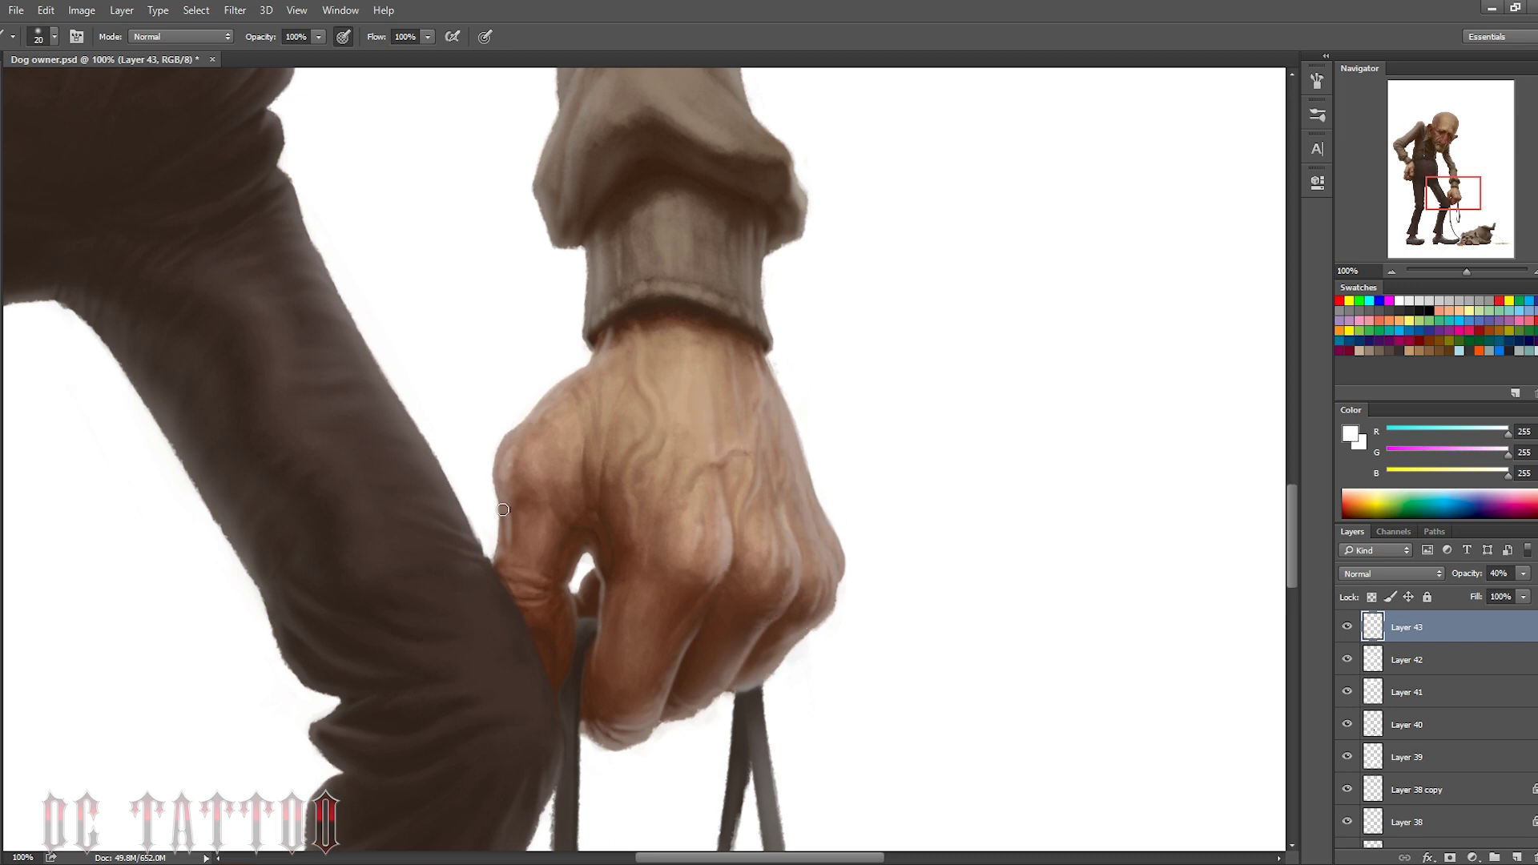
pyautogui.press('[')
pyautogui.press('[')
pyautogui.press('[')
pyautogui.press('e')
pyautogui.press('b')
pyautogui.moveTo(777, 358)
pyautogui.mouseDown()
pyautogui.moveTo(761, 228)
pyautogui.moveTo(672, 178)
pyautogui.mouseUp()
pyautogui.scroll(3, 769, 241)
# Erase part of the earlier strokes, then shift the view to the face and eyes
pyautogui.scroll(-5, 716, 433)
pyautogui.press('e')
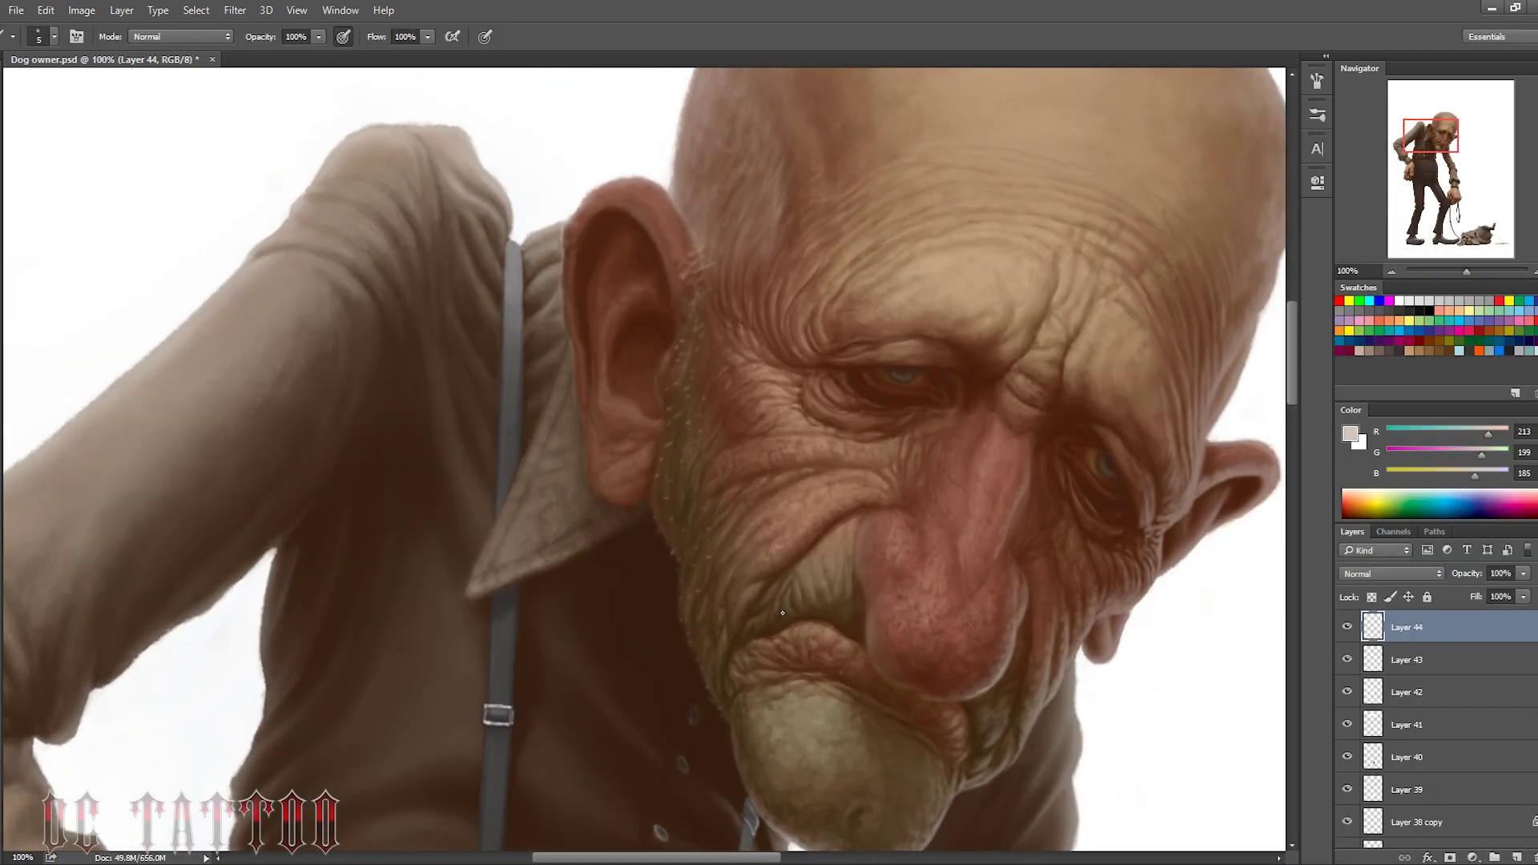
pyautogui.moveTo(756, 809); pyautogui.dragTo(705, 649)
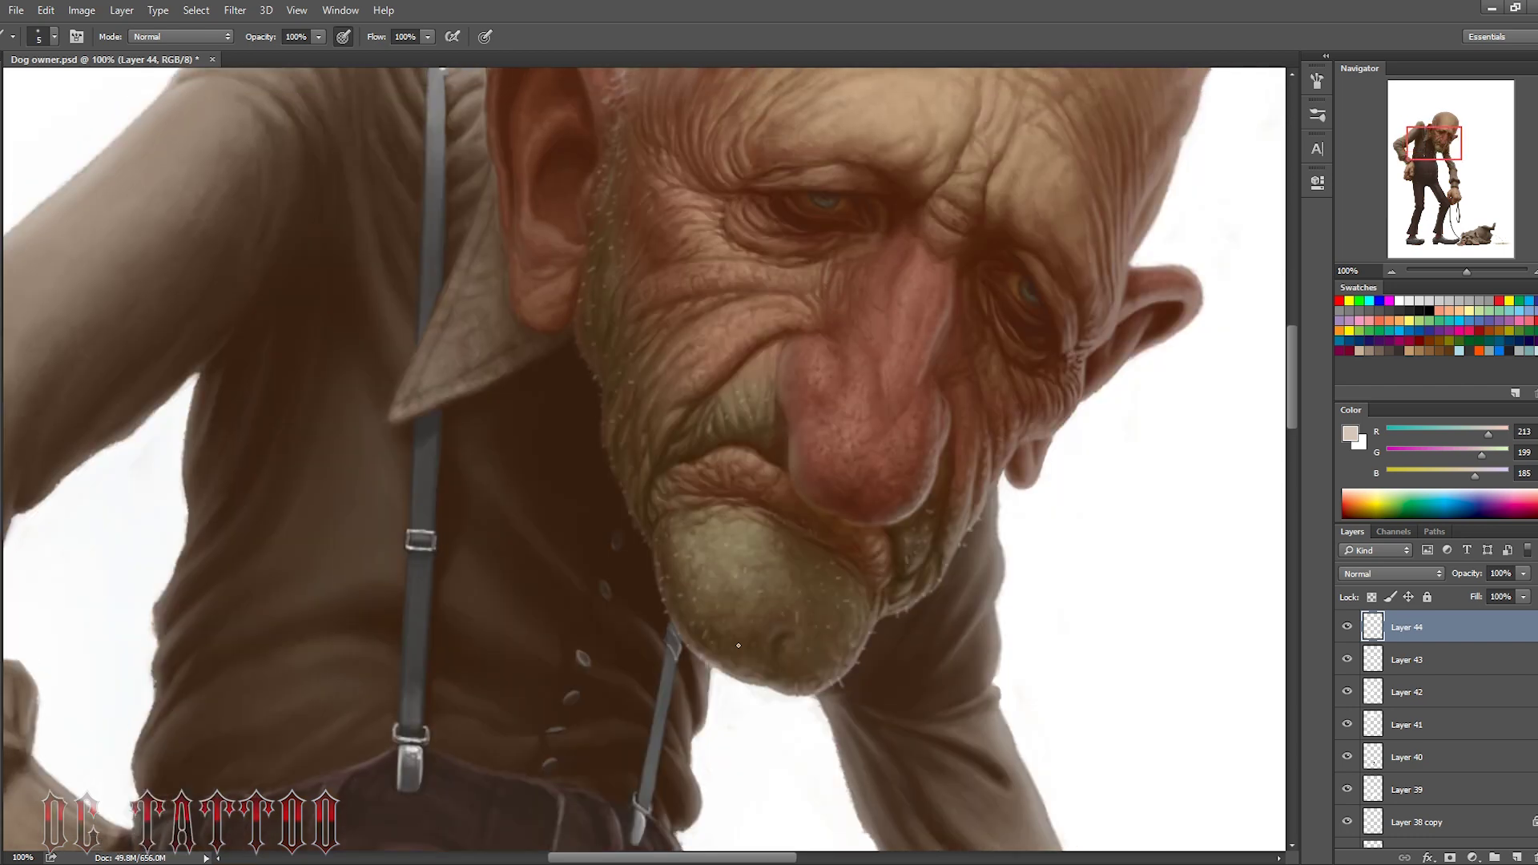
pyautogui.scroll(5, 774, 429)
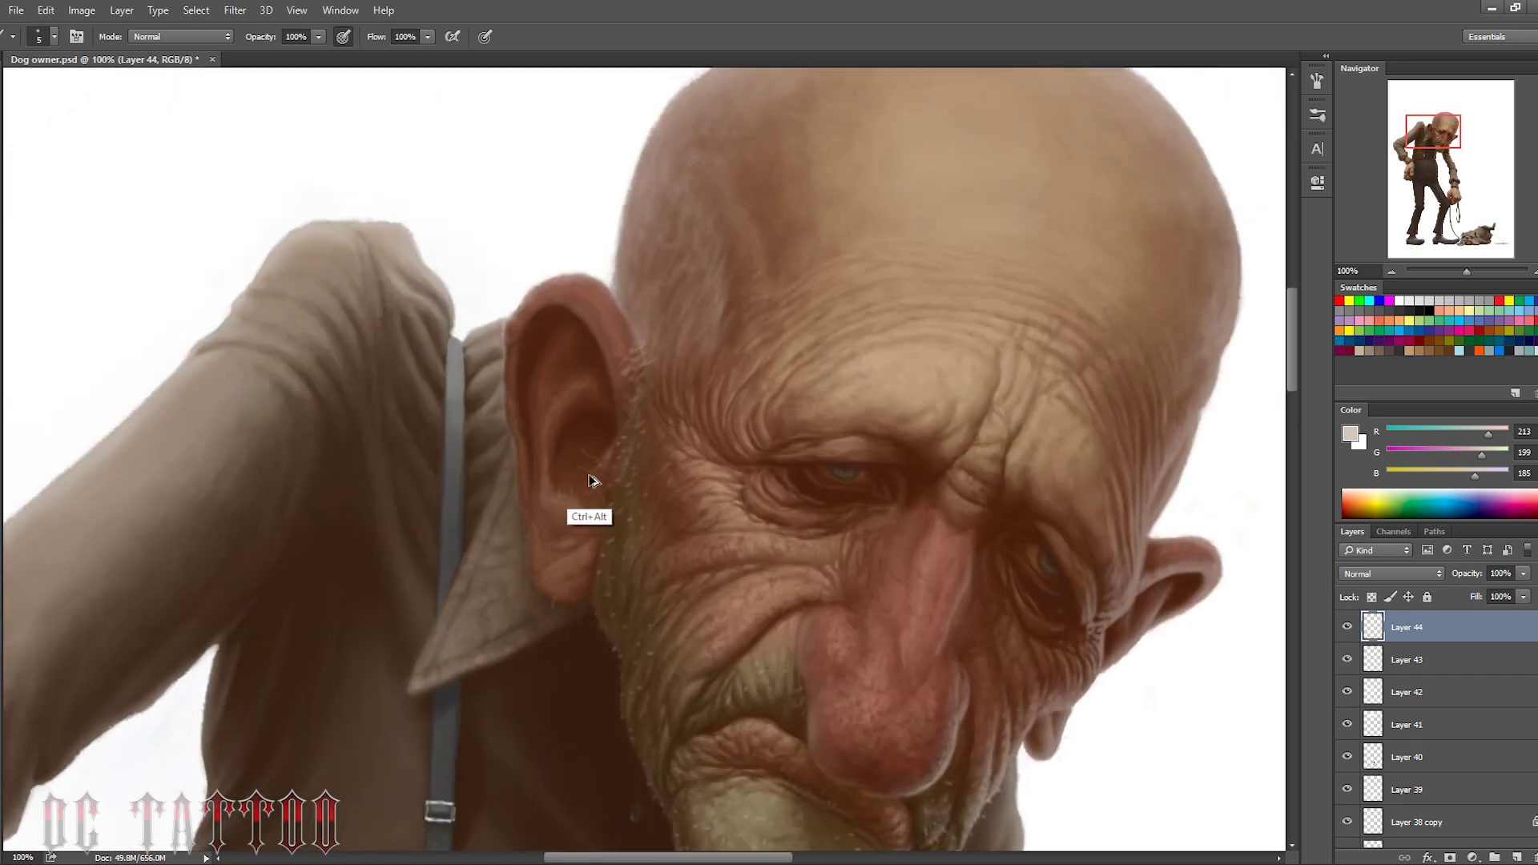
pyautogui.moveTo(853, 408); pyautogui.dragTo(701, 255)
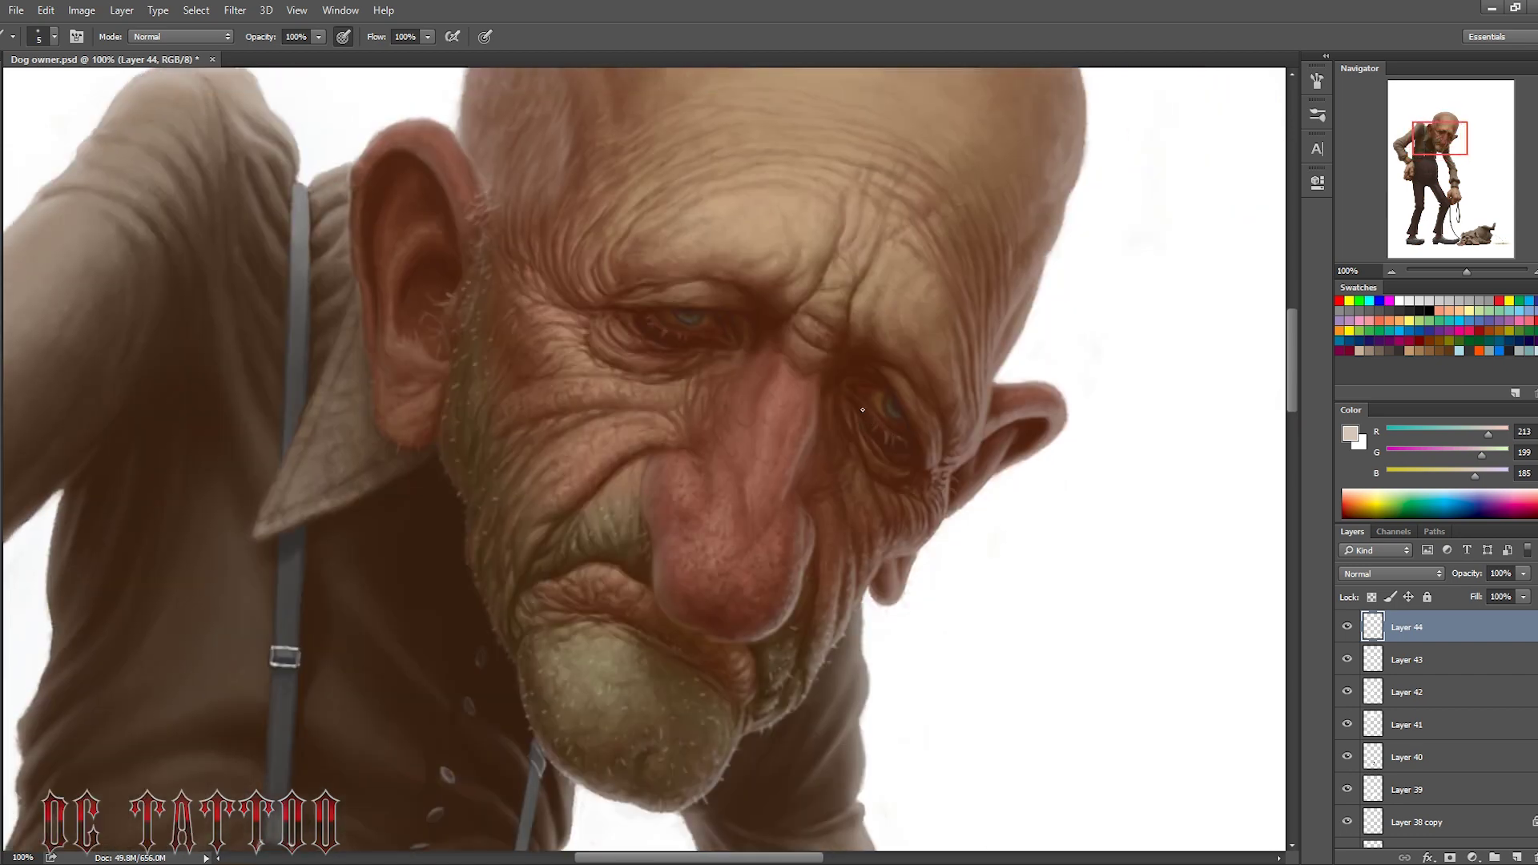
# Paint fine white hair strokes over both eyebrows, extending them outward toward the ear
pyautogui.moveTo(961, 449)
pyautogui.mouseDown()
pyautogui.moveTo(929, 381)
pyautogui.moveTo(881, 337)
pyautogui.mouseUp()
pyautogui.moveTo(958, 479)
pyautogui.mouseDown()
pyautogui.moveTo(919, 375)
pyautogui.moveTo(859, 317)
pyautogui.mouseUp()
pyautogui.moveTo(603, 287)
pyautogui.mouseDown()
pyautogui.moveTo(713, 260)
pyautogui.moveTo(745, 265)
pyautogui.moveTo(775, 301)
pyautogui.mouseUp()
pyautogui.moveTo(866, 324); pyautogui.dragTo(926, 344)
pyautogui.moveTo(724, 262); pyautogui.dragTo(789, 297)
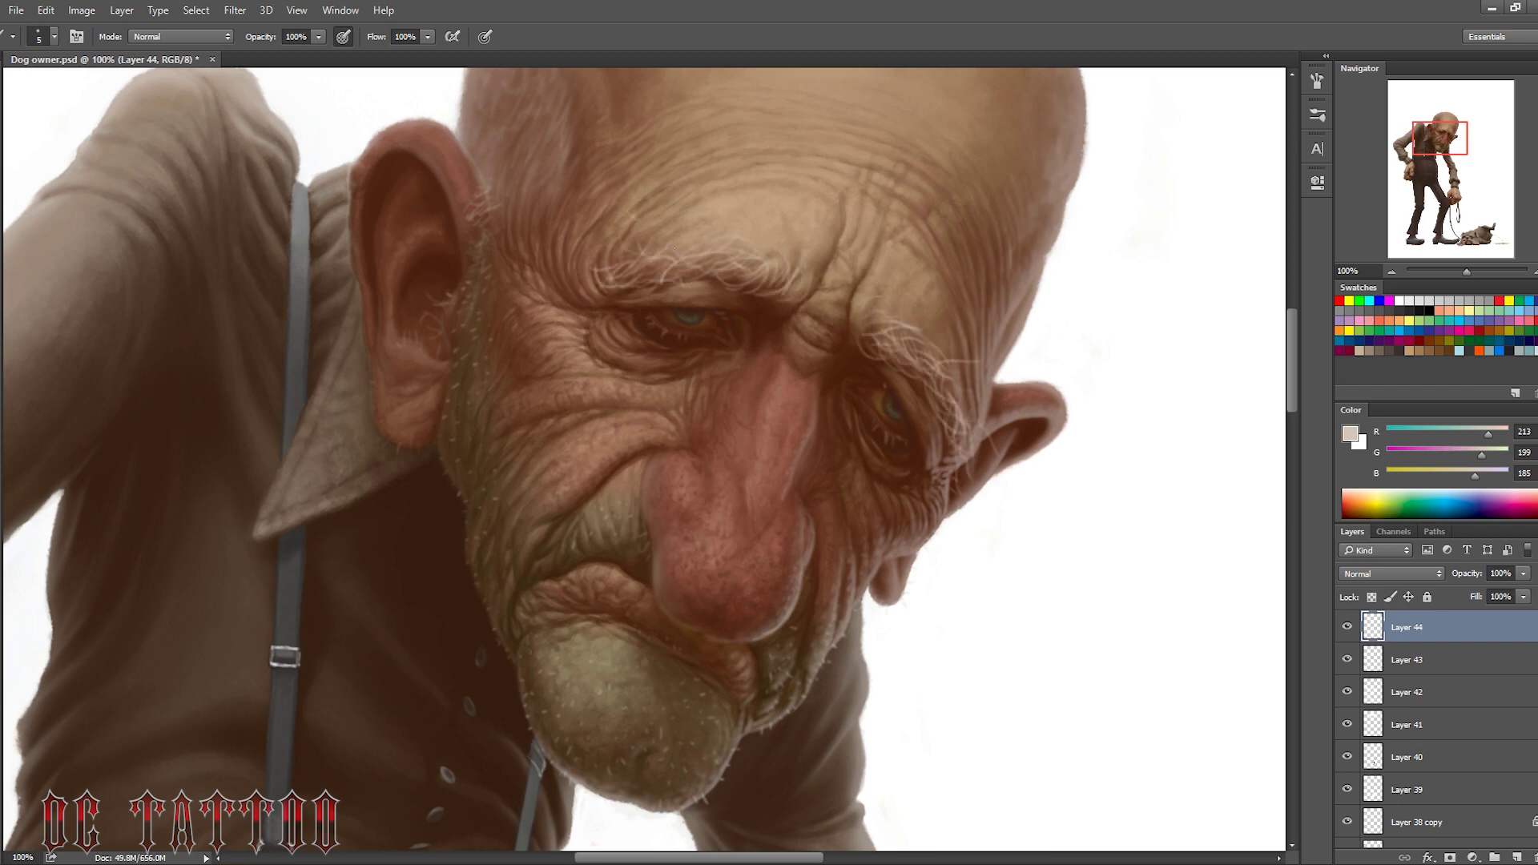
pyautogui.moveTo(946, 384); pyautogui.dragTo(1023, 398)
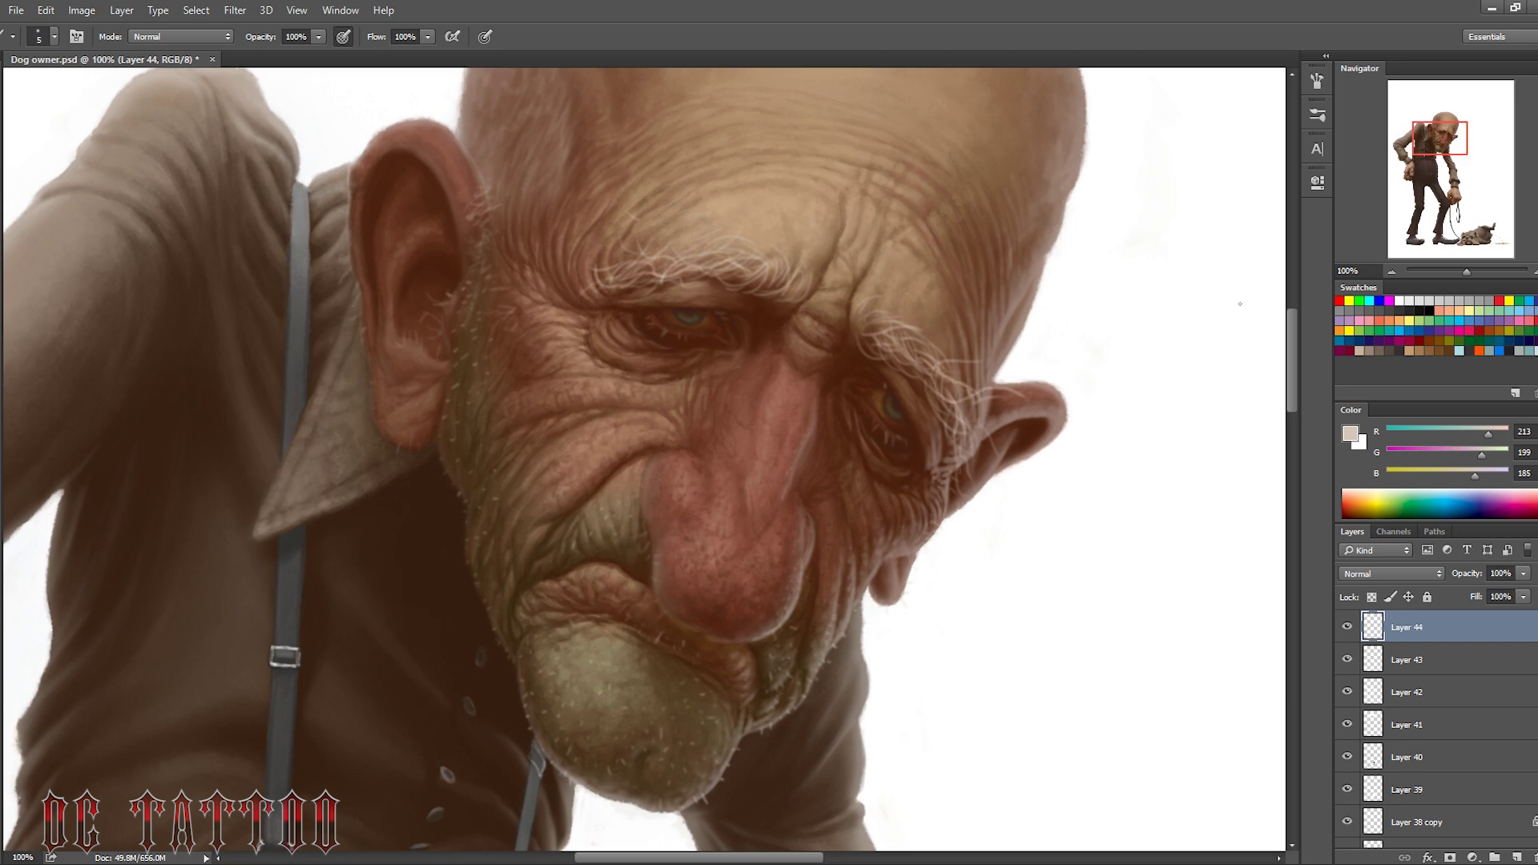
pyautogui.scroll(3, 694, 812)
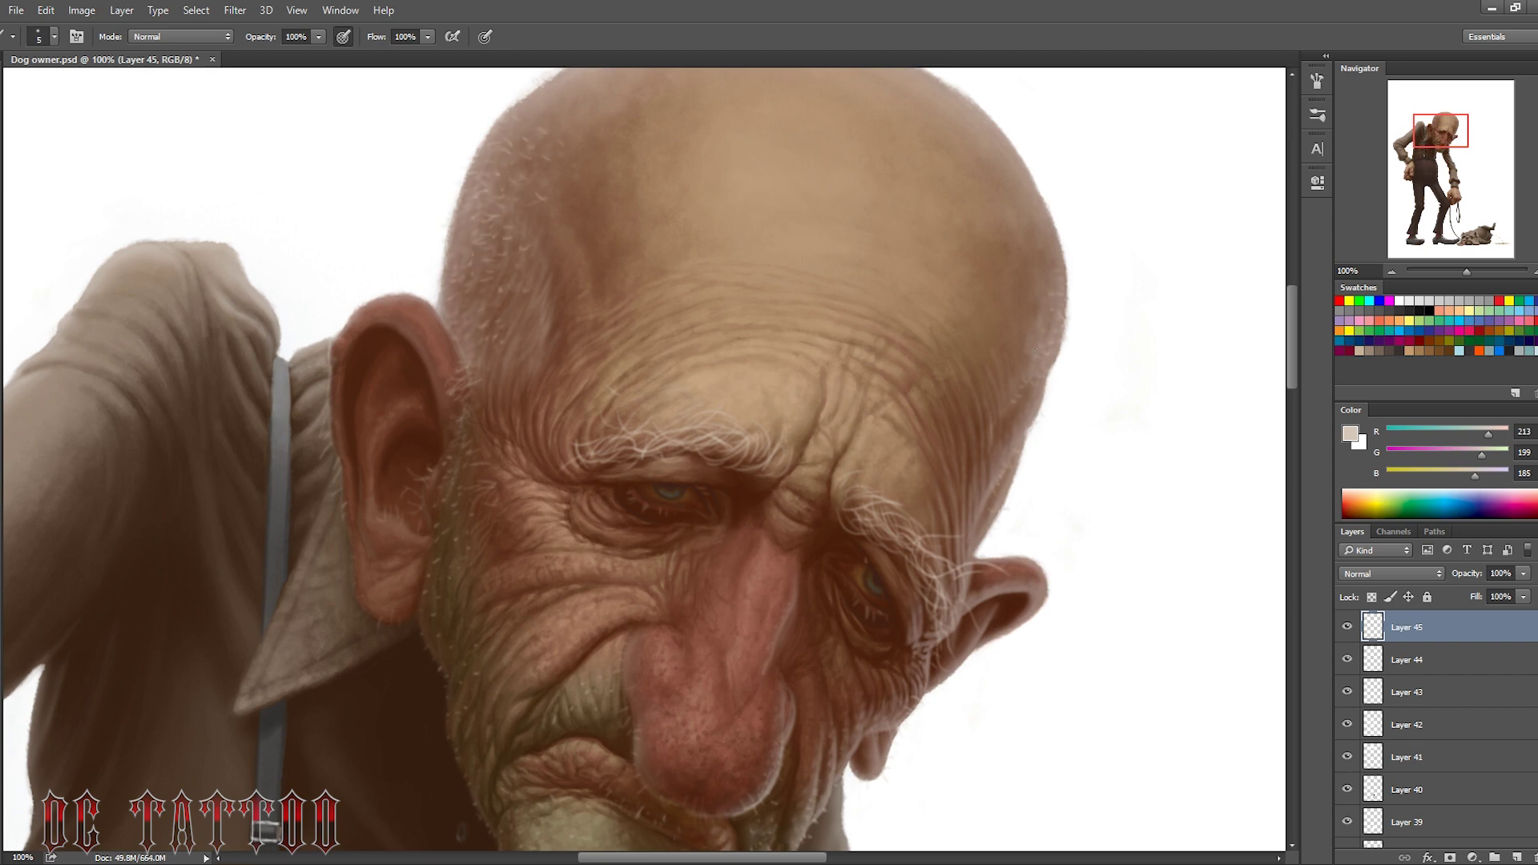
pyautogui.scroll(3, 704, 238)
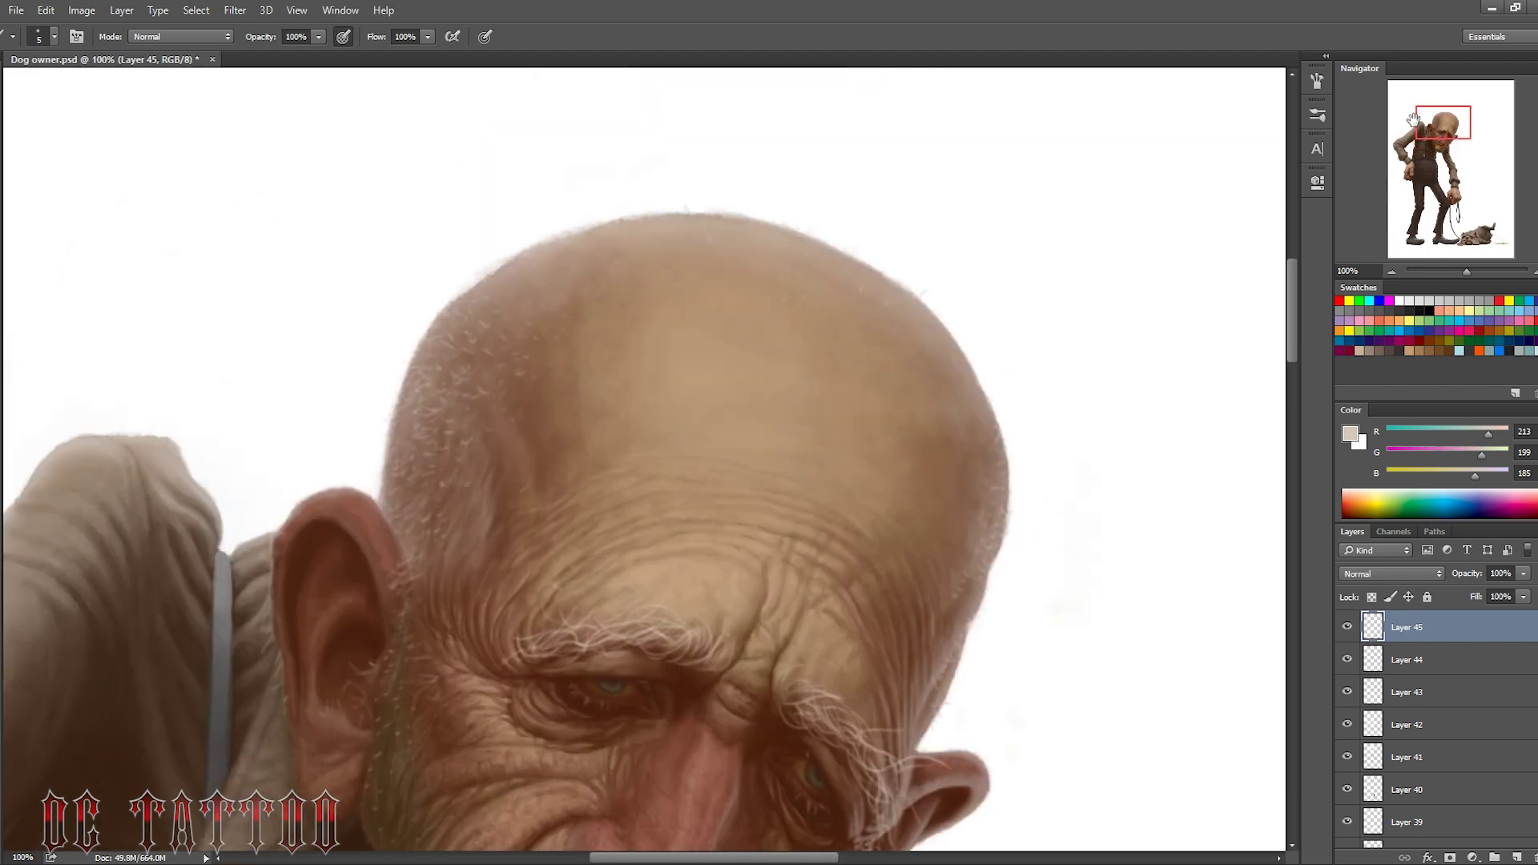
pyautogui.moveTo(1413, 118); pyautogui.dragTo(1419, 189)
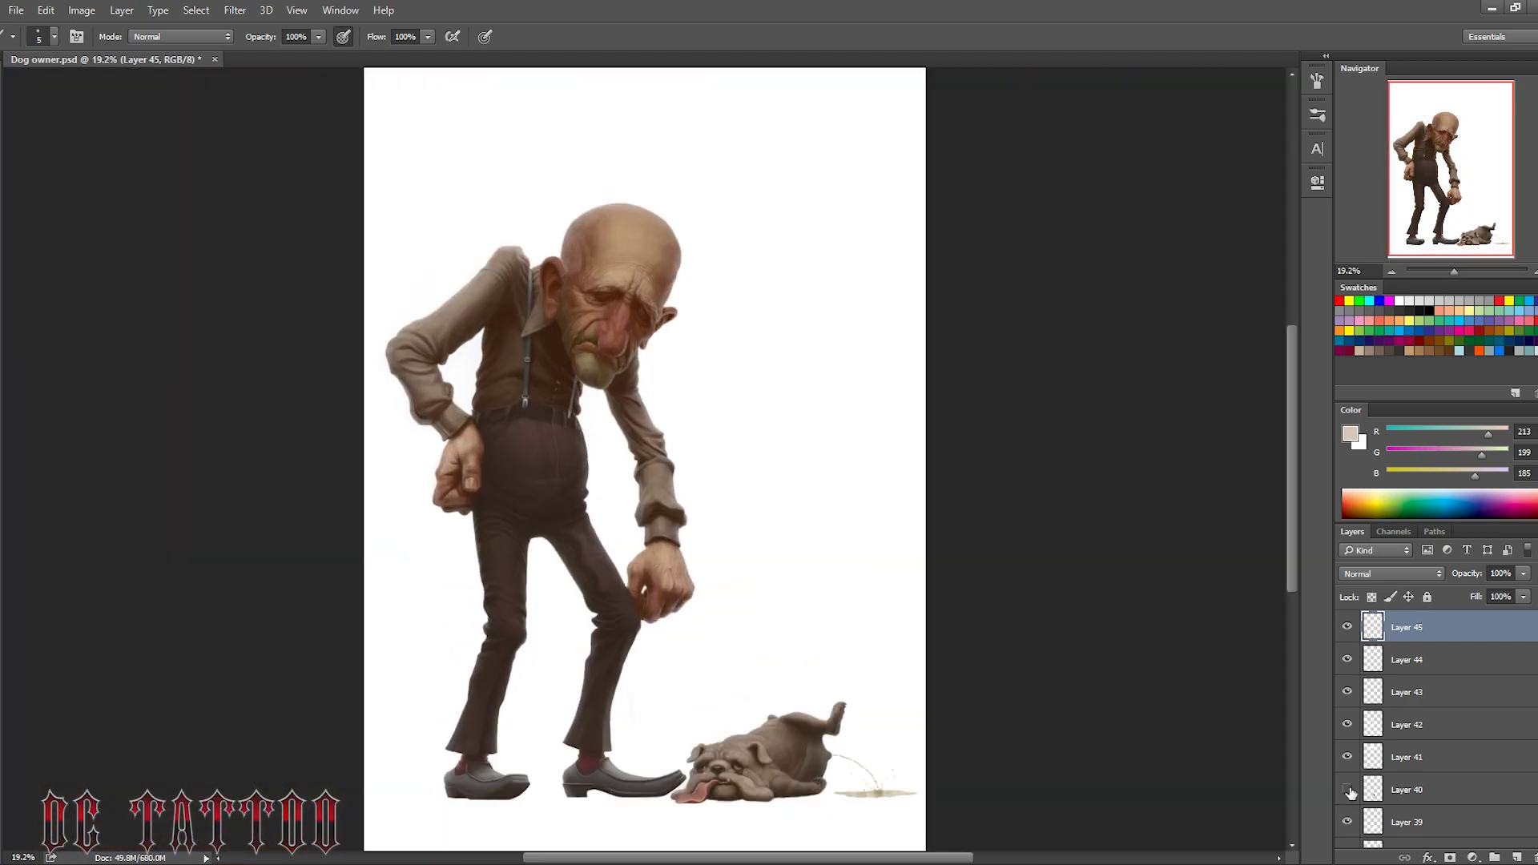
# Select Layer 40, pick a brown paint colour and set the brush size for spots
pyautogui.click(1354, 791)
pyautogui.click(1442, 329)
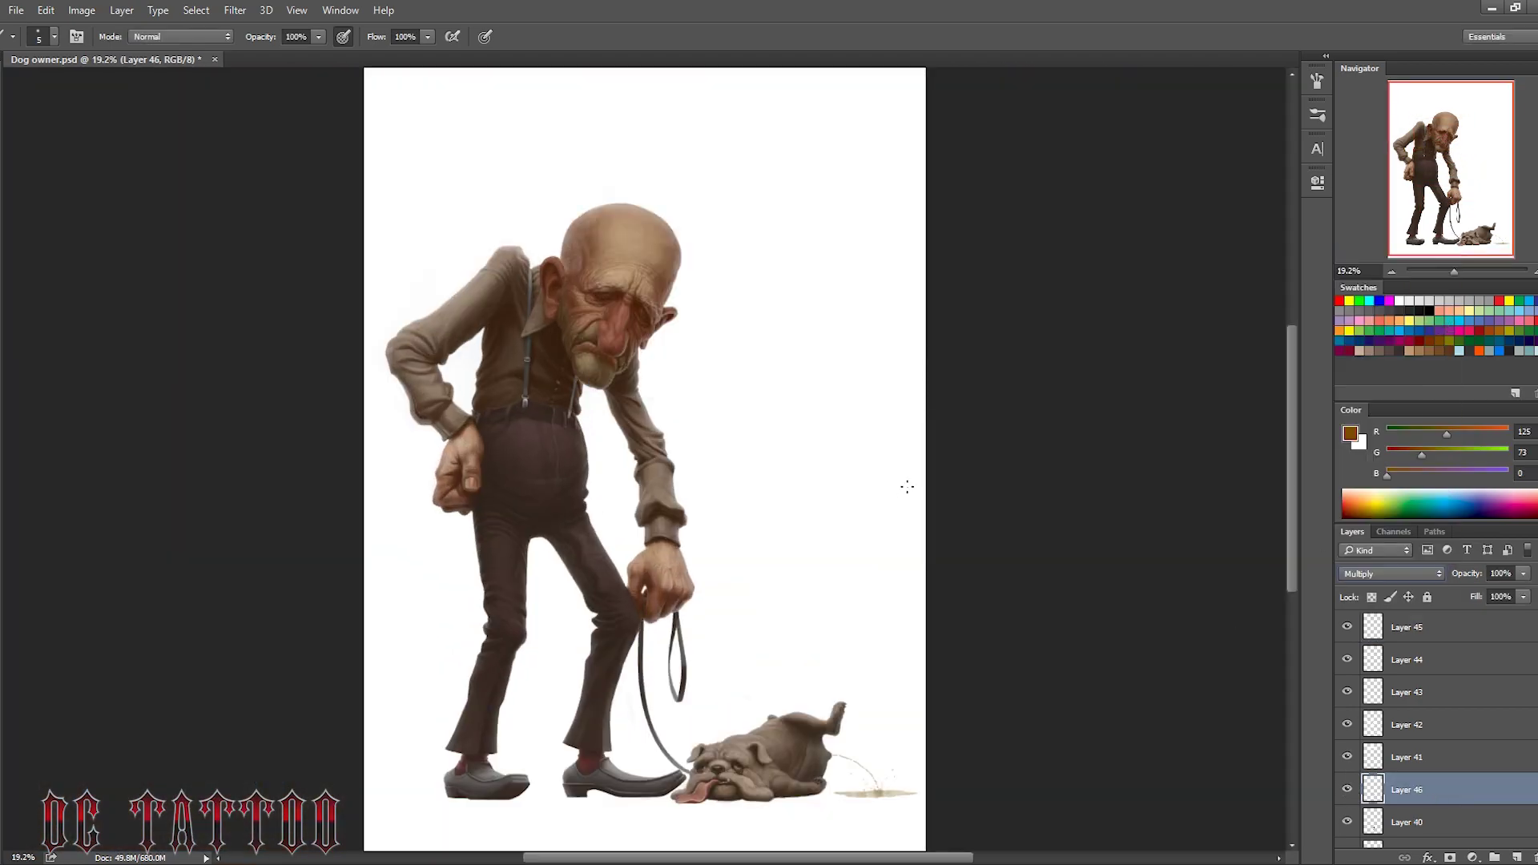
pyautogui.rightClick(1072, 362)
pyautogui.scroll(5, 614, 249)
# Erase stray speckles beside the bald head and around the right hand
pyautogui.press('e')
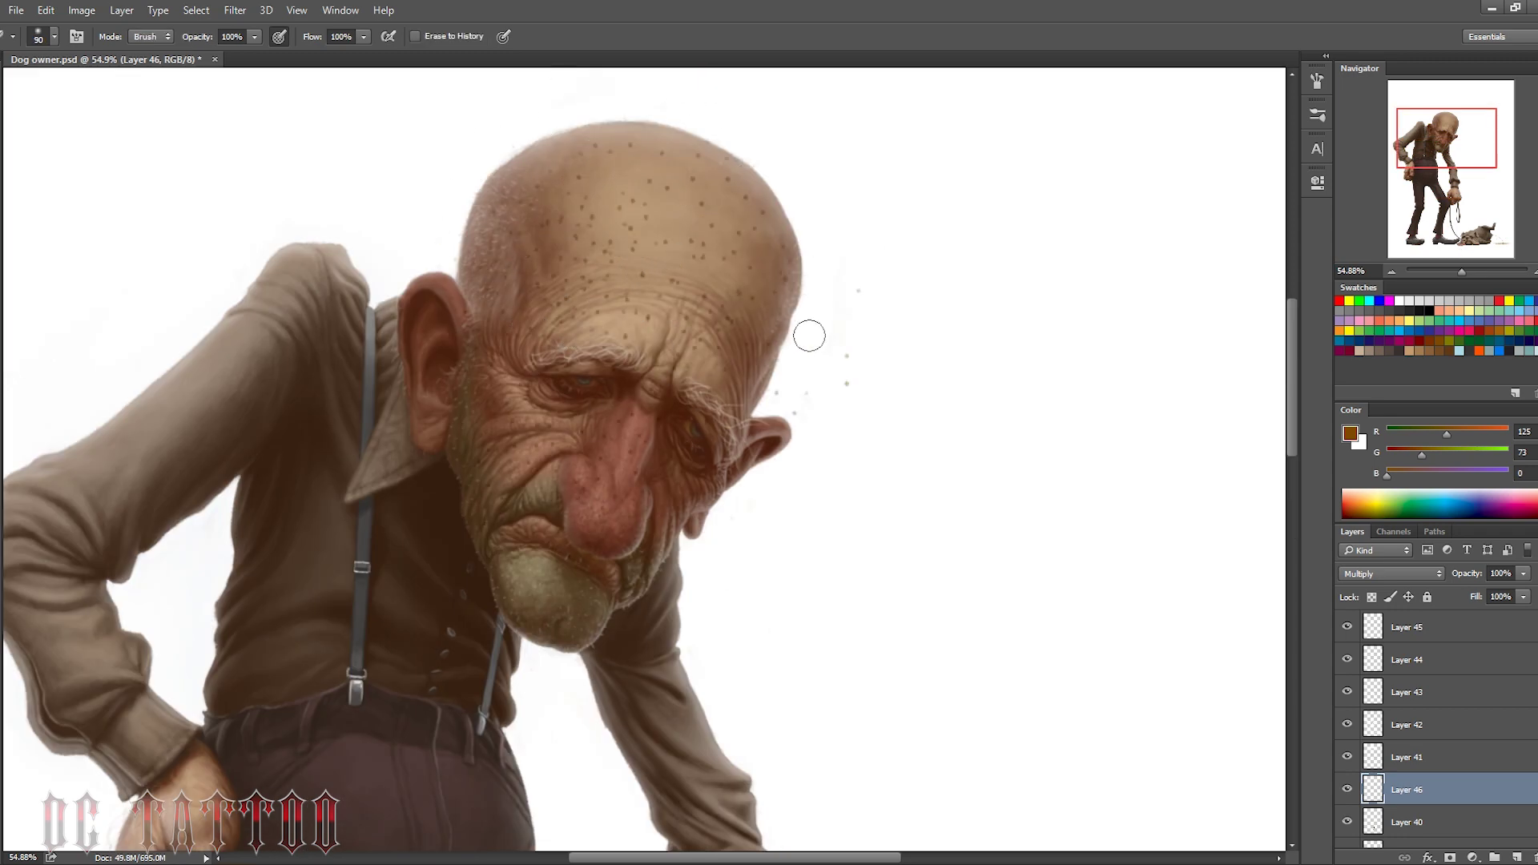
pyautogui.press('b')
pyautogui.press('e')
pyautogui.moveTo(817, 292); pyautogui.dragTo(856, 181)
pyautogui.press('[')
pyautogui.press('[')
pyautogui.press('[')
pyautogui.moveTo(534, 519); pyautogui.dragTo(638, 80)
pyautogui.press(']')
pyautogui.press(']')
pyautogui.press(']')
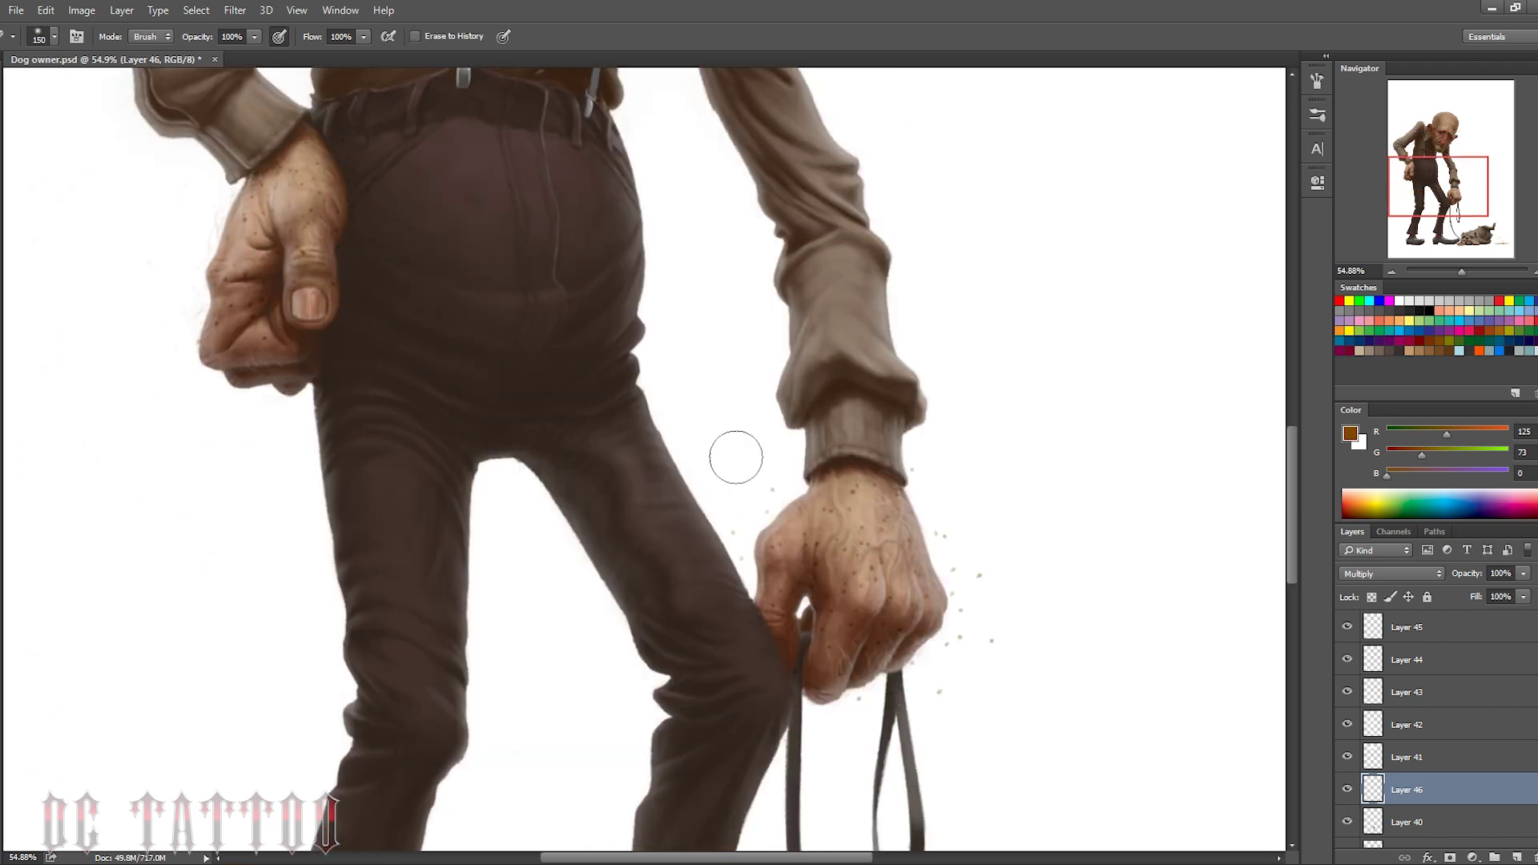
pyautogui.moveTo(735, 456); pyautogui.dragTo(880, 693)
# Soften the spots with Filter > Blur > Gaussian Blur and recentre on the head
pyautogui.click(235, 10)
pyautogui.click(505, 339)
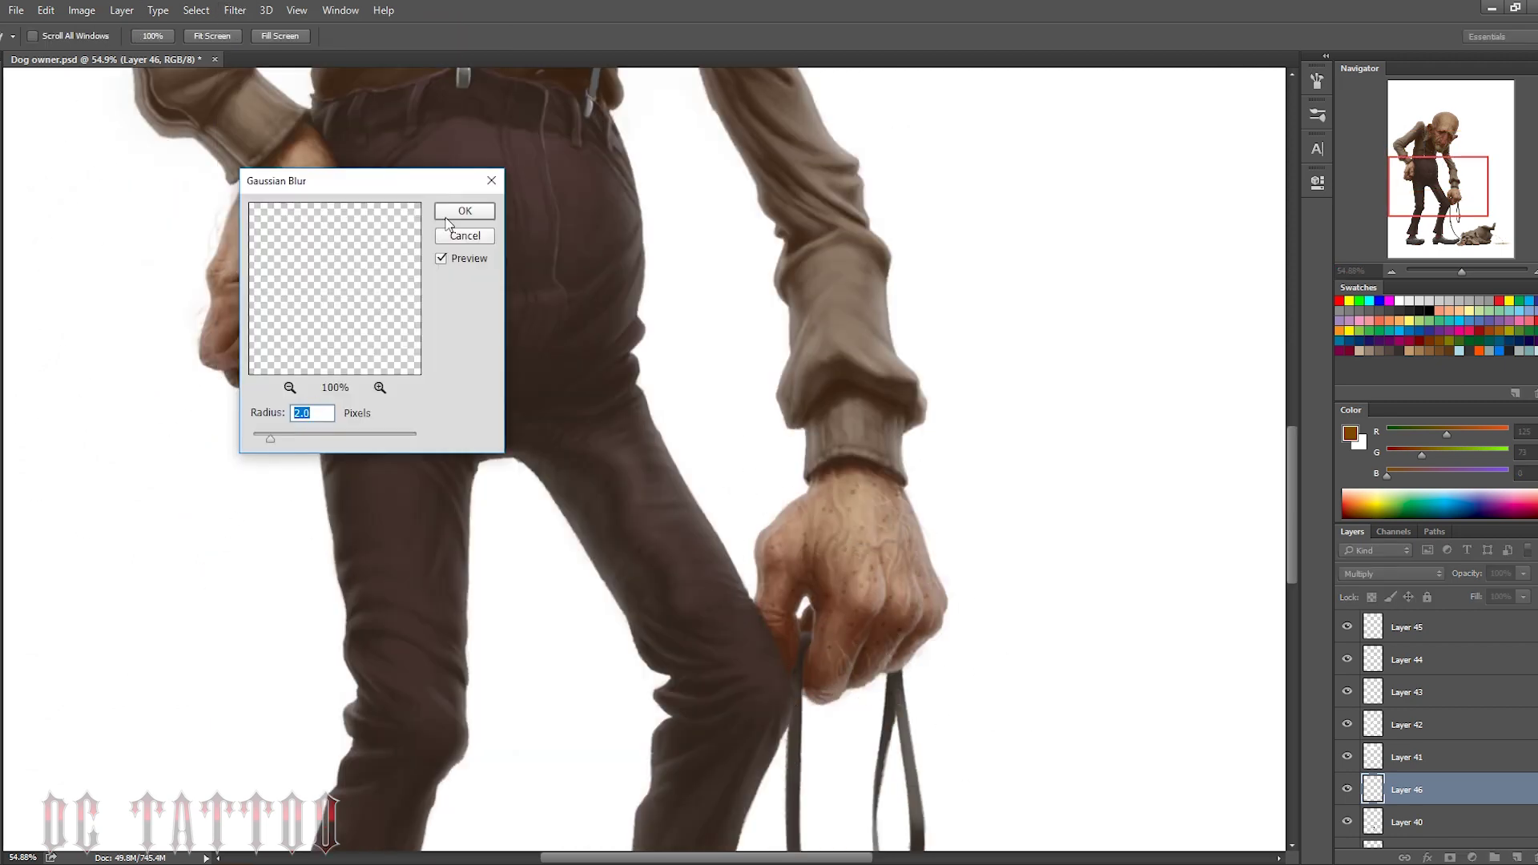
pyautogui.click(465, 211)
pyautogui.moveTo(480, 120); pyautogui.dragTo(561, 761)
pyautogui.moveTo(769, 129); pyautogui.dragTo(755, 209)
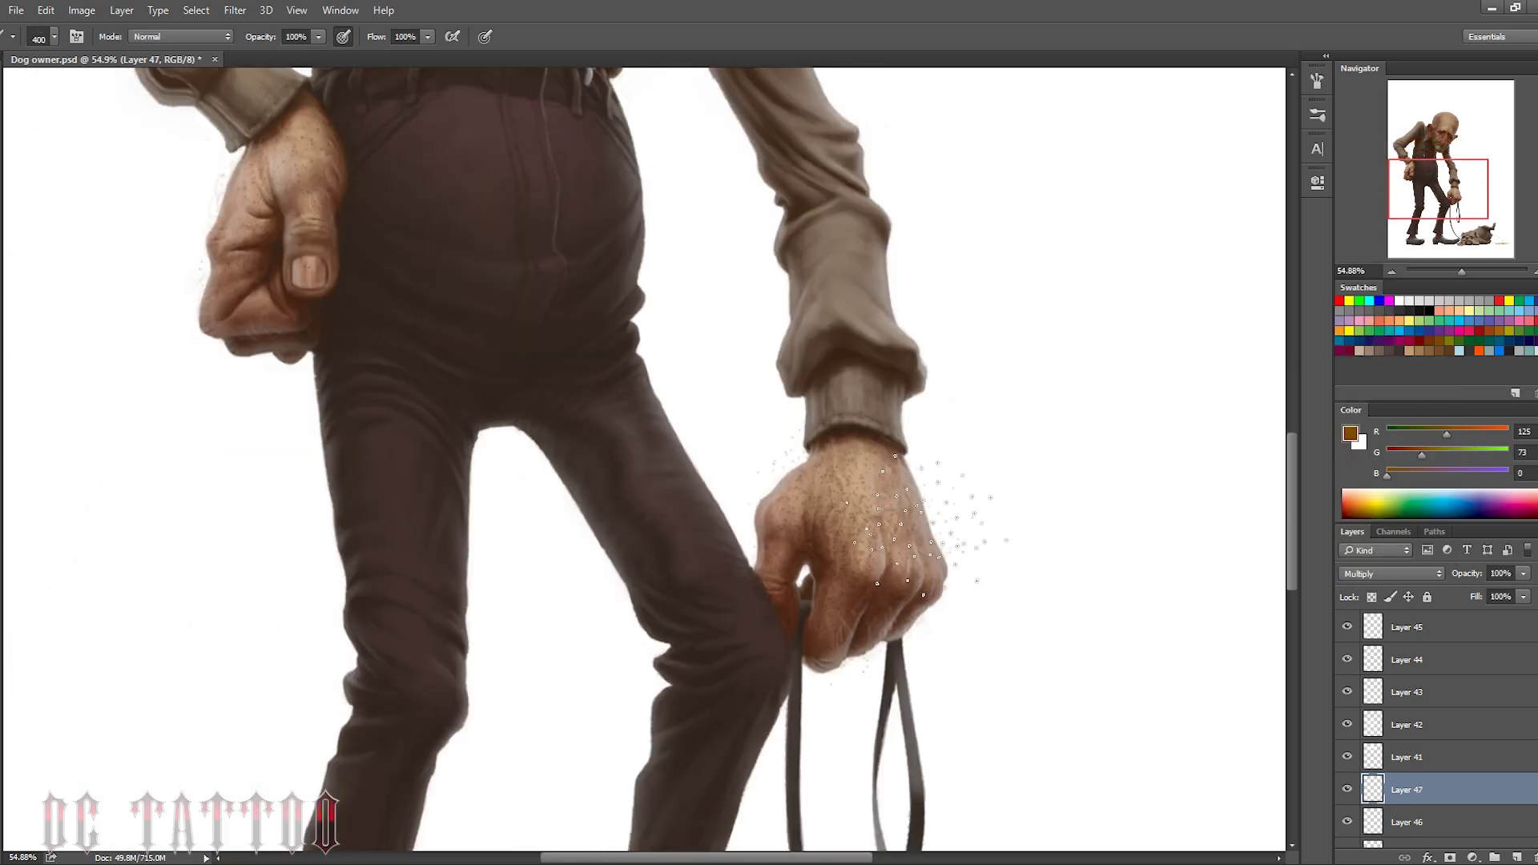
# Zoom in on the head and switch to a smaller eraser for stray spots
pyautogui.press('e')
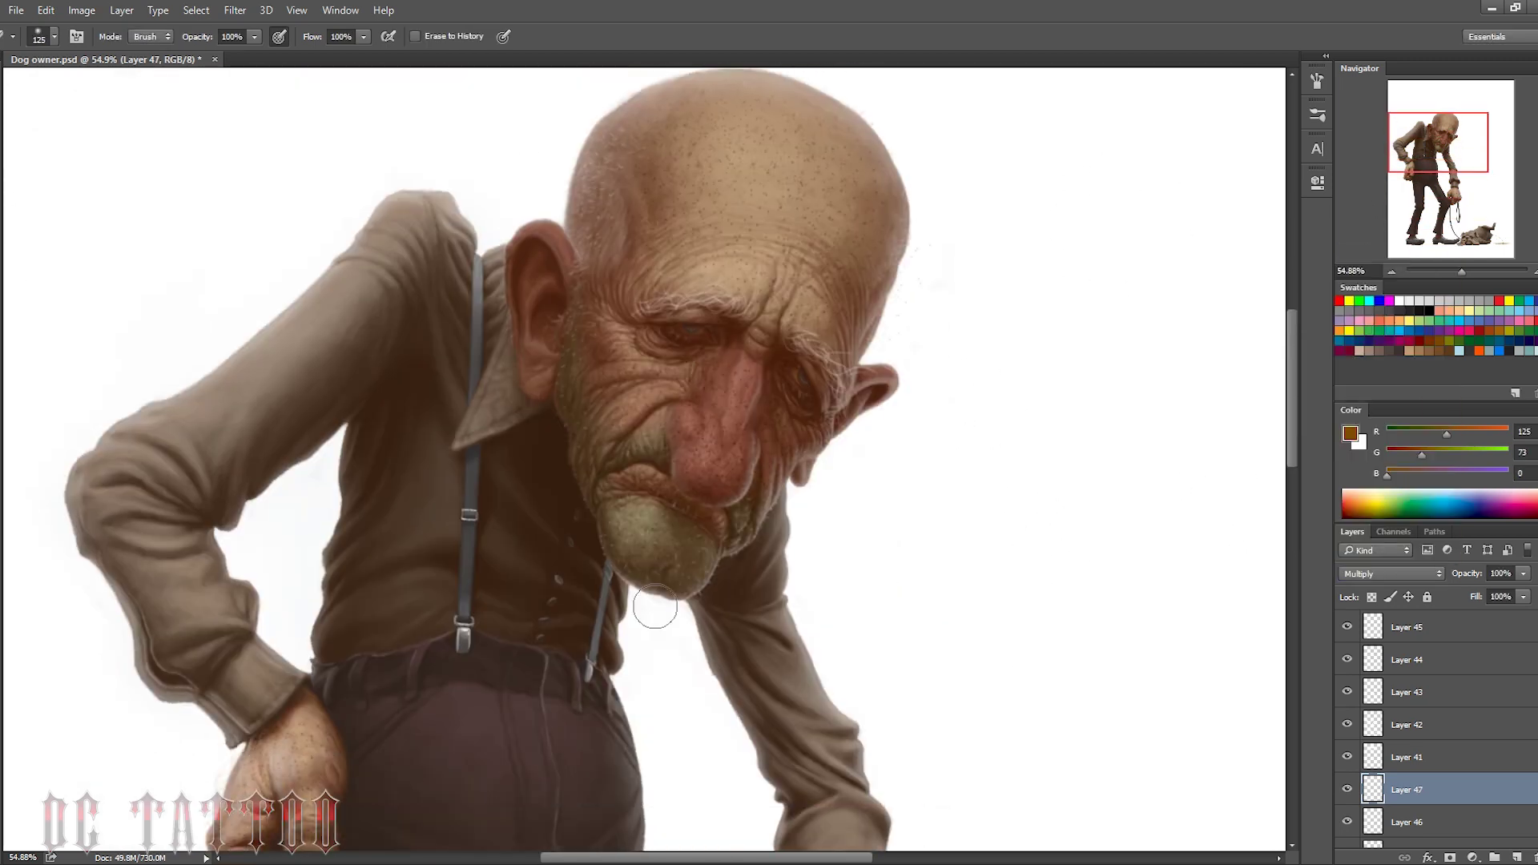
pyautogui.press('b')
pyautogui.moveTo(1461, 271); pyautogui.dragTo(1468, 272)
pyautogui.press('e')
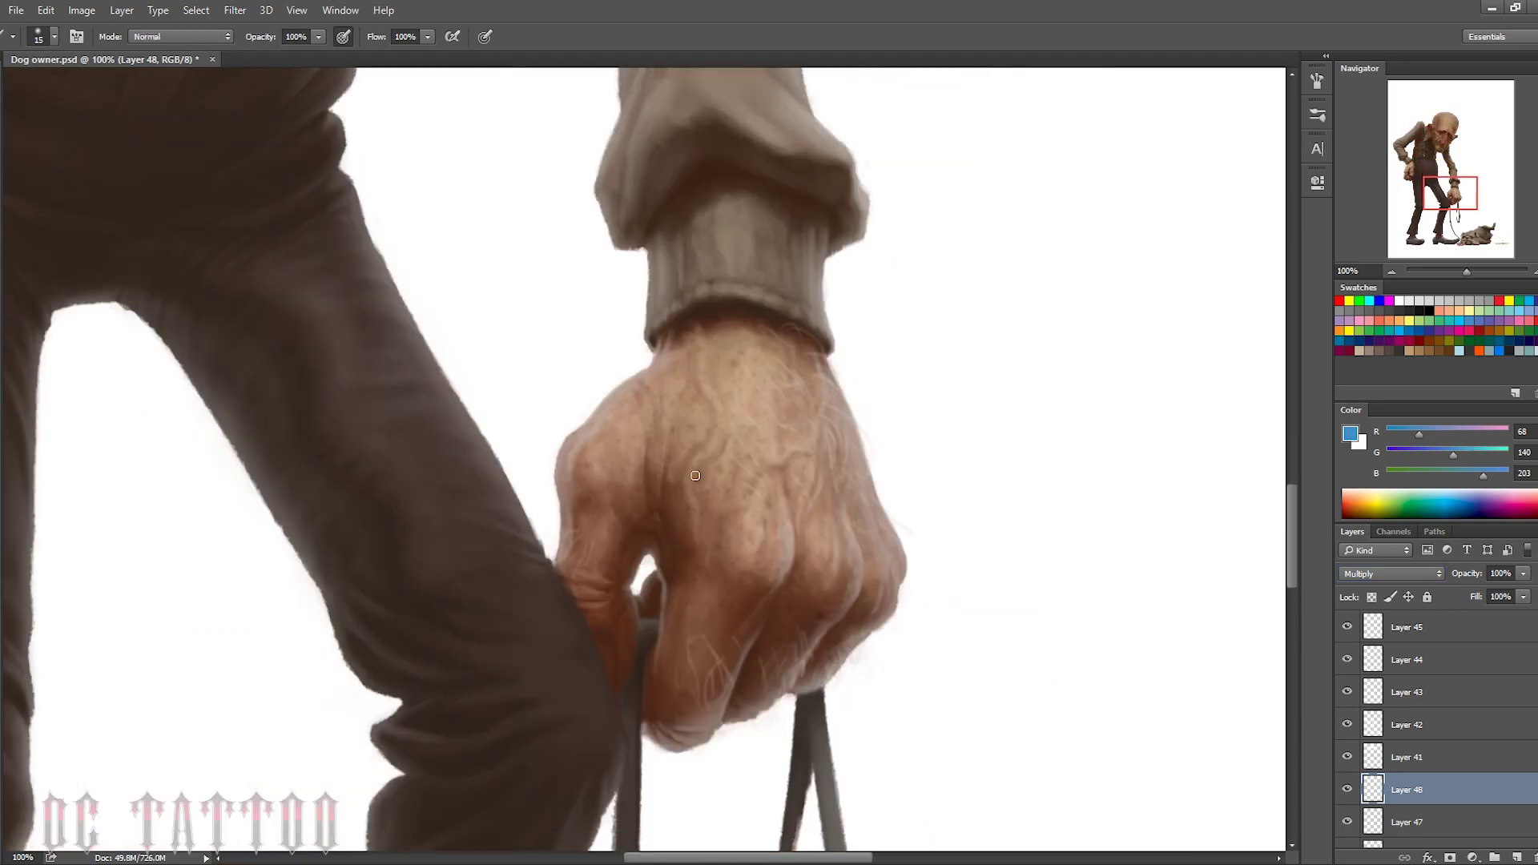
# Paint veins on the back of the hand and set the vein layer's blending mode
pyautogui.moveTo(695, 476); pyautogui.dragTo(714, 522)
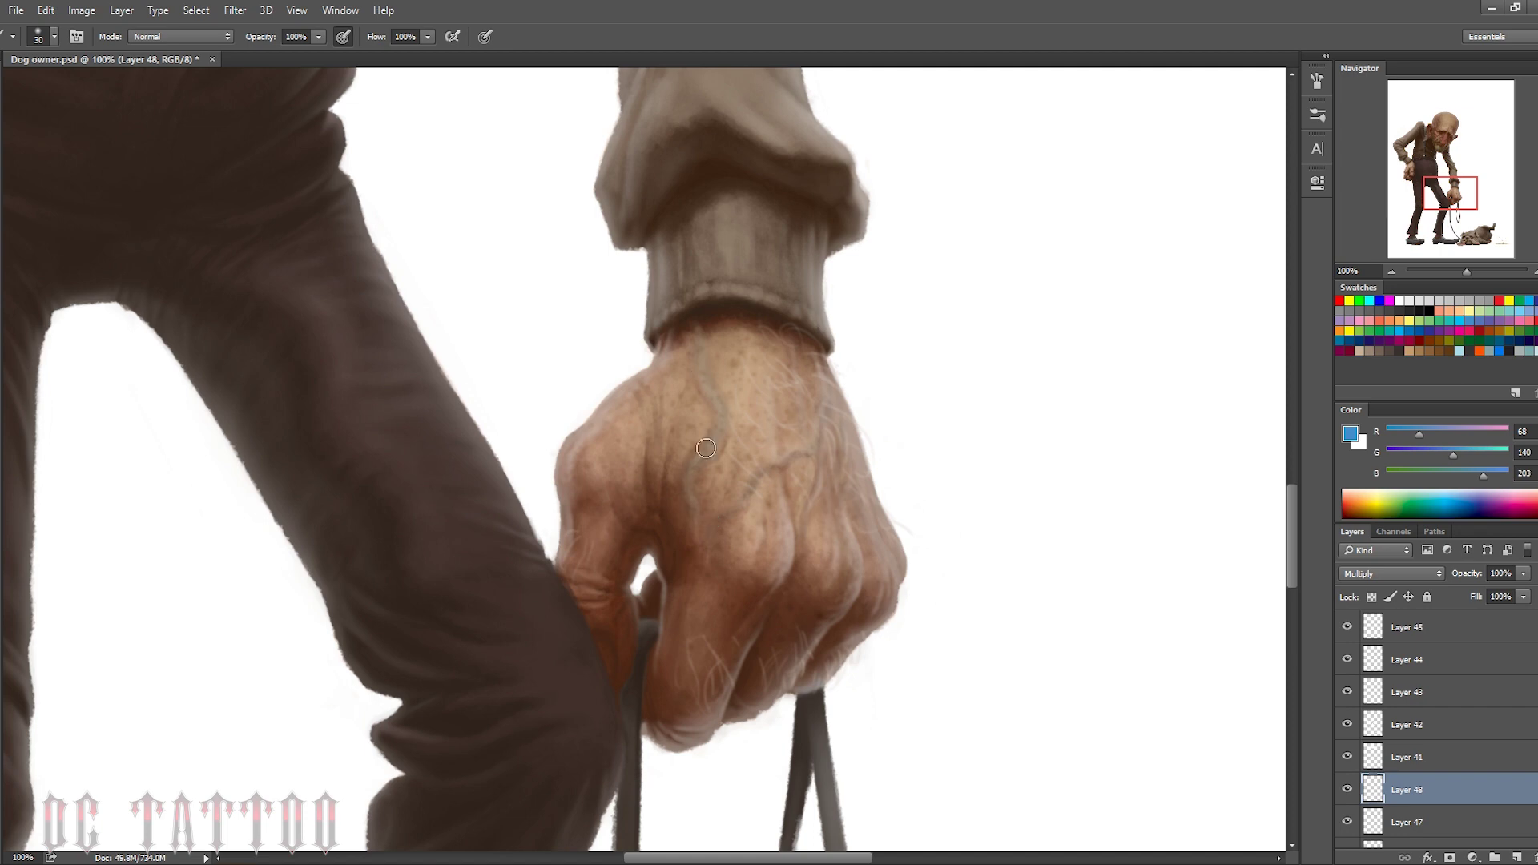
pyautogui.press('e')
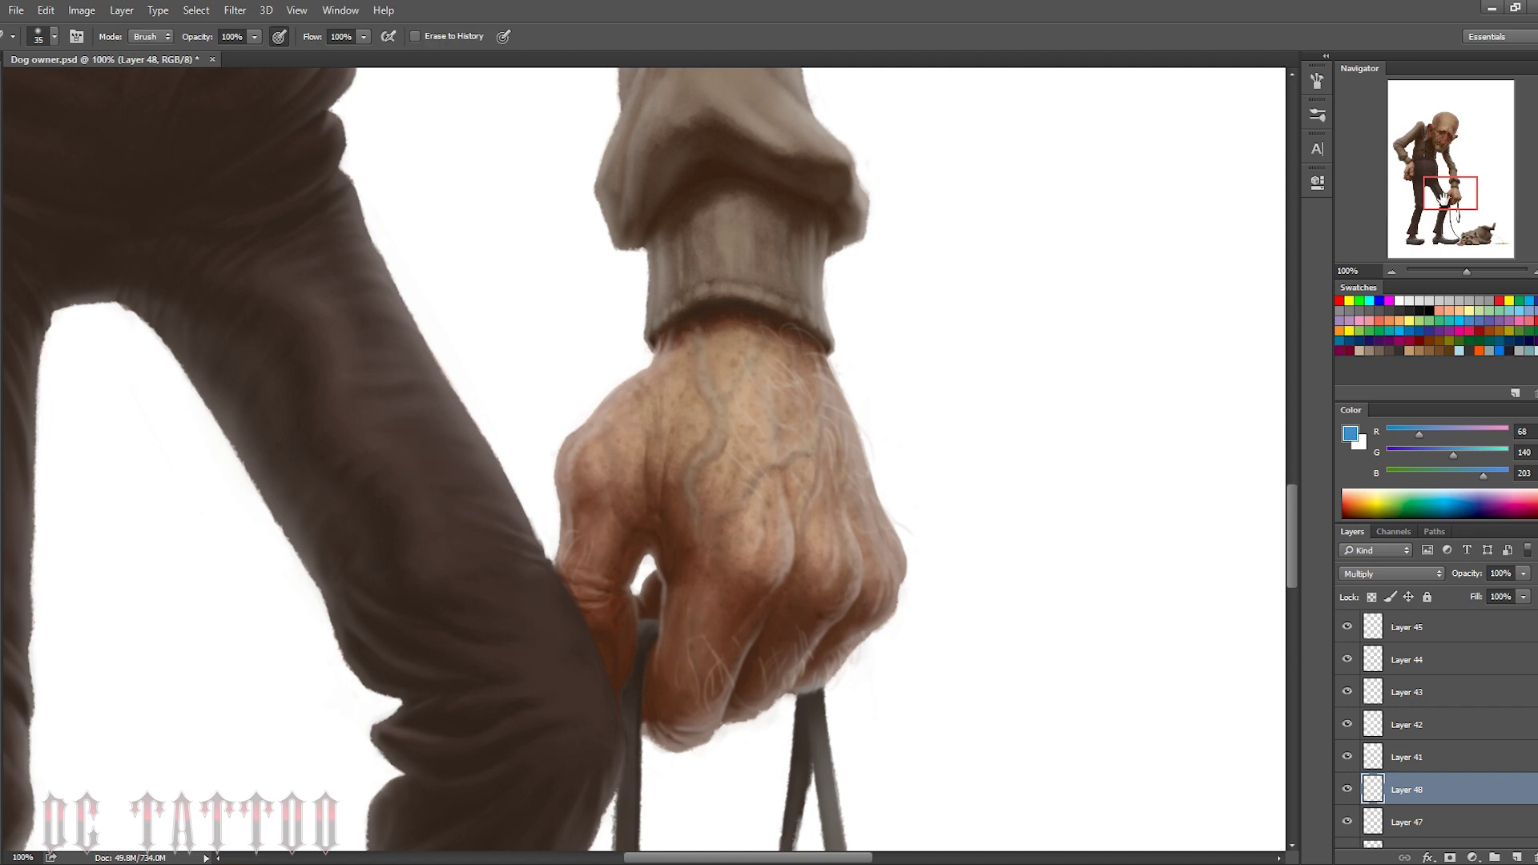
pyautogui.press('e')
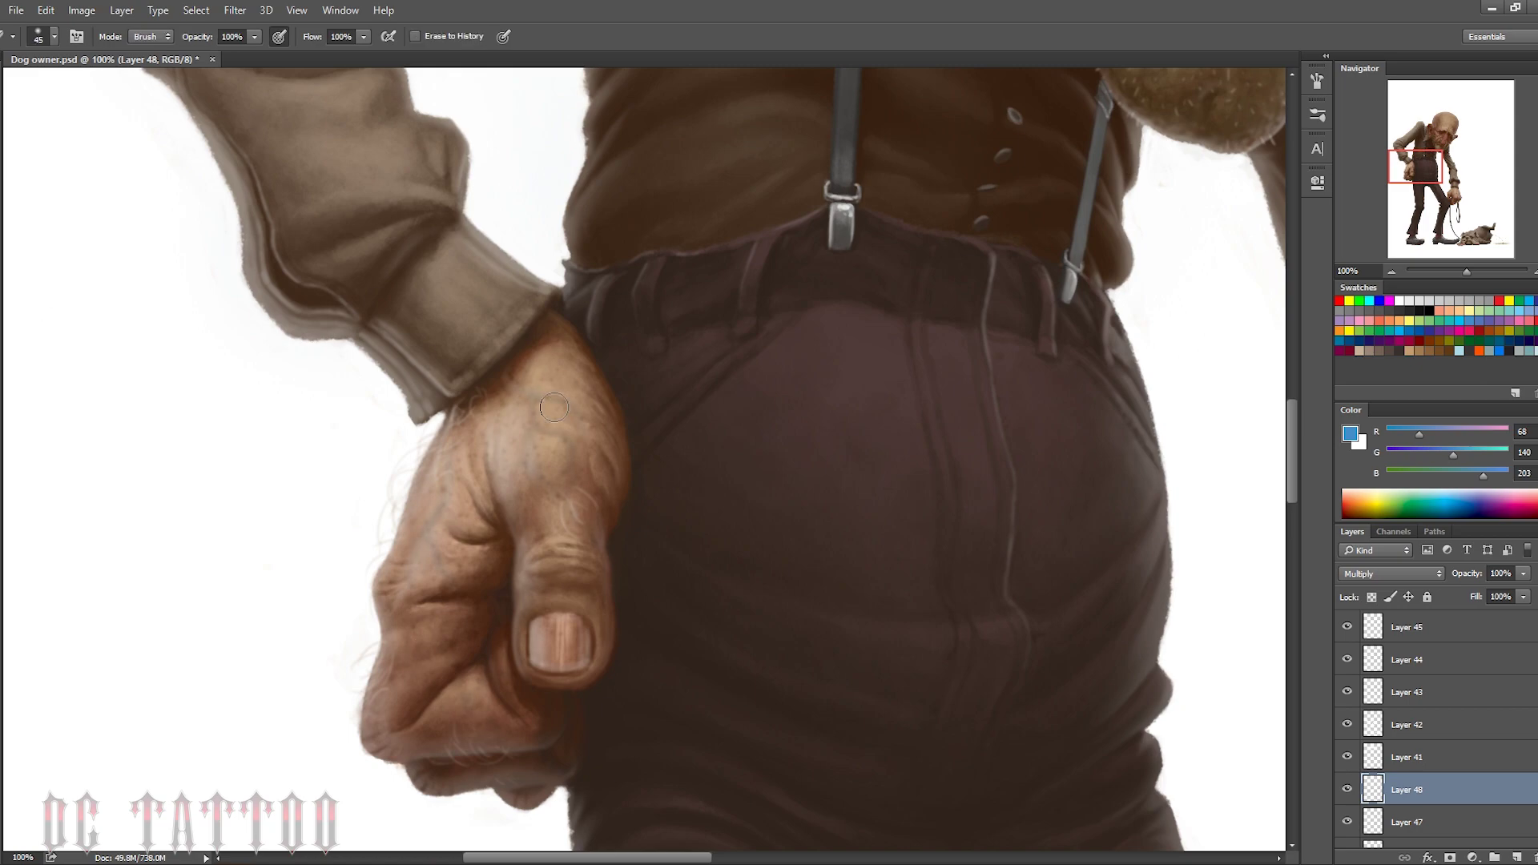
pyautogui.press('b')
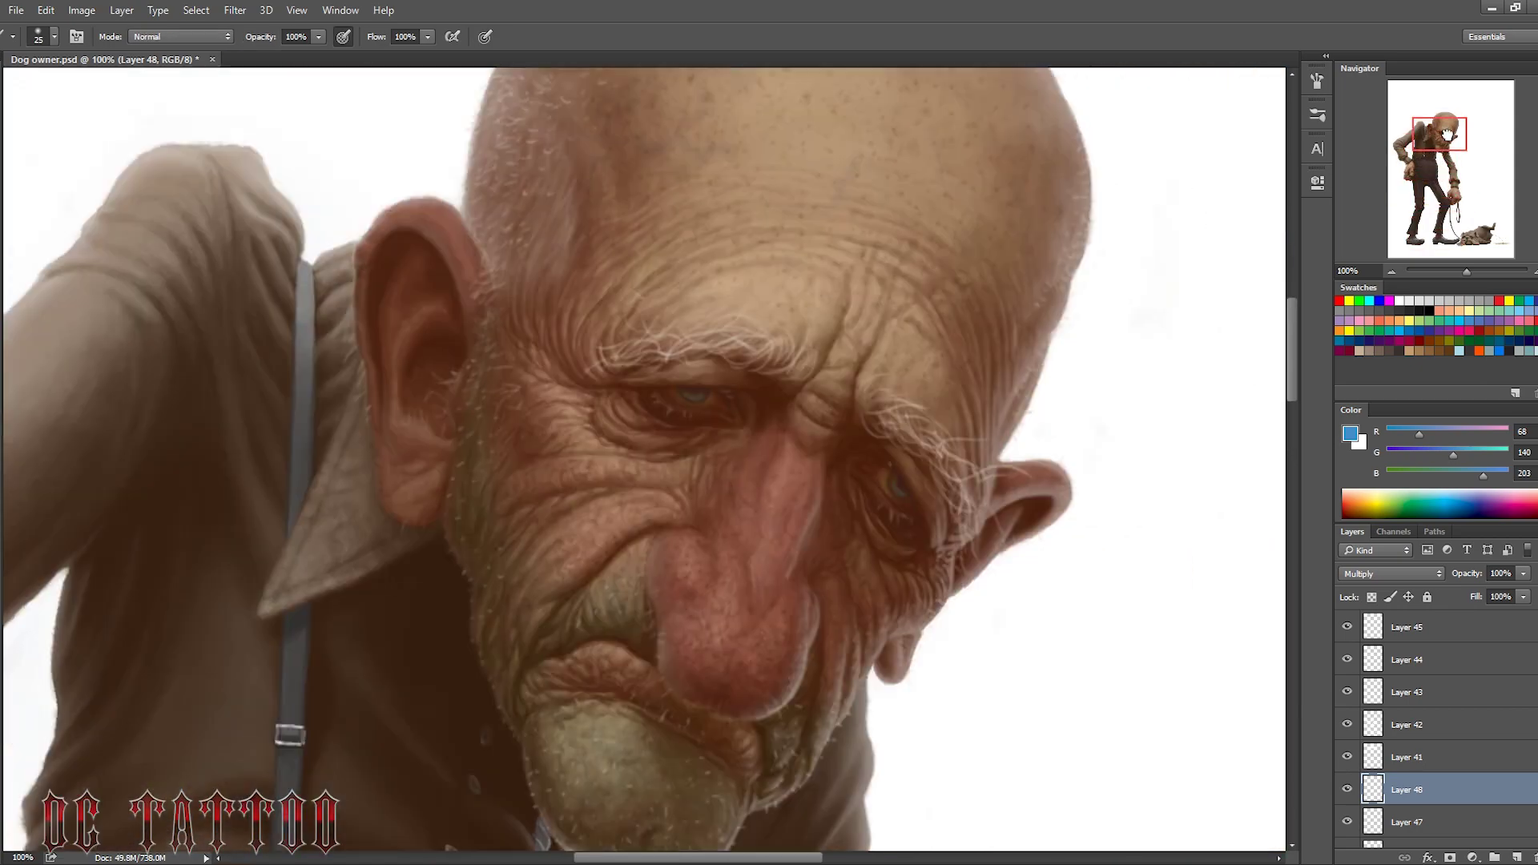
pyautogui.click(1361, 573)
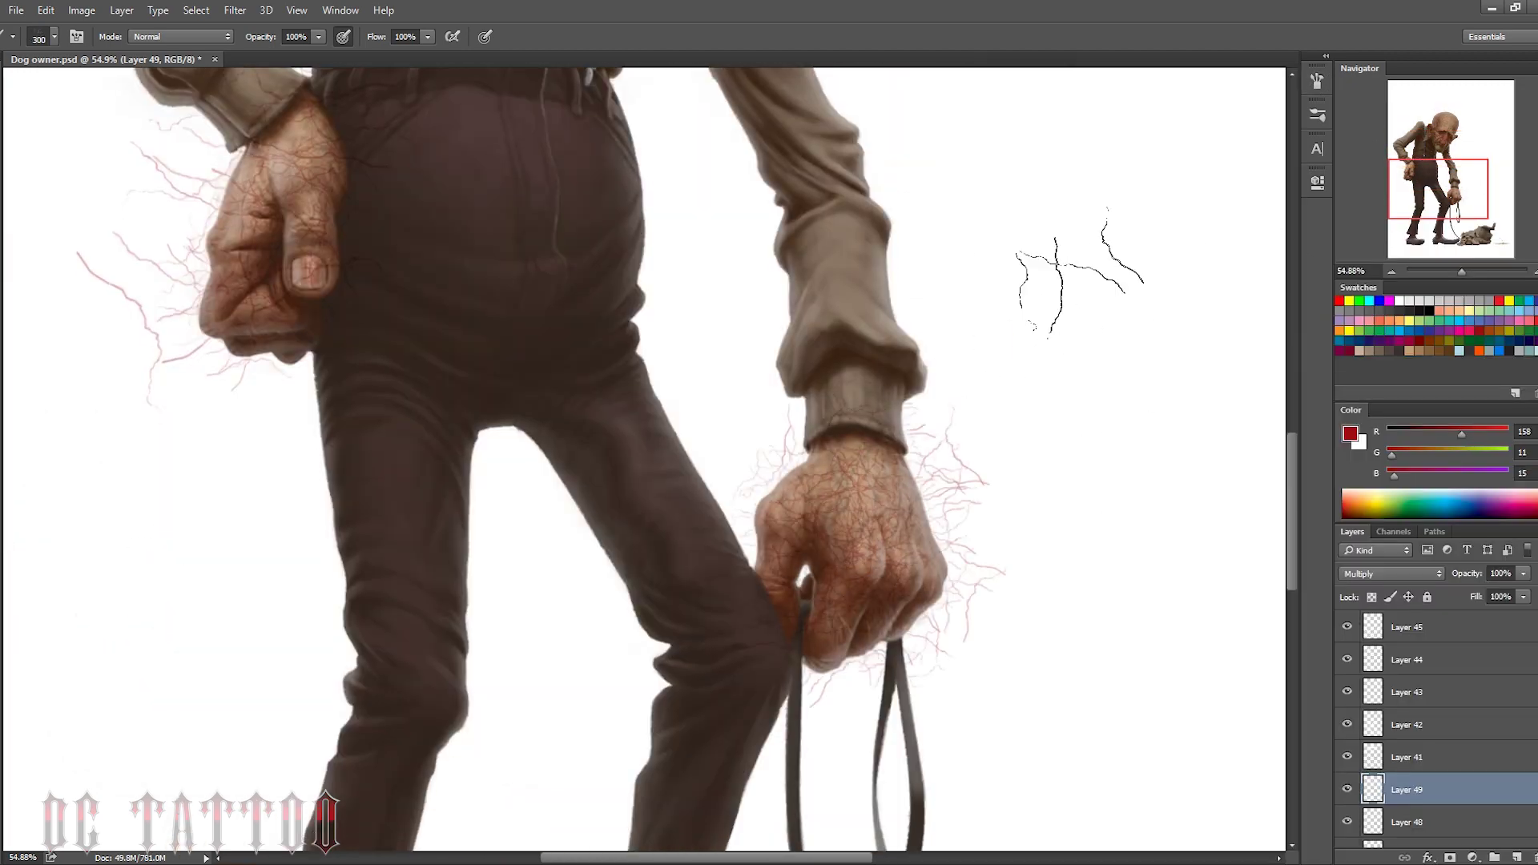
# Erase stray red vein strokes around both hands and the head
pyautogui.press('e')
pyautogui.moveTo(89, 328); pyautogui.dragTo(274, 267)
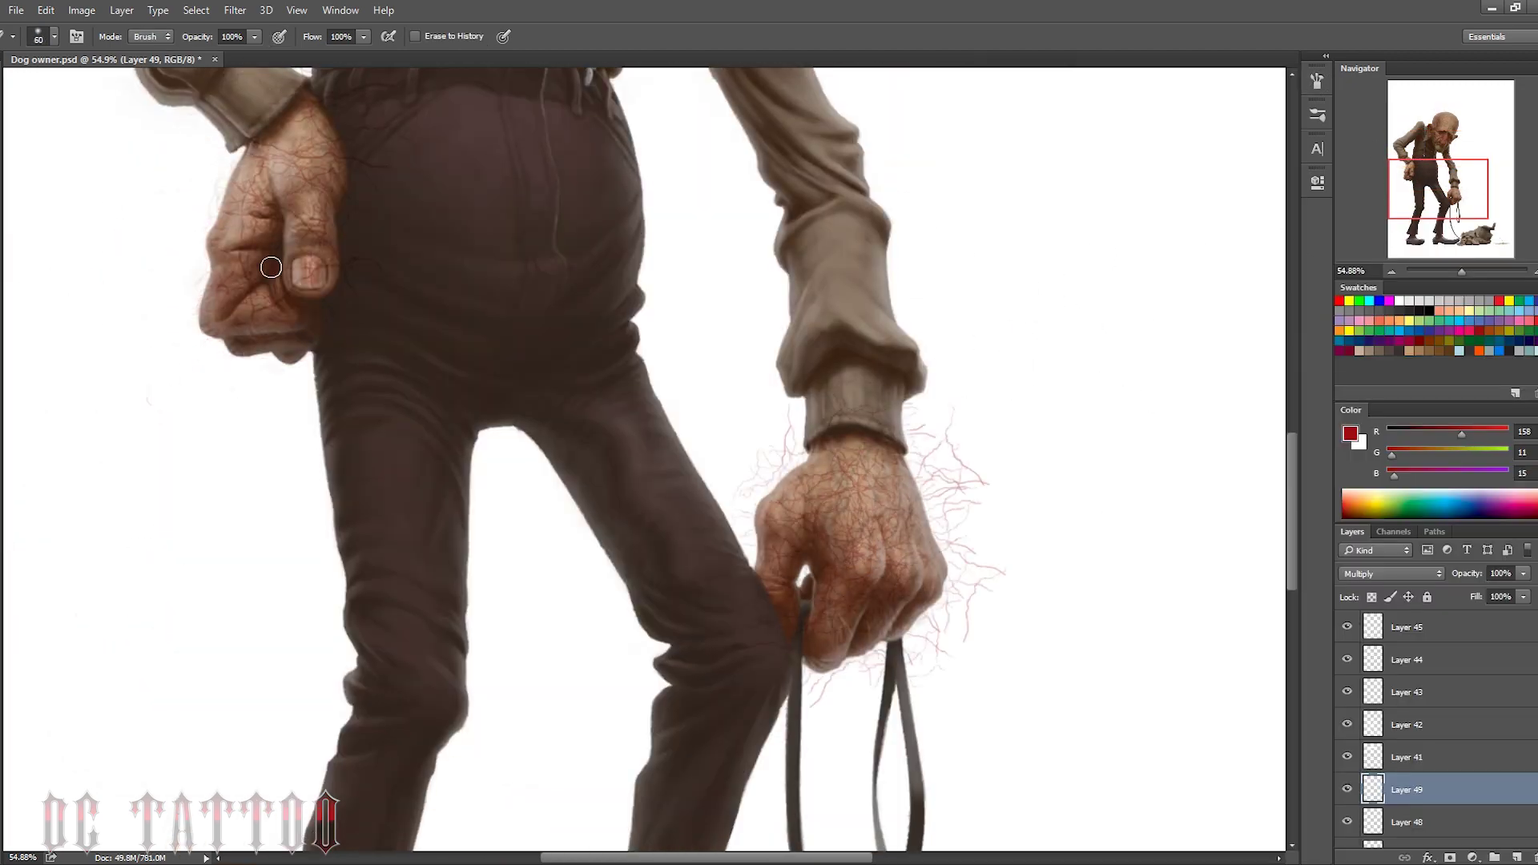
pyautogui.press(']')
pyautogui.moveTo(769, 449); pyautogui.dragTo(755, 652)
pyautogui.moveTo(985, 577)
pyautogui.mouseDown()
pyautogui.moveTo(956, 602)
pyautogui.moveTo(892, 371)
pyautogui.mouseUp()
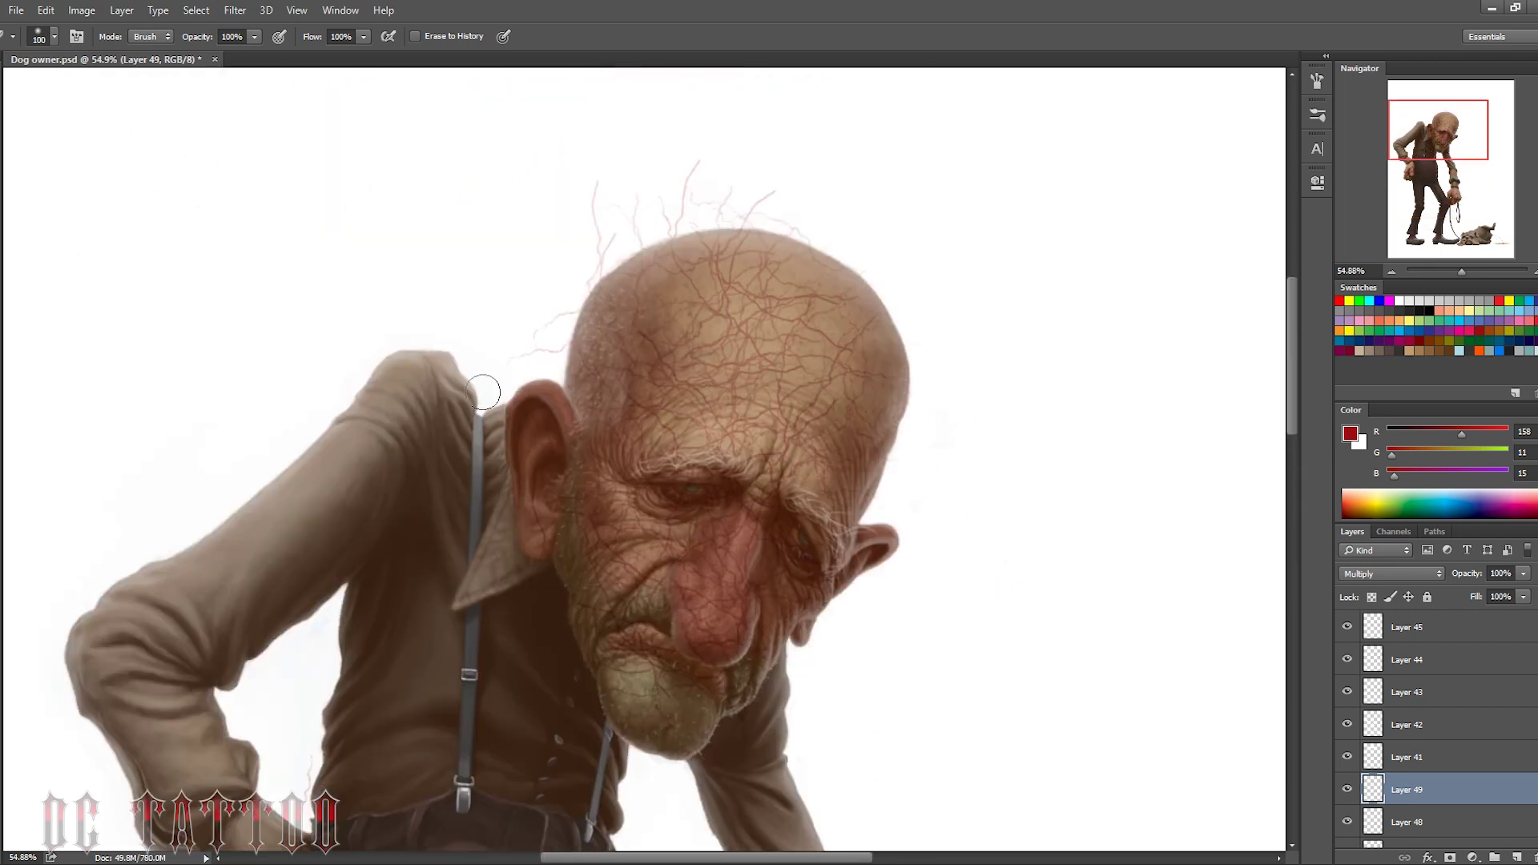
pyautogui.moveTo(483, 392); pyautogui.dragTo(785, 172)
pyautogui.moveTo(597, 240); pyautogui.dragTo(921, 365)
pyautogui.press('[')
pyautogui.press('[')
pyautogui.press('[')
pyautogui.press(']')
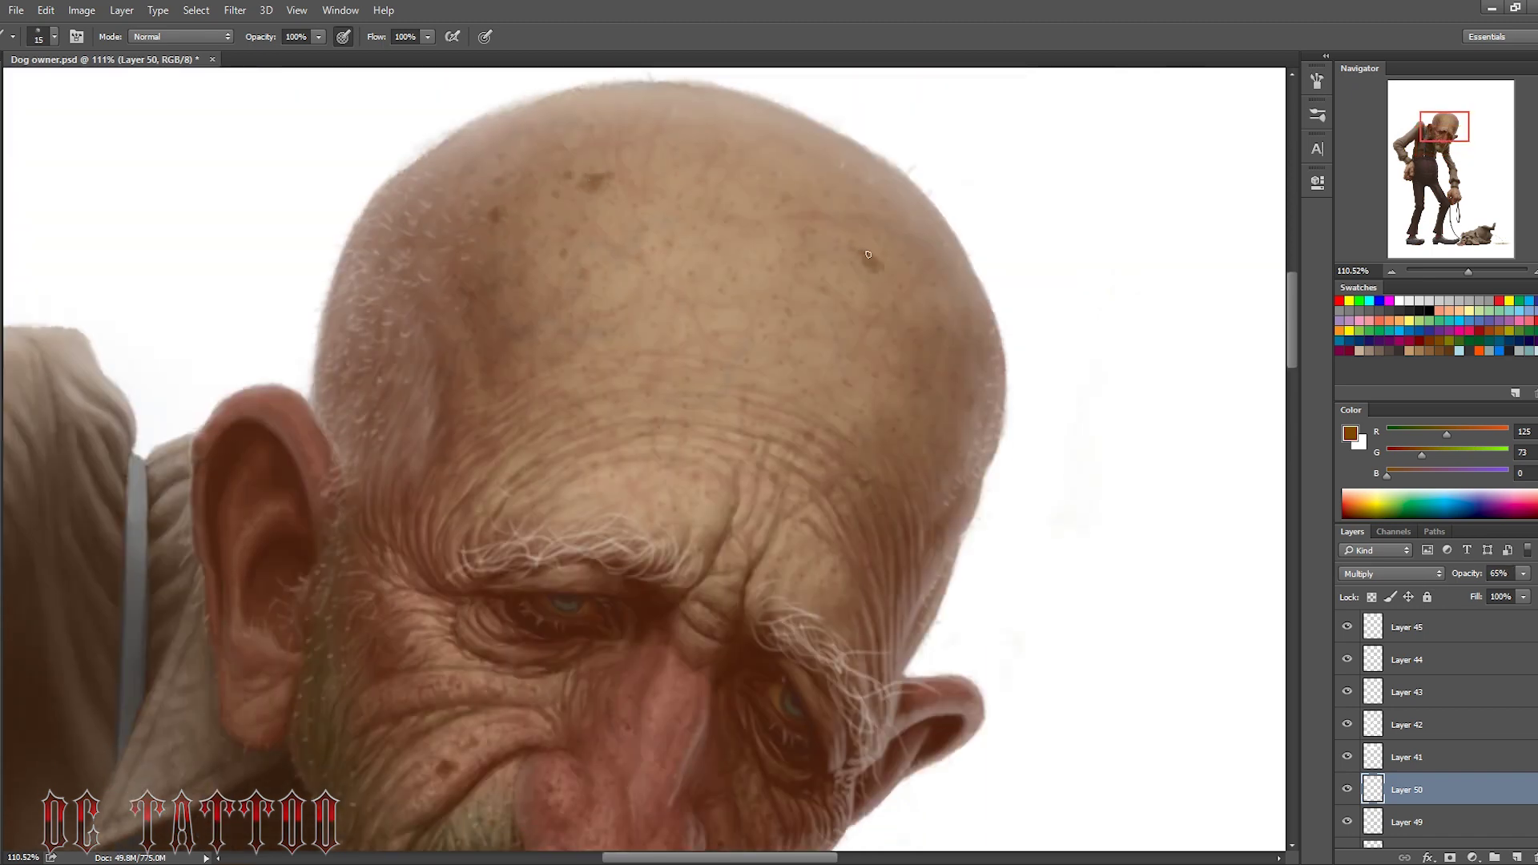
# Dab dark age spots across the scalp, forehead and near the temple
pyautogui.click(867, 255)
pyautogui.click(874, 222)
pyautogui.click(767, 145)
pyautogui.click(564, 327)
pyautogui.press('[')
pyautogui.click(685, 272)
pyautogui.click(669, 389)
pyautogui.press(']')
pyautogui.click(863, 392)
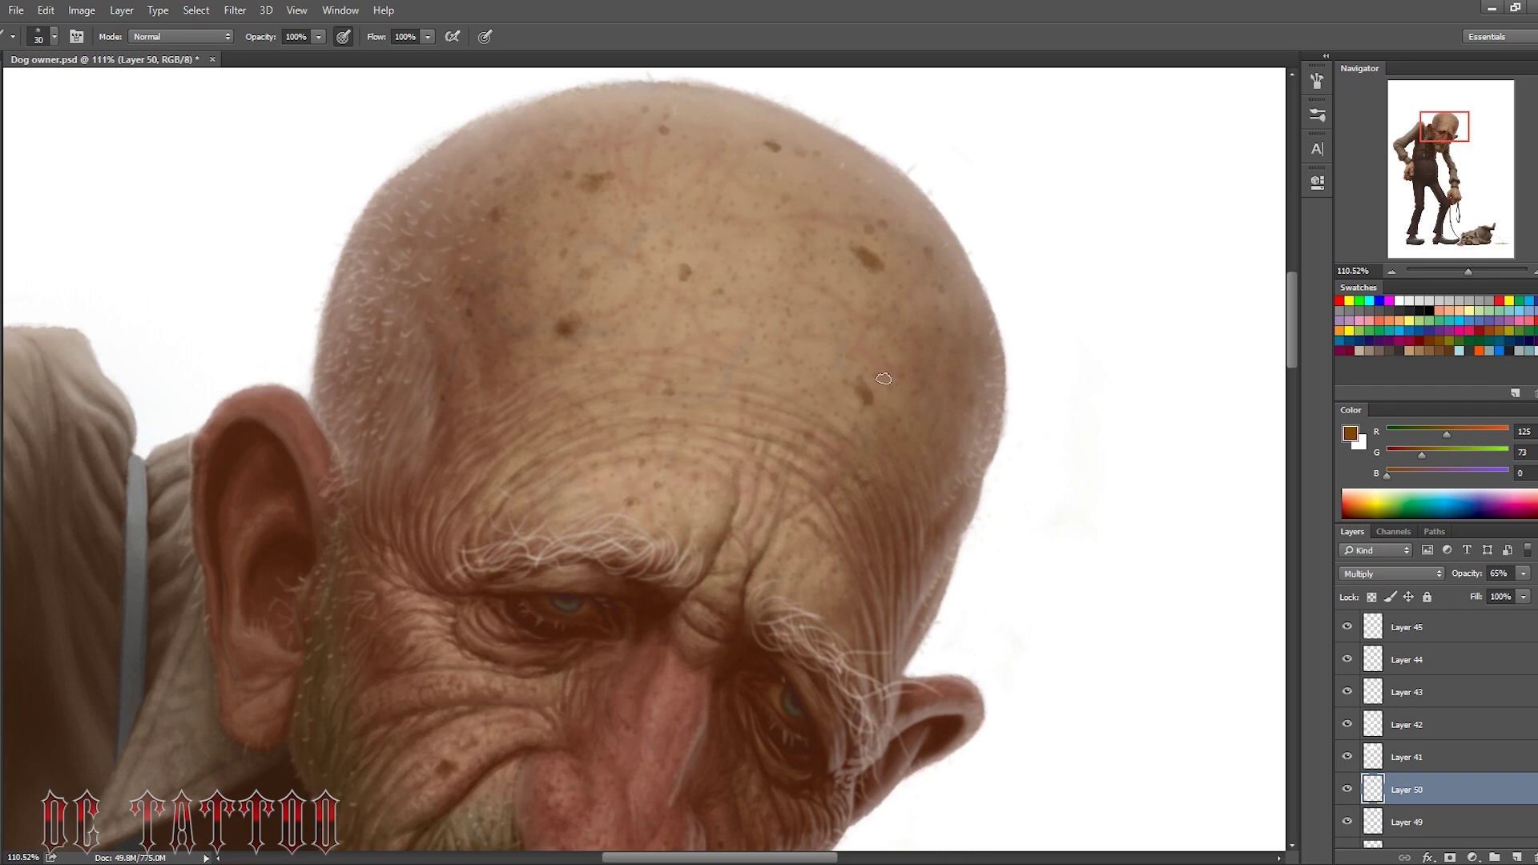
pyautogui.press(']')
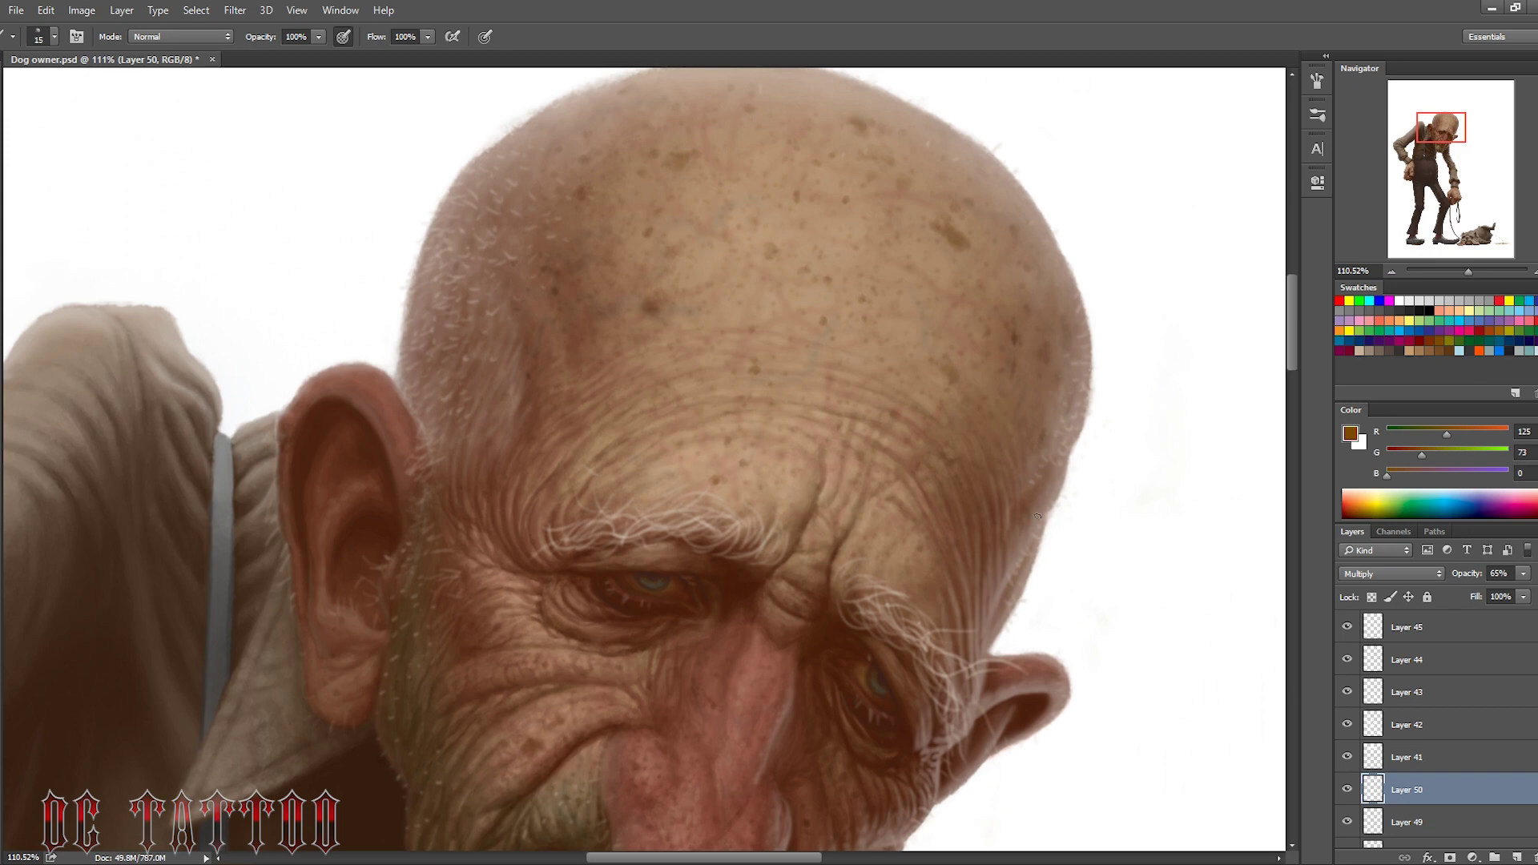
# Toggle between eraser and brush, scroll around, and zoom out to see the whole figure
pyautogui.press('e')
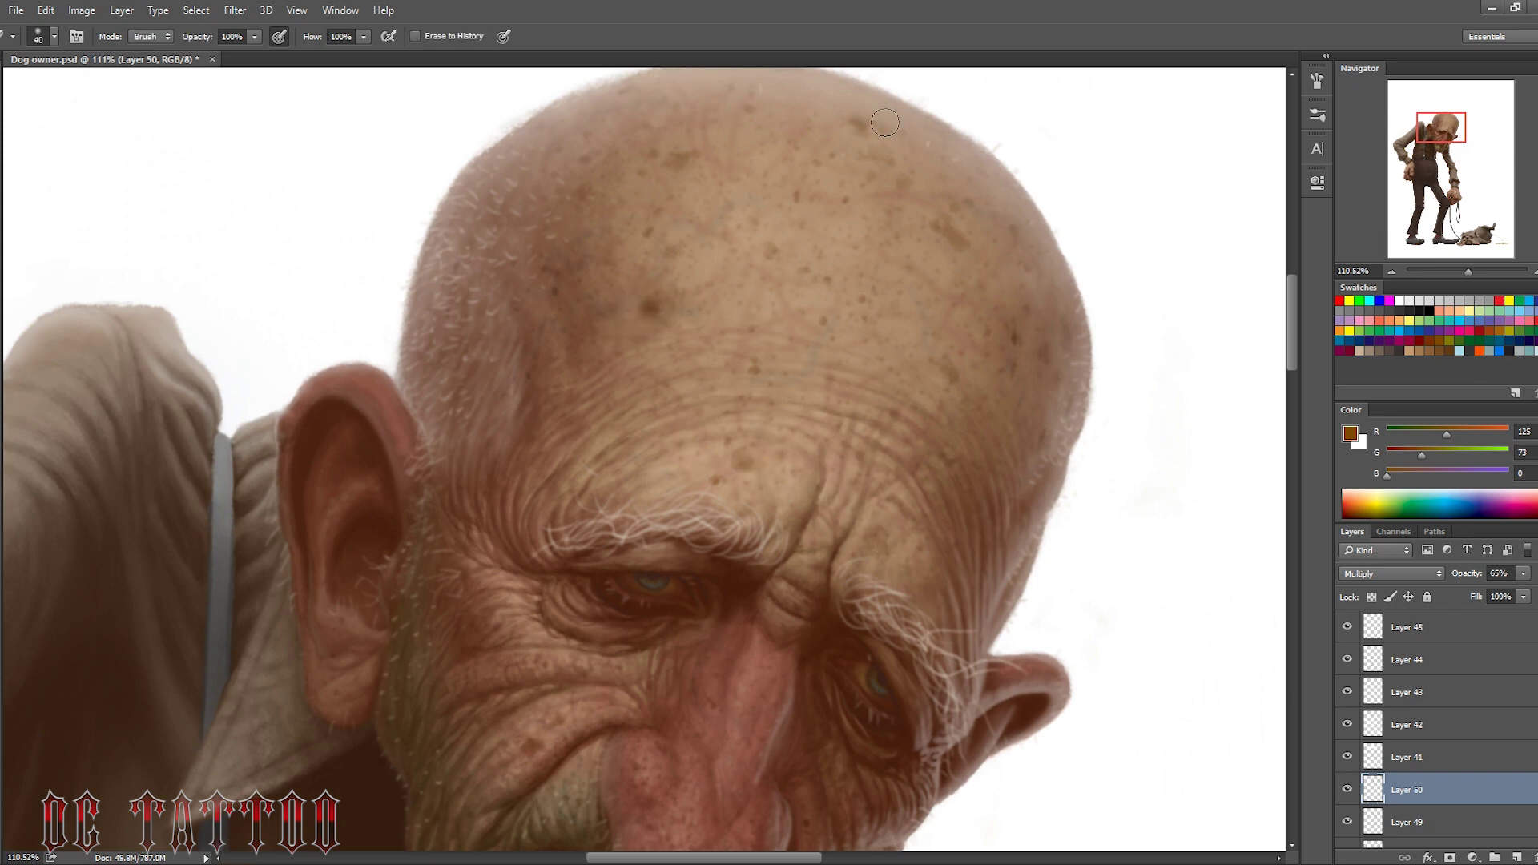
pyautogui.scroll(-5, 584, 531)
pyautogui.press('b')
pyautogui.scroll(-5, 583, 531)
pyautogui.scroll(-5, 987, 515)
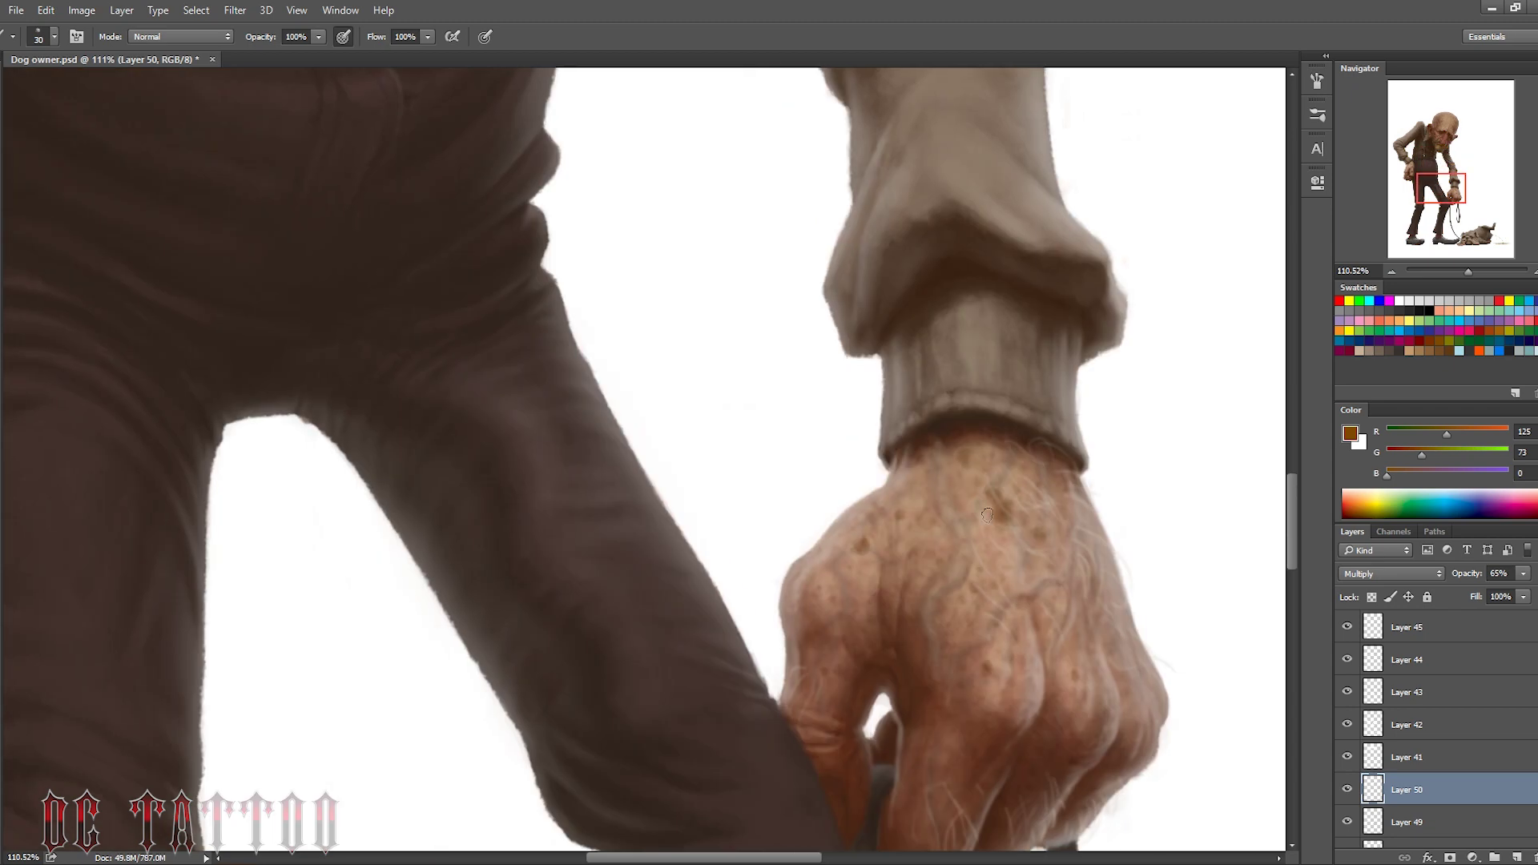
pyautogui.scroll(5, 1091, 484)
pyautogui.hscroll(-5, 518, 365)
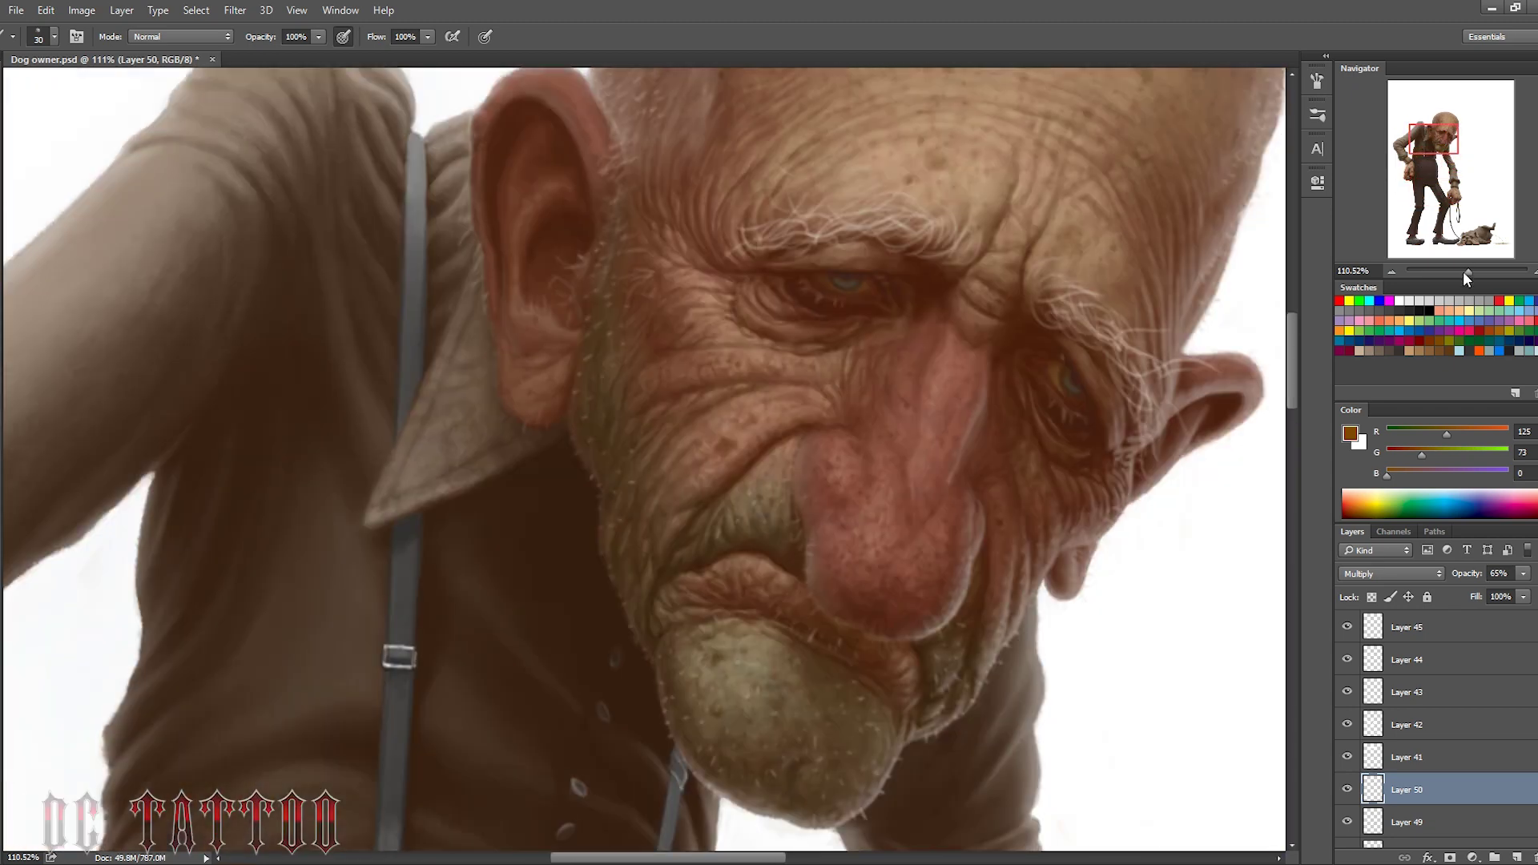
pyautogui.moveTo(1462, 271); pyautogui.dragTo(1433, 269)
# On a new empty layer, dab white highlights on the nose tip and nose bridge
pyautogui.hotkey('ctrl', 'shift', 'alt', 'n')
pyautogui.scroll(5, 714, 390)
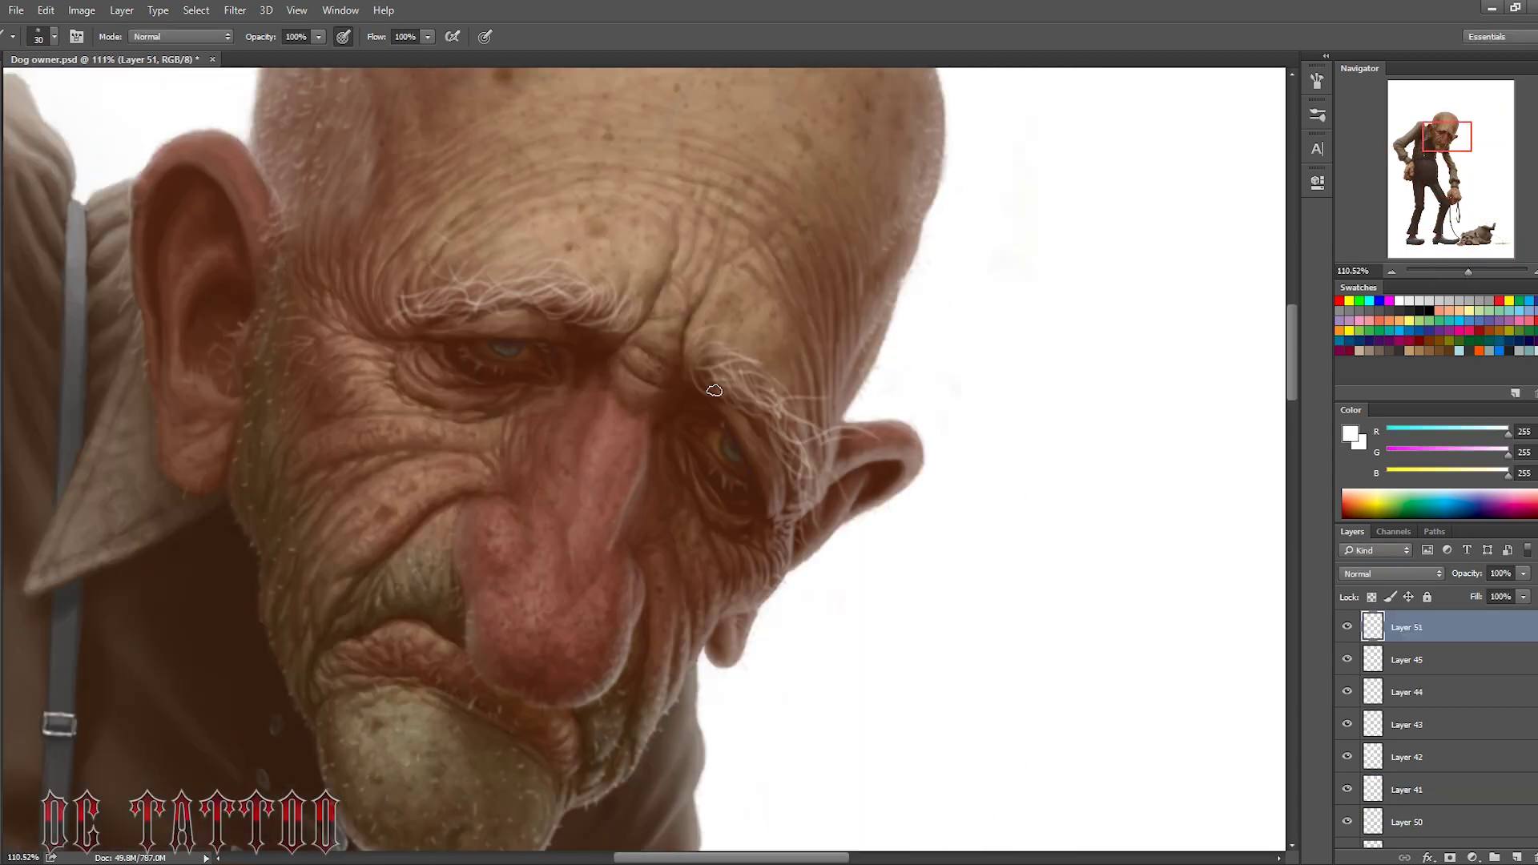
pyautogui.press(']')
pyautogui.press(']')
pyautogui.press(']')
pyautogui.moveTo(517, 605); pyautogui.dragTo(532, 625)
pyautogui.moveTo(489, 533); pyautogui.dragTo(529, 621)
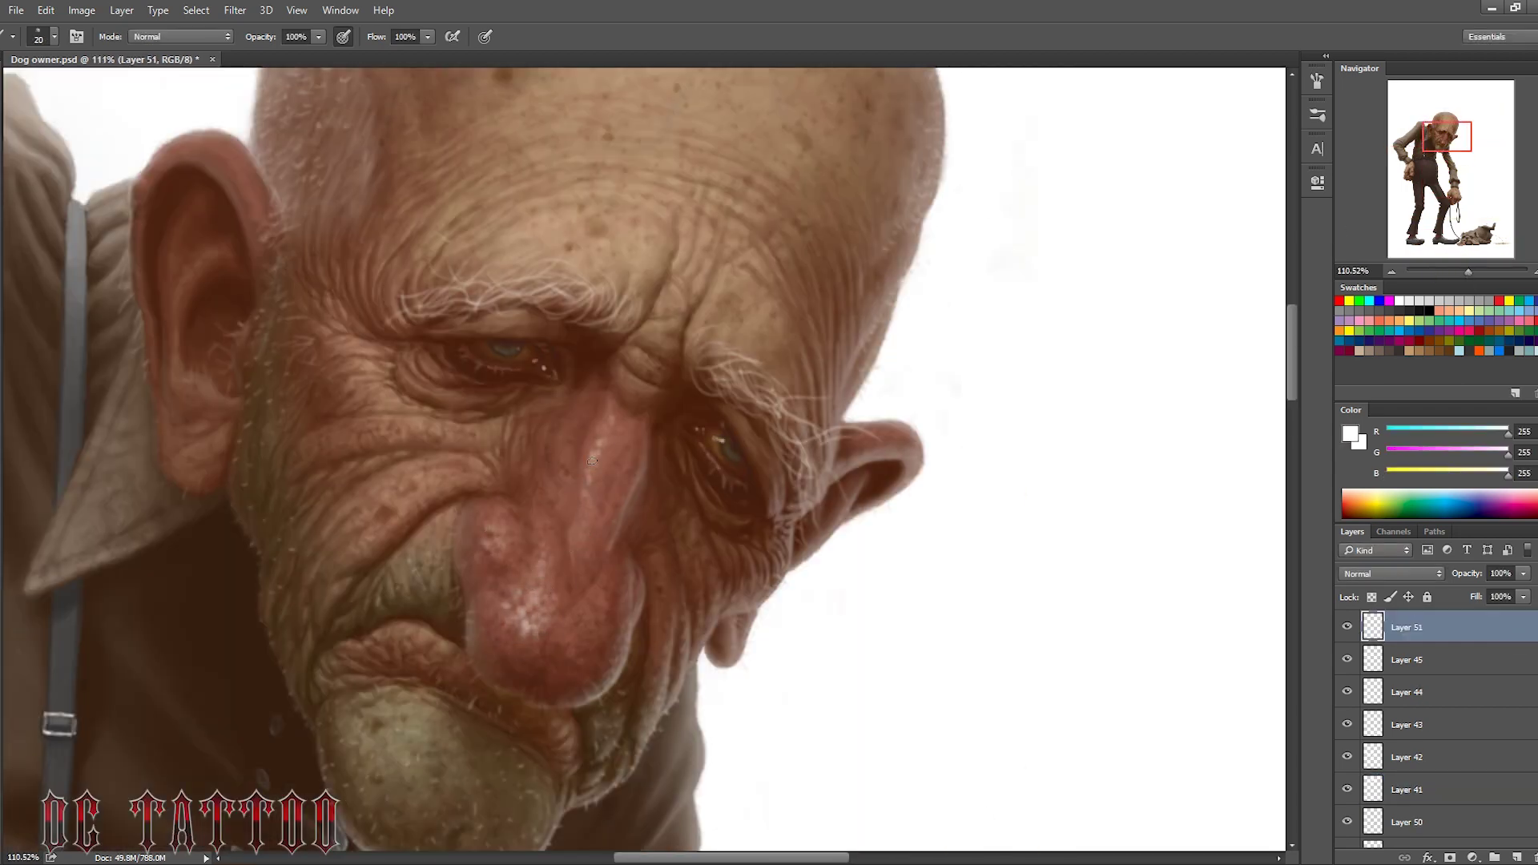
pyautogui.press(']')
pyautogui.moveTo(592, 459); pyautogui.dragTo(602, 439)
# Trim part of the nose-bridge highlight, alternating between eraser and brush
pyautogui.press('e')
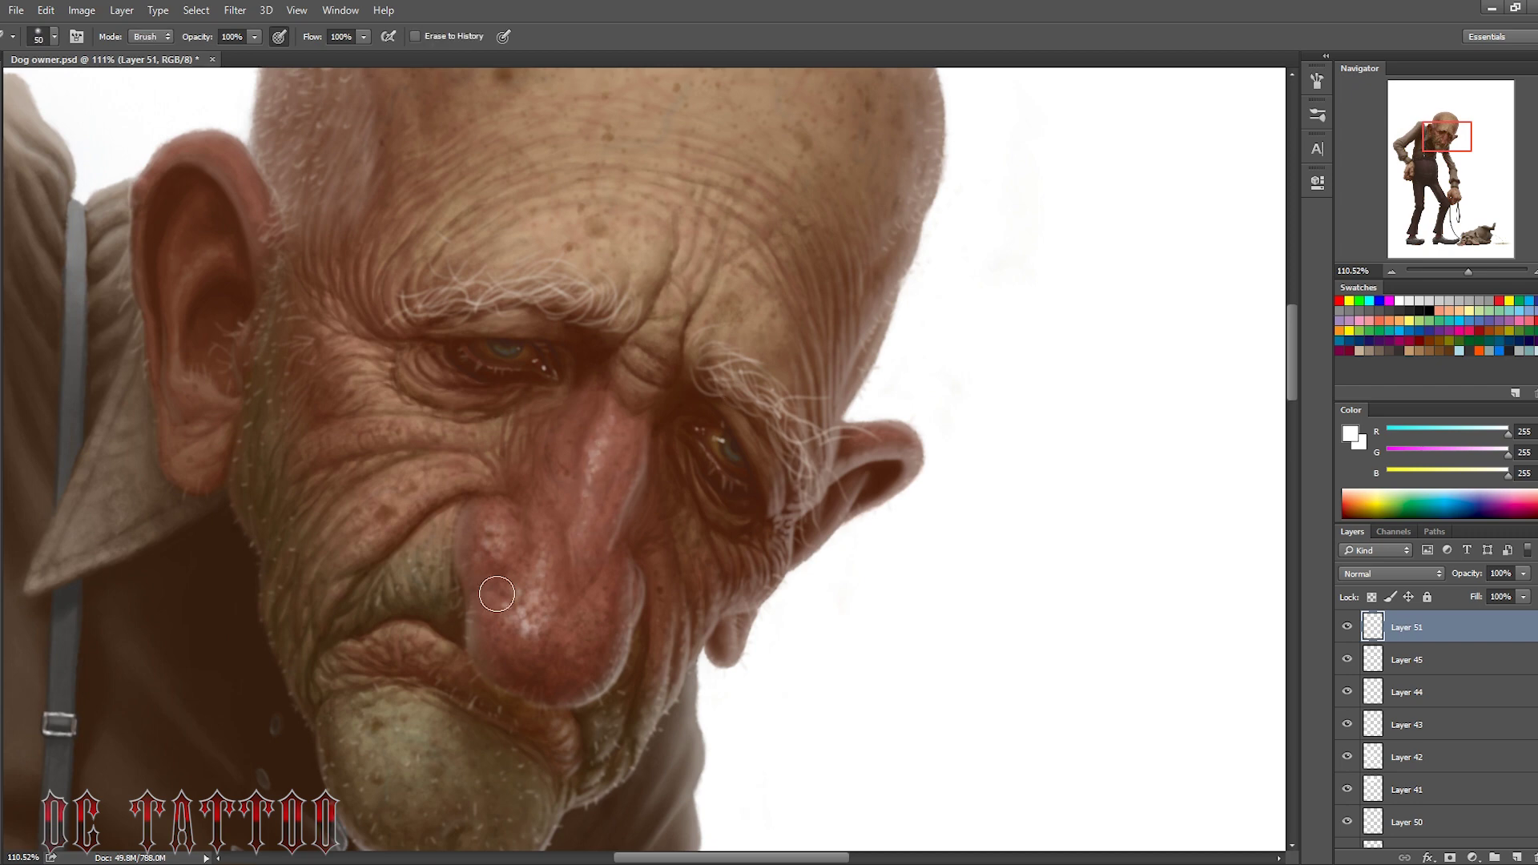
pyautogui.press('b')
pyautogui.moveTo(520, 504)
pyautogui.mouseDown()
pyautogui.moveTo(529, 565)
pyautogui.moveTo(567, 536)
pyautogui.mouseUp()
pyautogui.press('e')
pyautogui.press('b')
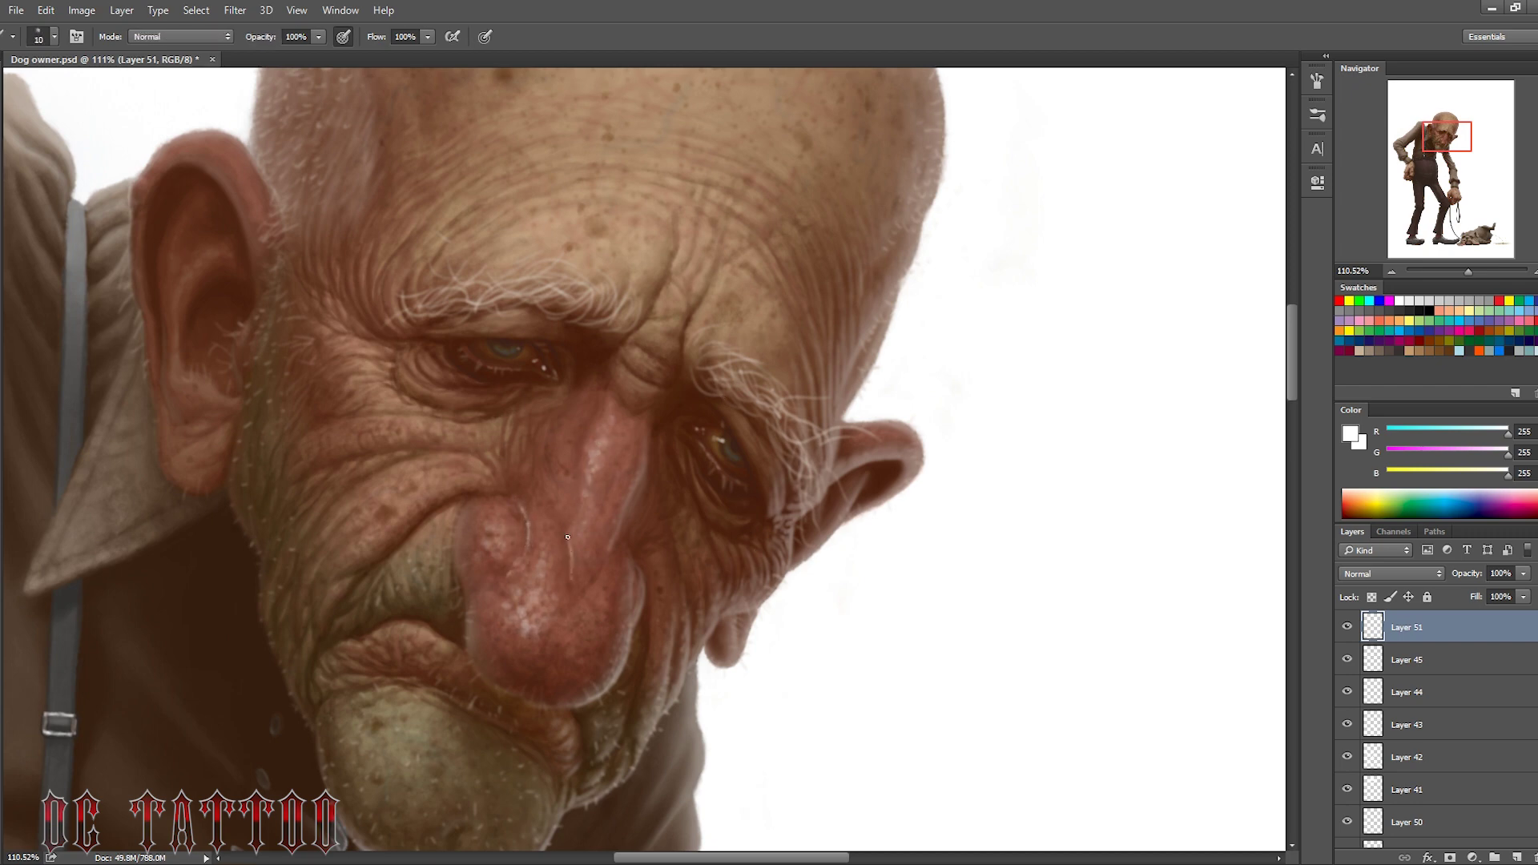
pyautogui.press('e')
pyautogui.press('b')
pyautogui.press('e')
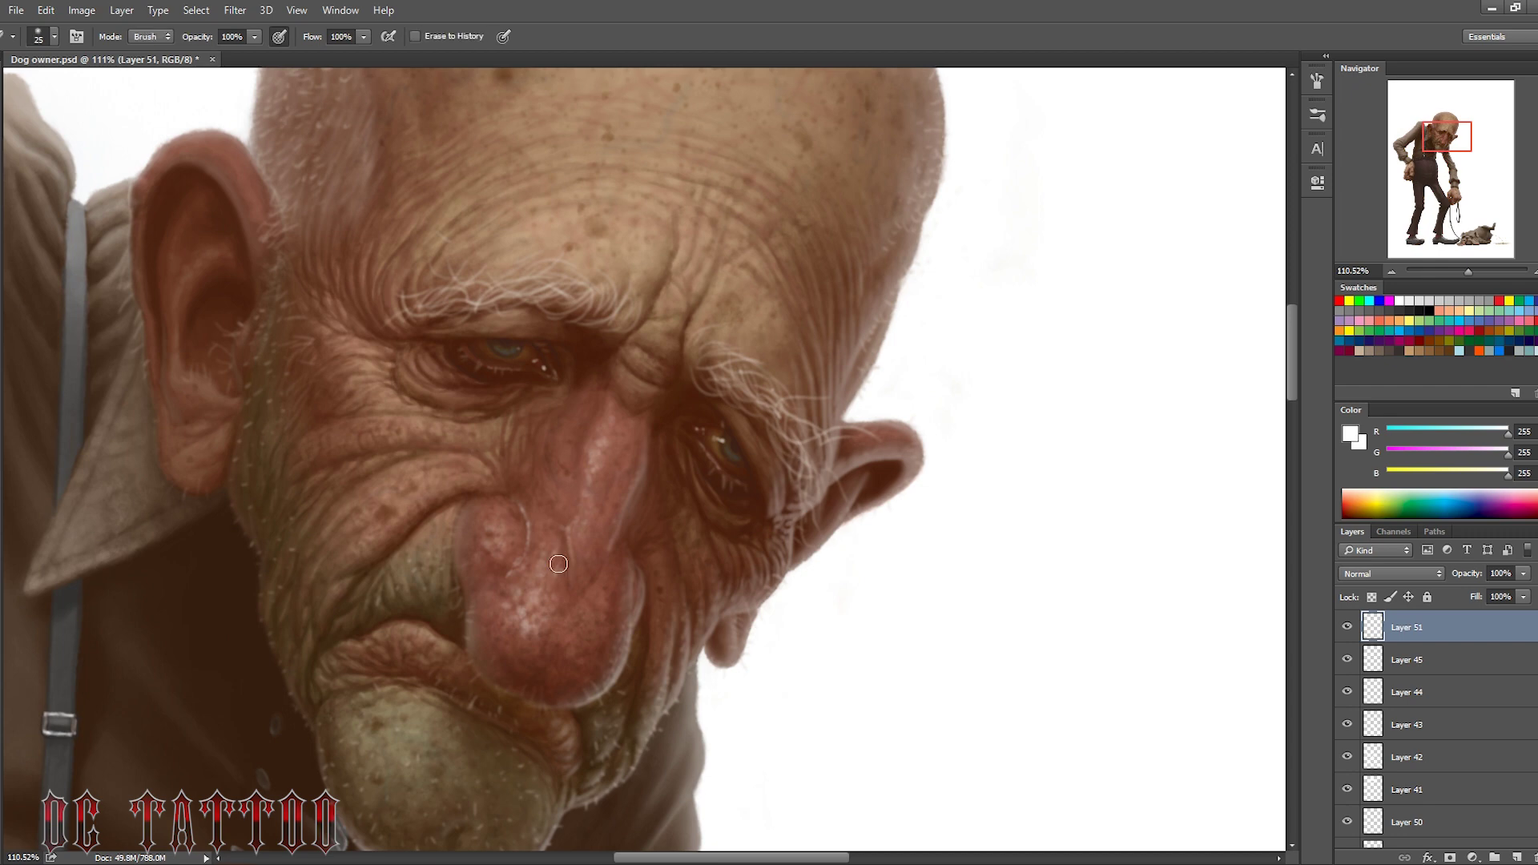
pyautogui.press('b')
# Add a white glint higher on the face toward the forehead, then bring the bulldog into view
pyautogui.scroll(5, 417, 481)
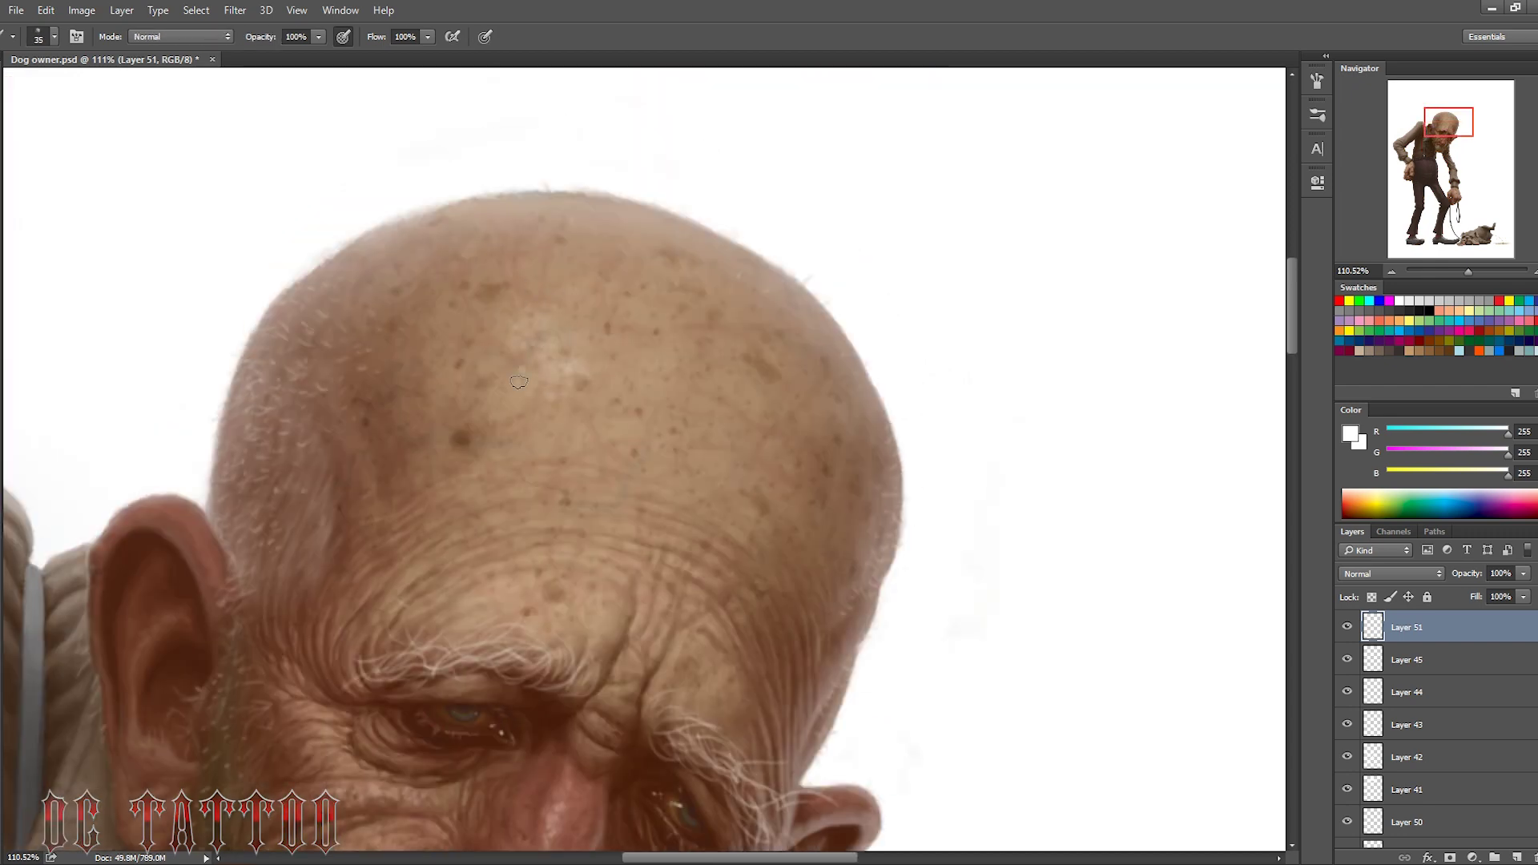
pyautogui.moveTo(561, 361); pyautogui.dragTo(547, 328)
pyautogui.press(']')
pyautogui.scroll(-6, 556, 481)
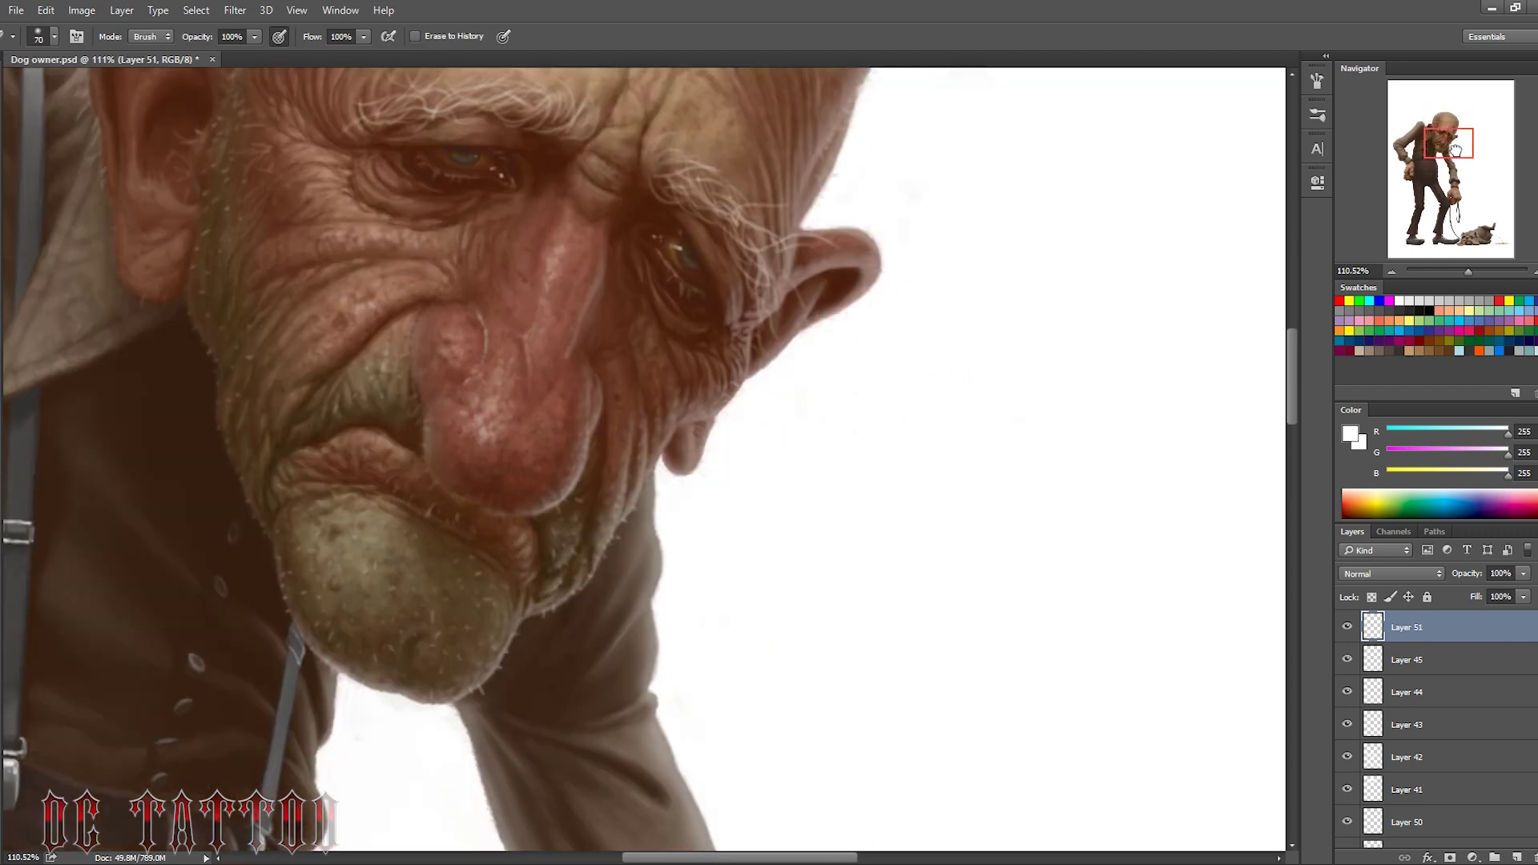
pyautogui.moveTo(1442, 132); pyautogui.dragTo(1460, 231)
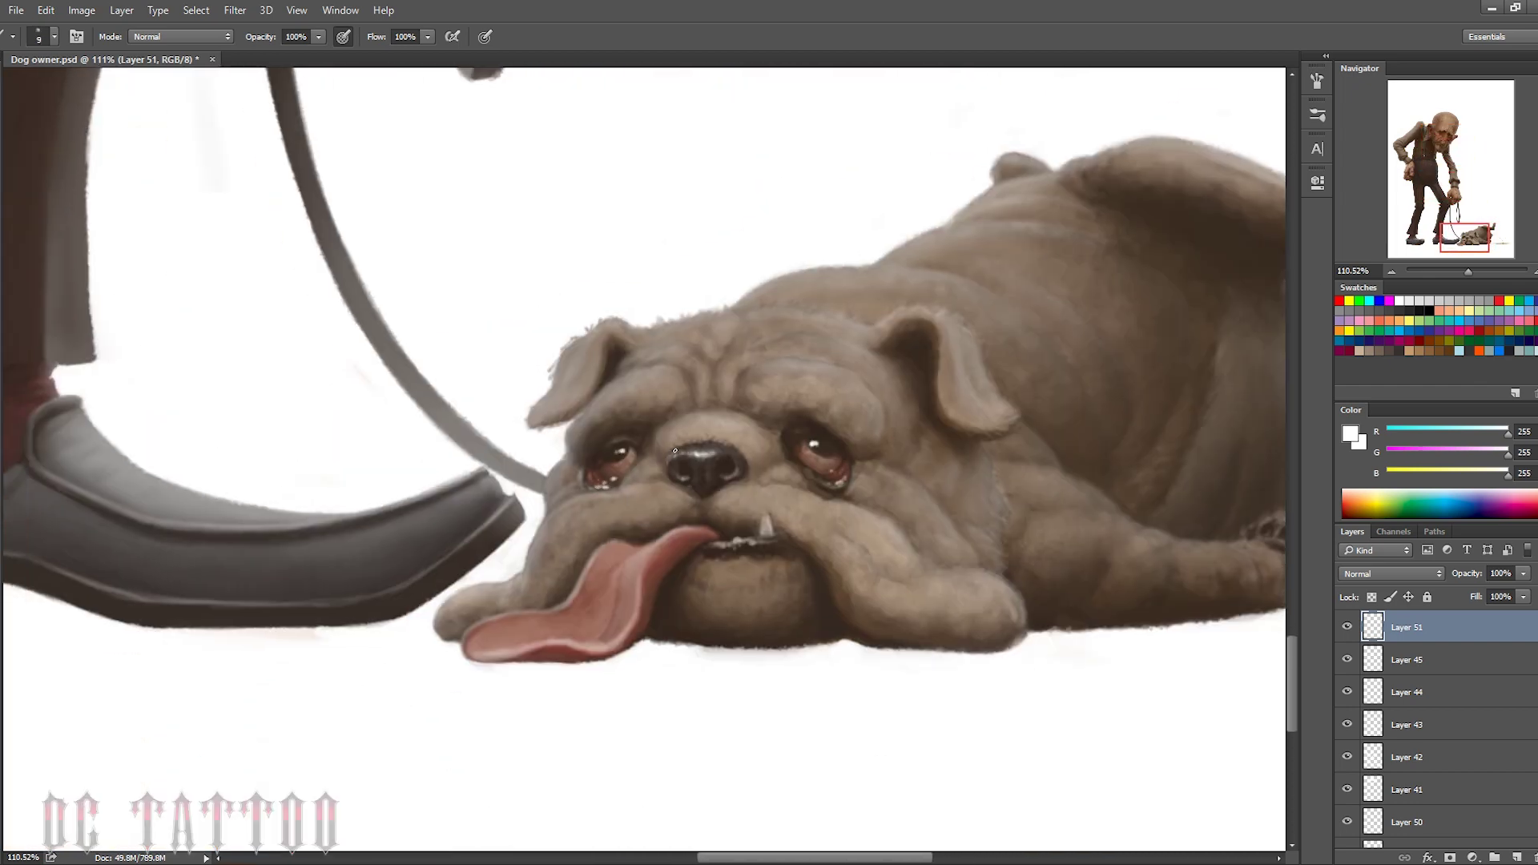
# Paint bright highlight strokes along the bulldog's tongue with a small brush
pyautogui.press(']')
pyautogui.press(']')
pyautogui.press(']')
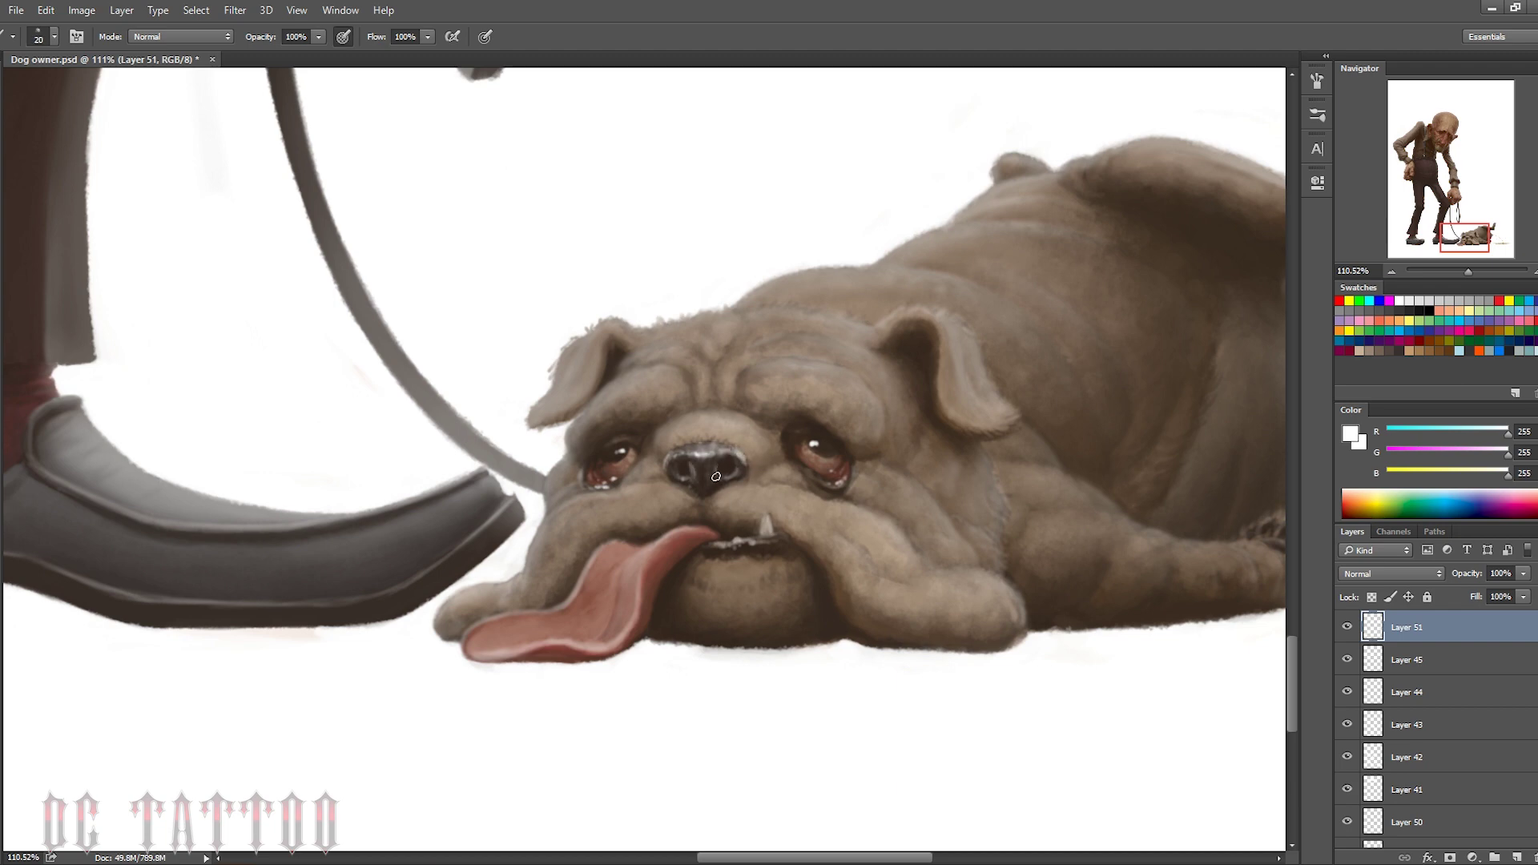
pyautogui.press('e')
pyautogui.press('b')
pyautogui.press('[')
pyautogui.press('[')
pyautogui.press('[')
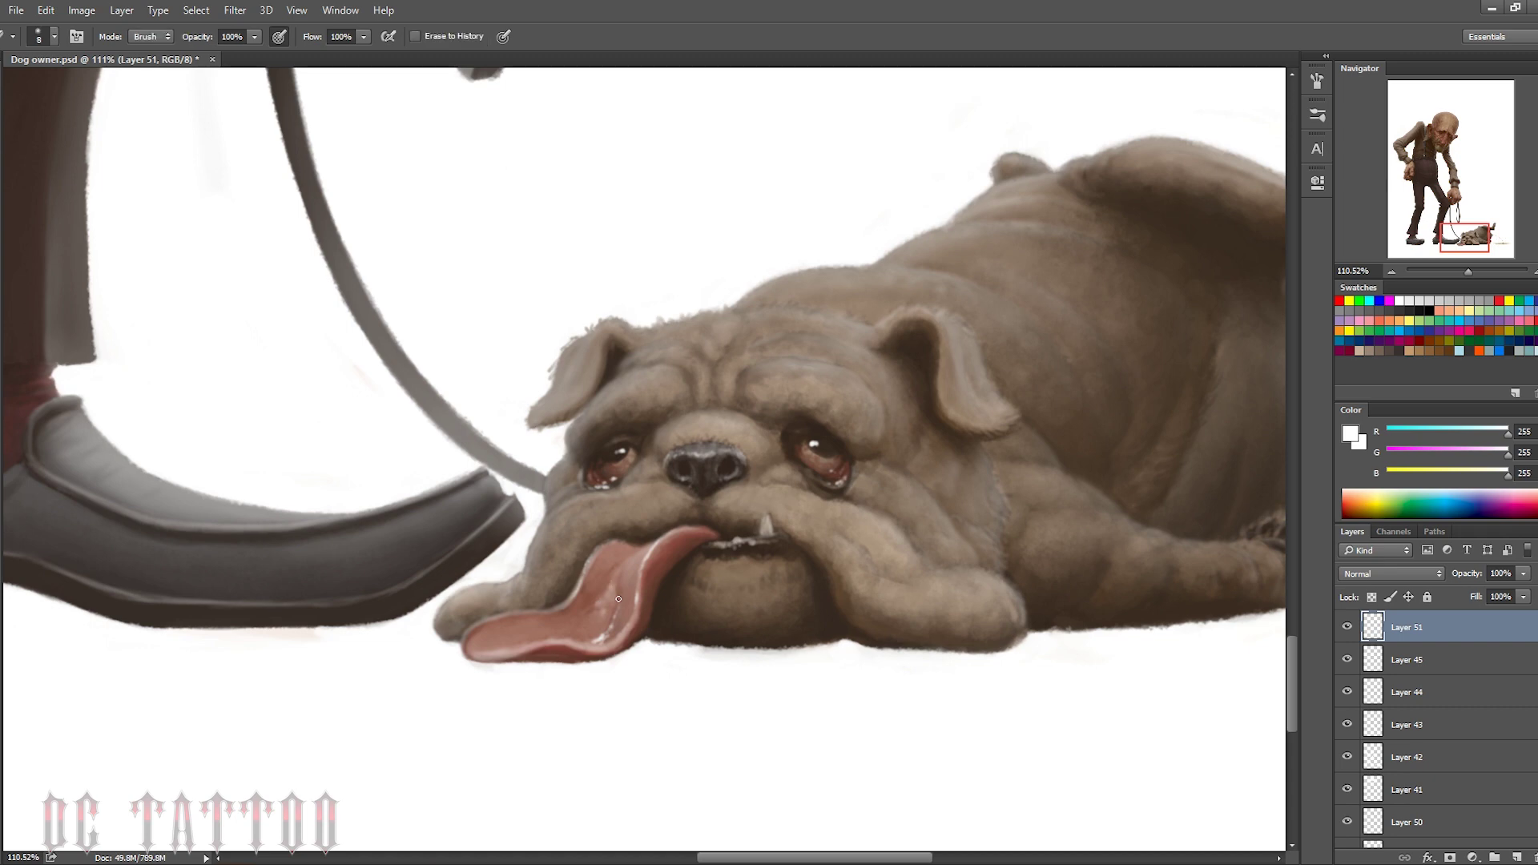
pyautogui.press('[')
pyautogui.press('[')
pyautogui.press('[')
pyautogui.moveTo(572, 642); pyautogui.dragTo(616, 632)
pyautogui.press(']')
pyautogui.press(']')
pyautogui.press(']')
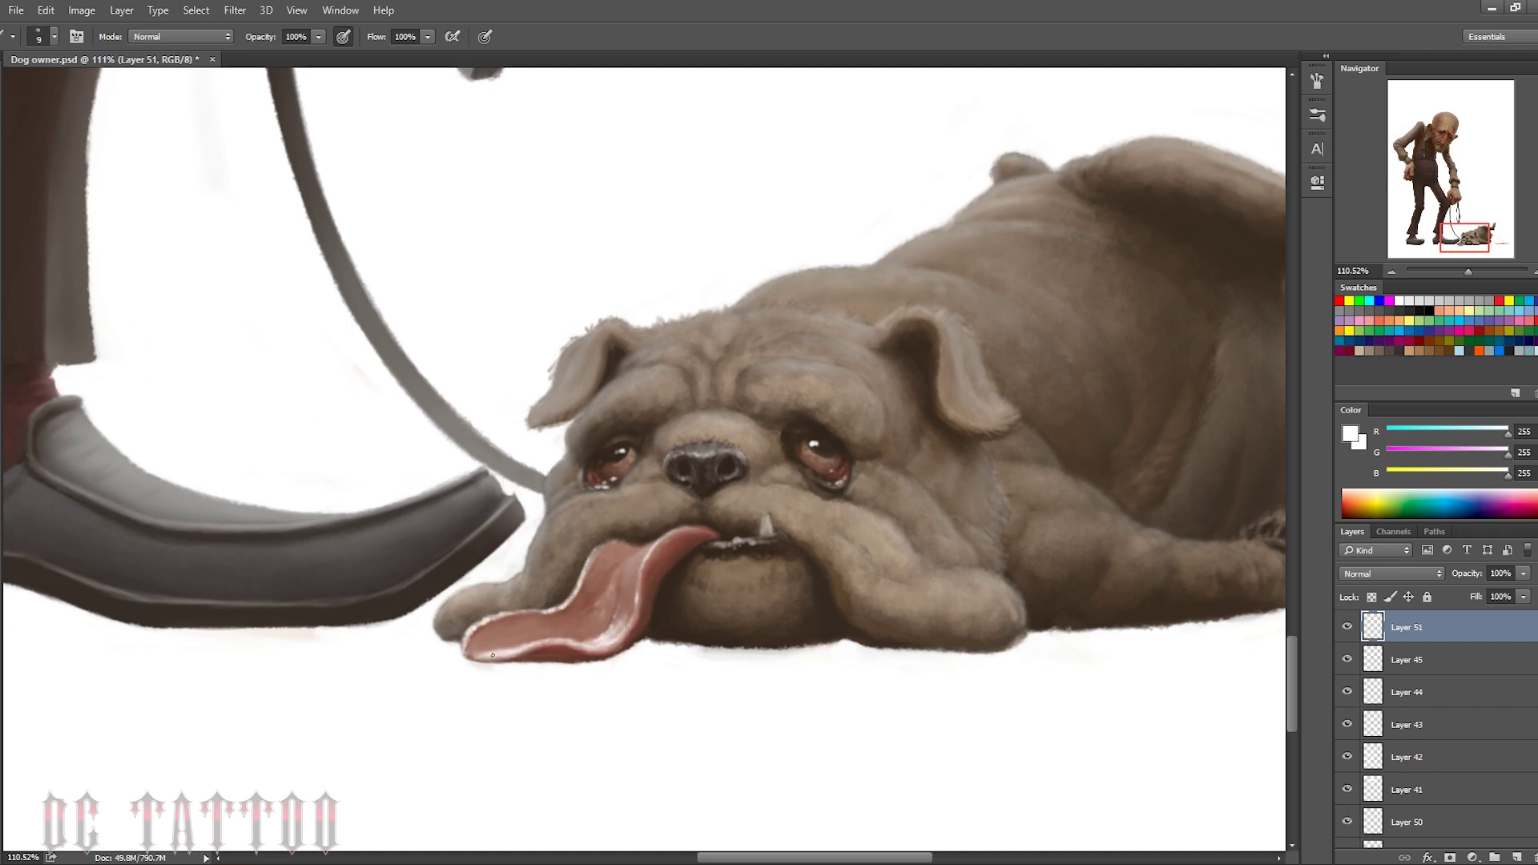
pyautogui.moveTo(492, 655); pyautogui.dragTo(608, 595)
# Resize the brush to a fine tip and zoom out to see the whole painting
pyautogui.press(']')
pyautogui.press(']')
pyautogui.press(']')
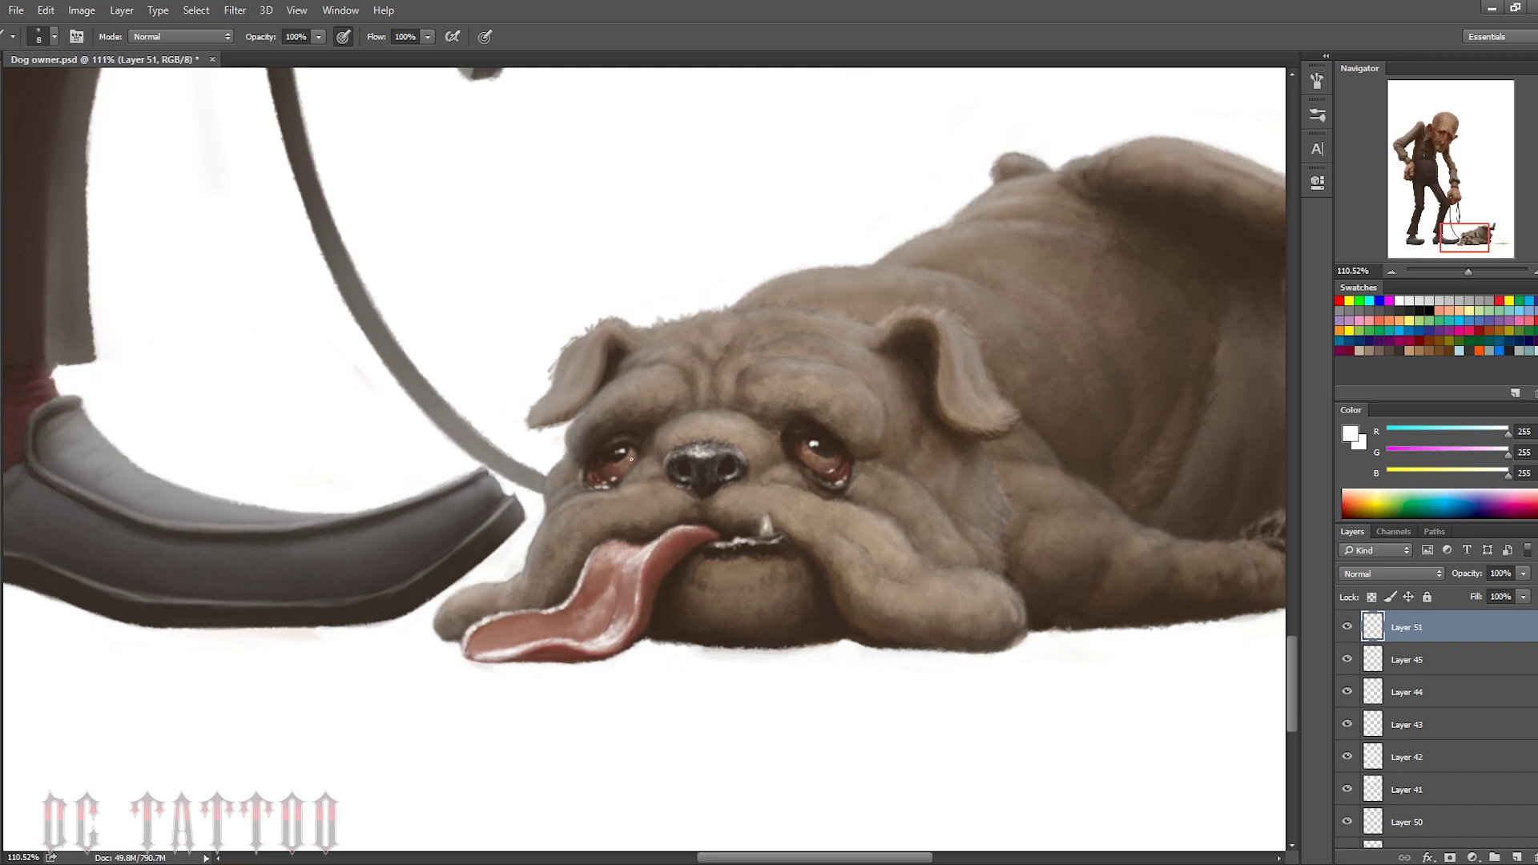
pyautogui.press(']')
pyautogui.press(']')
pyautogui.press(']')
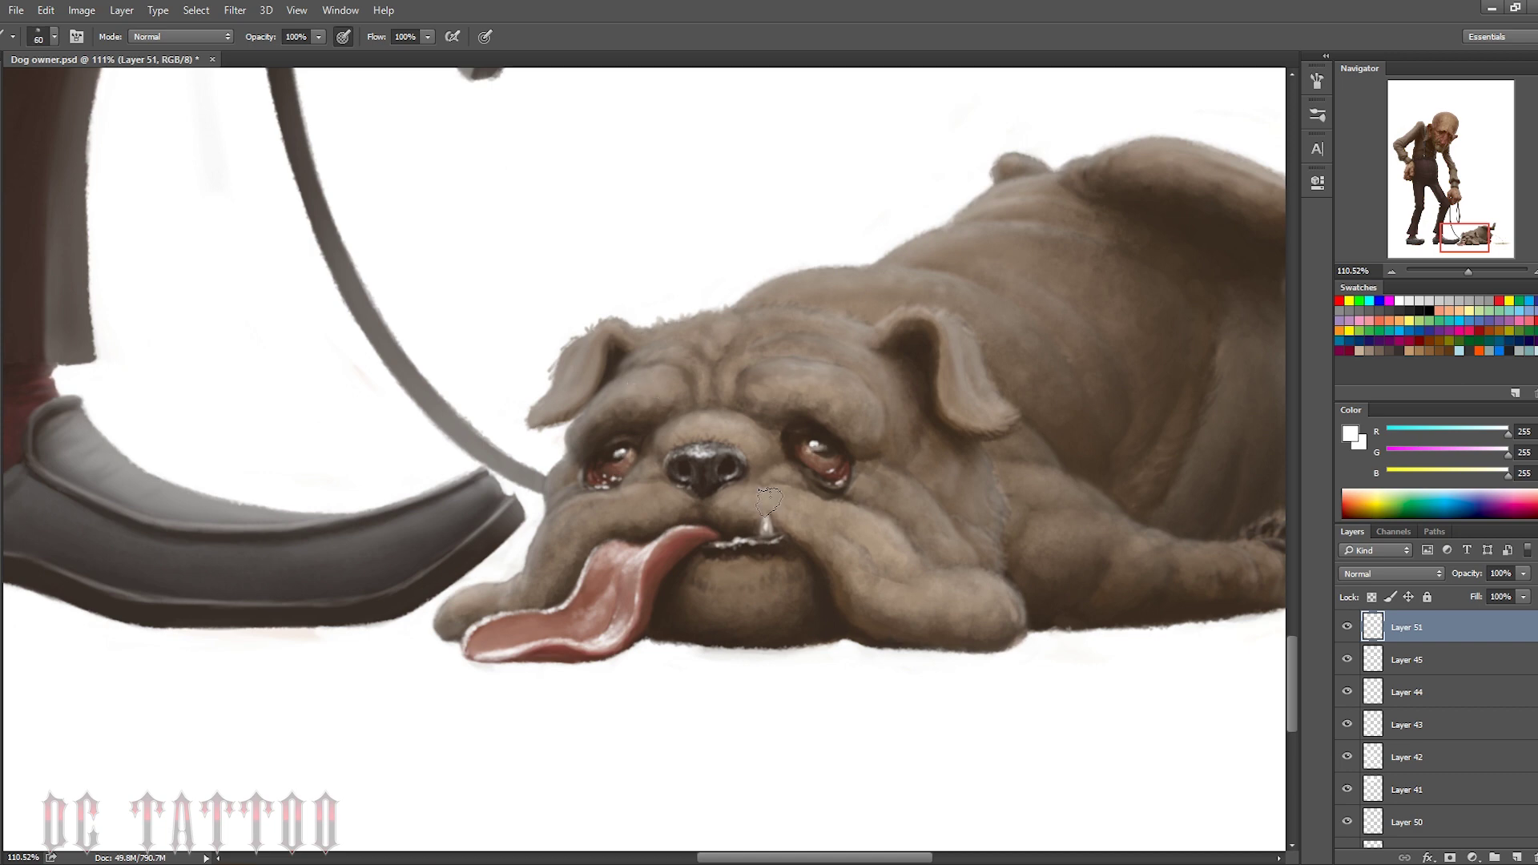
pyautogui.press('[')
pyautogui.press('[')
pyautogui.press('[')
pyautogui.press('[')
pyautogui.press('[')
pyautogui.press('[')
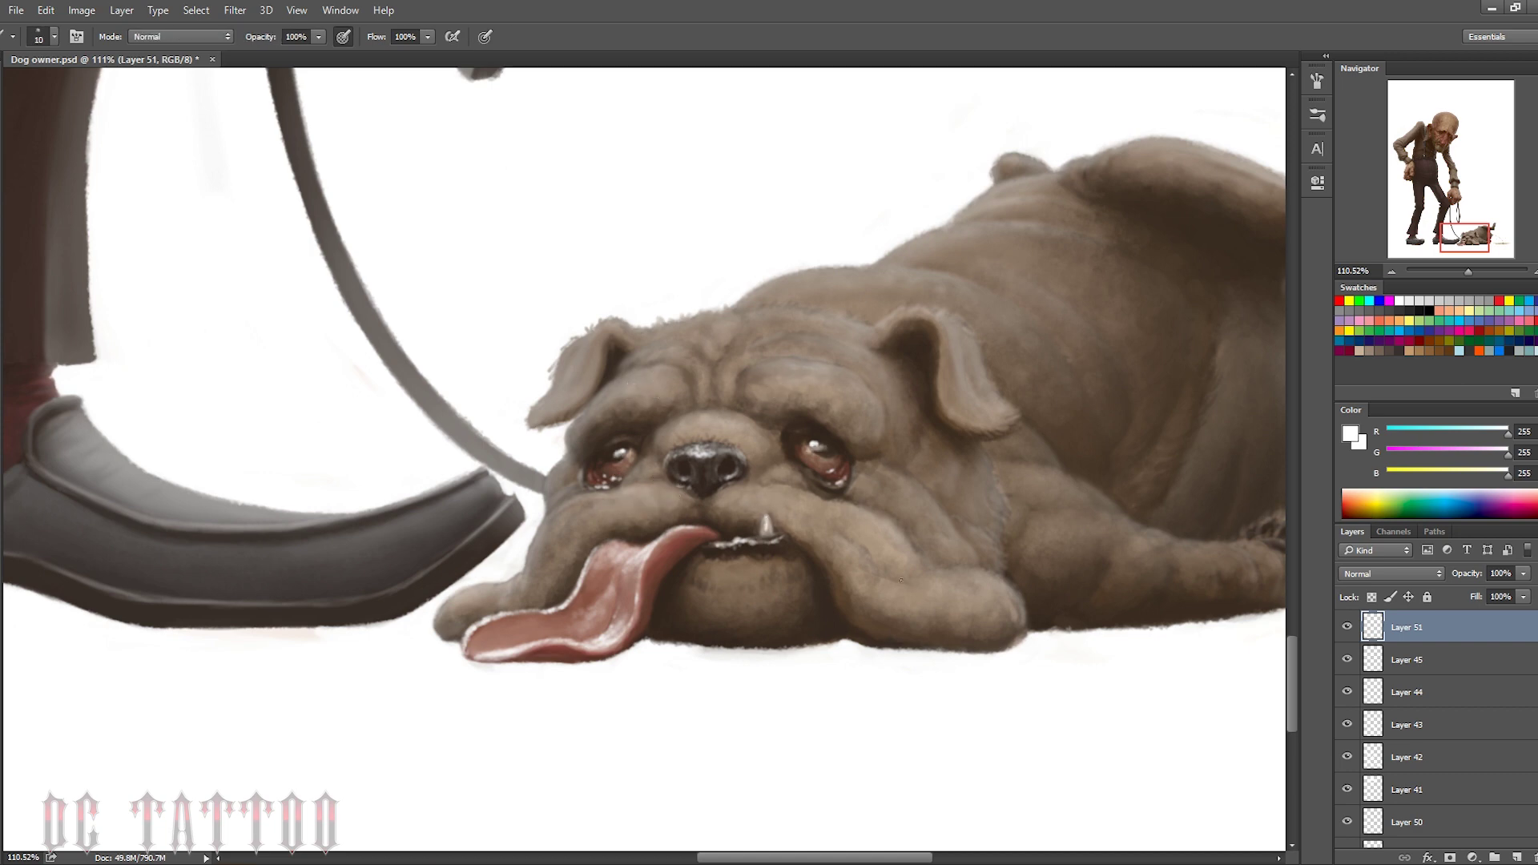
pyautogui.hscroll(5, 900, 580)
pyautogui.scroll(1, 921, 583)
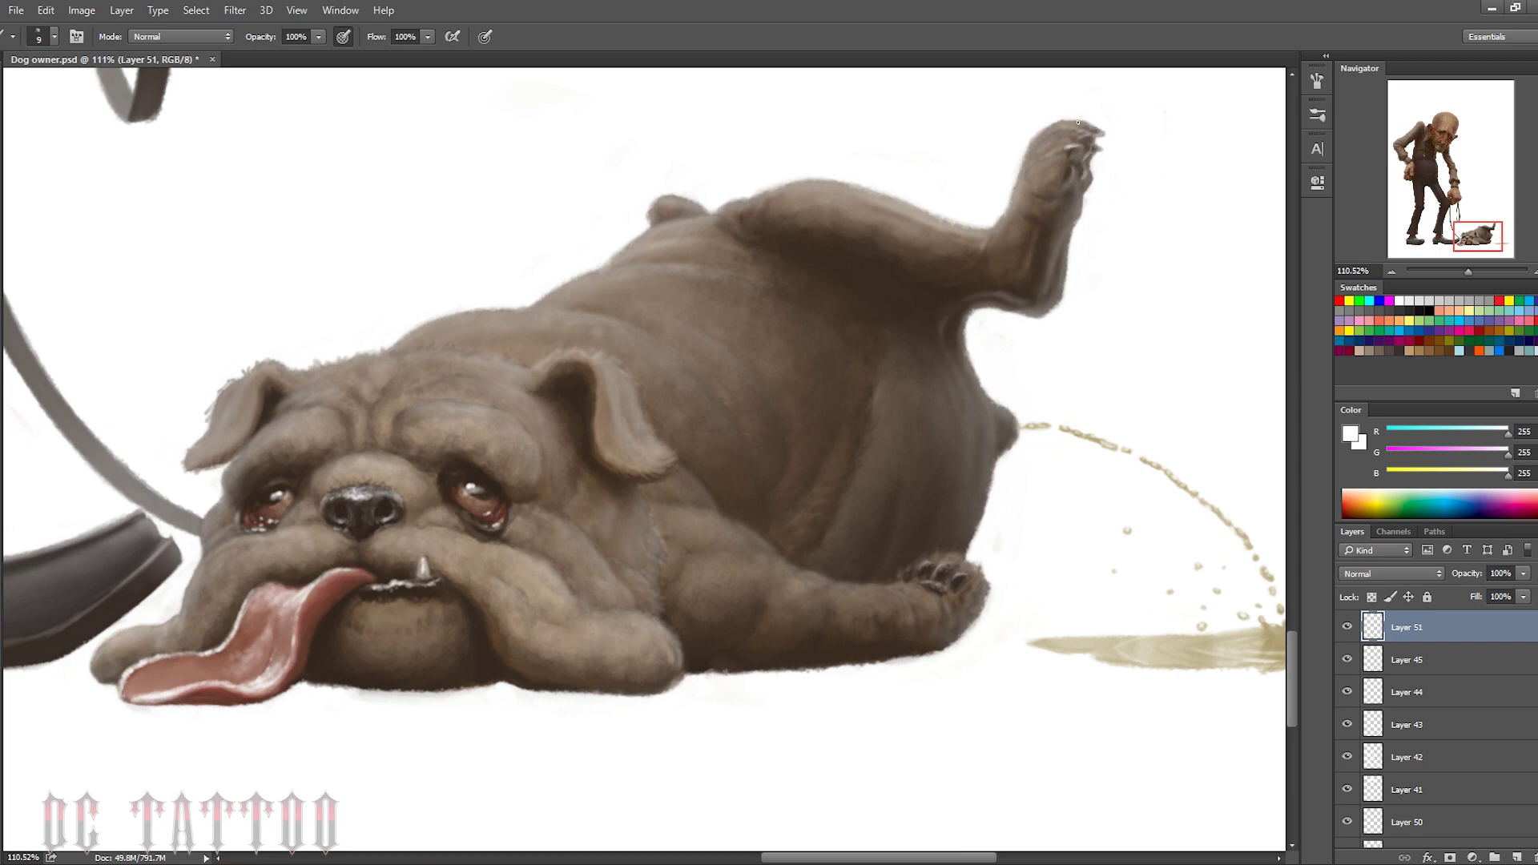
pyautogui.moveTo(1468, 272); pyautogui.dragTo(1454, 273)
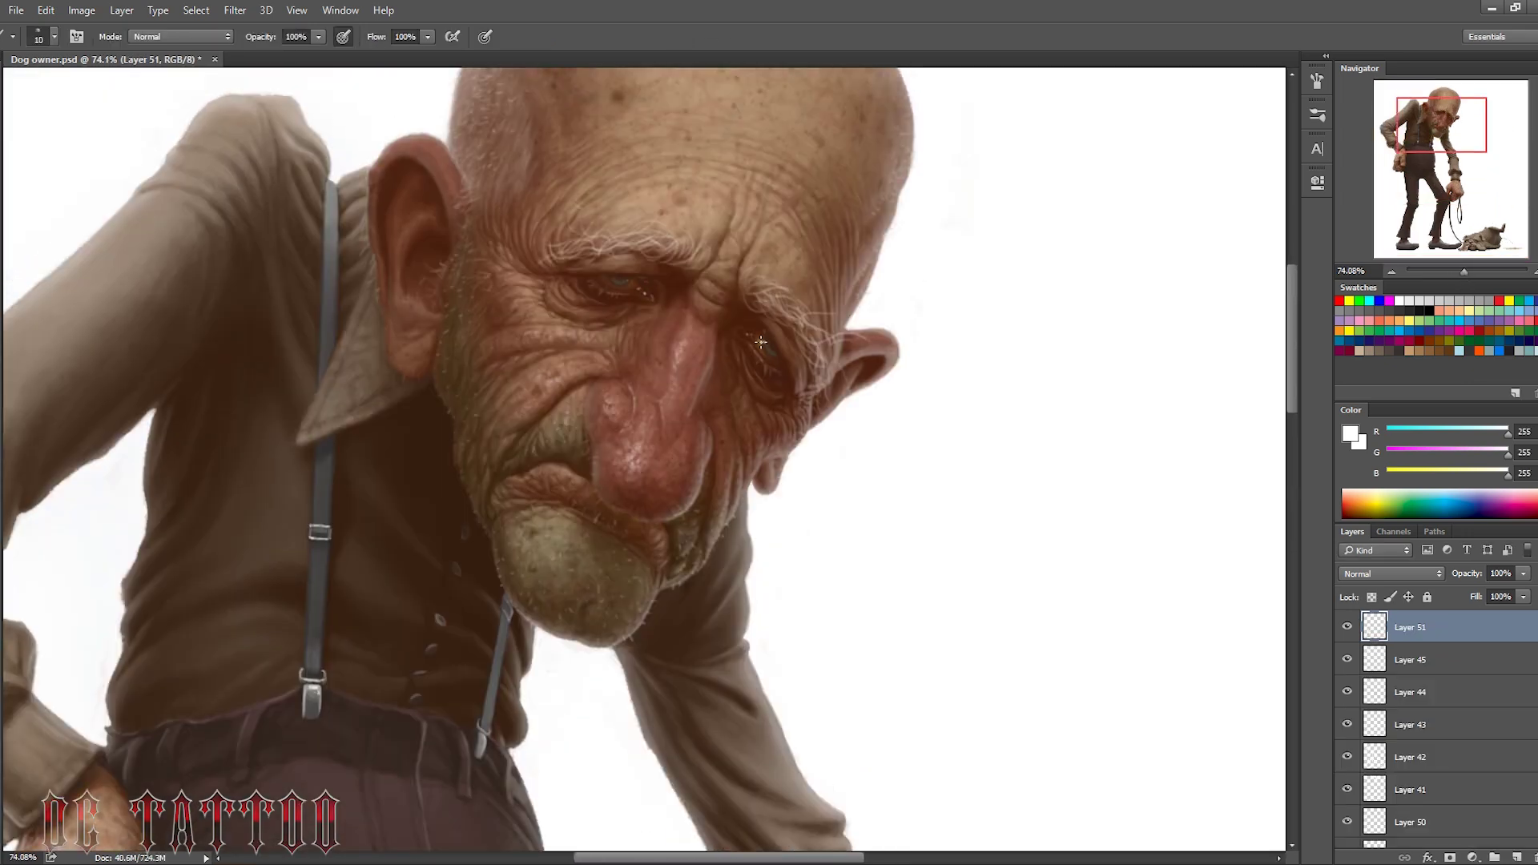
pyautogui.press('e')
pyautogui.press('b')
pyautogui.scroll(3, 775, 303)
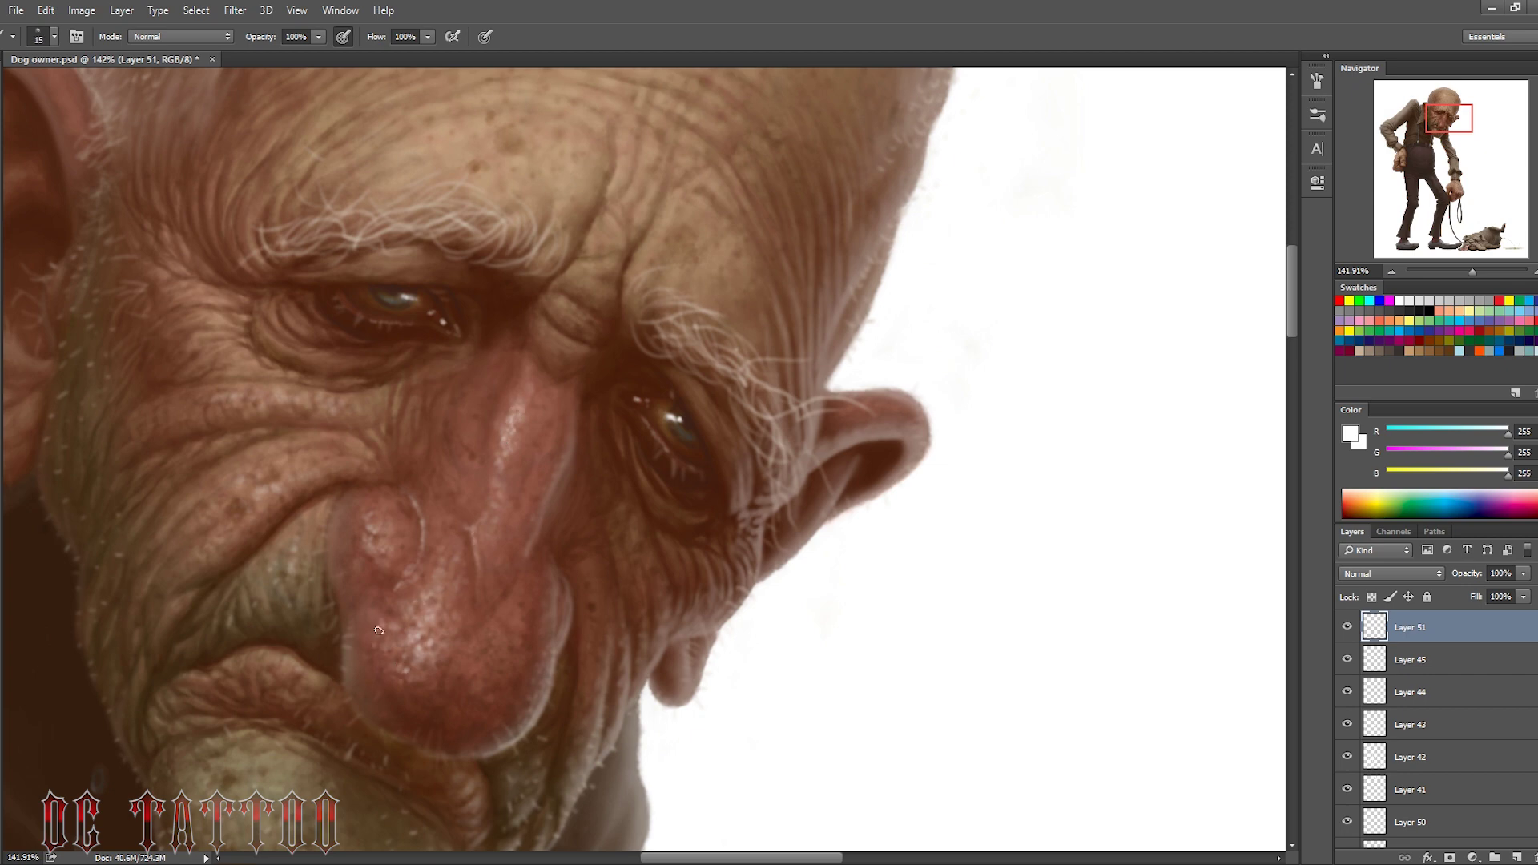
# Touch up the old man's head, alternating the history Eraser and Brush
pyautogui.press('e')
pyautogui.moveTo(1472, 272); pyautogui.dragTo(1467, 273)
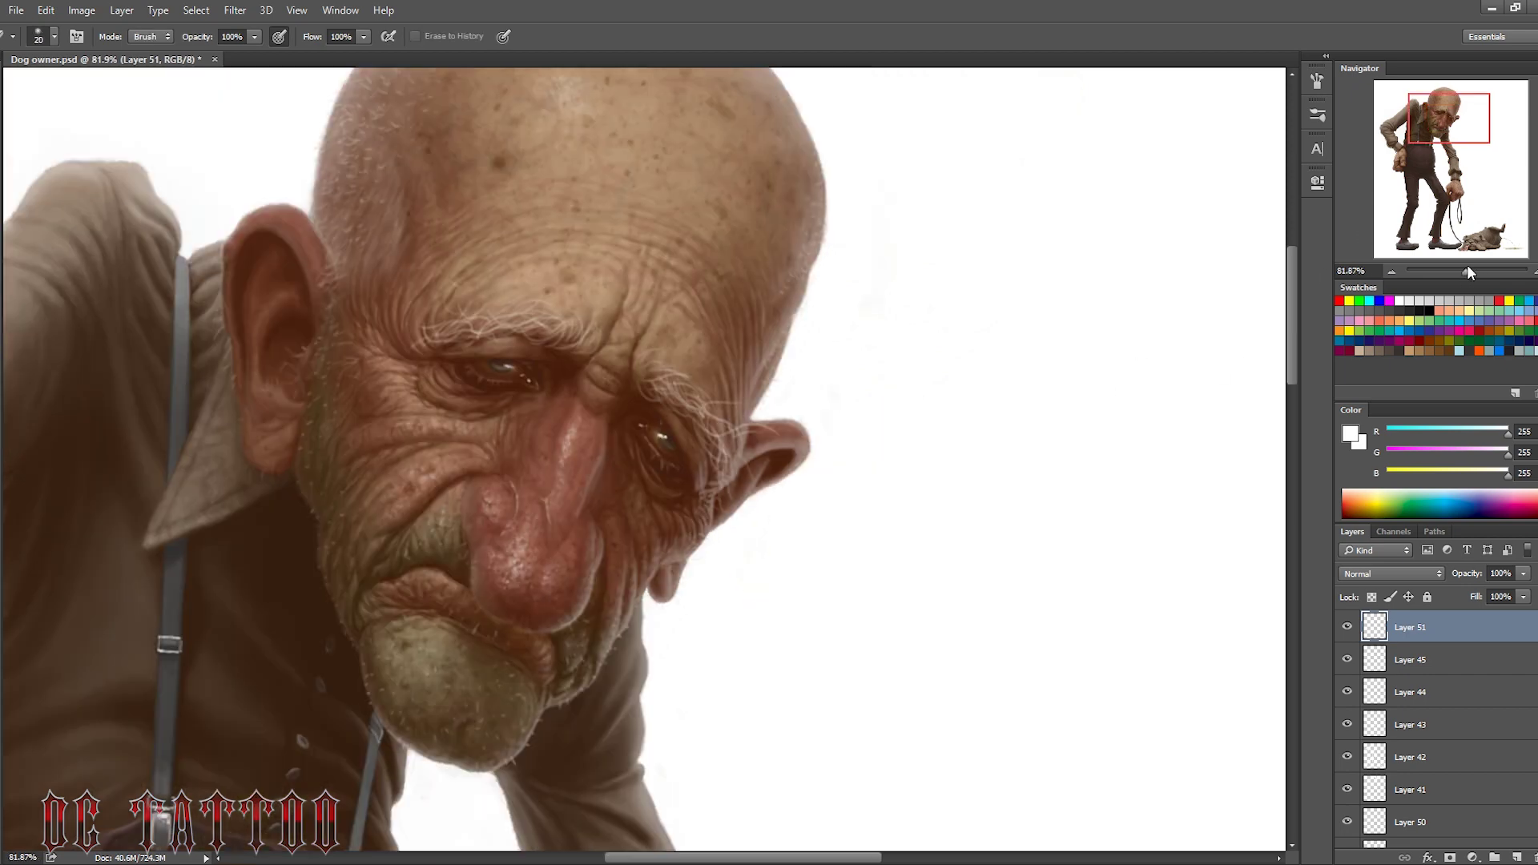
pyautogui.press('b')
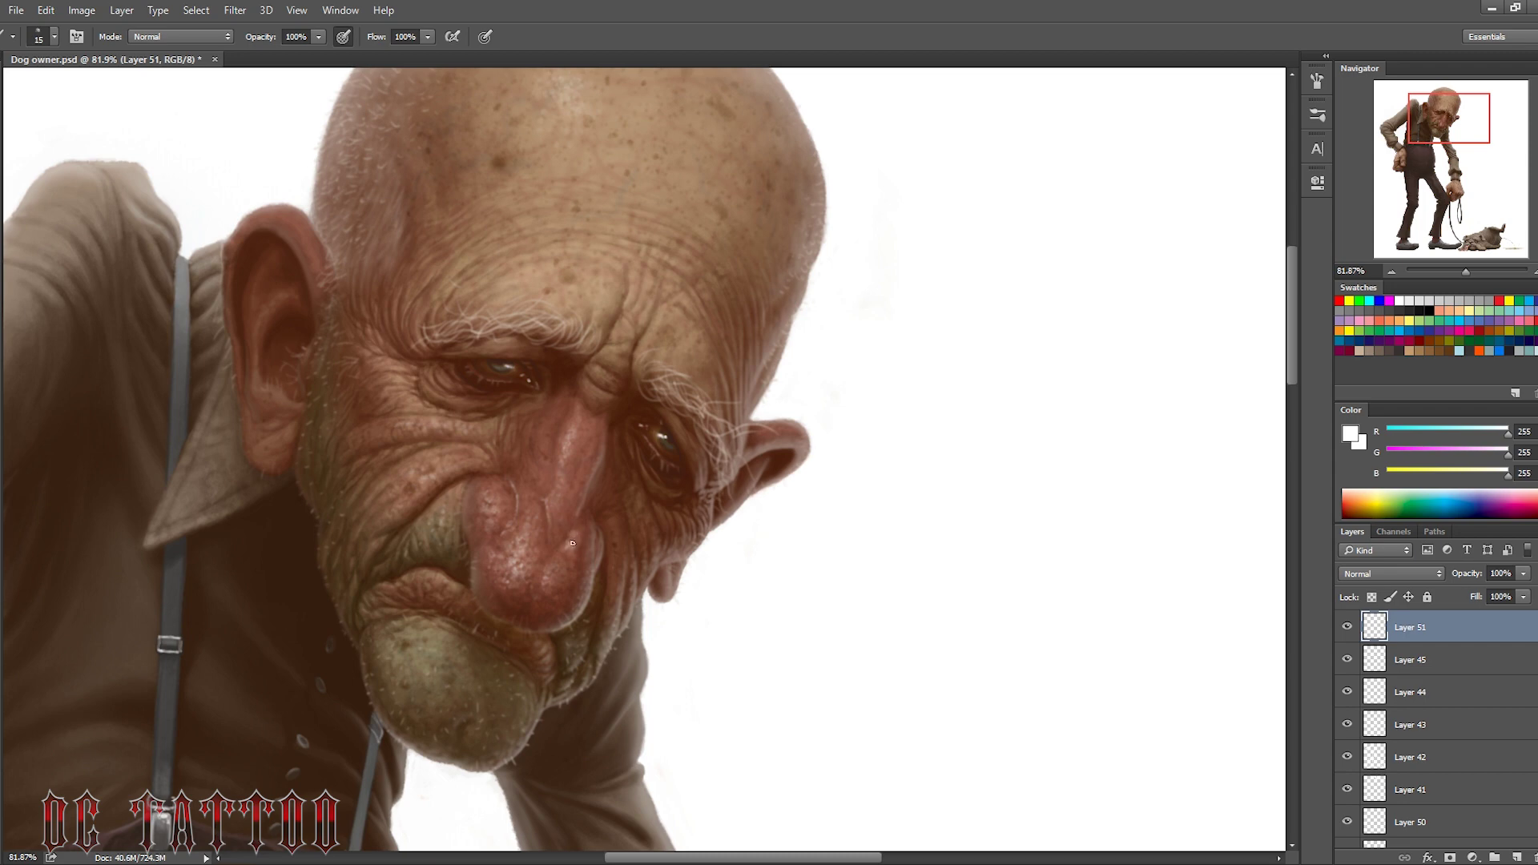
pyautogui.press('e')
pyautogui.scroll(-5, 1100, 294)
pyautogui.hscroll(-4, 1101, 294)
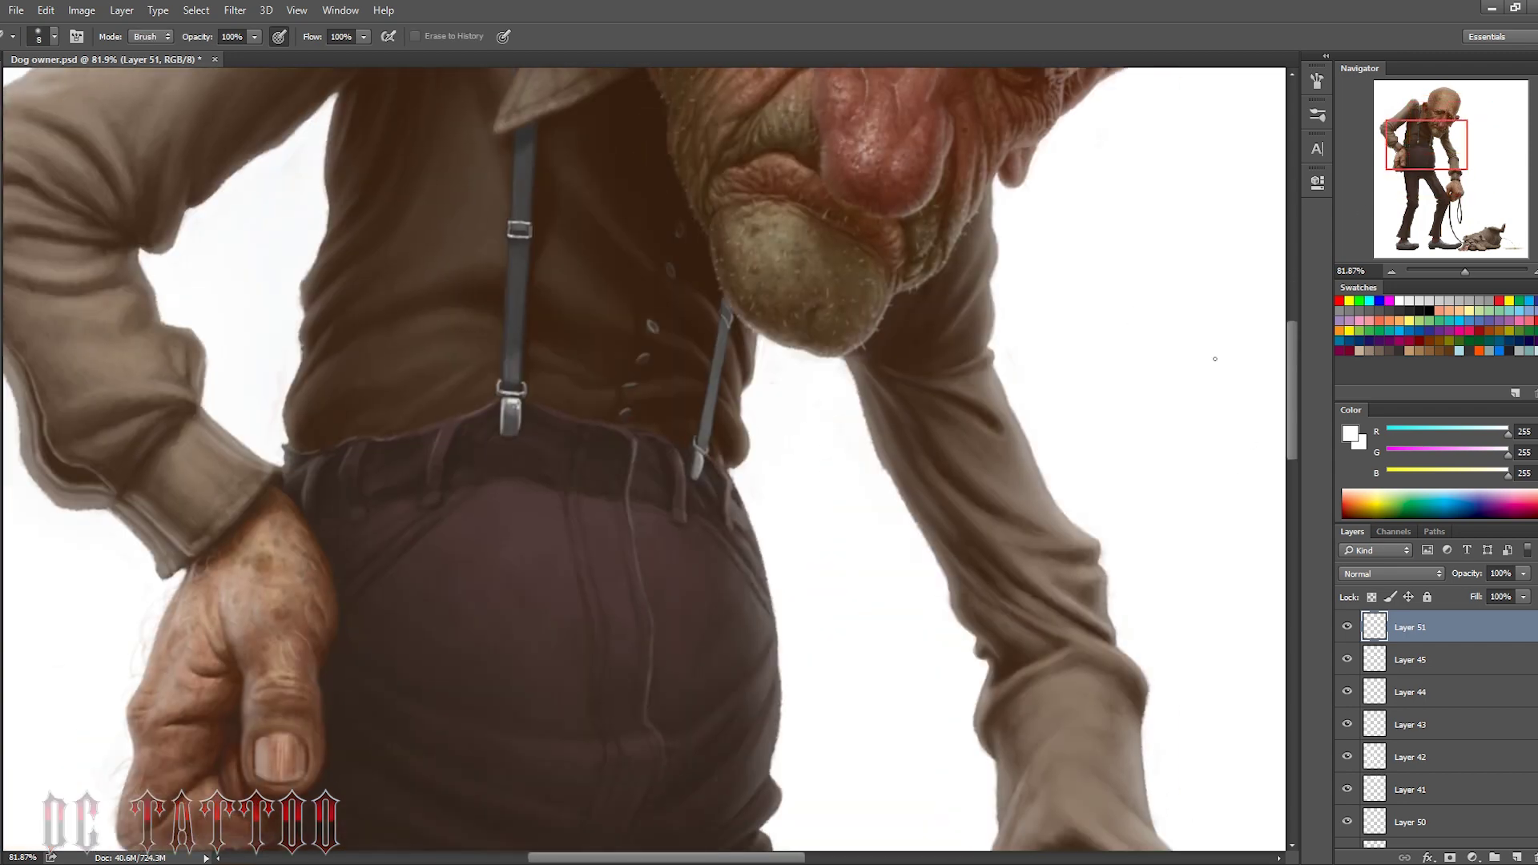
pyautogui.press('b')
# Sample browns from the shirt and dab a small highlight onto it
pyautogui.keyDown('alt'); pyautogui.click(600, 461); pyautogui.keyUp('alt')
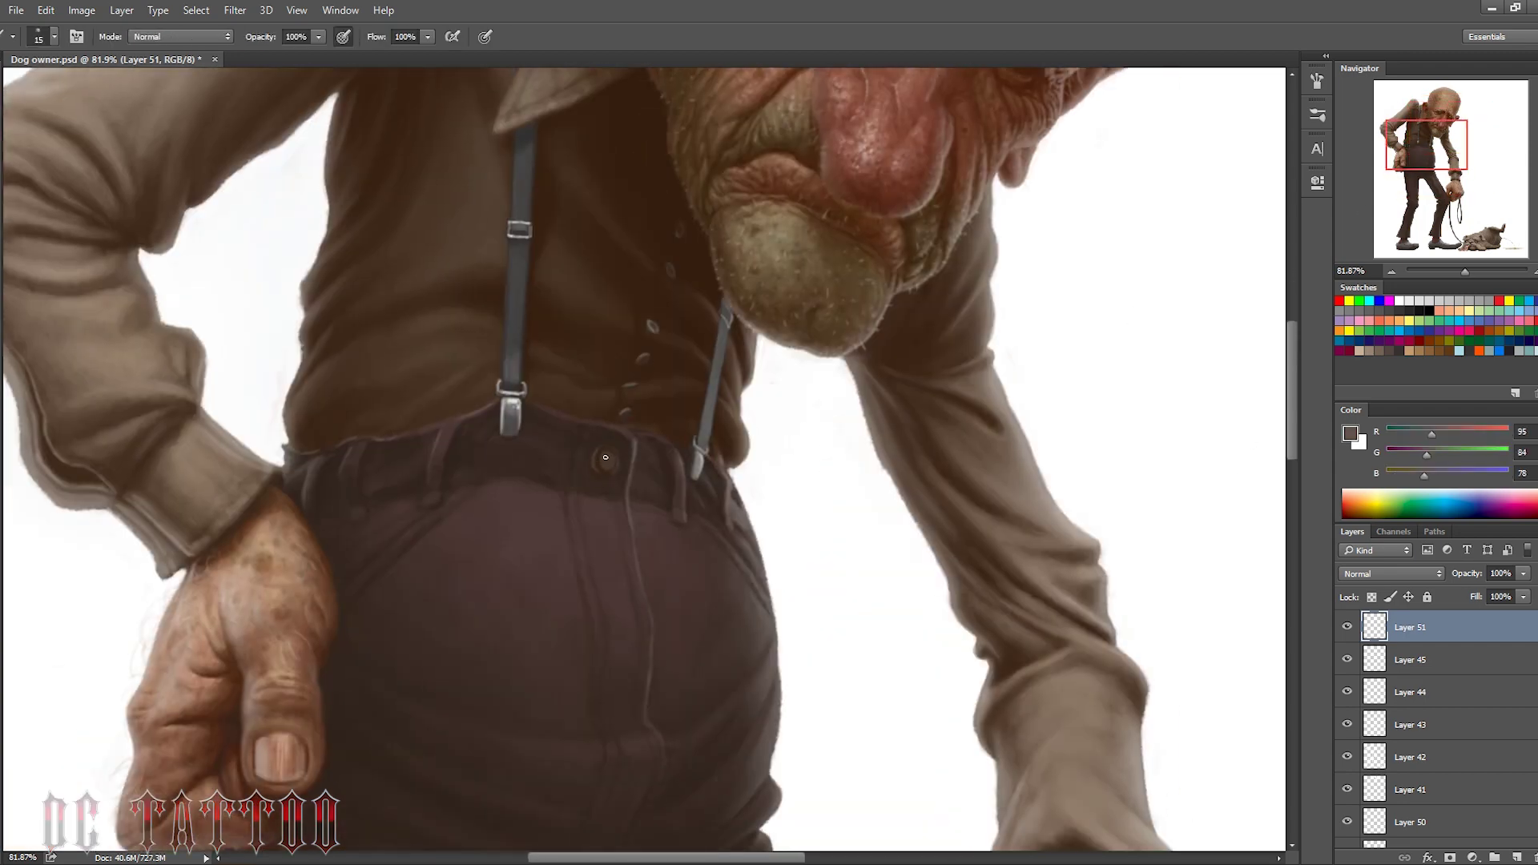
pyautogui.keyDown('alt'); pyautogui.click(606, 458); pyautogui.keyUp('alt')
pyautogui.keyDown('alt'); pyautogui.click(613, 471); pyautogui.keyUp('alt')
pyautogui.press('i')
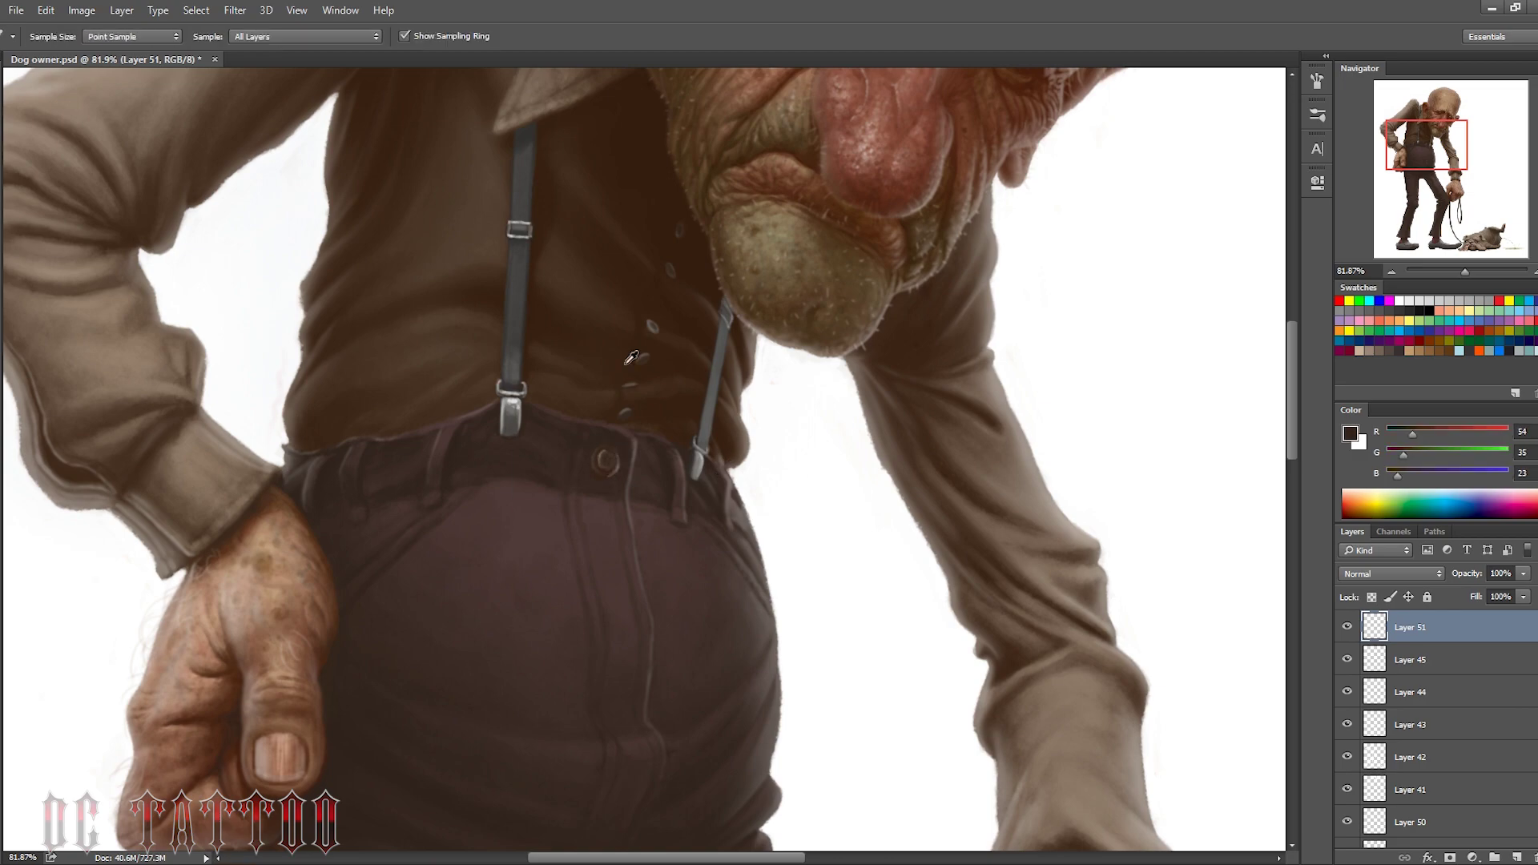
pyautogui.press('b')
pyautogui.keyDown('alt'); pyautogui.click(855, 540); pyautogui.keyUp('alt')
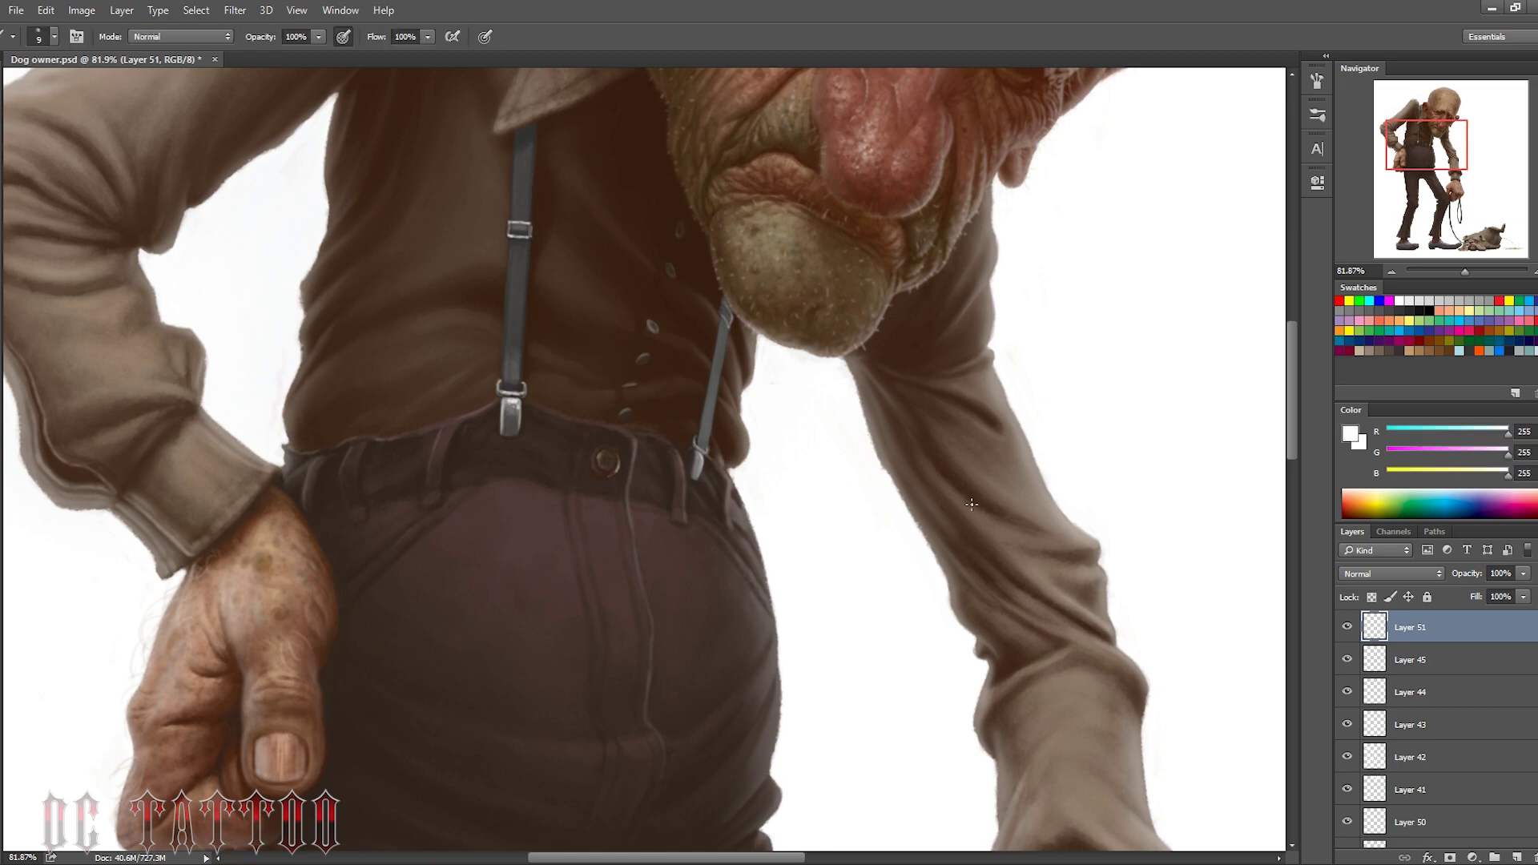
# Create Layer 52 and set the painting colour to a dark warm brown
pyautogui.scroll(-10, 1188, 222)
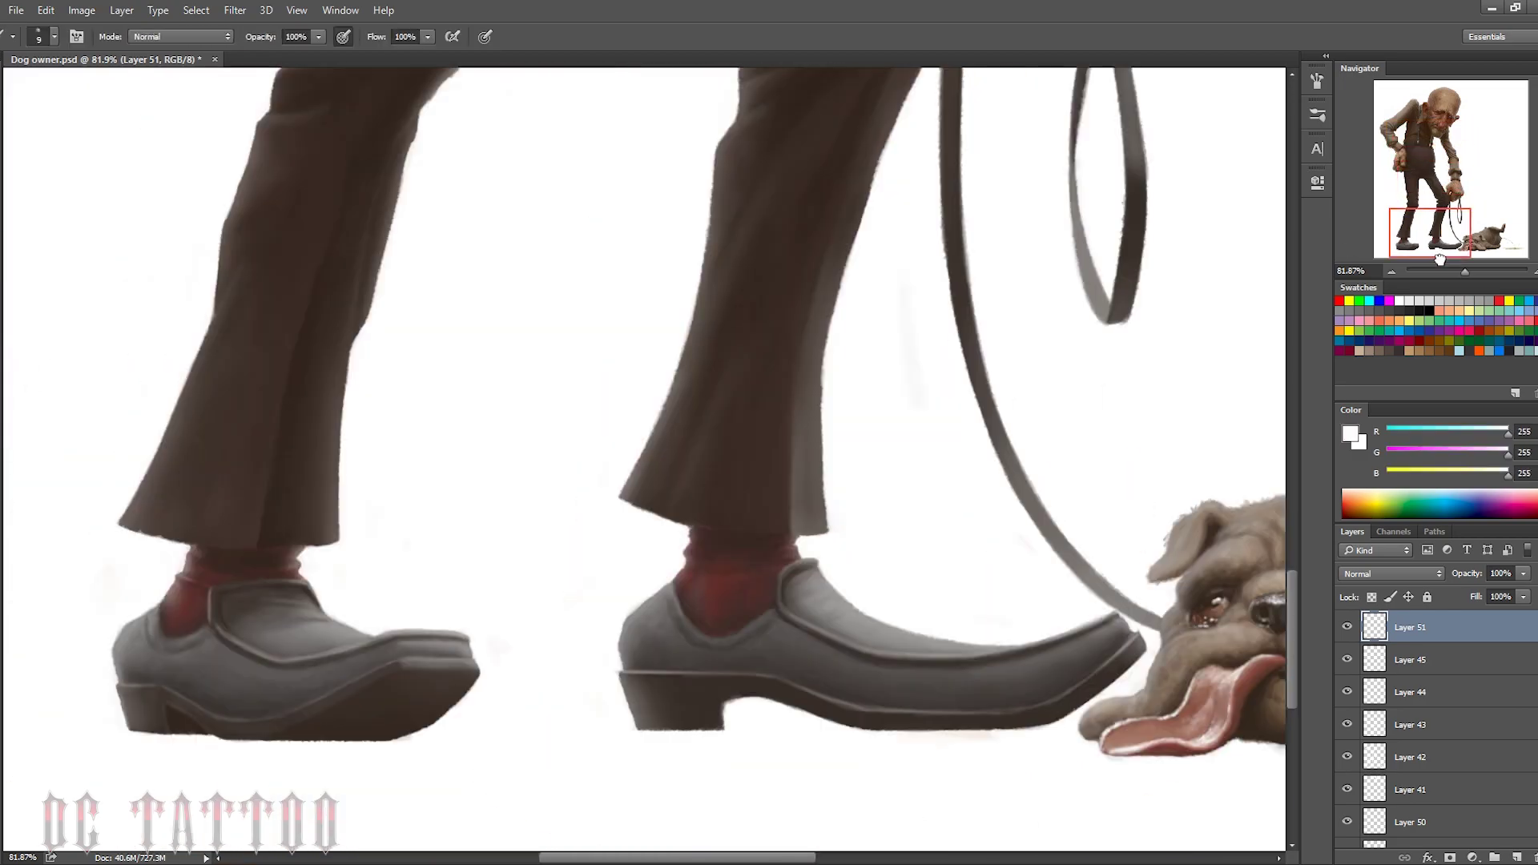
pyautogui.scroll(15, 1188, 222)
pyautogui.hscroll(1, 1188, 222)
pyautogui.press('e')
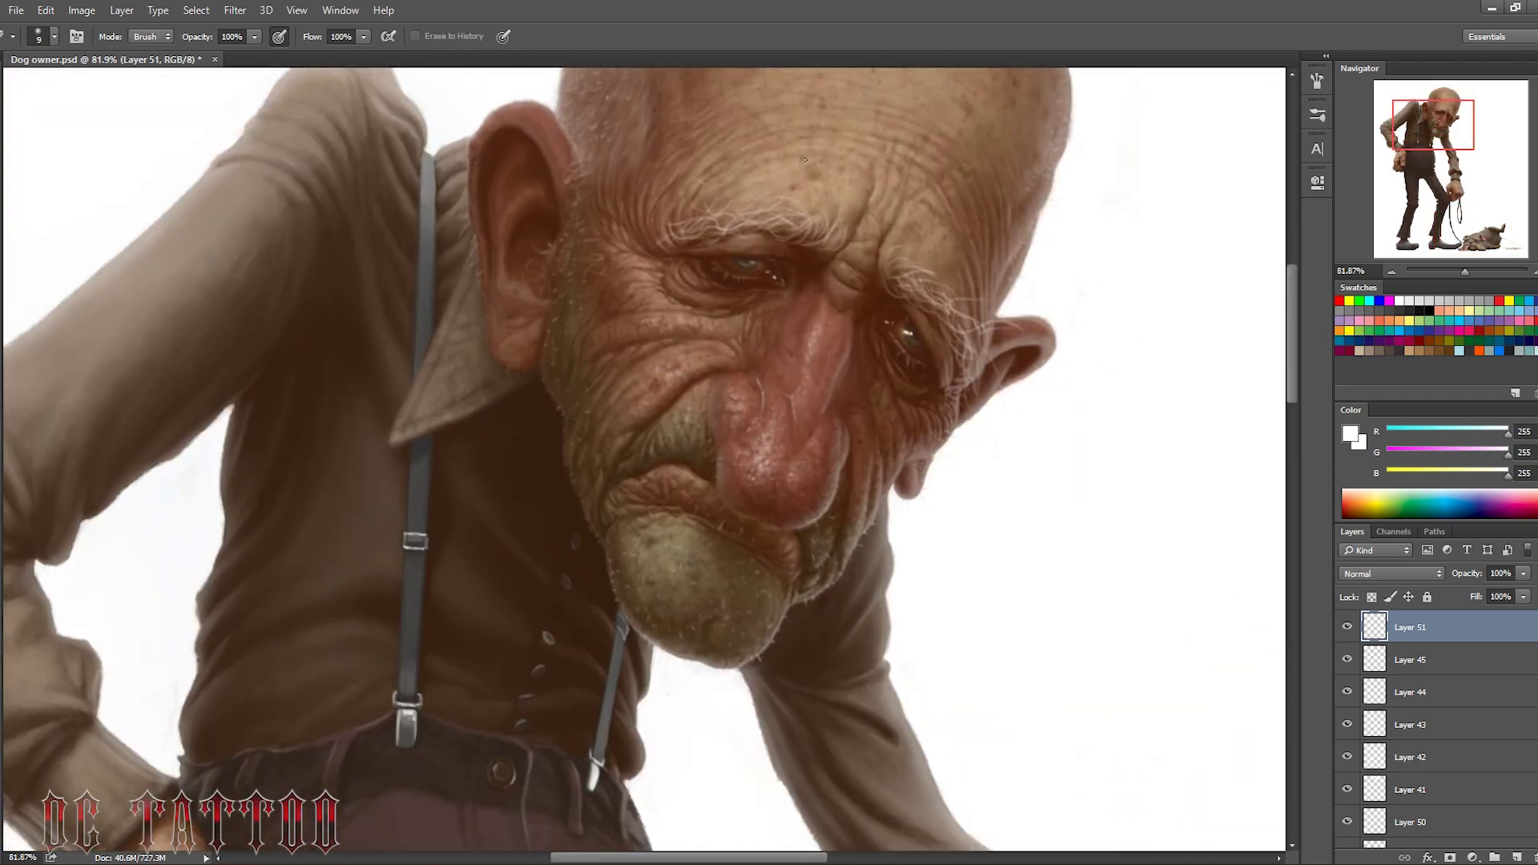
pyautogui.scroll(-10, 904, 331)
pyautogui.hotkey('ctrl', 'shift', 'alt', 'n')
pyautogui.press('i')
pyautogui.click(1350, 433)
pyautogui.moveTo(171, 611)
pyautogui.mouseDown()
pyautogui.moveTo(226, 588)
pyautogui.moveTo(310, 613)
pyautogui.mouseUp()
pyautogui.press('Return')
pyautogui.scroll(3, 602, 446)
# Add a Curves layer deepening the shadows and a Color Lookup layer tinting the image
pyautogui.press('b')
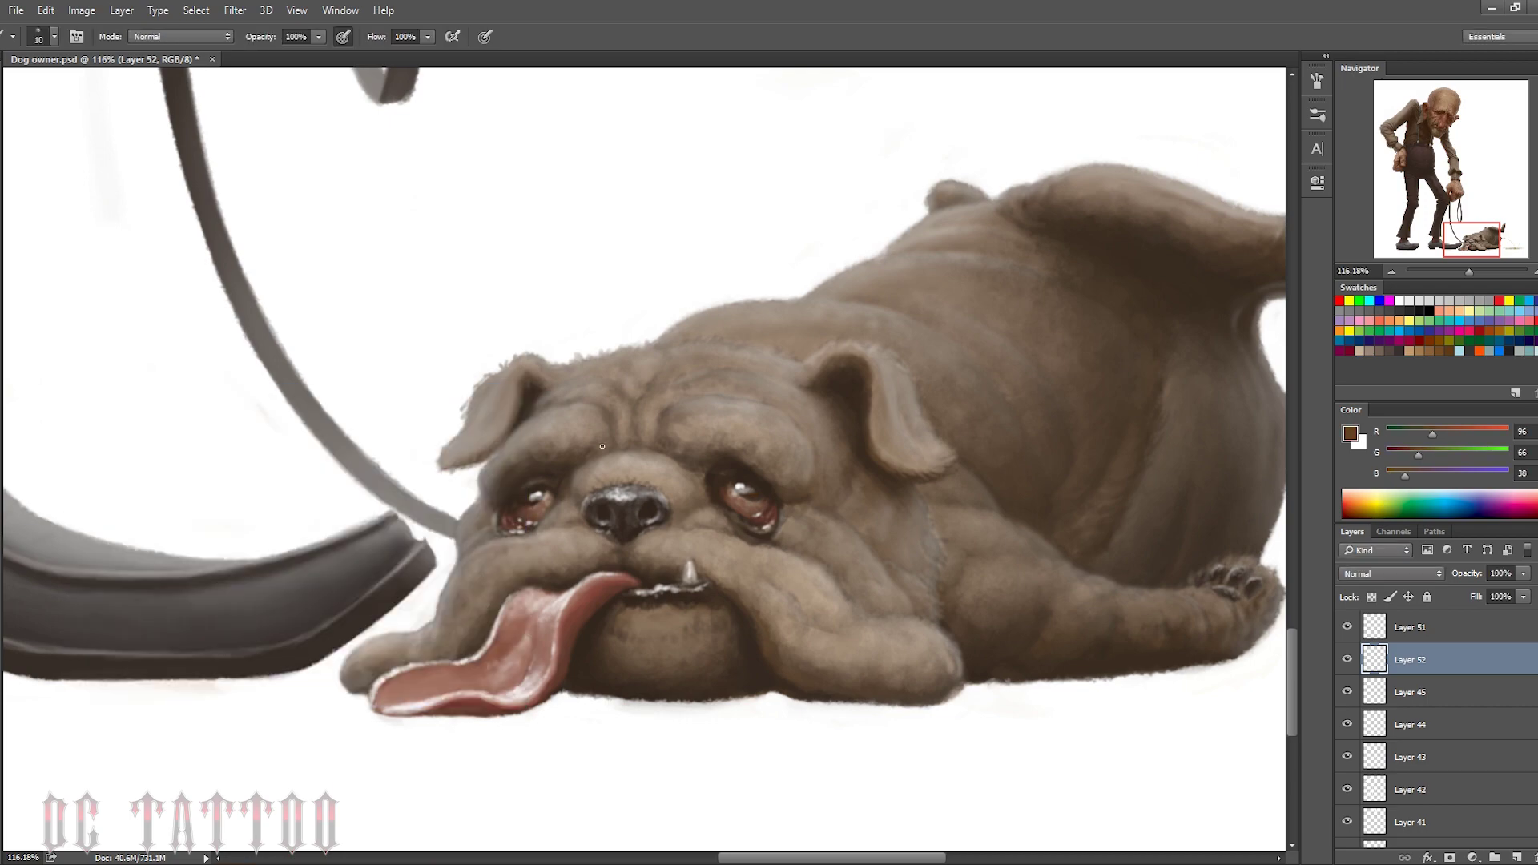
pyautogui.hotkey('ctrl', '0')
pyautogui.click(1409, 627)
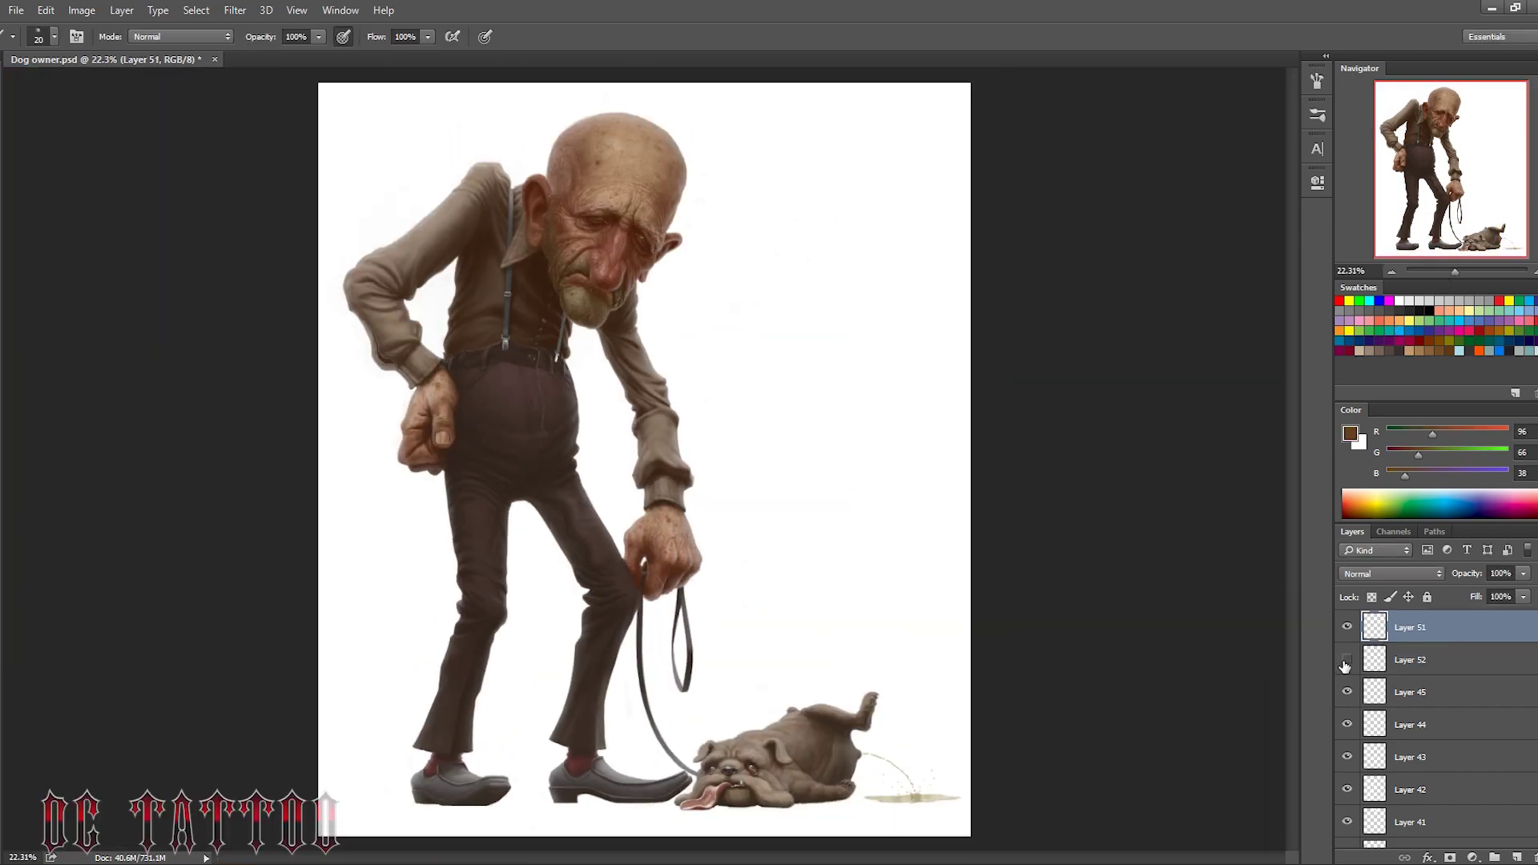
pyautogui.moveTo(1068, 465); pyautogui.dragTo(1081, 469)
pyautogui.moveTo(1178, 364); pyautogui.dragTo(1173, 341)
pyautogui.click(1473, 858)
pyautogui.click(1410, 735)
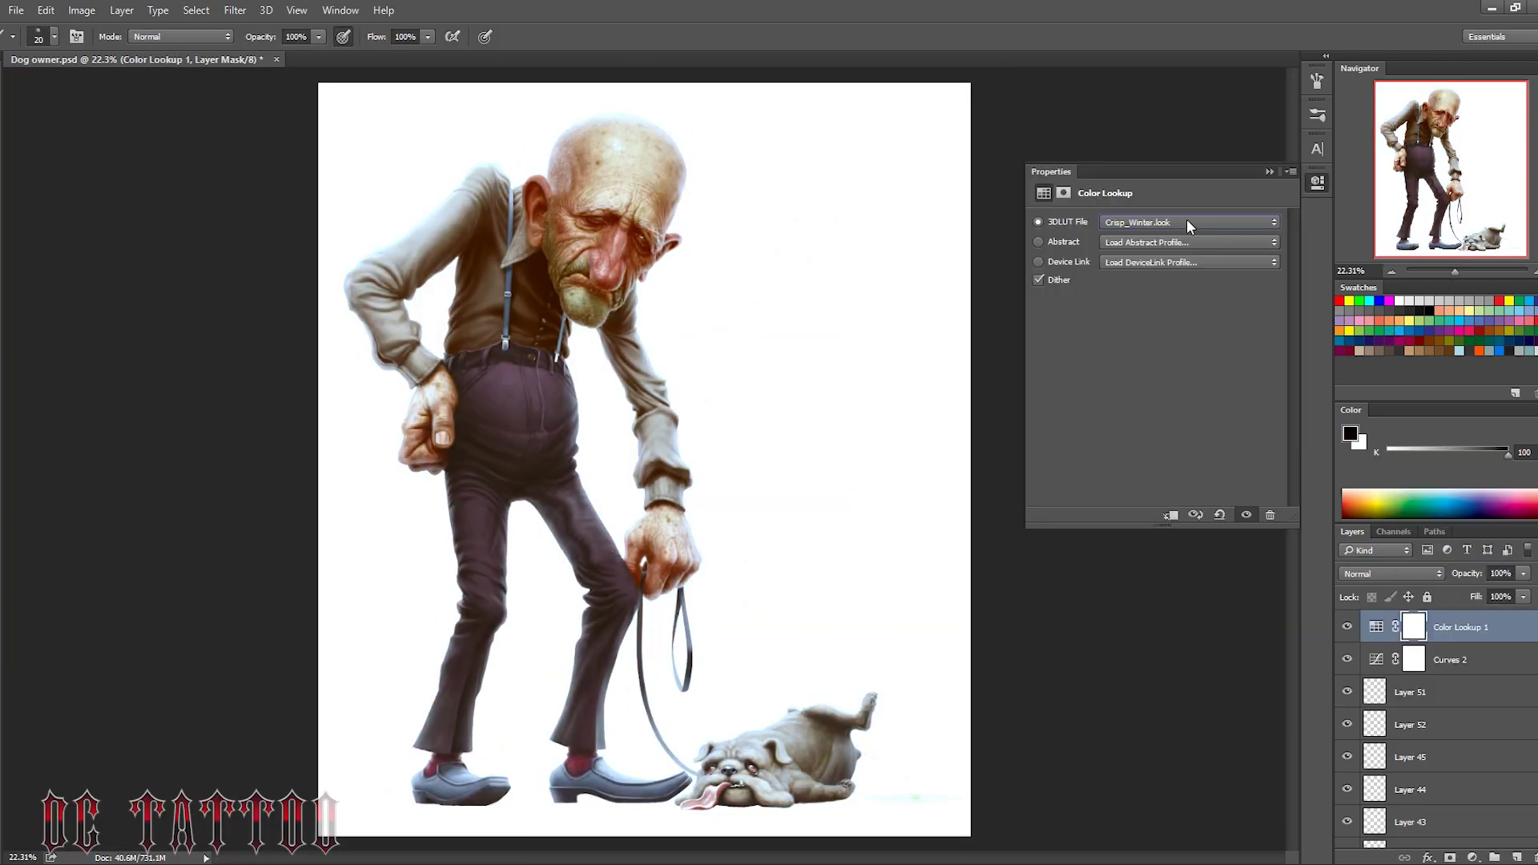
pyautogui.click(1188, 222)
# Add a Levels layer brightening midtones and pulling in the white point, at reduced strength
pyautogui.click(1472, 857)
pyautogui.click(1490, 574)
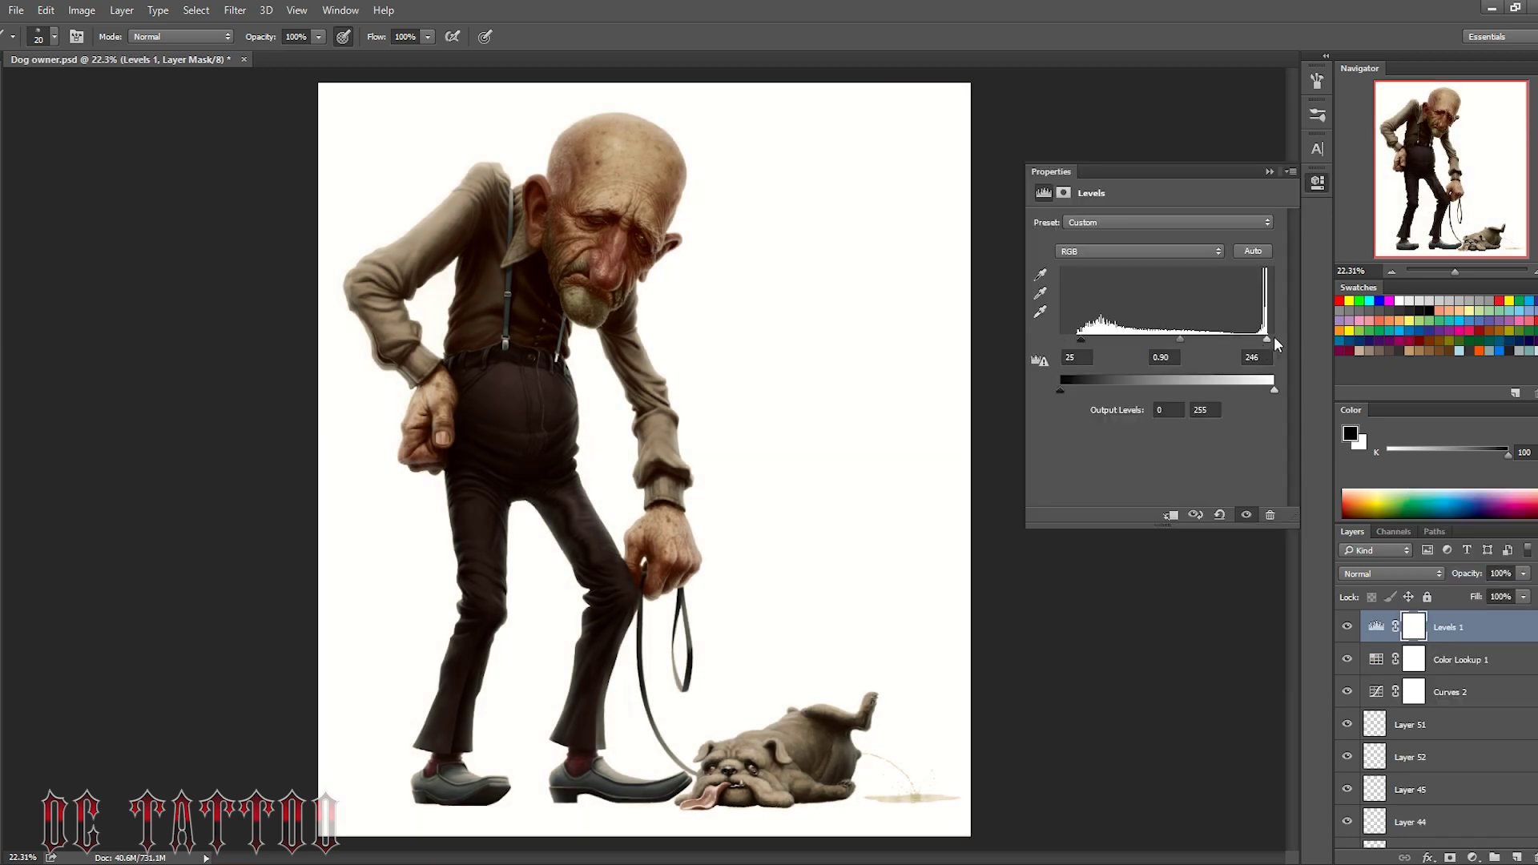
pyautogui.moveTo(1264, 339); pyautogui.dragTo(1234, 339)
pyautogui.moveTo(1156, 339); pyautogui.dragTo(1119, 343)
pyautogui.moveTo(1468, 574); pyautogui.dragTo(1425, 588)
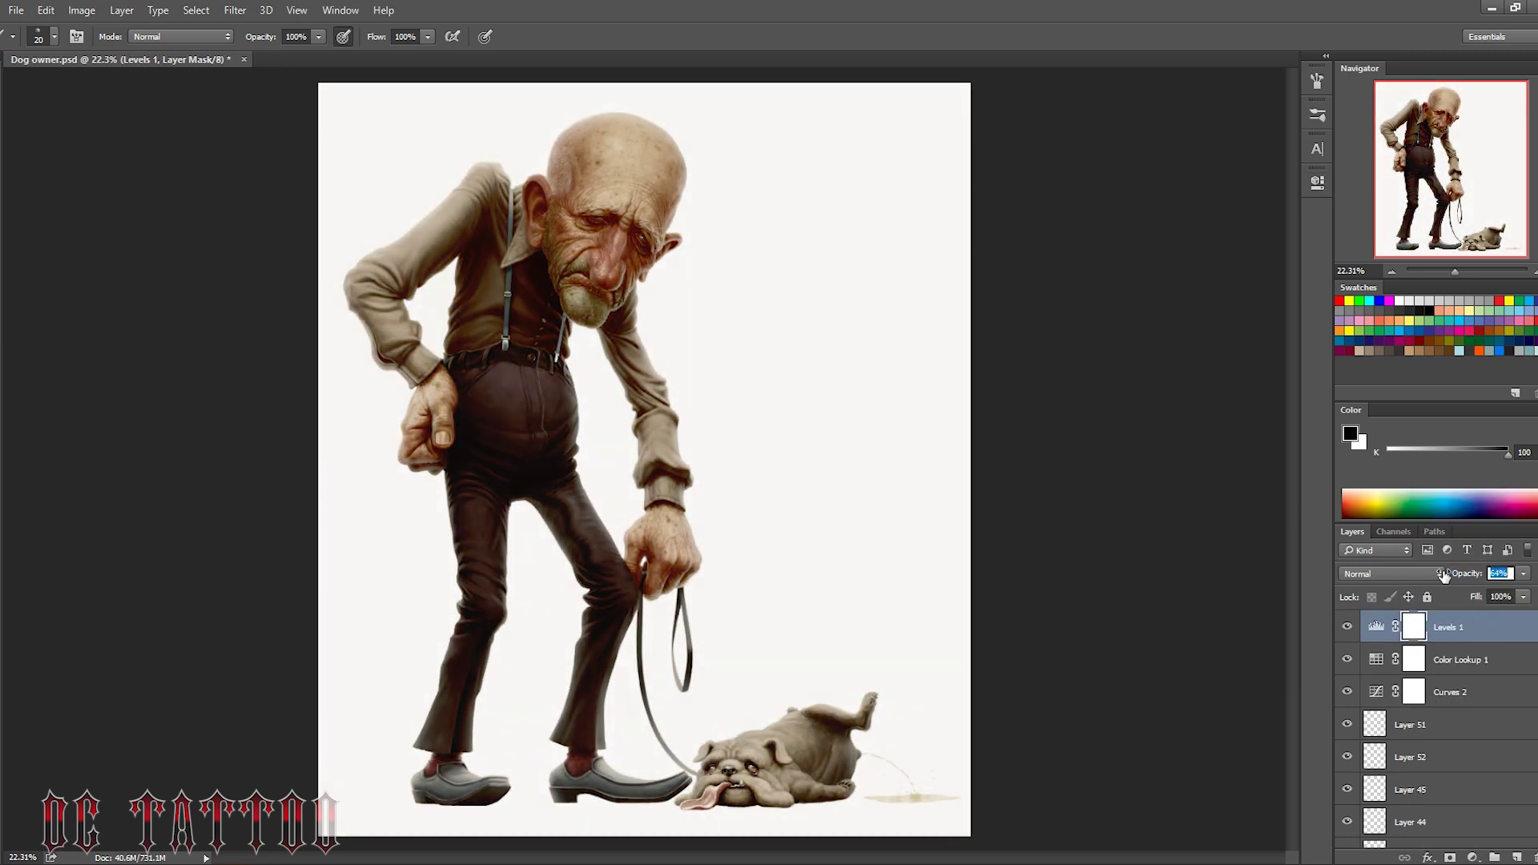
# Flip the canvas horizontally and weaken Color Lookup 1 to 43%
pyautogui.click(1450, 692)
pyautogui.scroll(2, 849, 727)
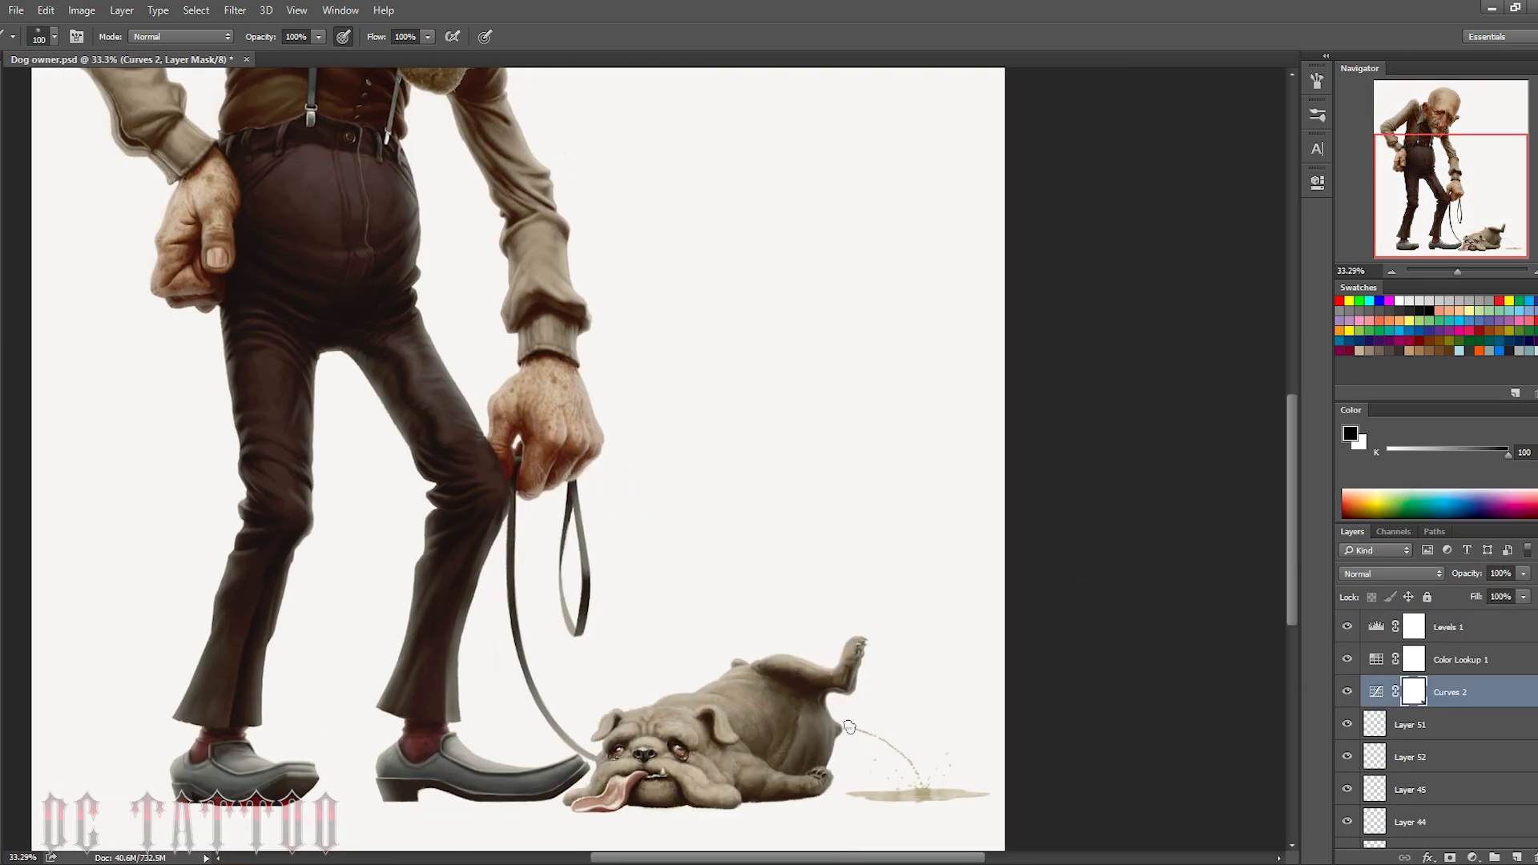
pyautogui.click(1442, 660)
pyautogui.moveTo(1457, 272); pyautogui.dragTo(1455, 274)
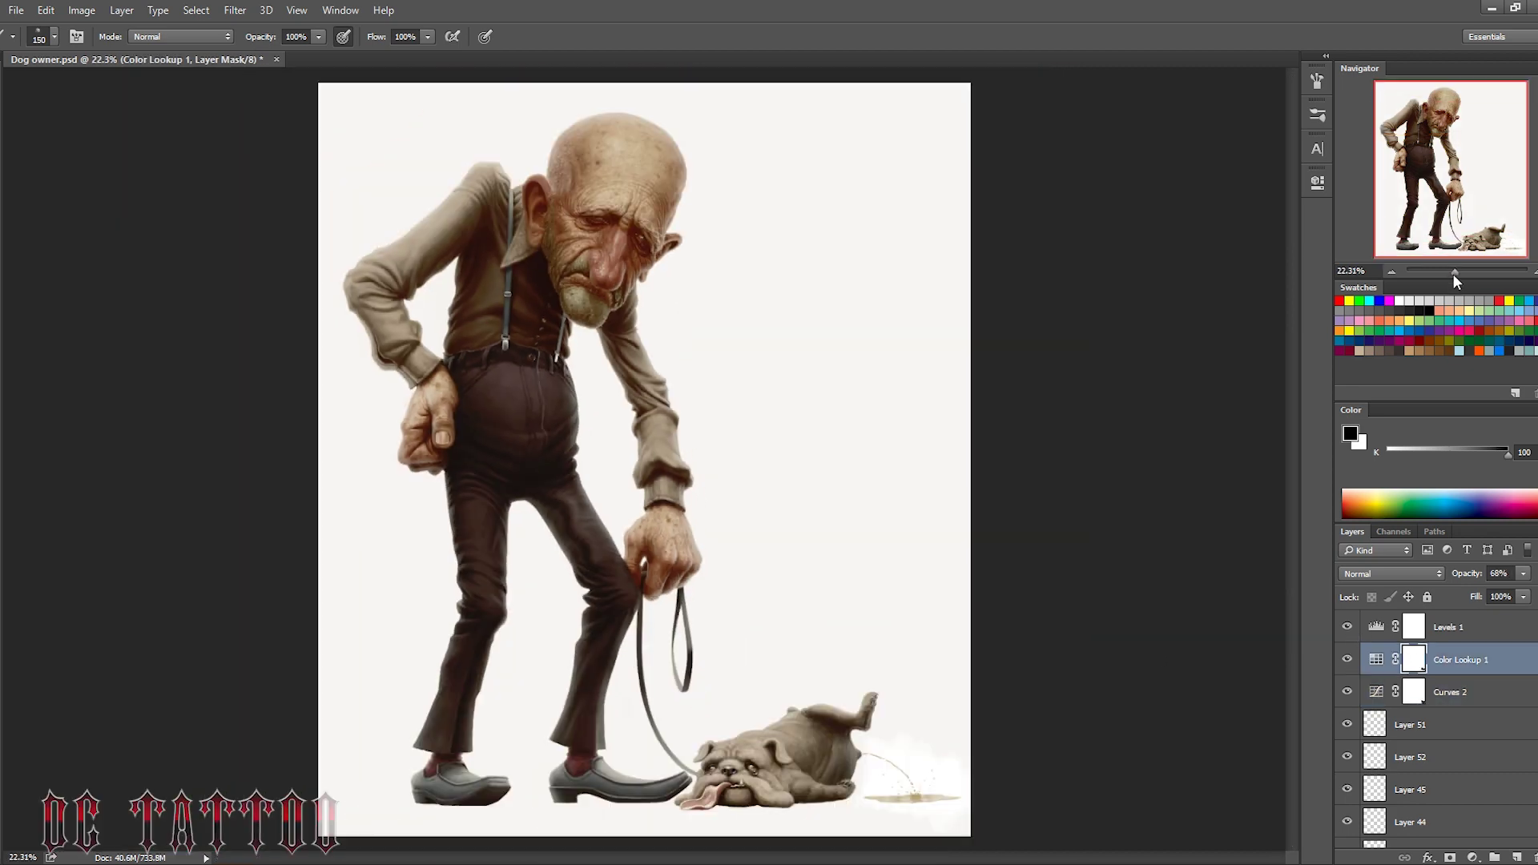
pyautogui.press('h')
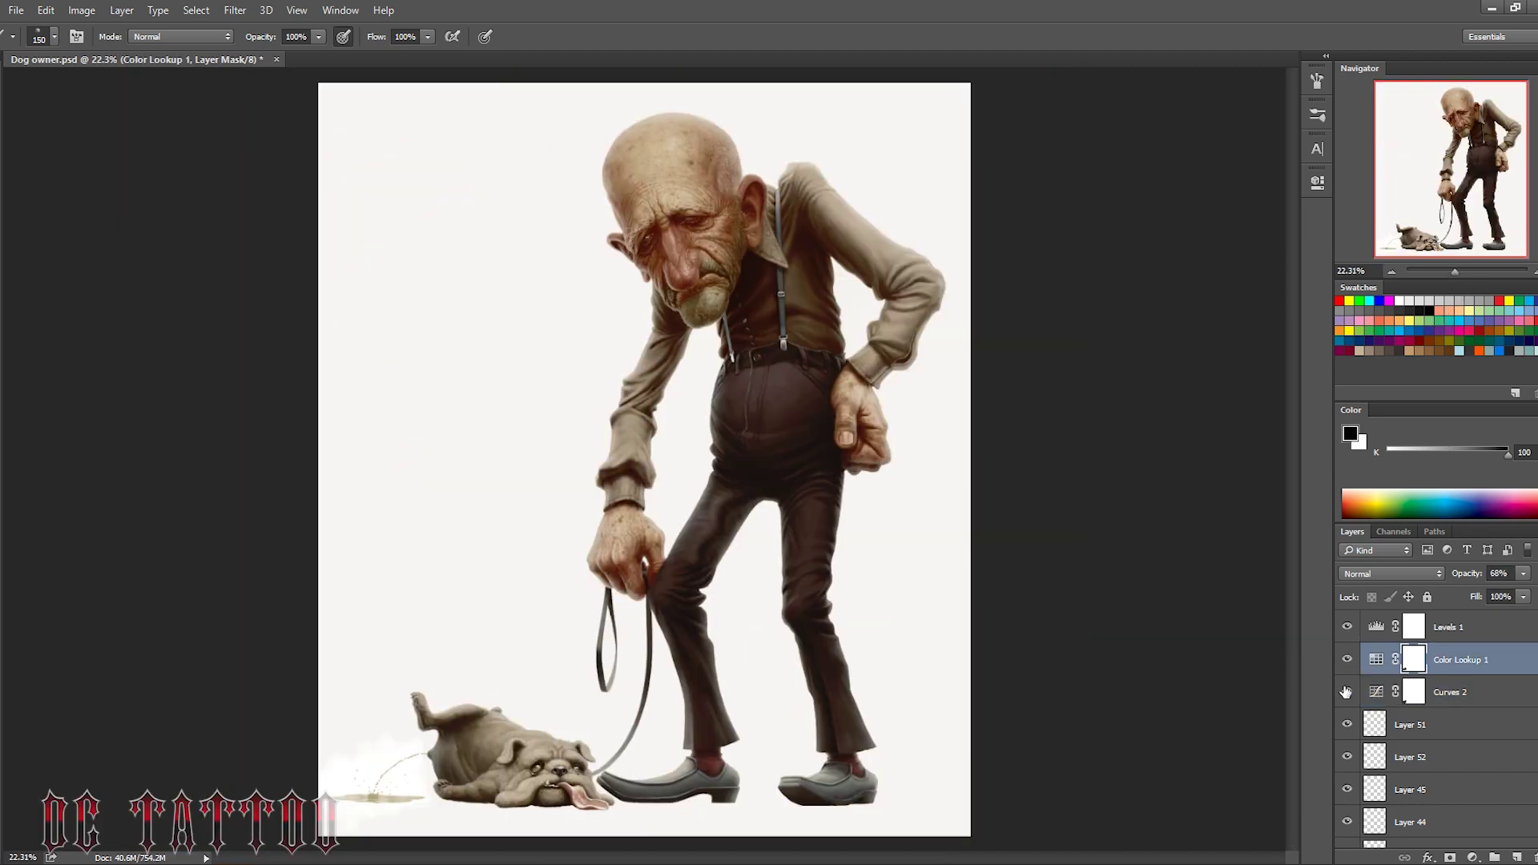
pyautogui.click(1346, 692)
pyautogui.click(1346, 692)
pyautogui.click(1376, 659)
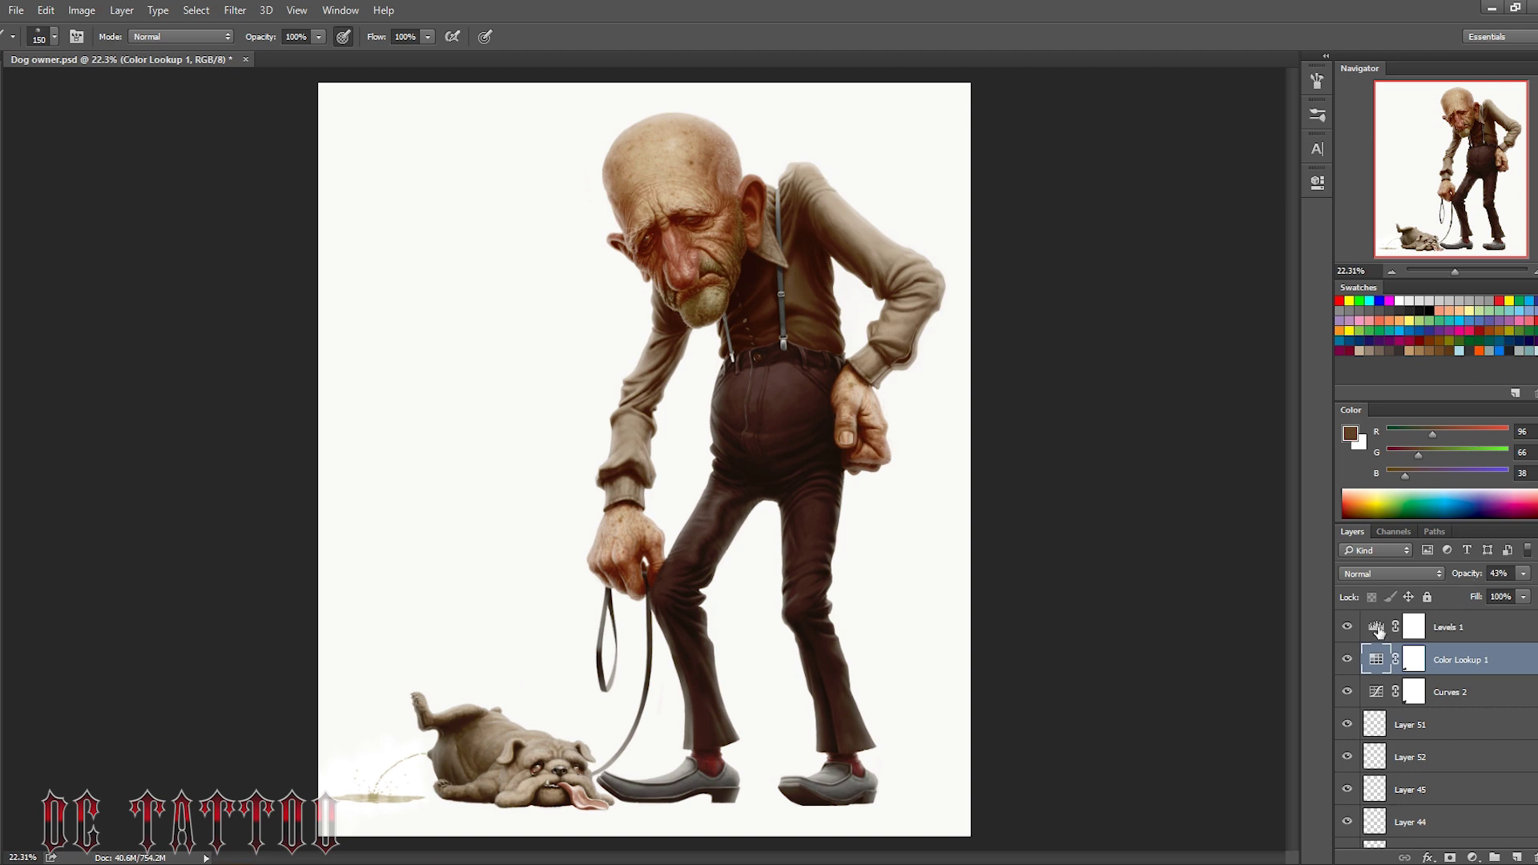
pyautogui.doubleClick(1376, 629)
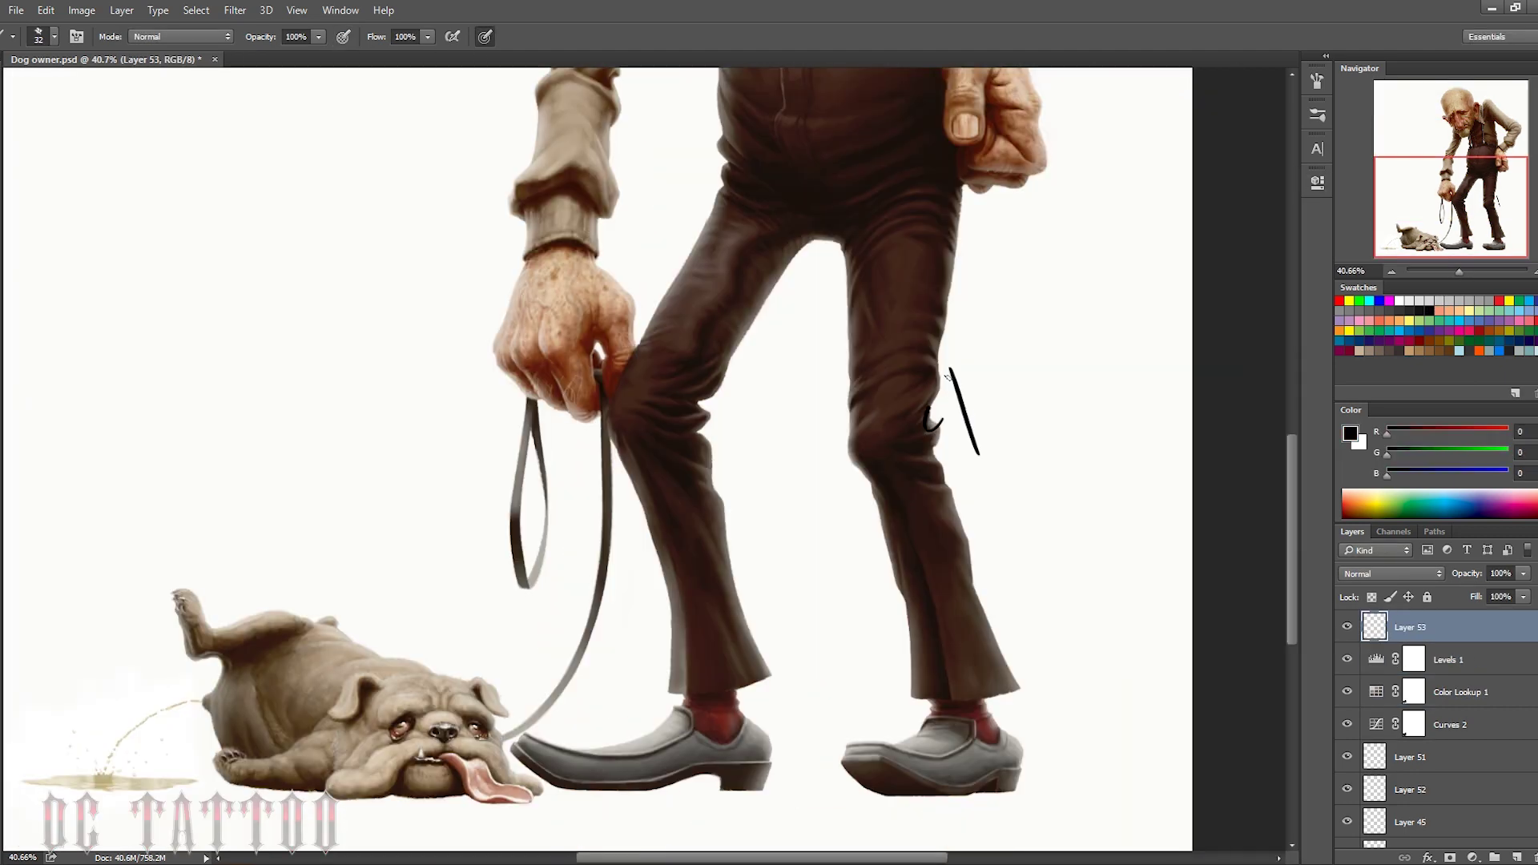
# Paint the signature with 2017, then scale, move and rotate it beside the right shoe
pyautogui.moveTo(929, 436); pyautogui.dragTo(1117, 321)
pyautogui.hotkey('ctrl', 't')
pyautogui.press('Return')
pyautogui.press('v')
pyautogui.moveTo(1117, 480)
pyautogui.mouseDown()
pyautogui.moveTo(1009, 377)
pyautogui.moveTo(1081, 694)
pyautogui.moveTo(1077, 572)
pyautogui.mouseUp()
pyautogui.hotkey('ctrl', 't')
pyautogui.press('Return')
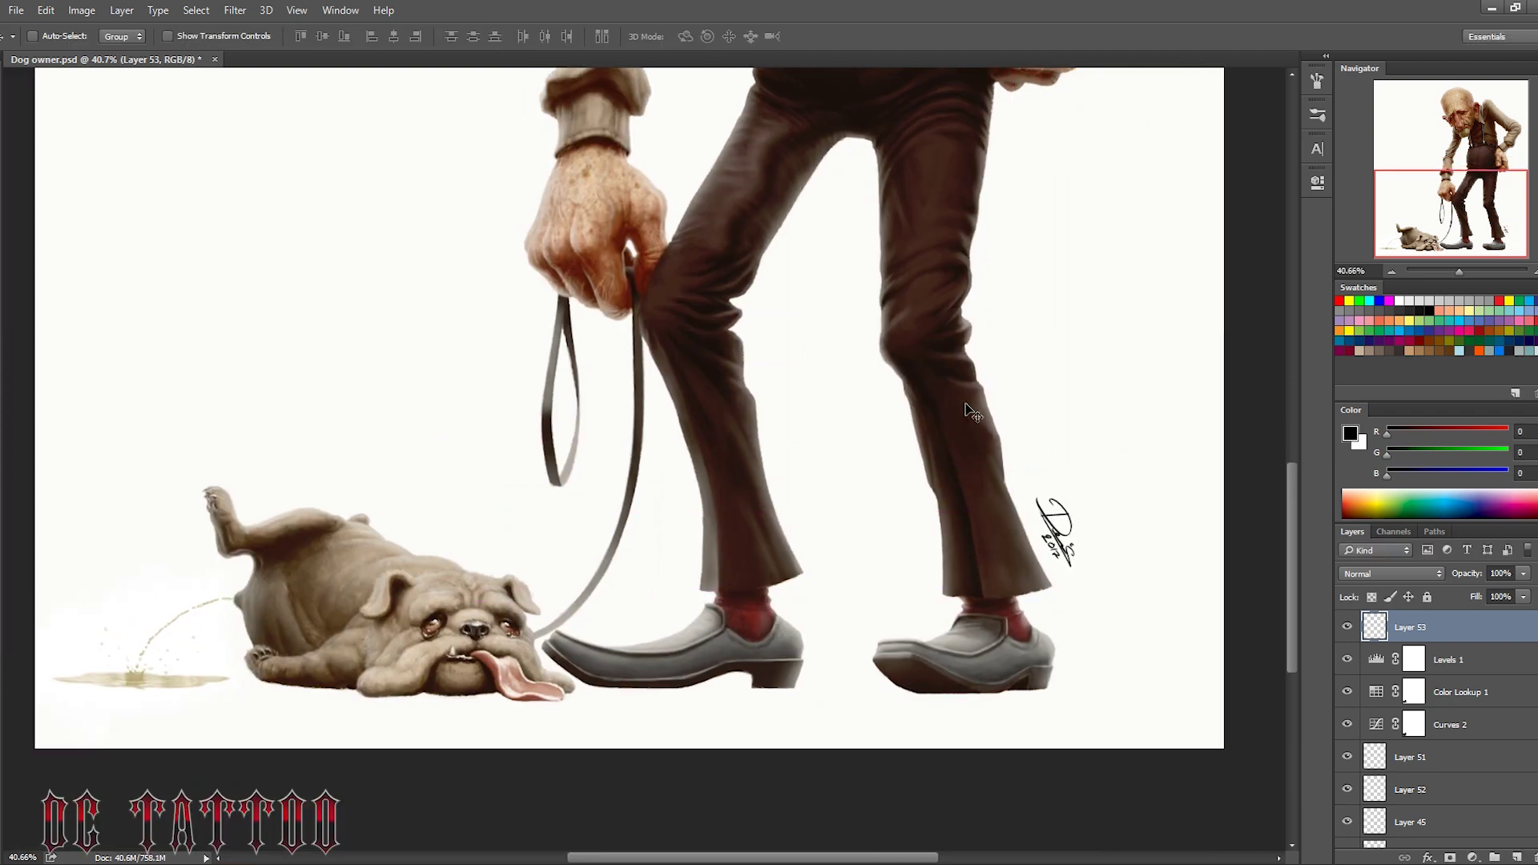
pyautogui.hotkey('ctrl', '0')
# Darken the Levels 1 midtones and add a Curves 3 layer adjusting the figure's brightness
pyautogui.click(1375, 659)
pyautogui.doubleClick(1376, 659)
pyautogui.moveTo(1167, 339); pyautogui.dragTo(1238, 339)
pyautogui.click(1347, 691)
pyautogui.click(1347, 724)
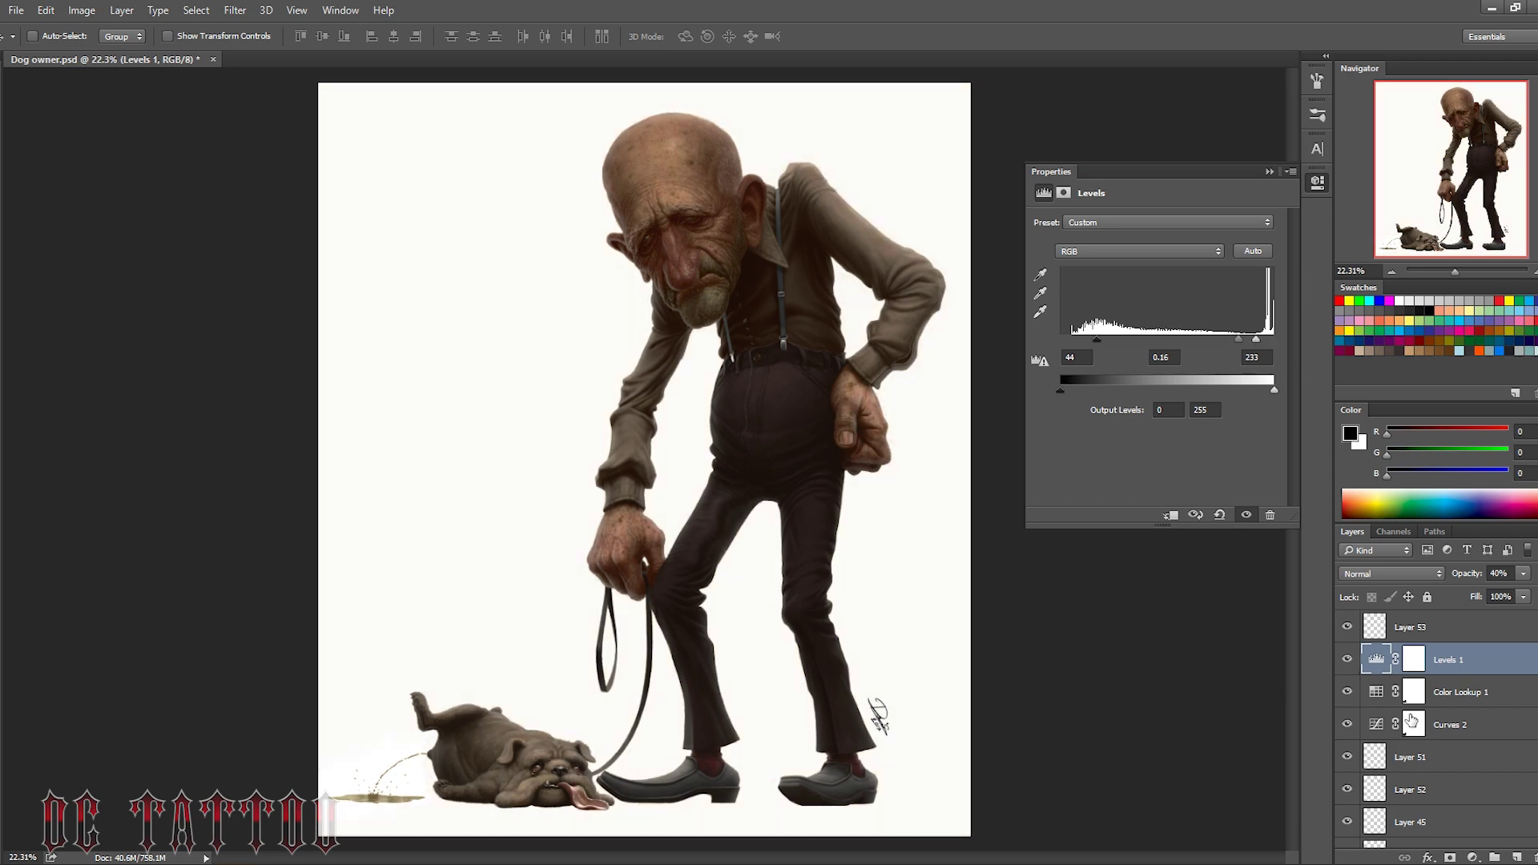
pyautogui.hotkey('ctrl', 'alt', 'z')
pyautogui.hotkey('ctrl', 'alt', 'z')
pyautogui.hotkey('ctrl', 'alt', 'z')
pyautogui.click(1472, 857)
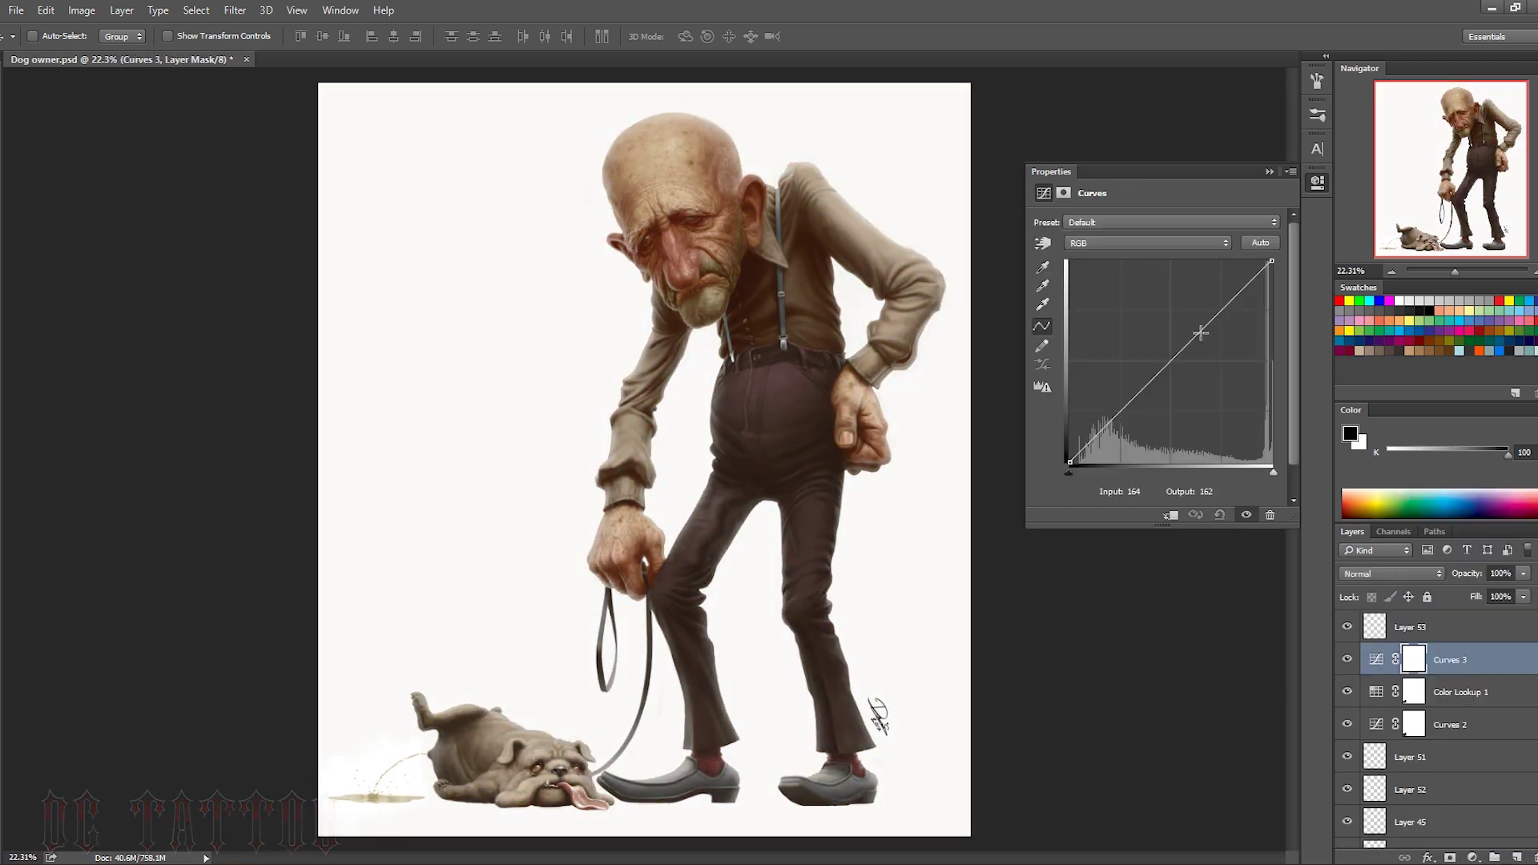
pyautogui.moveTo(1194, 342)
pyautogui.mouseDown()
pyautogui.moveTo(1194, 315)
pyautogui.moveTo(1202, 377)
pyautogui.mouseUp()
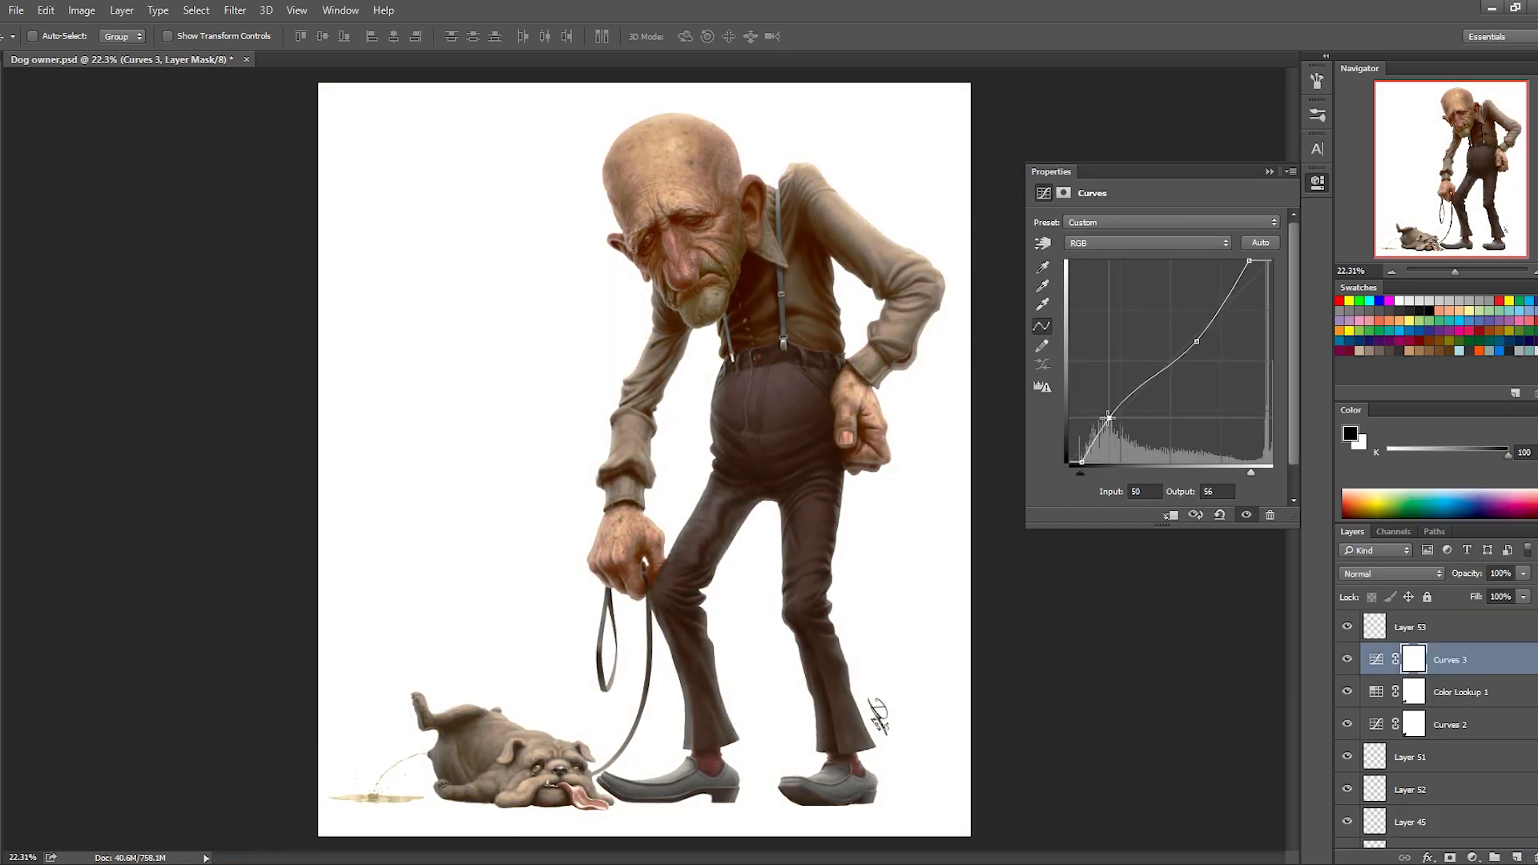
pyautogui.click(1347, 660)
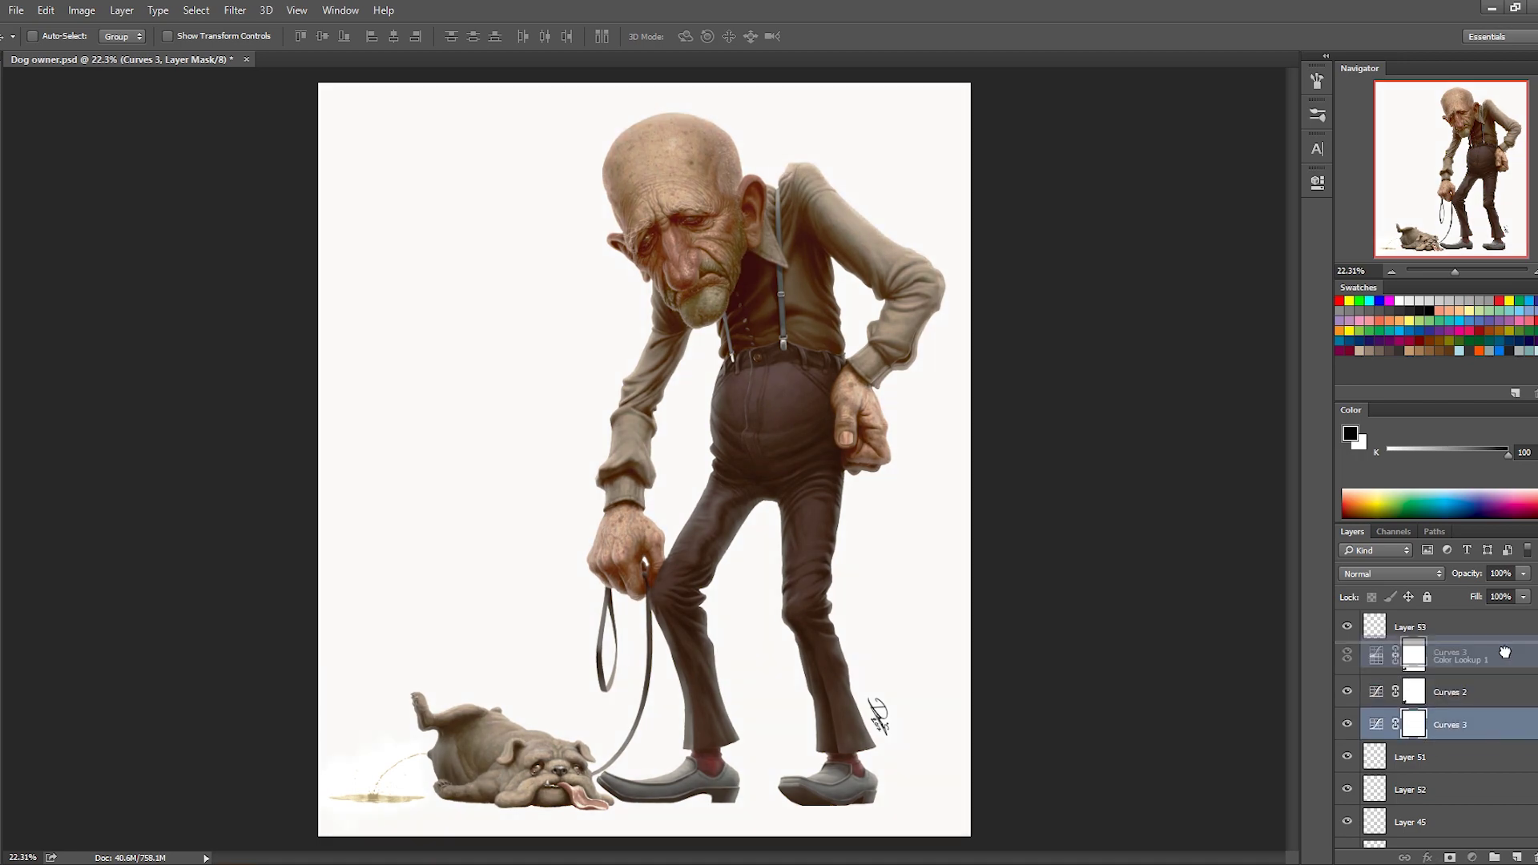